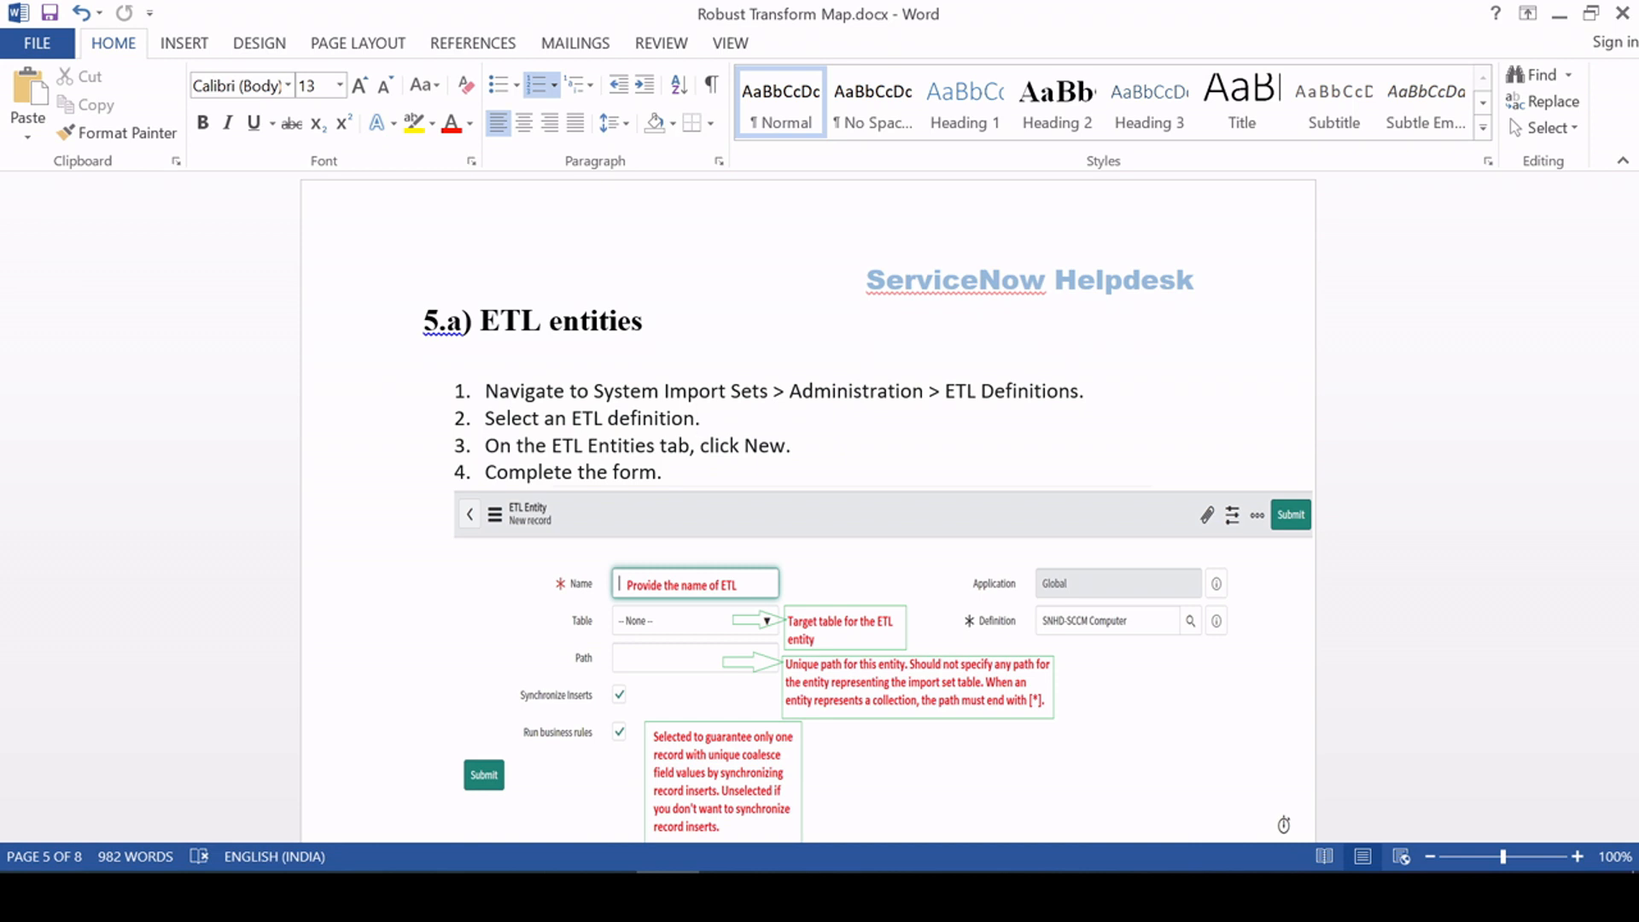
Step: Read the instructions in section 5.a, ETL entities, of the Robust Transform Map document
{"action": "scroll", "coordinate": [807, 507], "scroll_direction": "up", "scroll_amount": 1}
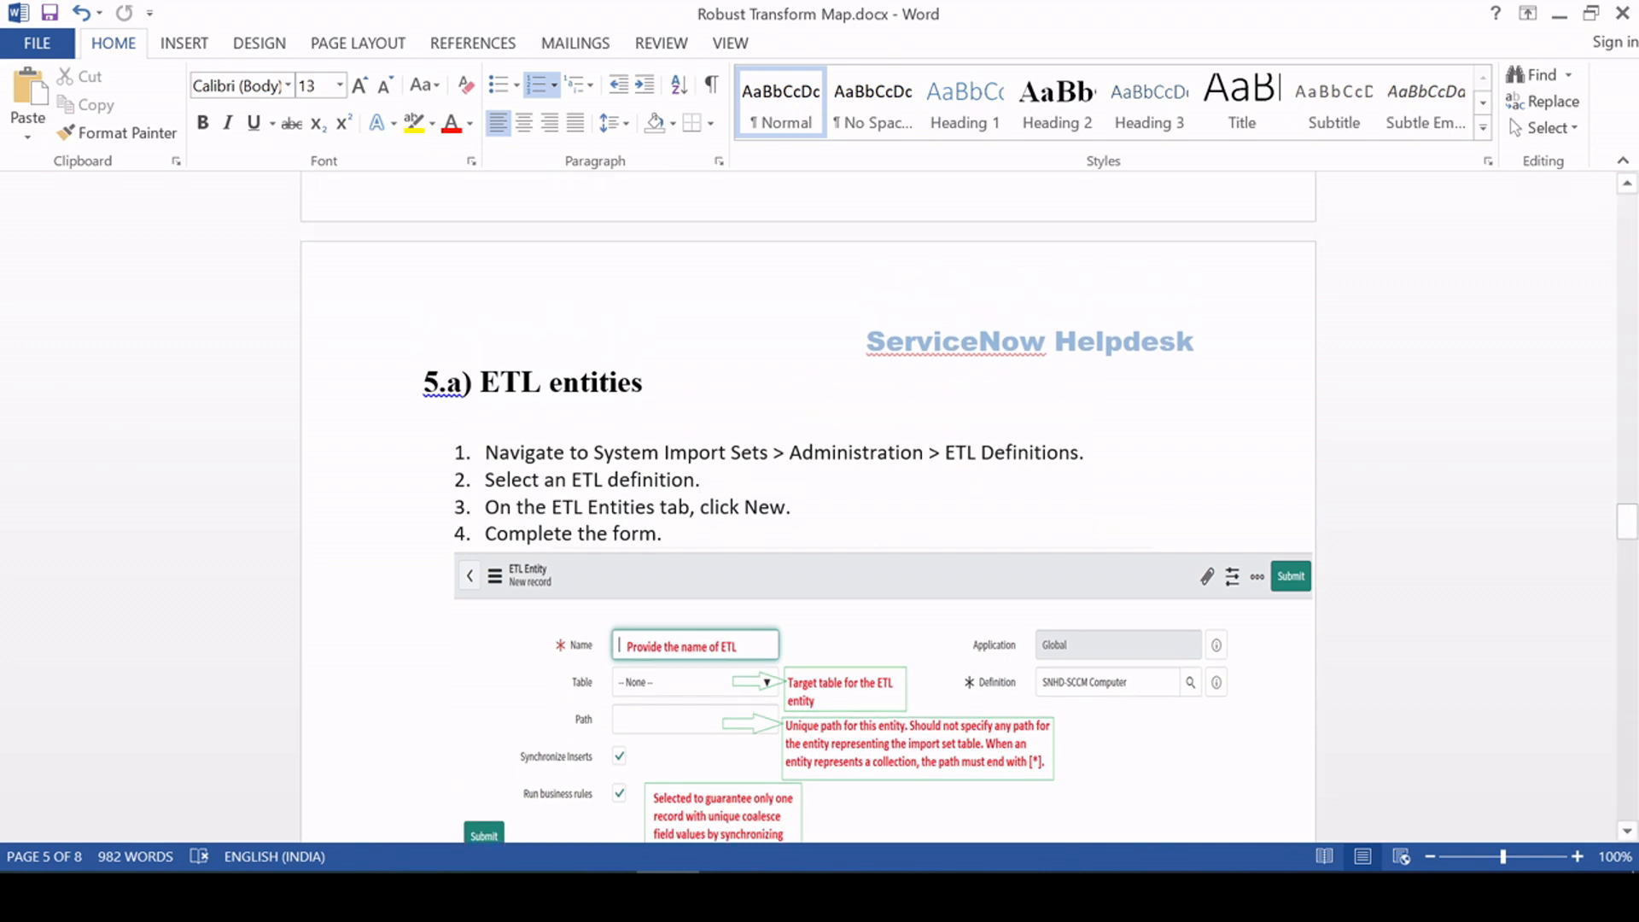
{"action": "scroll", "coordinate": [1283, 762], "scroll_direction": "down", "scroll_amount": 2}
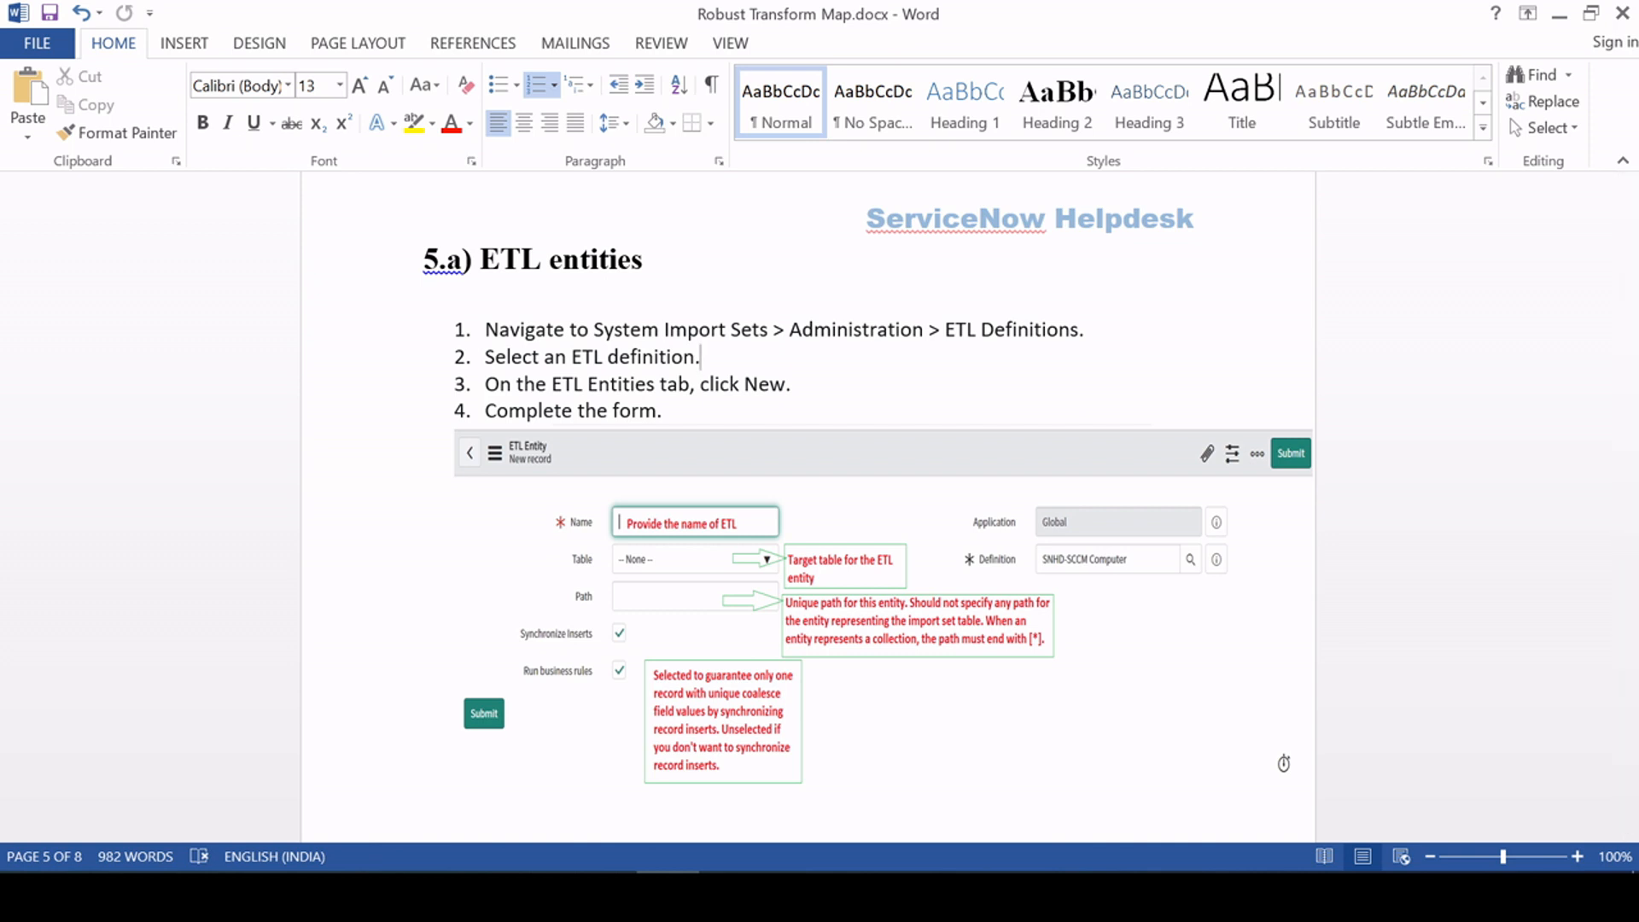
{"action": "scroll", "coordinate": [779, 417], "scroll_direction": "up", "scroll_amount": 3}
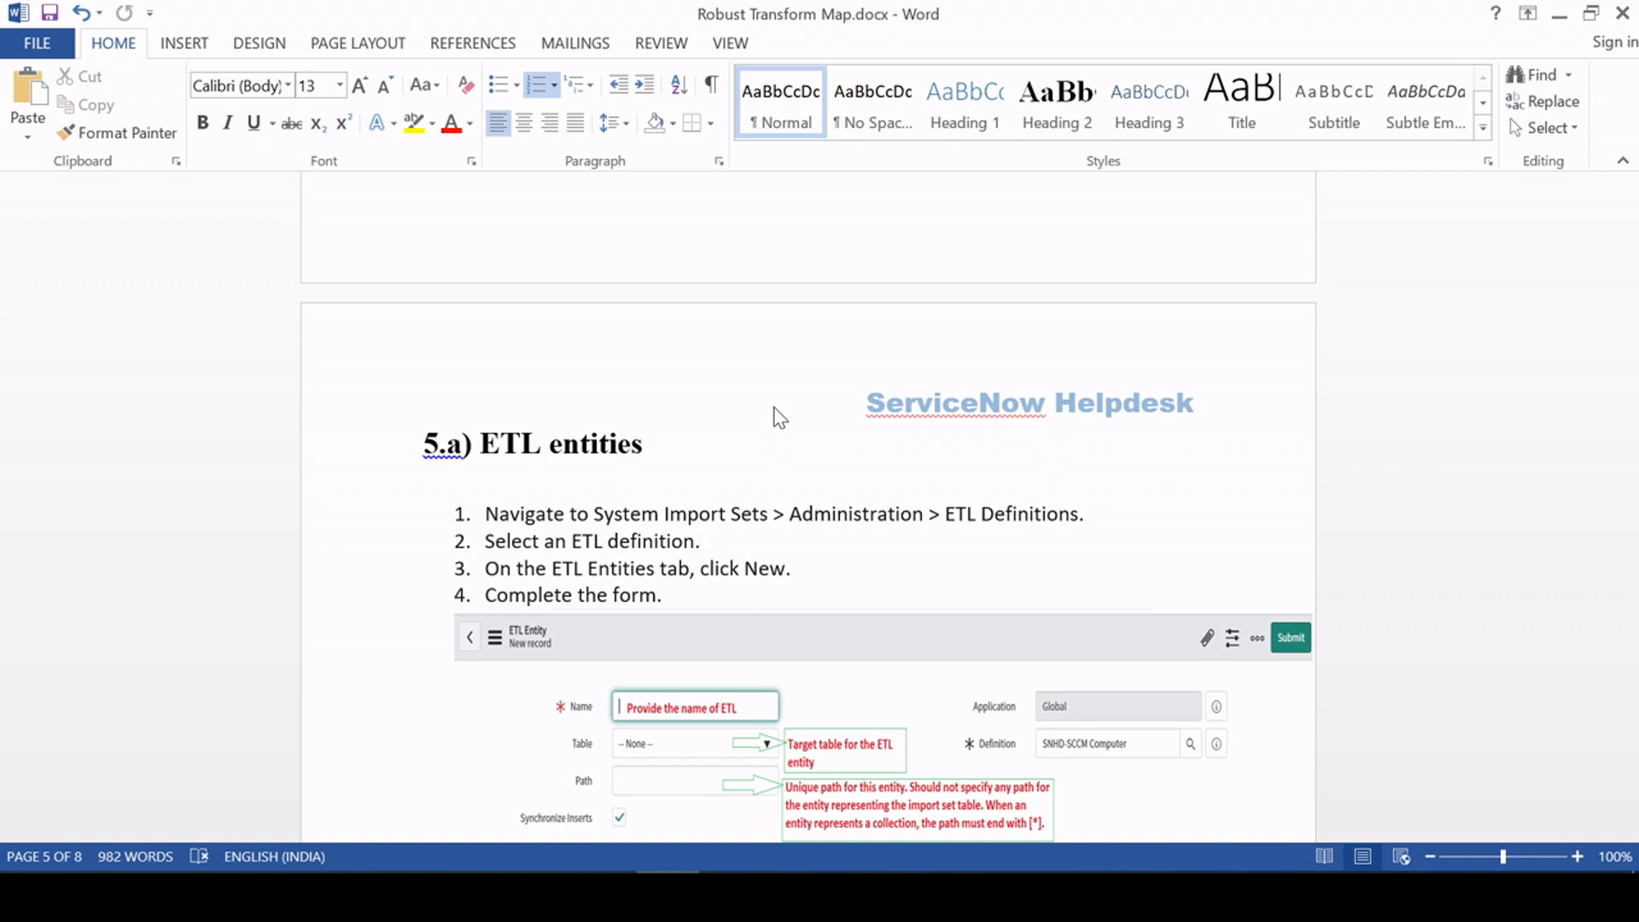
{"action": "scroll", "coordinate": [777, 416], "scroll_direction": "down", "scroll_amount": 3}
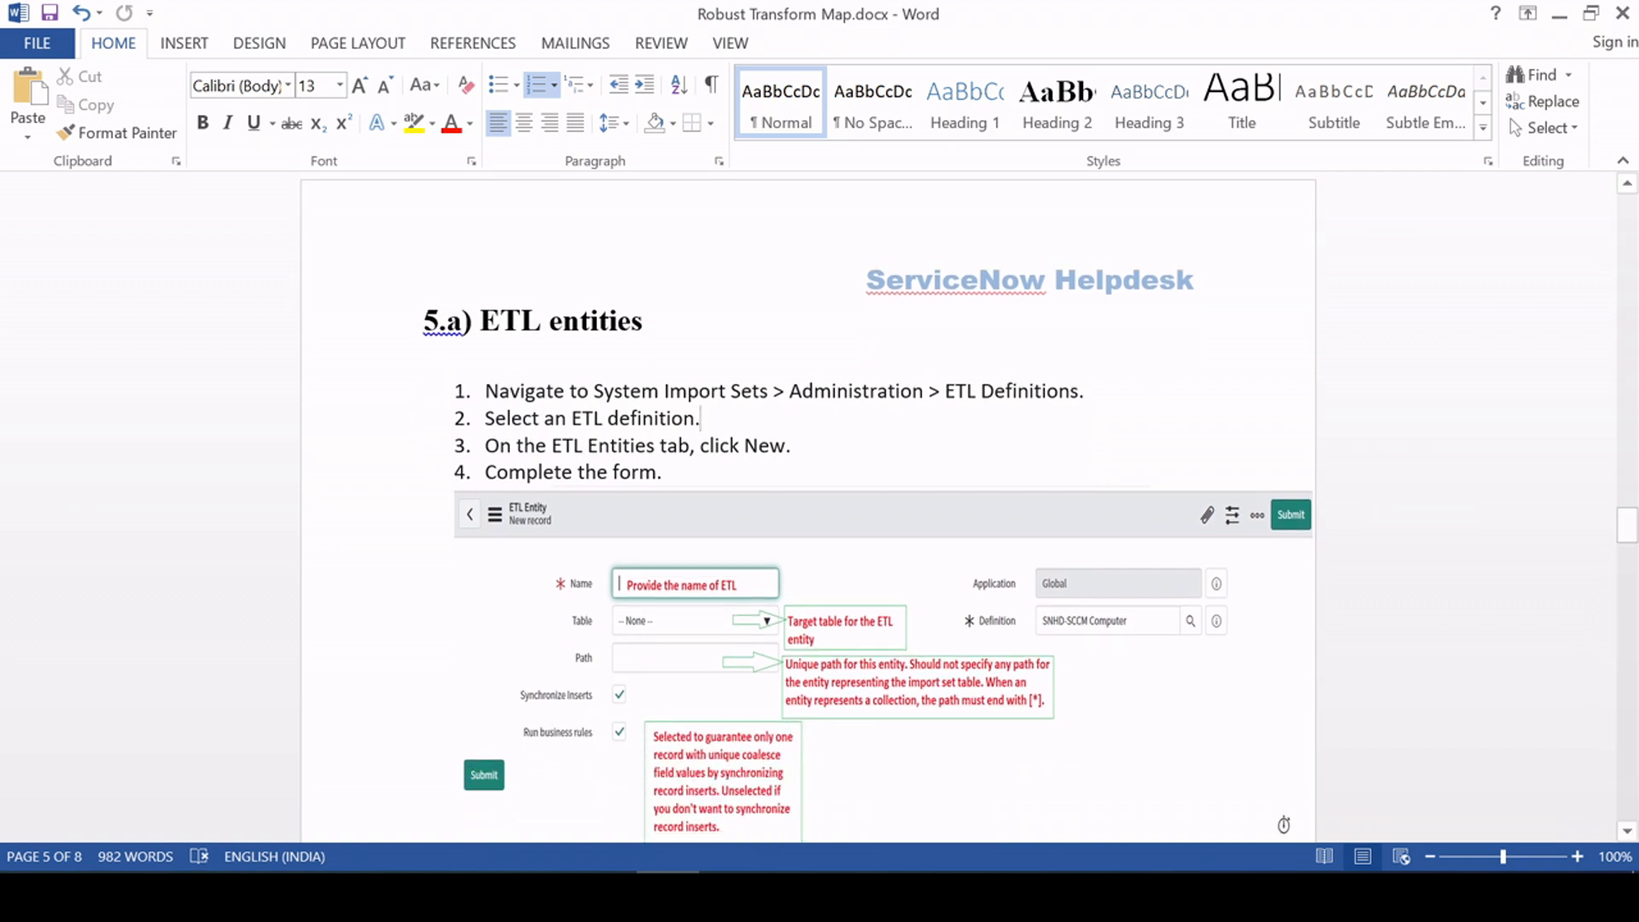
{"action": "left_click", "coordinate": [541, 321]}
{"action": "left_click", "coordinate": [644, 321]}
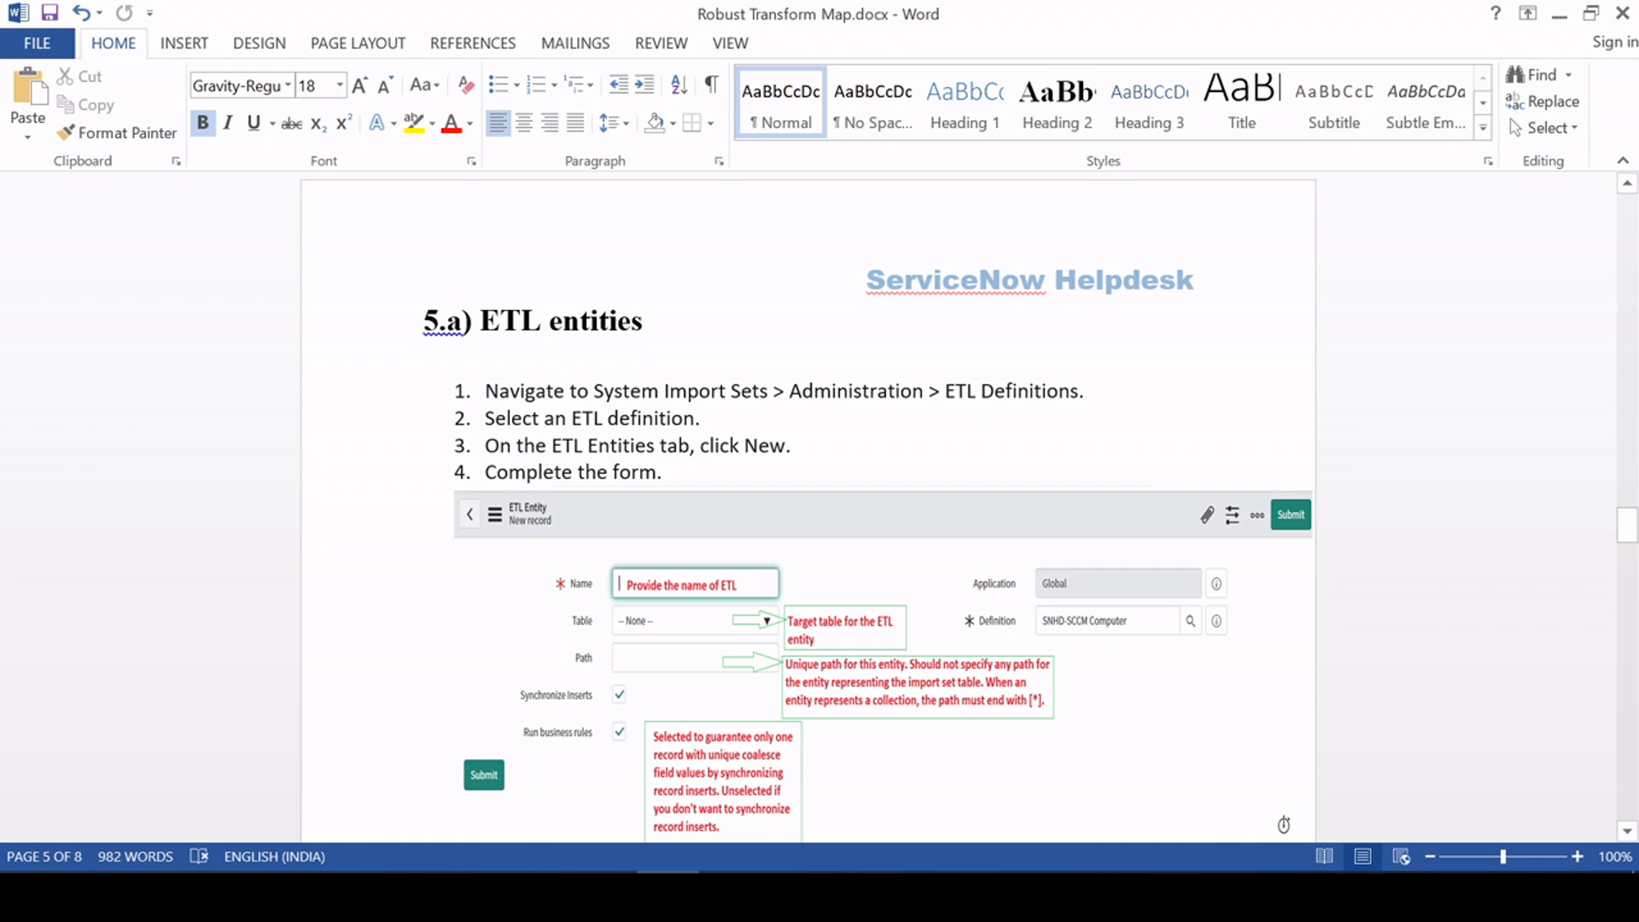
Step: Review the document's sections on robust import set transformers, robust transform definitions and Extract Transform Load, ending at the ETL entities section
{"action": "scroll", "coordinate": [642, 325], "scroll_direction": "up", "scroll_amount": 10}
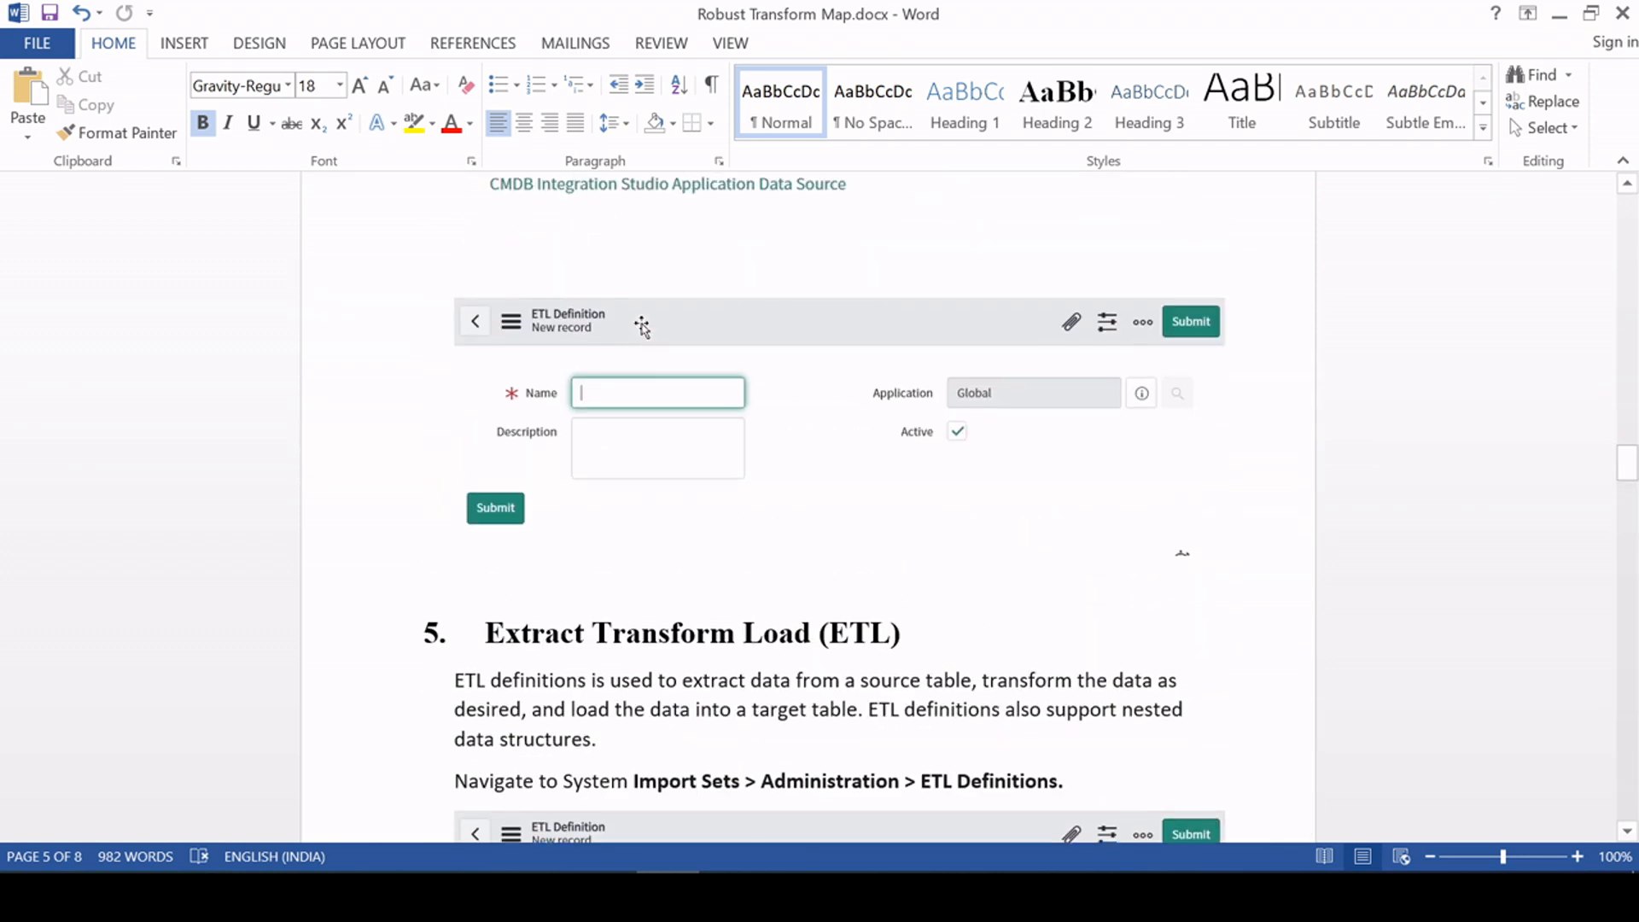
{"action": "scroll", "coordinate": [641, 324], "scroll_direction": "up", "scroll_amount": 10}
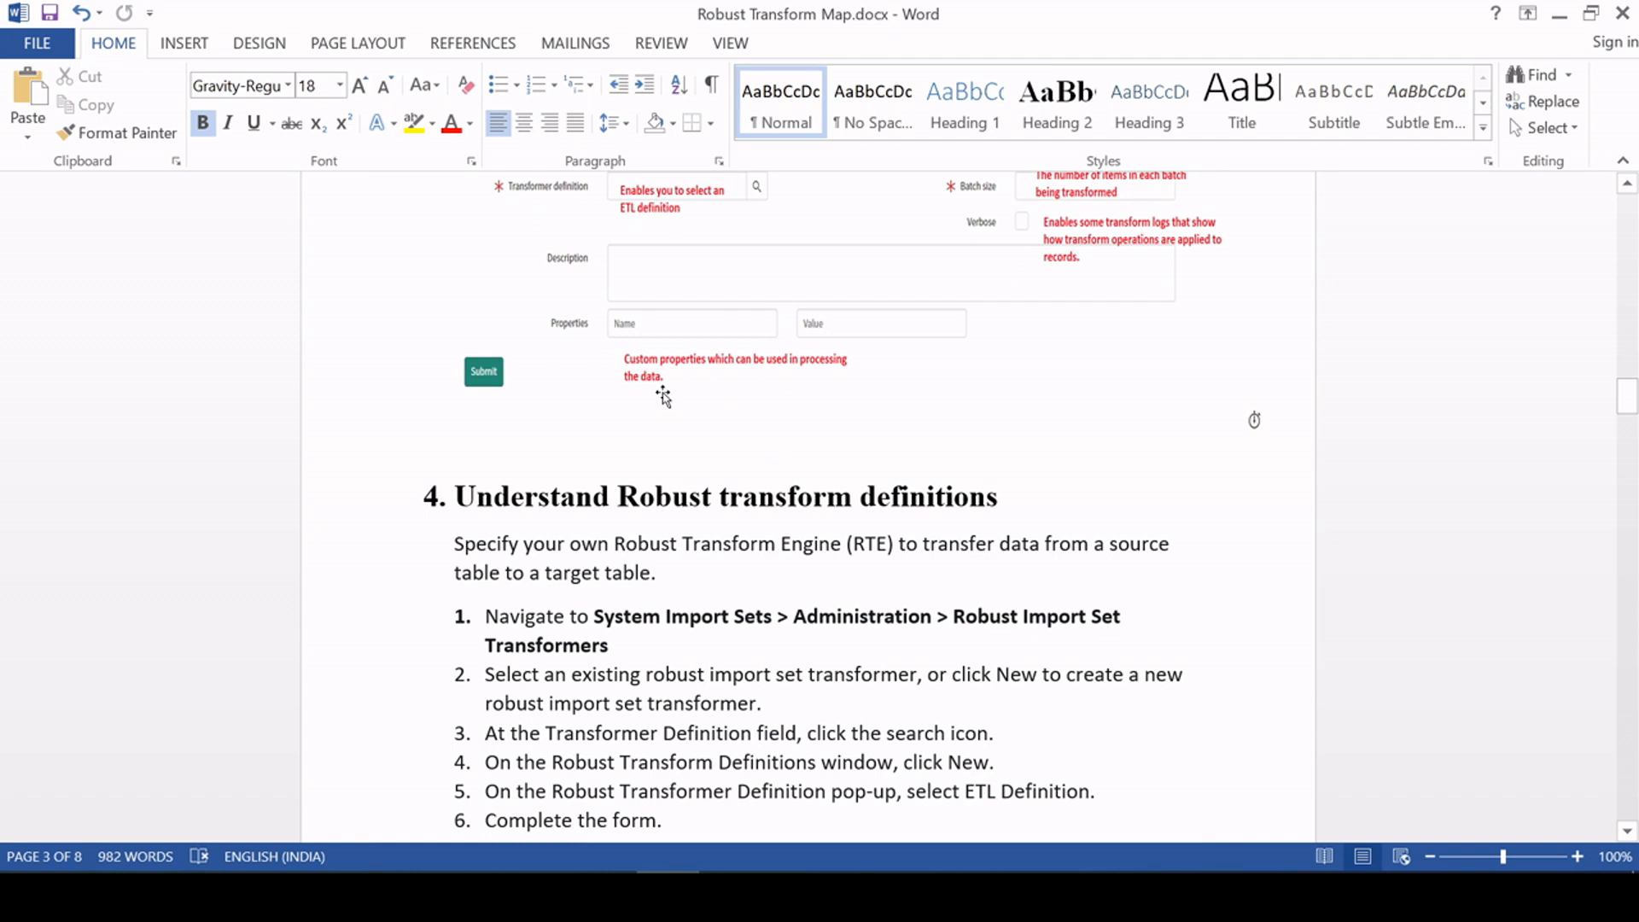
{"action": "scroll", "coordinate": [675, 461], "scroll_direction": "up", "scroll_amount": 6}
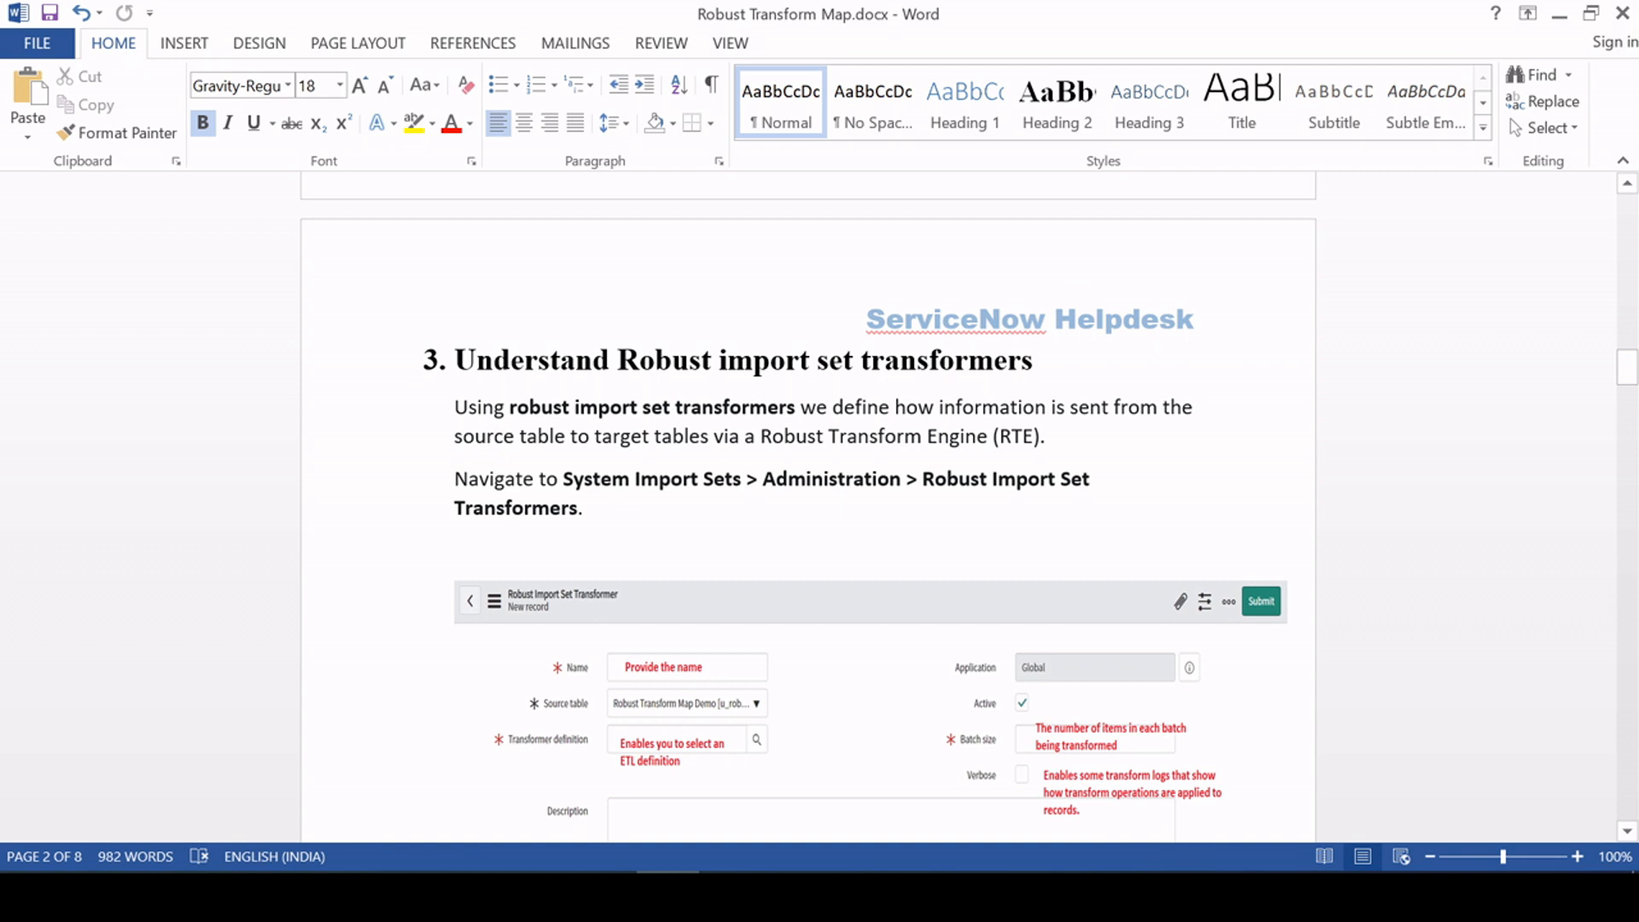
{"action": "scroll", "coordinate": [887, 380], "scroll_direction": "down", "scroll_amount": 5}
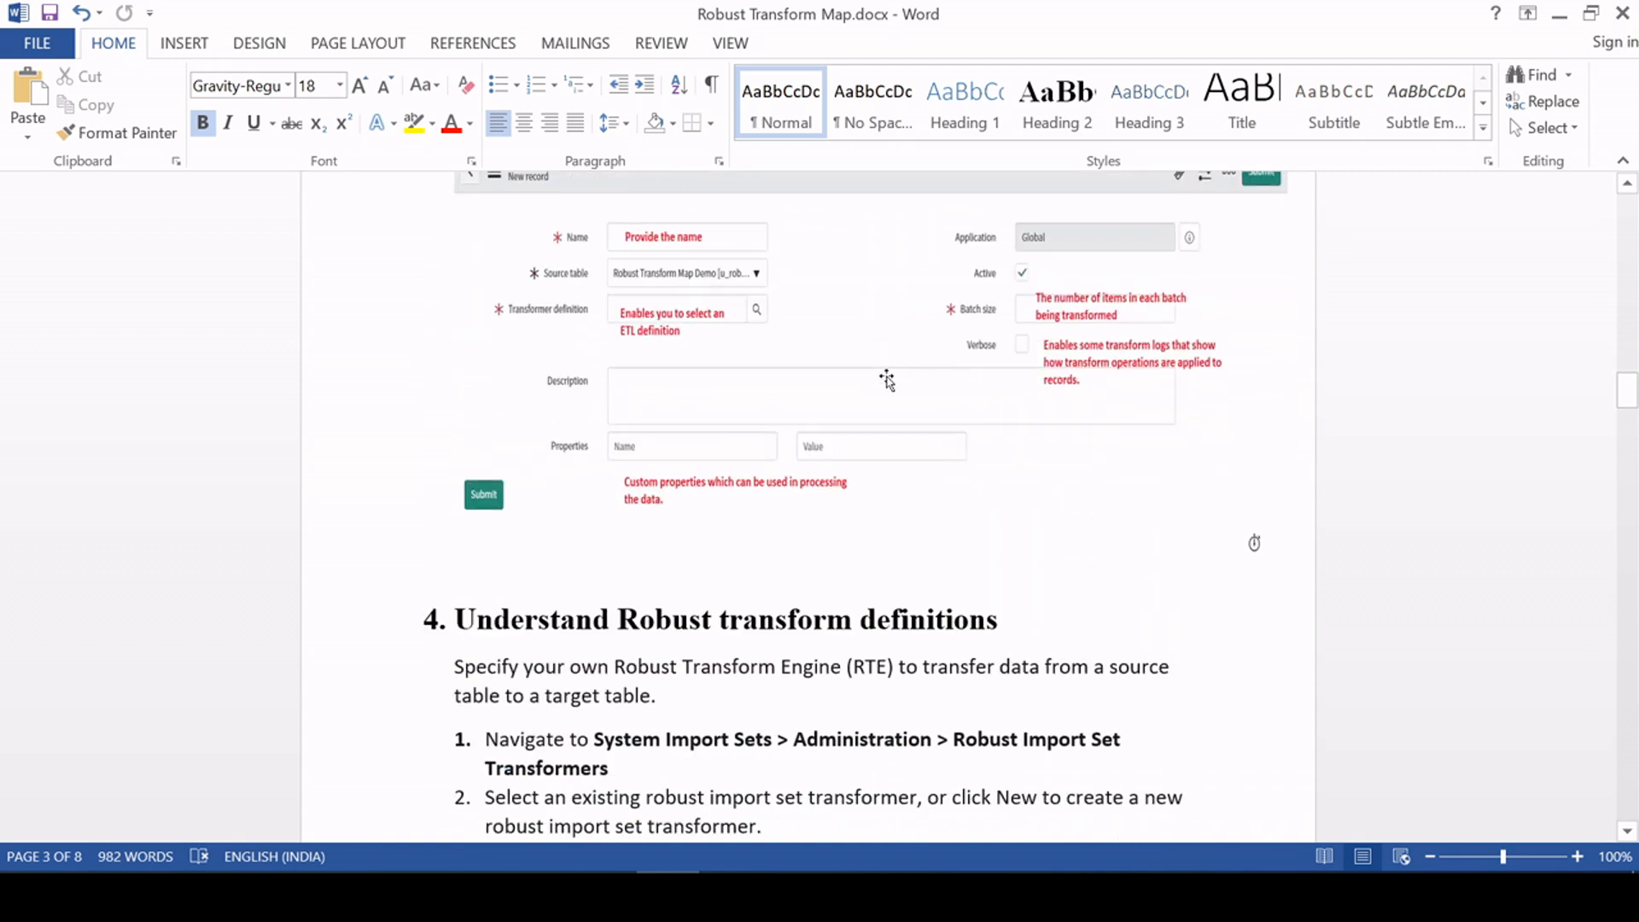
{"action": "scroll", "coordinate": [887, 380], "scroll_direction": "up", "scroll_amount": 1}
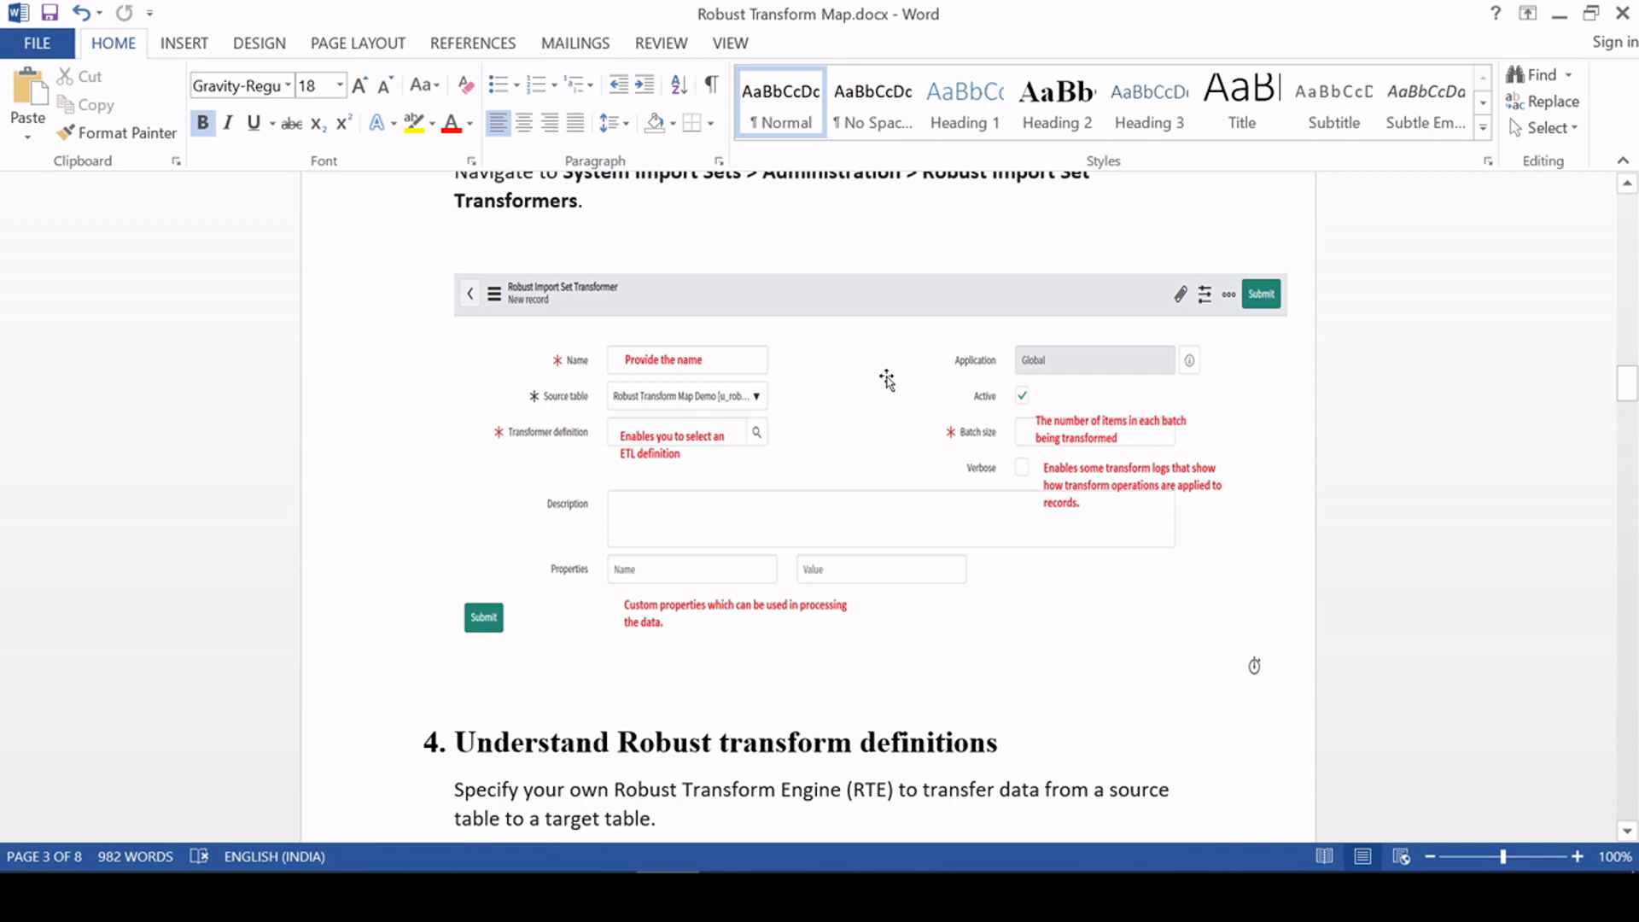
{"action": "scroll", "coordinate": [887, 380], "scroll_direction": "down", "scroll_amount": 5}
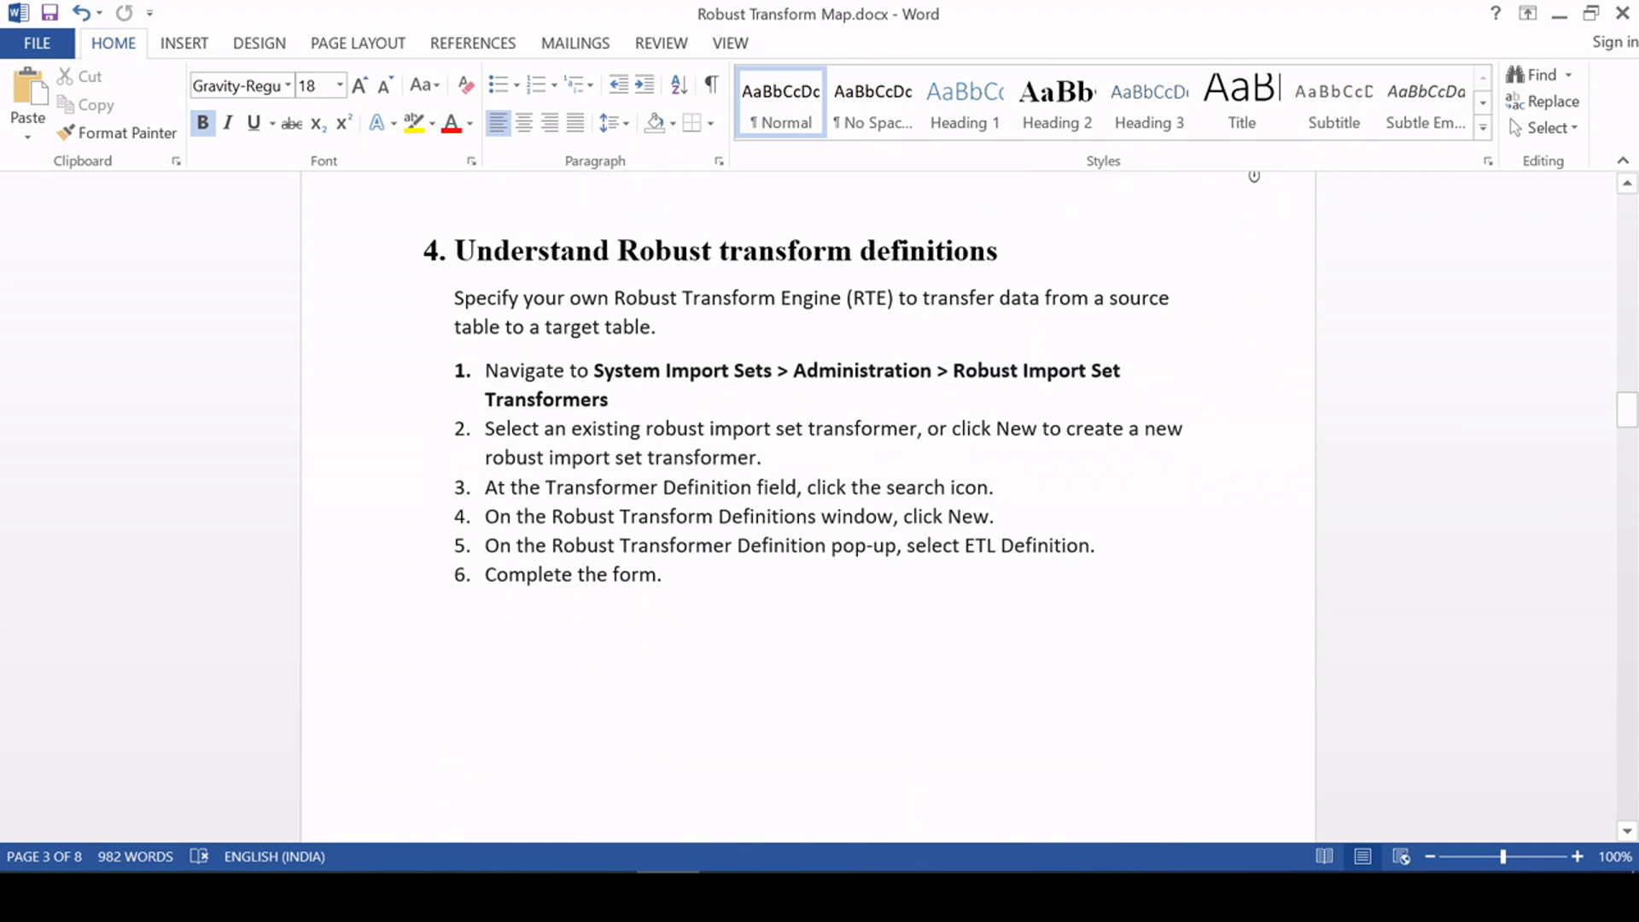
{"action": "scroll", "coordinate": [886, 380], "scroll_direction": "down", "scroll_amount": 8}
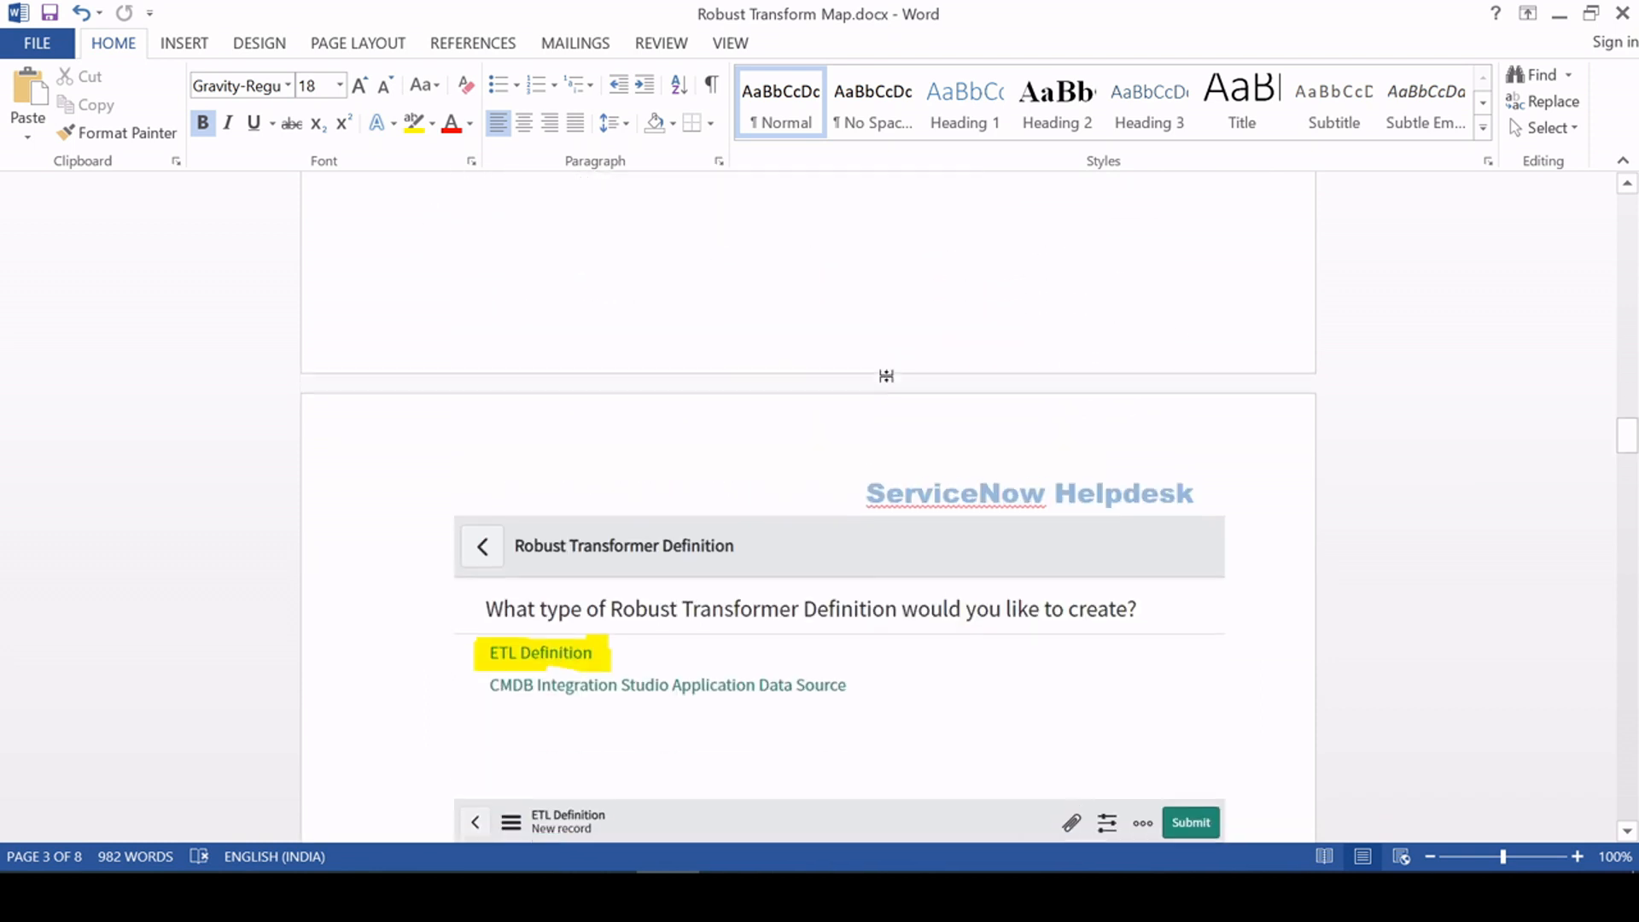
{"action": "scroll", "coordinate": [887, 380], "scroll_direction": "down", "scroll_amount": 5}
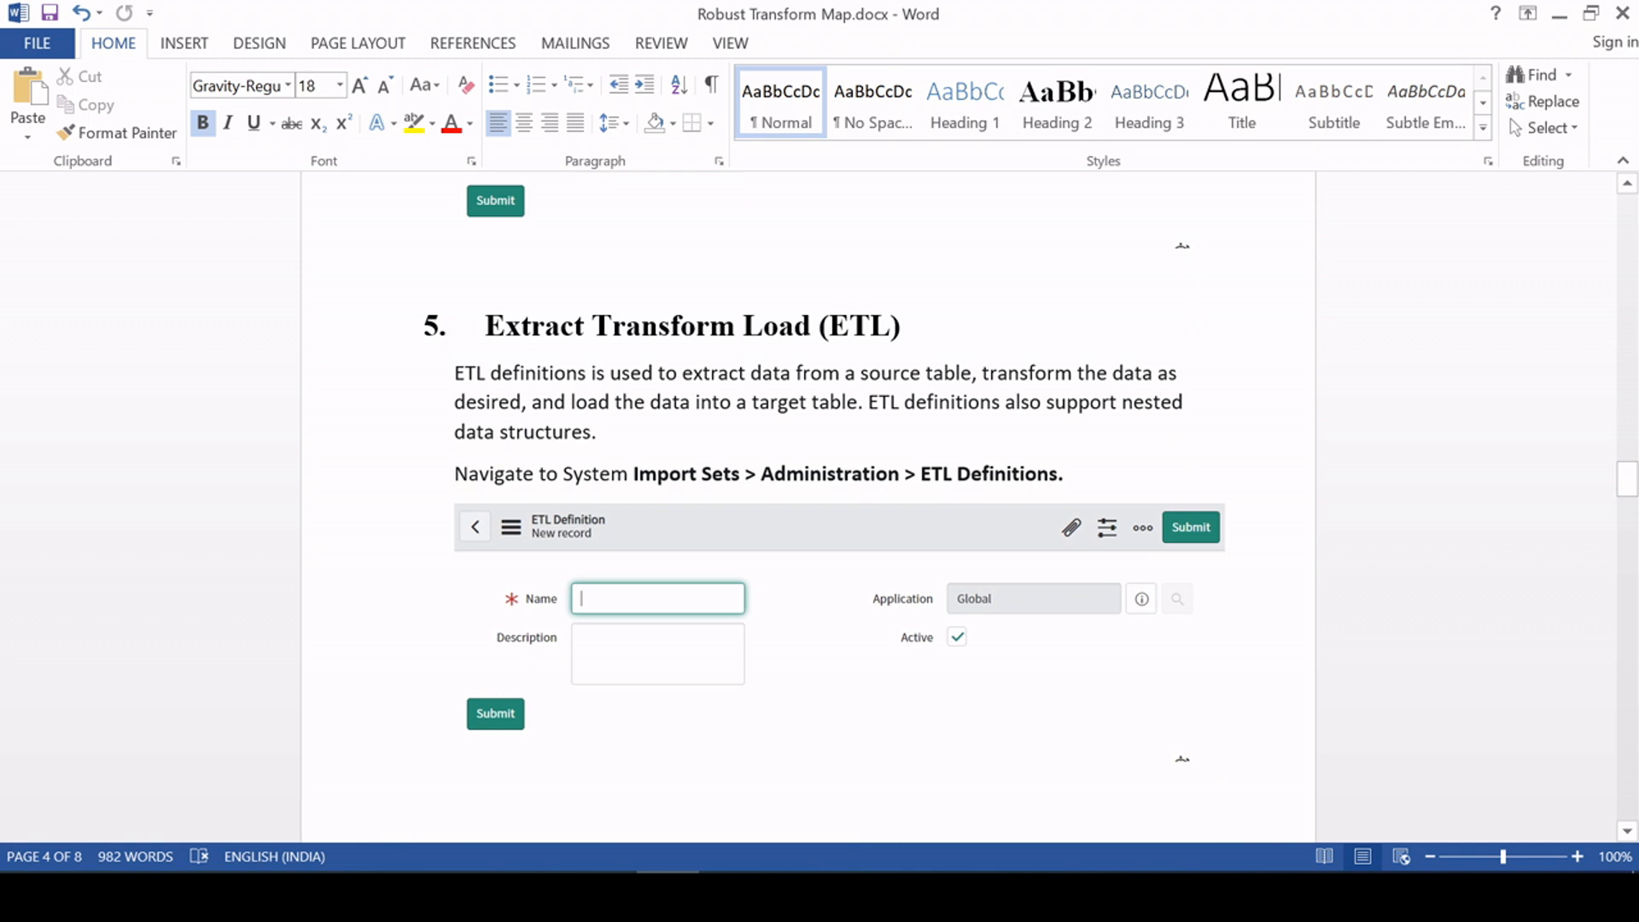
{"action": "scroll", "coordinate": [878, 336], "scroll_direction": "down", "scroll_amount": 9}
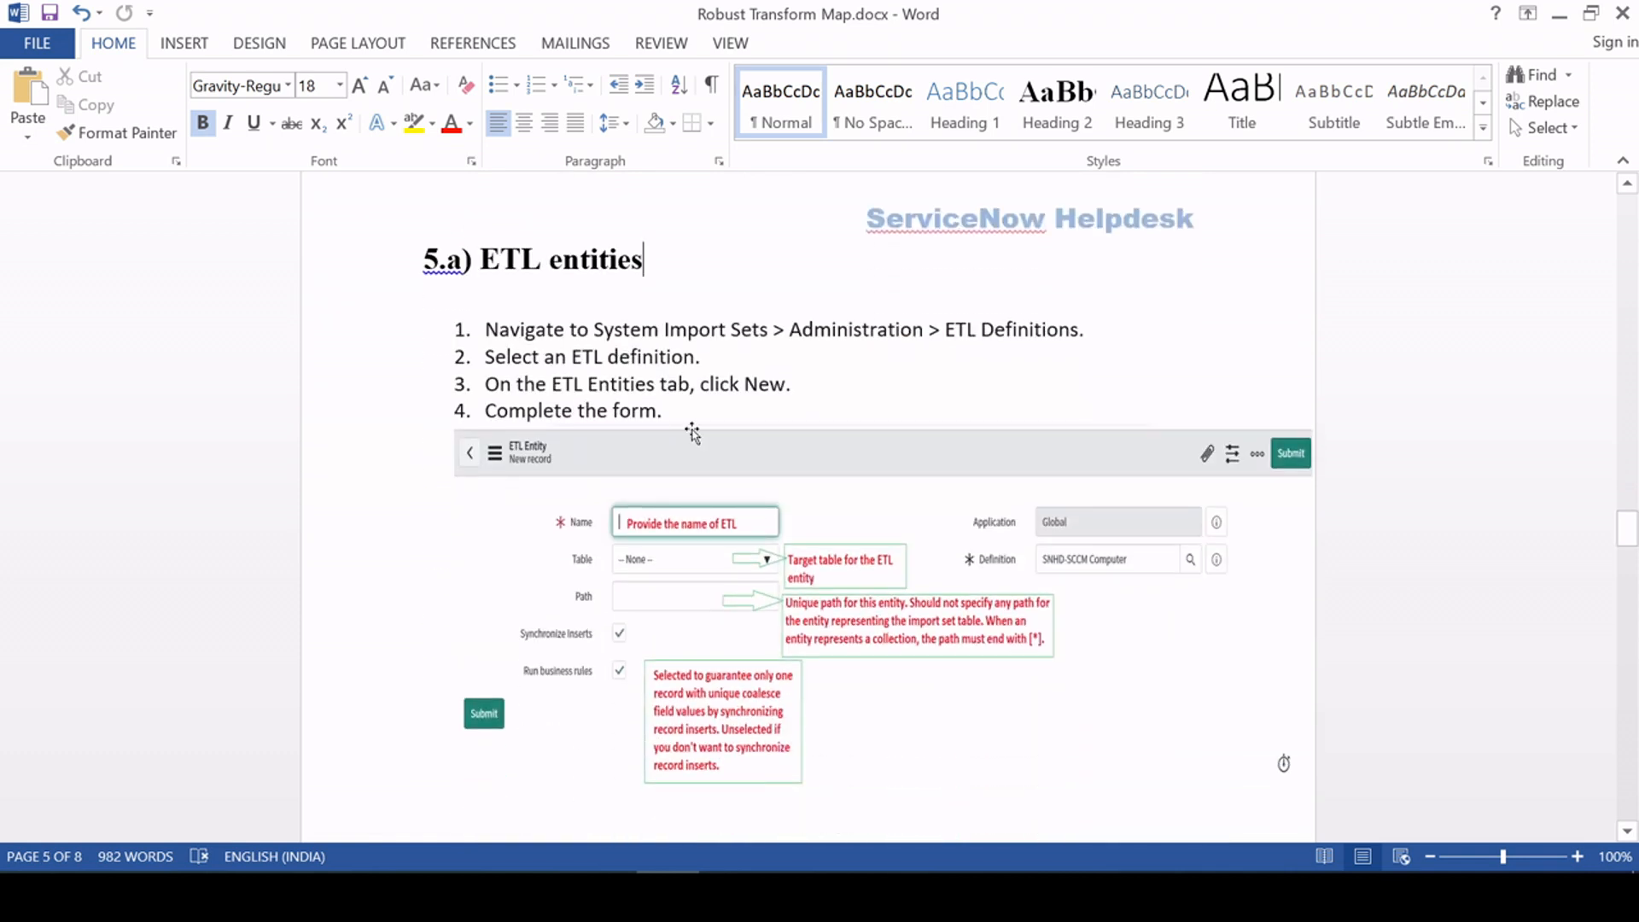
Step: Switch to ServiceNow in the browser and open the SNHD SCCM Computer robust transformer of the SNHD Robust Transform Map data source separately
{"action": "key", "text": "alt+Tab"}
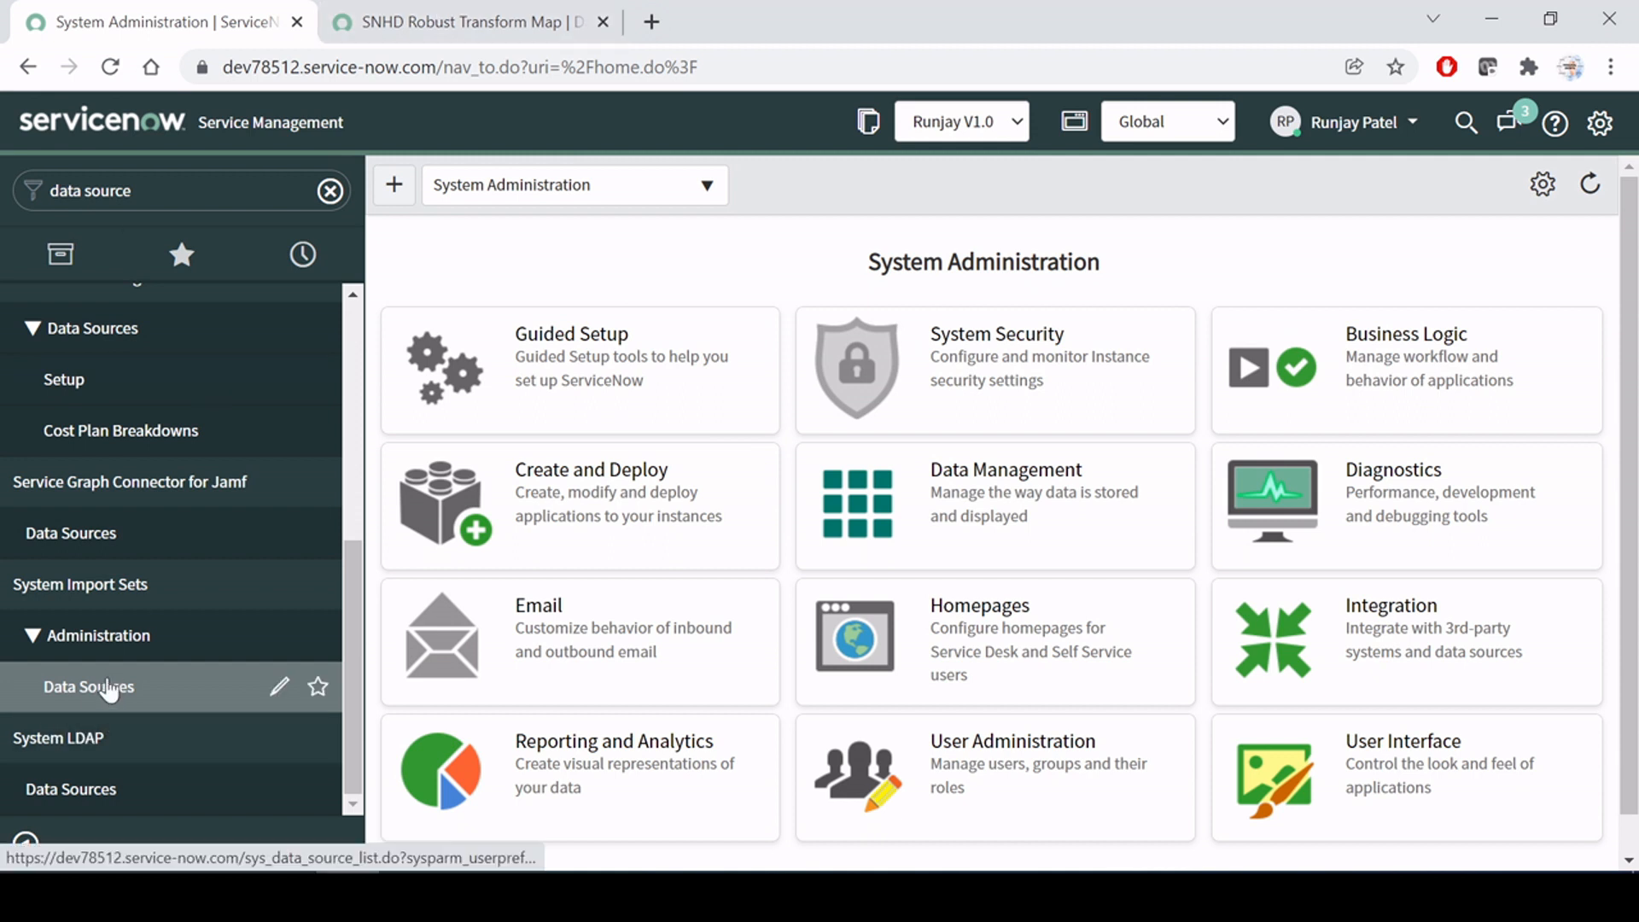
{"action": "left_click", "coordinate": [439, 24]}
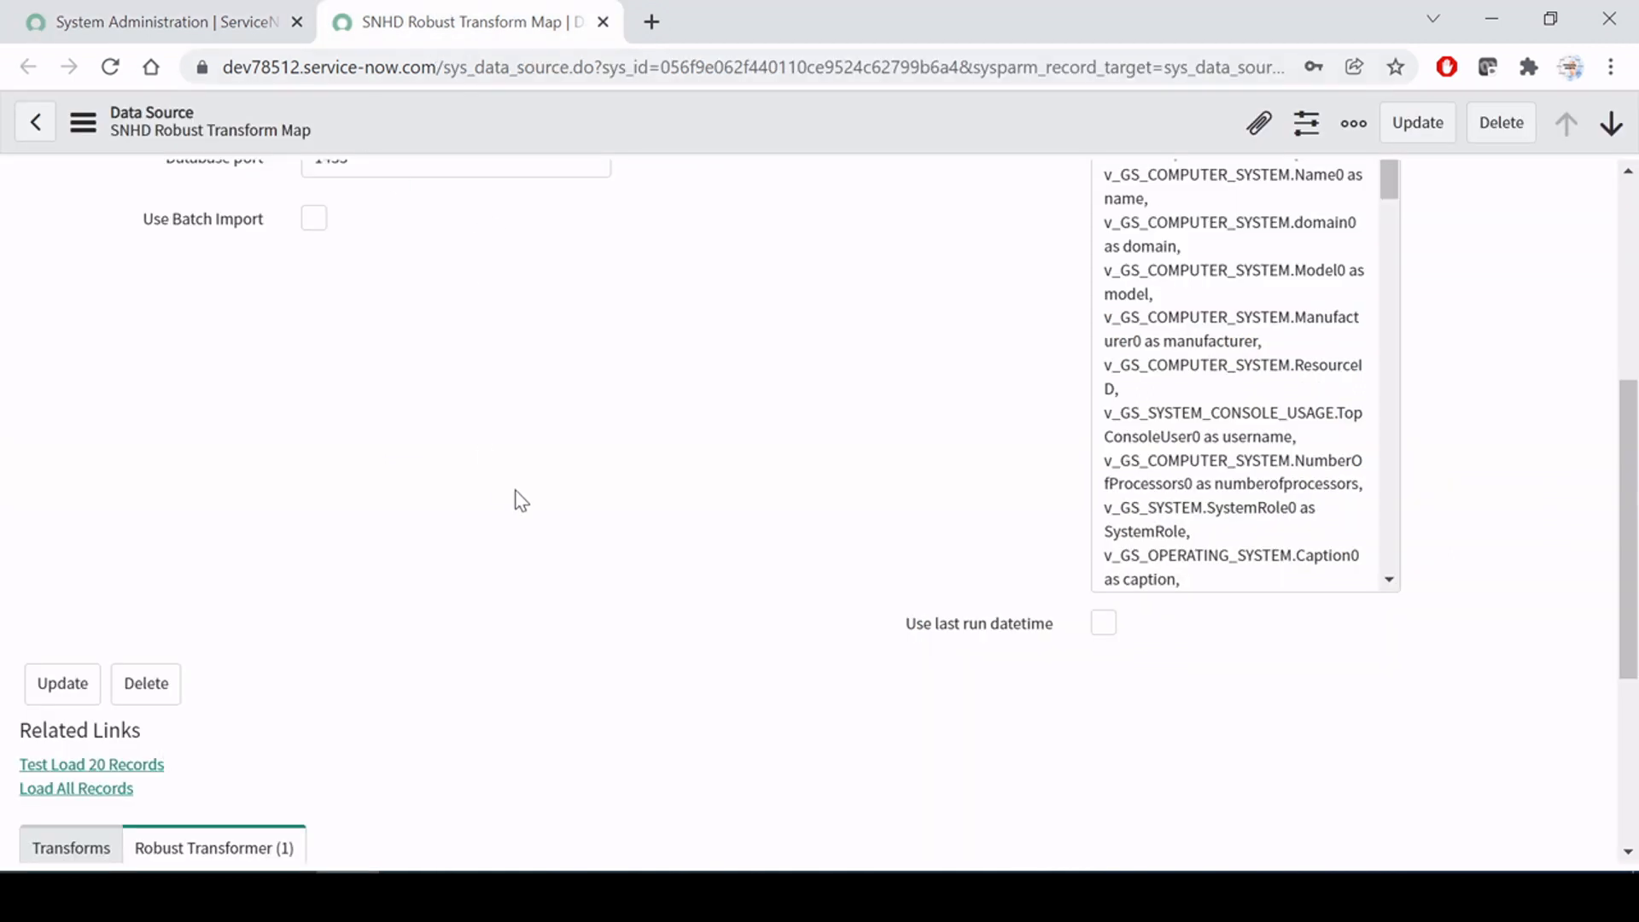
{"action": "scroll", "coordinate": [520, 499], "scroll_direction": "up", "scroll_amount": 5}
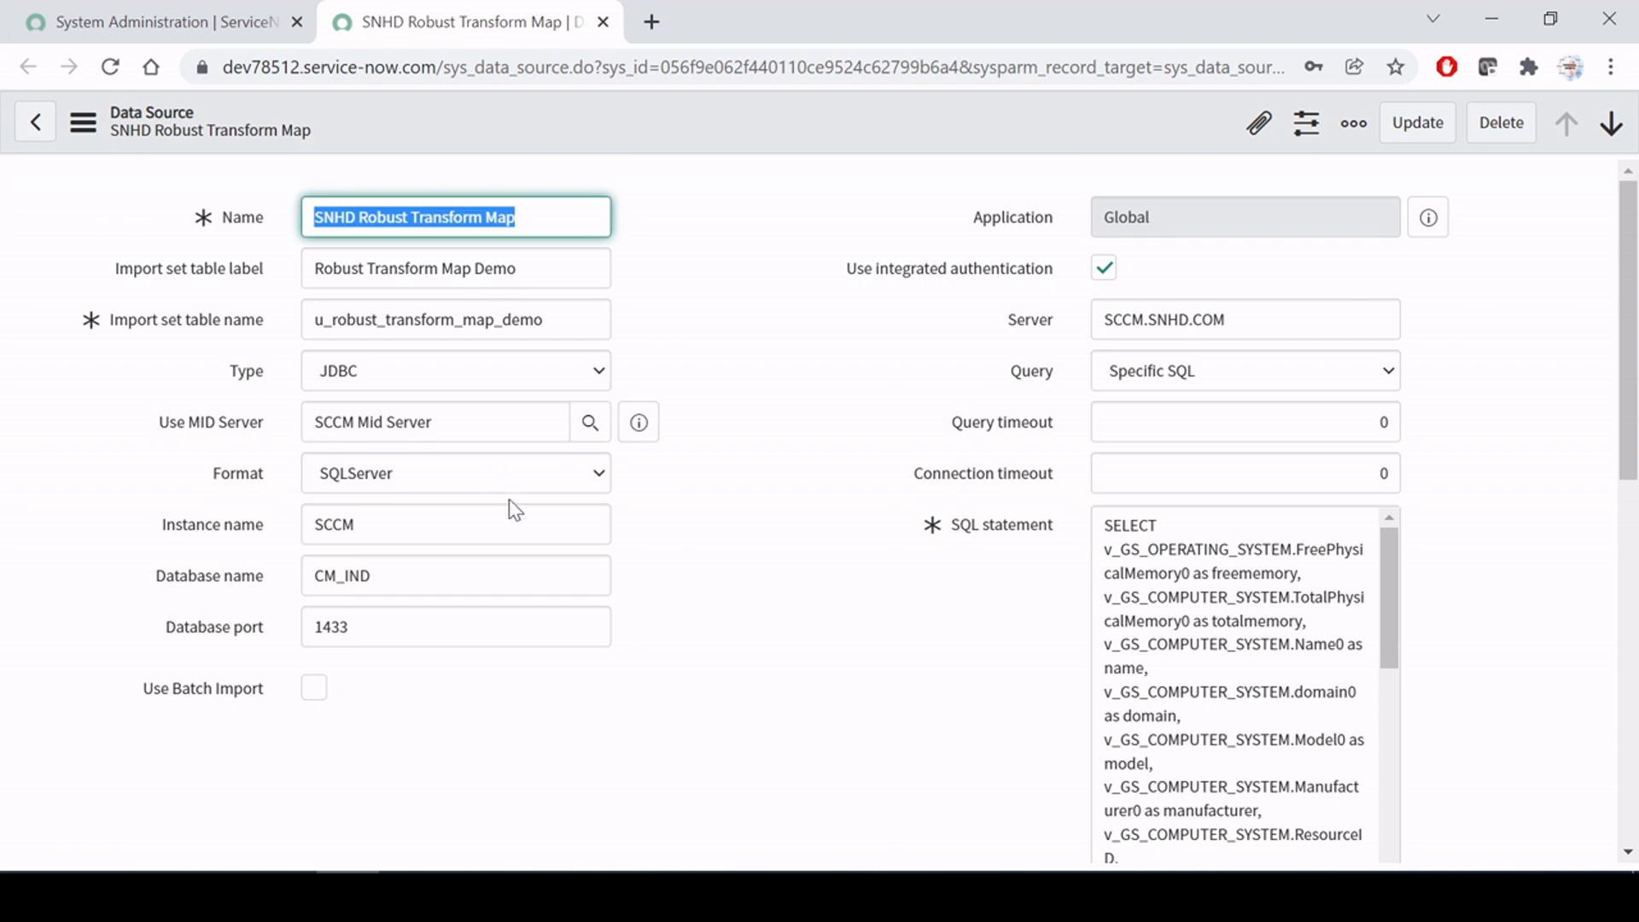
{"action": "scroll", "coordinate": [512, 508], "scroll_direction": "down", "scroll_amount": 10}
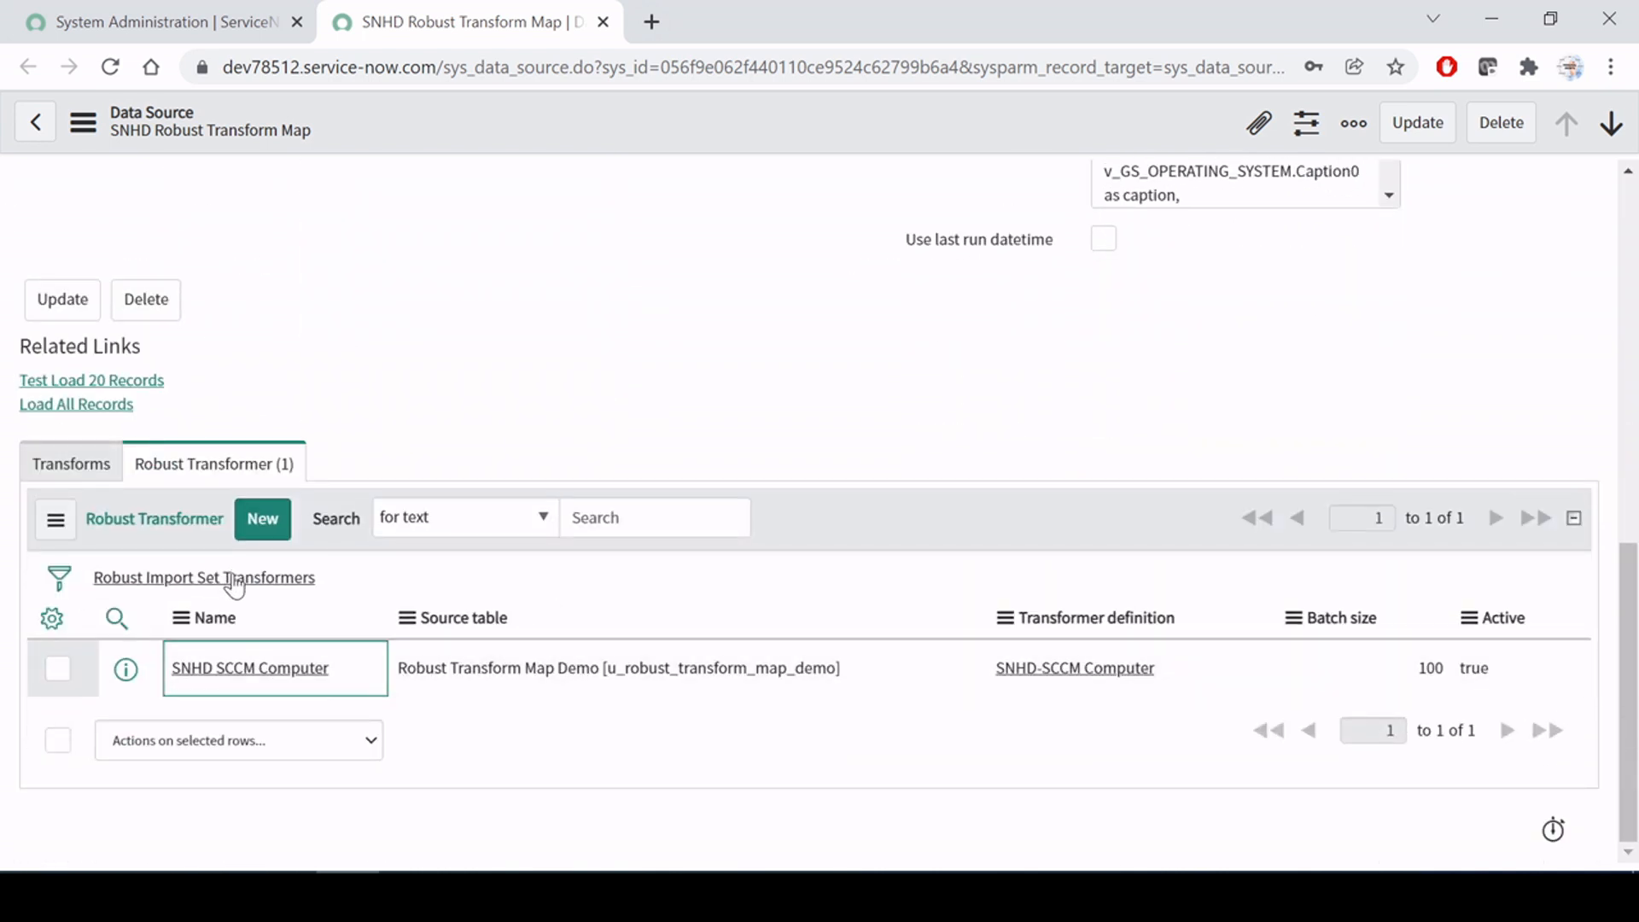
{"action": "middle_click", "coordinate": [249, 670]}
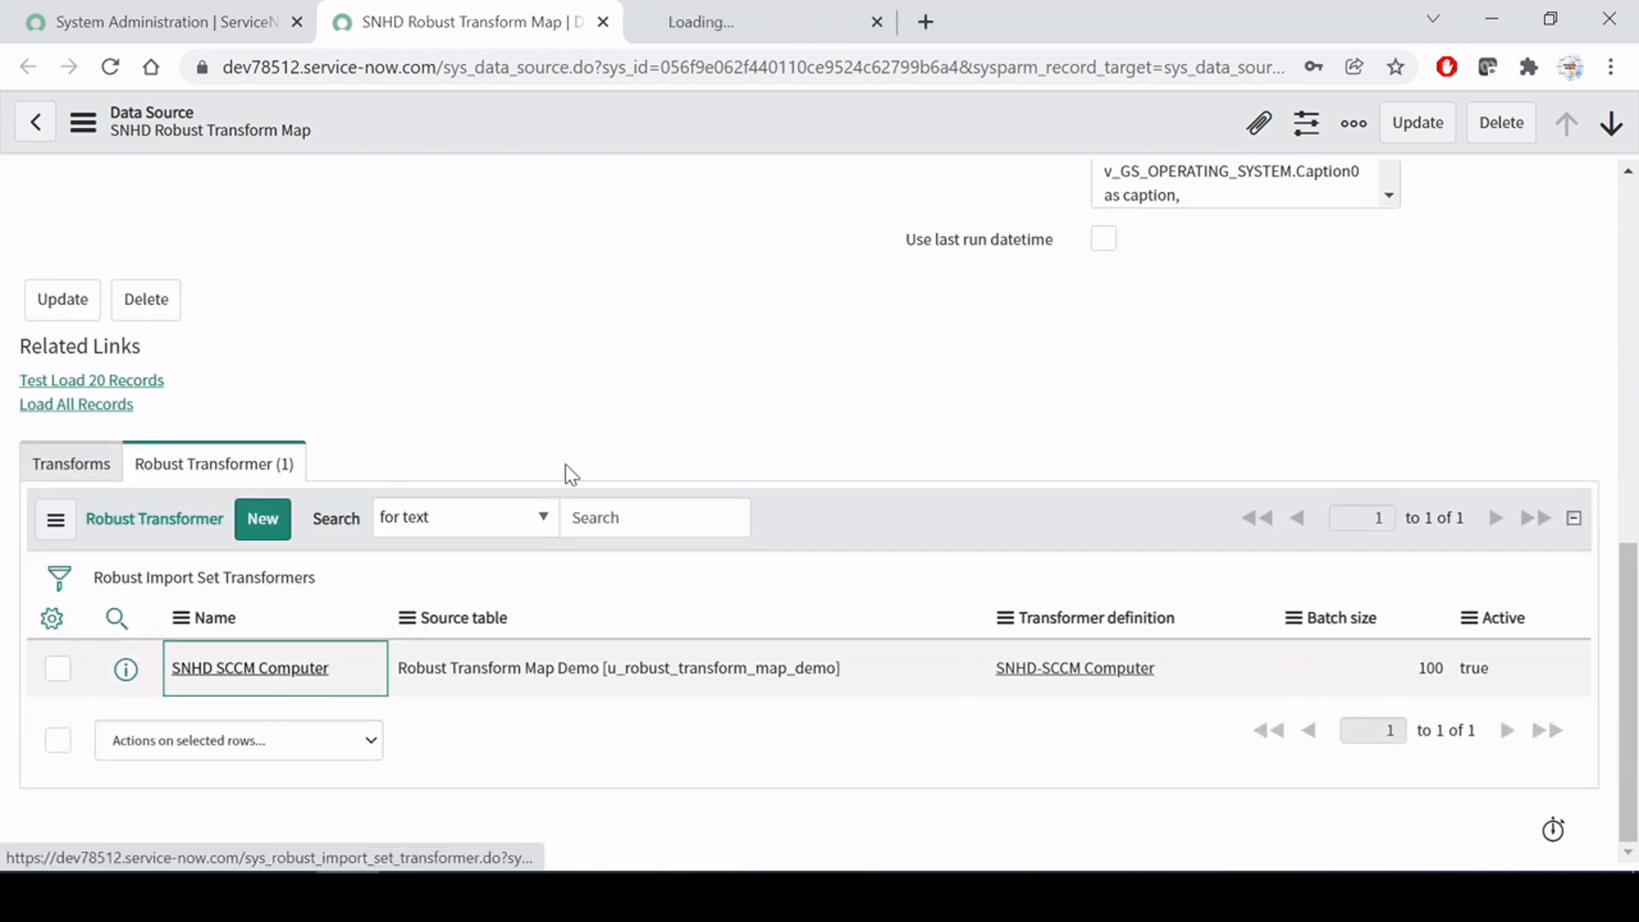
{"action": "left_click", "coordinate": [705, 12]}
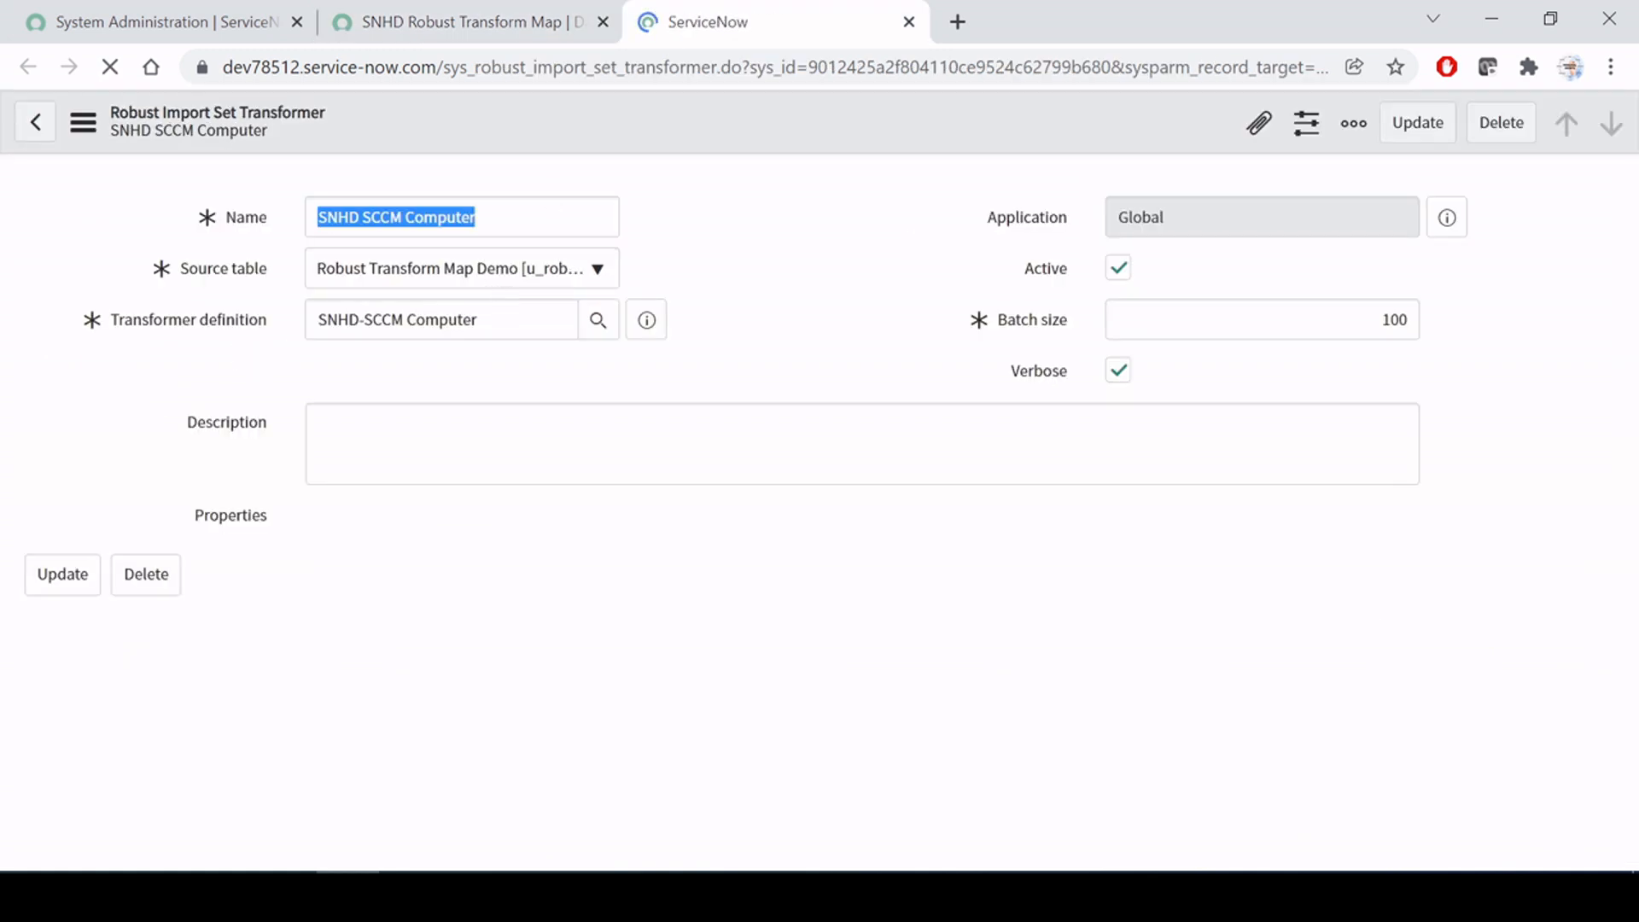
Step: Open the transformer's SNHD-SCCM Computer ETL definition record separately and view its list of ETL entities
{"action": "left_click", "coordinate": [171, 314]}
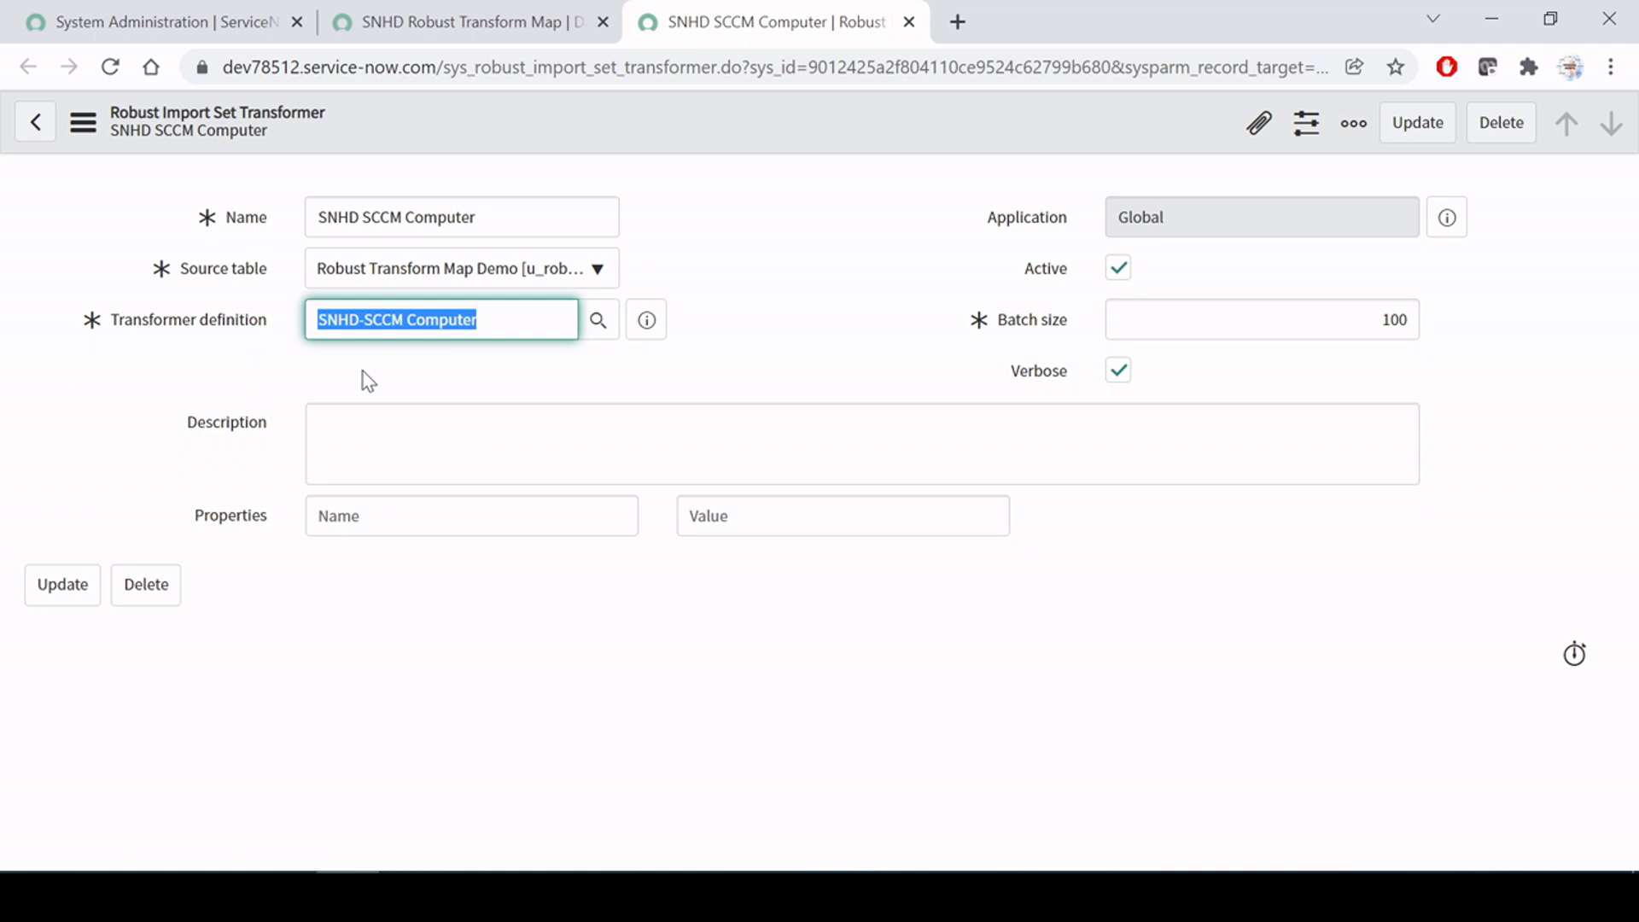
{"action": "left_click", "coordinate": [646, 320]}
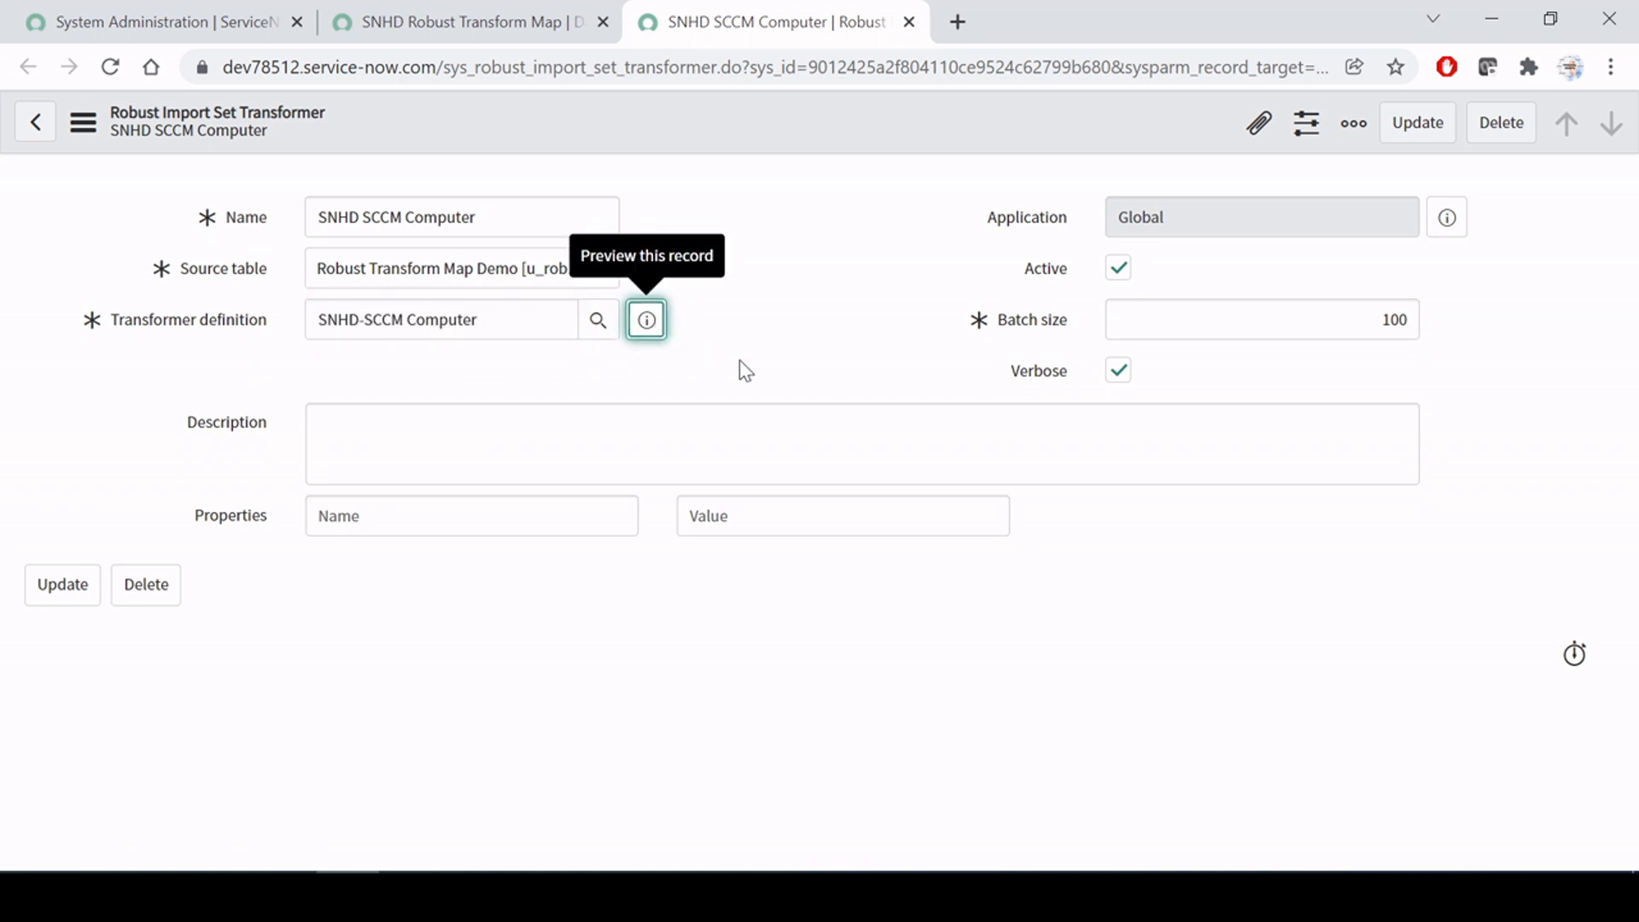
{"action": "left_click", "coordinate": [995, 392], "text": "ctrl"}
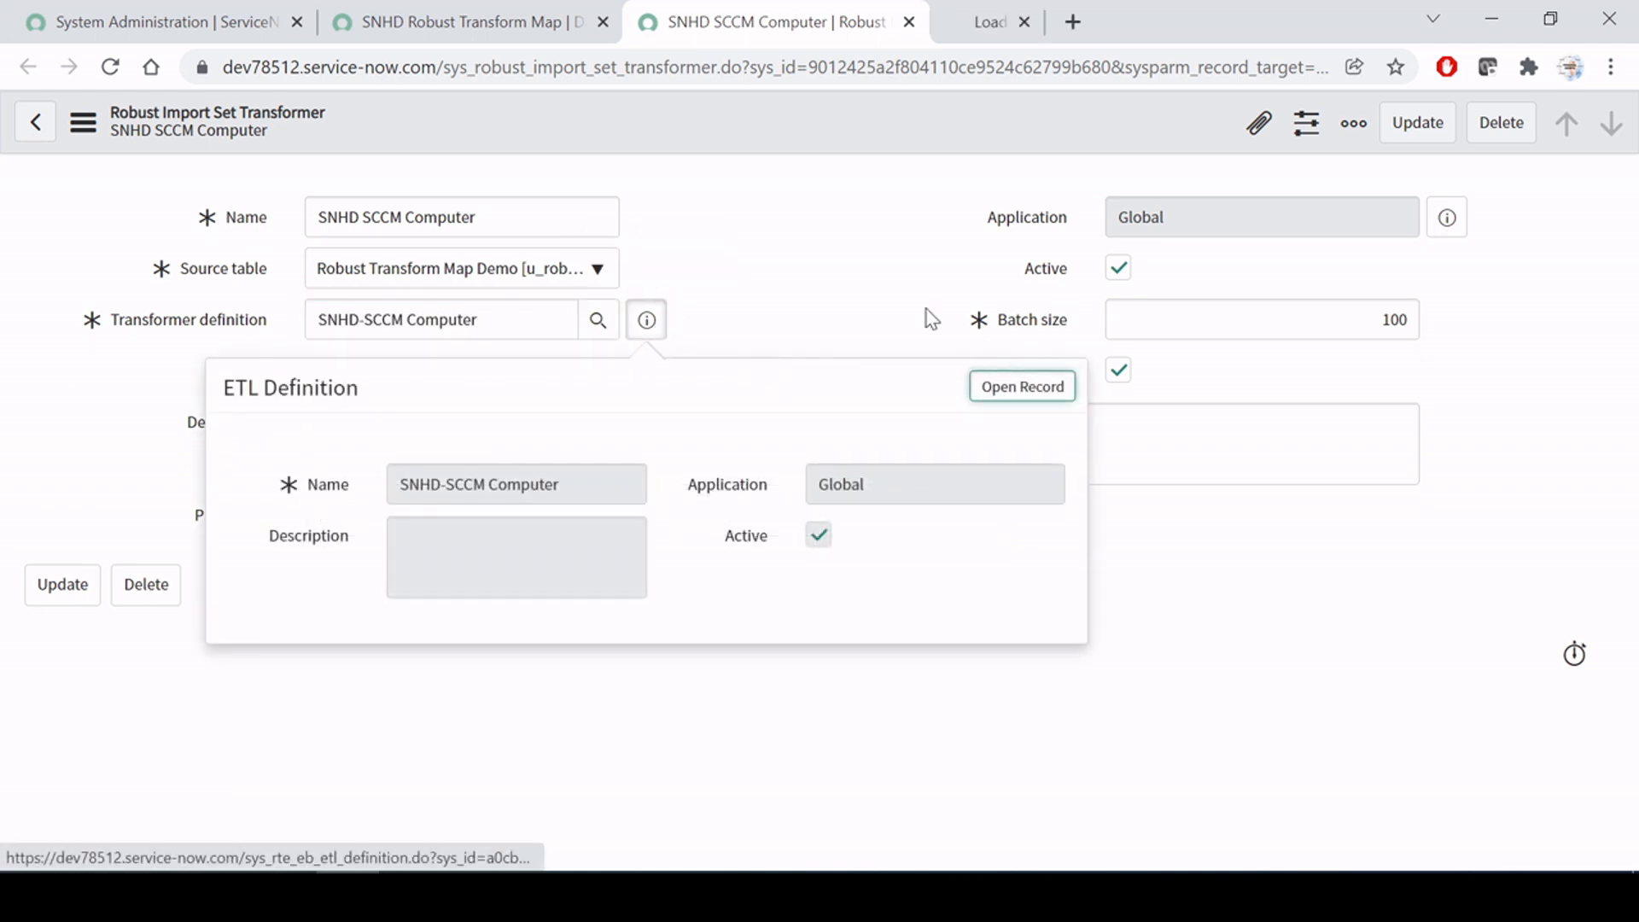
{"action": "left_click", "coordinate": [832, 244]}
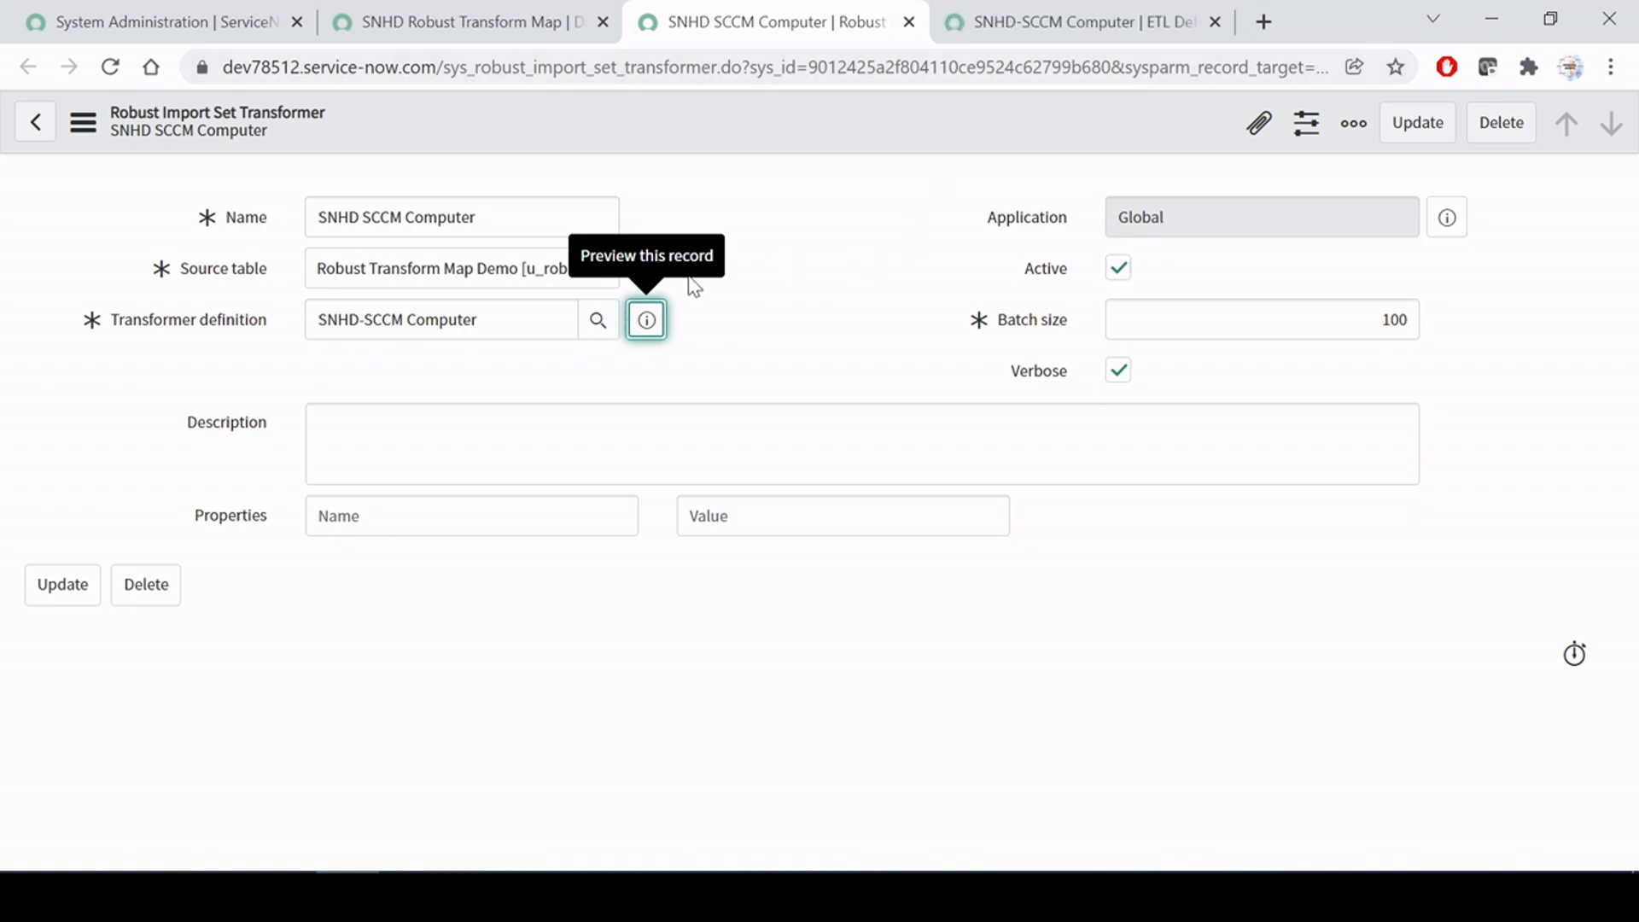
{"action": "left_click", "coordinate": [1062, 20]}
{"action": "left_click", "coordinate": [738, 248]}
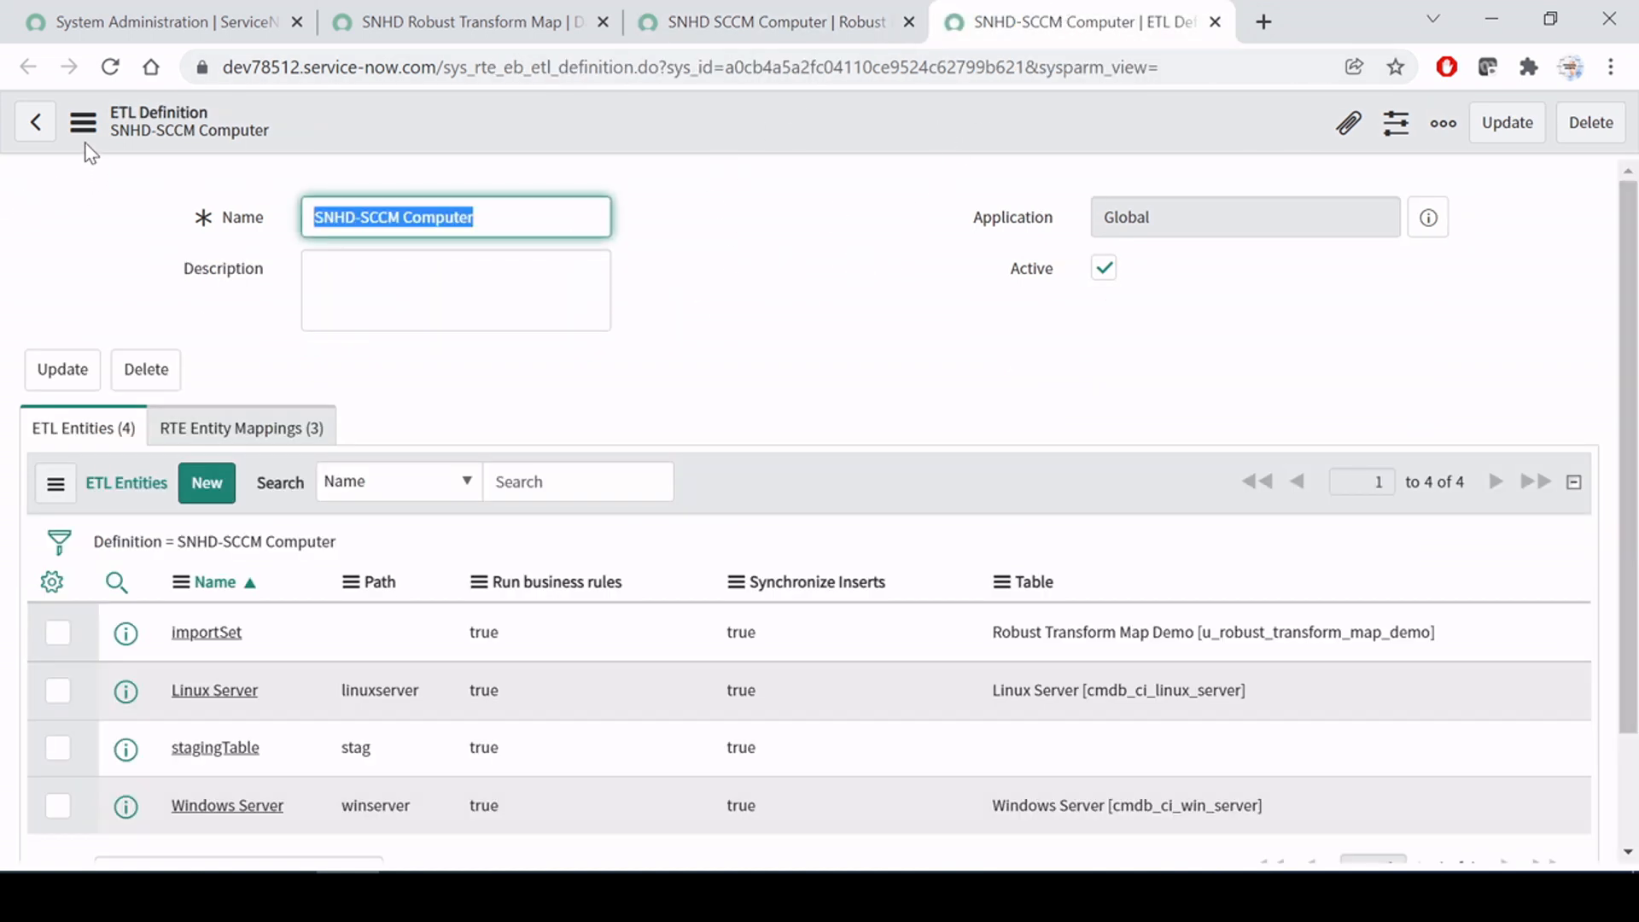
{"action": "key", "text": "Tab"}
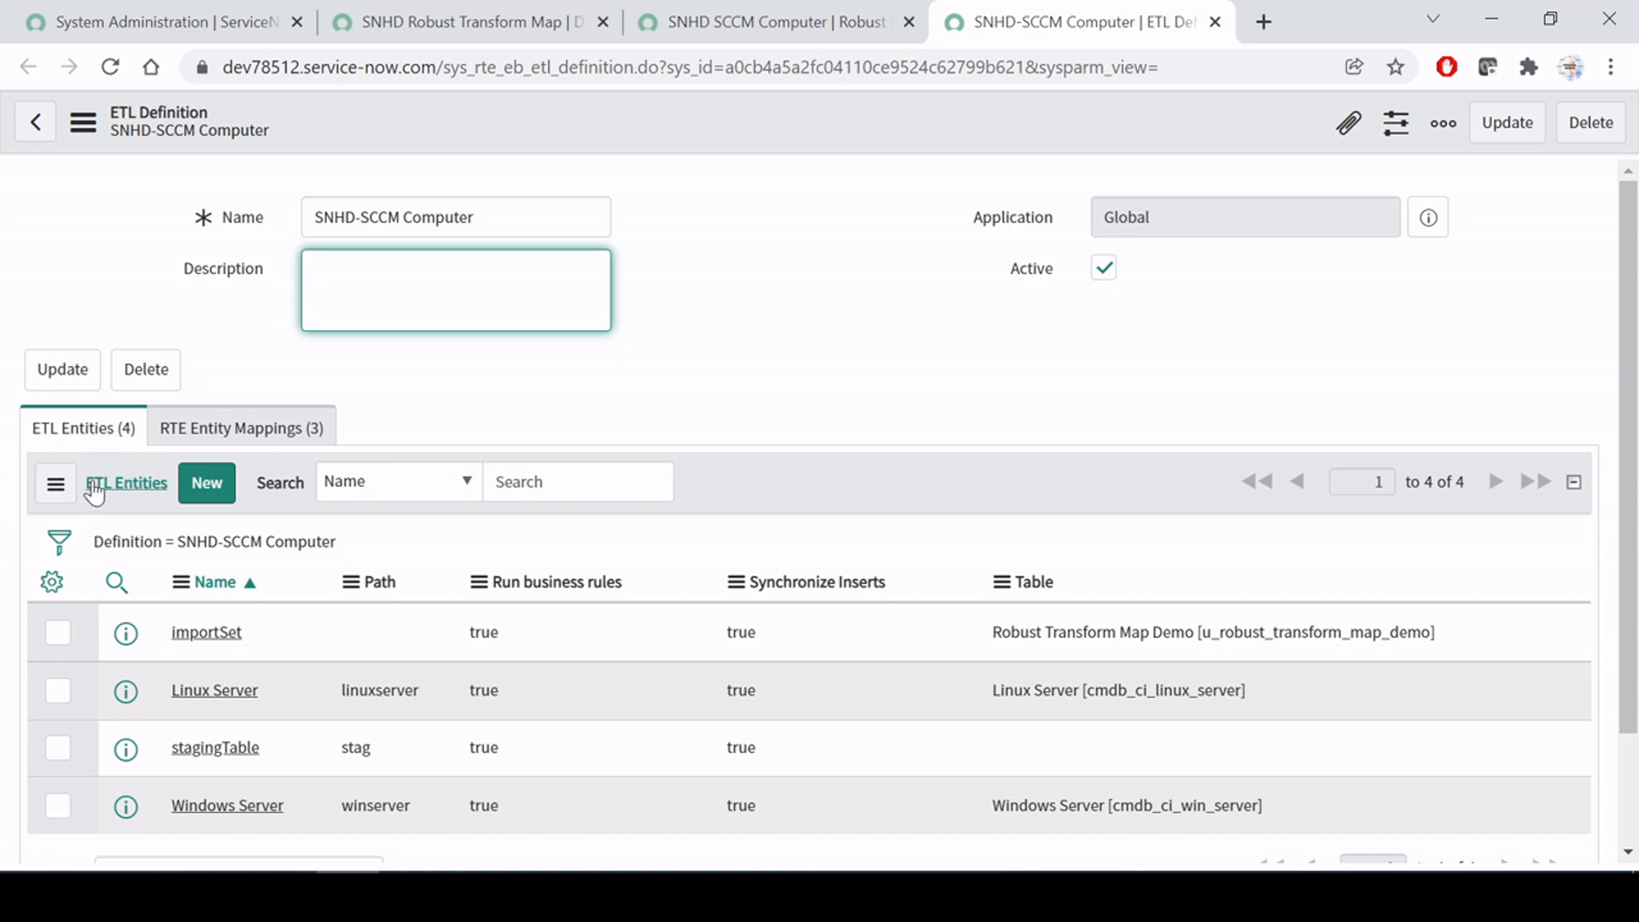
{"action": "scroll", "coordinate": [43, 377], "scroll_direction": "down", "scroll_amount": 2}
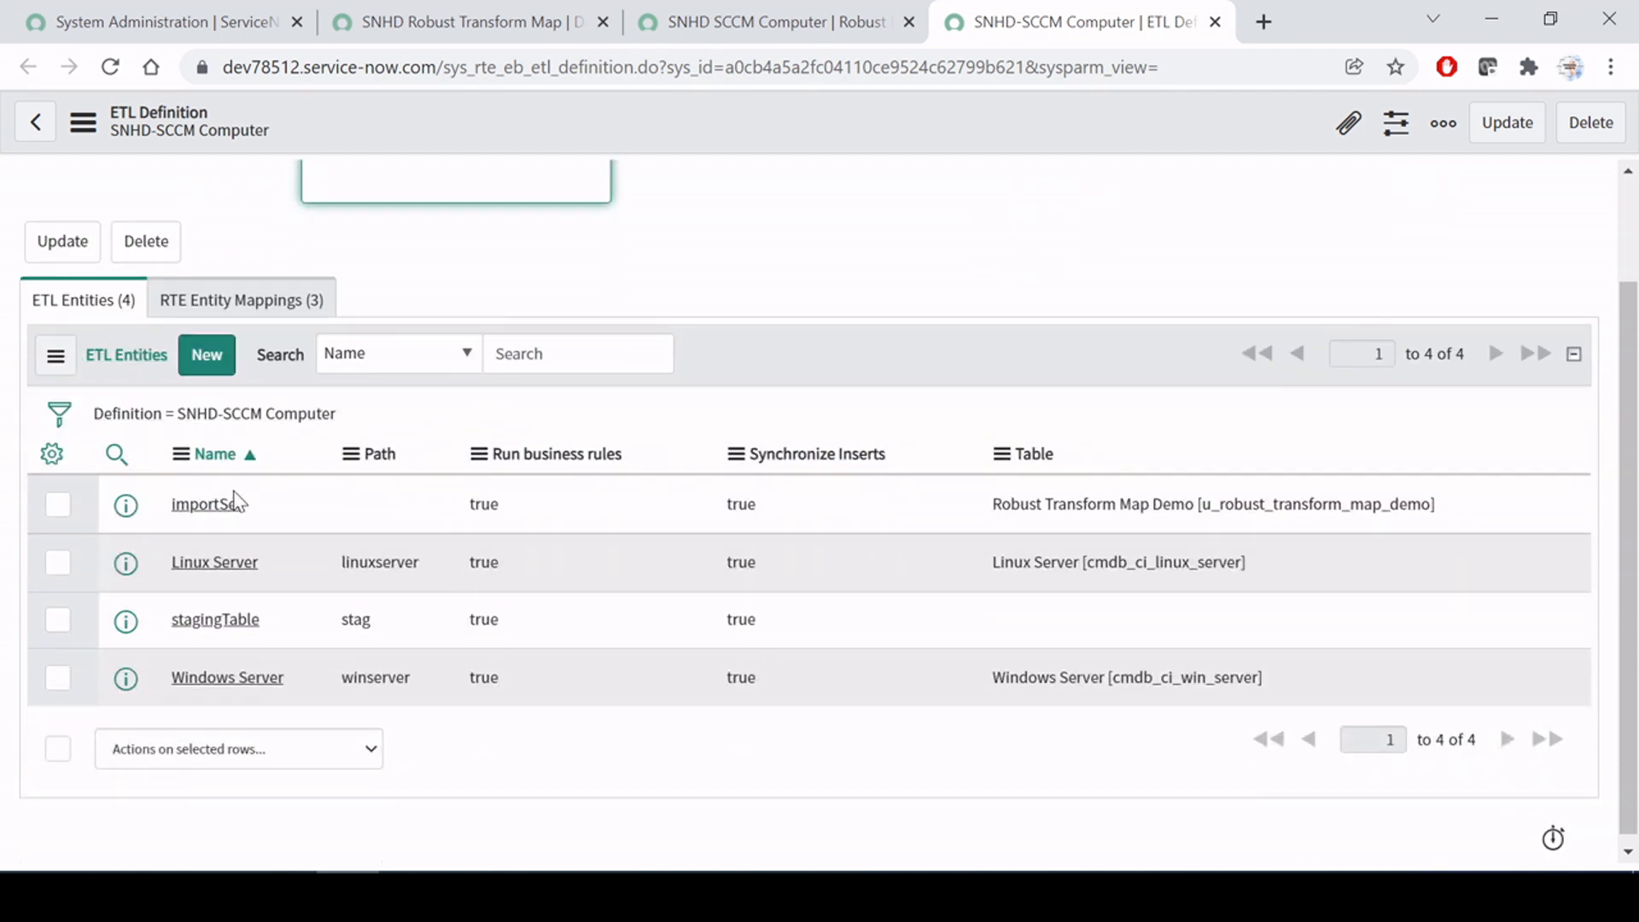
Step: Switch to the Word document and study the annotated ETL Entity form in section 5.a, enlarged to 150%
{"action": "key", "text": "alt+Tab"}
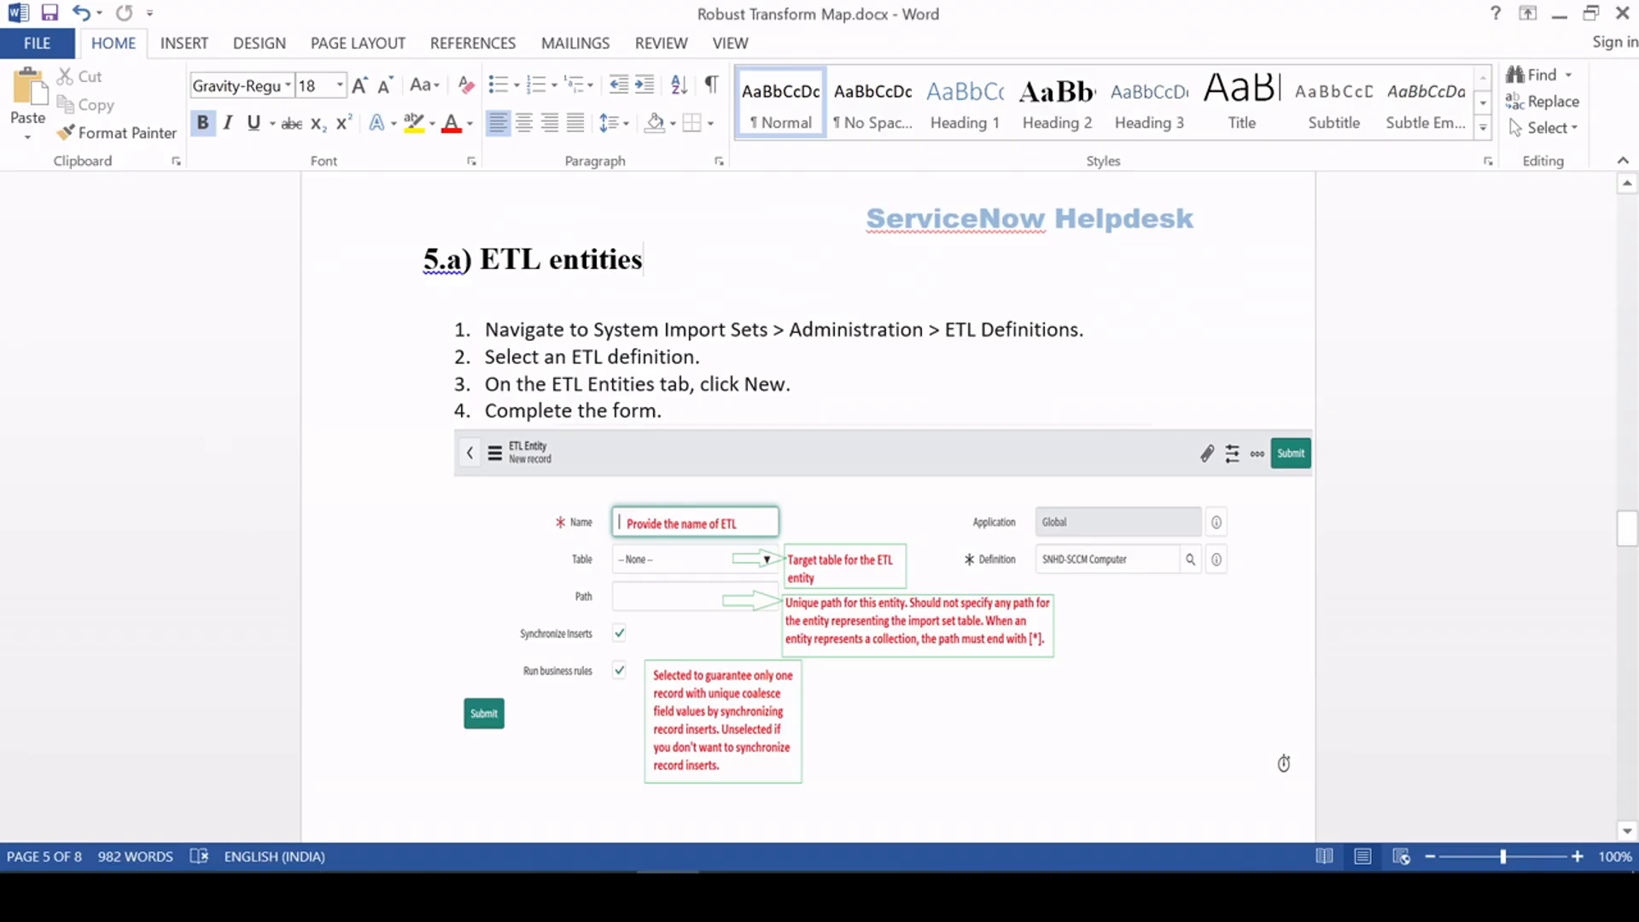
{"action": "left_click", "coordinate": [701, 357]}
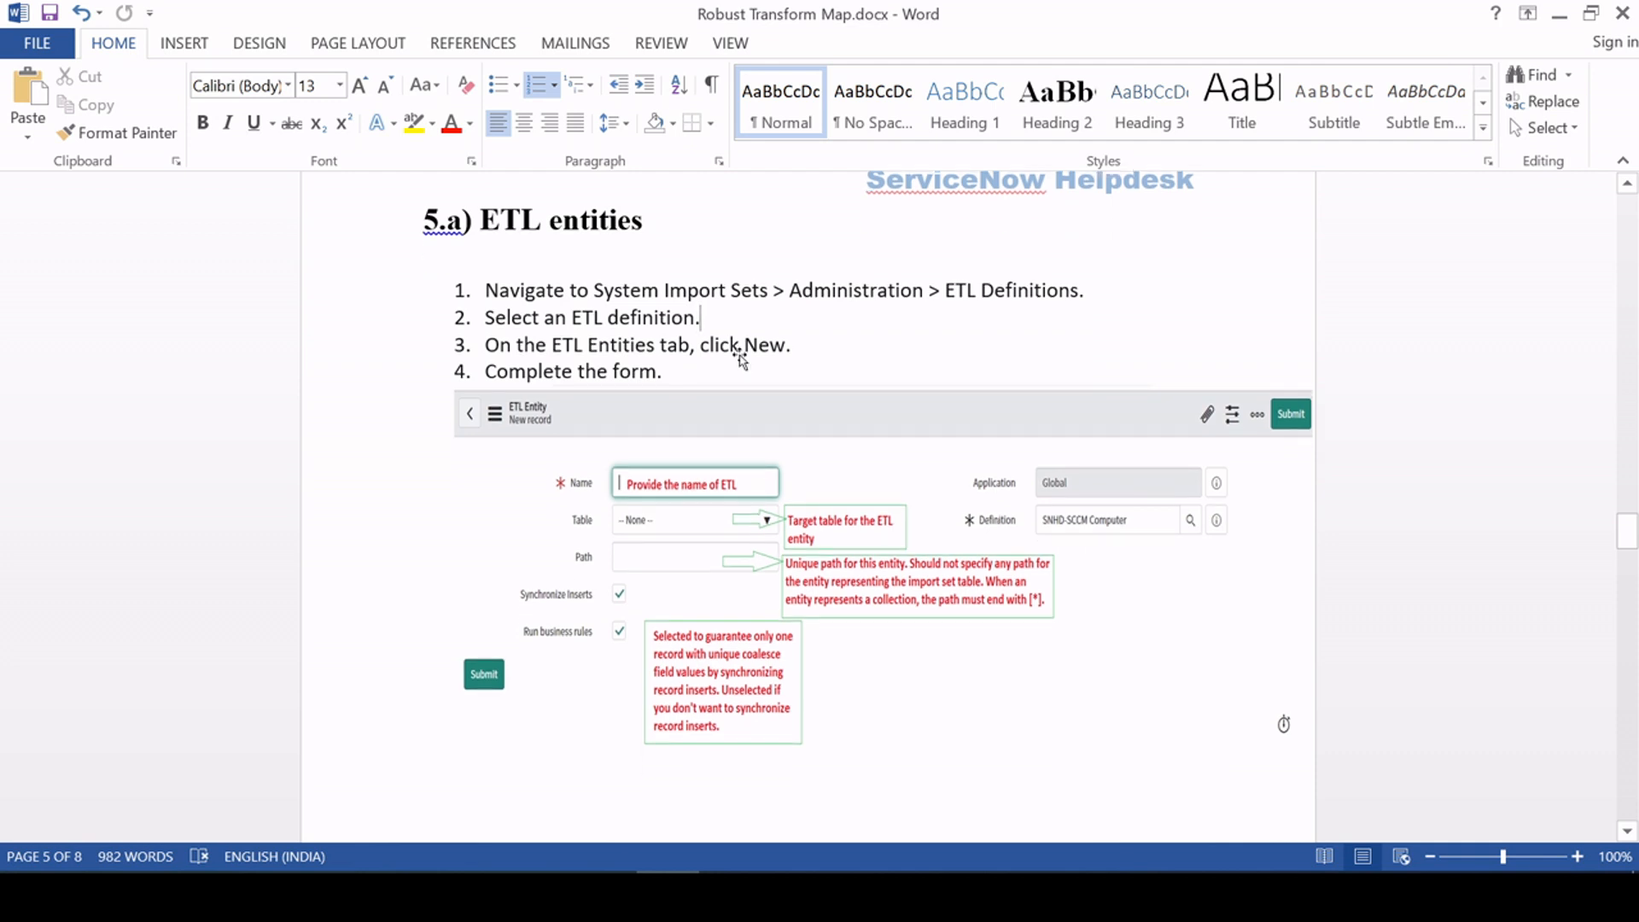
{"action": "scroll", "coordinate": [739, 366], "scroll_direction": "down", "scroll_amount": 3}
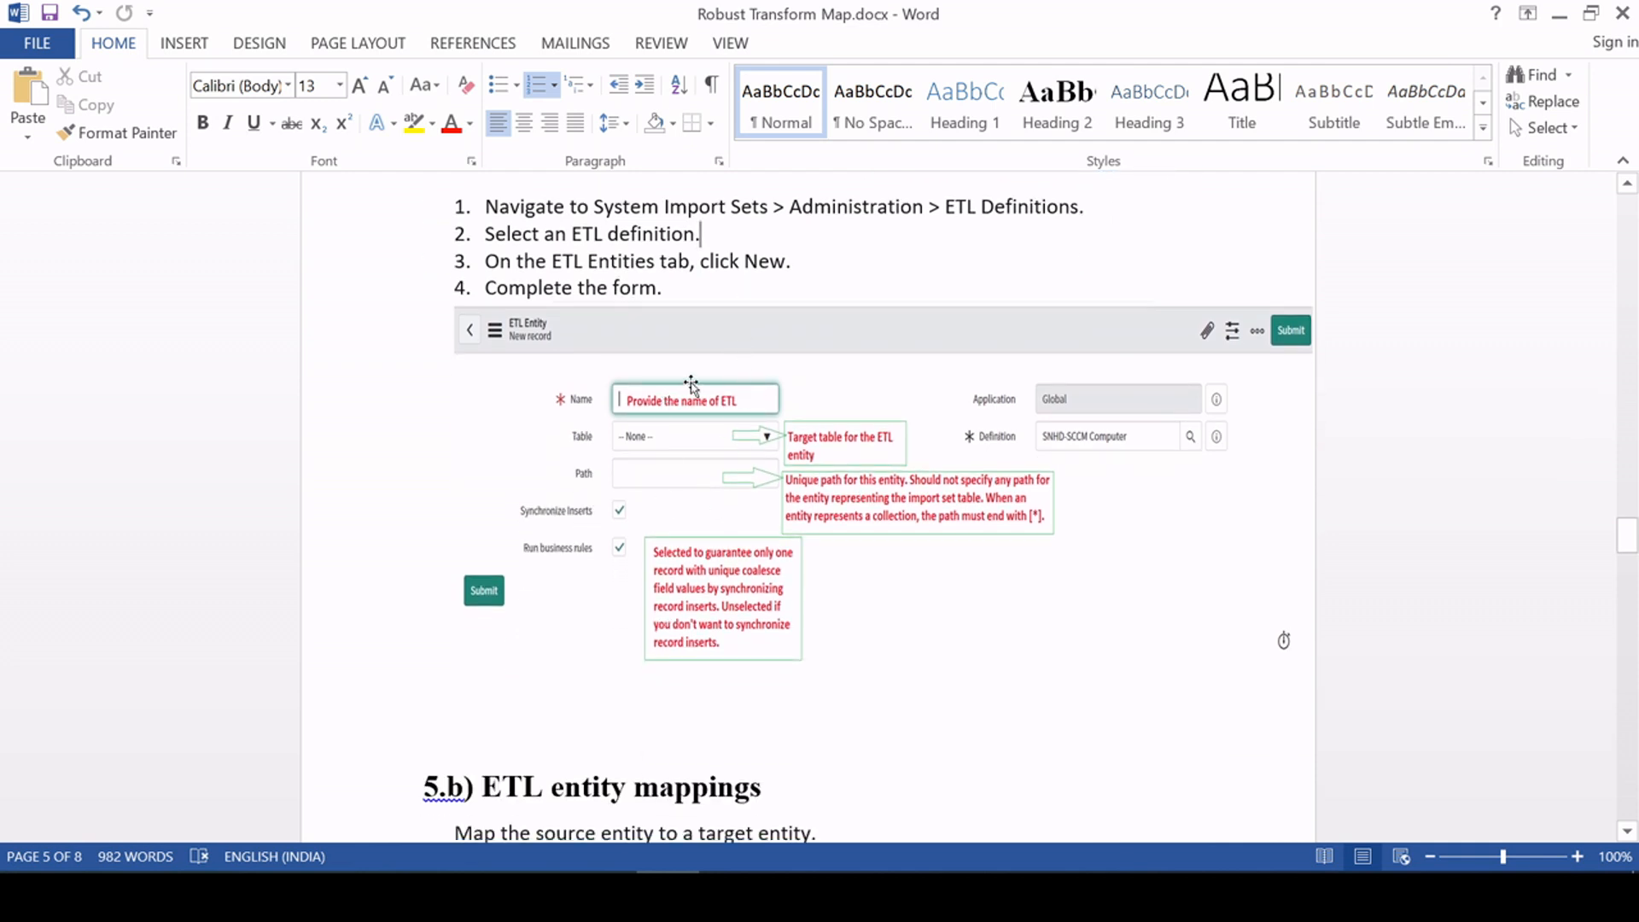
{"action": "scroll", "coordinate": [721, 427], "scroll_direction": "up", "scroll_amount": 6}
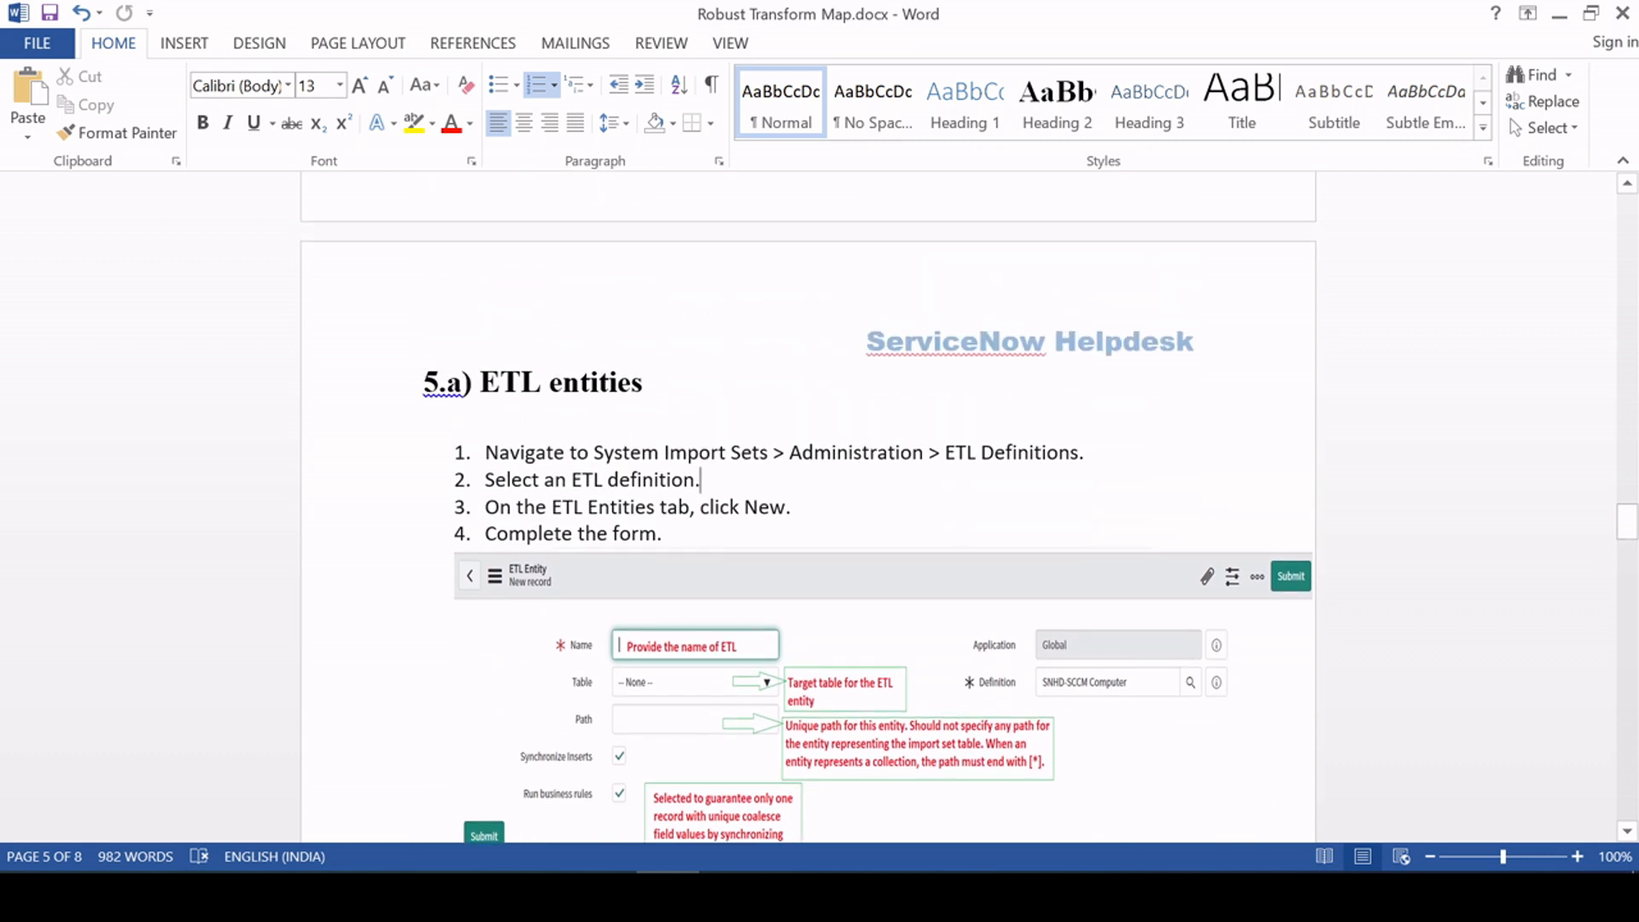
{"action": "scroll", "coordinate": [820, 465], "scroll_direction": "down", "scroll_amount": 8}
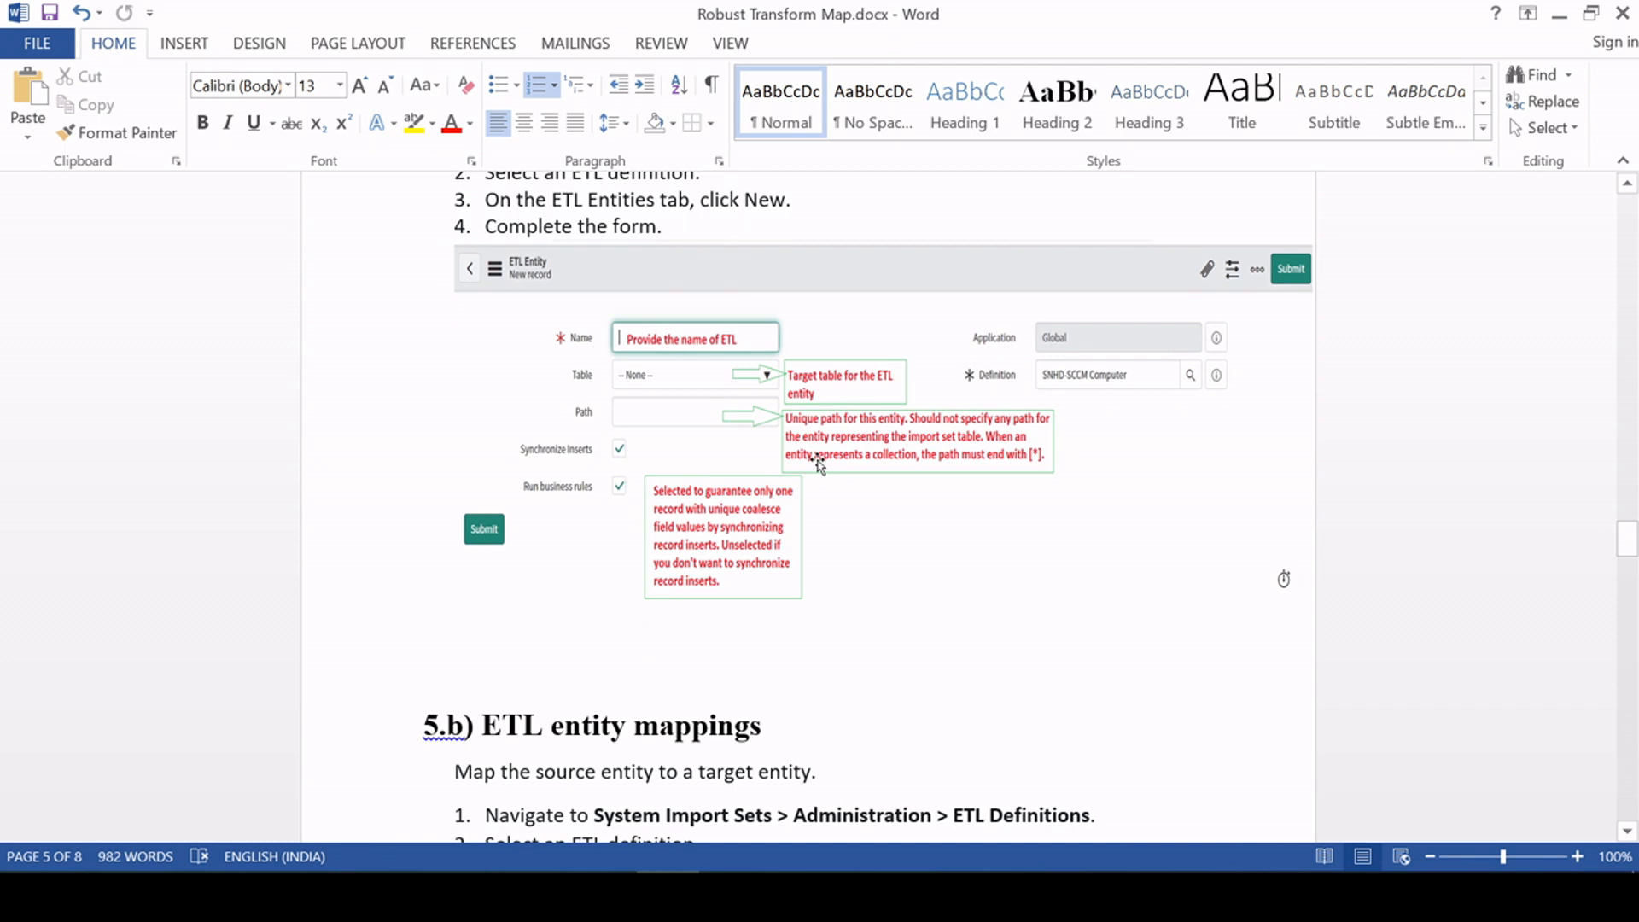
{"action": "scroll", "coordinate": [820, 465], "scroll_direction": "up", "scroll_amount": 4}
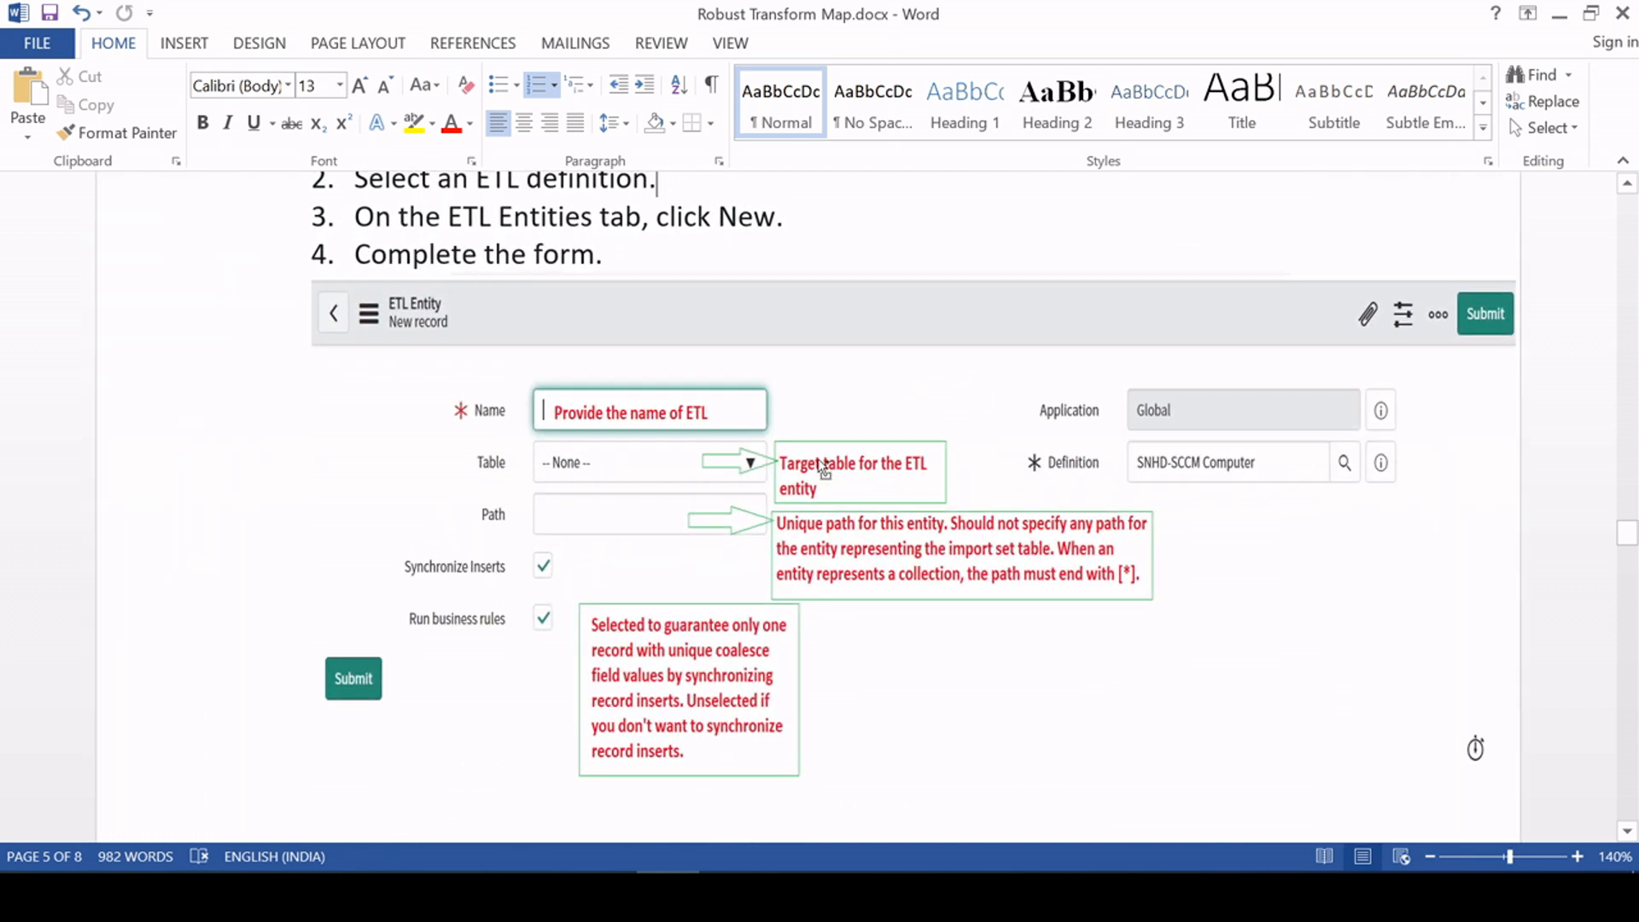
{"action": "scroll", "coordinate": [824, 469], "scroll_direction": "up", "scroll_amount": 1}
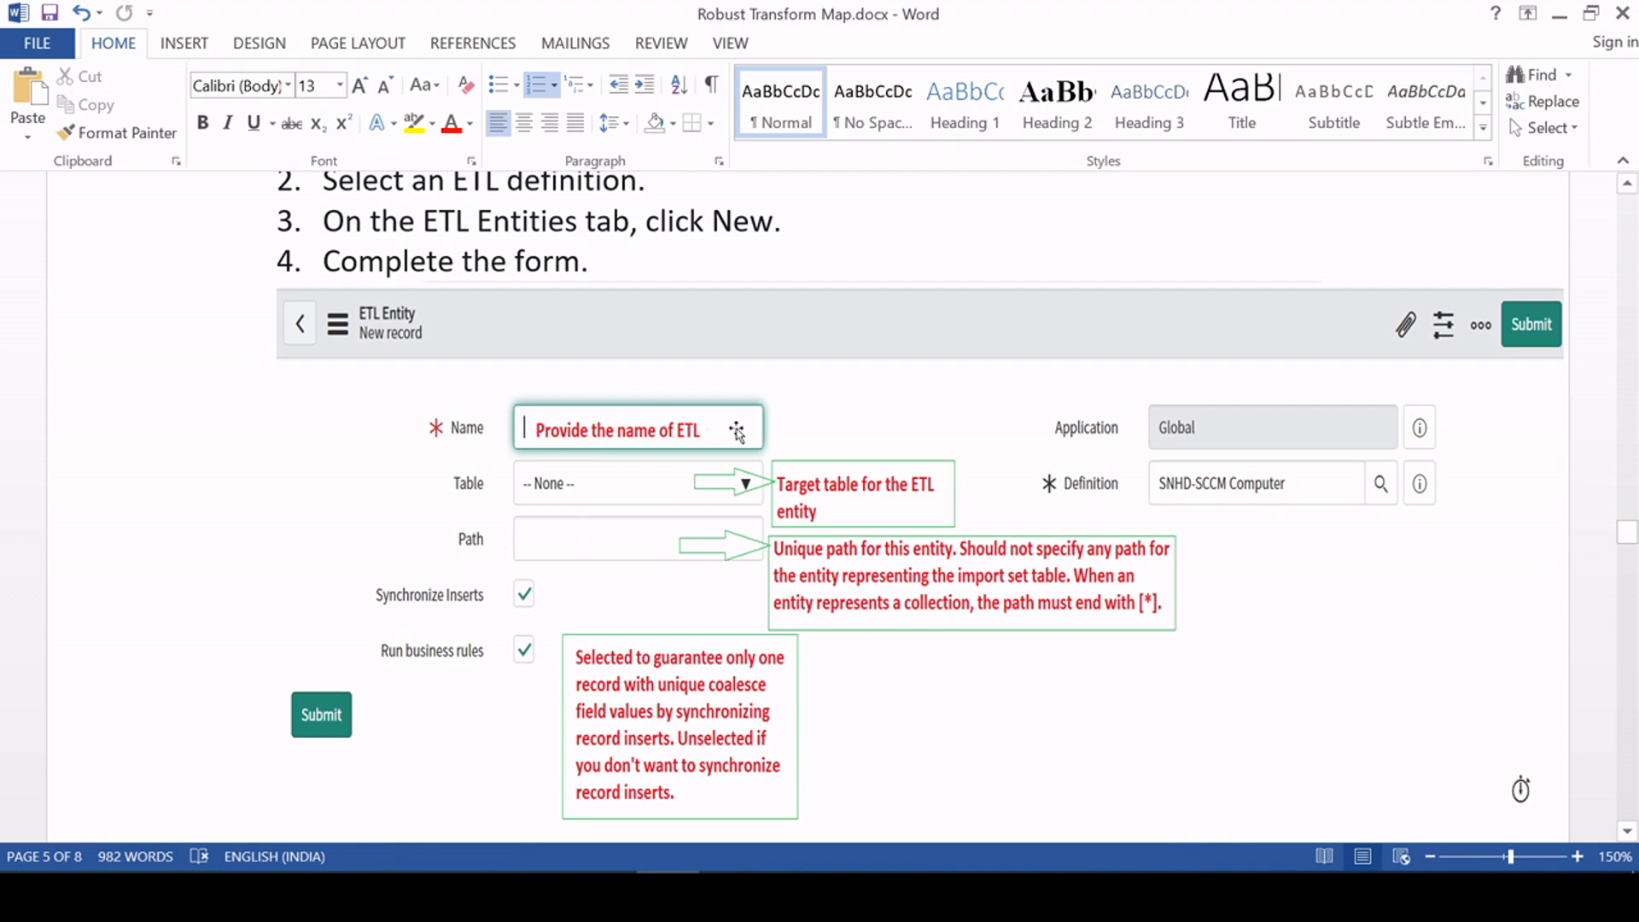
Step: Switch to ServiceNow and review the SNHD-SCCM Computer ETL definition's name and entity list against the Word guide's ETL Entity instructions
{"action": "key", "text": "alt+Tab"}
{"action": "scroll", "coordinate": [653, 380], "scroll_direction": "up", "scroll_amount": 1}
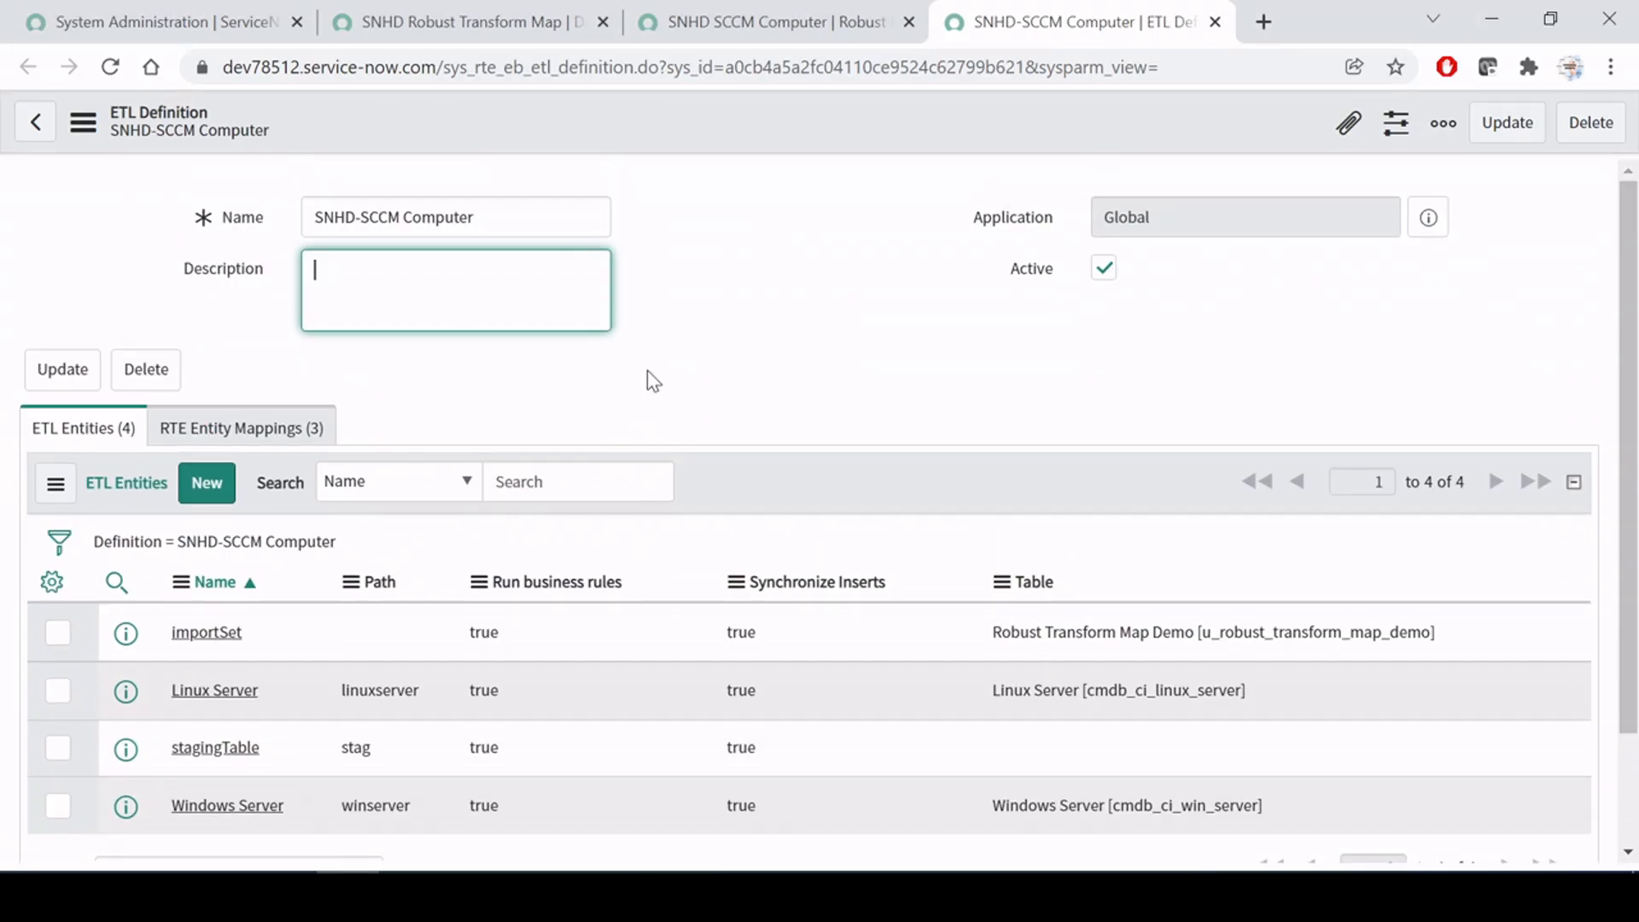
{"action": "key", "text": "shift+Tab"}
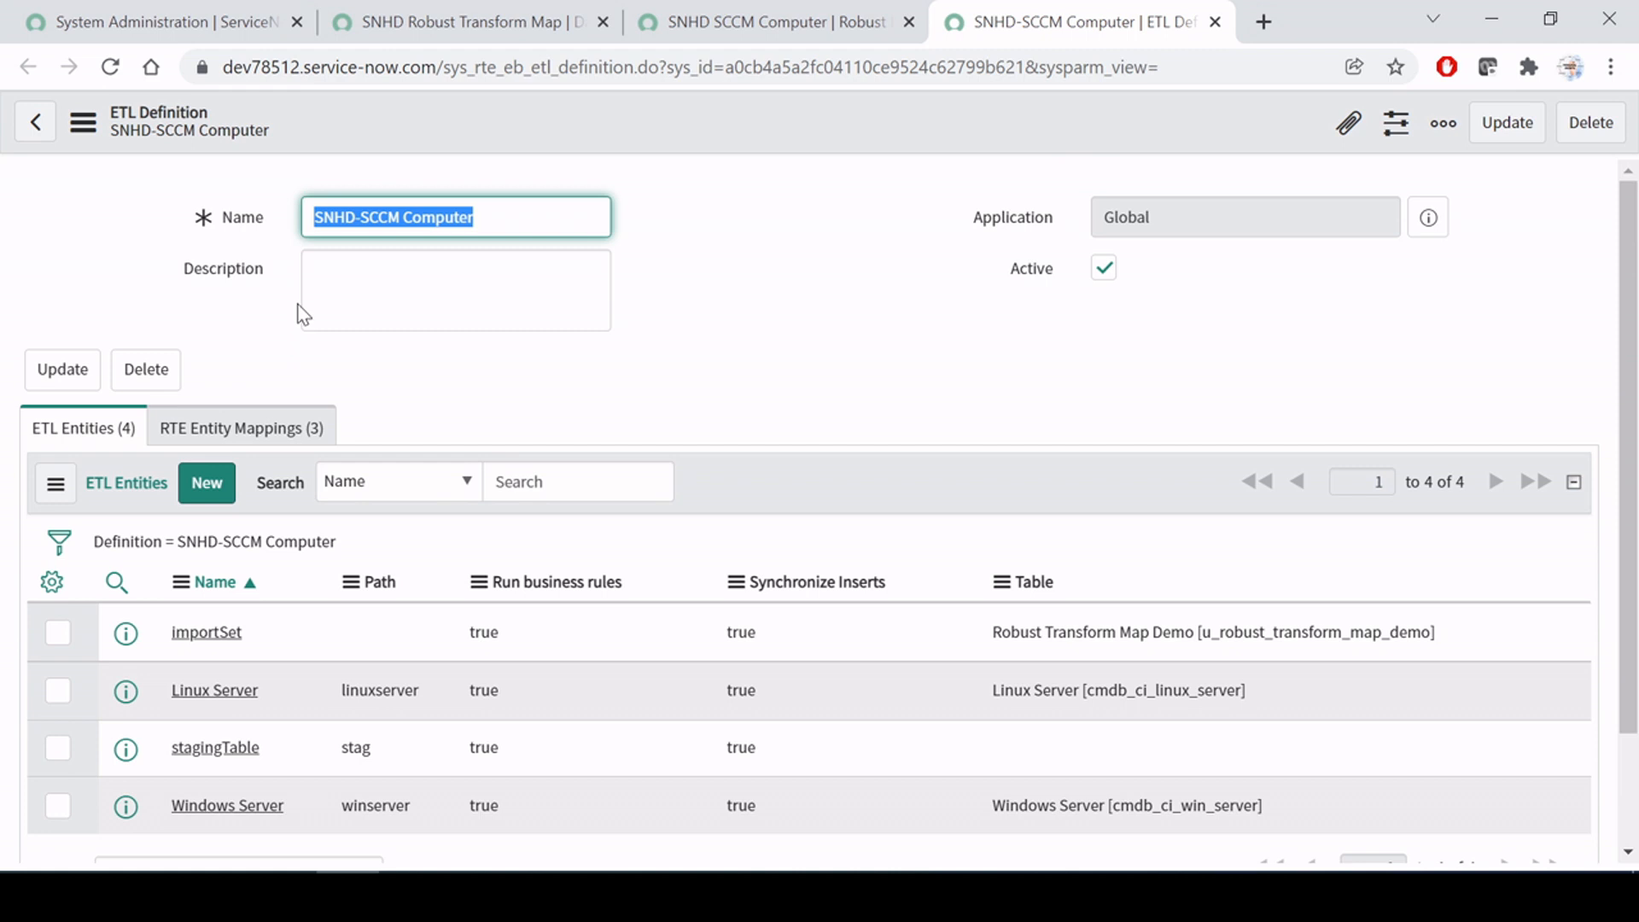
{"action": "left_click", "coordinate": [399, 216]}
{"action": "left_click", "coordinate": [736, 314]}
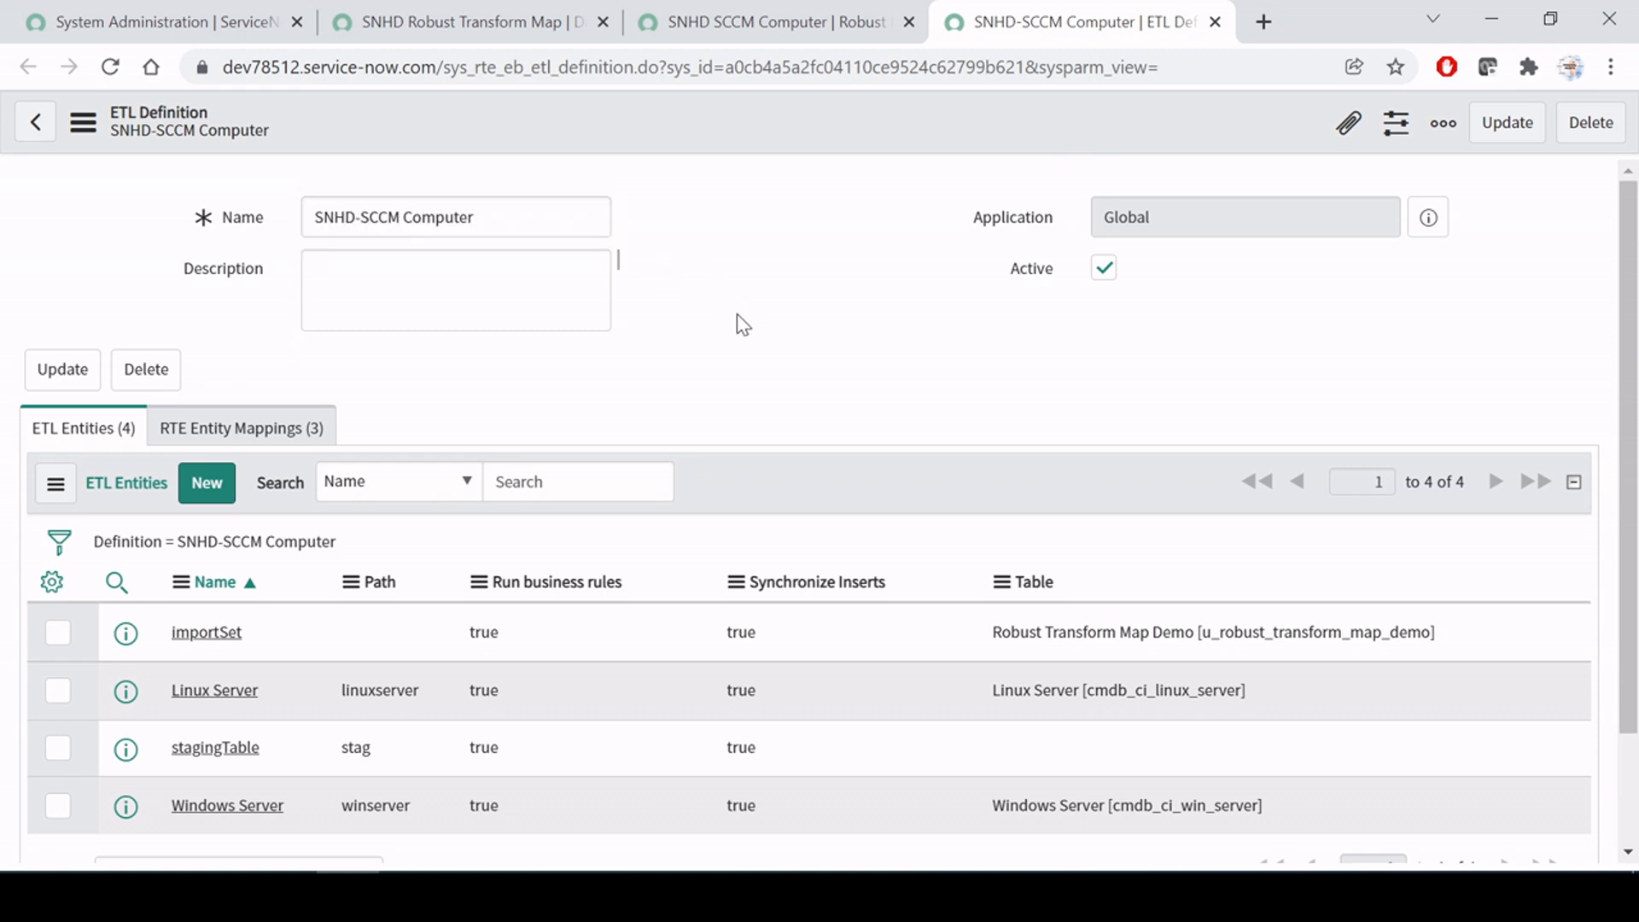
{"action": "scroll", "coordinate": [736, 322], "scroll_direction": "down", "scroll_amount": 1}
{"action": "scroll", "coordinate": [736, 322], "scroll_direction": "up", "scroll_amount": 1}
{"action": "key", "text": "alt+Tab"}
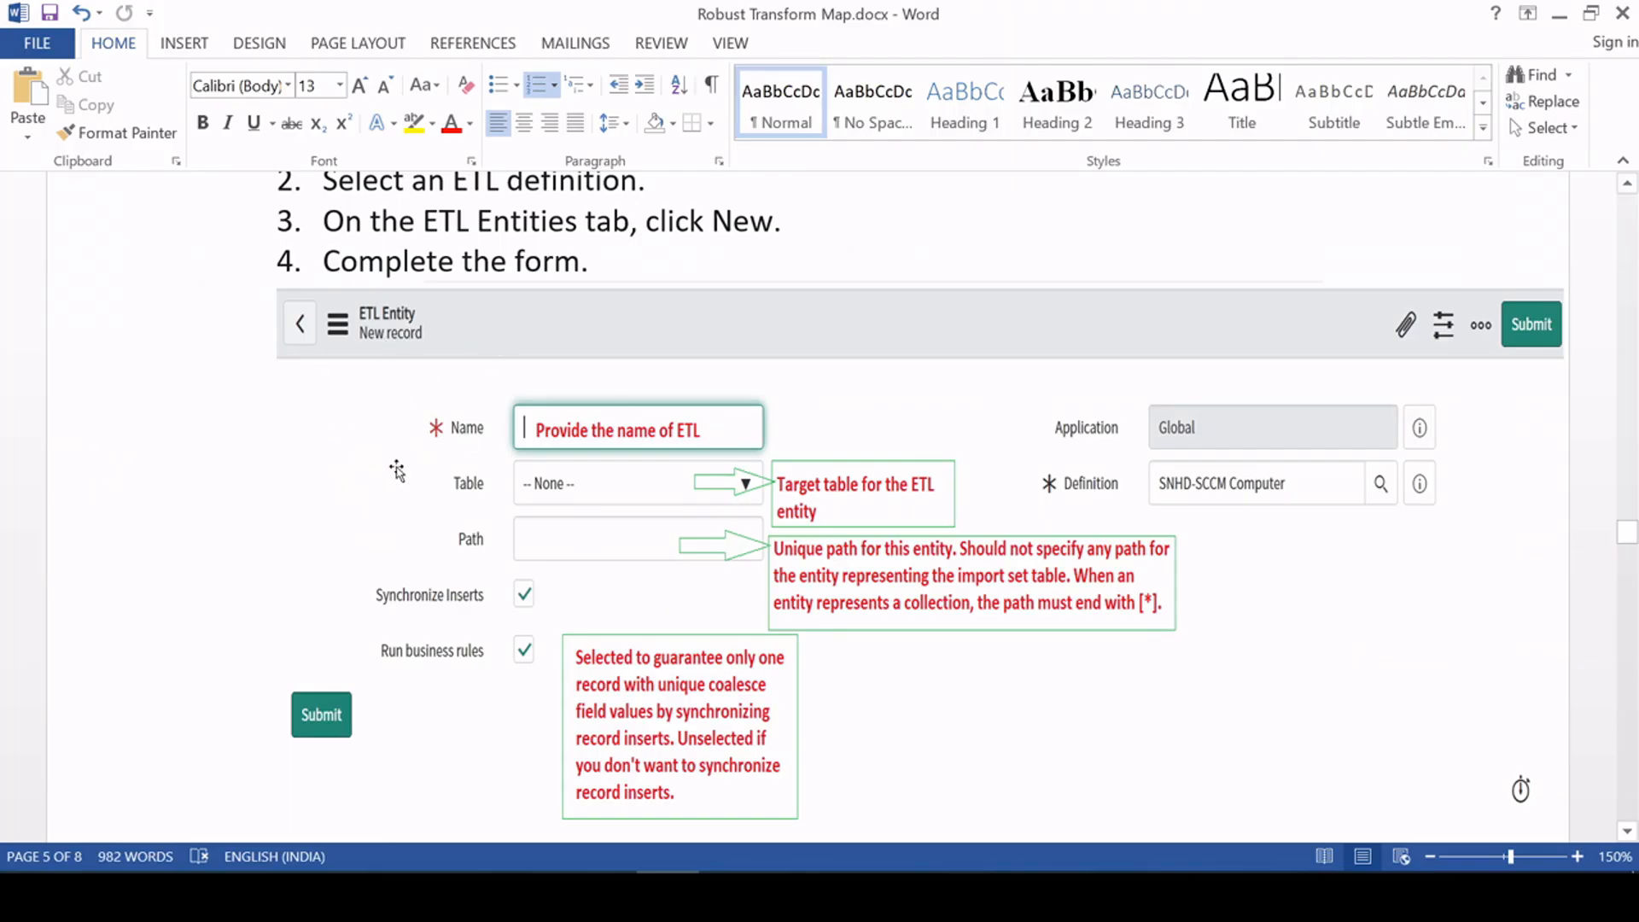
Step: In ServiceNow, view a blank ETL Entity form for SNHD-SCCM Computer, compare it with the Word guide, and return to the definition without submitting
{"action": "key", "text": "alt+Tab"}
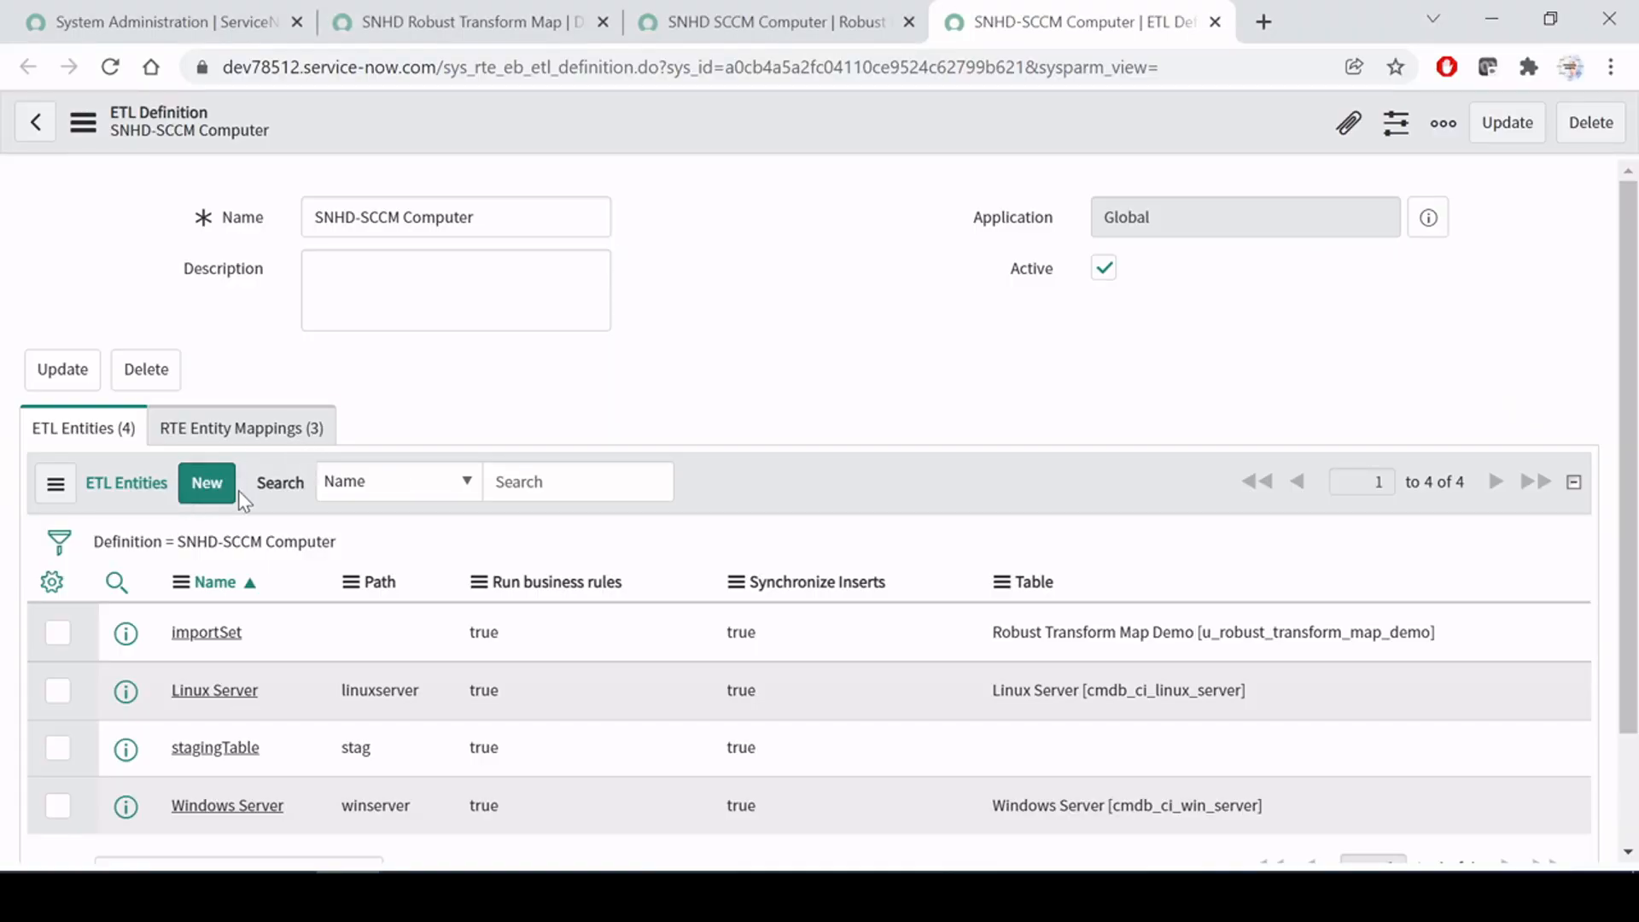
{"action": "left_click", "coordinate": [198, 495]}
{"action": "left_click_drag", "start_coordinate": [597, 218], "coordinate": [306, 229]}
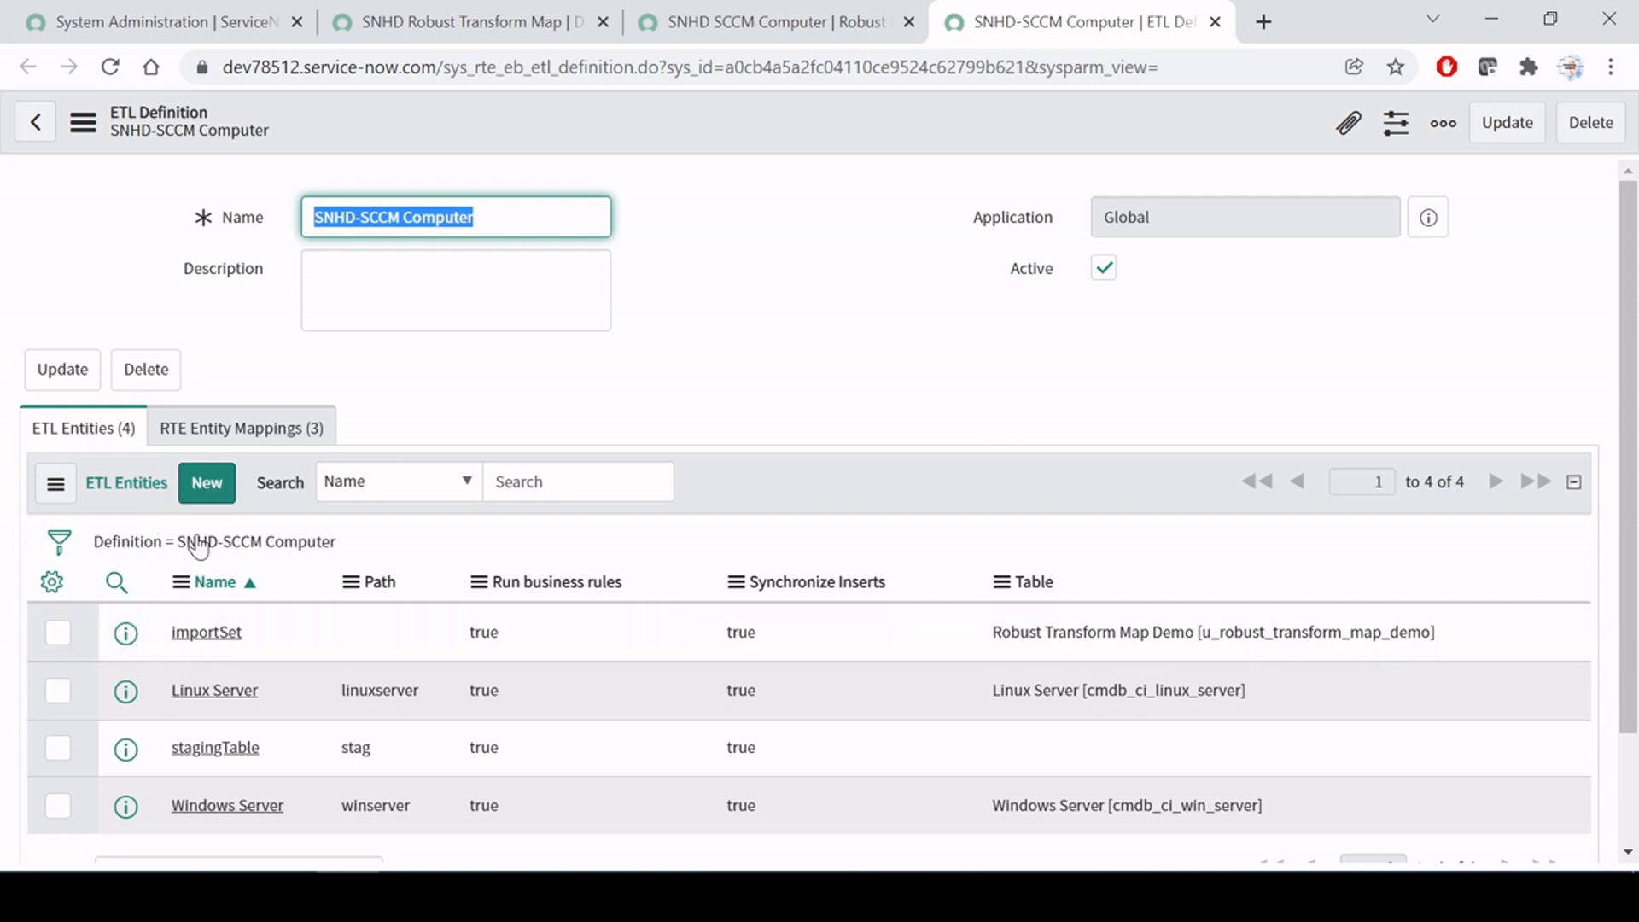
{"action": "left_click", "coordinate": [207, 483]}
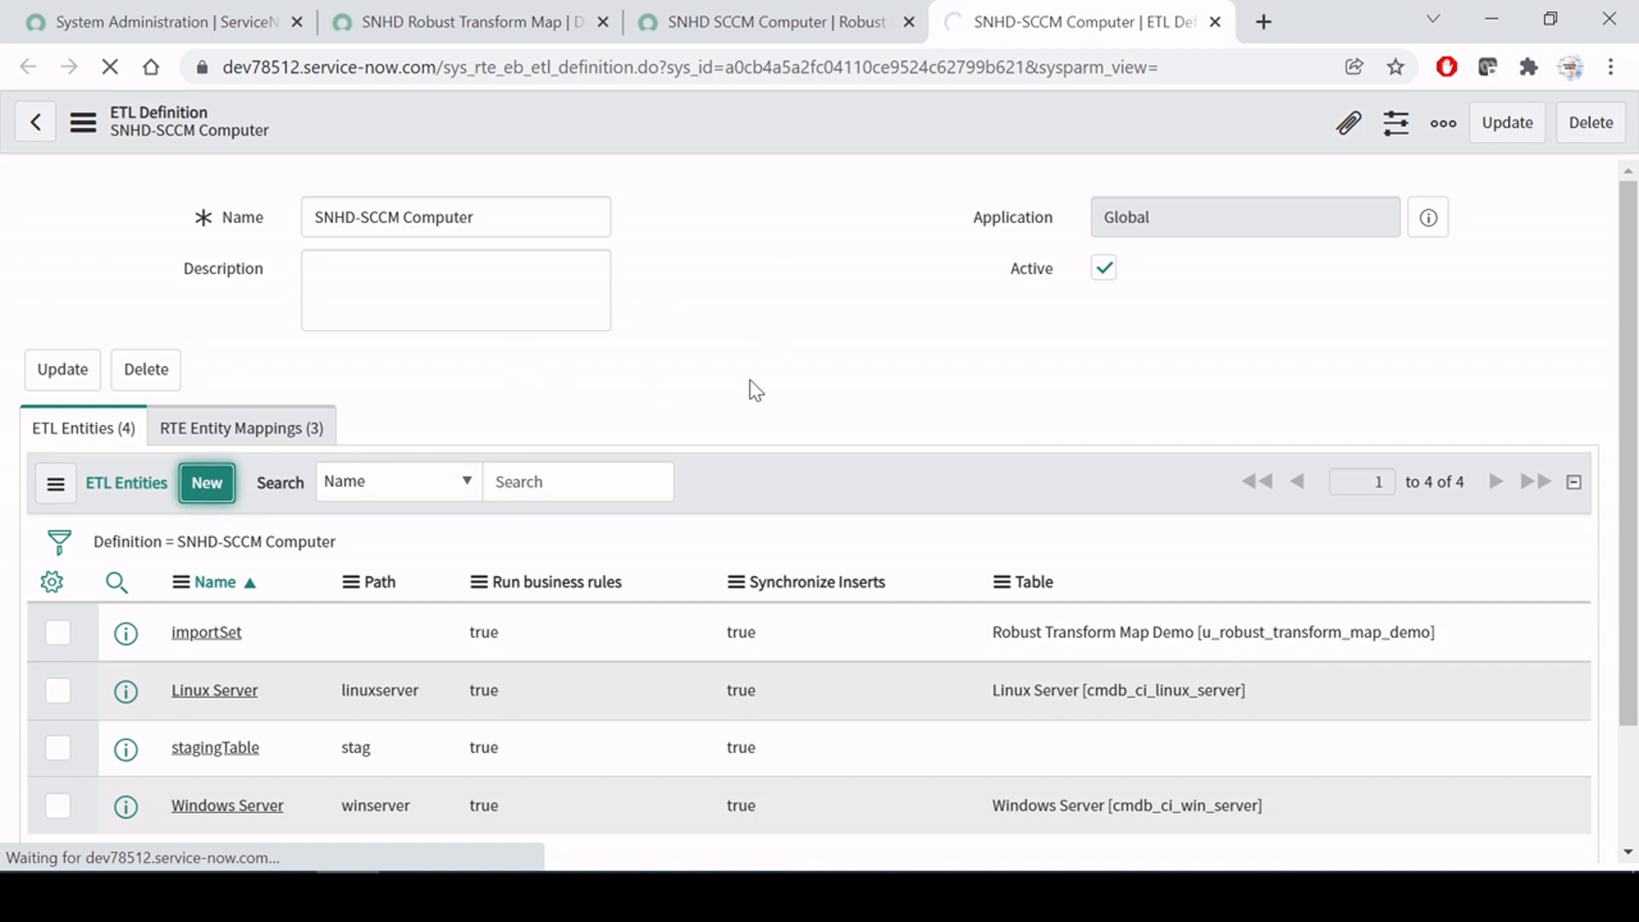
{"action": "key", "text": "alt+Tab"}
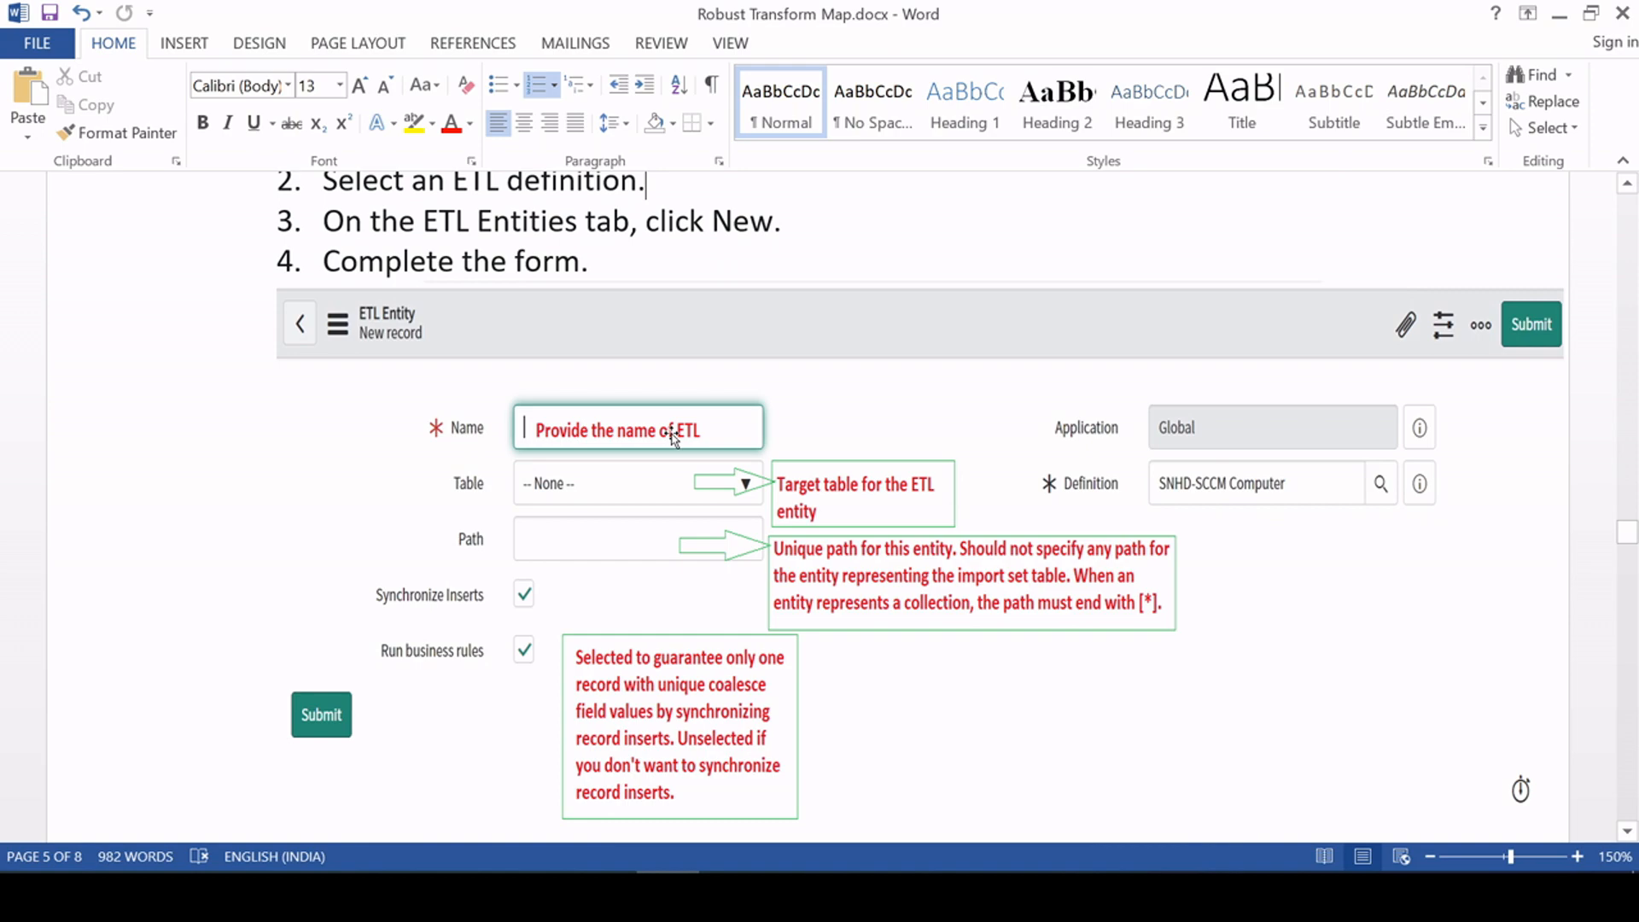
{"action": "key", "text": "alt+Tab"}
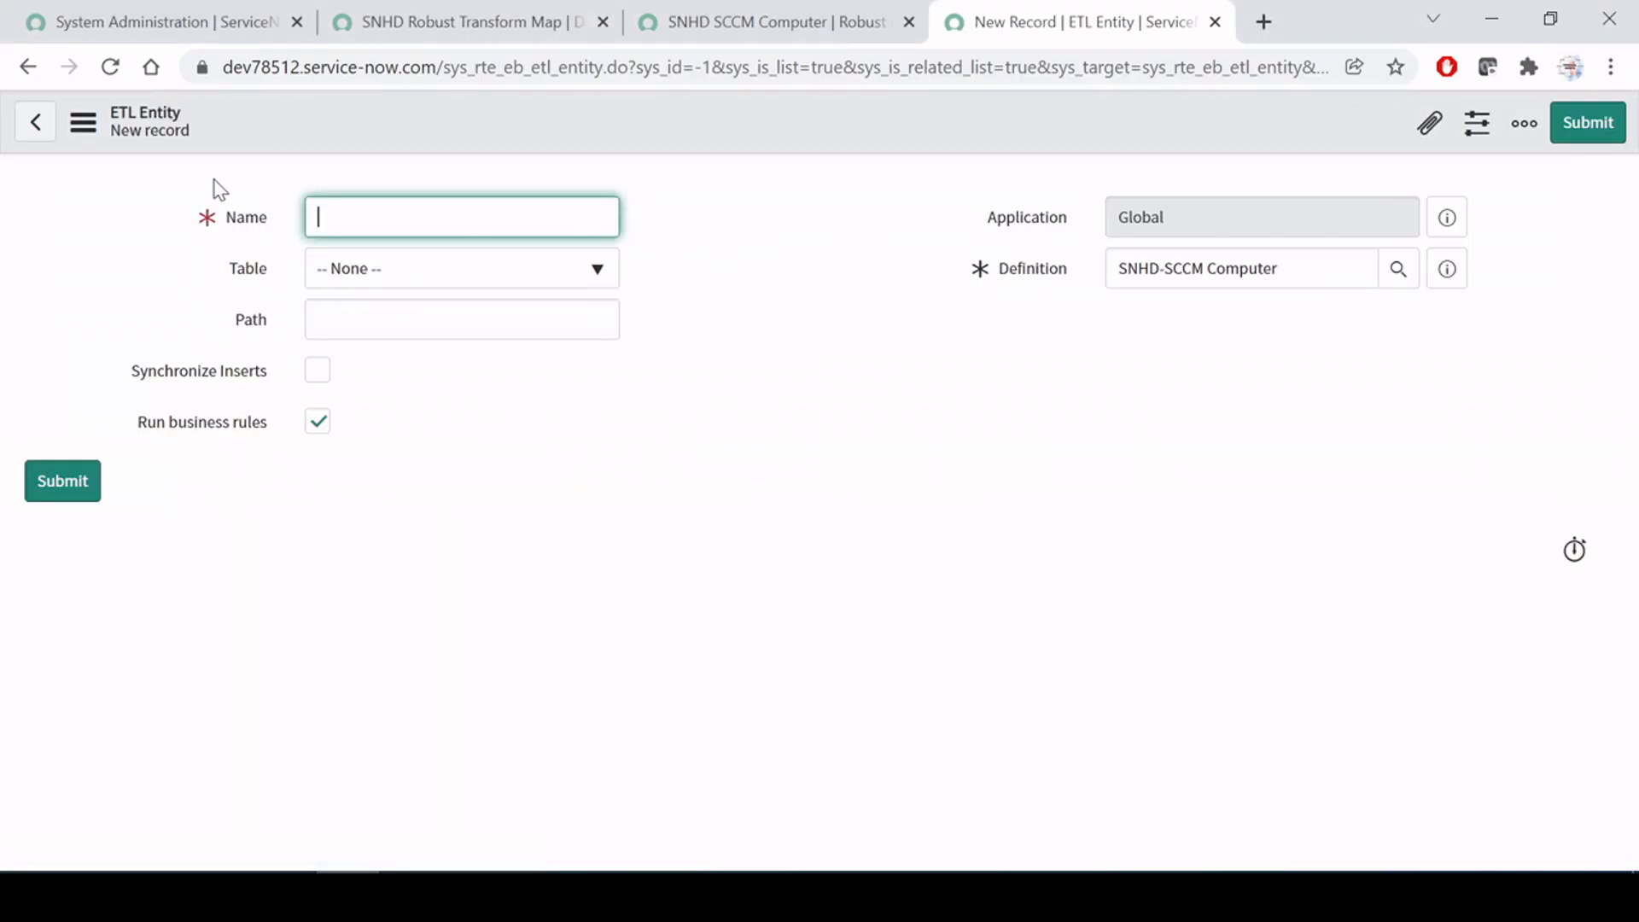
{"action": "left_click", "coordinate": [28, 67]}
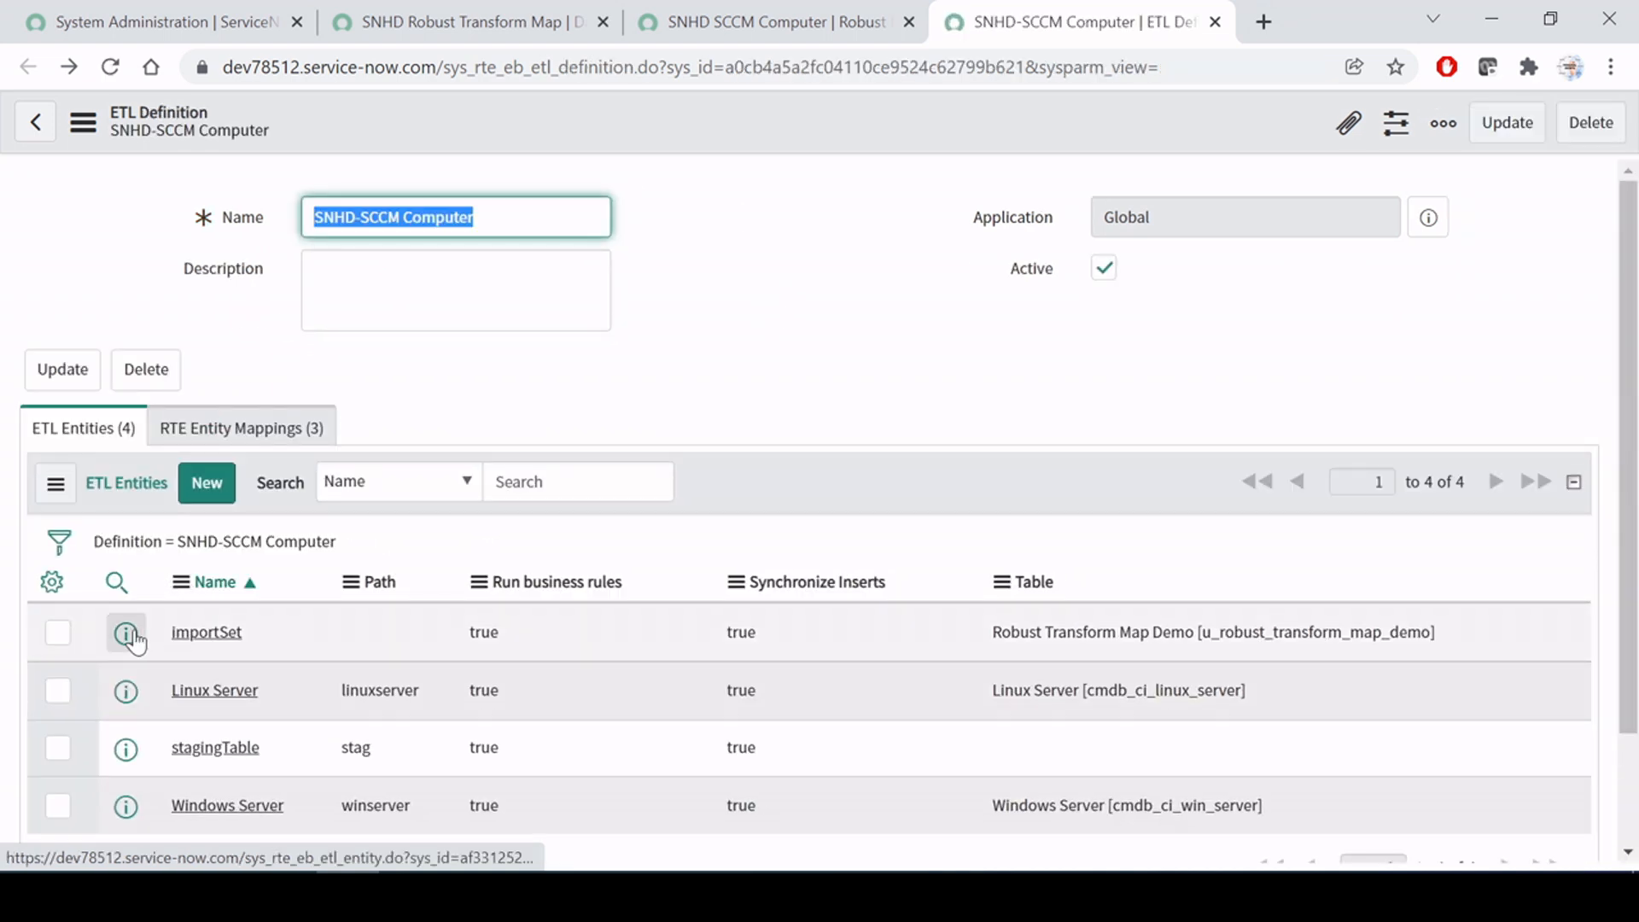
Step: Open the importSet ETL entity record separately and check it against the annotated ETL Entity form in the Word guide
{"action": "middle_click", "coordinate": [125, 632]}
{"action": "left_click", "coordinate": [1169, 9]}
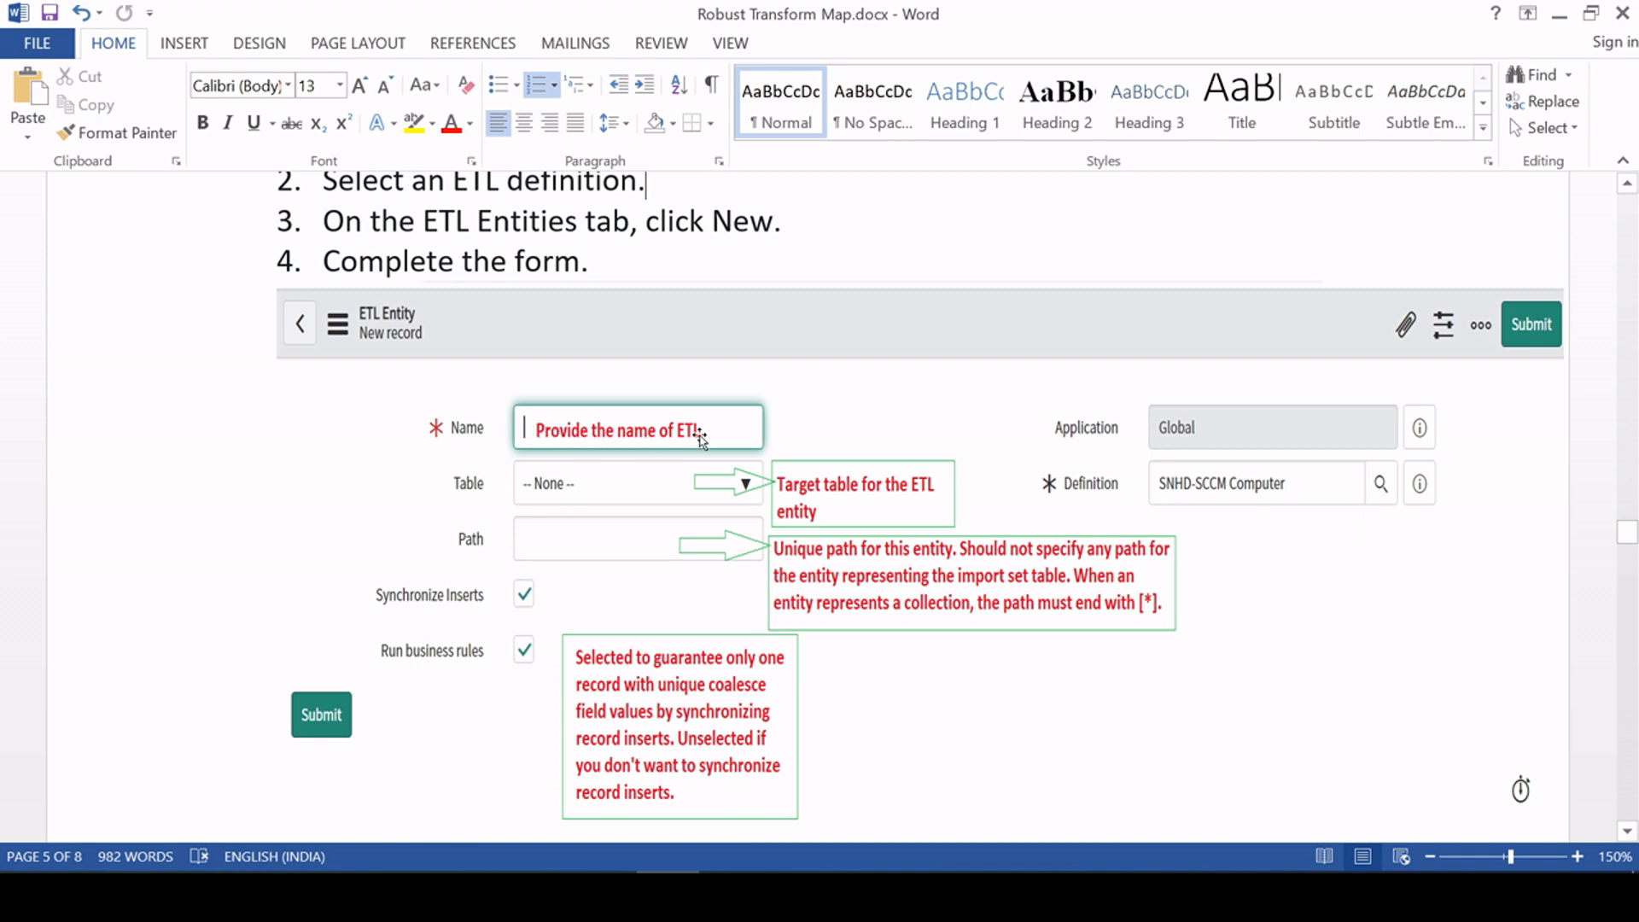
{"action": "key", "text": "alt+Tab"}
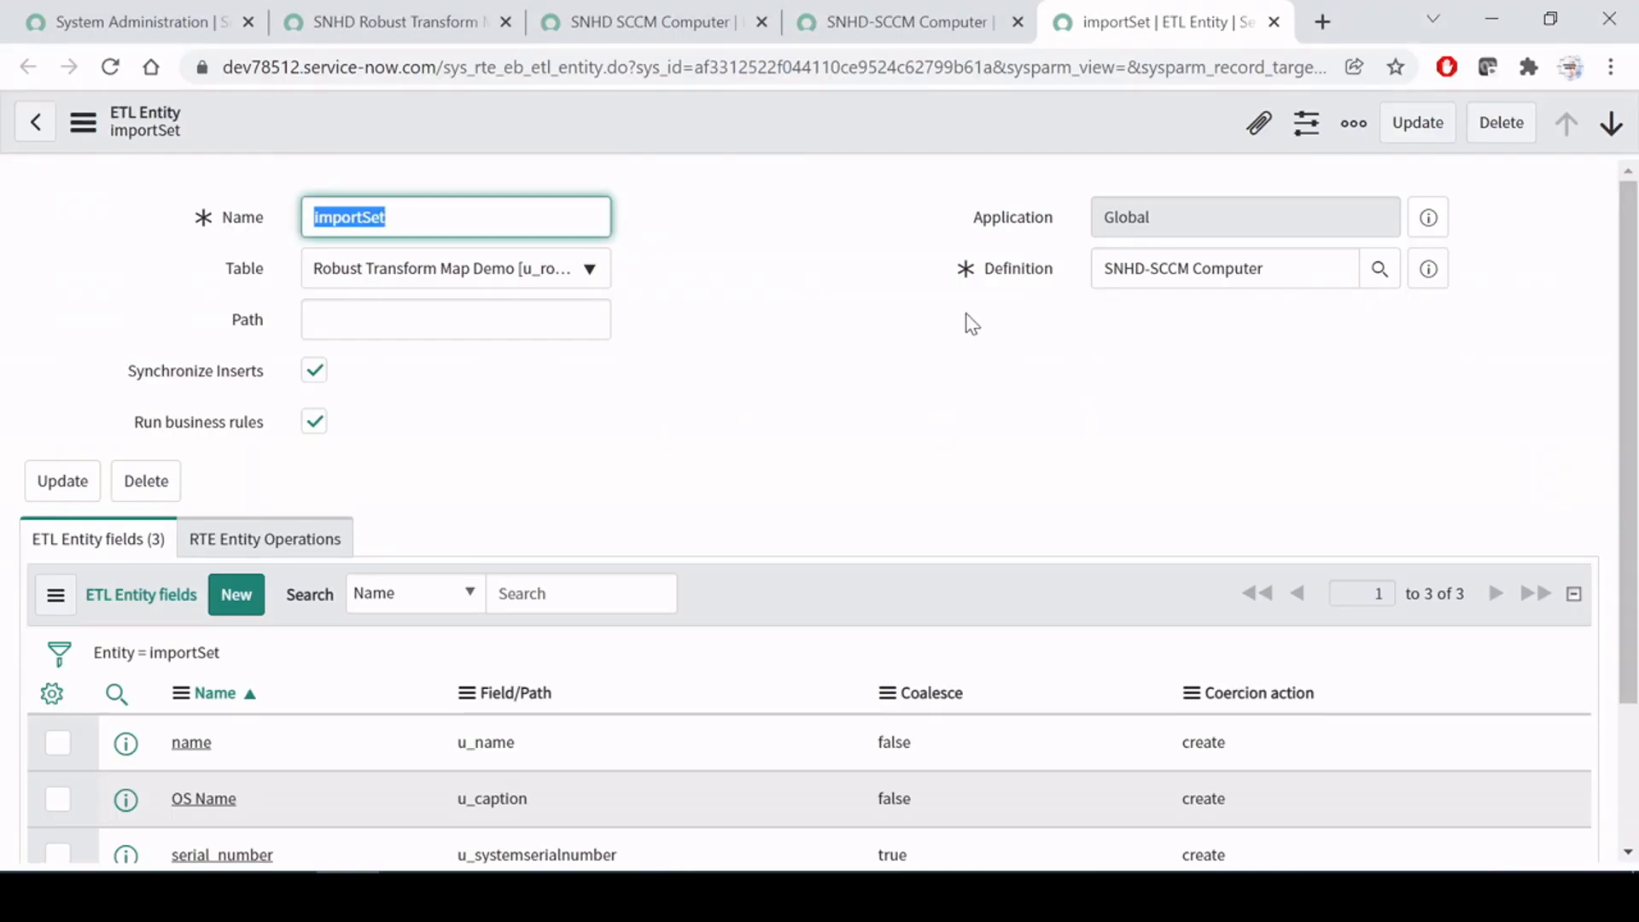
Step: Return to the SNHD-SCCM Computer ETL definition and highlight the importSet name in its list of ETL entities
{"action": "left_click", "coordinate": [900, 2]}
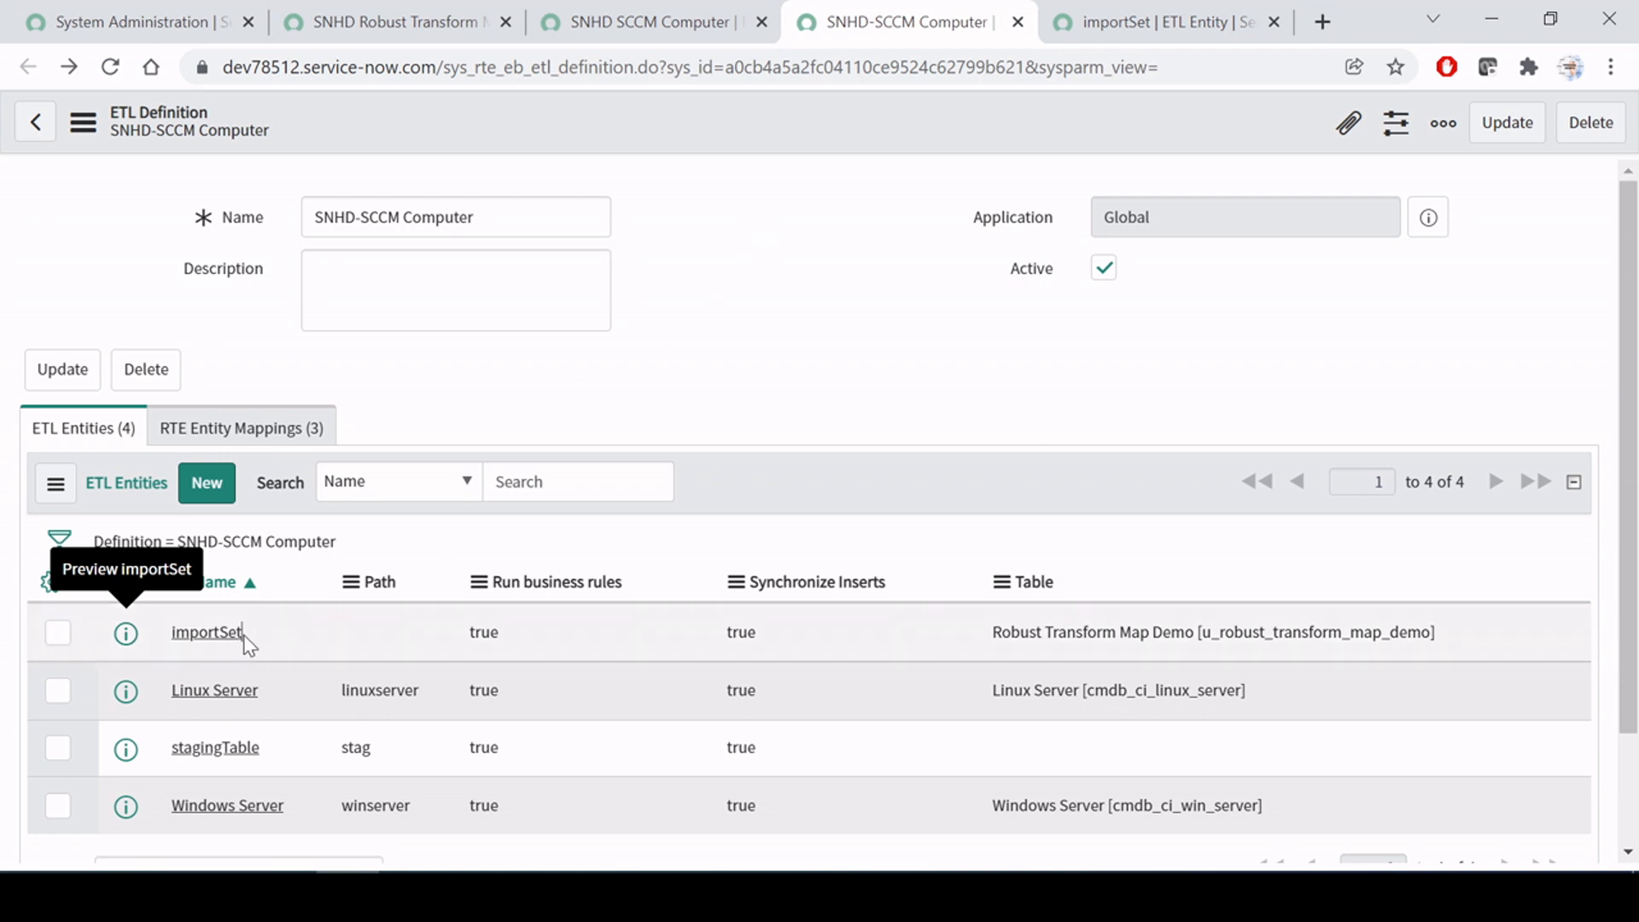
{"action": "left_click_drag", "start_coordinate": [244, 633], "coordinate": [189, 633]}
{"action": "double_click", "coordinate": [170, 633]}
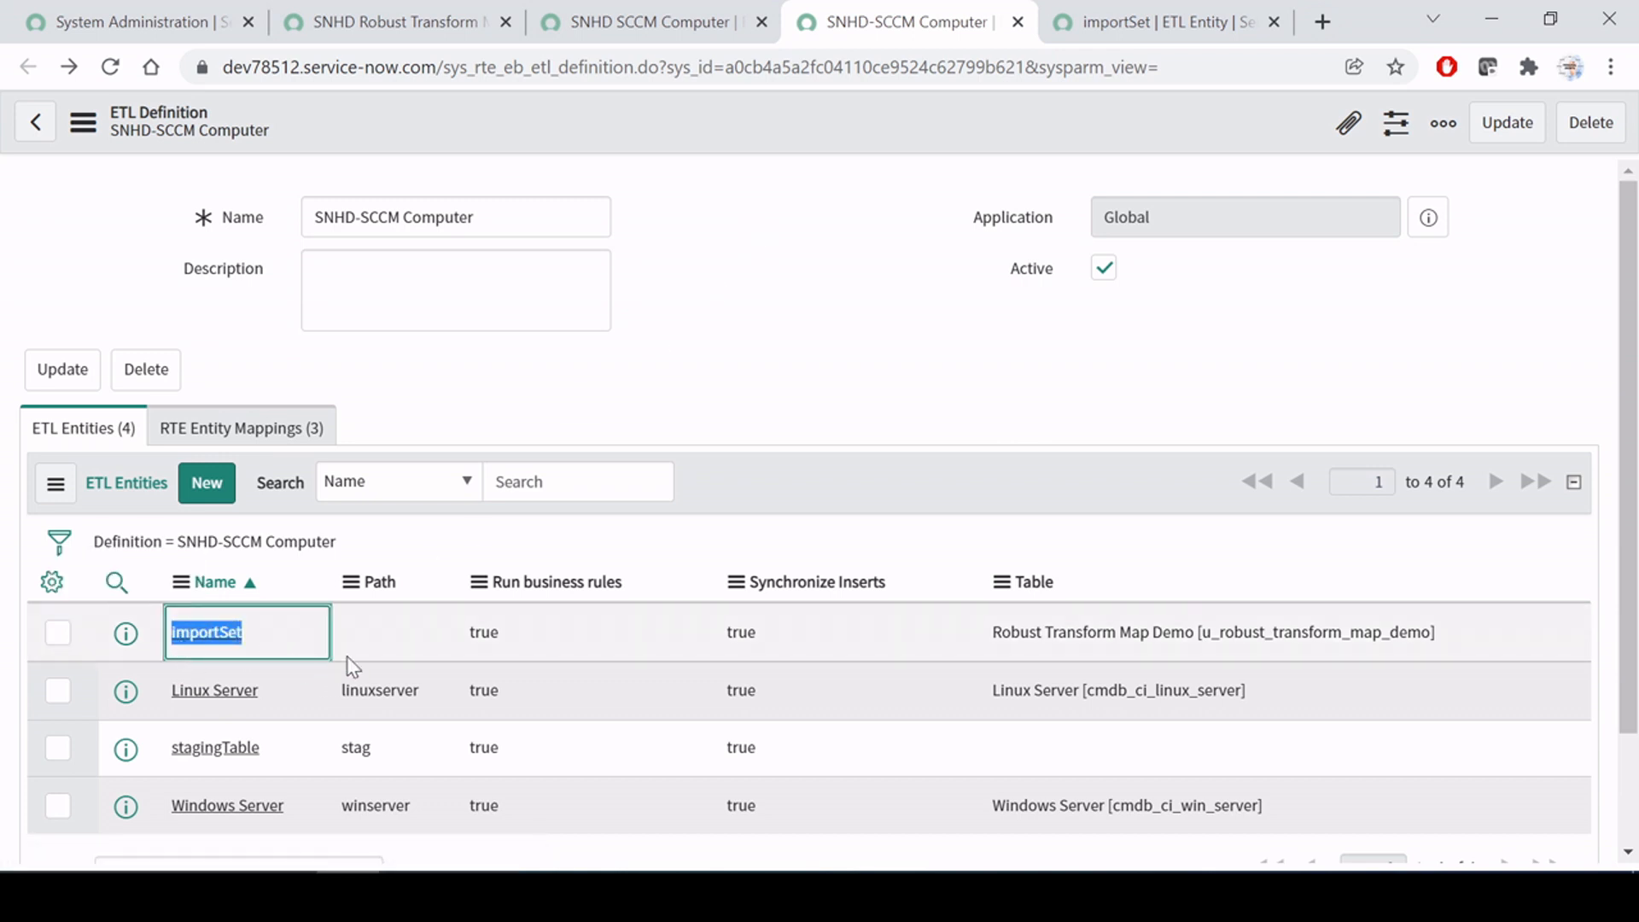
{"action": "scroll", "coordinate": [350, 669], "scroll_direction": "down", "scroll_amount": 2}
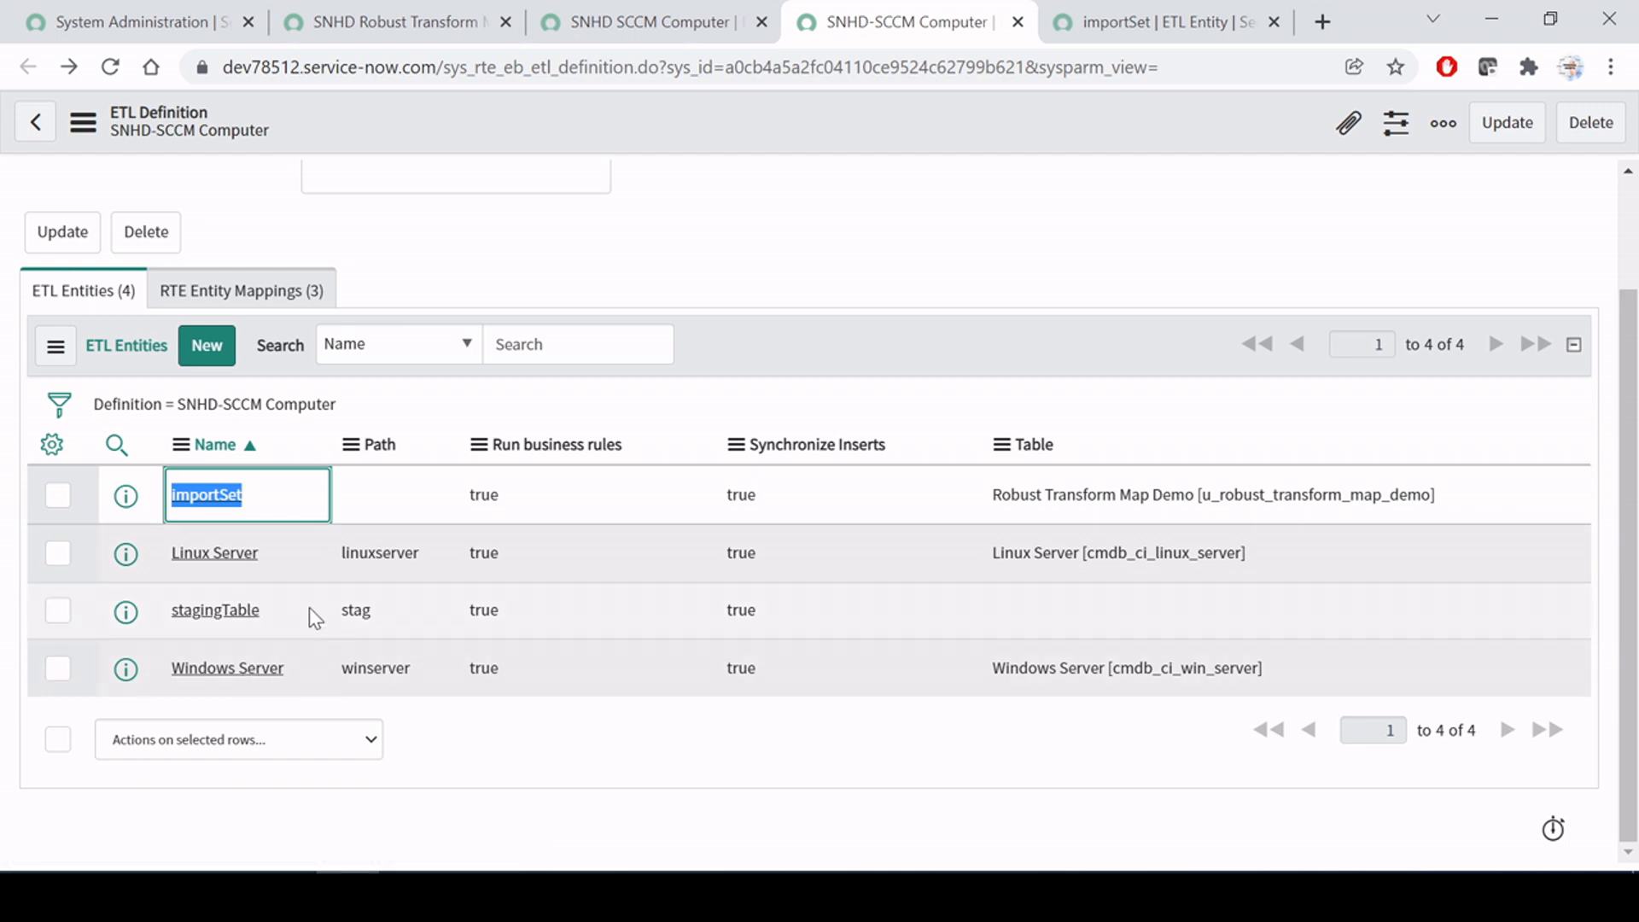
{"action": "scroll", "coordinate": [309, 607], "scroll_direction": "up", "scroll_amount": 2}
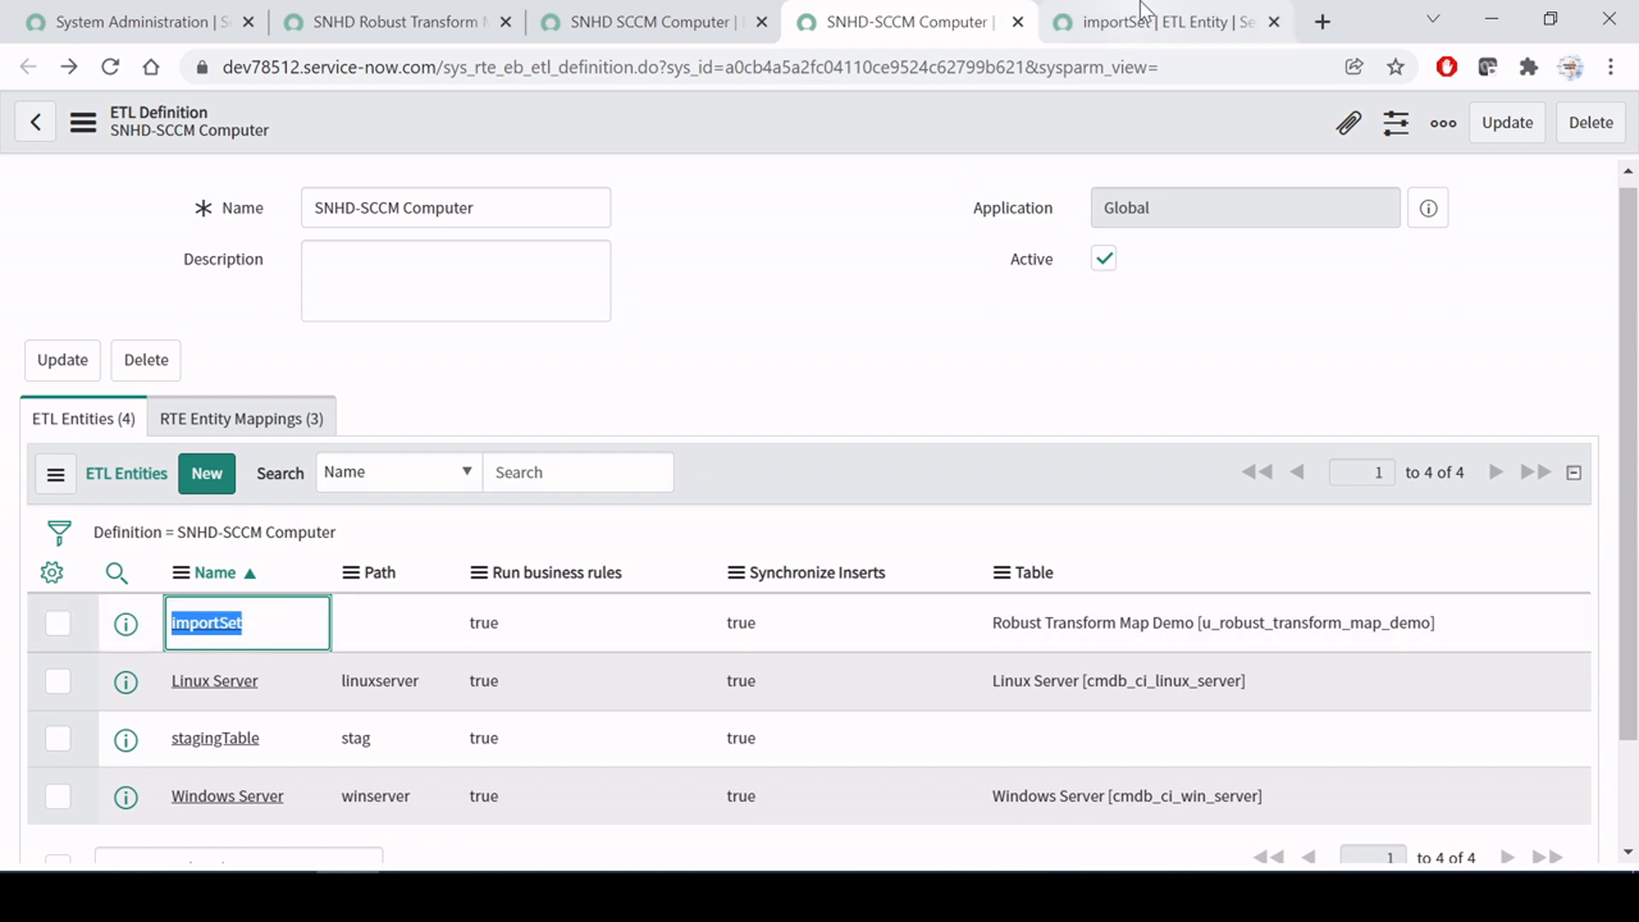
{"action": "left_click", "coordinate": [274, 634]}
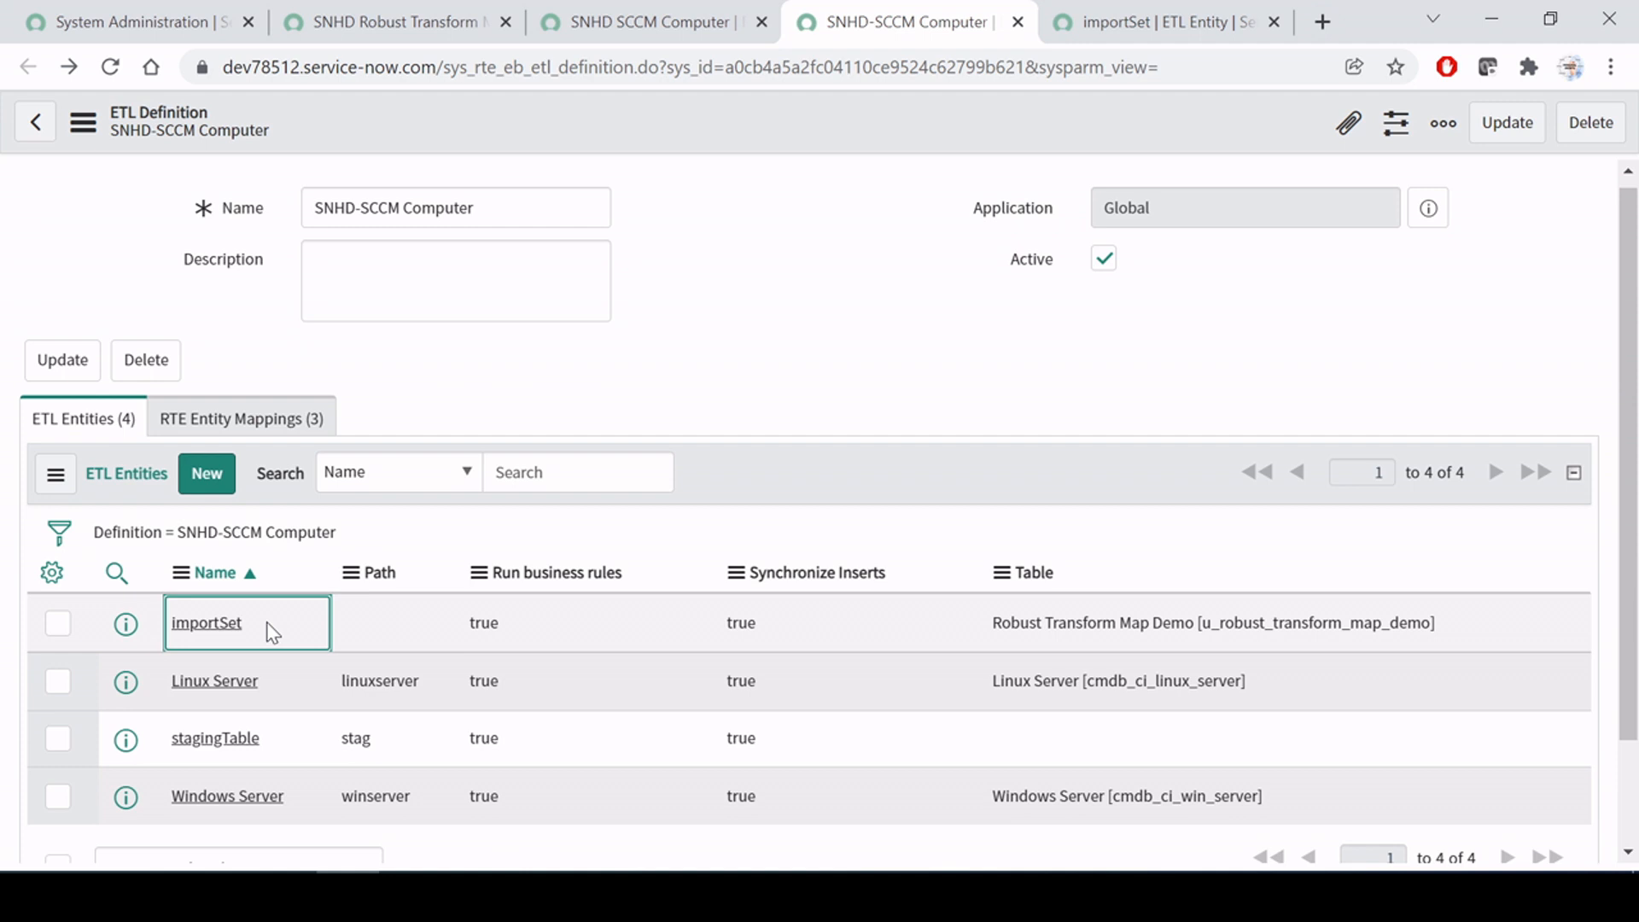
{"action": "left_click_drag", "start_coordinate": [277, 623], "coordinate": [175, 630]}
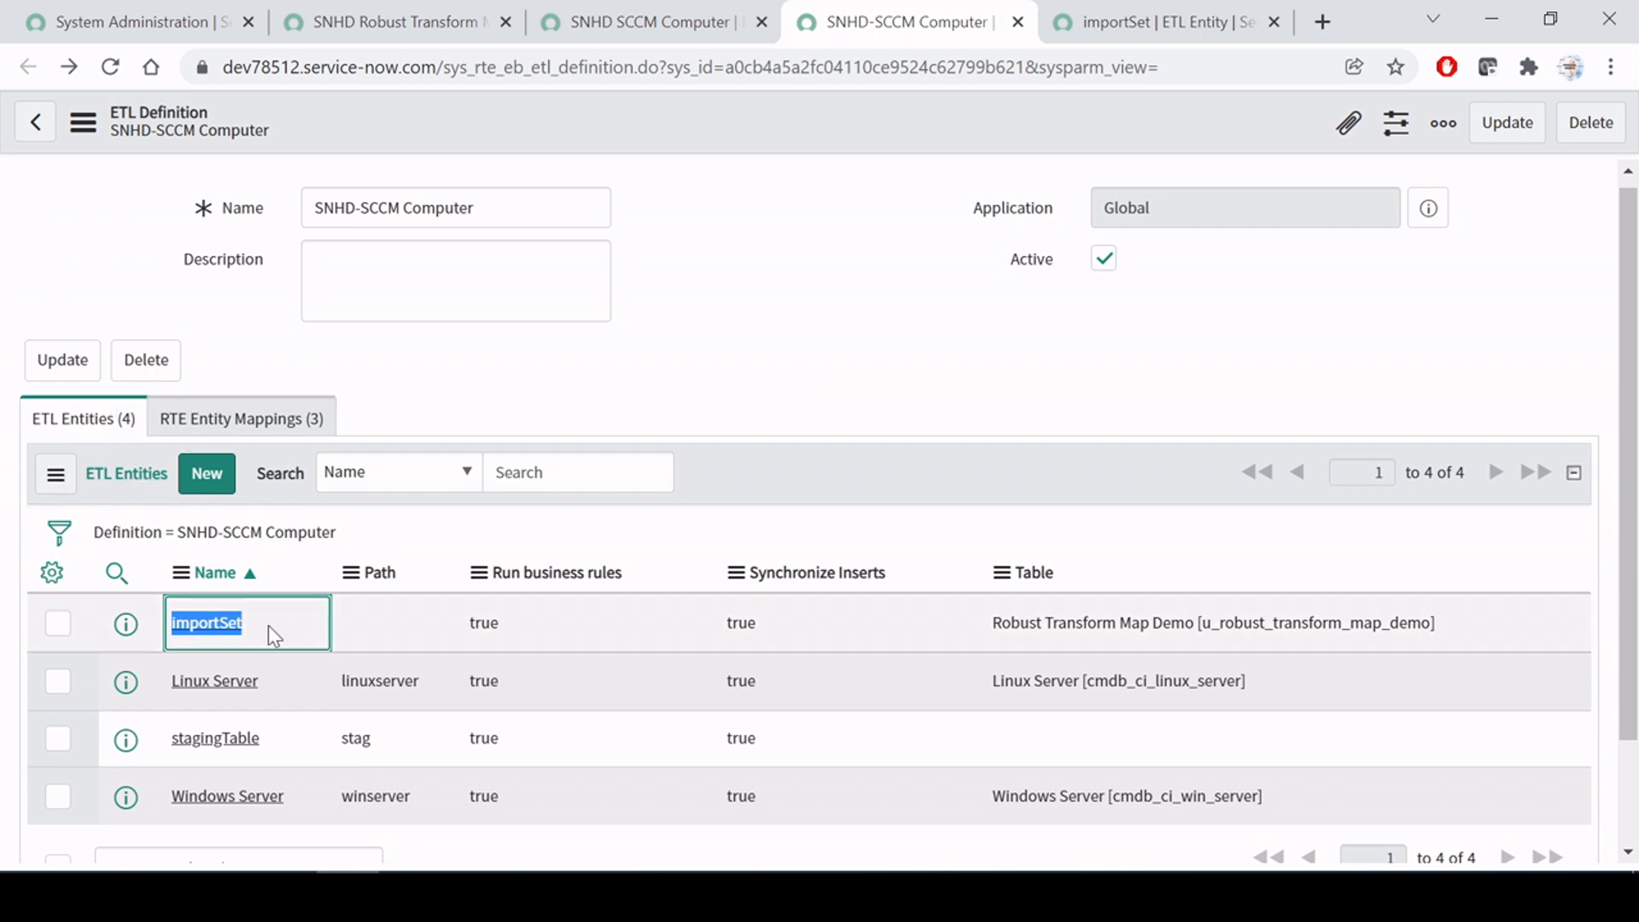
Step: Highlight importSet's table value, Robust Transform Map Demo [u_robust_transform_map_demo], and its entity name in the list
{"action": "left_click_drag", "start_coordinate": [1447, 631], "coordinate": [949, 608]}
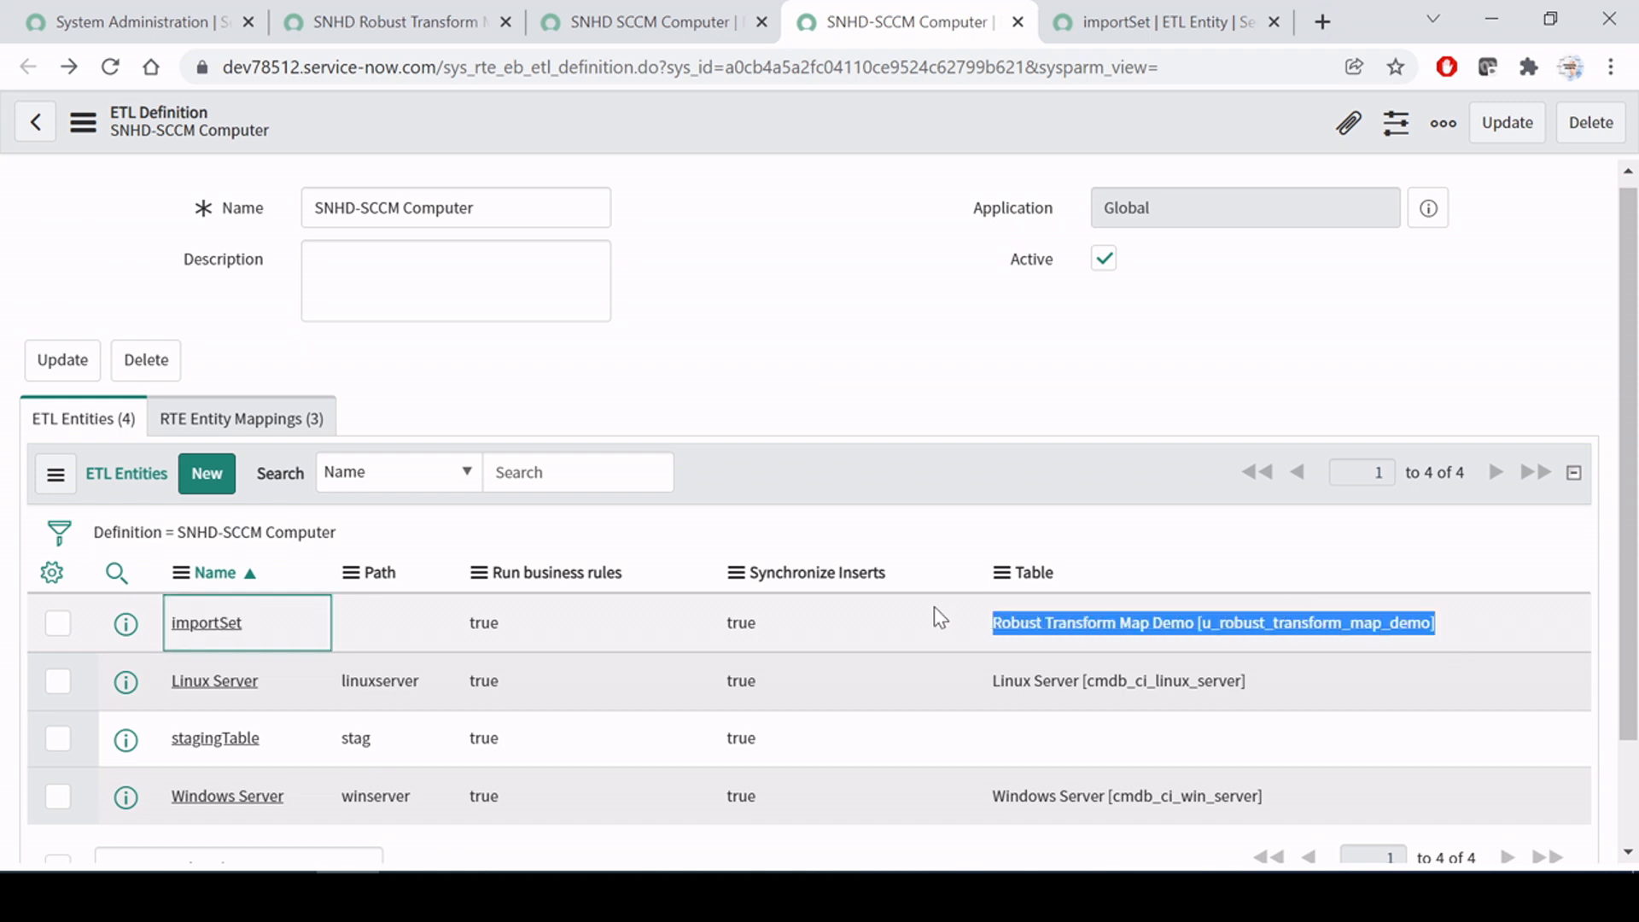
{"action": "left_click", "coordinate": [1118, 506]}
{"action": "left_click_drag", "start_coordinate": [990, 626], "coordinate": [1474, 631]}
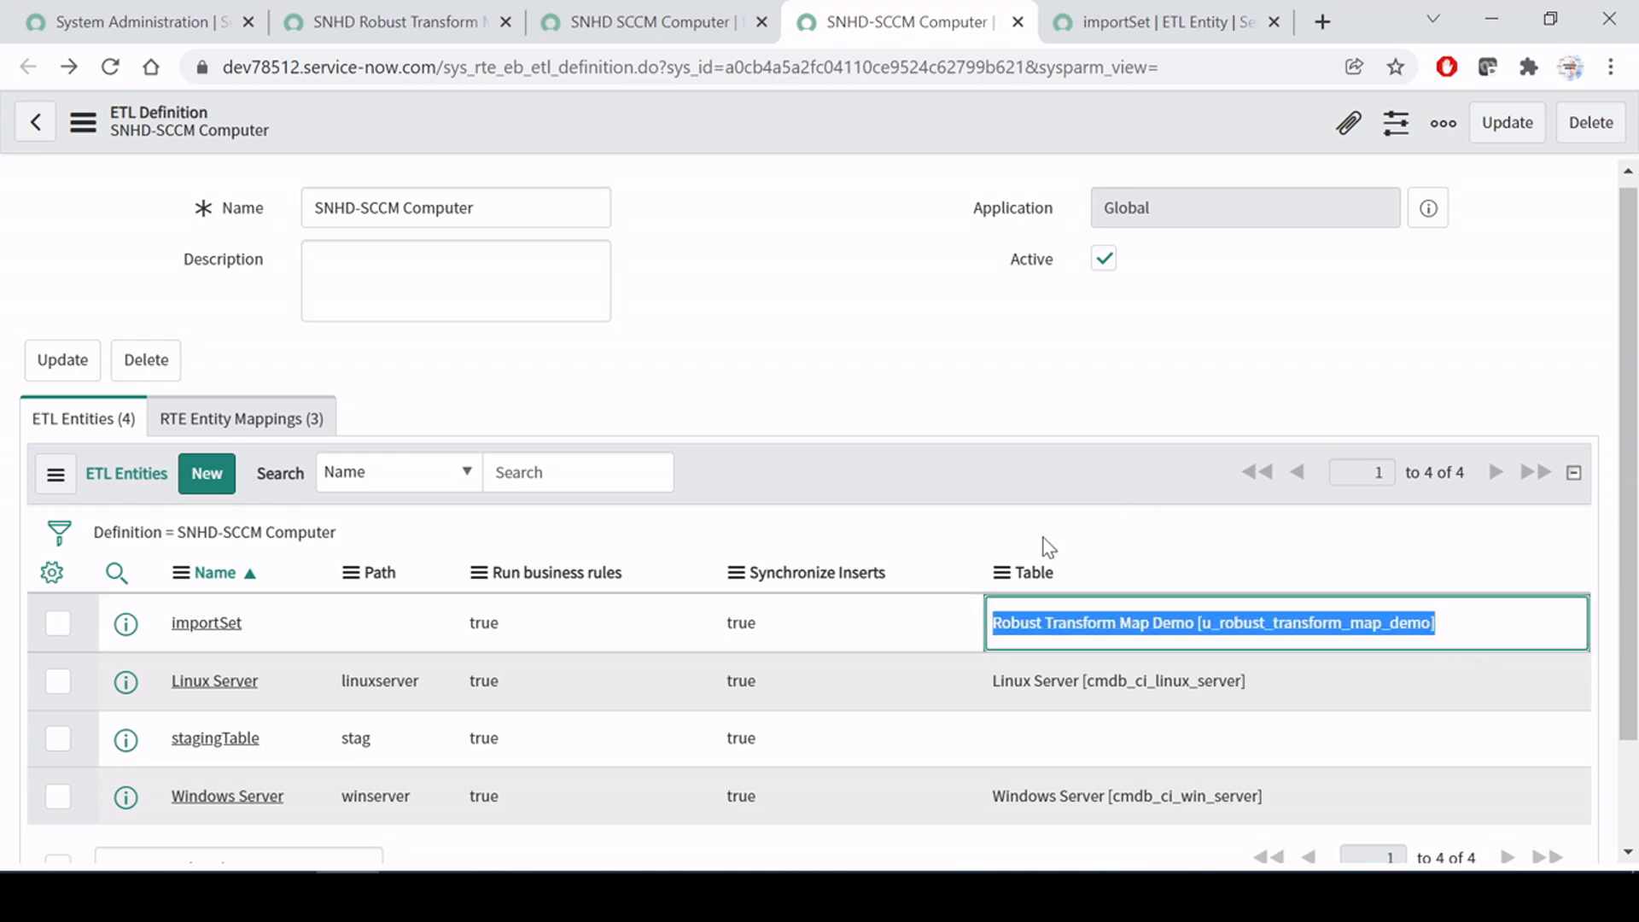
{"action": "left_click", "coordinate": [273, 636]}
{"action": "left_click_drag", "start_coordinate": [273, 636], "coordinate": [169, 624]}
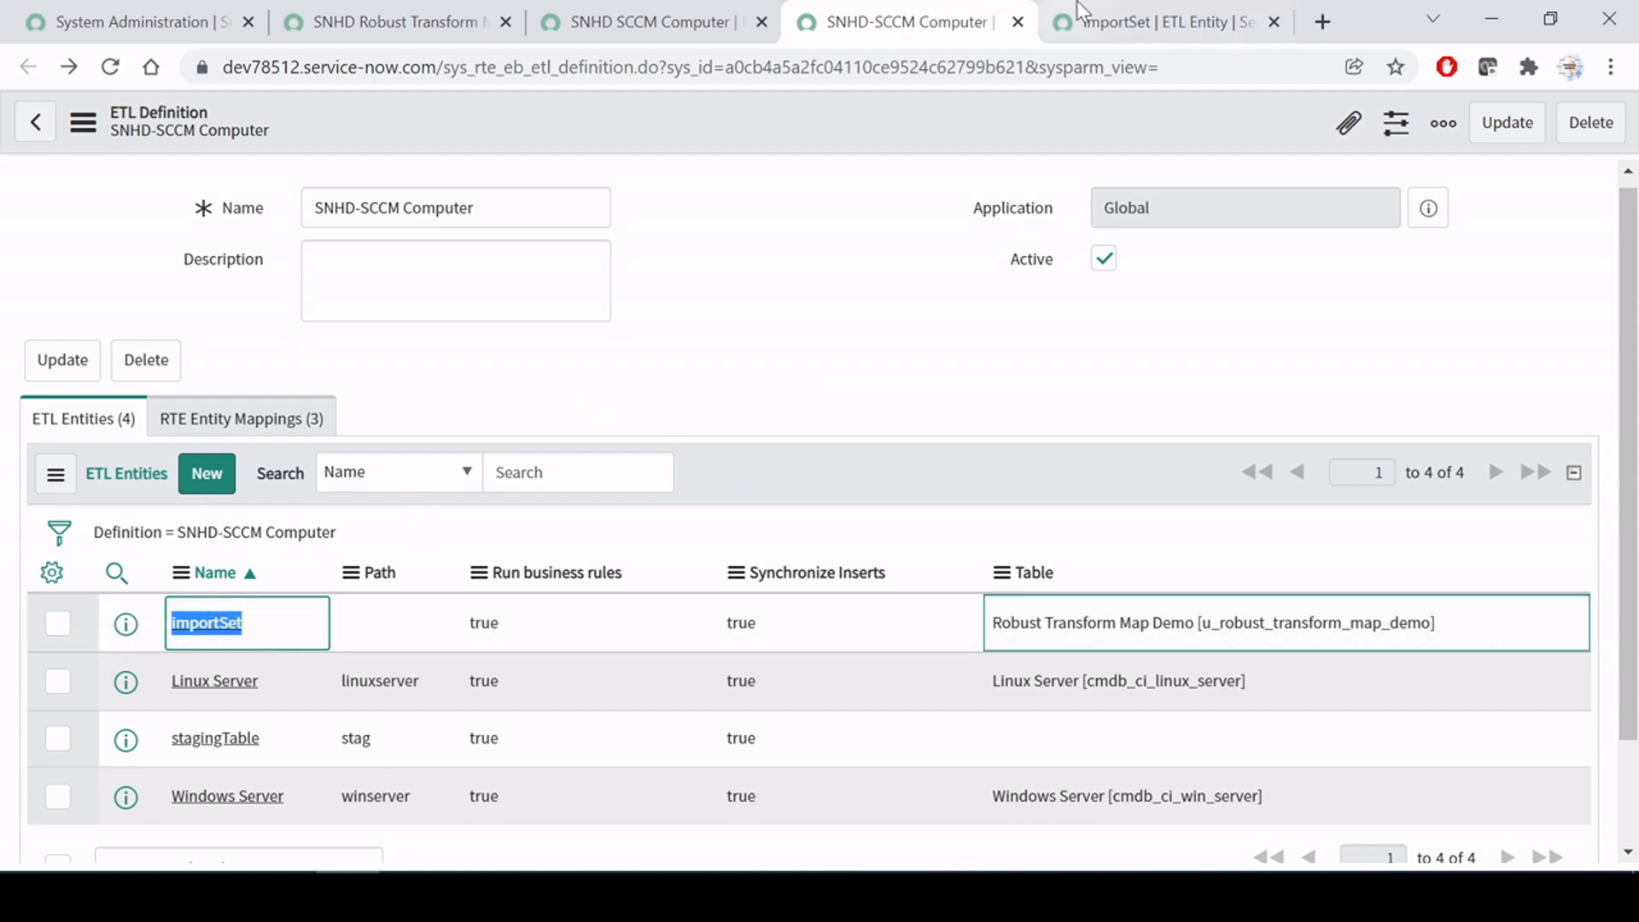
Step: Compare the importSet record with its row in the definition's entity list and view the record's available table choices without changing the selection
{"action": "left_click", "coordinate": [1178, 10]}
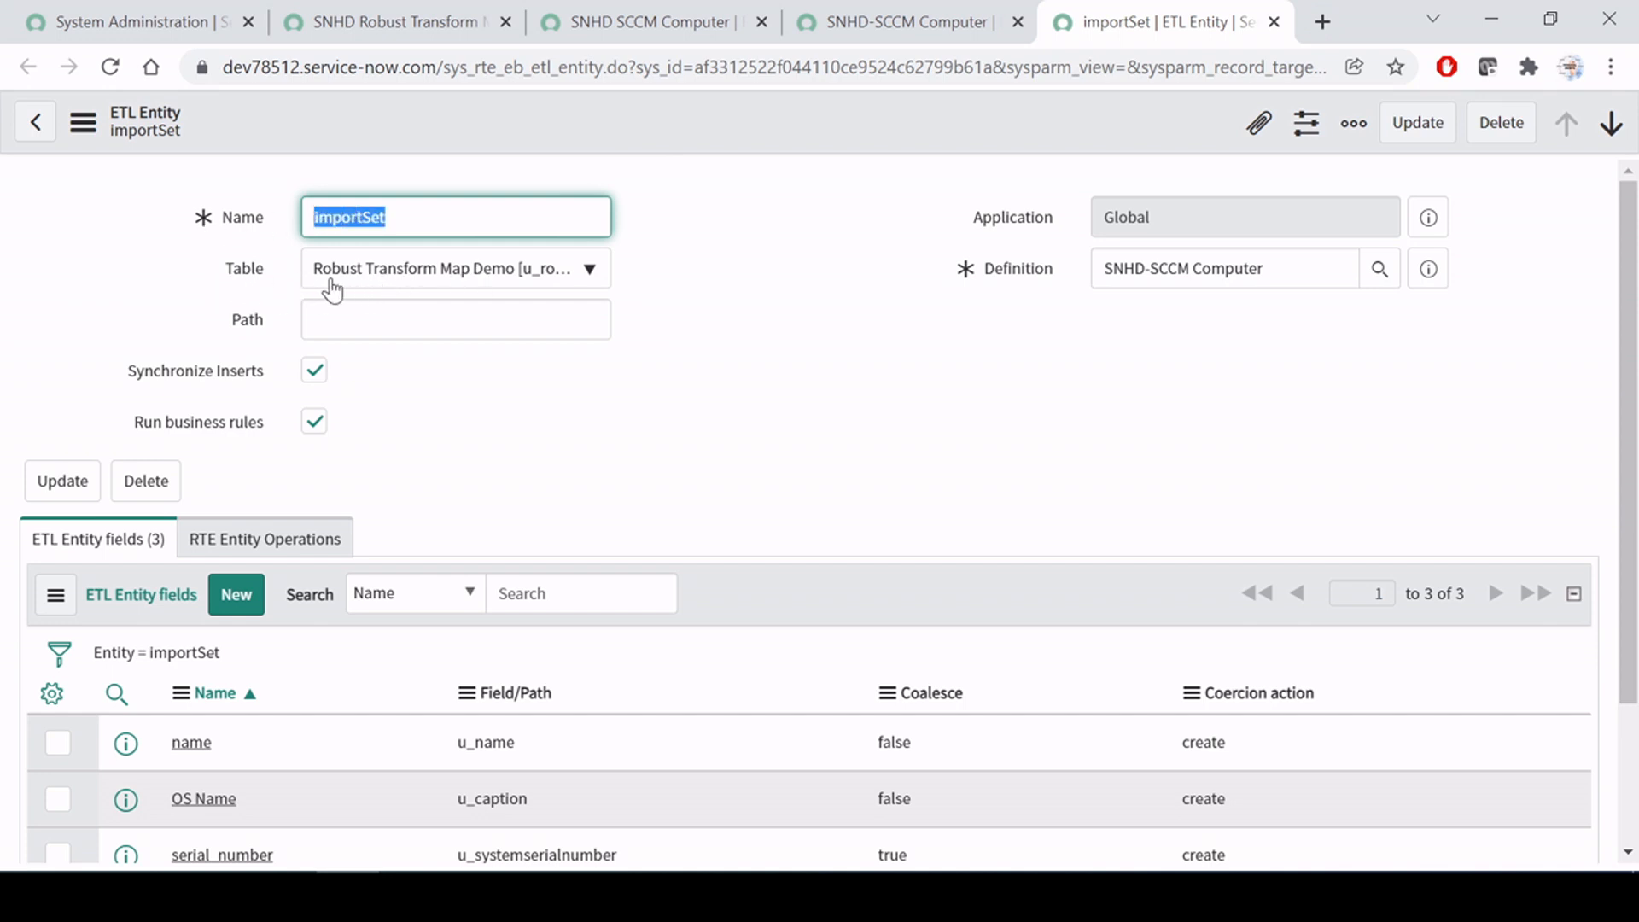
{"action": "left_click", "coordinate": [897, 19]}
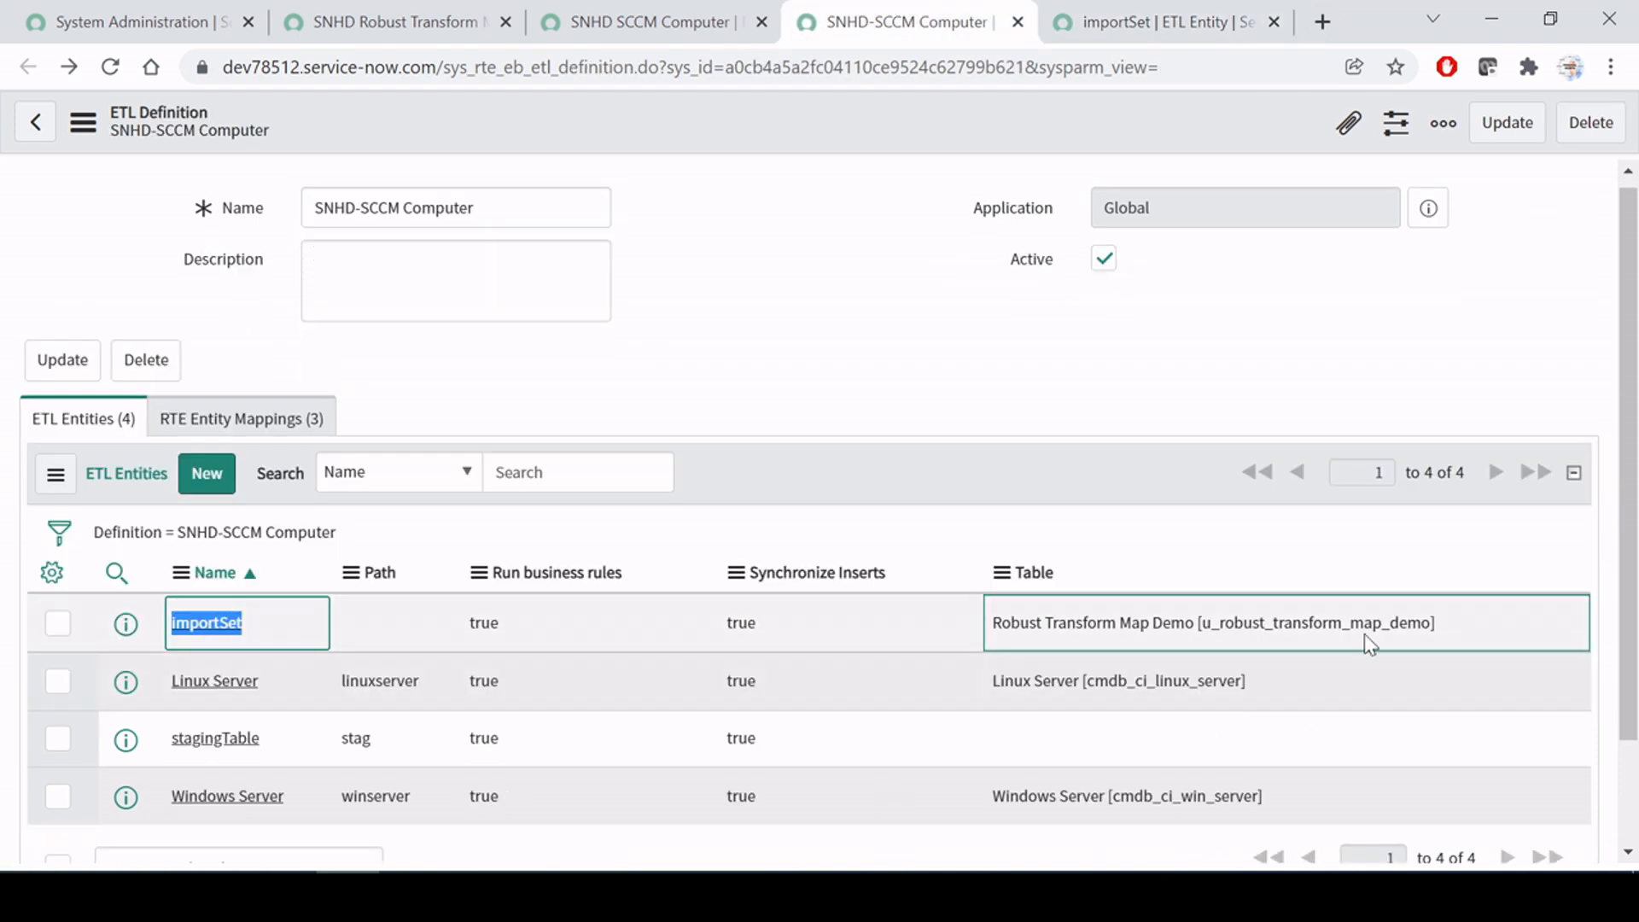
{"action": "left_click_drag", "start_coordinate": [1450, 628], "coordinate": [939, 656]}
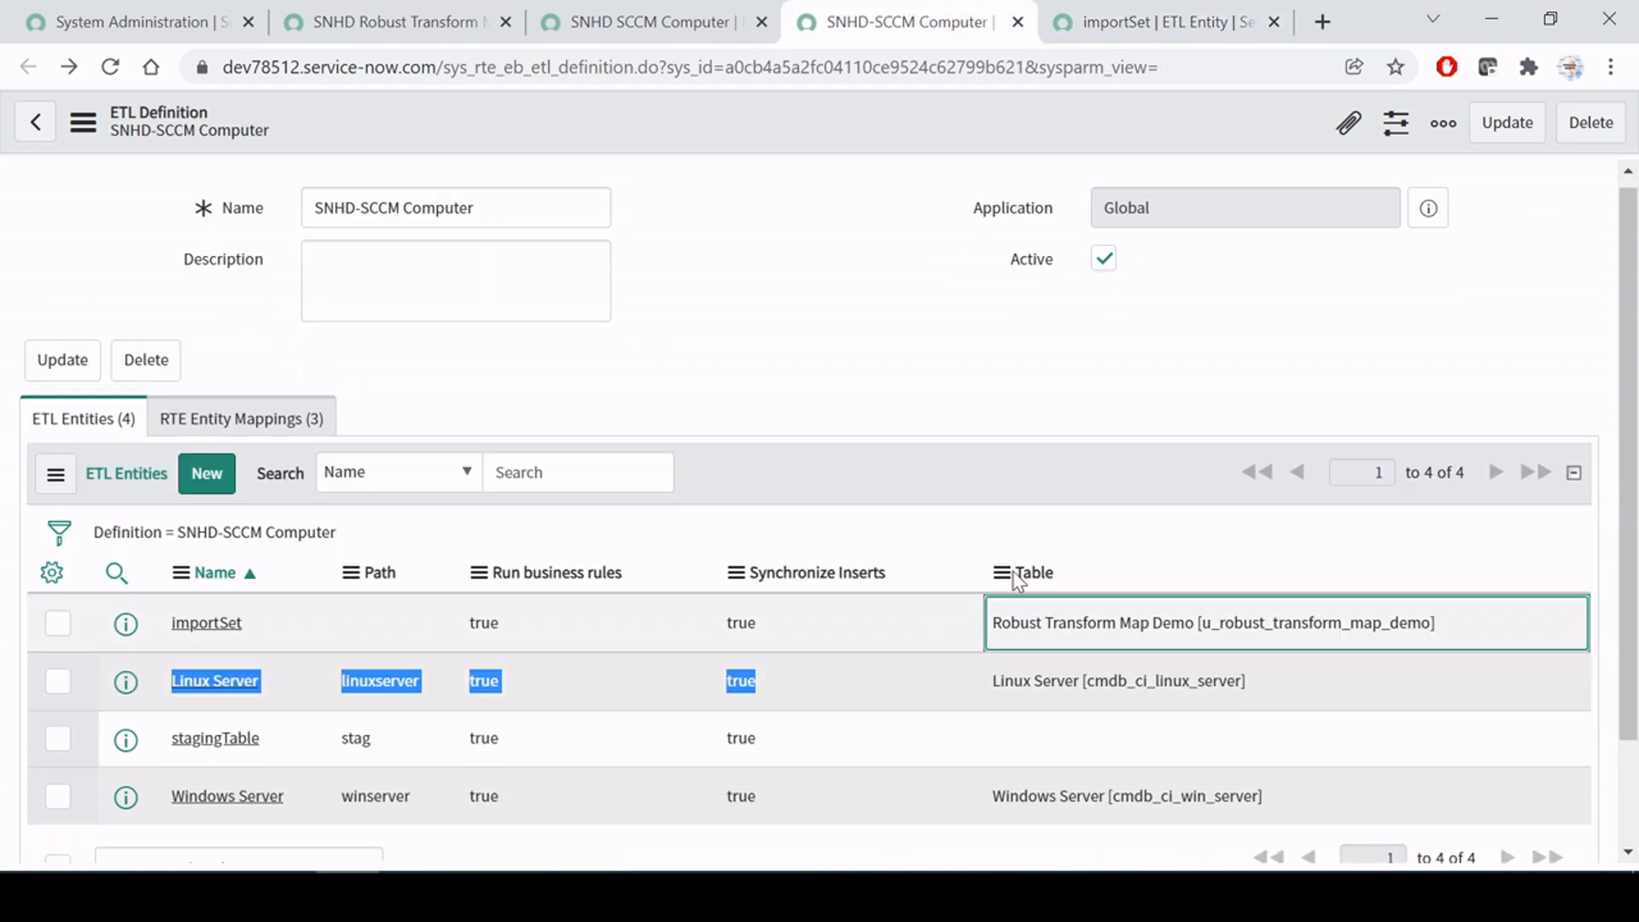
{"action": "left_click", "coordinate": [930, 266]}
{"action": "left_click", "coordinate": [1161, 22]}
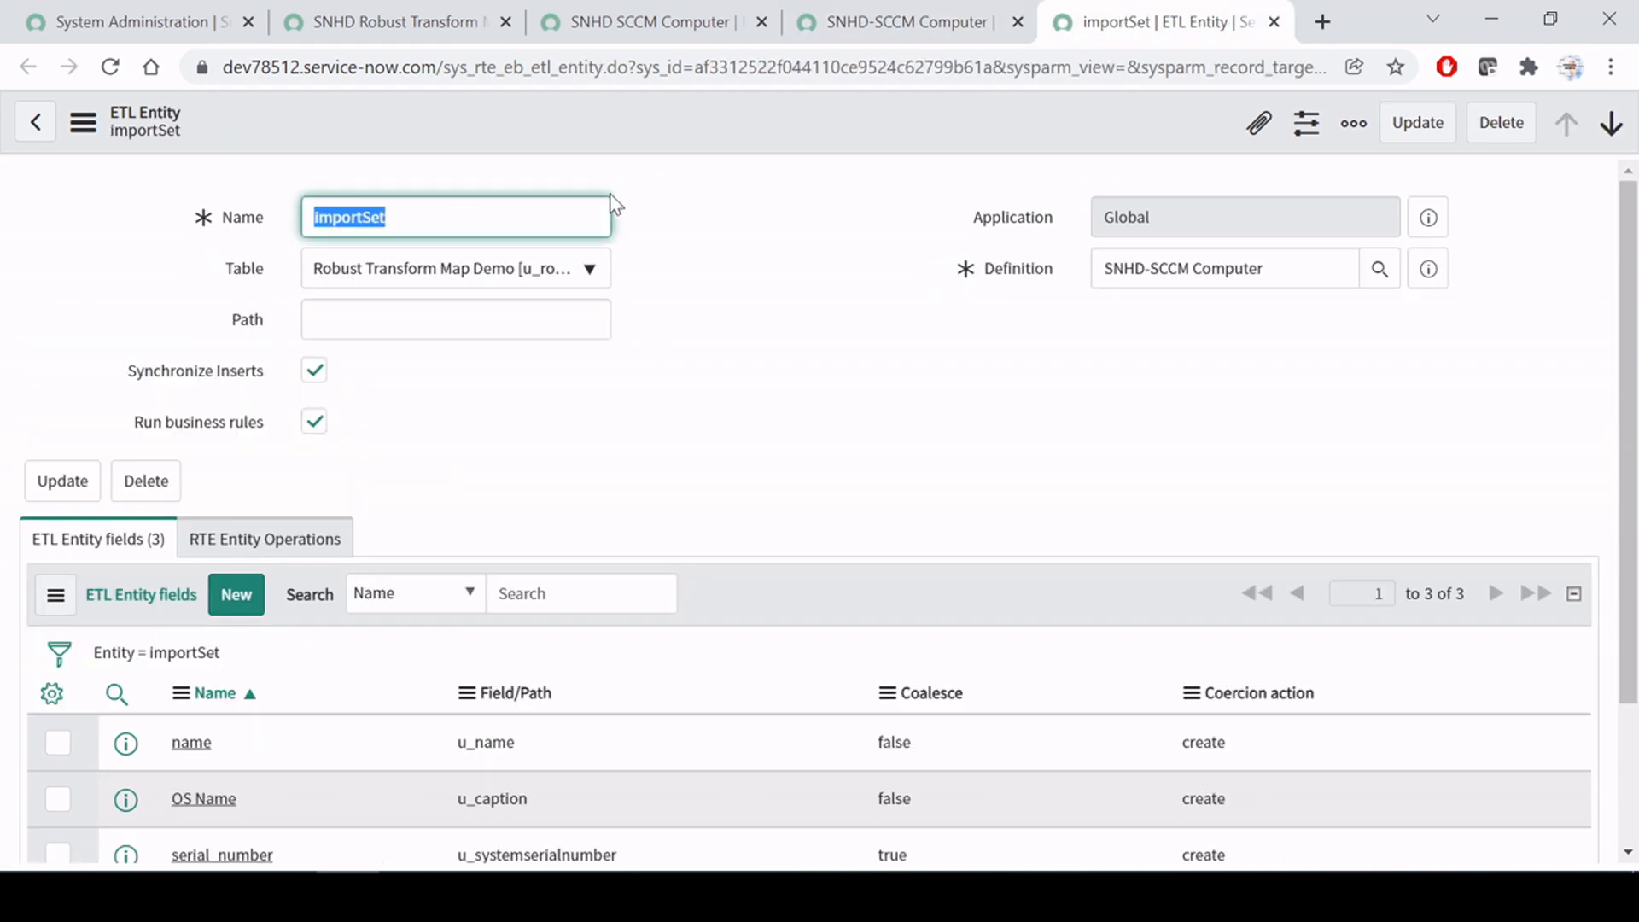
{"action": "left_click", "coordinate": [566, 273]}
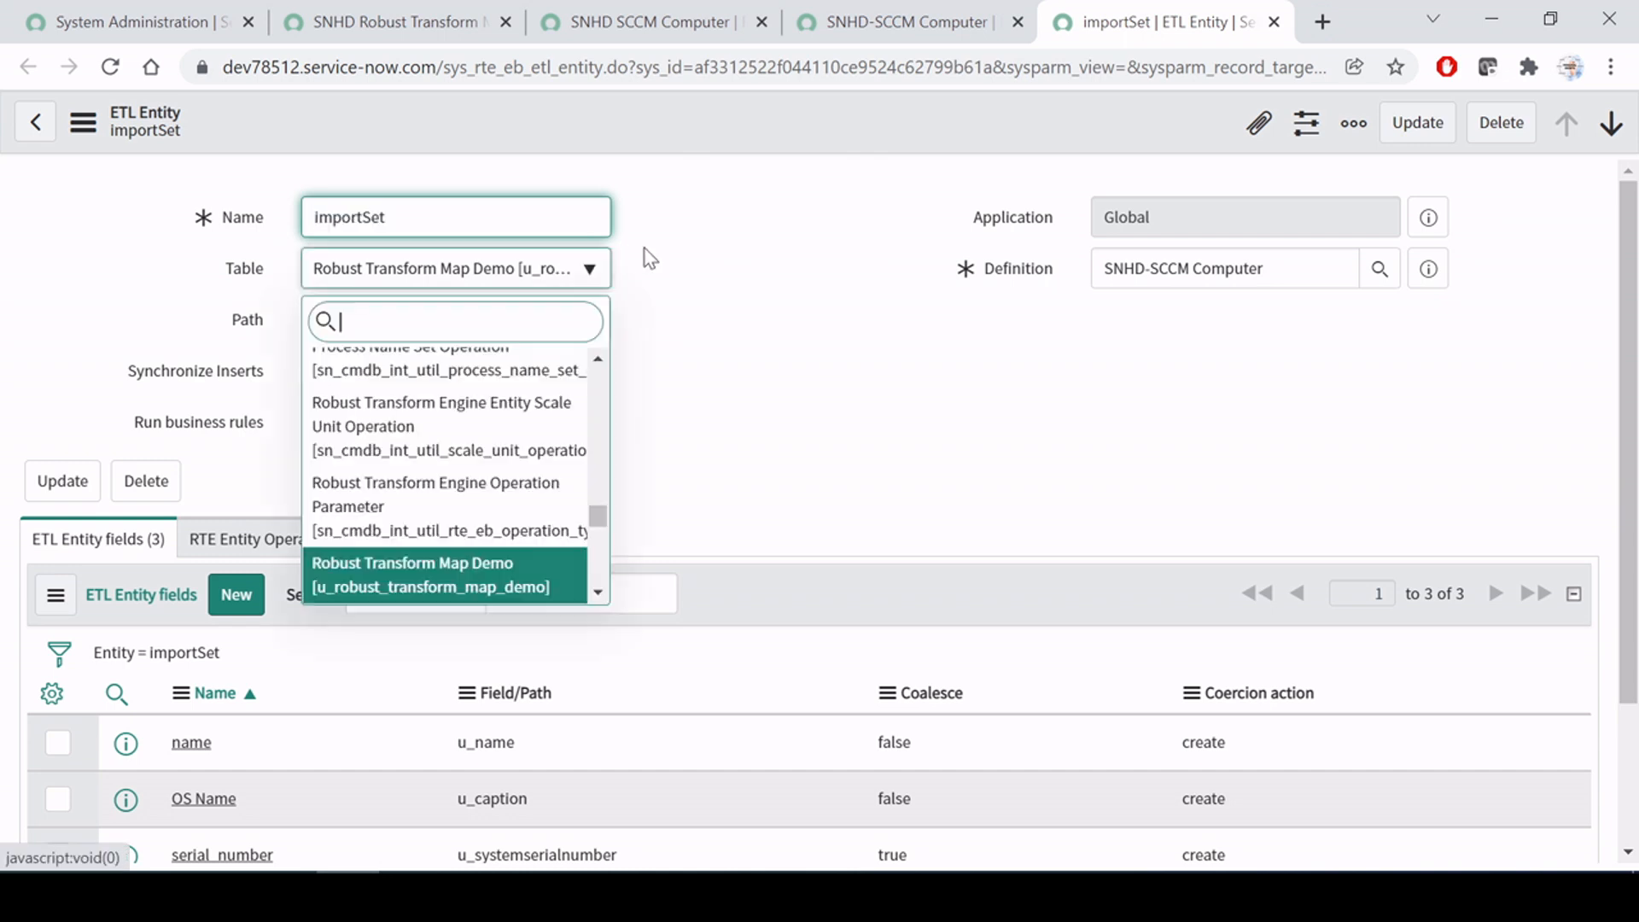
{"action": "left_click", "coordinate": [741, 264]}
{"action": "key", "text": "alt+Tab"}
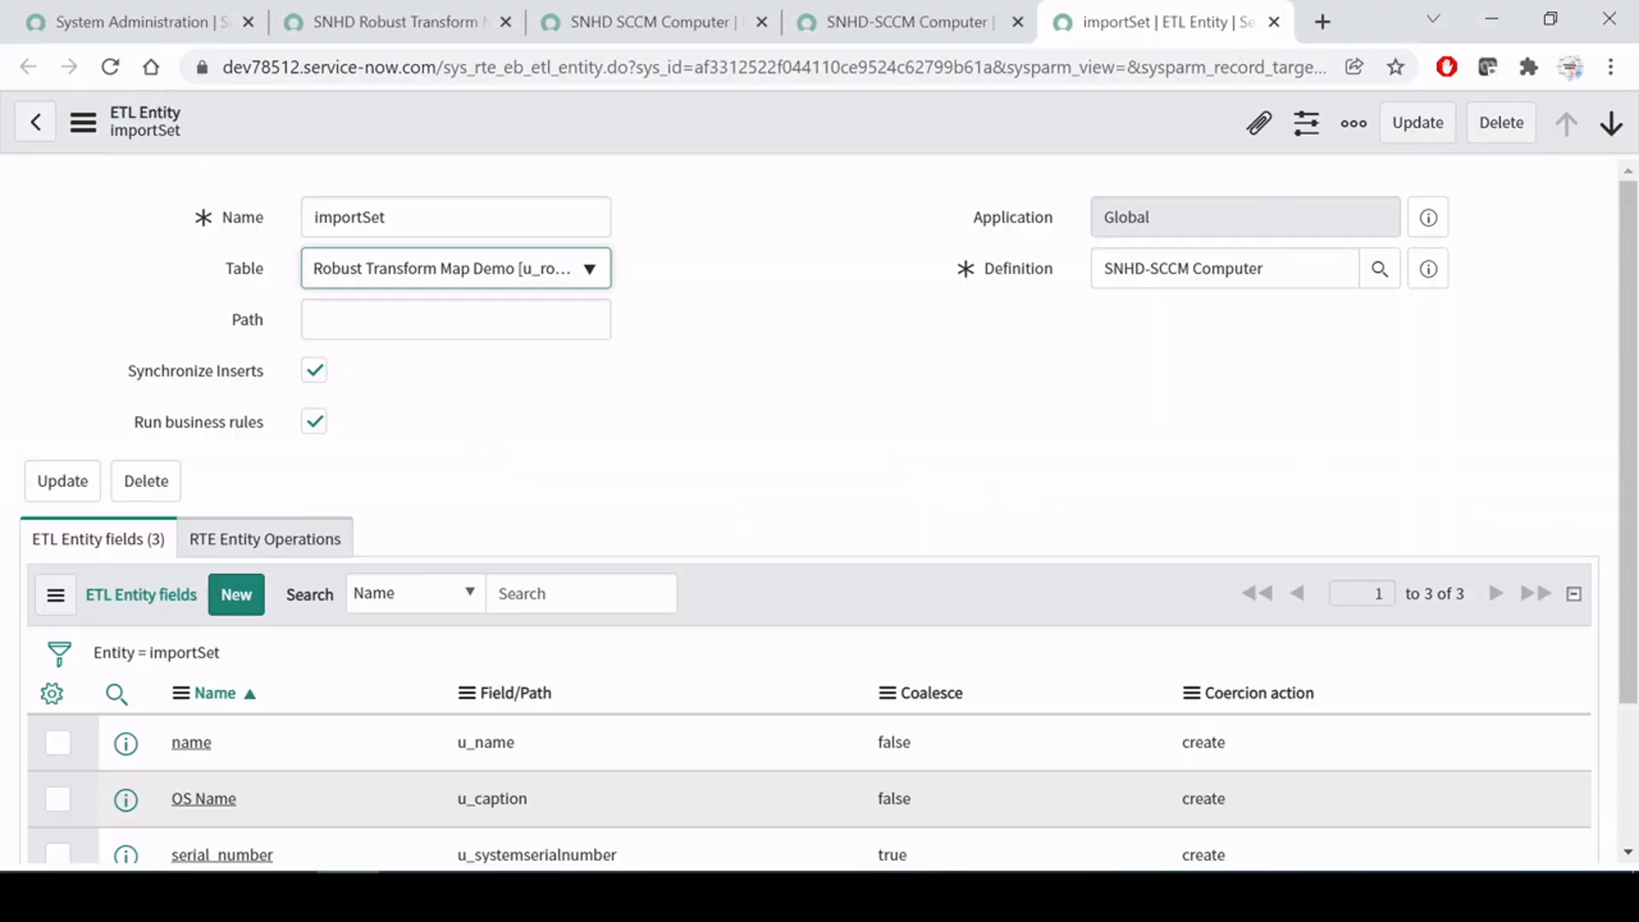
Step: Highlight the importSet record's Definition value, SNHD-SCCM Computer, and point out its Path field
{"action": "left_click", "coordinate": [1265, 269]}
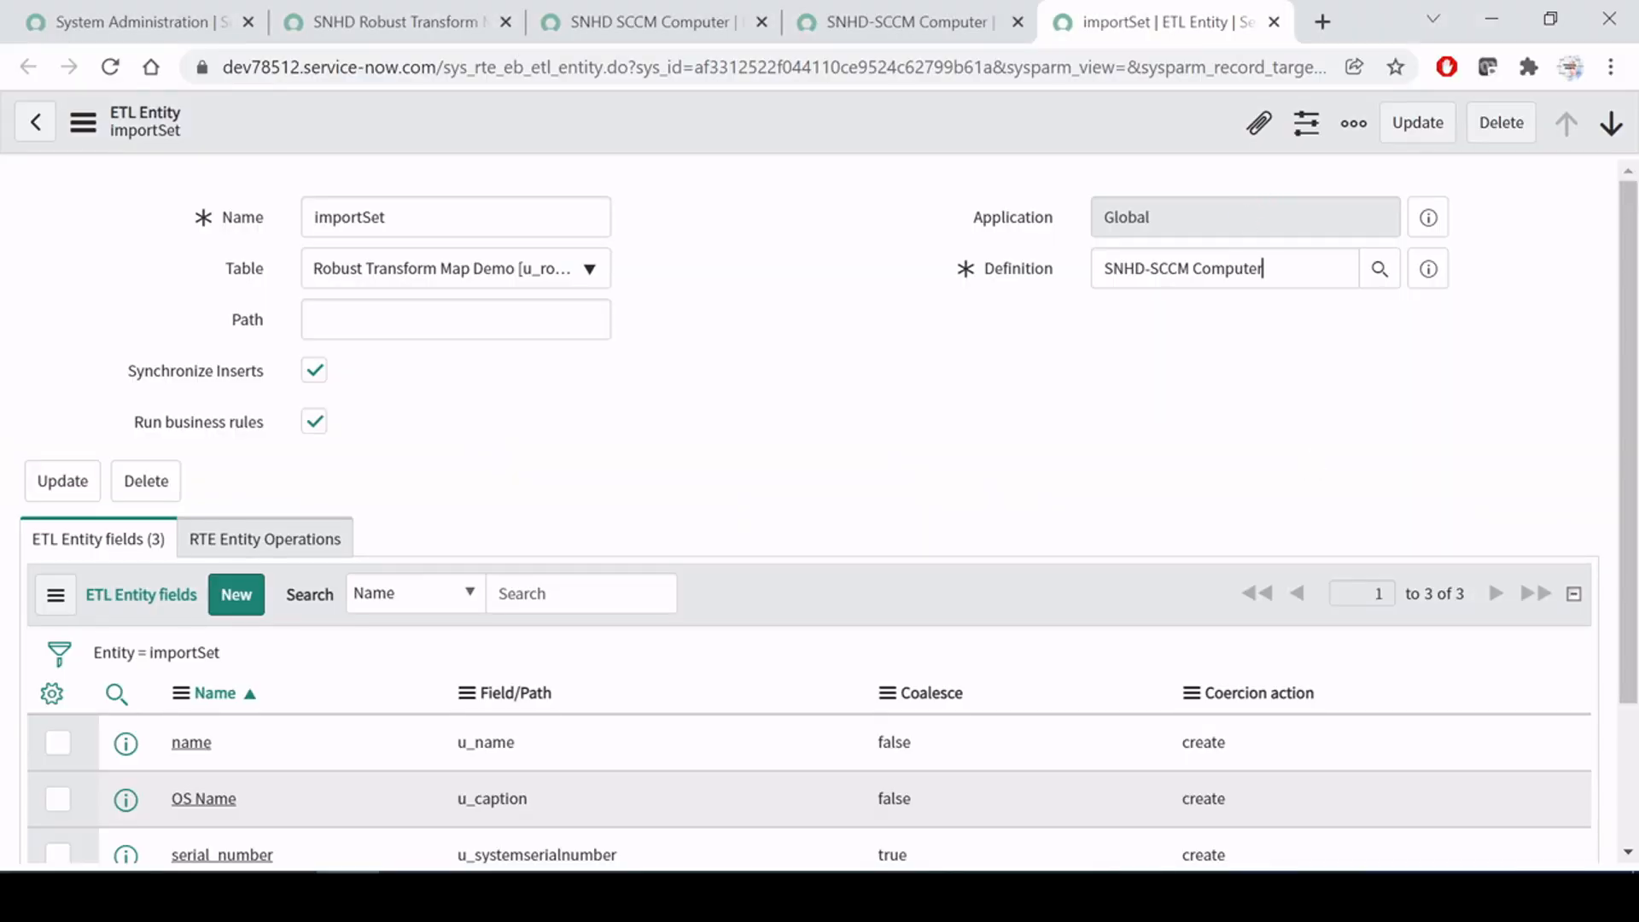
{"action": "key", "text": "ctrl+a"}
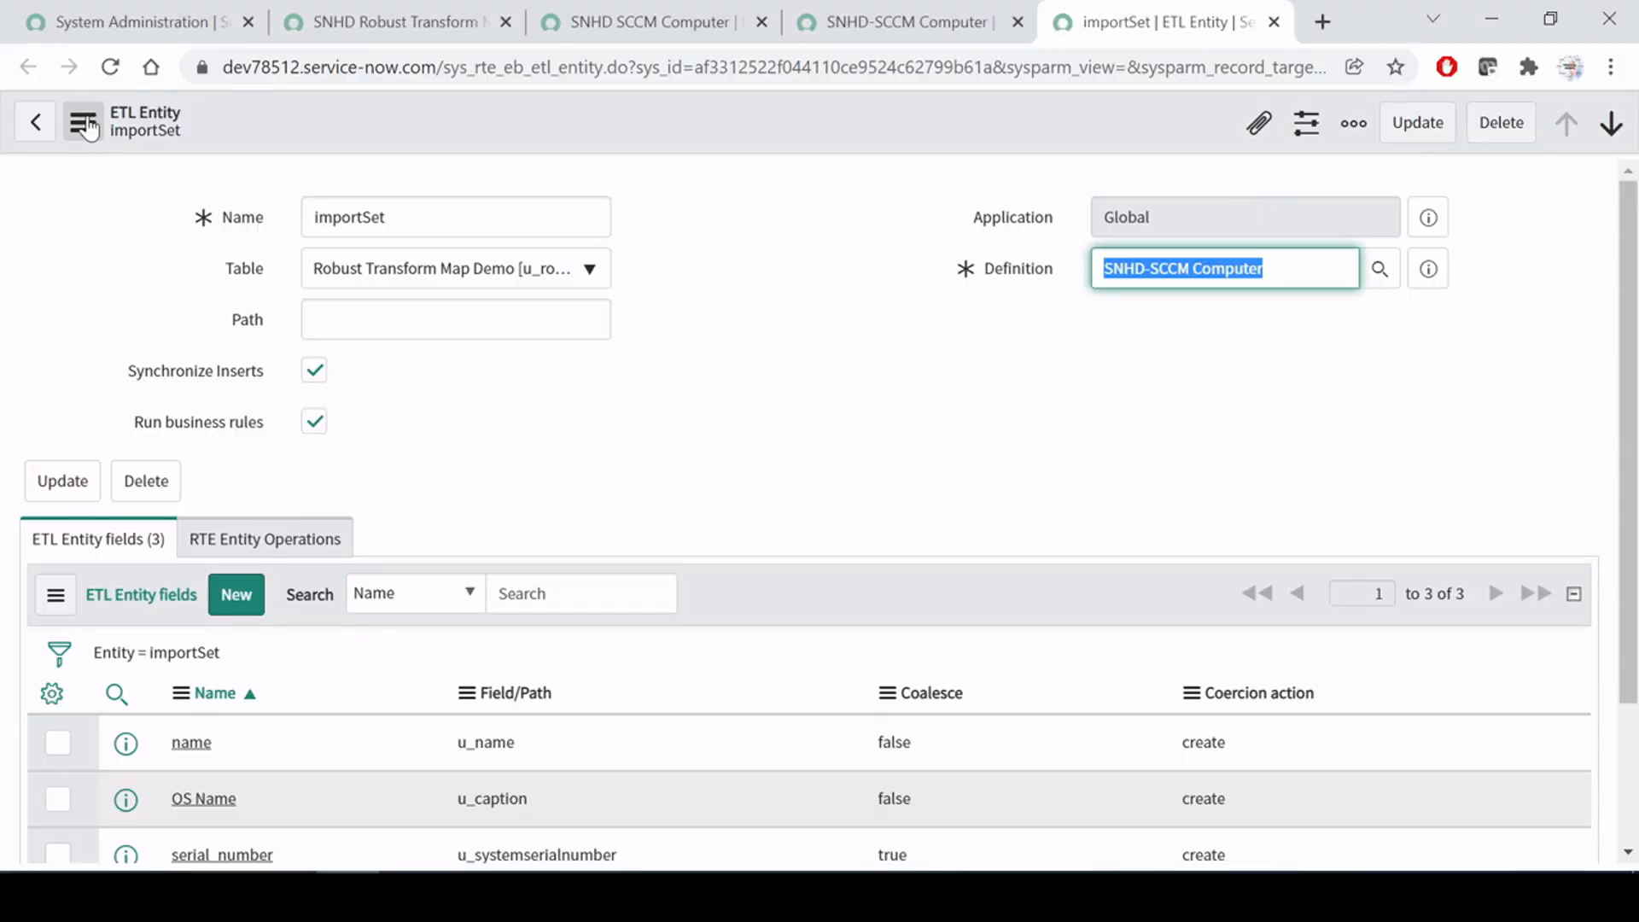
{"action": "left_click_drag", "start_coordinate": [1269, 269], "coordinate": [973, 266]}
{"action": "left_click", "coordinate": [555, 332]}
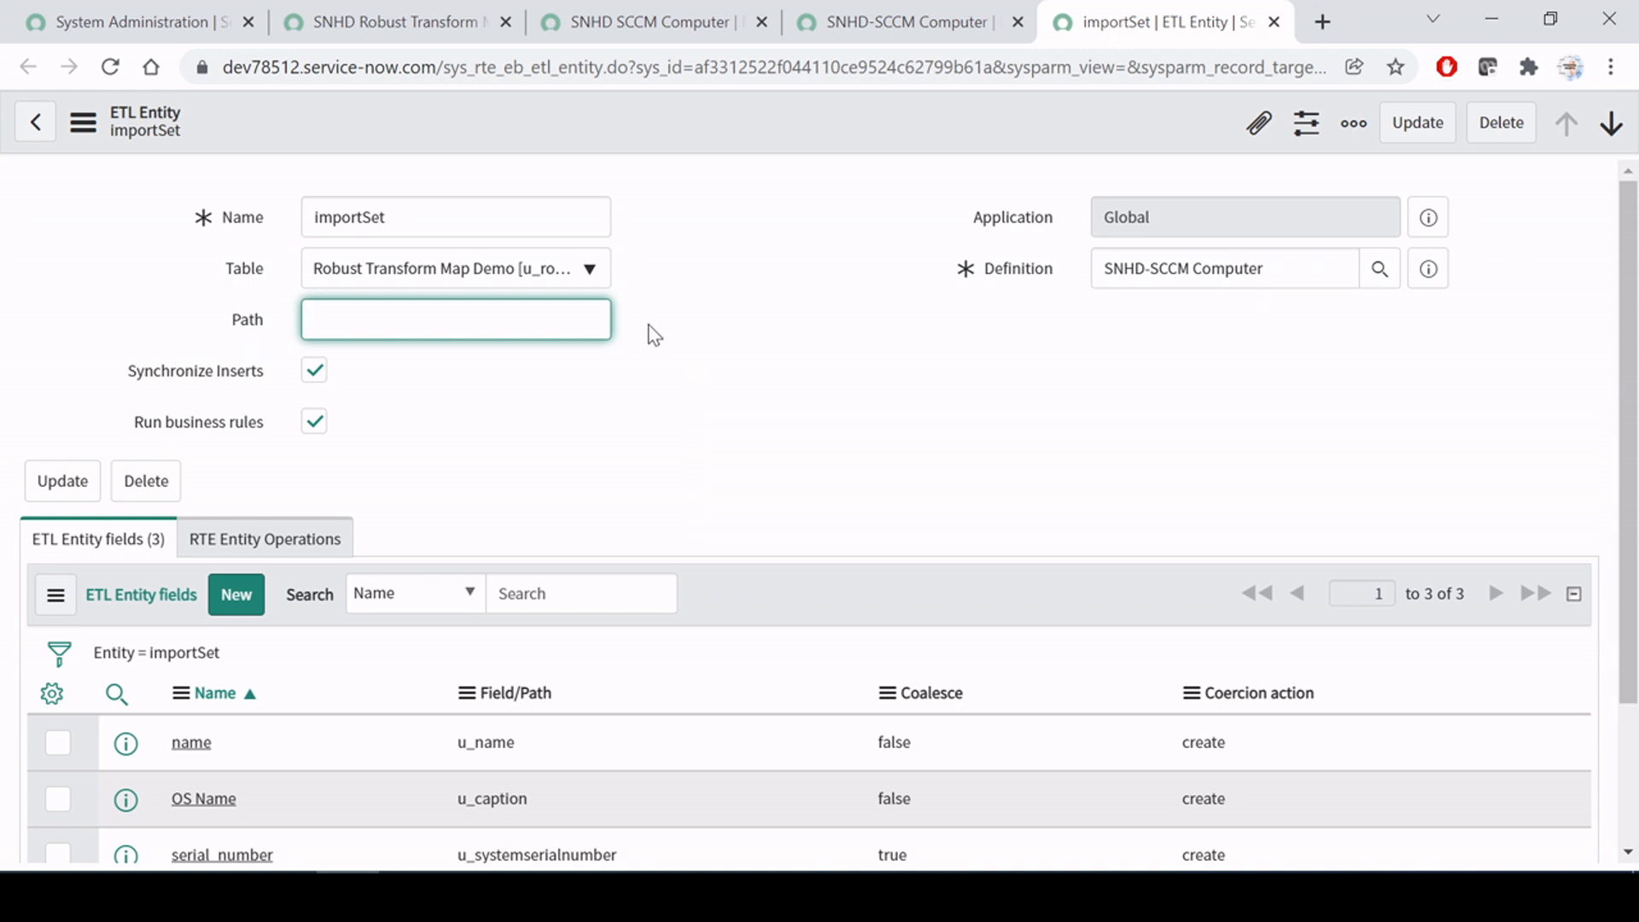
{"action": "left_click", "coordinate": [759, 363]}
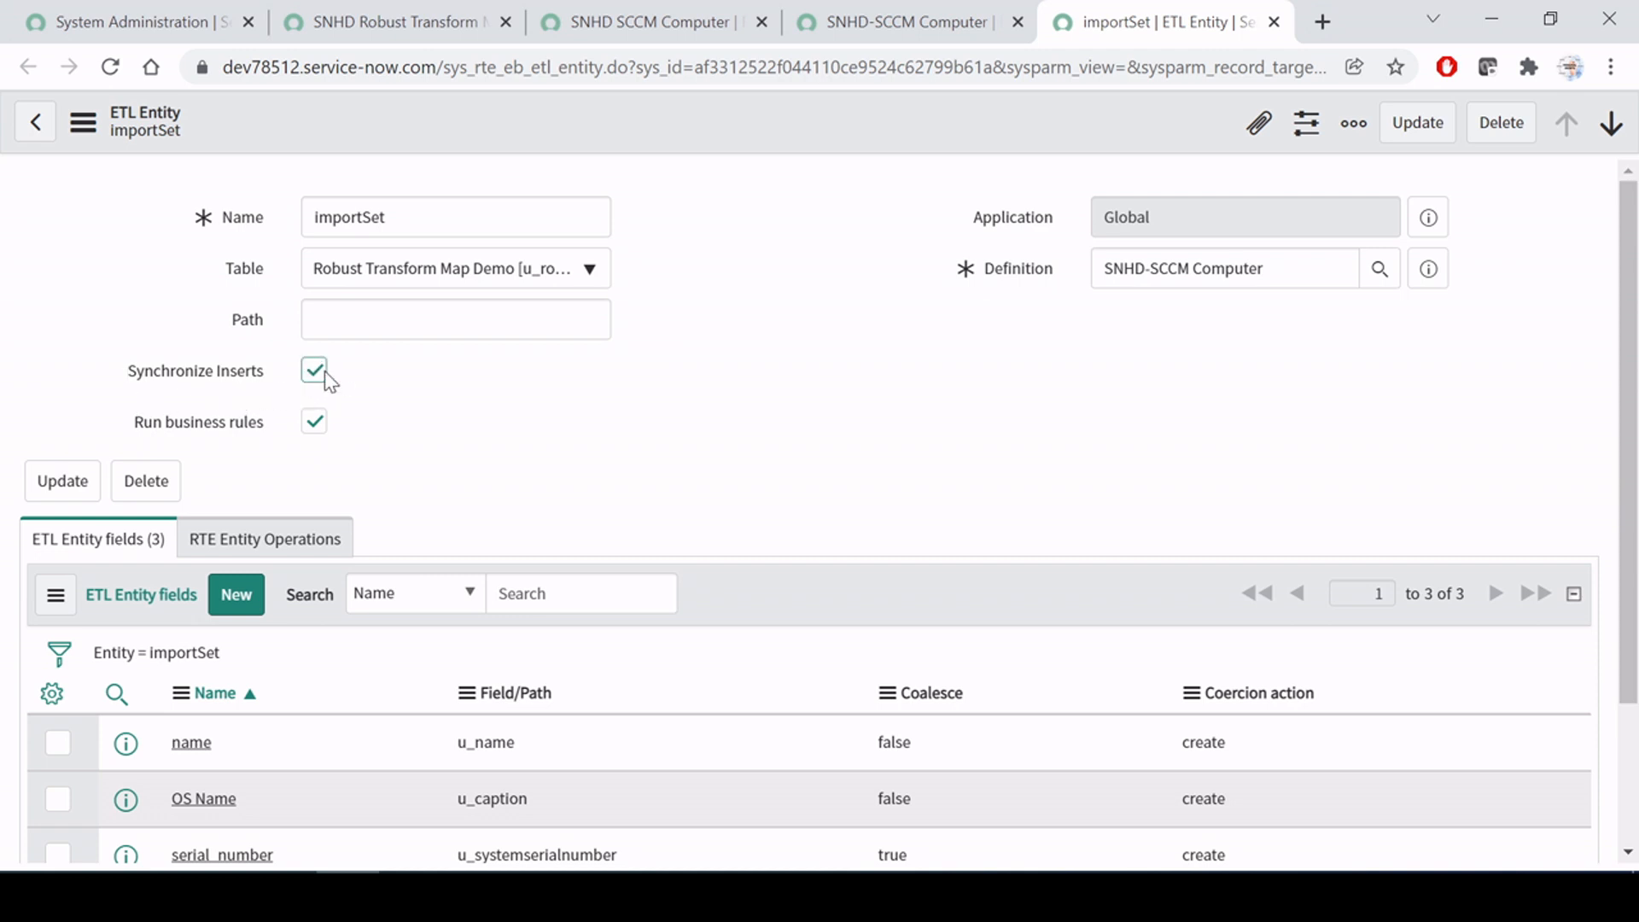
Step: Examine importSet's Synchronize Inserts option together with its ETL entity fields, highlighting the serial_number field's path u_systemserialnumber
{"action": "mouse_move", "coordinate": [175, 376]}
{"action": "scroll", "coordinate": [549, 390], "scroll_direction": "down", "scroll_amount": 1}
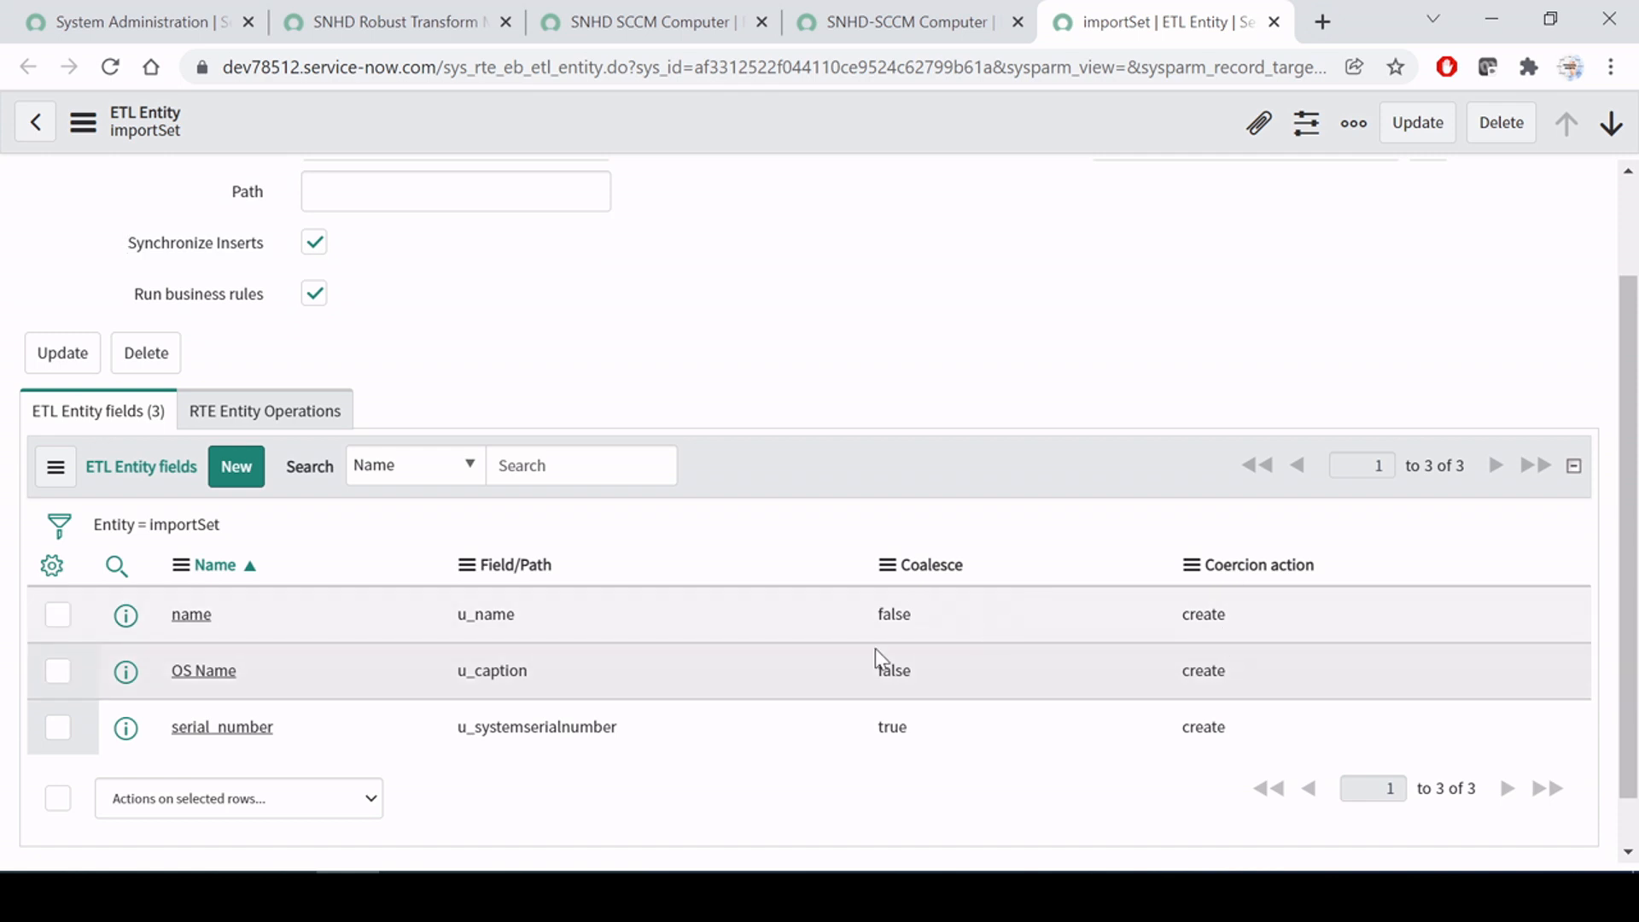
{"action": "left_click_drag", "start_coordinate": [616, 726], "coordinate": [466, 726]}
{"action": "double_click", "coordinate": [466, 726]}
{"action": "scroll", "coordinate": [485, 601], "scroll_direction": "up", "scroll_amount": 1}
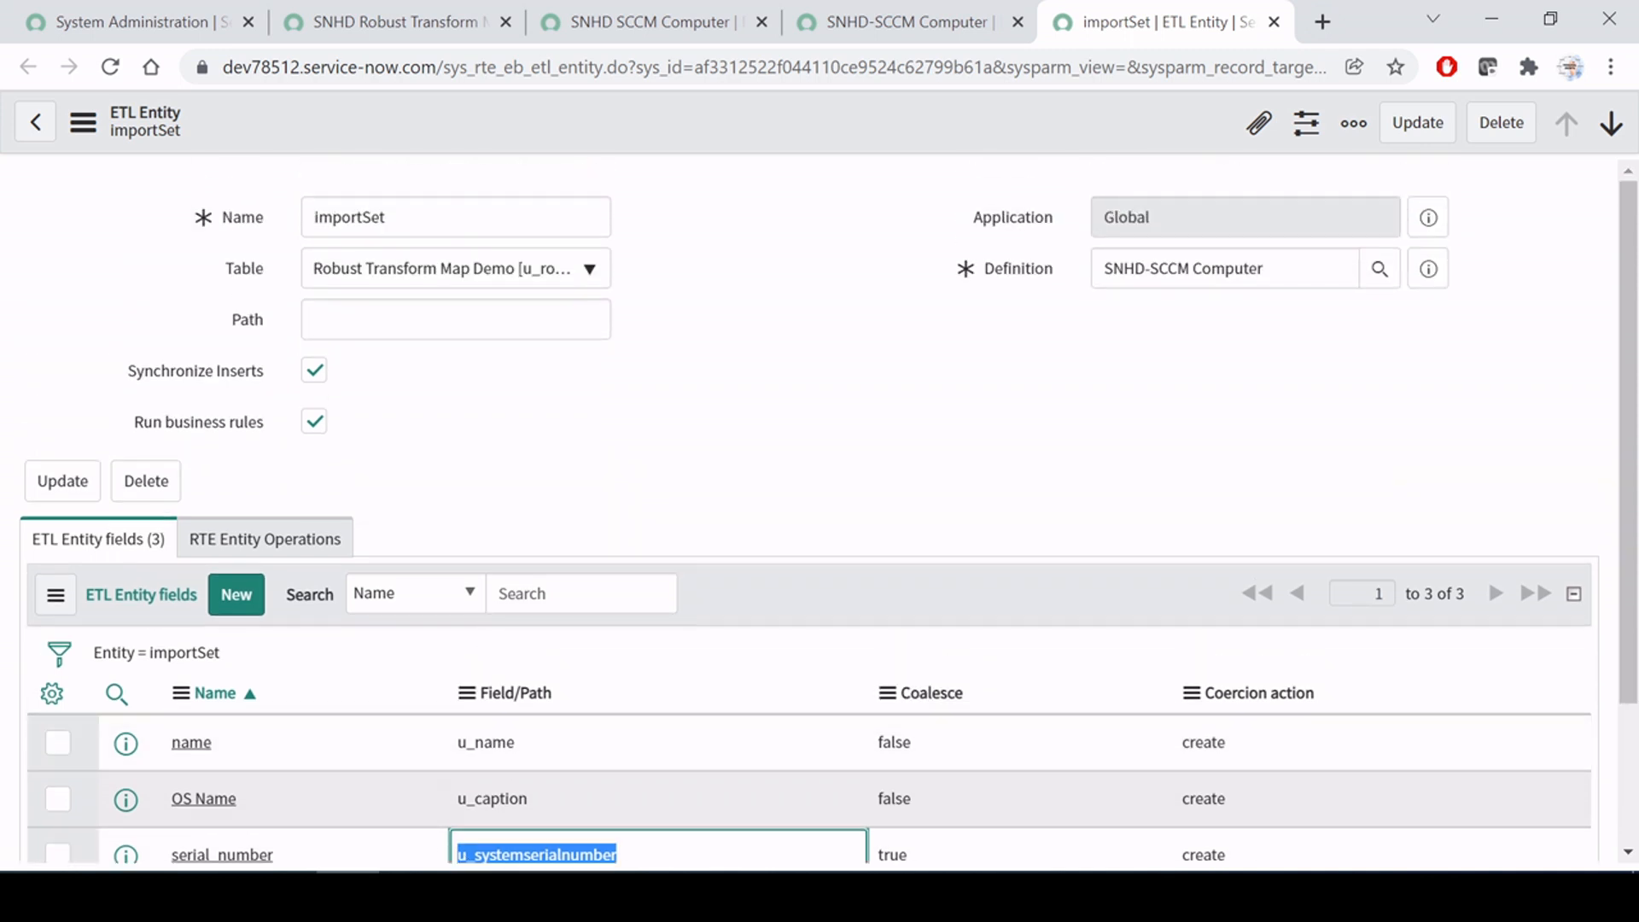
{"action": "scroll", "coordinate": [485, 600], "scroll_direction": "down", "scroll_amount": 2}
{"action": "scroll", "coordinate": [485, 601], "scroll_direction": "up", "scroll_amount": 2}
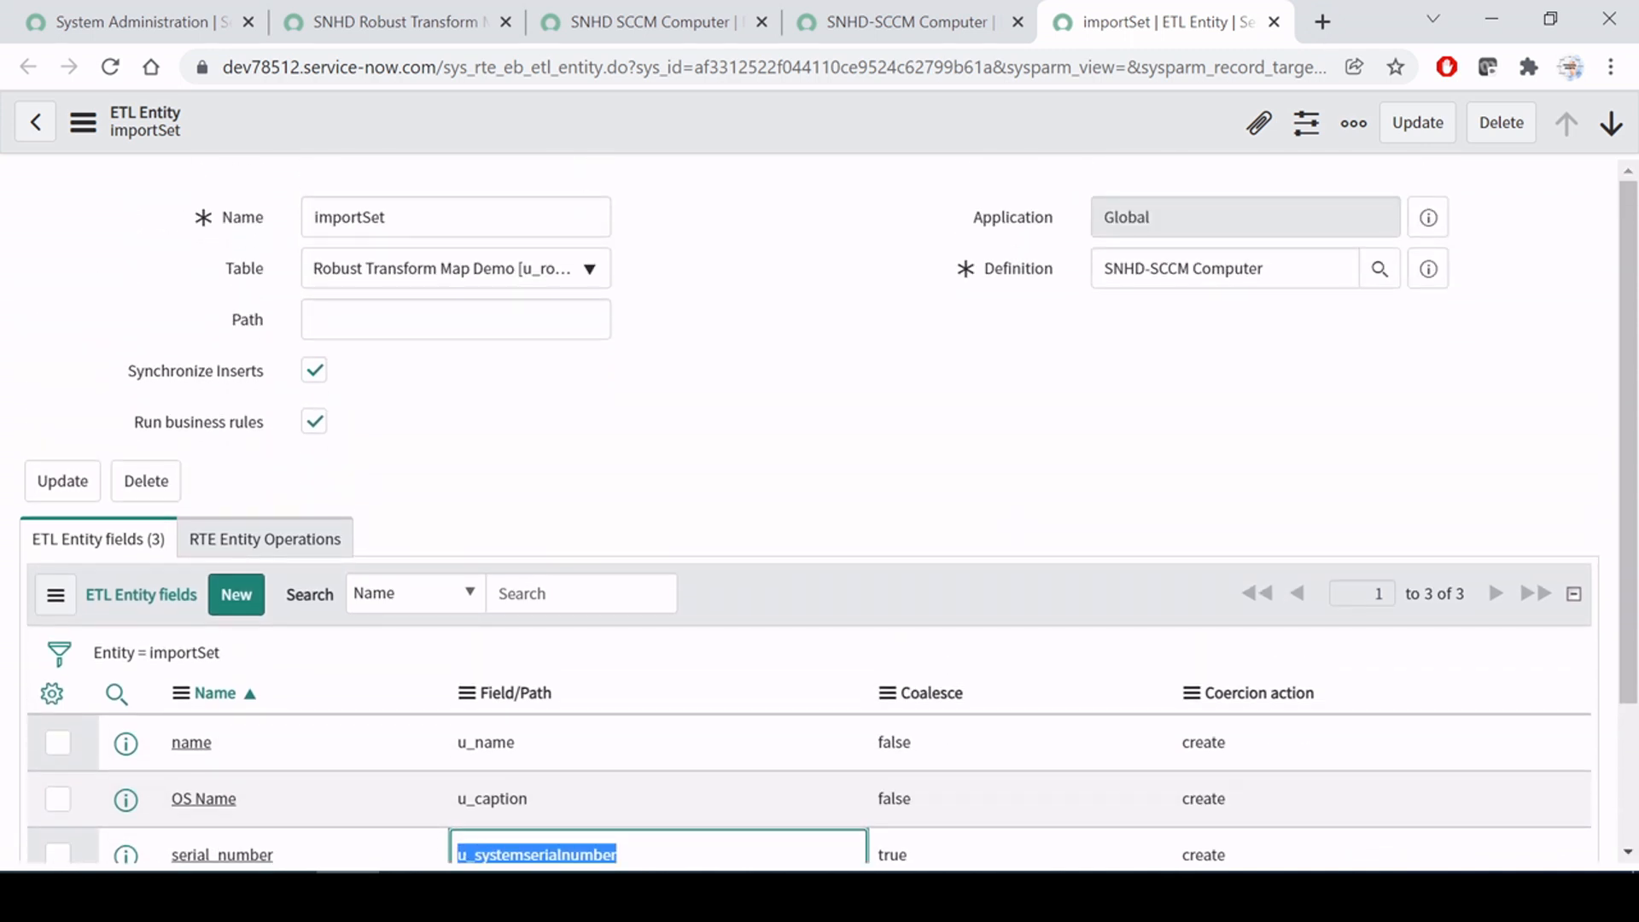
{"action": "scroll", "coordinate": [486, 612], "scroll_direction": "down", "scroll_amount": 2}
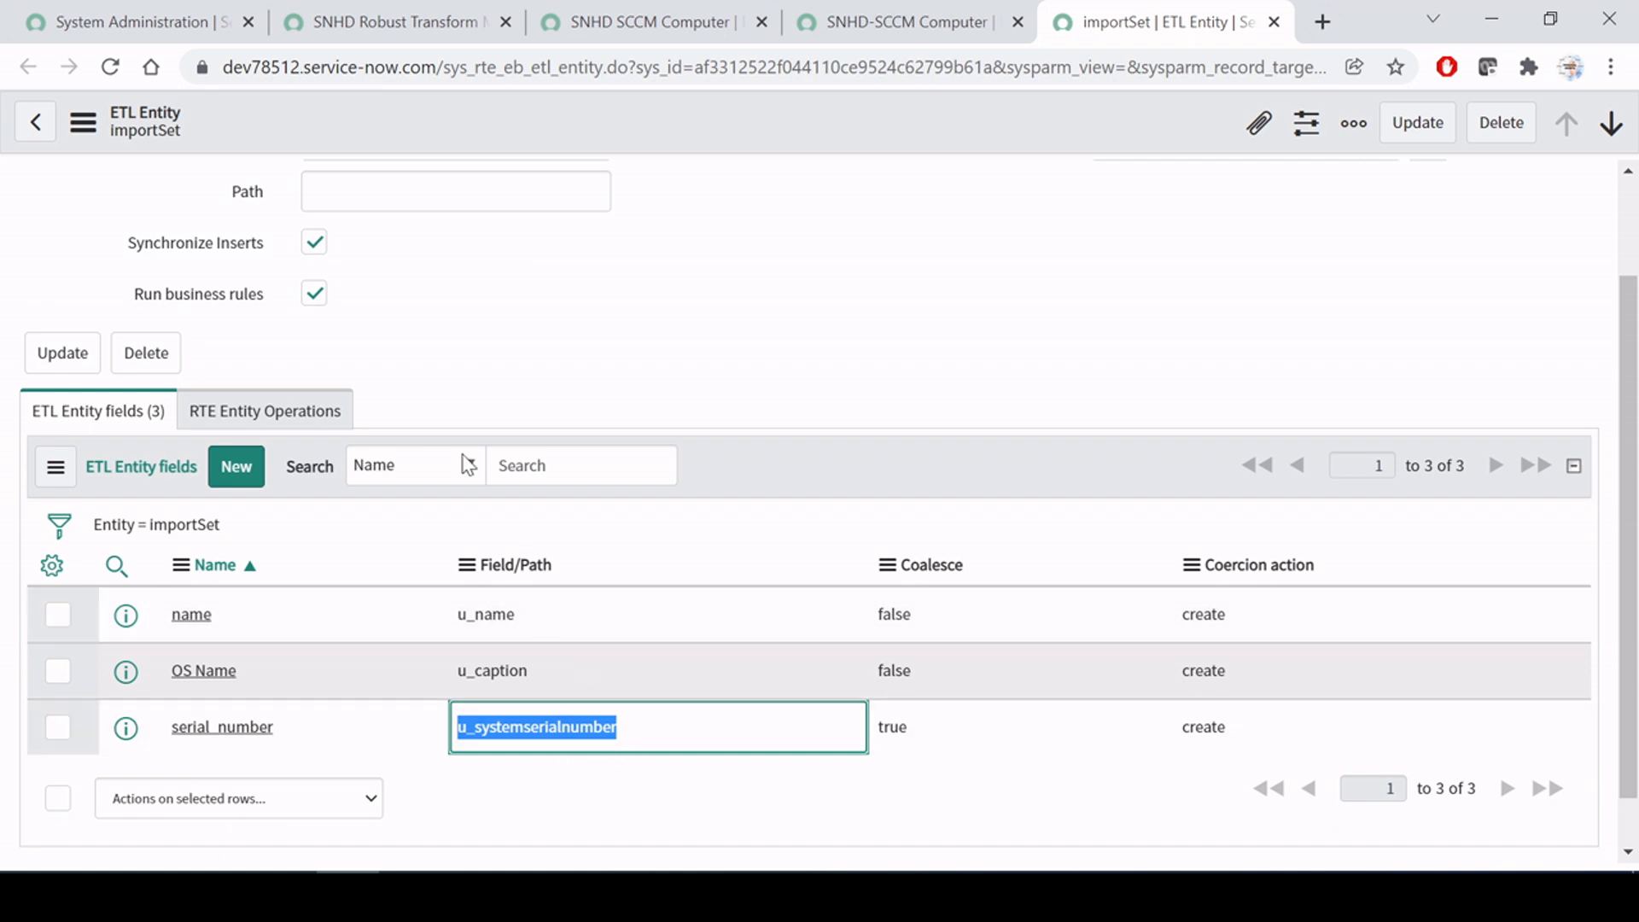
Step: Point out the Run business rules option on the importSet record, leaving it selected
{"action": "mouse_move", "coordinate": [256, 252]}
{"action": "mouse_move", "coordinate": [273, 304]}
{"action": "scroll", "coordinate": [692, 435], "scroll_direction": "up", "scroll_amount": 2}
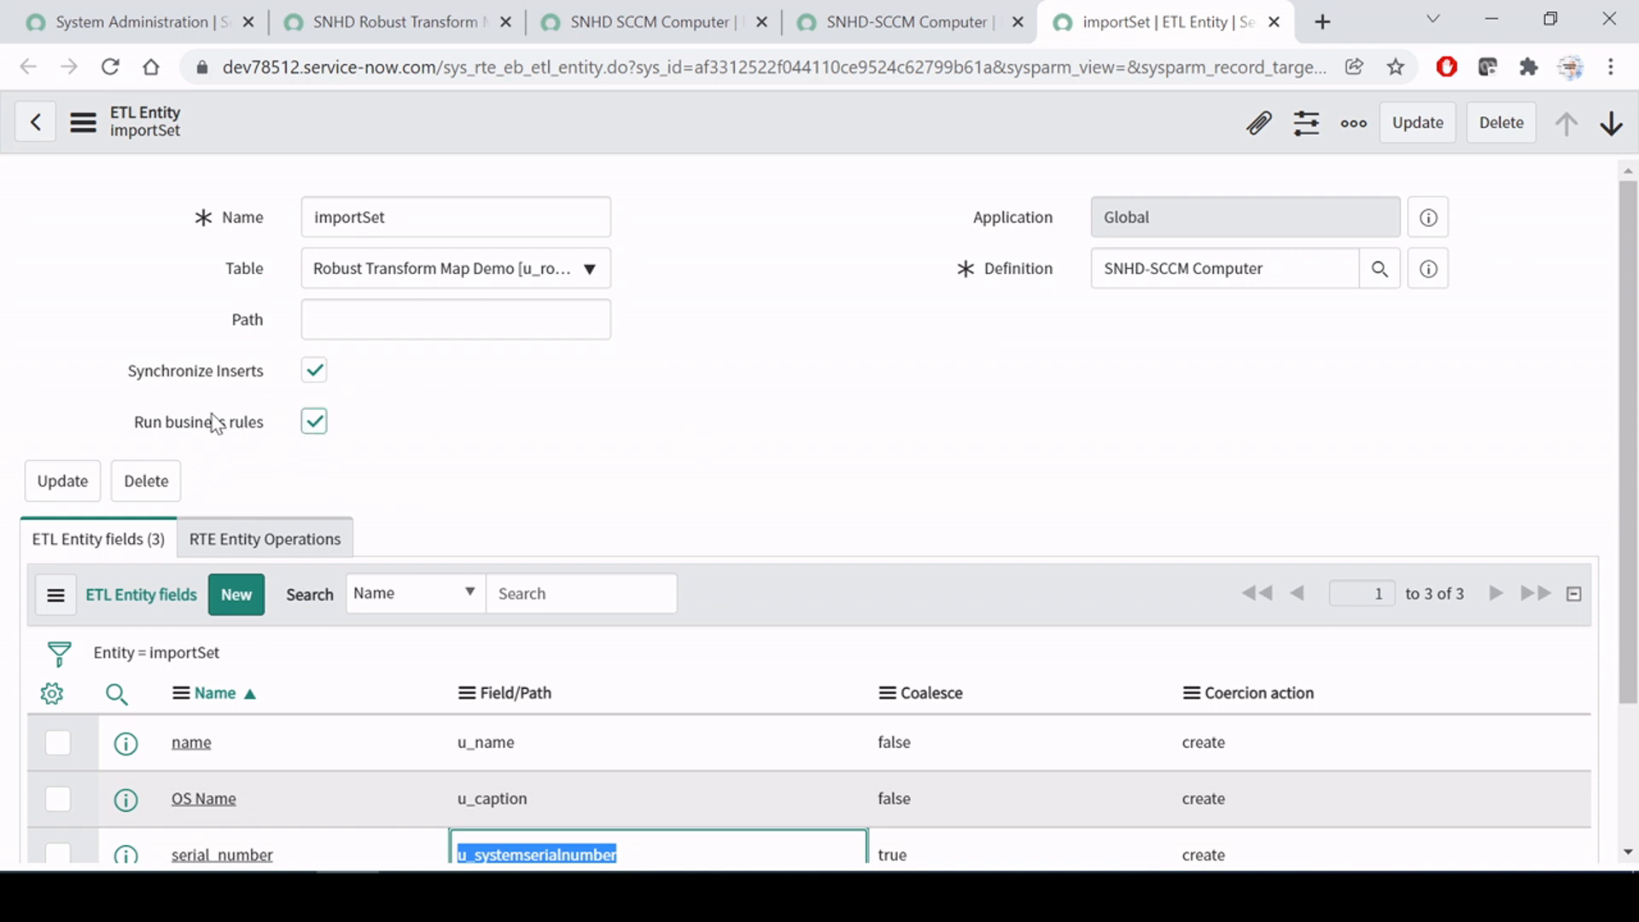
{"action": "left_click", "coordinate": [315, 421]}
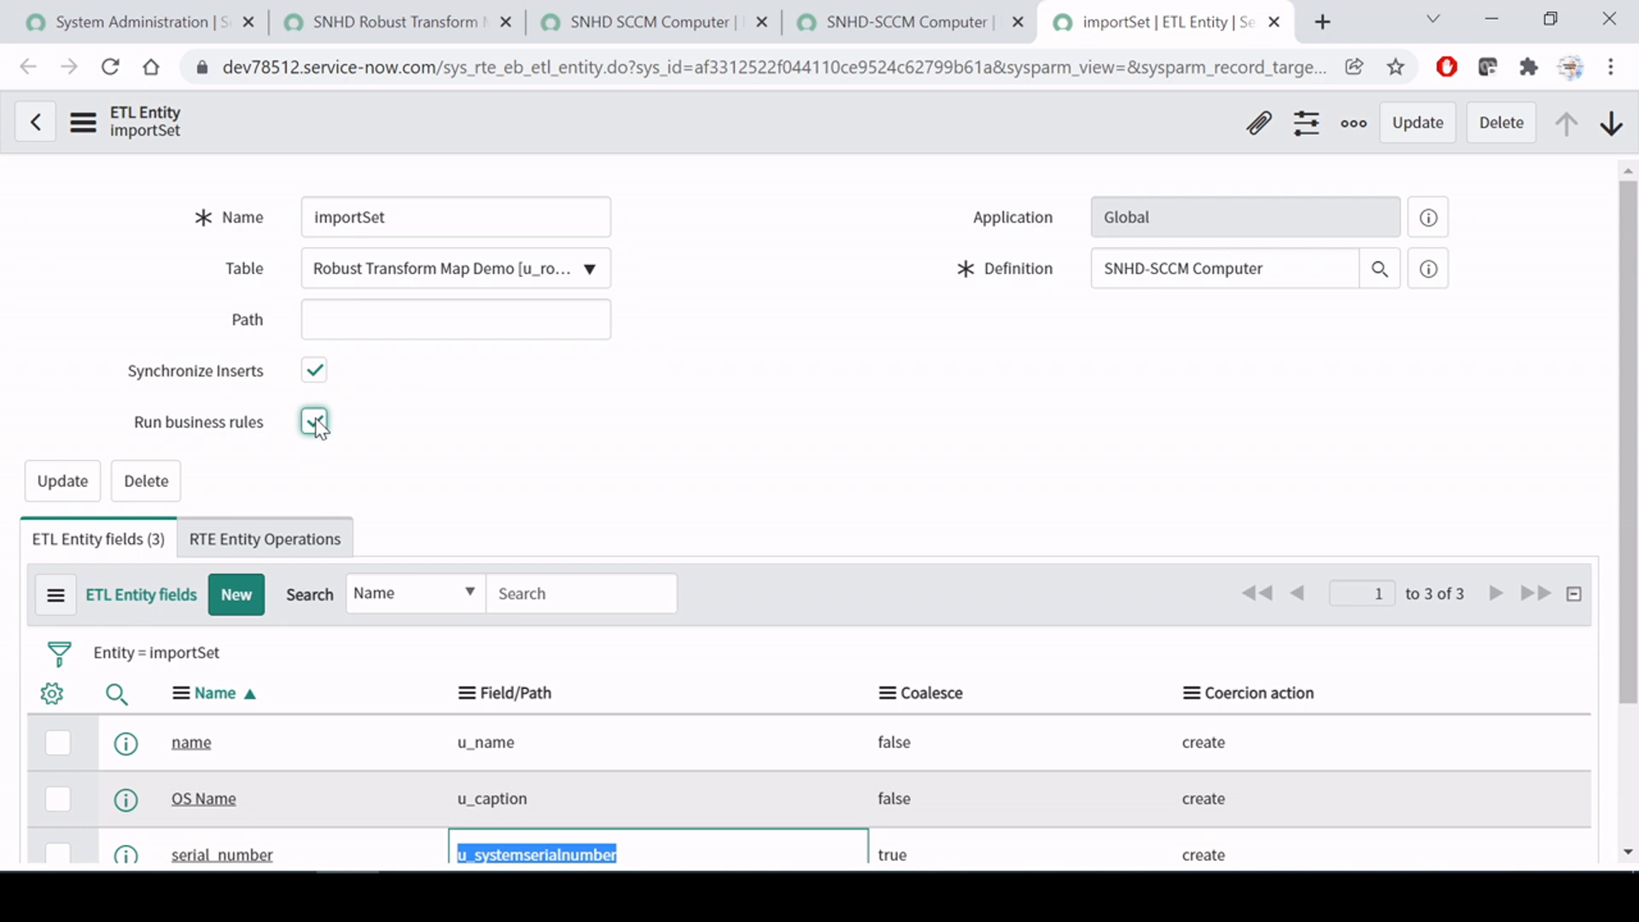
{"action": "left_click", "coordinate": [714, 414]}
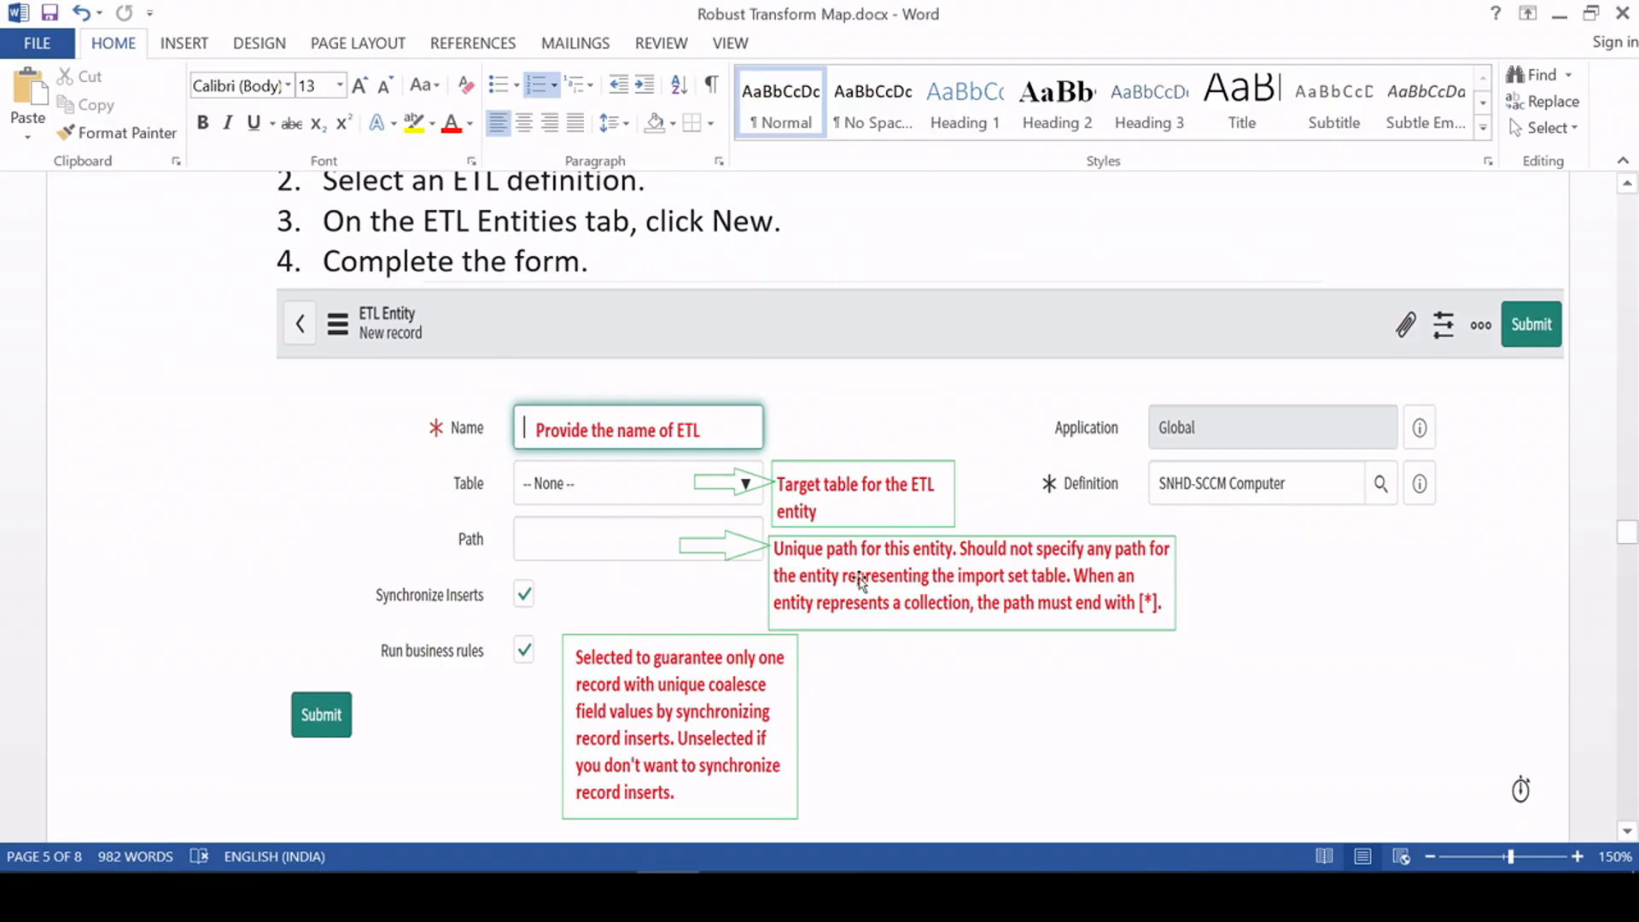
Step: Review the Word guide's ETL entity form notes against the importSet record and highlight the section heading ETL entity mappings
{"action": "scroll", "coordinate": [852, 567], "scroll_direction": "down", "scroll_amount": 3}
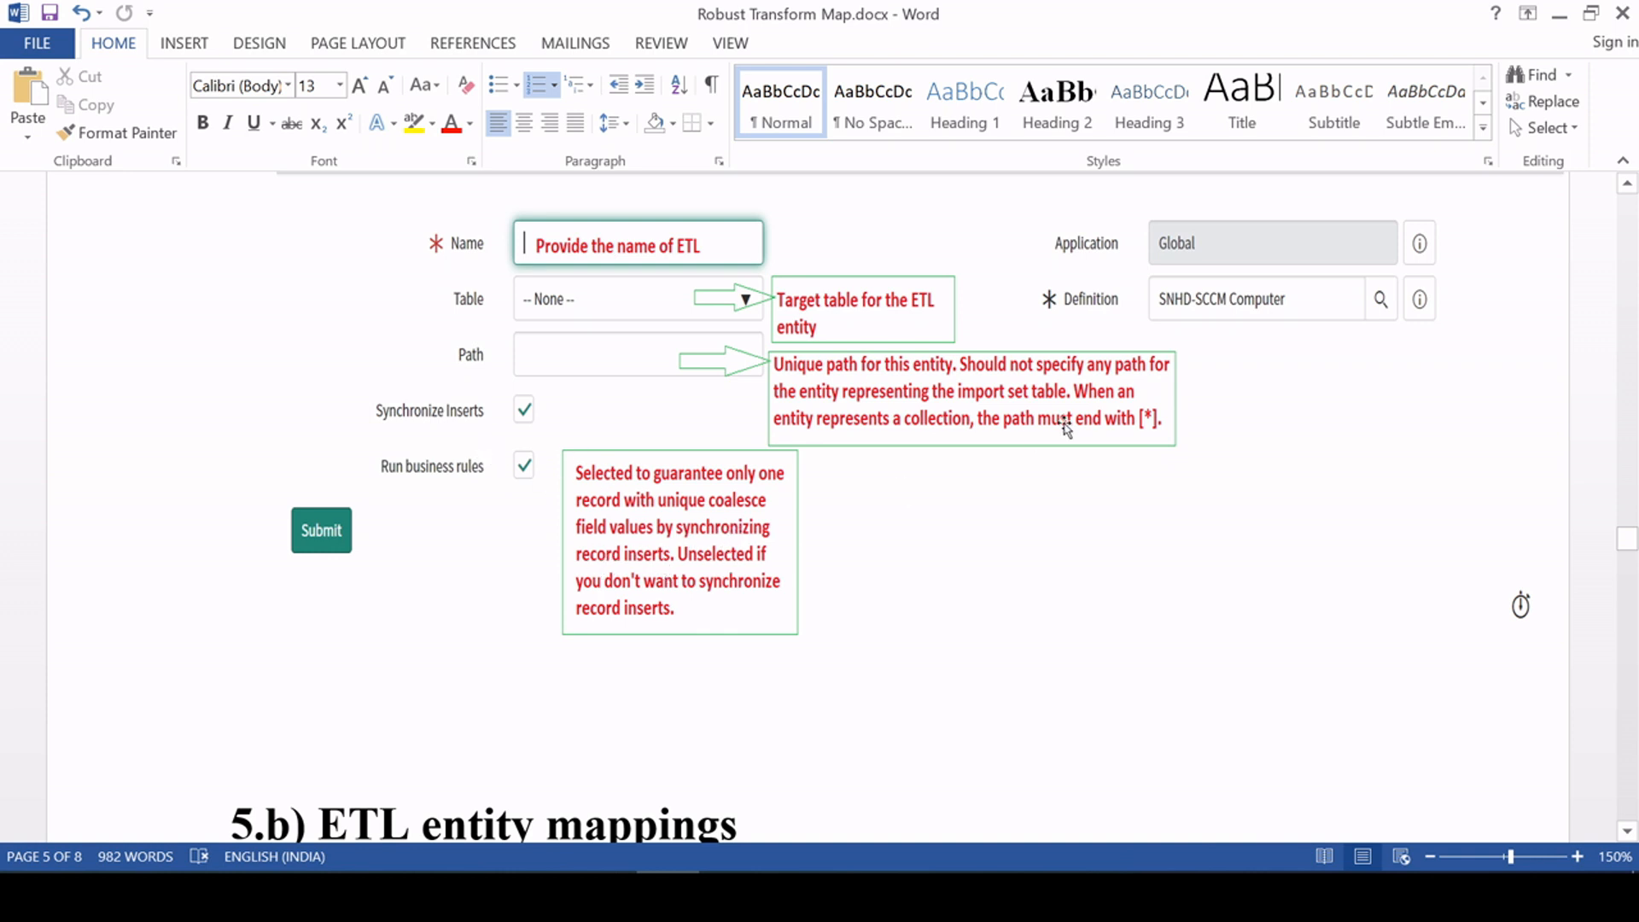
{"action": "key", "text": "alt+Tab"}
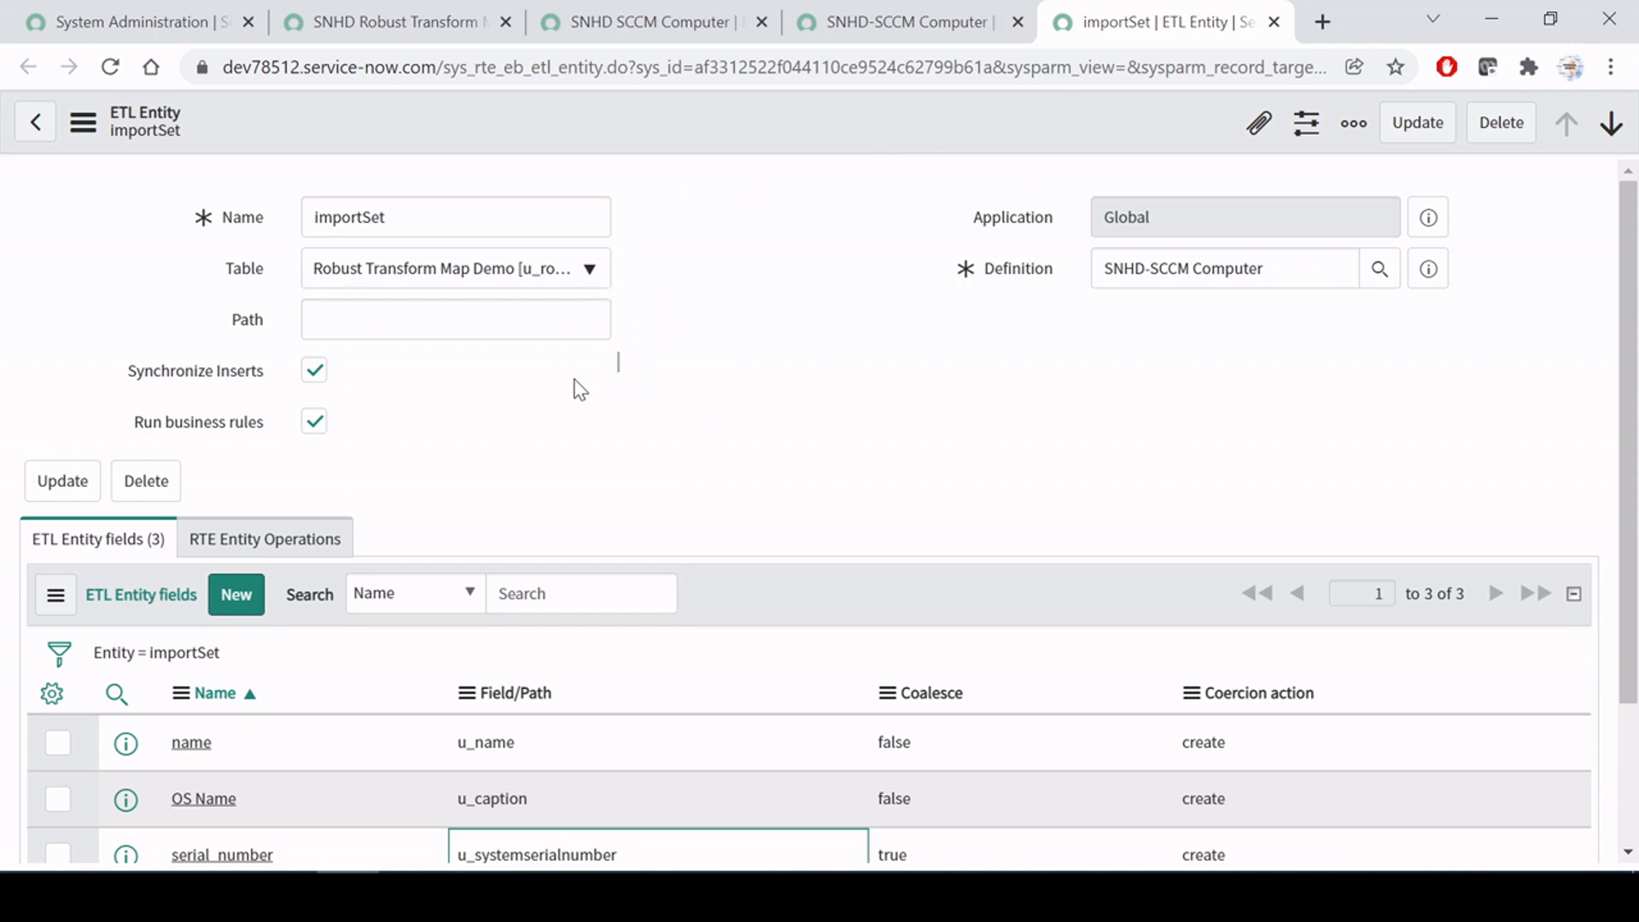
{"action": "scroll", "coordinate": [575, 388], "scroll_direction": "down", "scroll_amount": 2}
{"action": "key", "text": "alt+Tab"}
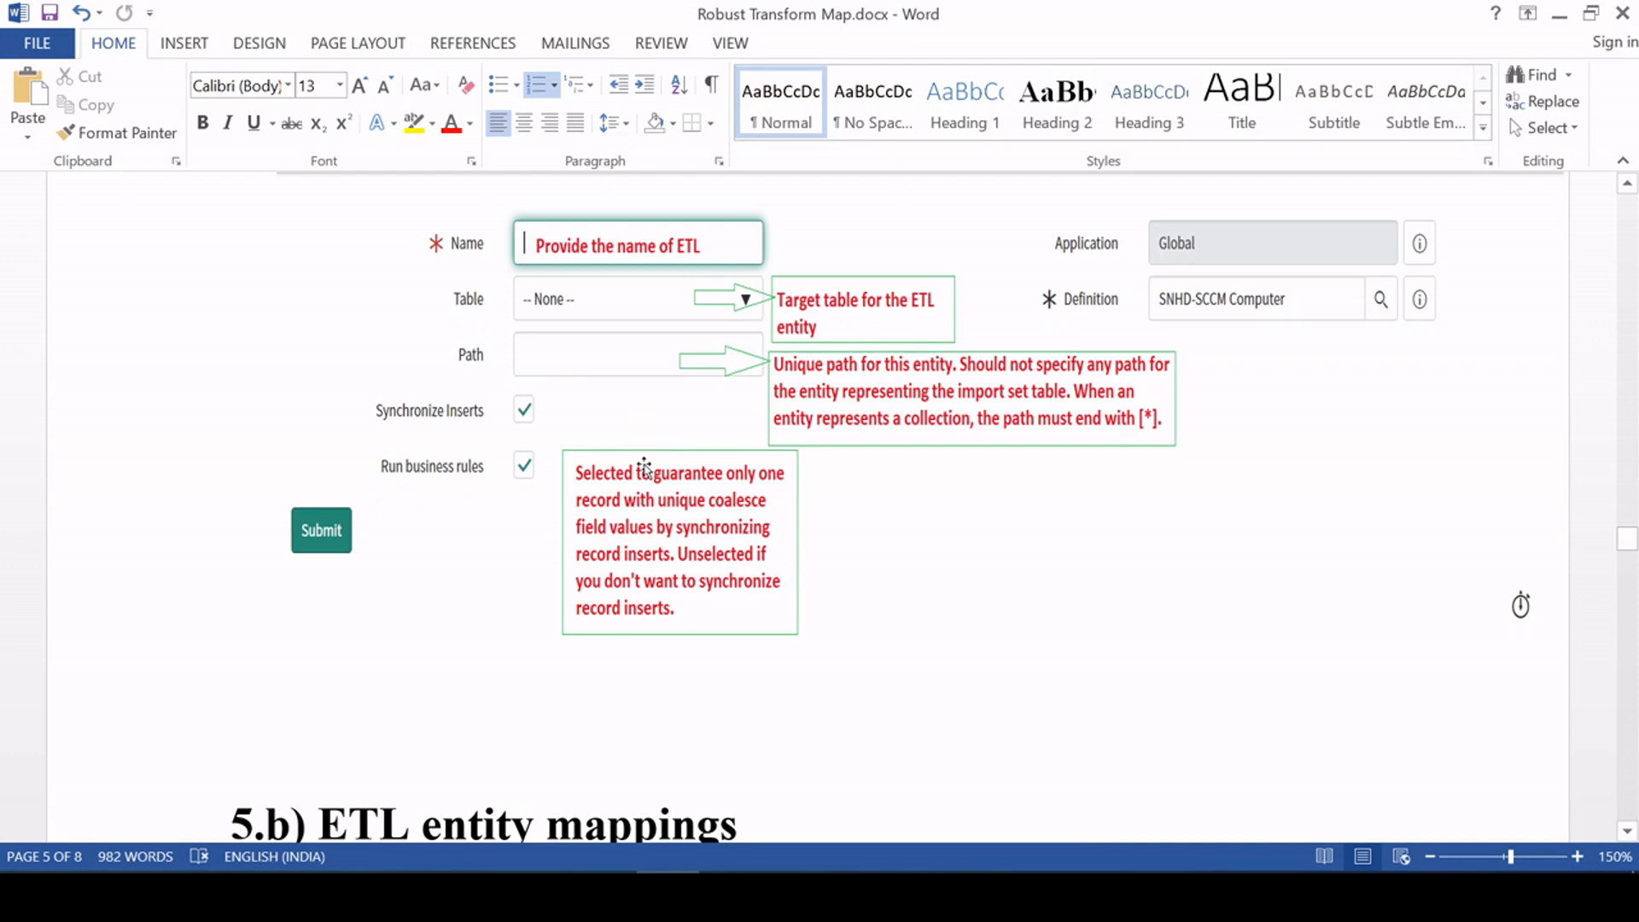
{"action": "scroll", "coordinate": [643, 469], "scroll_direction": "down", "scroll_amount": 5}
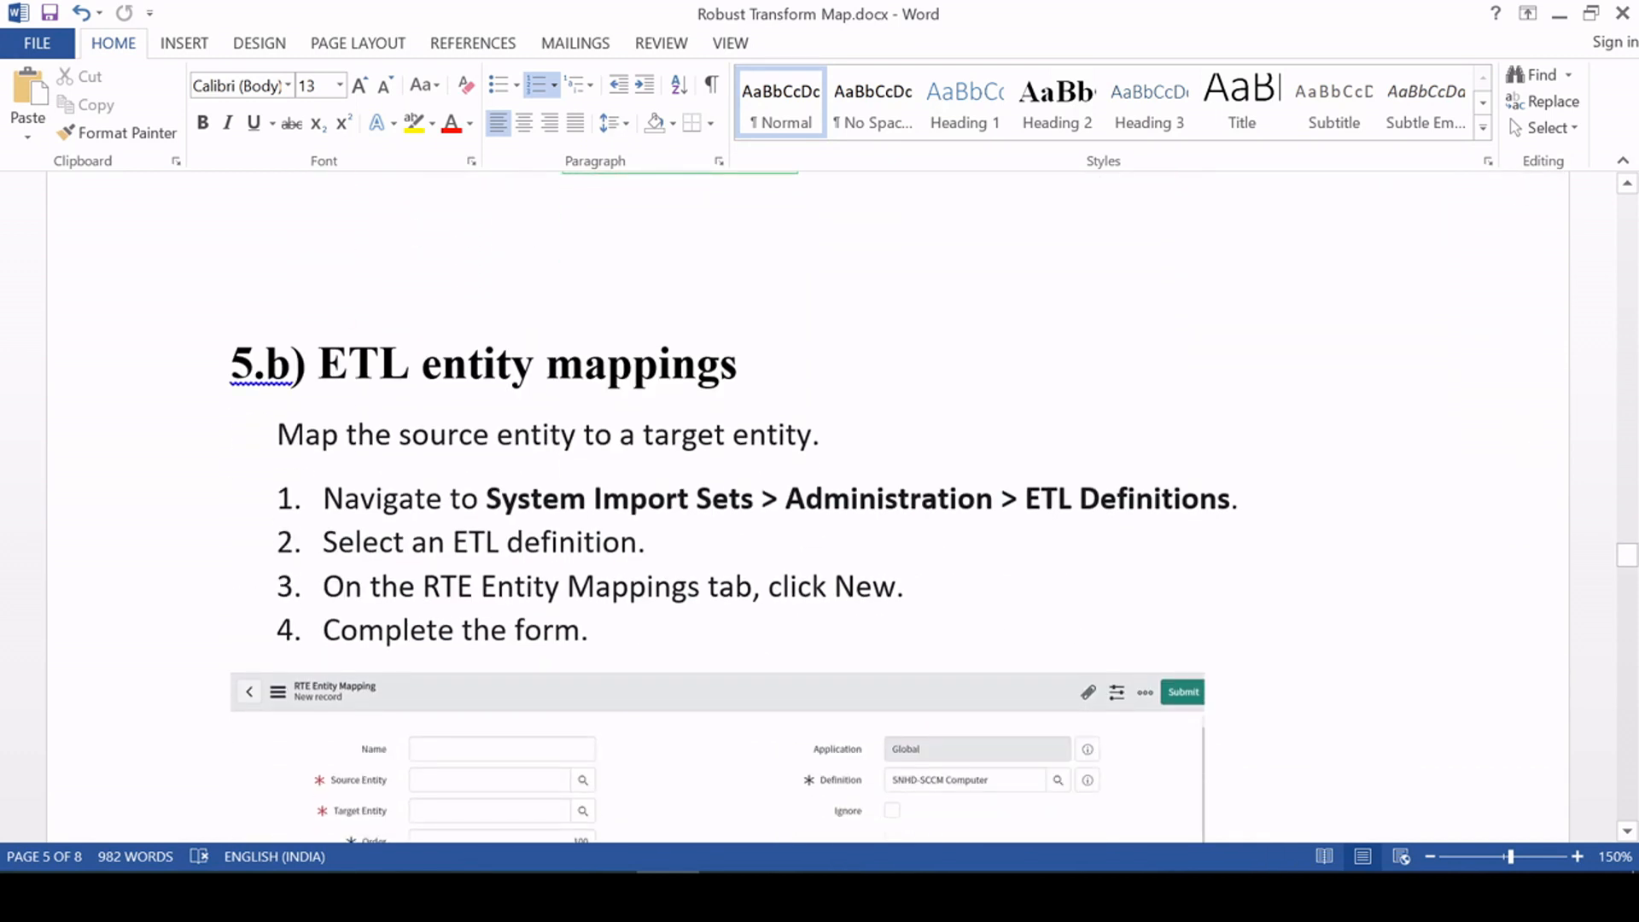
{"action": "key", "text": "alt+Tab"}
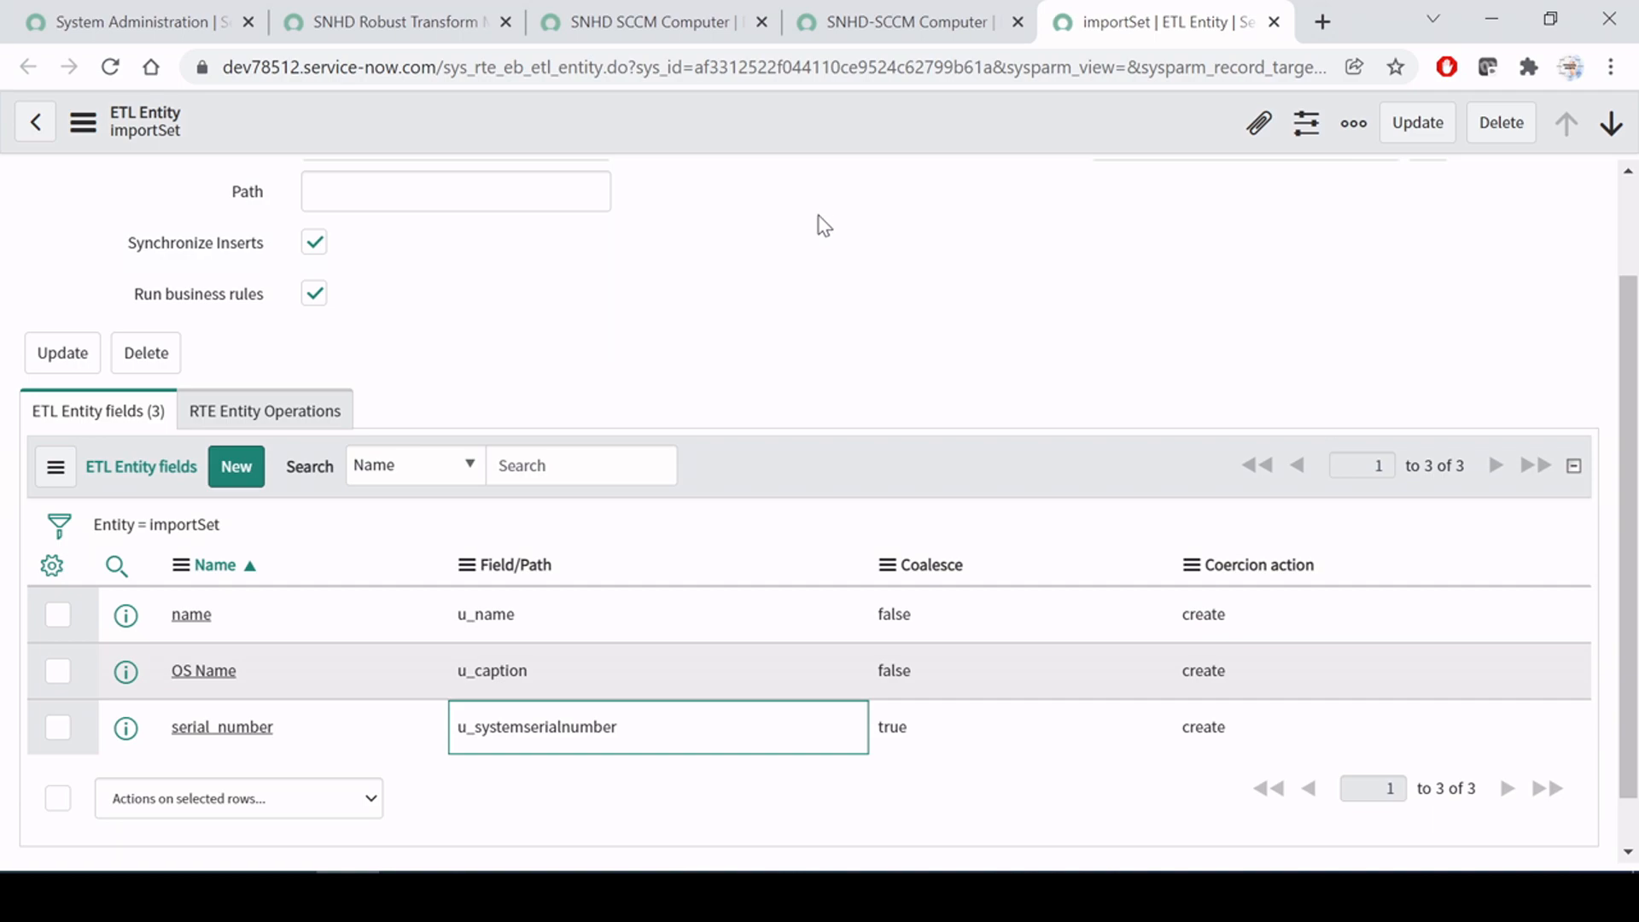
{"action": "key", "text": "alt+Tab"}
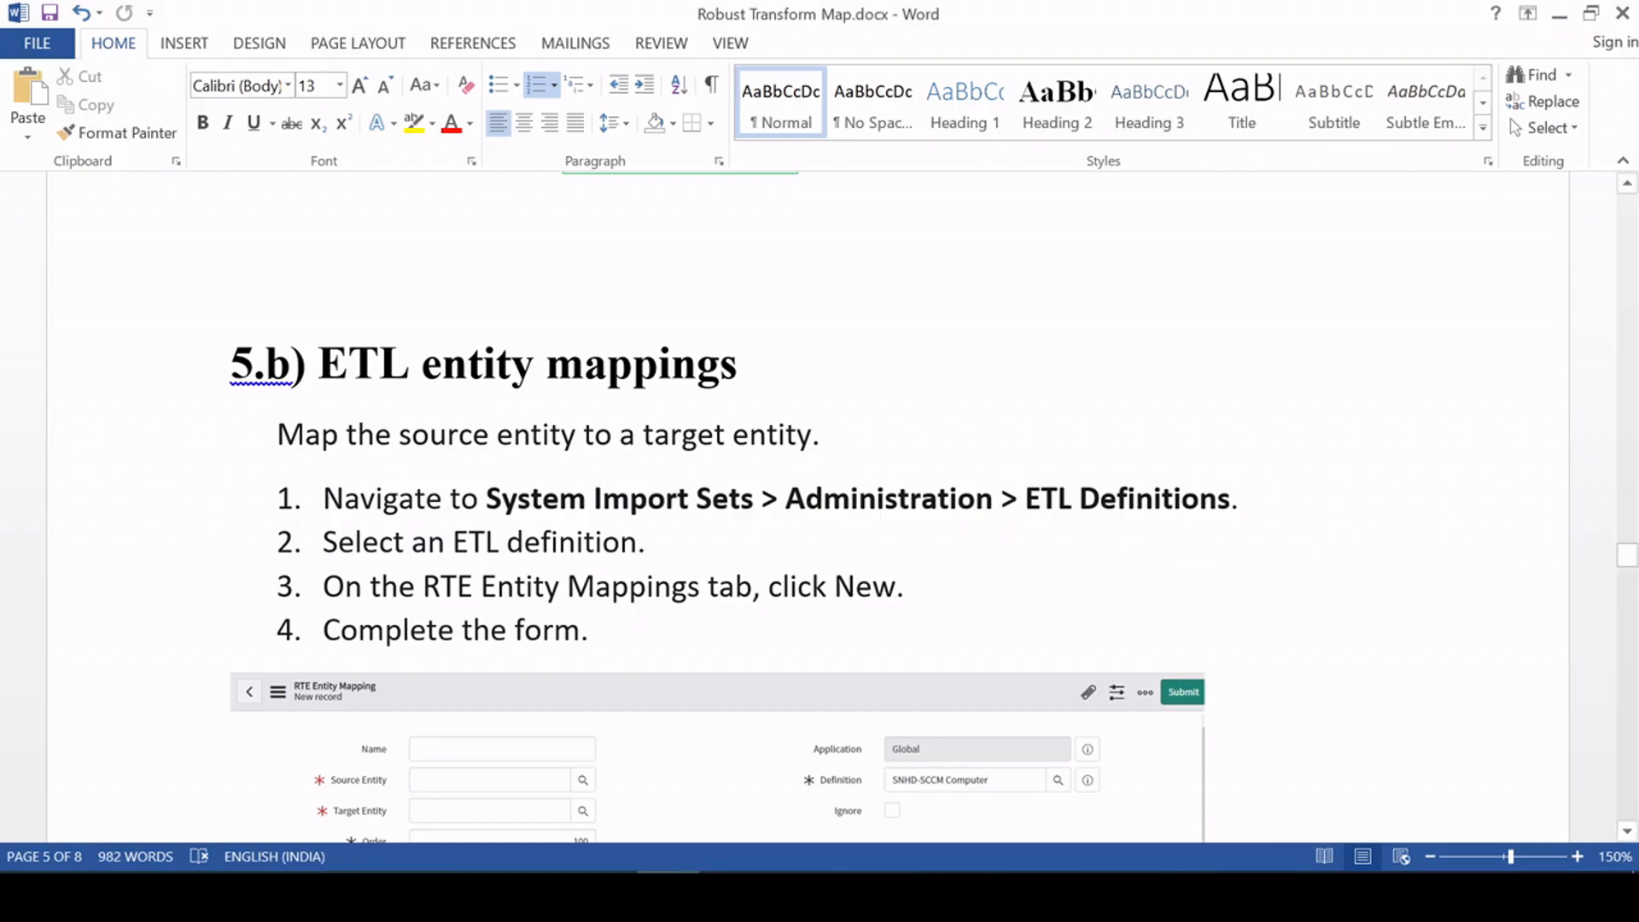
{"action": "left_click_drag", "start_coordinate": [318, 367], "coordinate": [740, 367]}
Step: Switch to the SNHD-SCCM Computer definition in the browser and highlight importSet's name, Path cell and table value in the entity list
{"action": "key", "text": "alt+Tab"}
{"action": "scroll", "coordinate": [838, 393], "scroll_direction": "up", "scroll_amount": 2}
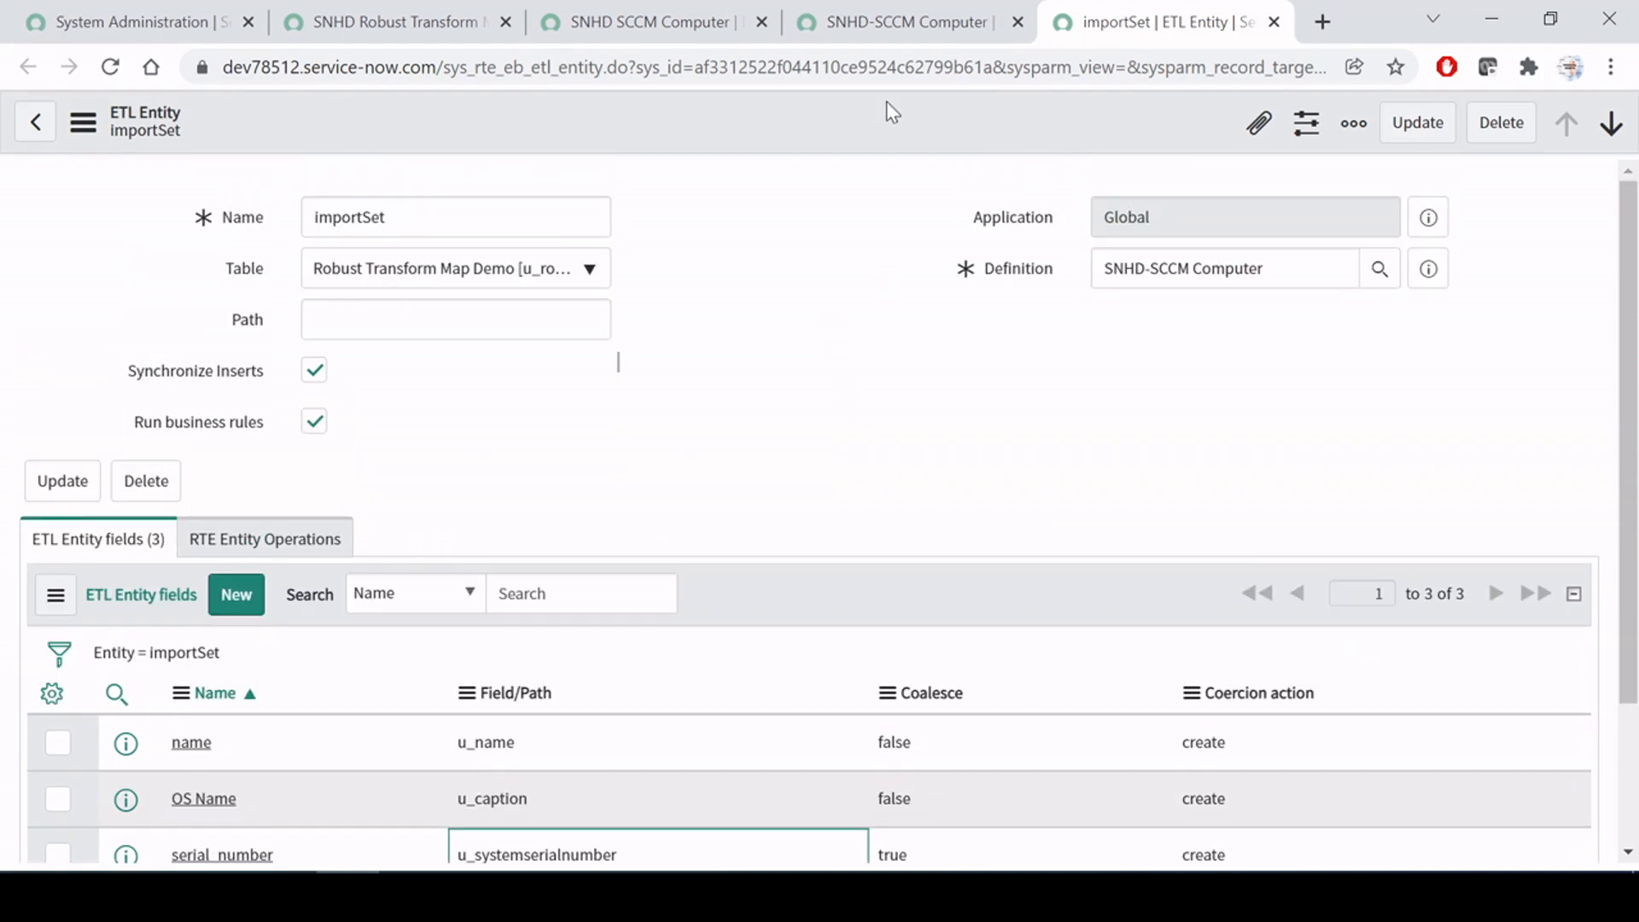
{"action": "left_click", "coordinate": [885, 17]}
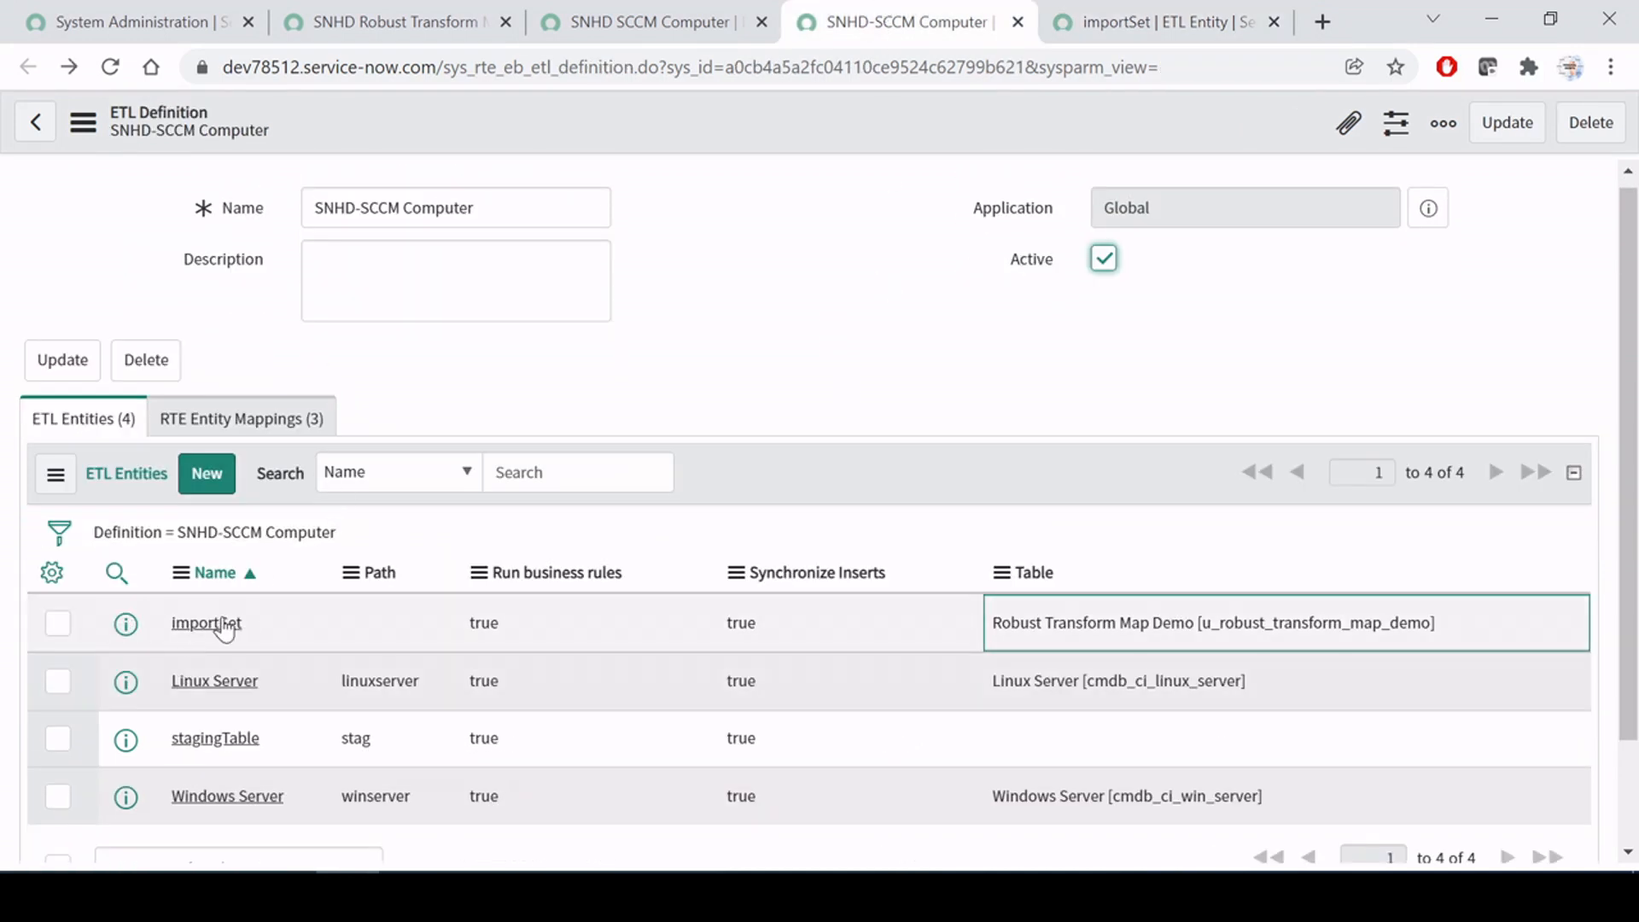
{"action": "double_click", "coordinate": [285, 630]}
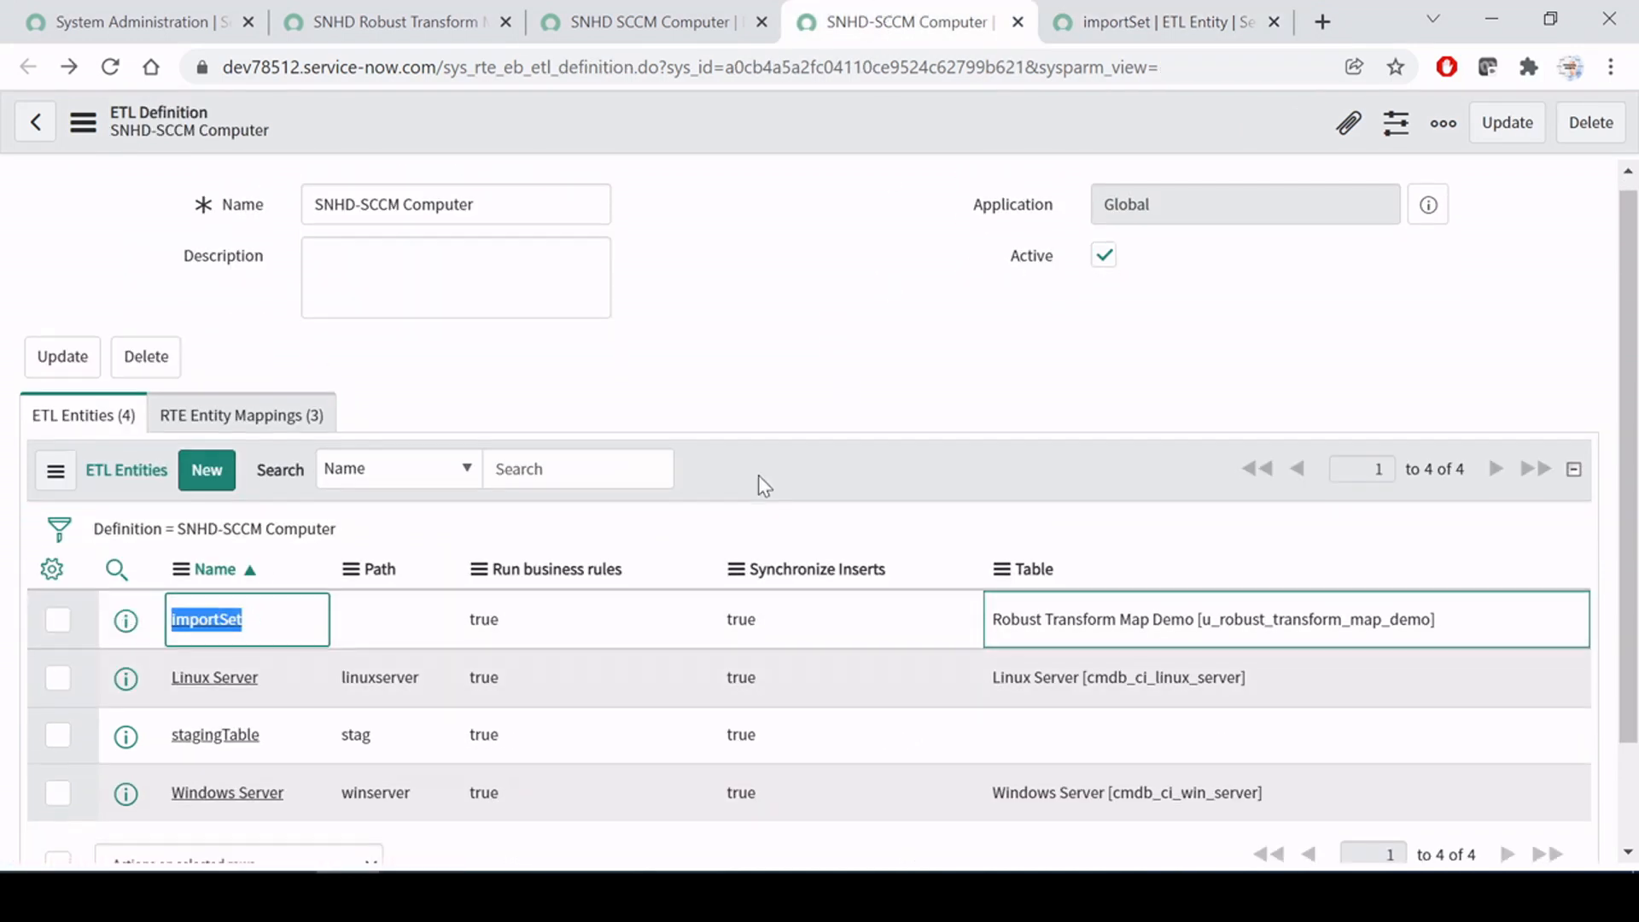
{"action": "scroll", "coordinate": [758, 474], "scroll_direction": "down", "scroll_amount": 2}
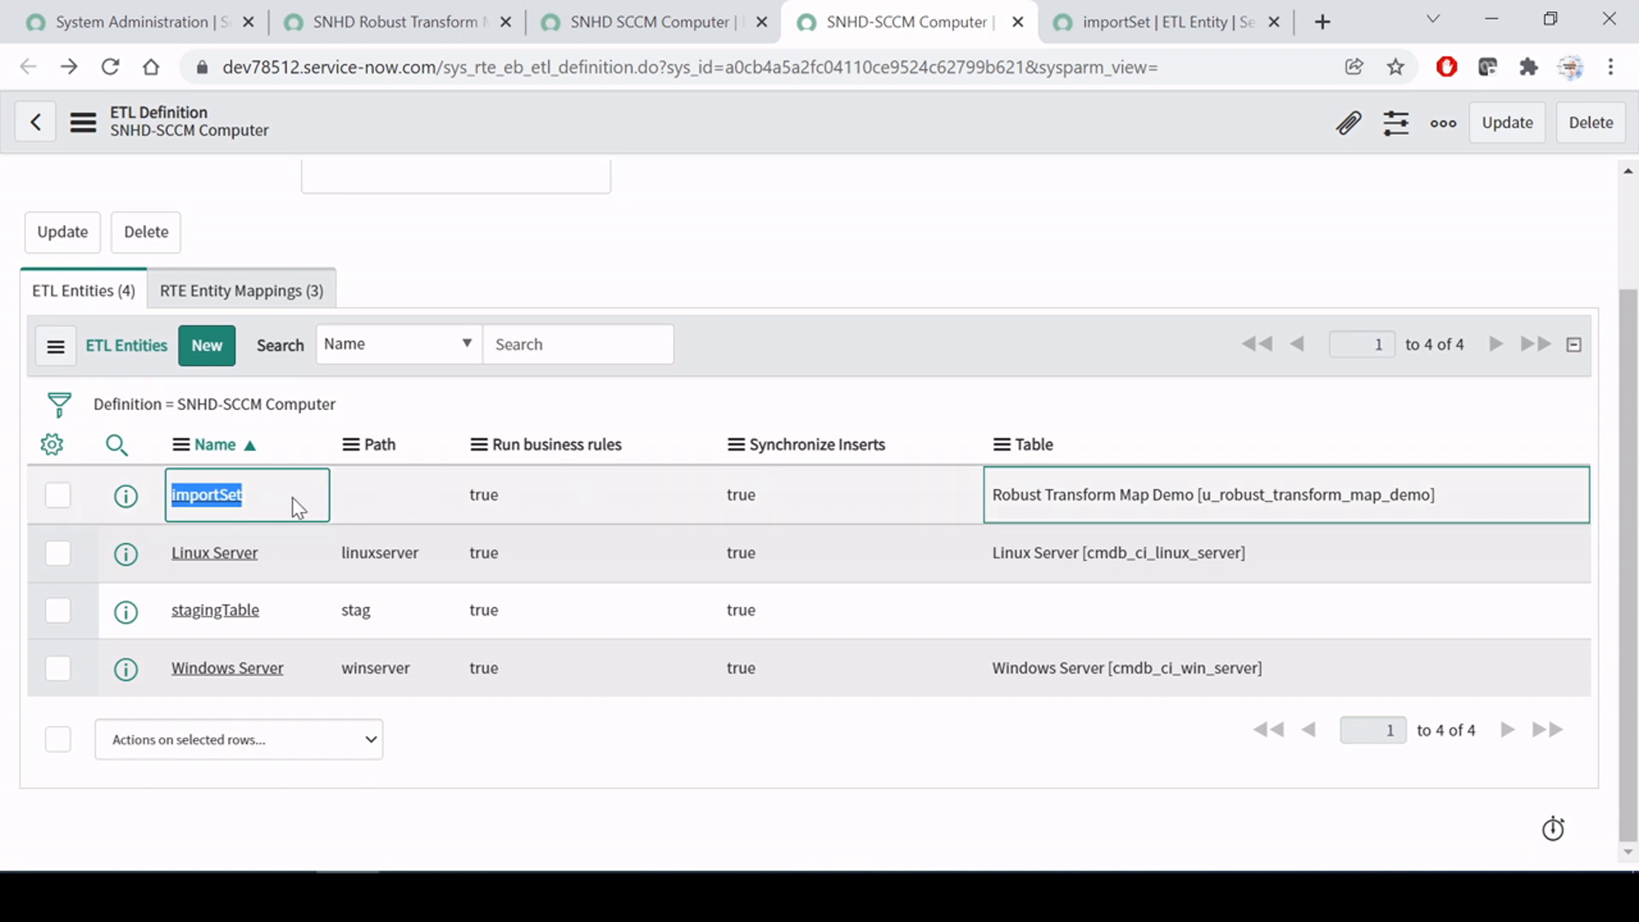
{"action": "left_click", "coordinate": [389, 493]}
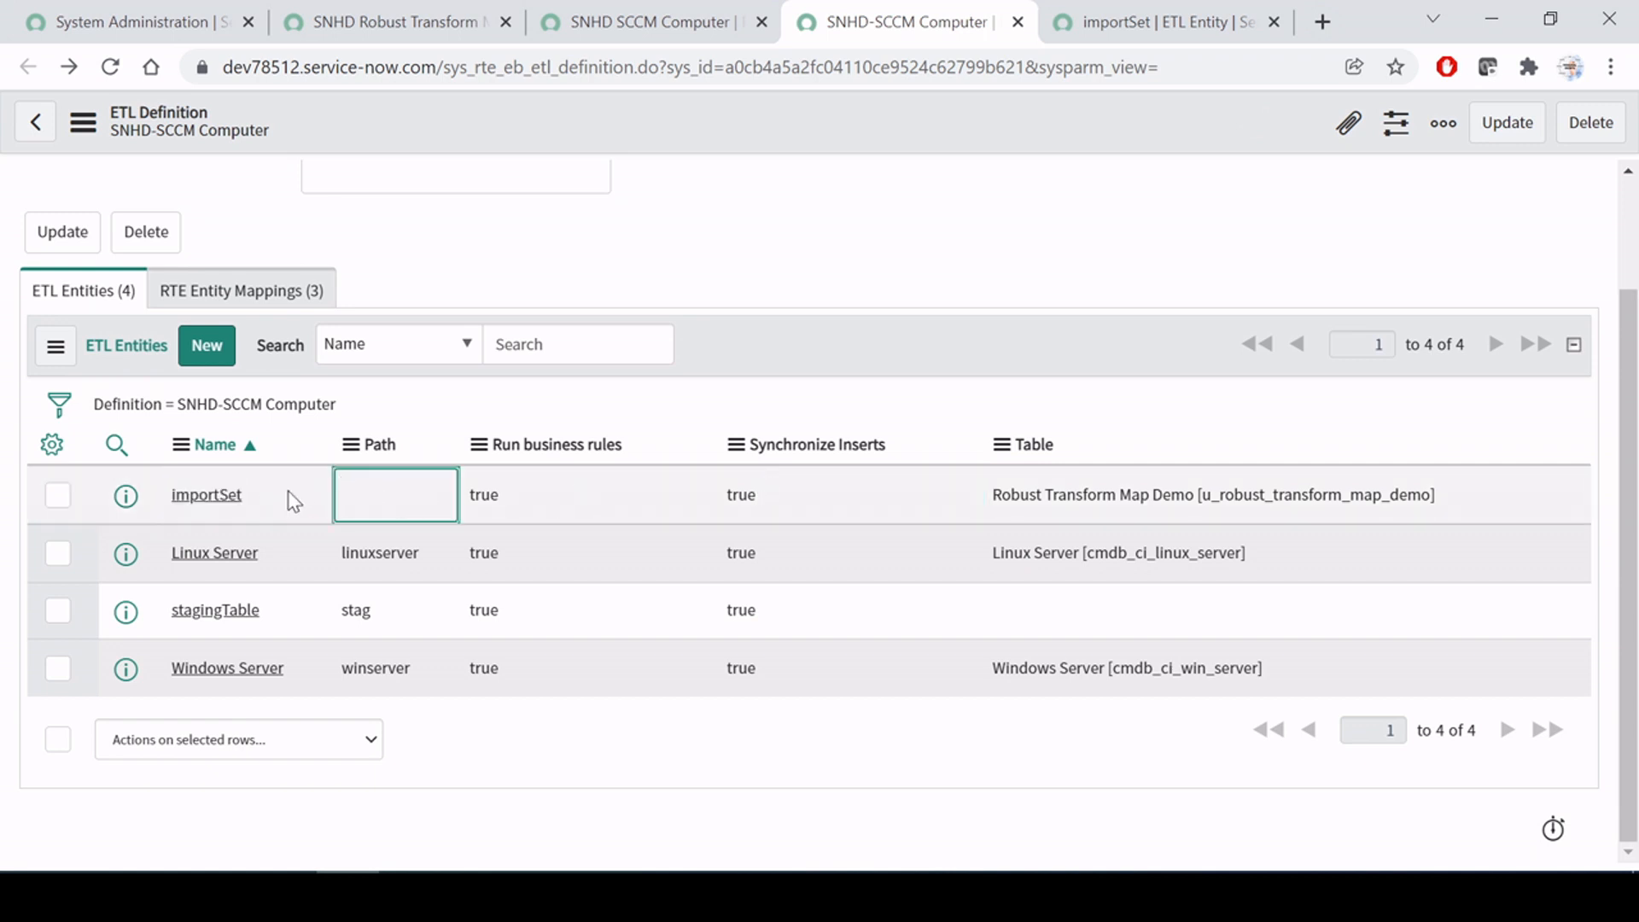
{"action": "double_click", "coordinate": [289, 493]}
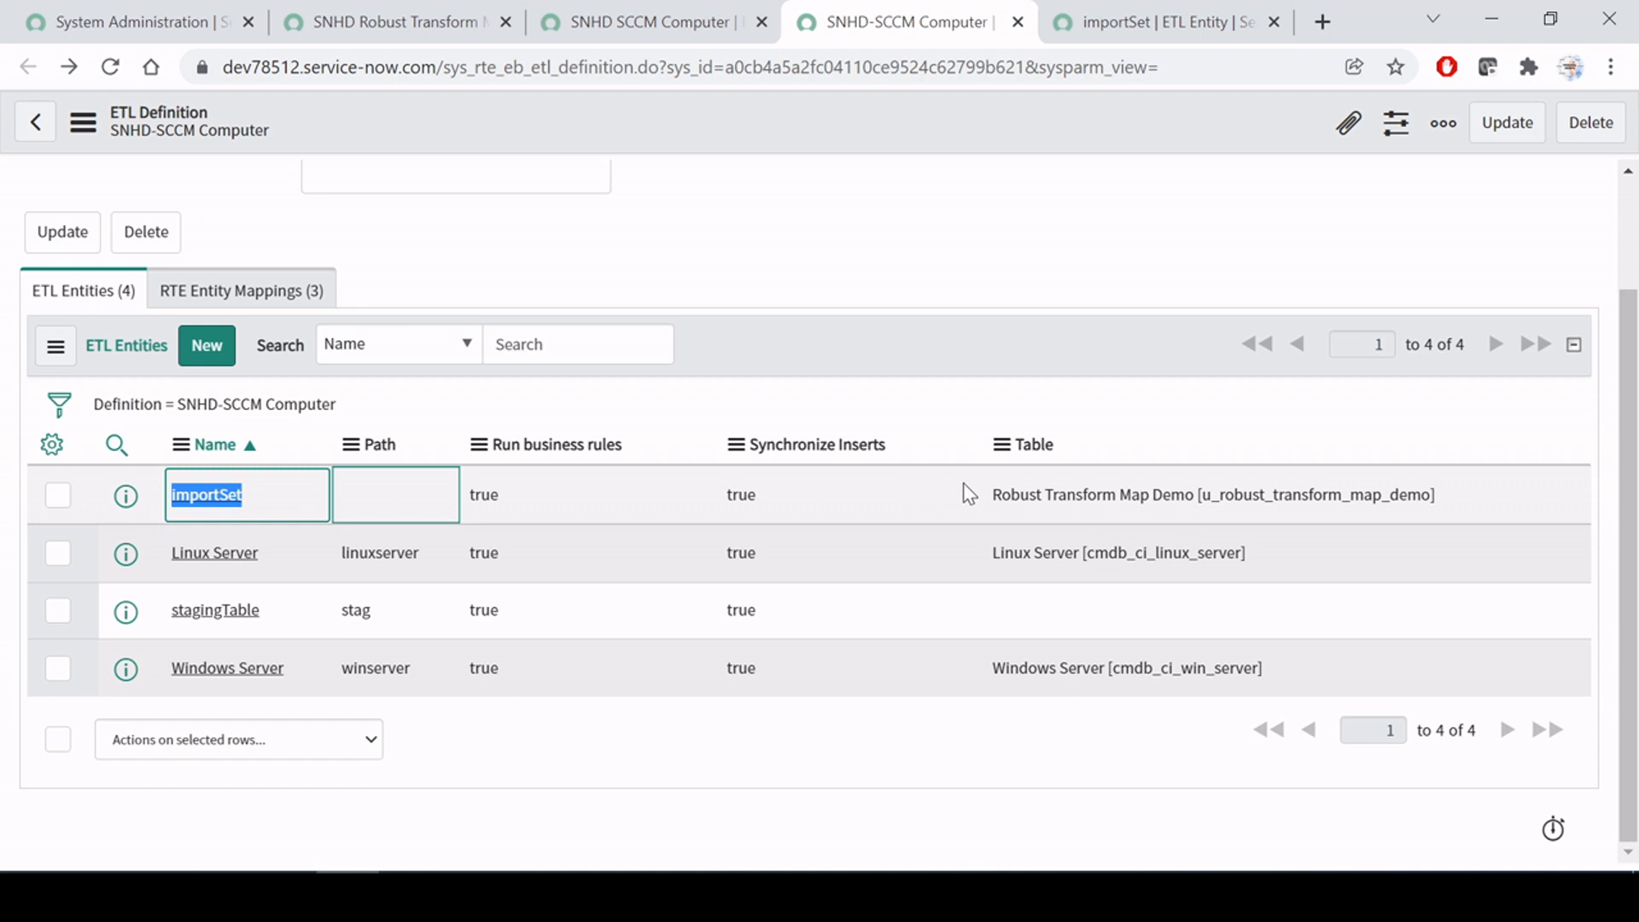
{"action": "left_click", "coordinate": [1451, 503]}
{"action": "left_click_drag", "start_coordinate": [1451, 500], "coordinate": [1000, 495]}
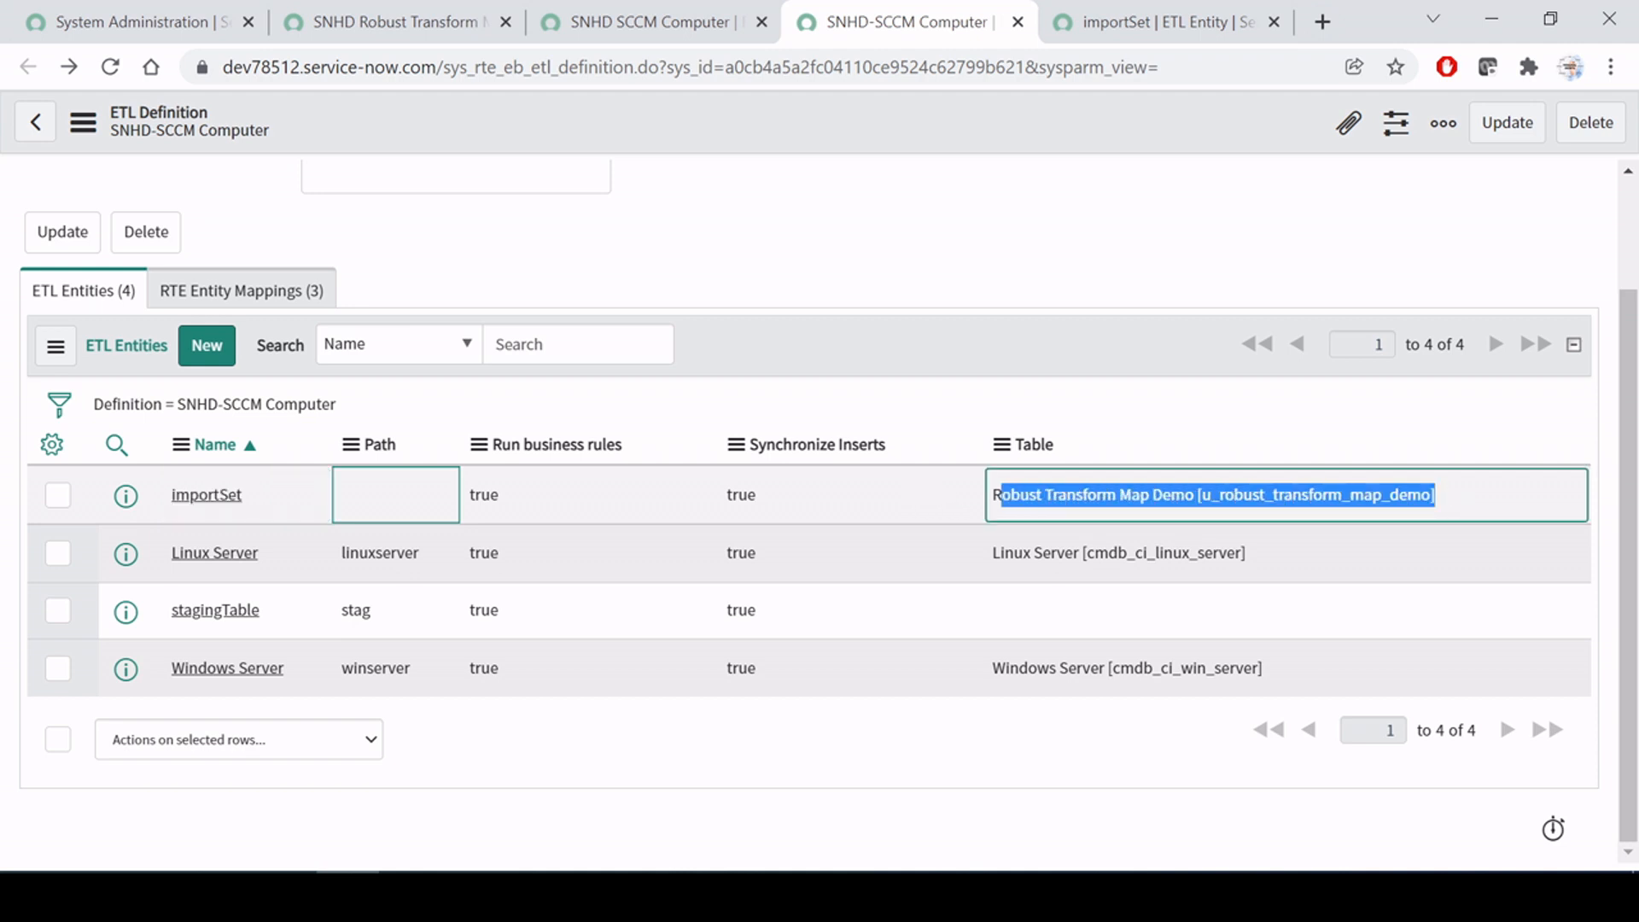
{"action": "left_click", "coordinate": [1011, 350]}
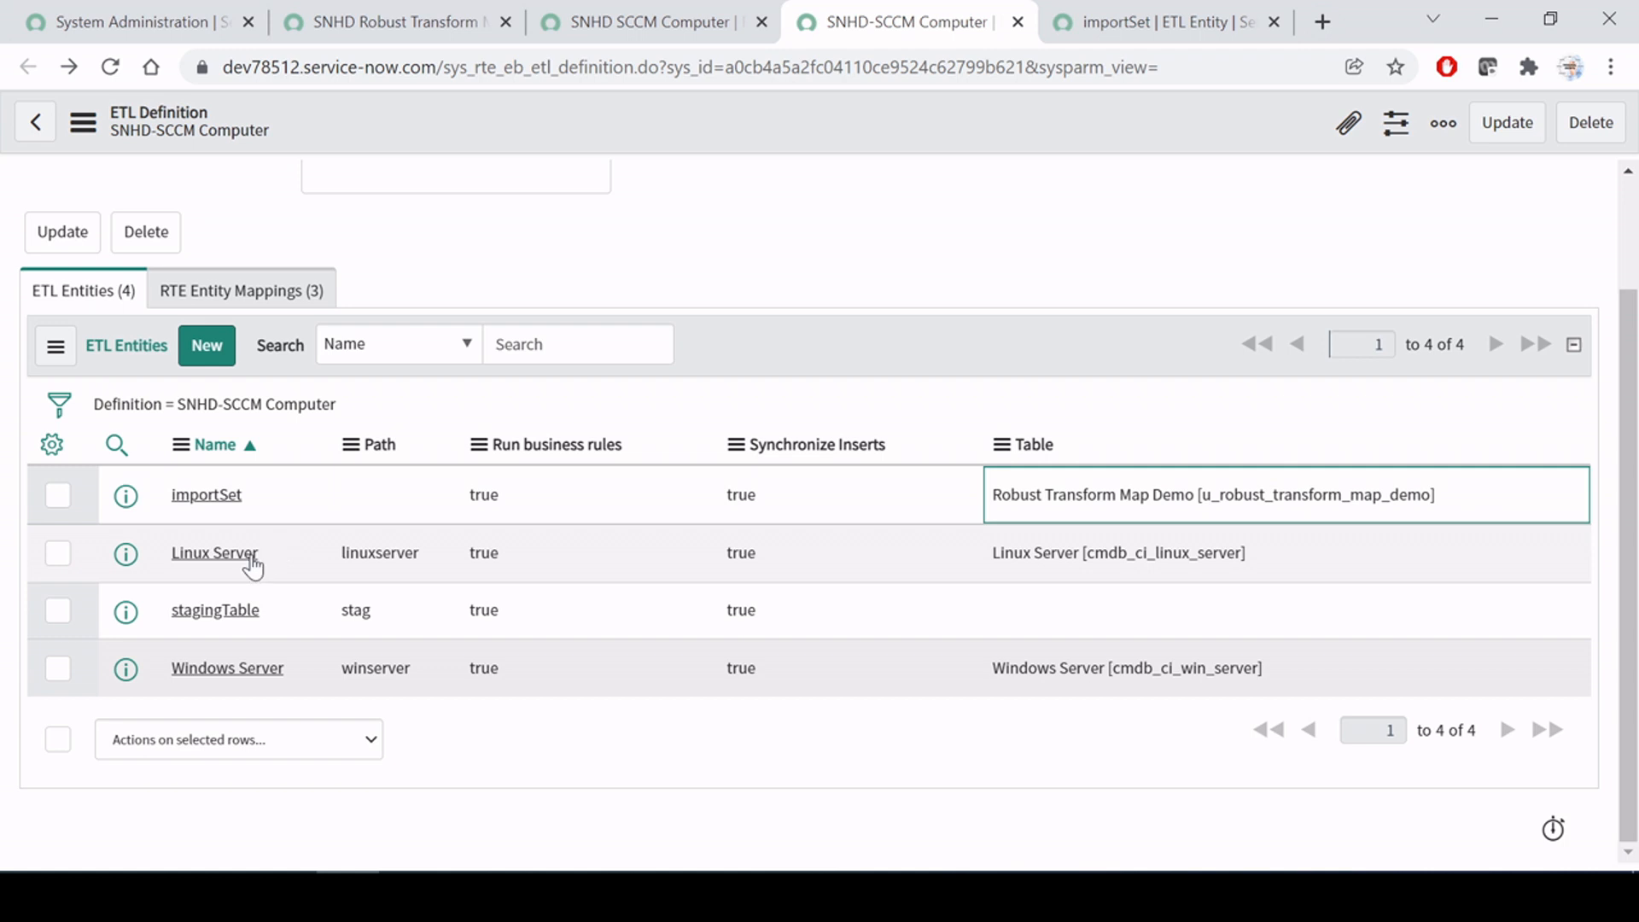
Step: Highlight the entity names Linux Server, Windows Server and stagingTable in the definition's entity list
{"action": "left_click_drag", "start_coordinate": [258, 553], "coordinate": [172, 556]}
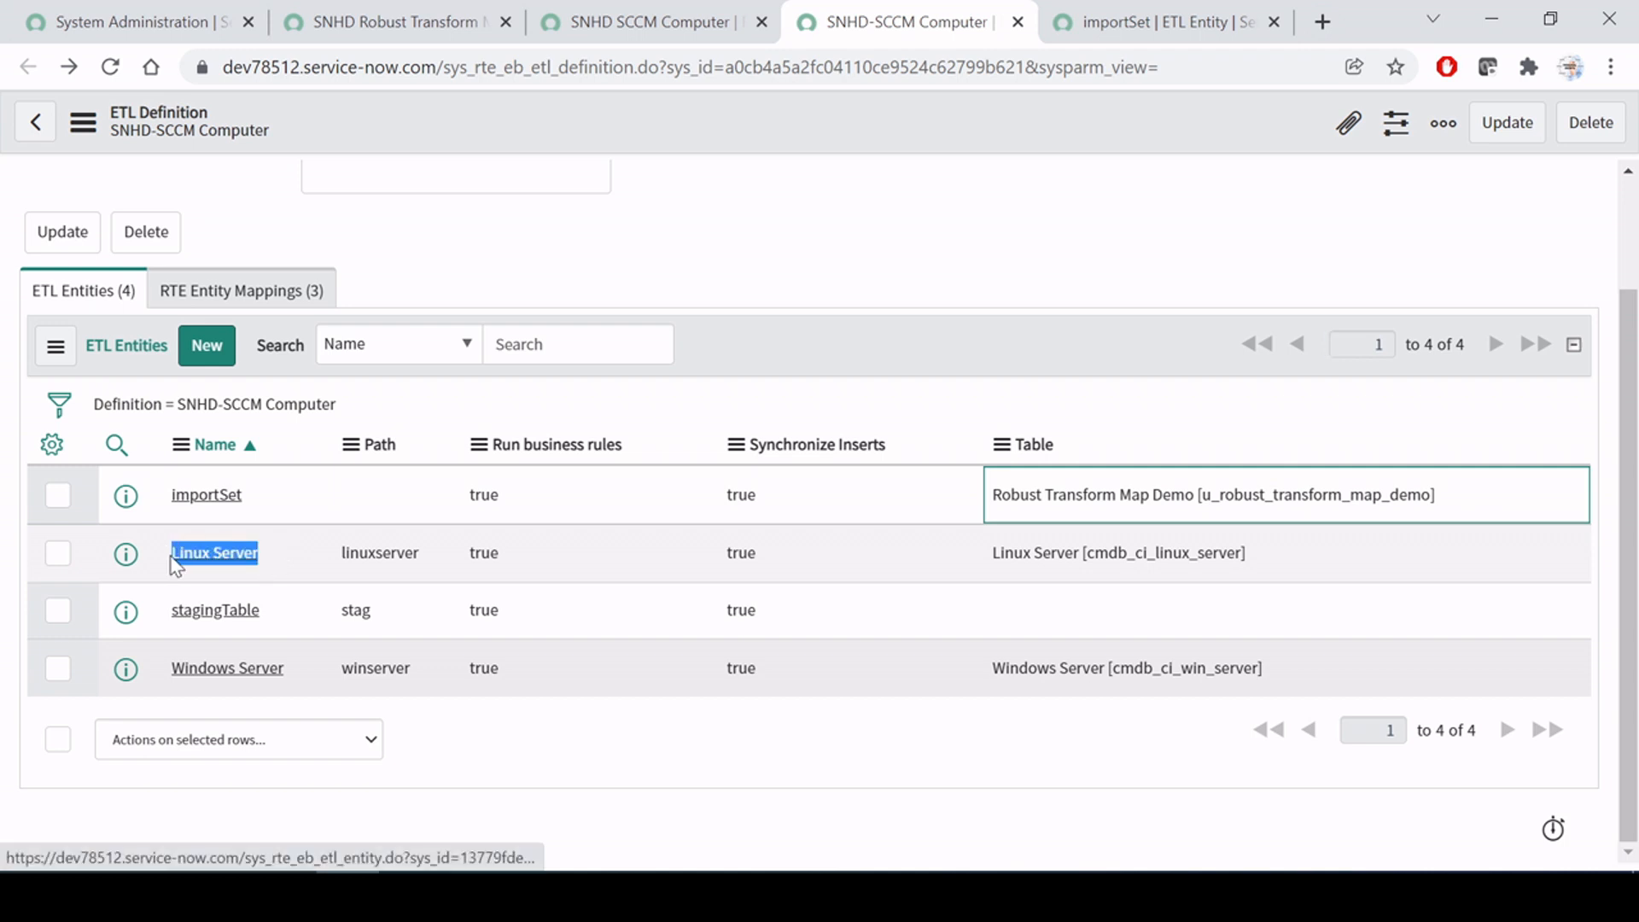
{"action": "left_click", "coordinate": [284, 667]}
{"action": "left_click_drag", "start_coordinate": [297, 671], "coordinate": [170, 671]}
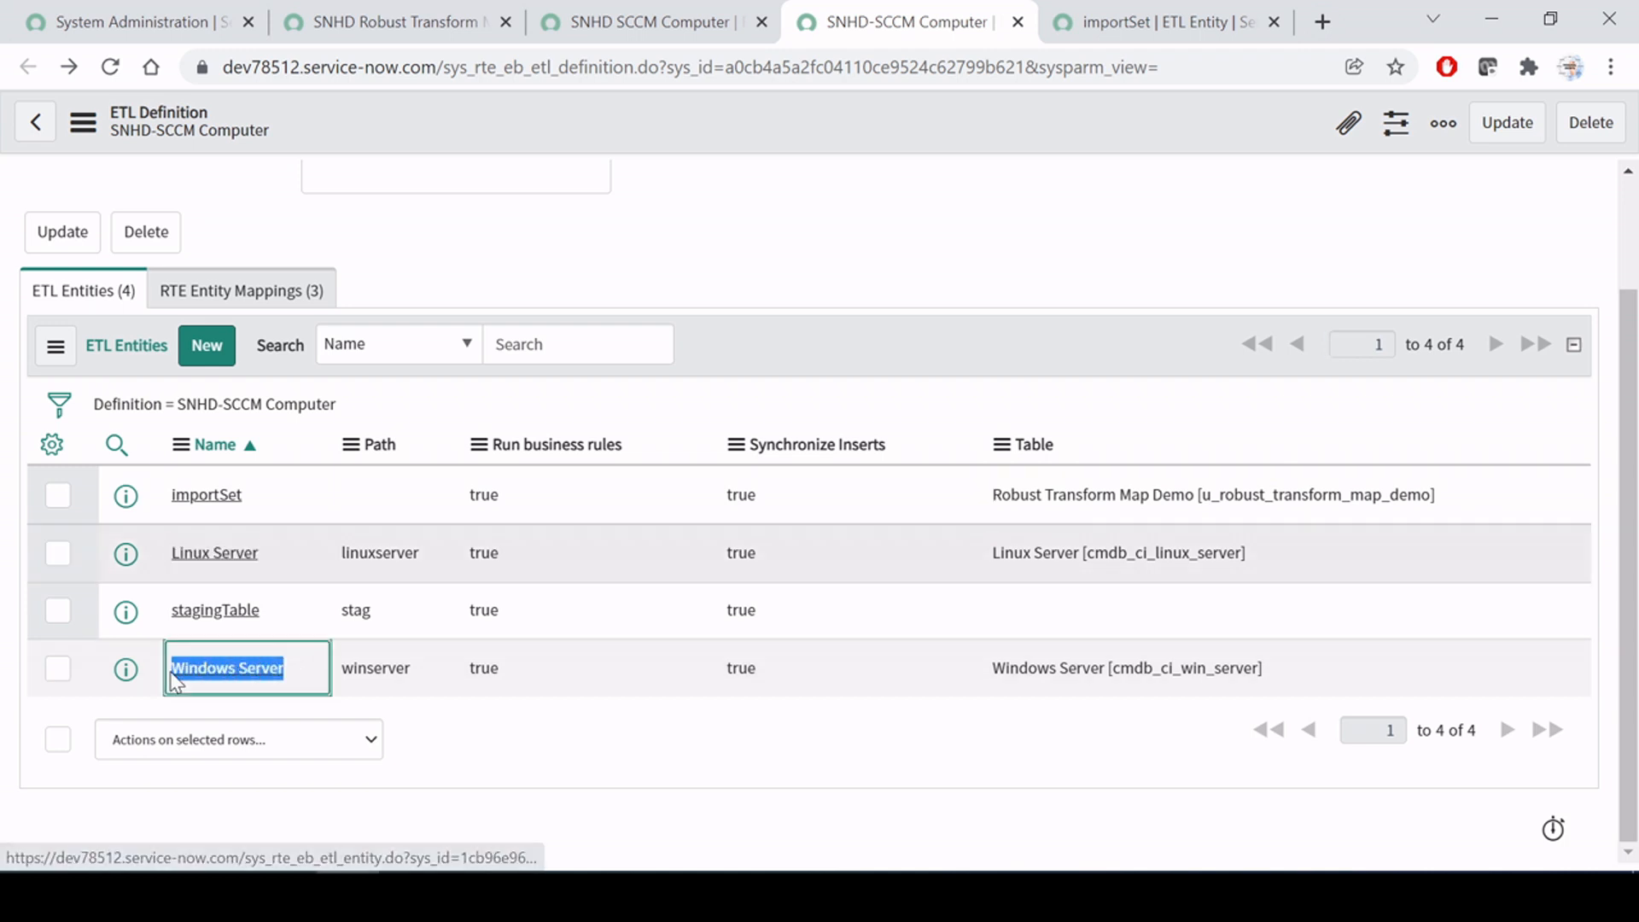
{"action": "left_click_drag", "start_coordinate": [261, 609], "coordinate": [163, 618]}
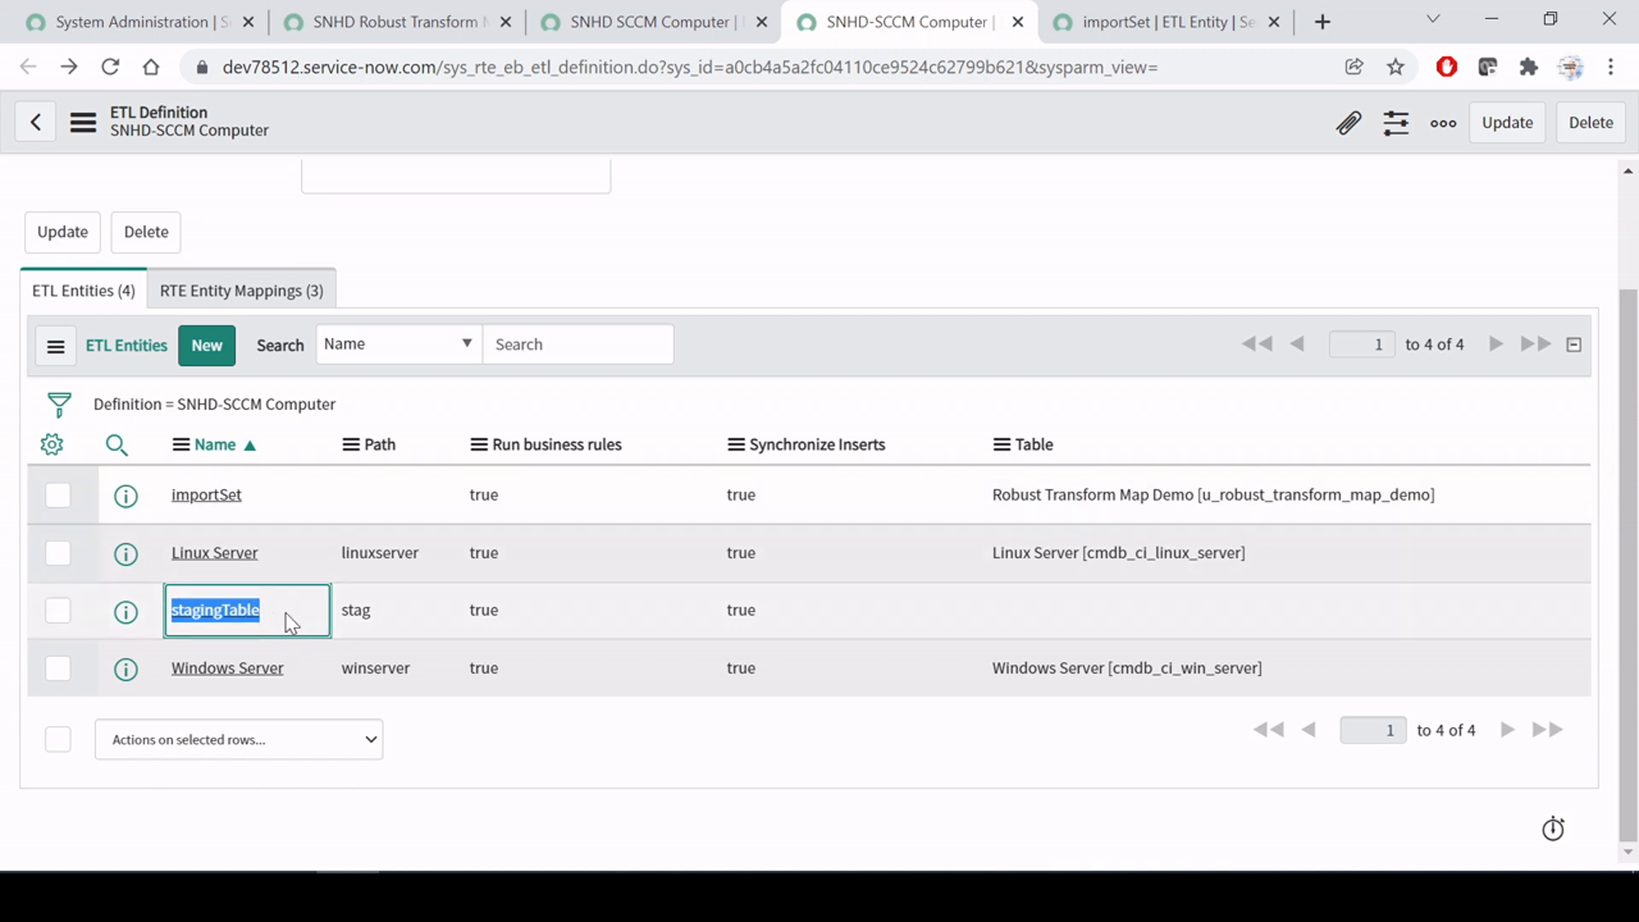
Step: Highlight importSet as the starting entity, followed by the Linux Server and Windows Server entity names
{"action": "left_click_drag", "start_coordinate": [261, 499], "coordinate": [166, 496]}
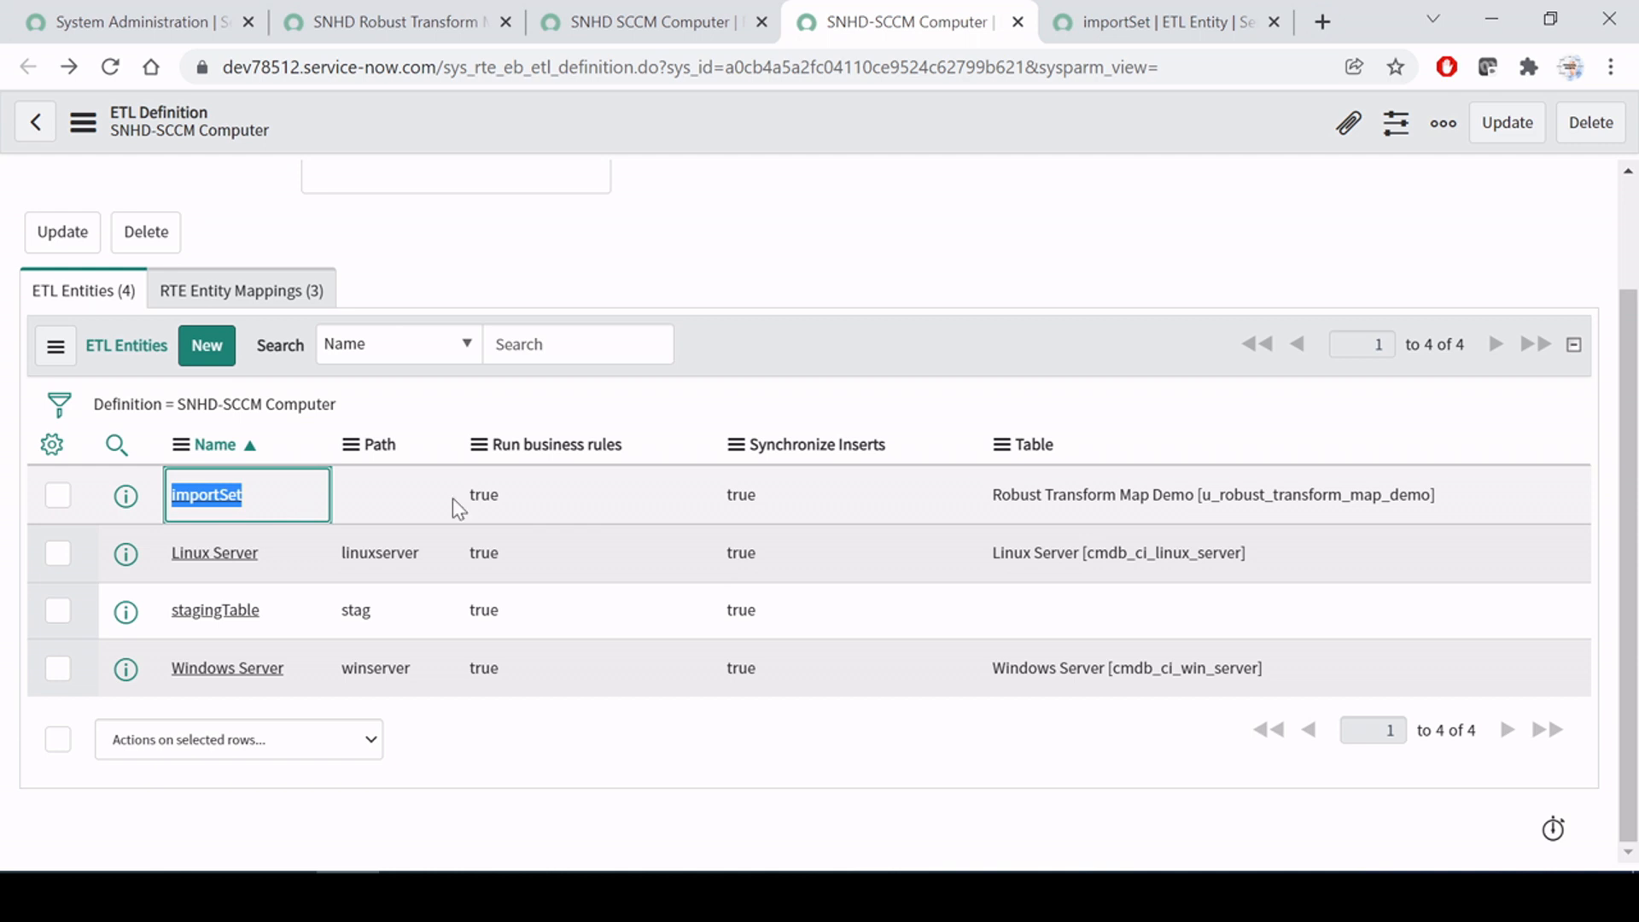
{"action": "left_click", "coordinate": [269, 497]}
{"action": "left_click_drag", "start_coordinate": [273, 504], "coordinate": [170, 499]}
{"action": "left_click_drag", "start_coordinate": [273, 554], "coordinate": [170, 553]}
{"action": "left_click_drag", "start_coordinate": [312, 674], "coordinate": [170, 670]}
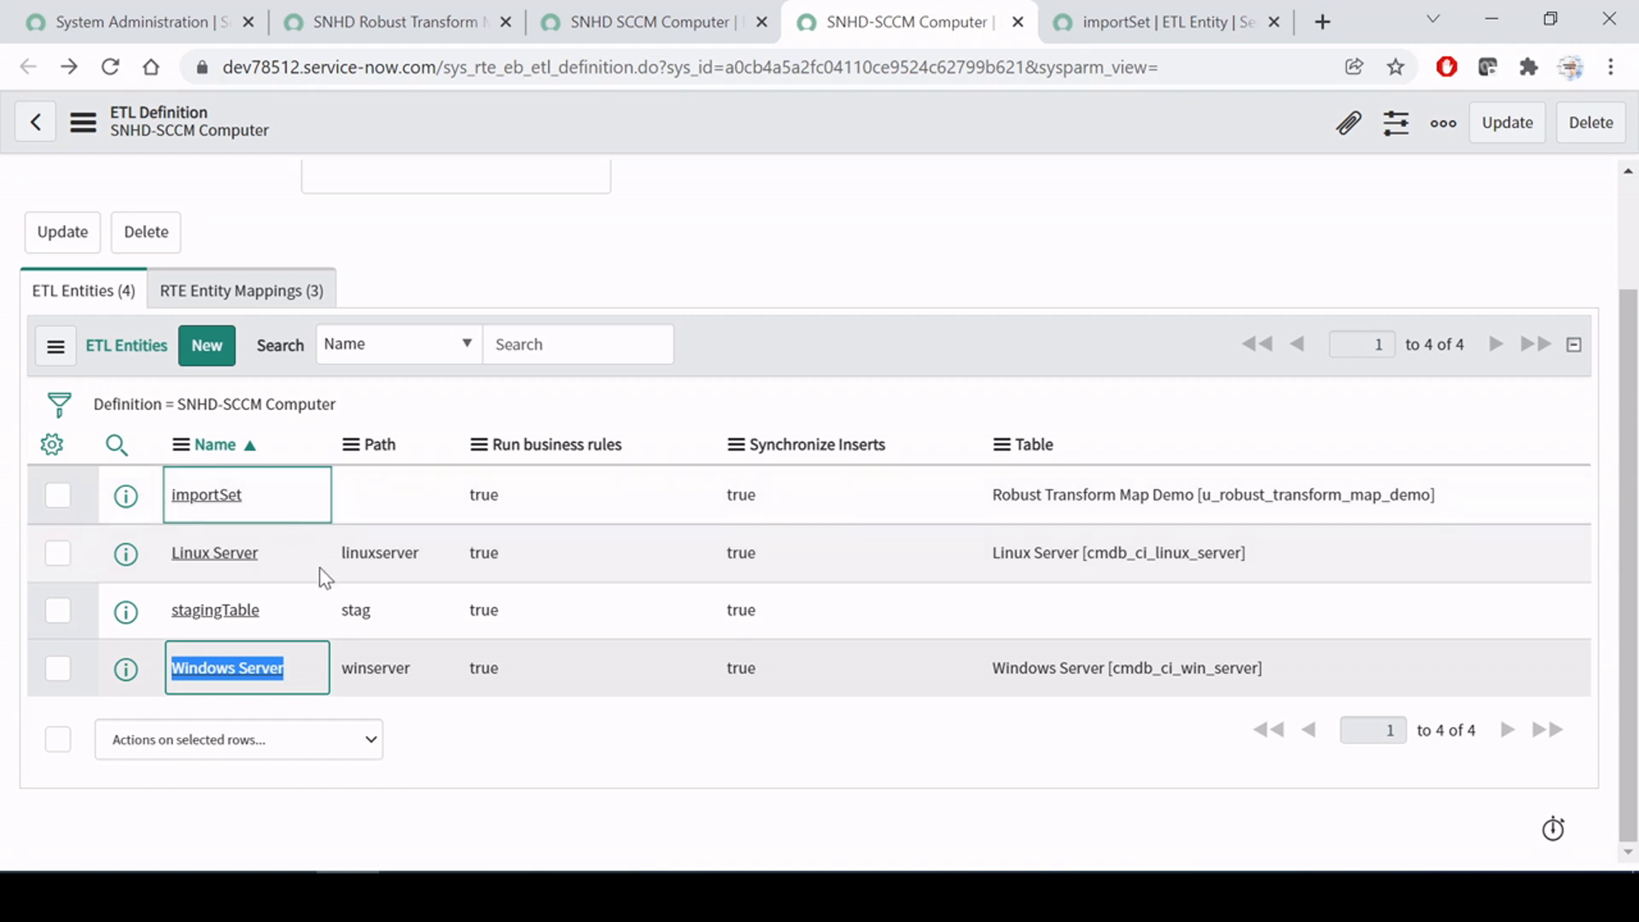
Step: Highlight the stagingTable and importSet entity names in turn to relate the two entities
{"action": "left_click_drag", "start_coordinate": [271, 627], "coordinate": [170, 619]}
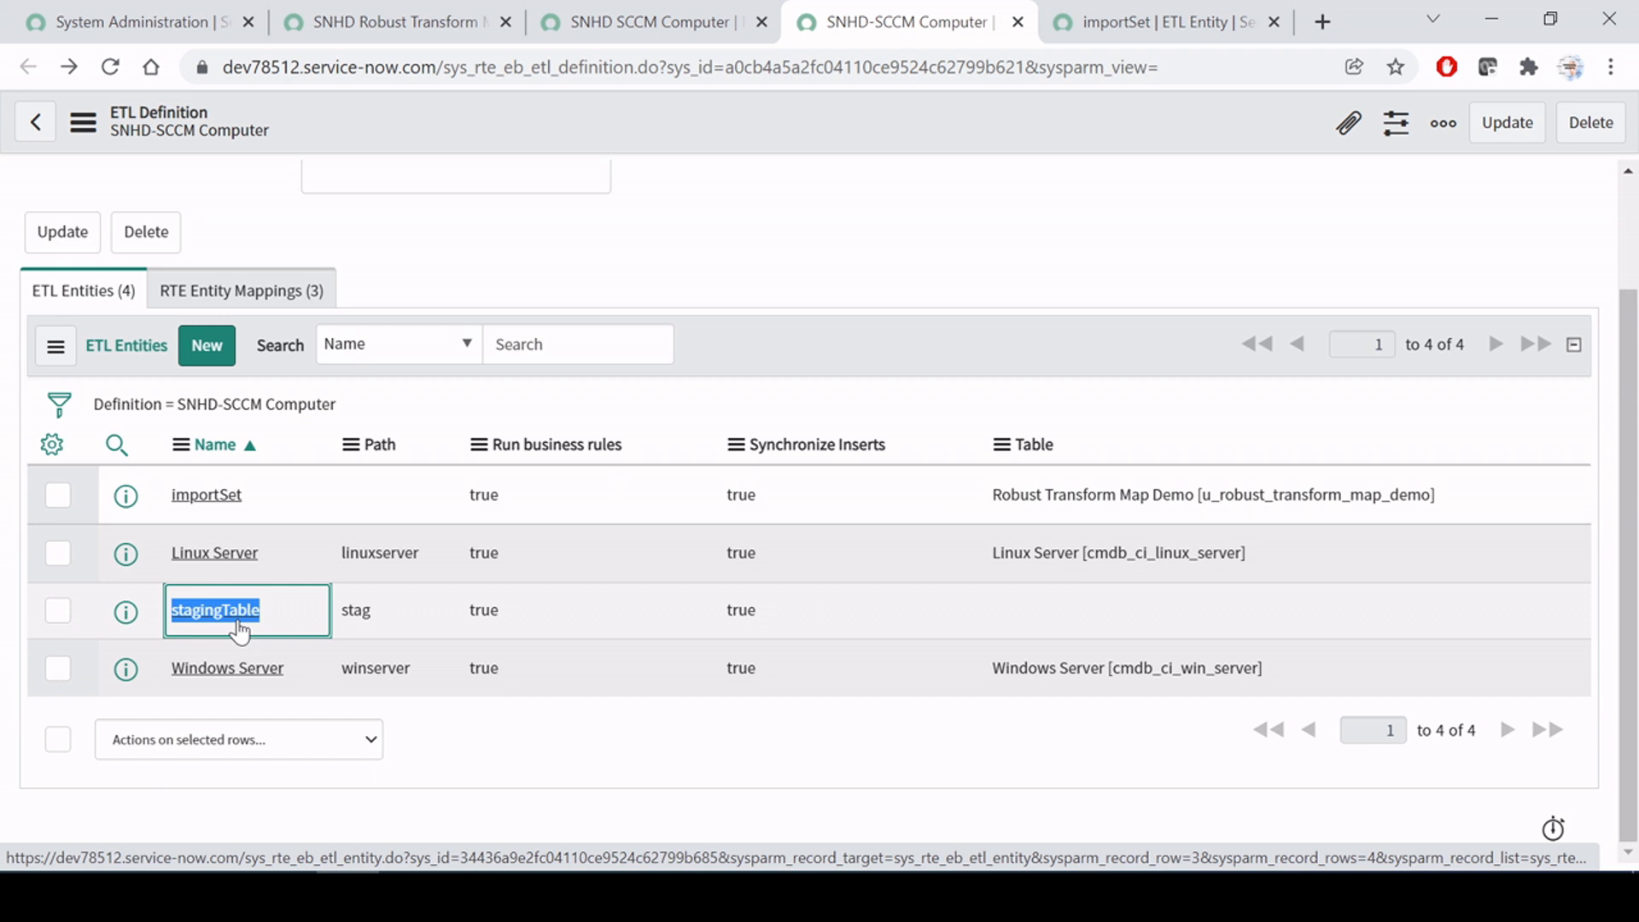
{"action": "left_click_drag", "start_coordinate": [274, 498], "coordinate": [180, 504]}
{"action": "left_click_drag", "start_coordinate": [301, 616], "coordinate": [166, 607]}
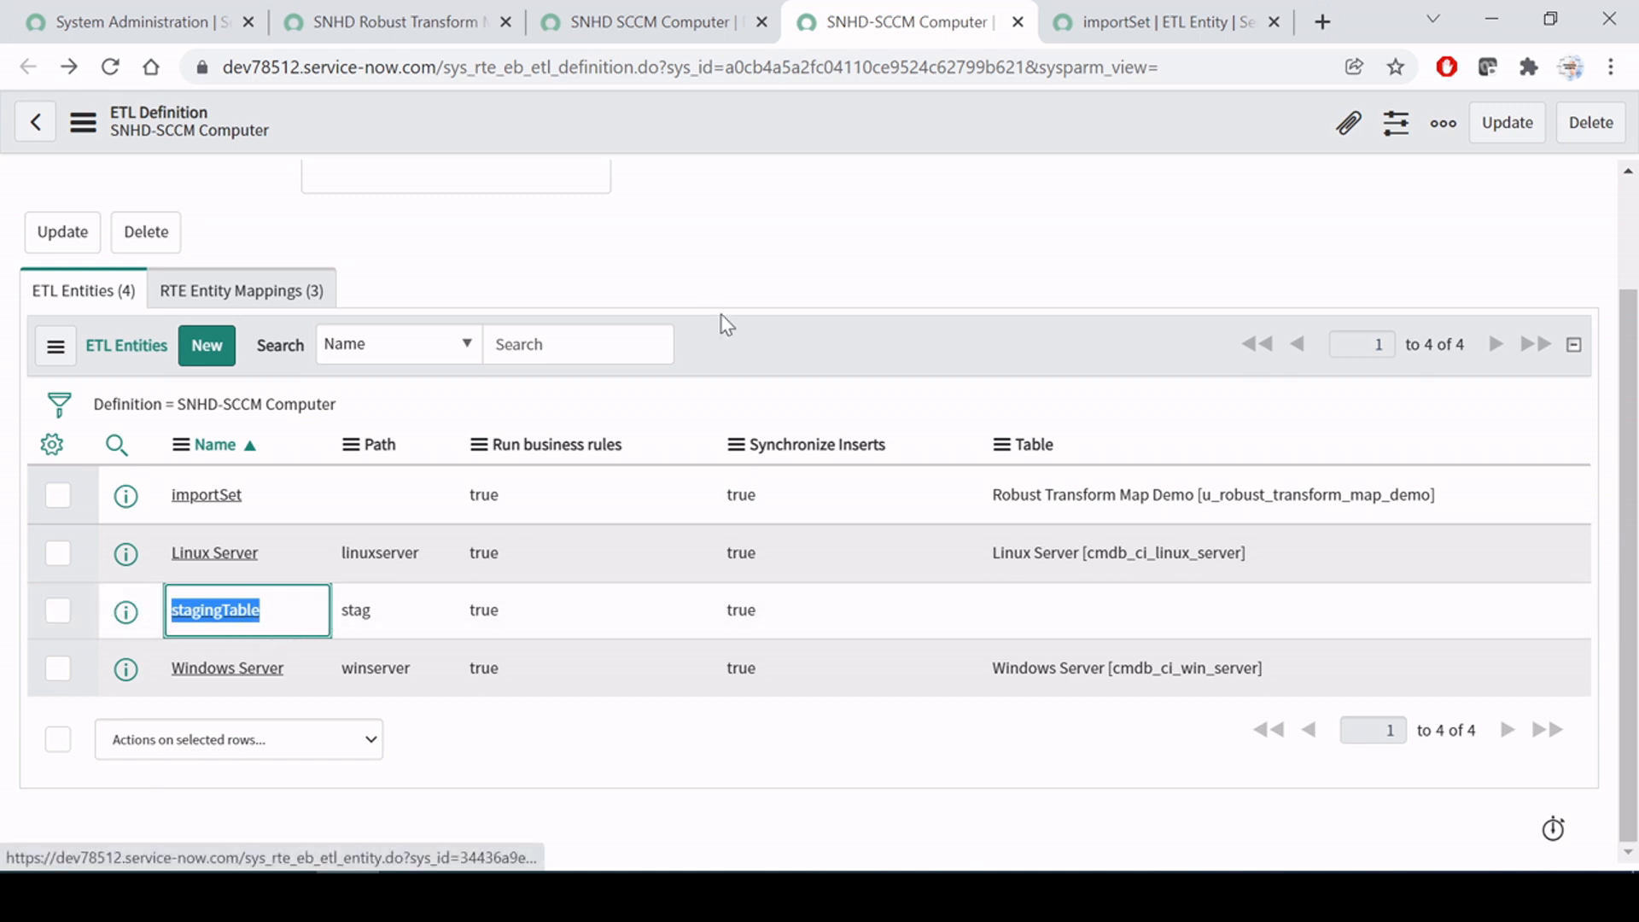
{"action": "left_click", "coordinate": [757, 334]}
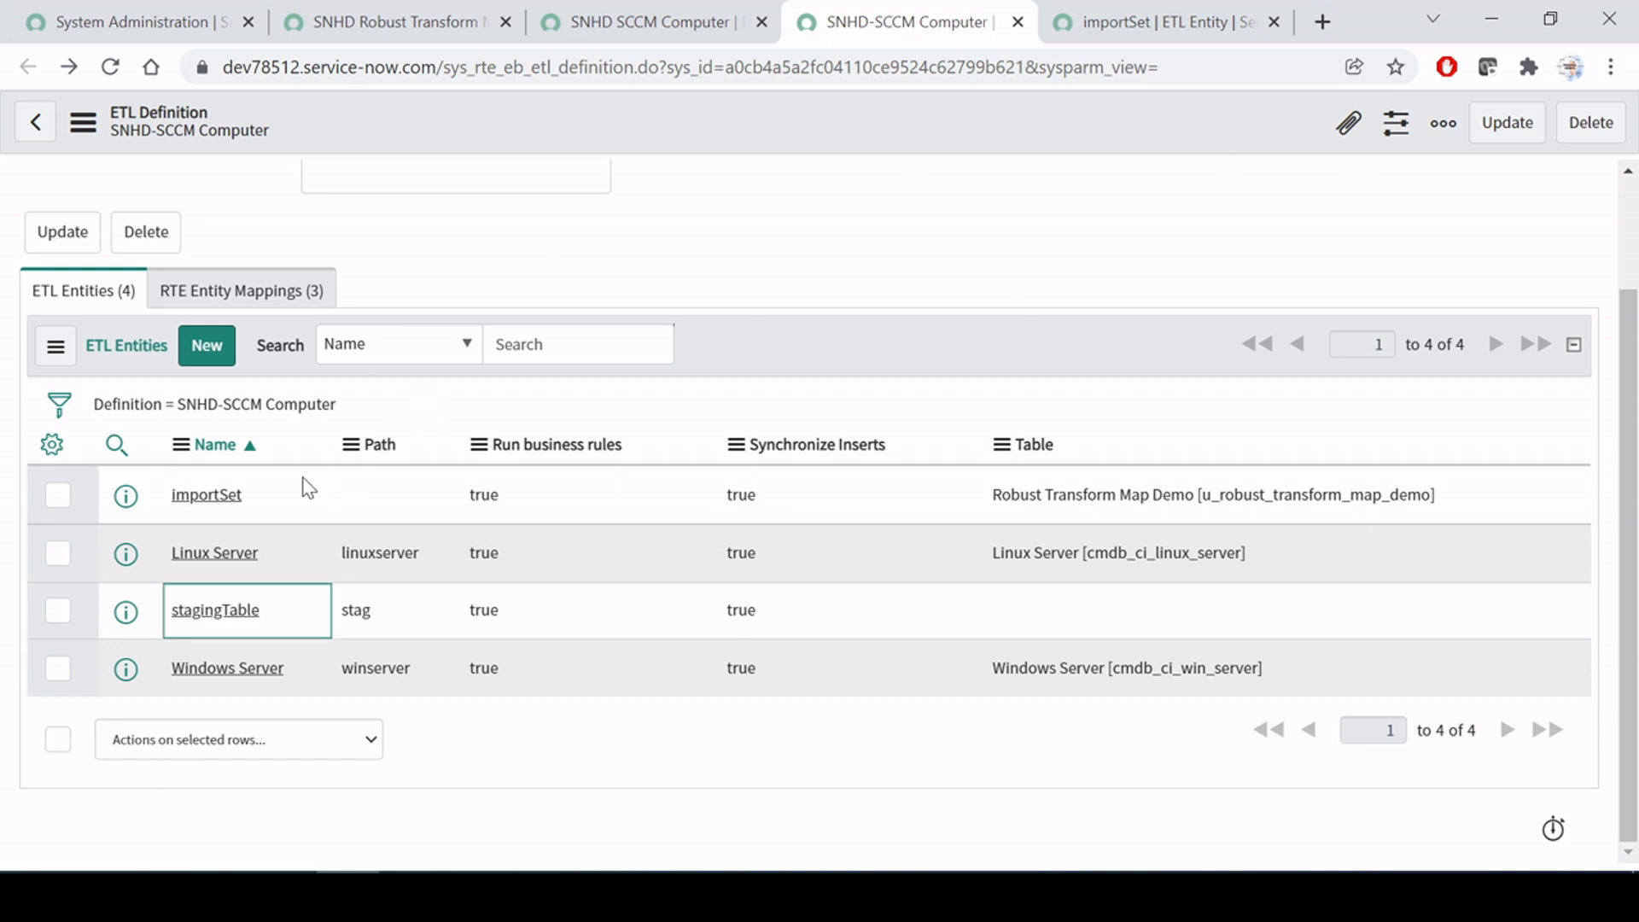
Step: Highlight the importSet name, compare it with the Linux Server and Windows Server names, and return to importSet
{"action": "left_click_drag", "start_coordinate": [248, 497], "coordinate": [173, 495]}
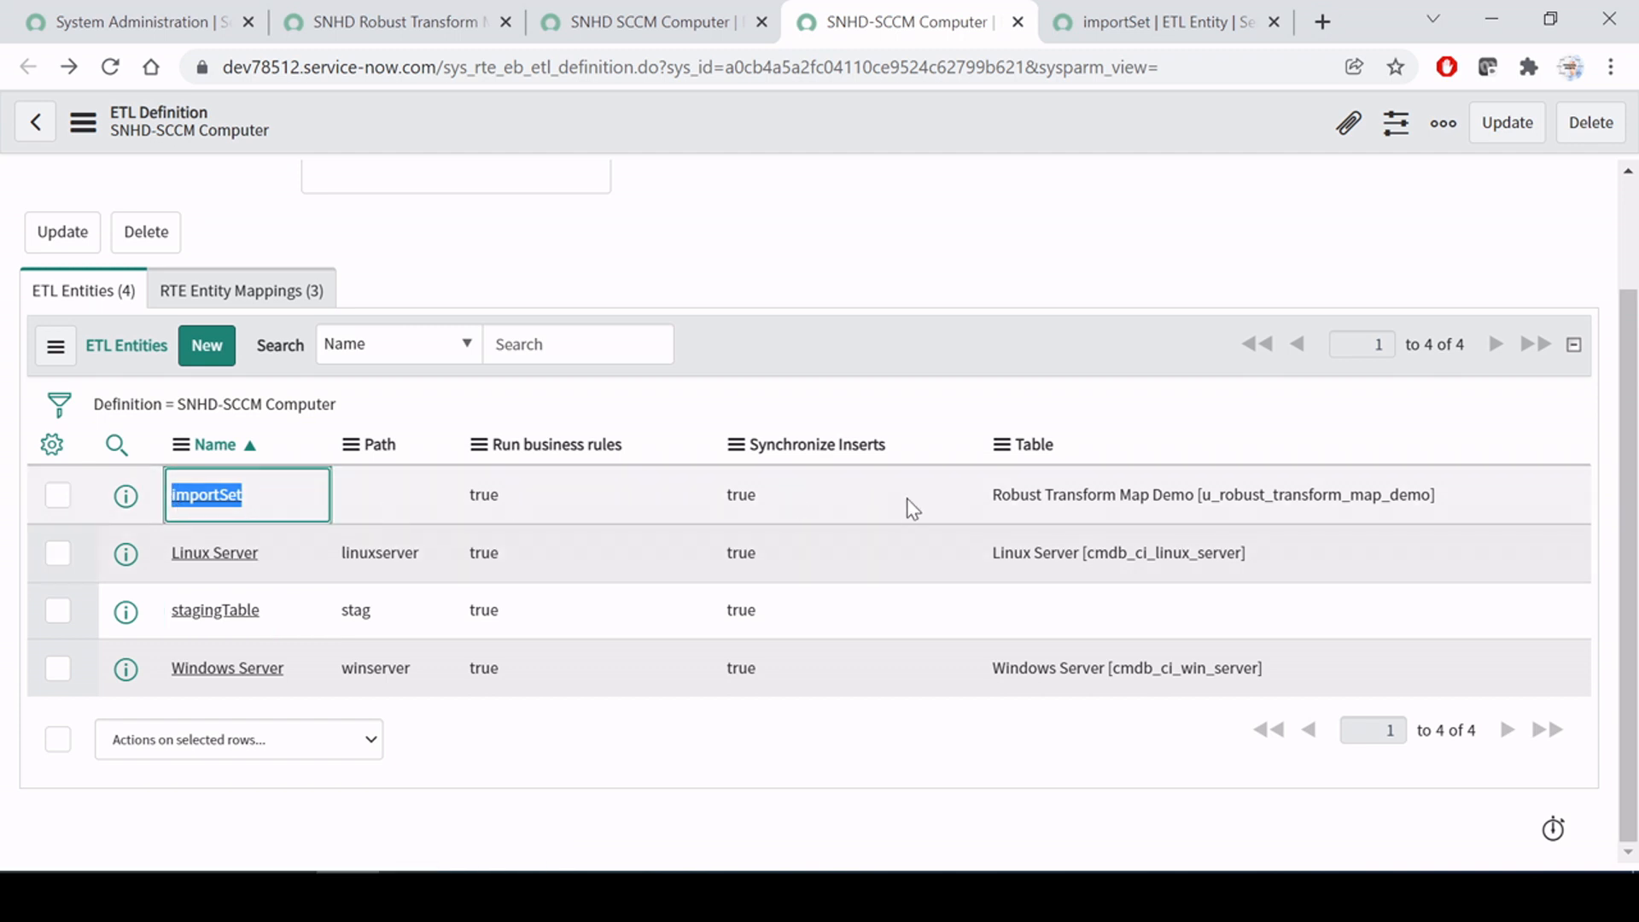
{"action": "left_click_drag", "start_coordinate": [283, 493], "coordinate": [206, 491]}
{"action": "left_click", "coordinate": [767, 347]}
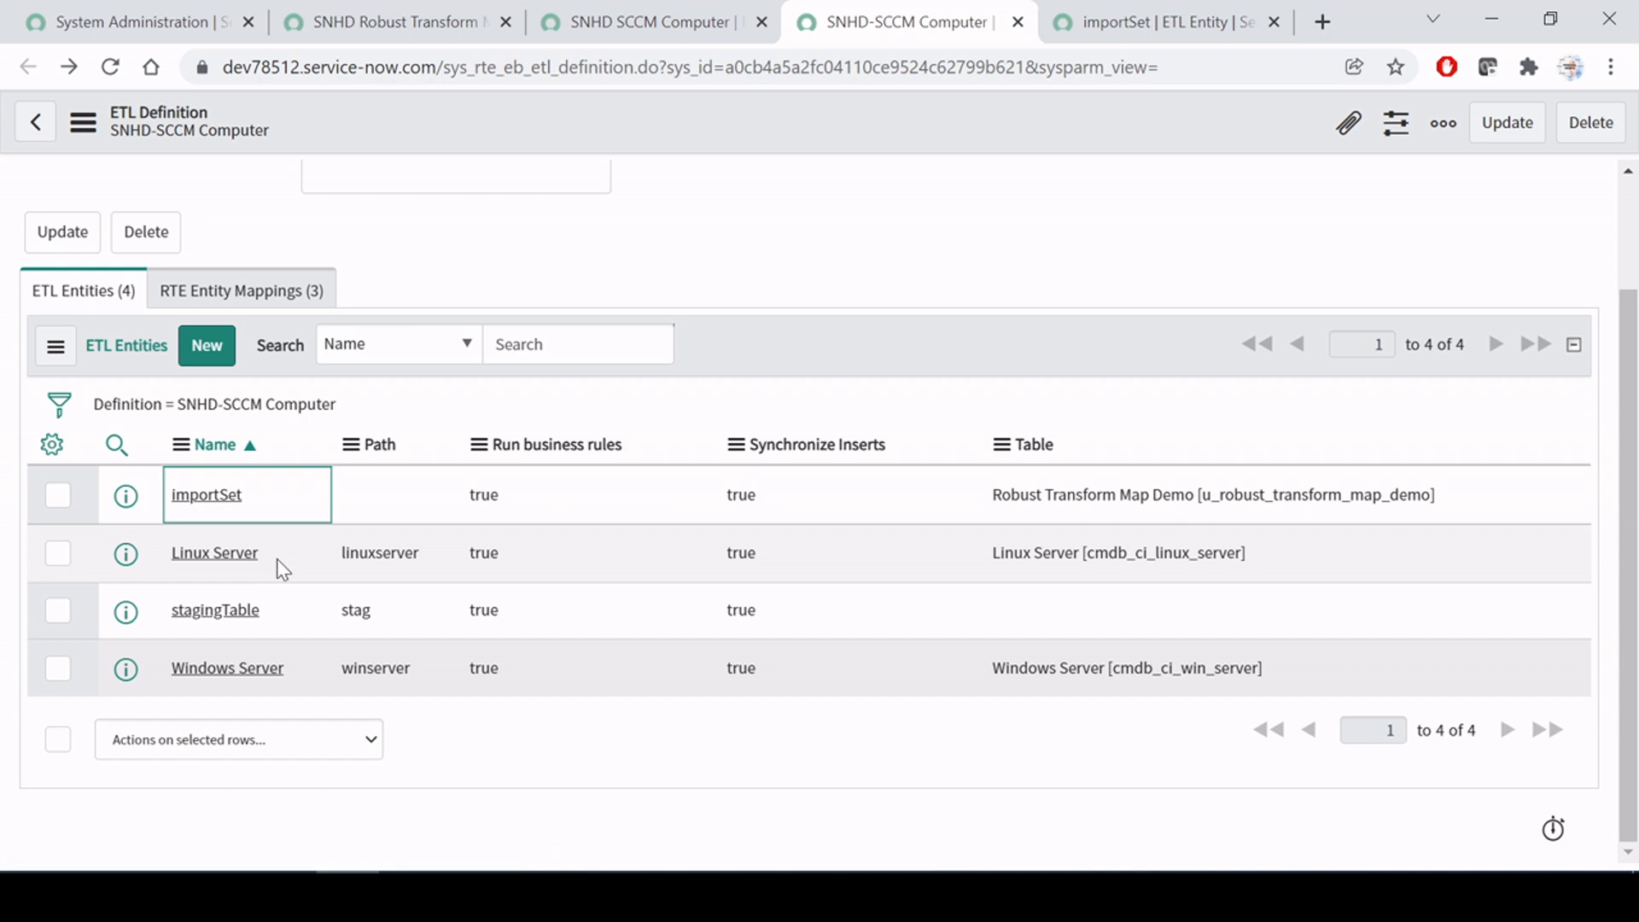
{"action": "left_click_drag", "start_coordinate": [259, 553], "coordinate": [155, 555]}
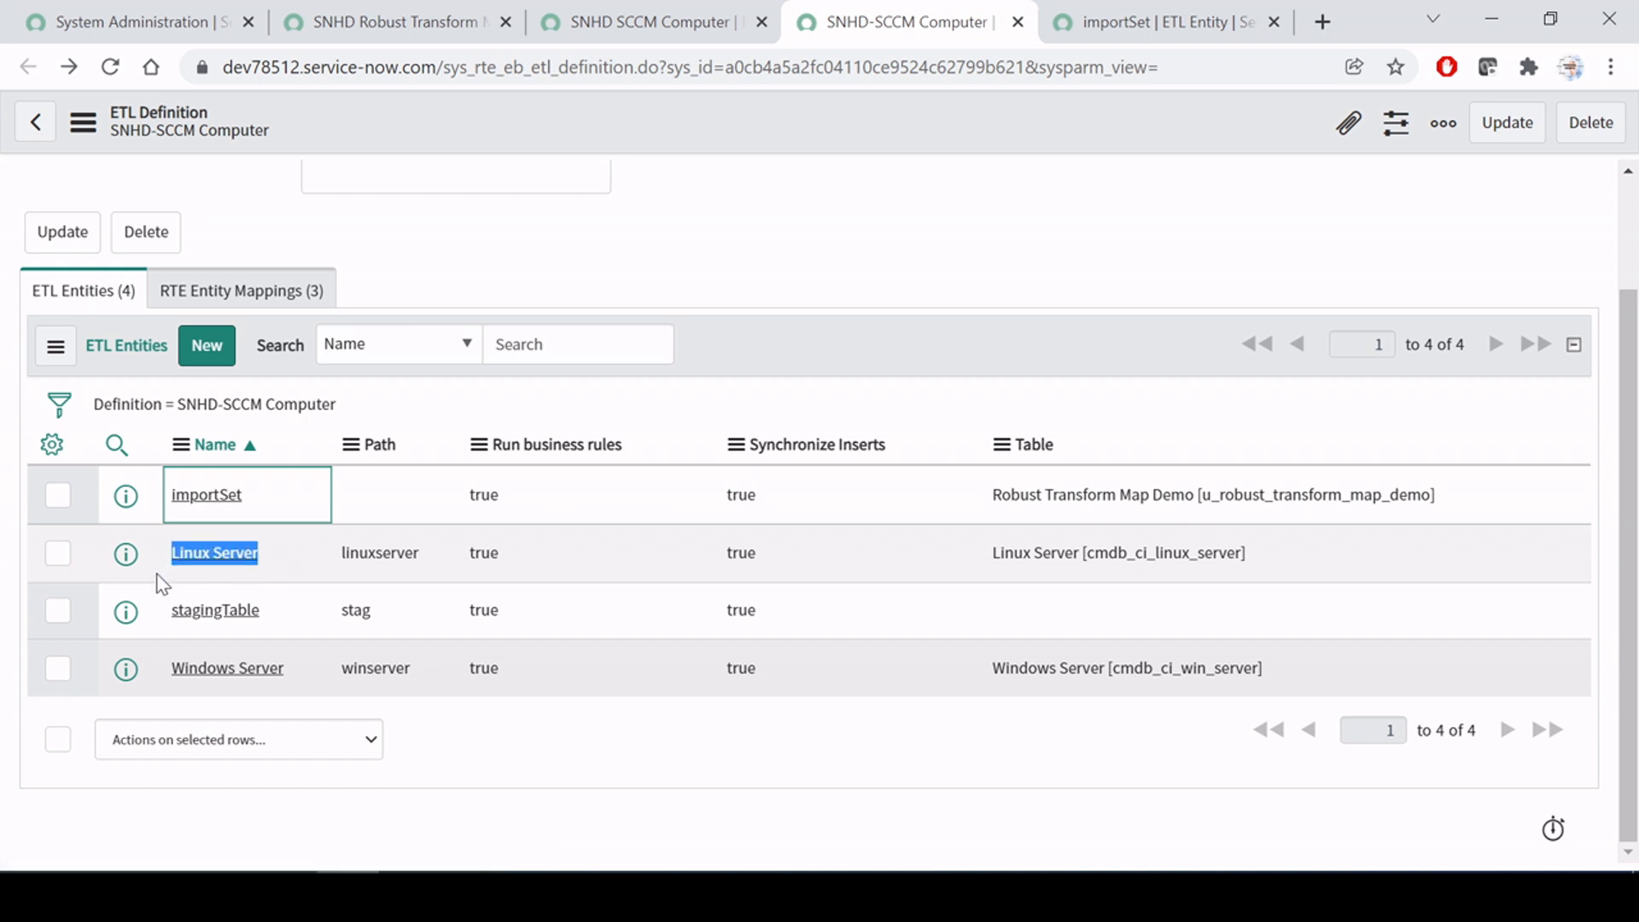
{"action": "left_click_drag", "start_coordinate": [307, 681], "coordinate": [175, 670]}
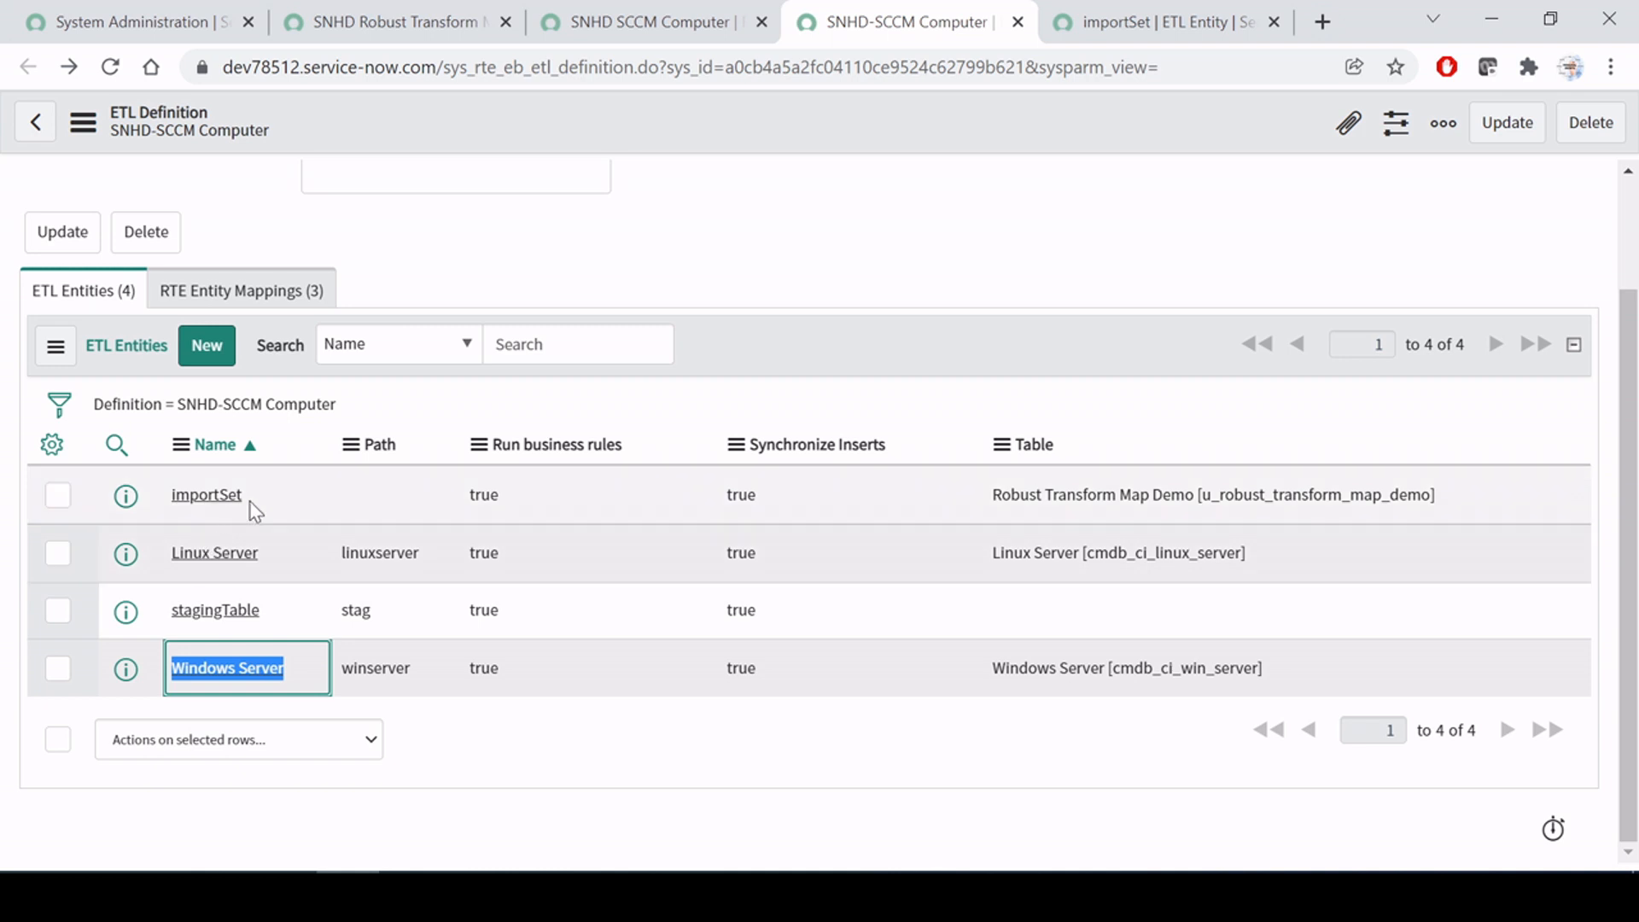
{"action": "left_click_drag", "start_coordinate": [255, 497], "coordinate": [168, 496]}
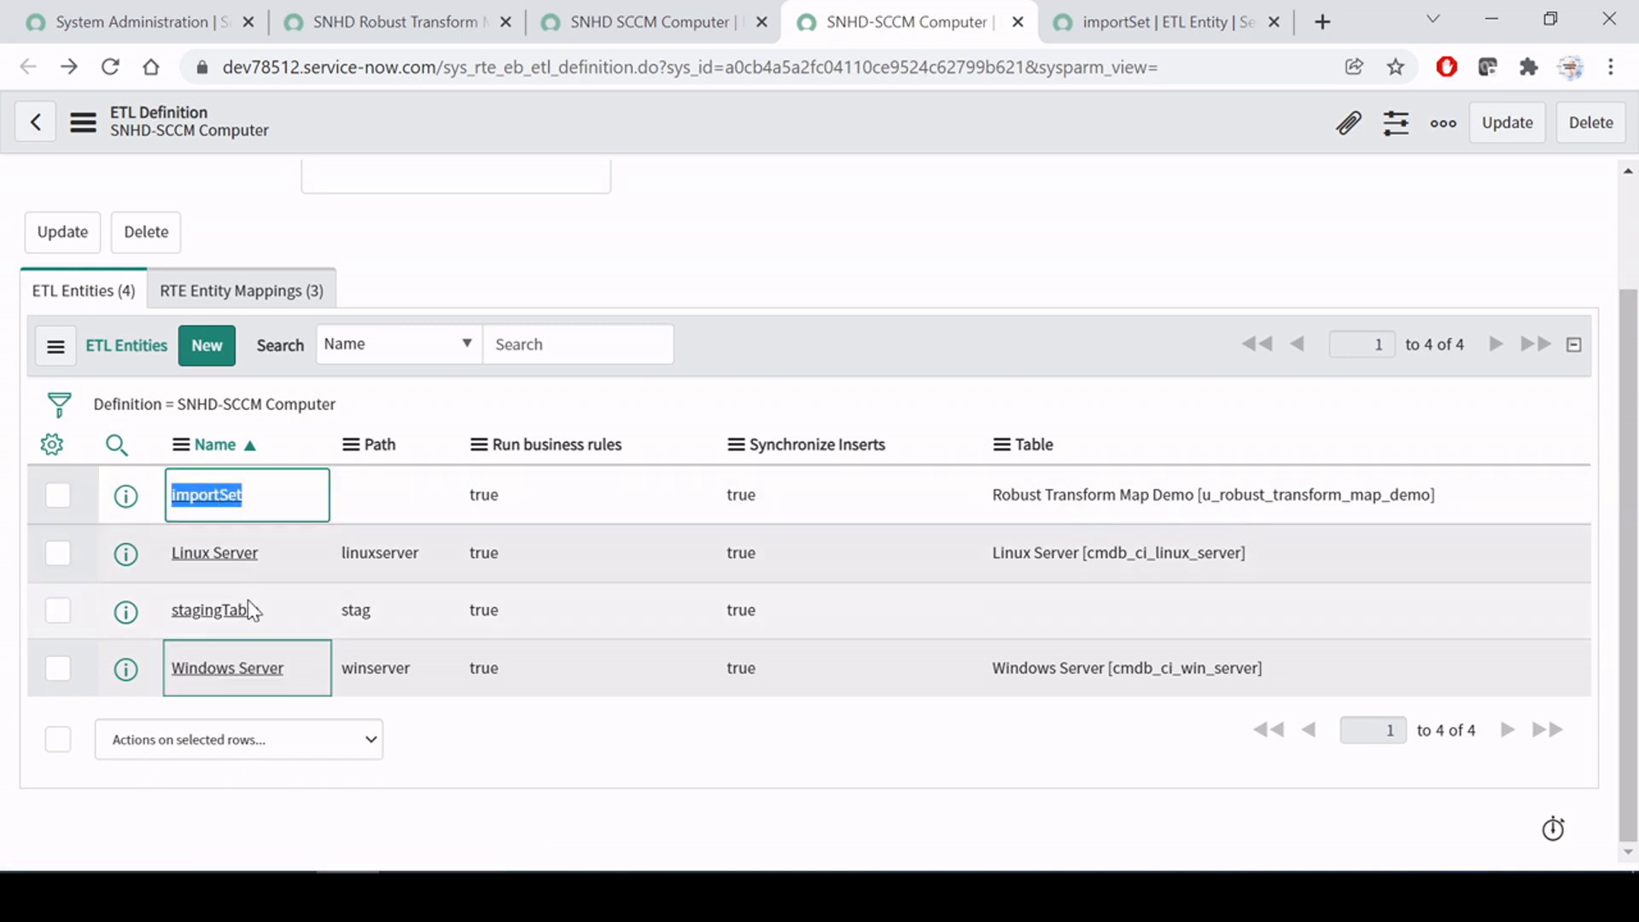
Step: Highlight stagingTable's path stag, point out the neighbouring entities, and open the stagingTable record in a new browser tab
{"action": "left_click_drag", "start_coordinate": [341, 615], "coordinate": [377, 621]}
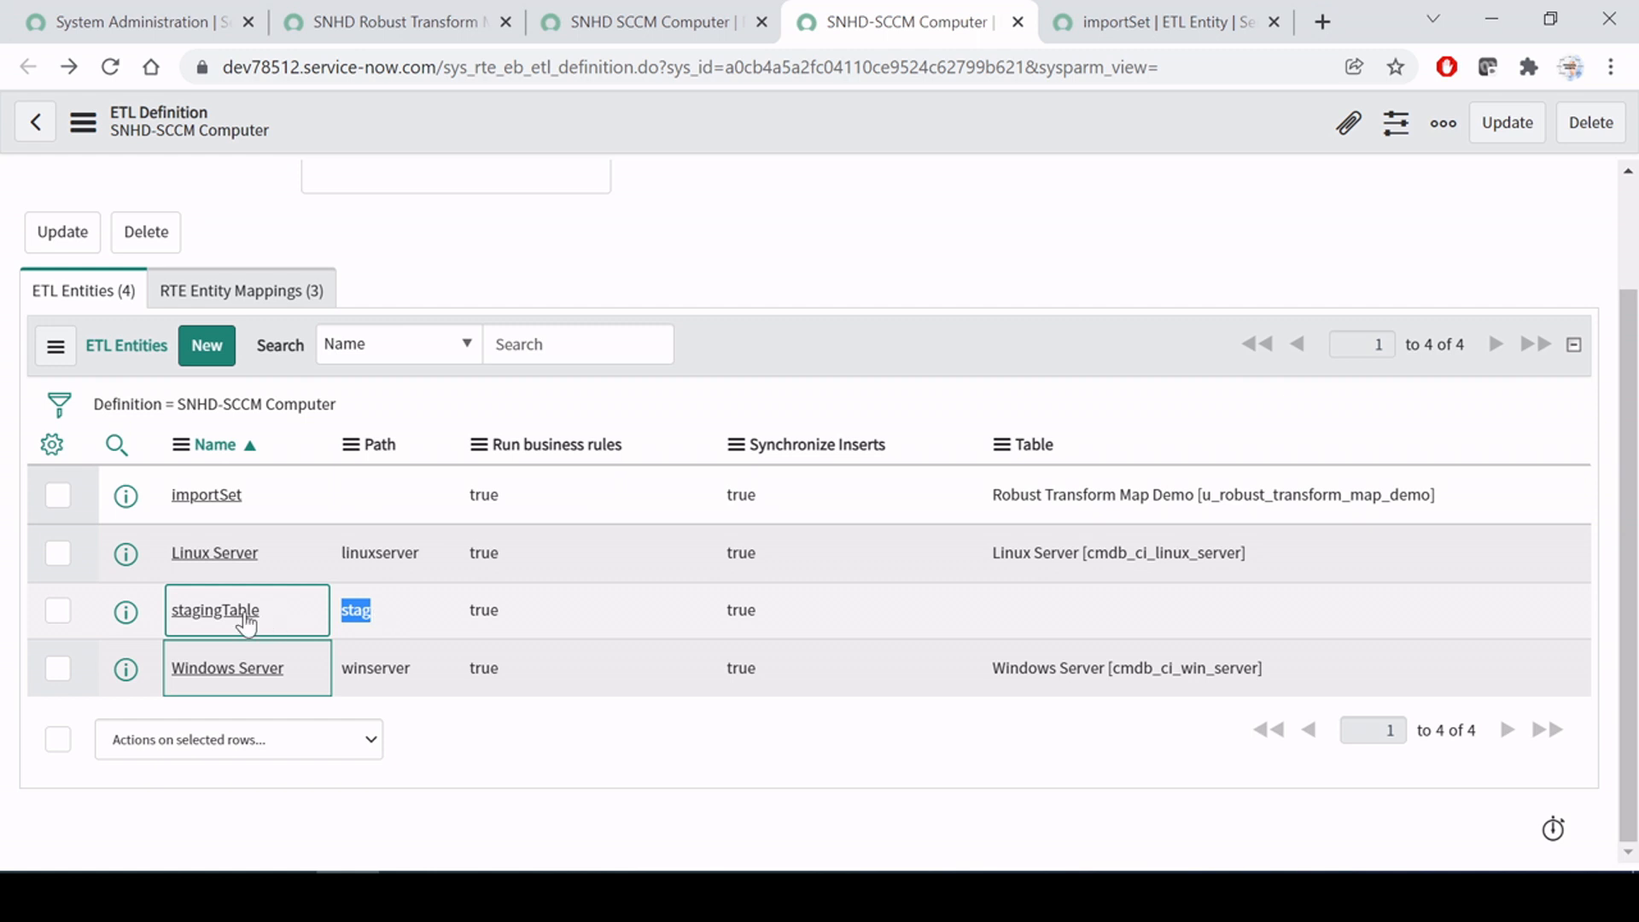
{"action": "left_click", "coordinate": [388, 618]}
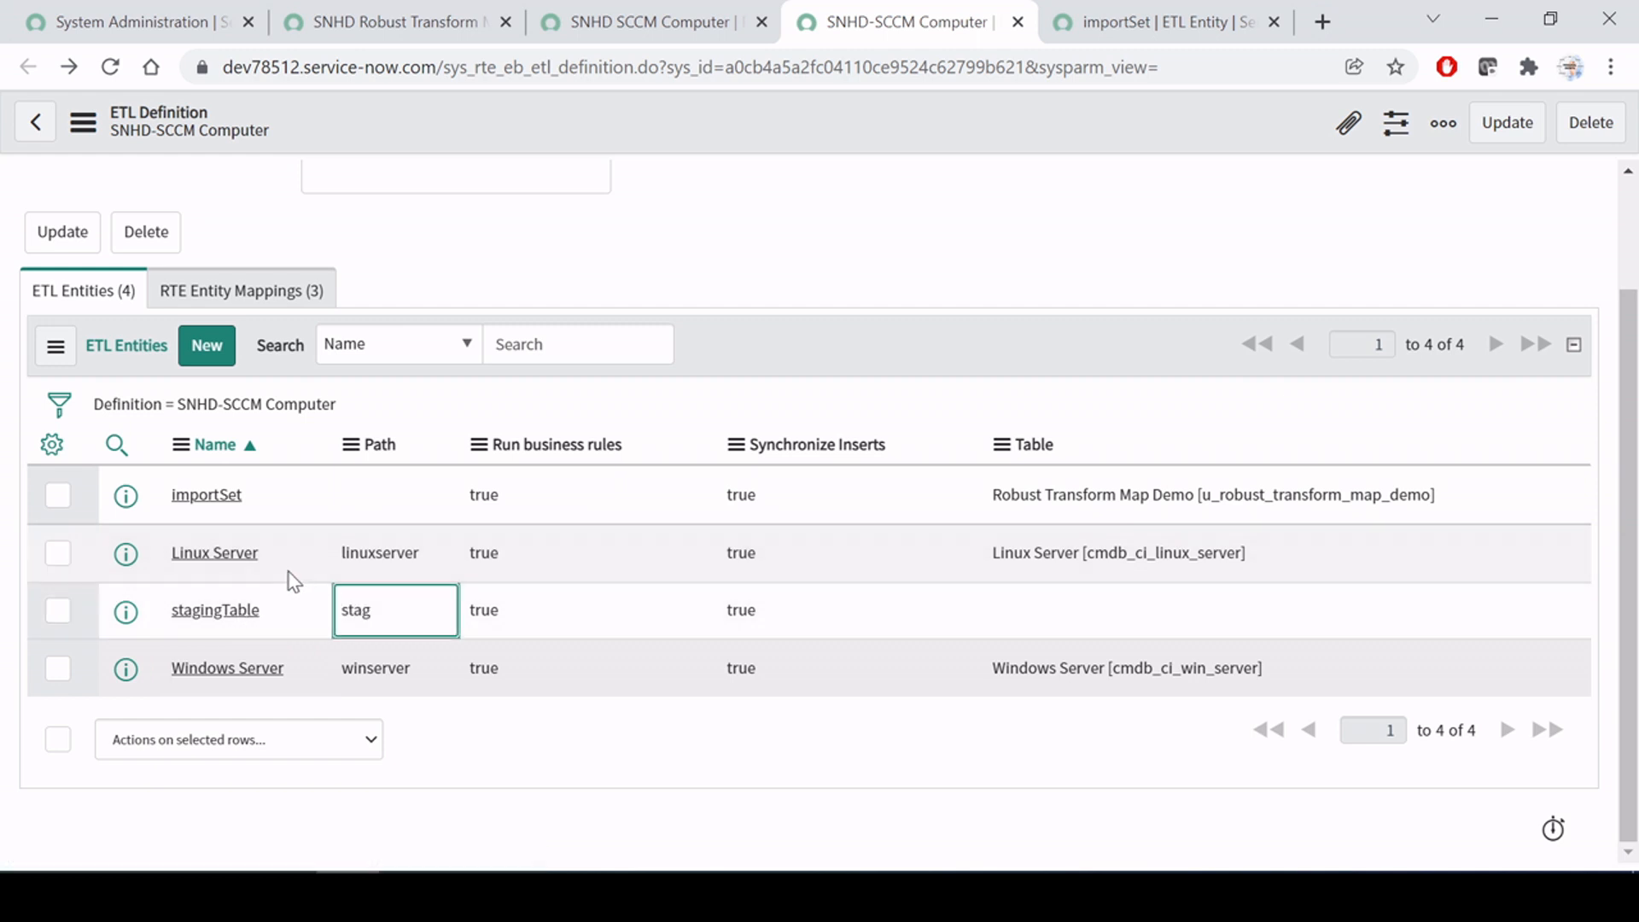
{"action": "left_click", "coordinate": [290, 574]}
{"action": "left_click", "coordinate": [303, 675]}
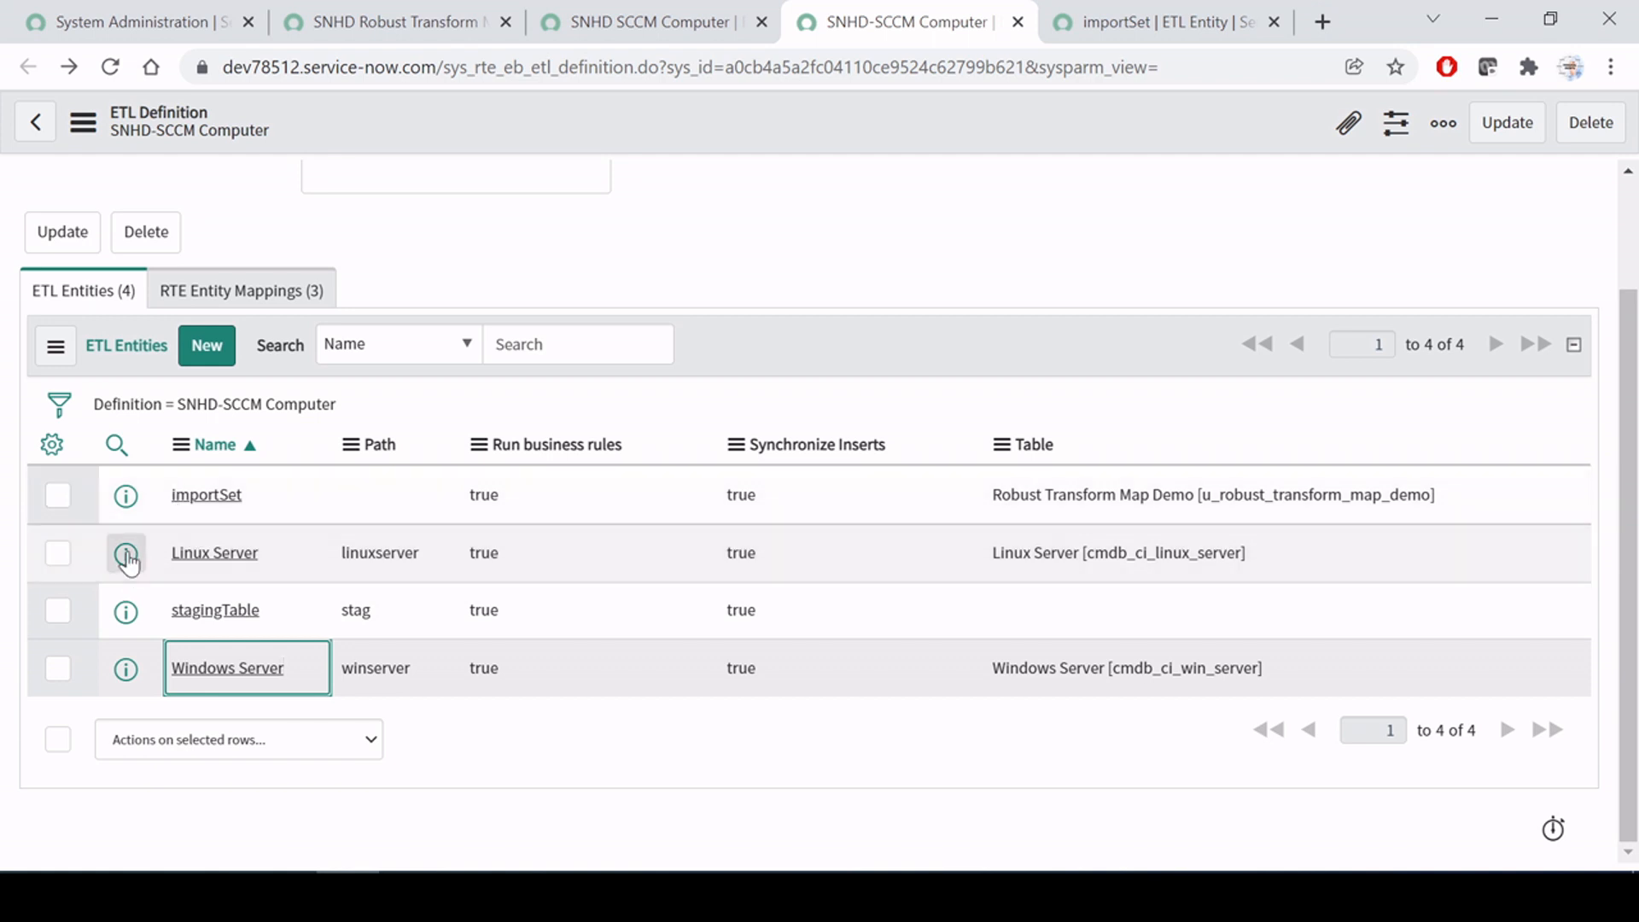
{"action": "left_click_drag", "start_coordinate": [263, 500], "coordinate": [189, 497]}
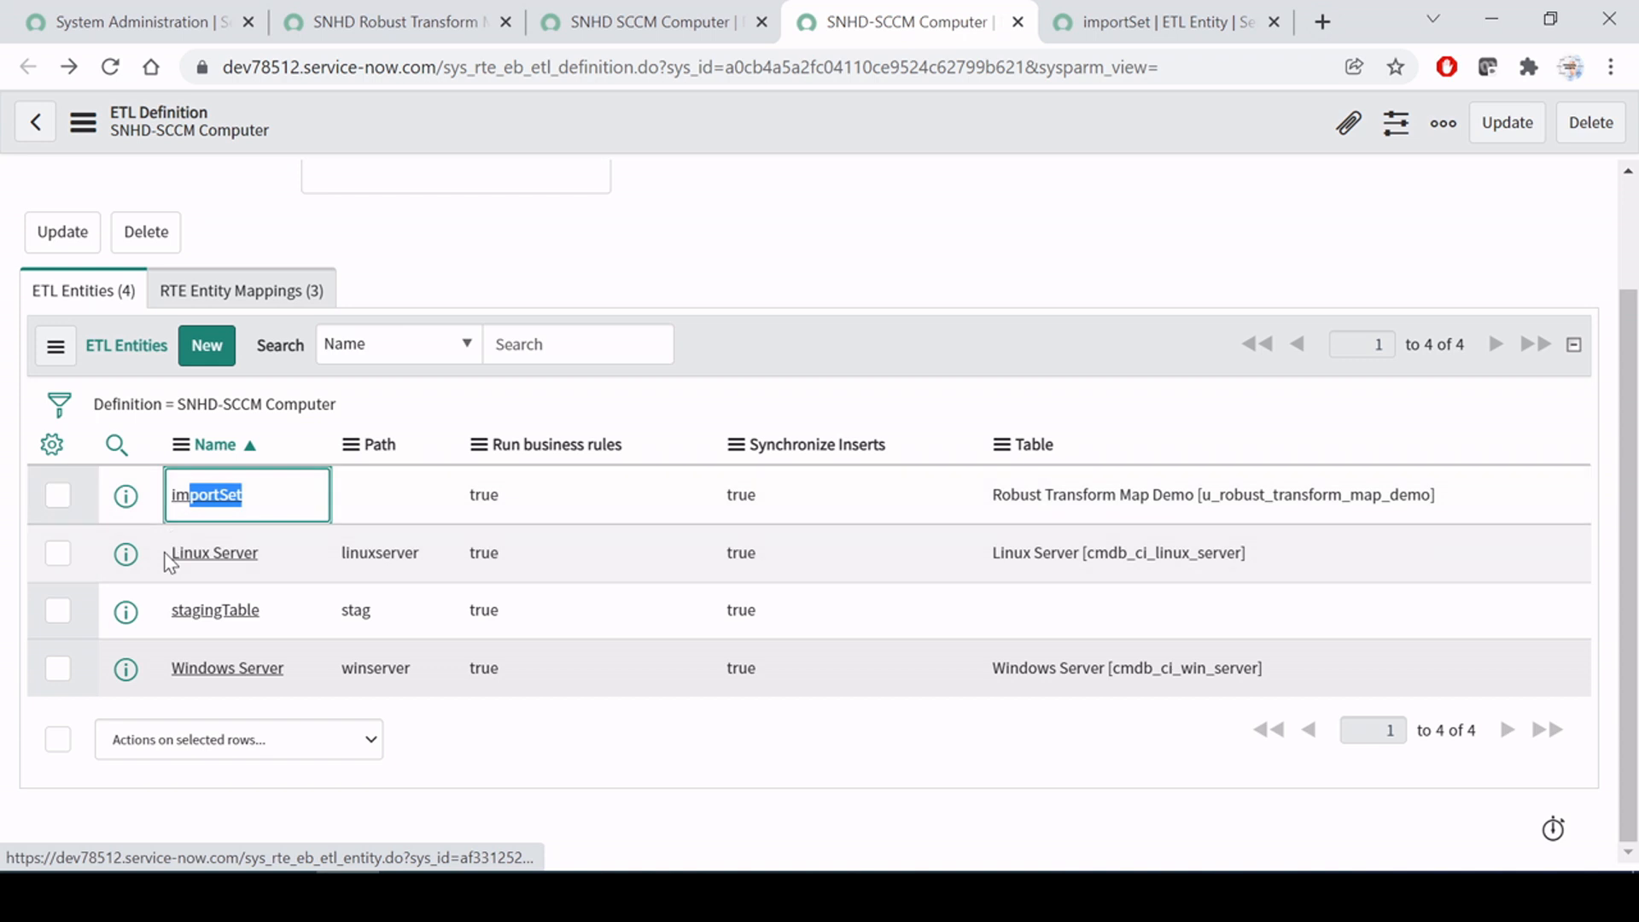
{"action": "middle_click", "coordinate": [127, 613]}
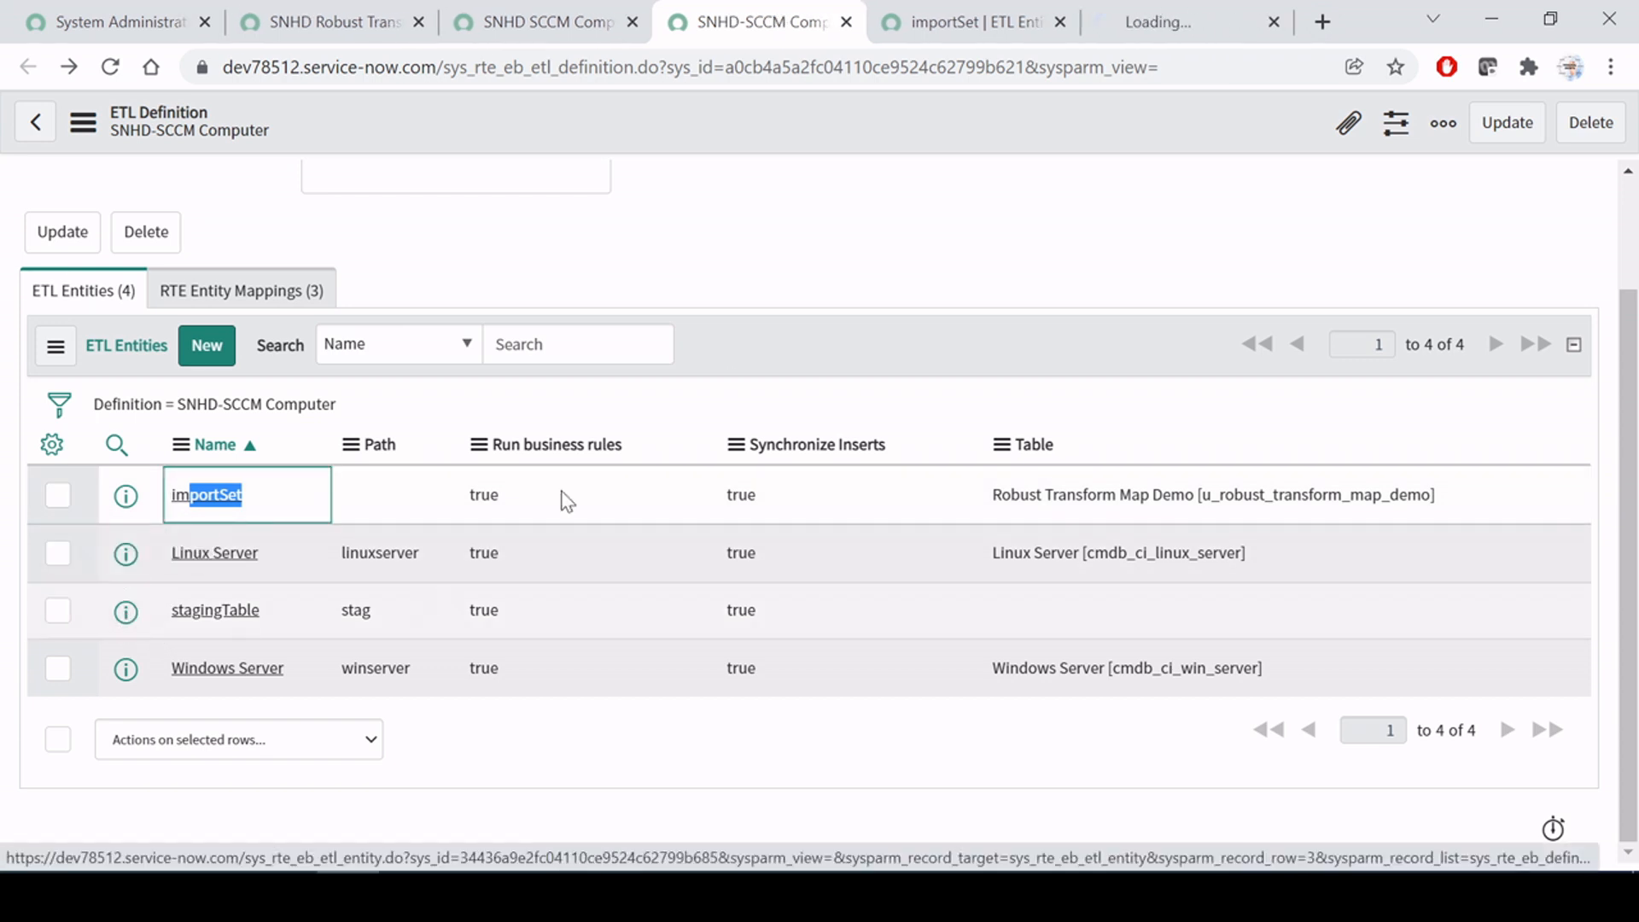
Step: Go to the stagingTable entity record and highlight its Path value stag
{"action": "left_click", "coordinate": [1193, 26]}
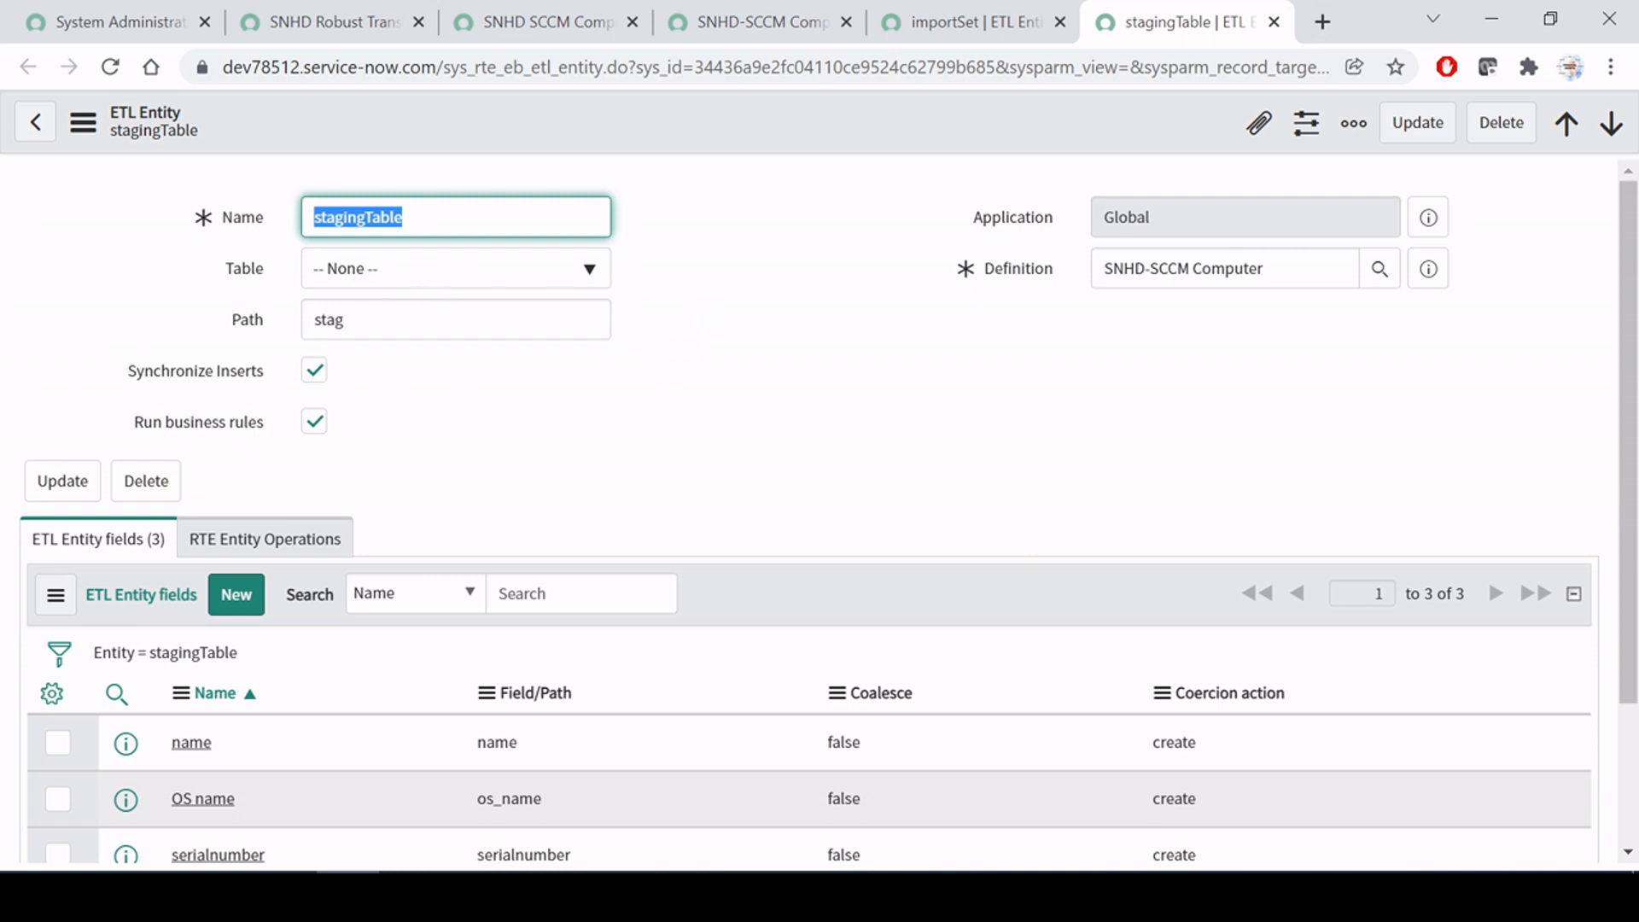
{"action": "left_click", "coordinate": [345, 319]}
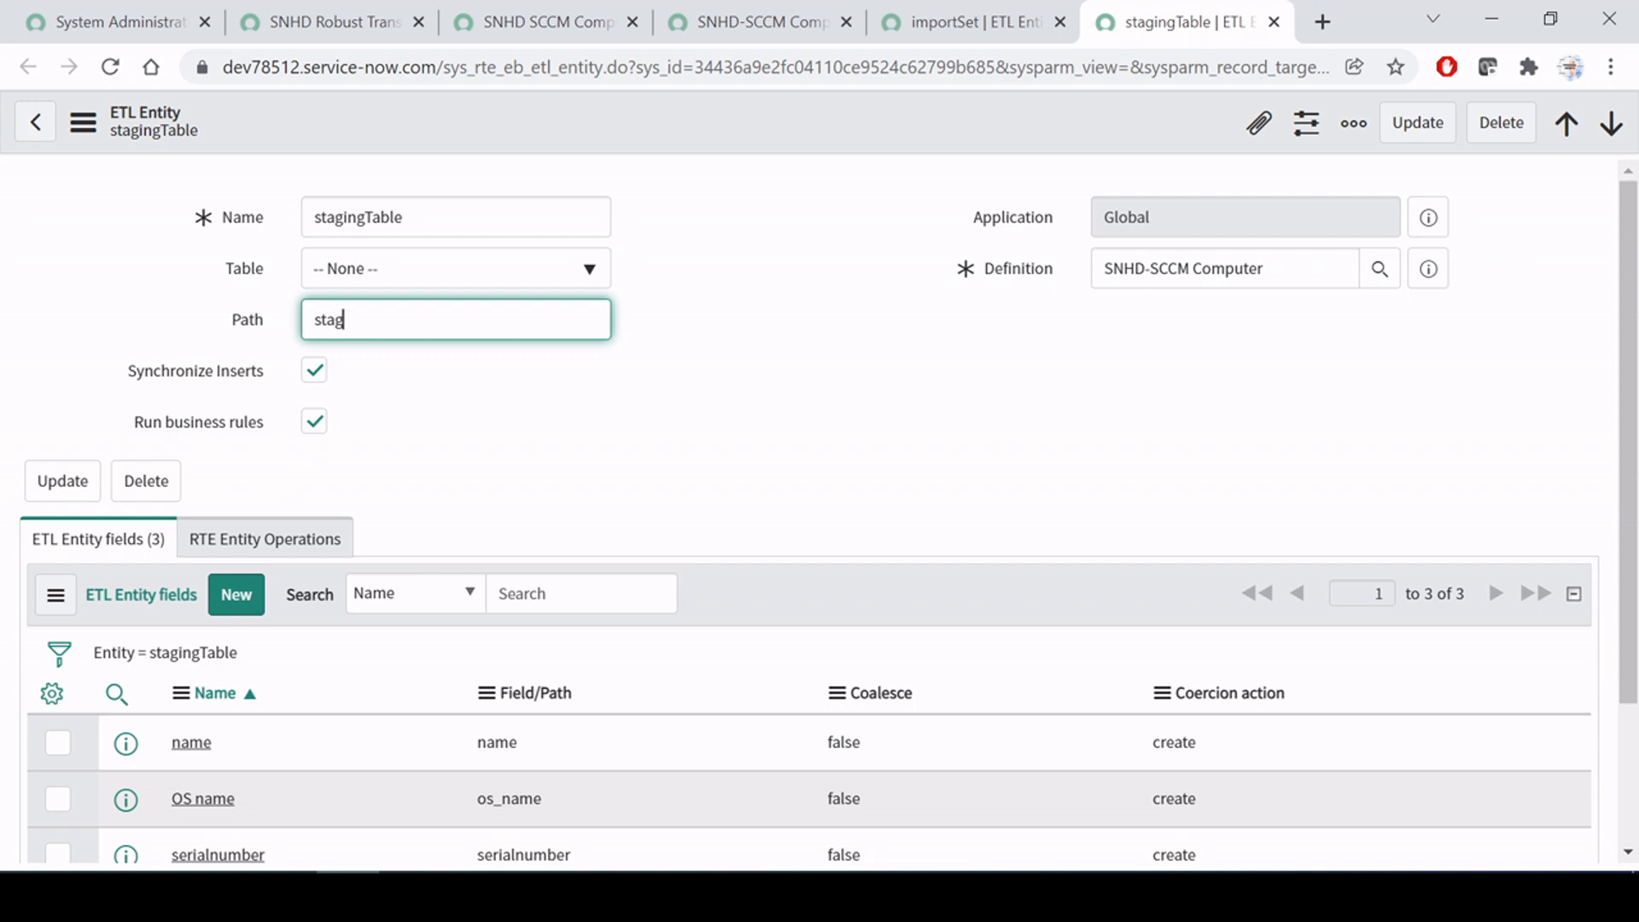
{"action": "key", "text": "ctrl+a"}
{"action": "left_click", "coordinate": [347, 320]}
{"action": "left_click_drag", "start_coordinate": [346, 321], "coordinate": [267, 319]}
{"action": "left_click", "coordinate": [345, 320]}
{"action": "left_click_drag", "start_coordinate": [345, 320], "coordinate": [274, 322]}
{"action": "left_click", "coordinate": [673, 376]}
Step: Review stagingTable's entity fields and compare them with the entity fields of importSet
{"action": "scroll", "coordinate": [704, 388], "scroll_direction": "down", "scroll_amount": 3}
{"action": "scroll", "coordinate": [703, 388], "scroll_direction": "up", "scroll_amount": 3}
{"action": "left_click", "coordinate": [980, 17]}
{"action": "scroll", "coordinate": [767, 550], "scroll_direction": "down", "scroll_amount": 2}
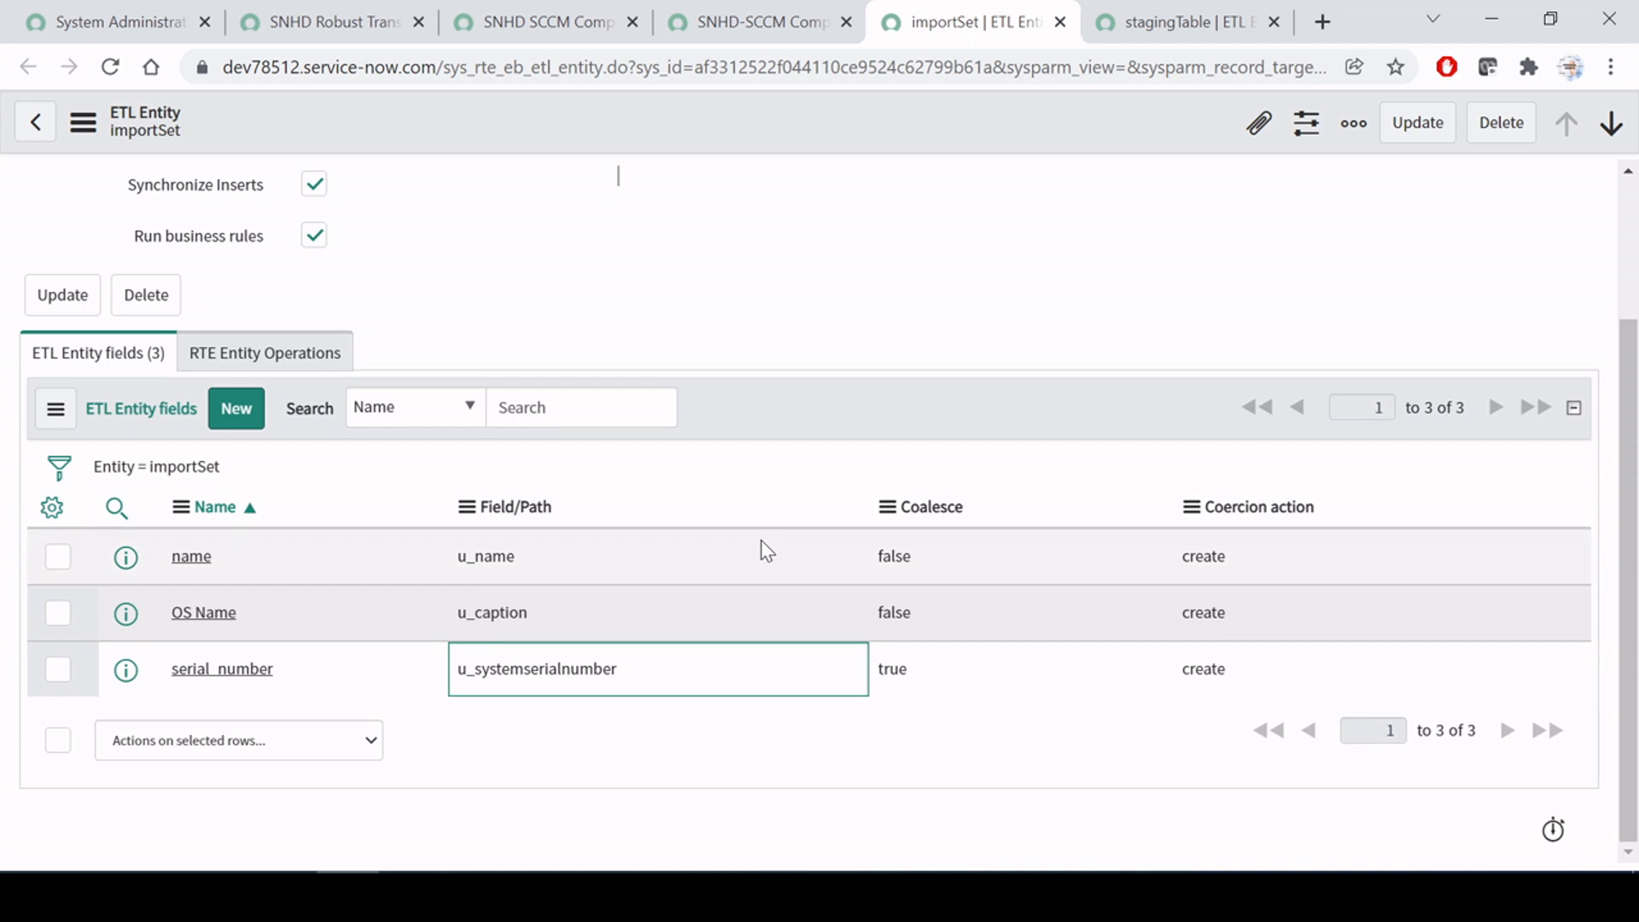
Step: Open the Windows Server entity from the SNHD-SCCM Computer definition in a new browser tab and highlight its name
{"action": "left_click", "coordinate": [736, 21]}
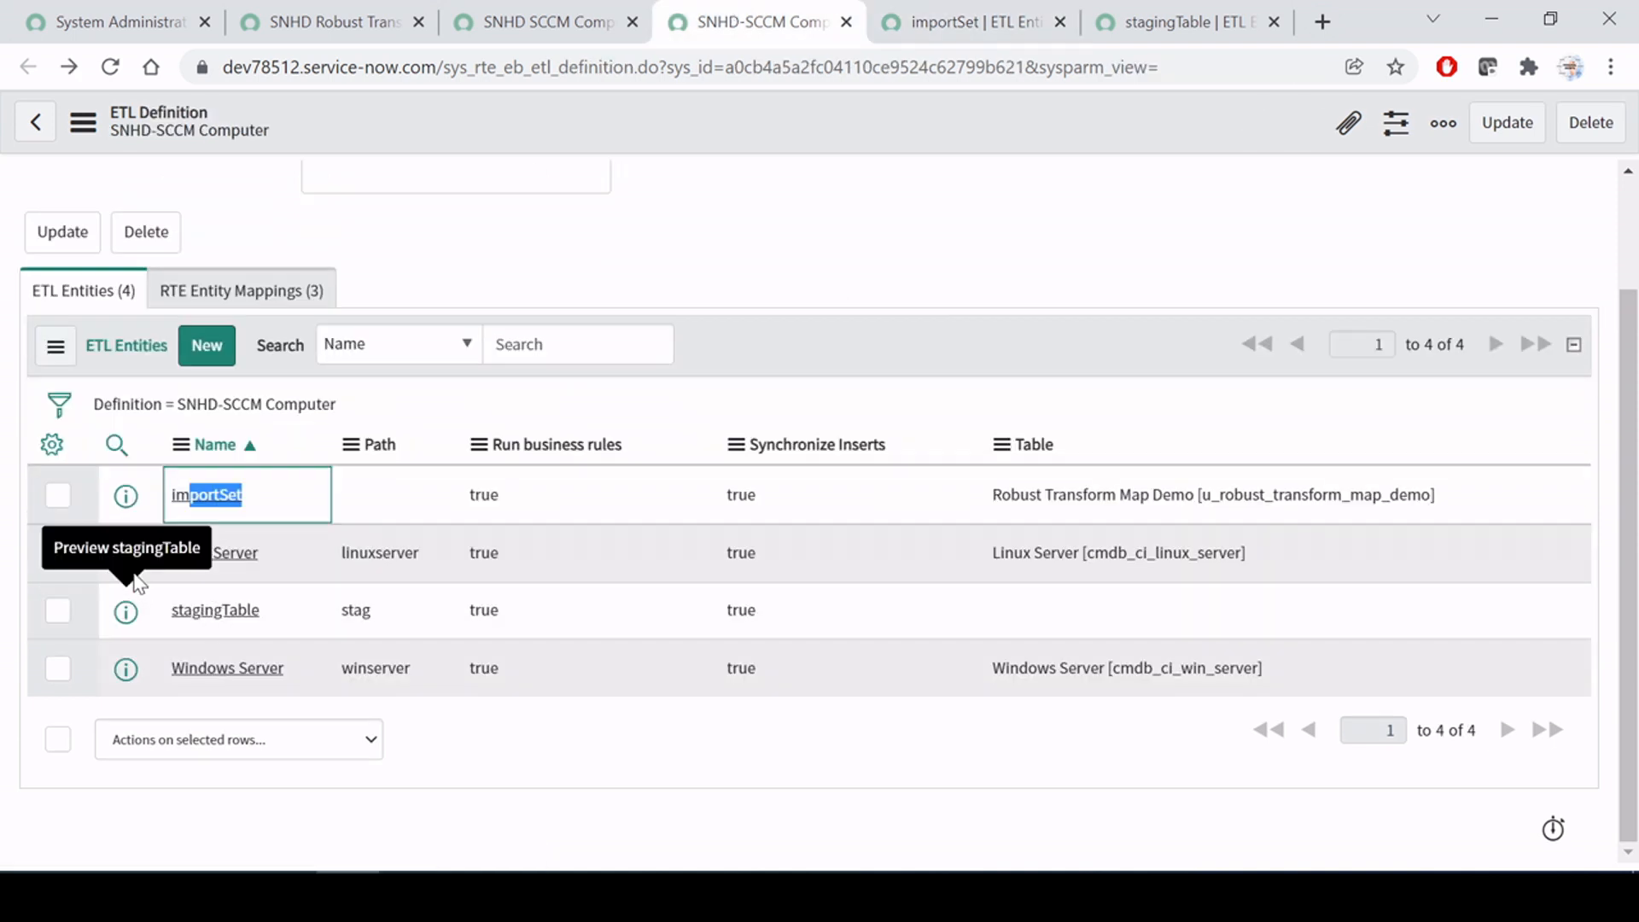
{"action": "middle_click", "coordinate": [126, 669]}
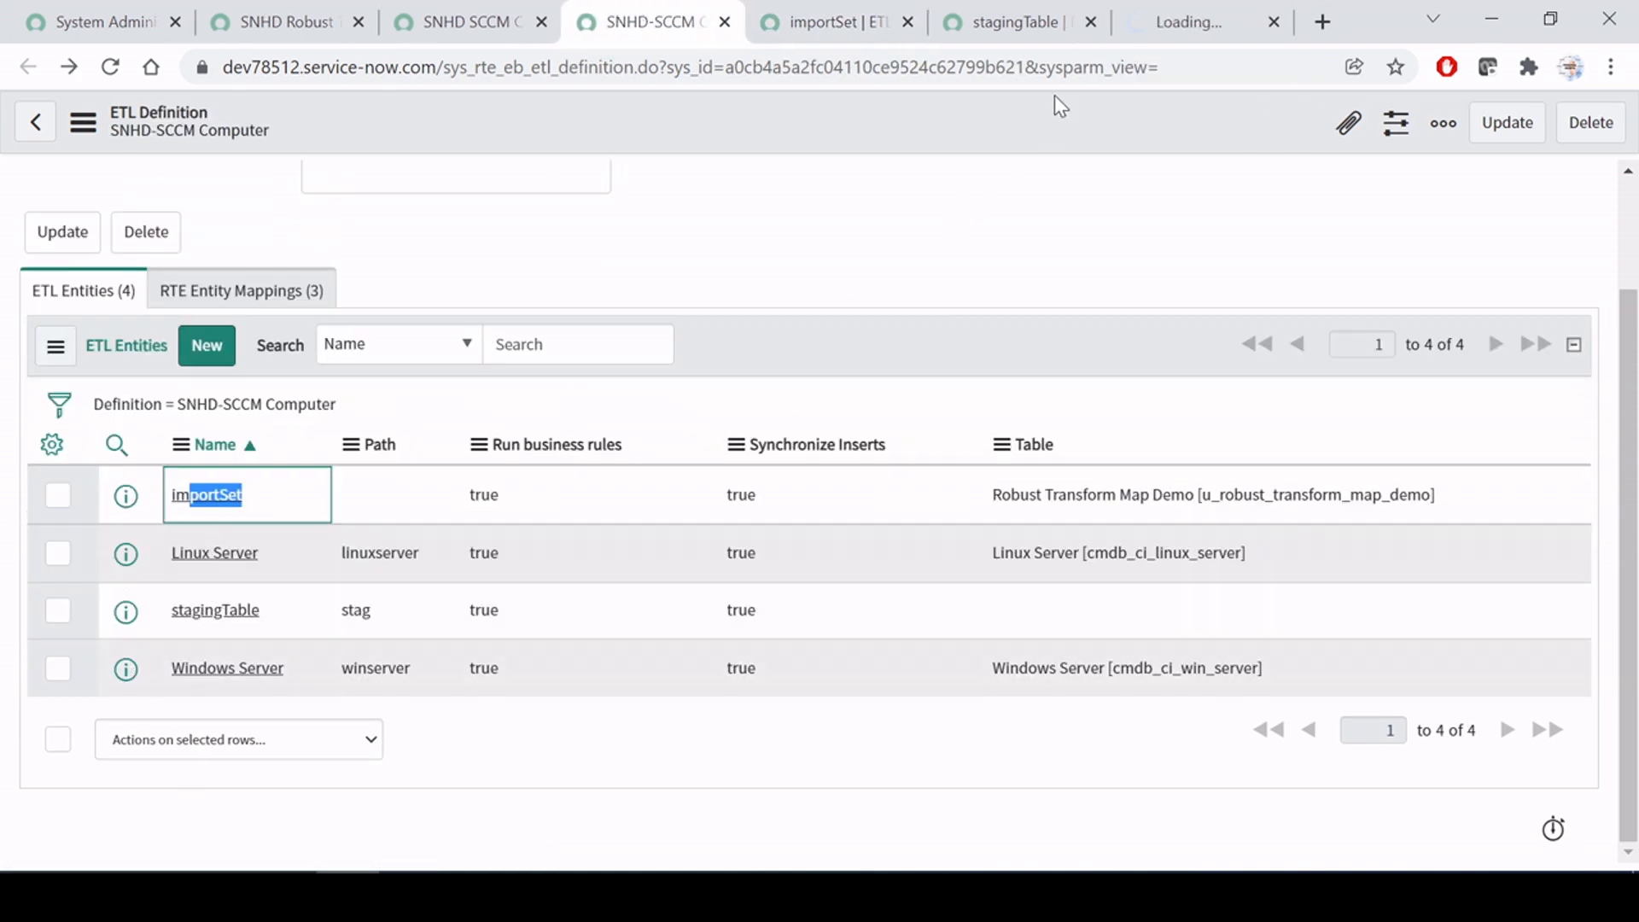
{"action": "left_click", "coordinate": [1178, 10]}
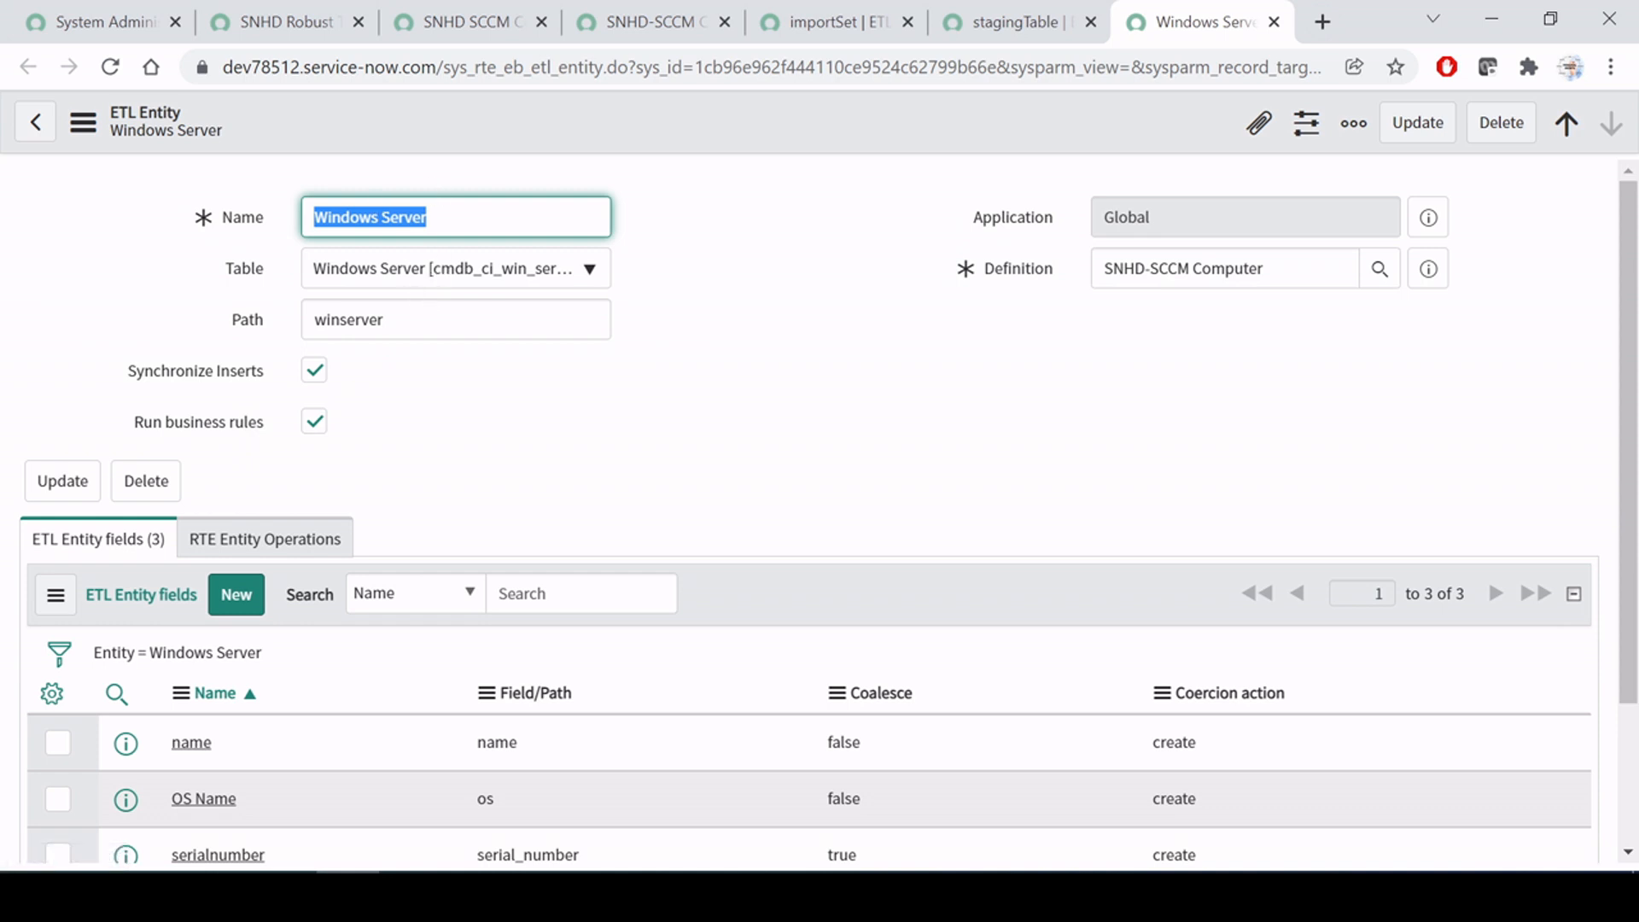
{"action": "left_click", "coordinate": [426, 217]}
{"action": "left_click_drag", "start_coordinate": [426, 216], "coordinate": [268, 223]}
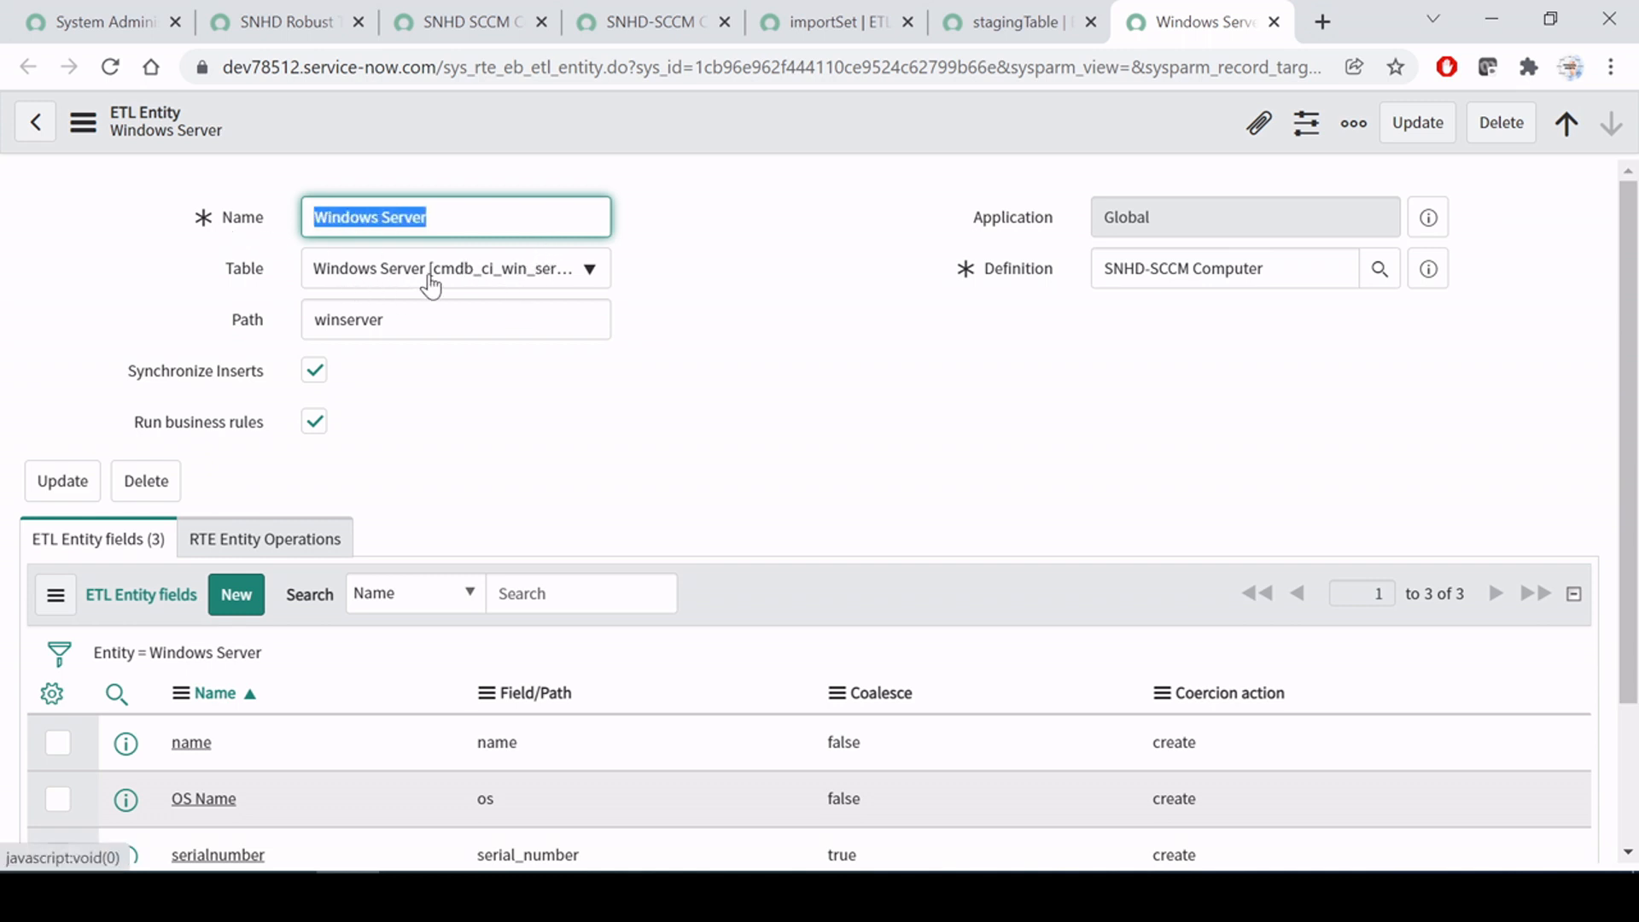
Step: Highlight the Path value winserver in the Windows Server entity record
{"action": "left_click", "coordinate": [384, 319]}
{"action": "left_click_drag", "start_coordinate": [383, 319], "coordinate": [264, 336]}
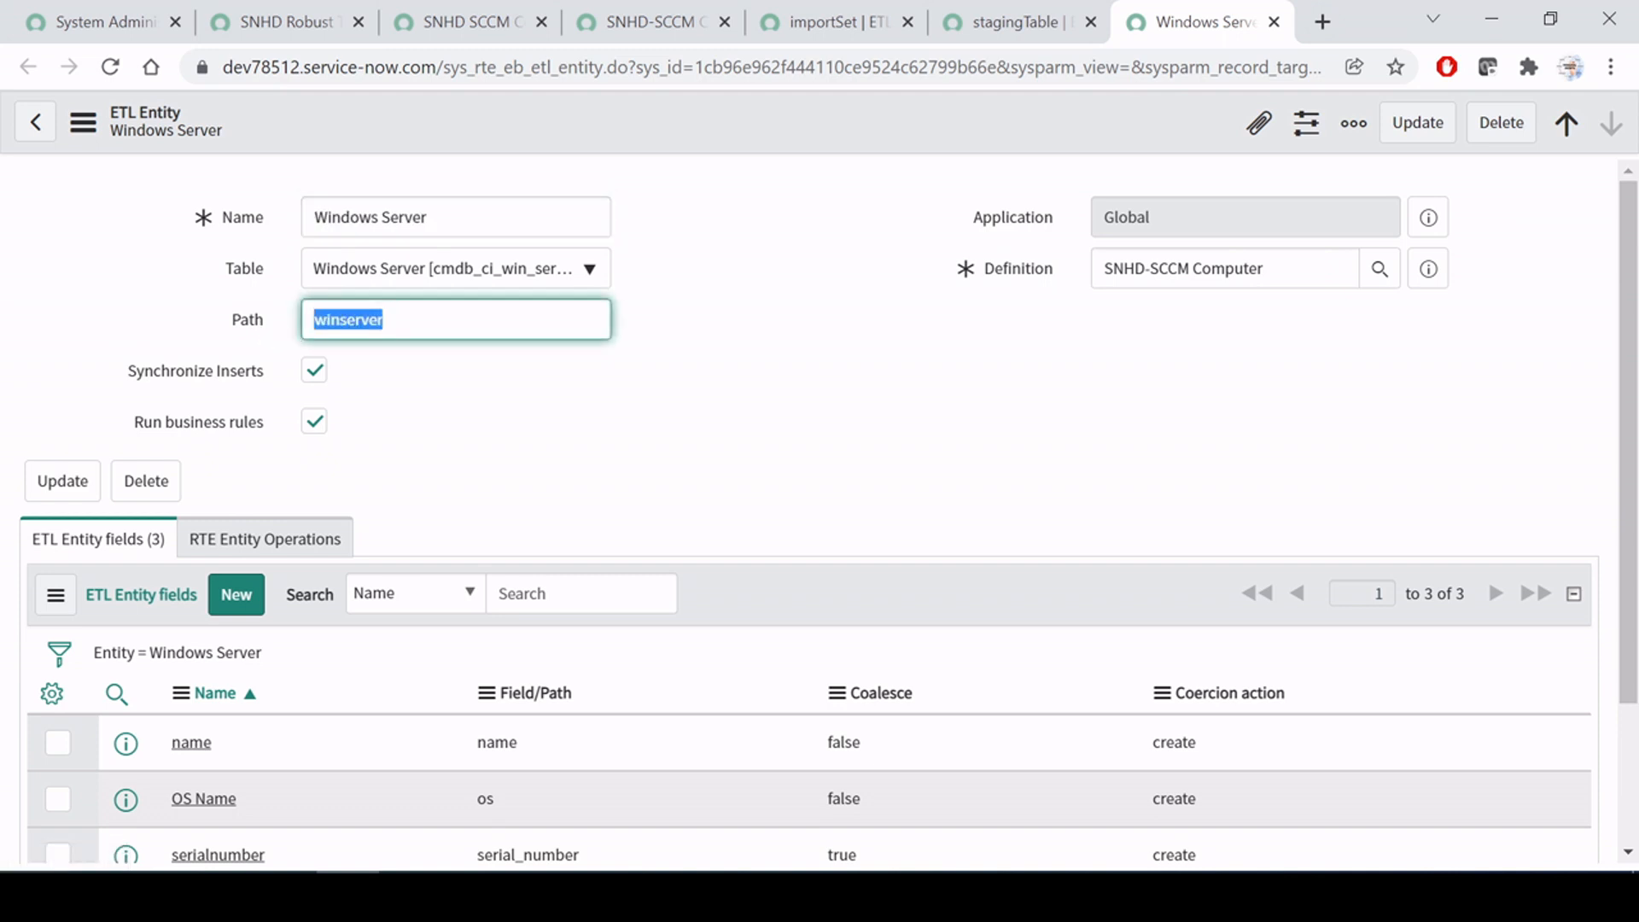
{"action": "left_click", "coordinate": [383, 319]}
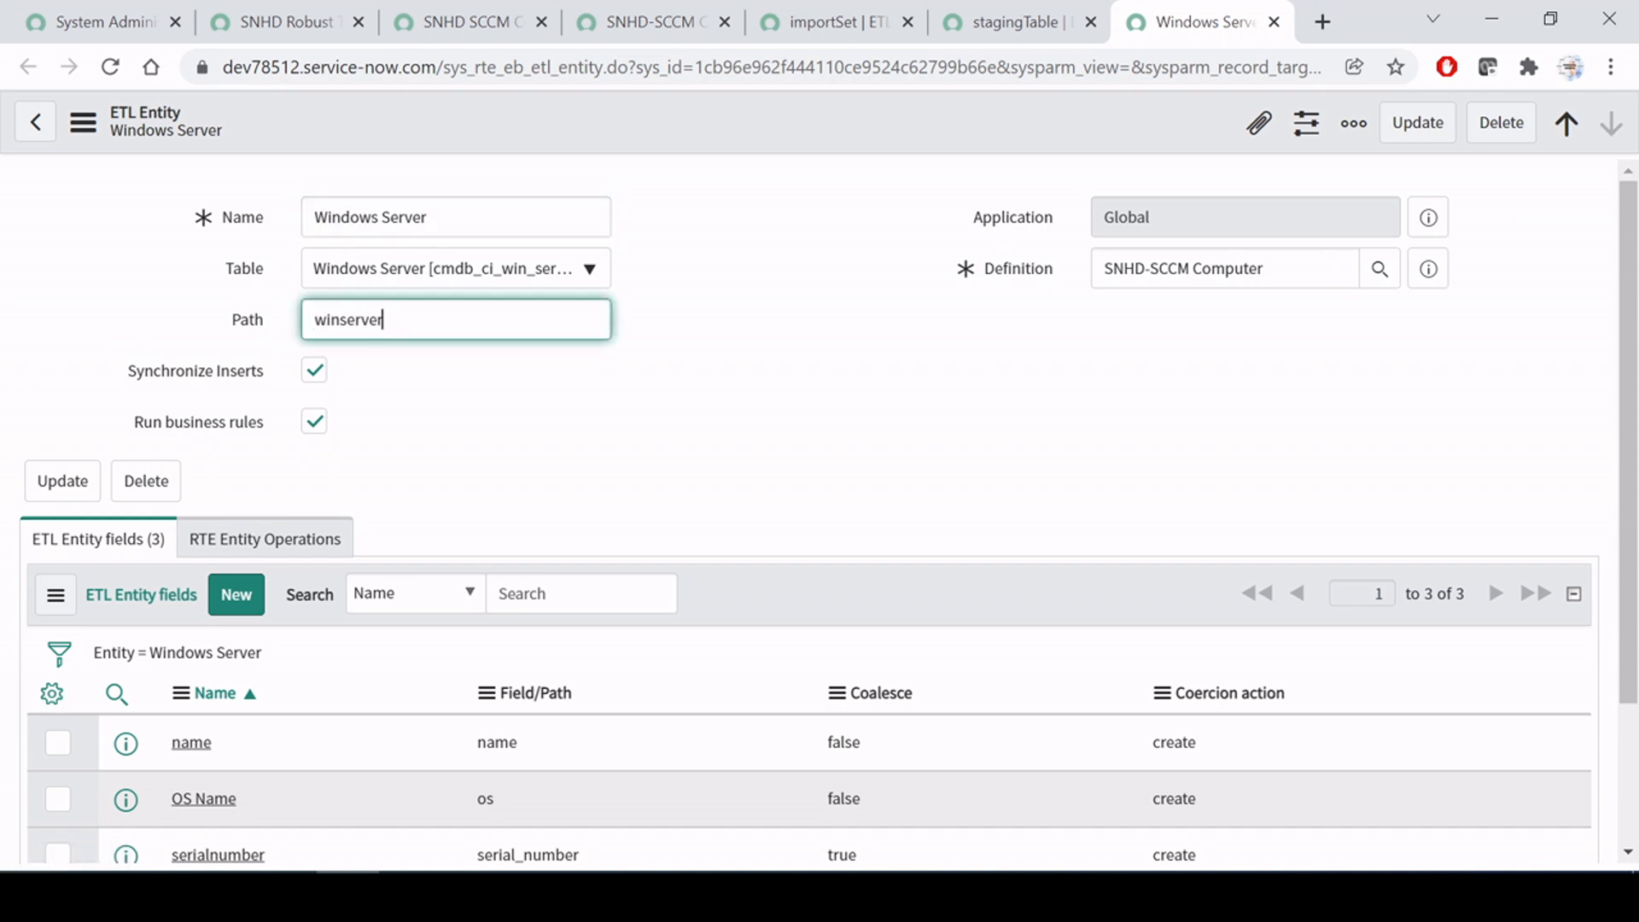
{"action": "left_click_drag", "start_coordinate": [383, 319], "coordinate": [252, 336]}
{"action": "left_click", "coordinate": [324, 335]}
{"action": "key", "text": "shift+End"}
{"action": "left_click_drag", "start_coordinate": [361, 320], "coordinate": [270, 324]}
Step: Review the list of ETL entity fields belonging to the Windows Server entity
{"action": "left_click", "coordinate": [494, 418]}
{"action": "scroll", "coordinate": [494, 418], "scroll_direction": "down", "scroll_amount": 3}
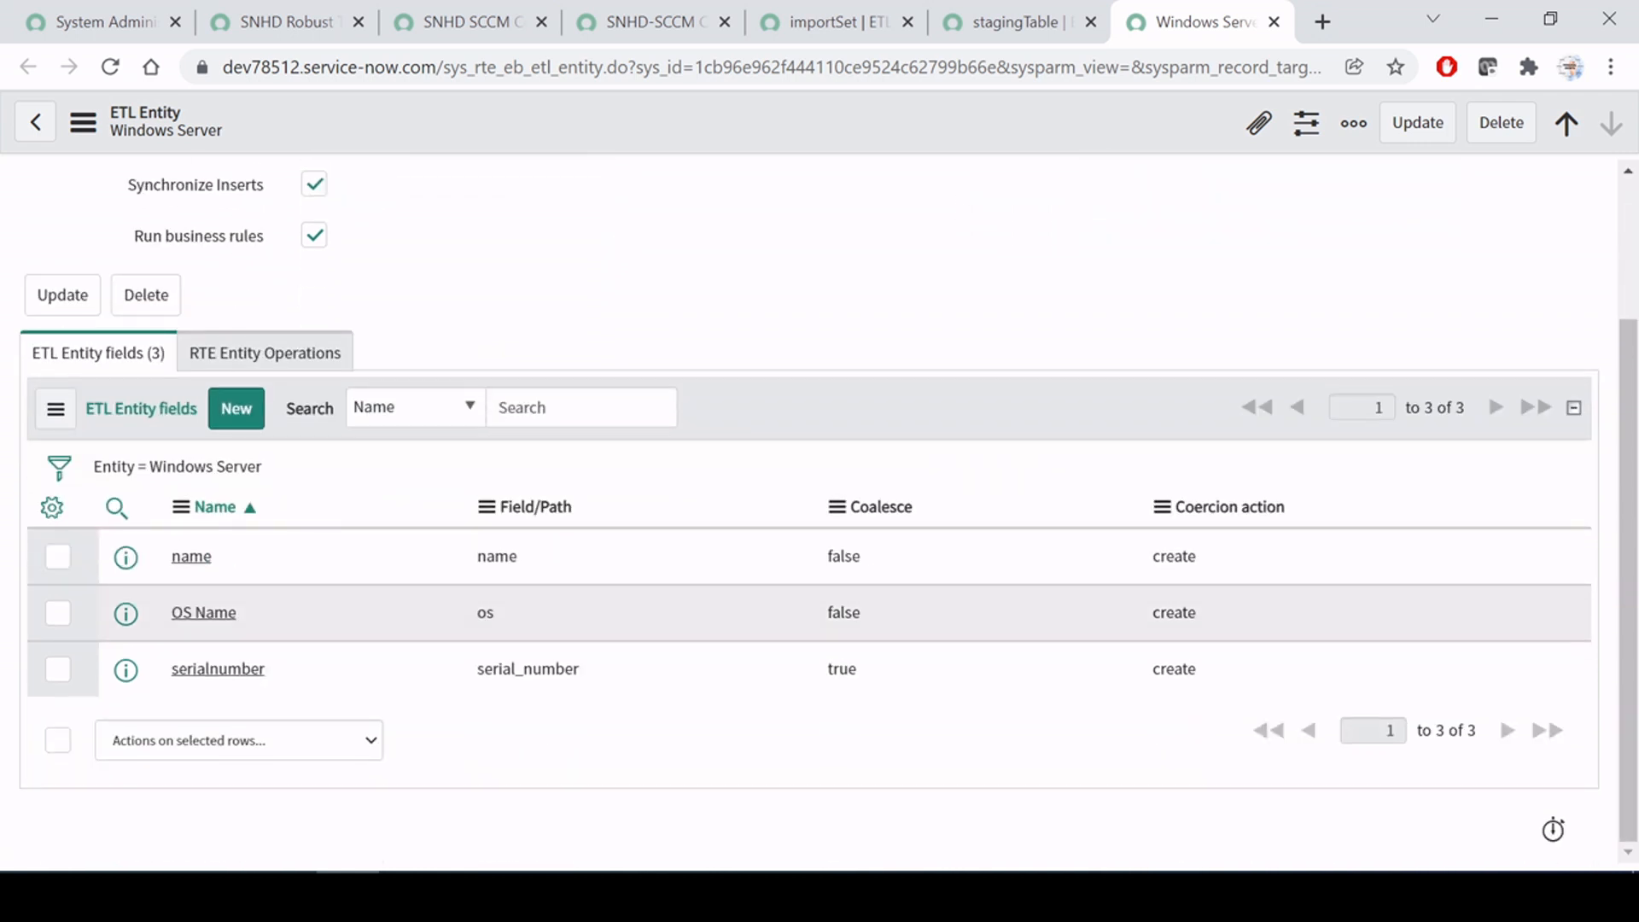
{"action": "scroll", "coordinate": [548, 432], "scroll_direction": "up", "scroll_amount": 3}
Step: Return to the SNHD-SCCM Computer definition and point out Linux Server's path, importSet and stagingTable in the ETL entities
{"action": "left_click", "coordinate": [649, 21]}
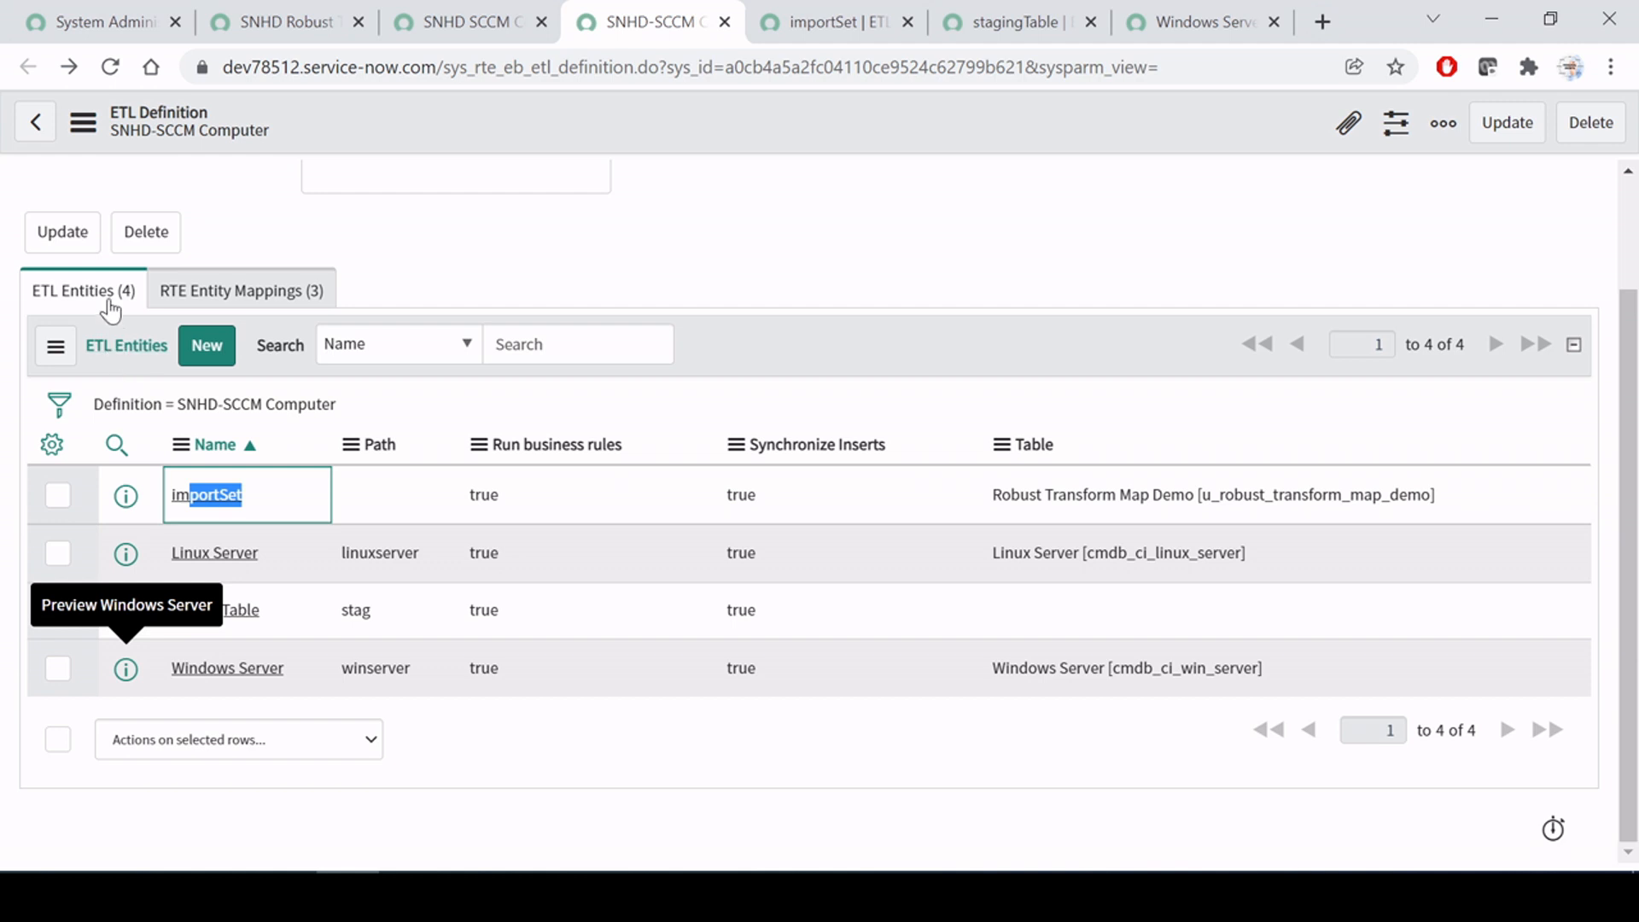
{"action": "double_click", "coordinate": [448, 565]}
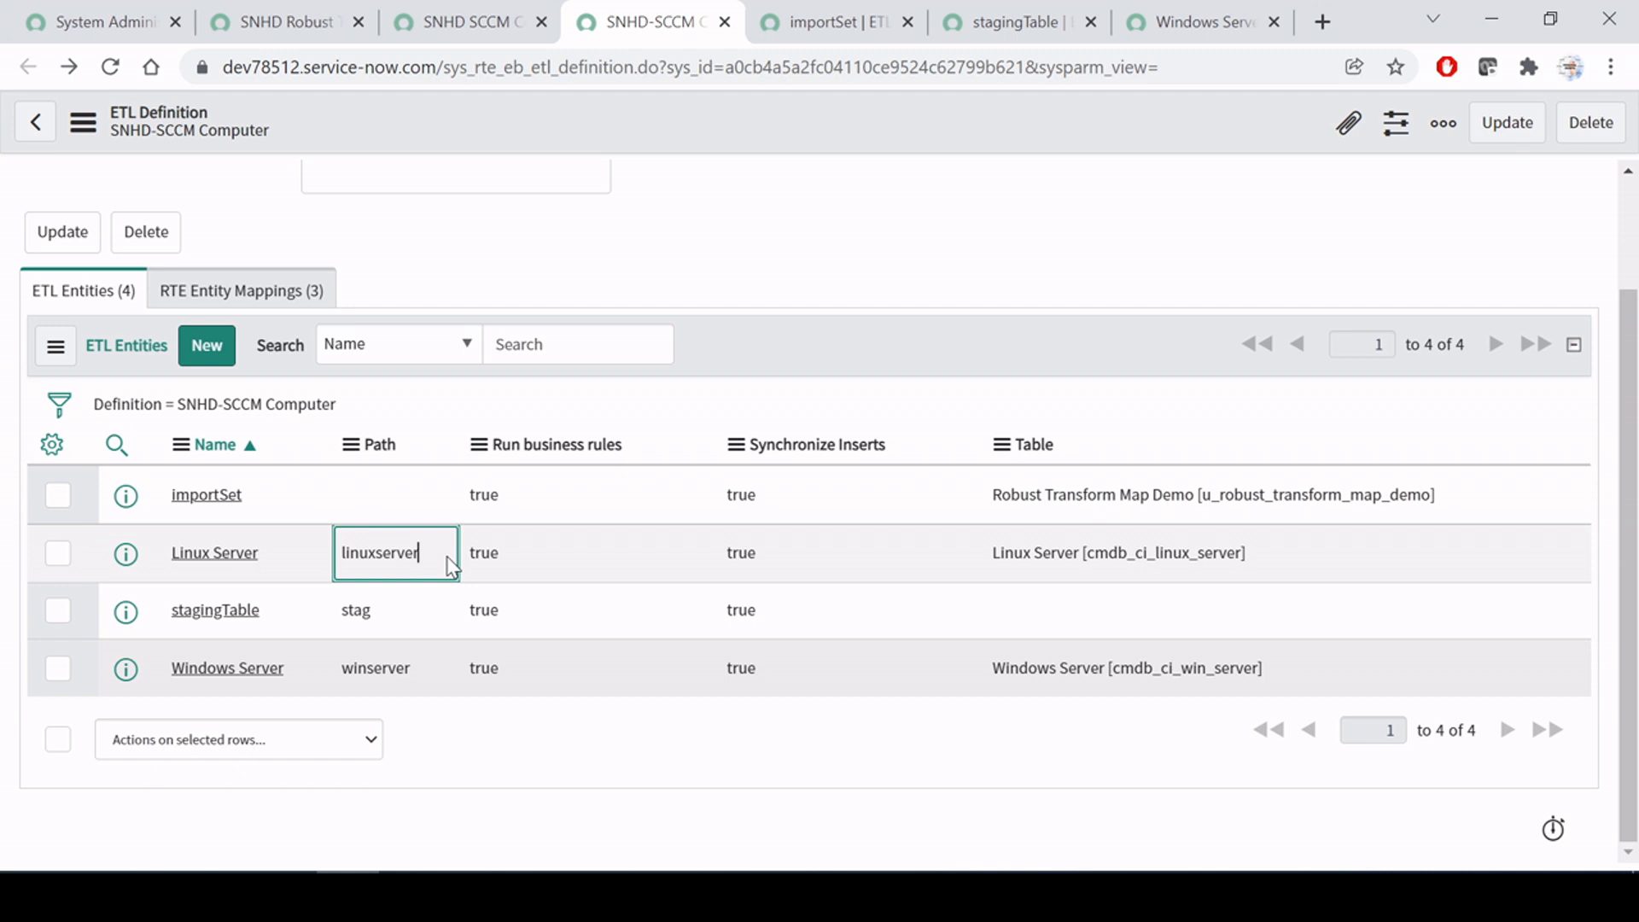
{"action": "left_click", "coordinate": [260, 498]}
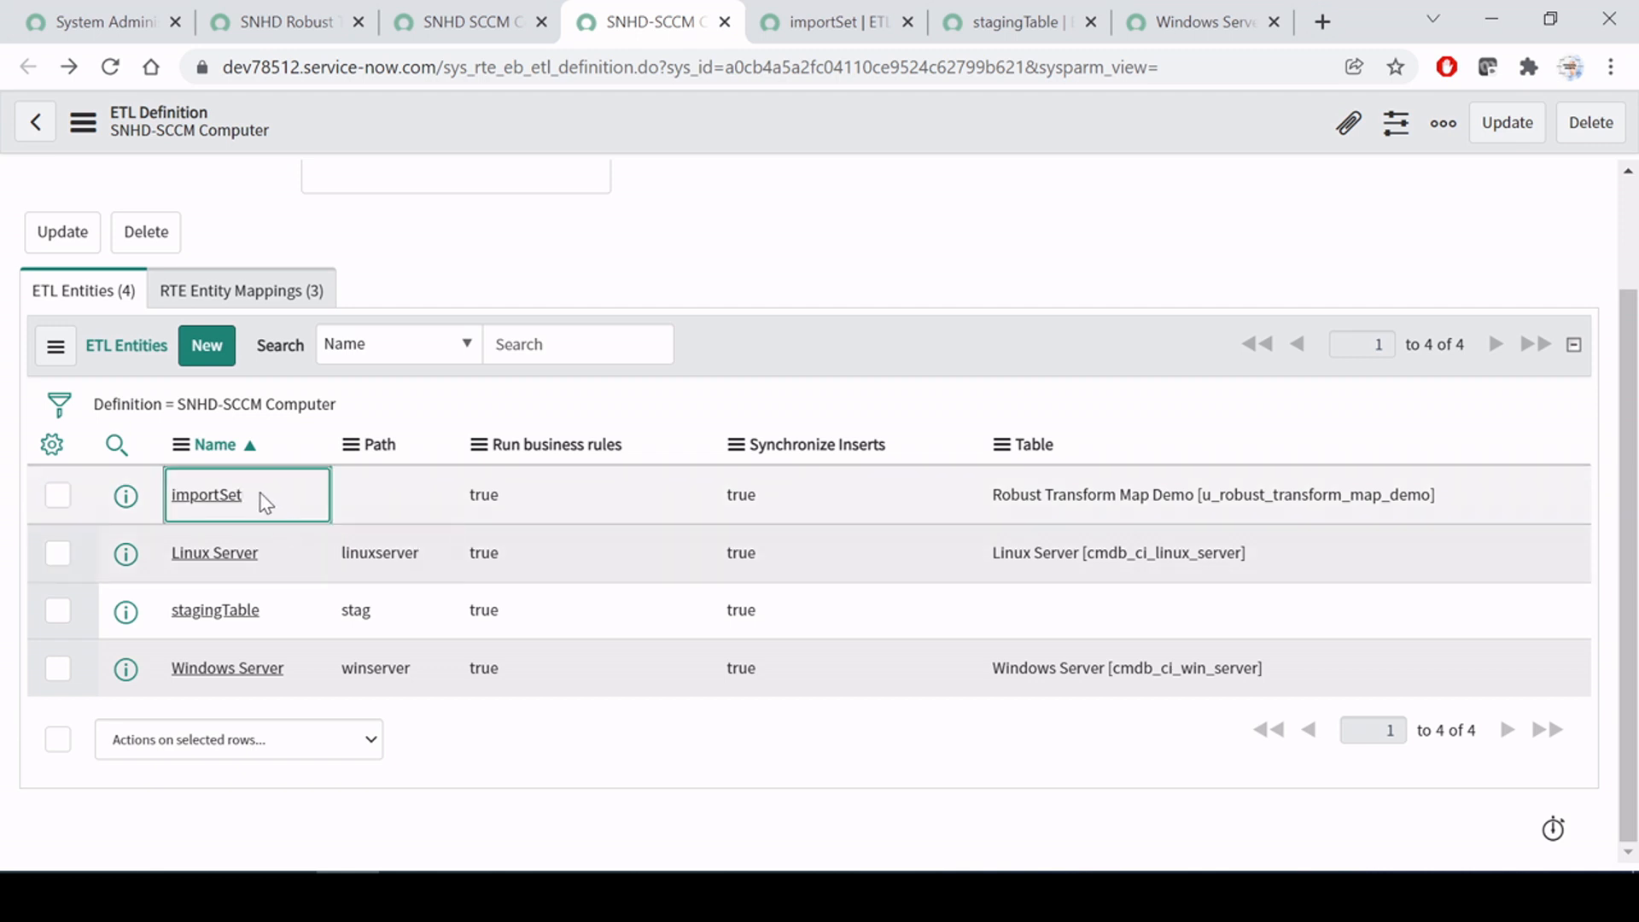
{"action": "left_click", "coordinate": [276, 621]}
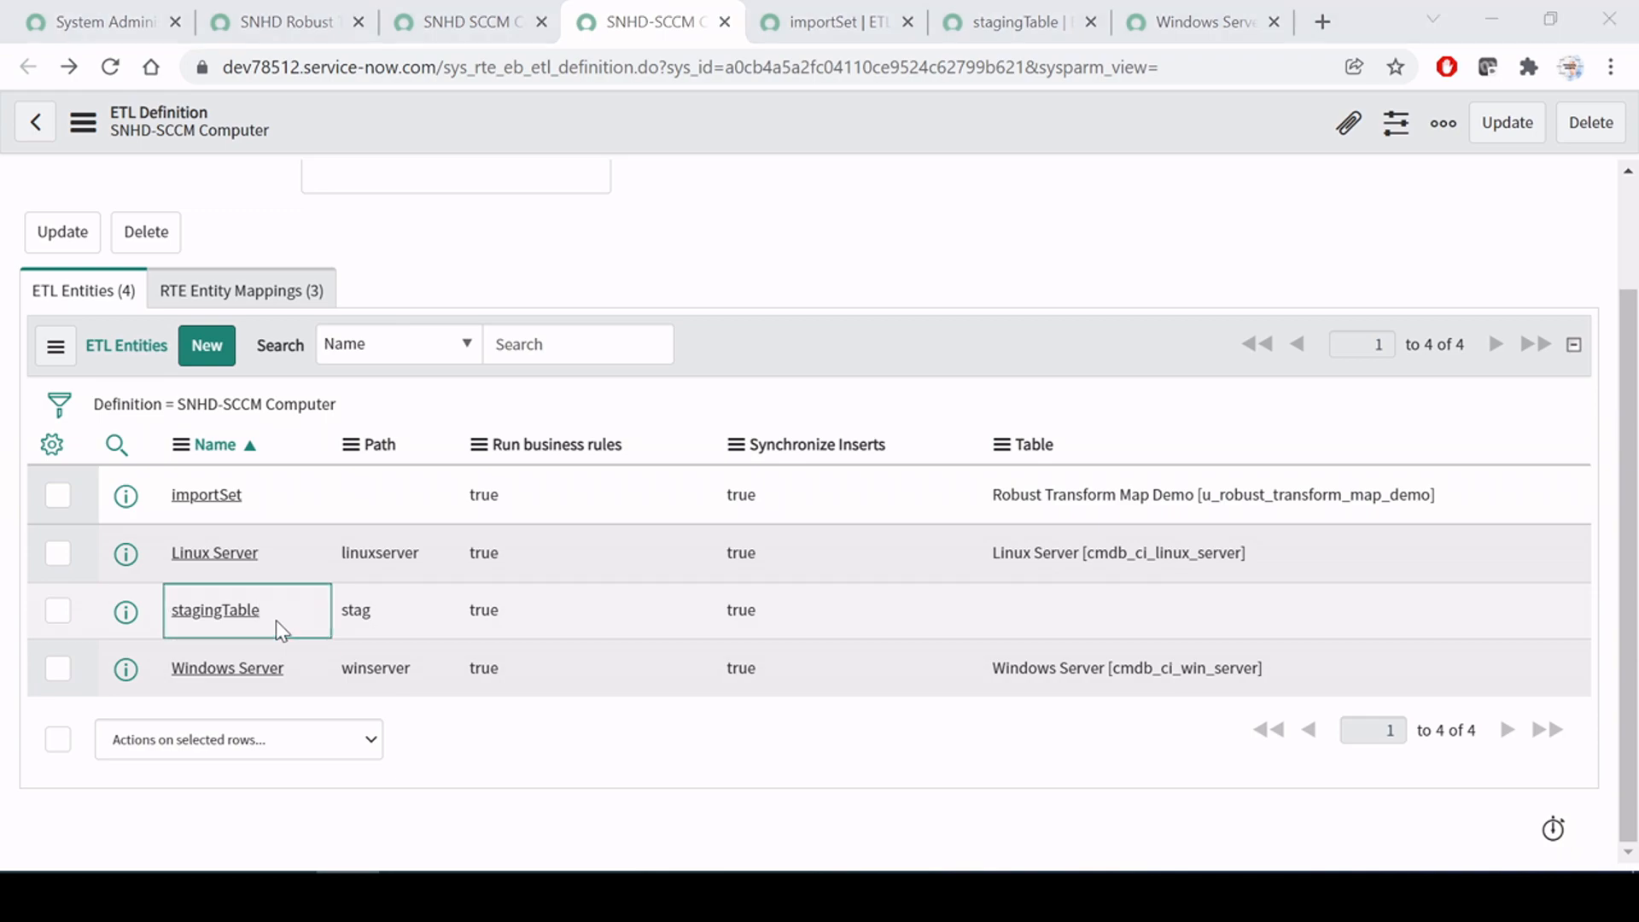
Step: Switch to Robust Transform Map.docx in Word, highlight the ETL entity mappings heading and review section 5.b with its form image
{"action": "key", "text": "alt+Tab"}
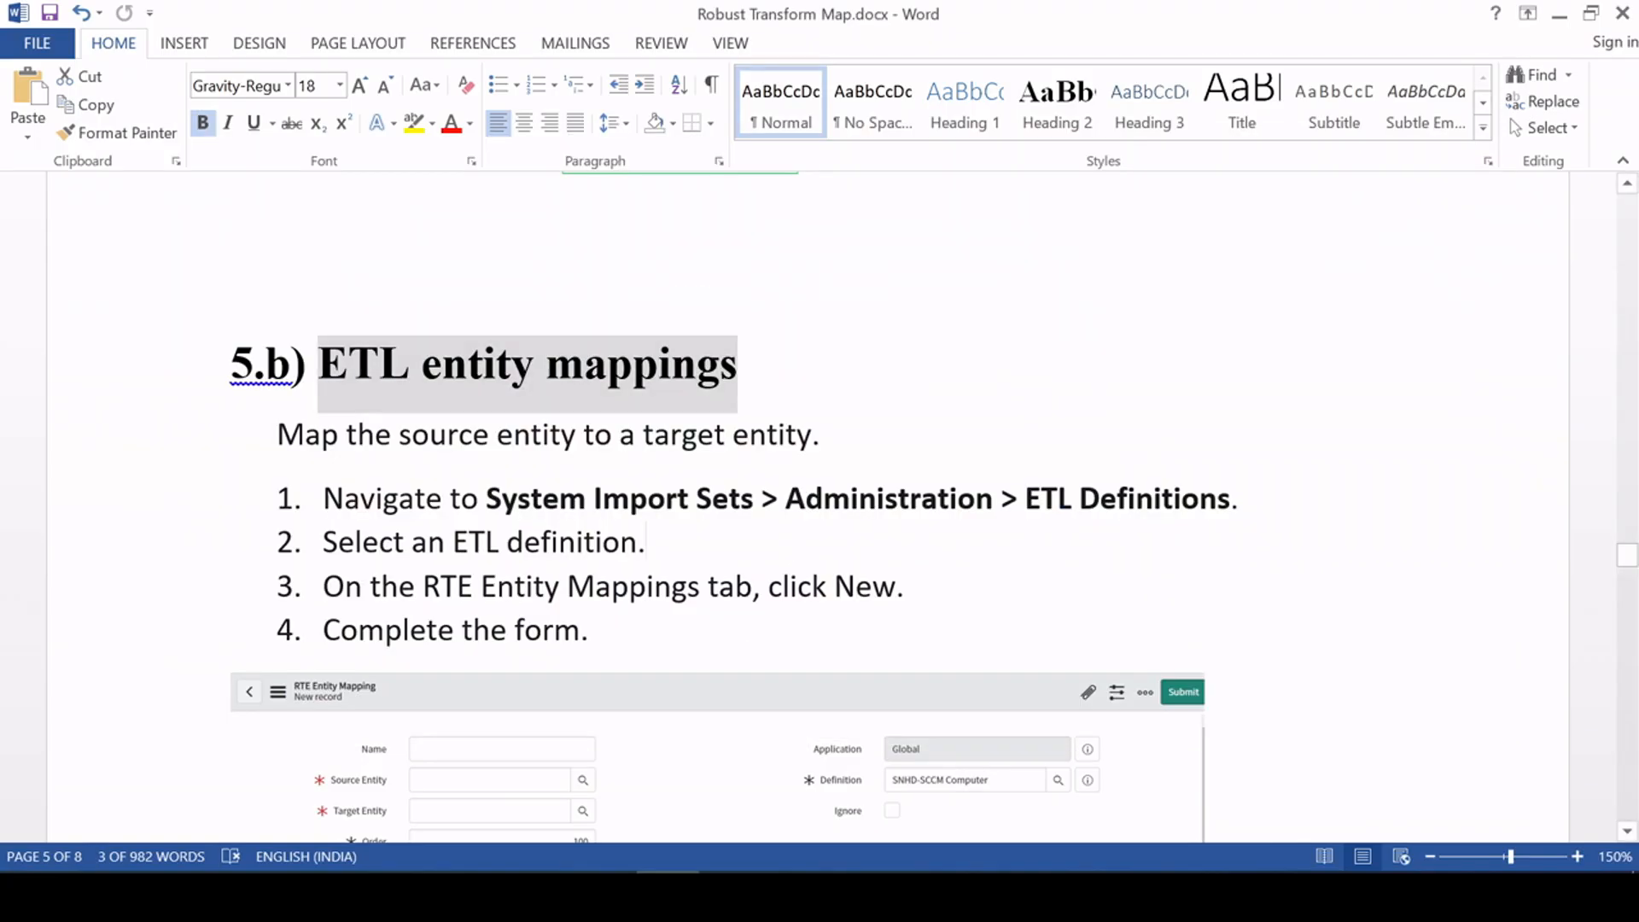
{"action": "left_click", "coordinate": [647, 542]}
{"action": "left_click", "coordinate": [318, 364]}
{"action": "left_click_drag", "start_coordinate": [318, 364], "coordinate": [738, 363]}
{"action": "left_click", "coordinate": [662, 499]}
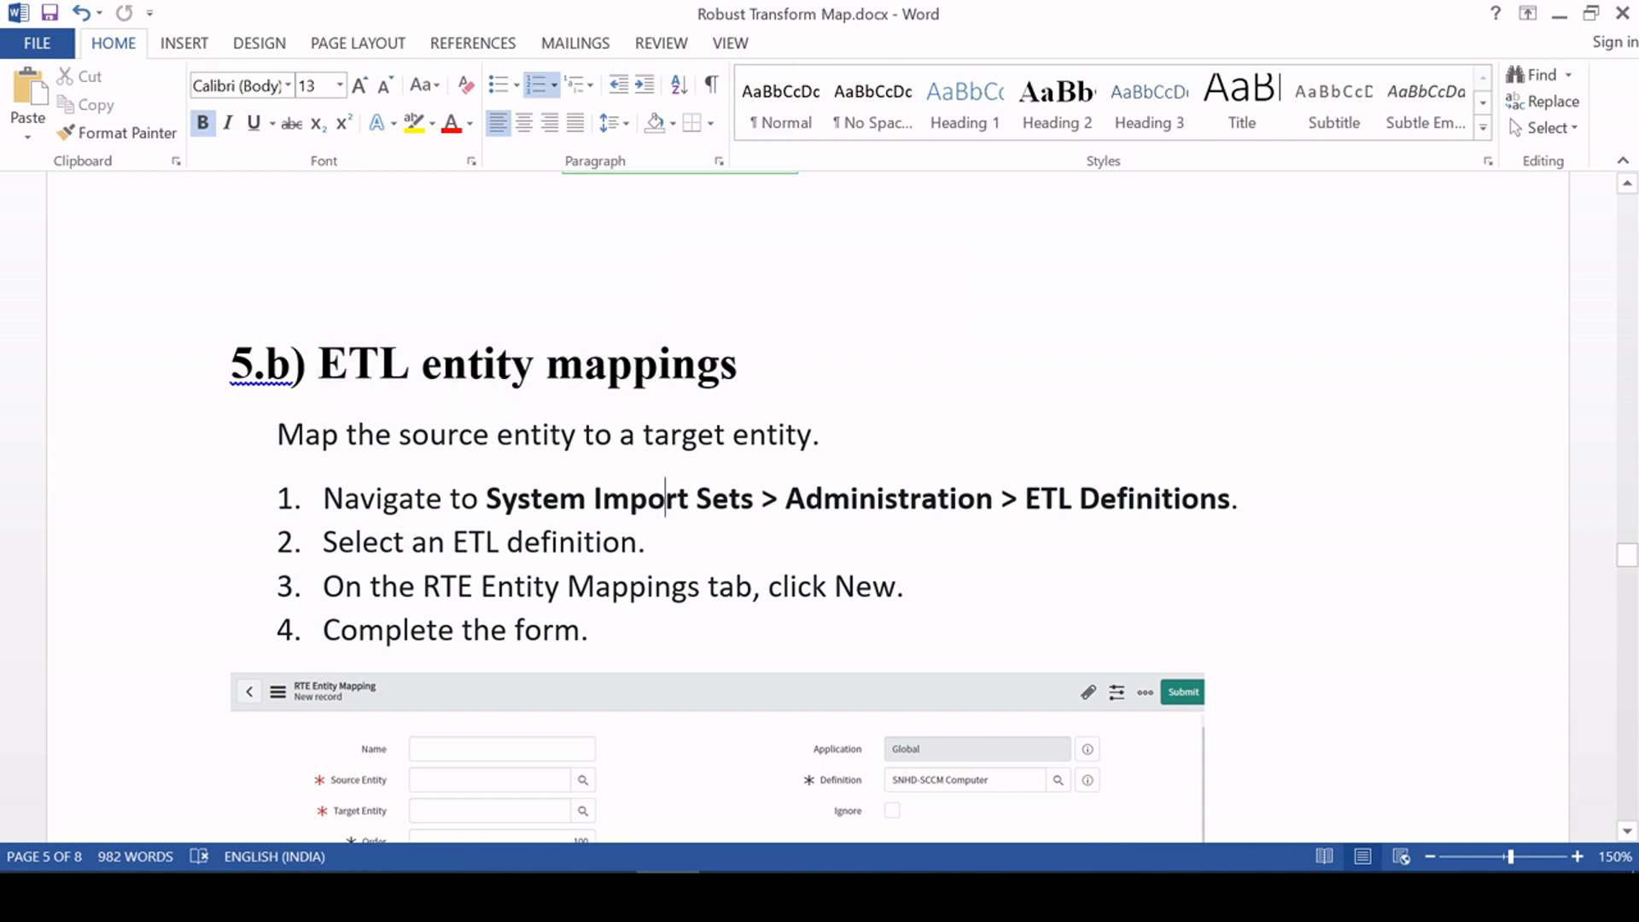
{"action": "scroll", "coordinate": [661, 500], "scroll_direction": "down", "scroll_amount": 5}
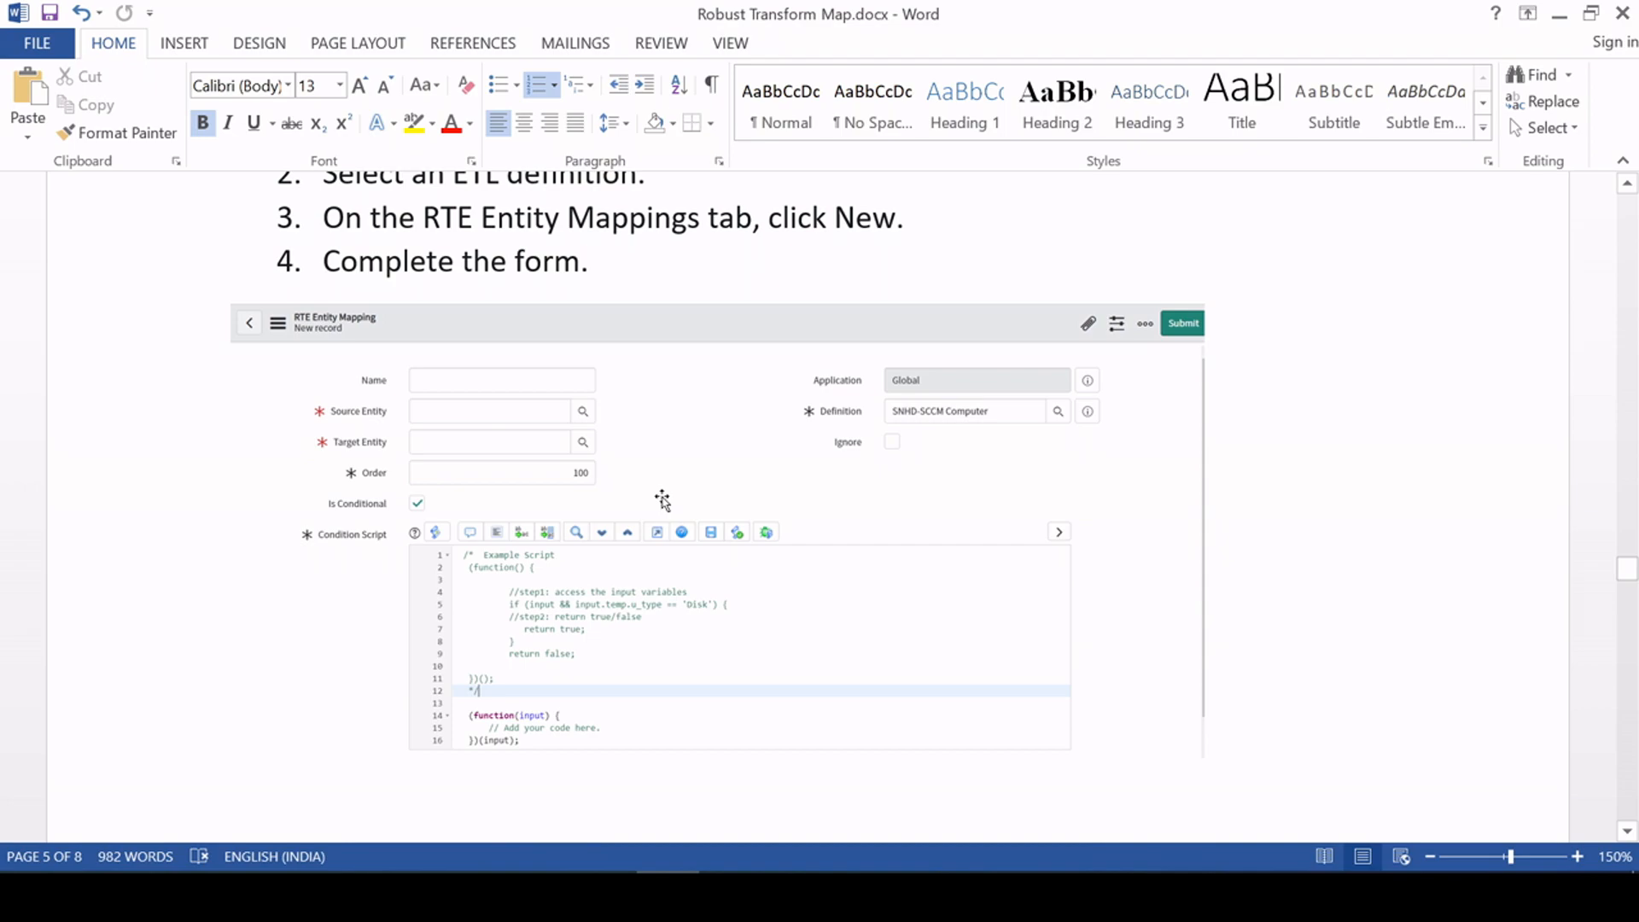
Step: Switch back to the ETL definition in the browser and highlight importSet's name and its table u_robust_transform_map_demo
{"action": "key", "text": "alt+Tab"}
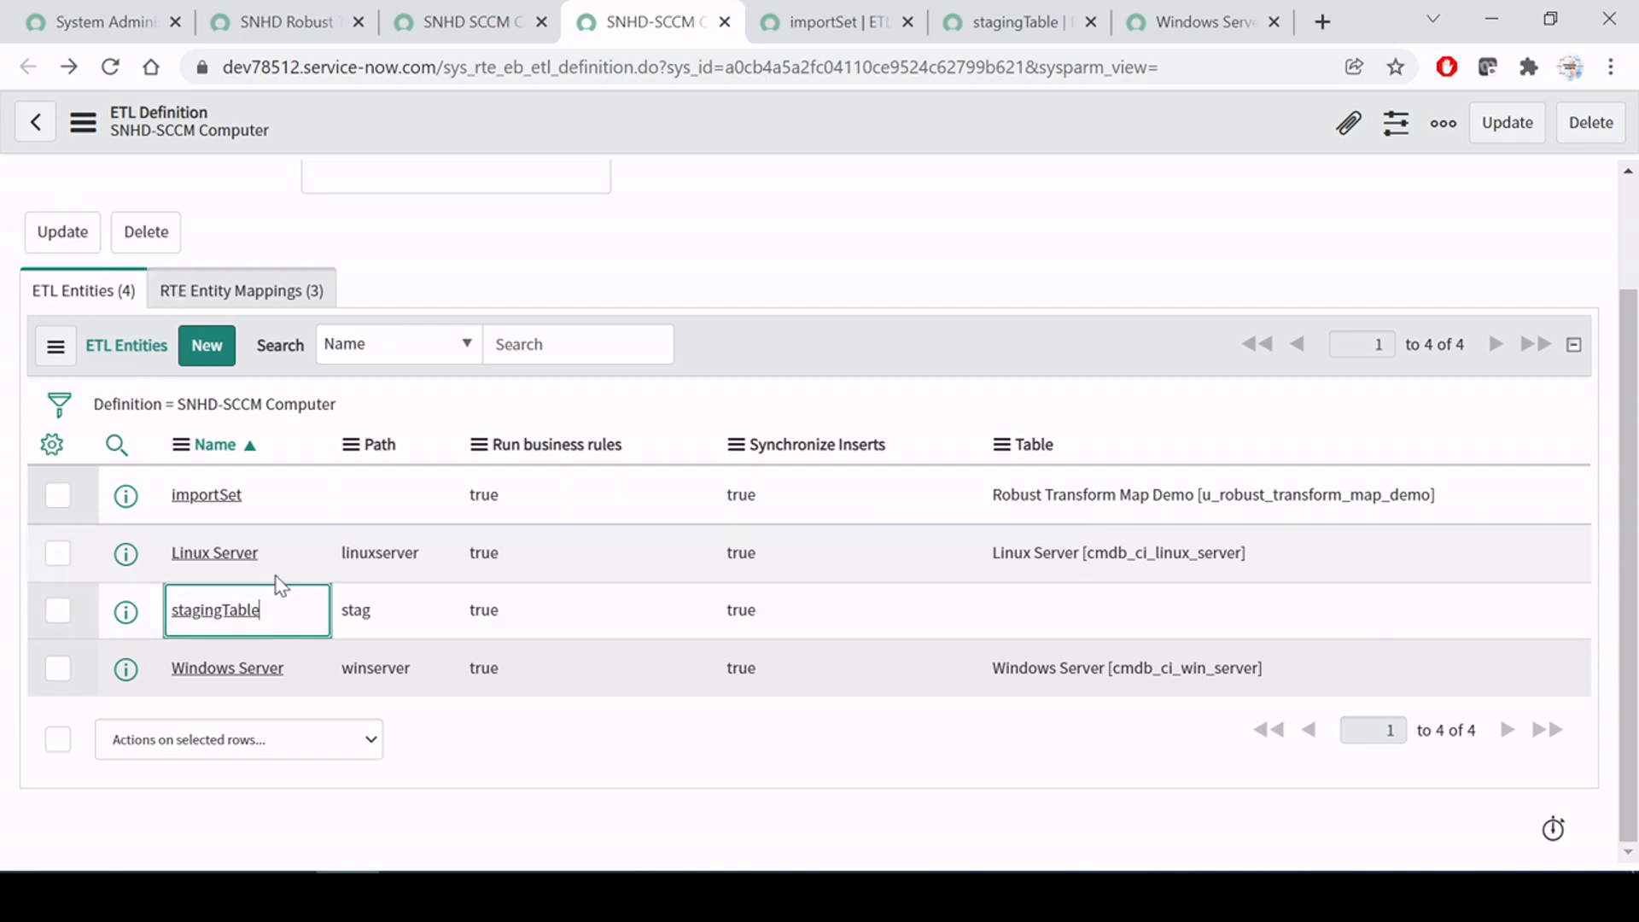
{"action": "scroll", "coordinate": [282, 586], "scroll_direction": "up", "scroll_amount": 2}
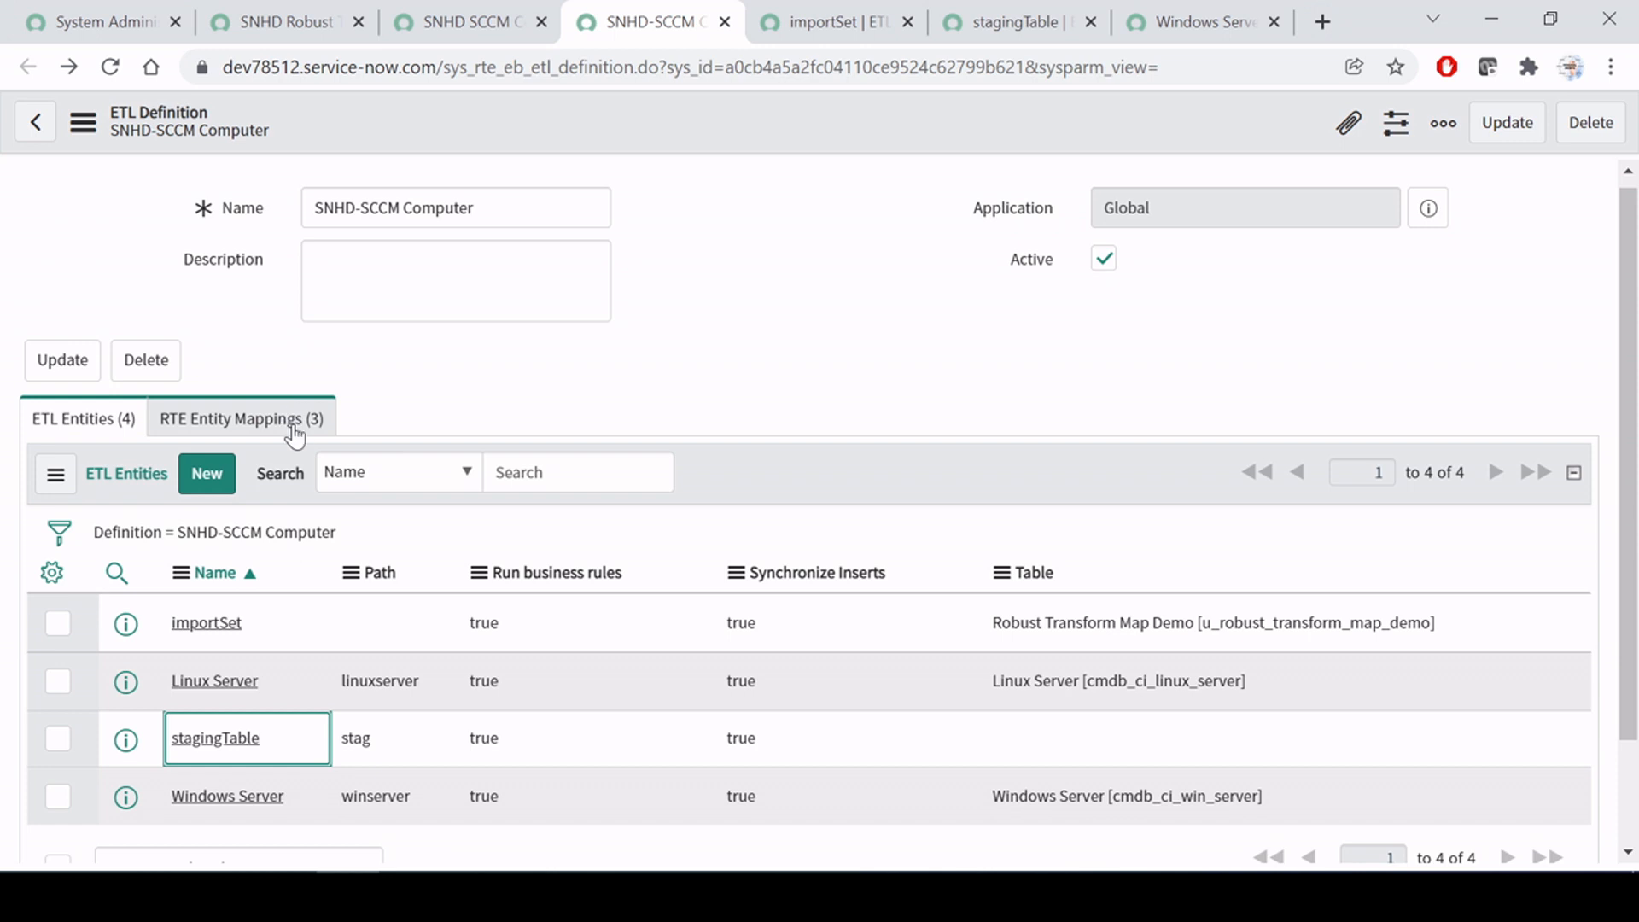
{"action": "scroll", "coordinate": [295, 435], "scroll_direction": "down", "scroll_amount": 2}
{"action": "left_click", "coordinate": [318, 493]}
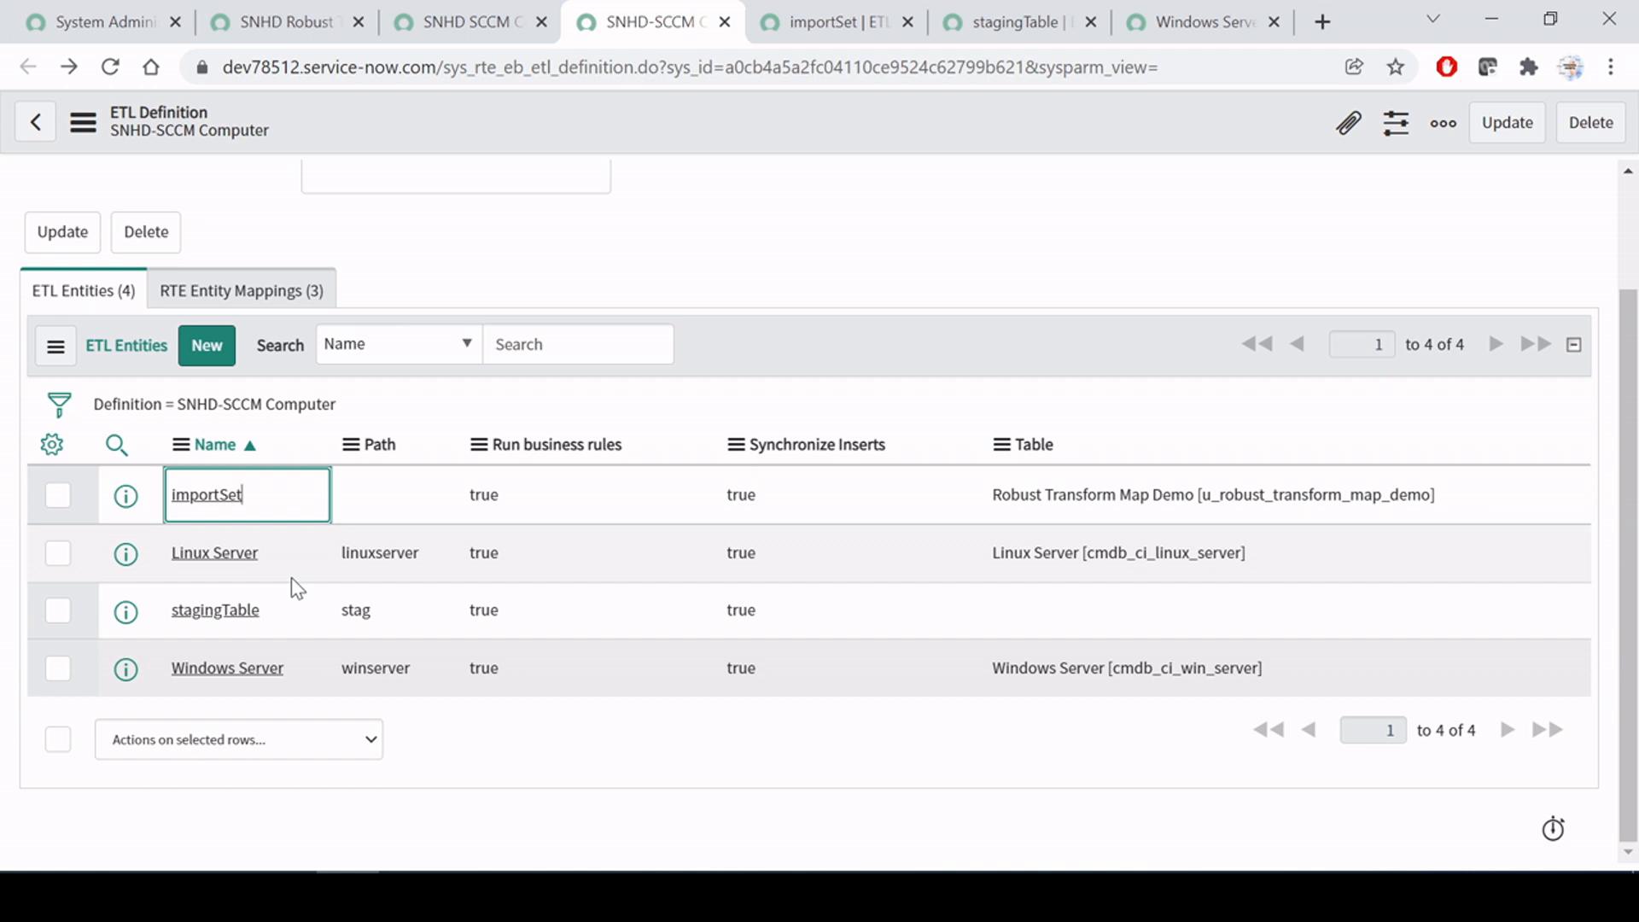
{"action": "left_click_drag", "start_coordinate": [279, 500], "coordinate": [171, 498]}
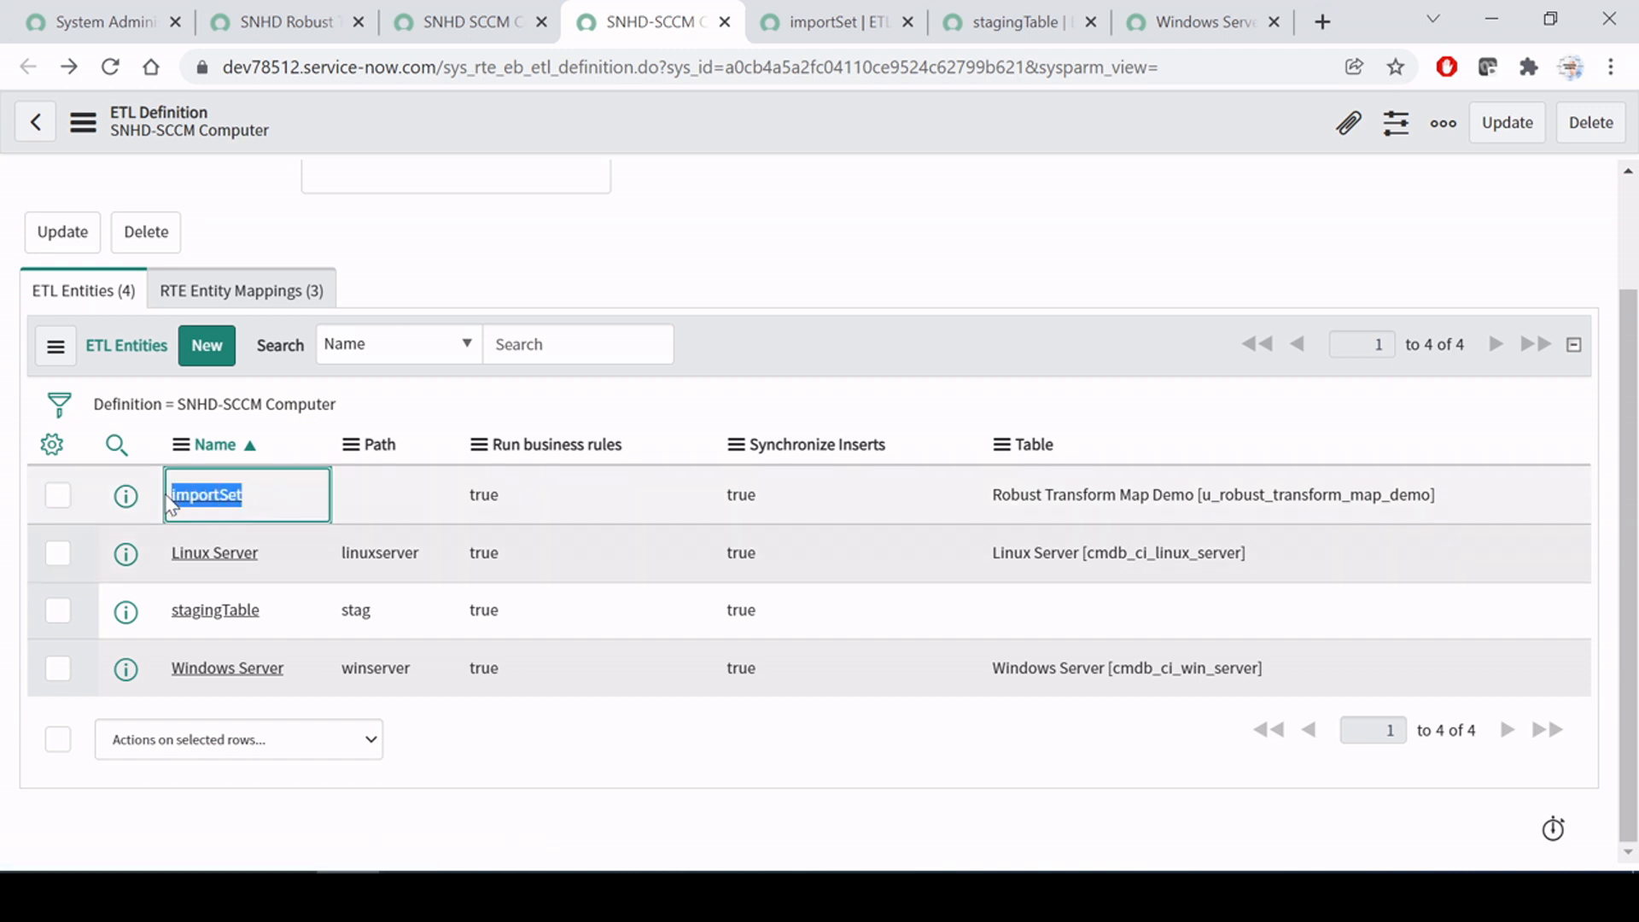
{"action": "left_click_drag", "start_coordinate": [1455, 495], "coordinate": [1195, 495]}
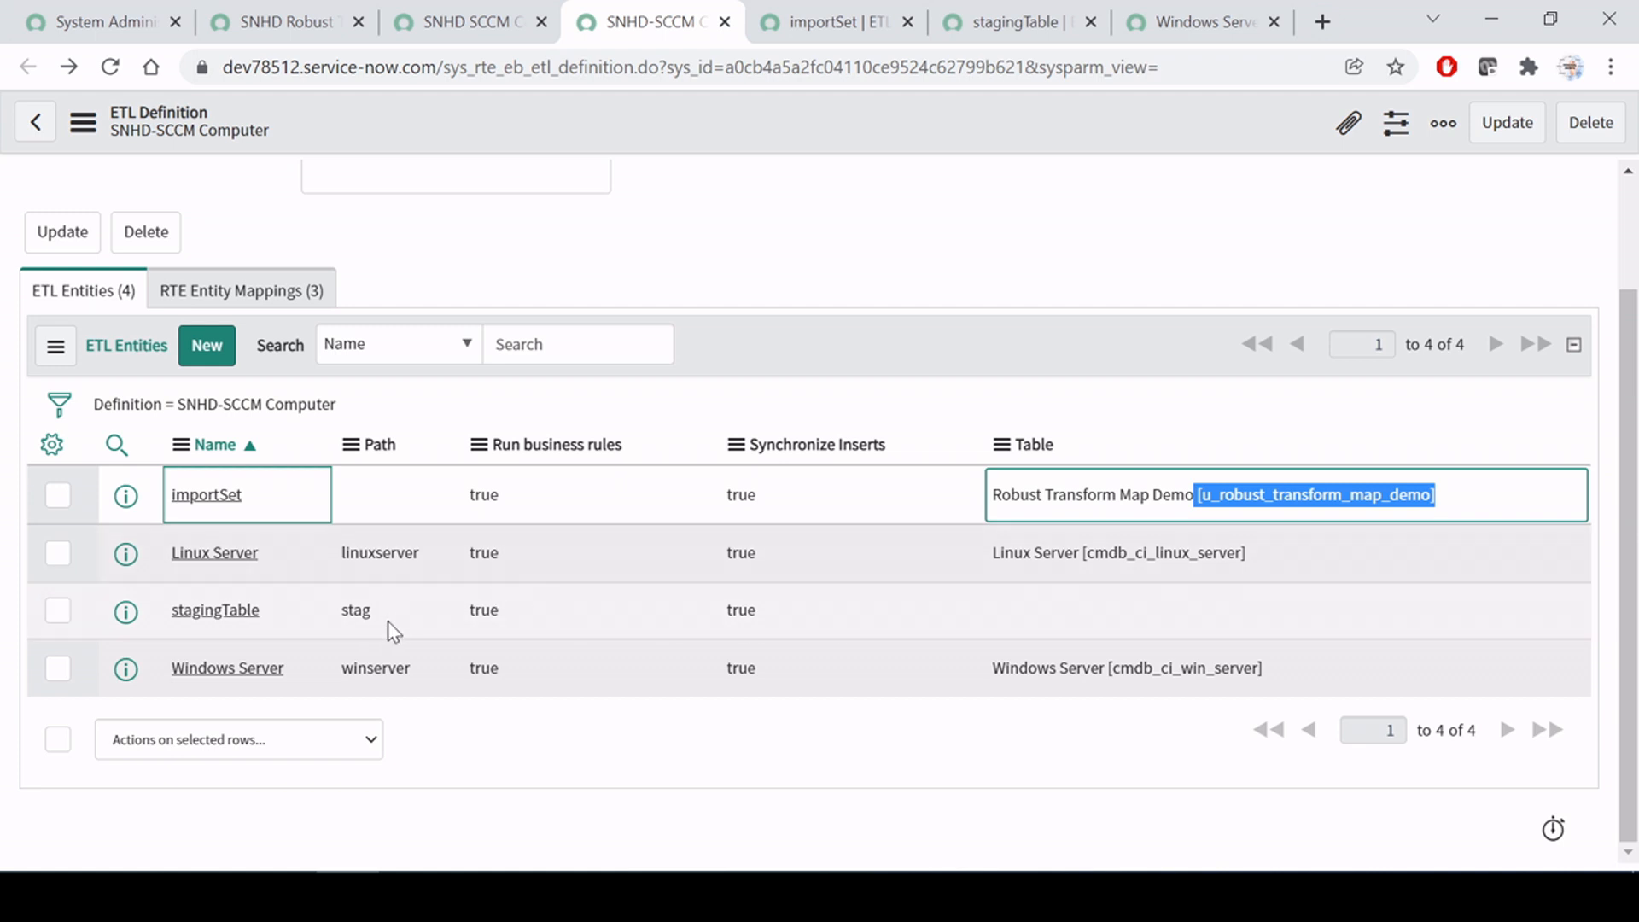
Step: Highlight the entity path values stag, winserver and linuxserver in turn
{"action": "left_click_drag", "start_coordinate": [372, 610], "coordinate": [349, 610]}
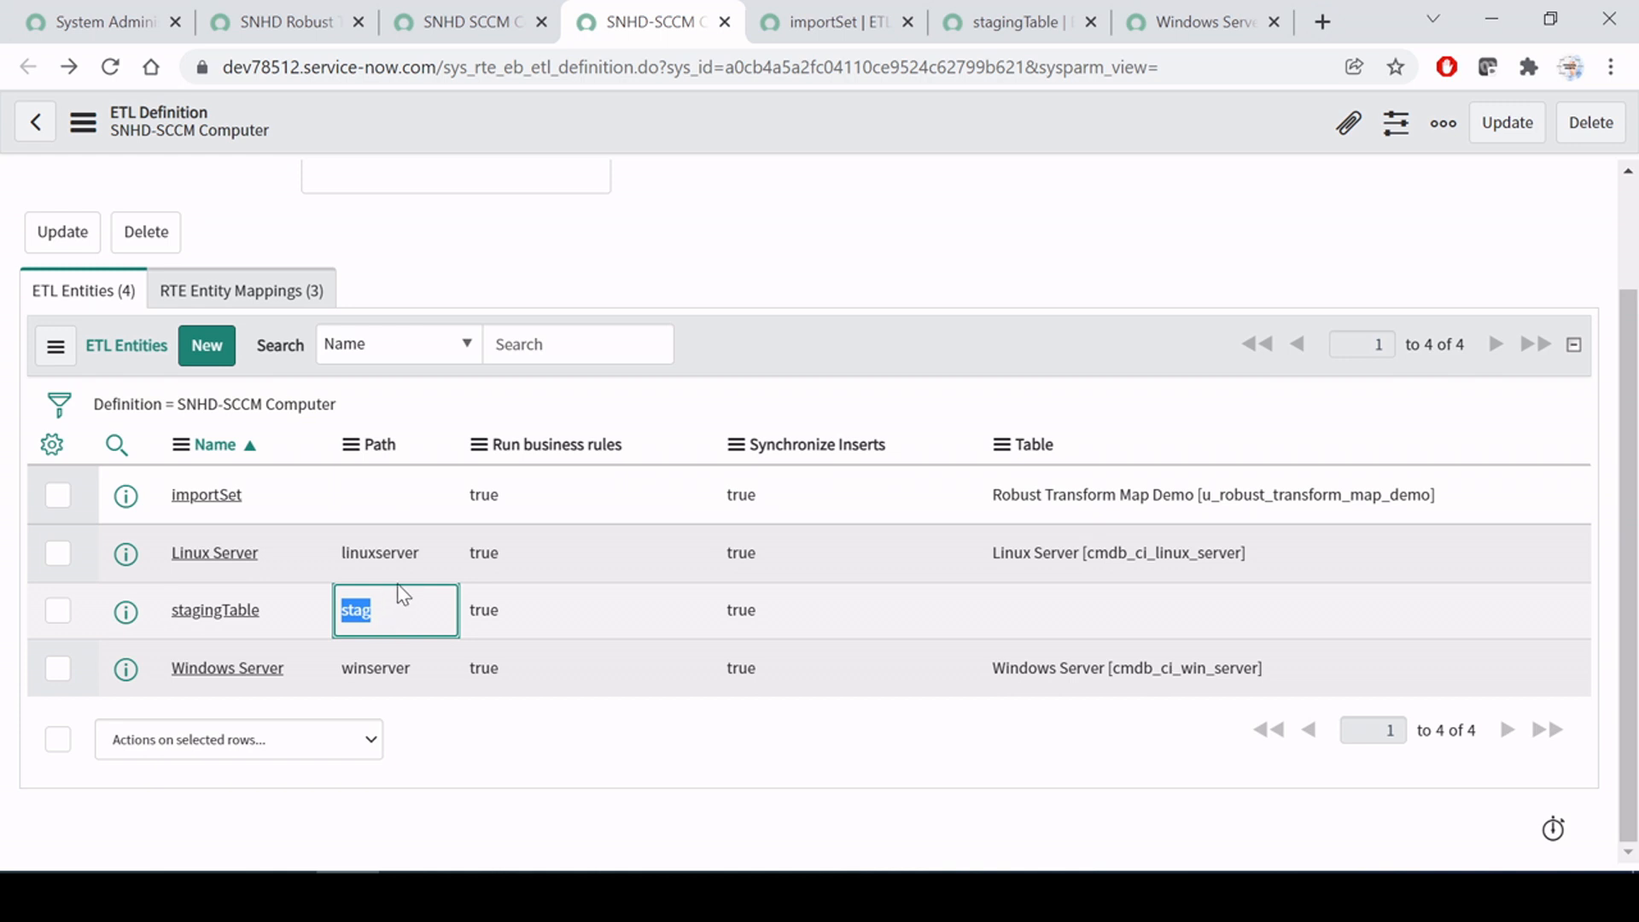
{"action": "left_click_drag", "start_coordinate": [436, 669], "coordinate": [340, 670]}
{"action": "left_click_drag", "start_coordinate": [462, 559], "coordinate": [308, 565]}
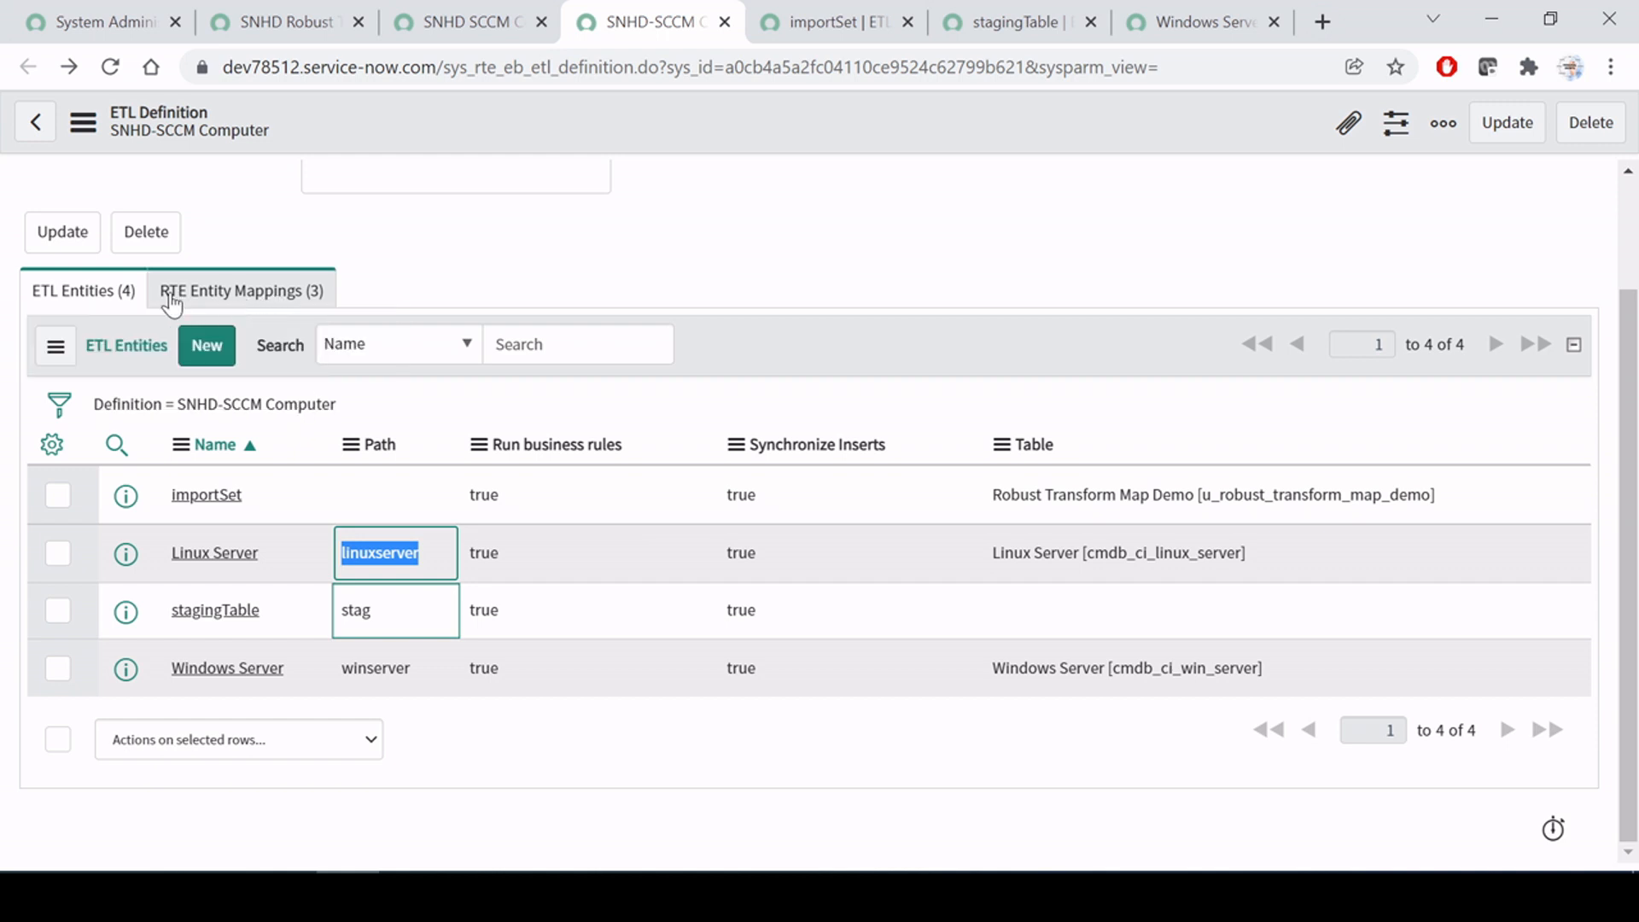
Step: Close the open entity record tabs and open the importSetToStaging mapping from the RTE entity mappings in a new browser tab
{"action": "left_click", "coordinate": [263, 297]}
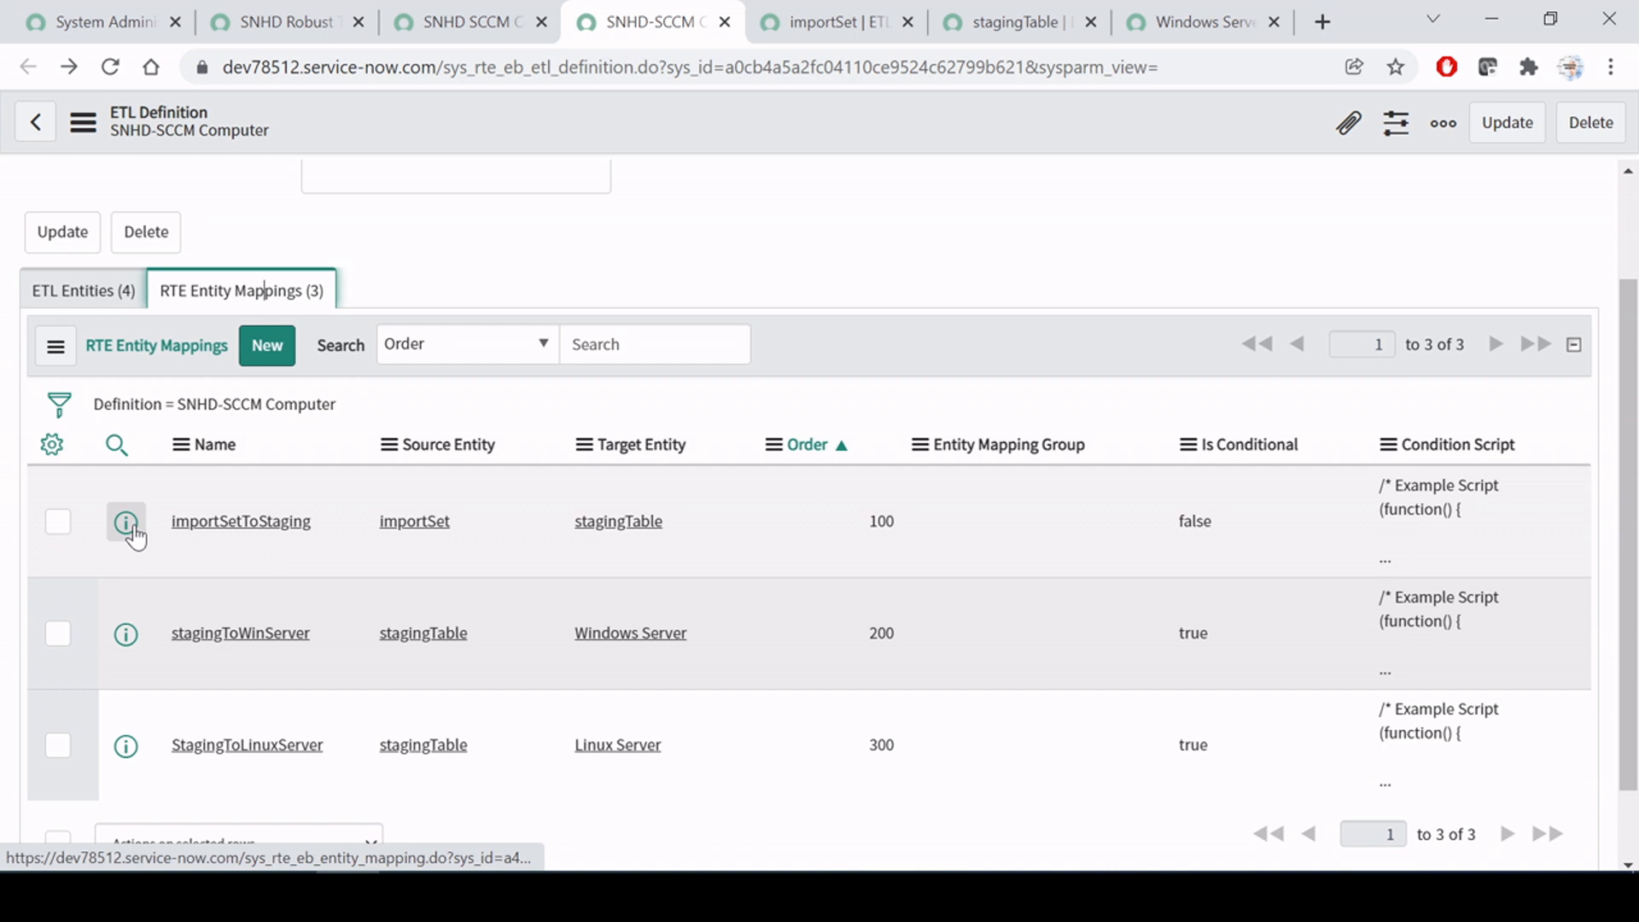
{"action": "left_click", "coordinate": [909, 23]}
{"action": "left_click", "coordinate": [909, 23]}
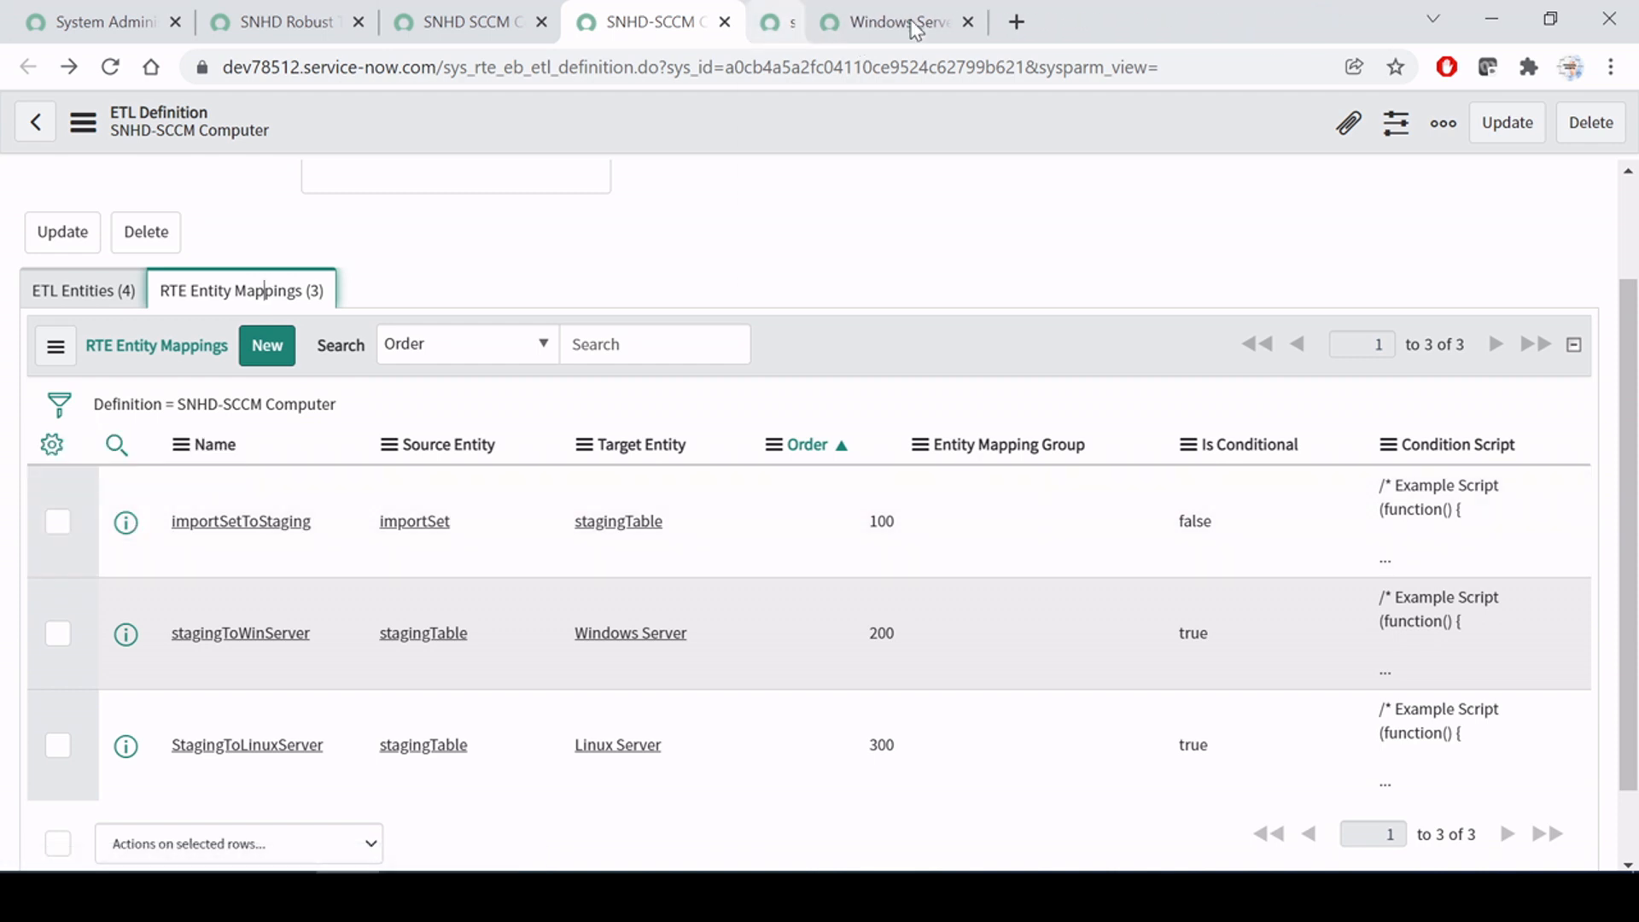
{"action": "left_click", "coordinate": [908, 23]}
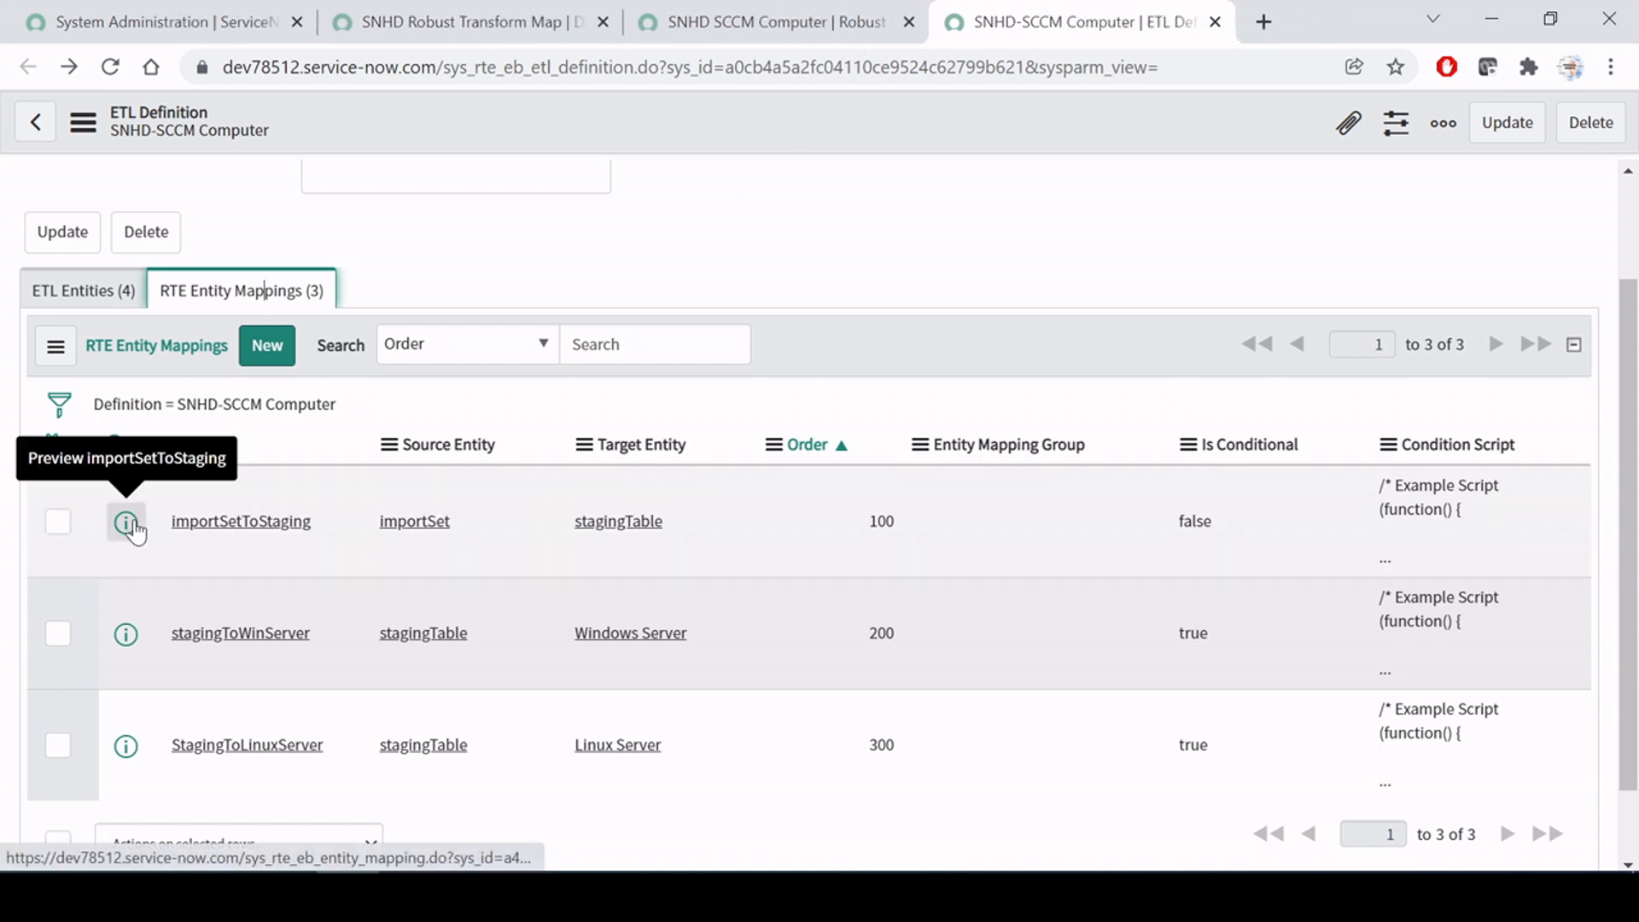
{"action": "middle_click", "coordinate": [260, 525]}
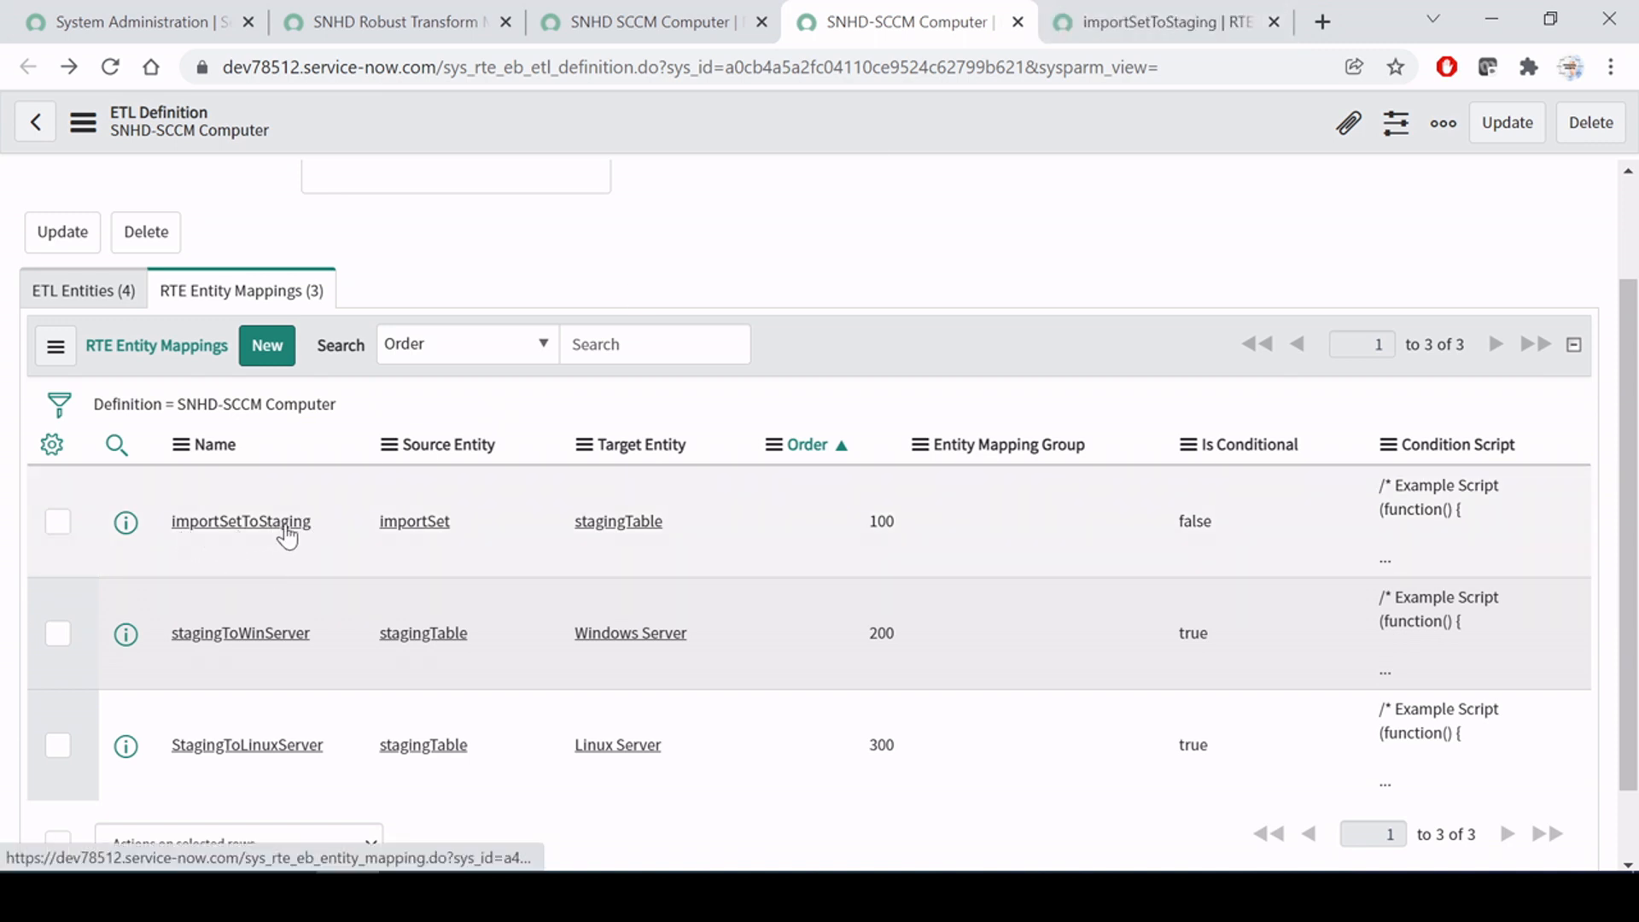
Step: Highlight importSet among the ETL entities and return to the RTE entity mappings to relate it to importSetToStaging
{"action": "left_click", "coordinate": [104, 296]}
{"action": "double_click", "coordinate": [285, 505]}
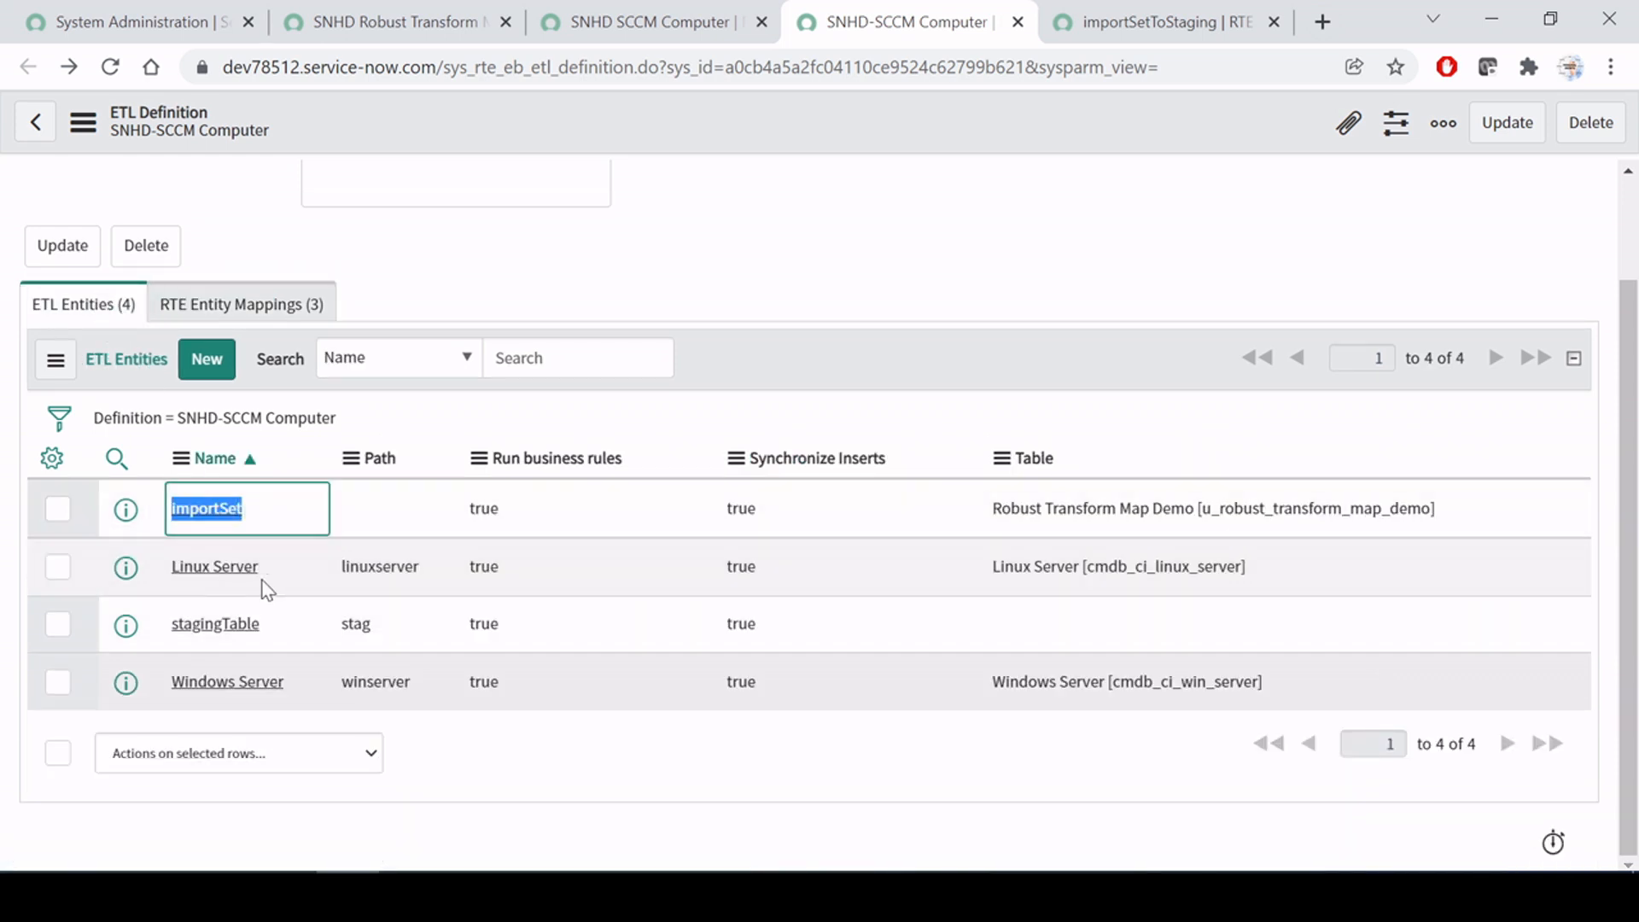
{"action": "left_click", "coordinate": [290, 310]}
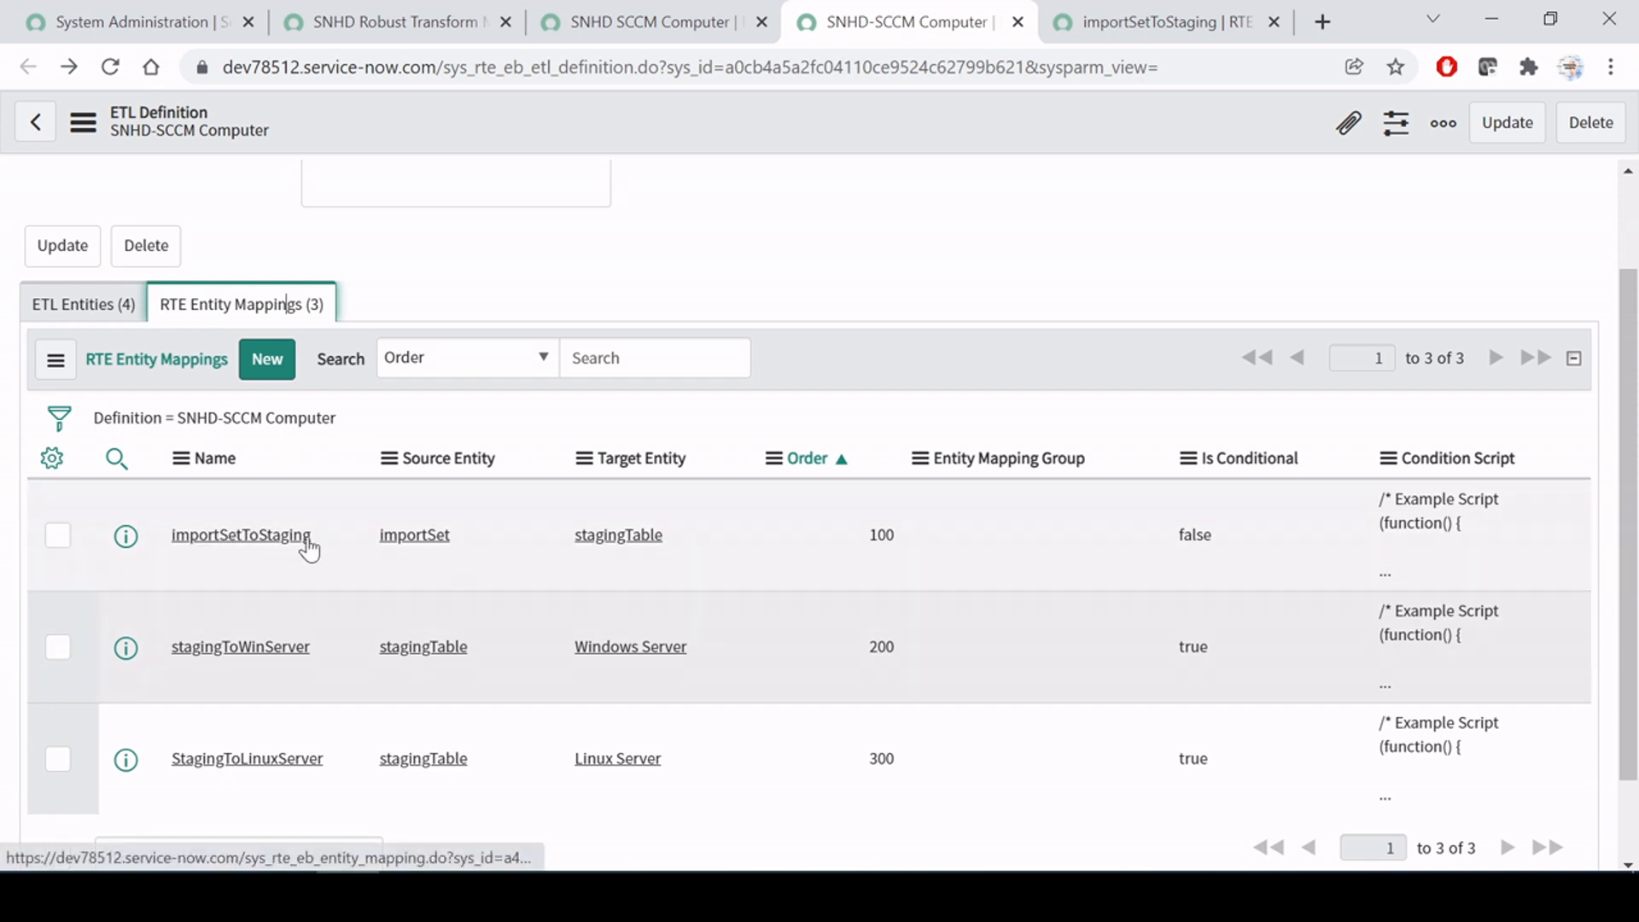
Step: Go back to the ETL entities and point out importSet's name, its Path cell and its Robust Transform Map Demo table
{"action": "left_click", "coordinate": [101, 306]}
{"action": "double_click", "coordinate": [297, 512]}
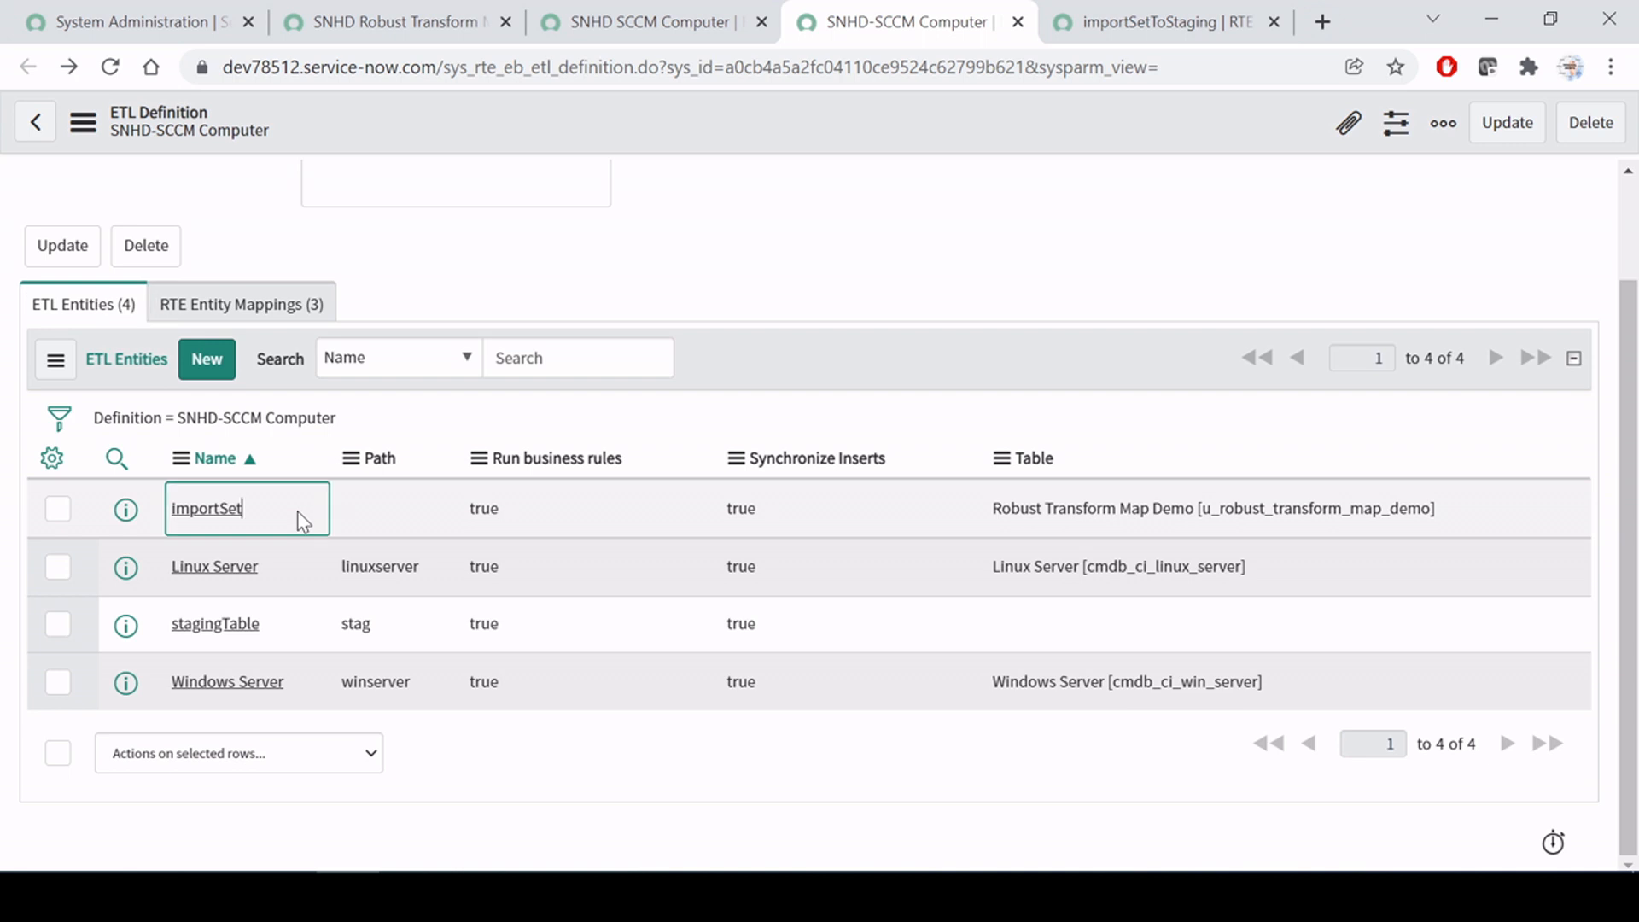
{"action": "left_click", "coordinate": [409, 512]}
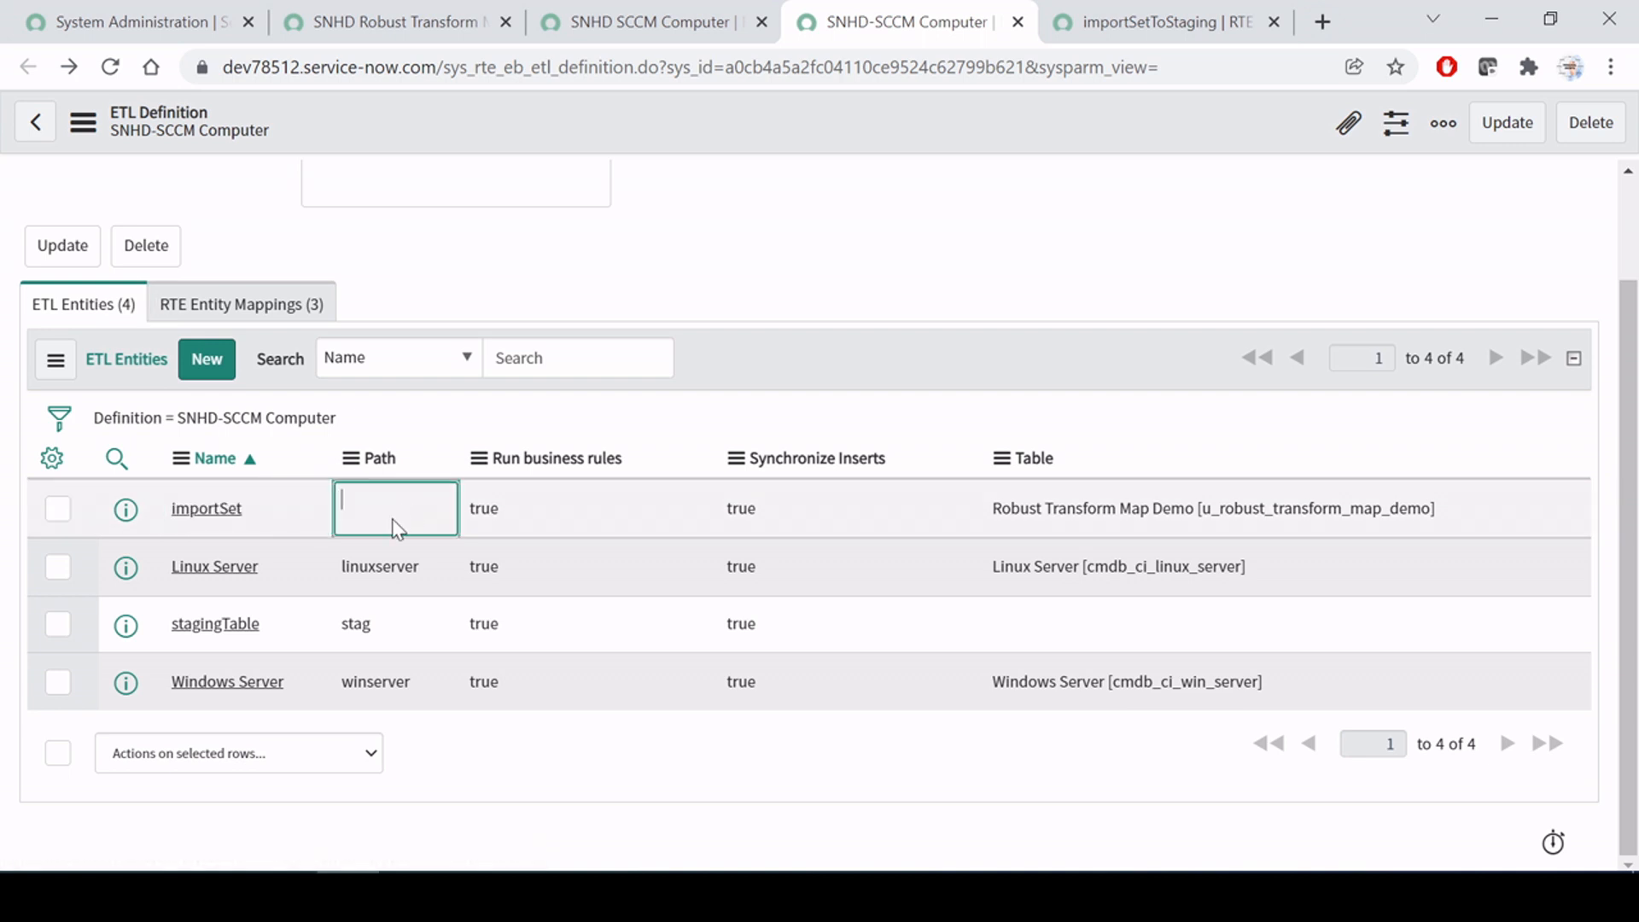
{"action": "left_click_drag", "start_coordinate": [1446, 515], "coordinate": [845, 518]}
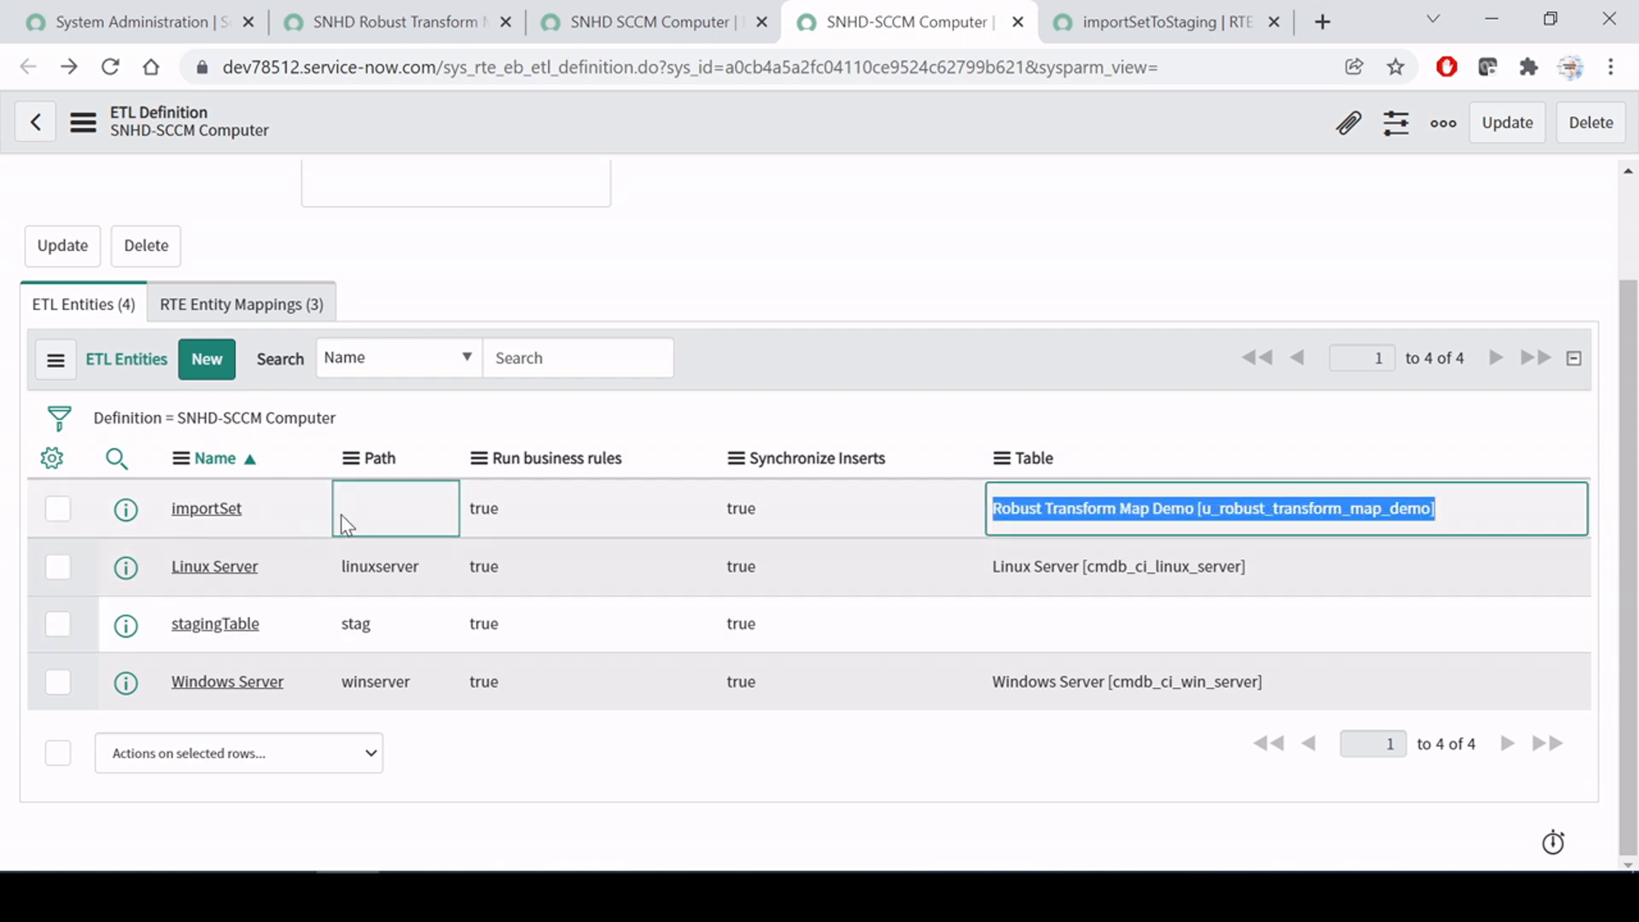
{"action": "double_click", "coordinate": [286, 517]}
Step: Show the RTE entity mappings again and view the importSetToStaging mapping record in its own browser tab
{"action": "left_click", "coordinate": [296, 305]}
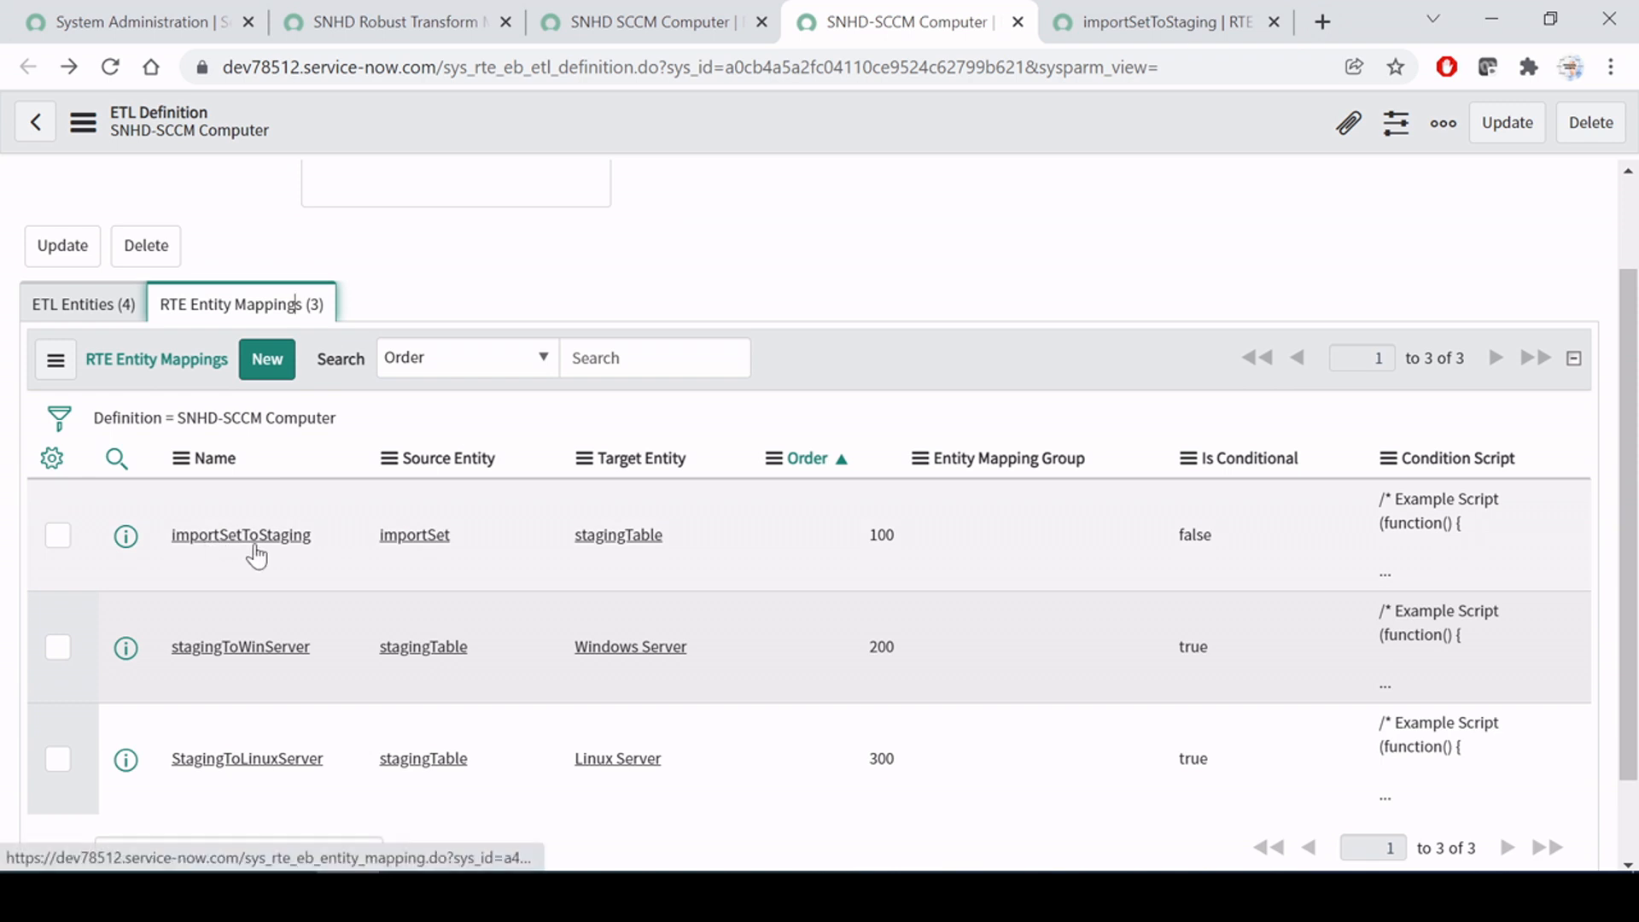
{"action": "left_click", "coordinate": [1143, 22]}
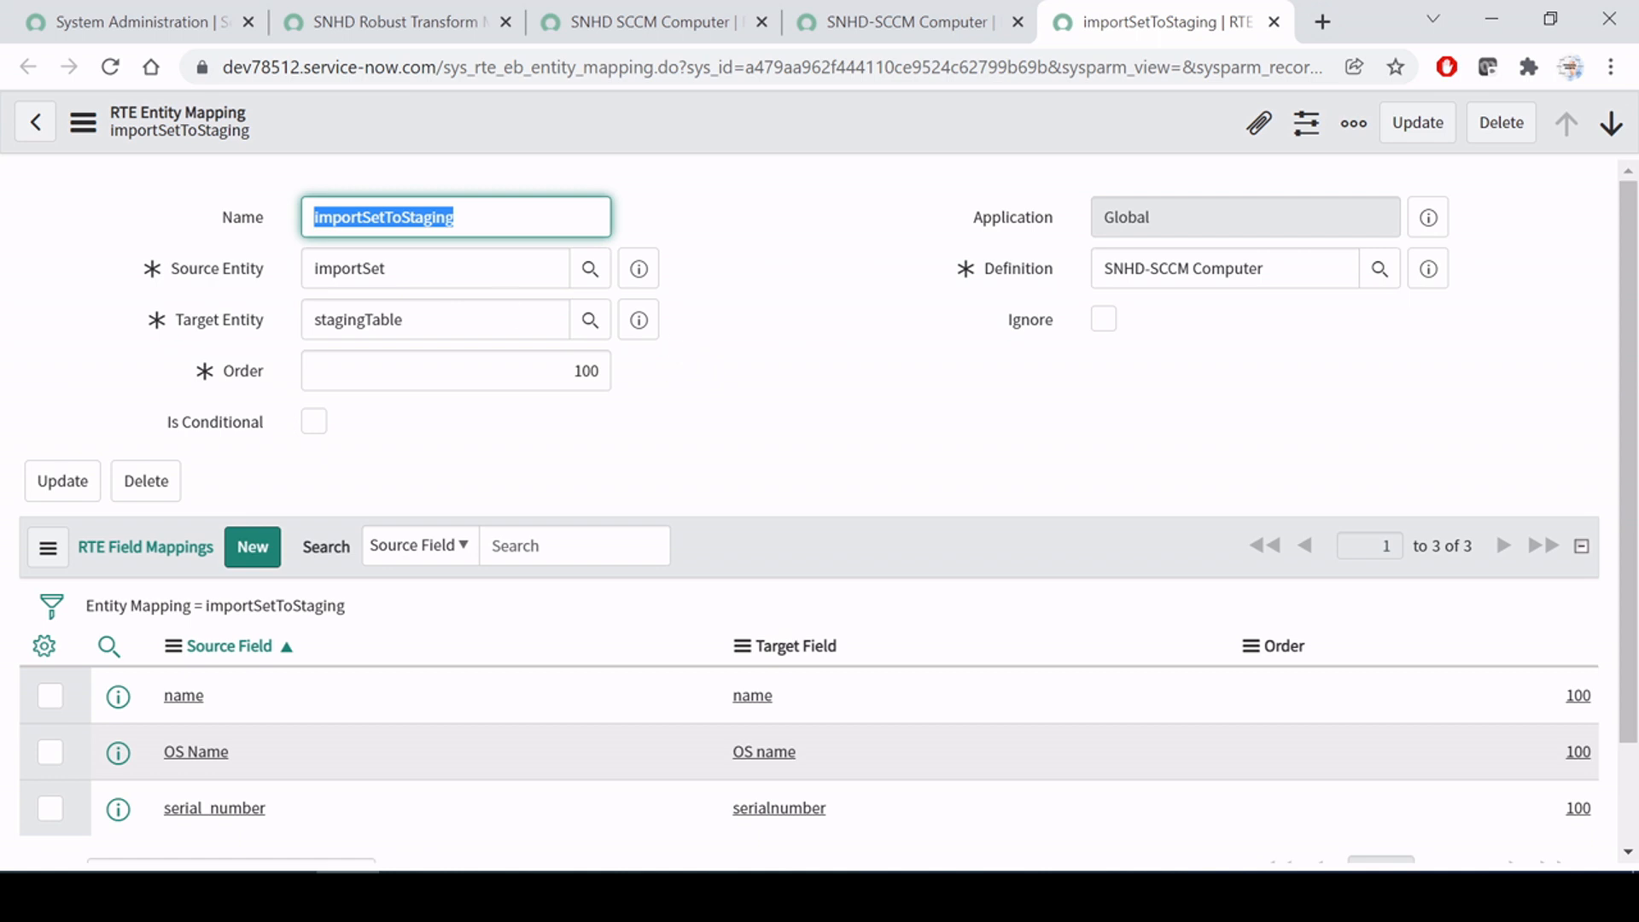
Step: Point out the Name and the Source Entity of the importSetToStaging mapping record
{"action": "left_click", "coordinate": [385, 269]}
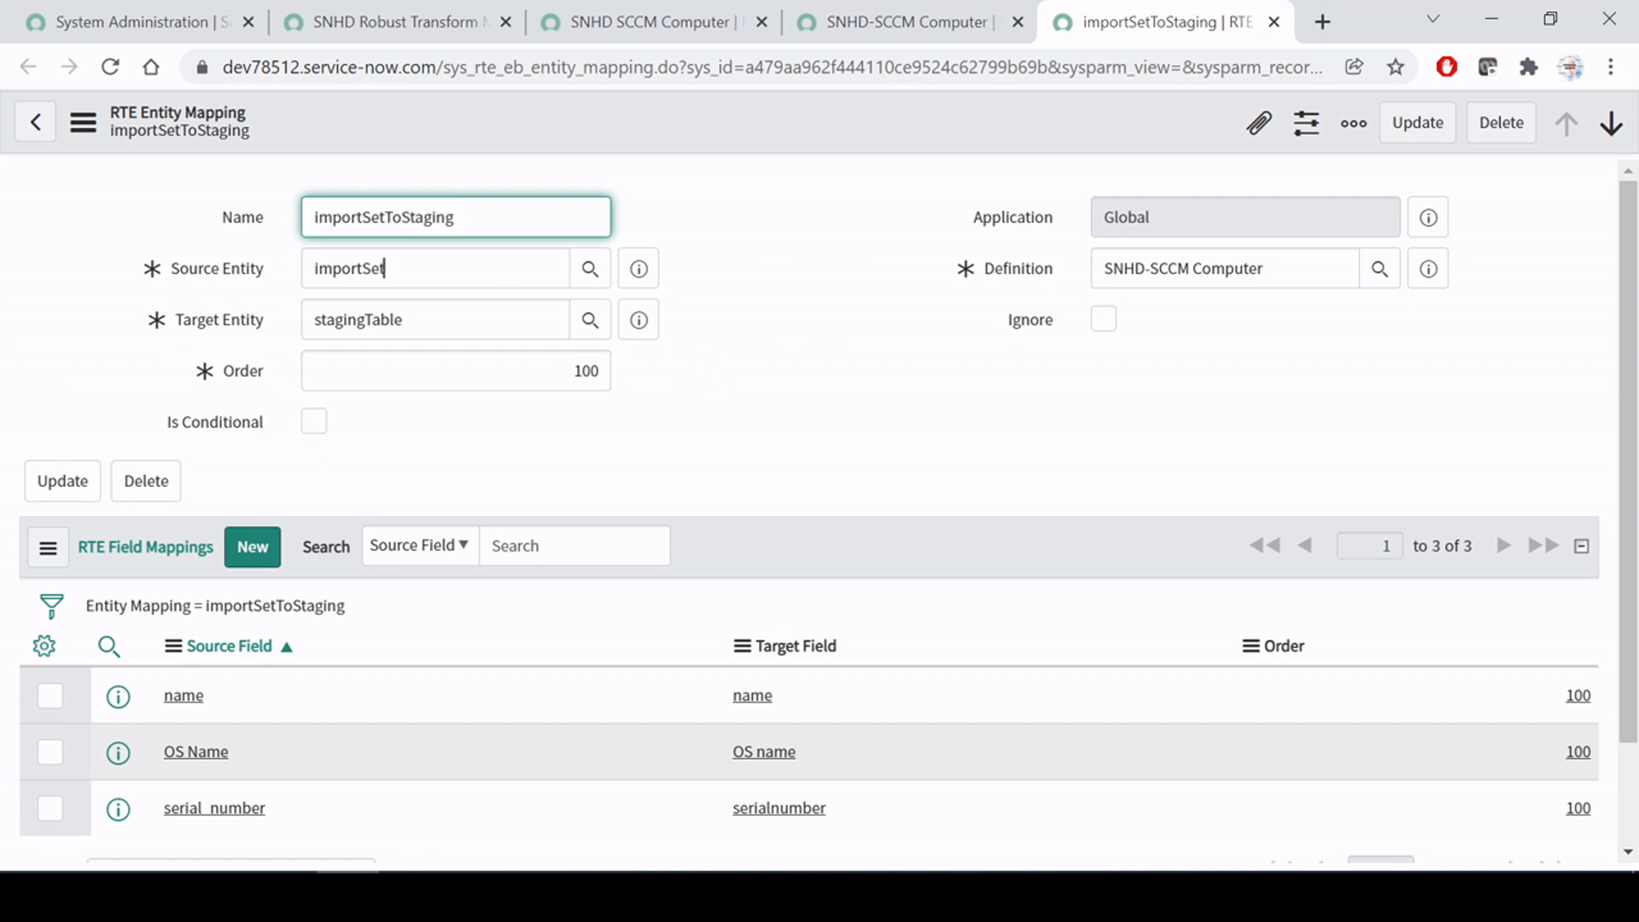
{"action": "left_click_drag", "start_coordinate": [453, 217], "coordinate": [274, 224]}
{"action": "left_click", "coordinate": [415, 217]}
{"action": "left_click_drag", "start_coordinate": [454, 216], "coordinate": [317, 217]}
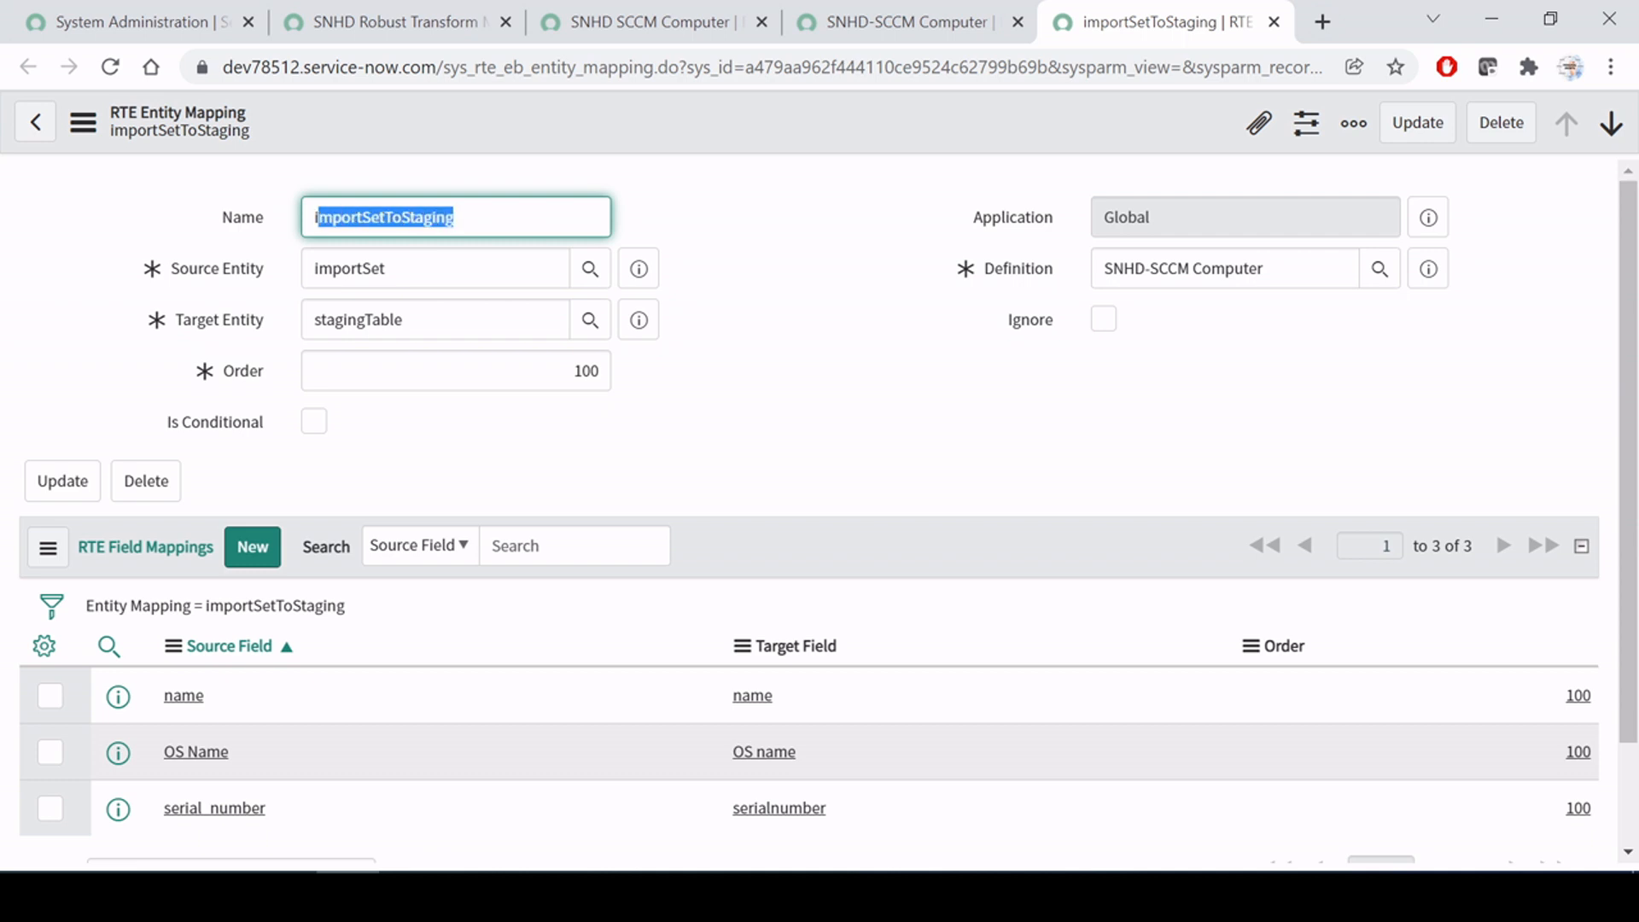
{"action": "left_click", "coordinate": [350, 217]}
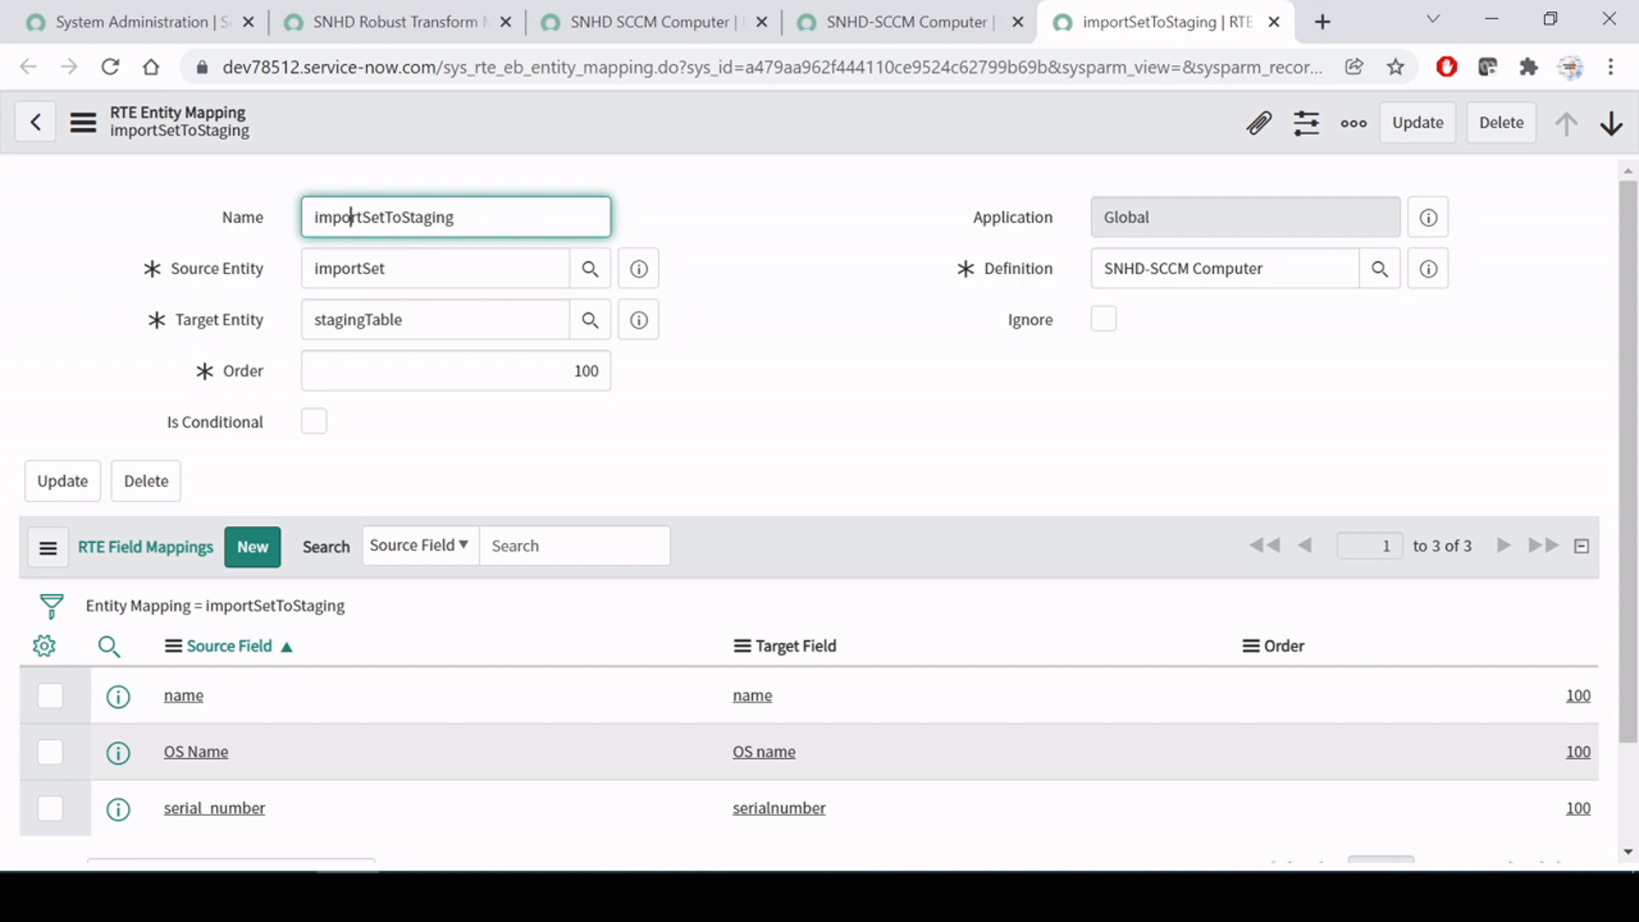
{"action": "left_click", "coordinate": [786, 229]}
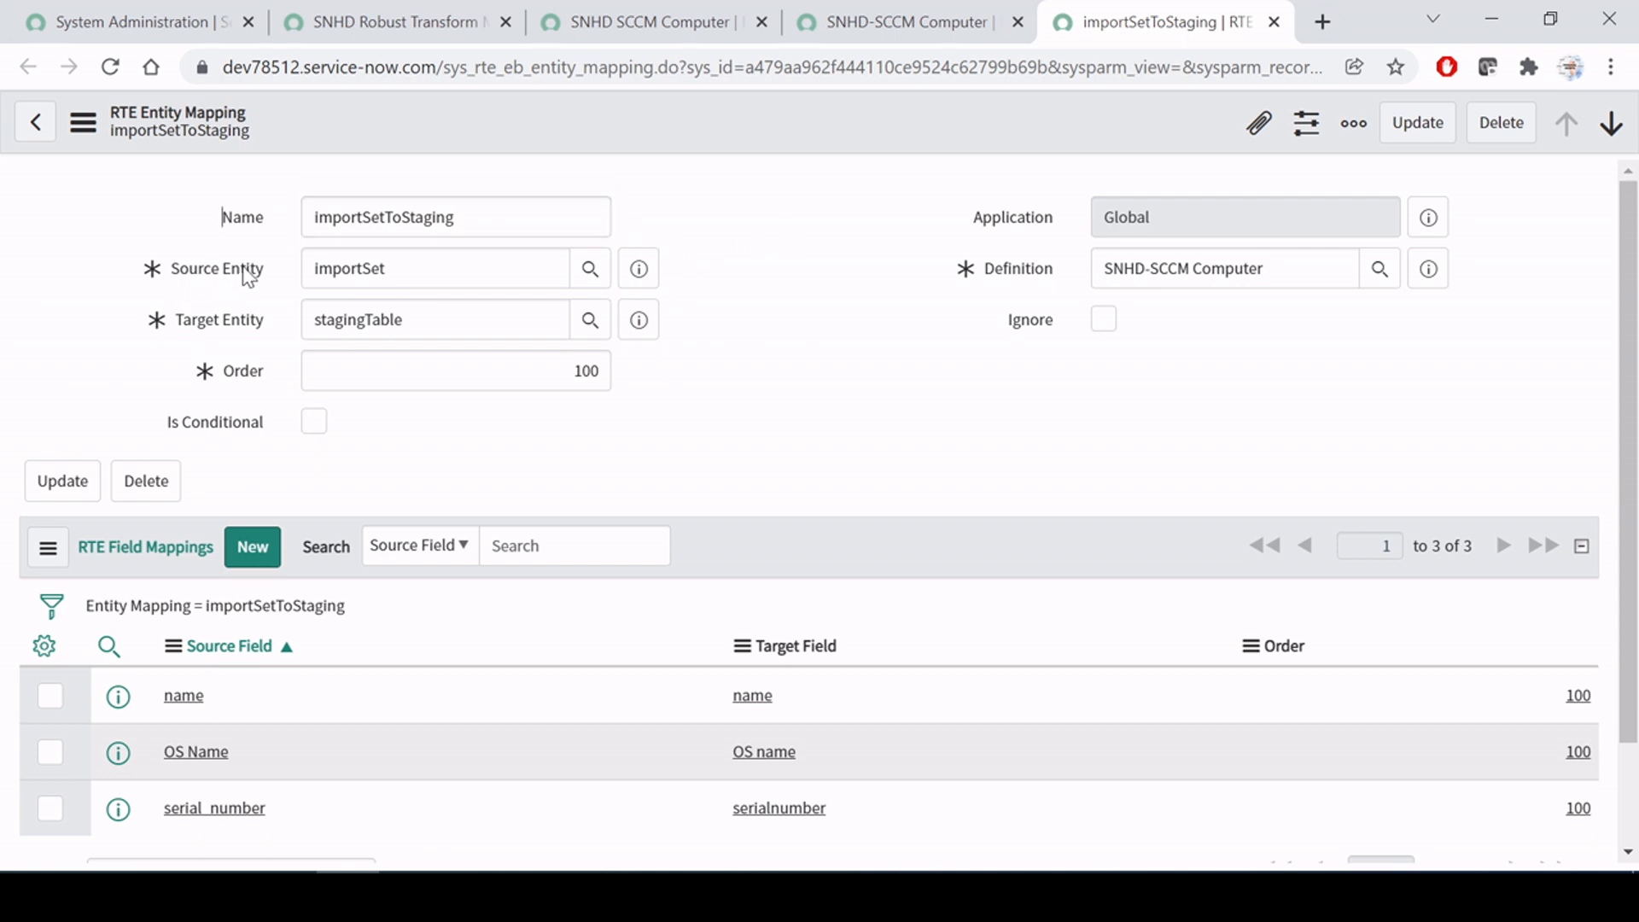
{"action": "left_click", "coordinate": [384, 268]}
{"action": "key", "text": "ctrl+a"}
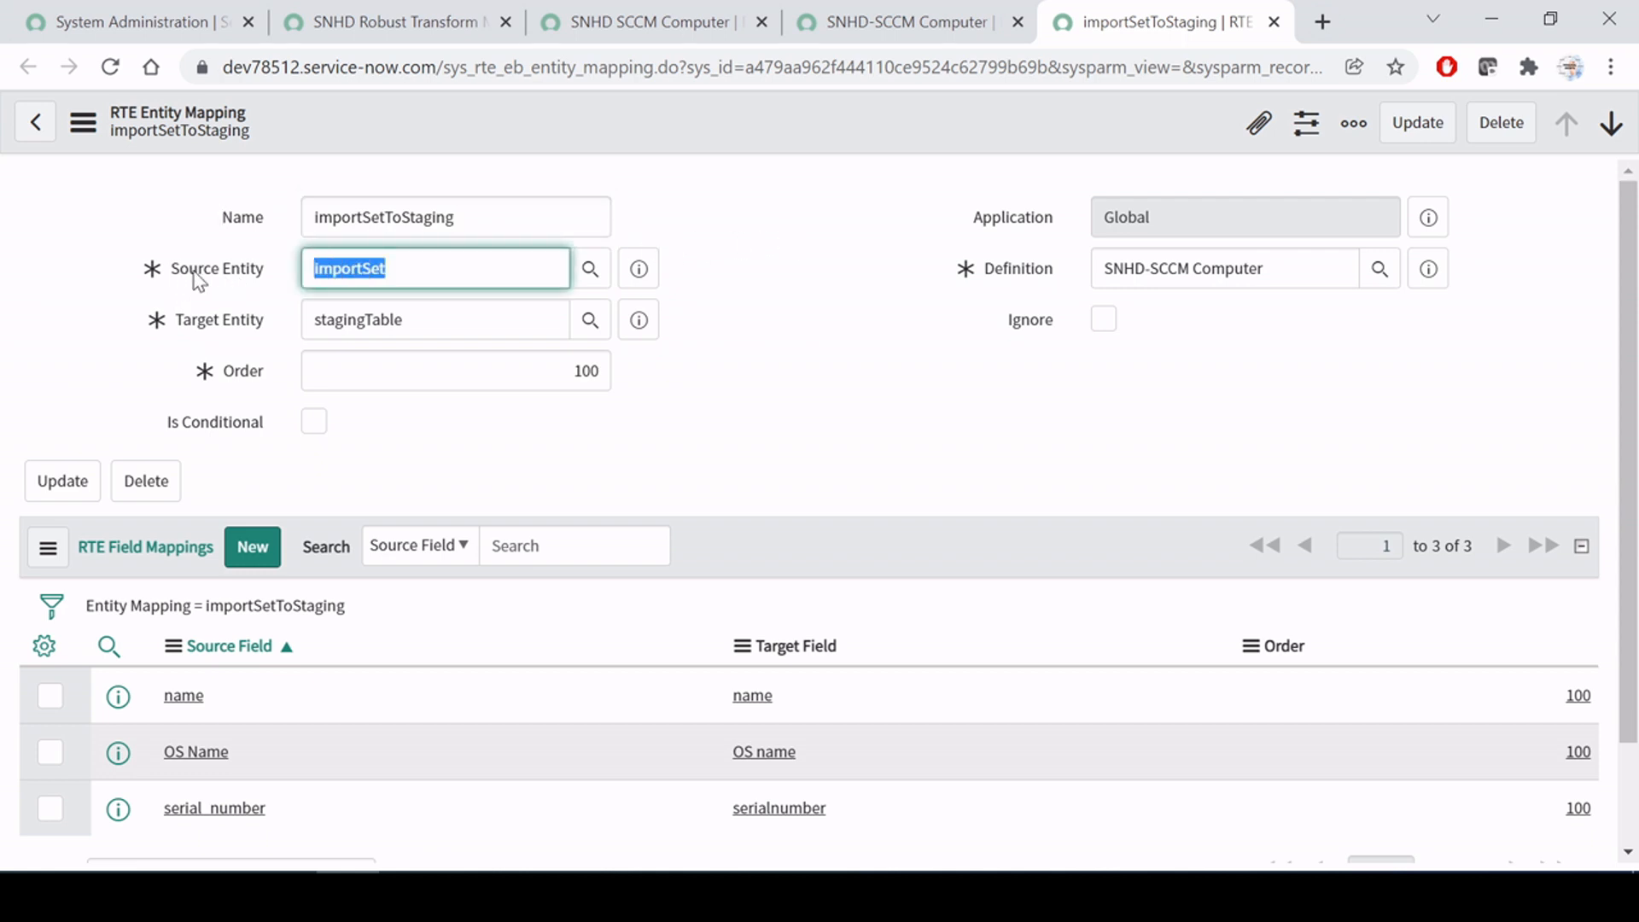
Step: Return to the ETL entities of the SNHD-SCCM Computer definition and highlight importSet and stagingTable alternately
{"action": "left_click", "coordinate": [907, 21]}
{"action": "left_click", "coordinate": [84, 304]}
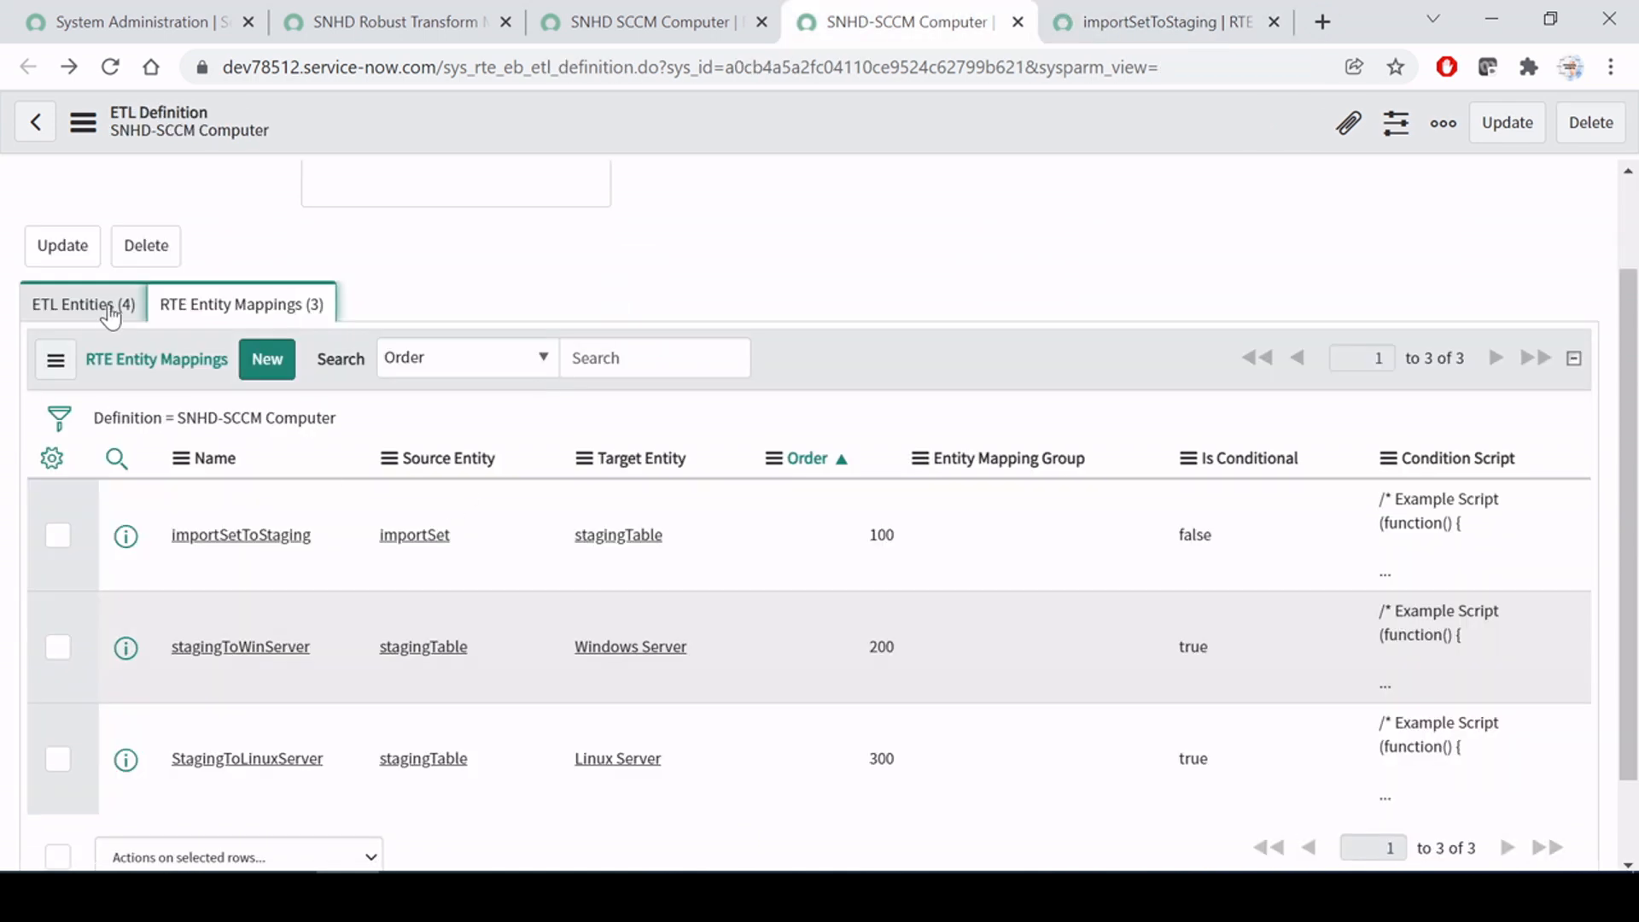
{"action": "double_click", "coordinate": [278, 516]}
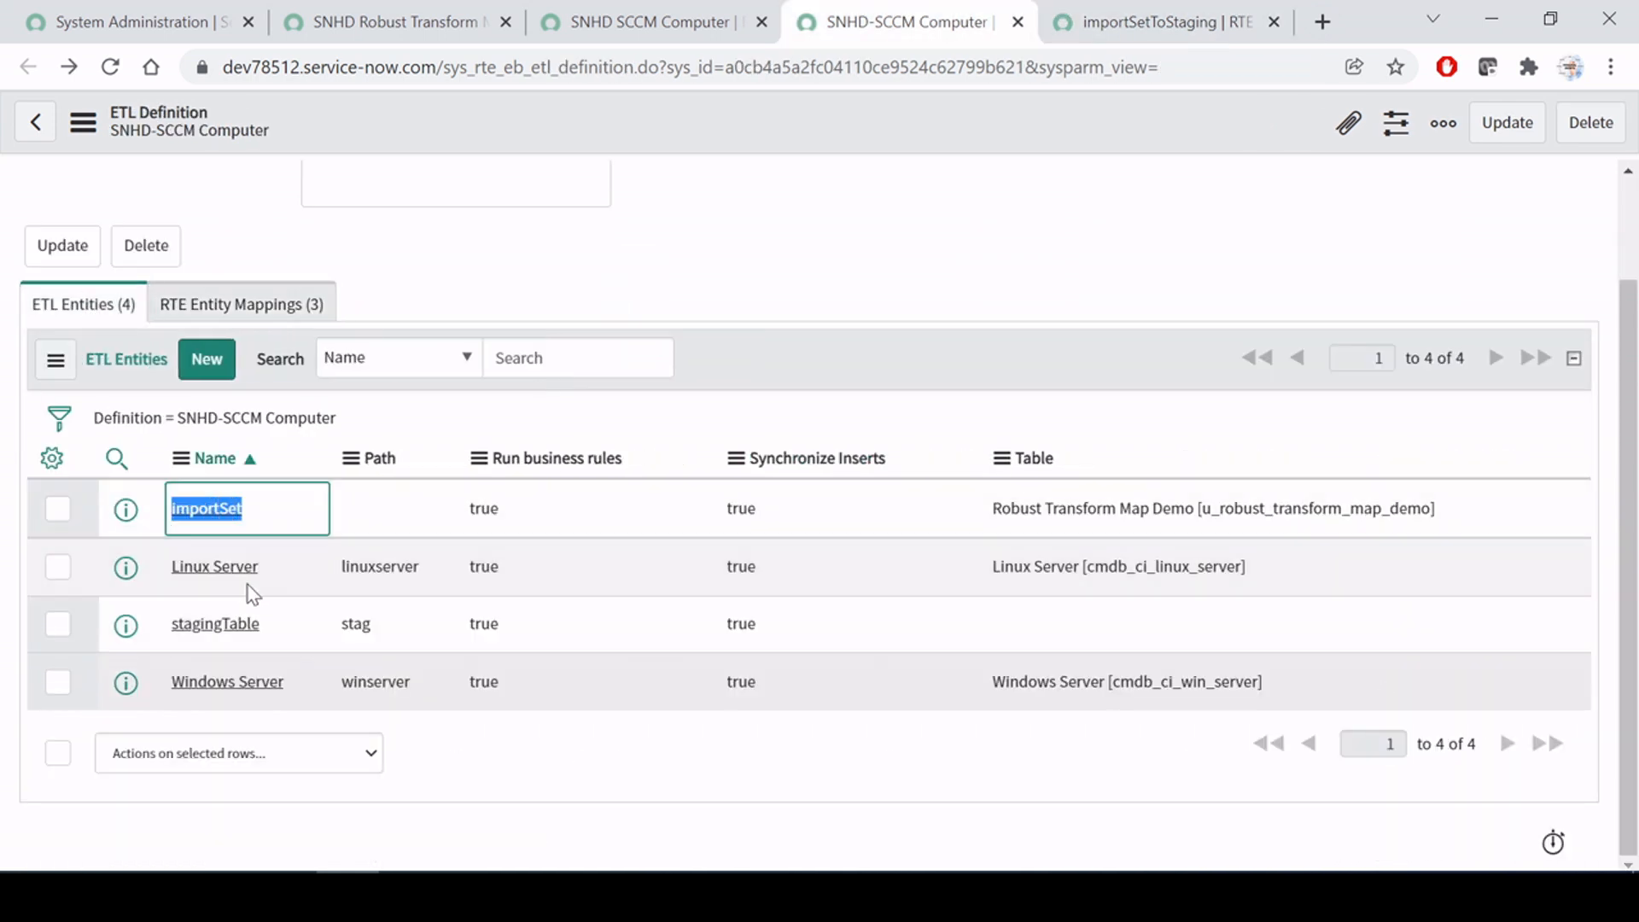
{"action": "double_click", "coordinate": [282, 627]}
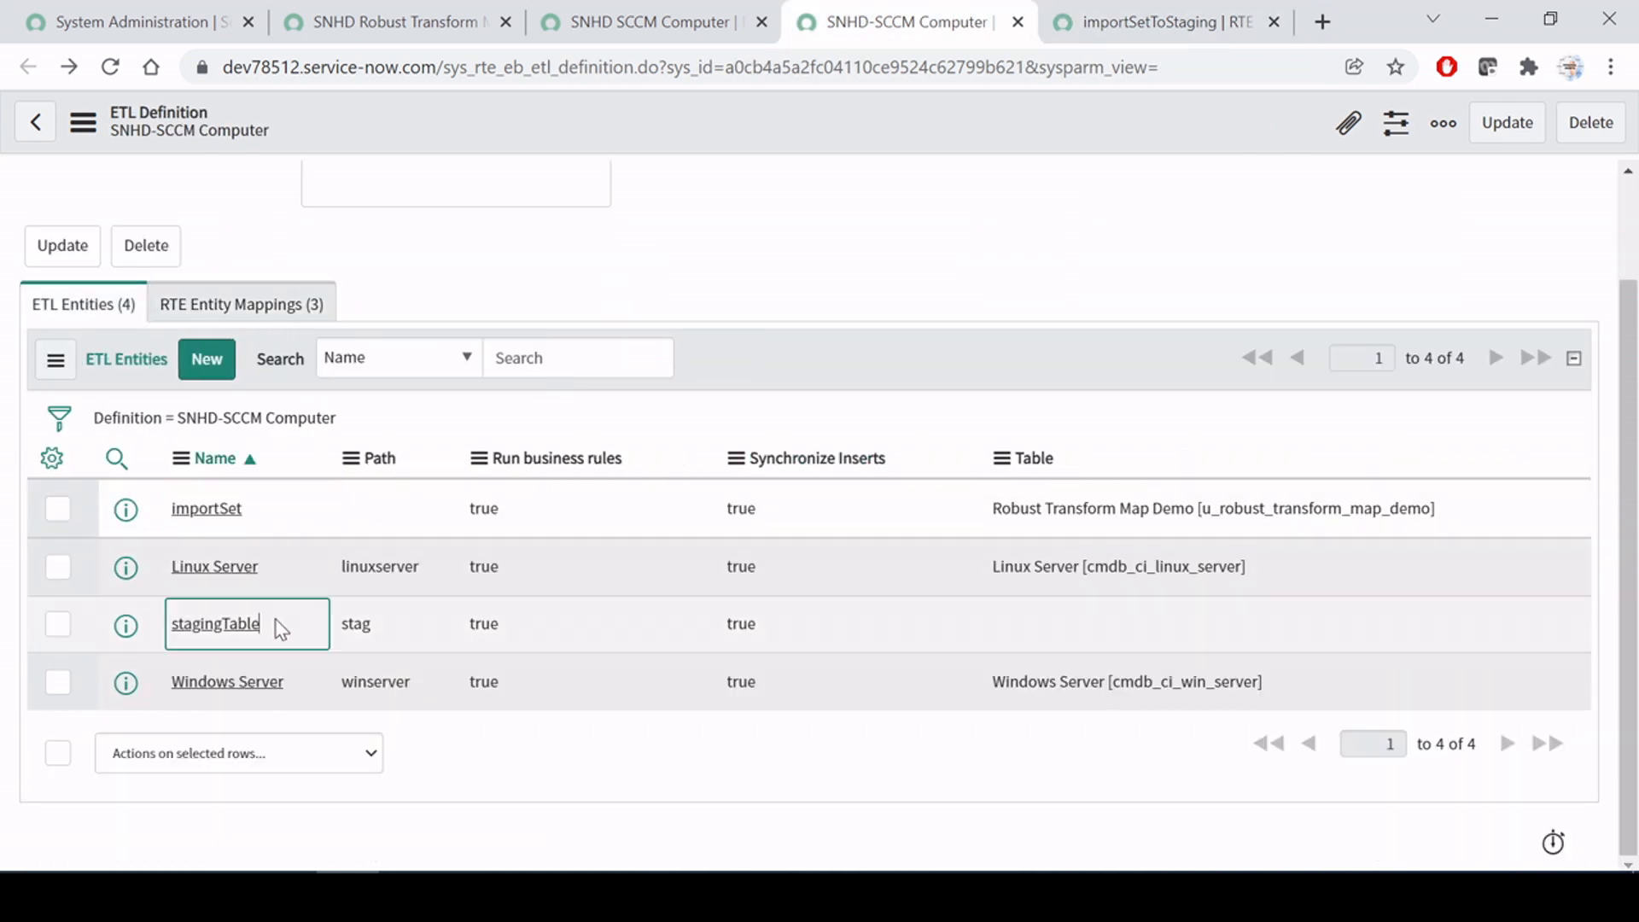
{"action": "double_click", "coordinate": [244, 504]}
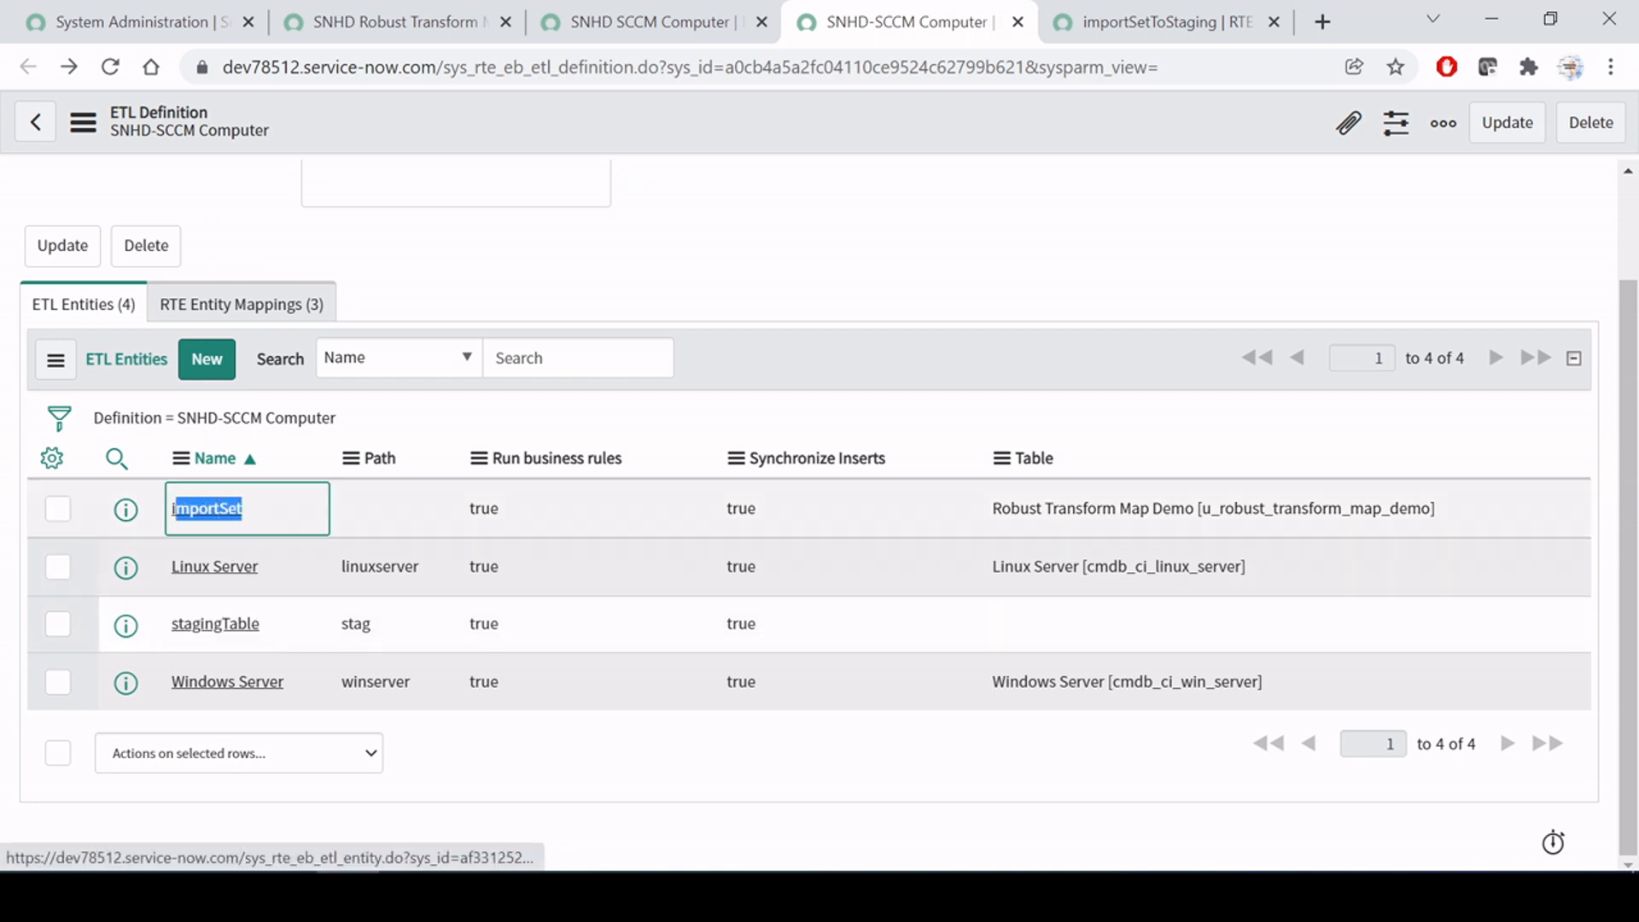
{"action": "double_click", "coordinate": [285, 621]}
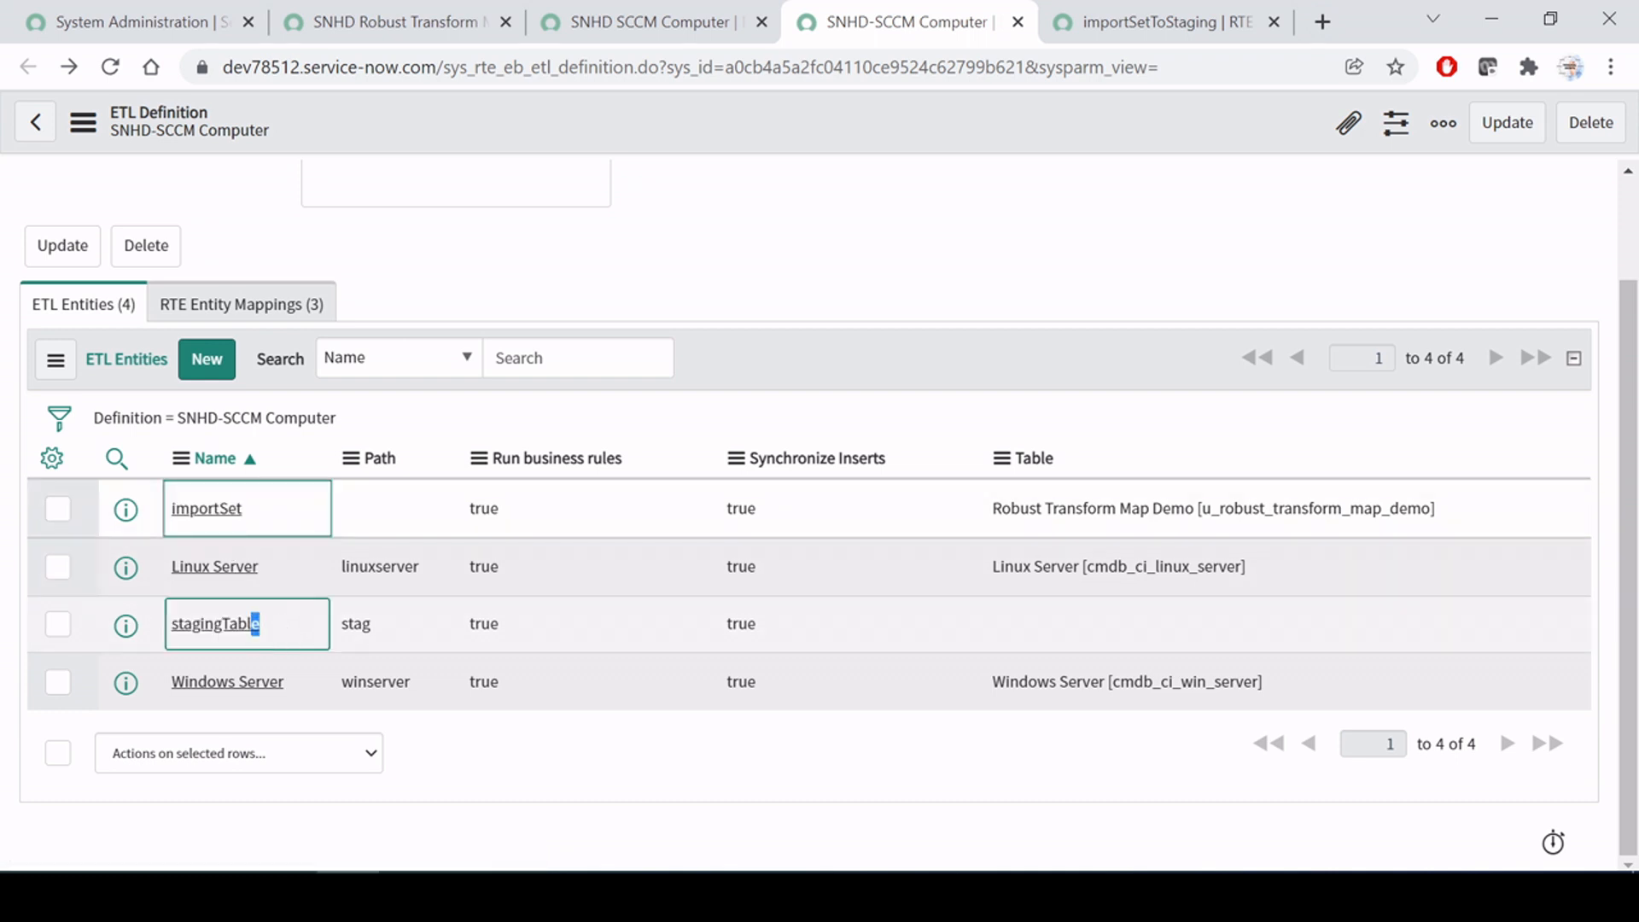
Step: Go back to the importSetToStaging record and point out its Source Entity, Target Entity and Order
{"action": "left_click", "coordinate": [1135, 21]}
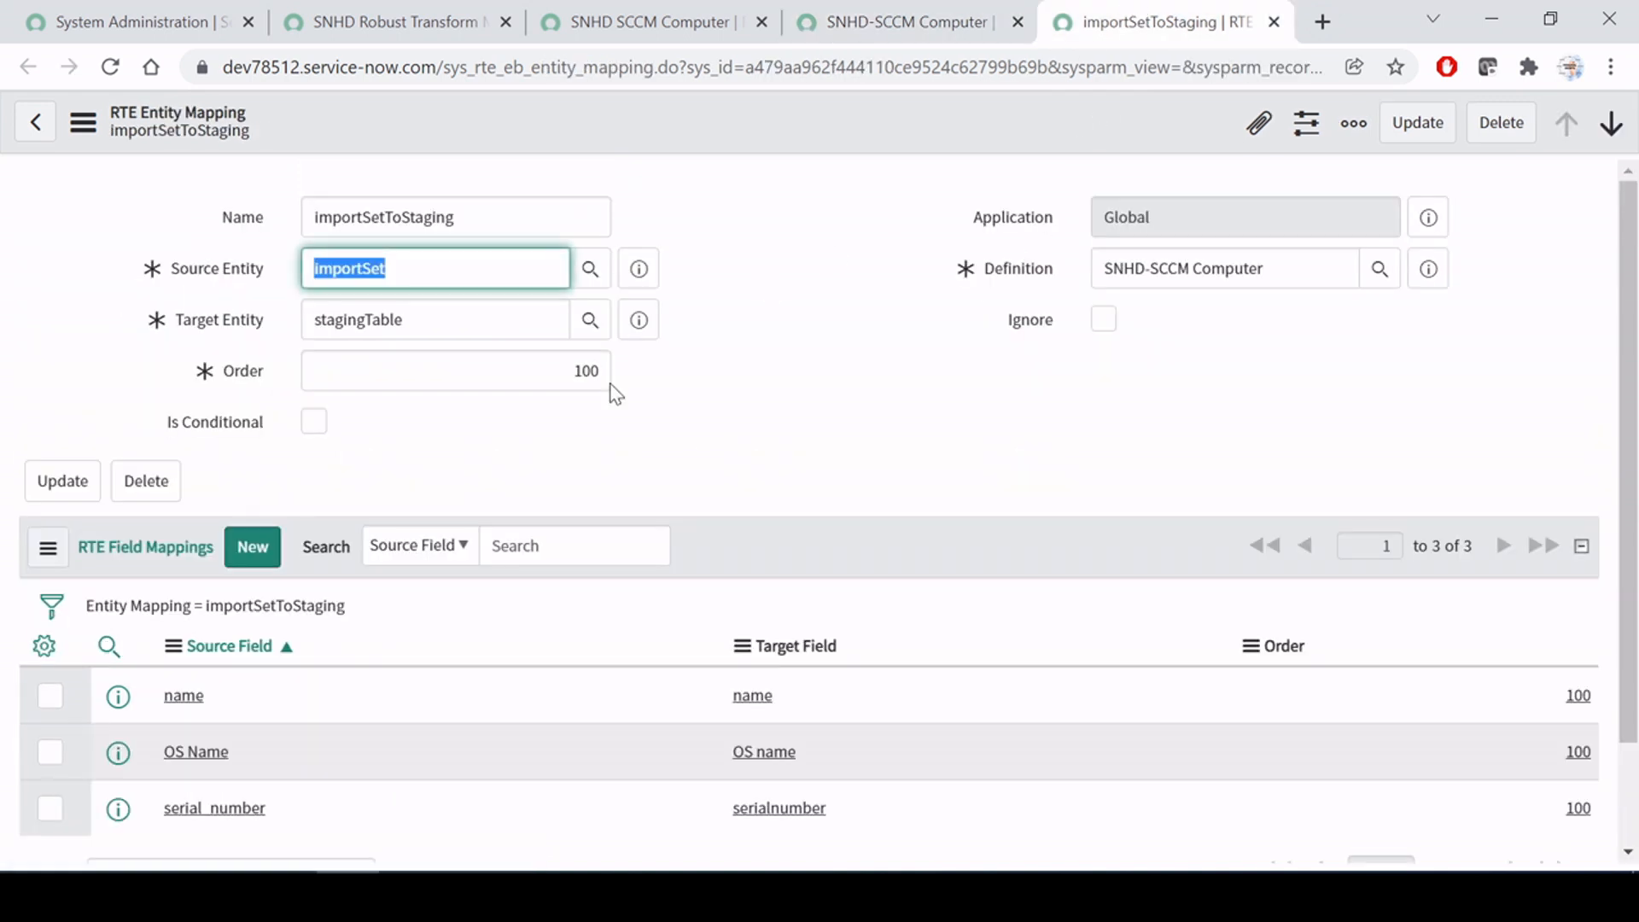
{"action": "left_click", "coordinate": [405, 320]}
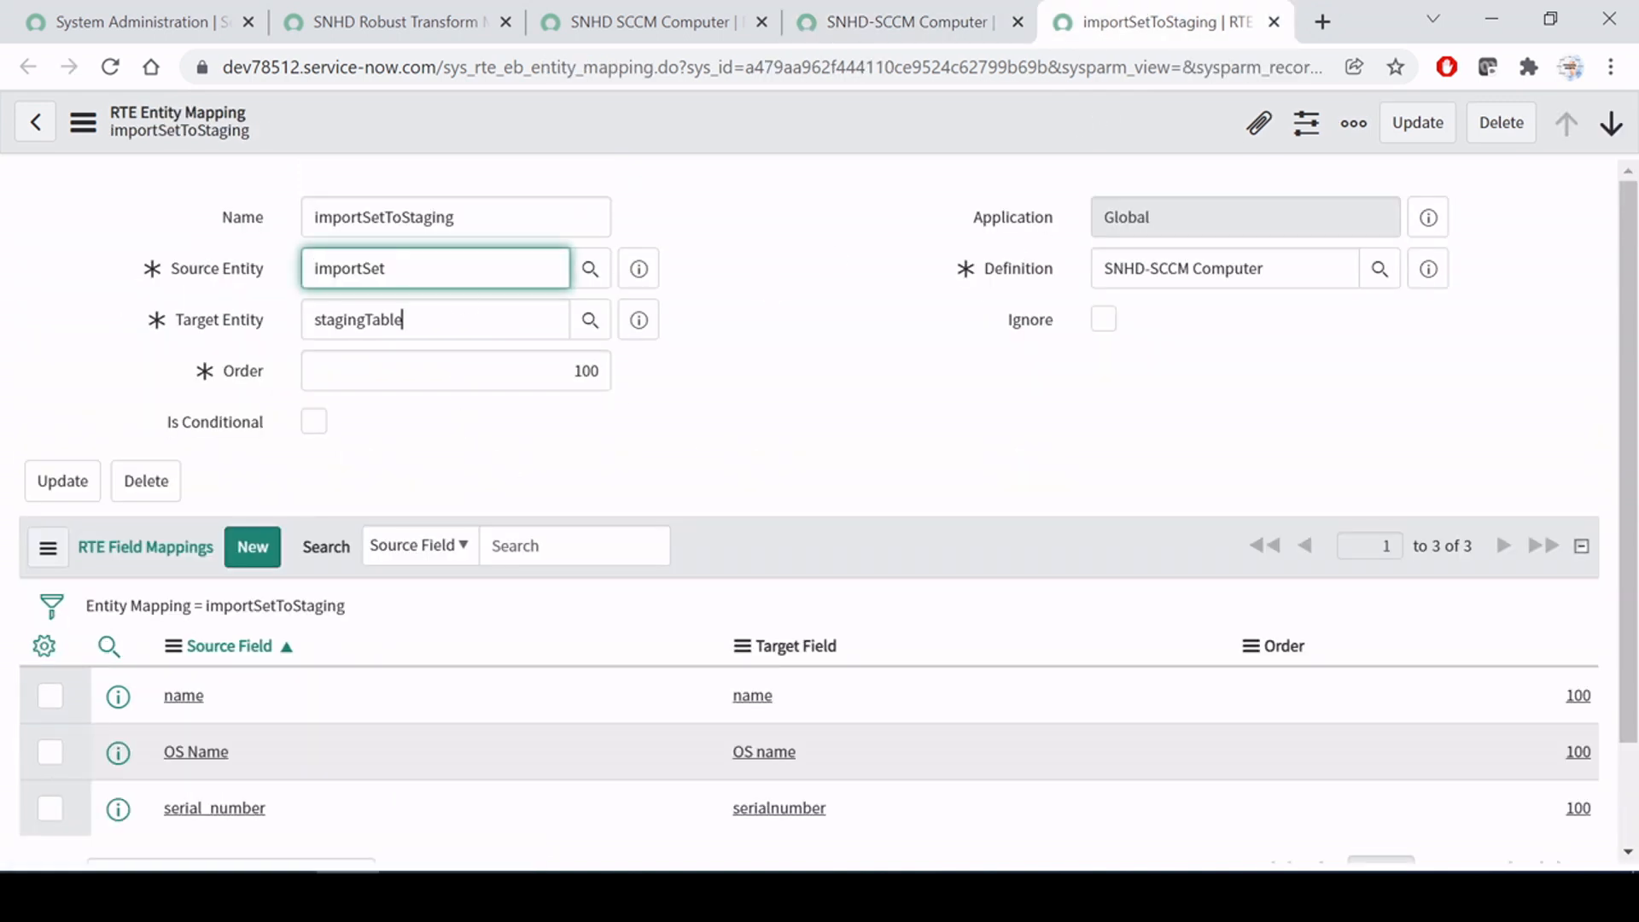
{"action": "left_click_drag", "start_coordinate": [393, 270], "coordinate": [283, 286]}
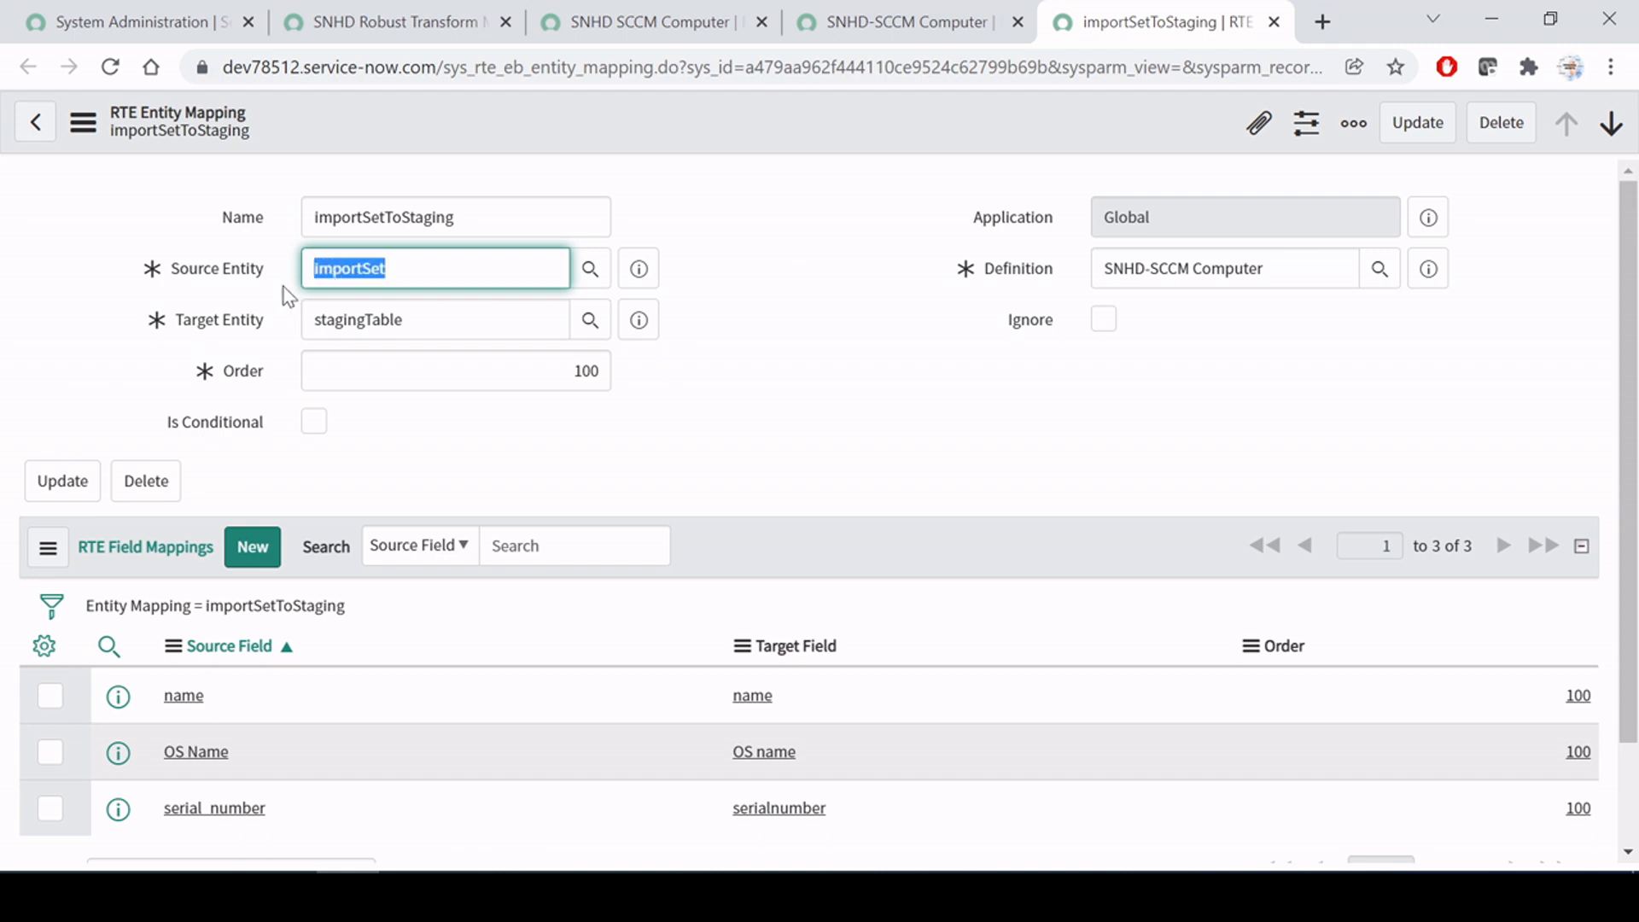
{"action": "left_click_drag", "start_coordinate": [405, 320], "coordinate": [321, 320]}
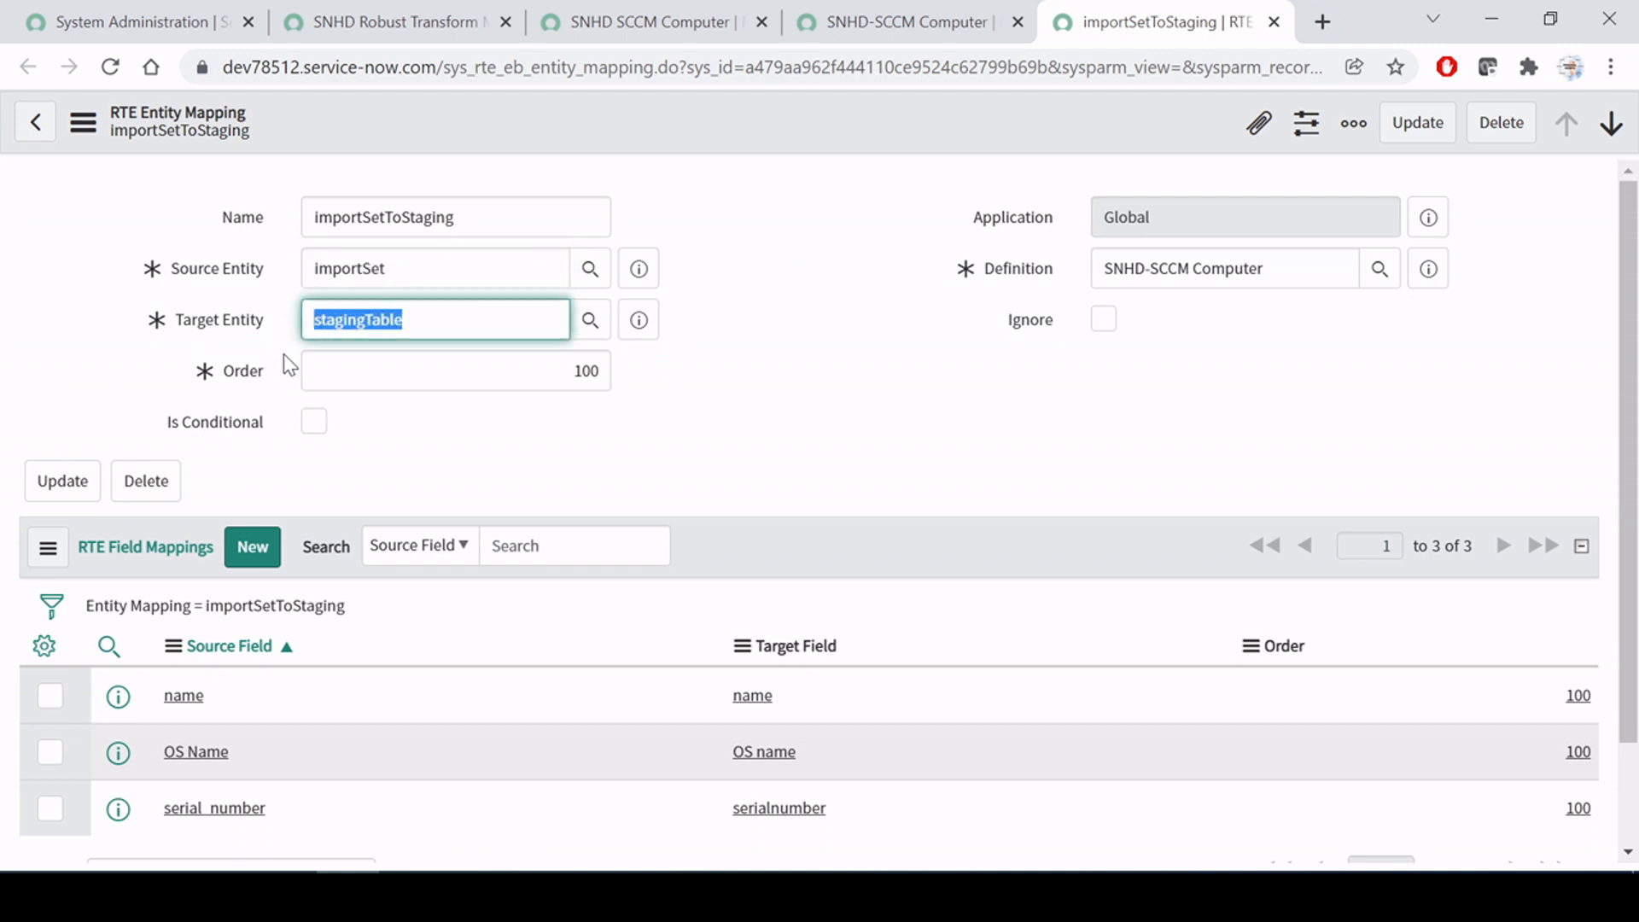
{"action": "left_click", "coordinate": [573, 370]}
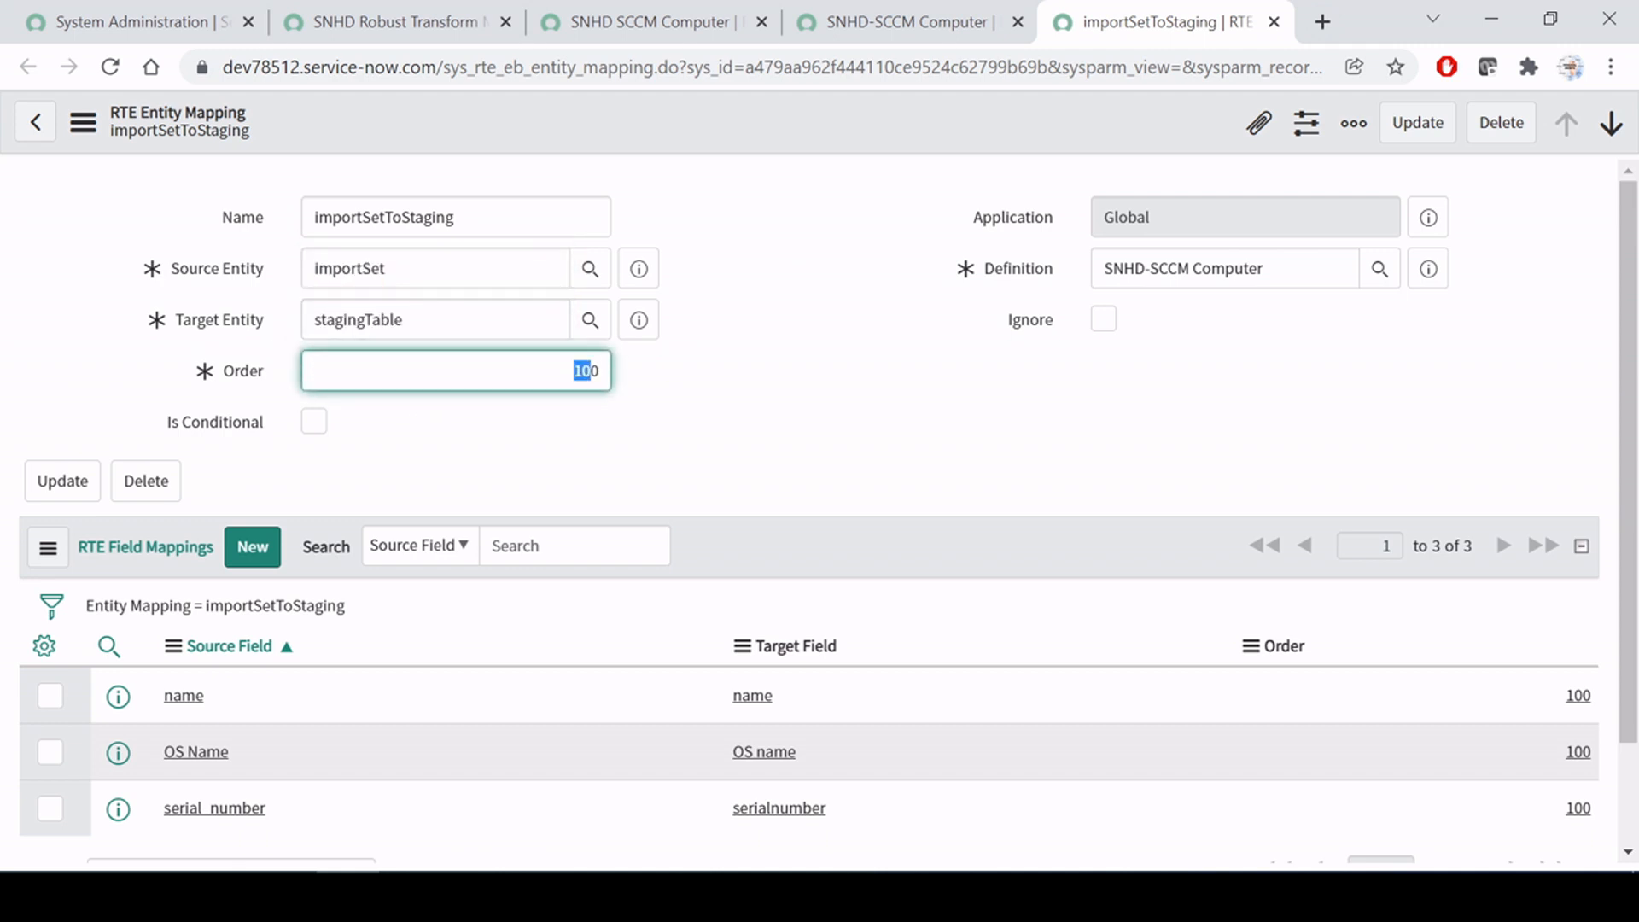
{"action": "left_click", "coordinate": [715, 381]}
Step: Show the definition's RTE entity mappings and highlight the order and name of importSetToStaging
{"action": "left_click", "coordinate": [922, 17]}
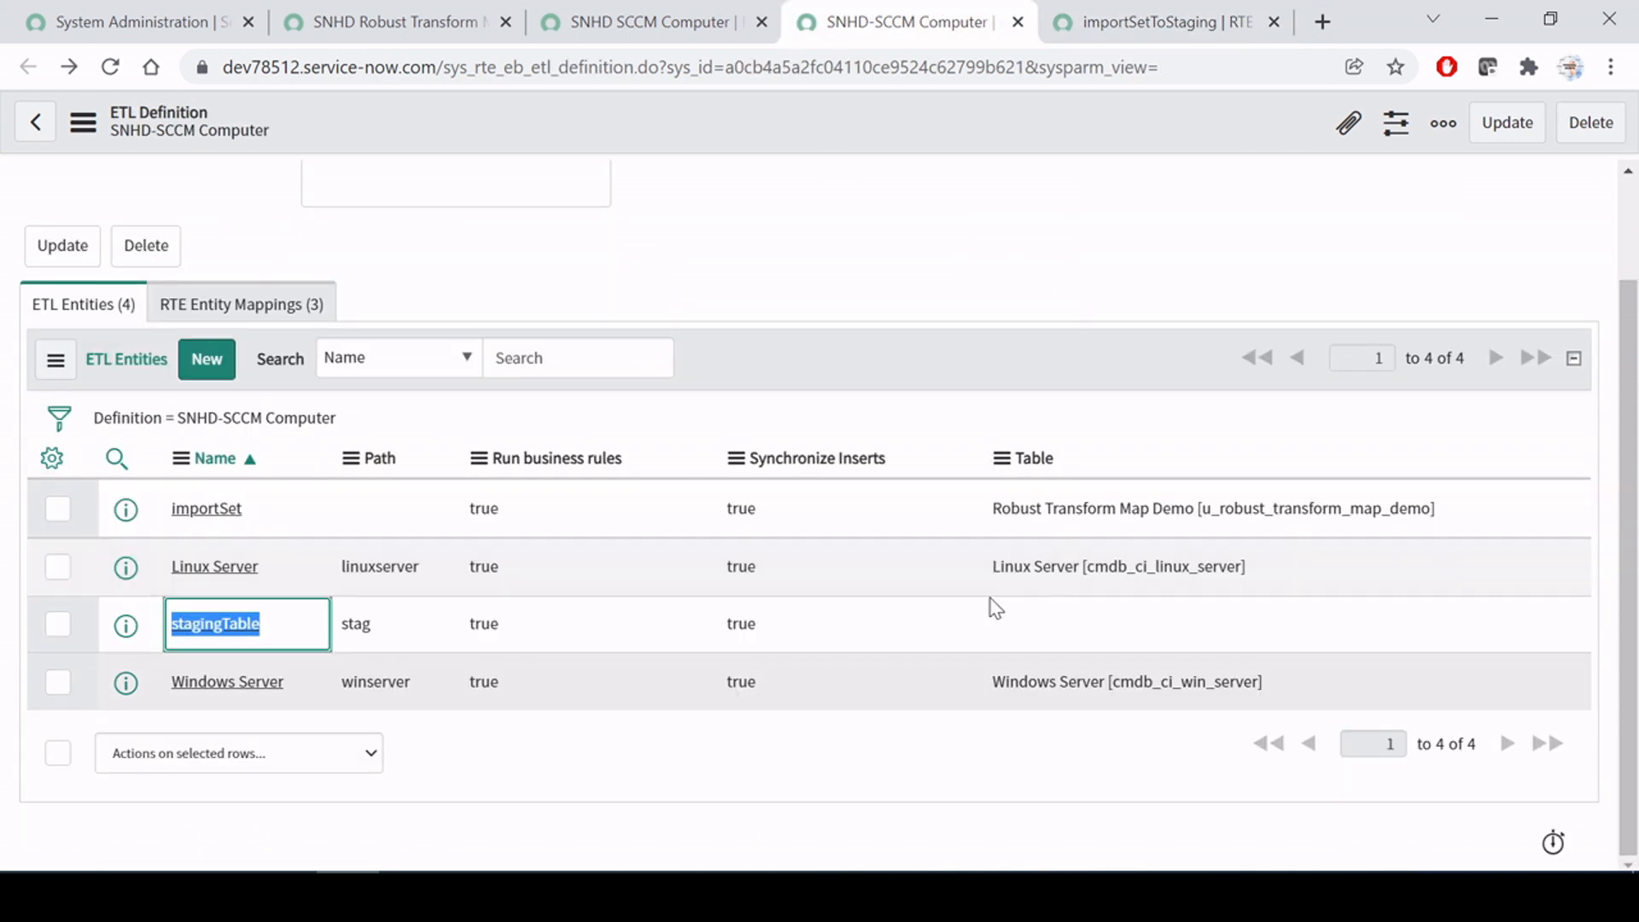
{"action": "left_click", "coordinate": [649, 21]}
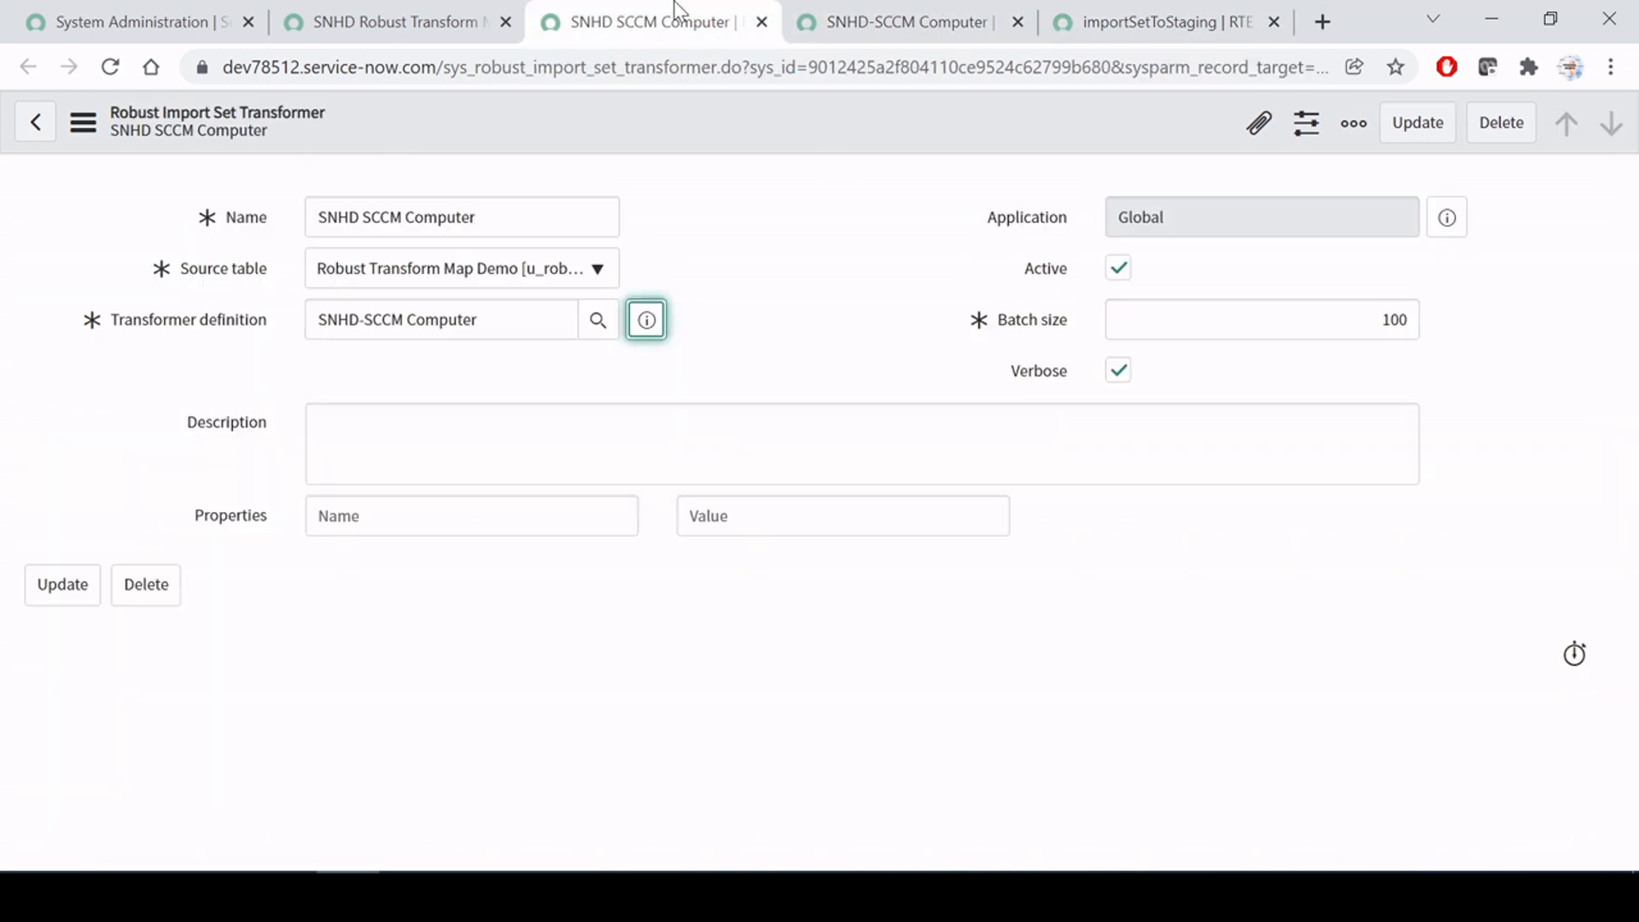
{"action": "left_click", "coordinate": [883, 17]}
{"action": "left_click", "coordinate": [312, 304]}
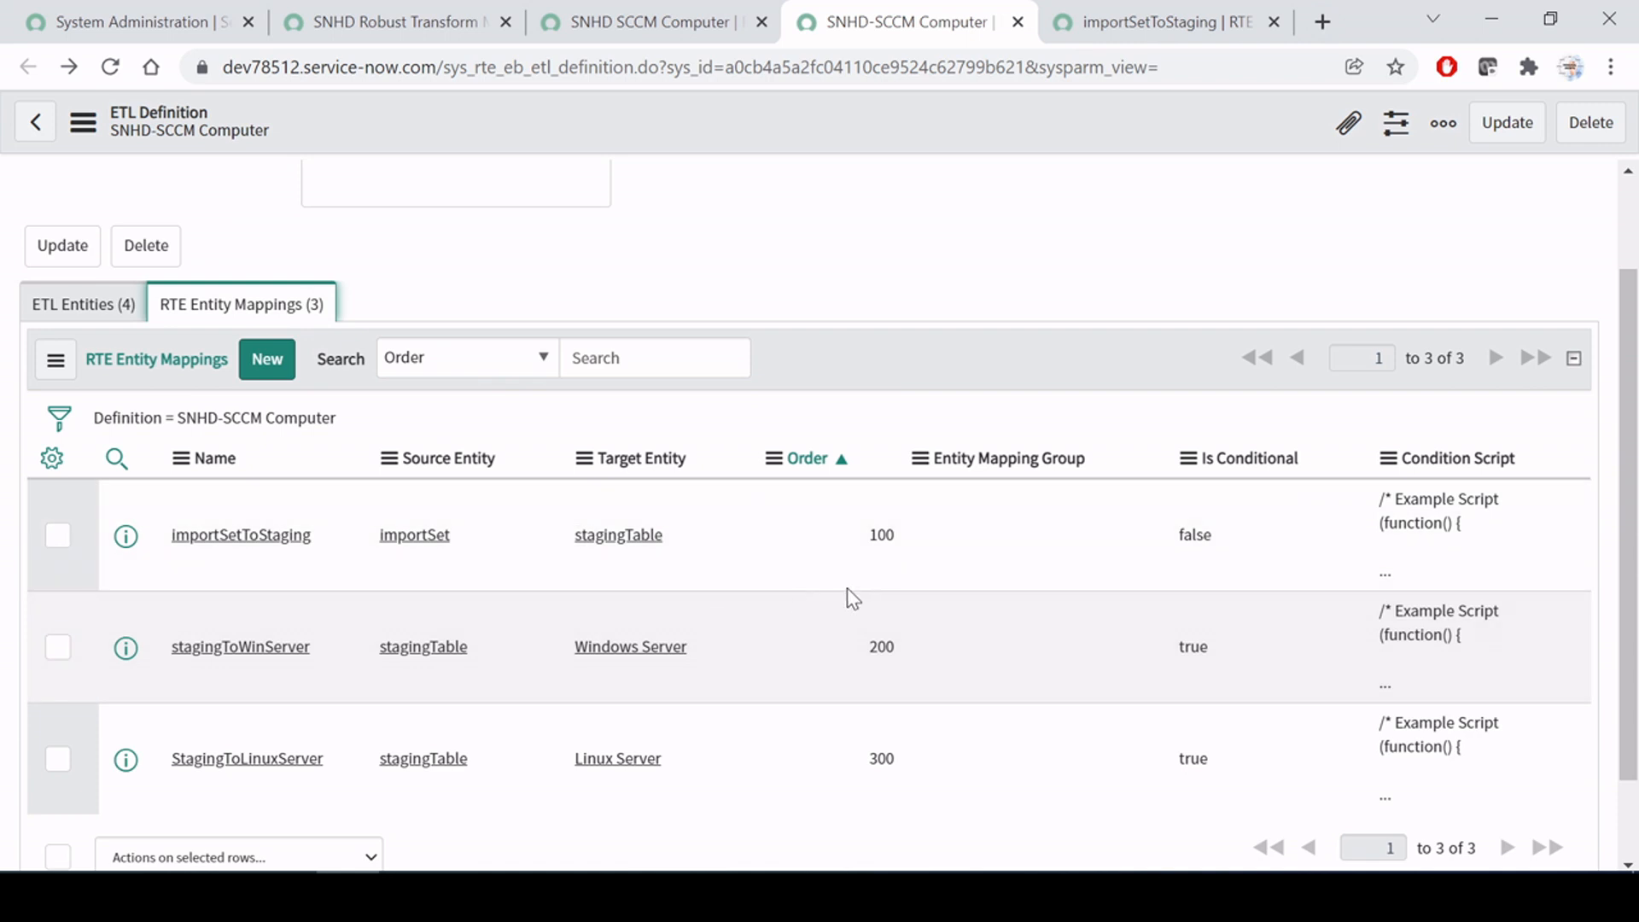
{"action": "left_click_drag", "start_coordinate": [901, 549], "coordinate": [888, 535]}
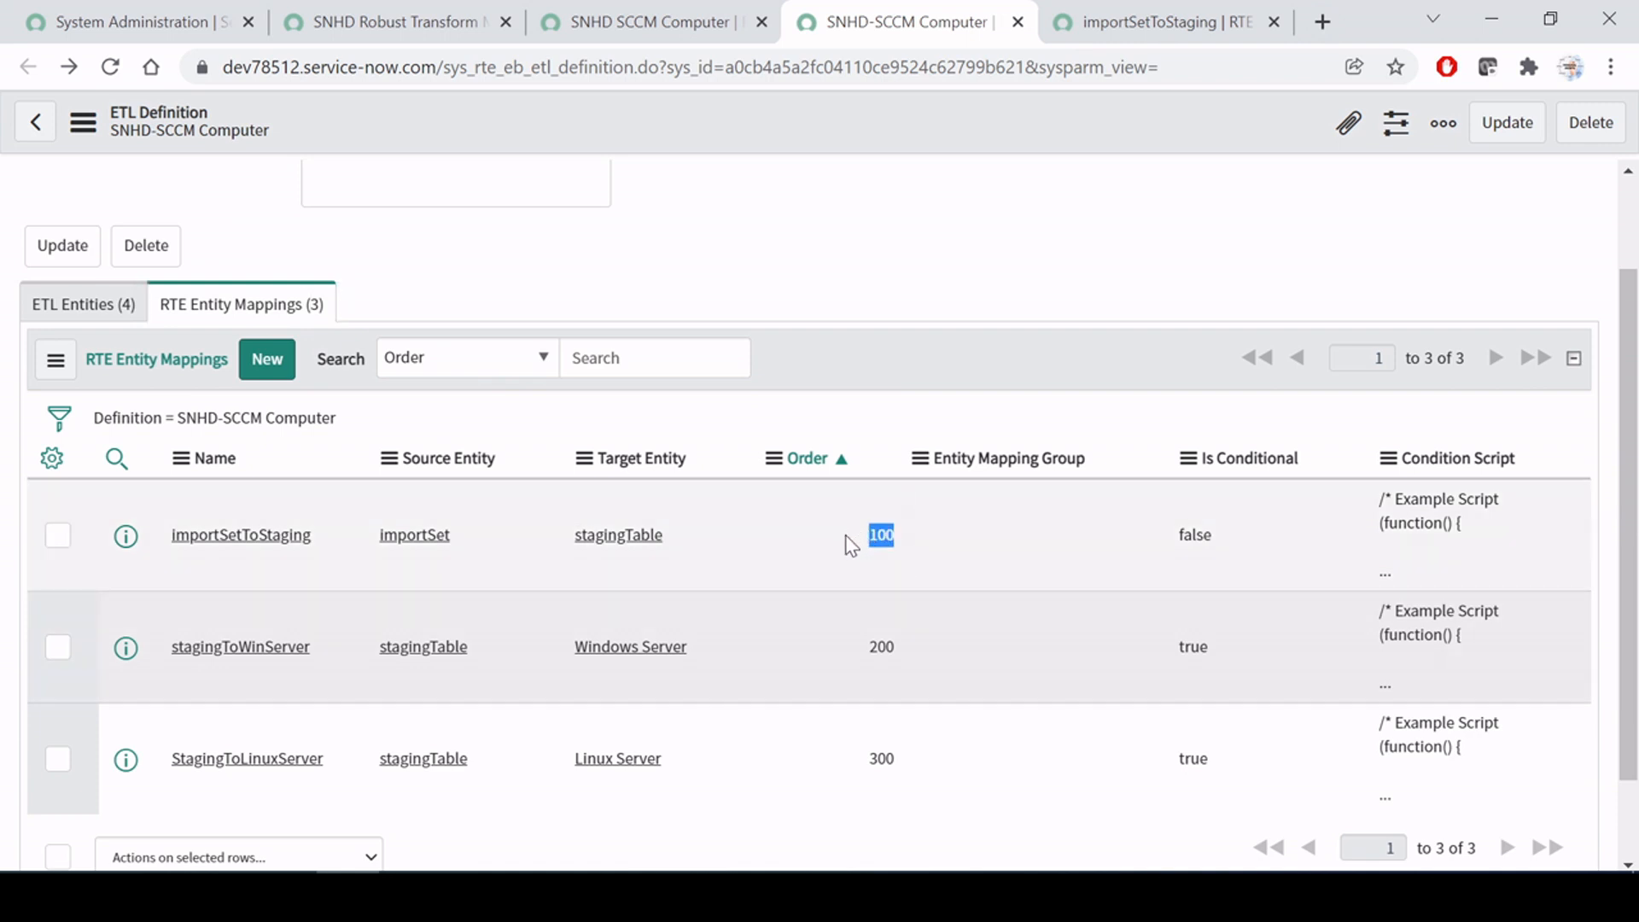
{"action": "left_click_drag", "start_coordinate": [162, 536], "coordinate": [314, 529]}
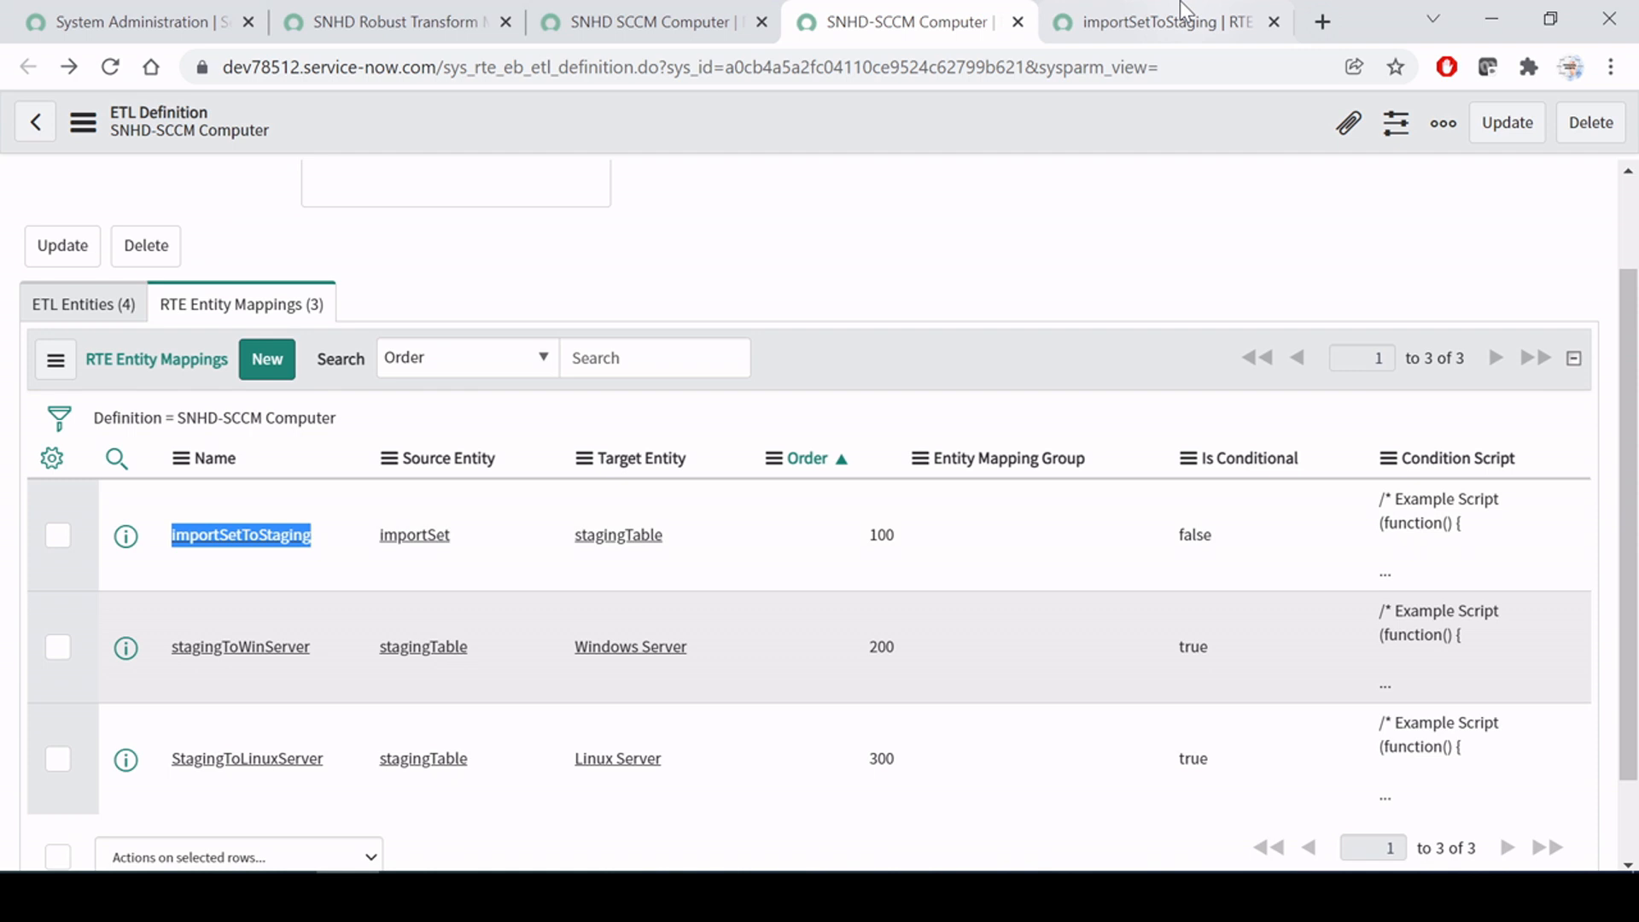
Step: In the importSetToStaging record, enable Is Conditional to show the example Condition Script, and disable it again
{"action": "left_click", "coordinate": [1138, 11]}
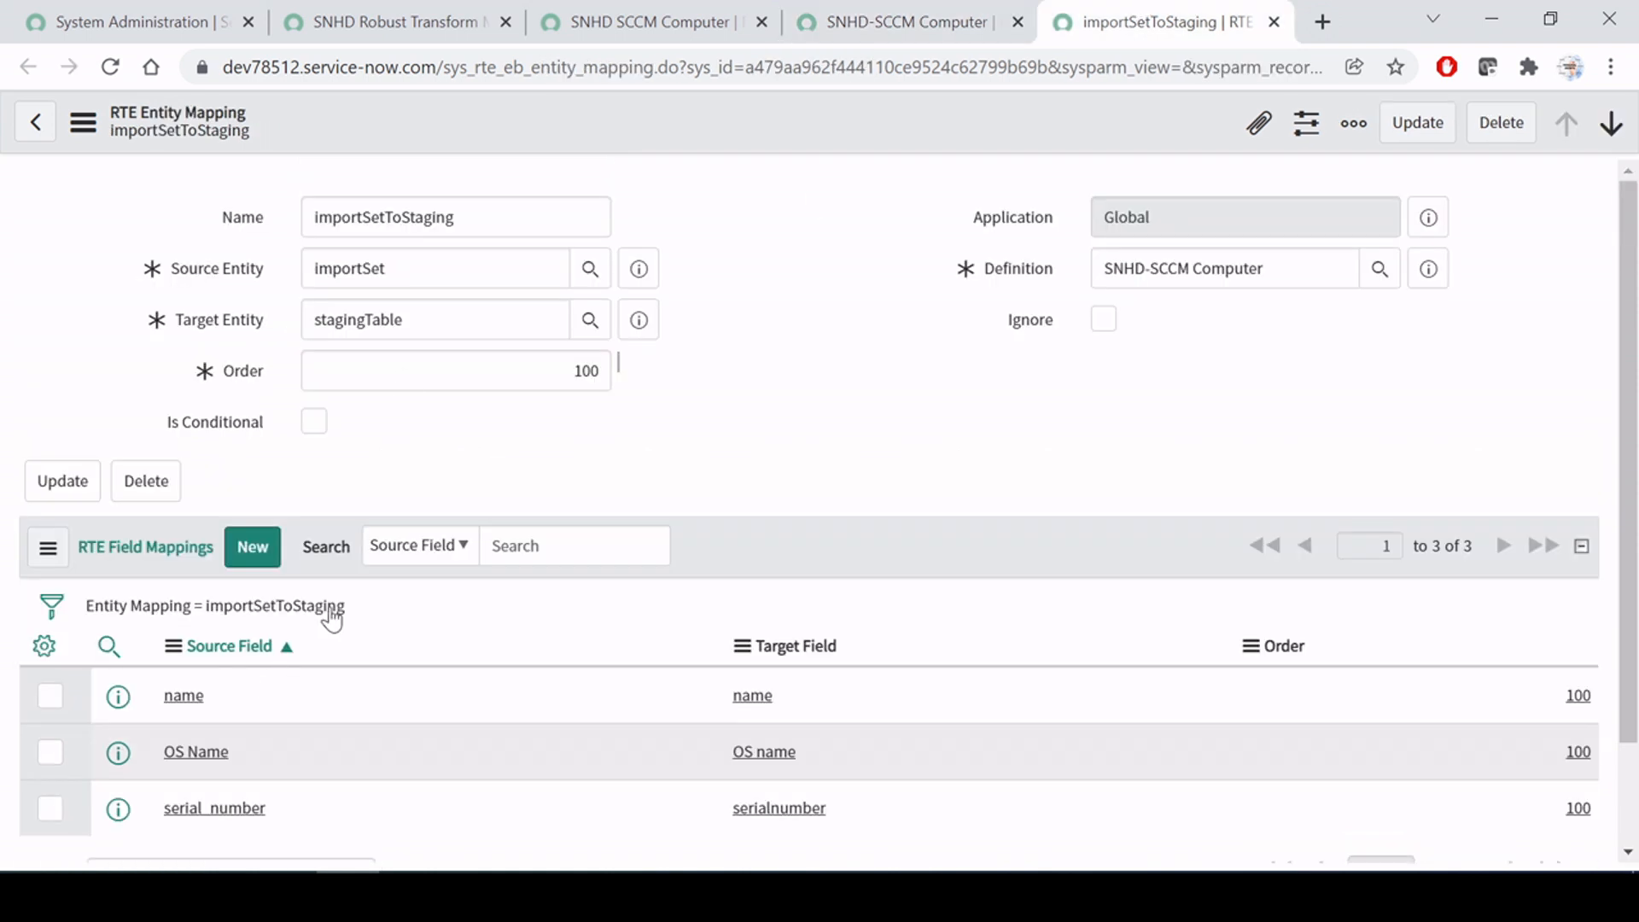
{"action": "left_click", "coordinate": [413, 370]}
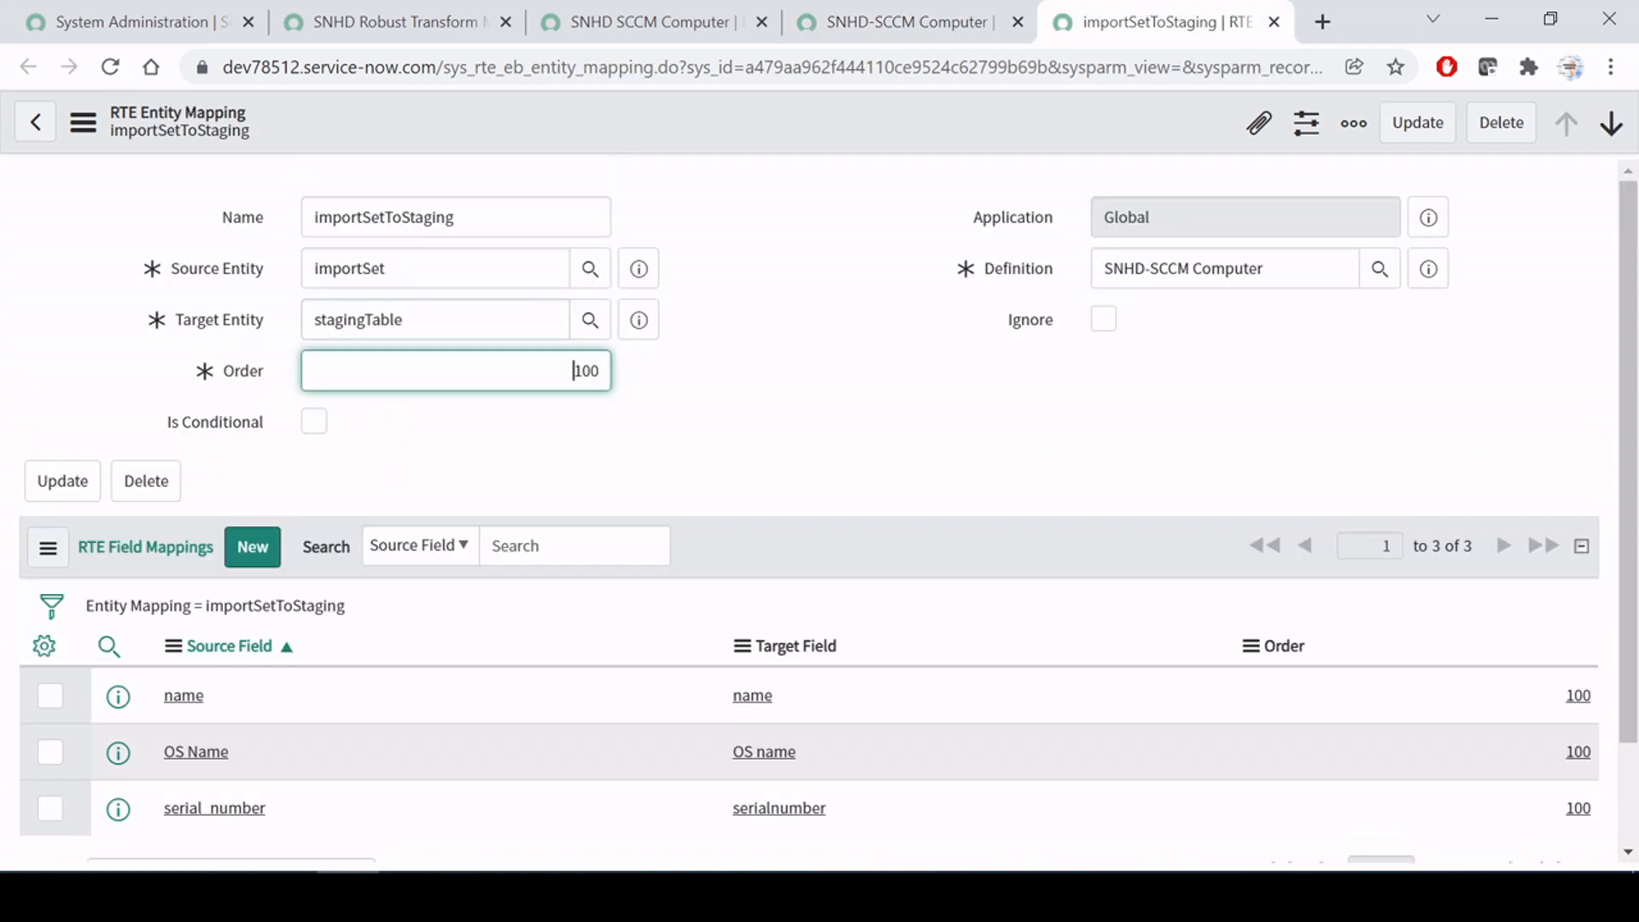
{"action": "left_click", "coordinate": [316, 423]}
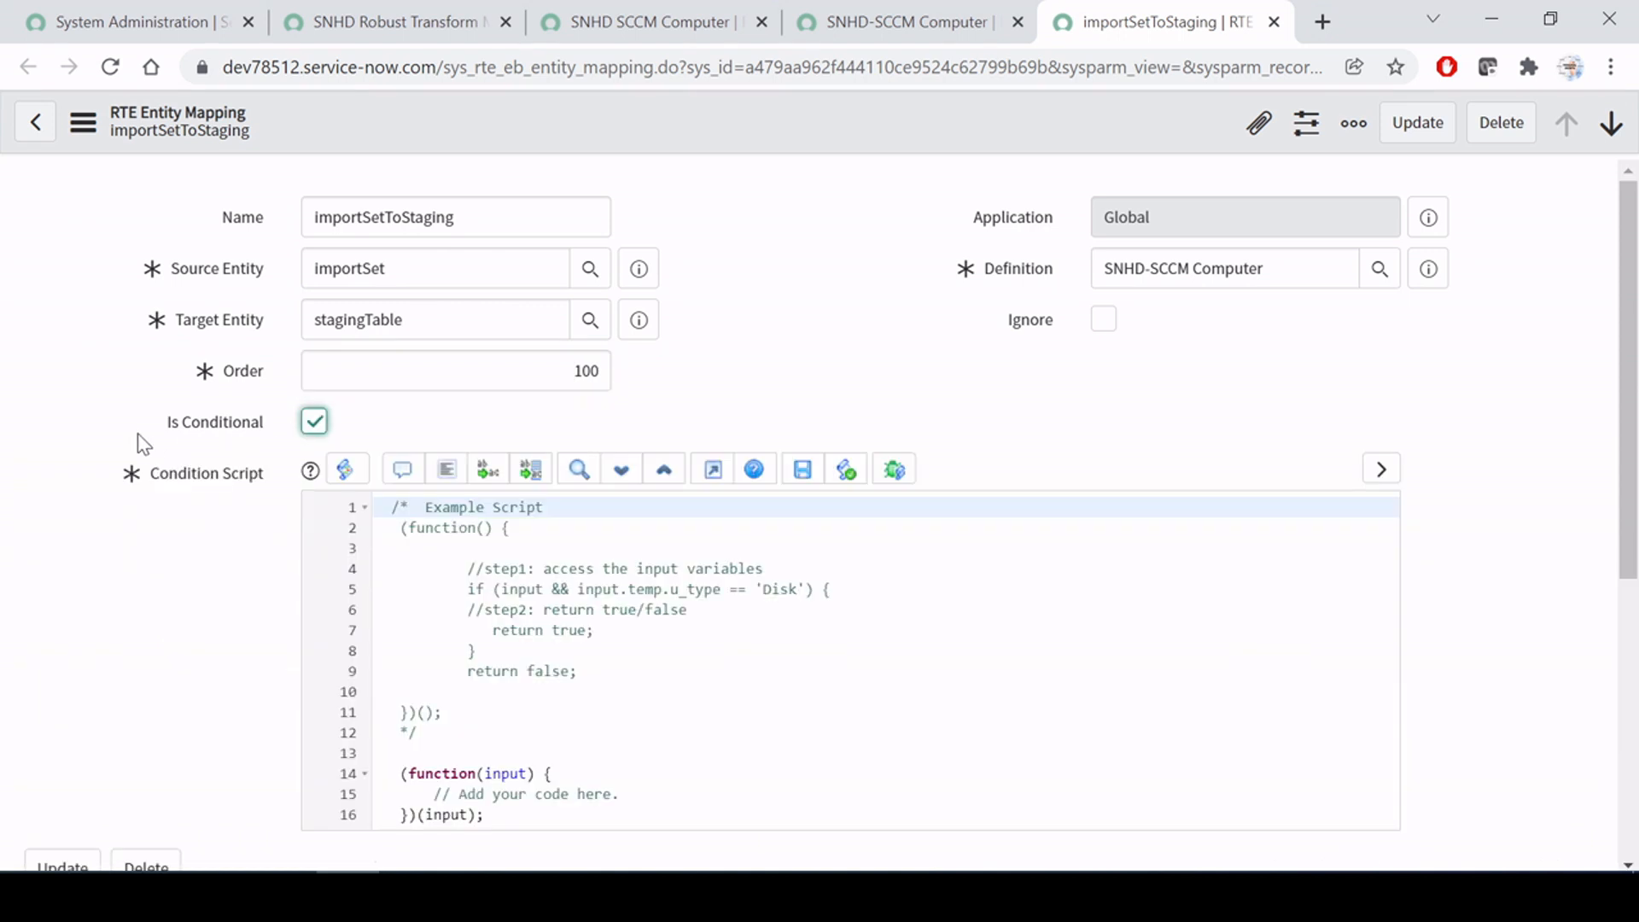
{"action": "scroll", "coordinate": [254, 512], "scroll_direction": "down", "scroll_amount": 5}
{"action": "scroll", "coordinate": [256, 504], "scroll_direction": "up", "scroll_amount": 5}
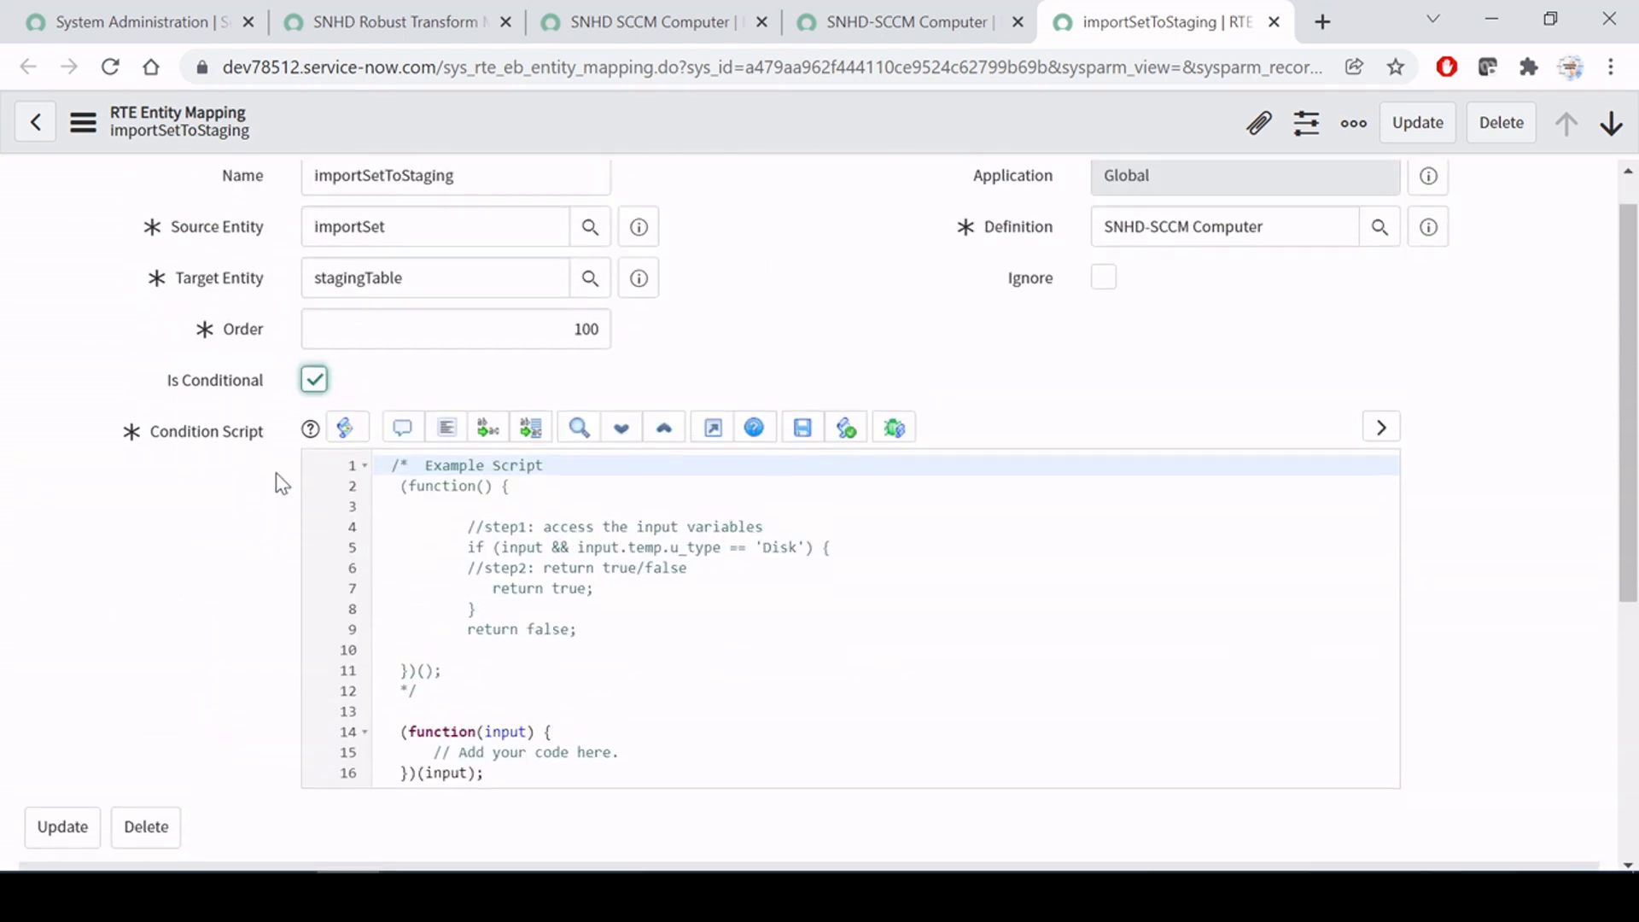
{"action": "left_click", "coordinate": [314, 421]}
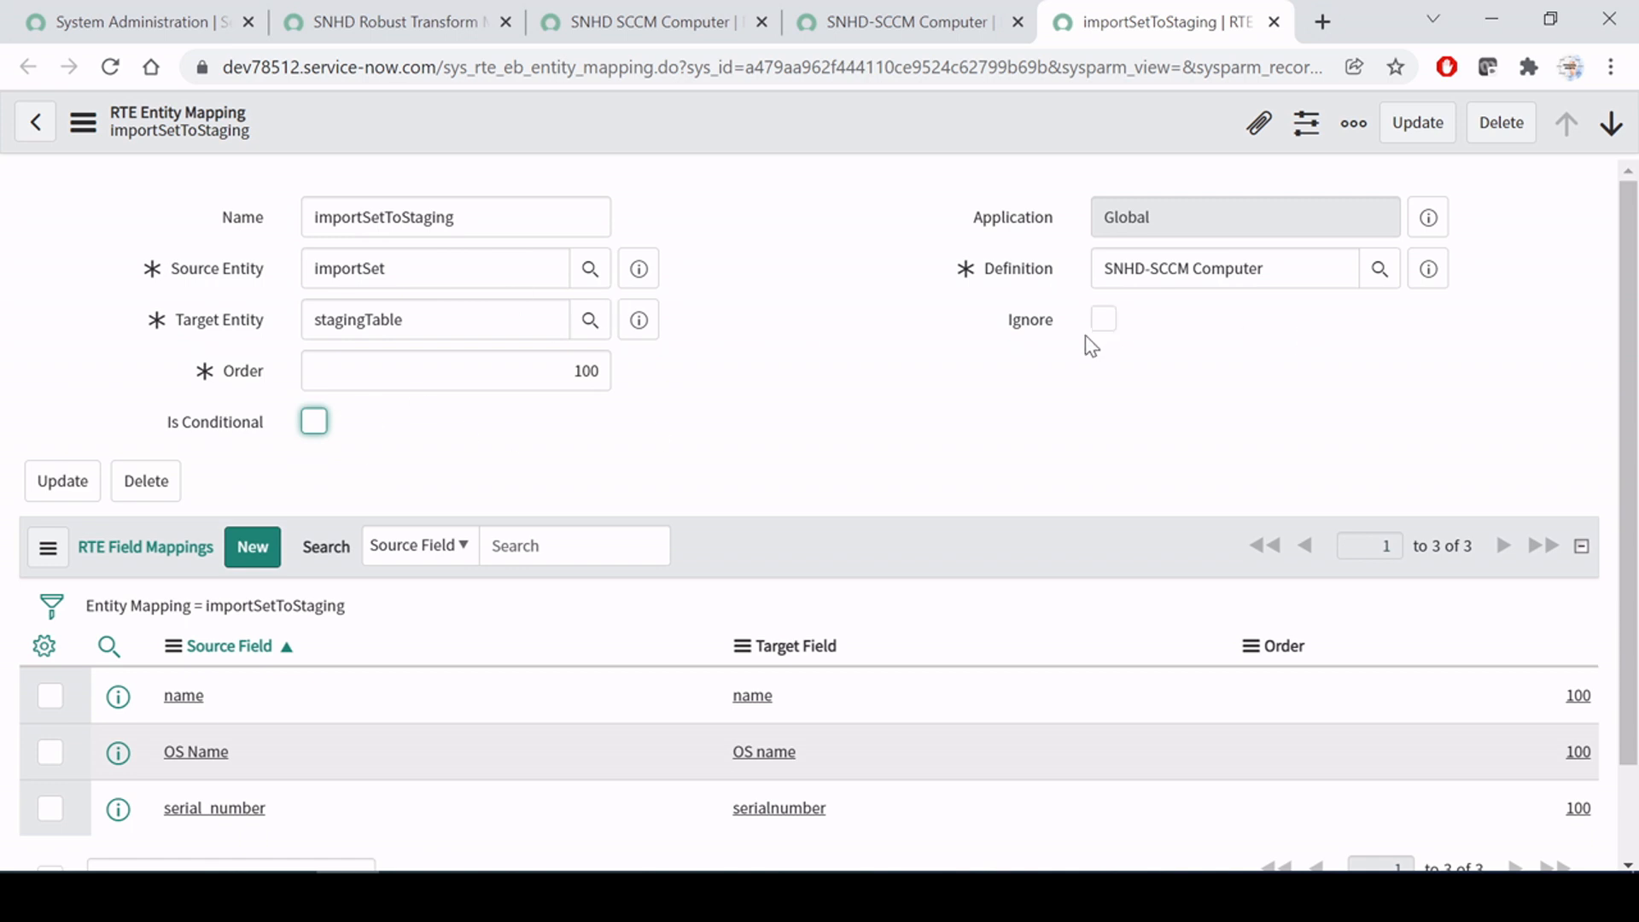
Step: Review the RTE field mappings of importSetToStaging and return to the SNHD-SCCM Computer definition
{"action": "scroll", "coordinate": [951, 403], "scroll_direction": "down", "scroll_amount": 2}
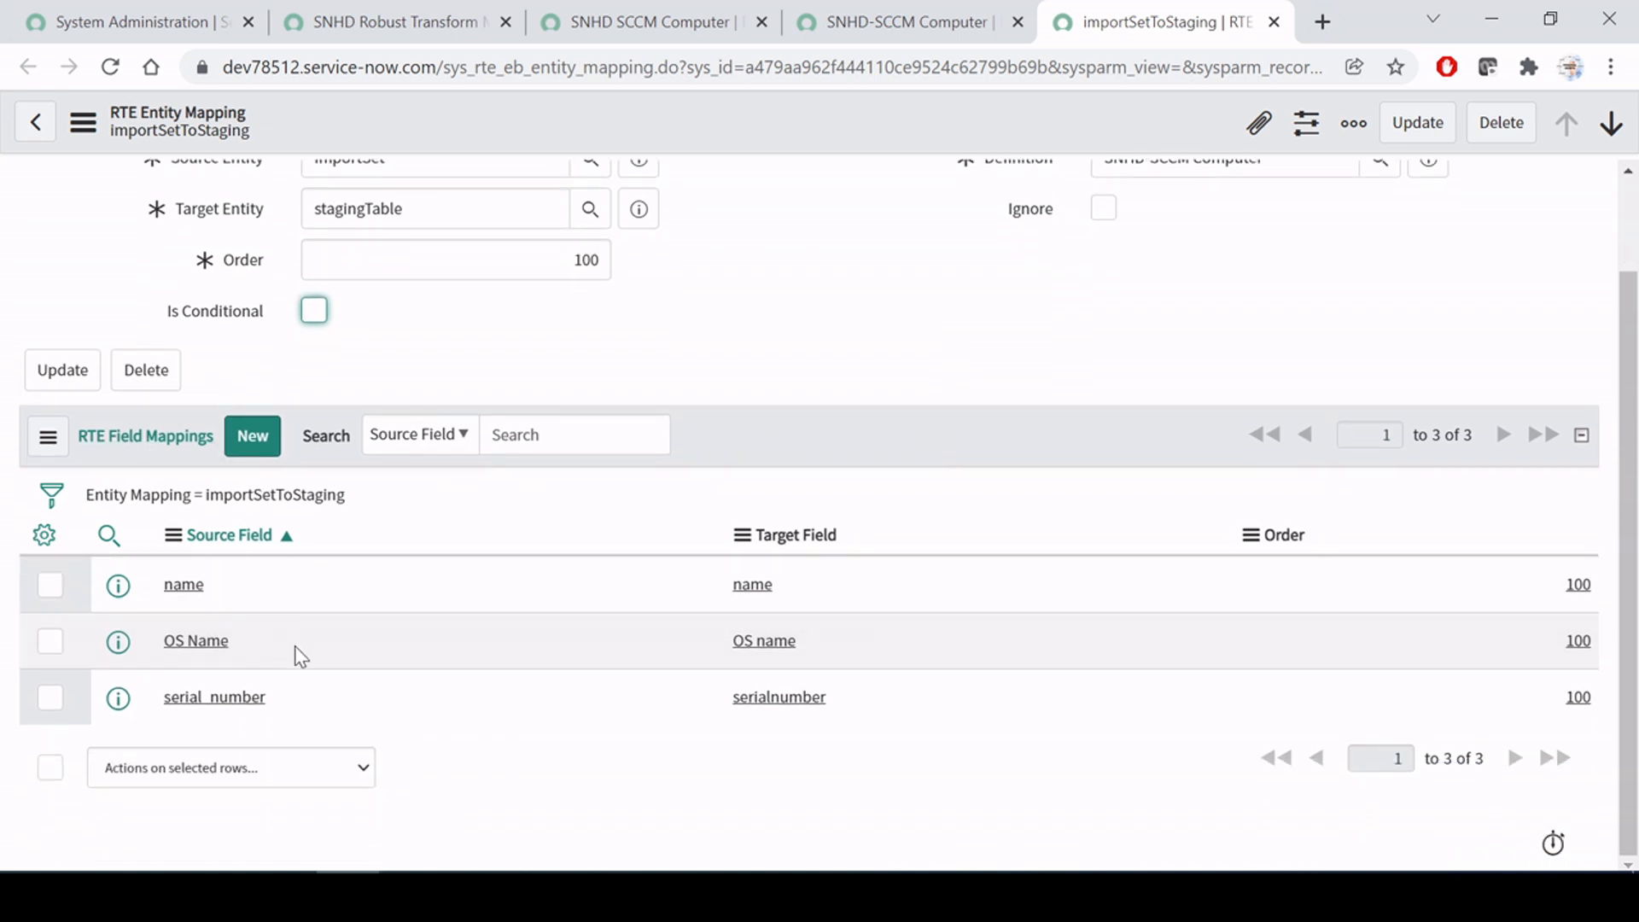
{"action": "scroll", "coordinate": [299, 658], "scroll_direction": "up", "scroll_amount": 2}
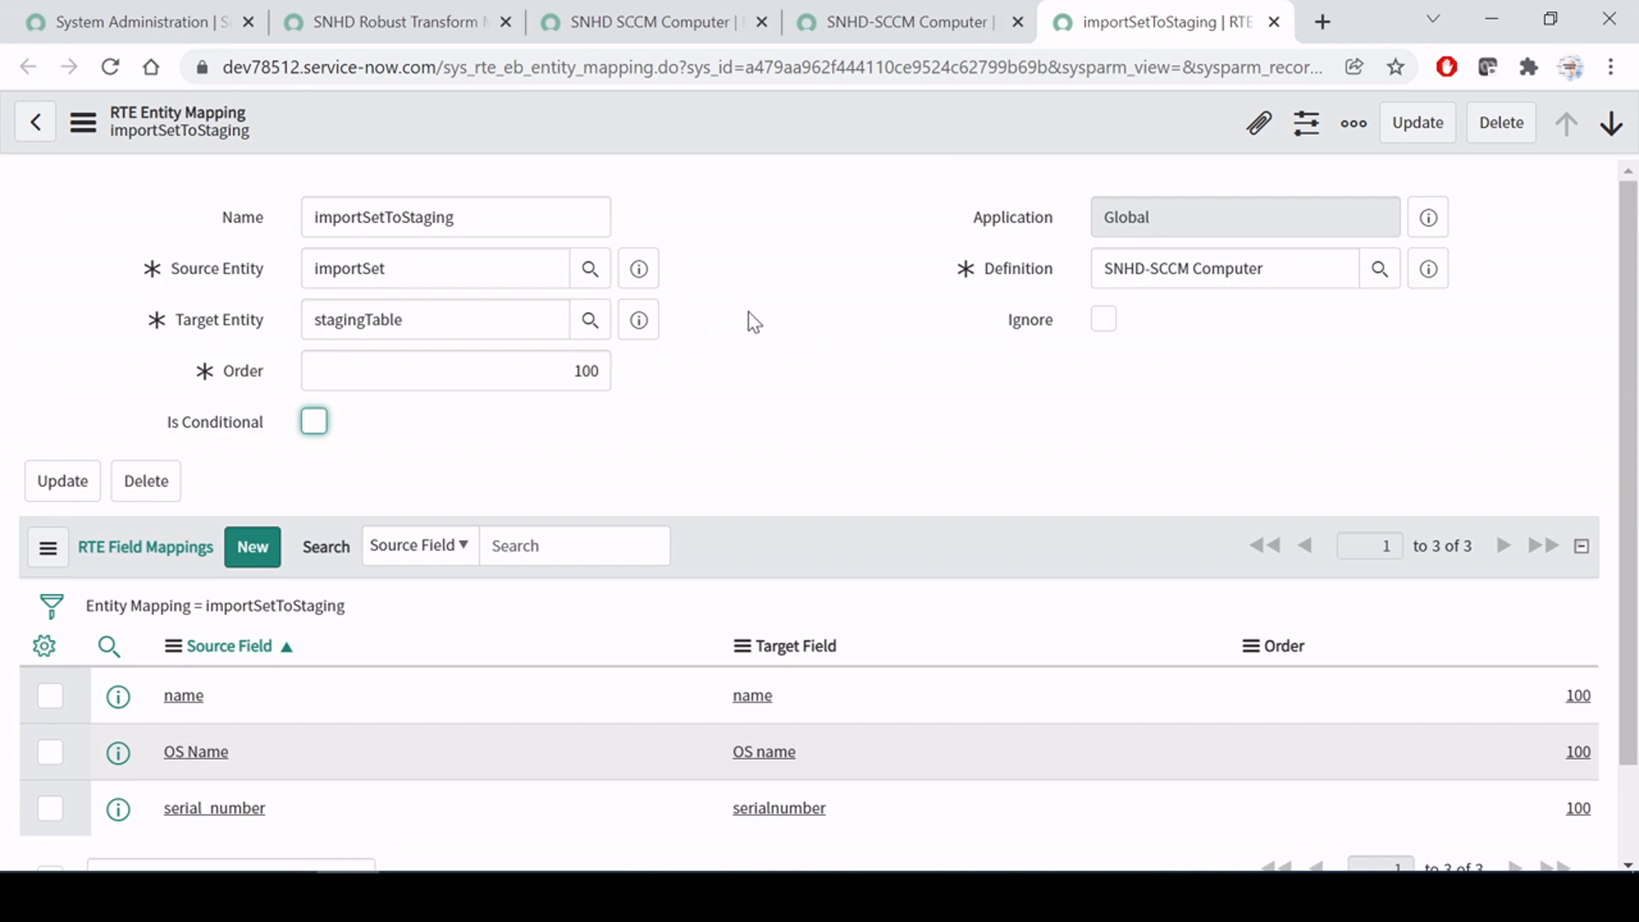
{"action": "left_click", "coordinate": [886, 19]}
{"action": "left_click", "coordinate": [793, 236]}
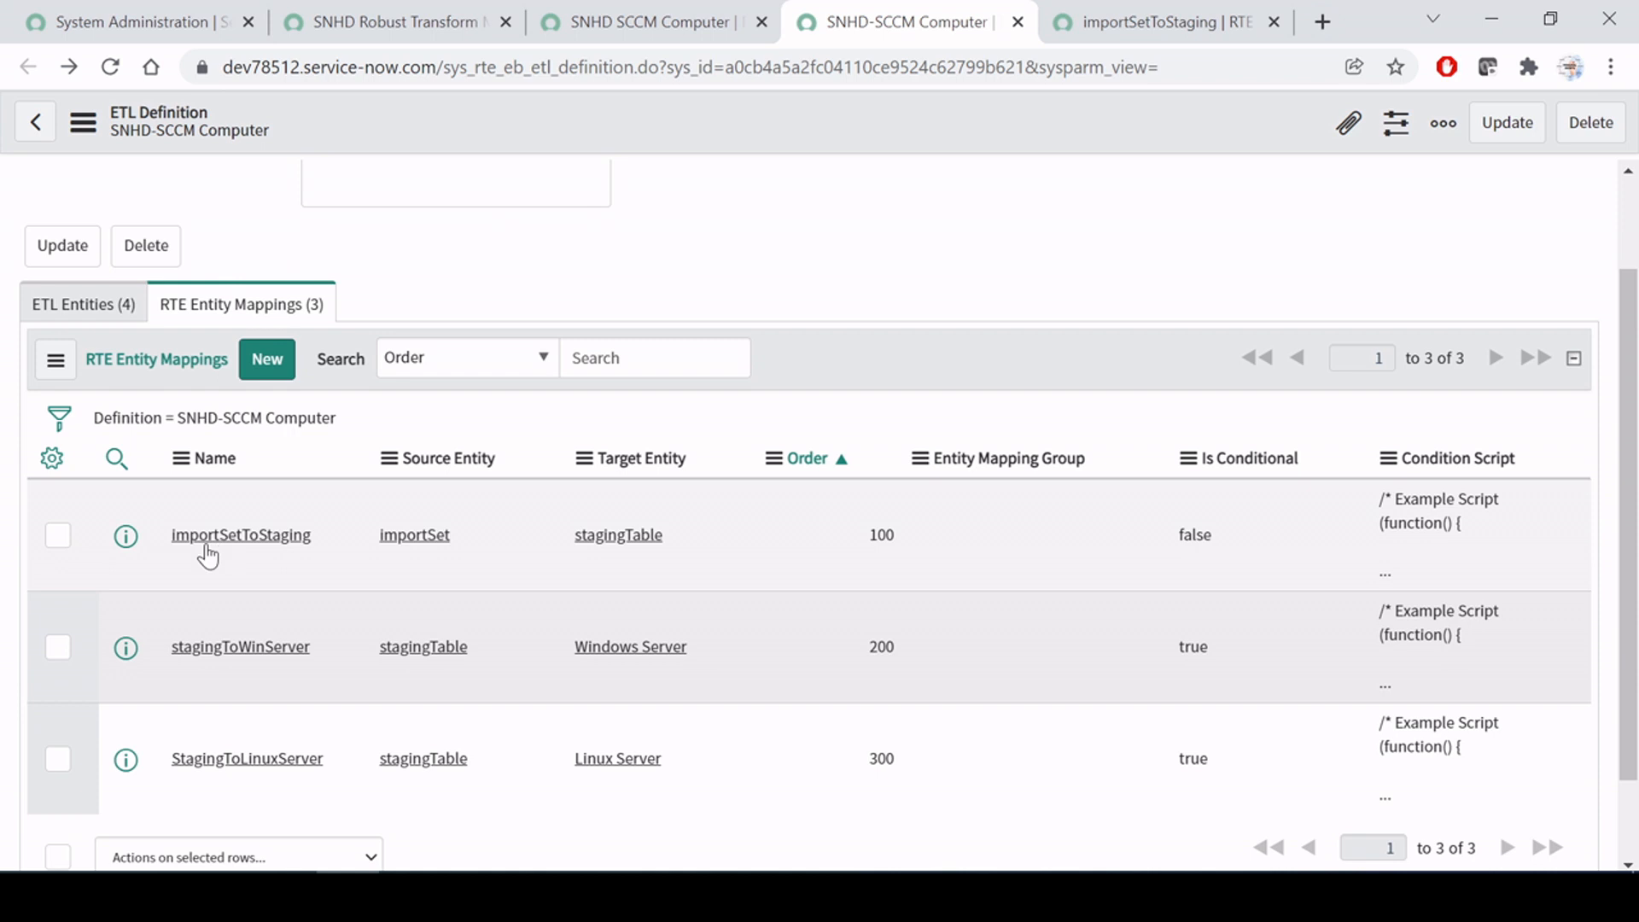
Step: In the ETL entities, trace the flow from importSet to stagingTable and on to Windows Server and Linux Server
{"action": "left_click", "coordinate": [116, 305]}
{"action": "left_click", "coordinate": [255, 522]}
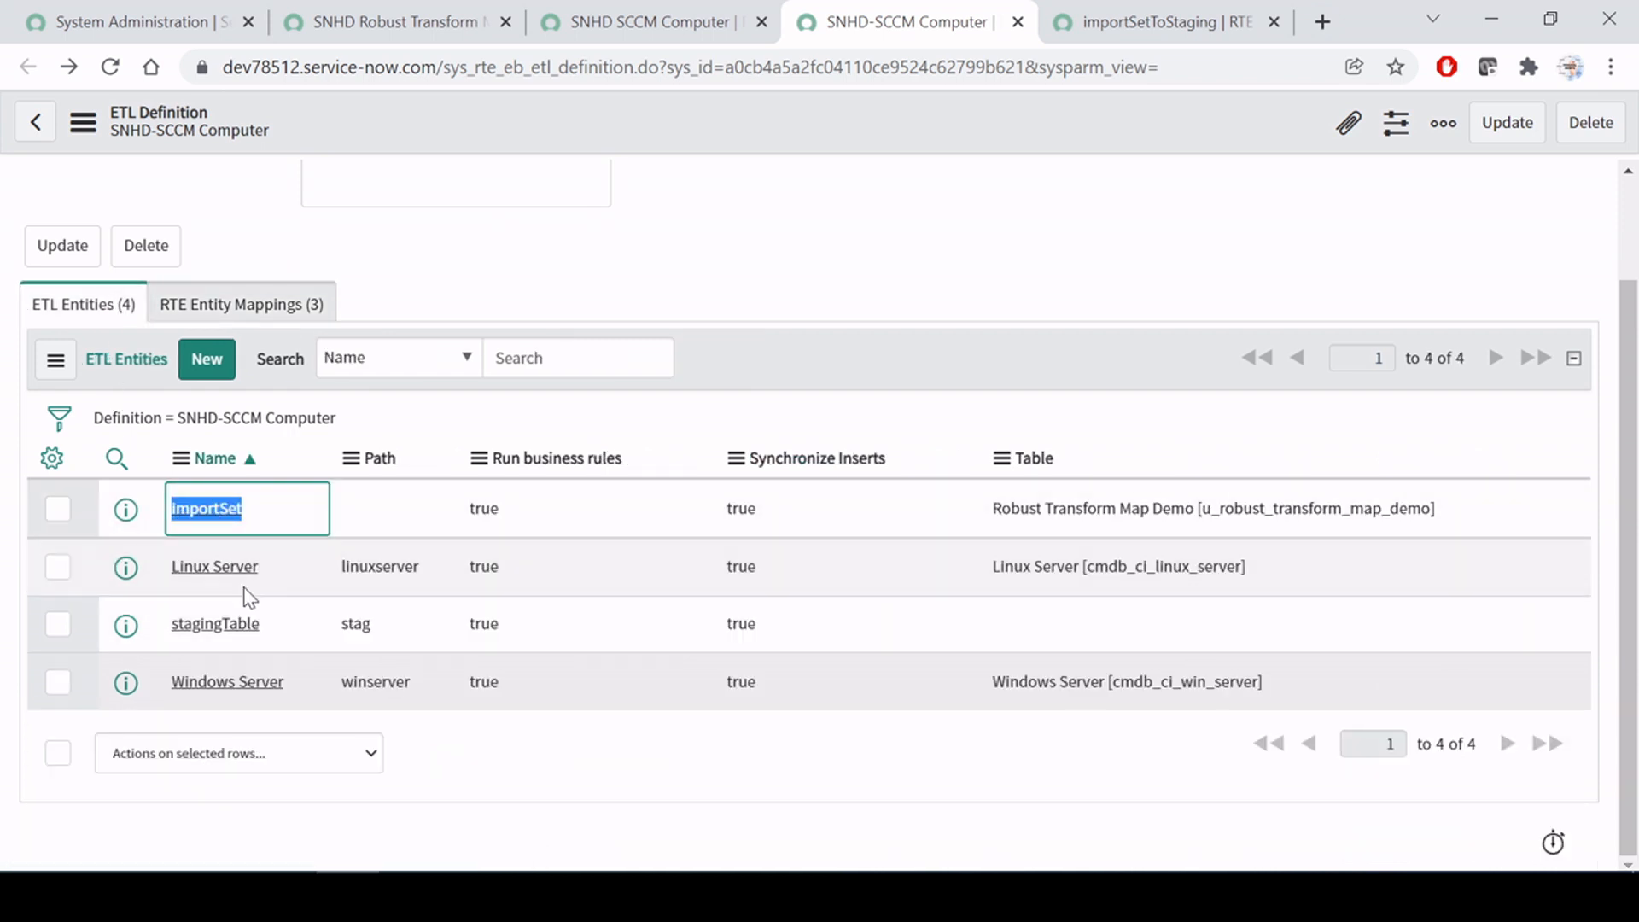
{"action": "left_click", "coordinate": [301, 642]}
{"action": "left_click", "coordinate": [375, 631]}
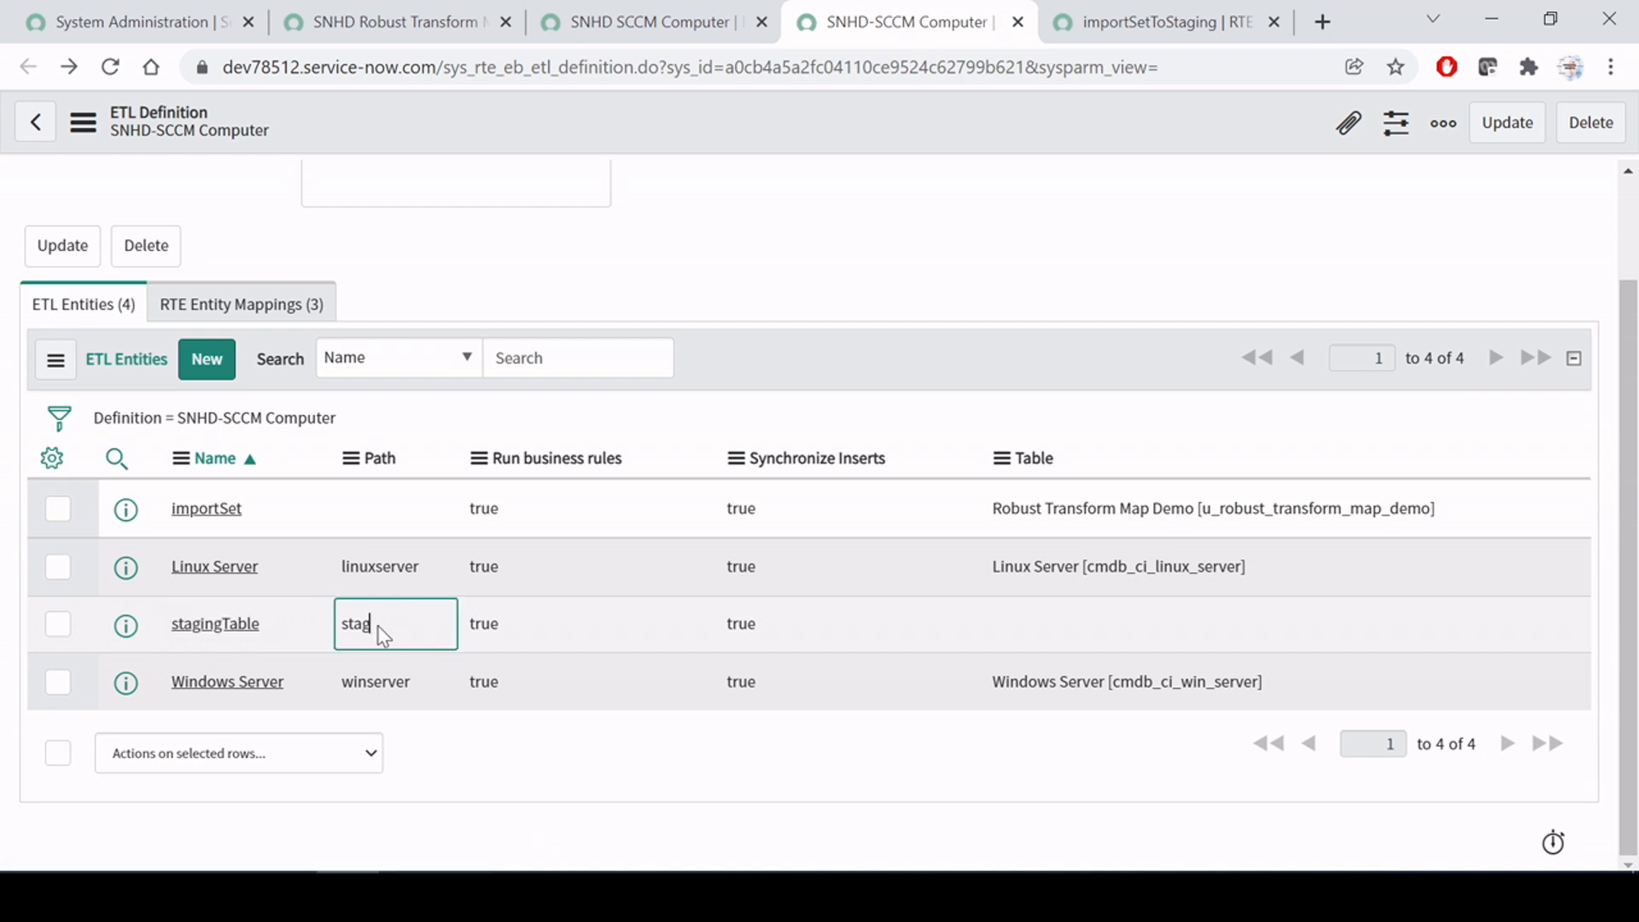
{"action": "left_click", "coordinate": [267, 636]}
{"action": "left_click", "coordinate": [298, 682]}
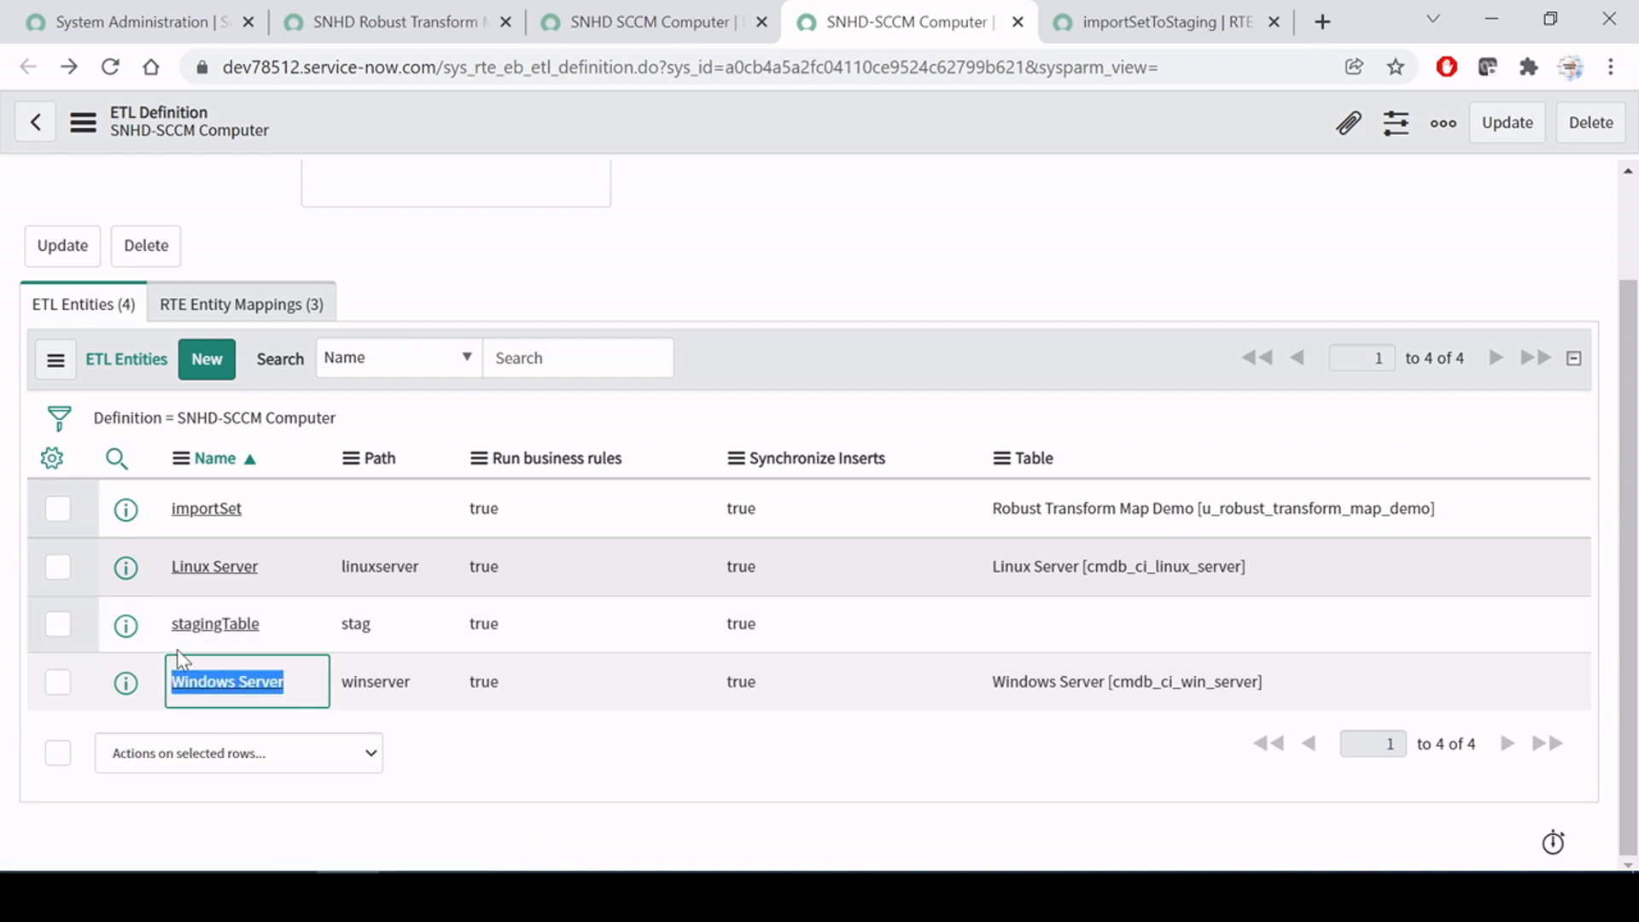
{"action": "left_click", "coordinate": [272, 632]}
{"action": "left_click", "coordinate": [280, 562]}
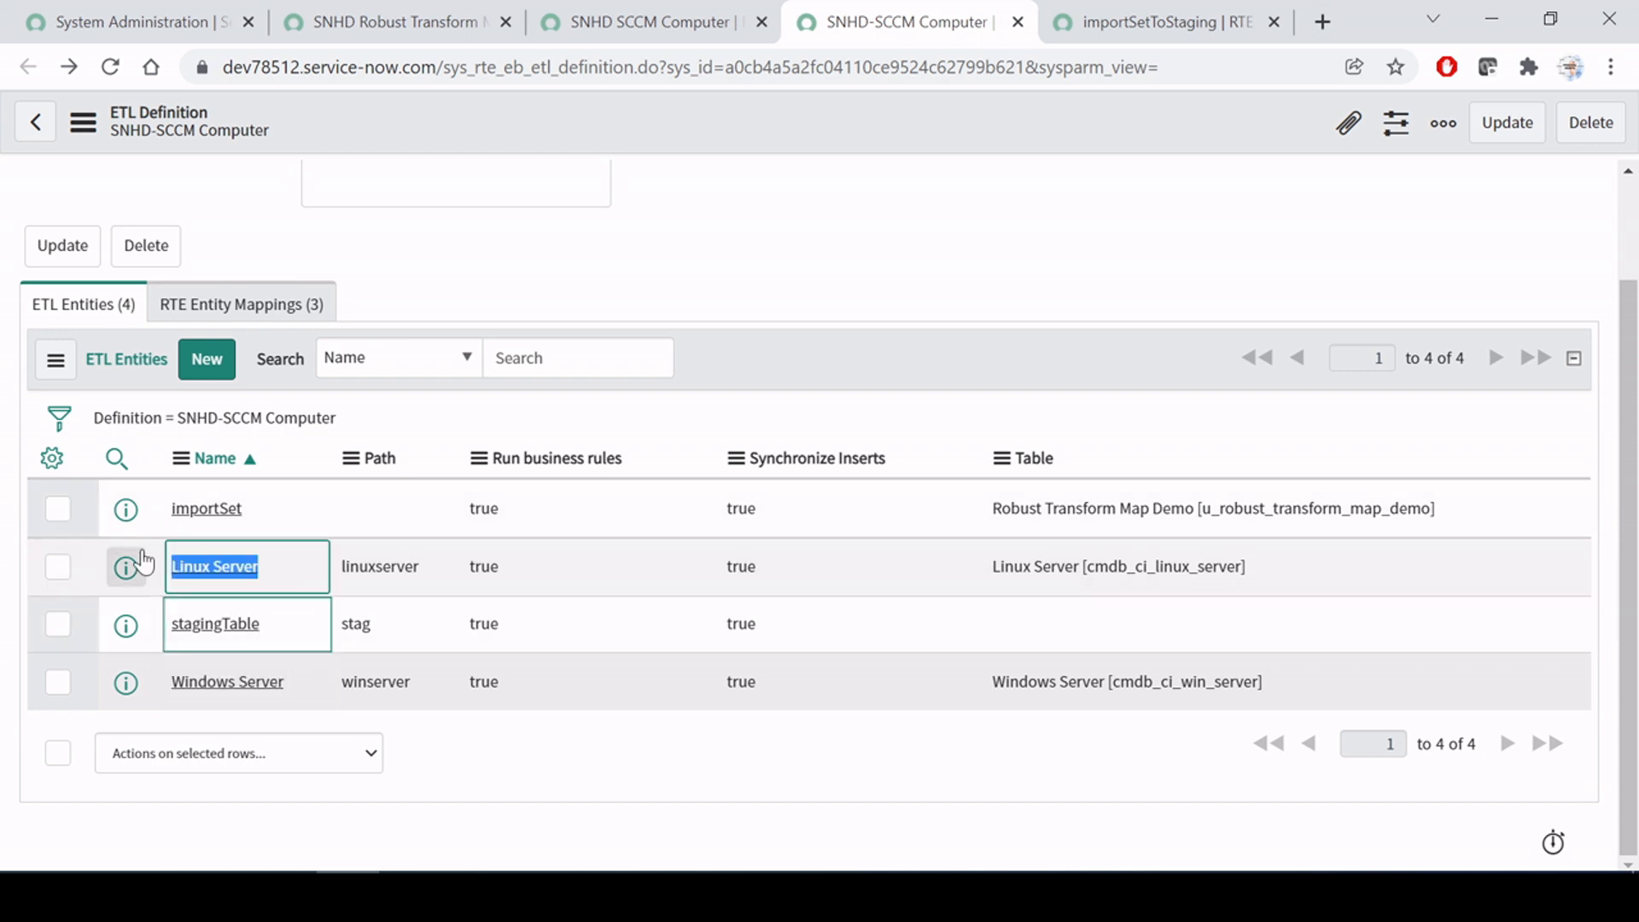
Step: Show the RTE entity mappings and compare the order of importSetToStaging with that of stagingToWinServer
{"action": "left_click", "coordinate": [280, 308]}
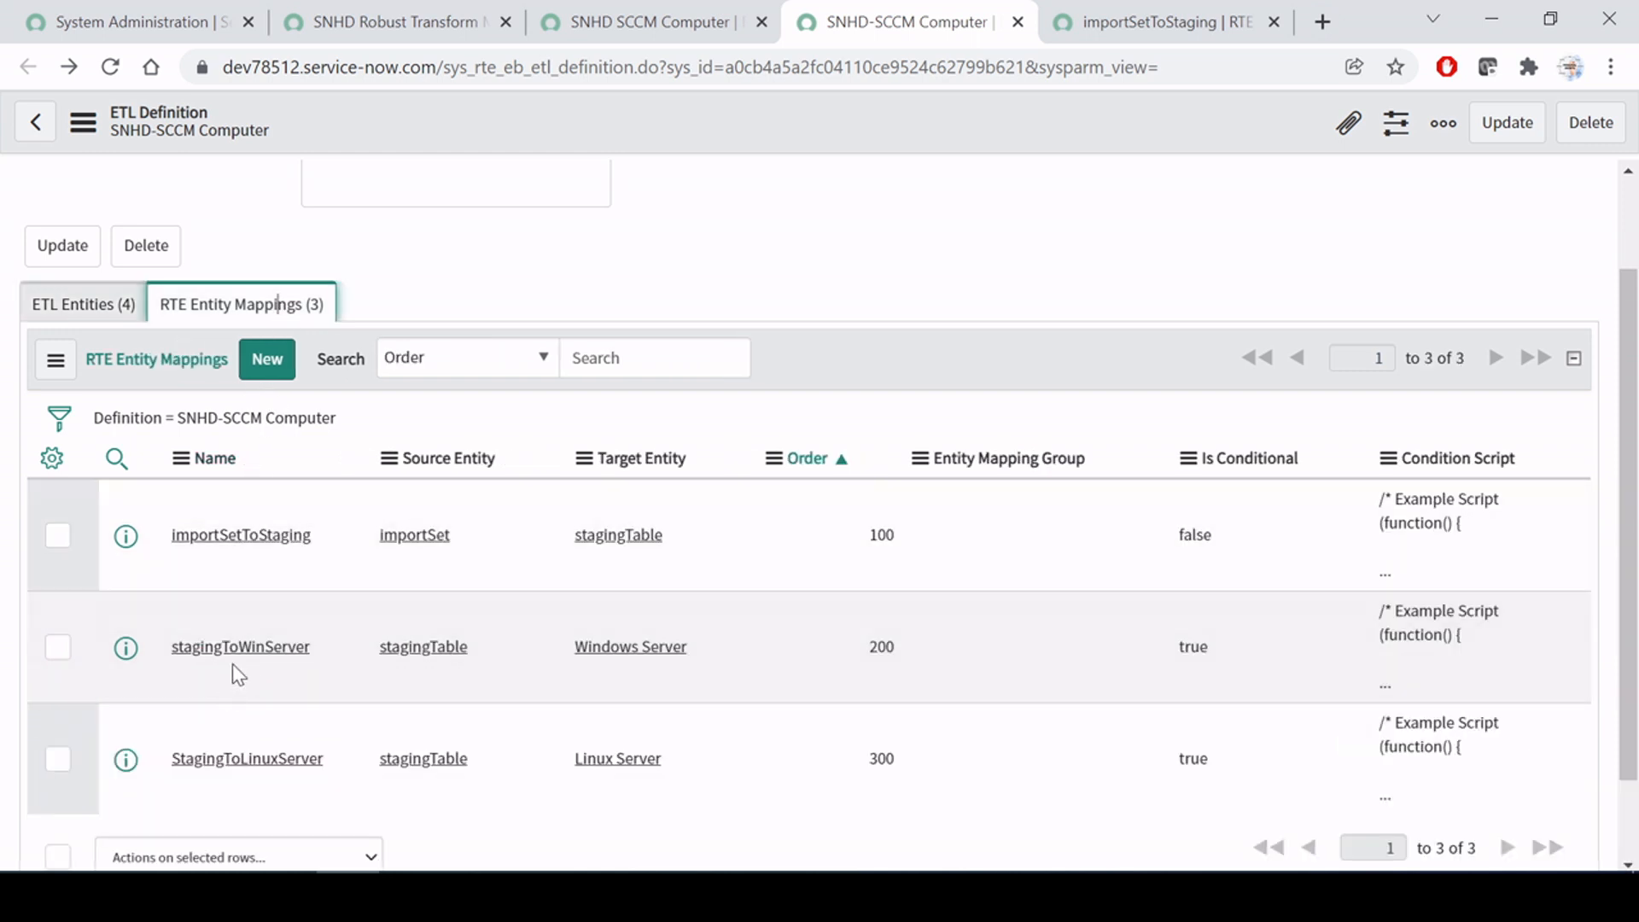
{"action": "left_click_drag", "start_coordinate": [325, 541], "coordinate": [218, 536]}
{"action": "left_click", "coordinate": [869, 534]}
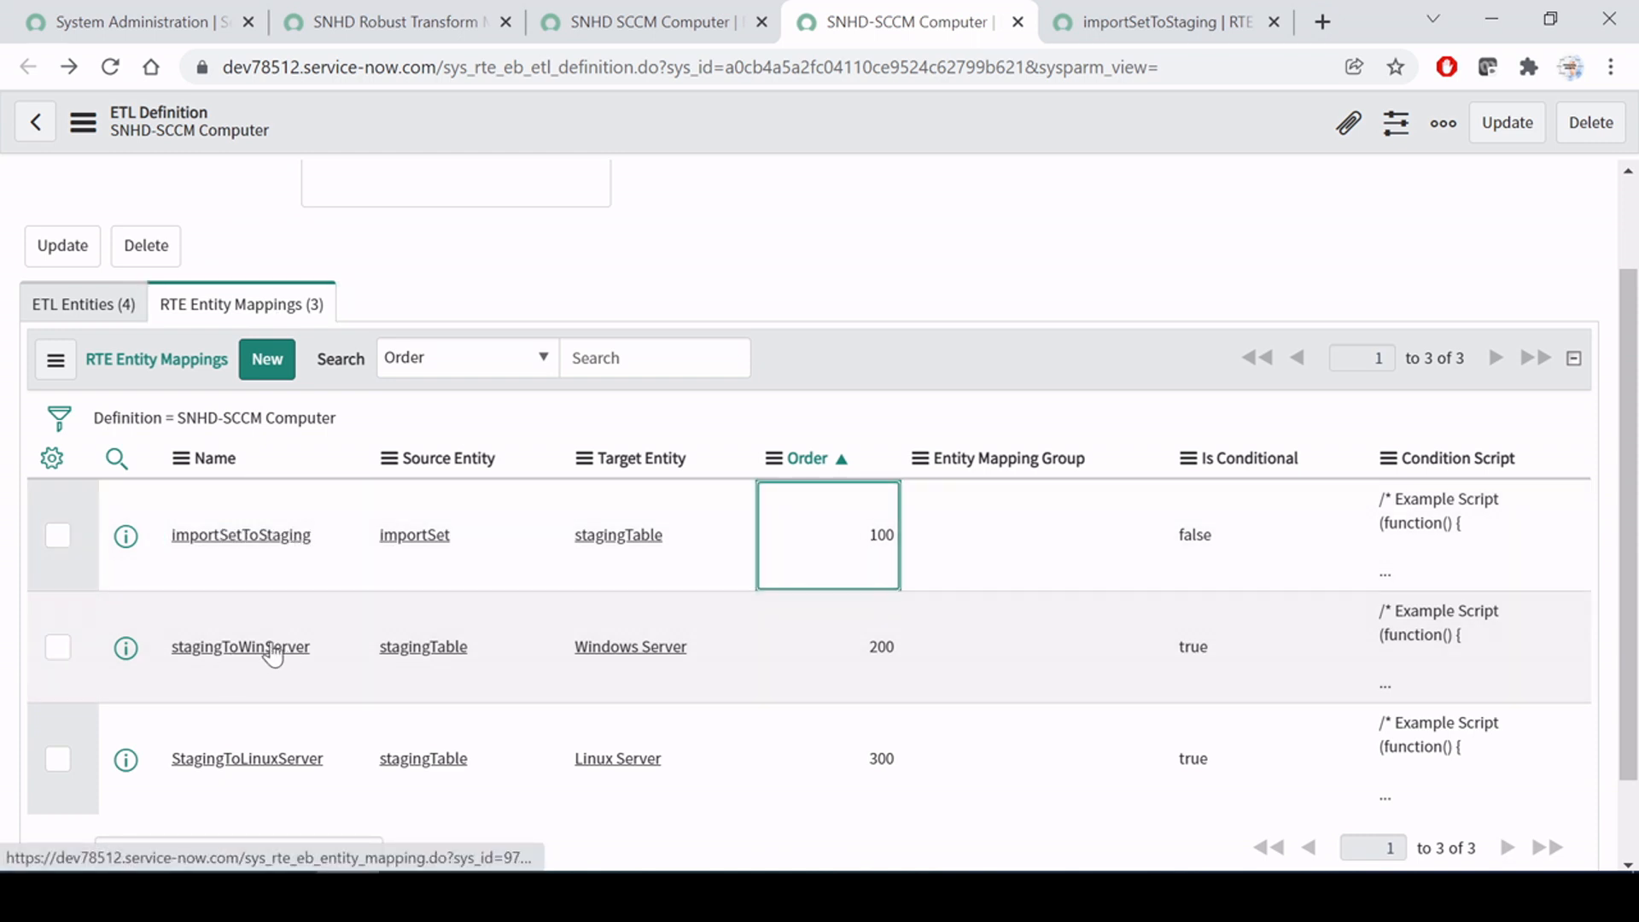
{"action": "double_click", "coordinate": [862, 651]}
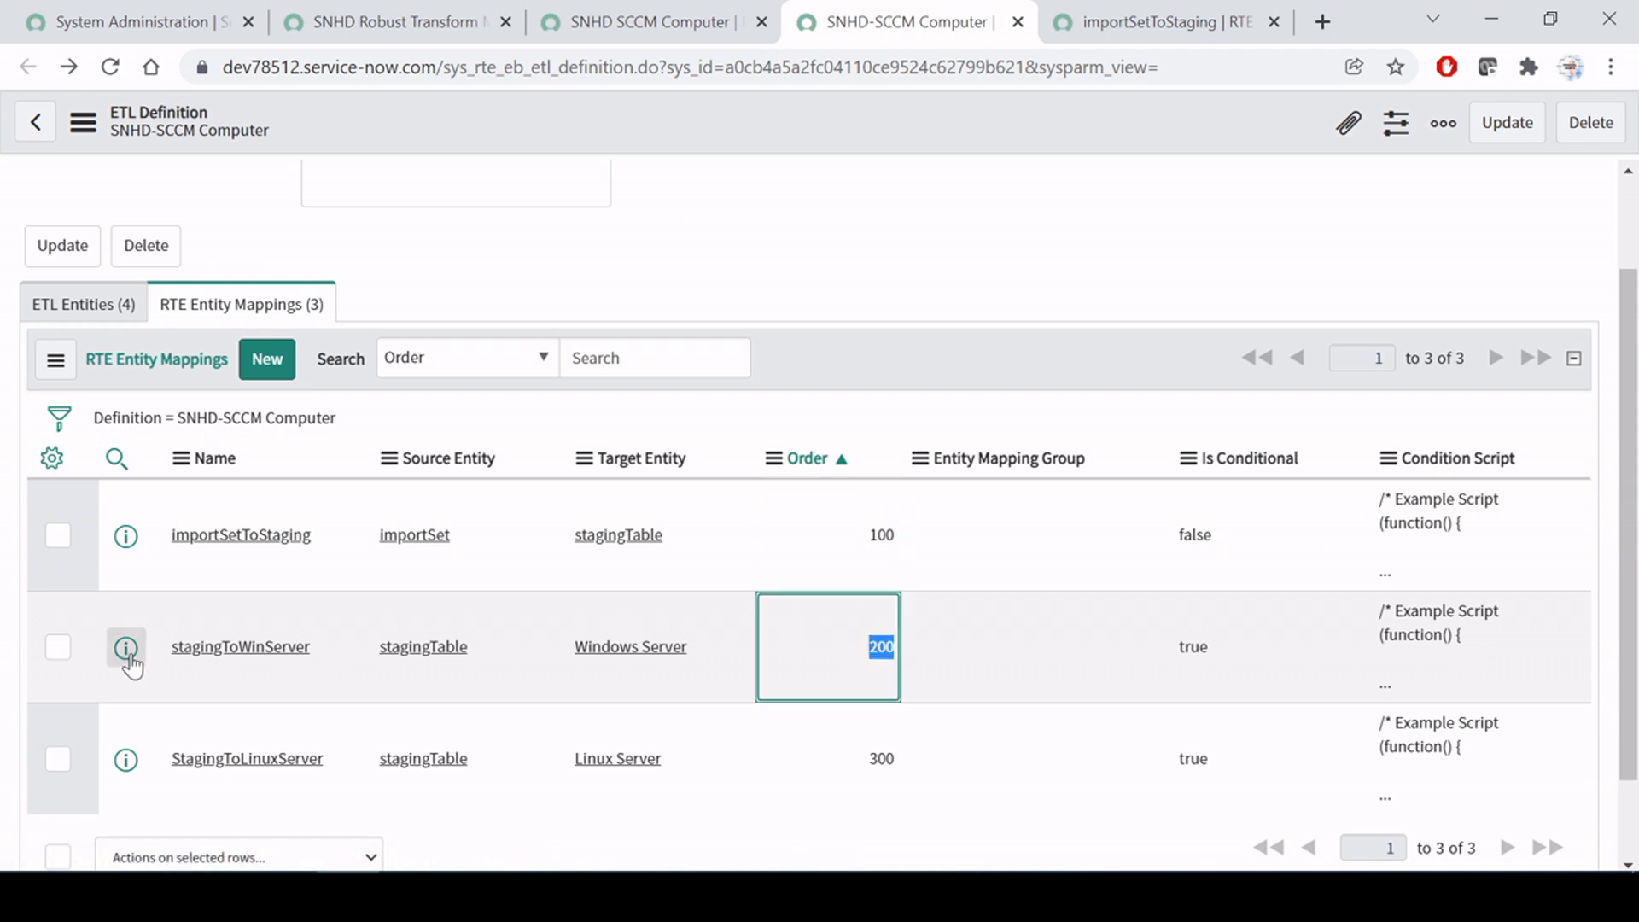
Step: Open the stagingToWinServer entity mapping in a separate browser tab and point out its source entity, target entity and order
{"action": "middle_click", "coordinate": [242, 651]}
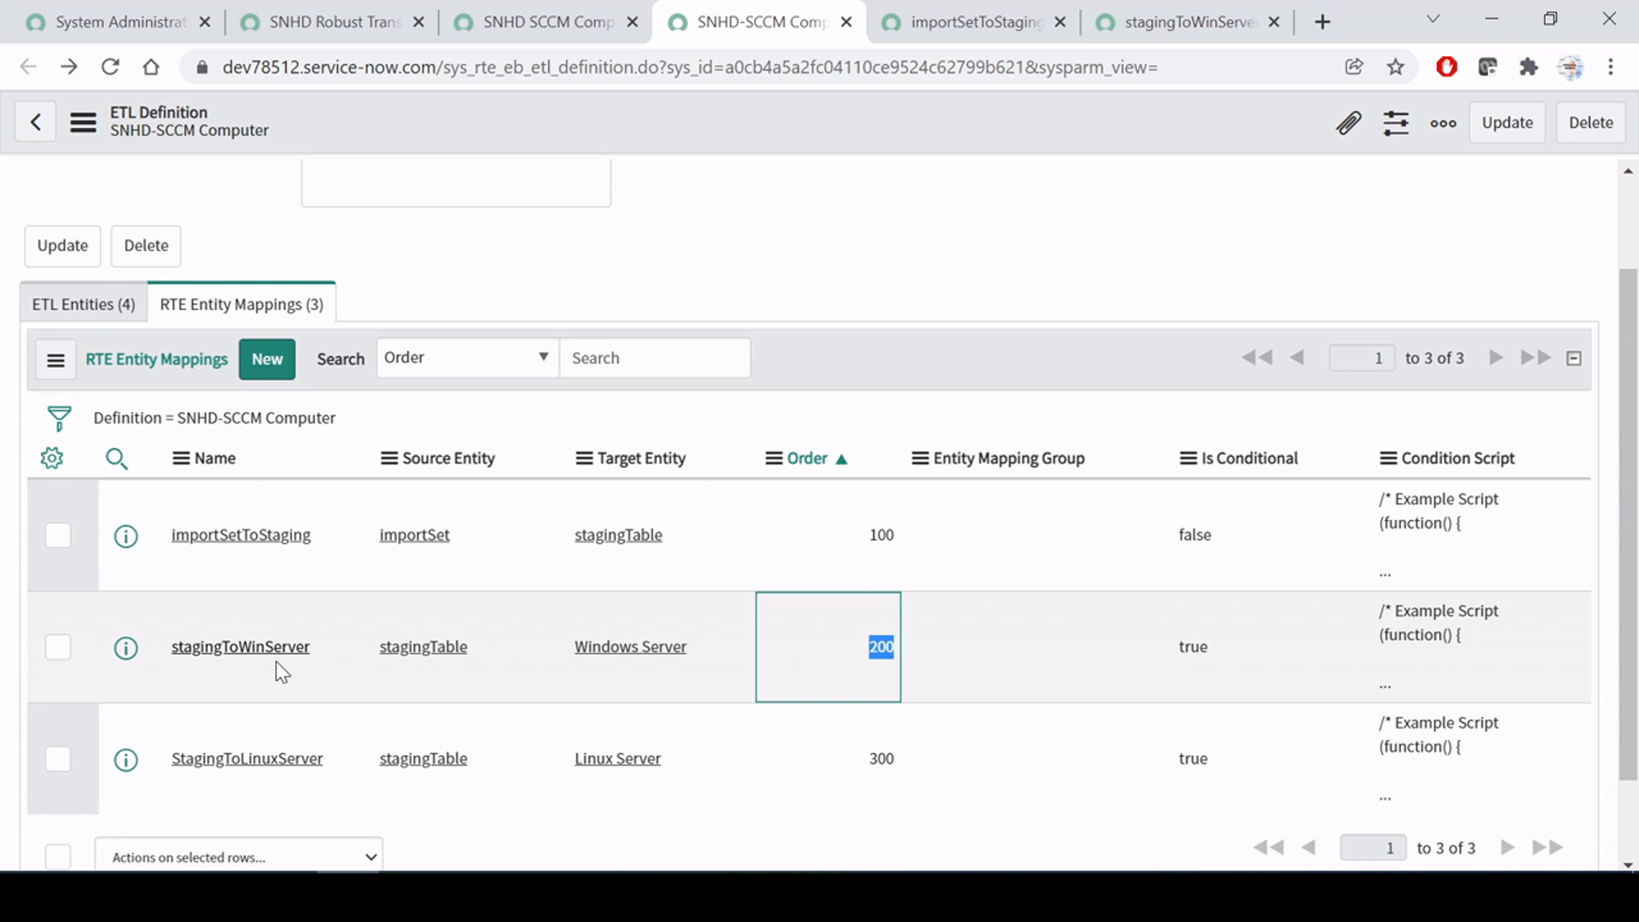
{"action": "left_click", "coordinate": [1166, 8]}
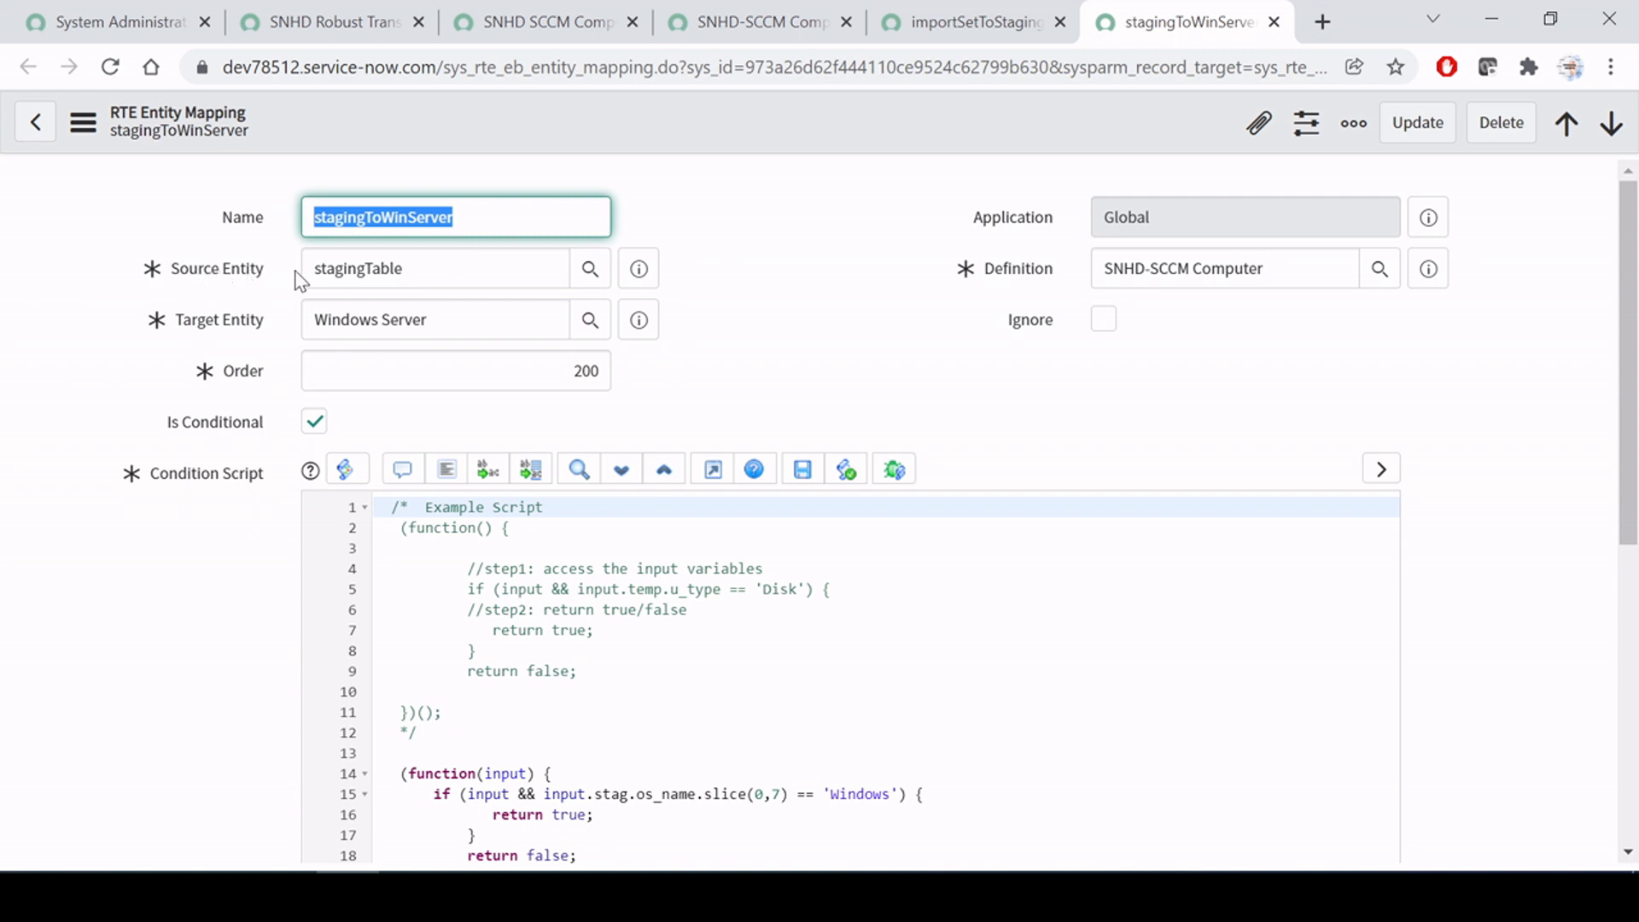
{"action": "left_click", "coordinate": [378, 268]}
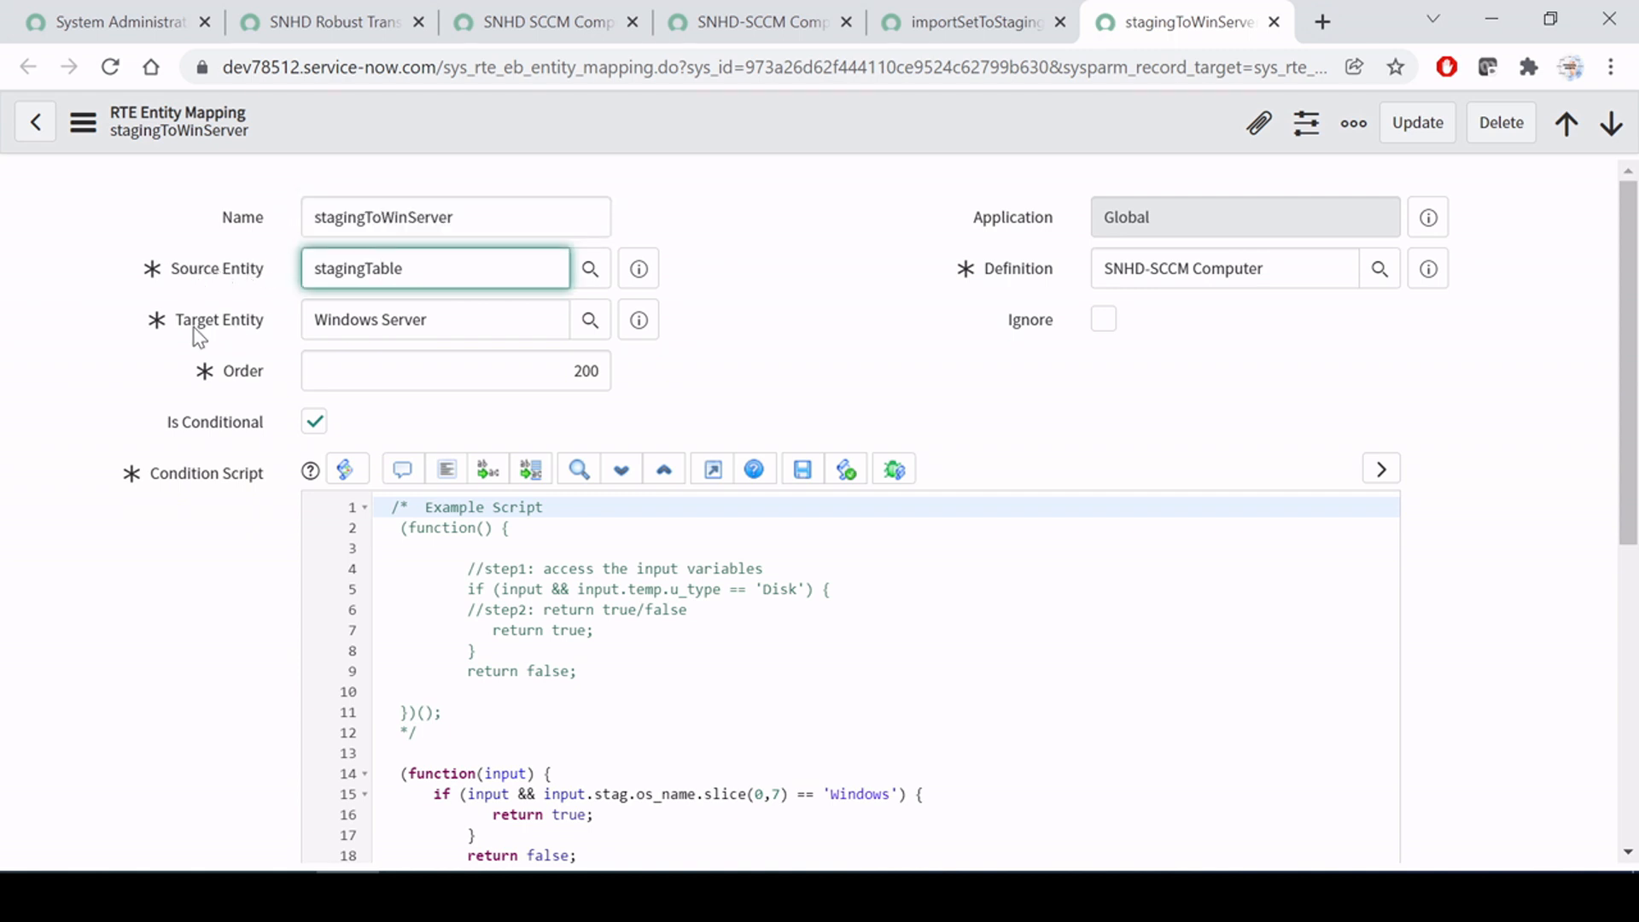
{"action": "left_click", "coordinate": [398, 320]}
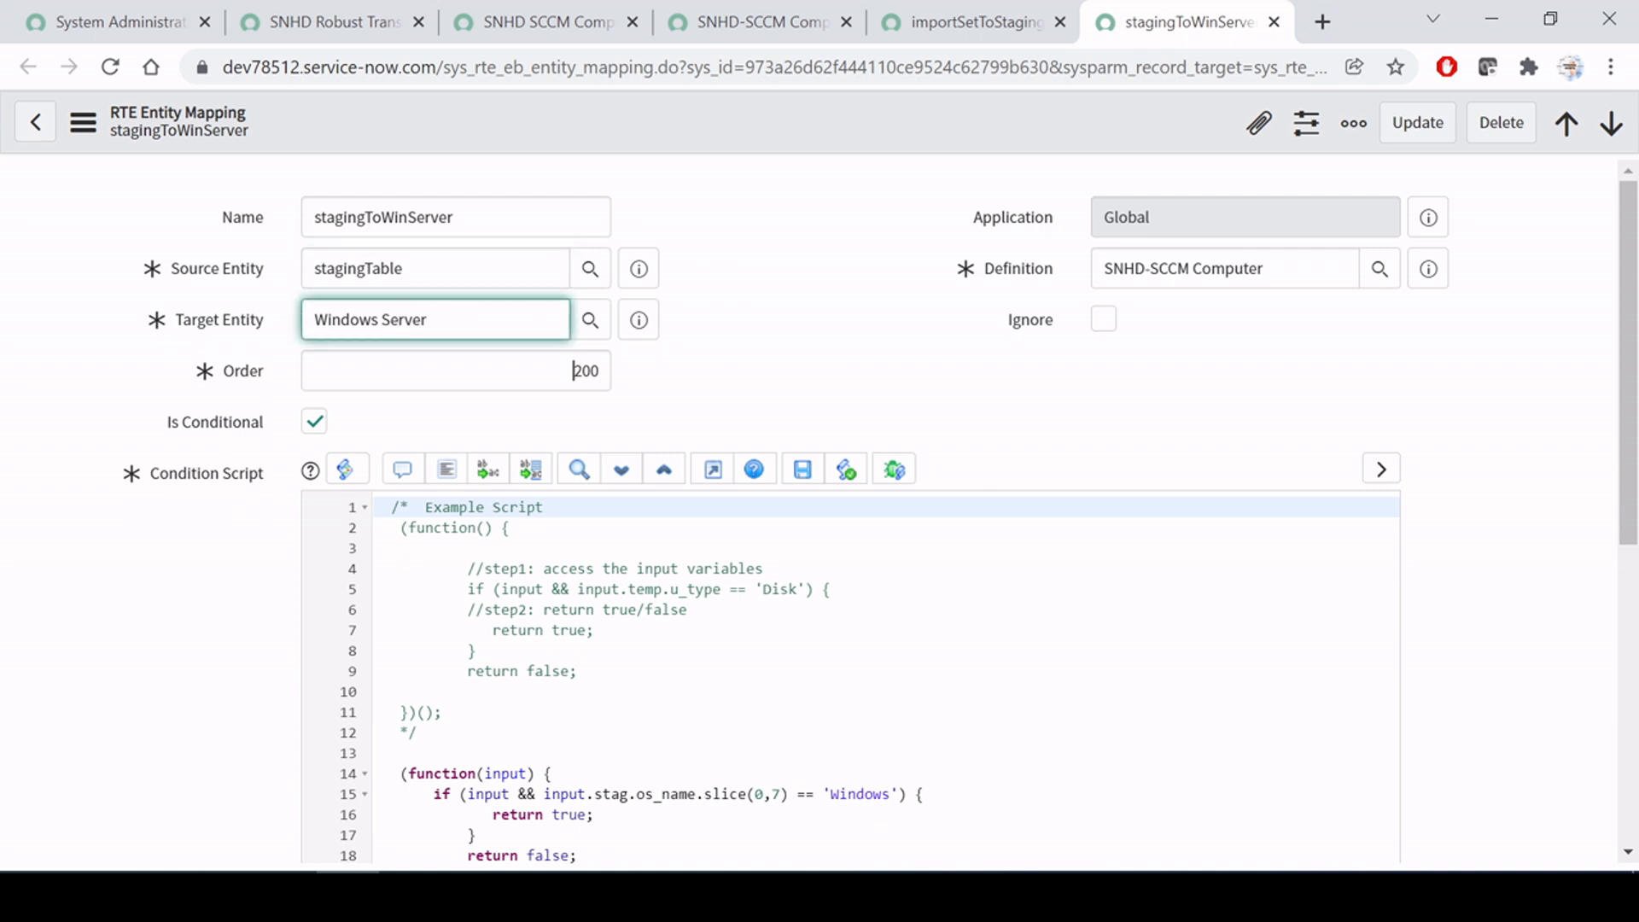
{"action": "left_click_drag", "start_coordinate": [572, 370], "coordinate": [629, 371]}
{"action": "left_click", "coordinate": [690, 362]}
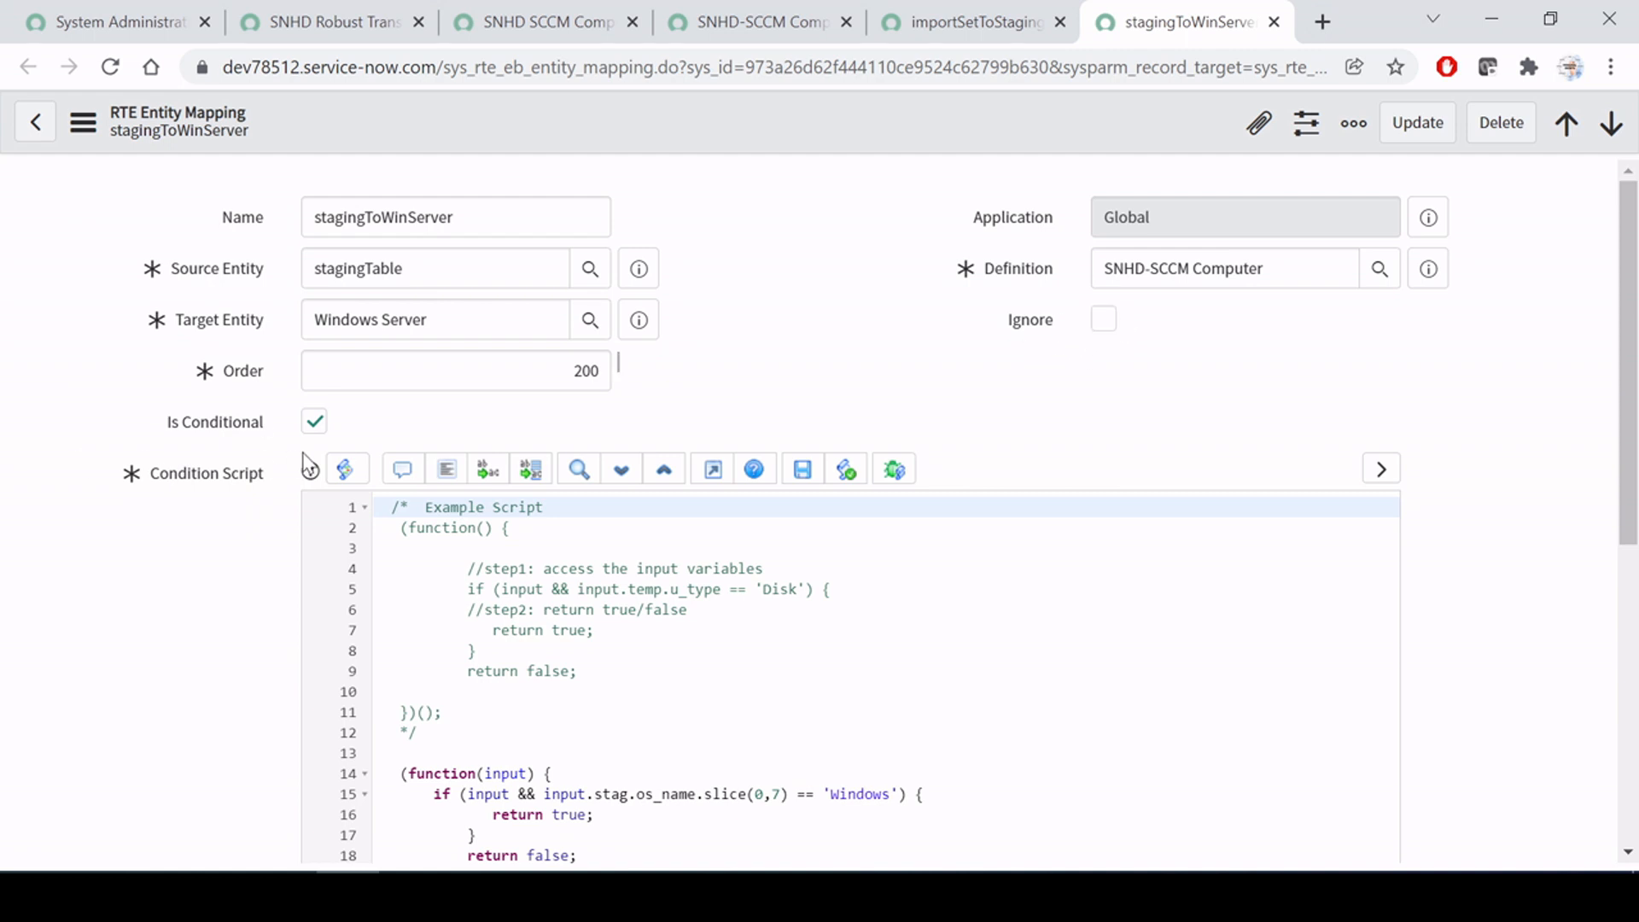
Step: Examine the Is Conditional setting and the Condition Script of the stagingToWinServer mapping
{"action": "scroll", "coordinate": [307, 463], "scroll_direction": "down", "scroll_amount": 5}
{"action": "scroll", "coordinate": [181, 447], "scroll_direction": "up", "scroll_amount": 3}
{"action": "scroll", "coordinate": [267, 450], "scroll_direction": "down", "scroll_amount": 3}
{"action": "left_click", "coordinate": [553, 517]}
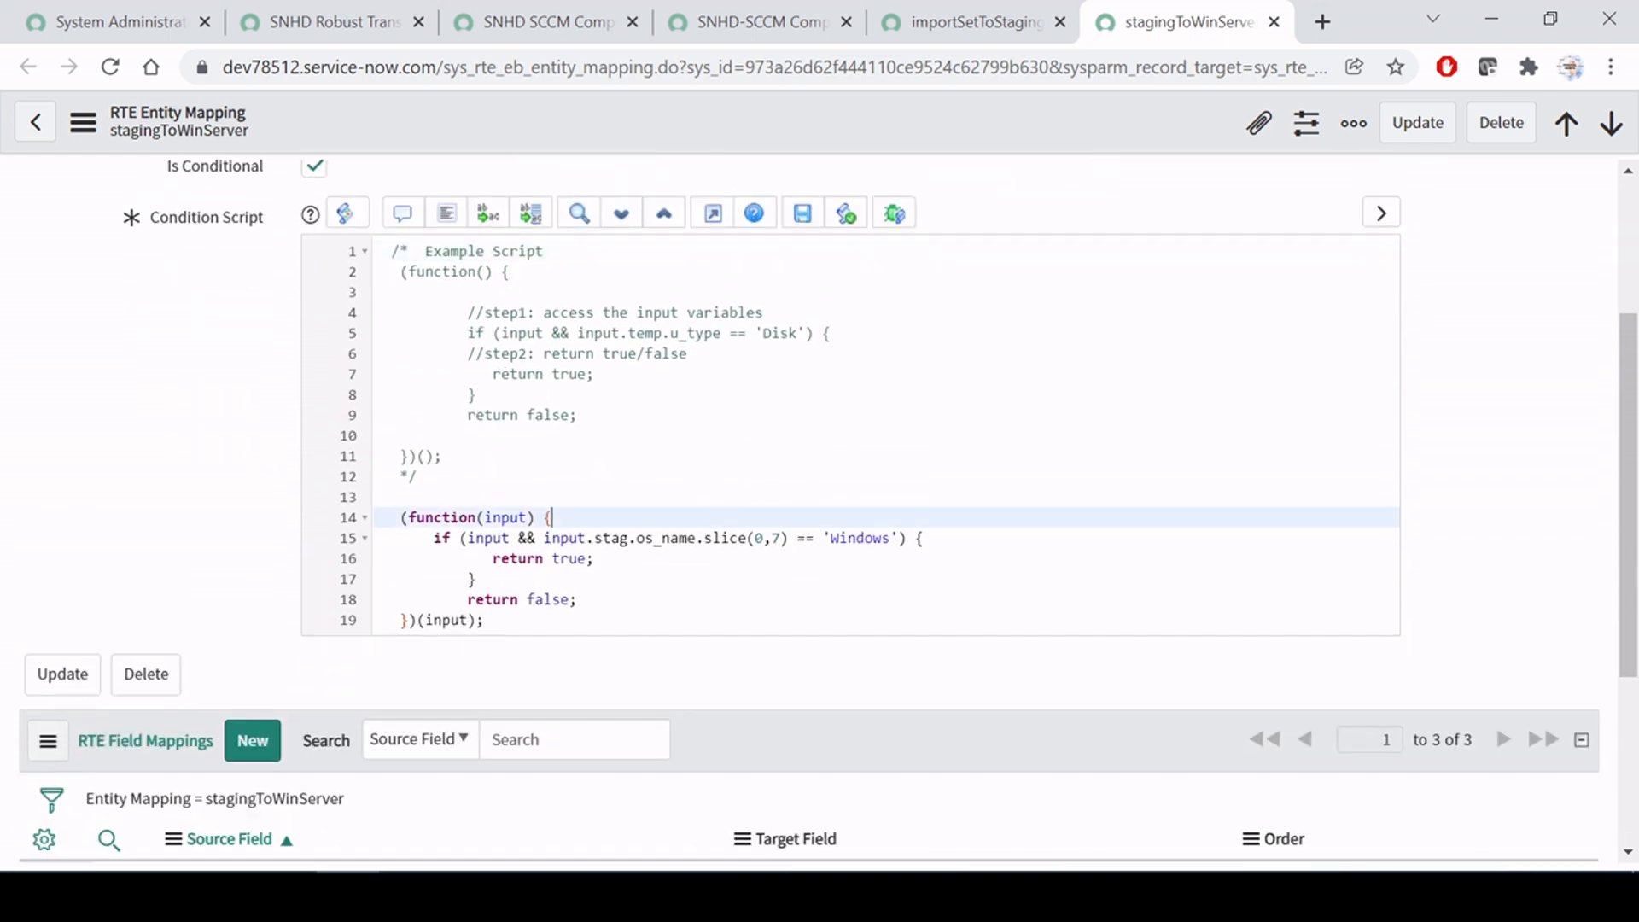
{"action": "scroll", "coordinate": [819, 512], "scroll_direction": "up", "scroll_amount": 3}
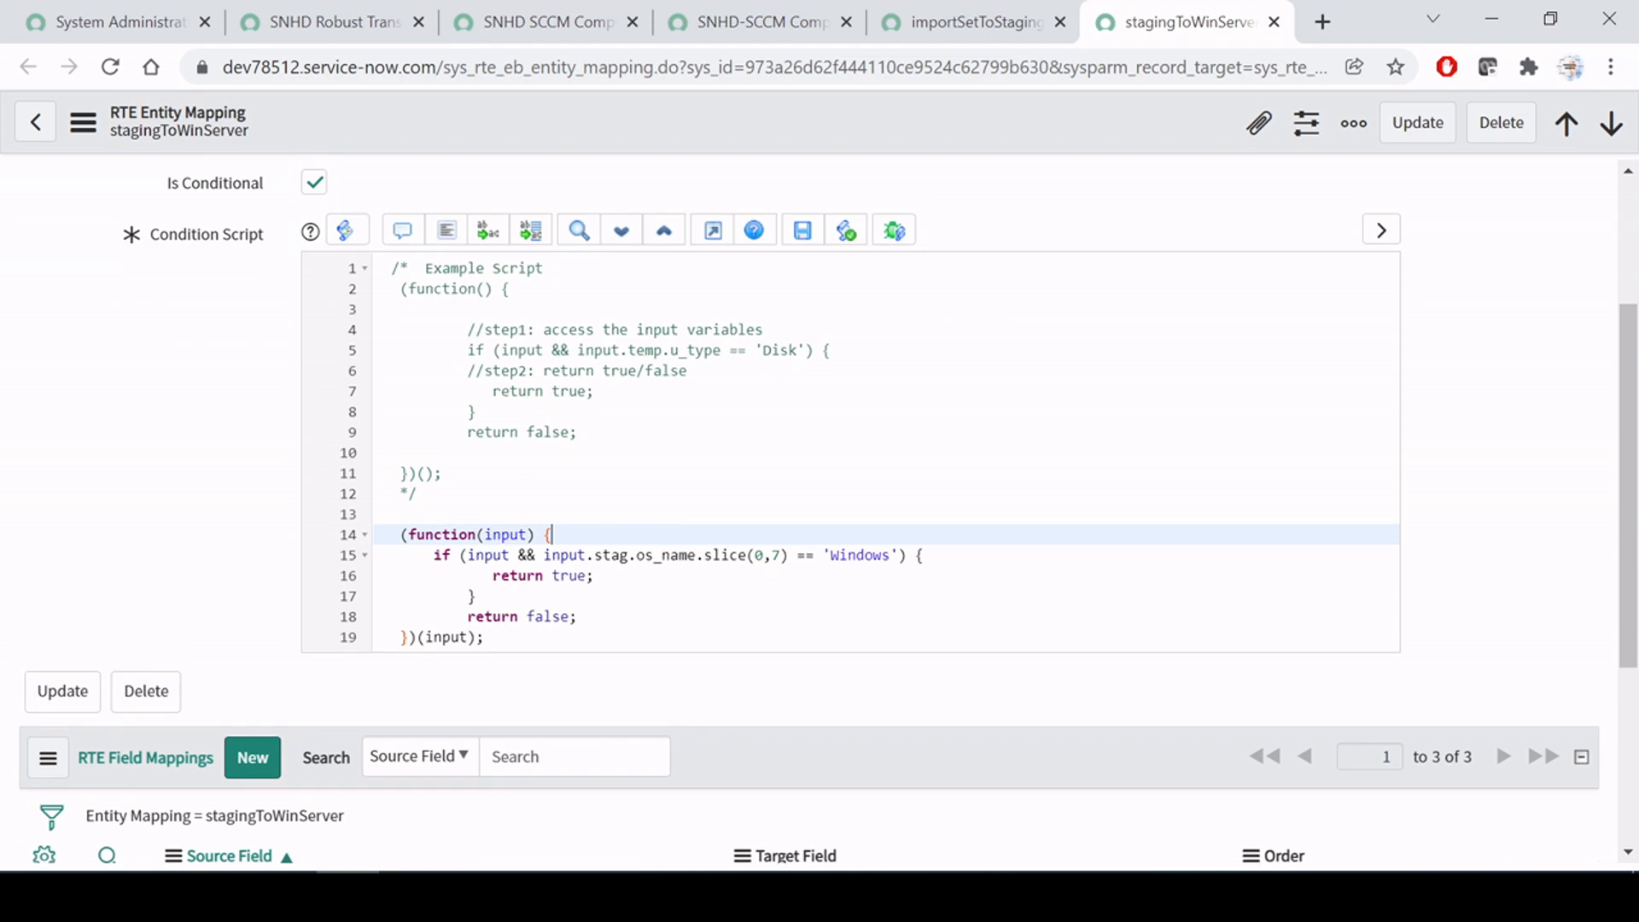
{"action": "scroll", "coordinate": [820, 512], "scroll_direction": "down", "scroll_amount": 3}
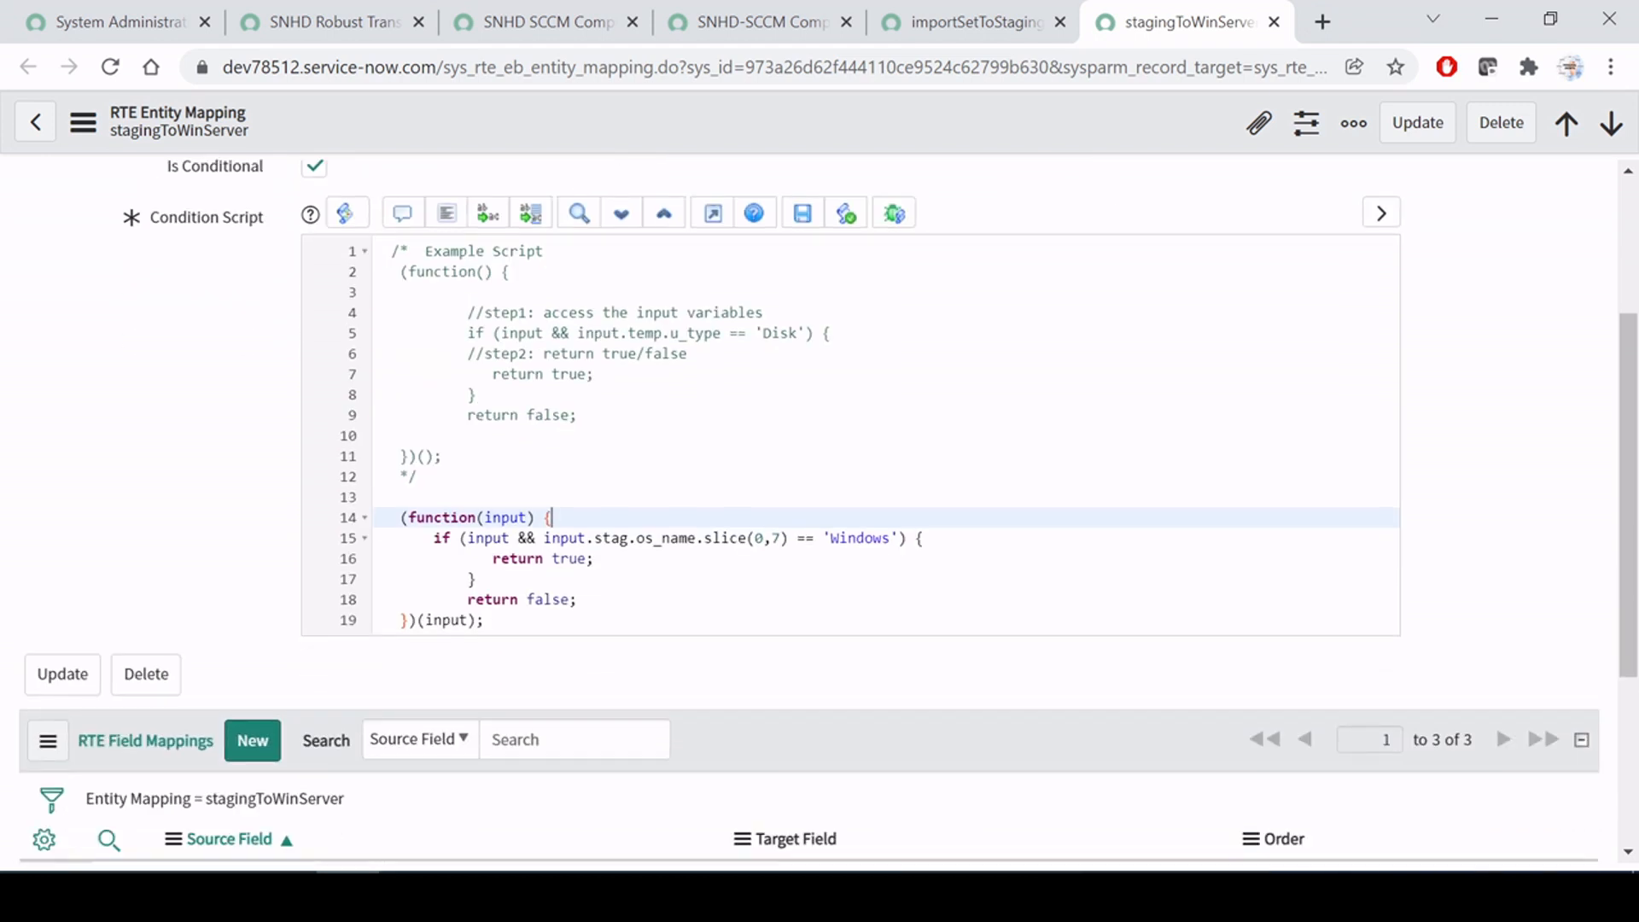
{"action": "scroll", "coordinate": [390, 324], "scroll_direction": "up", "scroll_amount": 3}
{"action": "scroll", "coordinate": [343, 350], "scroll_direction": "up", "scroll_amount": 3}
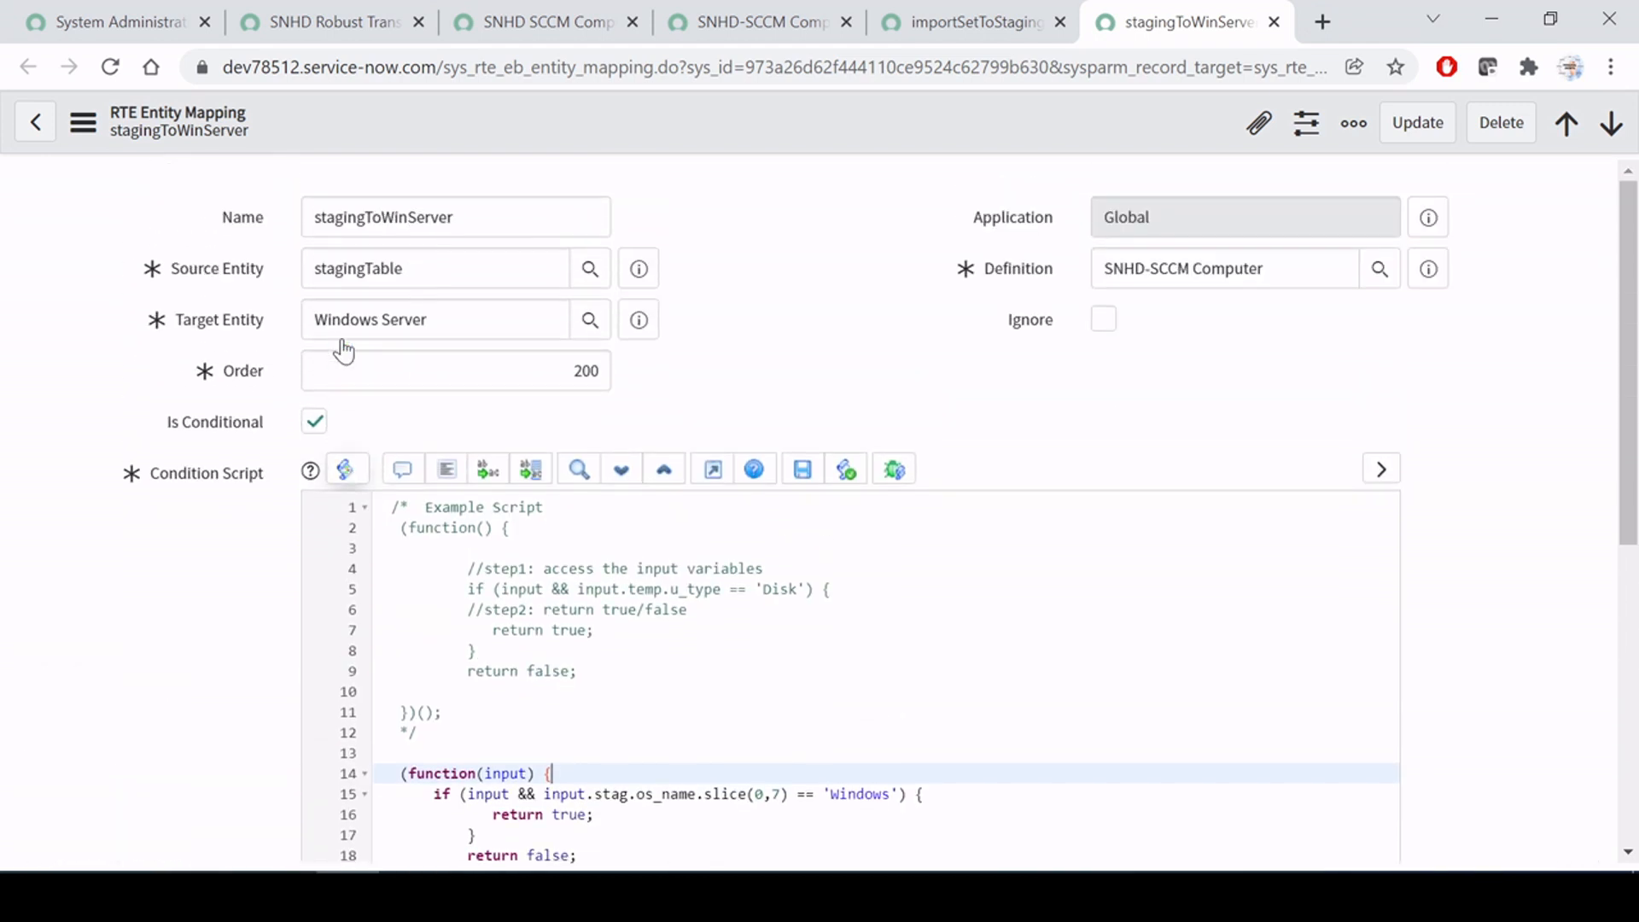
{"action": "scroll", "coordinate": [171, 595], "scroll_direction": "down", "scroll_amount": 1}
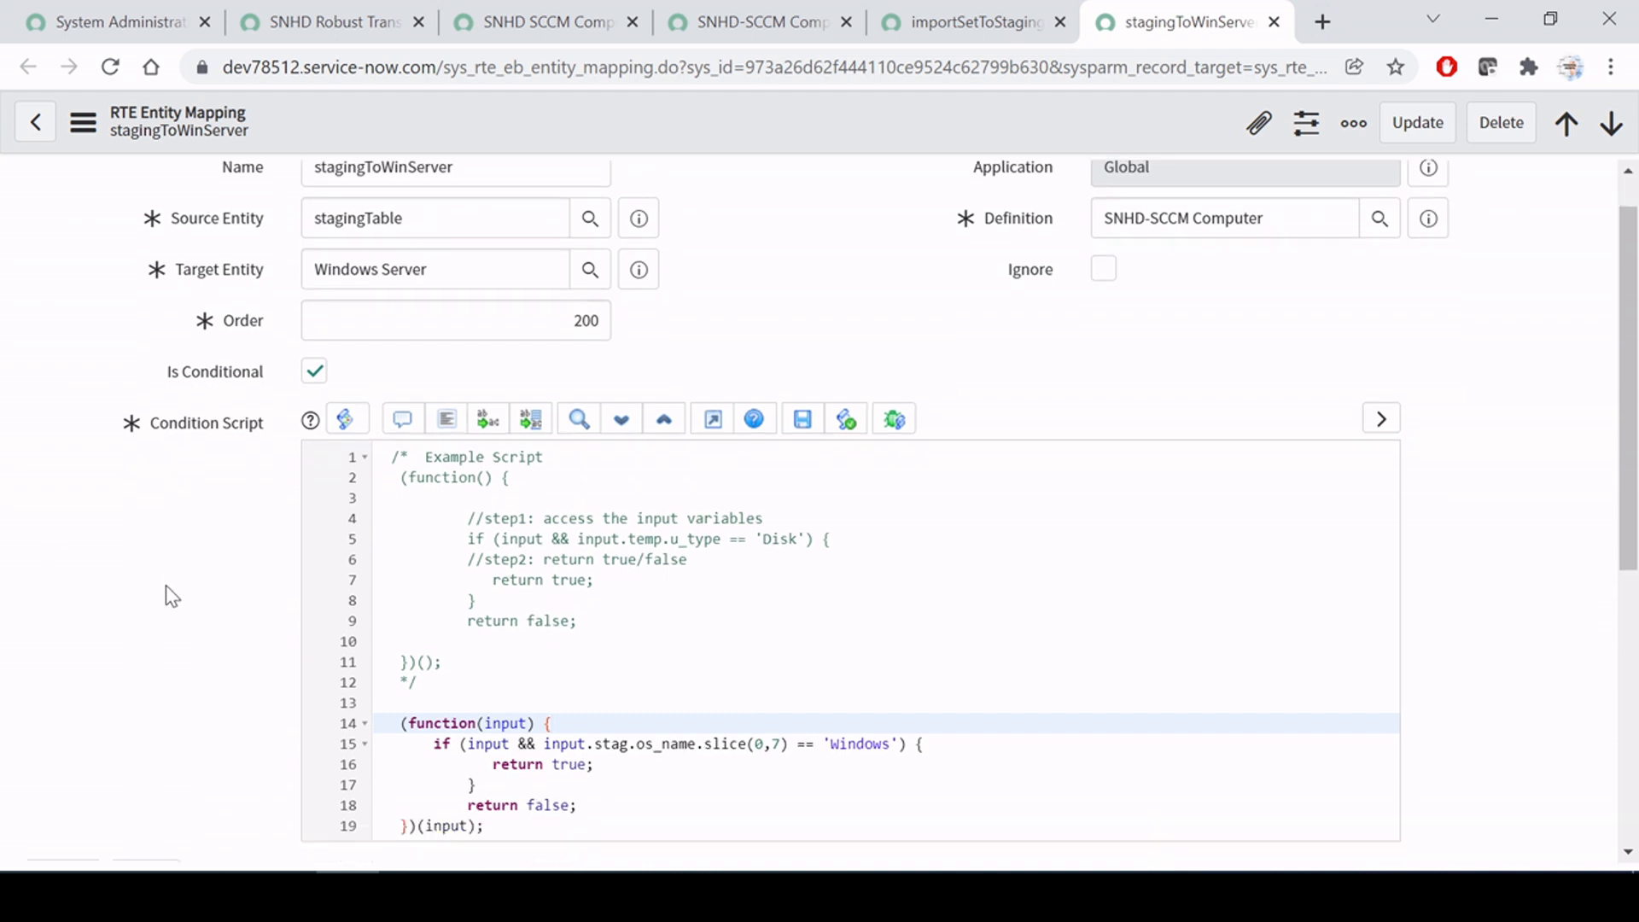
{"action": "scroll", "coordinate": [171, 595], "scroll_direction": "down", "scroll_amount": 4}
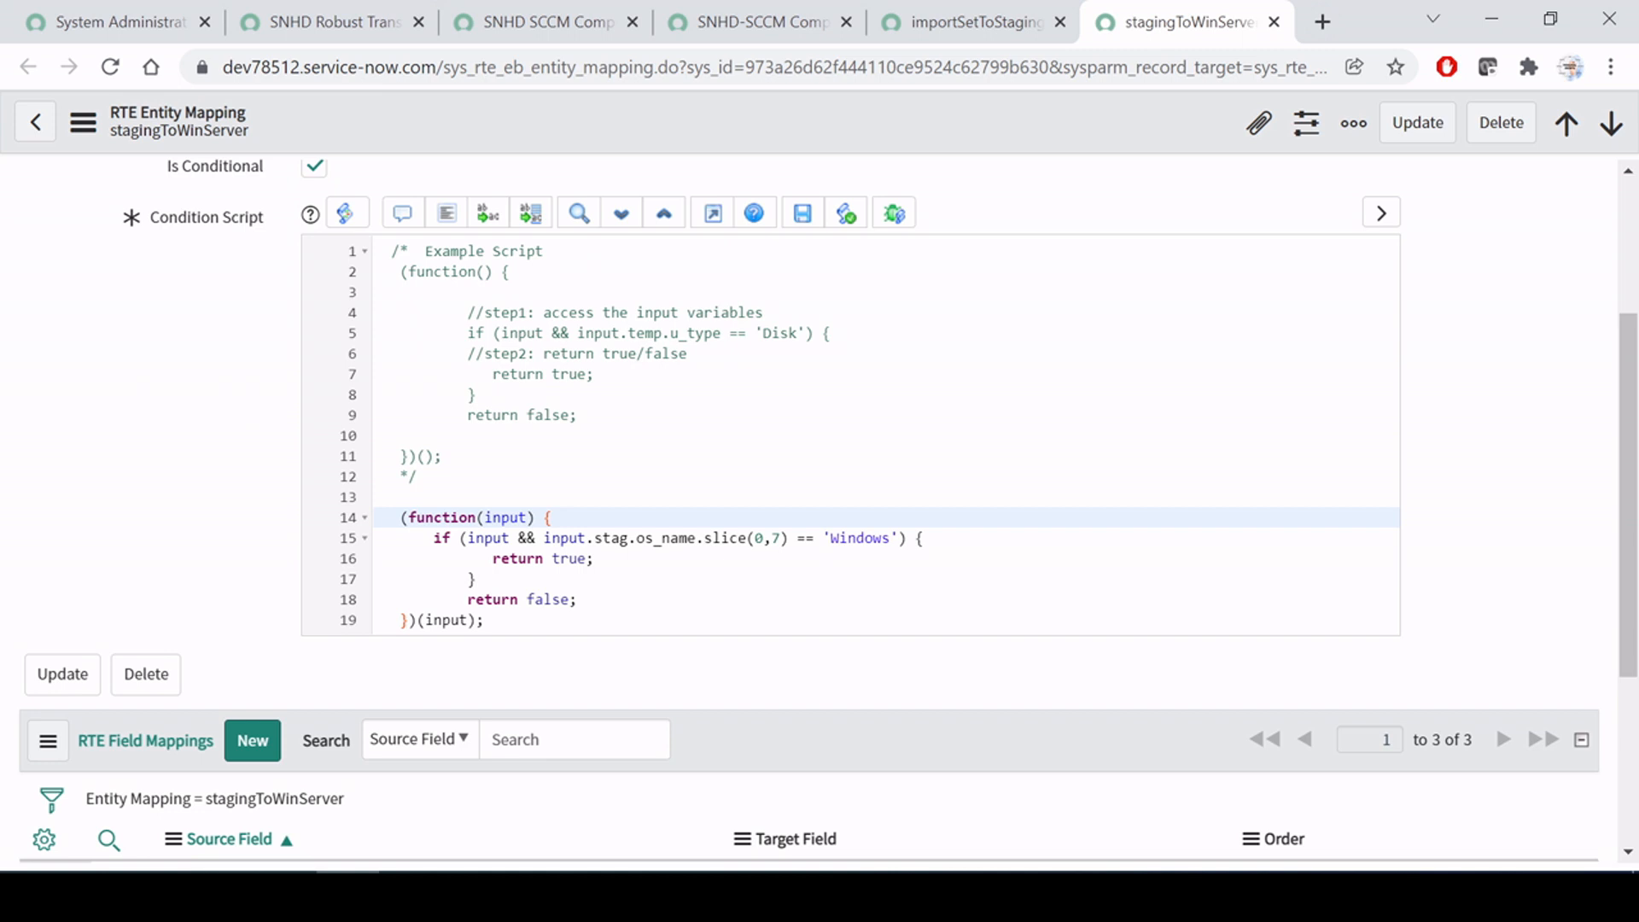
Step: Highlight the input parameter and the stag reference in the Windows condition of the Condition Script
{"action": "left_click", "coordinate": [595, 538]}
{"action": "double_click", "coordinate": [561, 538]}
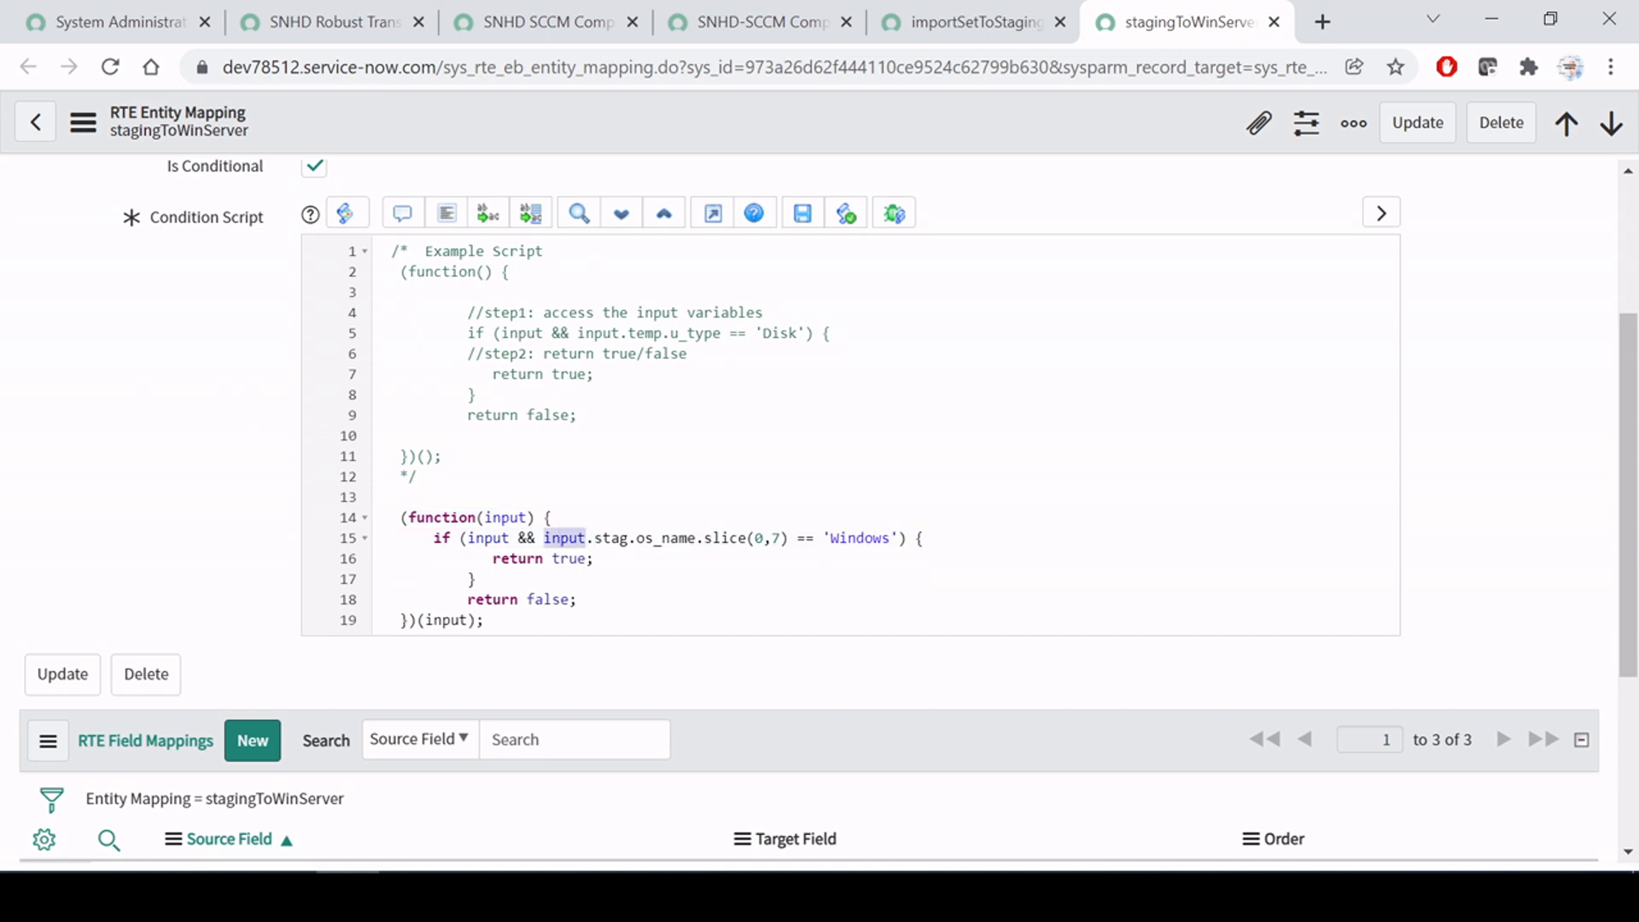
{"action": "double_click", "coordinate": [507, 518]}
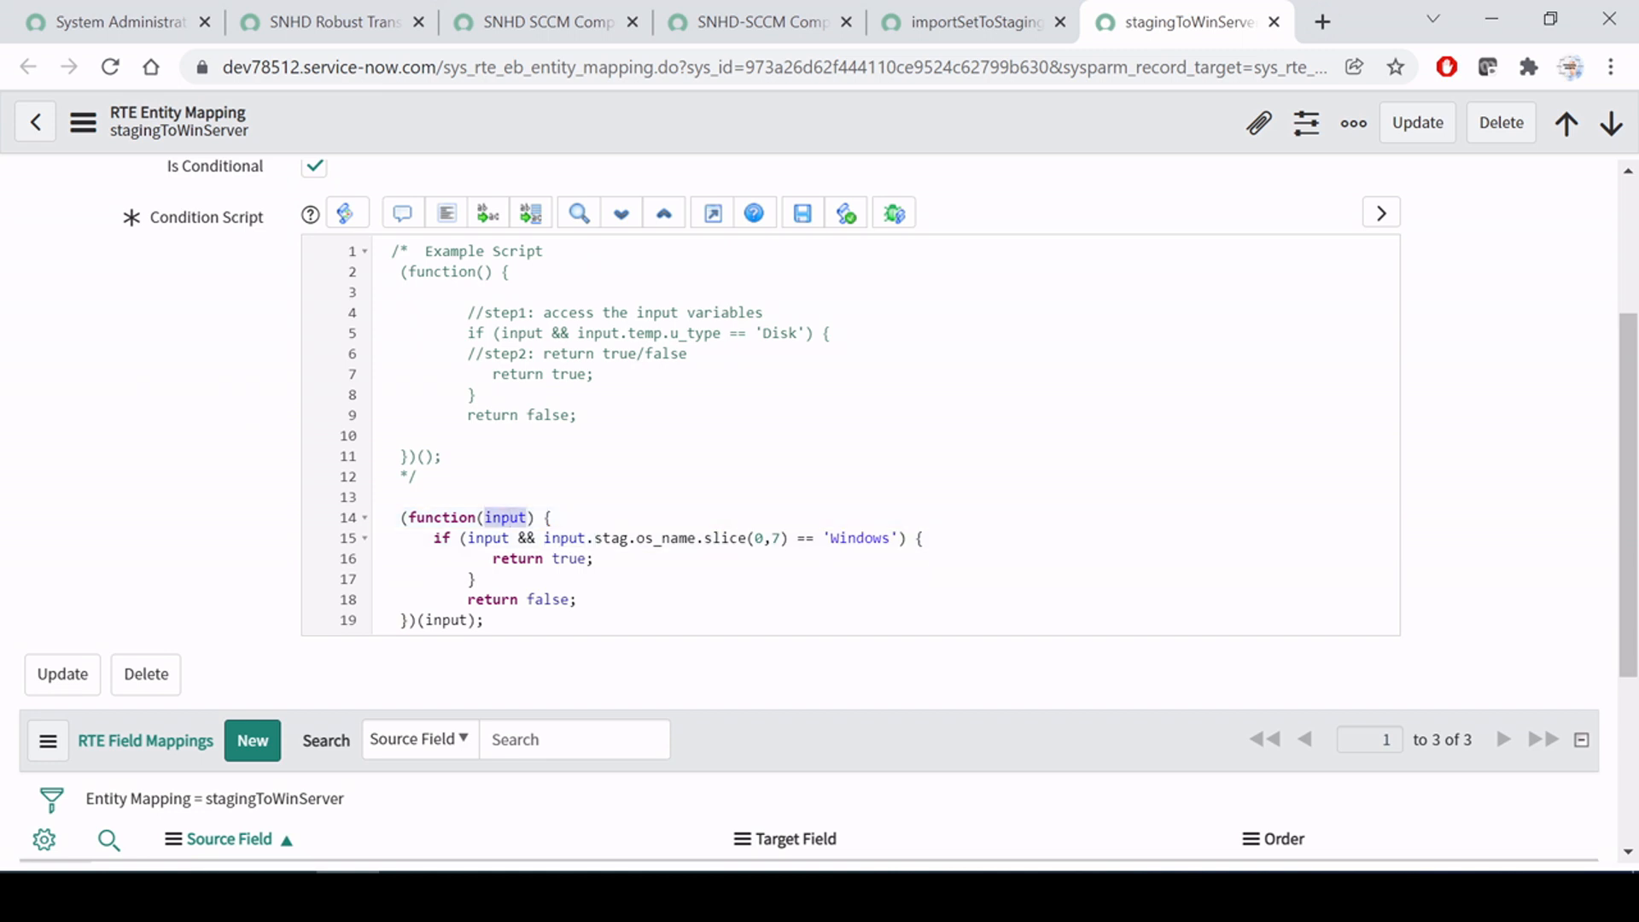
{"action": "double_click", "coordinate": [564, 538]}
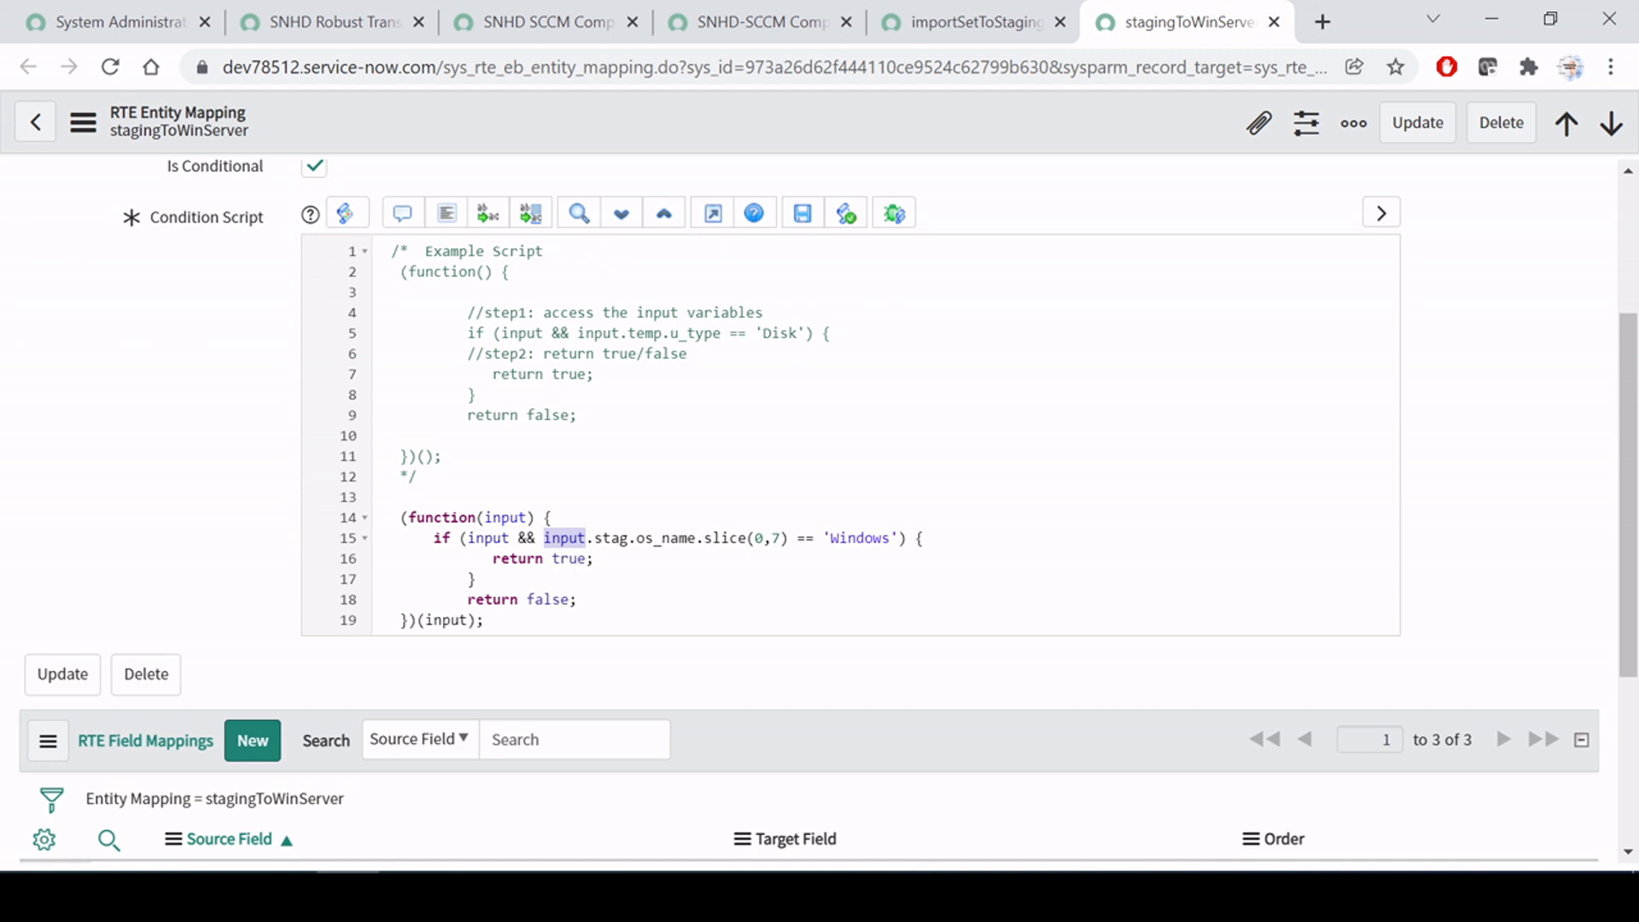
{"action": "double_click", "coordinate": [609, 538]}
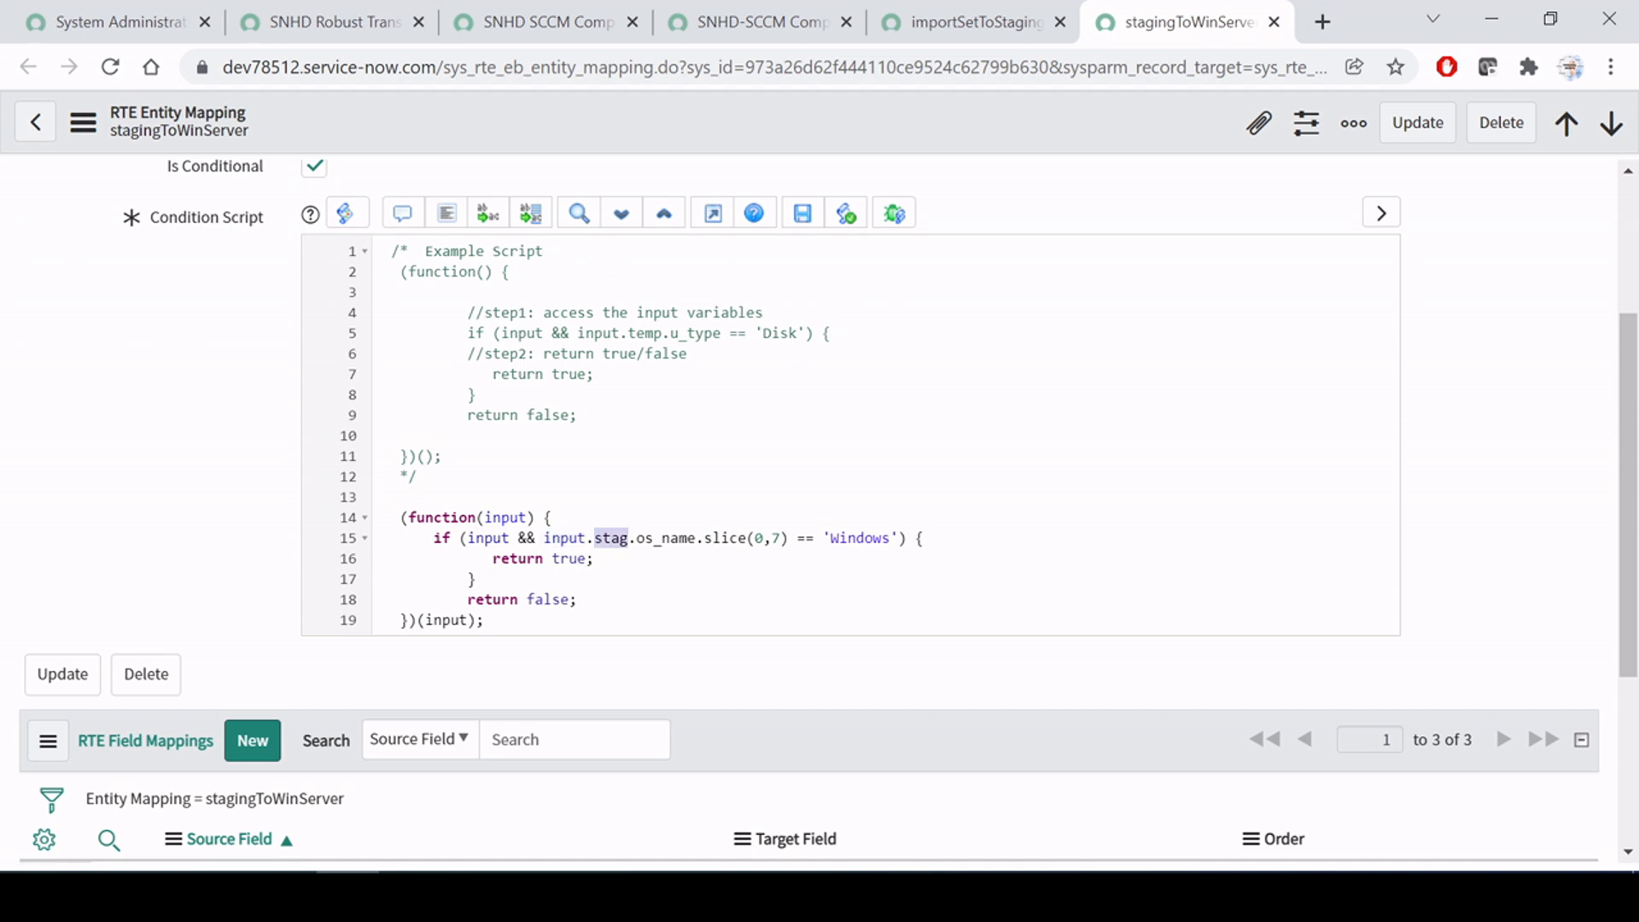
Step: In the SNHD-SCCM Computer definition's ETL entities, highlight stagingTable's path and compare it with importSet's path
{"action": "left_click", "coordinate": [946, 12]}
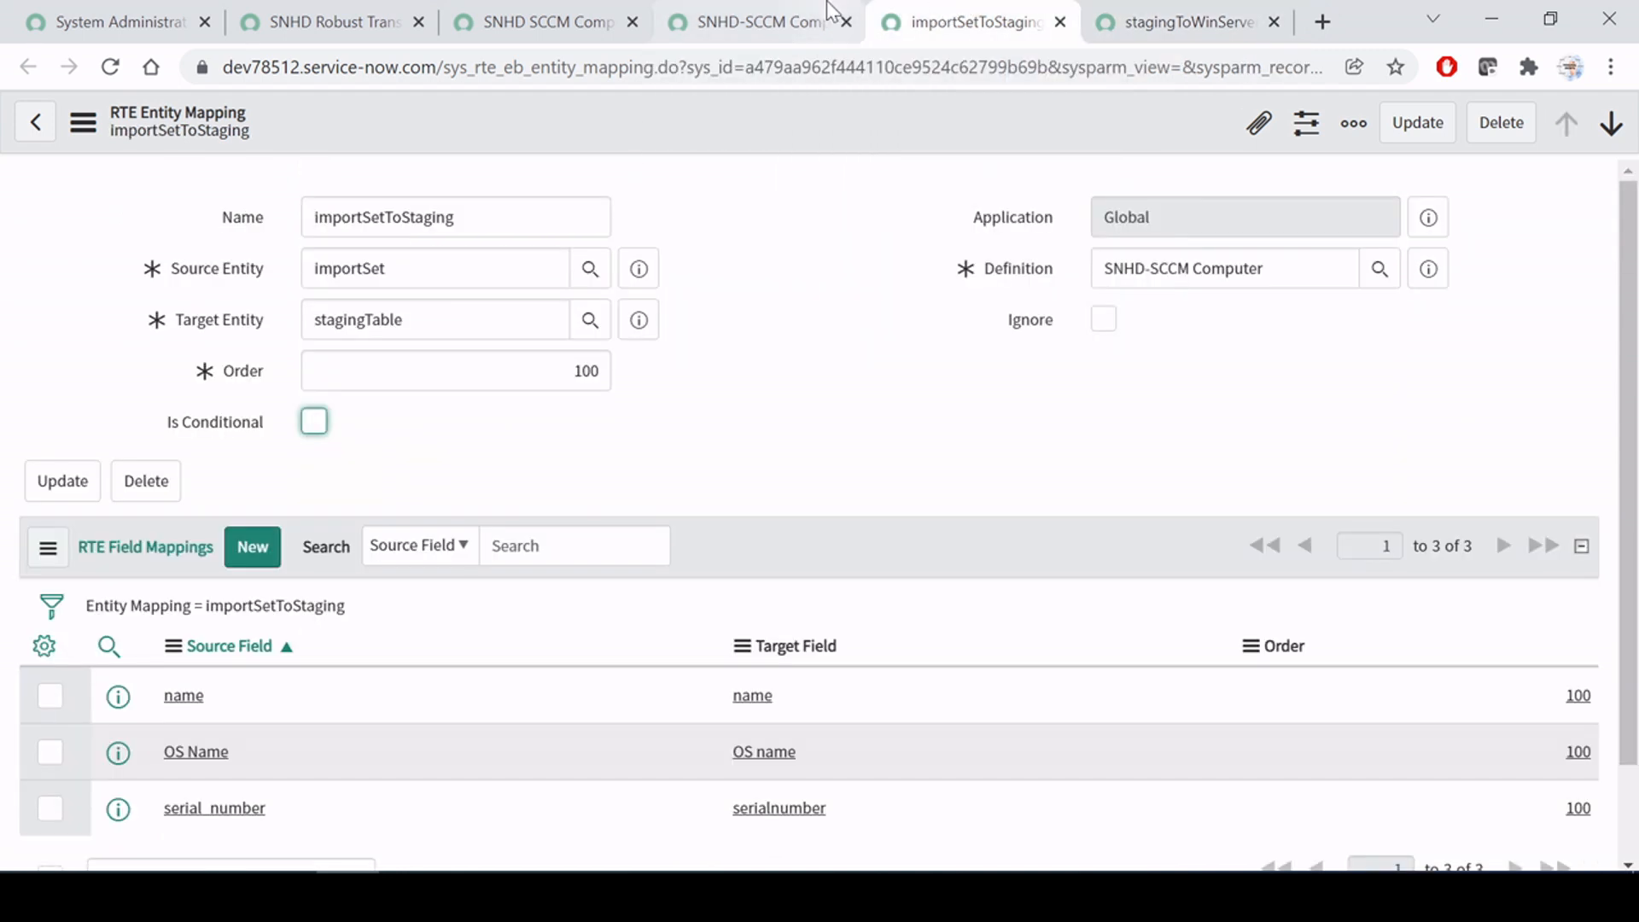
{"action": "left_click", "coordinate": [760, 21]}
{"action": "left_click", "coordinate": [99, 316]}
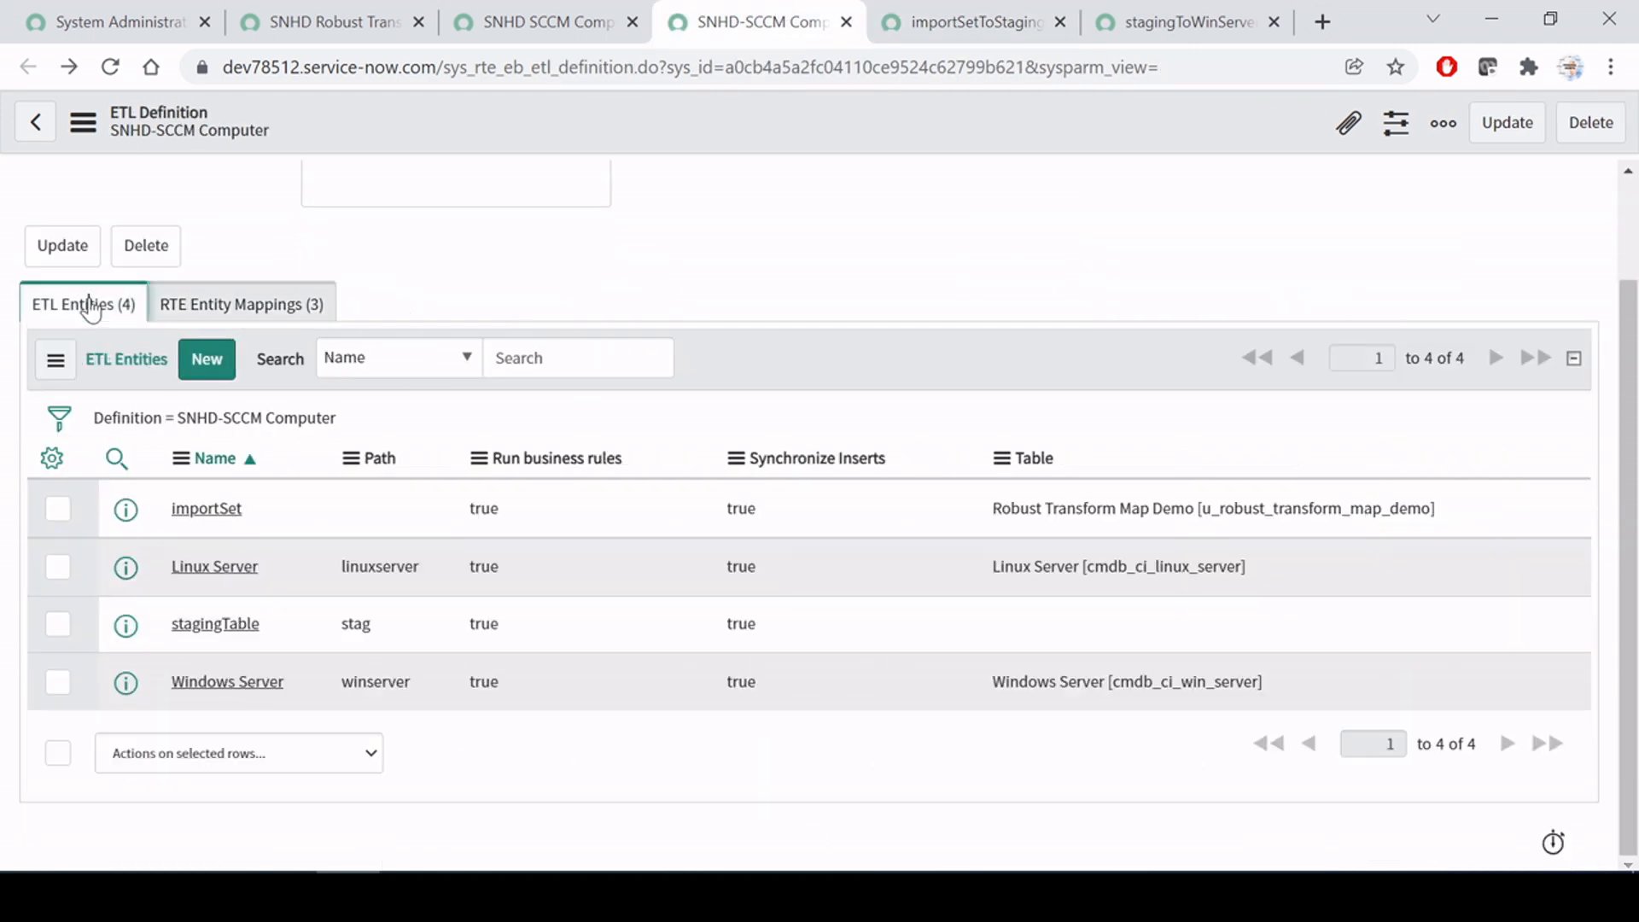
{"action": "left_click", "coordinate": [275, 634]}
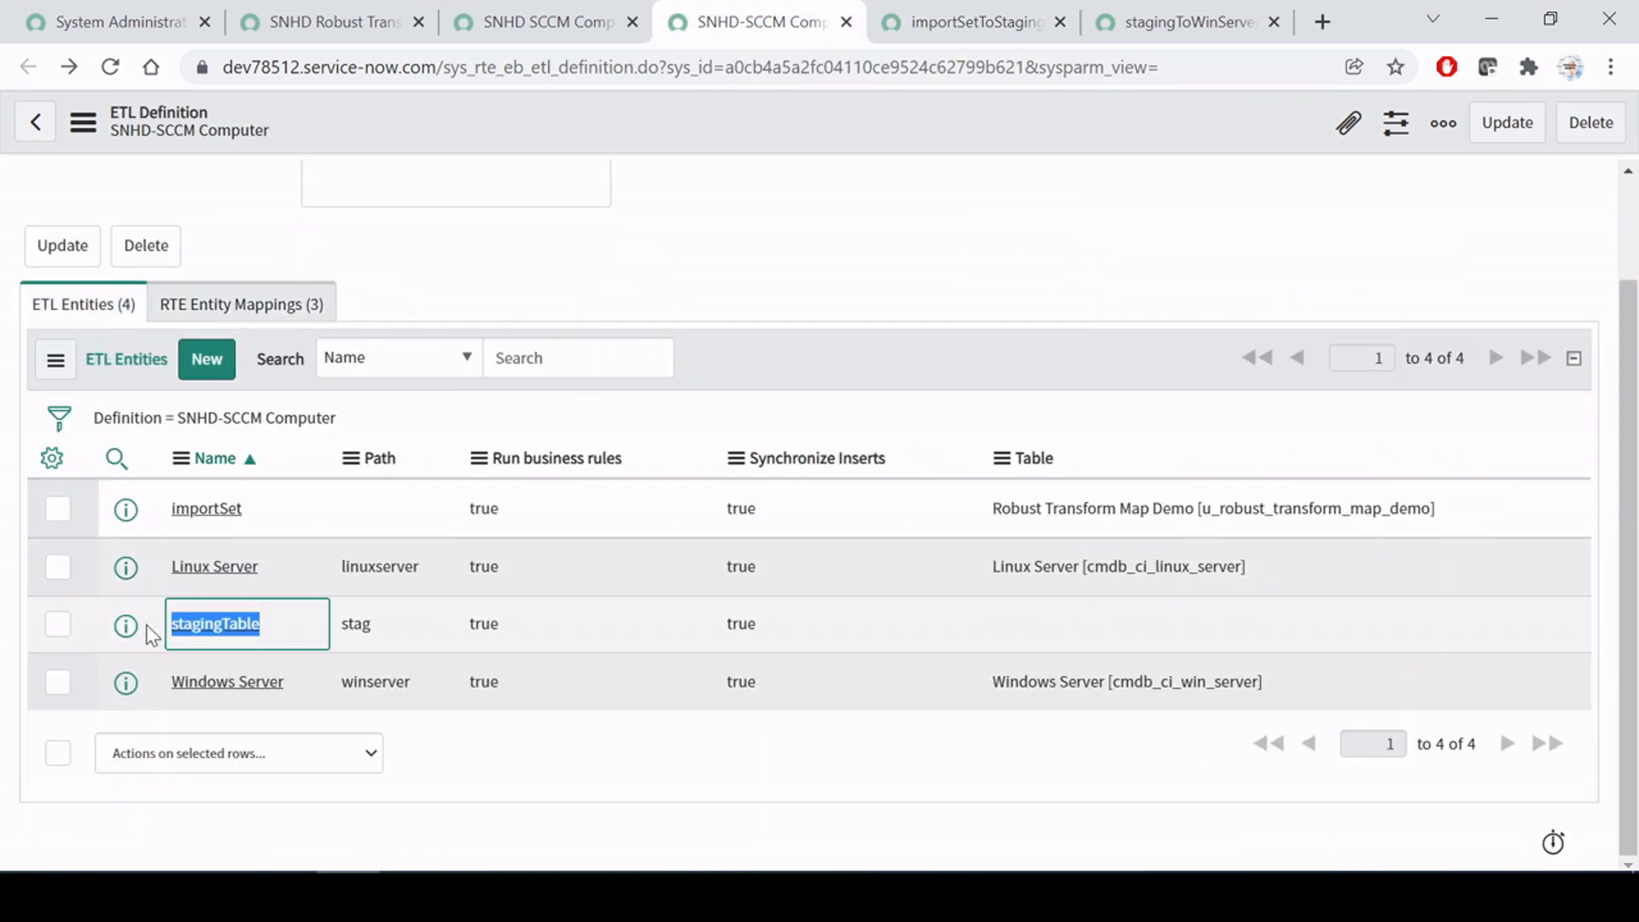
{"action": "left_click", "coordinate": [389, 633]}
{"action": "left_click_drag", "start_coordinate": [374, 628], "coordinate": [341, 626]}
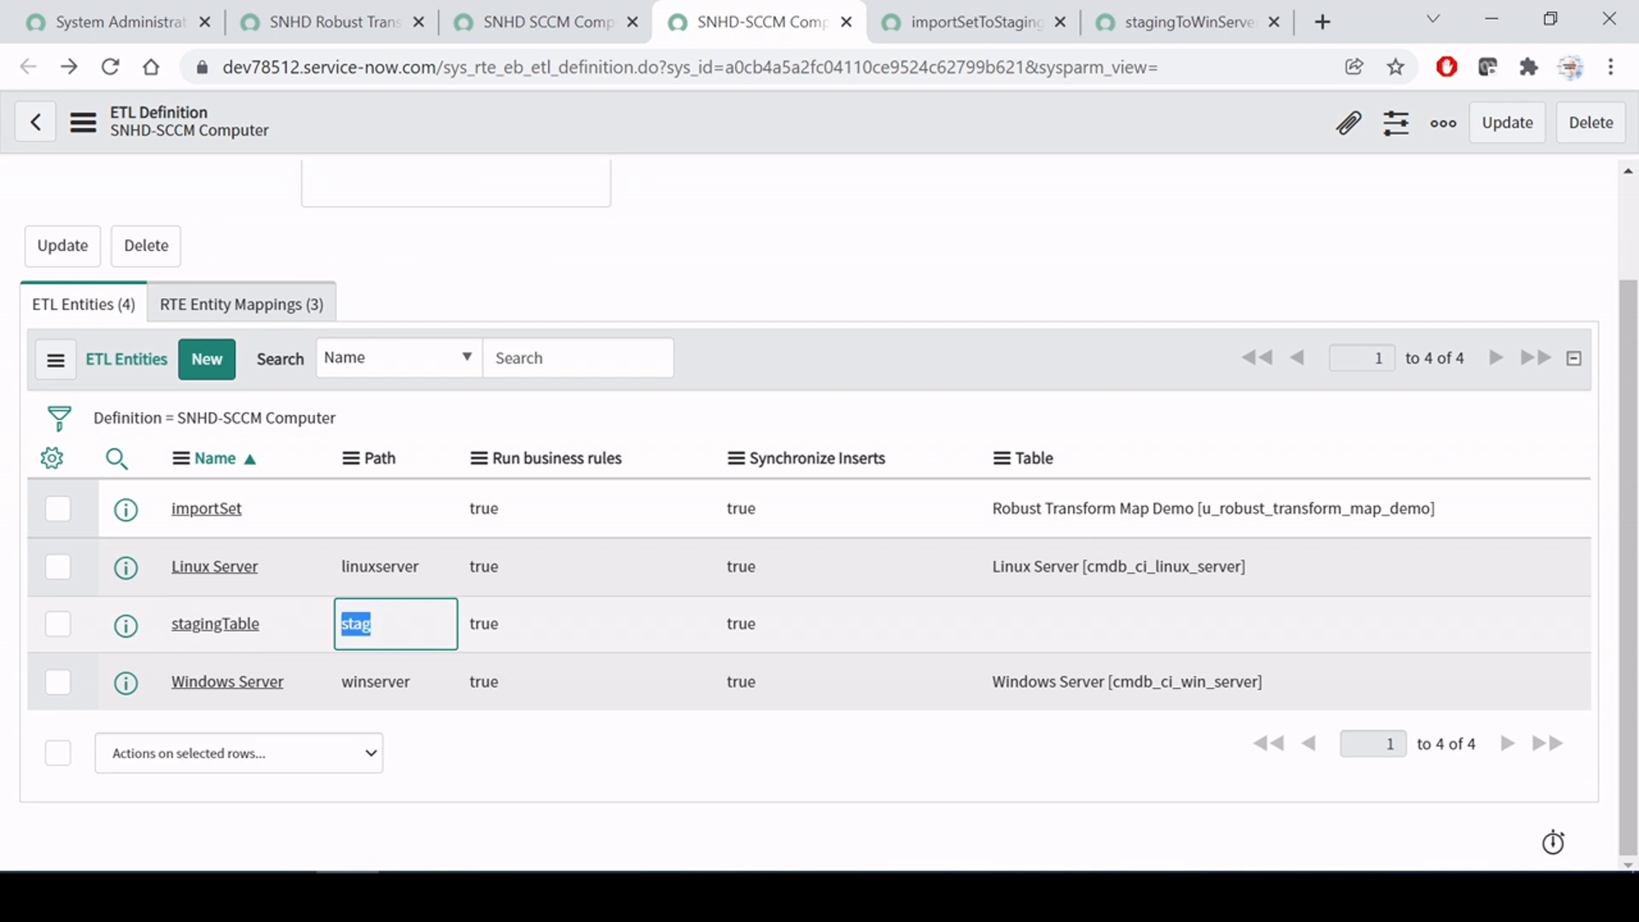
{"action": "key", "text": "ctrl+c"}
{"action": "left_click", "coordinate": [349, 515]}
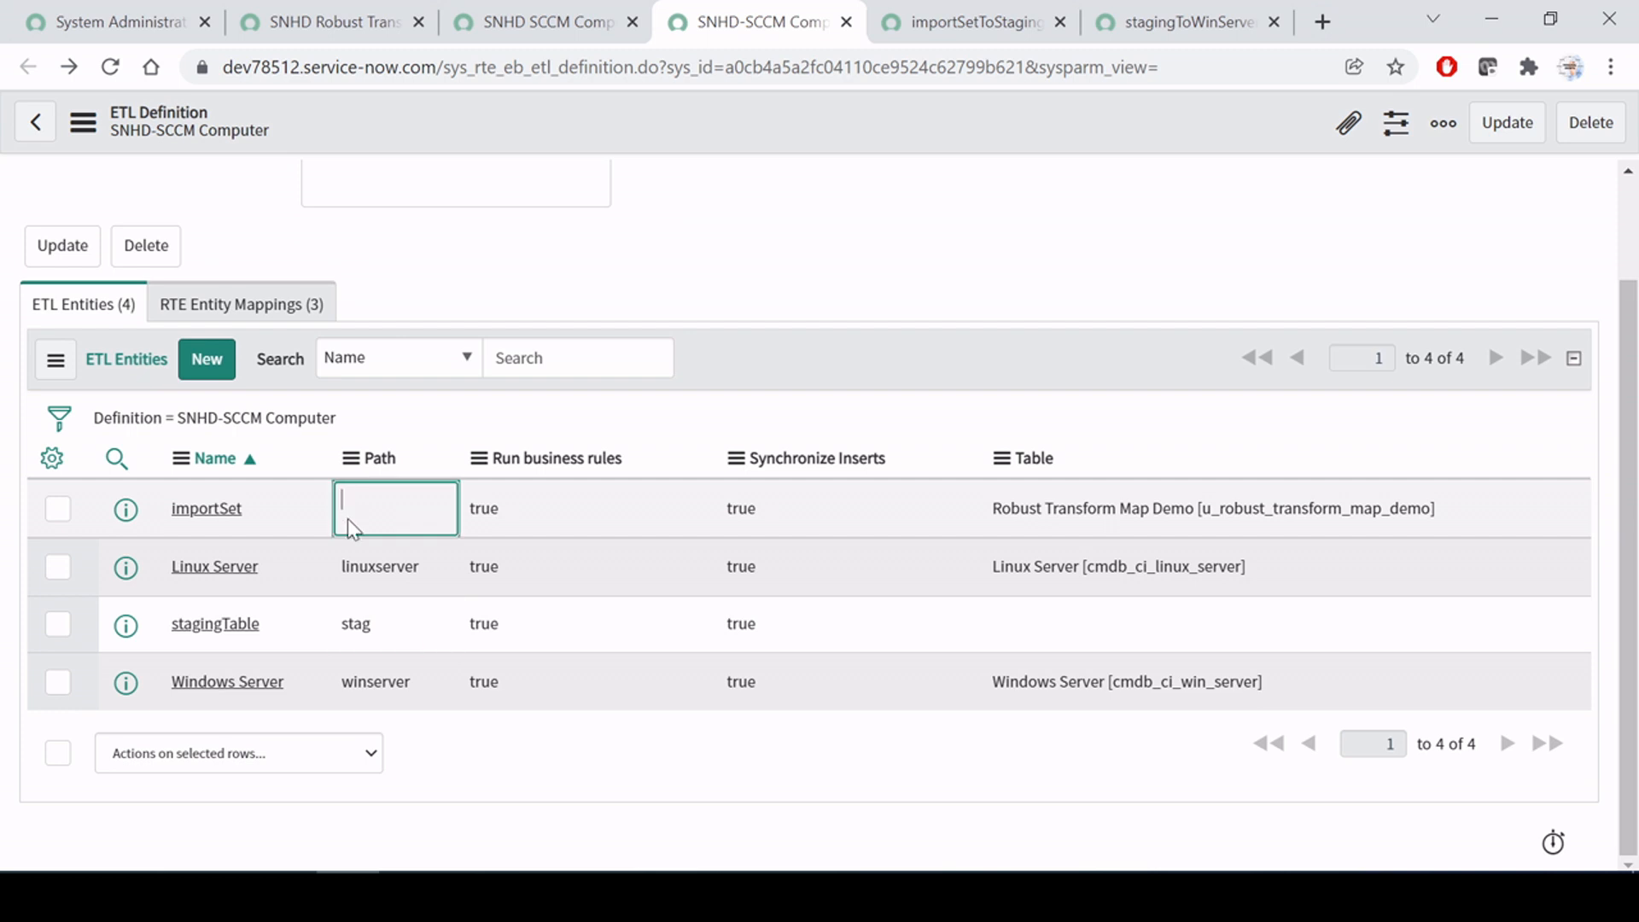
{"action": "left_click", "coordinate": [377, 621]}
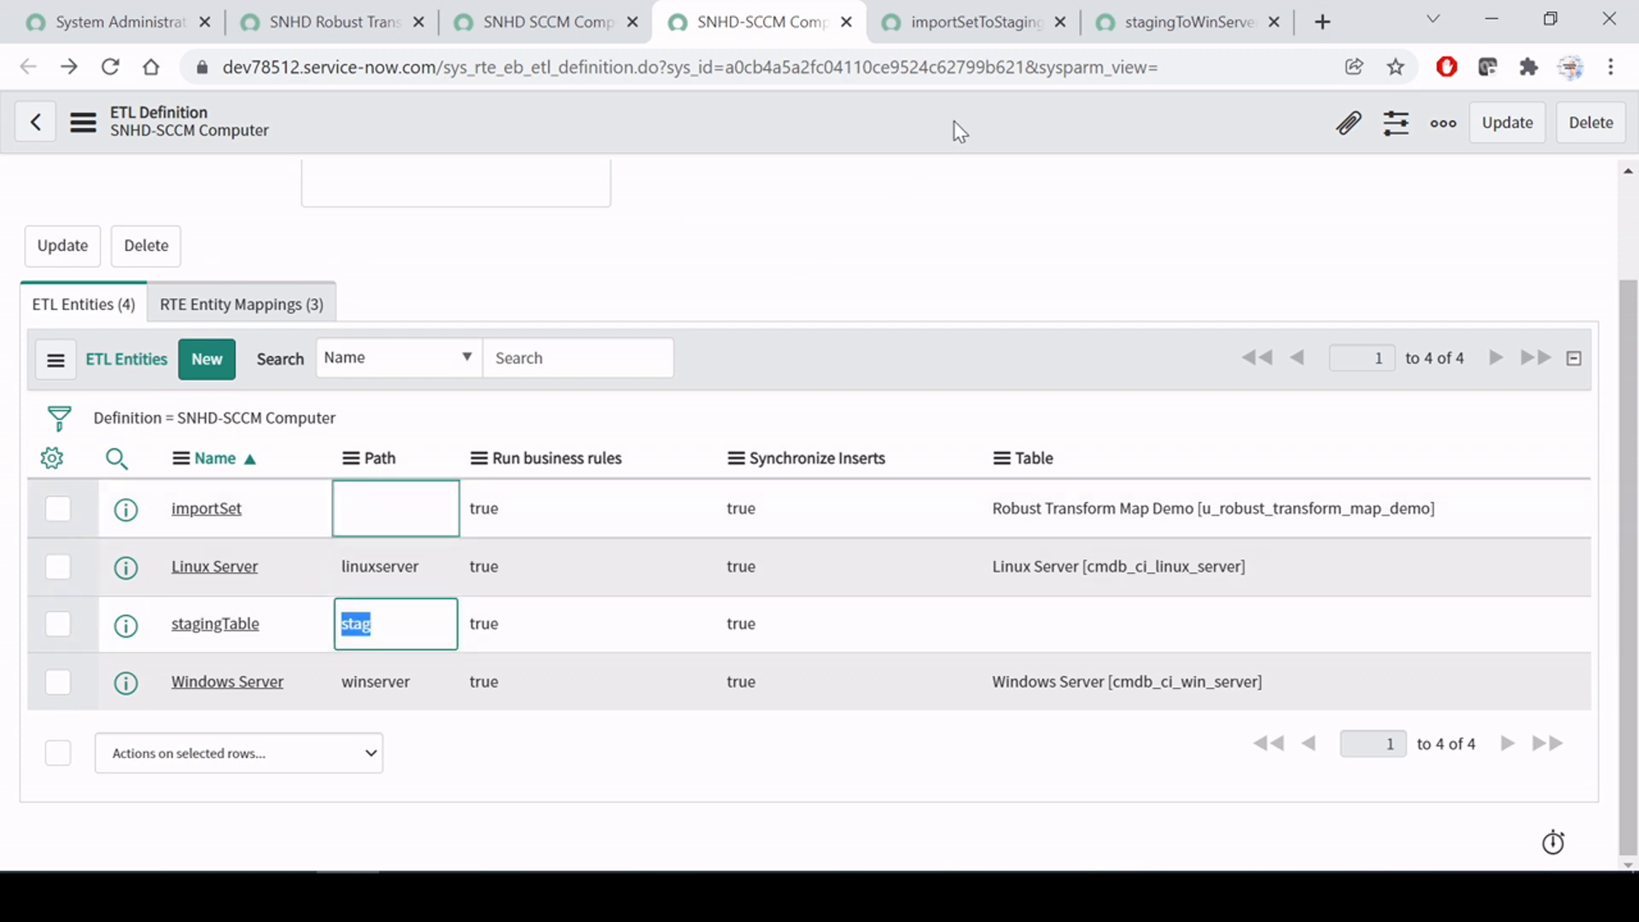
Step: Return to the stagingToWinServer Condition Script and highlight os_name in the if condition
{"action": "left_click", "coordinate": [968, 21]}
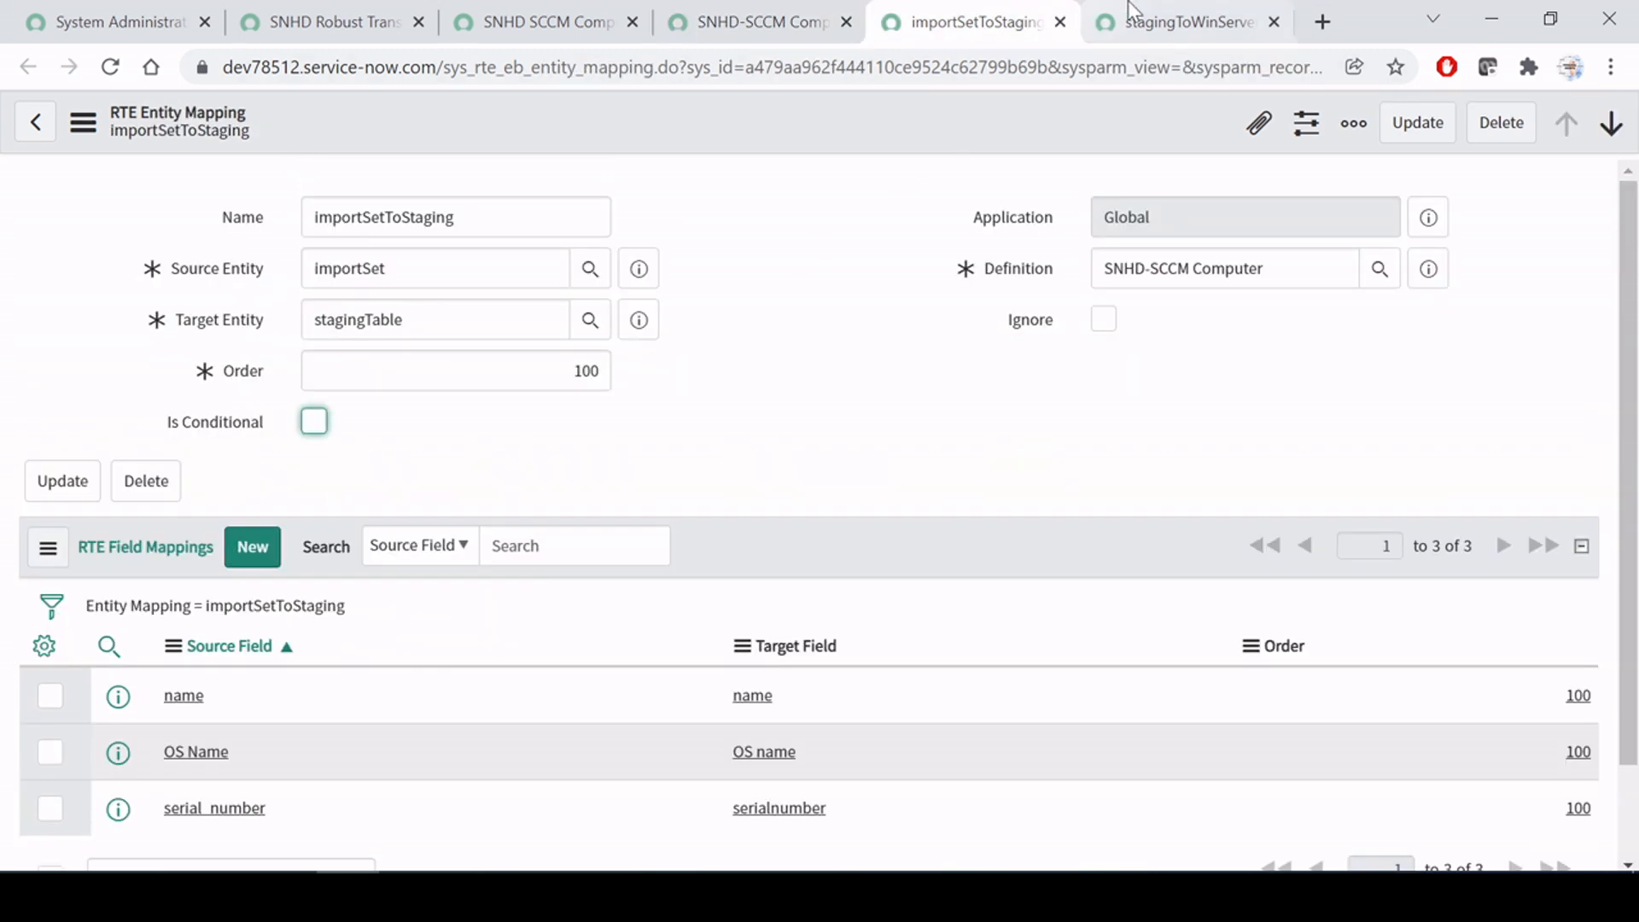
{"action": "left_click", "coordinate": [1196, 3]}
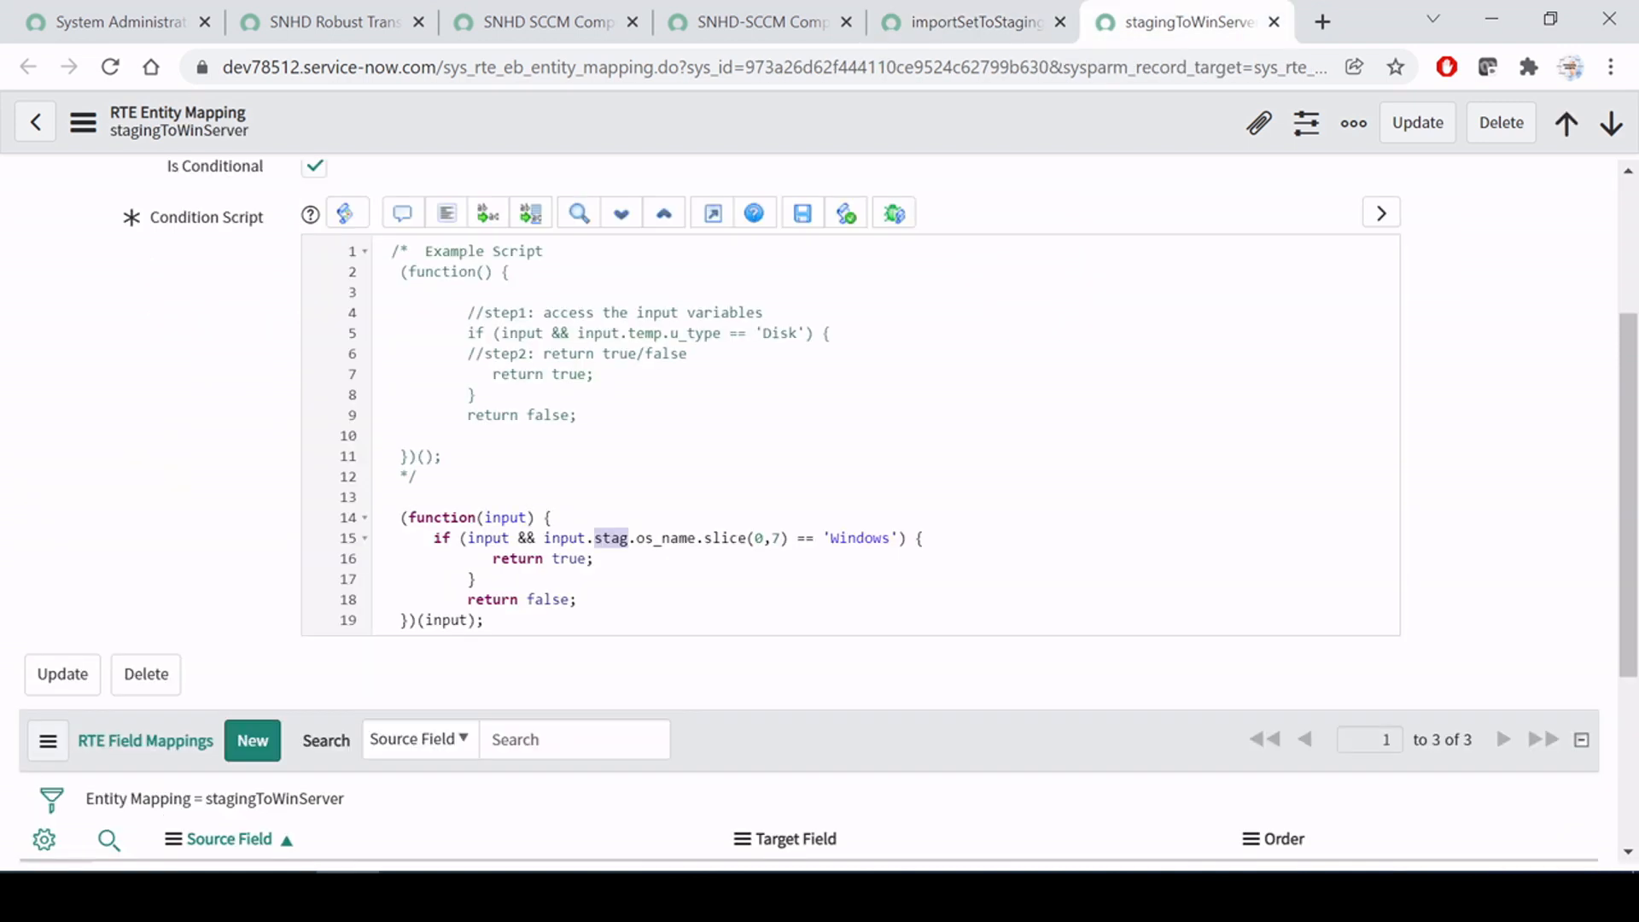
{"action": "left_click", "coordinate": [636, 539]}
{"action": "left_click_drag", "start_coordinate": [636, 538], "coordinate": [696, 539]}
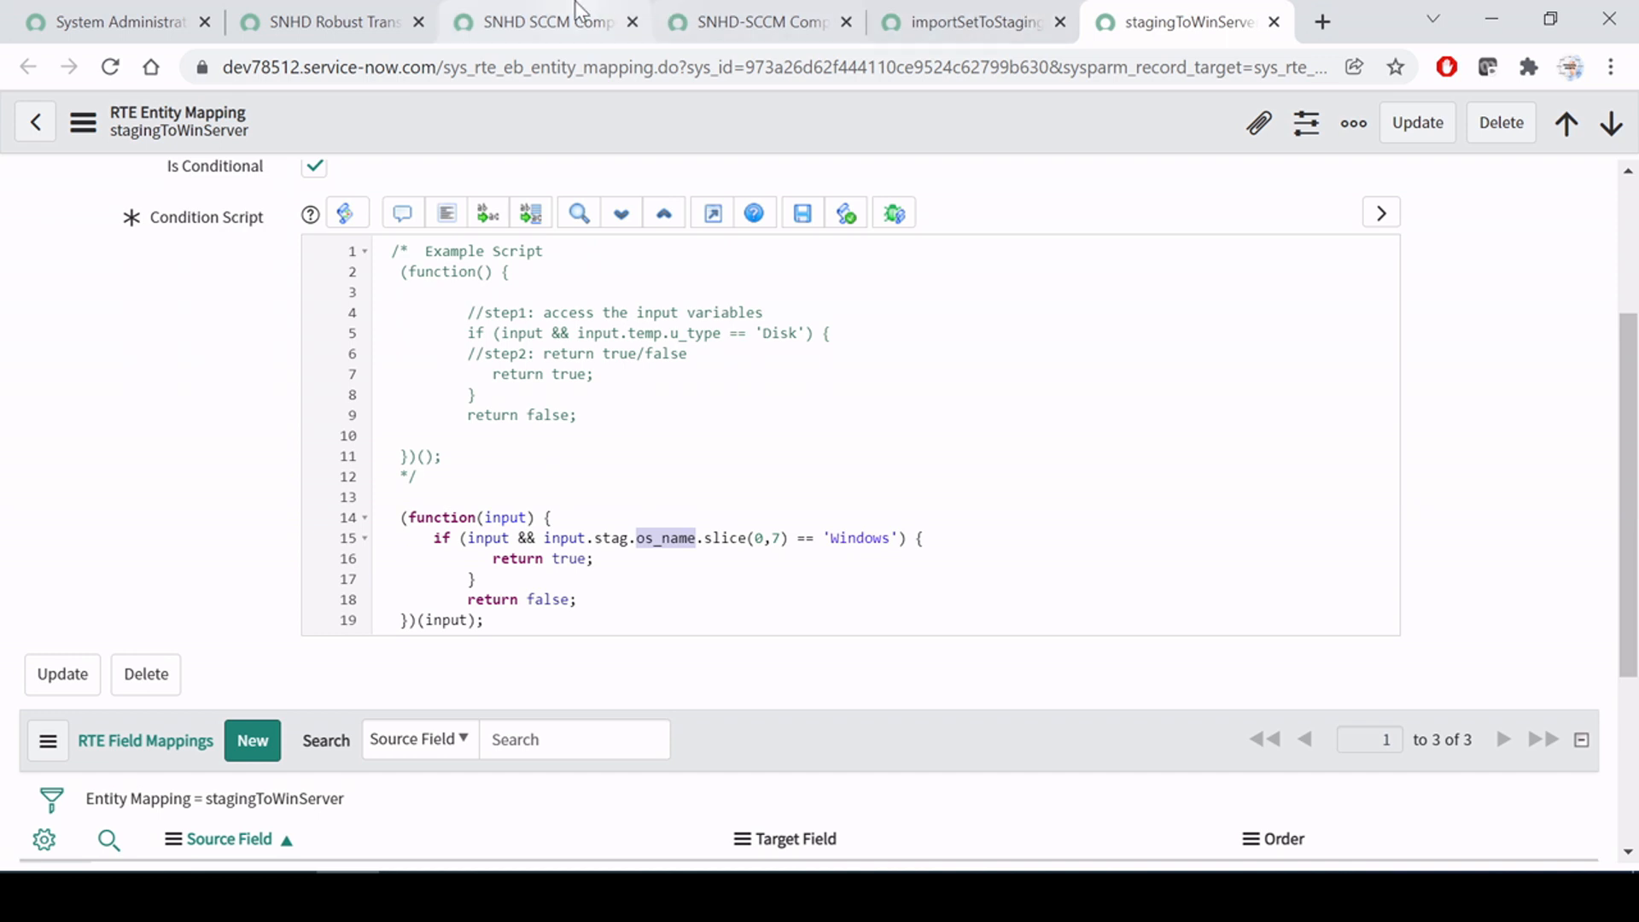
Step: Open the stagingTable ETL entity from the definition in a separate browser tab and highlight the Field/Path of its OS name field
{"action": "left_click", "coordinate": [546, 21]}
{"action": "left_click", "coordinate": [773, 18]}
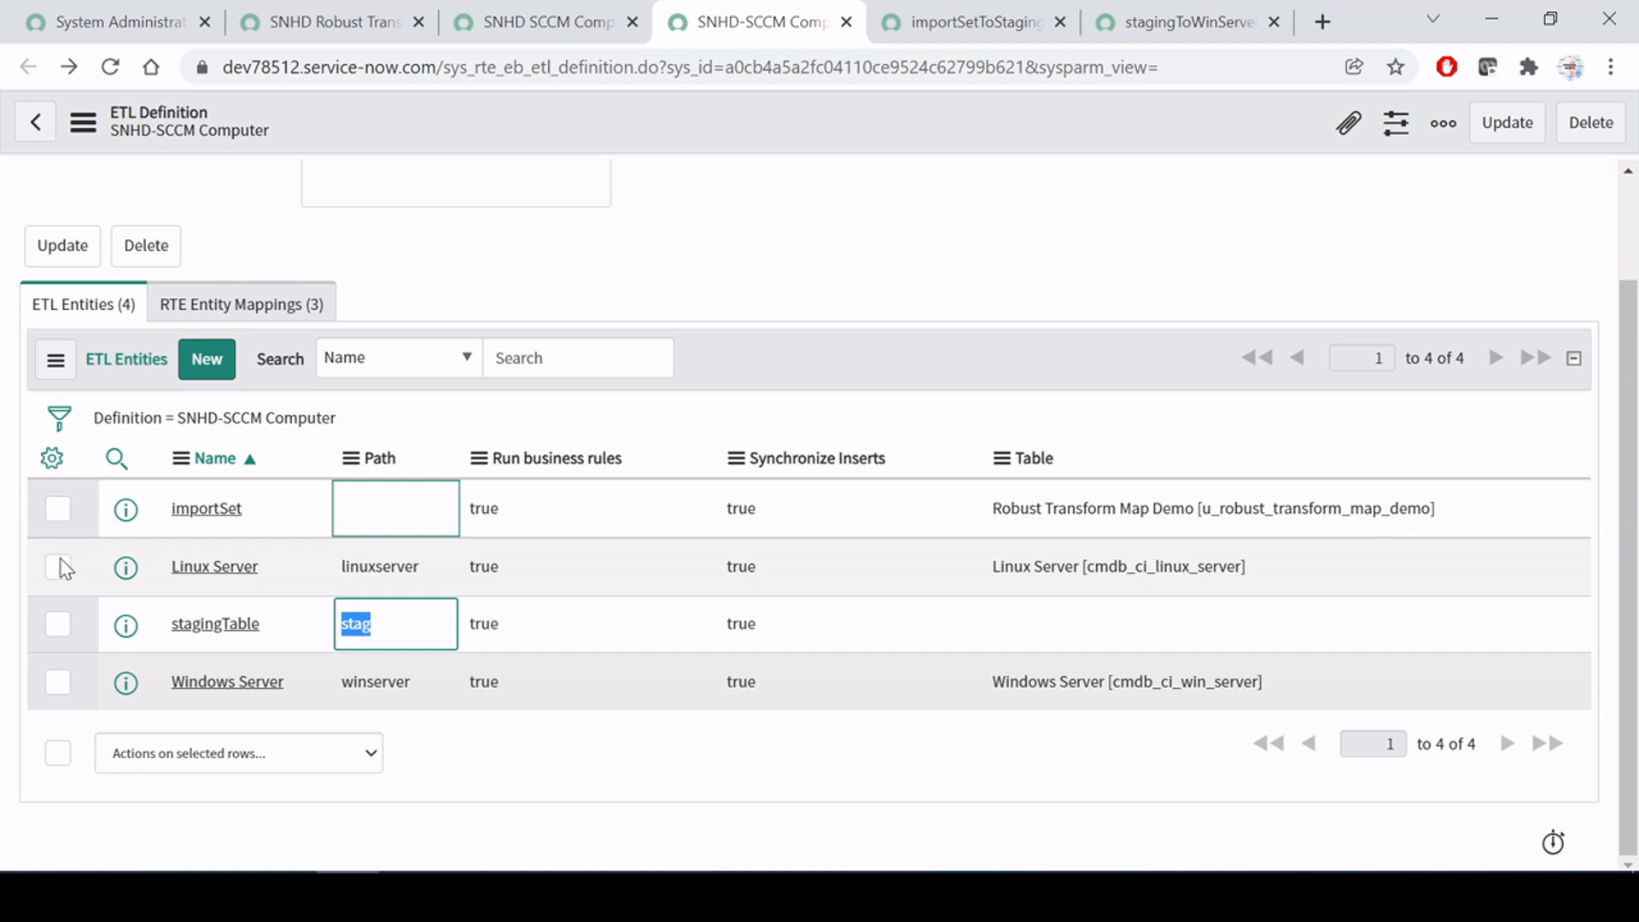
{"action": "middle_click", "coordinate": [127, 629]}
{"action": "left_click", "coordinate": [841, 21]}
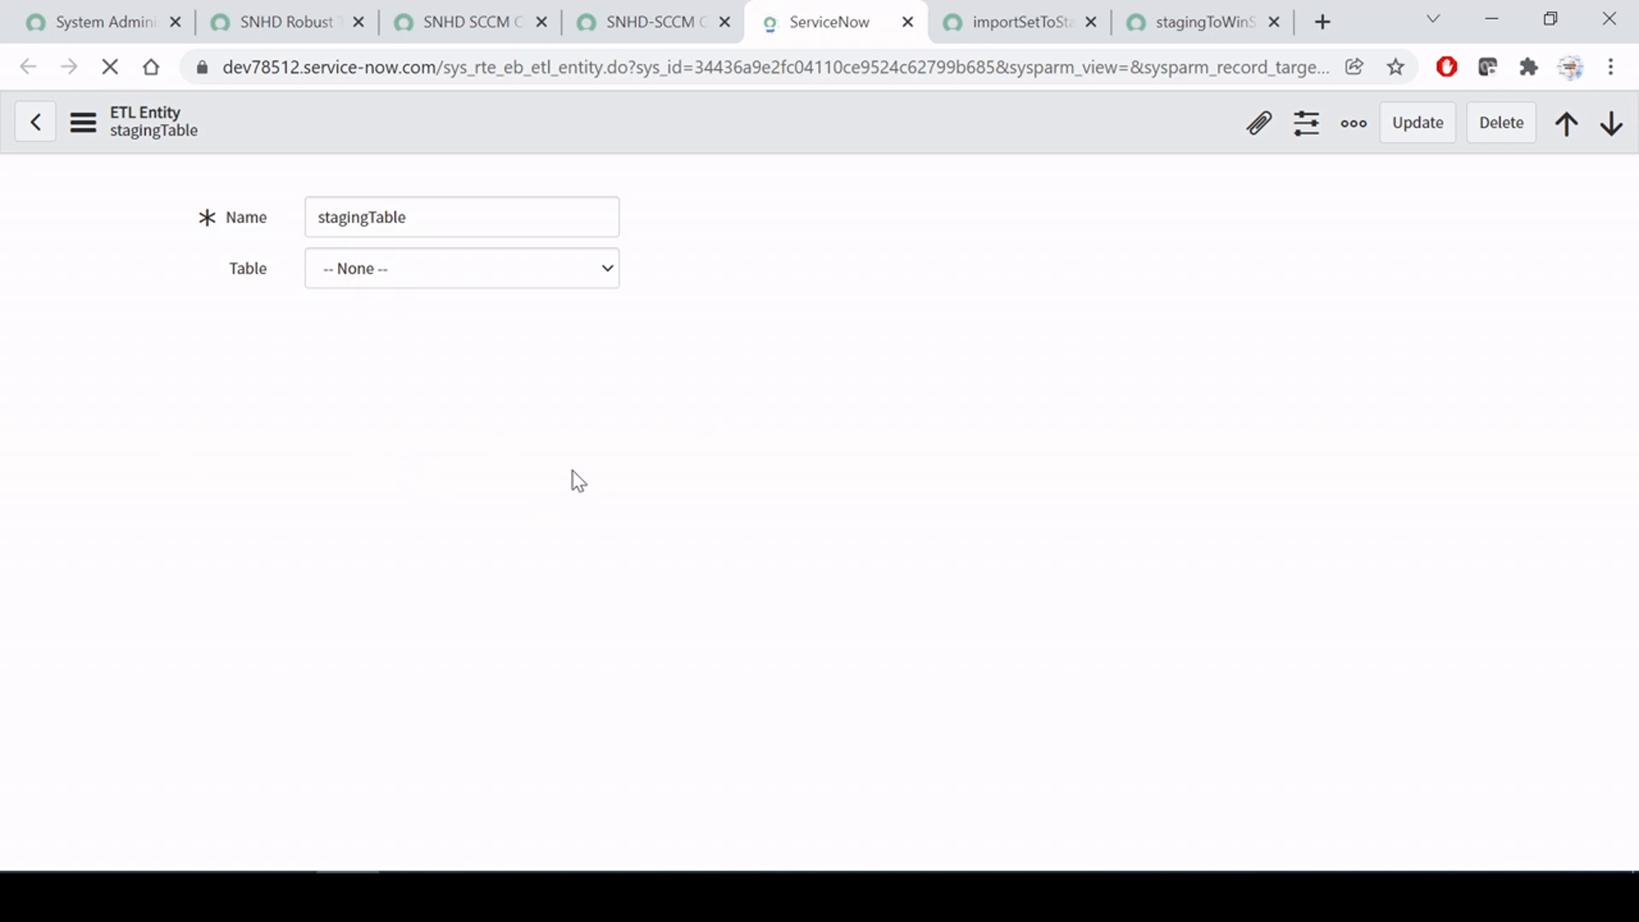
{"action": "scroll", "coordinate": [431, 563], "scroll_direction": "down", "scroll_amount": 3}
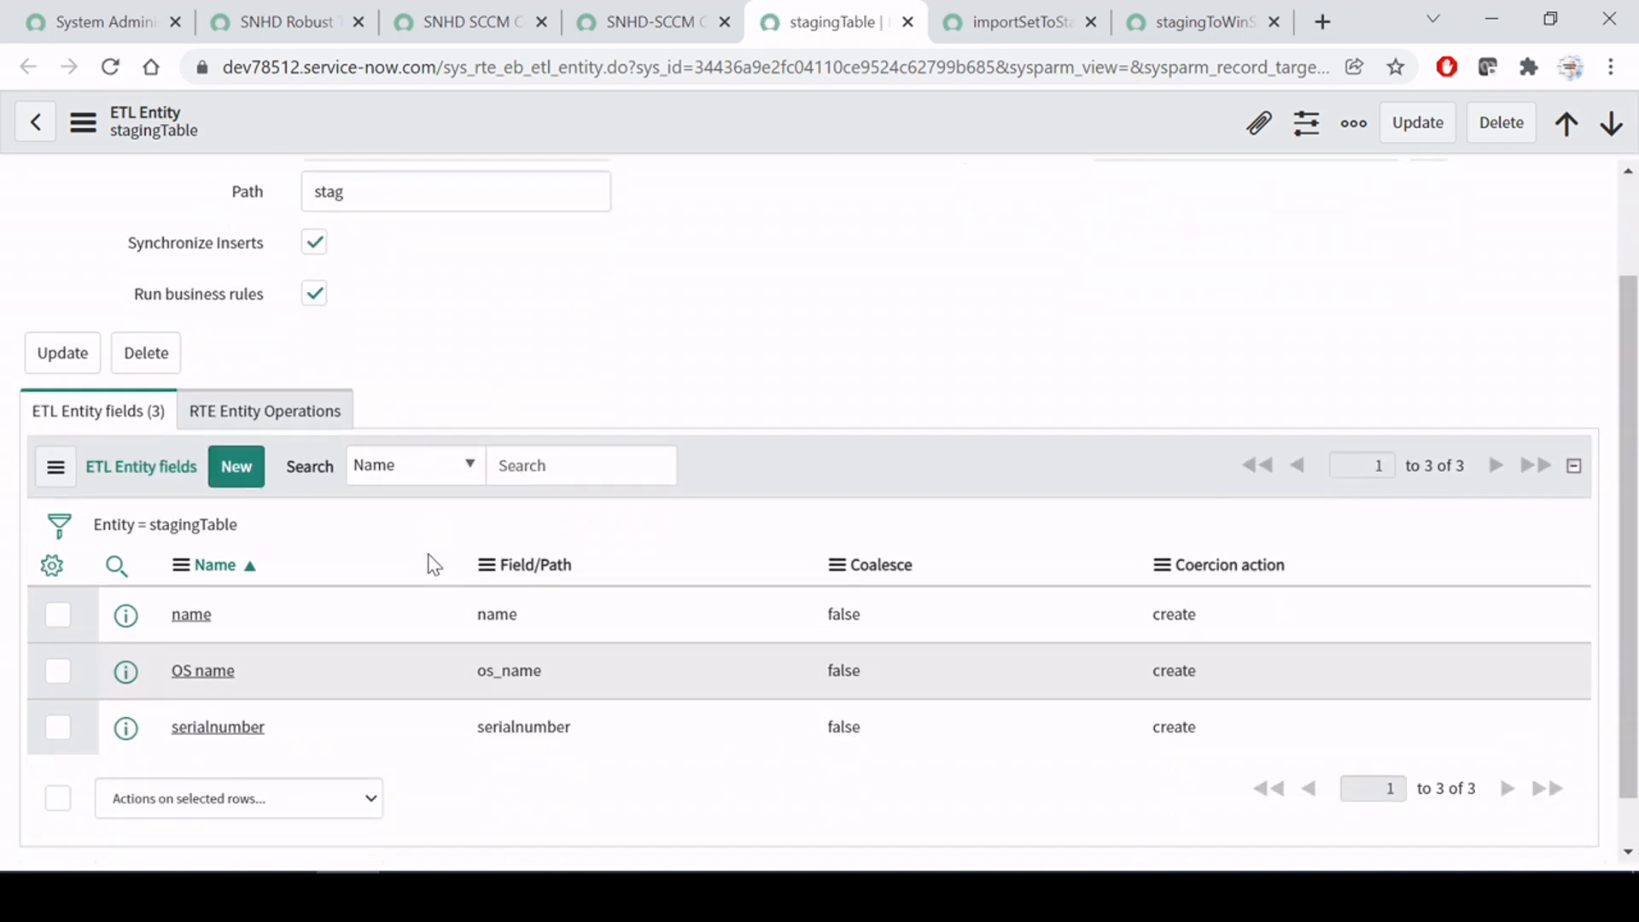
{"action": "left_click_drag", "start_coordinate": [560, 613], "coordinate": [476, 616]}
{"action": "double_click", "coordinate": [477, 616]}
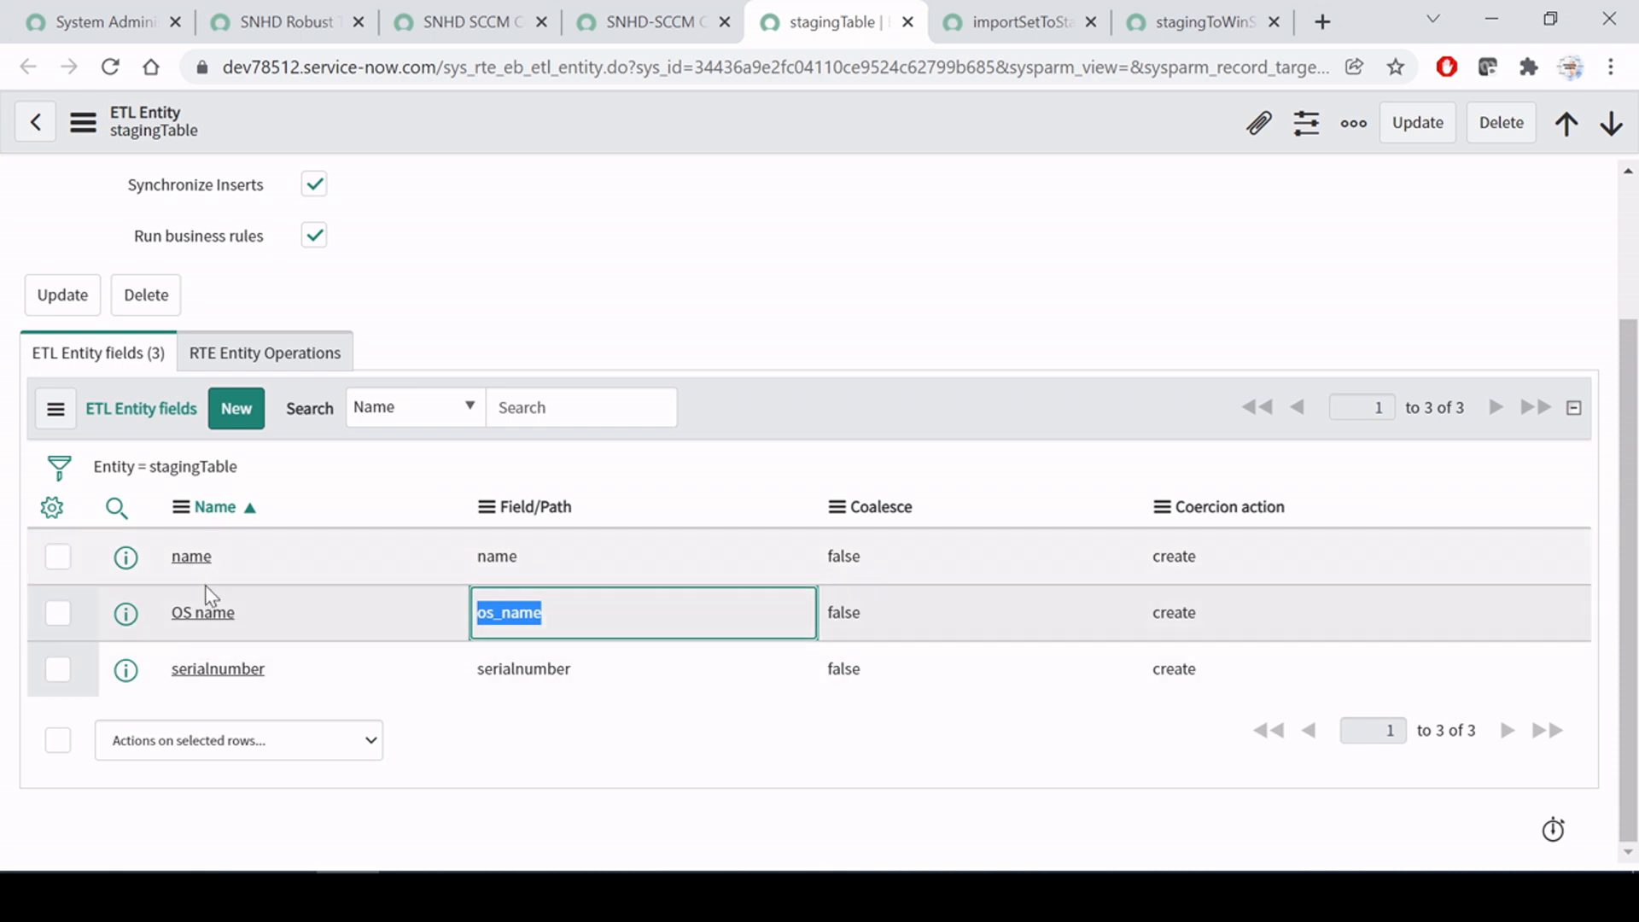
{"action": "left_click_drag", "start_coordinate": [610, 699], "coordinate": [457, 611]}
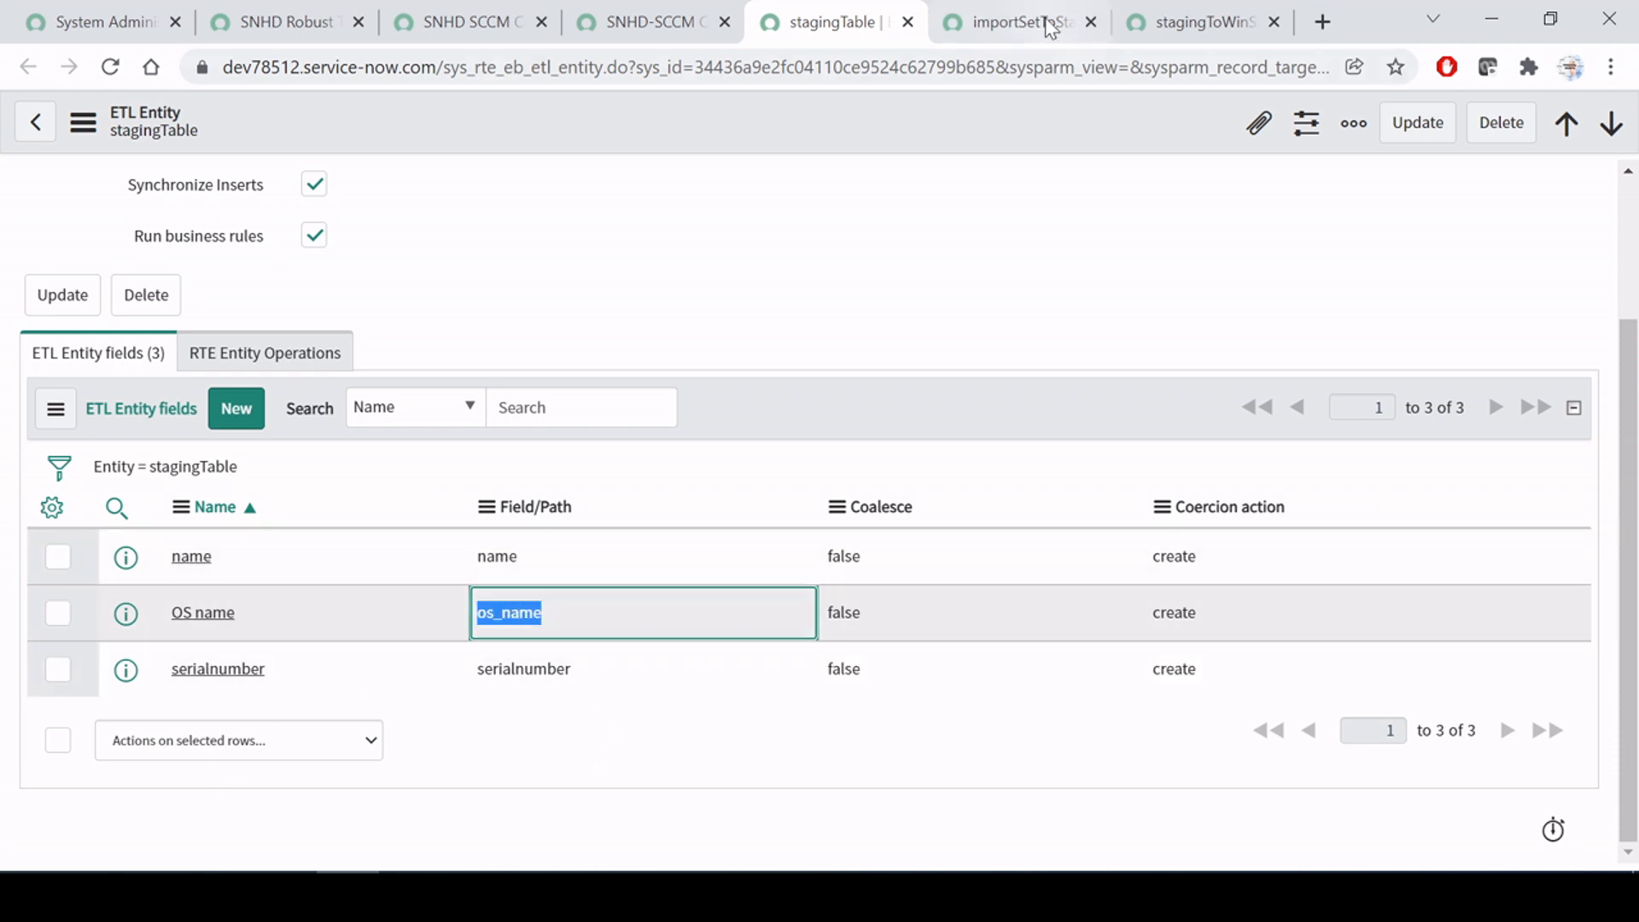
Step: Back in the stagingToWinServer Condition Script, point out the slice(0,7) call and the os_name field it acts on
{"action": "left_click", "coordinate": [1077, 13]}
{"action": "left_click", "coordinate": [1183, 18]}
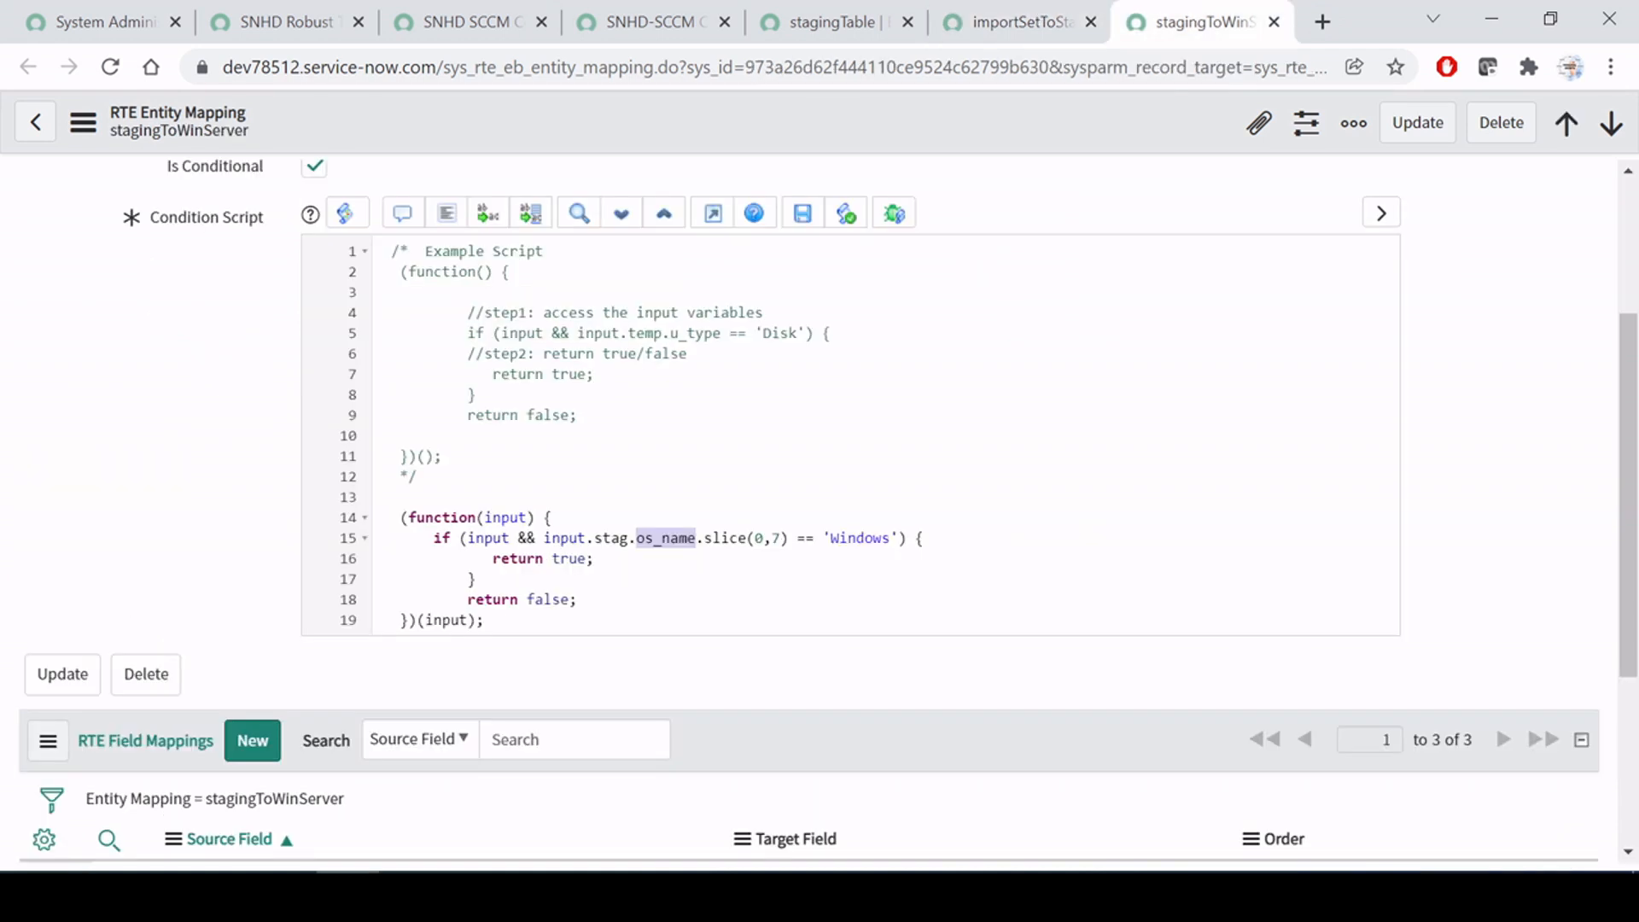
{"action": "left_click", "coordinate": [705, 537]}
{"action": "left_click_drag", "start_coordinate": [705, 537], "coordinate": [788, 539]}
{"action": "left_click", "coordinate": [728, 538]}
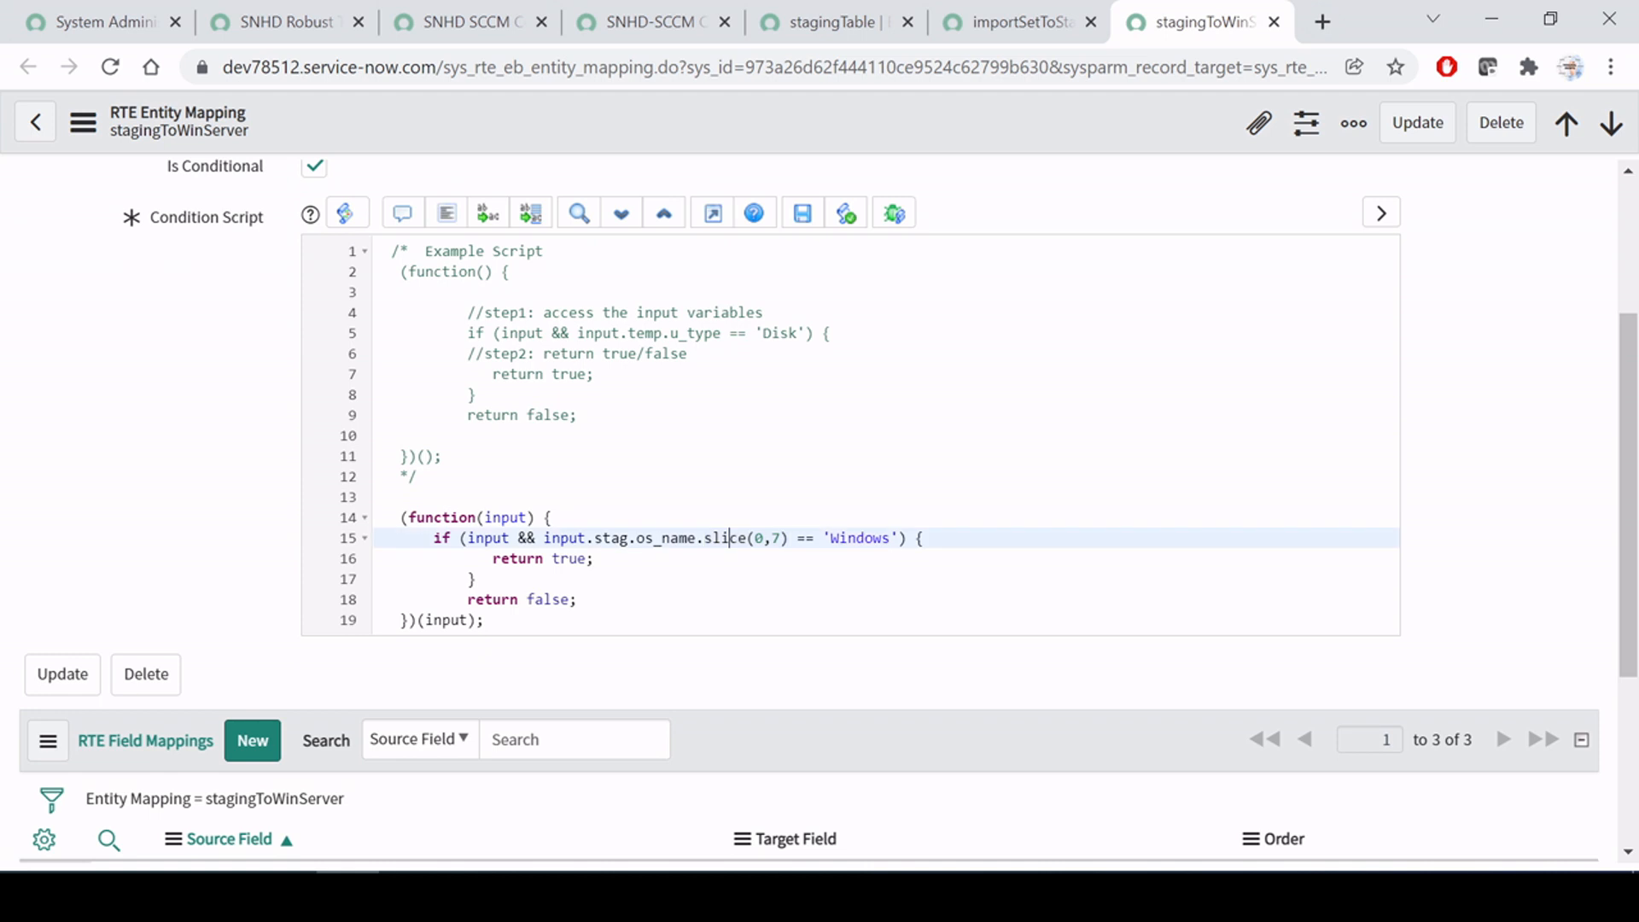
{"action": "left_click", "coordinate": [764, 538]}
{"action": "left_click_drag", "start_coordinate": [635, 538], "coordinate": [696, 539]}
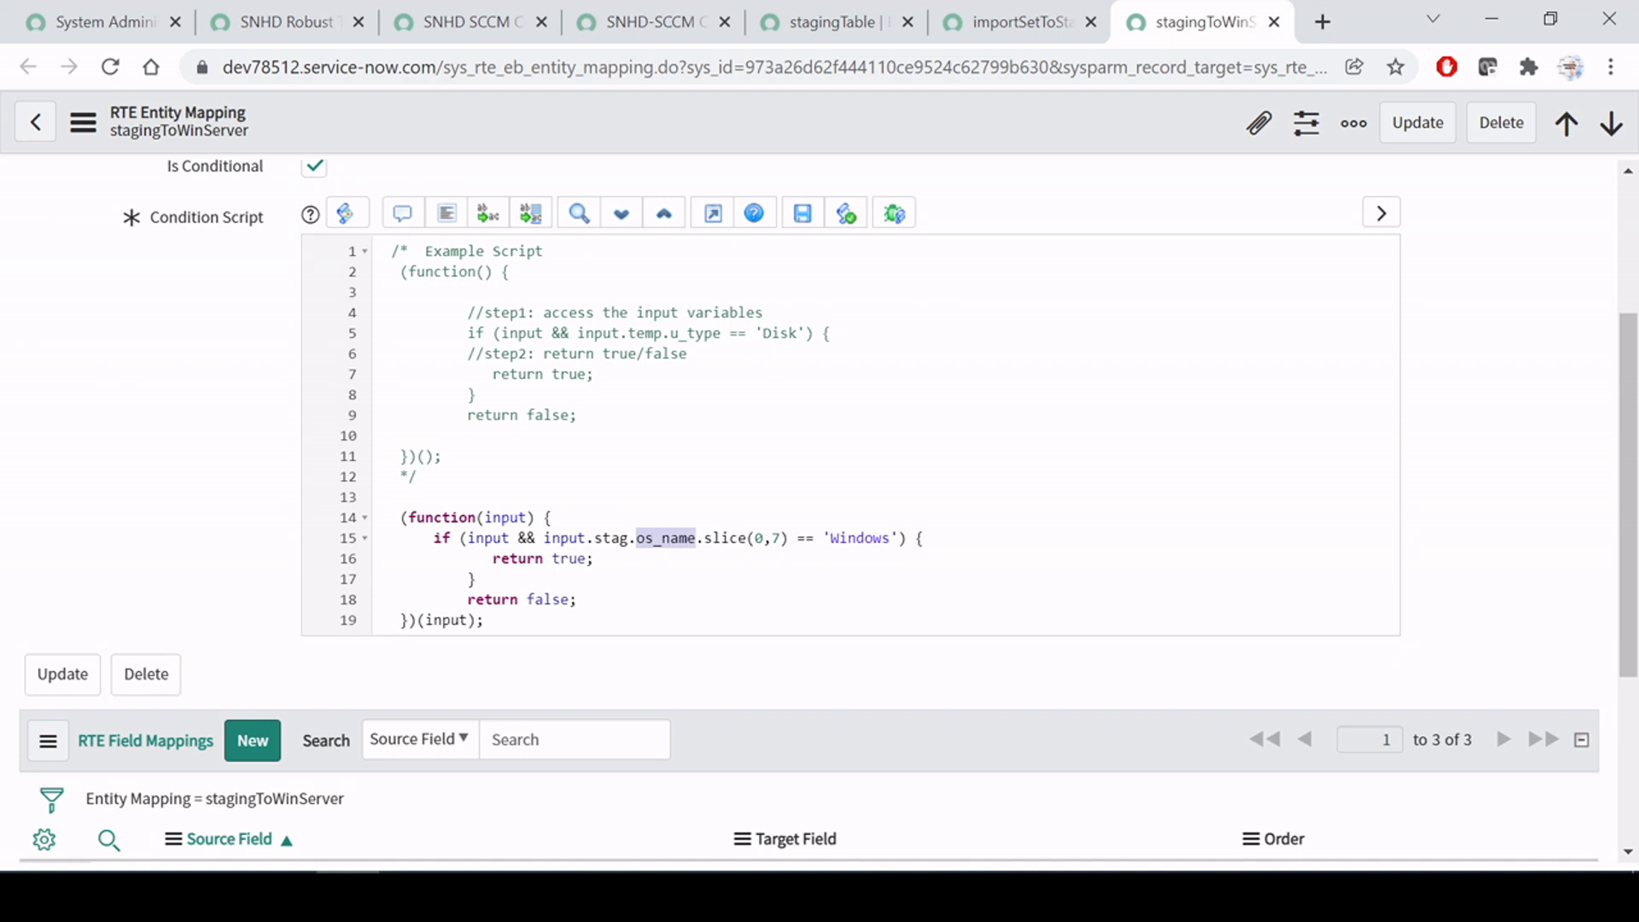
Step: Trace the comparison with 'Windows' in the Condition Script and highlight its return true and return false statements
{"action": "left_click", "coordinate": [831, 538]}
{"action": "left_click_drag", "start_coordinate": [755, 538], "coordinate": [873, 538]}
{"action": "left_click", "coordinate": [772, 538]}
{"action": "left_click", "coordinate": [831, 538]}
{"action": "left_click", "coordinate": [881, 538]}
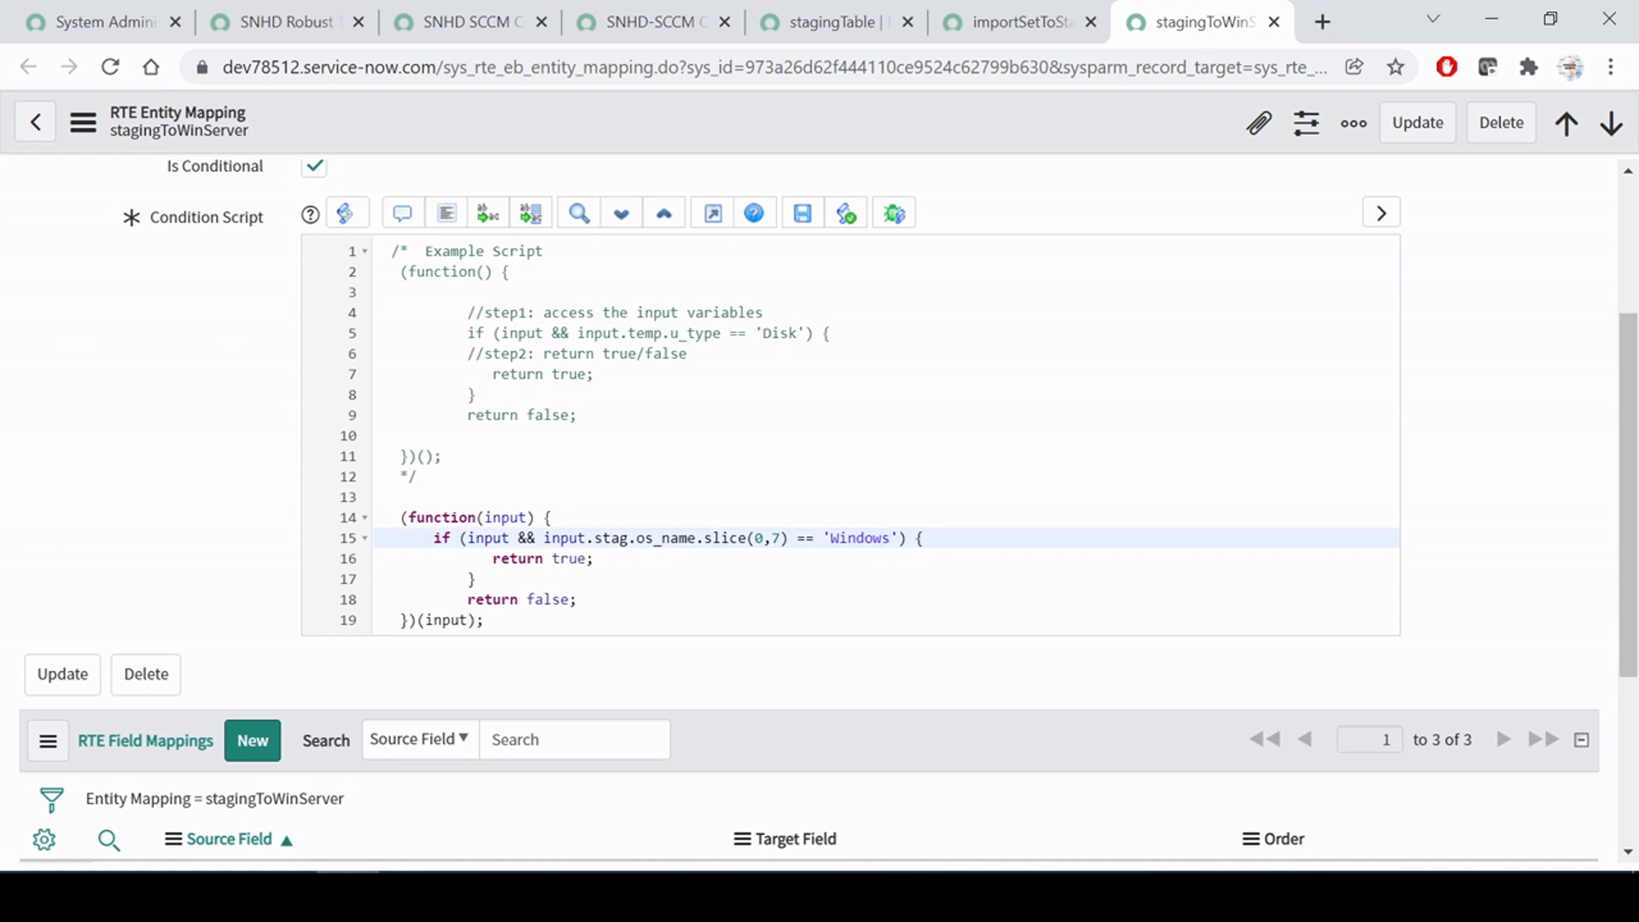
{"action": "left_click_drag", "start_coordinate": [485, 559], "coordinate": [594, 559]}
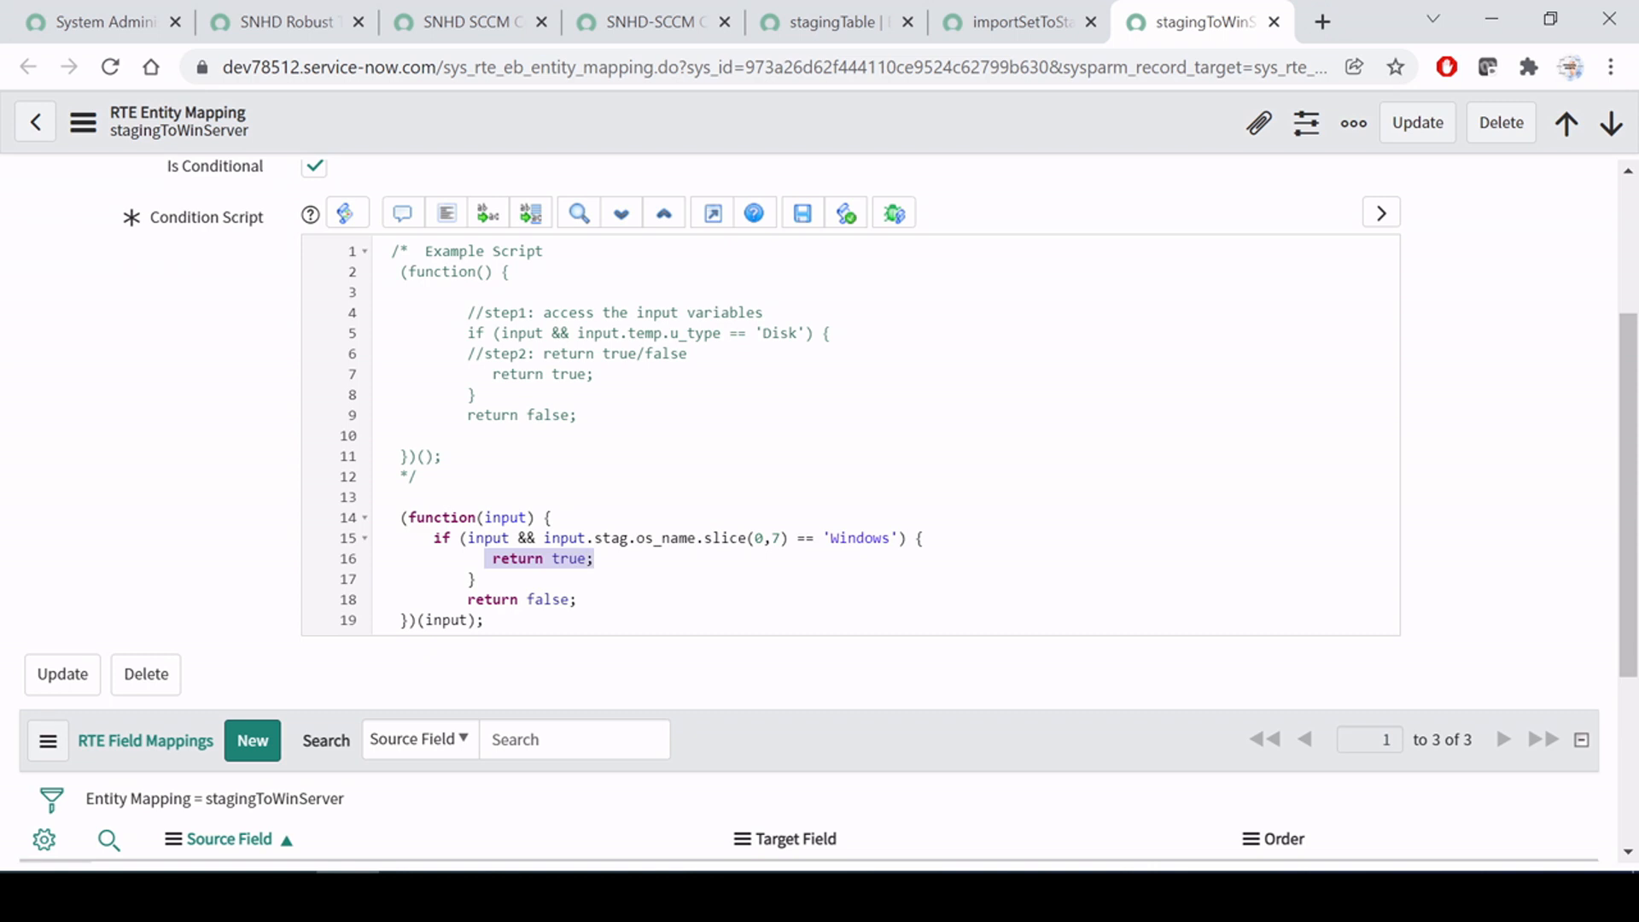
{"action": "left_click", "coordinate": [578, 600]}
{"action": "left_click_drag", "start_coordinate": [468, 600], "coordinate": [577, 599]}
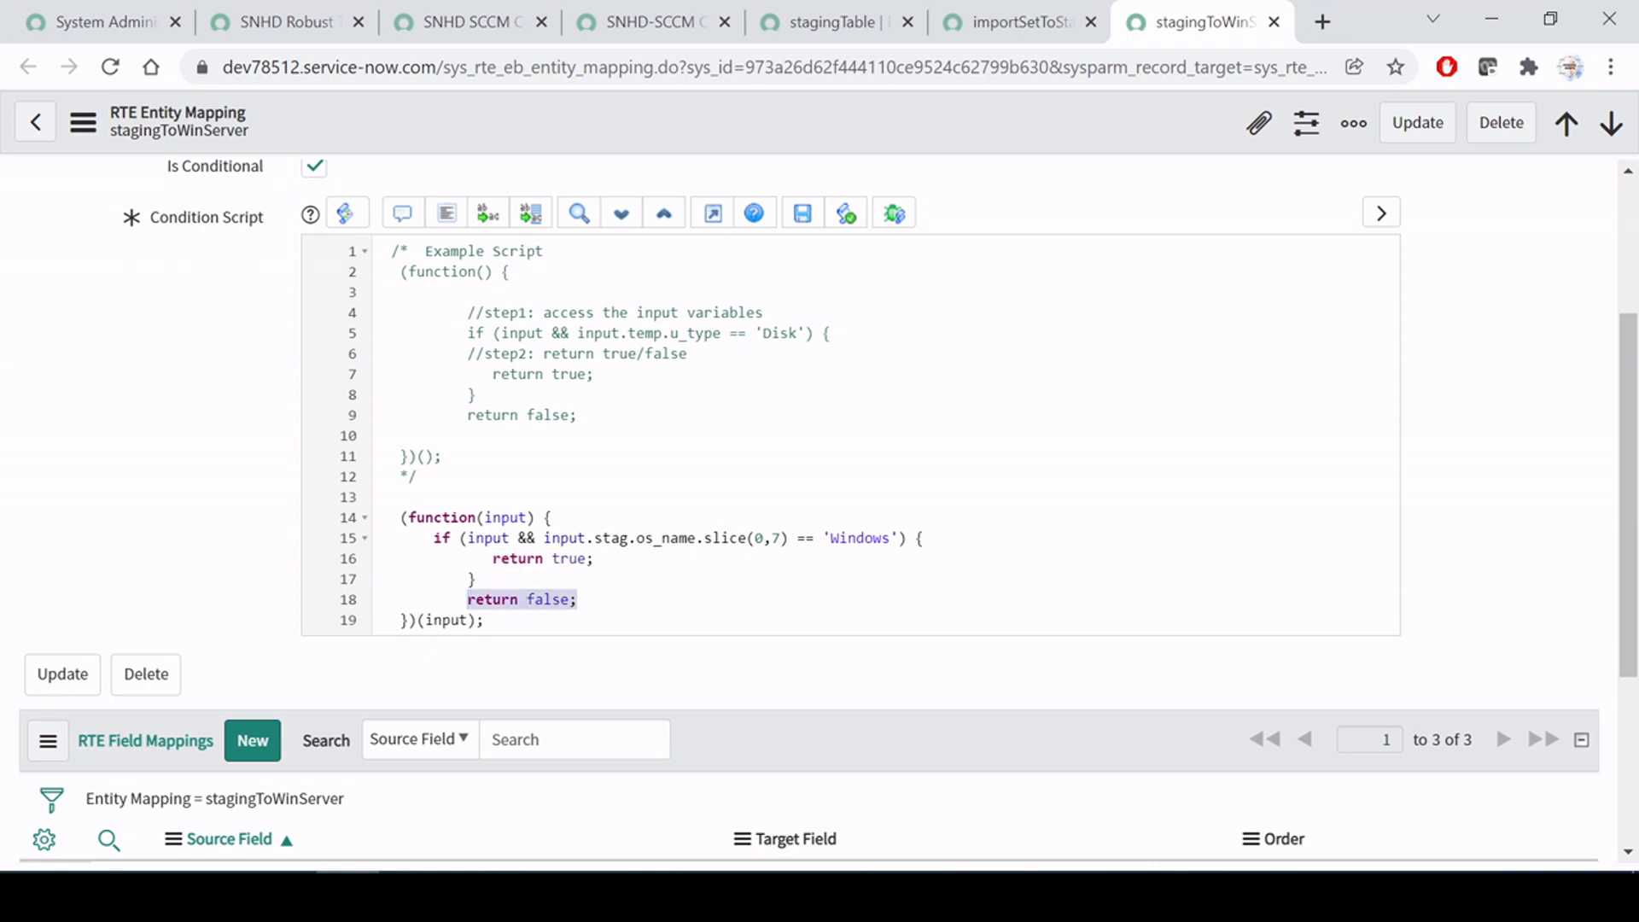
Step: Review the stagingToWinServer mapping form around its Condition Script and point out its Source Entity
{"action": "scroll", "coordinate": [120, 401], "scroll_direction": "up", "scroll_amount": 3}
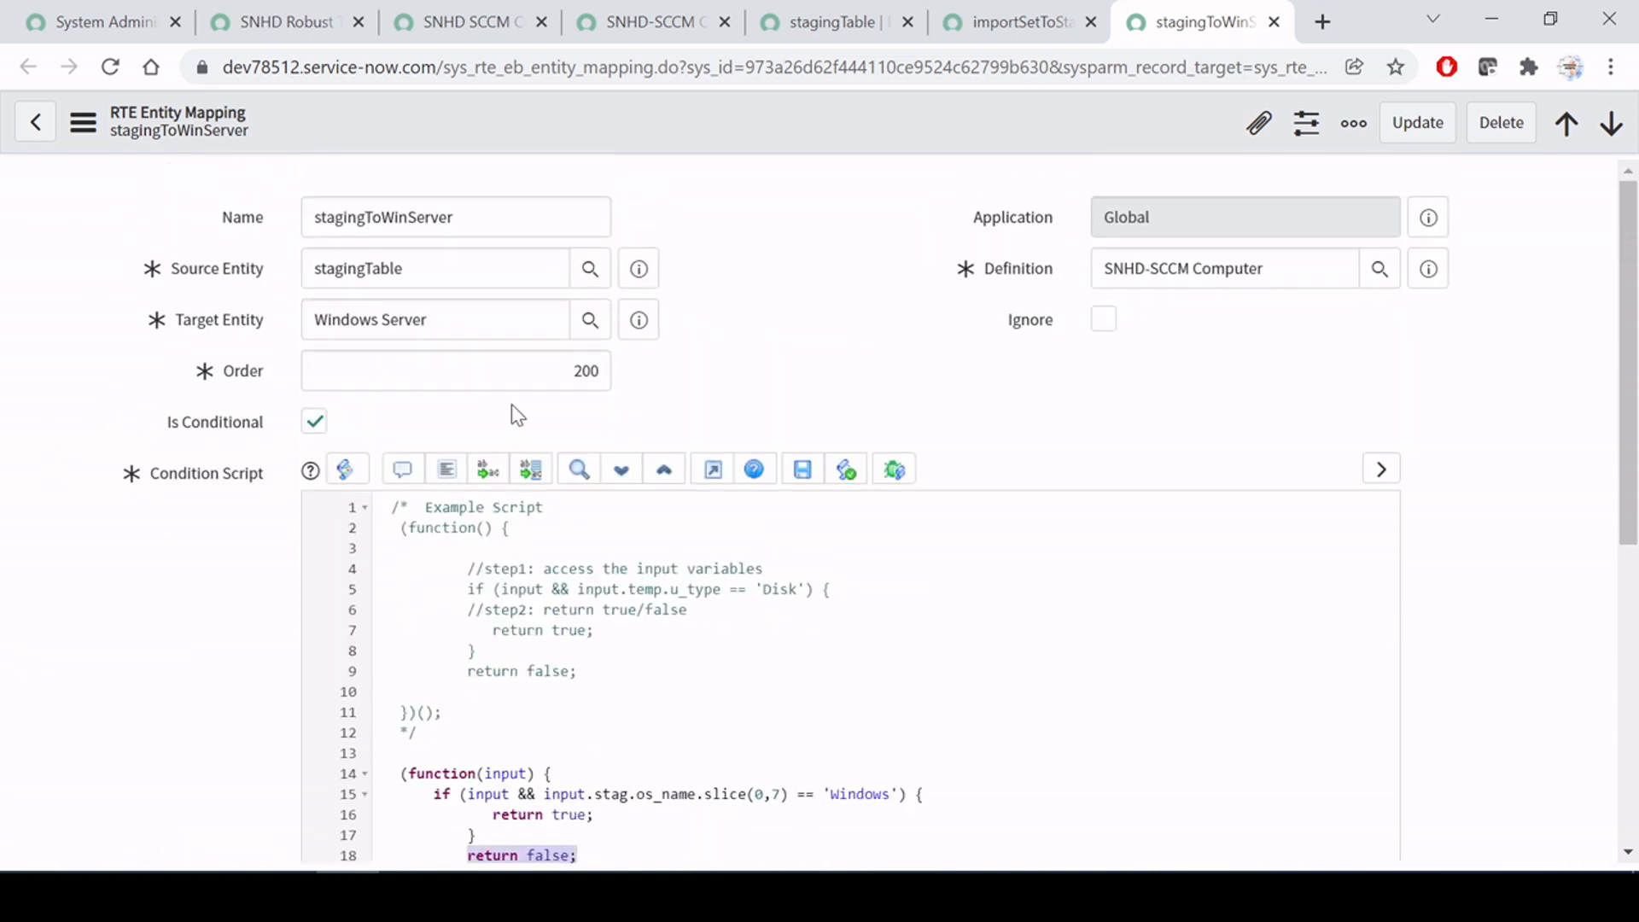
{"action": "scroll", "coordinate": [117, 524], "scroll_direction": "down", "scroll_amount": 3}
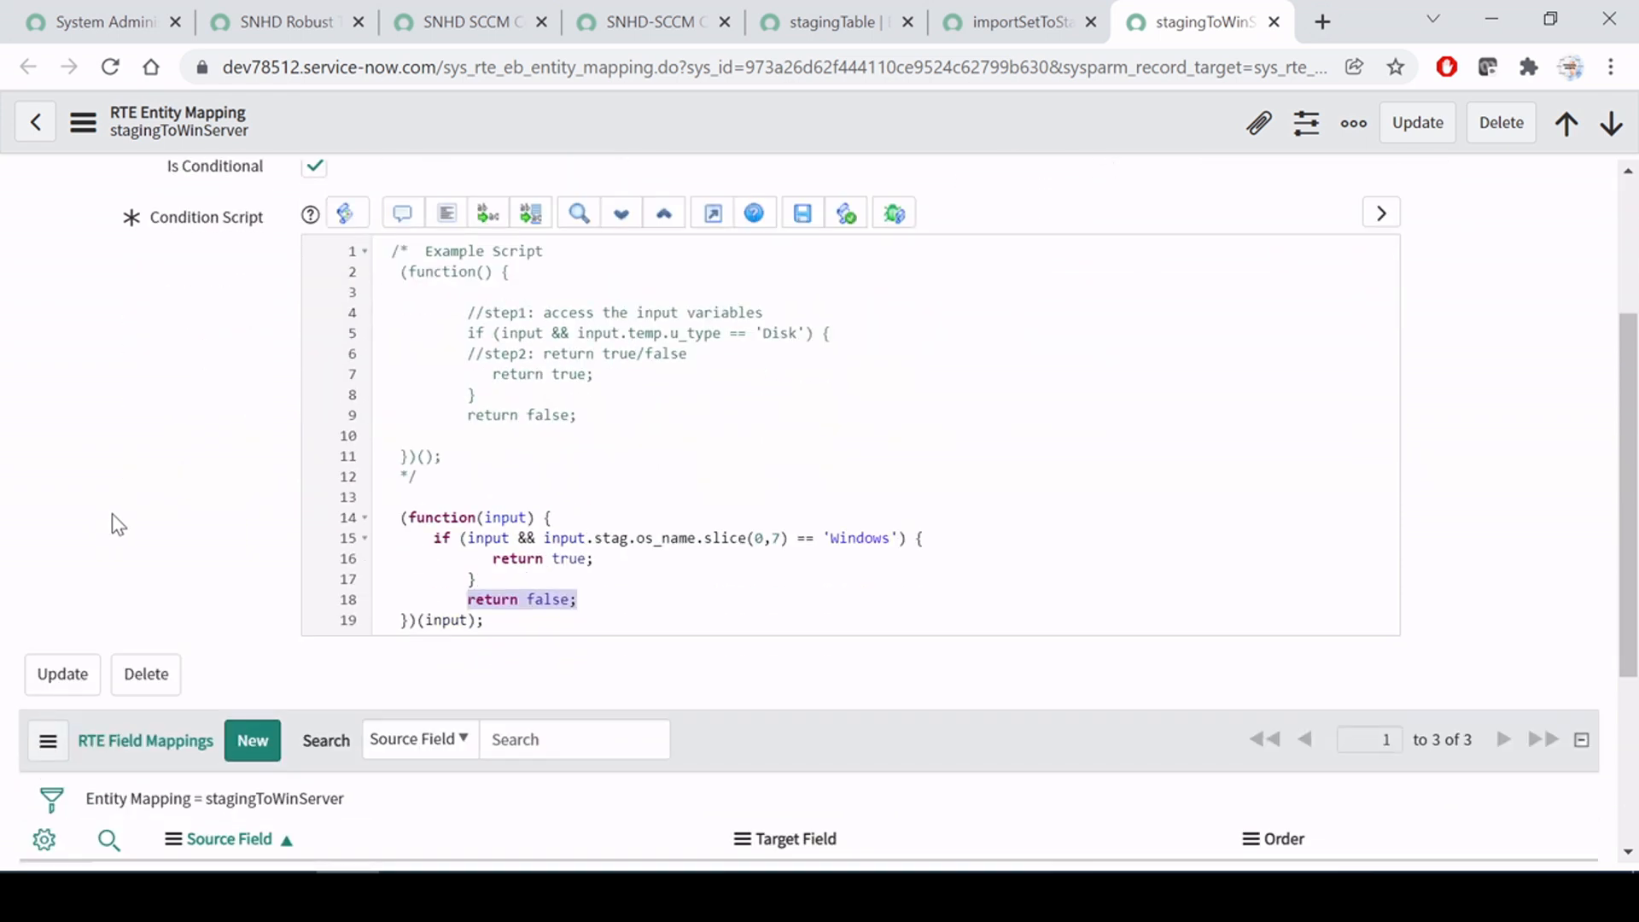
{"action": "scroll", "coordinate": [111, 513], "scroll_direction": "up", "scroll_amount": 2}
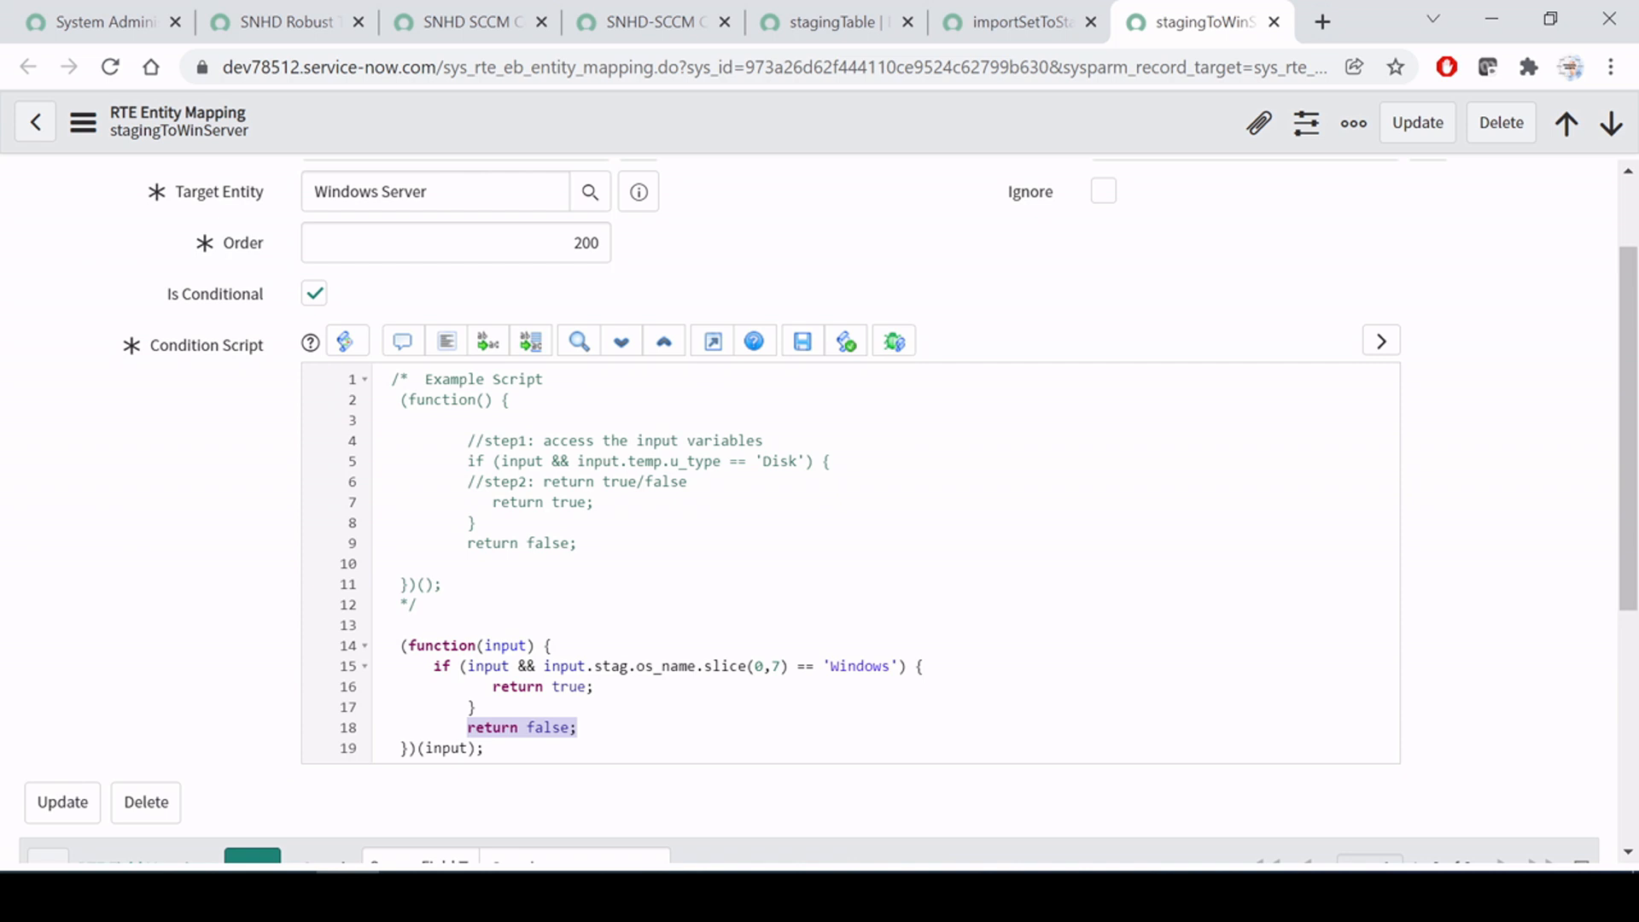
{"action": "scroll", "coordinate": [256, 333], "scroll_direction": "up", "scroll_amount": 2}
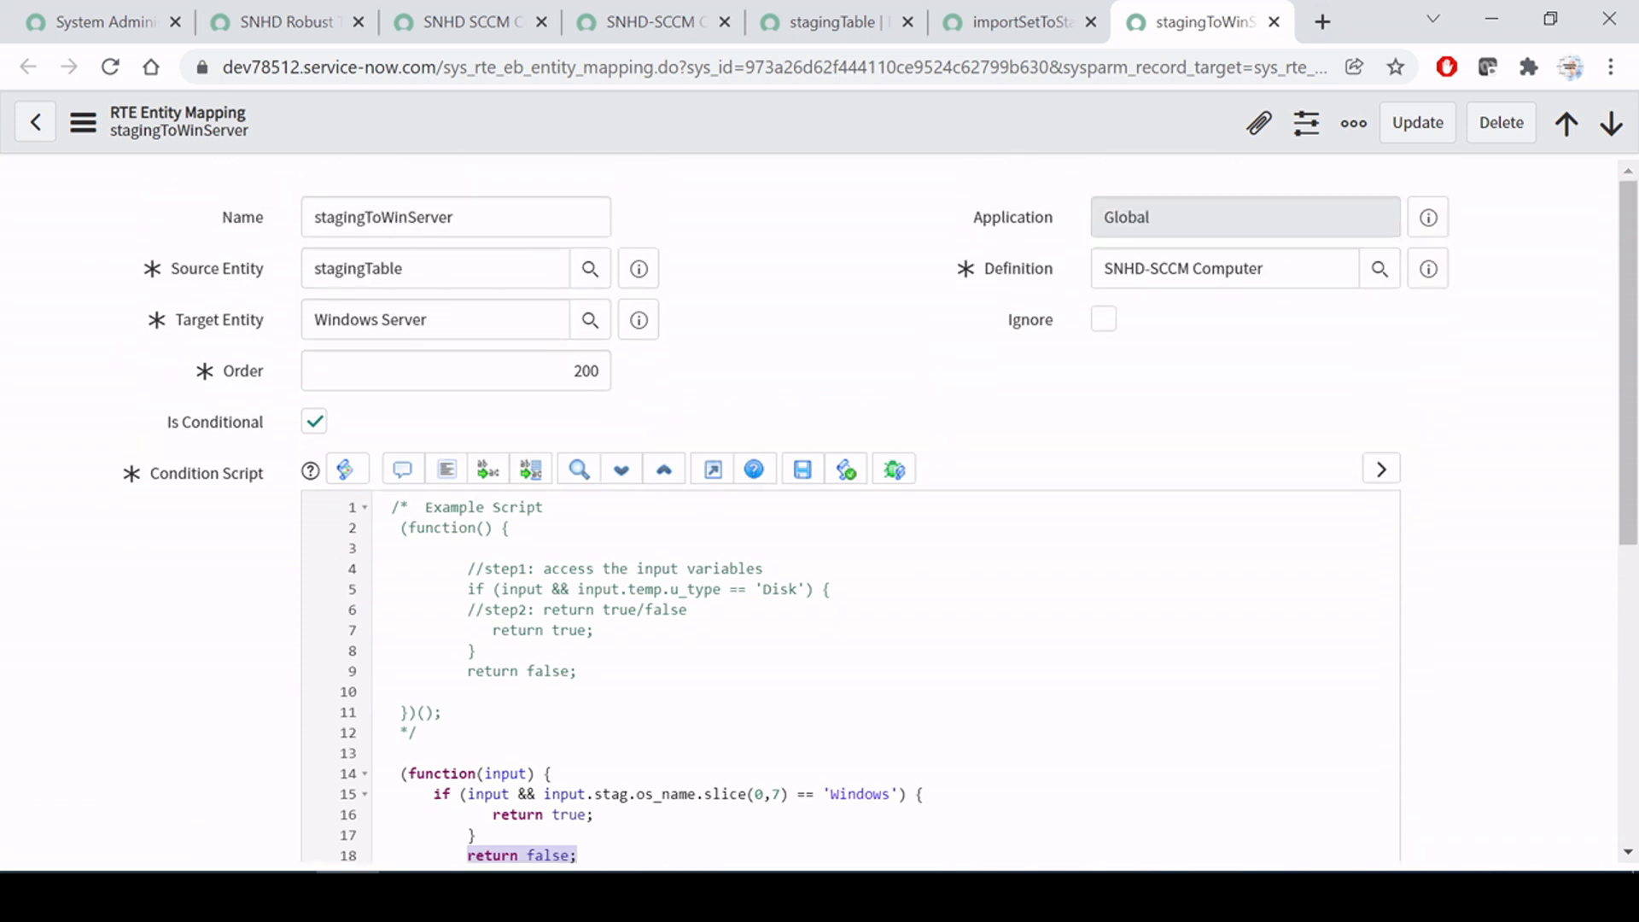
{"action": "left_click", "coordinate": [406, 269]}
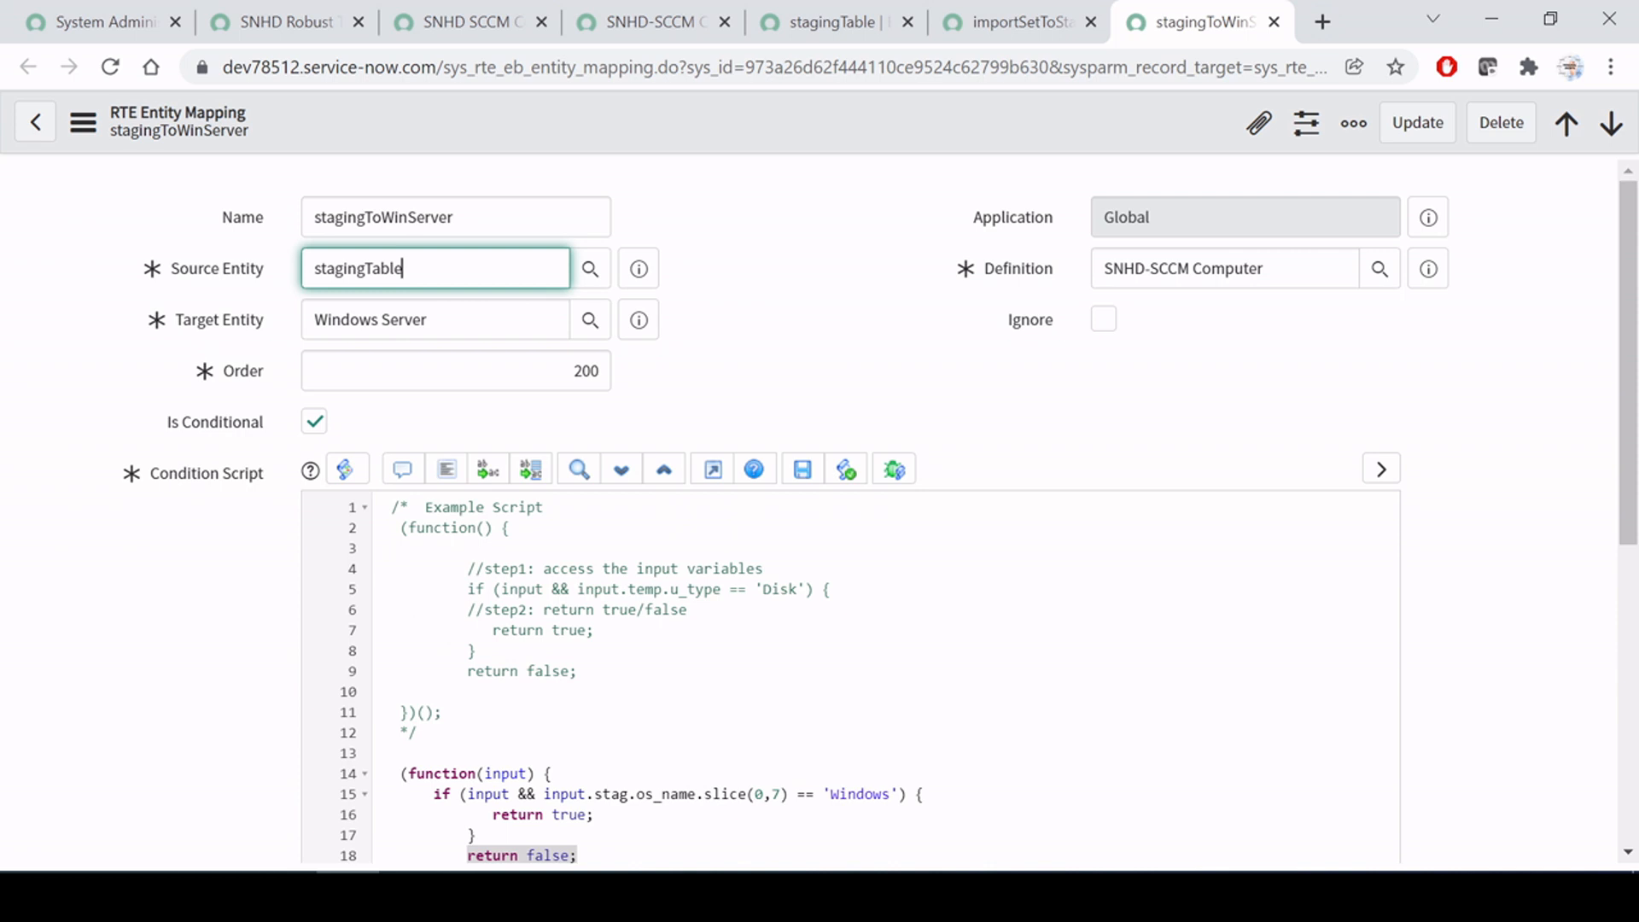
Step: Open the Linux Server ETL entity from the SNHD-SCCM Computer definition in a separate browser tab, view it and close it
{"action": "left_click", "coordinate": [833, 21]}
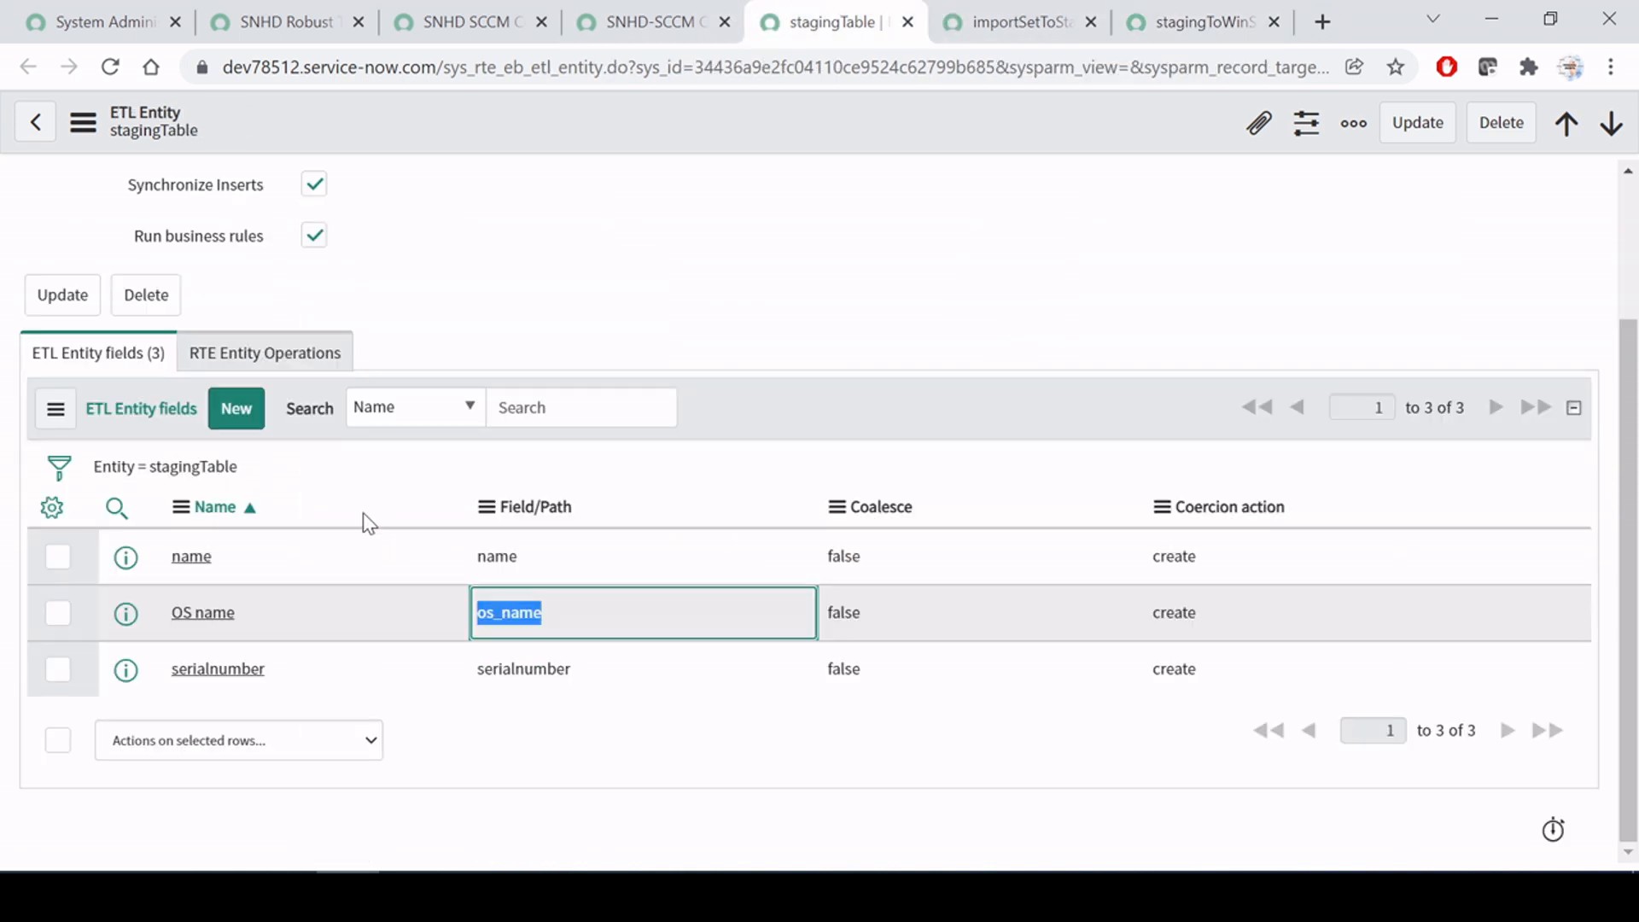
{"action": "left_click", "coordinate": [649, 22]}
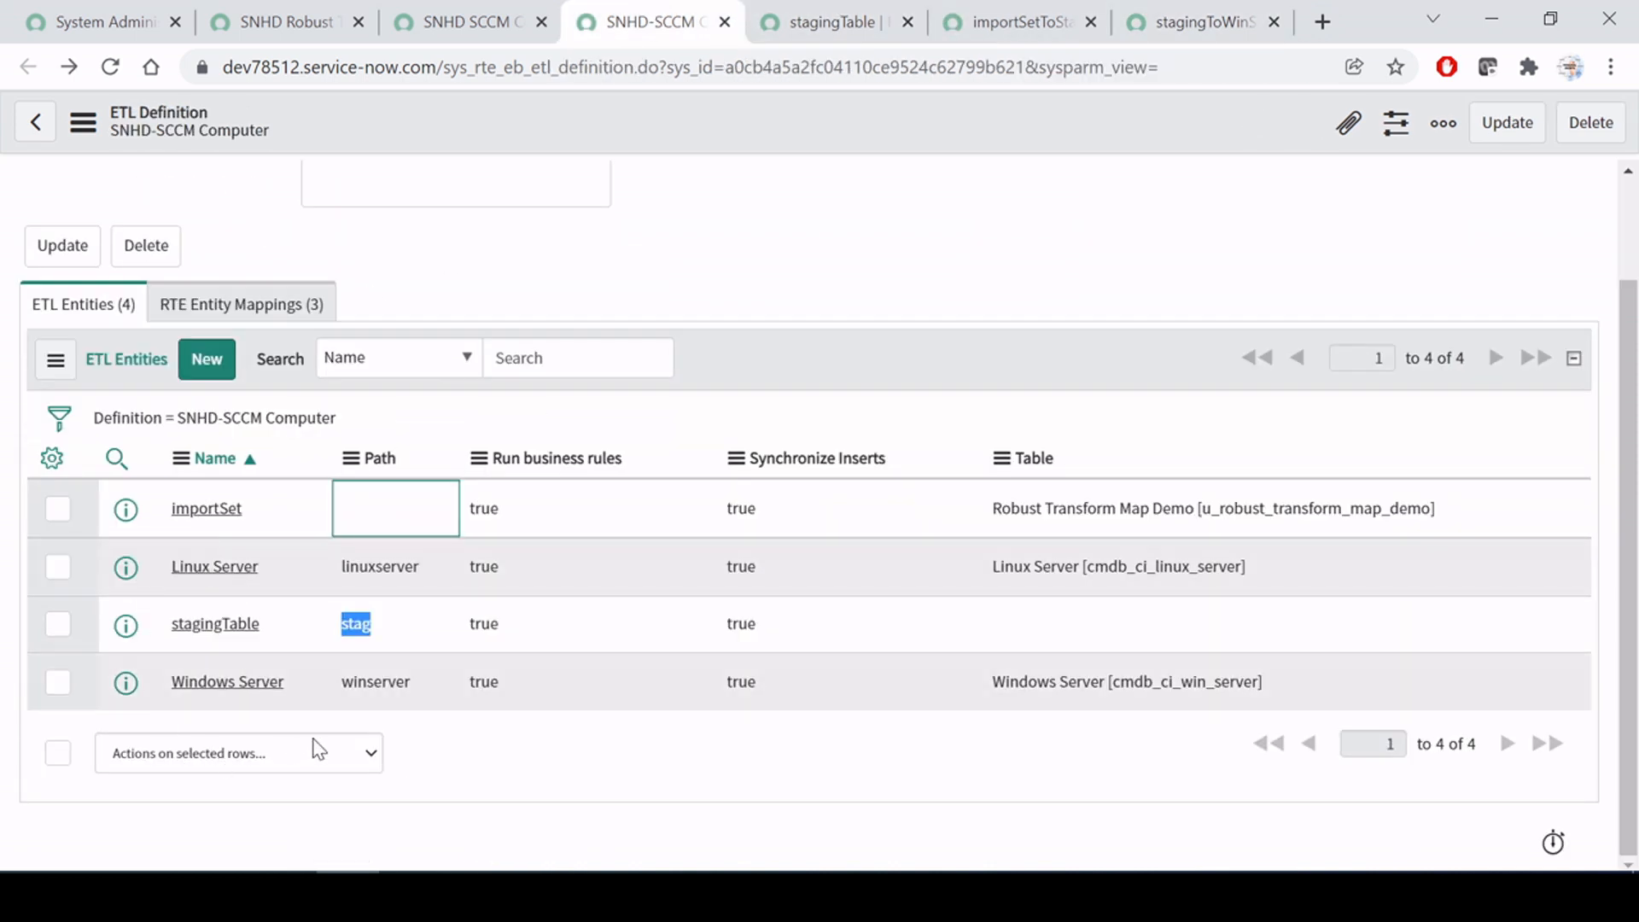
{"action": "middle_click", "coordinate": [126, 568]}
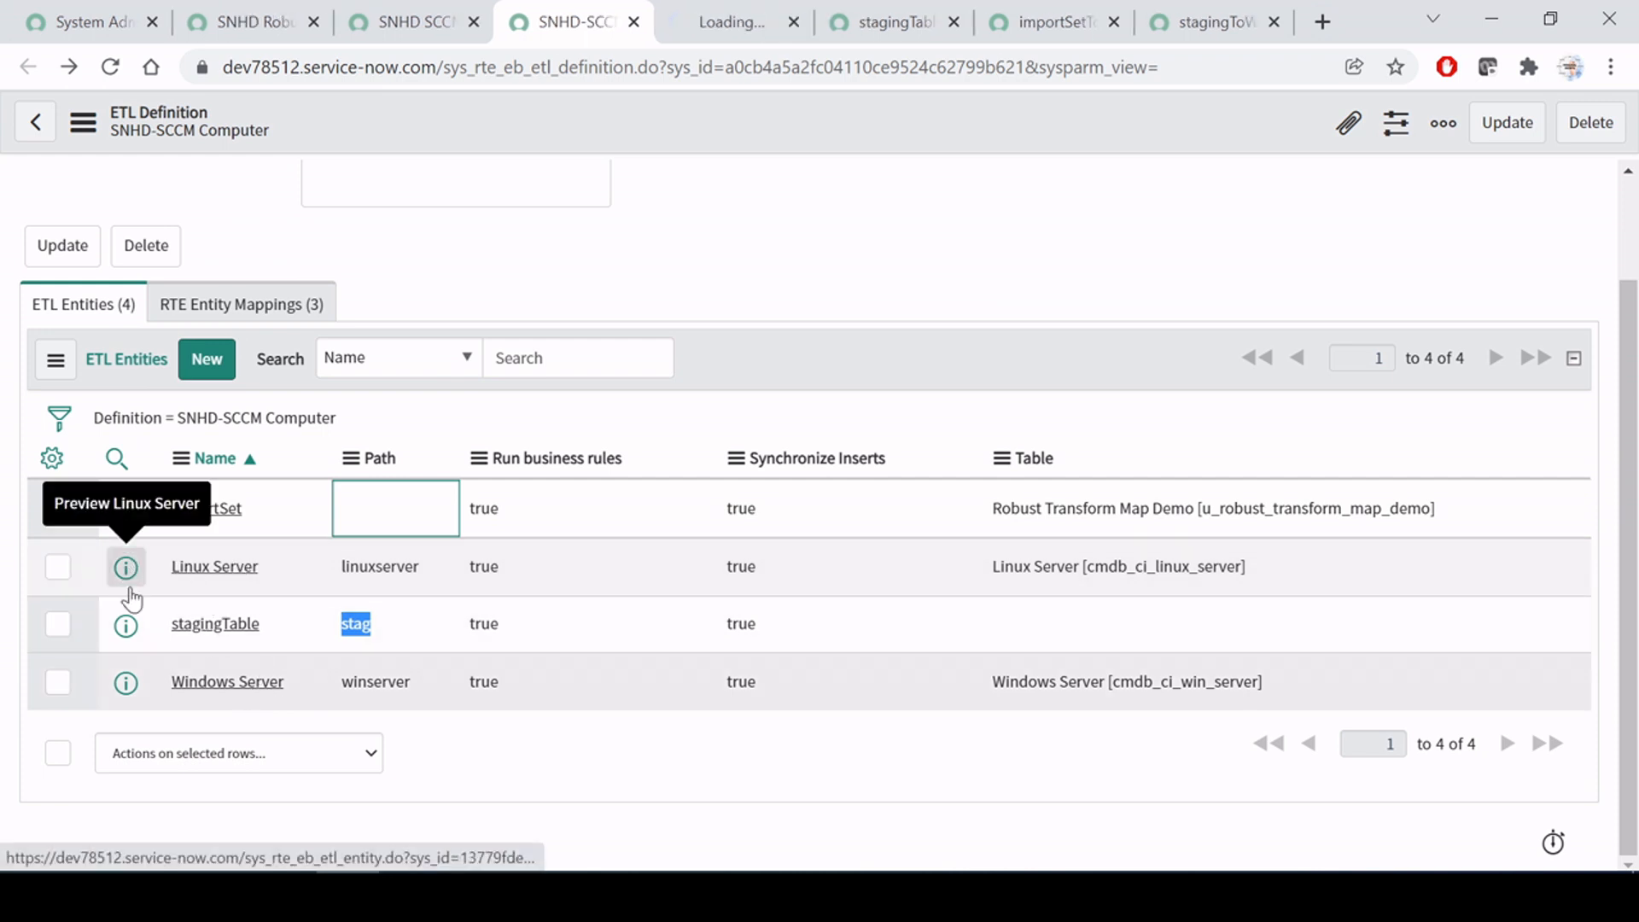
{"action": "left_click", "coordinate": [719, 24]}
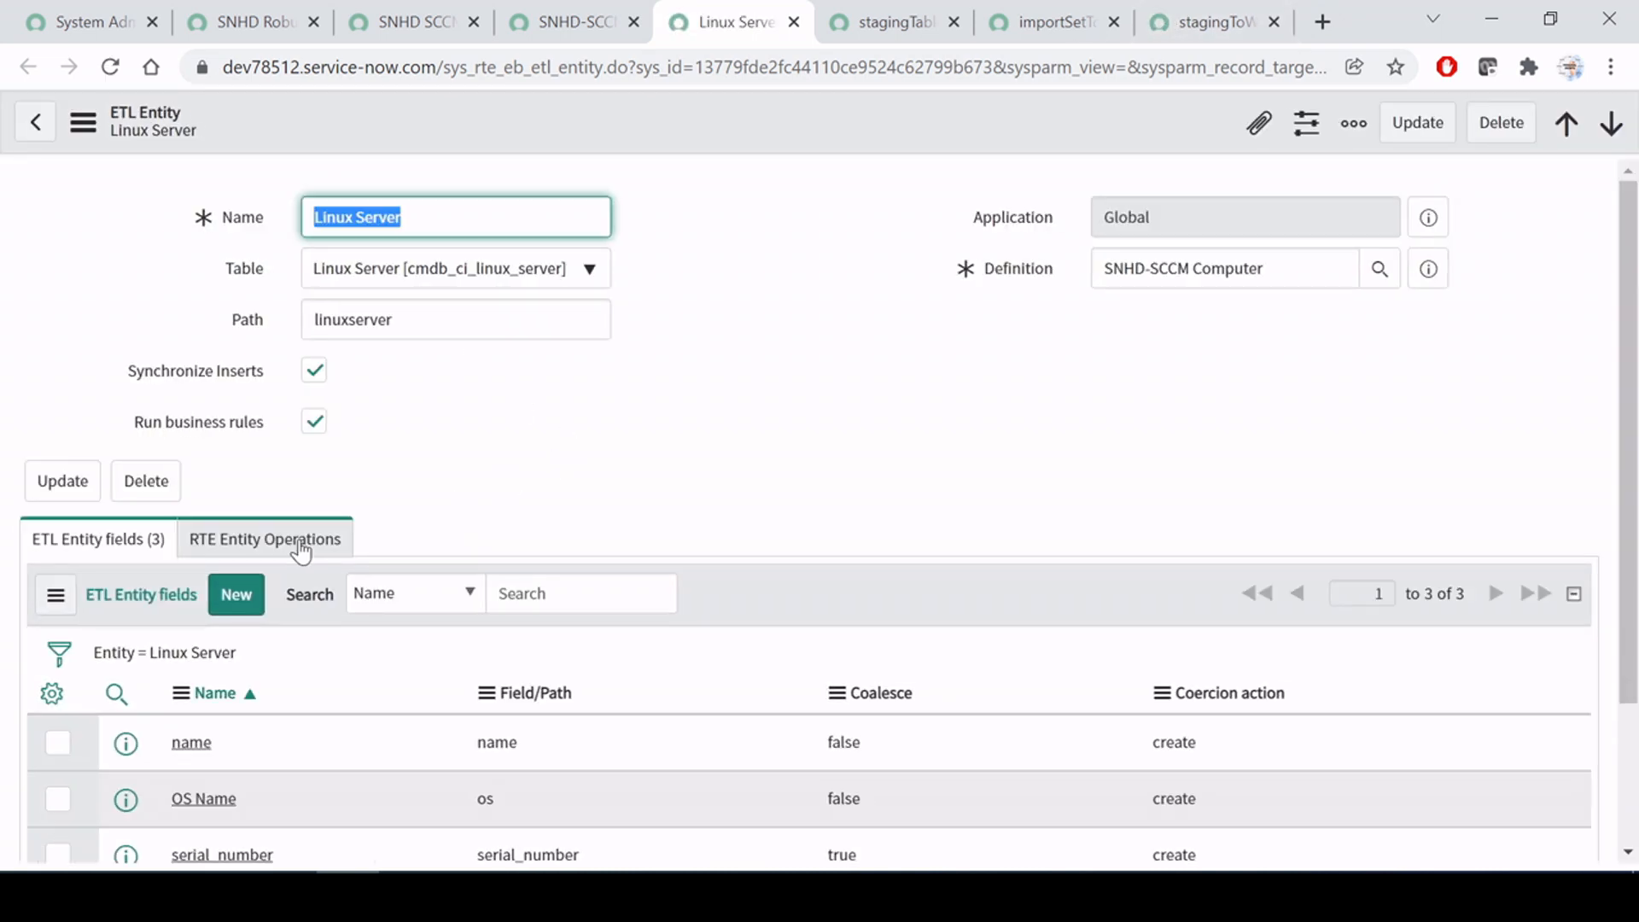
{"action": "left_click", "coordinate": [793, 22]}
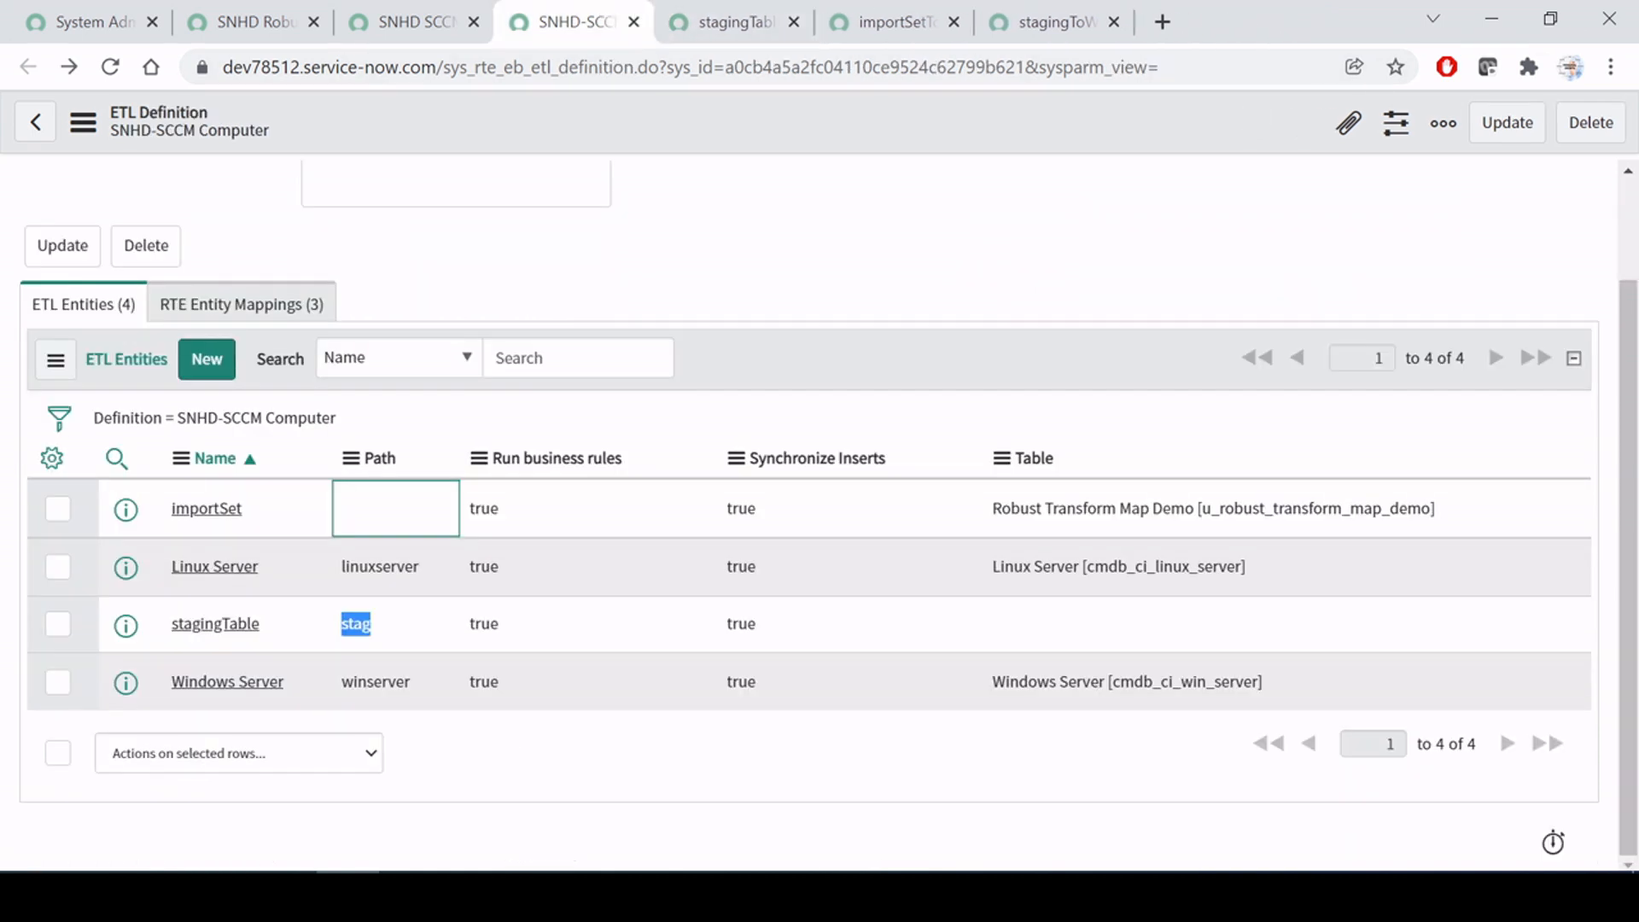
Step: Open the StagingToLinuxServer entity mapping from the definition in a separate browser tab and show its Condition Script
{"action": "left_click", "coordinate": [286, 305]}
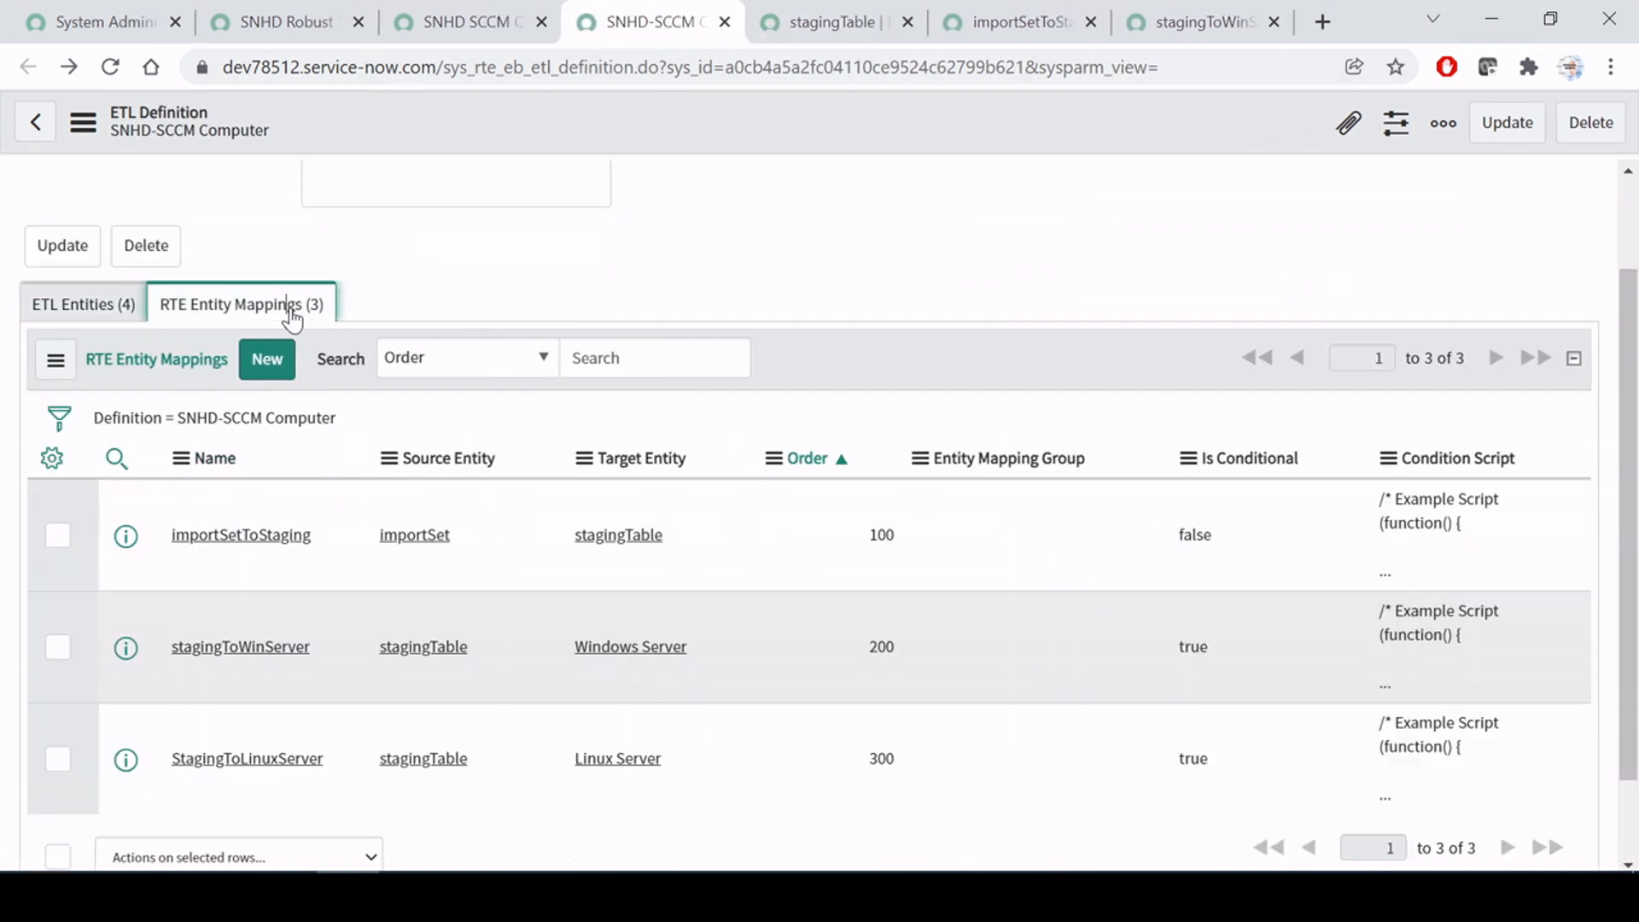
{"action": "middle_click", "coordinate": [199, 763]}
{"action": "left_click", "coordinate": [753, 21]}
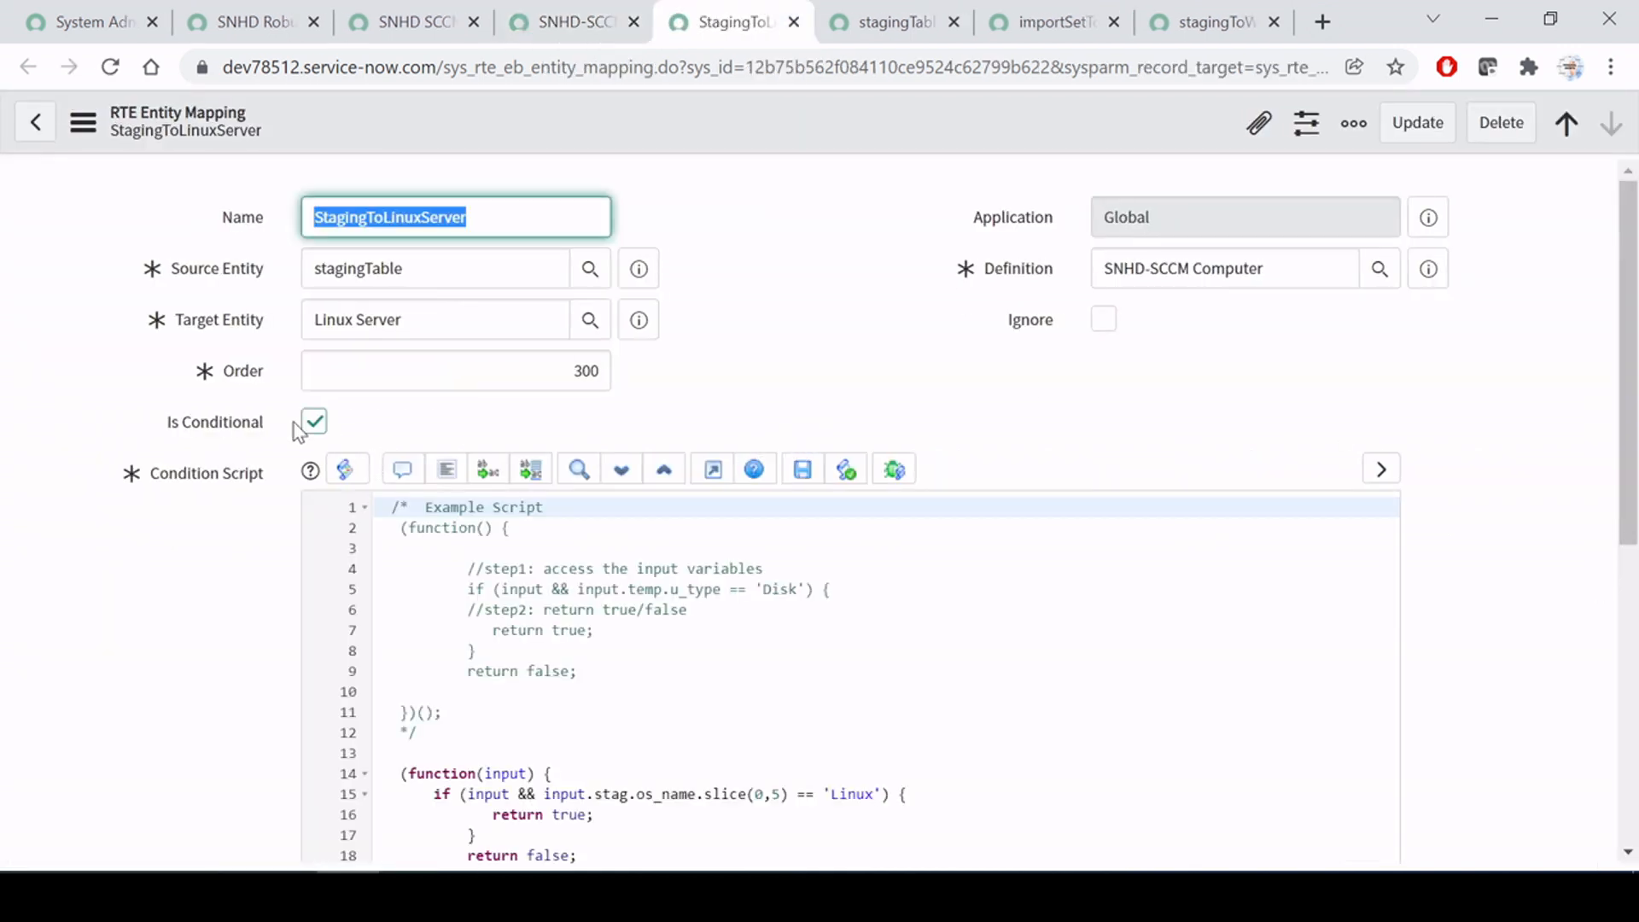
{"action": "scroll", "coordinate": [1443, 567], "scroll_direction": "down", "scroll_amount": 3}
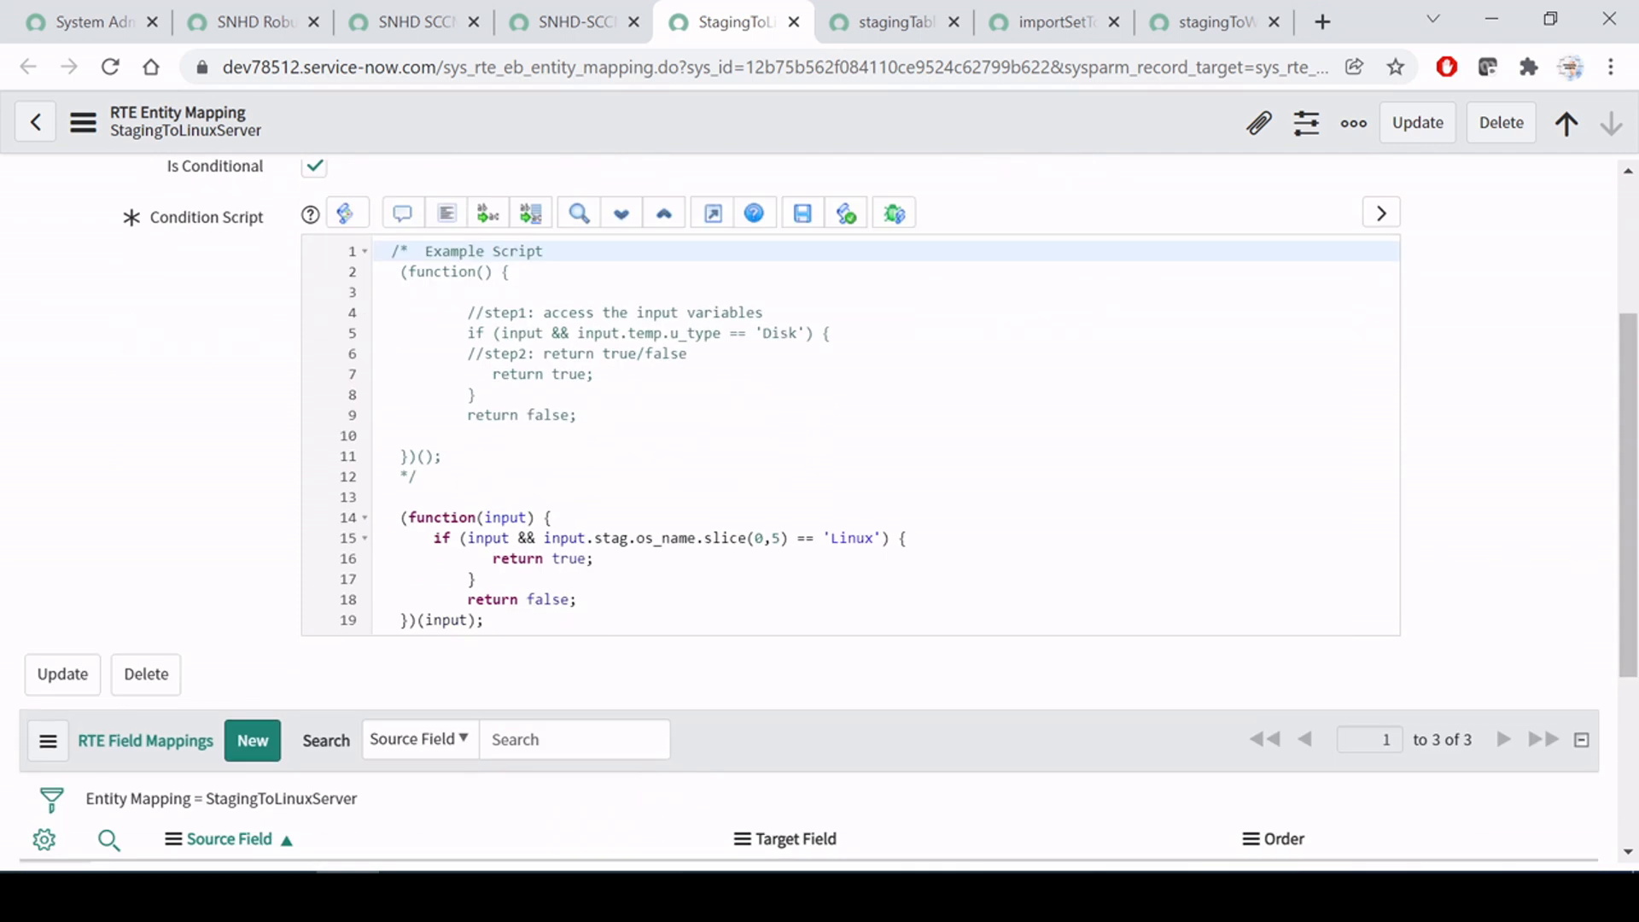
Step: Highlight the os_name.slice(0,5) == 'Linux' comparison in the StagingToLinuxServer Condition Script and point out its return true statement
{"action": "left_click", "coordinate": [823, 538]}
{"action": "left_click_drag", "start_coordinate": [823, 538], "coordinate": [873, 538]}
{"action": "left_click", "coordinate": [553, 517]}
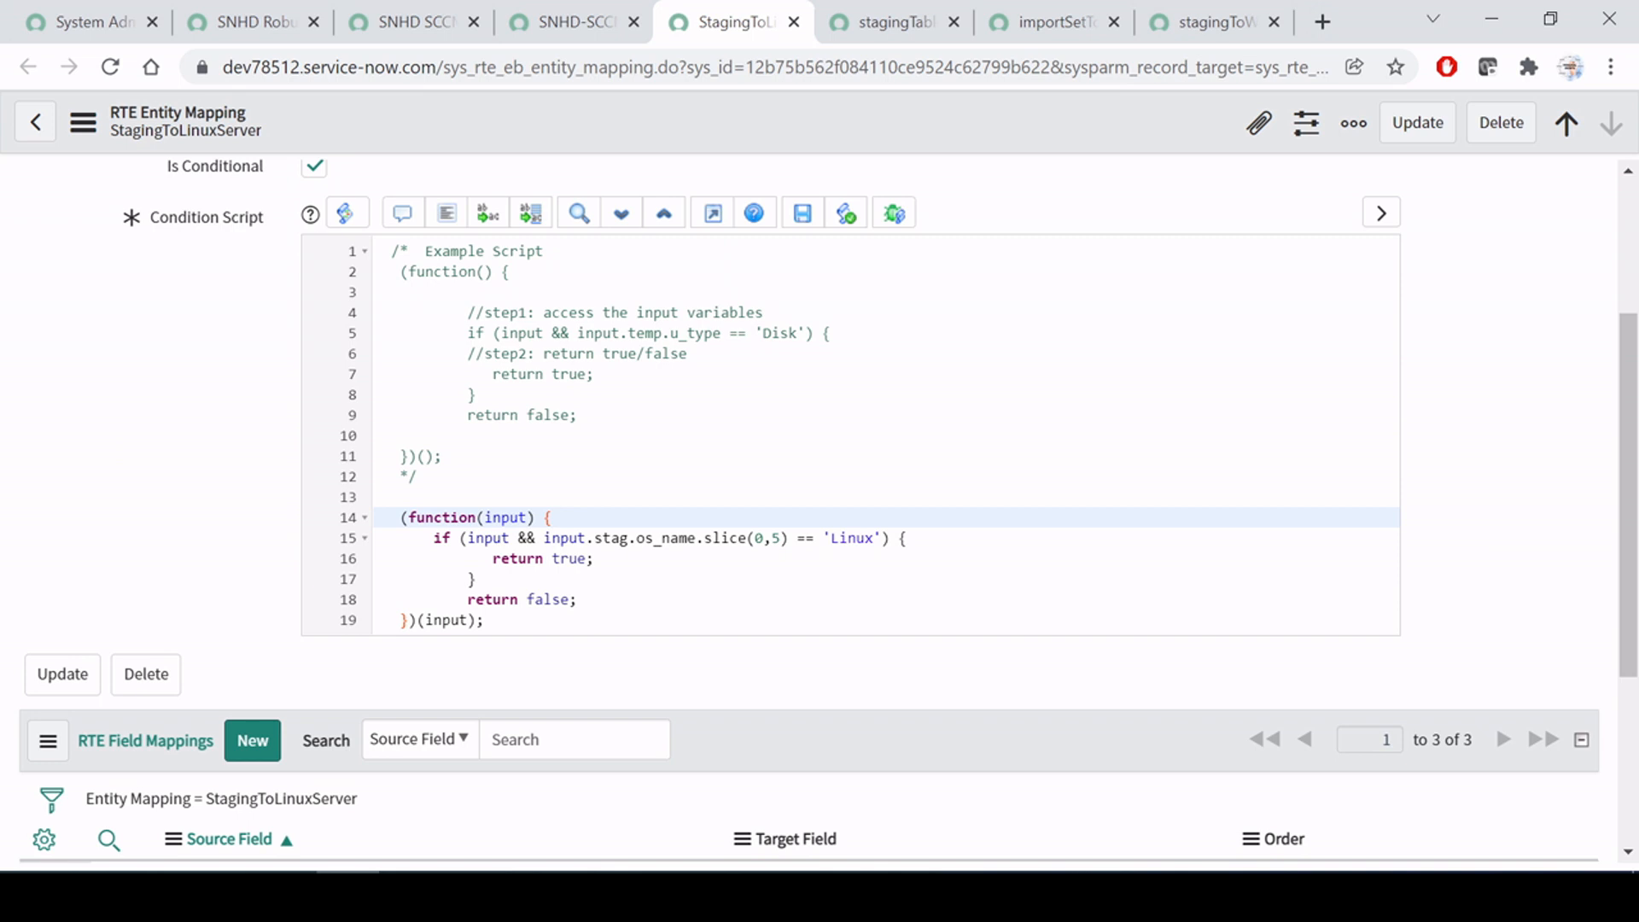
{"action": "left_click_drag", "start_coordinate": [544, 538], "coordinate": [889, 538]}
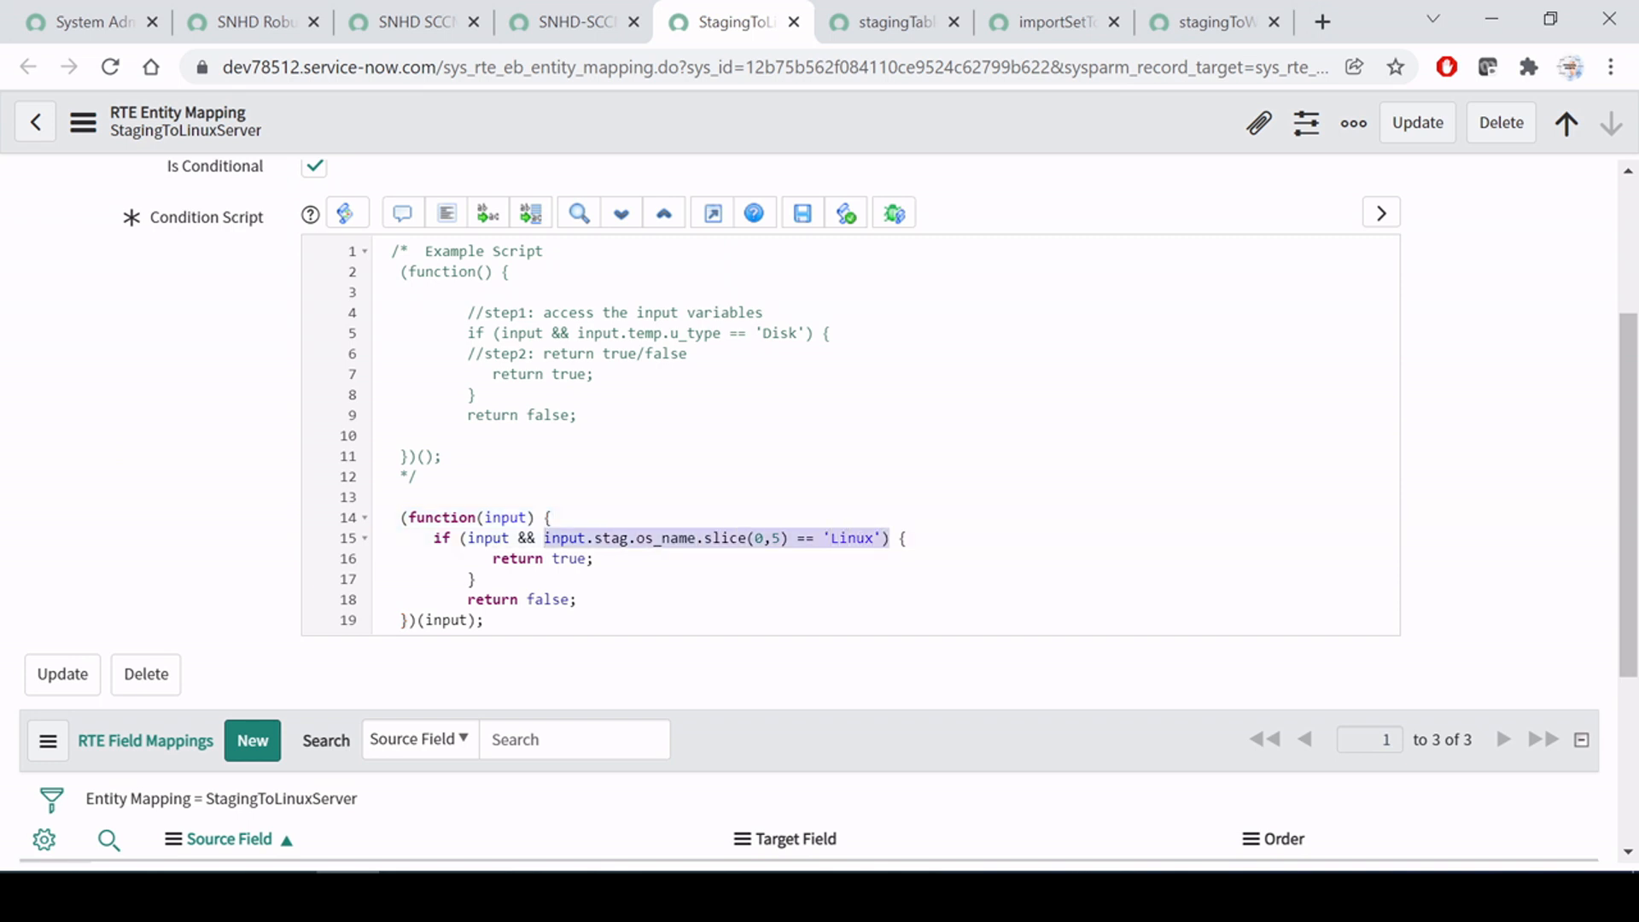
{"action": "left_click", "coordinate": [595, 559]}
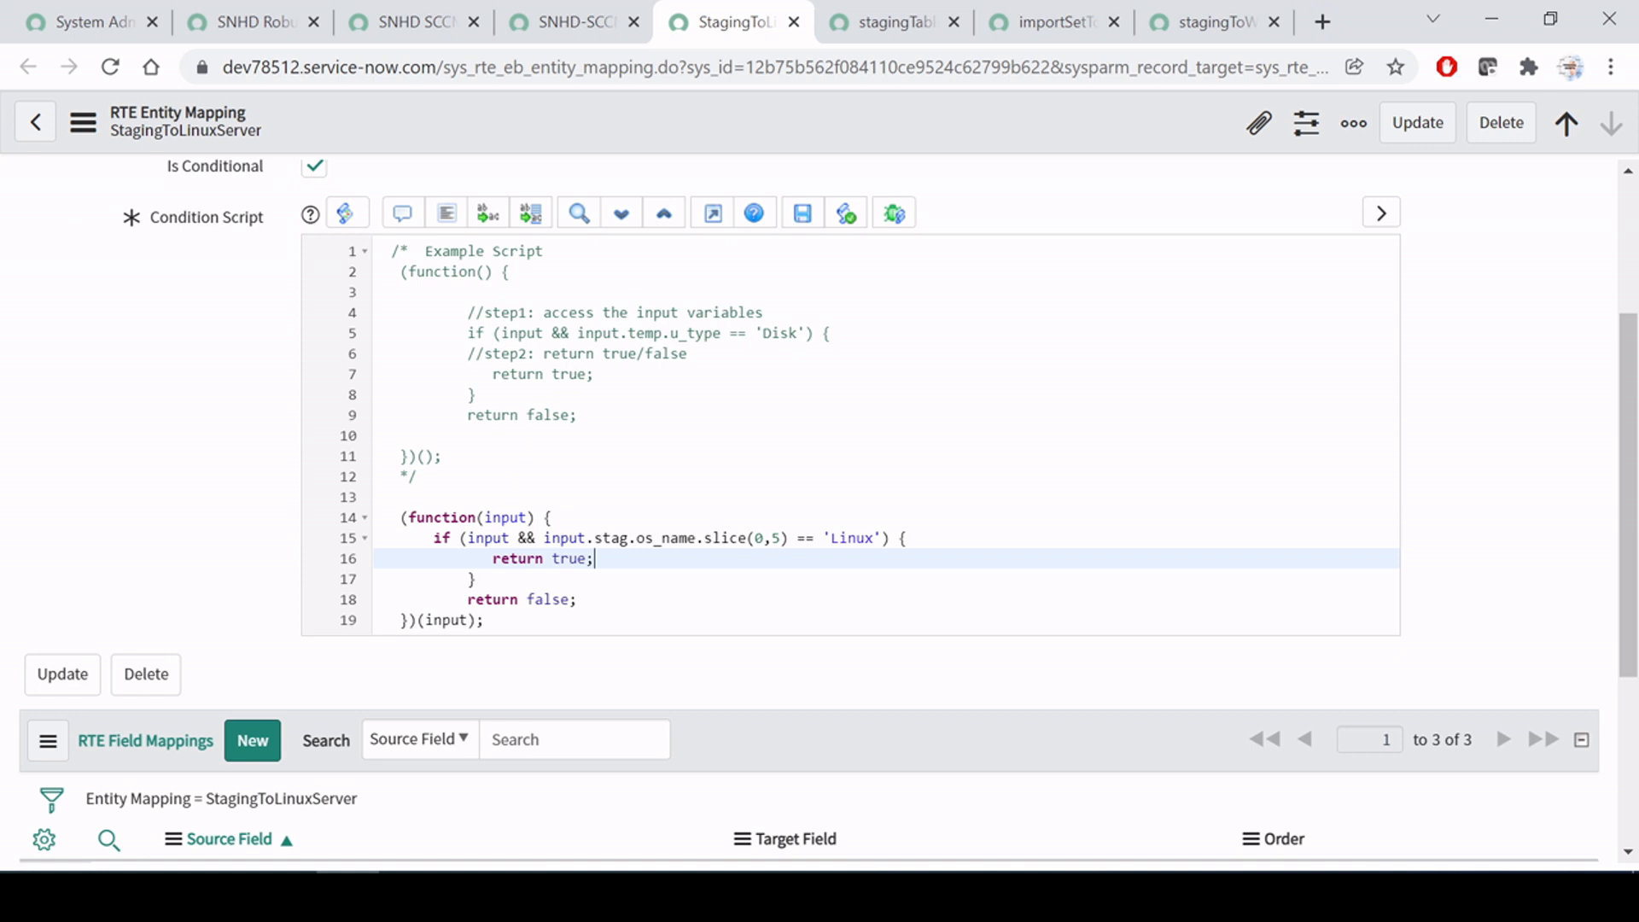
{"action": "left_click_drag", "start_coordinate": [881, 538], "coordinate": [670, 538]}
{"action": "left_click", "coordinate": [595, 559]}
{"action": "left_click", "coordinate": [866, 537]}
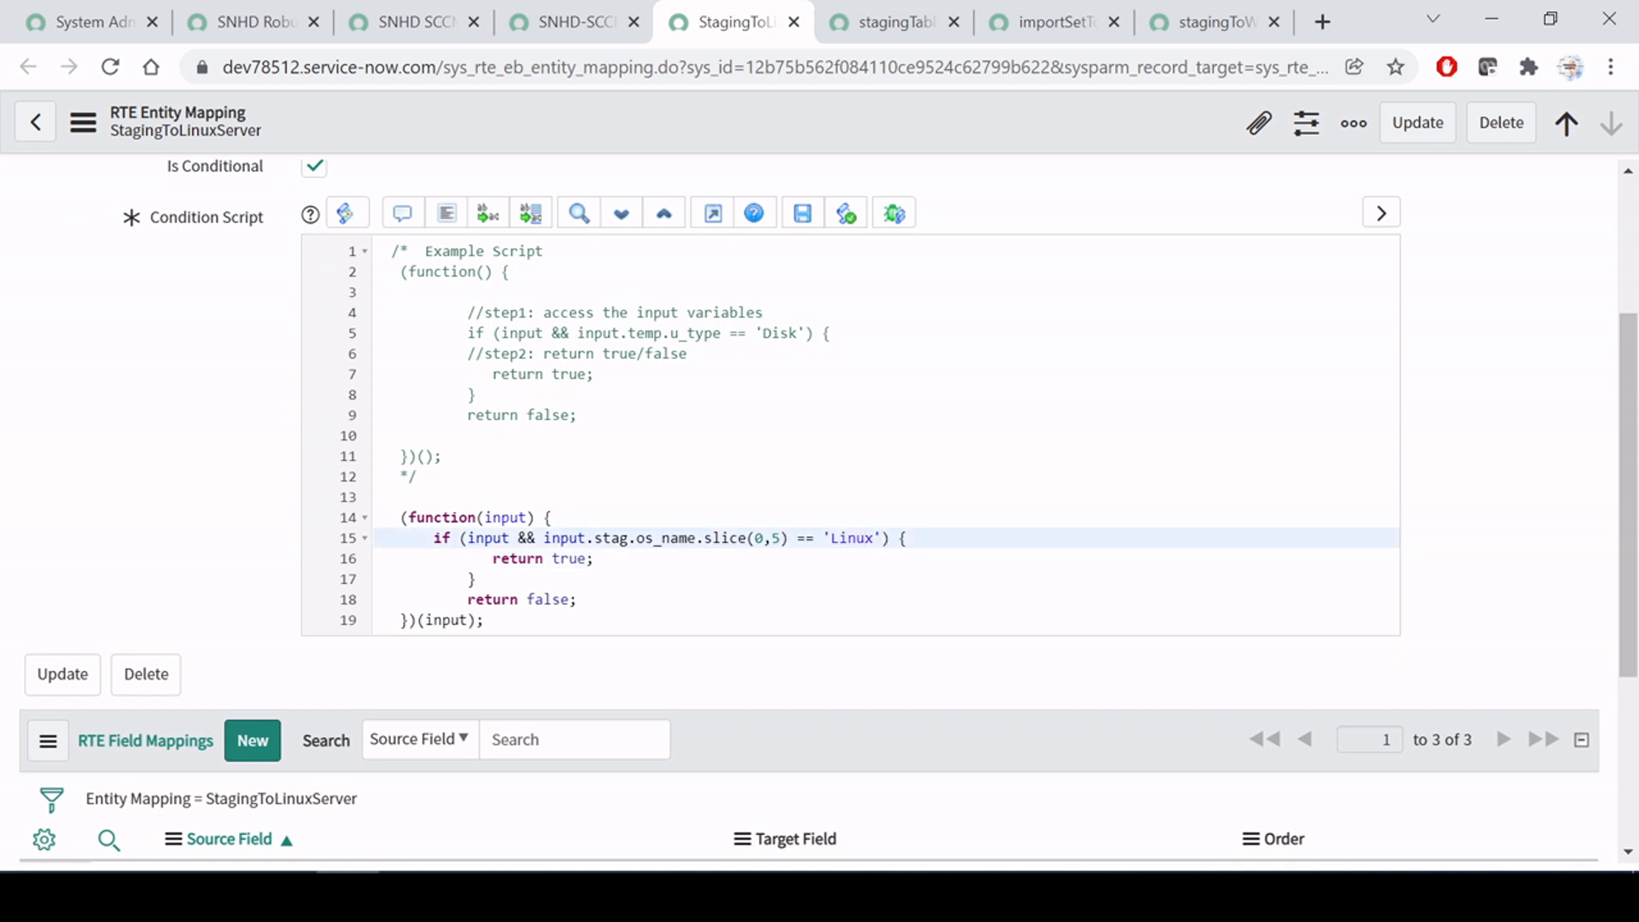
Step: Review the form and the RTE Field Mappings of StagingToLinuxServer
{"action": "scroll", "coordinate": [350, 461], "scroll_direction": "up", "scroll_amount": 3}
{"action": "scroll", "coordinate": [208, 589], "scroll_direction": "down", "scroll_amount": 5}
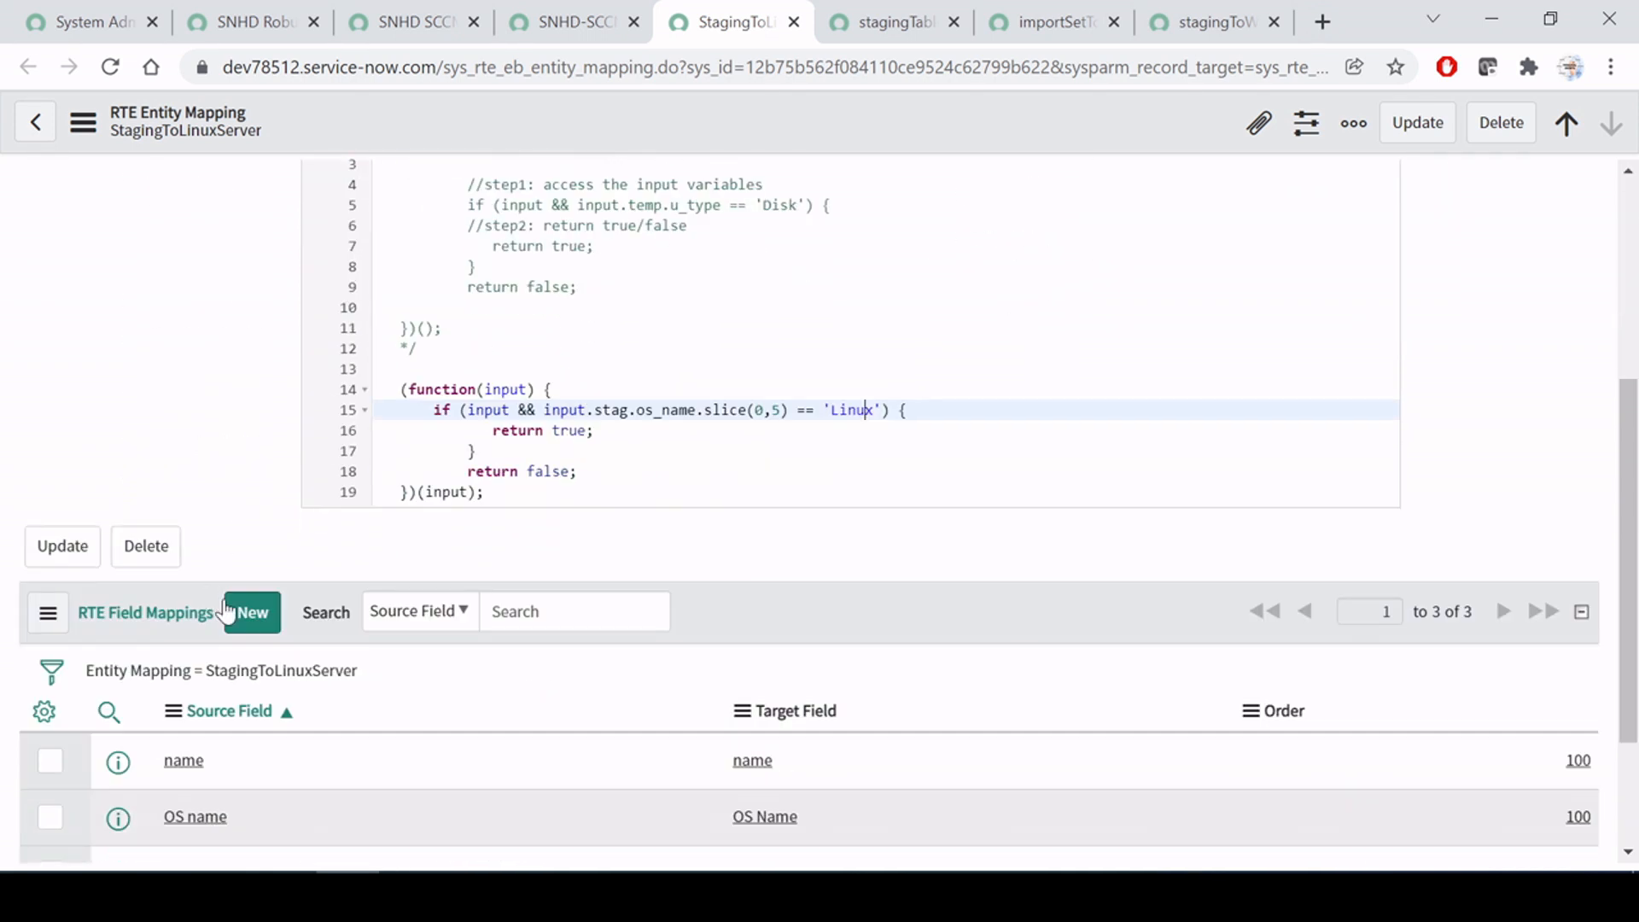
{"action": "scroll", "coordinate": [256, 555], "scroll_direction": "up", "scroll_amount": 2}
Step: Return to the SNHD-SCCM Computer ETL definition, show its ETL entities and highlight the definition's name
{"action": "left_click", "coordinate": [568, 21]}
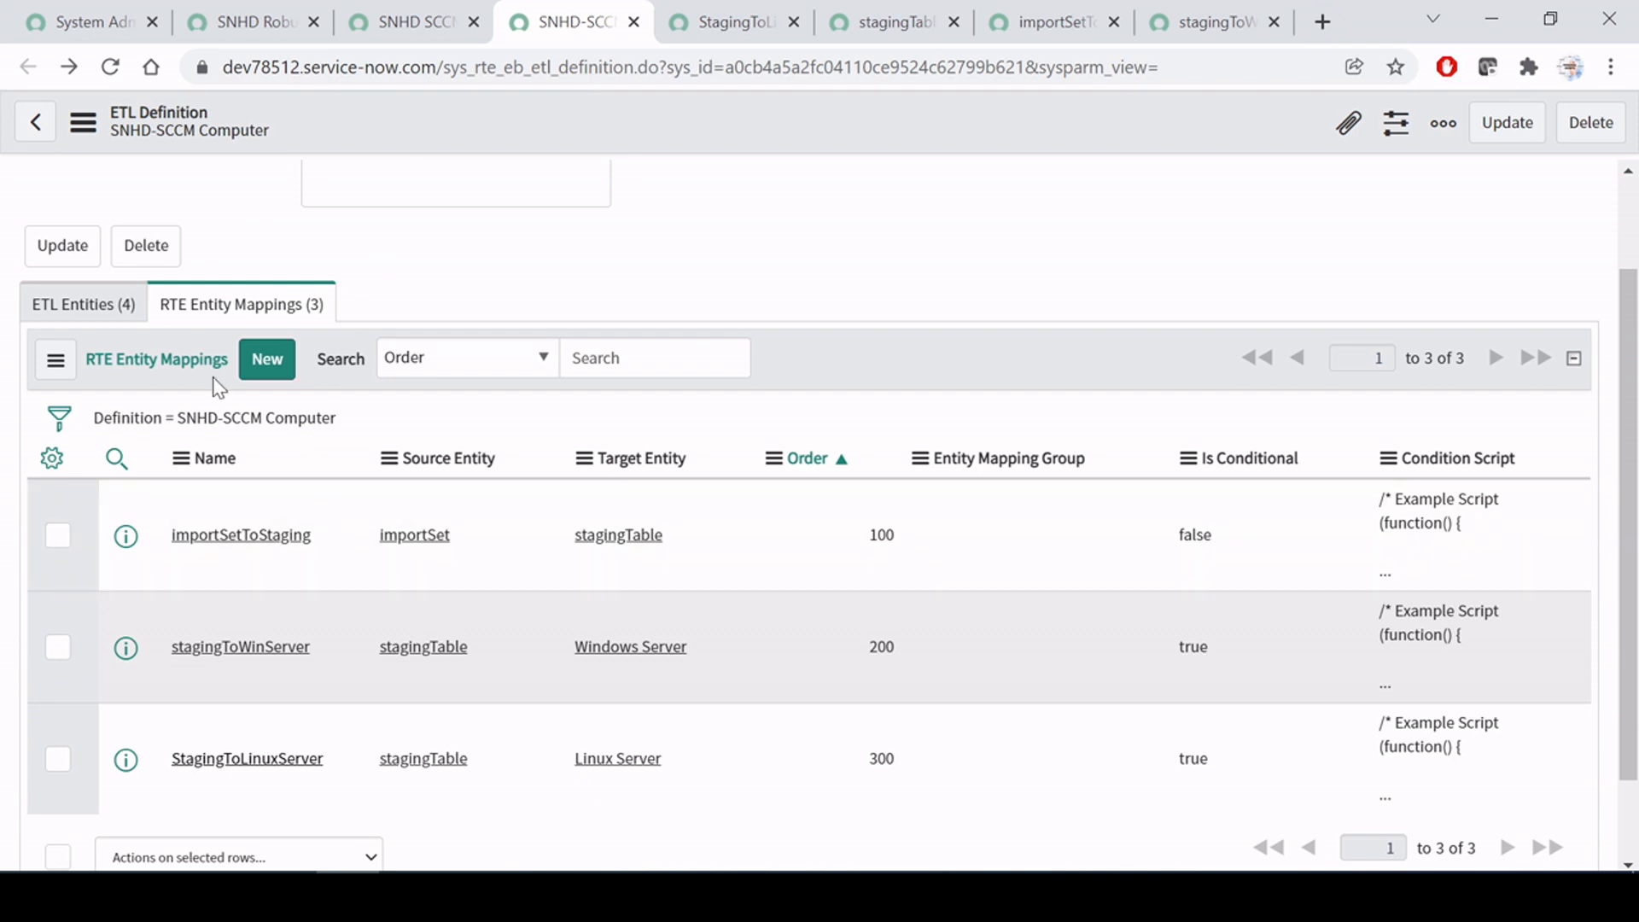
{"action": "left_click", "coordinate": [119, 305]}
{"action": "scroll", "coordinate": [435, 480], "scroll_direction": "up", "scroll_amount": 1}
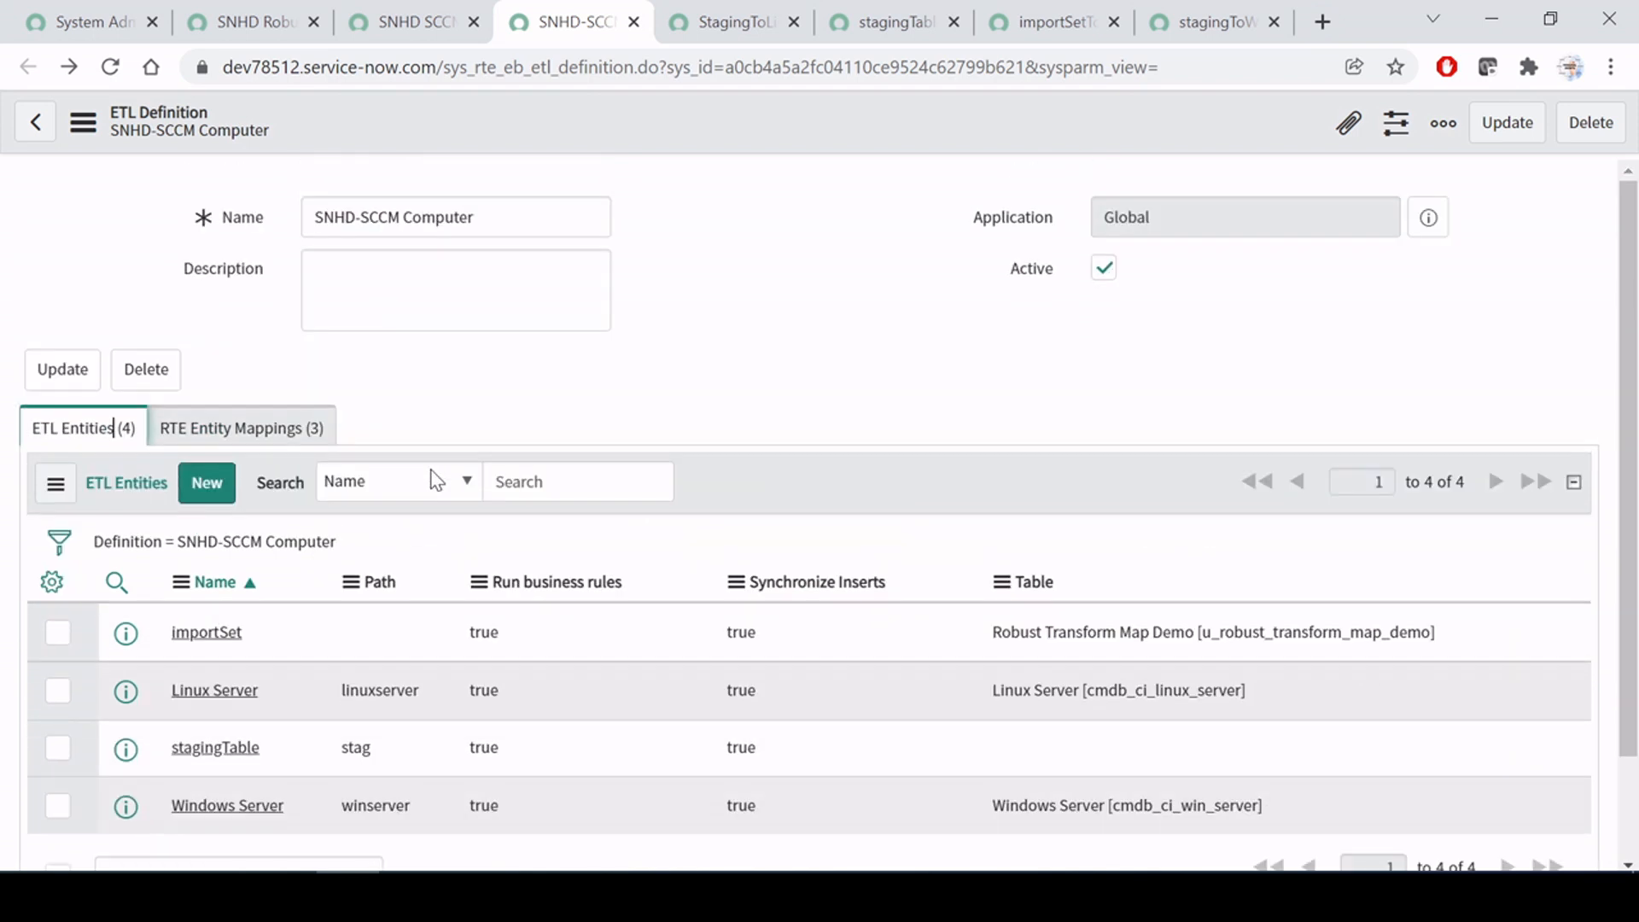
{"action": "left_click", "coordinate": [241, 219]}
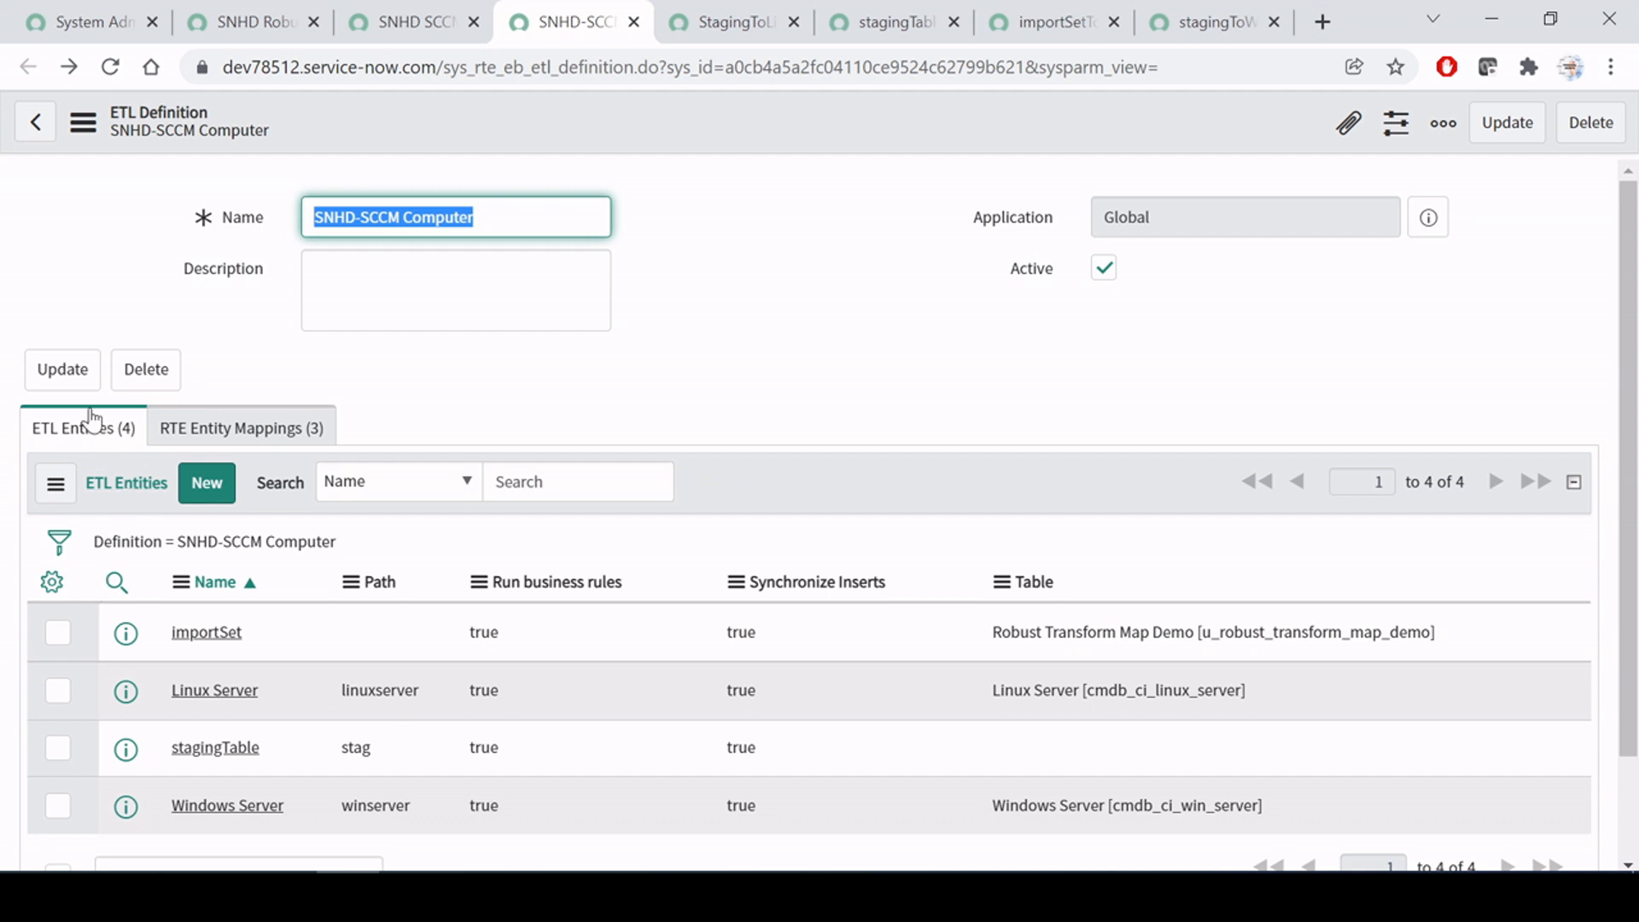
{"action": "scroll", "coordinate": [253, 669], "scroll_direction": "down", "scroll_amount": 1}
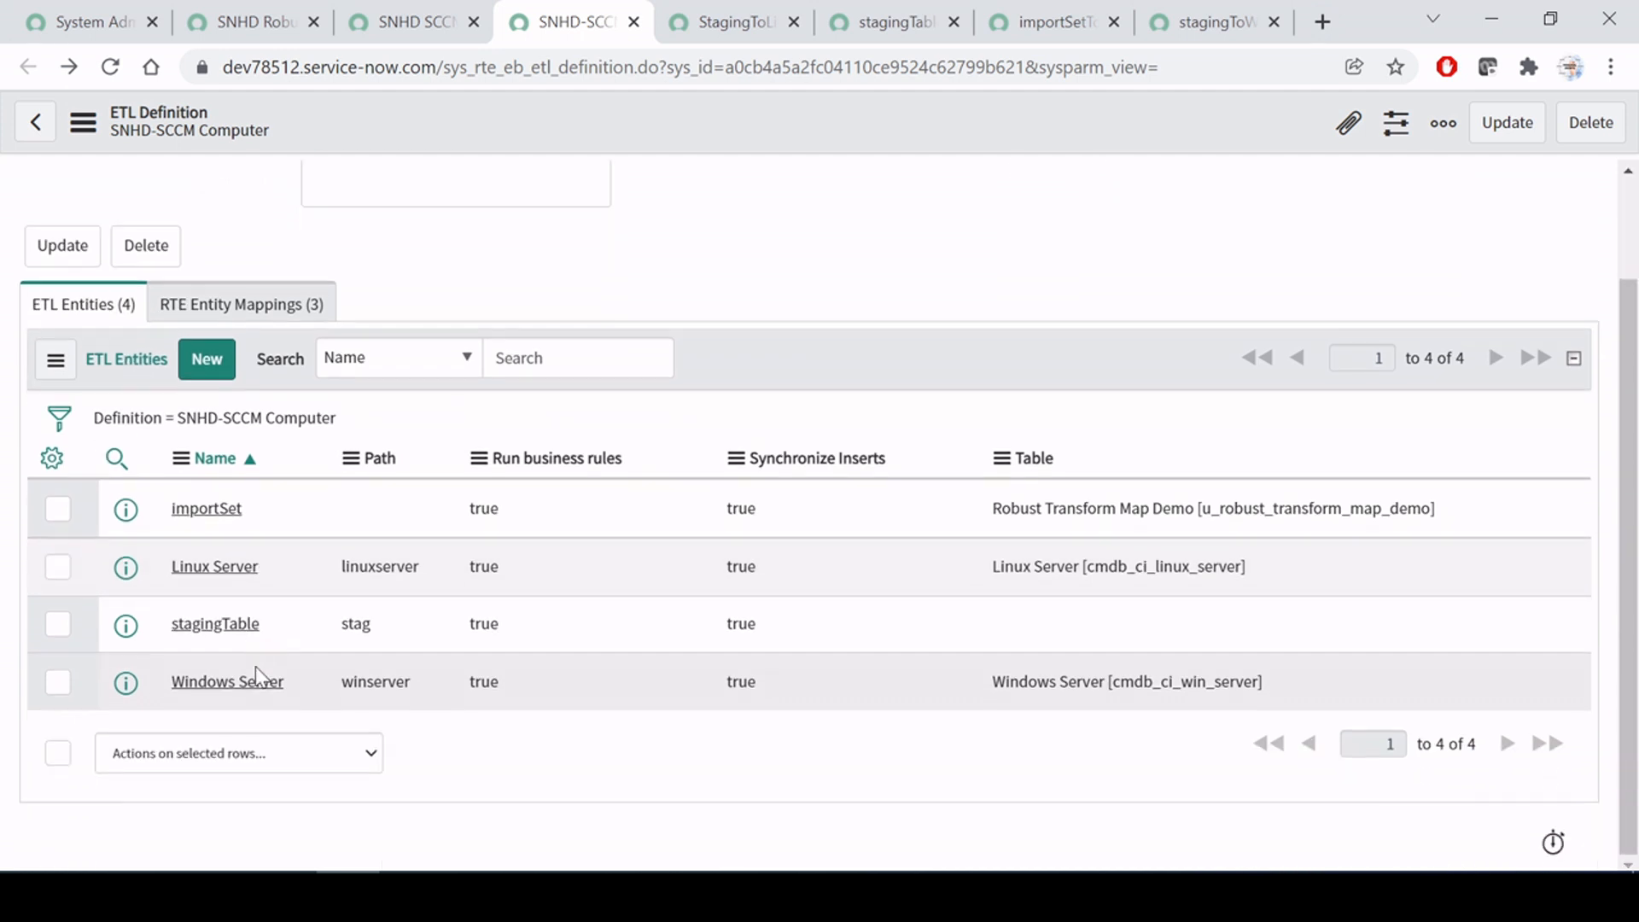
Step: Highlight the importSet entity's name, and the Path and name of the stagingTable entity in the ETL Entities list
{"action": "double_click", "coordinate": [298, 510]}
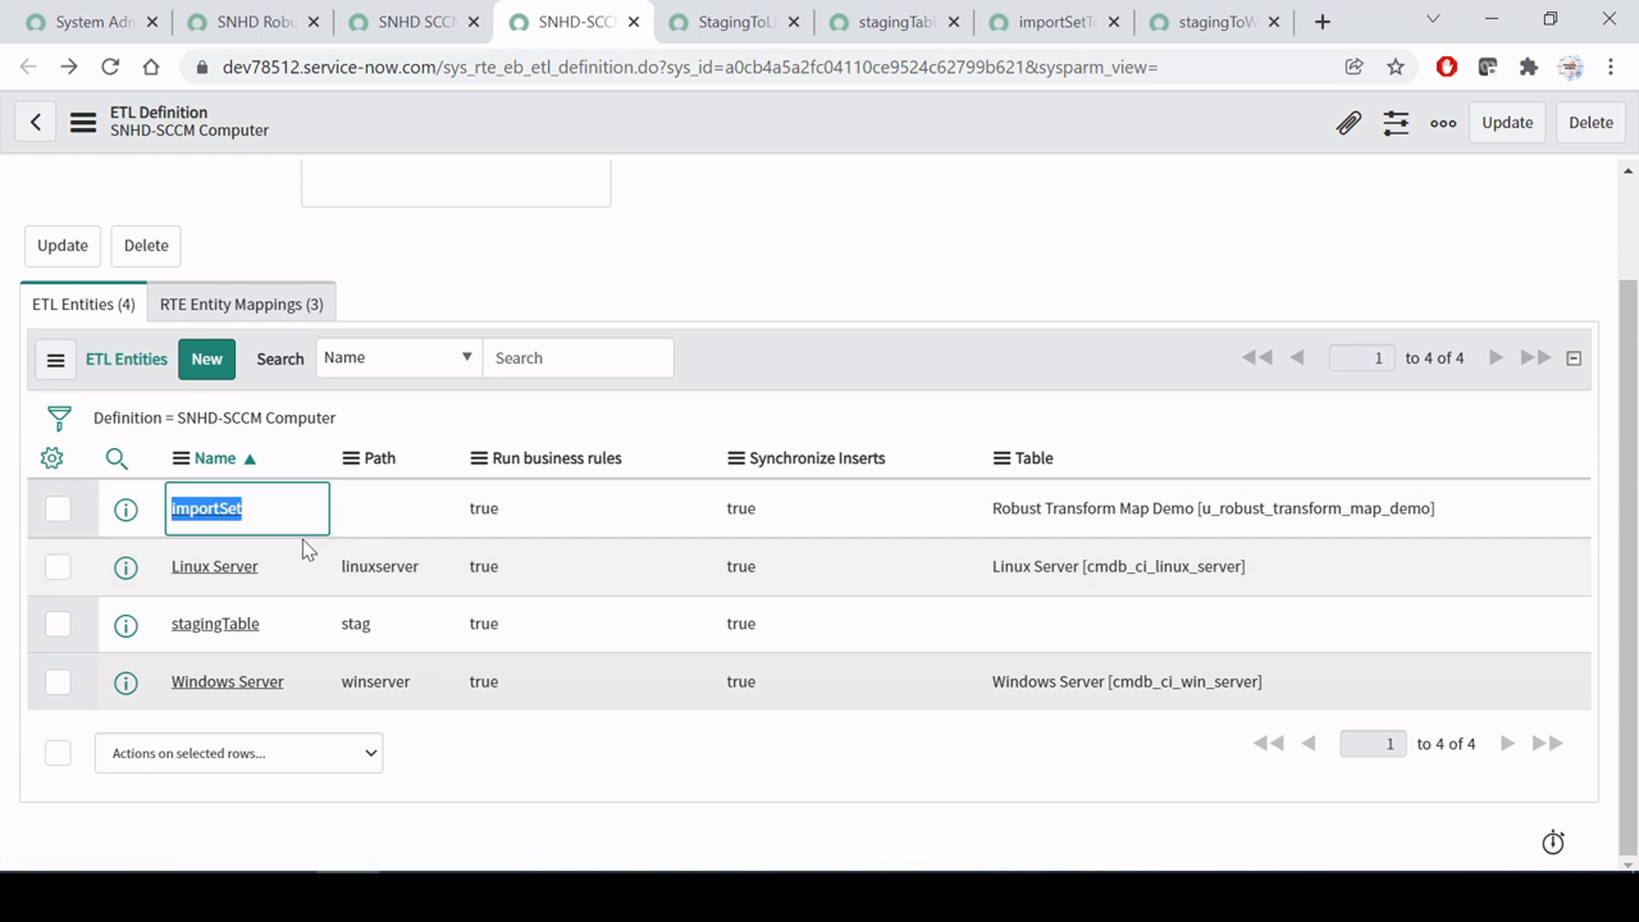
{"action": "double_click", "coordinate": [391, 624]}
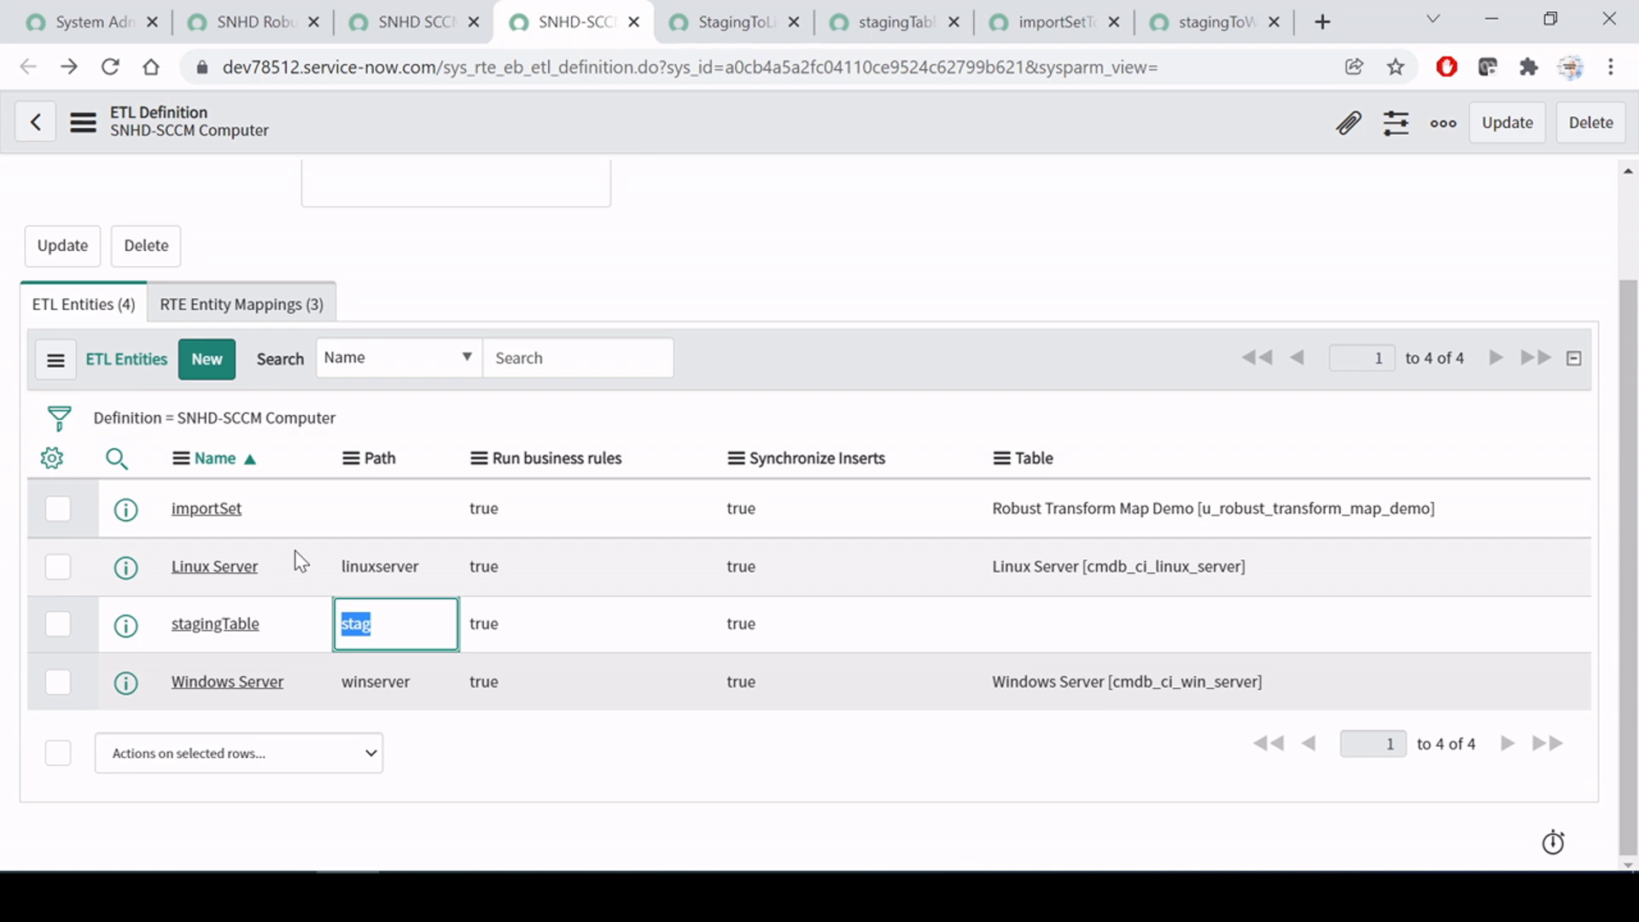
{"action": "left_click", "coordinate": [394, 624]}
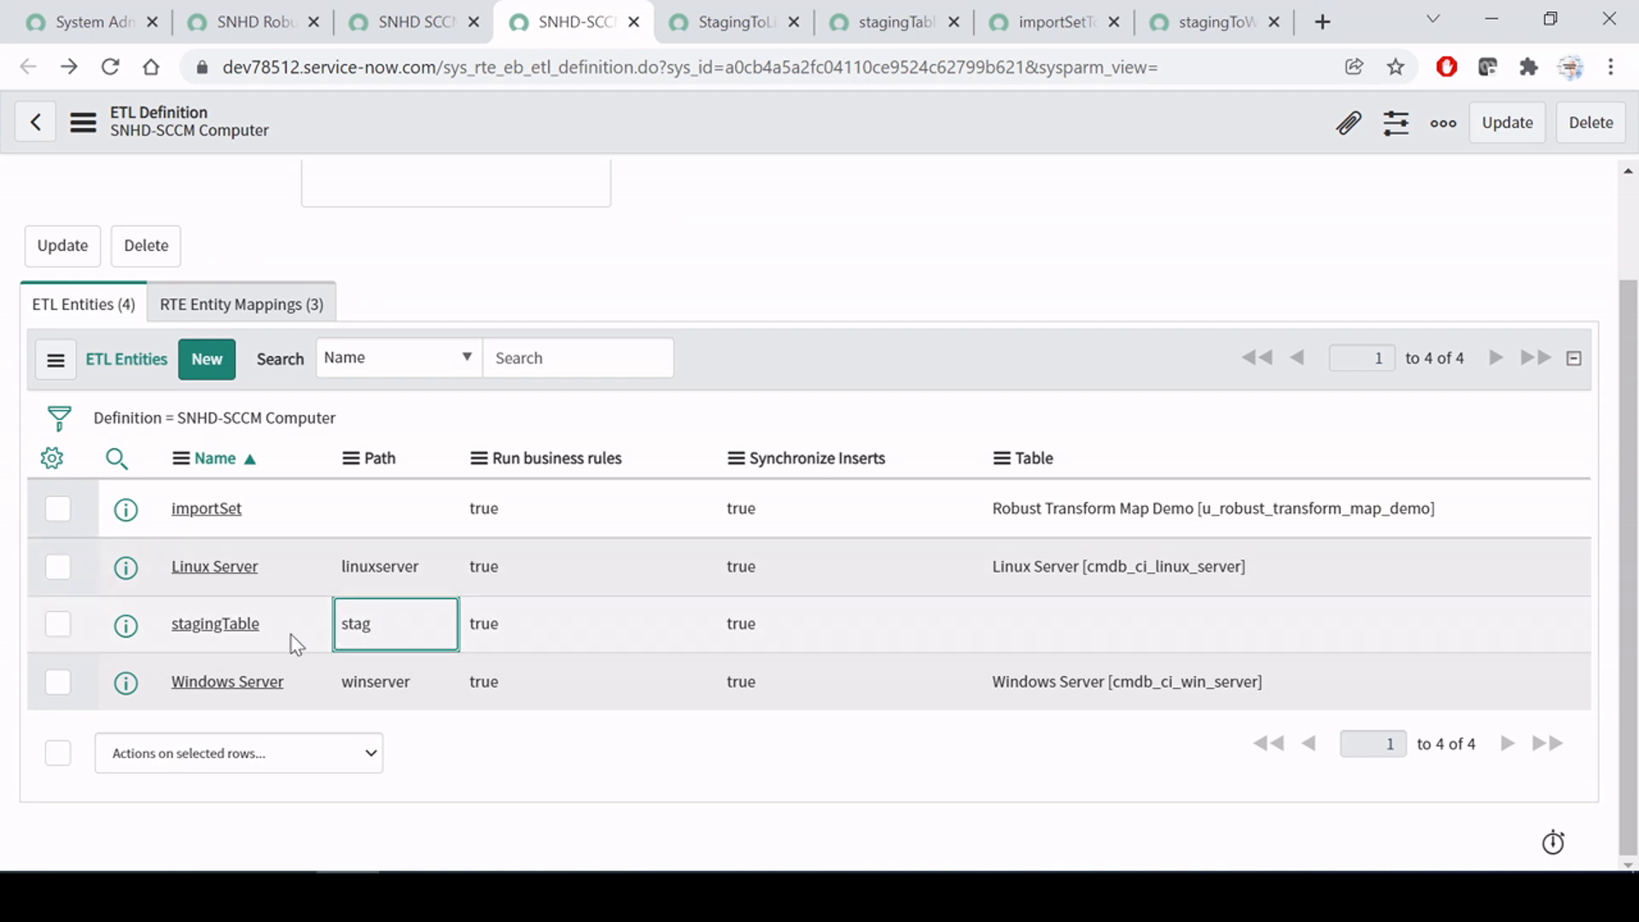
{"action": "left_click_drag", "start_coordinate": [279, 623], "coordinate": [161, 587]}
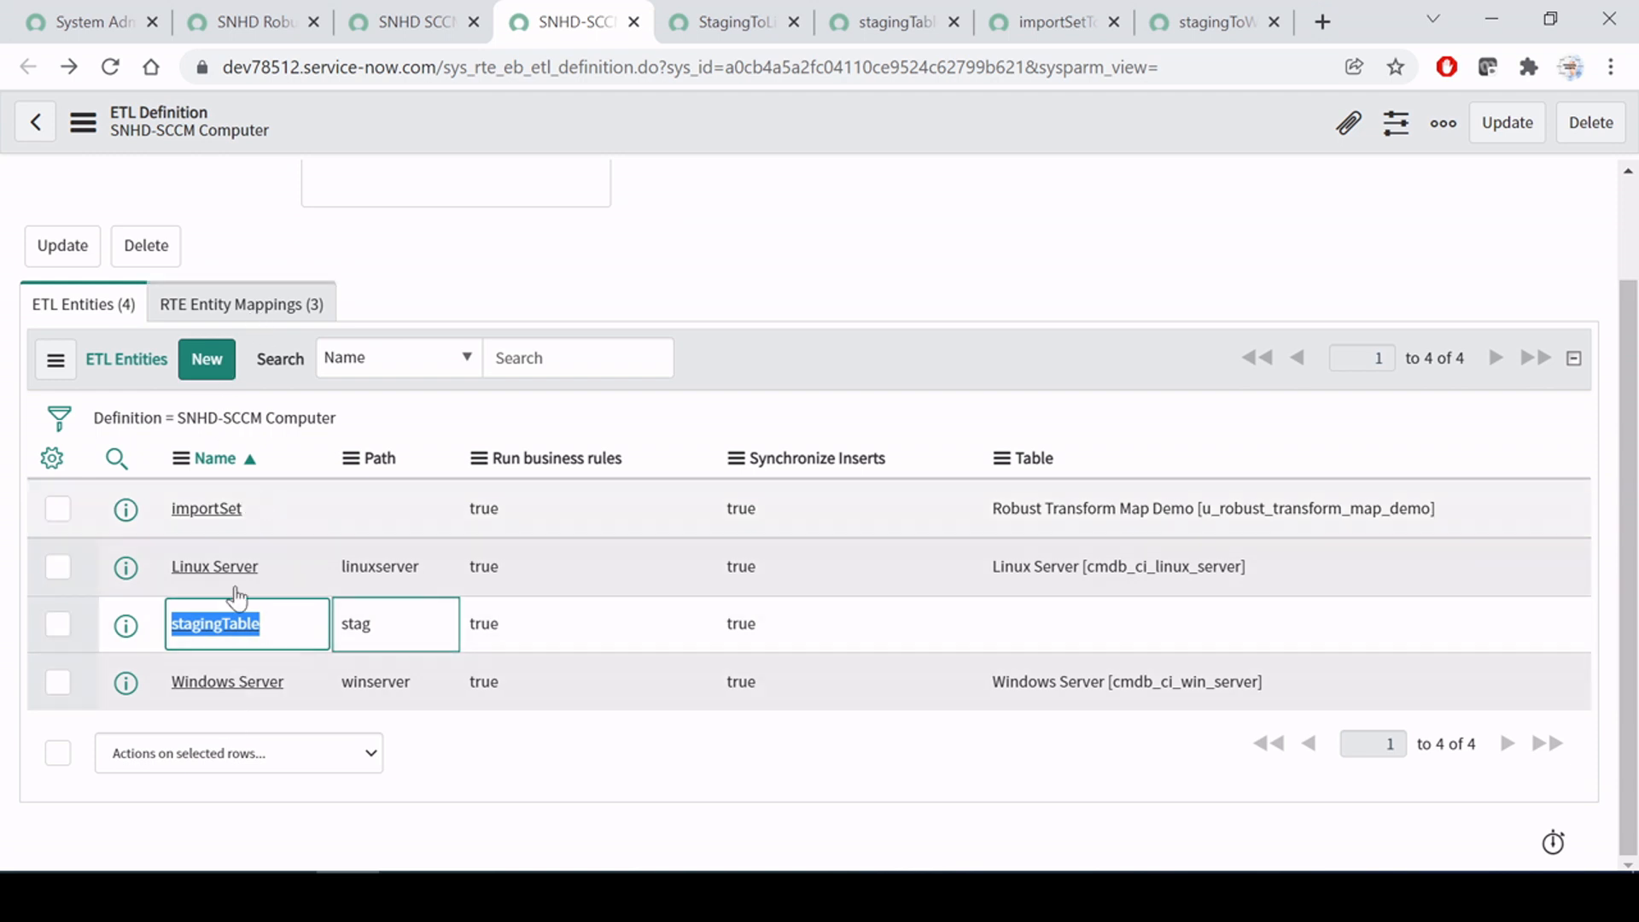
Step: Review the definition's three RTE entity mappings with their source entities, target entities and order
{"action": "left_click", "coordinate": [273, 307]}
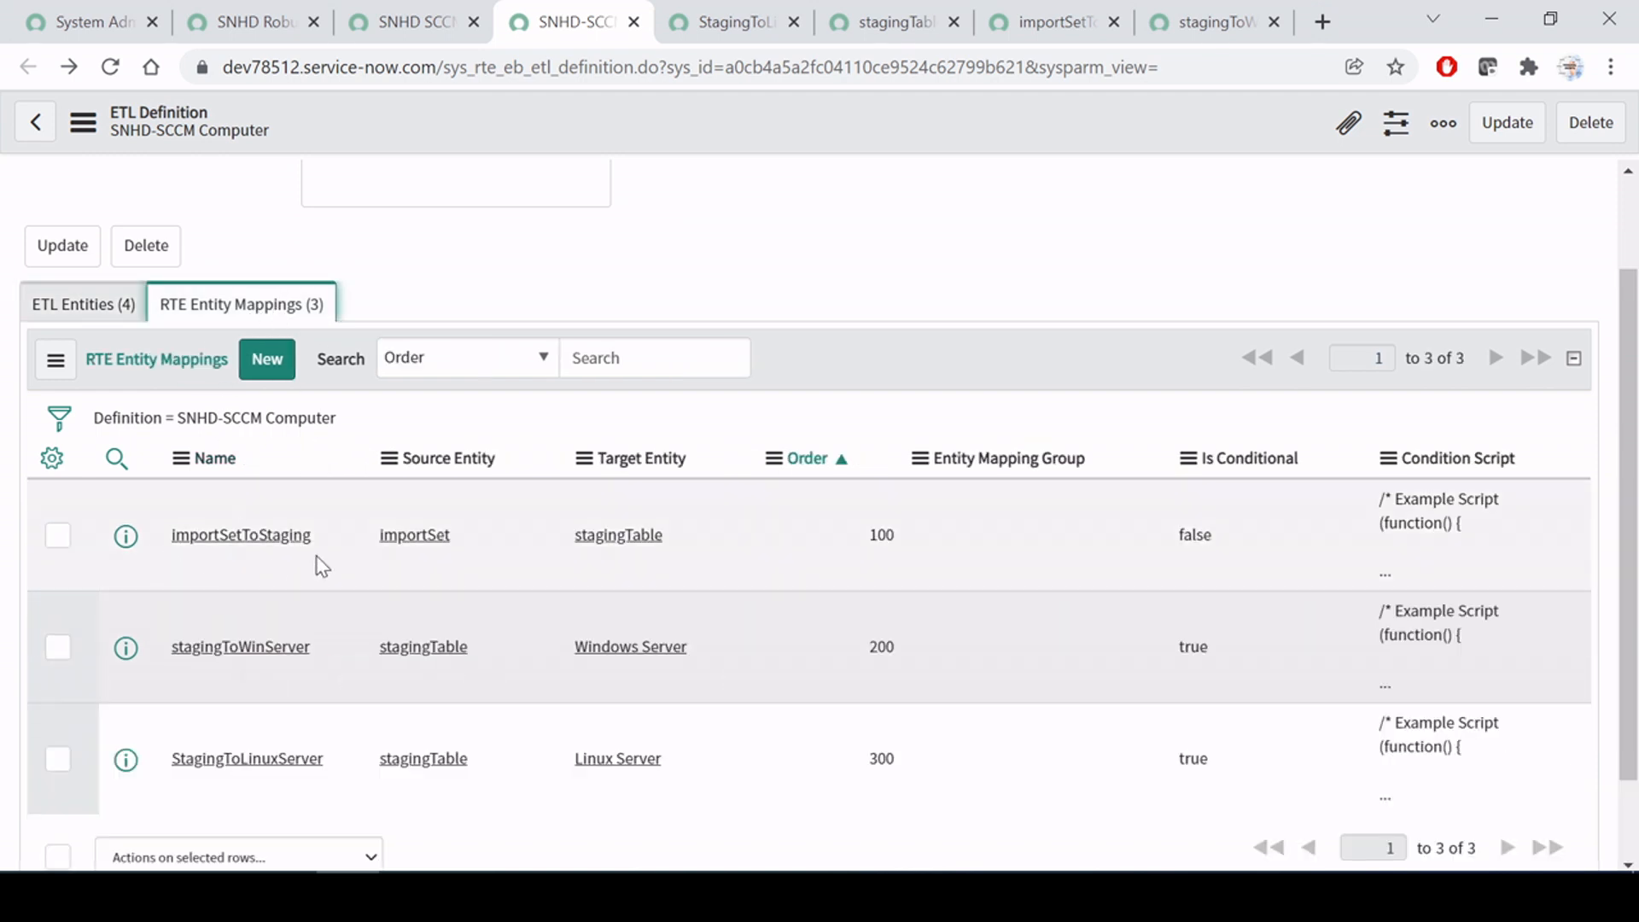
{"action": "scroll", "coordinate": [322, 564], "scroll_direction": "down", "scroll_amount": 2}
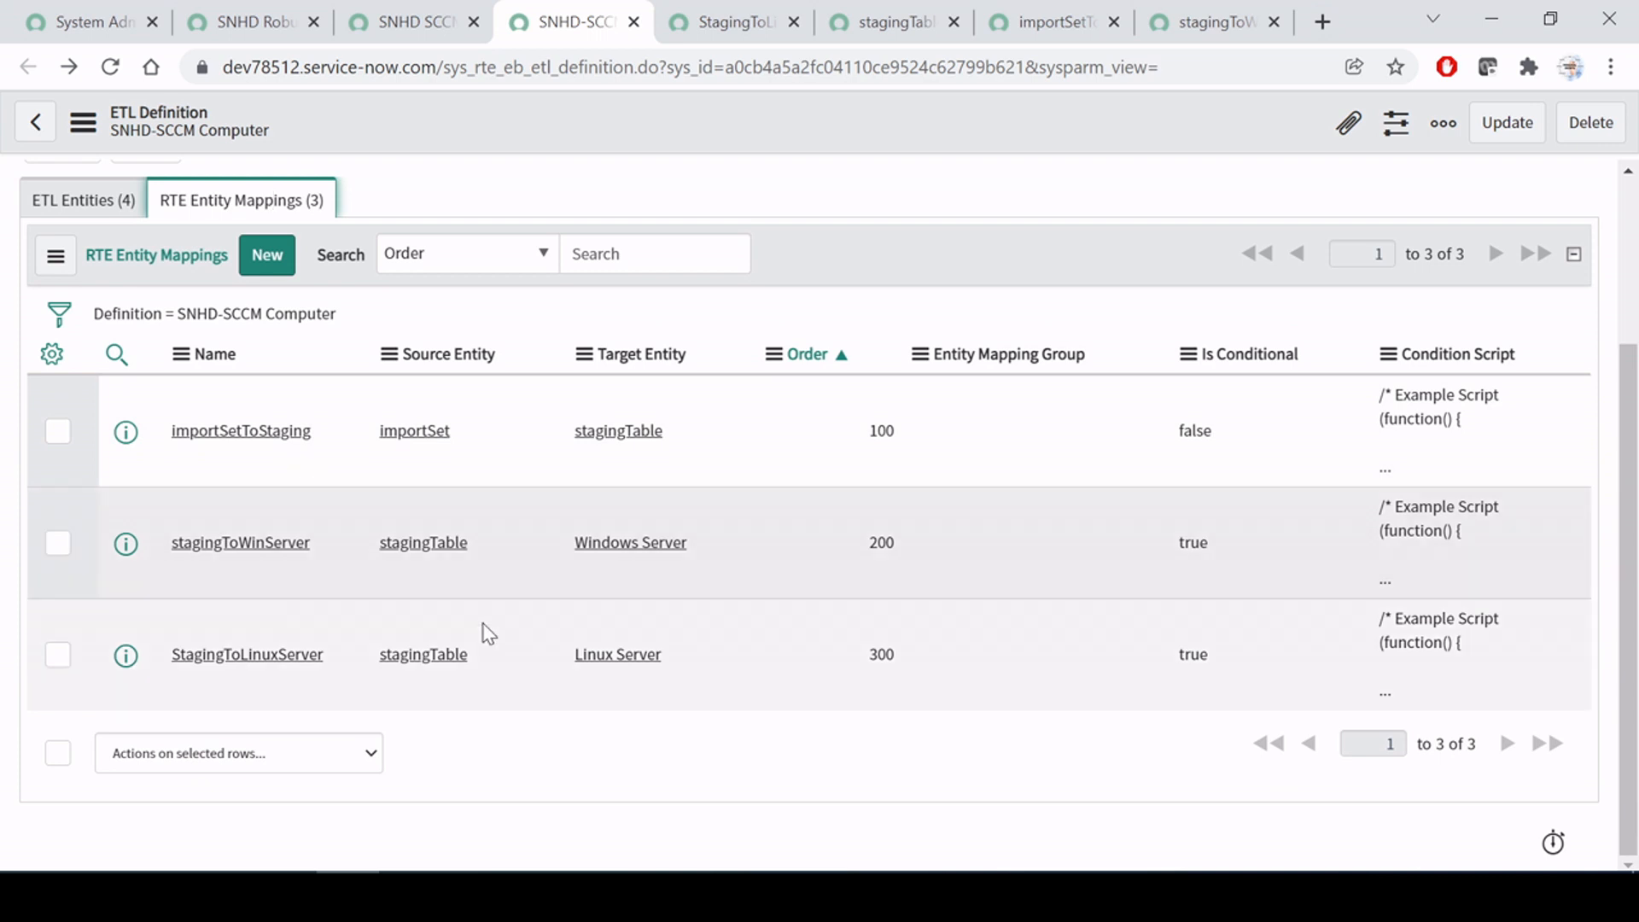
{"action": "scroll", "coordinate": [482, 630], "scroll_direction": "up", "scroll_amount": 2}
{"action": "scroll", "coordinate": [483, 634], "scroll_direction": "up", "scroll_amount": 1}
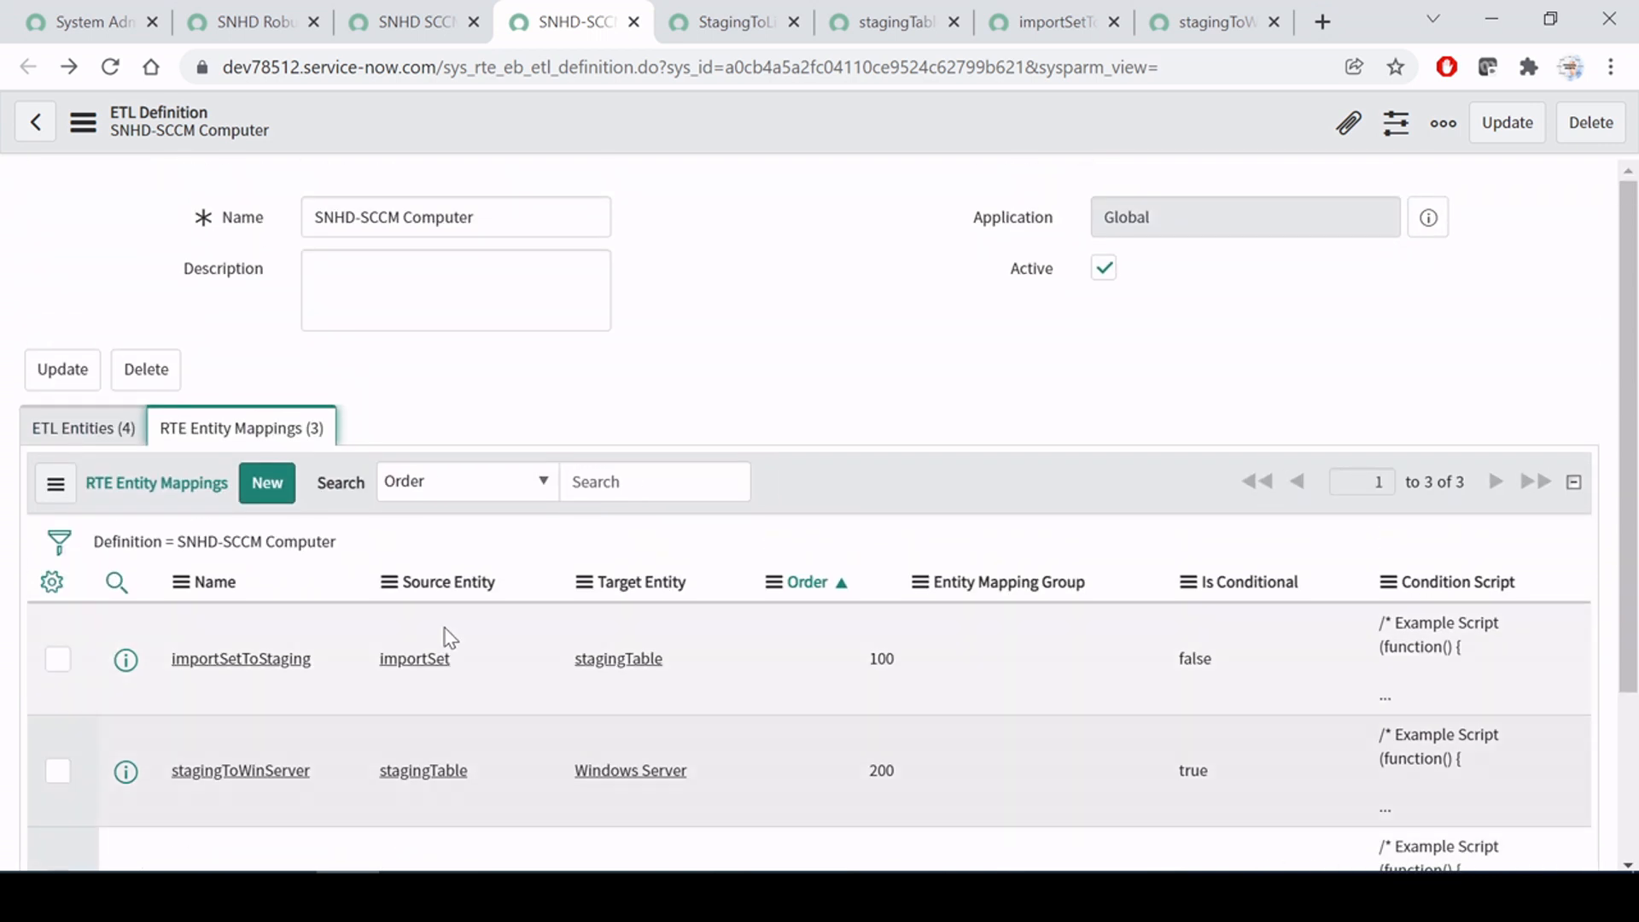
Step: Open the Linux Server ETL entity from the definition in a separate browser tab and go over its entity fields
{"action": "left_click", "coordinate": [113, 429]}
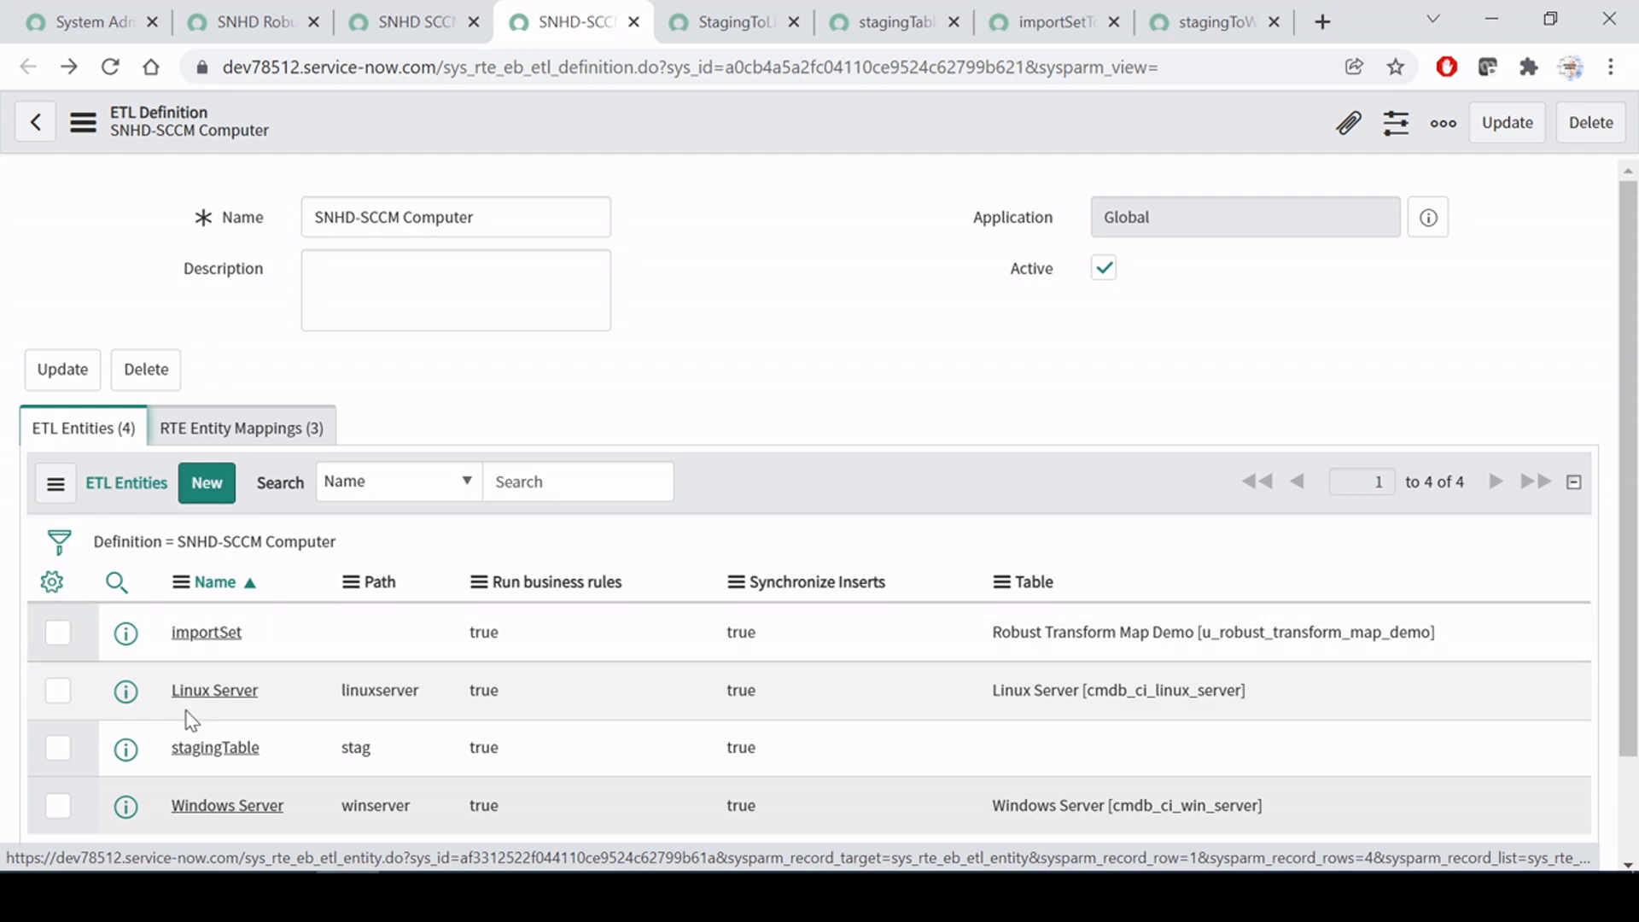
{"action": "middle_click", "coordinate": [205, 693]}
{"action": "left_click", "coordinate": [798, 12]}
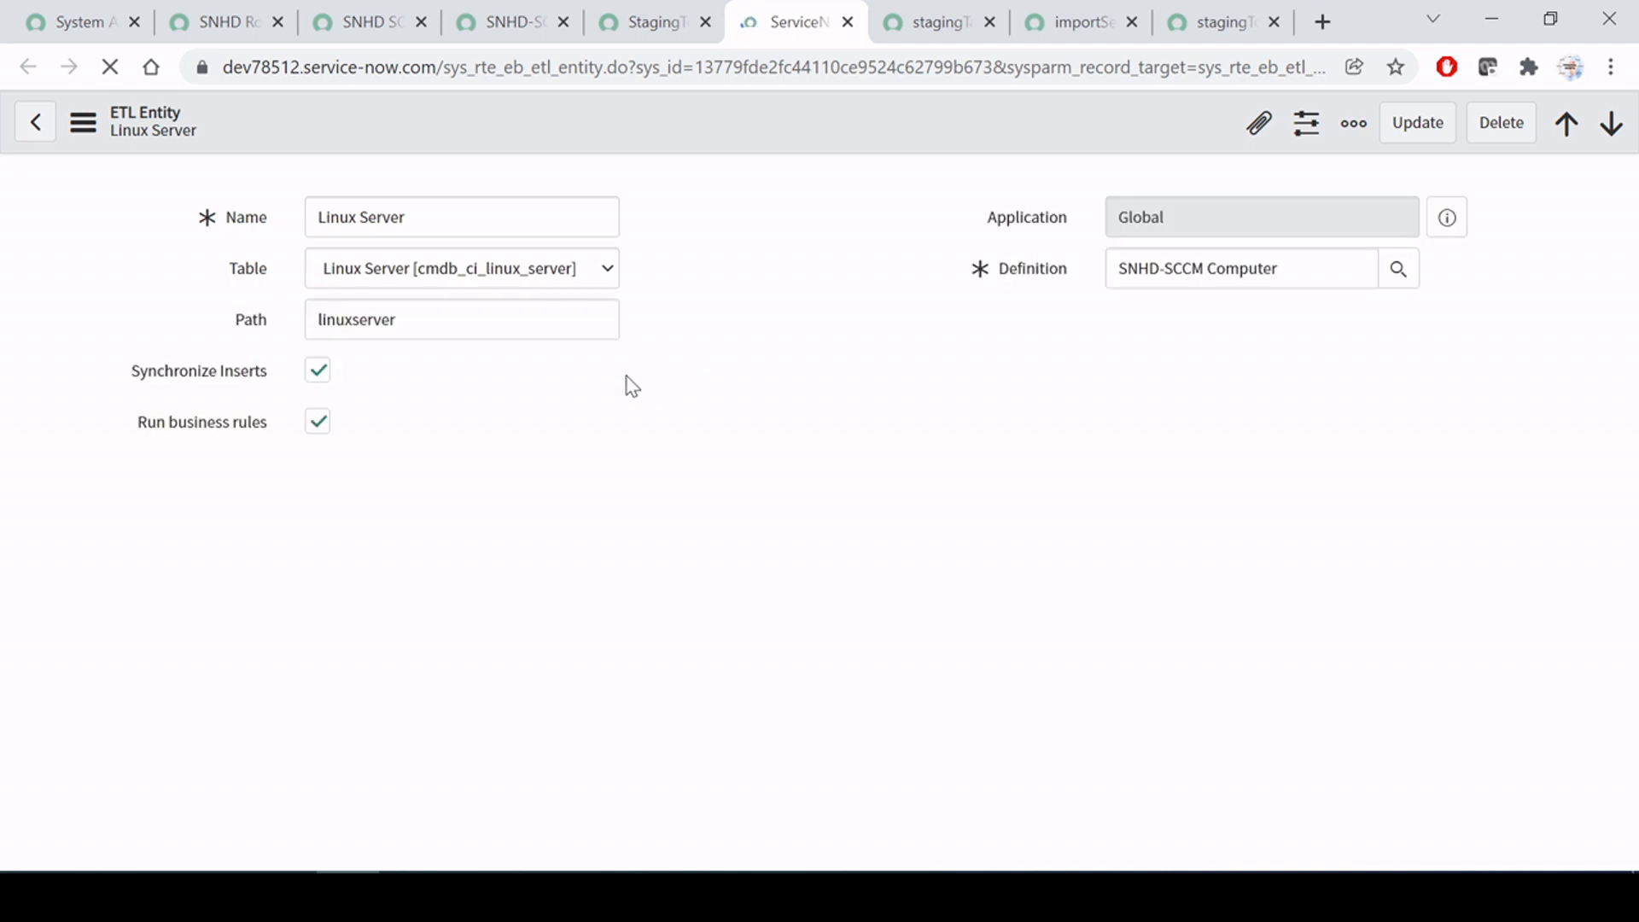
{"action": "scroll", "coordinate": [495, 442], "scroll_direction": "down", "scroll_amount": 2}
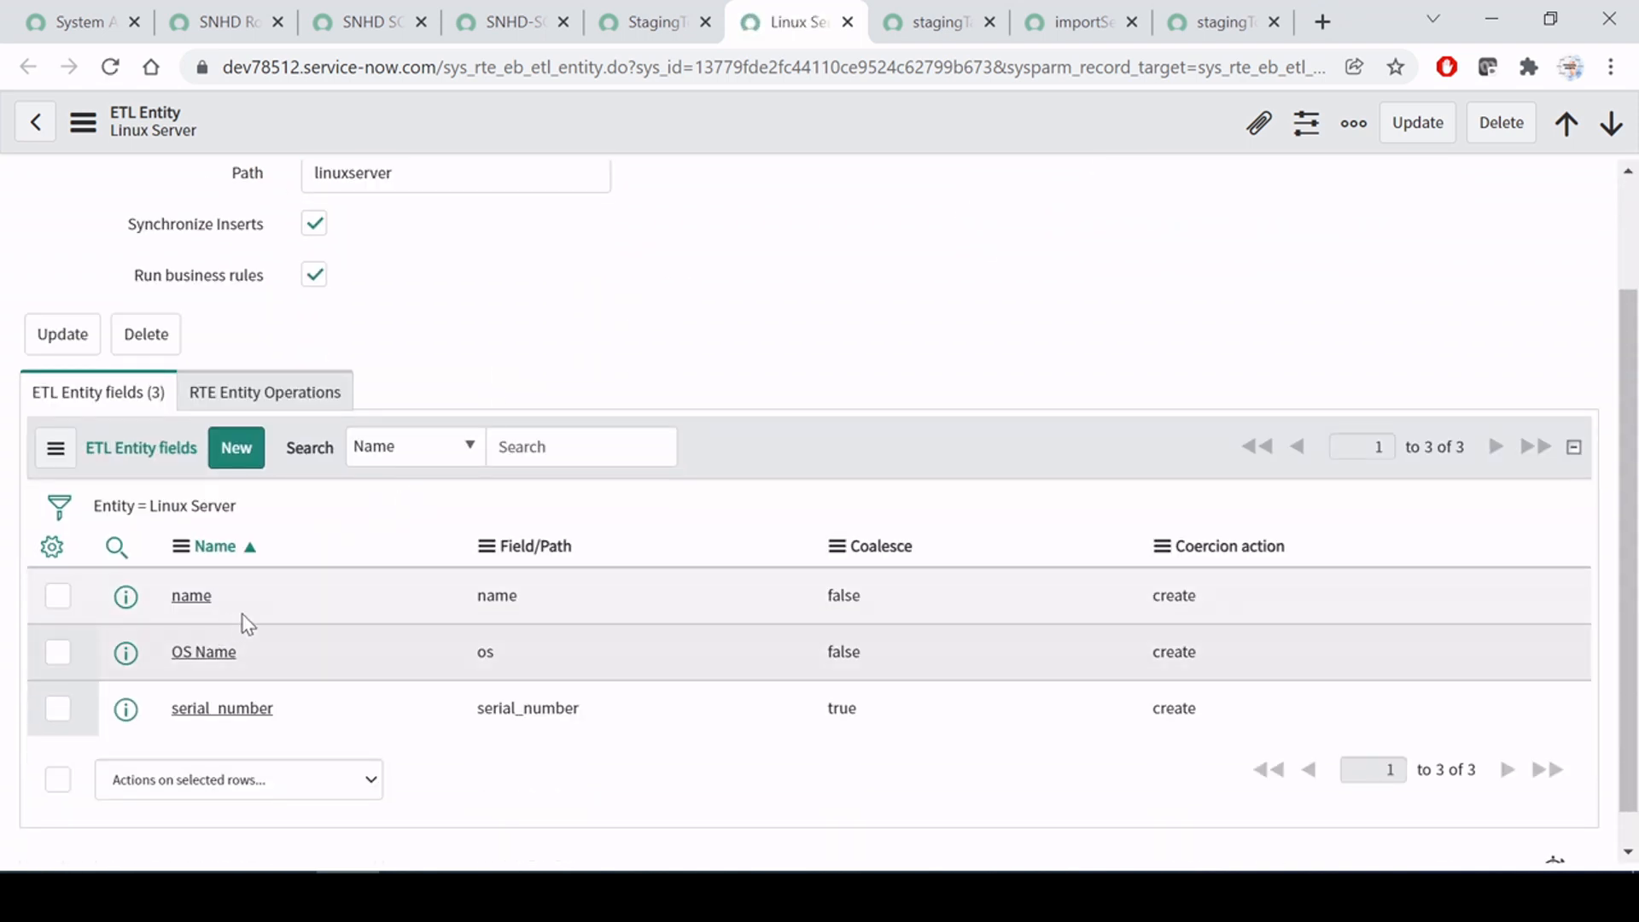
{"action": "left_click_drag", "start_coordinate": [280, 602], "coordinate": [290, 713]}
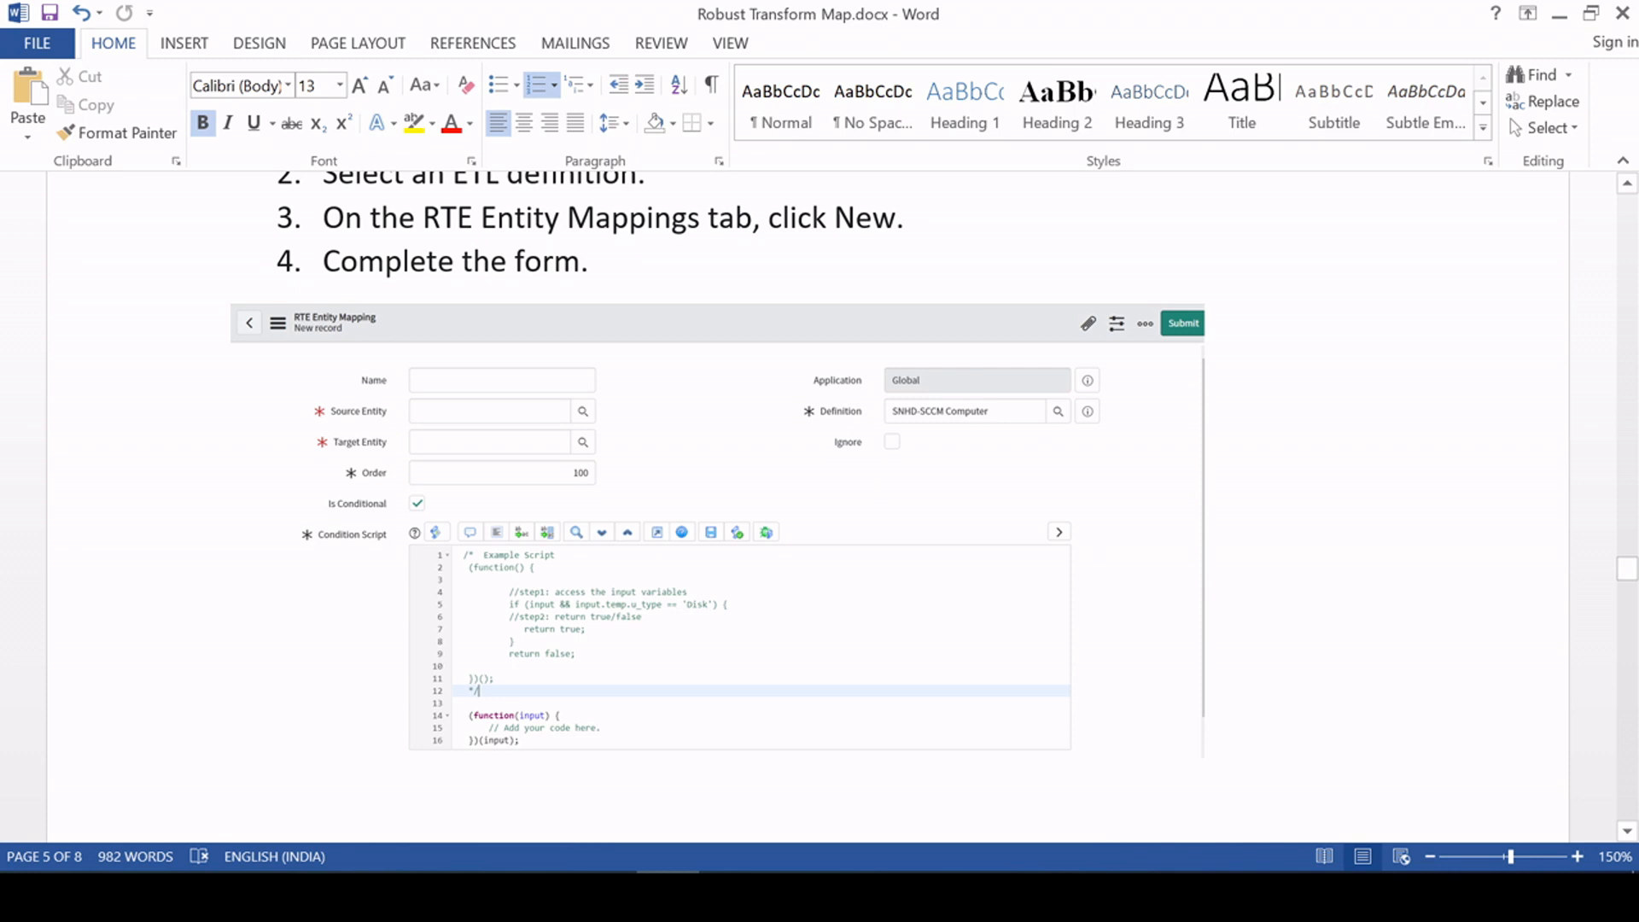
Step: In the Word document Robust Transform Map.docx, review section 5.c on ETL entity field definitions
{"action": "scroll", "coordinate": [782, 341], "scroll_direction": "up", "scroll_amount": 3}
{"action": "left_click", "coordinate": [656, 355]}
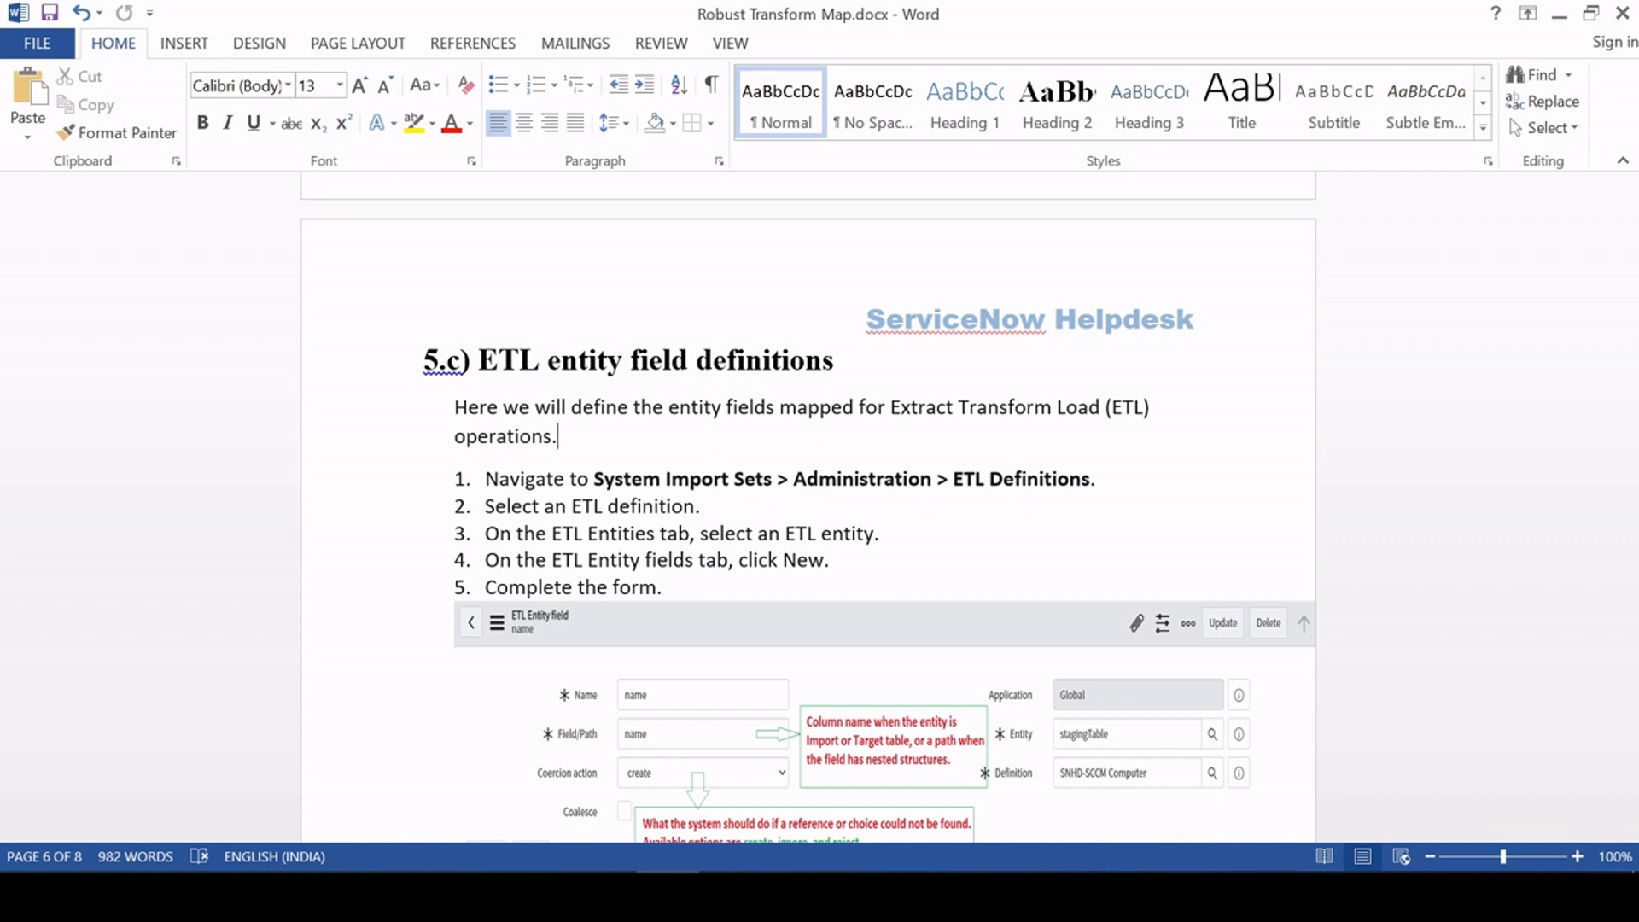
Step: Switch to the SNHD-SCCM Computer ETL definition in the browser and highlight the importSet, Linux Server and stagingTable entity names
{"action": "key", "text": "alt+Tab"}
{"action": "left_click", "coordinate": [762, 12]}
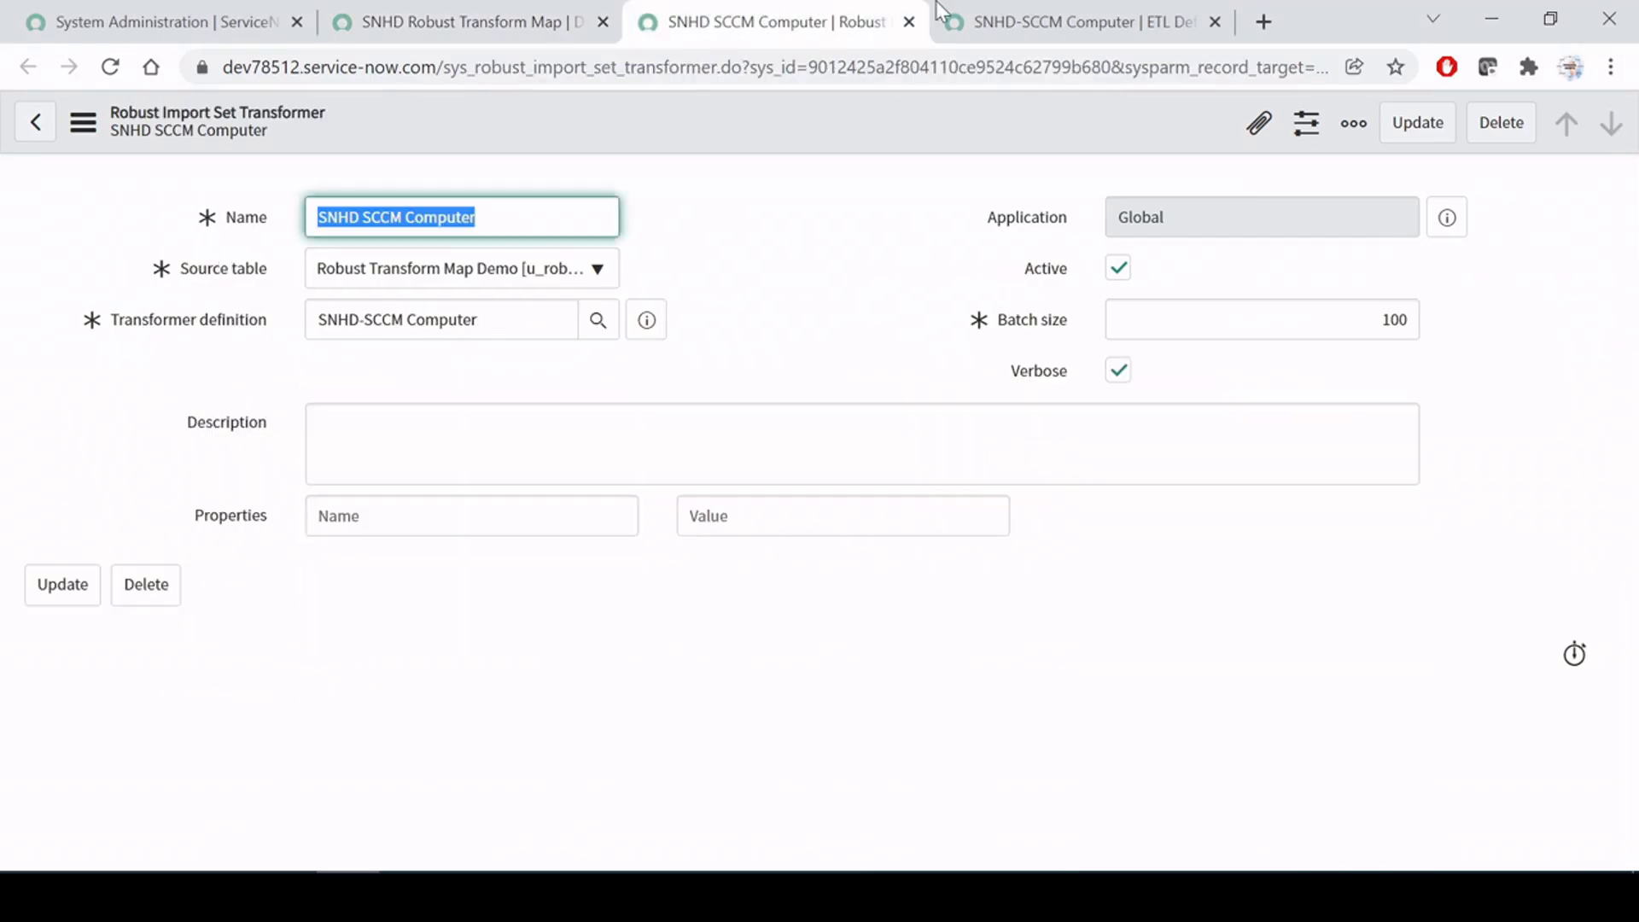
{"action": "left_click", "coordinate": [1051, 12]}
{"action": "left_click", "coordinate": [100, 430]}
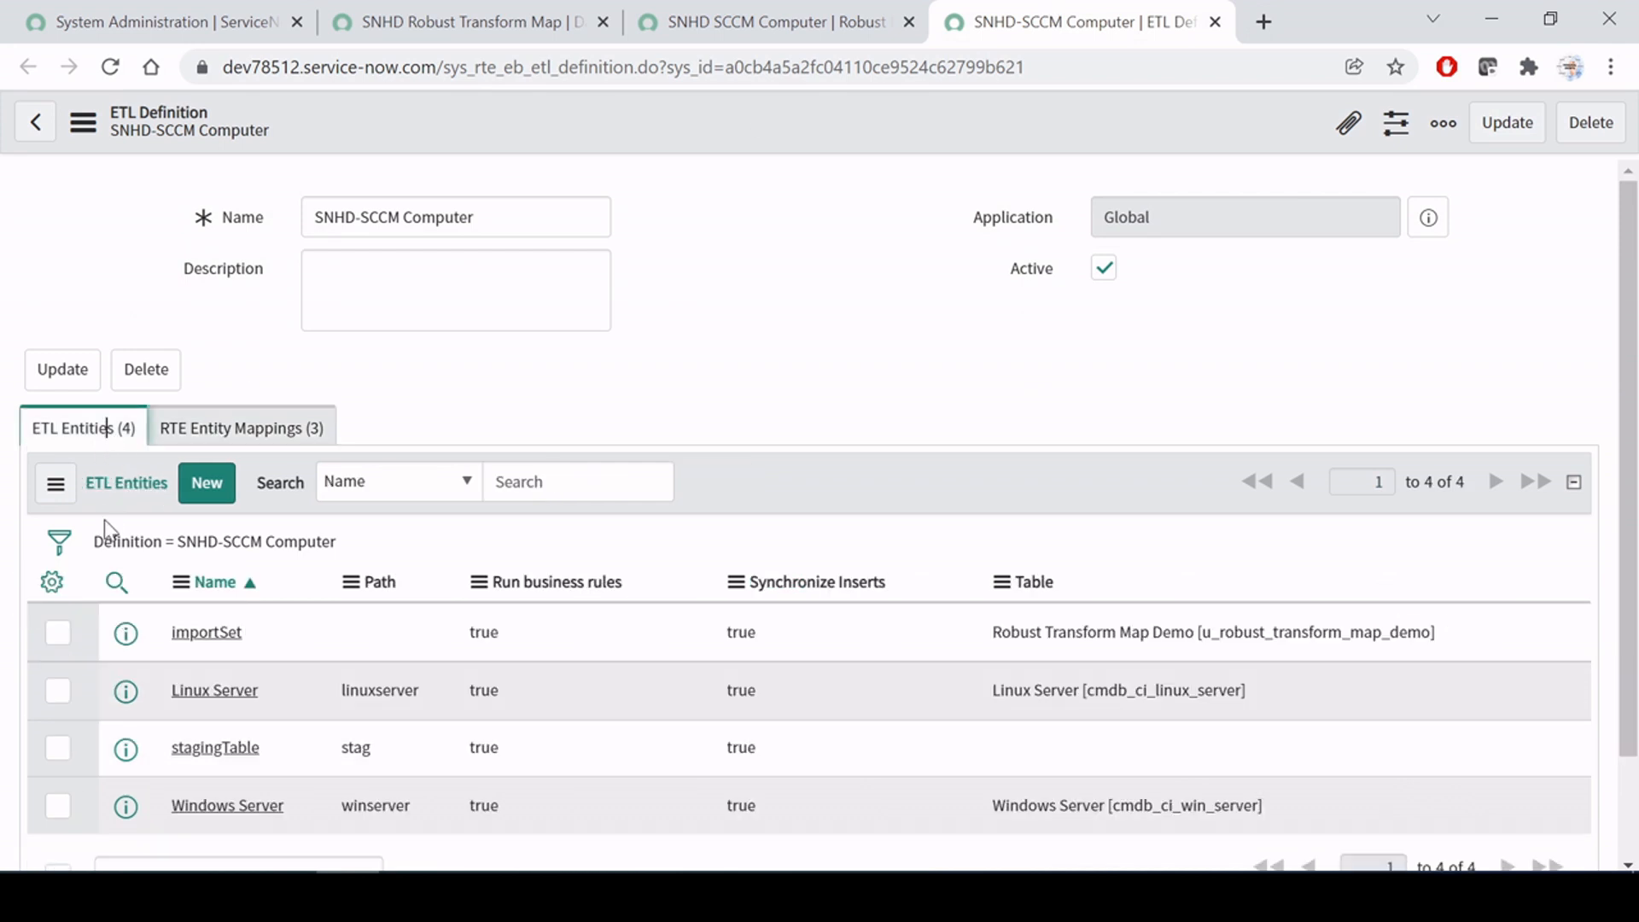
{"action": "scroll", "coordinate": [128, 512], "scroll_direction": "down", "scroll_amount": 1}
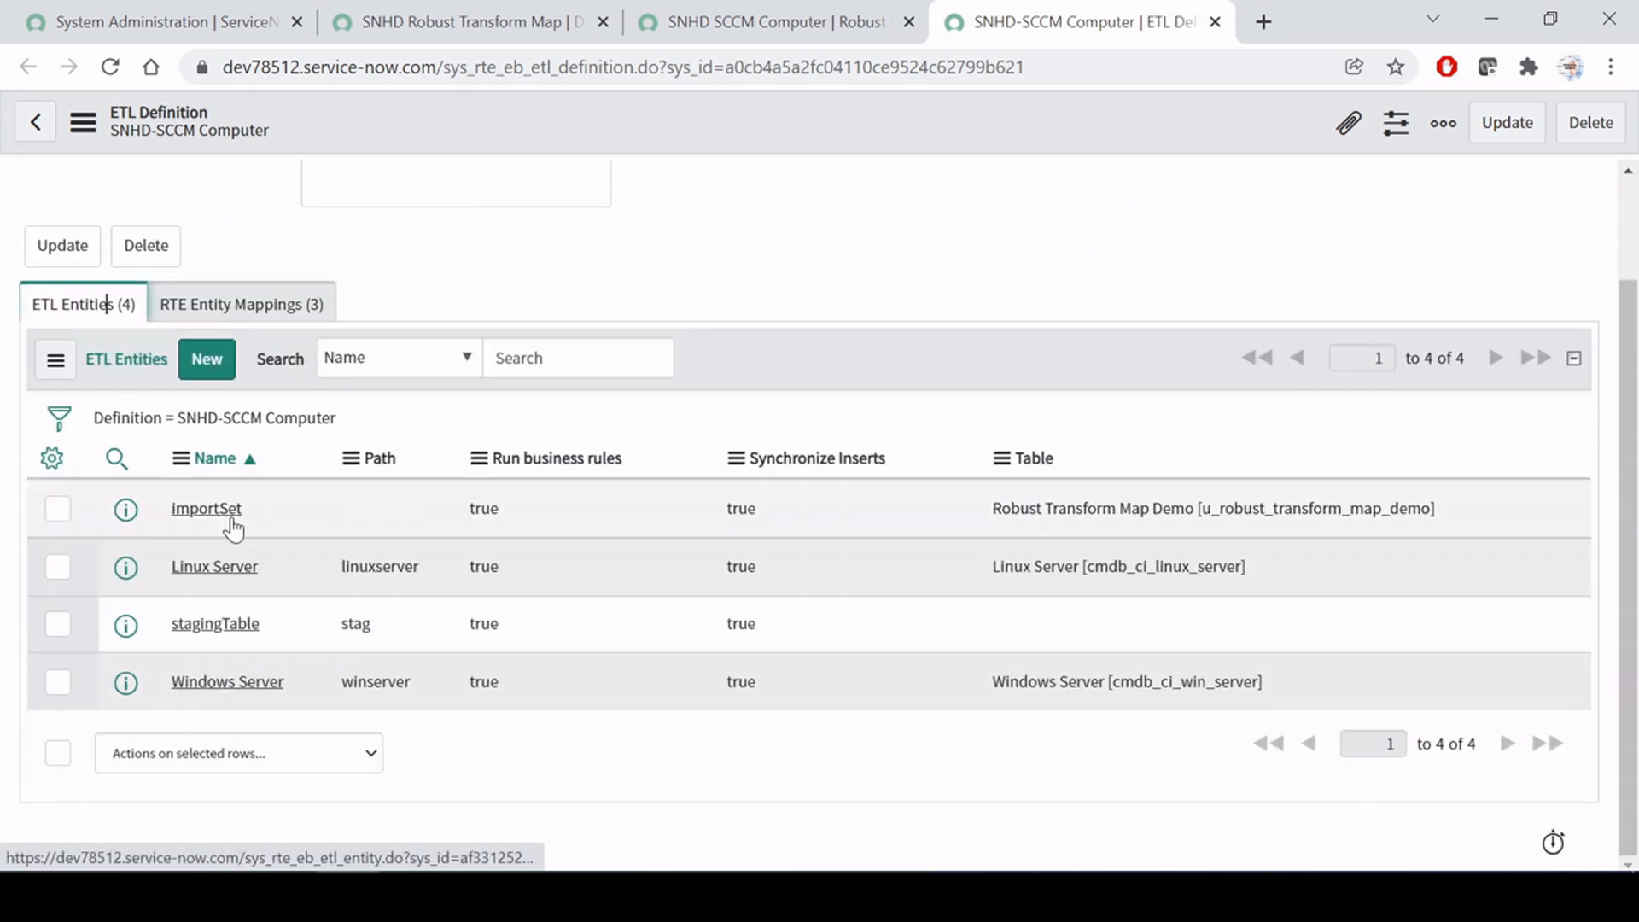
{"action": "left_click_drag", "start_coordinate": [244, 509], "coordinate": [166, 508]}
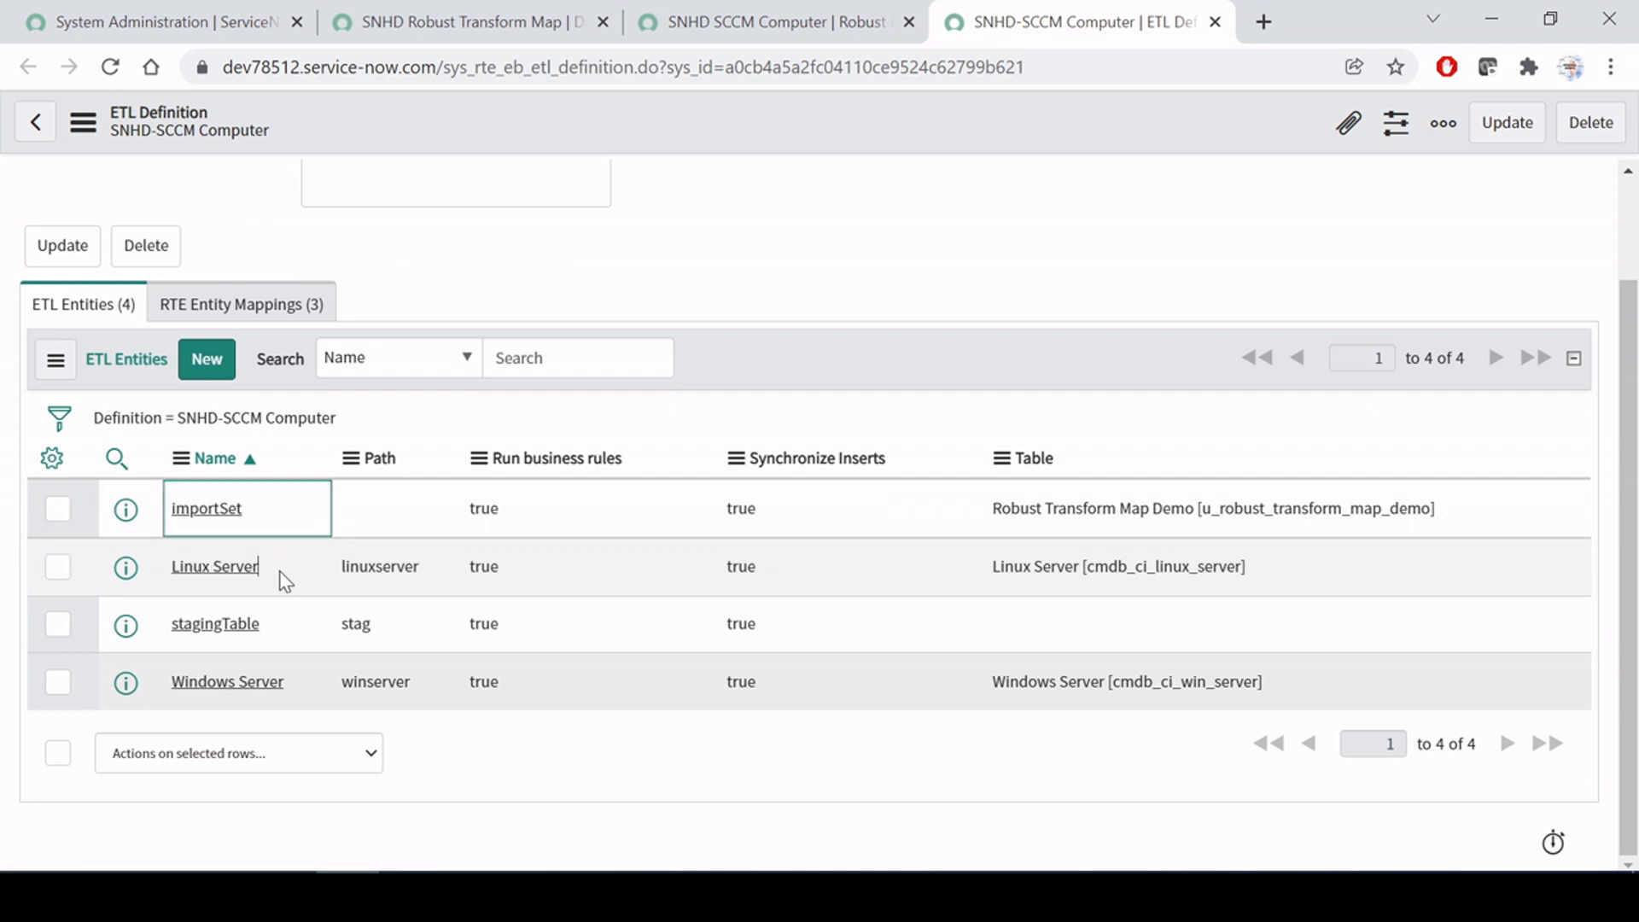
{"action": "double_click", "coordinate": [190, 568]}
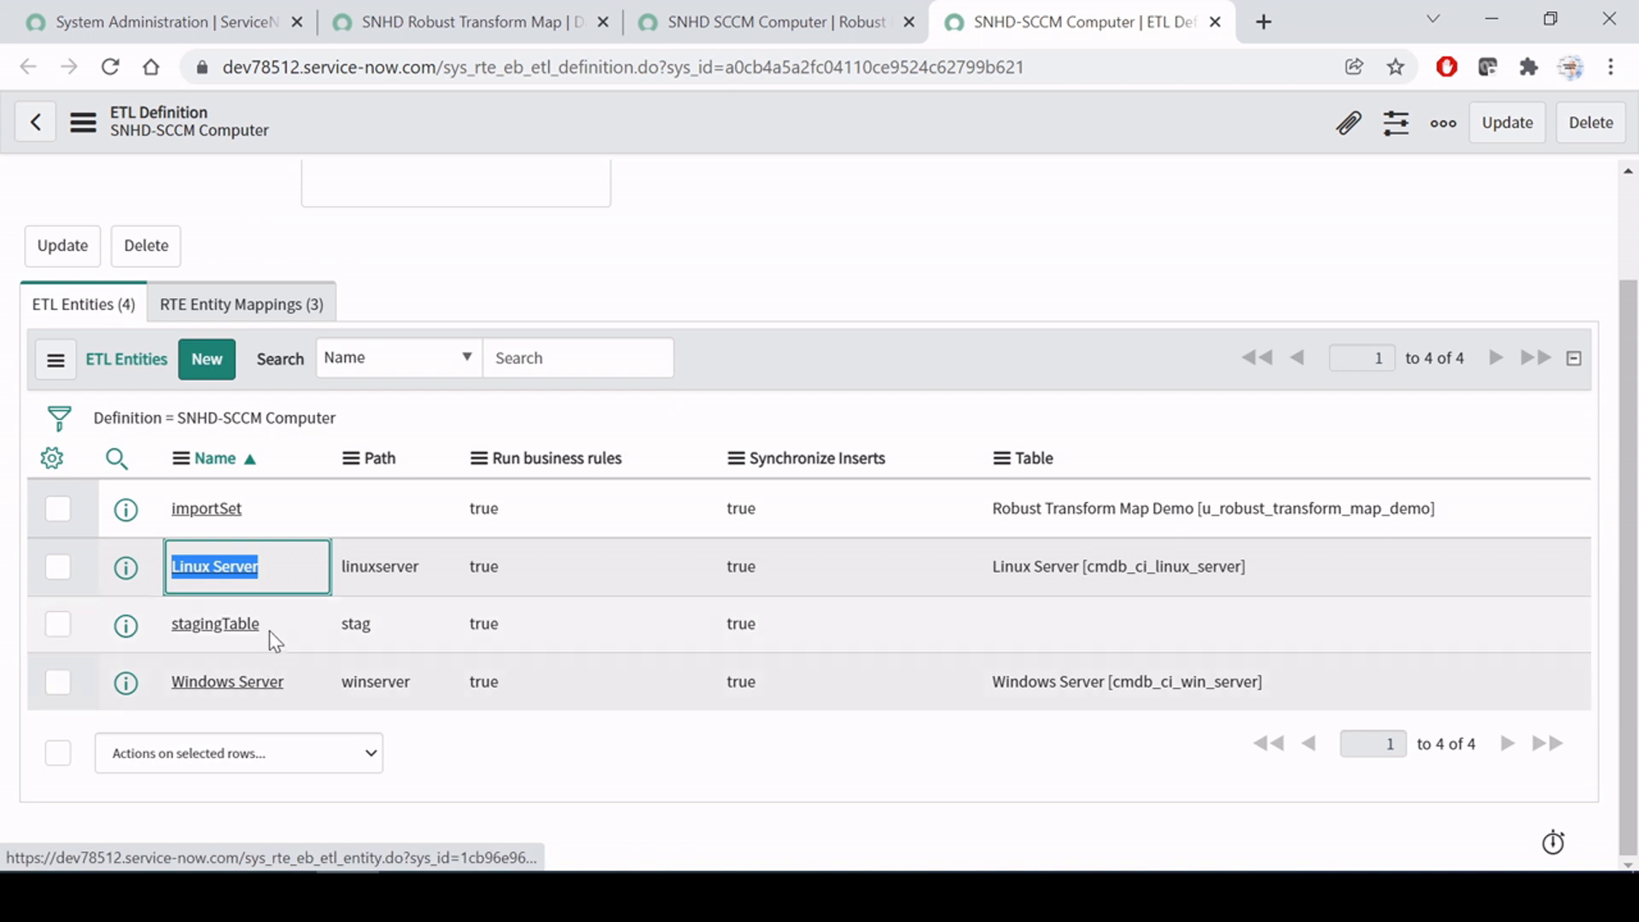
{"action": "double_click", "coordinate": [234, 626]}
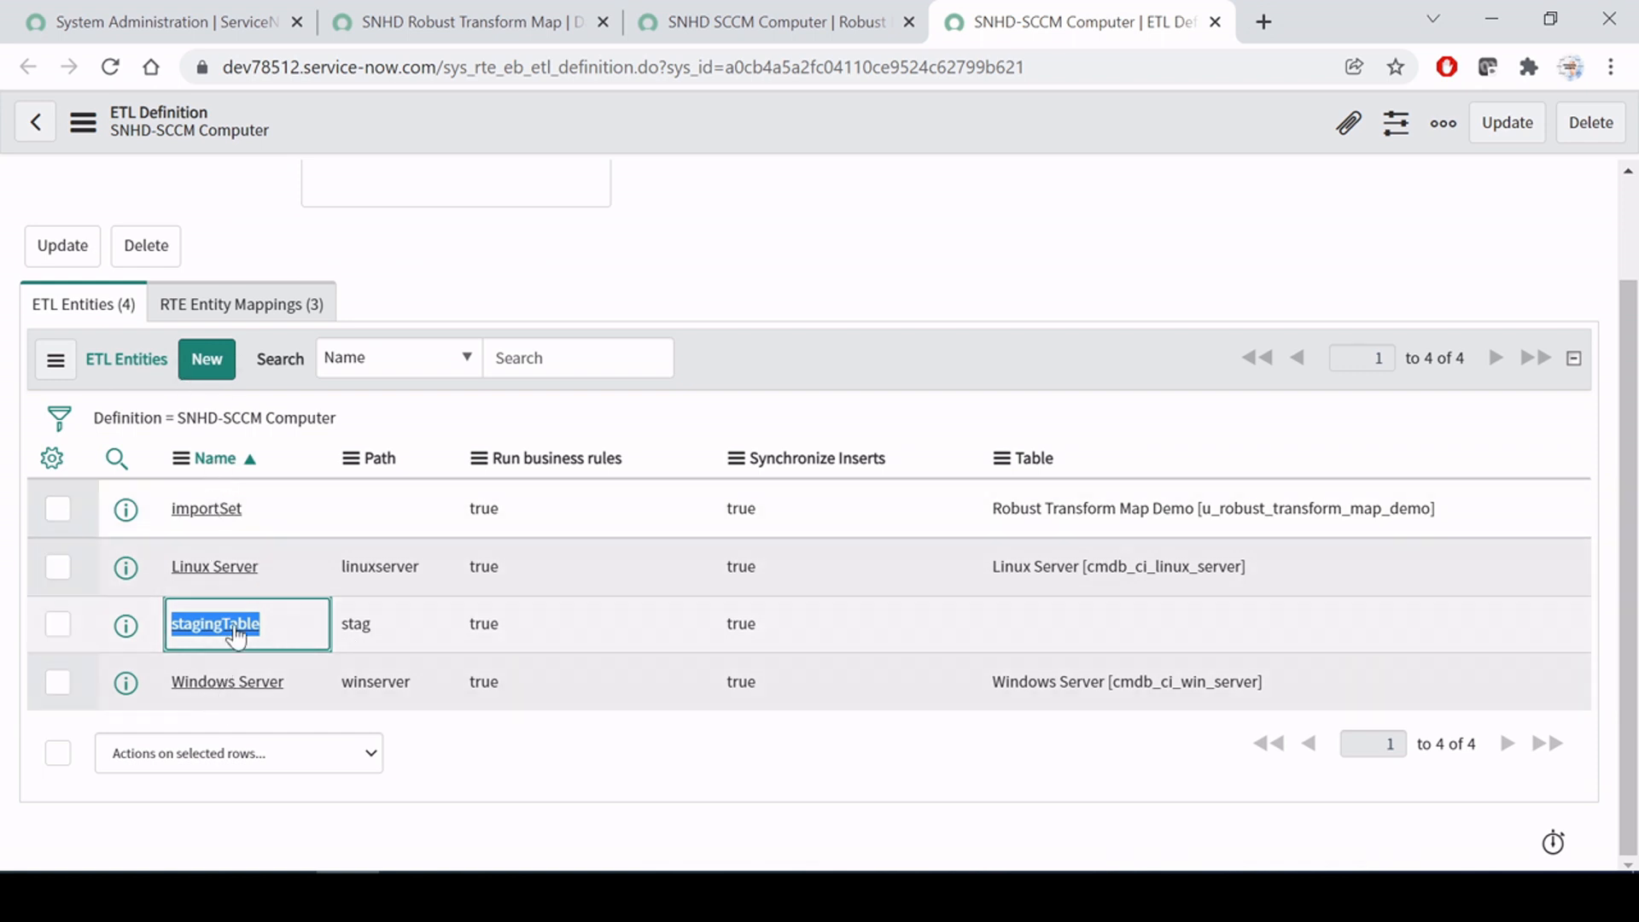
Step: Compare the definition's RTE entity mappings with its ETL entities, relating importSet, stagingTable and the two server entities
{"action": "left_click", "coordinate": [267, 305]}
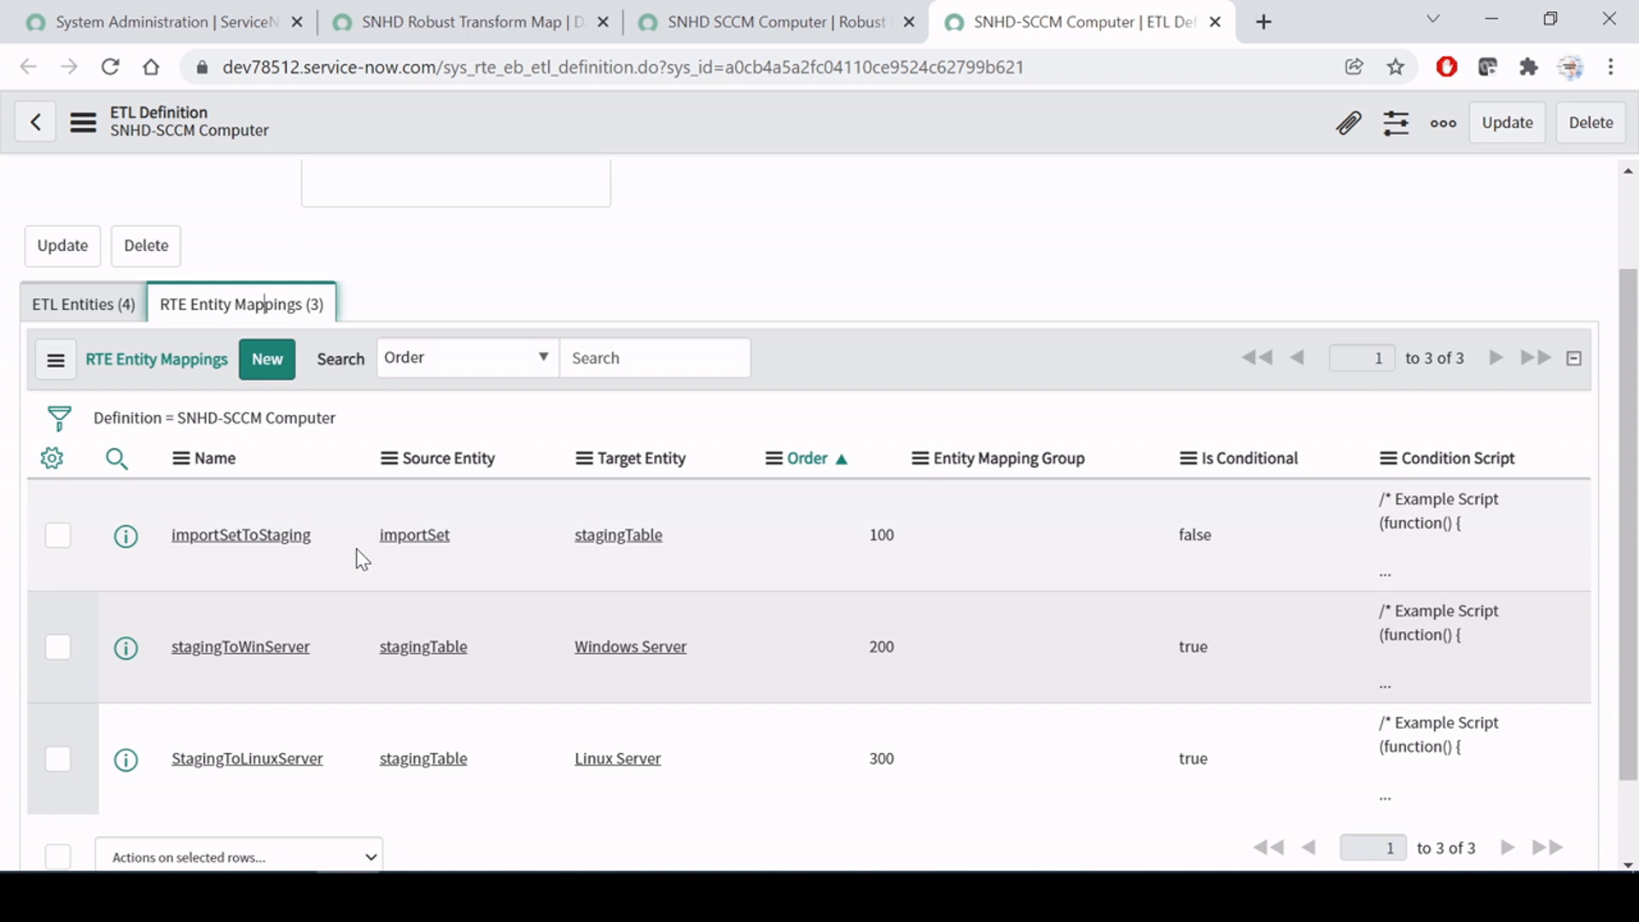
{"action": "left_click", "coordinate": [118, 314]}
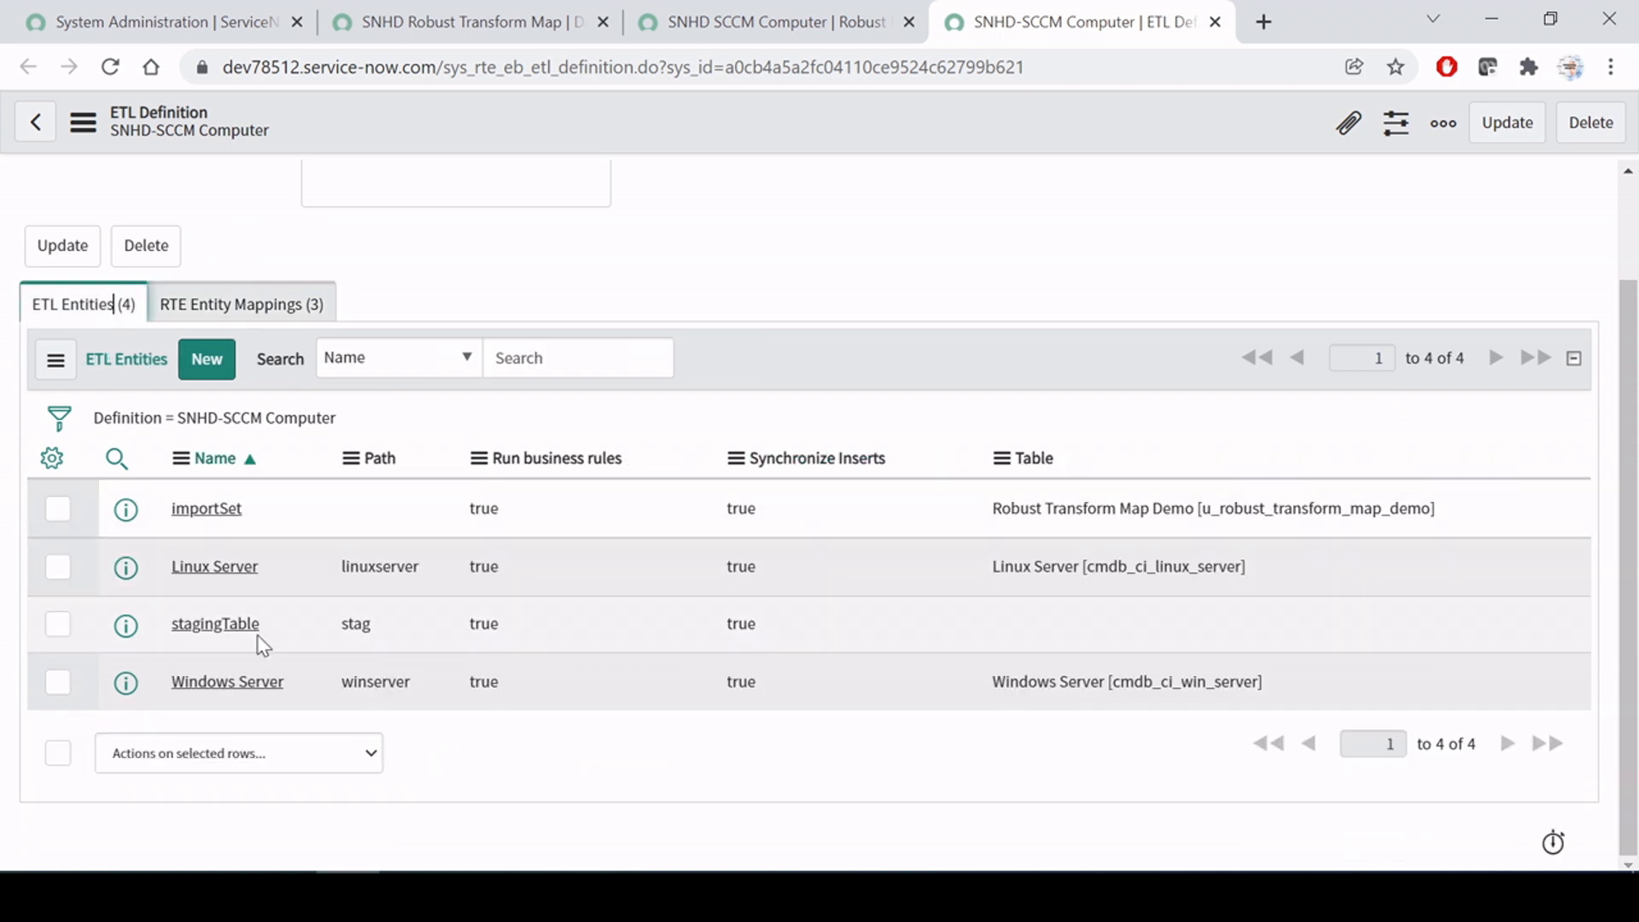
{"action": "left_click", "coordinate": [277, 517]}
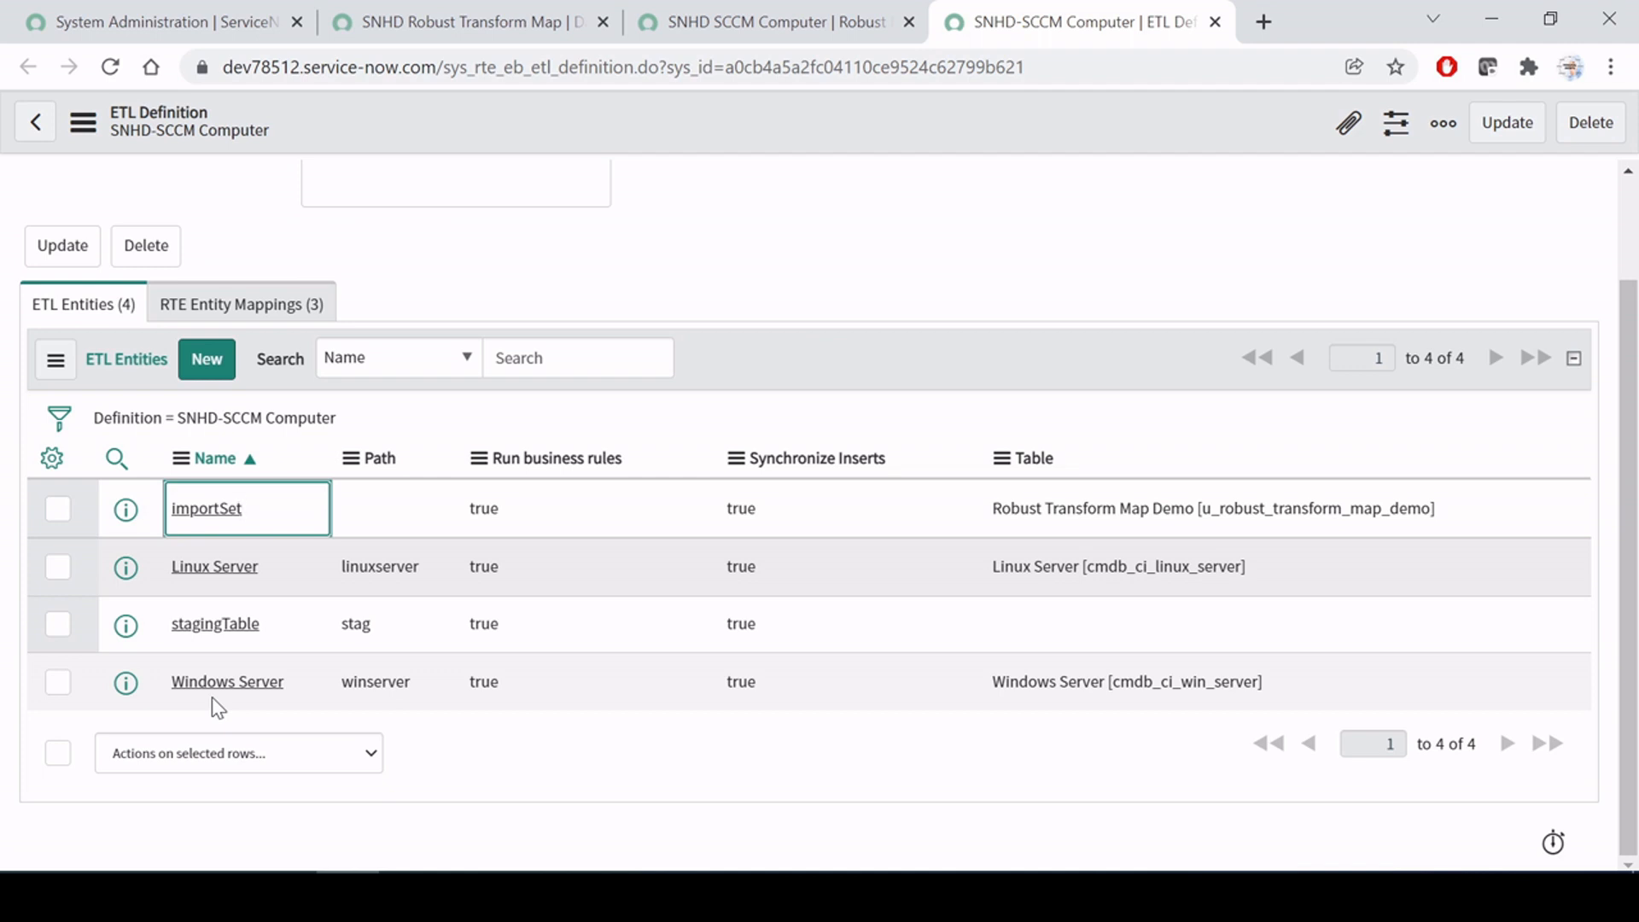
{"action": "left_click", "coordinate": [261, 309]}
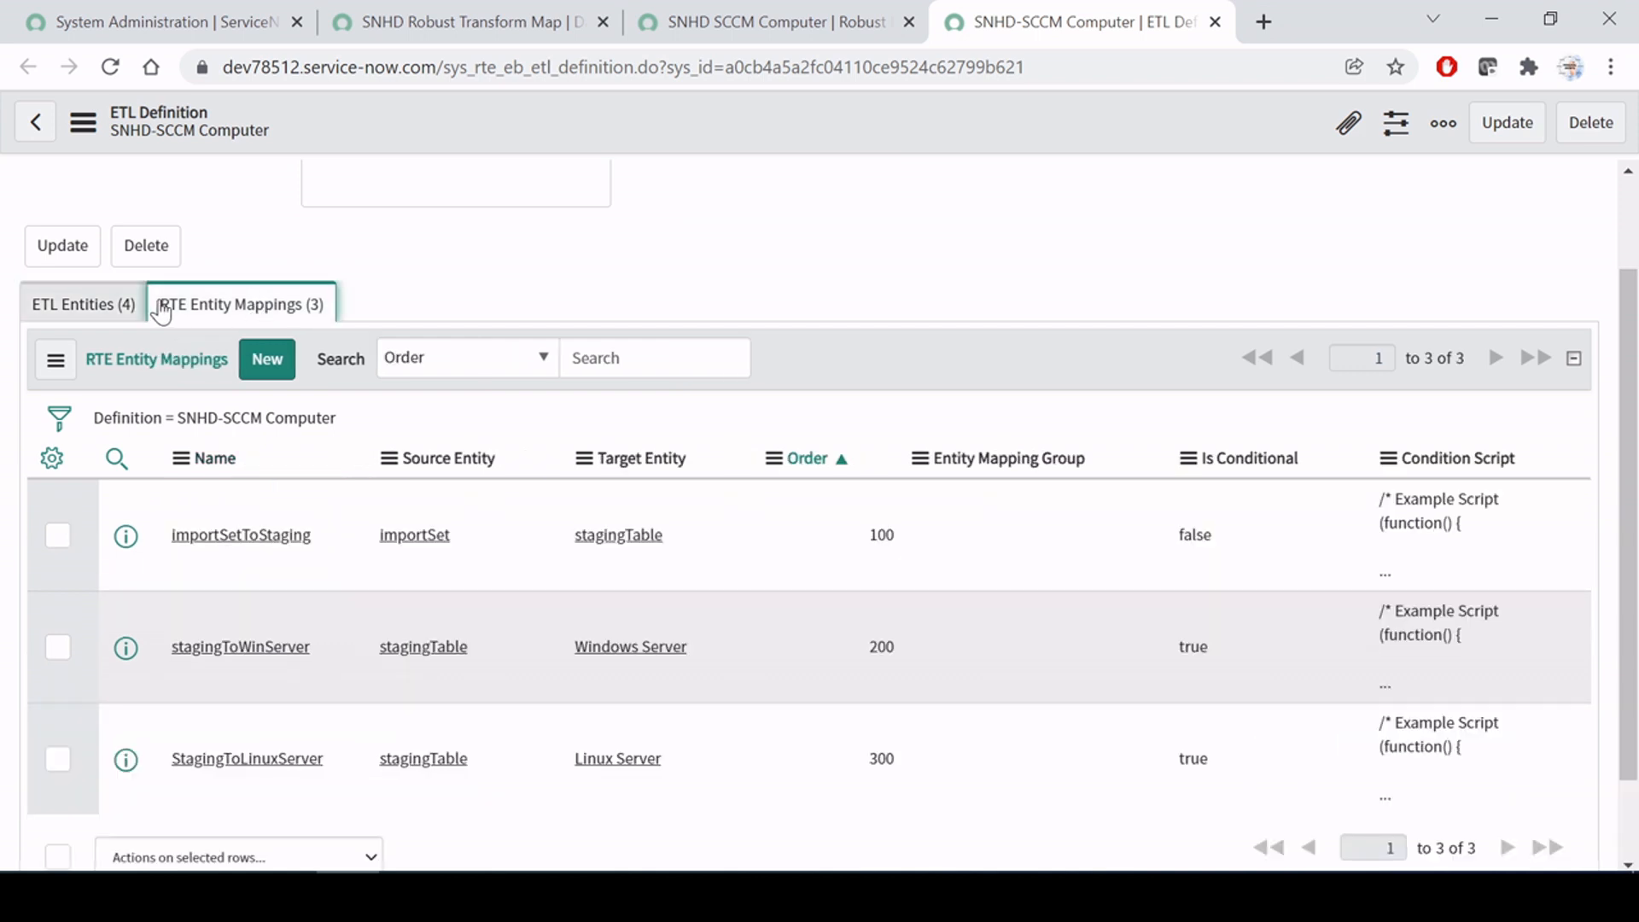
{"action": "left_click", "coordinate": [125, 308]}
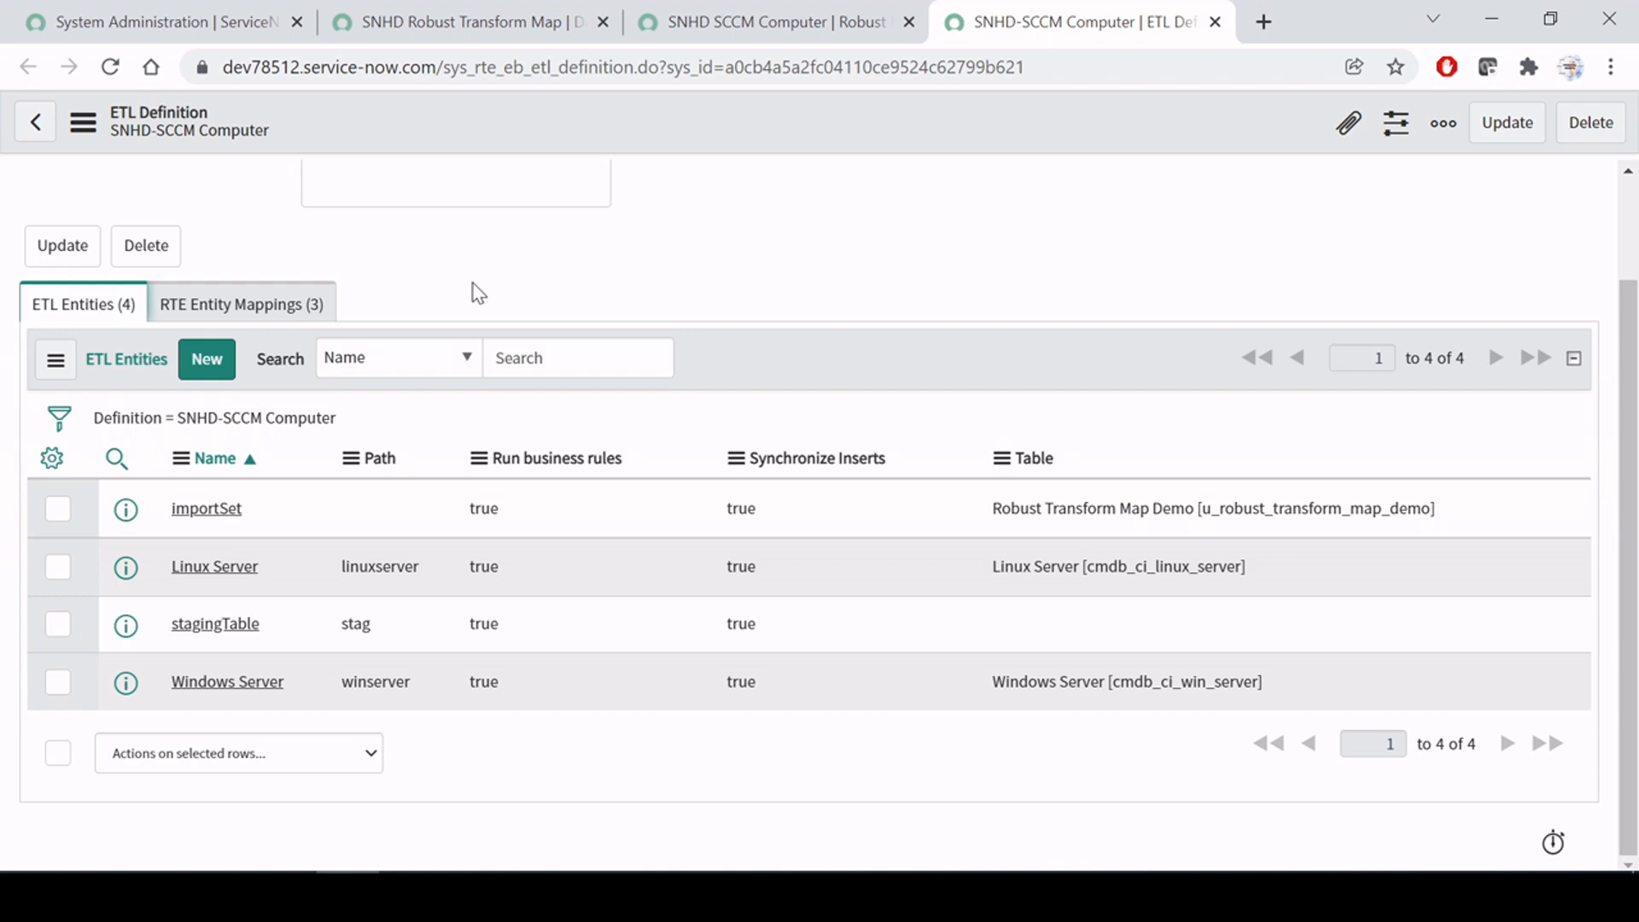
Step: In the Word document Robust Transform Map.docx, highlight the System Import Sets > Administration > ETL Definitions navigation path in sections 5.c and 5.b
{"action": "key", "text": "alt+Tab"}
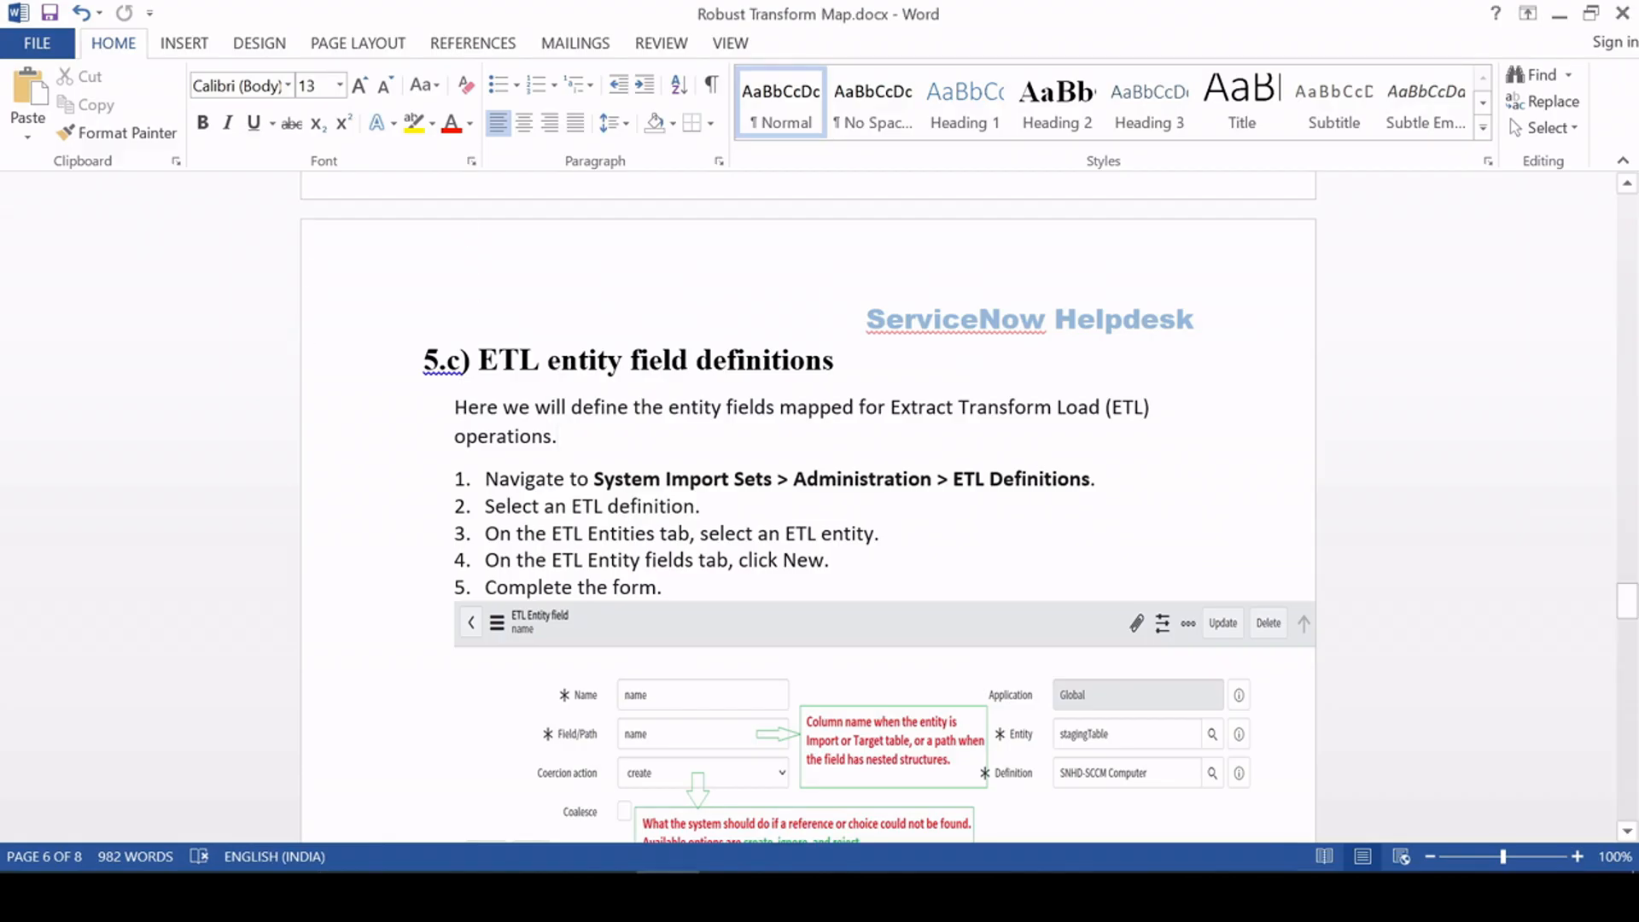
{"action": "scroll", "coordinate": [1328, 605], "scroll_direction": "down", "scroll_amount": 1}
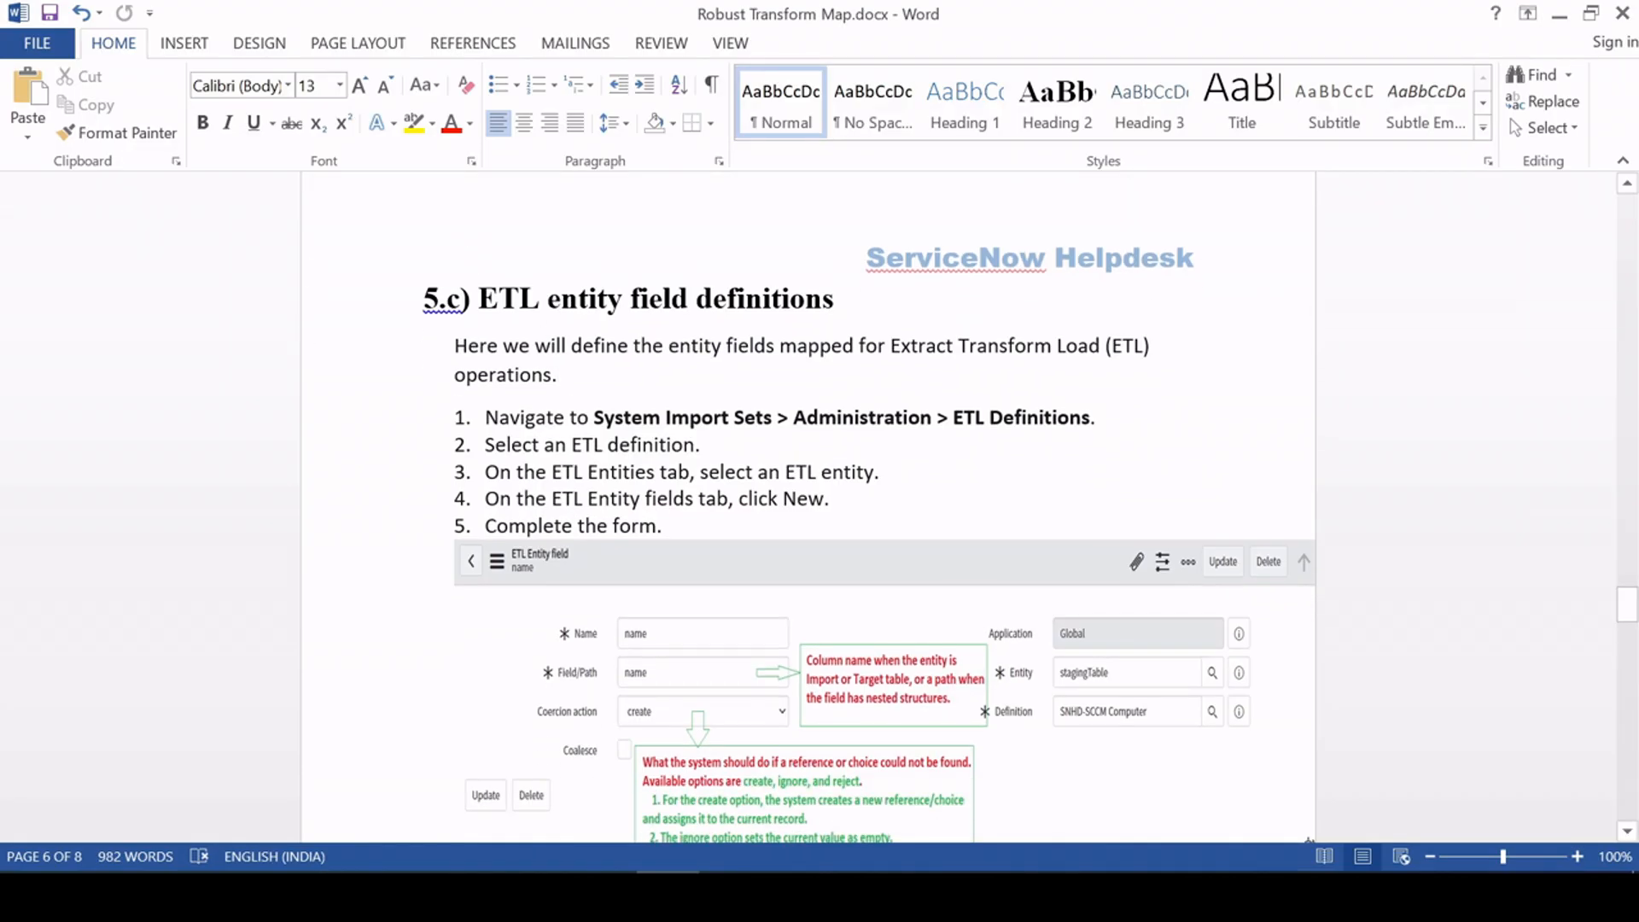
{"action": "left_click_drag", "start_coordinate": [589, 418], "coordinate": [1078, 419]}
{"action": "scroll", "coordinate": [851, 476], "scroll_direction": "up", "scroll_amount": 15}
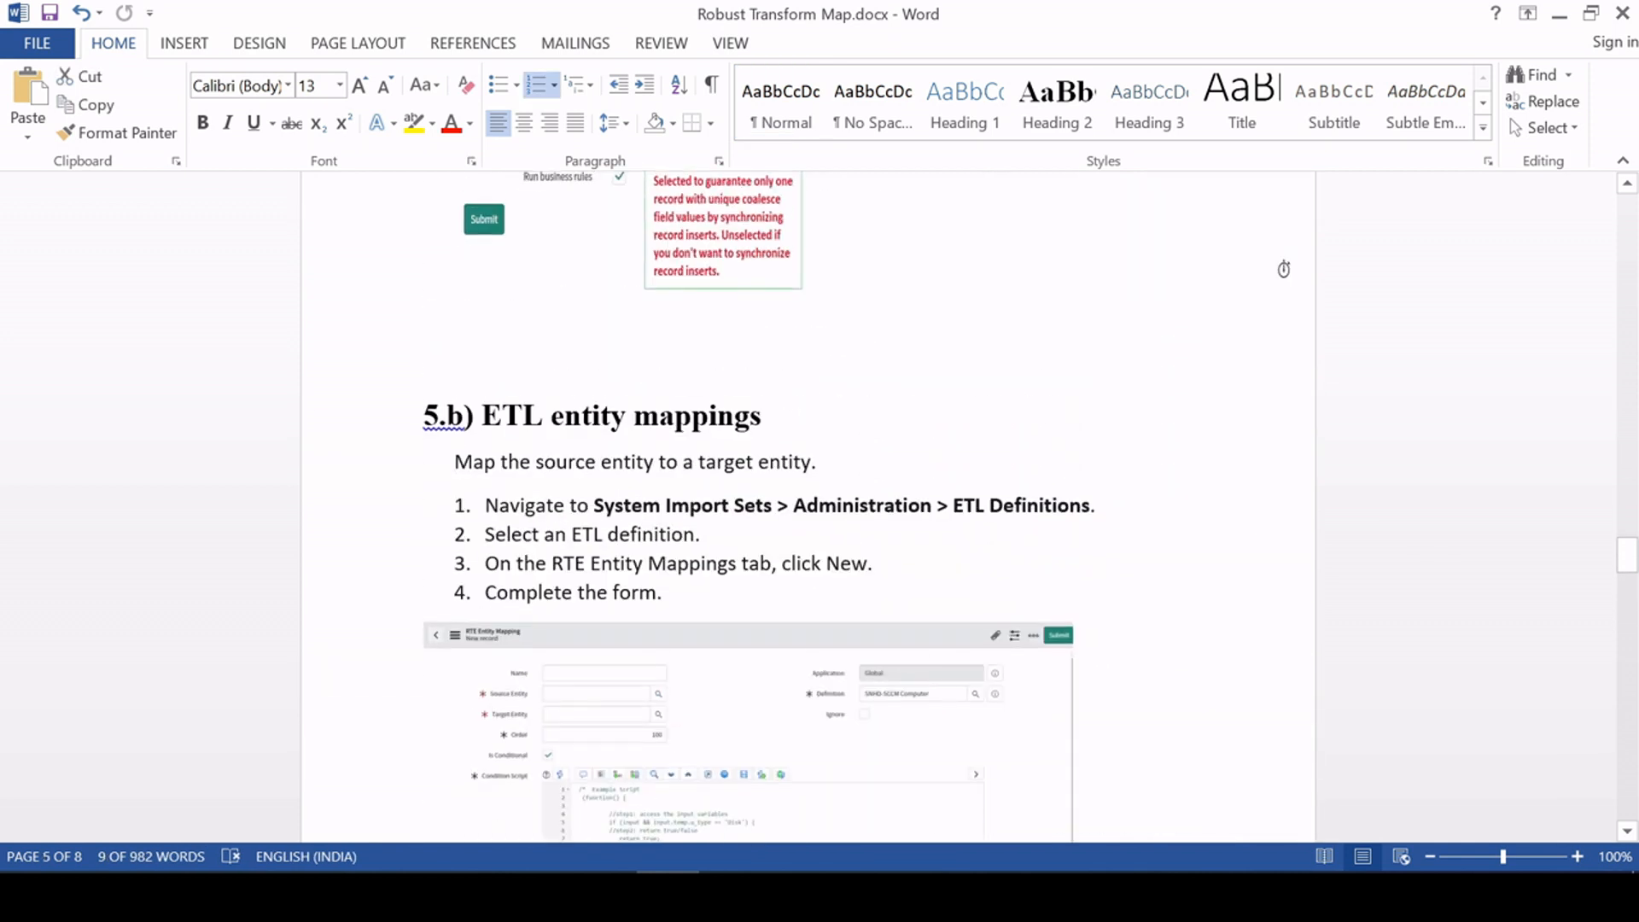
{"action": "left_click_drag", "start_coordinate": [593, 506], "coordinate": [1093, 505]}
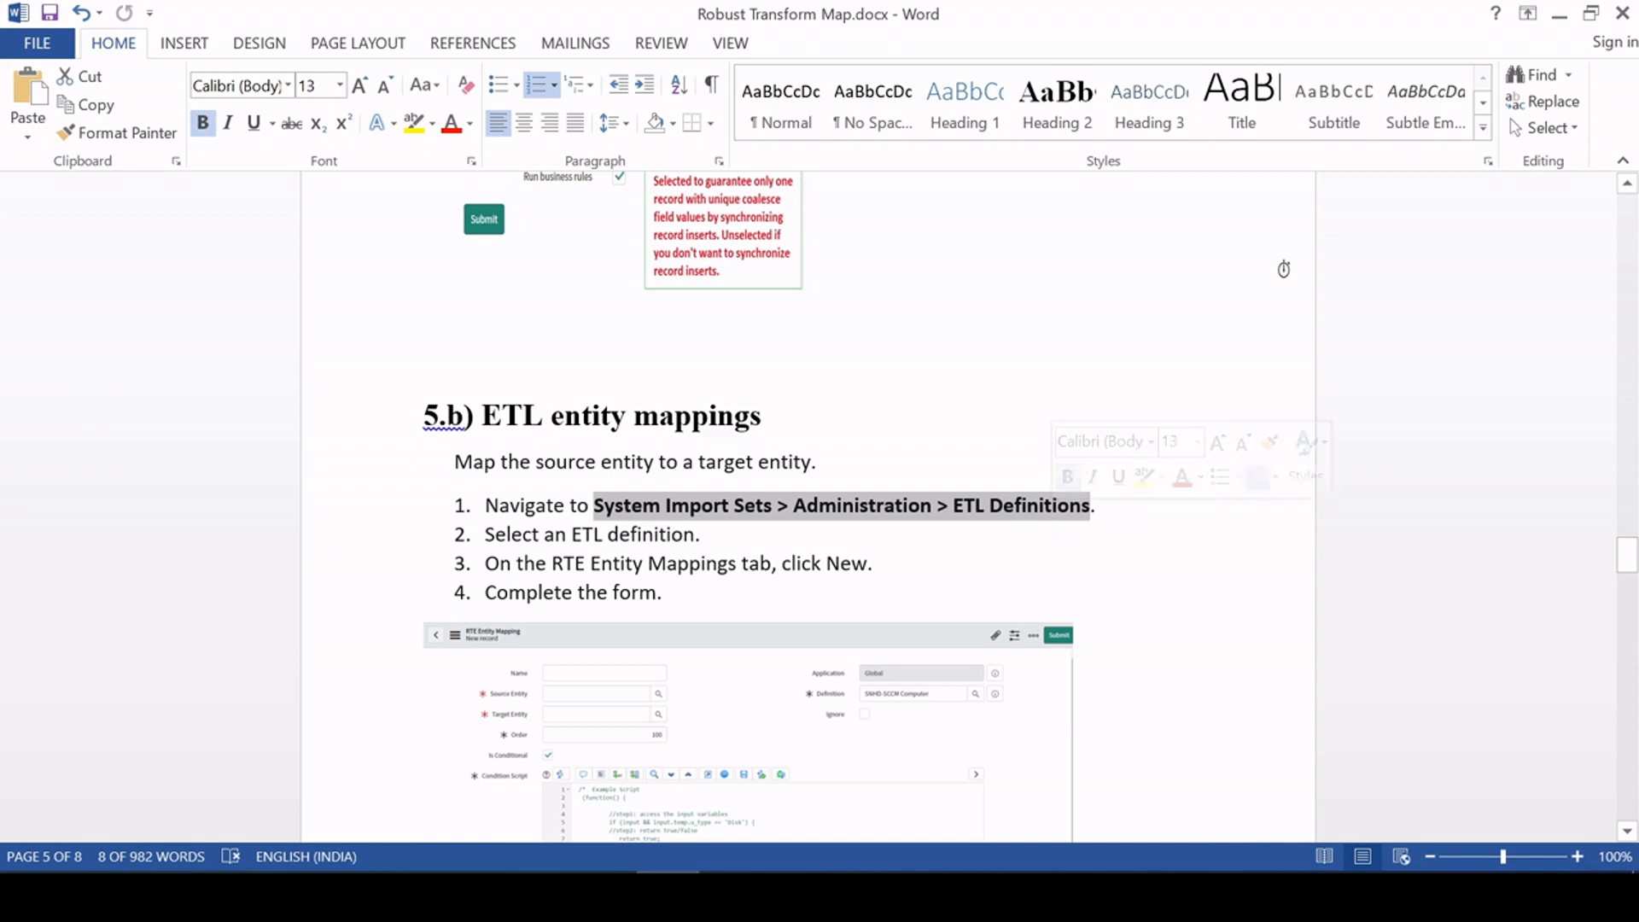
{"action": "left_click", "coordinate": [700, 534]}
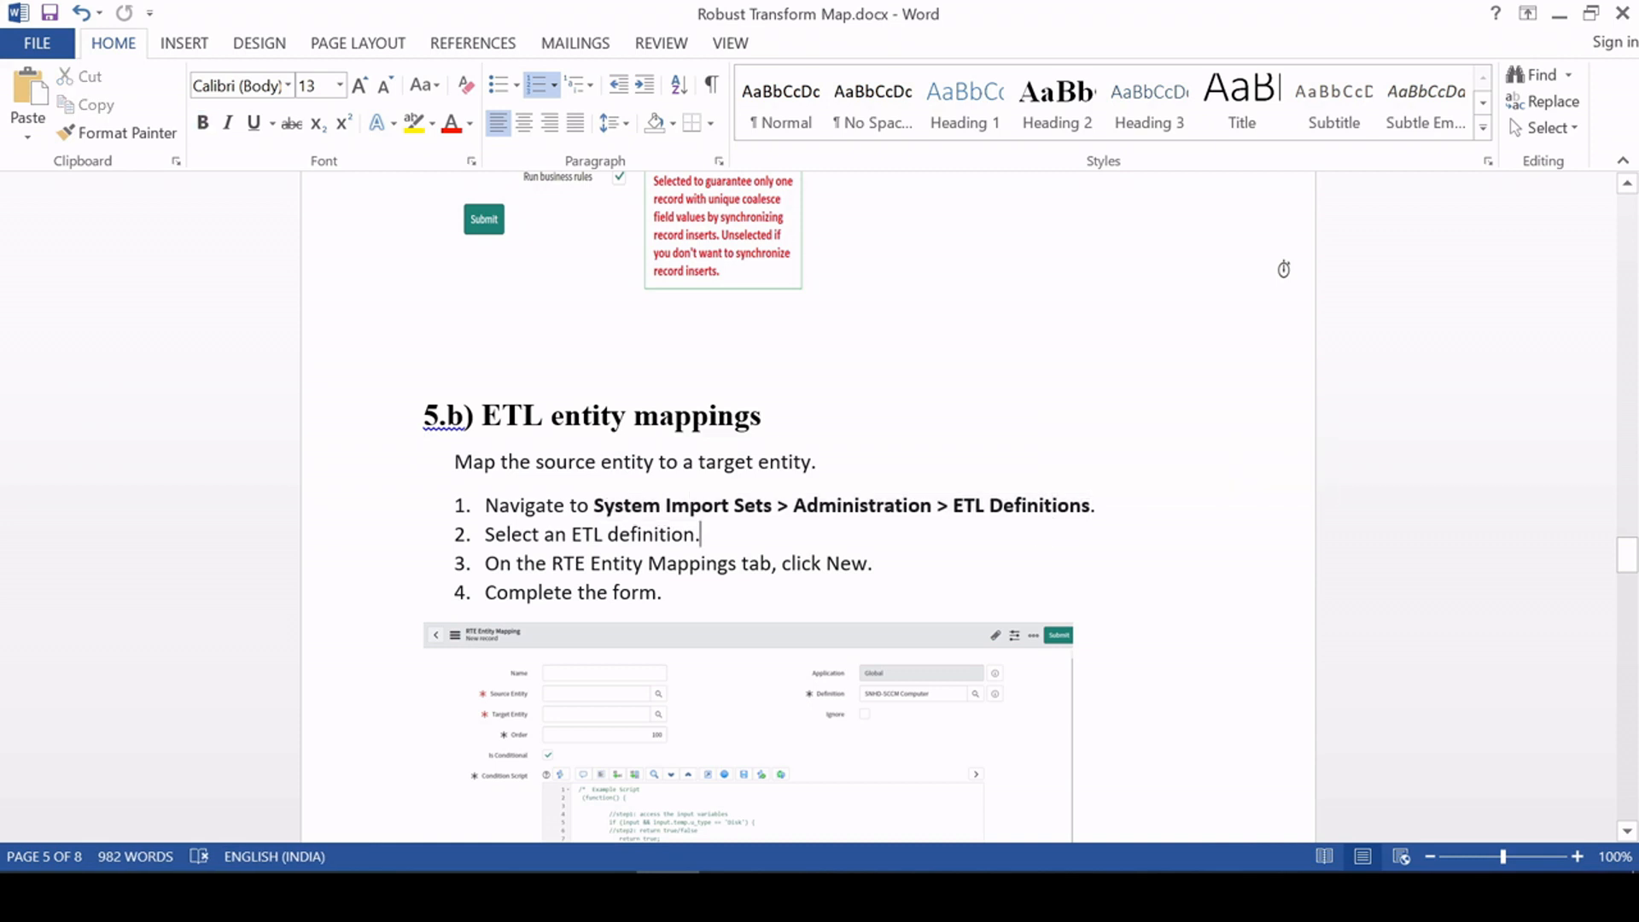
{"action": "scroll", "coordinate": [866, 522], "scroll_direction": "down", "scroll_amount": 4}
{"action": "scroll", "coordinate": [866, 522], "scroll_direction": "down", "scroll_amount": 7}
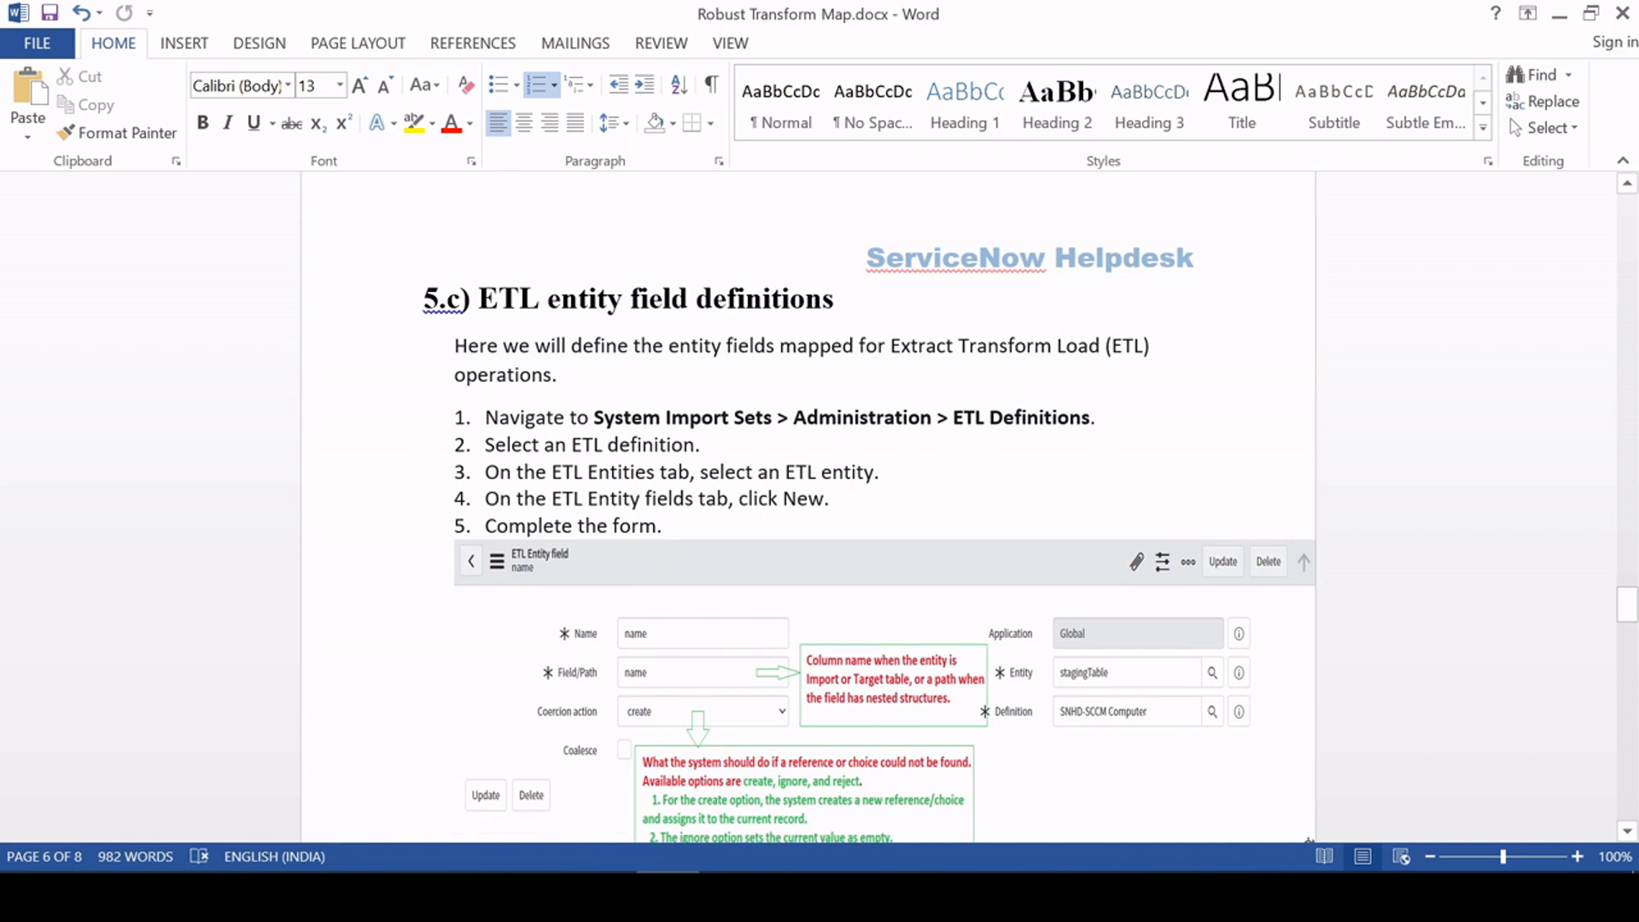
Step: Return to the browser and compare the SNHD SCCM Computer transformer record with the SNHD-SCCM Computer ETL definition
{"action": "key", "text": "alt+Tab"}
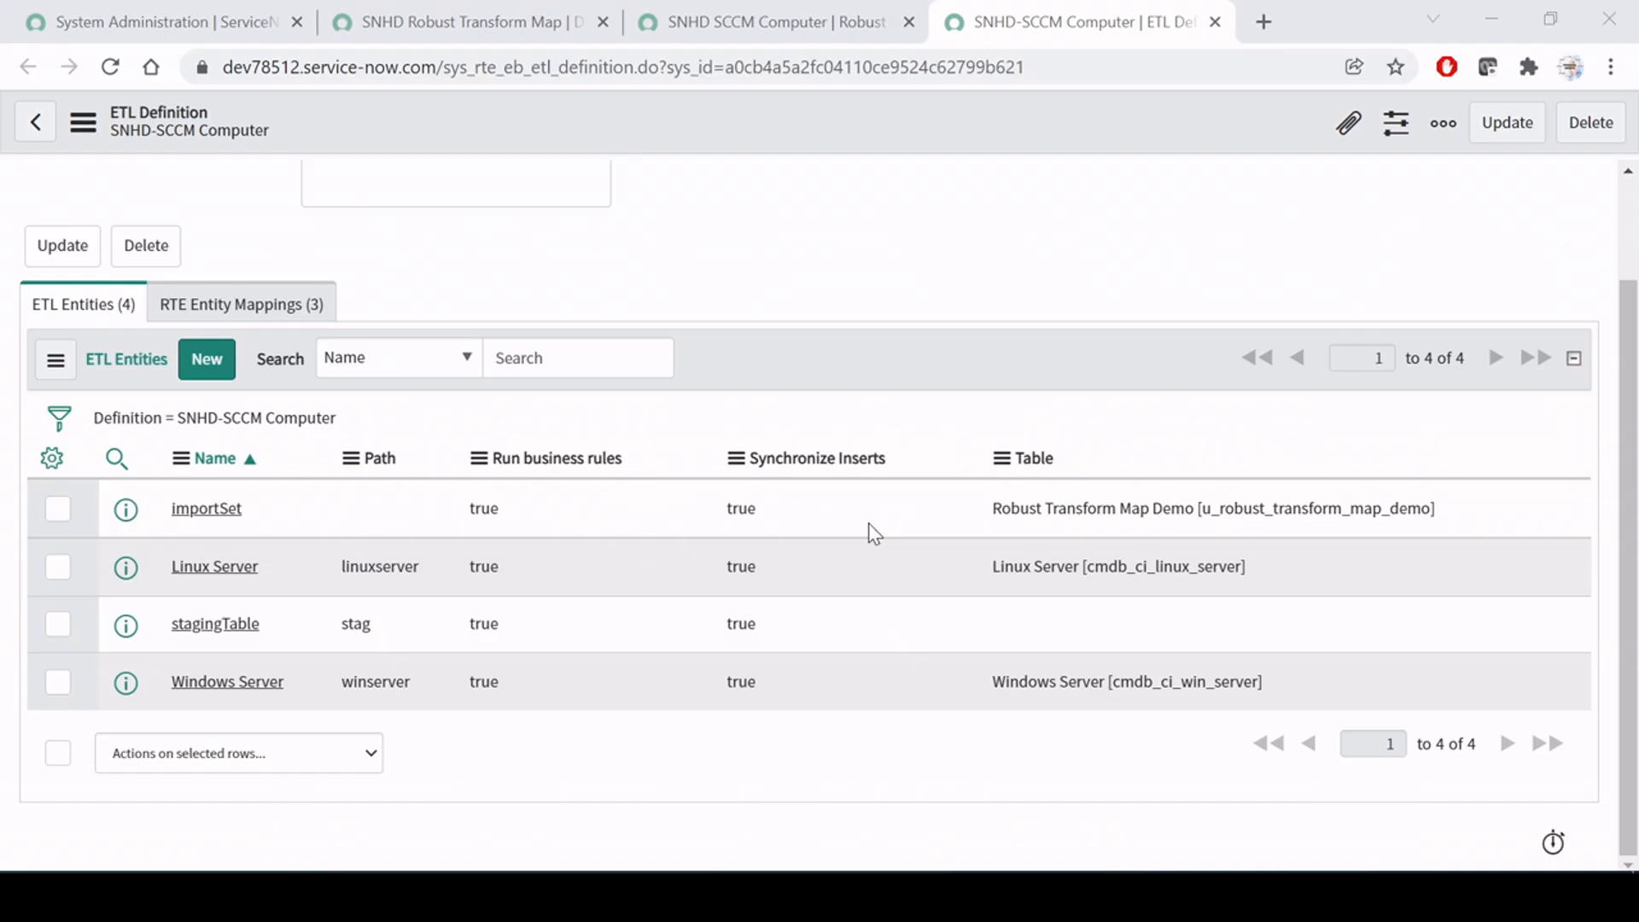
{"action": "left_click", "coordinate": [787, 7]}
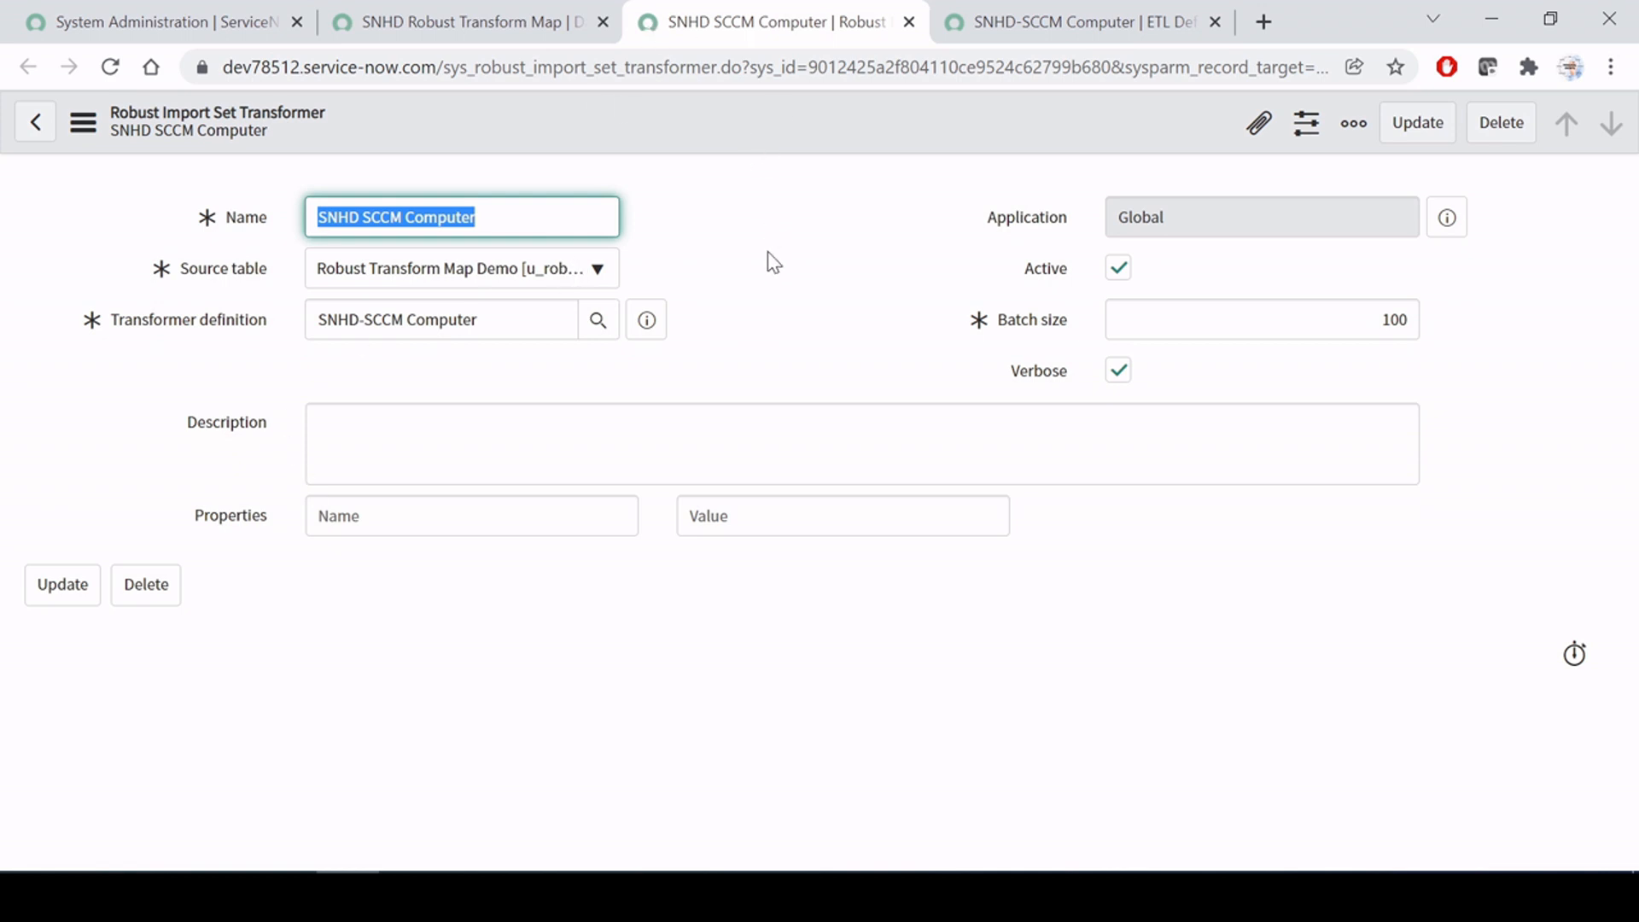
{"action": "left_click", "coordinate": [1063, 5]}
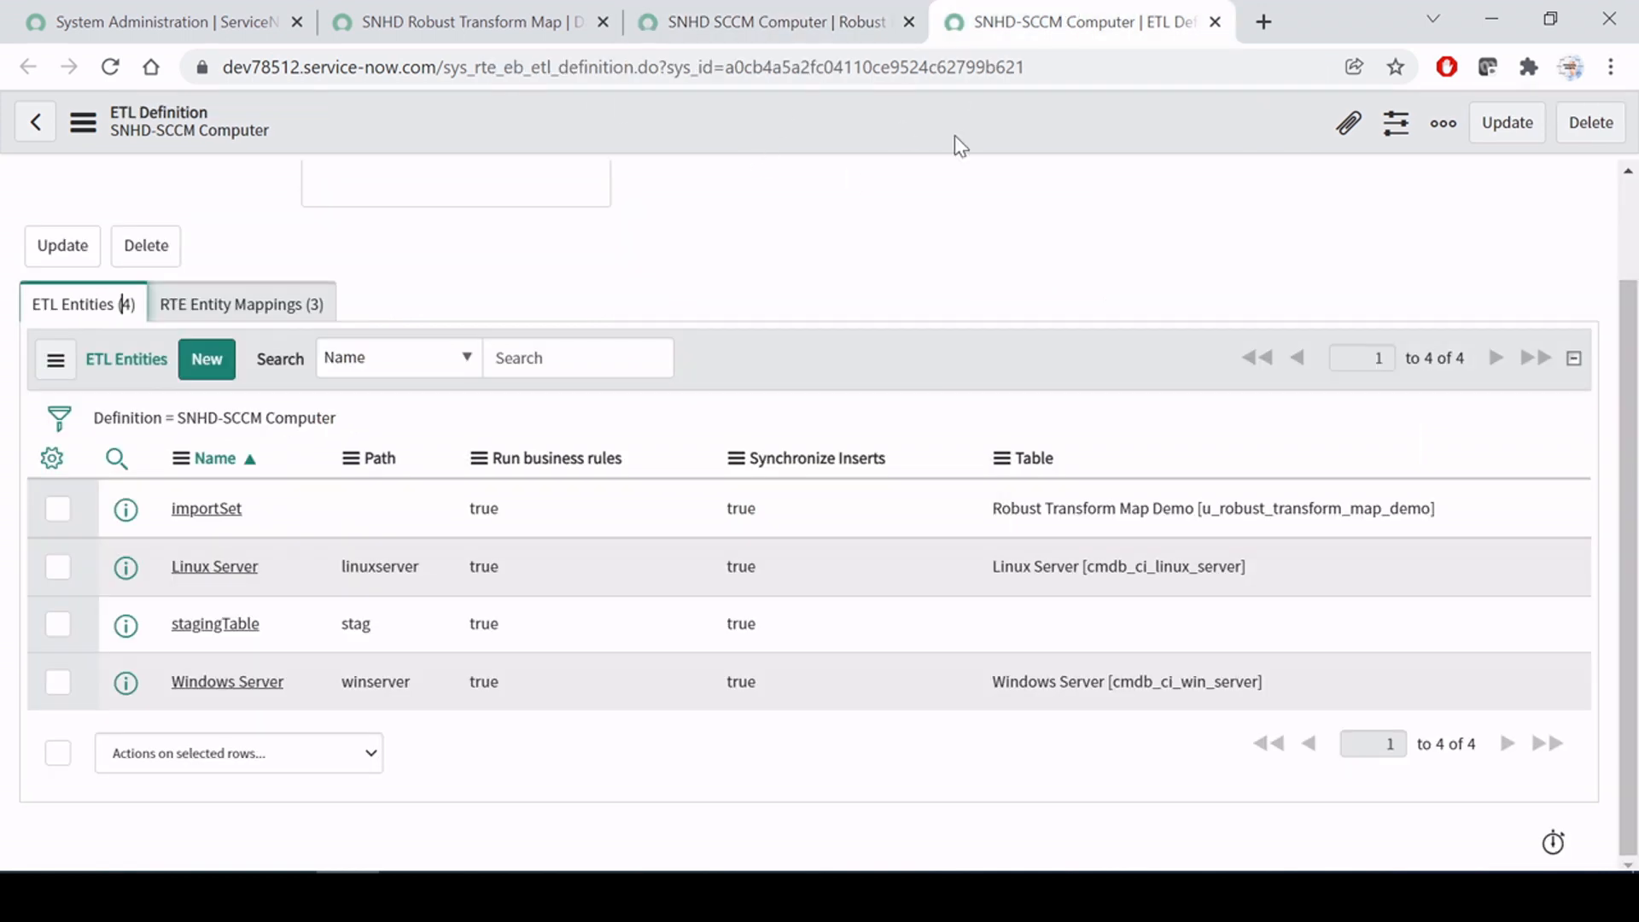
{"action": "left_click", "coordinate": [768, 10]}
{"action": "left_click", "coordinate": [1097, 8]}
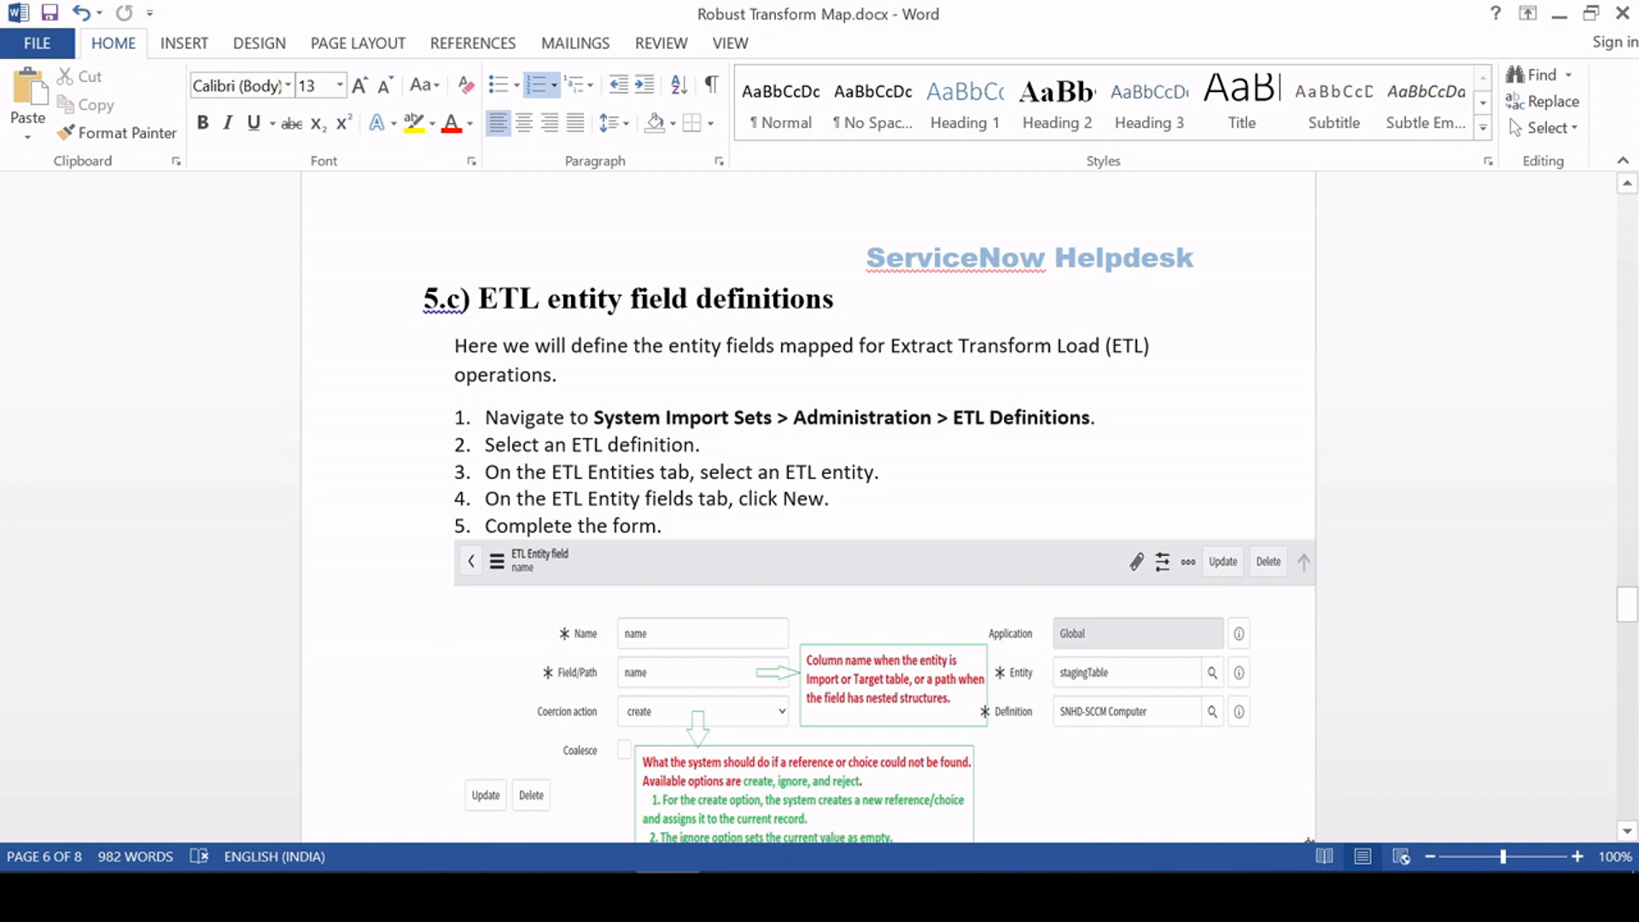
Step: In the Word document, highlight the heading ETL entity field definitions and examine the annotated ETL Entity field form below it
{"action": "left_click_drag", "start_coordinate": [834, 298], "coordinate": [478, 298]}
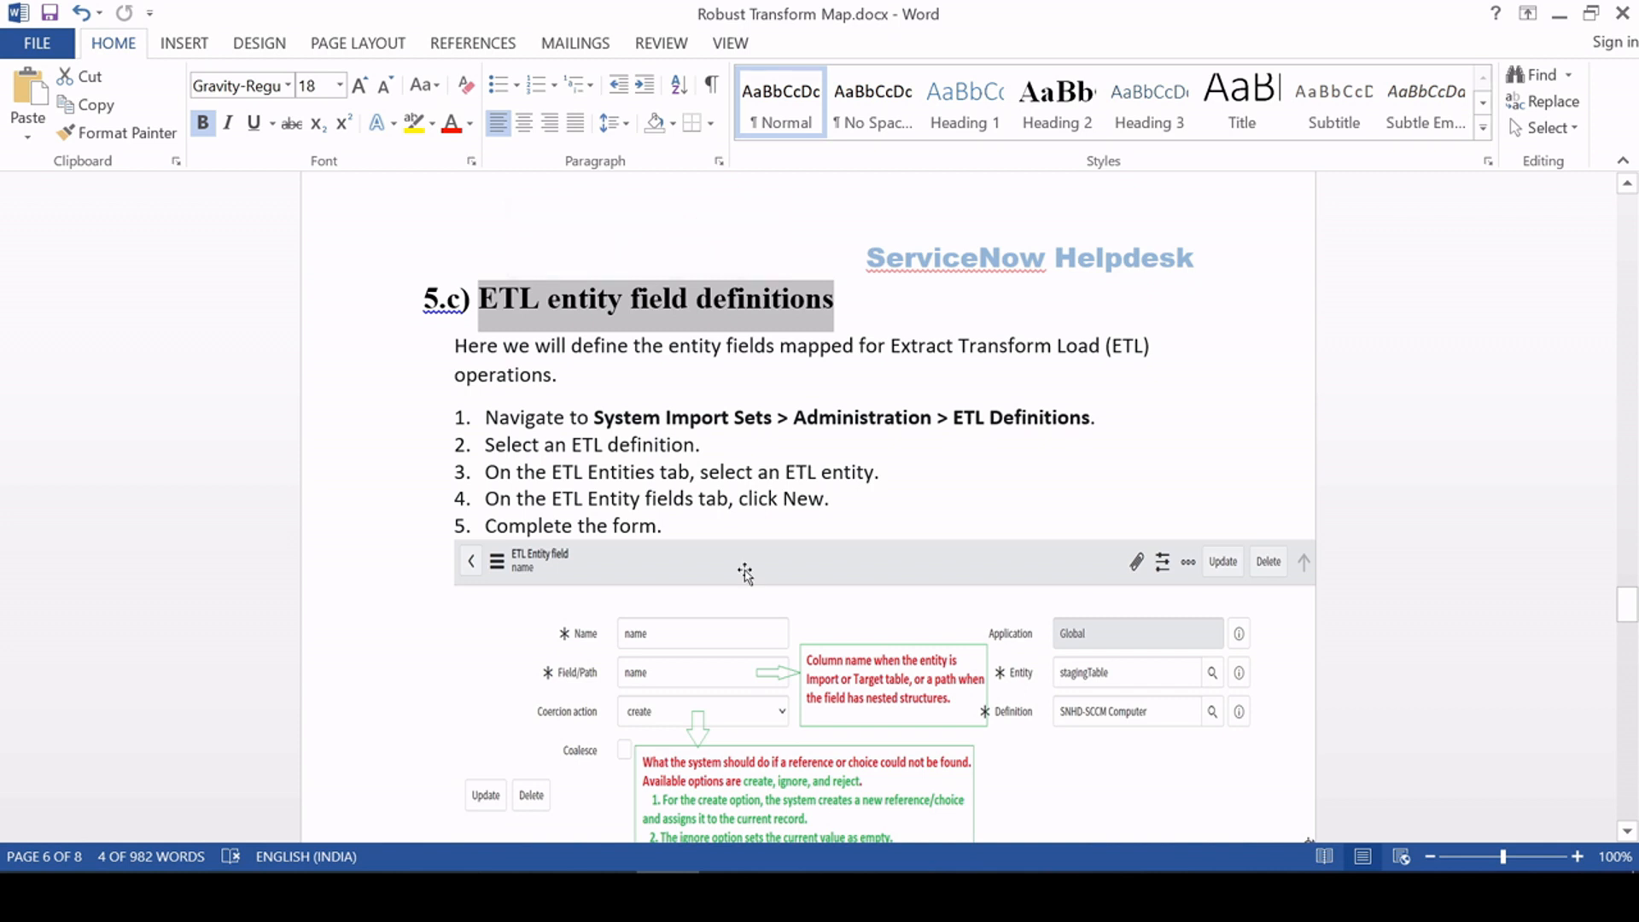
{"action": "scroll", "coordinate": [744, 574], "scroll_direction": "down", "scroll_amount": 3}
{"action": "scroll", "coordinate": [750, 567], "scroll_direction": "down", "scroll_amount": 1, "text": "ctrl"}
{"action": "scroll", "coordinate": [750, 578], "scroll_direction": "up", "scroll_amount": 5, "text": "ctrl"}
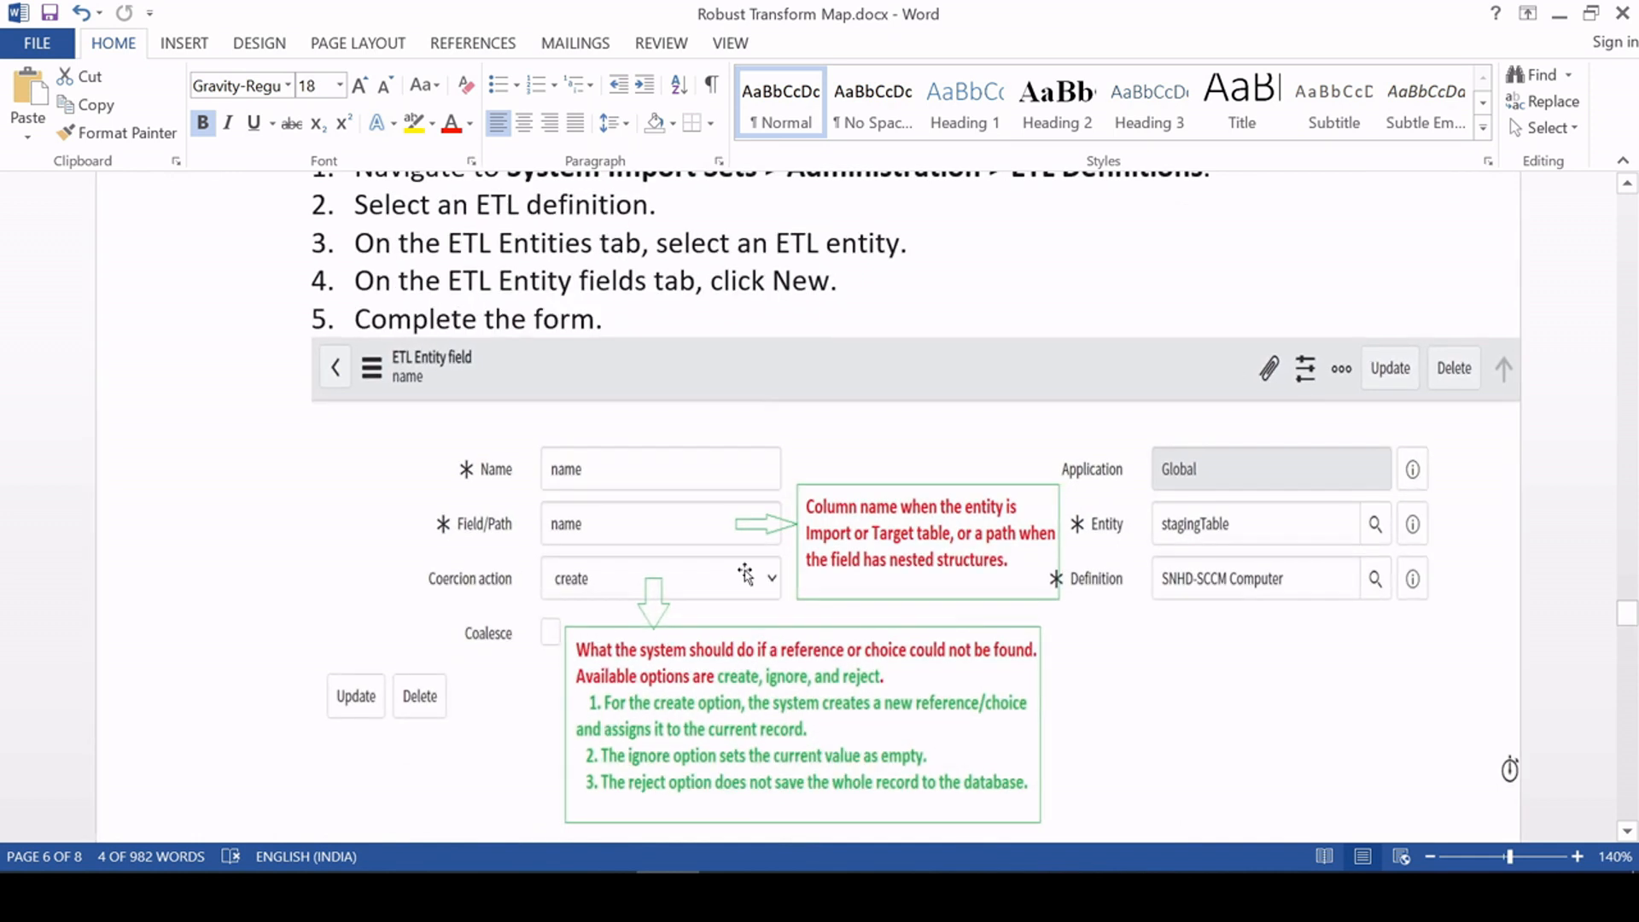
{"action": "scroll", "coordinate": [747, 567], "scroll_direction": "down", "scroll_amount": 2}
{"action": "scroll", "coordinate": [750, 559], "scroll_direction": "up", "scroll_amount": 1}
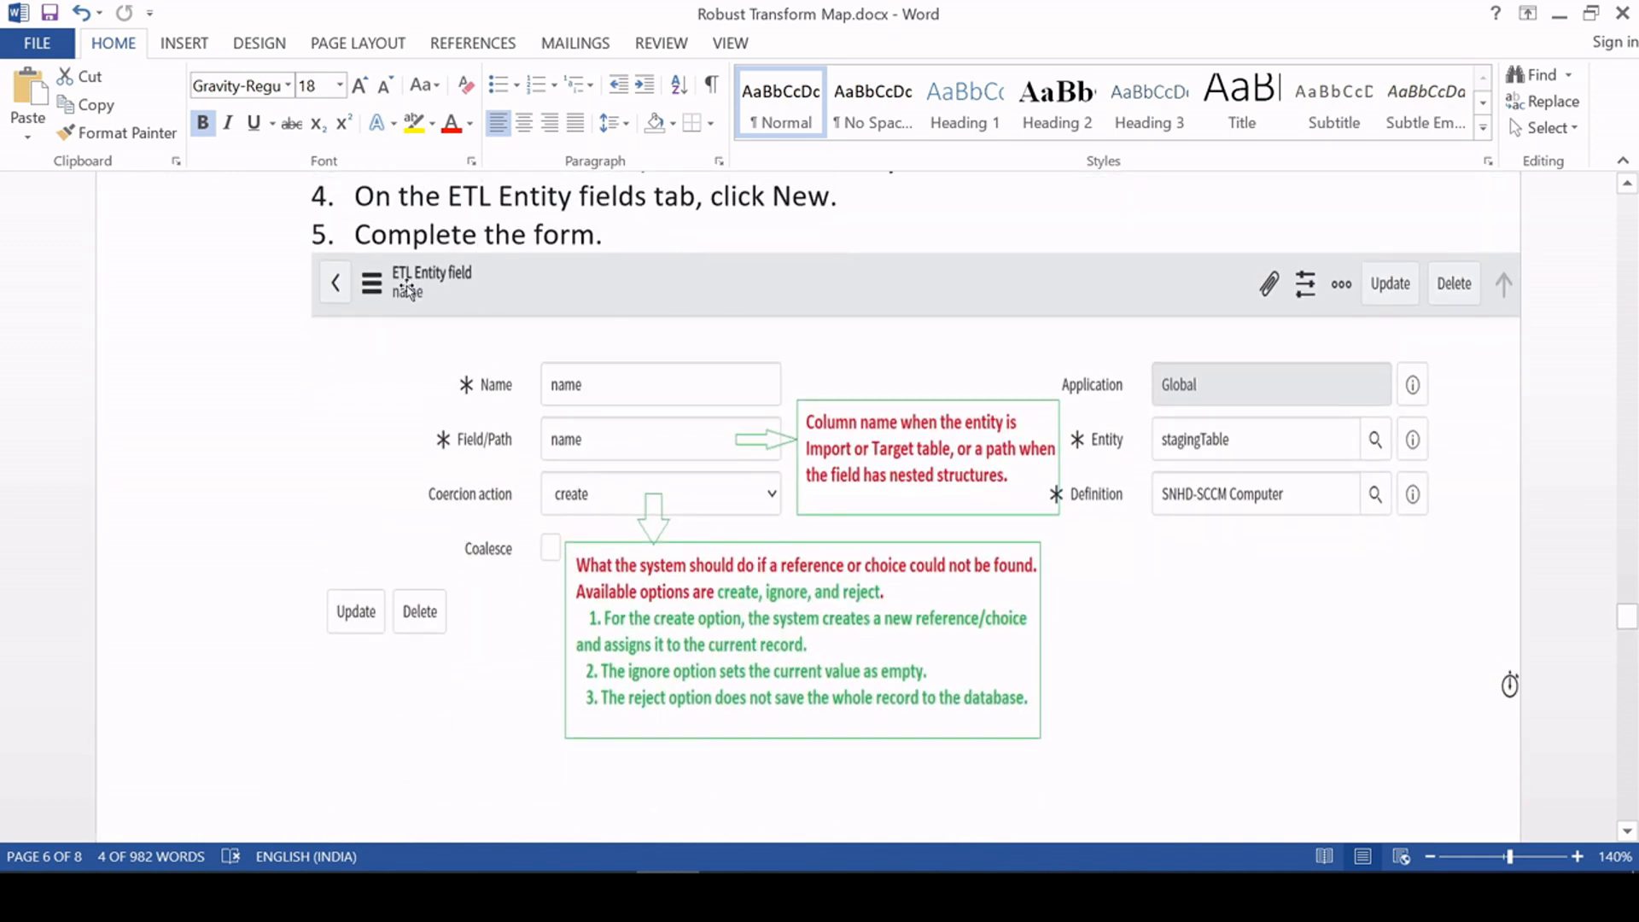
Step: Open the importSet ETL entity from the definition in the browser in a separate tab
{"action": "key", "text": "alt+Tab"}
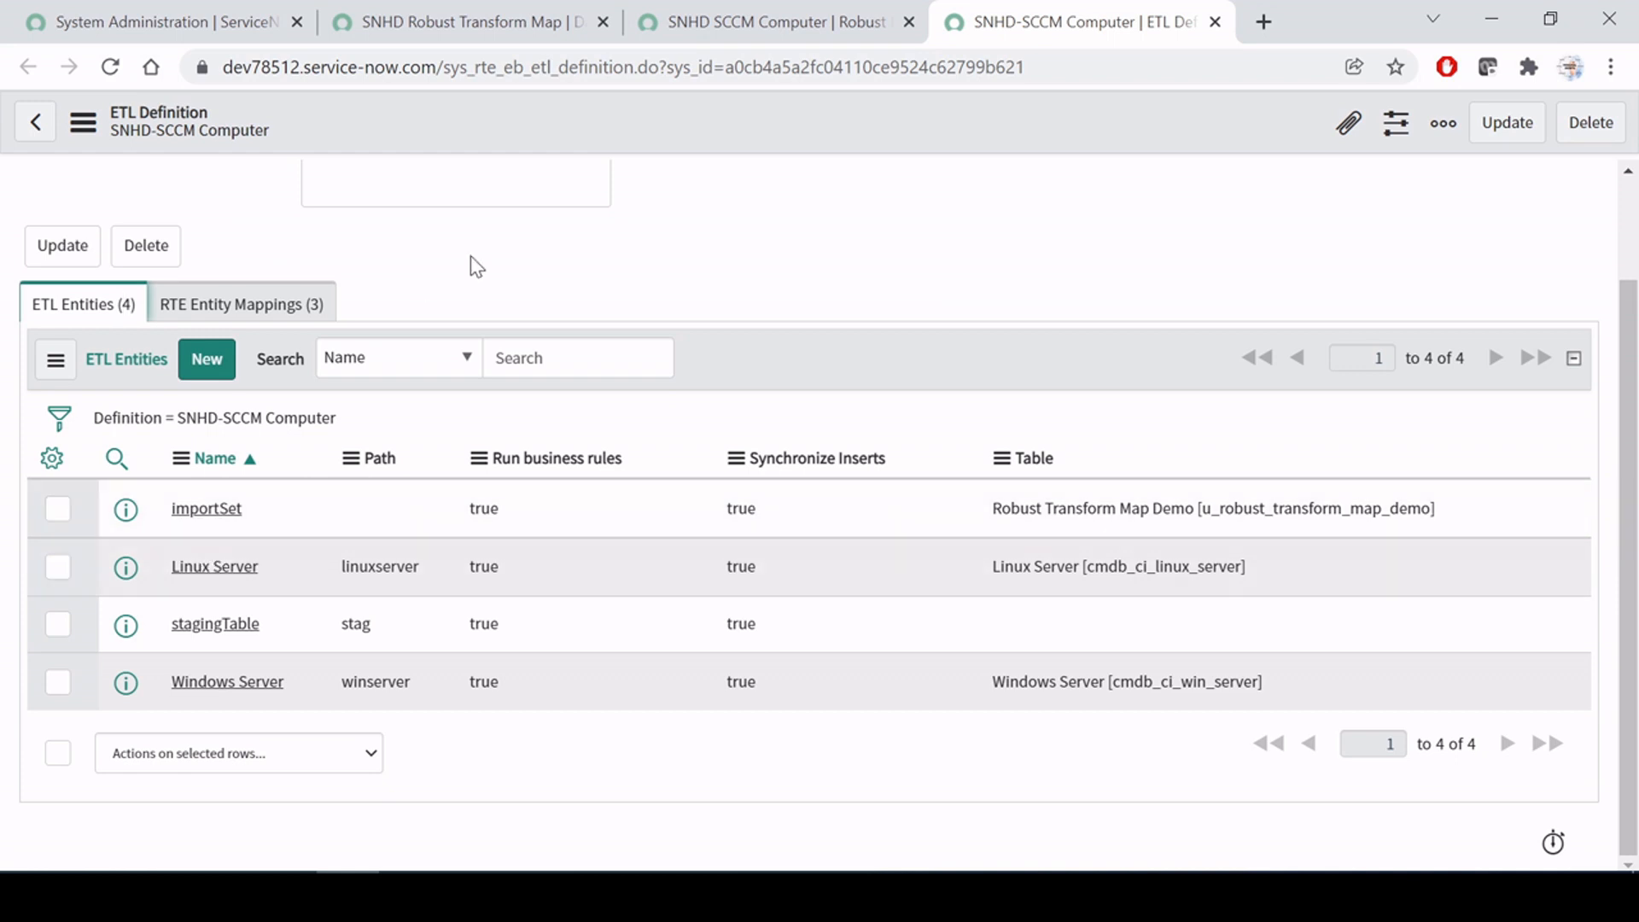
{"action": "middle_click", "coordinate": [128, 514]}
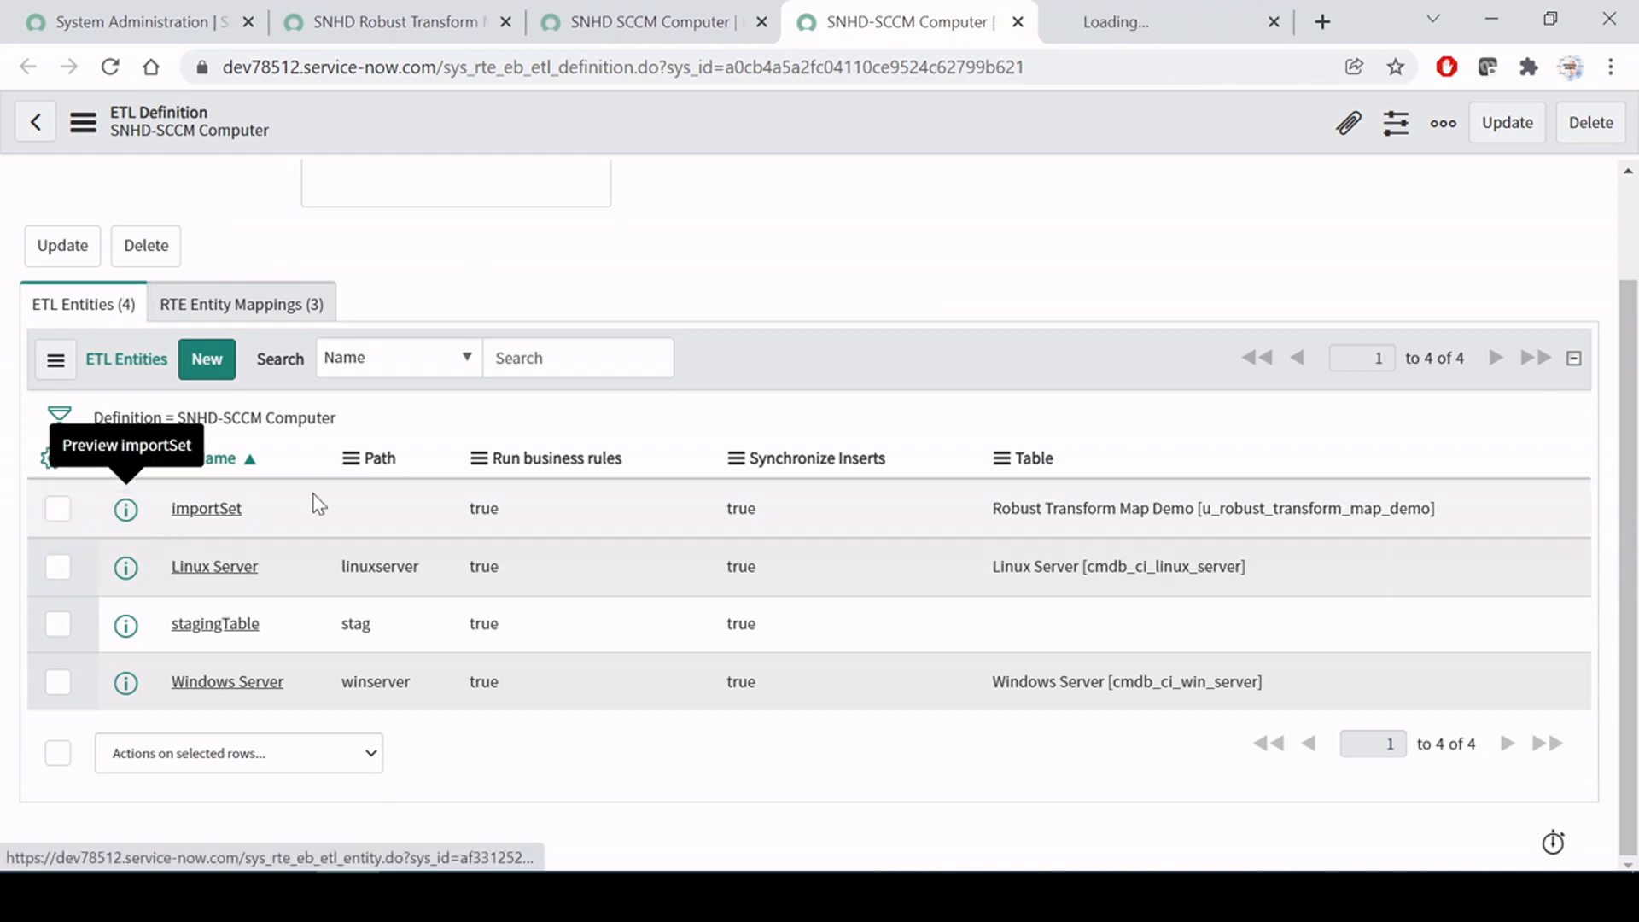
{"action": "left_click", "coordinate": [1146, 12]}
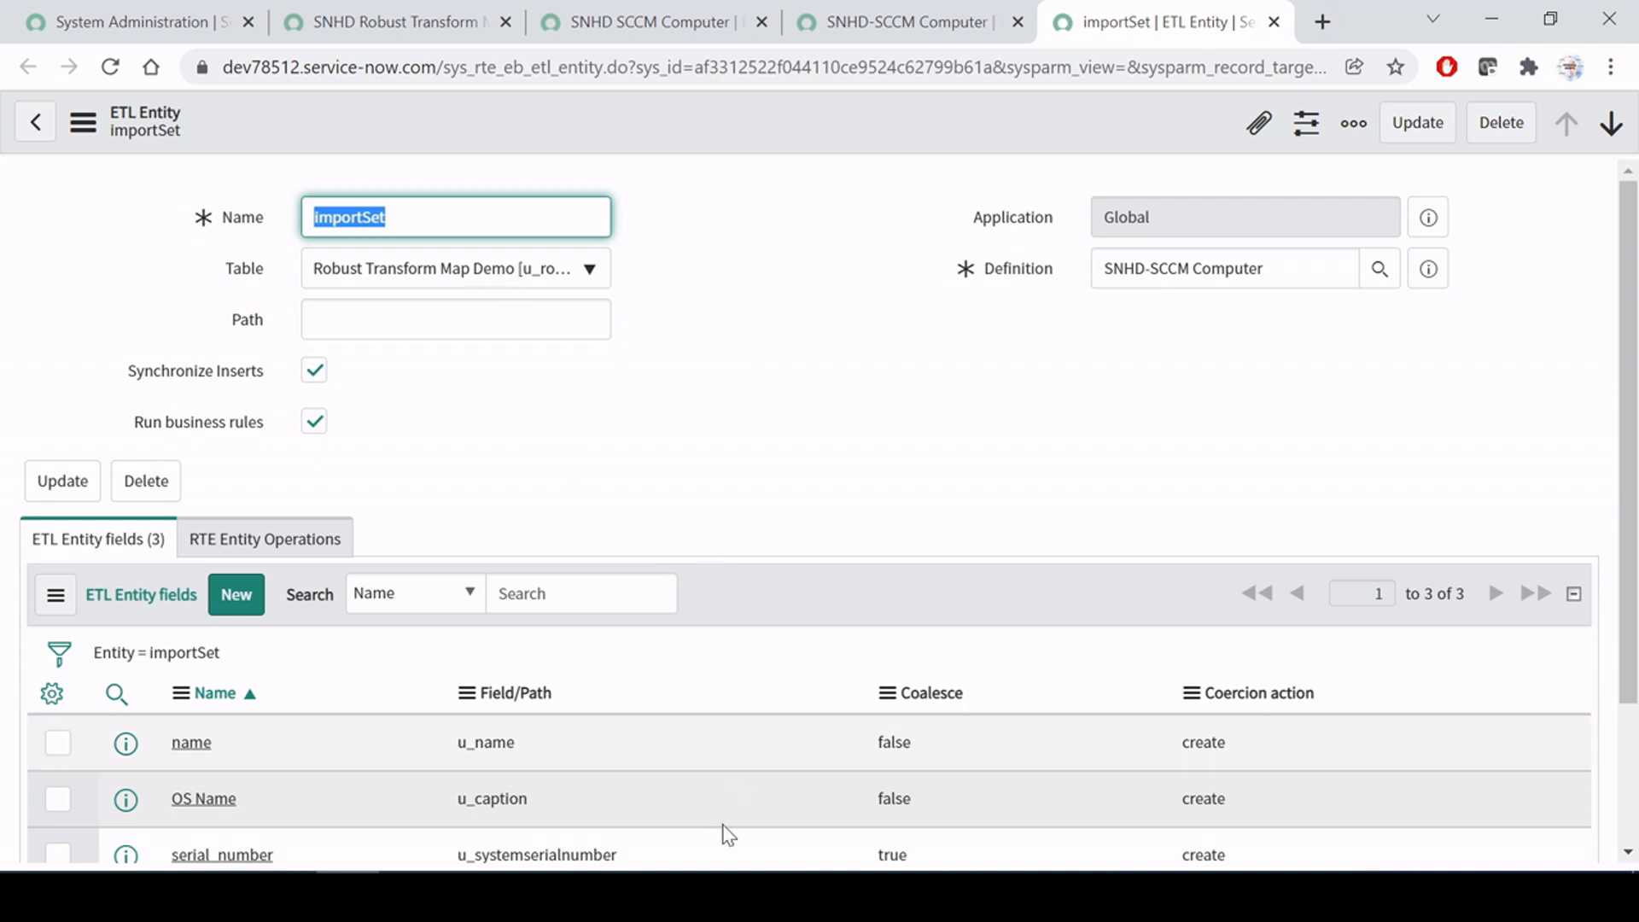
Step: Copy the source table name u_robust_transform_map_demo from the Robust Transformer list of the SNHD Robust Transform Map data source
{"action": "left_click", "coordinate": [646, 15]}
{"action": "left_click", "coordinate": [392, 15]}
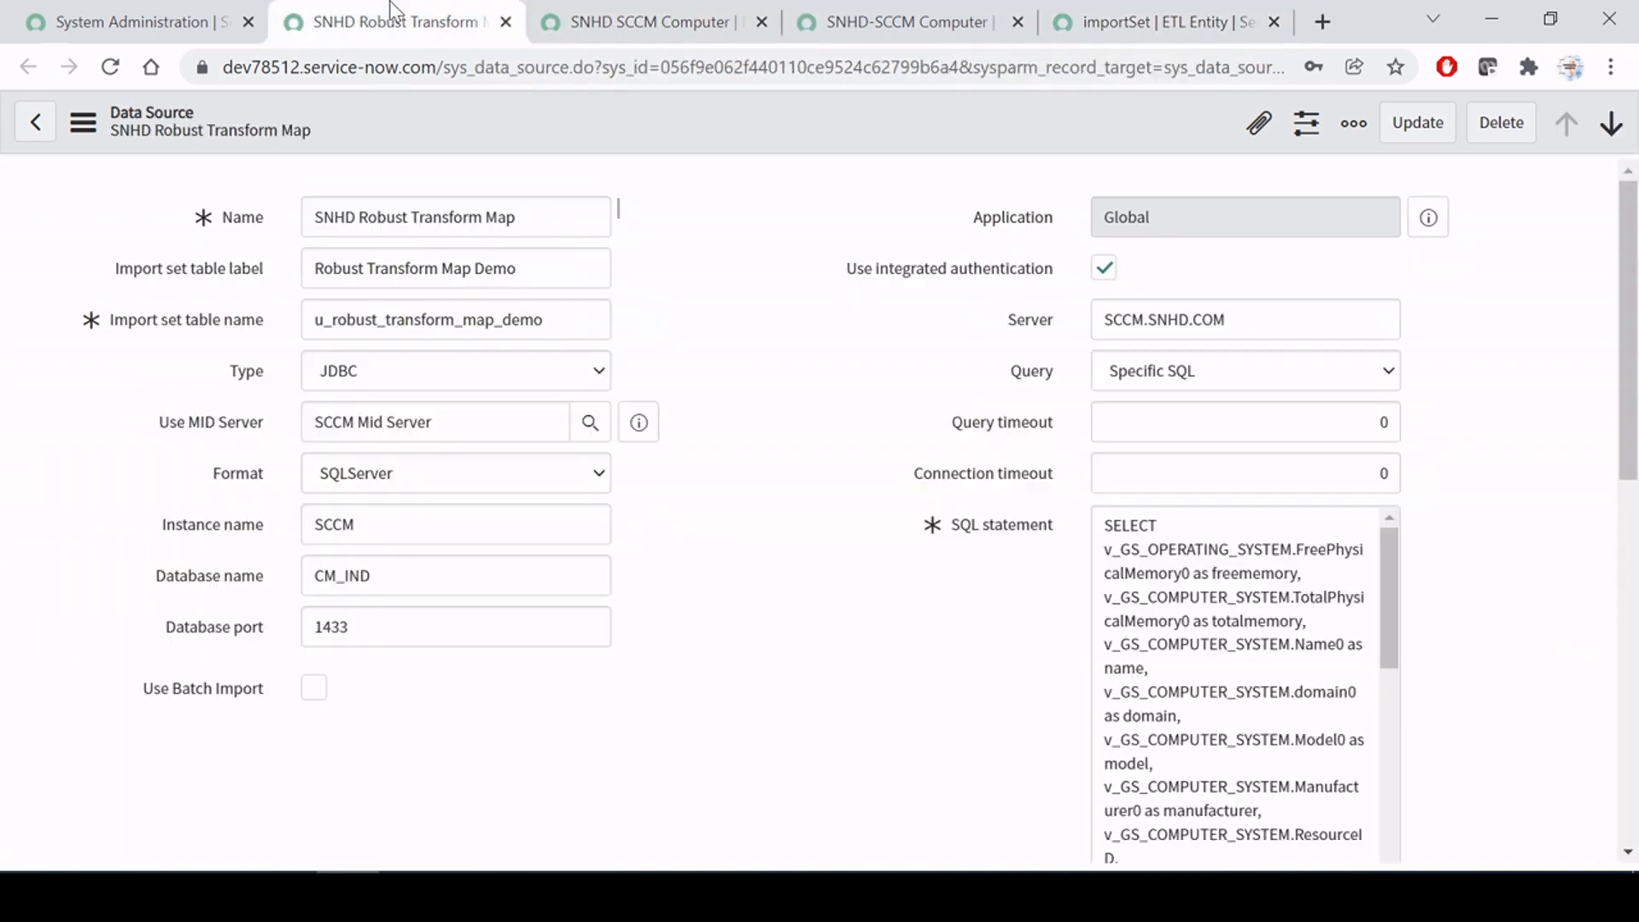
{"action": "scroll", "coordinate": [543, 561], "scroll_direction": "down", "scroll_amount": 10}
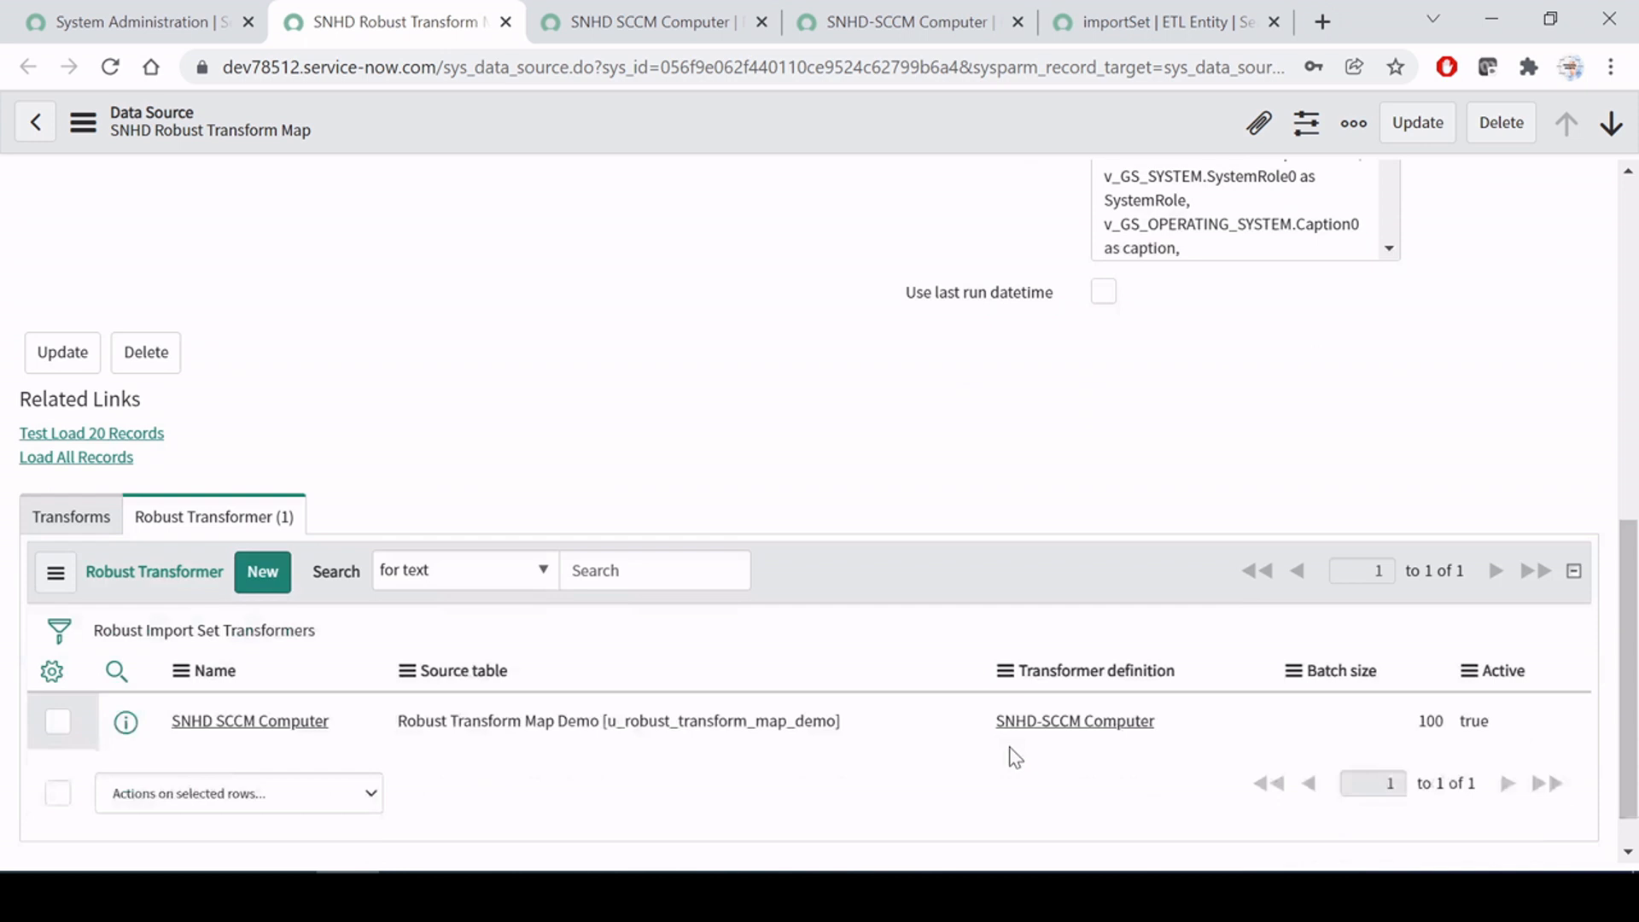
{"action": "left_click_drag", "start_coordinate": [838, 667], "coordinate": [624, 667]}
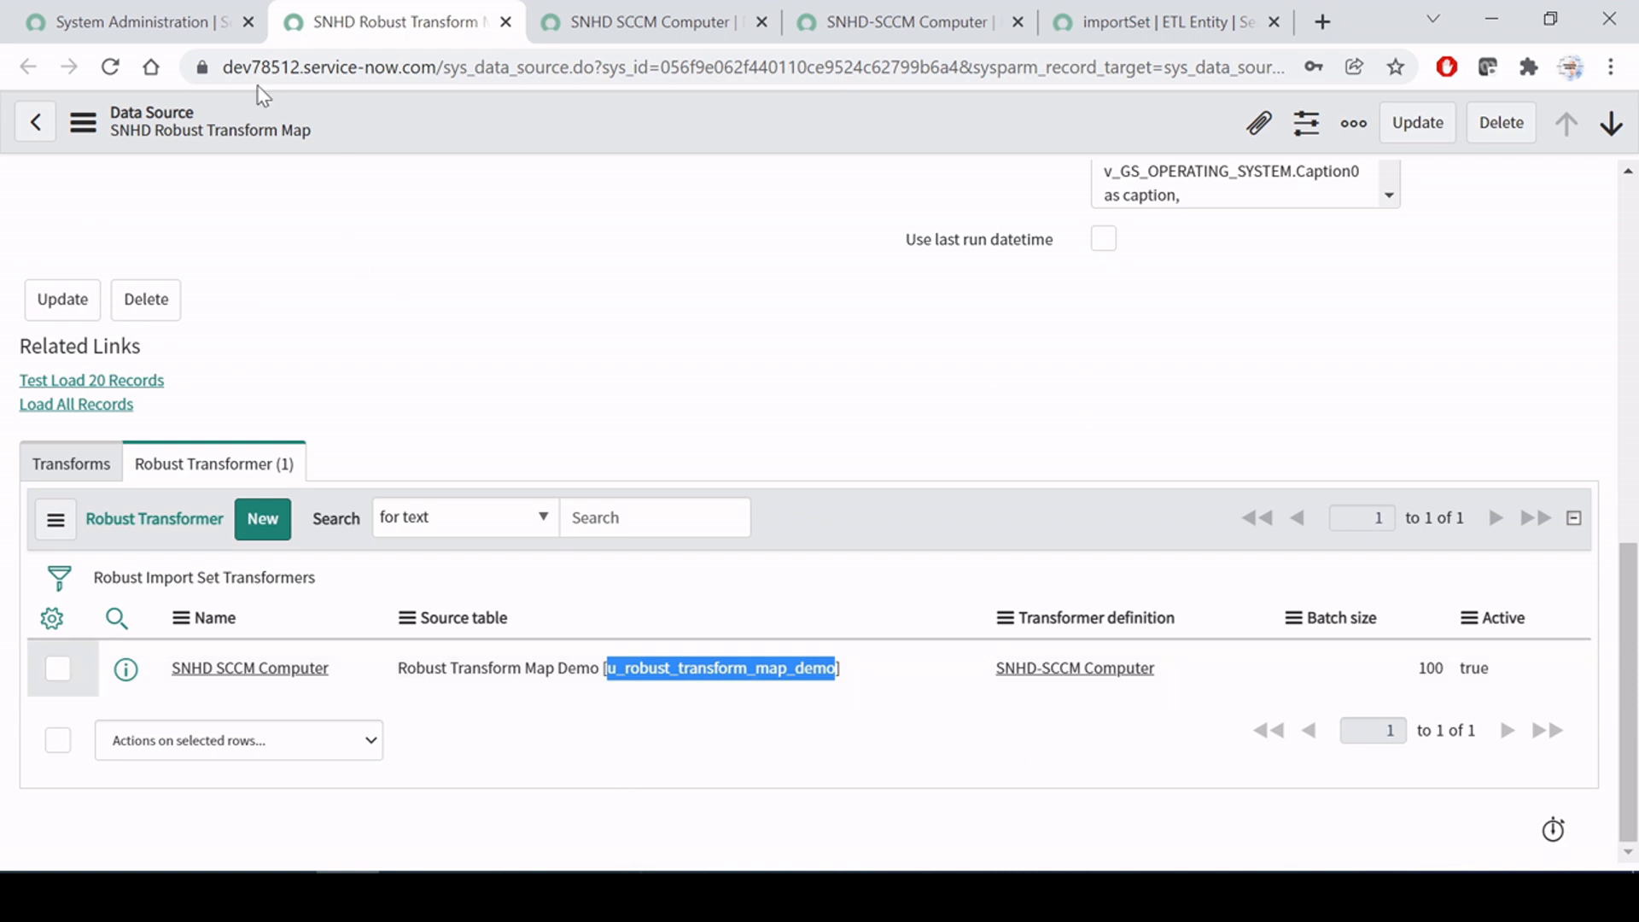
Step: Open the import set table's record list from the application navigator with u_robust_transform_map_demo.LIST
{"action": "left_click", "coordinate": [157, 26]}
{"action": "left_click", "coordinate": [157, 190]}
{"action": "type", "text": "u_robust_transform_map_demo"}
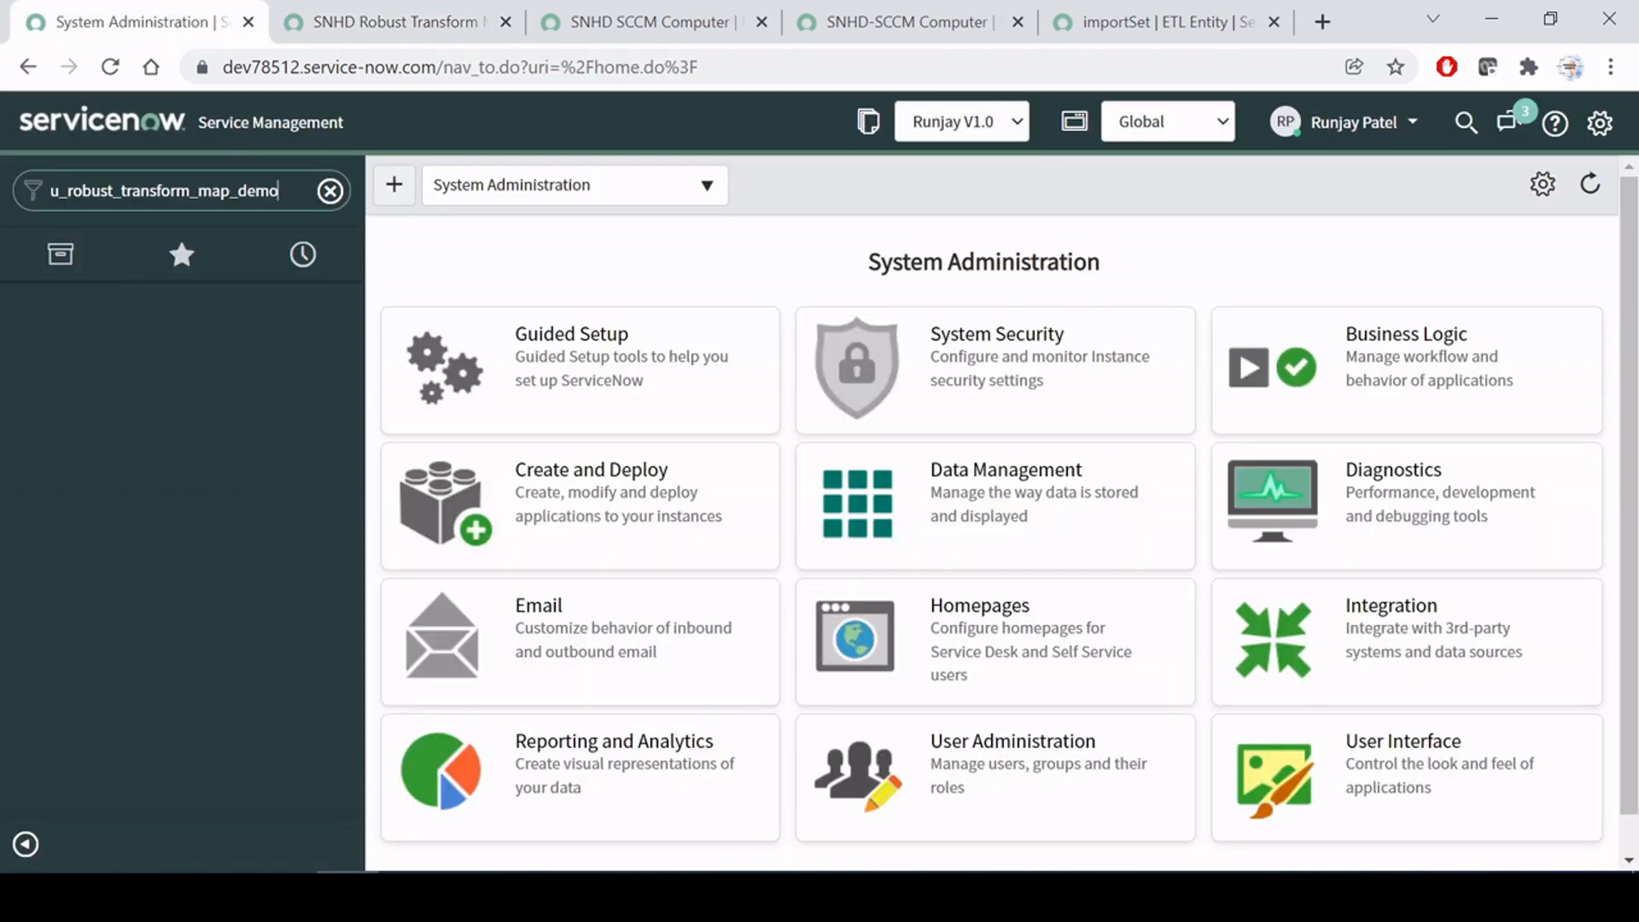
{"action": "type", "text": ".LIST"}
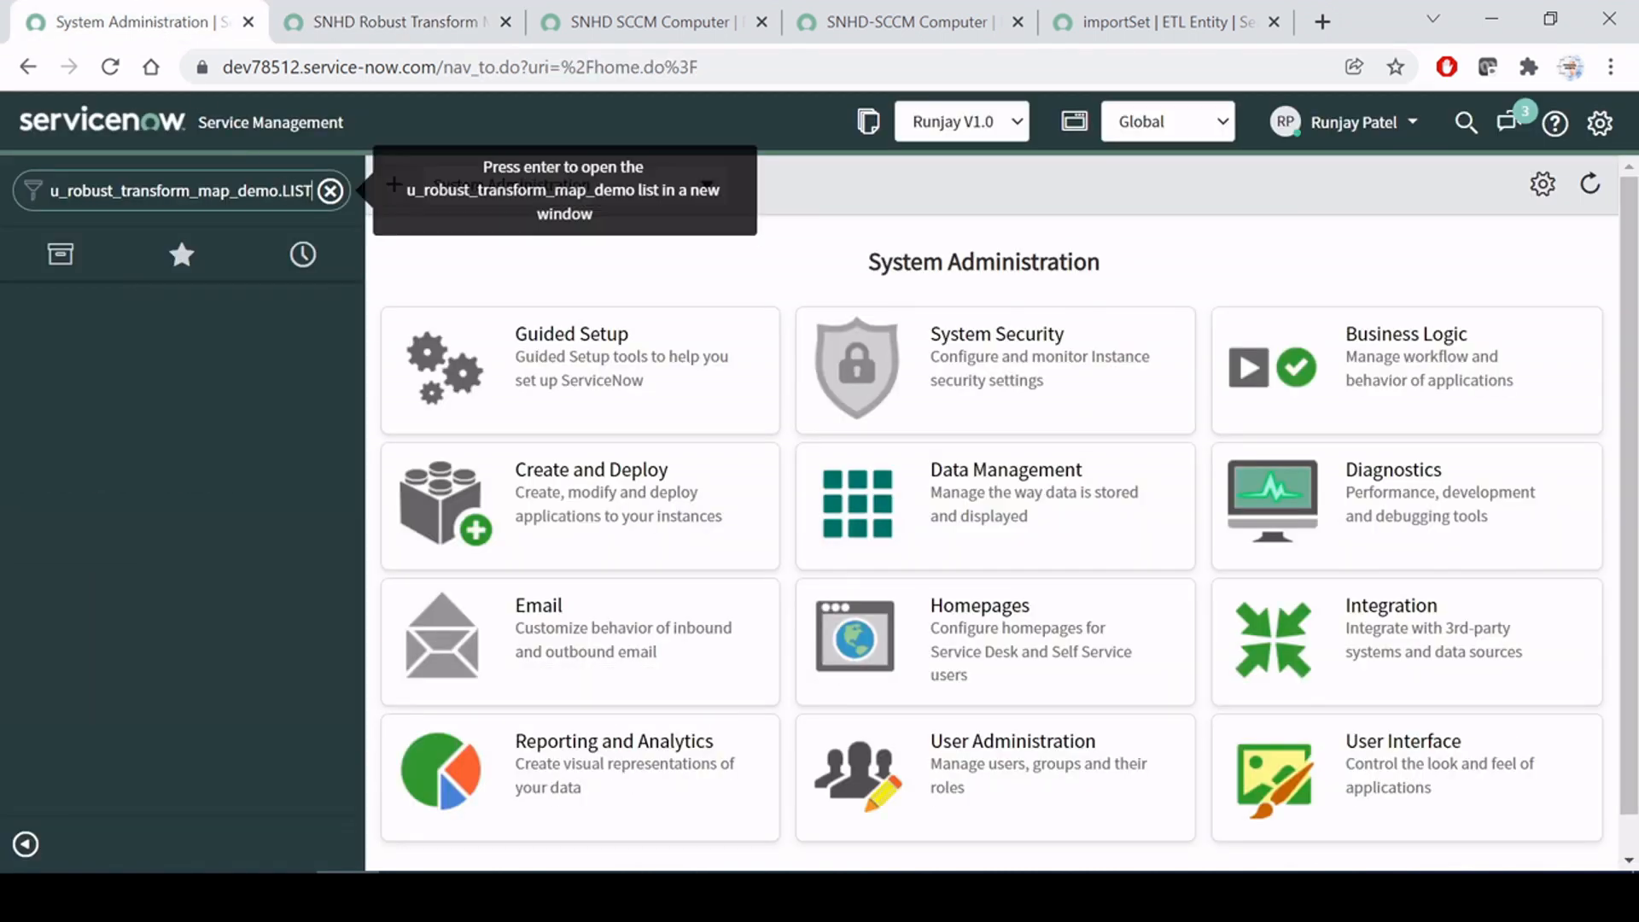
{"action": "key", "text": "Return"}
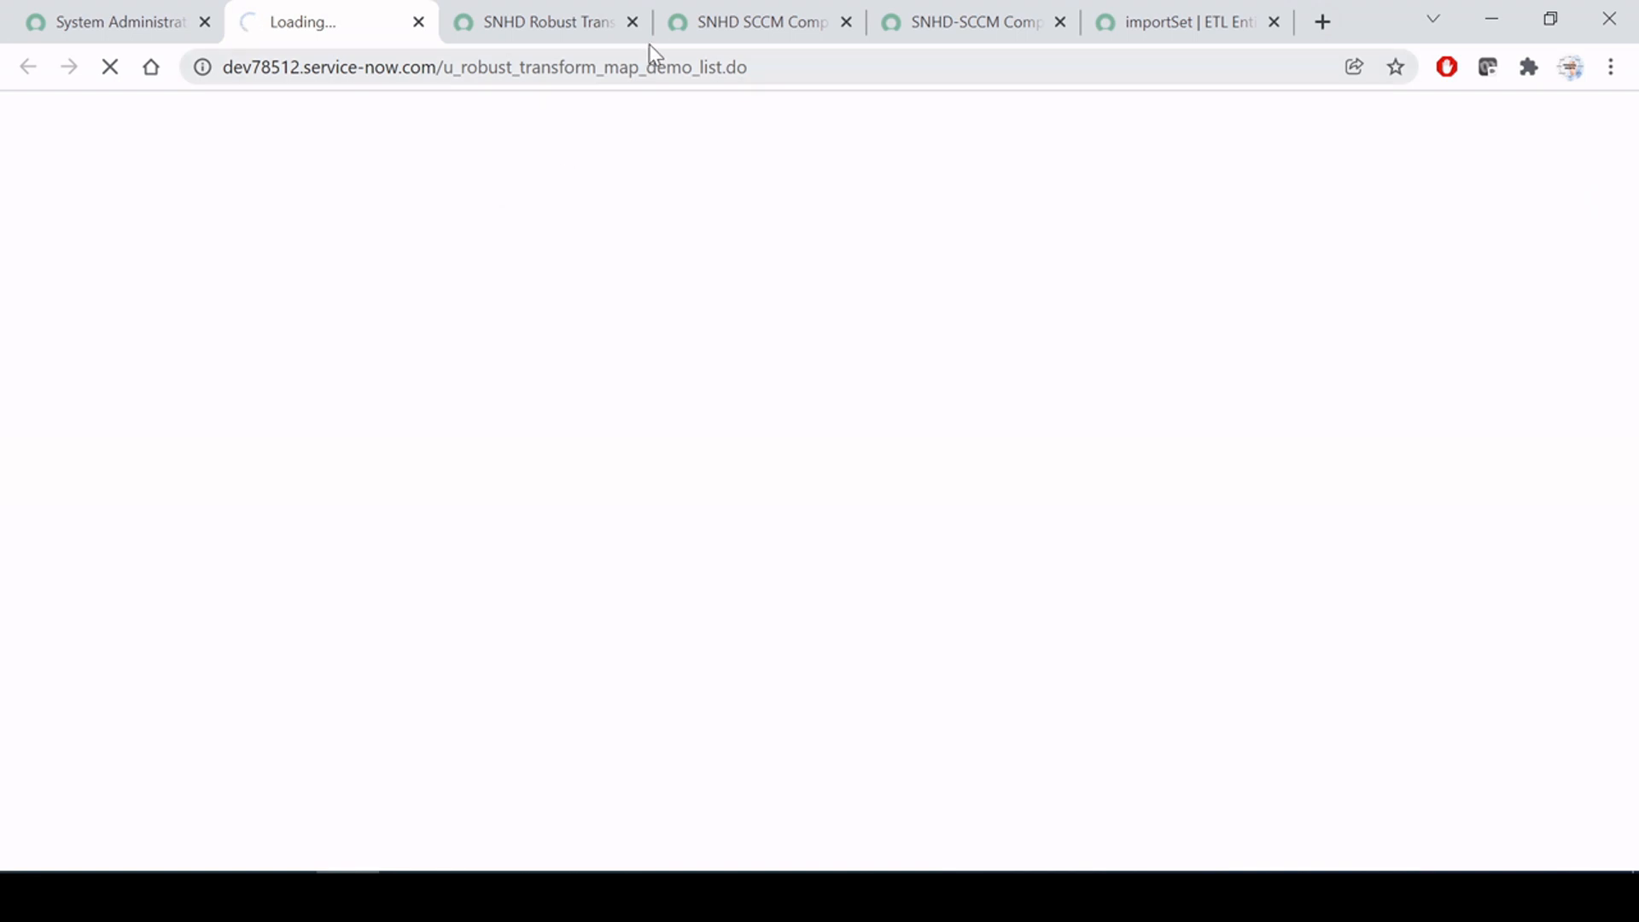
Step: Go back past the ETL definition to the importSet entity record and view its ETL entity fields
{"action": "left_click", "coordinate": [786, 17]}
{"action": "left_click", "coordinate": [949, 17]}
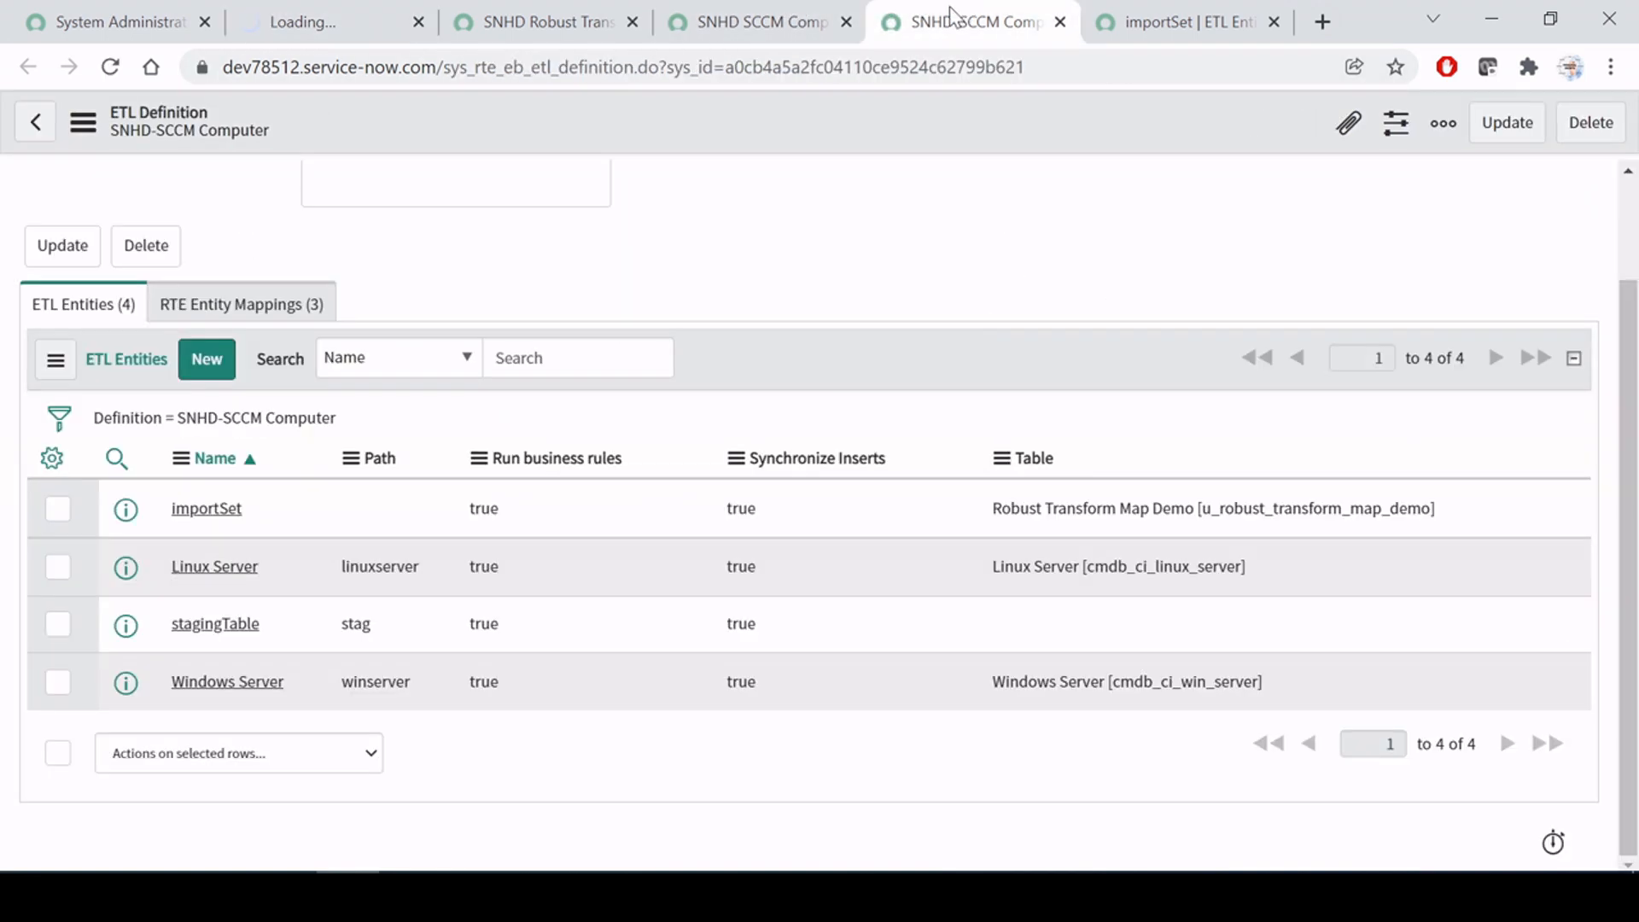
{"action": "left_click", "coordinate": [1149, 21]}
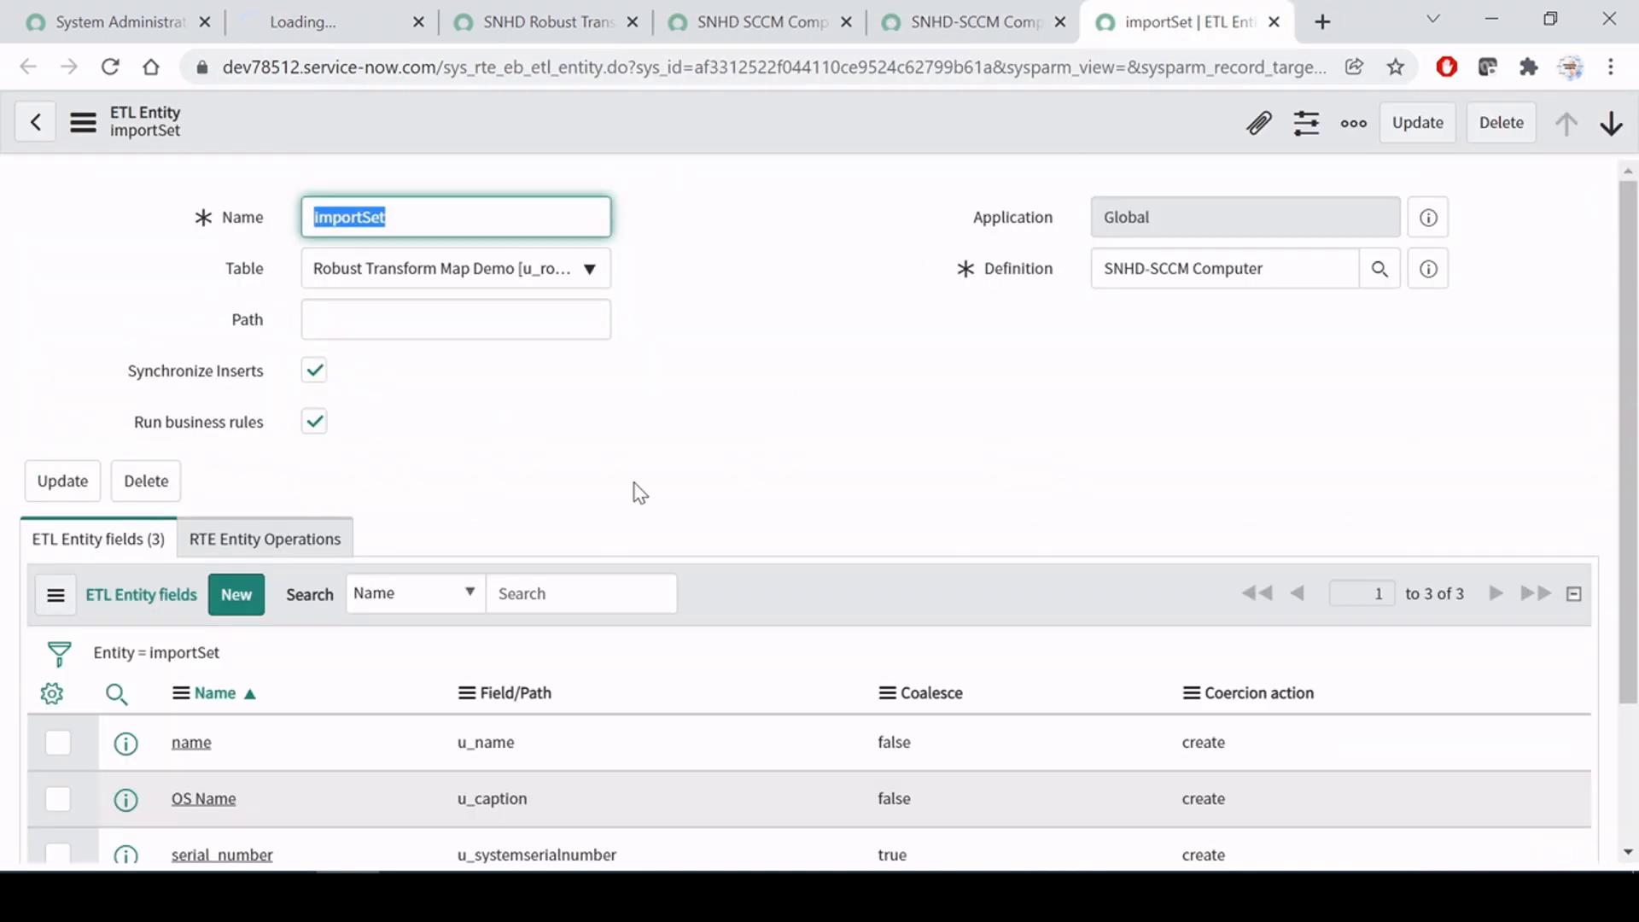
Step: Examine the Field/Path values of importSet's name, OS Name and serial_number entity fields
{"action": "scroll", "coordinate": [589, 517], "scroll_direction": "down", "scroll_amount": 3}
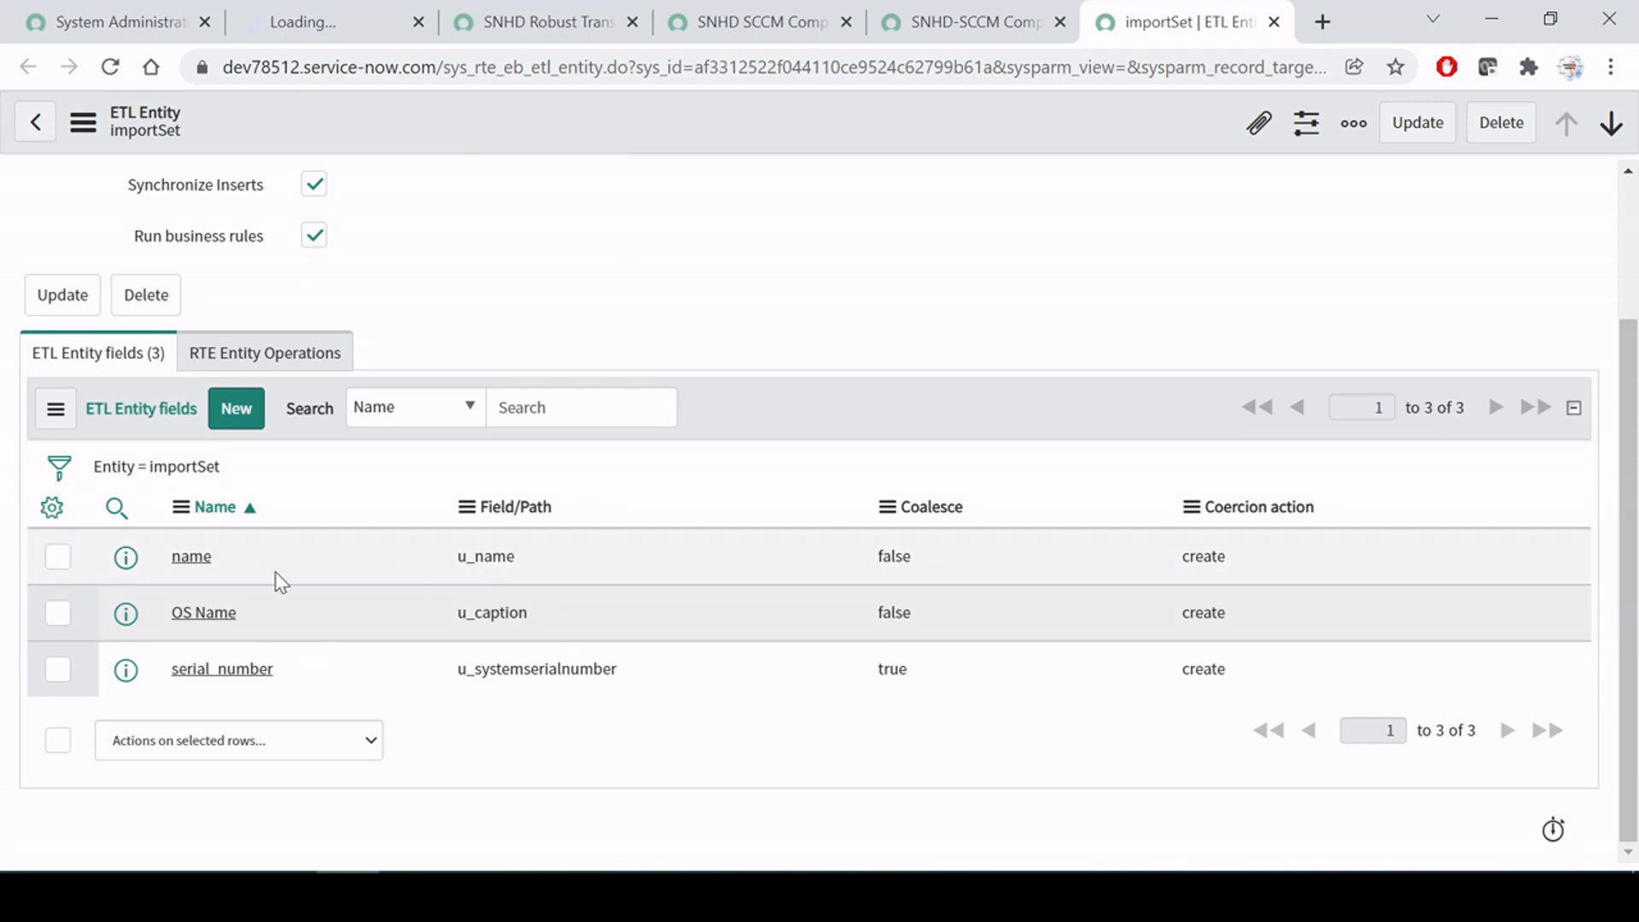
{"action": "double_click", "coordinate": [457, 561]}
{"action": "left_click_drag", "start_coordinate": [448, 615], "coordinate": [547, 618]}
{"action": "left_click", "coordinate": [450, 669]}
{"action": "left_click_drag", "start_coordinate": [454, 678], "coordinate": [632, 692]}
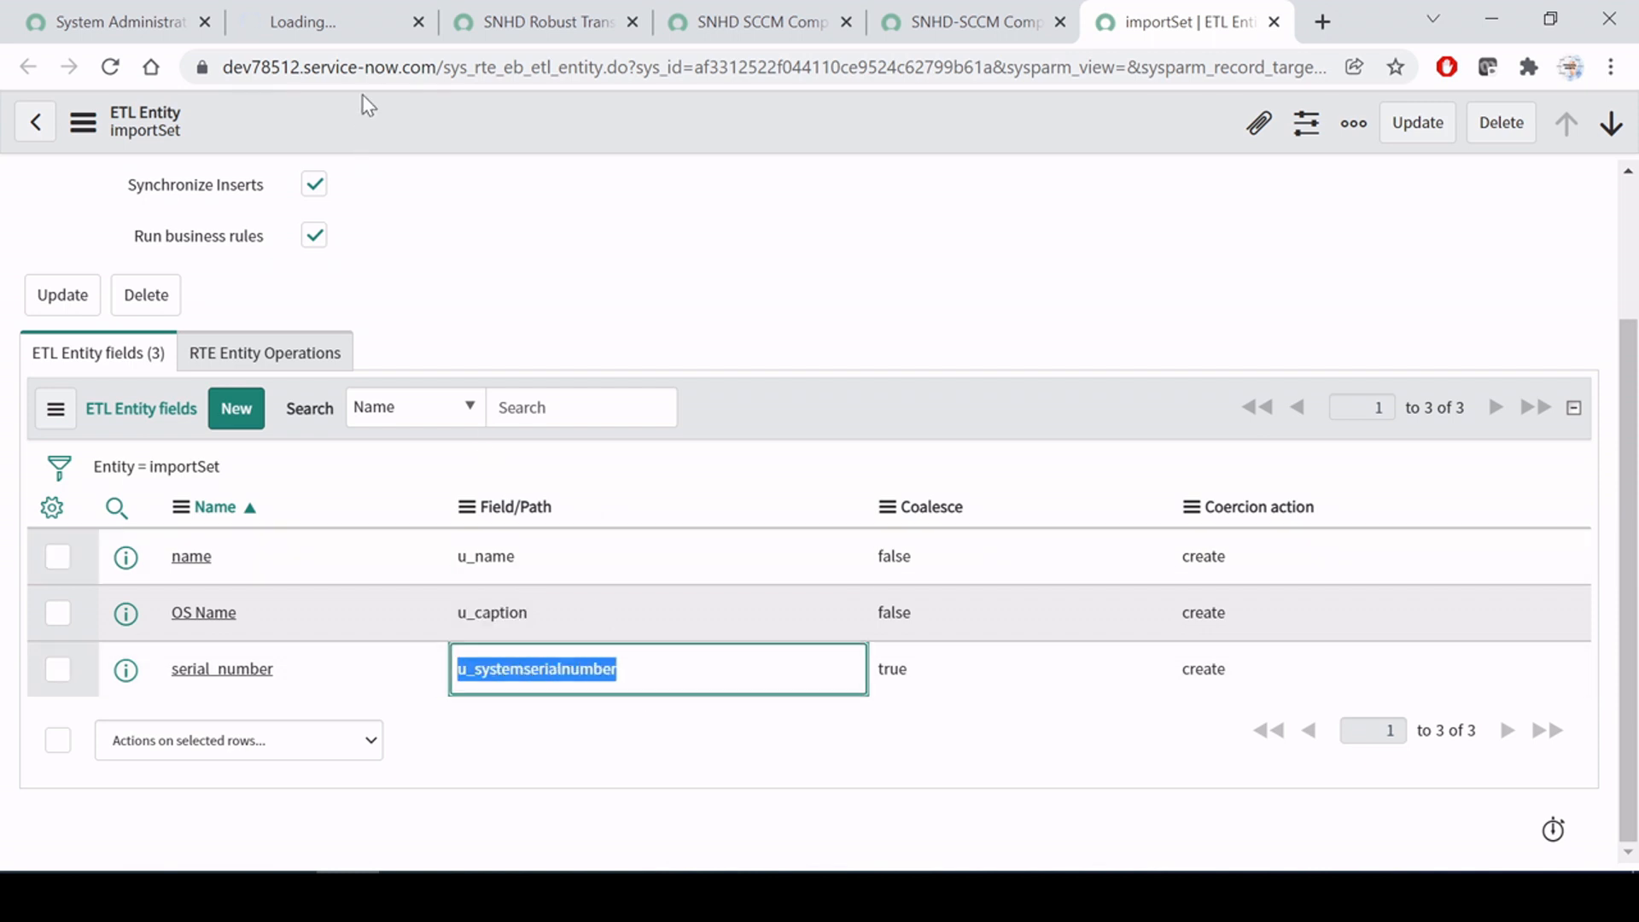
Step: Check the import set table's record list and the SNHD-SCCM Computer definition, and return to the importSet entity
{"action": "left_click", "coordinate": [346, 27]}
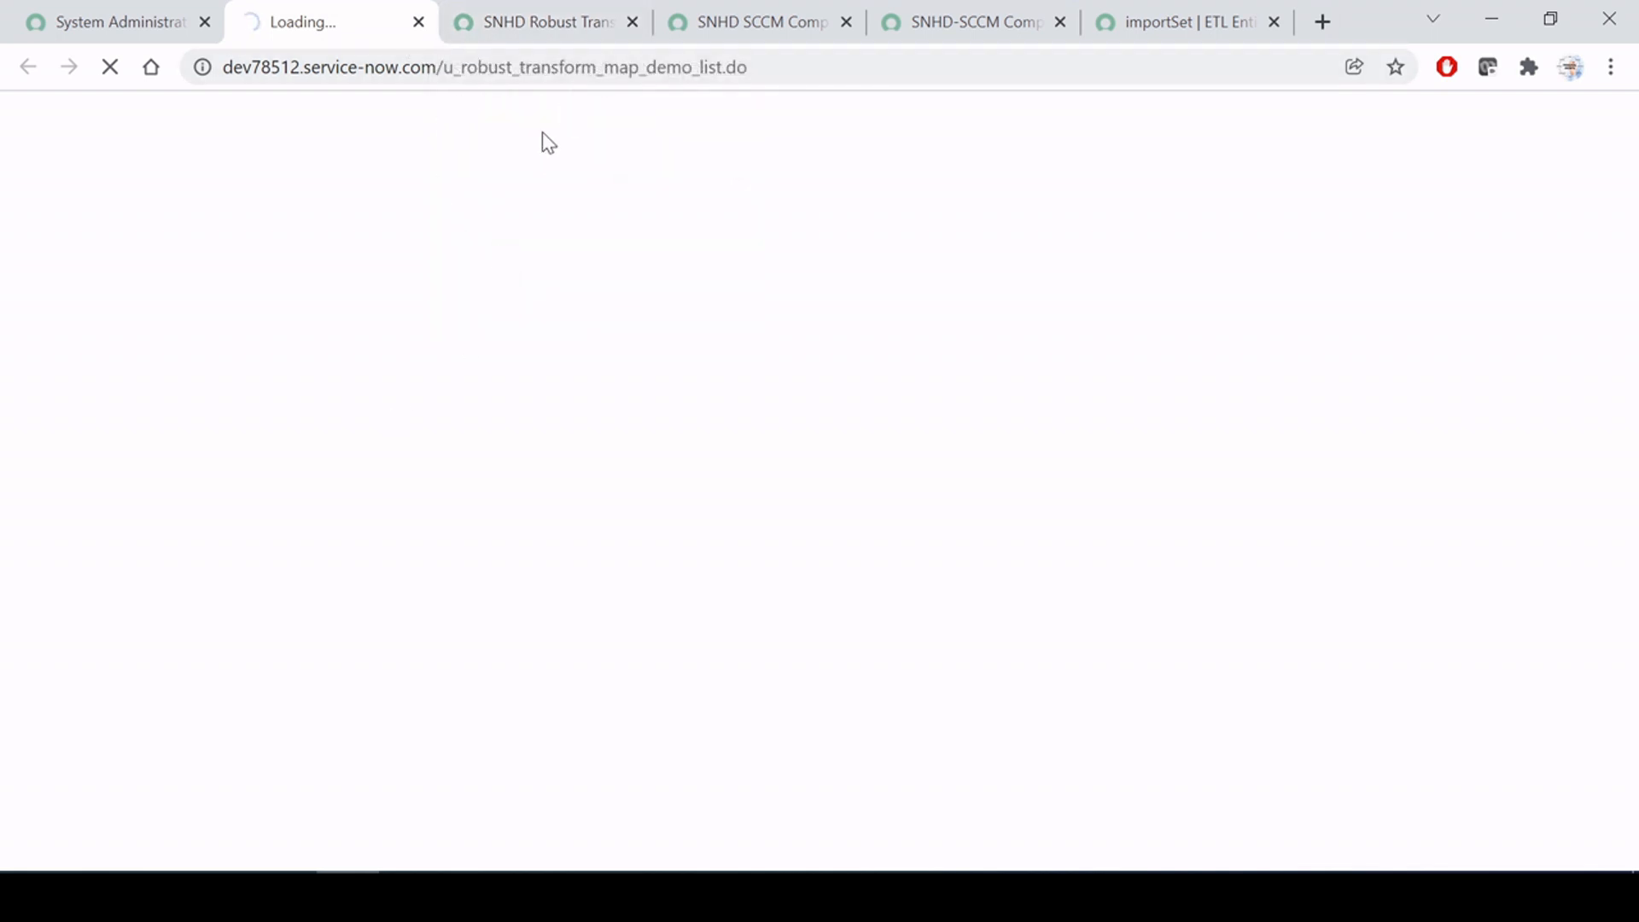
{"action": "left_click", "coordinate": [543, 10]}
{"action": "left_click", "coordinate": [981, 17]}
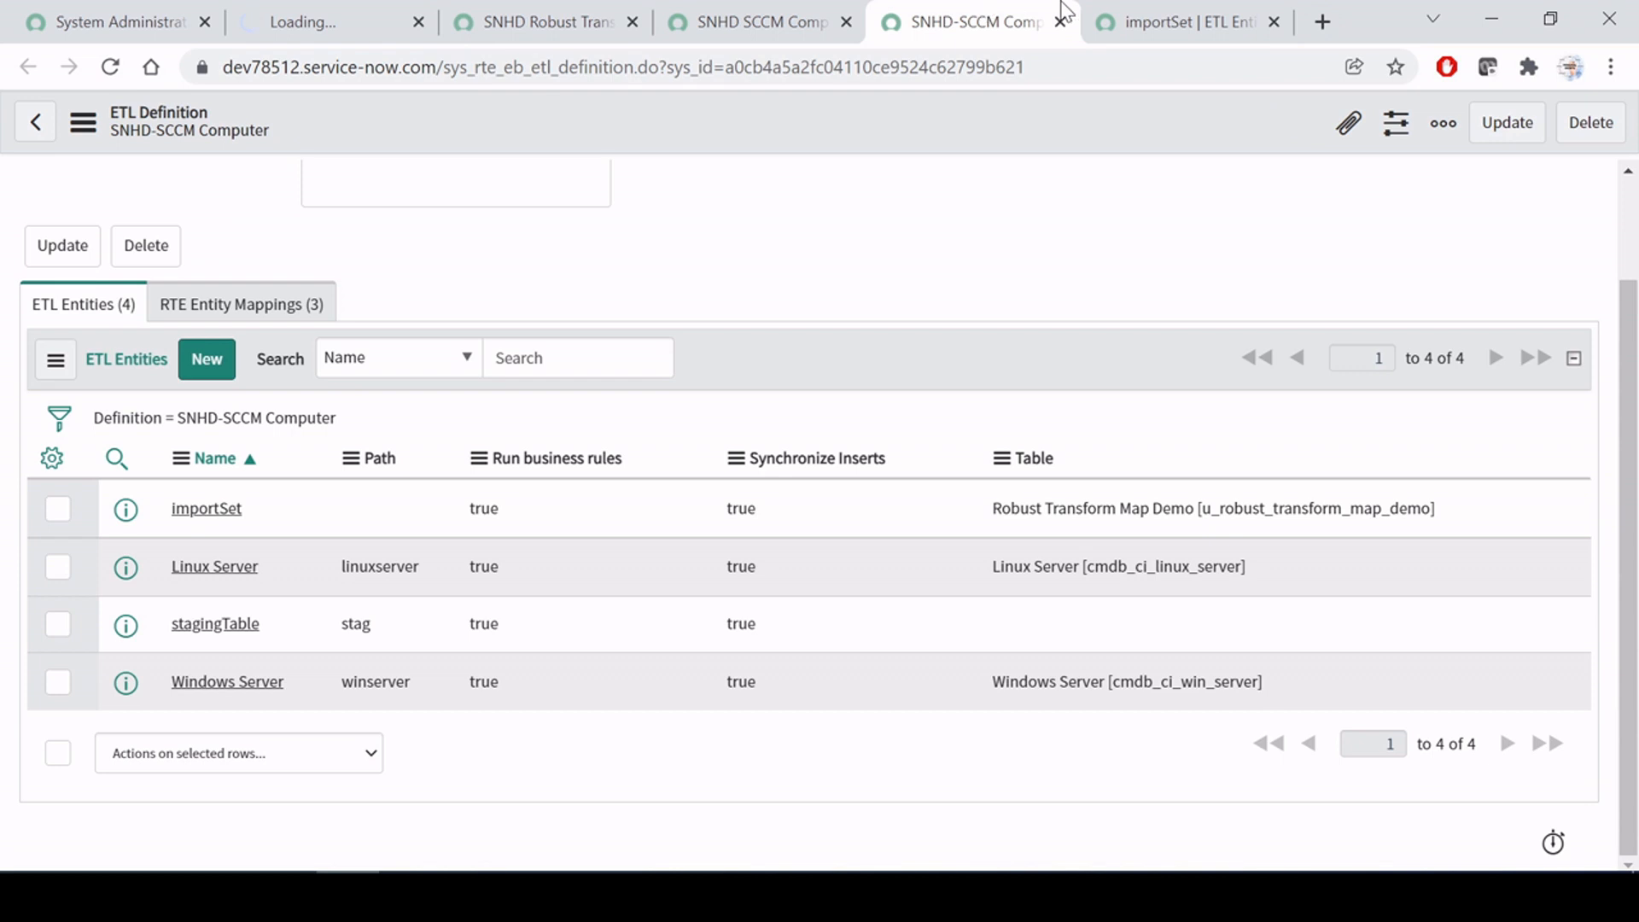
{"action": "left_click", "coordinate": [1144, 10]}
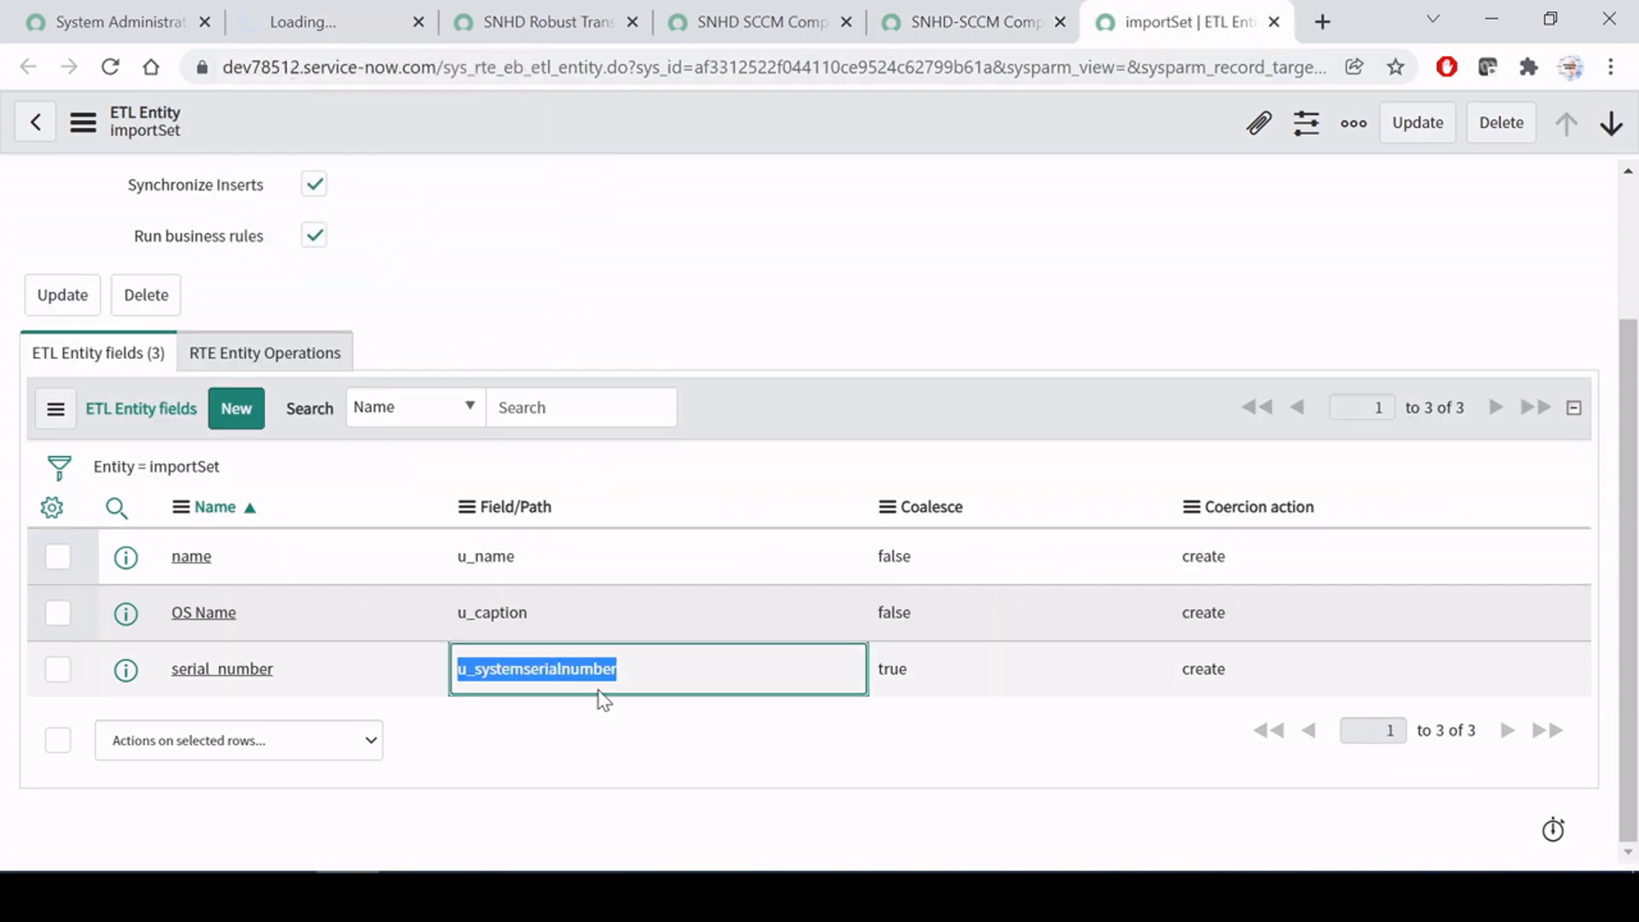
Step: Review the ETL entity field definition steps in the Robust Transform Map Word document and return to the browser
{"action": "key", "text": "alt+Tab"}
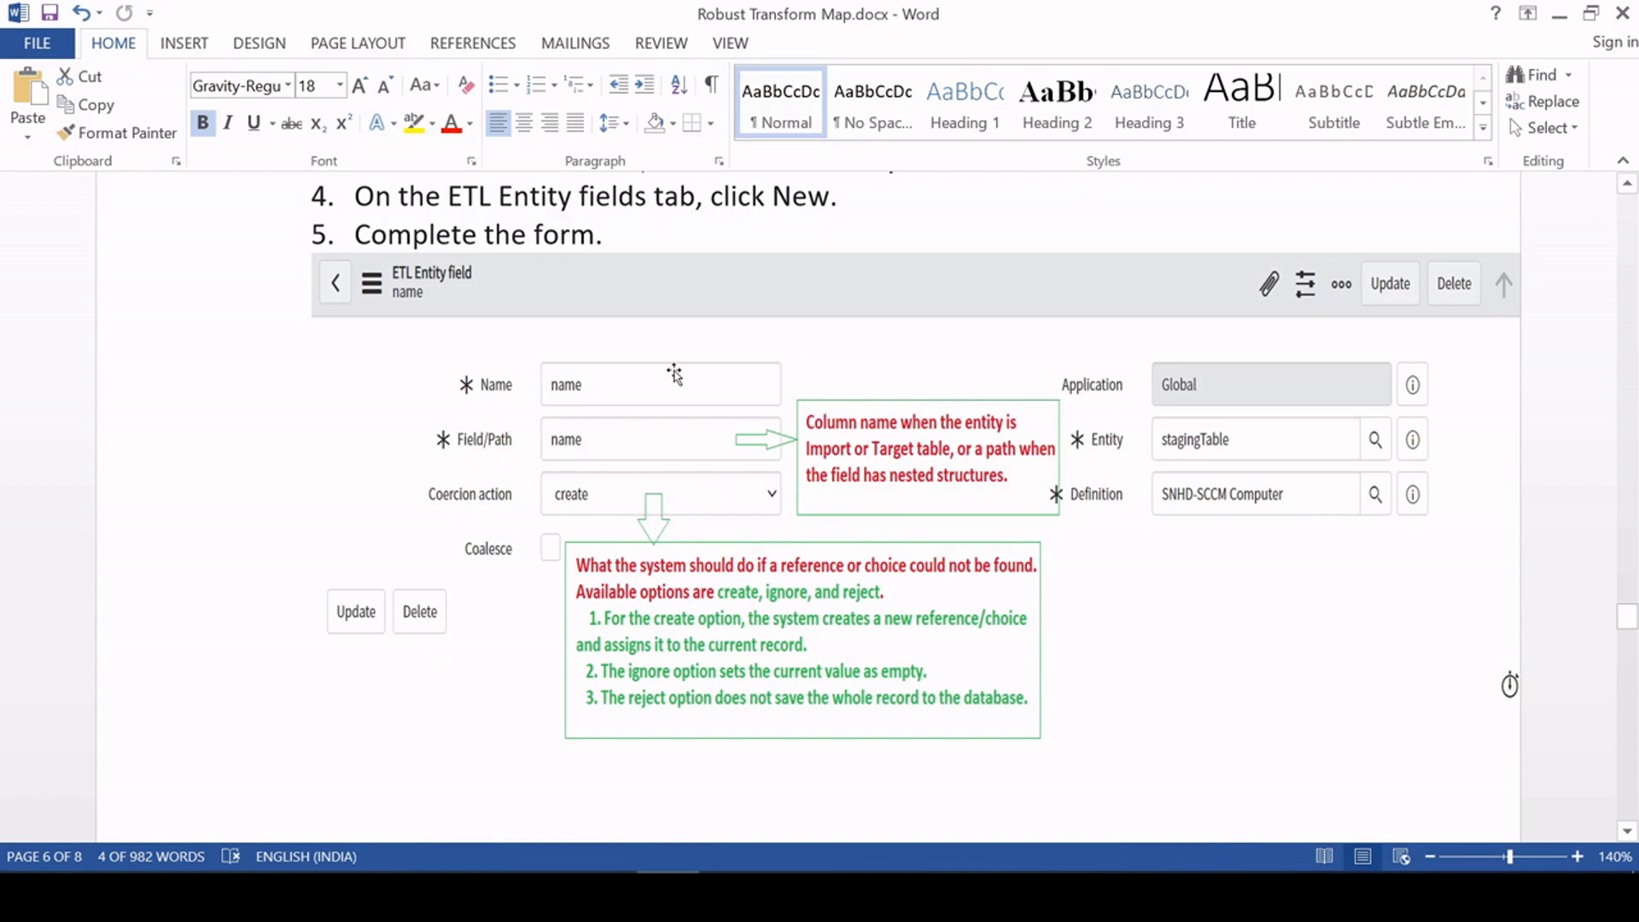
{"action": "scroll", "coordinate": [853, 535], "scroll_direction": "up", "scroll_amount": 3}
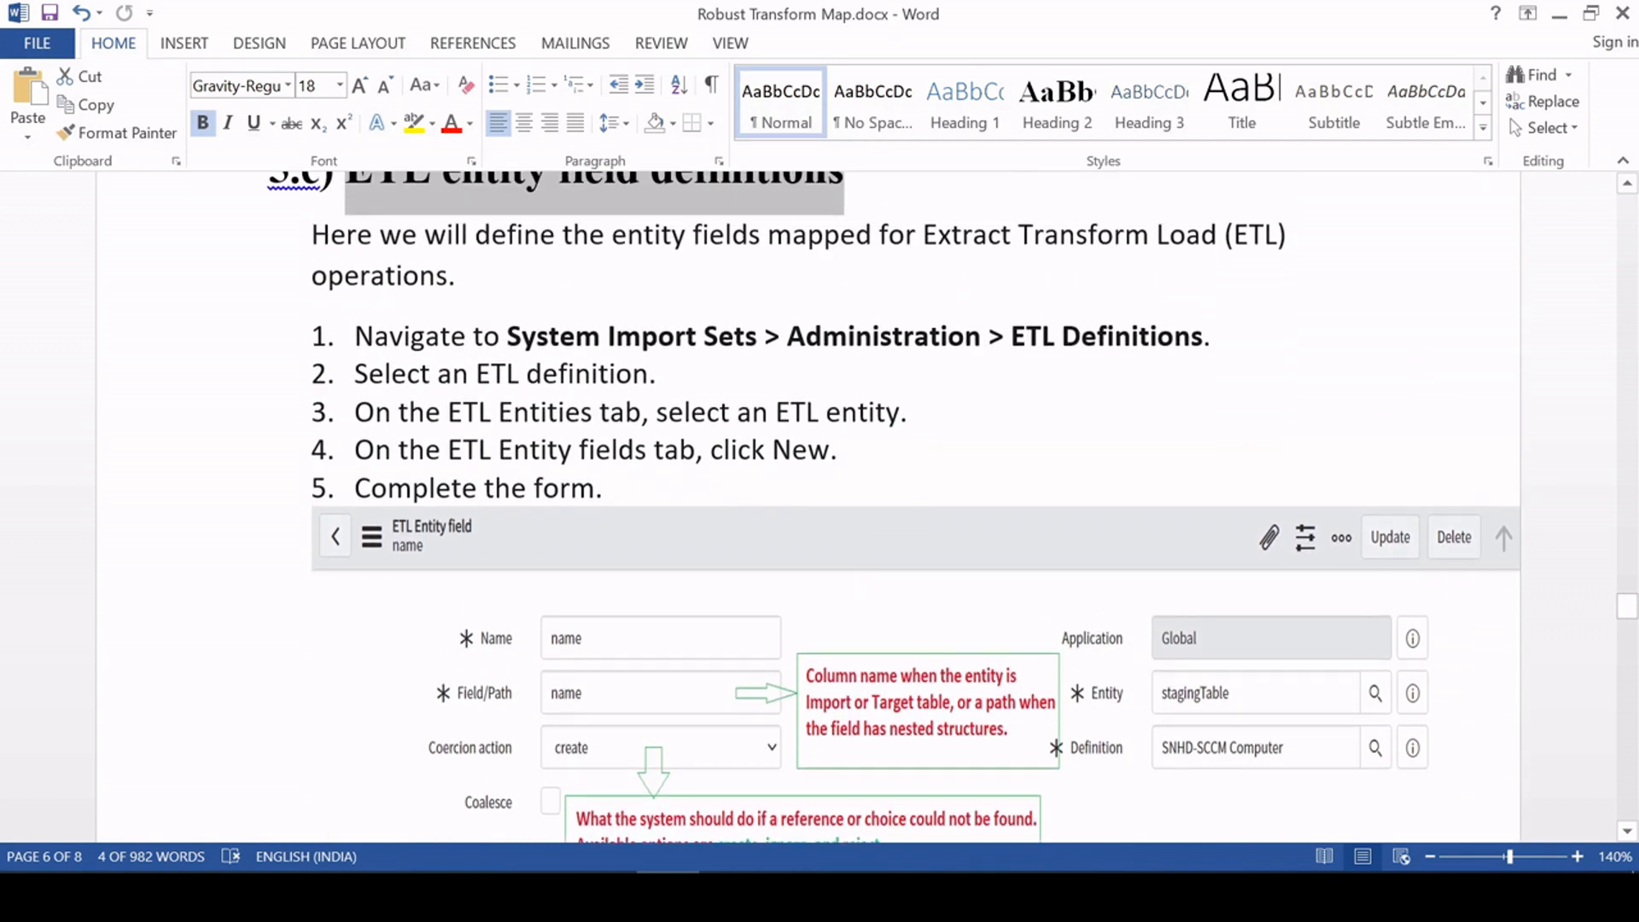
{"action": "key", "text": "alt+Tab"}
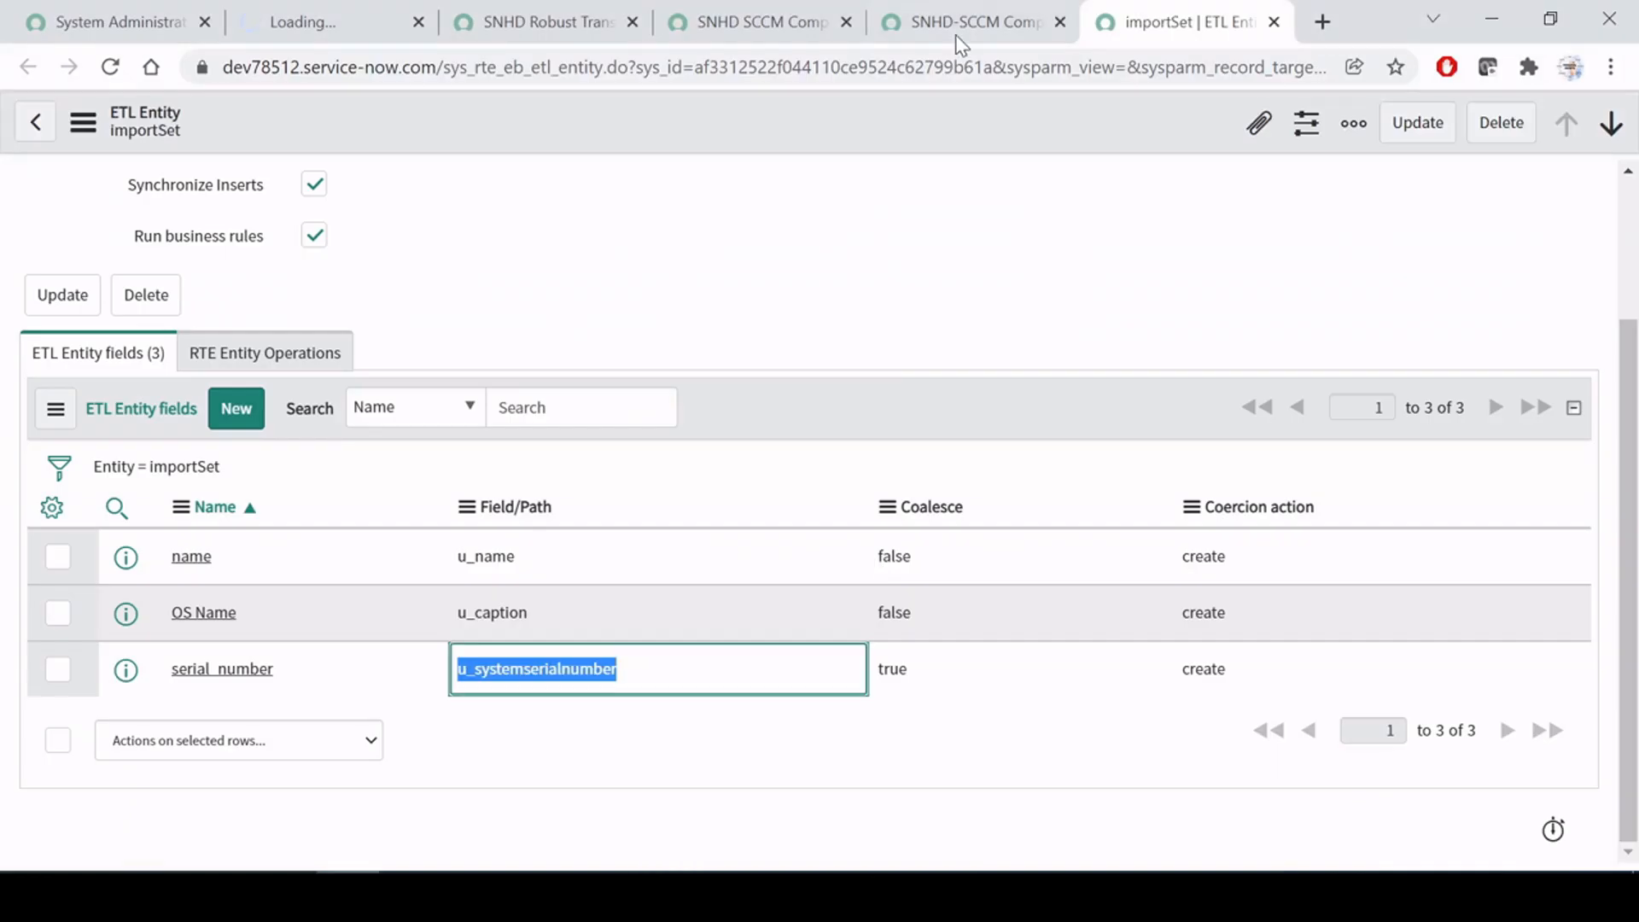
Step: Open importSet's name ETL entity field record in a separate browser tab
{"action": "scroll", "coordinate": [633, 340], "scroll_direction": "up", "scroll_amount": 3}
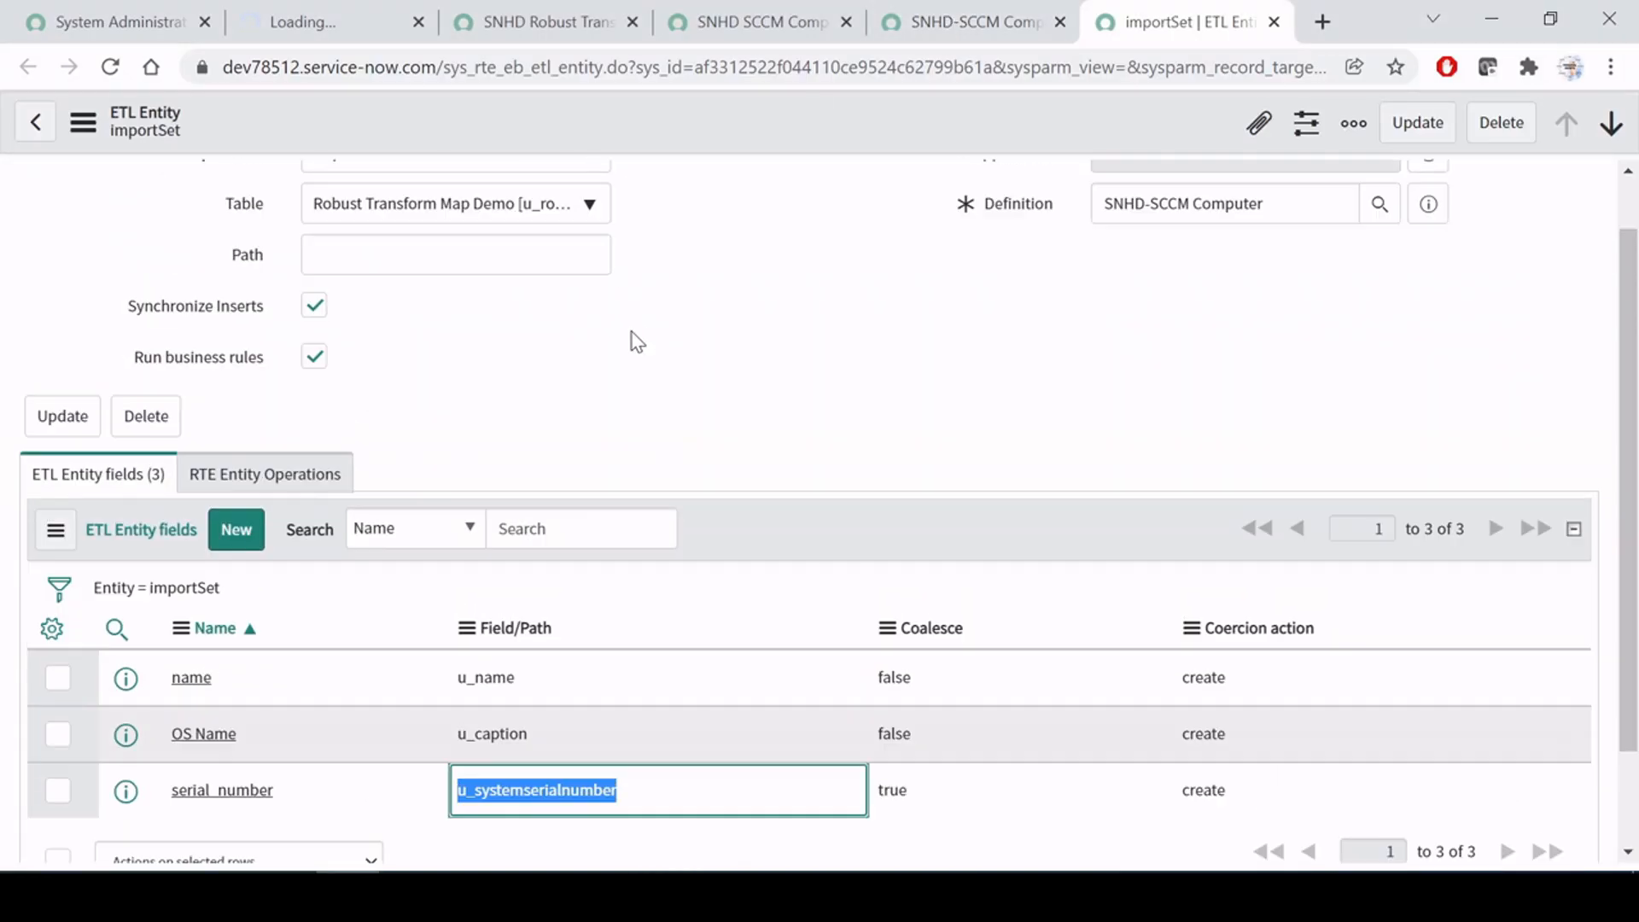
{"action": "scroll", "coordinate": [395, 527], "scroll_direction": "down", "scroll_amount": 2}
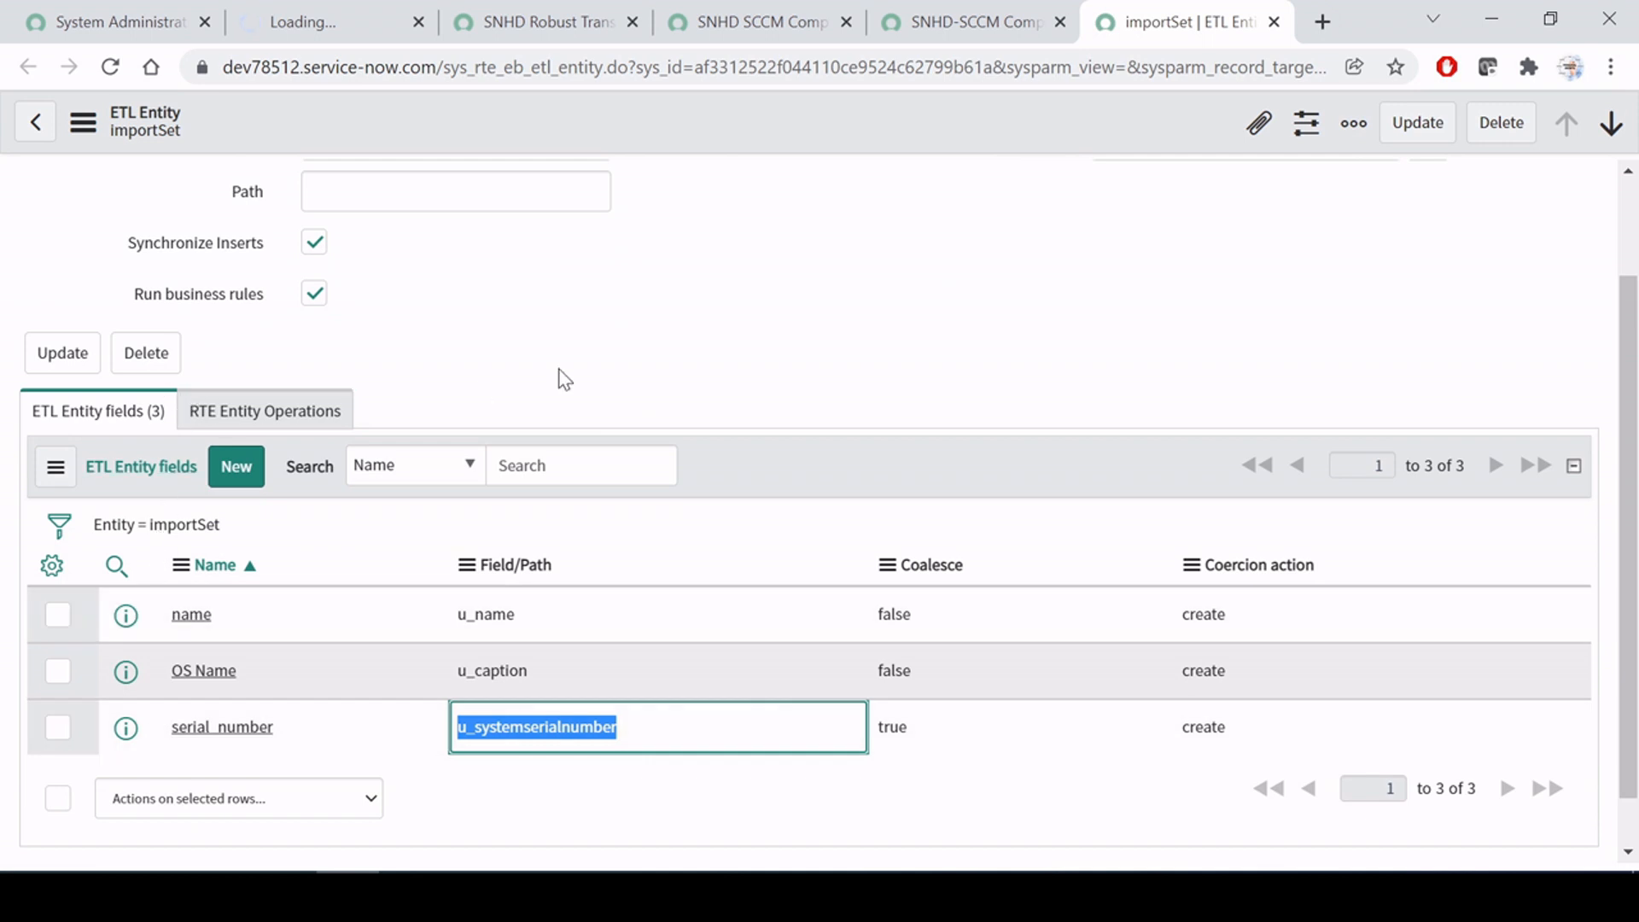
{"action": "scroll", "coordinate": [560, 376], "scroll_direction": "up", "scroll_amount": 2}
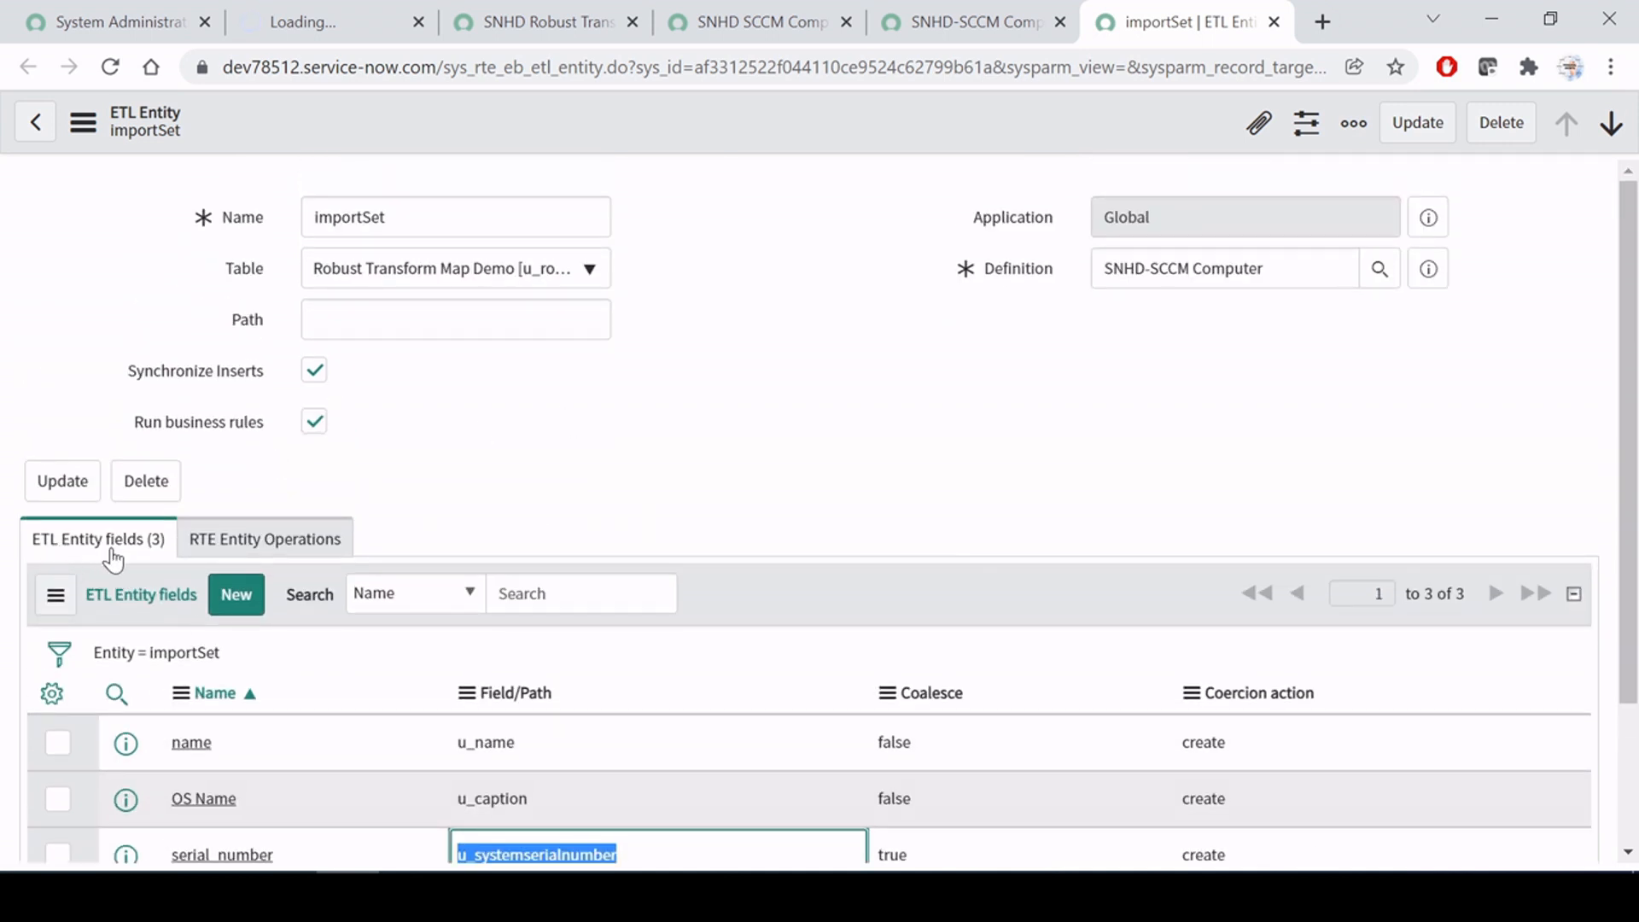
{"action": "middle_click", "coordinate": [126, 744]}
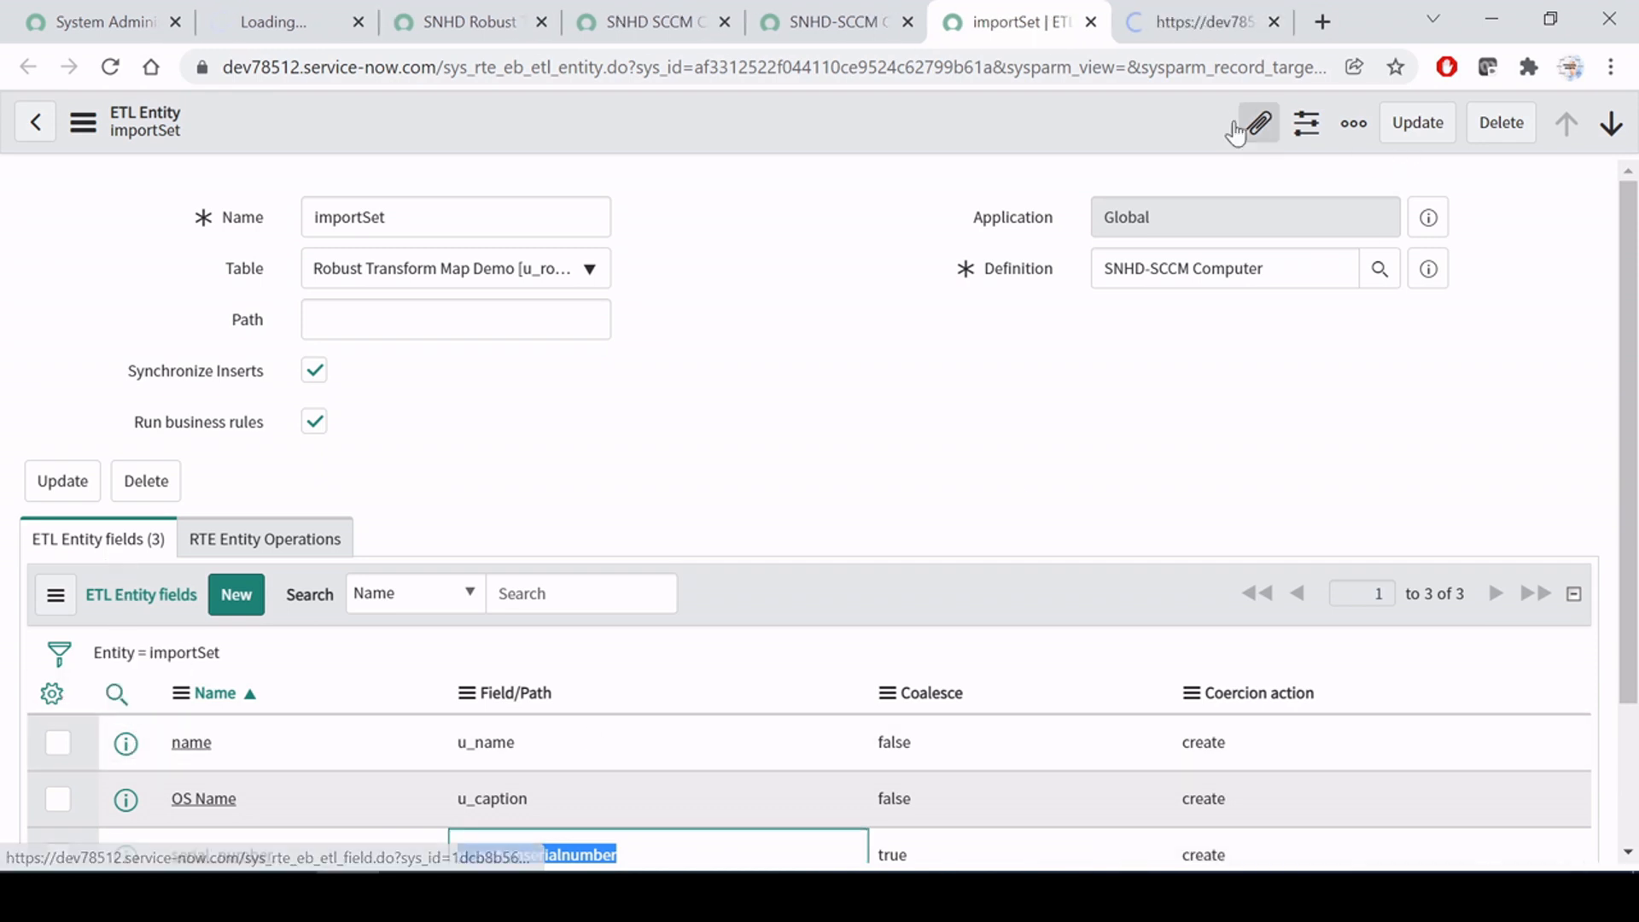
{"action": "left_click", "coordinate": [1175, 32]}
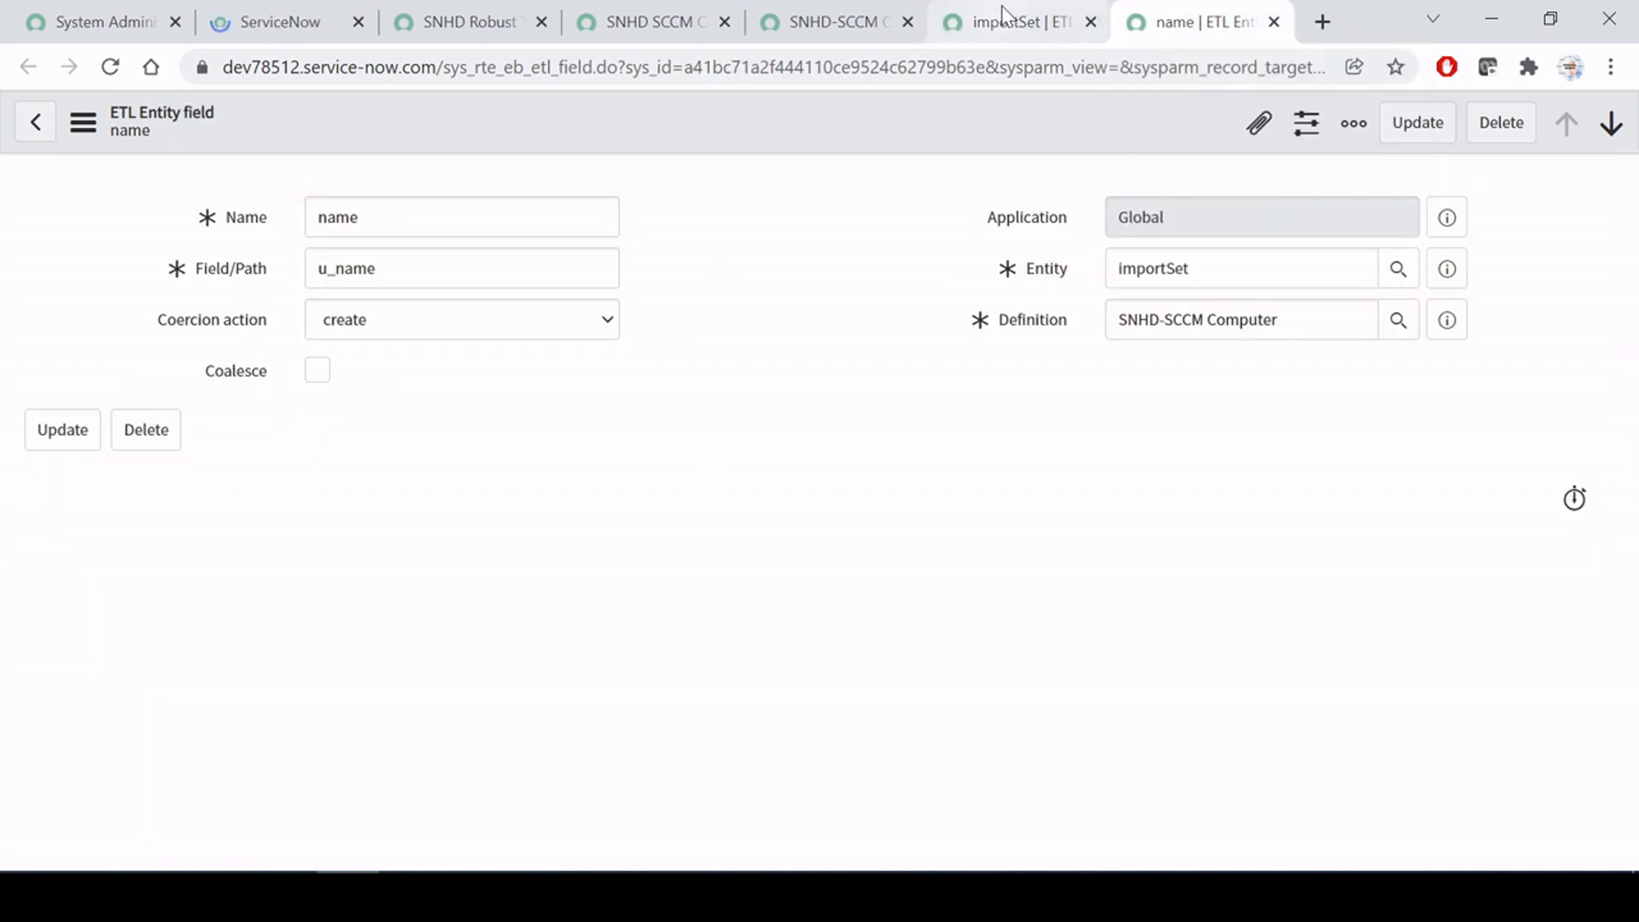
Step: Open the first record, row 11 of set ISET0028898, from the Robust Transform Map Demos list in a separate tab
{"action": "left_click", "coordinate": [1016, 21]}
{"action": "scroll", "coordinate": [271, 665], "scroll_direction": "down", "scroll_amount": 2}
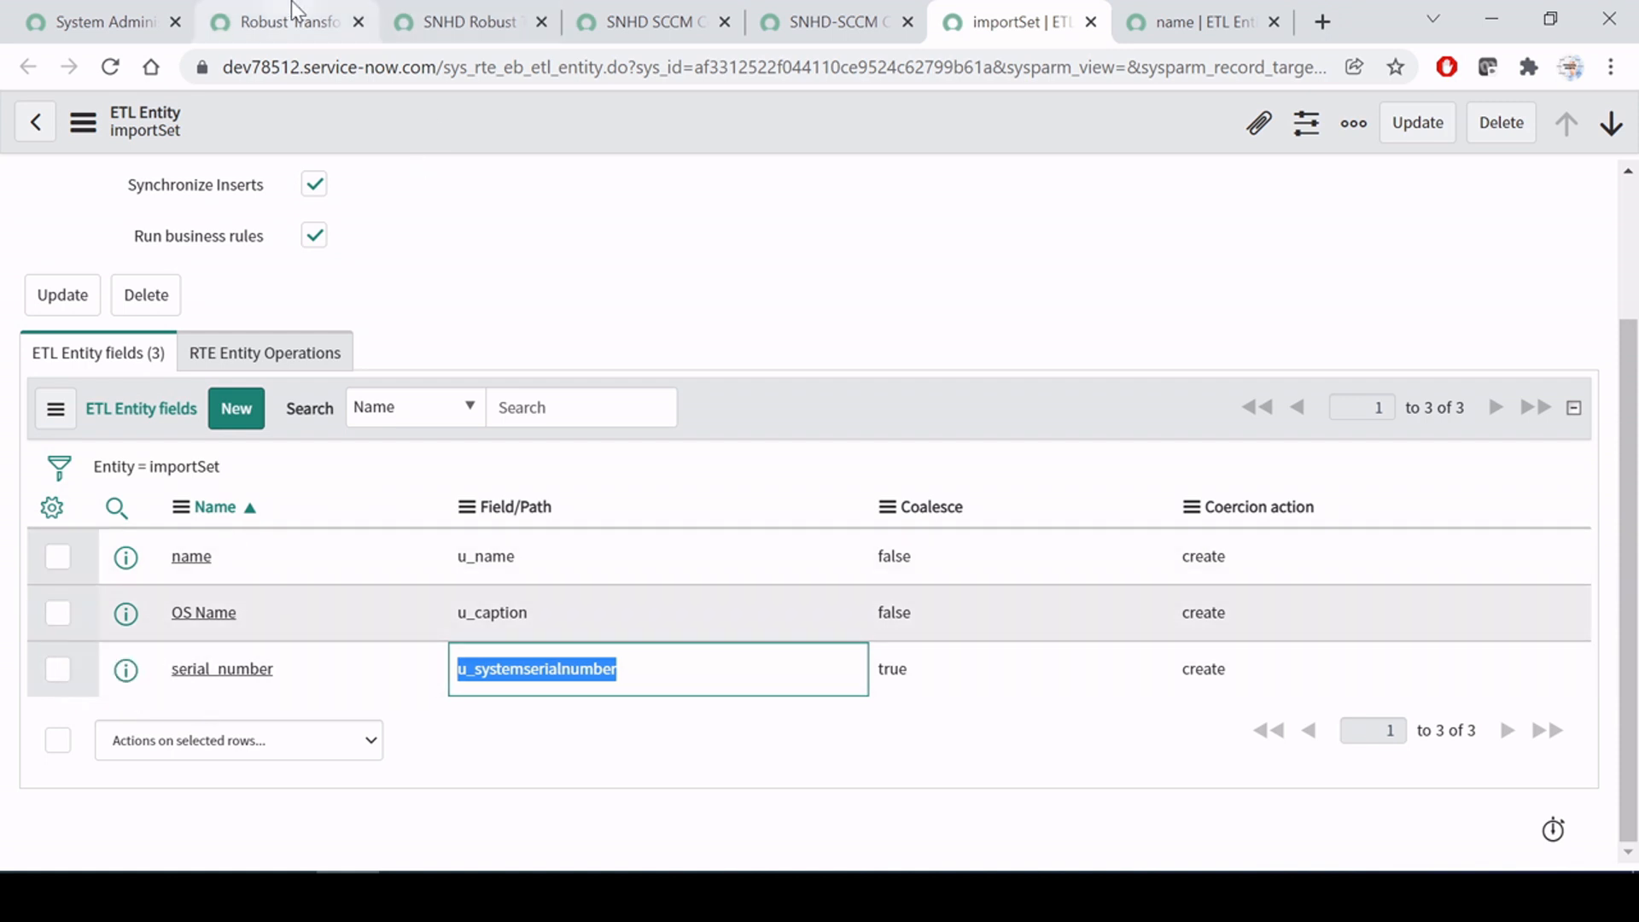
{"action": "left_click", "coordinate": [273, 22]}
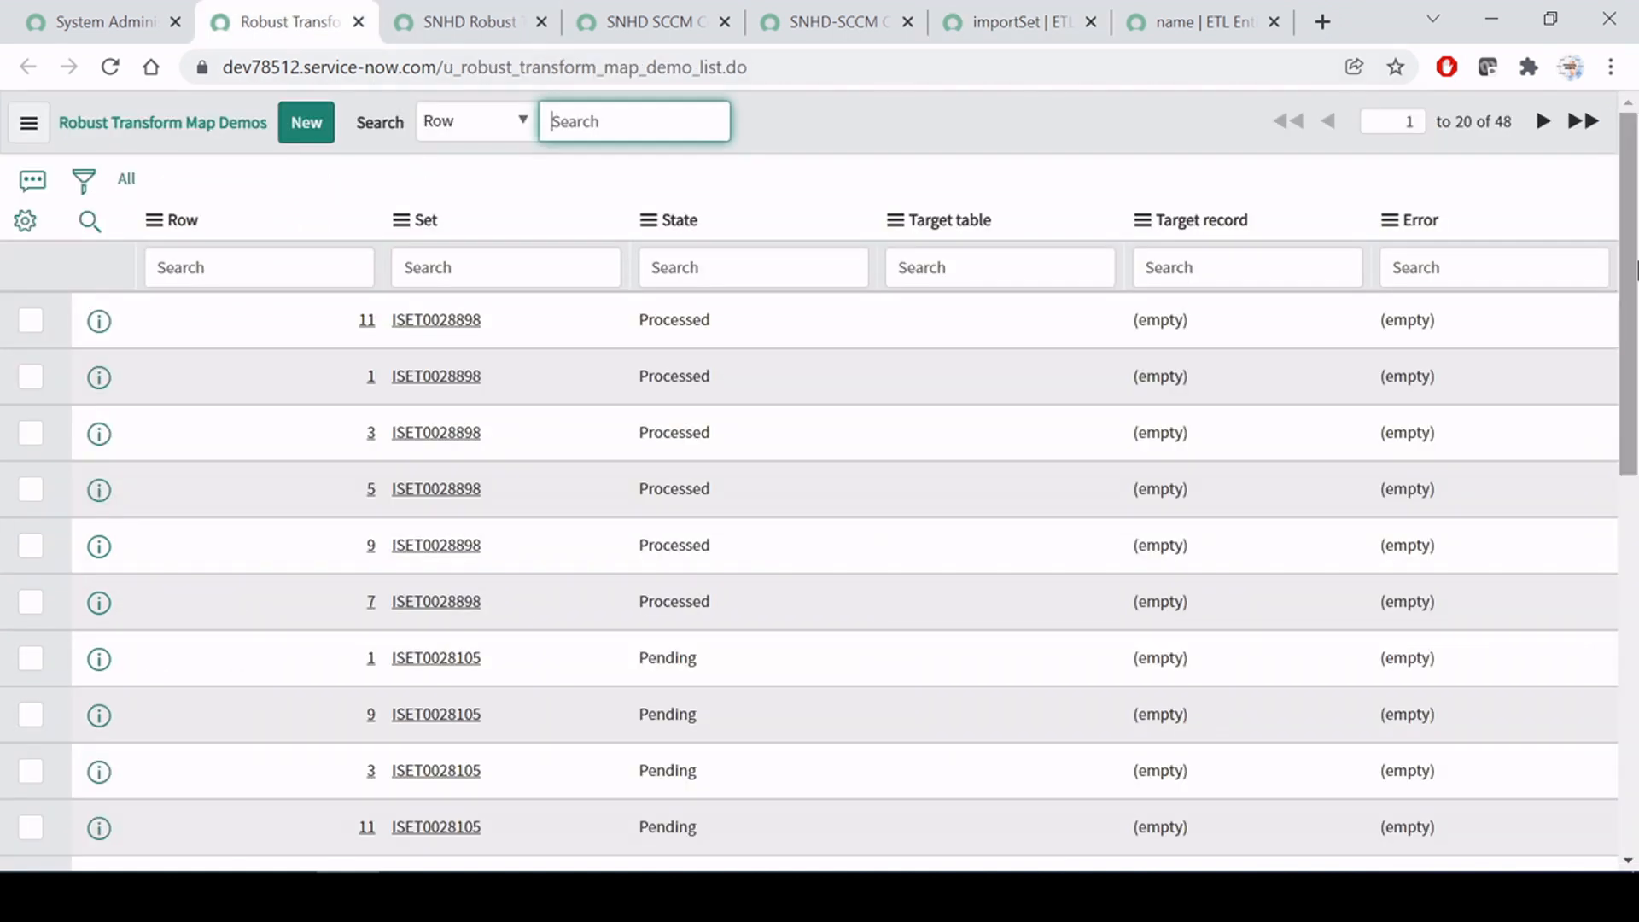
{"action": "middle_click", "coordinate": [98, 330]}
{"action": "left_click", "coordinate": [411, 16]}
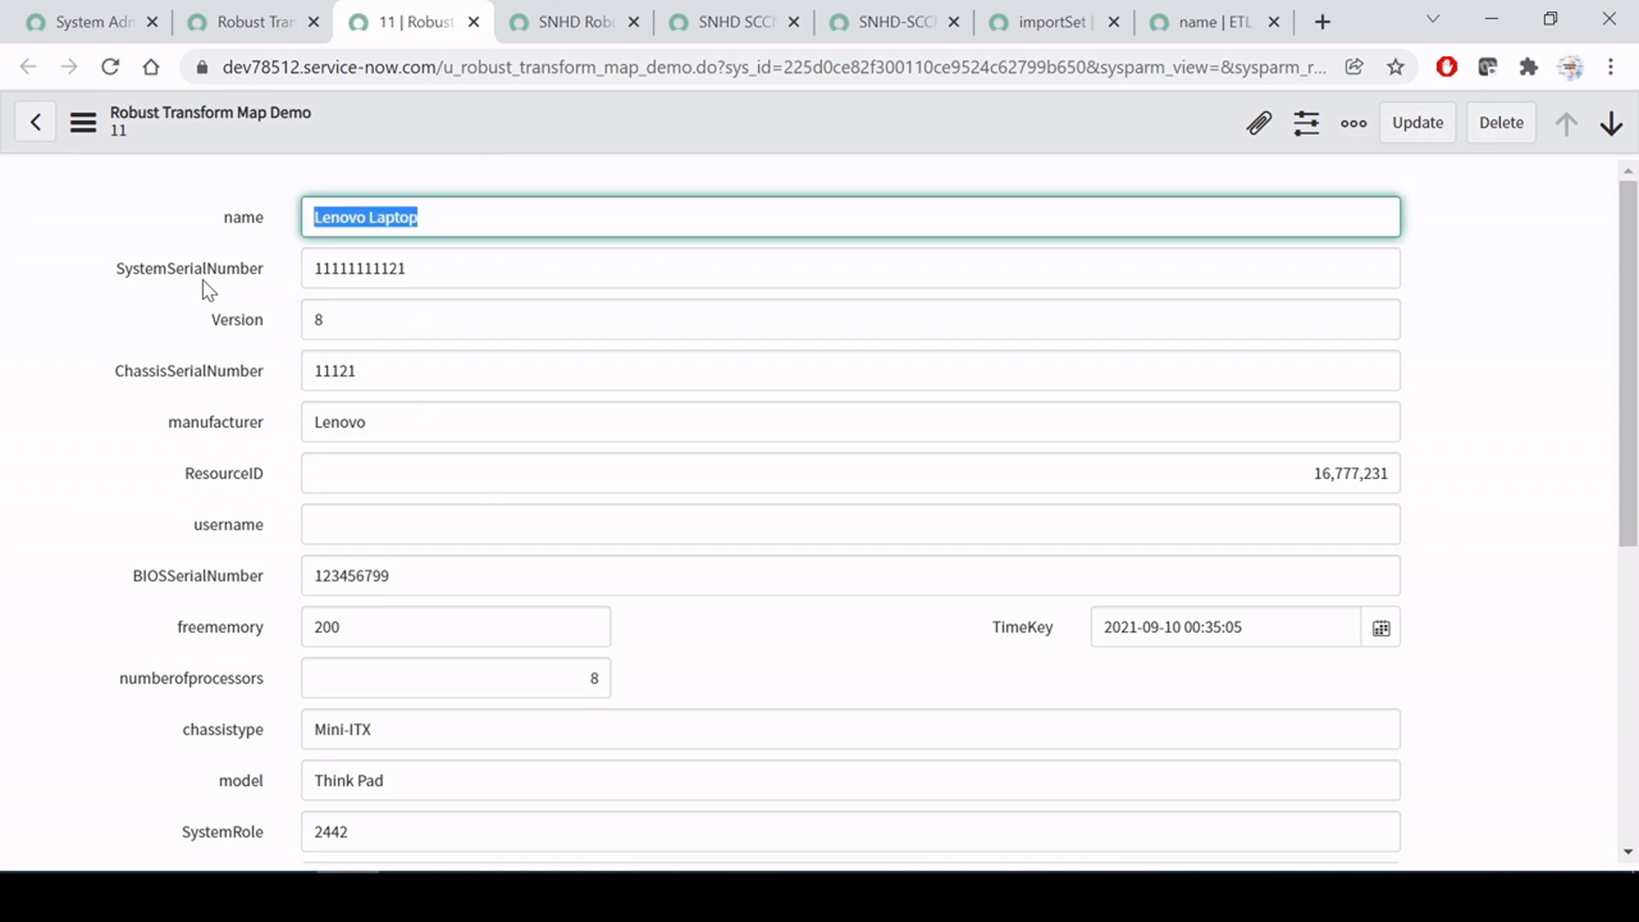
Step: Examine the name, SystemSerialNumber and caption fields on the import set record that correspond to importSet's entity fields
{"action": "left_click", "coordinate": [325, 319]}
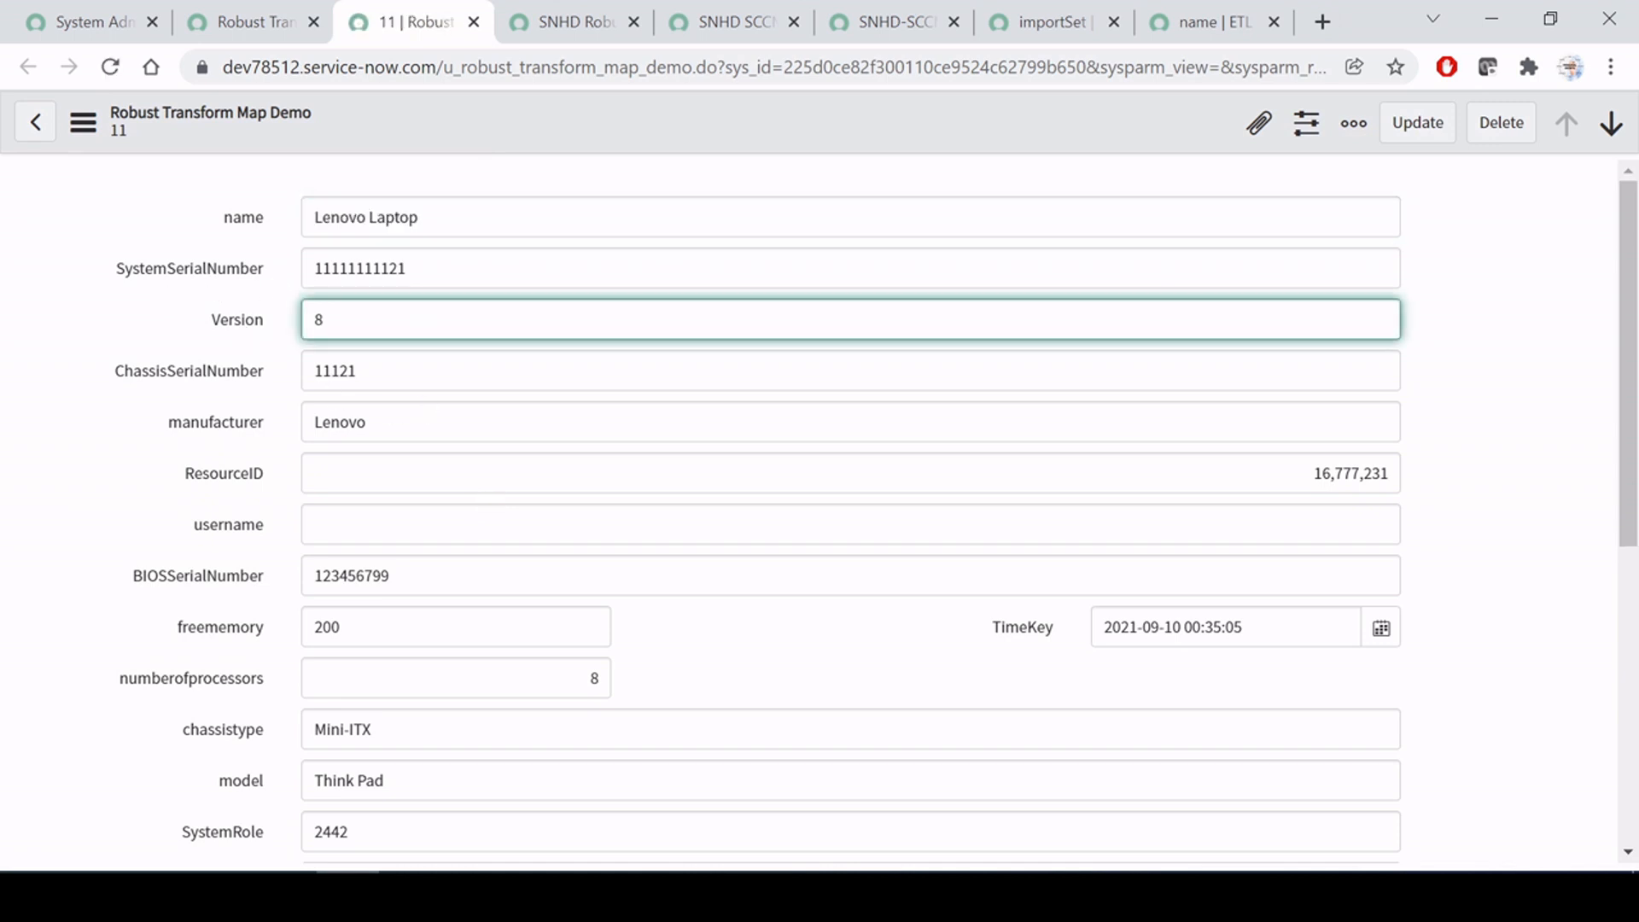
{"action": "key", "text": "shift+Tab"}
{"action": "key", "text": "shift+Tab"}
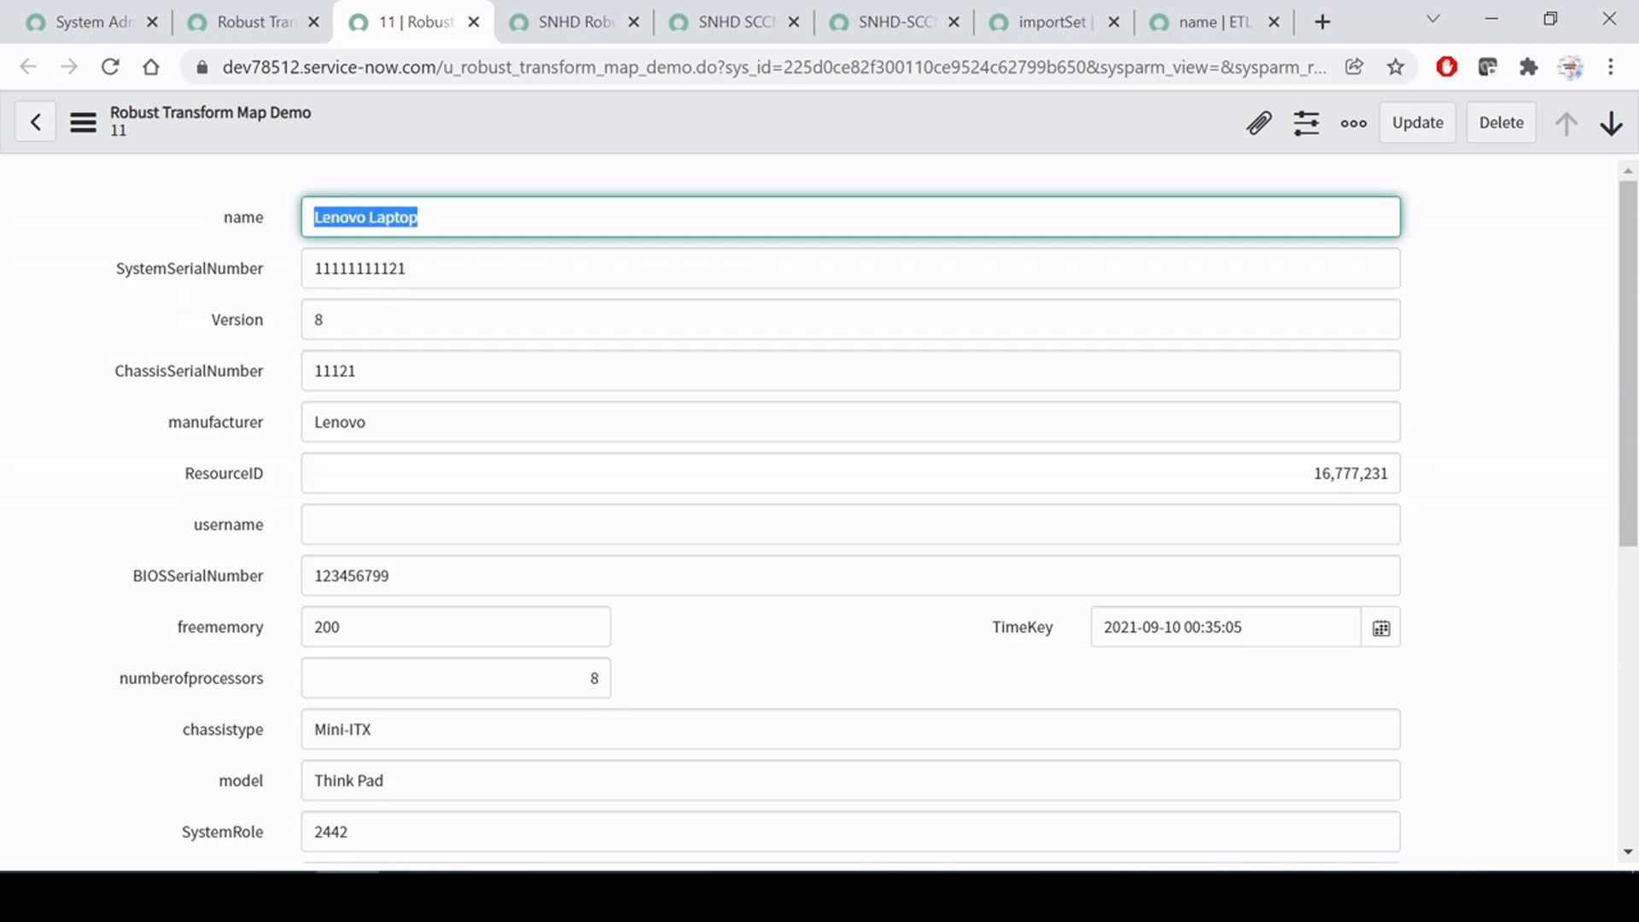
{"action": "key", "text": "Tab"}
{"action": "scroll", "coordinate": [853, 512], "scroll_direction": "down", "scroll_amount": 3}
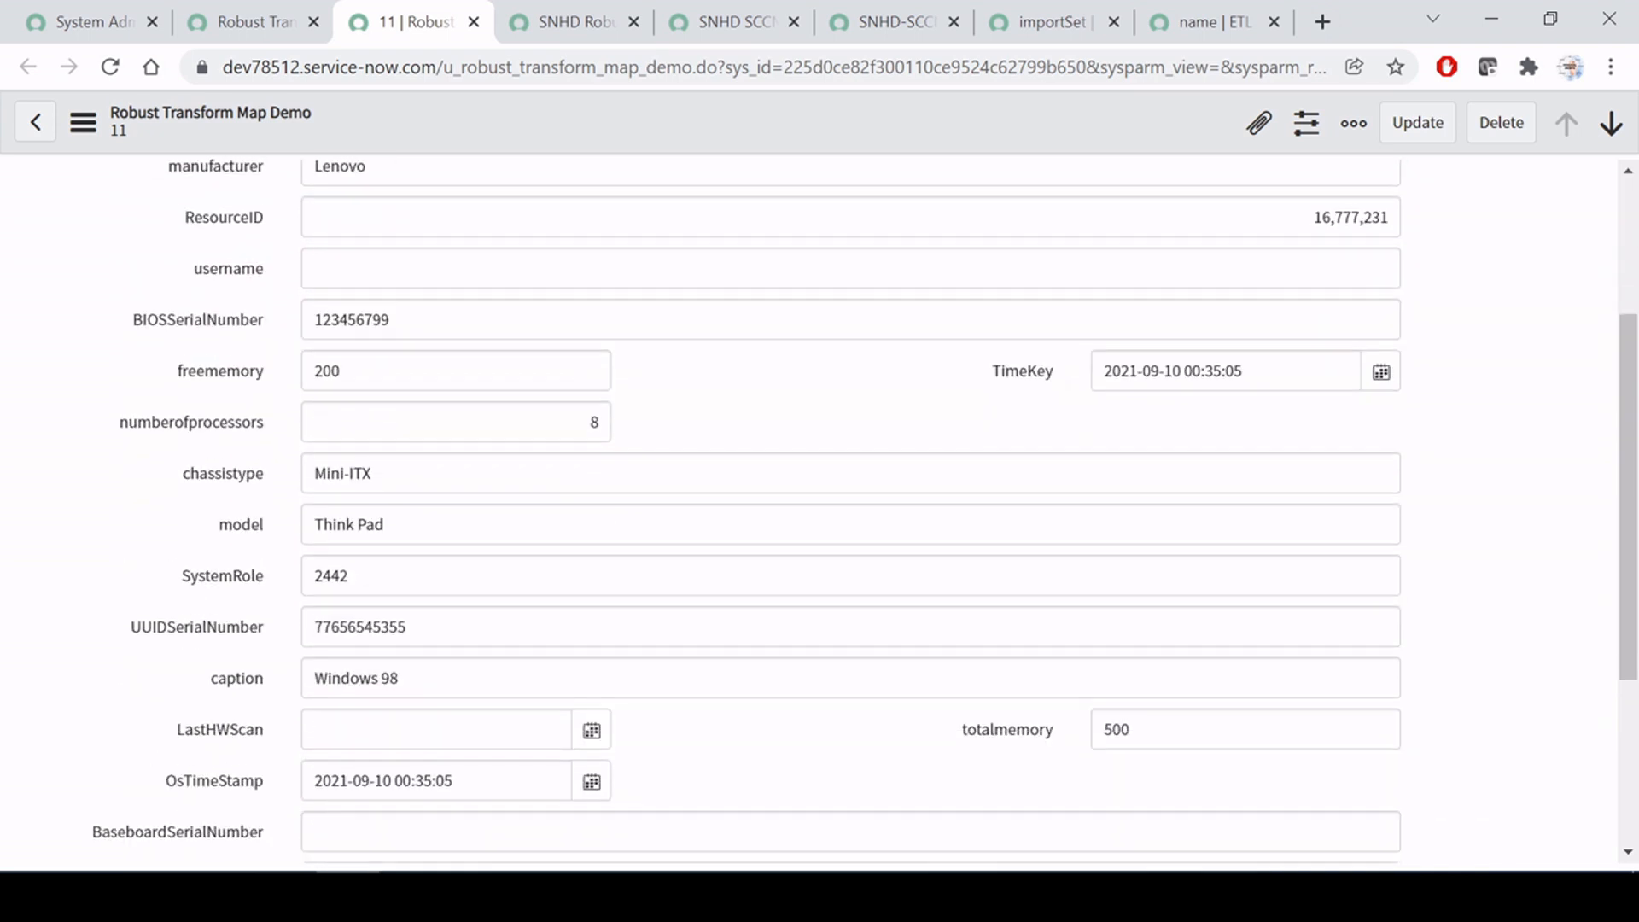
{"action": "scroll", "coordinate": [853, 512], "scroll_direction": "down", "scroll_amount": 2}
{"action": "left_click_drag", "start_coordinate": [406, 551], "coordinate": [169, 556]}
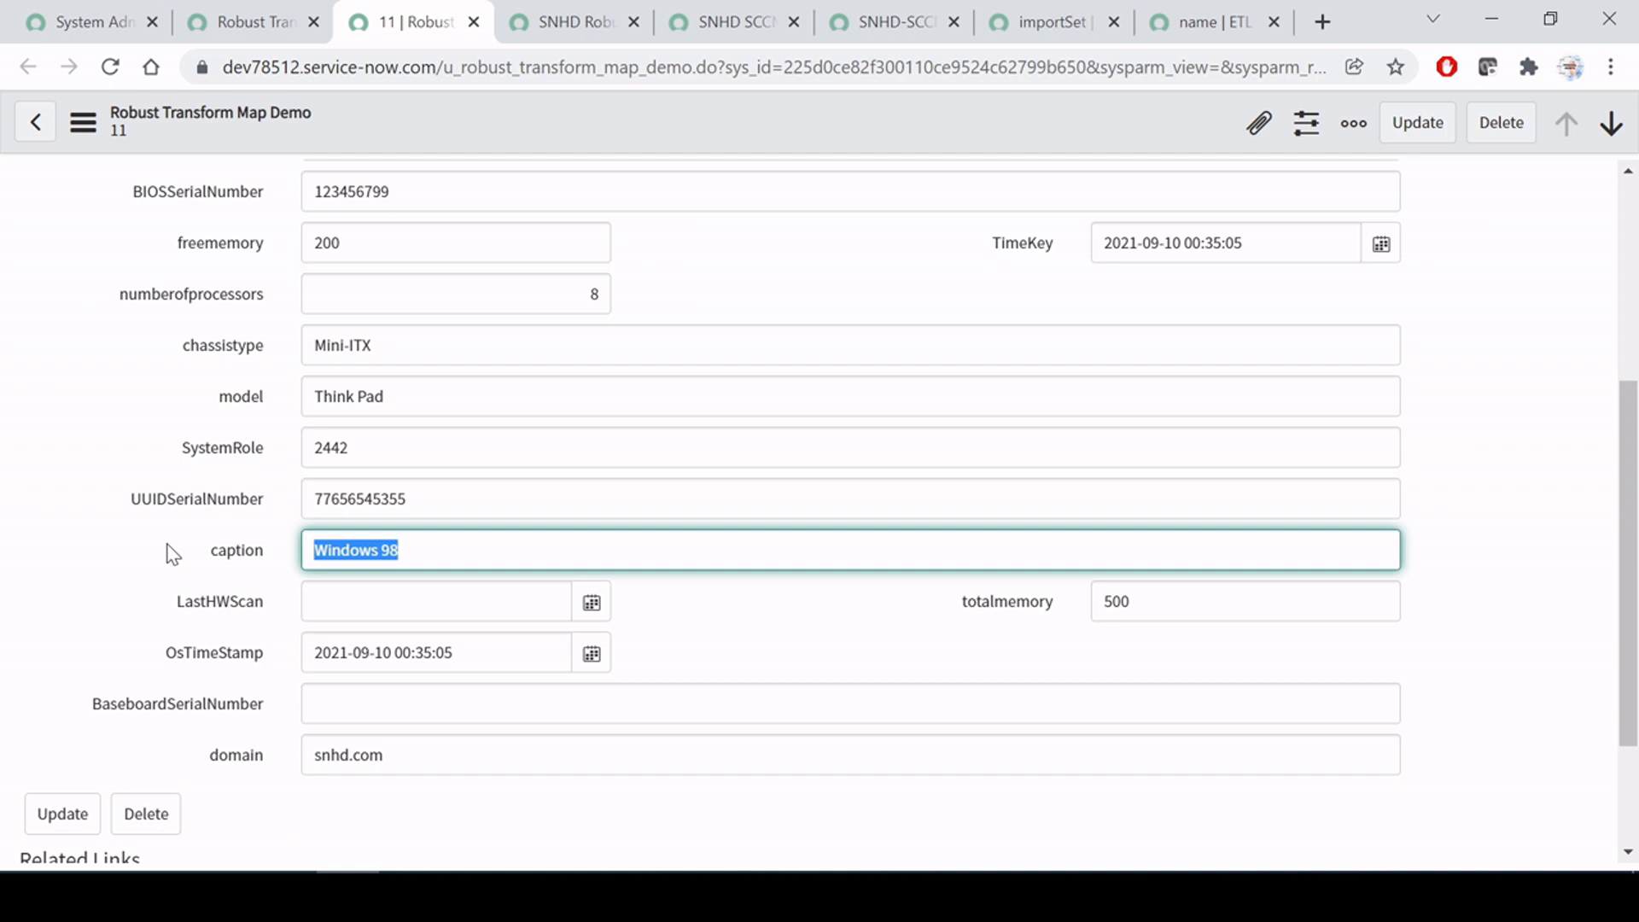
Step: View the name ETL entity field record and review the annotated entity field form in the Word document
{"action": "left_click", "coordinate": [1197, 27]}
{"action": "left_click", "coordinate": [427, 217]}
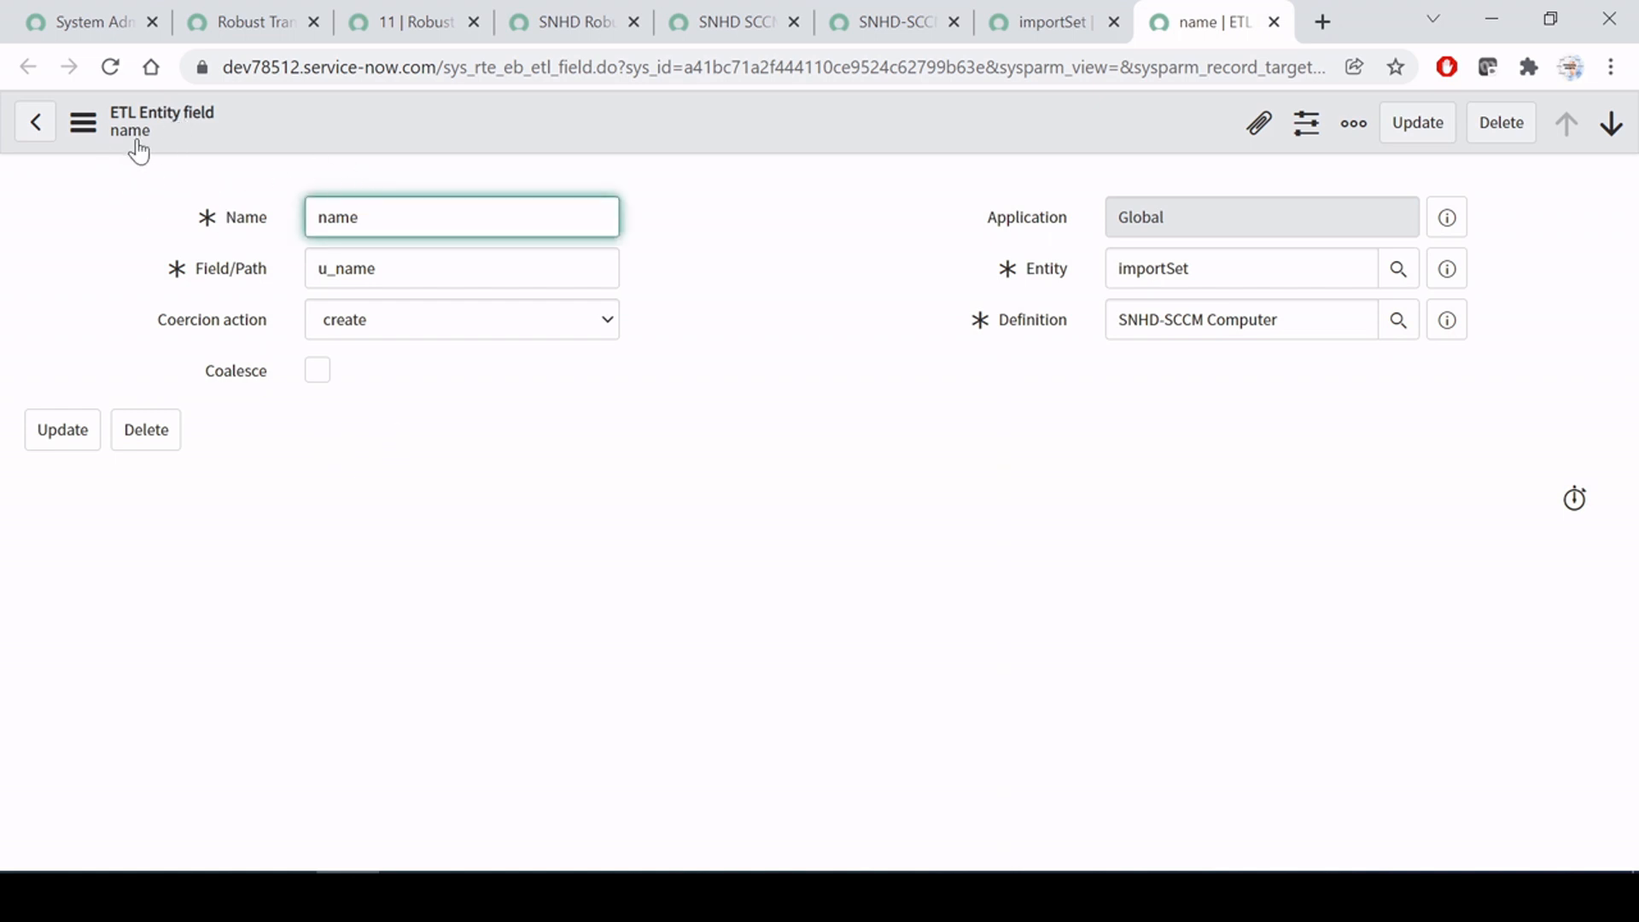
{"action": "left_click", "coordinate": [800, 422]}
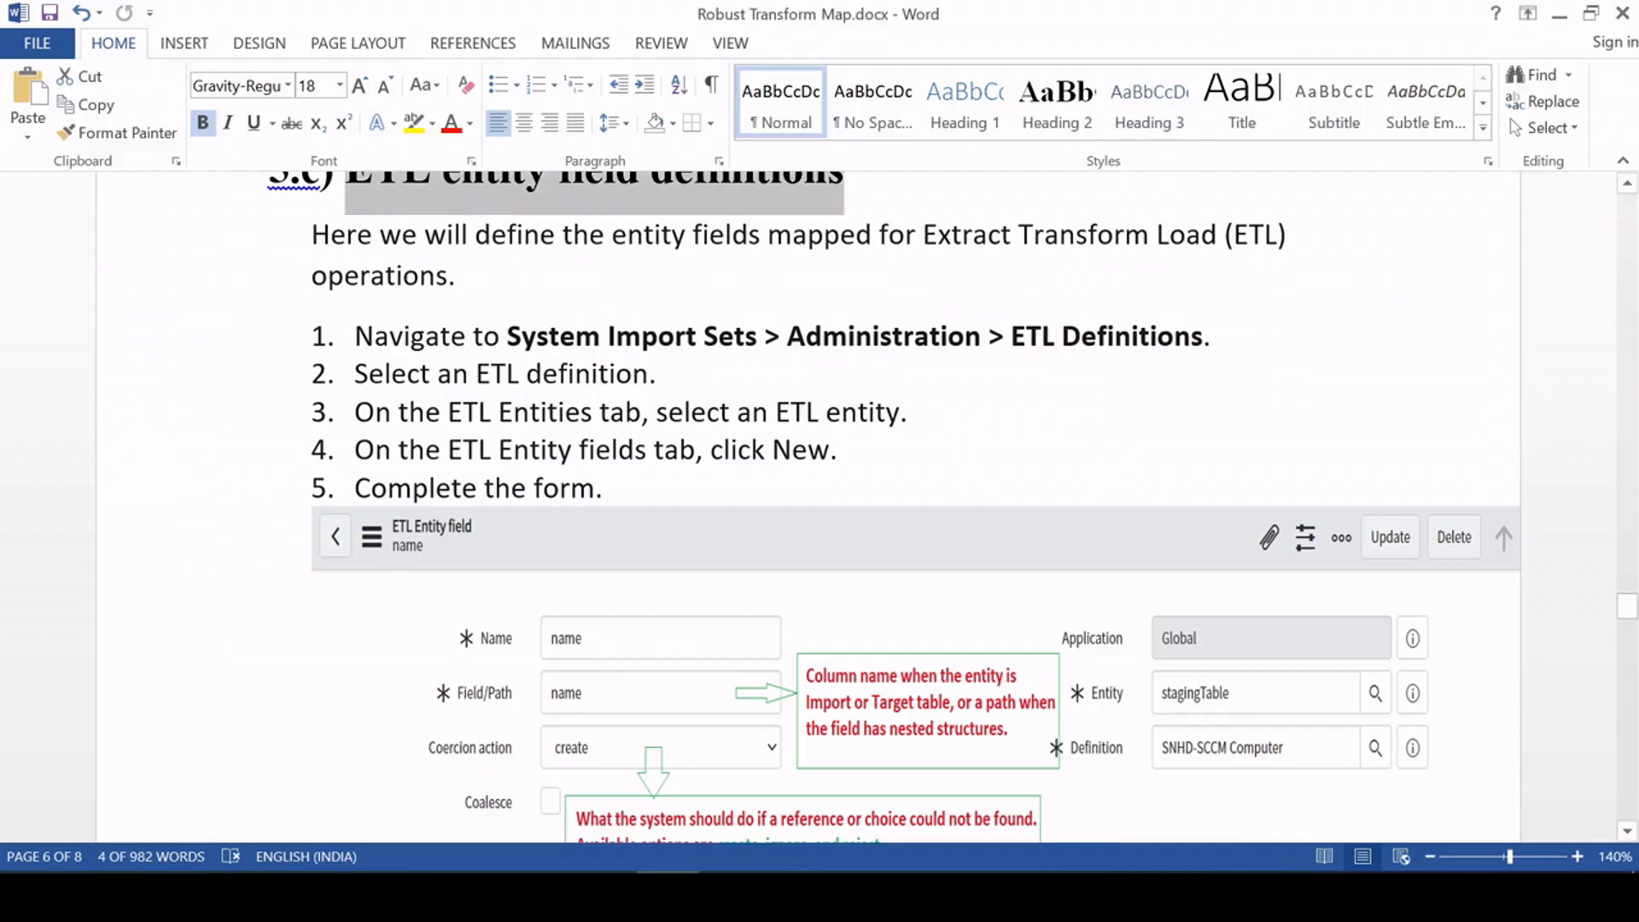
{"action": "scroll", "coordinate": [862, 679], "scroll_direction": "down", "scroll_amount": 3}
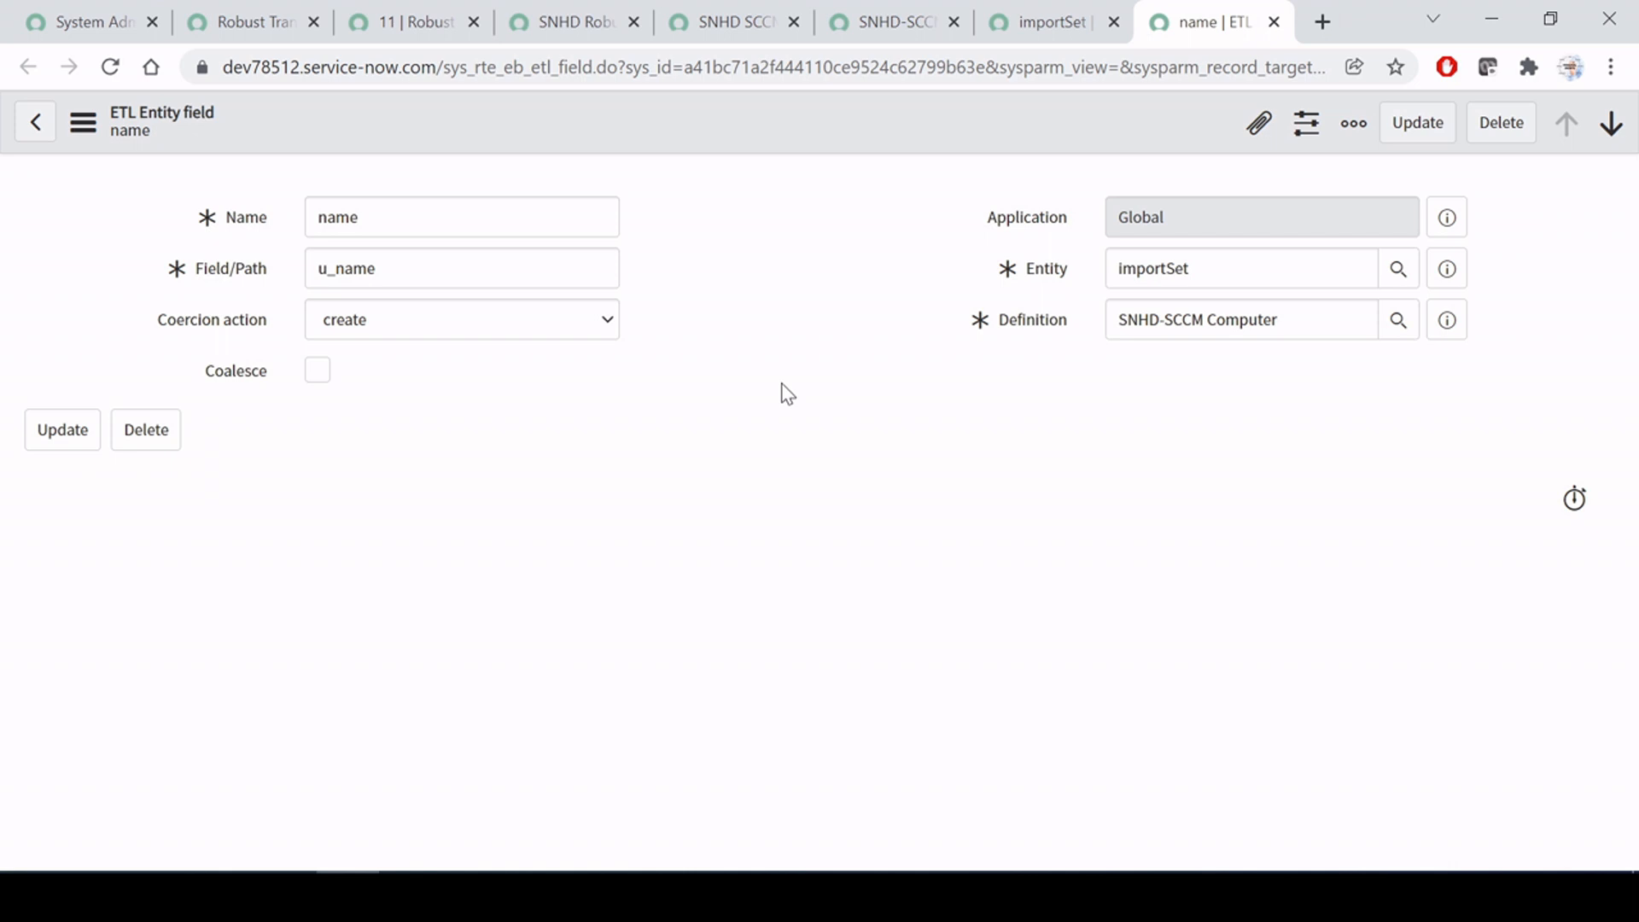
Step: Look through the columns of the row 11 import set record again, ending at its name field
{"action": "left_click", "coordinate": [381, 19]}
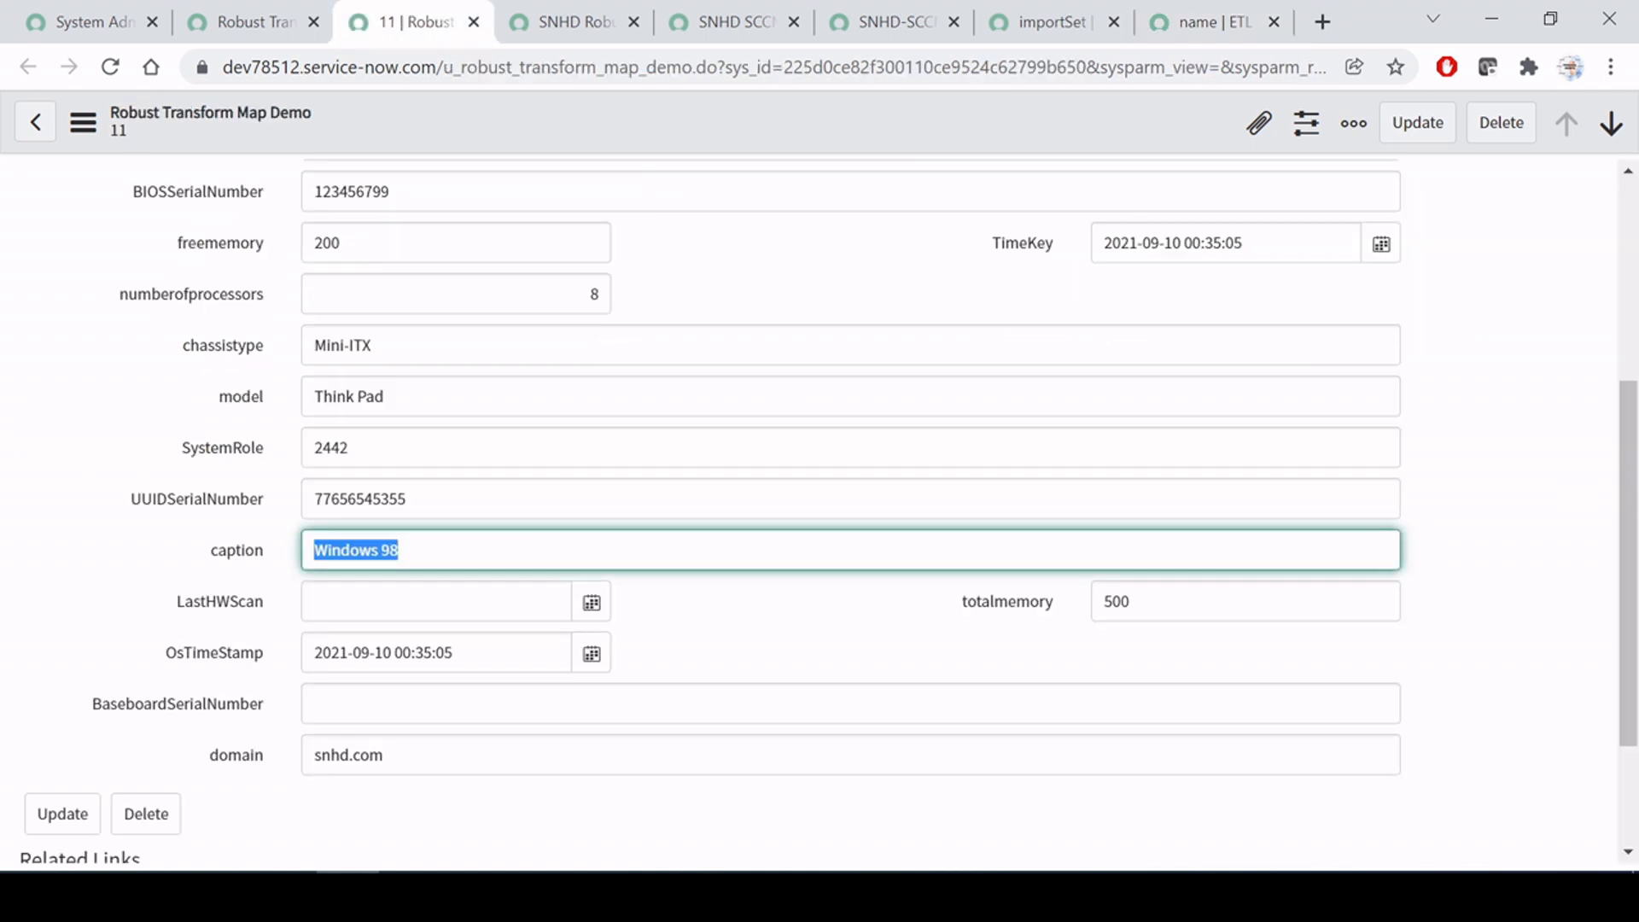
{"action": "scroll", "coordinate": [274, 519], "scroll_direction": "down", "scroll_amount": 2}
{"action": "scroll", "coordinate": [275, 518], "scroll_direction": "up", "scroll_amount": 6}
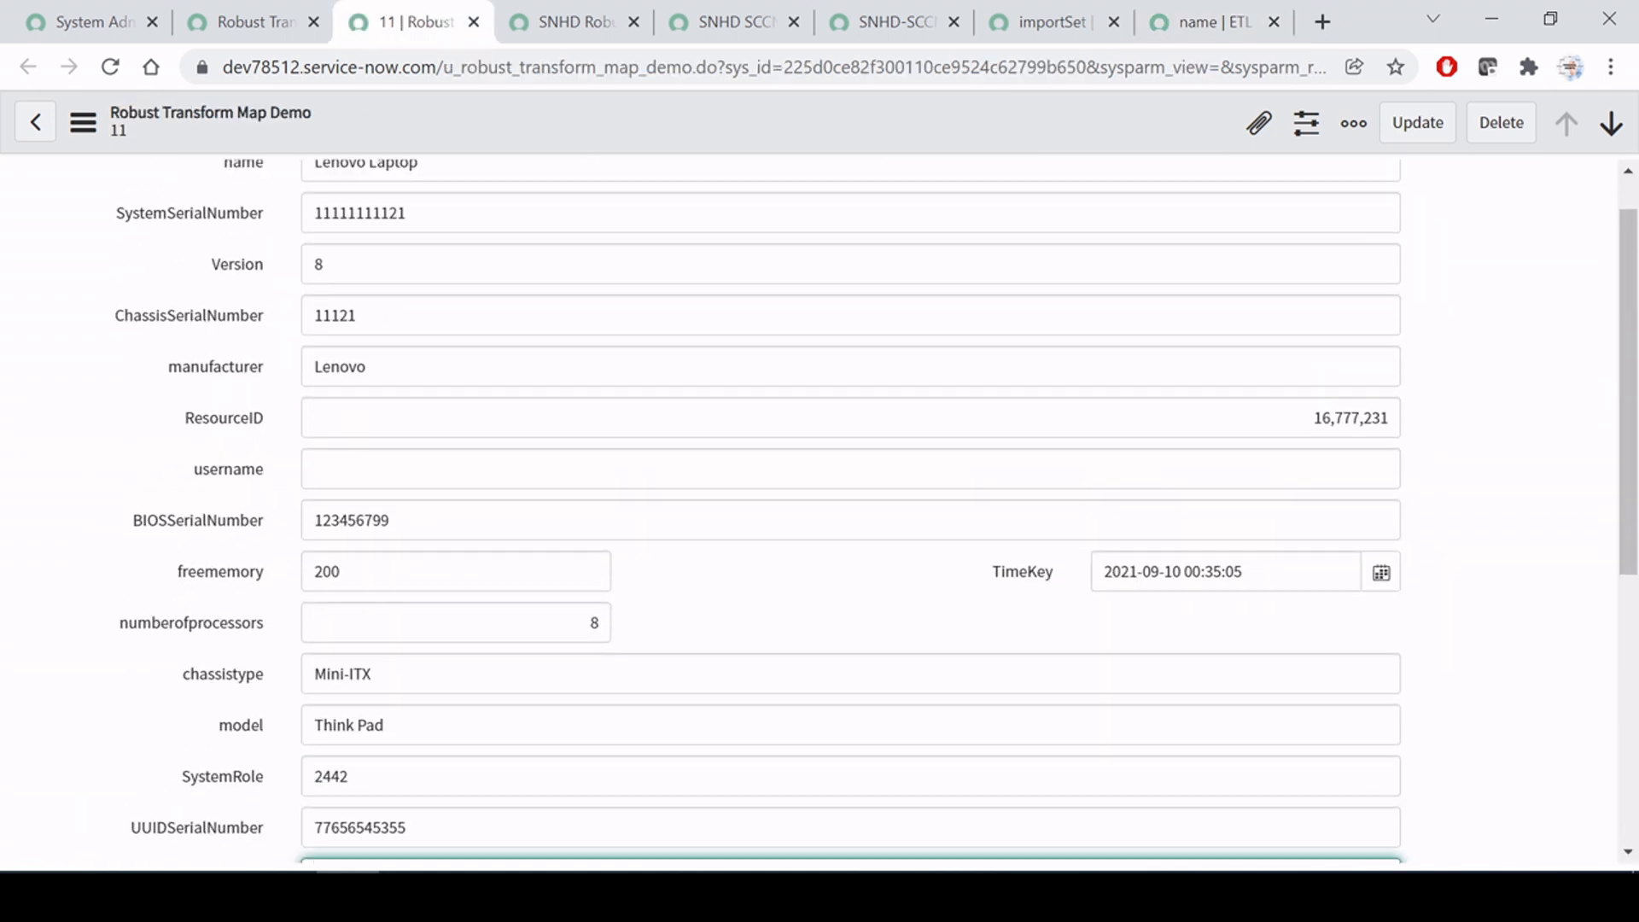
{"action": "scroll", "coordinate": [849, 512], "scroll_direction": "up", "scroll_amount": 1}
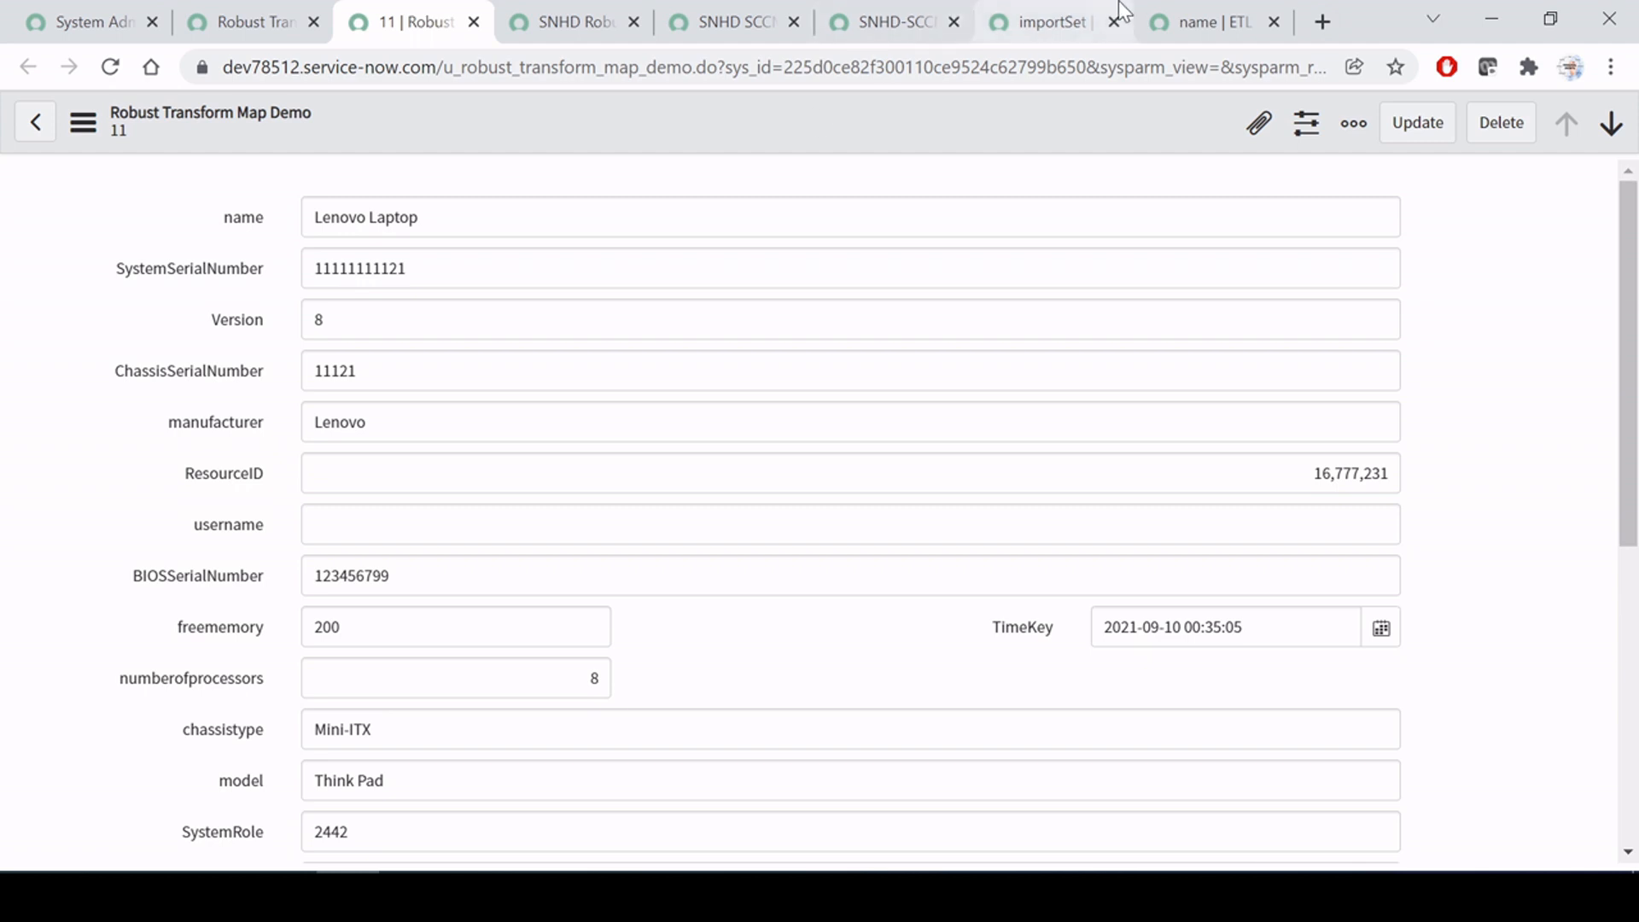
Step: Compare the name ETL entity field record with importSet's entity field list, and focus on its Name value
{"action": "left_click", "coordinate": [1204, 22]}
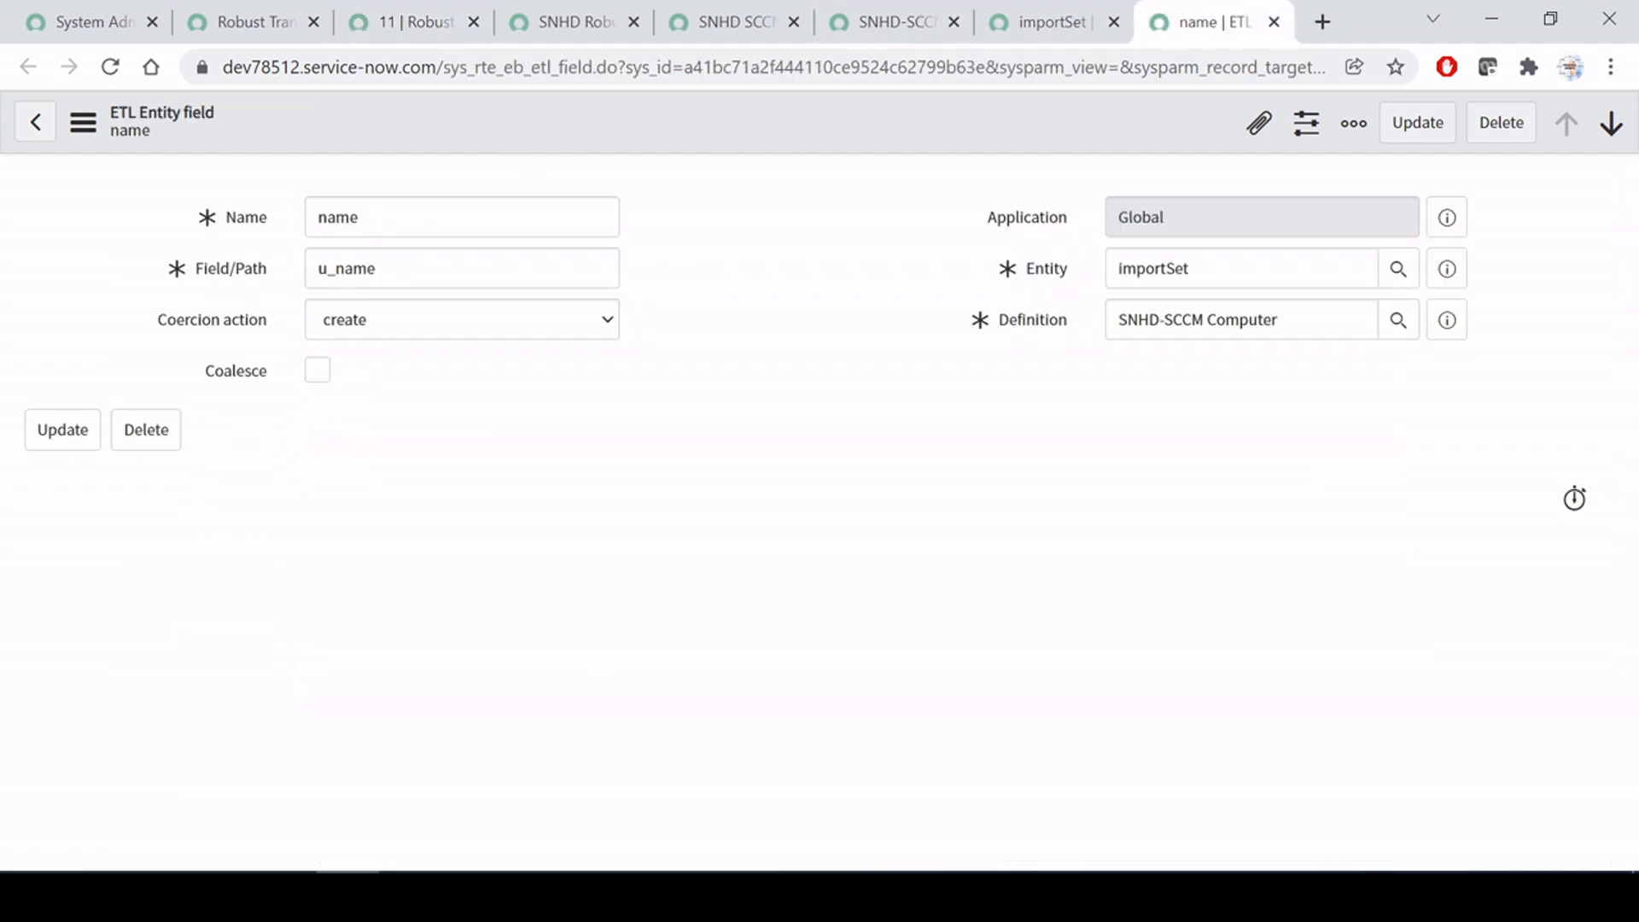
{"action": "left_click", "coordinate": [1050, 21]}
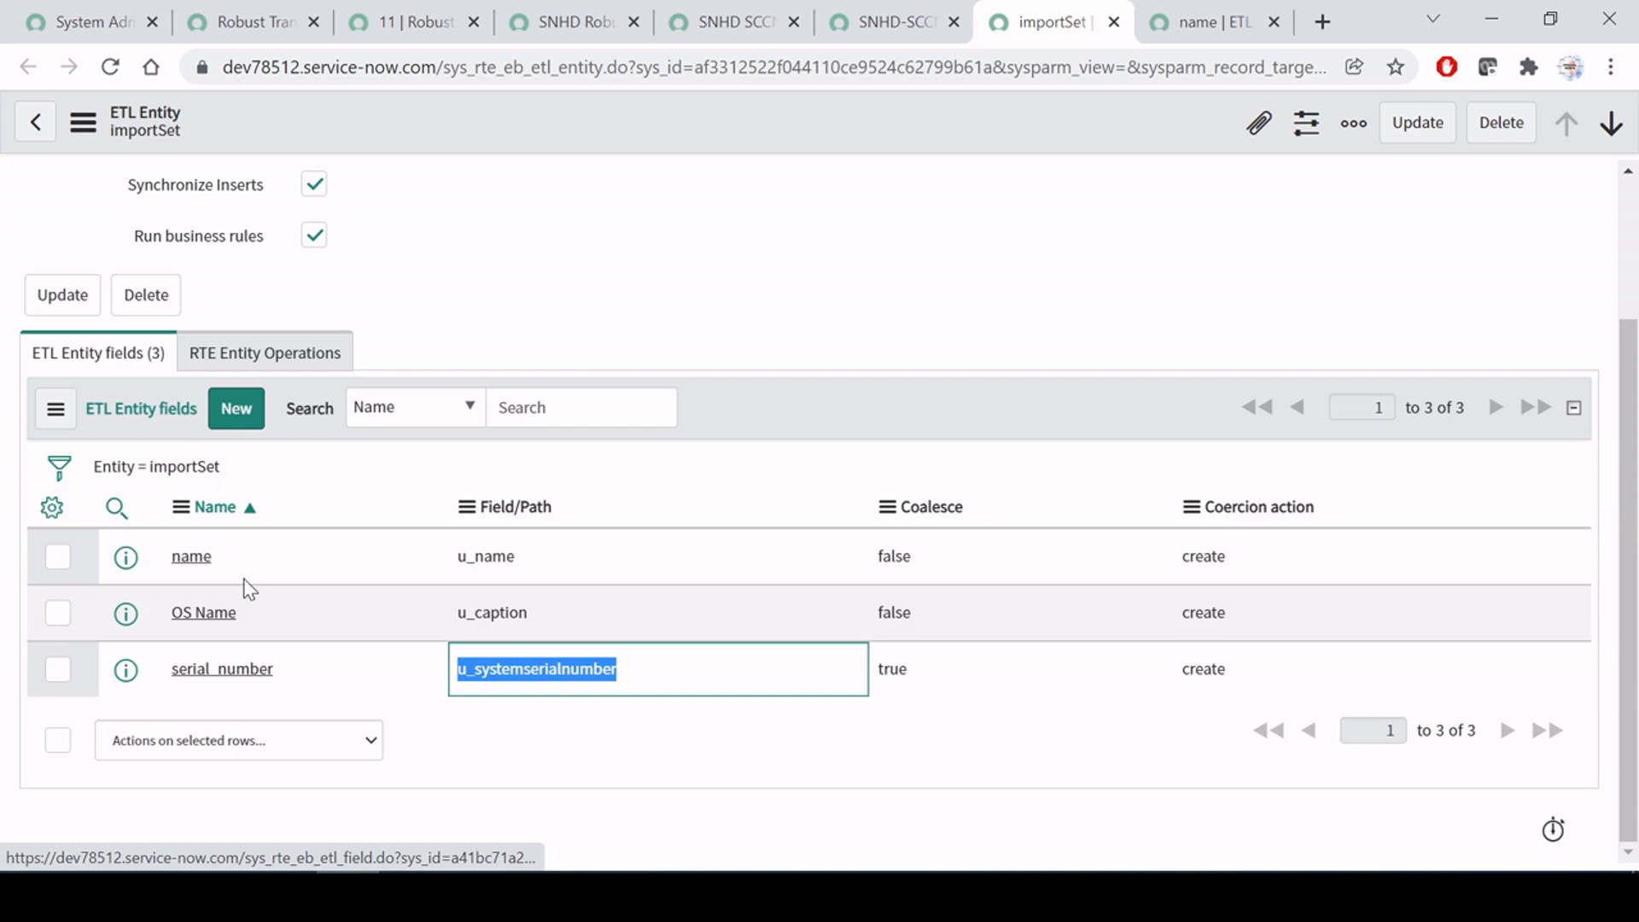
{"action": "left_click", "coordinate": [1185, 7]}
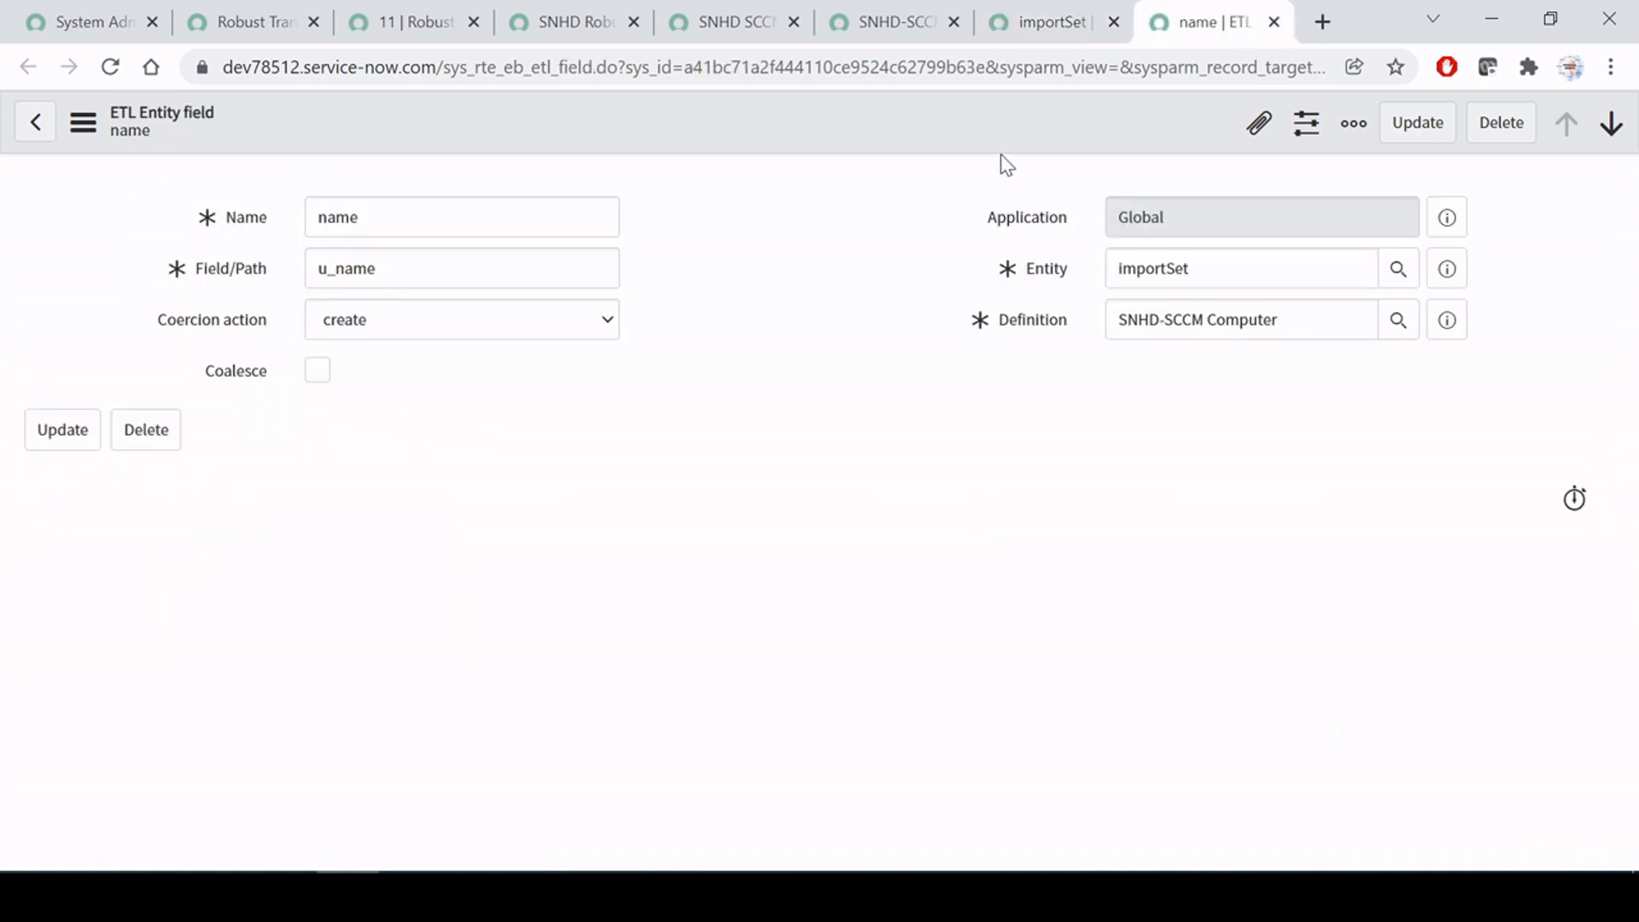
{"action": "left_click", "coordinate": [270, 220]}
{"action": "left_click", "coordinate": [335, 217]}
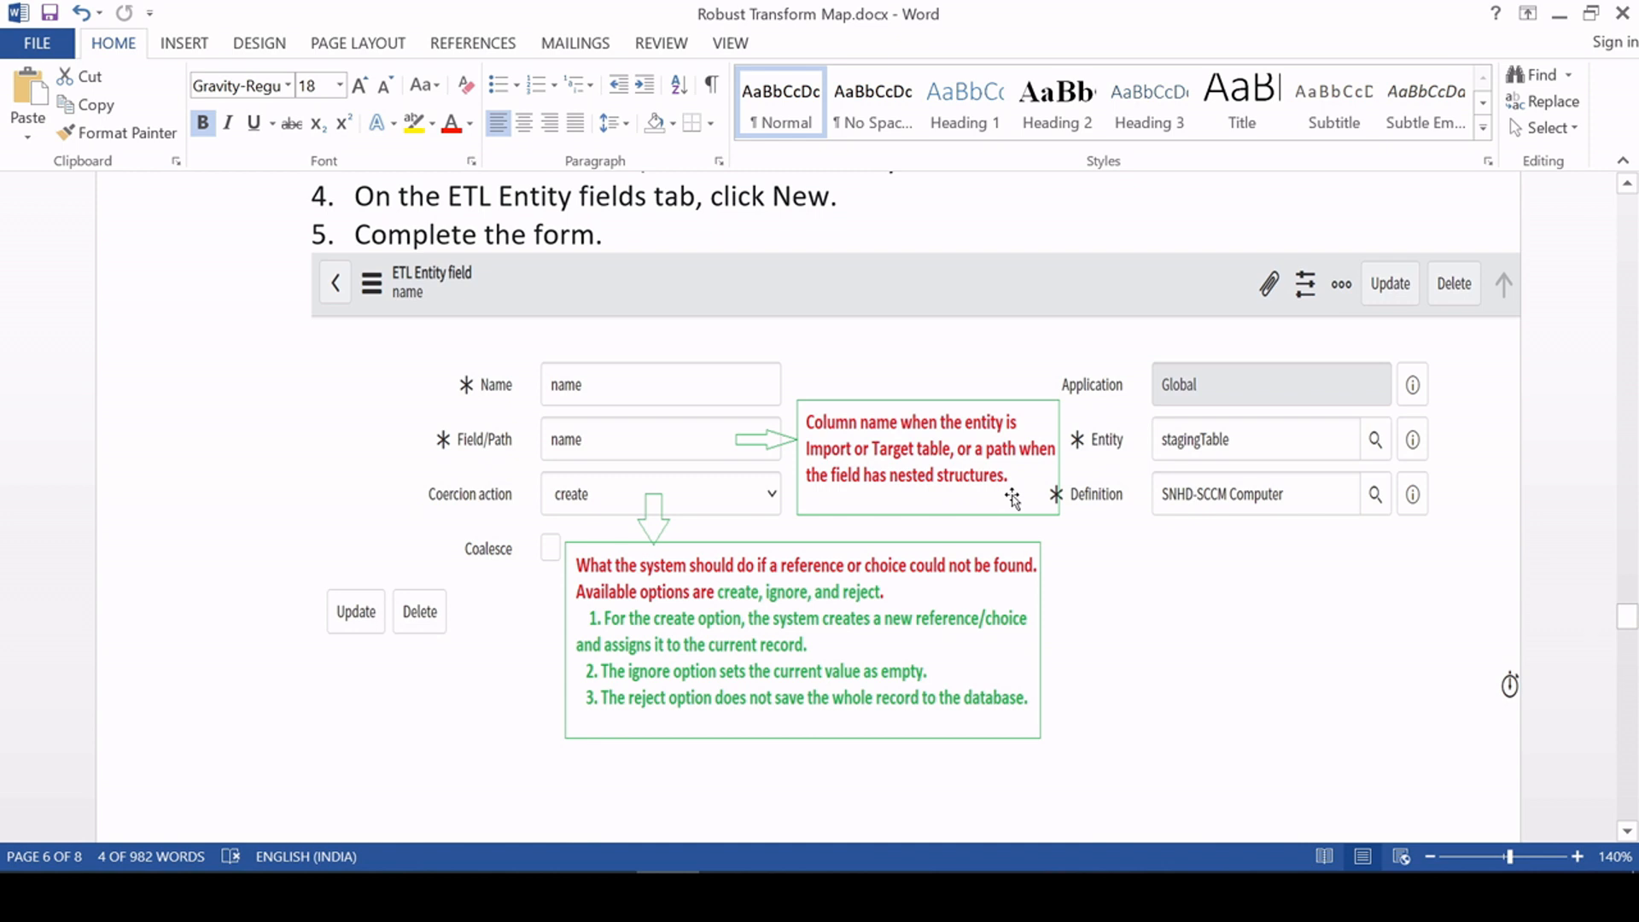
Step: Return from the Word document to the name ETL entity field and examine its Name and Field/Path values
{"action": "key", "text": "alt+Tab"}
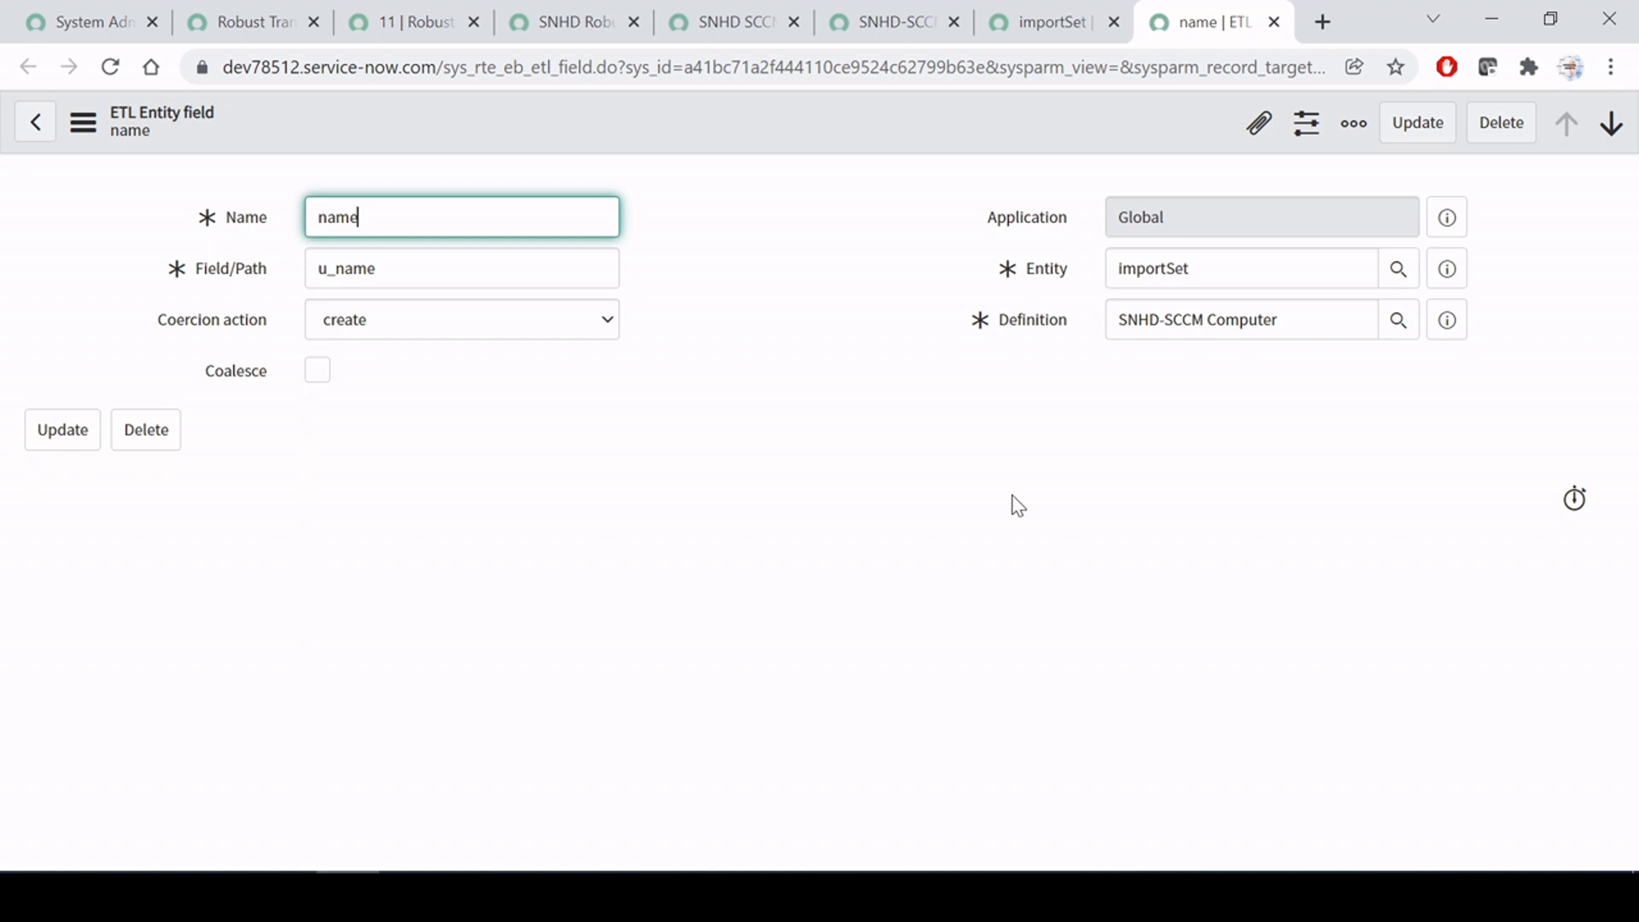
{"action": "key", "text": "Tab"}
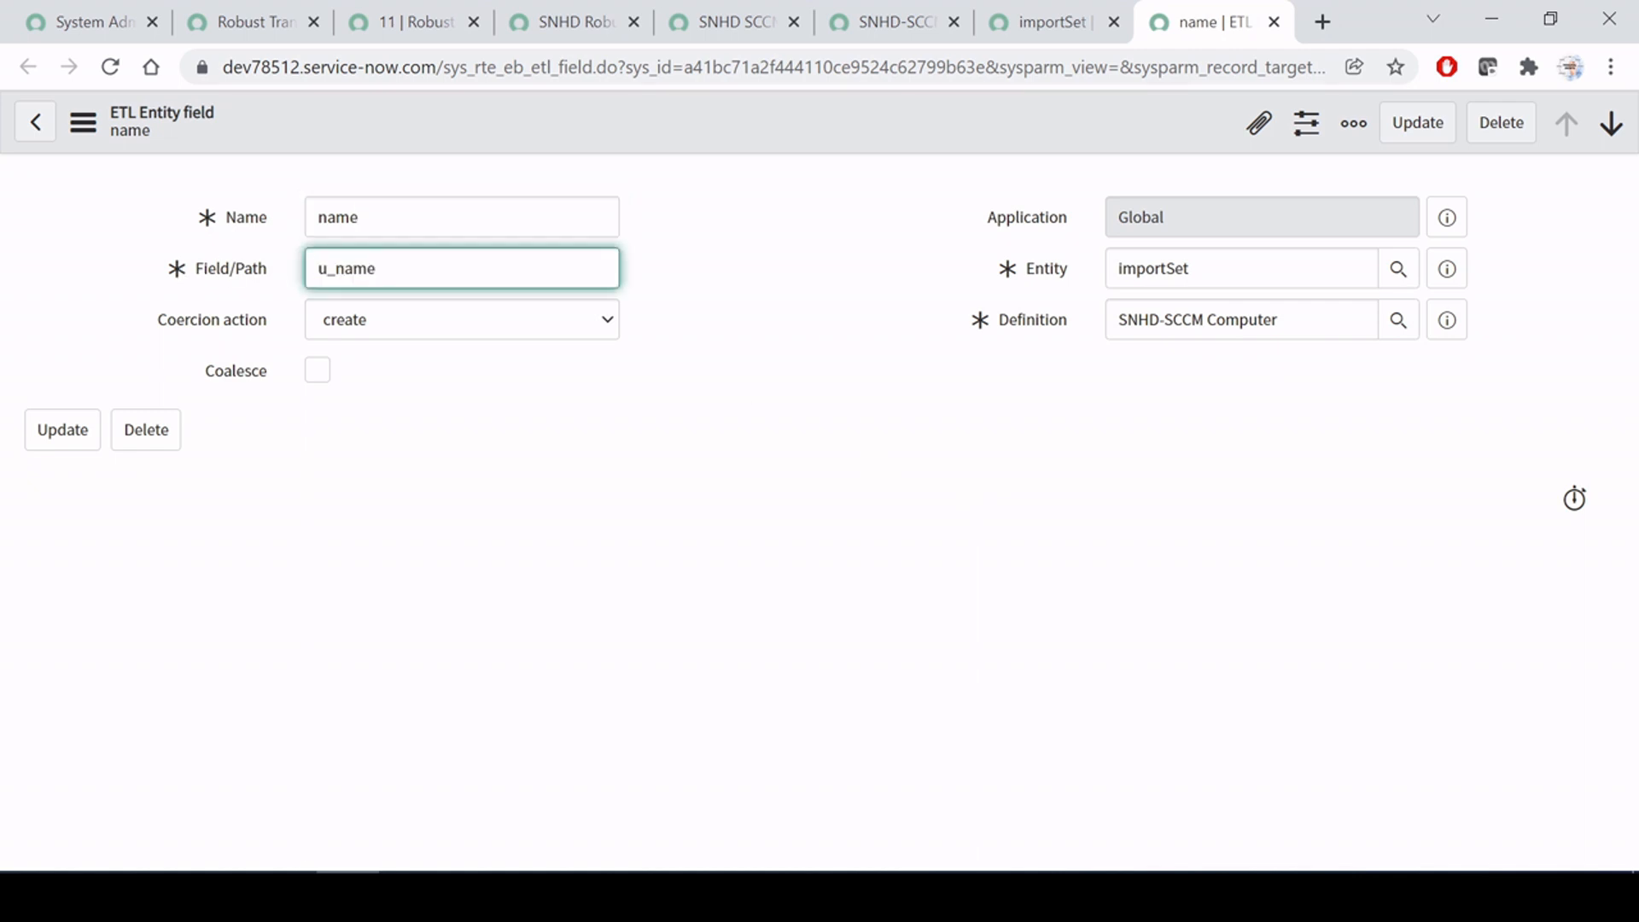
{"action": "left_click", "coordinate": [375, 268]}
{"action": "key", "text": "shift+Tab"}
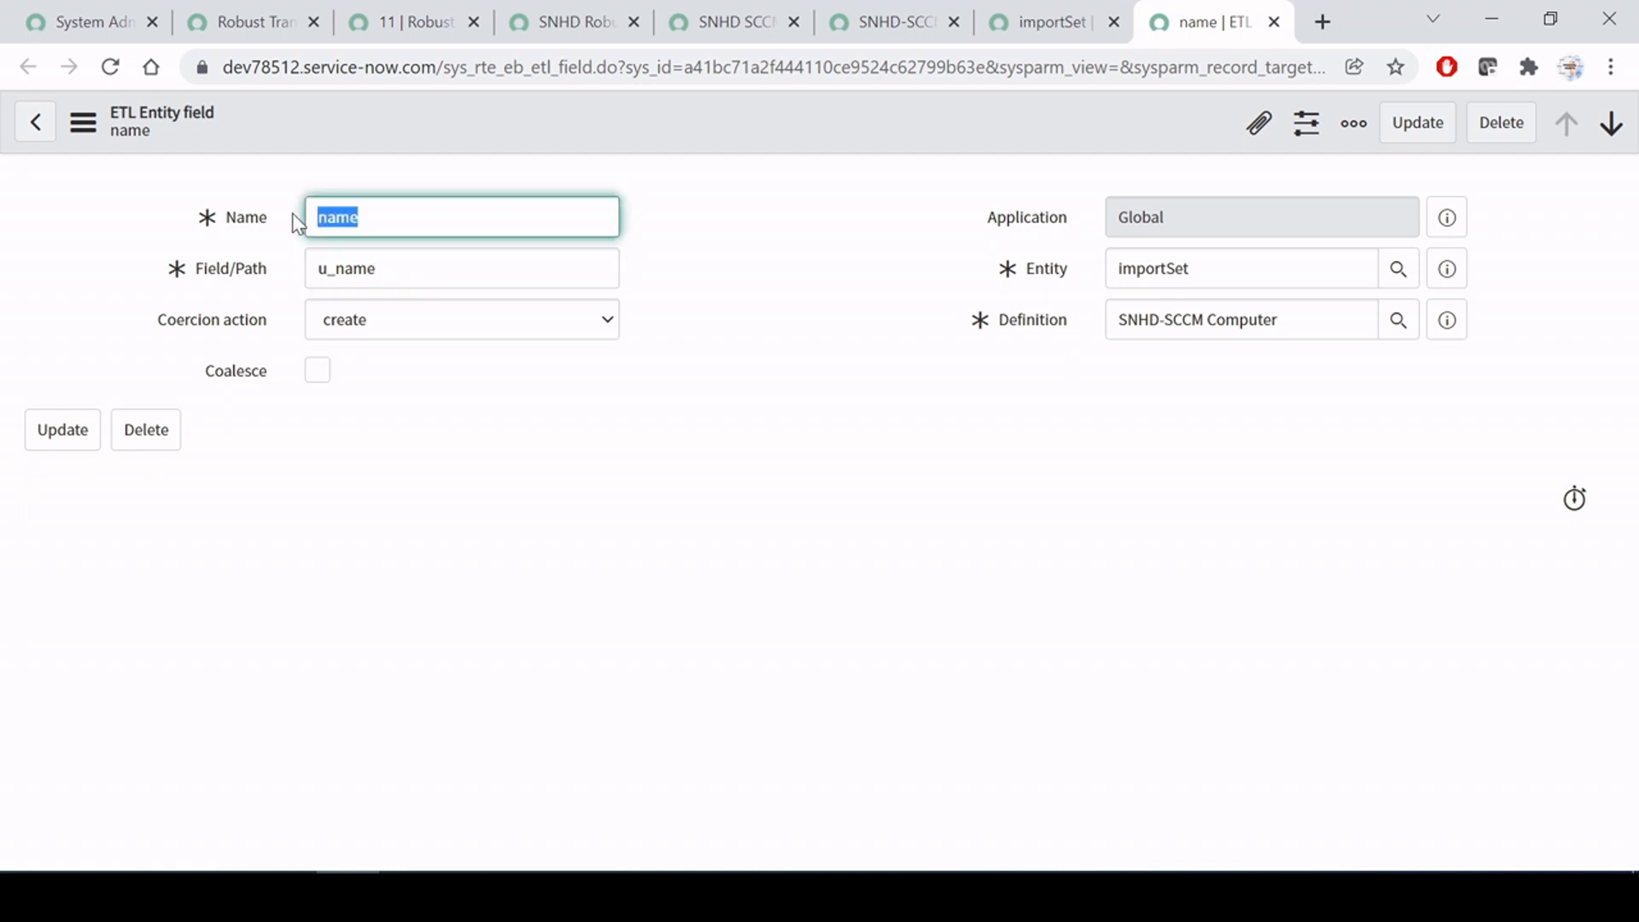
{"action": "left_click", "coordinate": [360, 218]}
{"action": "key", "text": "Tab"}
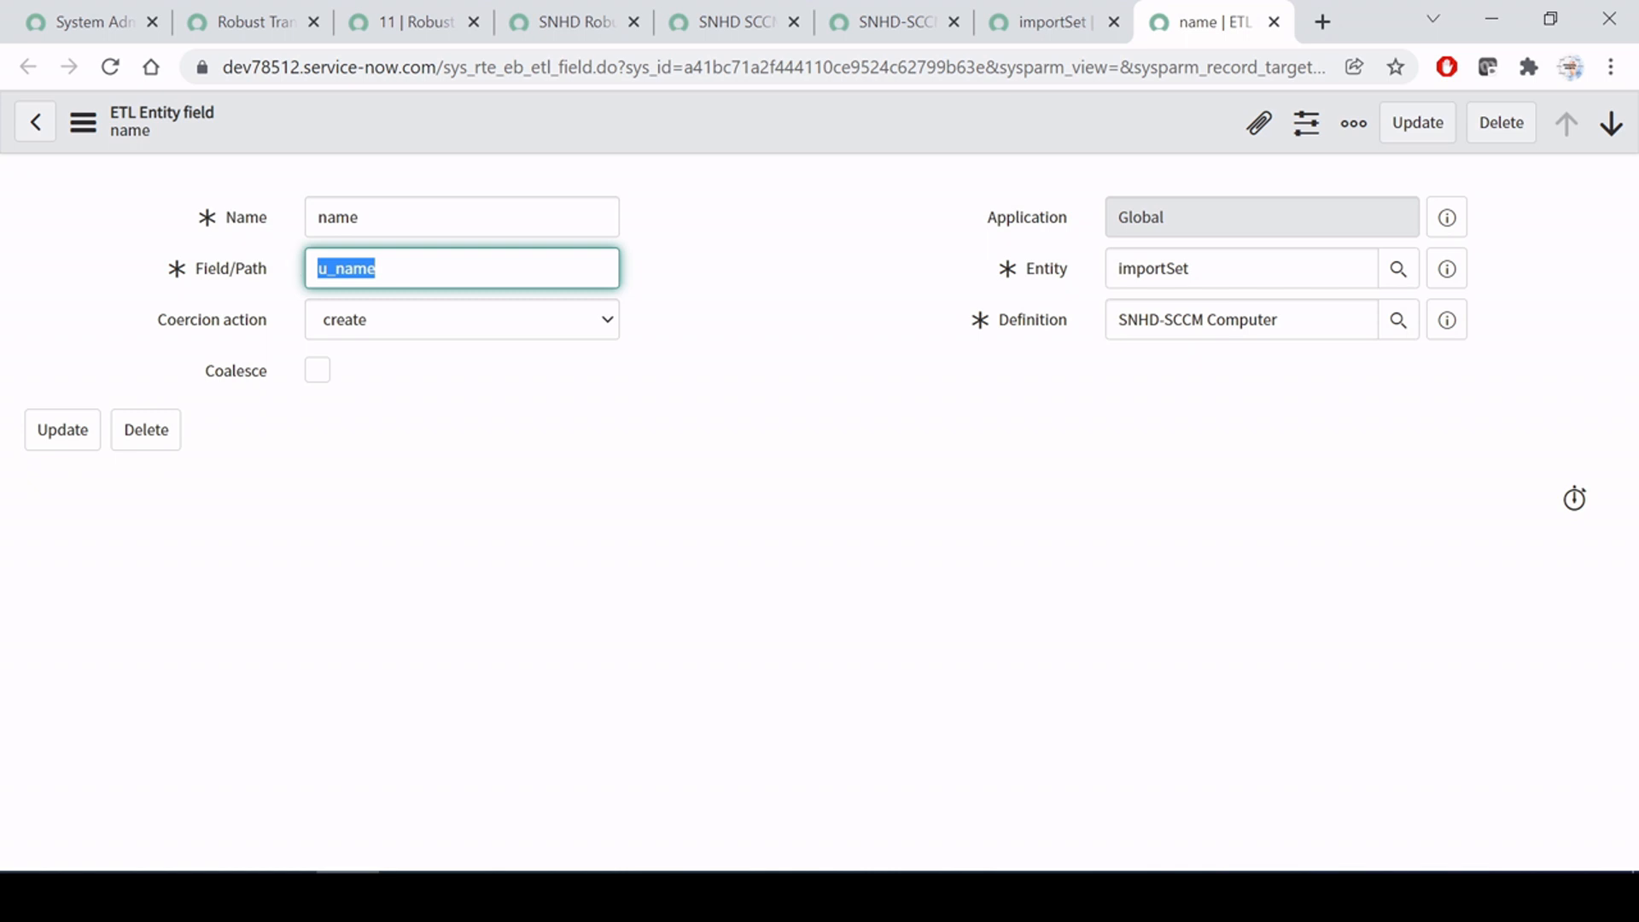
{"action": "left_click", "coordinate": [377, 269]}
{"action": "key", "text": "ctrl+a"}
{"action": "left_click", "coordinate": [363, 215]}
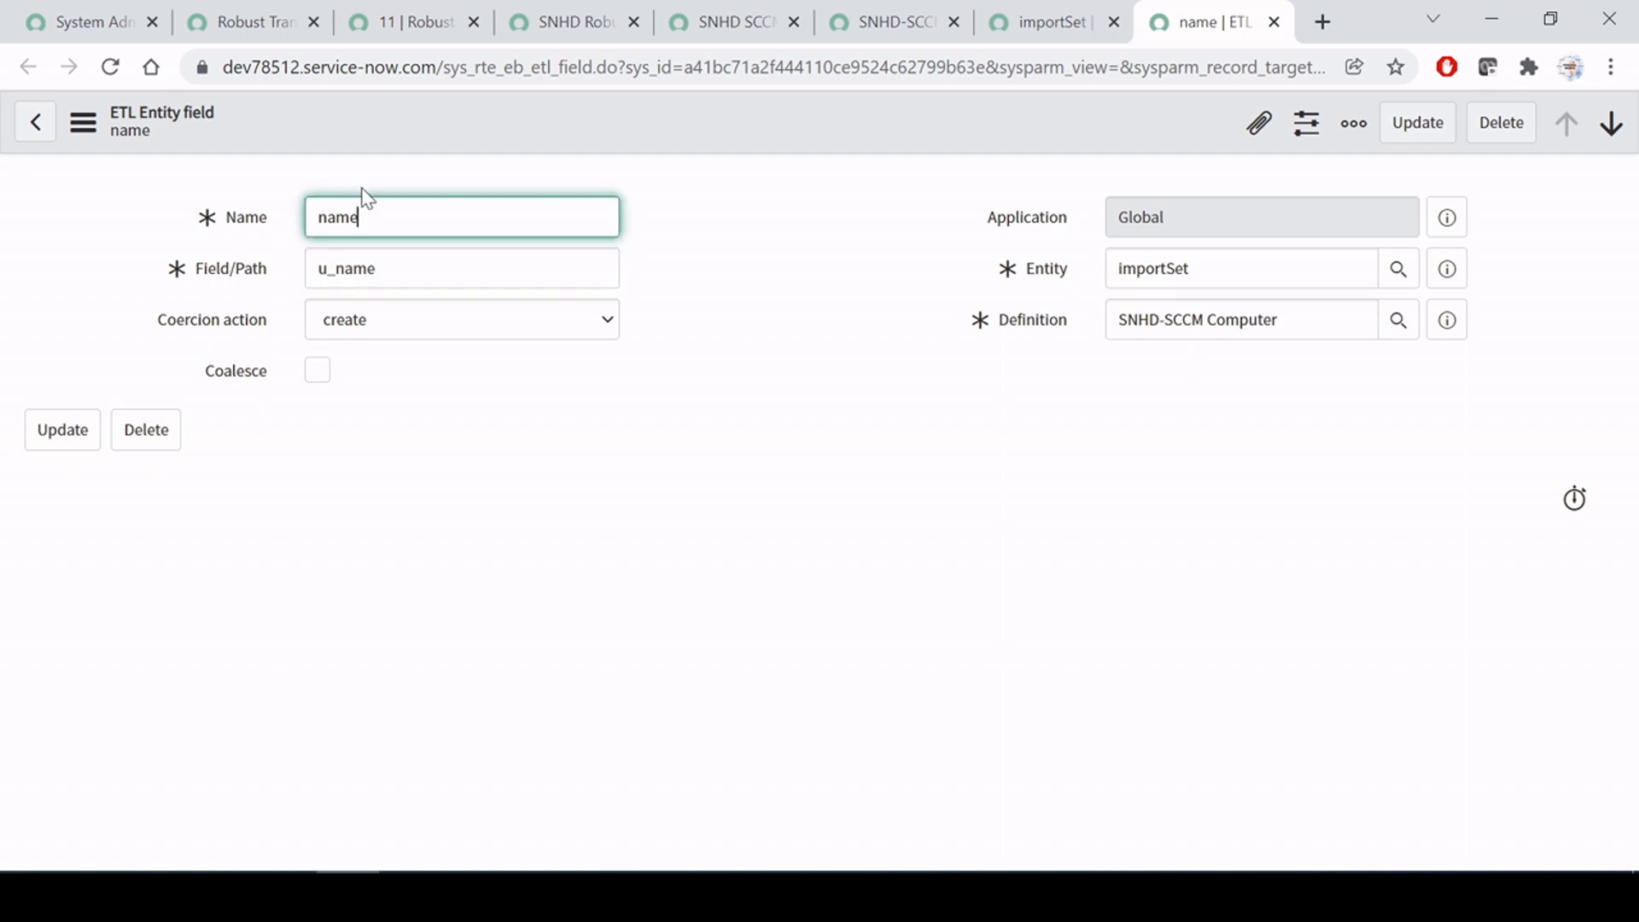
Step: Compare the Name value with the Field/Path value of the name ETL entity field
{"action": "key", "text": "ctrl+a"}
{"action": "left_click", "coordinate": [380, 268]}
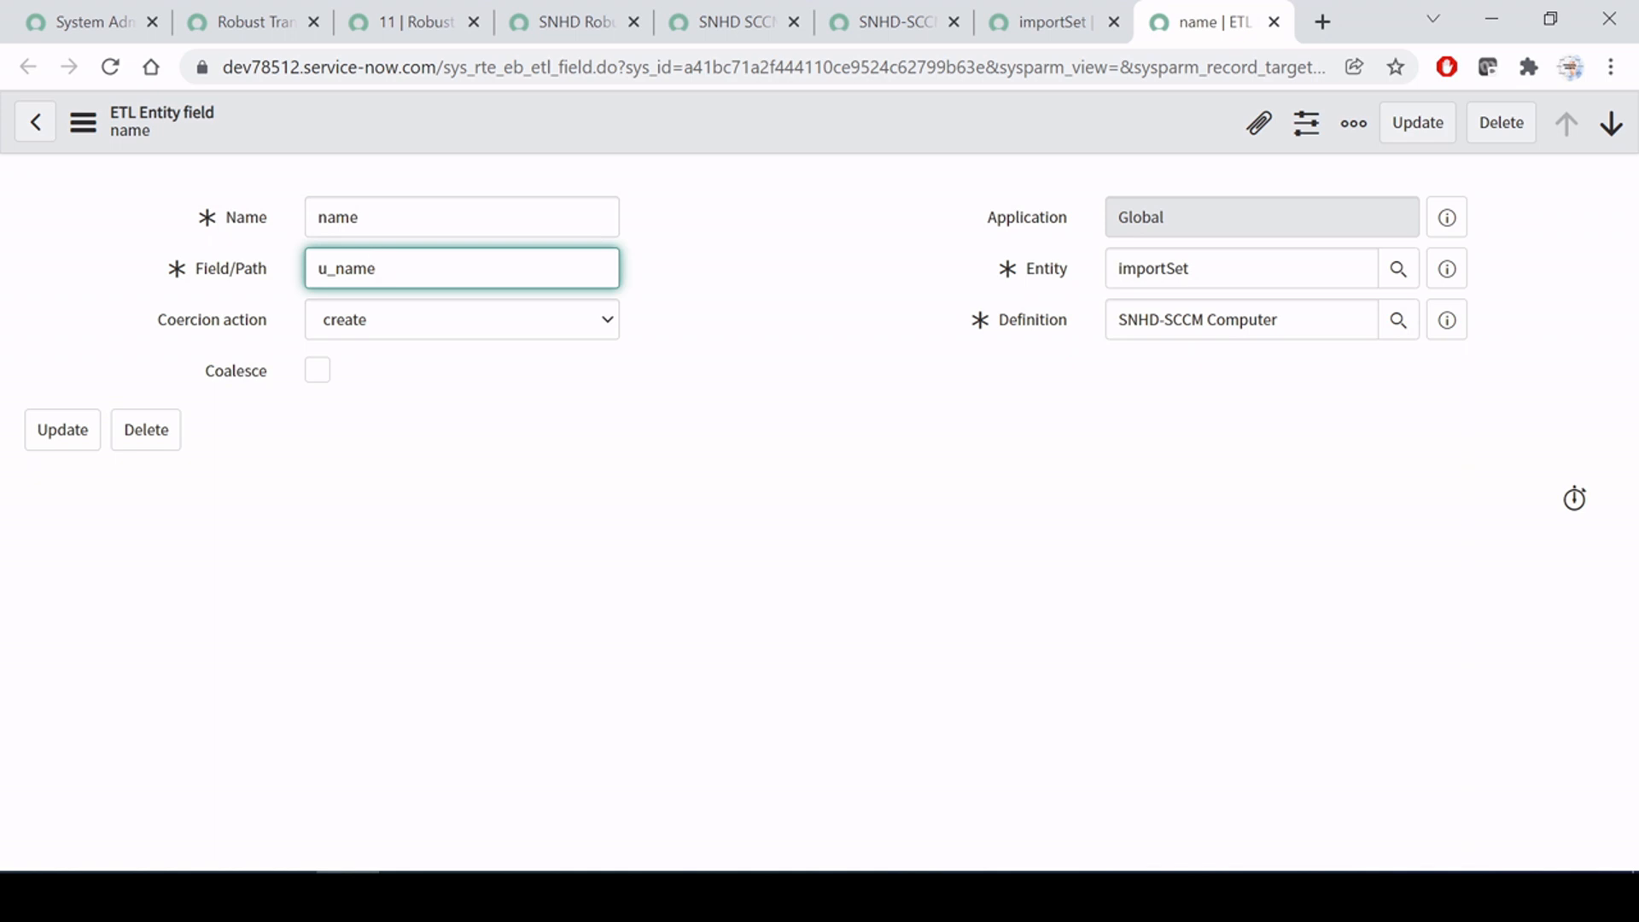
{"action": "left_click_drag", "start_coordinate": [382, 268], "coordinate": [294, 270]}
{"action": "left_click", "coordinate": [335, 268]}
{"action": "left_click_drag", "start_coordinate": [362, 218], "coordinate": [300, 218]}
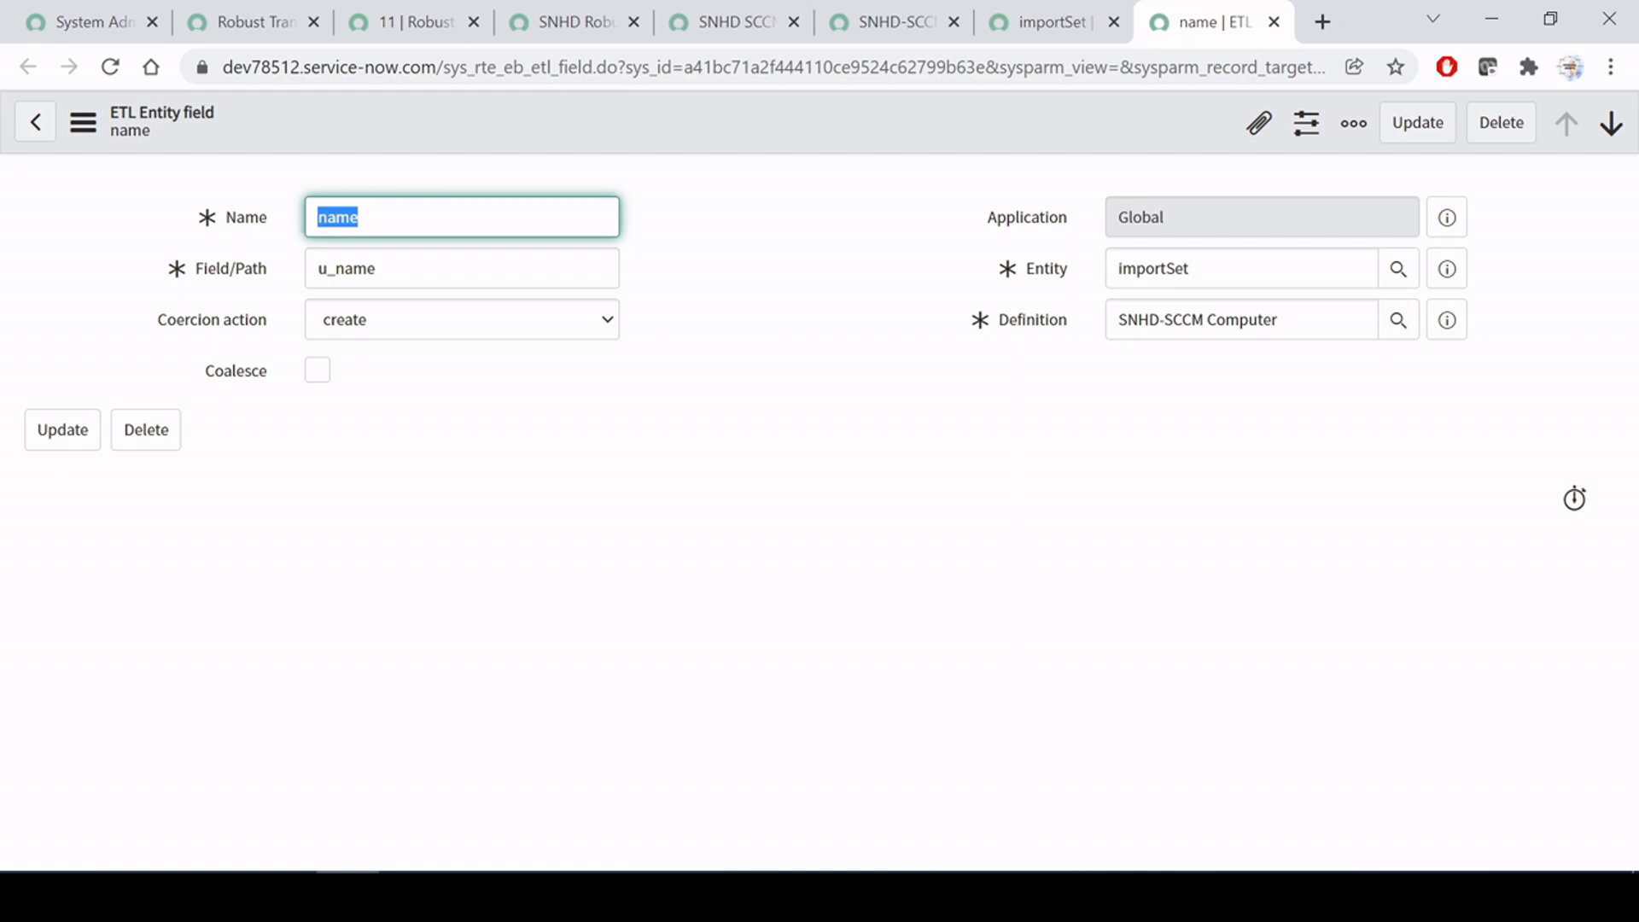
{"action": "key", "text": "Tab"}
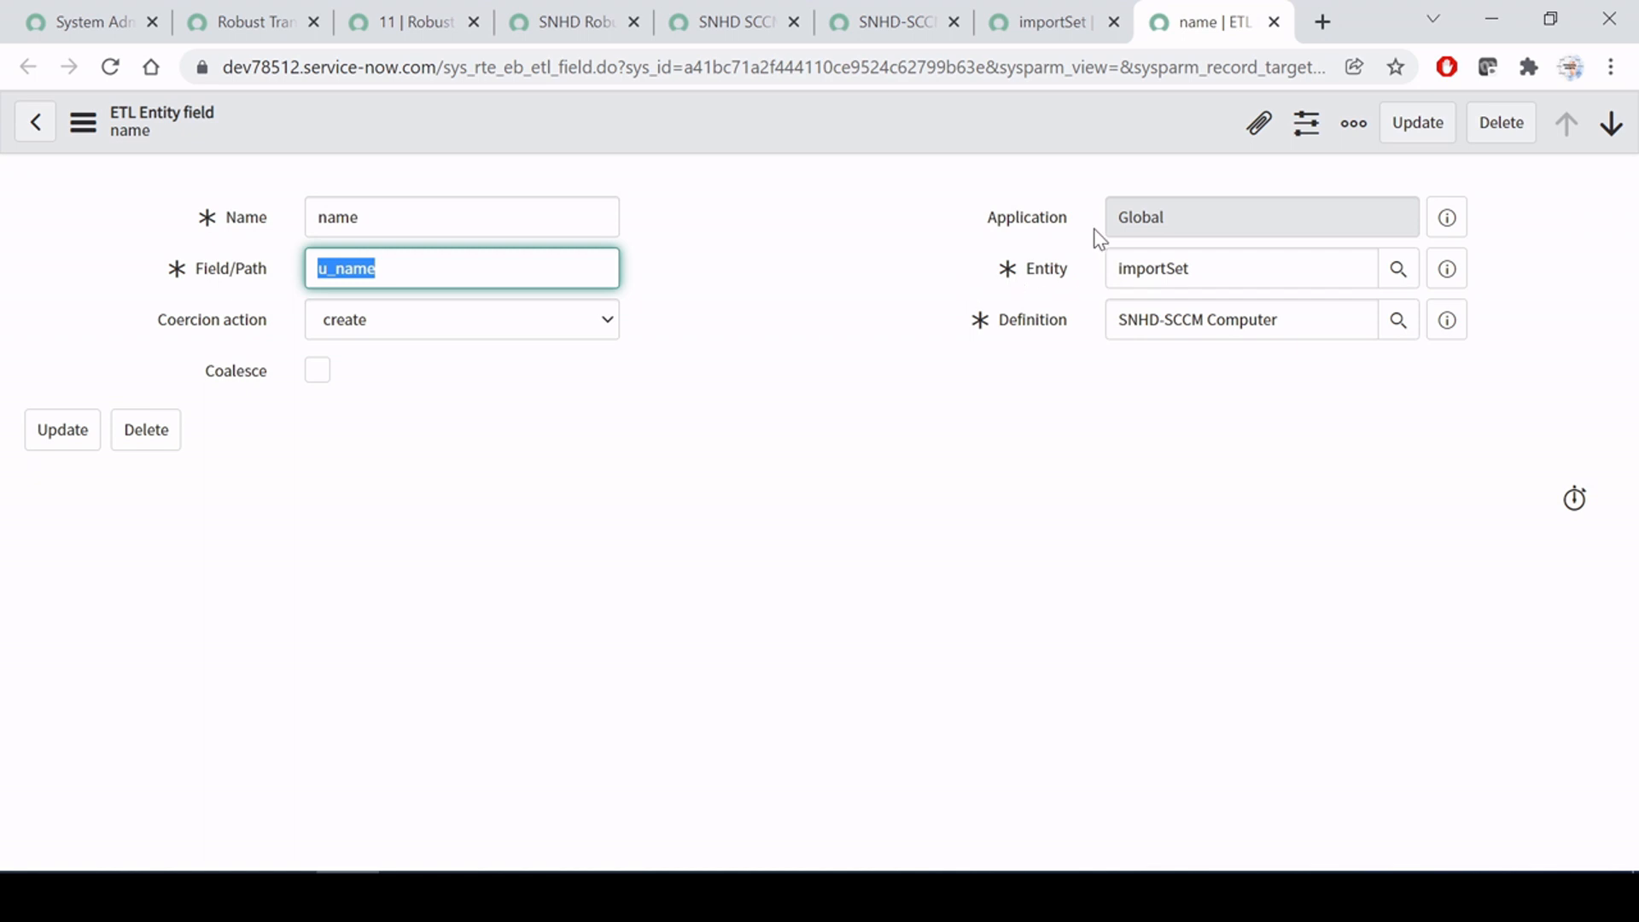
Step: Review the Coercion action explanation in the Word document and inspect the available choices on the name ETL entity field
{"action": "mouse_move", "coordinate": [187, 330]}
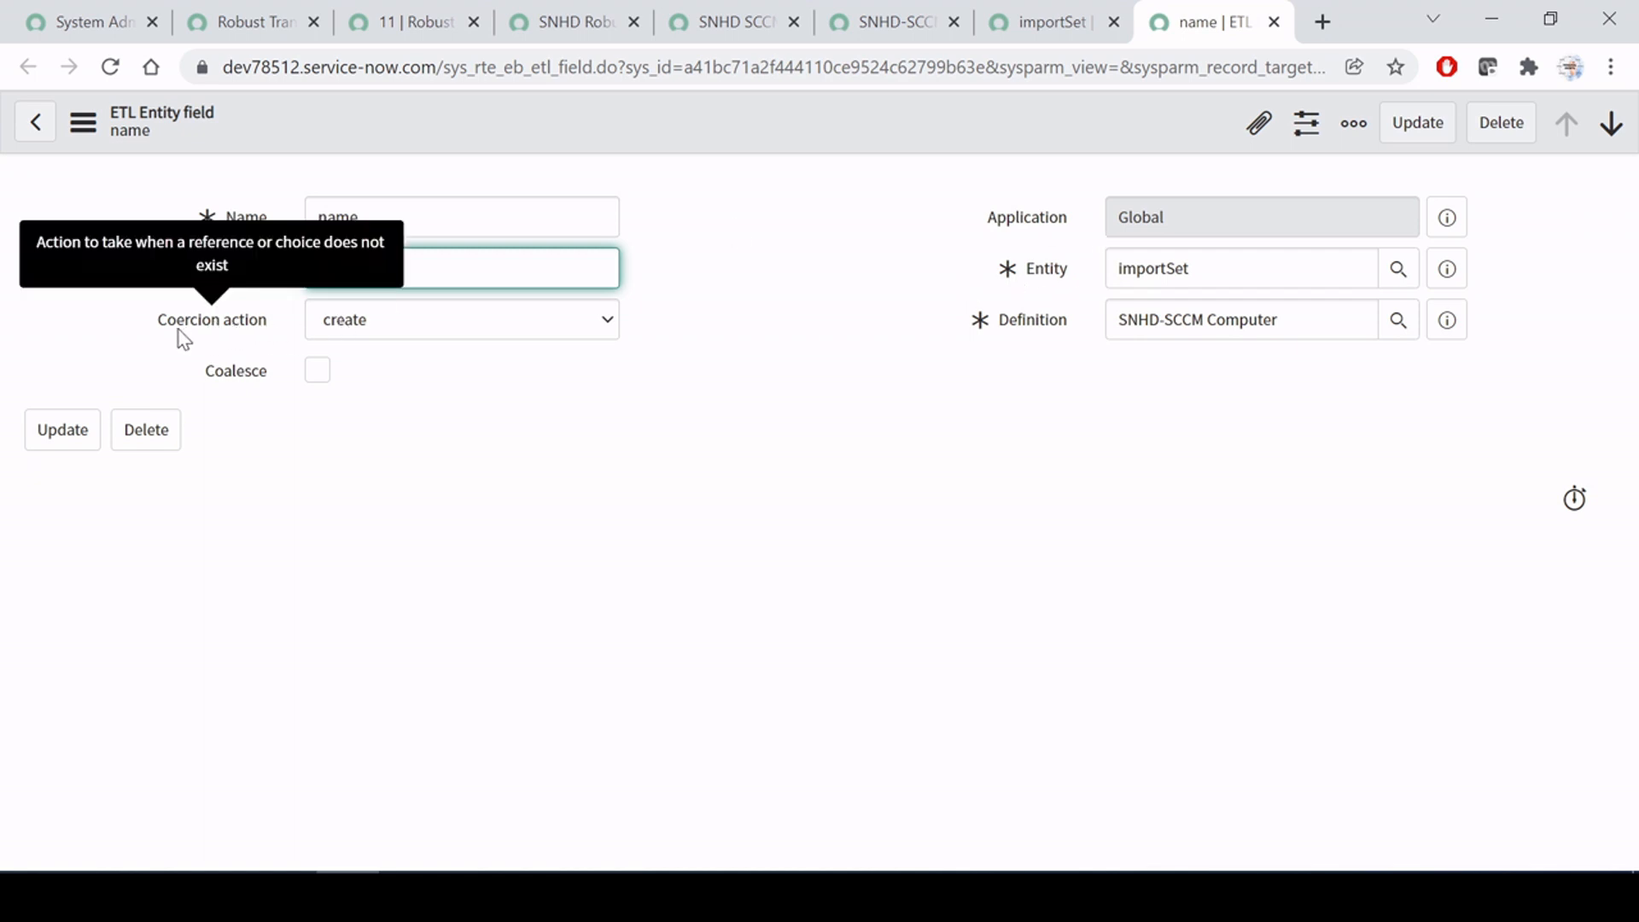
{"action": "left_click", "coordinate": [437, 331]}
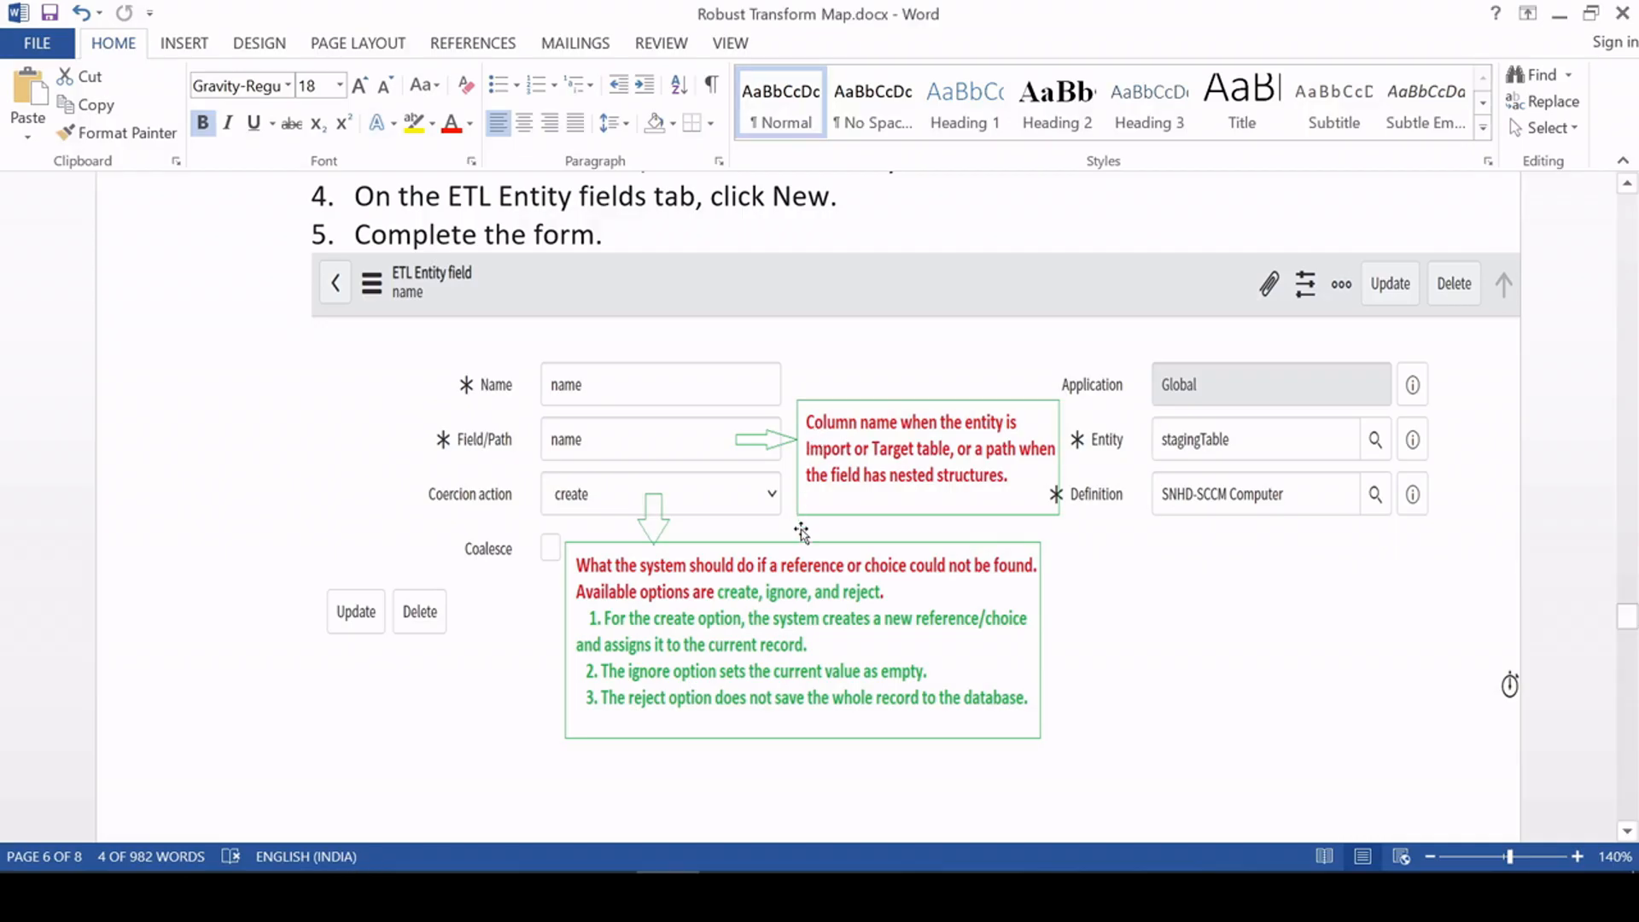
{"action": "scroll", "coordinate": [798, 520], "scroll_direction": "down", "scroll_amount": 3}
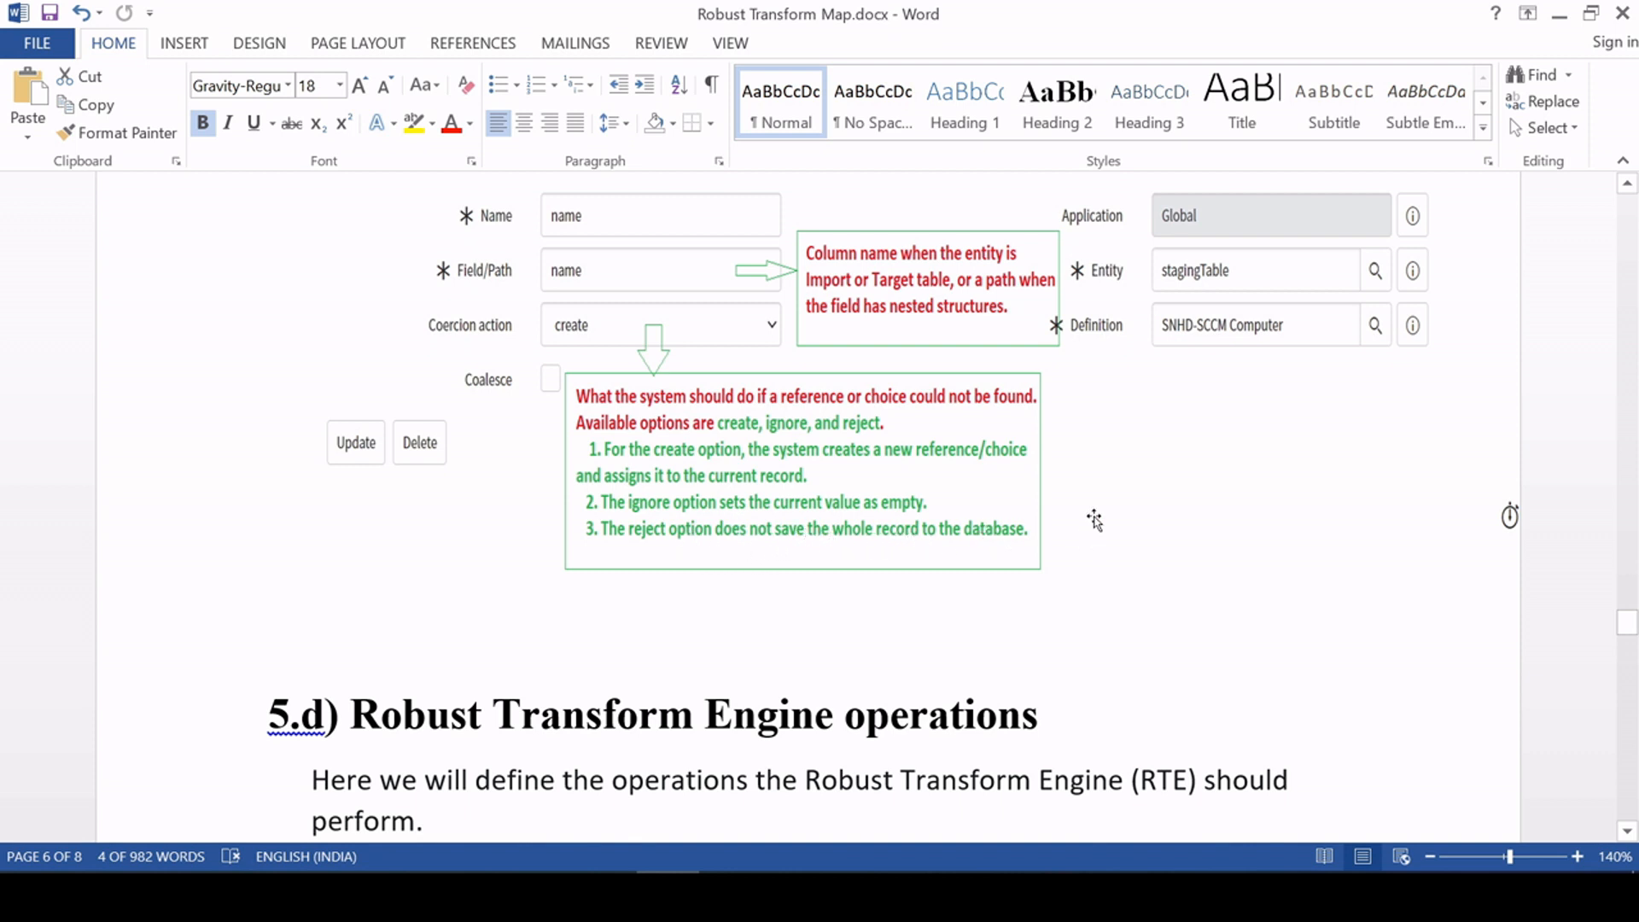
{"action": "key", "text": "alt+Tab"}
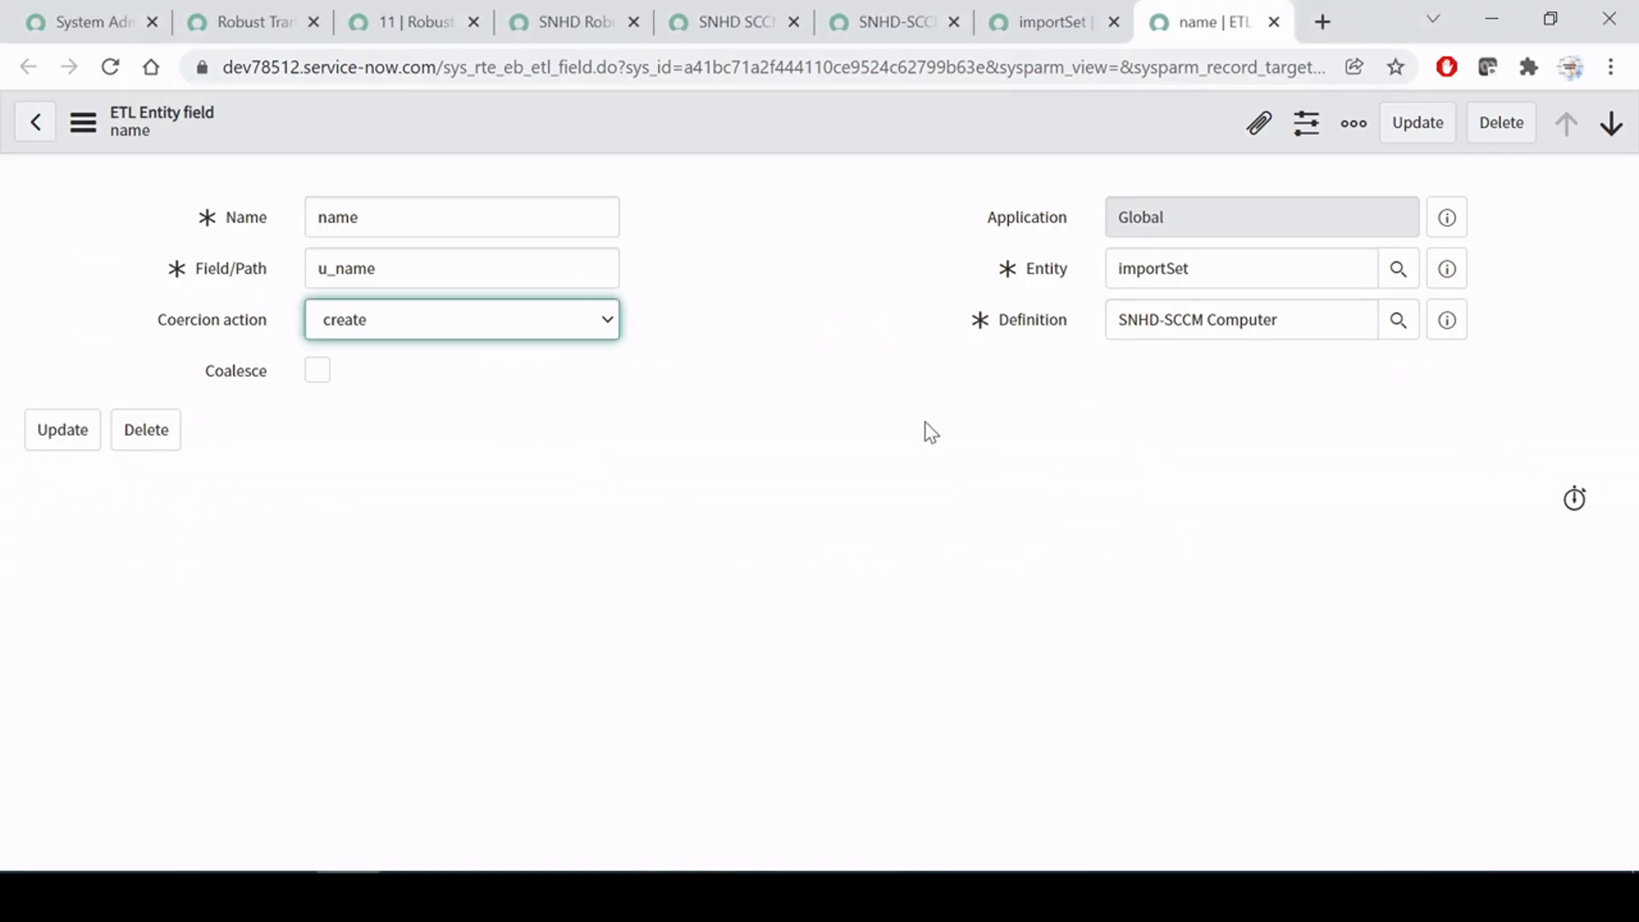
{"action": "left_click", "coordinate": [458, 320]}
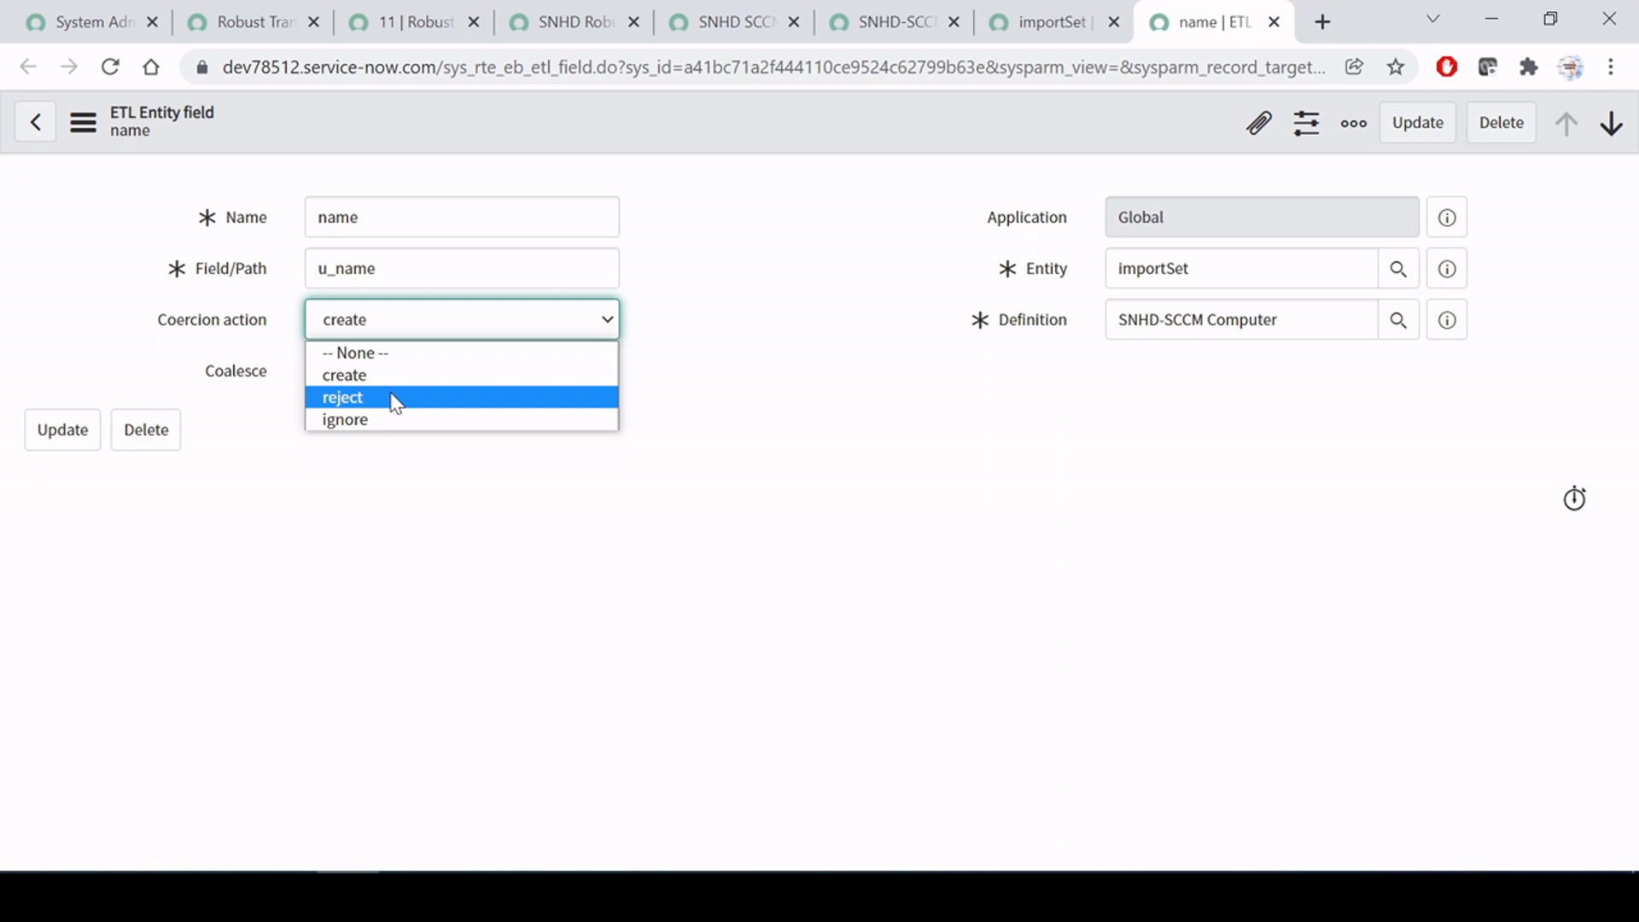
{"action": "left_click", "coordinate": [814, 275]}
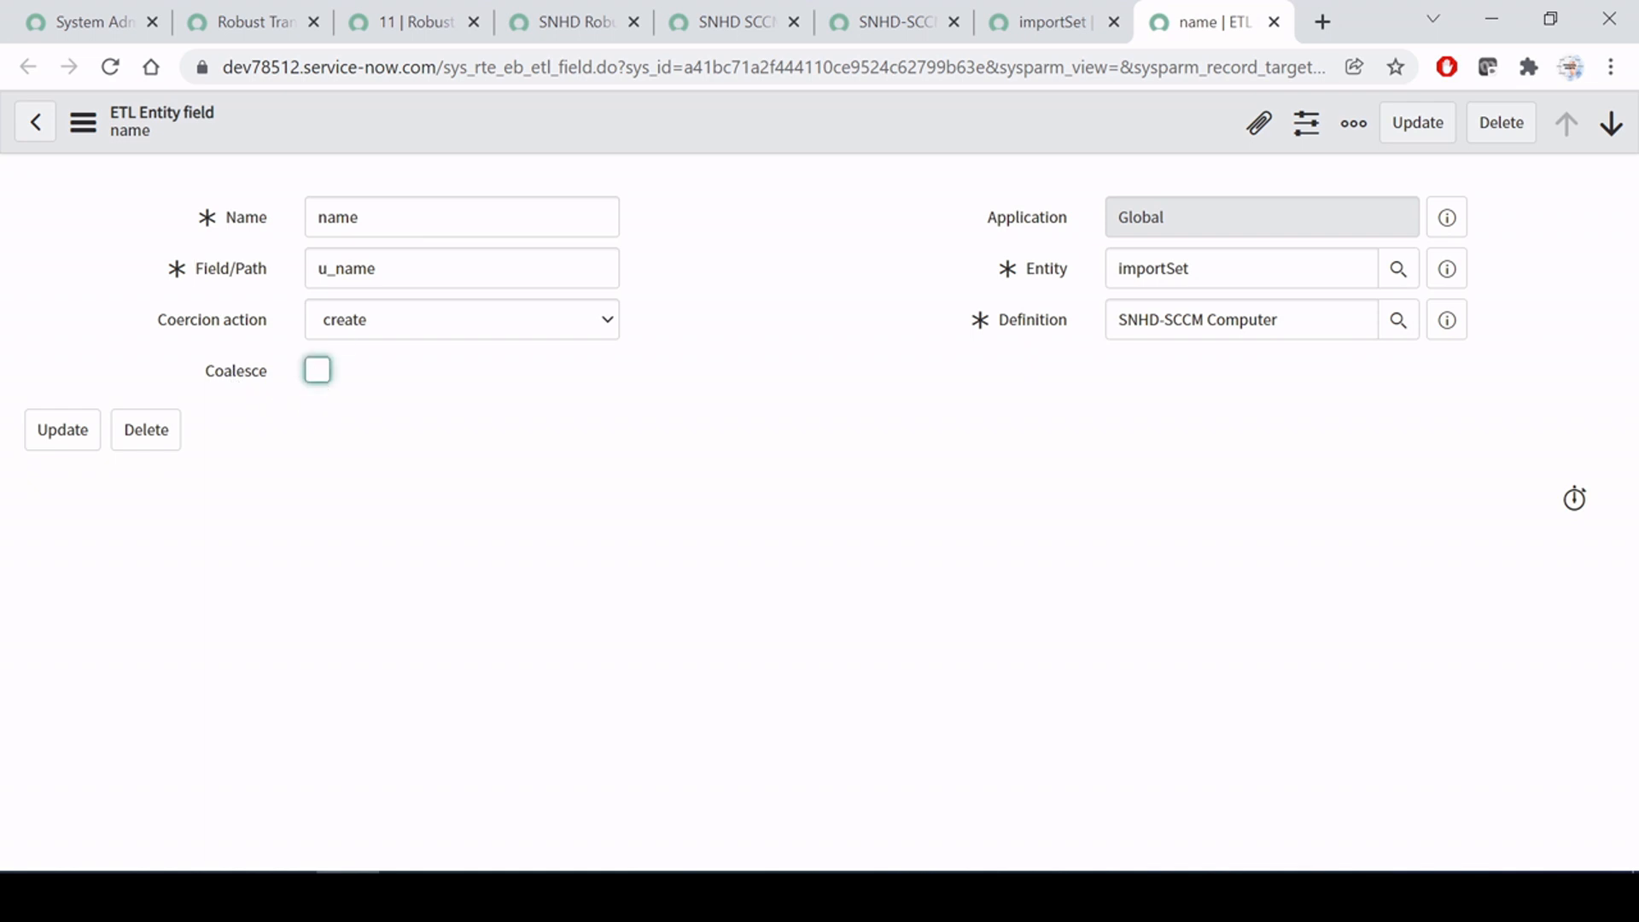
{"action": "left_click", "coordinate": [231, 268]}
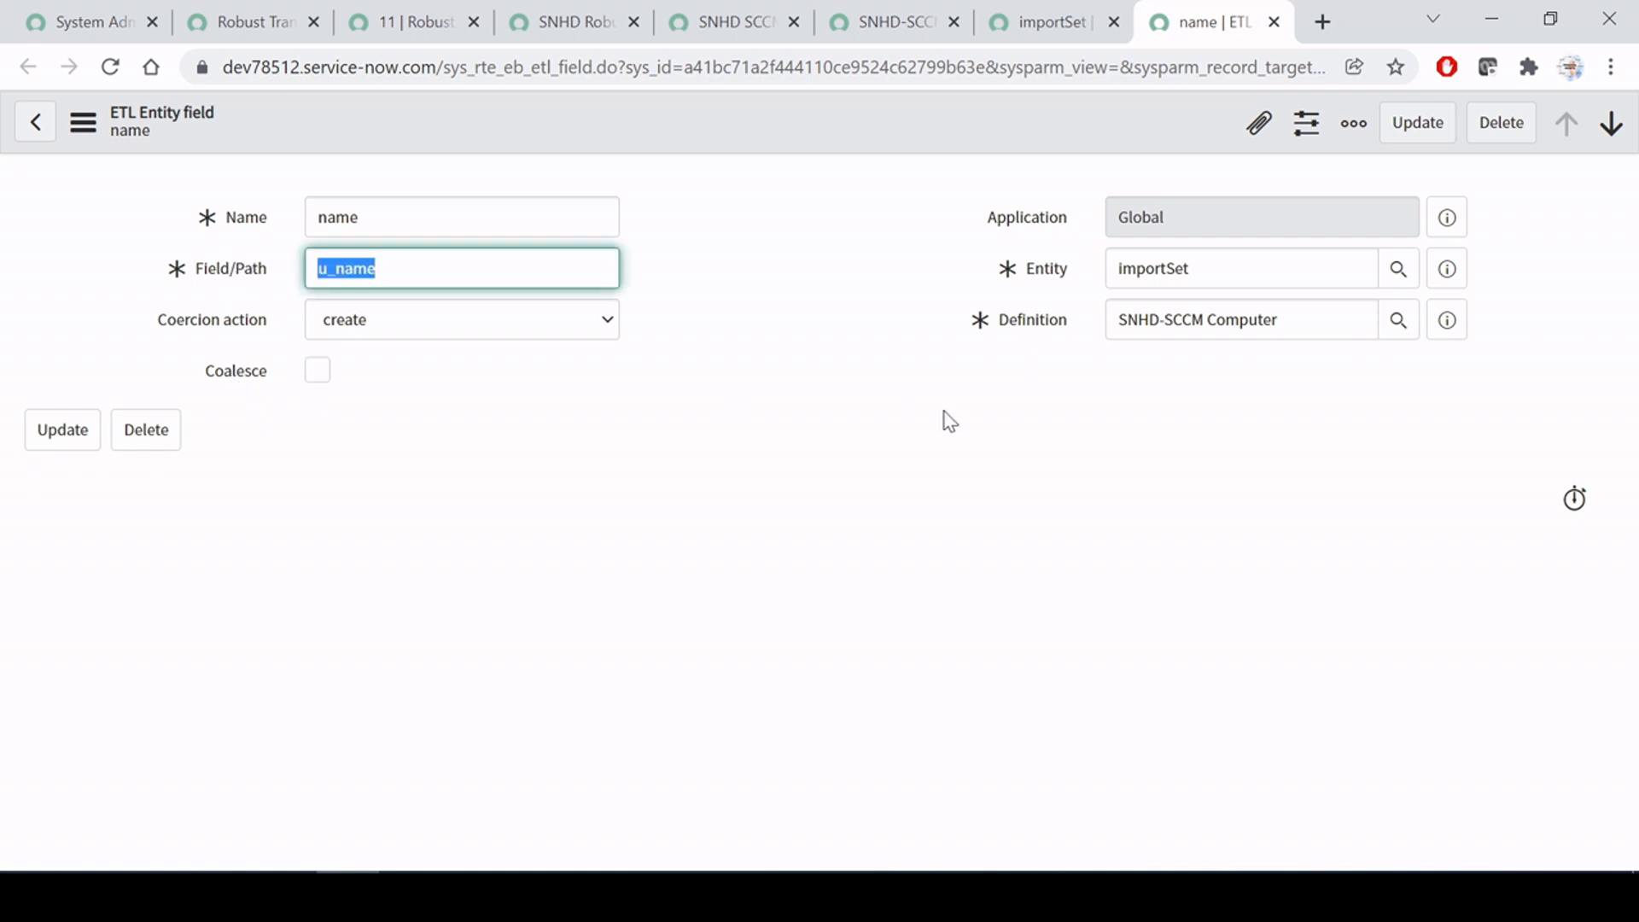
Step: Open importSet's OS Name and serial_number entity fields in separate browser tabs and examine the serial_number Field/Path value
{"action": "left_click", "coordinate": [1050, 22]}
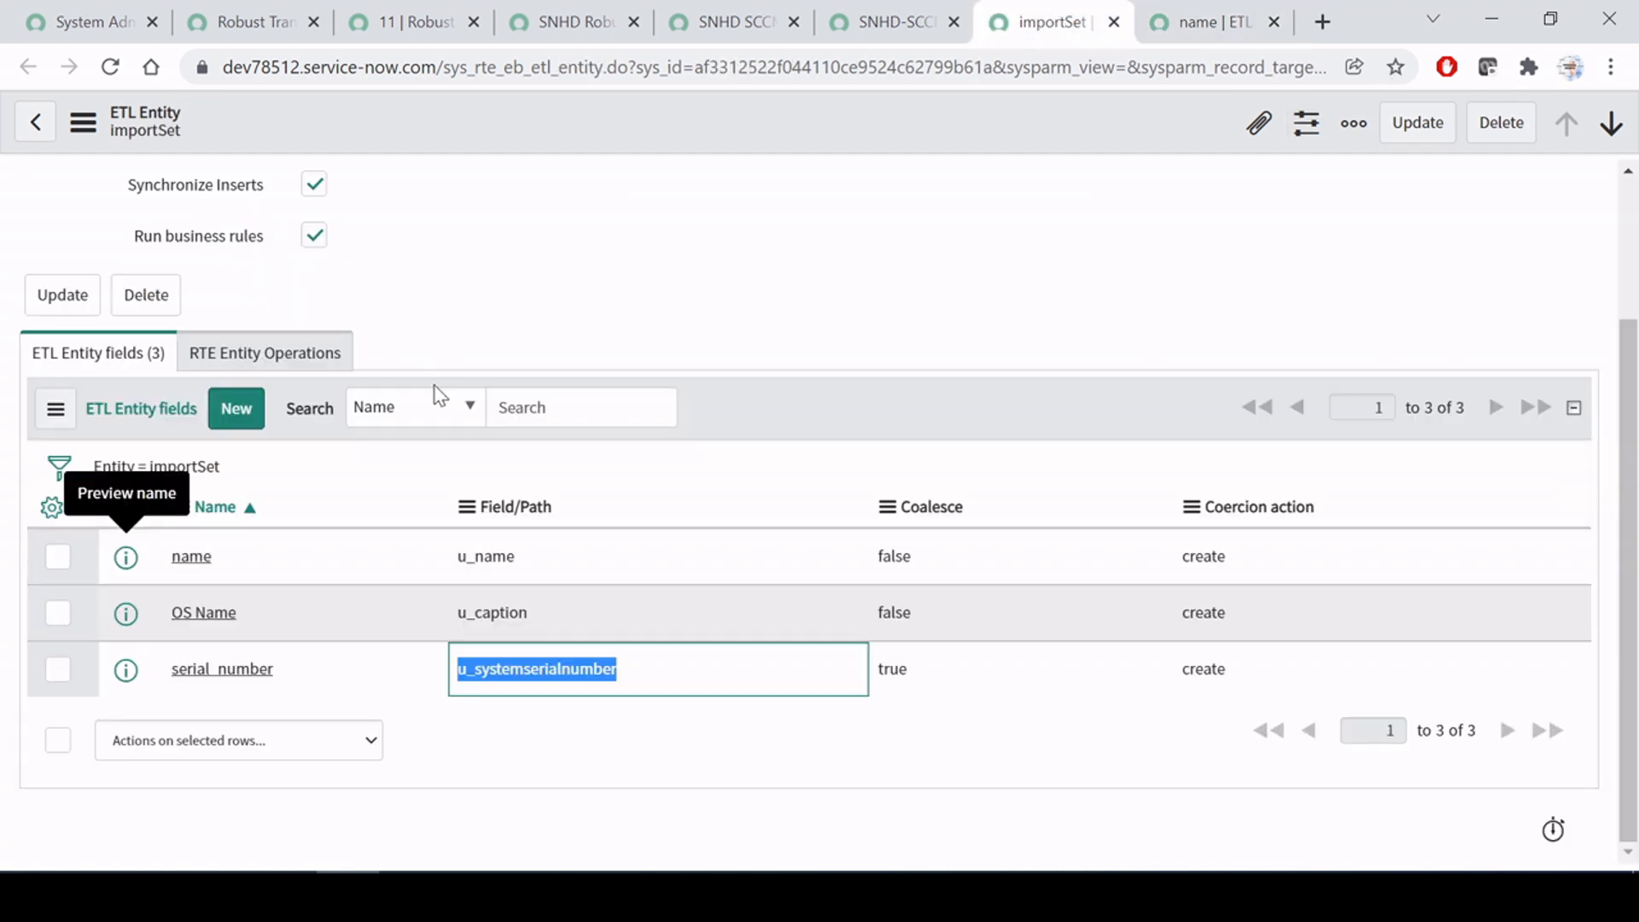
{"action": "middle_click", "coordinate": [127, 614]}
{"action": "middle_click", "coordinate": [127, 669]}
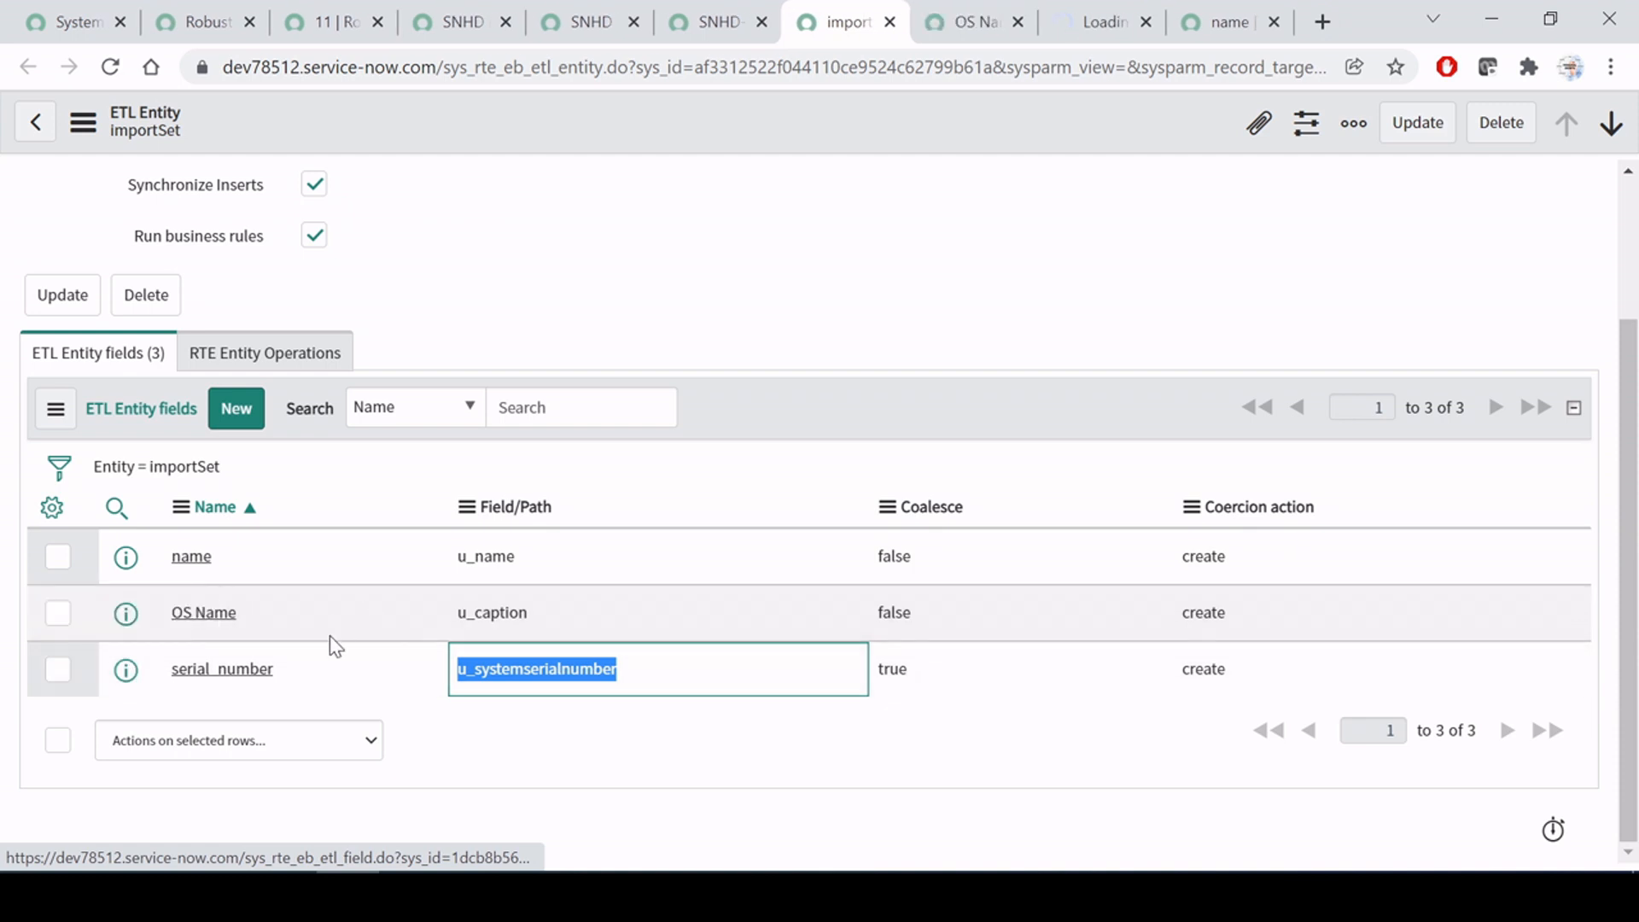
{"action": "left_click", "coordinate": [973, 19]}
{"action": "left_click", "coordinate": [1073, 11]}
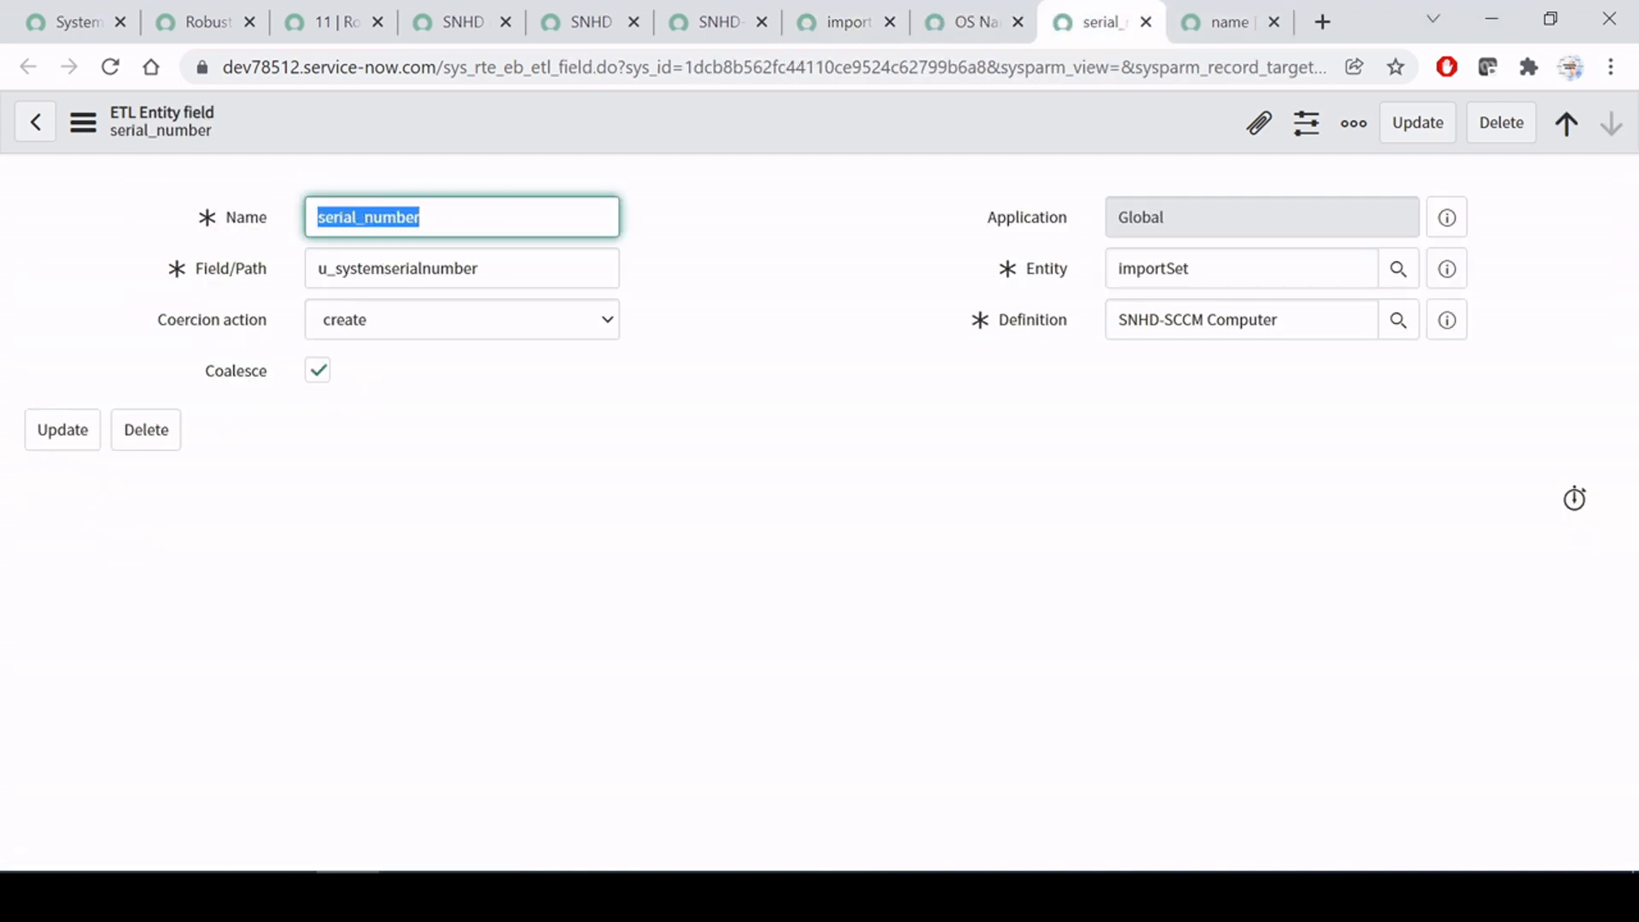
{"action": "left_click_drag", "start_coordinate": [485, 270], "coordinate": [190, 267]}
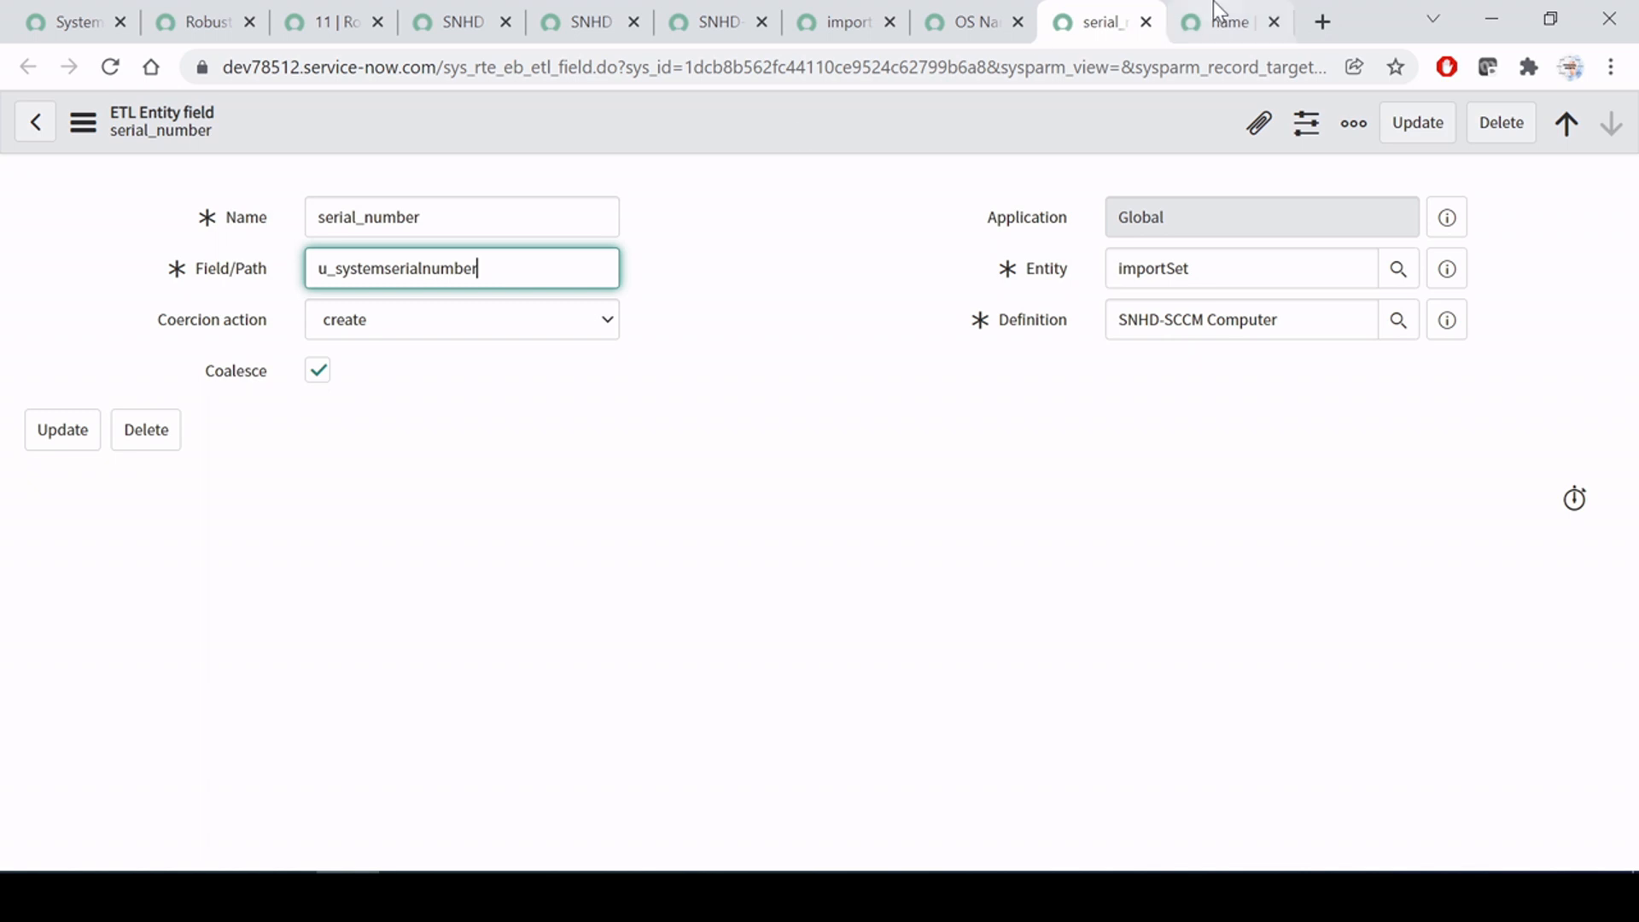
Step: Close the serial_number, name and OS Name entity field records and focus on the Name value of the importSet entity
{"action": "left_click", "coordinate": [1145, 22]}
{"action": "left_click", "coordinate": [1146, 22]}
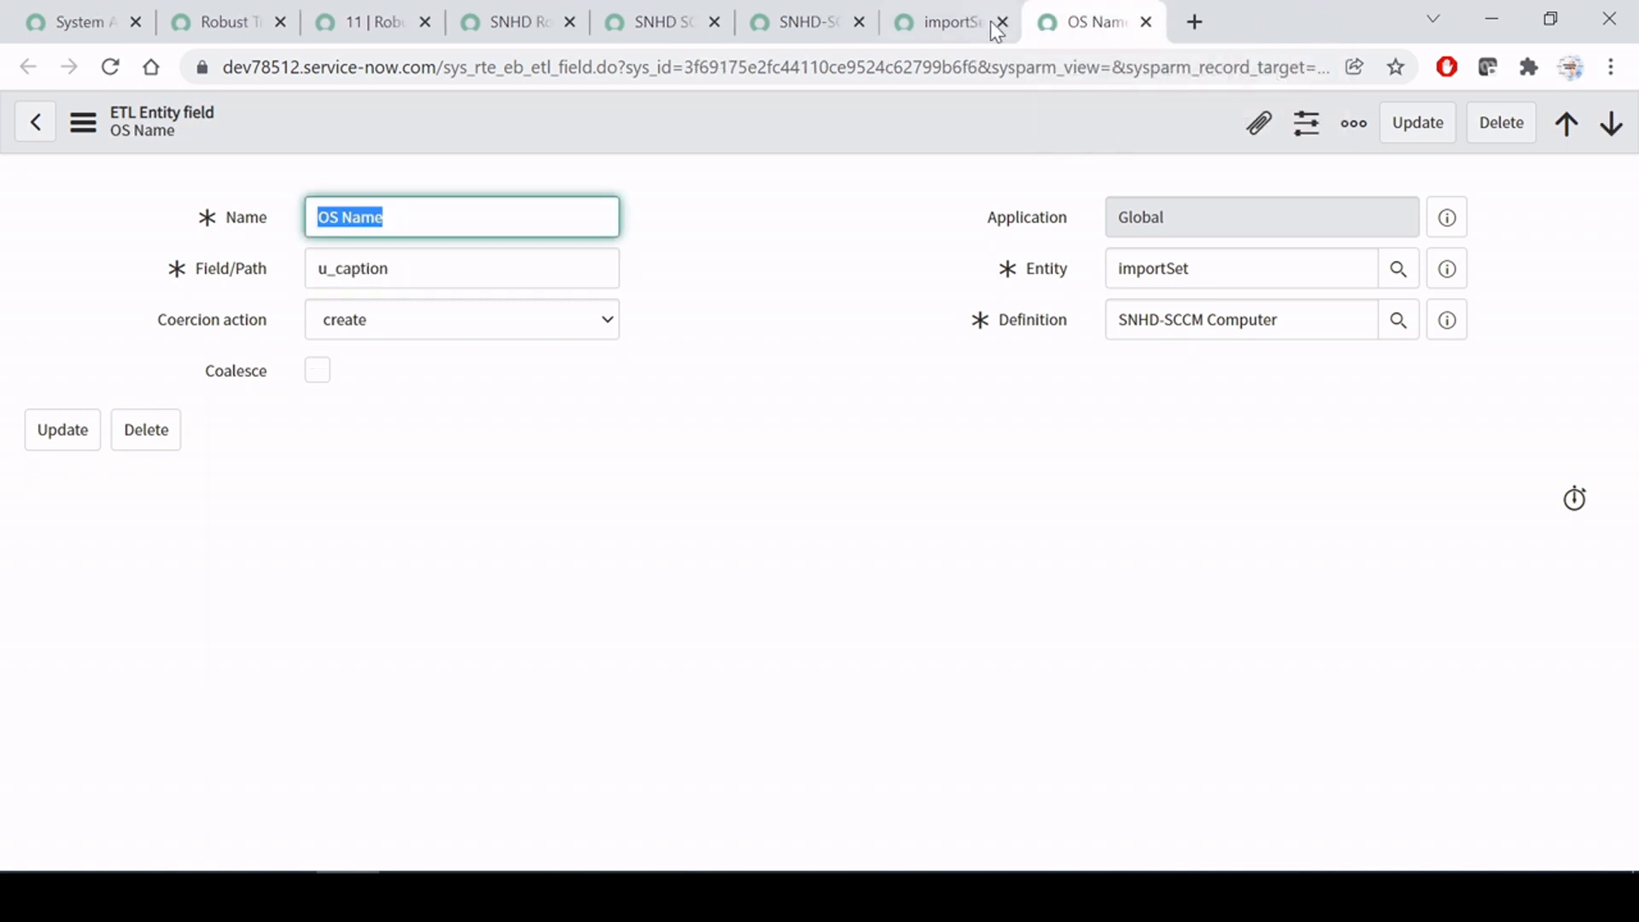
{"action": "left_click", "coordinate": [1145, 23]}
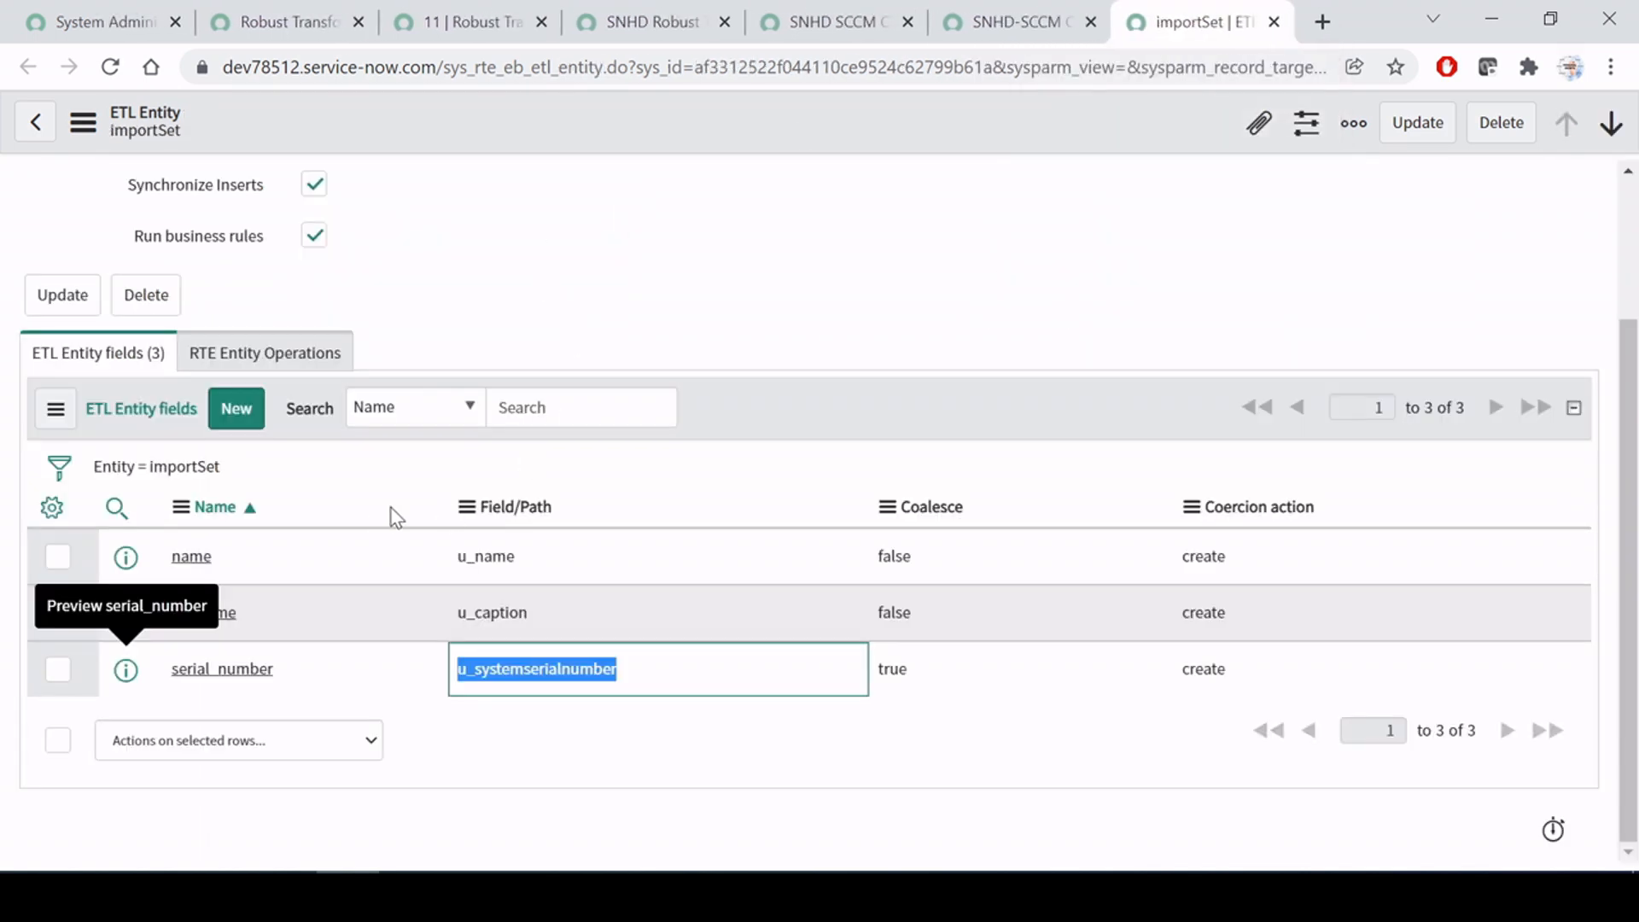
{"action": "scroll", "coordinate": [392, 516], "scroll_direction": "up", "scroll_amount": 3}
{"action": "left_click_drag", "start_coordinate": [398, 219], "coordinate": [154, 223]}
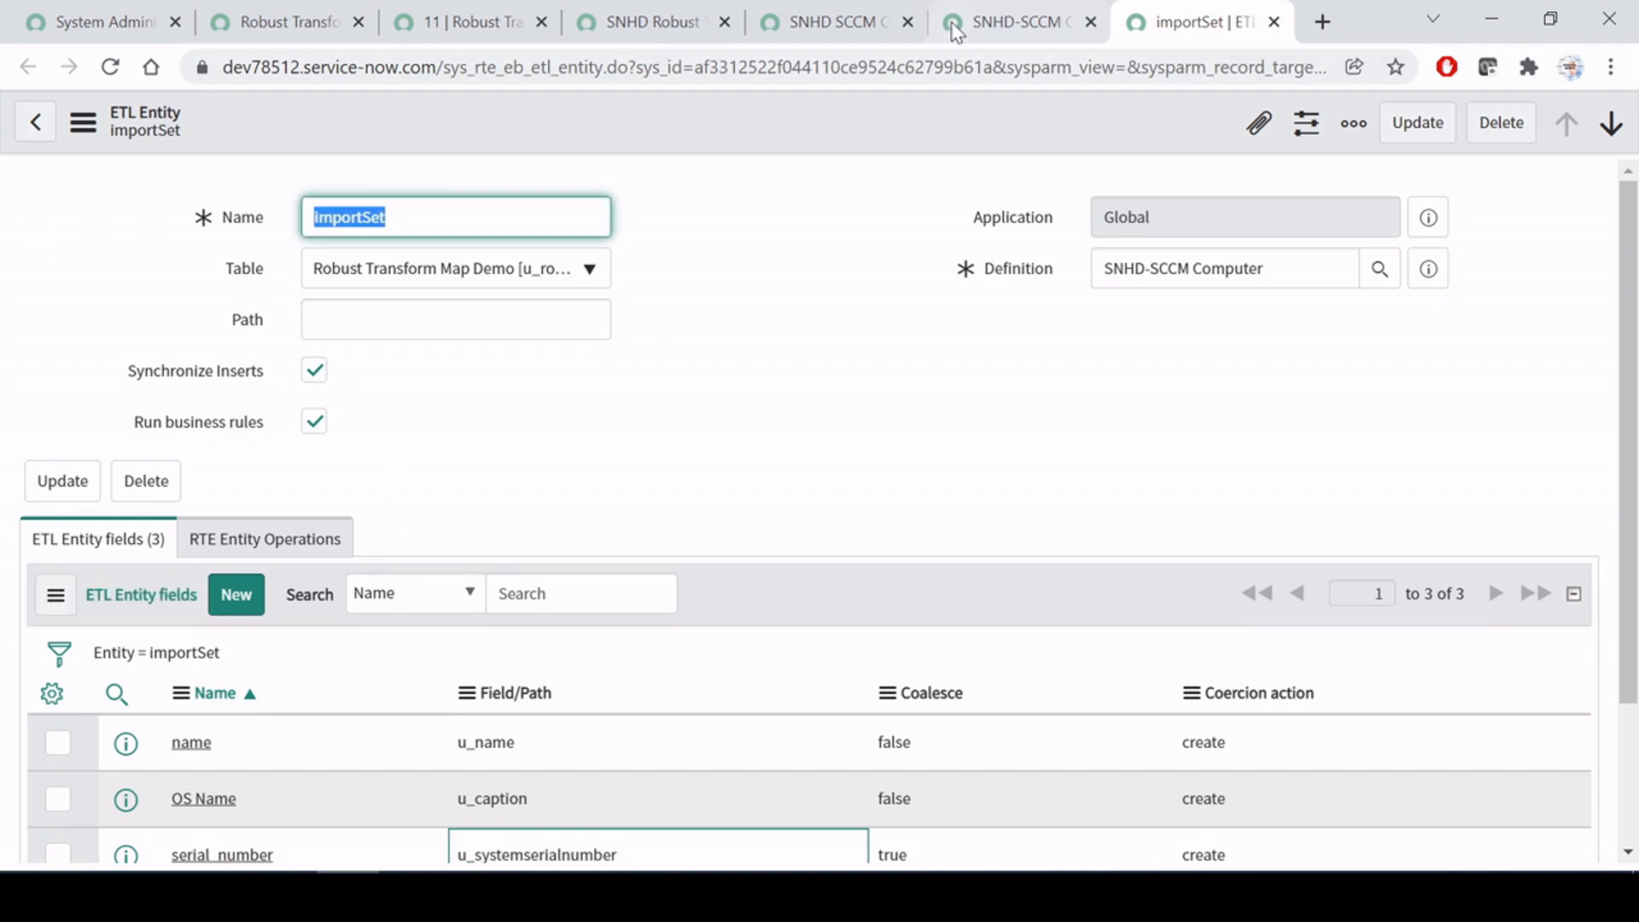
Step: Open the stagingTable entity from the SNHD-SCCM Computer definition in a separate browser tab and view its ETL entity fields
{"action": "left_click", "coordinate": [999, 22]}
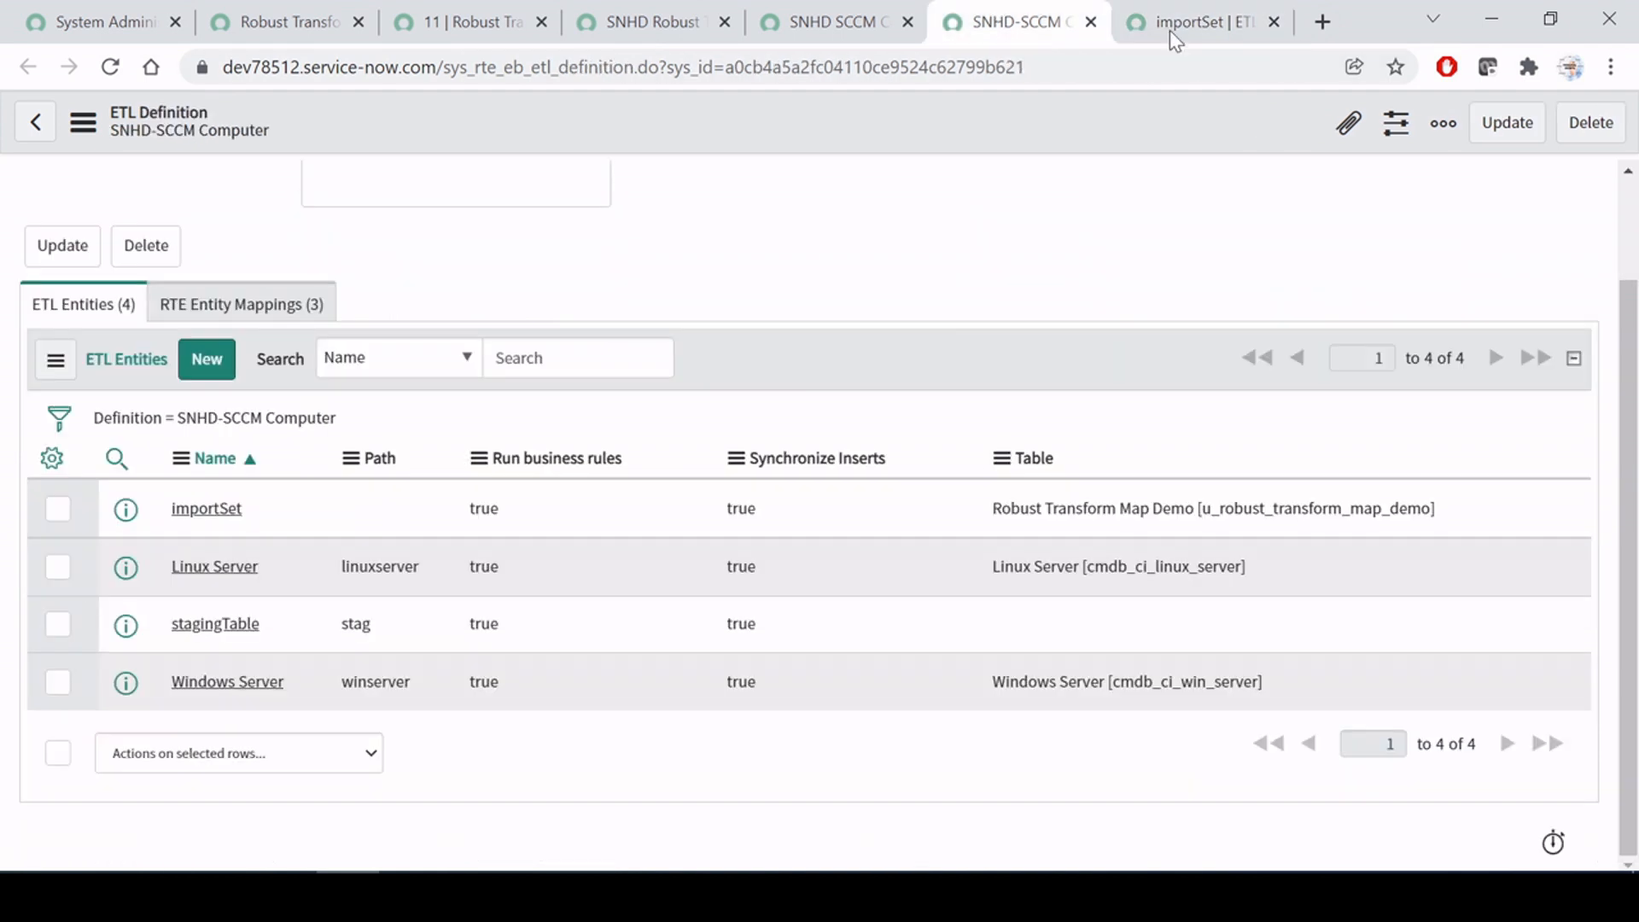
{"action": "middle_click", "coordinate": [128, 633]}
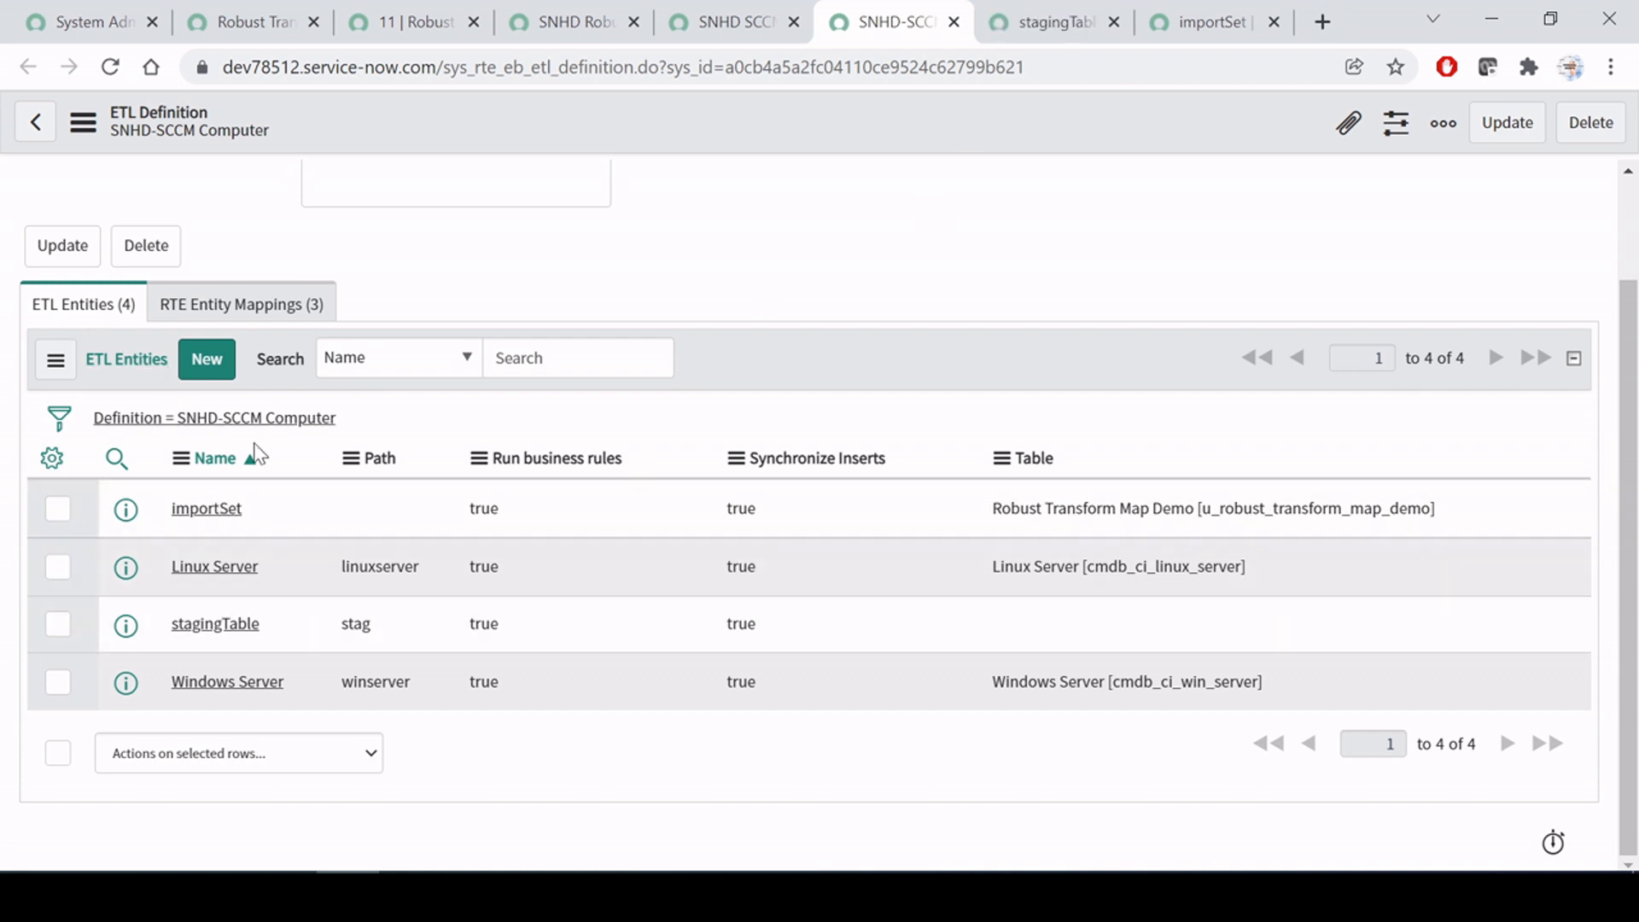
{"action": "left_click", "coordinate": [1024, 4]}
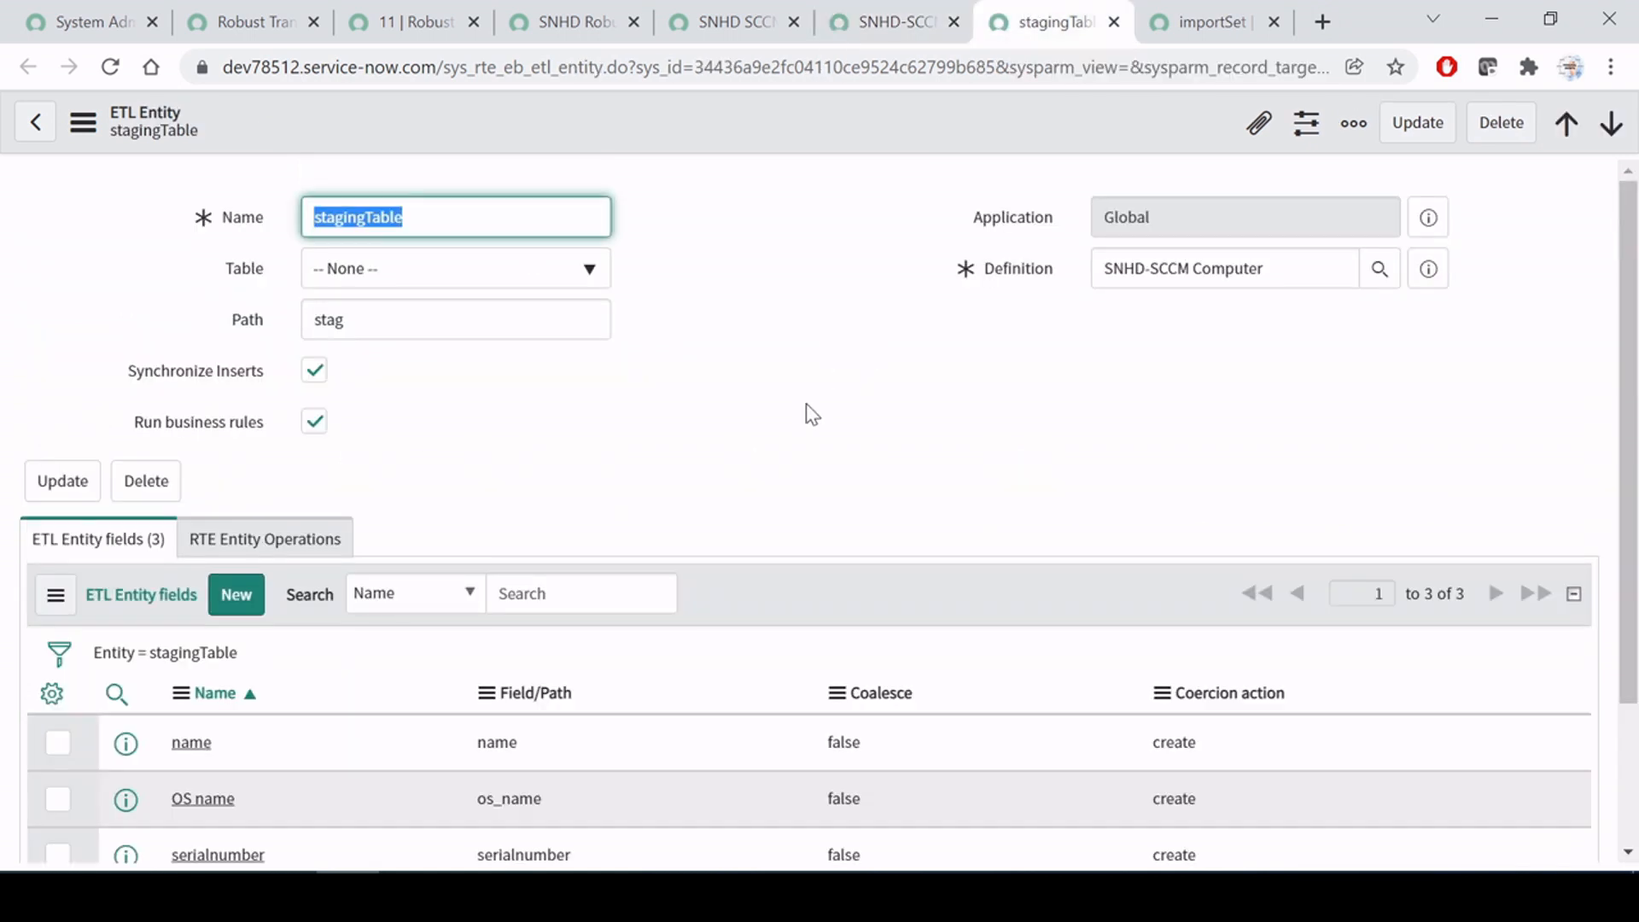
{"action": "scroll", "coordinate": [806, 403], "scroll_direction": "down", "scroll_amount": 3}
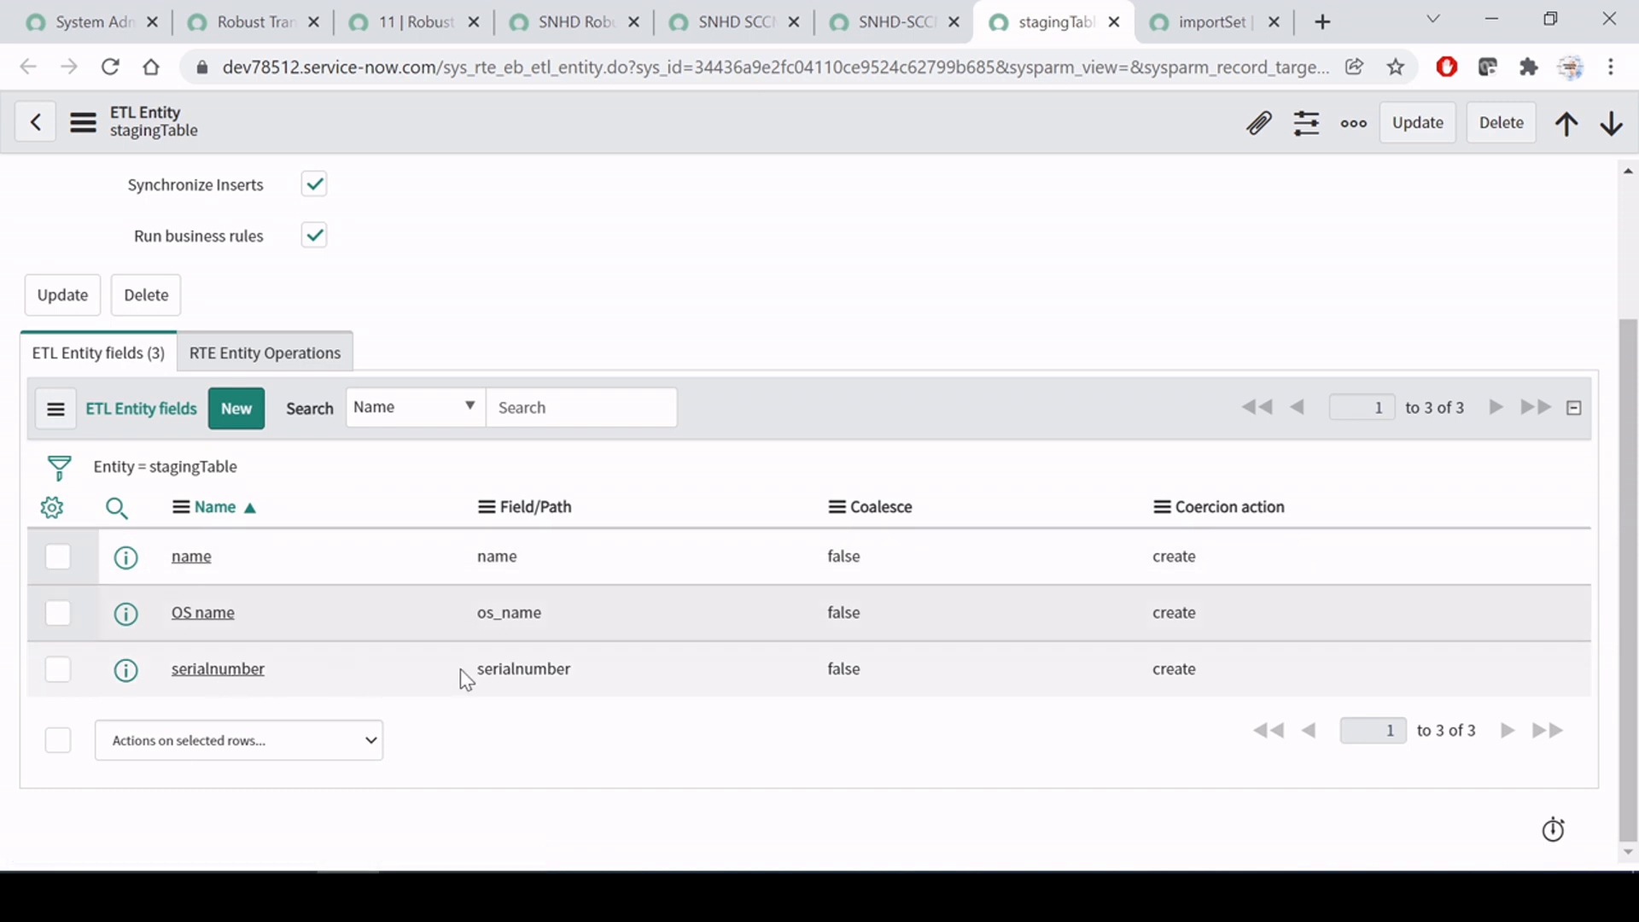
Step: Compare the stagingTable entity with importSet and examine the Field/Path values of stagingTable's entity fields
{"action": "scroll", "coordinate": [460, 670], "scroll_direction": "up", "scroll_amount": 3}
{"action": "left_click", "coordinate": [1203, 22]}
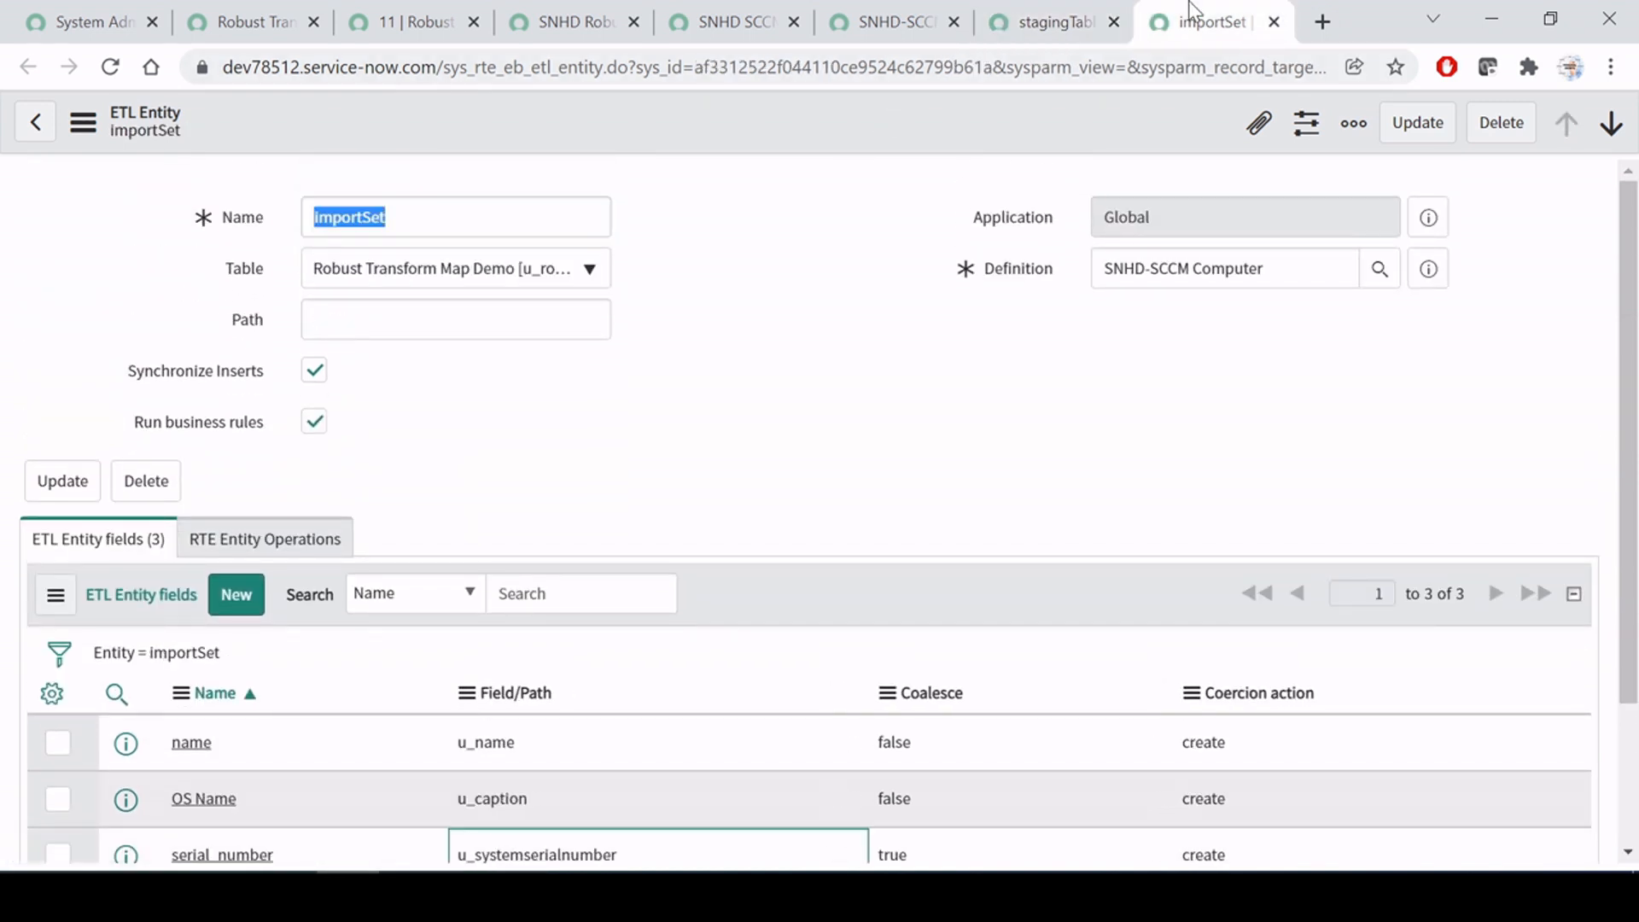
{"action": "left_click", "coordinate": [1053, 4]}
{"action": "scroll", "coordinate": [615, 735], "scroll_direction": "down", "scroll_amount": 2}
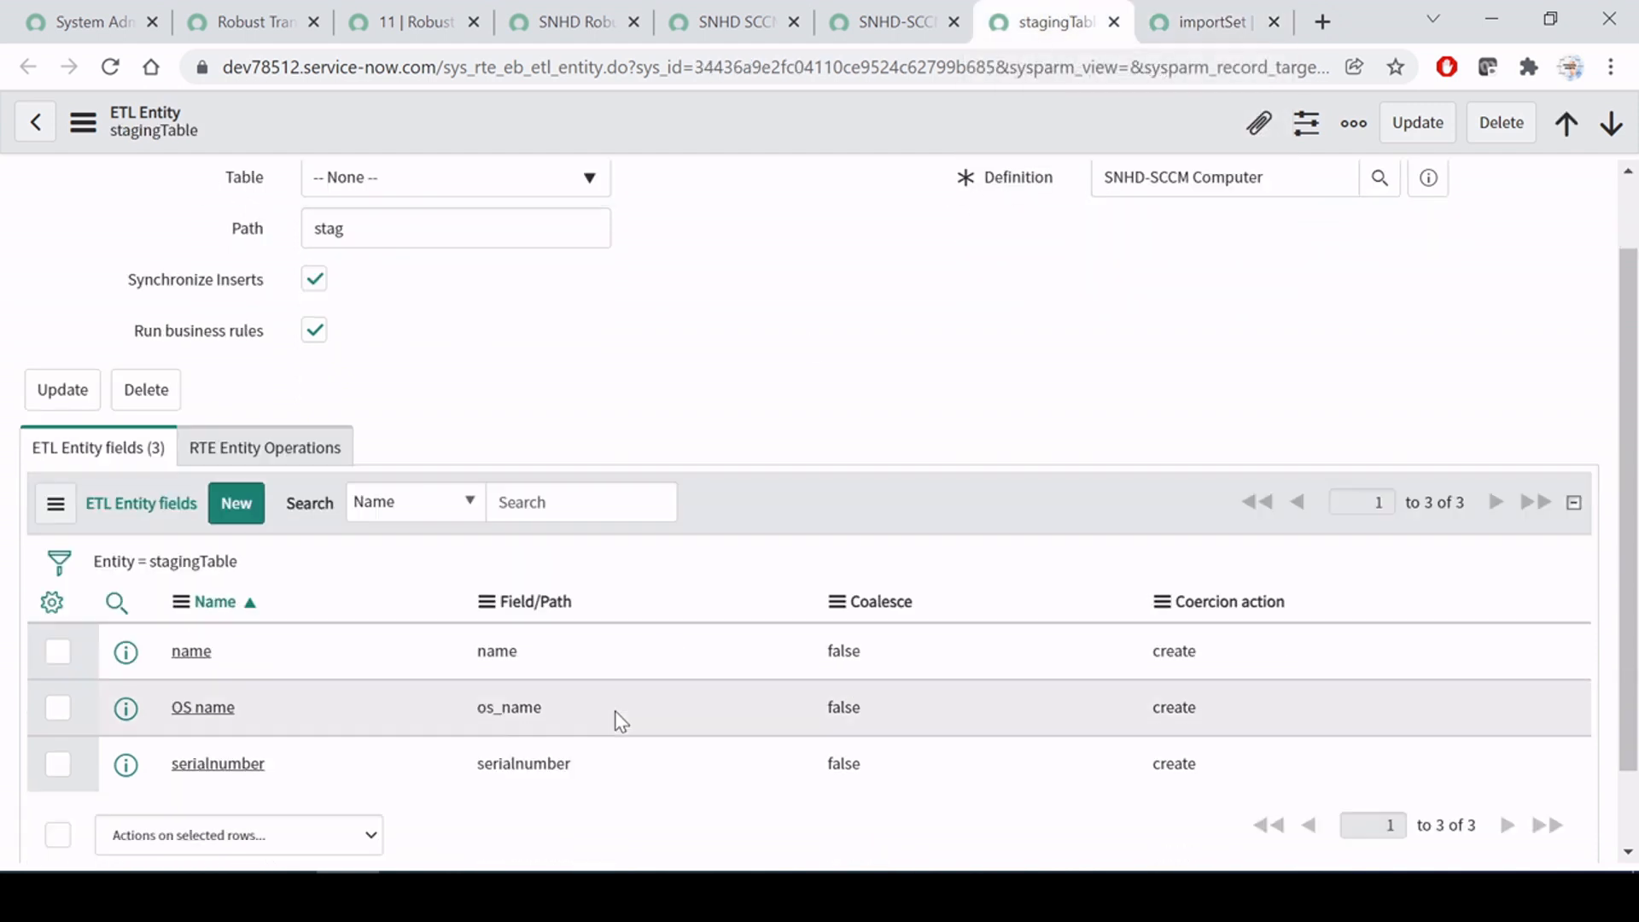
{"action": "left_click_drag", "start_coordinate": [581, 636], "coordinate": [595, 731]}
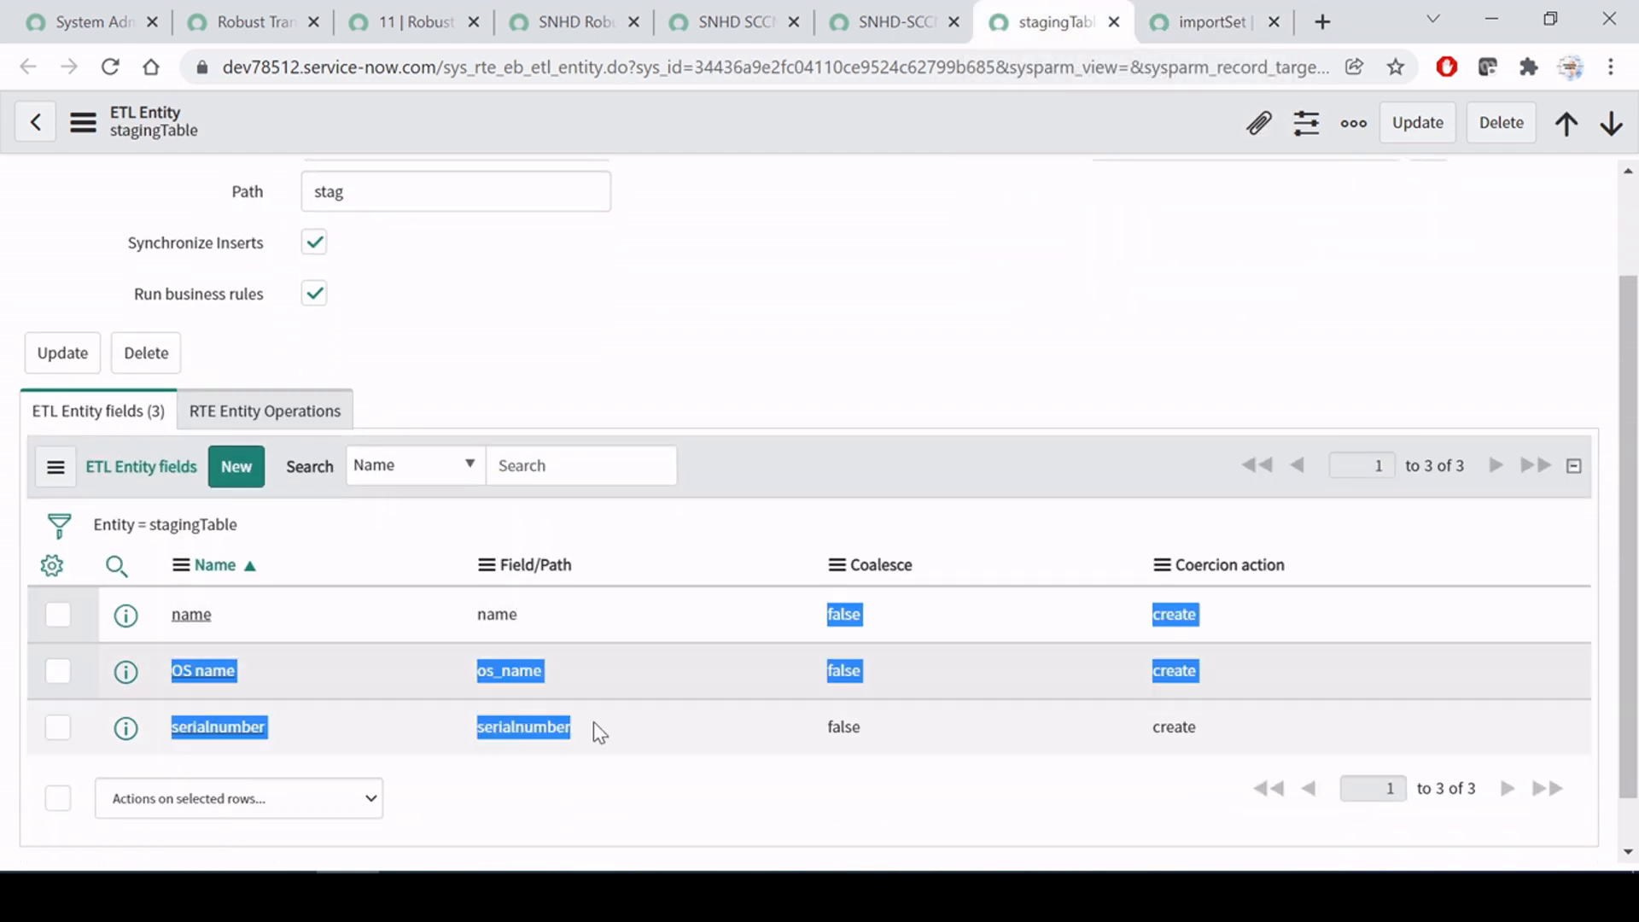
{"action": "left_click", "coordinate": [621, 615]}
{"action": "left_click", "coordinate": [597, 671]}
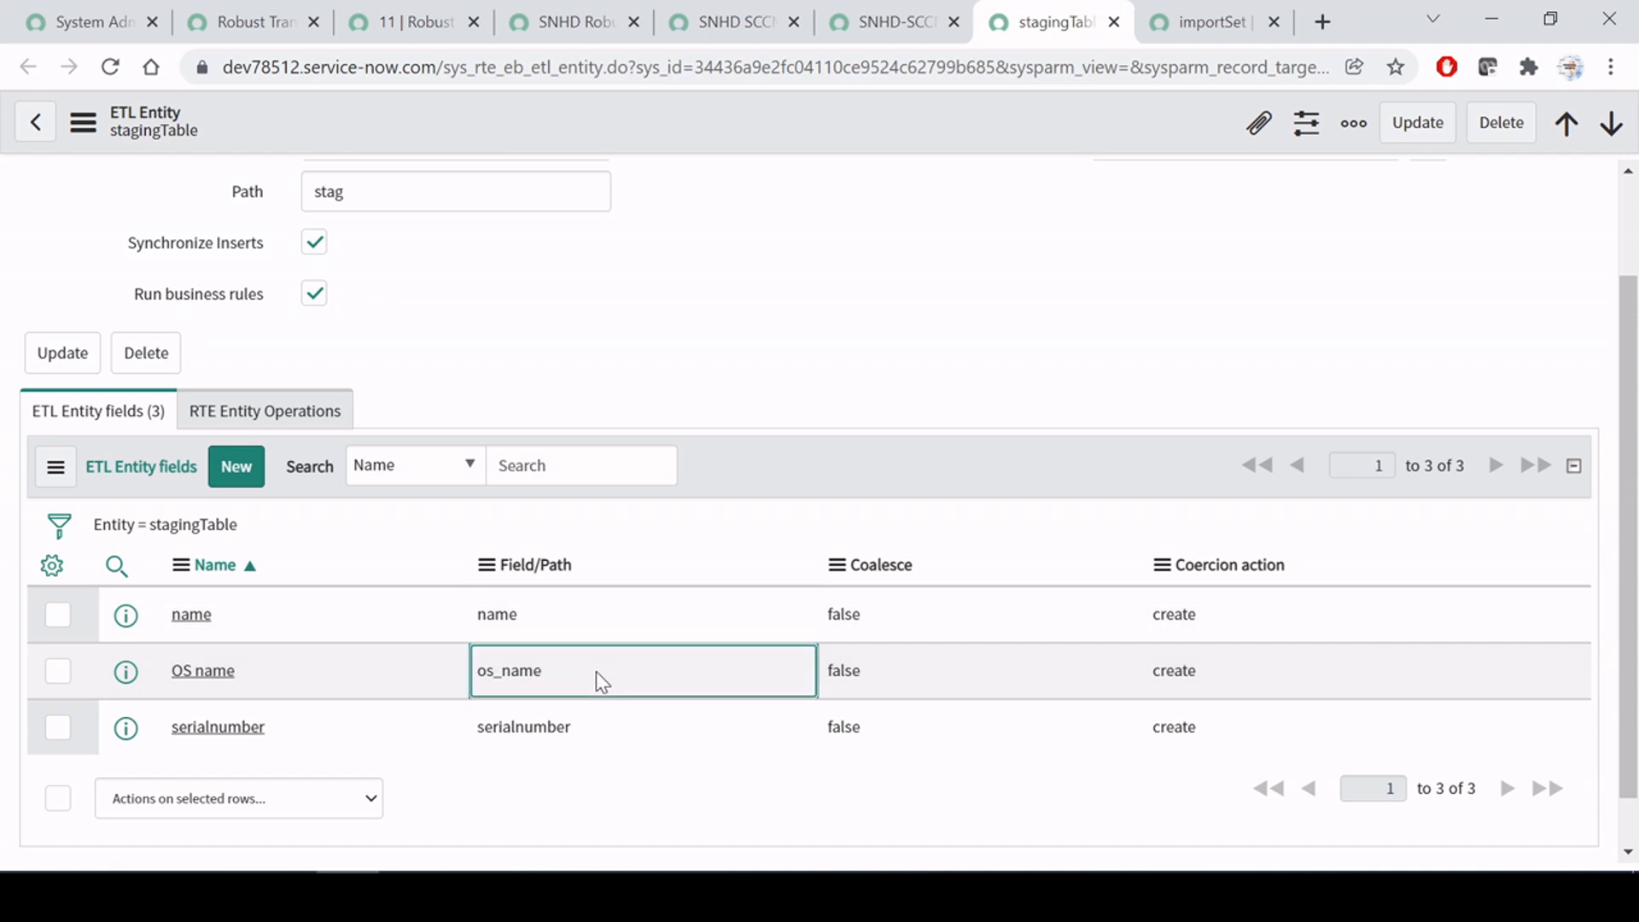
Step: Open the Windows Server entity from the definition in a separate browser tab and highlight its name field's Field/Path value
{"action": "left_click", "coordinate": [870, 21]}
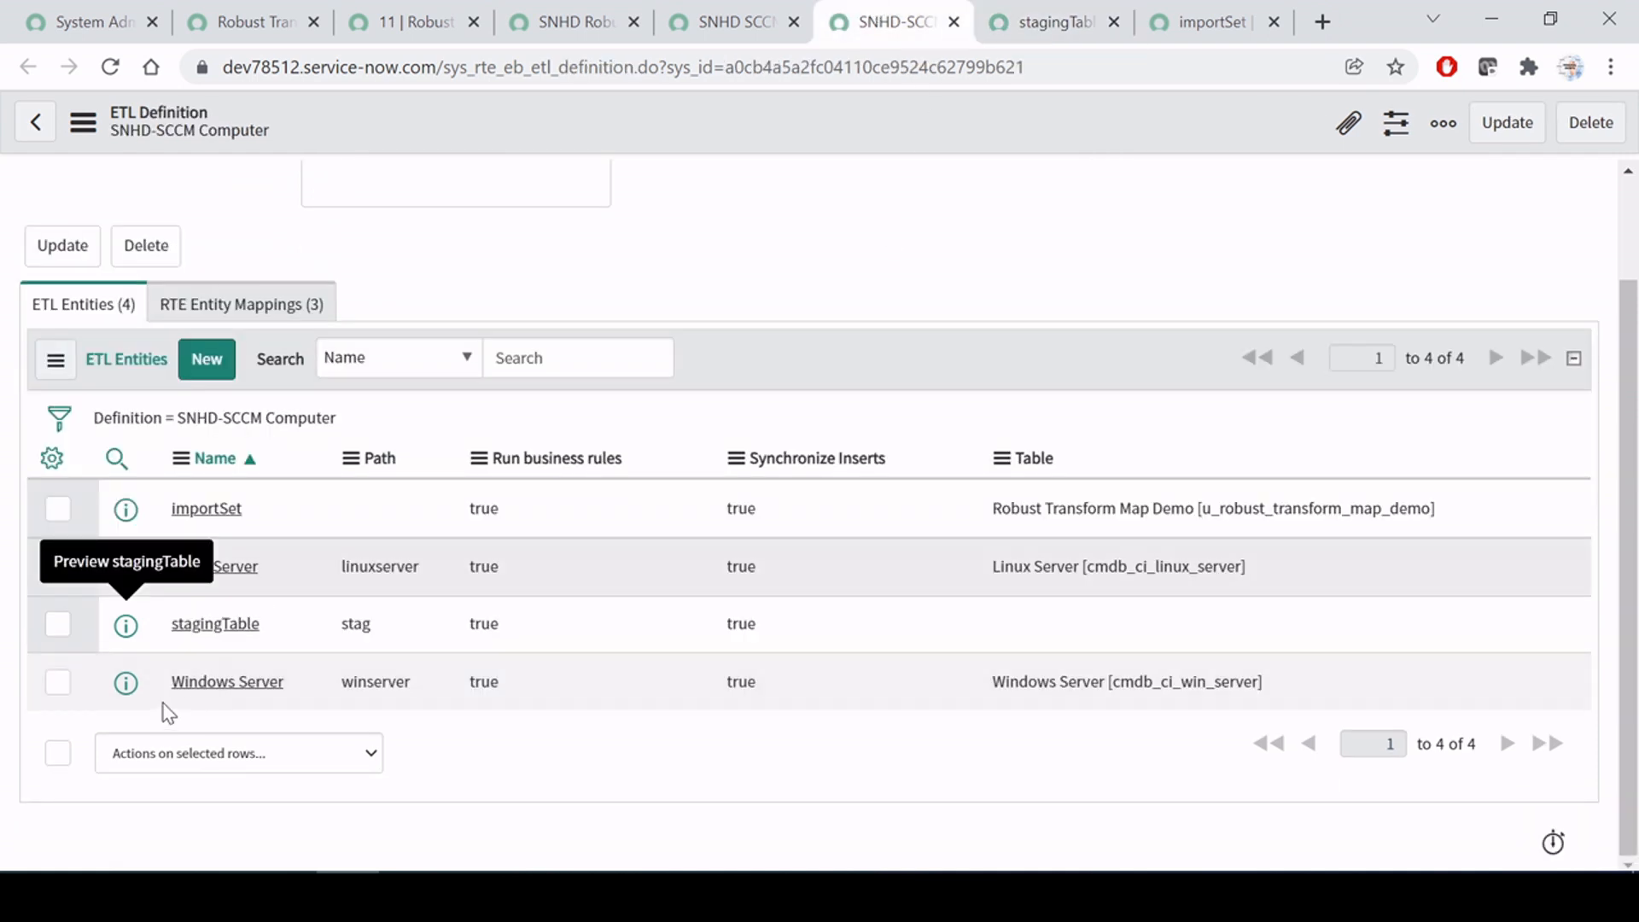
{"action": "middle_click", "coordinate": [126, 681]}
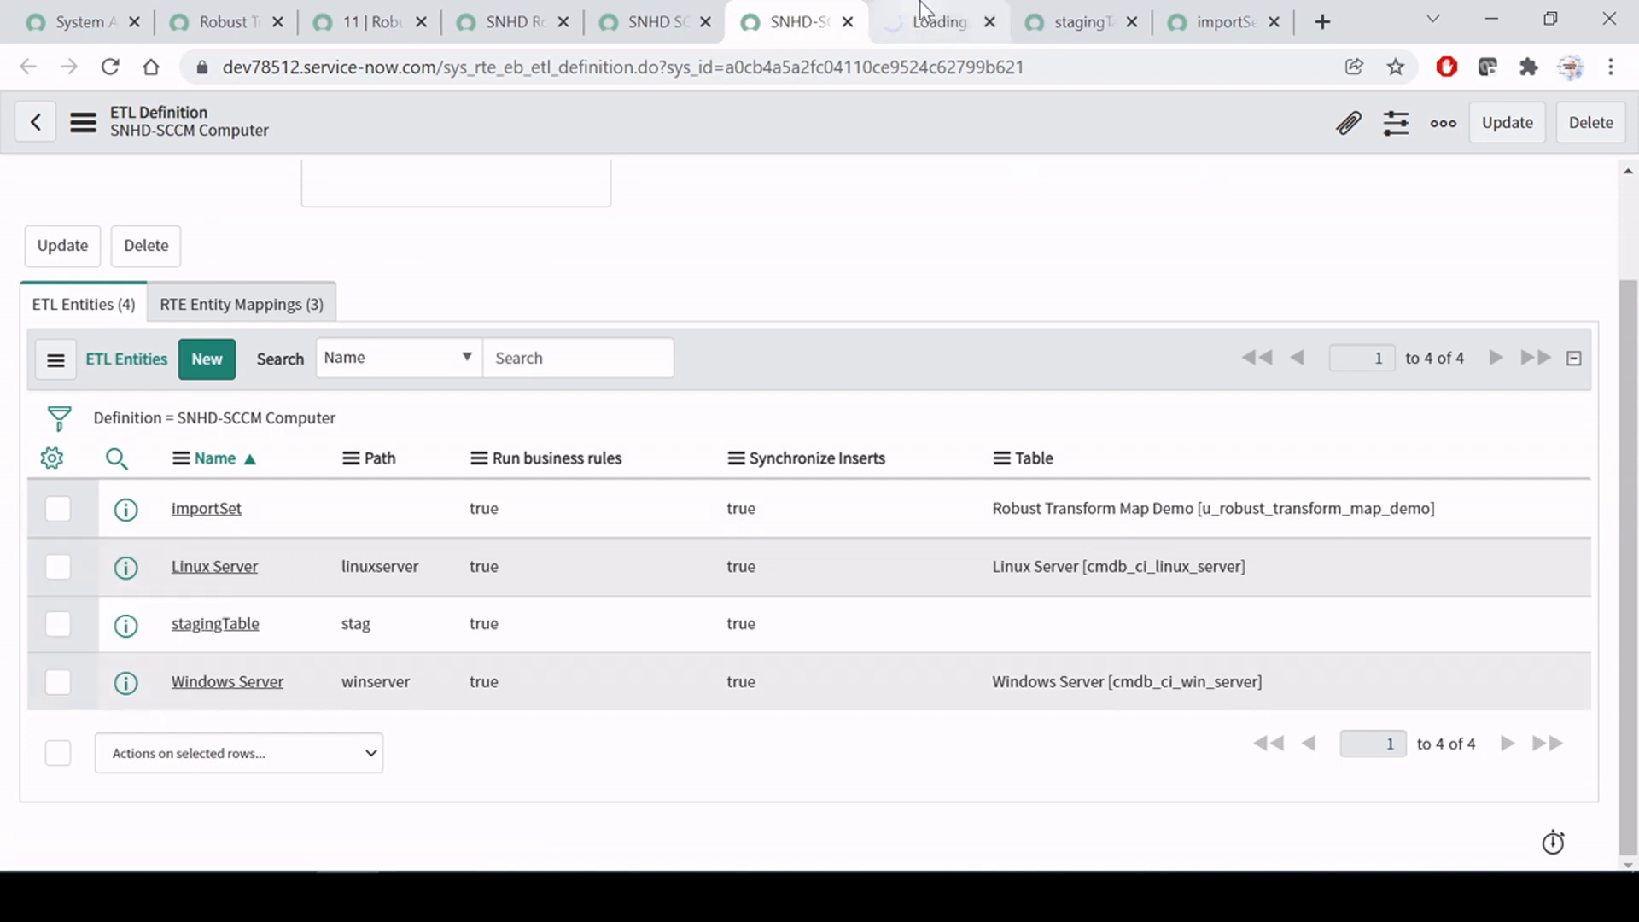
{"action": "left_click", "coordinate": [920, 4]}
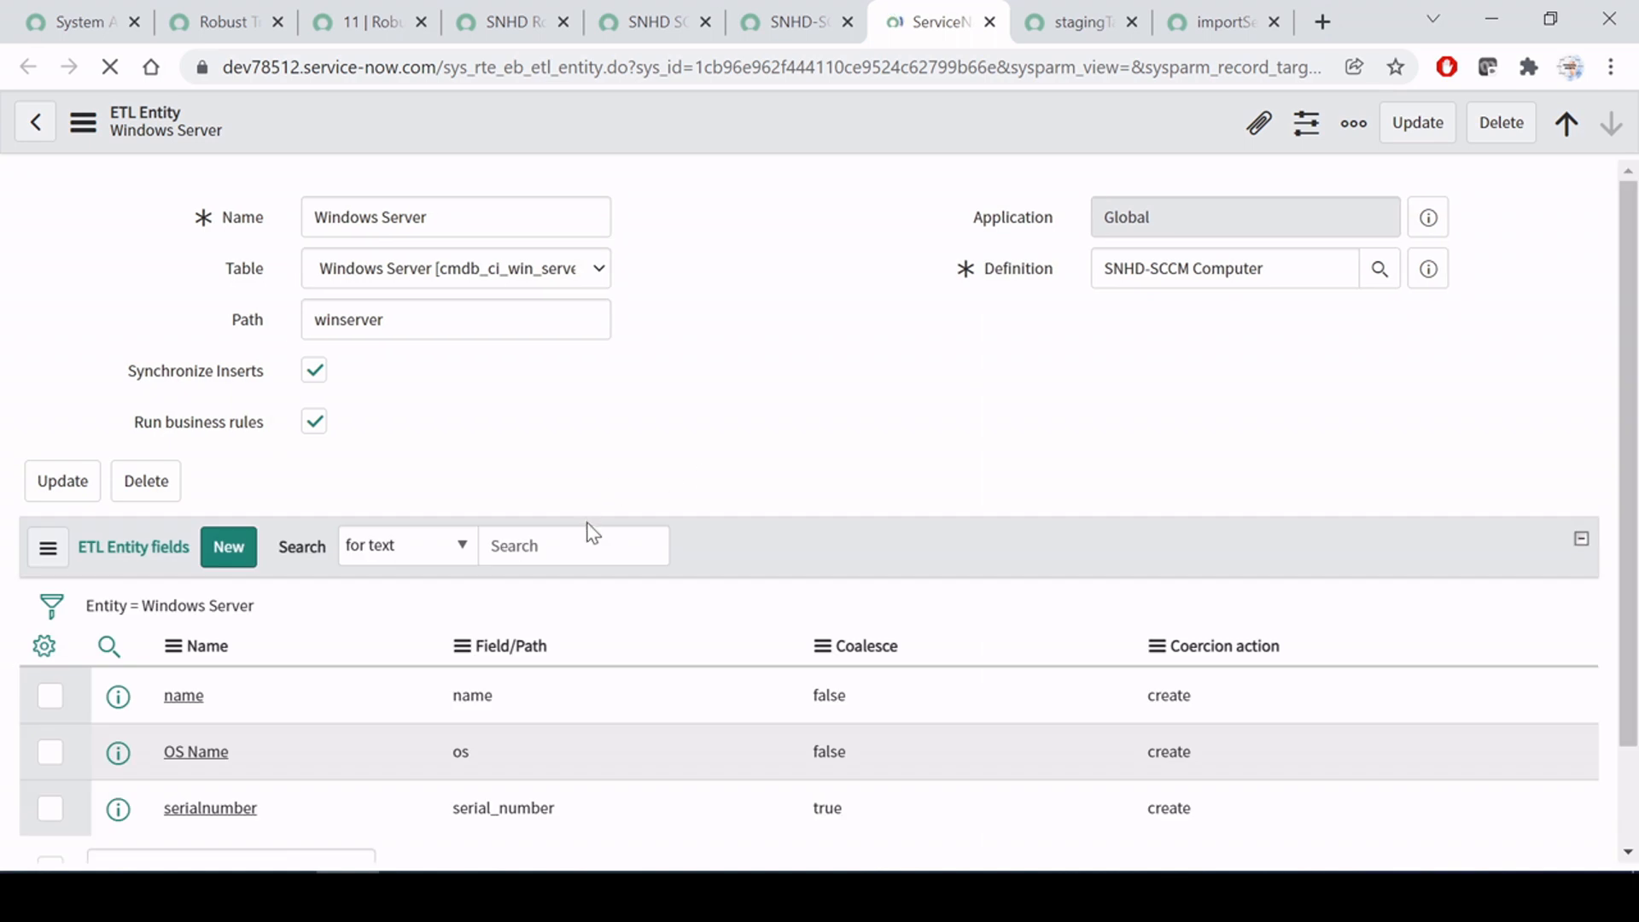
{"action": "scroll", "coordinate": [495, 628], "scroll_direction": "down", "scroll_amount": 2}
{"action": "left_click_drag", "start_coordinate": [541, 555], "coordinate": [409, 560]}
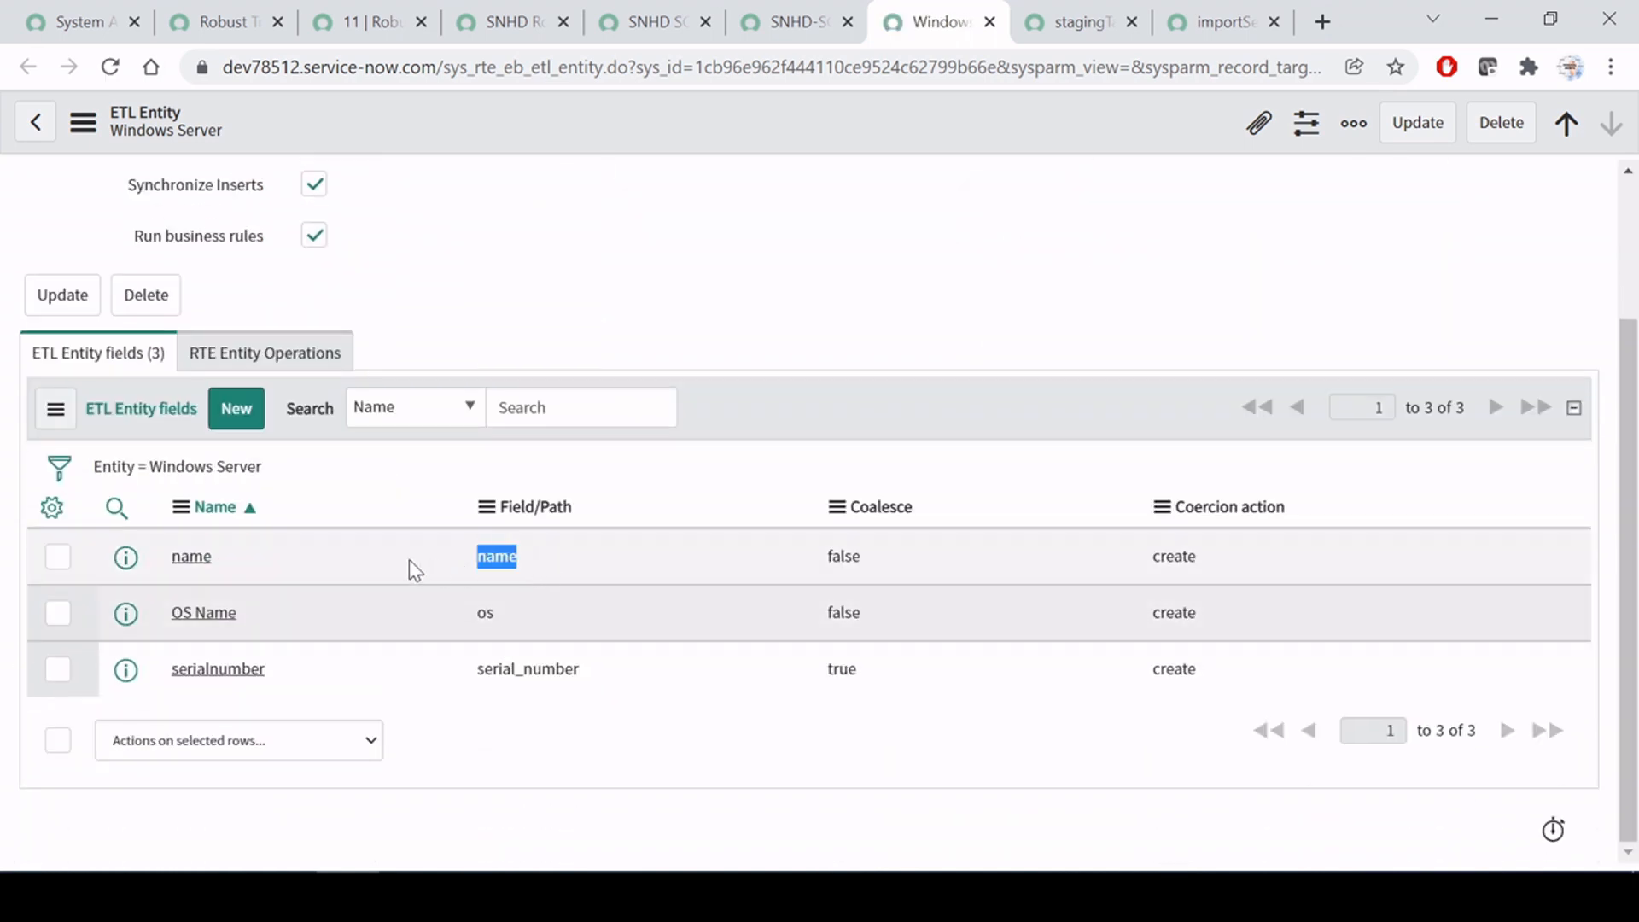
Step: Examine the Windows Server entity's target table and the Field/Path values name, os and serial_number of its entity fields
{"action": "scroll", "coordinate": [567, 647], "scroll_direction": "up", "scroll_amount": 2}
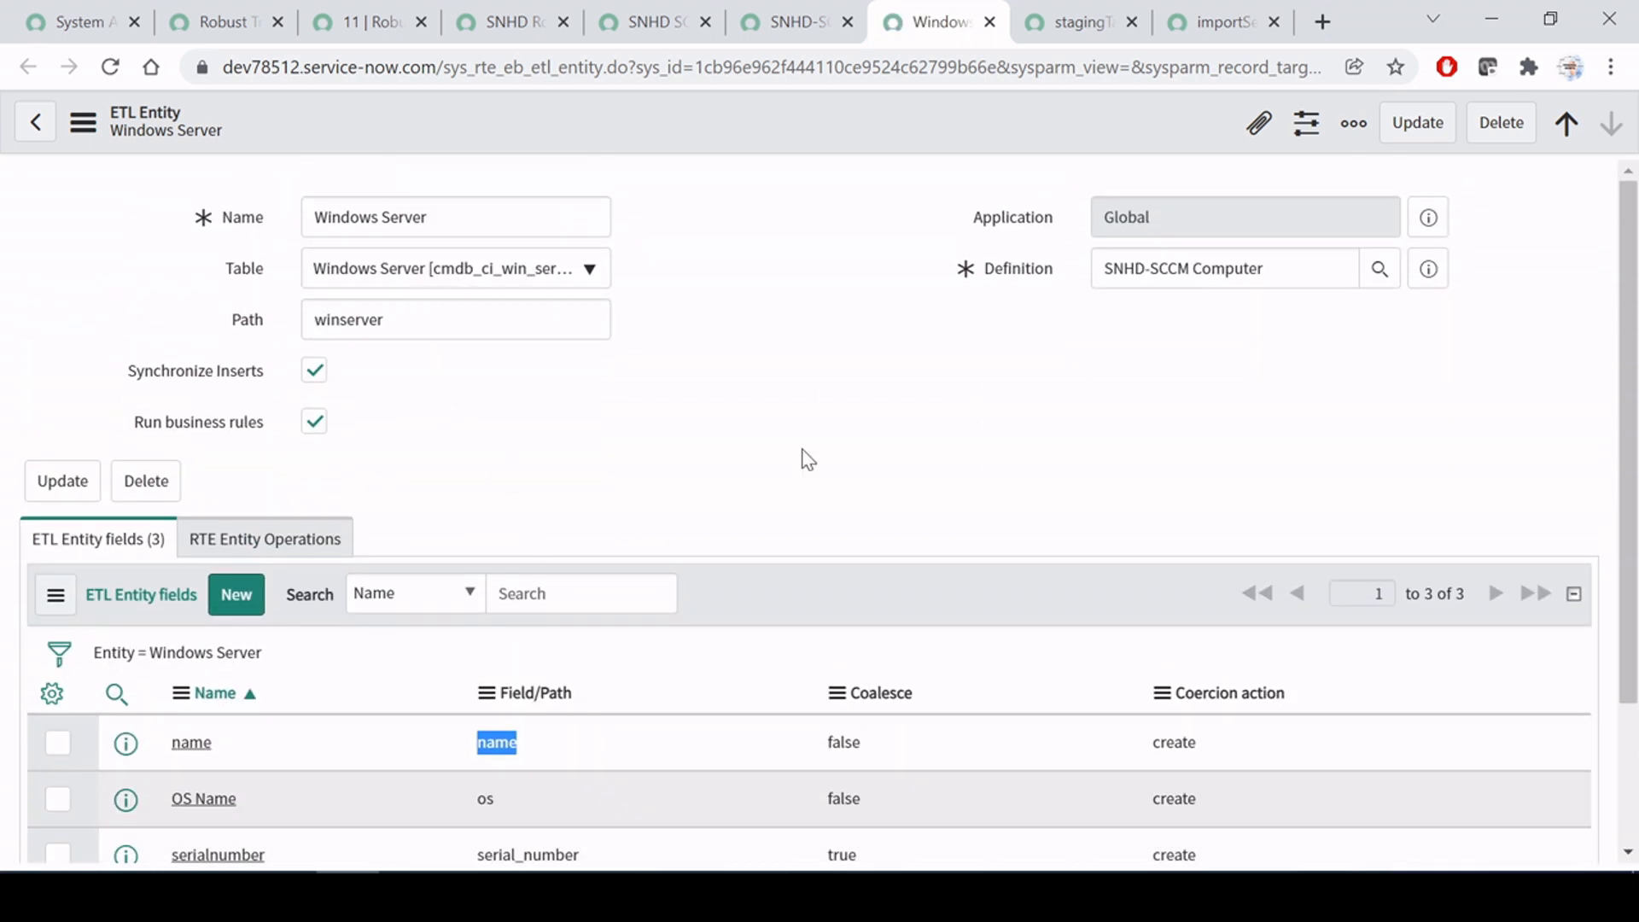
{"action": "scroll", "coordinate": [524, 794], "scroll_direction": "down", "scroll_amount": 2}
{"action": "left_click_drag", "start_coordinate": [618, 676], "coordinate": [475, 671]}
{"action": "left_click_drag", "start_coordinate": [544, 562], "coordinate": [475, 556]}
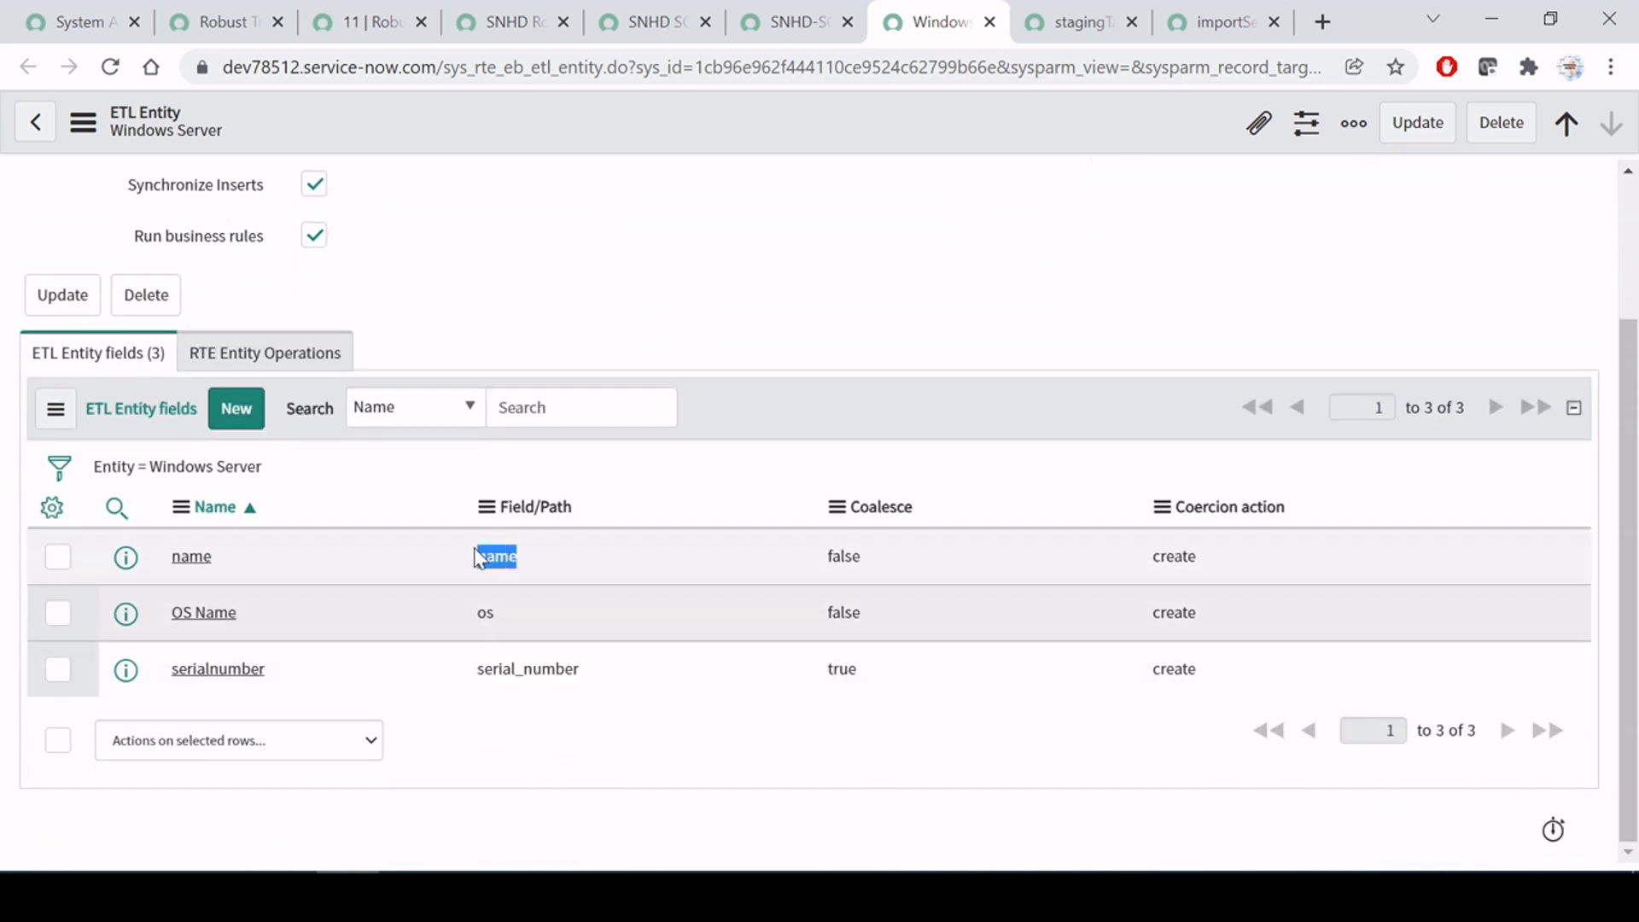
{"action": "left_click_drag", "start_coordinate": [522, 618], "coordinate": [461, 619]}
{"action": "left_click_drag", "start_coordinate": [595, 670], "coordinate": [465, 672]}
{"action": "scroll", "coordinate": [665, 693], "scroll_direction": "up", "scroll_amount": 2}
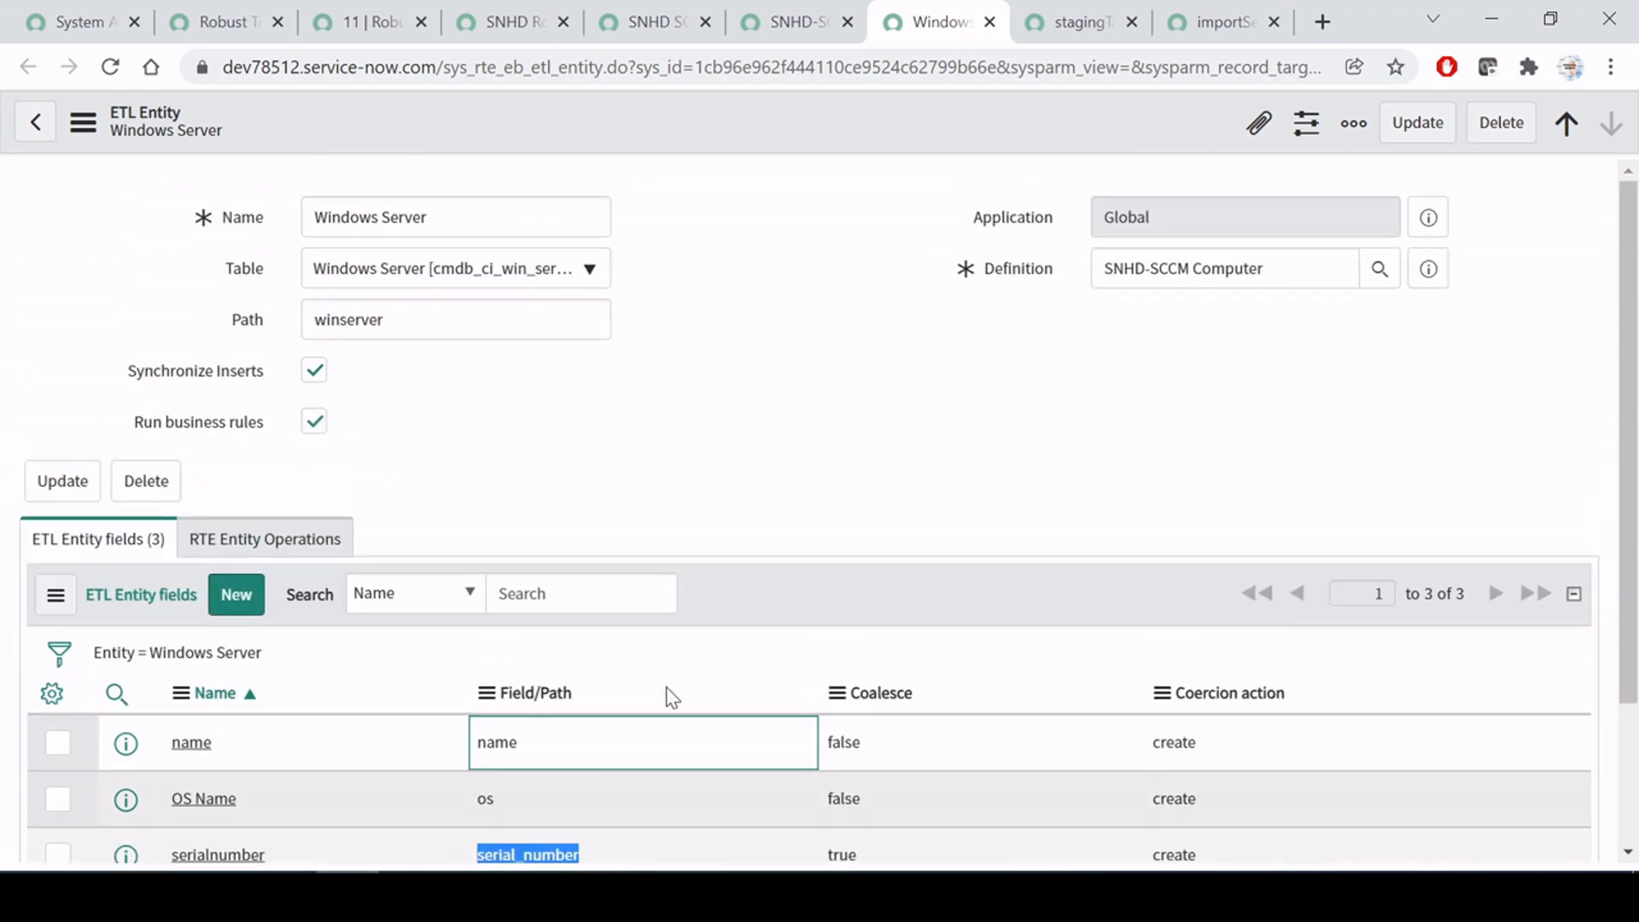
Step: Compare the entity field lists of stagingTable and importSet, ending on the stagingTable record
{"action": "left_click", "coordinate": [1077, 1]}
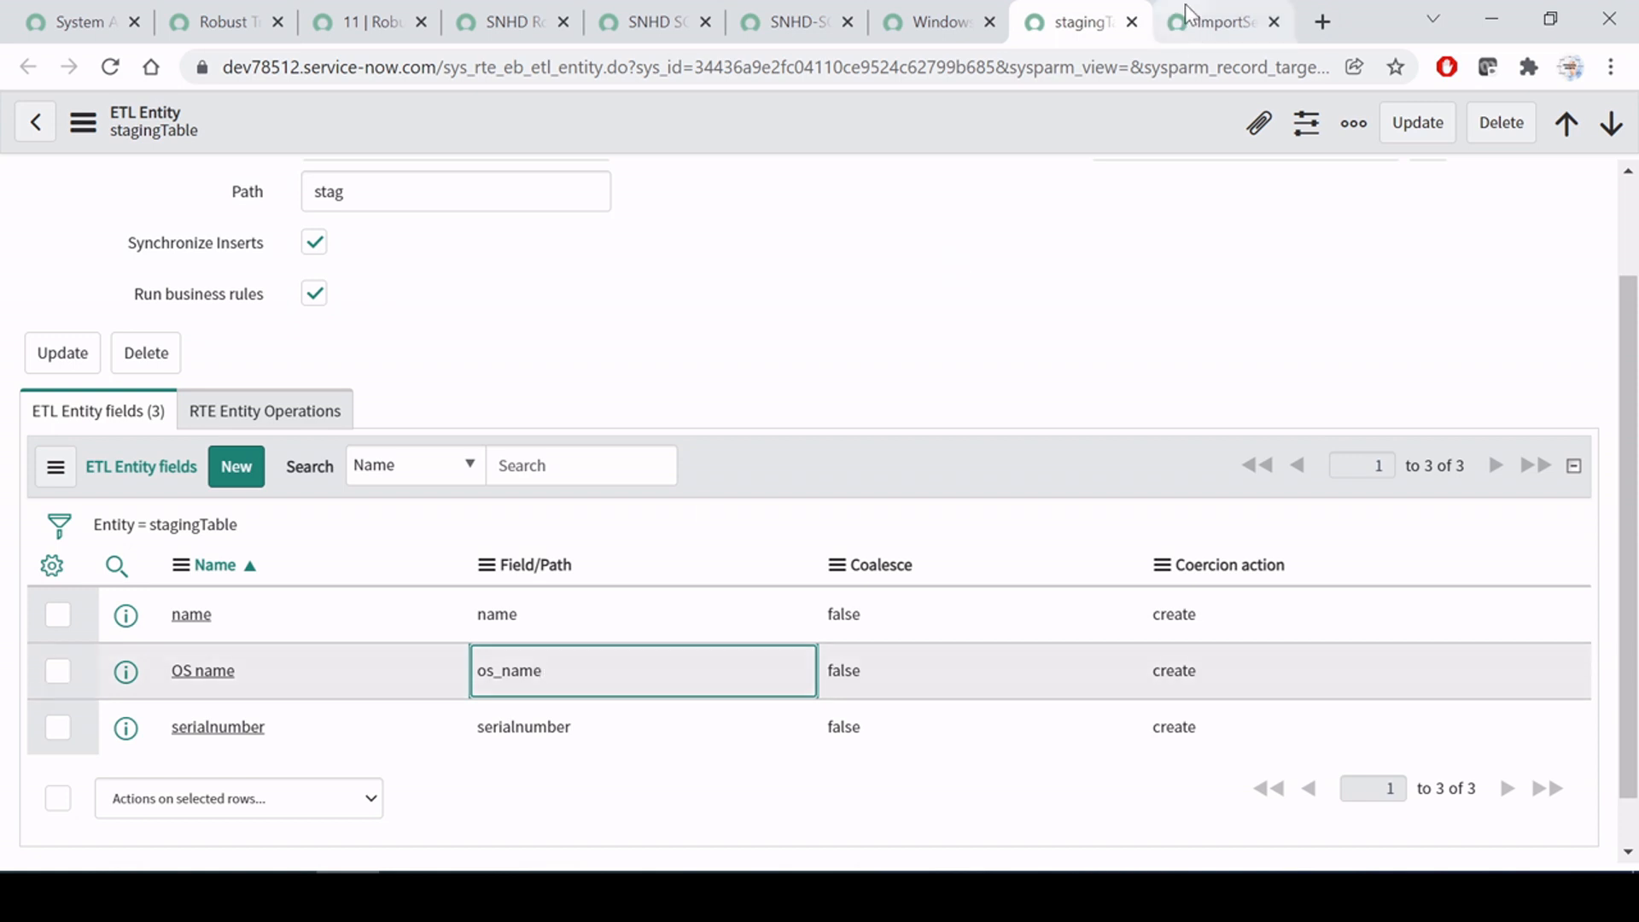
{"action": "left_click", "coordinate": [1221, 22]}
{"action": "scroll", "coordinate": [555, 758], "scroll_direction": "down", "scroll_amount": 1}
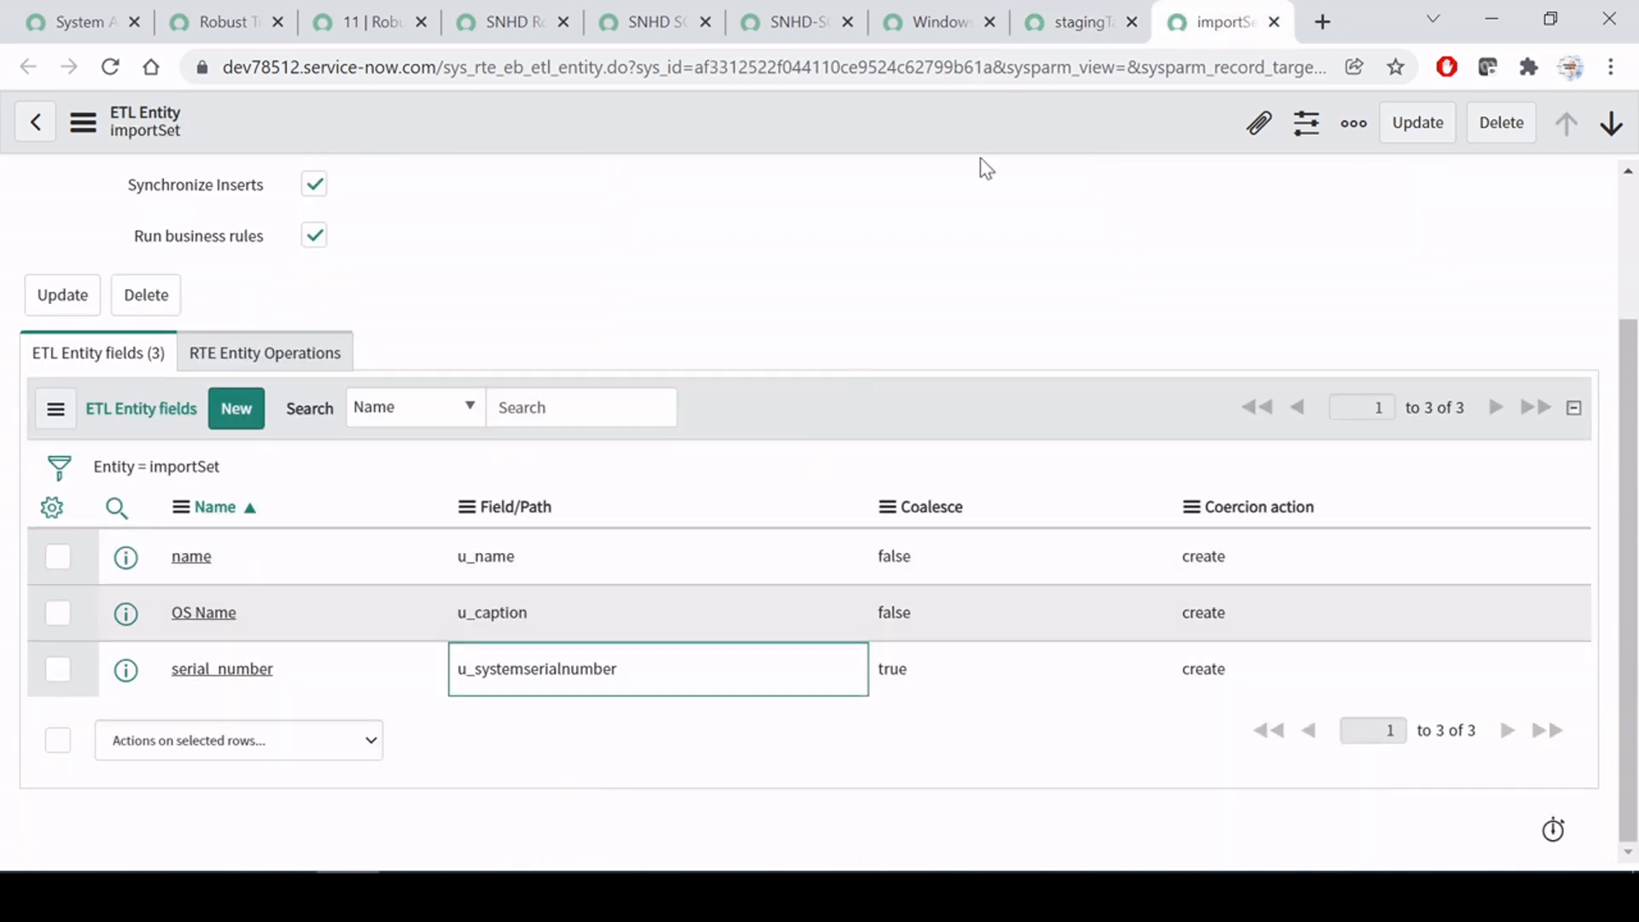
{"action": "left_click", "coordinate": [1041, 4]}
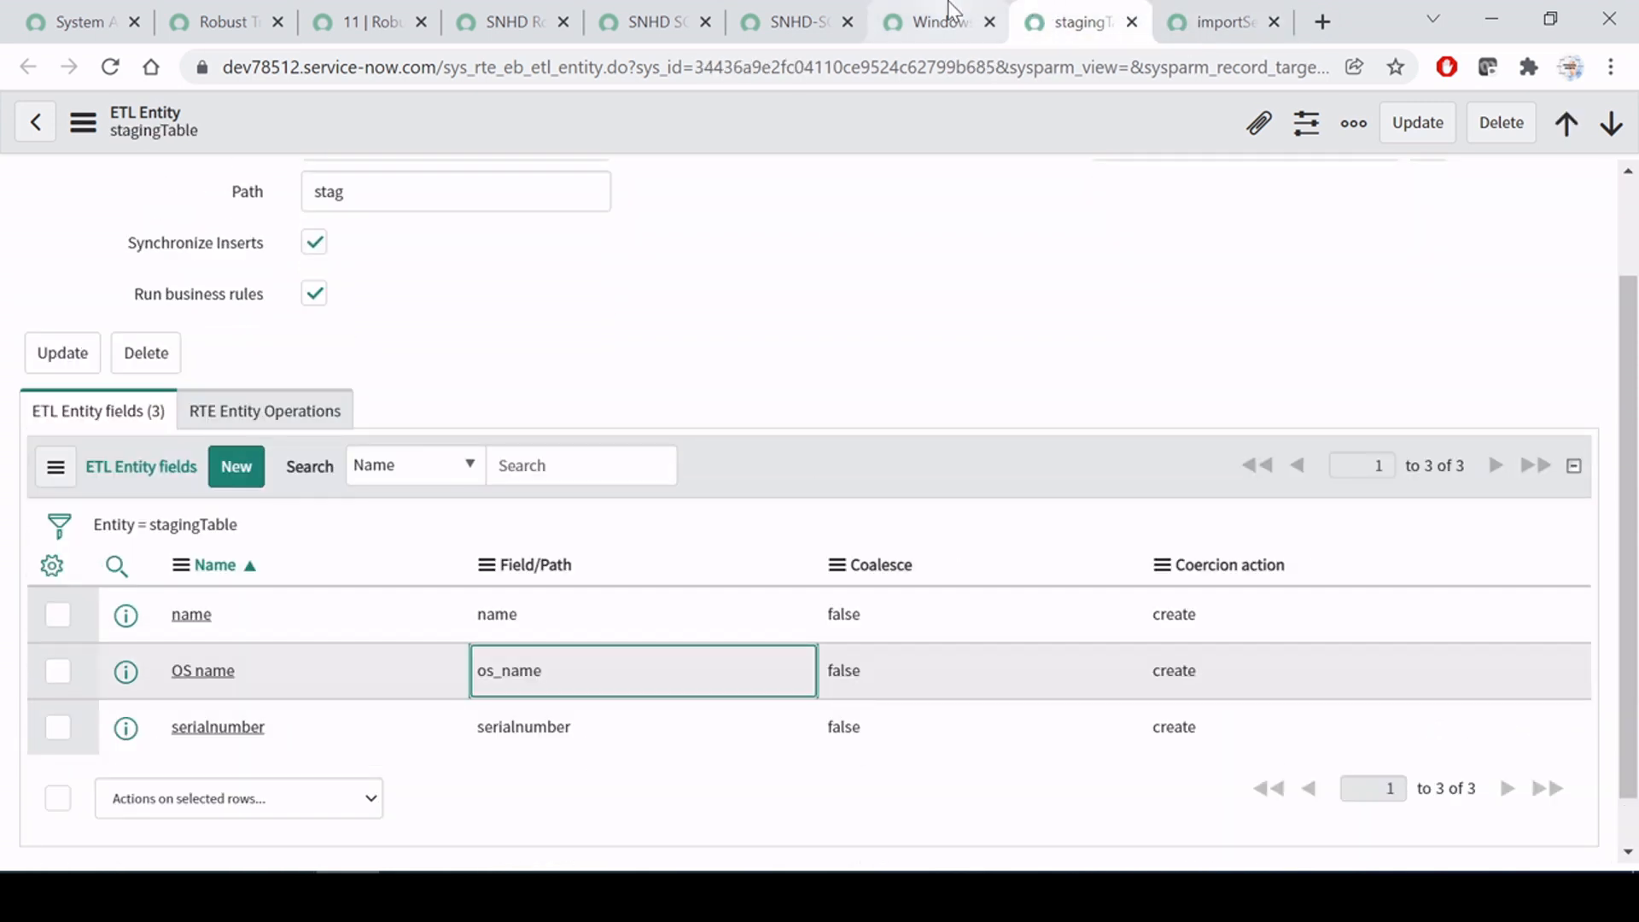
Step: Examine the Windows Server entity's table and the Field/Path values name, os and serial_number of its entity fields once more
{"action": "left_click", "coordinate": [939, 18]}
{"action": "scroll", "coordinate": [578, 567], "scroll_direction": "down", "scroll_amount": 2}
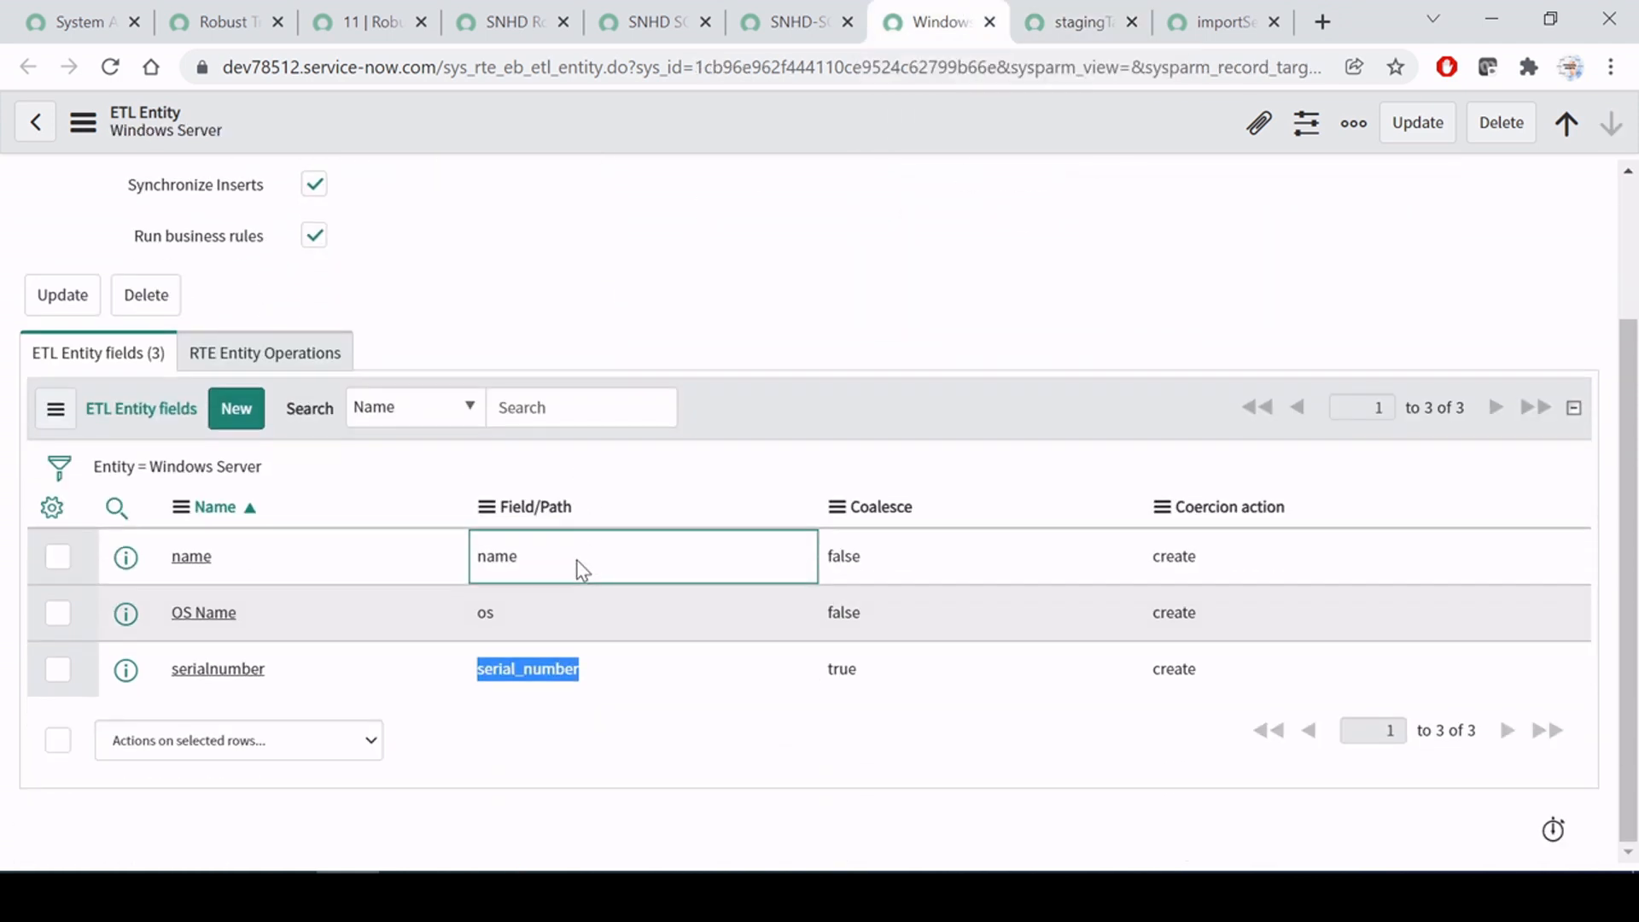
{"action": "left_click_drag", "start_coordinate": [576, 552], "coordinate": [450, 560]}
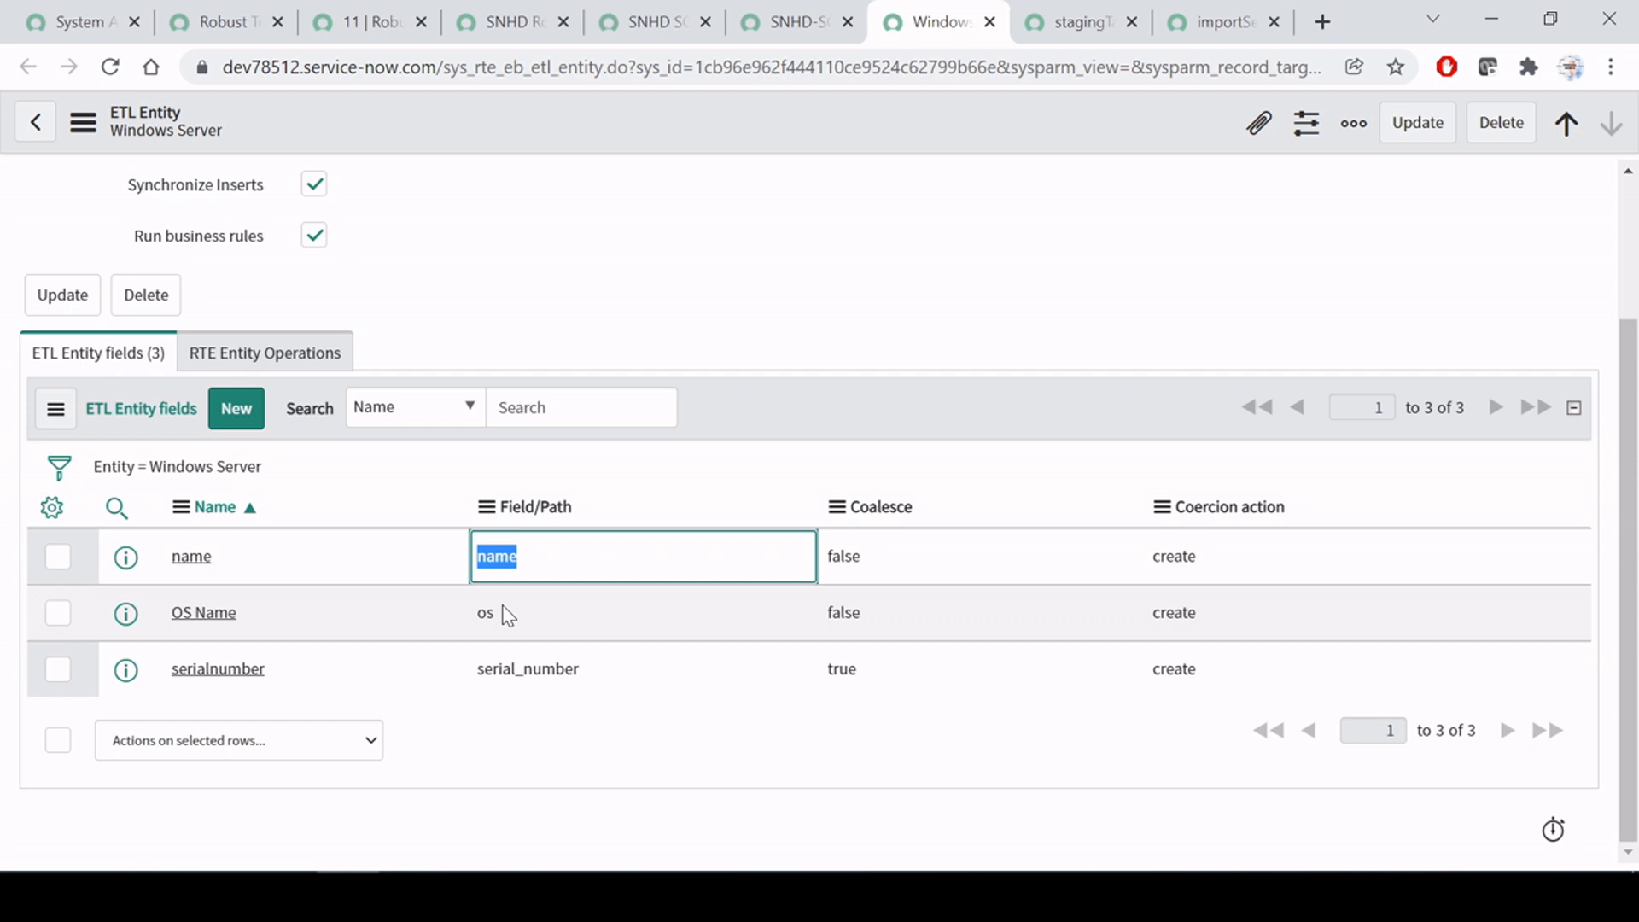
{"action": "left_click_drag", "start_coordinate": [505, 619], "coordinate": [457, 618]}
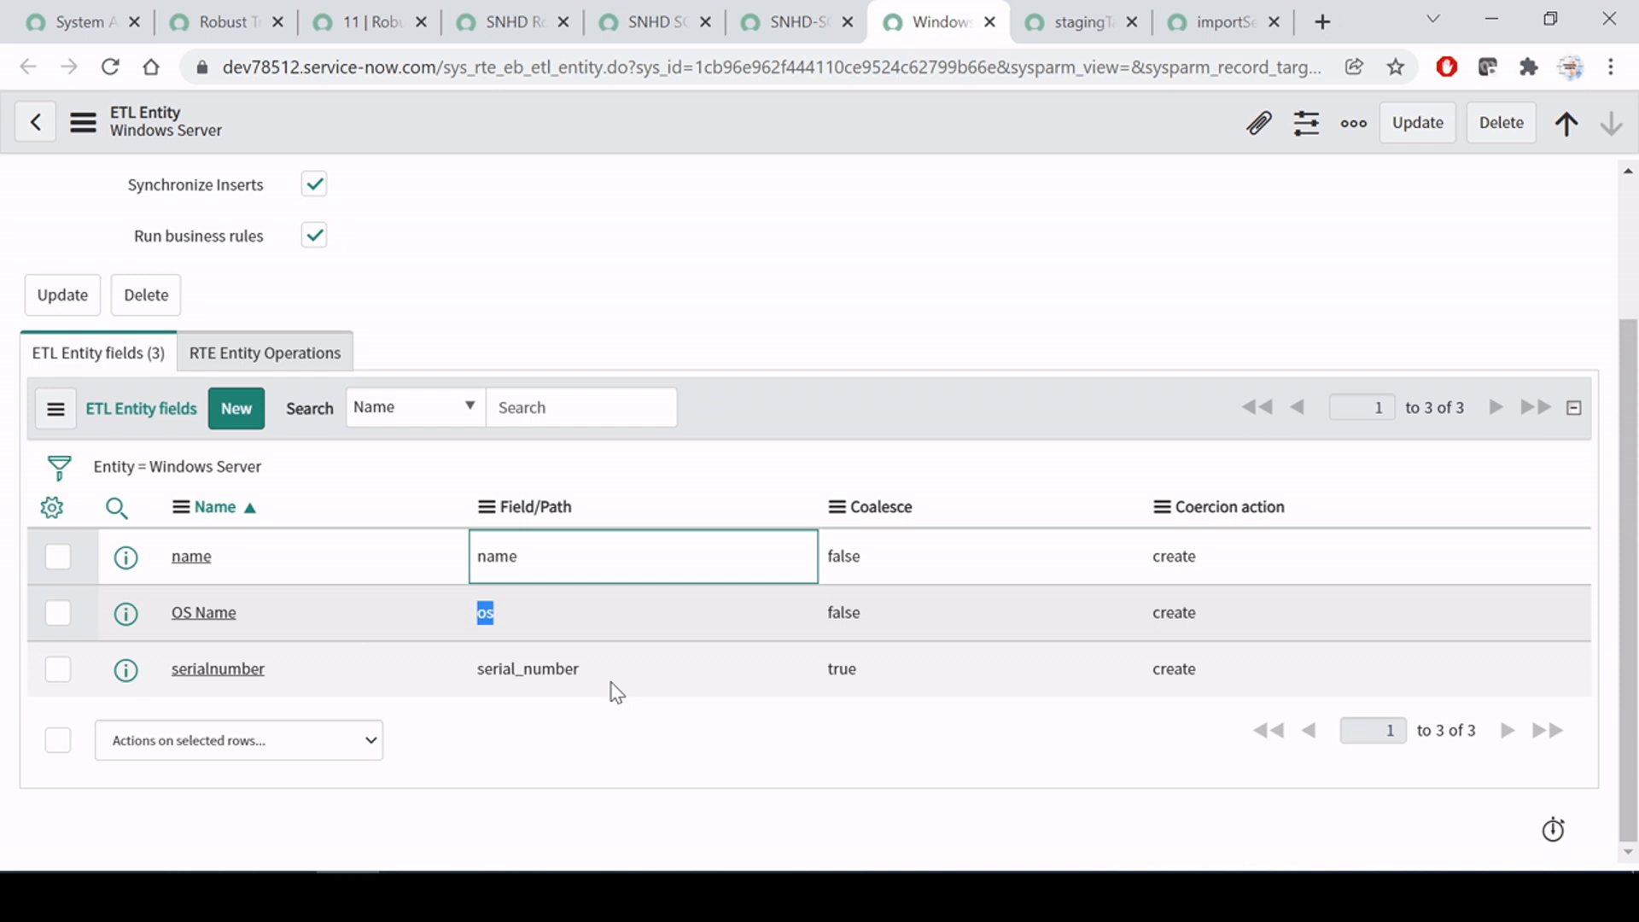
{"action": "scroll", "coordinate": [418, 563], "scroll_direction": "up", "scroll_amount": 2}
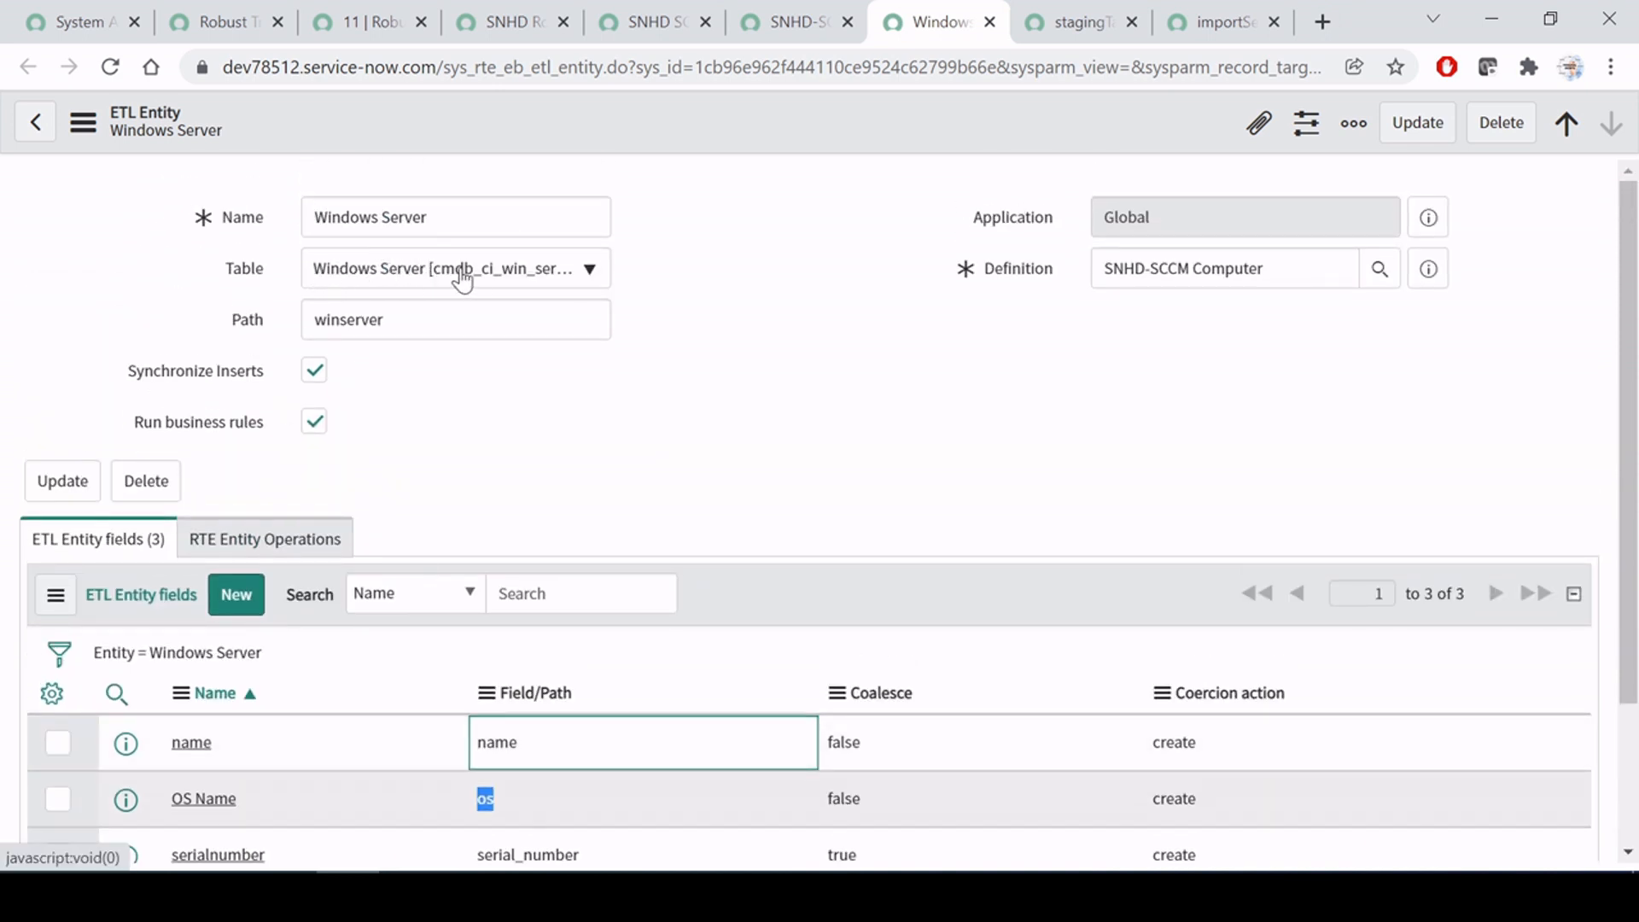
{"action": "scroll", "coordinate": [512, 523], "scroll_direction": "down", "scroll_amount": 2}
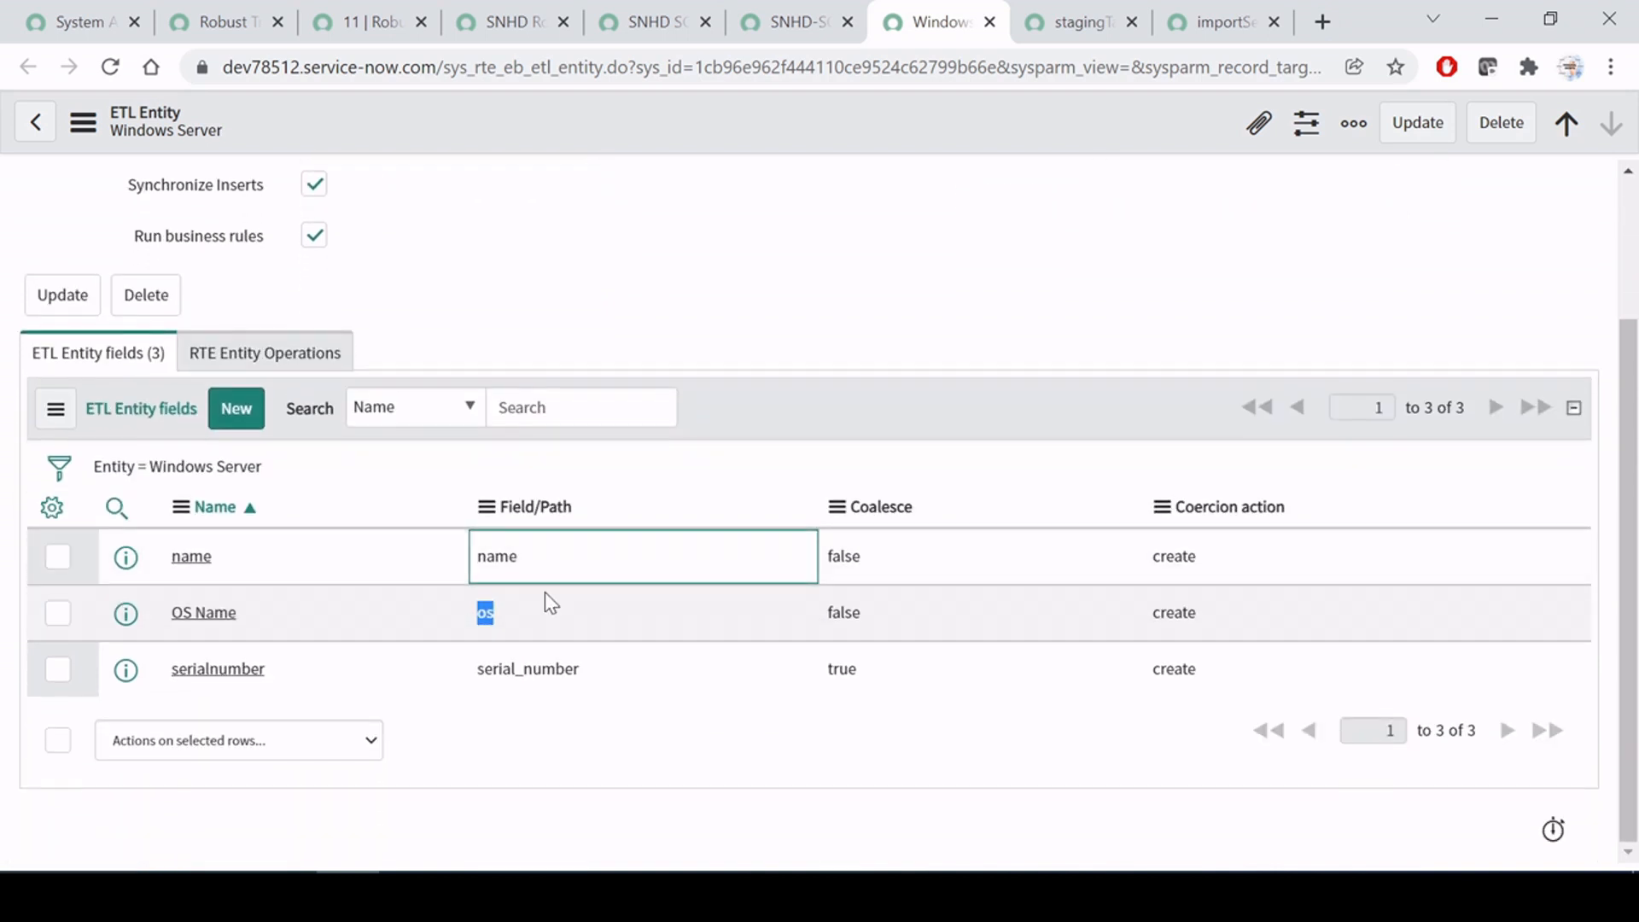
{"action": "left_click_drag", "start_coordinate": [546, 558], "coordinate": [408, 559]}
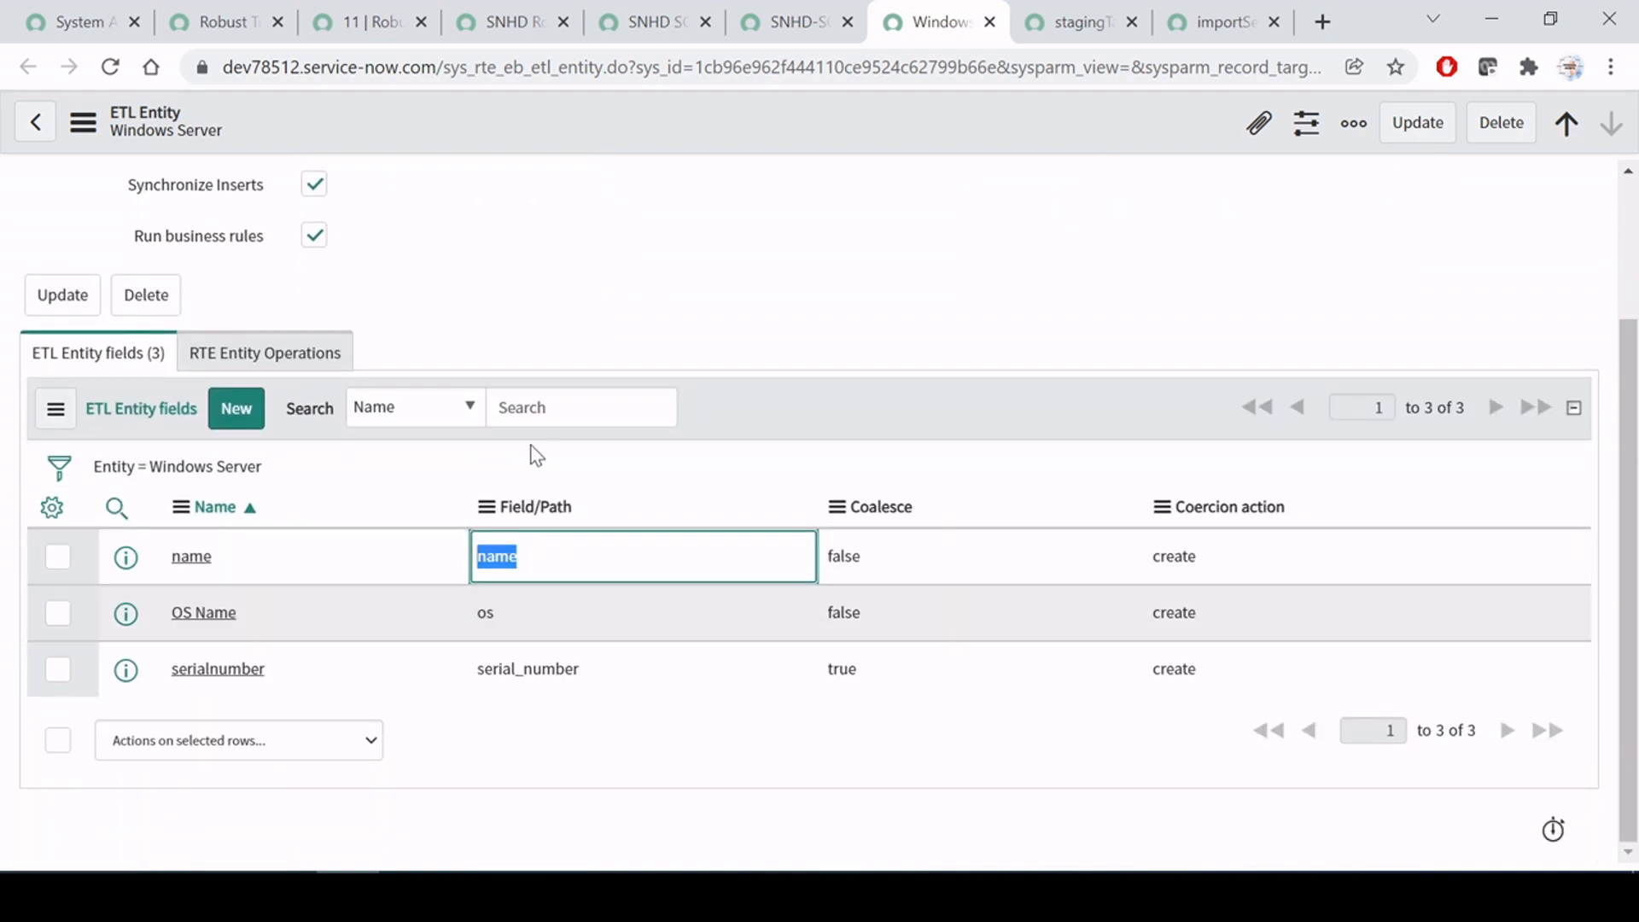
{"action": "double_click", "coordinate": [531, 613]}
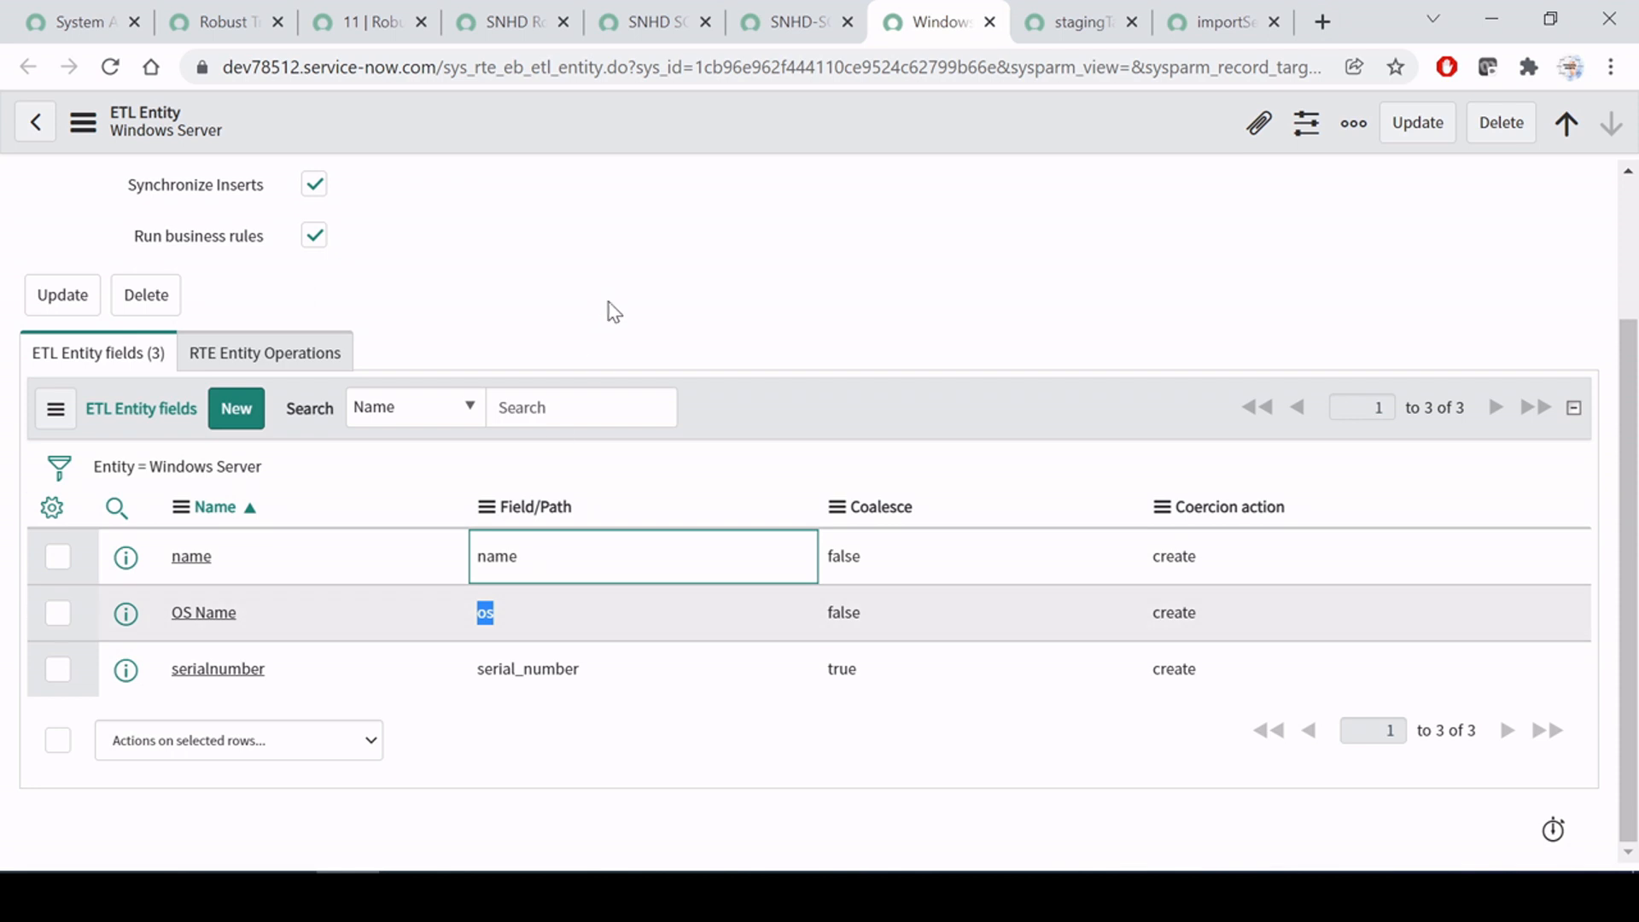
{"action": "left_click_drag", "start_coordinate": [613, 679], "coordinate": [431, 674]}
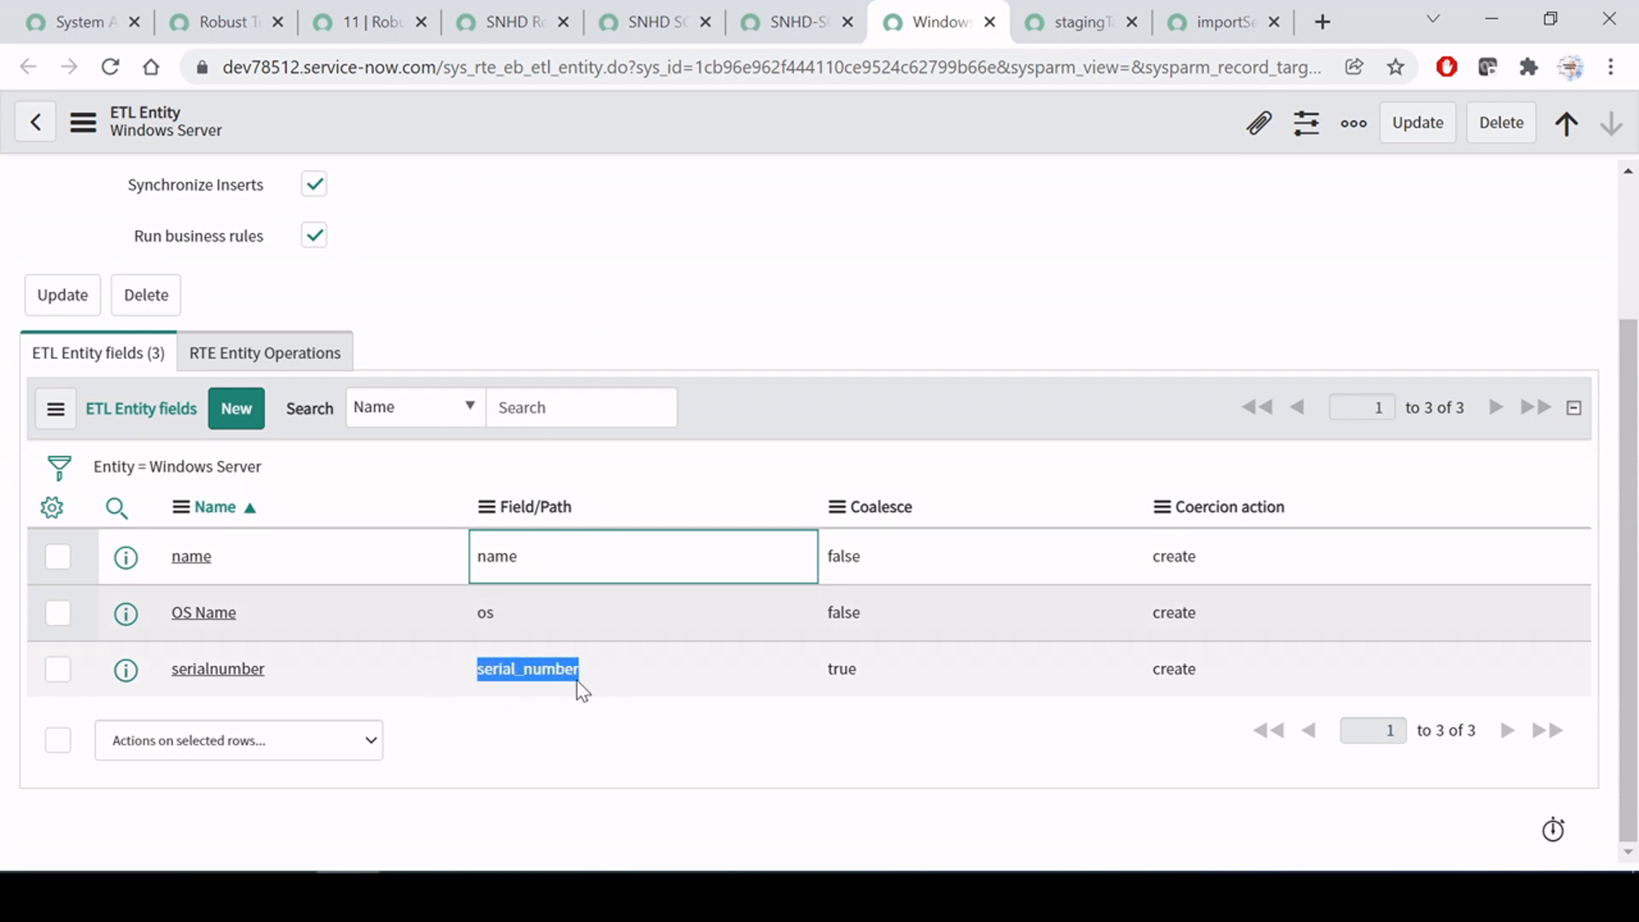
{"action": "scroll", "coordinate": [576, 688], "scroll_direction": "up", "scroll_amount": 3}
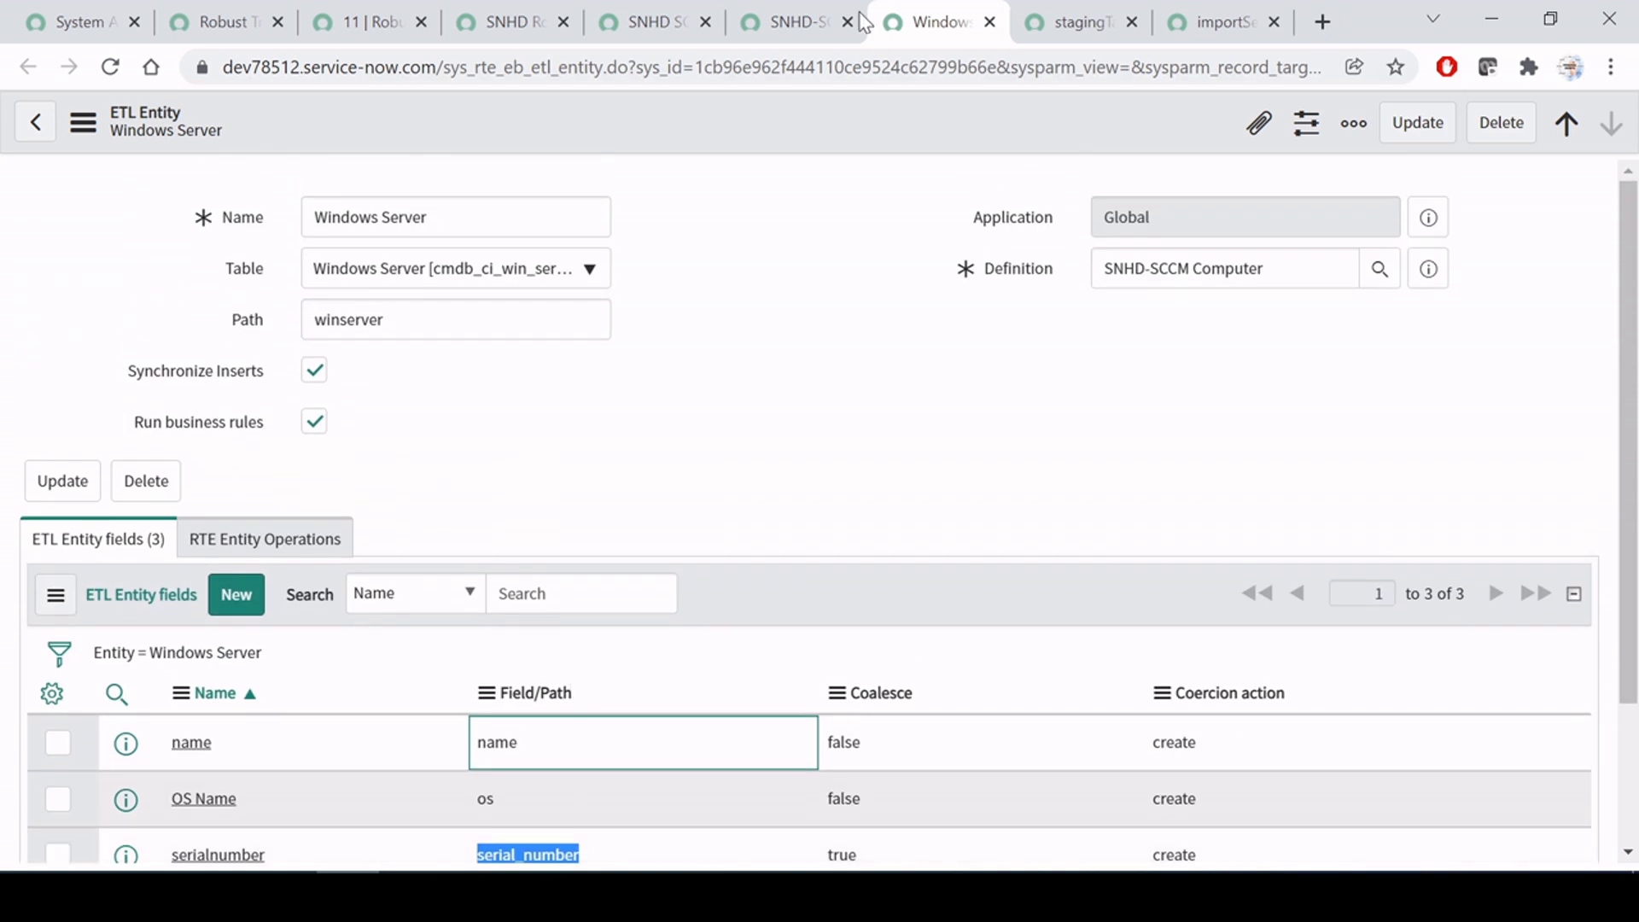
Step: Open the Linux Server entity from the SNHD-SCCM Computer definition in a separate browser tab and examine its entity fields' Field/Path values
{"action": "left_click", "coordinate": [774, 21]}
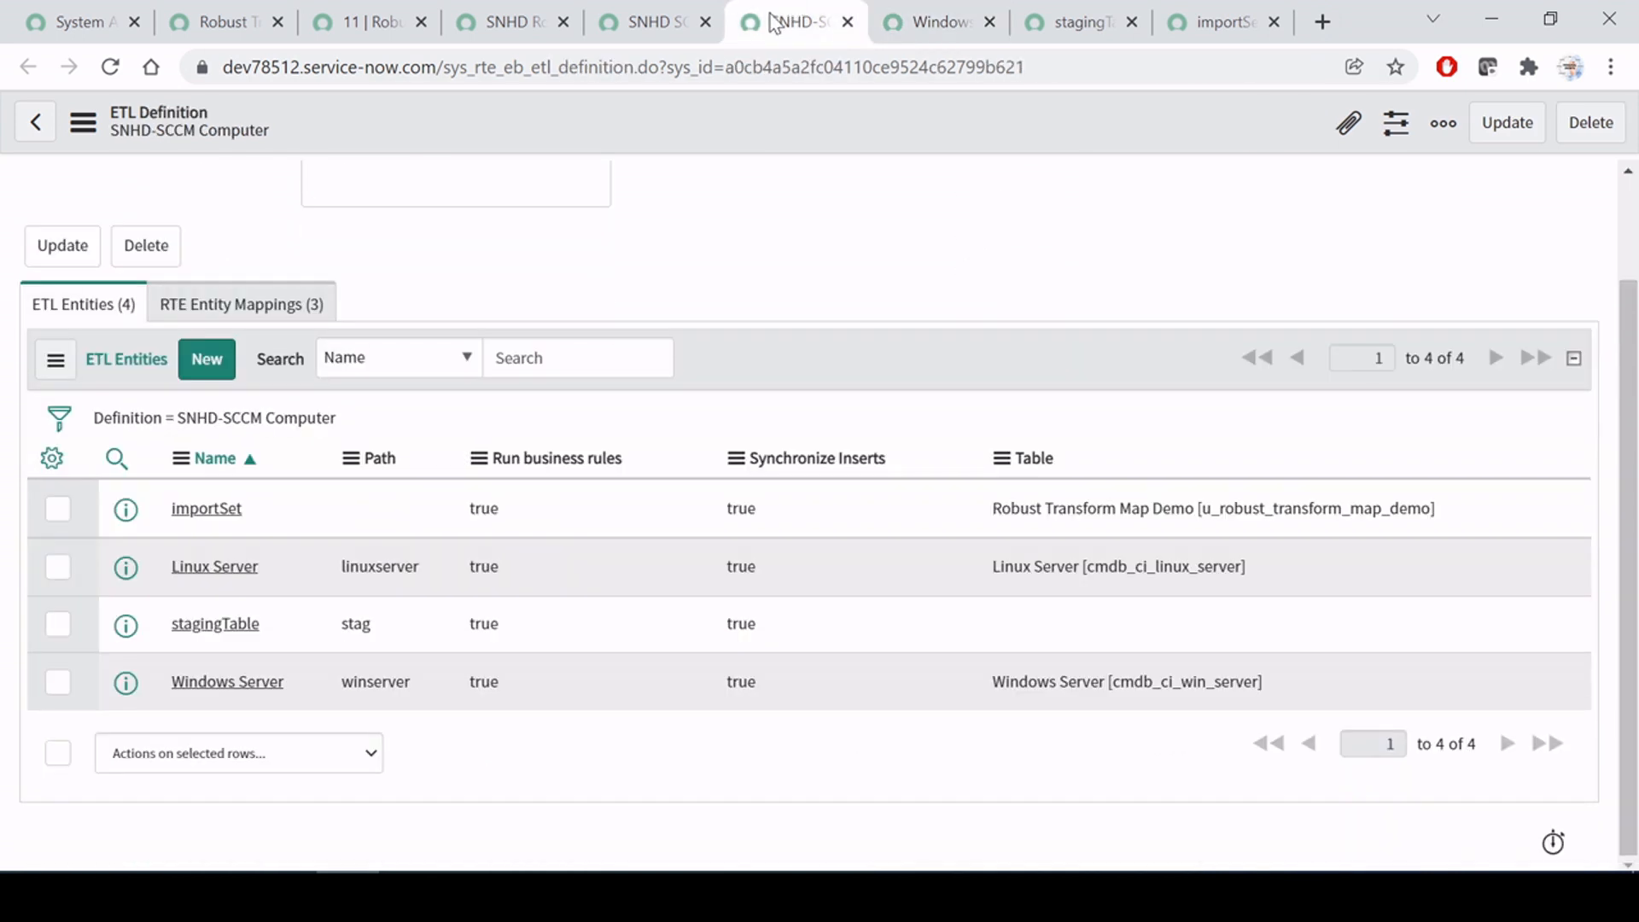
{"action": "left_click", "coordinate": [214, 566], "text": "ctrl"}
{"action": "left_click", "coordinate": [812, 34]}
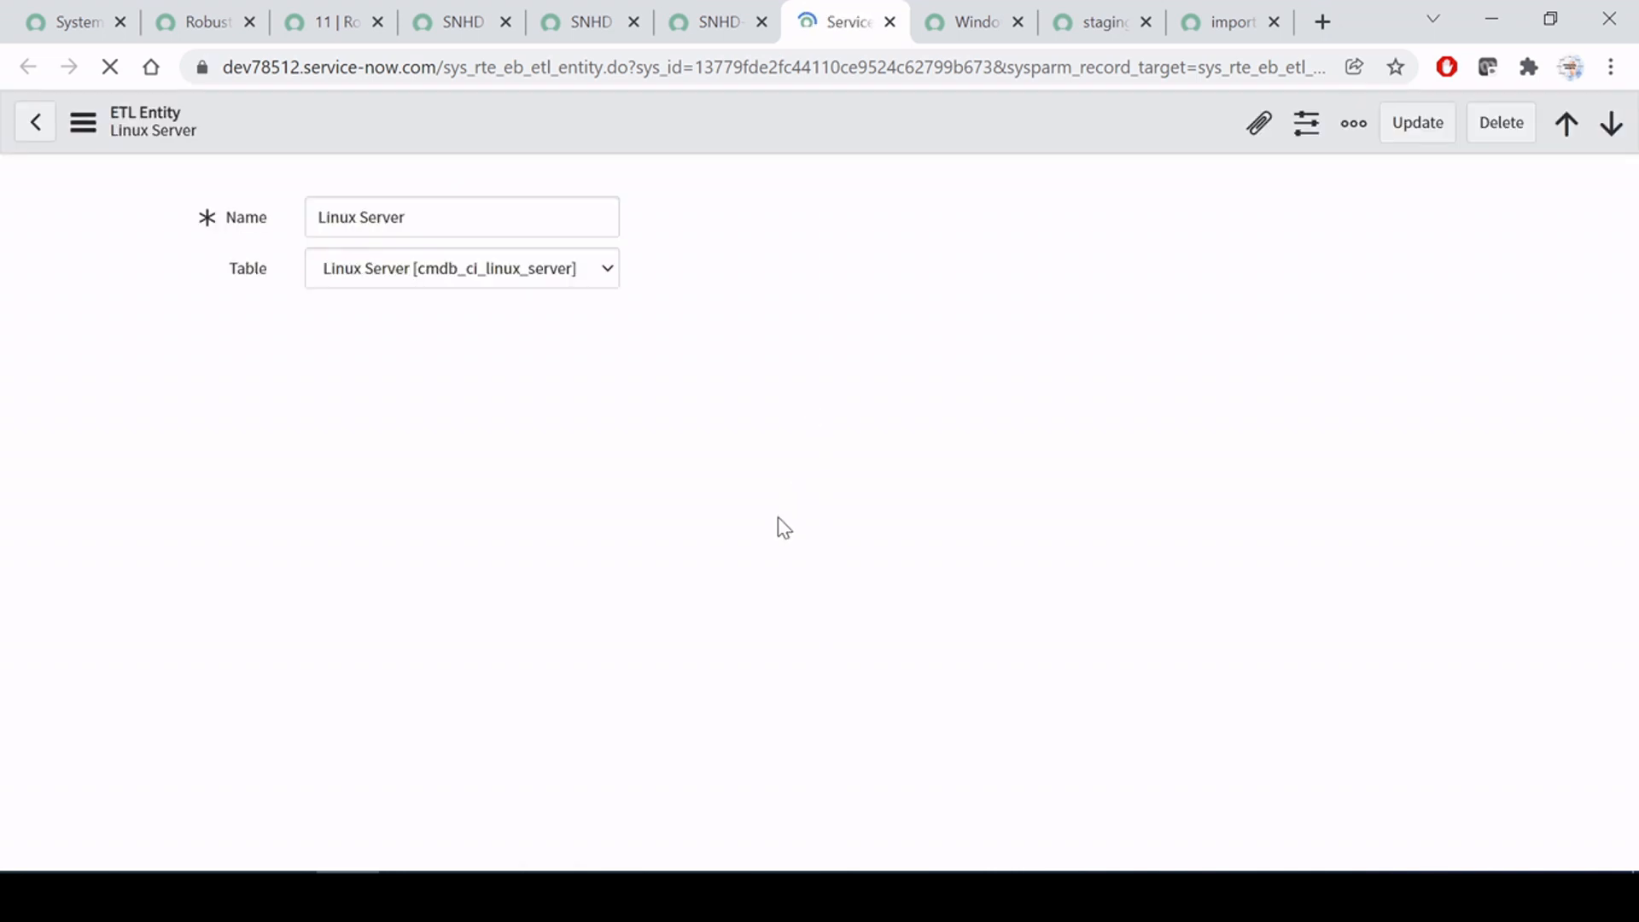
{"action": "scroll", "coordinate": [776, 527], "scroll_direction": "down", "scroll_amount": 2}
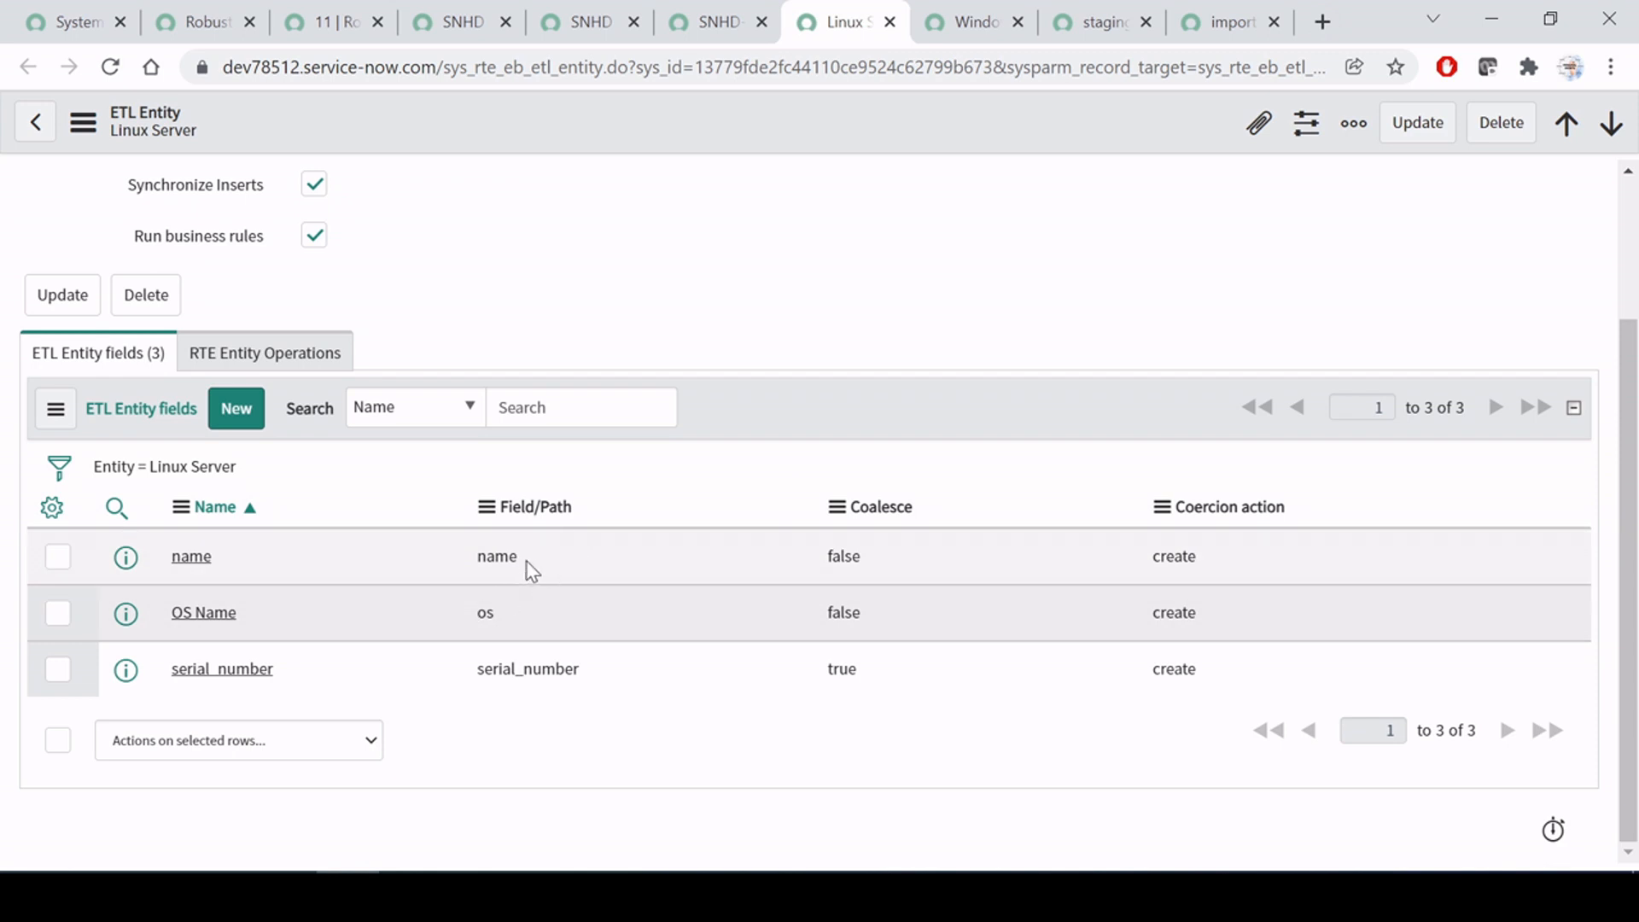
{"action": "left_click_drag", "start_coordinate": [517, 557], "coordinate": [443, 607]}
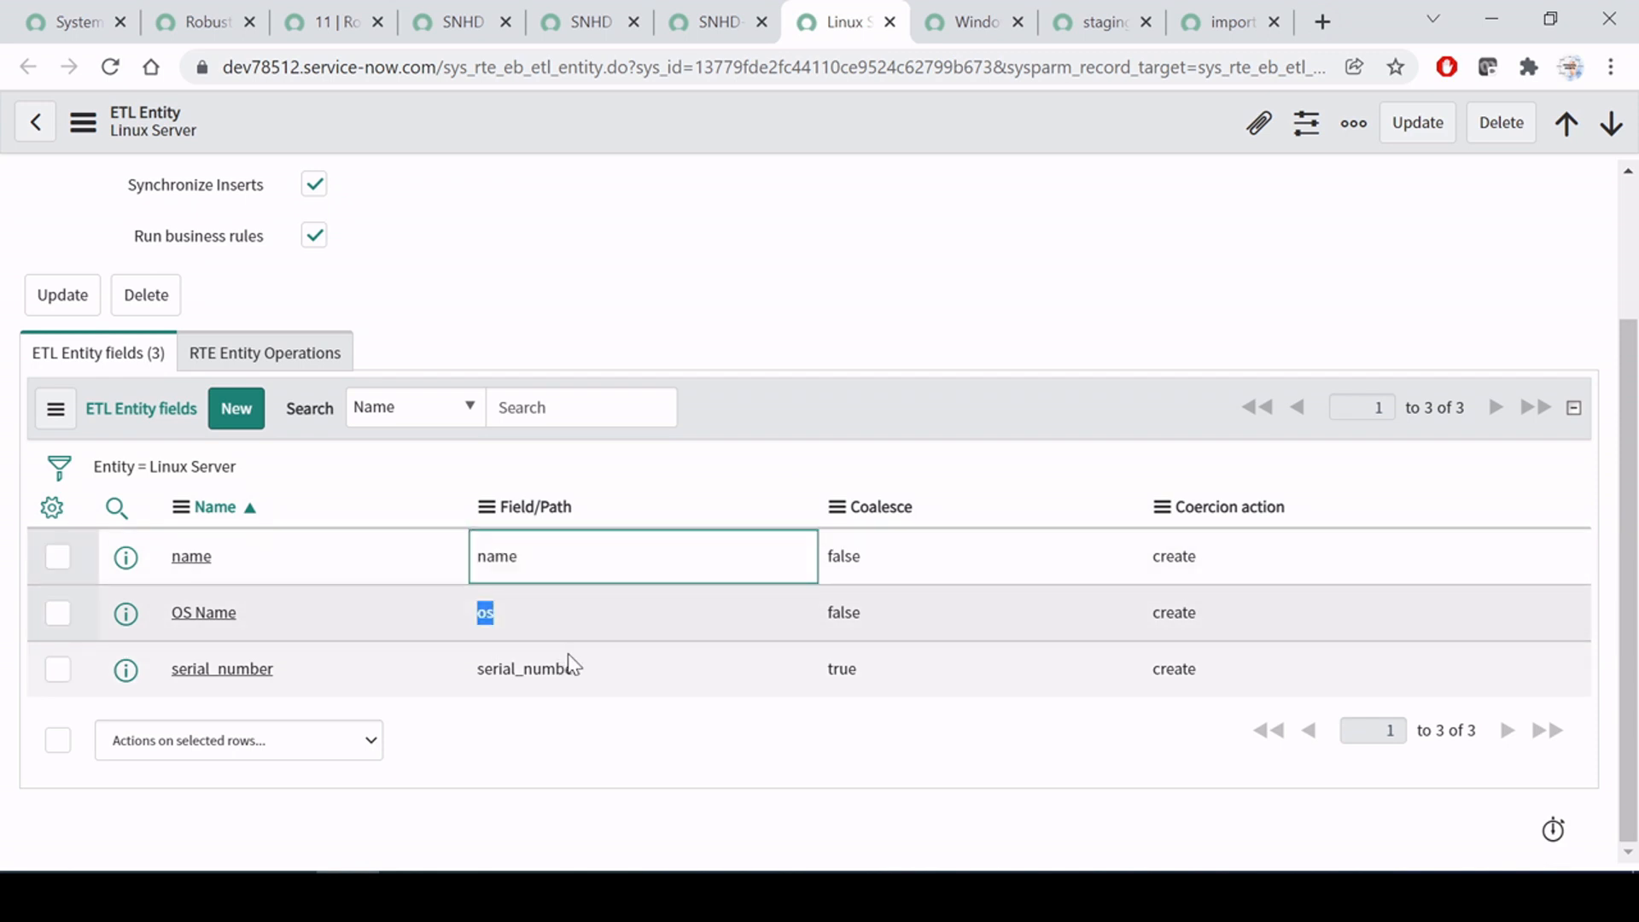
{"action": "left_click_drag", "start_coordinate": [593, 671], "coordinate": [416, 664]}
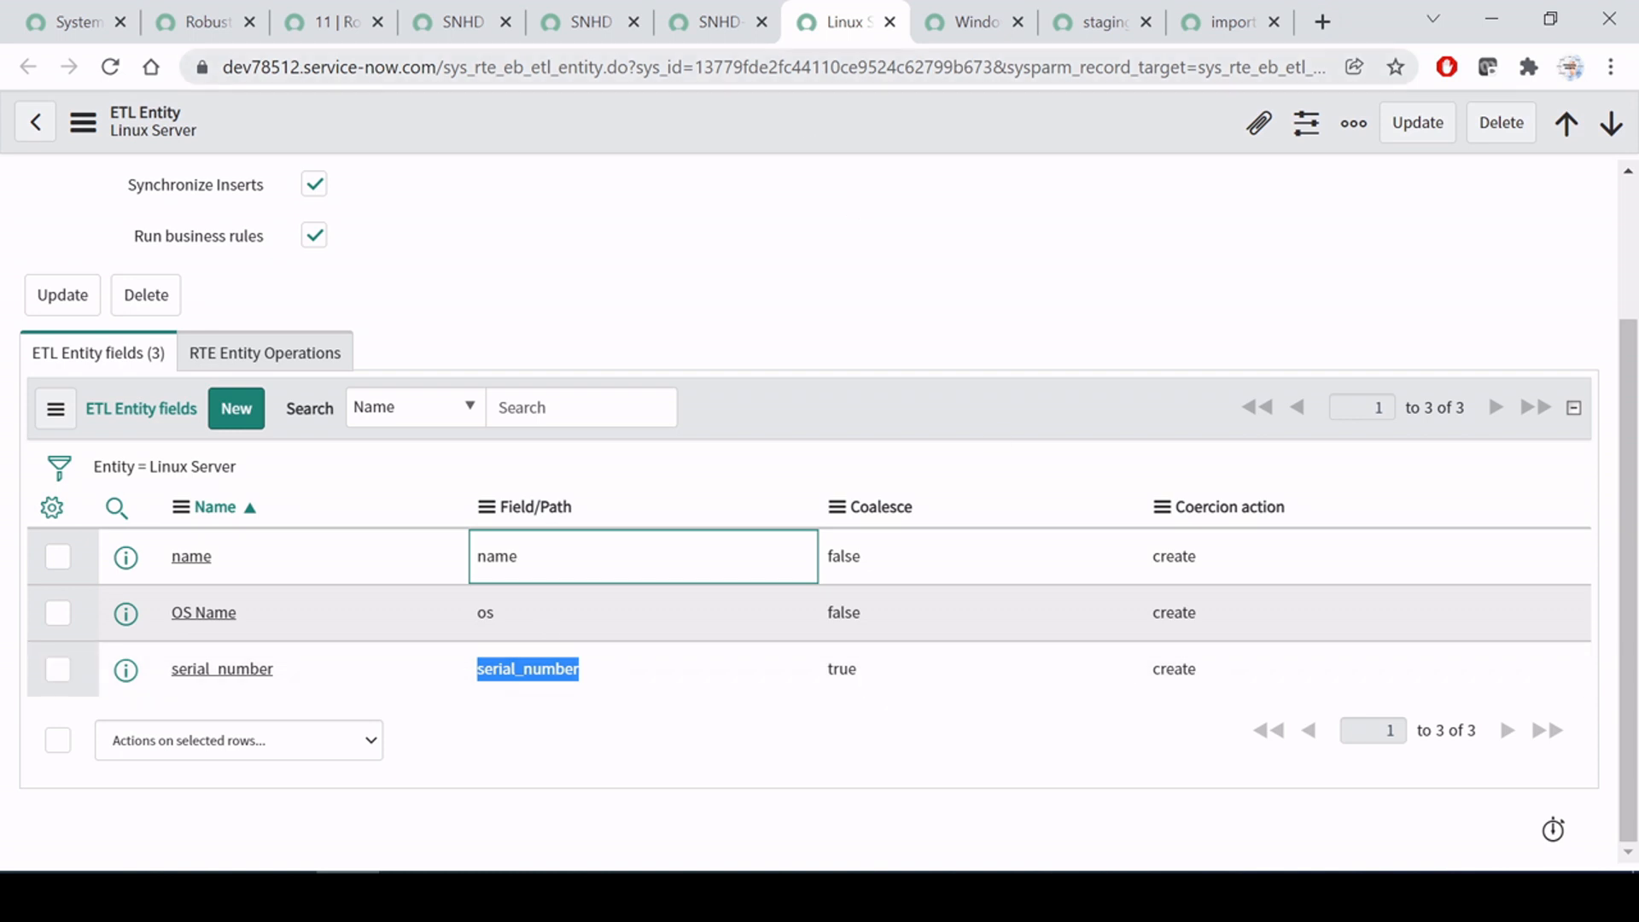
Step: Close the Linux Server, Windows Server, stagingTable and importSet browser tabs and return to the definition's list of ETL entities
{"action": "left_click", "coordinate": [890, 22]}
{"action": "left_click", "coordinate": [893, 24]}
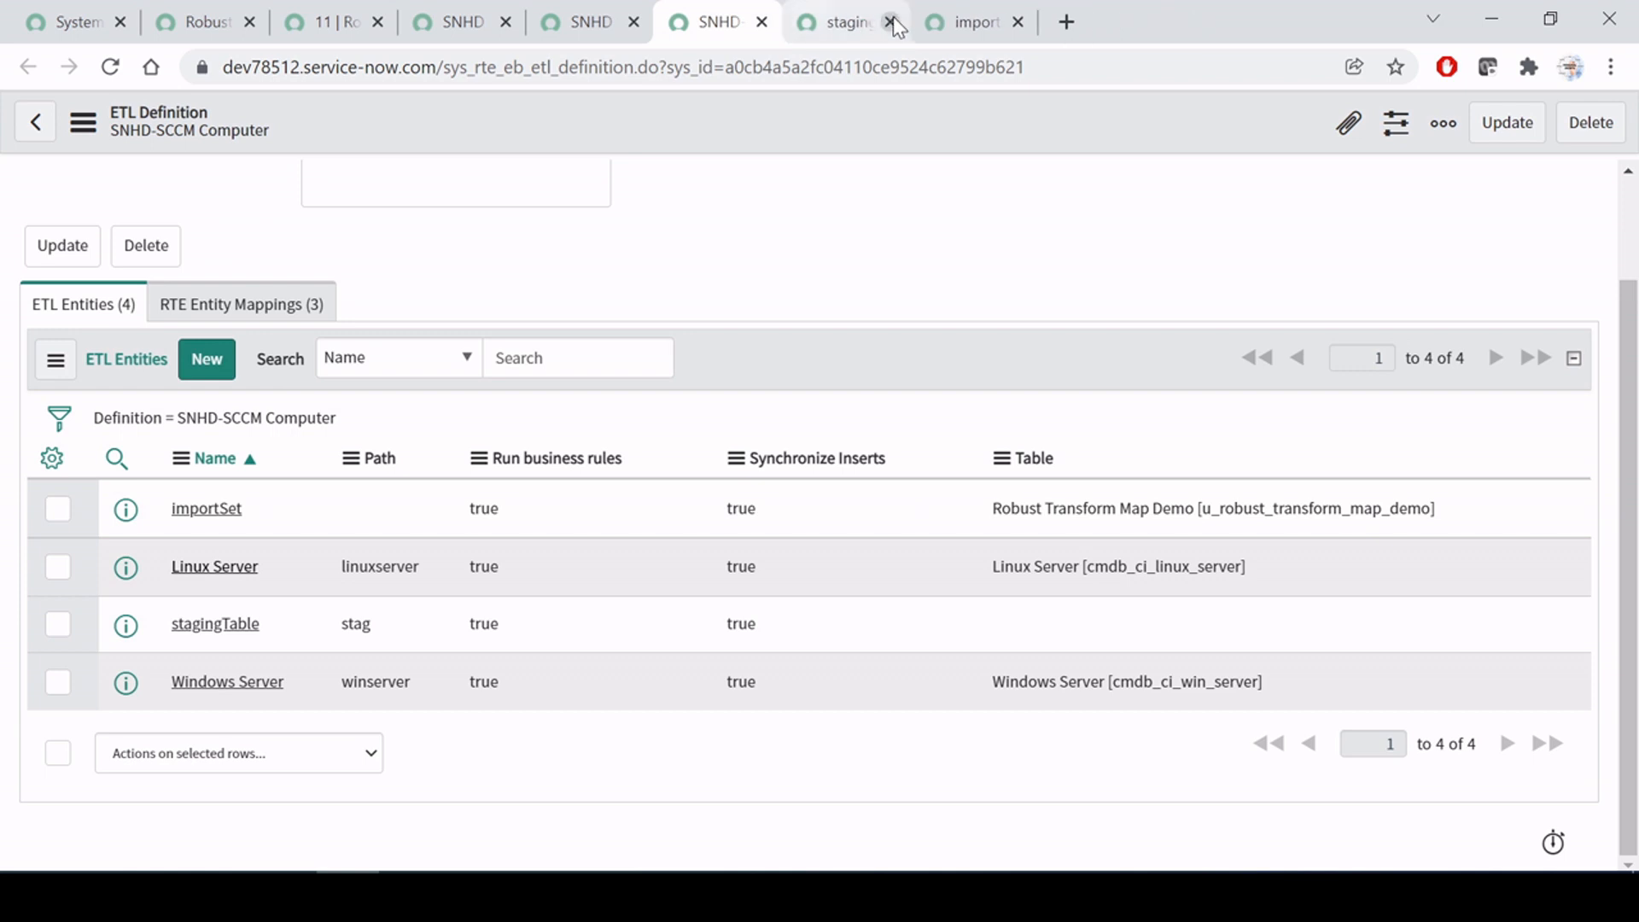
{"action": "left_click", "coordinate": [891, 21]}
{"action": "left_click", "coordinate": [891, 22]}
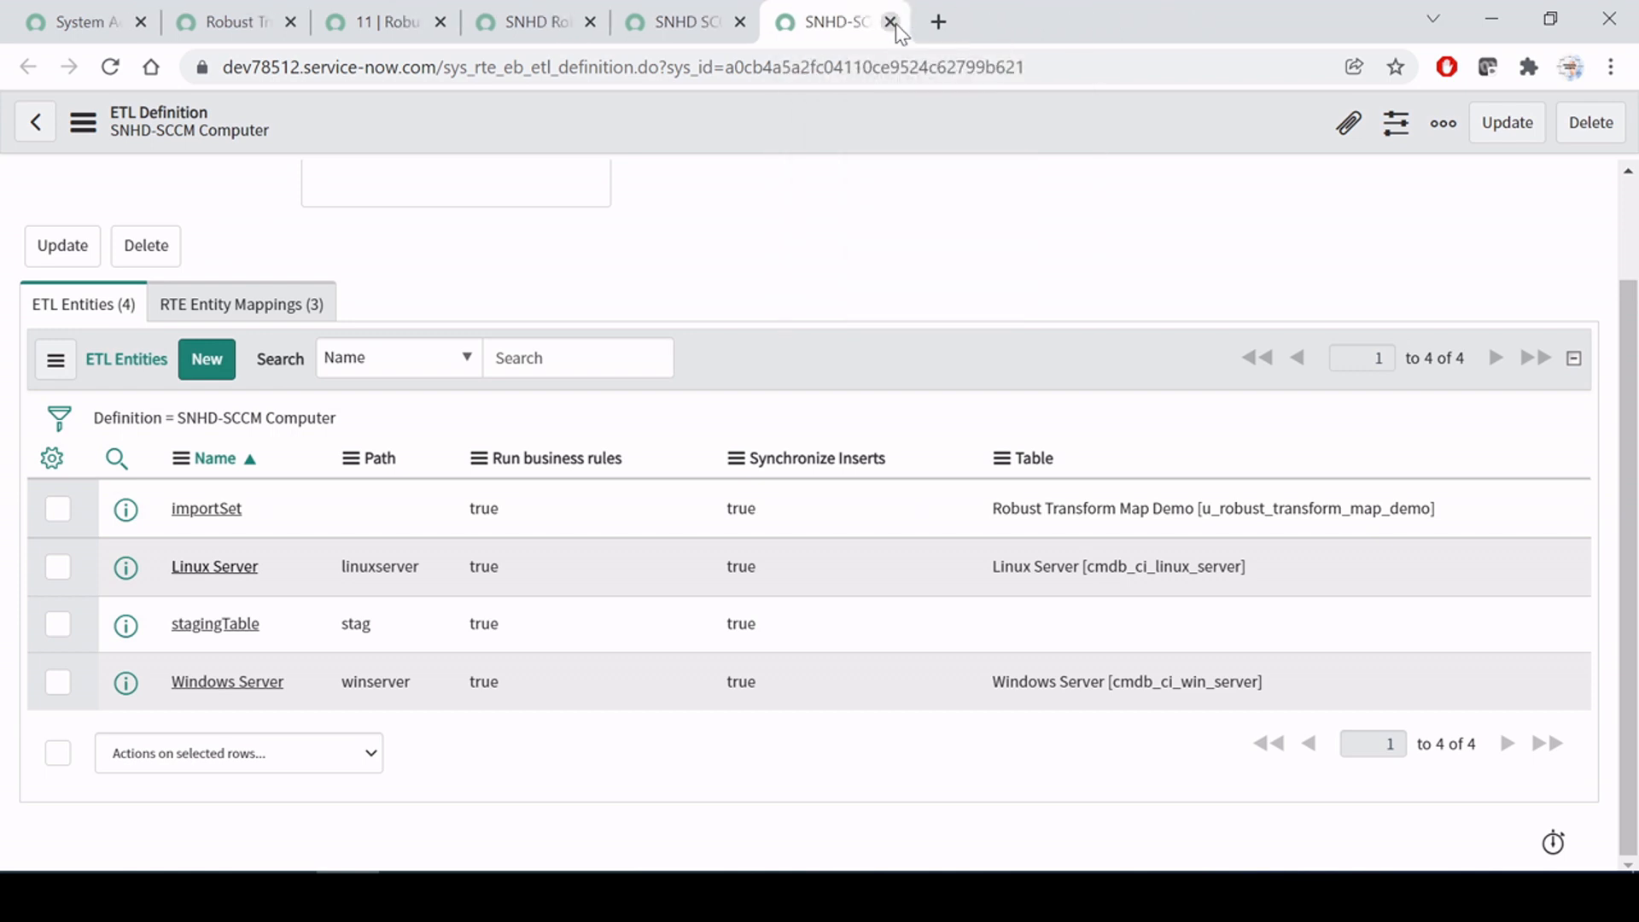
{"action": "scroll", "coordinate": [884, 203], "scroll_direction": "up", "scroll_amount": 2}
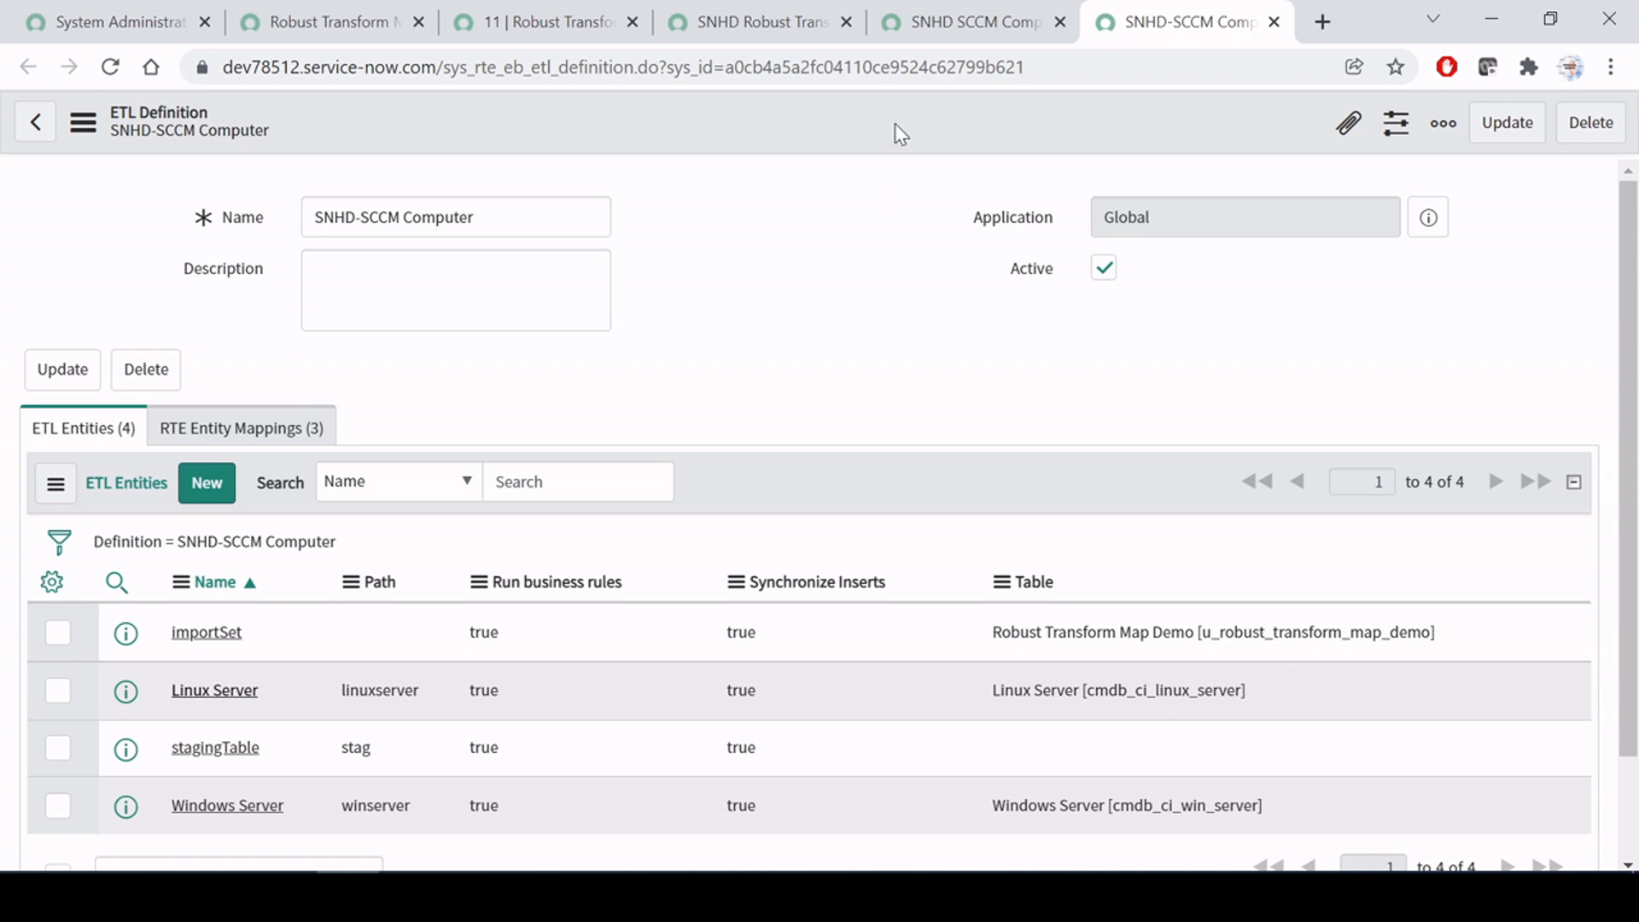
{"action": "scroll", "coordinate": [252, 672], "scroll_direction": "down", "scroll_amount": 1}
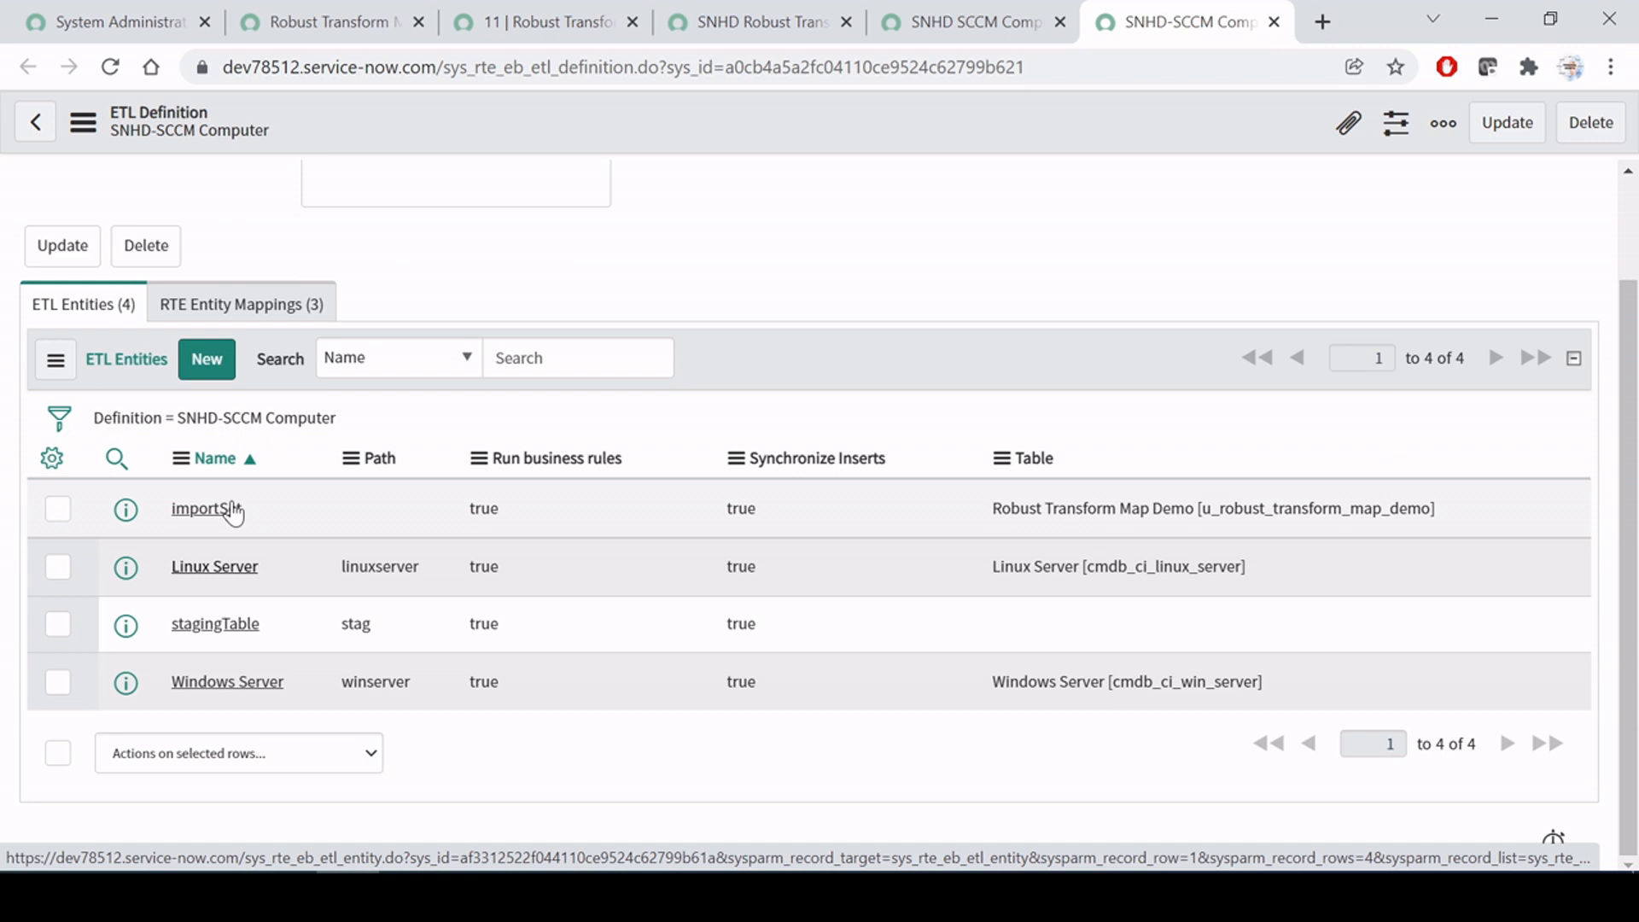
Step: Open the importSetToStaging record from the definition's RTE Entity Mappings in a separate browser tab and check its source and target entities
{"action": "left_click", "coordinate": [285, 305]}
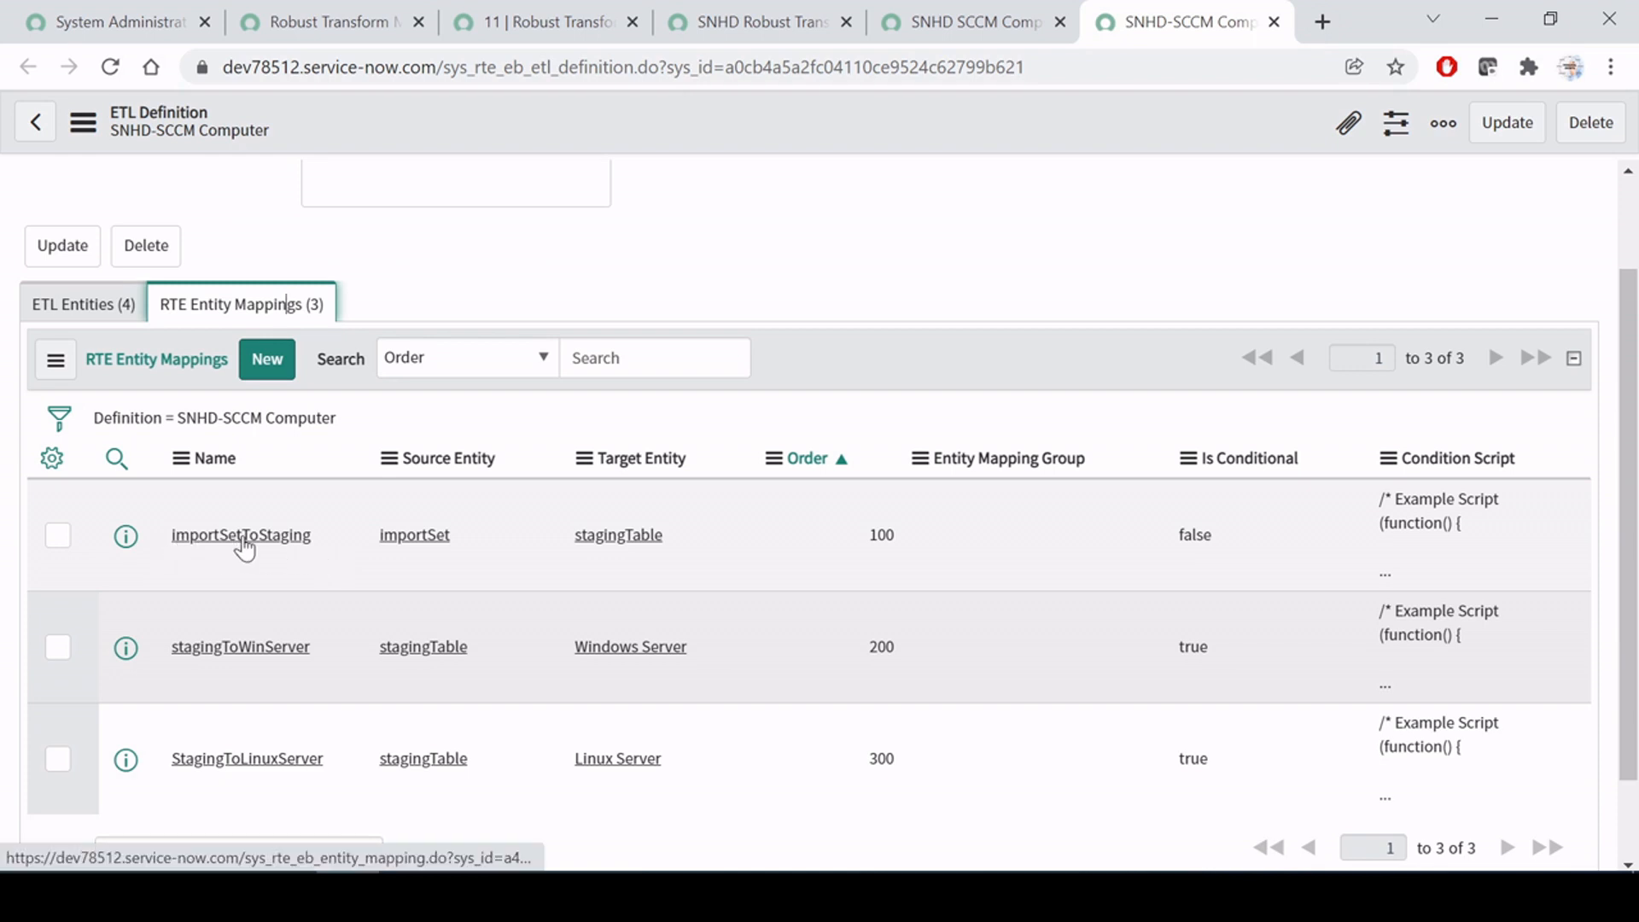
{"action": "middle_click", "coordinate": [127, 536]}
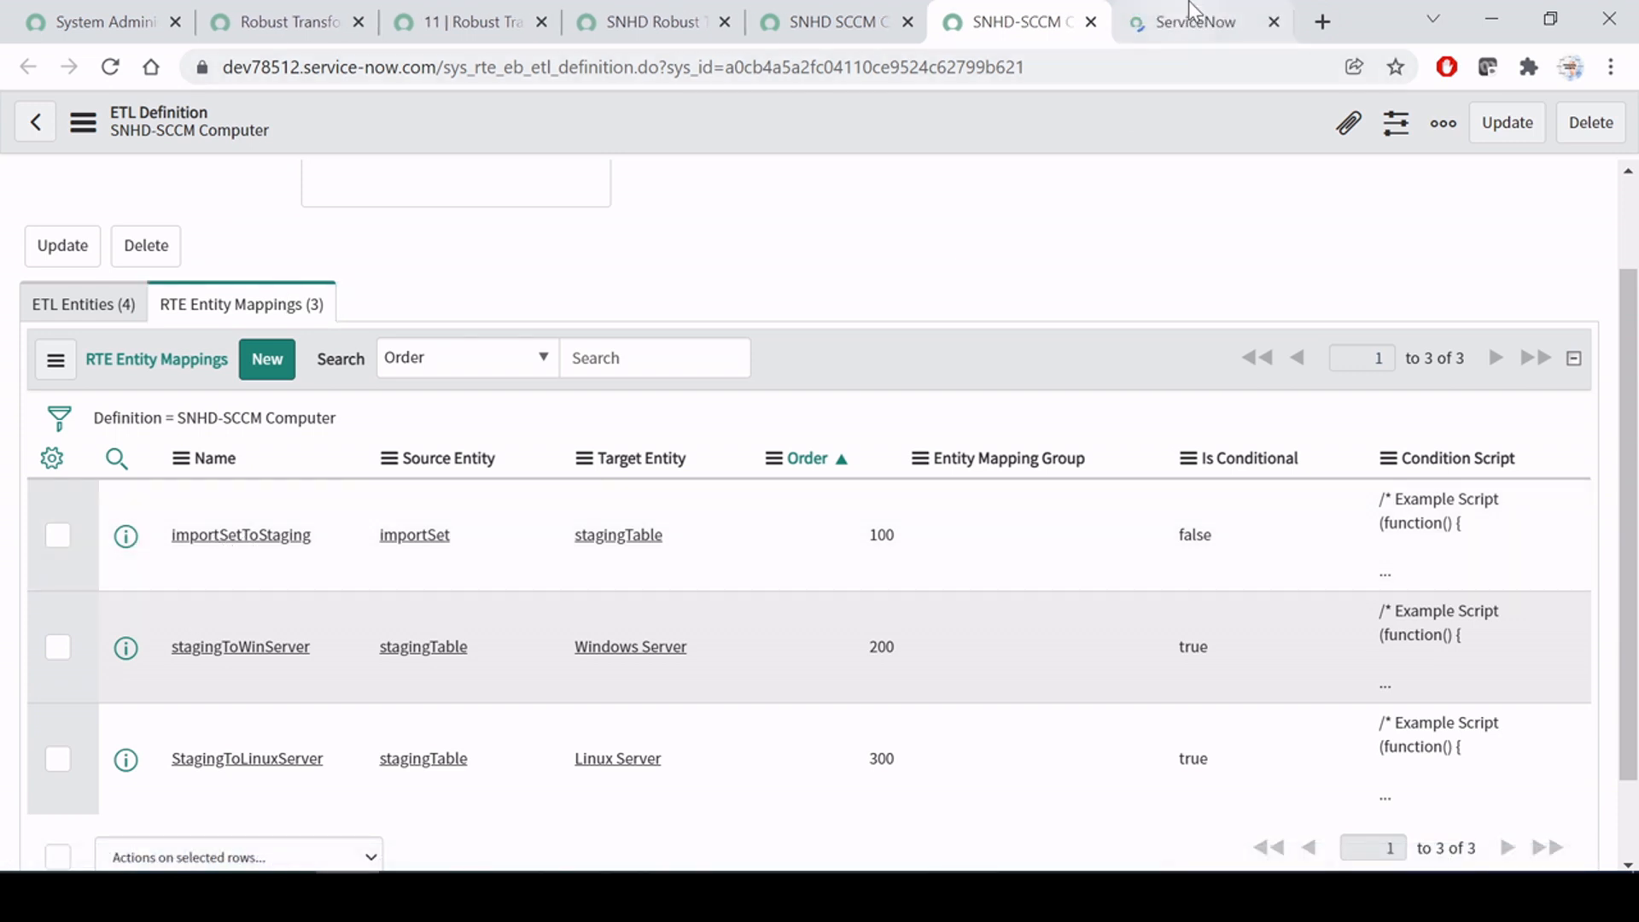
{"action": "left_click", "coordinate": [1189, 17]}
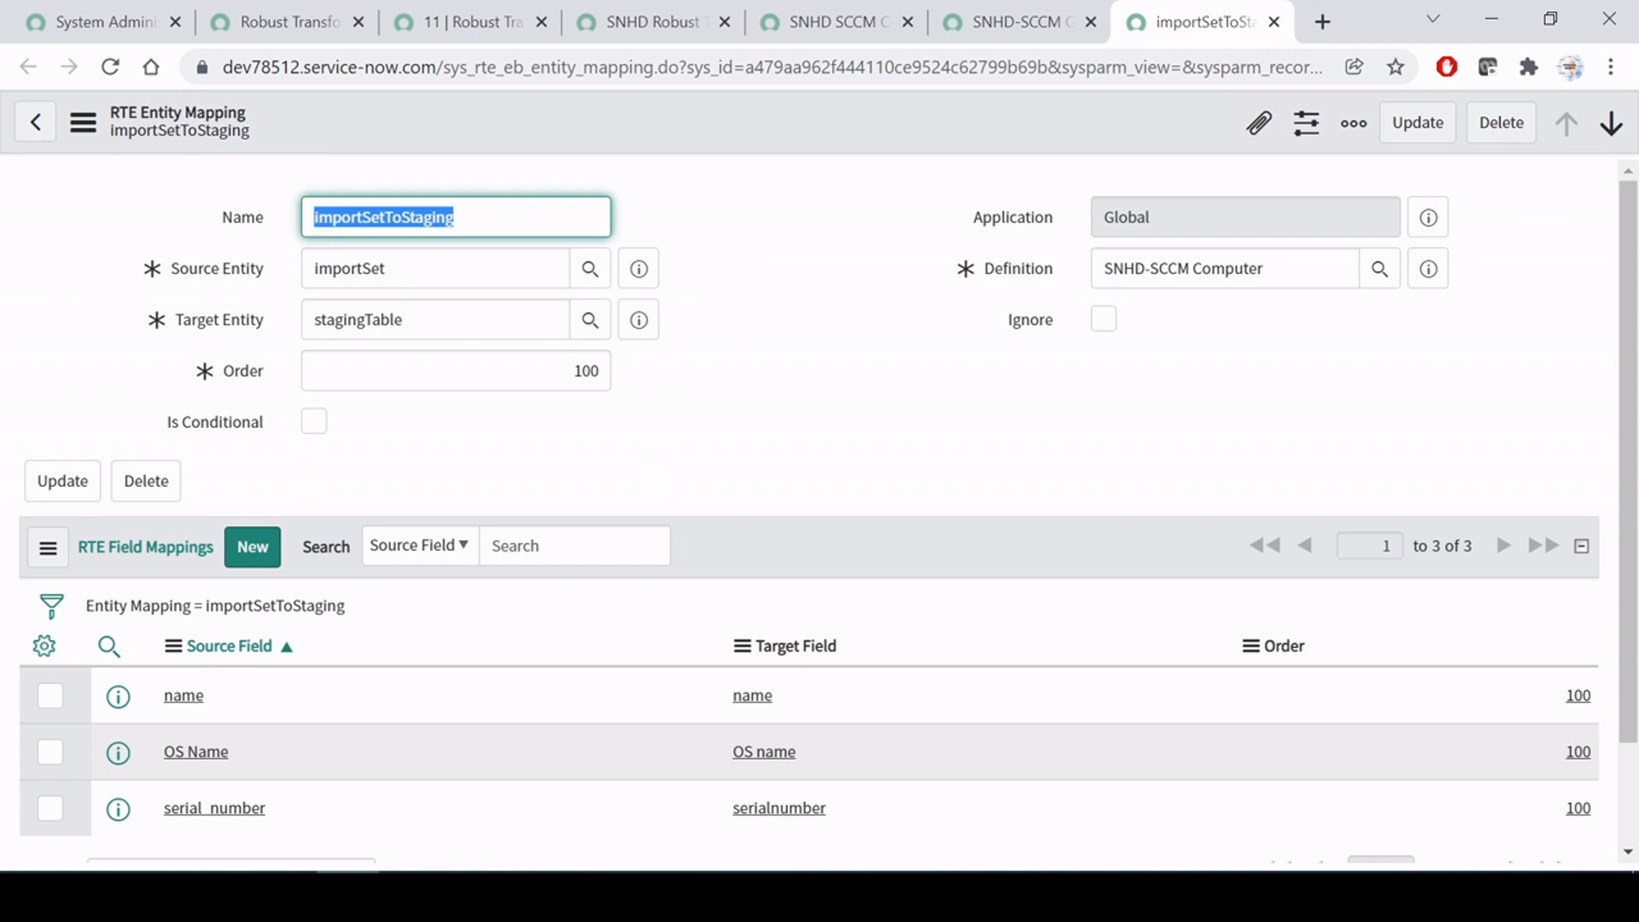
{"action": "left_click", "coordinate": [450, 315]}
{"action": "left_click", "coordinate": [440, 272]}
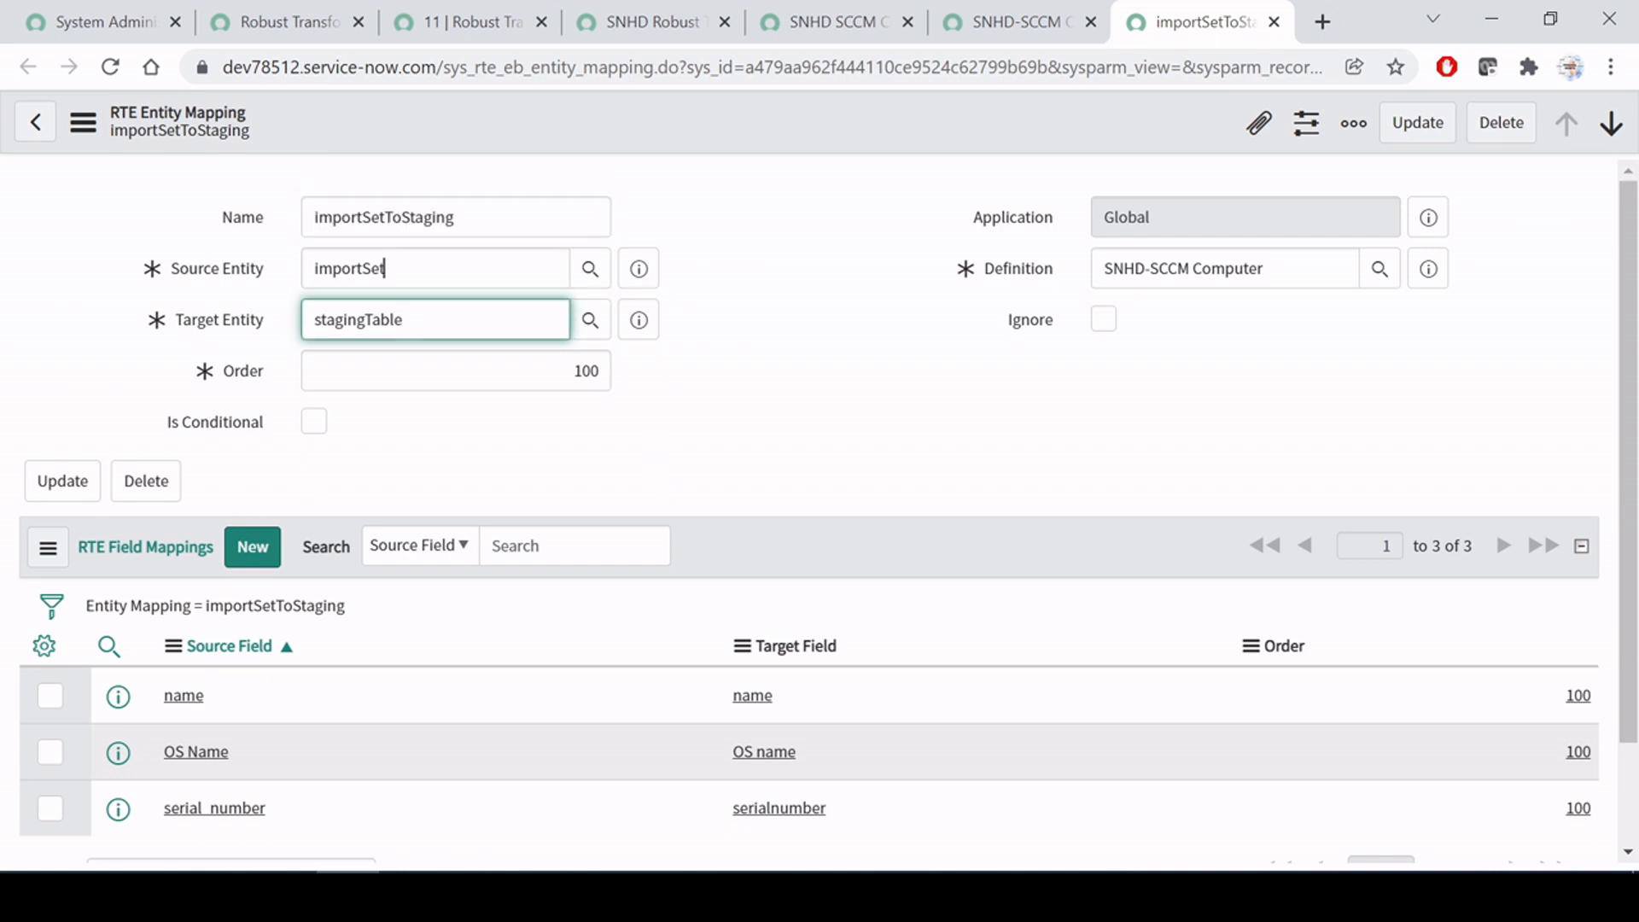
Step: Open the name field mapping of importSetToStaging in a separate browser tab and examine its source field, target field and selectable source fields
{"action": "scroll", "coordinate": [741, 459], "scroll_direction": "down", "scroll_amount": 2}
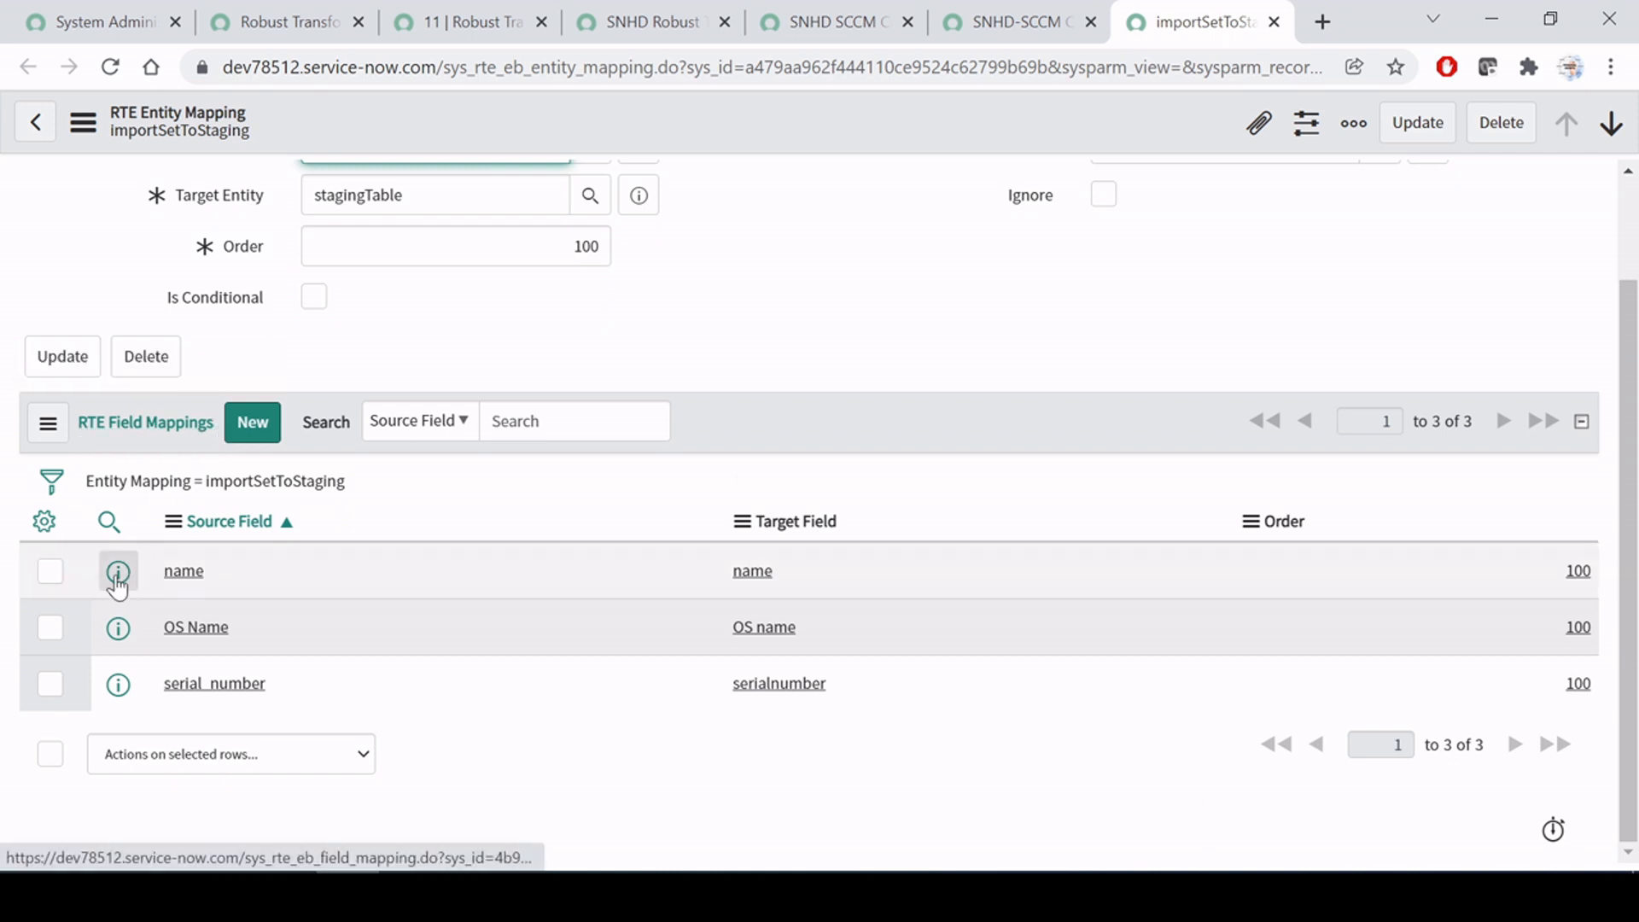
{"action": "middle_click", "coordinate": [118, 573]}
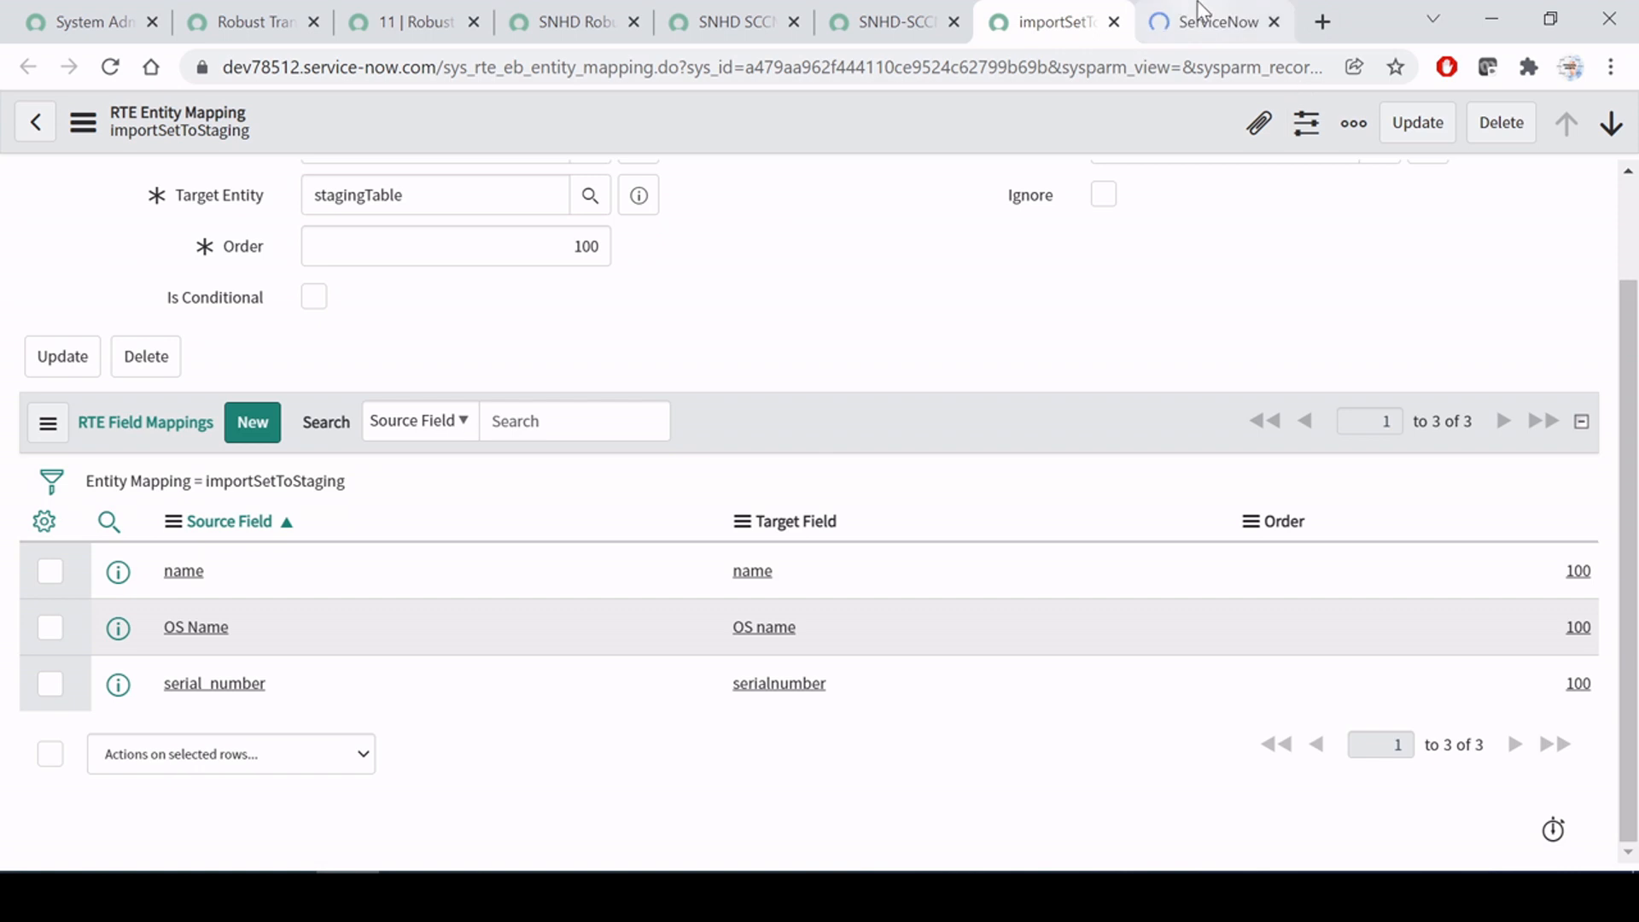
{"action": "left_click", "coordinate": [1200, 19]}
{"action": "left_click", "coordinate": [360, 218]}
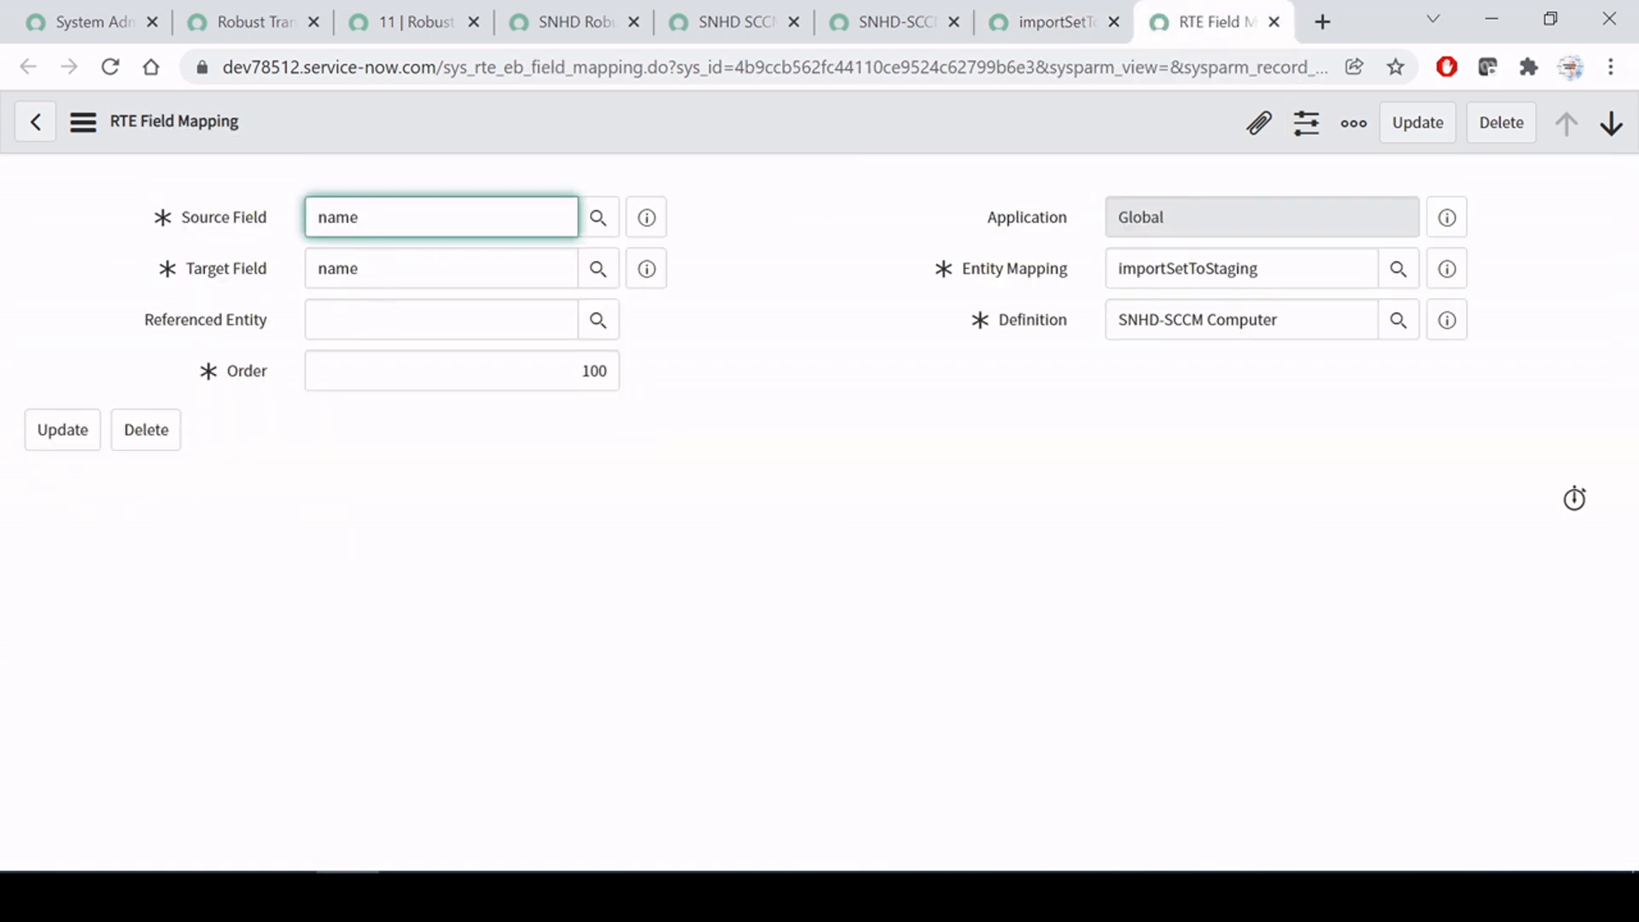
{"action": "left_click", "coordinate": [360, 269]}
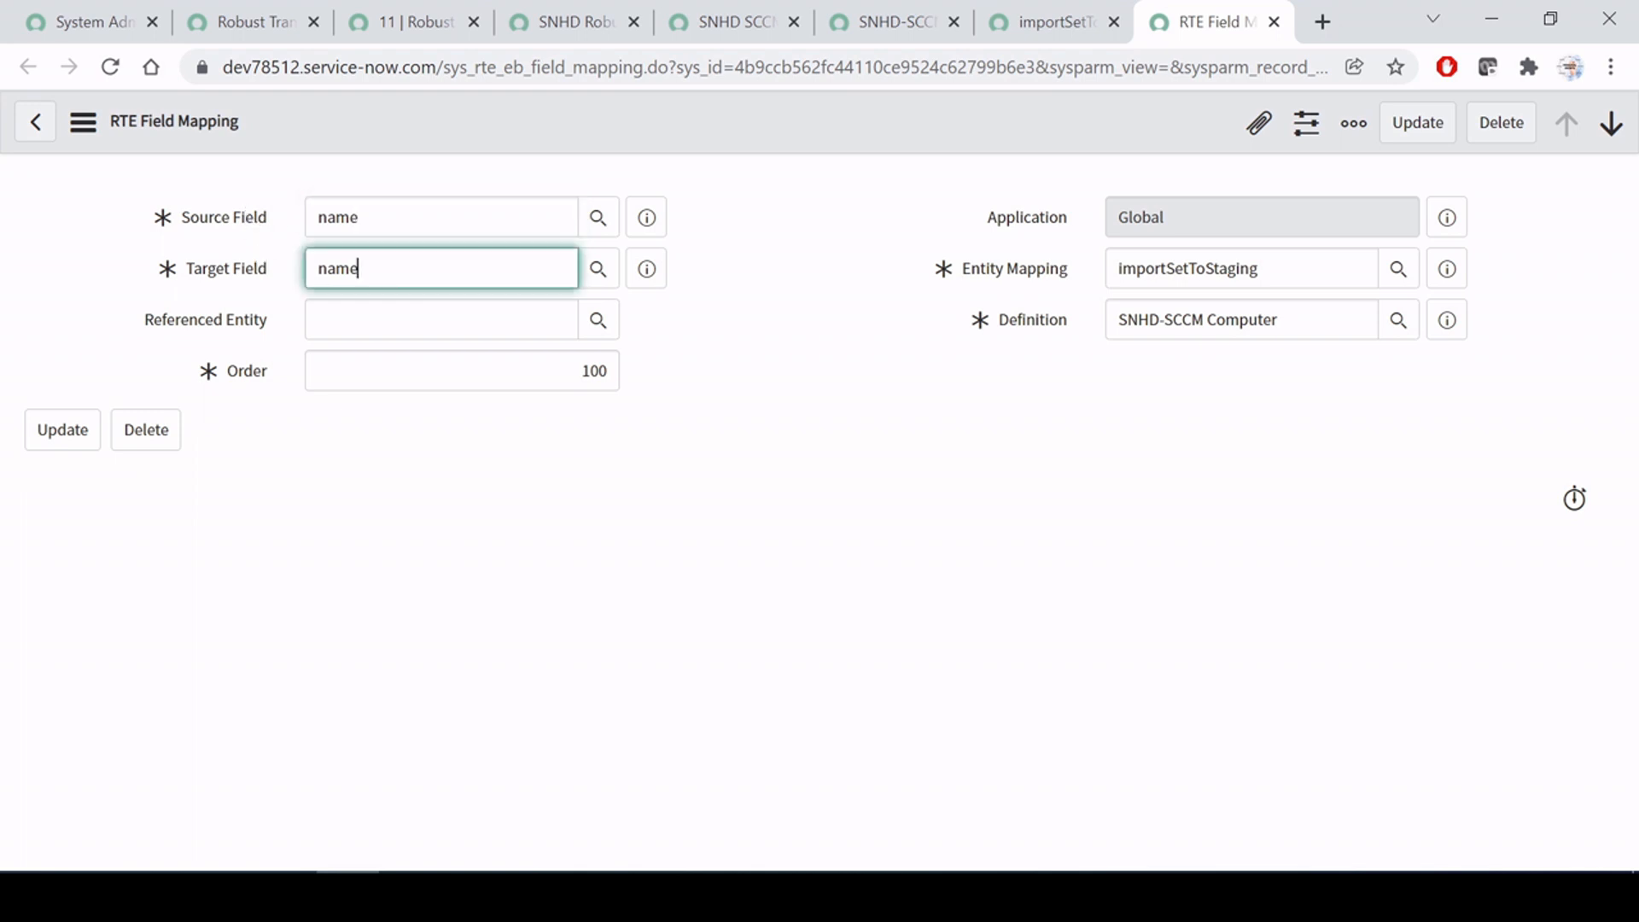
{"action": "left_click_drag", "start_coordinate": [212, 217], "coordinate": [269, 220]}
{"action": "left_click", "coordinate": [360, 217]}
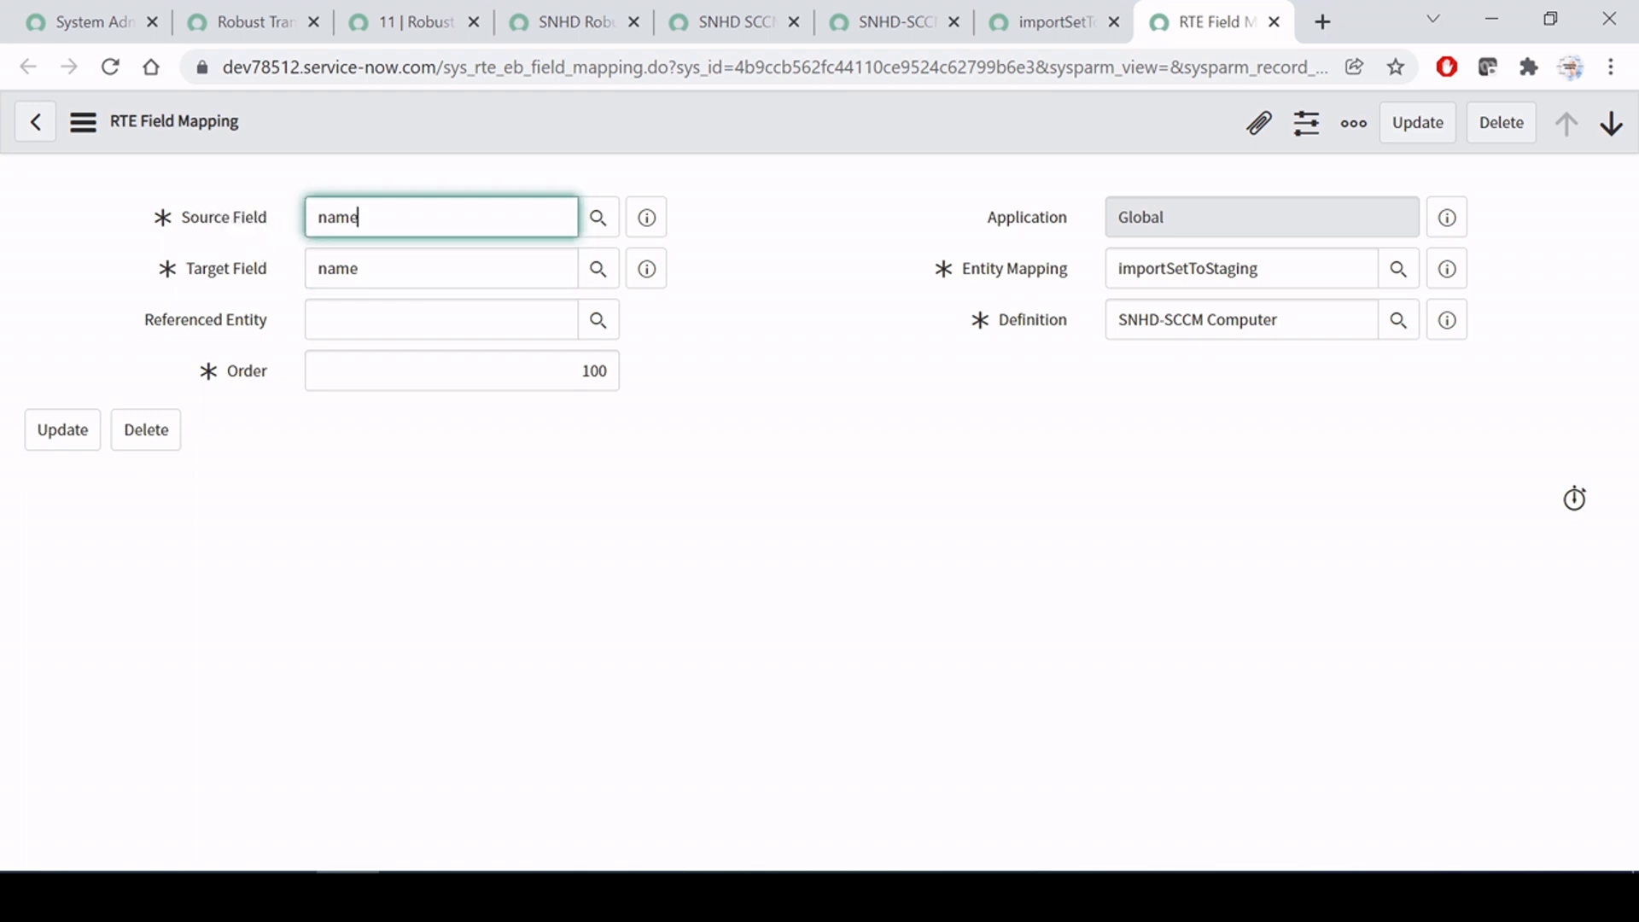
{"action": "left_click", "coordinate": [598, 221]}
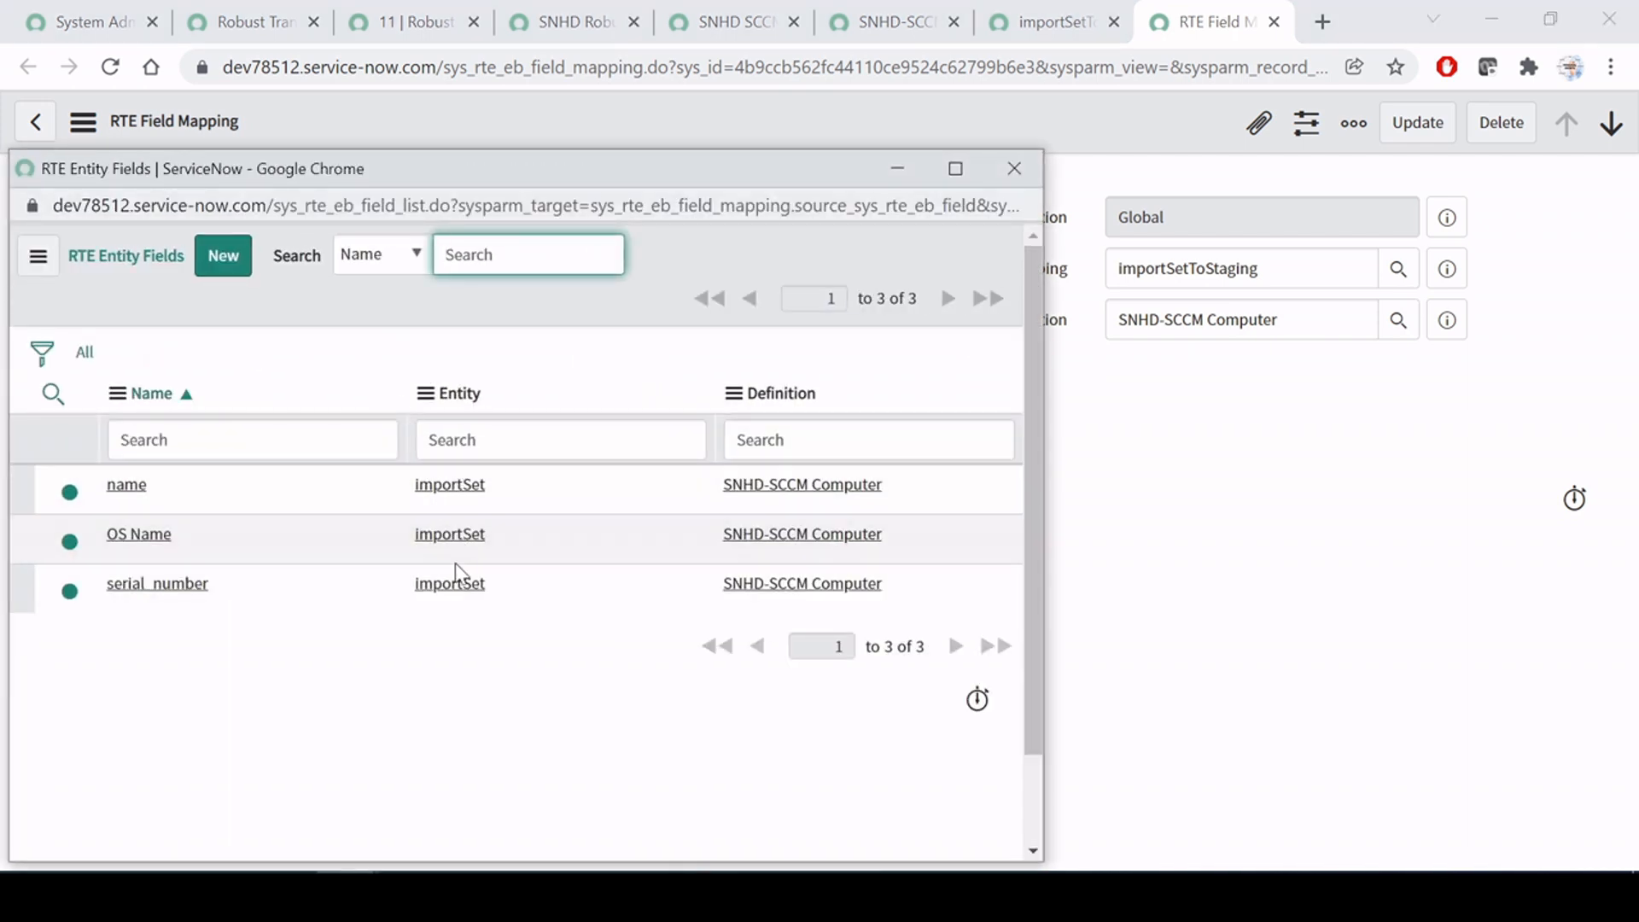
{"action": "left_click", "coordinate": [1029, 162]}
Step: Return to the importSetToStaging entity mapping and highlight its Source Entity importSet and Target Entity stagingTable
{"action": "left_click", "coordinate": [1050, 12]}
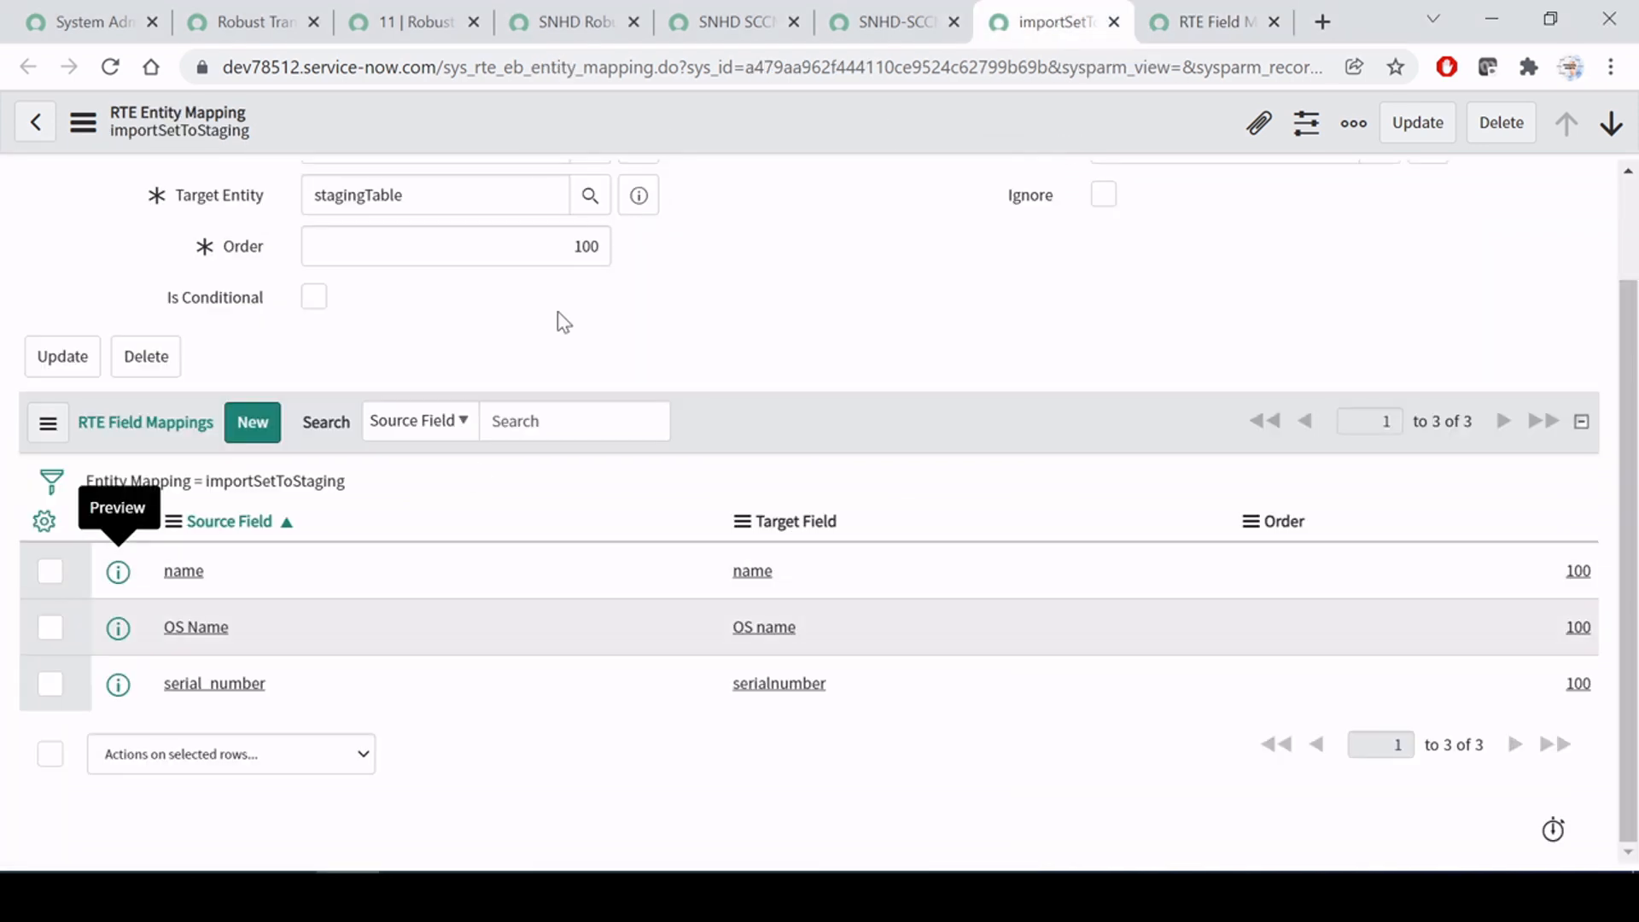
{"action": "scroll", "coordinate": [557, 315], "scroll_direction": "up", "scroll_amount": 1}
{"action": "left_click", "coordinate": [183, 274]}
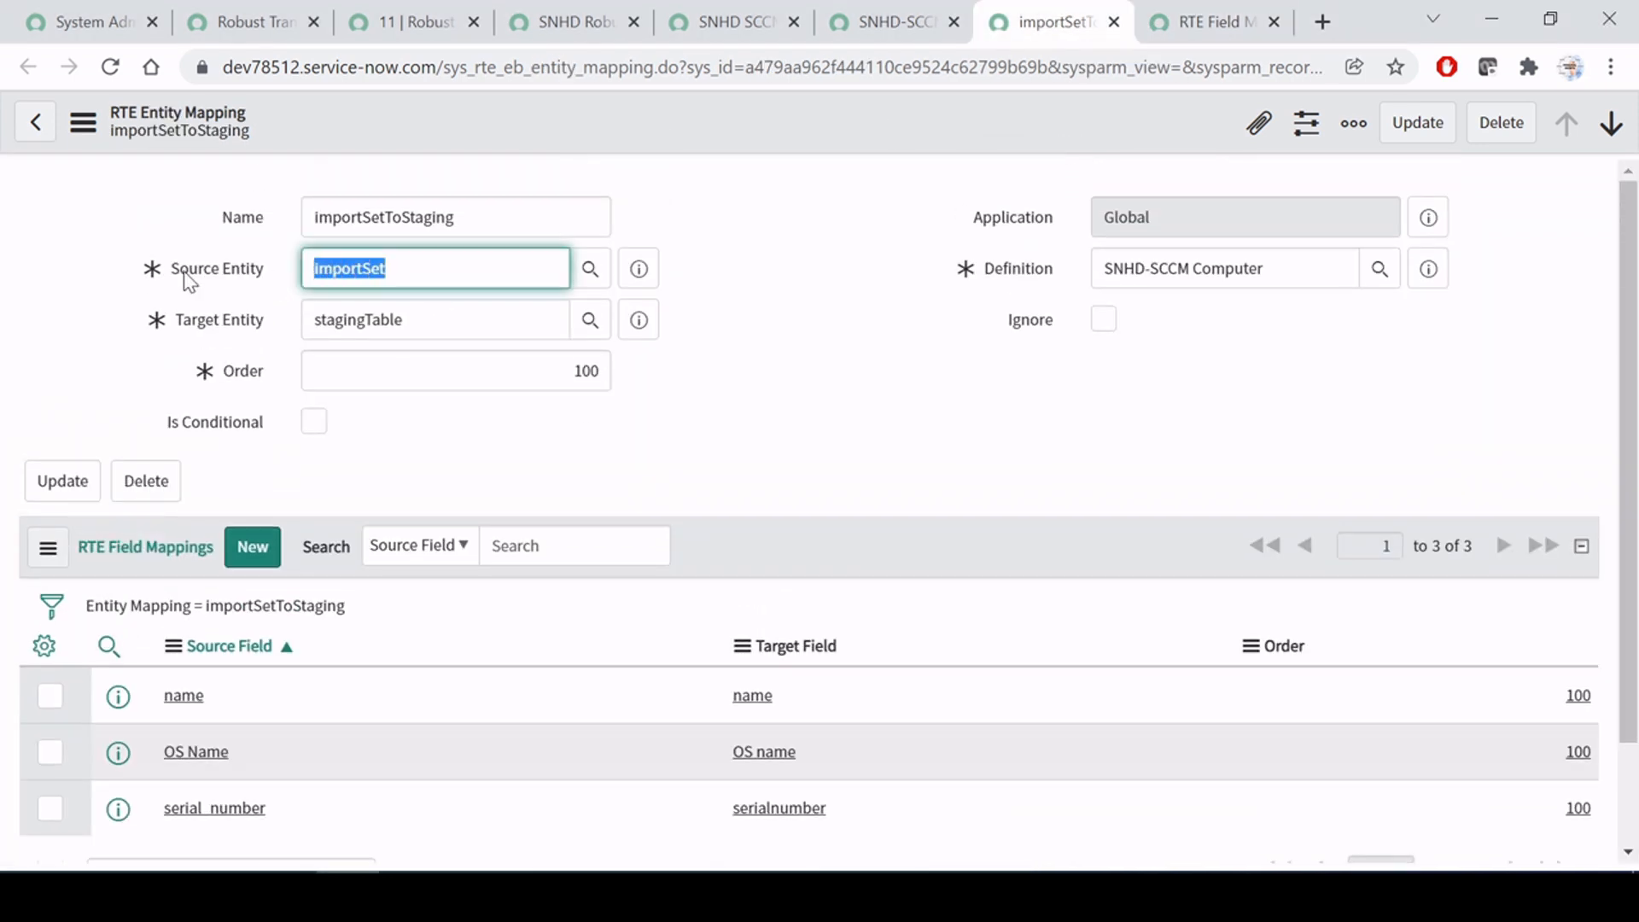
{"action": "left_click", "coordinate": [179, 331]}
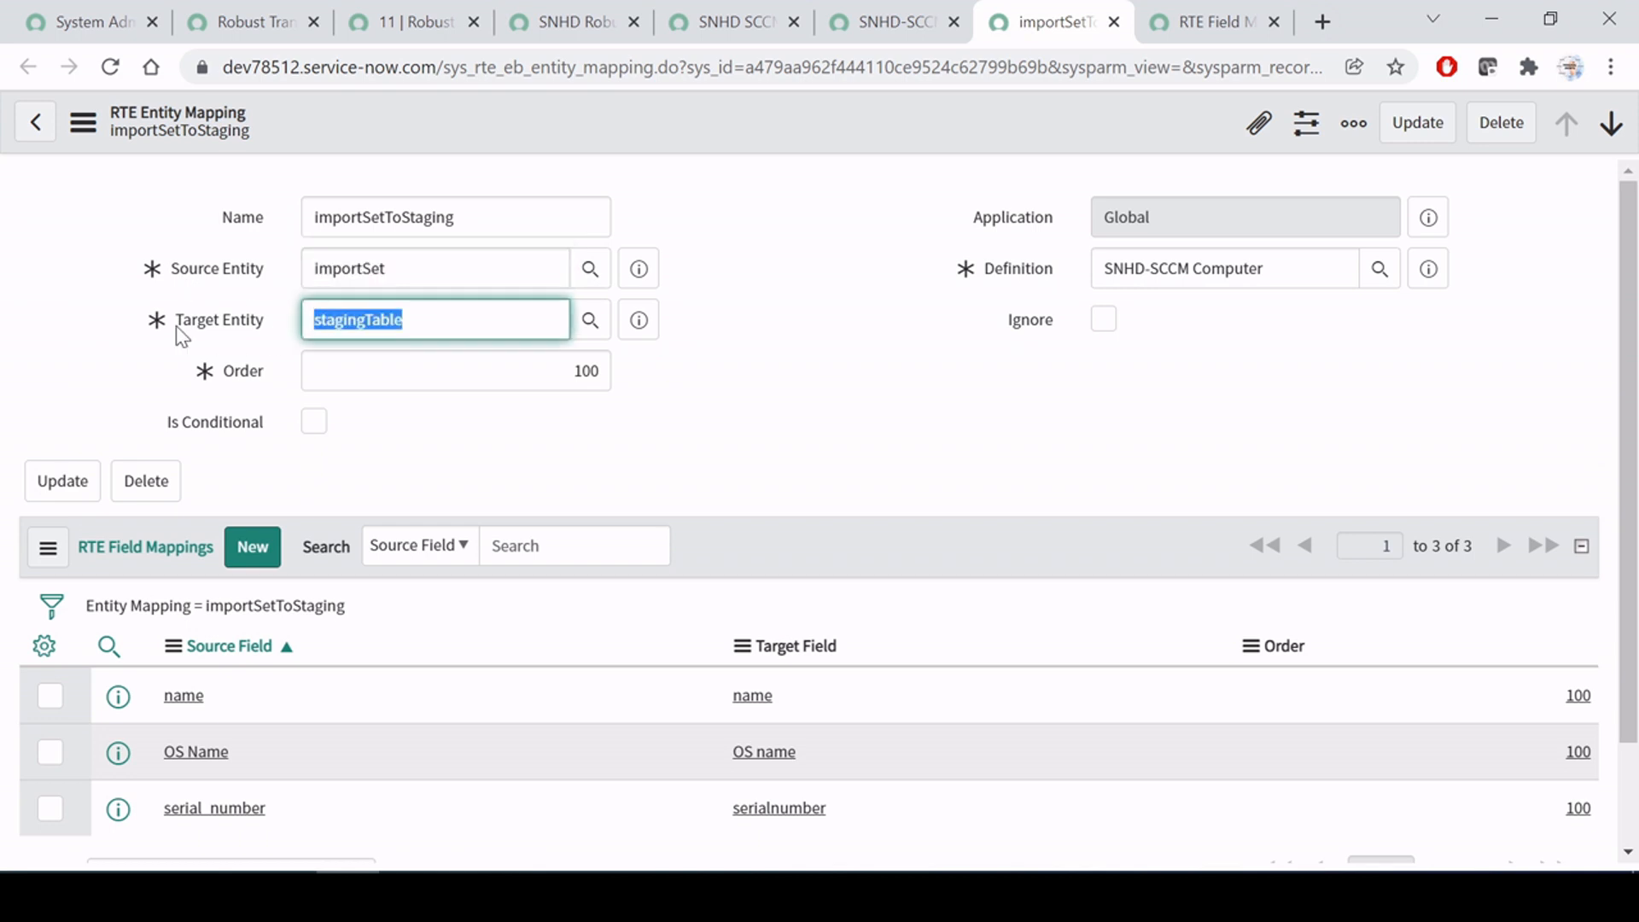
{"action": "left_click", "coordinate": [365, 320]}
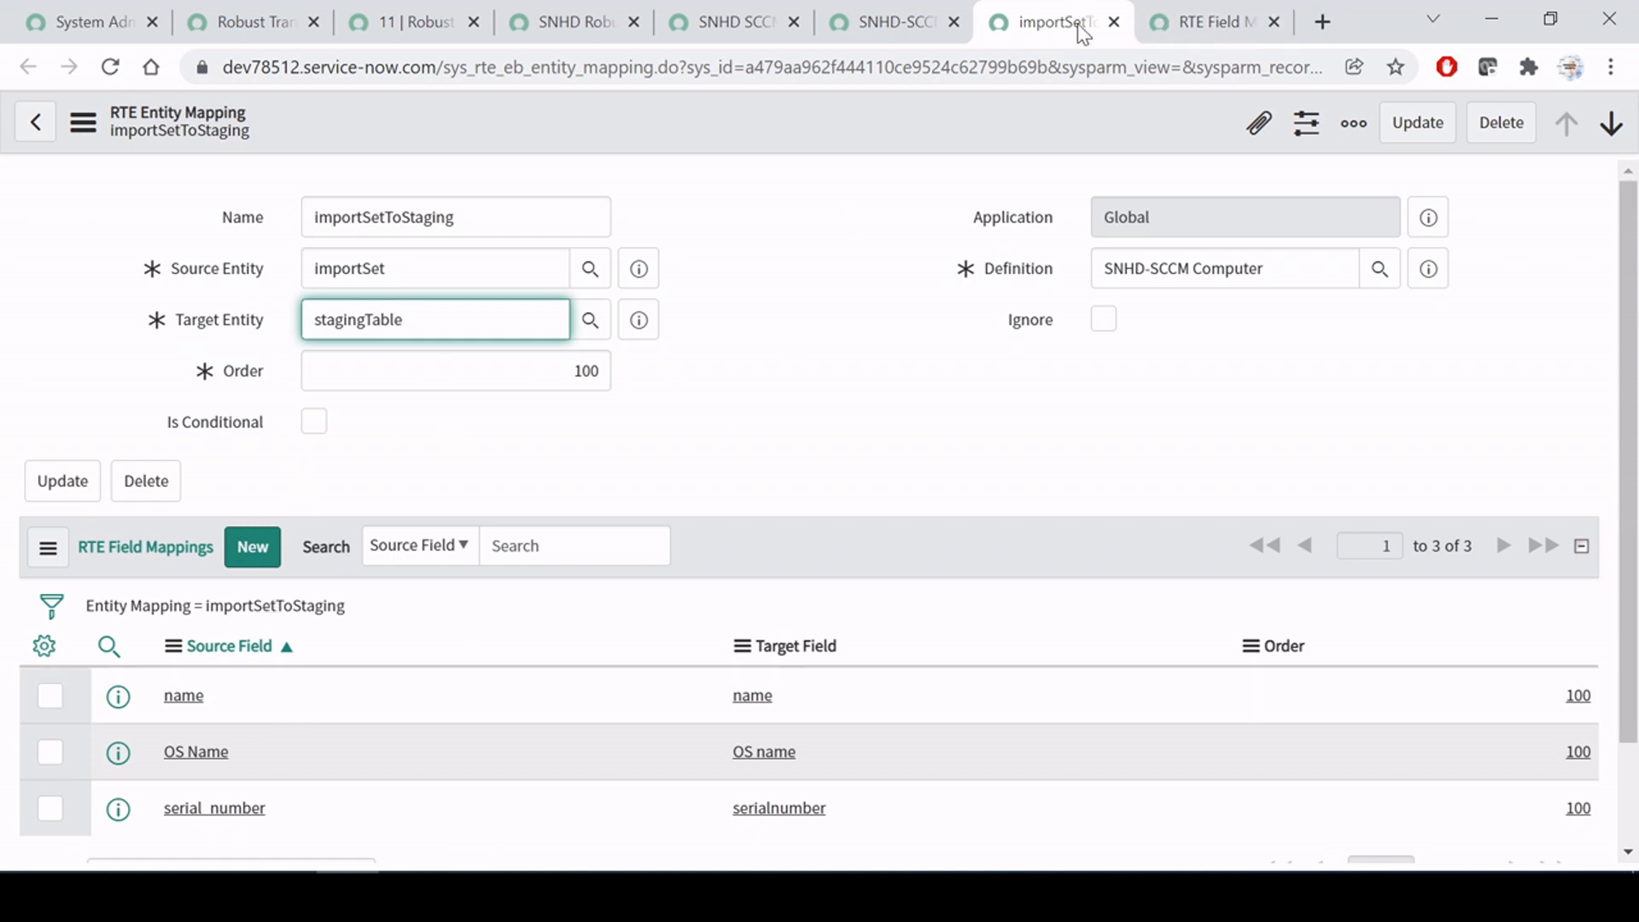
Step: Go back to the name field mapping and review which importSet entity fields can be chosen as Source Field, without selecting one
{"action": "left_click", "coordinate": [1280, 10]}
{"action": "left_click", "coordinate": [367, 219]}
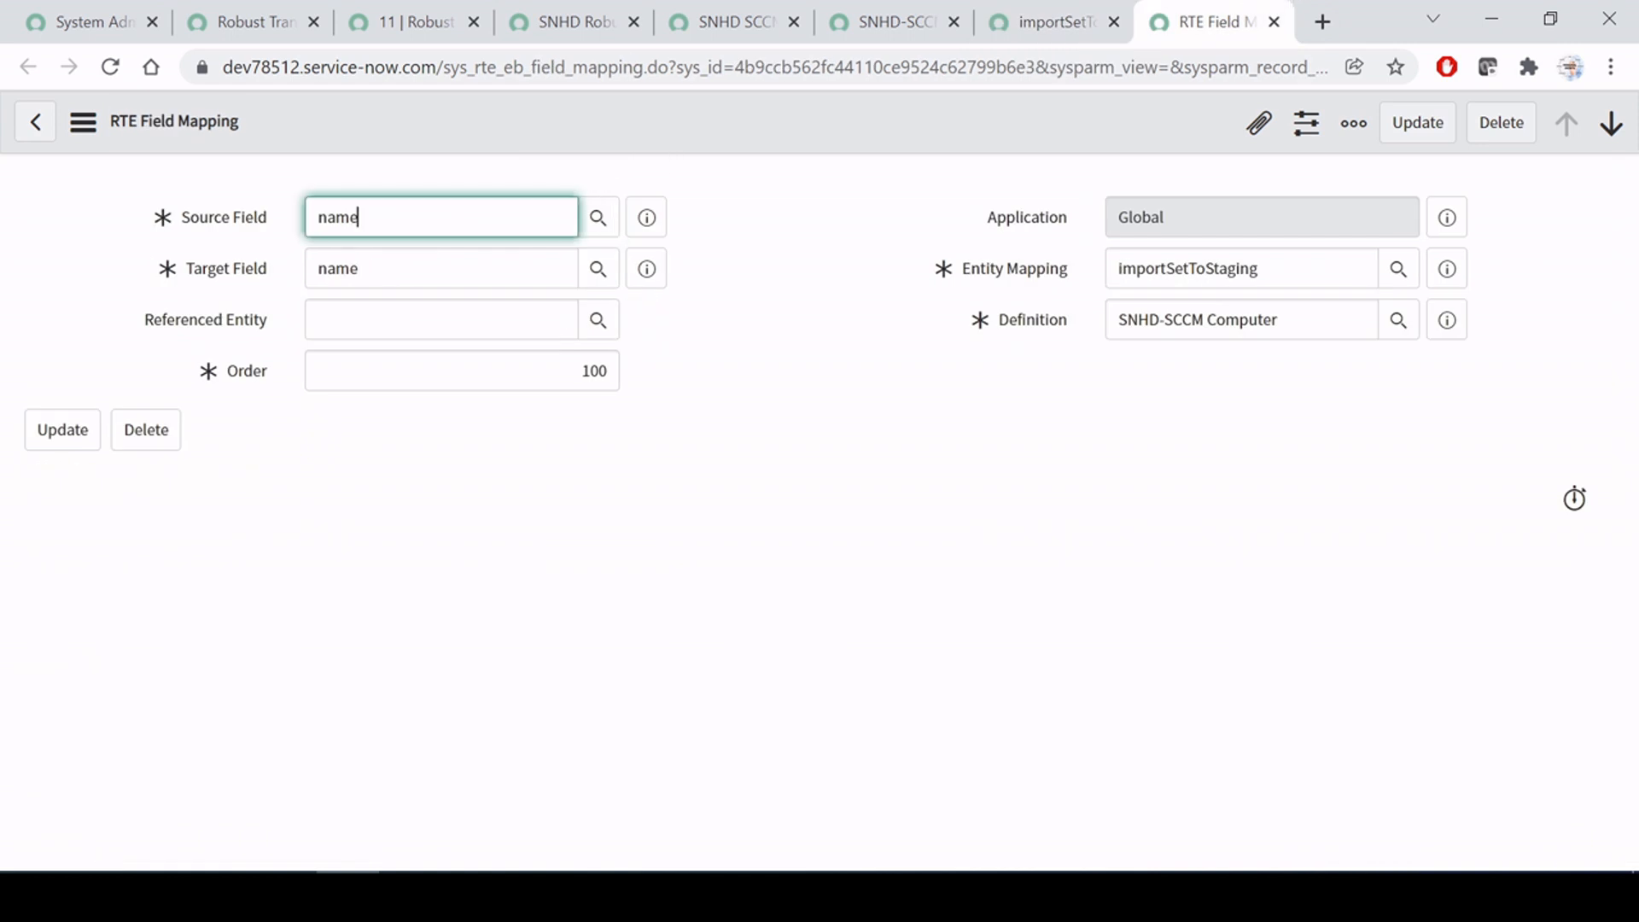
{"action": "left_click", "coordinate": [602, 221]}
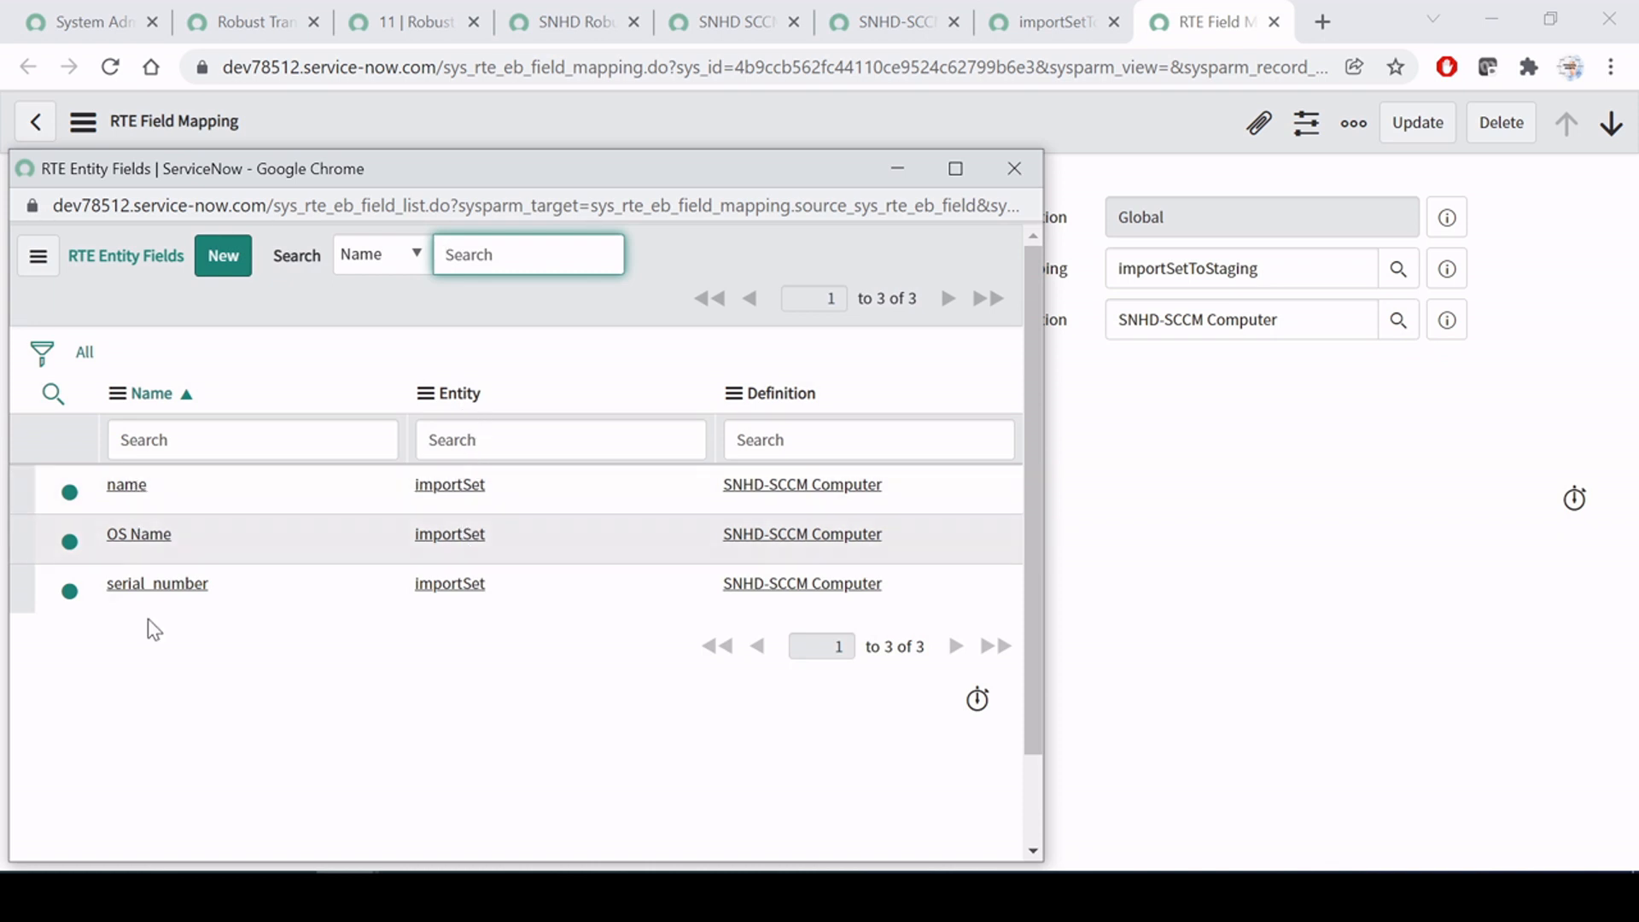
{"action": "left_click", "coordinate": [1012, 167]}
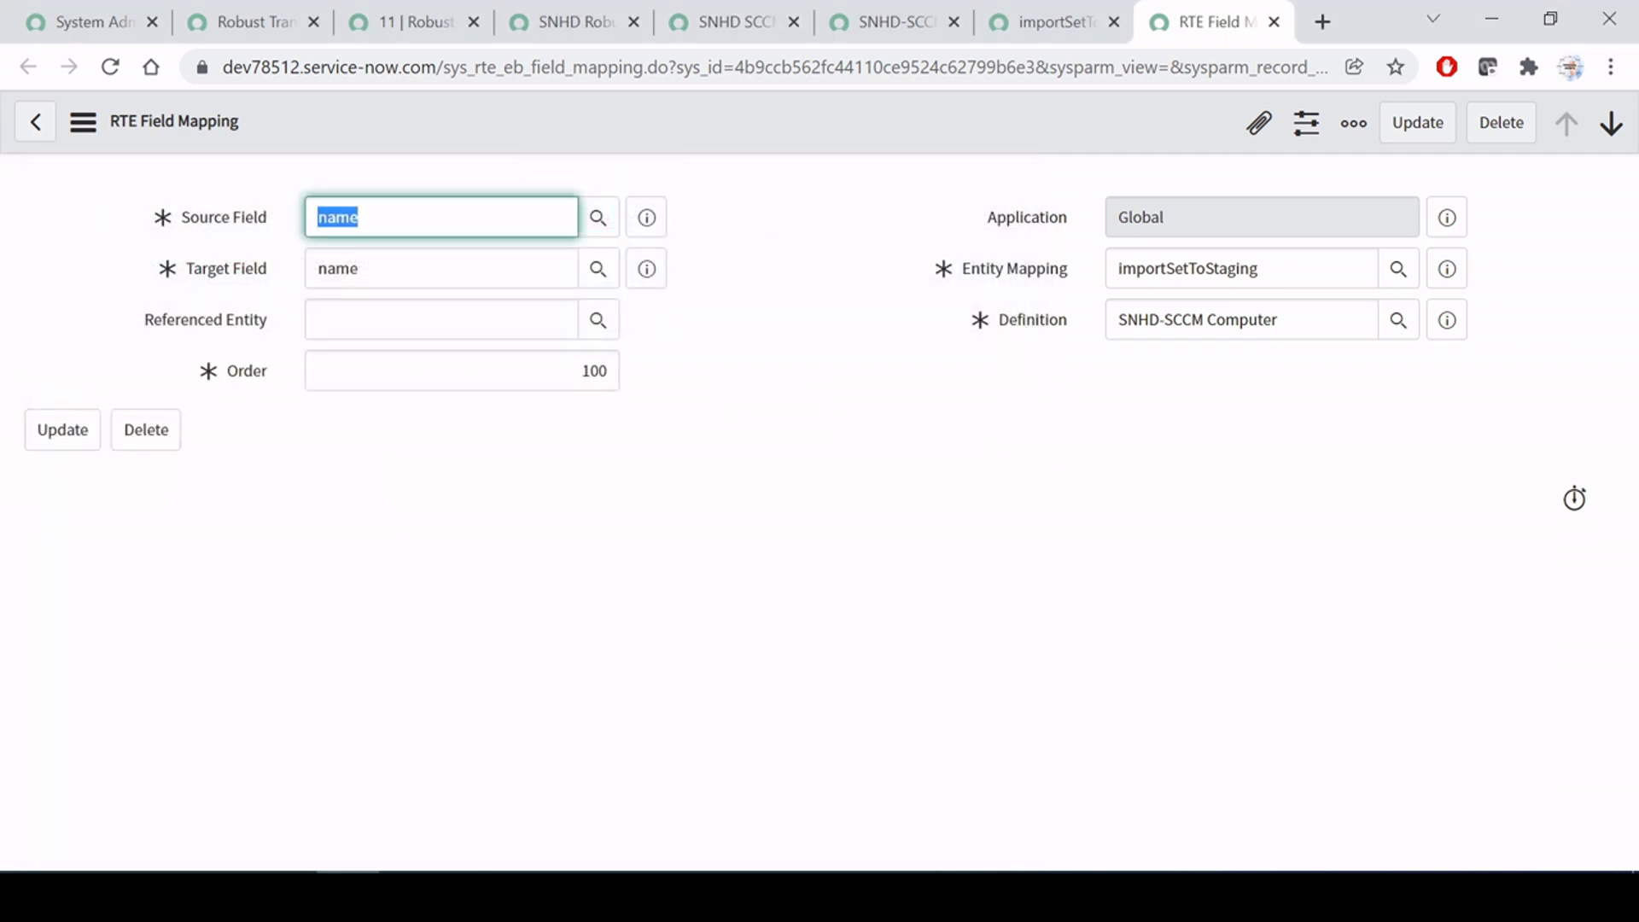
Step: Review which stagingTable entity fields can be chosen as the name mapping's Target Field without selecting one, and compare its source and target fields
{"action": "left_click_drag", "start_coordinate": [368, 269], "coordinate": [58, 268]}
{"action": "left_click", "coordinate": [600, 274]}
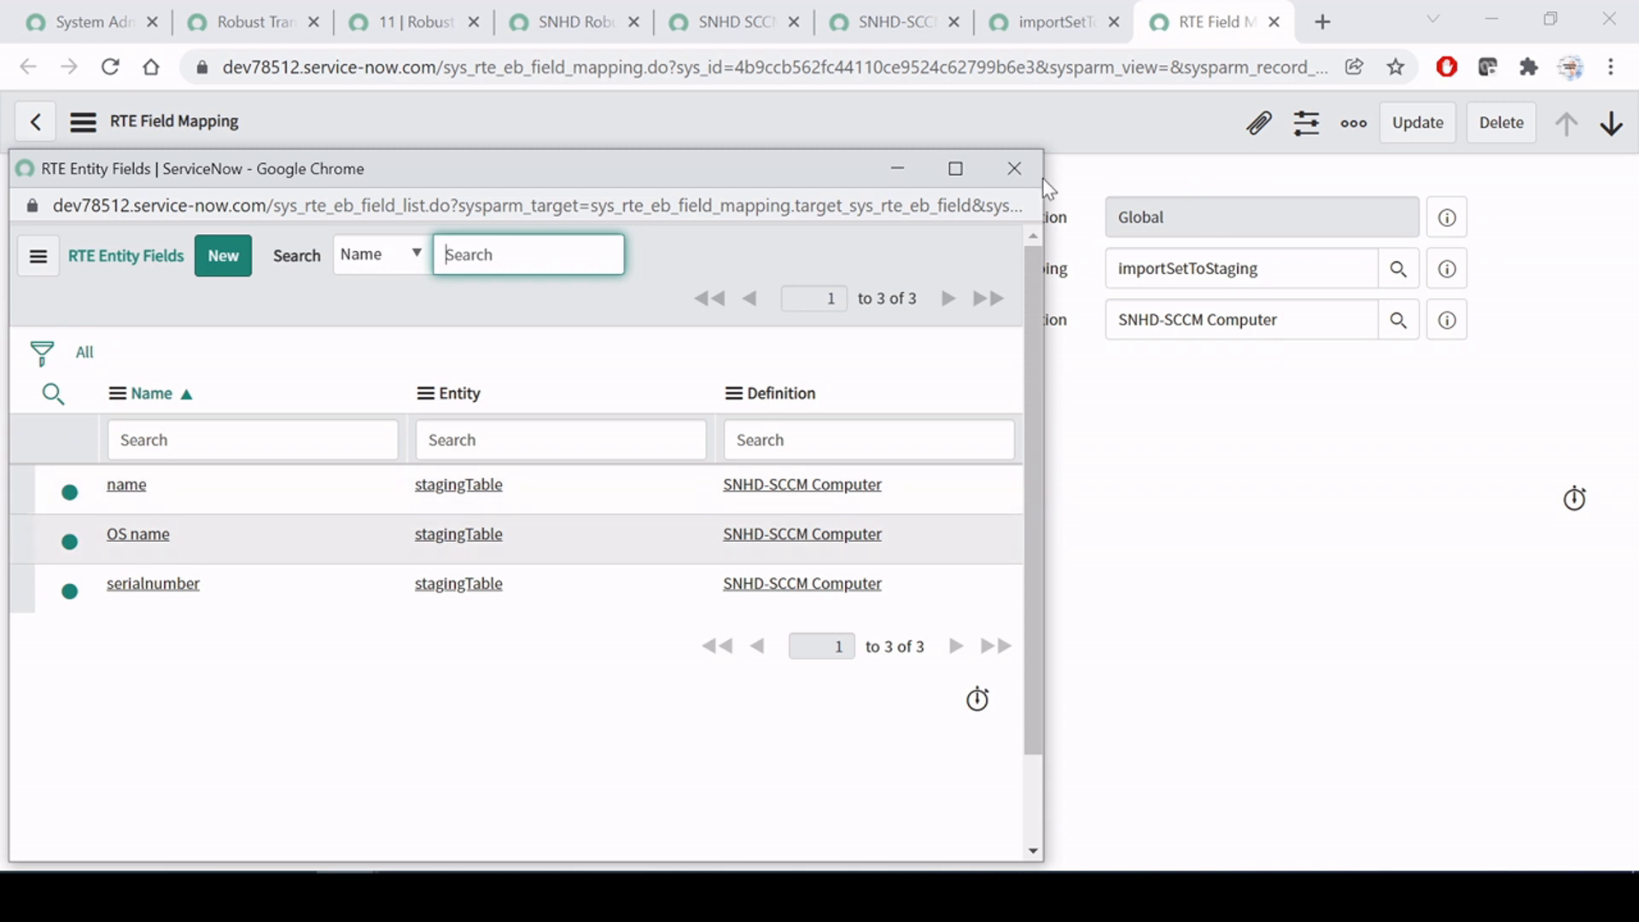
{"action": "left_click", "coordinate": [1016, 178]}
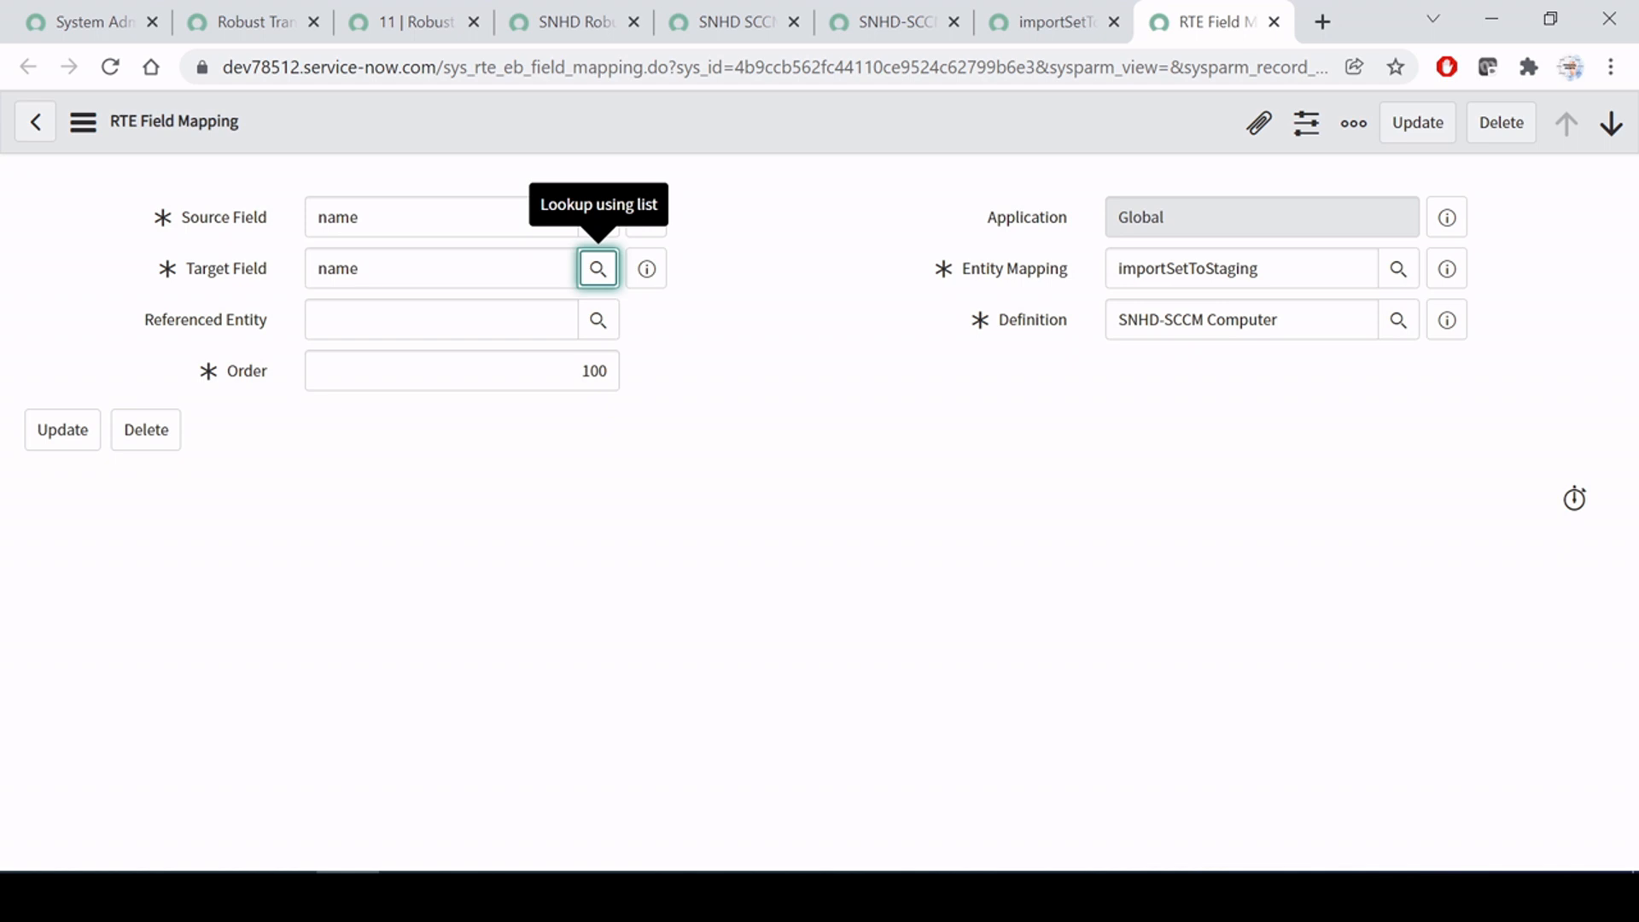
{"action": "left_click", "coordinate": [401, 256]}
{"action": "left_click", "coordinate": [405, 220]}
{"action": "left_click", "coordinate": [405, 266]}
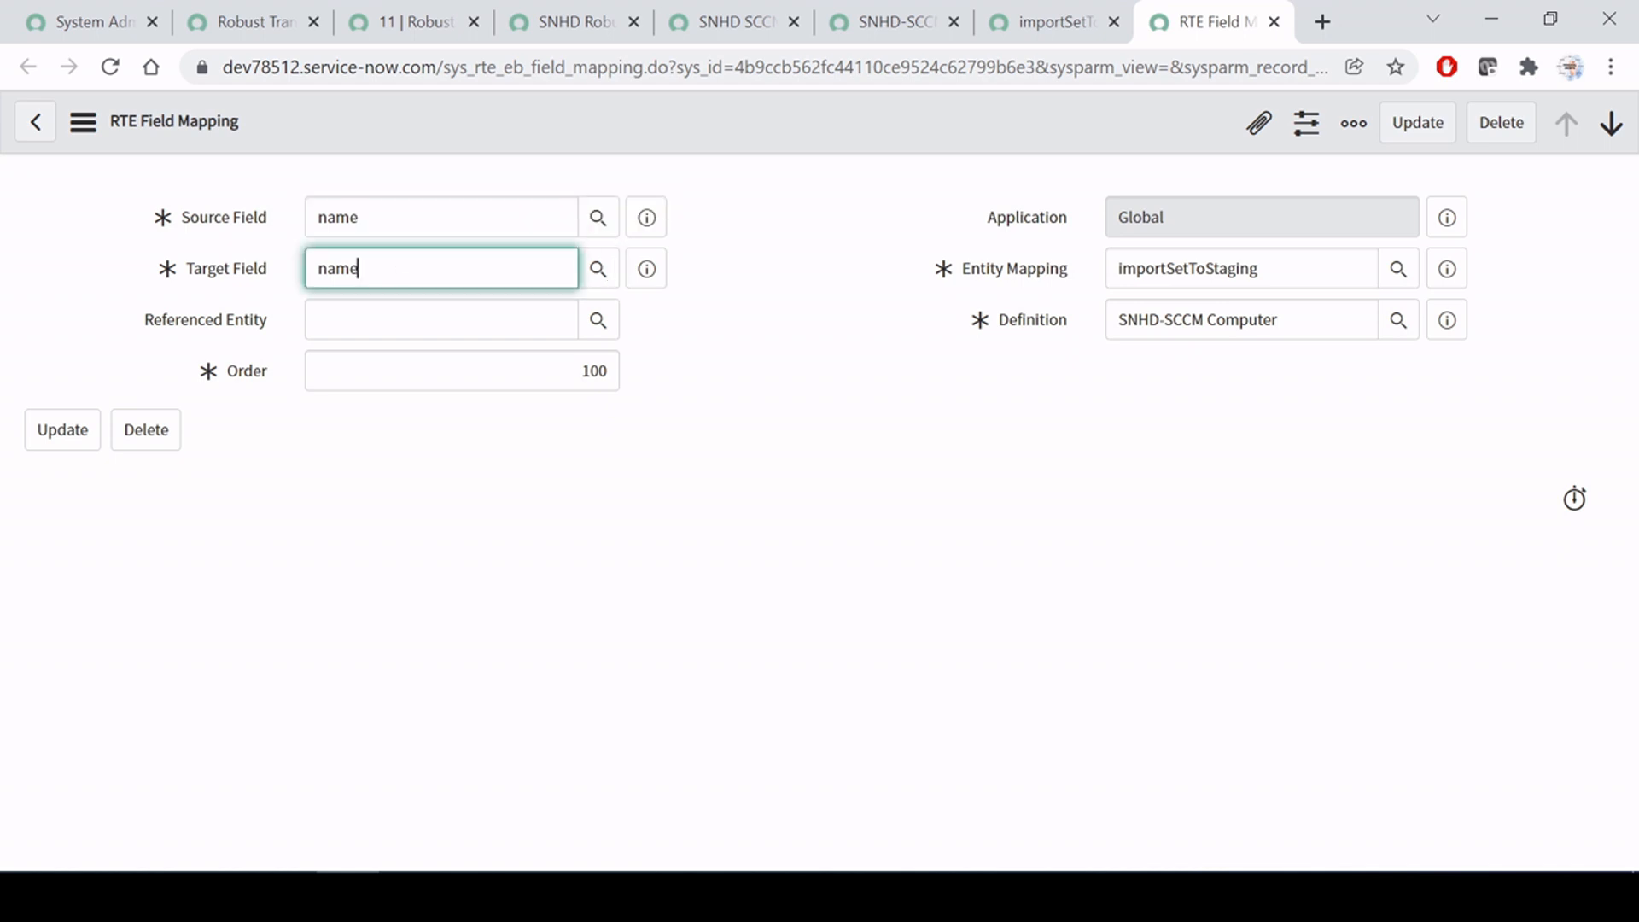
Step: Return to the importSetToStaging entity mapping and open its OS Name and serial_number field mappings in separate browser tabs
{"action": "left_click", "coordinate": [1071, 19]}
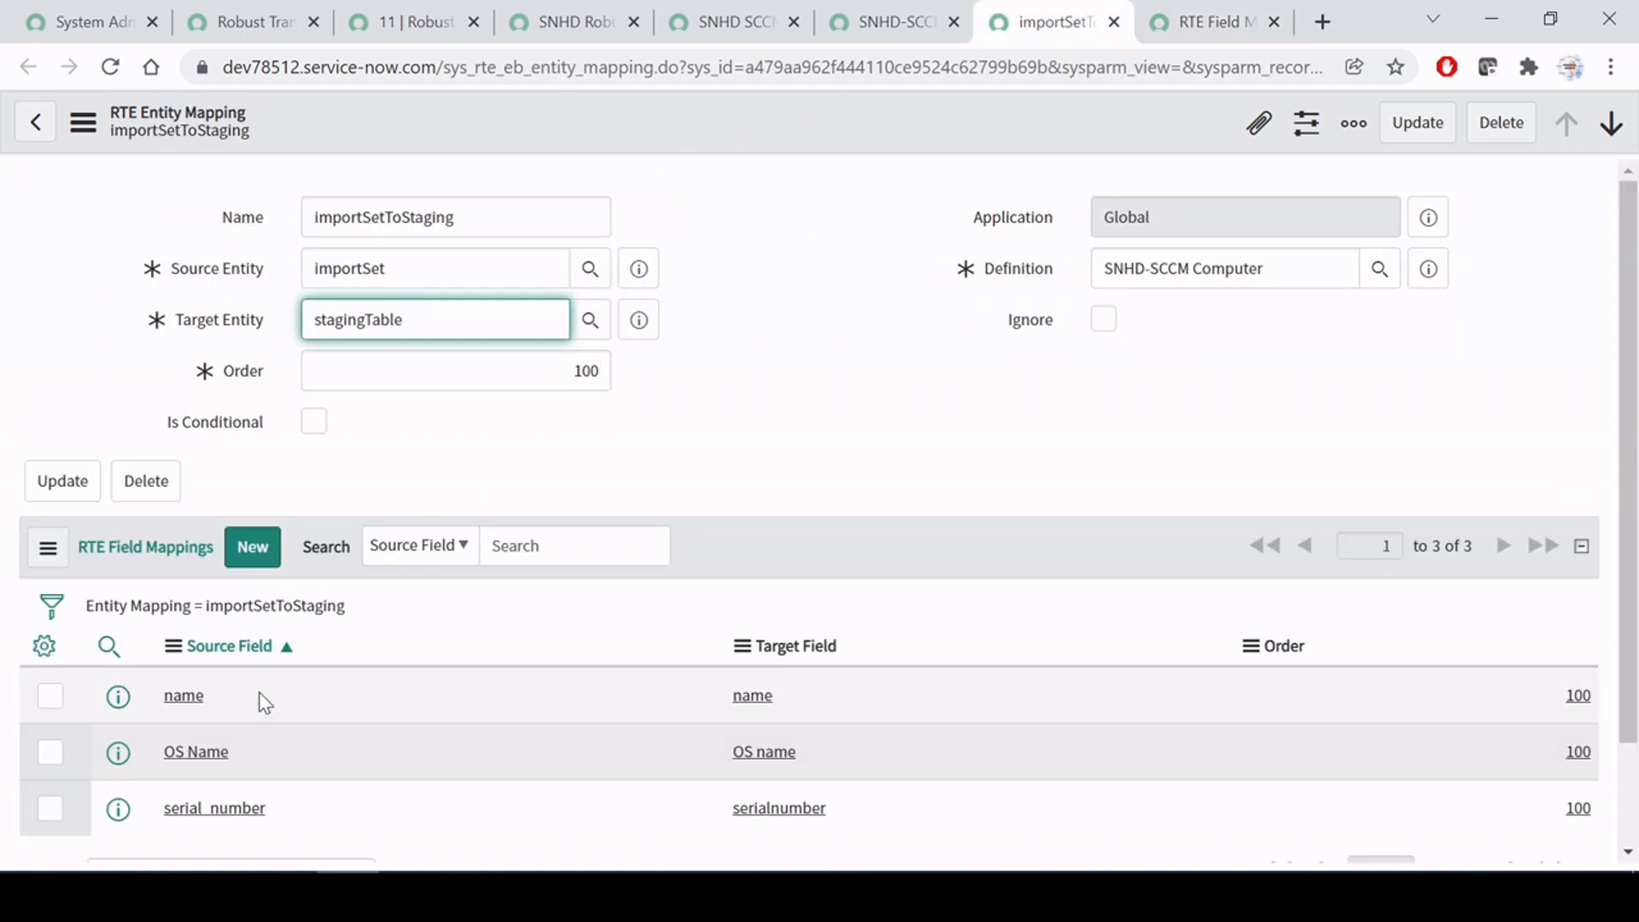
{"action": "scroll", "coordinate": [265, 701], "scroll_direction": "down", "scroll_amount": 2}
{"action": "middle_click", "coordinate": [119, 629]}
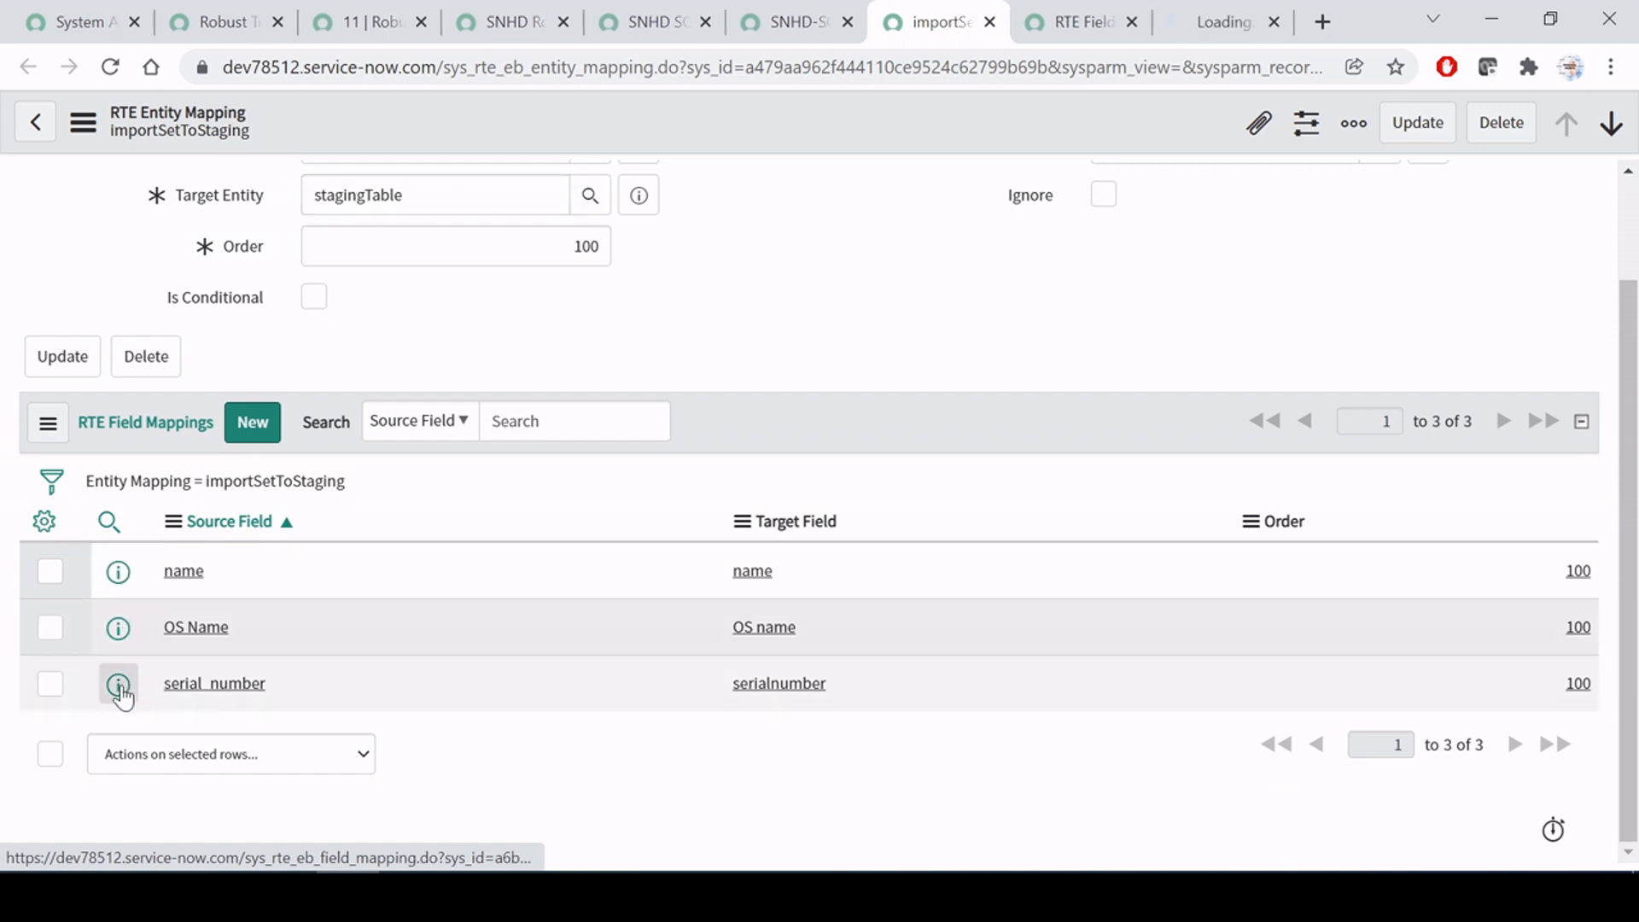
{"action": "middle_click", "coordinate": [120, 690]}
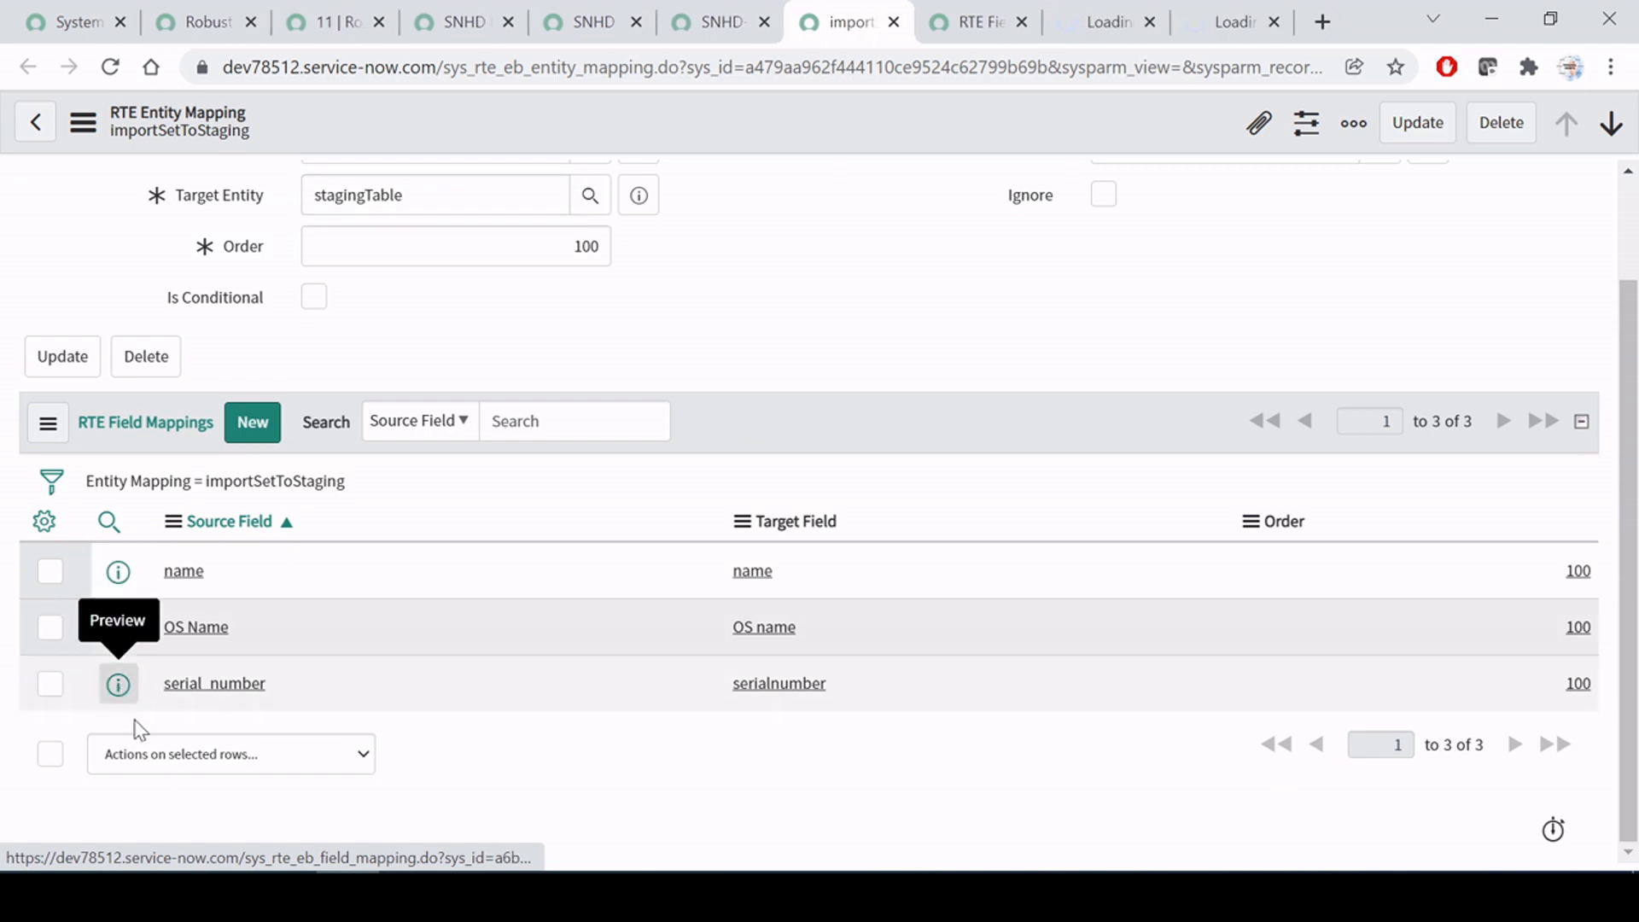
Step: Switch to the OS Name field mapping and check its source and target fields
{"action": "left_click", "coordinate": [1108, 2]}
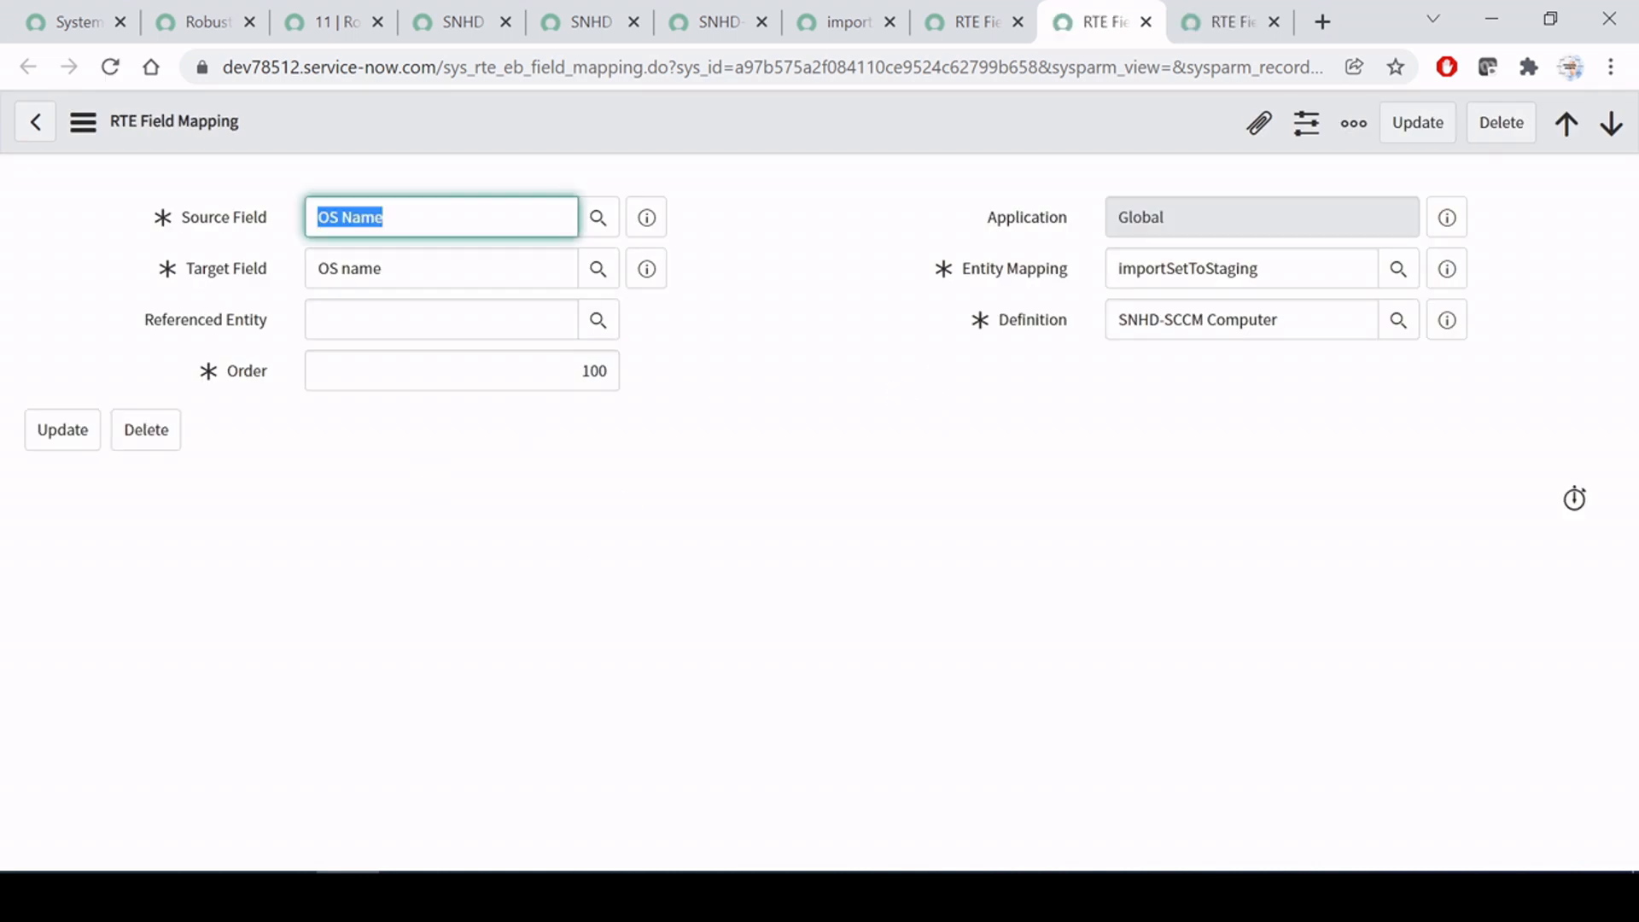
{"action": "left_click", "coordinate": [399, 269]}
{"action": "left_click", "coordinate": [400, 217]}
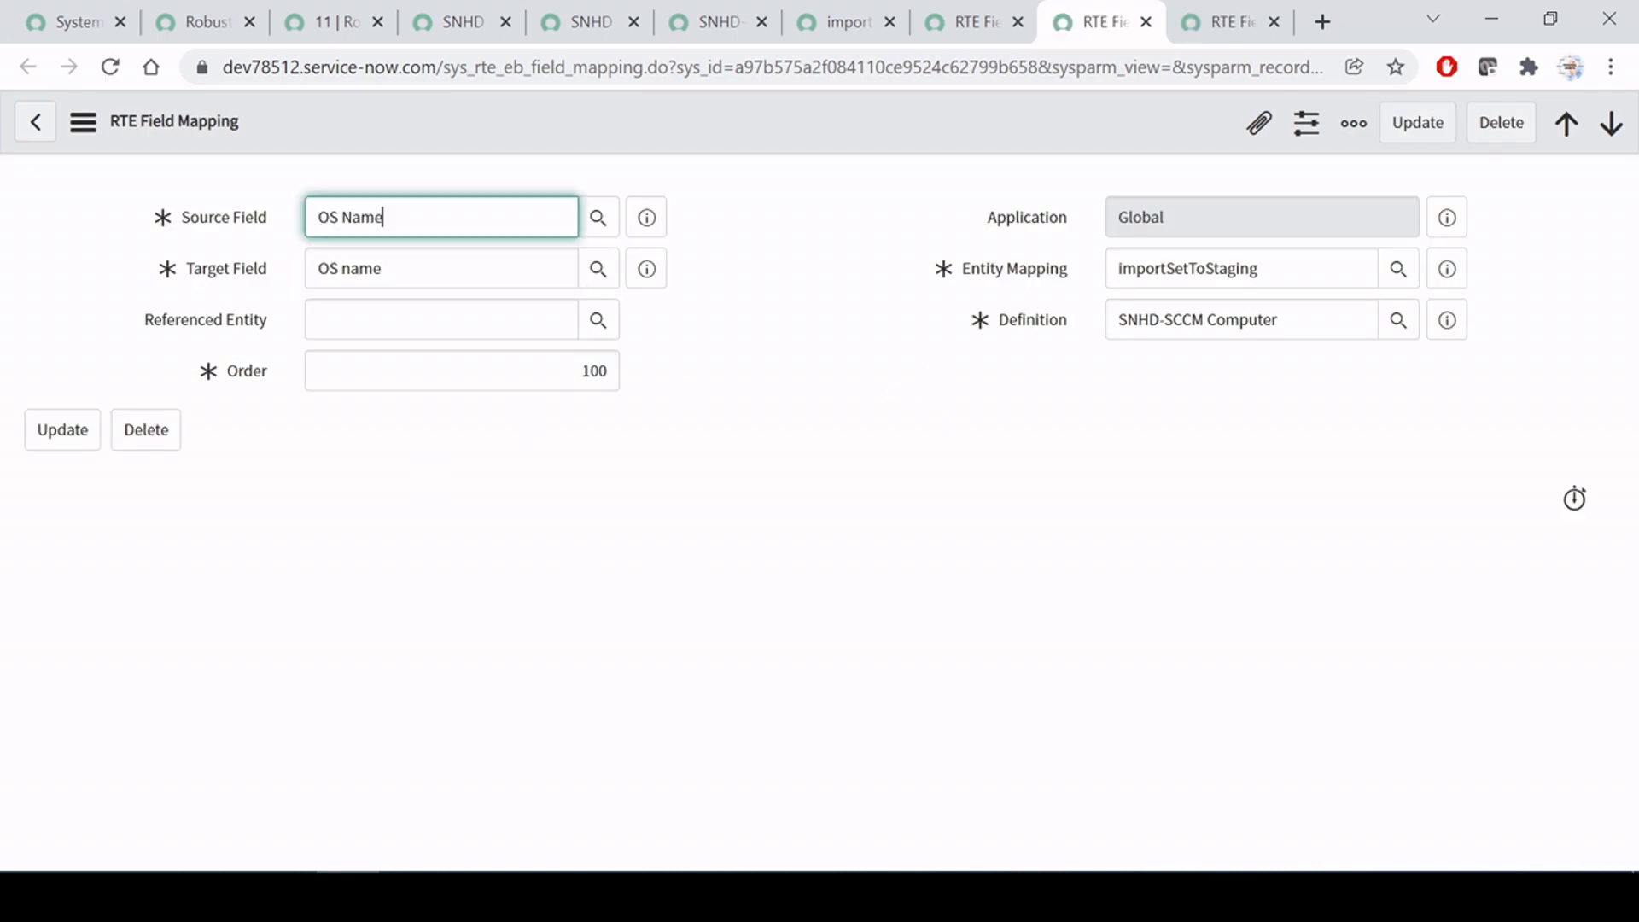
Step: Switch to the serial_number field mapping and compare its source field with its target field
{"action": "left_click", "coordinate": [1207, 17]}
{"action": "left_click", "coordinate": [427, 217]}
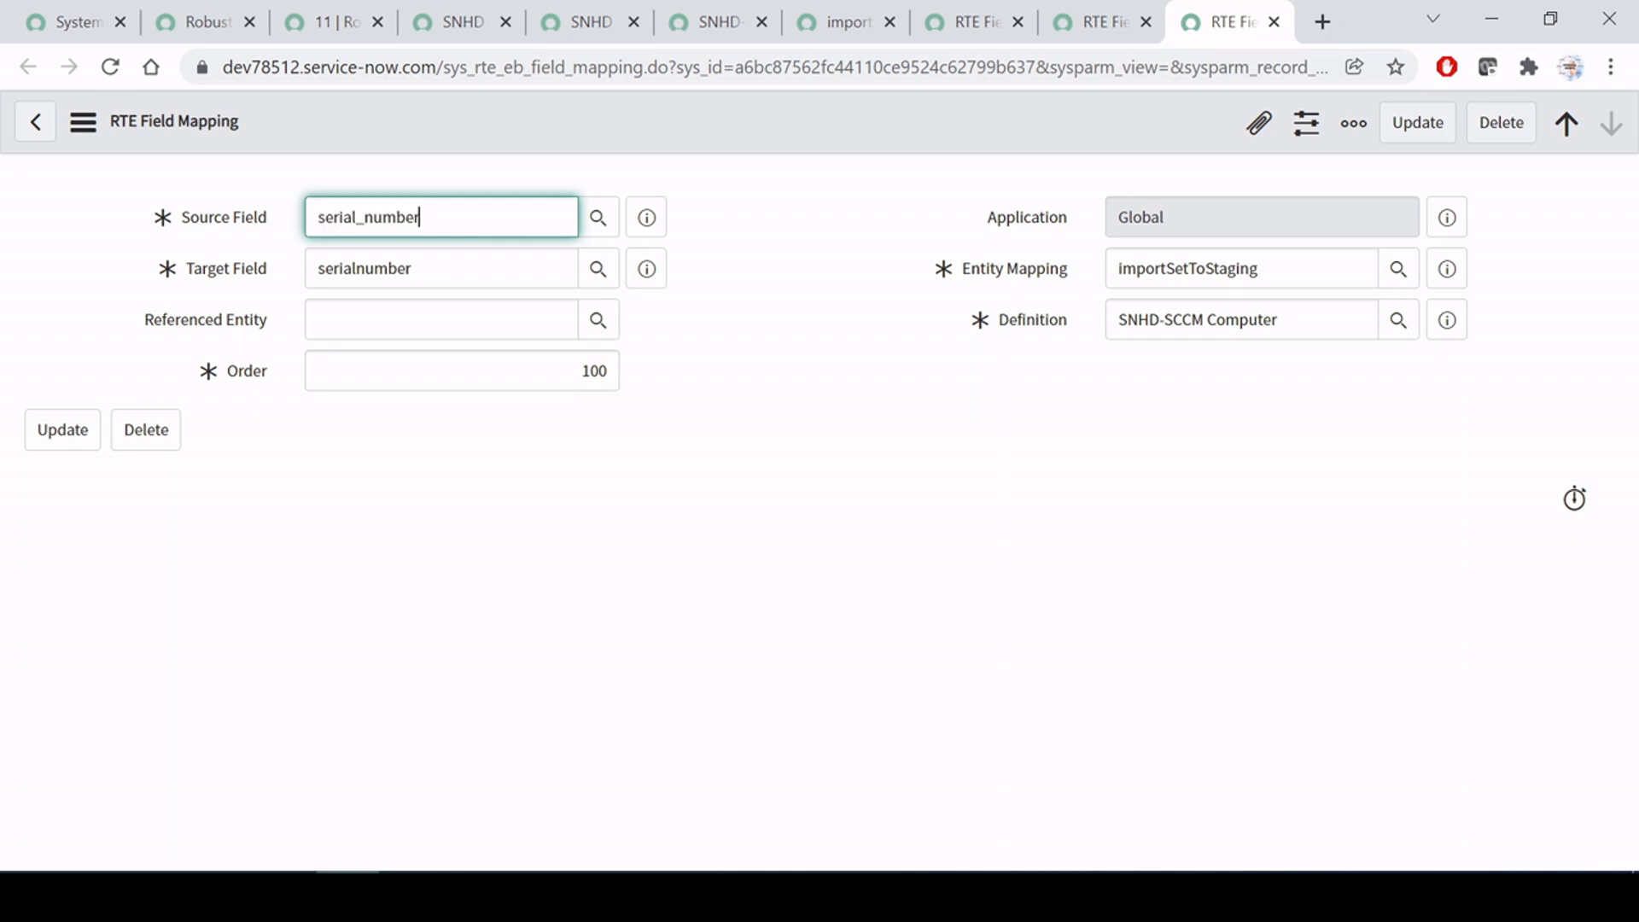
{"action": "left_click", "coordinate": [422, 269]}
{"action": "left_click", "coordinate": [230, 224]}
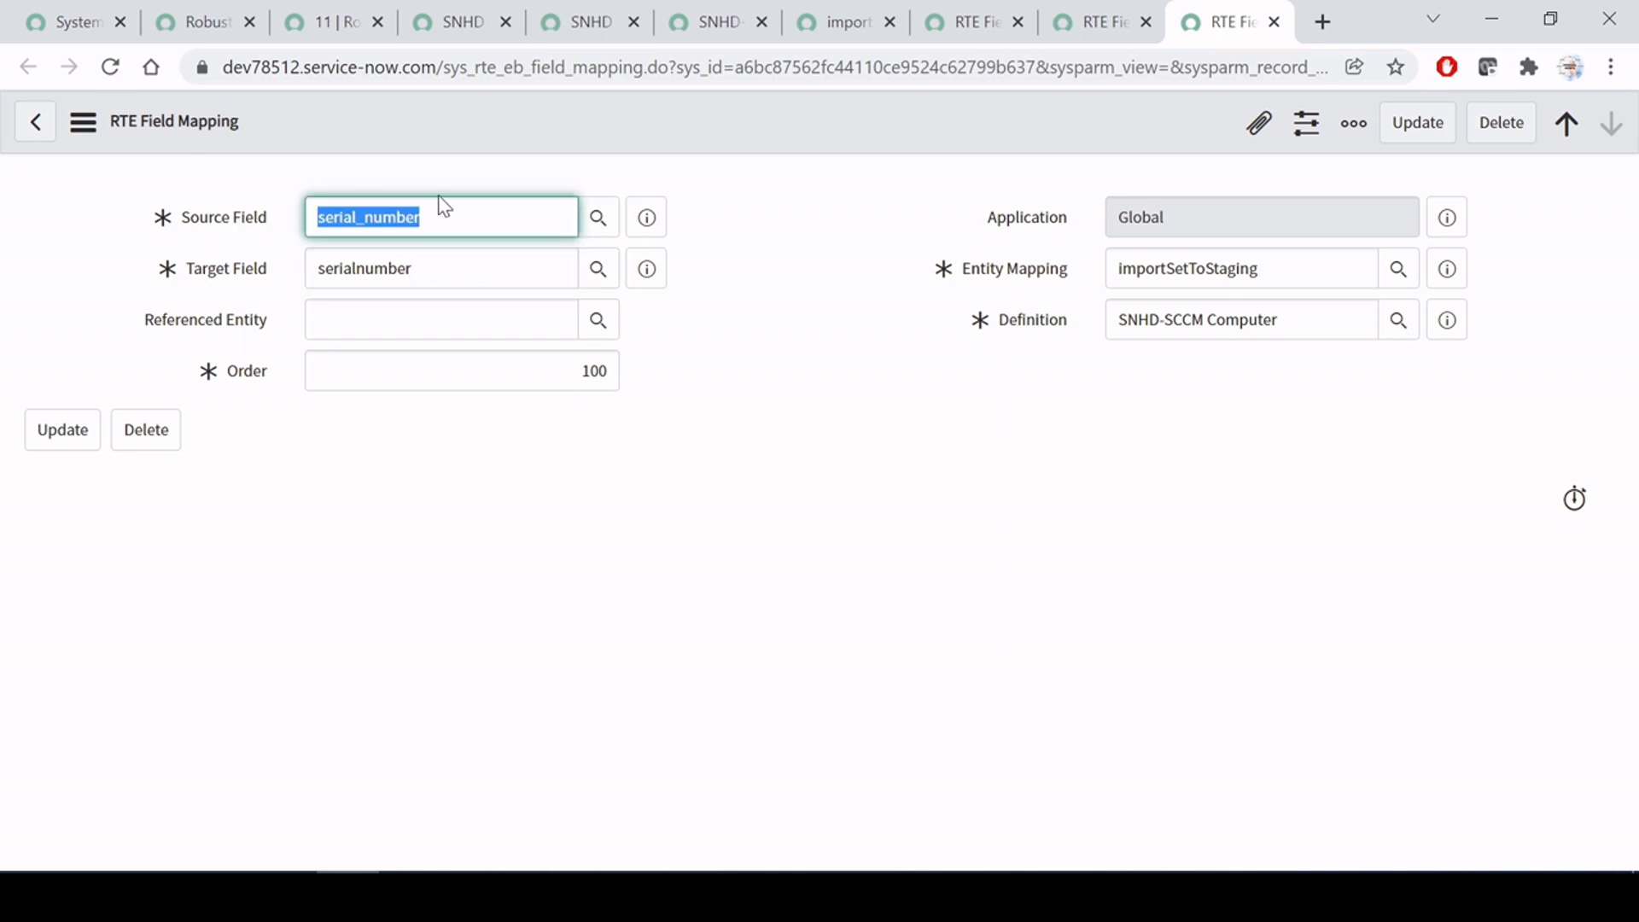
{"action": "left_click", "coordinate": [420, 217]}
{"action": "key", "text": "ctrl+a"}
{"action": "left_click", "coordinate": [427, 268]}
Step: Preview the ETL entity field record behind the serial_number source field and highlight its name
{"action": "left_click", "coordinate": [639, 227]}
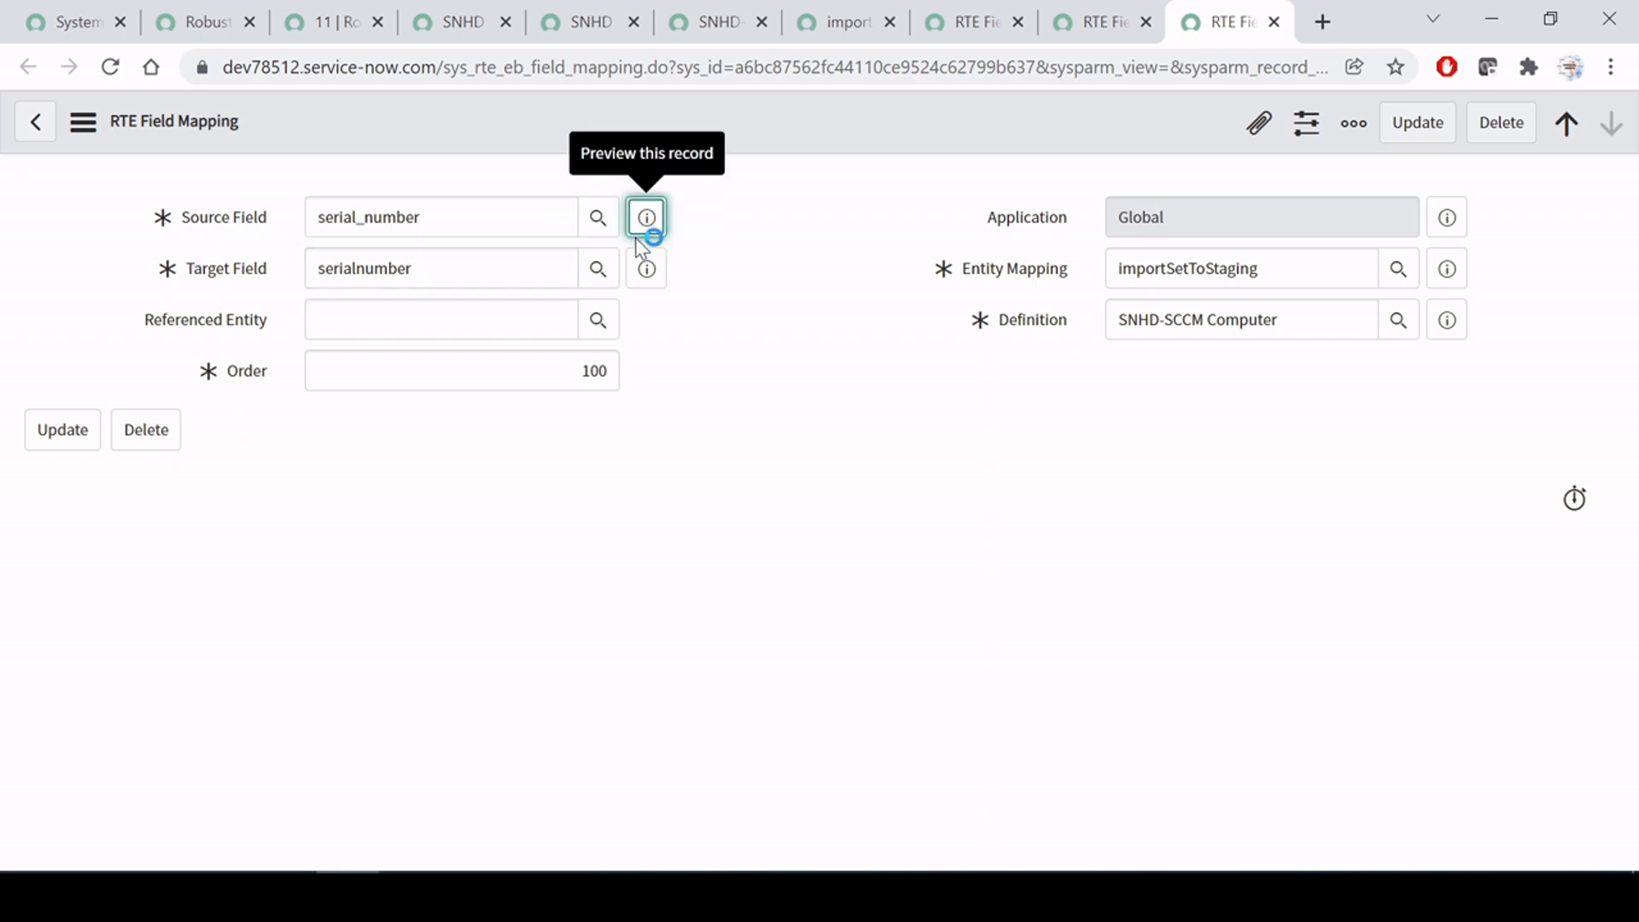
{"action": "left_click_drag", "start_coordinate": [580, 436], "coordinate": [188, 428]}
{"action": "left_click", "coordinate": [188, 428]}
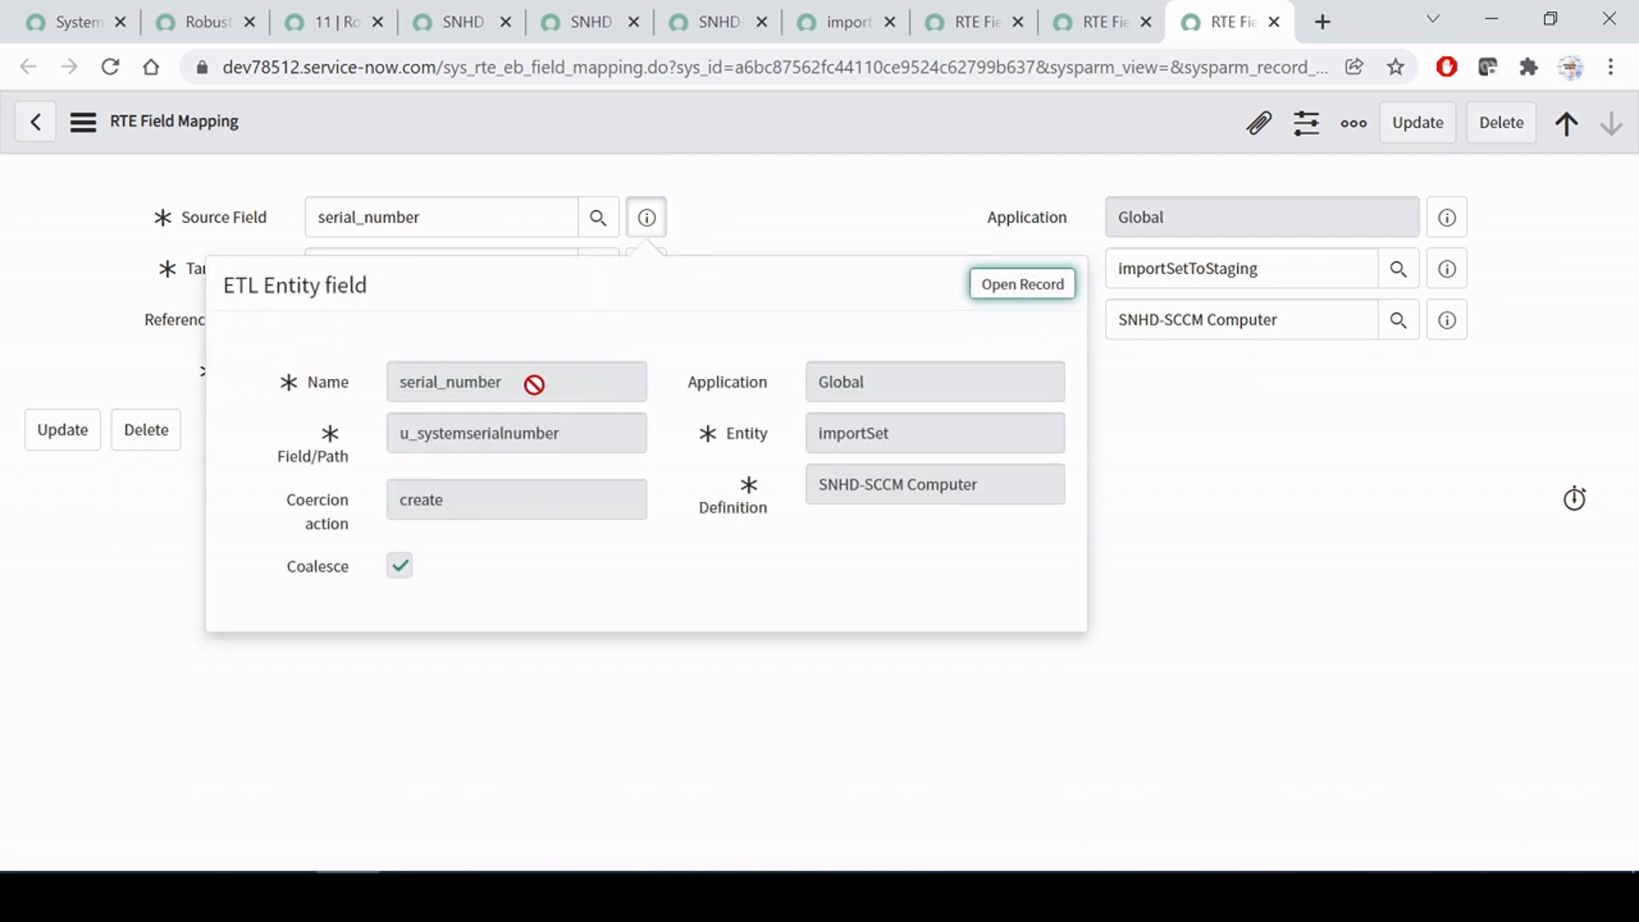
{"action": "left_click_drag", "start_coordinate": [539, 384], "coordinate": [309, 384]}
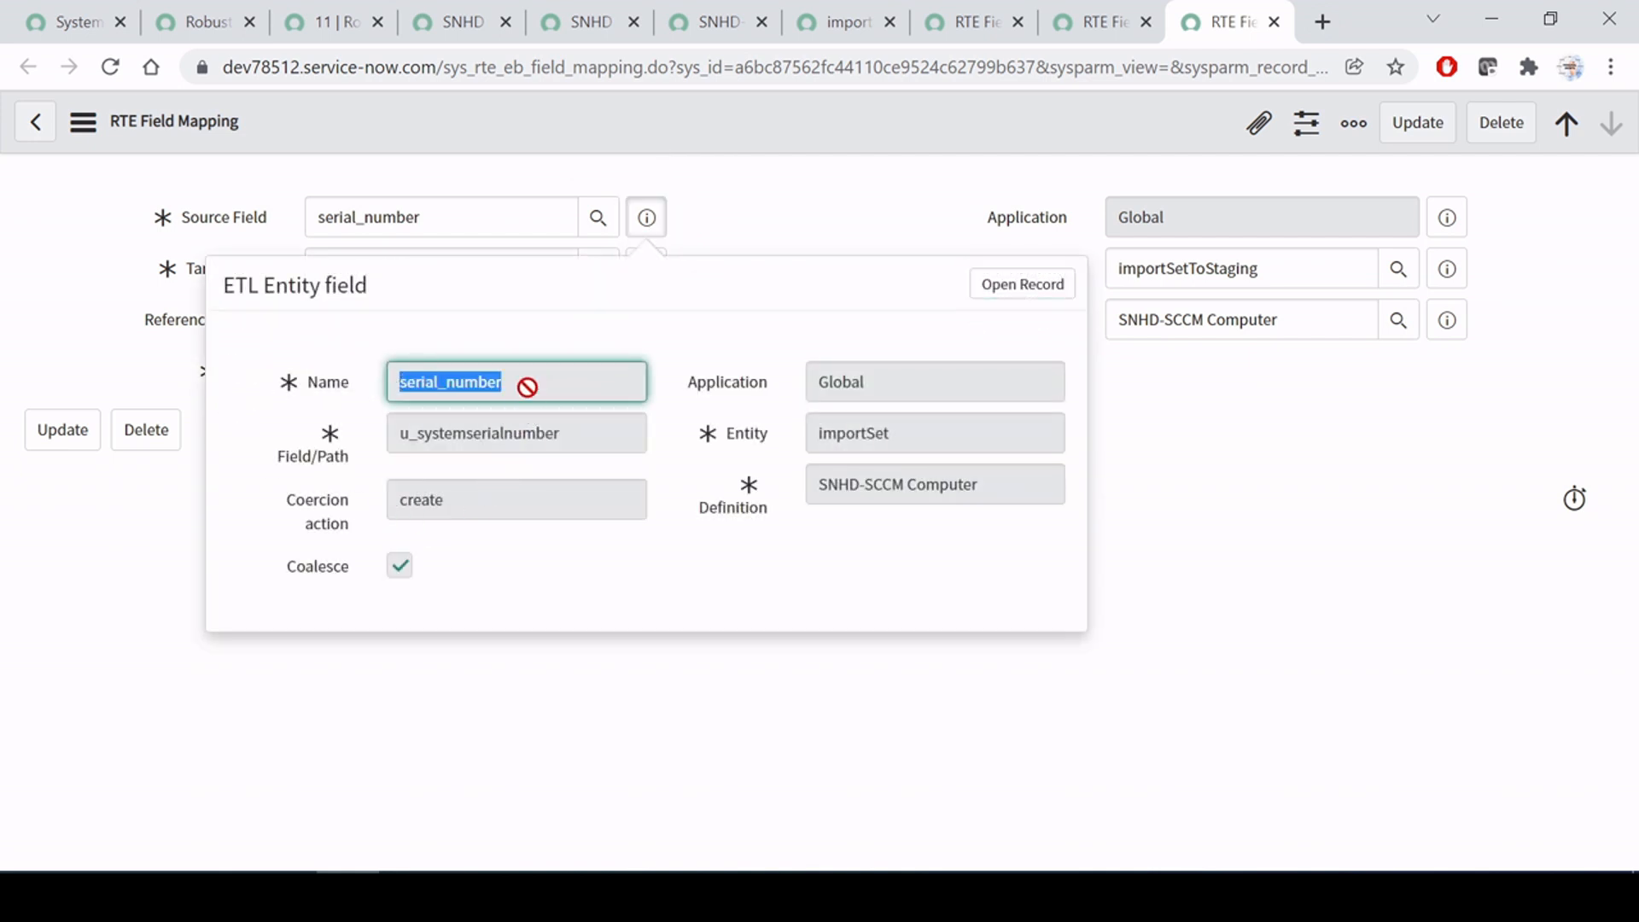
Step: Dismiss the source field preview and close the three RTE Field Mapping tabs to return to the importSetToStaging entity mapping
{"action": "left_click", "coordinate": [908, 177]}
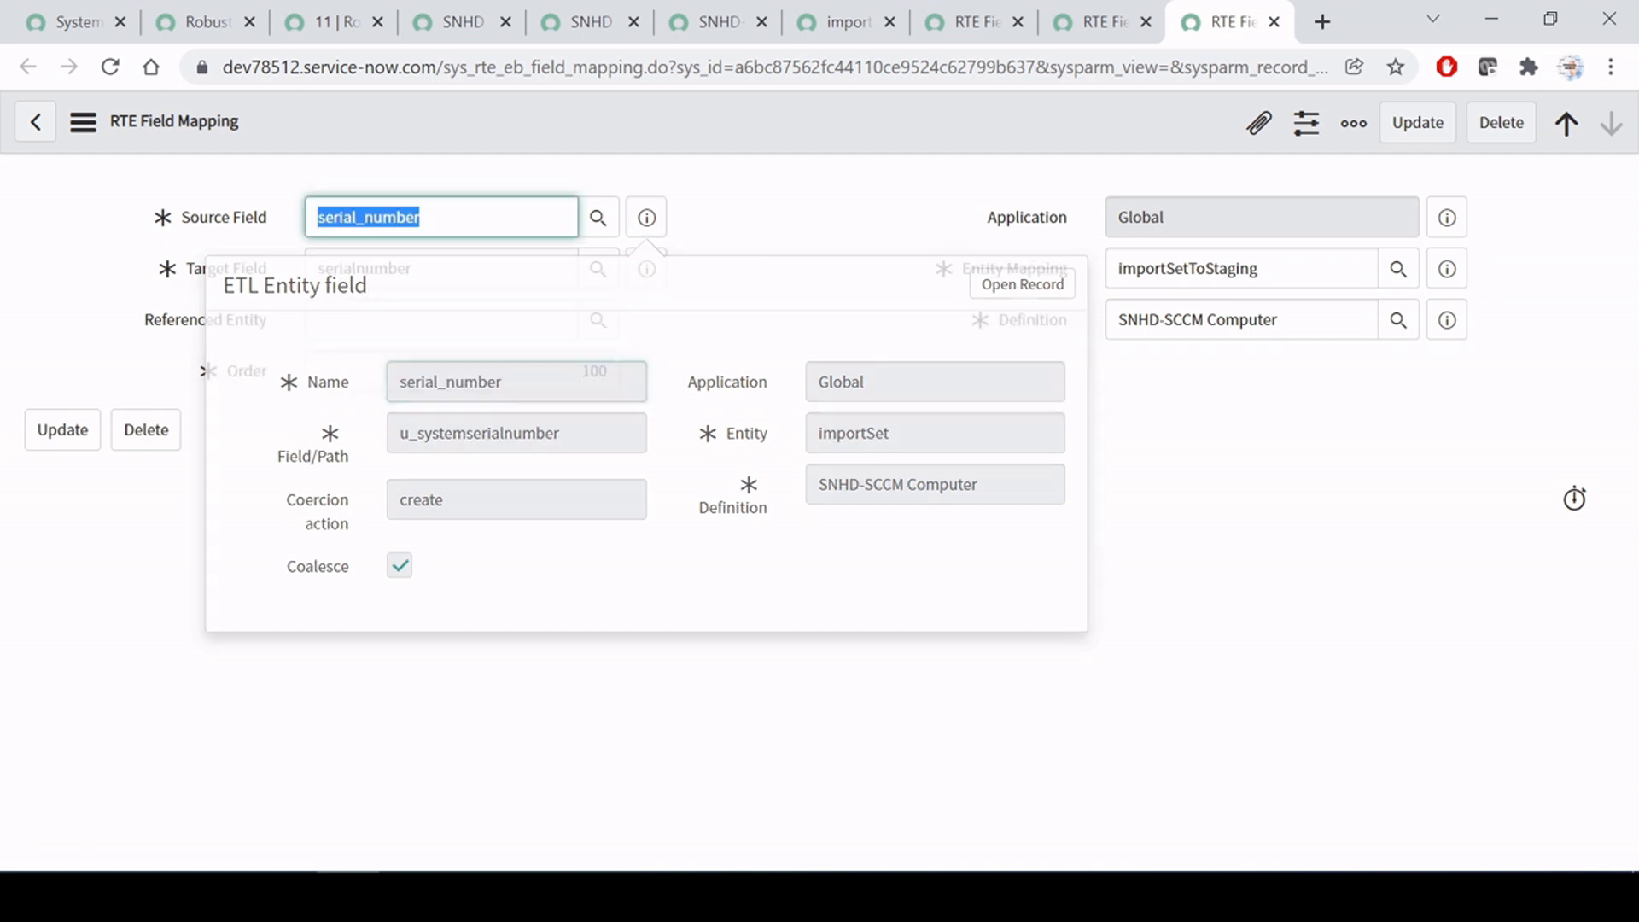
{"action": "left_click", "coordinate": [895, 182]}
{"action": "left_click", "coordinate": [963, 15]}
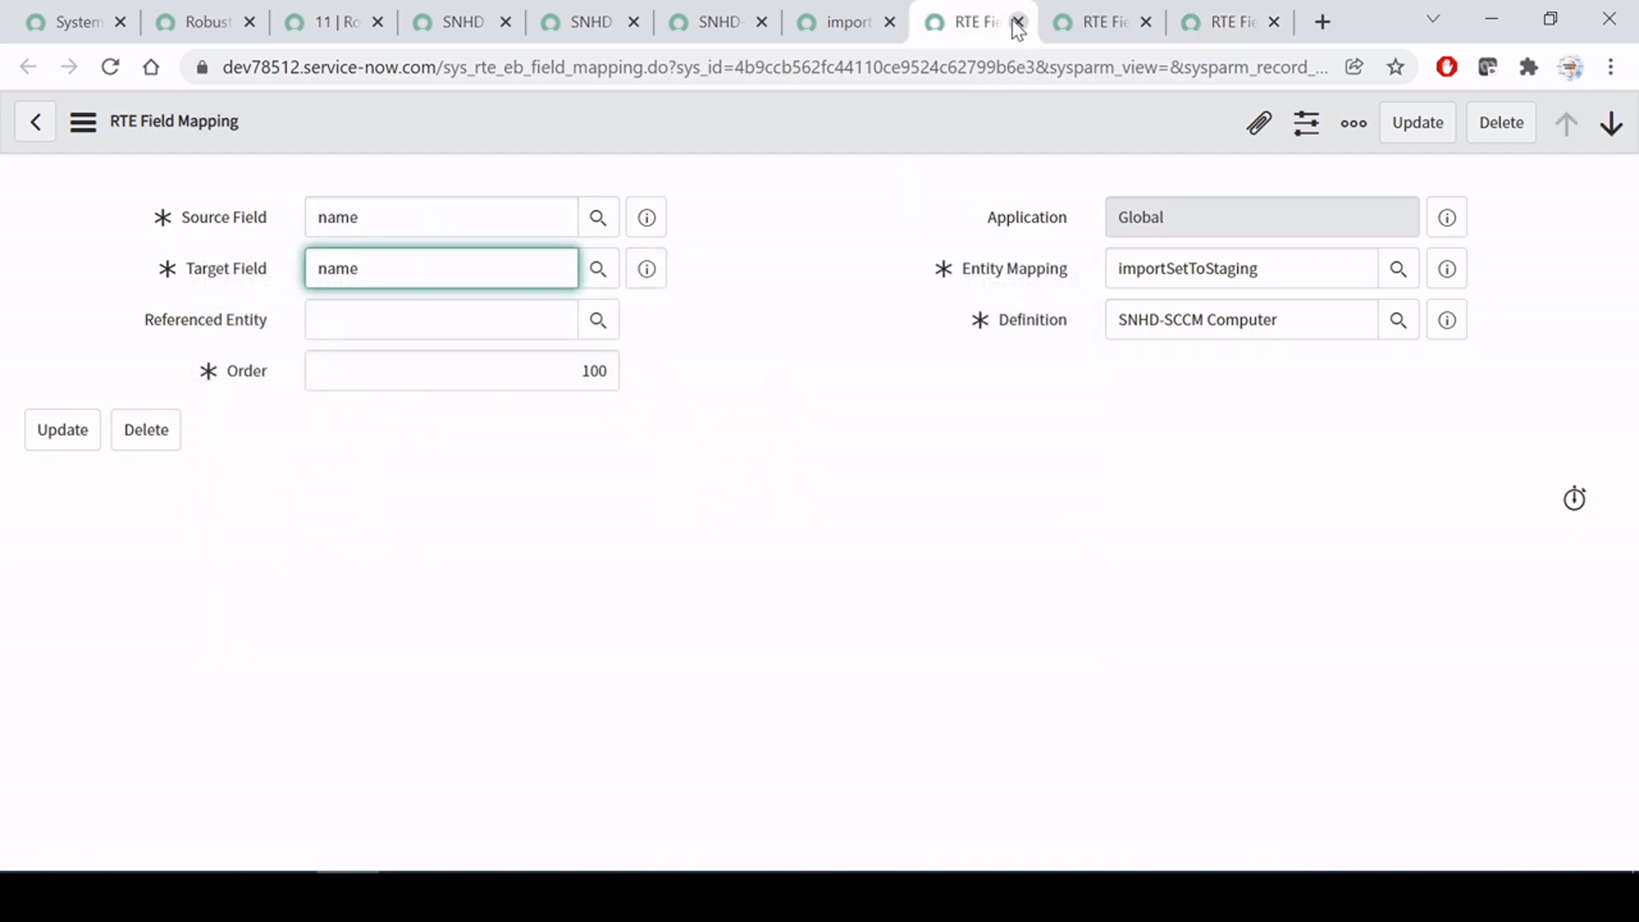
{"action": "left_click", "coordinate": [1019, 24]}
{"action": "left_click", "coordinate": [1018, 24]}
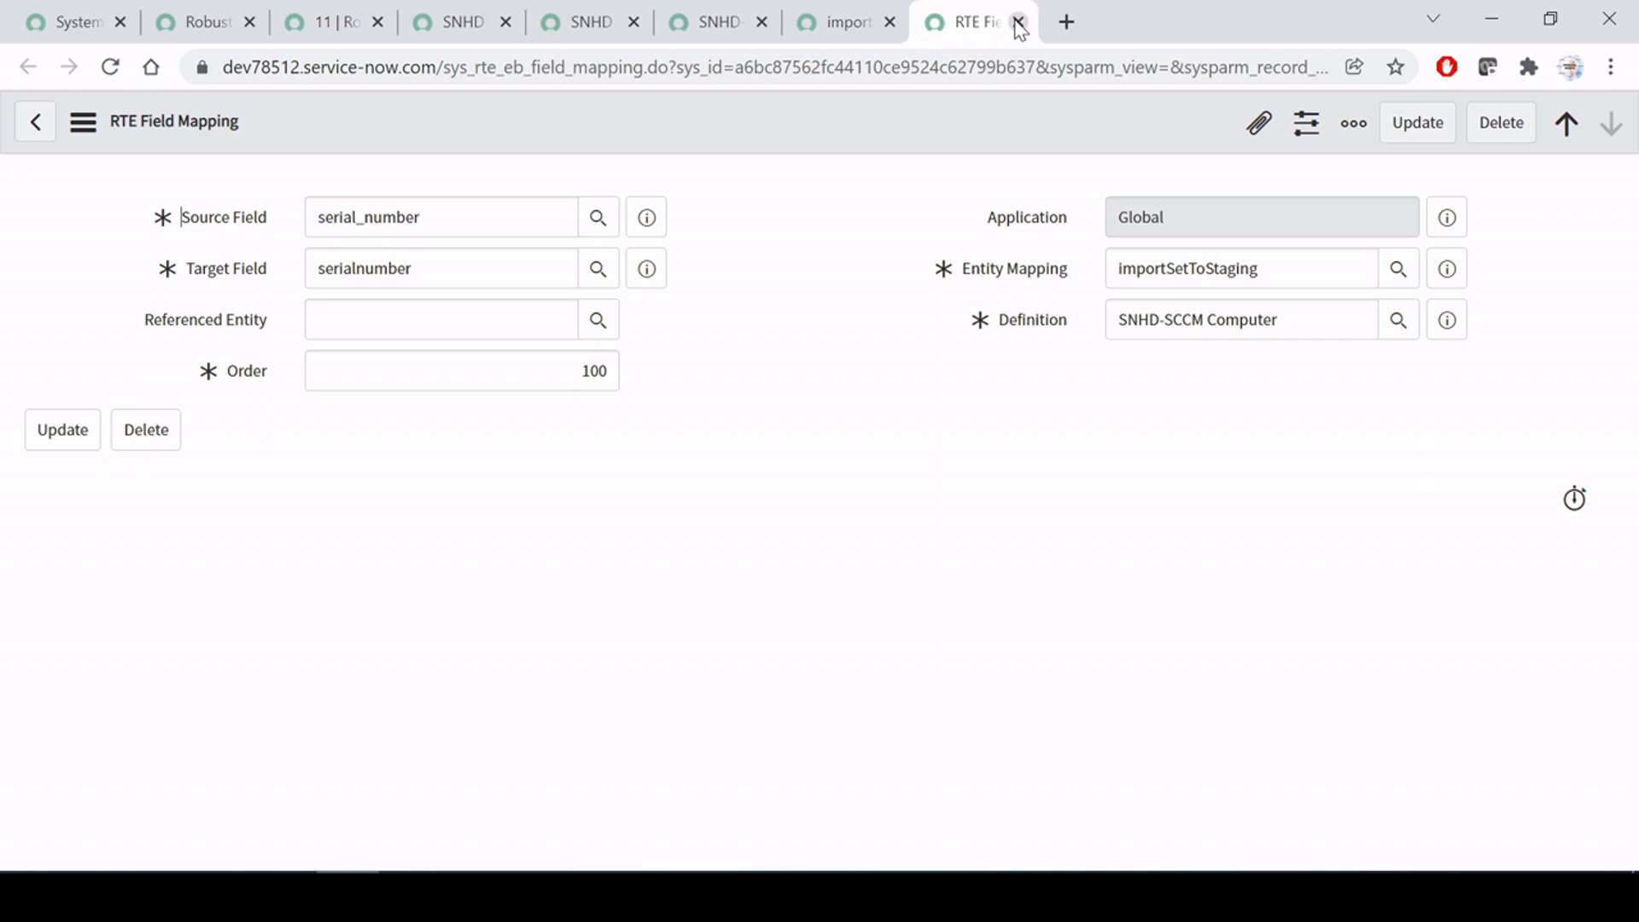
{"action": "left_click", "coordinate": [1018, 24]}
{"action": "scroll", "coordinate": [586, 473], "scroll_direction": "up", "scroll_amount": 3}
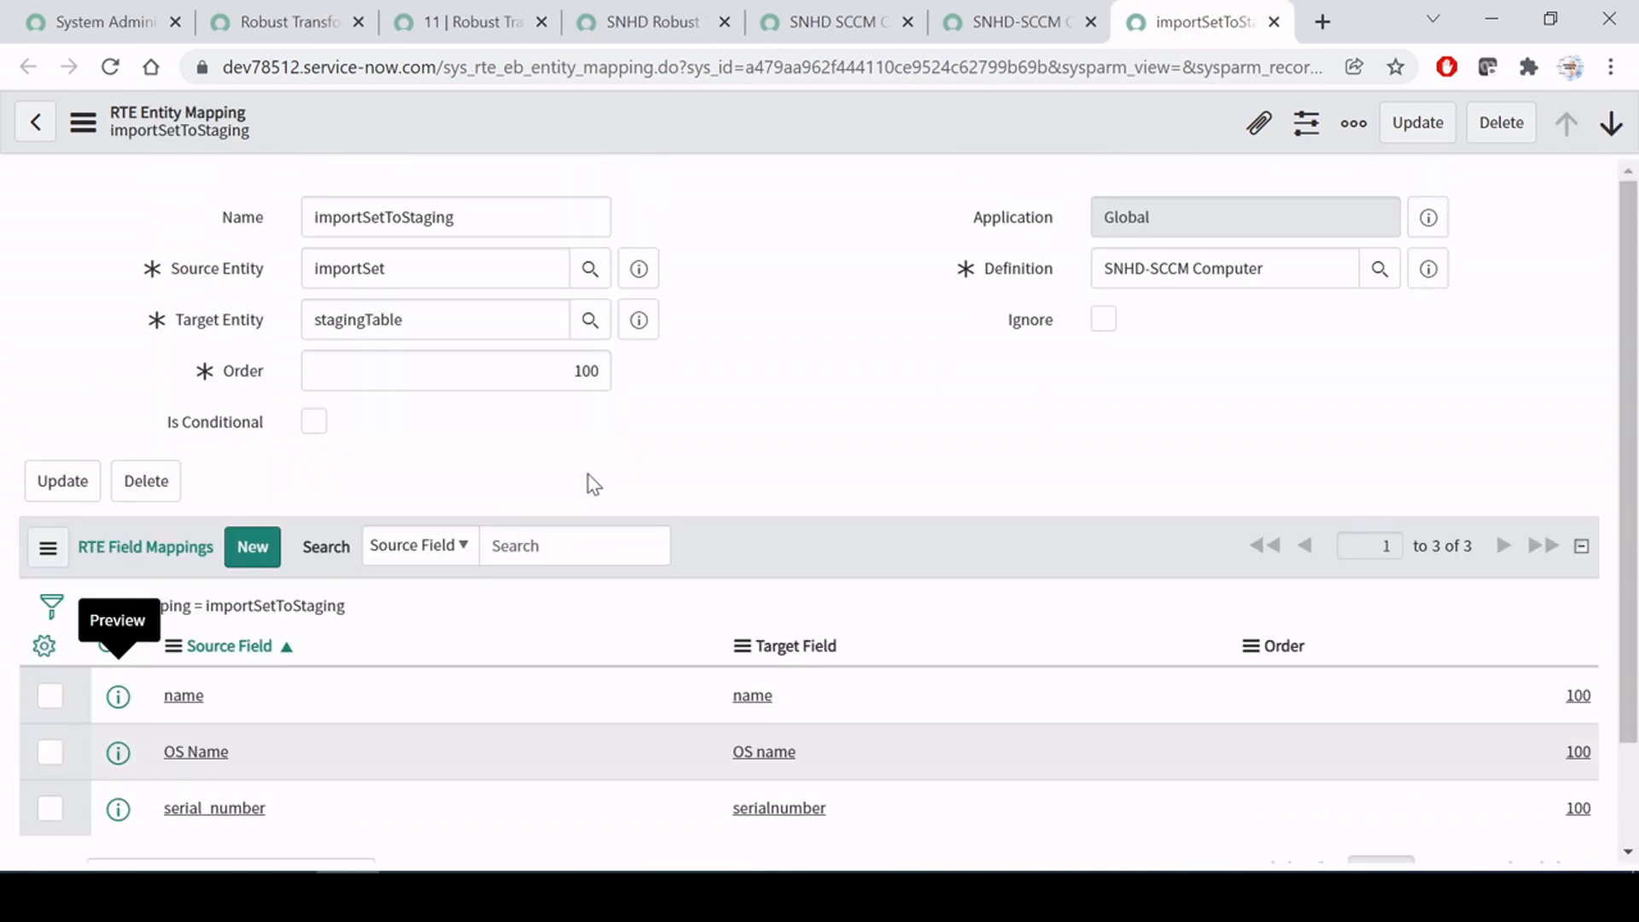
Step: Return to the SNHD-SCCM Computer ETL definition and review its list of RTE entity mappings
{"action": "left_click", "coordinate": [988, 18]}
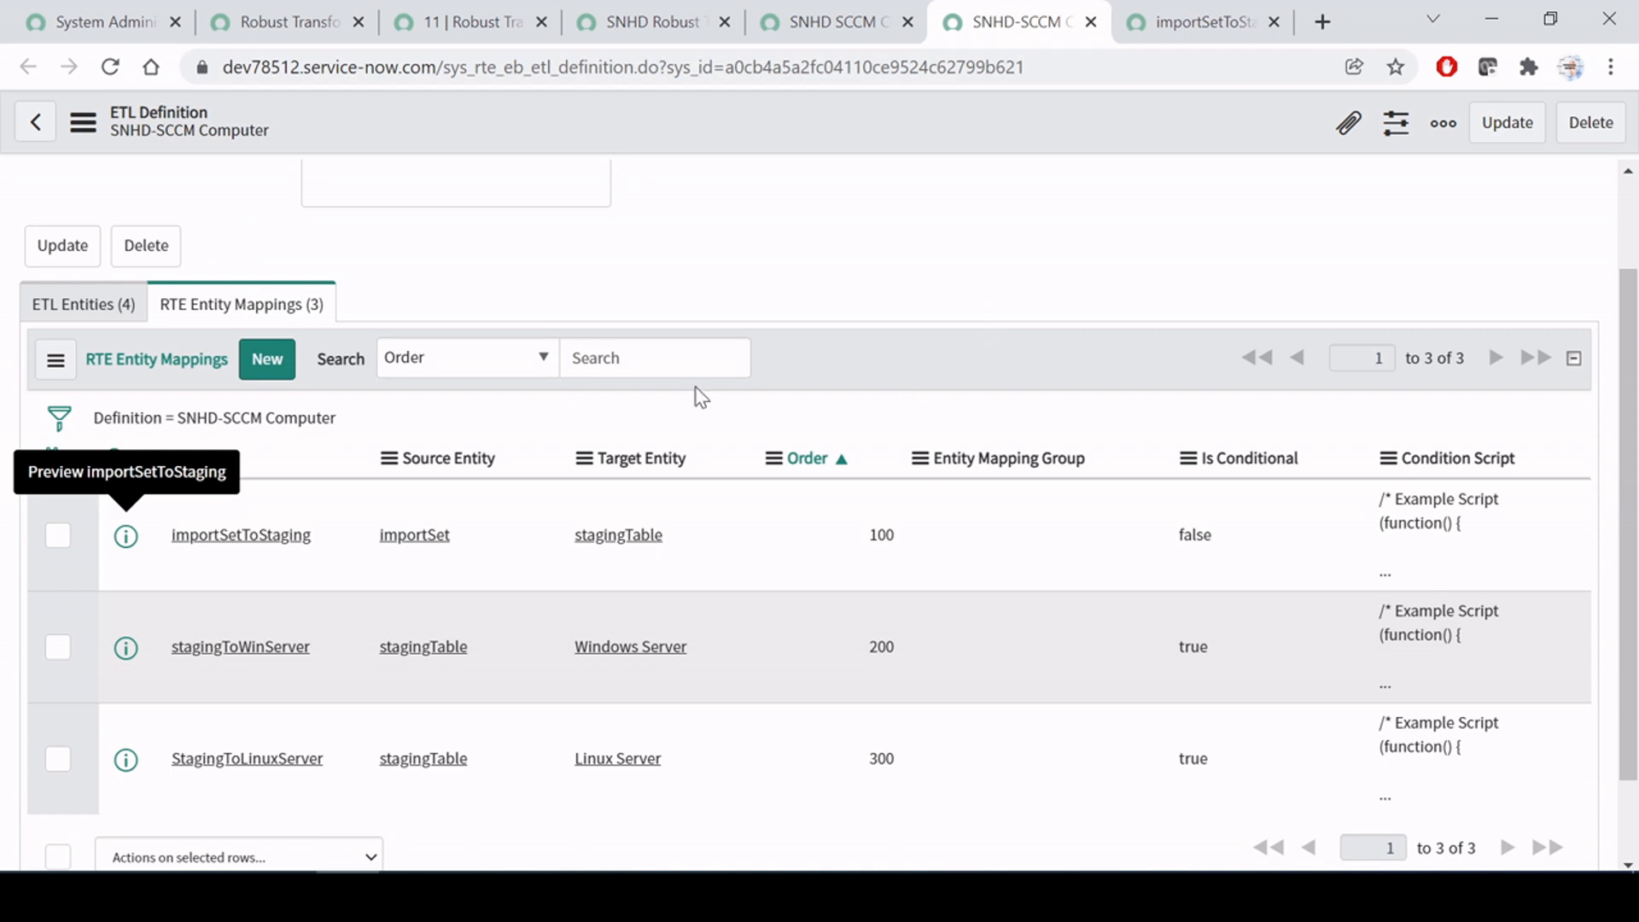
{"action": "left_click", "coordinate": [96, 304]}
{"action": "left_click", "coordinate": [275, 303]}
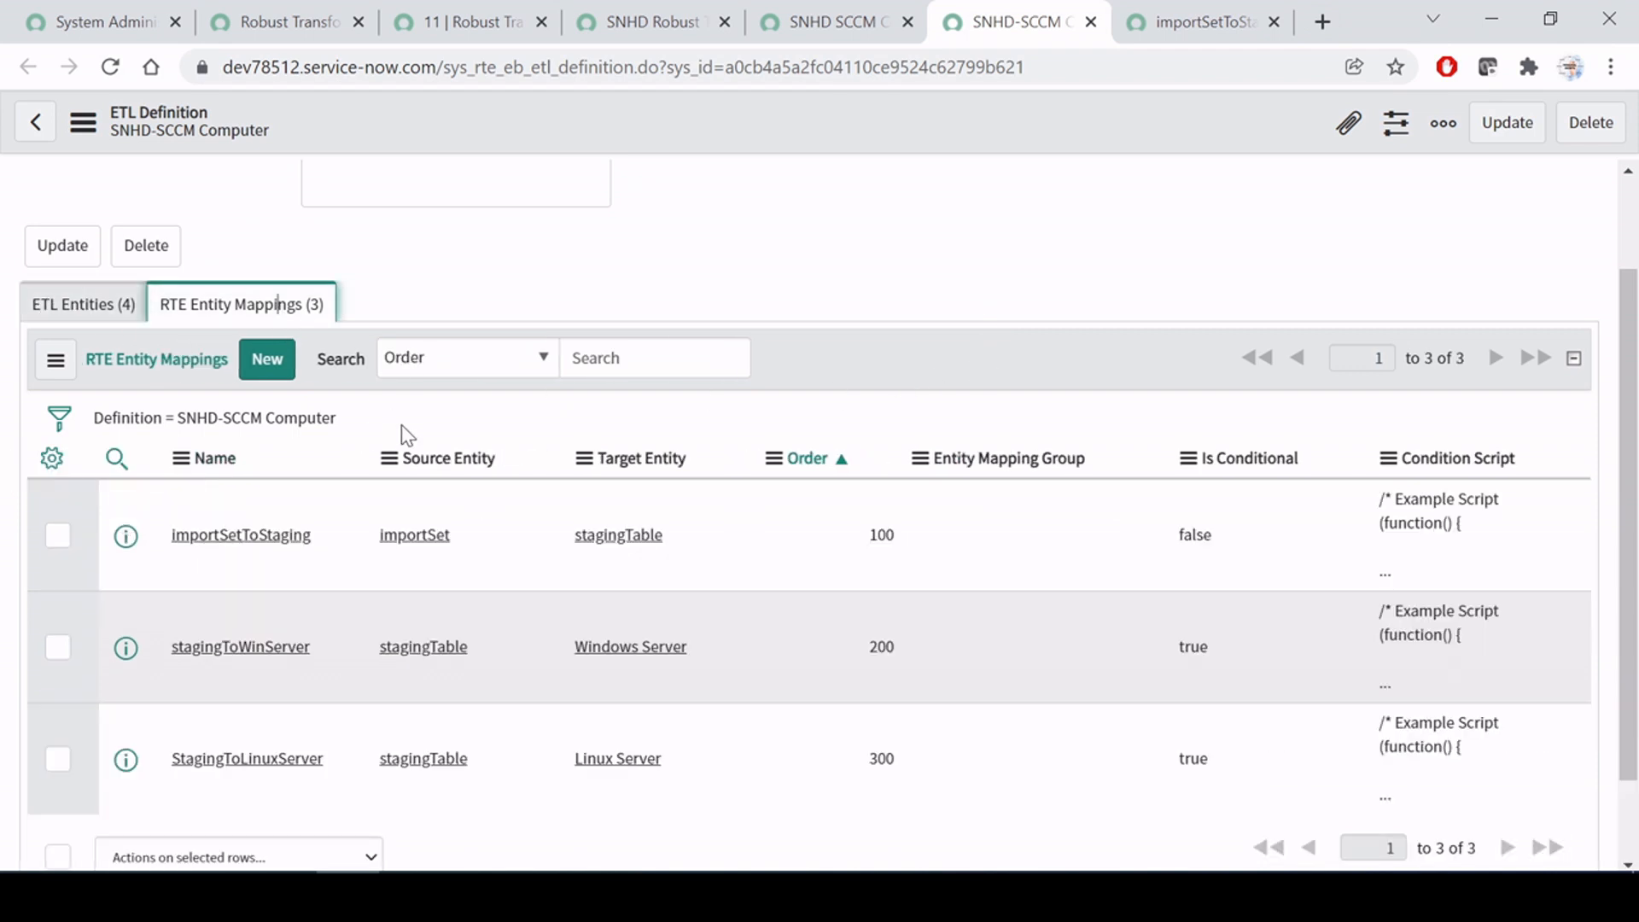
{"action": "scroll", "coordinate": [402, 425], "scroll_direction": "down", "scroll_amount": 2}
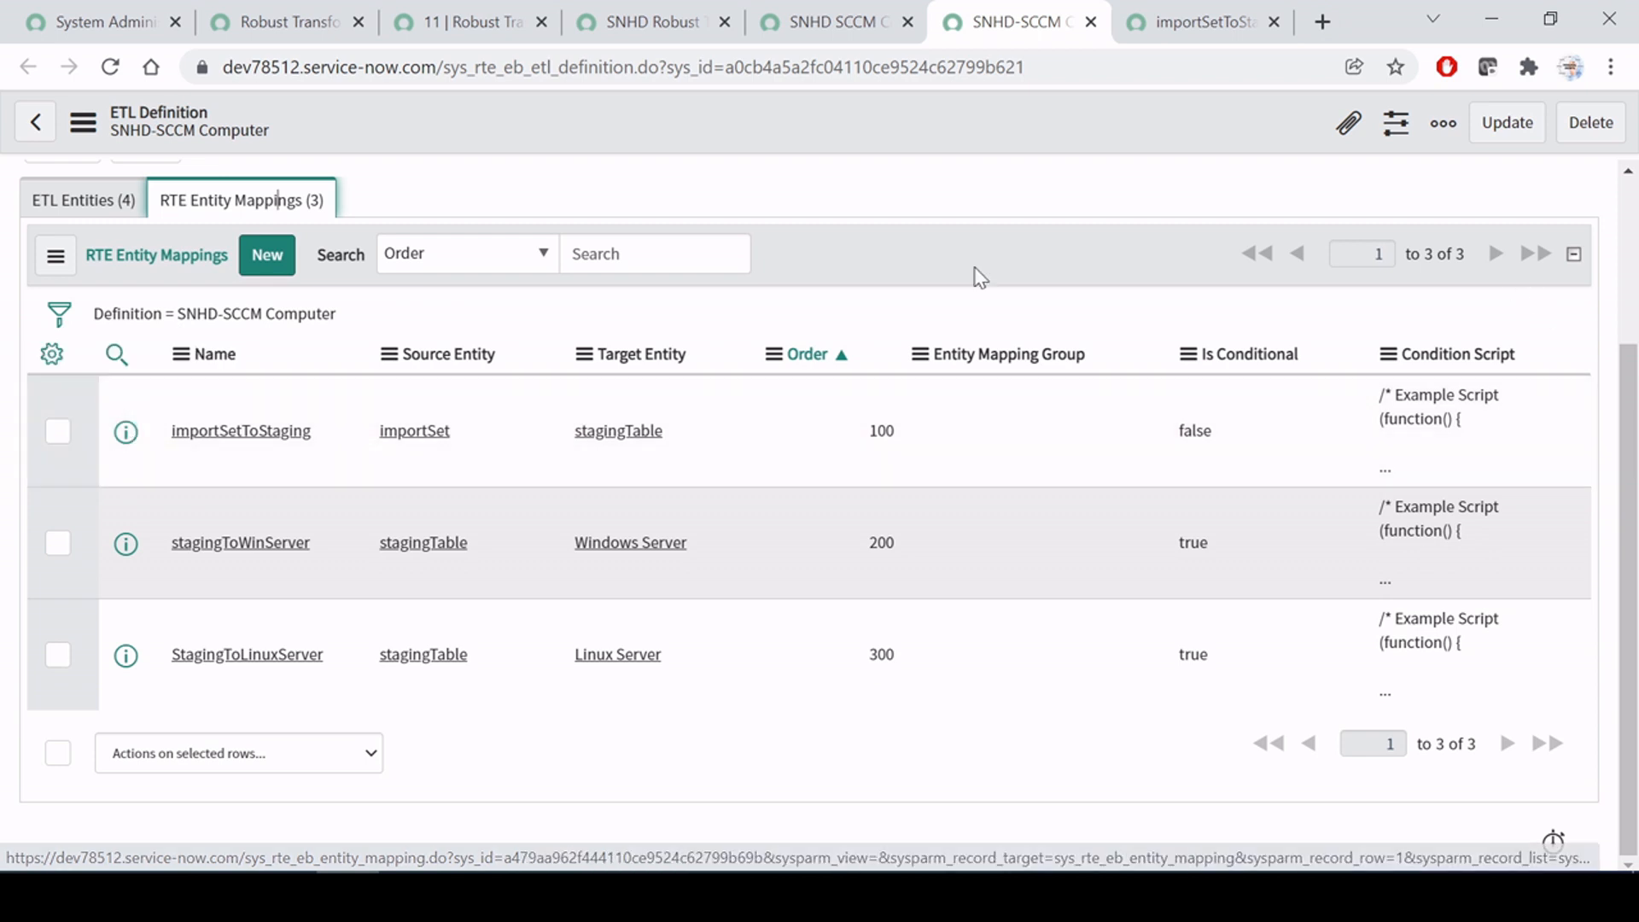
{"action": "scroll", "coordinate": [483, 487], "scroll_direction": "up", "scroll_amount": 2}
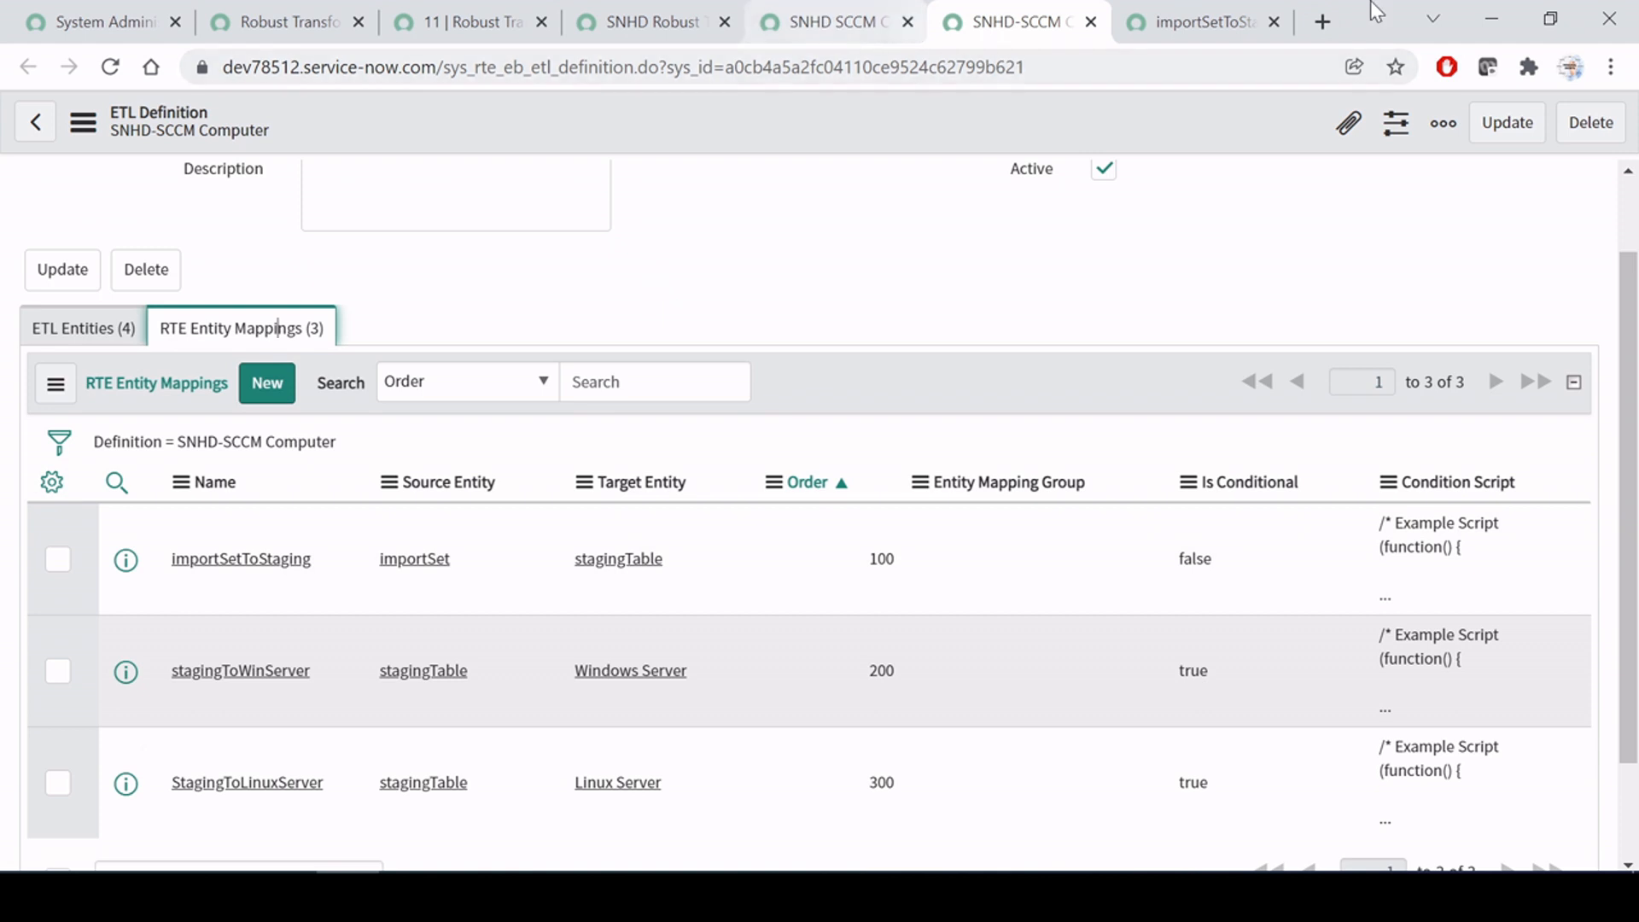
Step: Examine the definition's ETL entities, comparing the names, paths and source table of the importSet, Linux Server and stagingTable rows
{"action": "left_click", "coordinate": [120, 331]}
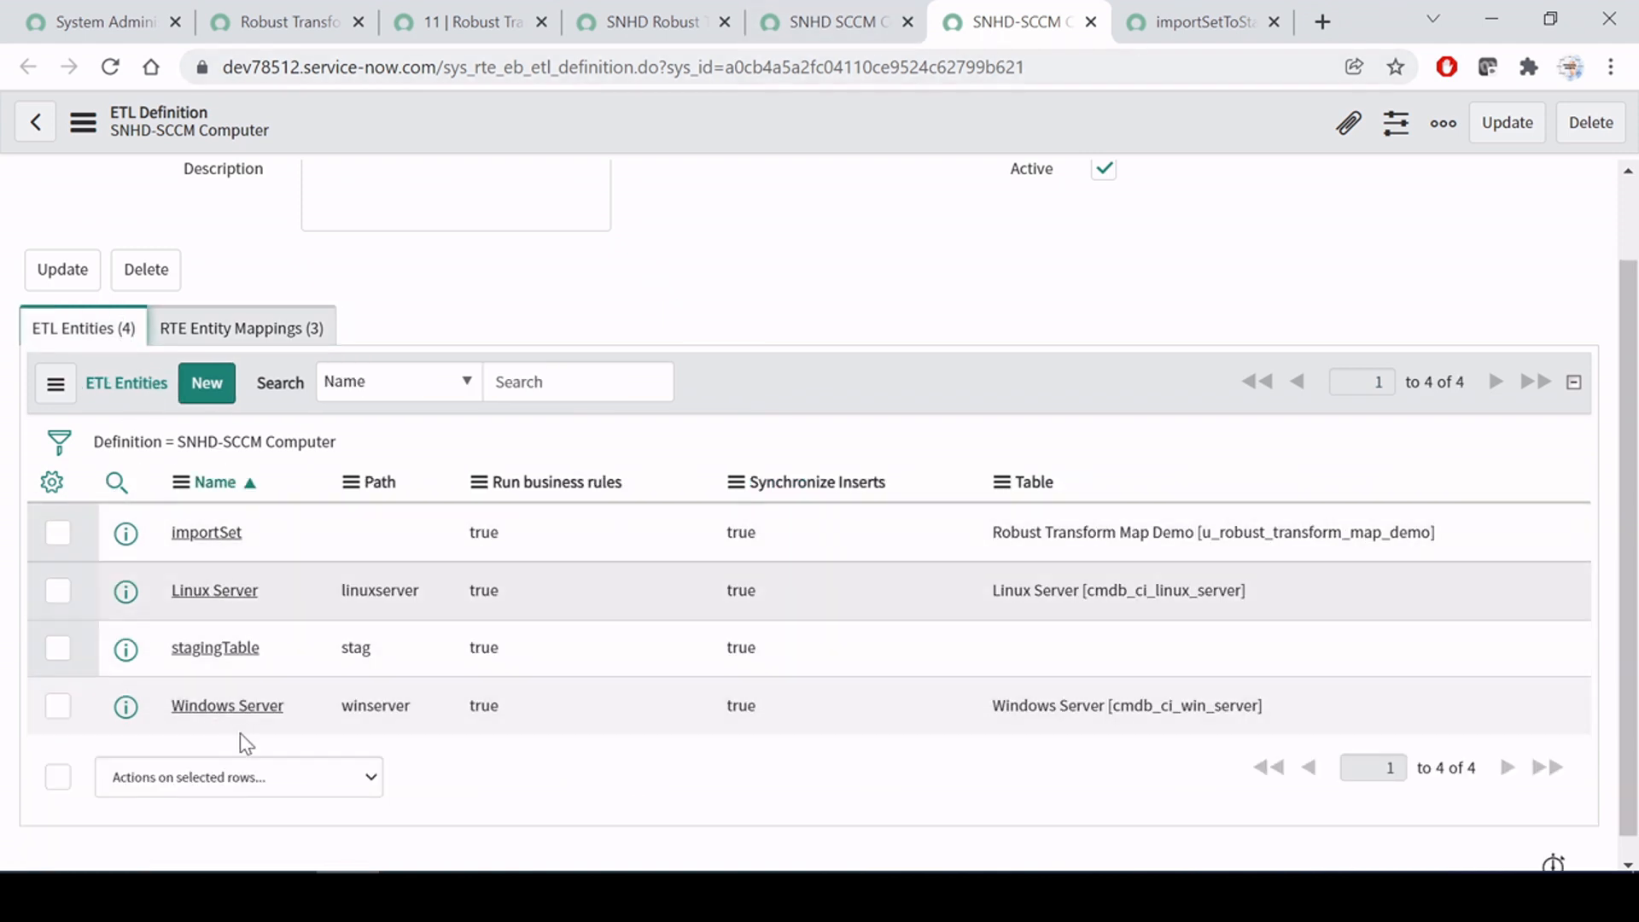
{"action": "double_click", "coordinate": [285, 531]}
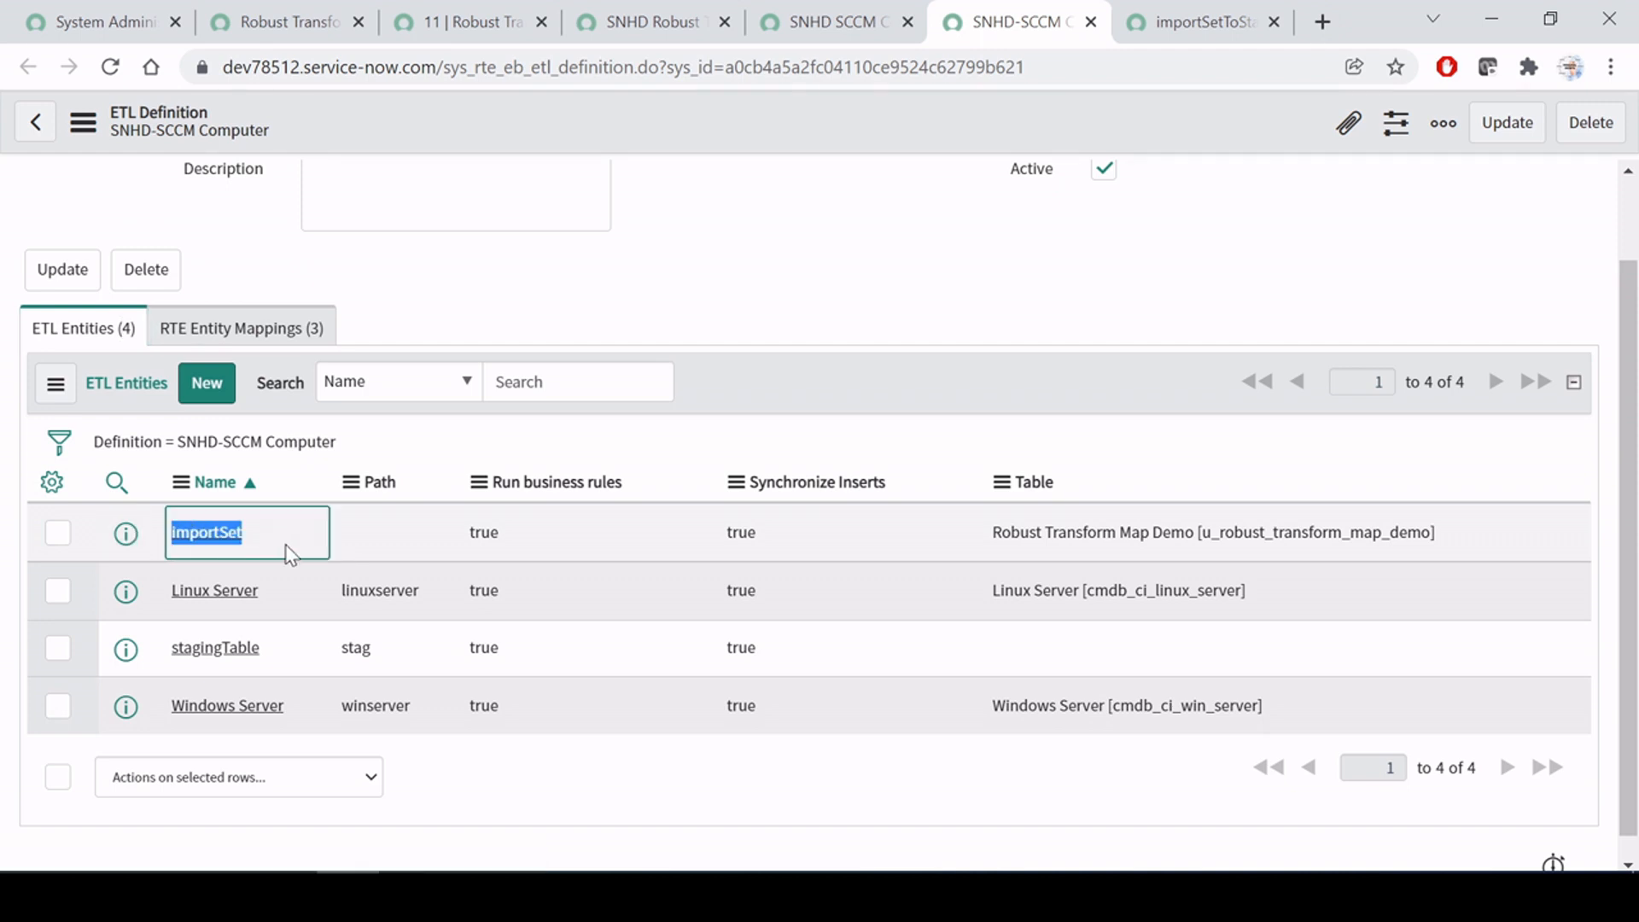
{"action": "double_click", "coordinate": [391, 541]}
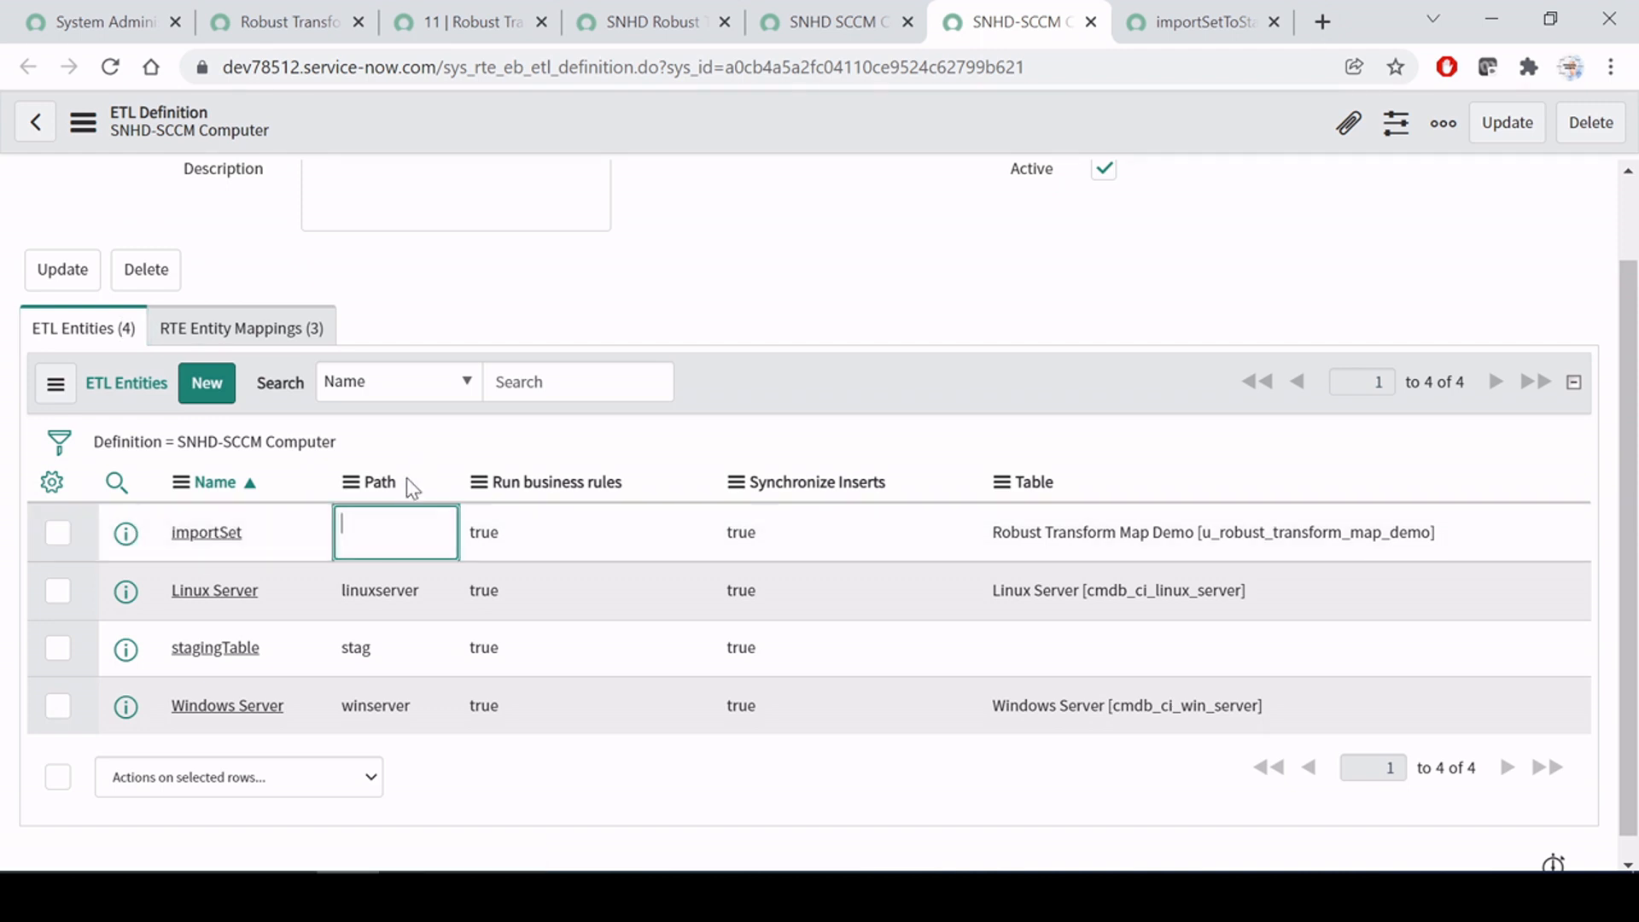
{"action": "left_click_drag", "start_coordinate": [1466, 540], "coordinate": [907, 532]}
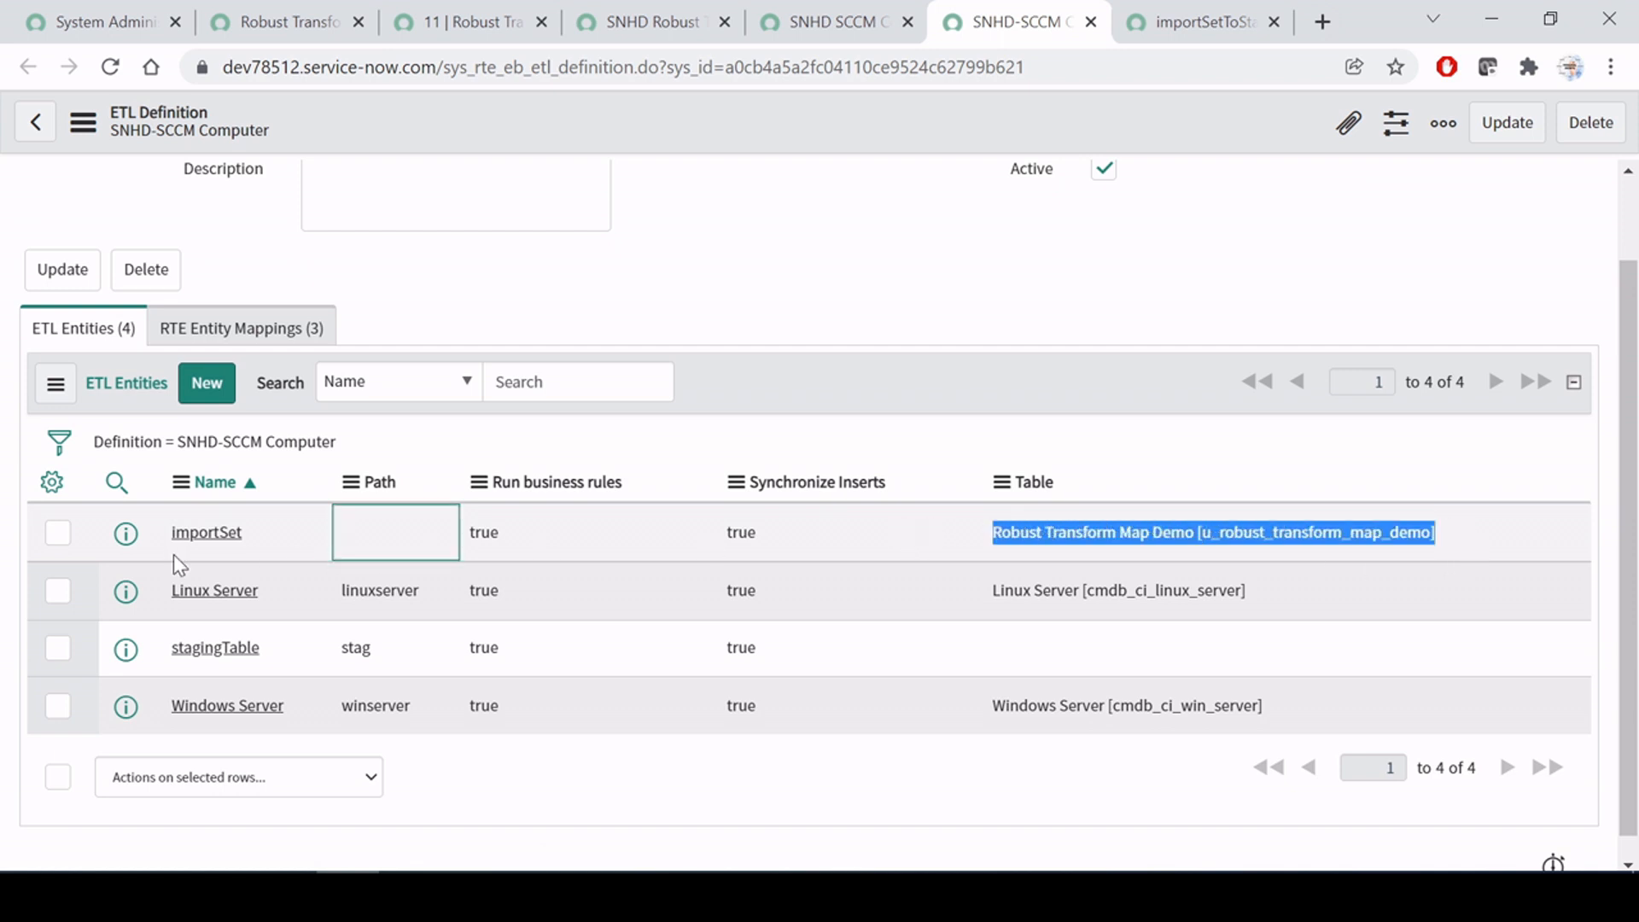
{"action": "left_click_drag", "start_coordinate": [277, 590], "coordinate": [128, 592]}
{"action": "left_click_drag", "start_coordinate": [284, 648], "coordinate": [169, 648]}
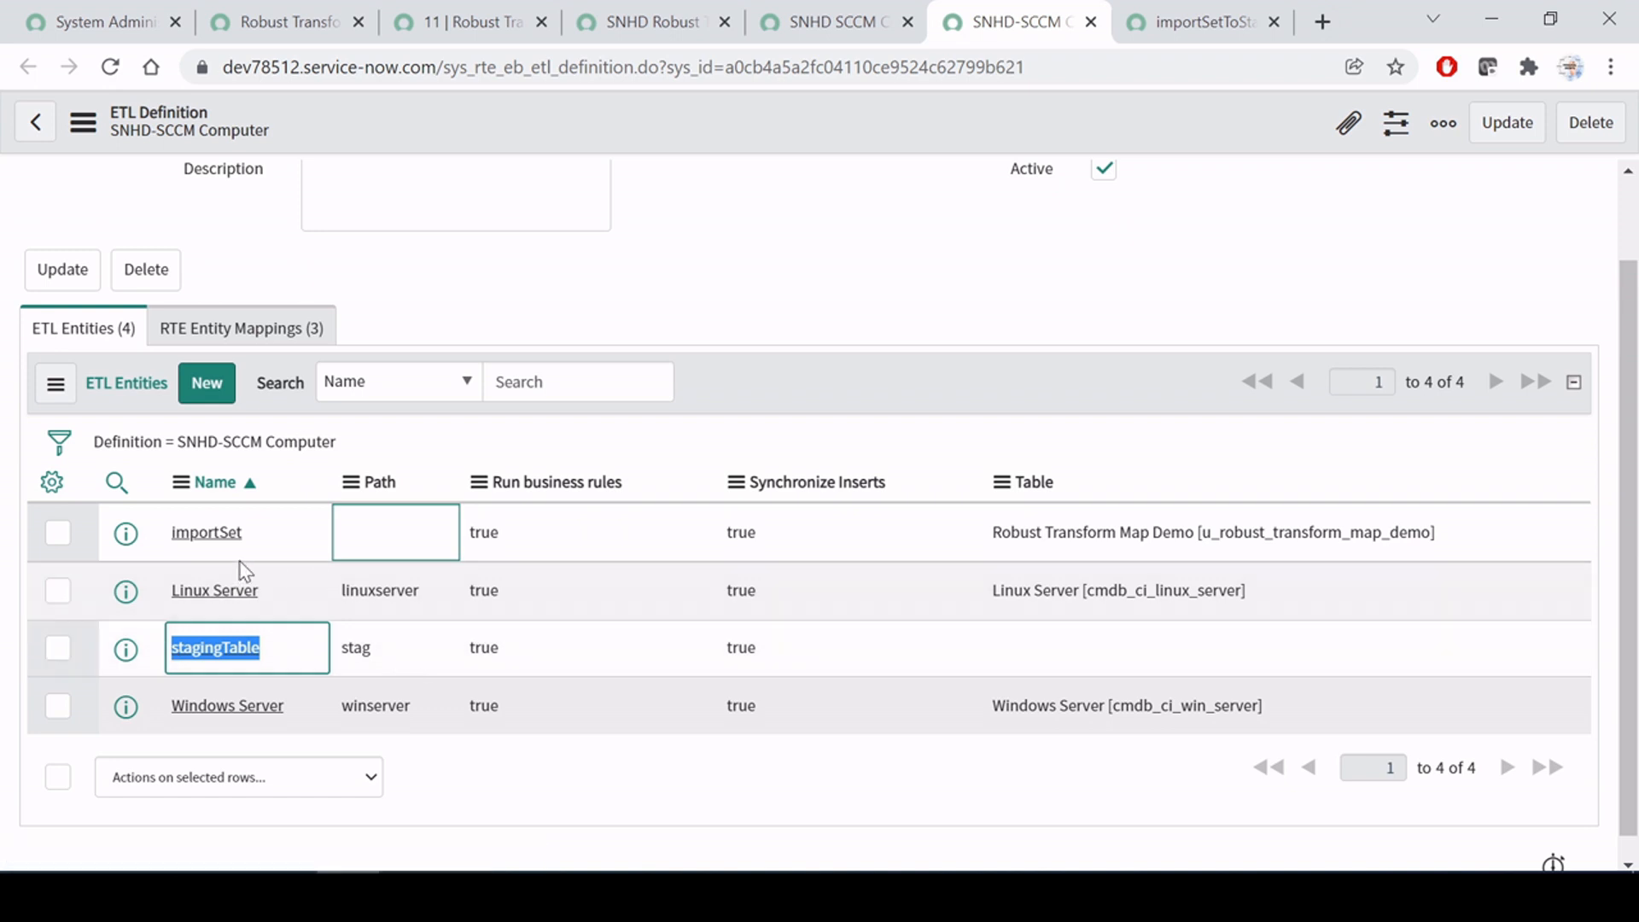
{"action": "left_click_drag", "start_coordinate": [264, 538], "coordinate": [169, 534]}
{"action": "left_click_drag", "start_coordinate": [413, 657], "coordinate": [287, 657]}
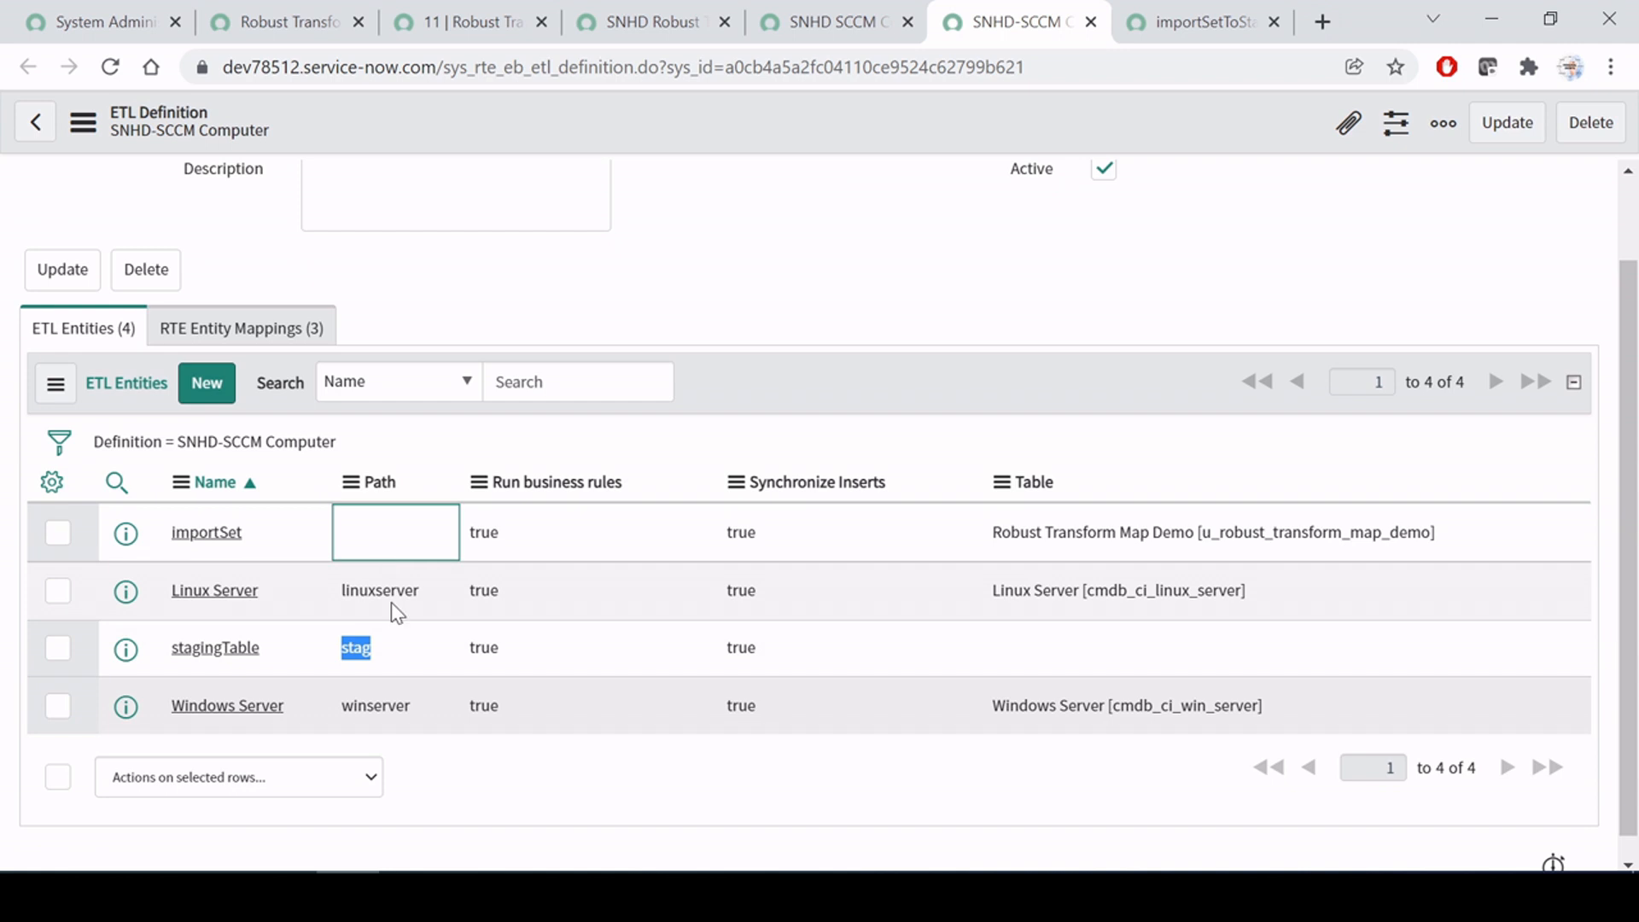
Step: Examine the execution order of the RTE entity mappings from importSetToStaging through StagingToLinuxServer
{"action": "left_click", "coordinate": [256, 329]}
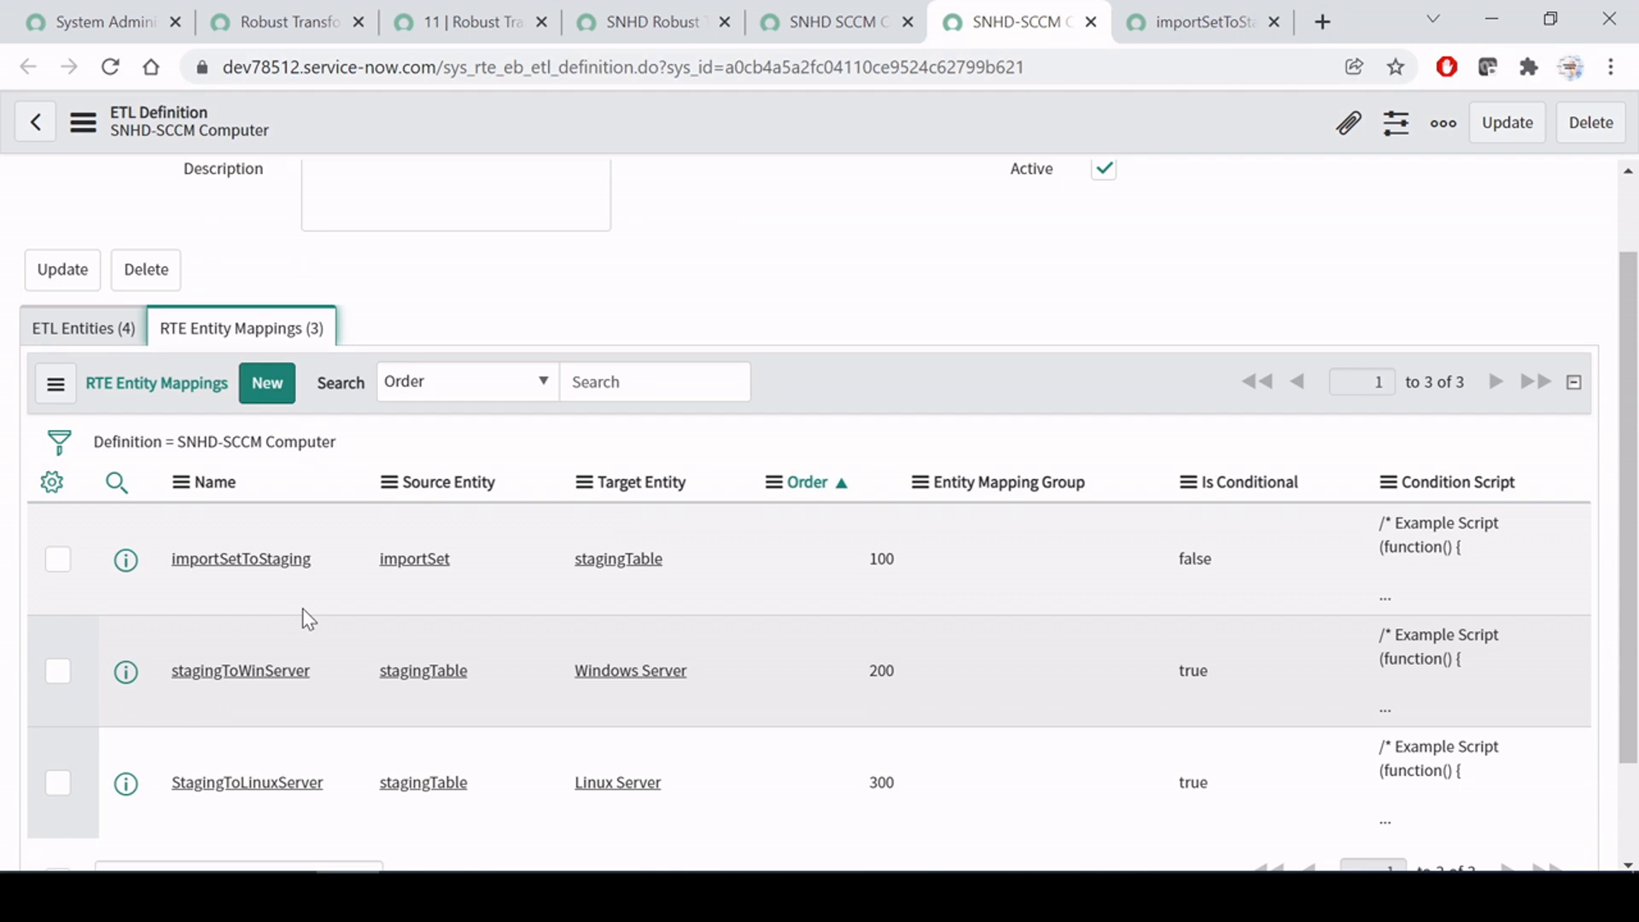
{"action": "double_click", "coordinate": [879, 558]}
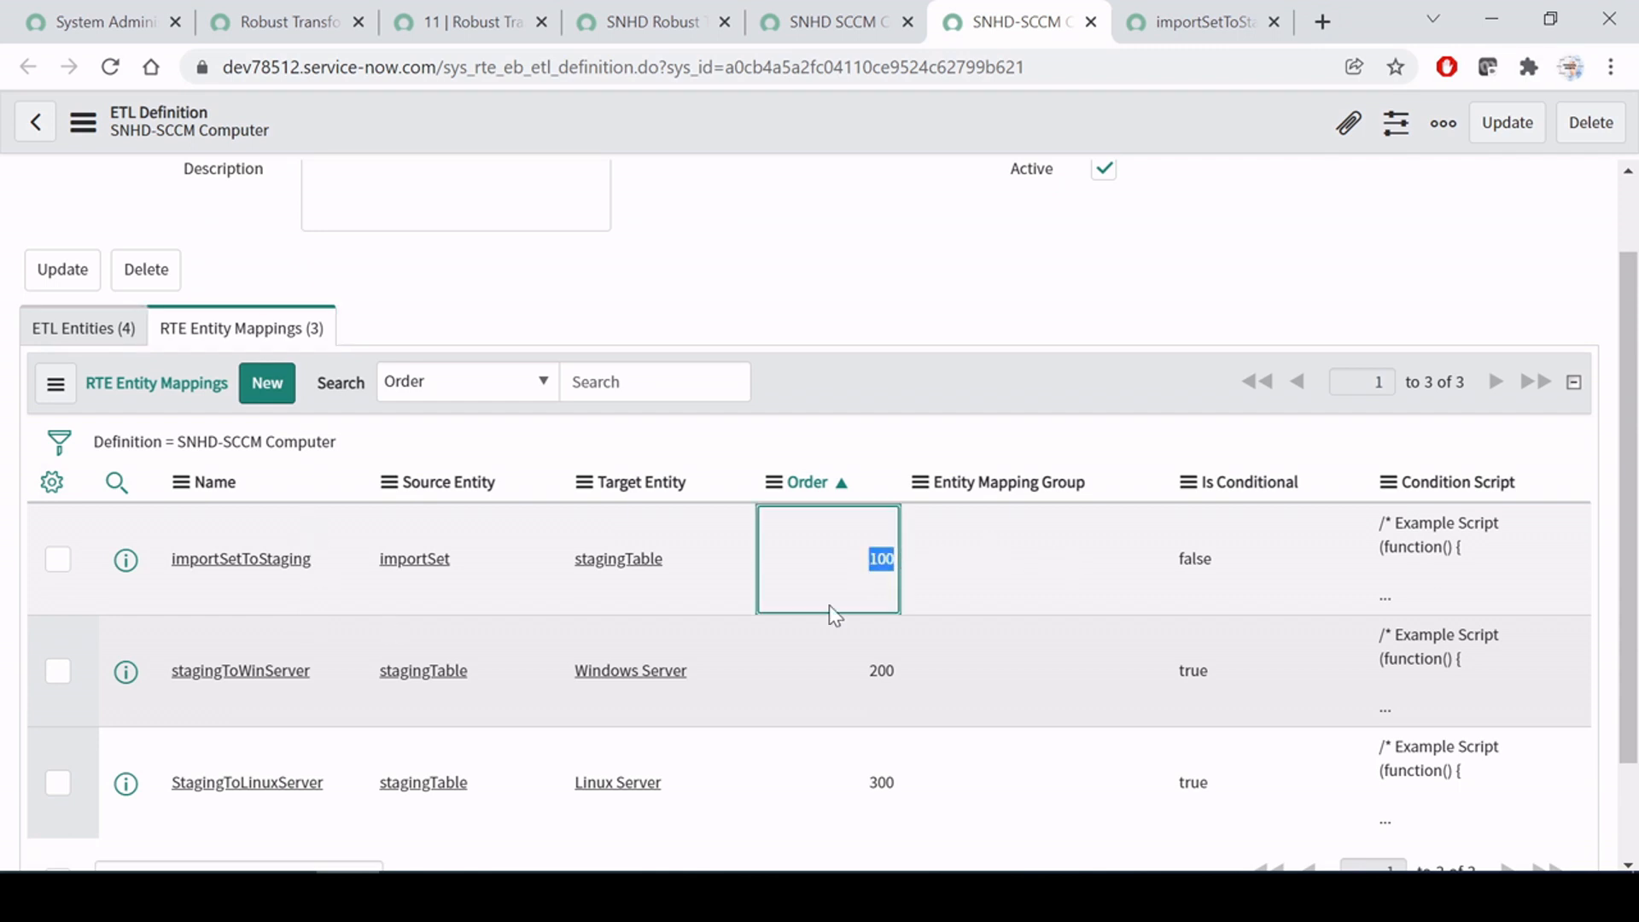
{"action": "scroll", "coordinate": [780, 651], "scroll_direction": "down", "scroll_amount": 2}
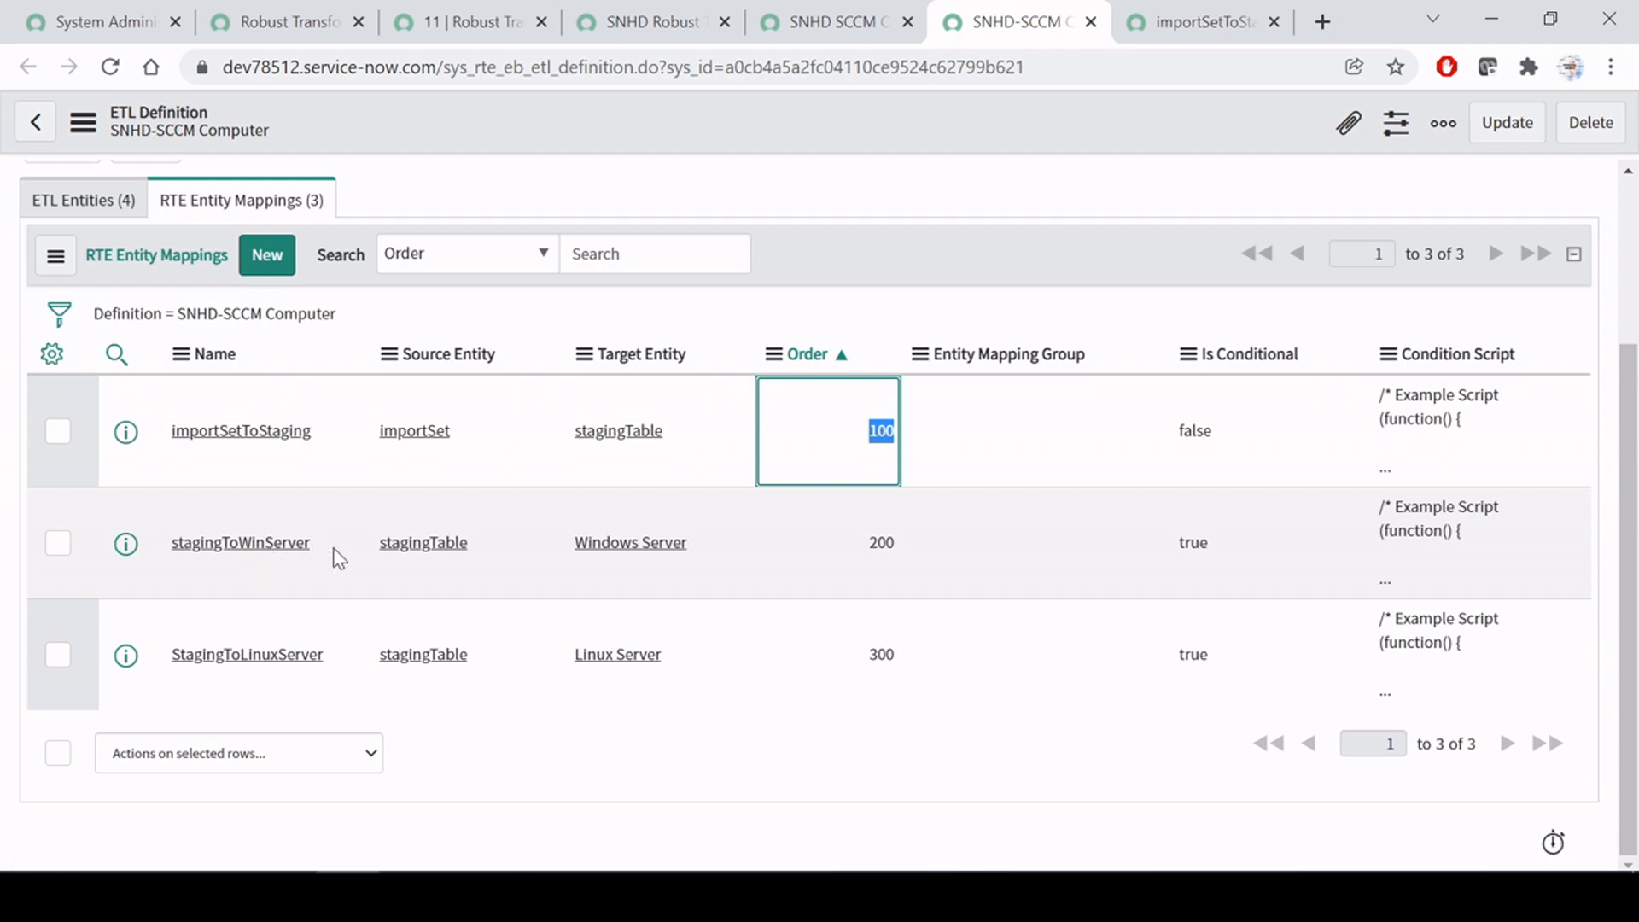
{"action": "left_click", "coordinate": [898, 653]}
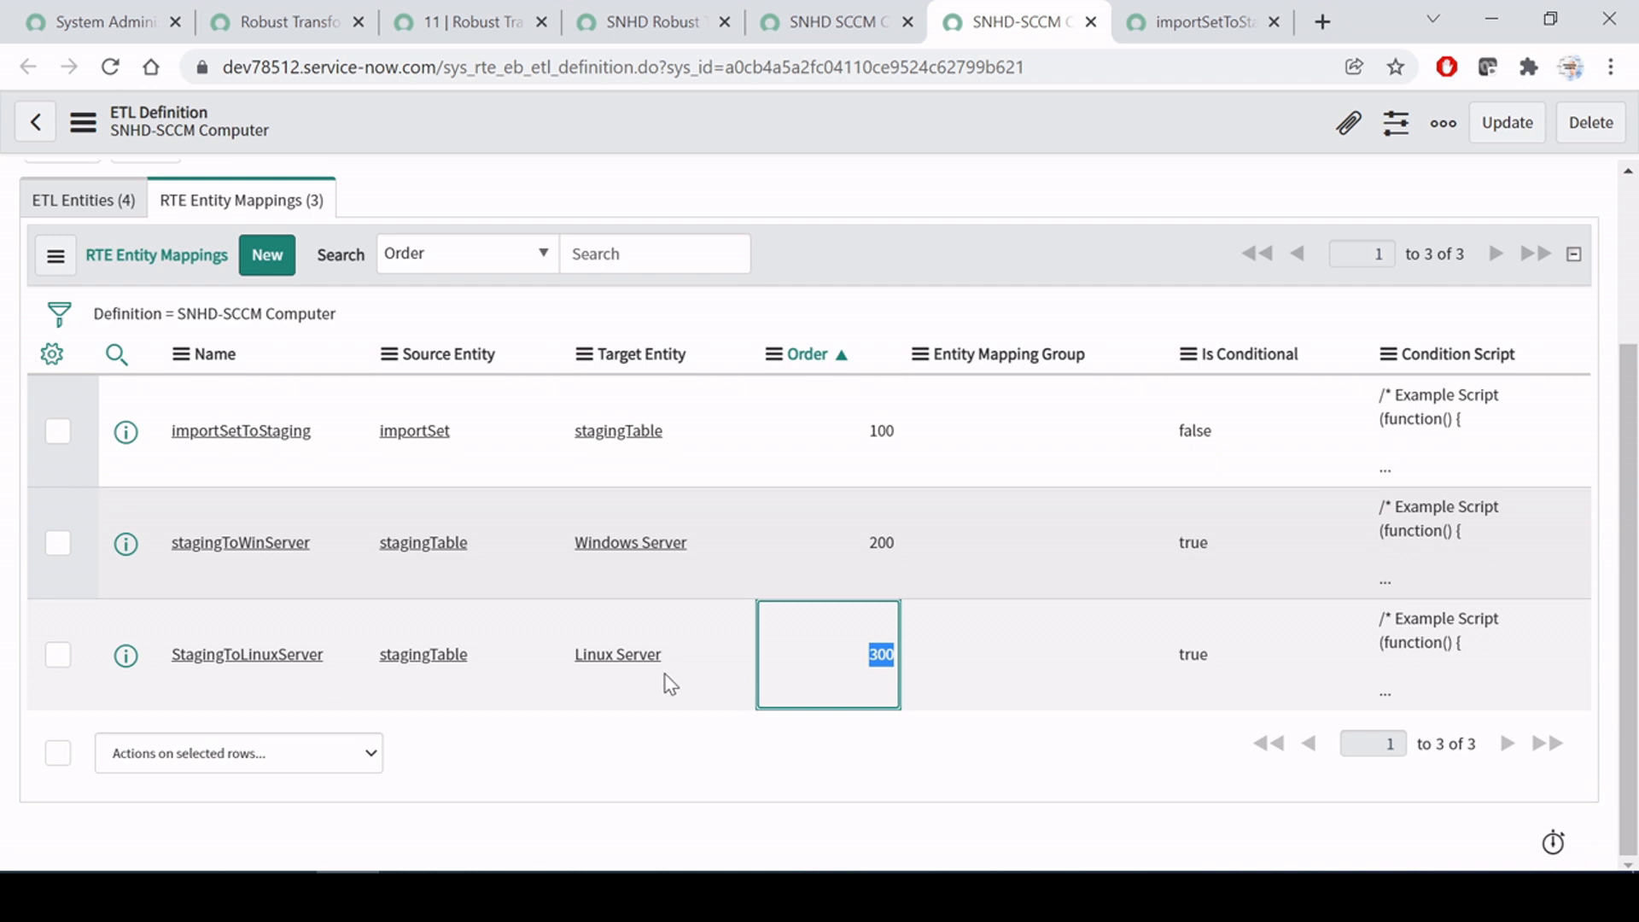
{"action": "scroll", "coordinate": [666, 672], "scroll_direction": "up", "scroll_amount": 2}
Step: Open the importSet ETL entity in a new tab, close the old importSetToStaging tab, and review the entity's fields
{"action": "left_click", "coordinate": [128, 320]}
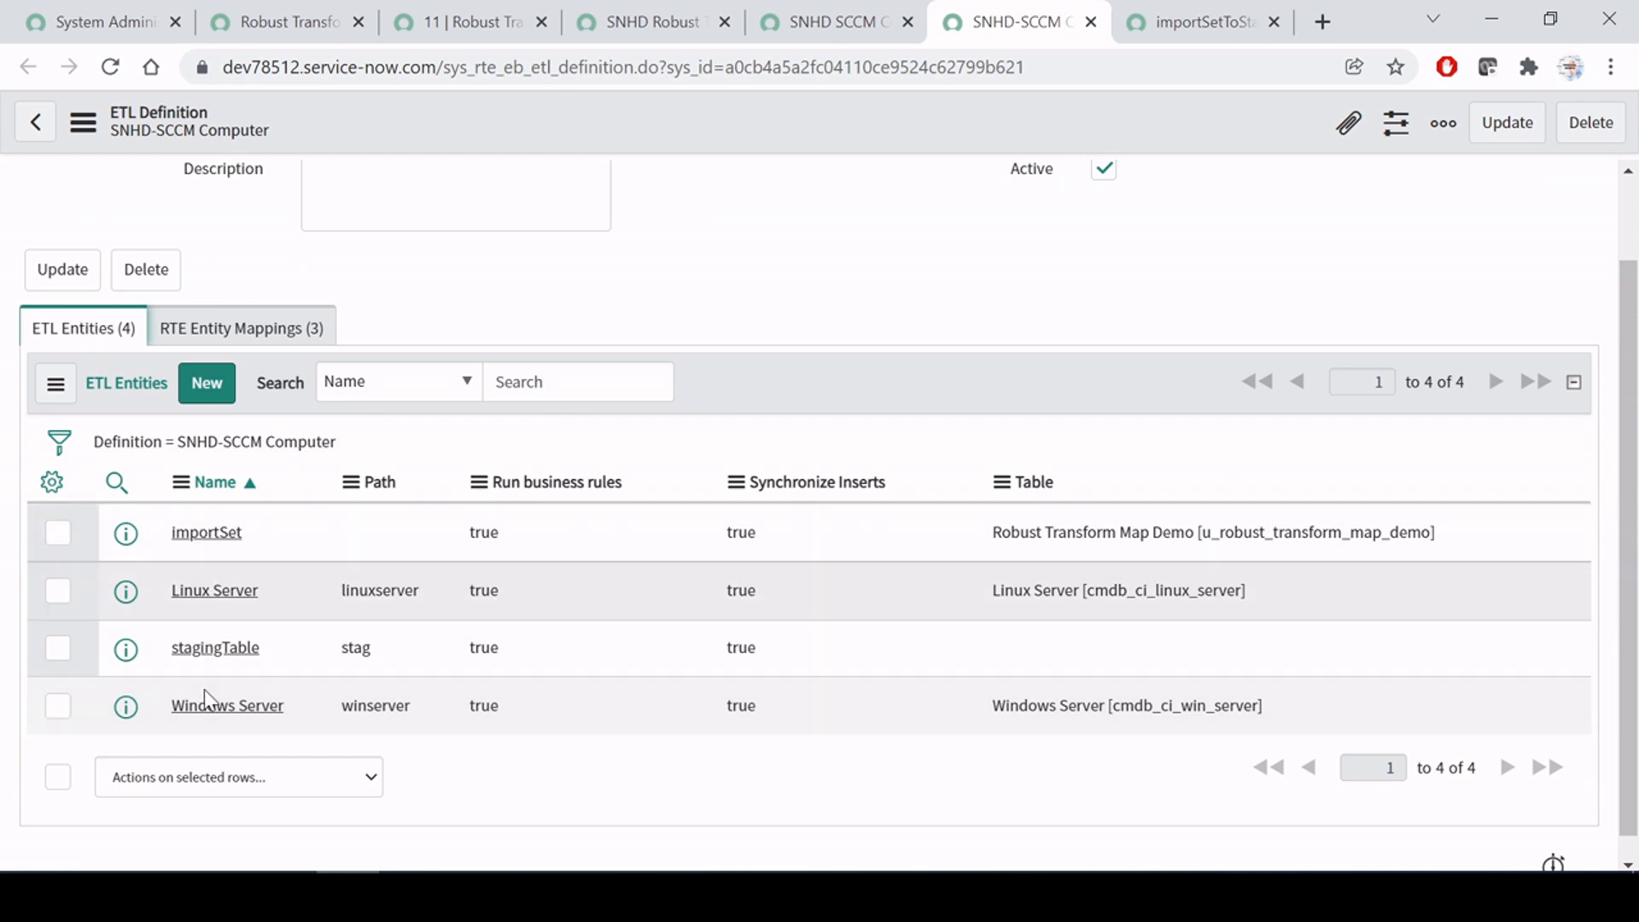
{"action": "middle_click", "coordinate": [128, 536]}
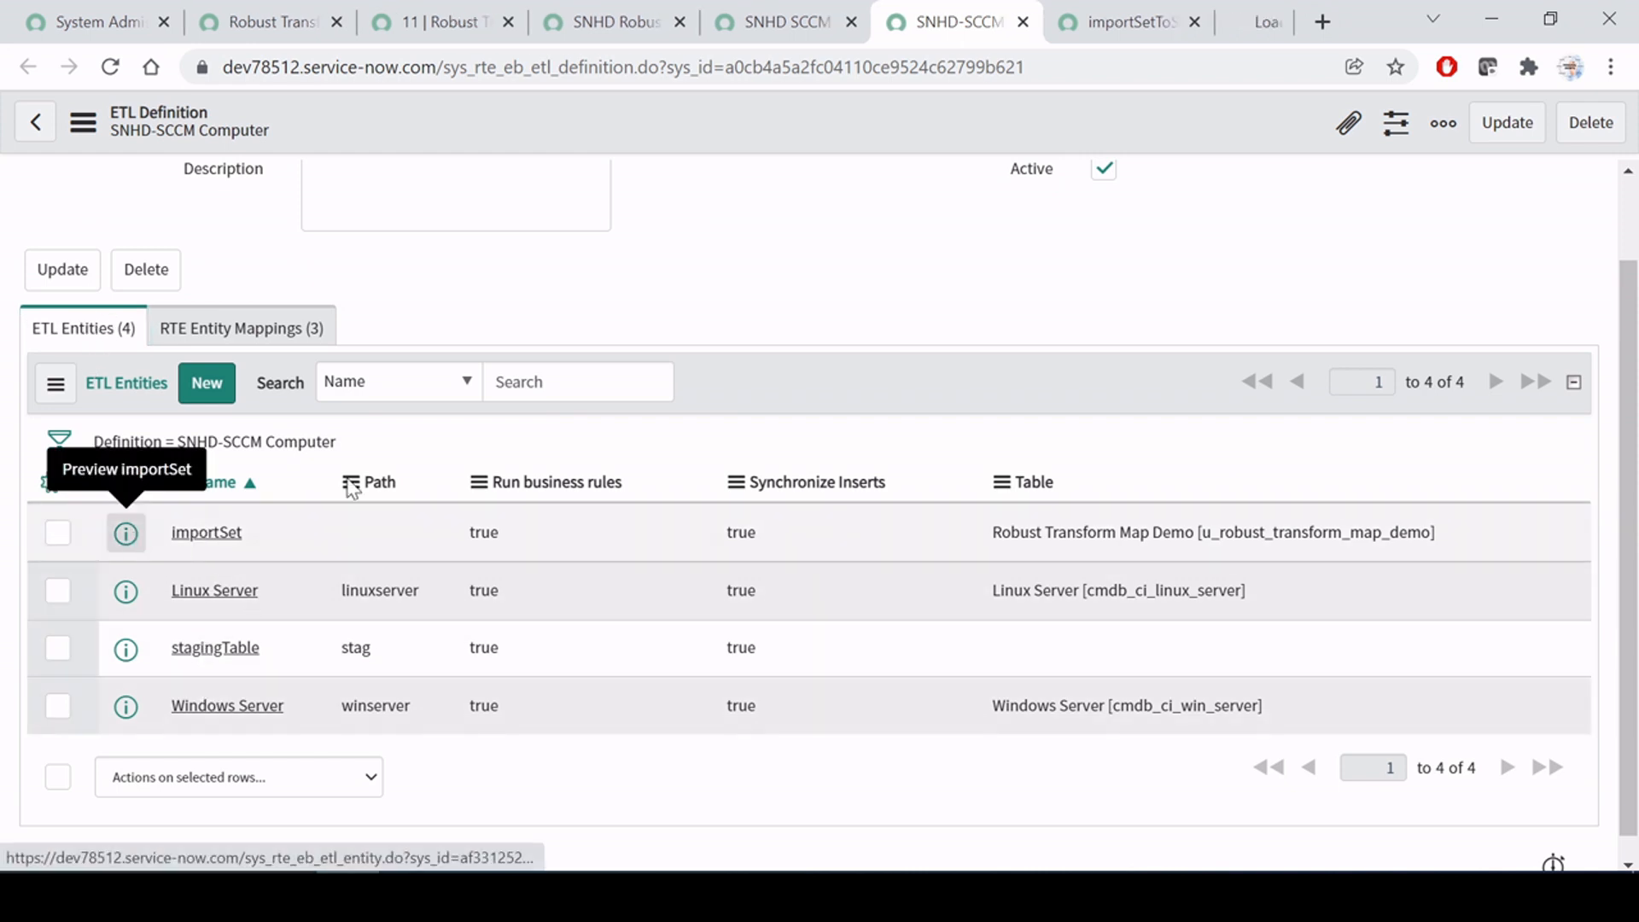
{"action": "left_click", "coordinate": [1087, 19]}
{"action": "left_click", "coordinate": [1114, 22]}
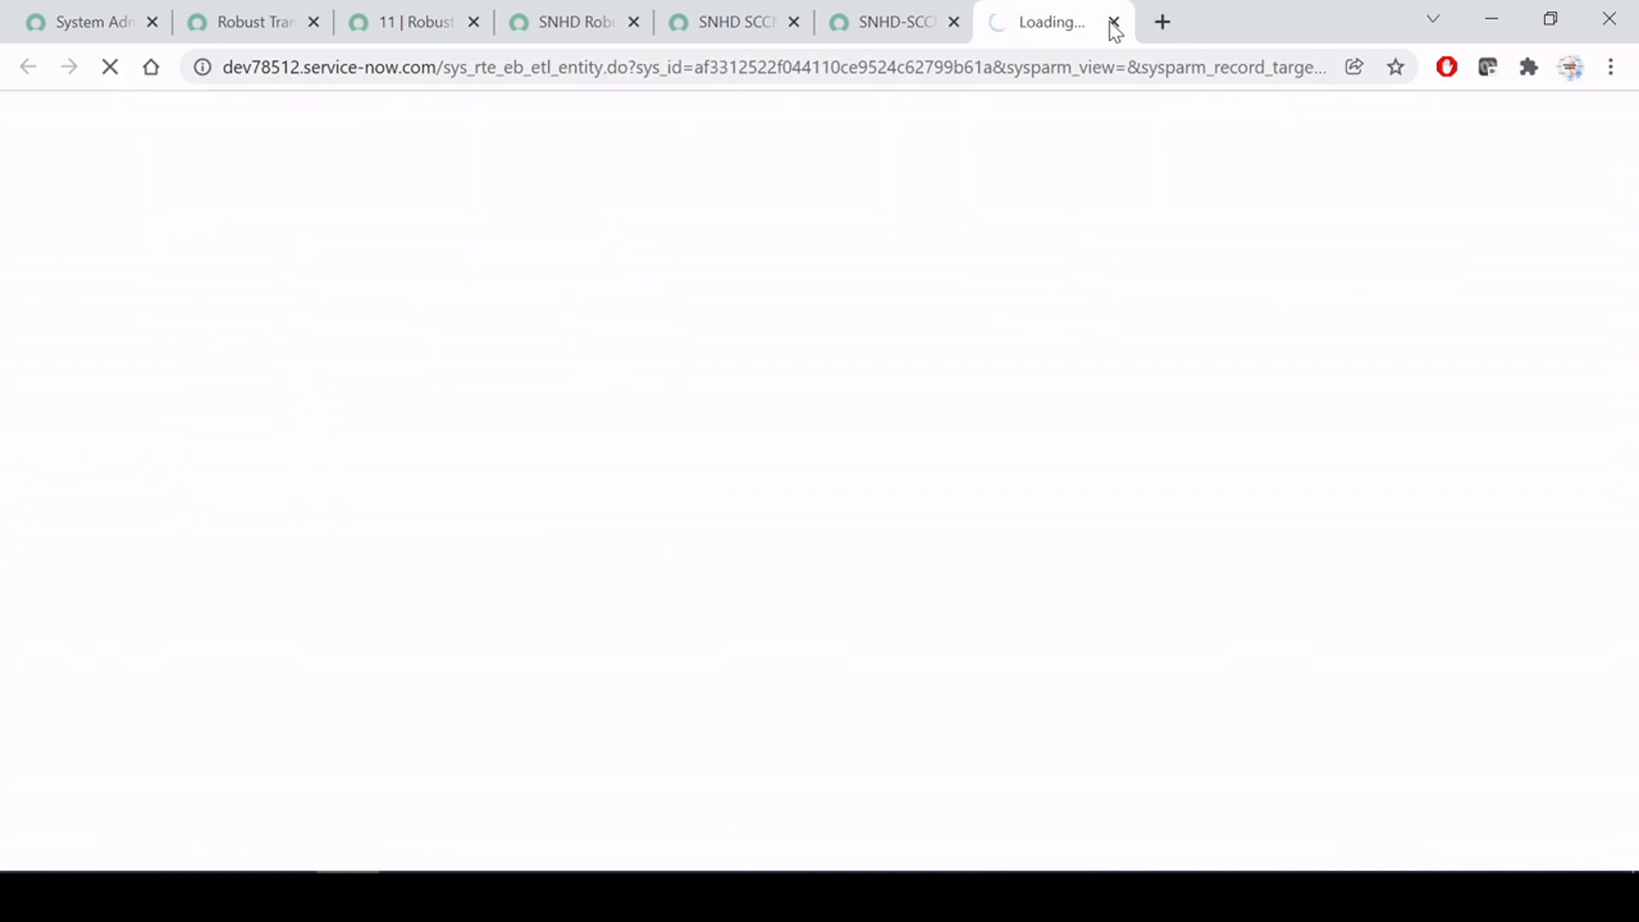
{"action": "left_click", "coordinate": [1027, 9]}
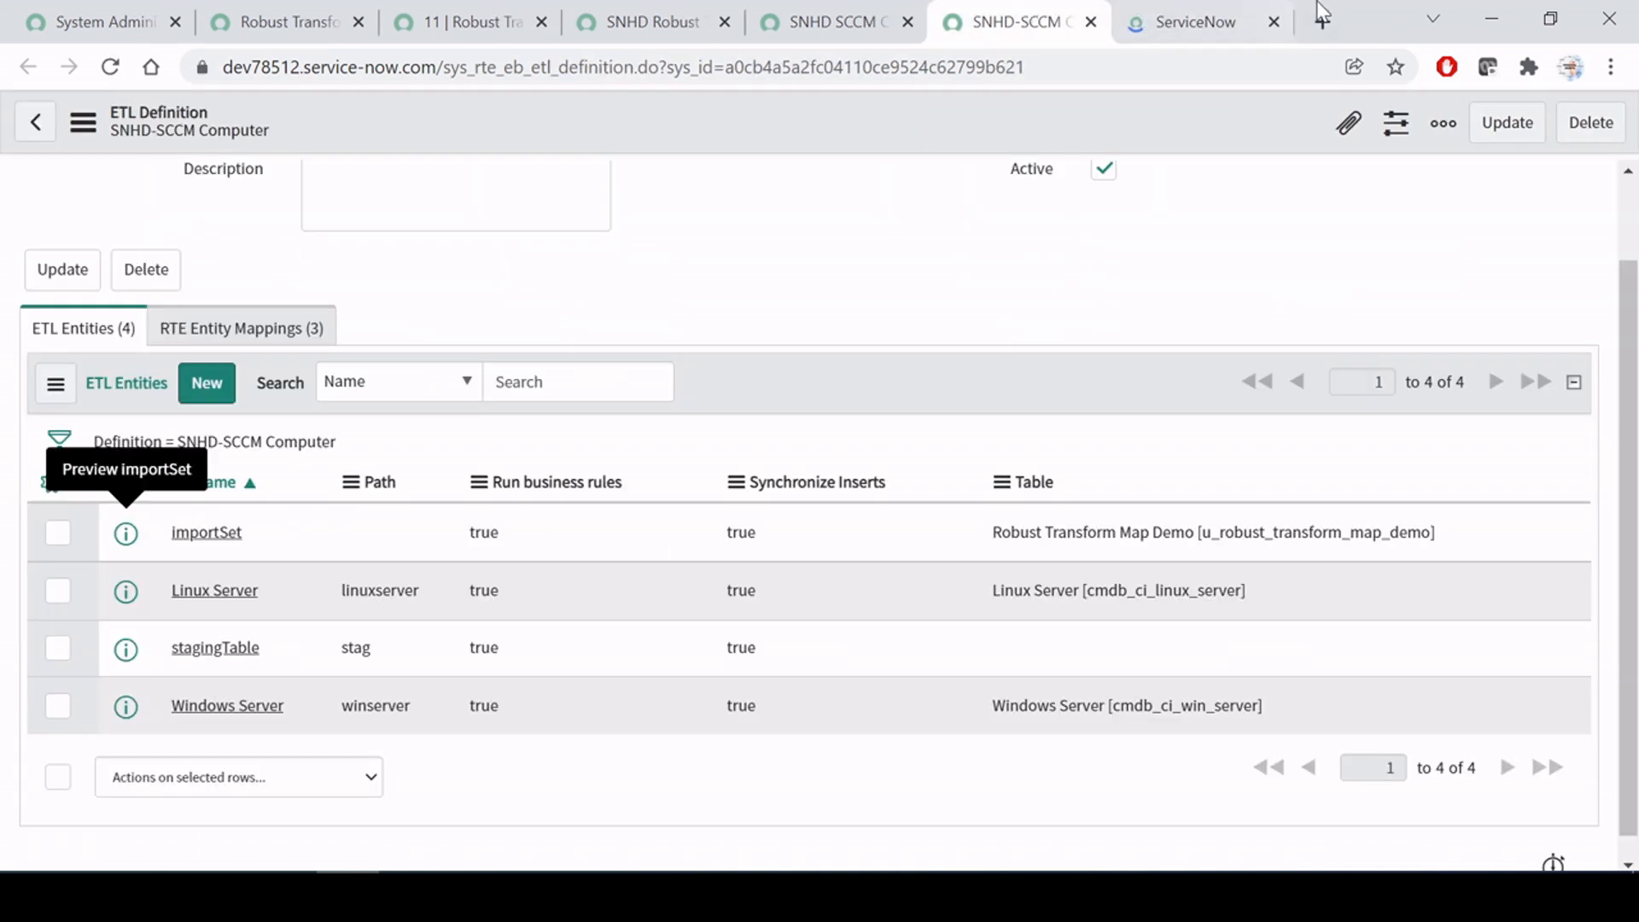
{"action": "left_click", "coordinate": [1195, 19]}
{"action": "scroll", "coordinate": [272, 702], "scroll_direction": "down", "scroll_amount": 2}
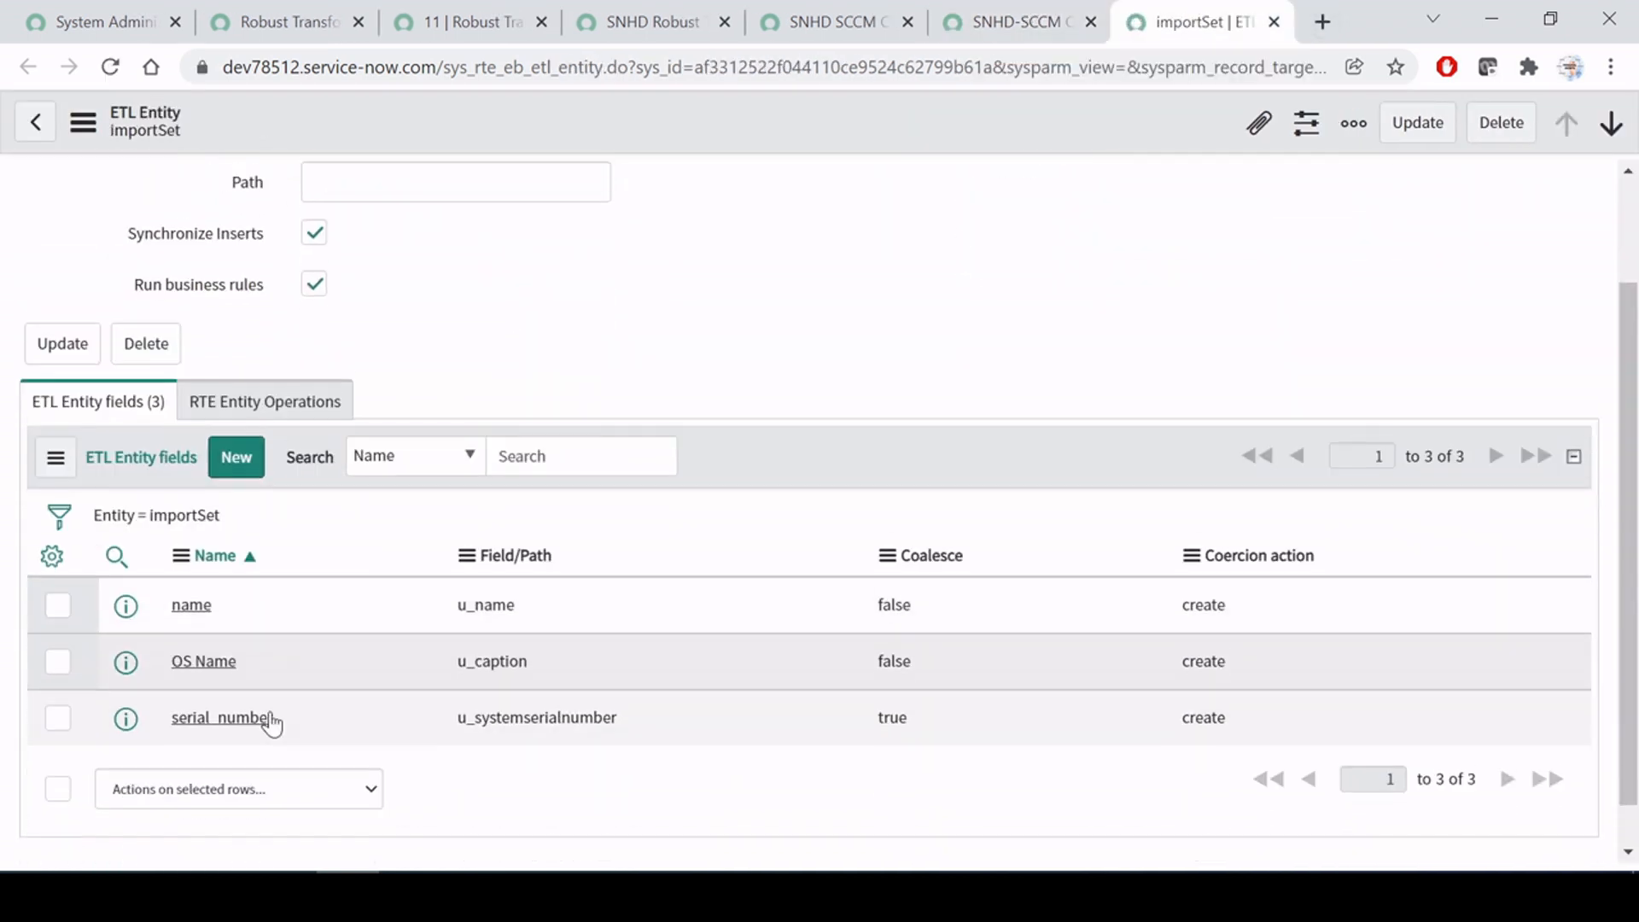
Step: Open the importSetToStaging entity mapping in a new tab, review its source-to-target field mappings, and close that tab
{"action": "left_click", "coordinate": [1035, 10]}
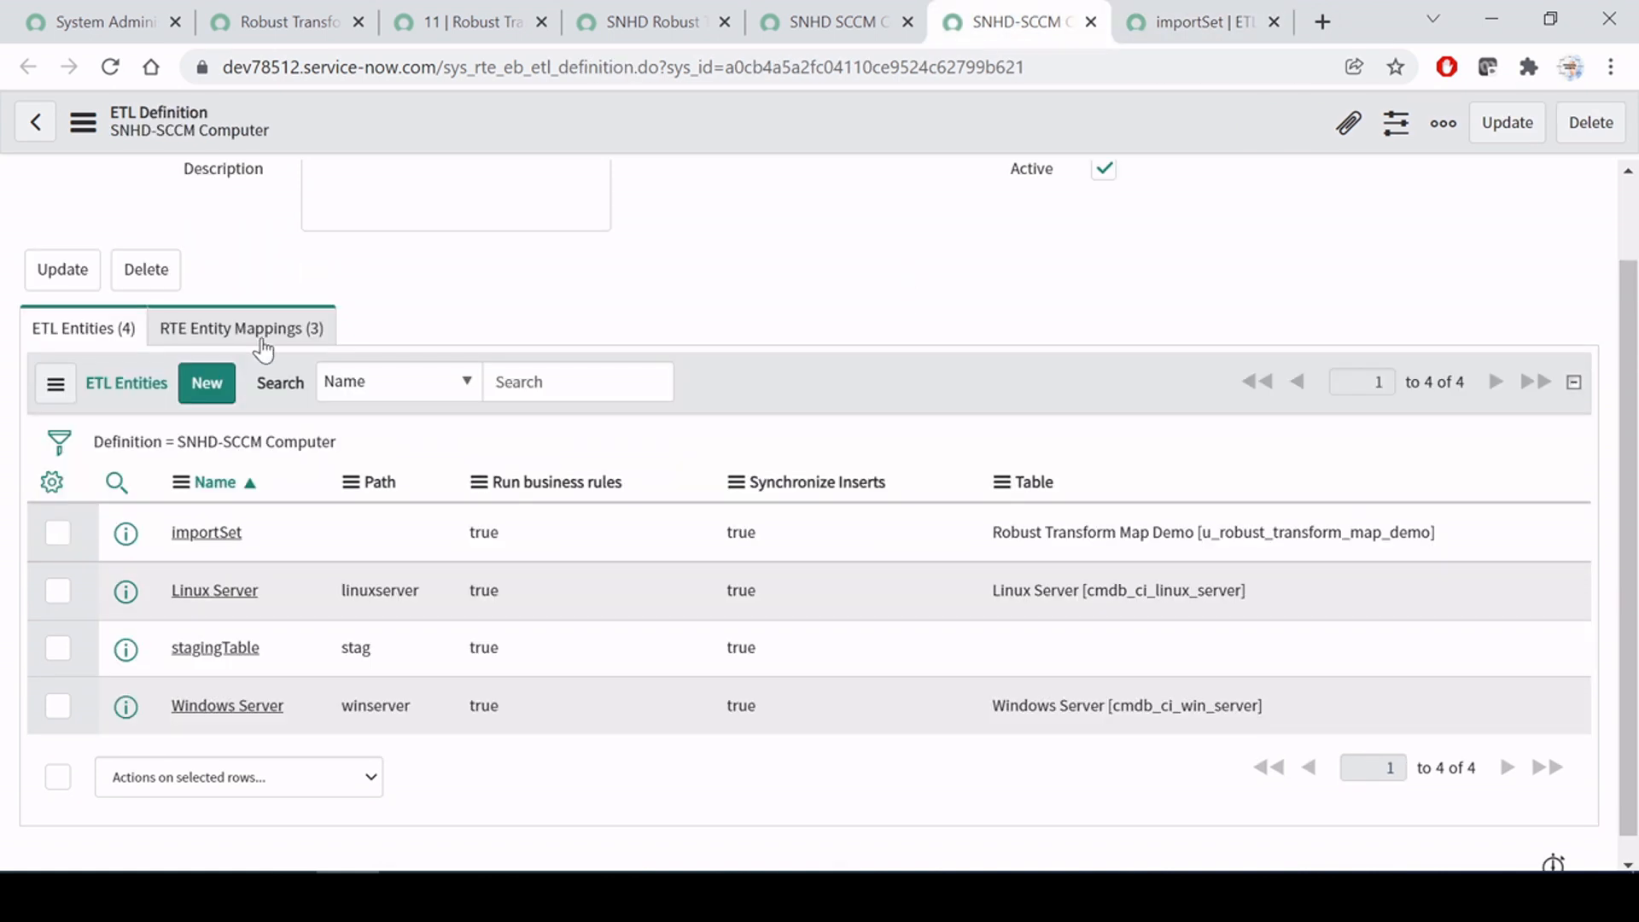
{"action": "left_click", "coordinate": [260, 333]}
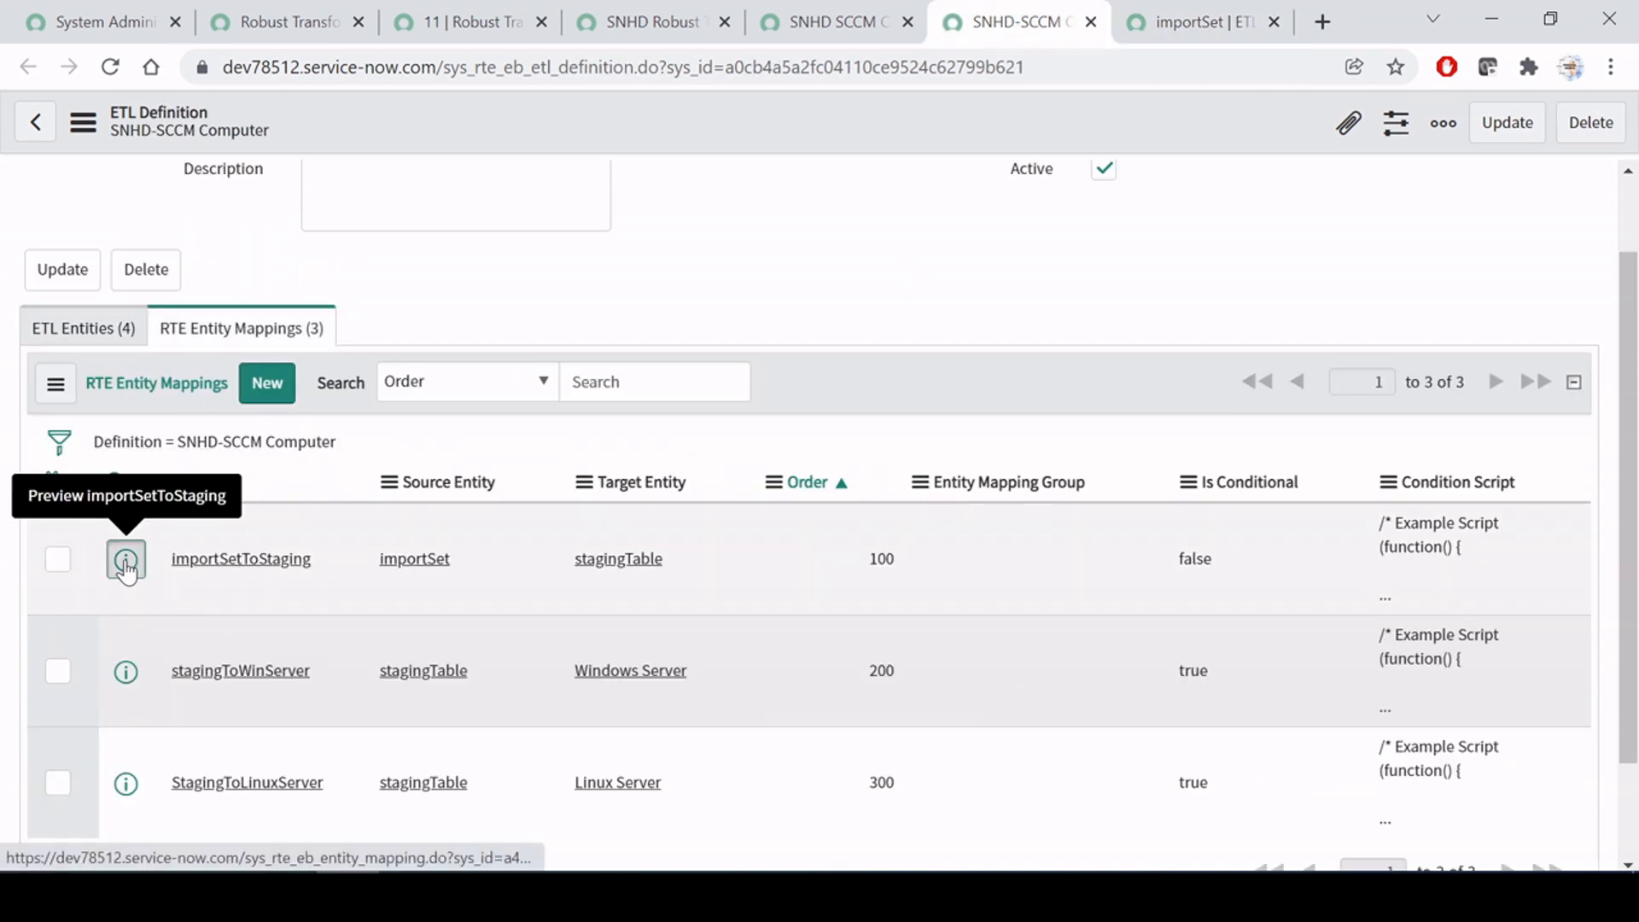
{"action": "middle_click", "coordinate": [128, 563]}
{"action": "left_click", "coordinate": [1221, 19]}
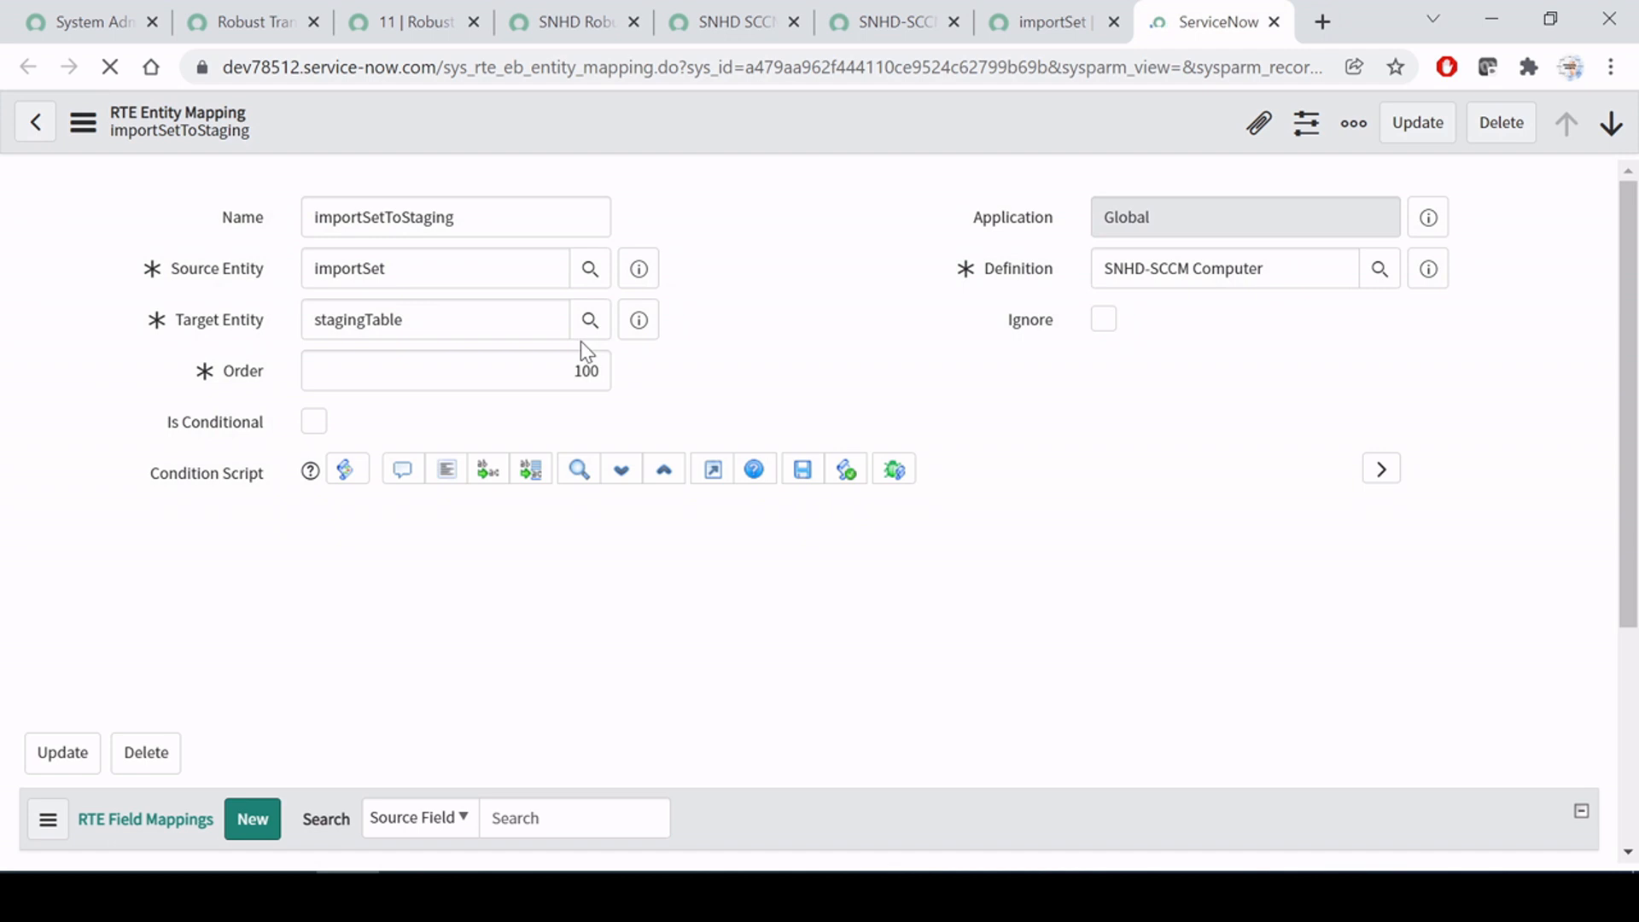
{"action": "scroll", "coordinate": [469, 504], "scroll_direction": "down", "scroll_amount": 2}
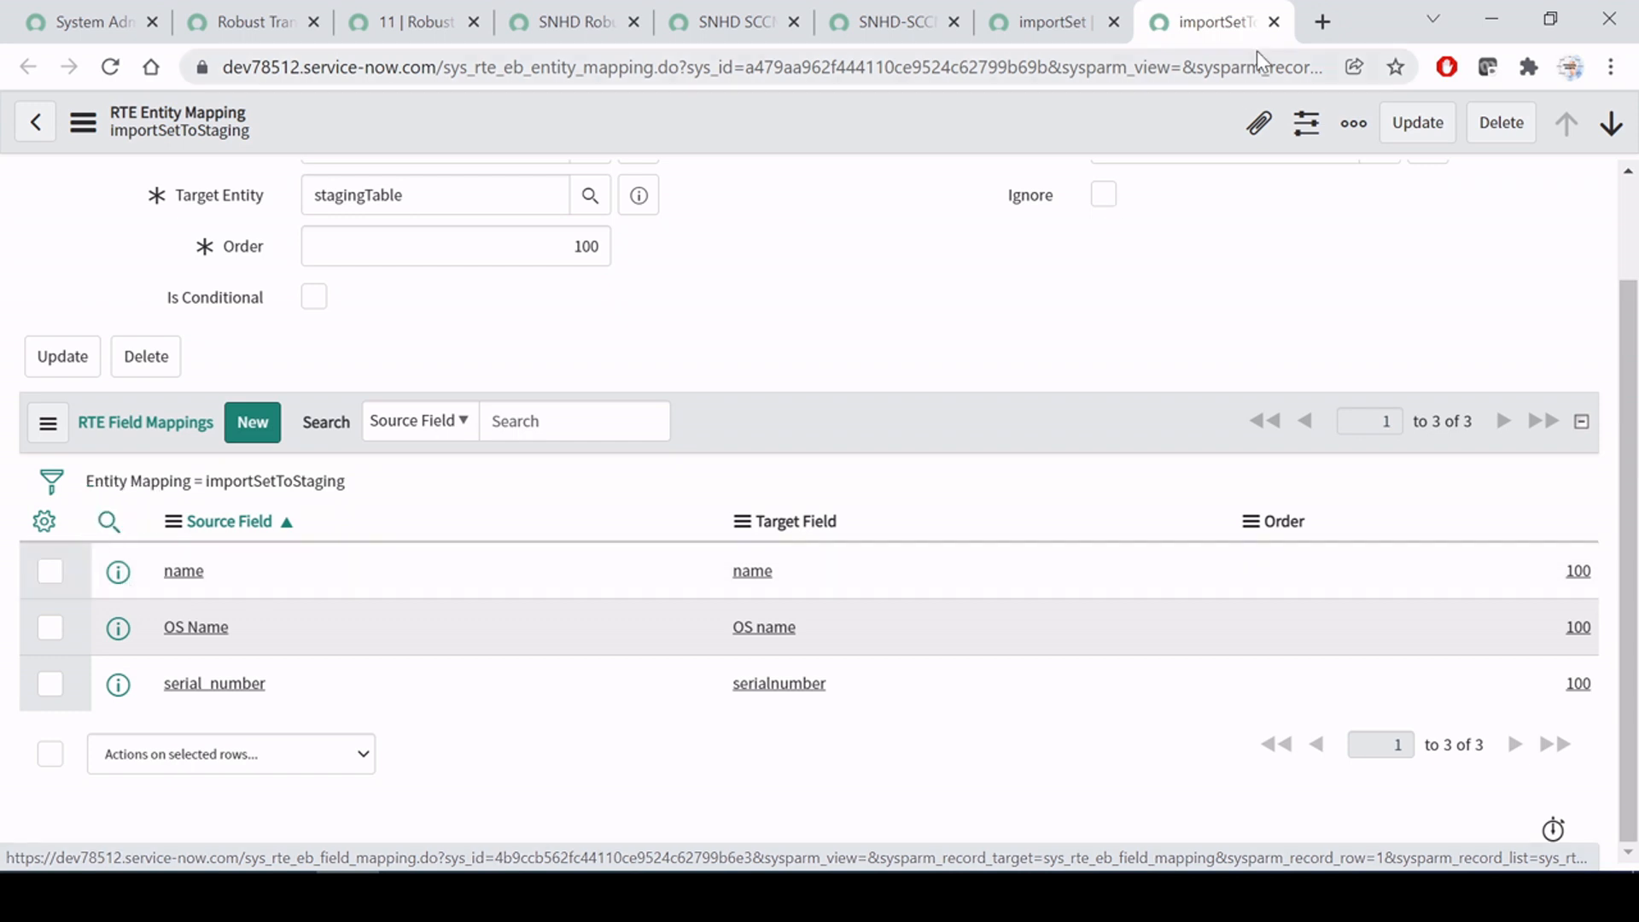
{"action": "left_click", "coordinate": [1273, 21]}
Step: Switch to Robust Transform Map.docx in Word and read section 5.d on Robust Transform Engine operations, selecting the words "ETL Definitions" in the first instruction
{"action": "left_click", "coordinate": [668, 897]}
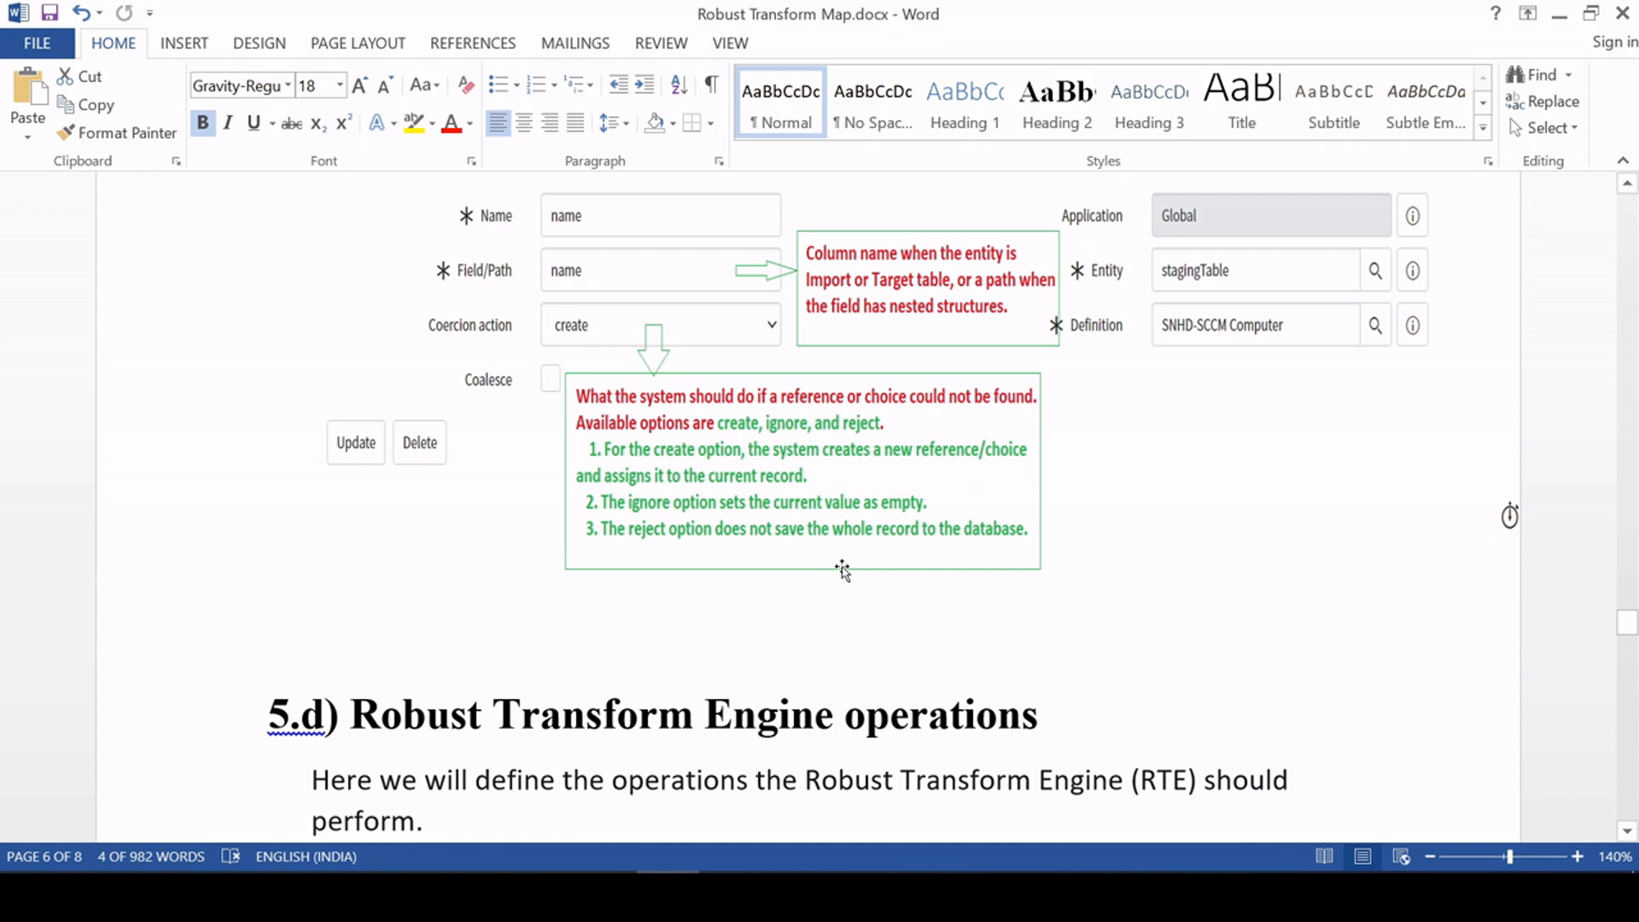
{"action": "key", "text": "alt+Tab"}
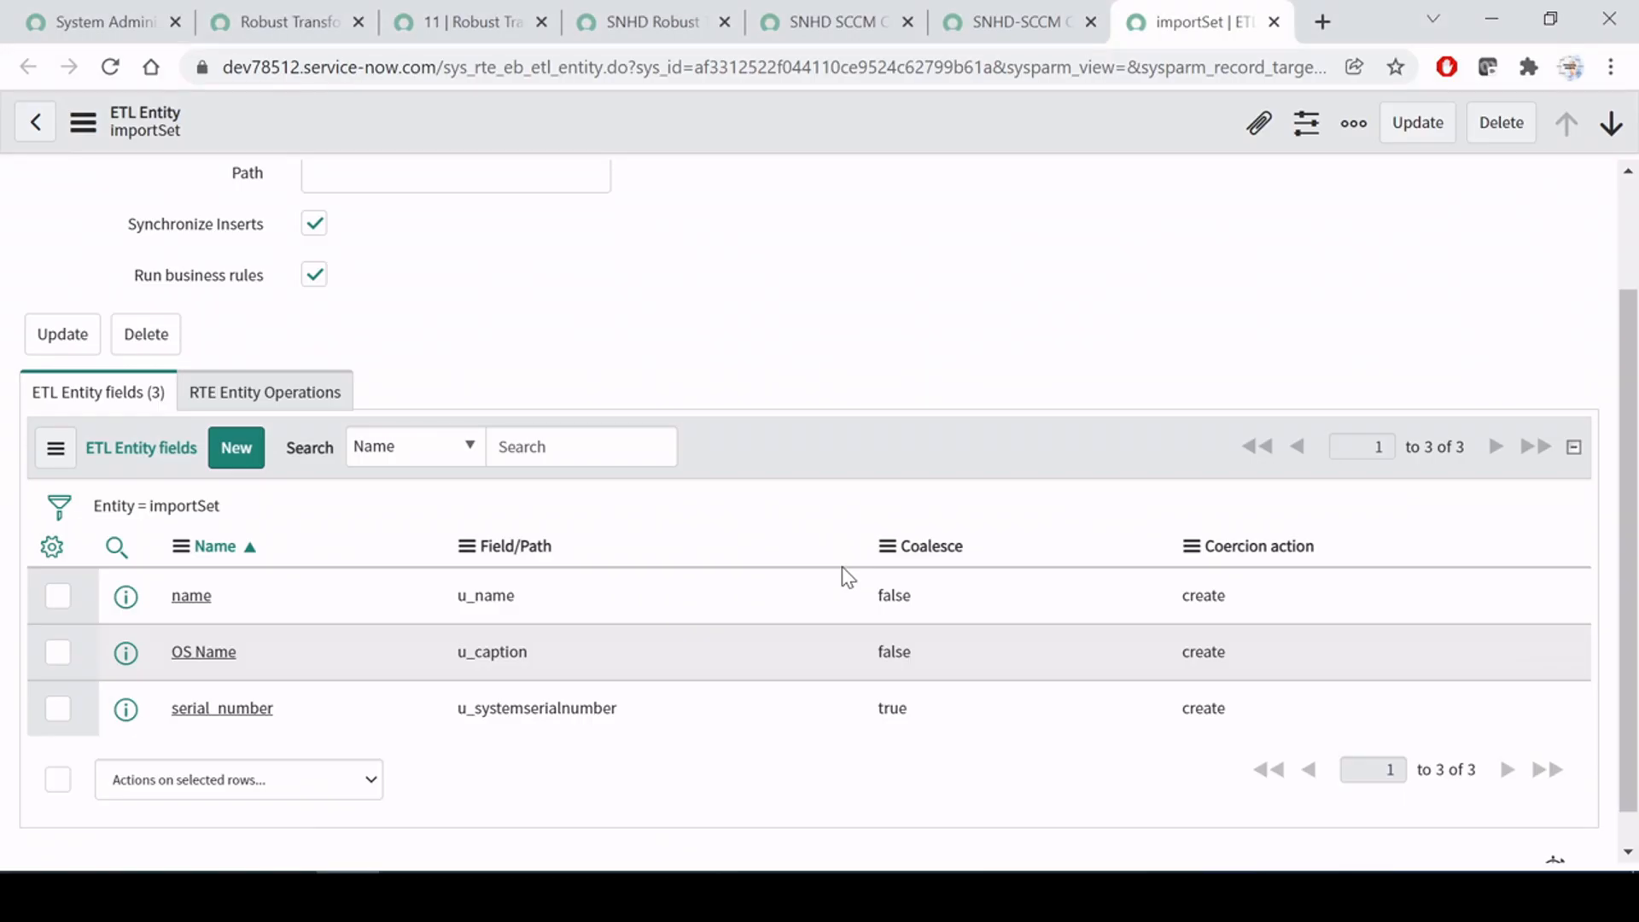
{"action": "key", "text": "alt+Tab"}
{"action": "scroll", "coordinate": [848, 578], "scroll_direction": "down", "scroll_amount": 4}
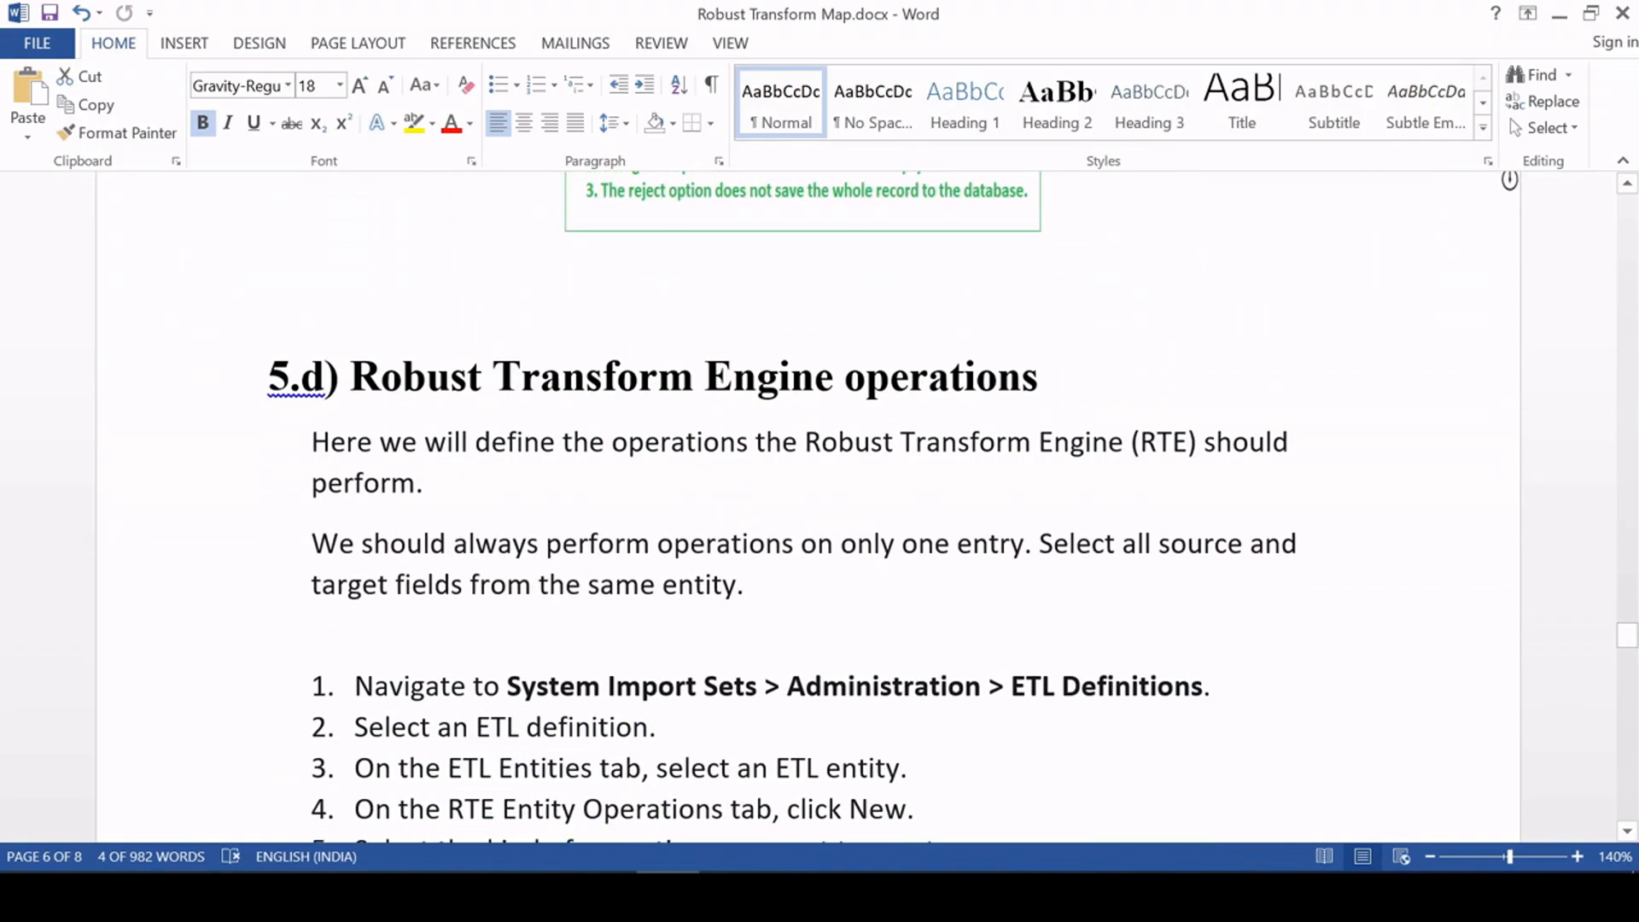
{"action": "scroll", "coordinate": [807, 504], "scroll_direction": "down", "scroll_amount": 4}
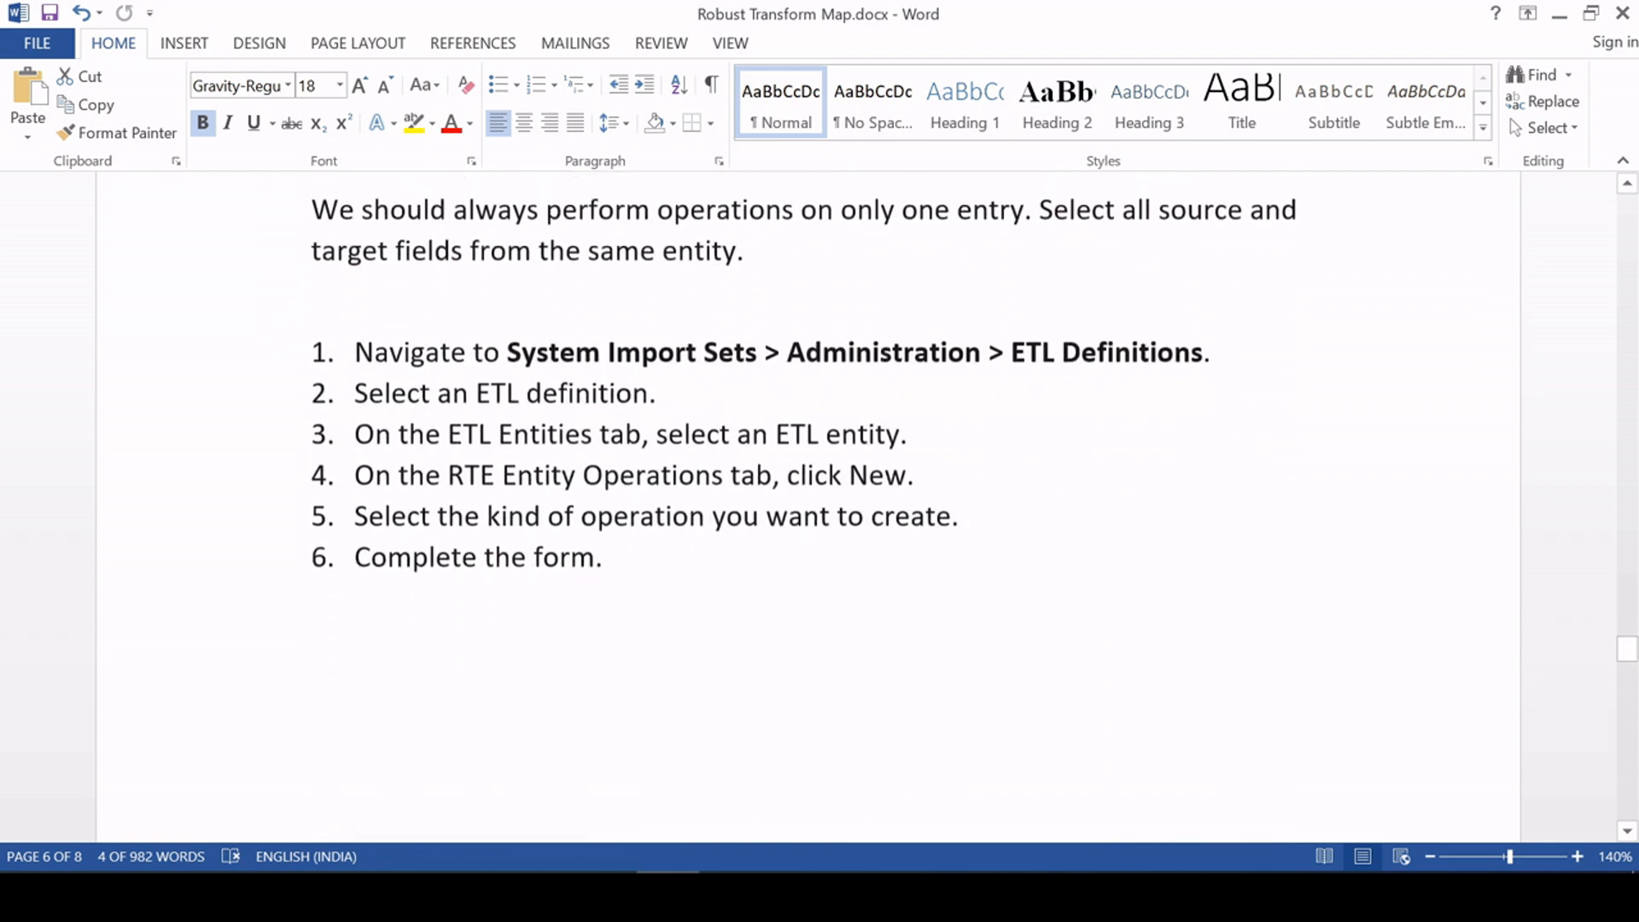
{"action": "left_click_drag", "start_coordinate": [1011, 348], "coordinate": [1204, 348]}
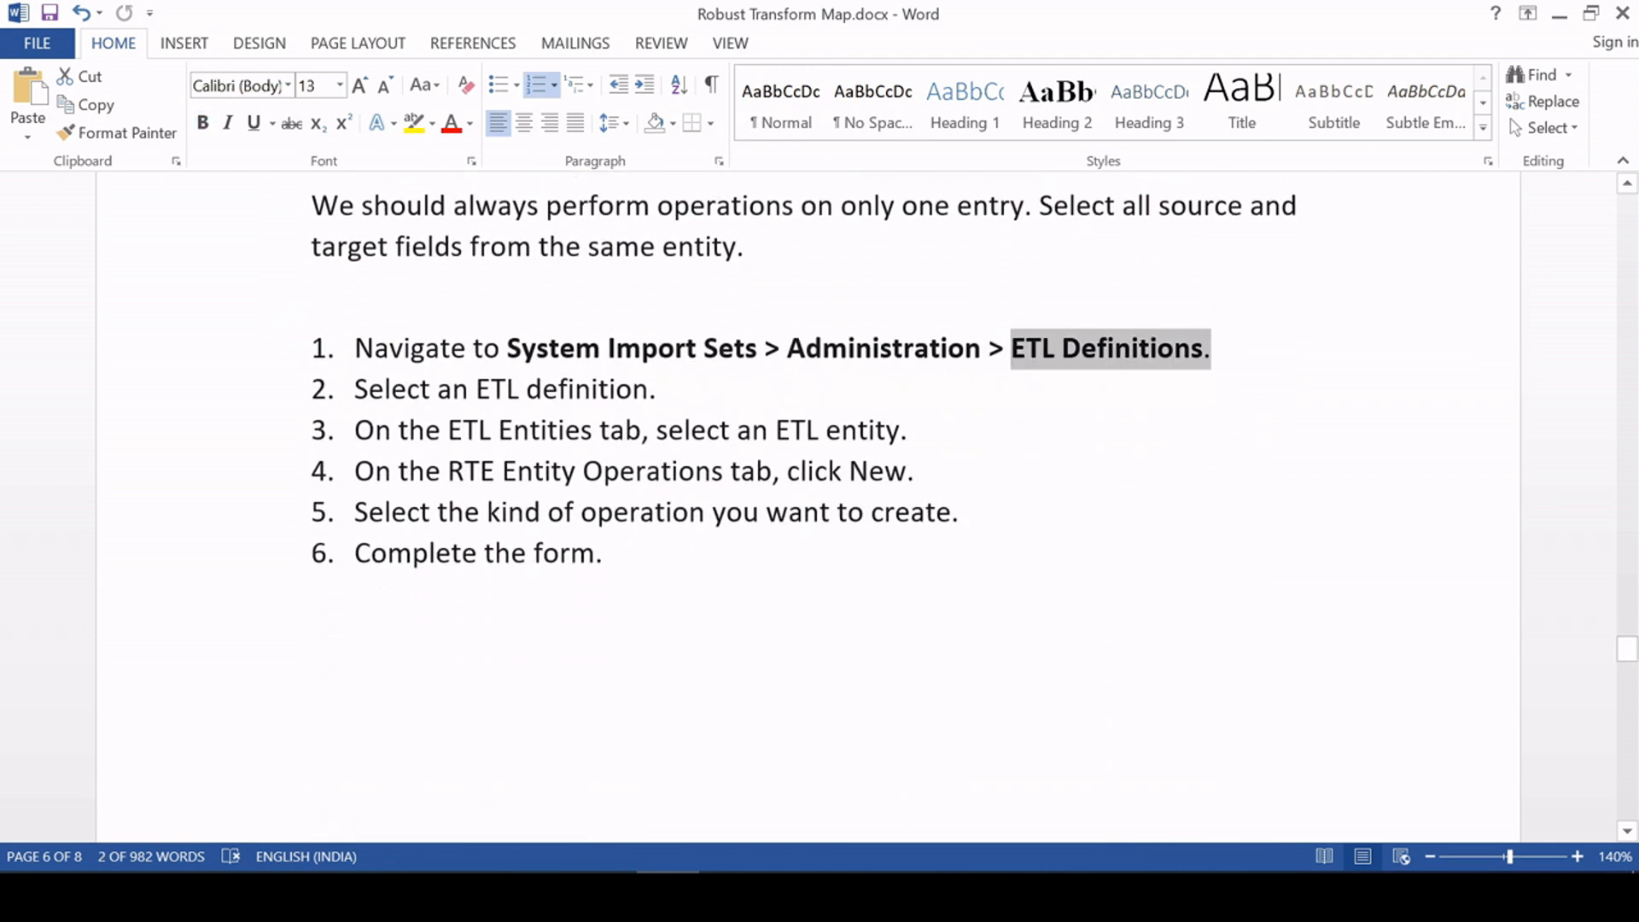
{"action": "scroll", "coordinate": [807, 504], "scroll_direction": "down", "scroll_amount": 3}
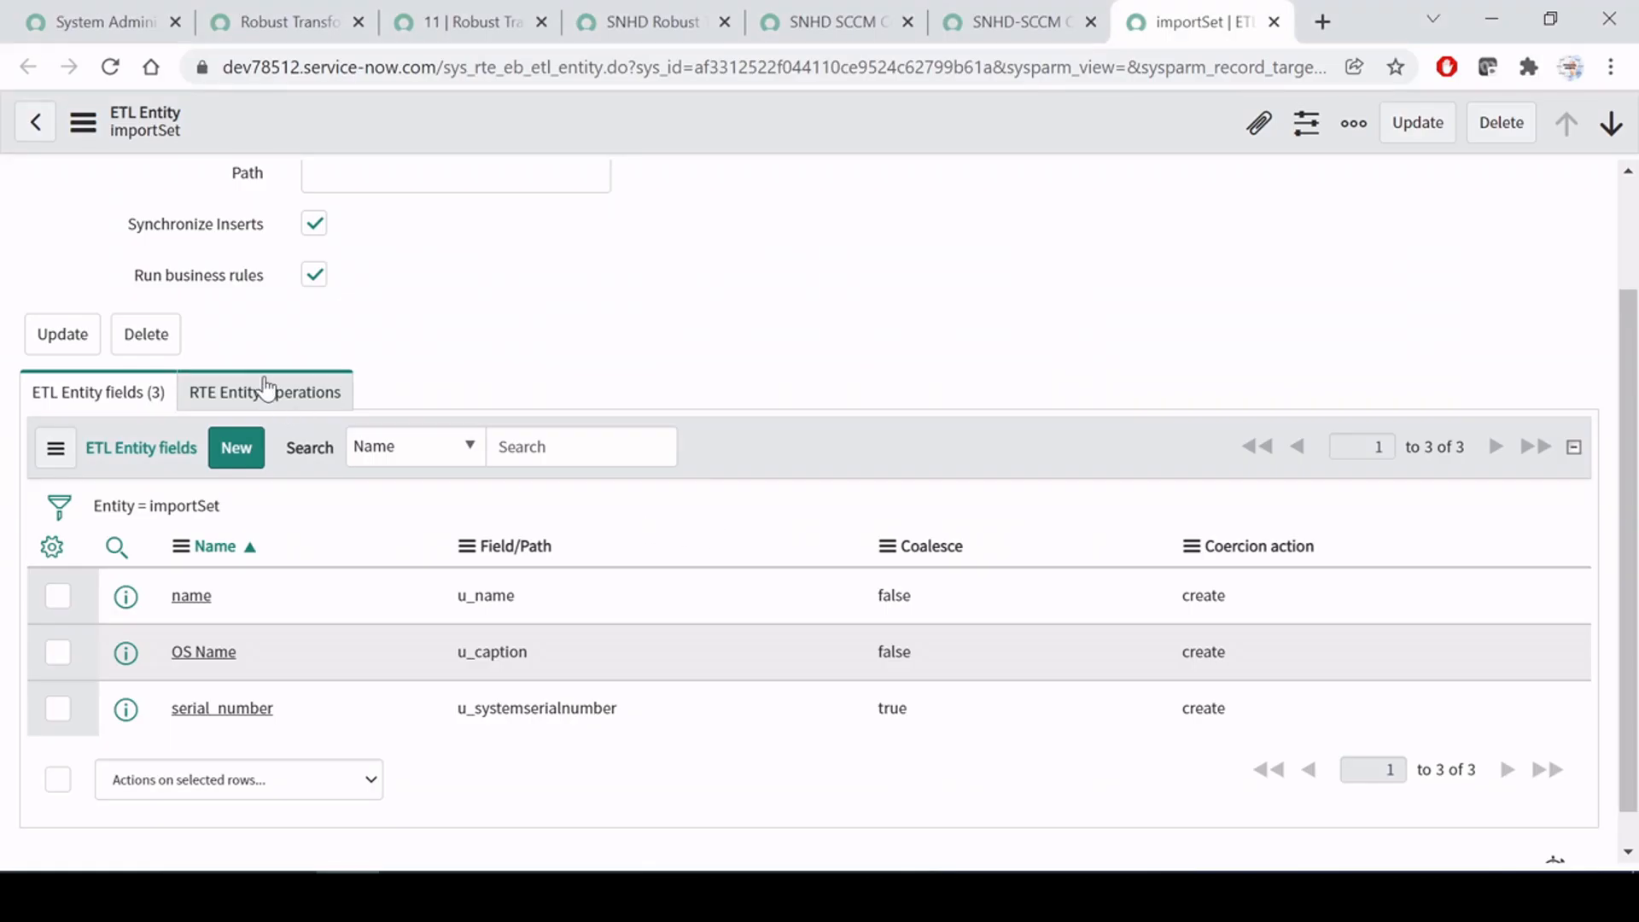
Step: In the ServiceNow importSet ETL entity, display the RTE Entity Operations related list
{"action": "left_click", "coordinate": [265, 391]}
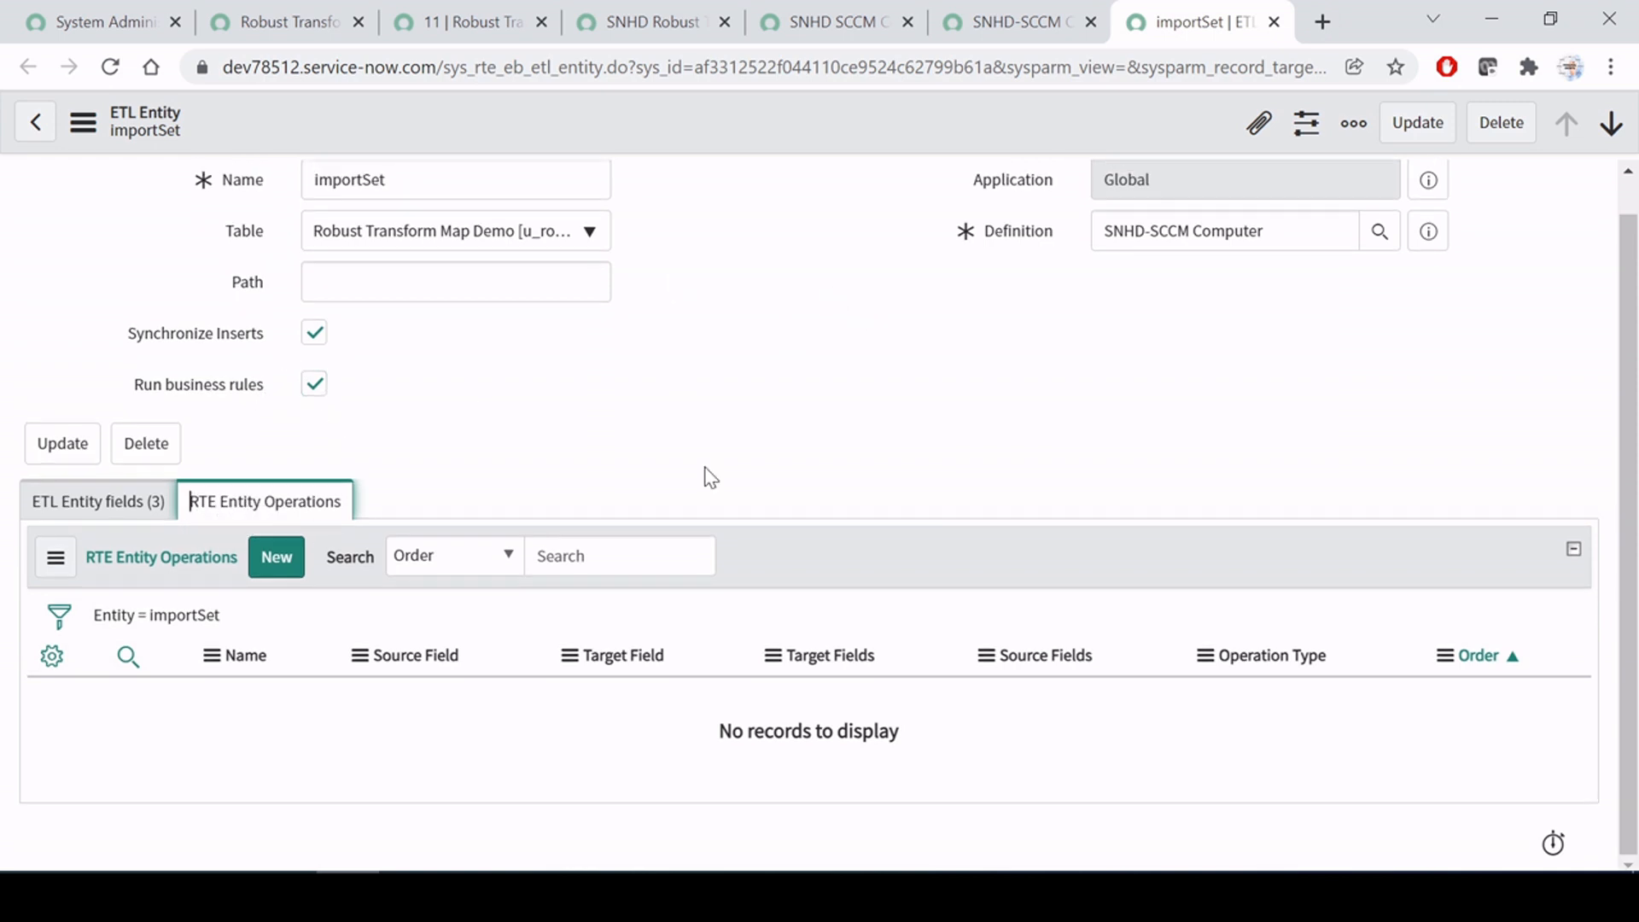
{"action": "scroll", "coordinate": [708, 476], "scroll_direction": "up", "scroll_amount": 1}
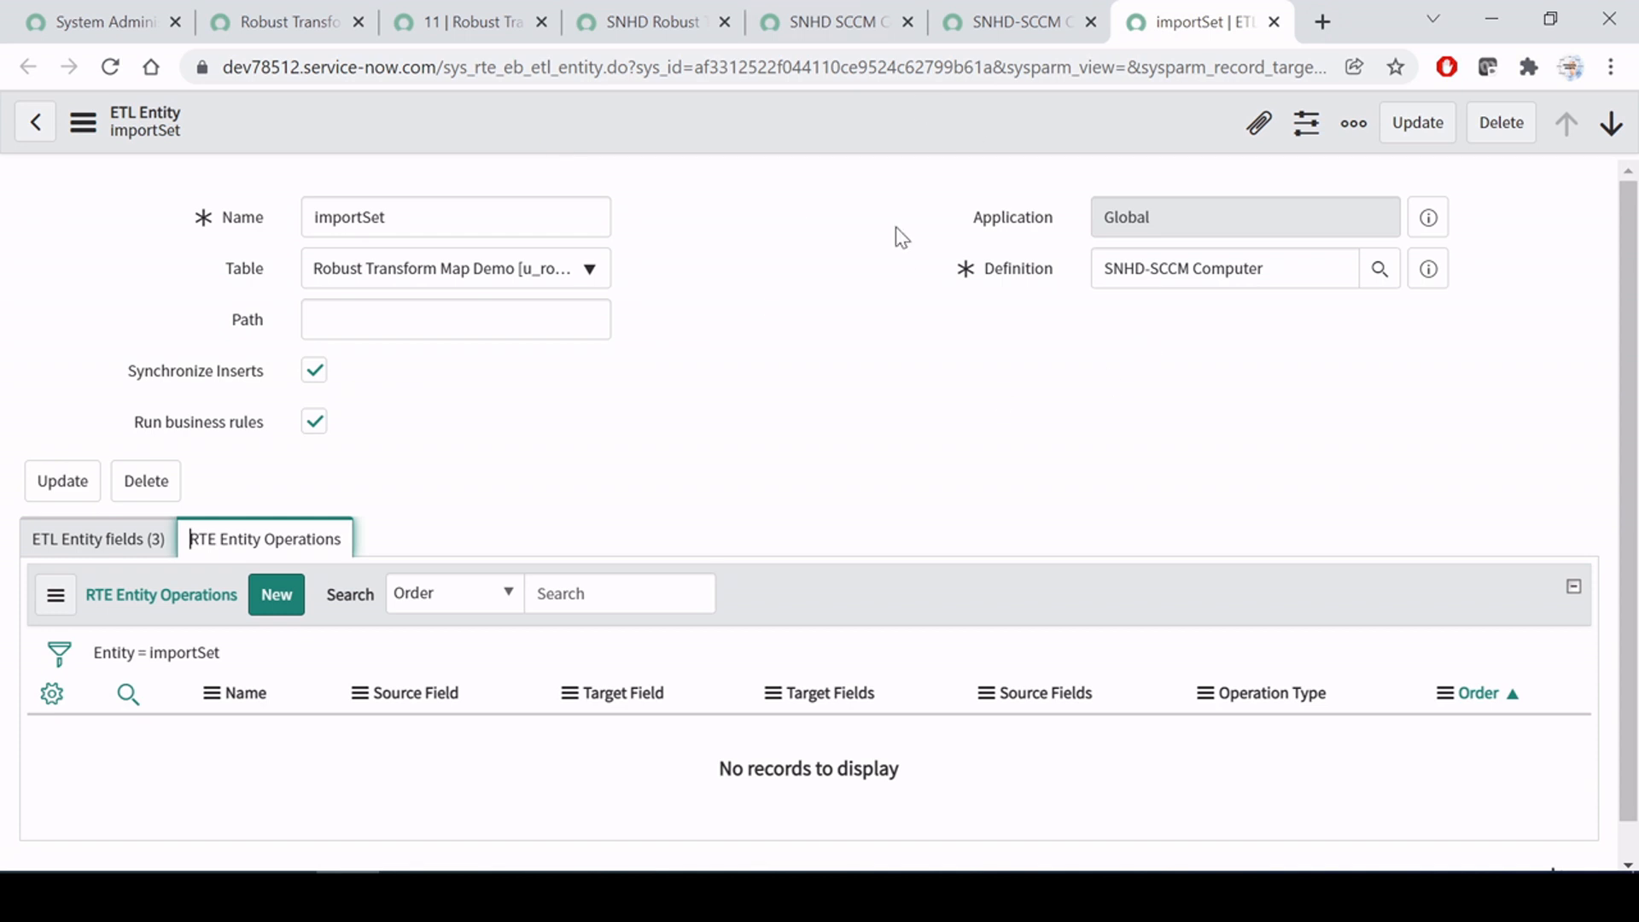
Step: Review the importSet entity's ETL fields, then the ETL entities and RTE entity mappings of the SNHD-SCCM Computer definition
{"action": "left_click", "coordinate": [131, 546]}
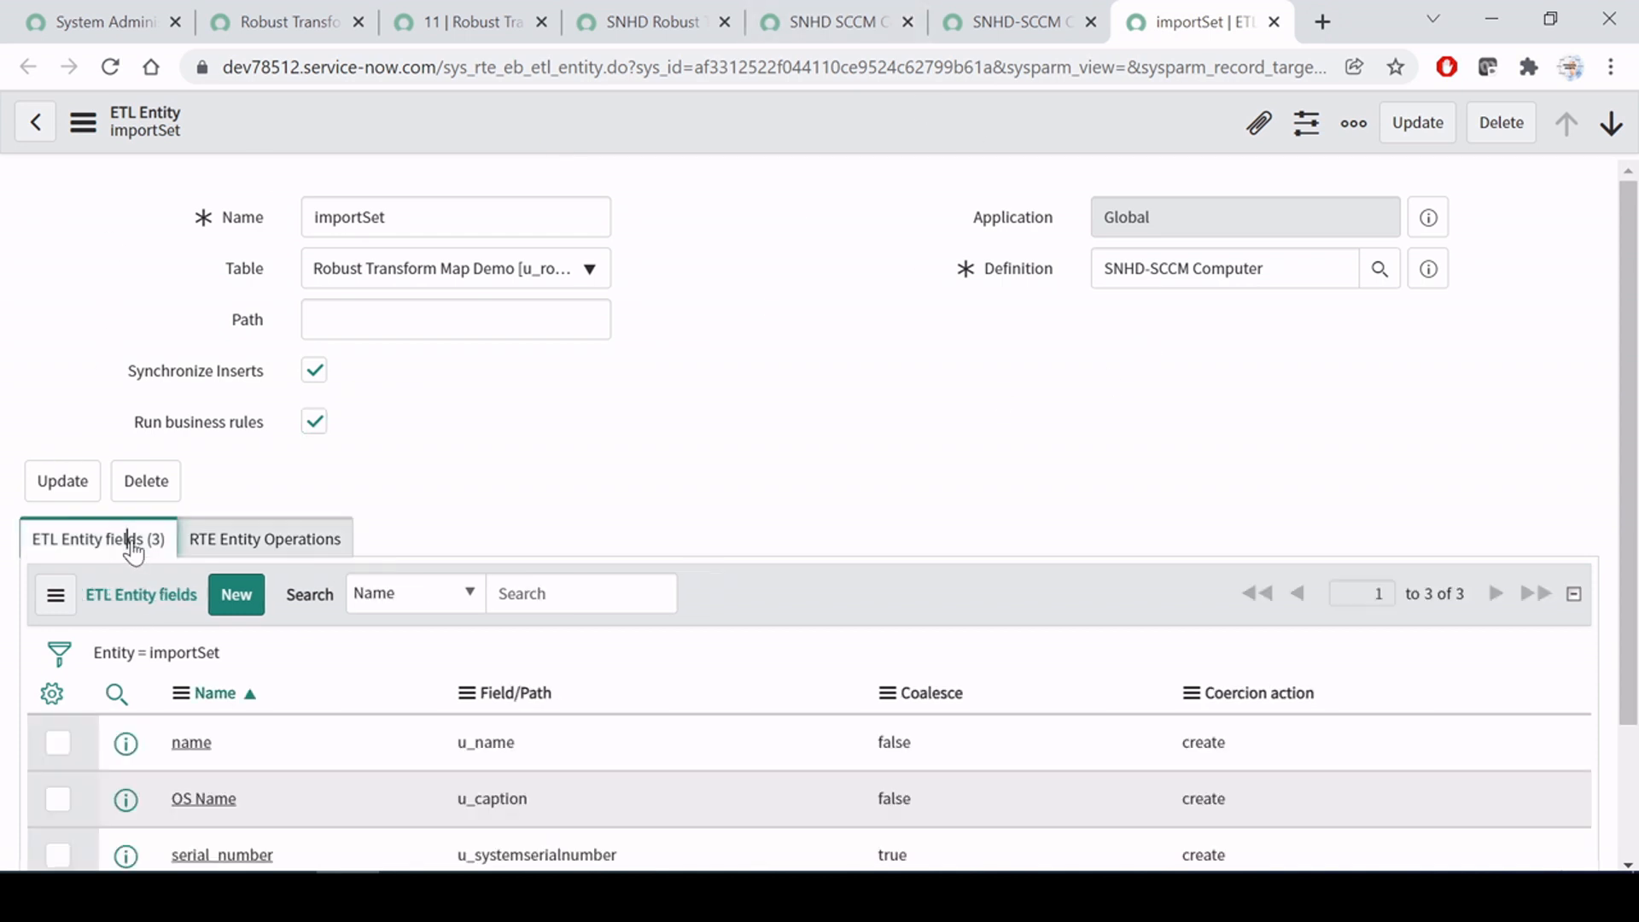
{"action": "scroll", "coordinate": [504, 523], "scroll_direction": "down", "scroll_amount": 2}
{"action": "scroll", "coordinate": [505, 524], "scroll_direction": "up", "scroll_amount": 2}
{"action": "left_click", "coordinate": [1005, 12]}
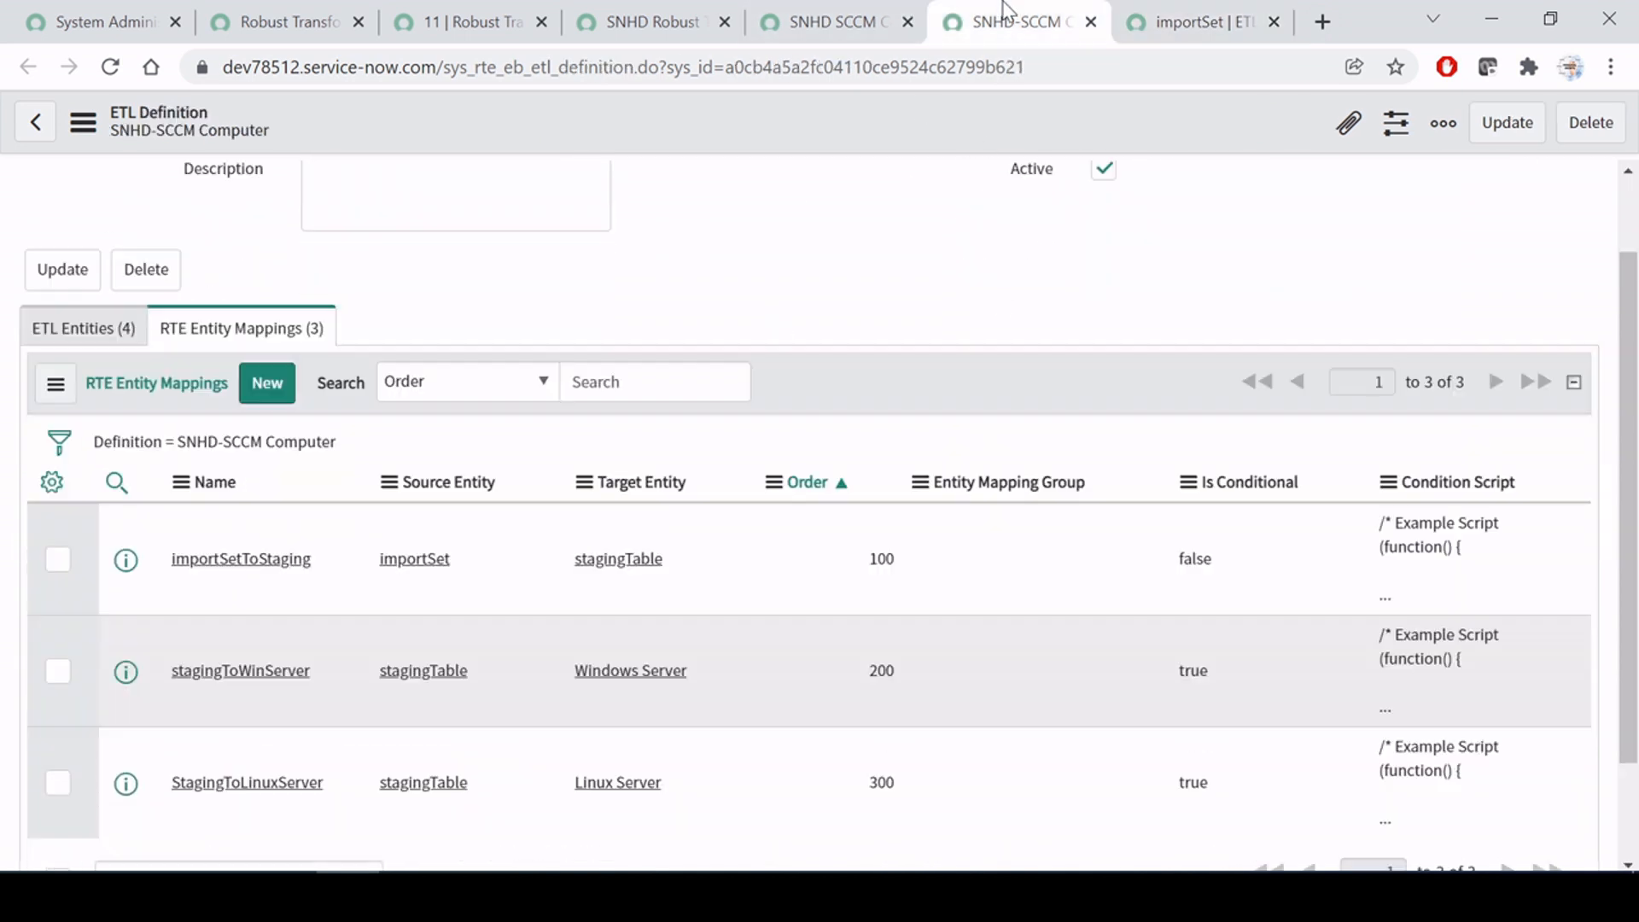
{"action": "left_click", "coordinate": [97, 329]}
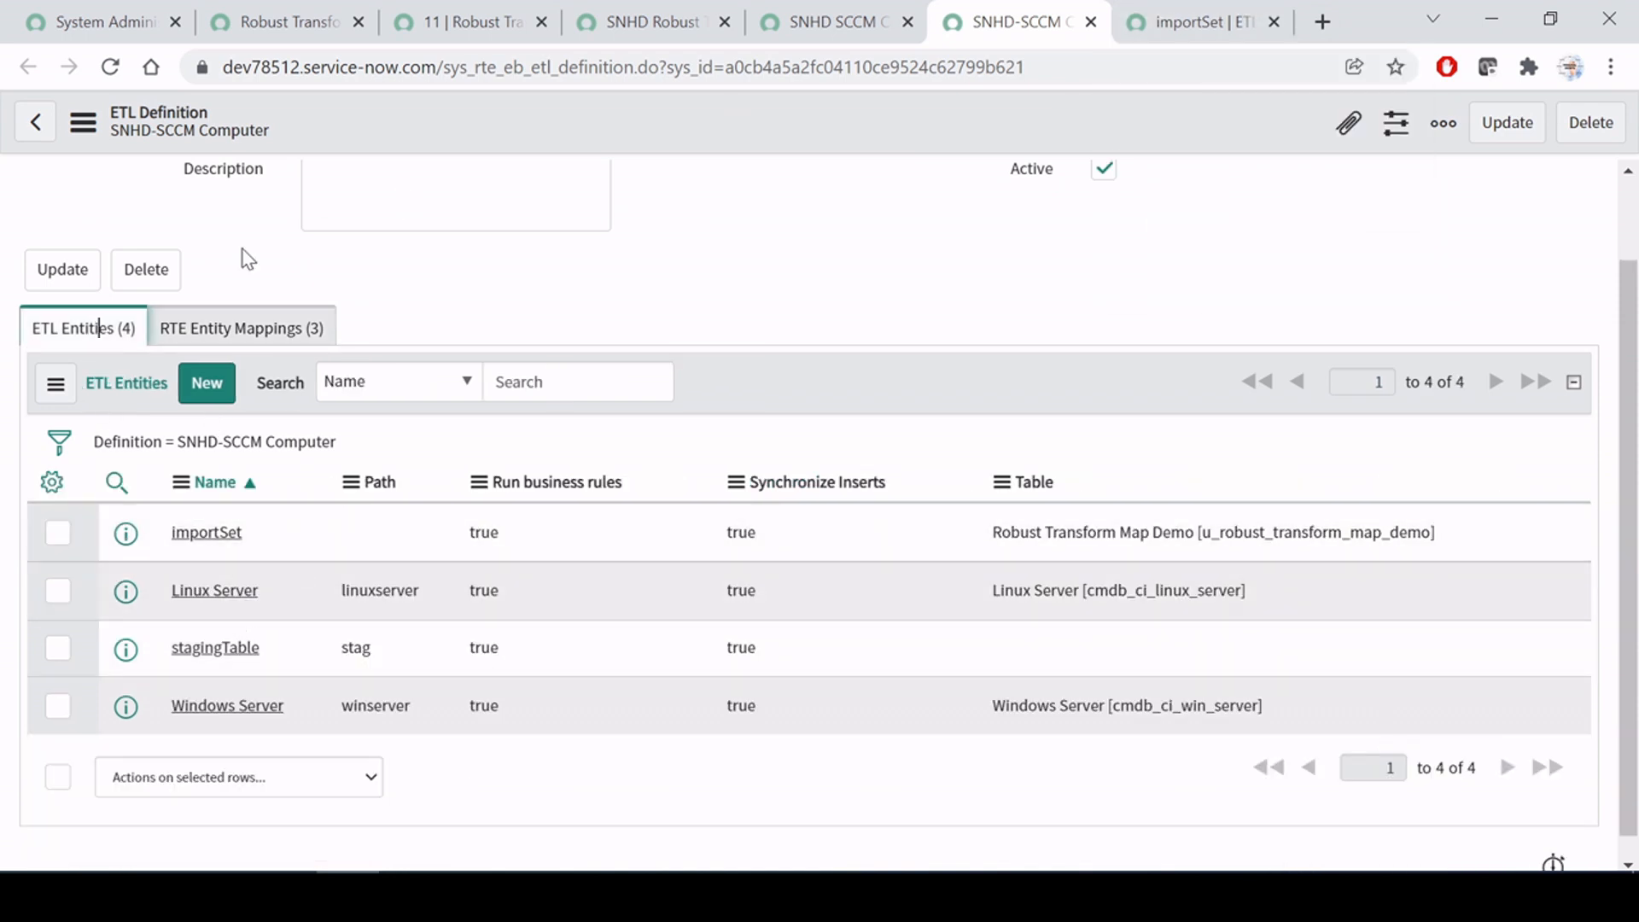
{"action": "left_click", "coordinate": [266, 328]}
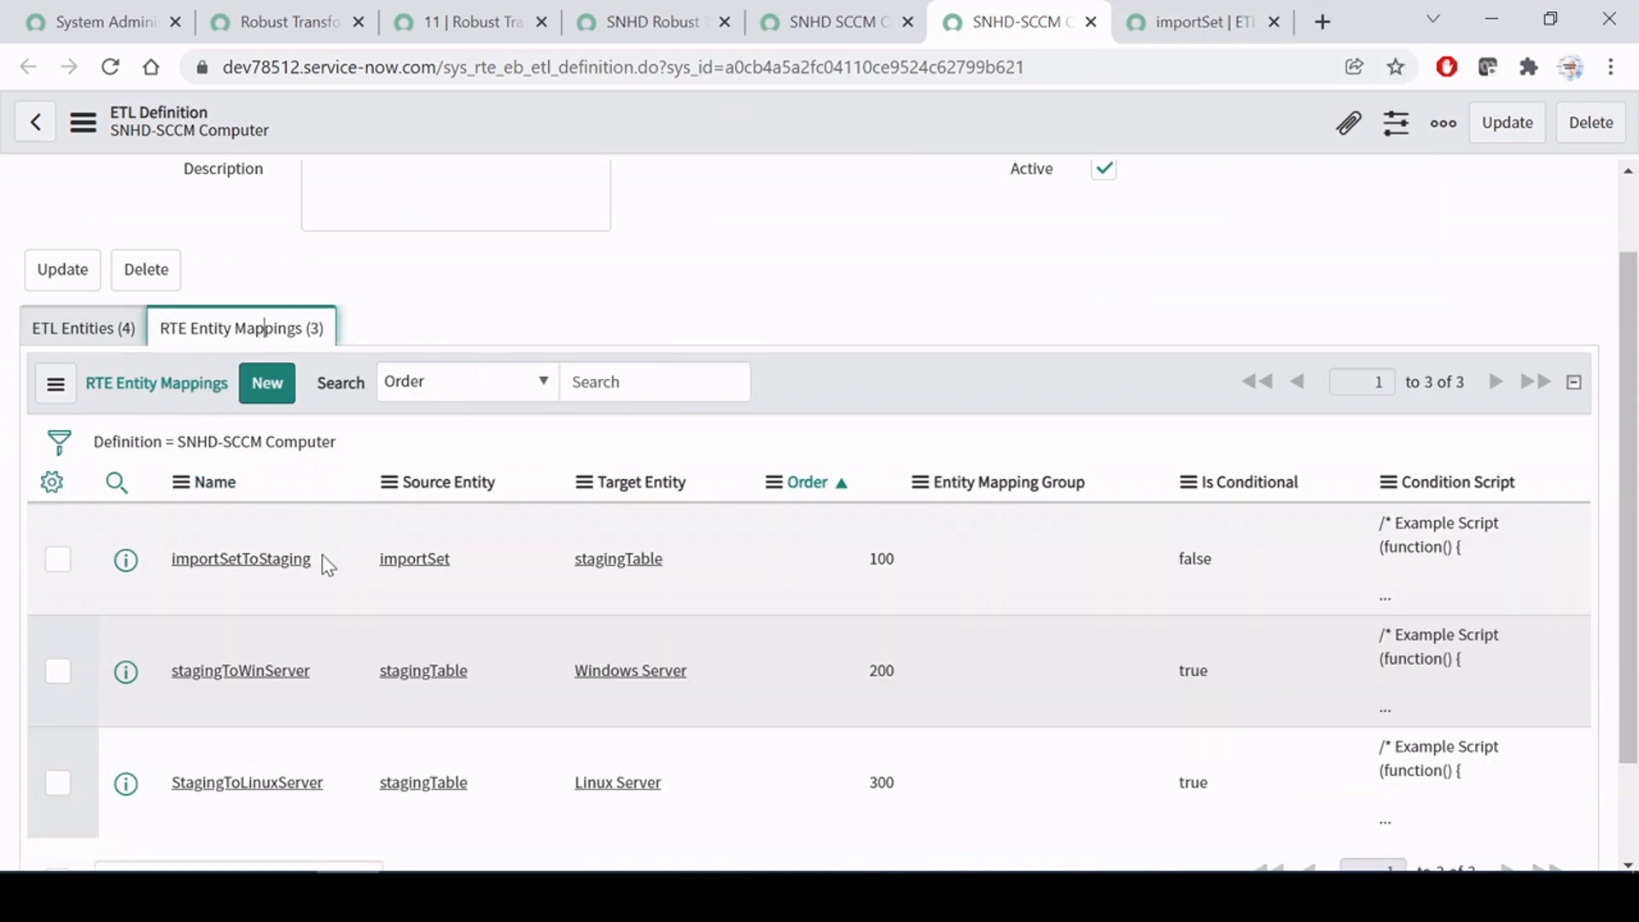
Step: Open the importSetToStaging entity mapping in a new tab, and close both the old importSet tab and the mapping tab
{"action": "middle_click", "coordinate": [125, 560]}
{"action": "left_click", "coordinate": [1012, 12]}
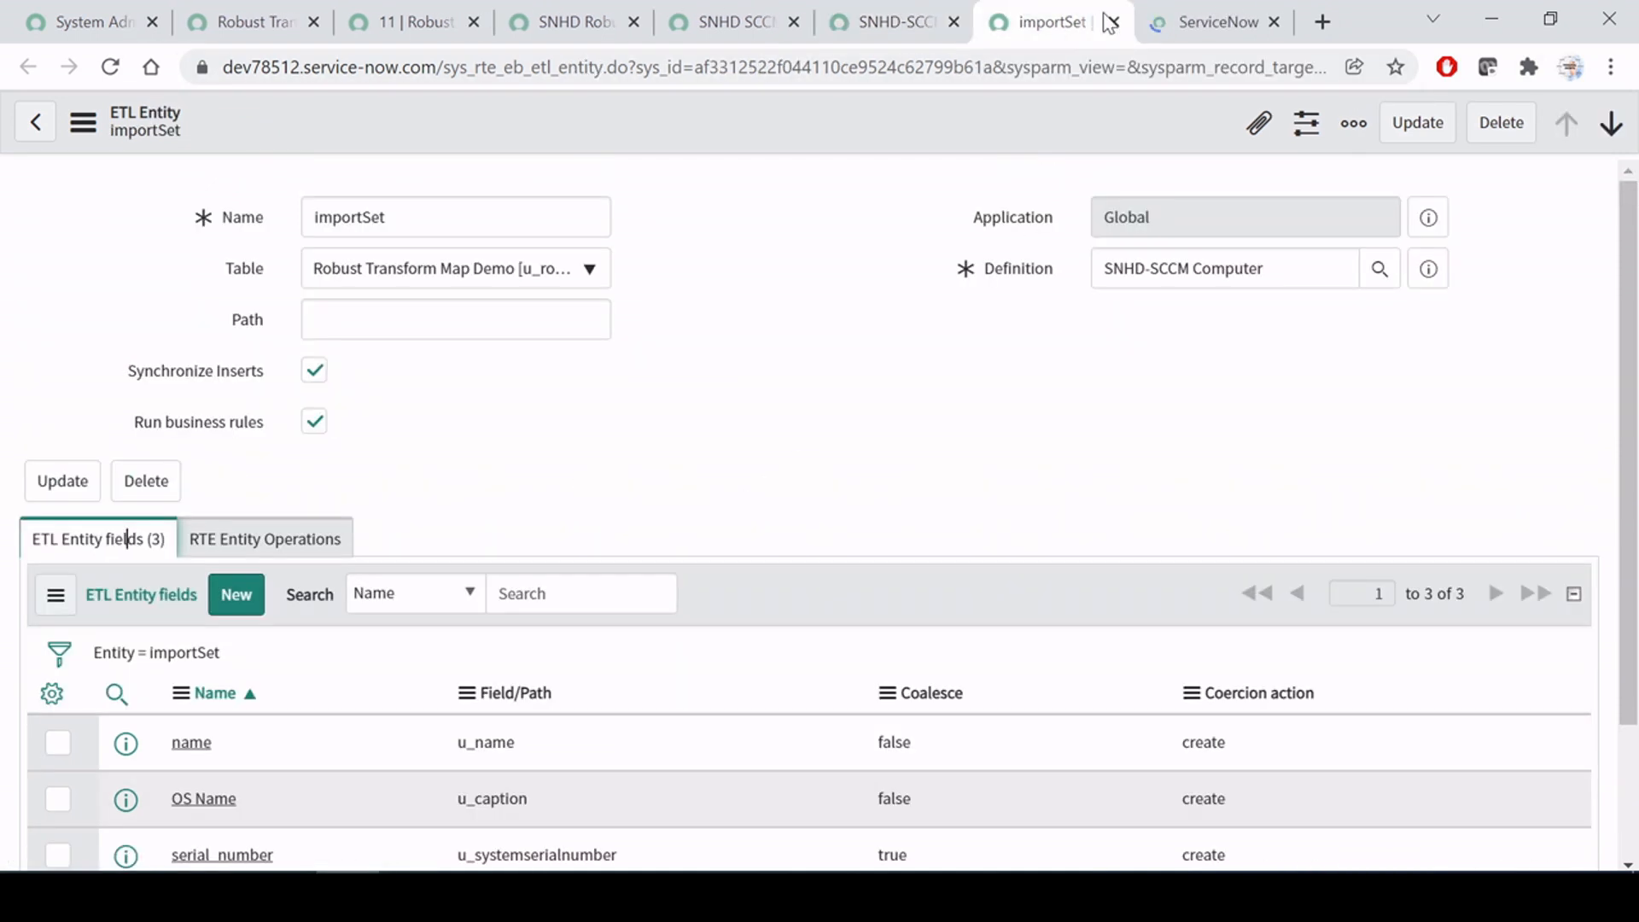
{"action": "left_click", "coordinate": [1113, 22]}
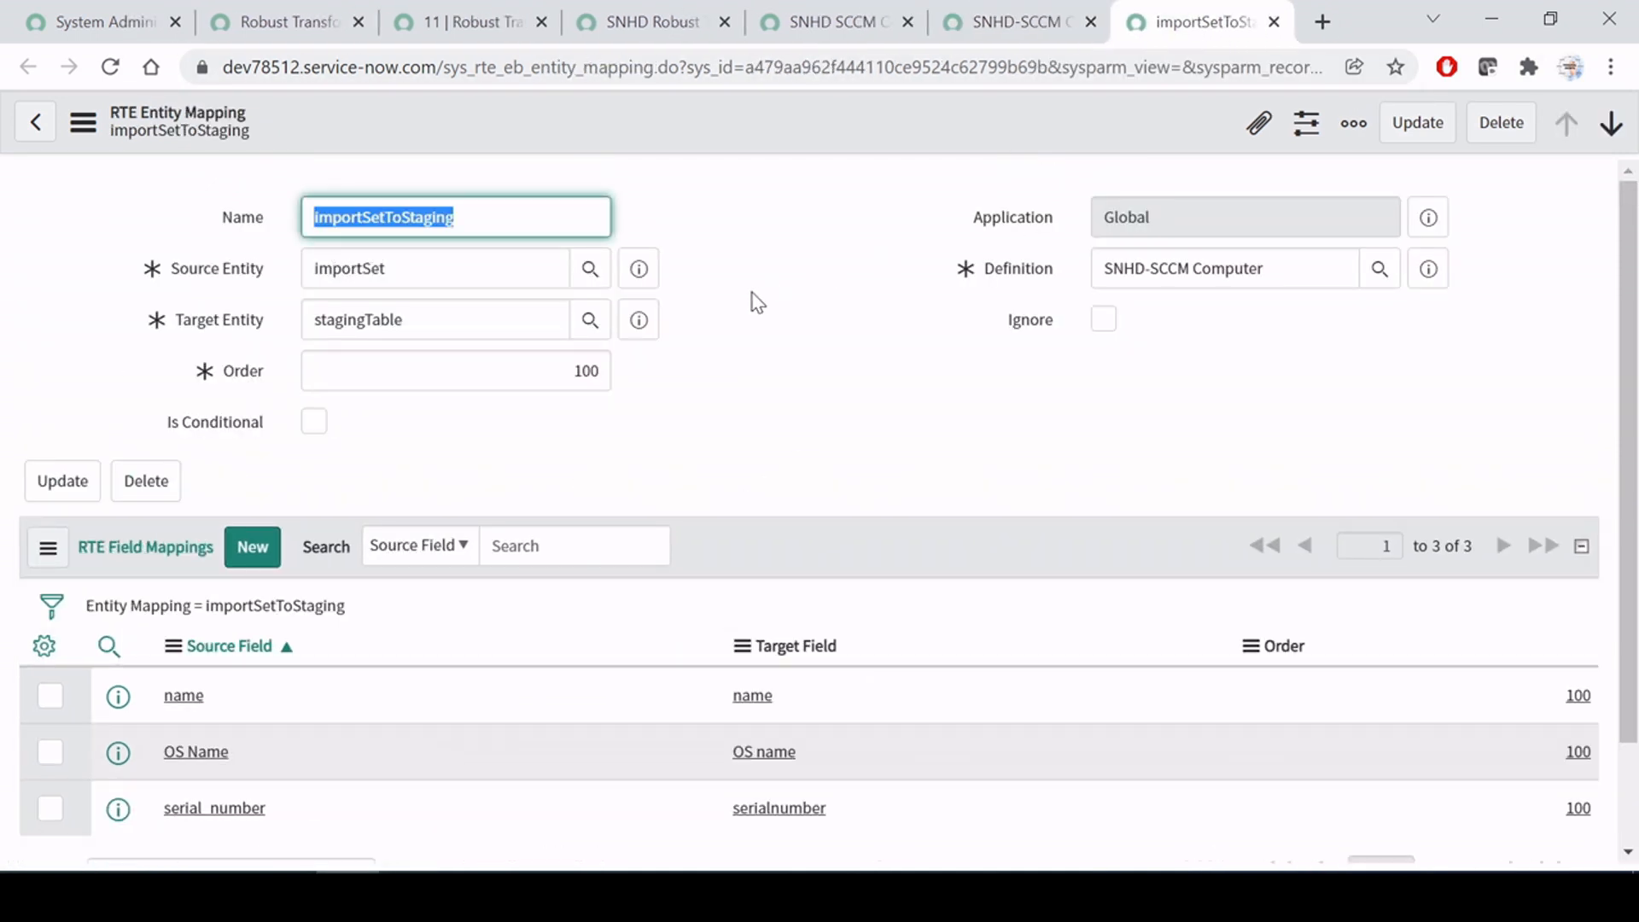
{"action": "left_click", "coordinate": [1273, 22]}
Step: Reopen the importSet ETL entity in a new tab from the definition's ETL entities and display its RTE entity operations
{"action": "left_click", "coordinate": [106, 342]}
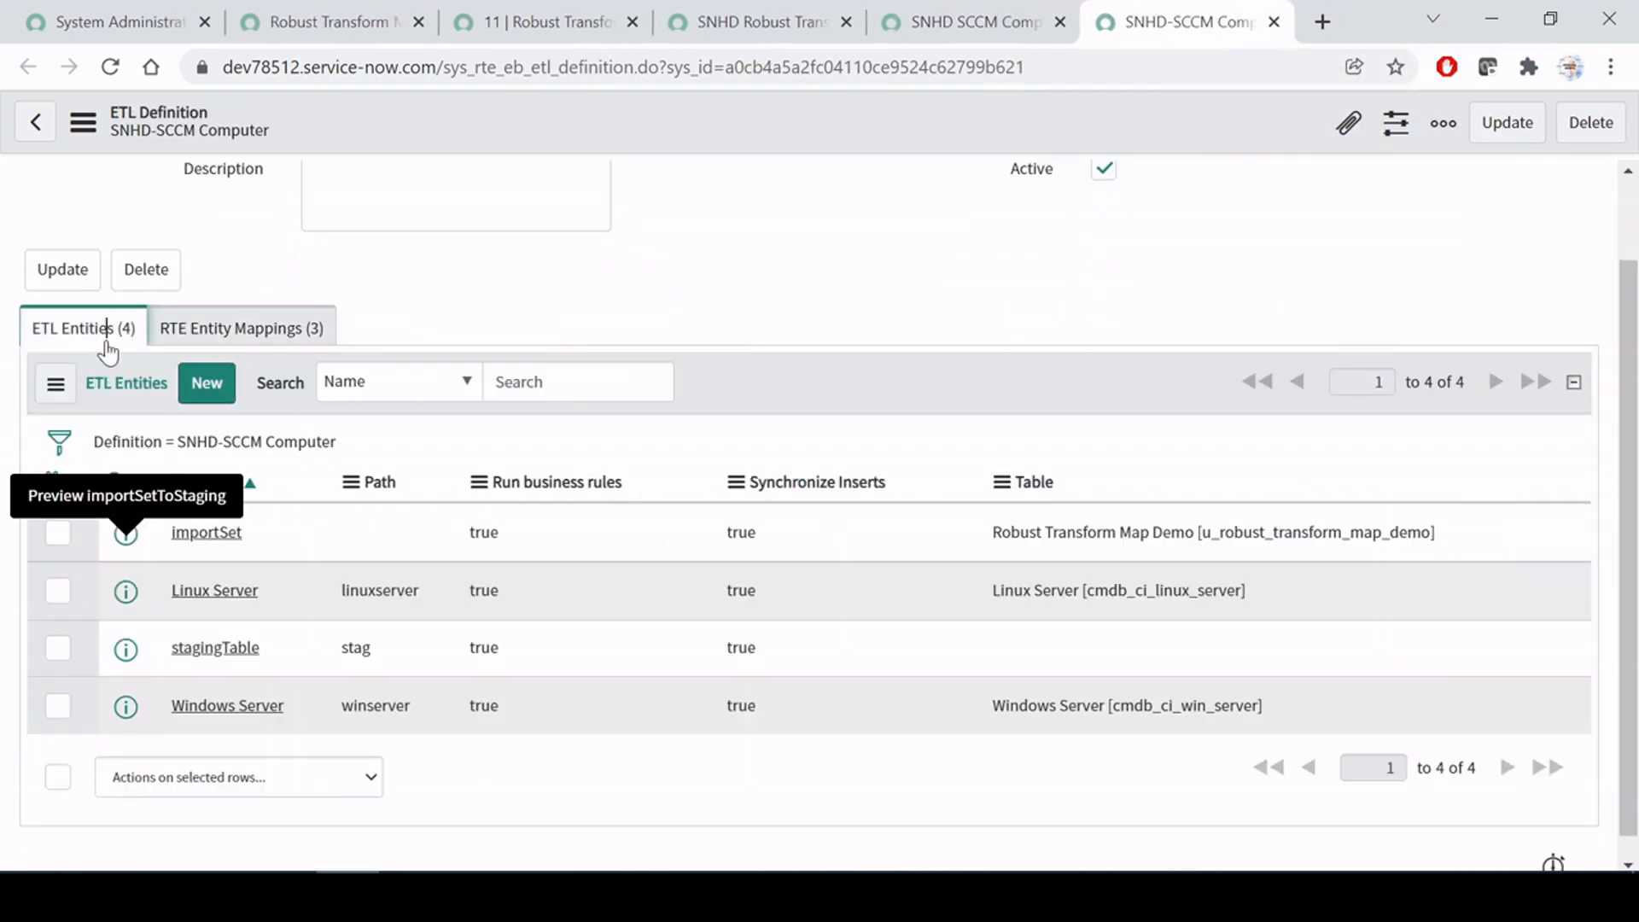
{"action": "middle_click", "coordinate": [125, 533]}
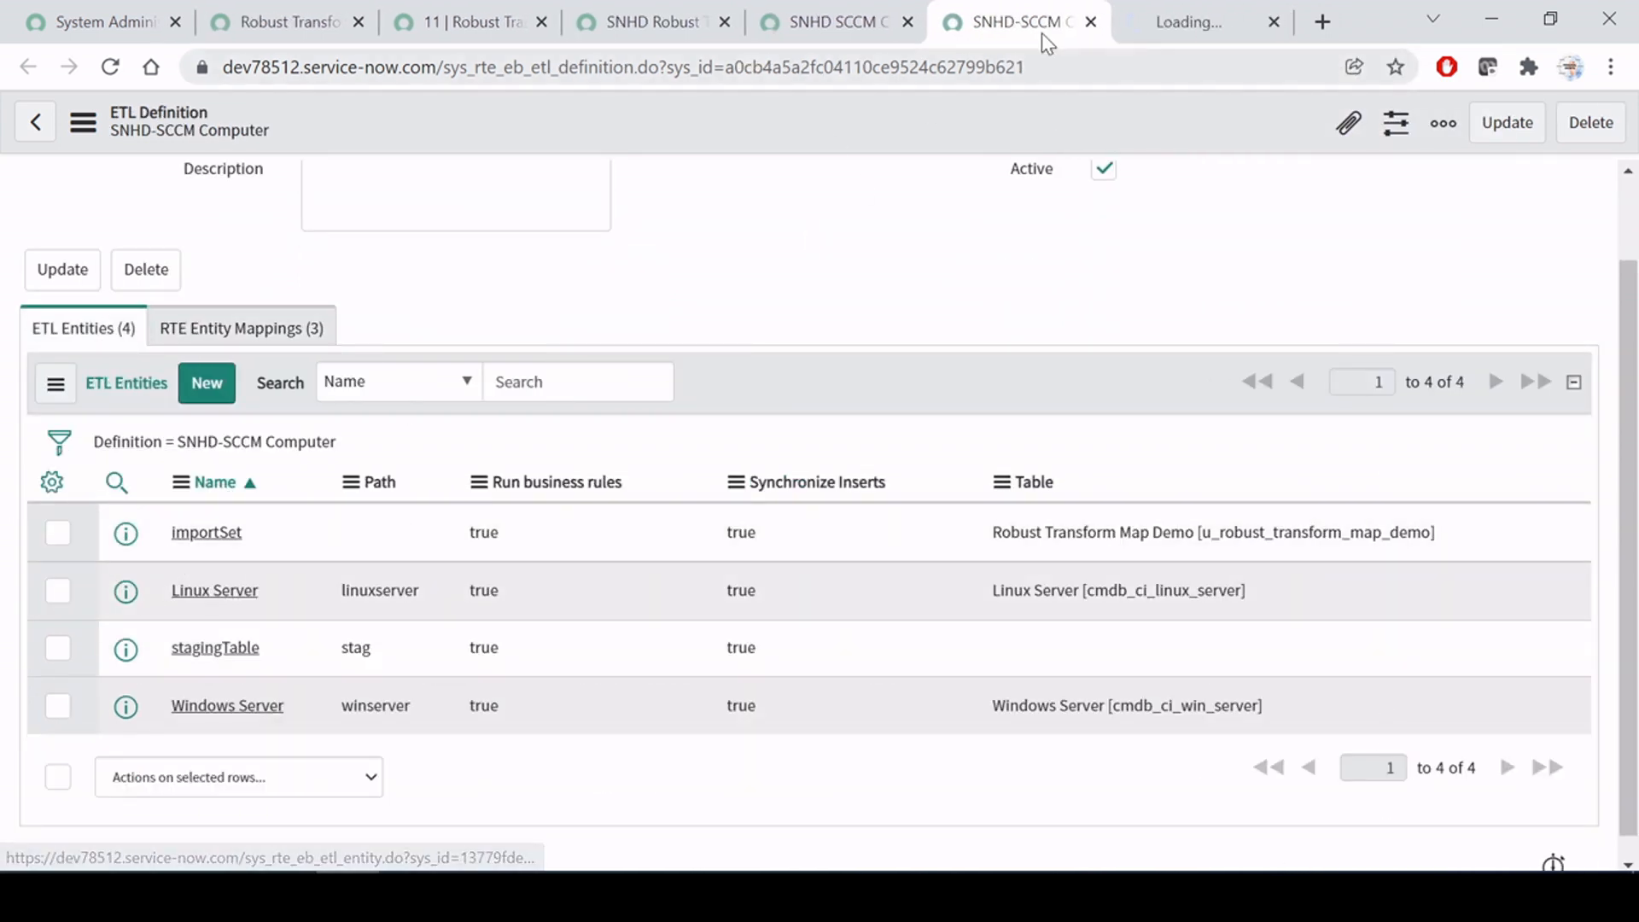
{"action": "left_click", "coordinate": [1198, 16]}
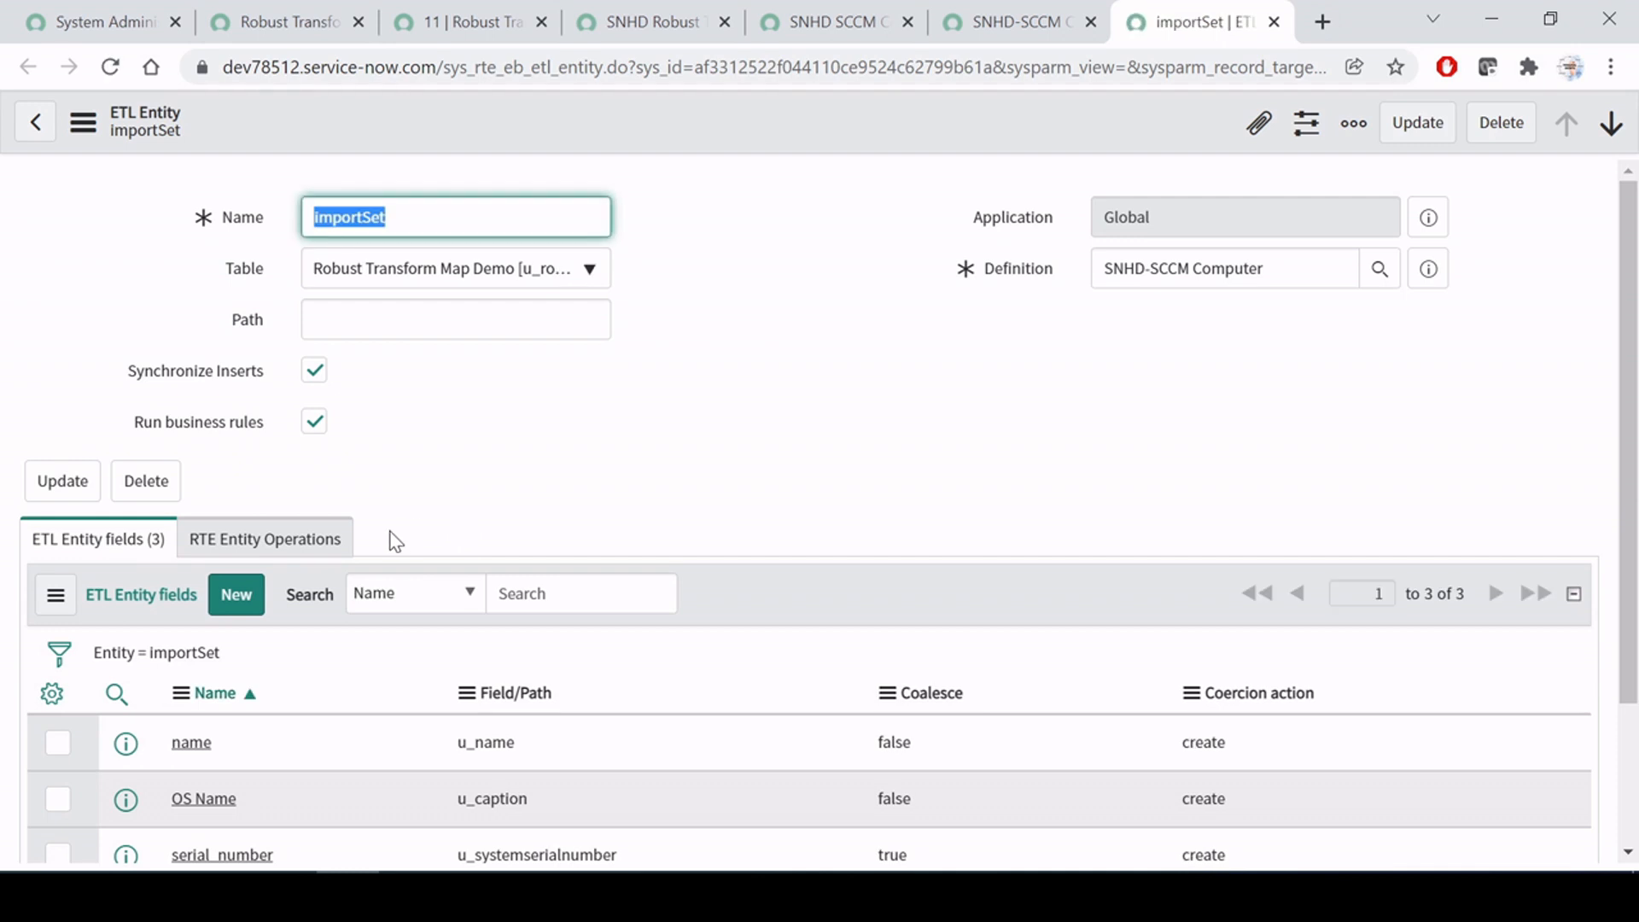
{"action": "left_click", "coordinate": [322, 538]}
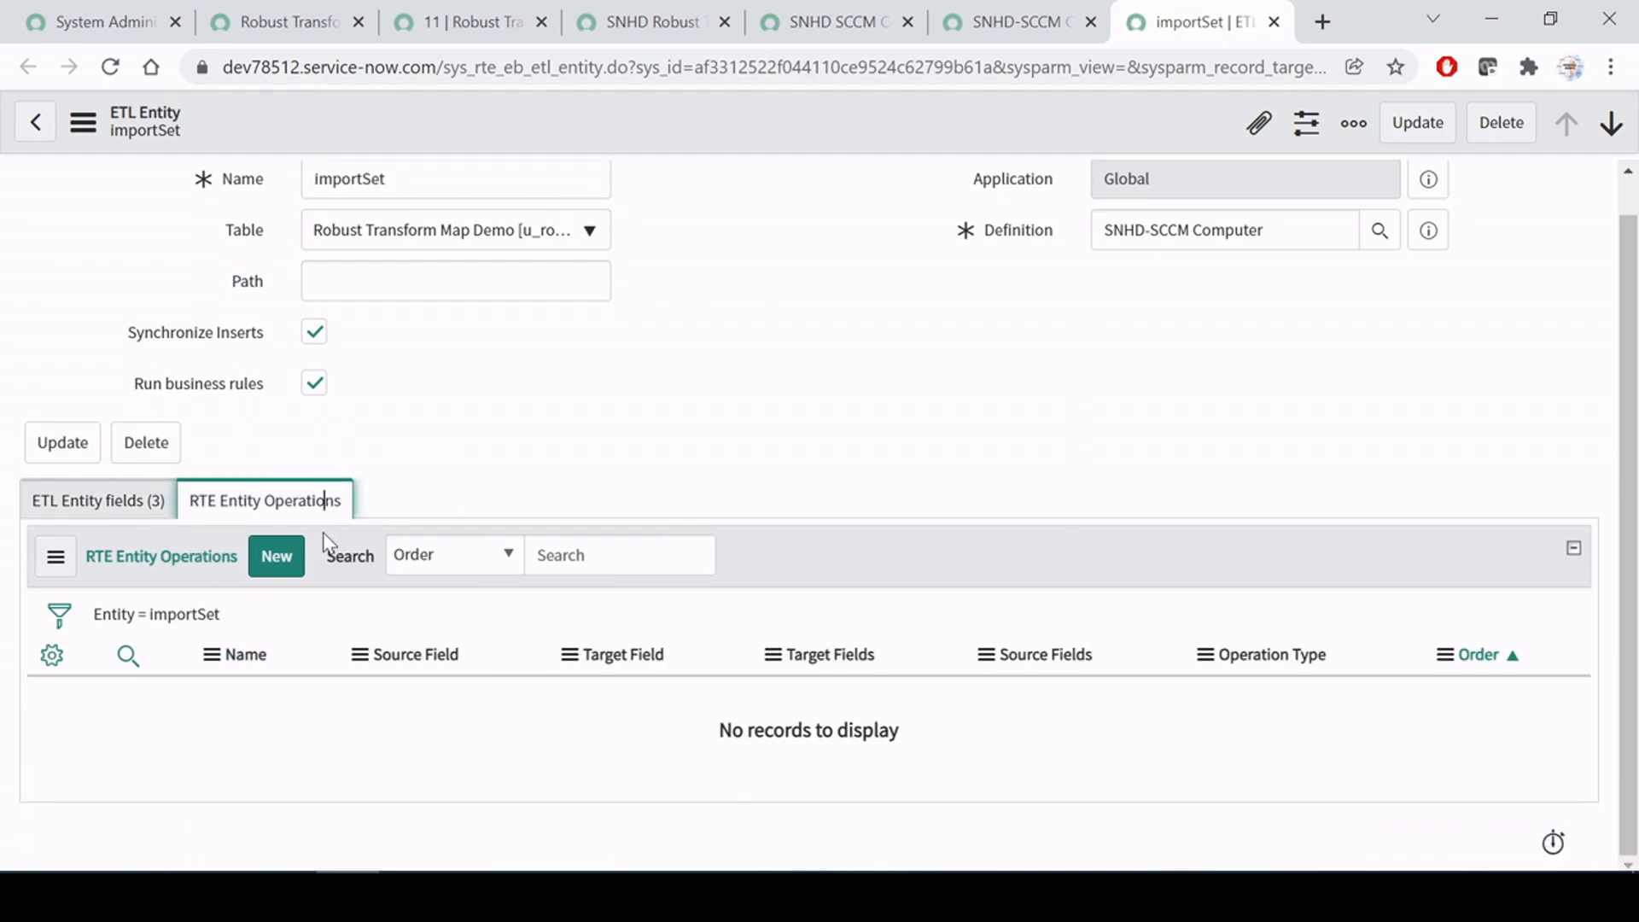
Step: Start a new RTE entity operation for importSet and look through the kinds of operation offered
{"action": "left_click", "coordinate": [281, 565]}
{"action": "left_click", "coordinate": [284, 565]}
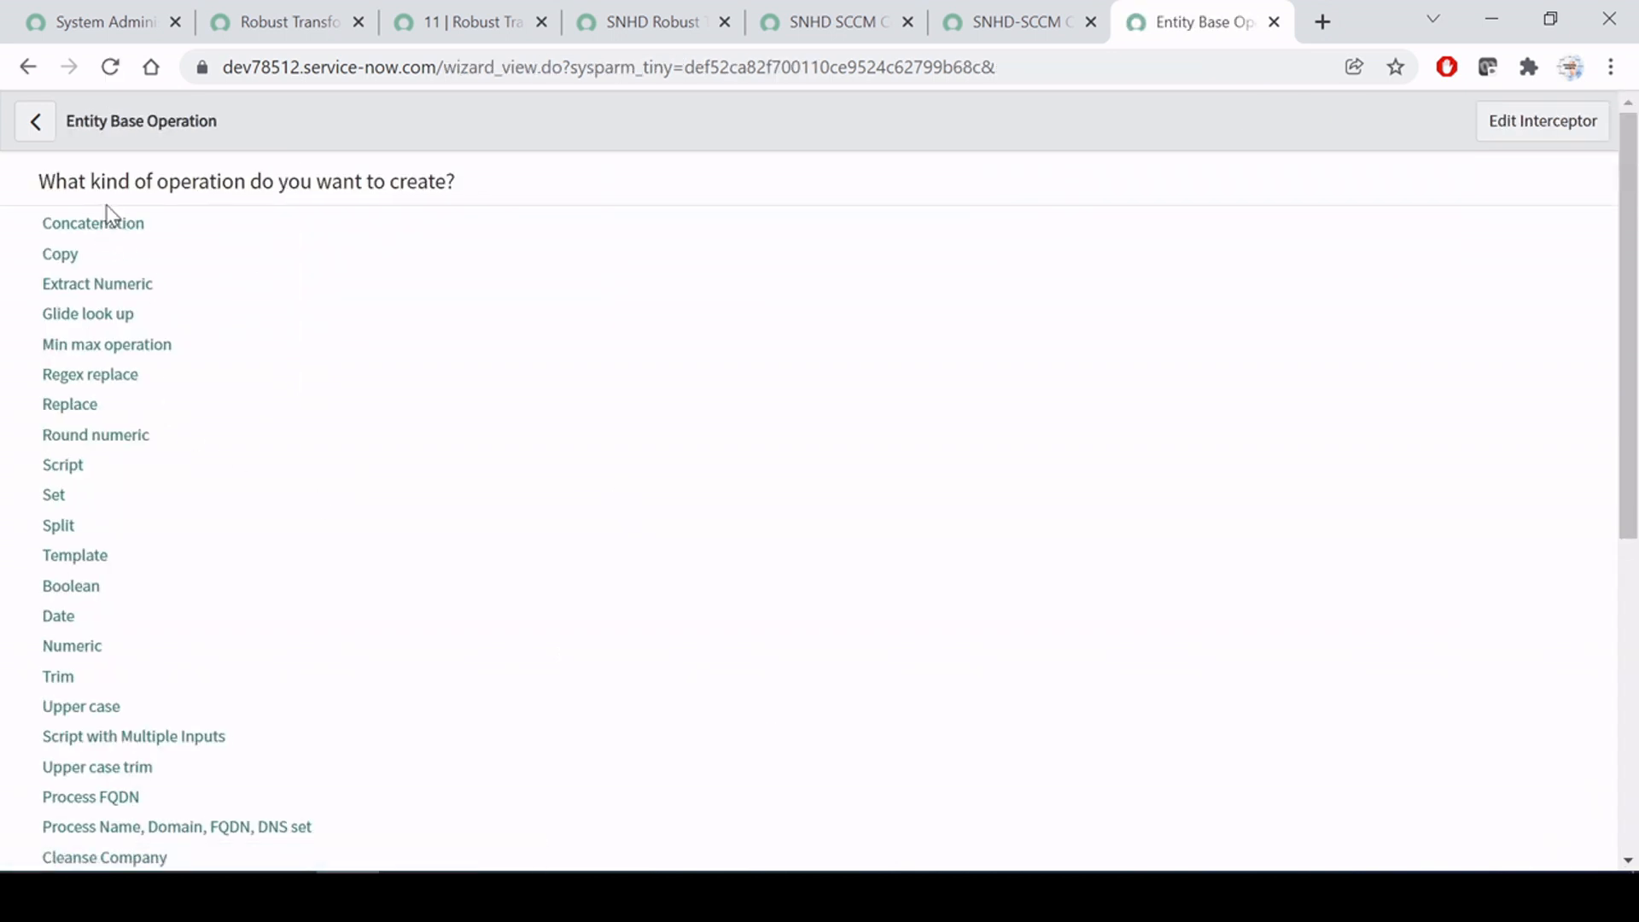
{"action": "left_click_drag", "start_coordinate": [299, 182], "coordinate": [501, 282]}
{"action": "scroll", "coordinate": [333, 460], "scroll_direction": "down", "scroll_amount": 6}
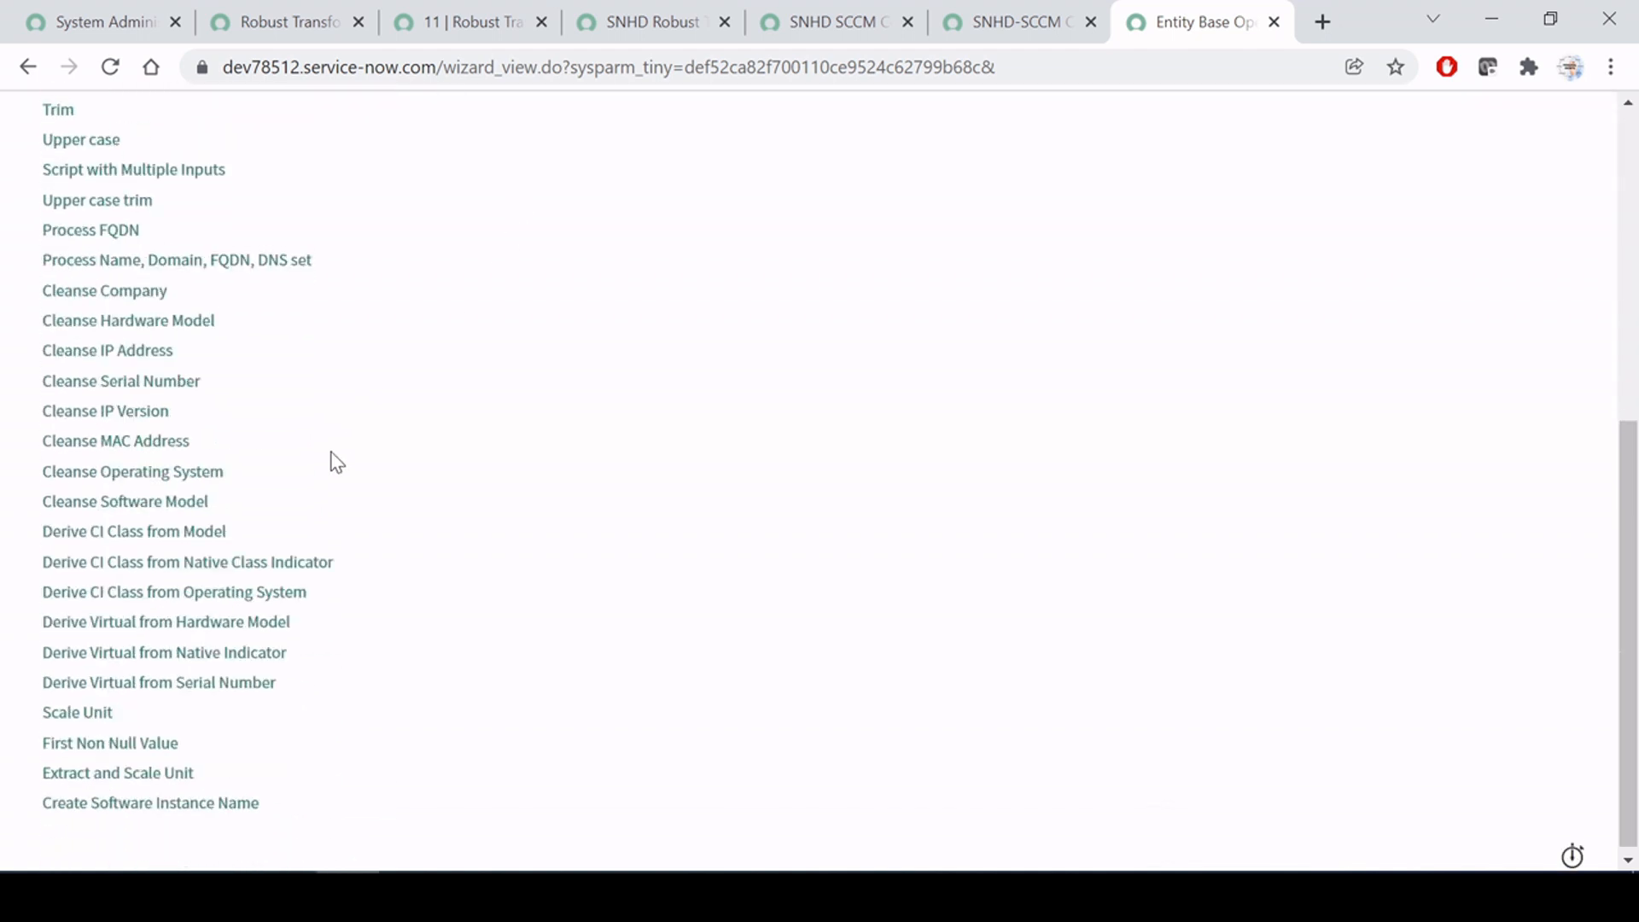
{"action": "scroll", "coordinate": [330, 461], "scroll_direction": "up", "scroll_amount": 7}
Step: Switch to Robust Transform Map.docx in Word and review the steps for creating an RTE entity operation and the operation list below them
{"action": "key", "text": "alt+Tab"}
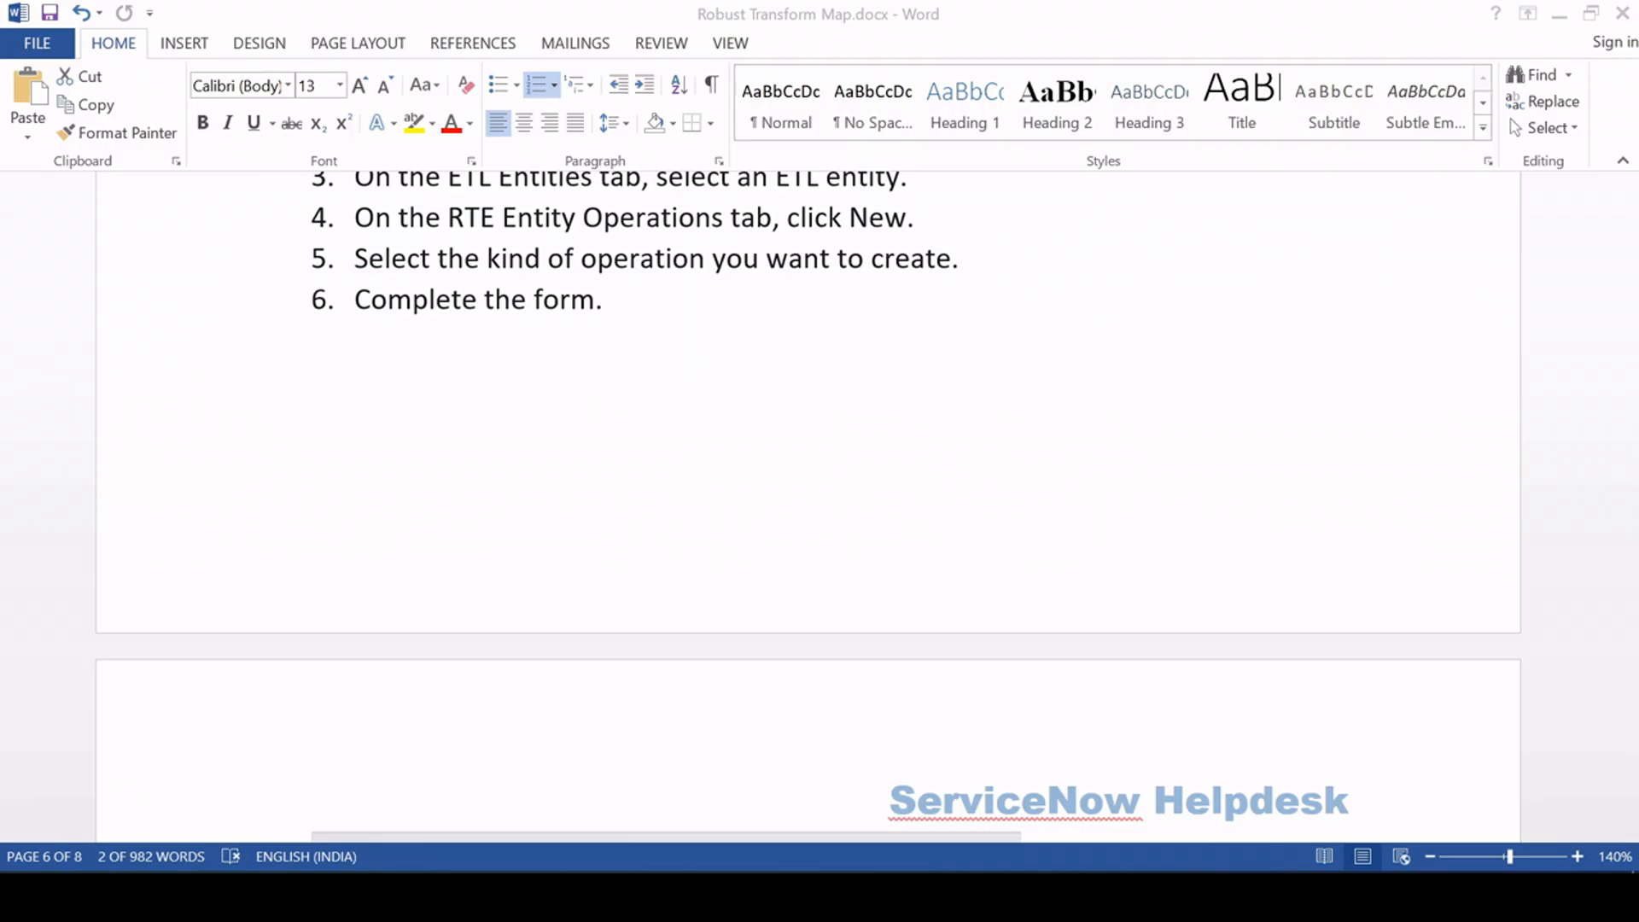
{"action": "key", "text": "ctrl+v"}
{"action": "scroll", "coordinate": [598, 570], "scroll_direction": "up", "scroll_amount": 3}
{"action": "scroll", "coordinate": [549, 568], "scroll_direction": "up", "scroll_amount": 10}
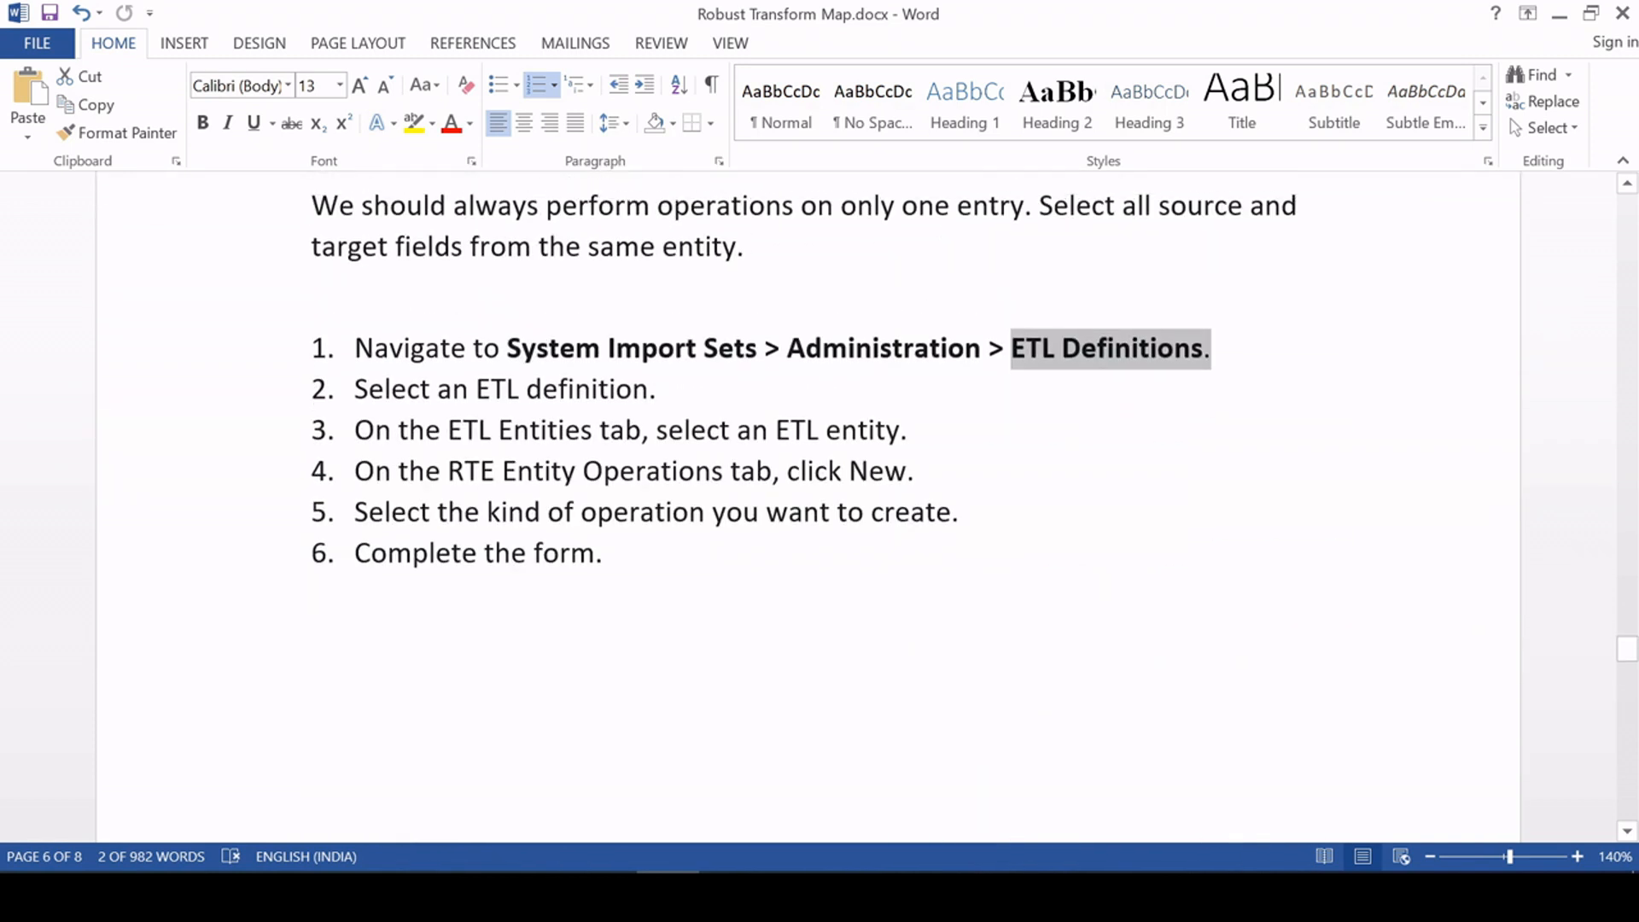
{"action": "scroll", "coordinate": [556, 567], "scroll_direction": "down", "scroll_amount": 15}
{"action": "scroll", "coordinate": [458, 516], "scroll_direction": "down", "scroll_amount": 3}
{"action": "scroll", "coordinate": [458, 516], "scroll_direction": "up", "scroll_amount": 8}
Step: Return to ServiceNow in the browser, examine the available operation kinds, and open a new Round numeric operation form
{"action": "key", "text": "alt+Tab"}
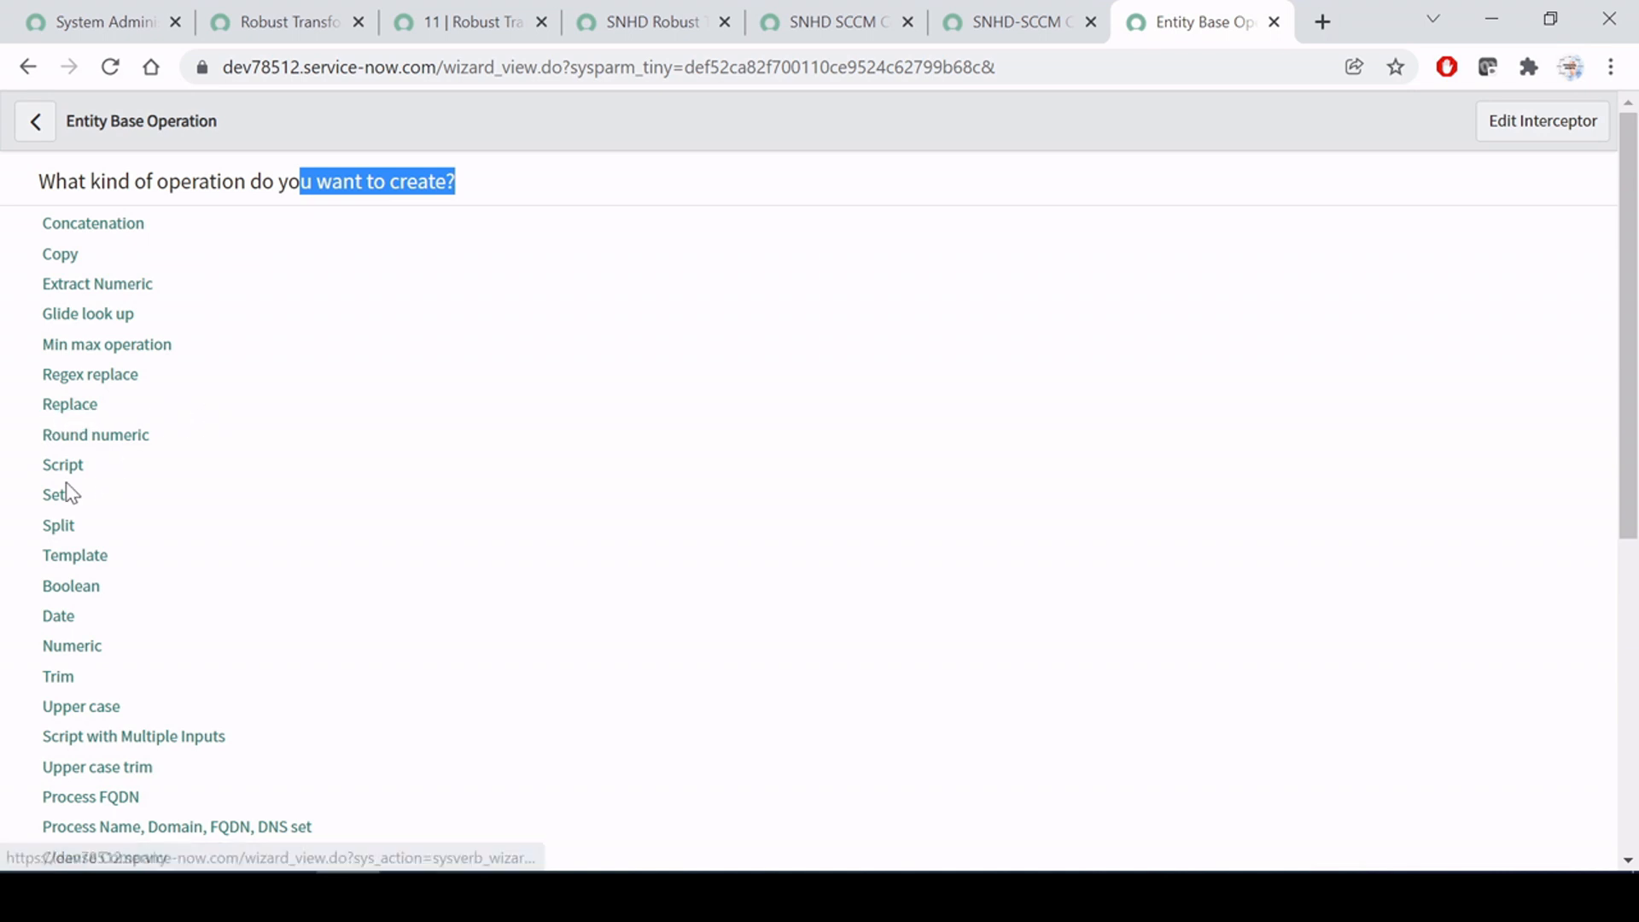
{"action": "scroll", "coordinate": [60, 476], "scroll_direction": "down", "scroll_amount": 1}
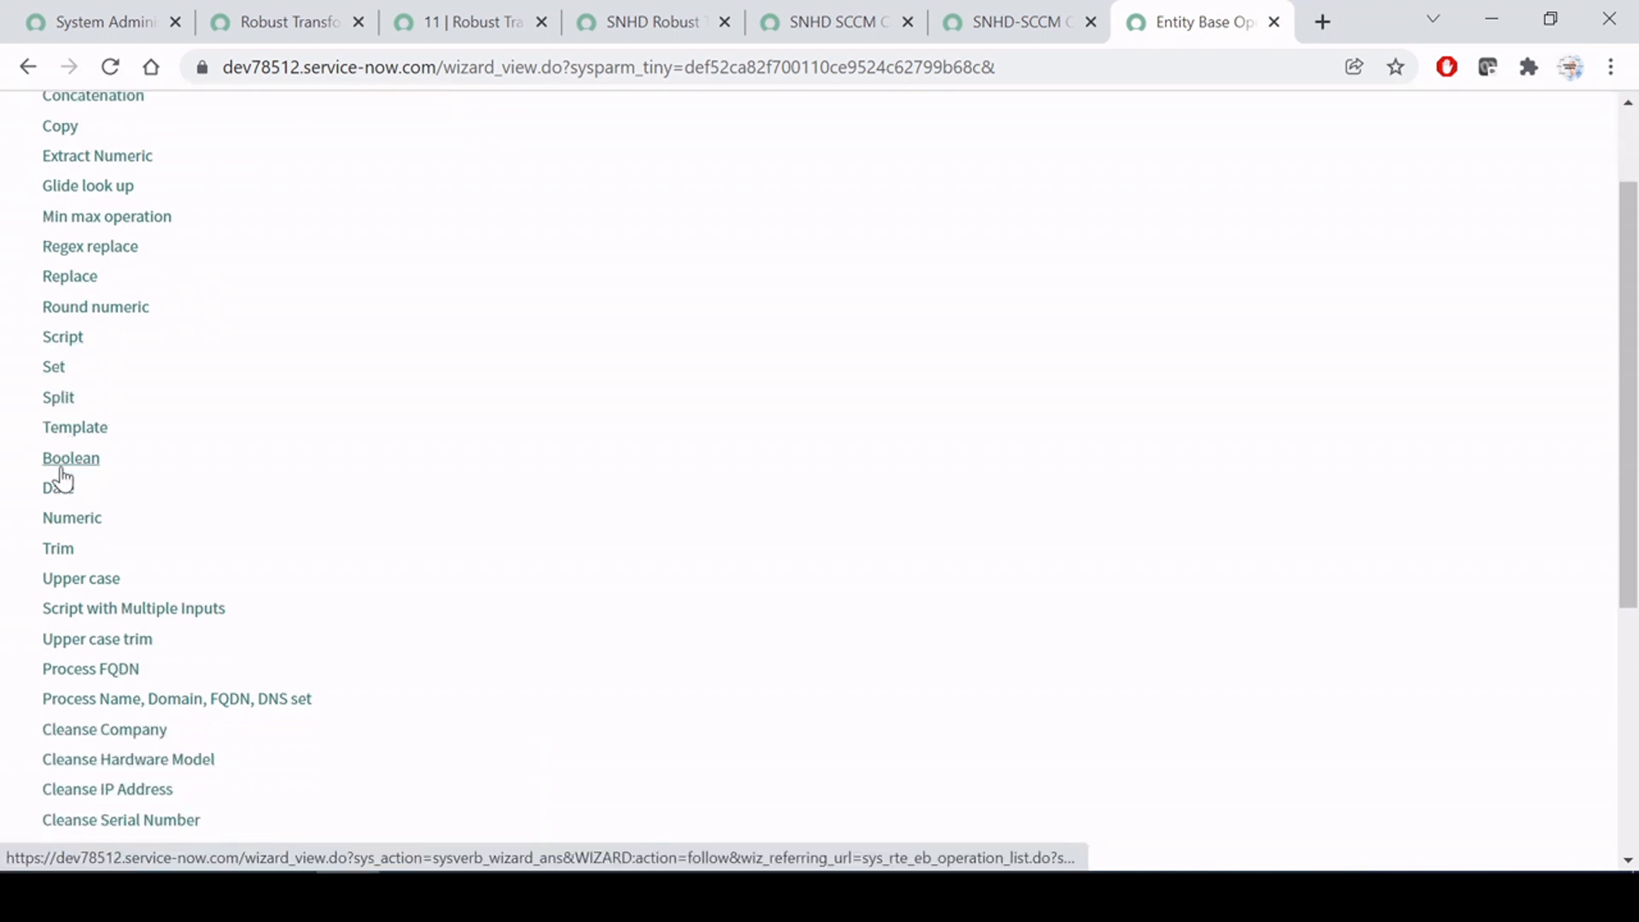
{"action": "scroll", "coordinate": [60, 480], "scroll_direction": "down", "scroll_amount": 1}
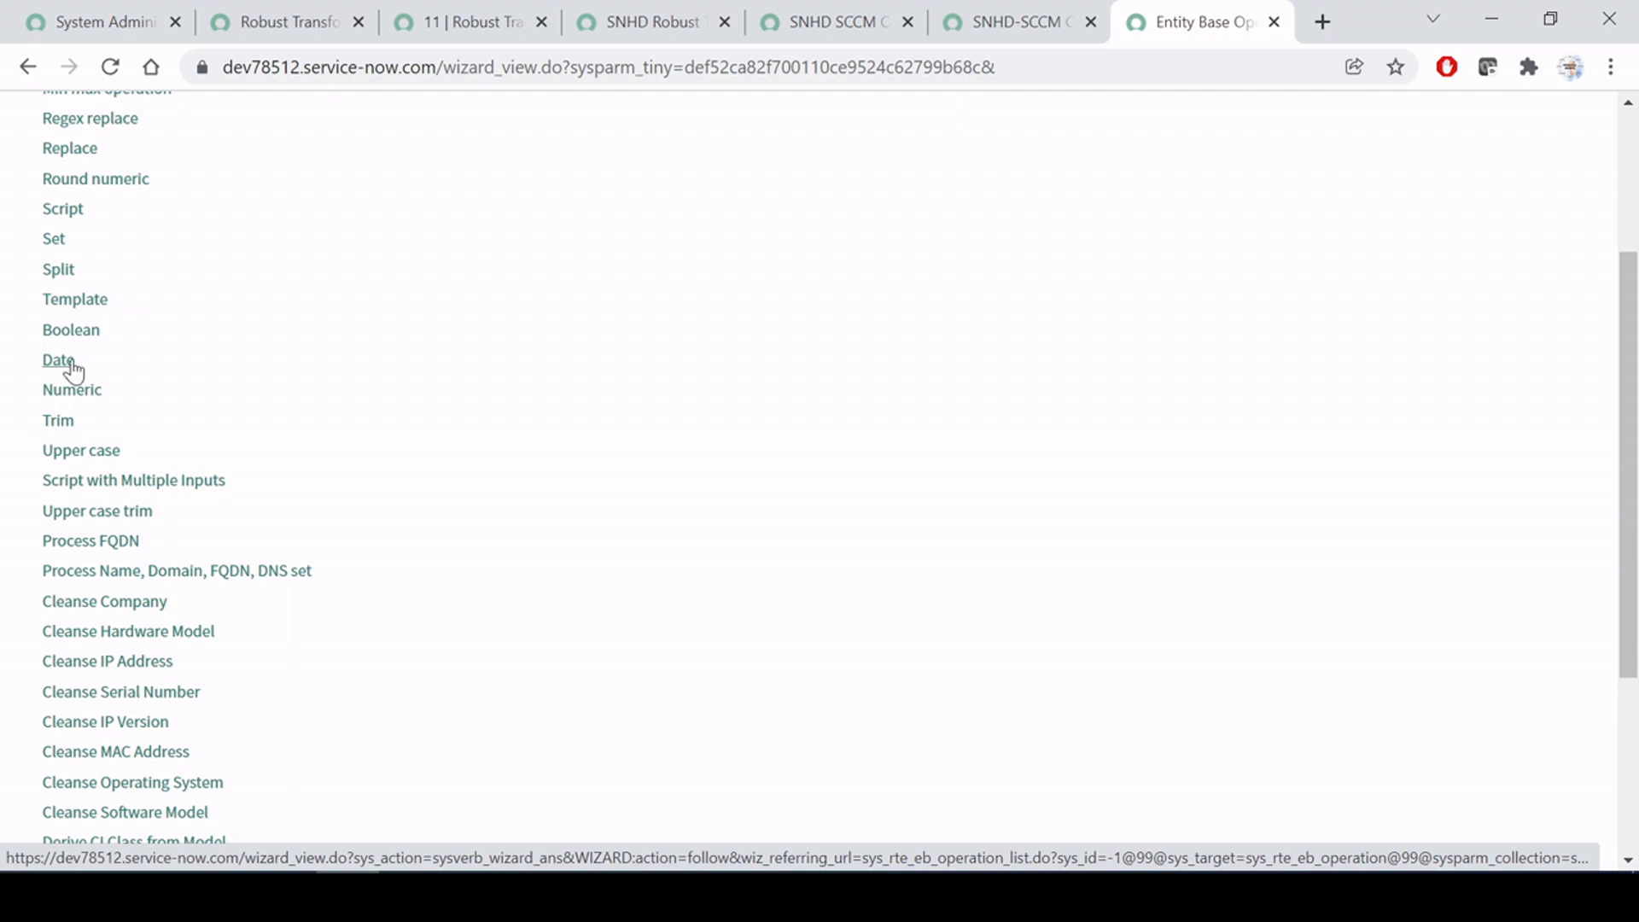
{"action": "scroll", "coordinate": [117, 571], "scroll_direction": "down", "scroll_amount": 3}
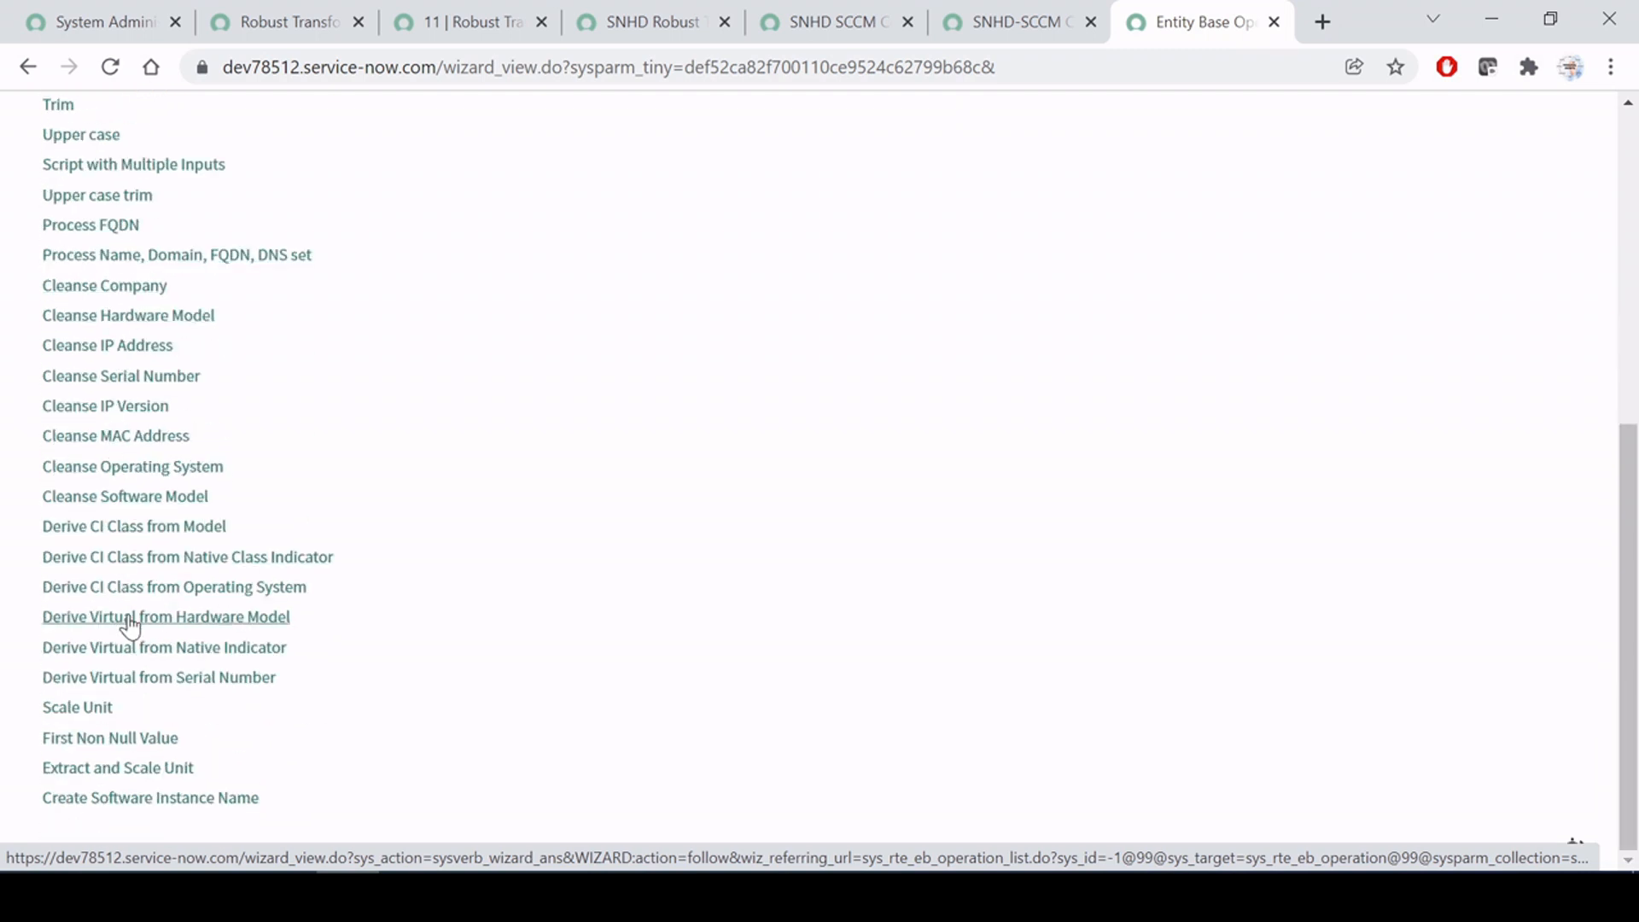
{"action": "scroll", "coordinate": [128, 629], "scroll_direction": "up", "scroll_amount": 7}
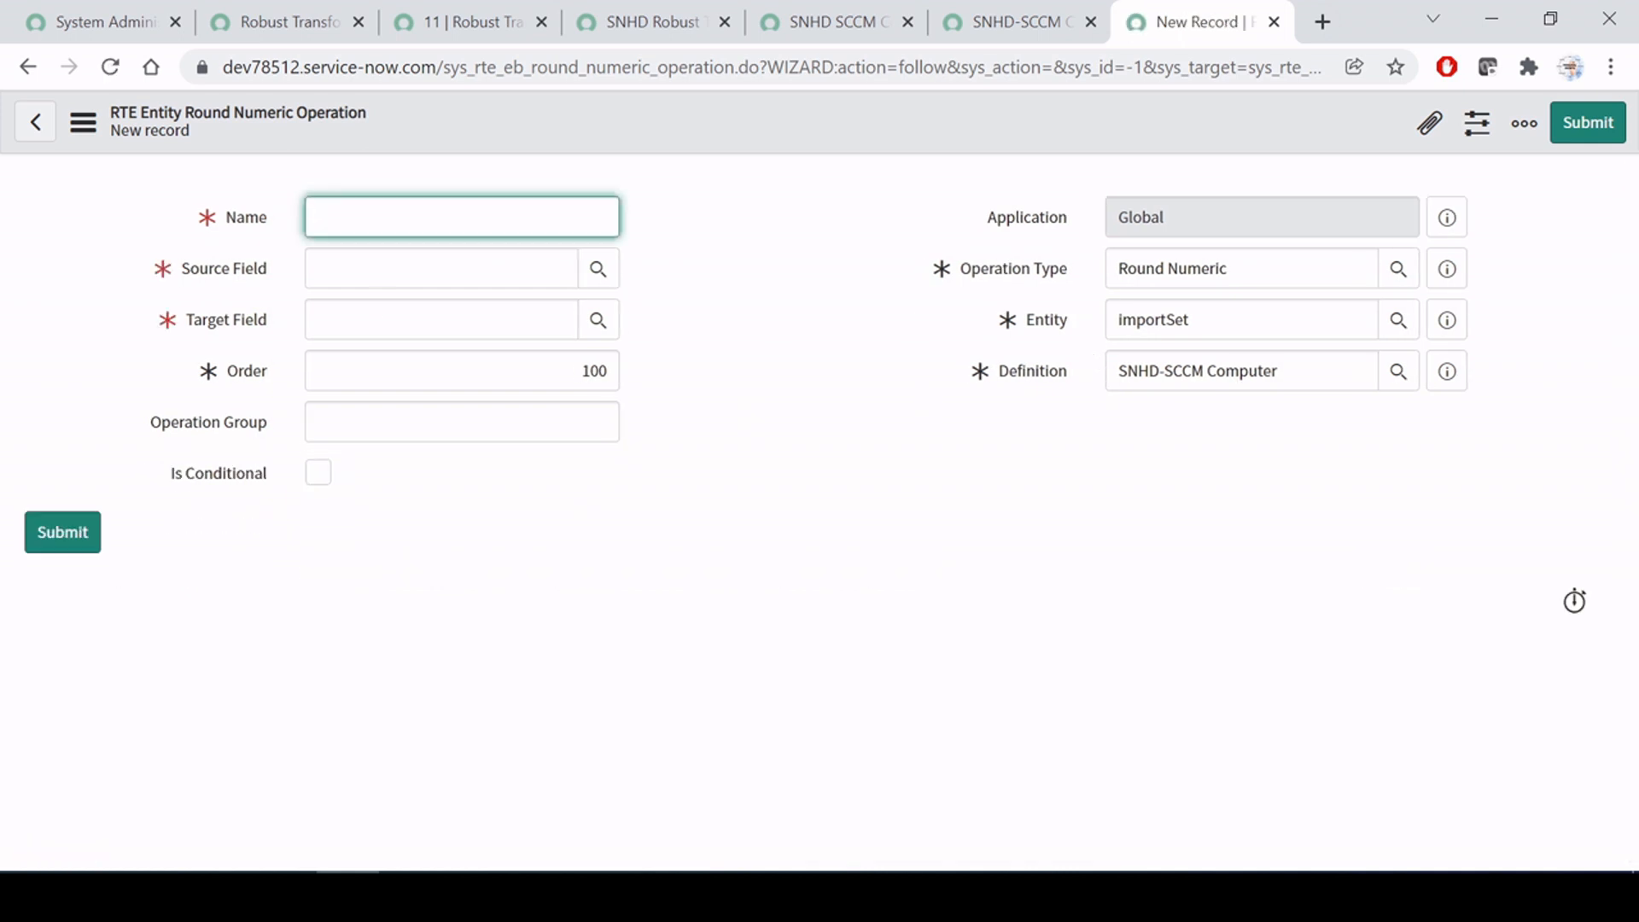
Step: Set both the source field and the target field of the new Round Numeric operation to the importSet field name
{"action": "left_click", "coordinate": [376, 275]}
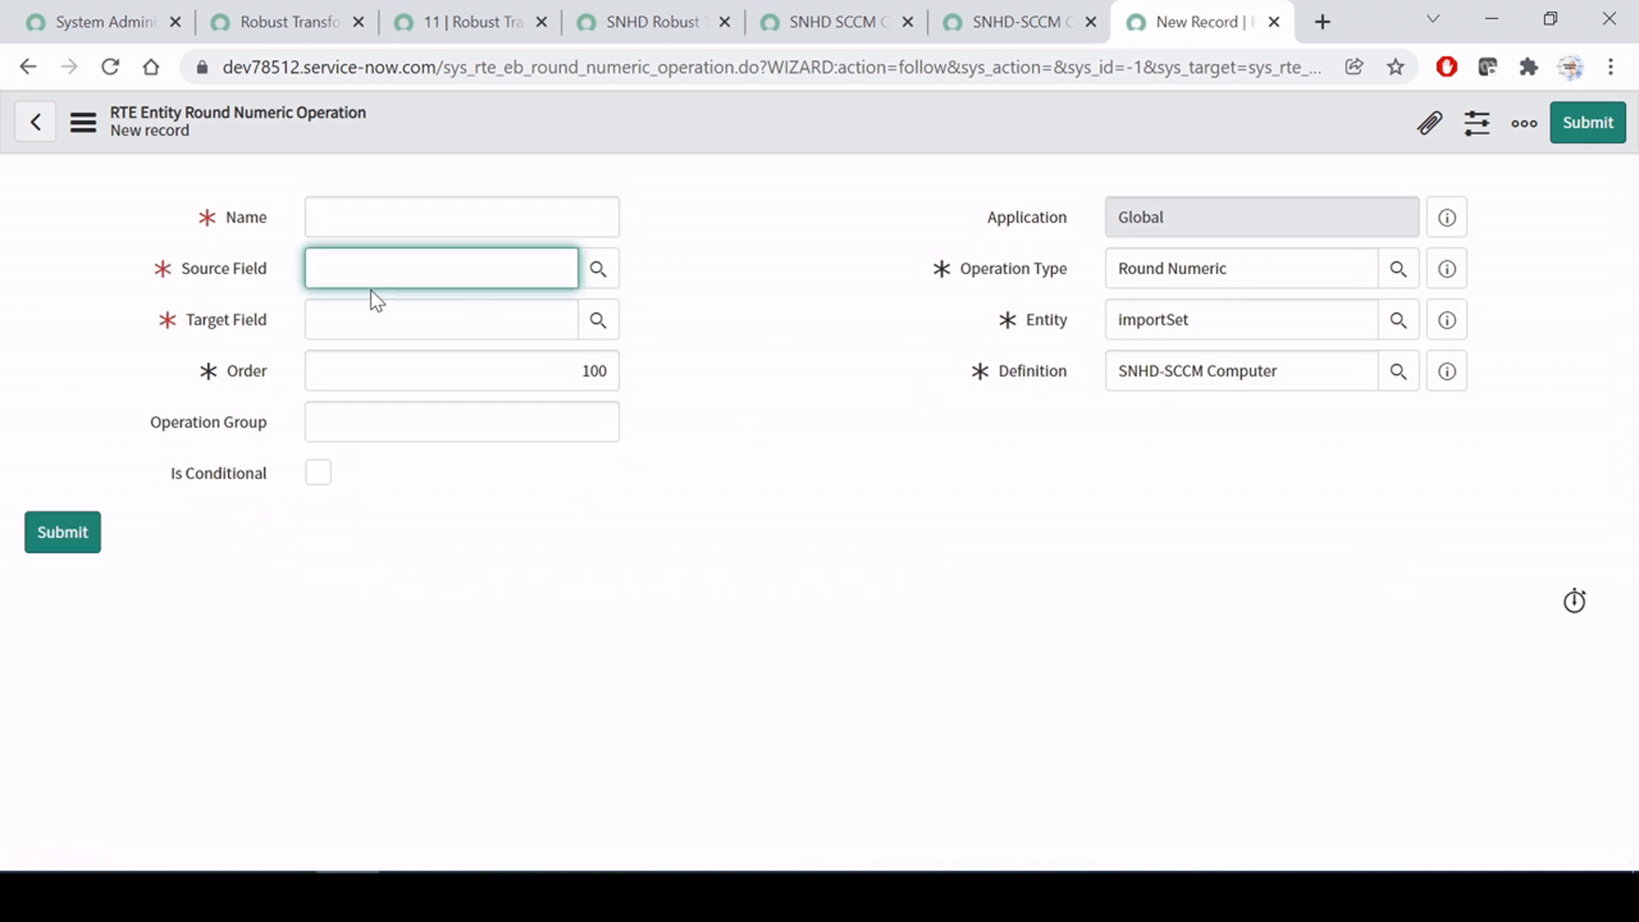
{"action": "left_click", "coordinate": [598, 271]}
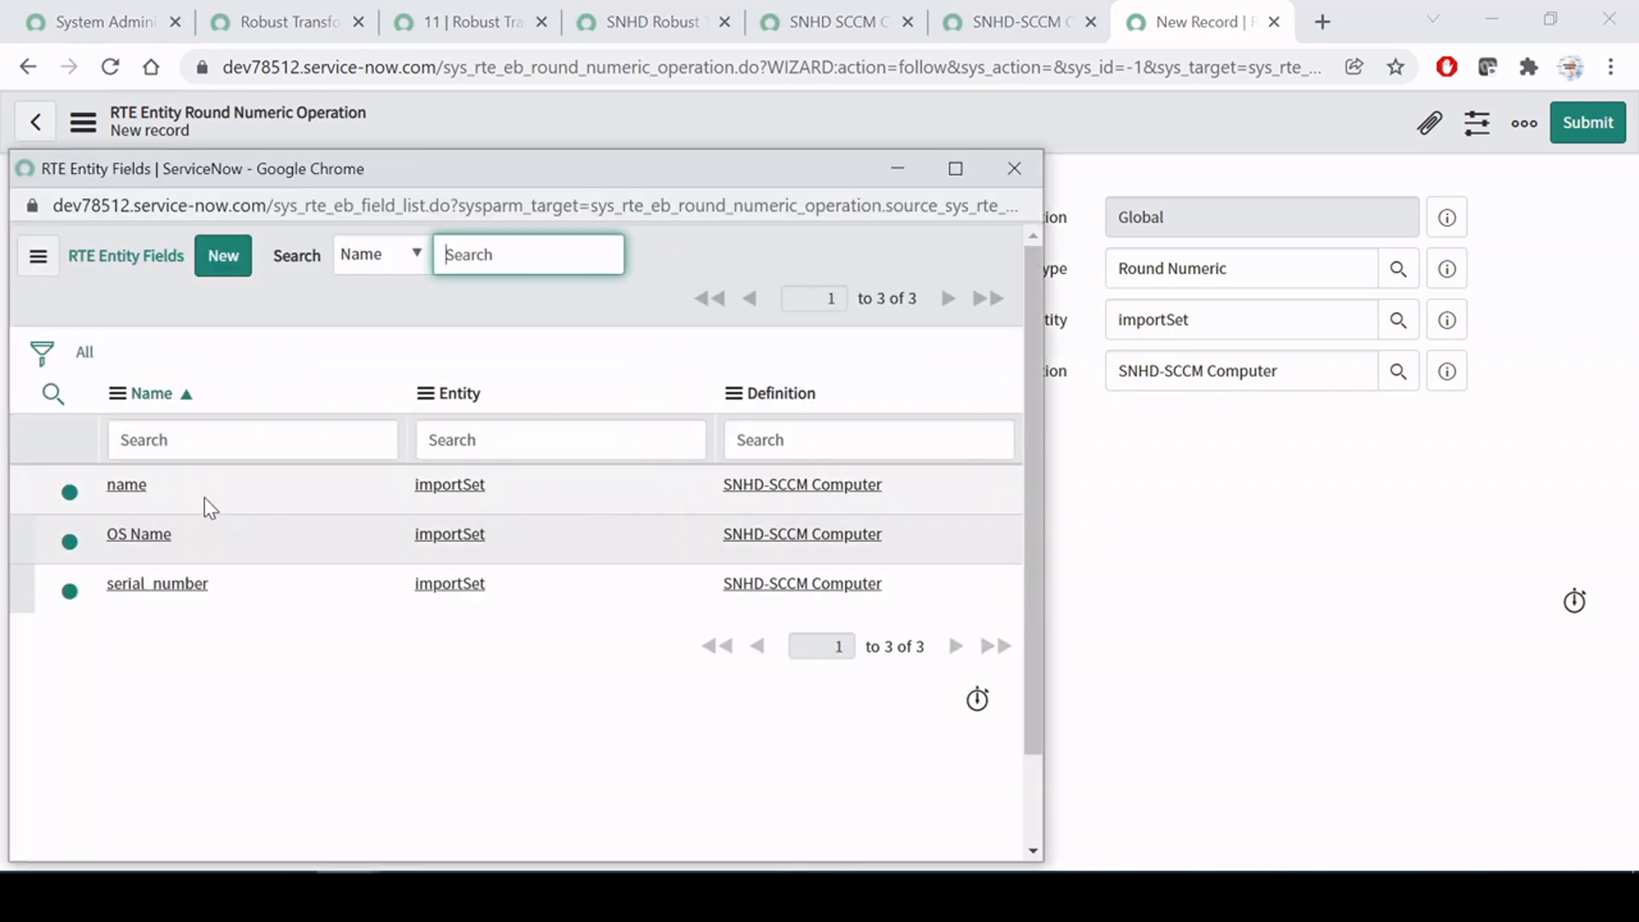
{"action": "left_click", "coordinate": [128, 486]}
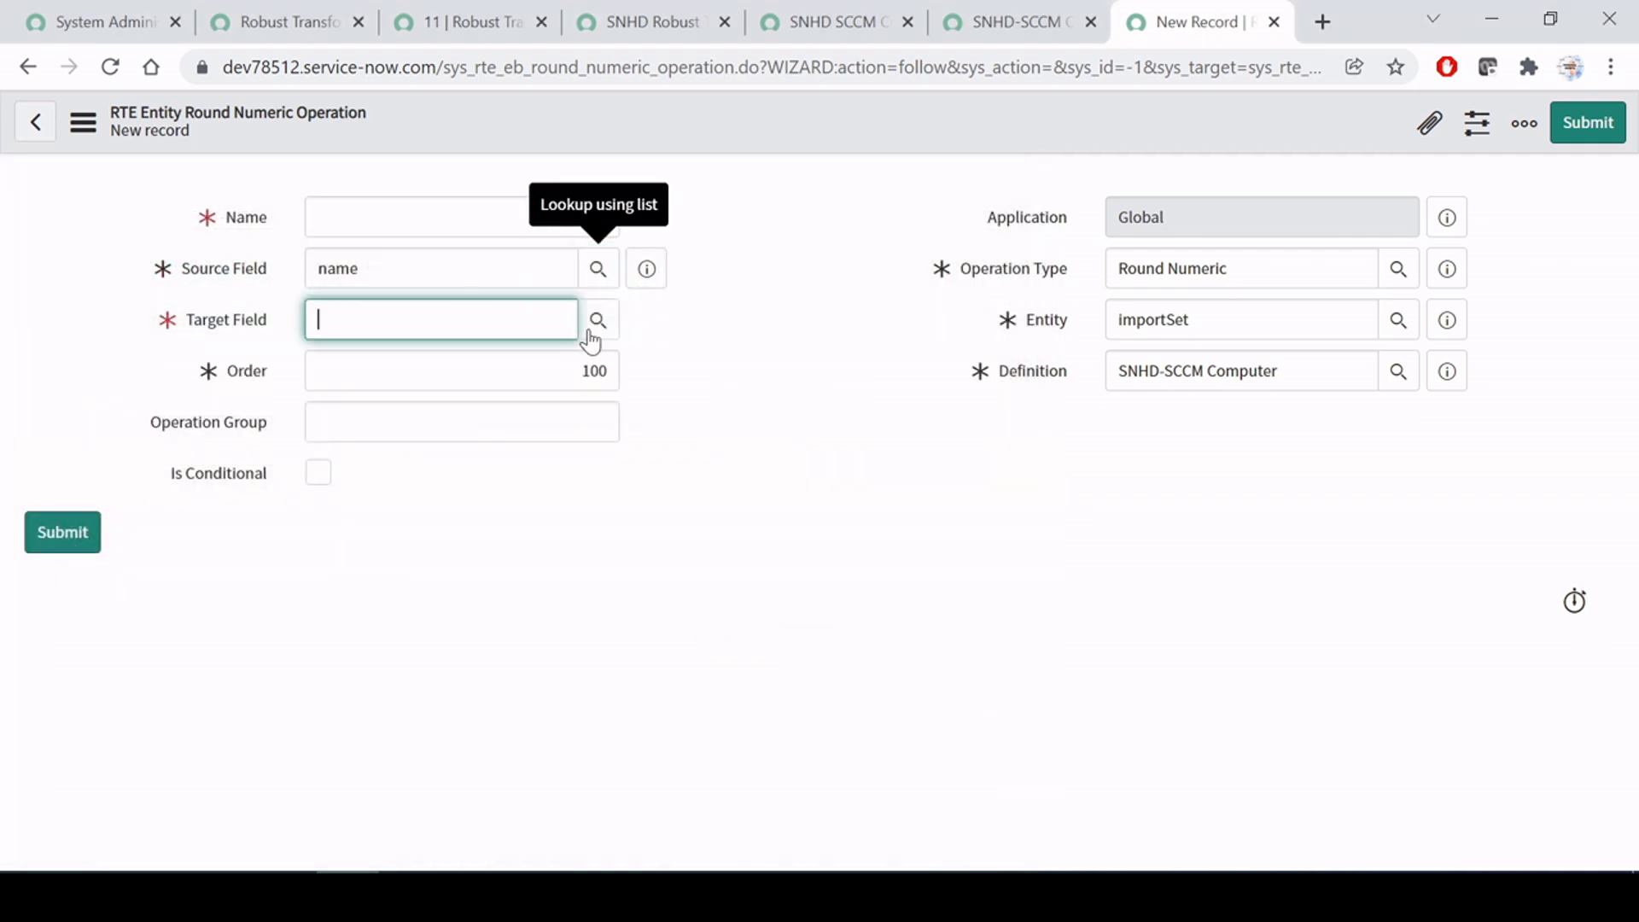
{"action": "left_click", "coordinate": [597, 327]}
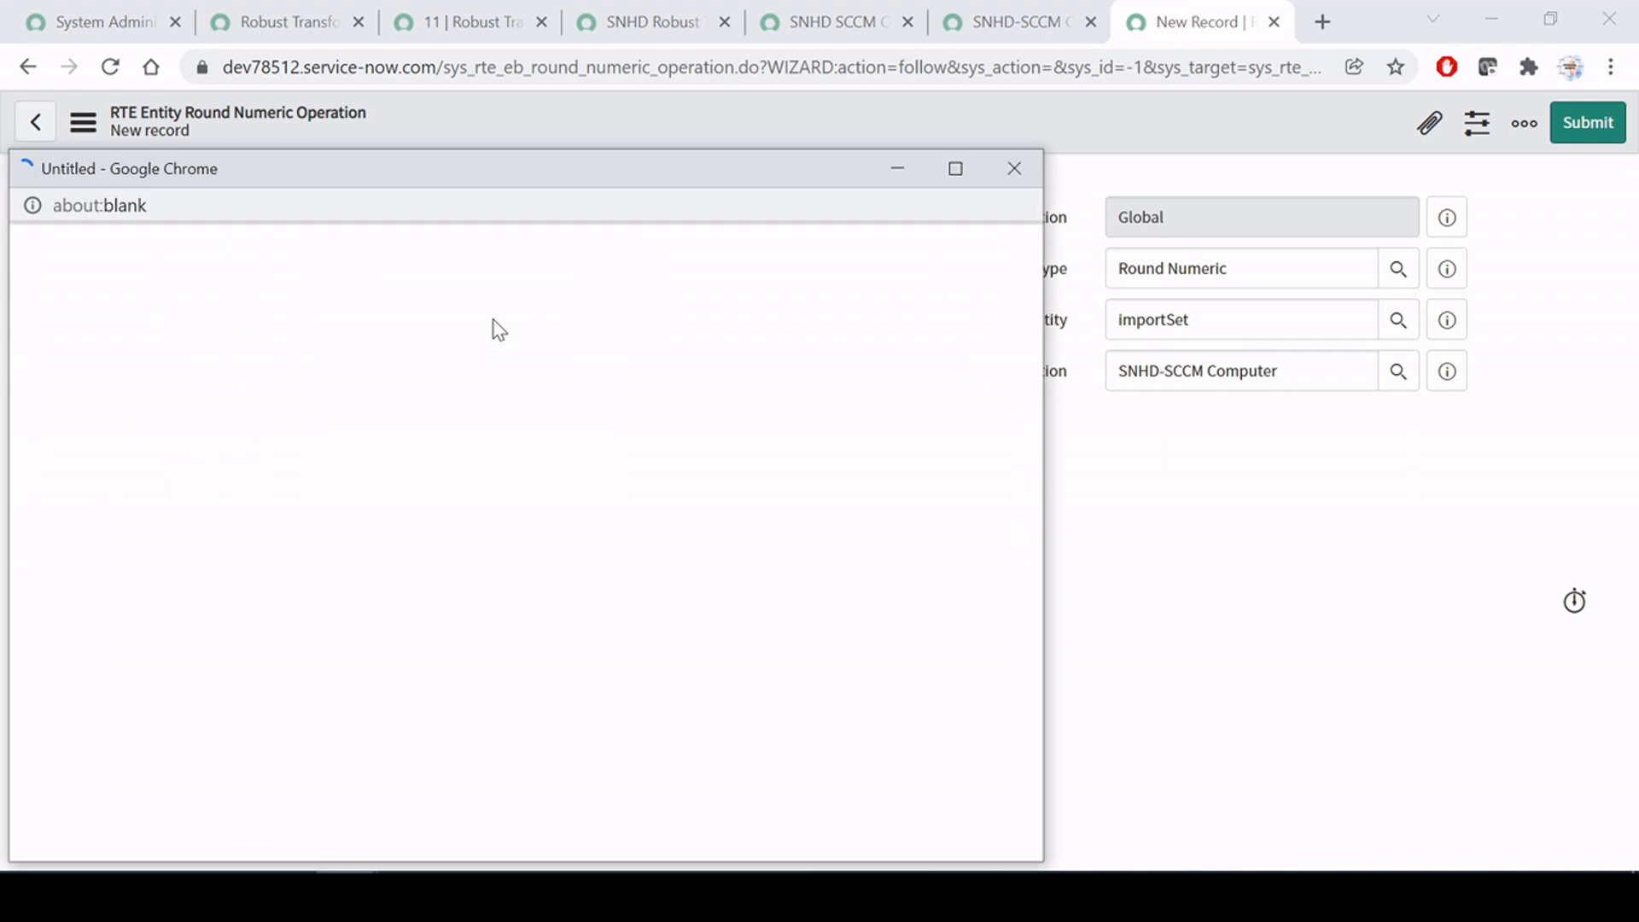
{"action": "left_click", "coordinate": [127, 484]}
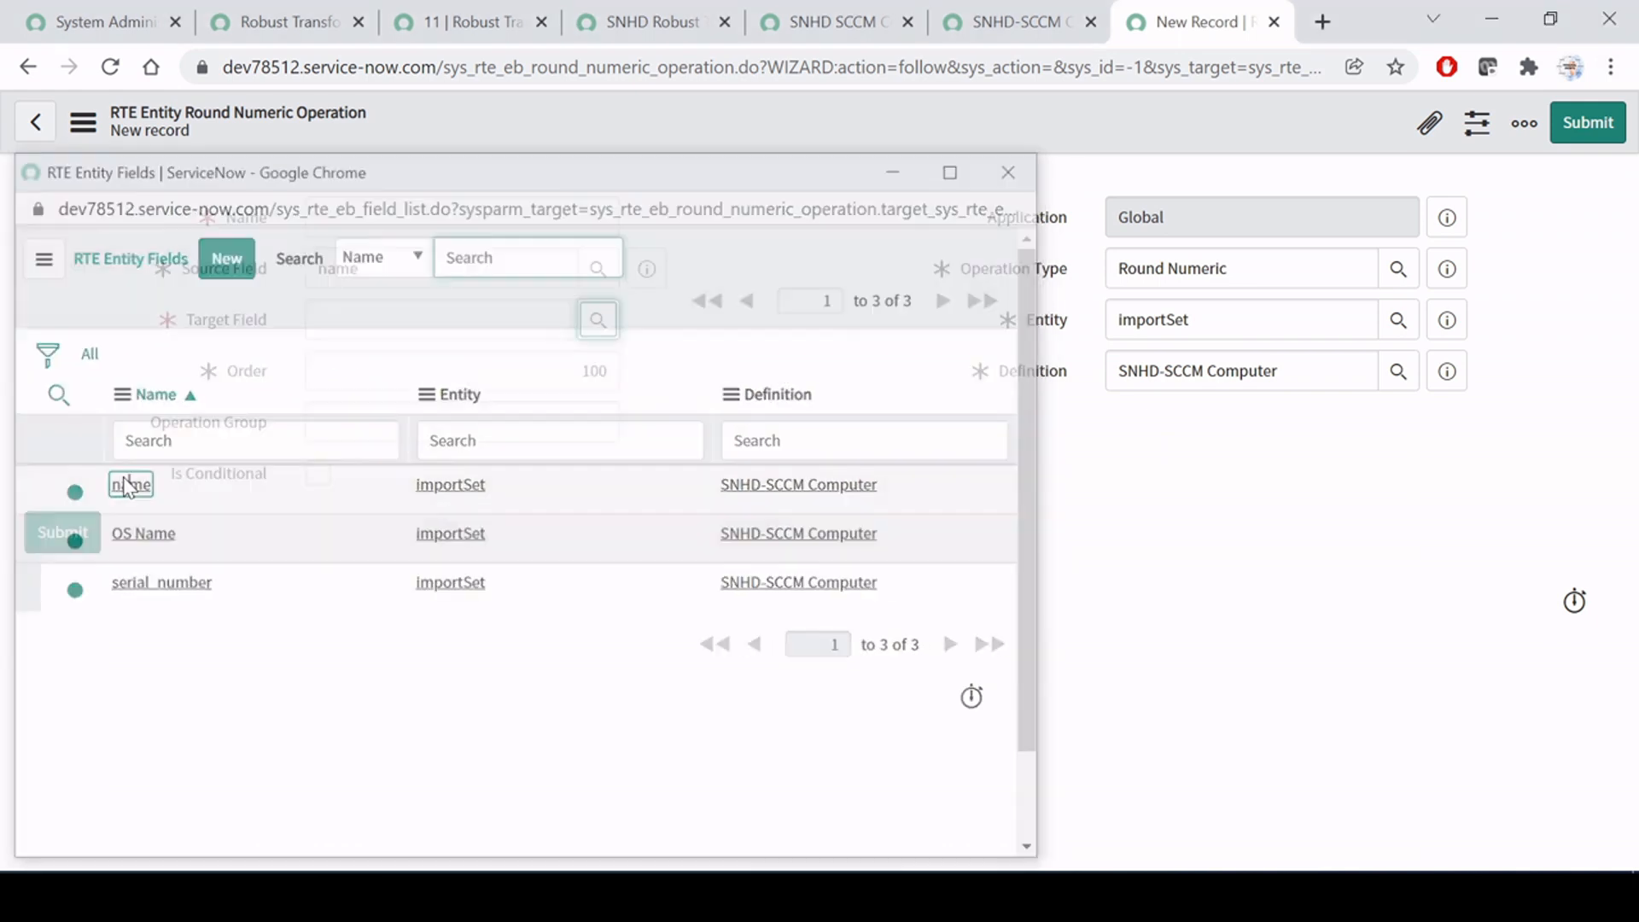
{"action": "left_click", "coordinate": [462, 421]}
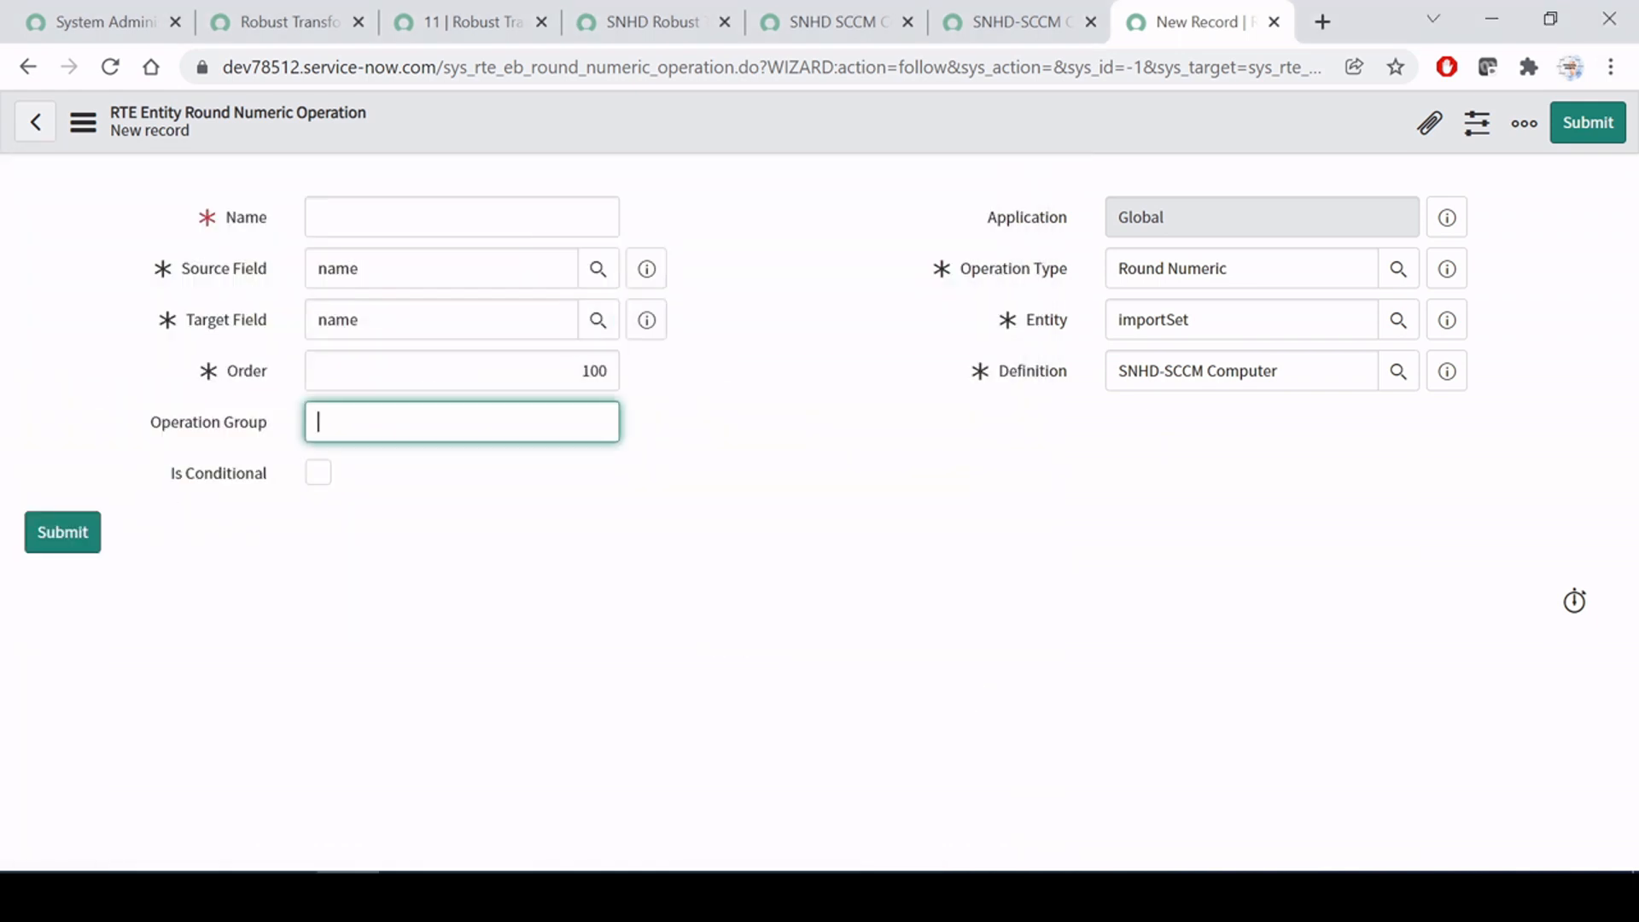
{"action": "left_click", "coordinate": [462, 217]}
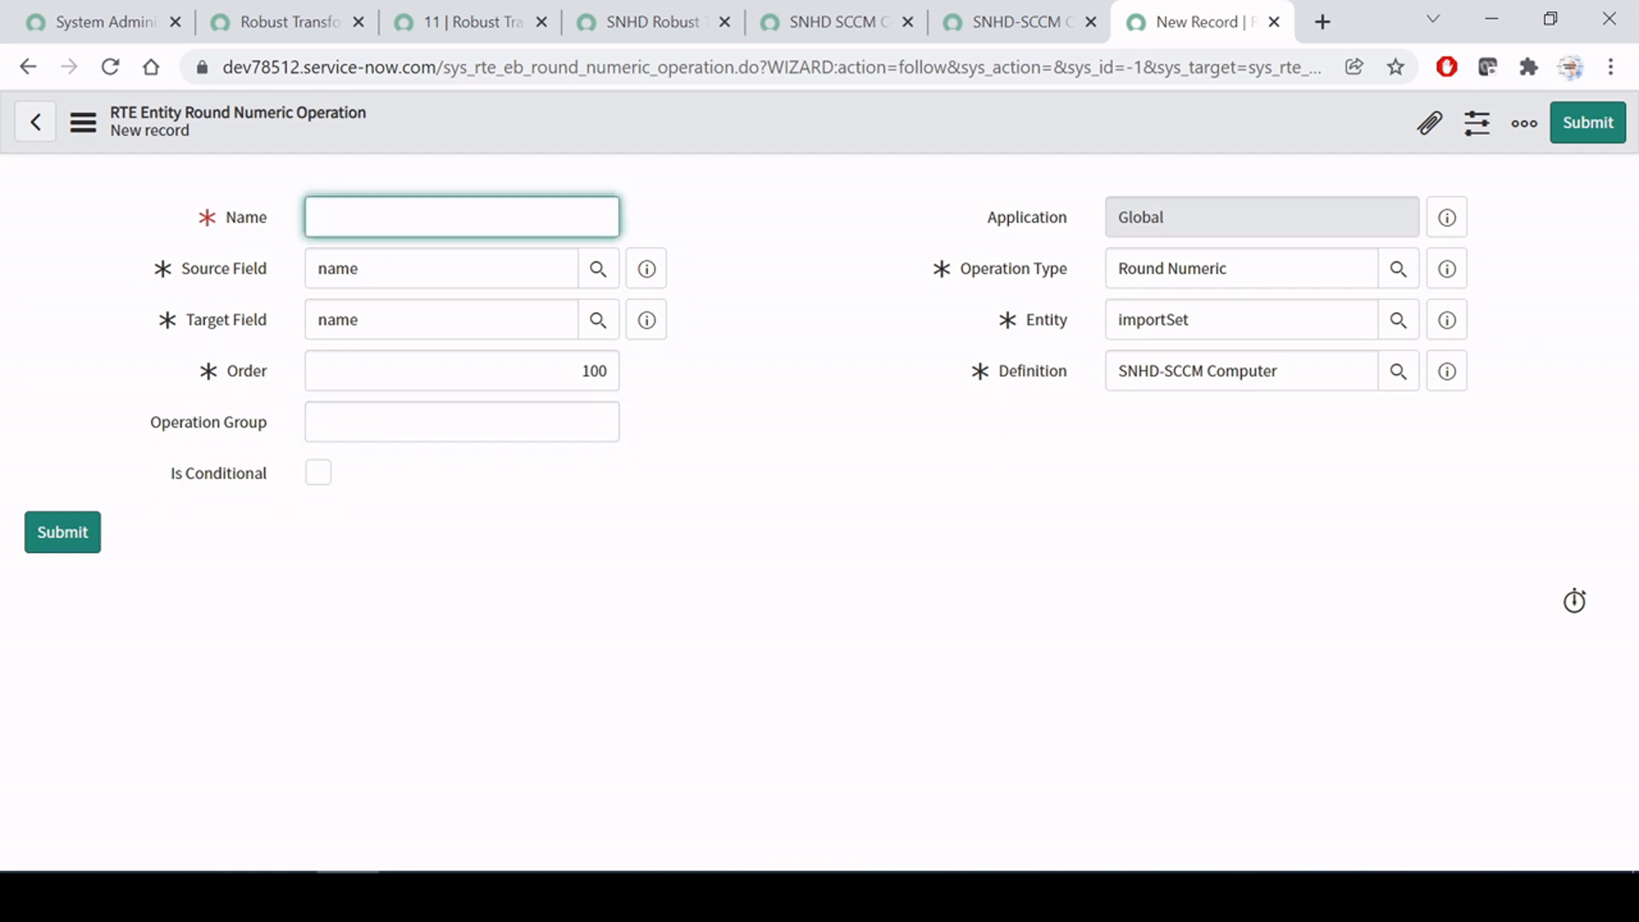
Step: Check the operation list in the Word document, and close the browser tab with the unsaved Round Numeric operation, discarding its changes
{"action": "left_click", "coordinate": [1274, 22]}
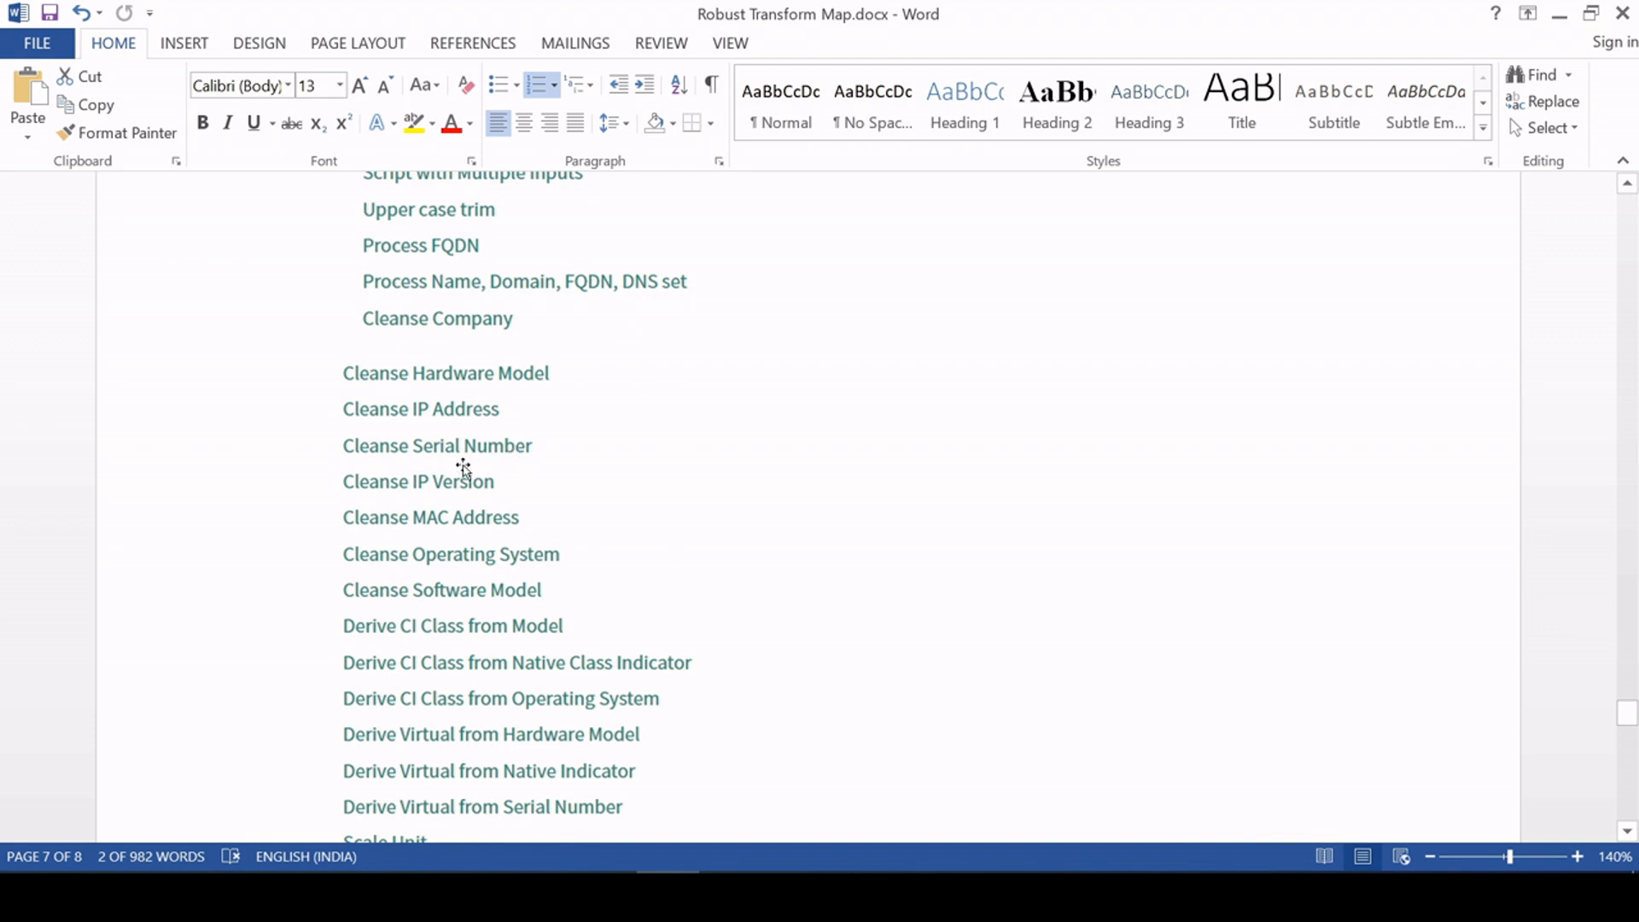
{"action": "scroll", "coordinate": [808, 512], "scroll_direction": "down", "scroll_amount": 5}
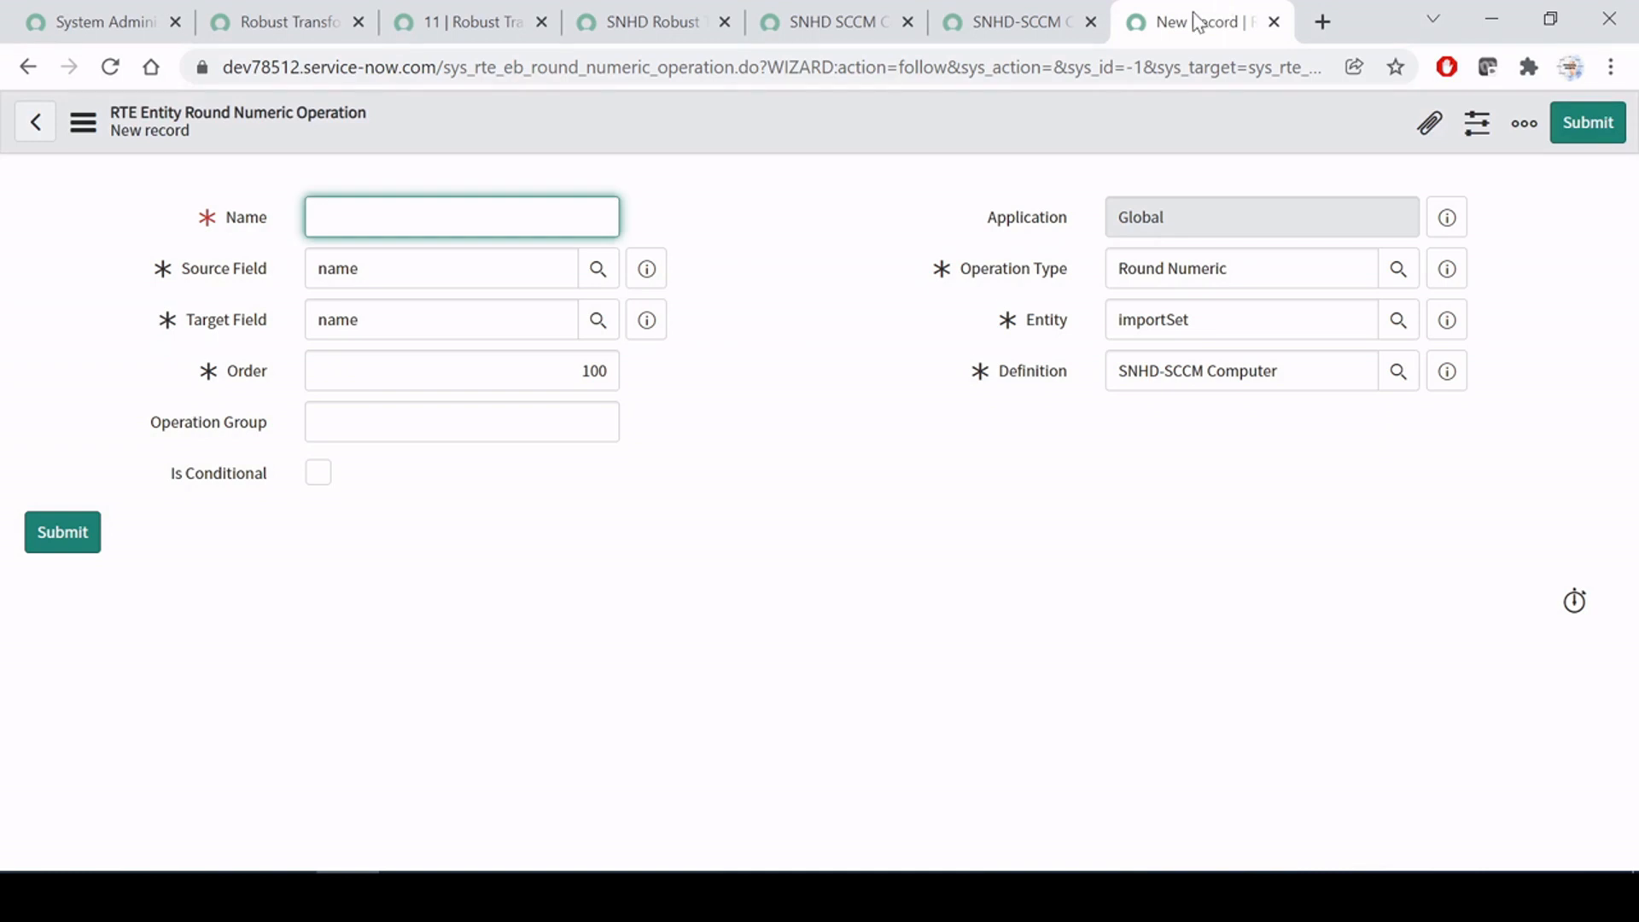
{"action": "left_click", "coordinate": [1274, 22]}
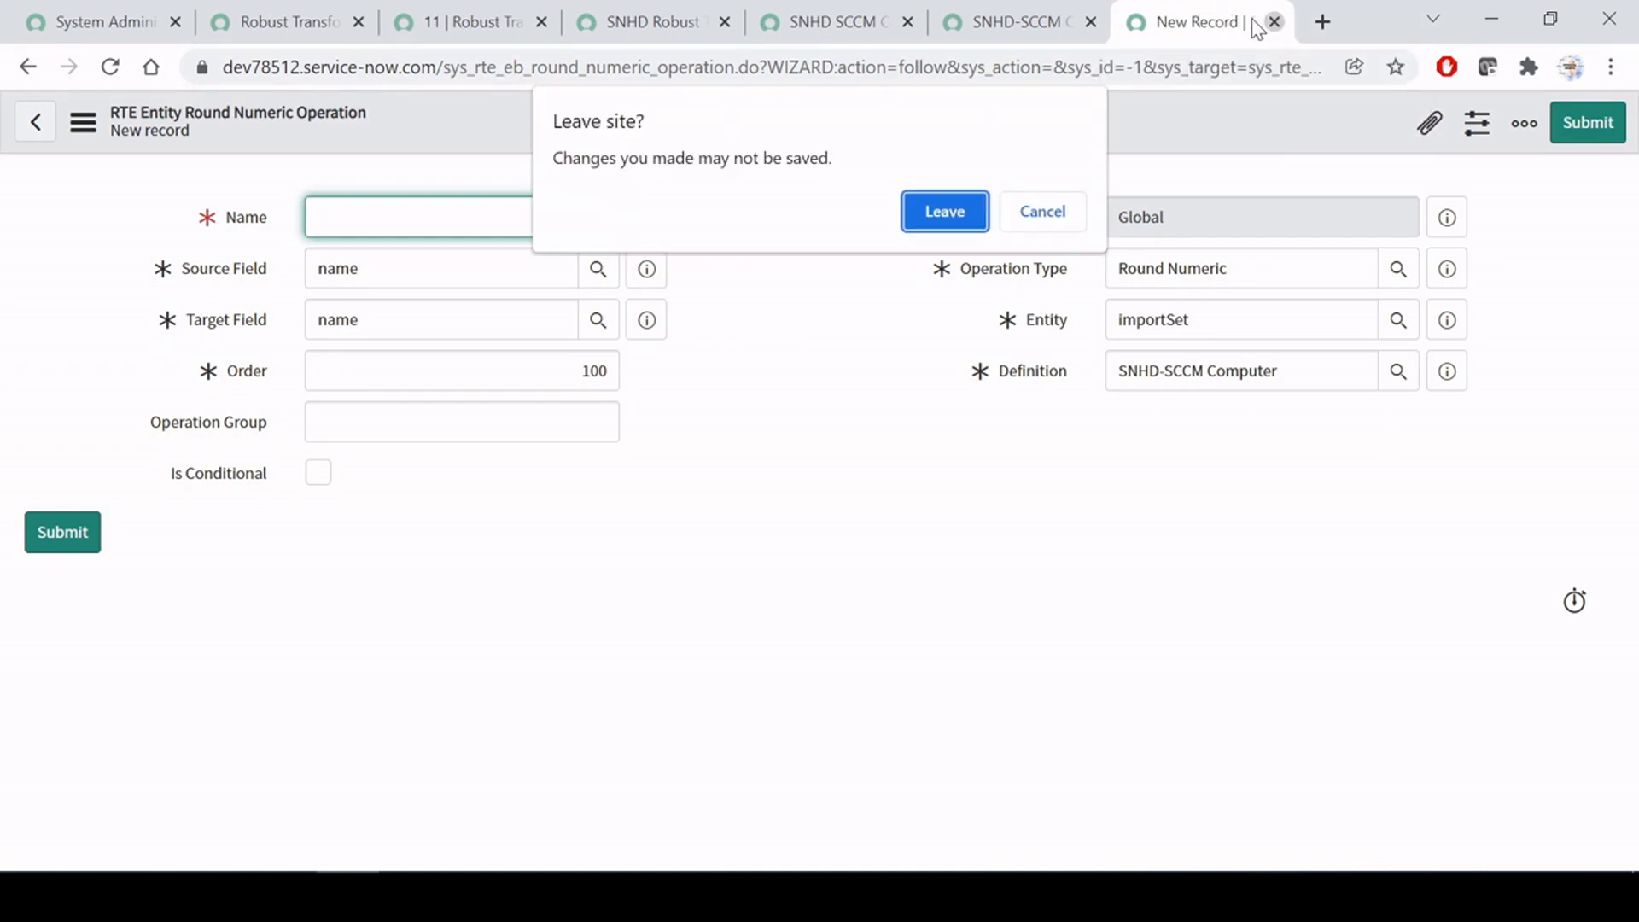
{"action": "left_click", "coordinate": [944, 212]}
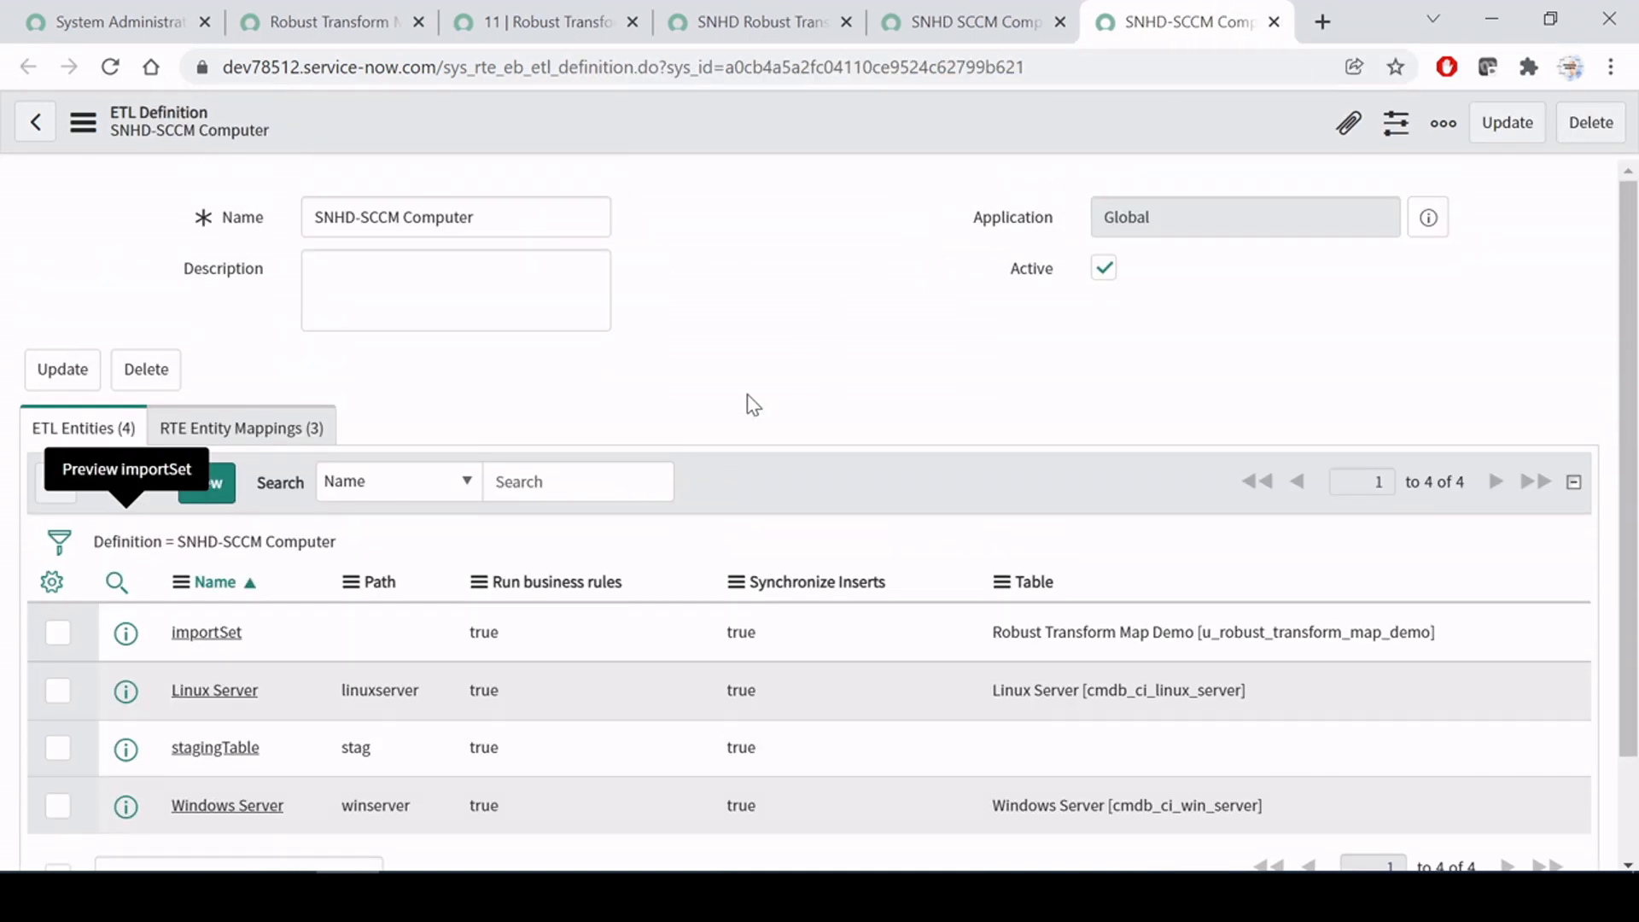
Step: Review the SNHD SCCM Computer transformer, and the SNHD Robust Transform Map data source's settings and Robust Transformer list
{"action": "left_click", "coordinate": [982, 21]}
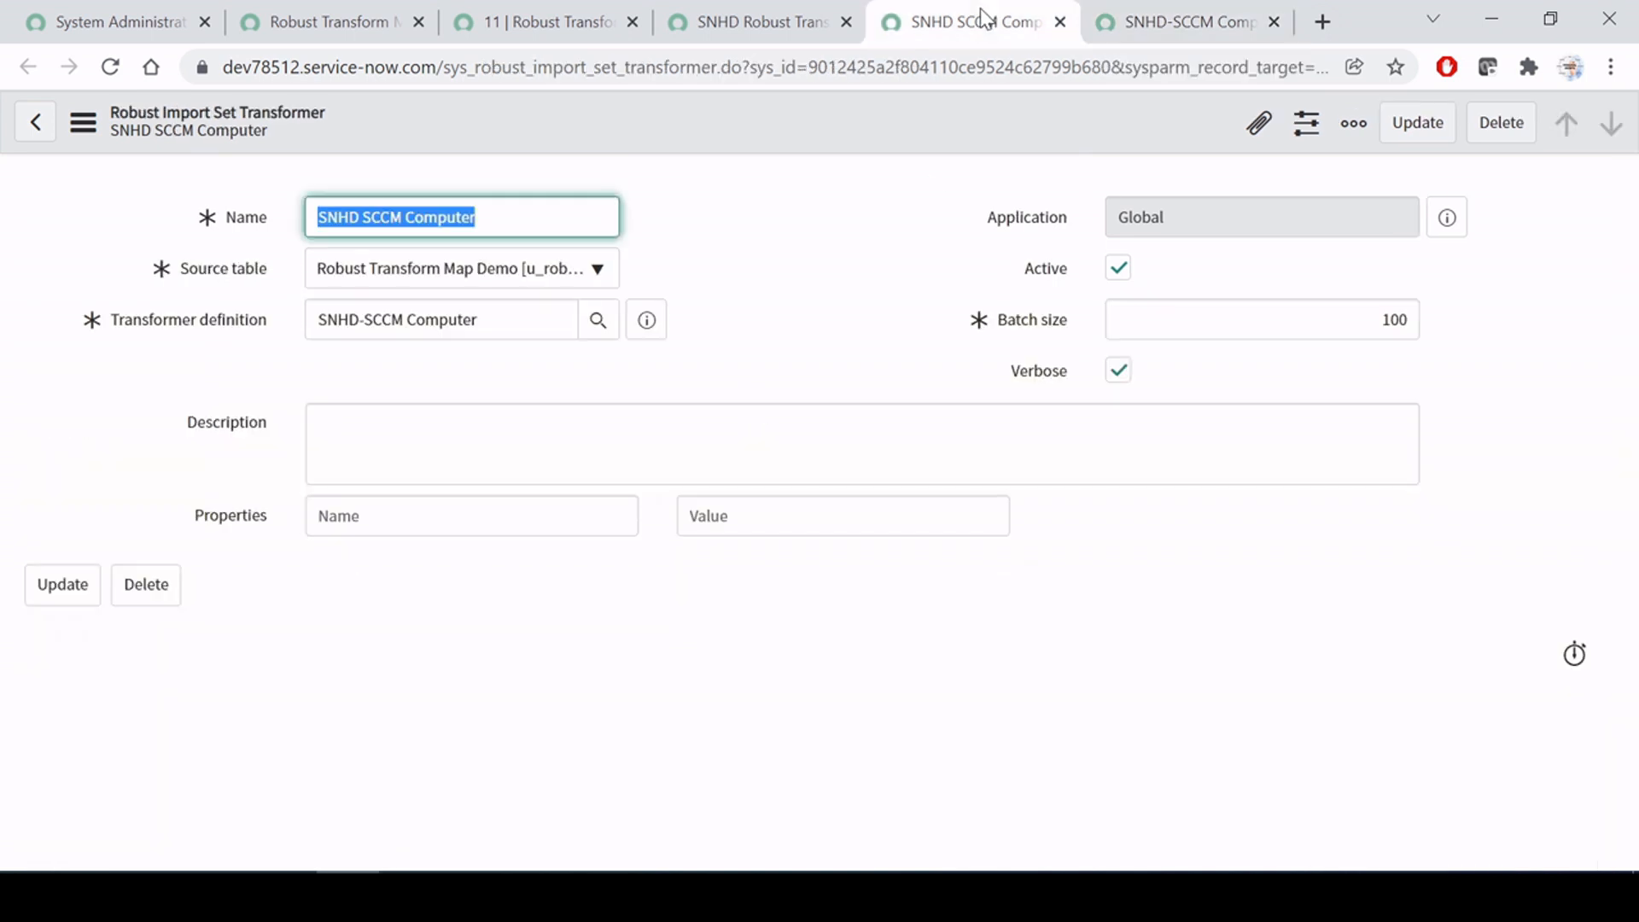
{"action": "left_click", "coordinate": [761, 21]}
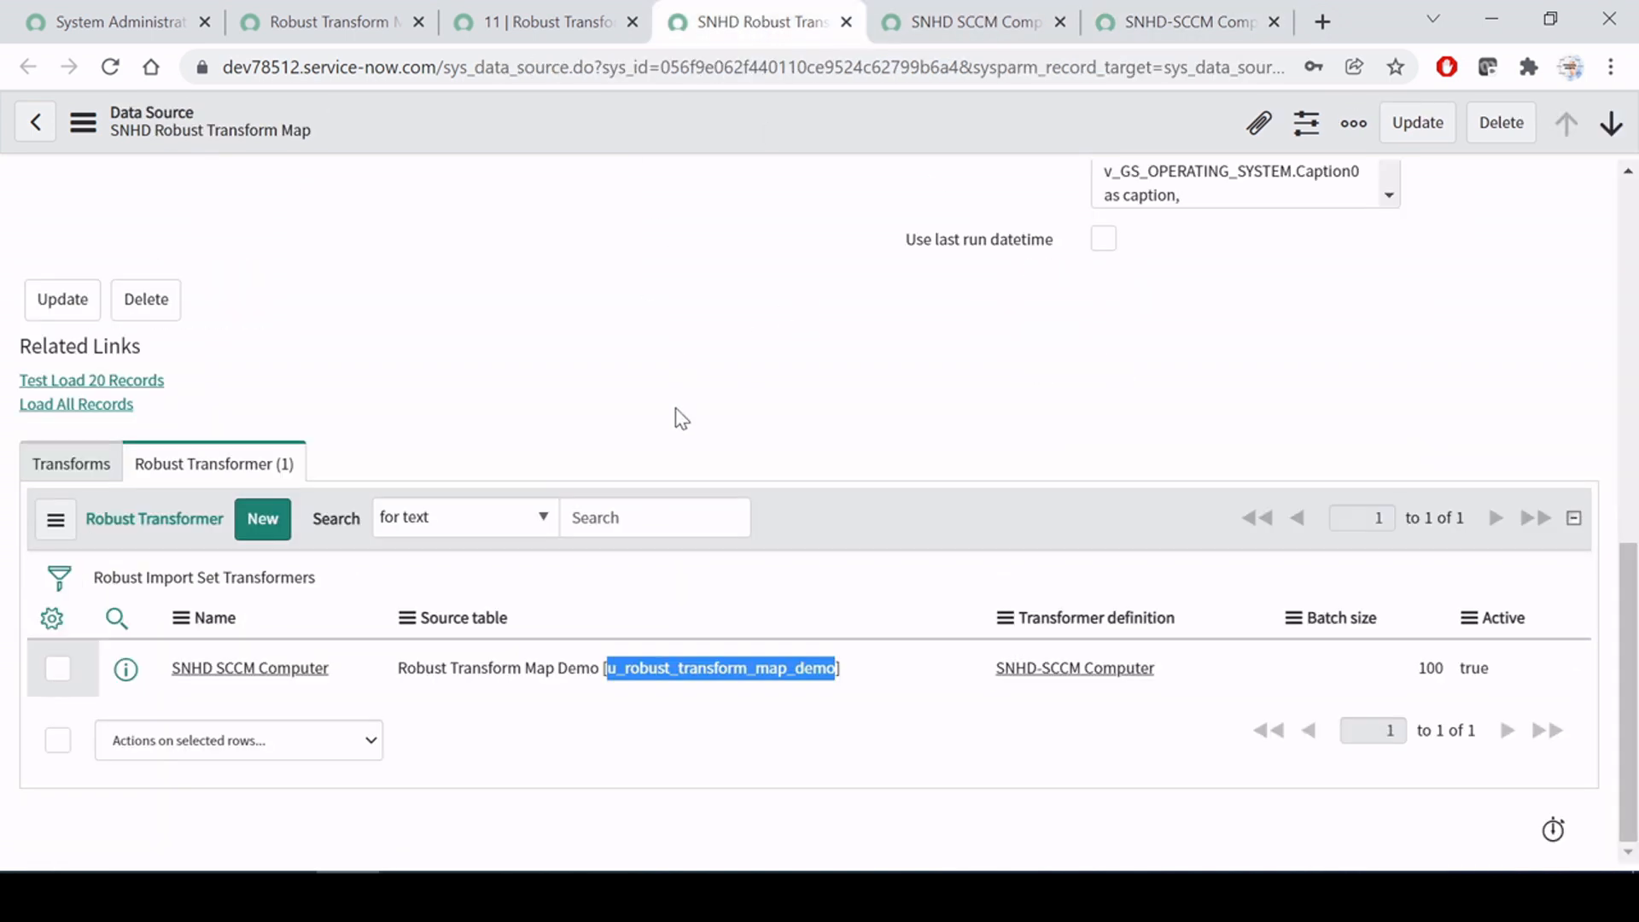
{"action": "scroll", "coordinate": [681, 418], "scroll_direction": "up", "scroll_amount": 5}
{"action": "scroll", "coordinate": [681, 419], "scroll_direction": "up", "scroll_amount": 4}
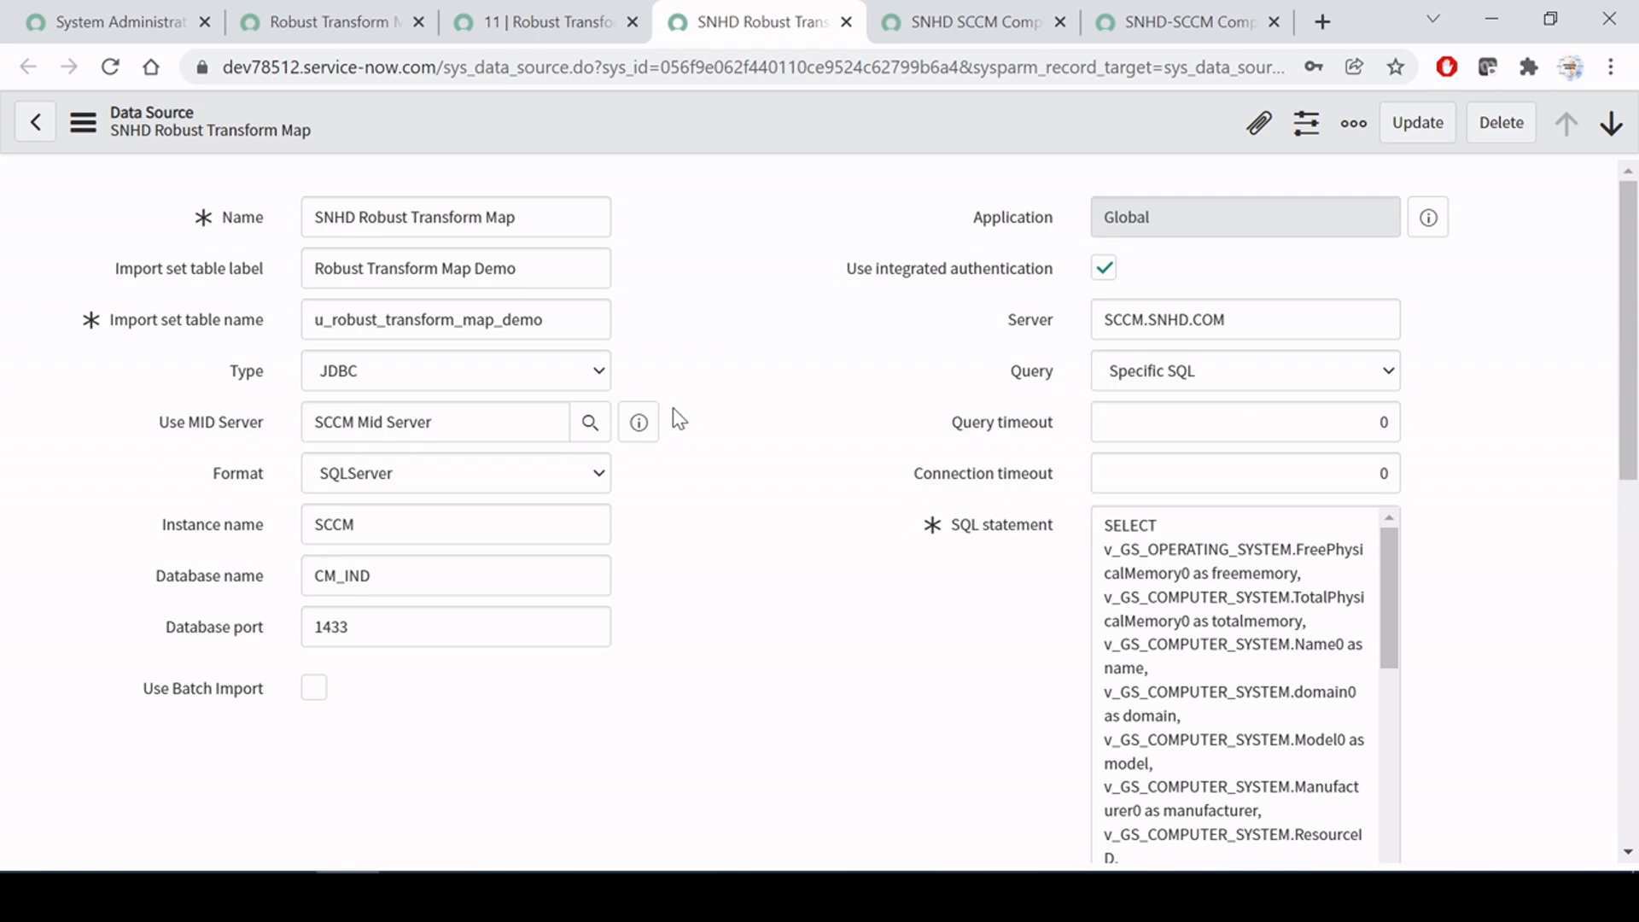
{"action": "scroll", "coordinate": [765, 522], "scroll_direction": "down", "scroll_amount": 8}
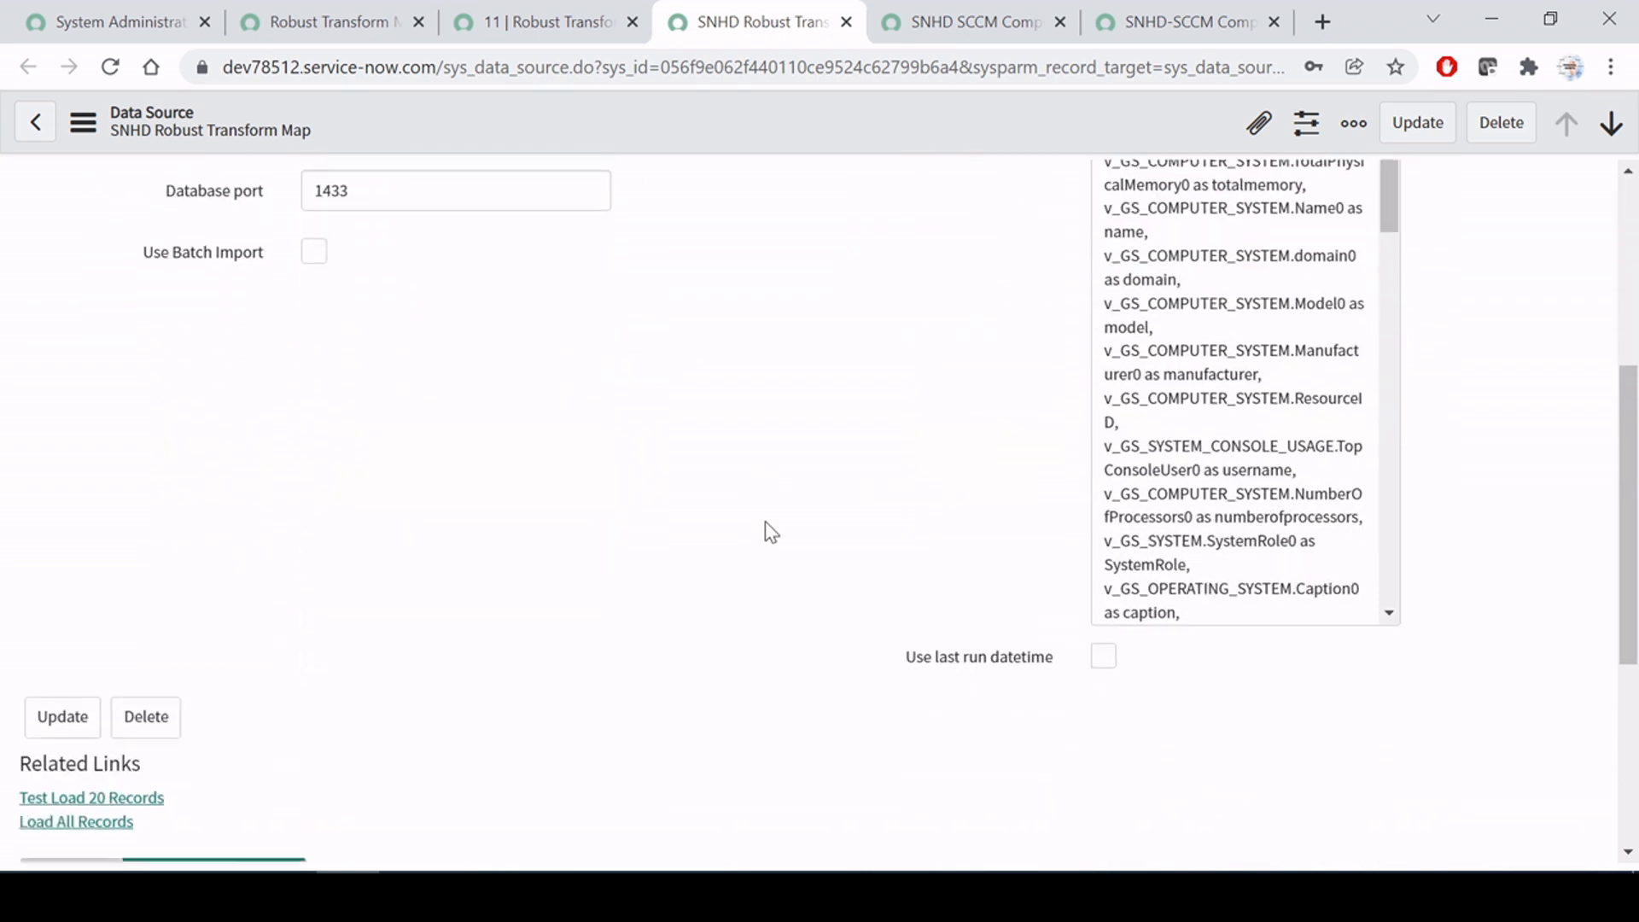
{"action": "scroll", "coordinate": [770, 531], "scroll_direction": "down", "scroll_amount": 1}
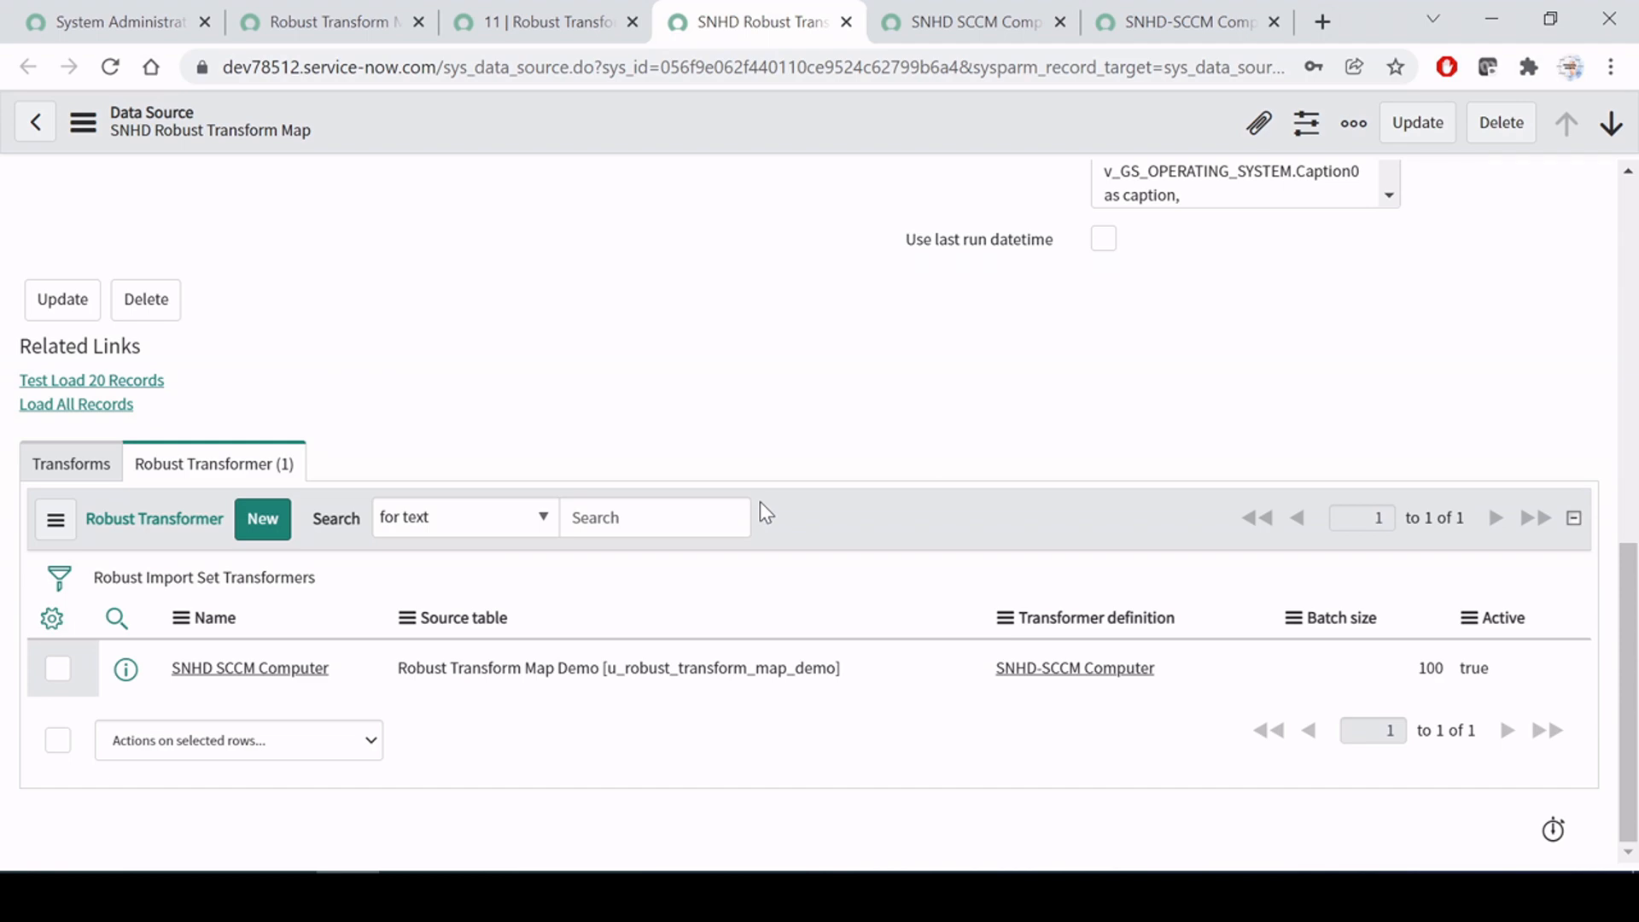
Step: Switch to the SCCM virtual machine in VMware Workstation and examine the SQL query and its computer records in SQL Server Management Studio
{"action": "key", "text": "alt+Tab"}
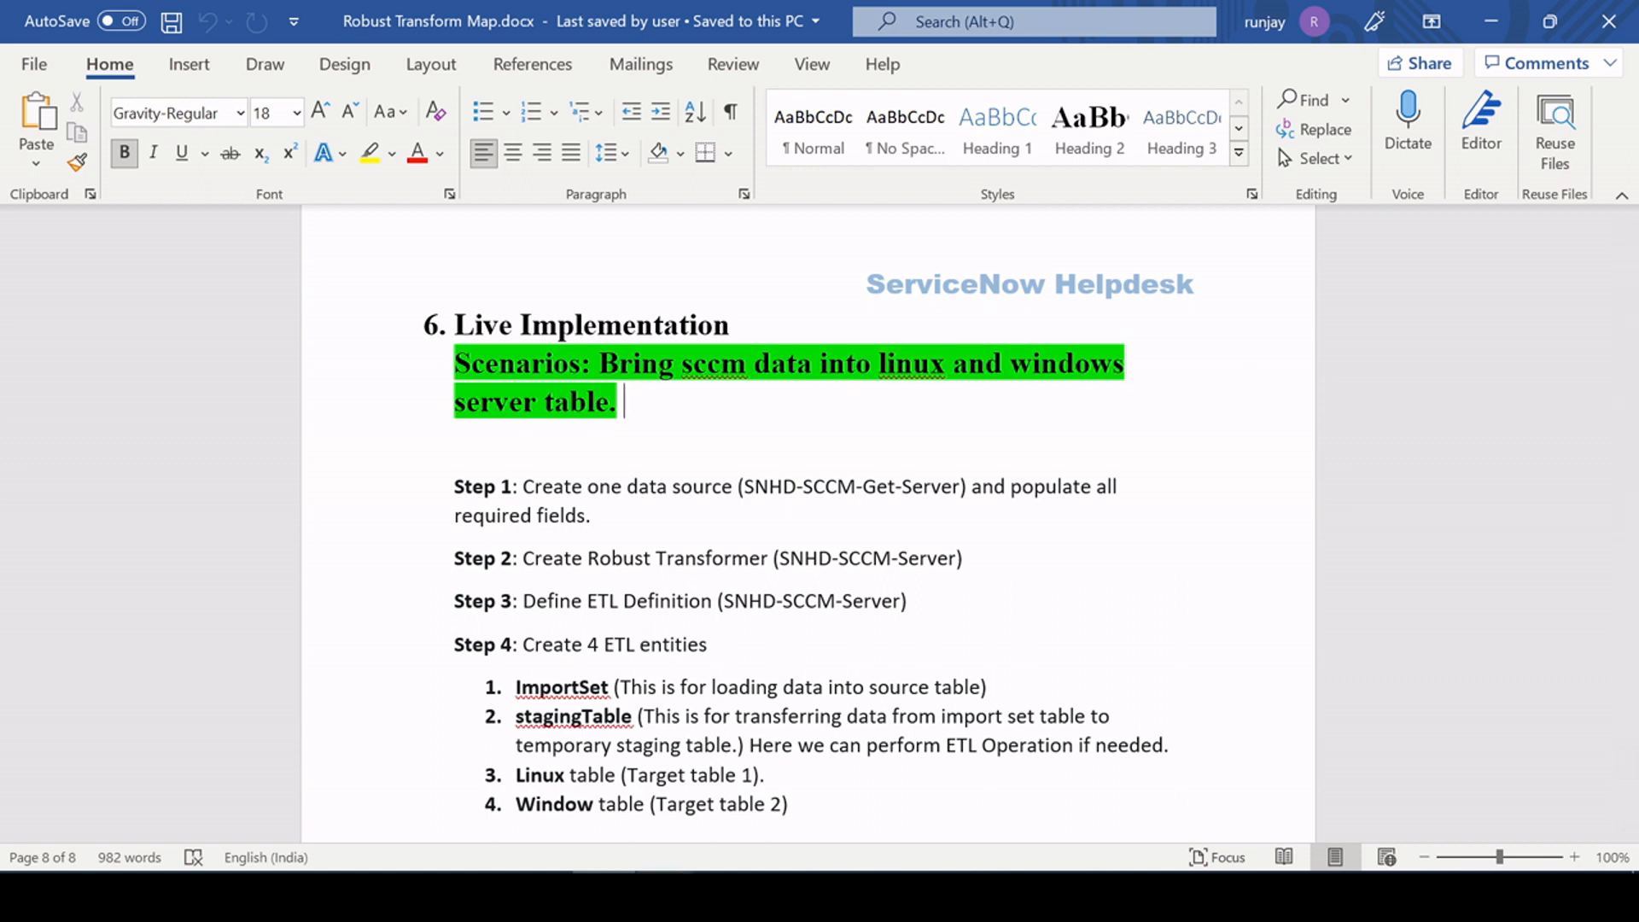
{"action": "mouse_move", "coordinate": [675, 897]}
{"action": "left_click", "coordinate": [796, 771]}
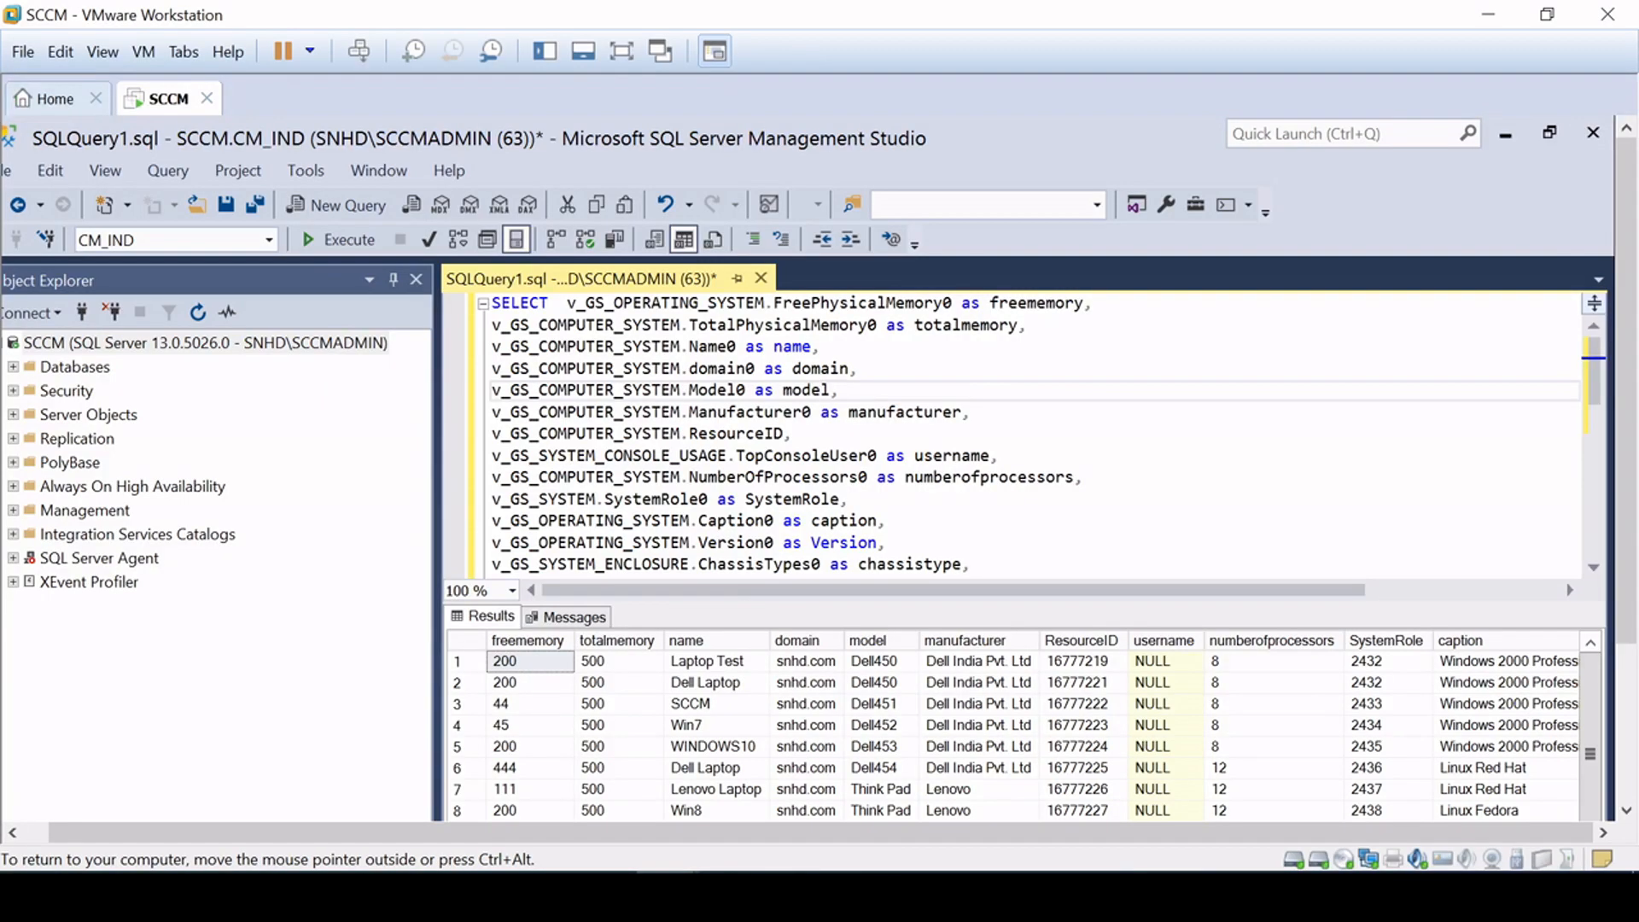
{"action": "left_click", "coordinate": [587, 325]}
{"action": "left_click", "coordinate": [952, 565]}
{"action": "left_click", "coordinate": [347, 239]}
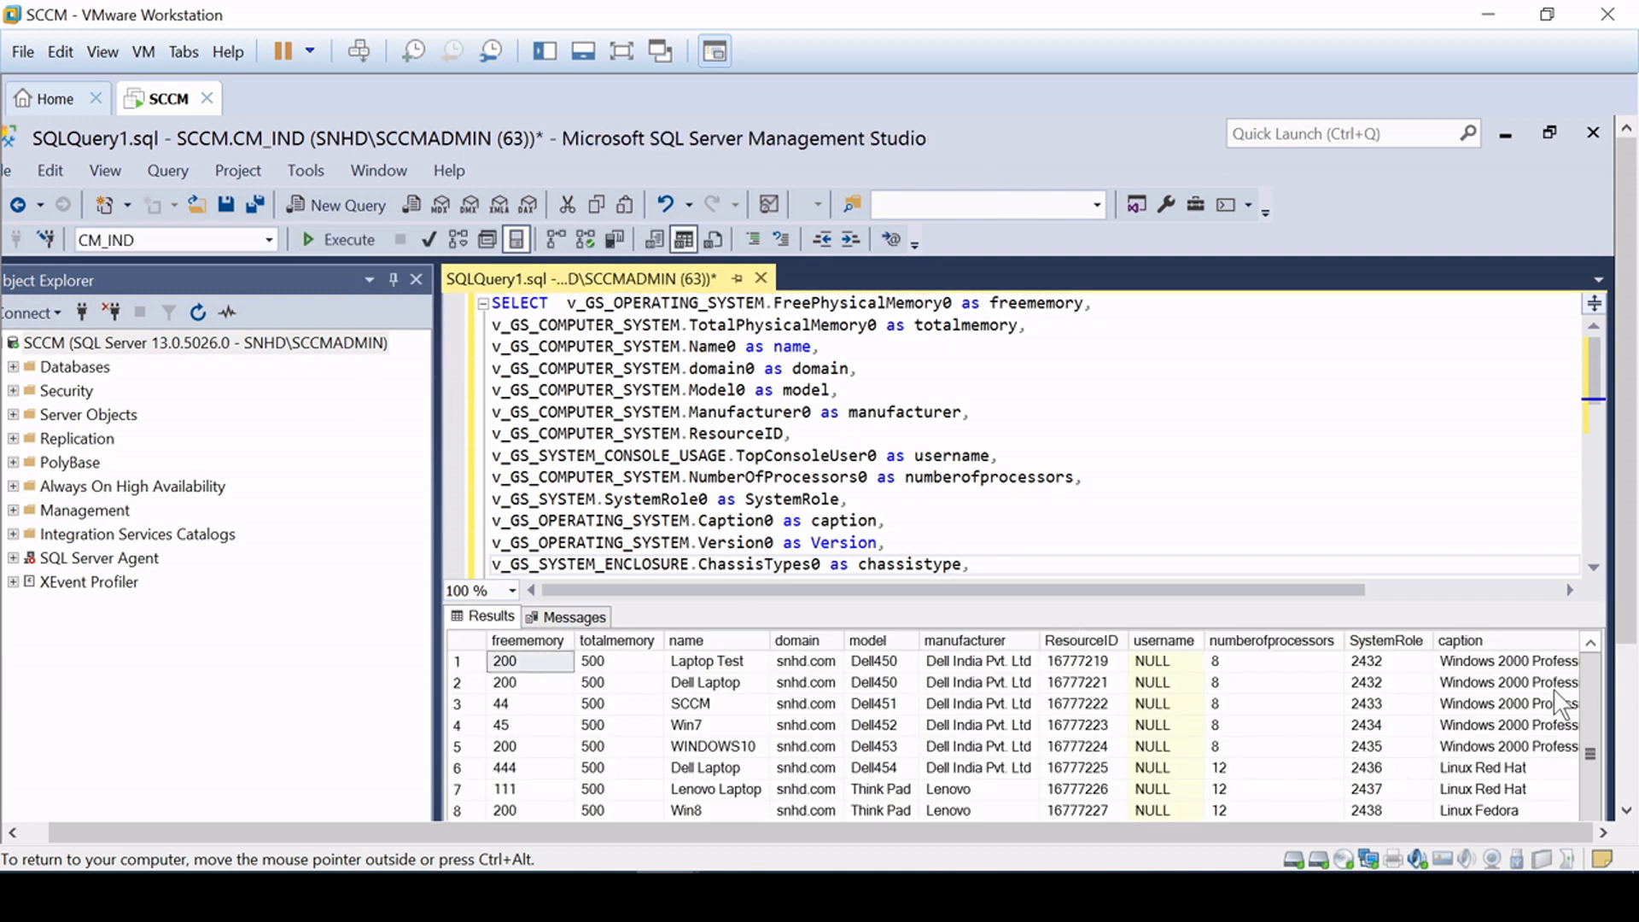
{"action": "scroll", "coordinate": [1587, 708], "scroll_direction": "down", "scroll_amount": 1}
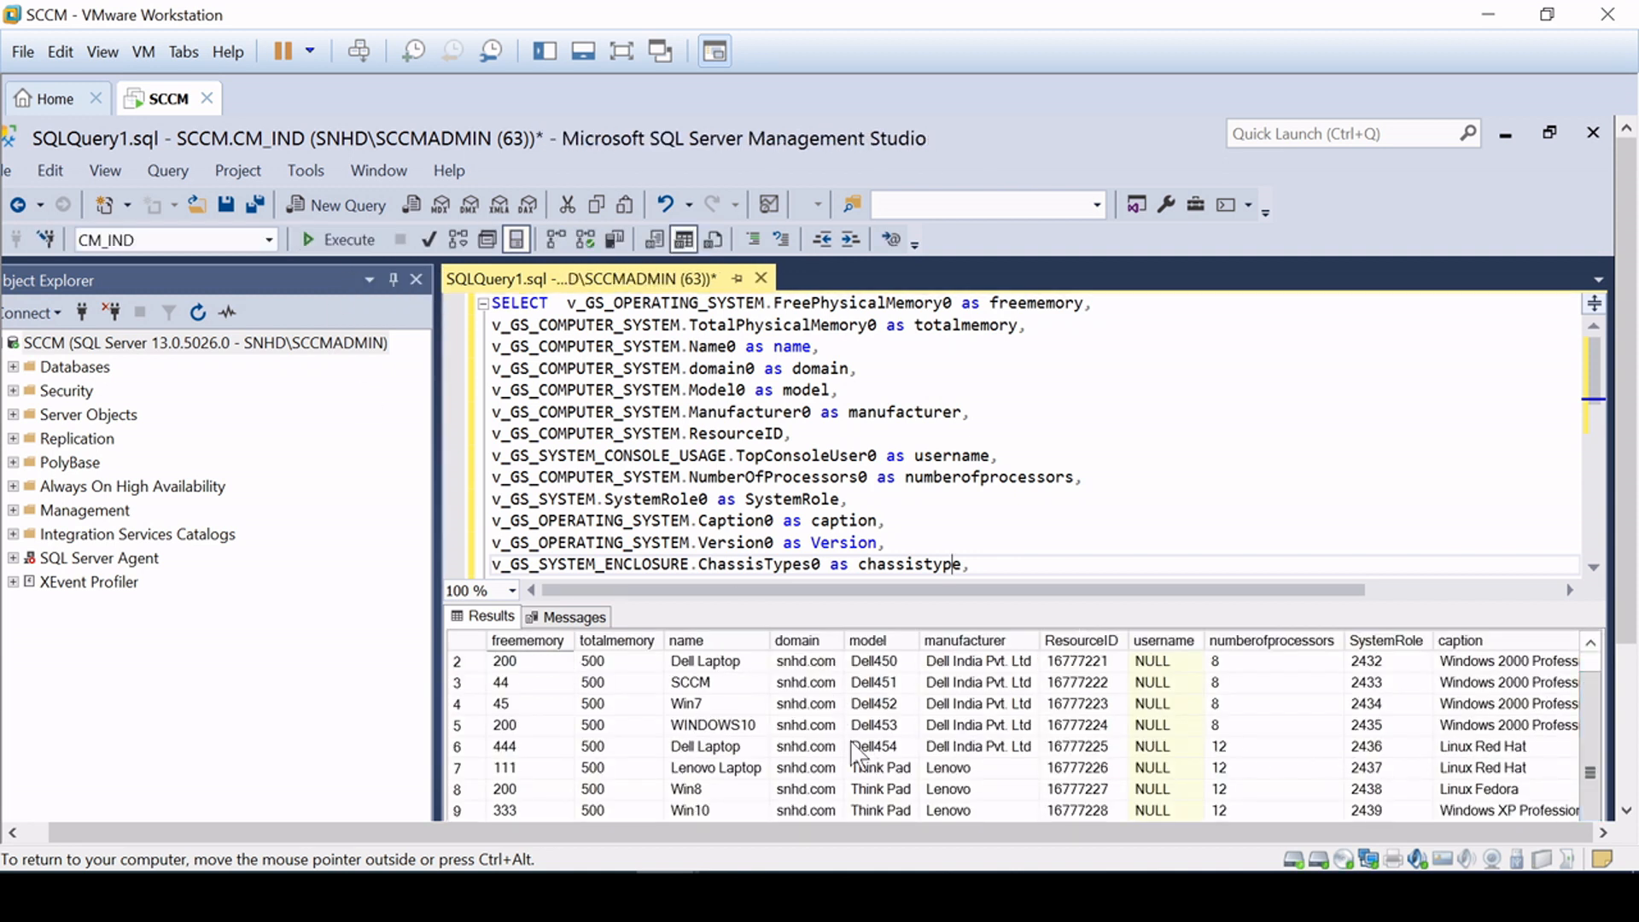
{"action": "left_click", "coordinate": [661, 723]}
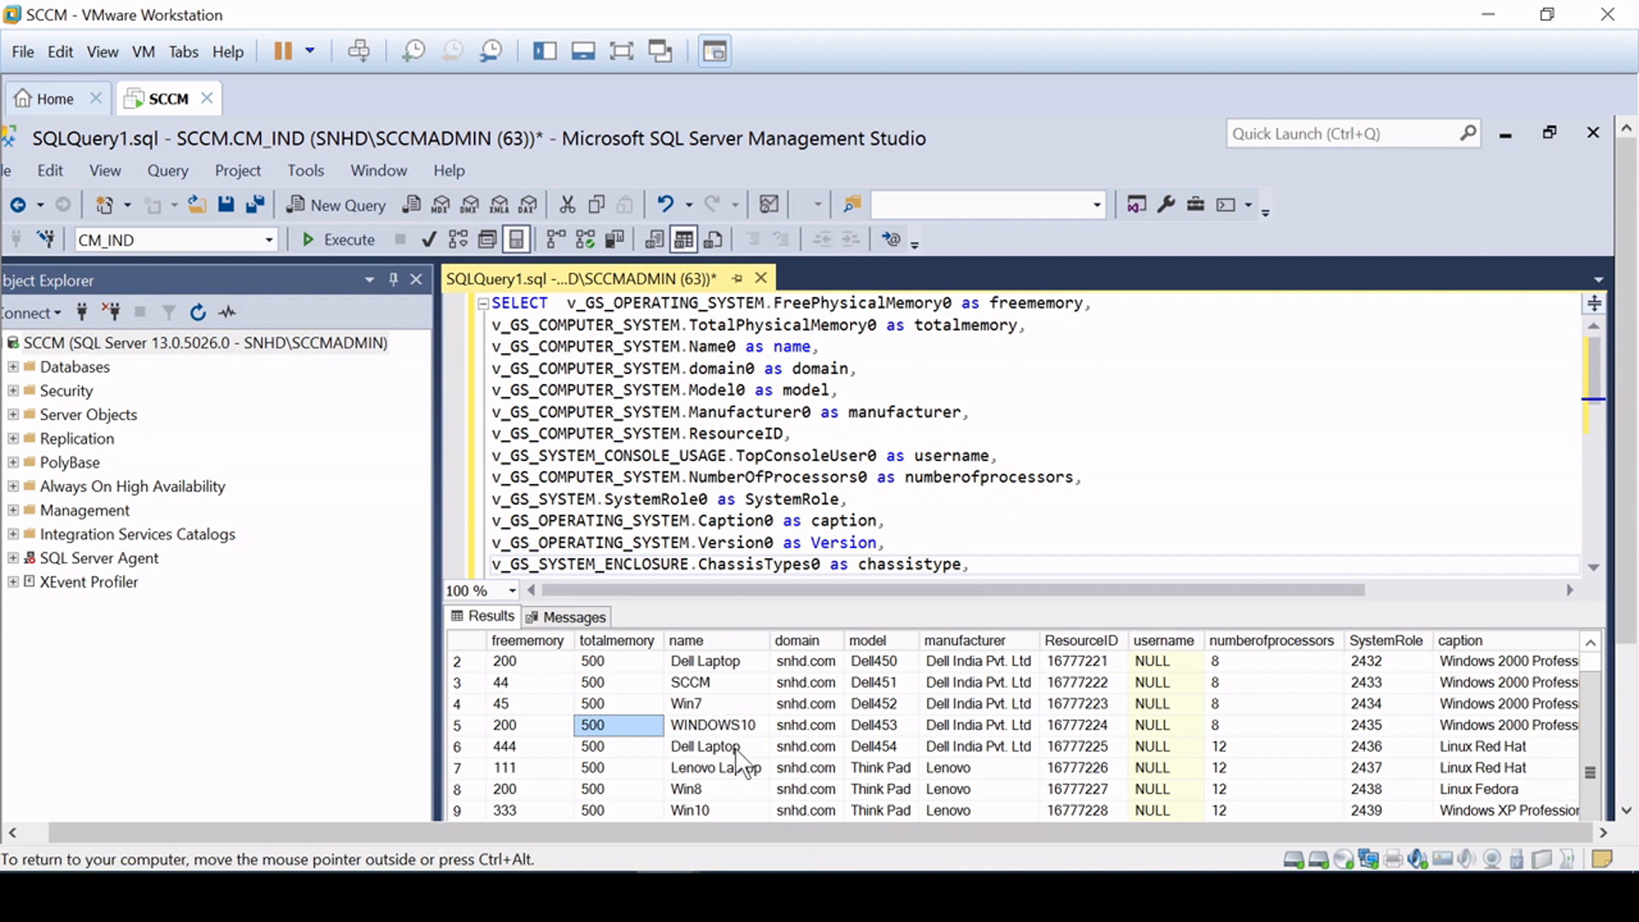
Step: Return to the Robust Transform Map Word document and read through implementation Steps 1 to 6, including the ETL entities and RTE entity mappings
{"action": "left_click", "coordinate": [1489, 15]}
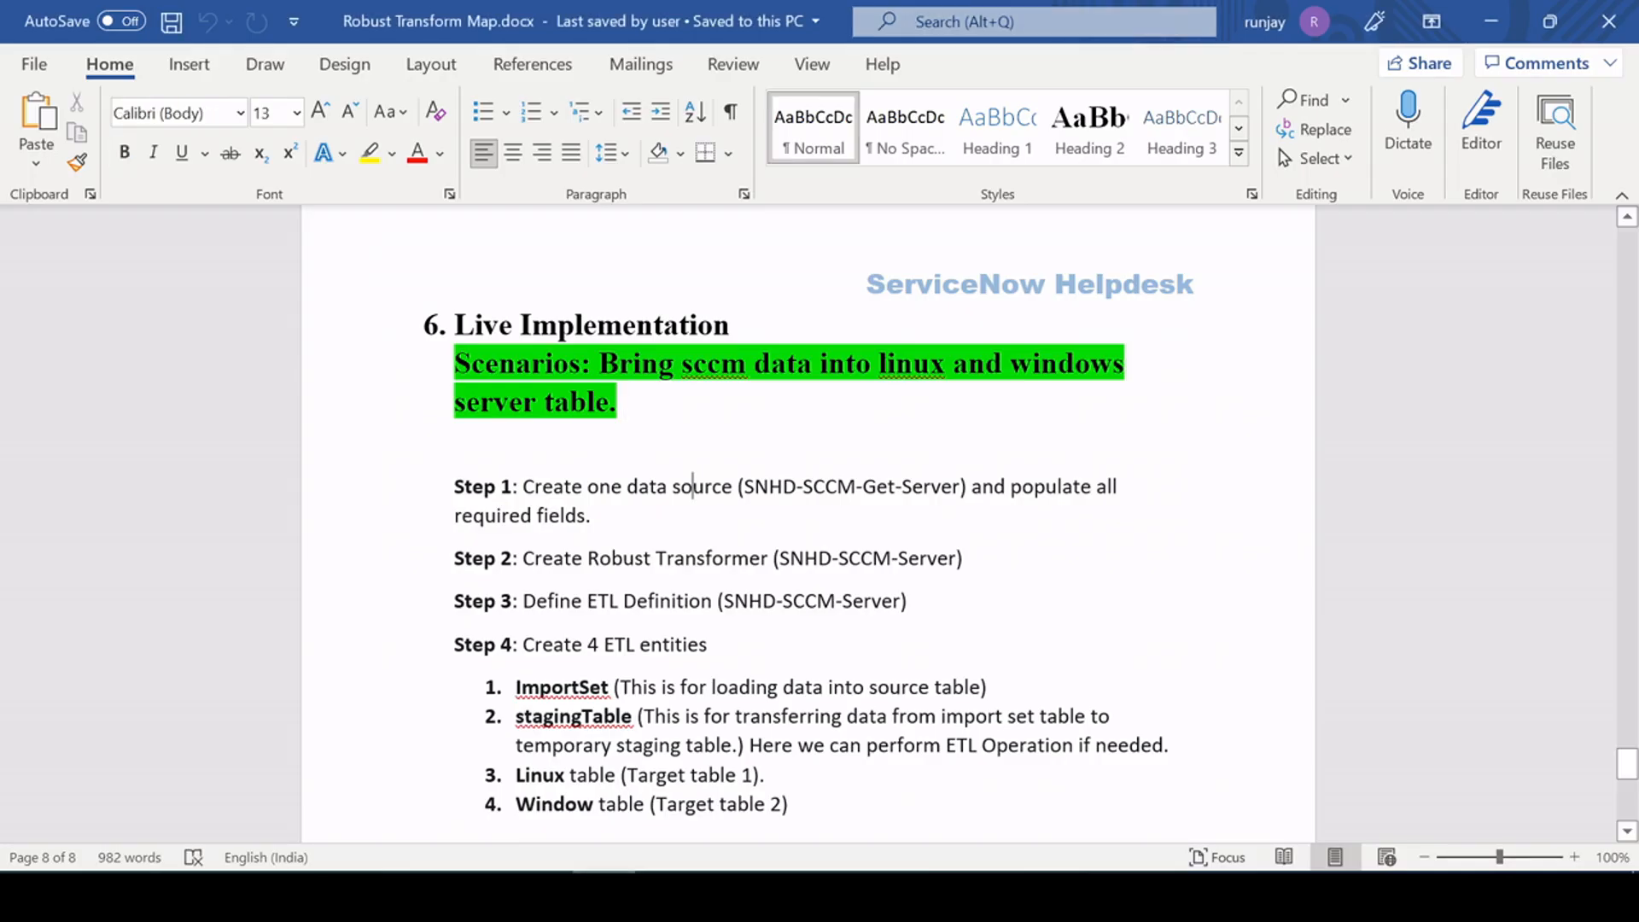
{"action": "scroll", "coordinate": [680, 479], "scroll_direction": "down", "scroll_amount": 2}
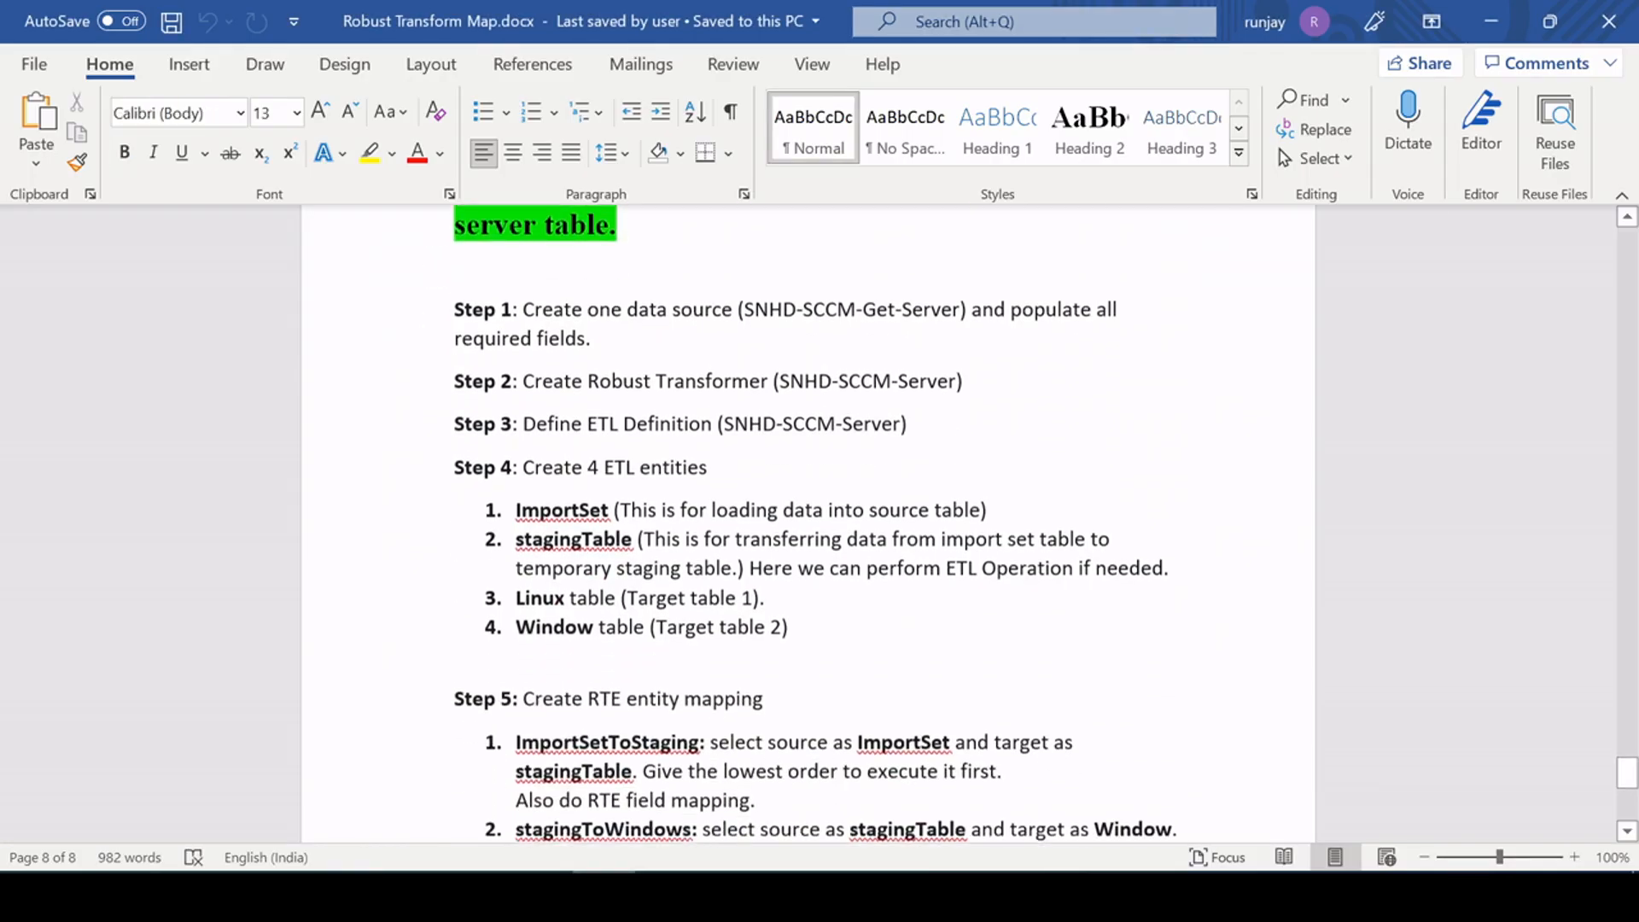
{"action": "left_click", "coordinate": [483, 302]}
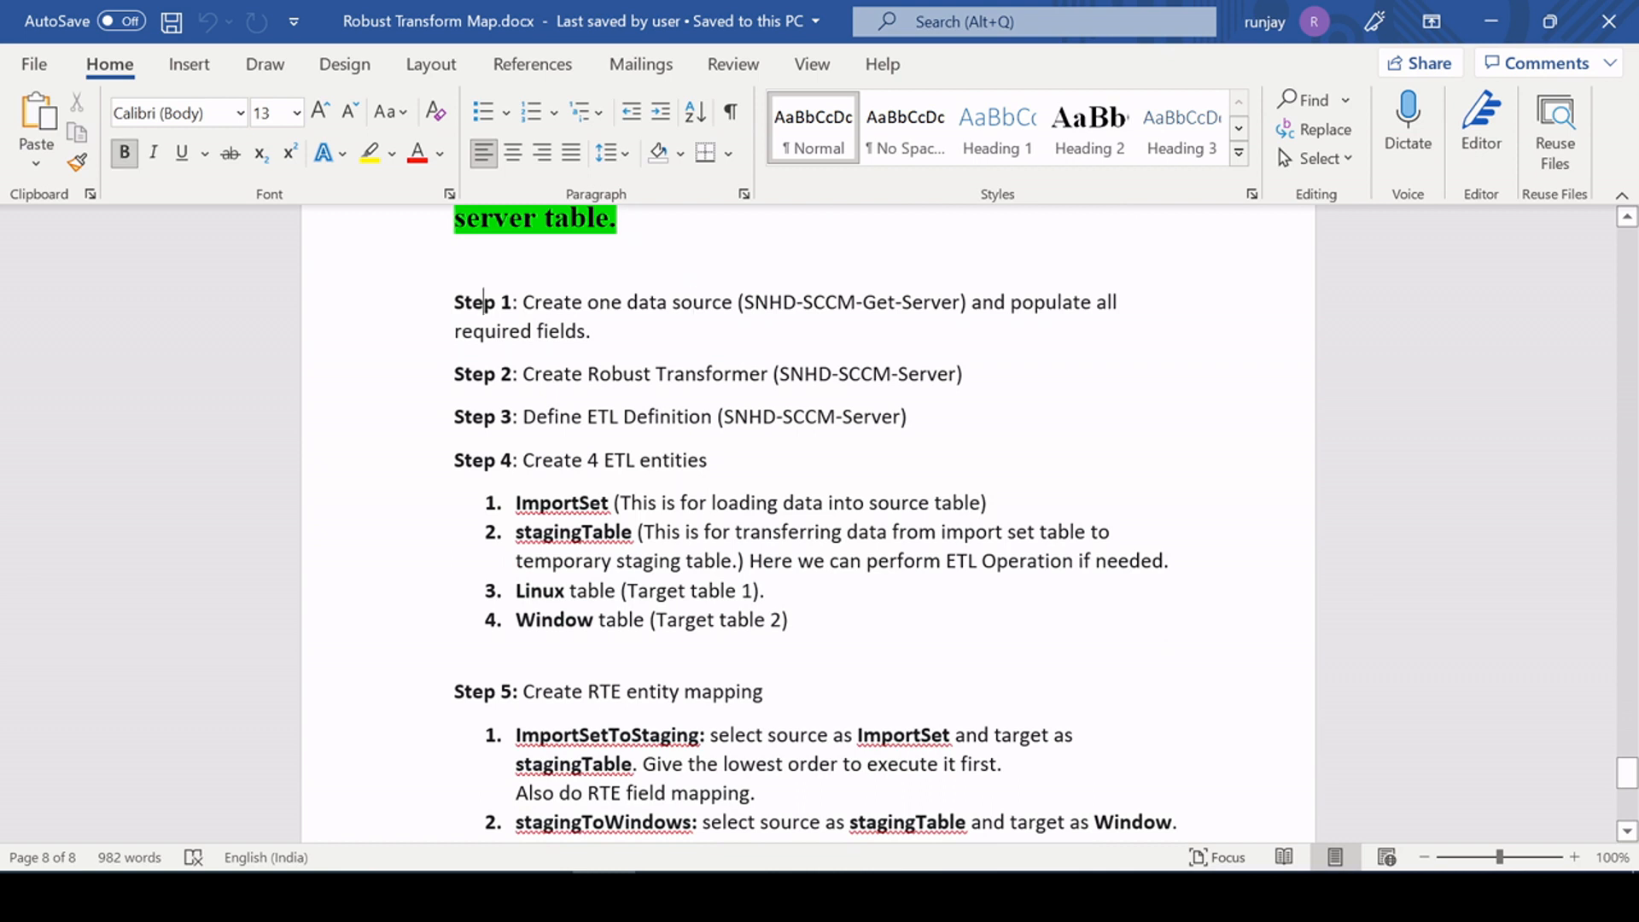
{"action": "left_click_drag", "start_coordinate": [512, 302], "coordinate": [796, 302]}
{"action": "key", "text": "Right"}
{"action": "left_click", "coordinate": [600, 374]}
{"action": "scroll", "coordinate": [819, 525], "scroll_direction": "down", "scroll_amount": 6}
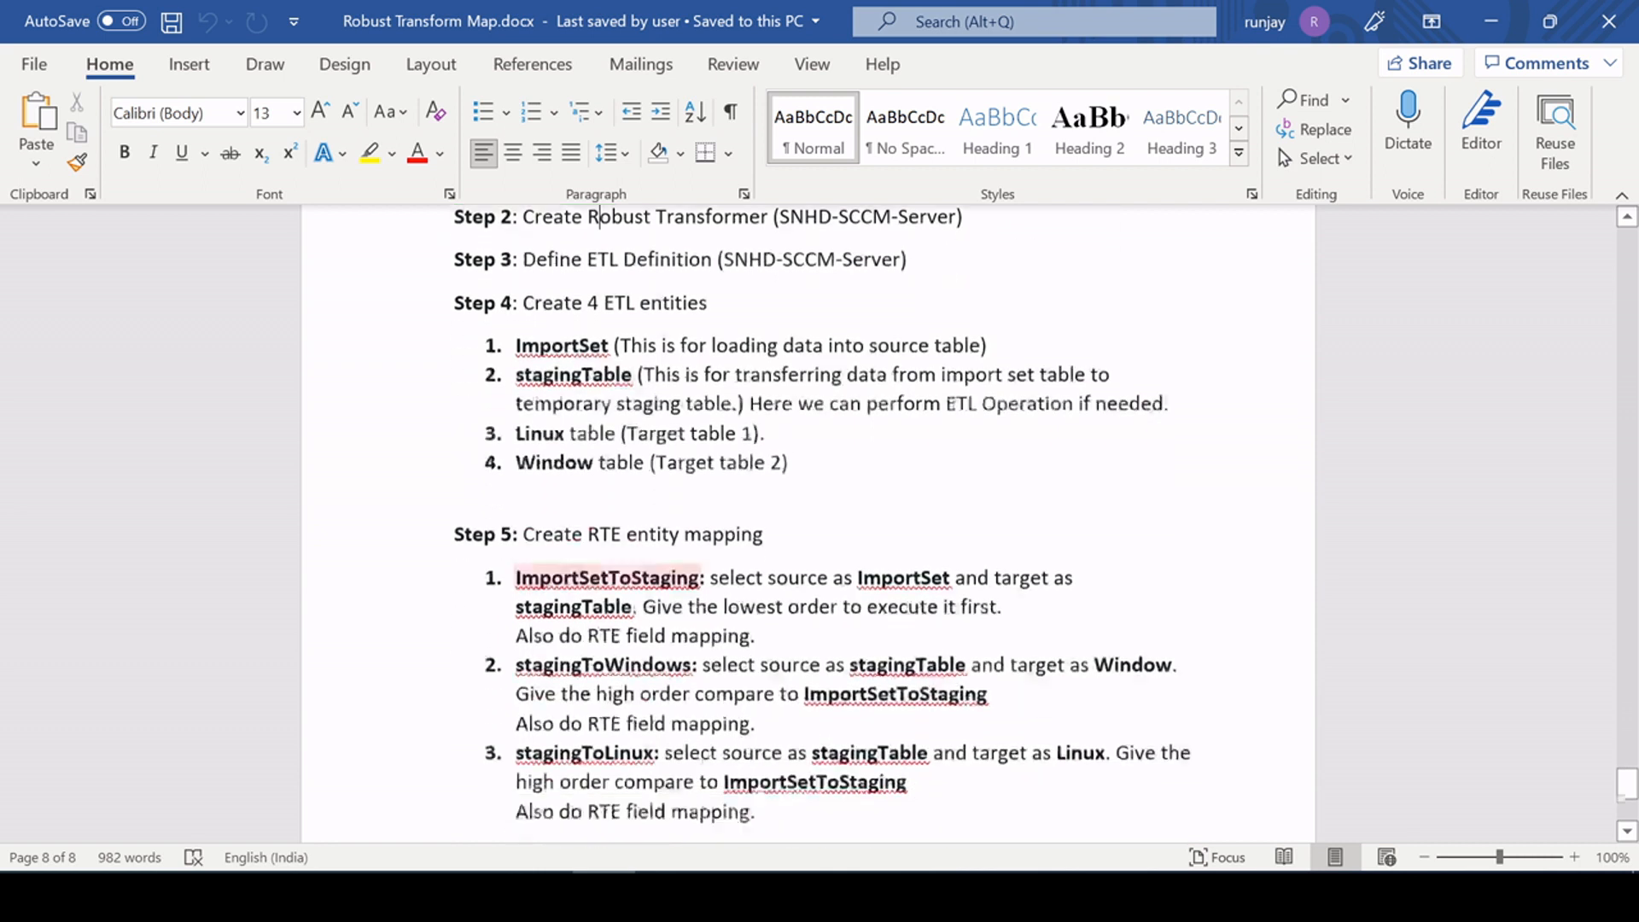
{"action": "left_click", "coordinate": [513, 564]}
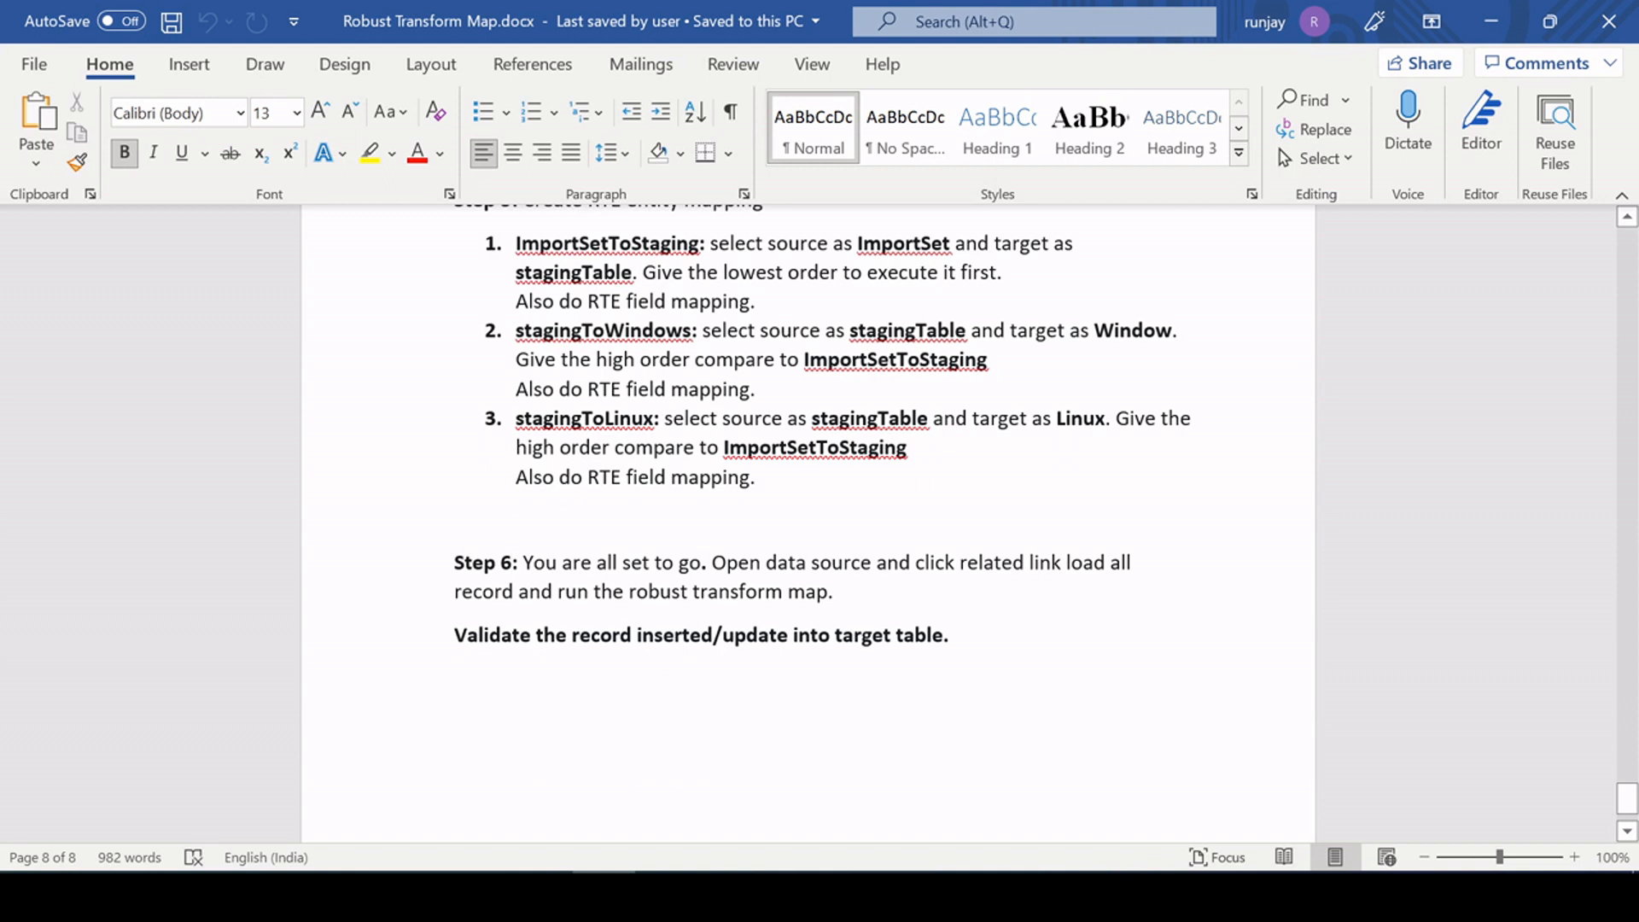
{"action": "left_click_drag", "start_coordinate": [832, 592], "coordinate": [624, 563]}
{"action": "scroll", "coordinate": [624, 563], "scroll_direction": "up", "scroll_amount": 5}
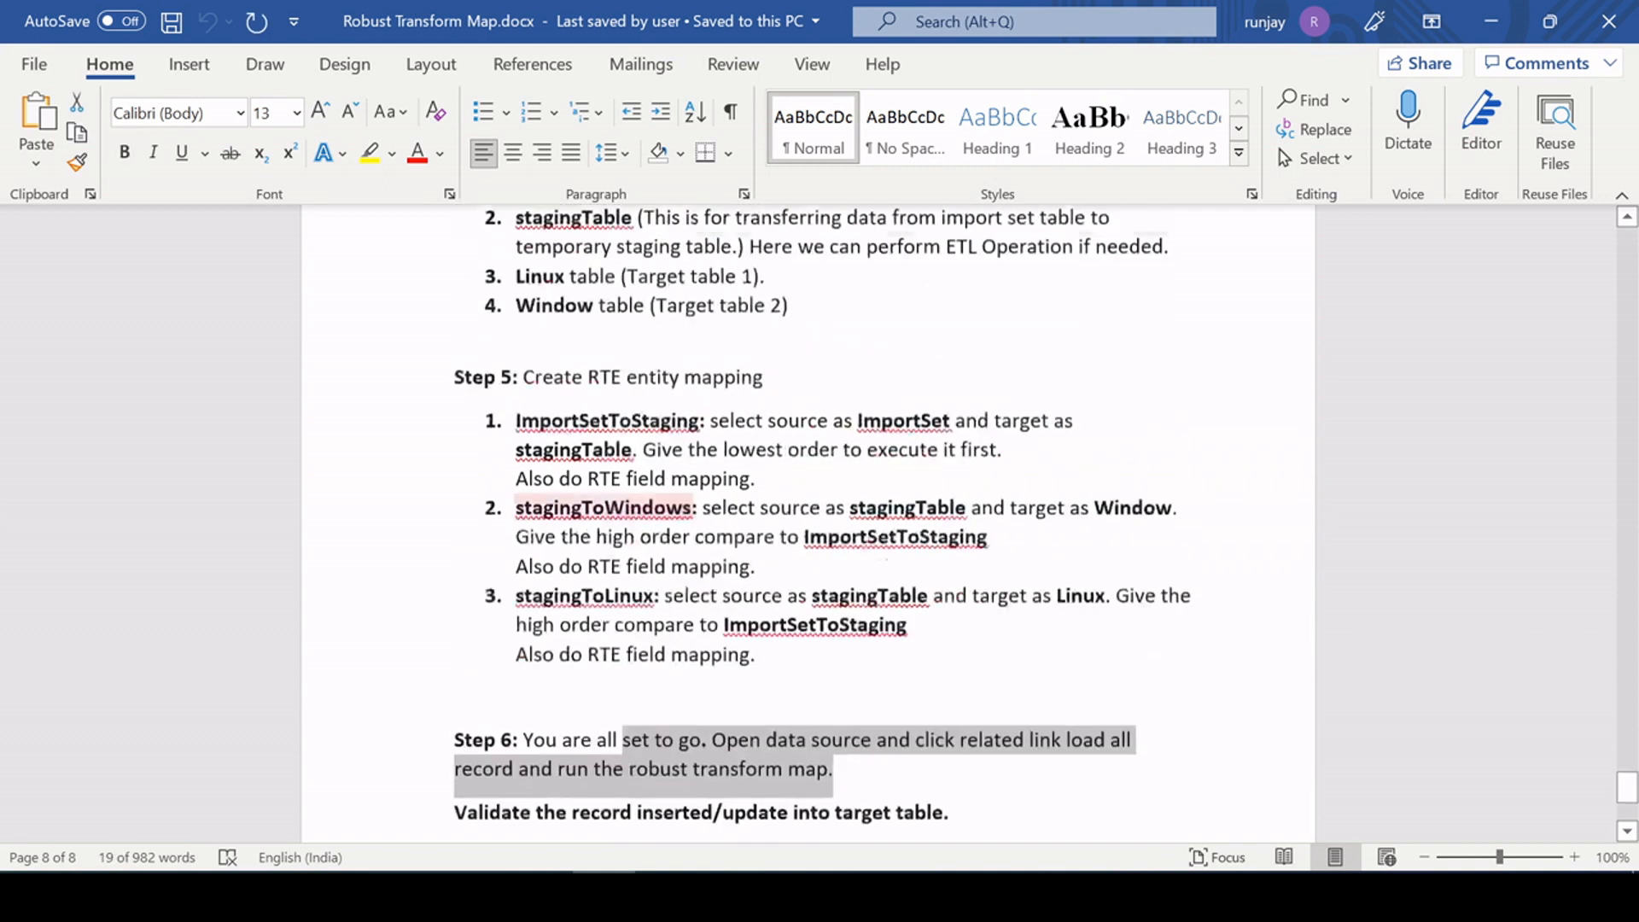
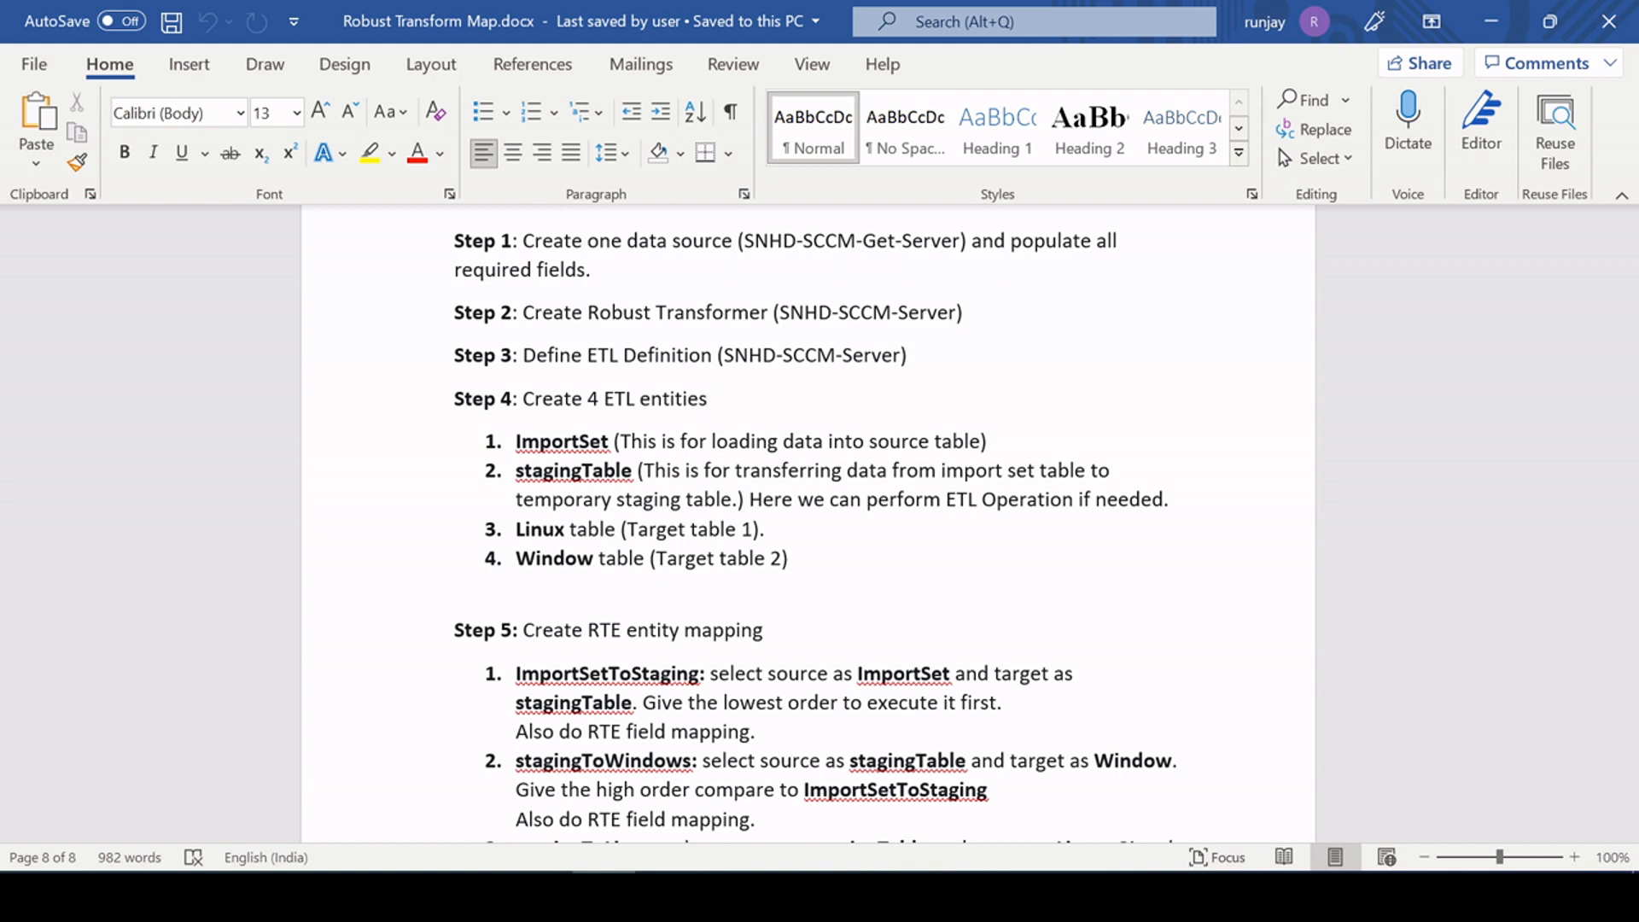
Step: Go back to Step 1 of the Live Implementation section and review the SNHD-SCCM-Get-Server data source name and required fields instruction
{"action": "scroll", "coordinate": [807, 523], "scroll_direction": "up", "scroll_amount": 2}
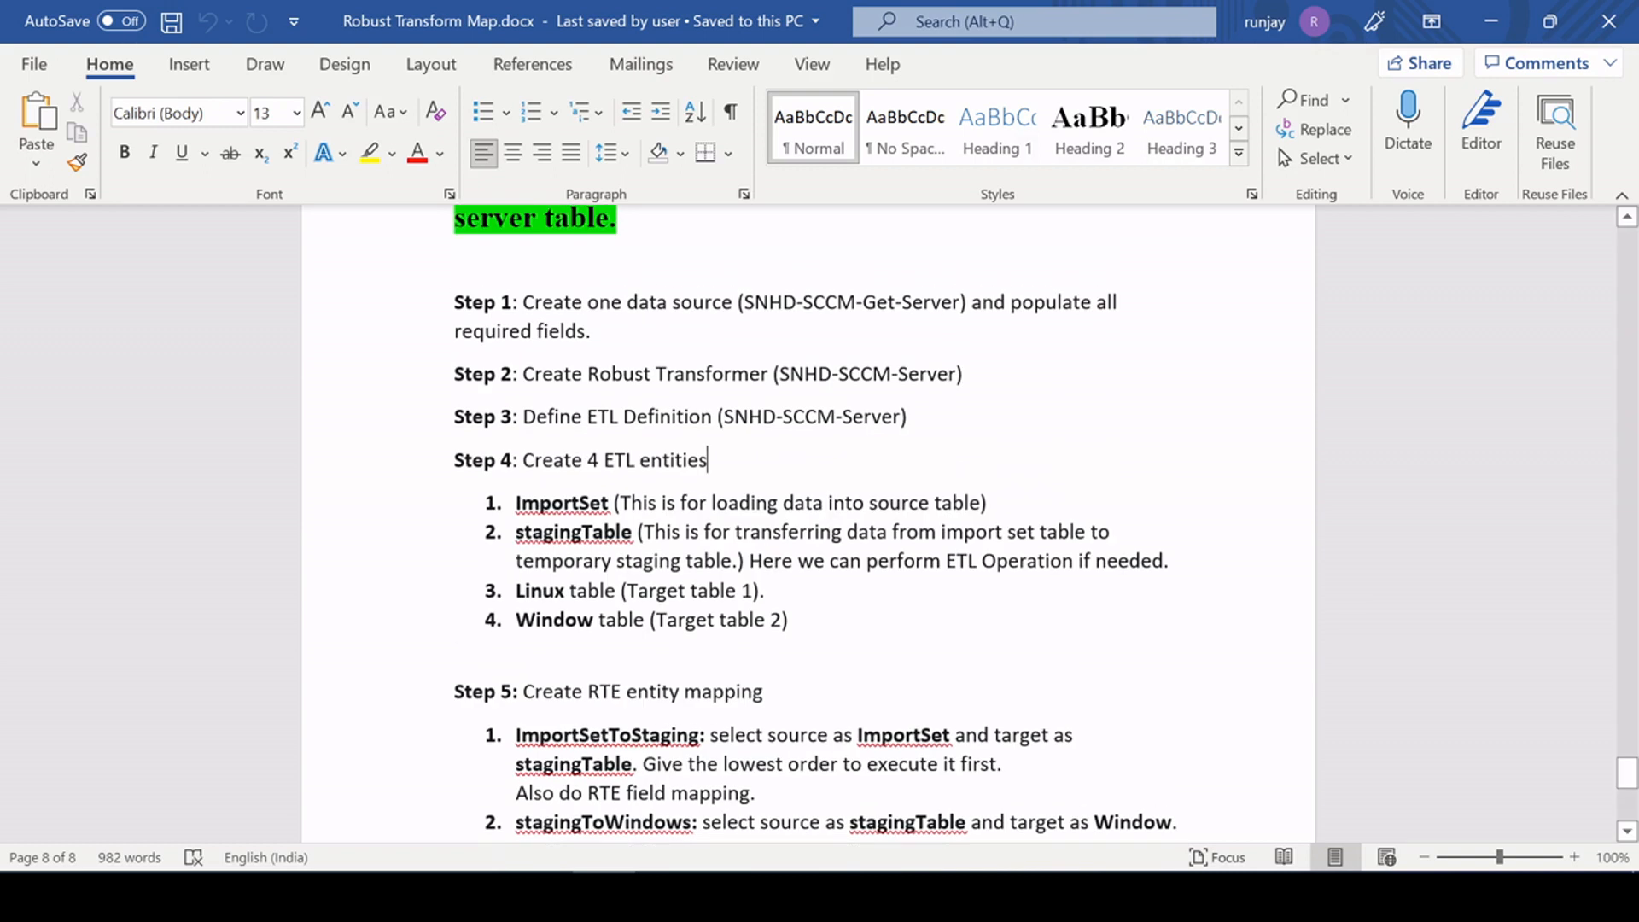
{"action": "scroll", "coordinate": [808, 524], "scroll_direction": "up", "scroll_amount": 4}
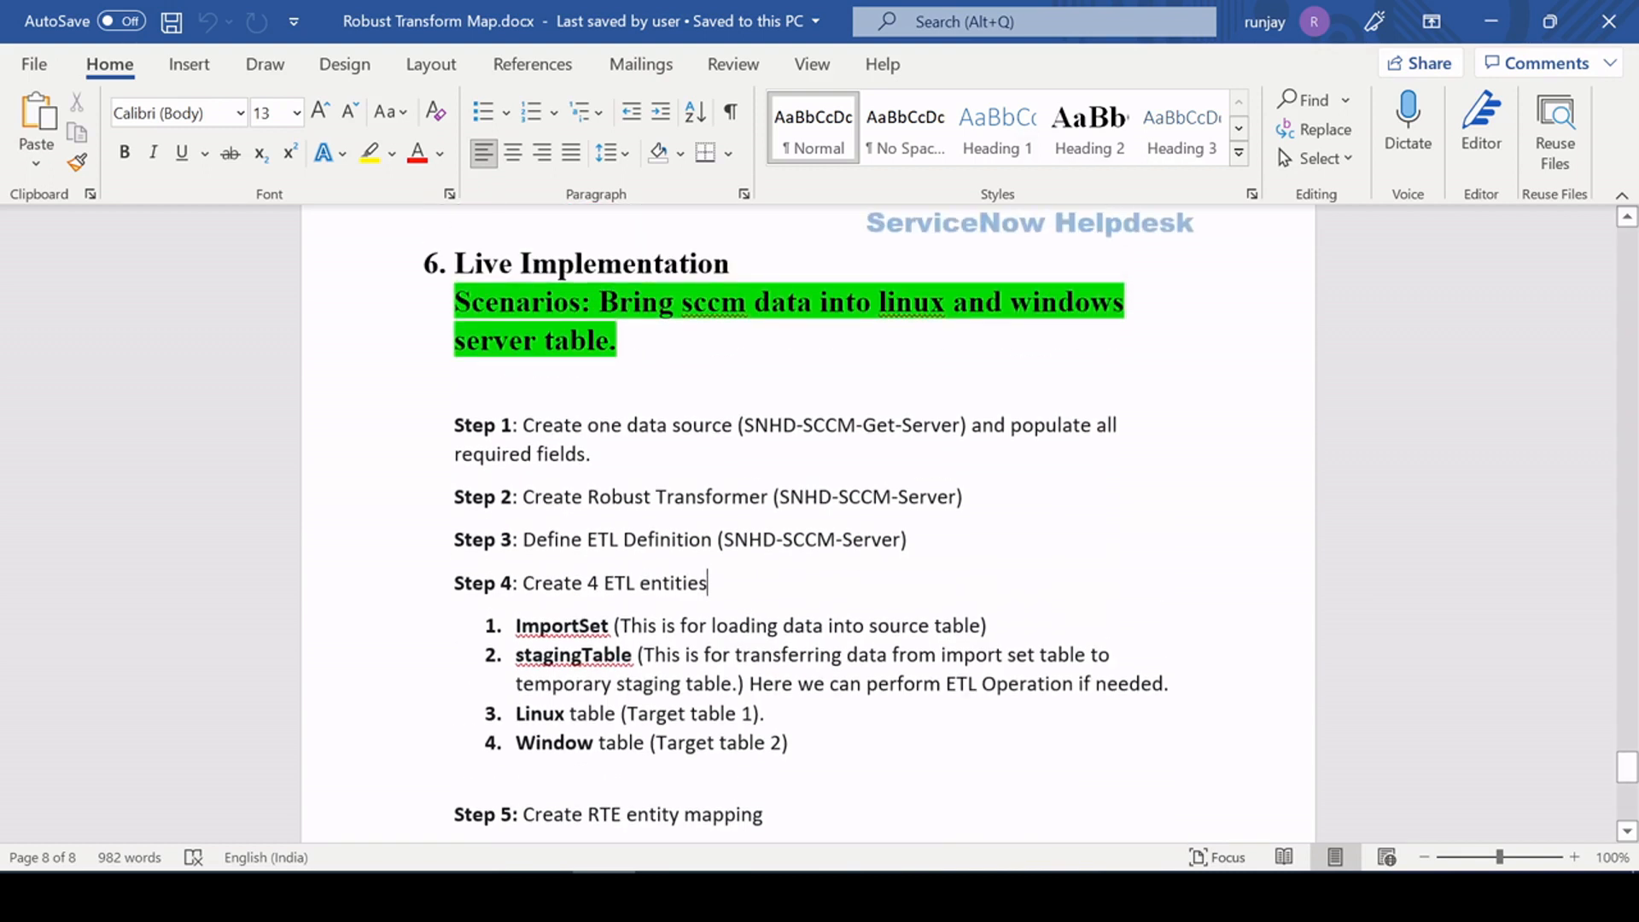
{"action": "left_click_drag", "start_coordinate": [745, 425], "coordinate": [960, 426]}
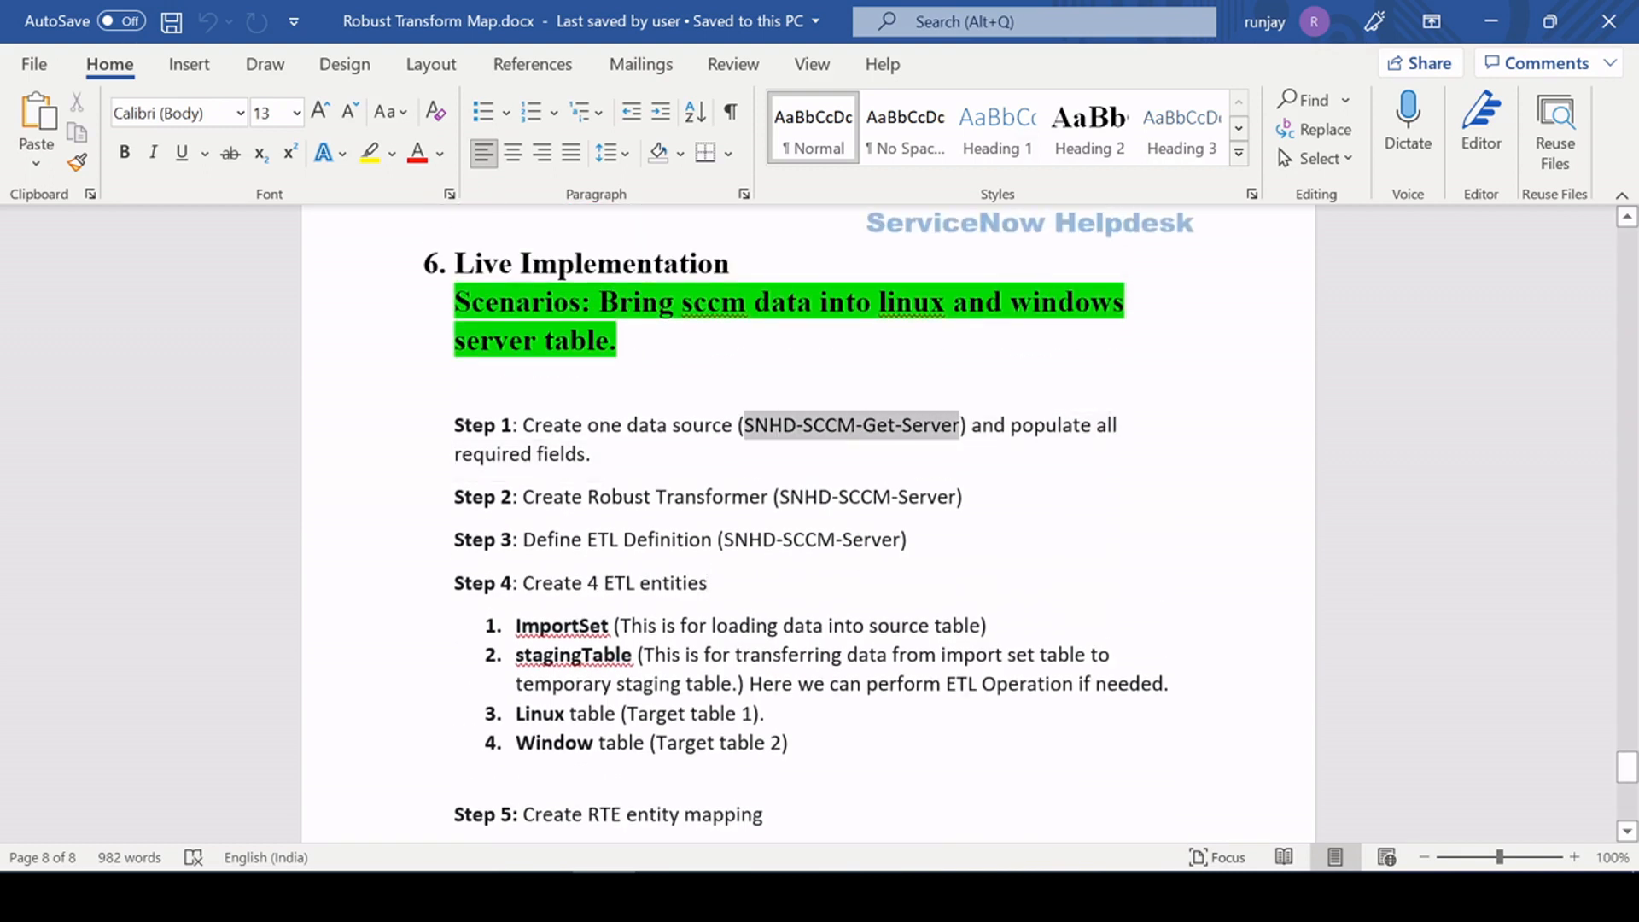
{"action": "left_click", "coordinate": [592, 454]}
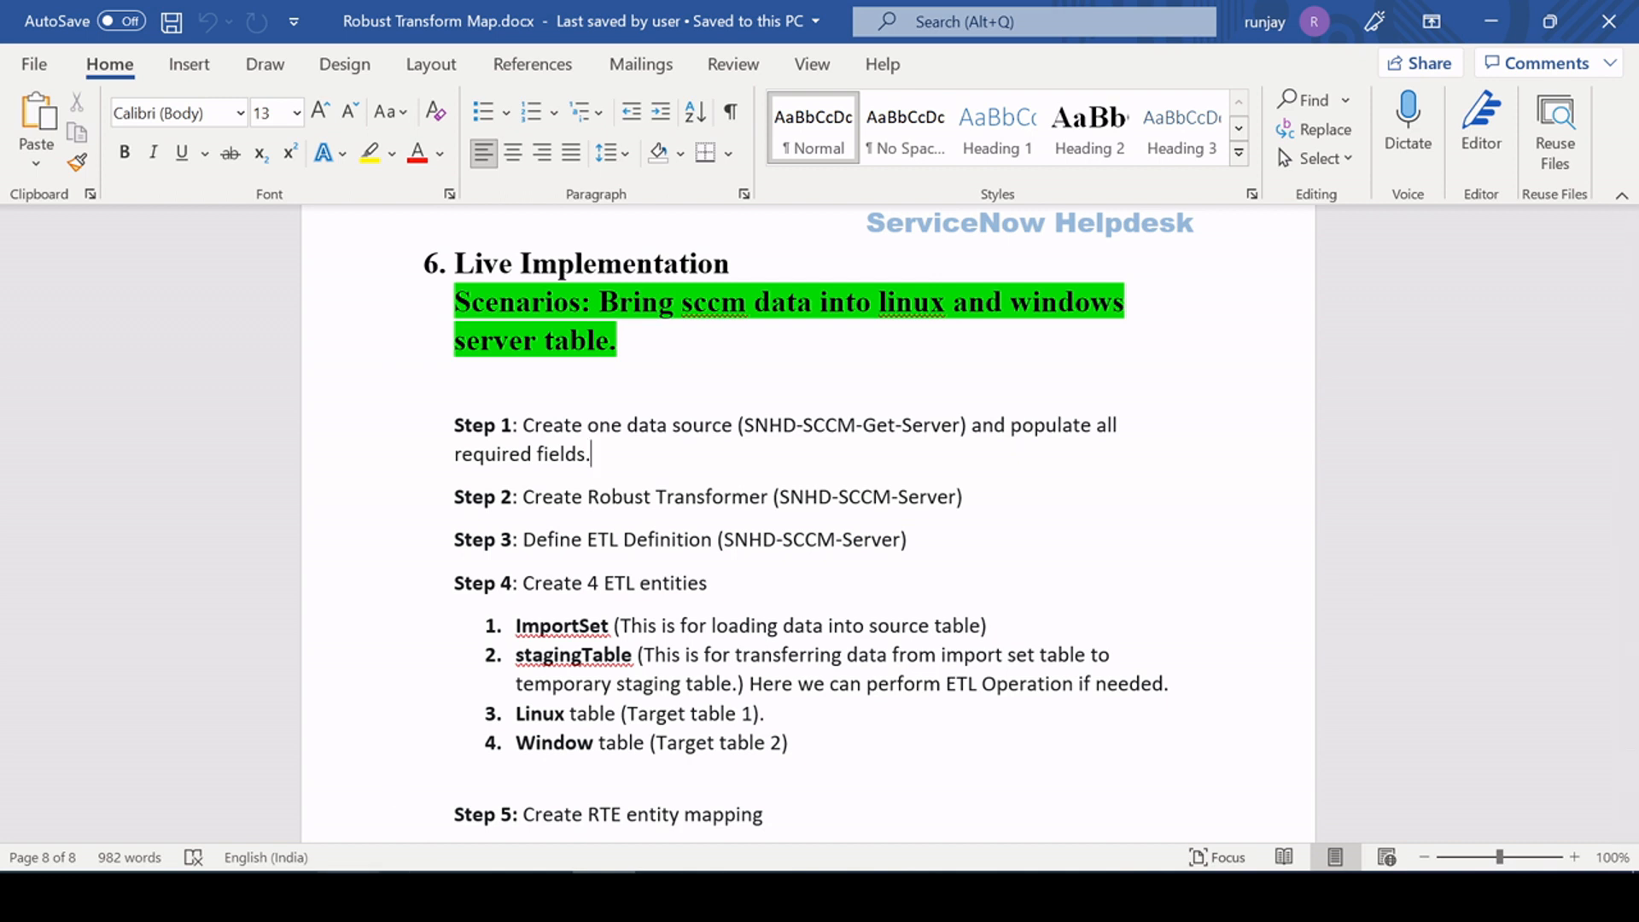
Step: Switch to ServiceNow in the browser, open the System Import Sets data sources via the filter "data sou", and open SNHD Robust Transform Map in a new tab
{"action": "left_click", "coordinate": [349, 897]}
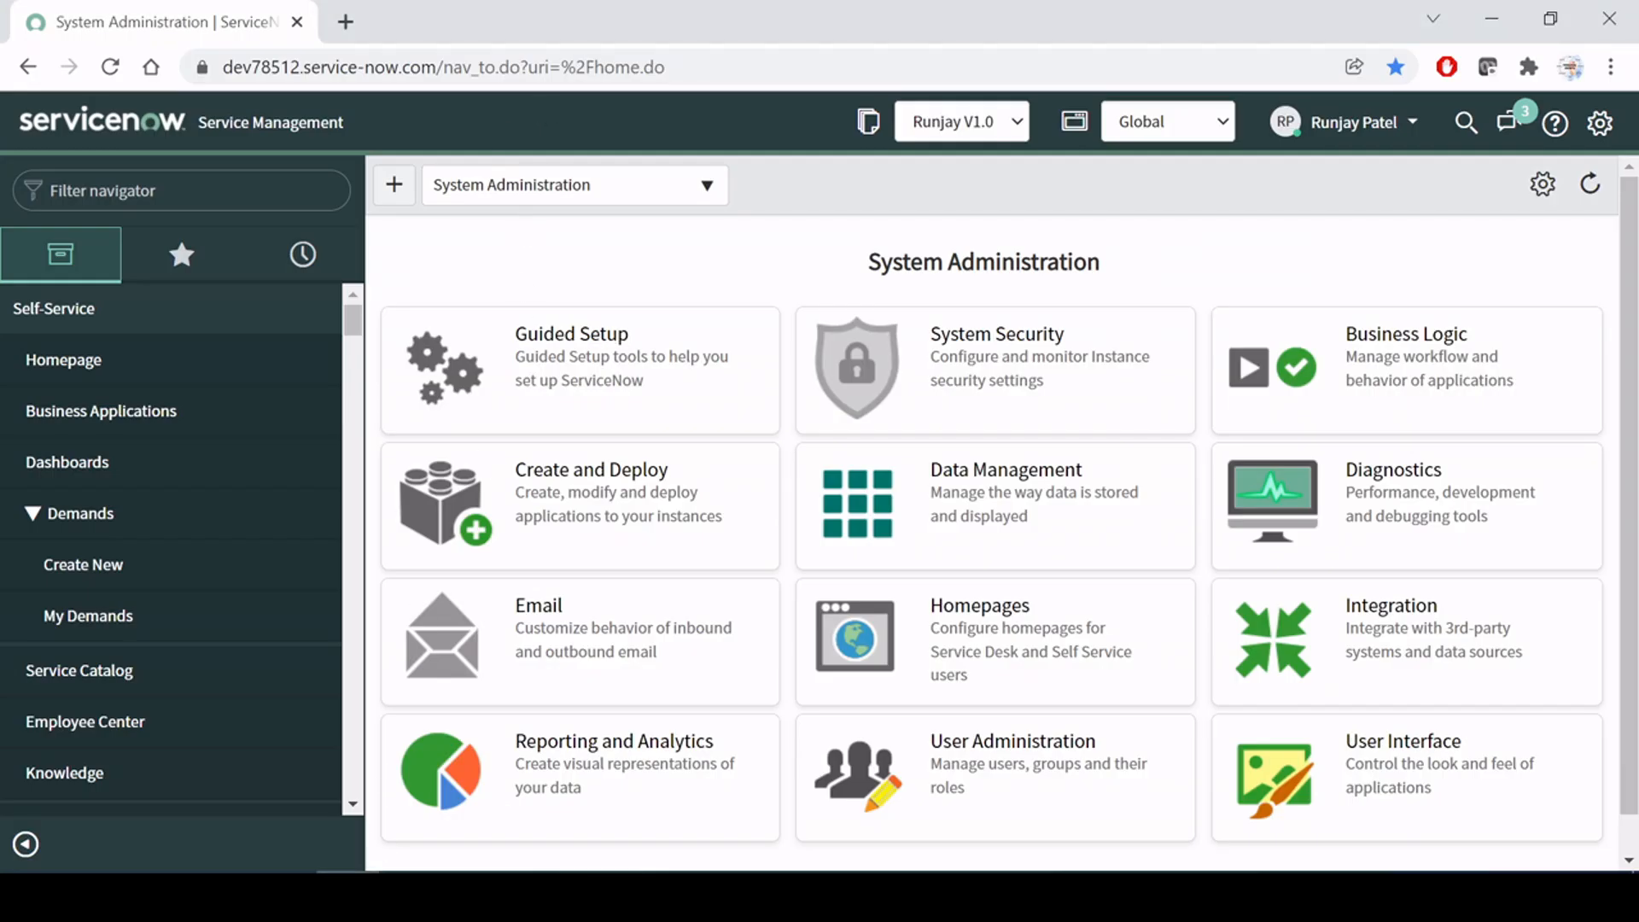
{"action": "left_click", "coordinate": [102, 190]}
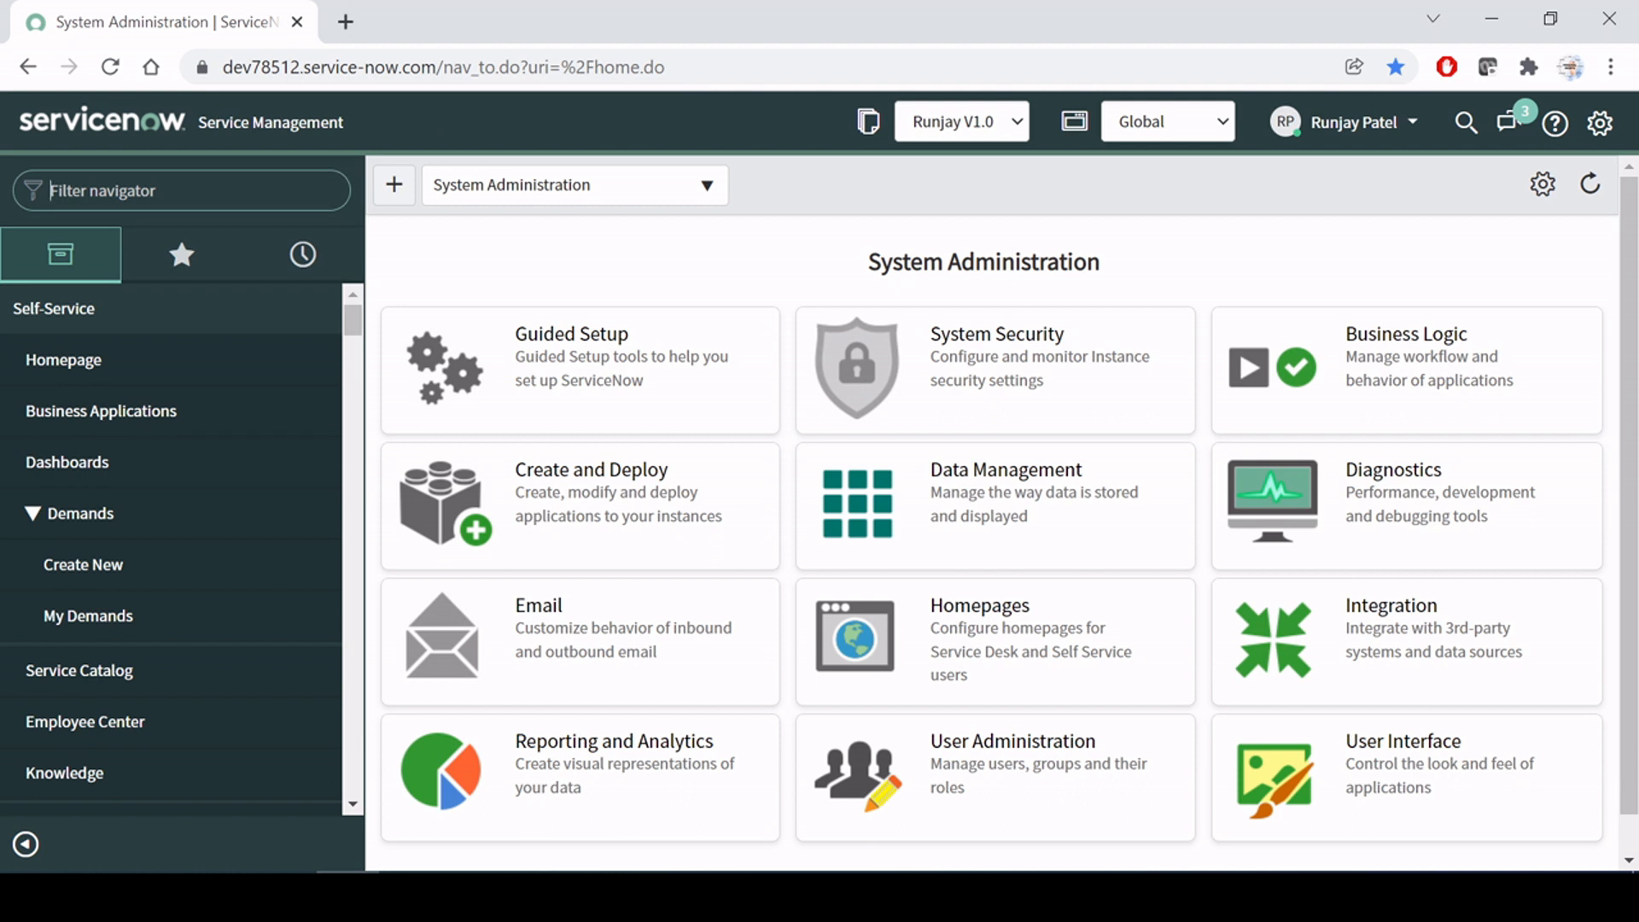
{"action": "type", "text": "data"}
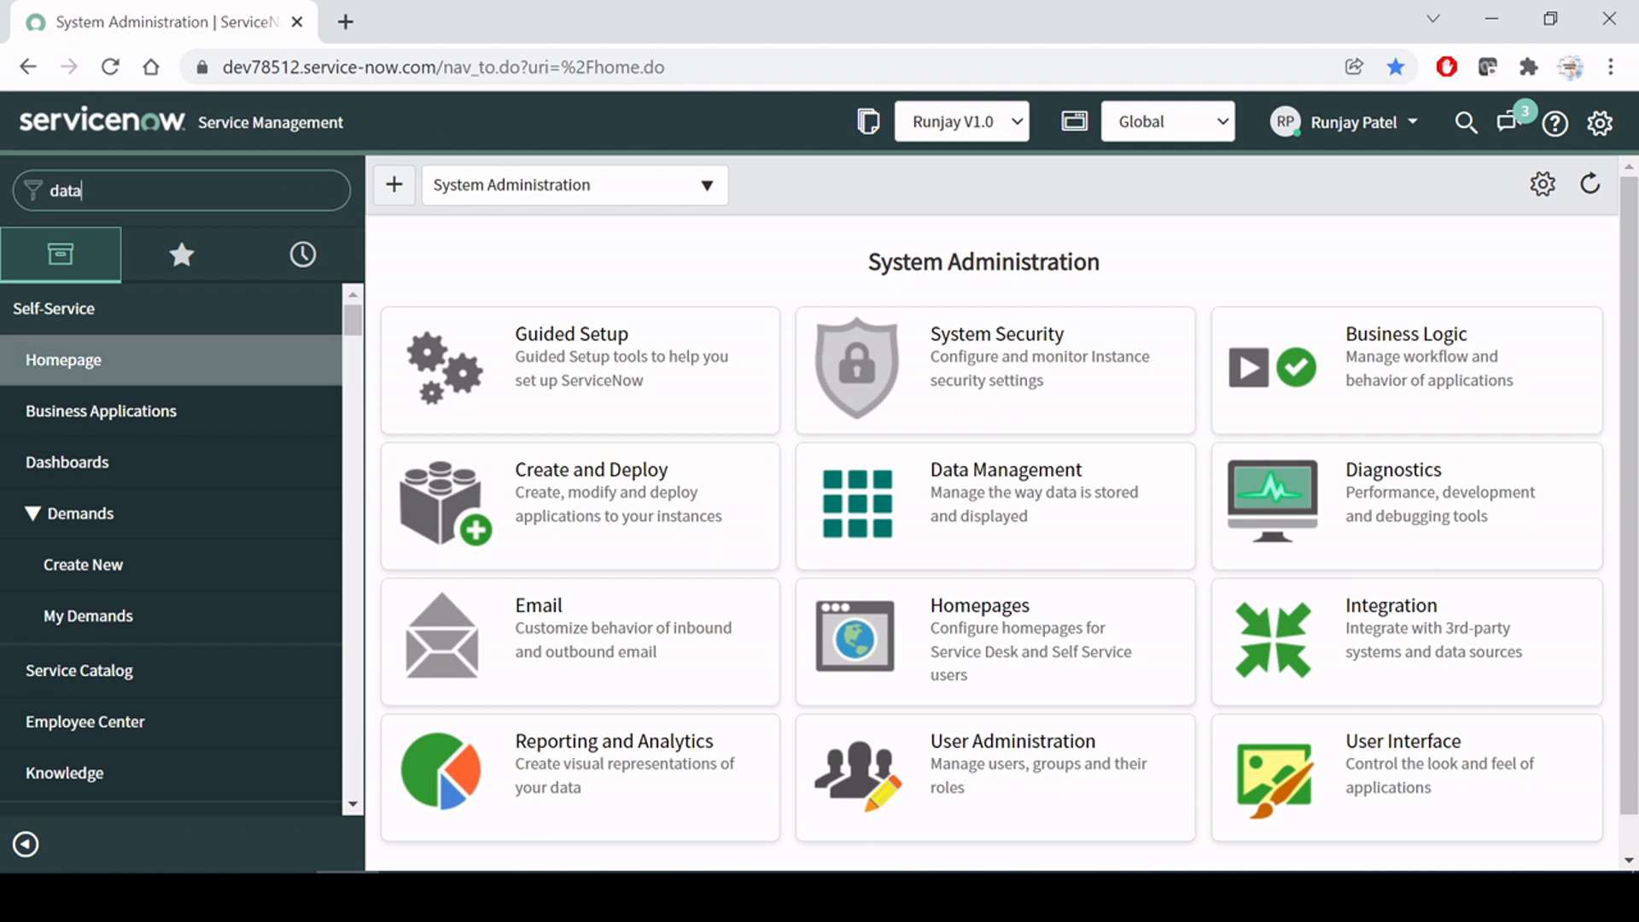
{"action": "type", "text": " sou"}
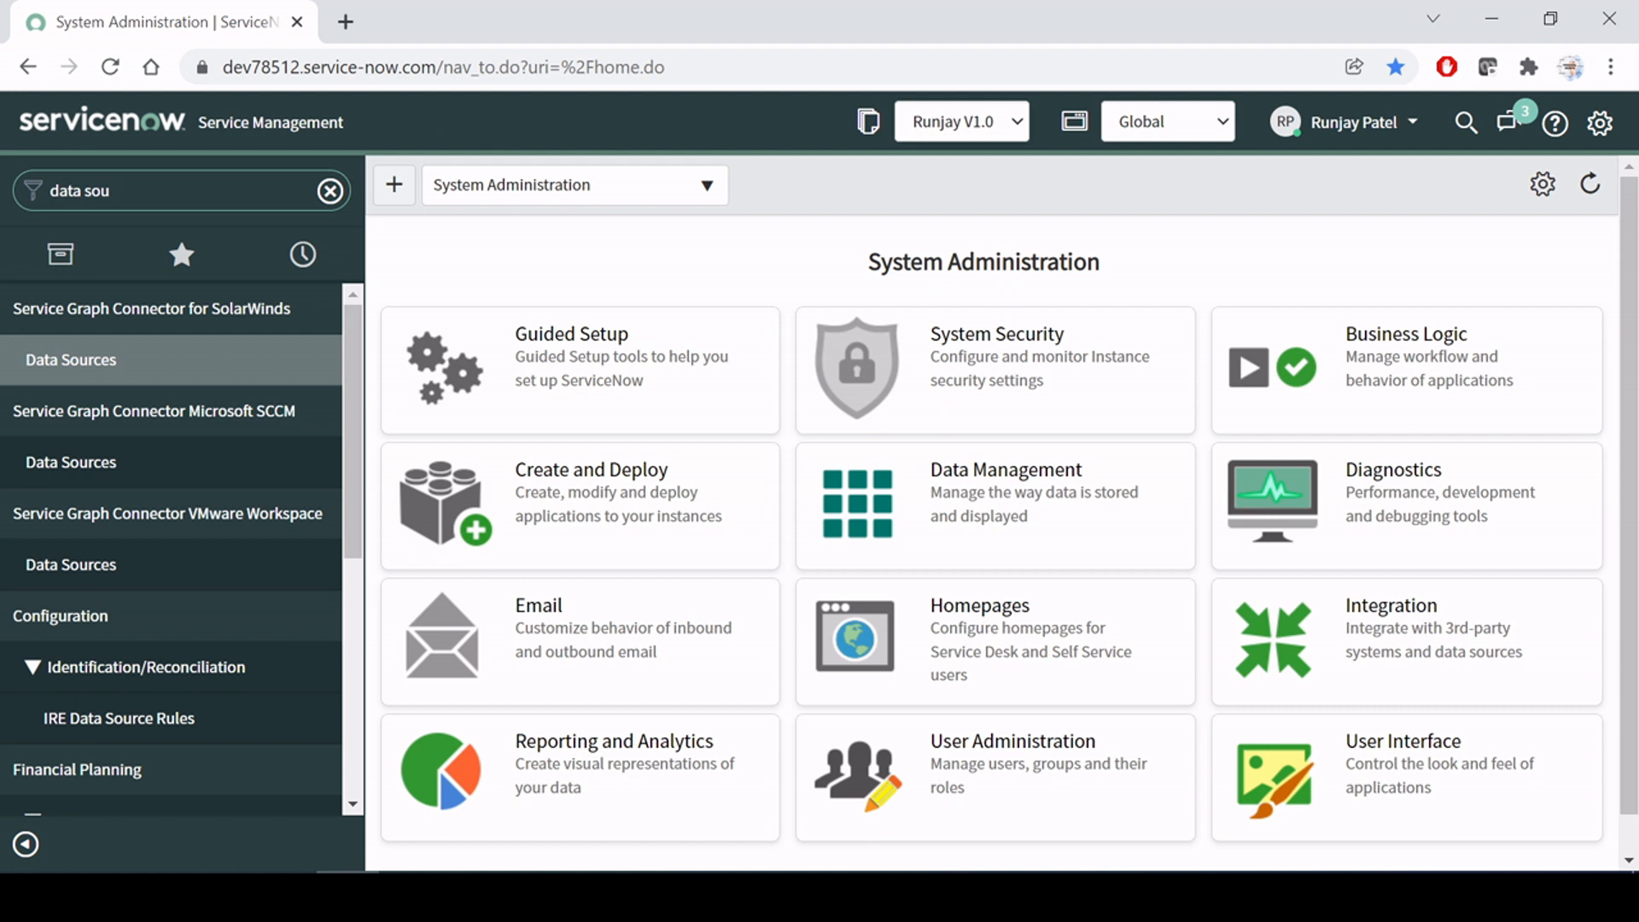
{"action": "scroll", "coordinate": [113, 504], "scroll_direction": "down", "scroll_amount": 5}
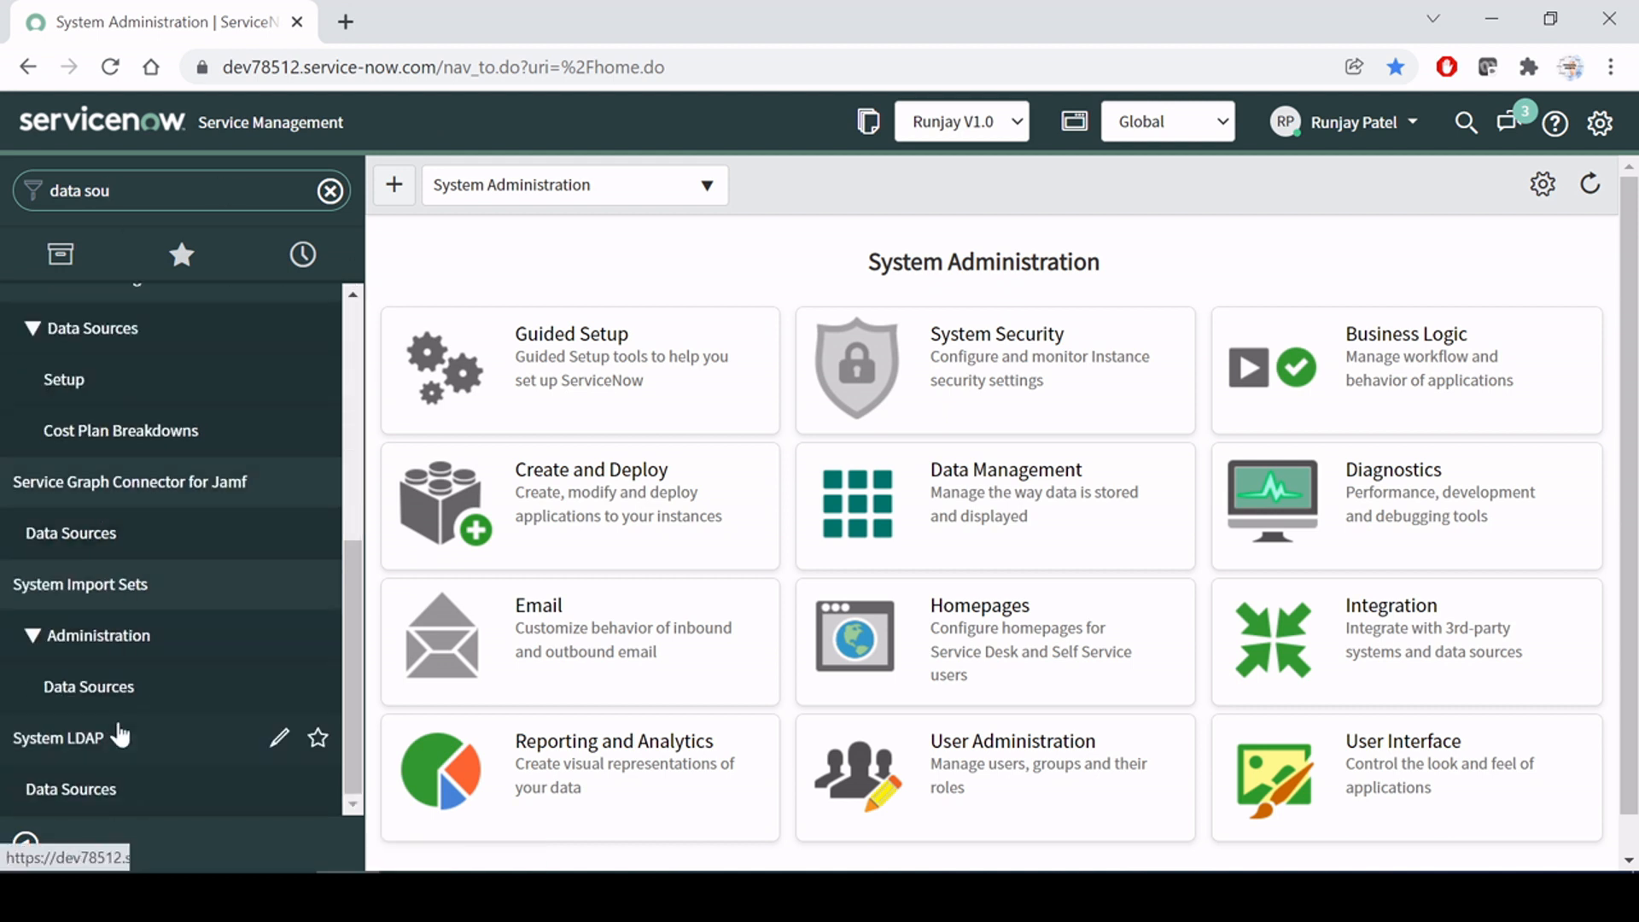
{"action": "left_click", "coordinate": [110, 687]}
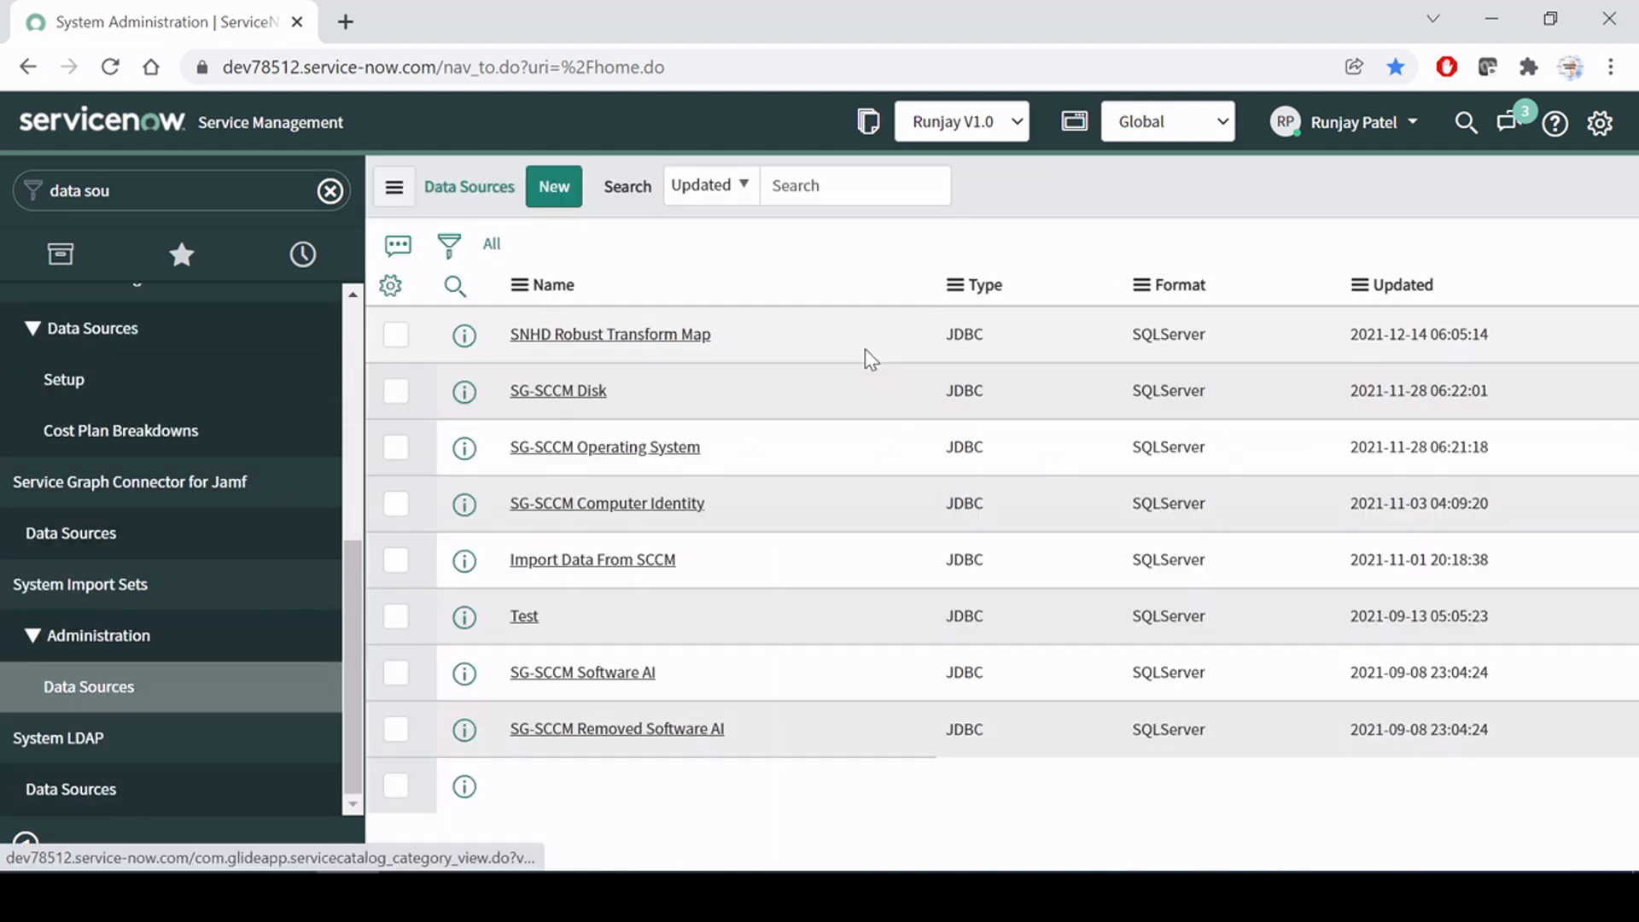
{"action": "left_click_drag", "start_coordinate": [749, 395], "coordinate": [495, 386]}
{"action": "left_click", "coordinate": [836, 251]}
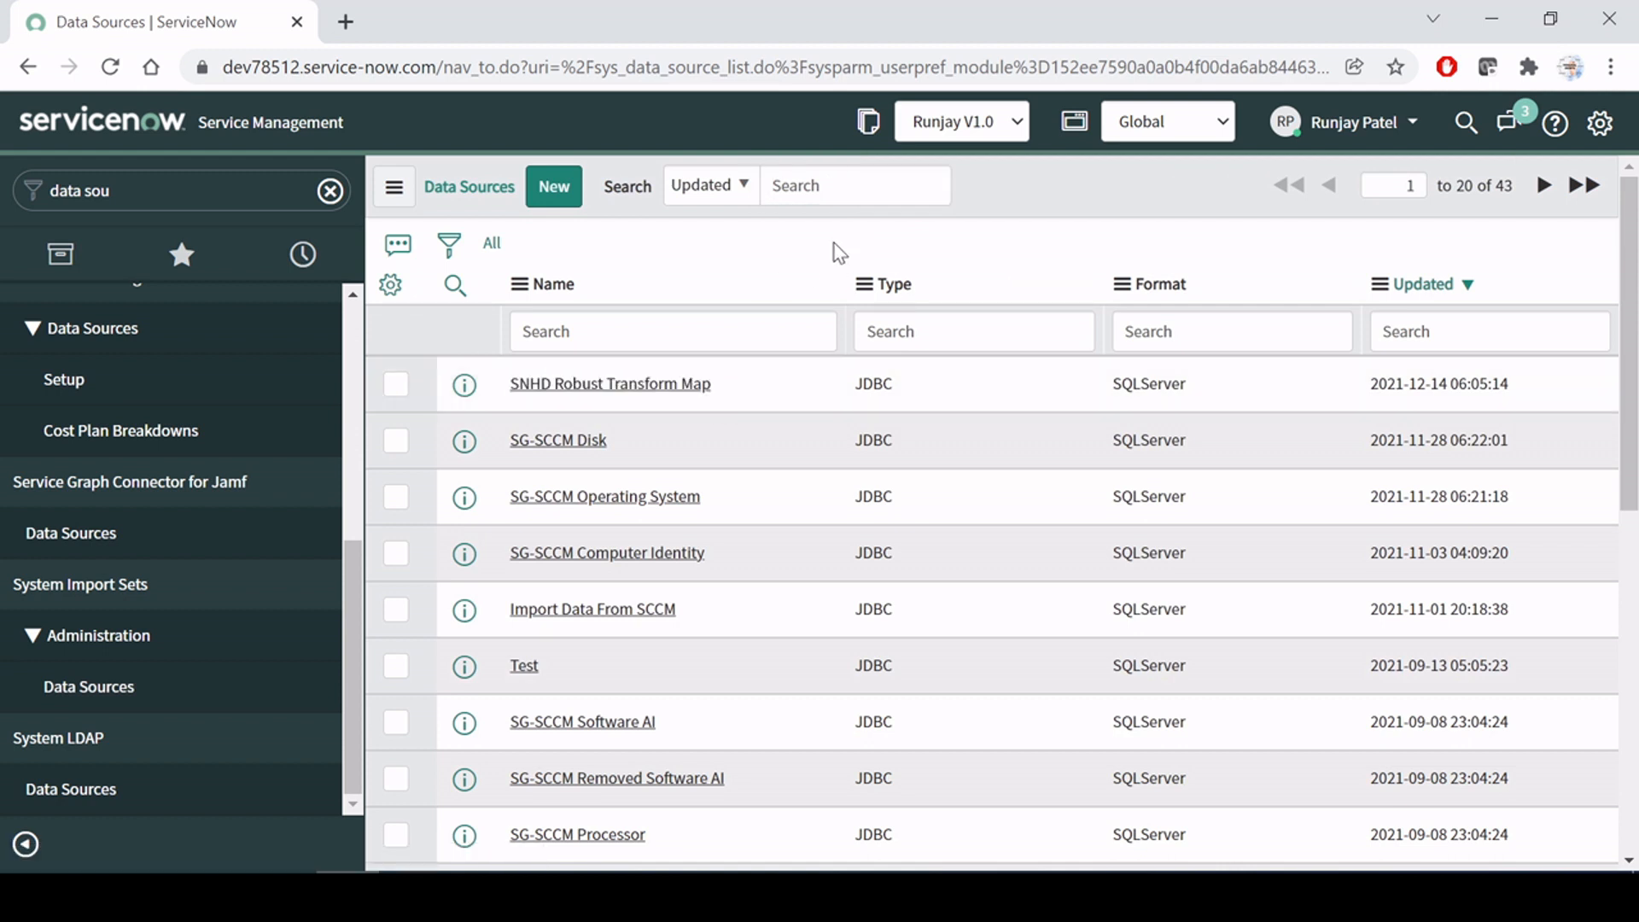
{"action": "middle_click", "coordinate": [574, 383]}
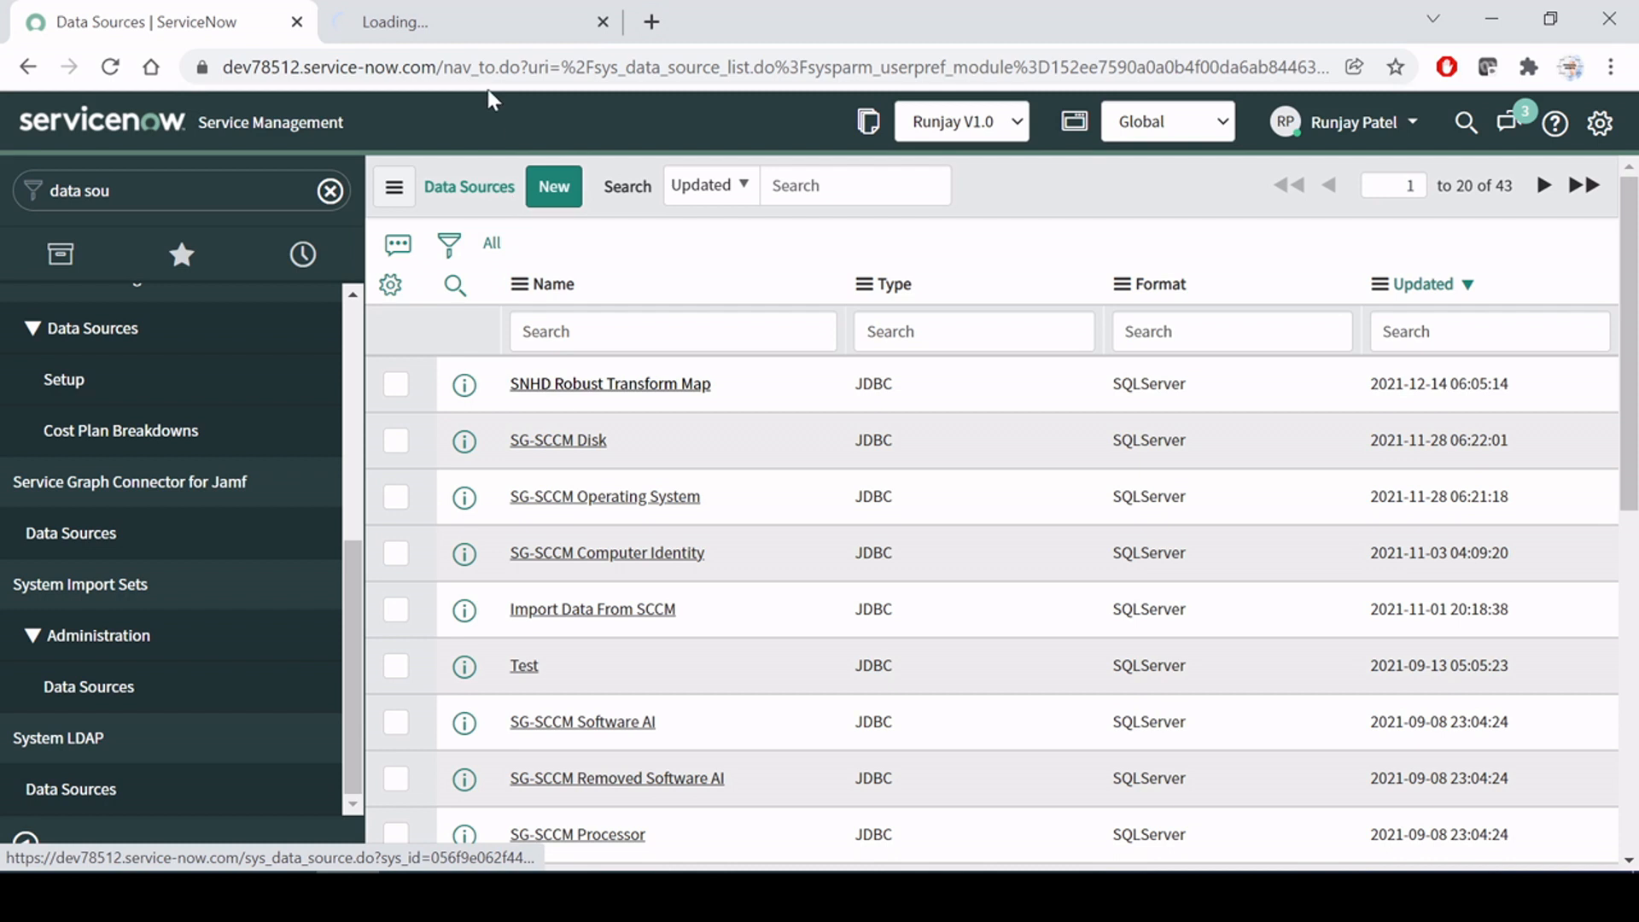
{"action": "left_click", "coordinate": [466, 22]}
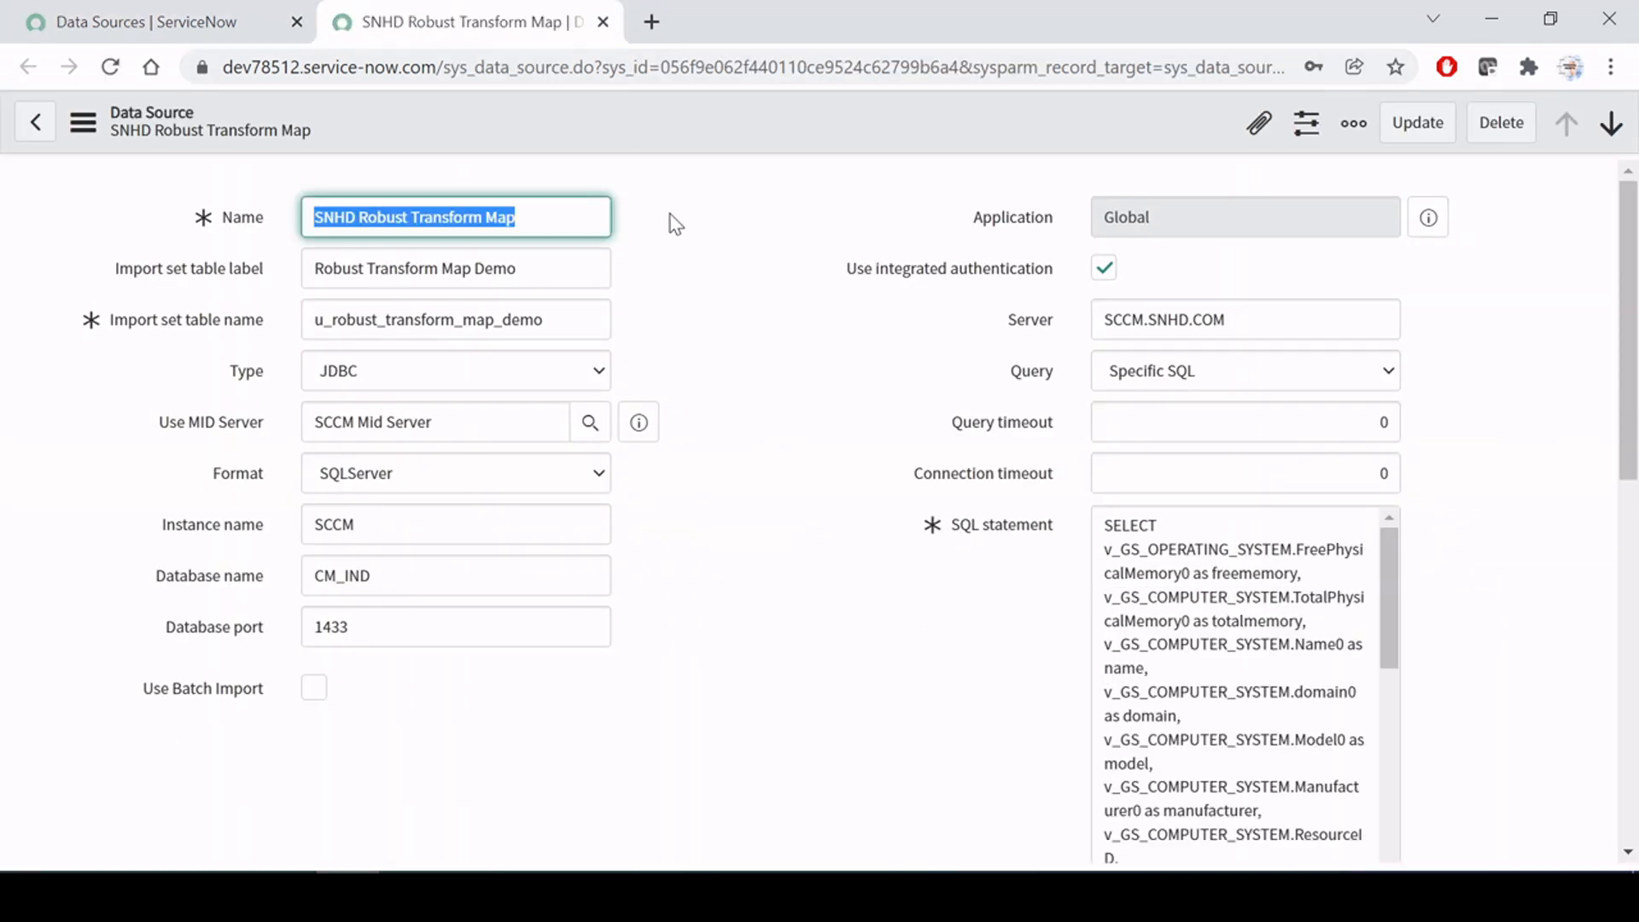
Step: Examine the Name field of the SNHD Robust Transform Map data source
{"action": "mouse_move", "coordinate": [278, 180]}
{"action": "left_mouse_down"}
{"action": "mouse_move", "coordinate": [535, 248]}
{"action": "mouse_move", "coordinate": [657, 251]}
{"action": "left_mouse_up"}
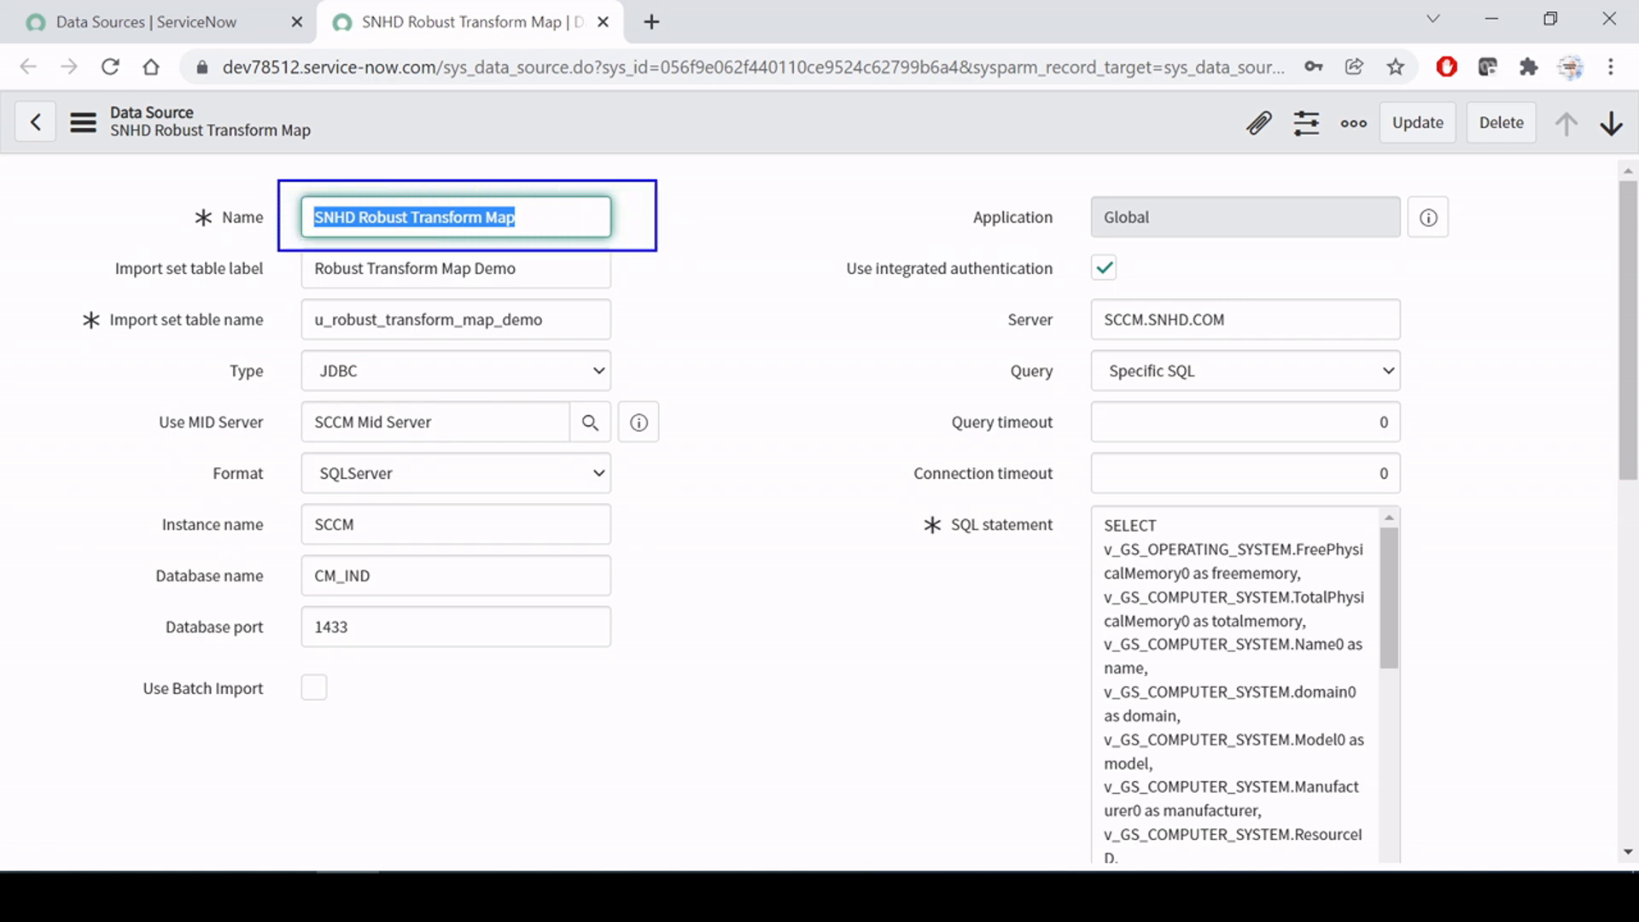
{"action": "key", "text": "Escape"}
{"action": "left_click", "coordinate": [722, 255]}
{"action": "left_click", "coordinate": [520, 218]}
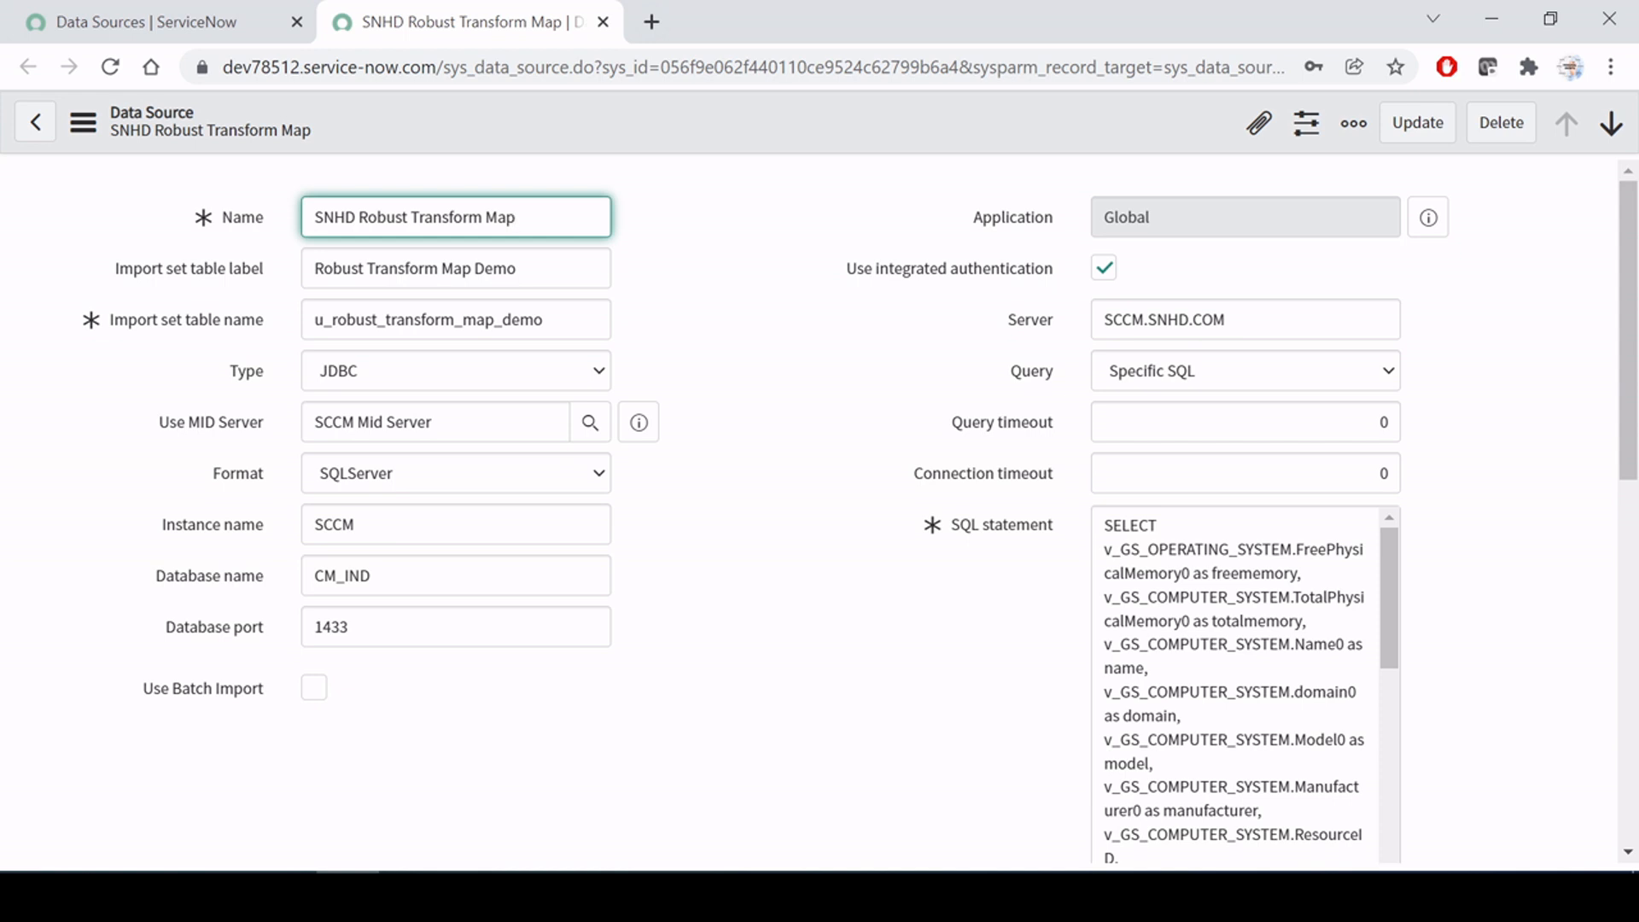
{"action": "left_click_drag", "start_coordinate": [515, 217], "coordinate": [313, 217]}
{"action": "left_click", "coordinate": [402, 218]}
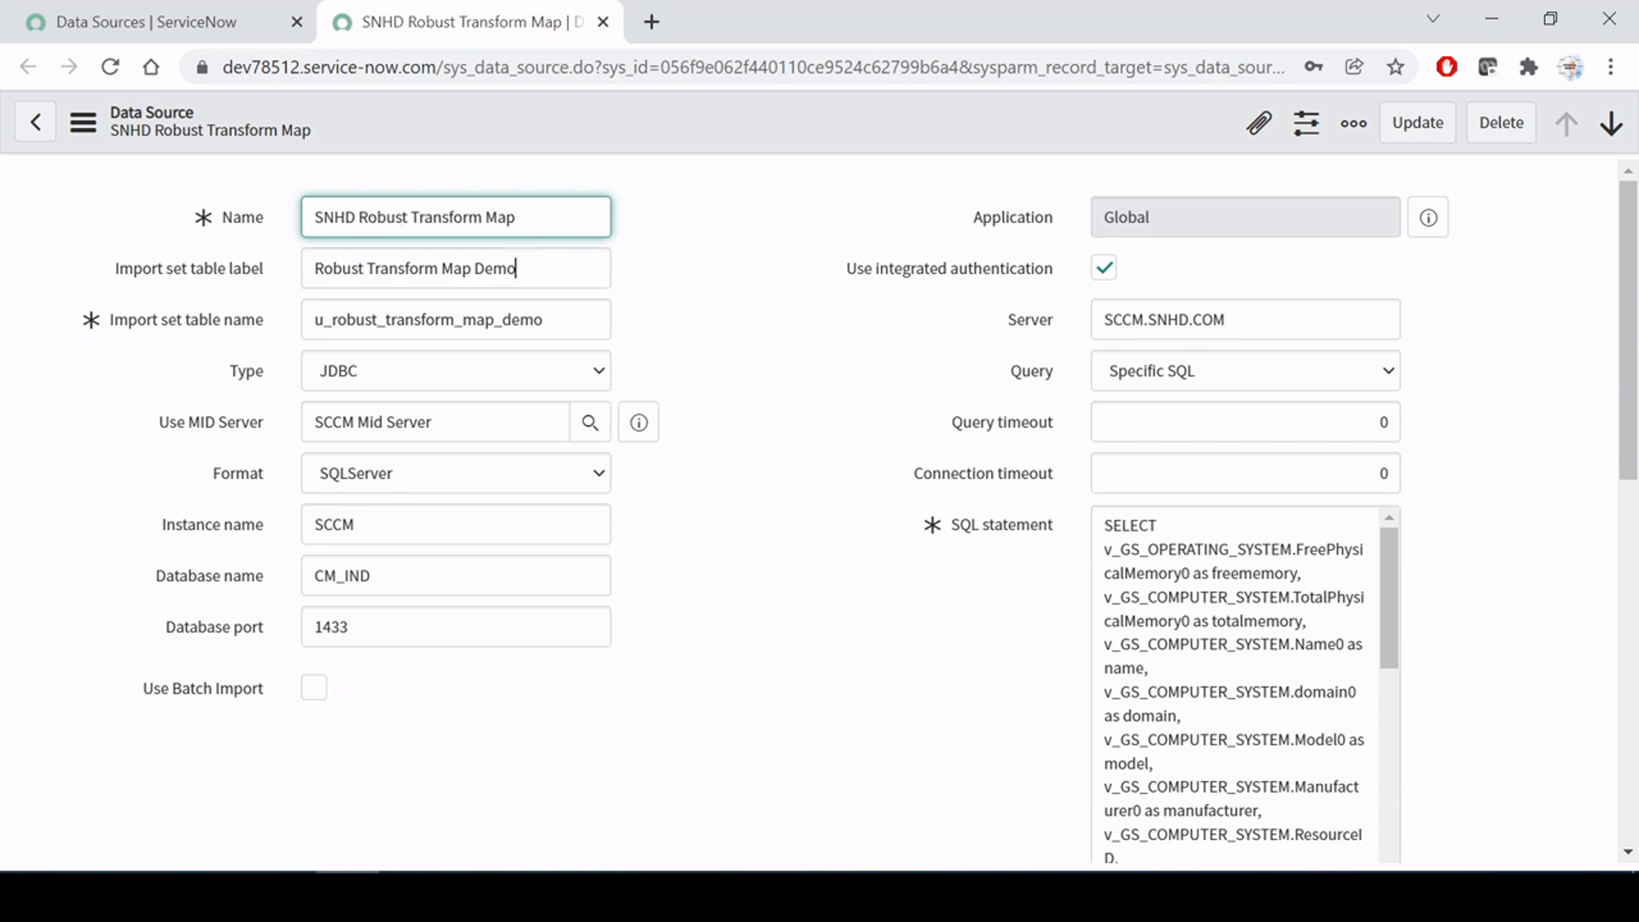
Step: Examine the data source's import set table label and import set table name
{"action": "left_click_drag", "start_coordinate": [517, 269], "coordinate": [269, 278]}
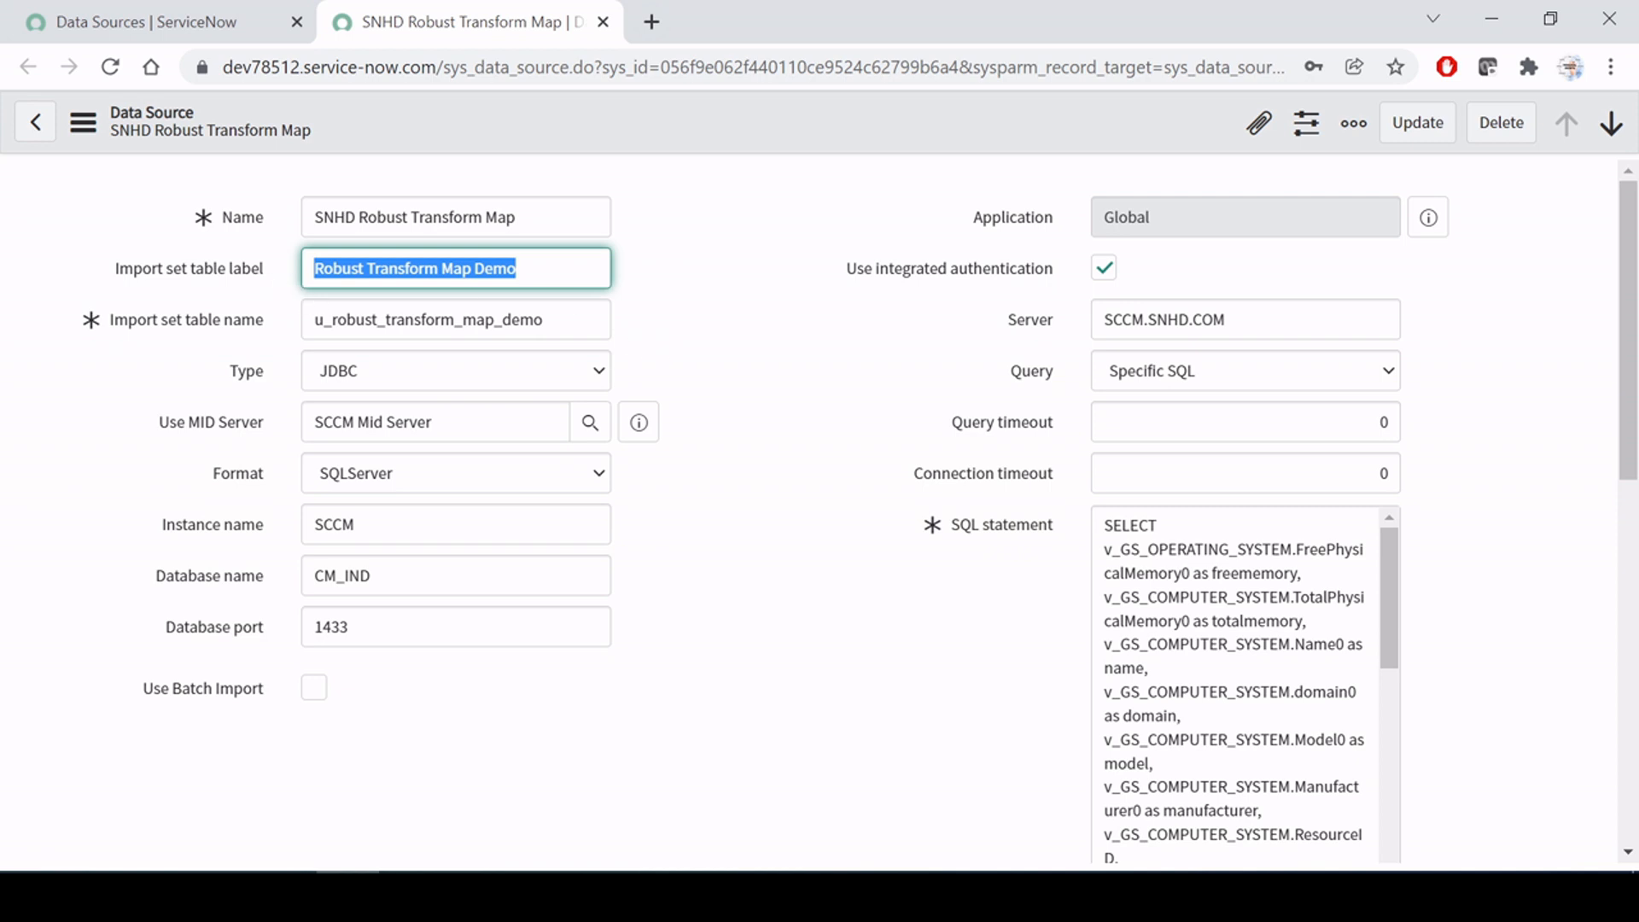
{"action": "left_click", "coordinate": [533, 319]}
{"action": "left_click_drag", "start_coordinate": [537, 320], "coordinate": [309, 328]}
{"action": "left_click_drag", "start_coordinate": [518, 269], "coordinate": [289, 280]}
{"action": "left_click", "coordinate": [673, 316]}
{"action": "left_click_drag", "start_coordinate": [542, 319], "coordinate": [297, 335]}
{"action": "left_click", "coordinate": [424, 319]}
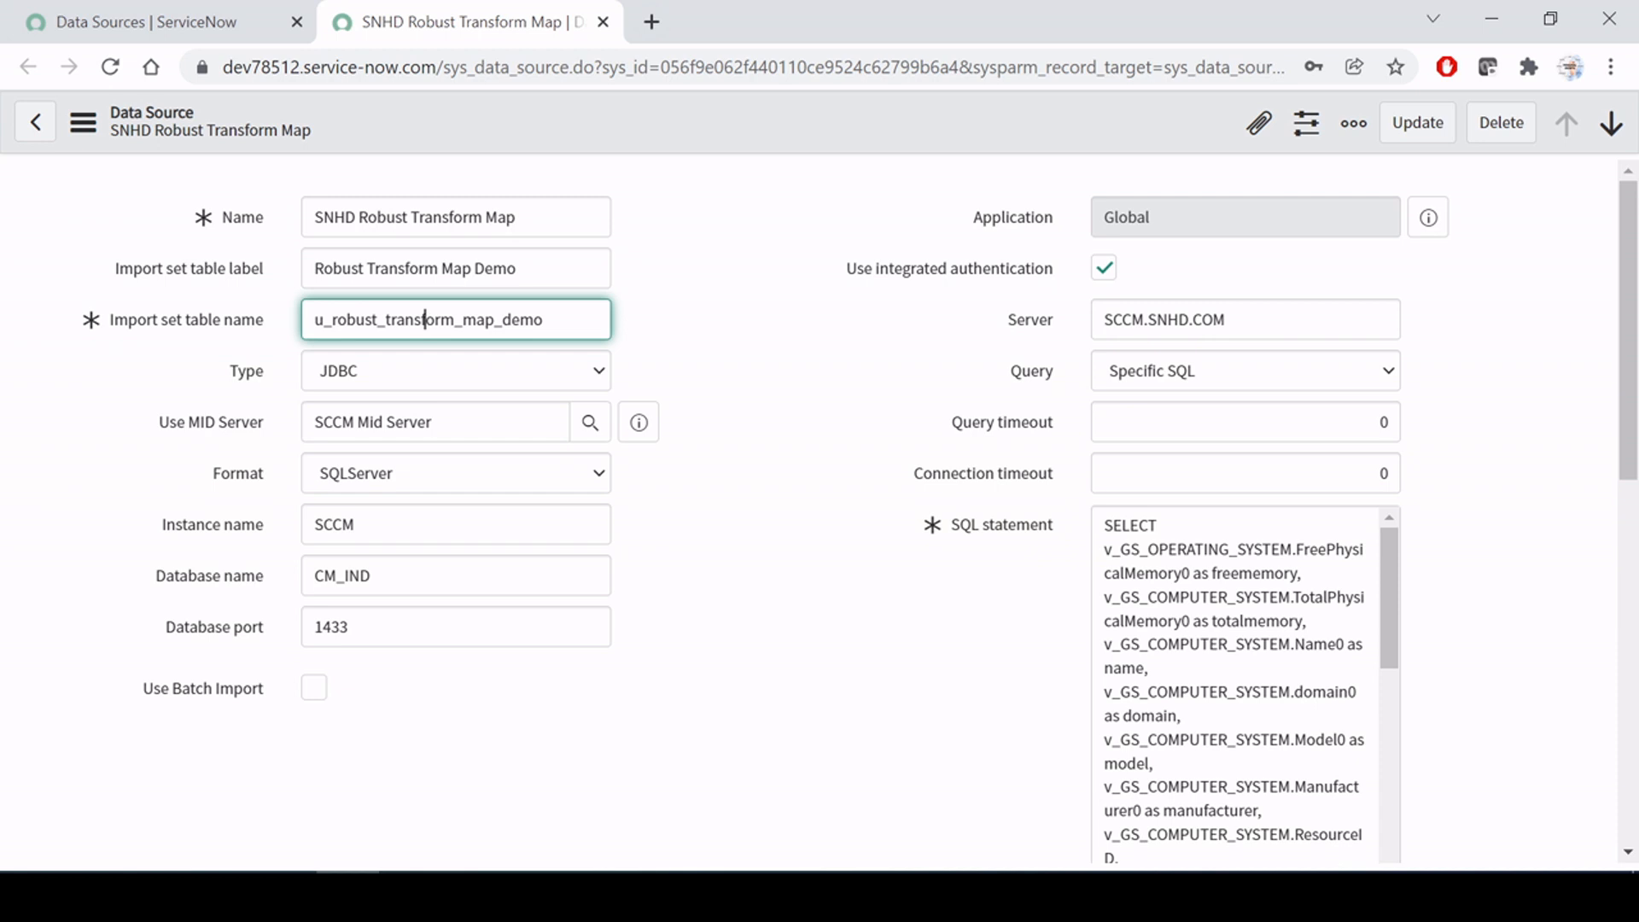
{"action": "key", "text": "ctrl+a"}
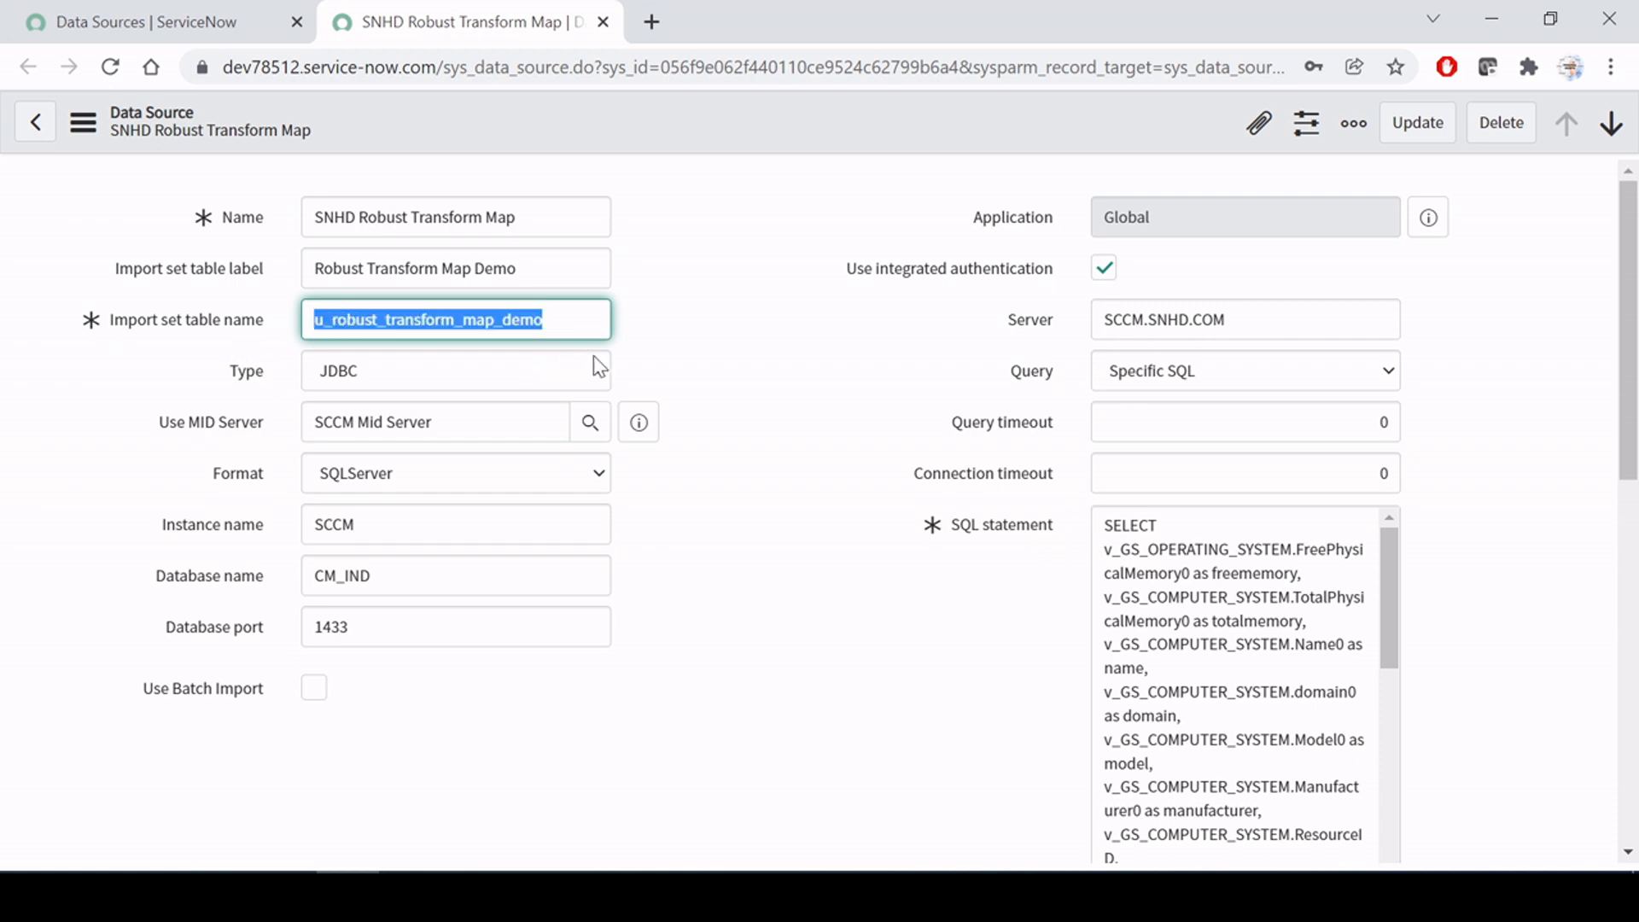
{"action": "left_click", "coordinate": [771, 328]}
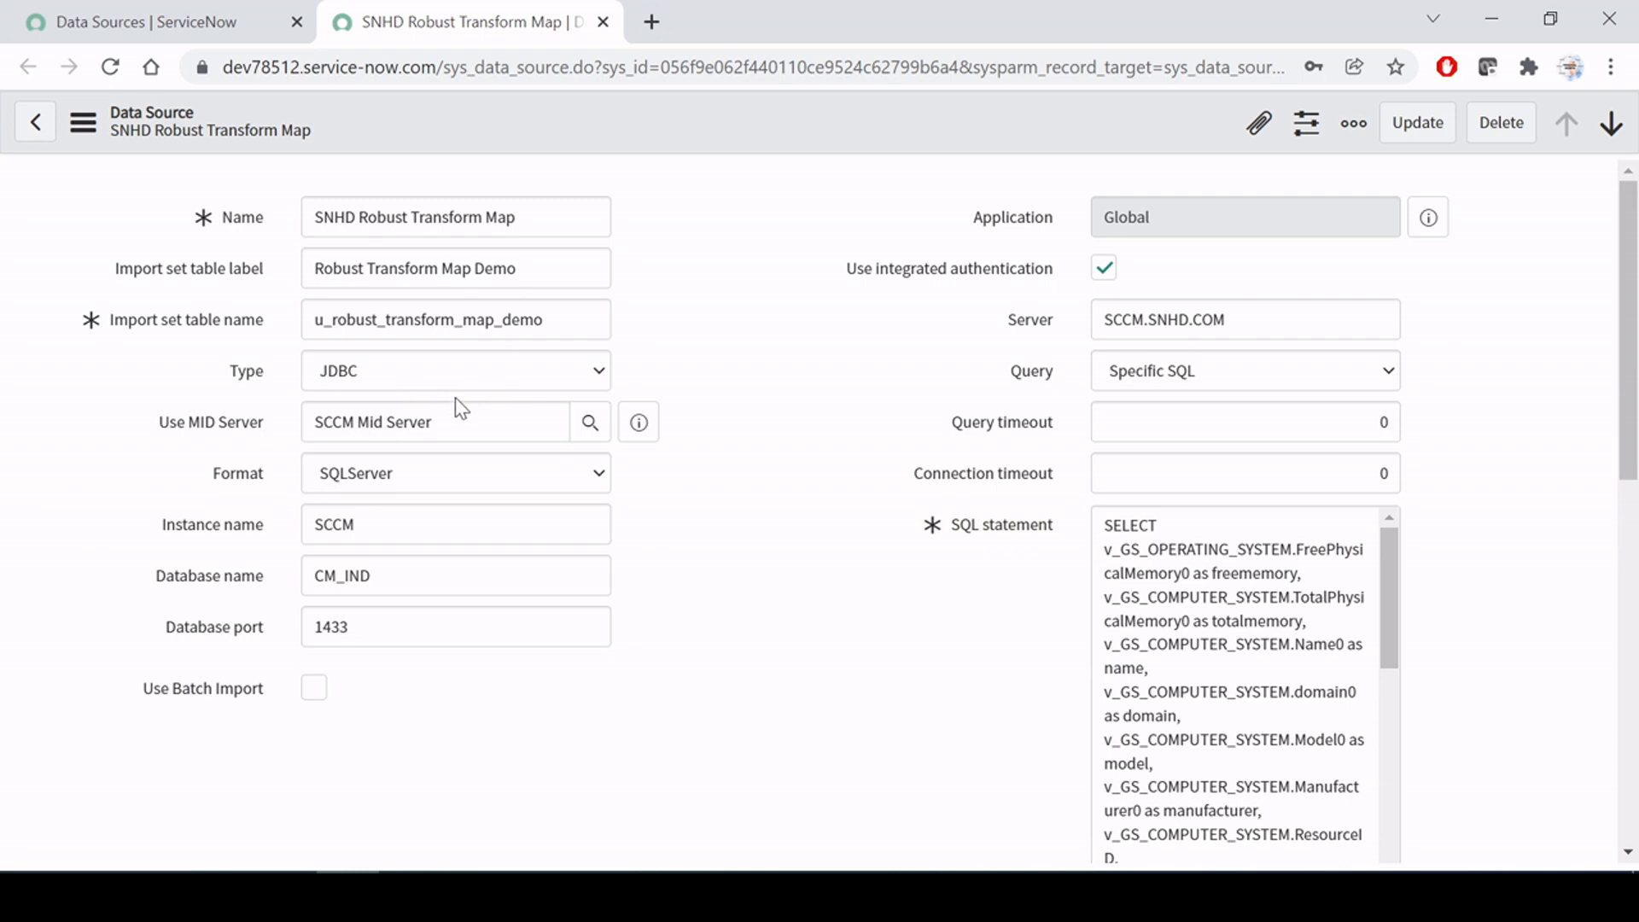
Step: Inspect the available data source types, keeping JDBC, and examine the Use MID Server setting
{"action": "left_click", "coordinate": [479, 370]}
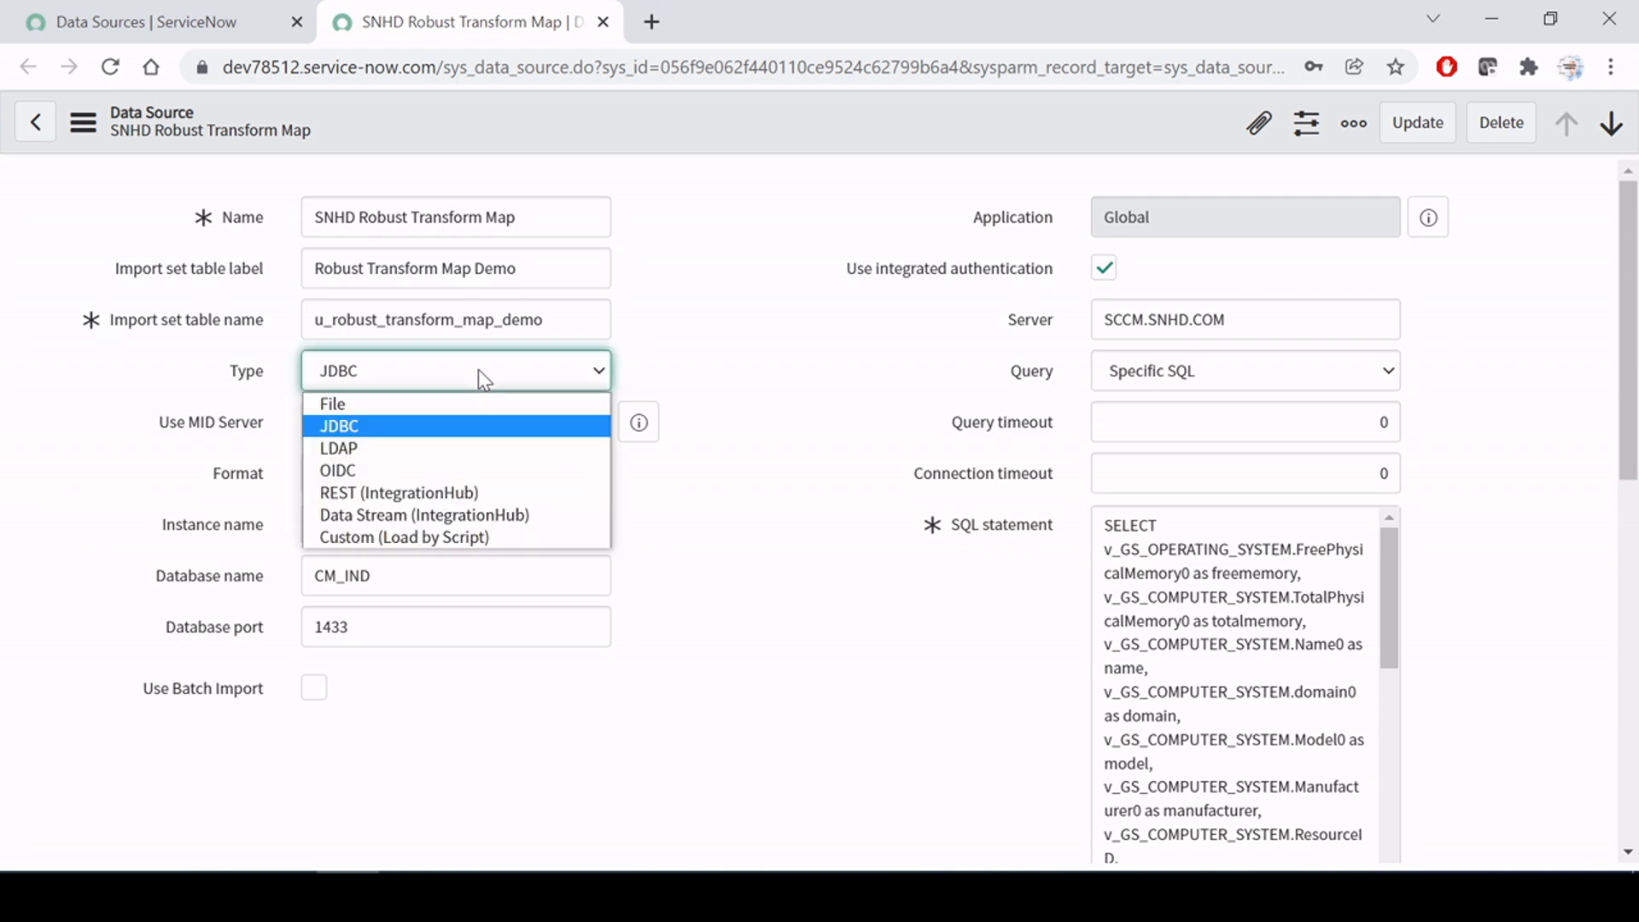
{"action": "left_click", "coordinate": [478, 370]}
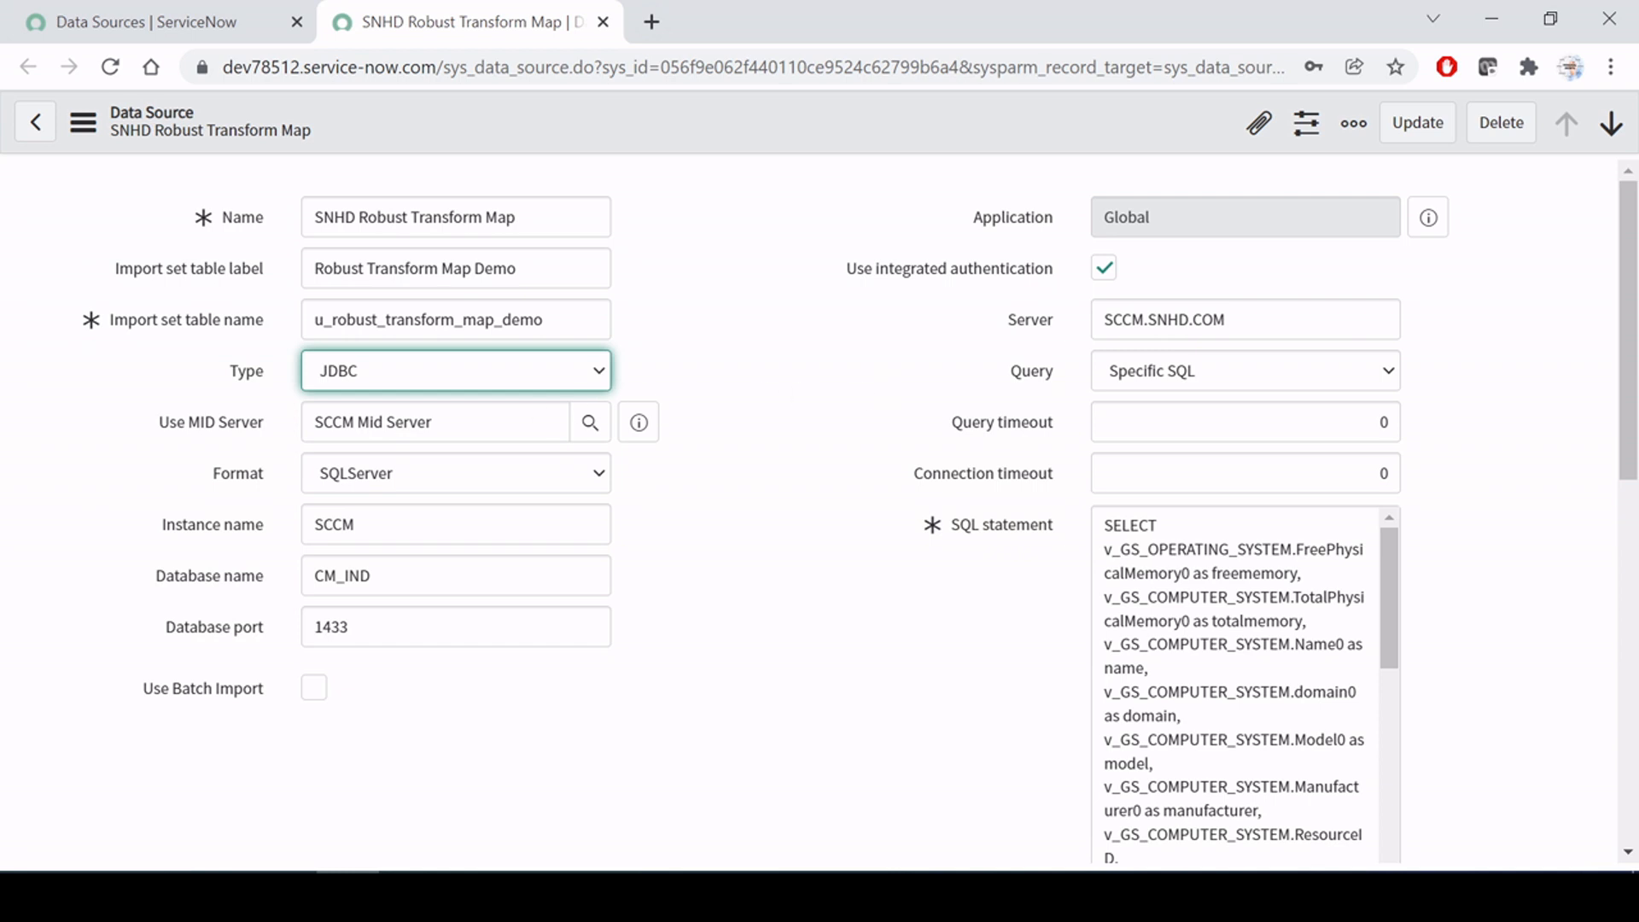
{"action": "left_click_drag", "start_coordinate": [432, 422], "coordinate": [256, 437]}
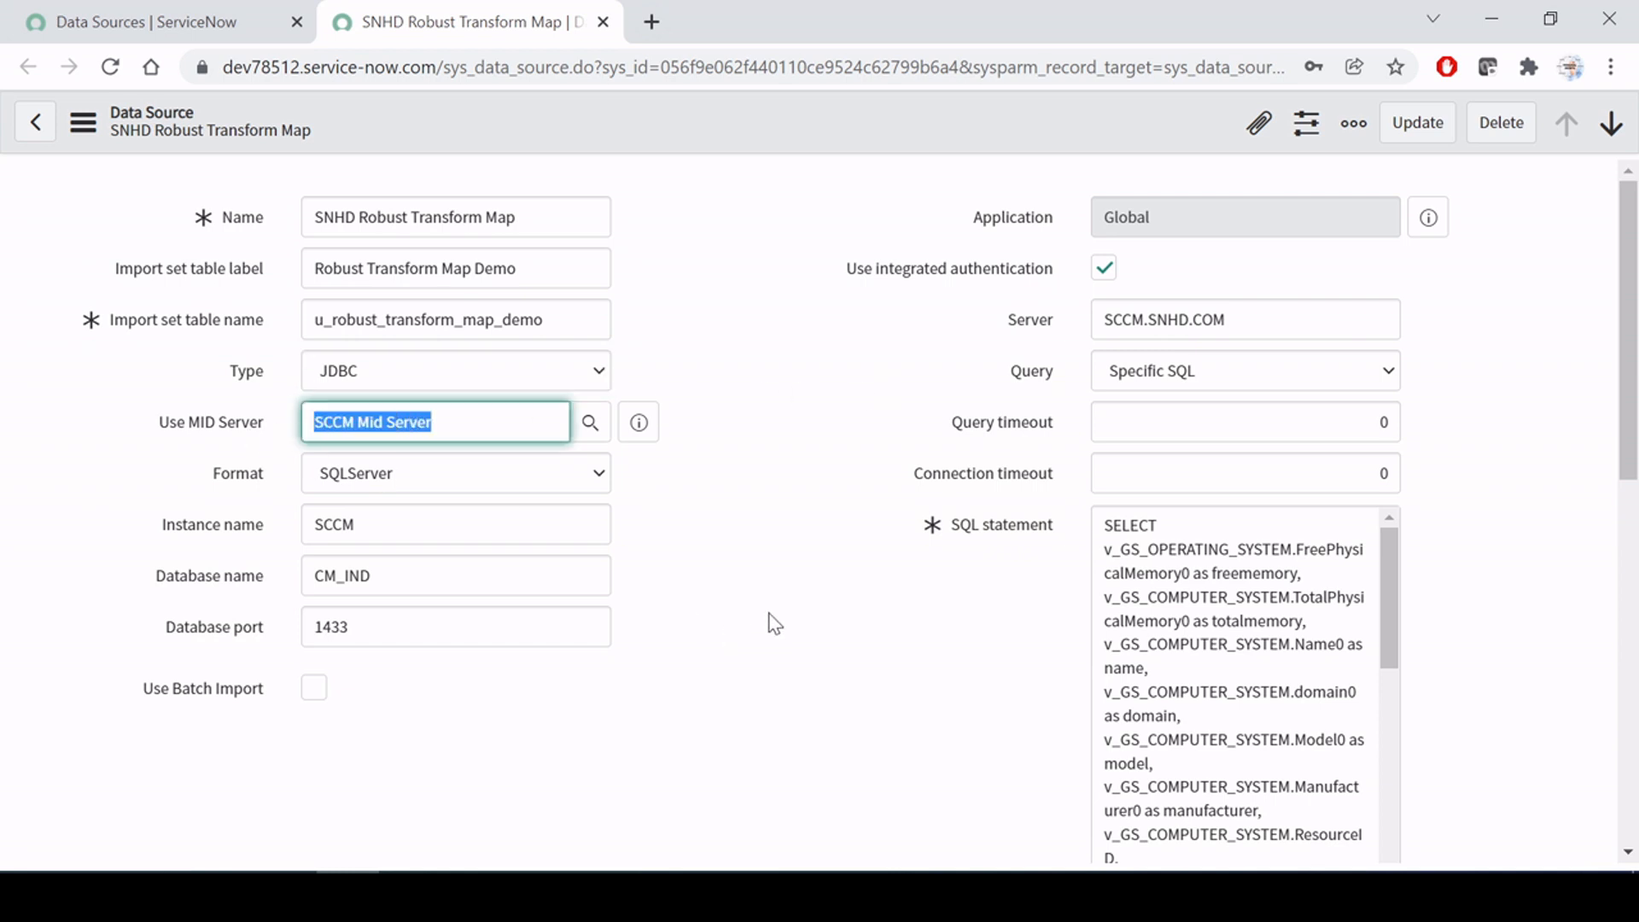
Step: Glance at the SCCM virtual machine, return to the ServiceNow data source, and examine its Use MID Server field
{"action": "left_click", "coordinate": [750, 666]}
{"action": "left_click", "coordinate": [776, 726]}
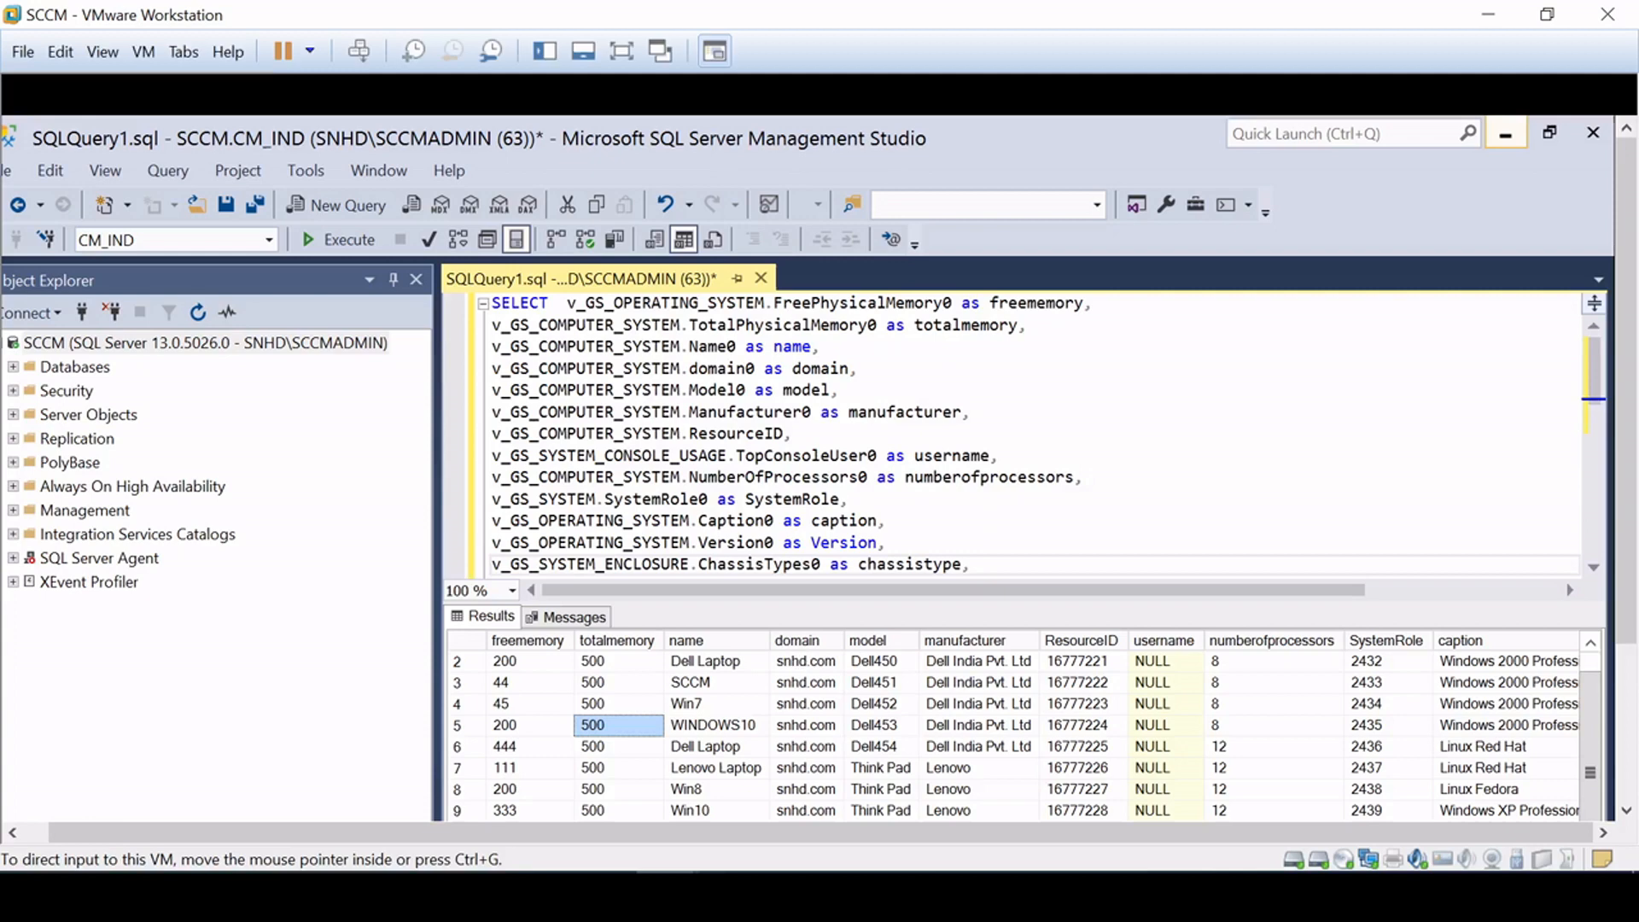
{"action": "left_click", "coordinate": [1488, 12]}
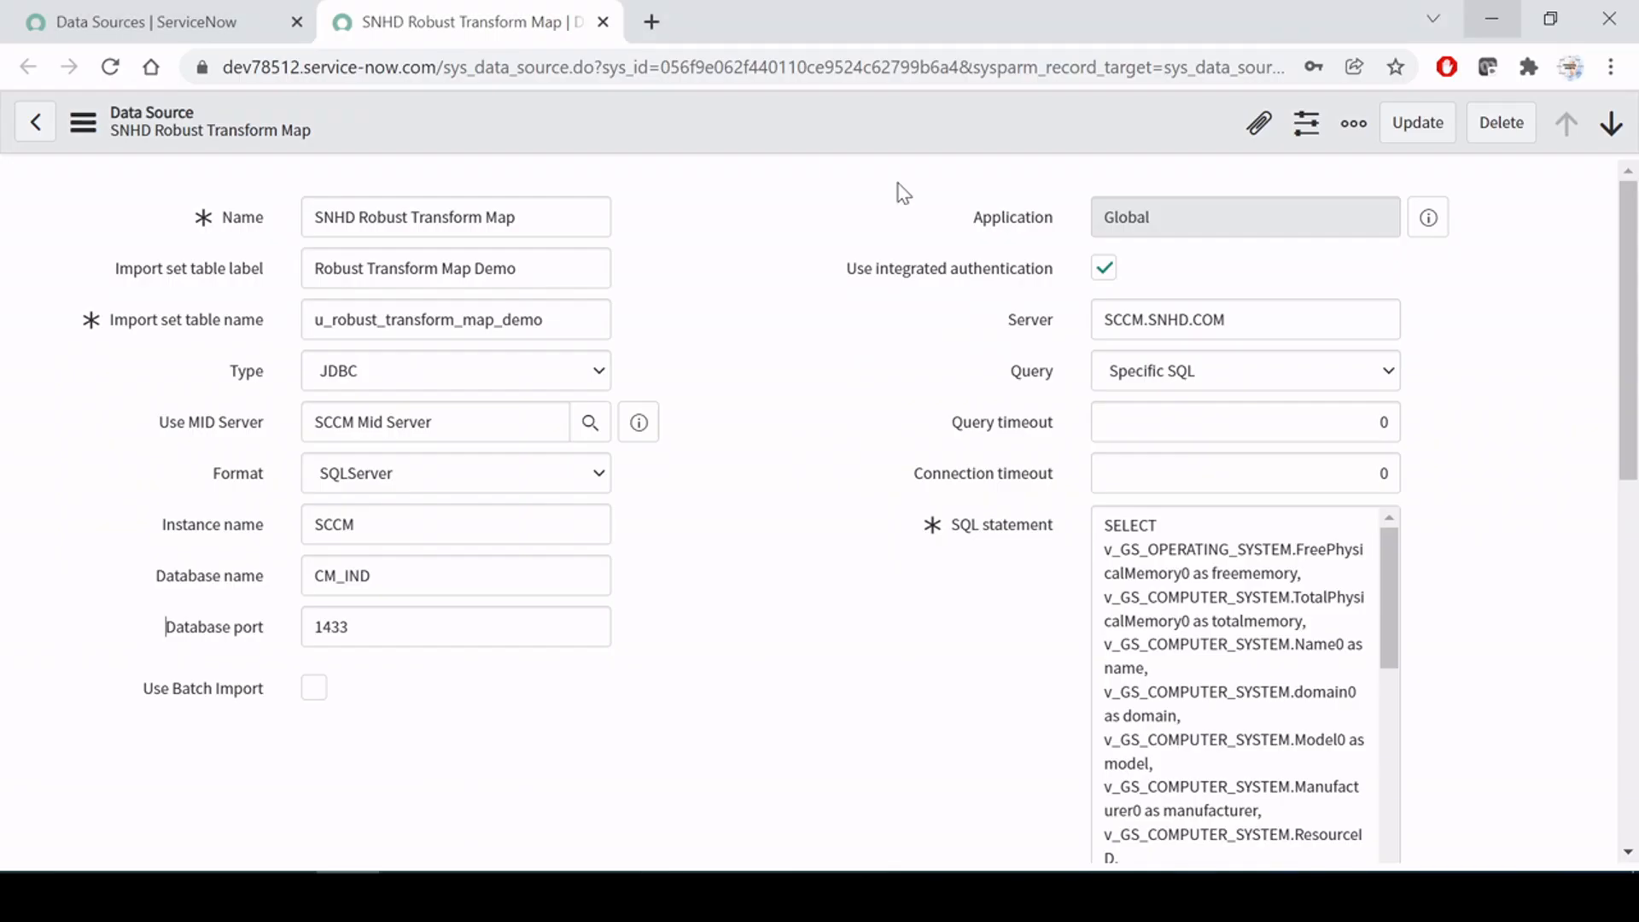
{"action": "left_click_drag", "start_coordinate": [431, 421], "coordinate": [157, 436]}
{"action": "left_click", "coordinate": [734, 463]}
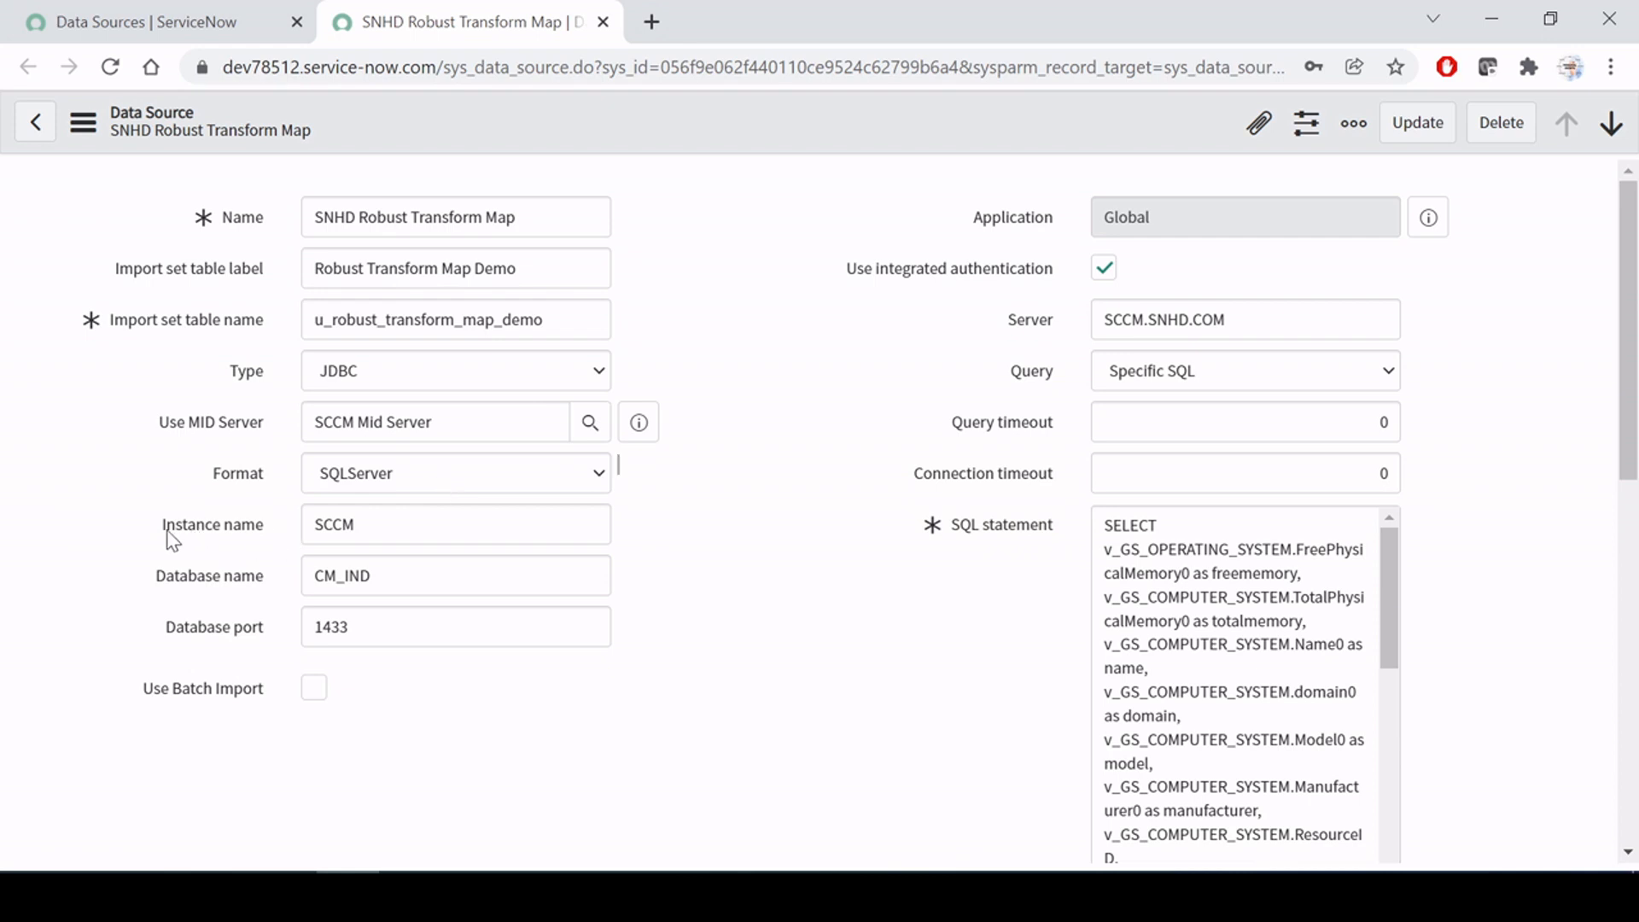
Step: Examine the Instance name field of the data source
{"action": "left_click", "coordinate": [248, 536]}
{"action": "left_click", "coordinate": [359, 525]}
{"action": "left_click_drag", "start_coordinate": [358, 525], "coordinate": [301, 527]}
{"action": "left_click", "coordinate": [443, 527]}
{"action": "left_click", "coordinate": [727, 537]}
{"action": "left_click_drag", "start_coordinate": [357, 525], "coordinate": [256, 517]}
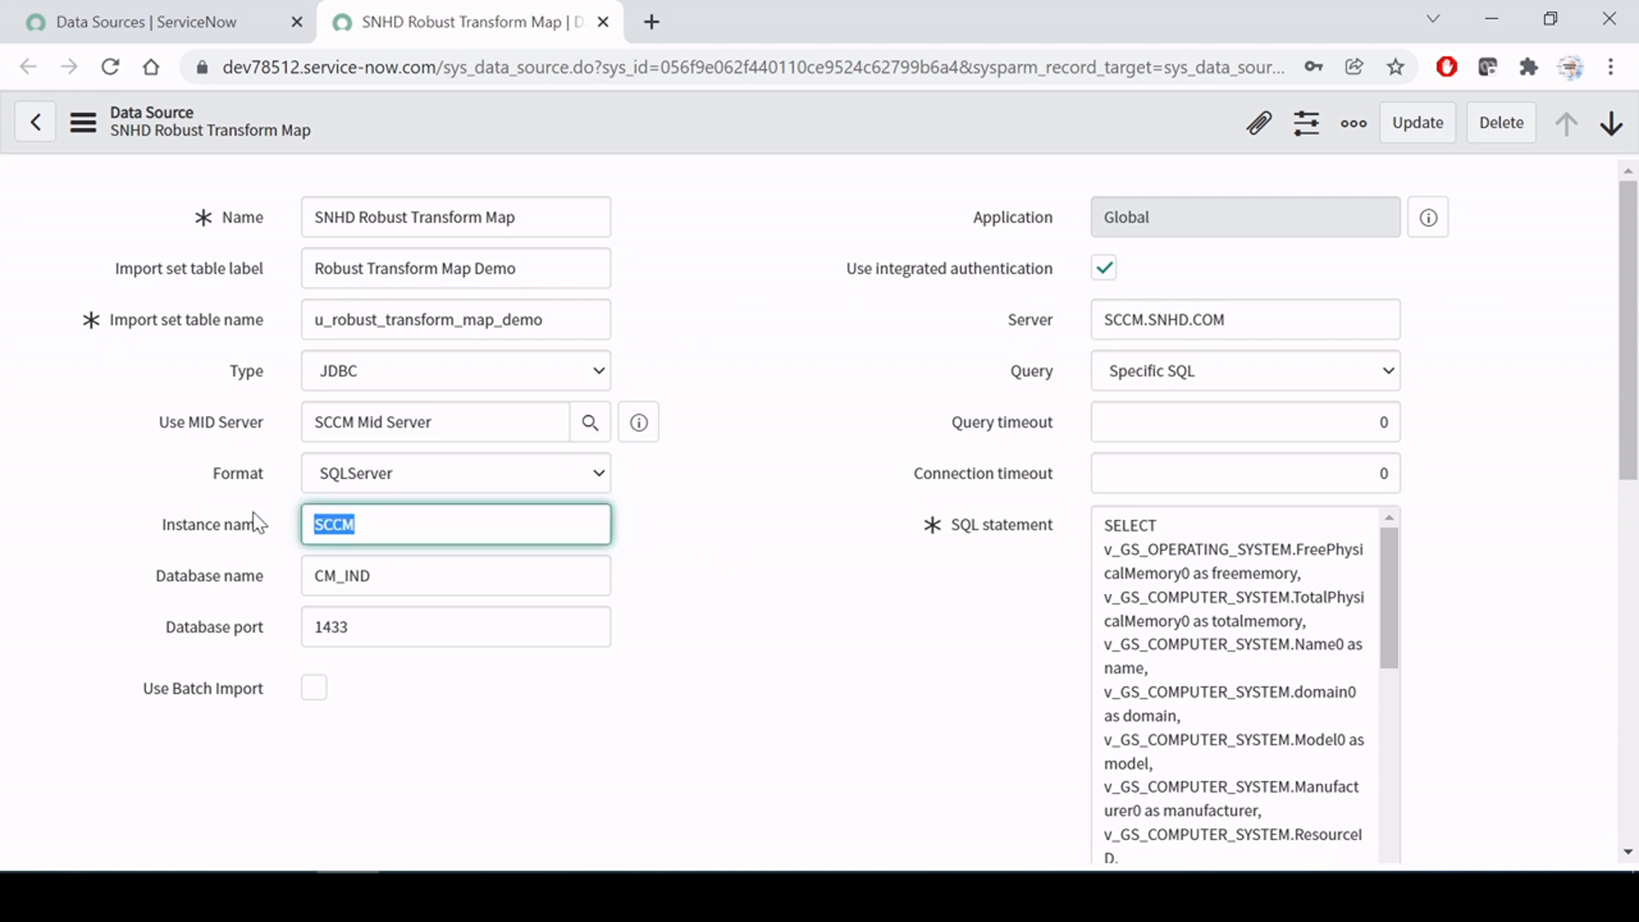
{"action": "left_click", "coordinate": [706, 556]}
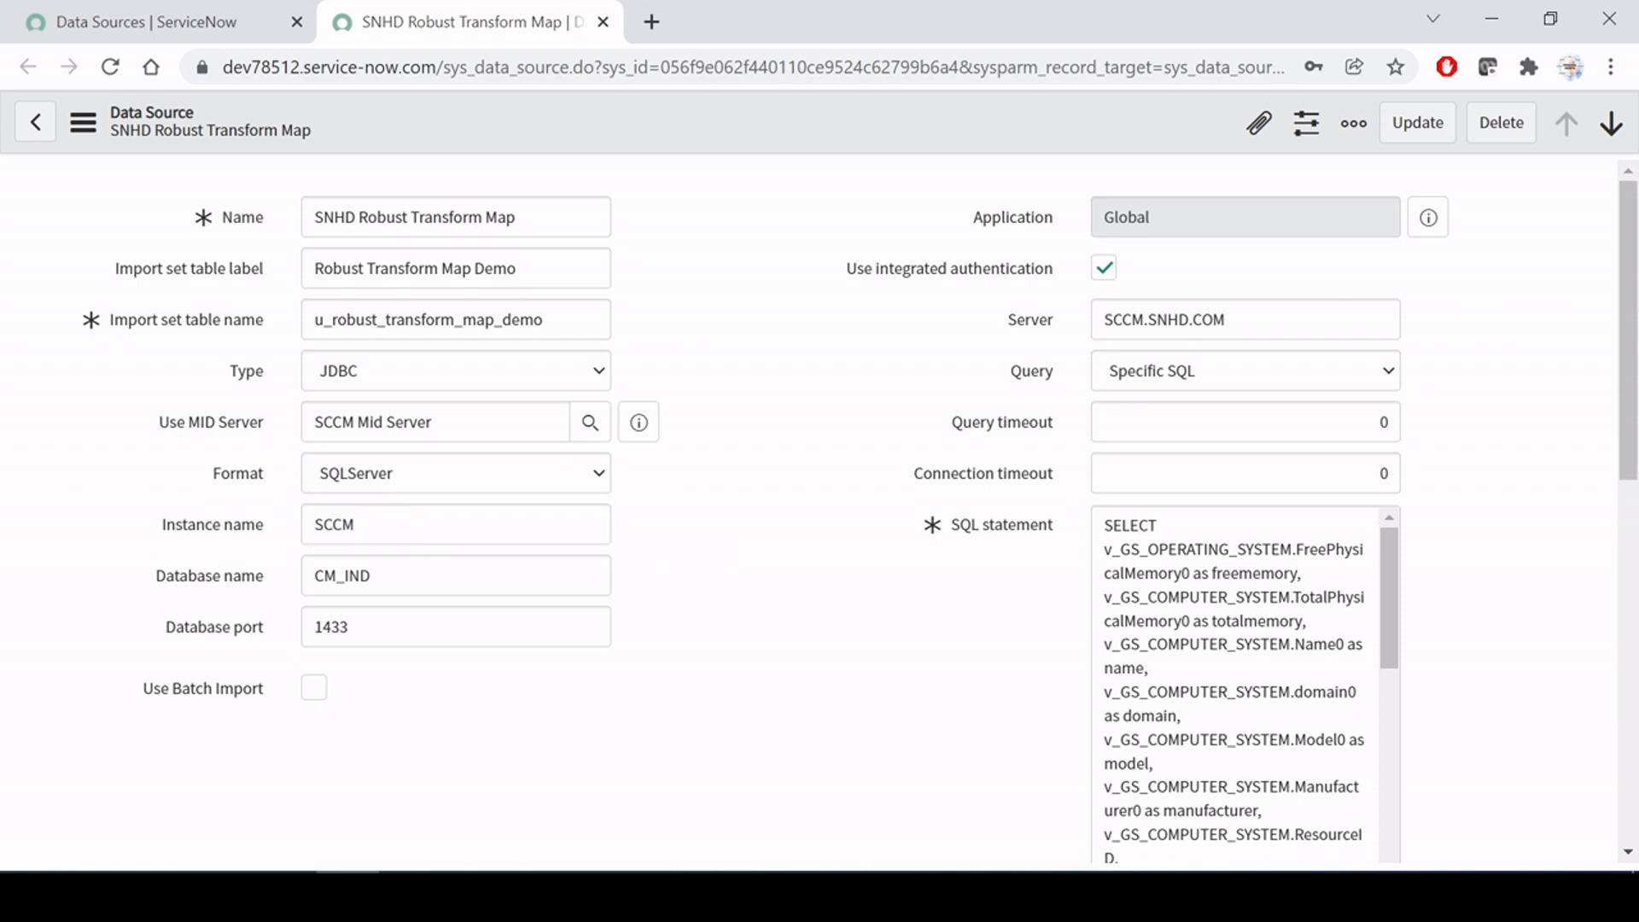
Step: Examine the Database name and Database port fields of the data source
{"action": "left_click_drag", "start_coordinate": [370, 575], "coordinate": [245, 585]}
{"action": "key", "text": "Right"}
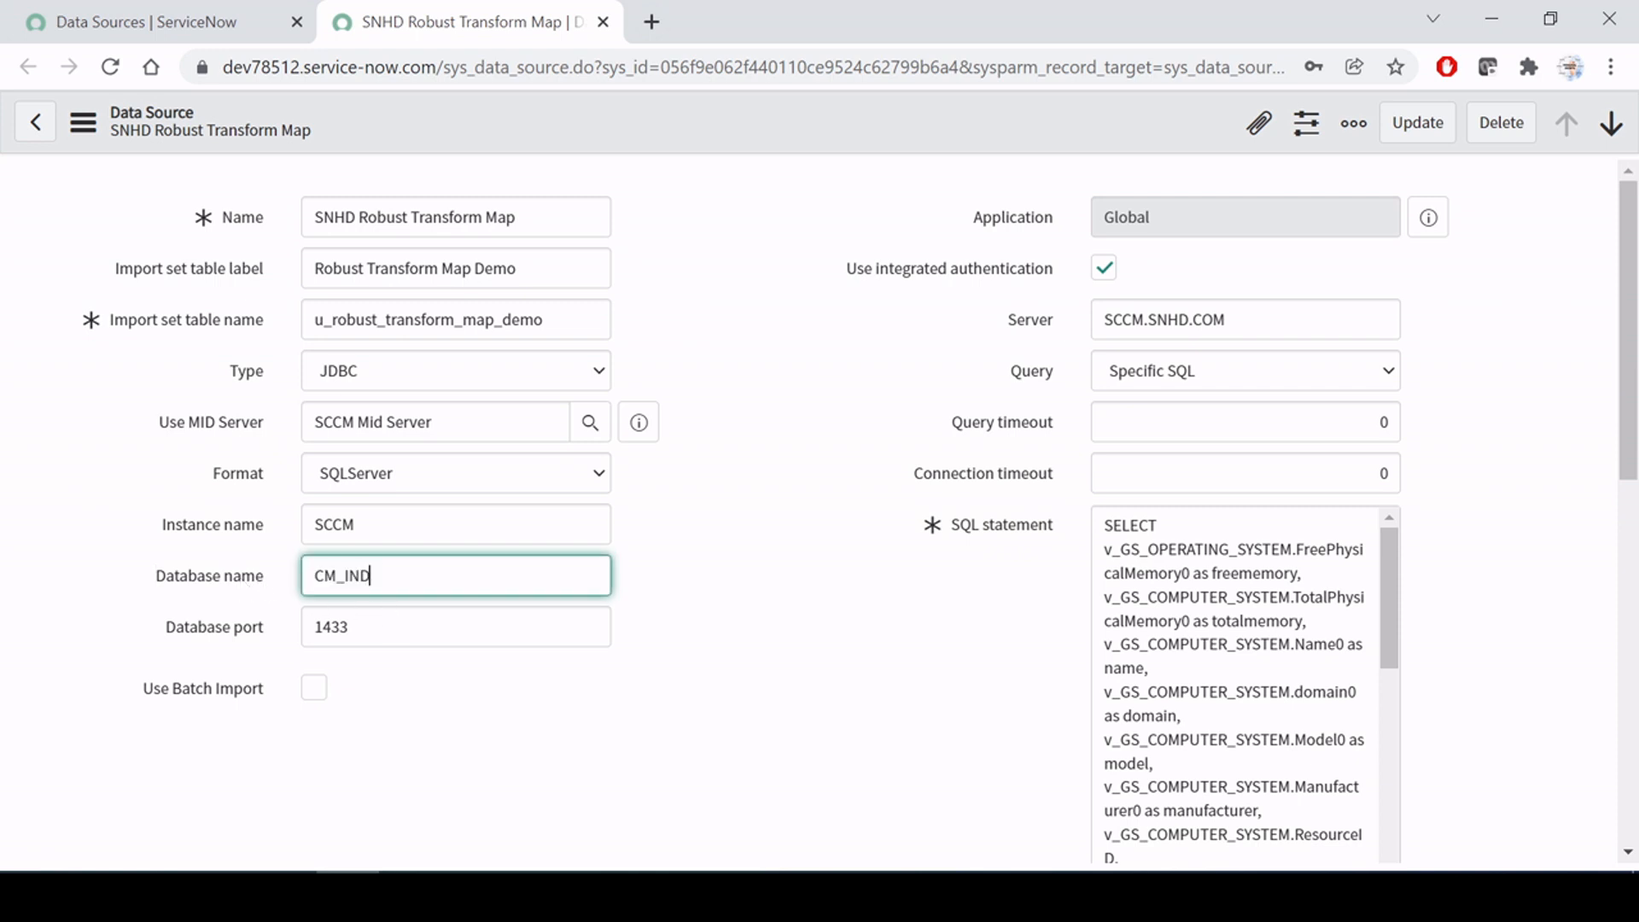
{"action": "left_click", "coordinate": [350, 627]}
{"action": "left_click_drag", "start_coordinate": [345, 626], "coordinate": [272, 645]}
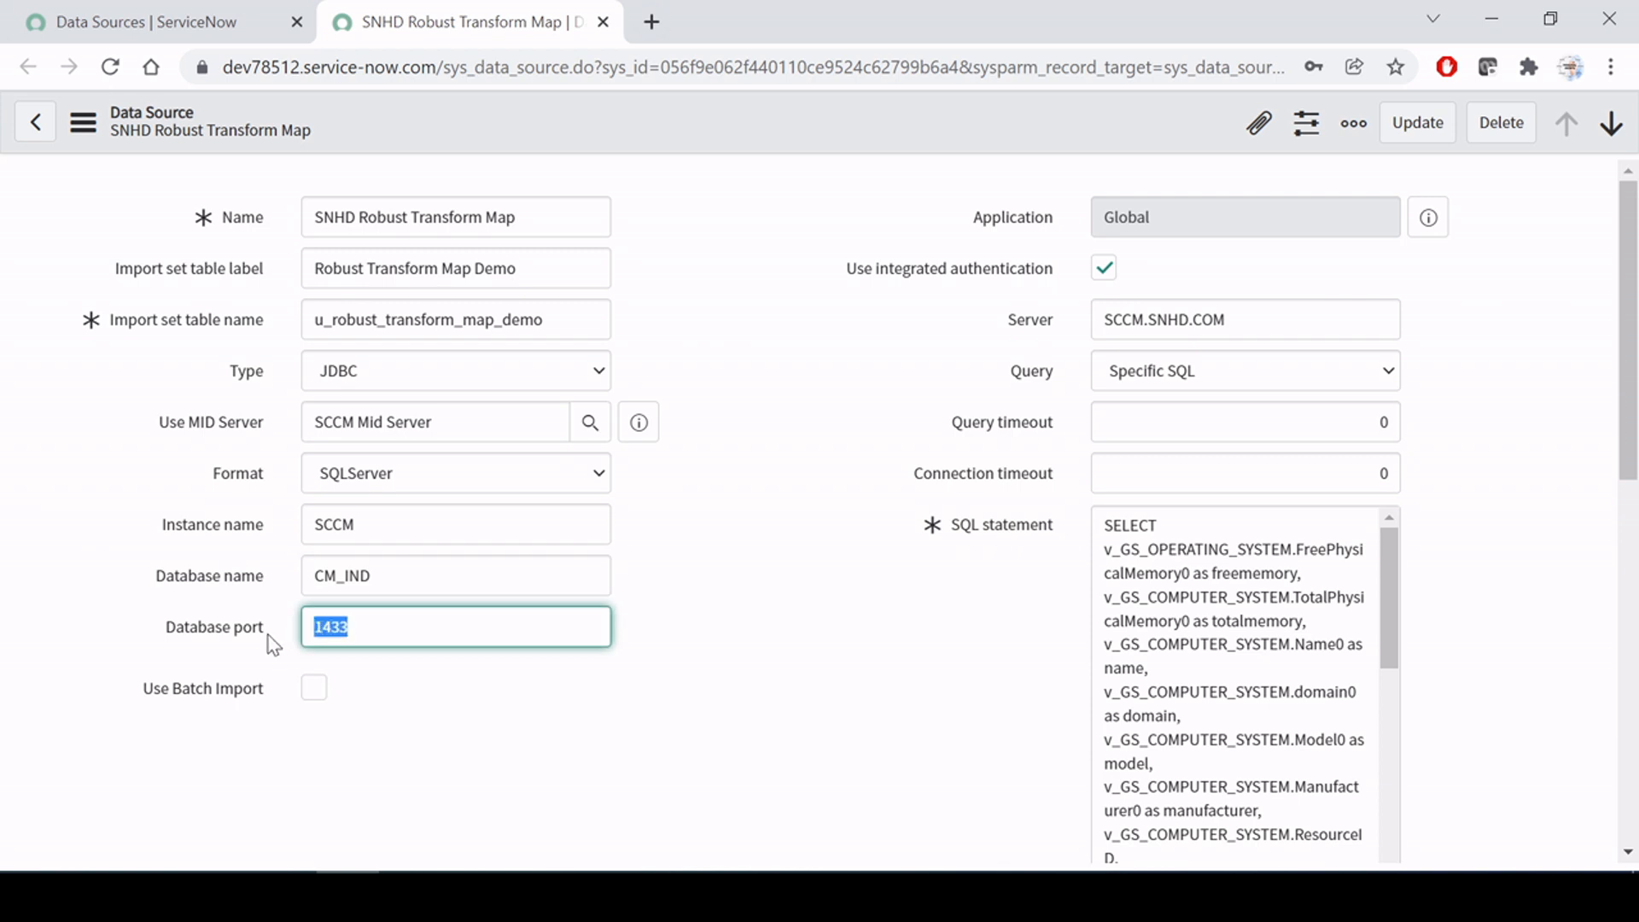
{"action": "left_click", "coordinate": [349, 626]}
{"action": "left_click_drag", "start_coordinate": [349, 626], "coordinate": [253, 634]}
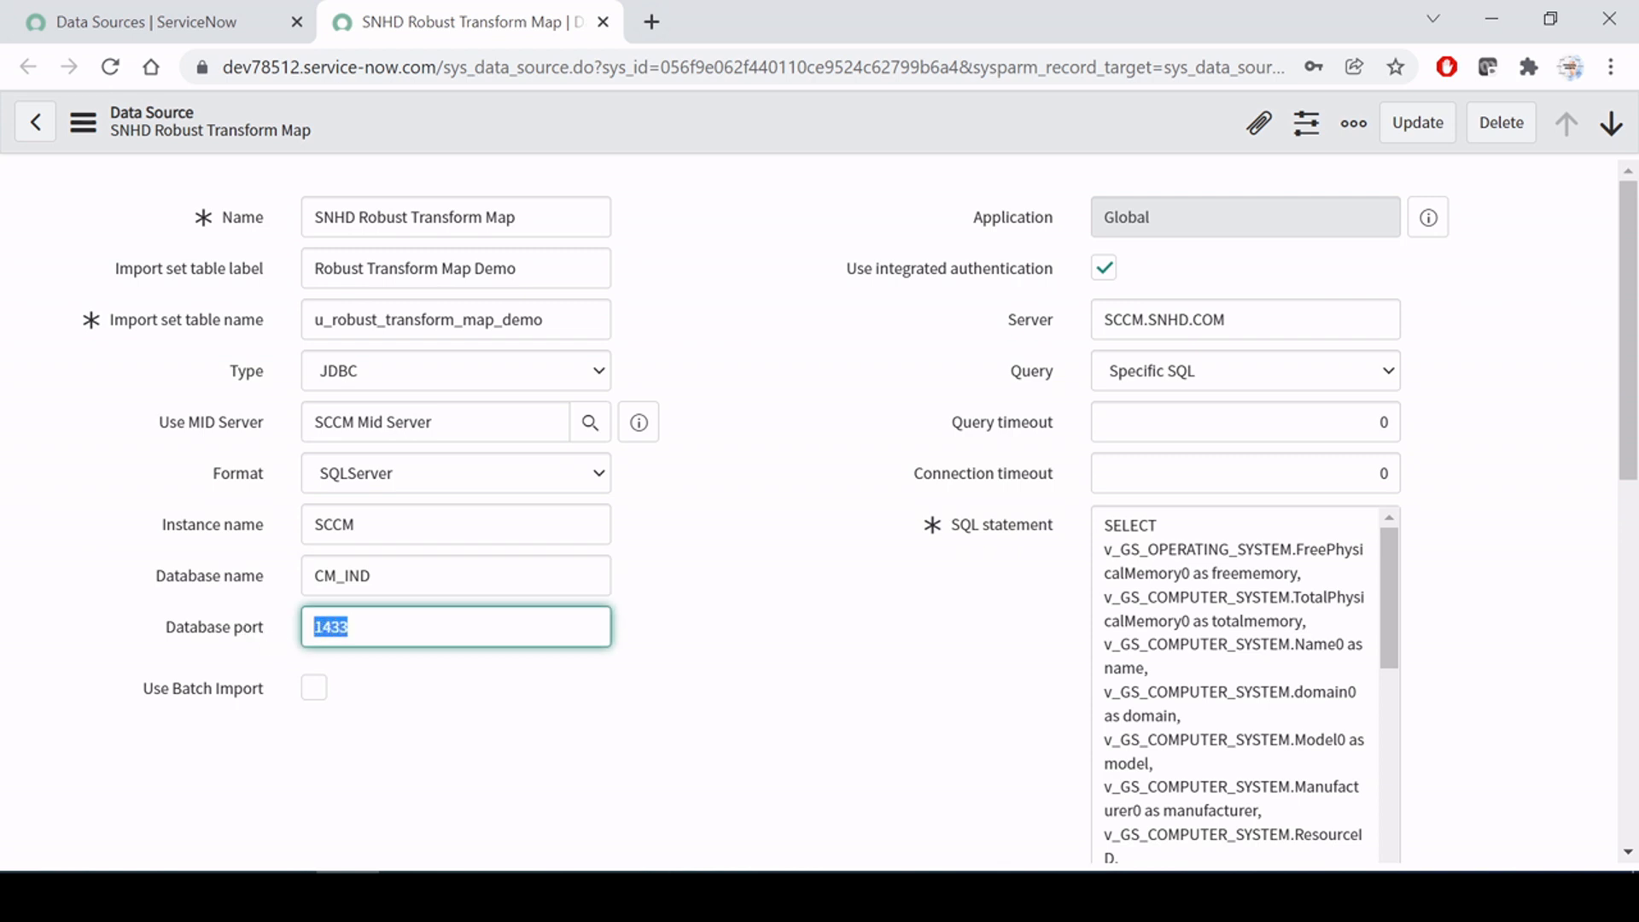
{"action": "left_click", "coordinate": [666, 580]}
{"action": "left_click_drag", "start_coordinate": [349, 627], "coordinate": [276, 636]}
{"action": "left_click", "coordinate": [691, 627]}
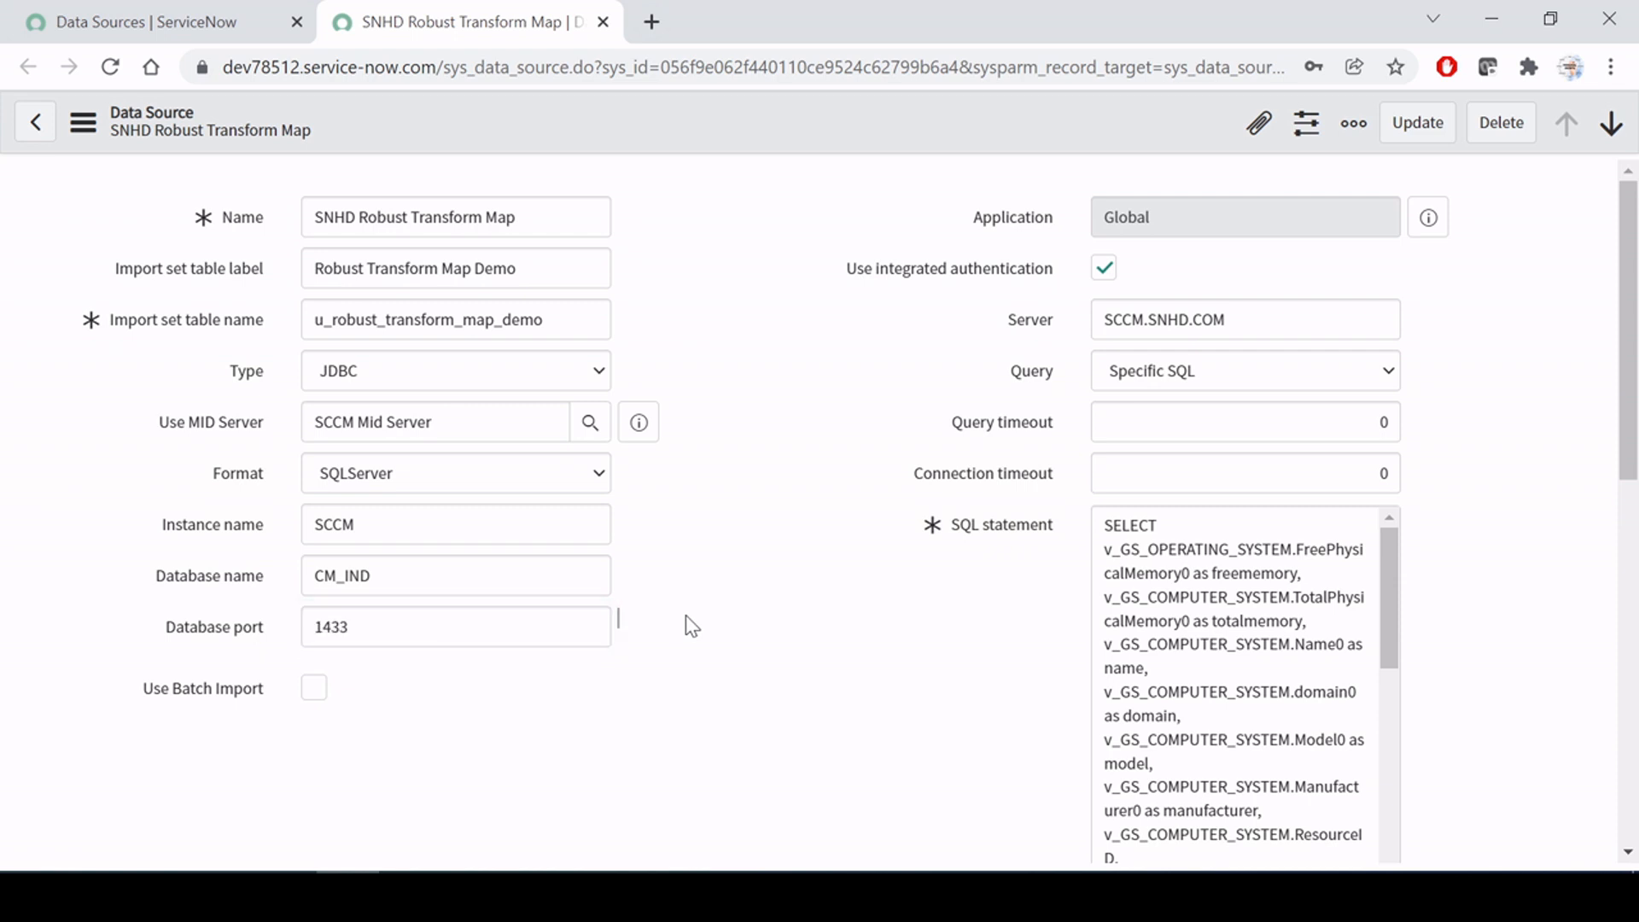
{"action": "left_click_drag", "start_coordinate": [350, 627], "coordinate": [299, 628]}
{"action": "left_click", "coordinate": [338, 627]}
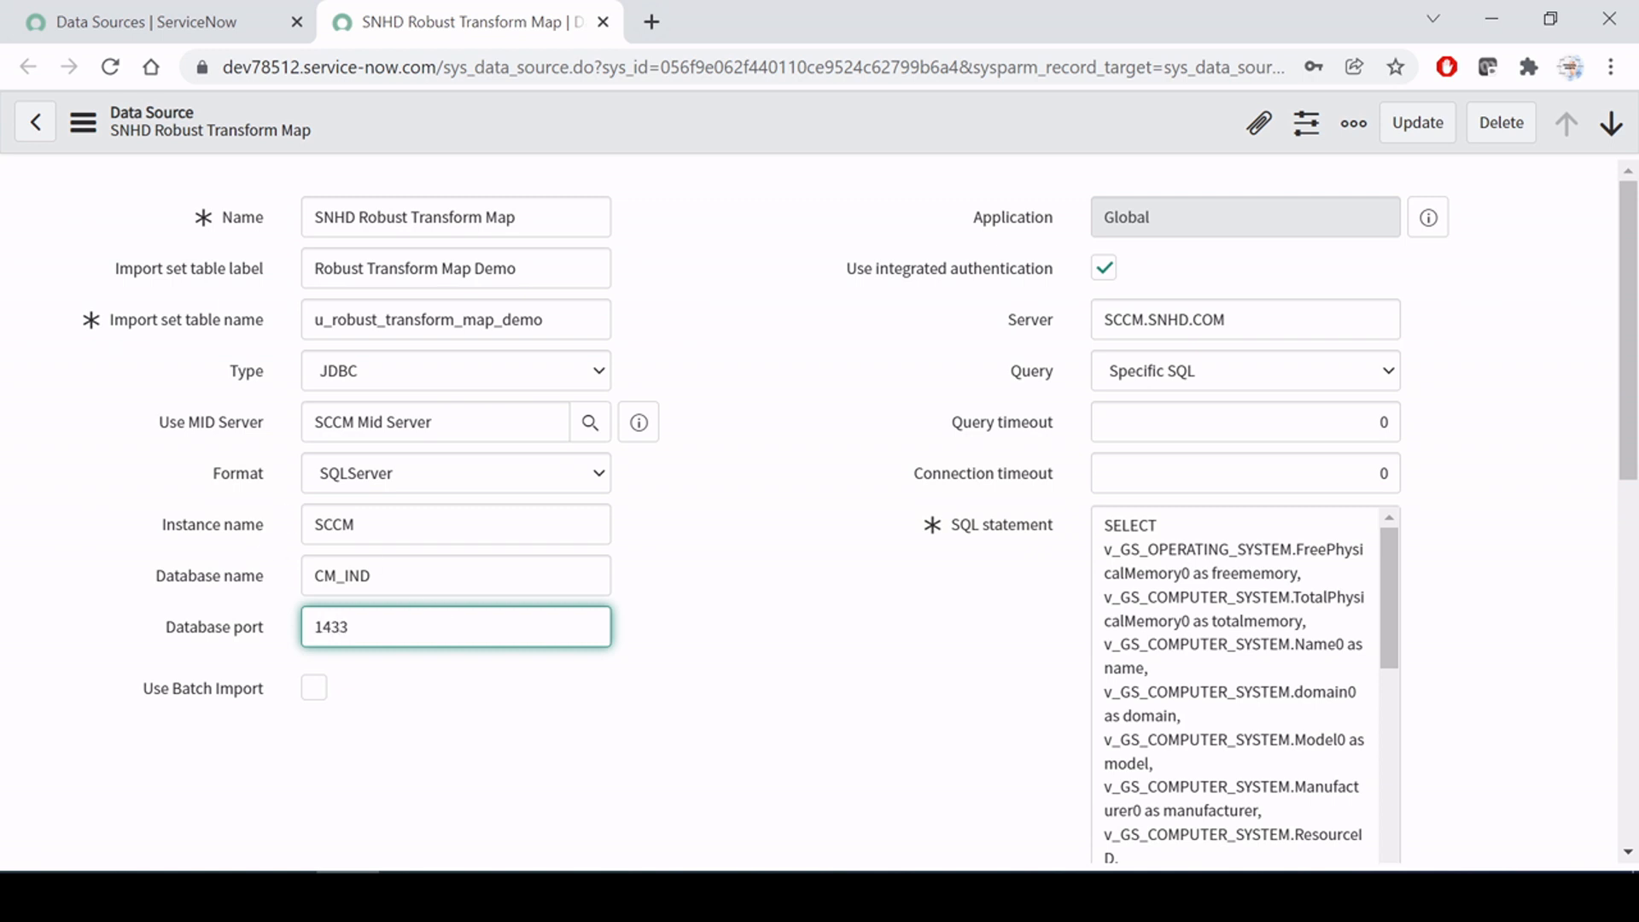
{"action": "key", "text": "shift+Tab"}
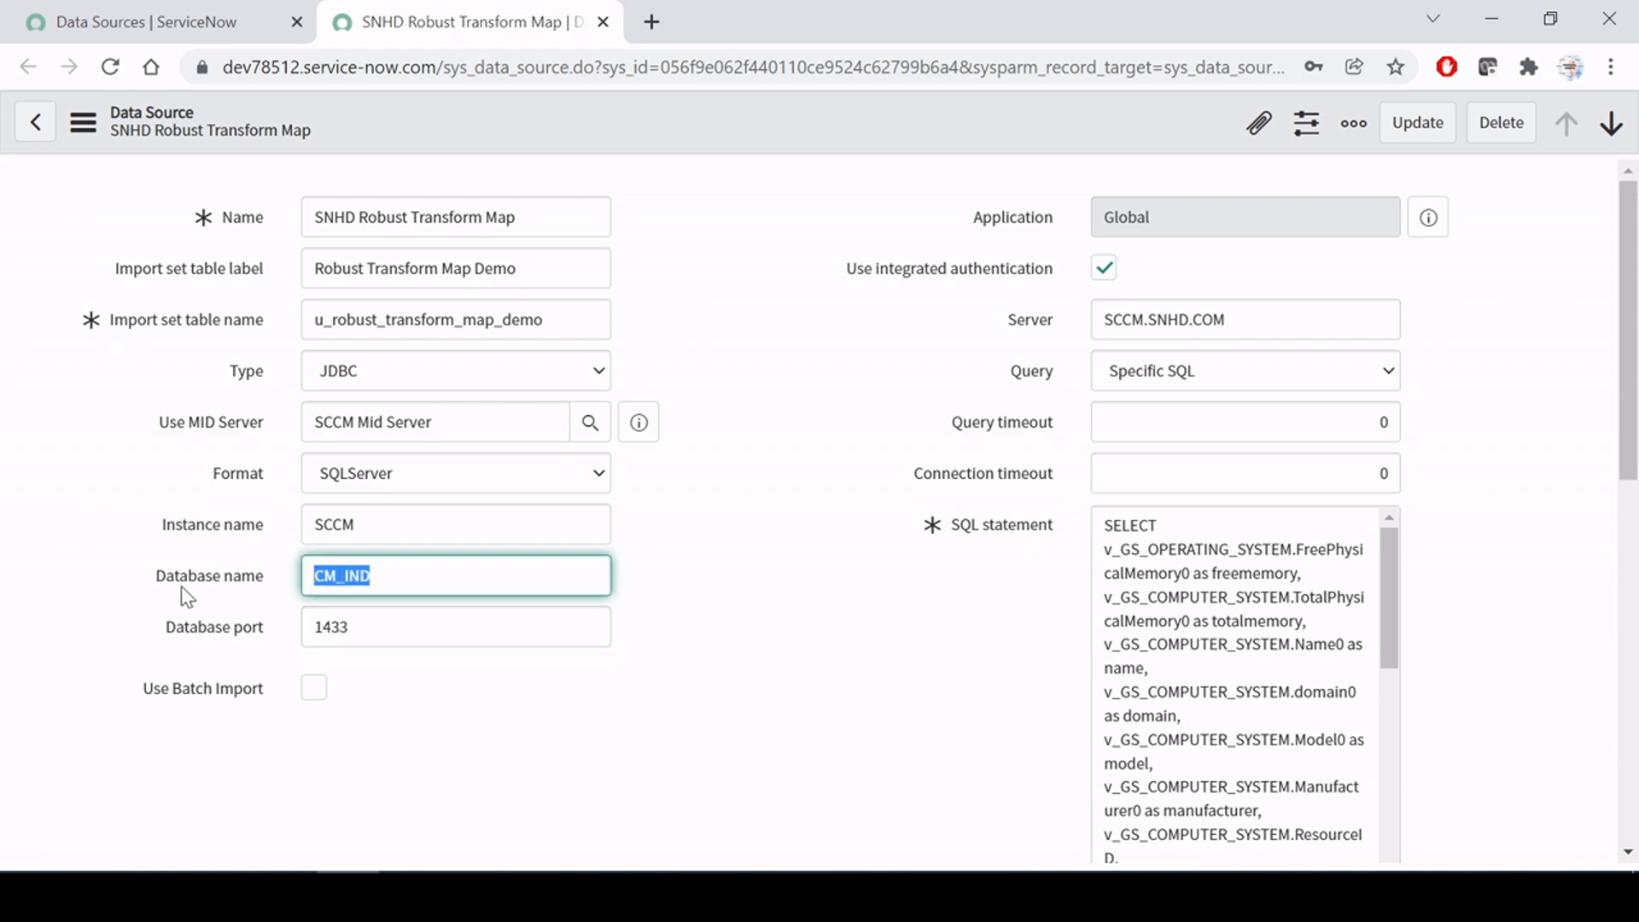
{"action": "key", "text": "Tab"}
{"action": "left_click_drag", "start_coordinate": [349, 628], "coordinate": [197, 635]}
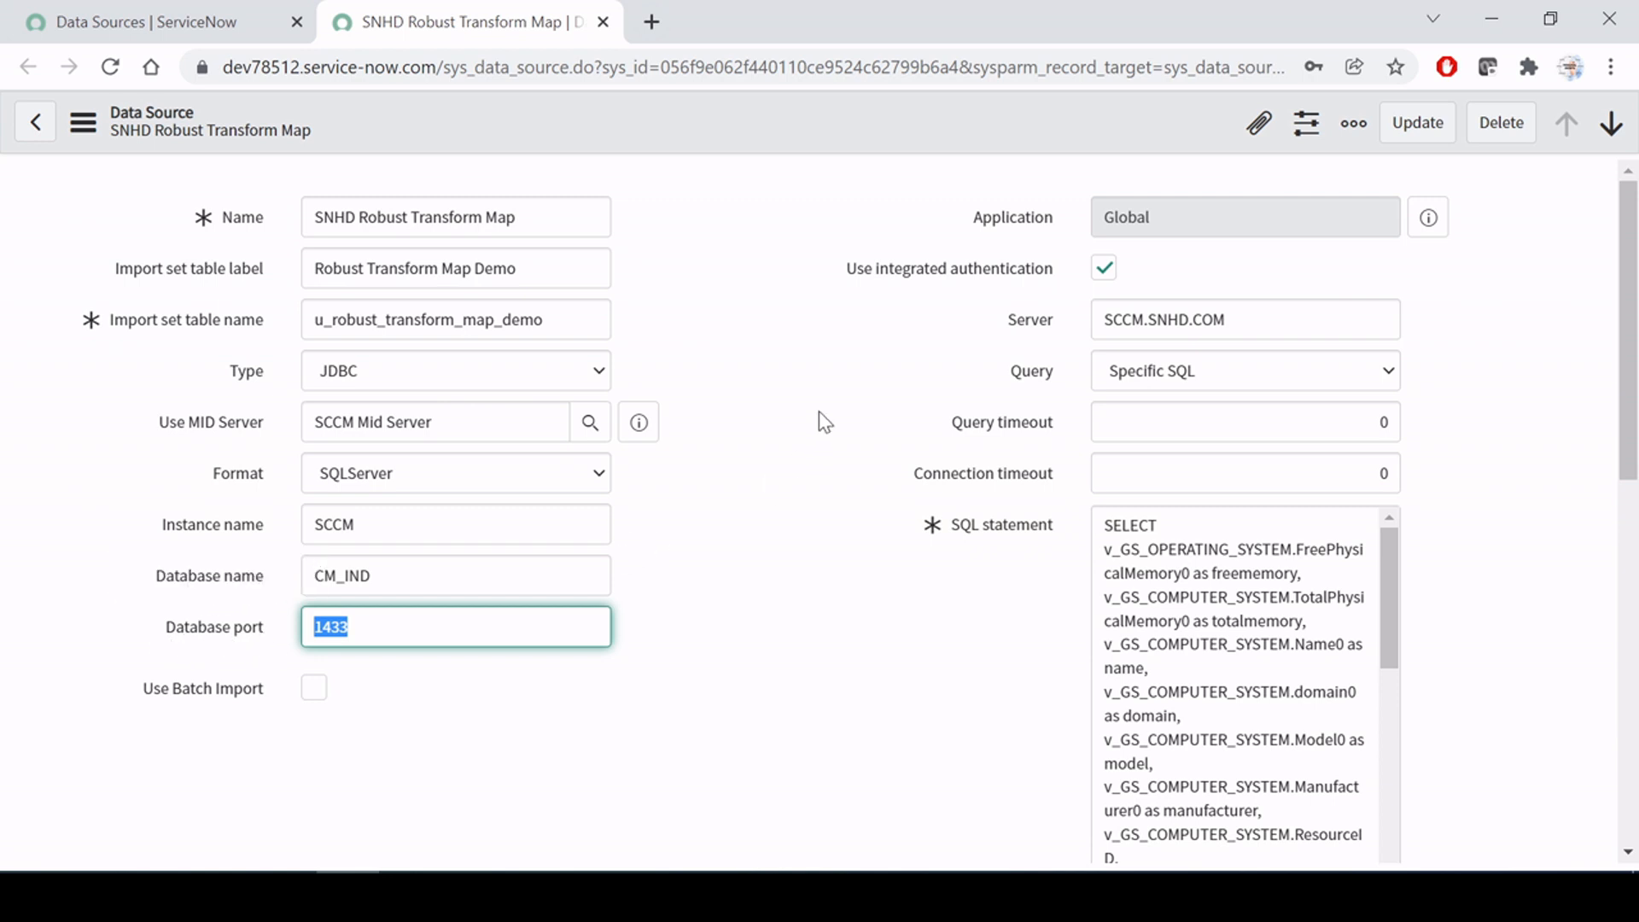
Step: Turn off integrated authentication to inspect the username and password fields, and turn it back on
{"action": "left_click", "coordinate": [1104, 269]}
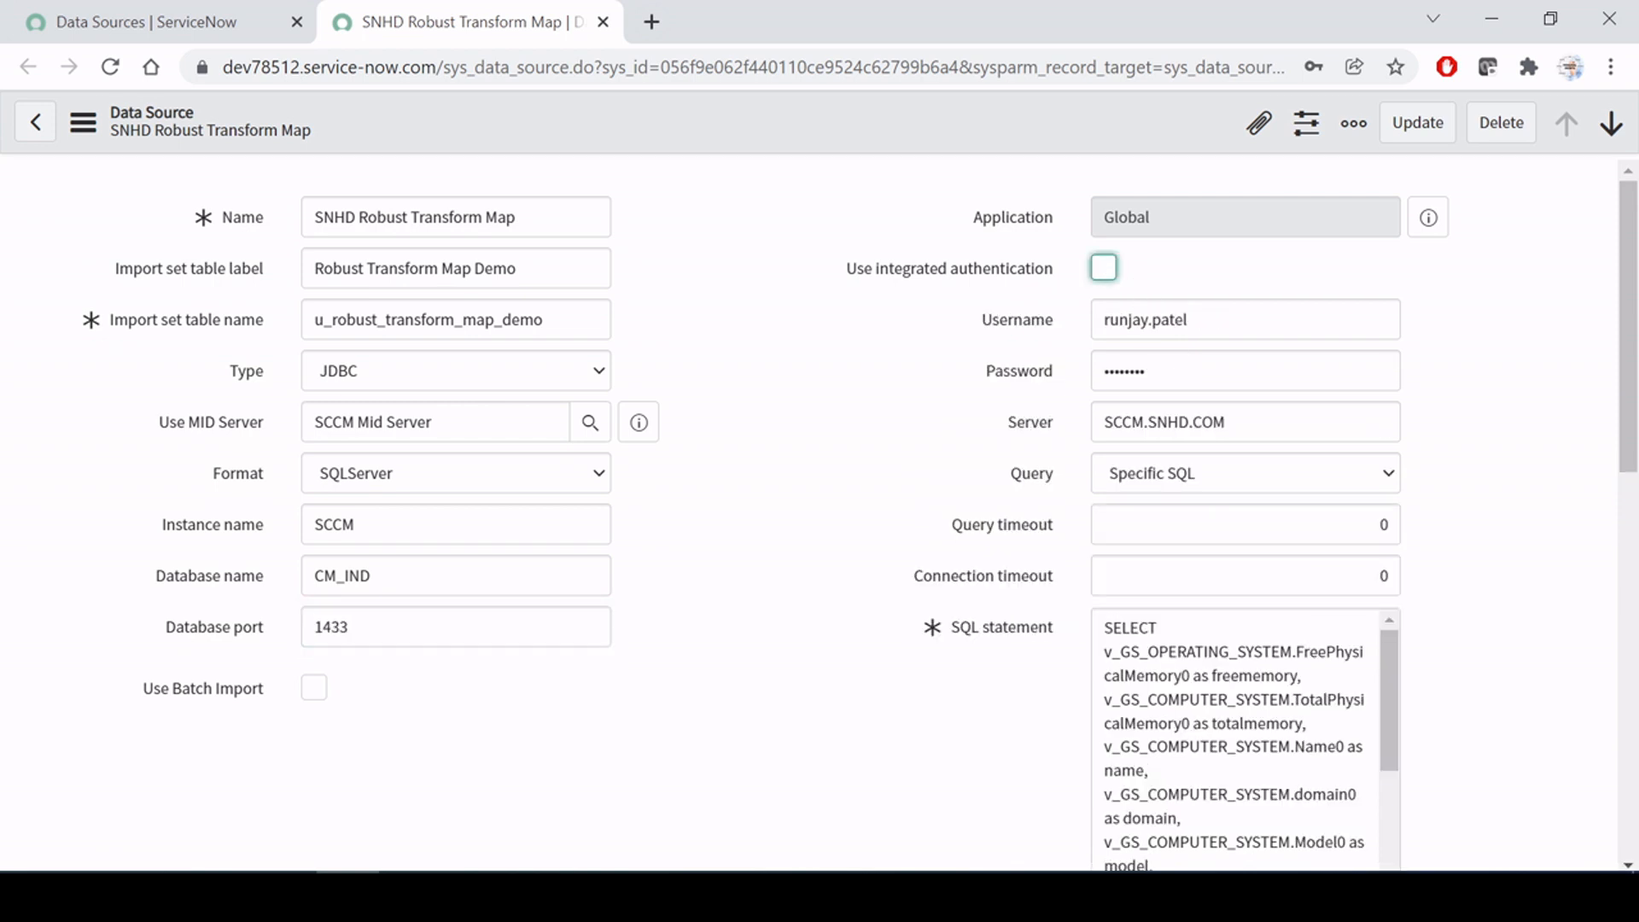
{"action": "key", "text": "Tab"}
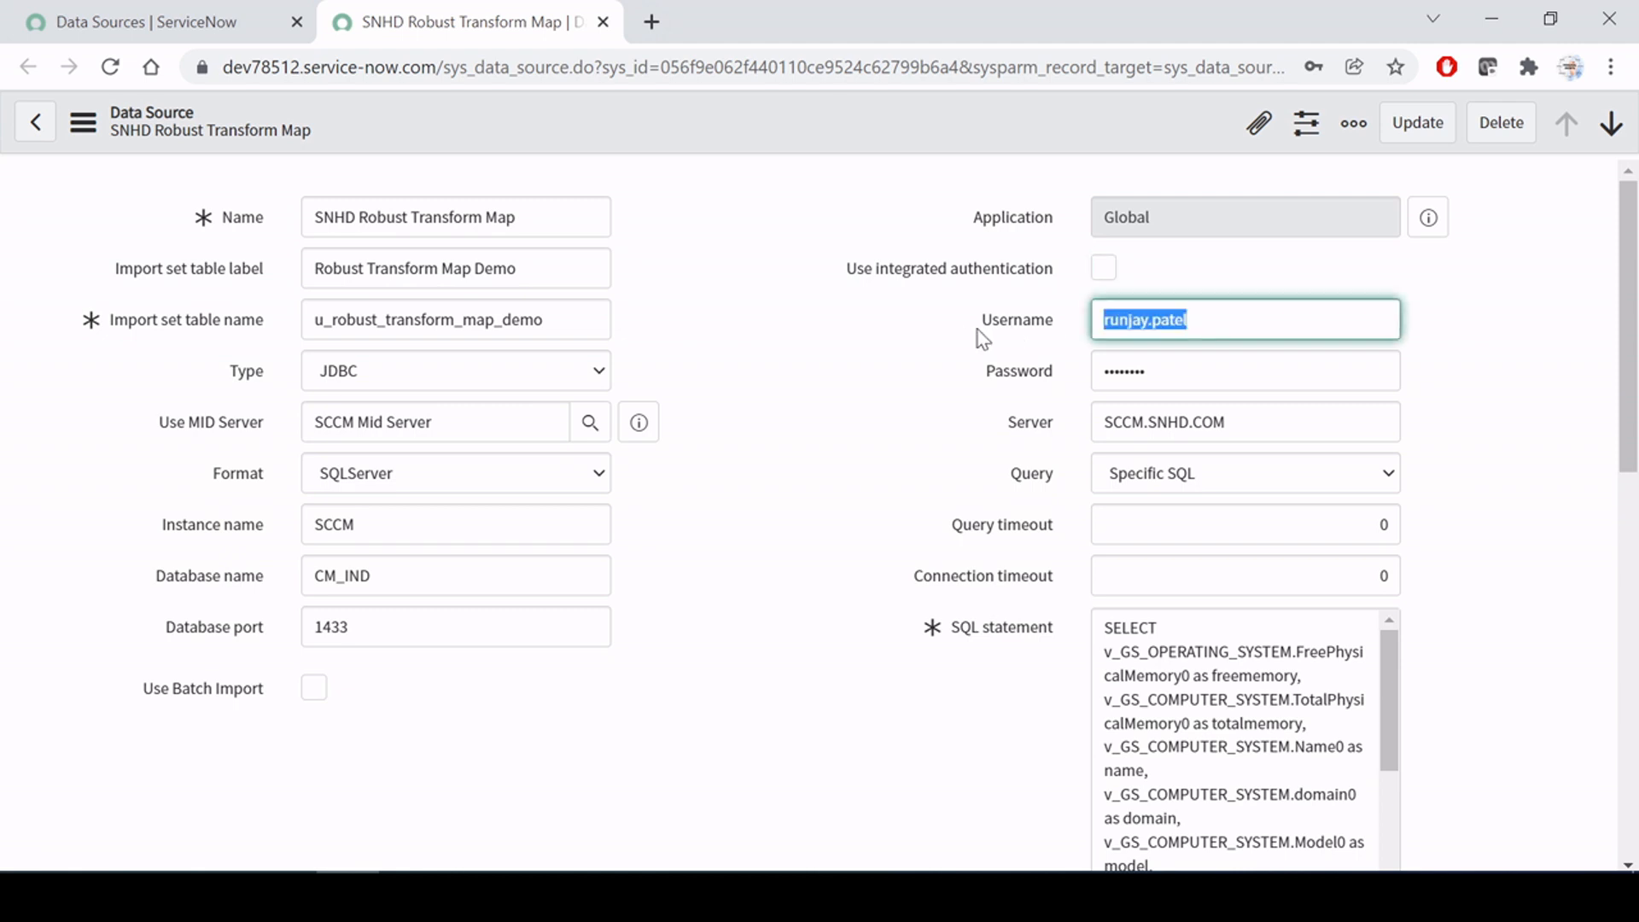
{"action": "left_click", "coordinate": [859, 464]}
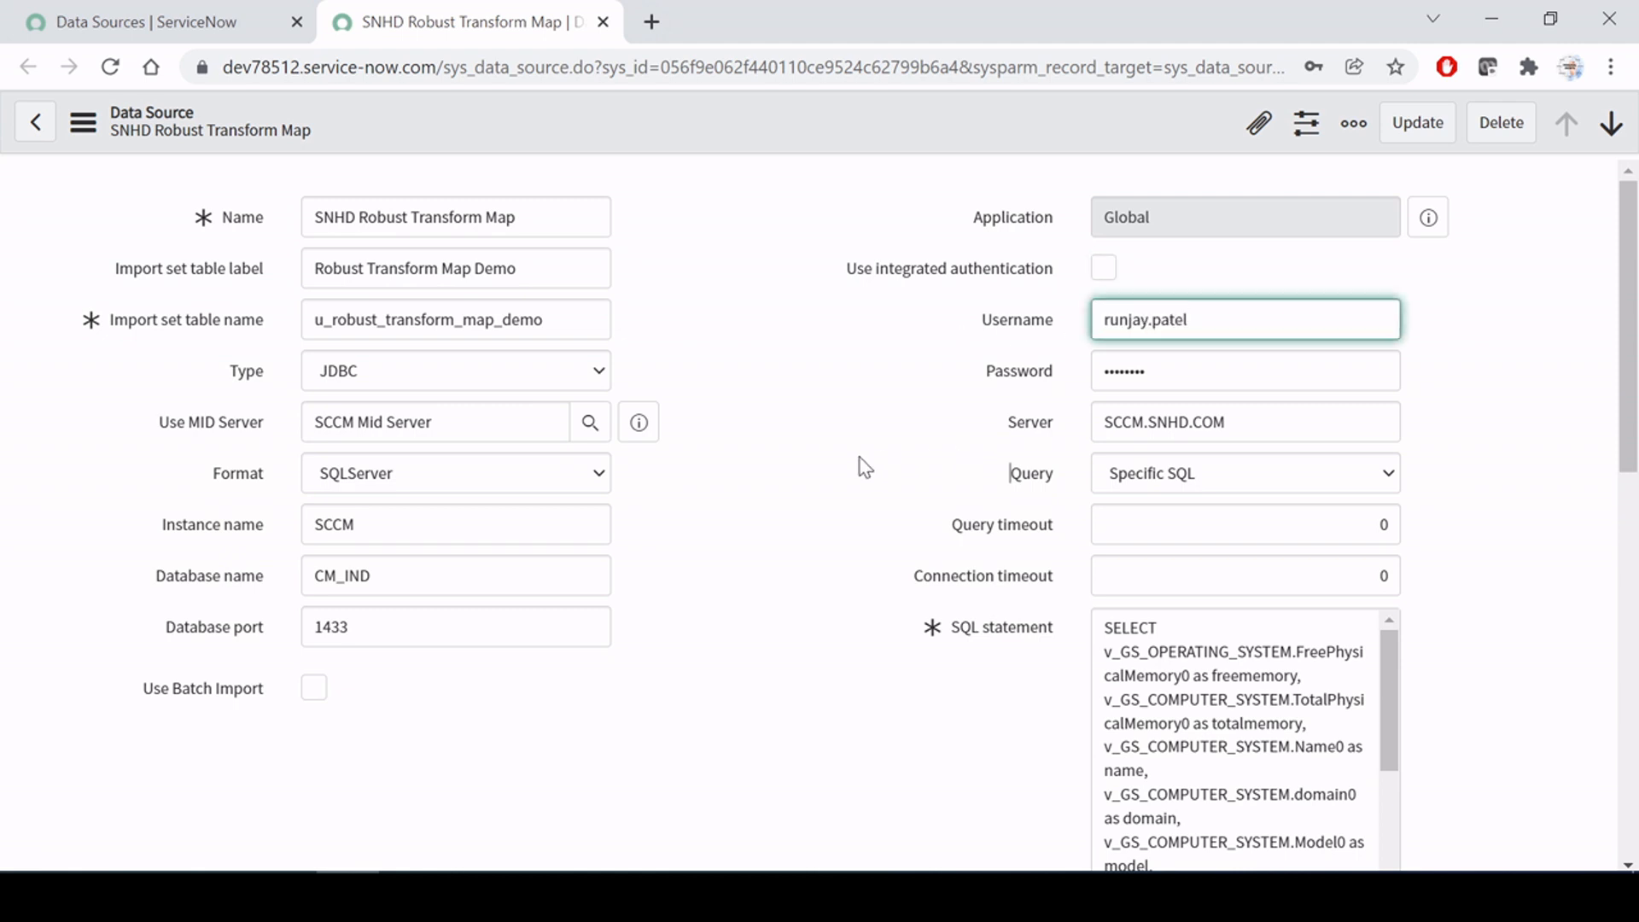
{"action": "left_click", "coordinate": [1104, 269]}
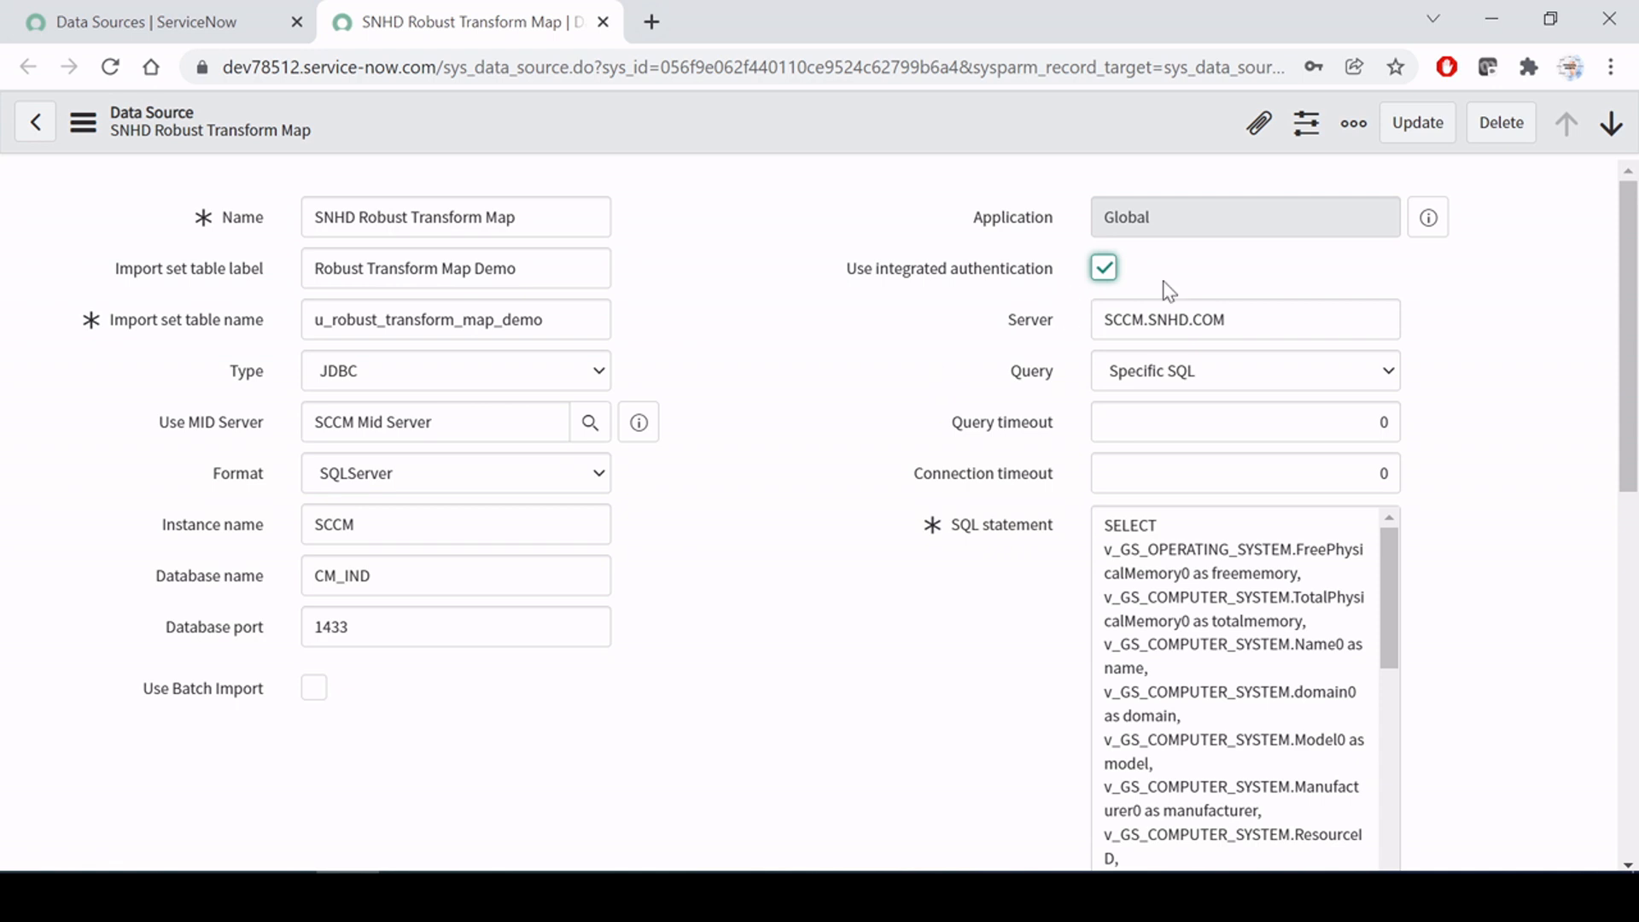
Step: Examine the Server field of the data source
{"action": "key", "text": "Tab"}
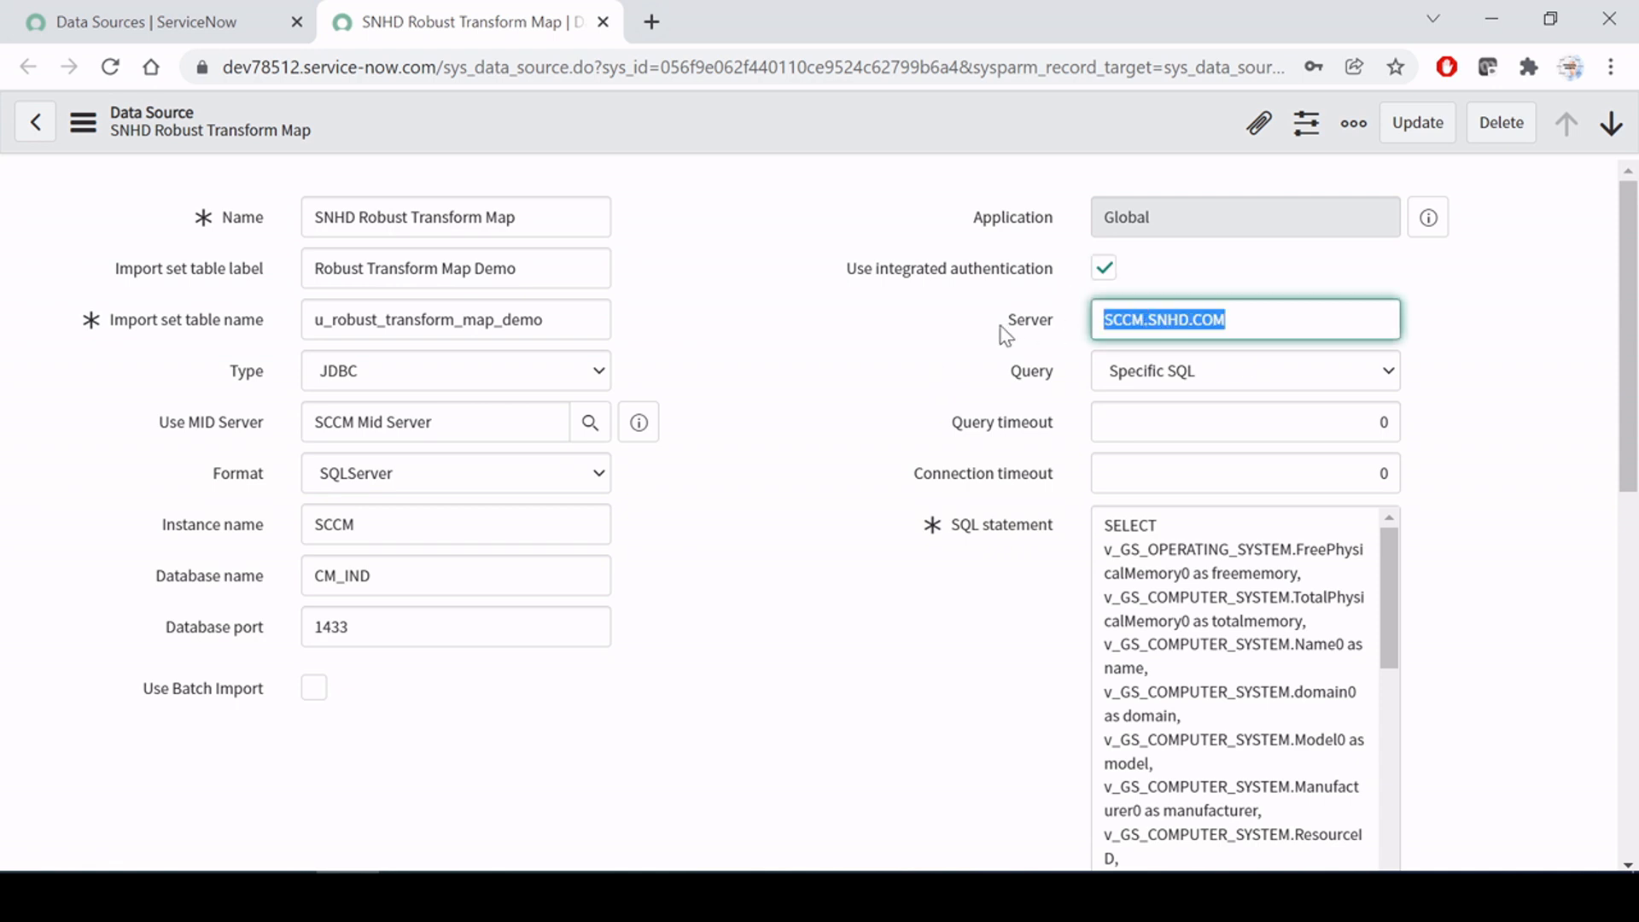
{"action": "left_click", "coordinate": [1167, 319]}
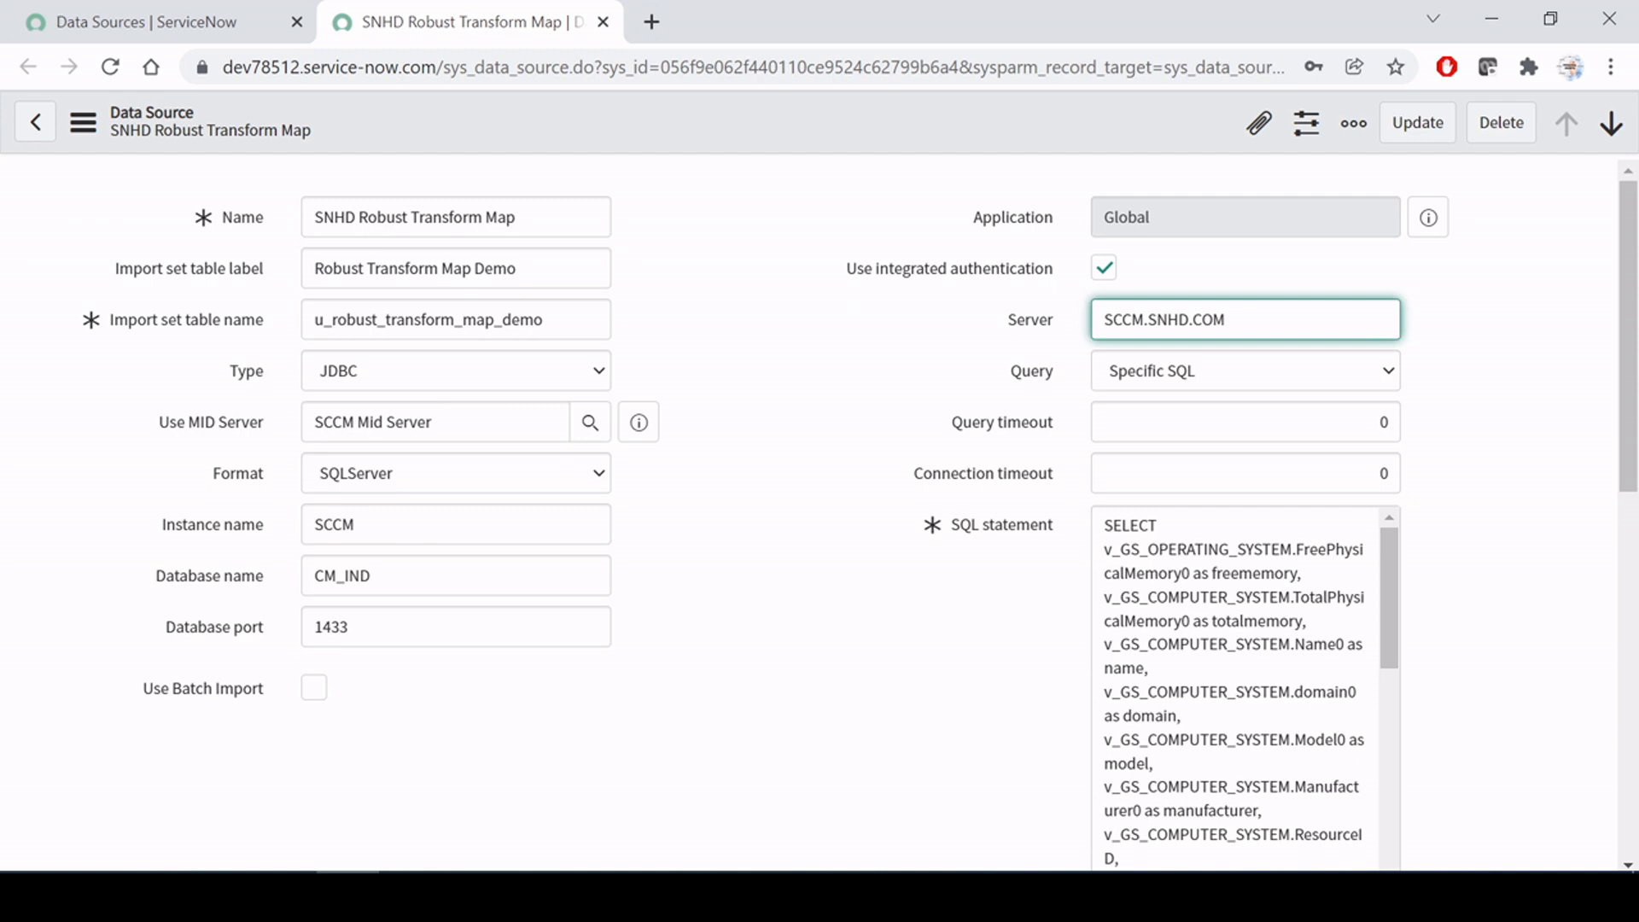
{"action": "left_click_drag", "start_coordinate": [1226, 320], "coordinate": [1071, 336]}
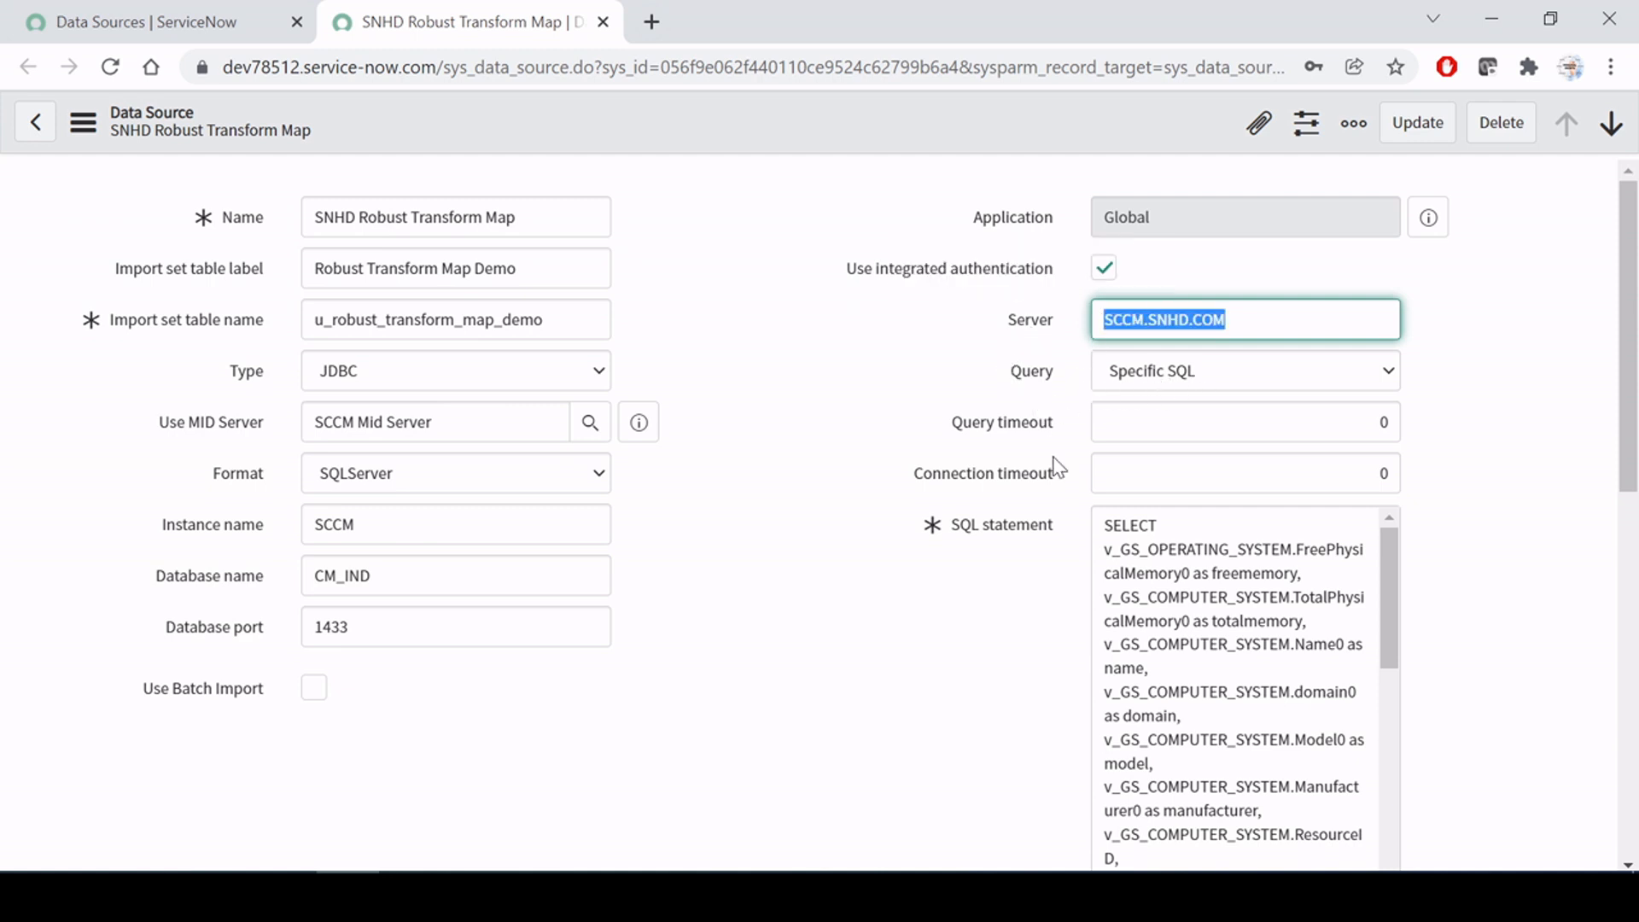
Step: Inspect the available Query options, keeping Specific SQL
{"action": "left_click", "coordinate": [1145, 573]}
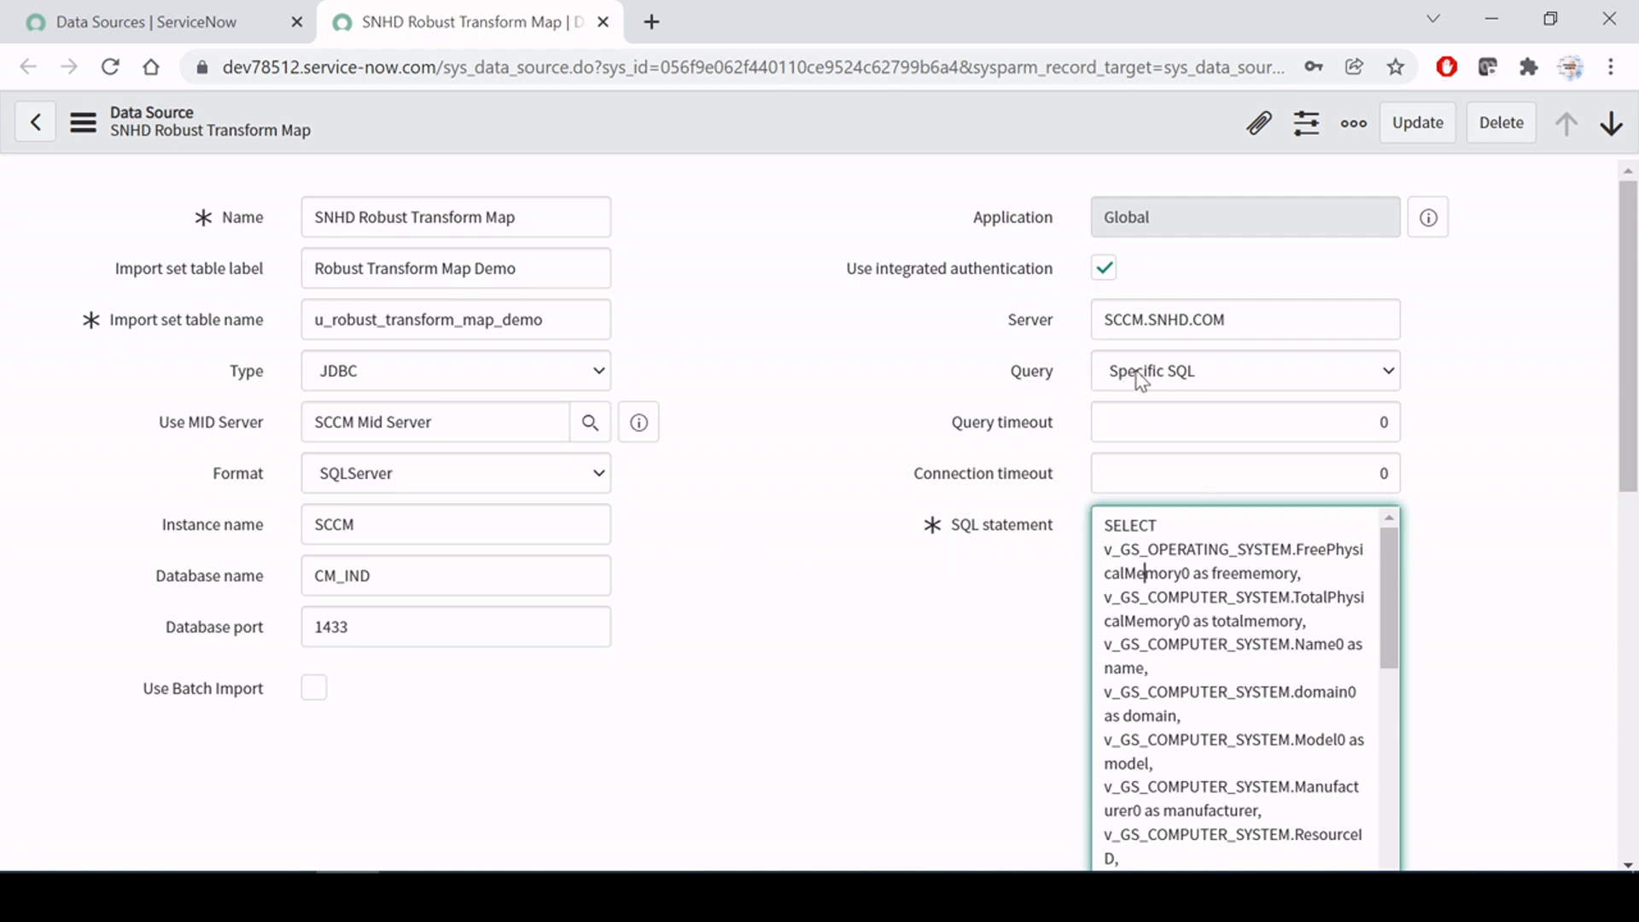
{"action": "left_click", "coordinate": [1186, 381]}
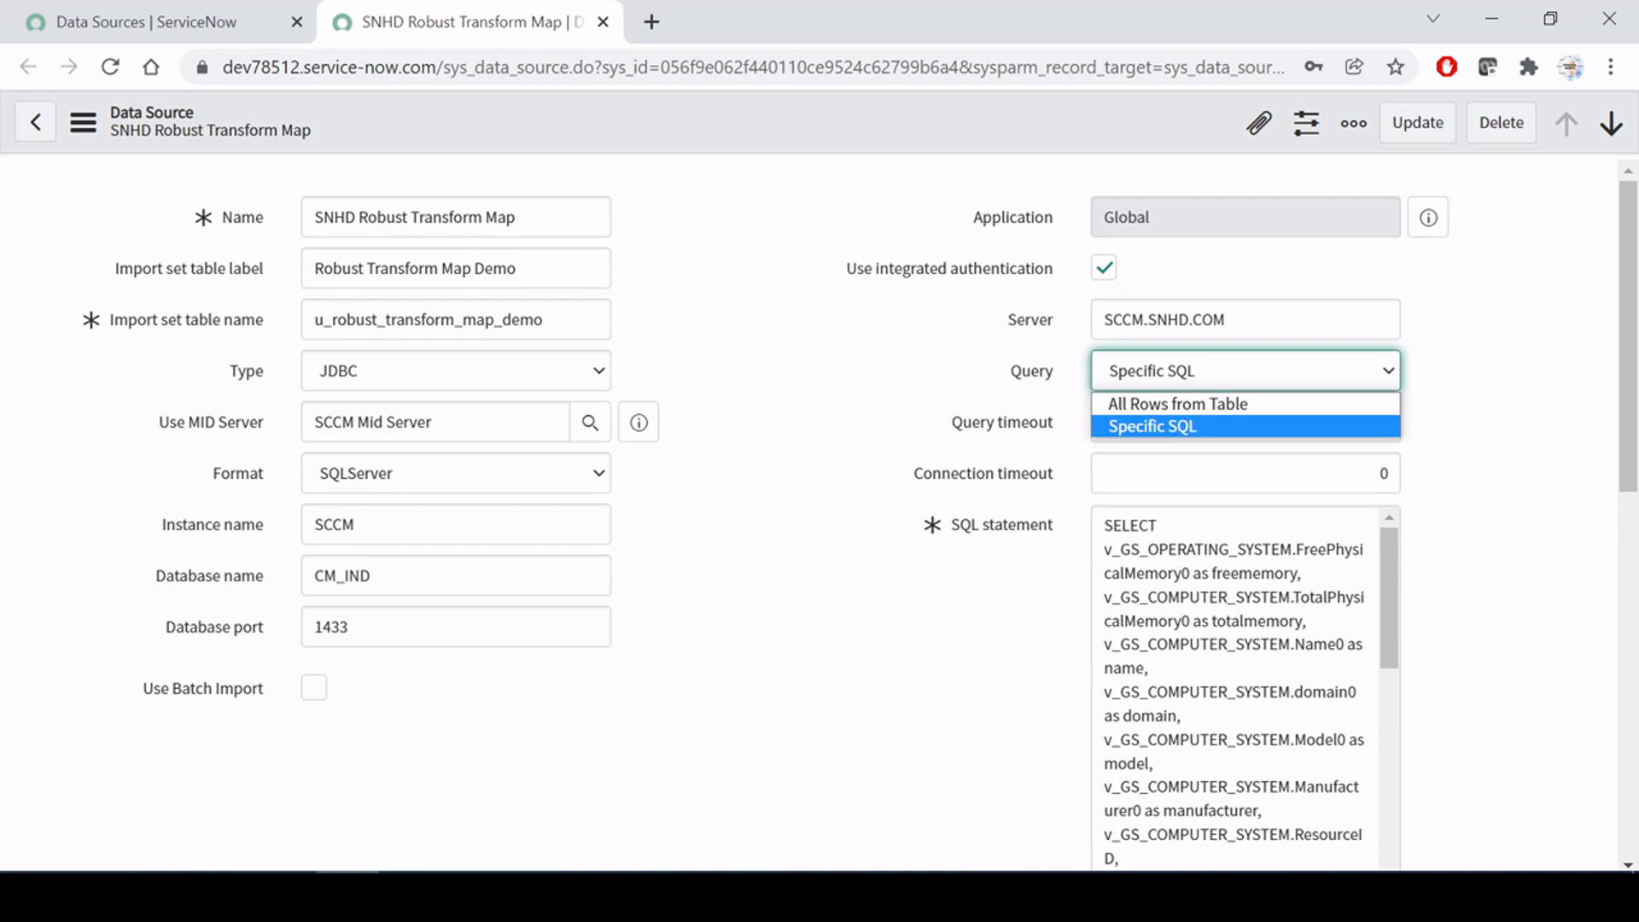
{"action": "left_click", "coordinate": [1173, 427]}
Step: Examine the beginning of the SELECT query in the data source's SQL statement
{"action": "left_click", "coordinate": [1200, 620]}
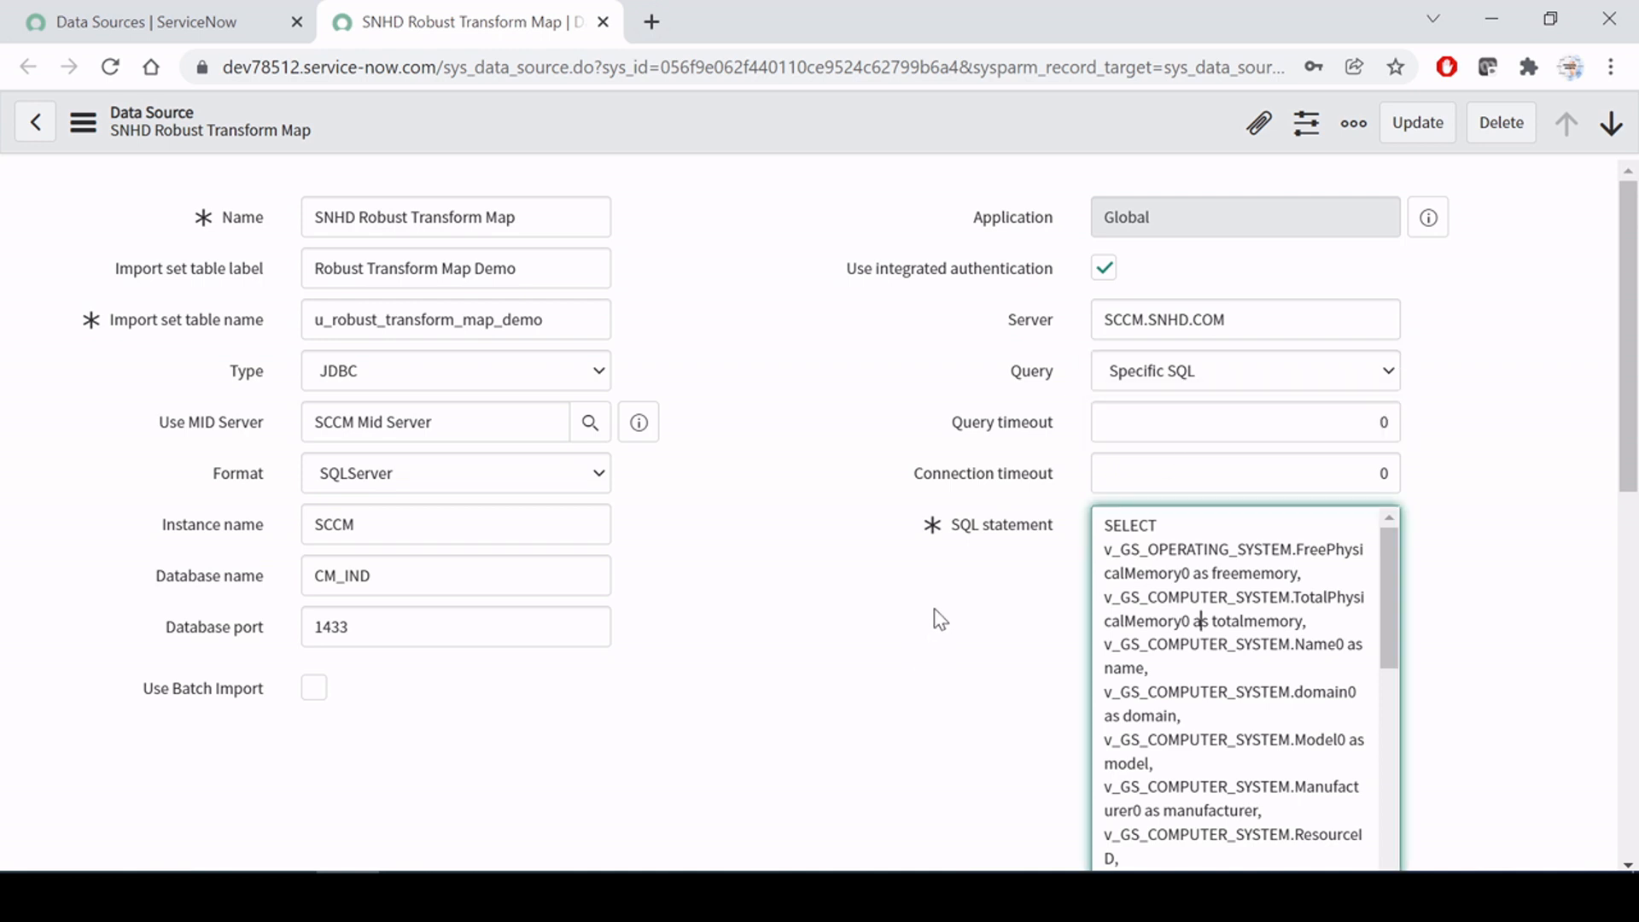
{"action": "scroll", "coordinate": [934, 608], "scroll_direction": "down", "scroll_amount": 3}
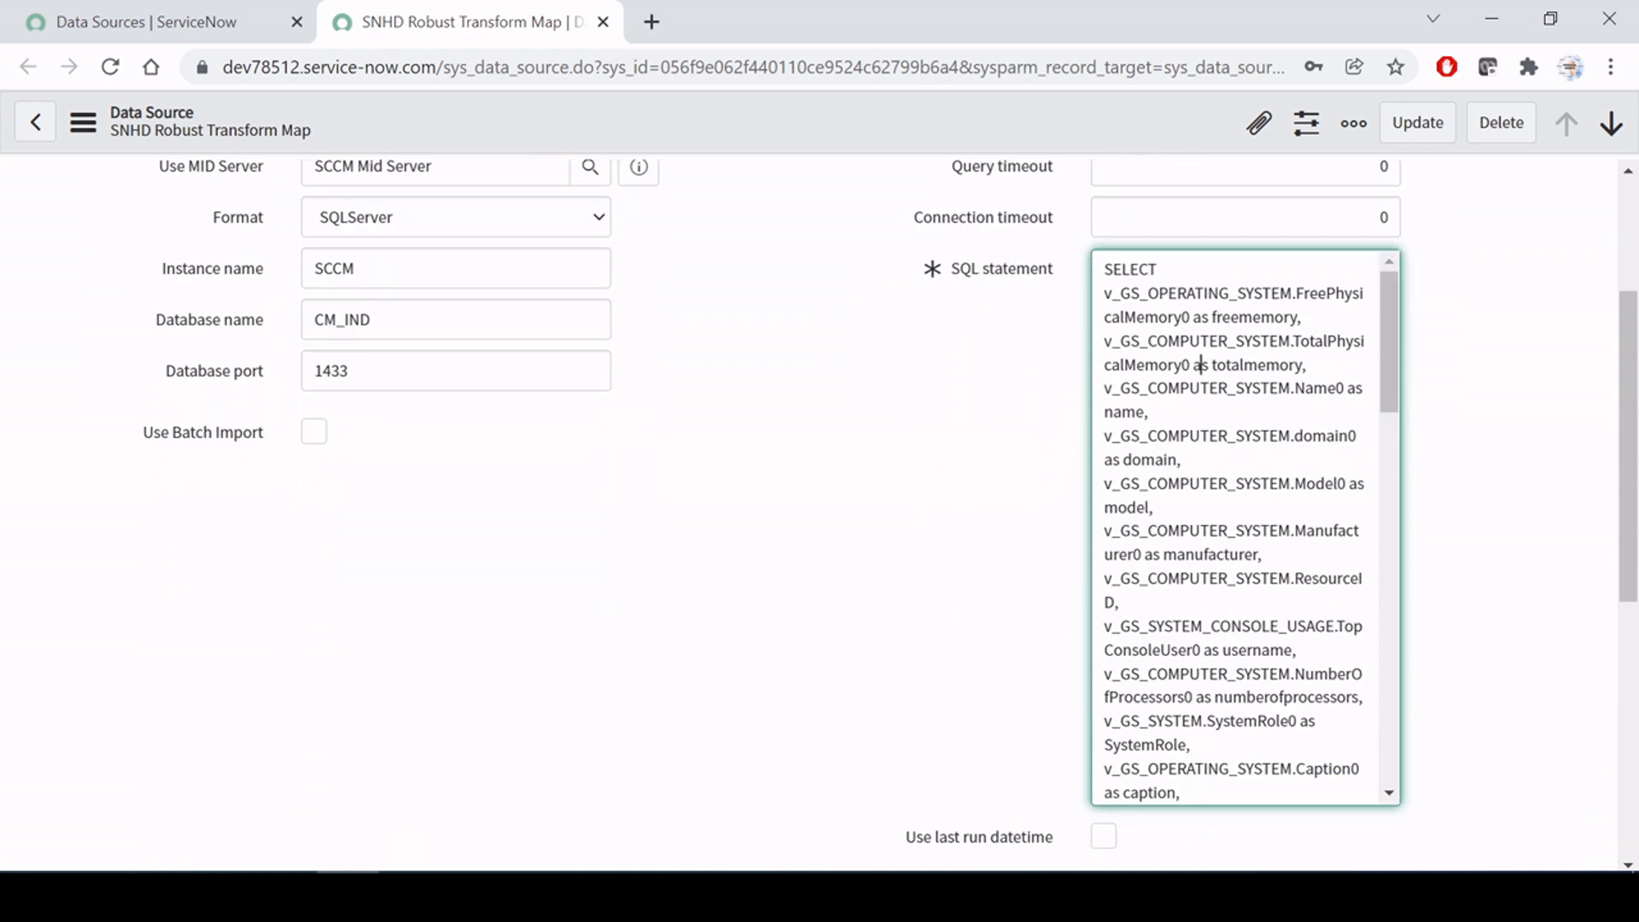
{"action": "left_click_drag", "start_coordinate": [1103, 269], "coordinate": [1211, 674]}
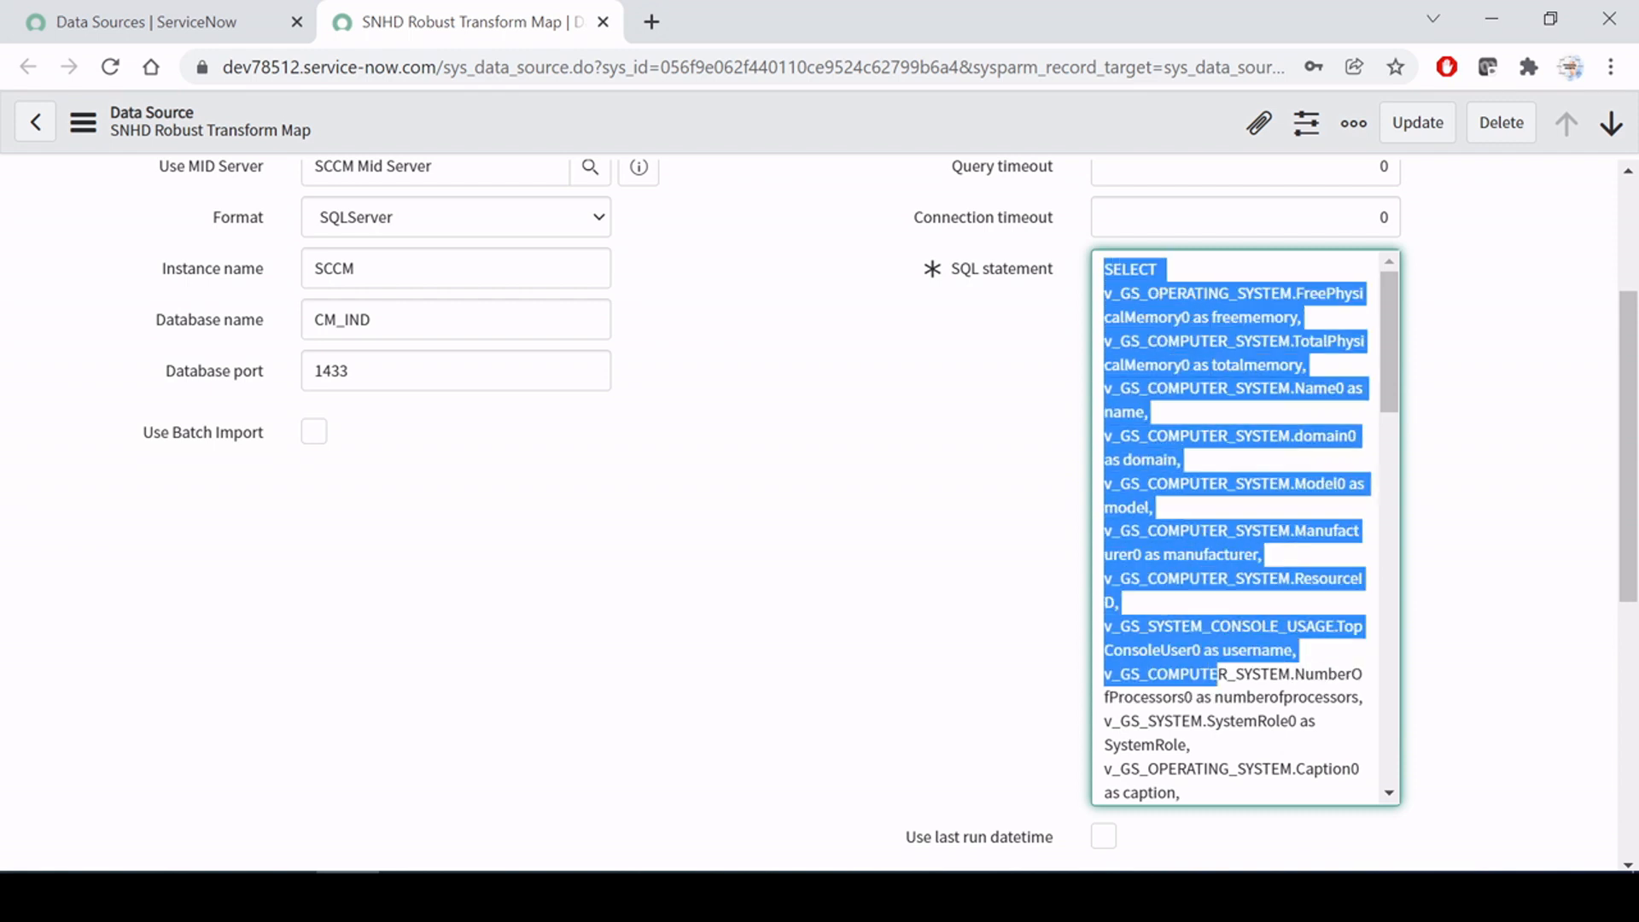
{"action": "left_click", "coordinate": [1200, 483]}
{"action": "scroll", "coordinate": [934, 512], "scroll_direction": "up", "scroll_amount": 2}
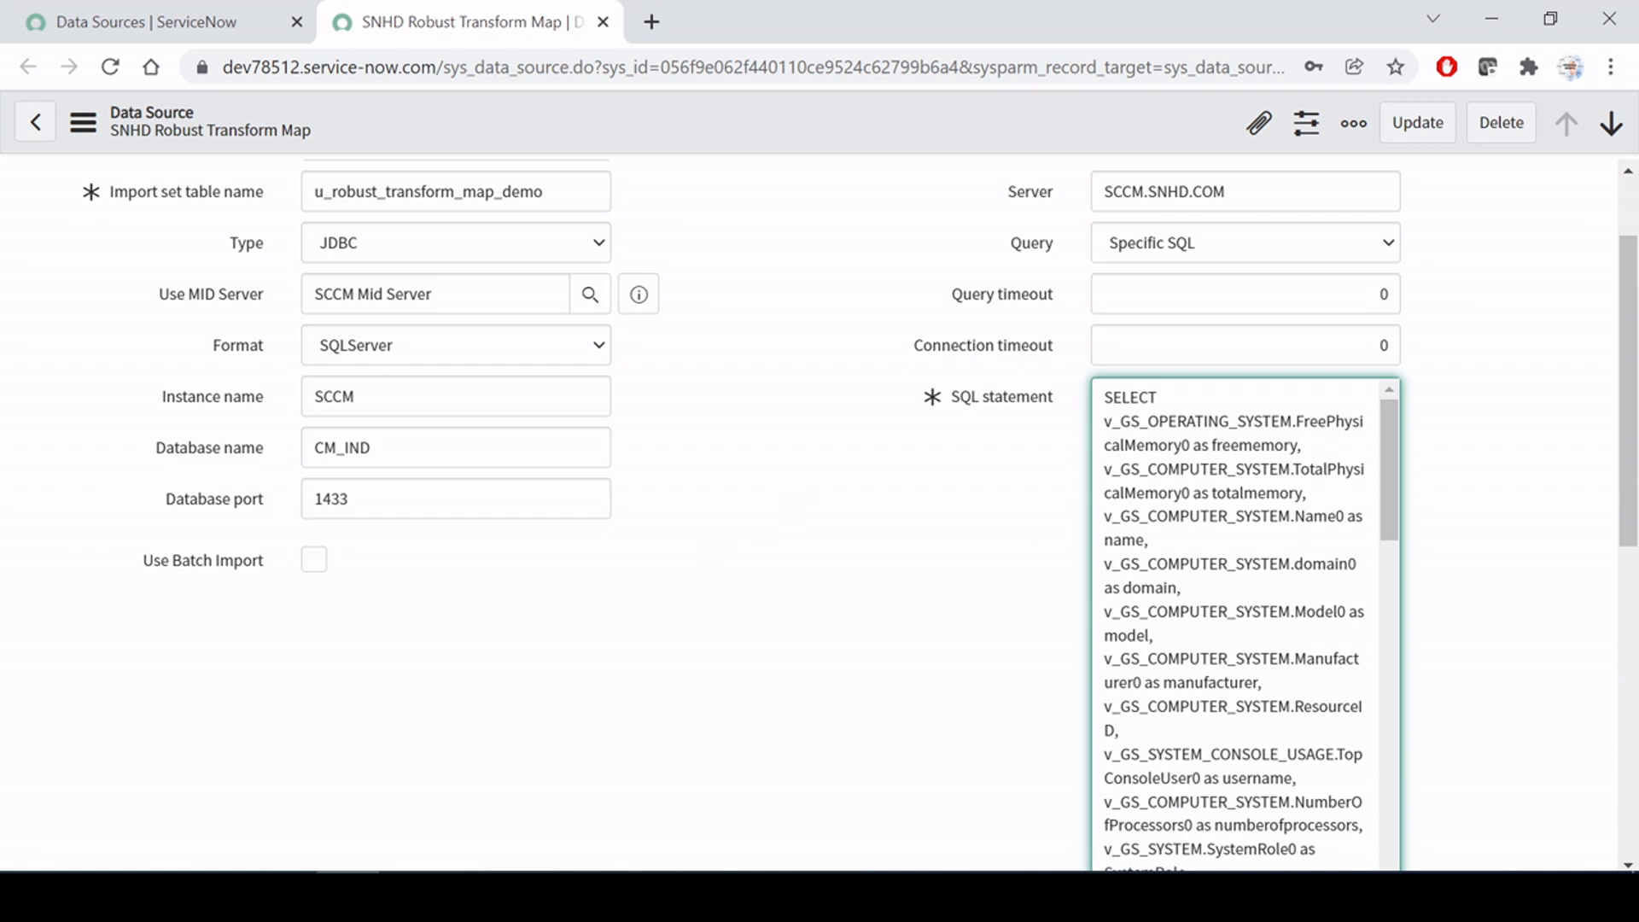
Step: Copy the data source's entire SQL statement, switch to SQL Server Management Studio in the SCCM VM, and replace the query in SQLQuery1.sql with it
{"action": "key", "text": "ctrl+a"}
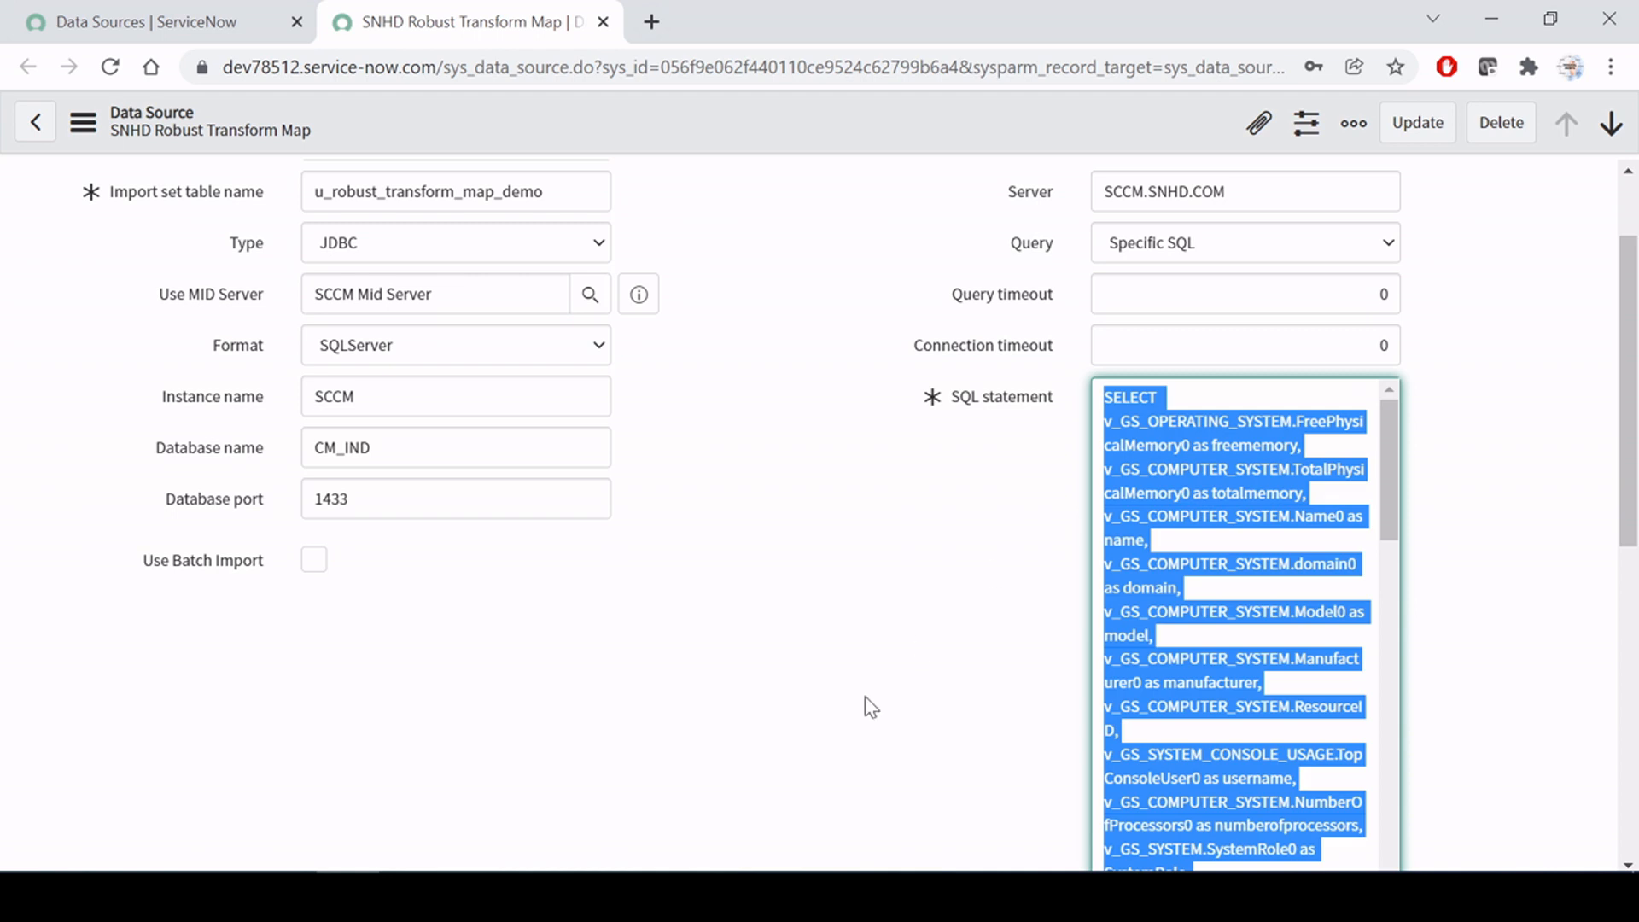
{"action": "mouse_move", "coordinate": [659, 791]}
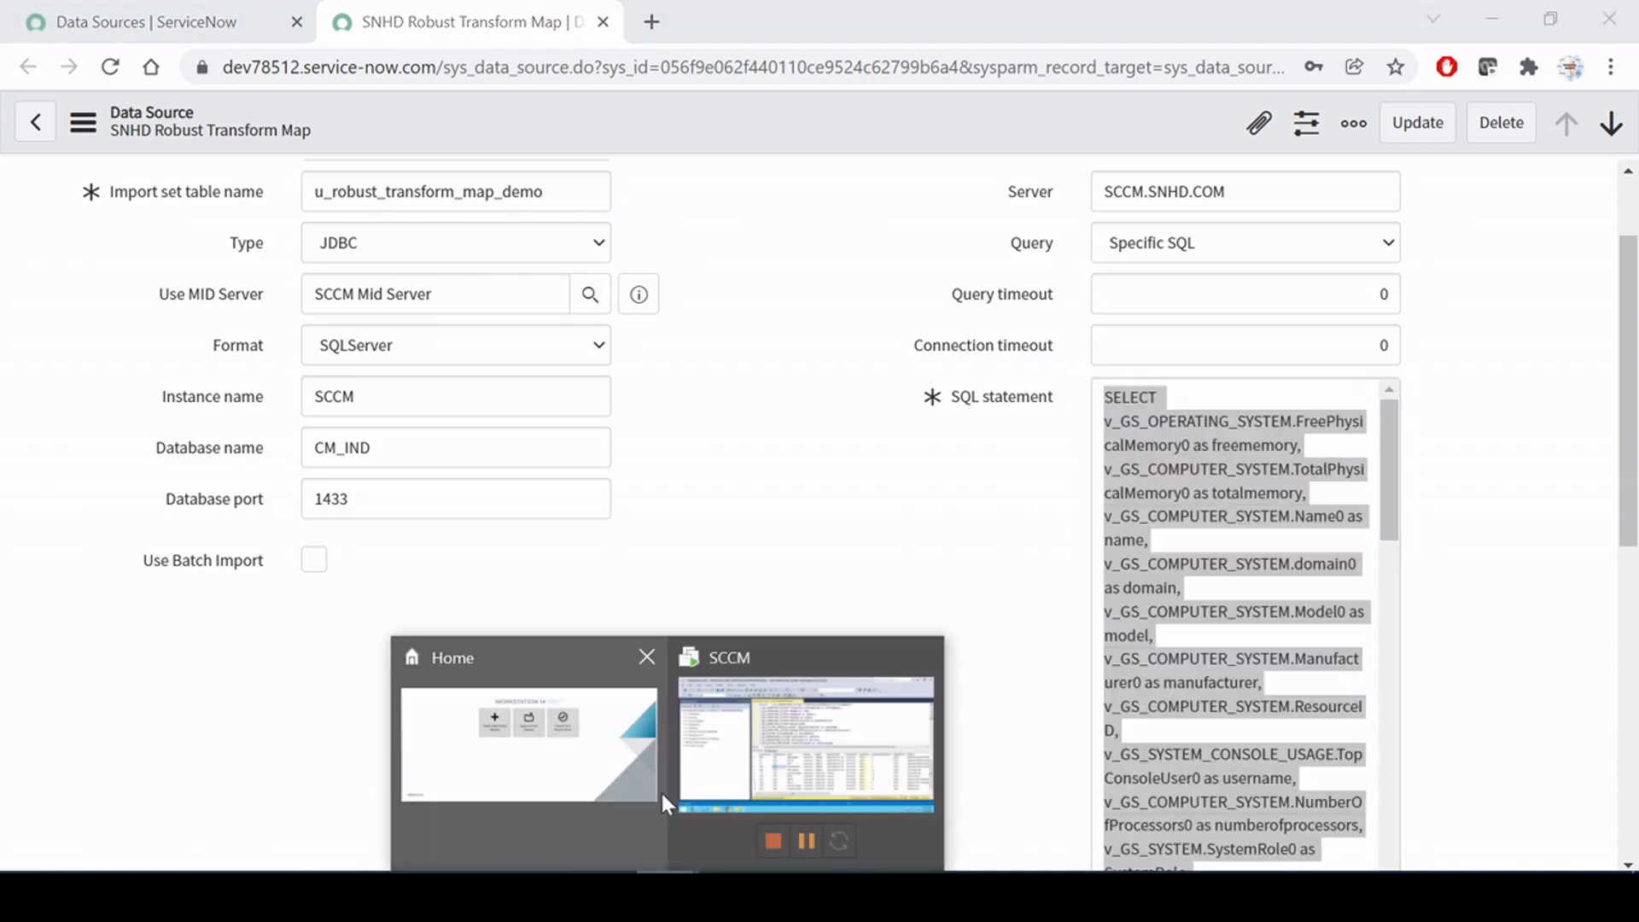
{"action": "left_click", "coordinate": [735, 678]}
{"action": "left_click", "coordinate": [735, 678]}
{"action": "left_click", "coordinate": [781, 412]}
{"action": "left_click", "coordinate": [708, 434]}
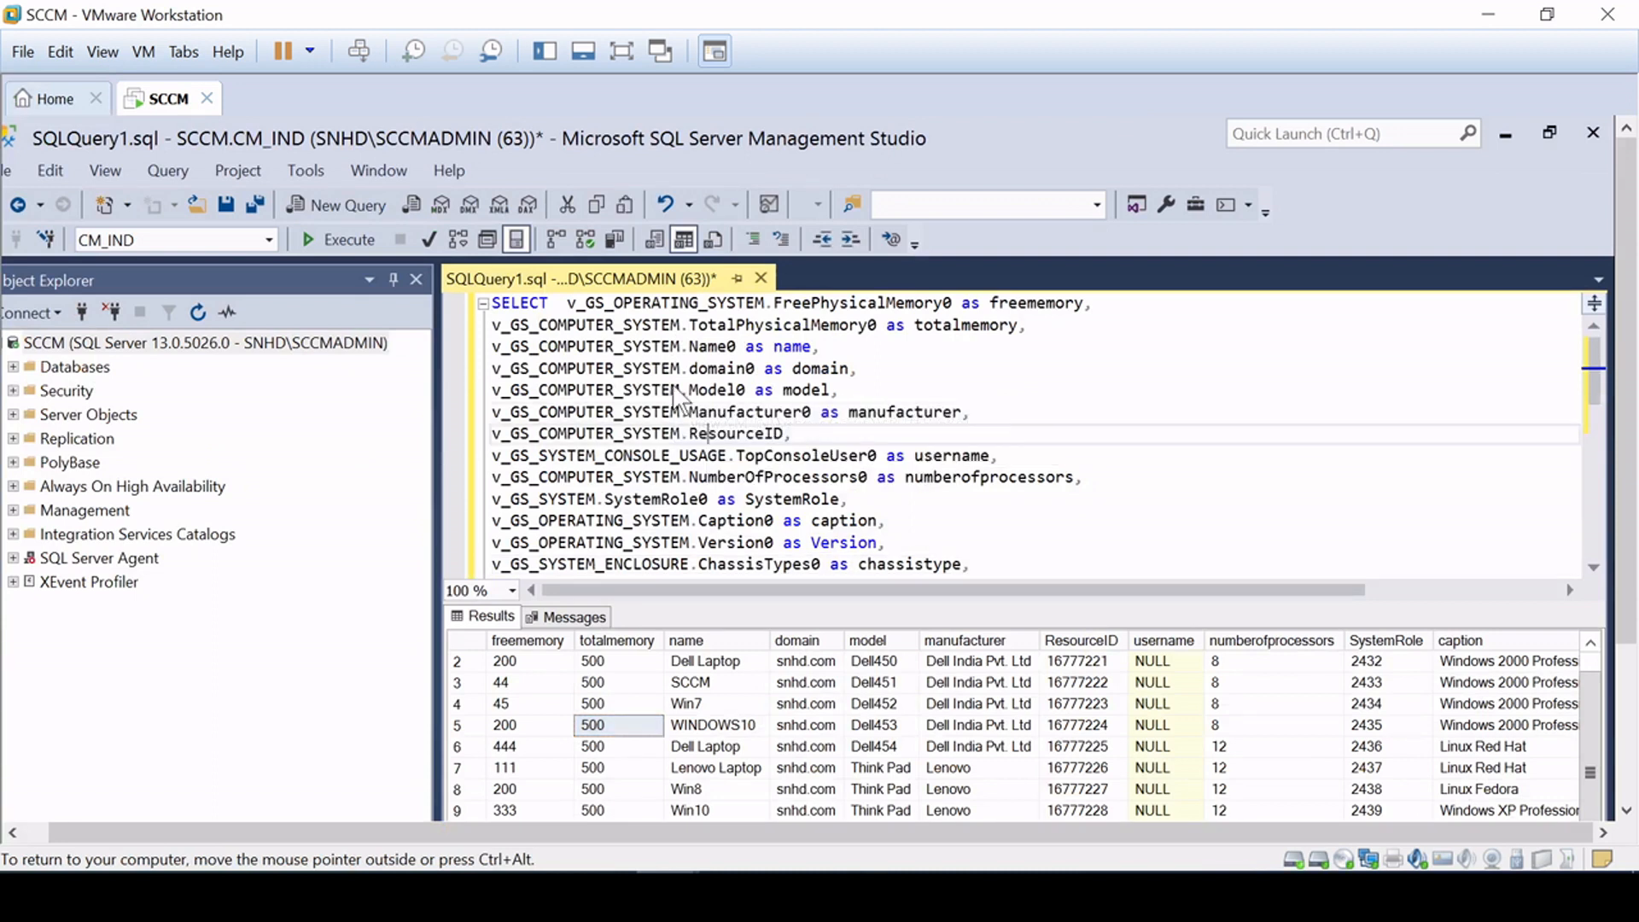
{"action": "key", "text": "ctrl+a"}
{"action": "key", "text": "ctrl+v"}
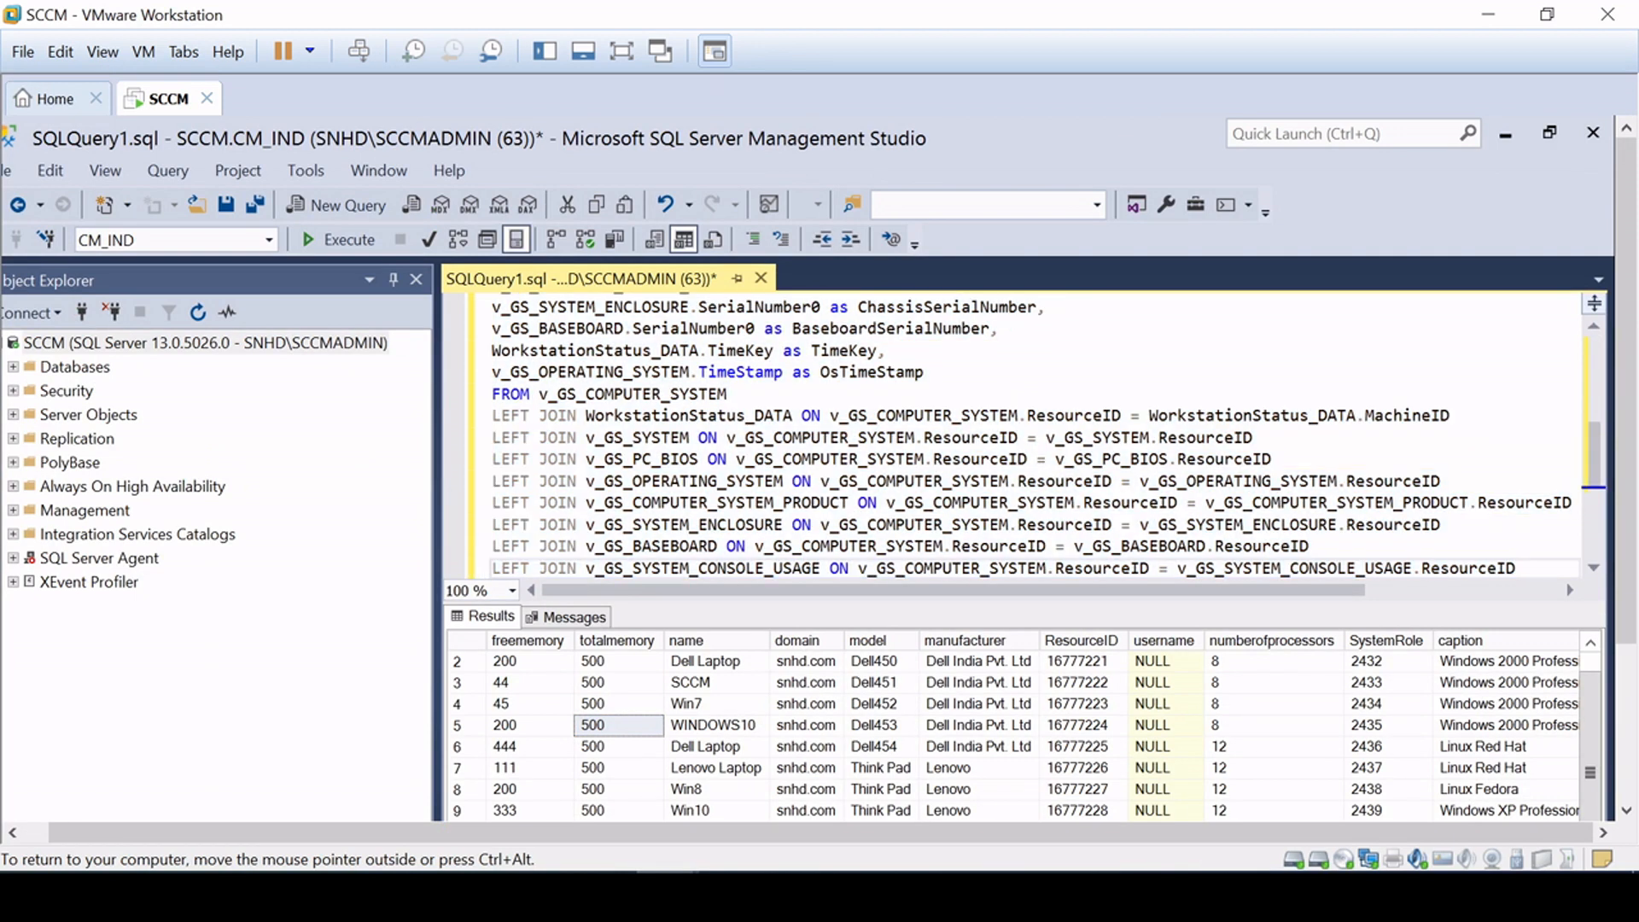
Step: Execute the pasted query against the CM_IND database and examine the first result rows
{"action": "scroll", "coordinate": [879, 409], "scroll_direction": "down", "scroll_amount": 4}
{"action": "scroll", "coordinate": [879, 410], "scroll_direction": "up", "scroll_amount": 8}
{"action": "left_click", "coordinate": [880, 390]}
{"action": "left_click", "coordinate": [344, 237]}
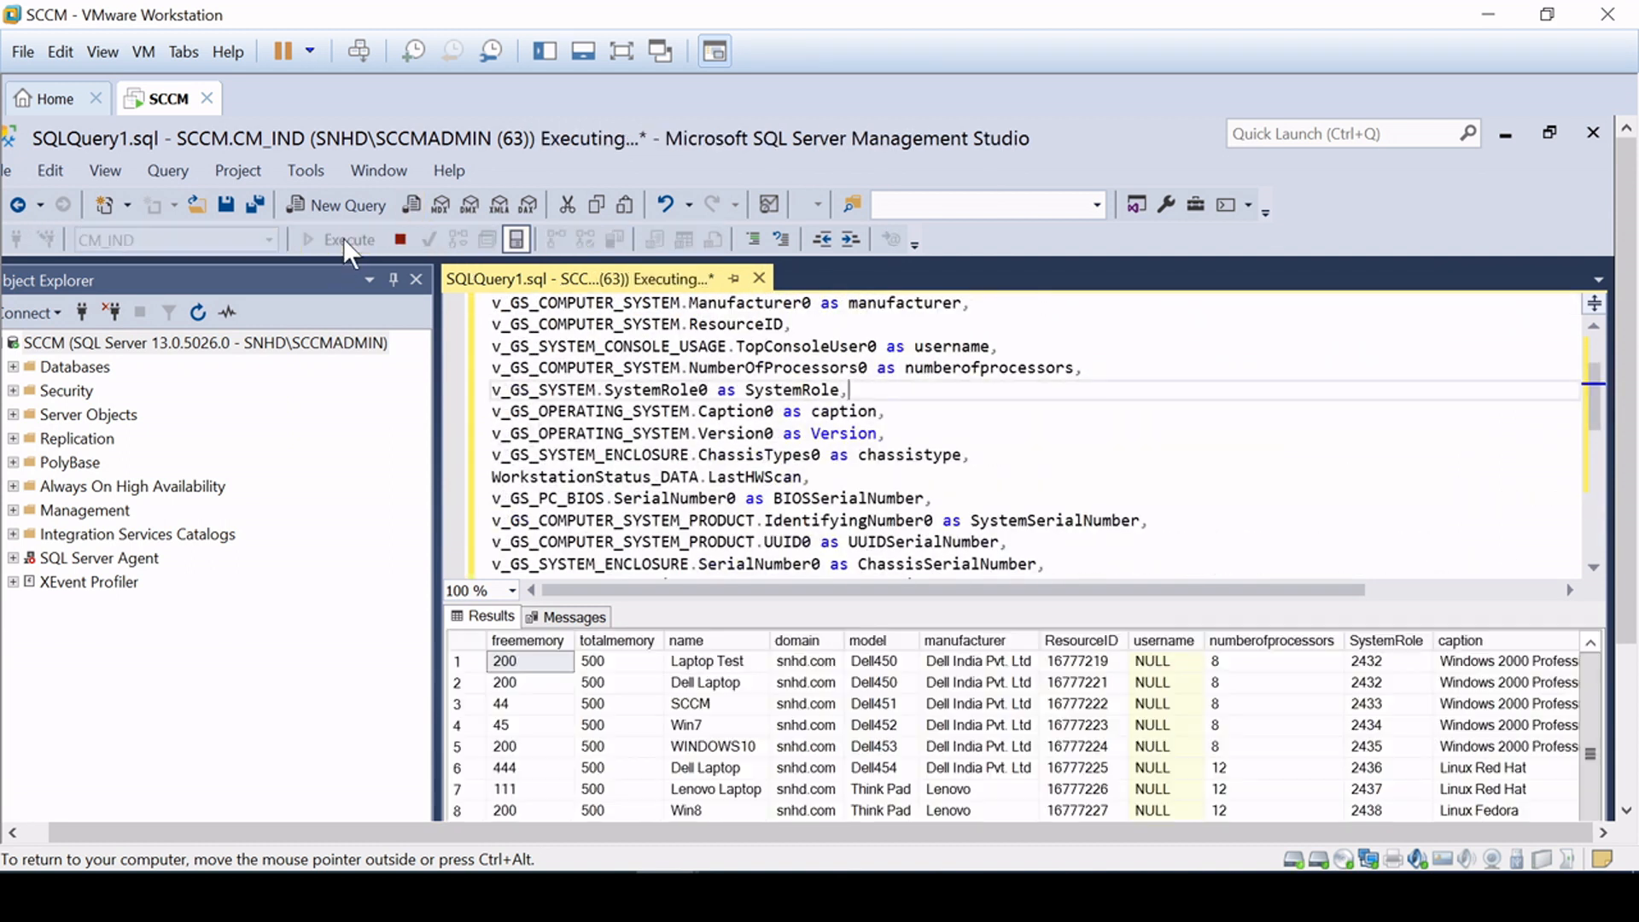
{"action": "left_click", "coordinate": [609, 679]}
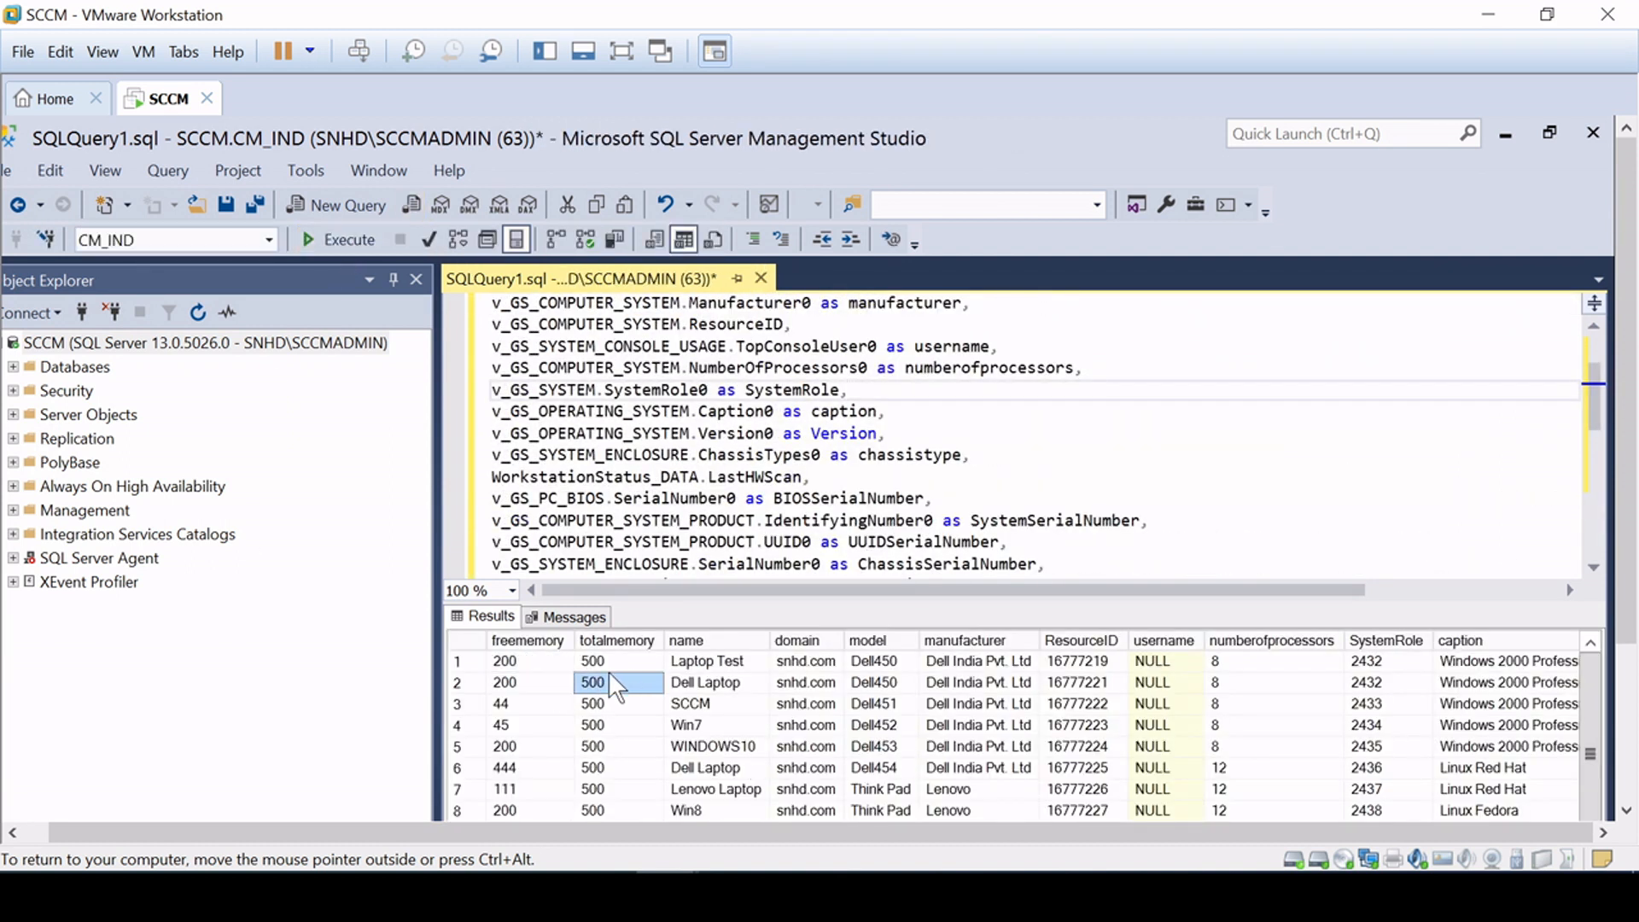
{"action": "left_click", "coordinate": [532, 664]}
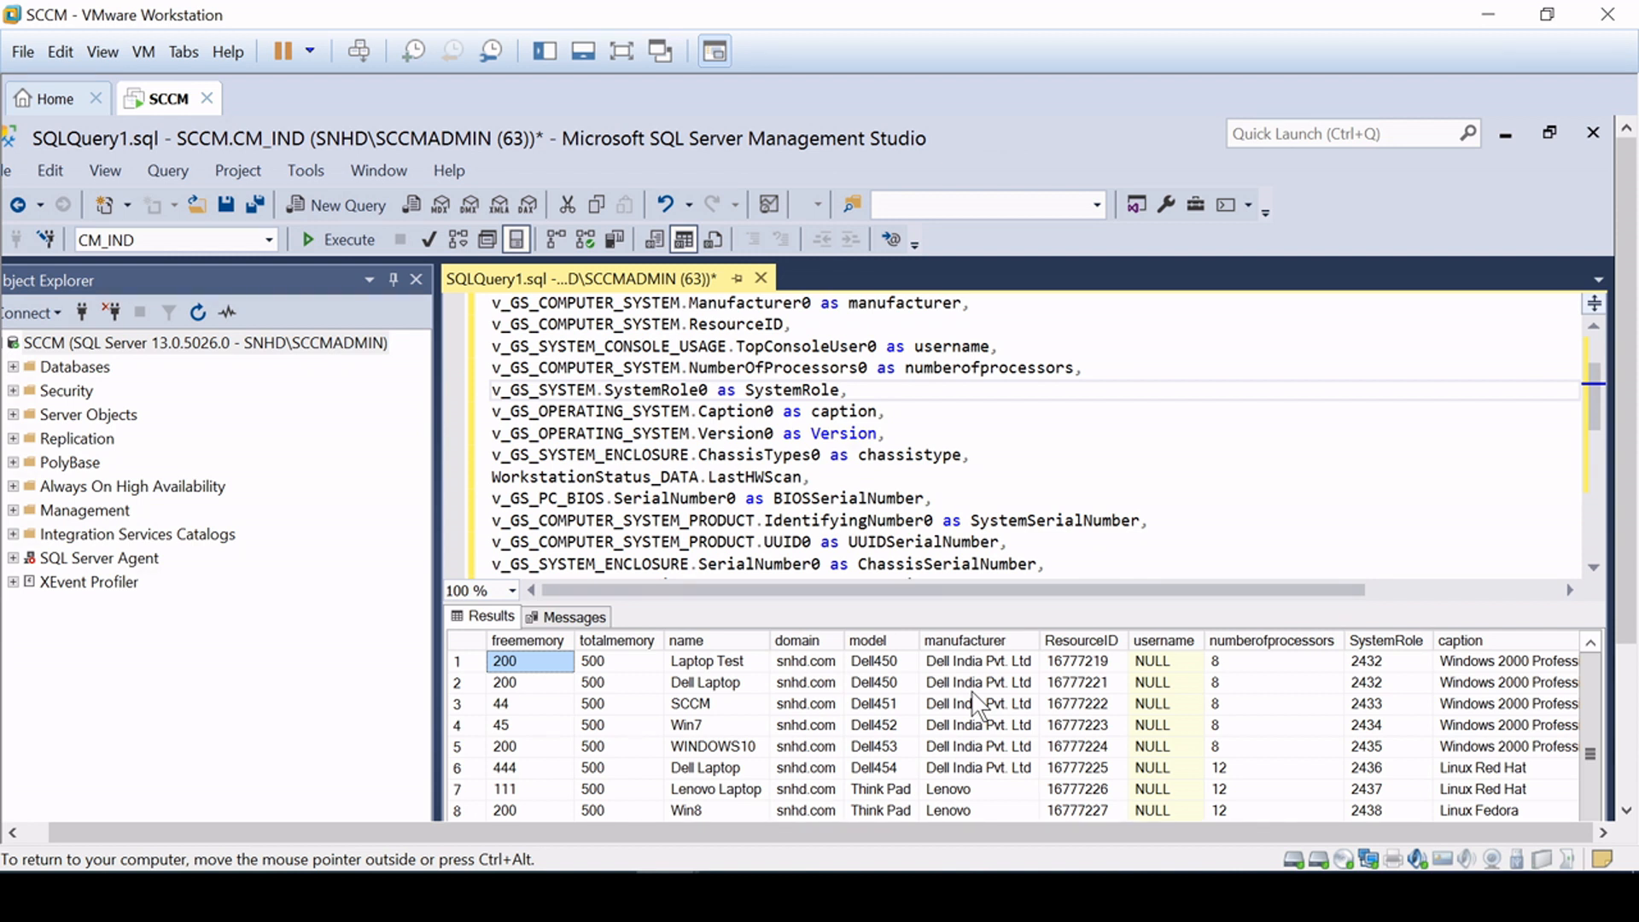
Step: Return to the ServiceNow data source and review the columns selected in its SQL statement
{"action": "left_click", "coordinate": [1488, 13]}
{"action": "left_click", "coordinate": [883, 486]}
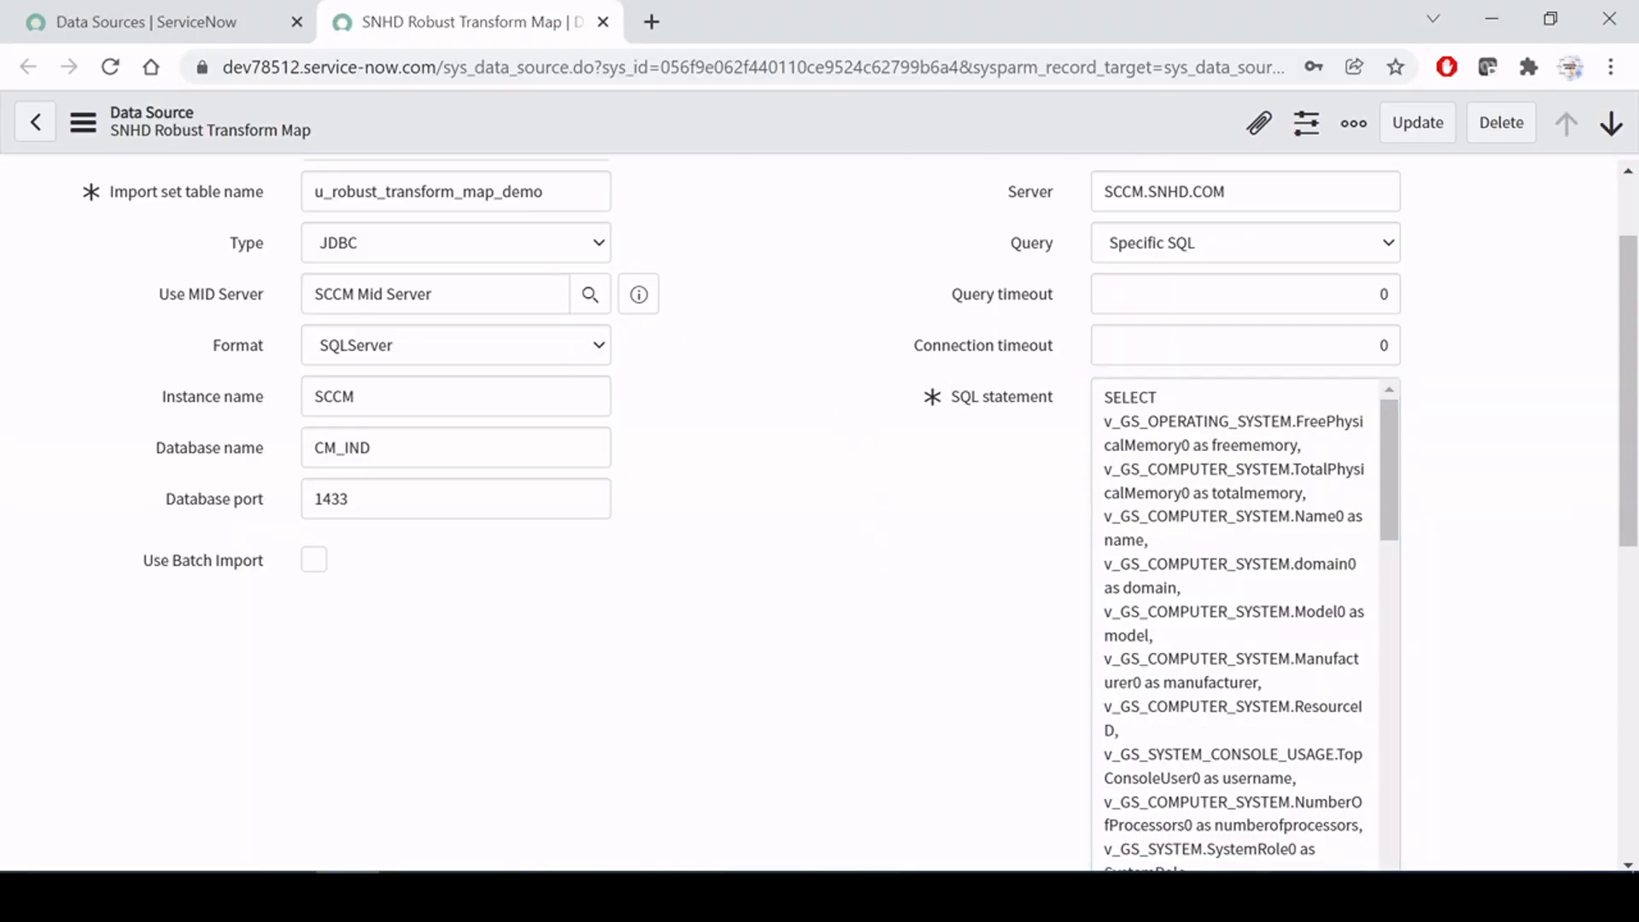
{"action": "scroll", "coordinate": [1234, 632], "scroll_direction": "down", "scroll_amount": 2}
{"action": "scroll", "coordinate": [1235, 632], "scroll_direction": "up", "scroll_amount": 2}
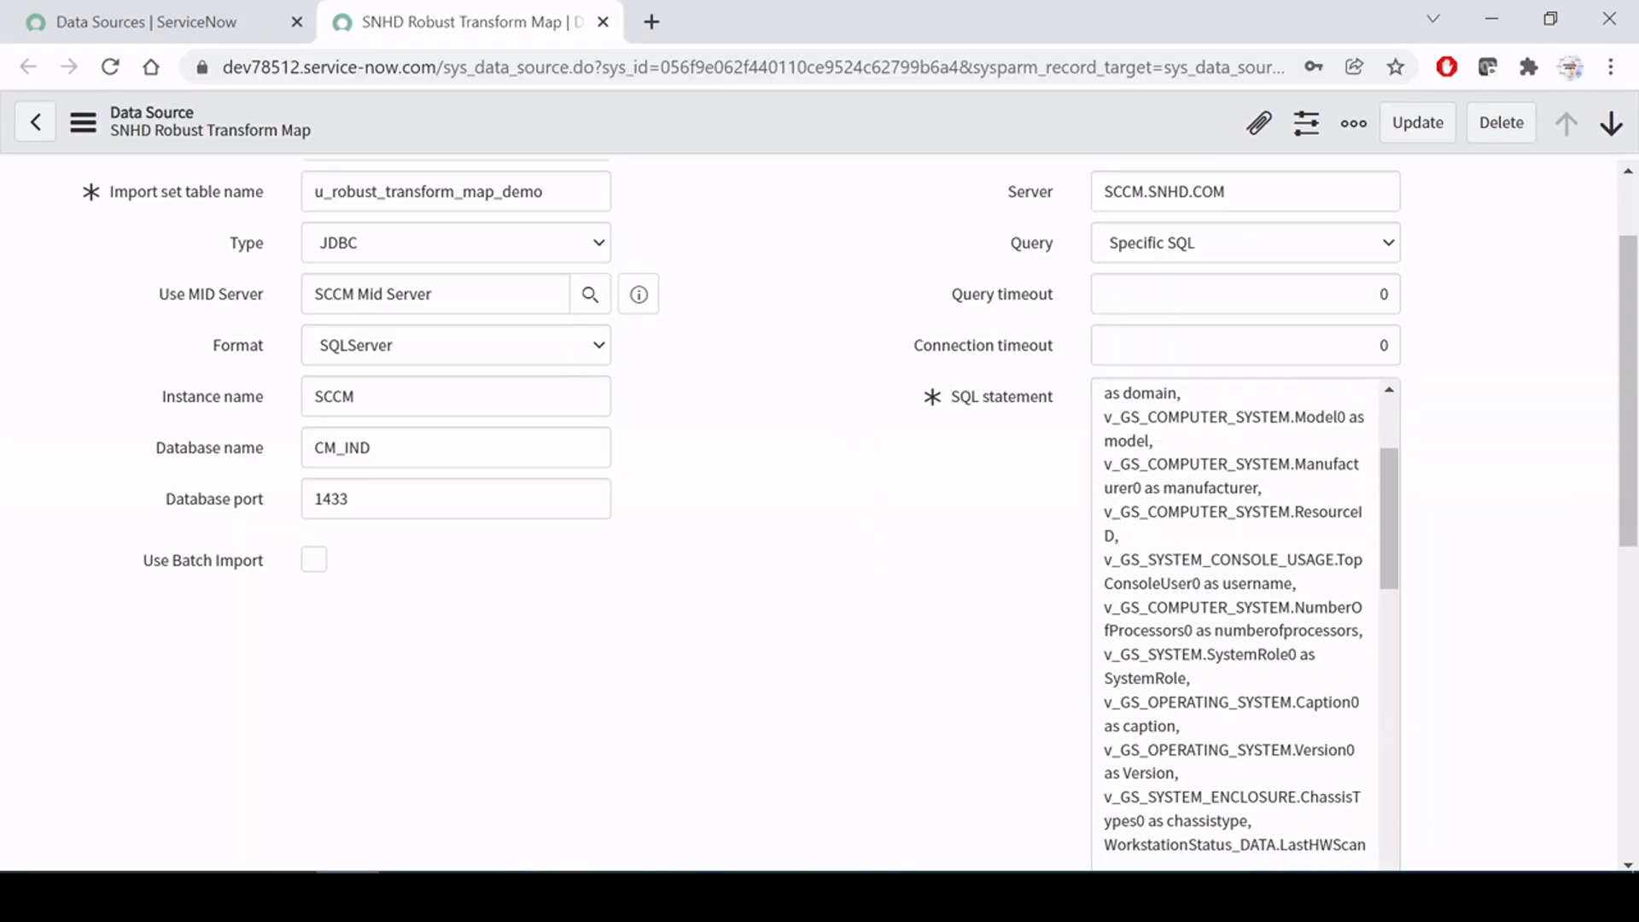
{"action": "left_click_drag", "start_coordinate": [1168, 445], "coordinate": [1118, 731]}
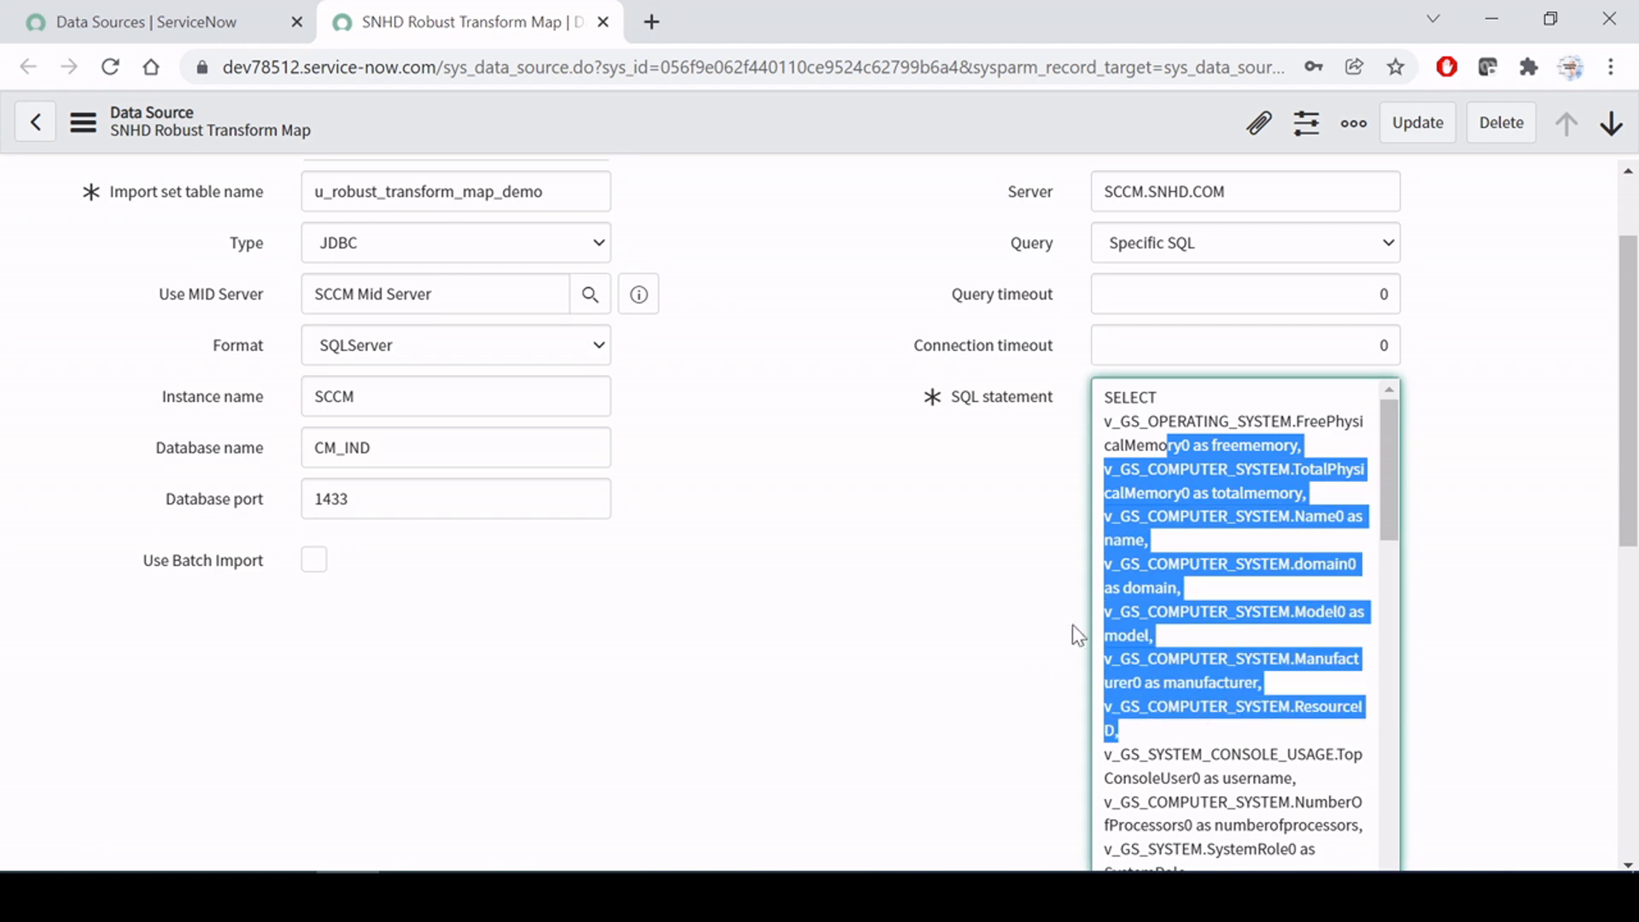
Step: Examine the LEFT JOIN clauses at the end of the data source's SQL statement
{"action": "left_click", "coordinate": [1186, 539]}
{"action": "left_click", "coordinate": [954, 602]}
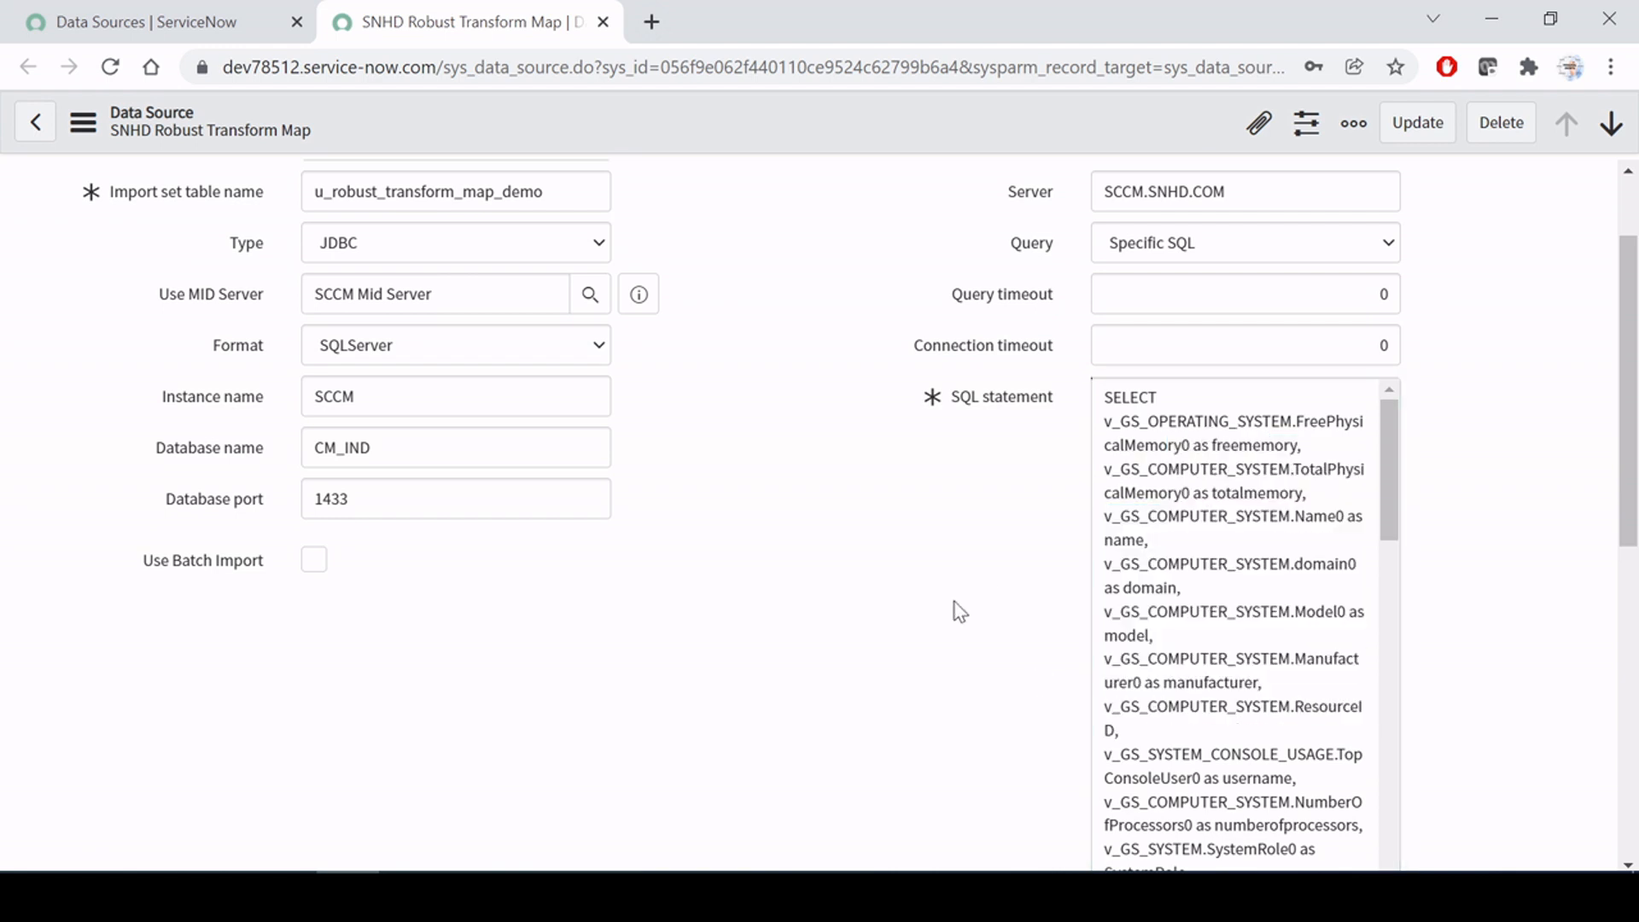
{"action": "scroll", "coordinate": [956, 607], "scroll_direction": "down", "scroll_amount": 3}
{"action": "left_click_drag", "start_coordinate": [1390, 258], "coordinate": [1406, 654]}
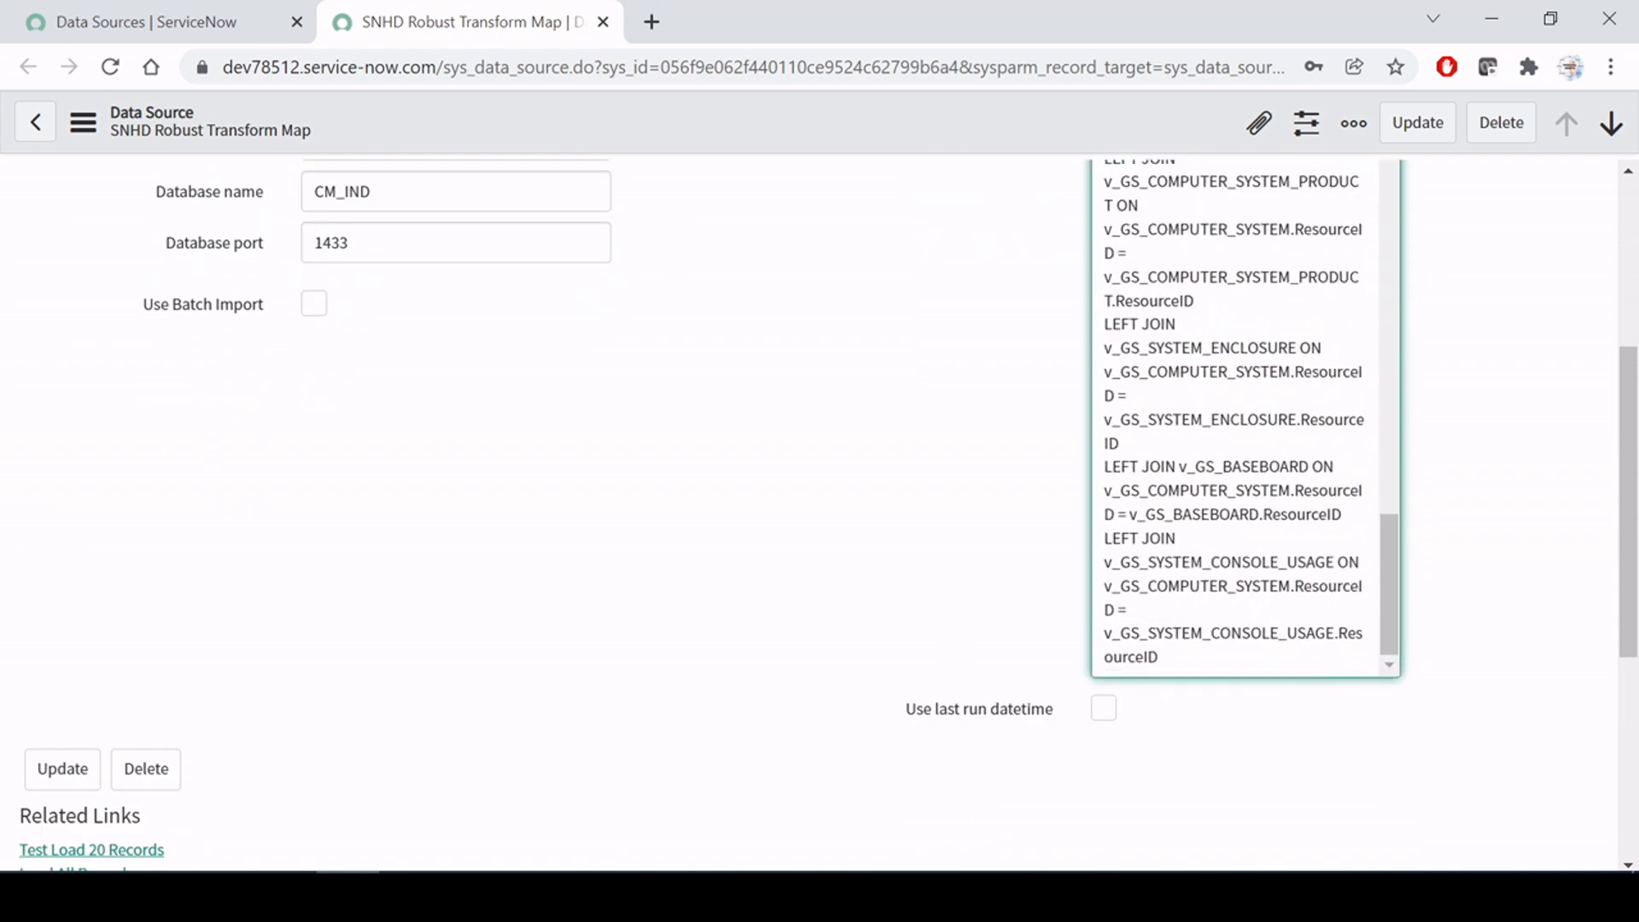
{"action": "left_click_drag", "start_coordinate": [1150, 301], "coordinate": [1166, 325]}
{"action": "left_click", "coordinate": [1180, 324]}
{"action": "left_click", "coordinate": [1120, 443]}
{"action": "left_click_drag", "start_coordinate": [1158, 657], "coordinate": [1109, 277]}
{"action": "left_click", "coordinate": [1202, 348]}
{"action": "scroll", "coordinate": [982, 531], "scroll_direction": "up", "scroll_amount": 3}
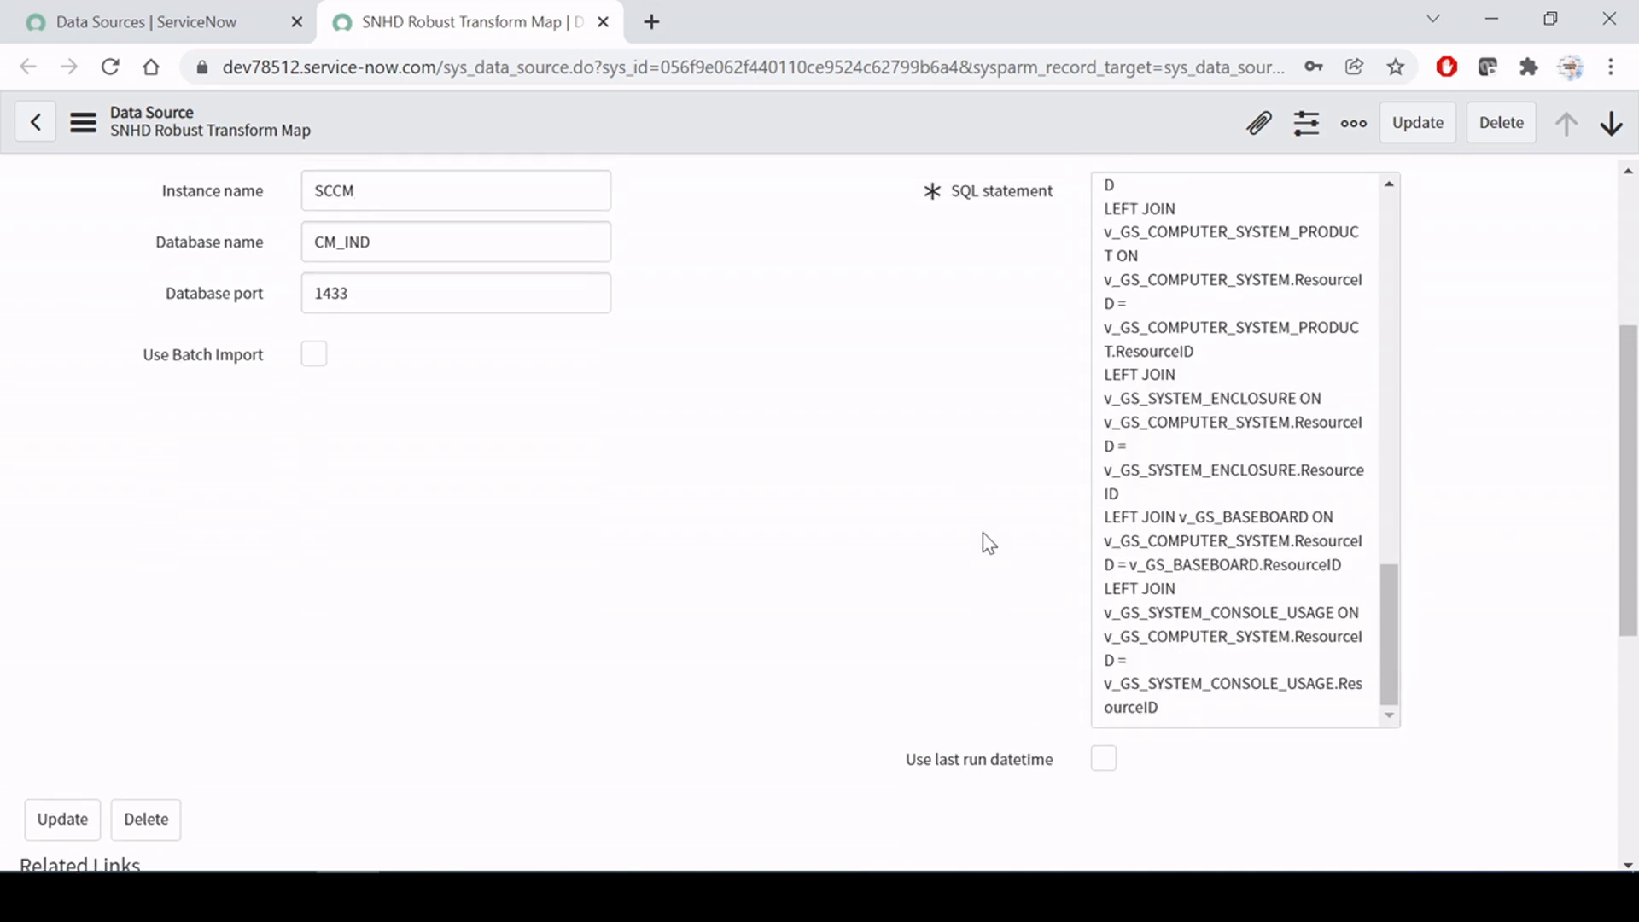
Step: Go back to the start of the SQL statement and review the selected computer system columns
{"action": "left_click_drag", "start_coordinate": [1389, 806], "coordinate": [1381, 396]}
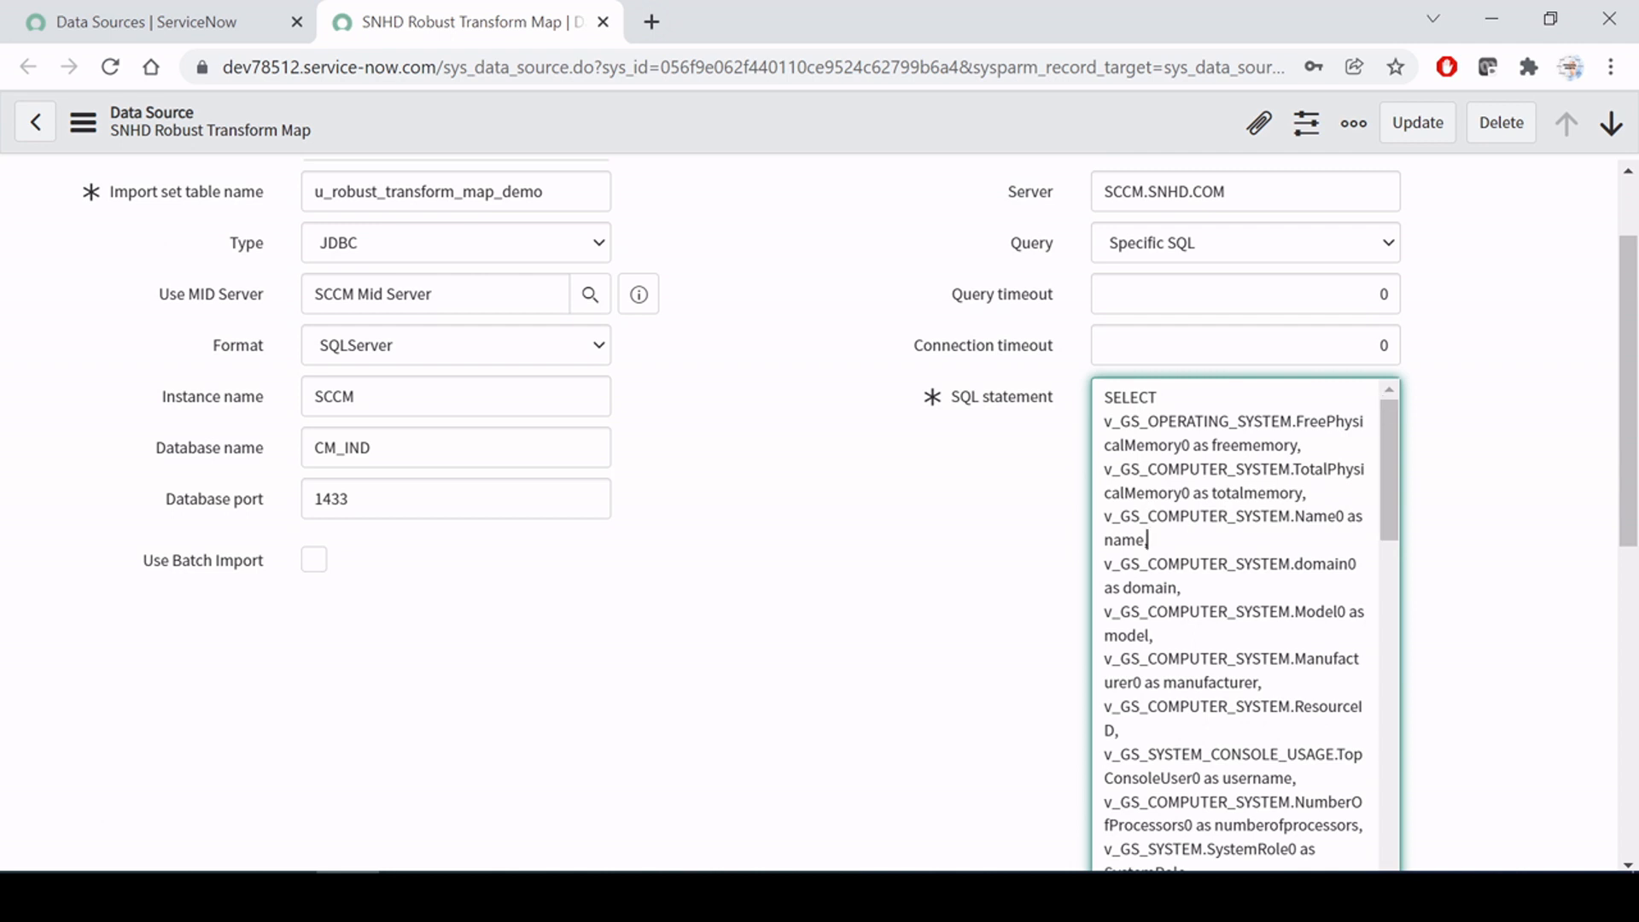
{"action": "scroll", "coordinate": [967, 547], "scroll_direction": "down", "scroll_amount": 2}
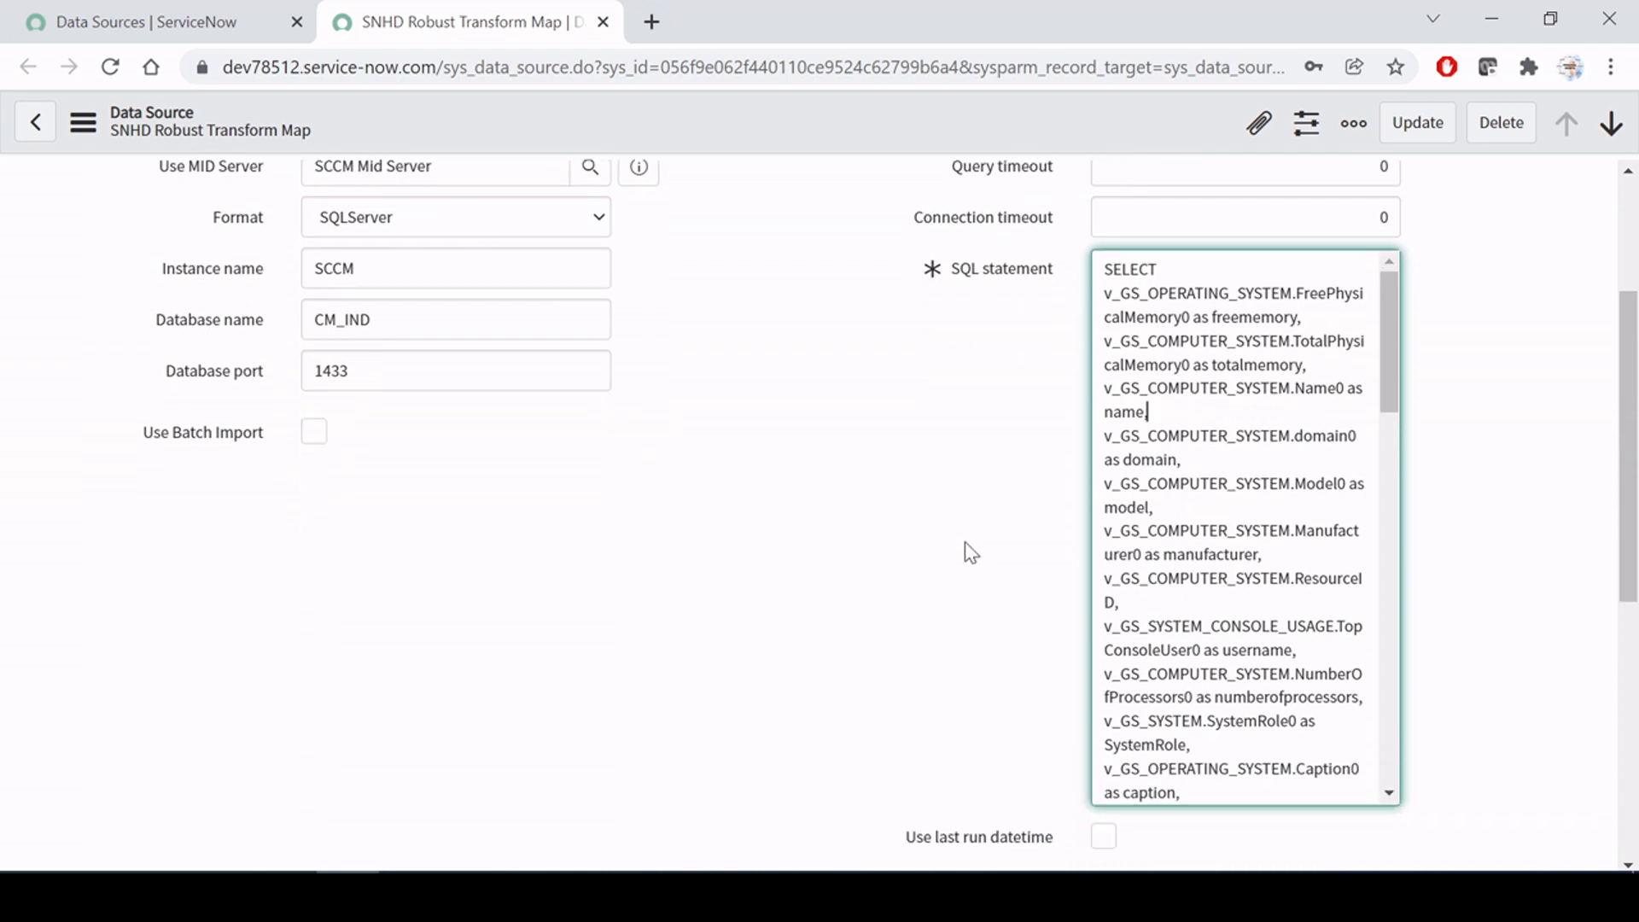
{"action": "left_click_drag", "start_coordinate": [1122, 269], "coordinate": [1261, 628]}
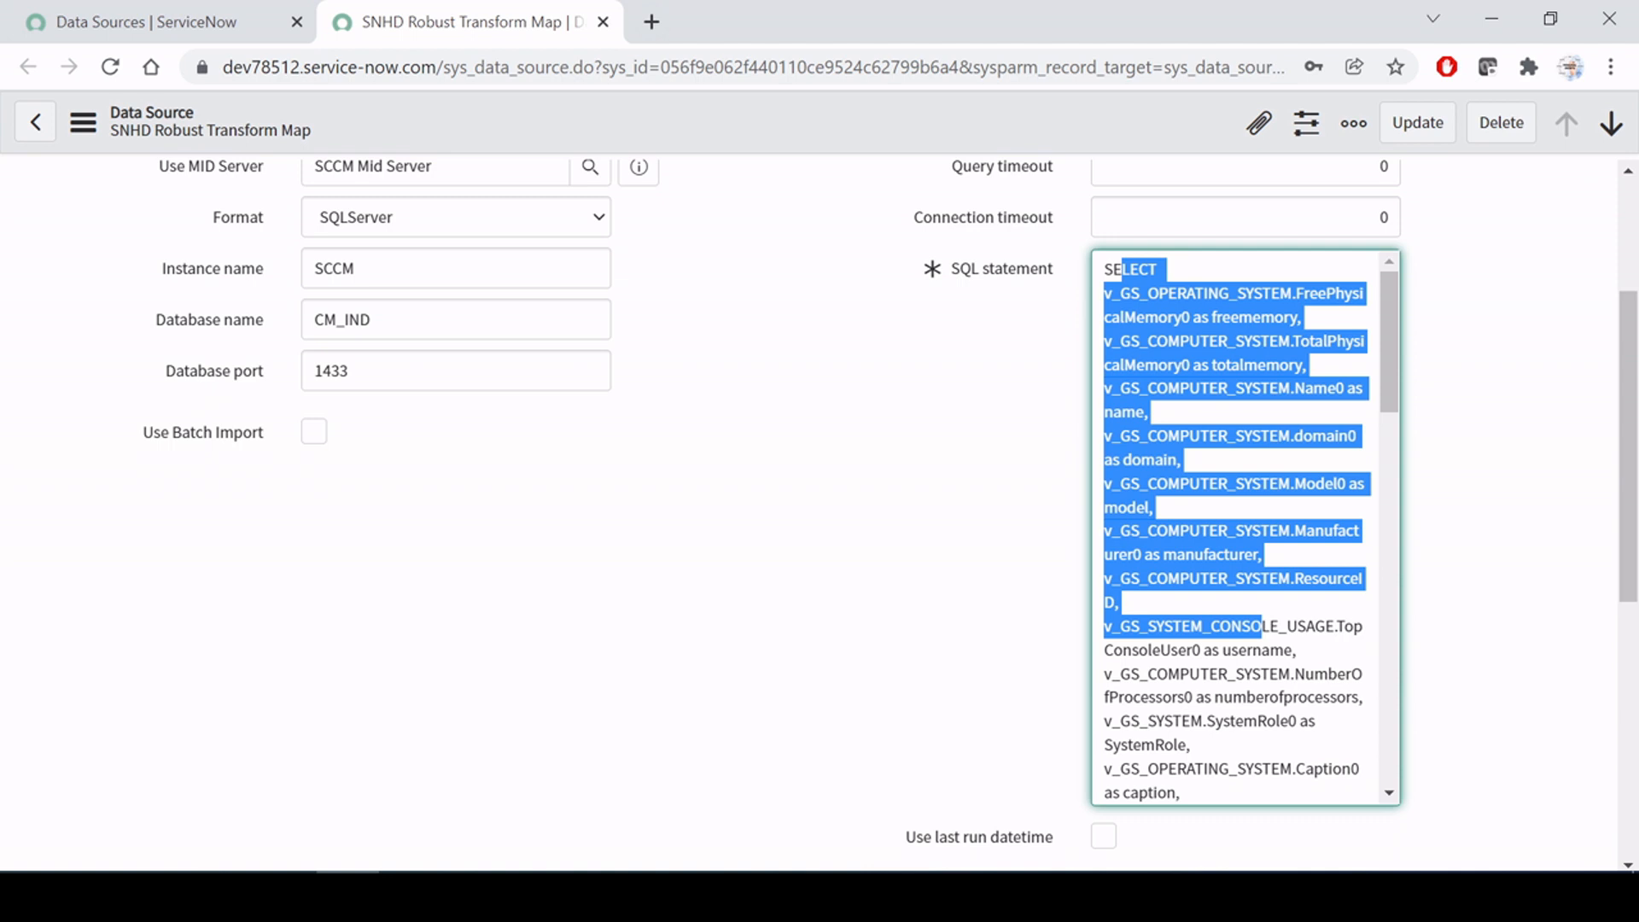
{"action": "left_click", "coordinate": [1217, 483]}
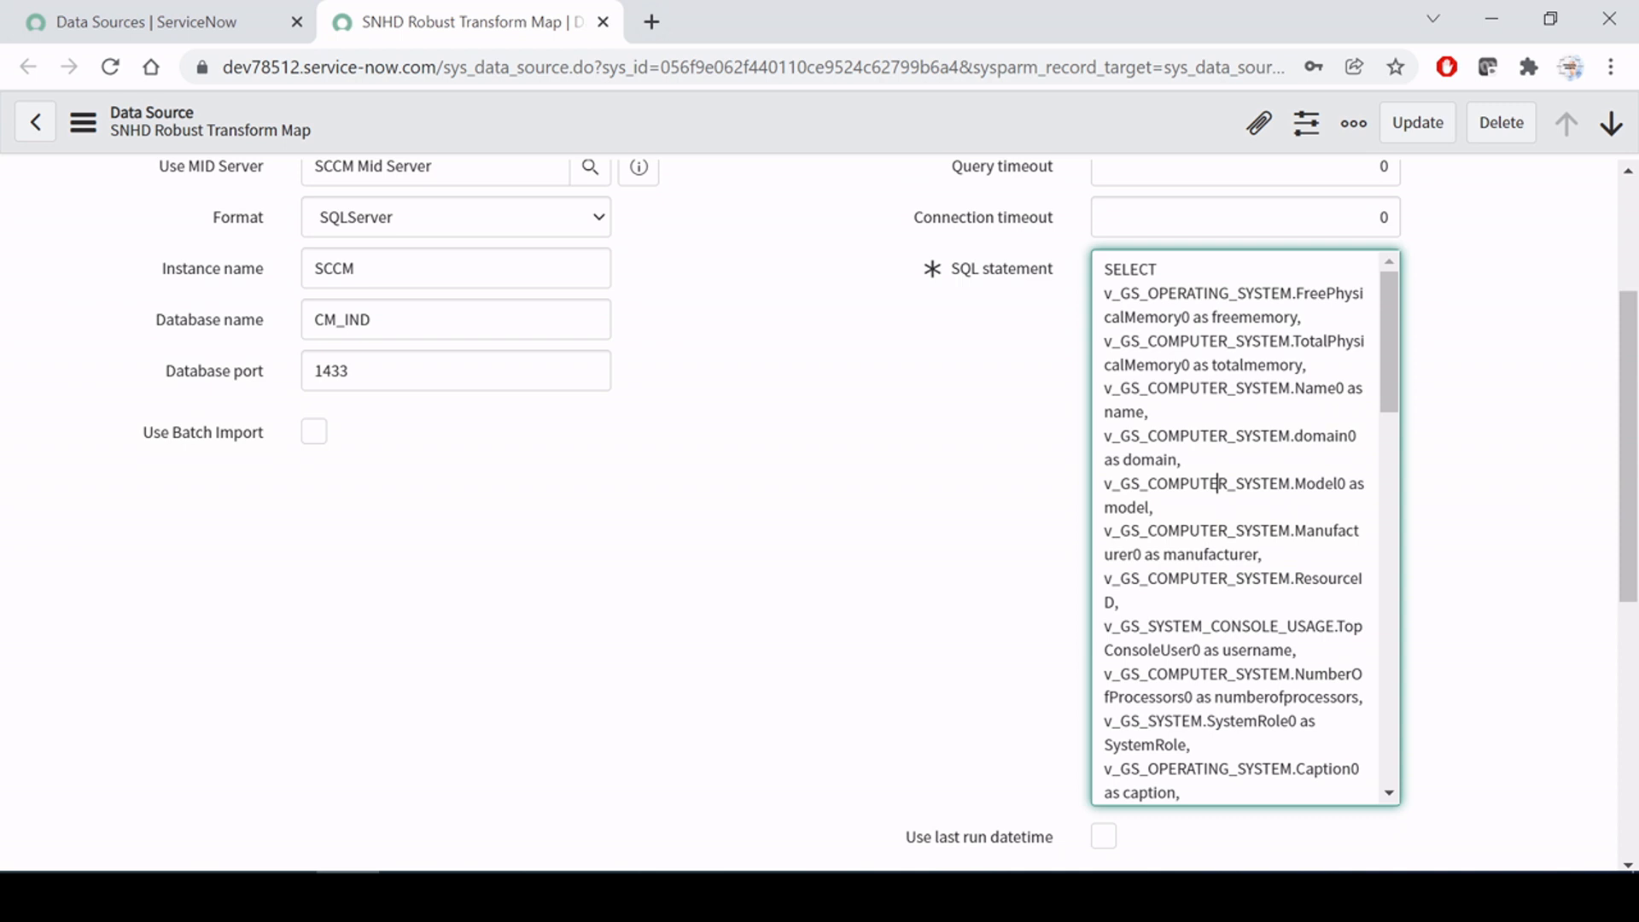
{"action": "left_click", "coordinate": [880, 550]}
Step: Compare the data source's Transforms related list with its Robust Transformer list
{"action": "scroll", "coordinate": [881, 551], "scroll_direction": "down", "scroll_amount": 5}
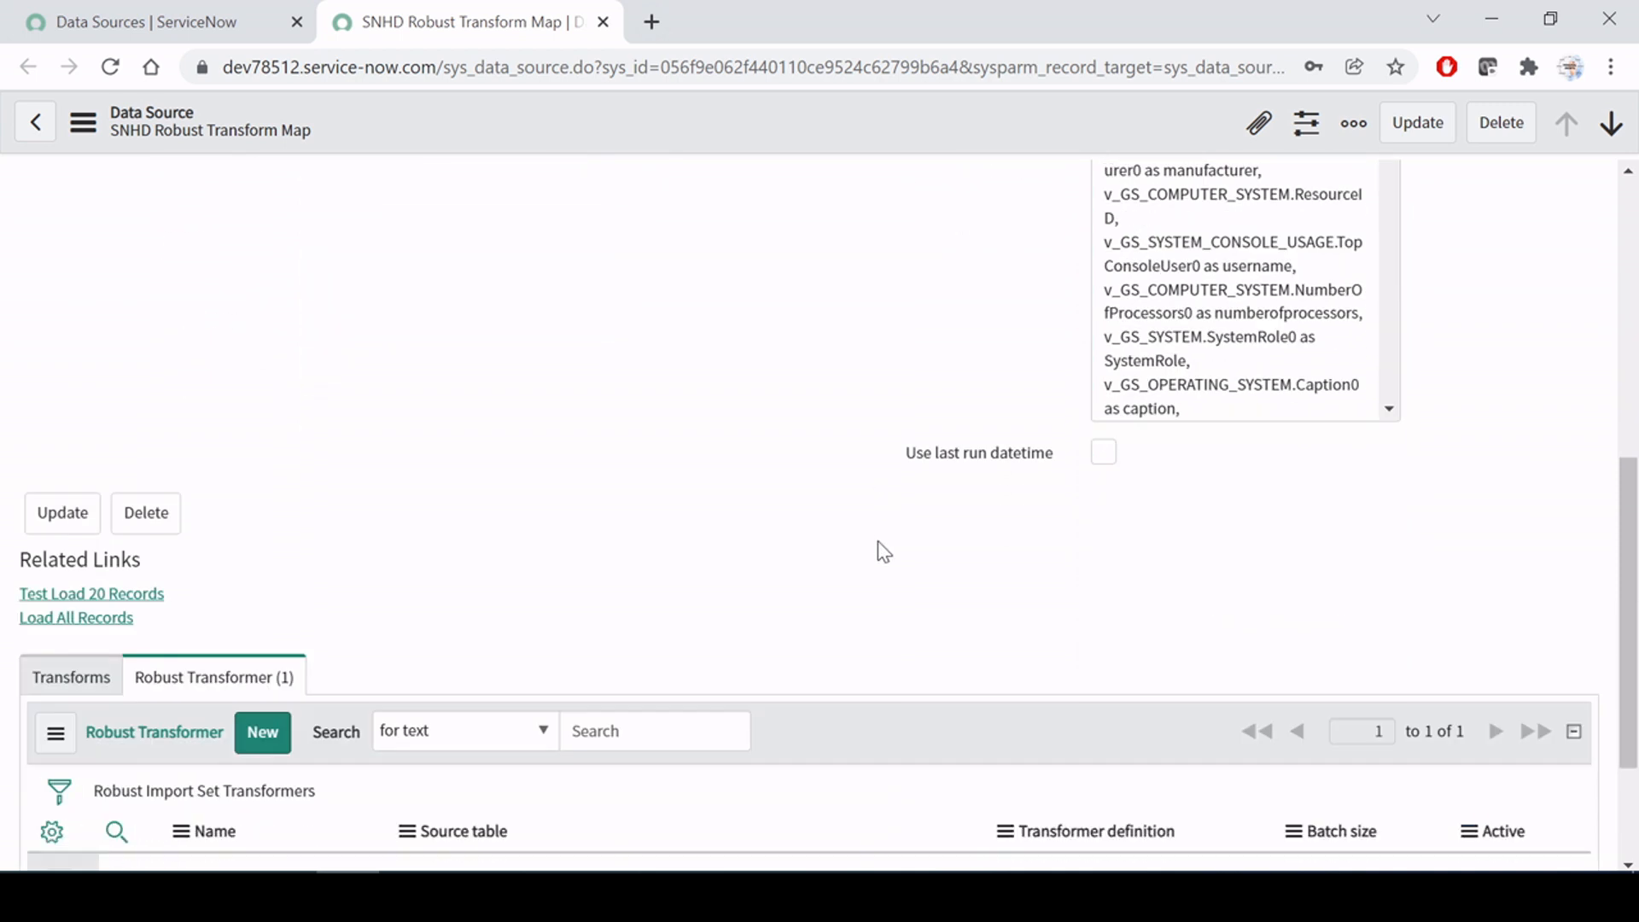
{"action": "scroll", "coordinate": [880, 548], "scroll_direction": "down", "scroll_amount": 3}
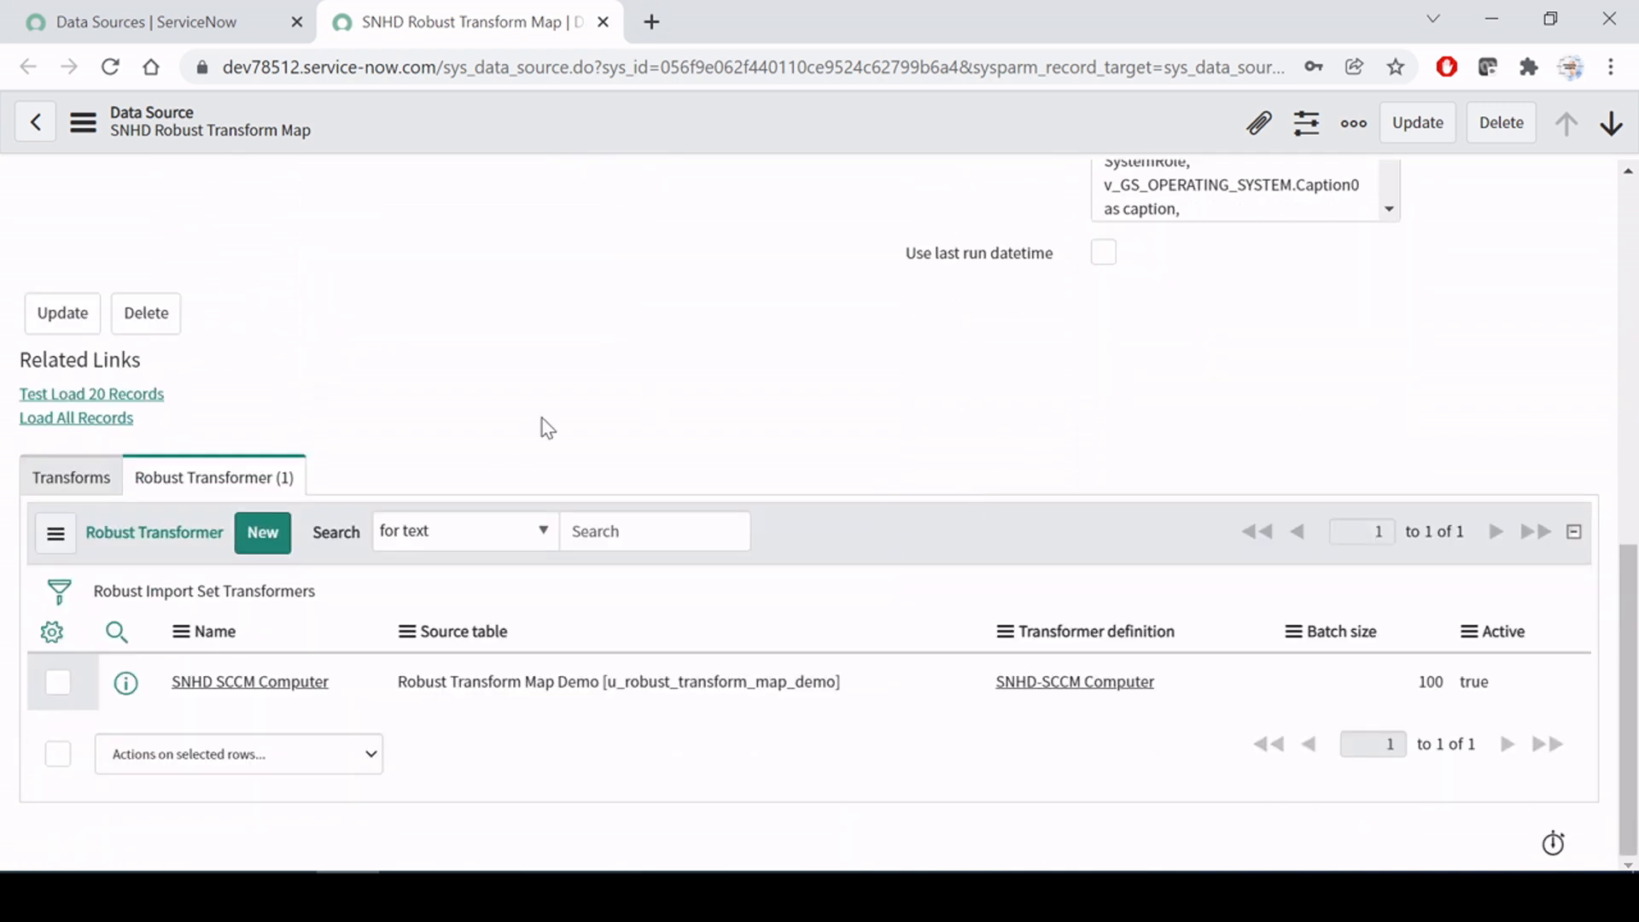
{"action": "scroll", "coordinate": [702, 444], "scroll_direction": "up", "scroll_amount": 7}
{"action": "scroll", "coordinate": [709, 412], "scroll_direction": "up", "scroll_amount": 4}
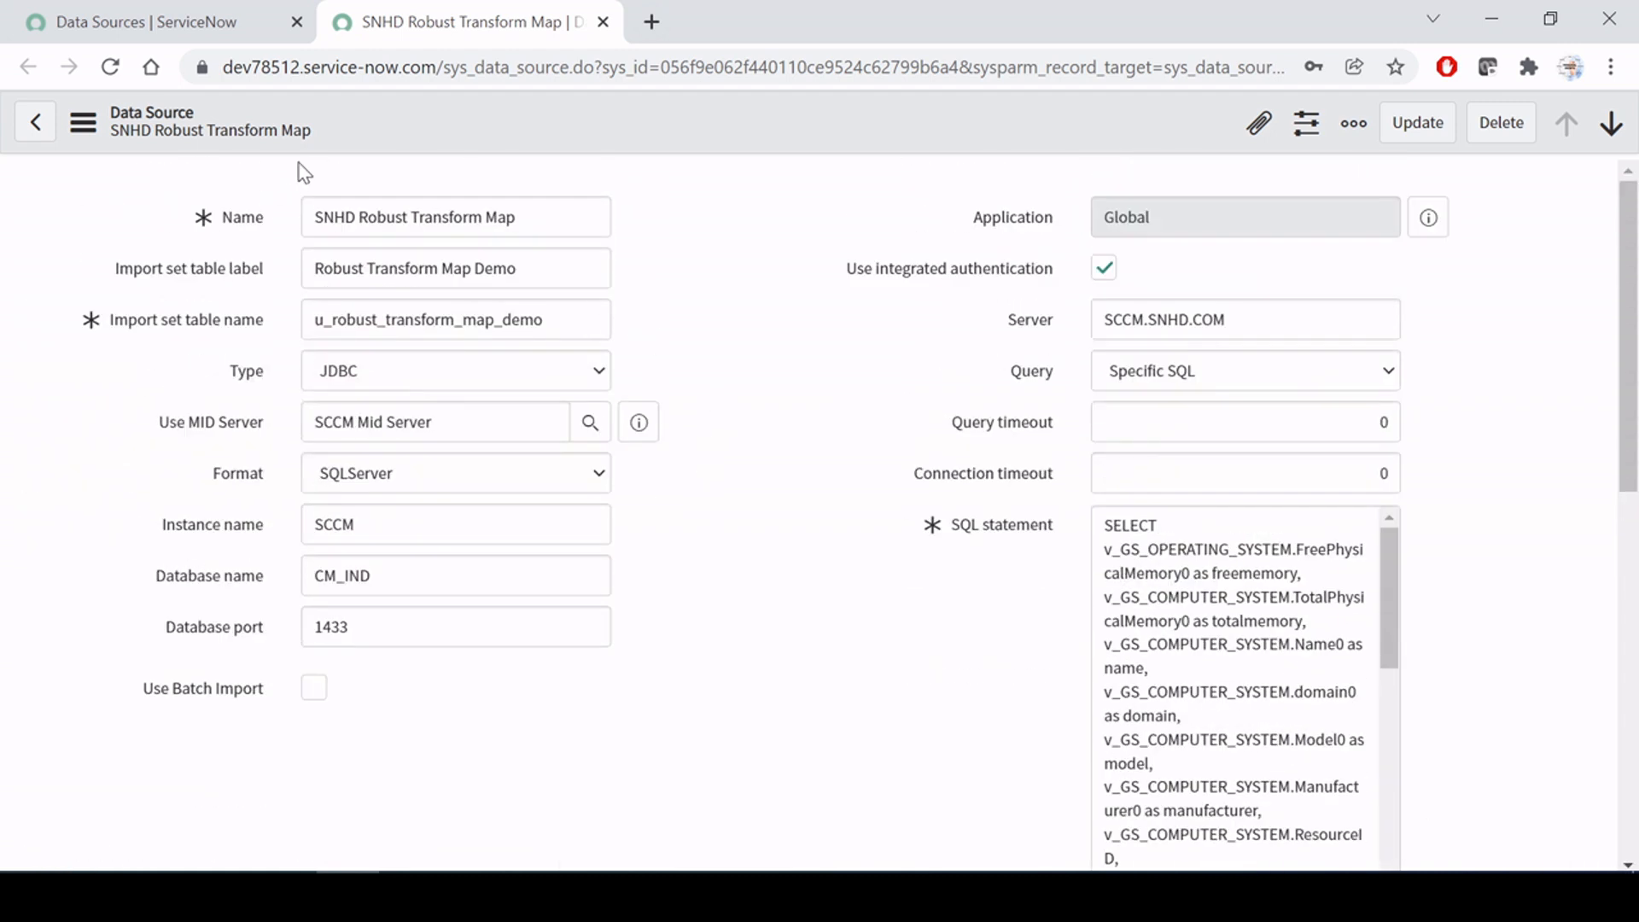
{"action": "scroll", "coordinate": [671, 673], "scroll_direction": "down", "scroll_amount": 8}
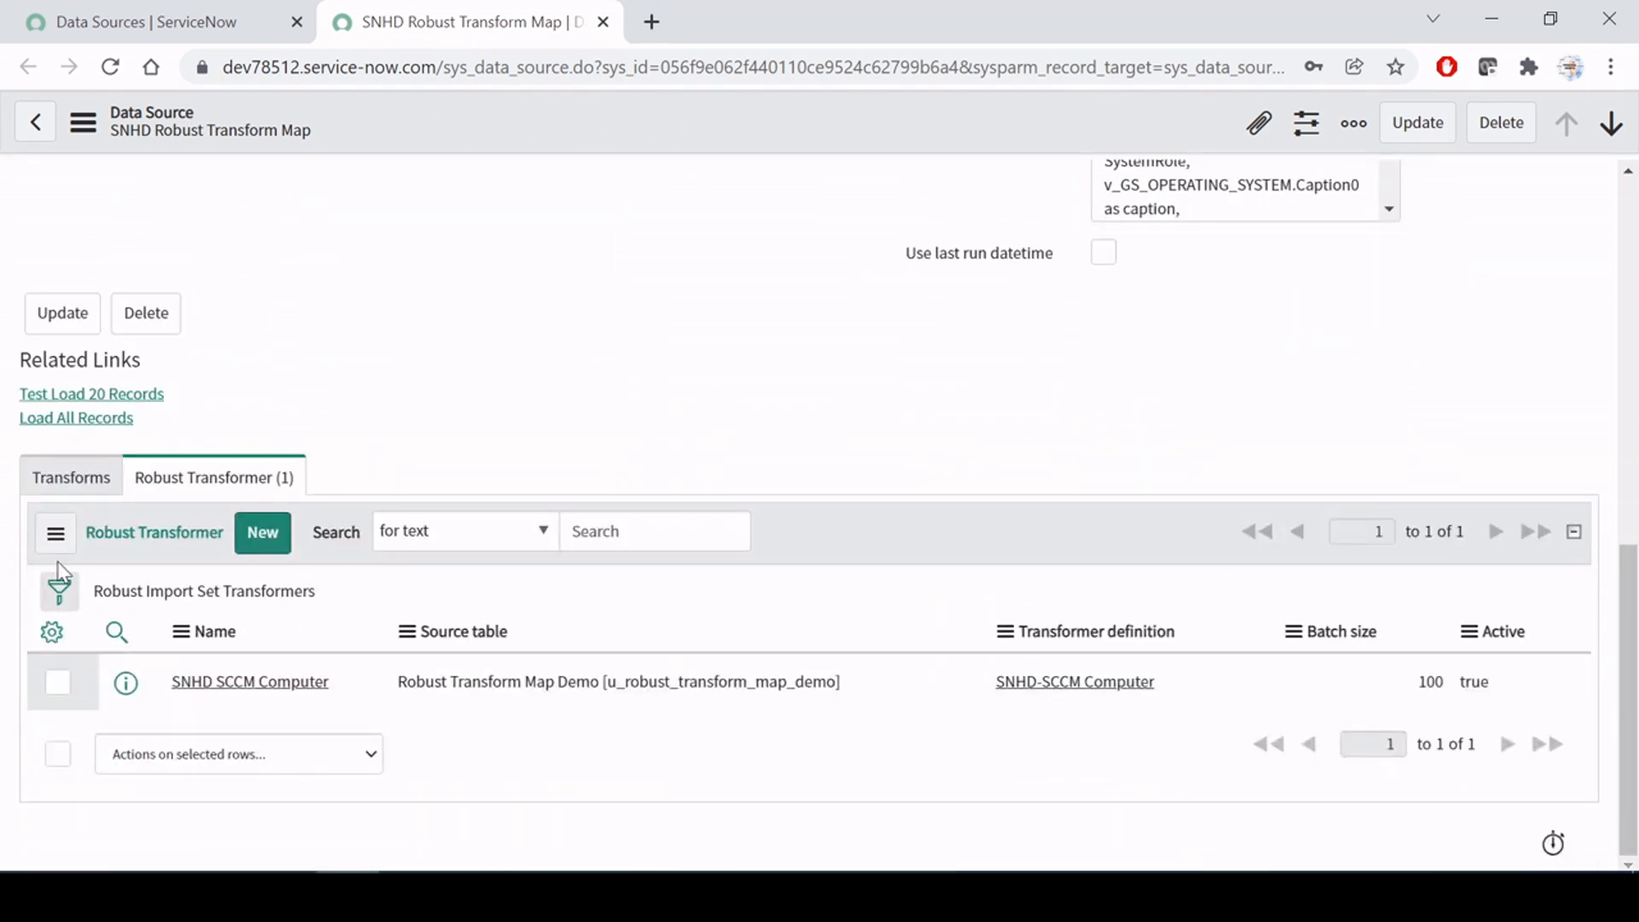
{"action": "left_click", "coordinate": [79, 478]}
{"action": "left_click", "coordinate": [208, 501]}
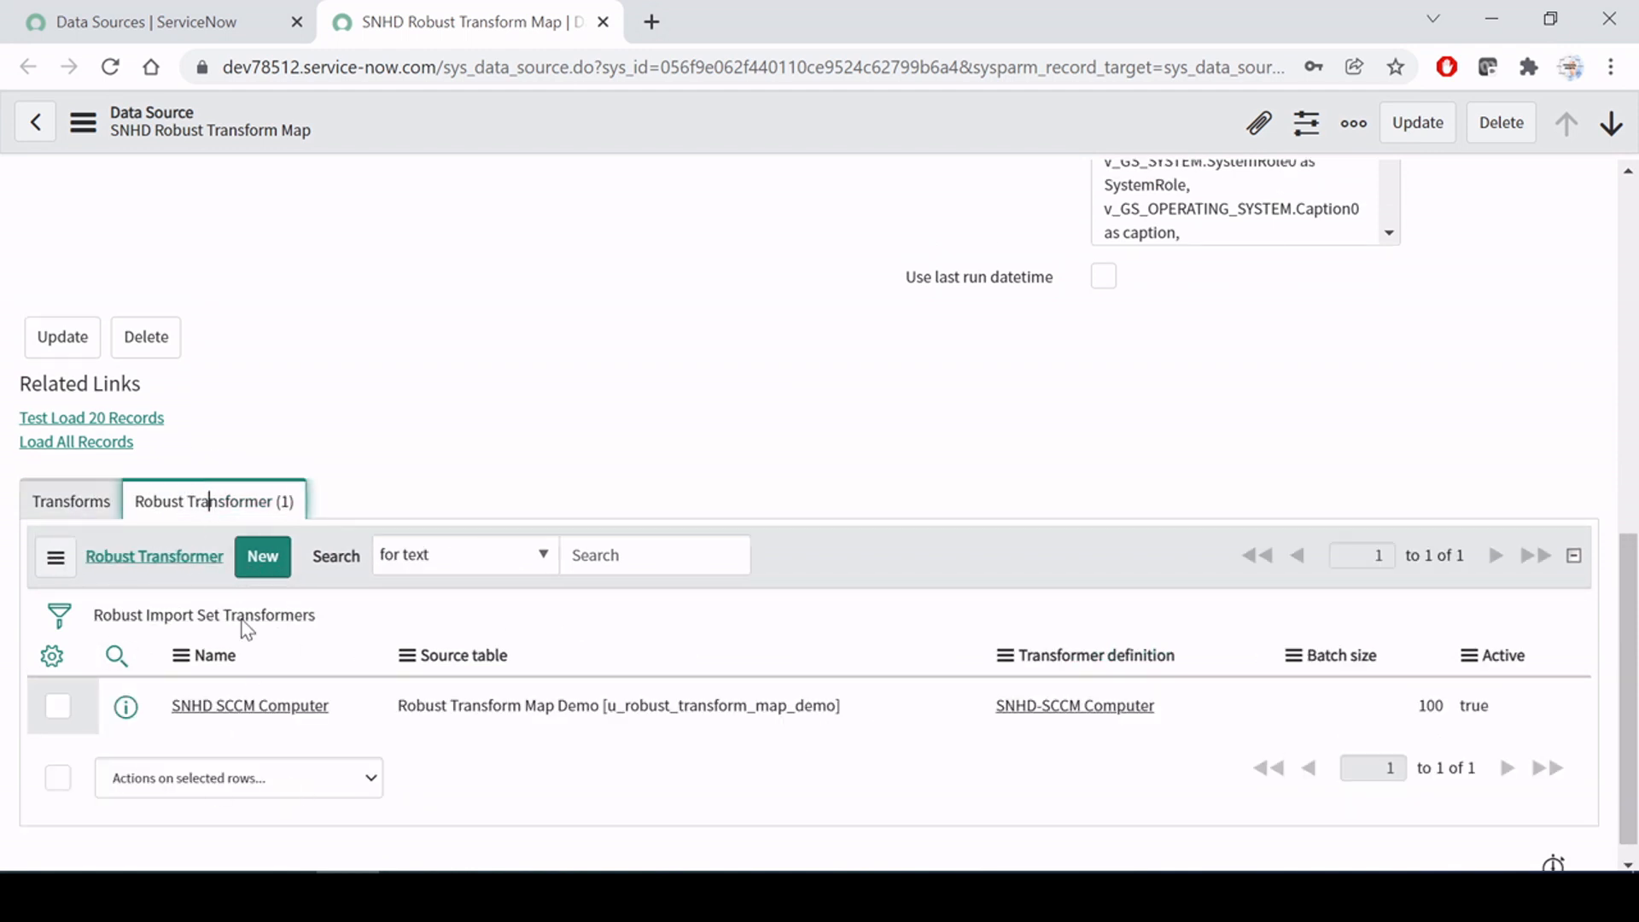
{"action": "left_click", "coordinate": [648, 378]}
{"action": "left_click", "coordinate": [563, 415]}
Step: Open the SNHD SCCM Computer robust import set transformer in a new browser tab and check its transformer definition
{"action": "middle_click", "coordinate": [247, 712]}
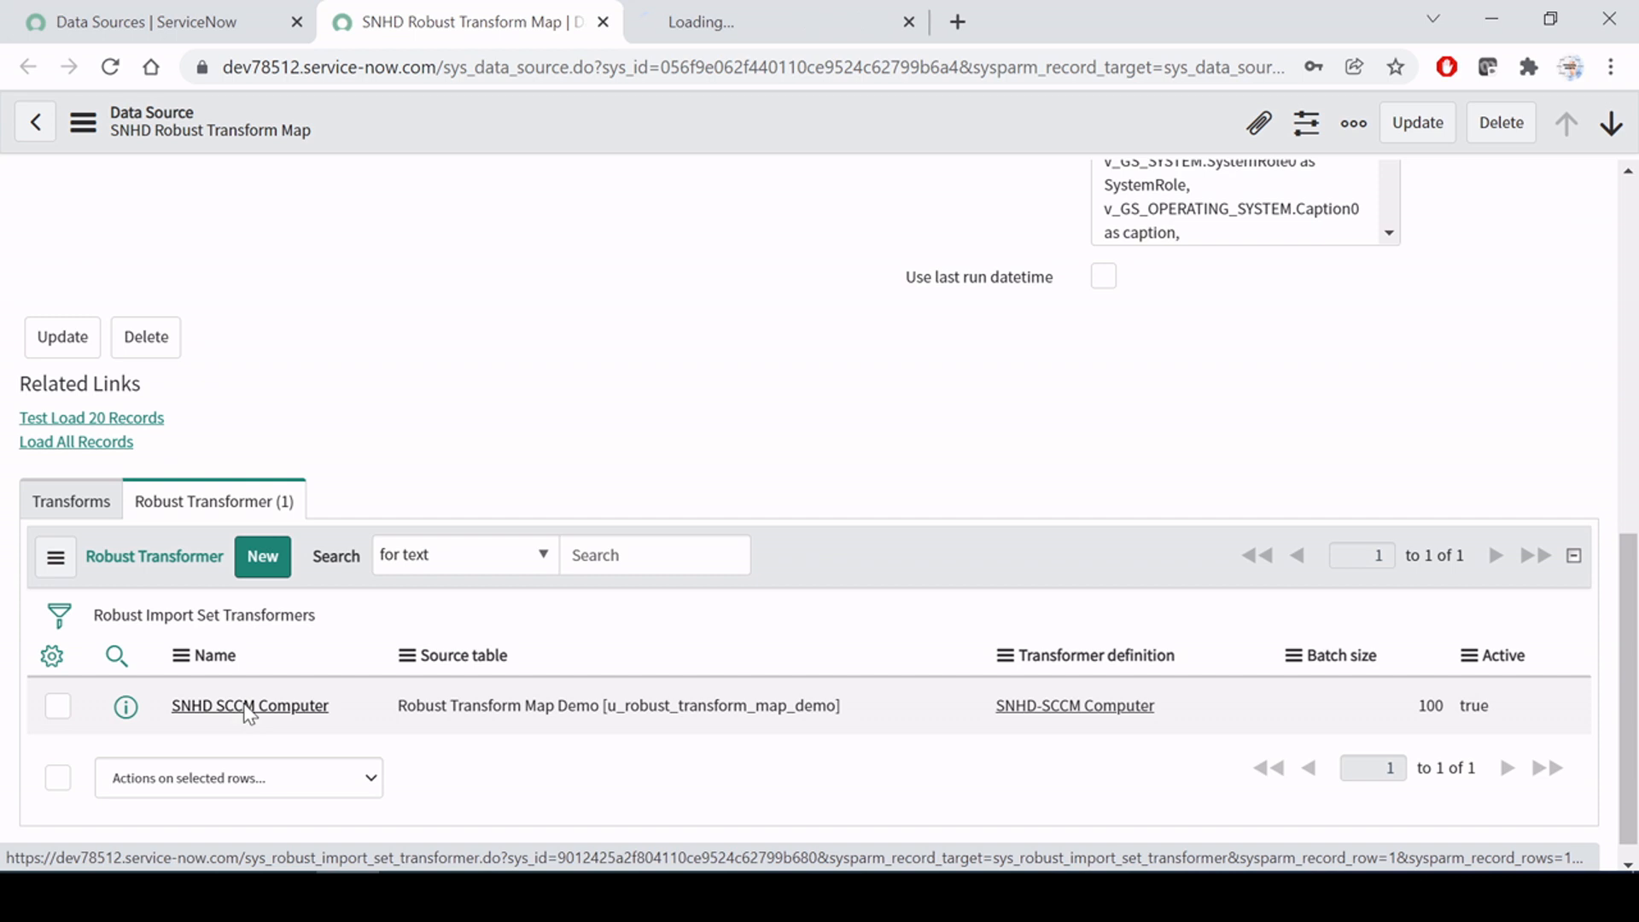
{"action": "left_click", "coordinate": [743, 26]}
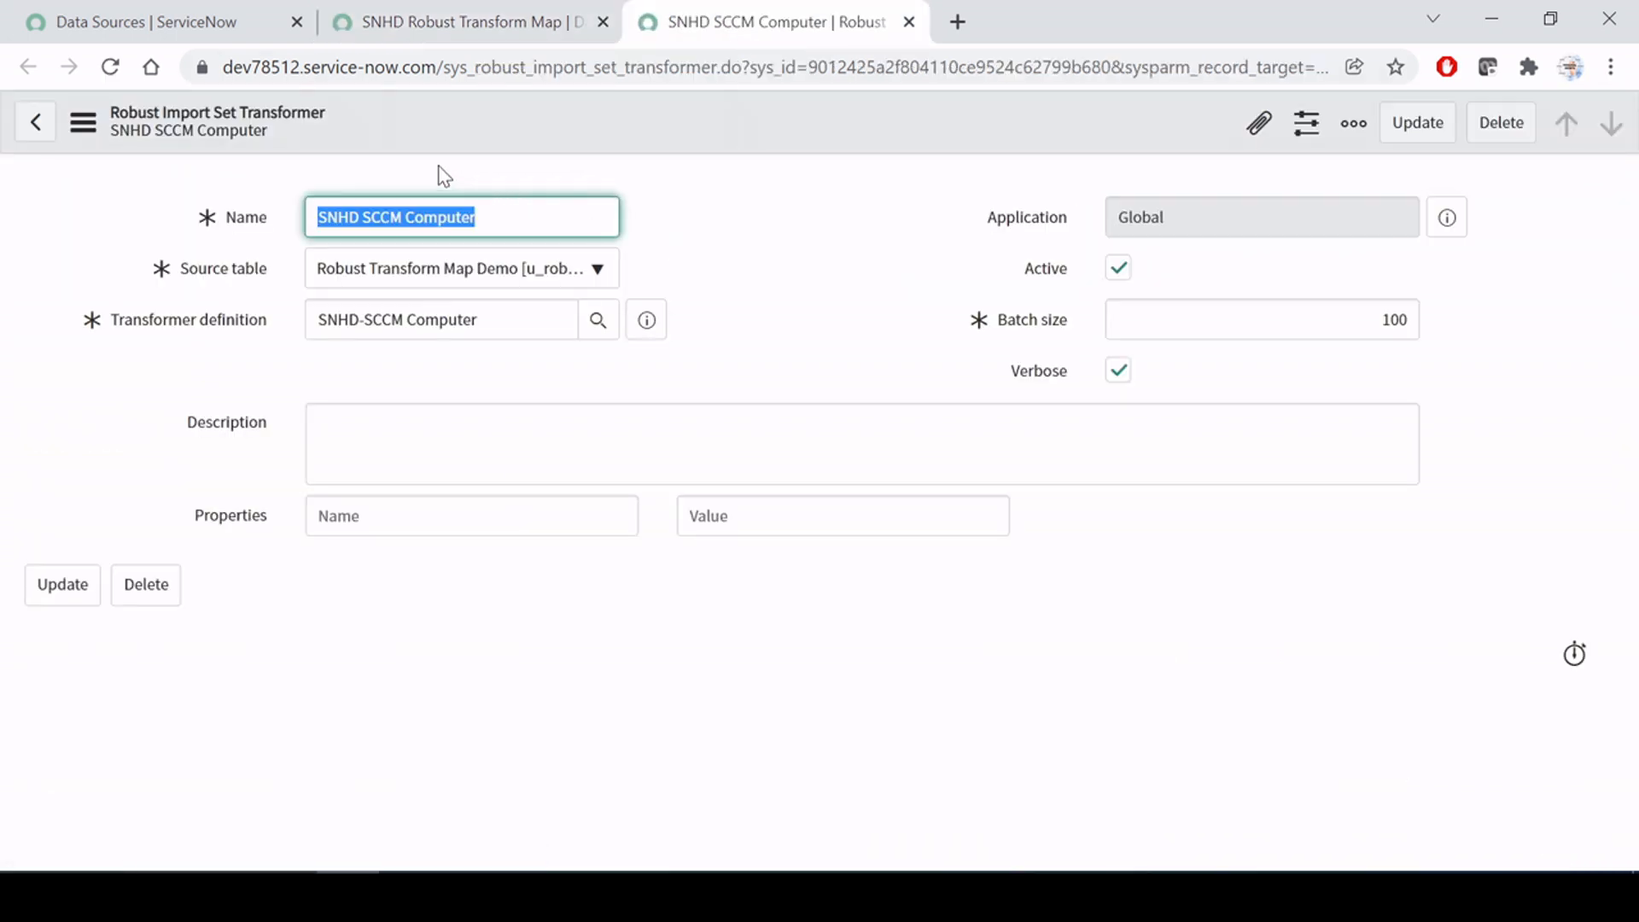
{"action": "left_click", "coordinate": [827, 250]}
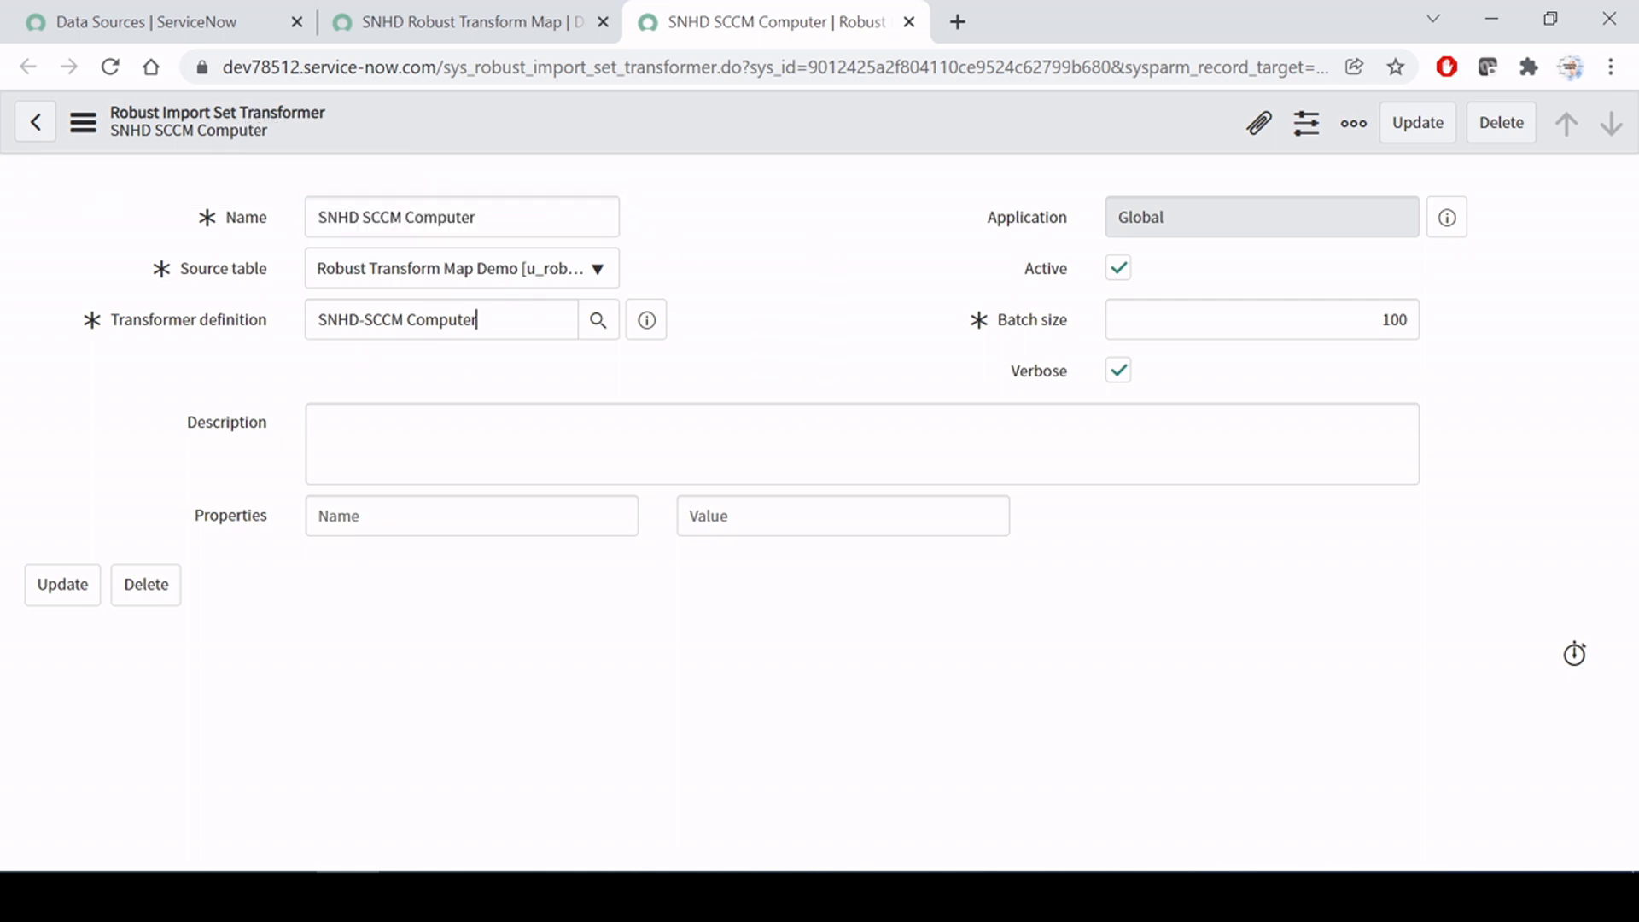
{"action": "left_click_drag", "start_coordinate": [476, 320], "coordinate": [138, 338]}
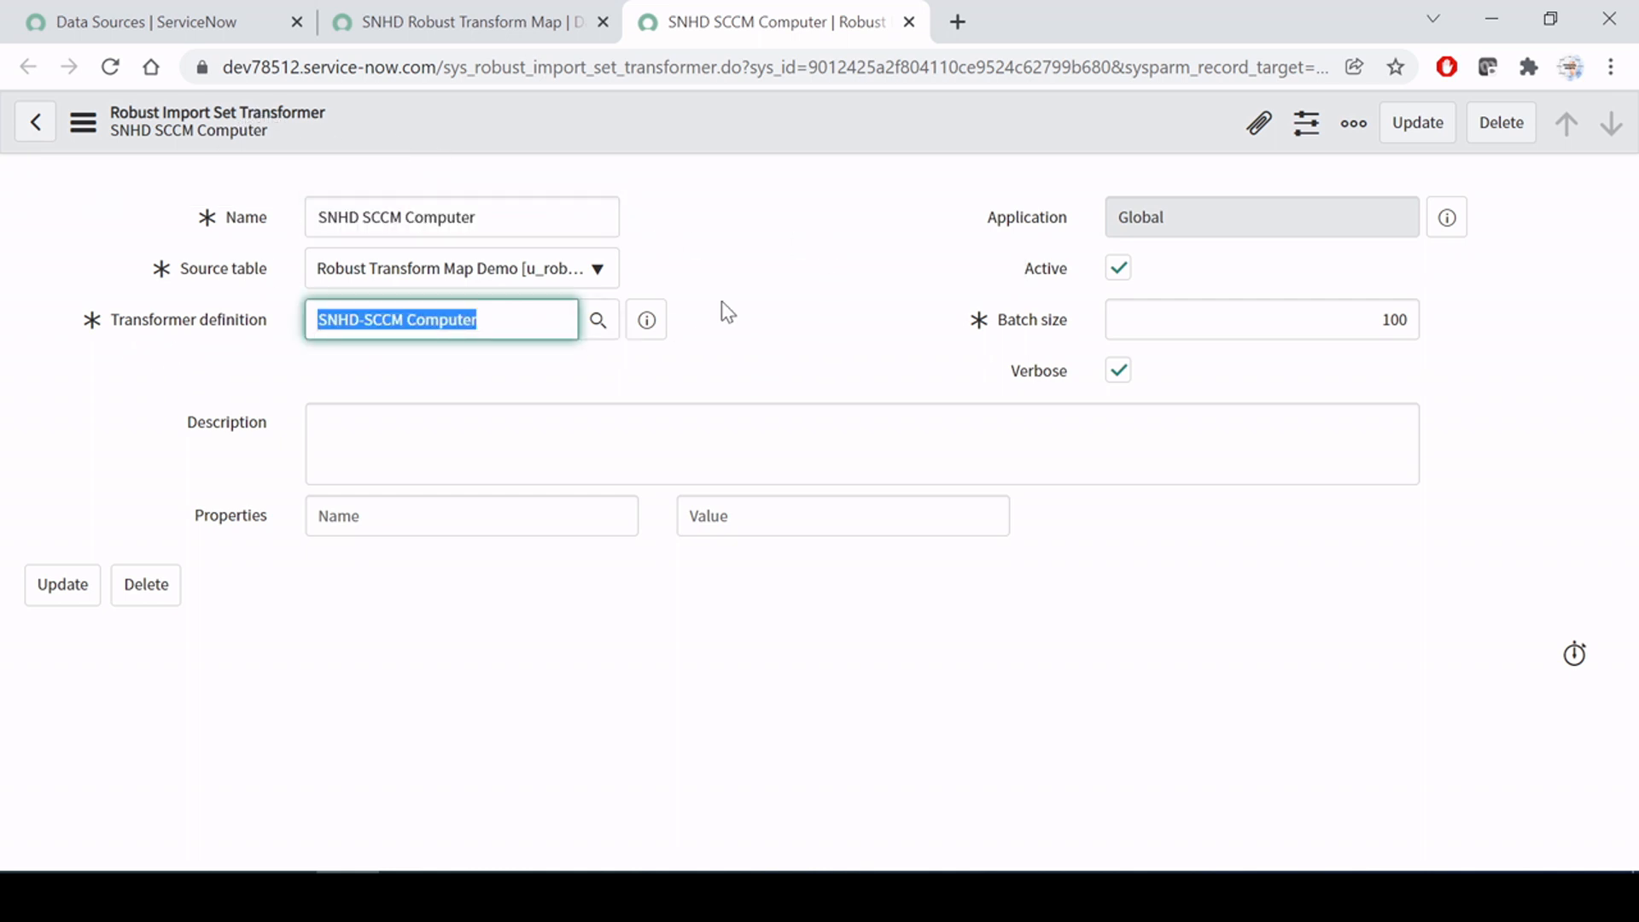
{"action": "left_click", "coordinate": [752, 292]}
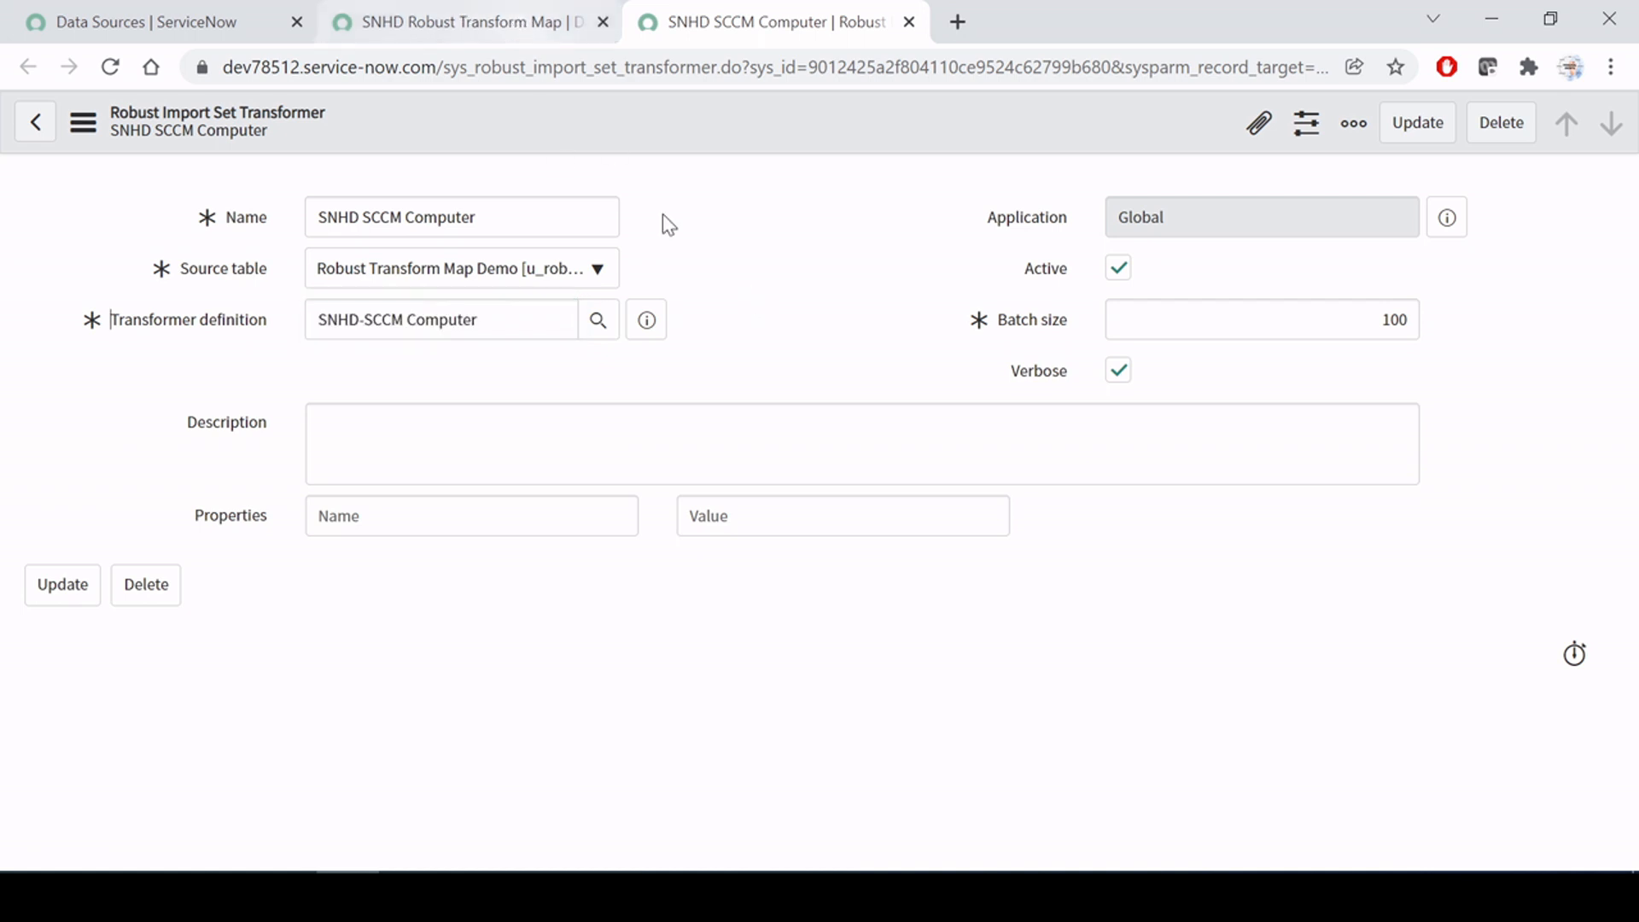
Step: Open the transformer's SNHD-SCCM Computer ETL definition record in a separate browser tab and switch to it
{"action": "left_click", "coordinate": [650, 323]}
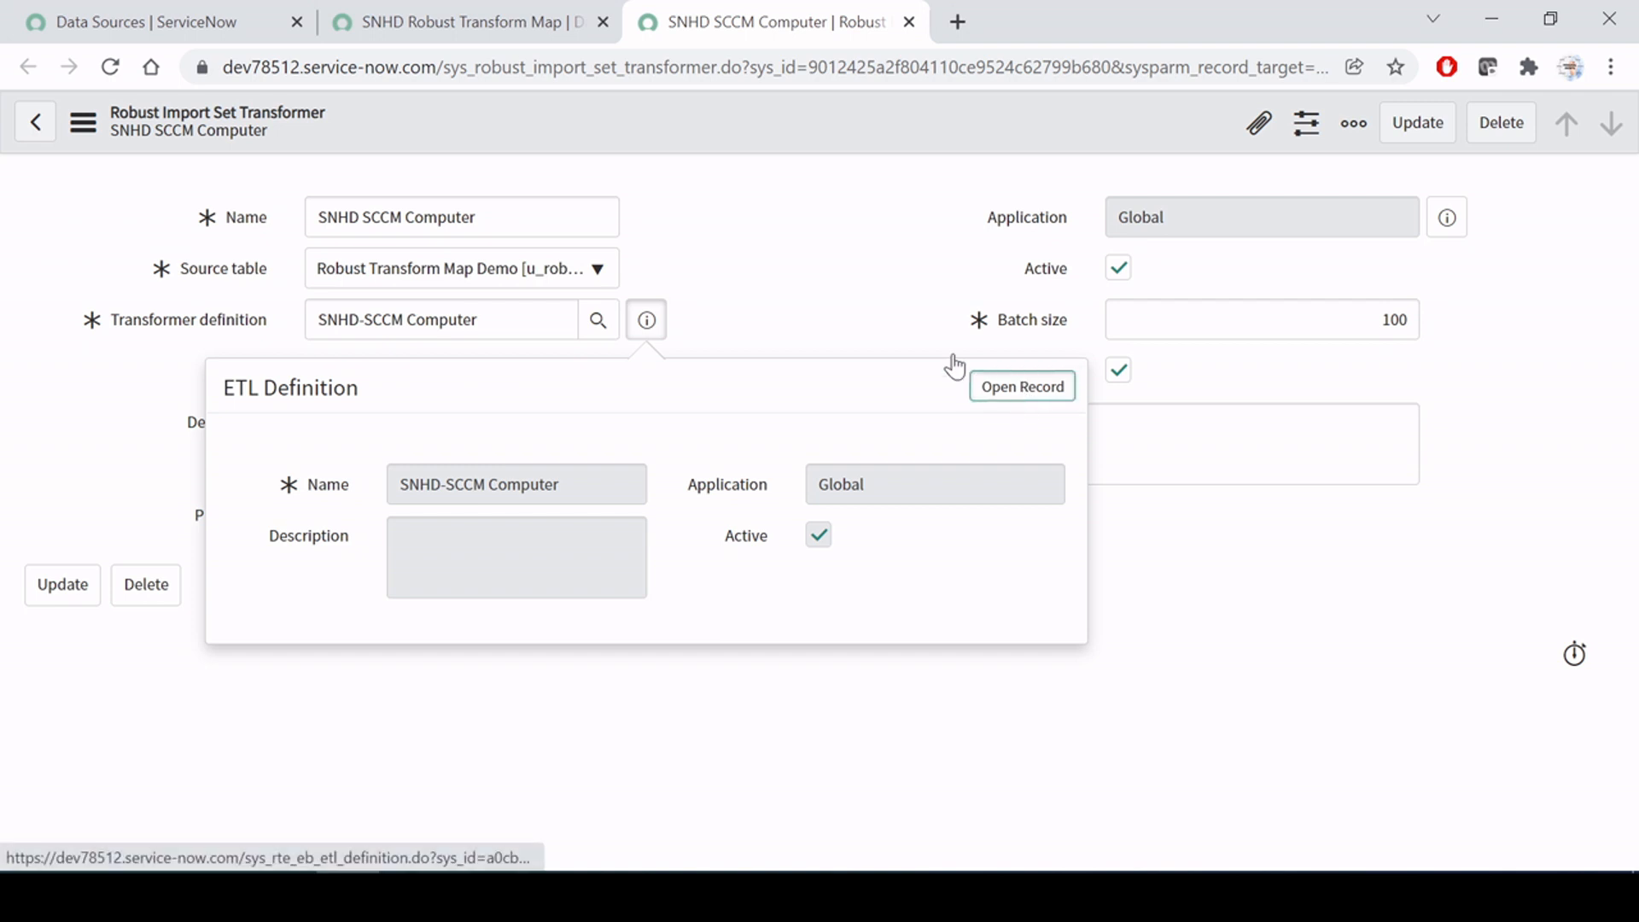
{"action": "left_click", "coordinate": [982, 385]}
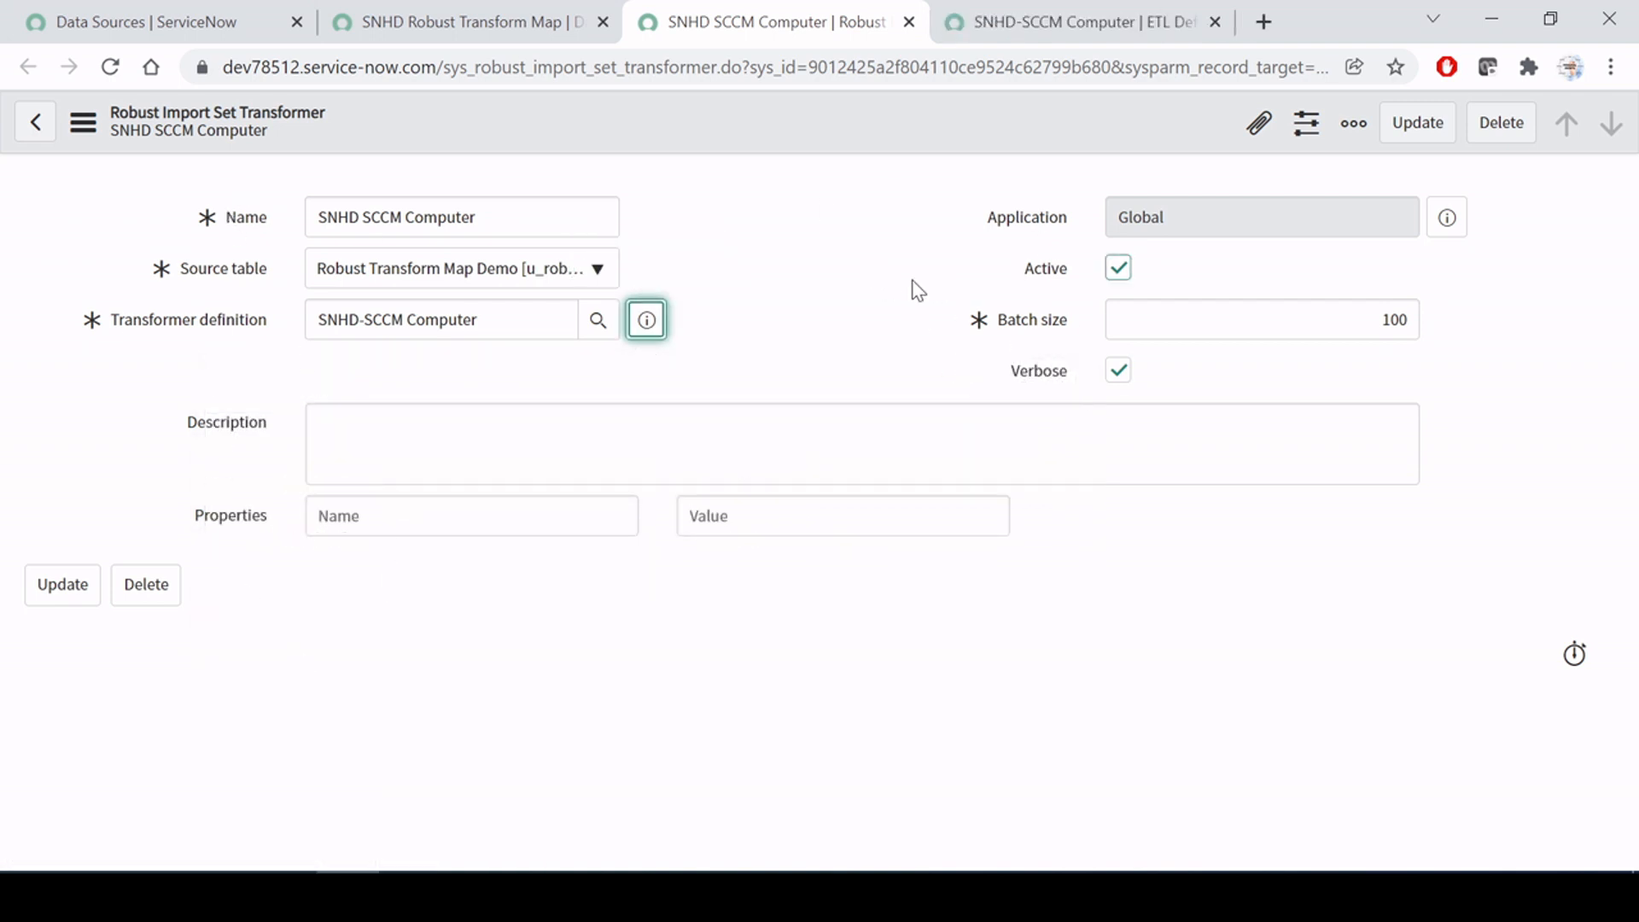
{"action": "key", "text": "Tab"}
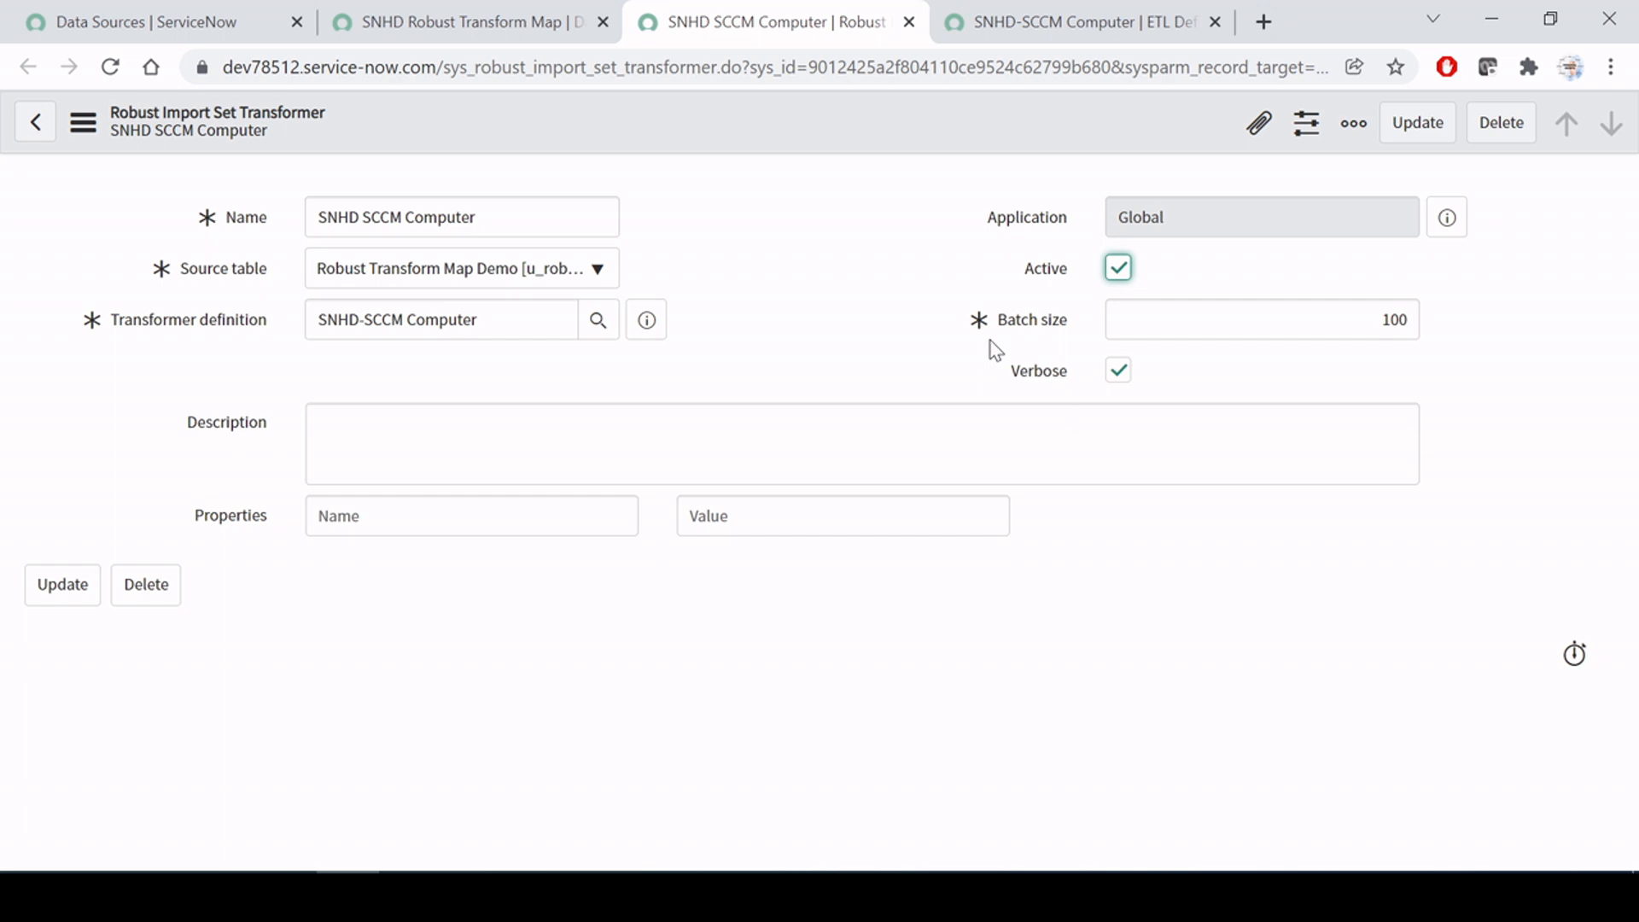
{"action": "left_click_drag", "start_coordinate": [484, 321], "coordinate": [263, 317]}
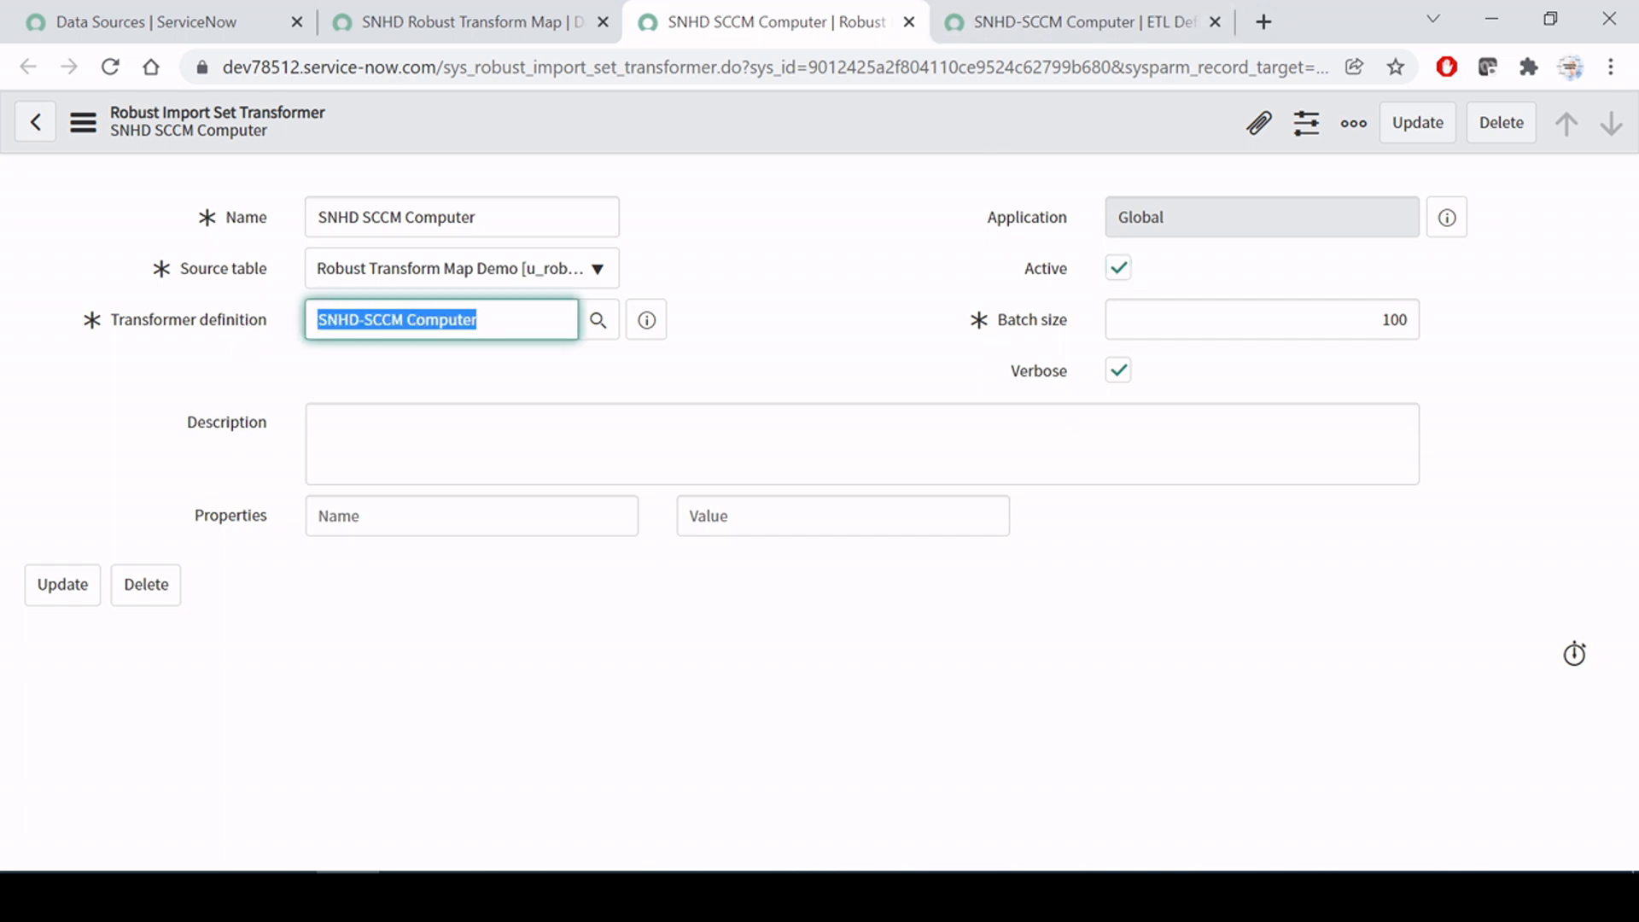
{"action": "left_click", "coordinate": [403, 320]}
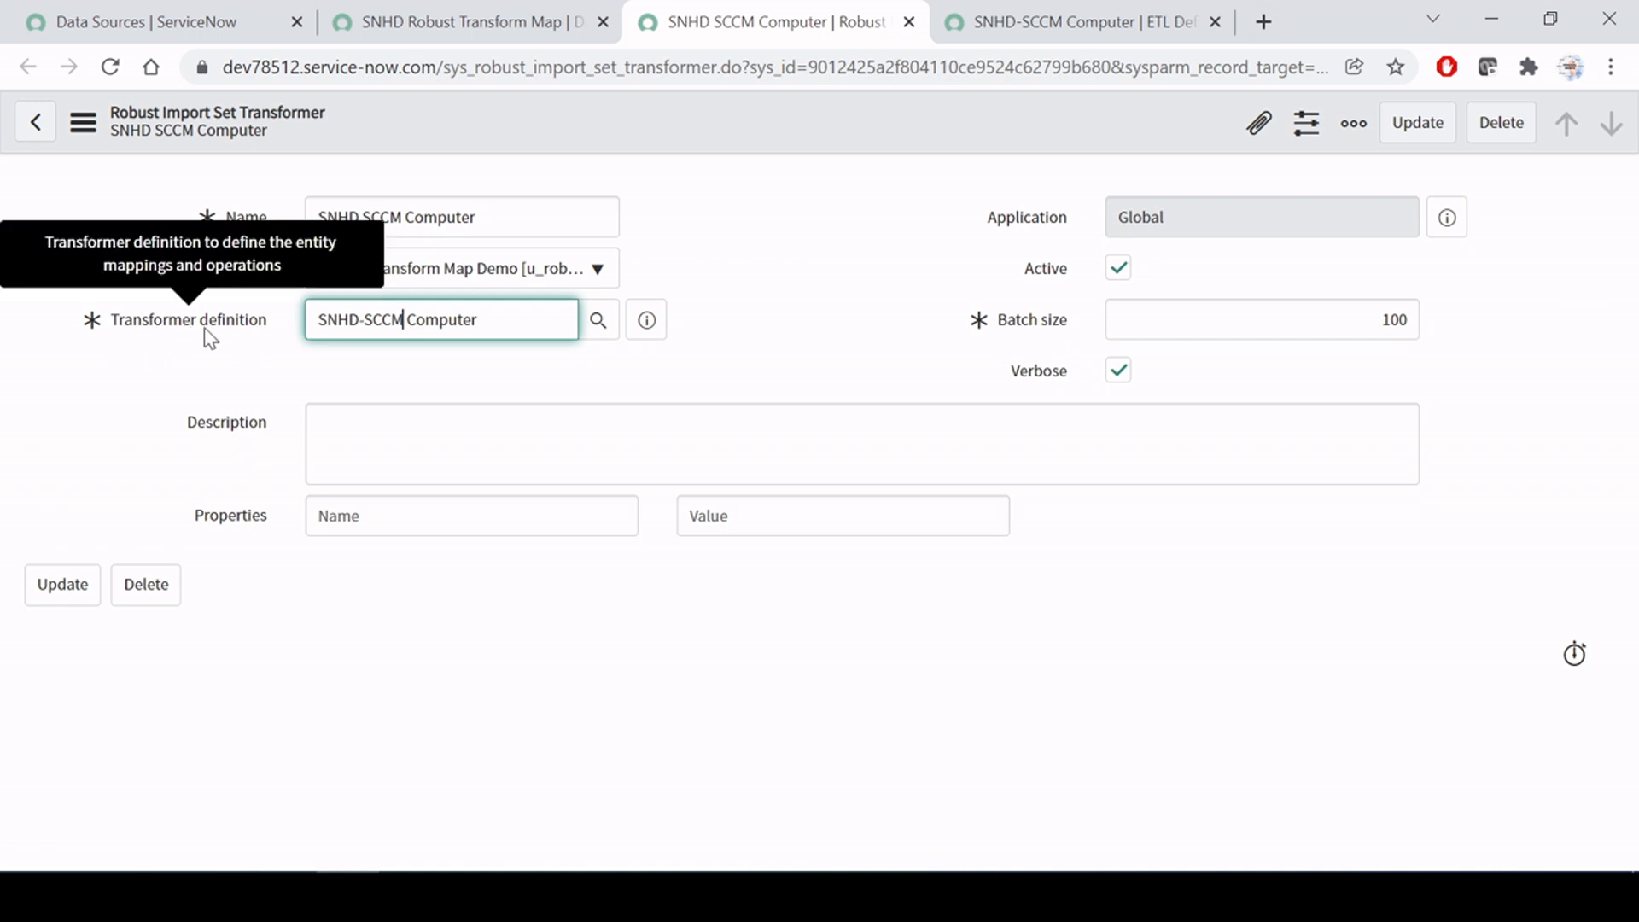
{"action": "left_click", "coordinate": [1043, 10]}
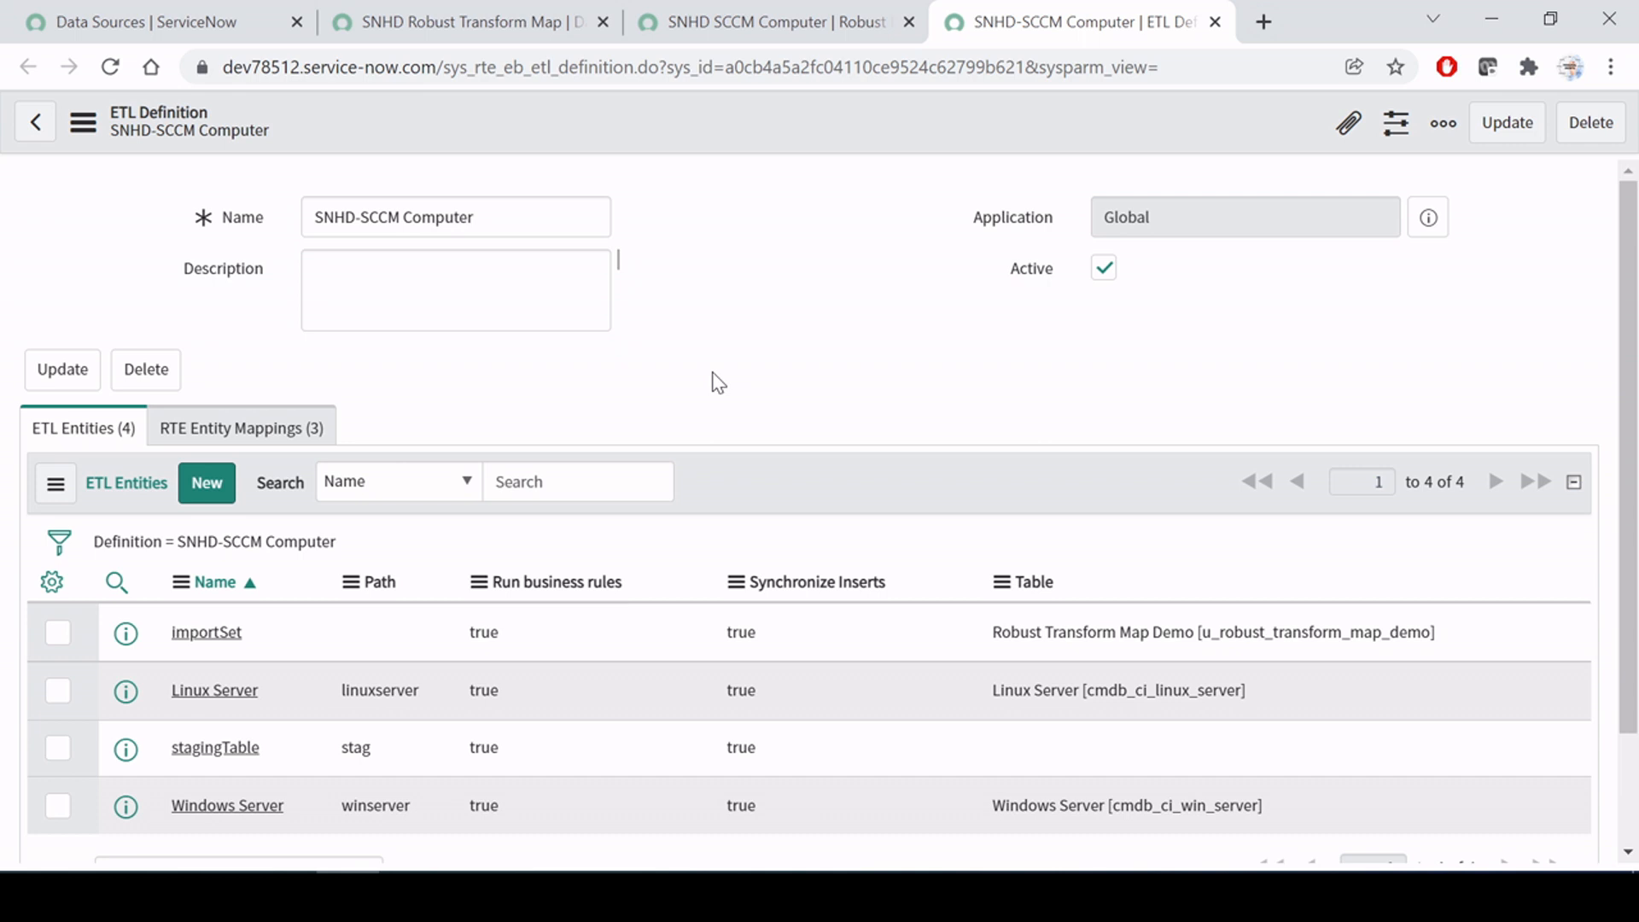
Step: Examine the ETL Entities list of the SNHD-SCCM Computer definition, focusing on the importSet entity
{"action": "scroll", "coordinate": [717, 382], "scroll_direction": "down", "scroll_amount": 2}
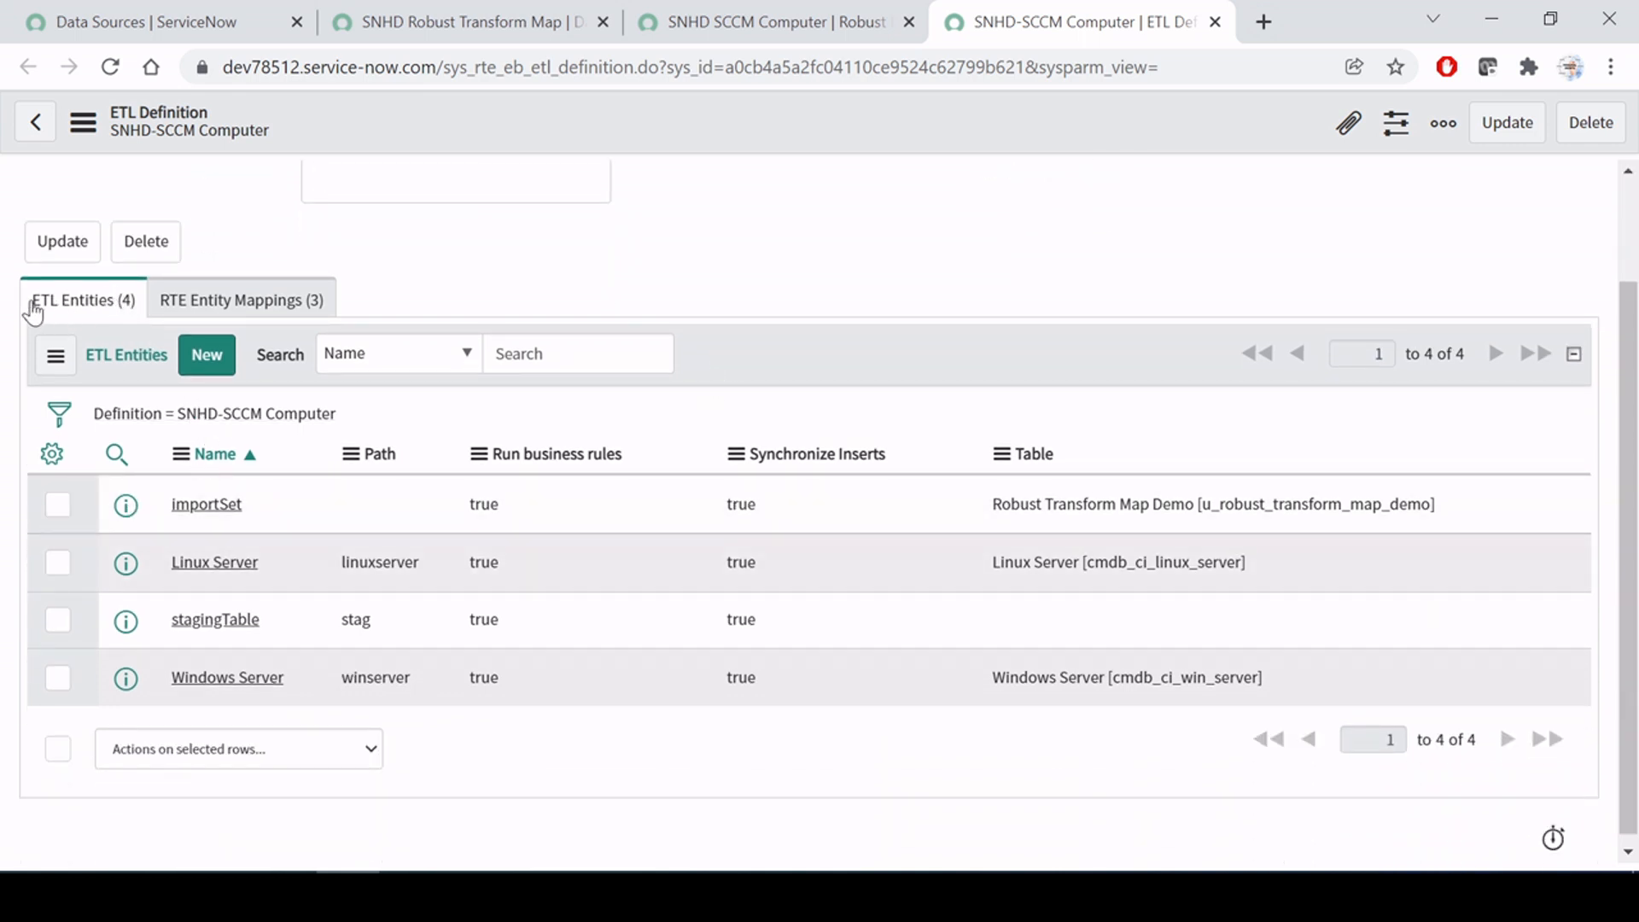
{"action": "scroll", "coordinate": [241, 622], "scroll_direction": "up", "scroll_amount": 2}
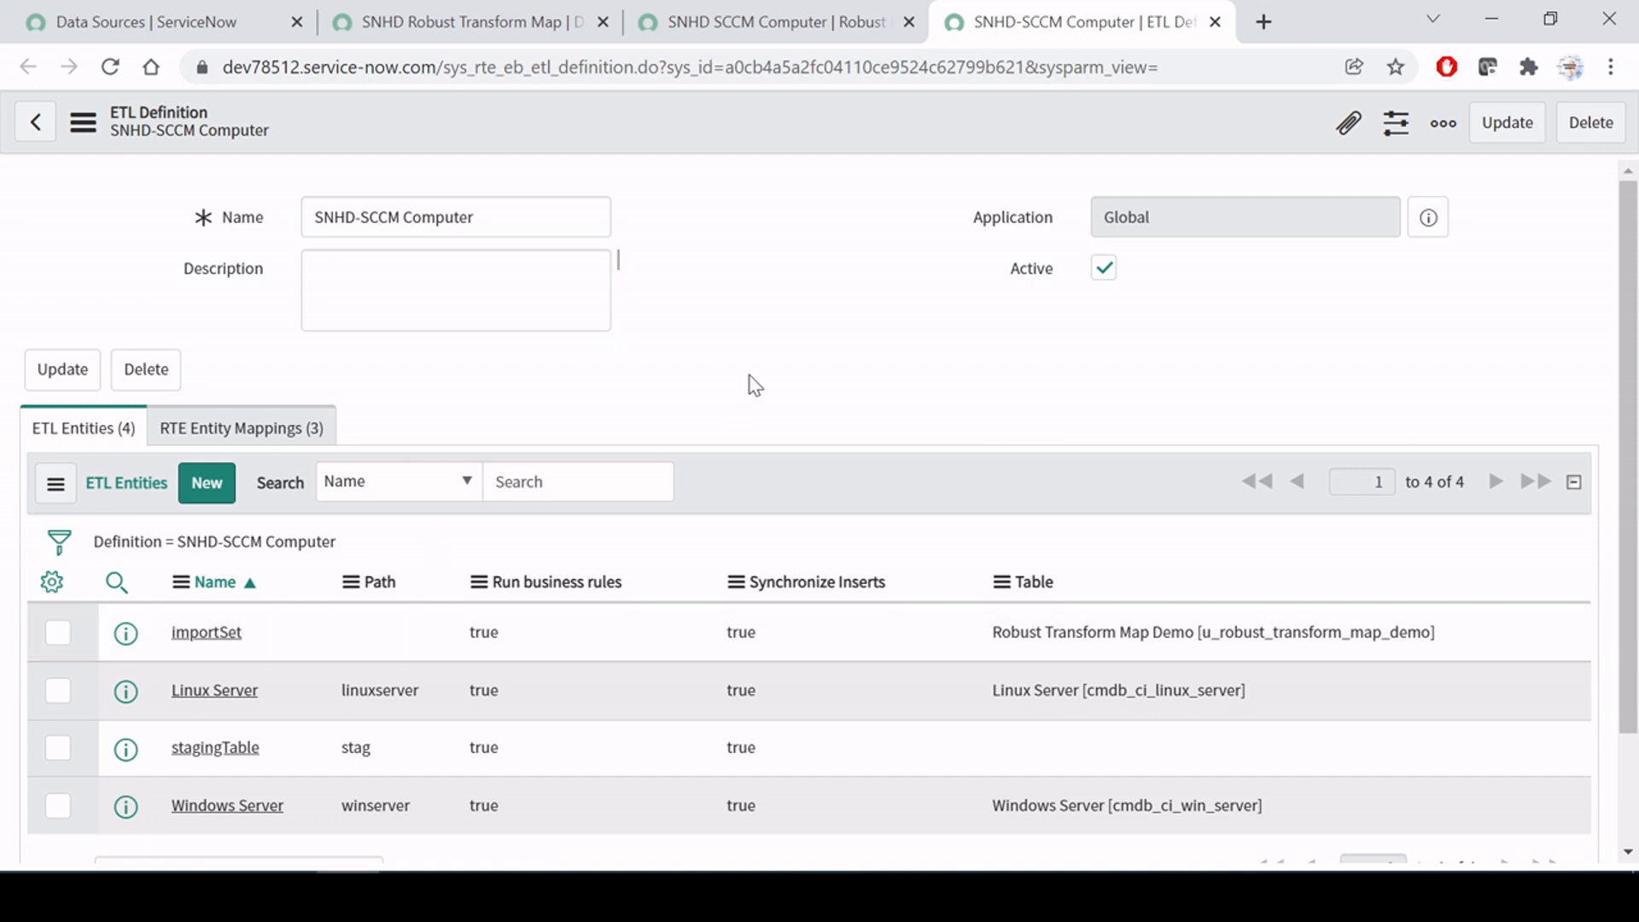
{"action": "scroll", "coordinate": [602, 447], "scroll_direction": "down", "scroll_amount": 1}
{"action": "scroll", "coordinate": [332, 503], "scroll_direction": "down", "scroll_amount": 2}
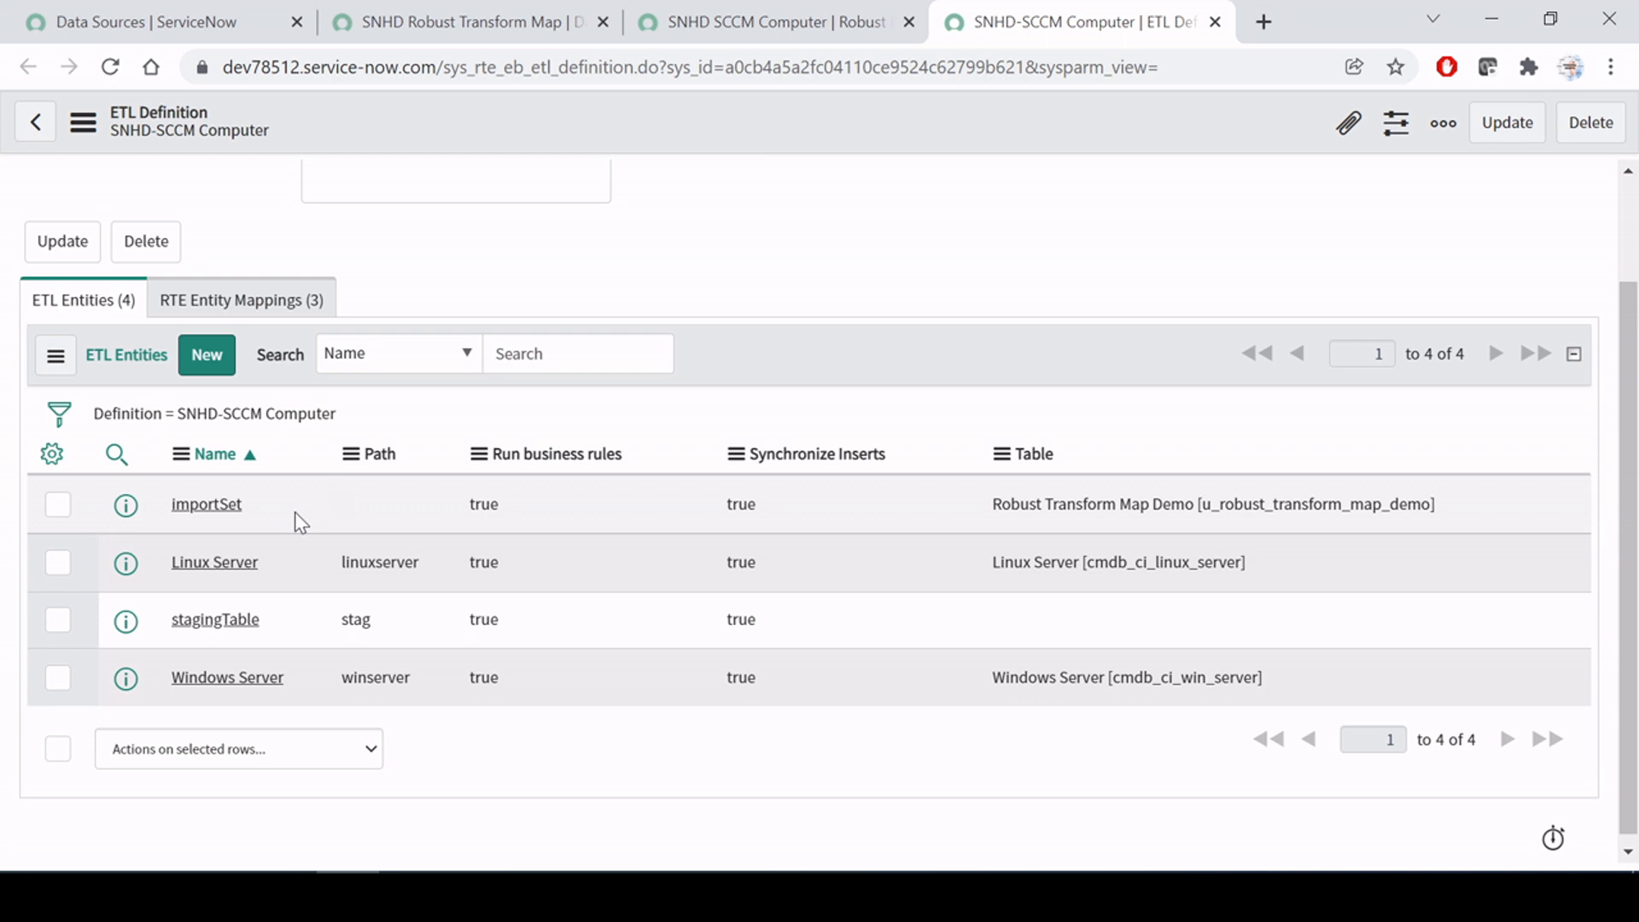
{"action": "scroll", "coordinate": [300, 521], "scroll_direction": "up", "scroll_amount": 3}
{"action": "scroll", "coordinate": [300, 520], "scroll_direction": "down", "scroll_amount": 3}
{"action": "left_click_drag", "start_coordinate": [260, 502], "coordinate": [165, 512]}
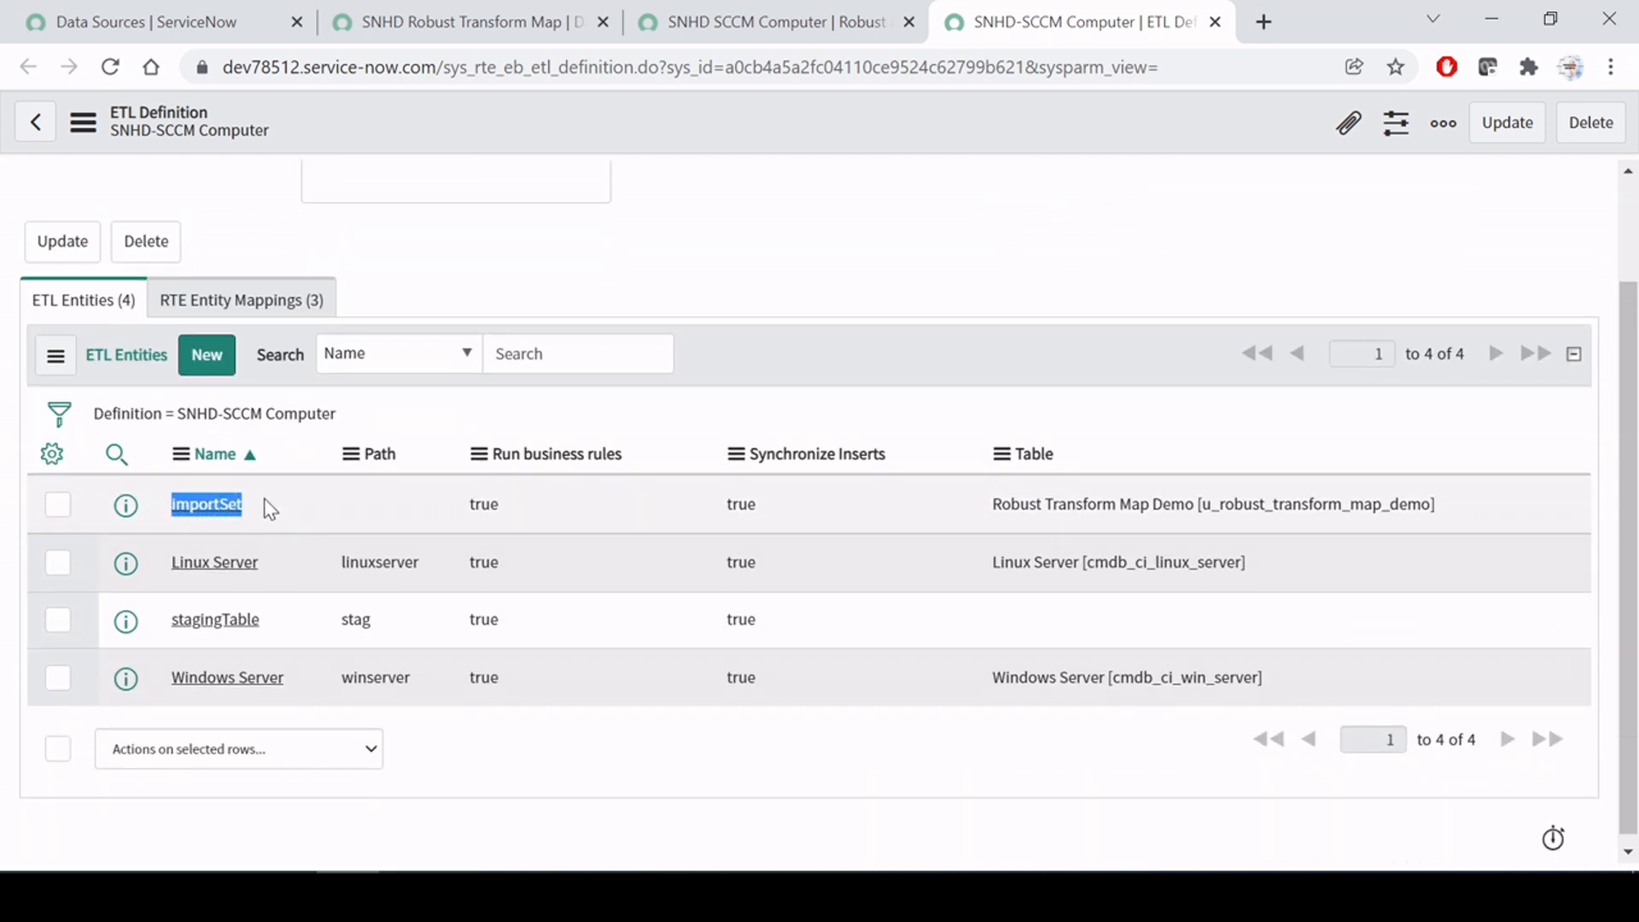
Step: Open the importSet ETL entity in a new browser tab and check its Table and Path fields
{"action": "middle_click", "coordinate": [205, 505]}
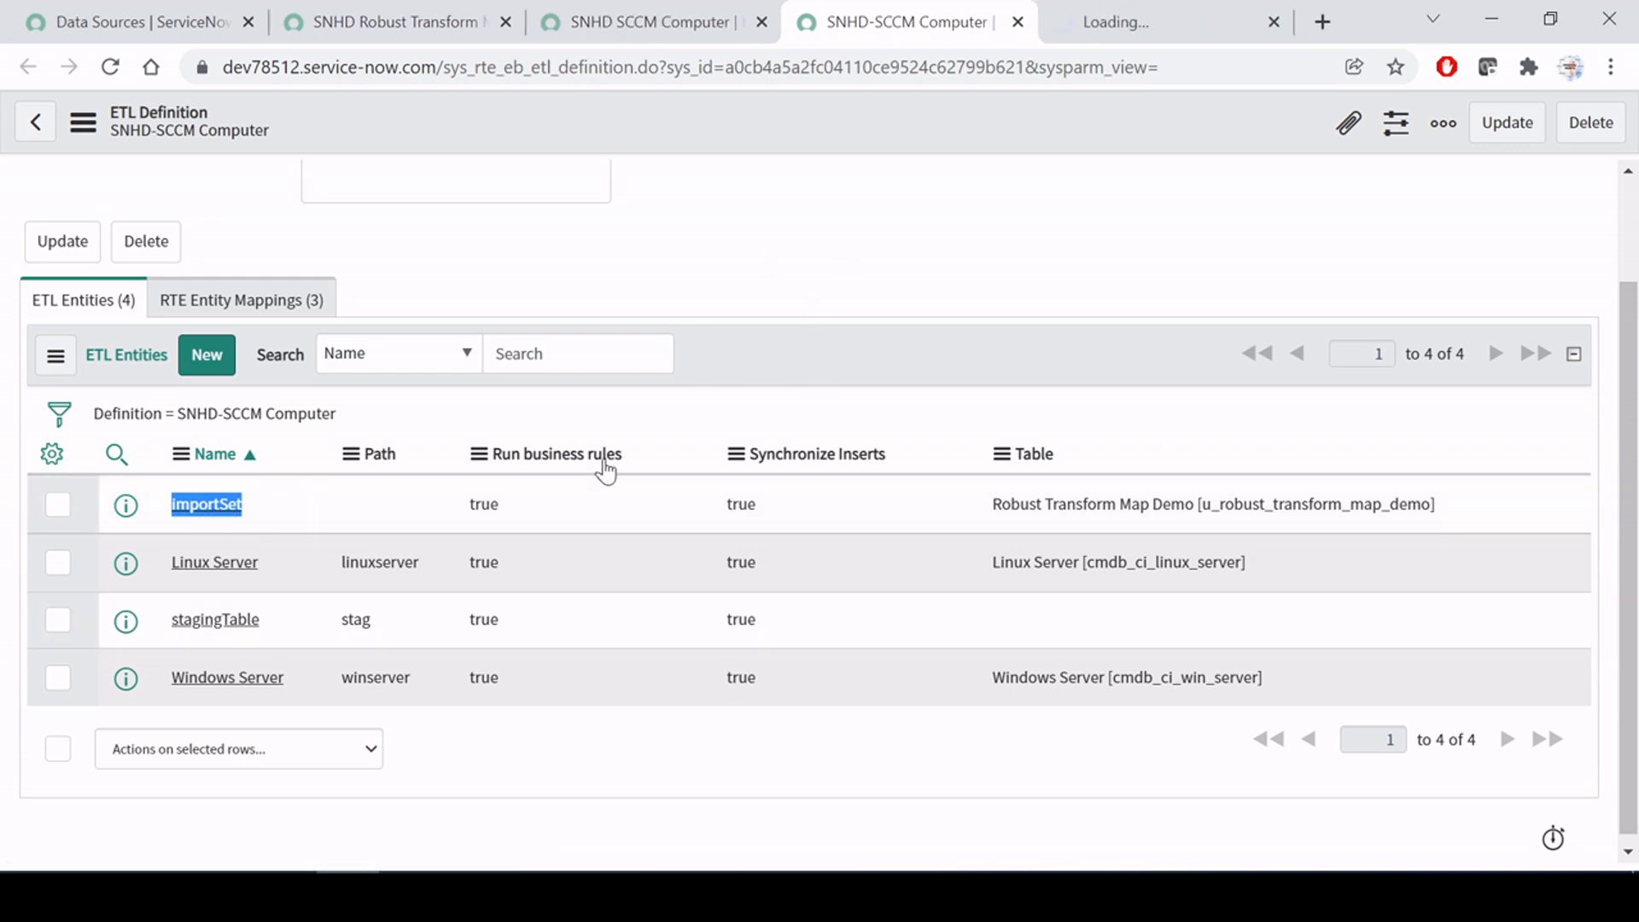
{"action": "left_click", "coordinate": [1106, 17]}
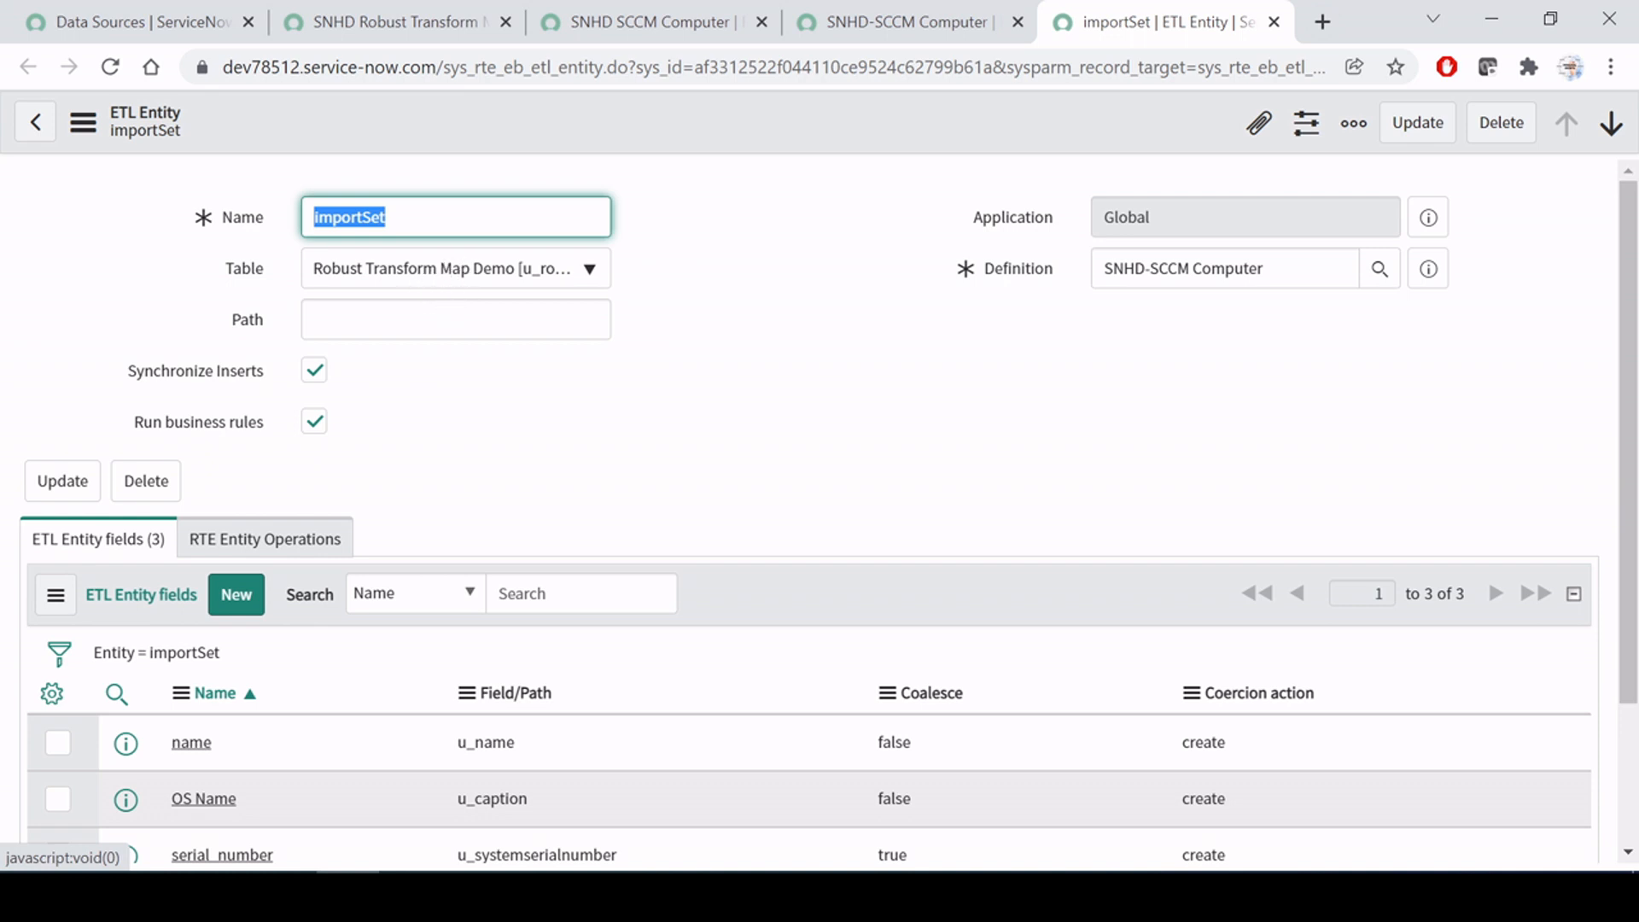
{"action": "key", "text": "Tab"}
{"action": "key", "text": "Tab"}
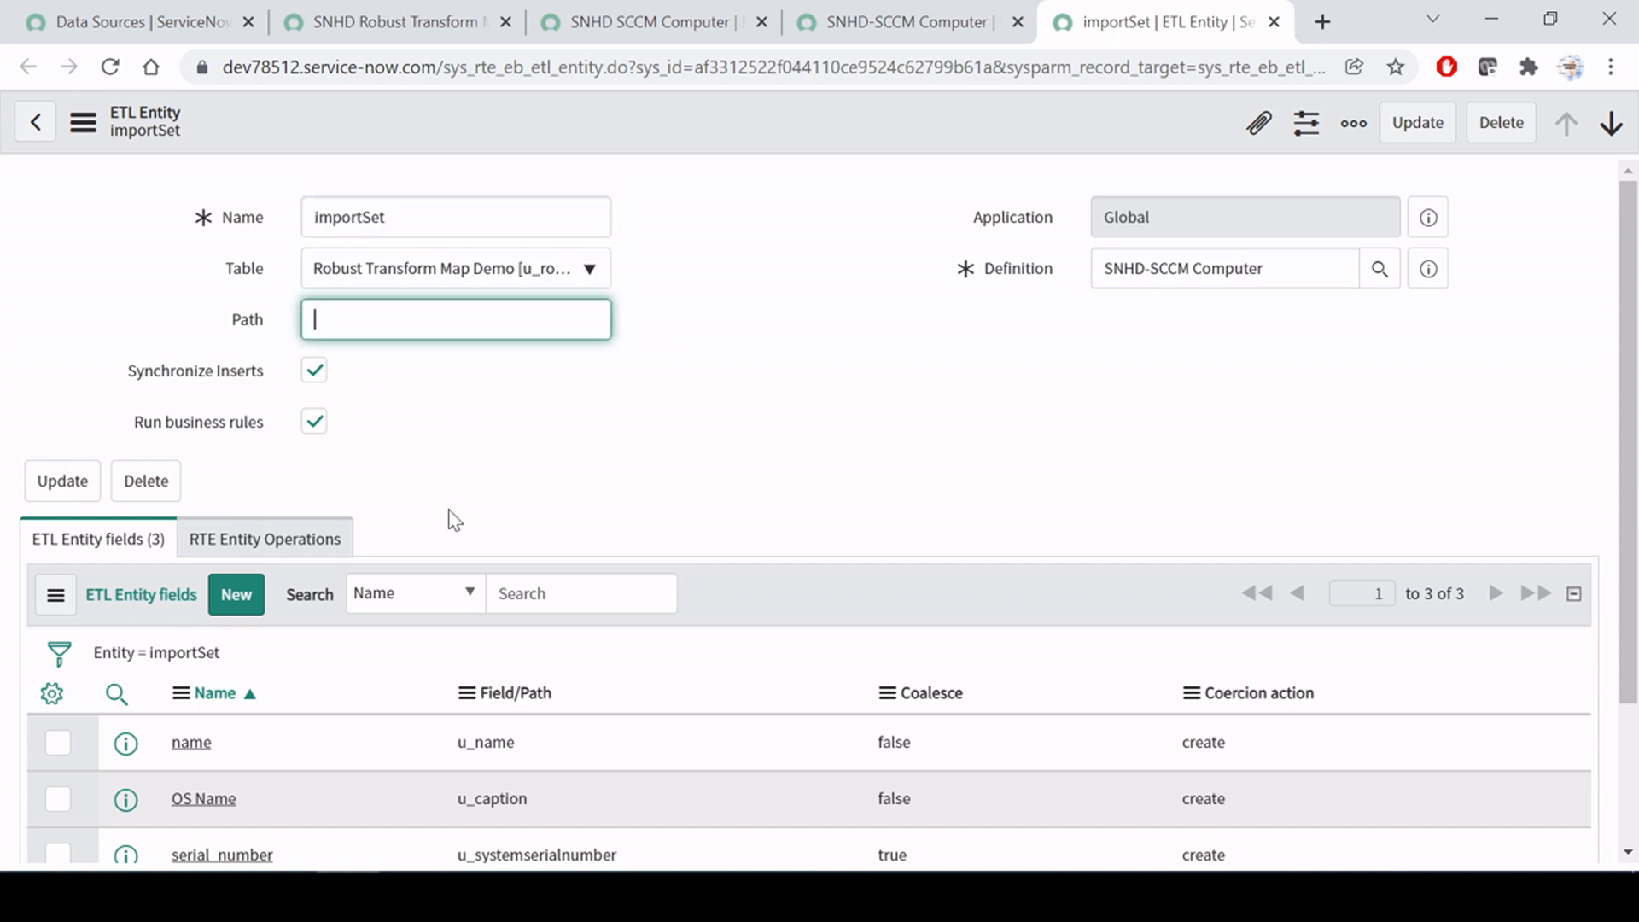
Step: Examine importSet's ETL entity fields, focusing on the coalesce setting and field path of serial_number
{"action": "scroll", "coordinate": [450, 516], "scroll_direction": "down", "scroll_amount": 2}
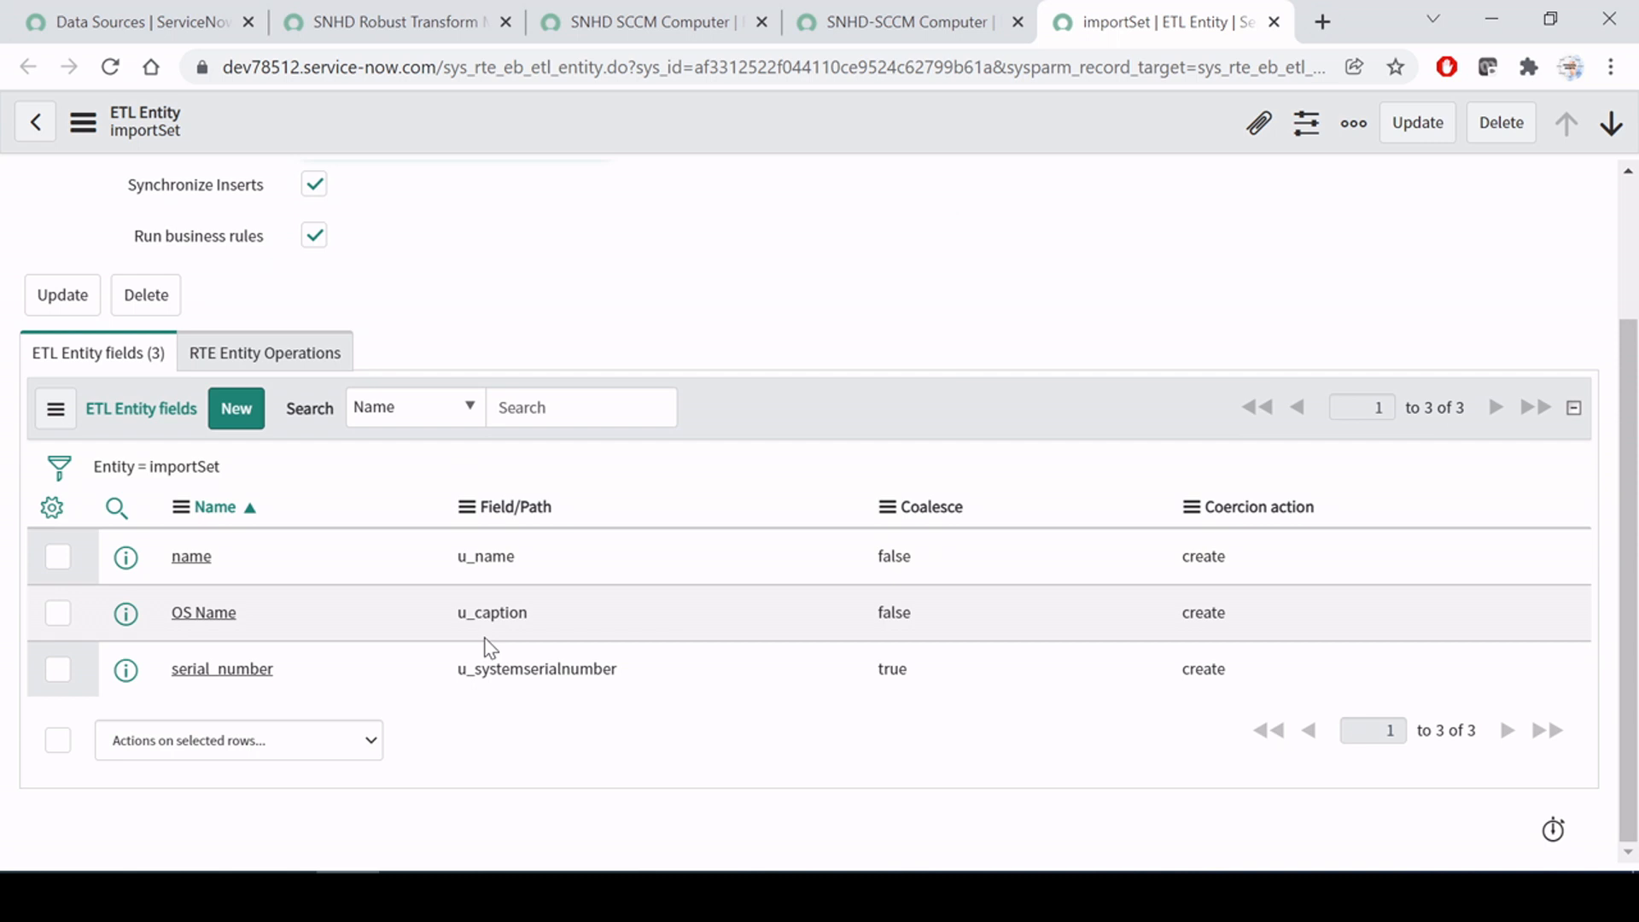
{"action": "scroll", "coordinate": [485, 641], "scroll_direction": "up", "scroll_amount": 1}
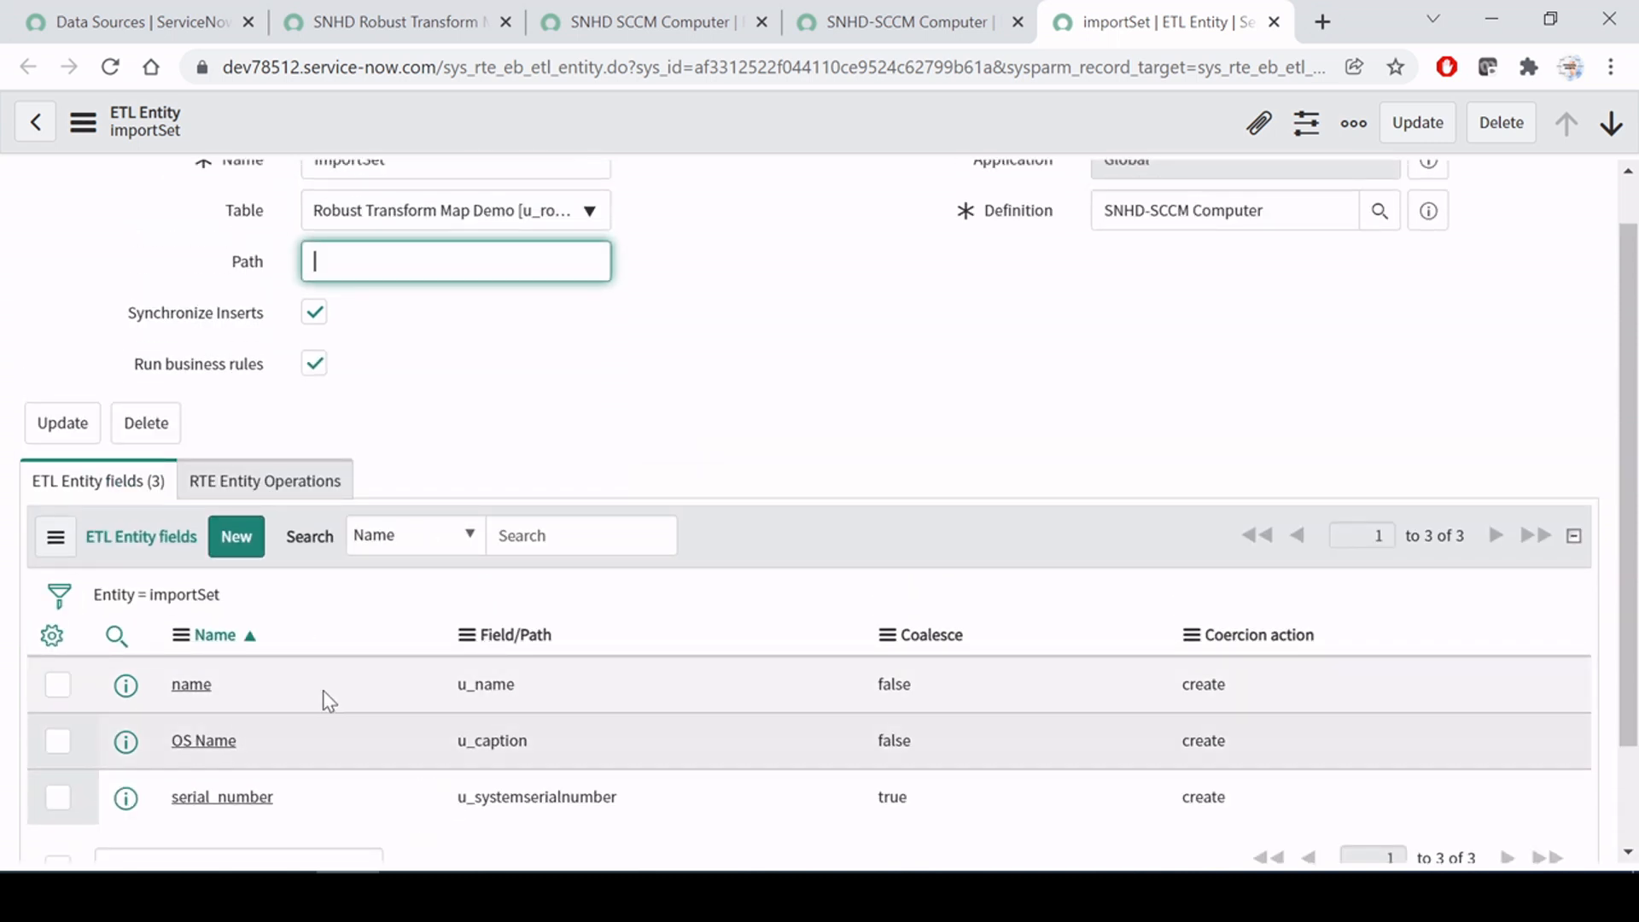
{"action": "scroll", "coordinate": [372, 670], "scroll_direction": "down", "scroll_amount": 1}
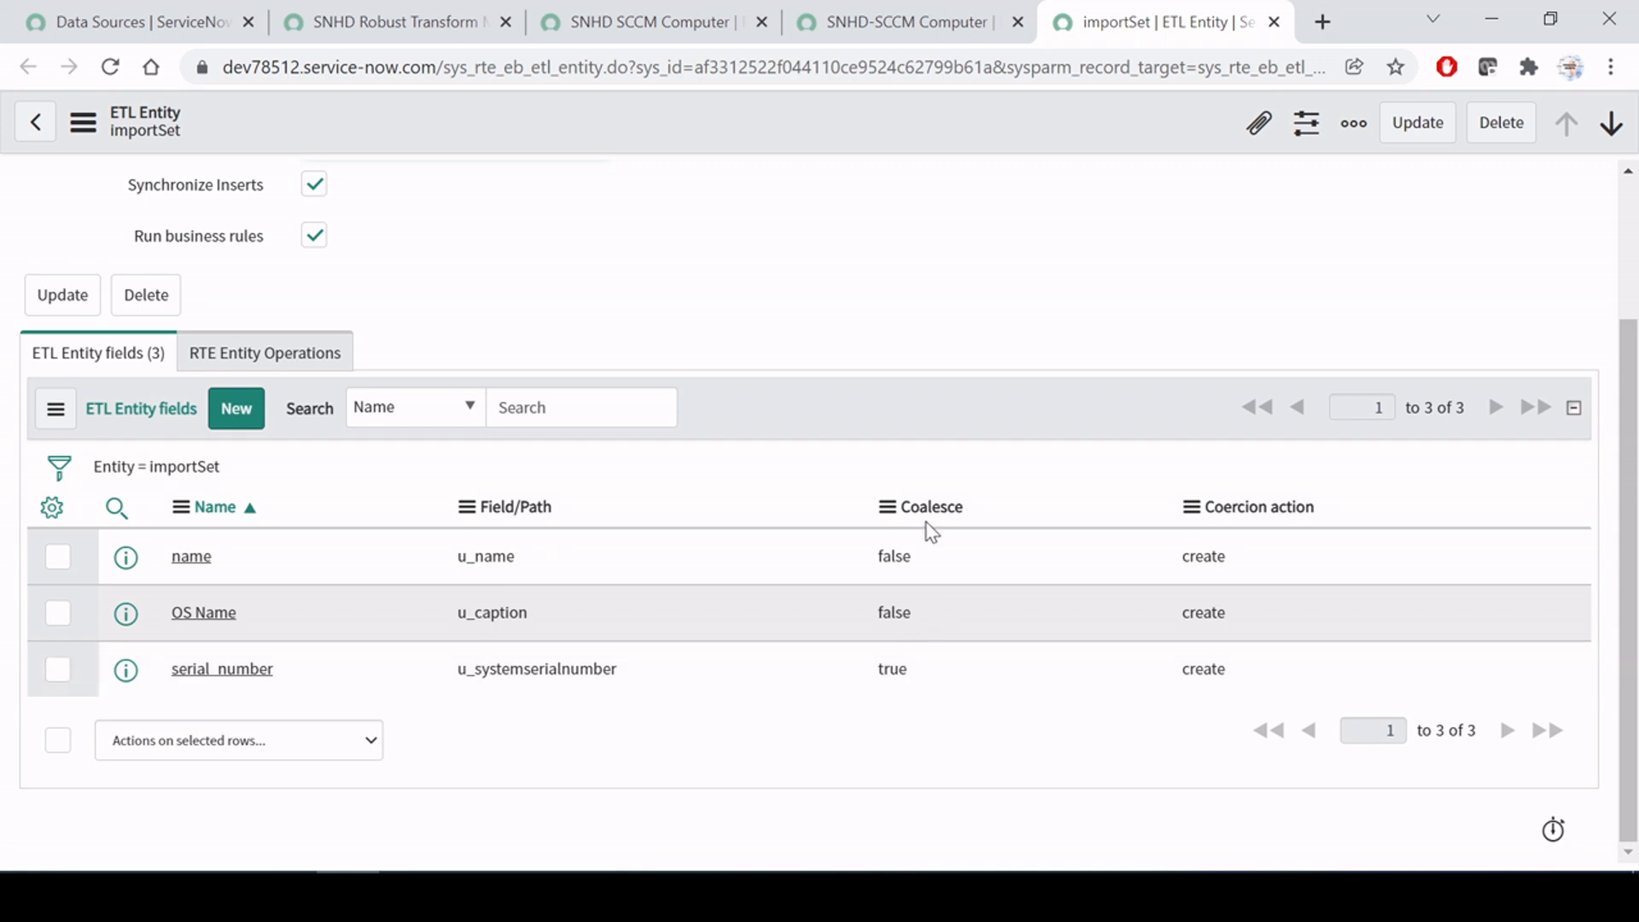
{"action": "left_click_drag", "start_coordinate": [866, 680], "coordinate": [914, 680]}
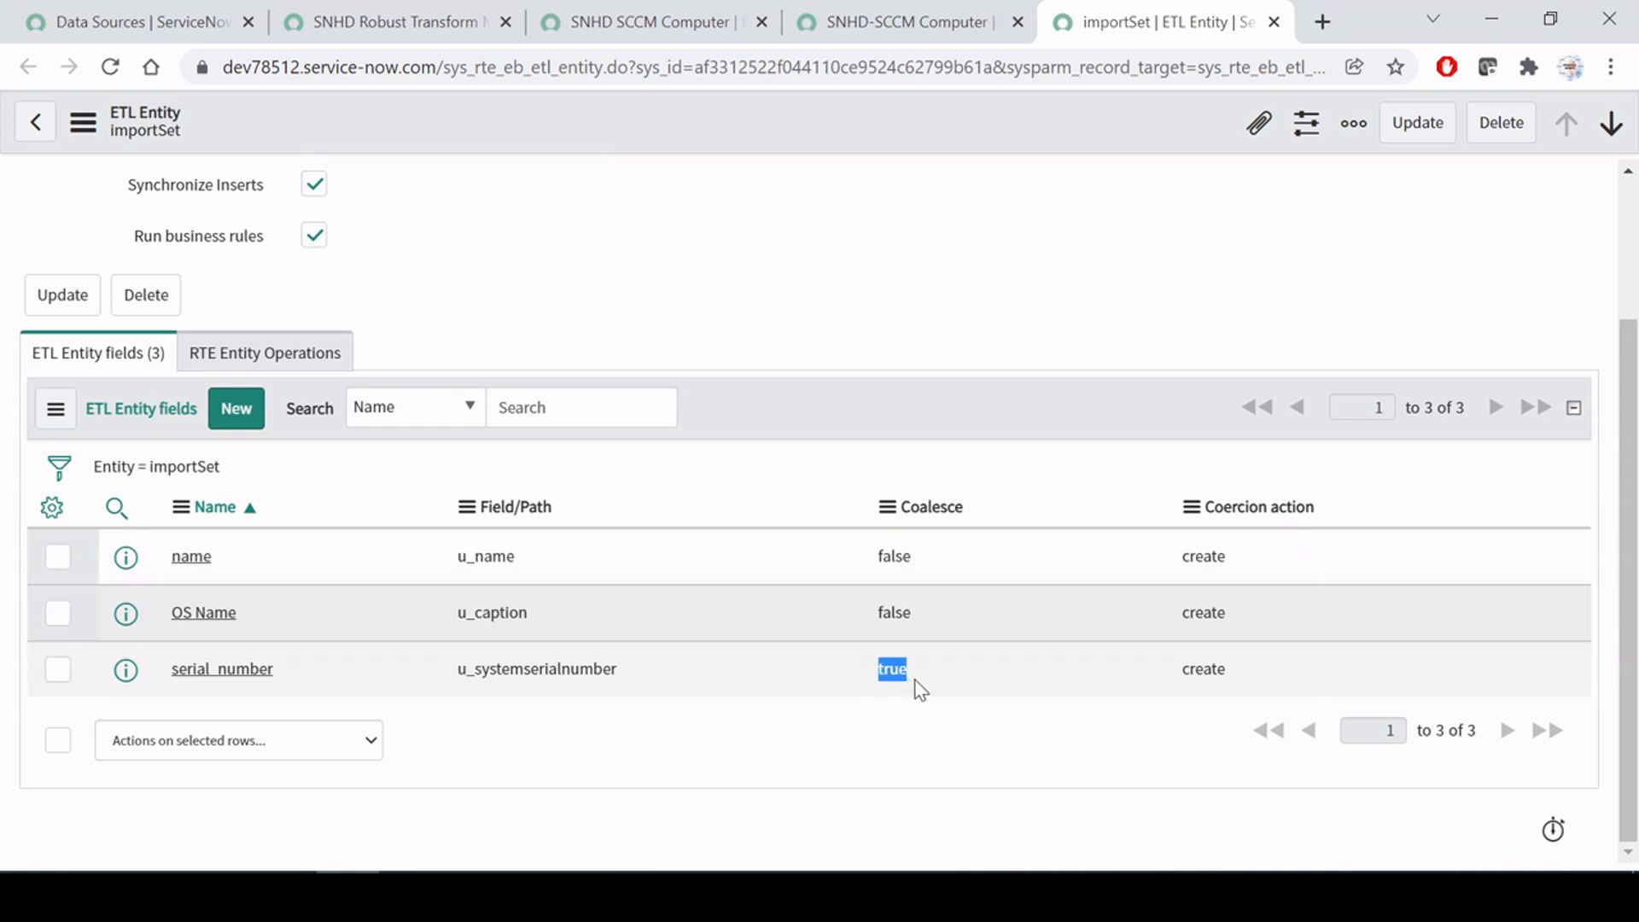
{"action": "left_click_drag", "start_coordinate": [451, 678], "coordinate": [670, 658]}
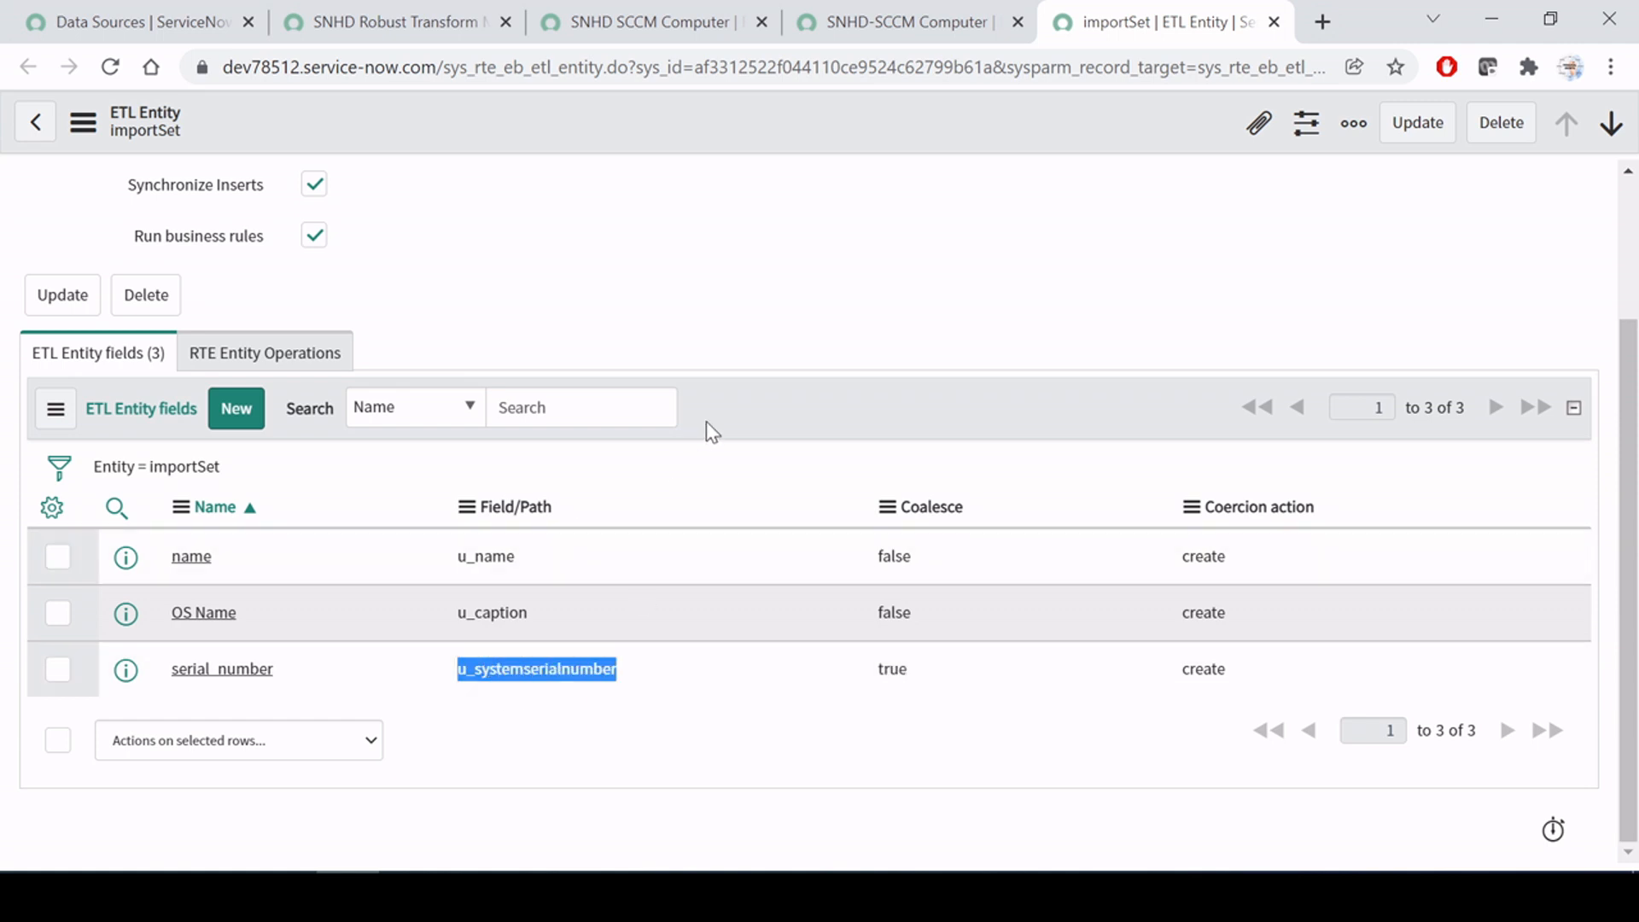
Step: Open importSet's name ETL entity field in a new browser tab and check its Name and Field/Path values
{"action": "left_click", "coordinate": [753, 418]}
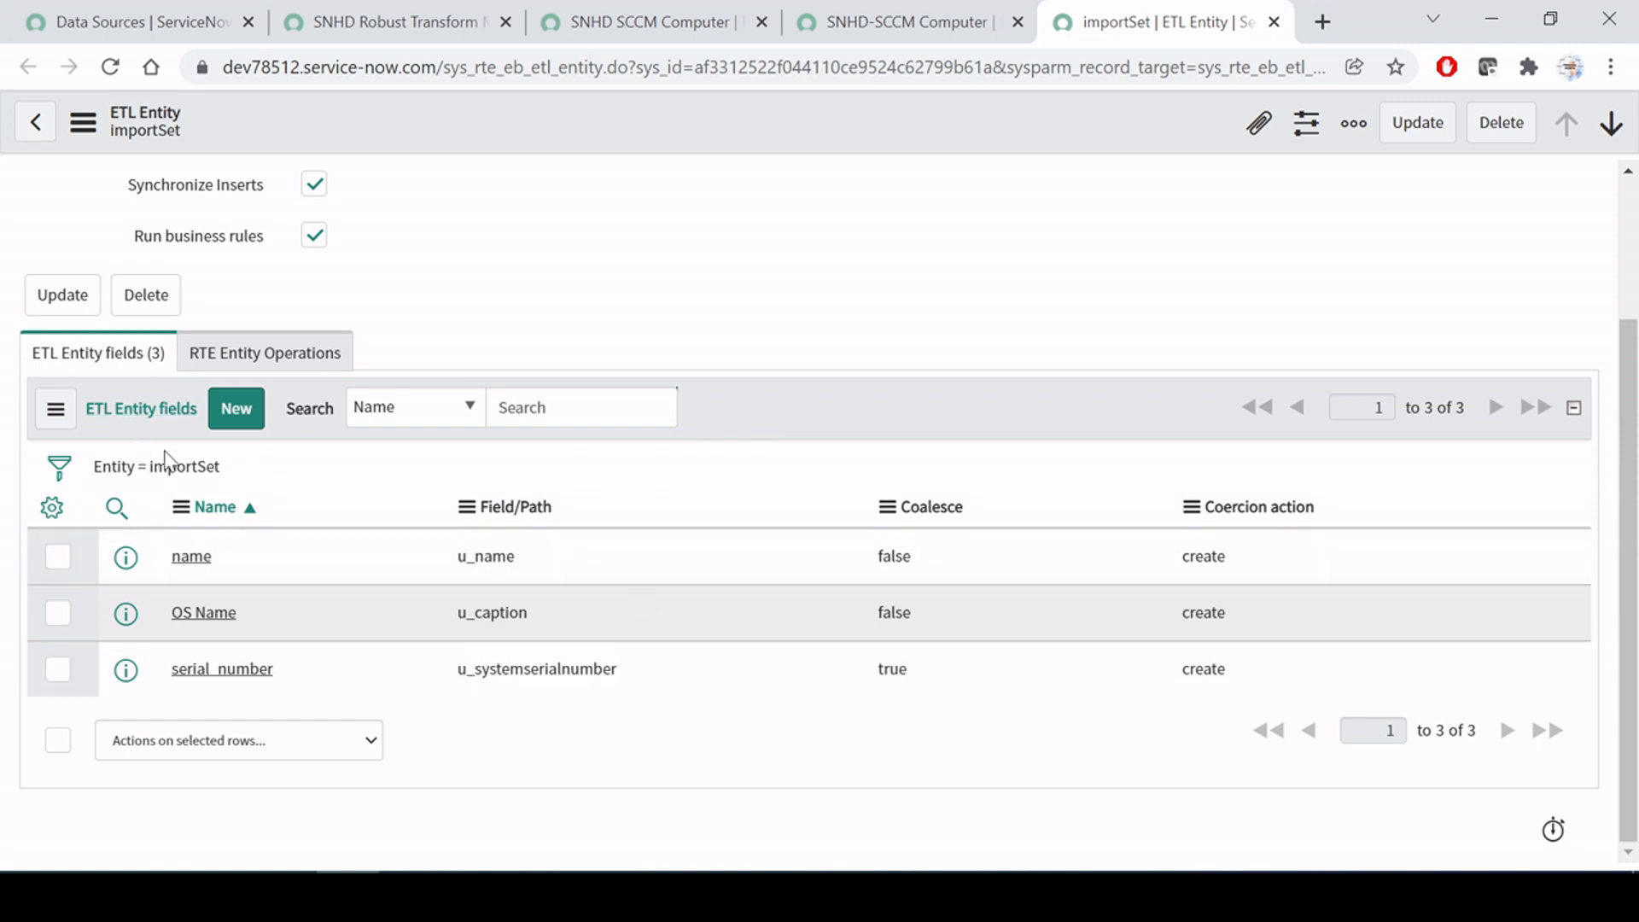
{"action": "left_click", "coordinate": [125, 559], "text": "ctrl"}
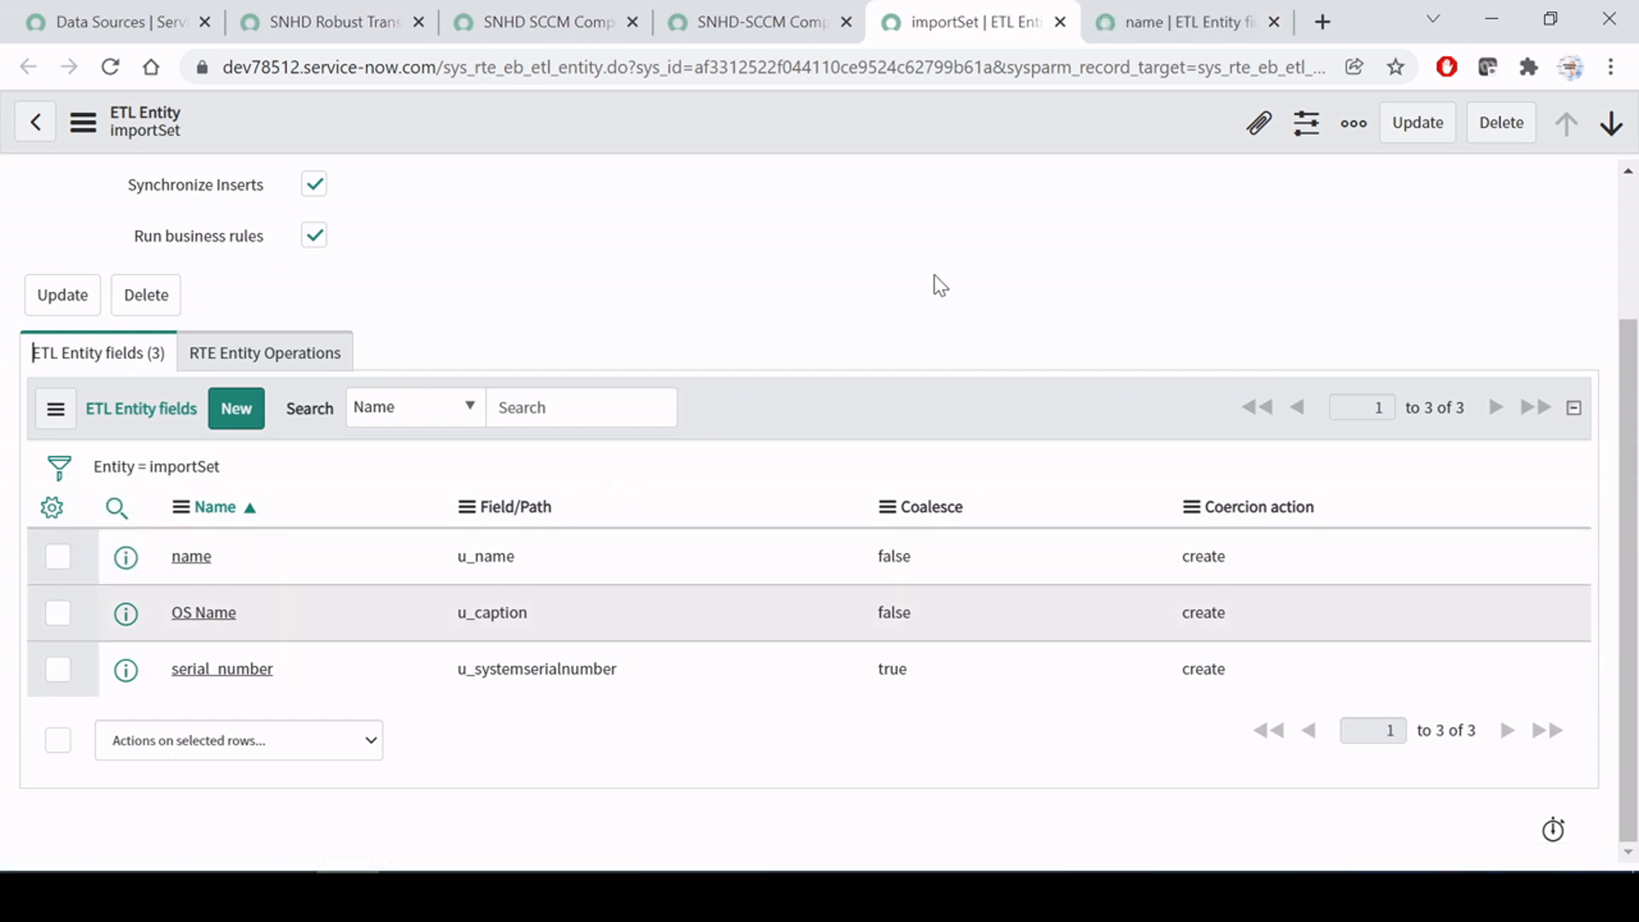
{"action": "left_click", "coordinate": [1145, 24]}
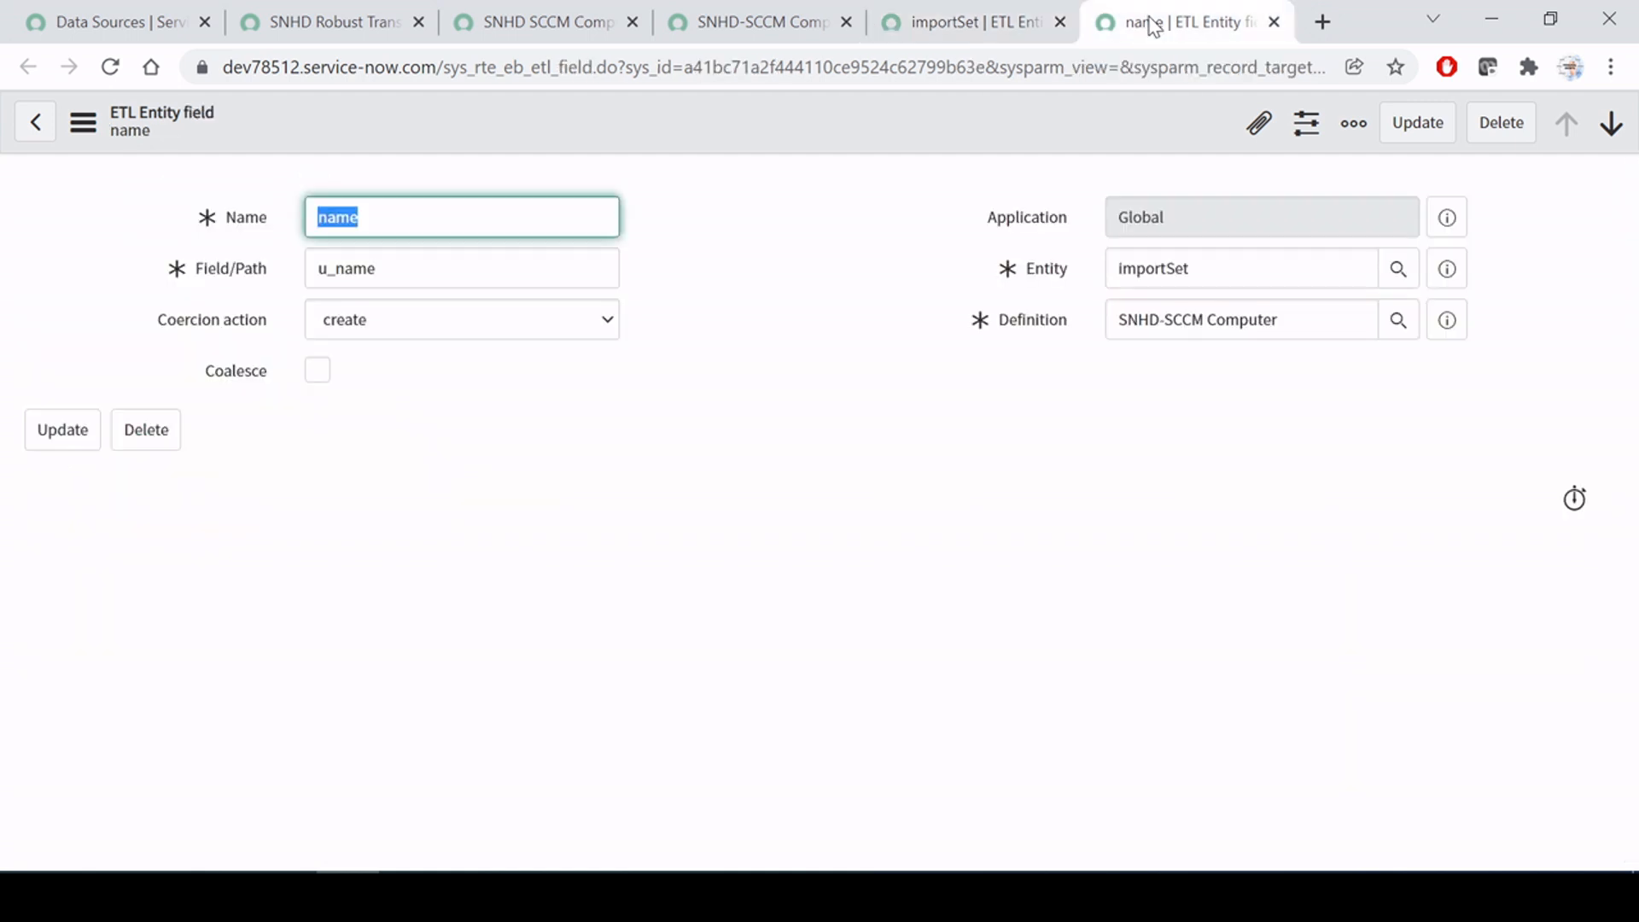
{"action": "left_click", "coordinate": [365, 219]}
{"action": "left_click_drag", "start_coordinate": [365, 219], "coordinate": [236, 224]}
{"action": "left_click", "coordinate": [360, 217]}
{"action": "left_click_drag", "start_coordinate": [360, 218], "coordinate": [241, 227]}
{"action": "left_click", "coordinate": [377, 269]}
{"action": "left_click_drag", "start_coordinate": [376, 269], "coordinate": [241, 274]}
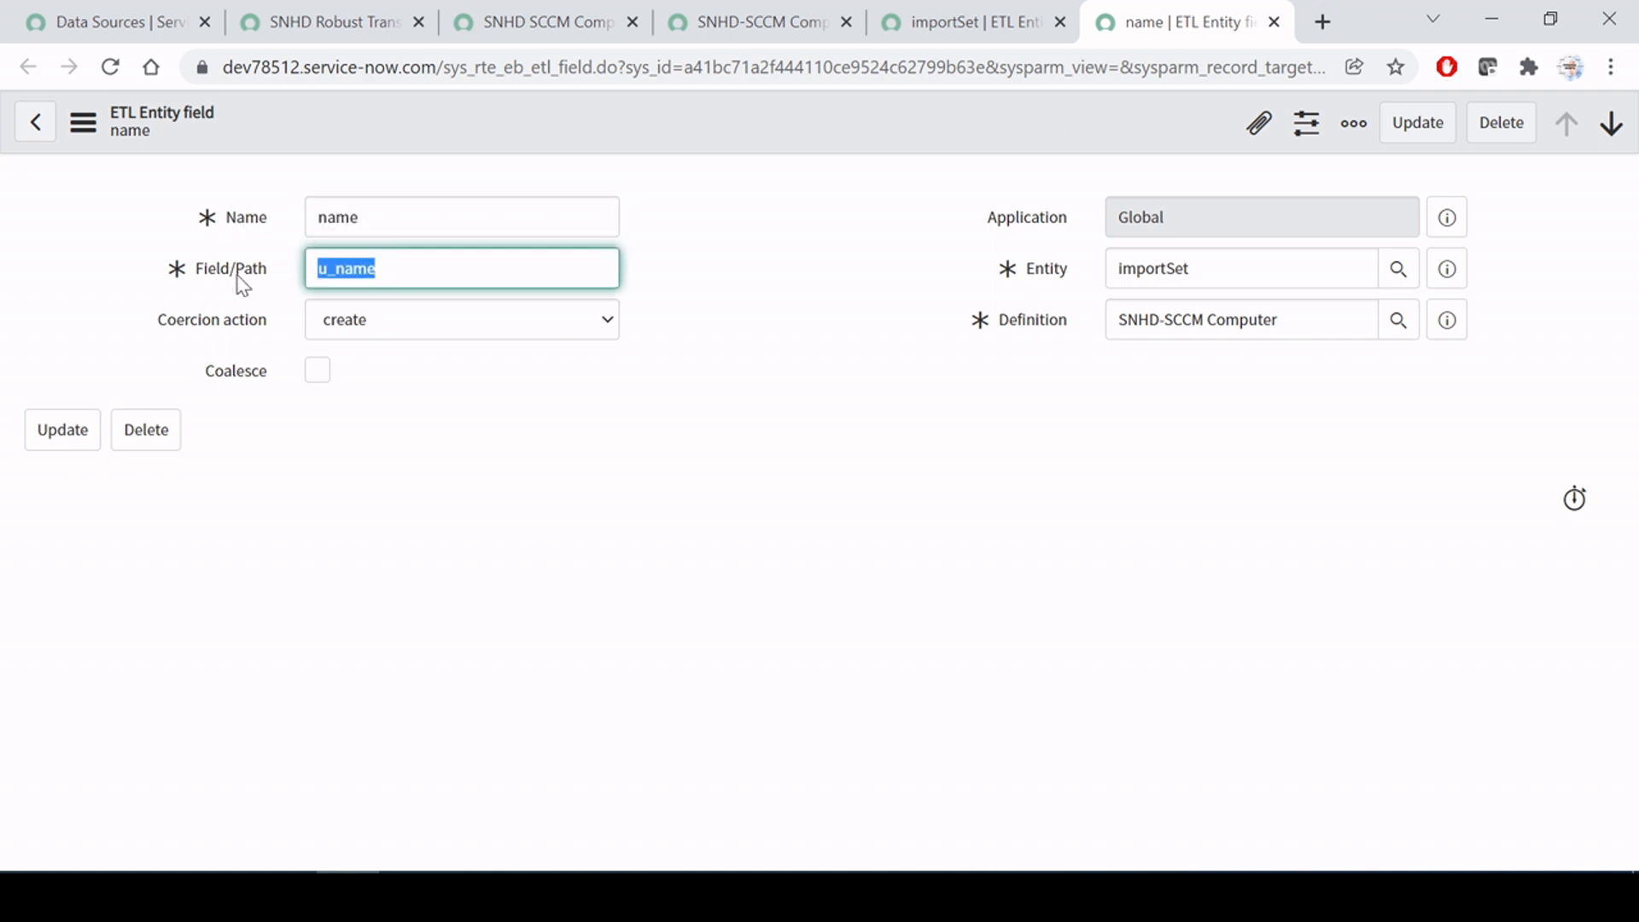
{"action": "left_click", "coordinate": [732, 278]}
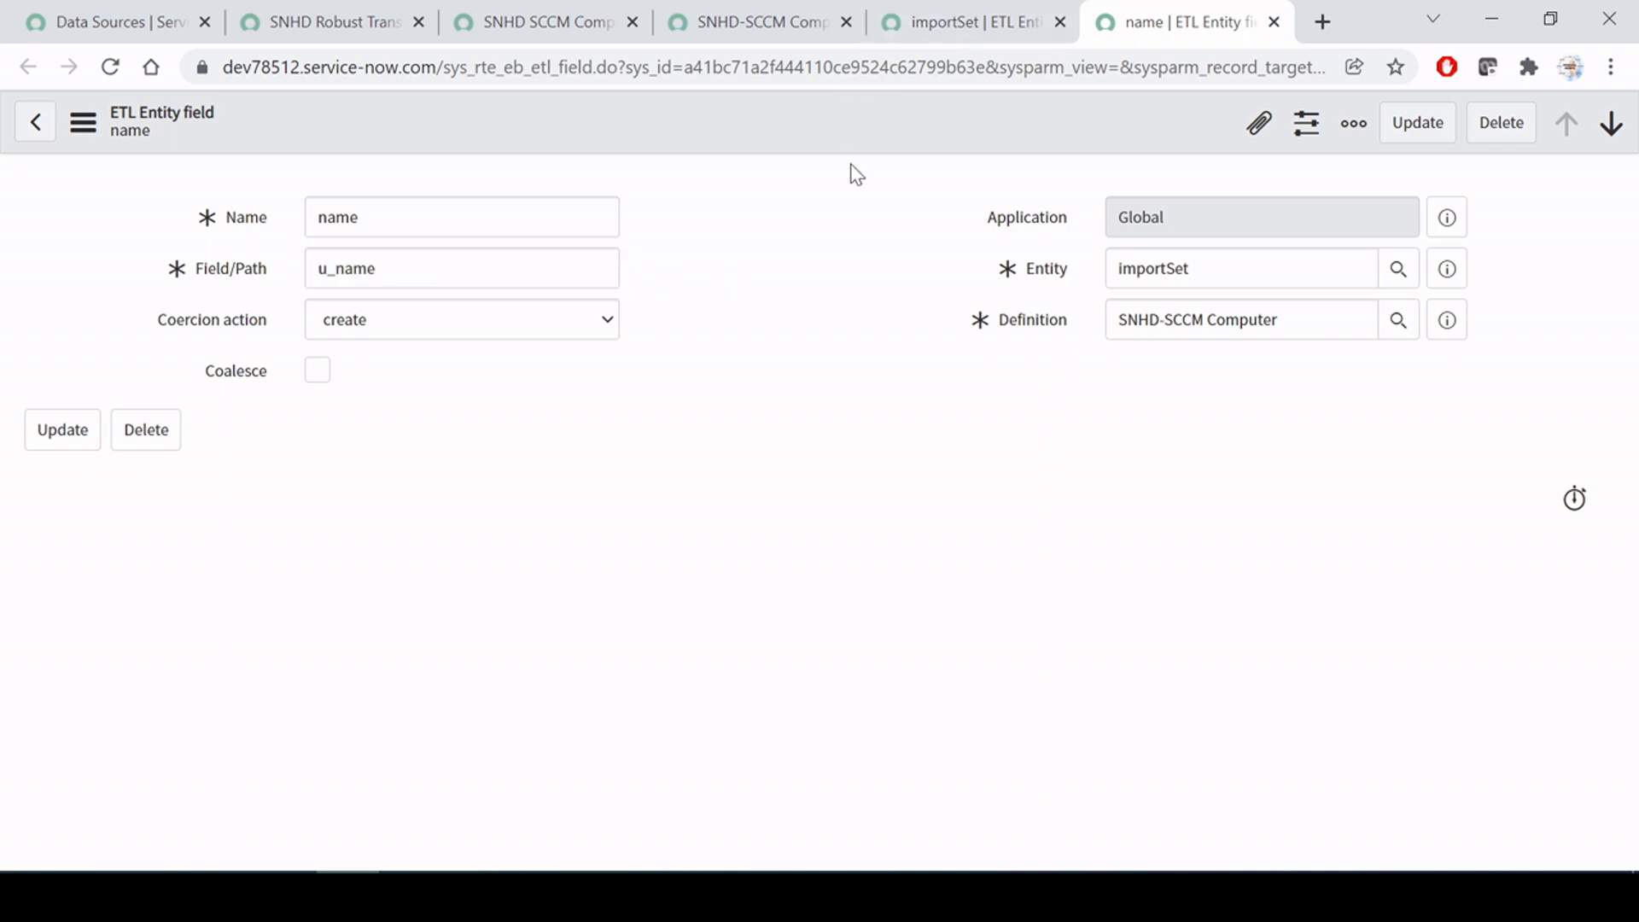
Step: Return to the SNHD-SCCM Computer ETL definition and copy importSet's table name, u_robust_transform_map_demo
{"action": "left_click", "coordinate": [751, 21]}
{"action": "left_click_drag", "start_coordinate": [1196, 504], "coordinate": [1311, 504]}
{"action": "left_click", "coordinate": [1105, 351]}
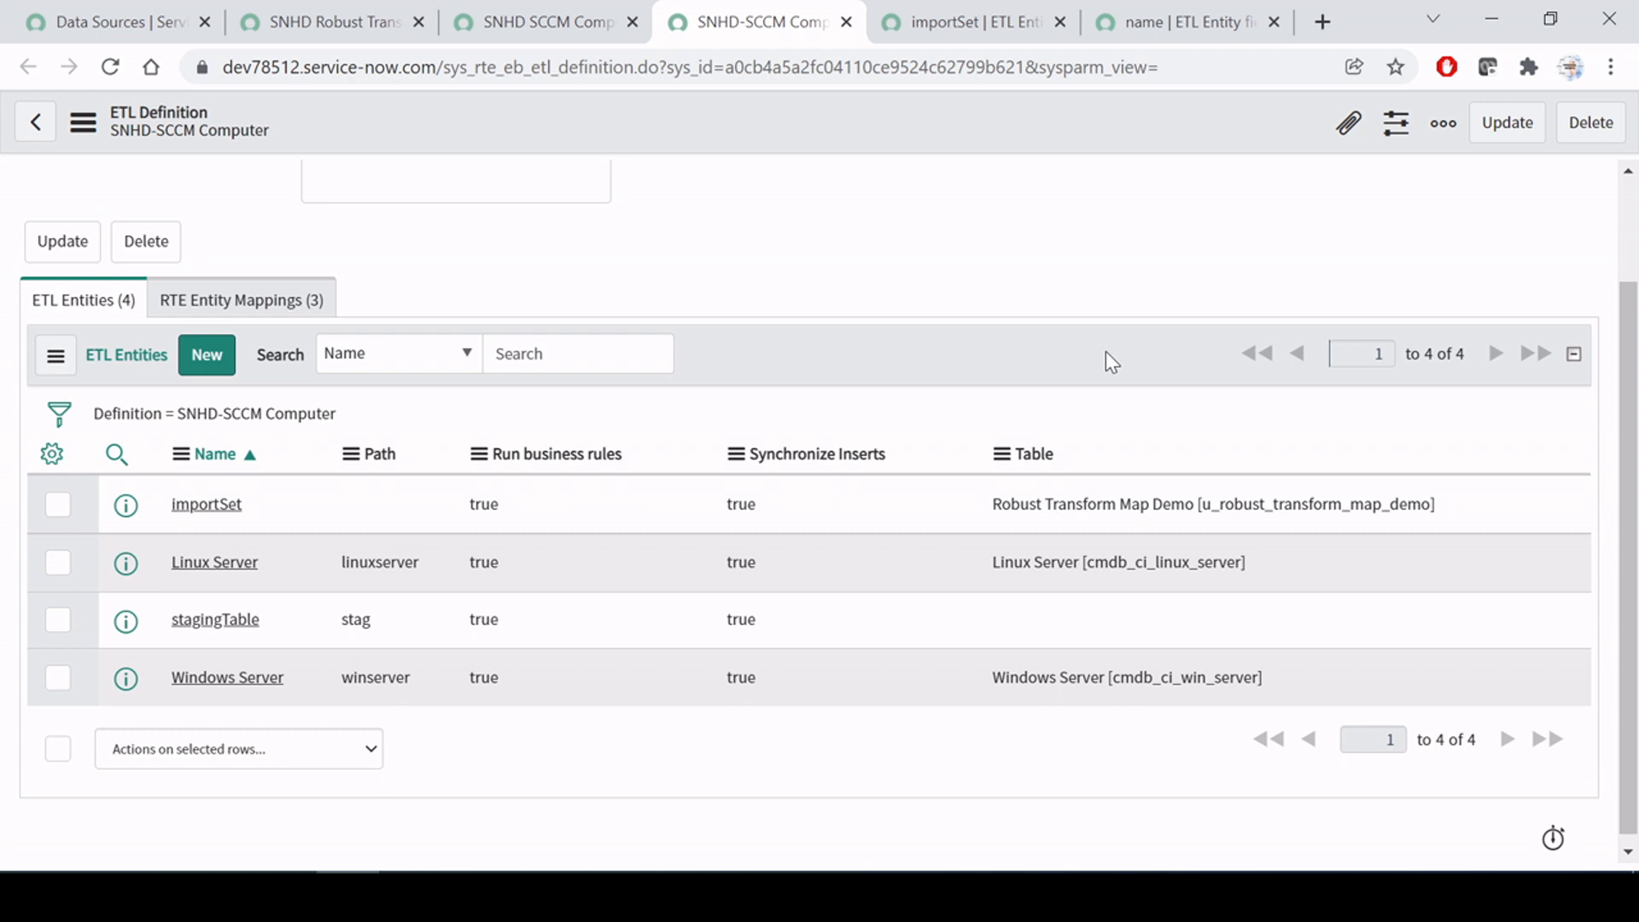
{"action": "left_click_drag", "start_coordinate": [1431, 503], "coordinate": [1196, 503]}
{"action": "key", "text": "ctrl+c"}
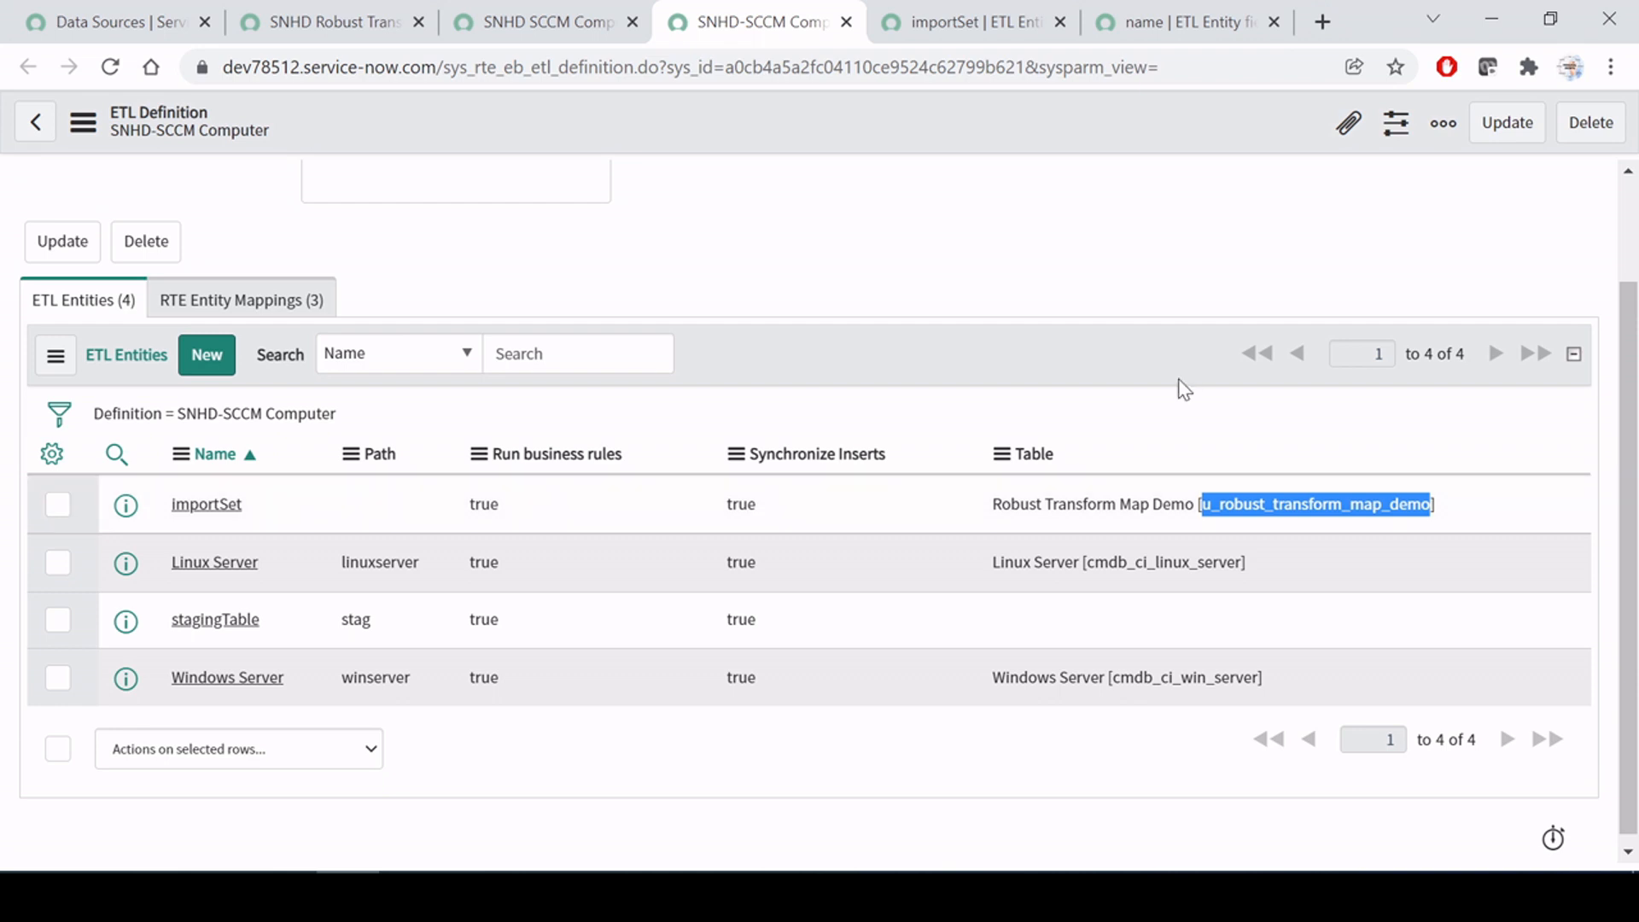
Step: Open the u_robust_transform_map_demo table's record list through the navigation filter using u_robust_transform_map_demo.LIST
{"action": "left_click", "coordinate": [94, 22]}
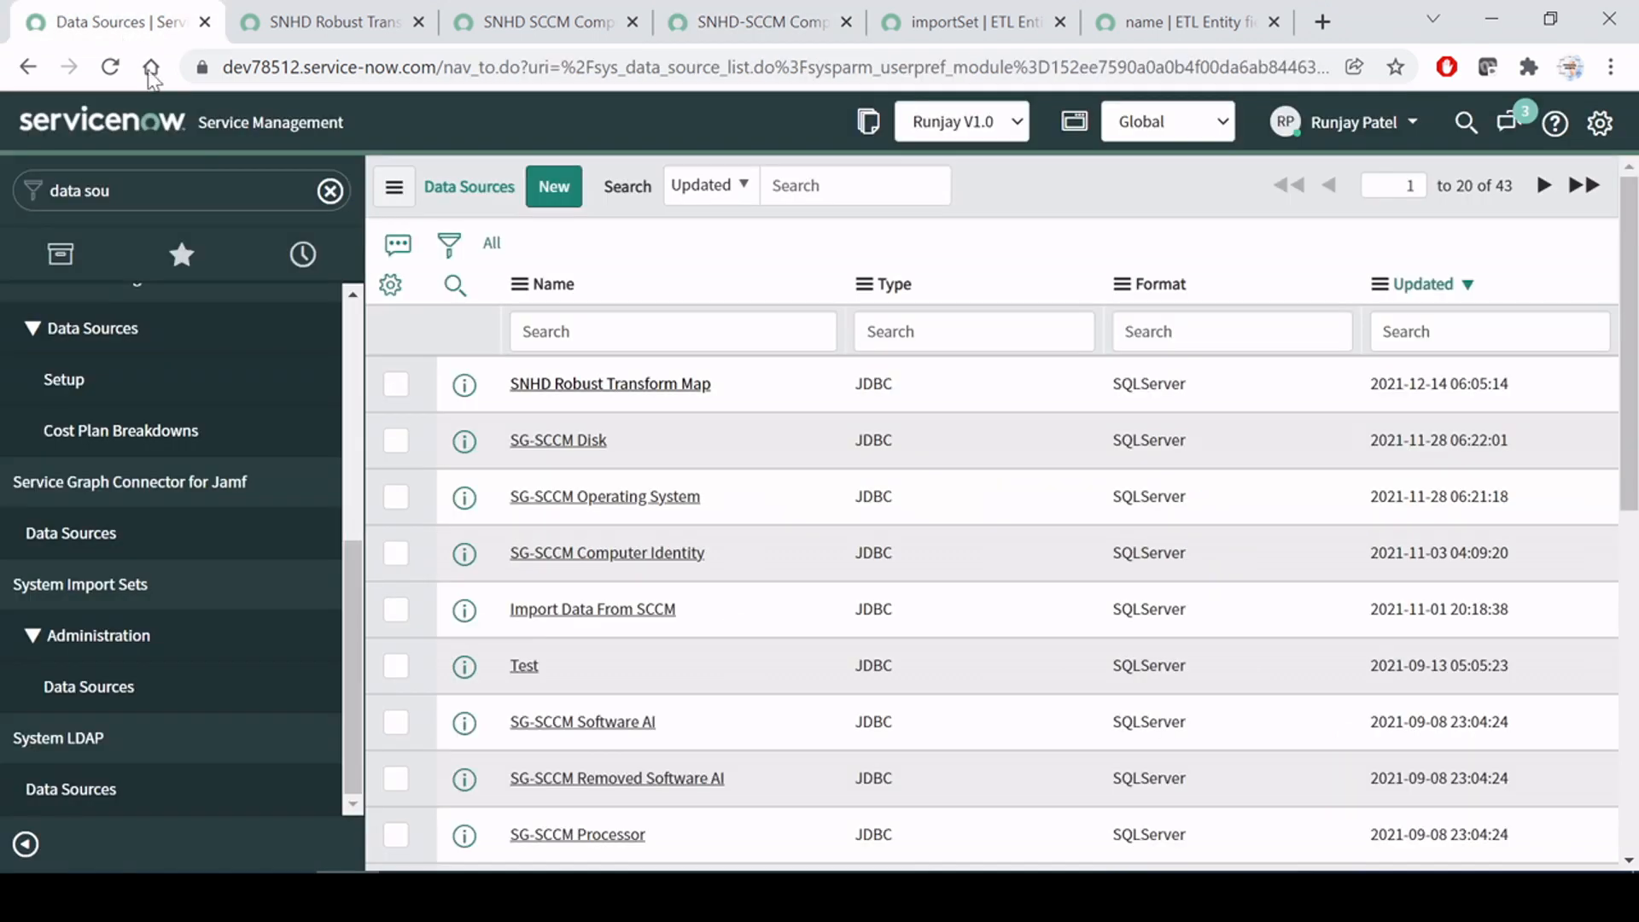
{"action": "left_click", "coordinate": [193, 179]}
{"action": "key", "text": "ctrl+v"}
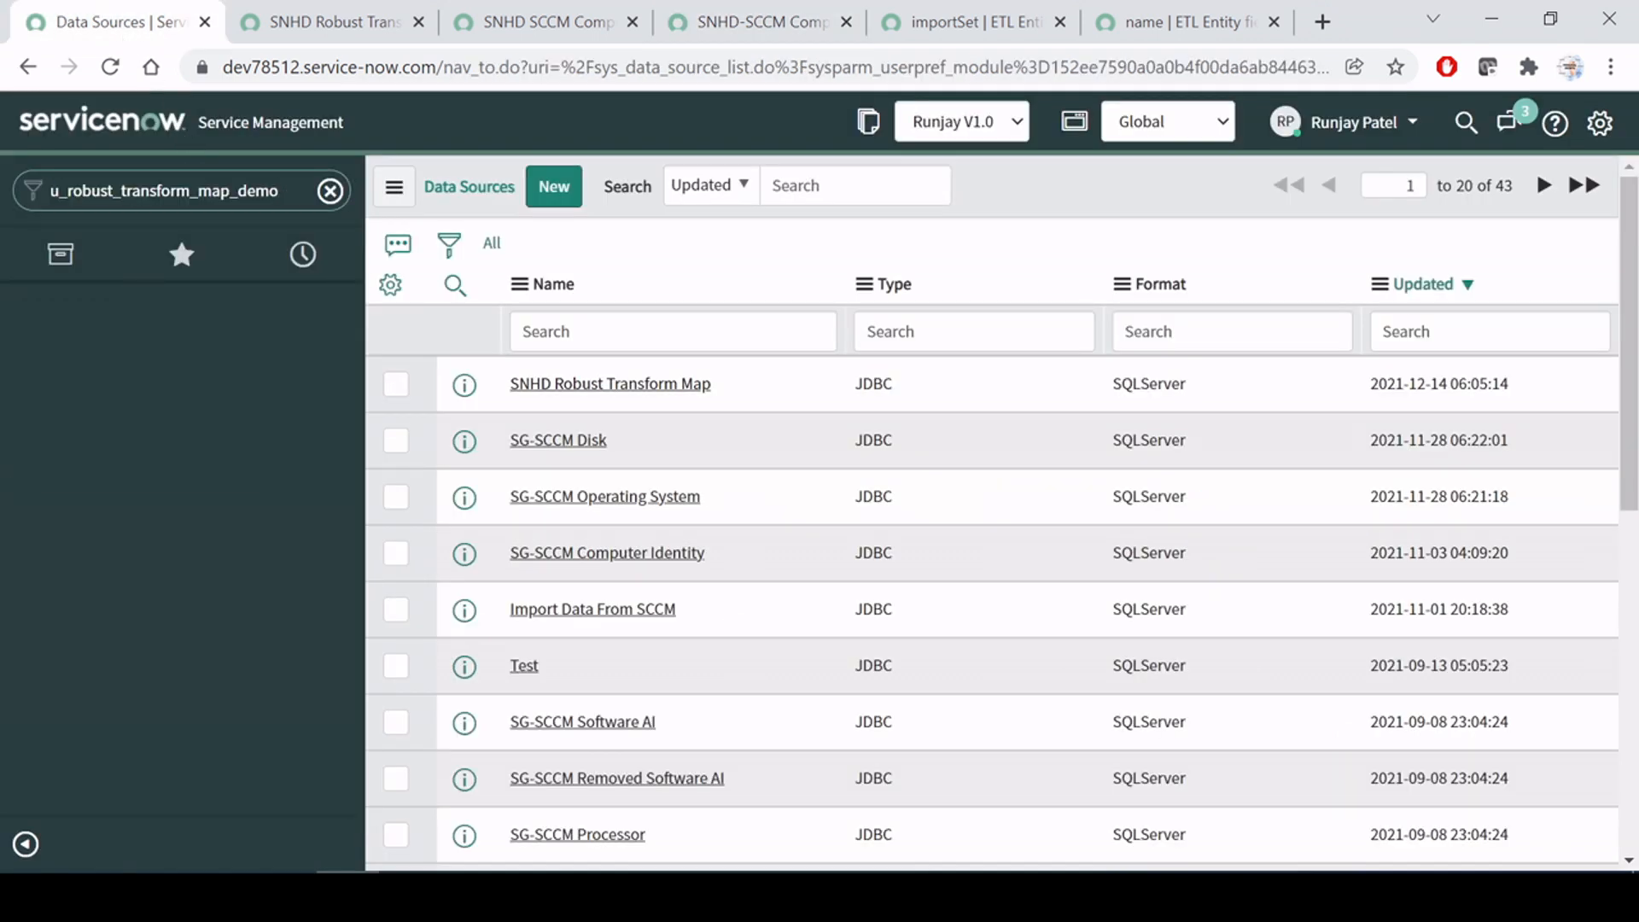
{"action": "type", "text": ".LIST"}
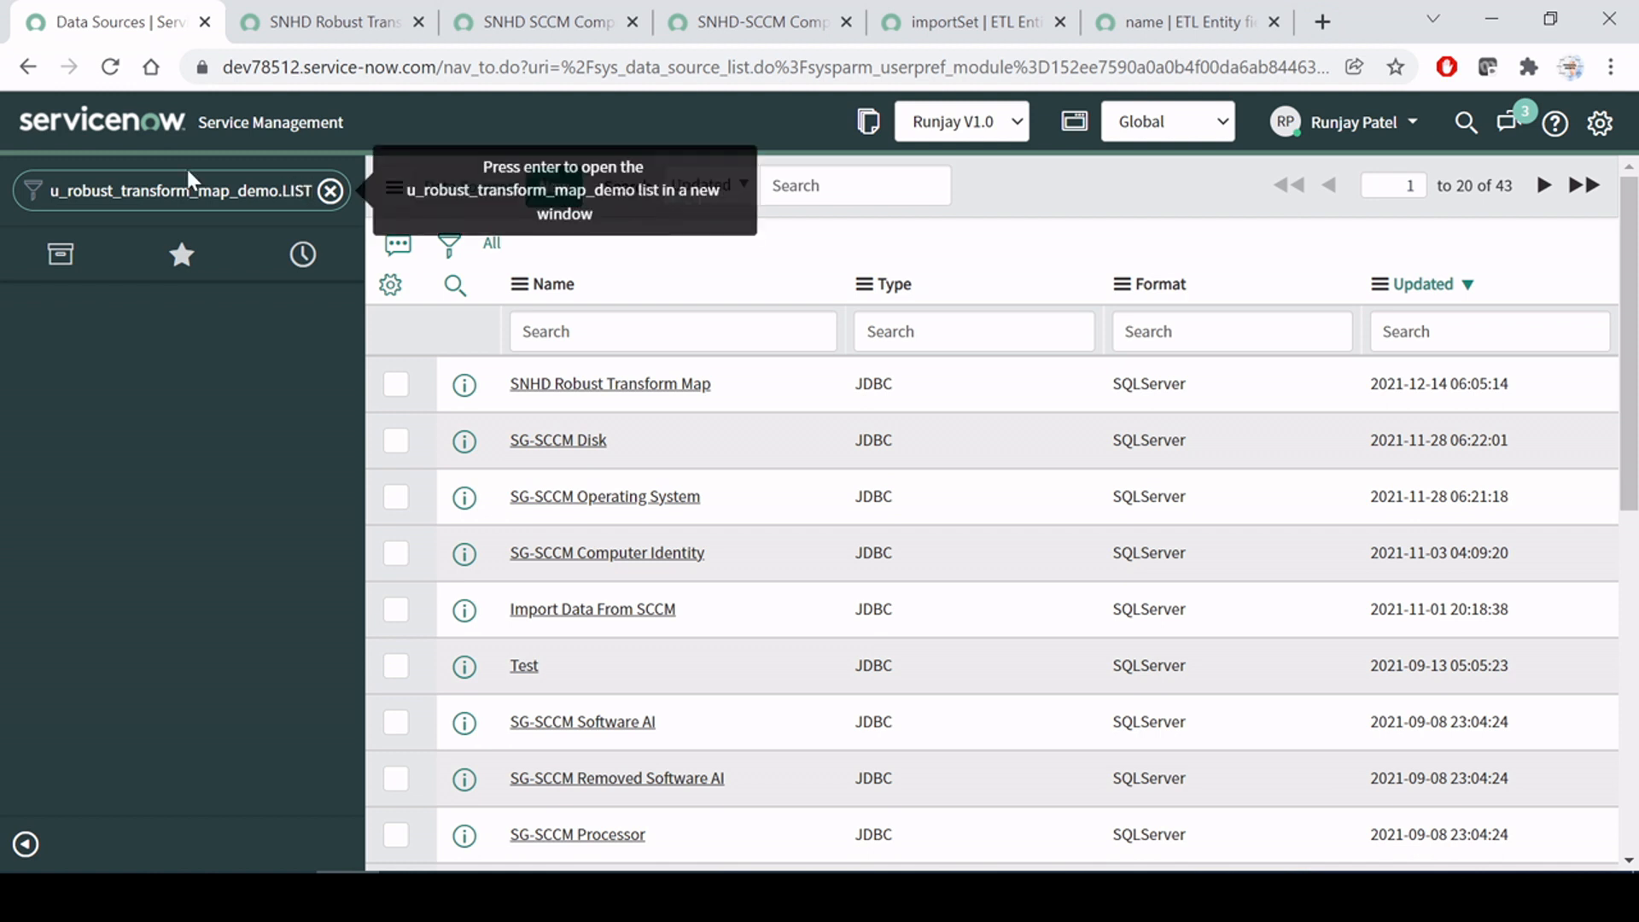
{"action": "key", "text": "Return"}
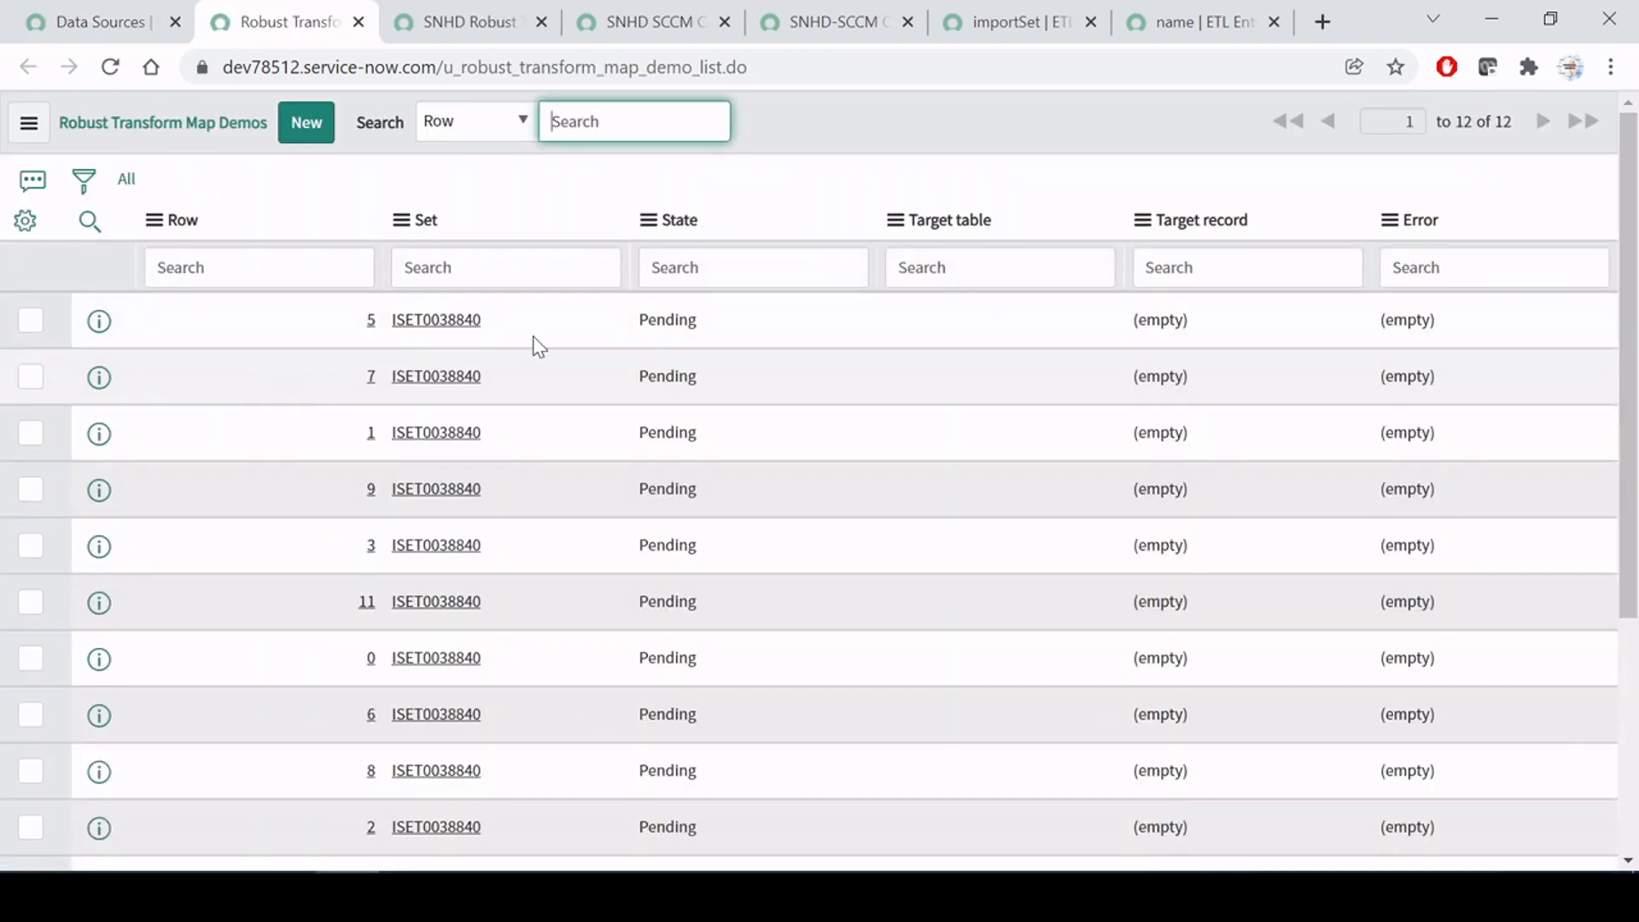
Step: Open the row 5 import record in a new browser tab and check the column name behind its name field
{"action": "middle_click", "coordinate": [99, 324]}
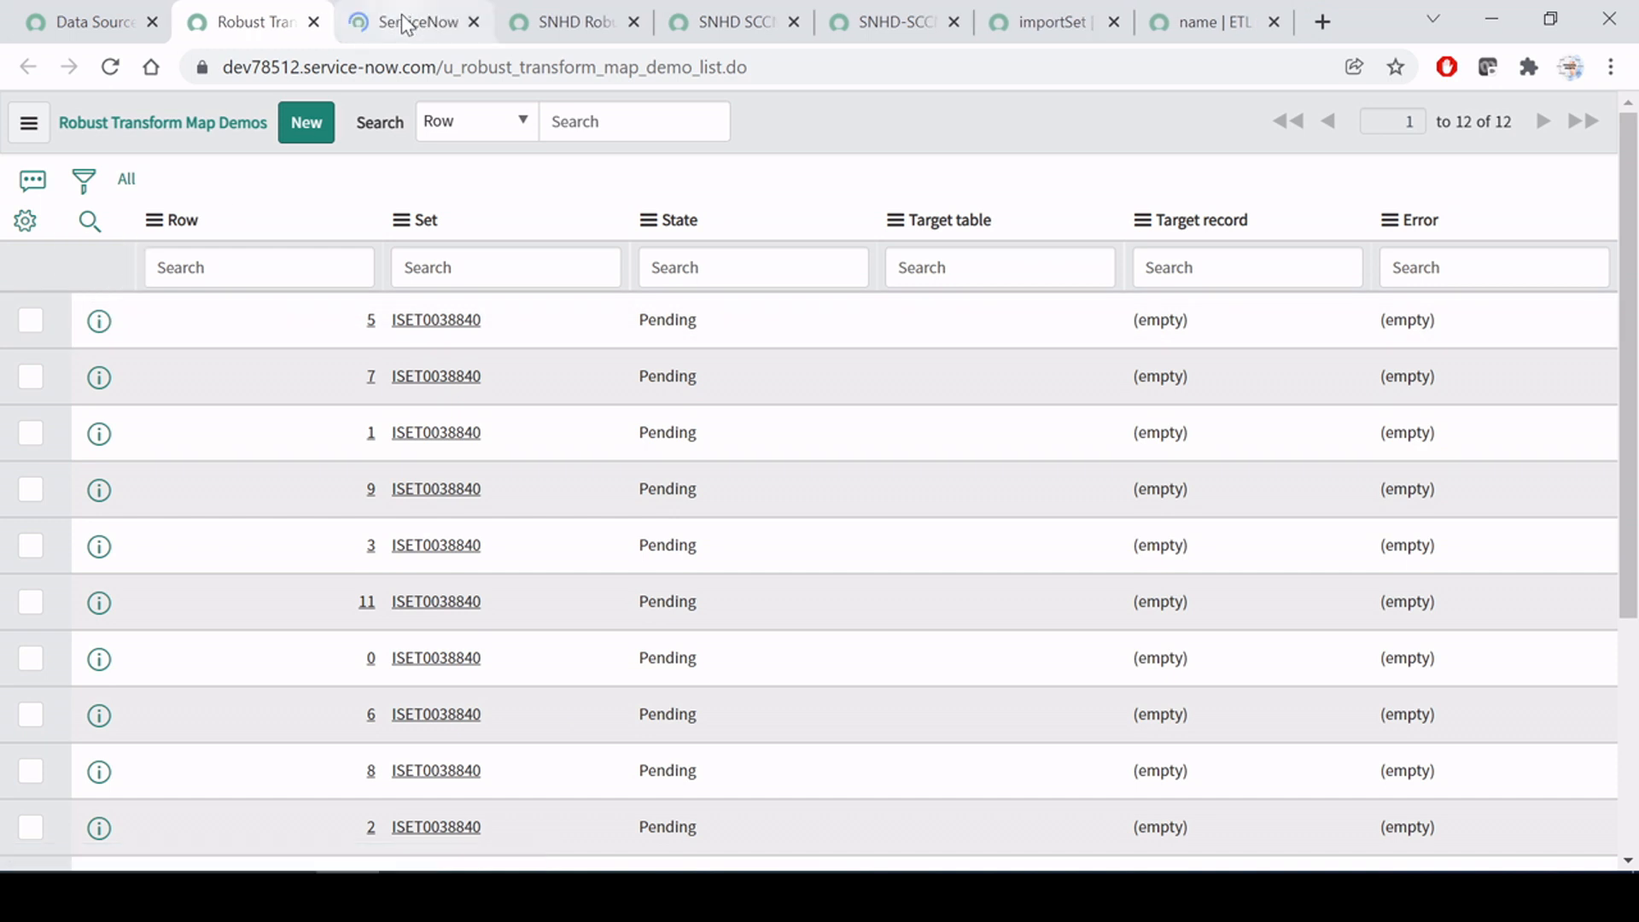
{"action": "left_click", "coordinate": [402, 23]}
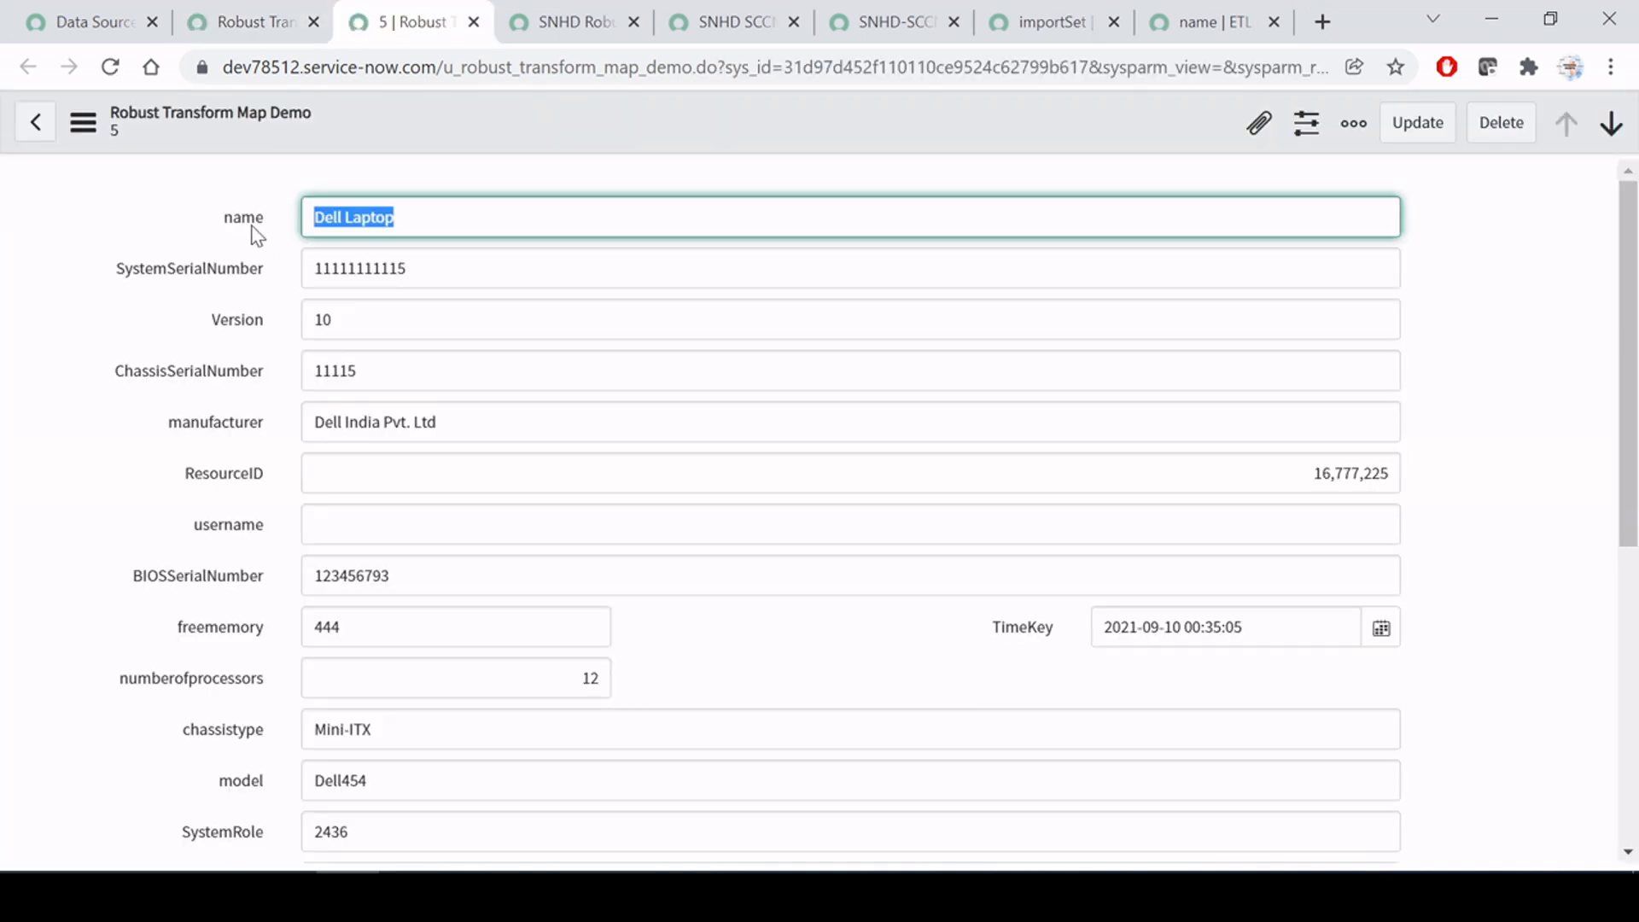
{"action": "left_click", "coordinate": [253, 222]}
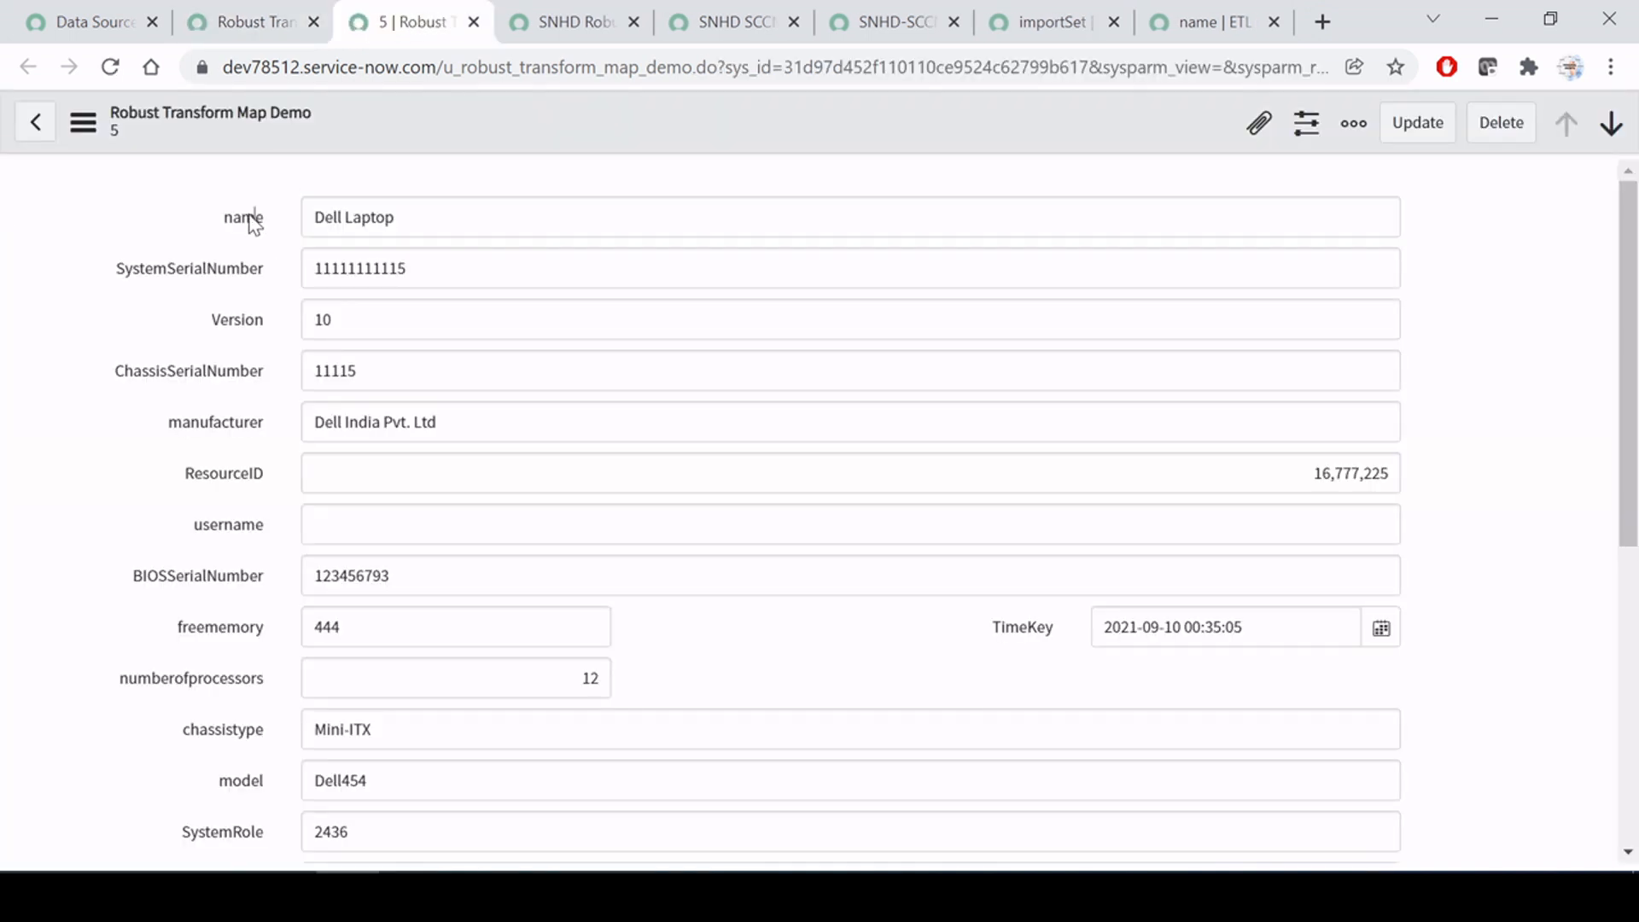
{"action": "right_click", "coordinate": [253, 222]}
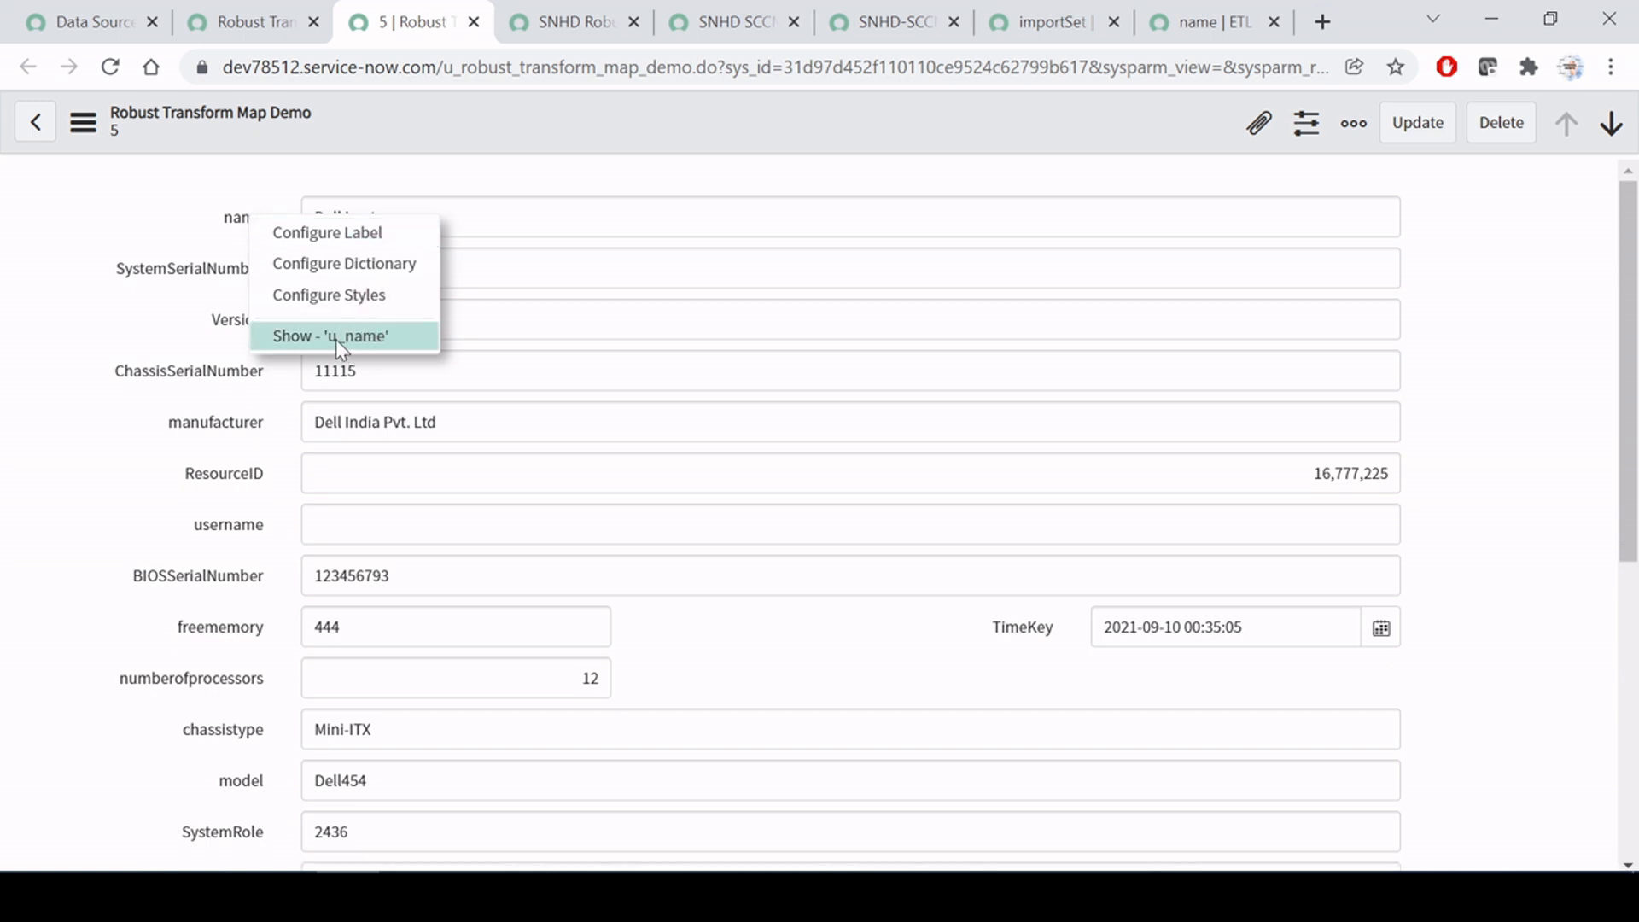
{"action": "left_click", "coordinate": [169, 208]}
Step: Compare the OS Name entity field's path in importSet with the column name of the row 5 record's caption field
{"action": "left_click", "coordinate": [1058, 21]}
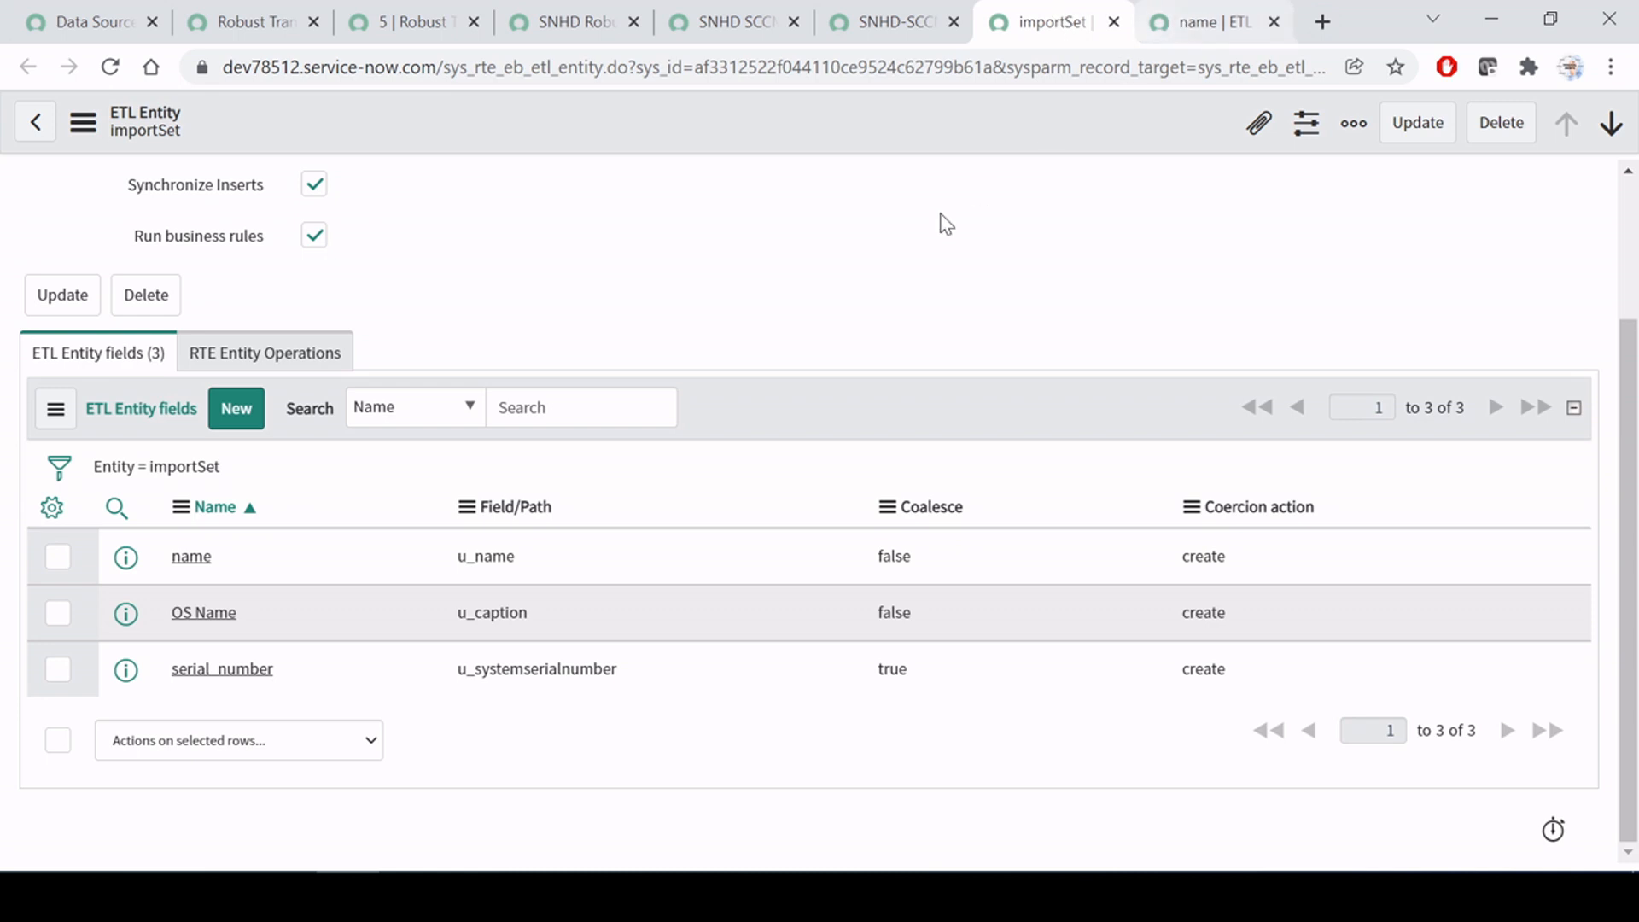
{"action": "left_click_drag", "start_coordinate": [441, 560], "coordinate": [441, 619]}
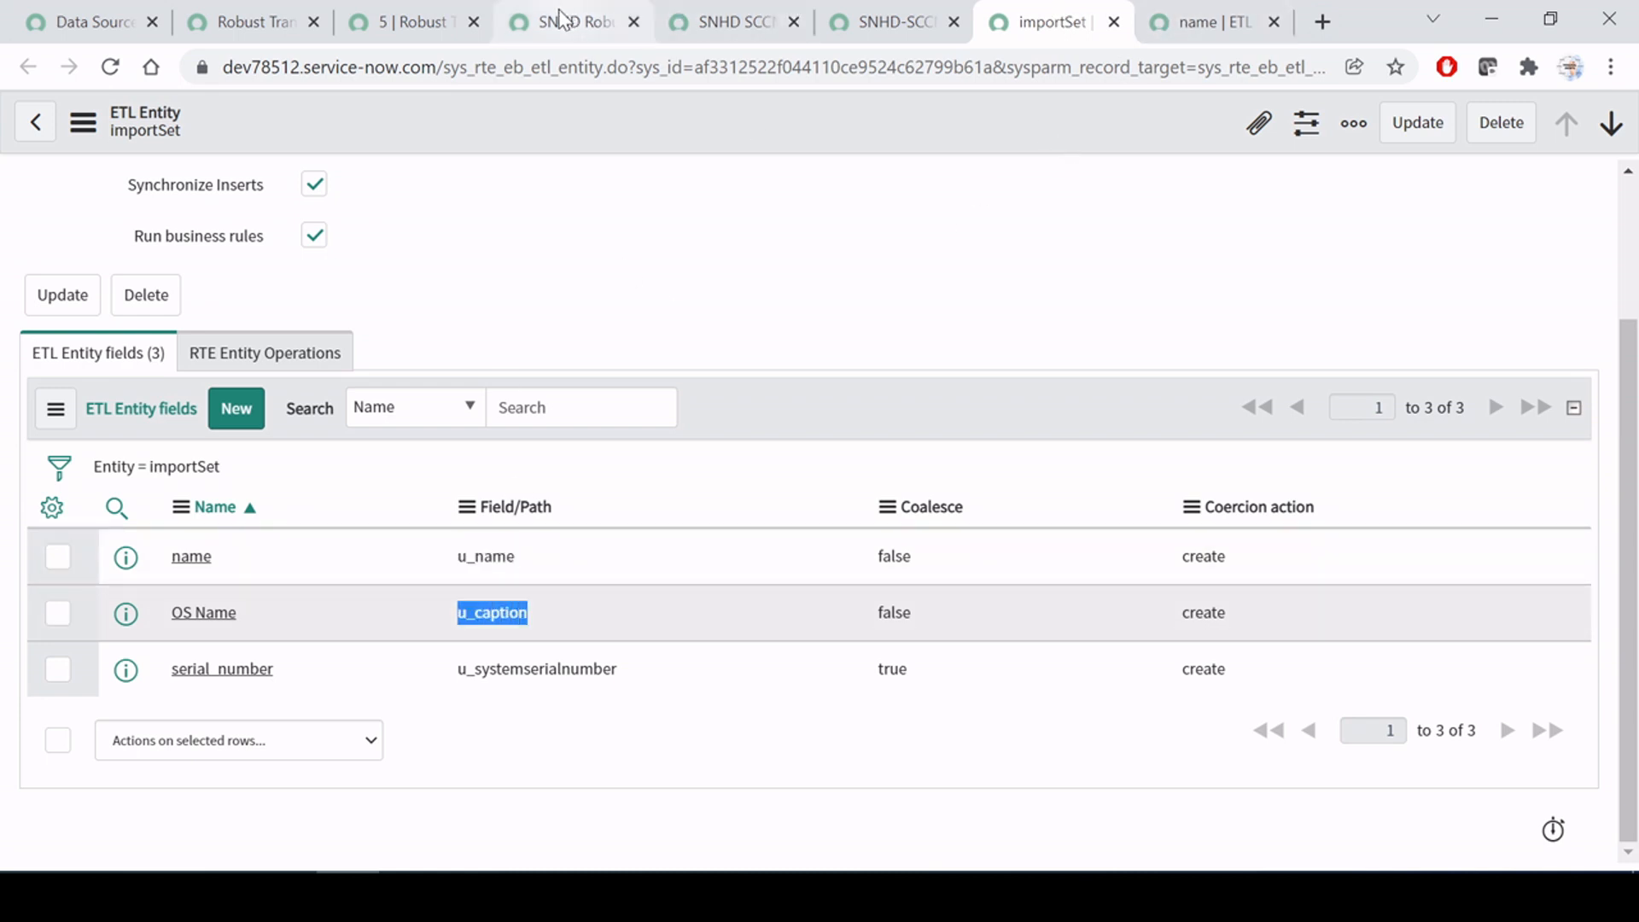
{"action": "left_click", "coordinate": [414, 20]}
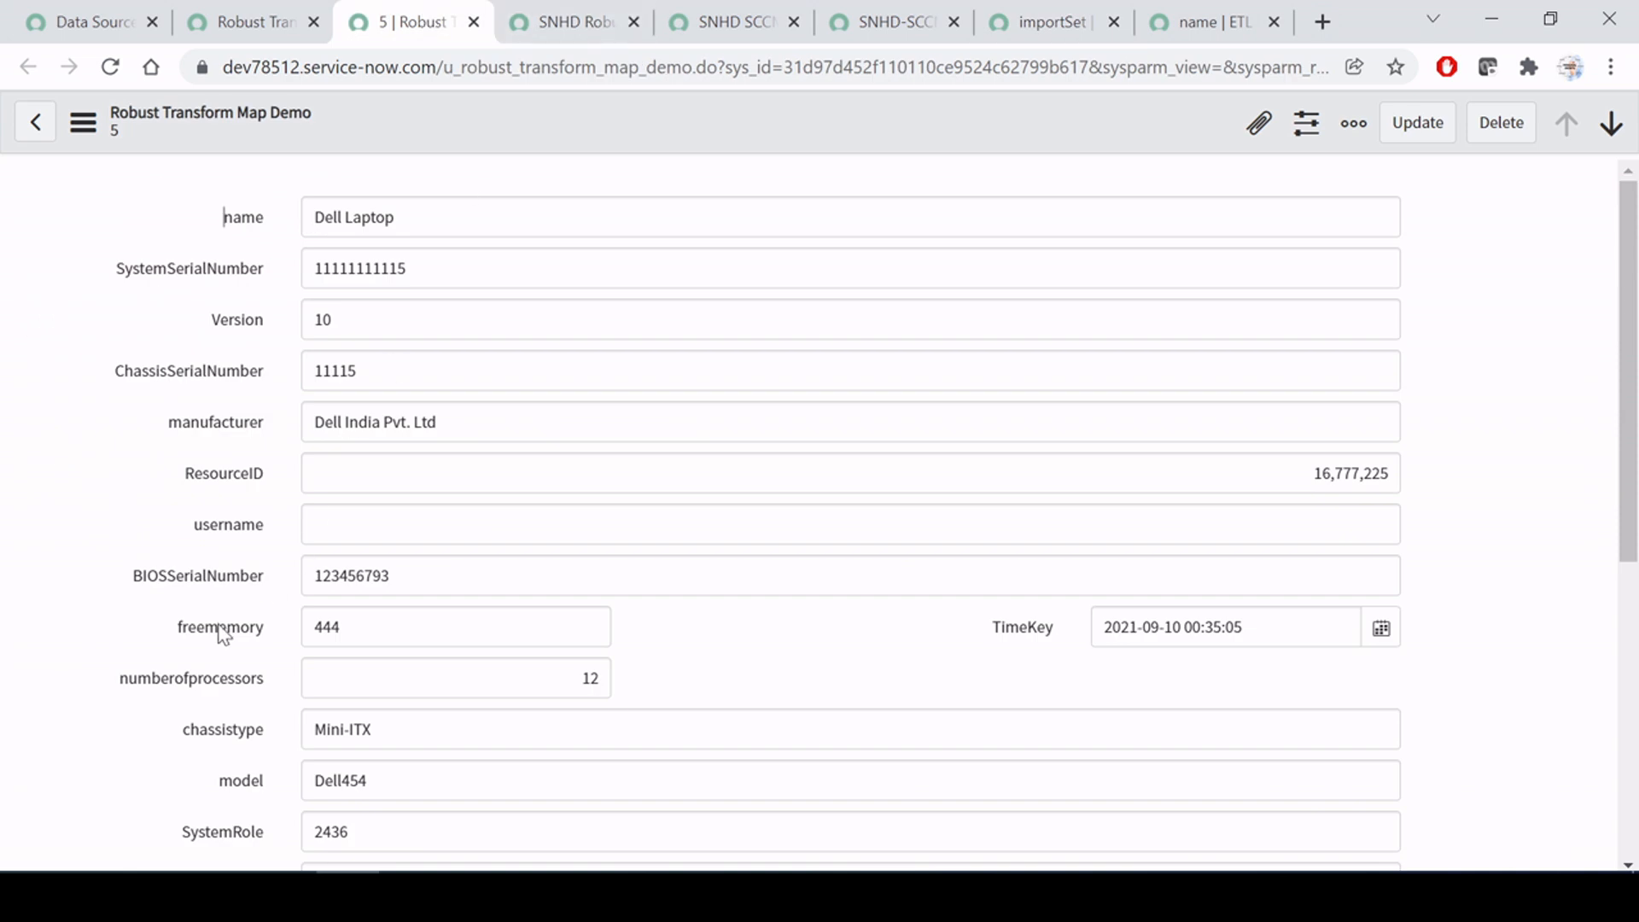
{"action": "scroll", "coordinate": [223, 636], "scroll_direction": "down", "scroll_amount": 3}
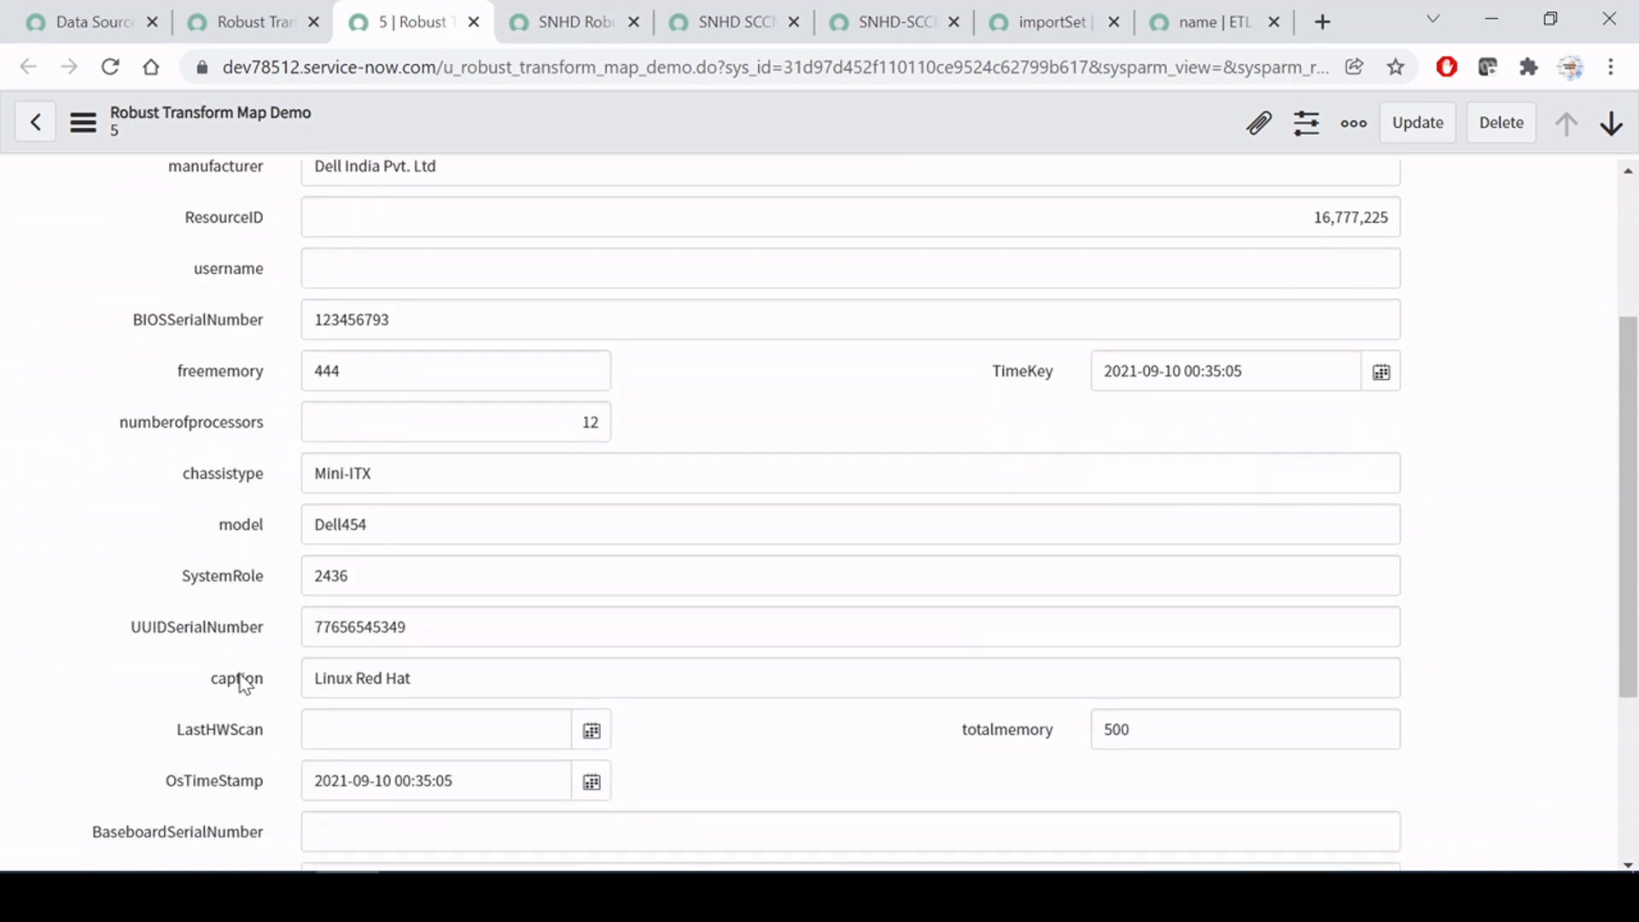
{"action": "scroll", "coordinate": [243, 682], "scroll_direction": "down", "scroll_amount": 2}
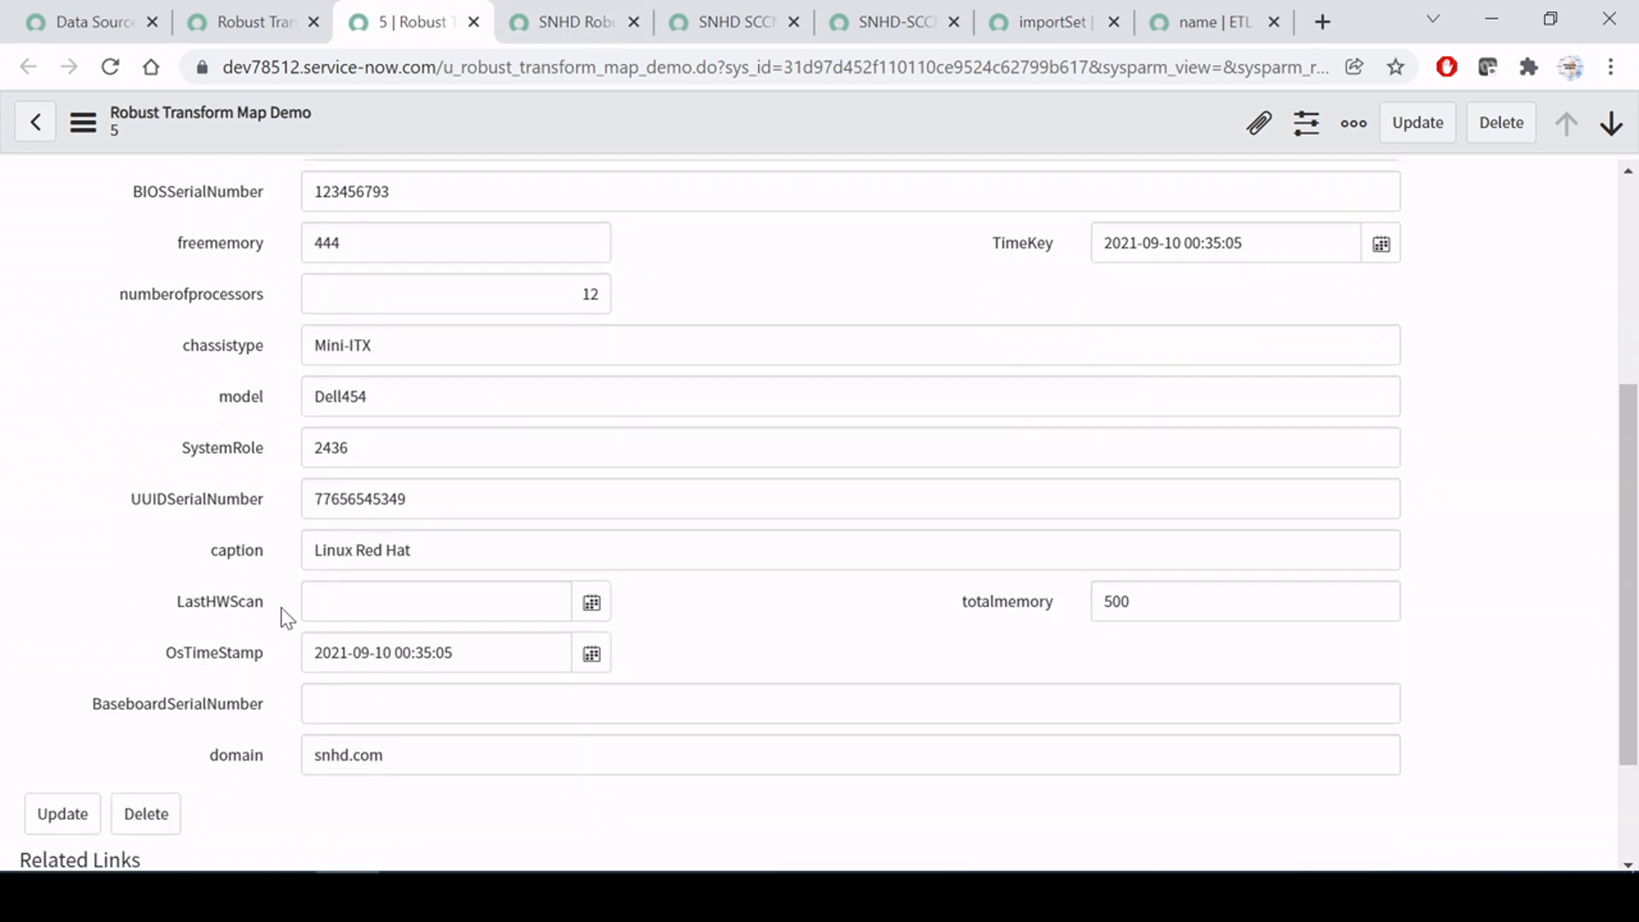
{"action": "right_click", "coordinate": [235, 551]}
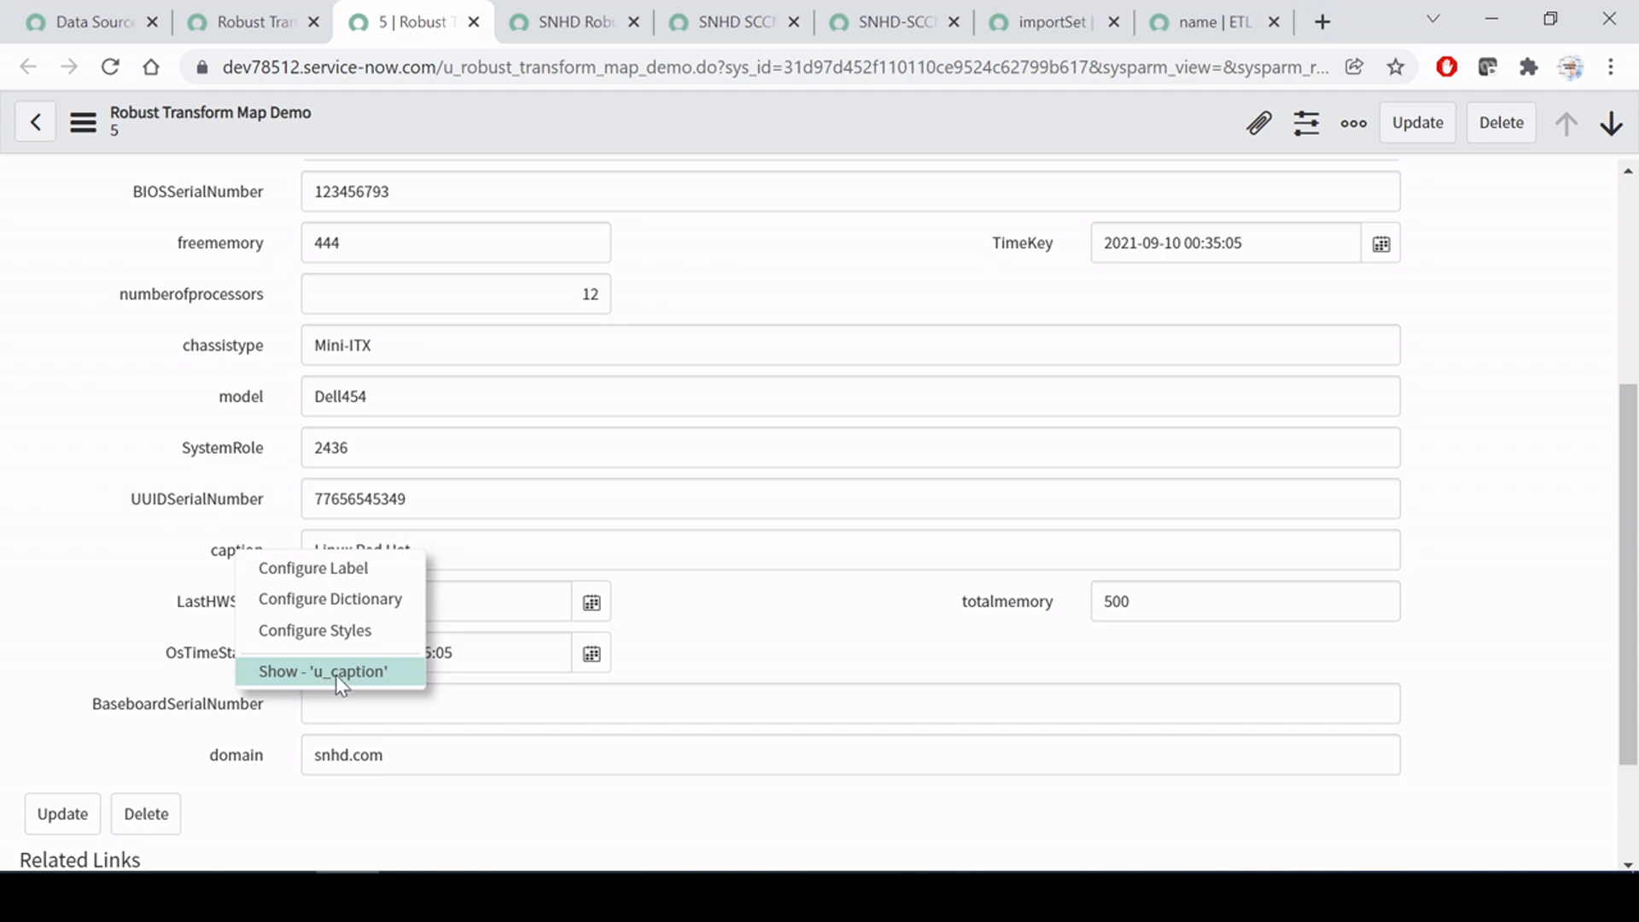
{"action": "left_click", "coordinate": [169, 589]}
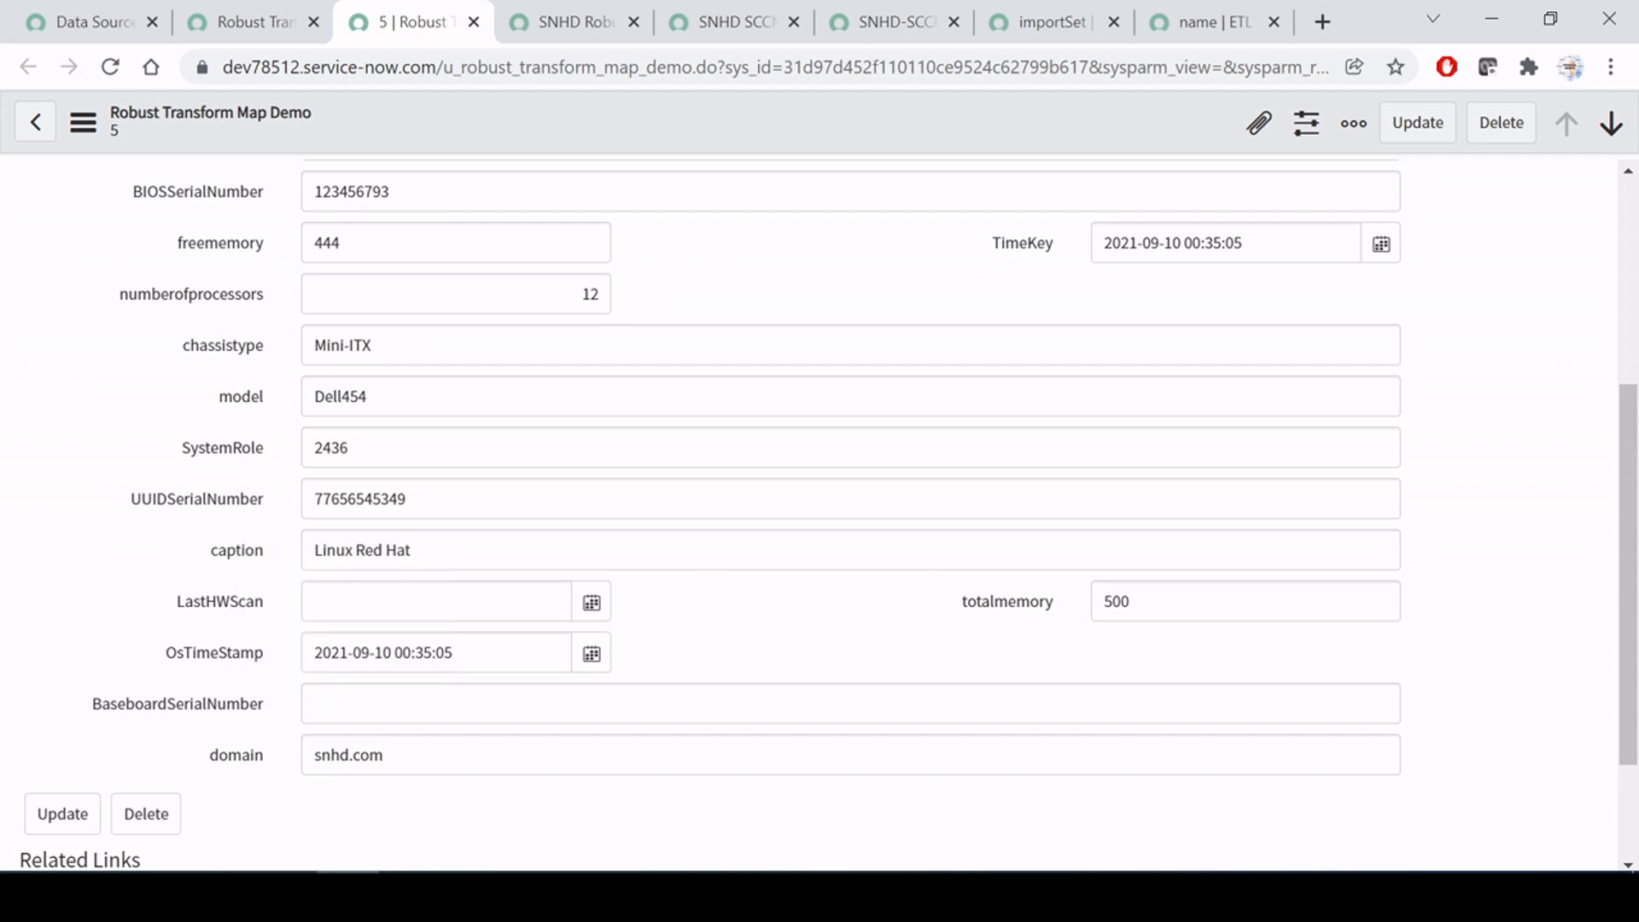
Step: Compare the serial_number entity field's path in importSet with the column name of the row 5 record's SystemSerialNumber field
{"action": "left_click", "coordinate": [1059, 12]}
{"action": "left_click_drag", "start_coordinate": [457, 680], "coordinate": [657, 679]}
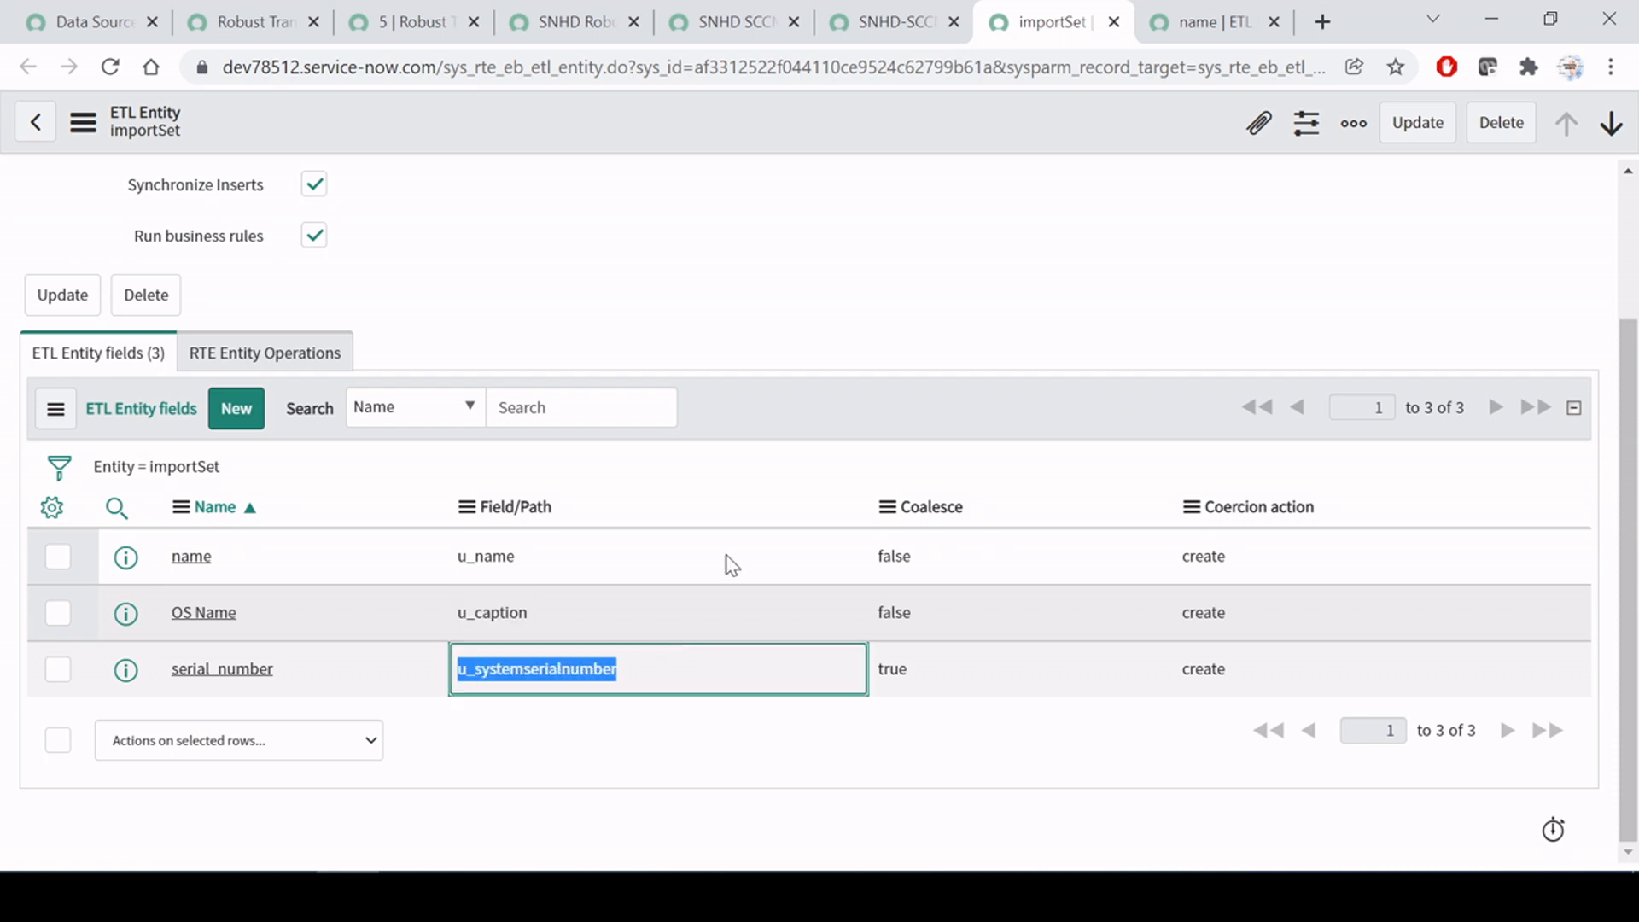
{"action": "left_click", "coordinate": [436, 23]}
{"action": "scroll", "coordinate": [222, 482], "scroll_direction": "up", "scroll_amount": 5}
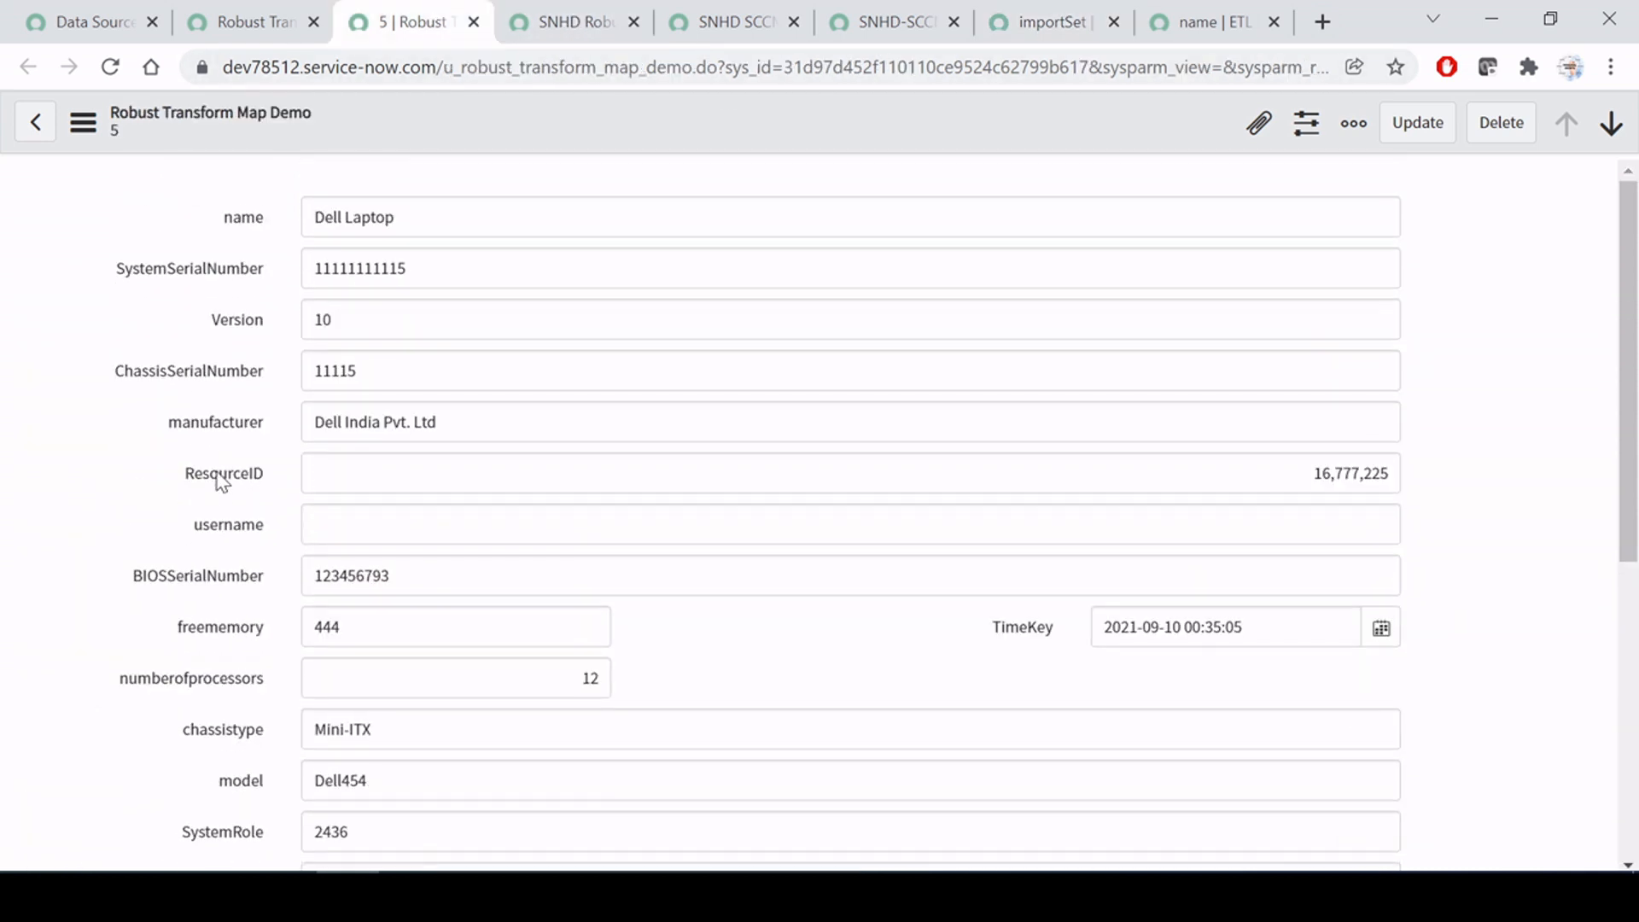
{"action": "right_click", "coordinate": [203, 269]}
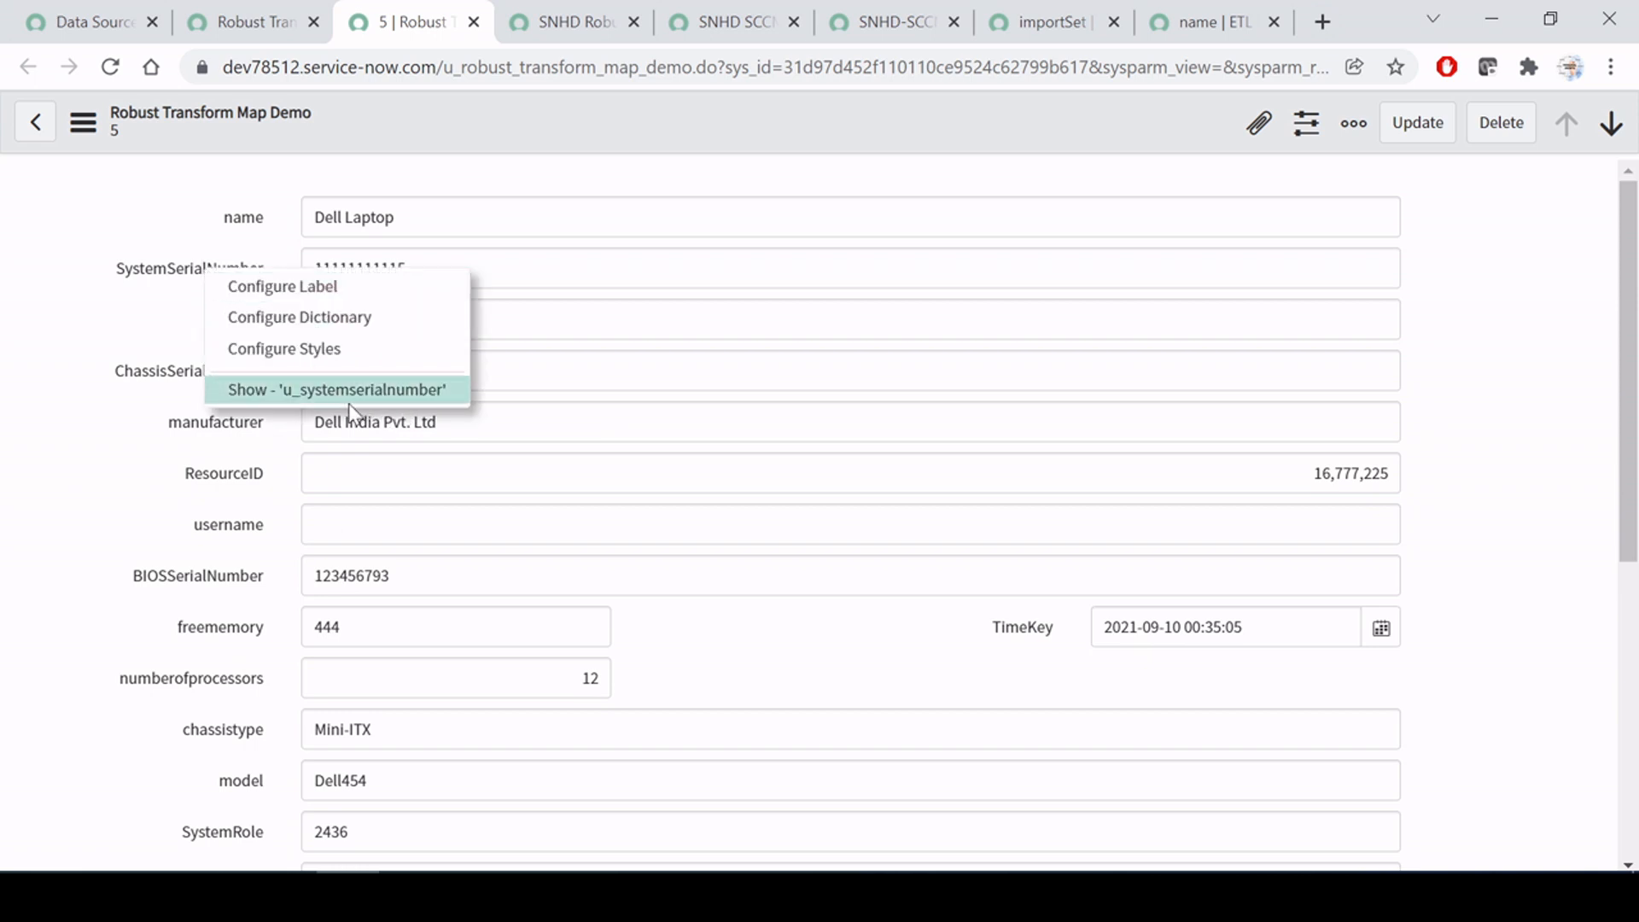
{"action": "left_click", "coordinate": [1052, 14]}
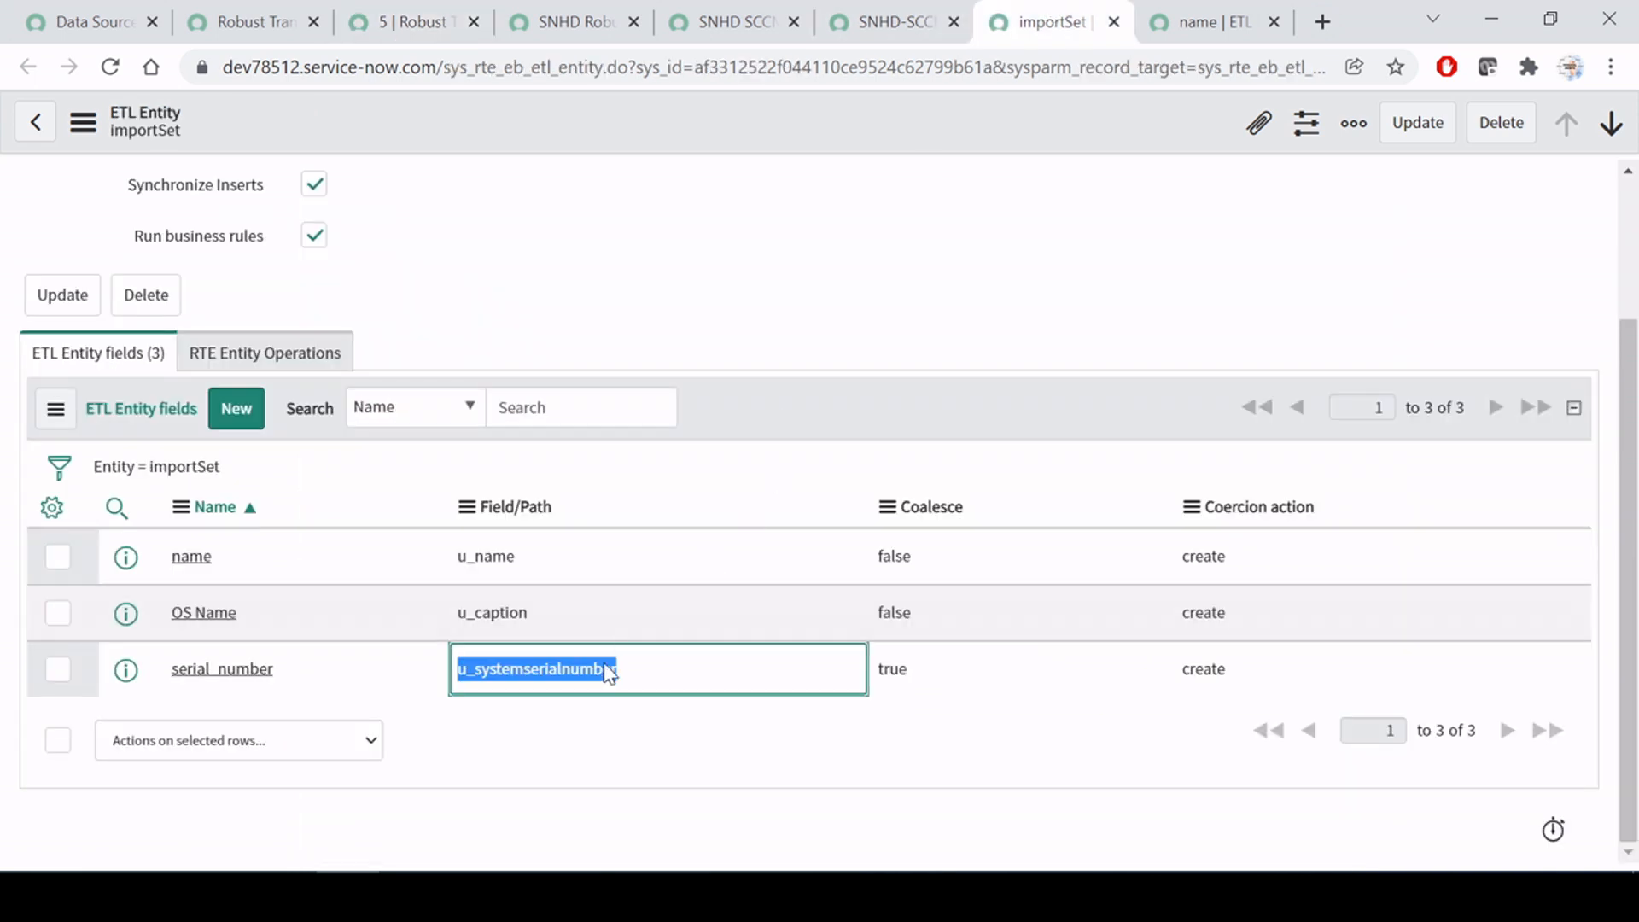
{"action": "left_click", "coordinate": [614, 740]}
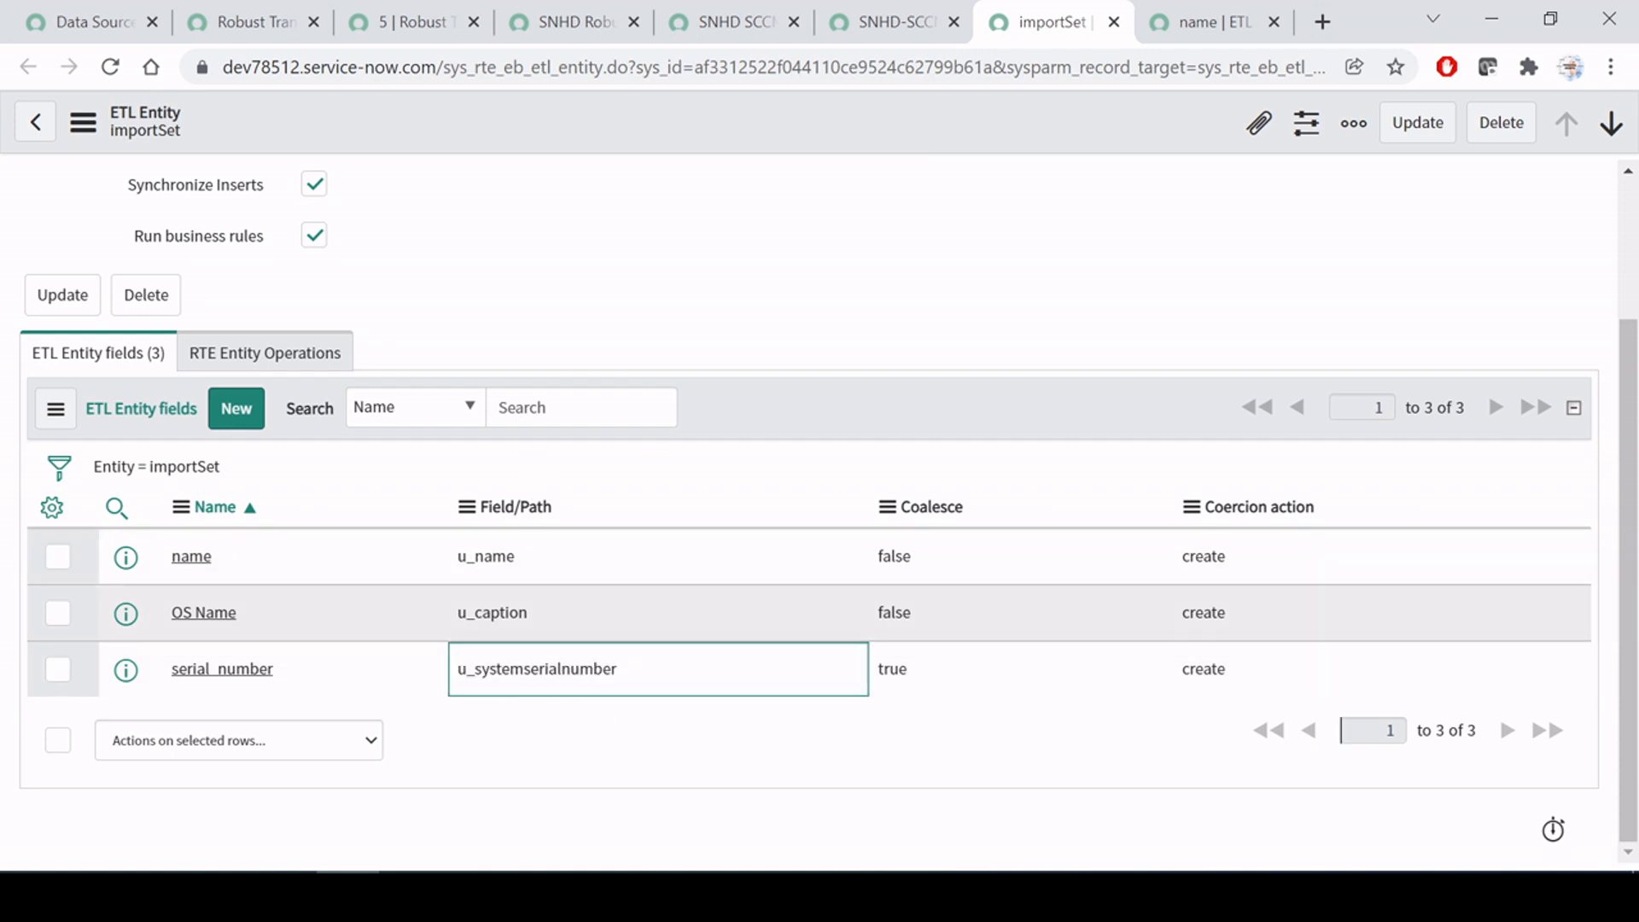
Step: Review the other fields of the row 5 record, close its browser tab and return to the importSet entity
{"action": "left_click", "coordinate": [401, 21]}
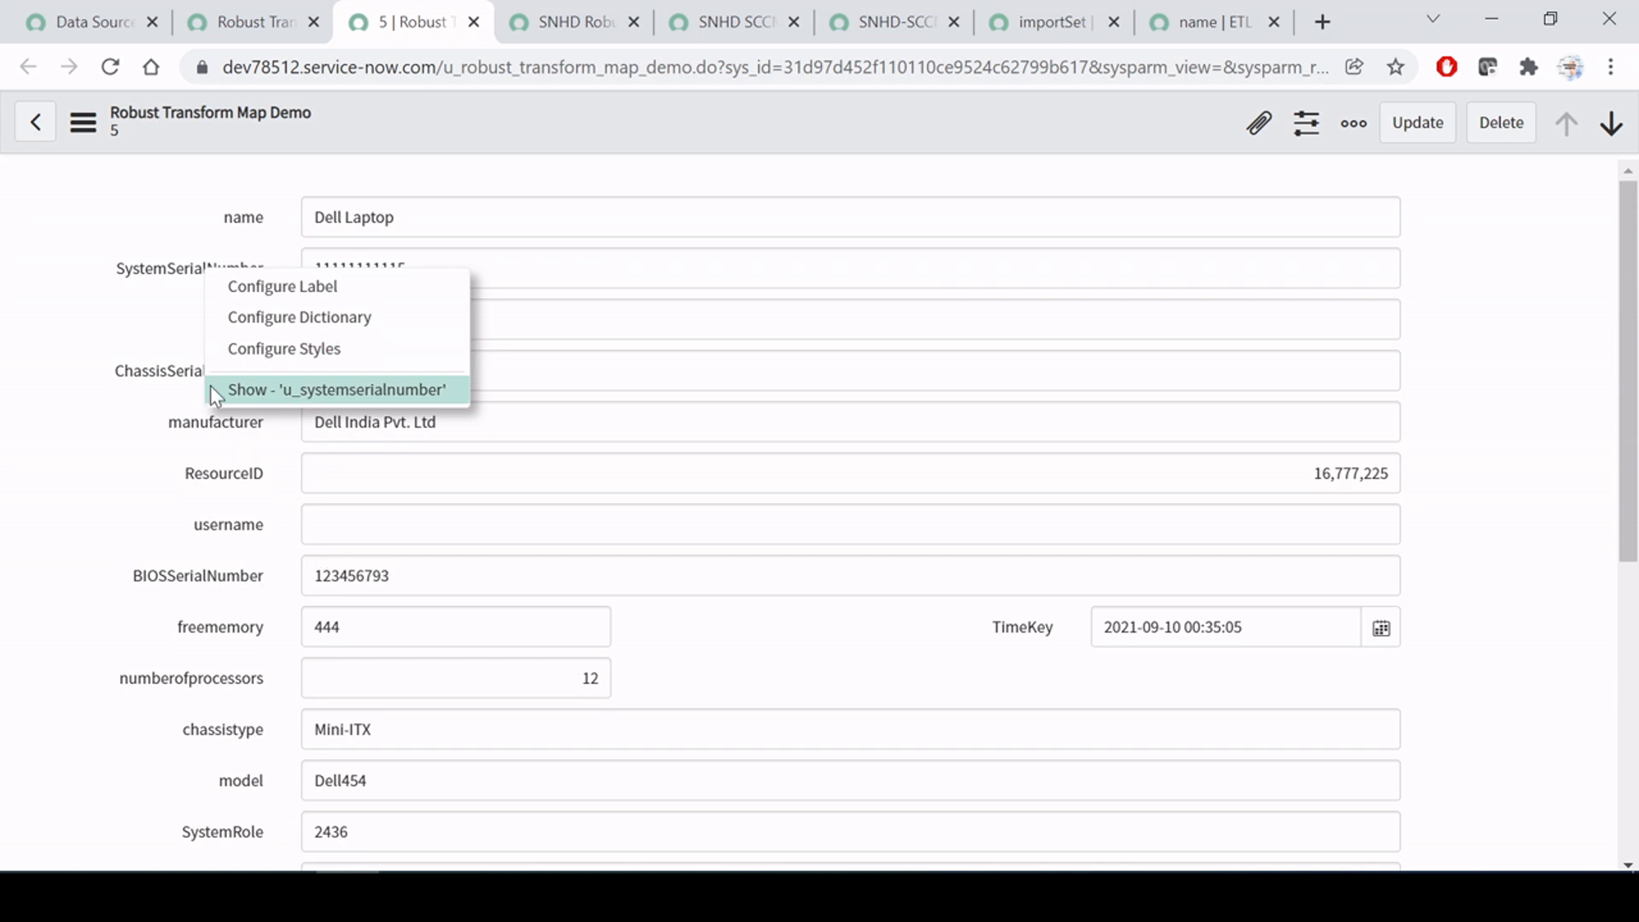
{"action": "left_click", "coordinate": [155, 314]}
{"action": "scroll", "coordinate": [196, 487], "scroll_direction": "down", "scroll_amount": 4}
{"action": "scroll", "coordinate": [196, 510], "scroll_direction": "up", "scroll_amount": 2}
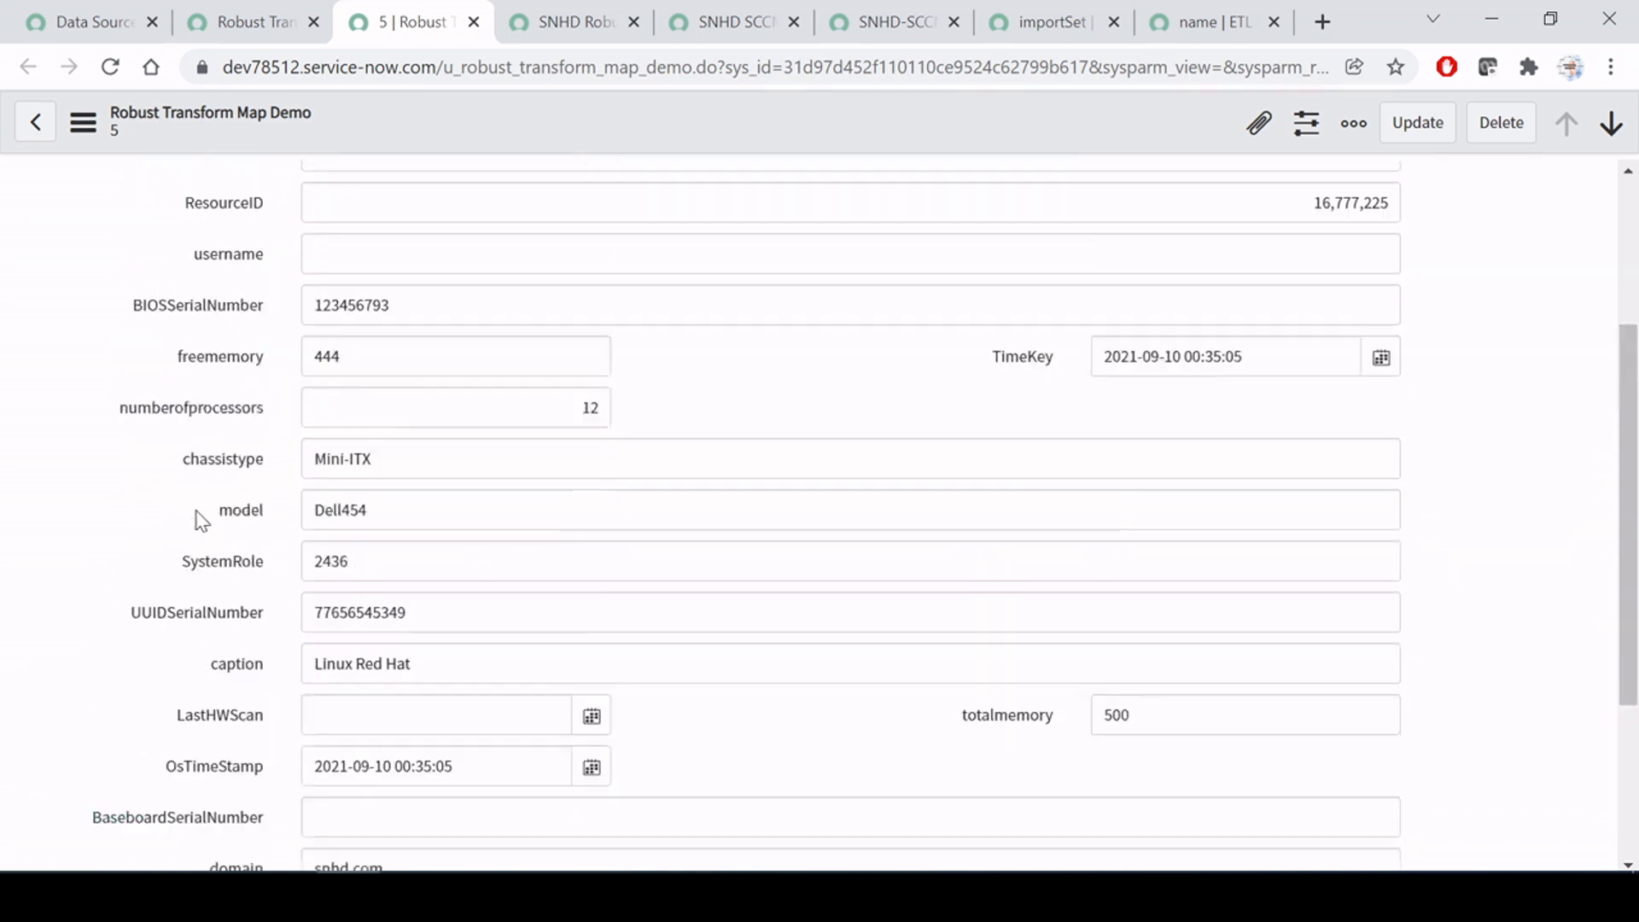
{"action": "scroll", "coordinate": [201, 519], "scroll_direction": "up", "scroll_amount": 3}
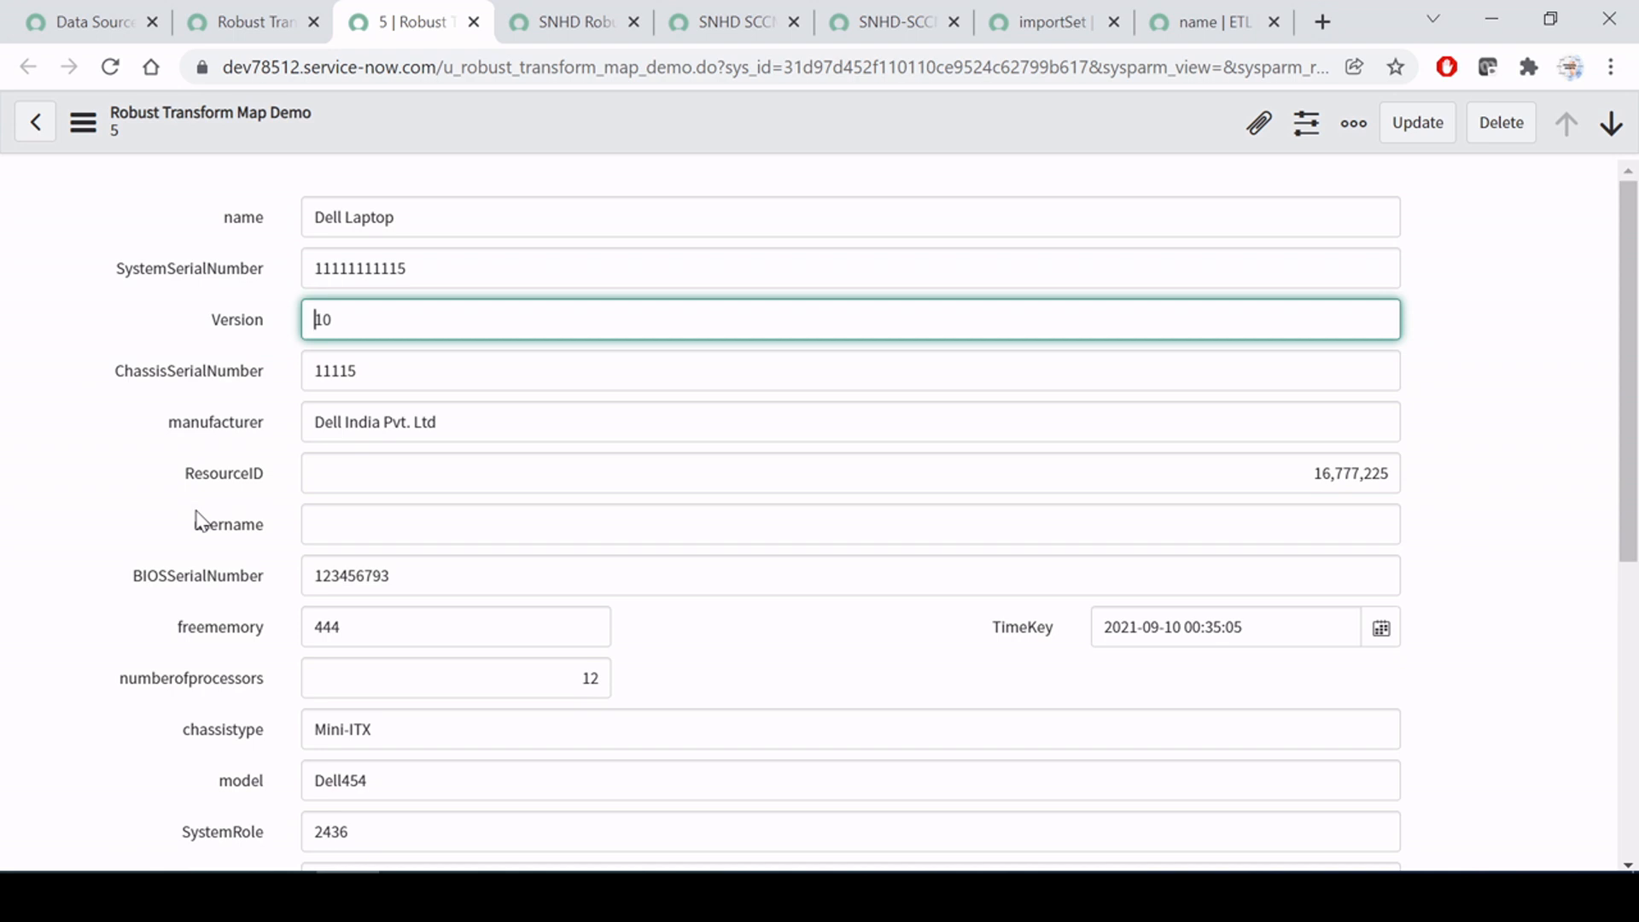
{"action": "left_click", "coordinate": [474, 22]}
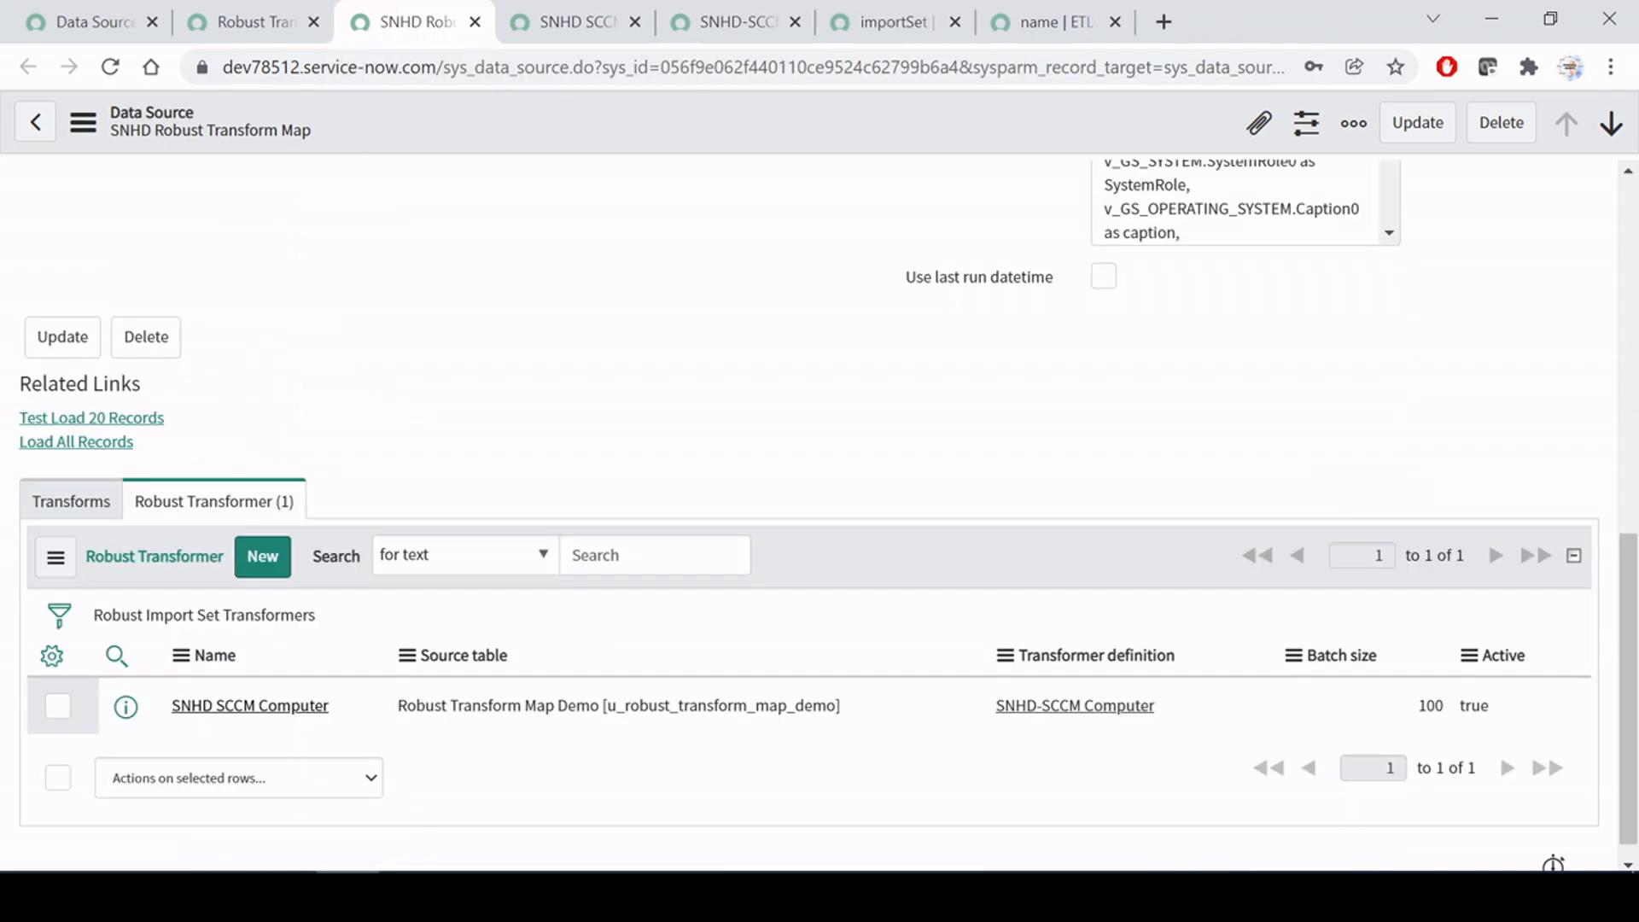
{"action": "left_click", "coordinate": [880, 12]}
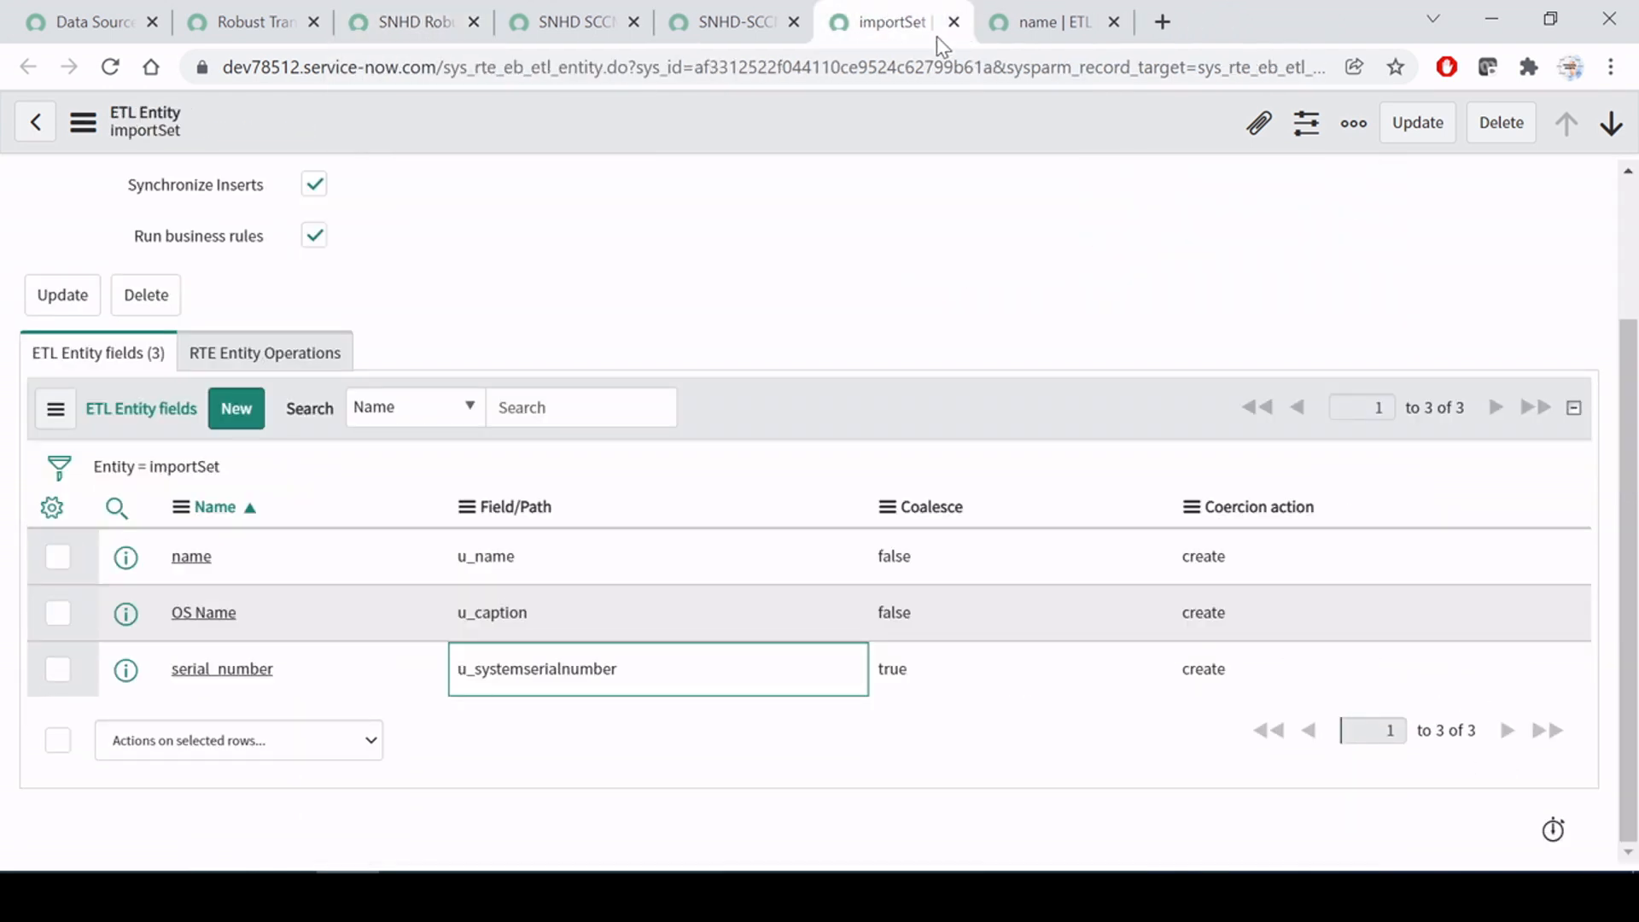
Step: Return to the SNHD-SCCM Computer definition's ETL Entities and review the importSet entity's table and name
{"action": "left_click", "coordinate": [734, 22]}
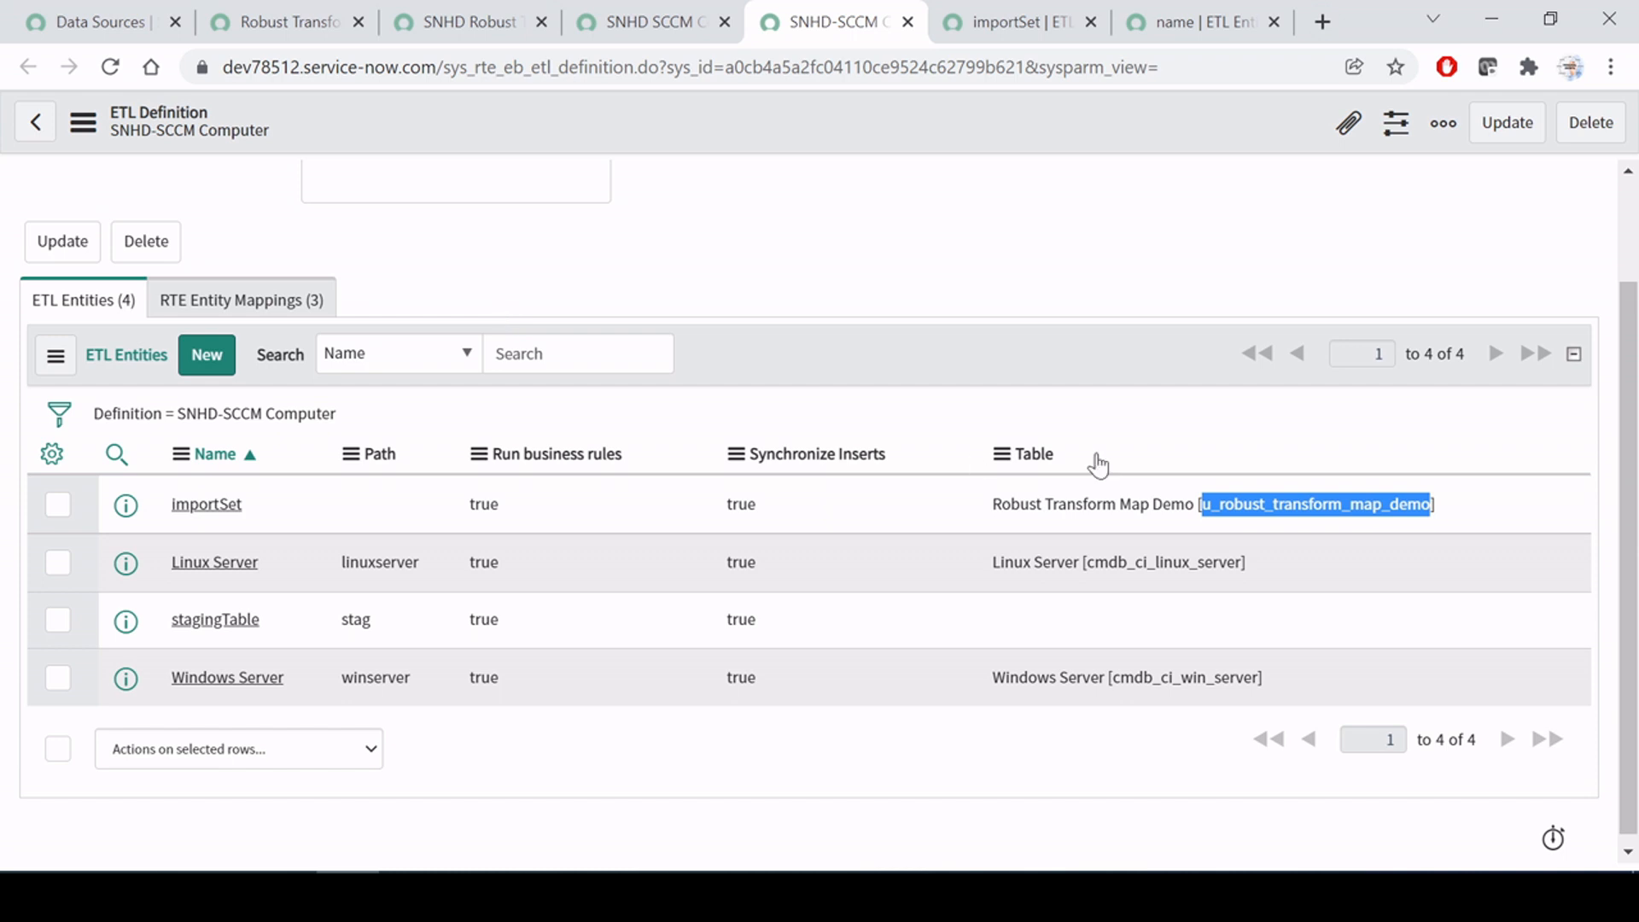
{"action": "left_click_drag", "start_coordinate": [983, 507], "coordinate": [1212, 514]}
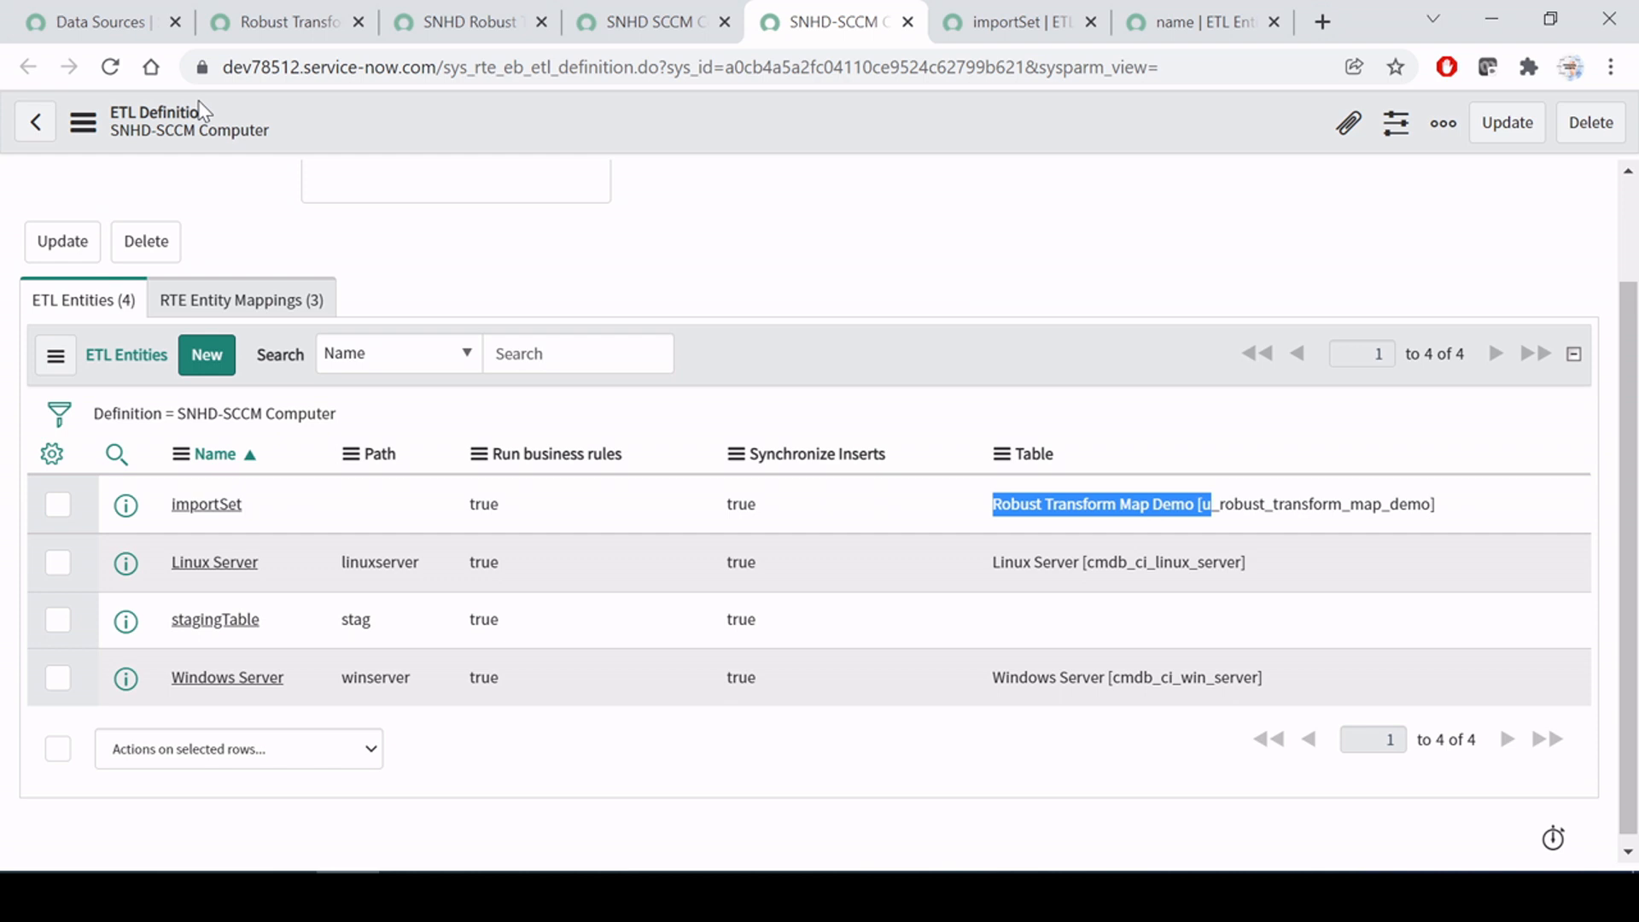
{"action": "left_click_drag", "start_coordinate": [284, 510], "coordinate": [165, 512]}
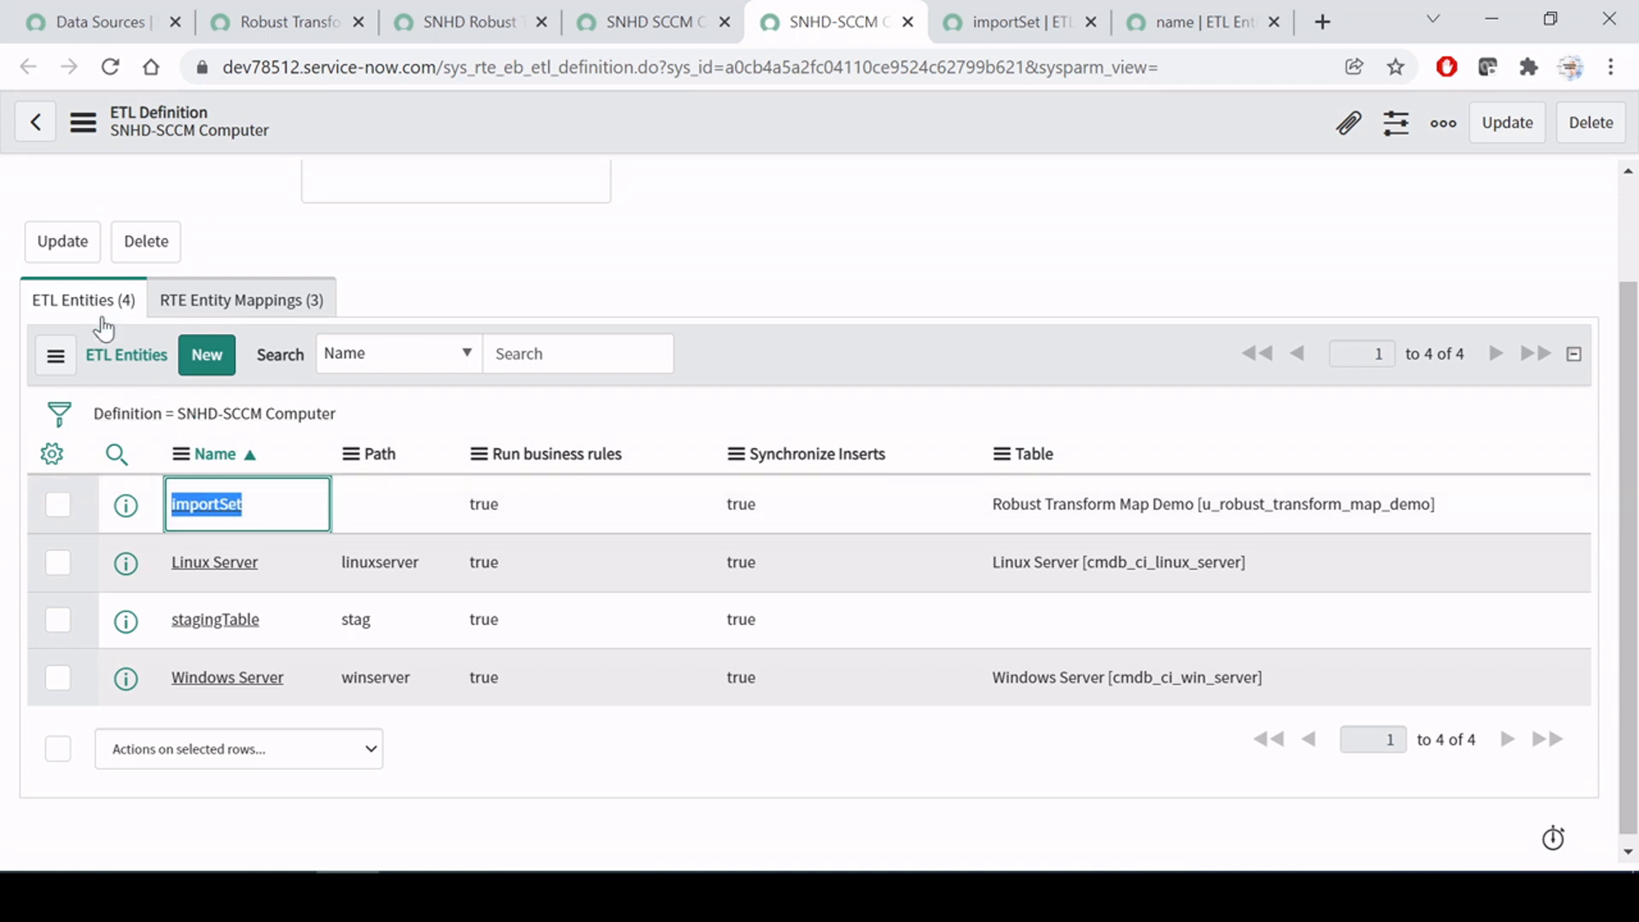
Step: Recheck the importSet entity's fields, then return to the SNHD-SCCM Computer definition's ETL Entities list
{"action": "left_click", "coordinate": [1016, 5]}
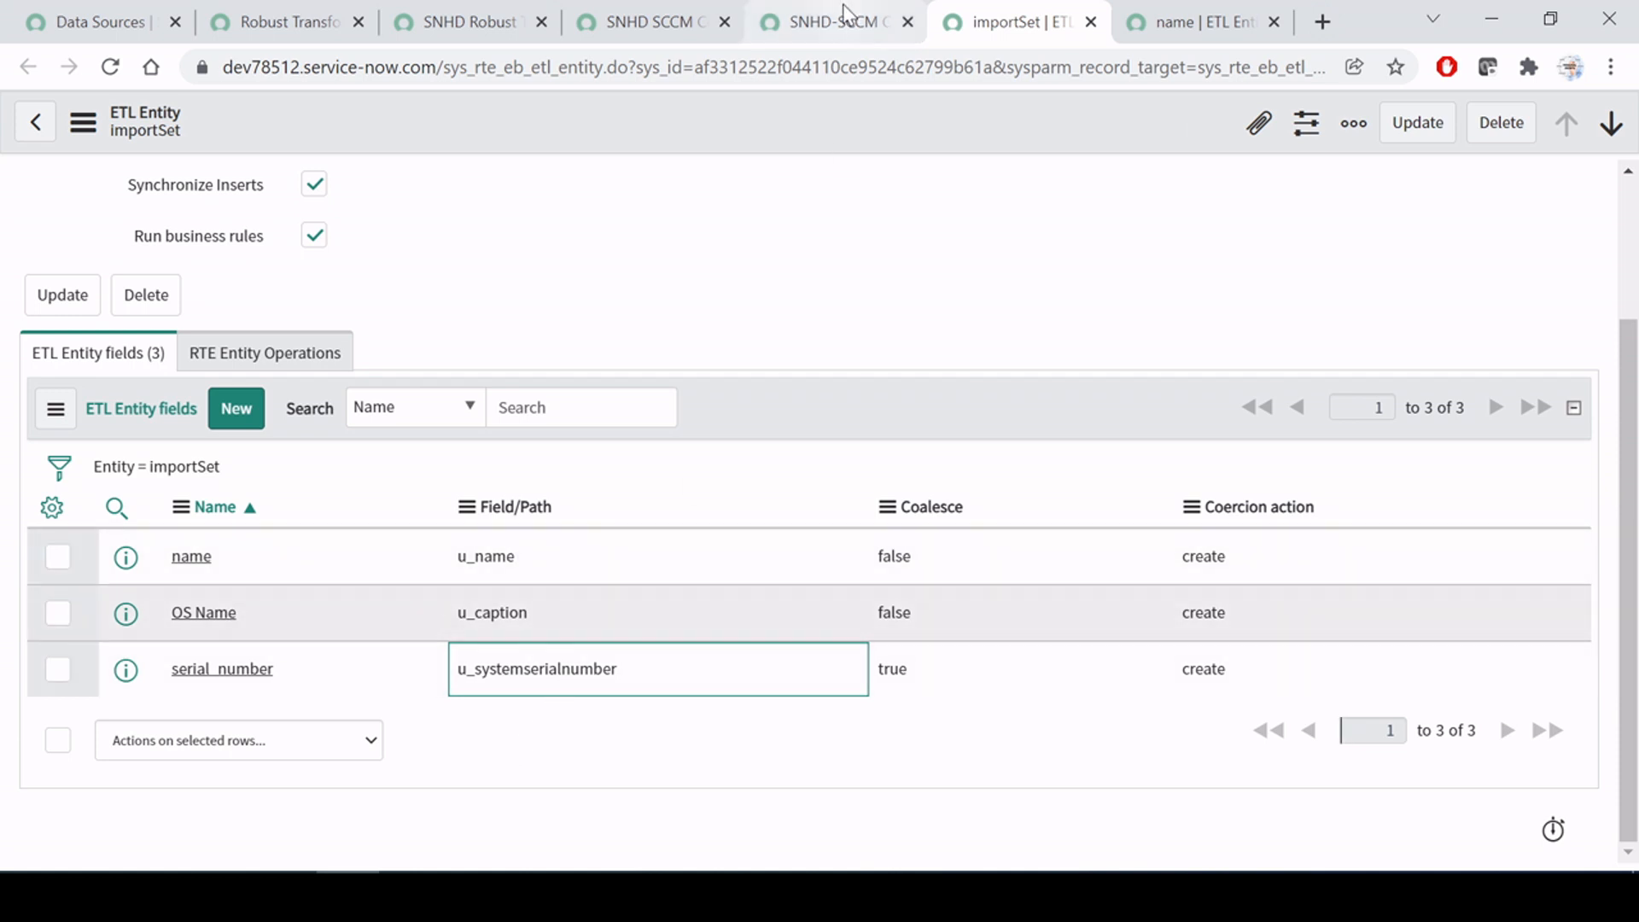
{"action": "left_click", "coordinate": [845, 14]}
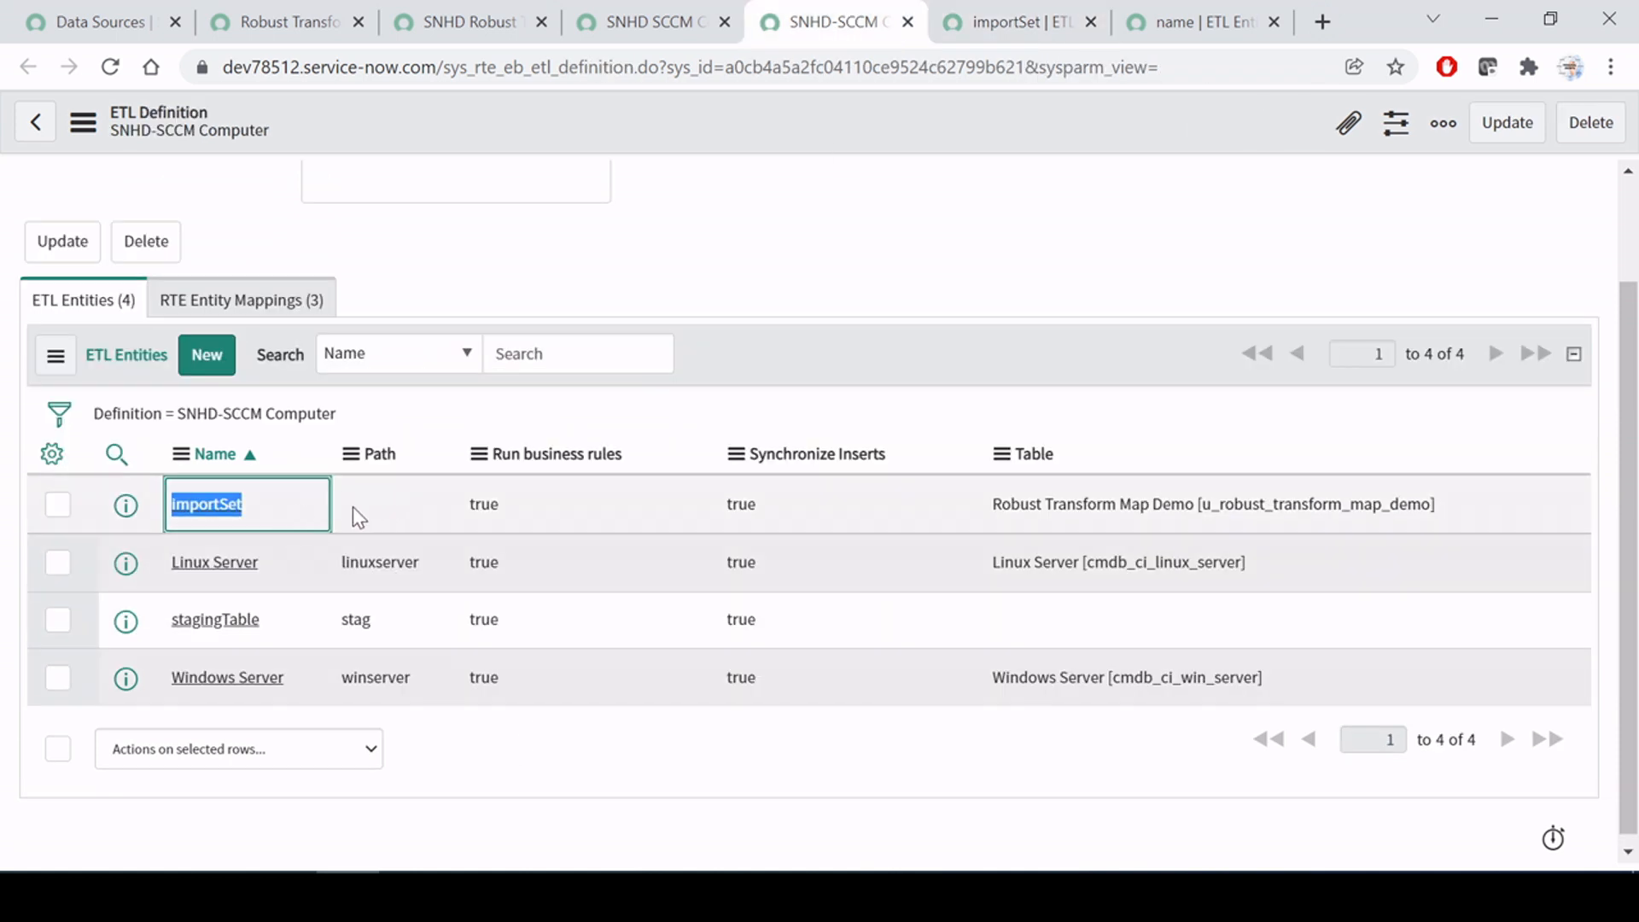
{"action": "key", "text": "Escape"}
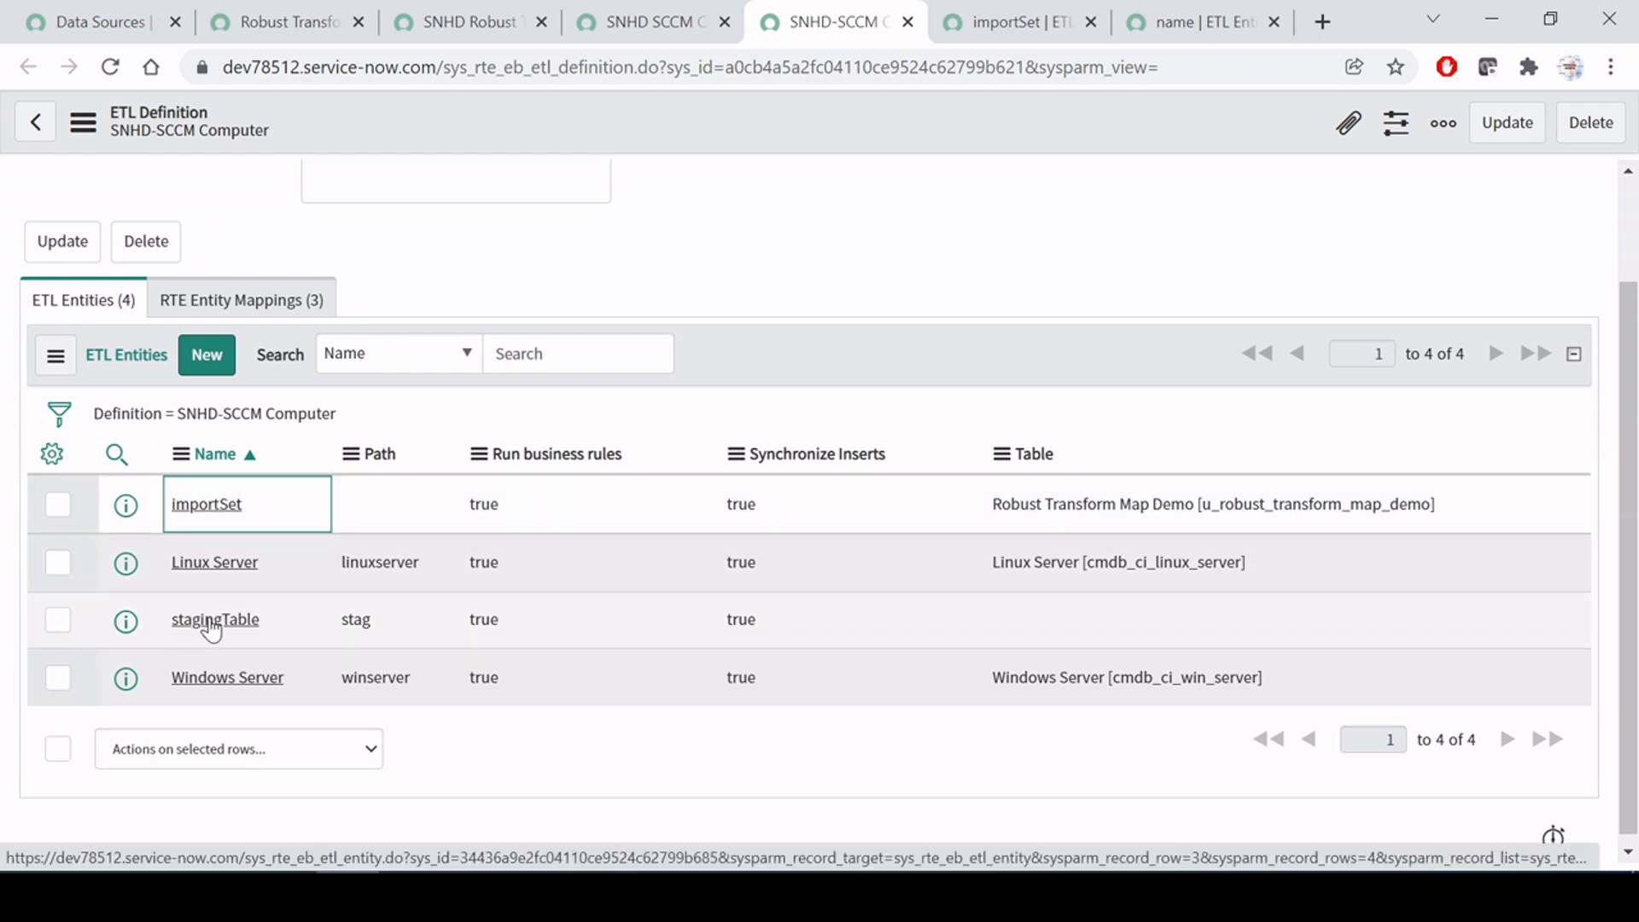
Step: Open the stagingTable entity in a new browser tab and close the importSet and name tabs
{"action": "middle_click", "coordinate": [210, 622]}
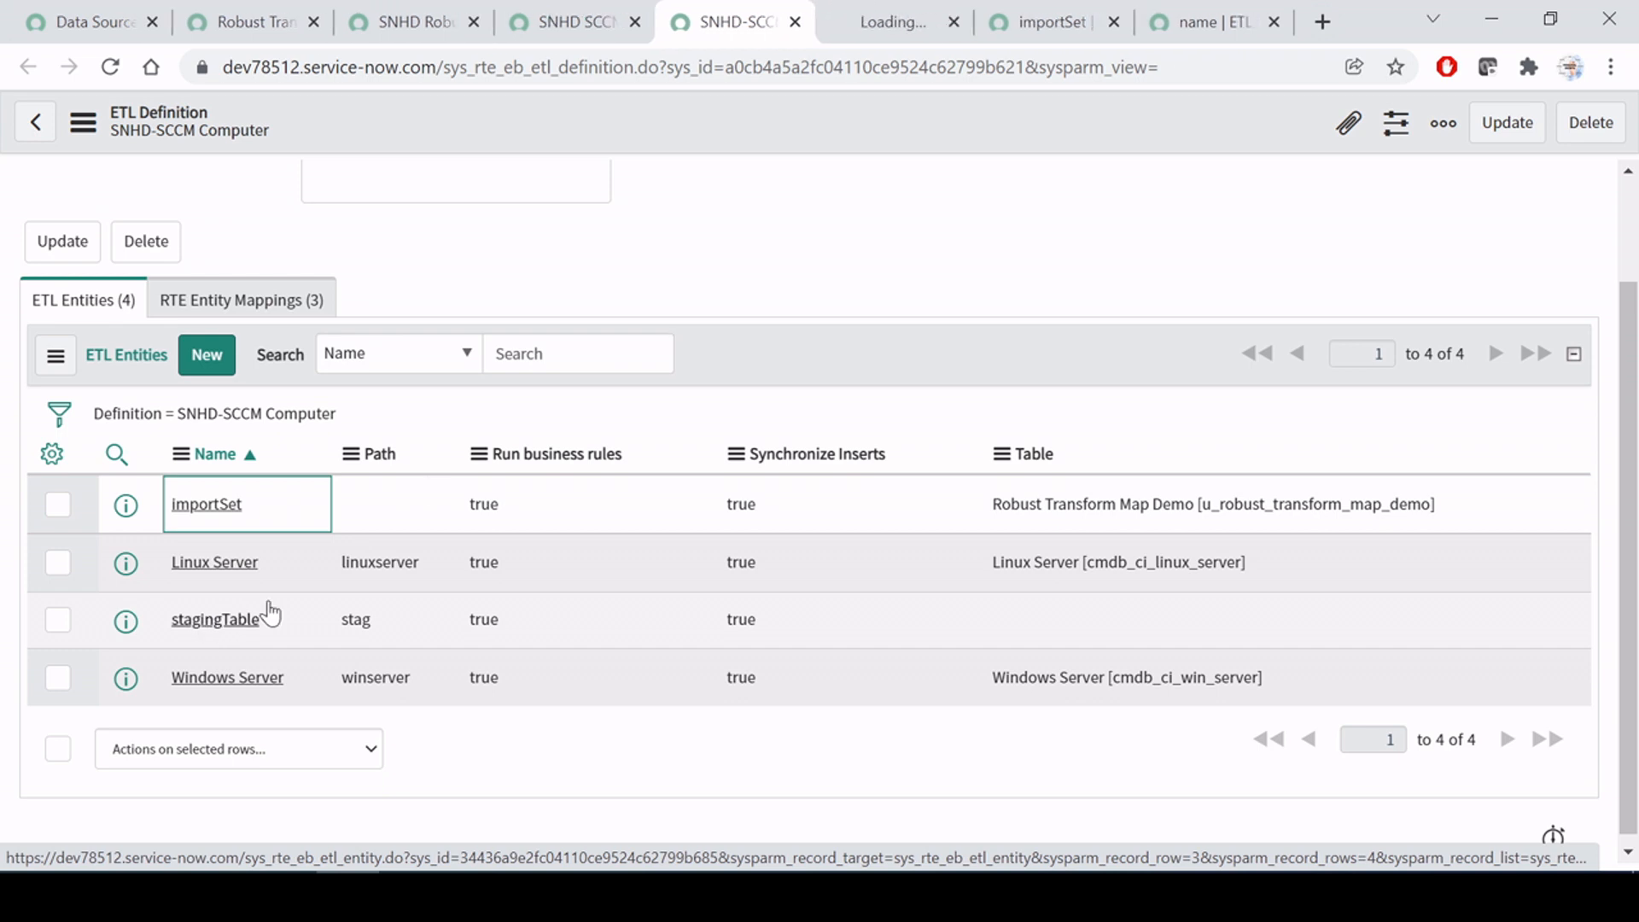
{"action": "left_click", "coordinate": [879, 15]}
{"action": "left_click", "coordinate": [1063, 21]}
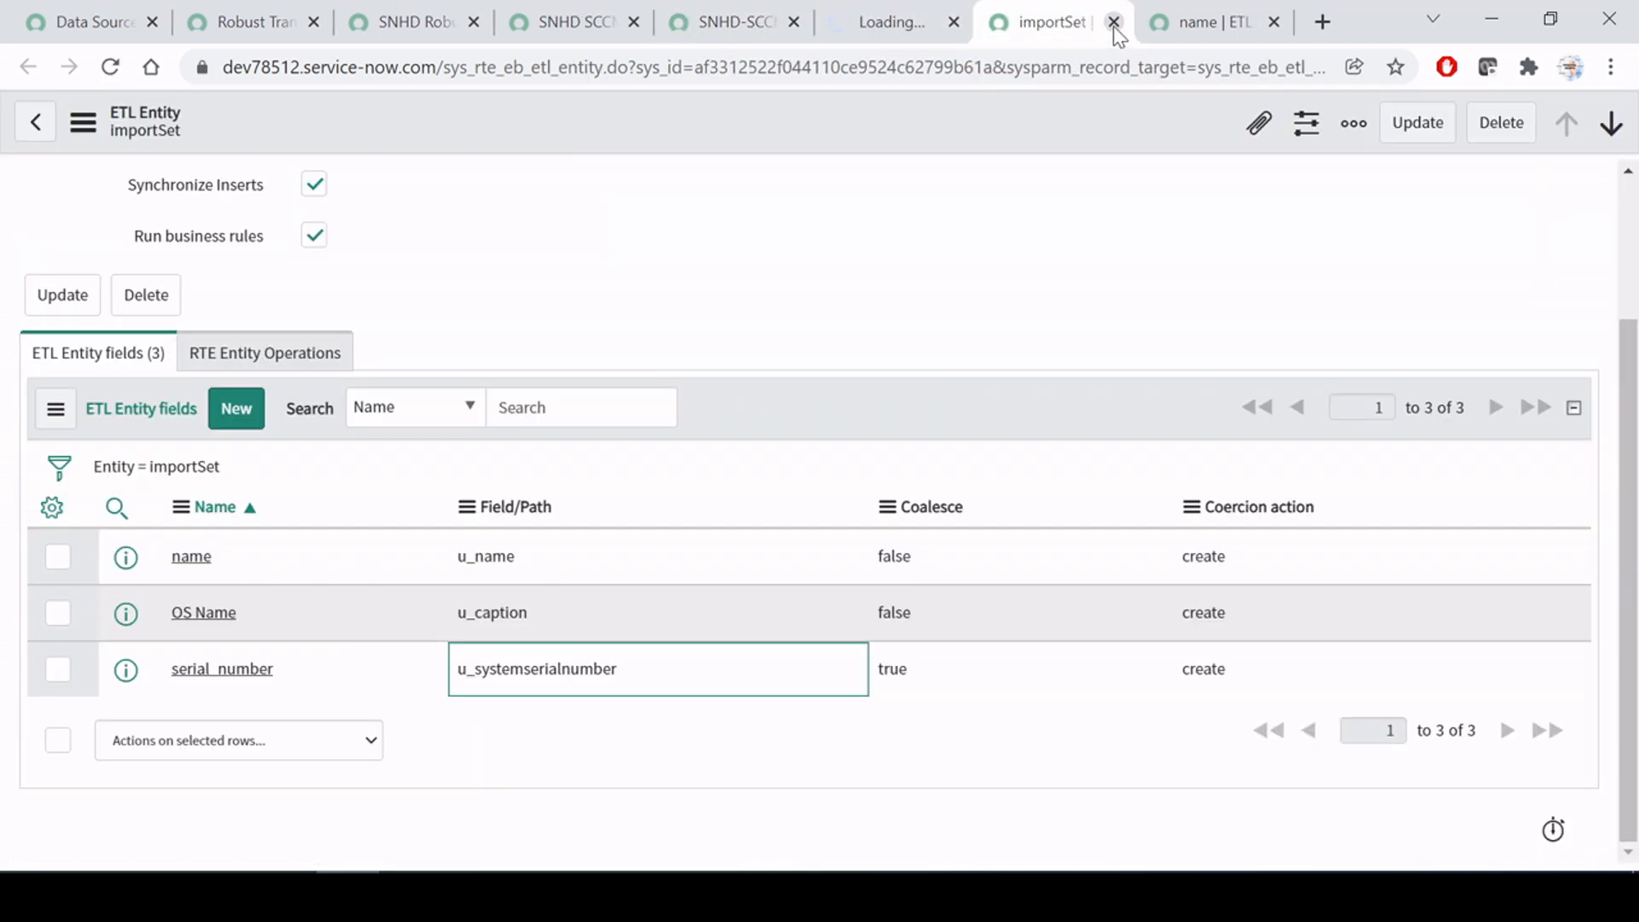
{"action": "left_click", "coordinate": [1113, 22]}
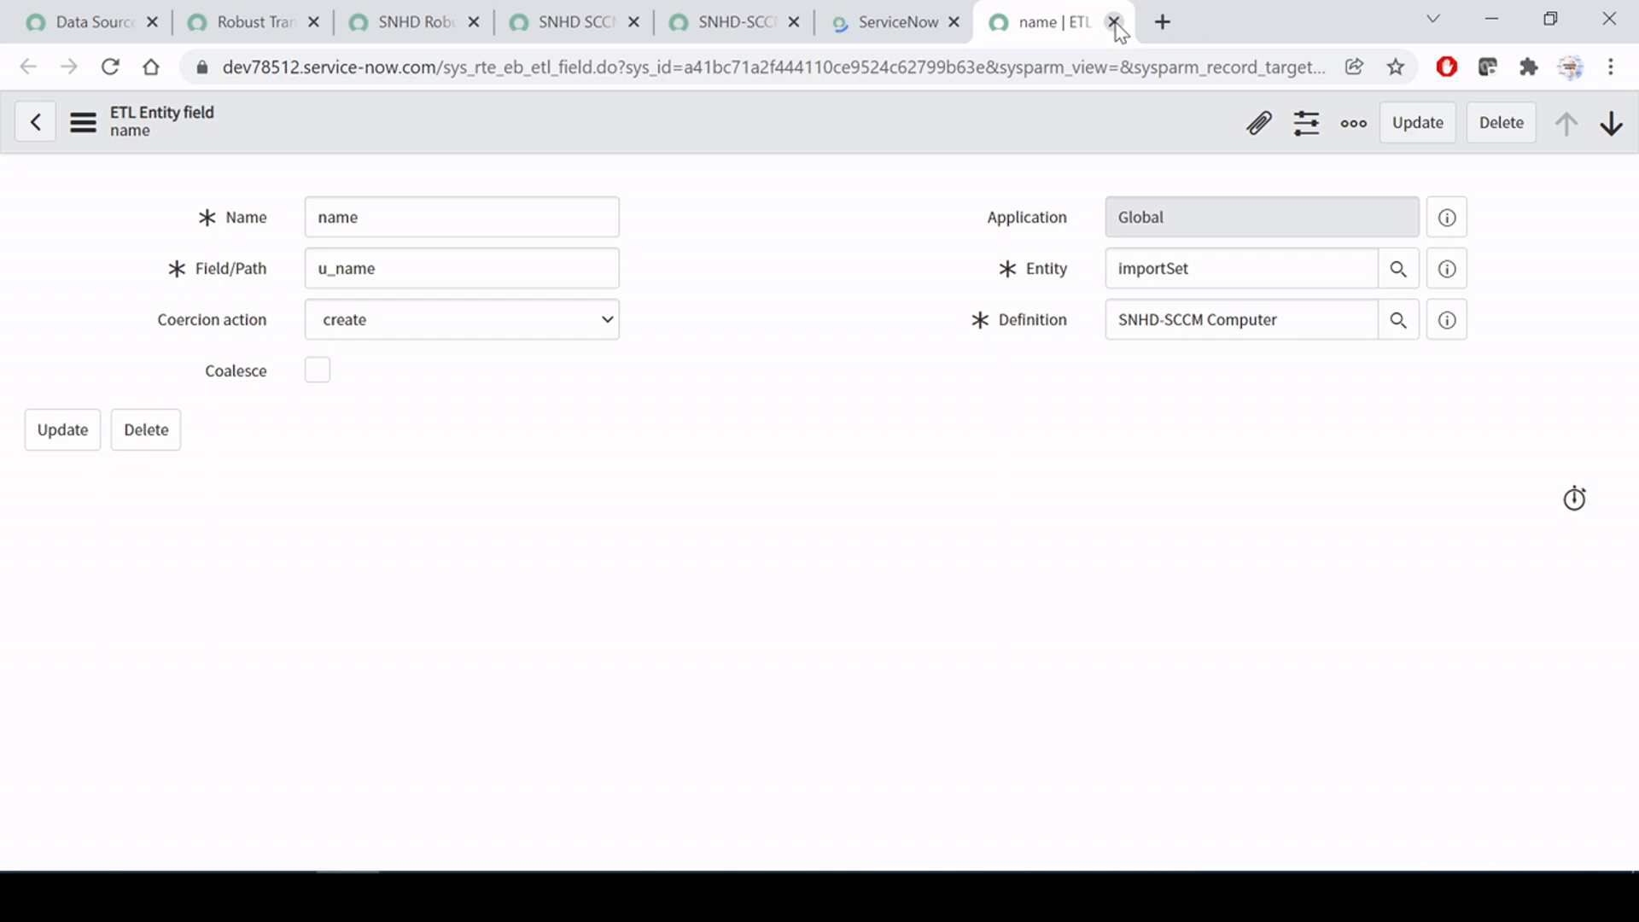
{"action": "left_click", "coordinate": [1114, 23]}
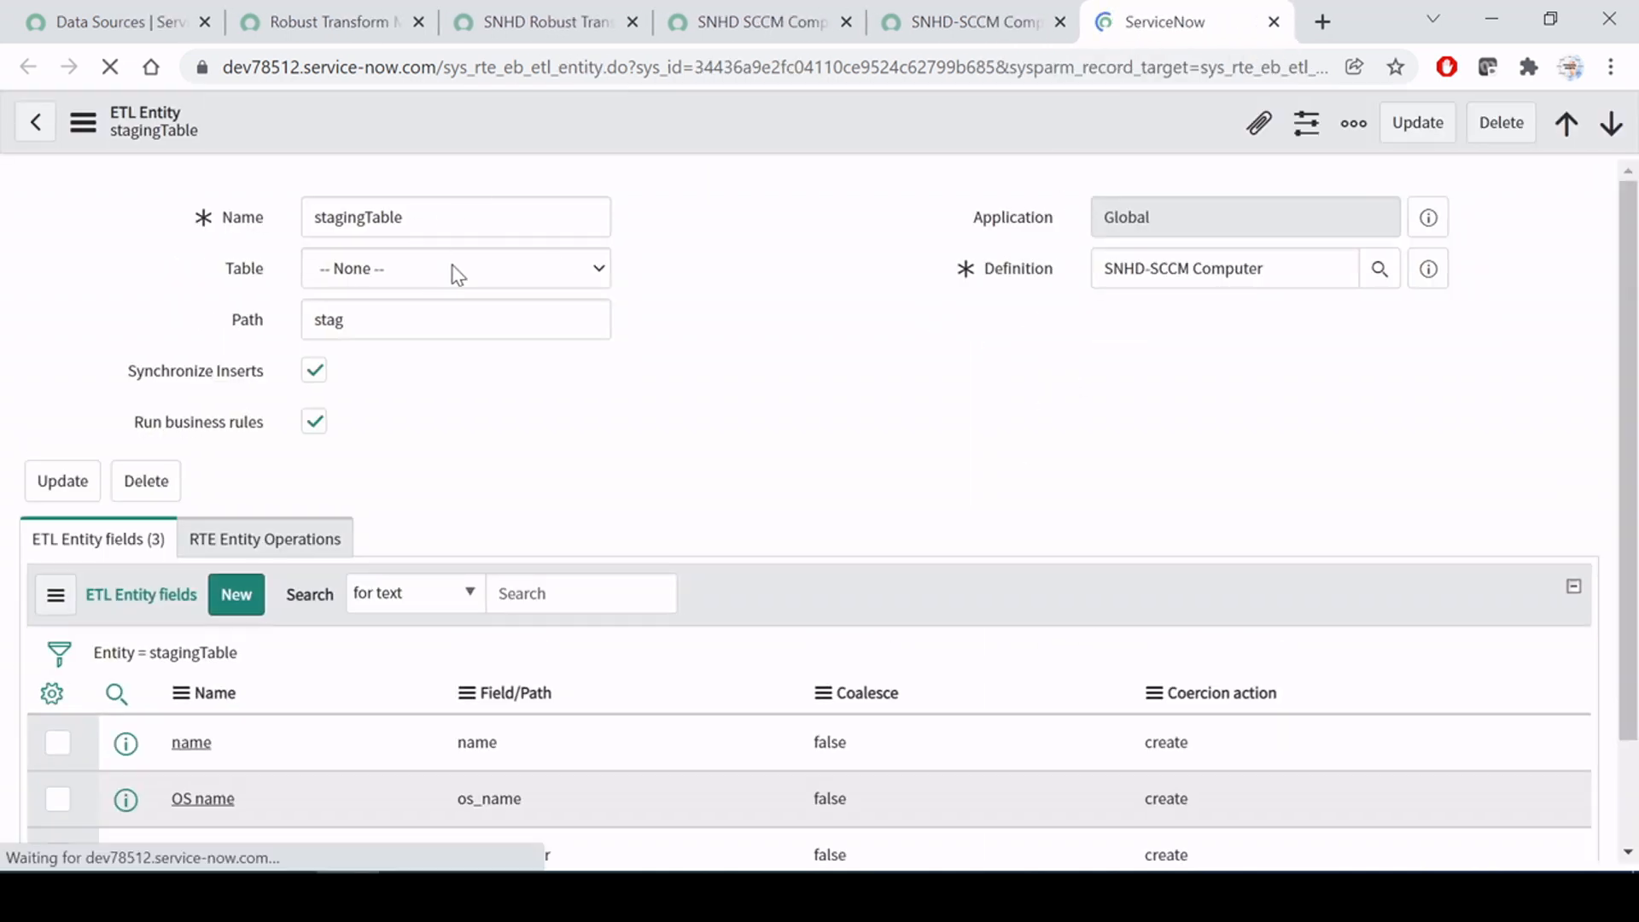
Step: Review the stagingTable entity's name, table and definition settings
{"action": "left_click", "coordinate": [827, 292]}
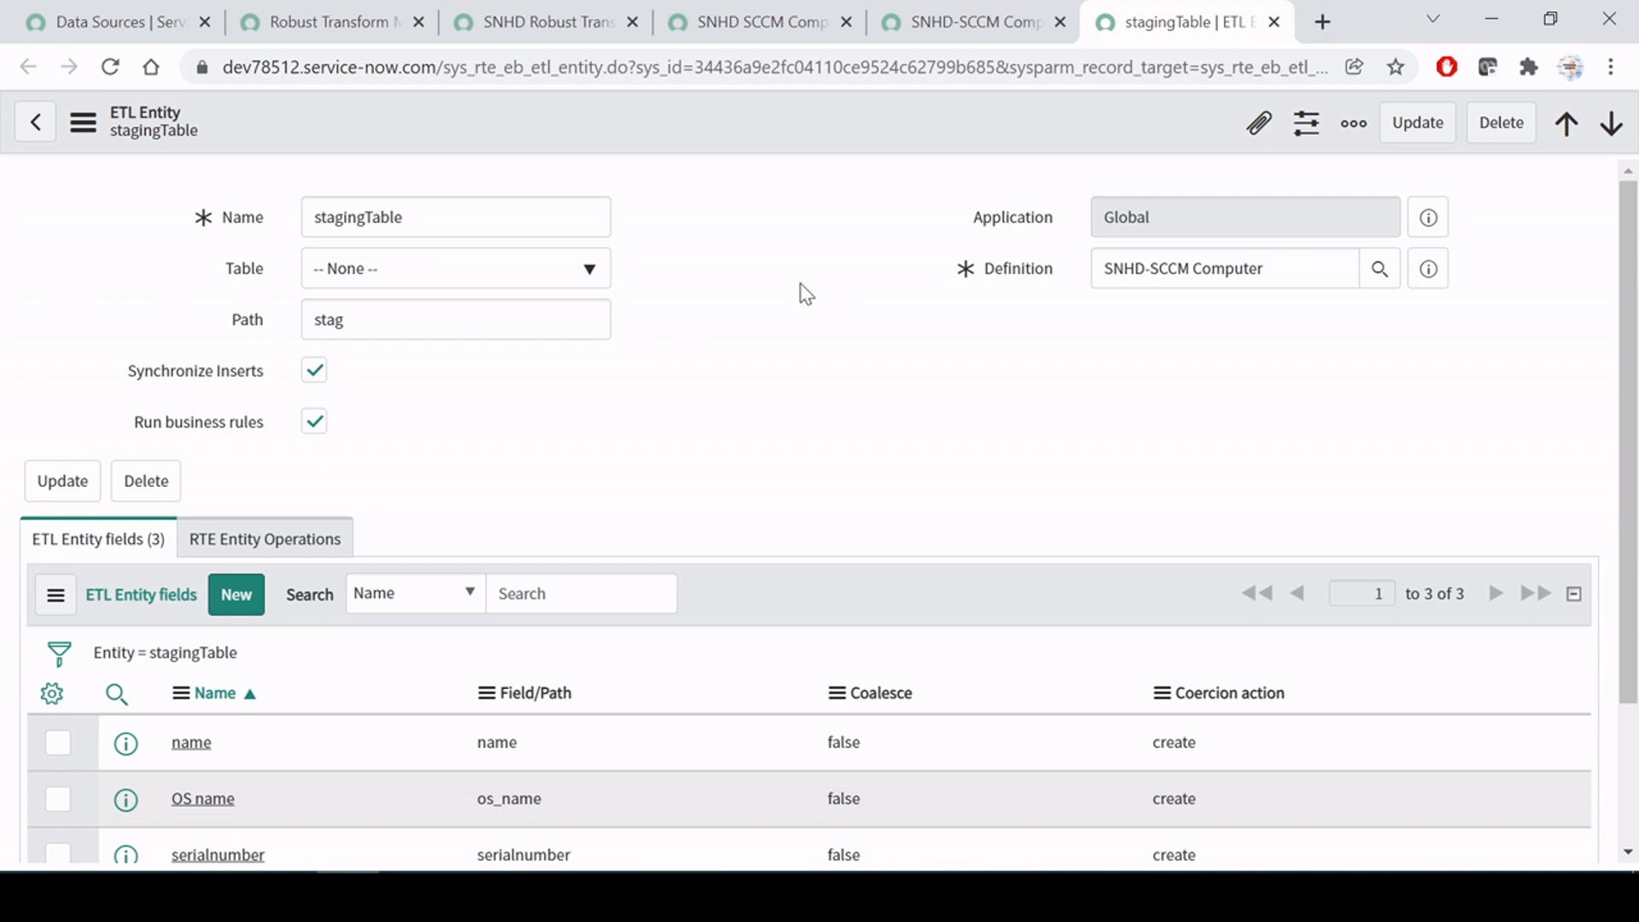
{"action": "left_click", "coordinate": [512, 218]}
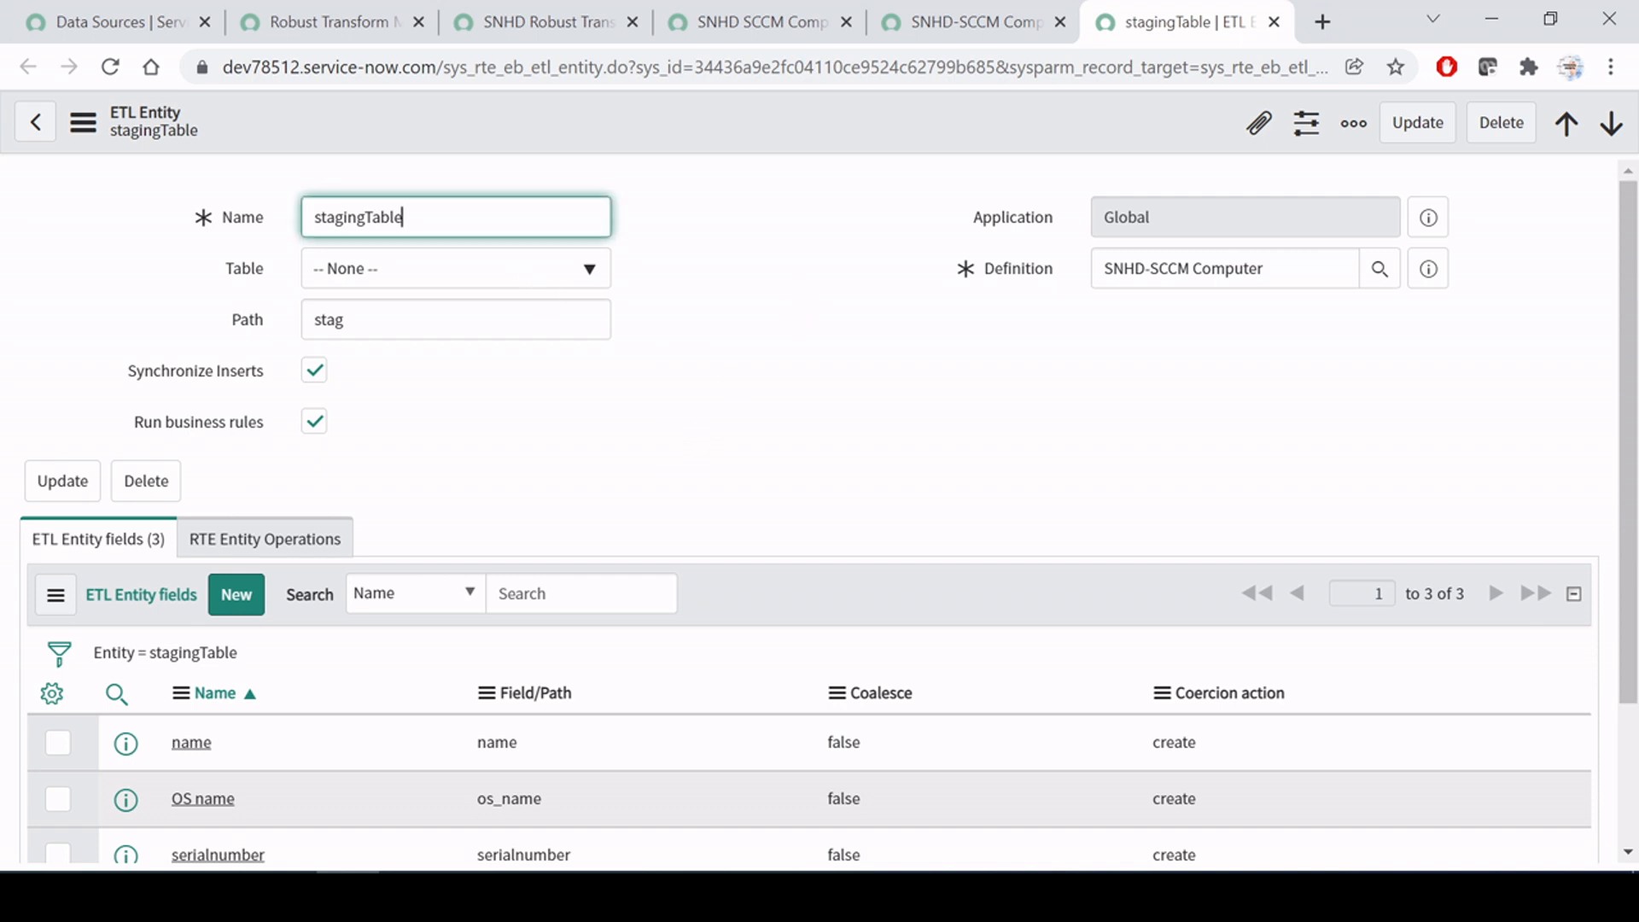
{"action": "left_click_drag", "start_coordinate": [405, 218], "coordinate": [243, 218]}
{"action": "left_click", "coordinate": [871, 276]}
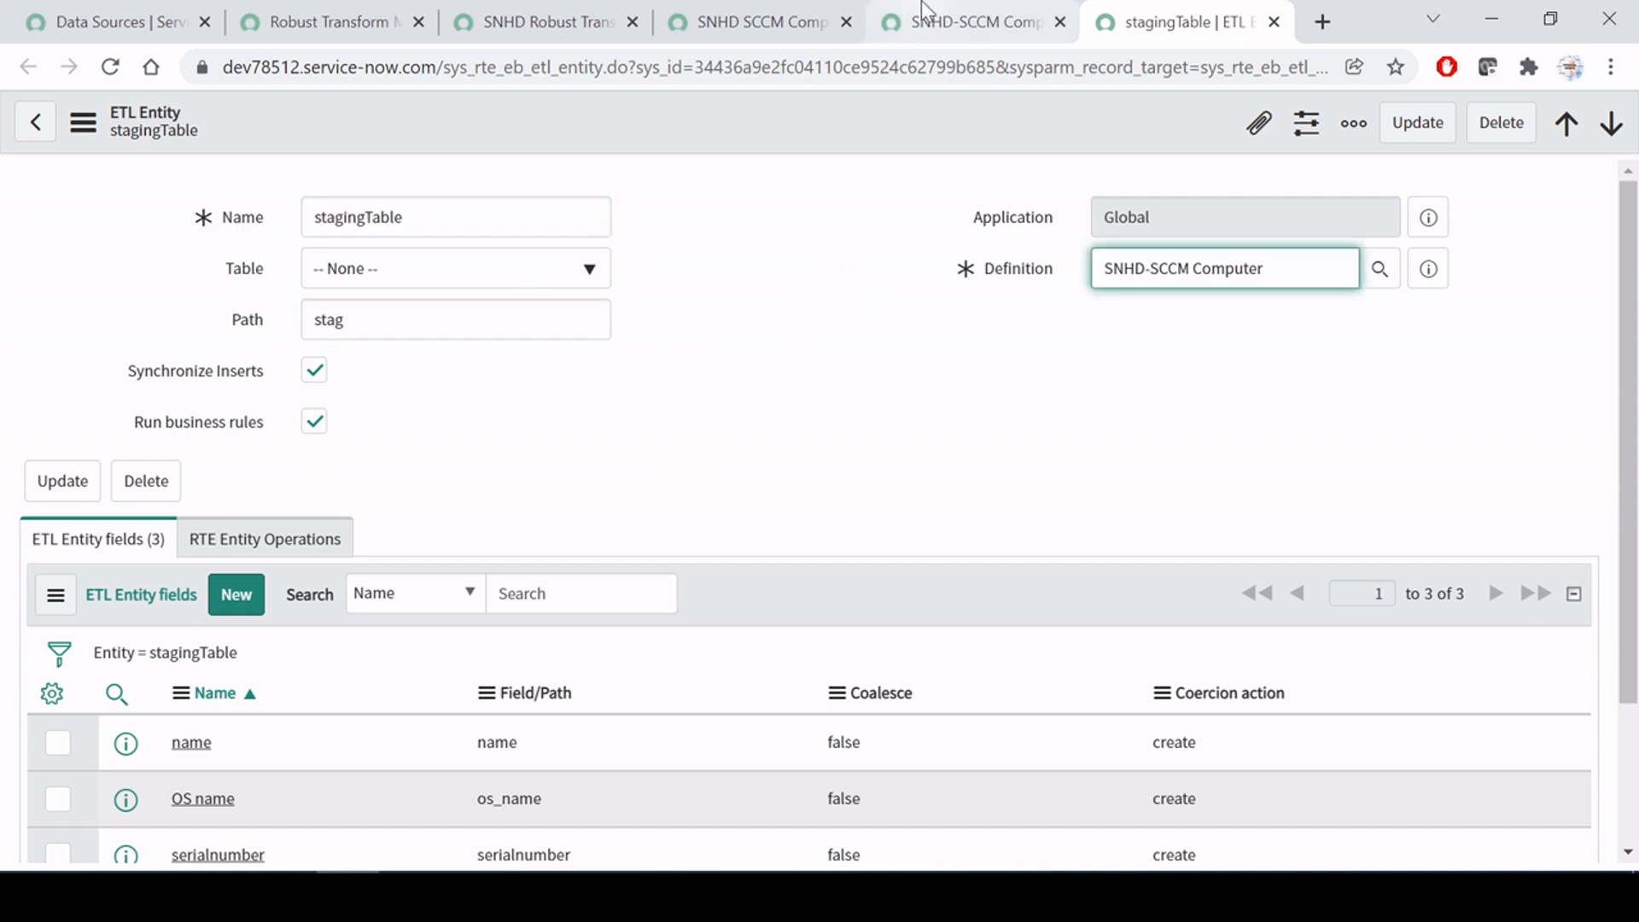
Step: Return to the SNHD-SCCM Computer definition and compare the stagingTable entity with importSet and Linux Server
{"action": "left_click", "coordinate": [921, 3]}
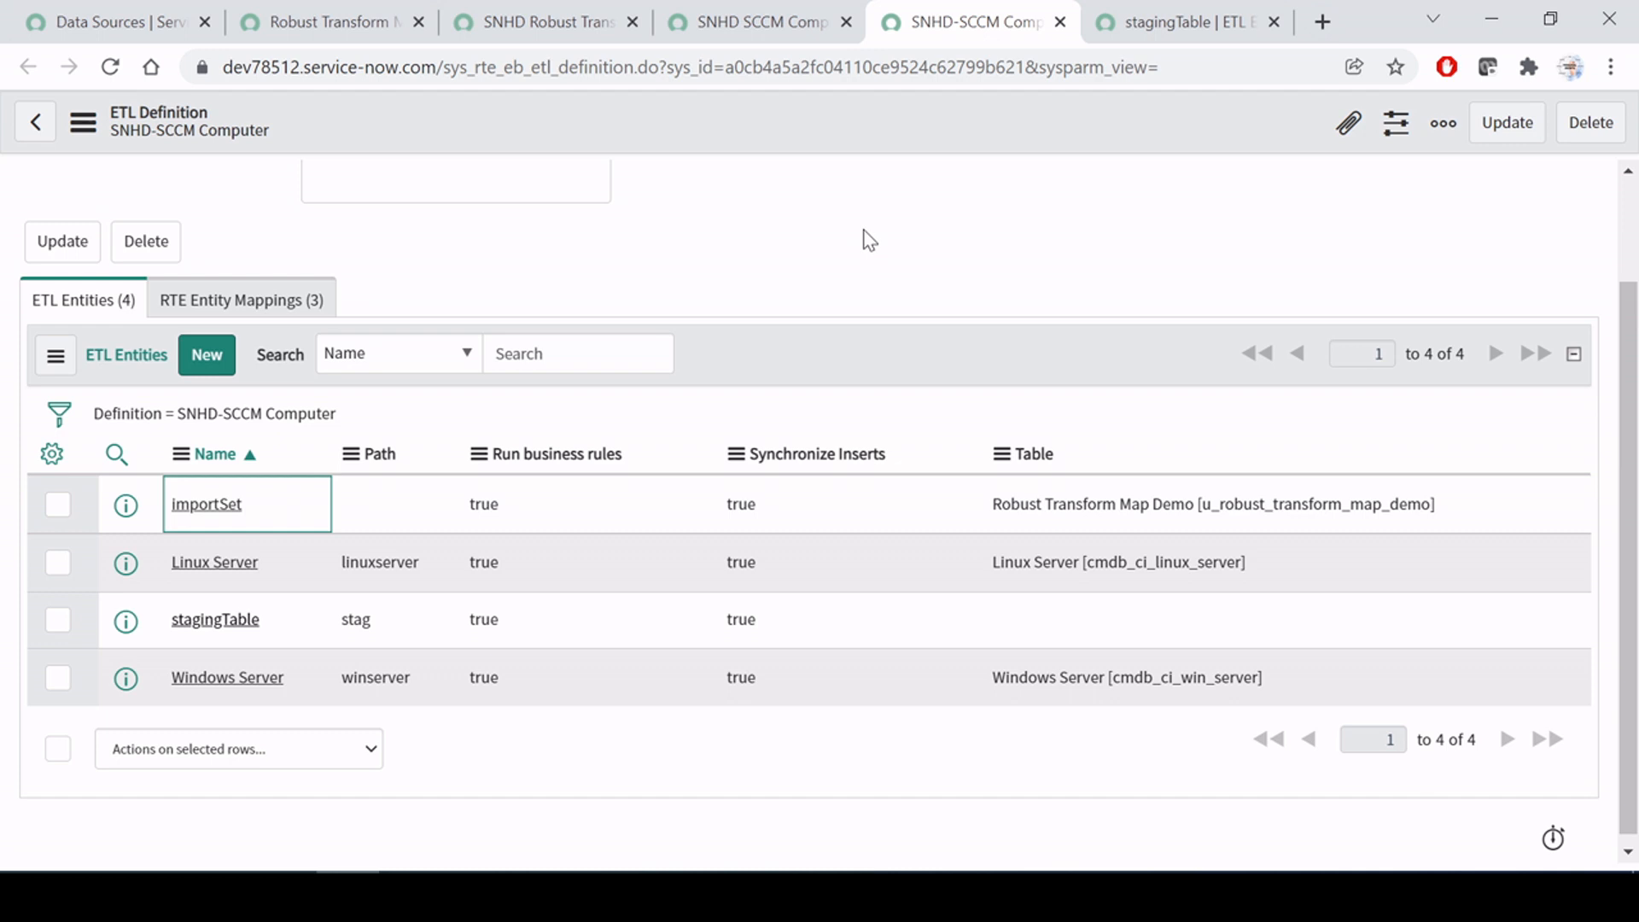
{"action": "left_click_drag", "start_coordinate": [265, 624], "coordinate": [156, 633]}
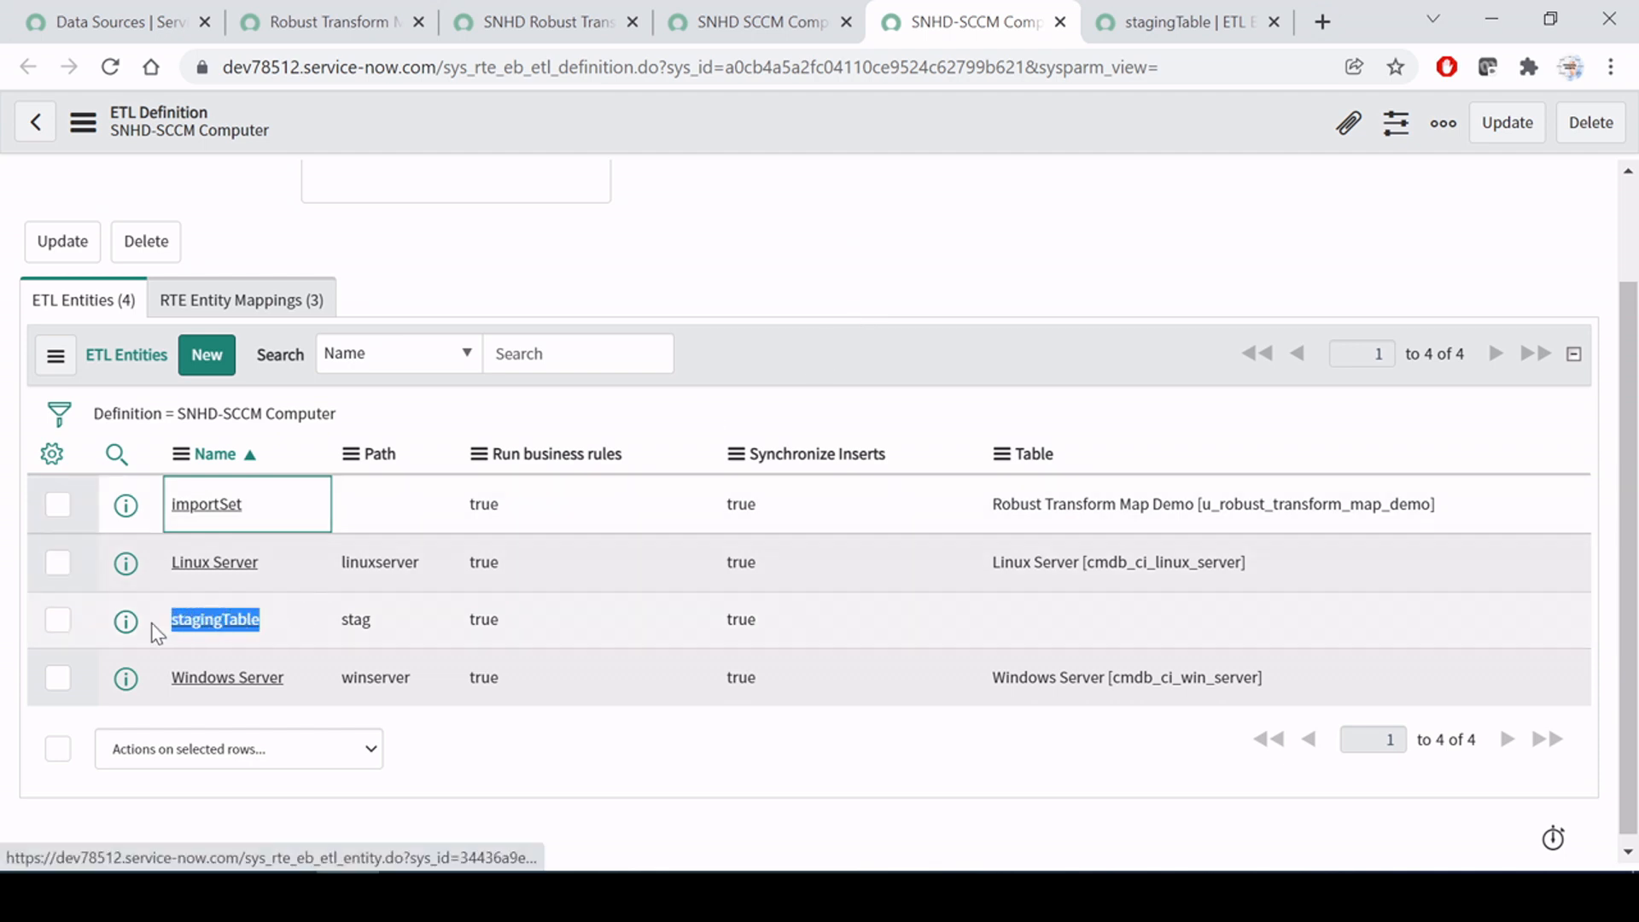
{"action": "left_click_drag", "start_coordinate": [270, 513], "coordinate": [171, 510]}
{"action": "left_click_drag", "start_coordinate": [274, 567], "coordinate": [161, 566]}
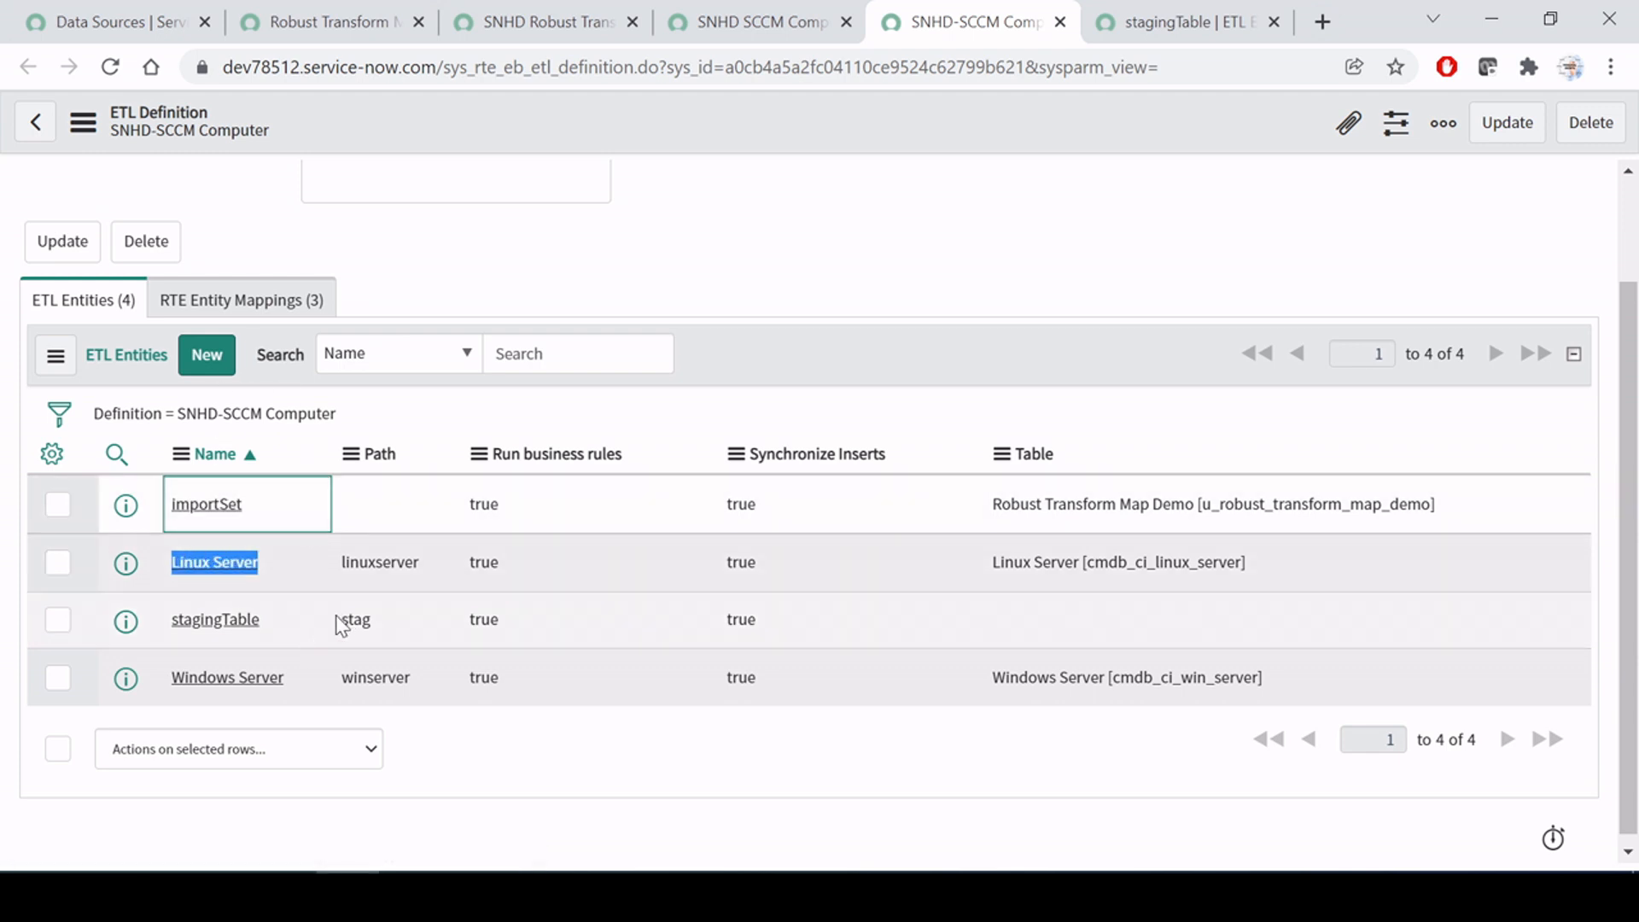
{"action": "left_click", "coordinate": [792, 372]}
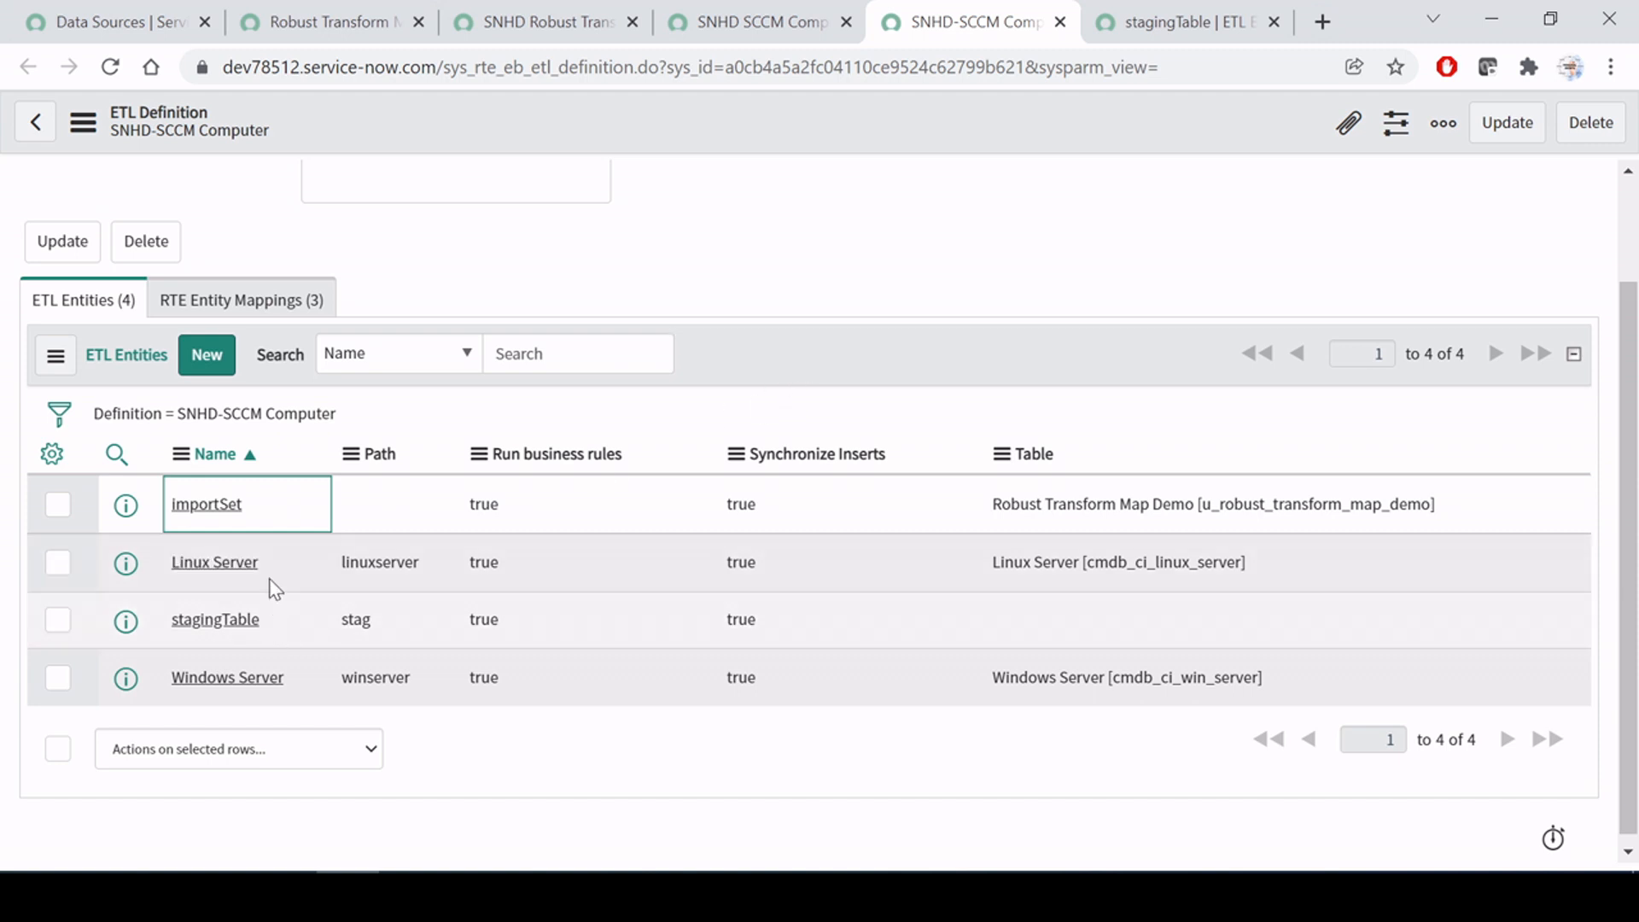
Step: Review the importSet and stagingTable names and the stagingTable entity's path in the ETL Entities list
{"action": "left_click_drag", "start_coordinate": [244, 504], "coordinate": [162, 512]}
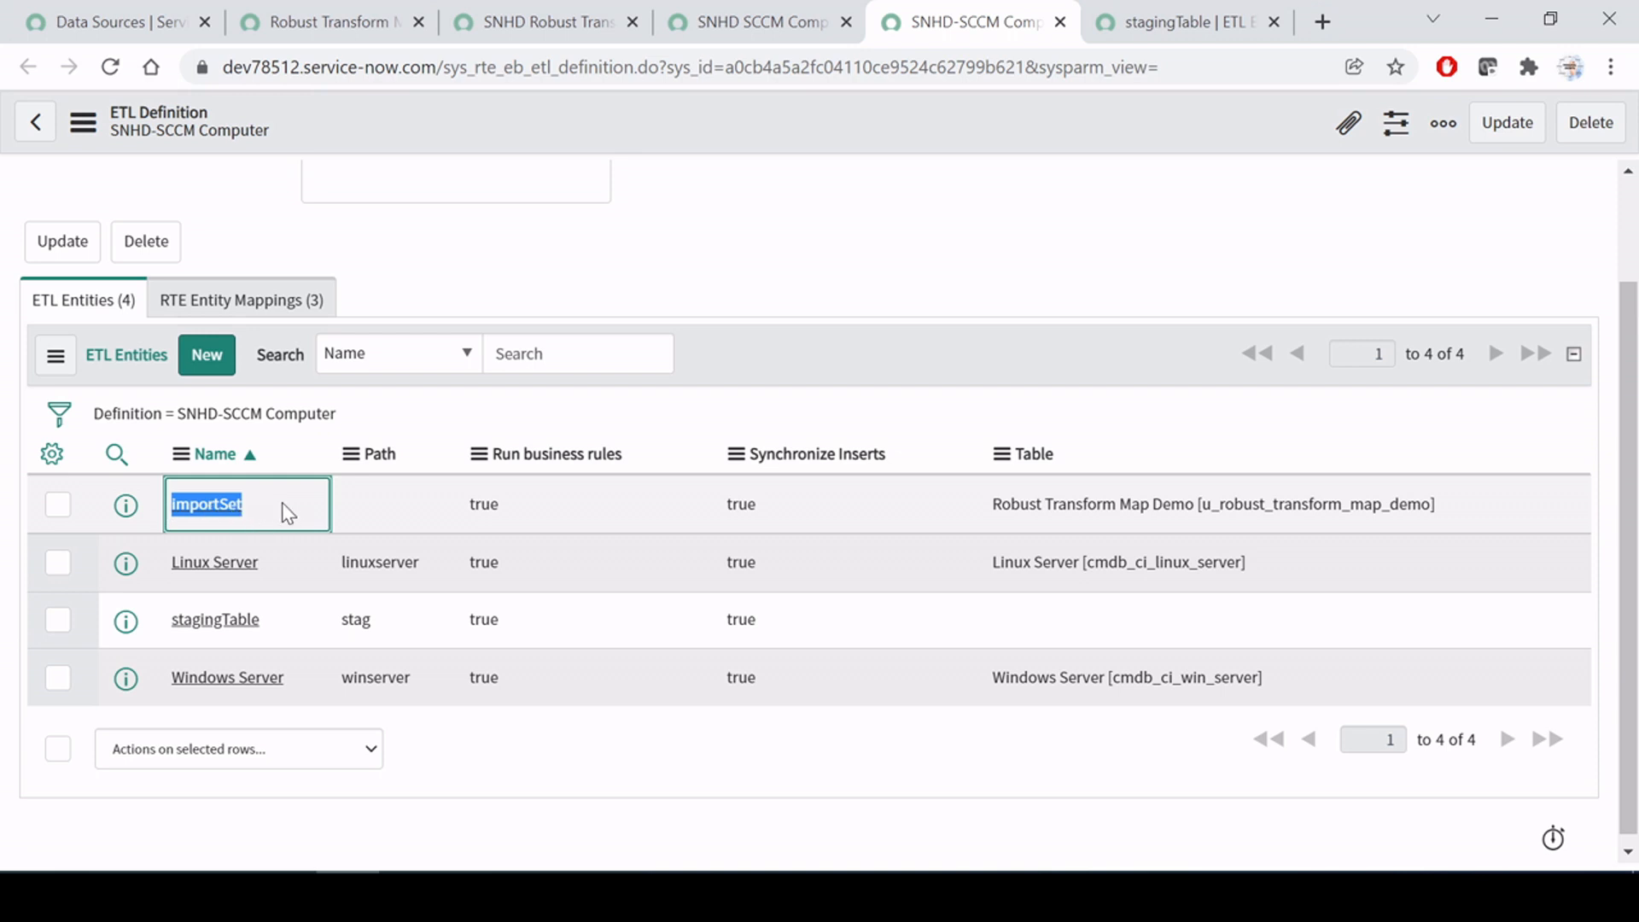
{"action": "left_click", "coordinate": [262, 623]}
{"action": "left_click_drag", "start_coordinate": [262, 624], "coordinate": [167, 623]}
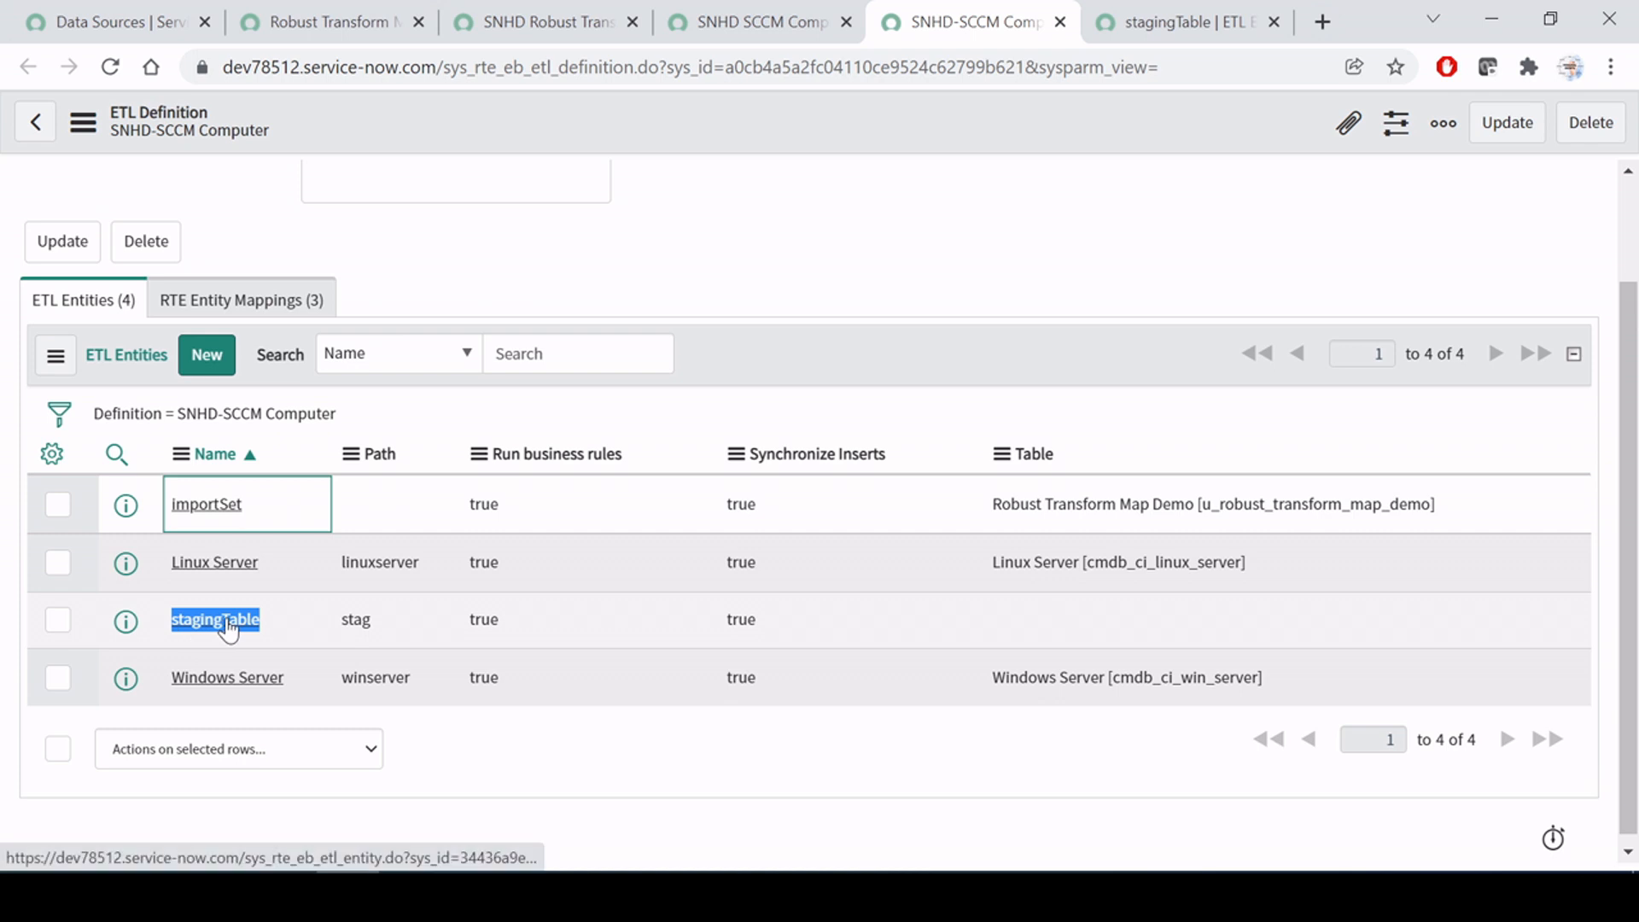
{"action": "left_click", "coordinate": [310, 629]}
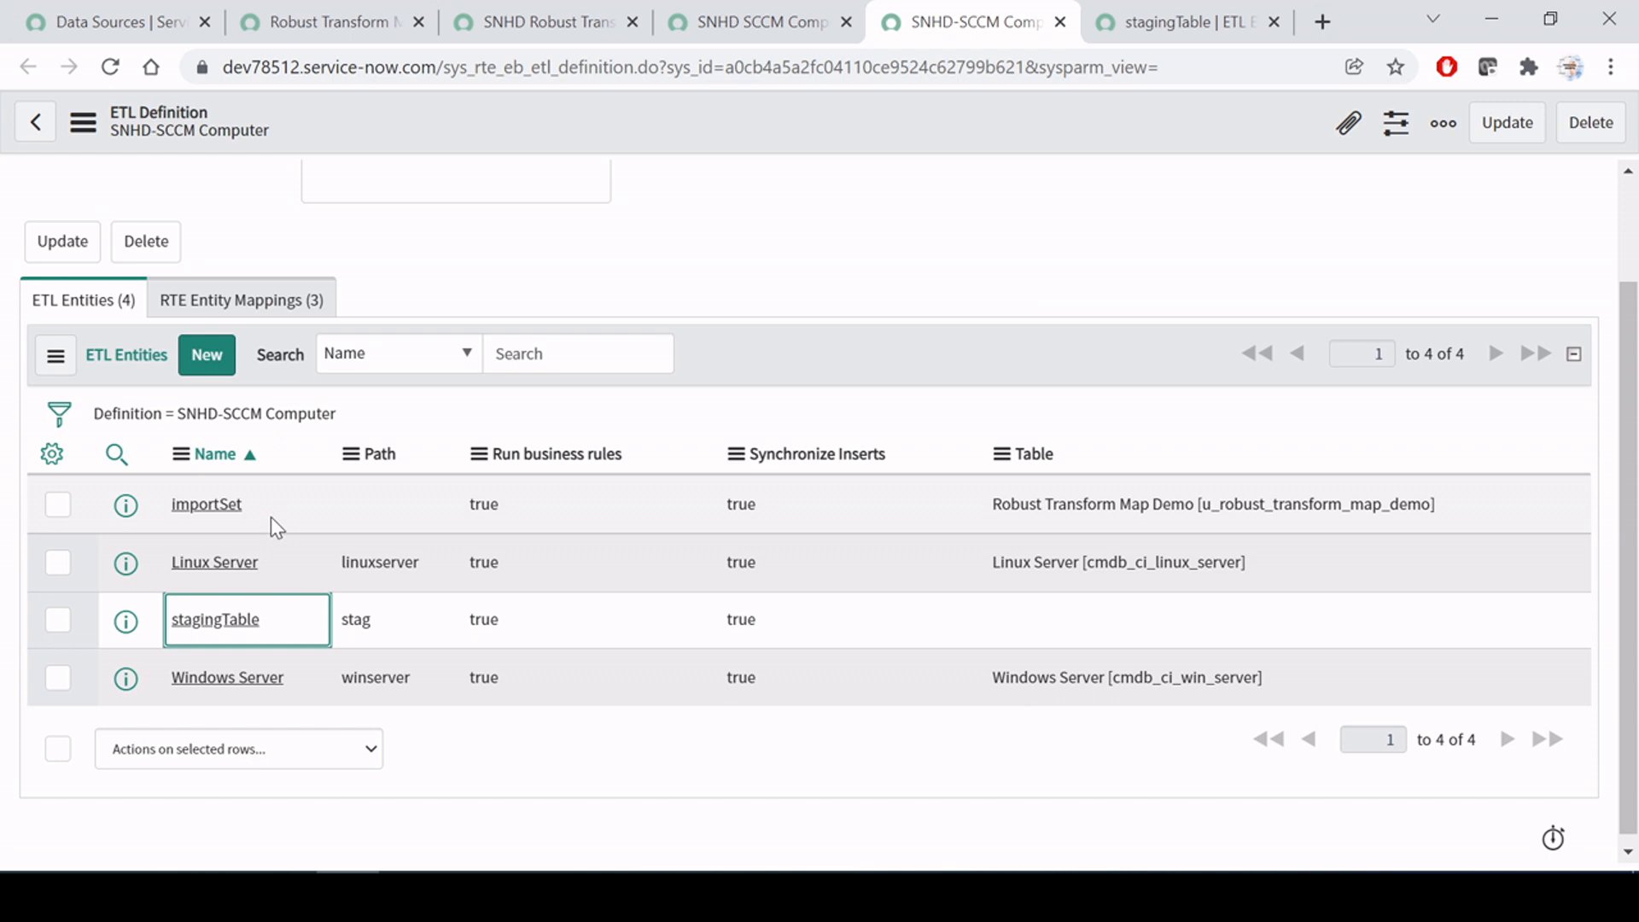
{"action": "left_click_drag", "start_coordinate": [382, 623], "coordinate": [363, 621]}
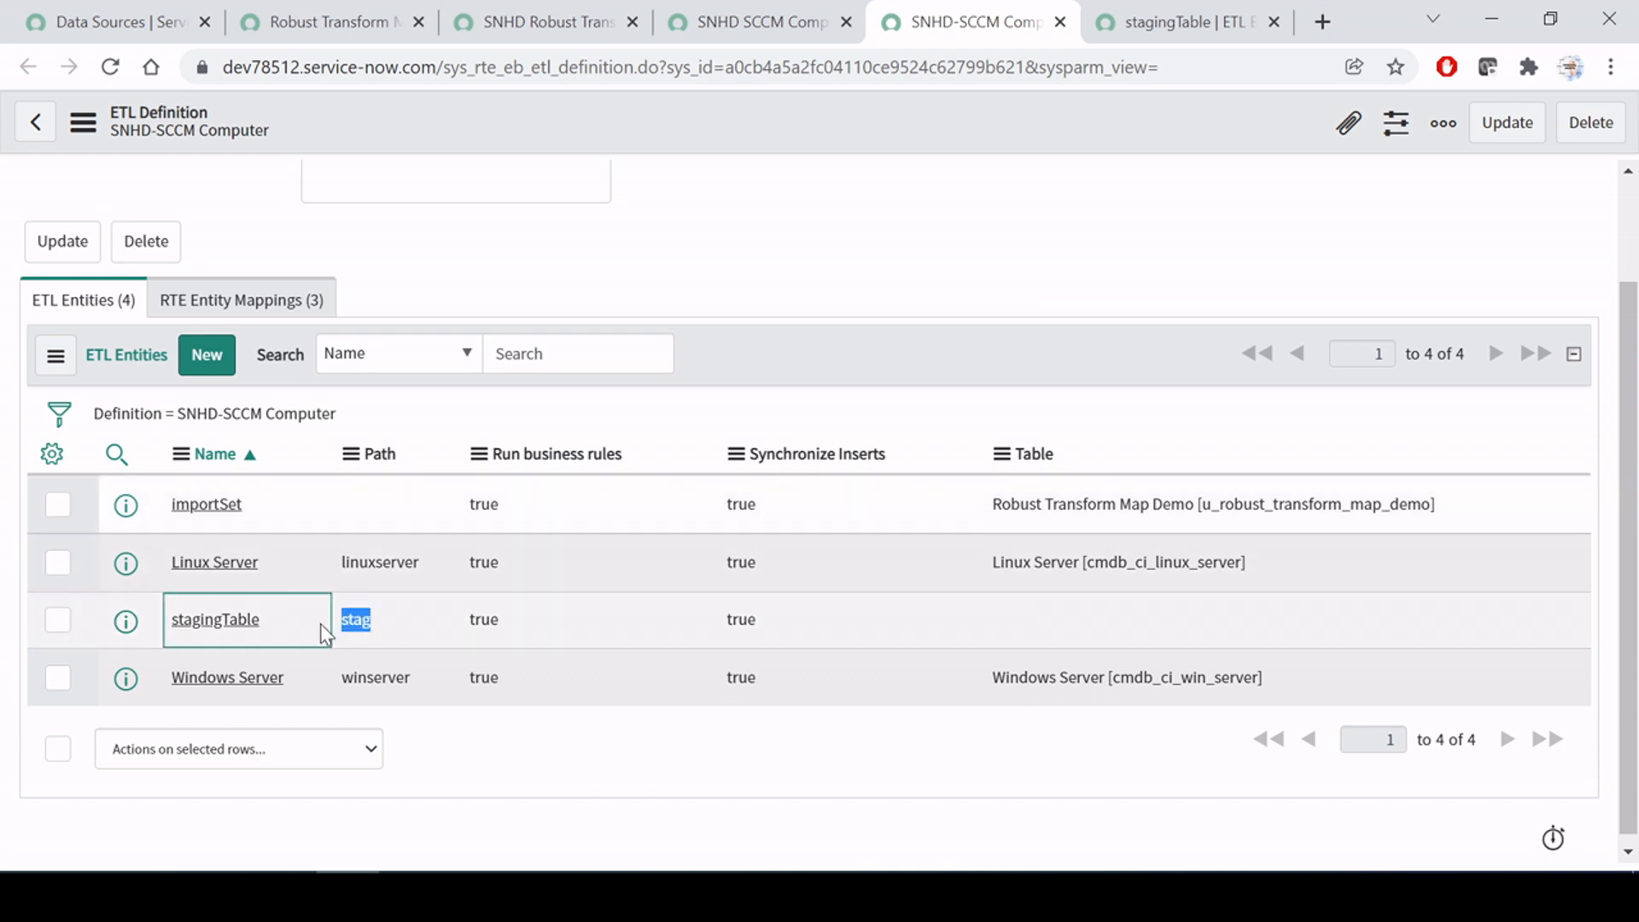
Step: Examine the field paths of the stagingTable entity's name, OS name and serialnumber fields
{"action": "left_click", "coordinate": [1159, 10]}
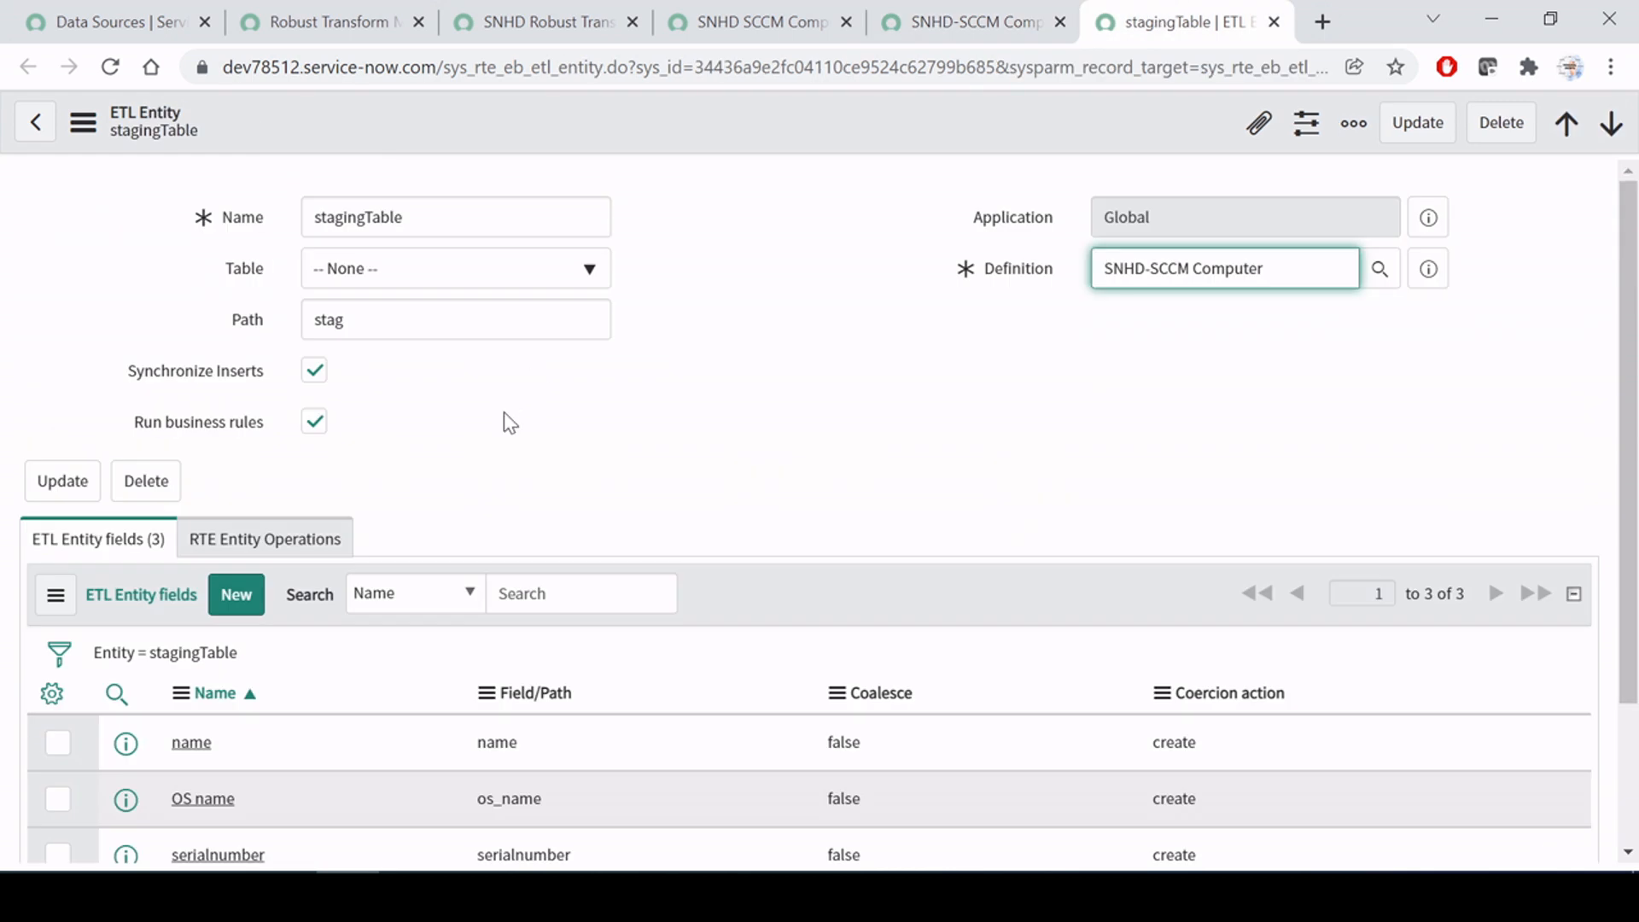
{"action": "scroll", "coordinate": [513, 427], "scroll_direction": "down", "scroll_amount": 2}
{"action": "left_click_drag", "start_coordinate": [475, 557], "coordinate": [561, 566]}
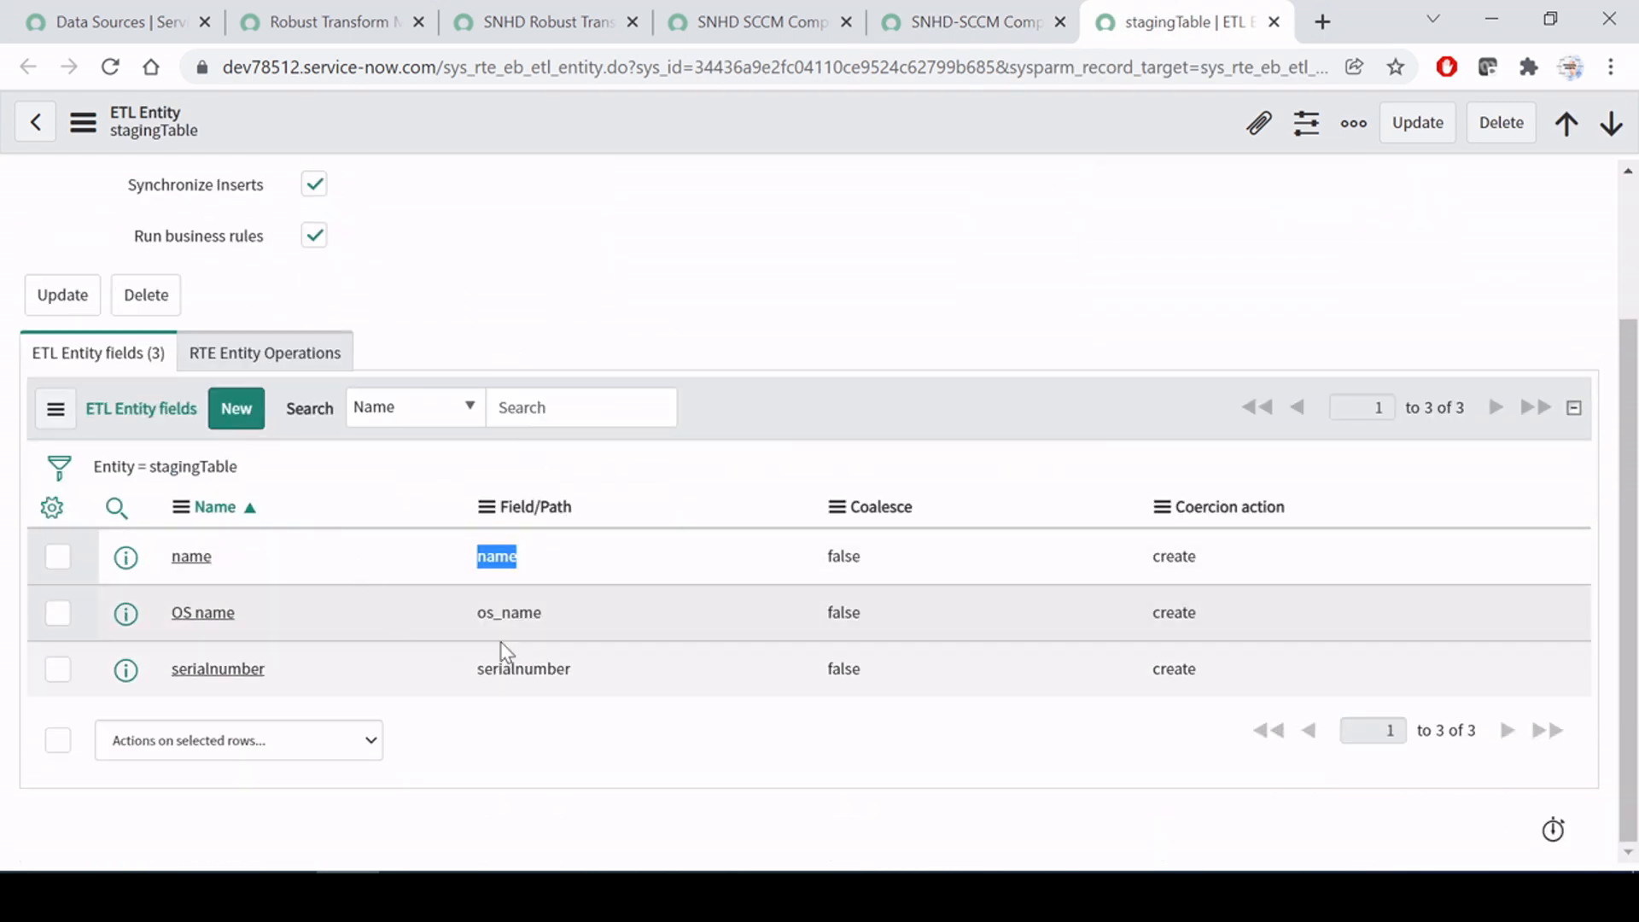
{"action": "left_click_drag", "start_coordinate": [466, 617], "coordinate": [567, 623]}
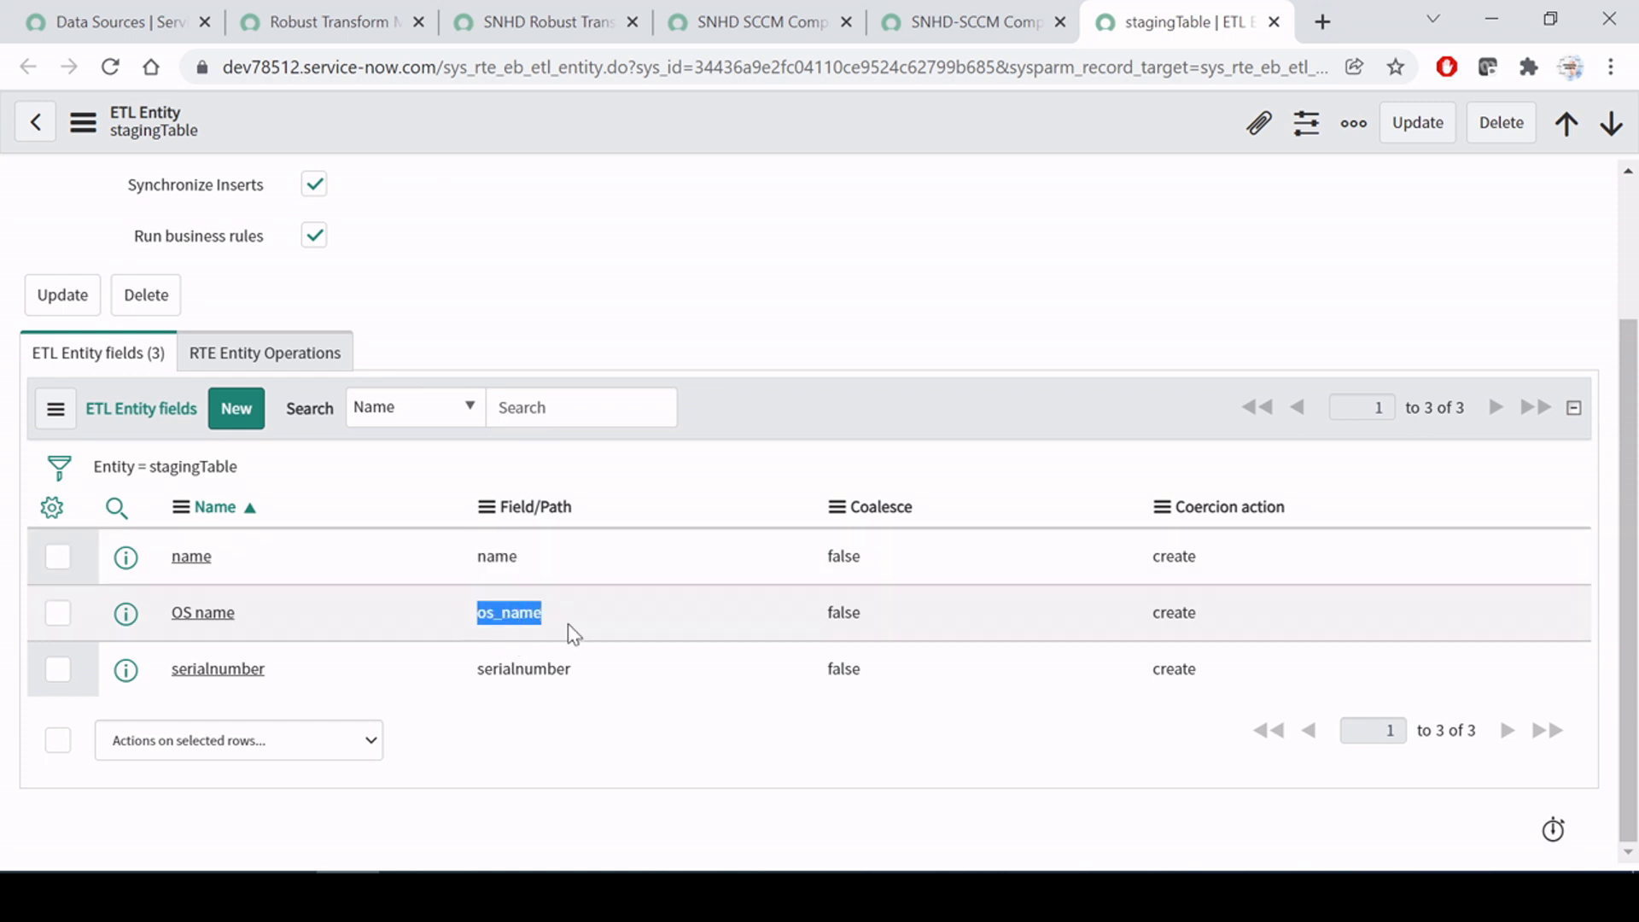
{"action": "left_click_drag", "start_coordinate": [467, 677], "coordinate": [592, 681]}
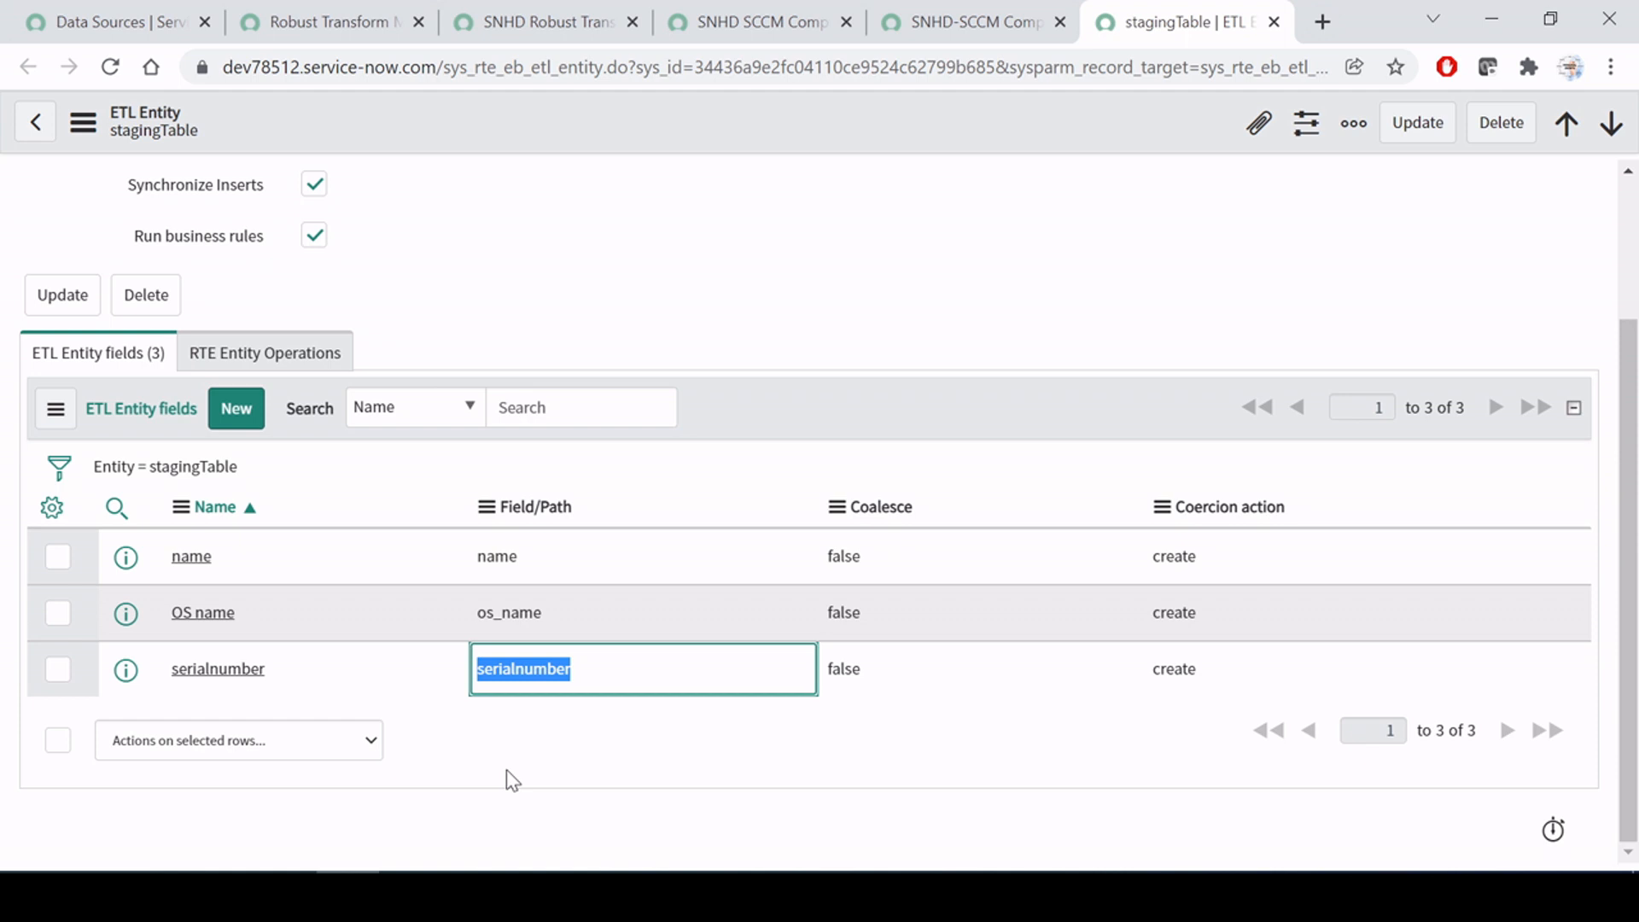
{"action": "left_click_drag", "start_coordinate": [538, 560], "coordinate": [442, 556]}
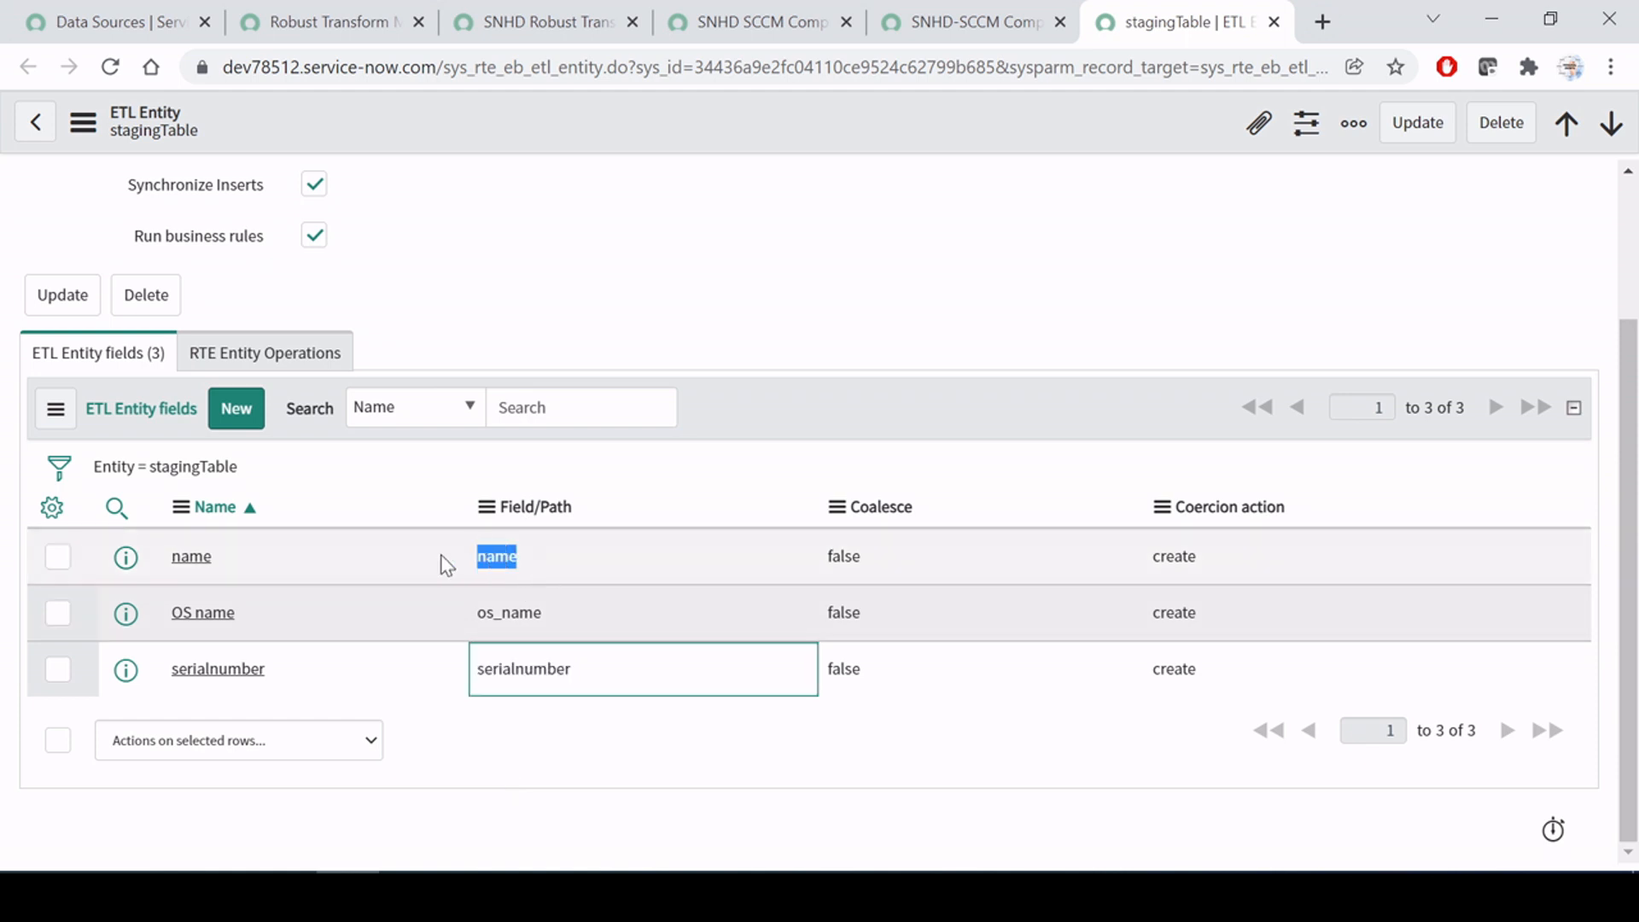
{"action": "left_click_drag", "start_coordinate": [566, 613], "coordinate": [465, 630]}
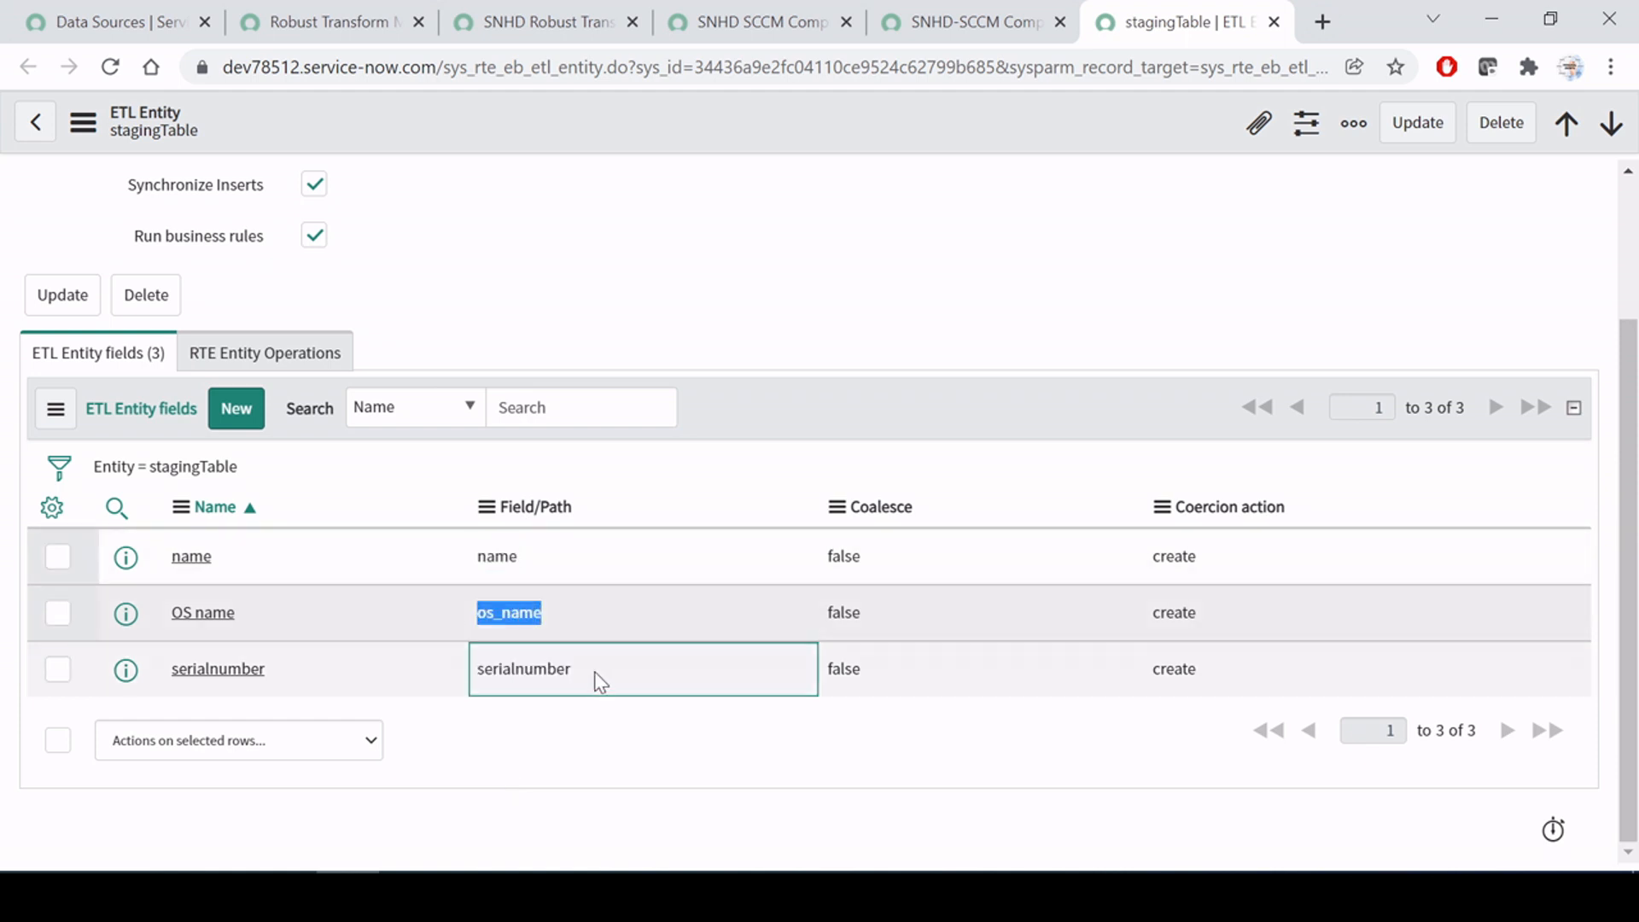
{"action": "left_click_drag", "start_coordinate": [600, 680], "coordinate": [468, 671]}
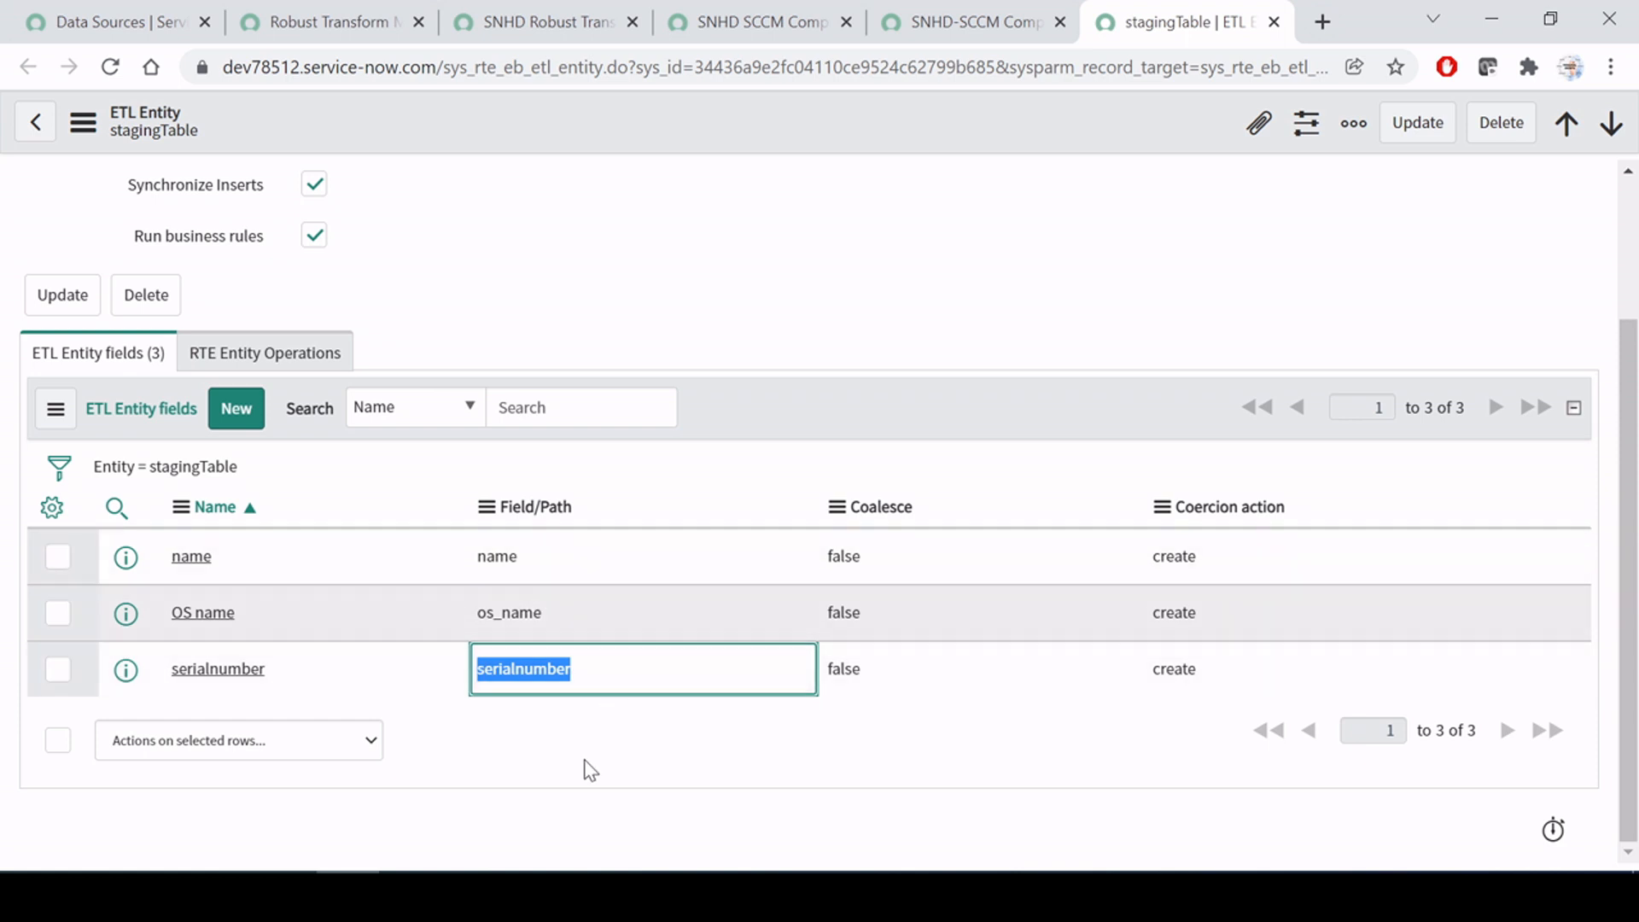
{"action": "left_click_drag", "start_coordinate": [545, 559], "coordinate": [453, 560]}
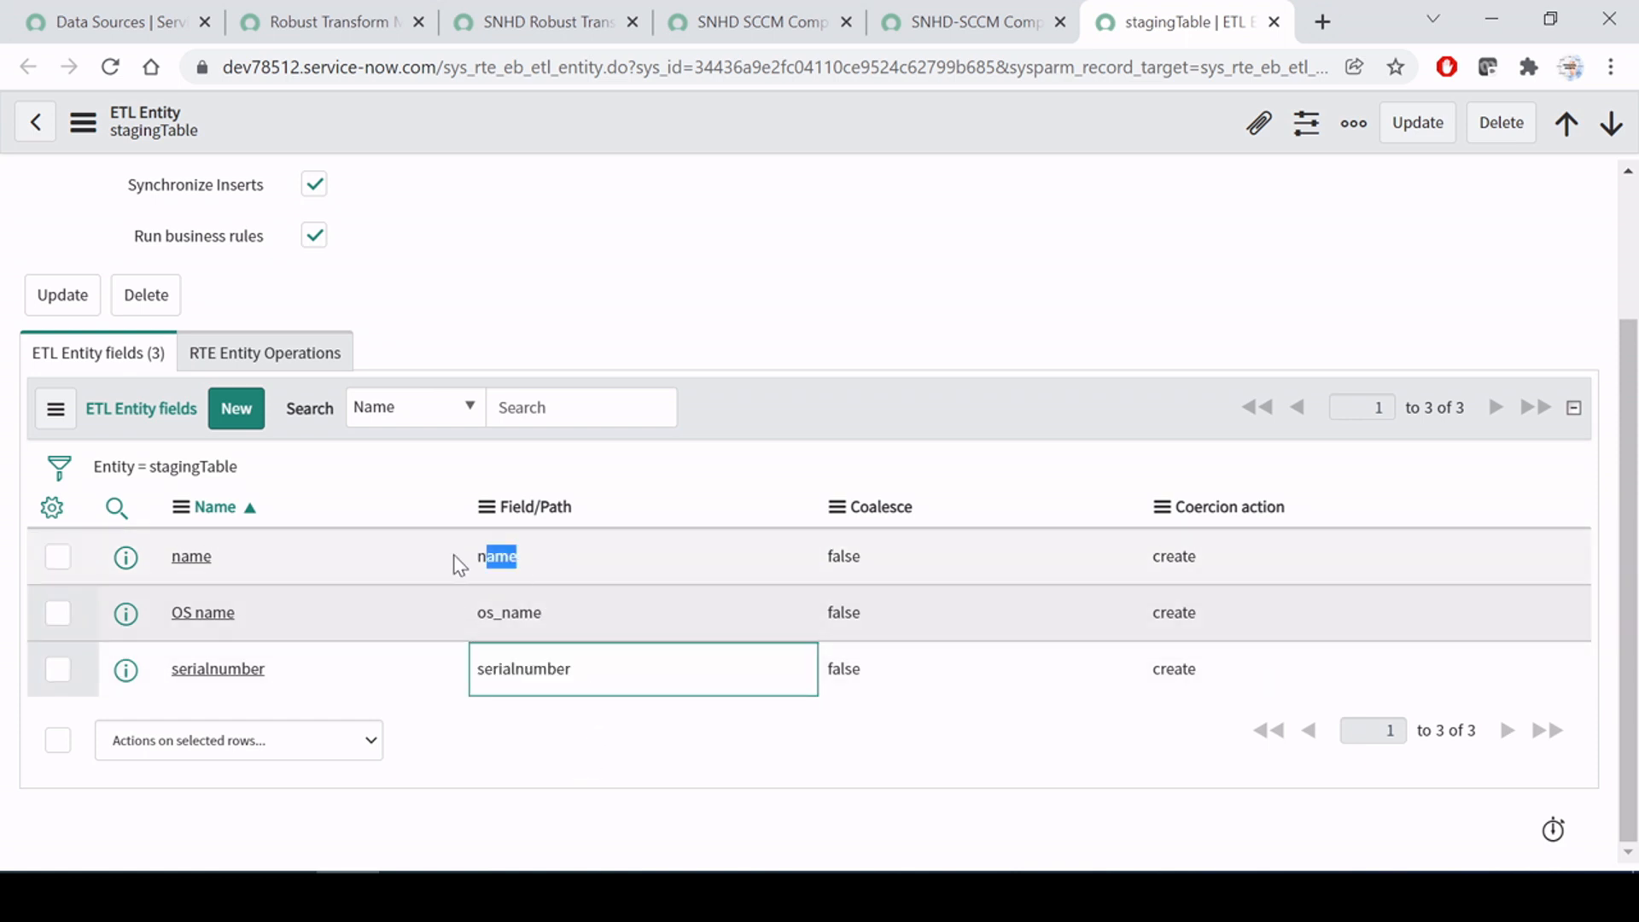
{"action": "left_click_drag", "start_coordinate": [573, 619], "coordinate": [464, 630]}
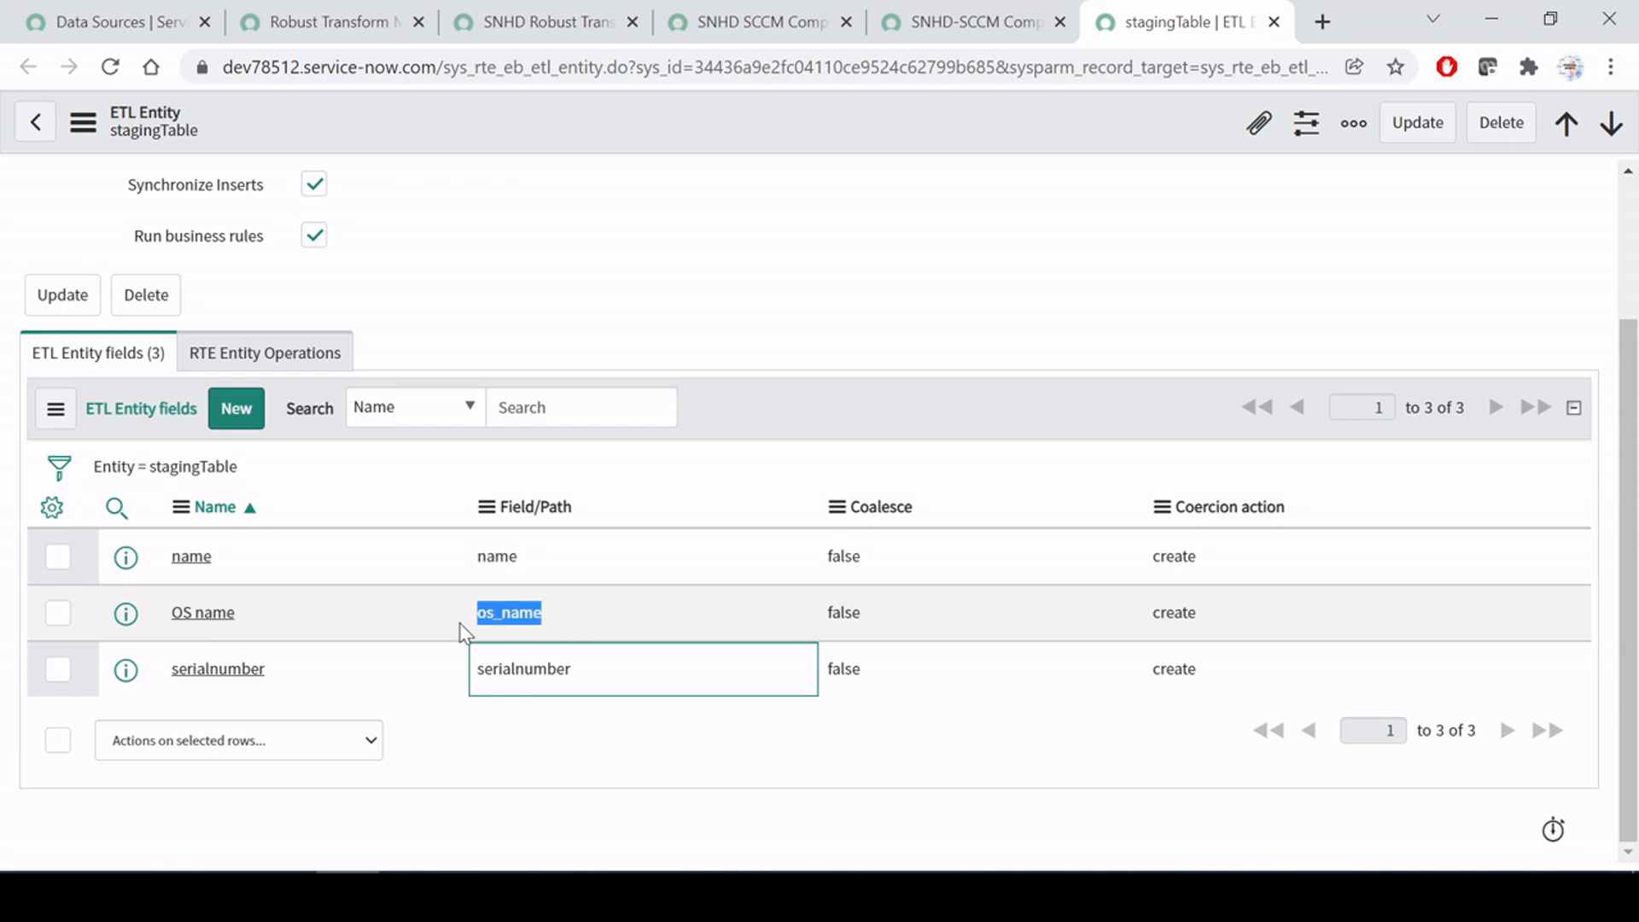
{"action": "left_click_drag", "start_coordinate": [472, 564], "coordinate": [519, 558]}
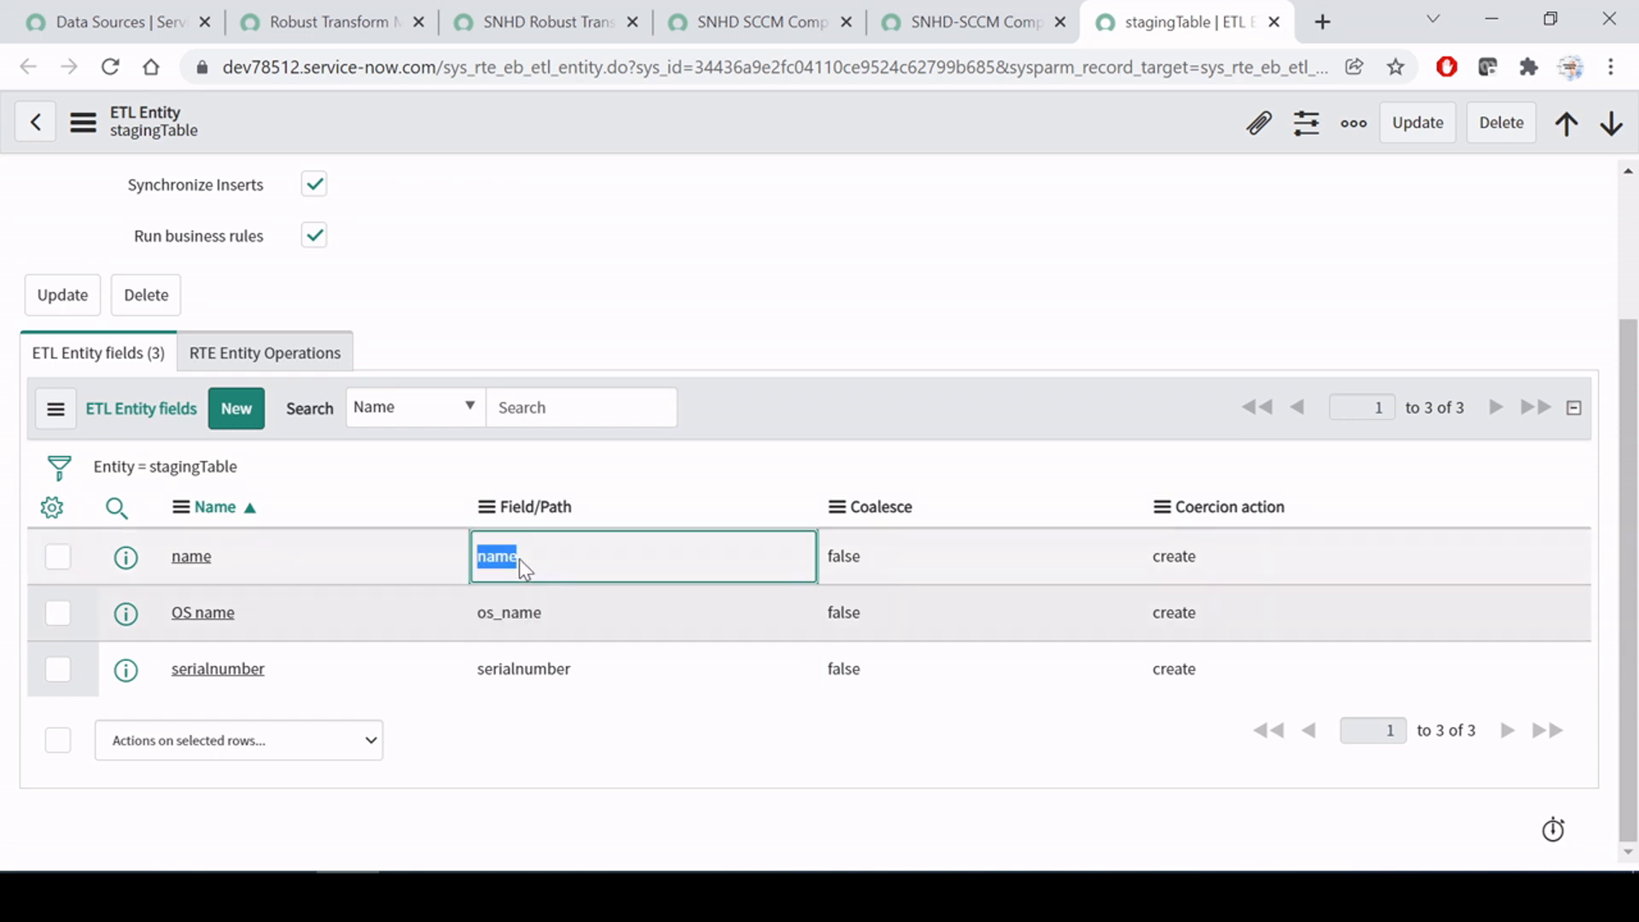
{"action": "scroll", "coordinate": [531, 588], "scroll_direction": "up", "scroll_amount": 1}
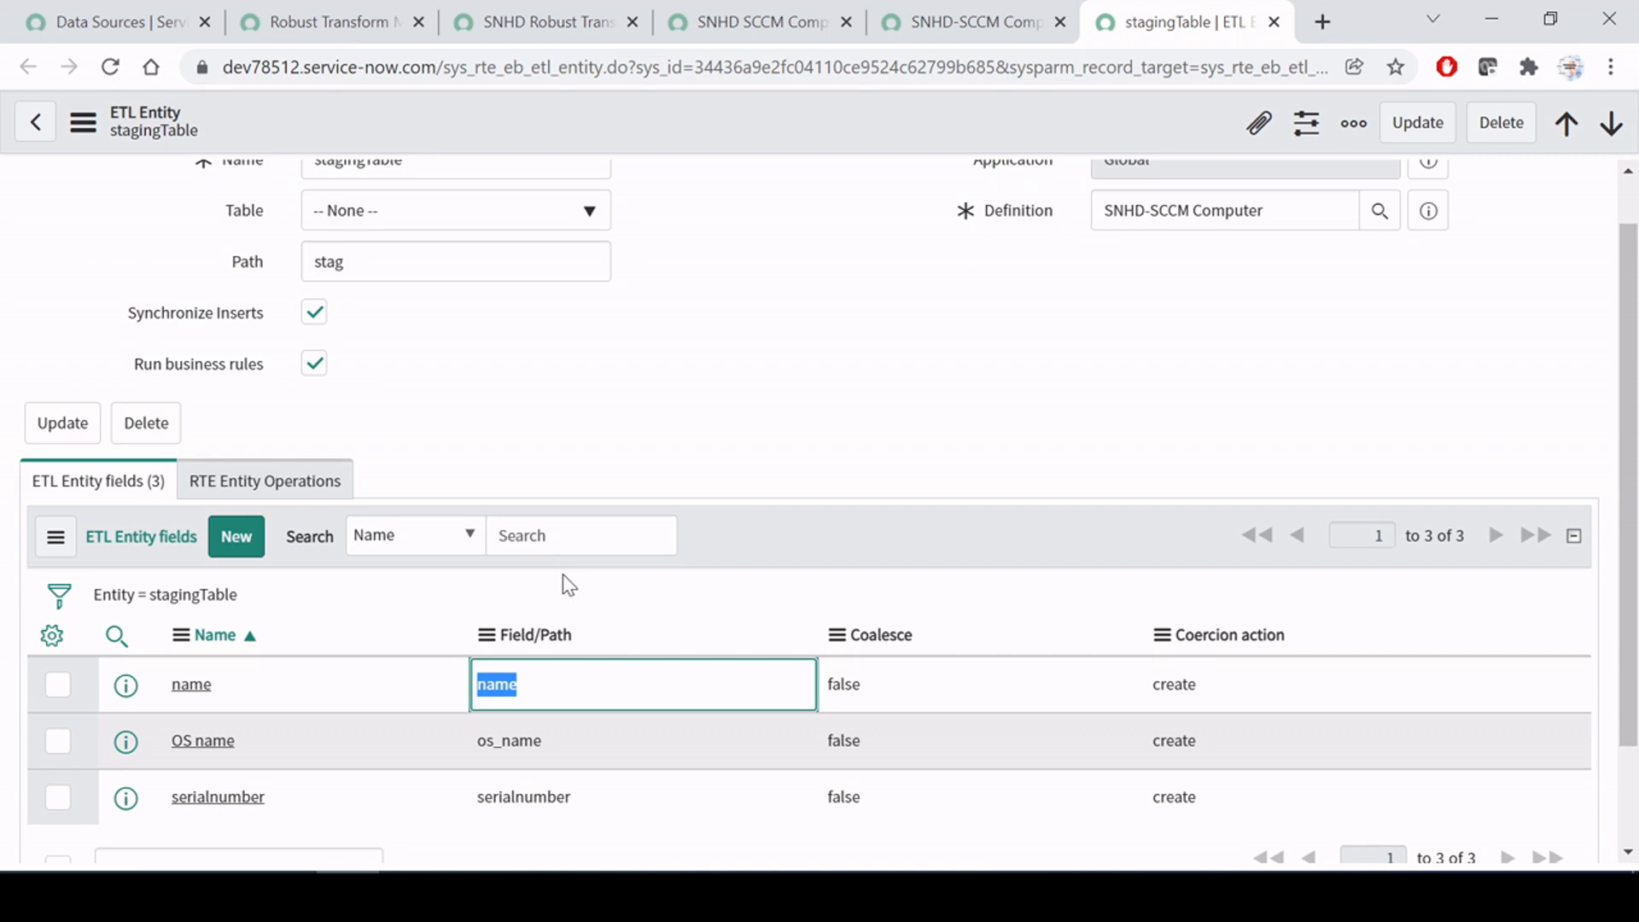
Step: Go back to the definition's ETL Entities and trace the flow from importSet to stagingTable
{"action": "left_click", "coordinate": [973, 19]}
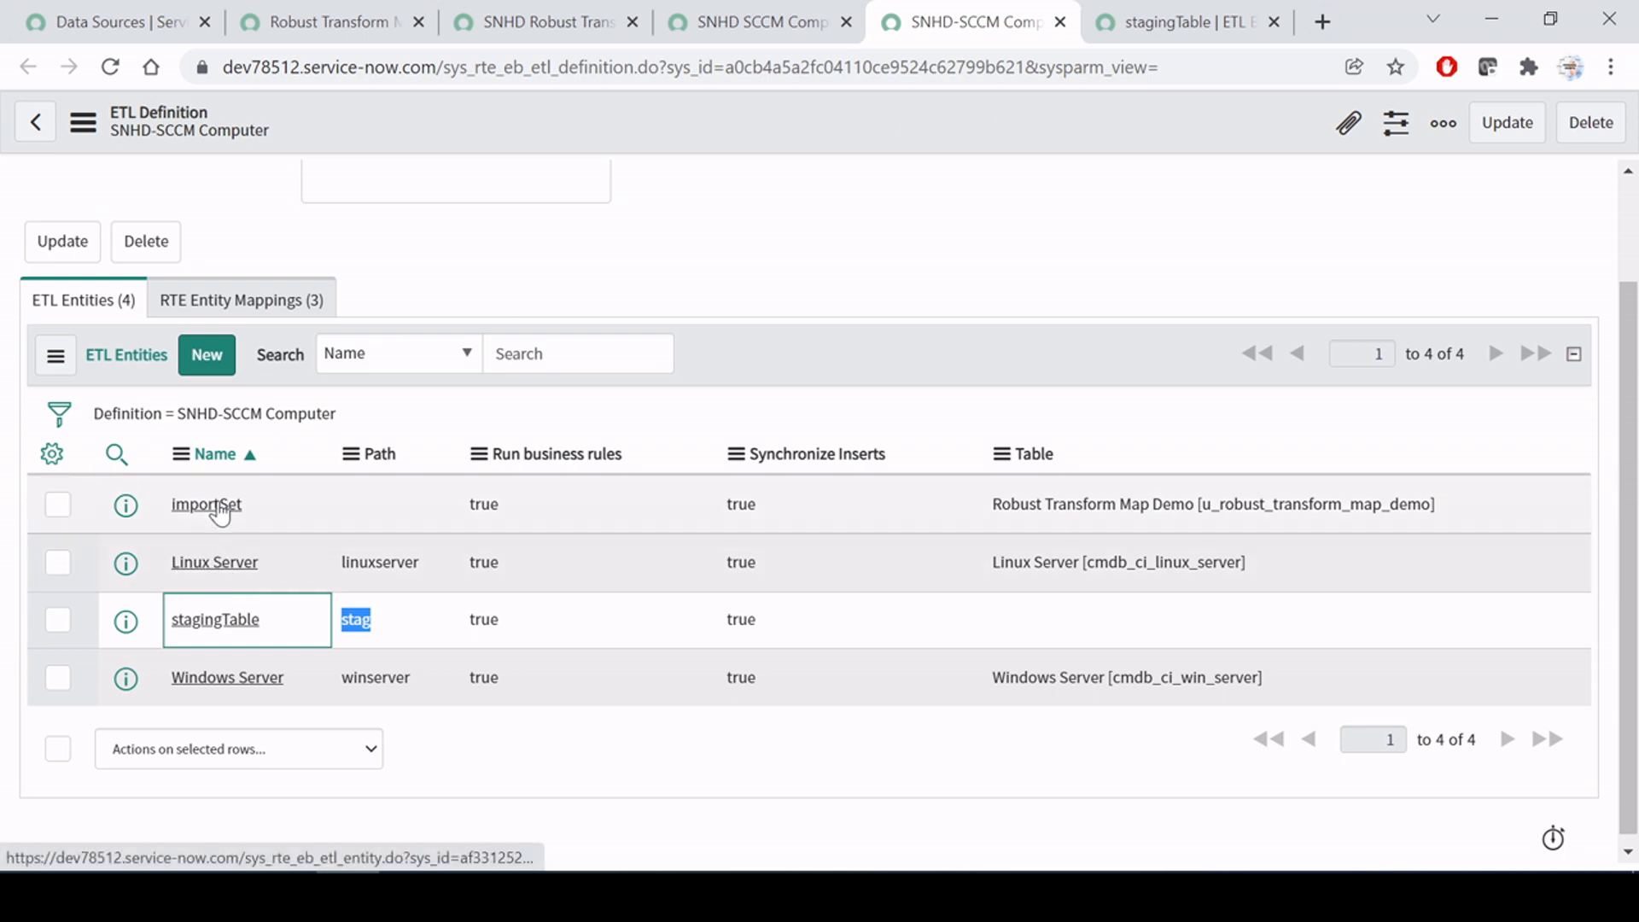
{"action": "double_click", "coordinate": [273, 509]}
{"action": "left_click_drag", "start_coordinate": [262, 627], "coordinate": [159, 629]}
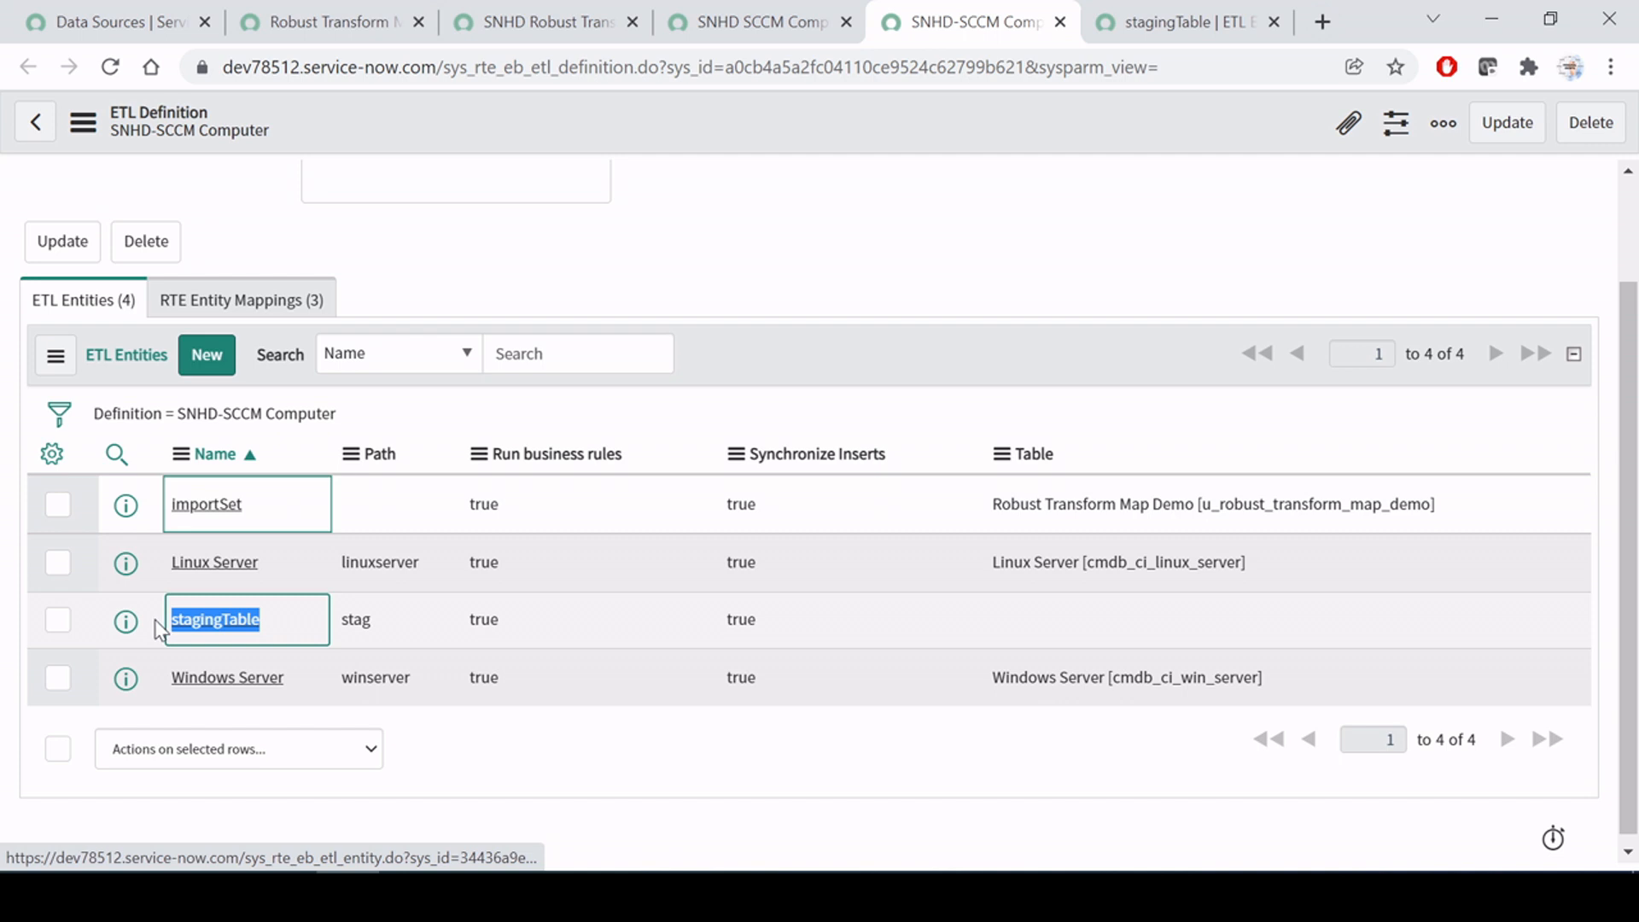
{"action": "left_click", "coordinate": [789, 367]}
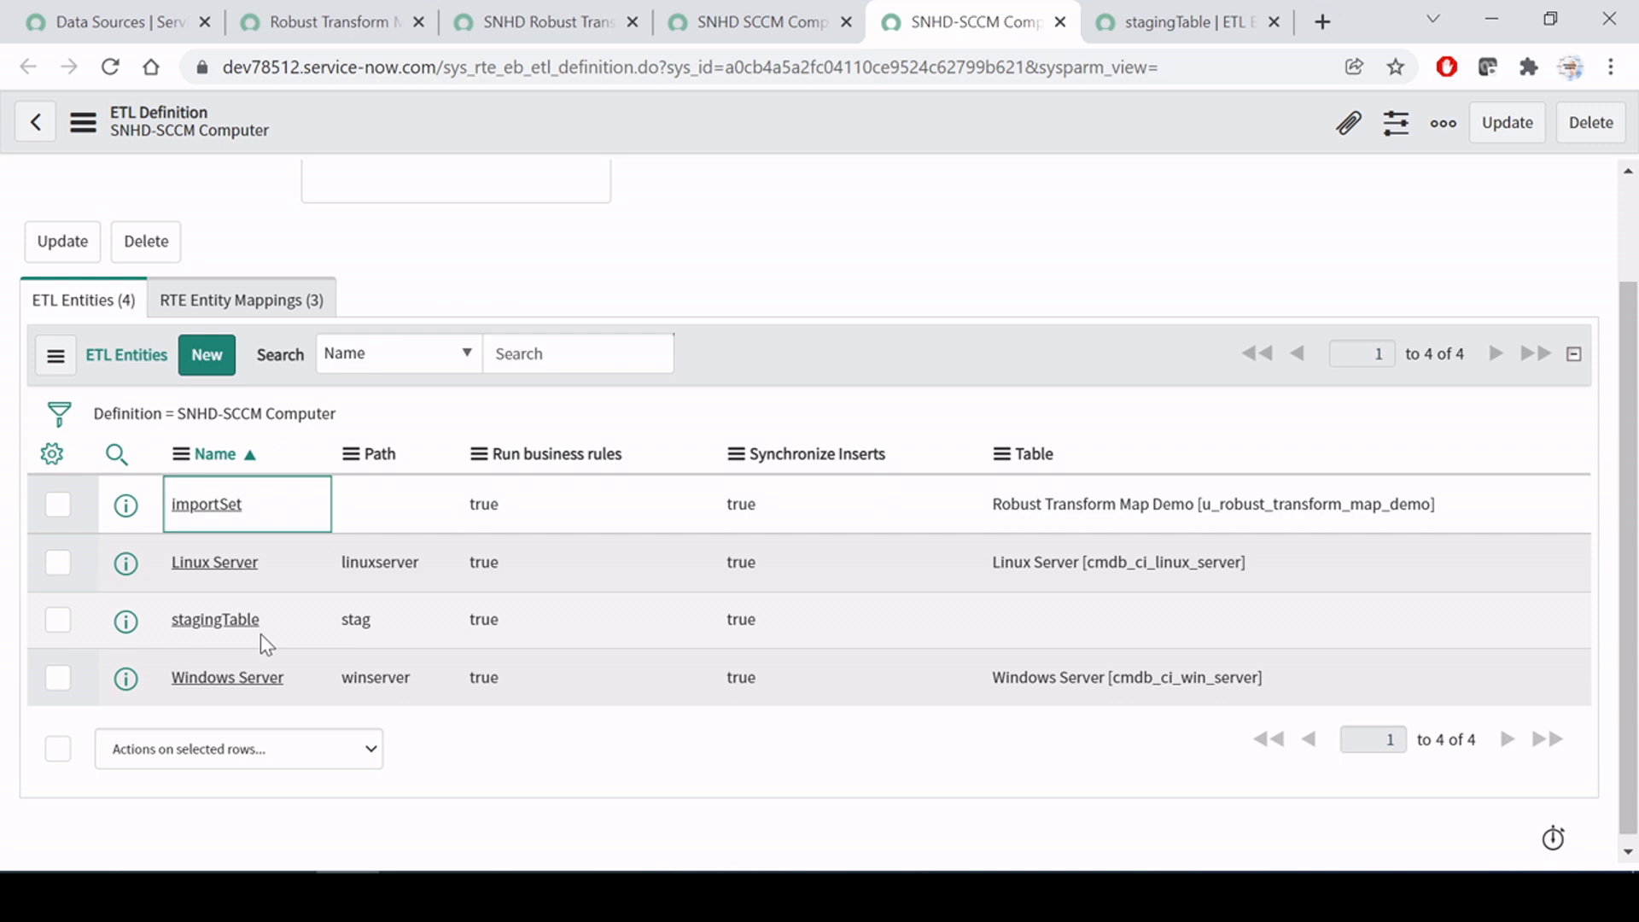
{"action": "left_click_drag", "start_coordinate": [272, 632], "coordinate": [159, 621]}
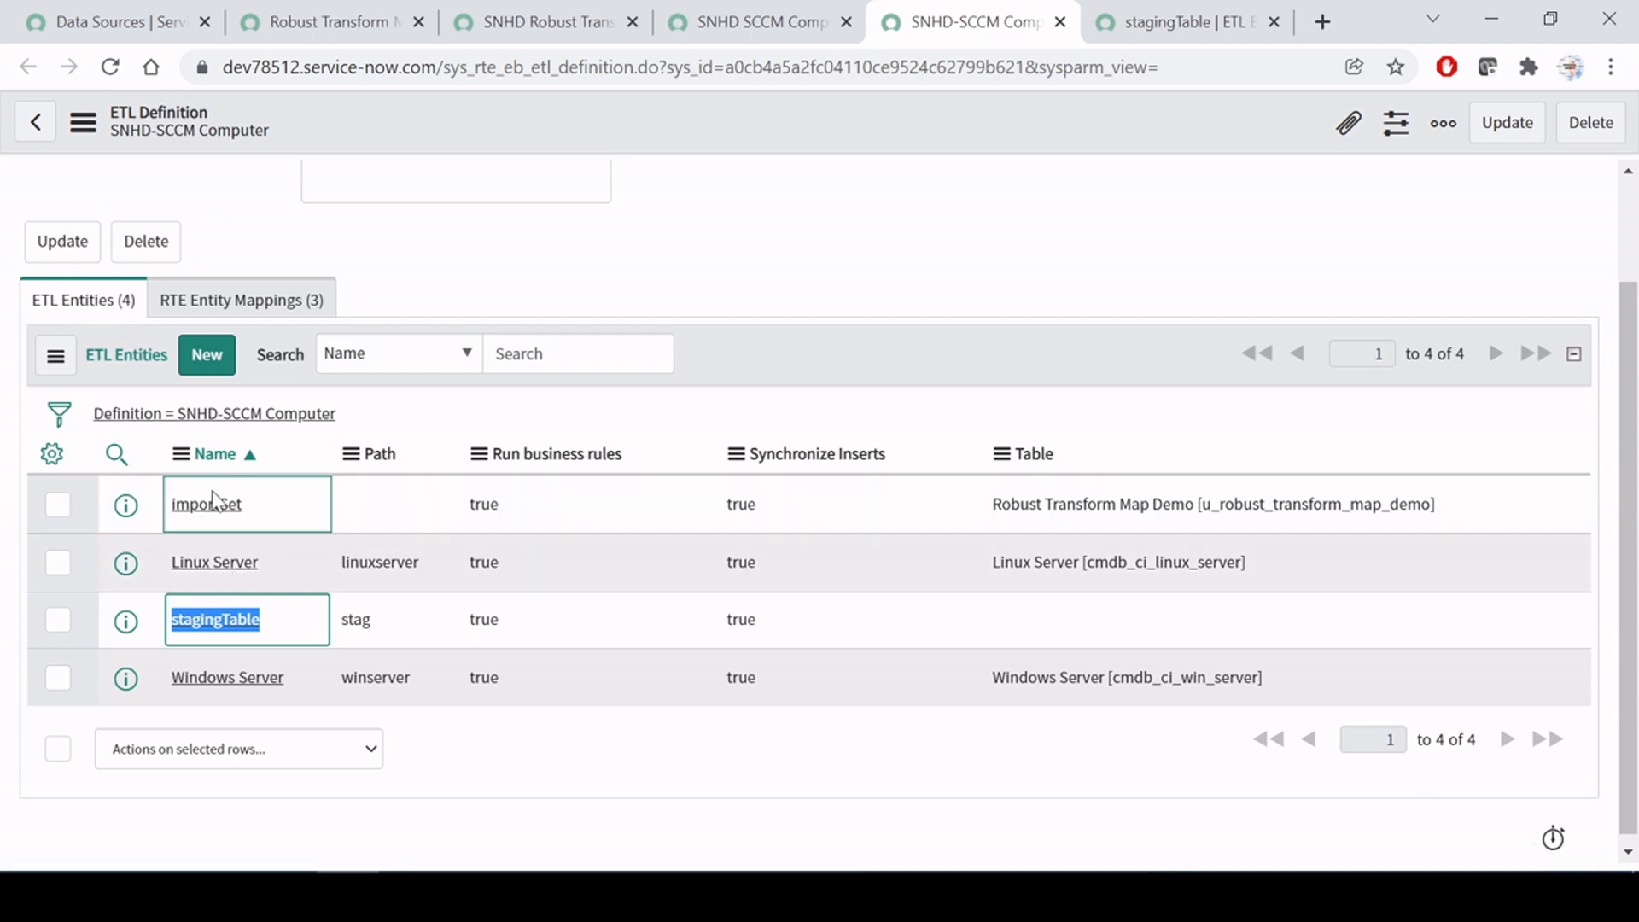
Step: Open the Linux Server entity in a new browser tab and view its ETL Entity fields
{"action": "middle_click", "coordinate": [223, 561]}
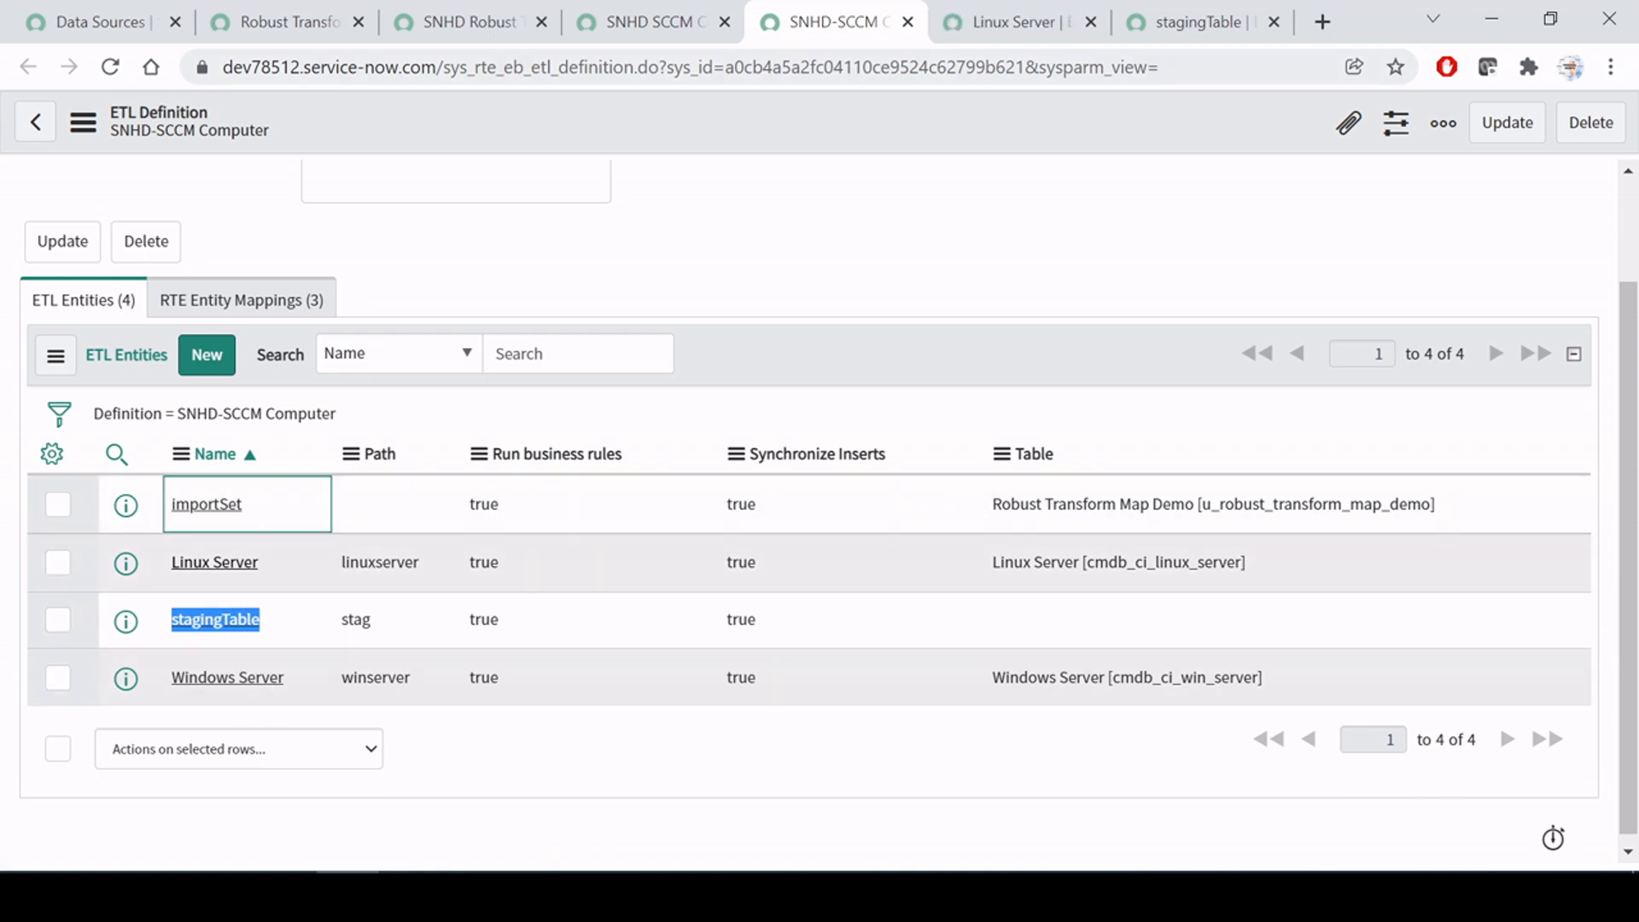
{"action": "left_click", "coordinate": [1014, 21]}
{"action": "scroll", "coordinate": [539, 507], "scroll_direction": "down", "scroll_amount": 2}
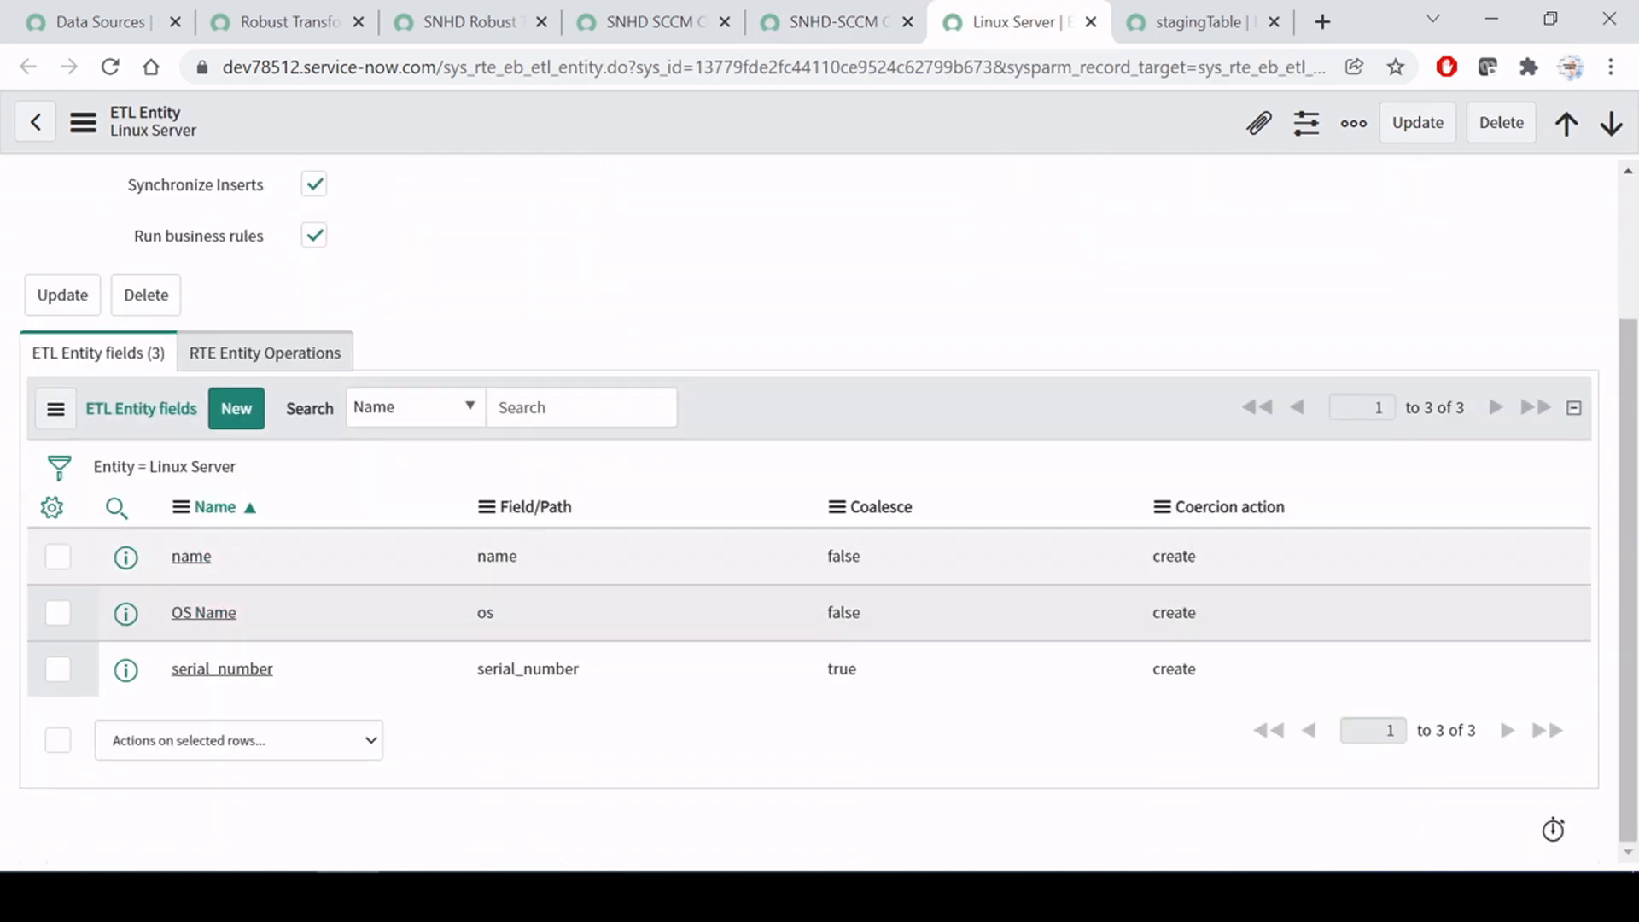
Step: Examine the Linux Server entity's table and the field paths of its name, OS Name and serial_number fields
{"action": "left_click_drag", "start_coordinate": [477, 613], "coordinate": [486, 613]}
{"action": "double_click", "coordinate": [522, 615]}
{"action": "left_click_drag", "start_coordinate": [462, 559], "coordinate": [527, 561]}
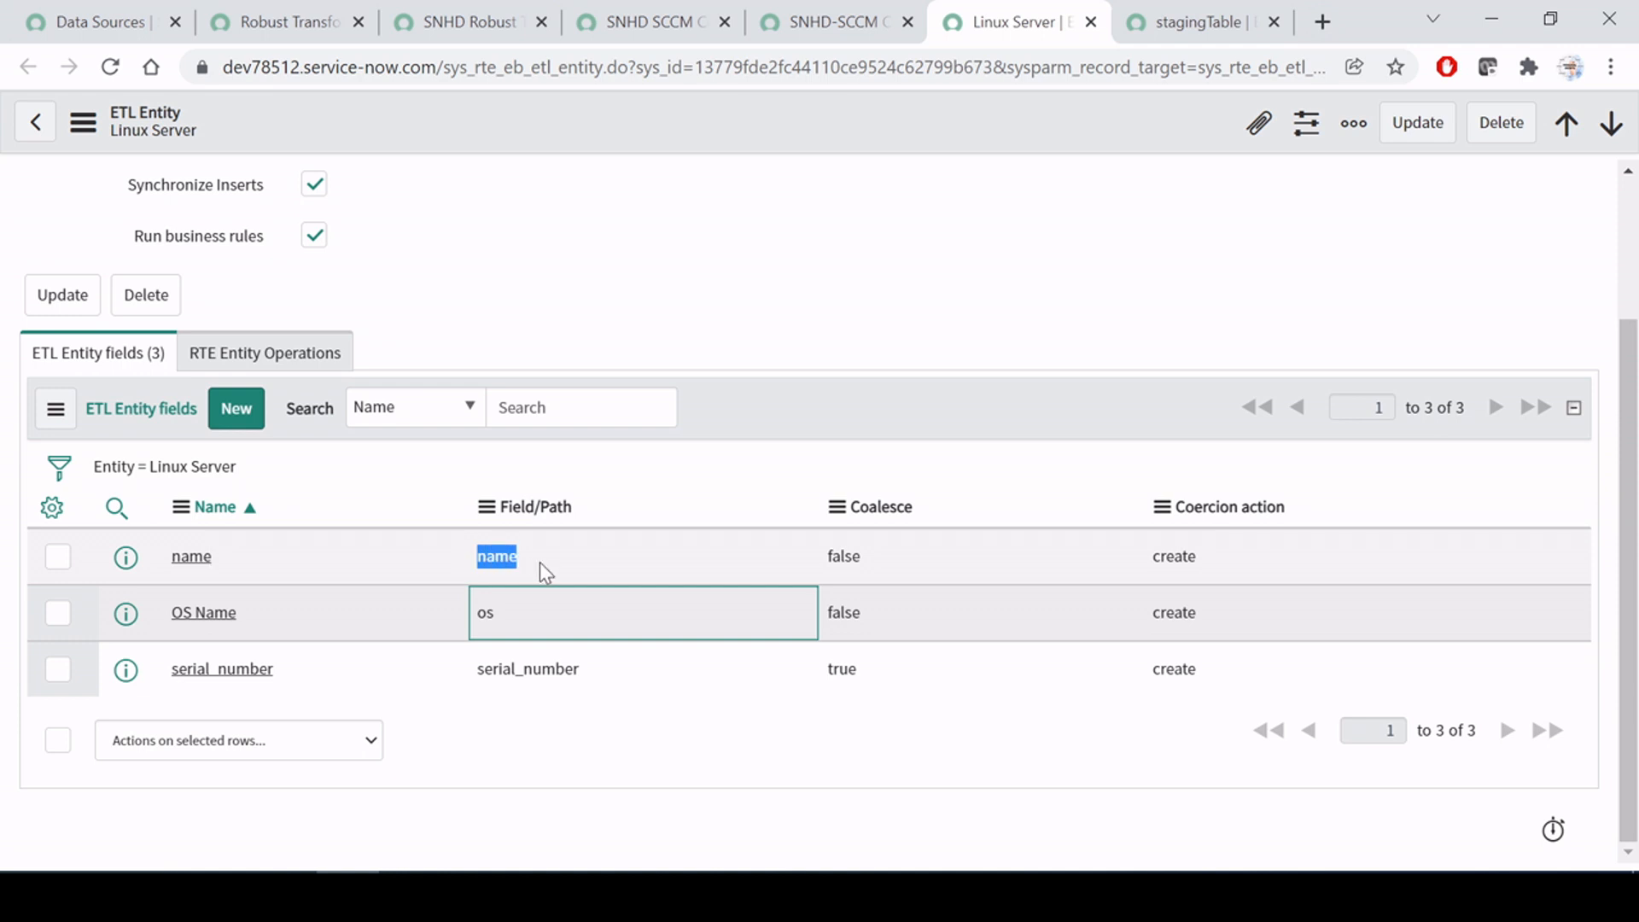
{"action": "scroll", "coordinate": [581, 386], "scroll_direction": "up", "scroll_amount": 3}
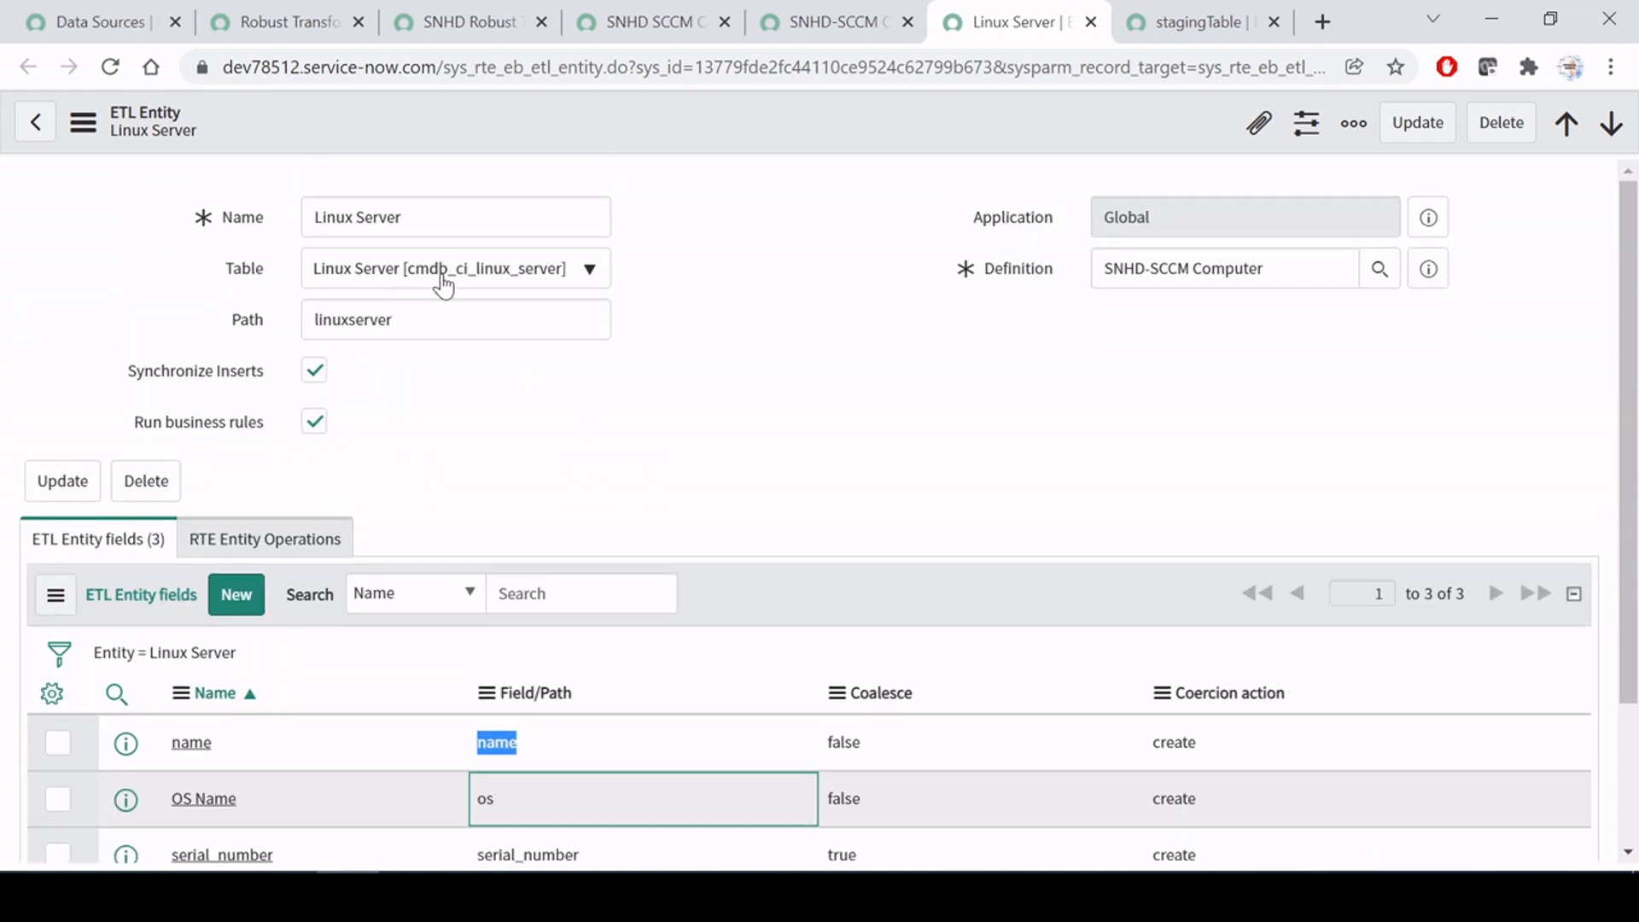
{"action": "scroll", "coordinate": [695, 501], "scroll_direction": "down", "scroll_amount": 3}
{"action": "left_click", "coordinate": [557, 551]}
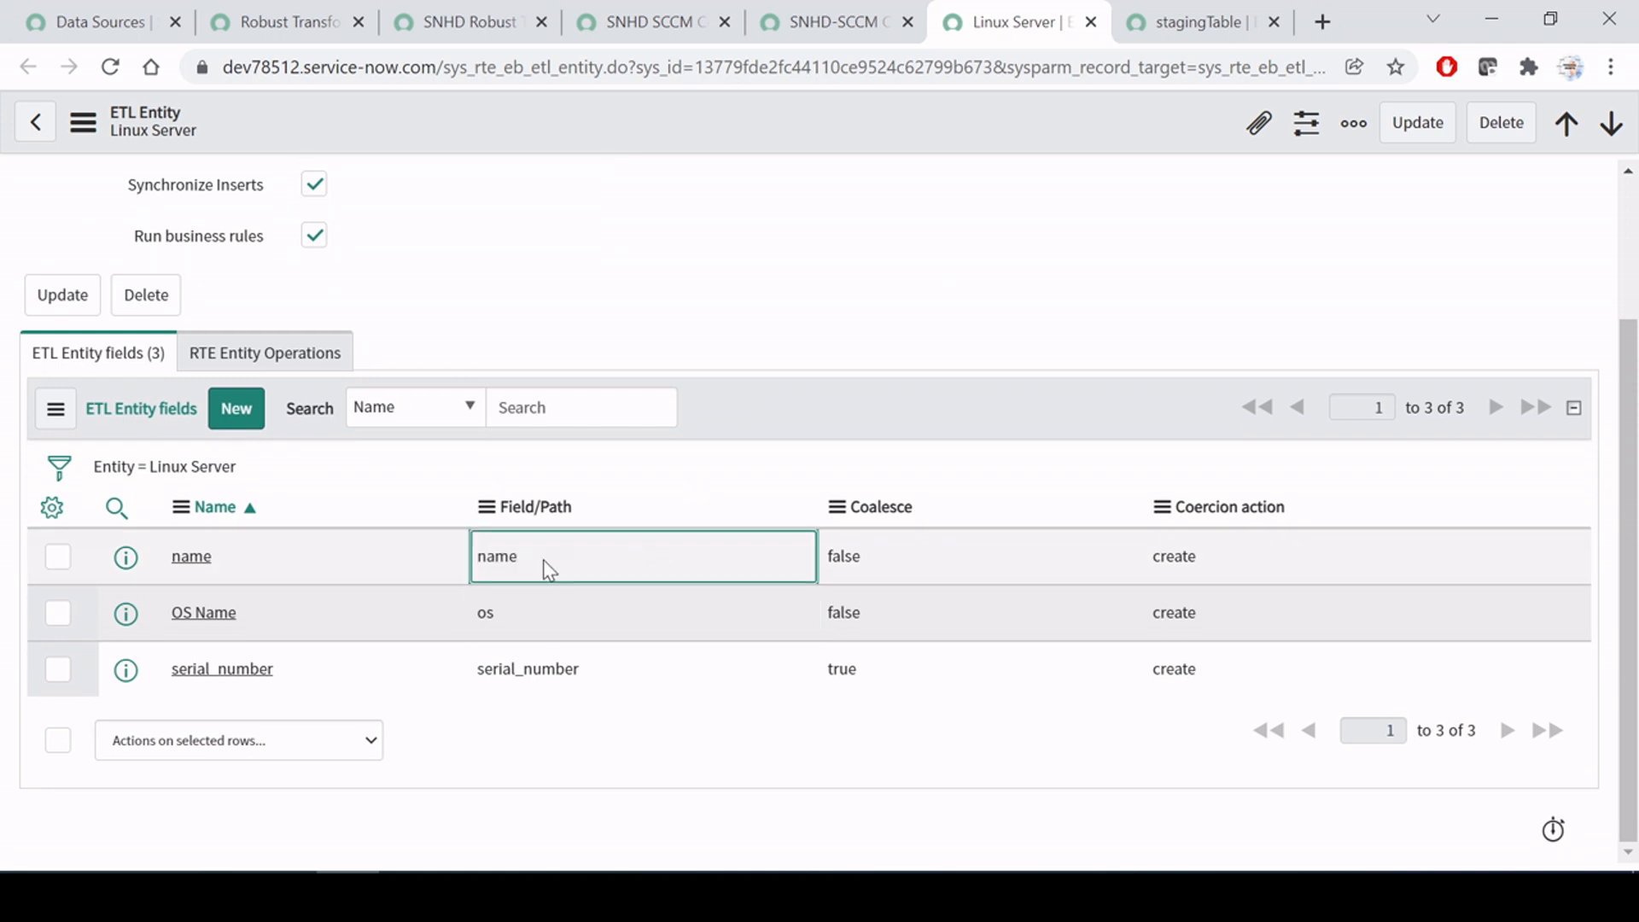
{"action": "double_click", "coordinate": [550, 554]}
{"action": "left_click", "coordinate": [516, 614]}
{"action": "left_click_drag", "start_coordinate": [494, 612], "coordinate": [470, 610]}
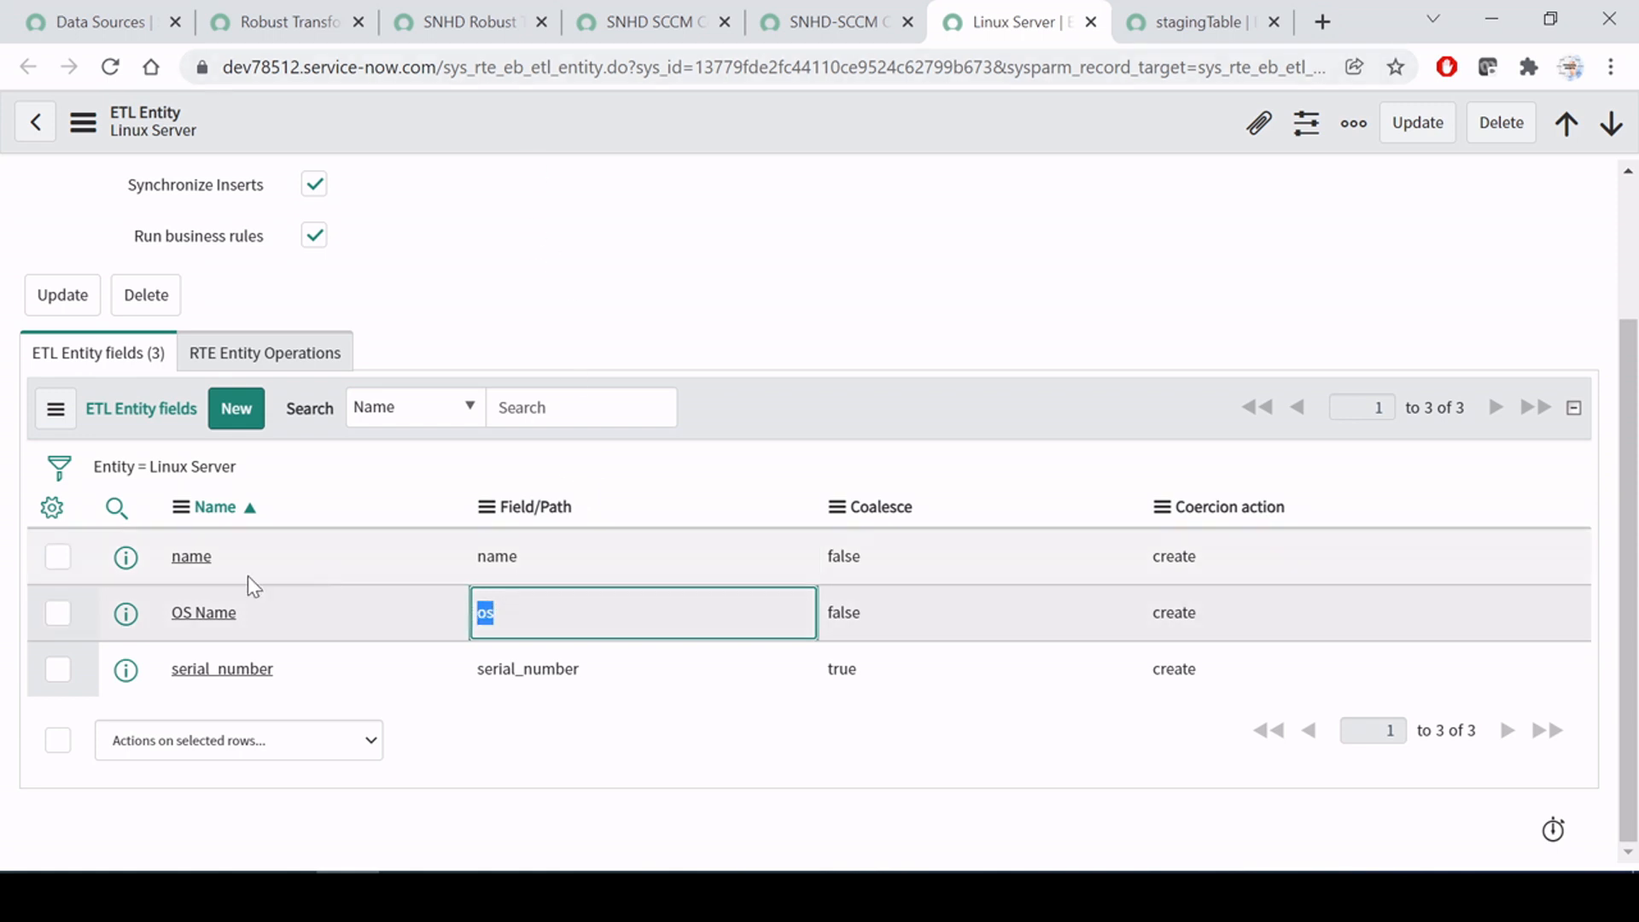
{"action": "double_click", "coordinate": [468, 667]}
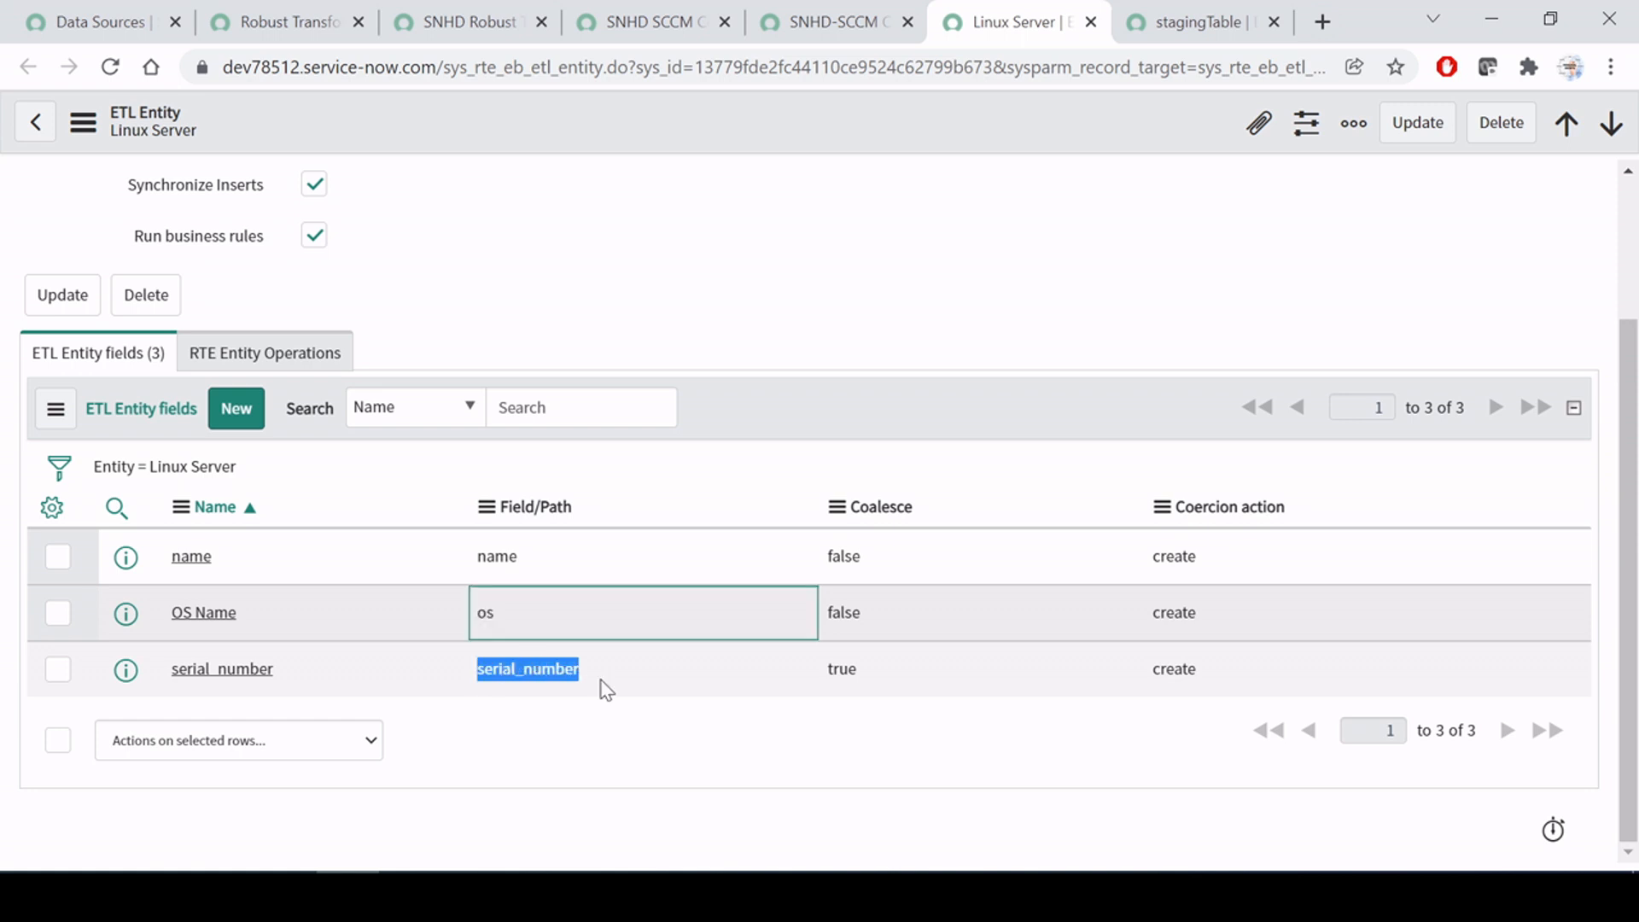
{"action": "double_click", "coordinate": [497, 558]}
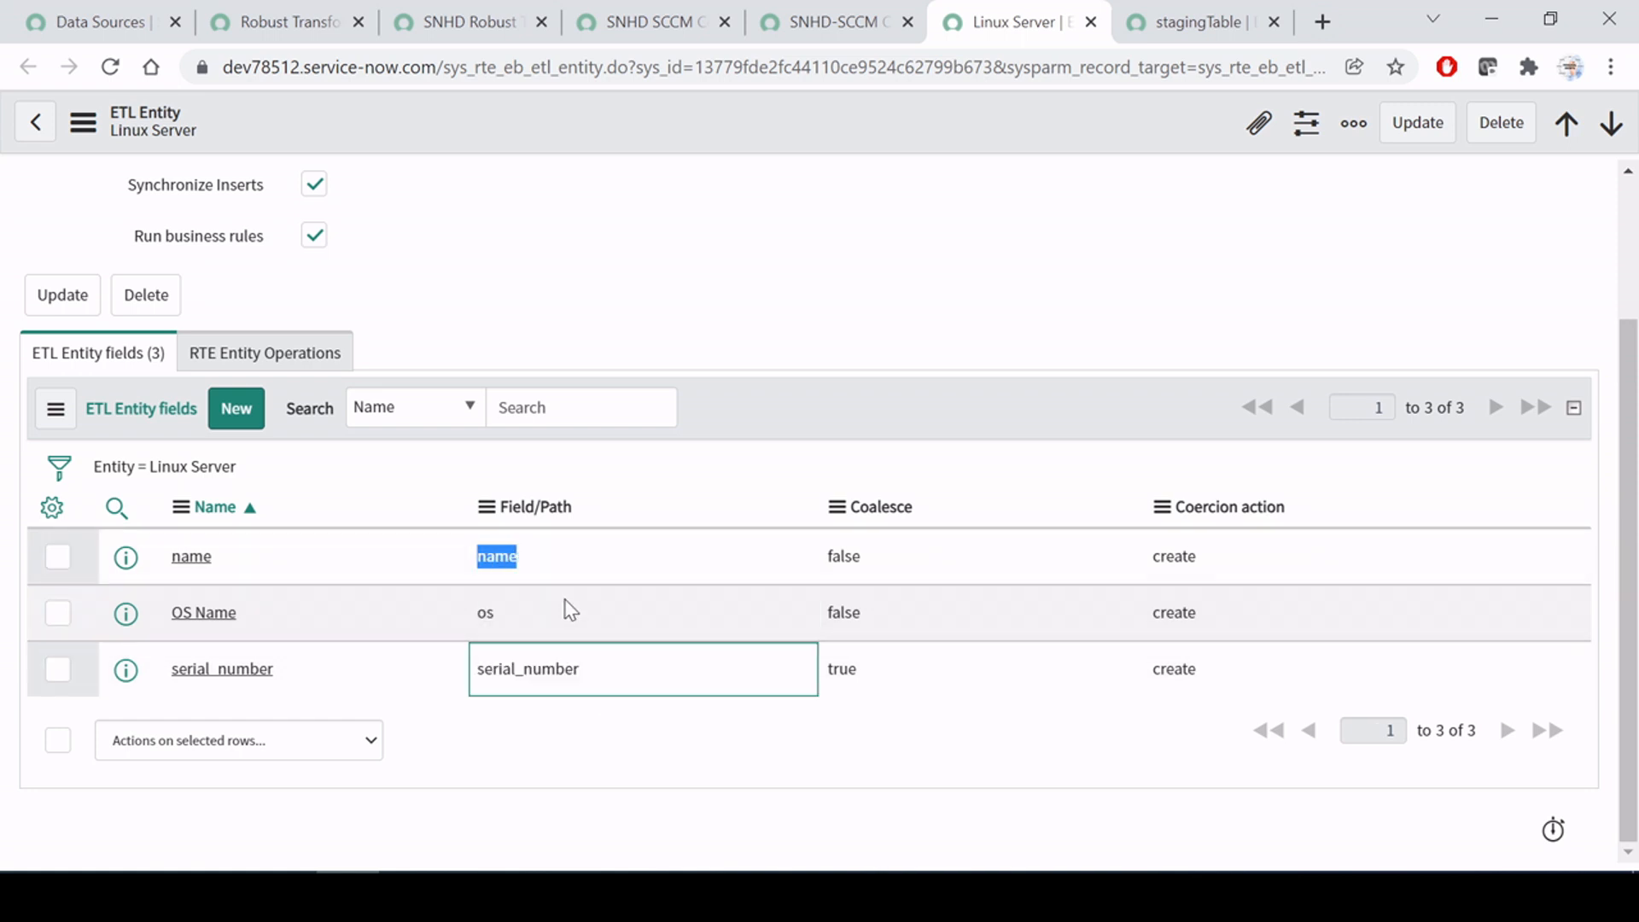
{"action": "scroll", "coordinate": [568, 610], "scroll_direction": "up", "scroll_amount": 2}
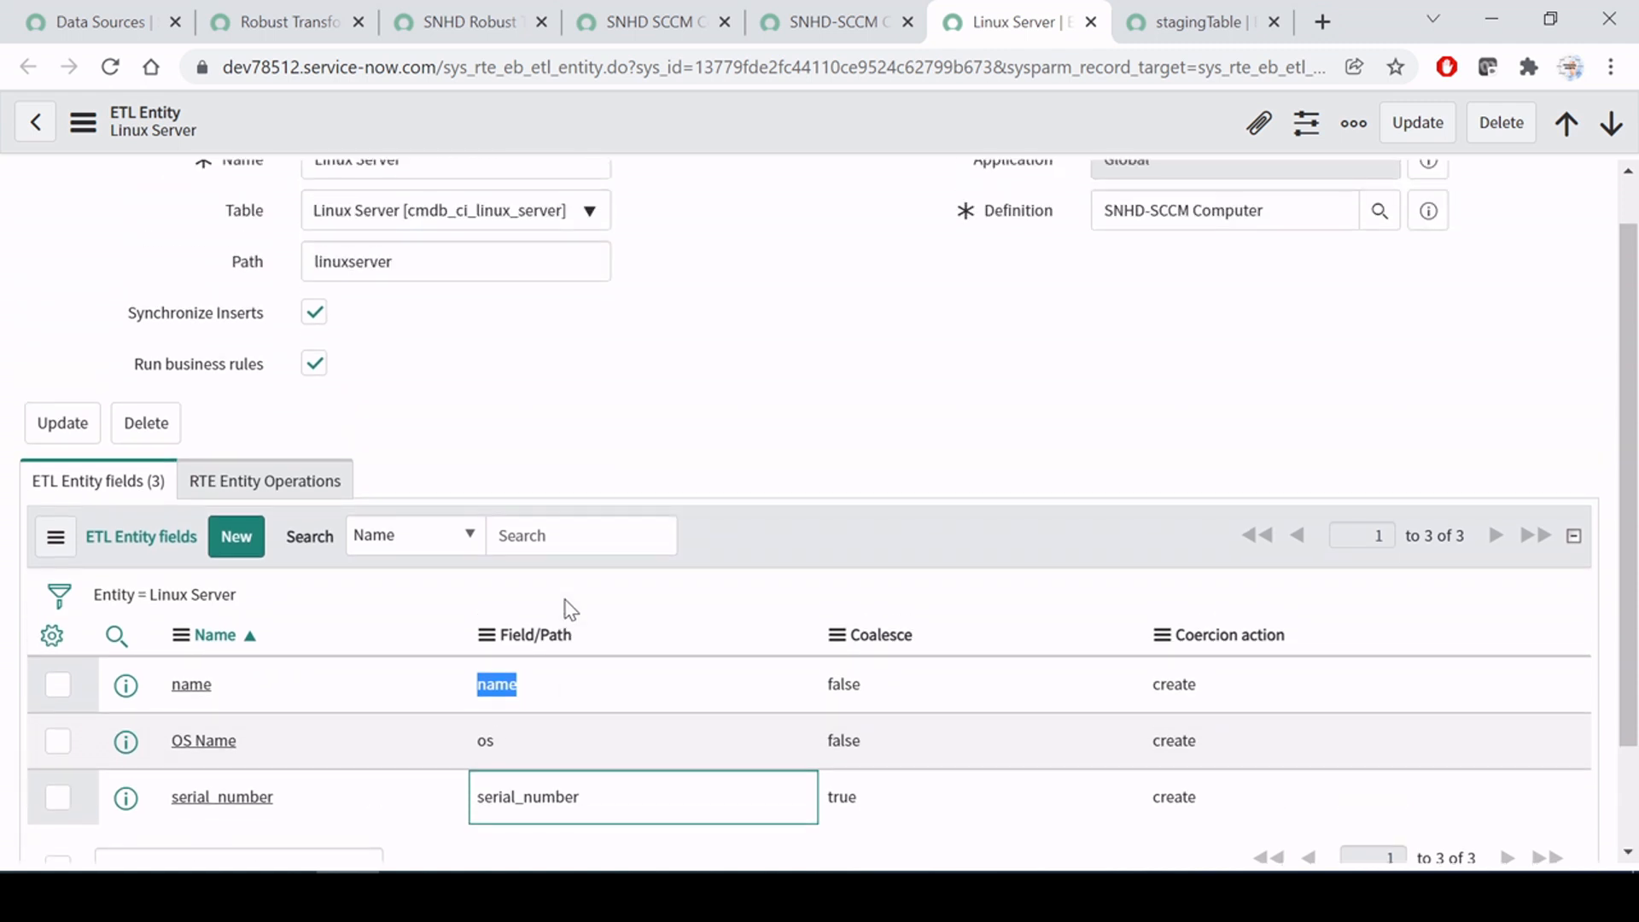
{"action": "scroll", "coordinate": [567, 611], "scroll_direction": "up", "scroll_amount": 1}
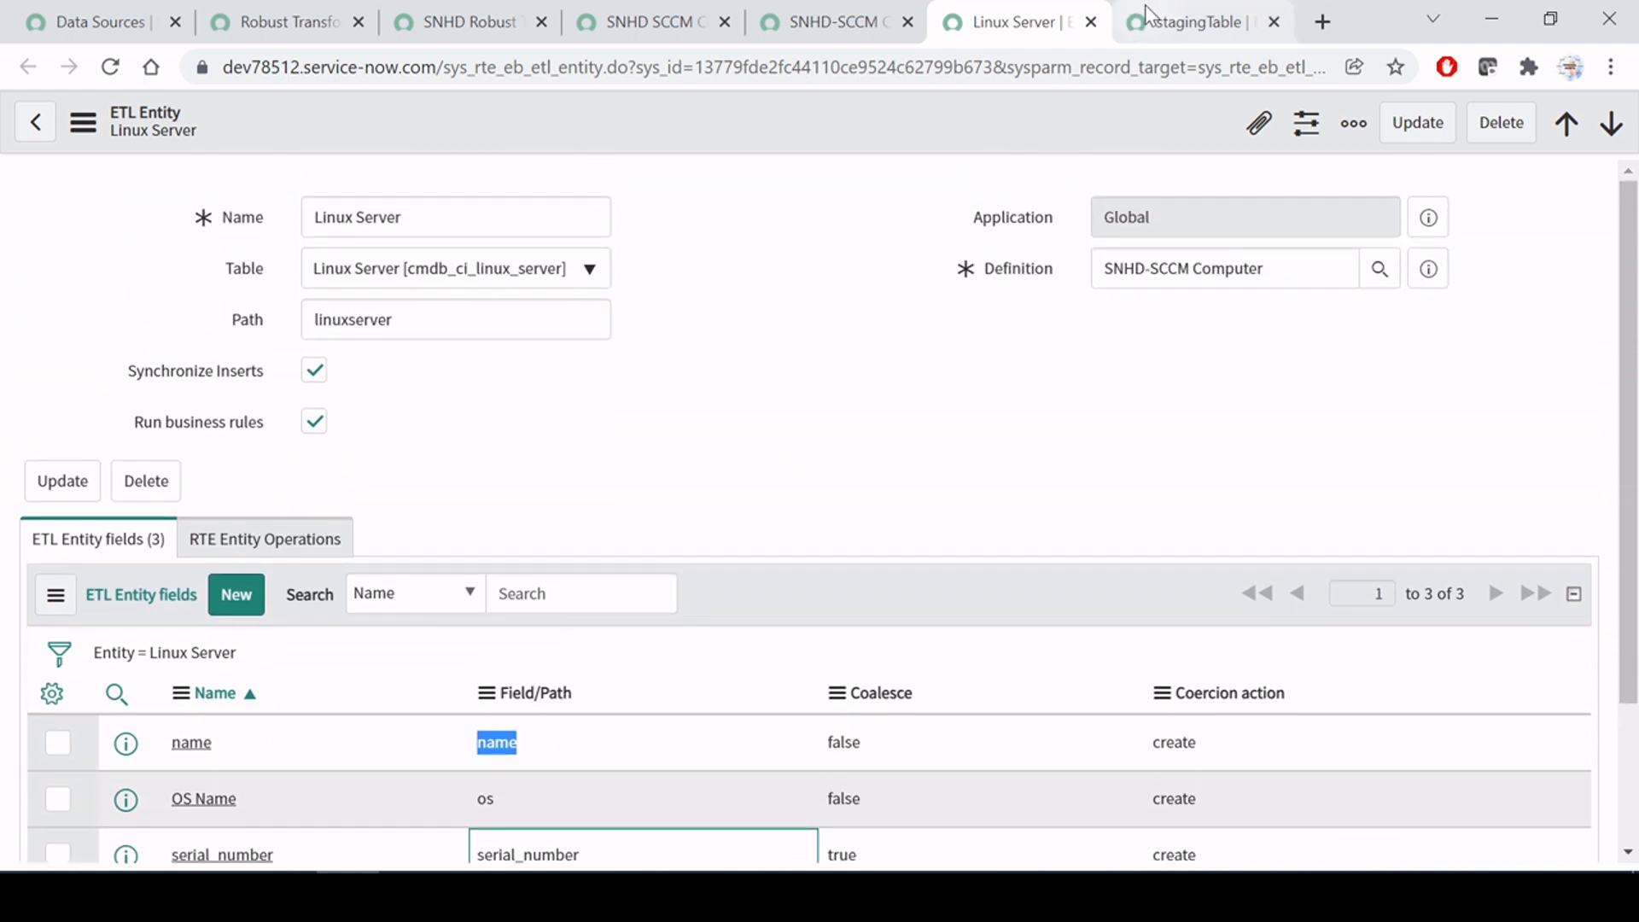
Step: Close the Linux Server and stagingTable browser tabs and view the Windows Server entity's ETL Entity fields in a new tab
{"action": "left_click", "coordinate": [1092, 23]}
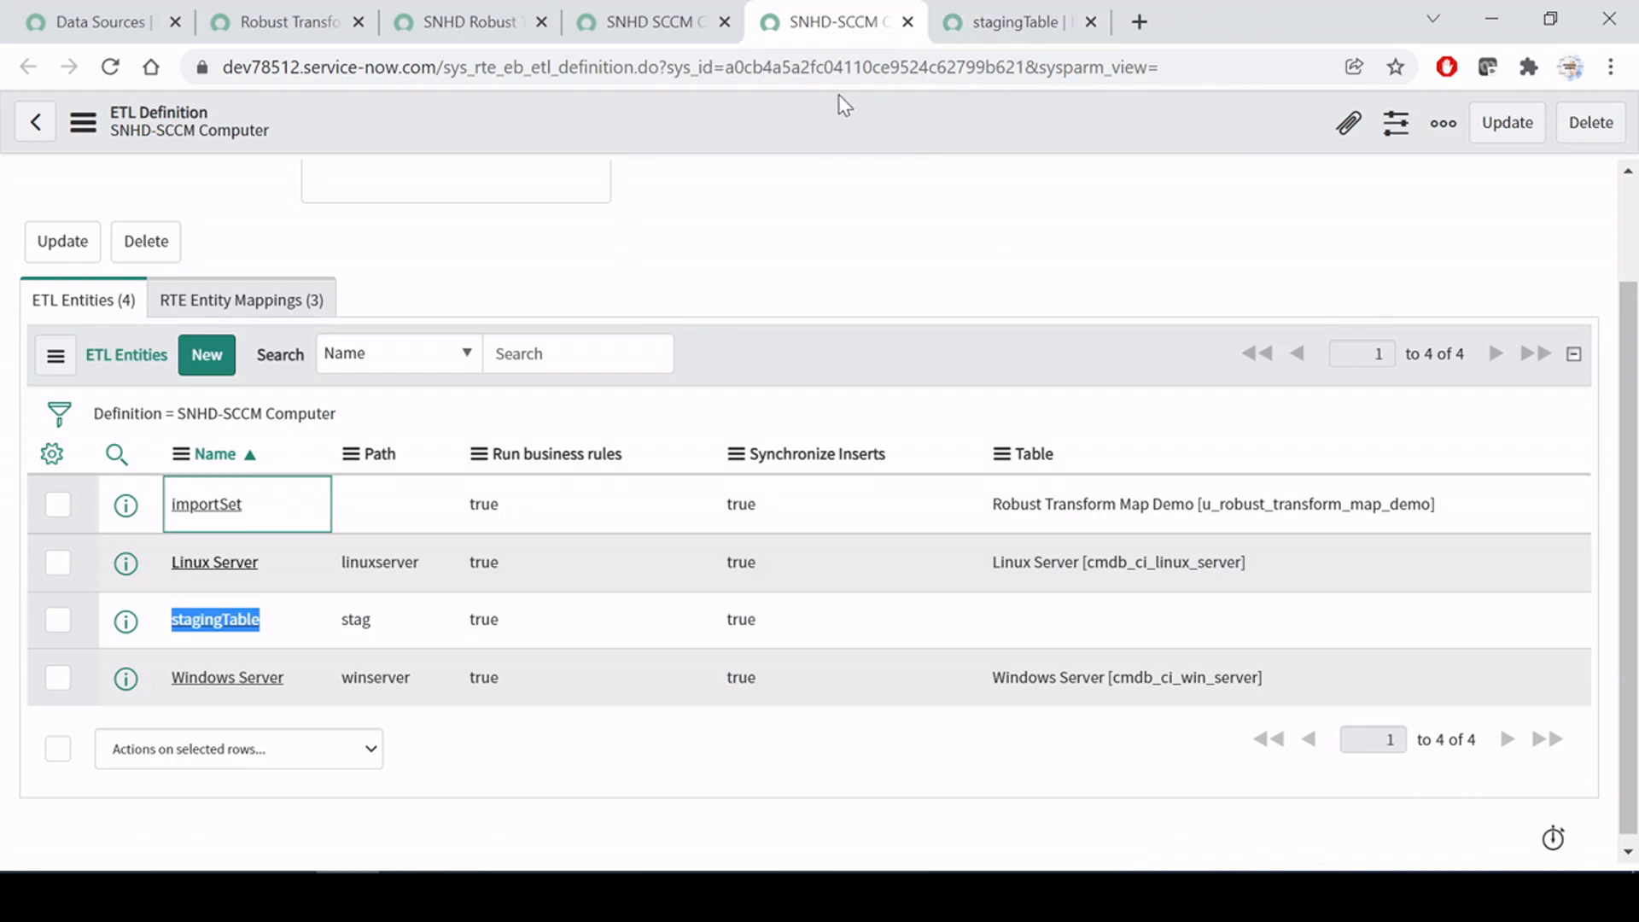
{"action": "middle_click", "coordinate": [239, 679]}
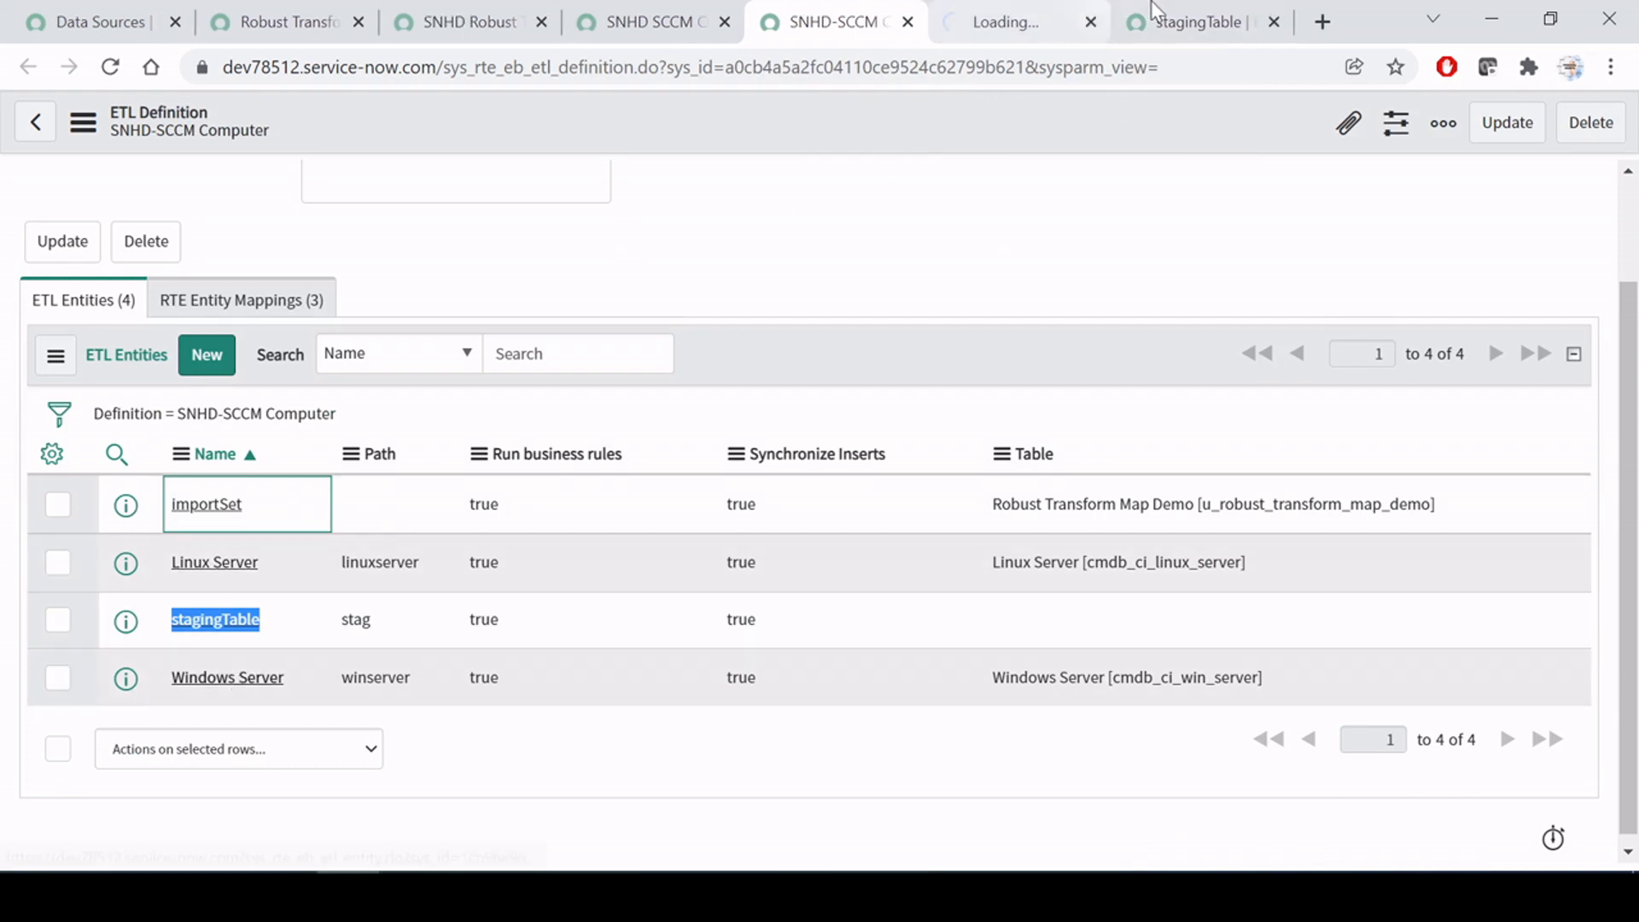
{"action": "left_click", "coordinate": [1251, 24]}
{"action": "left_click", "coordinate": [1272, 23]}
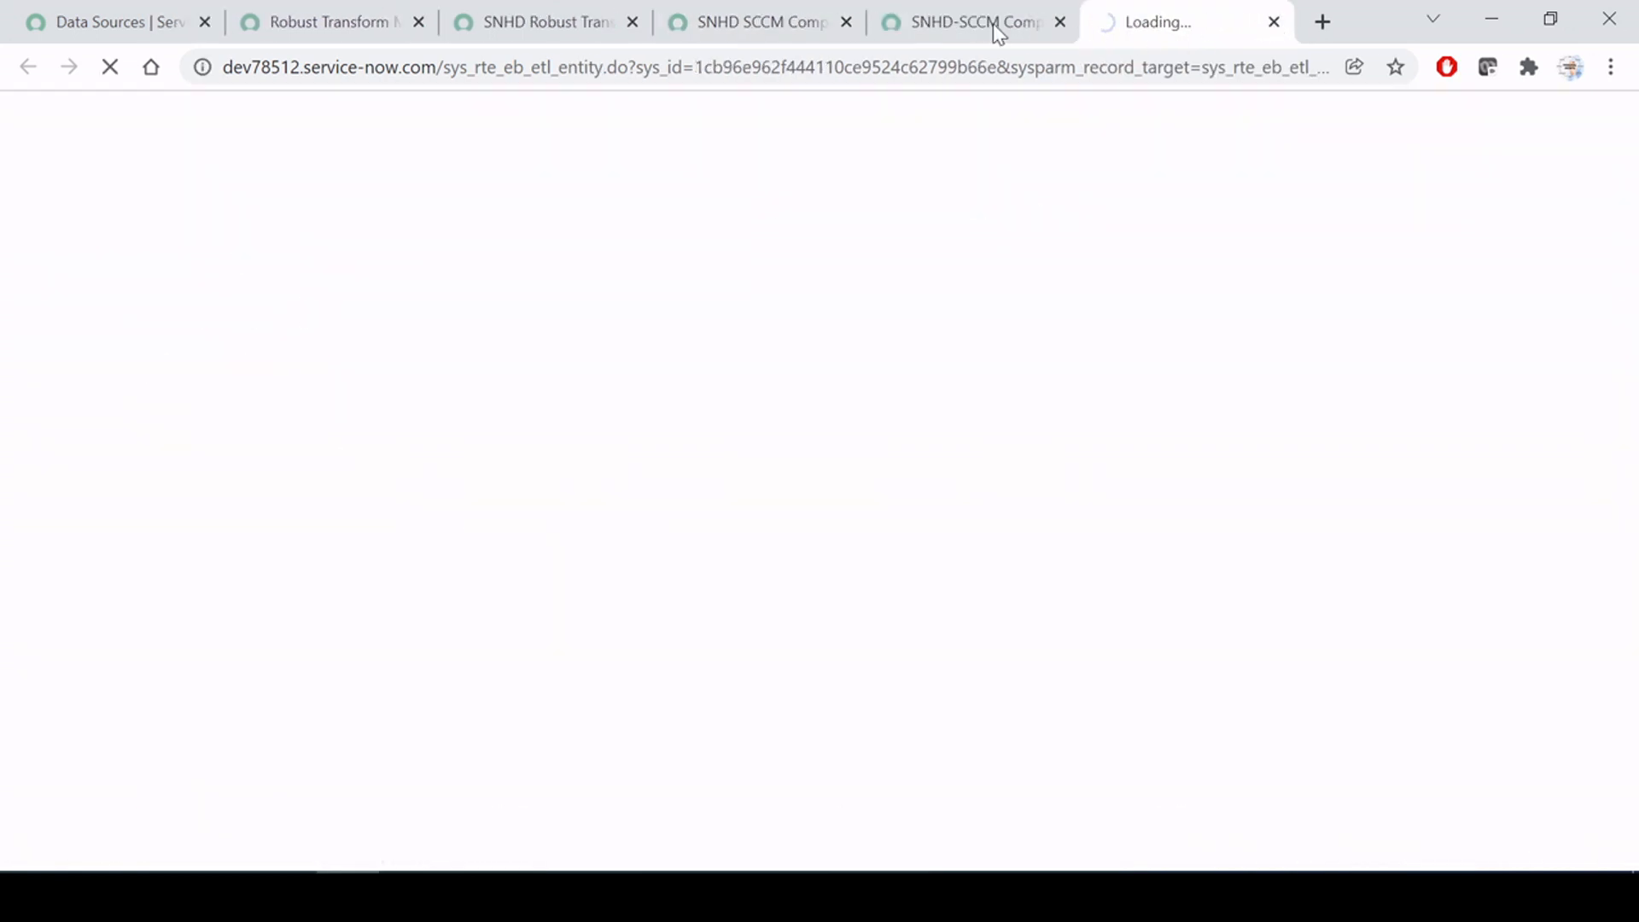
{"action": "left_click", "coordinate": [960, 15]}
{"action": "left_click", "coordinate": [1168, 9]}
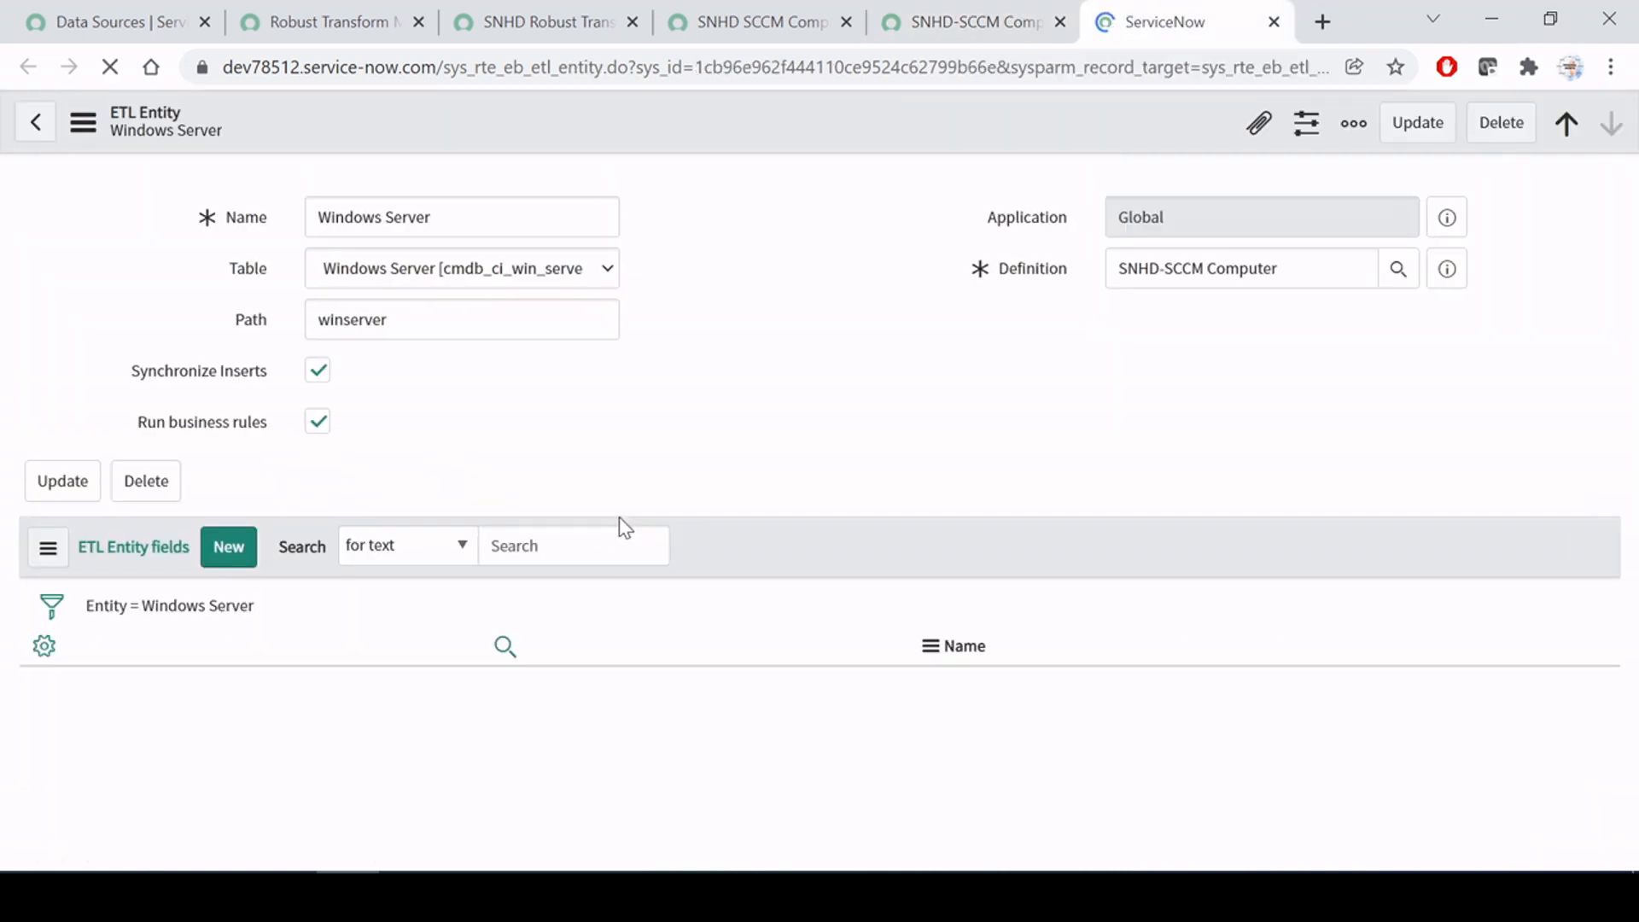
{"action": "scroll", "coordinate": [413, 705], "scroll_direction": "down", "scroll_amount": 2}
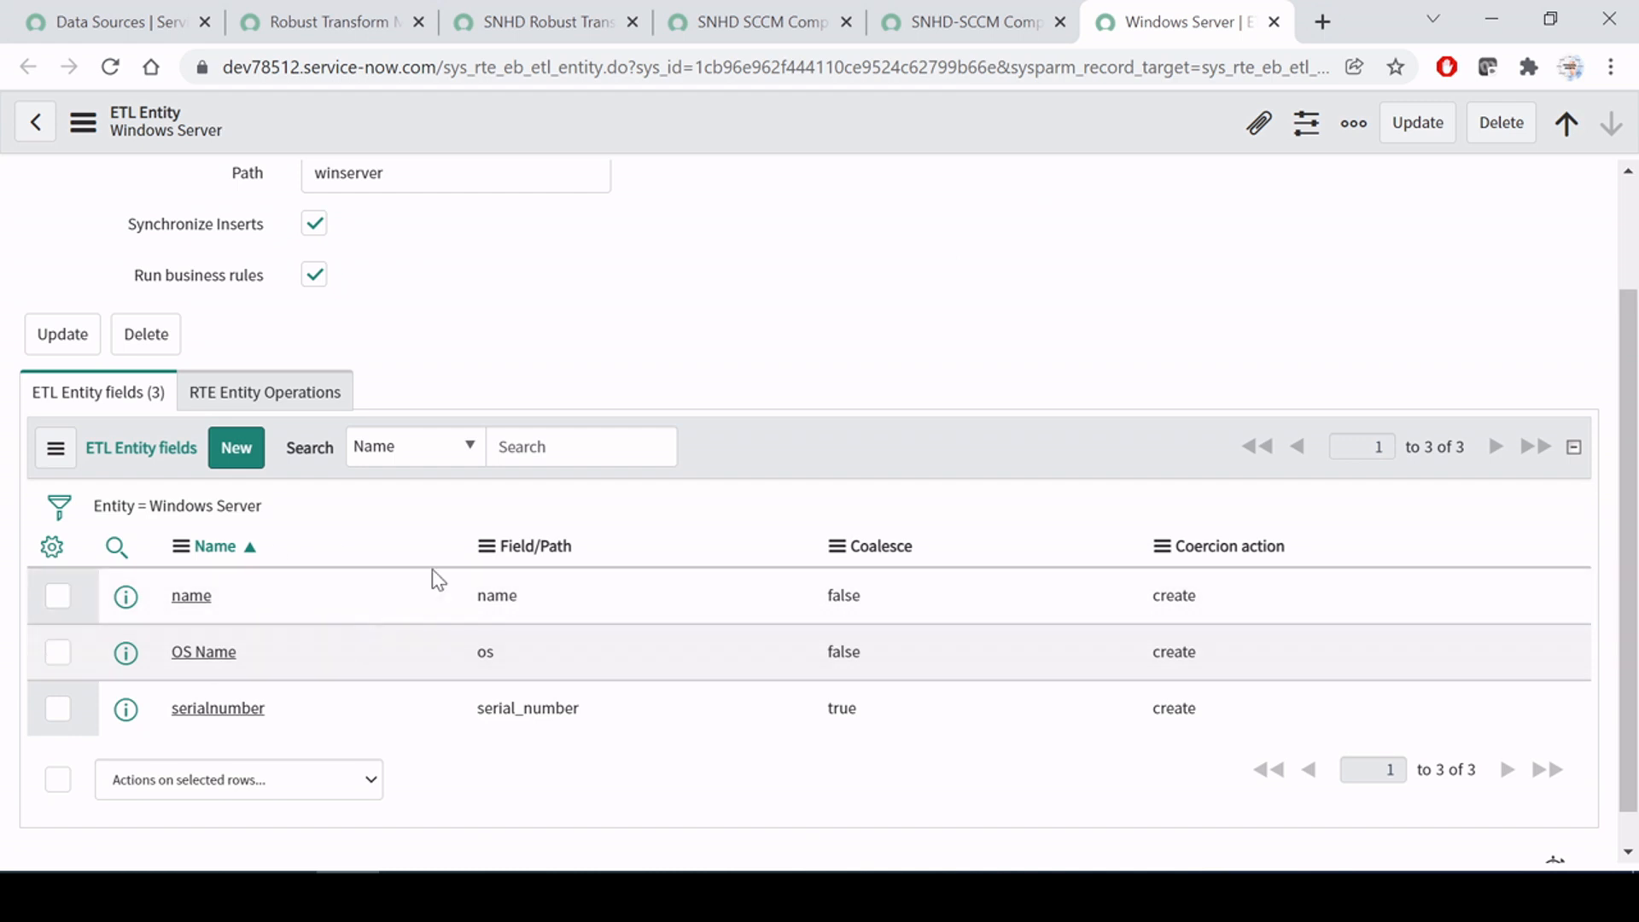
Step: Go back to the SNHD-SCCM Computer definition and compare the Linux and Windows Server paths with the importSet and stagingTable entities
{"action": "left_click", "coordinate": [965, 22]}
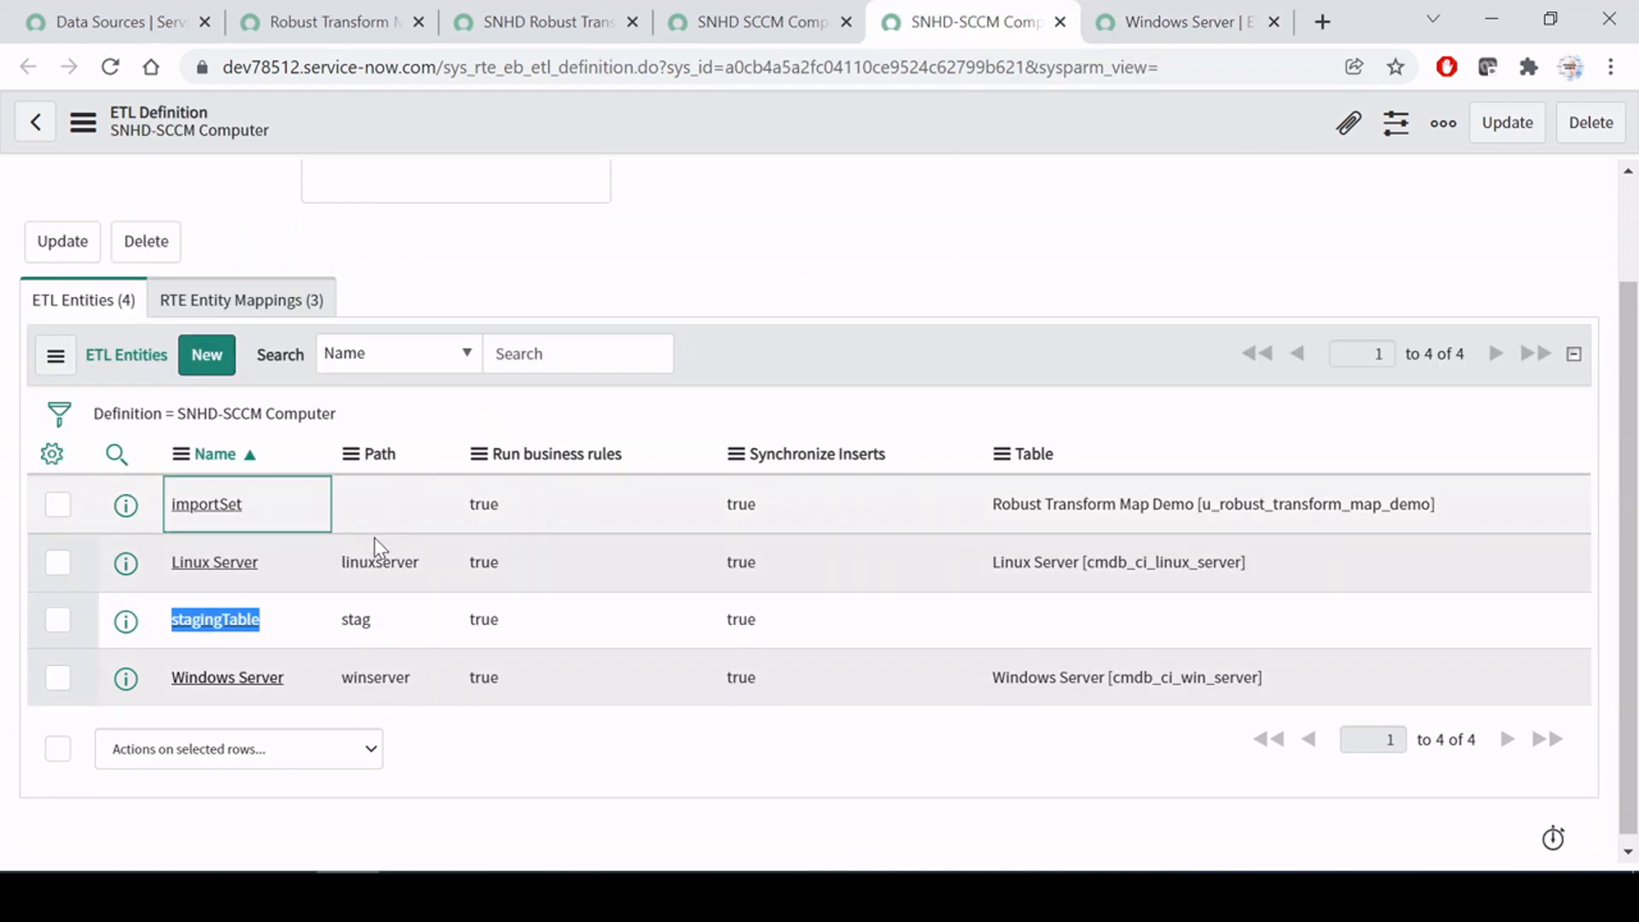
{"action": "left_click_drag", "start_coordinate": [339, 565], "coordinate": [434, 559]}
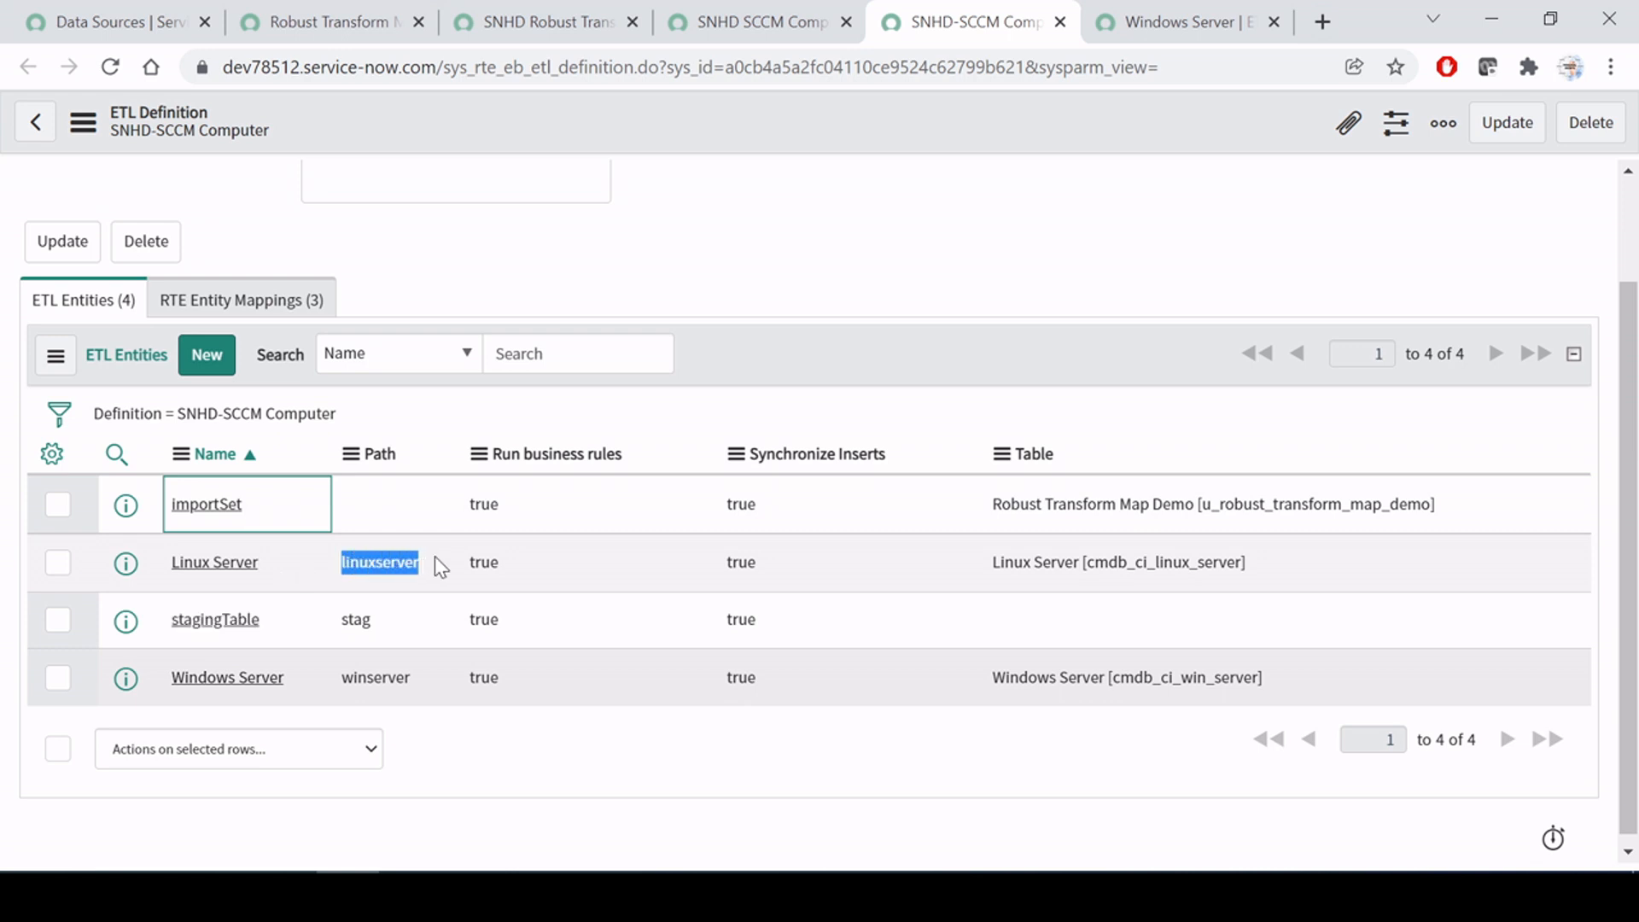
{"action": "left_click_drag", "start_coordinate": [341, 678], "coordinate": [453, 676]}
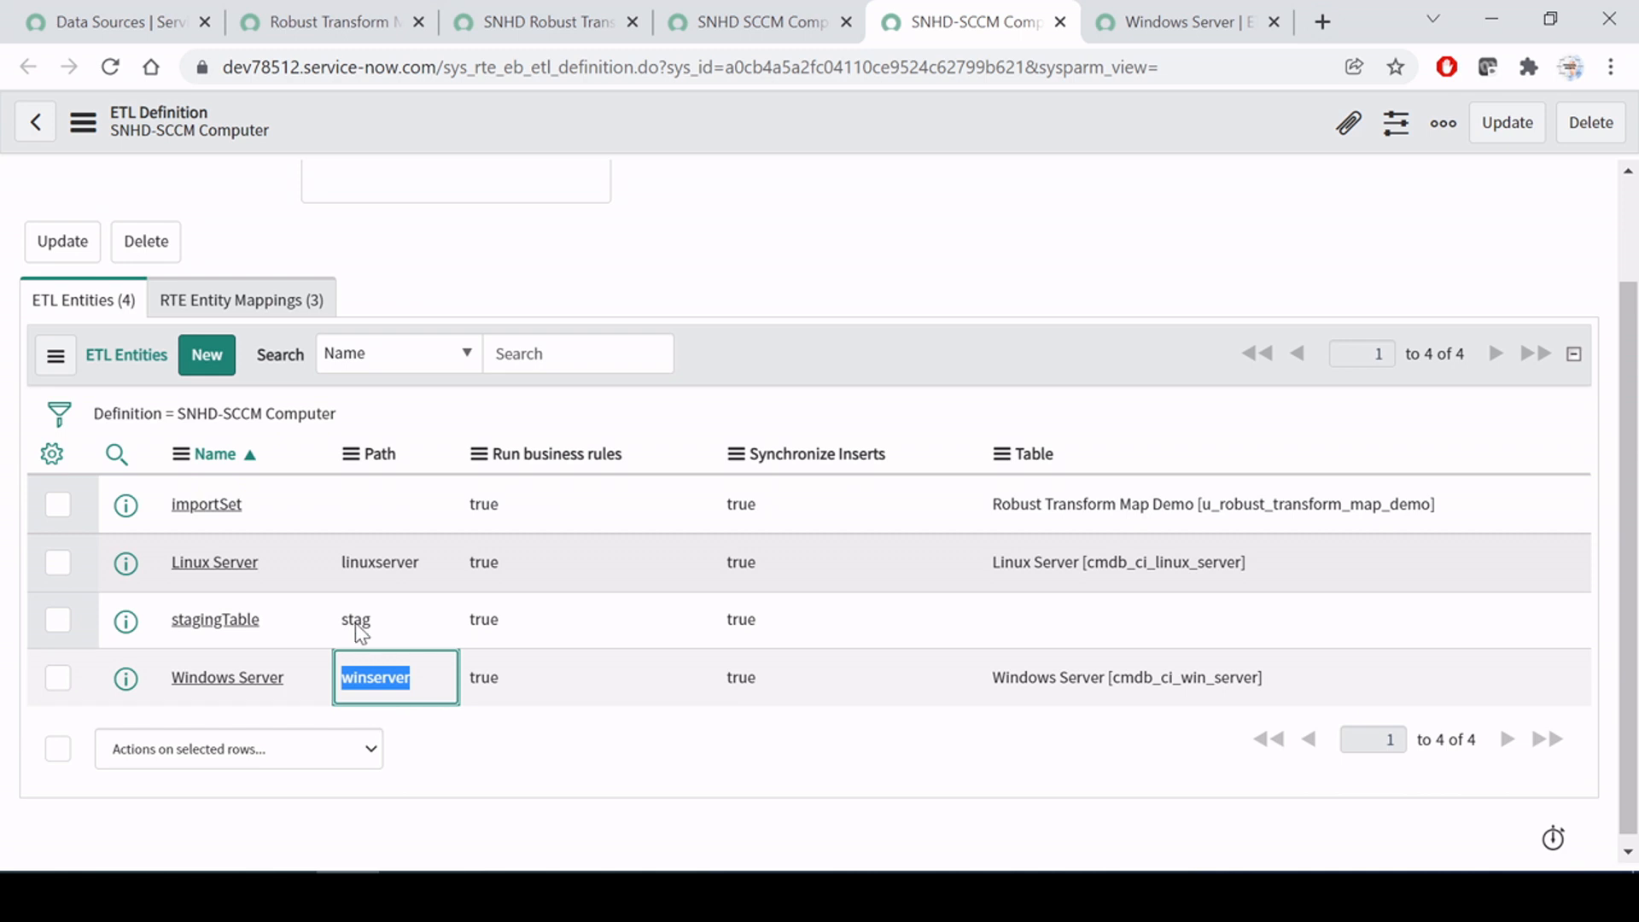
{"action": "left_click_drag", "start_coordinate": [340, 564], "coordinate": [435, 569]}
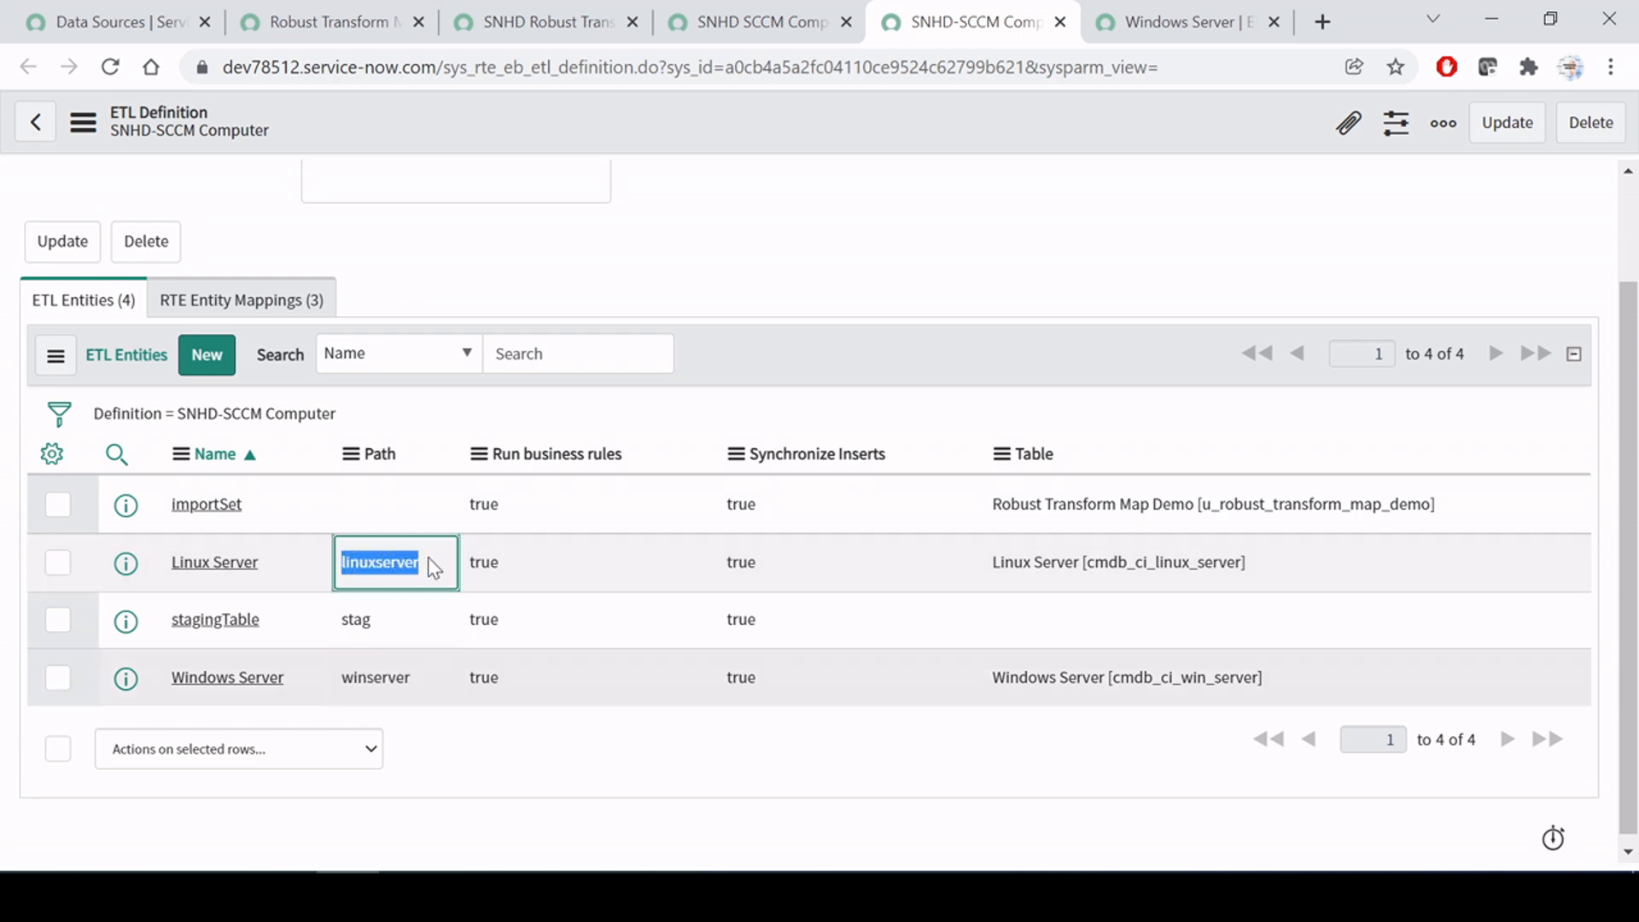
{"action": "left_click_drag", "start_coordinate": [277, 514], "coordinate": [169, 512]}
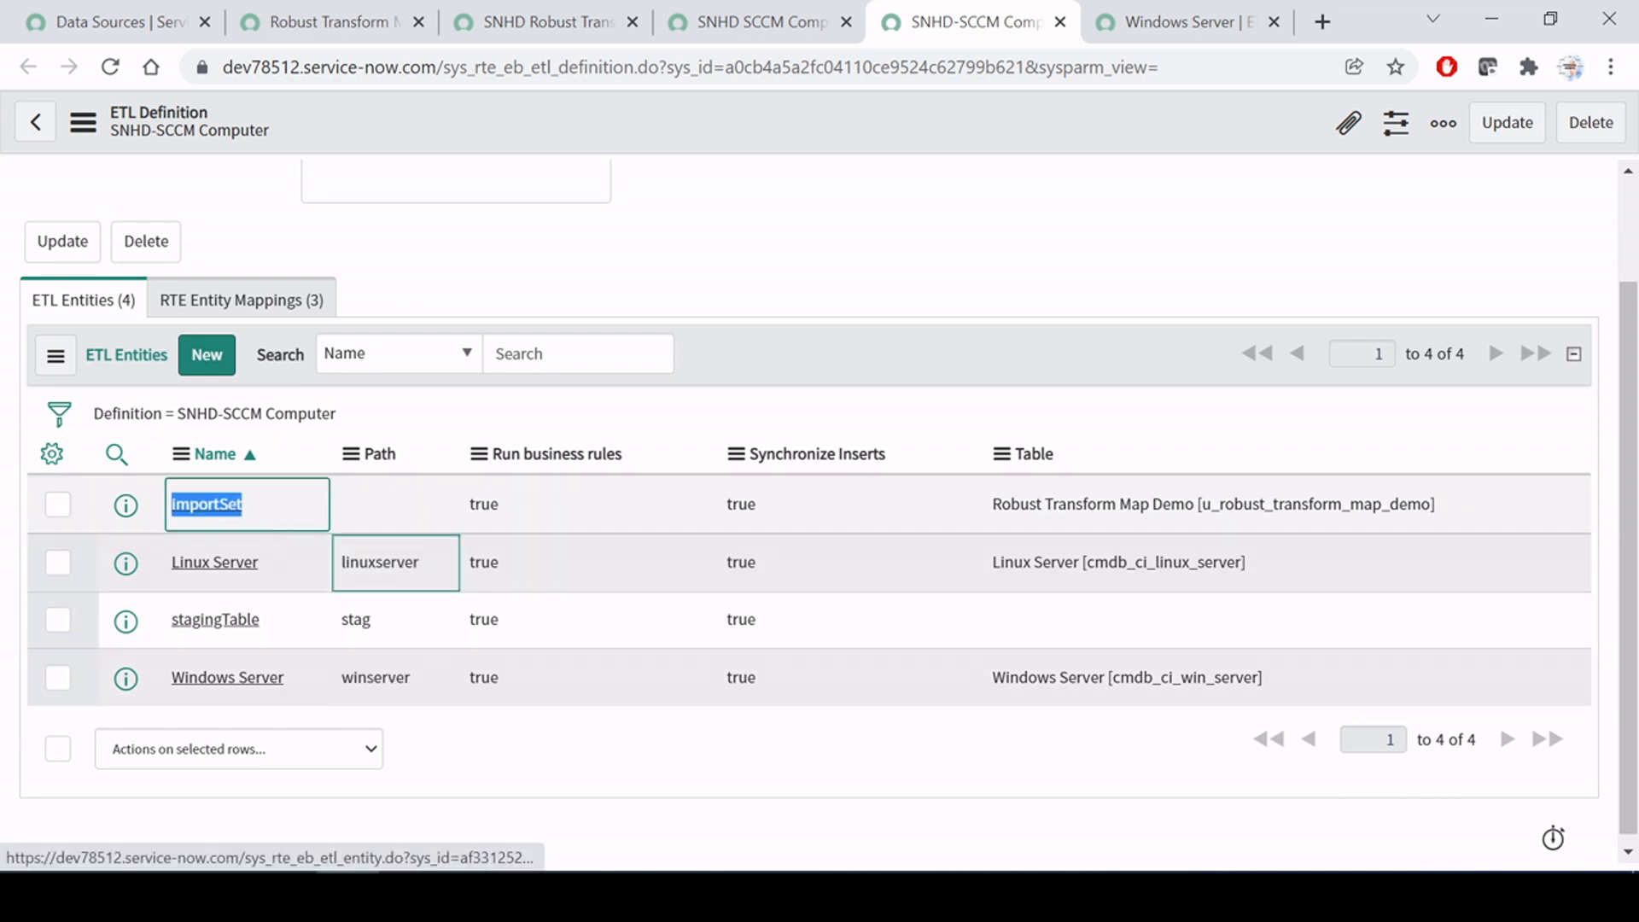
{"action": "left_click_drag", "start_coordinate": [288, 627], "coordinate": [159, 628]}
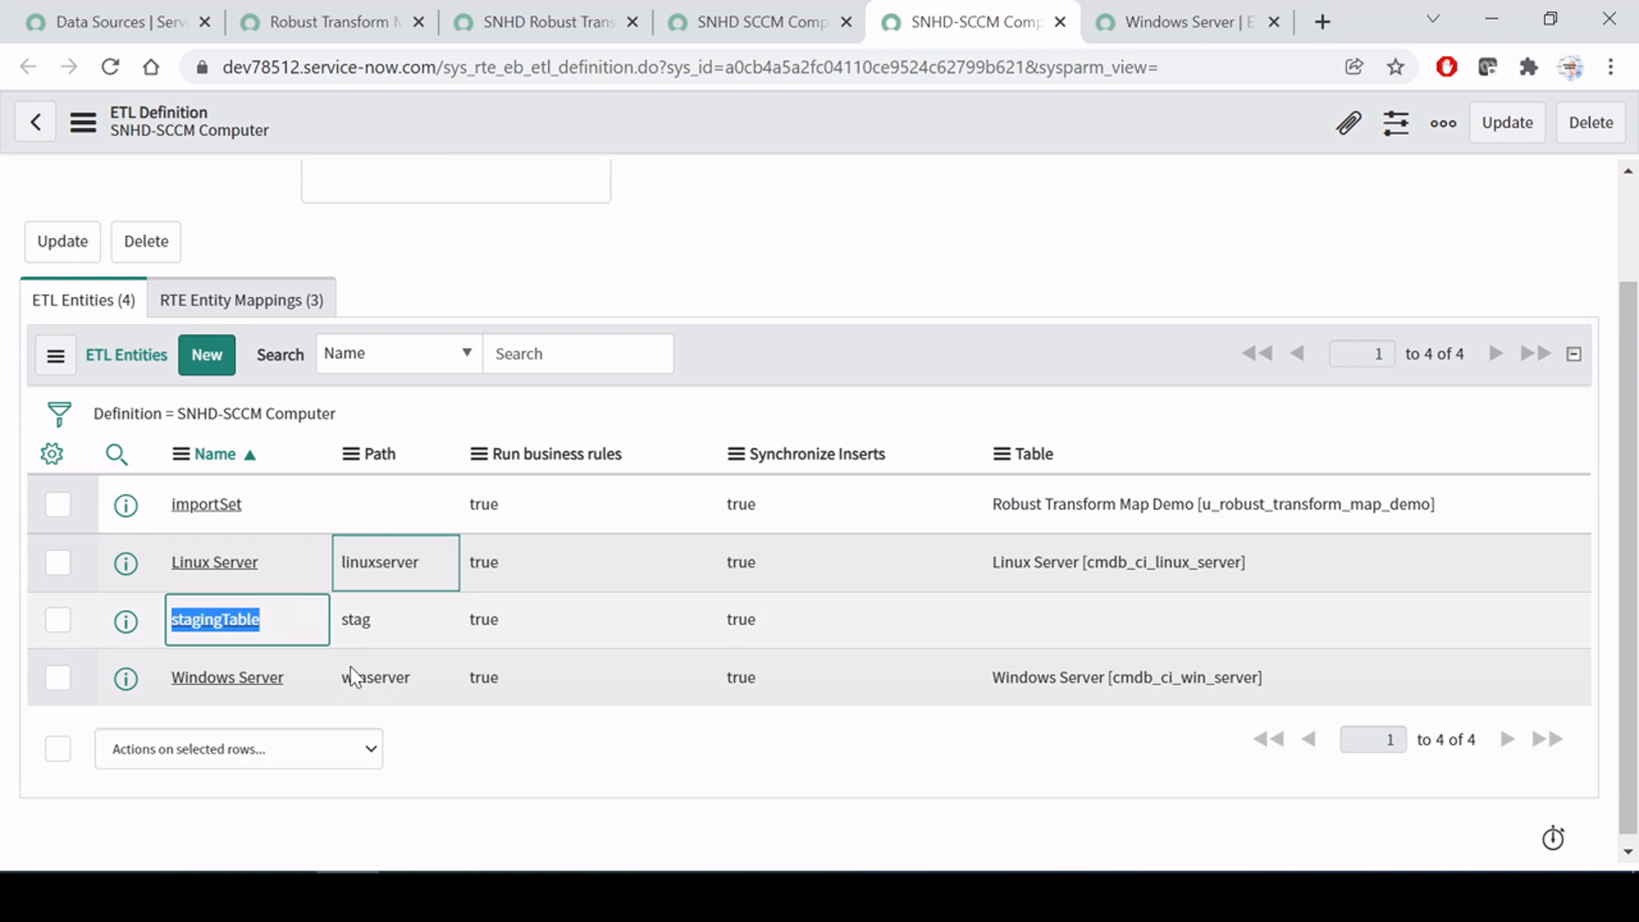
Step: Check the field paths of the Windows Server entity's name and OS Name fields, then close its browser tab
{"action": "left_click", "coordinate": [1170, 21]}
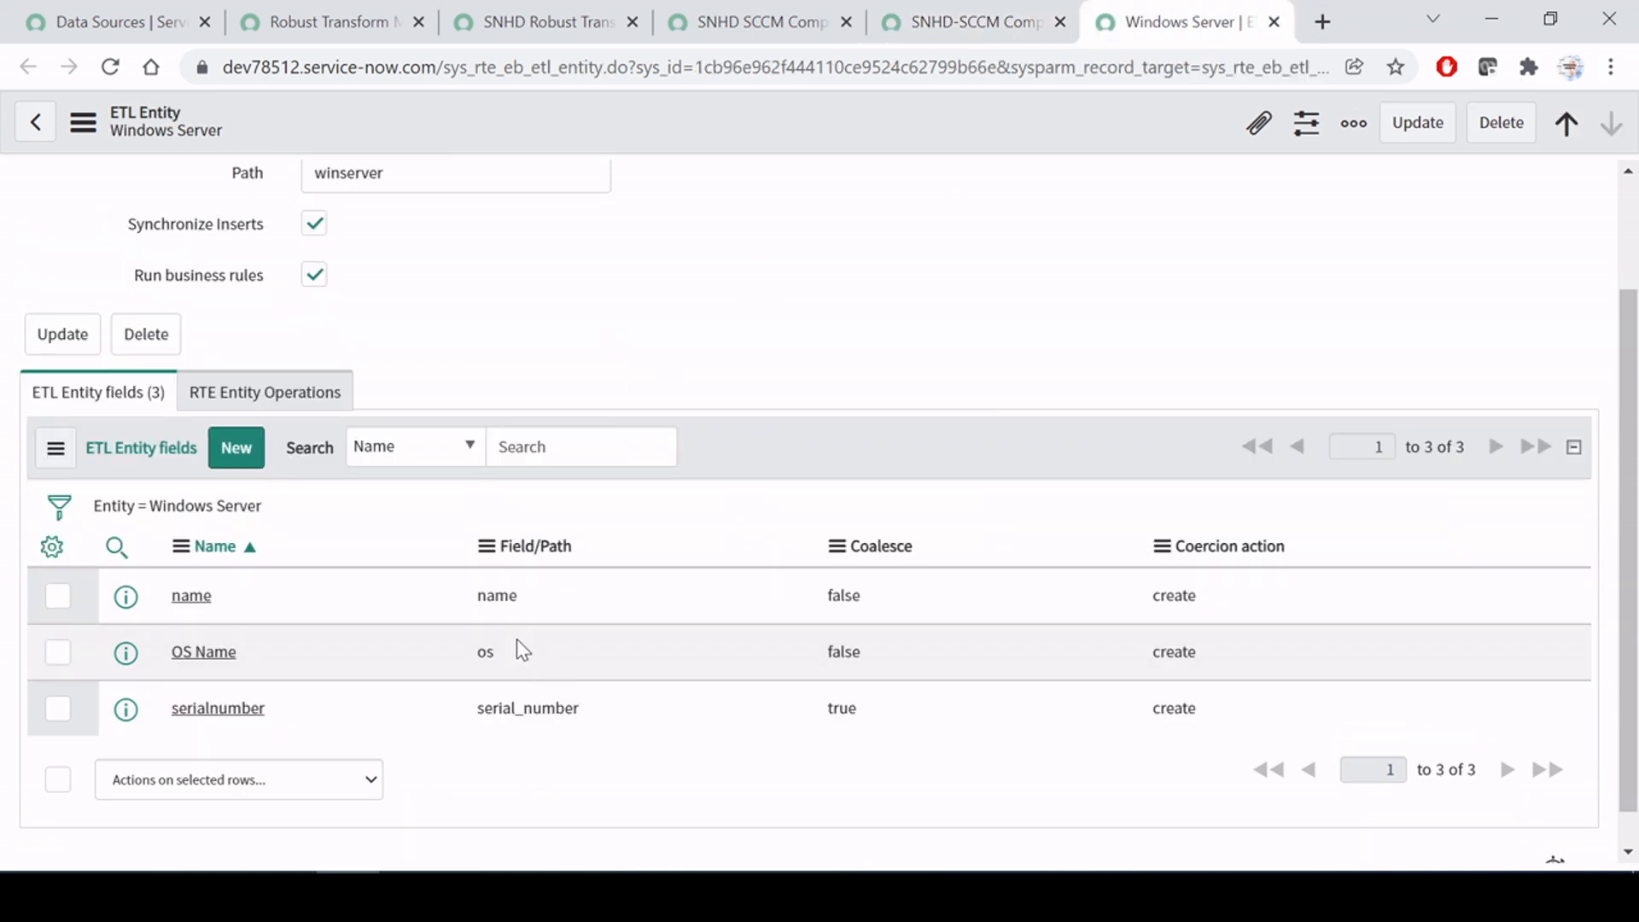
{"action": "left_click_drag", "start_coordinate": [517, 595], "coordinate": [446, 597]}
{"action": "left_click", "coordinate": [514, 661]}
{"action": "double_click", "coordinate": [514, 661]}
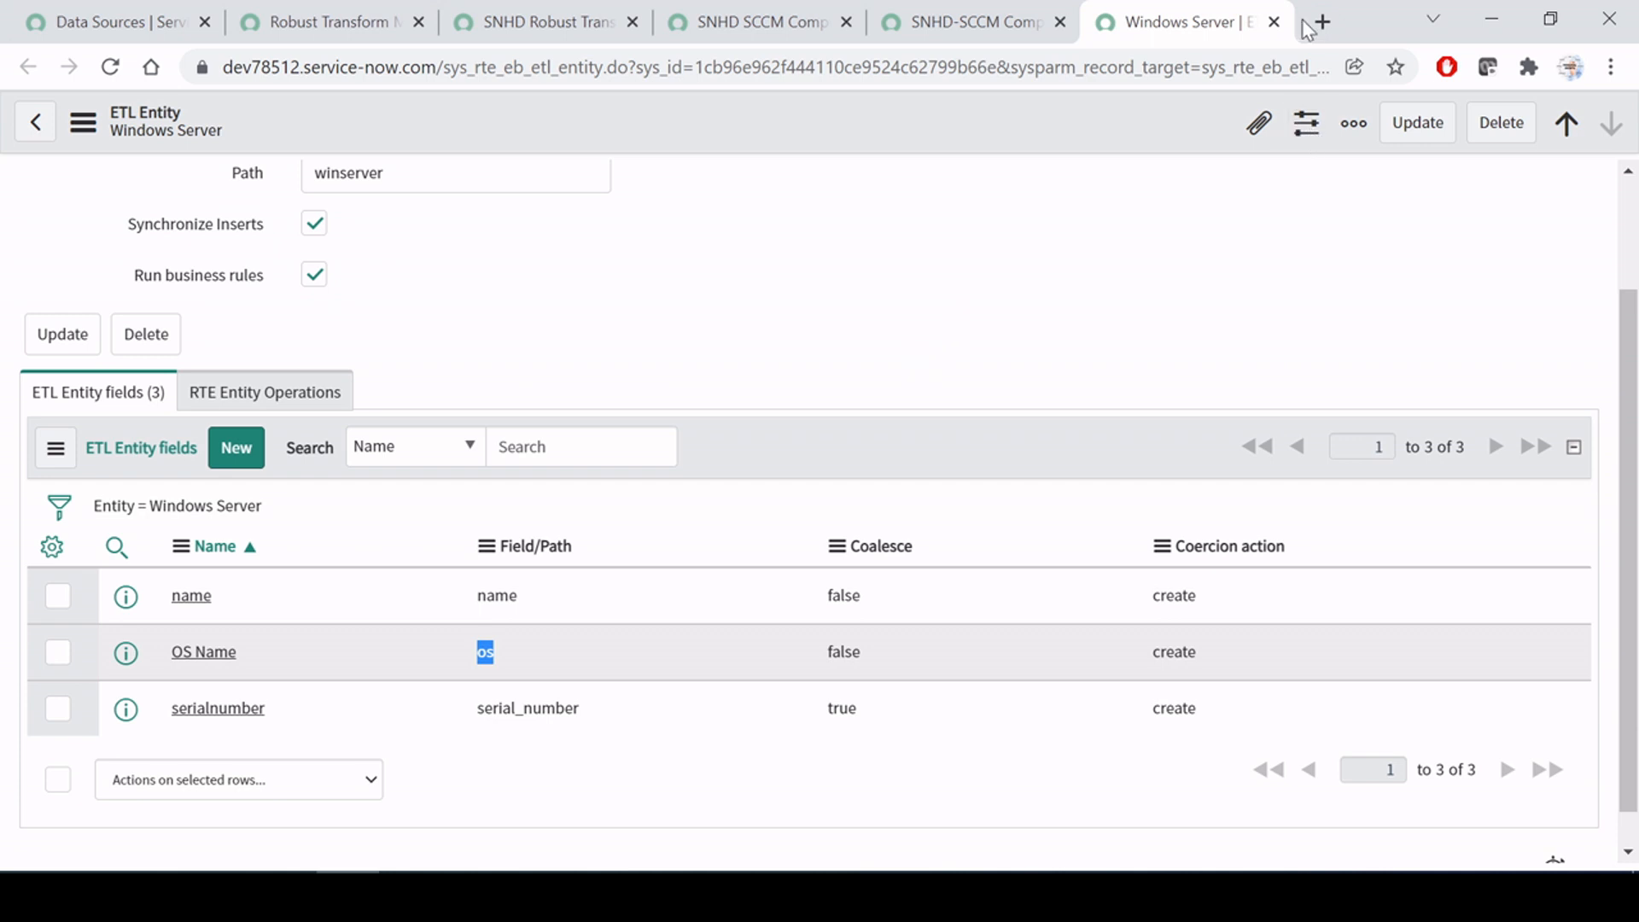
{"action": "left_click", "coordinate": [1273, 22]}
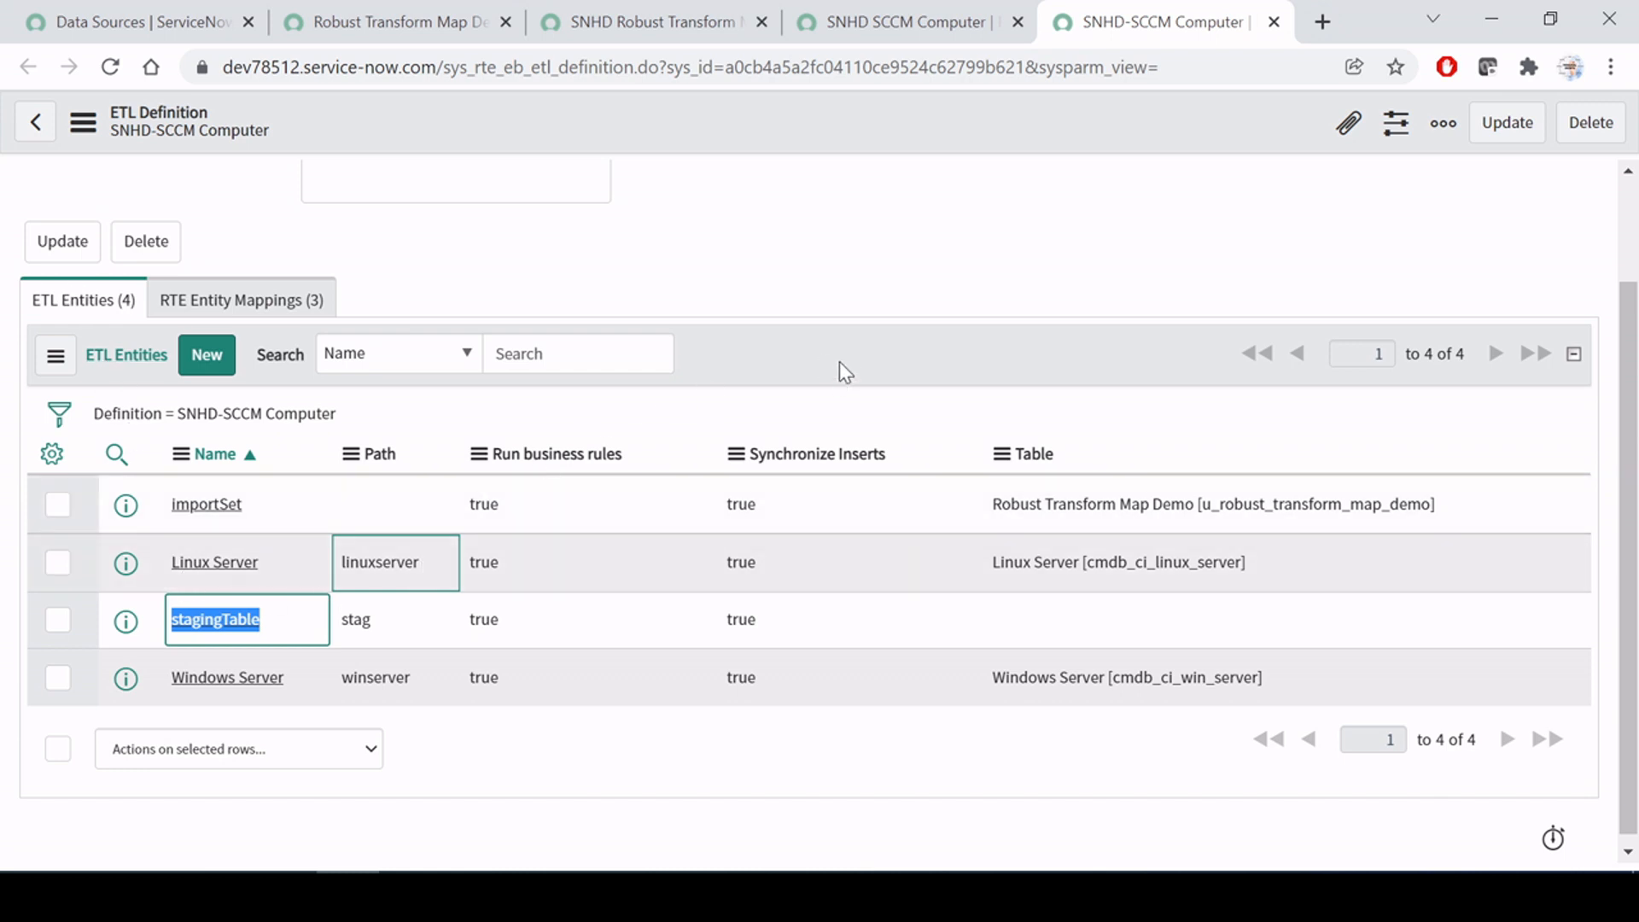
{"action": "key", "text": "Escape"}
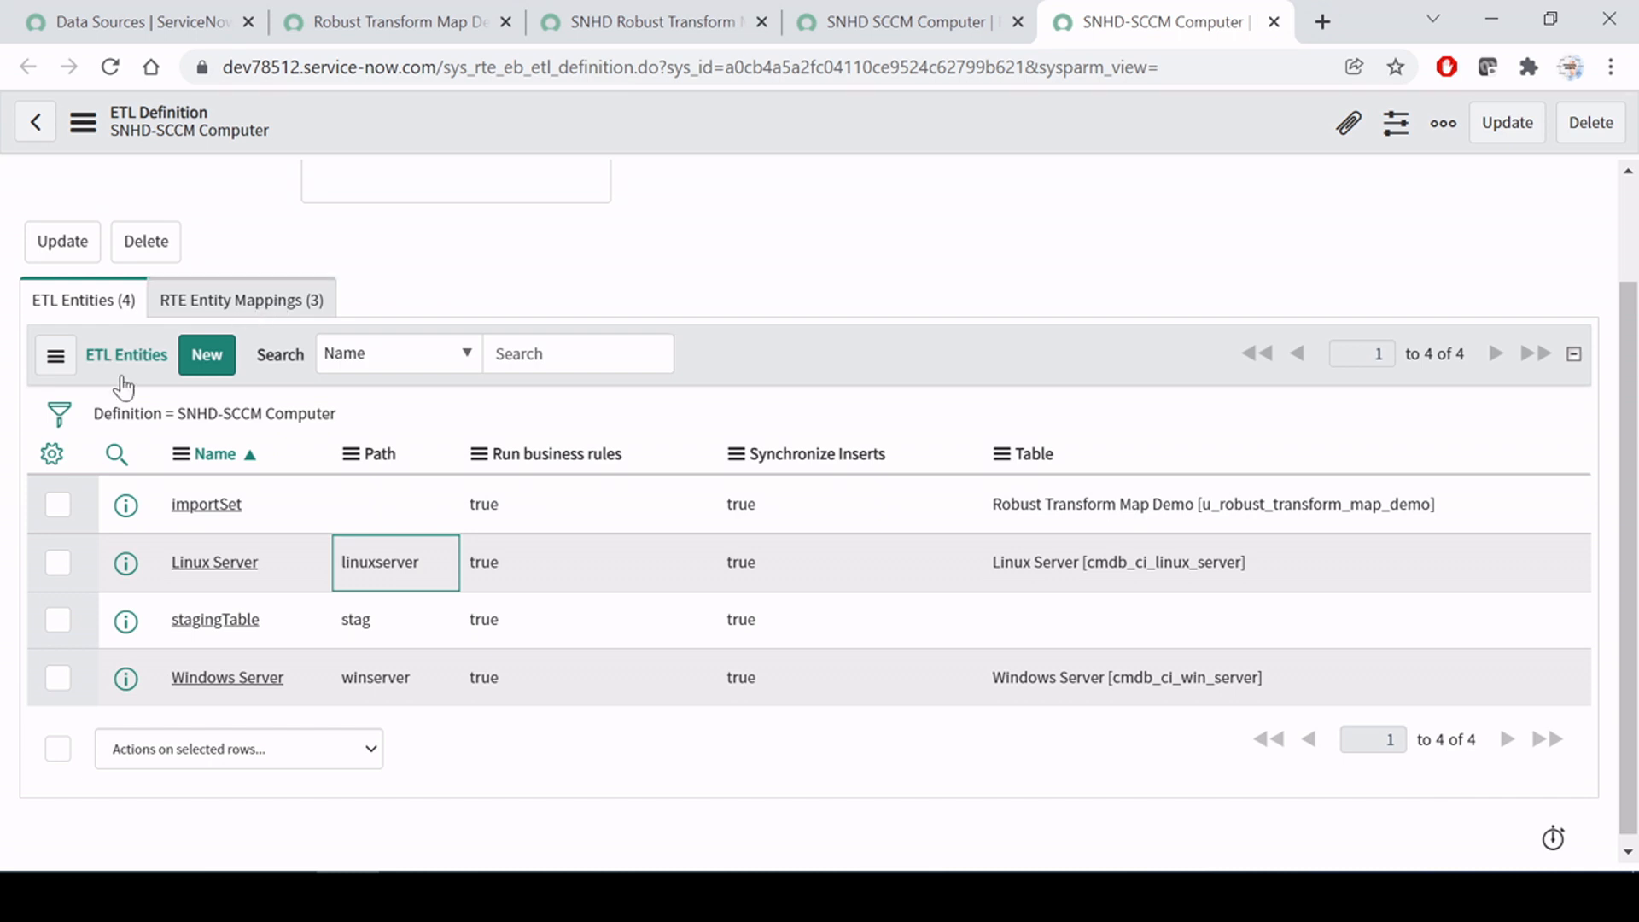
Step: Show the definition's RTE Entity Mappings and review the execution order of importSetToStaging, stagingToWinServer and StagingToLinuxServer
{"action": "left_click", "coordinate": [277, 308]}
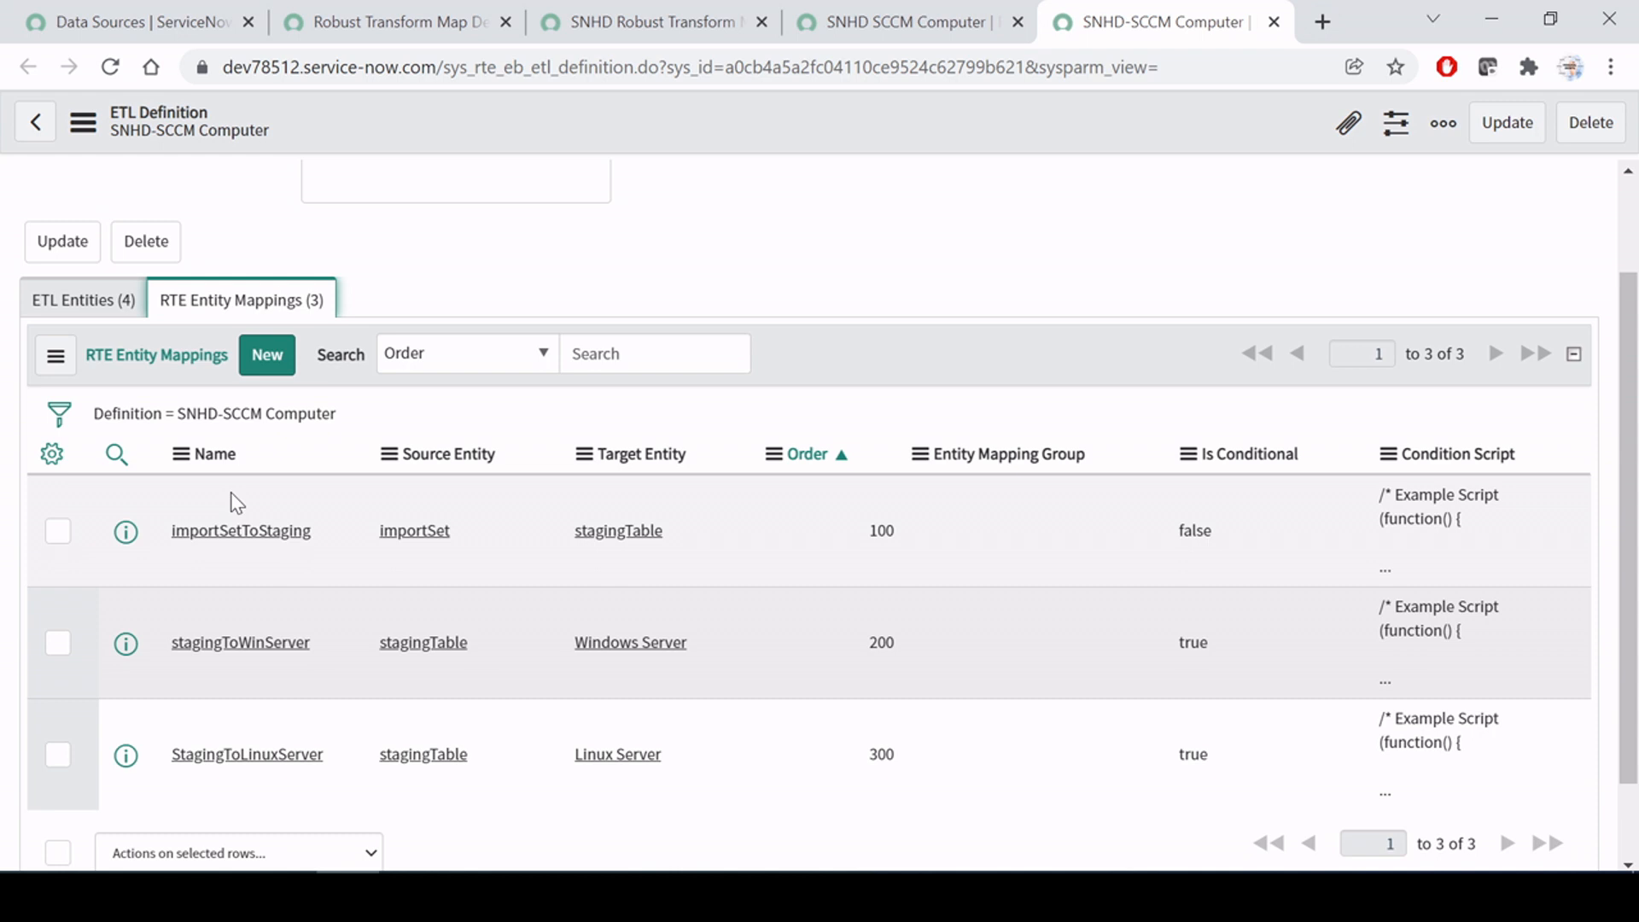
{"action": "left_click", "coordinate": [120, 304]}
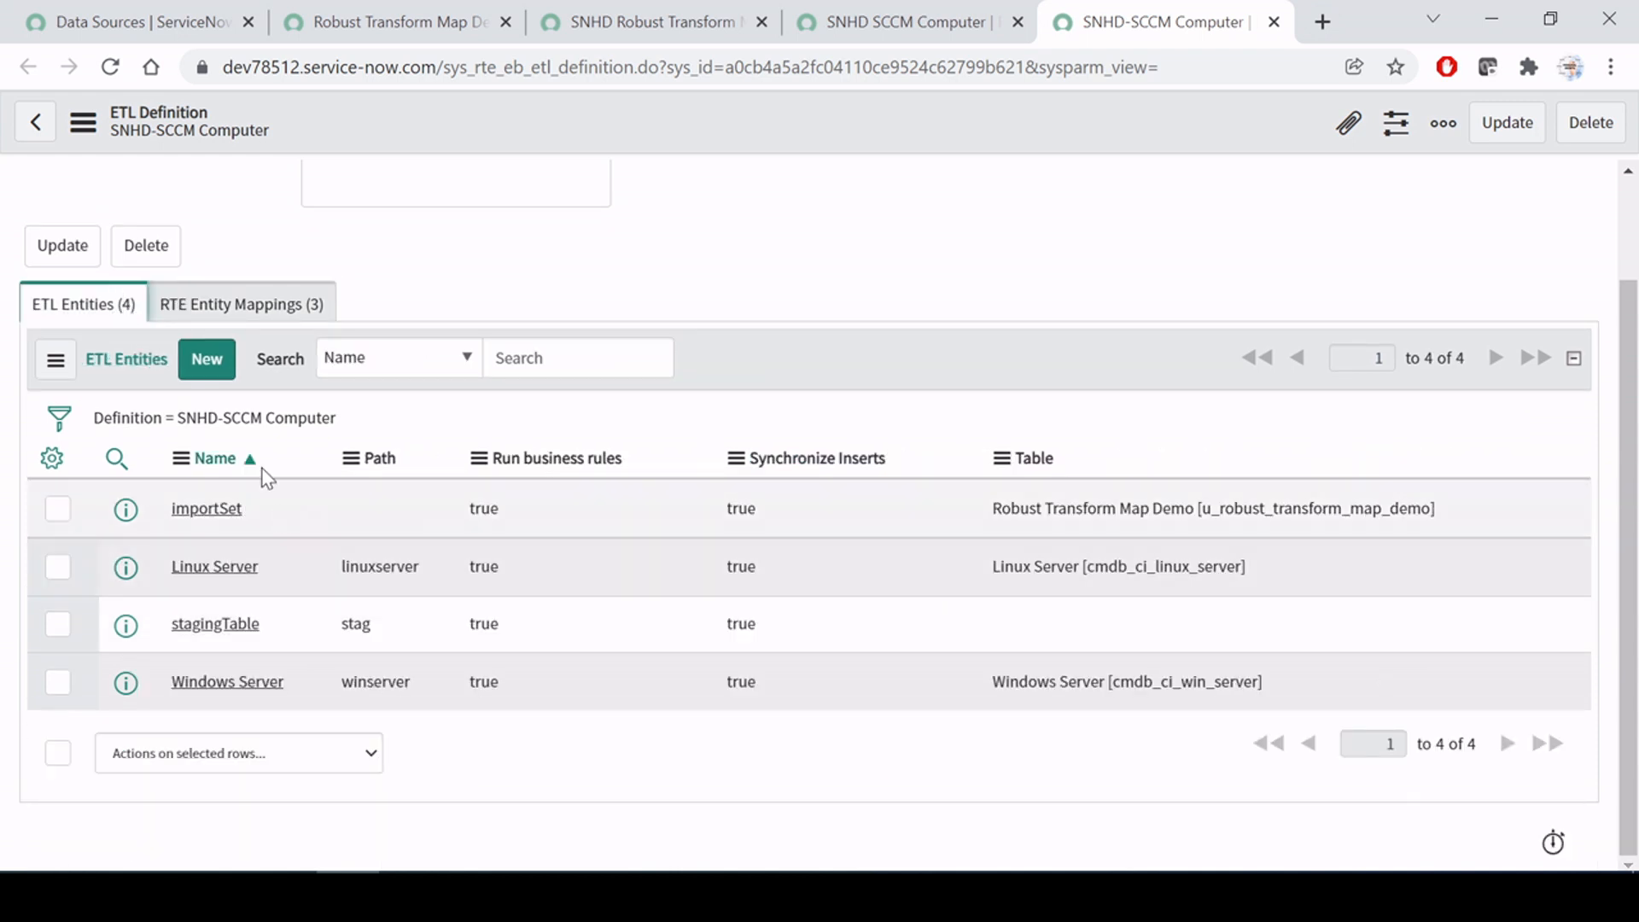
{"action": "left_click", "coordinate": [256, 300]}
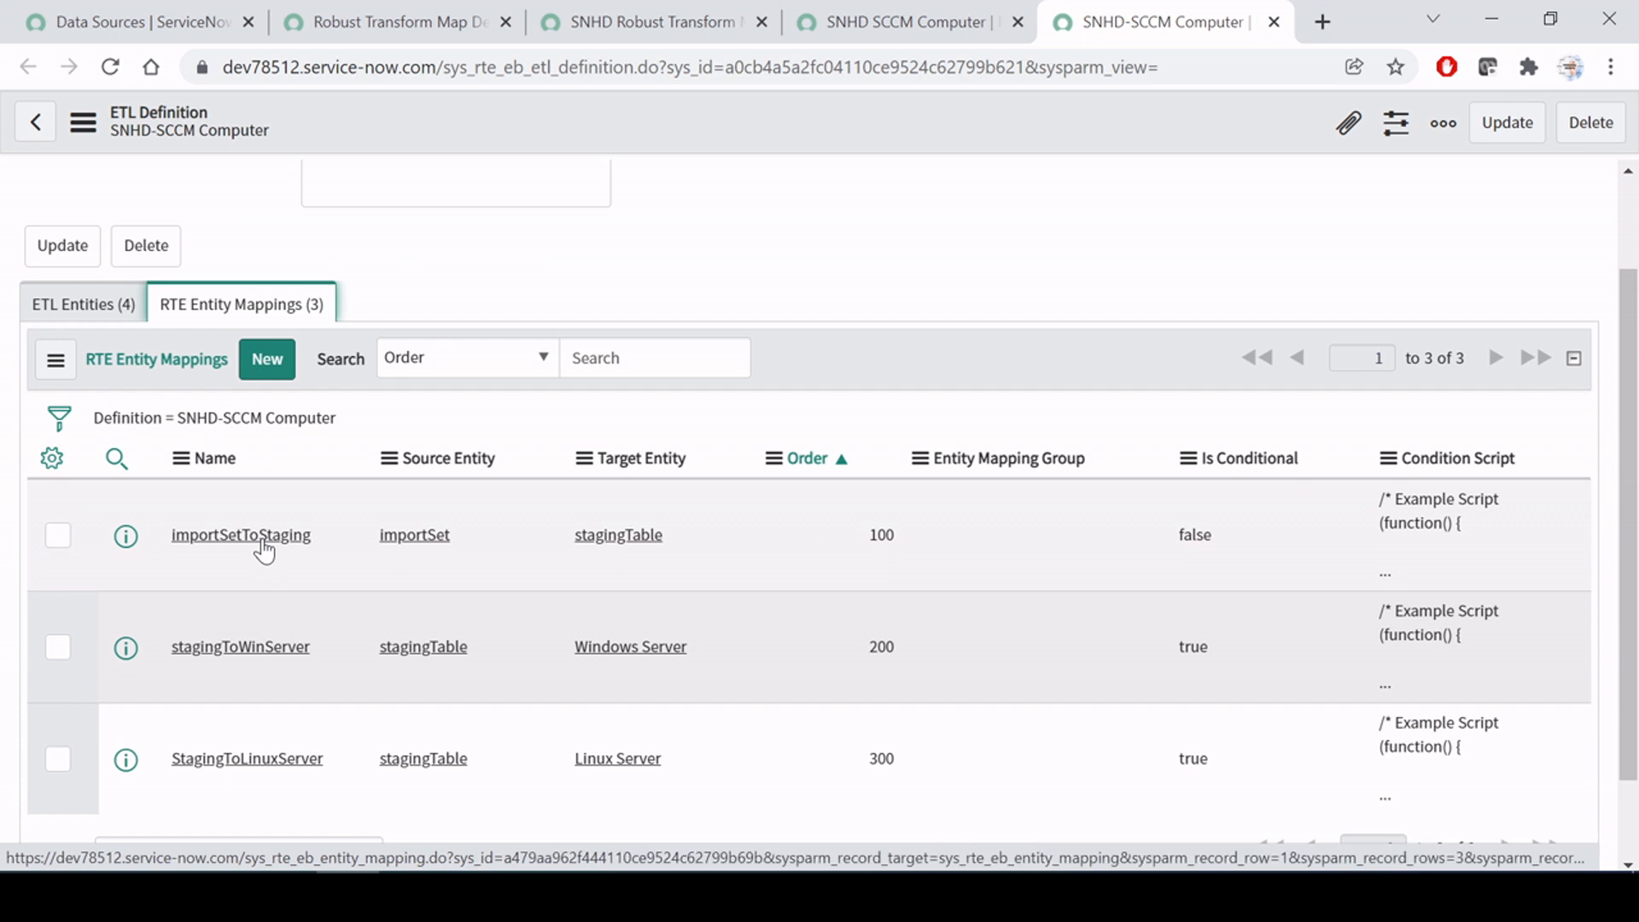
{"action": "double_click", "coordinate": [880, 536]}
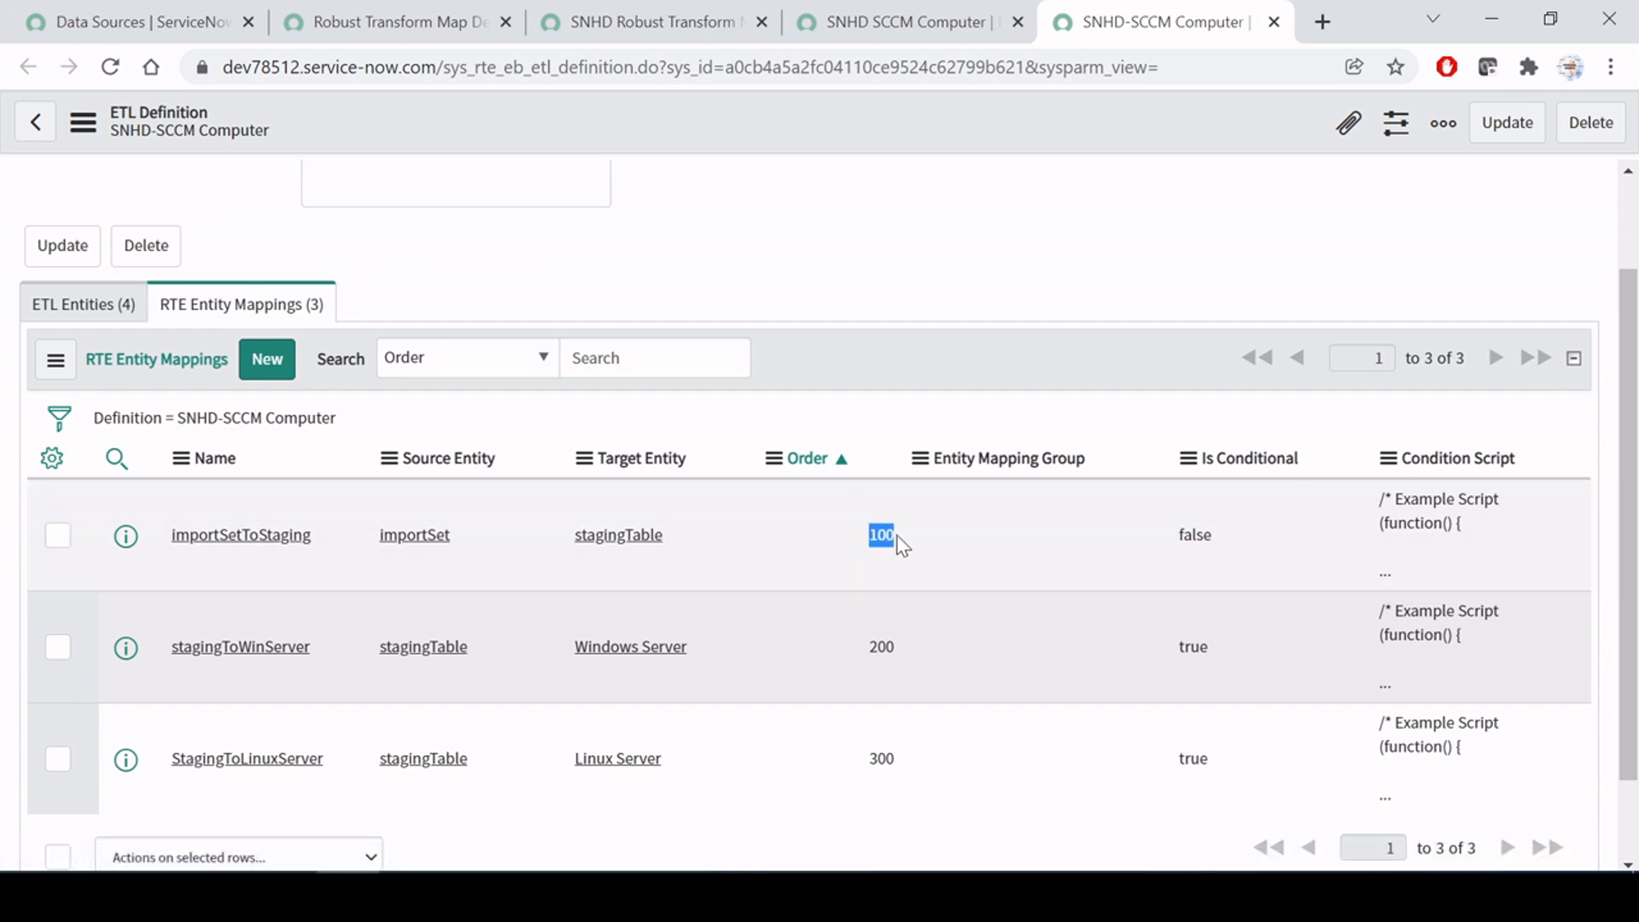
{"action": "left_click", "coordinate": [872, 374]}
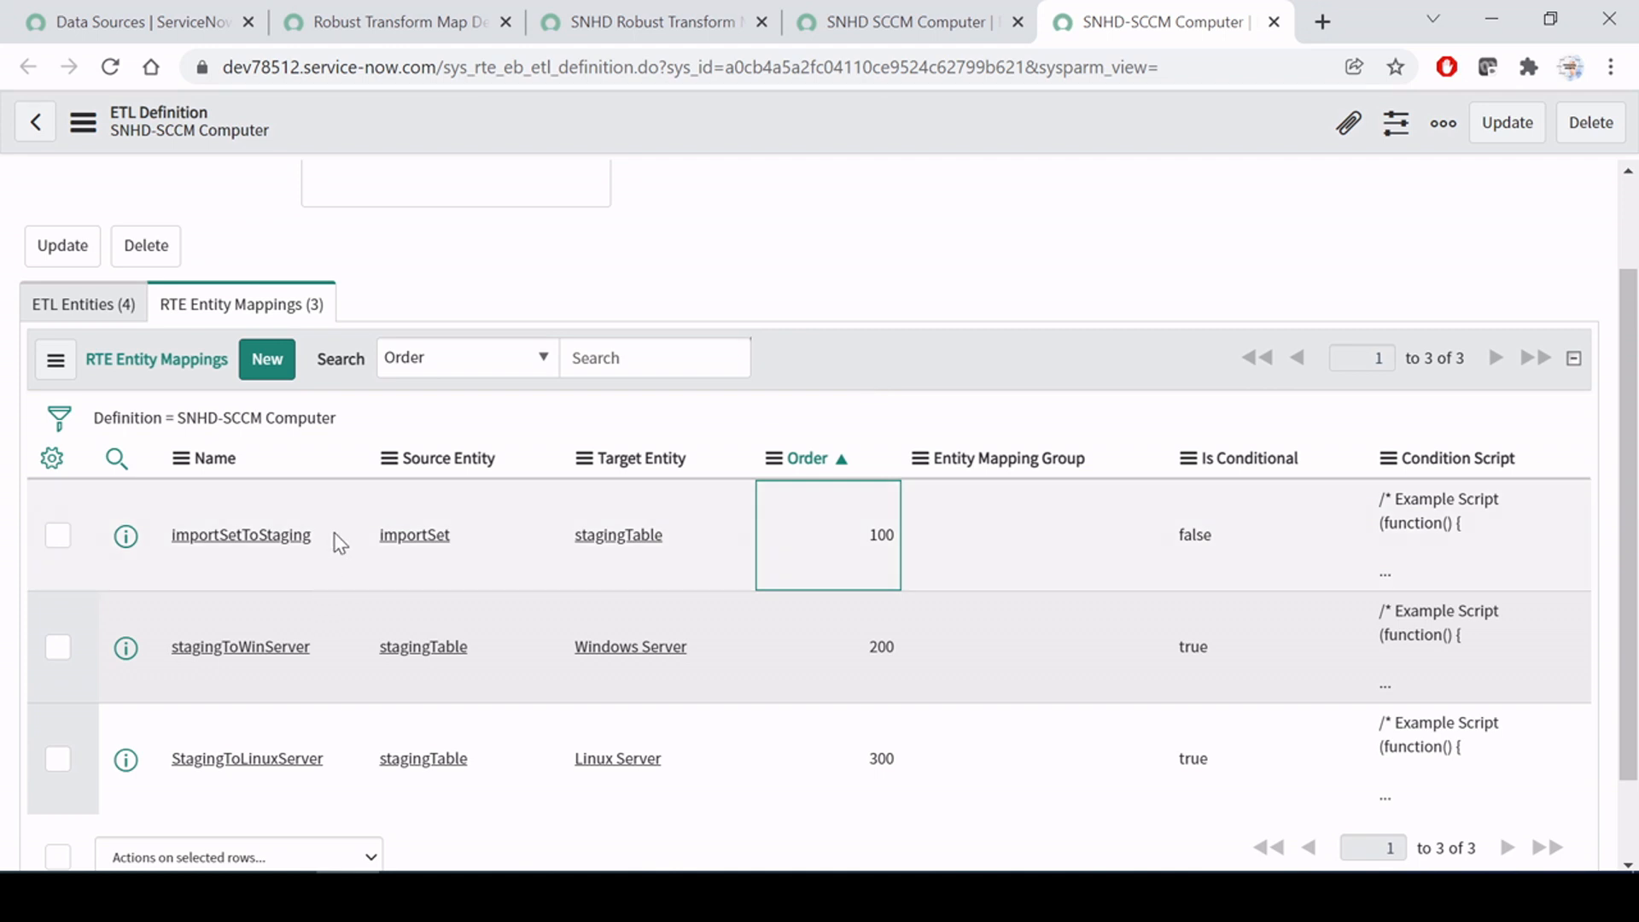
{"action": "left_click_drag", "start_coordinate": [338, 540], "coordinate": [170, 535]}
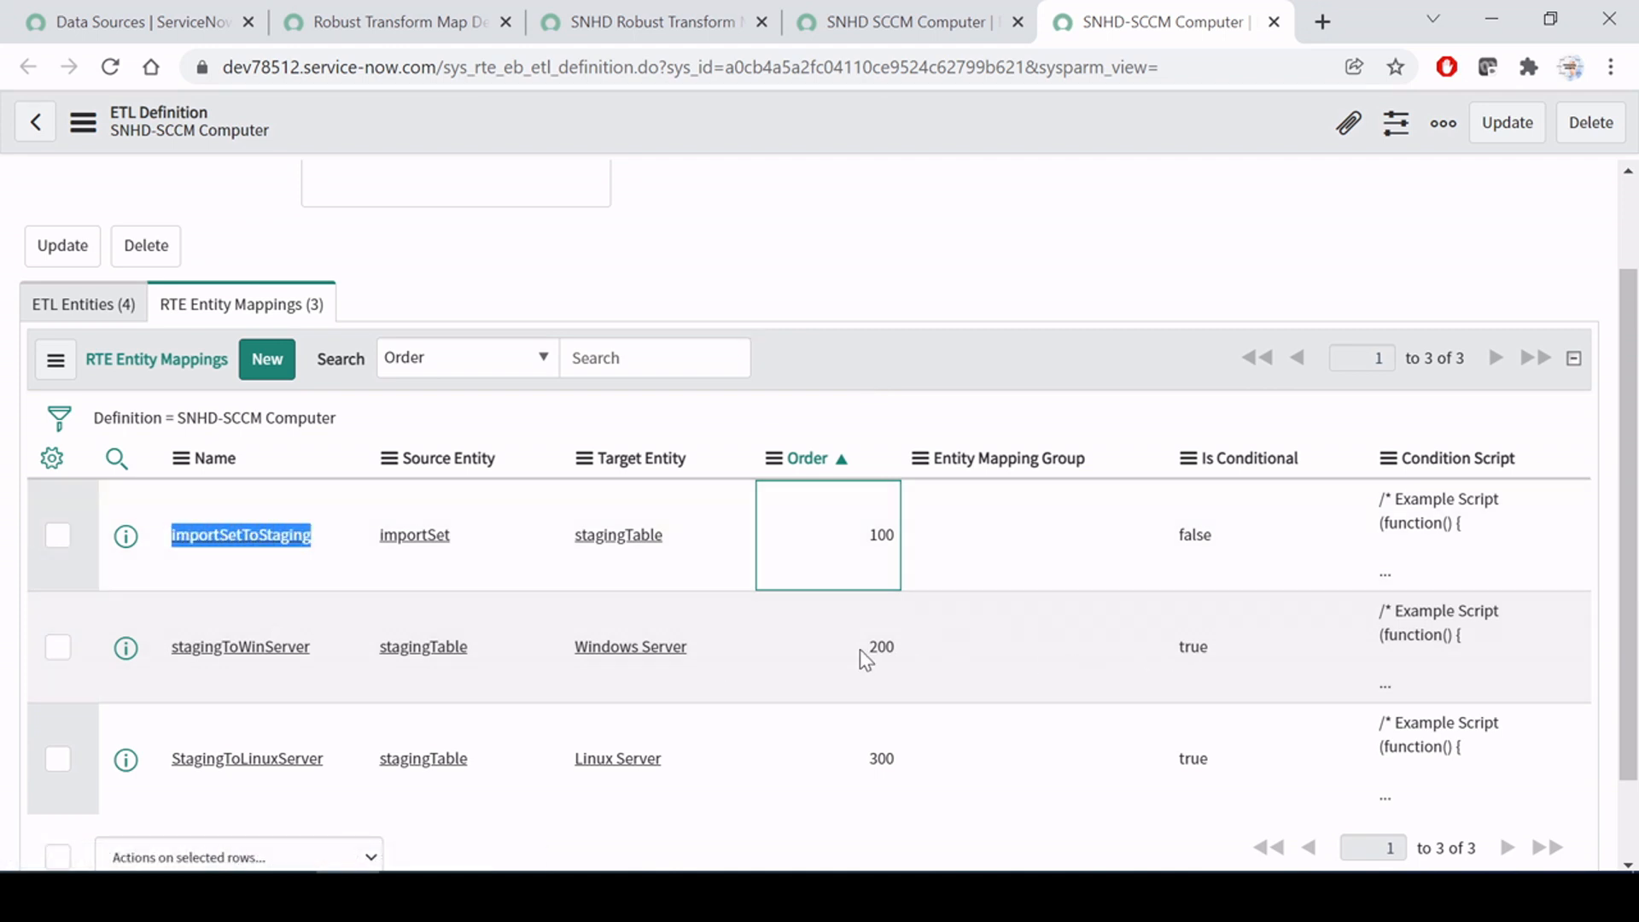
{"action": "left_click_drag", "start_coordinate": [859, 648], "coordinate": [903, 648]}
{"action": "left_click_drag", "start_coordinate": [864, 758], "coordinate": [913, 763]}
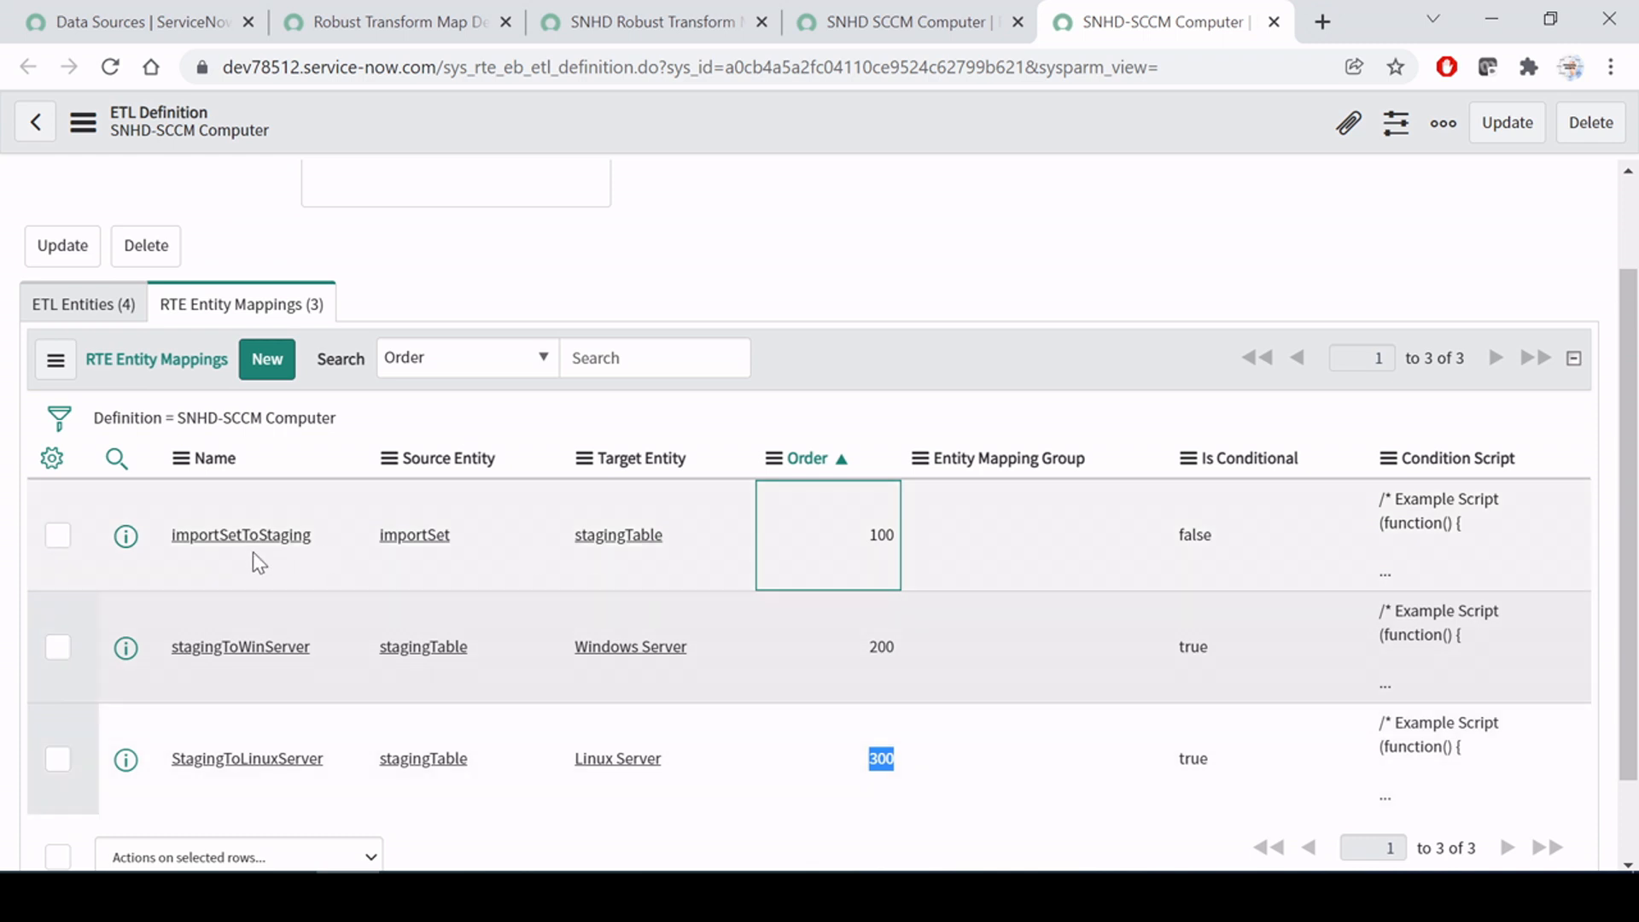
Step: Open the importSetToStaging mapping in a new browser tab and review its source entity, target entity and name
{"action": "middle_click", "coordinate": [245, 540]}
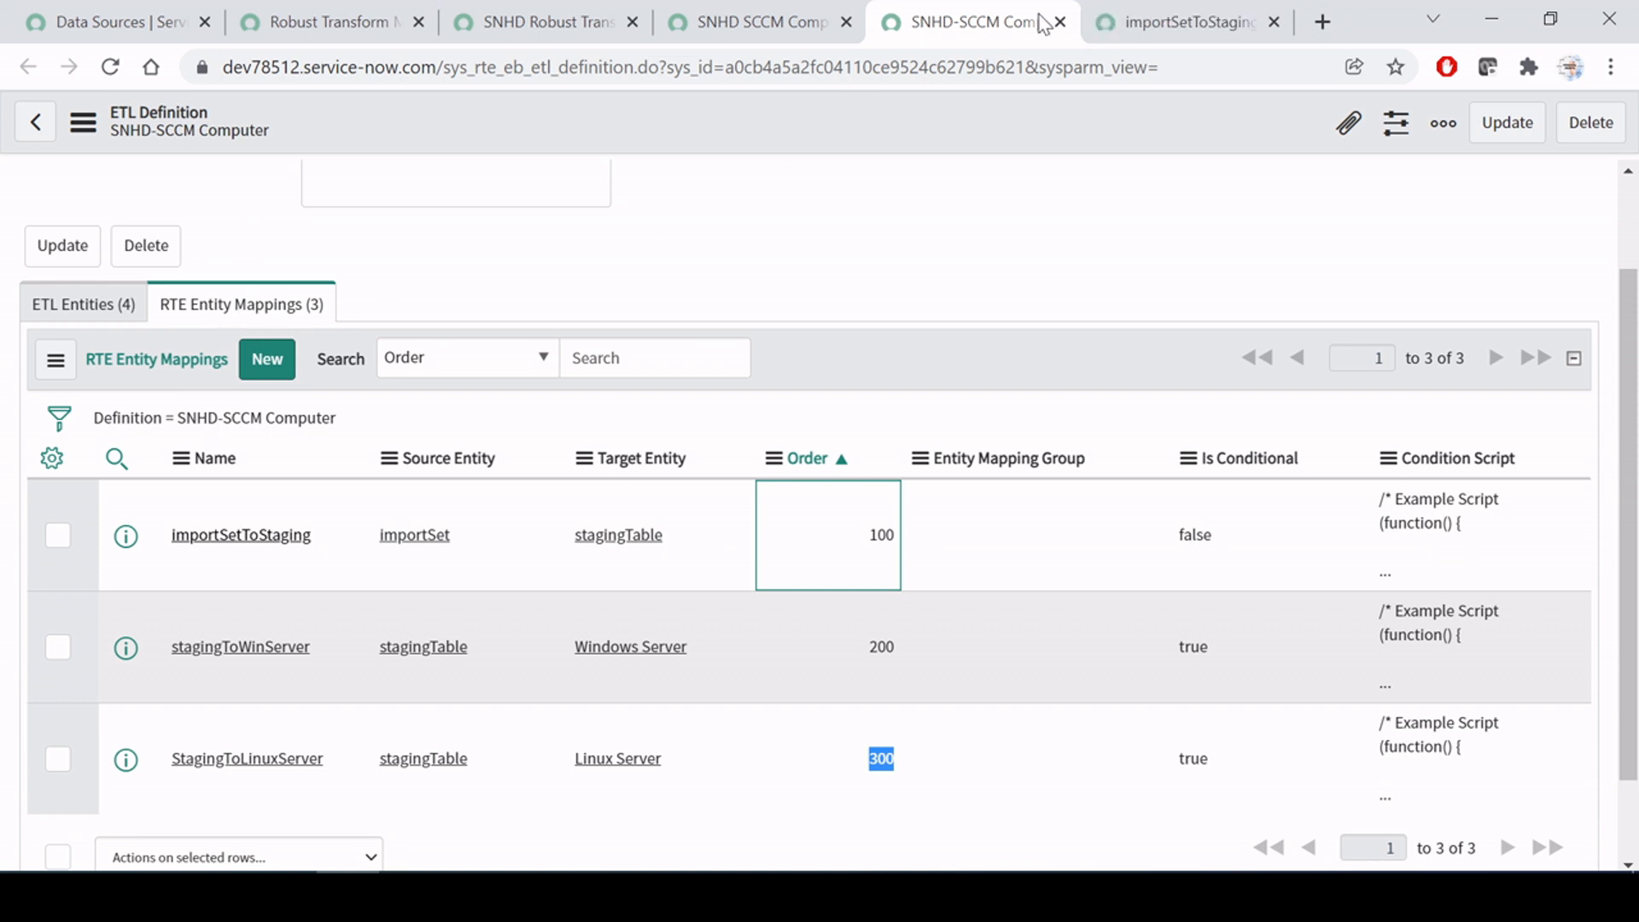
{"action": "left_click", "coordinate": [1187, 3]}
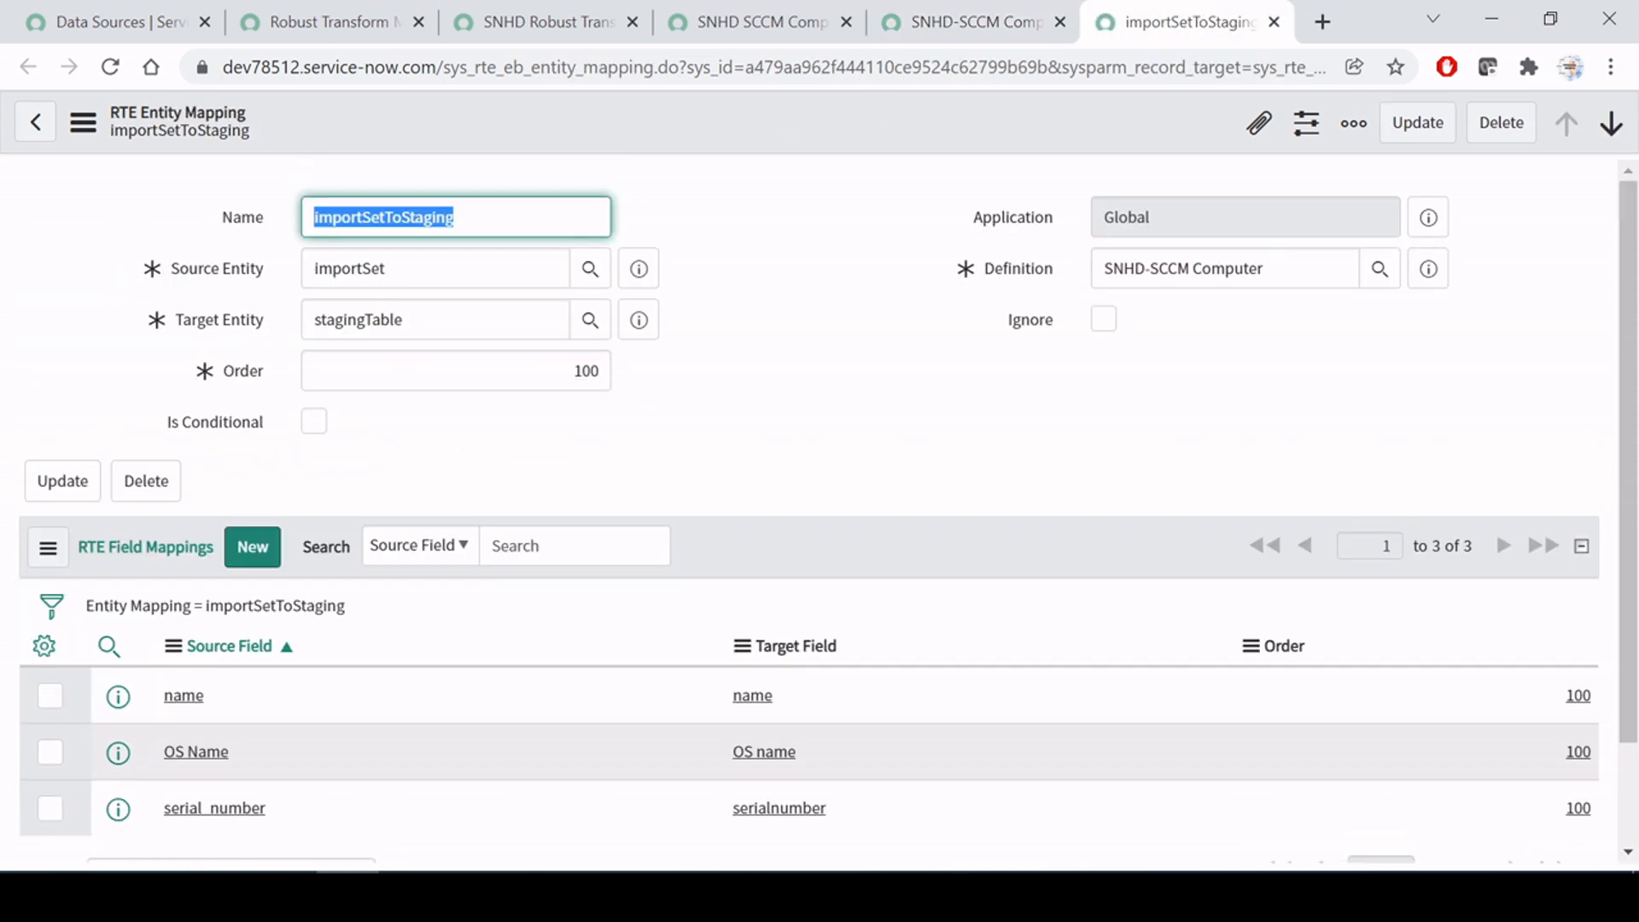
{"action": "left_click", "coordinate": [864, 295]}
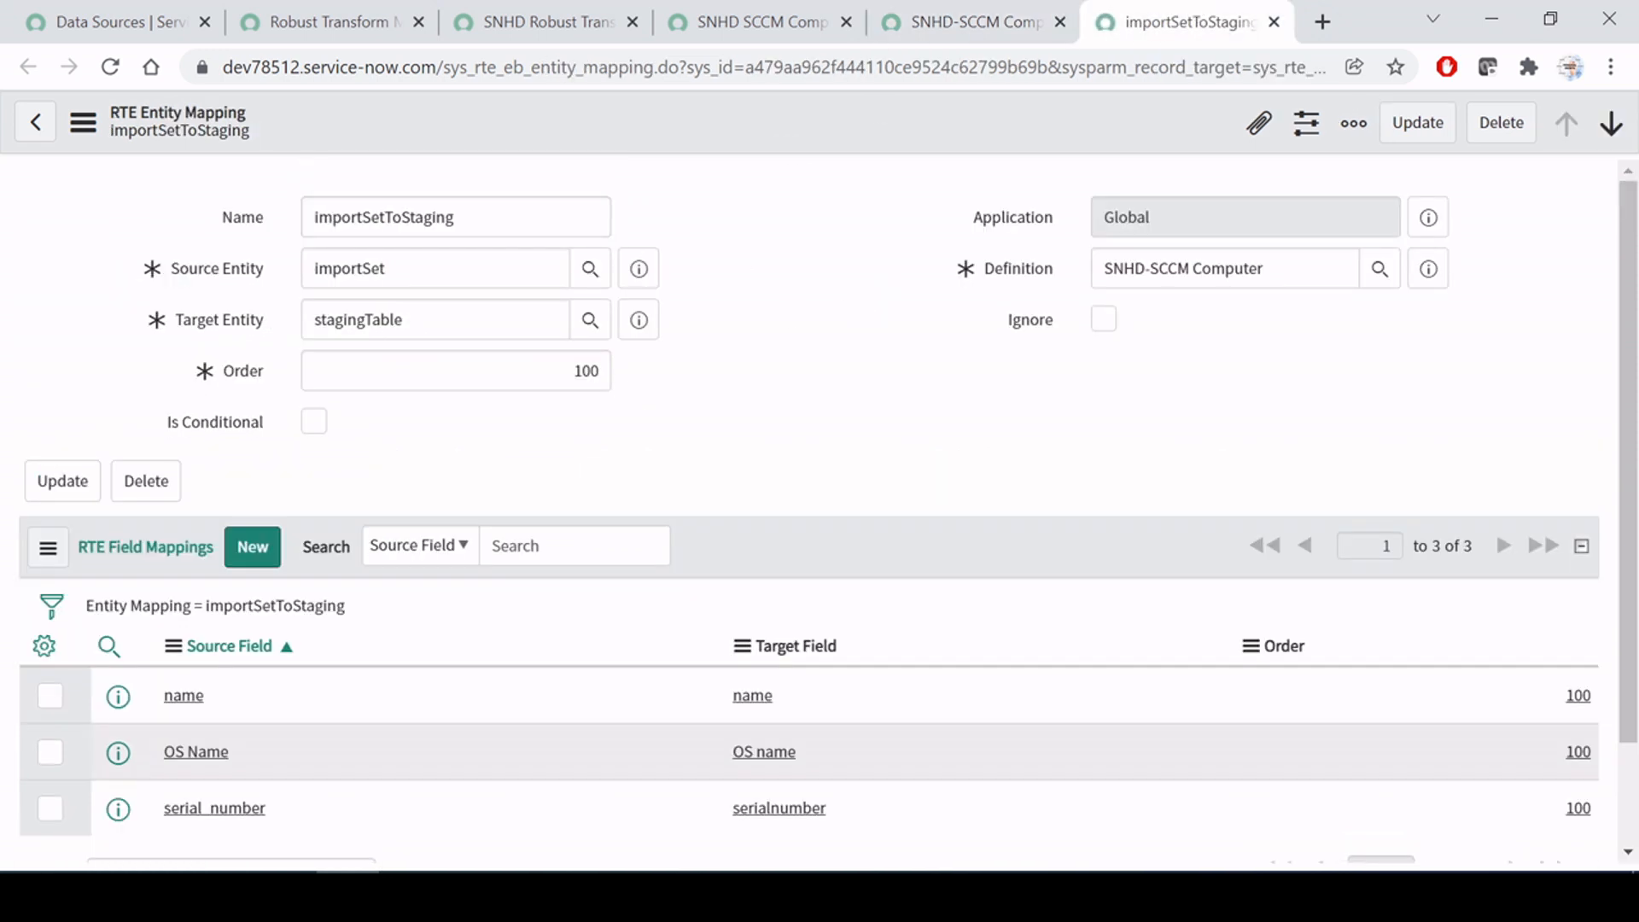
{"action": "double_click", "coordinate": [384, 268]}
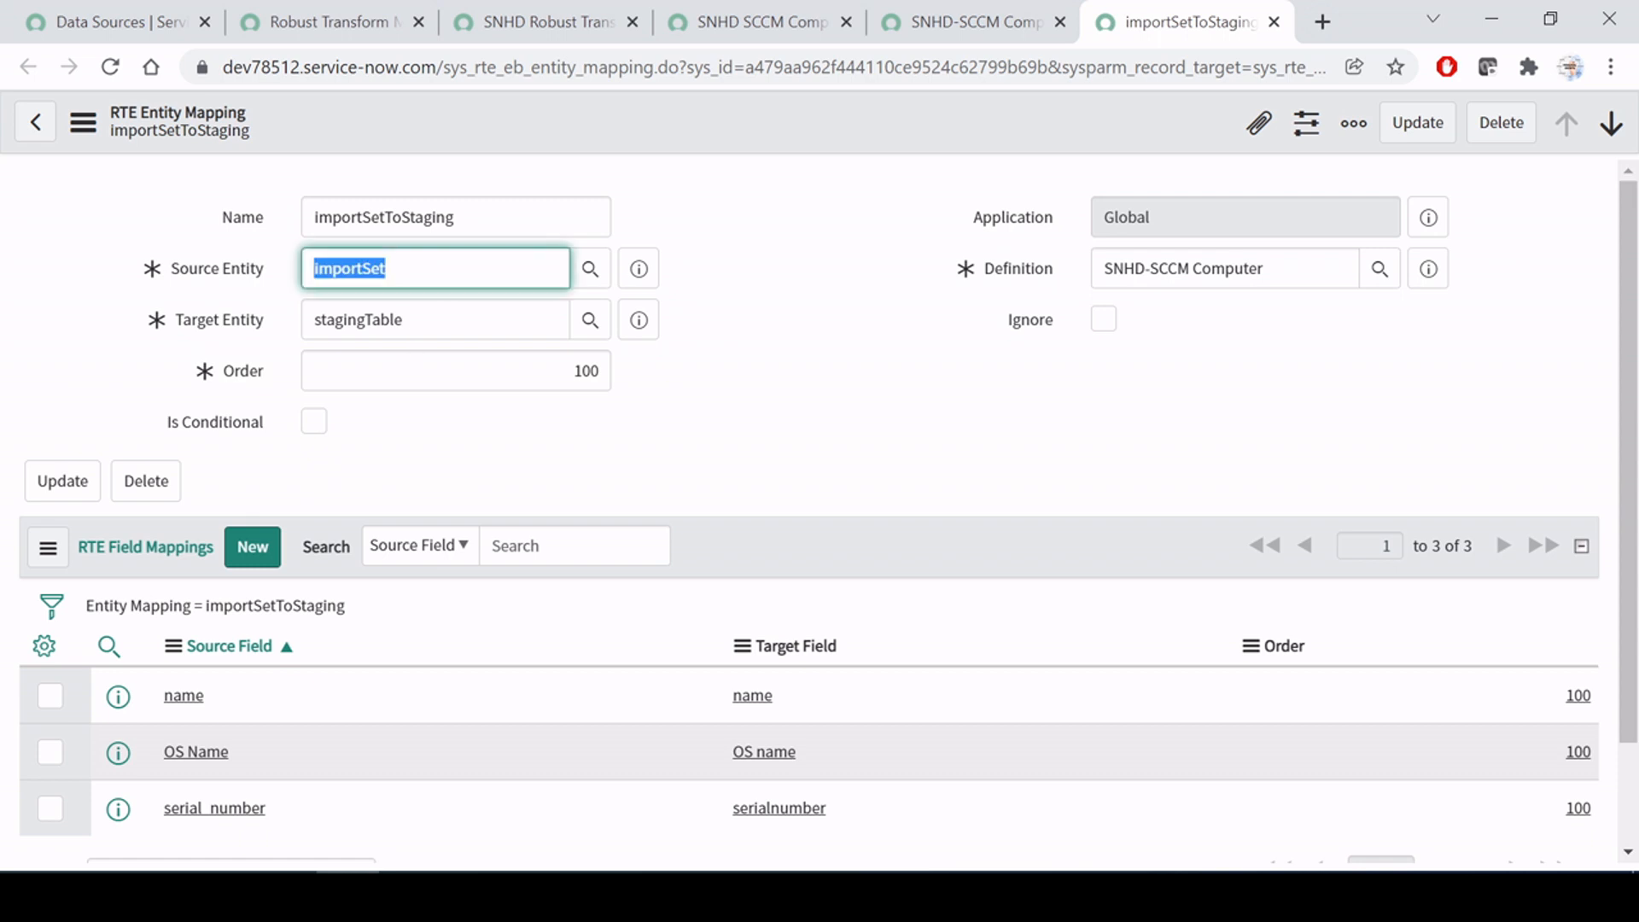
{"action": "double_click", "coordinate": [376, 320]}
{"action": "left_click", "coordinate": [457, 218]}
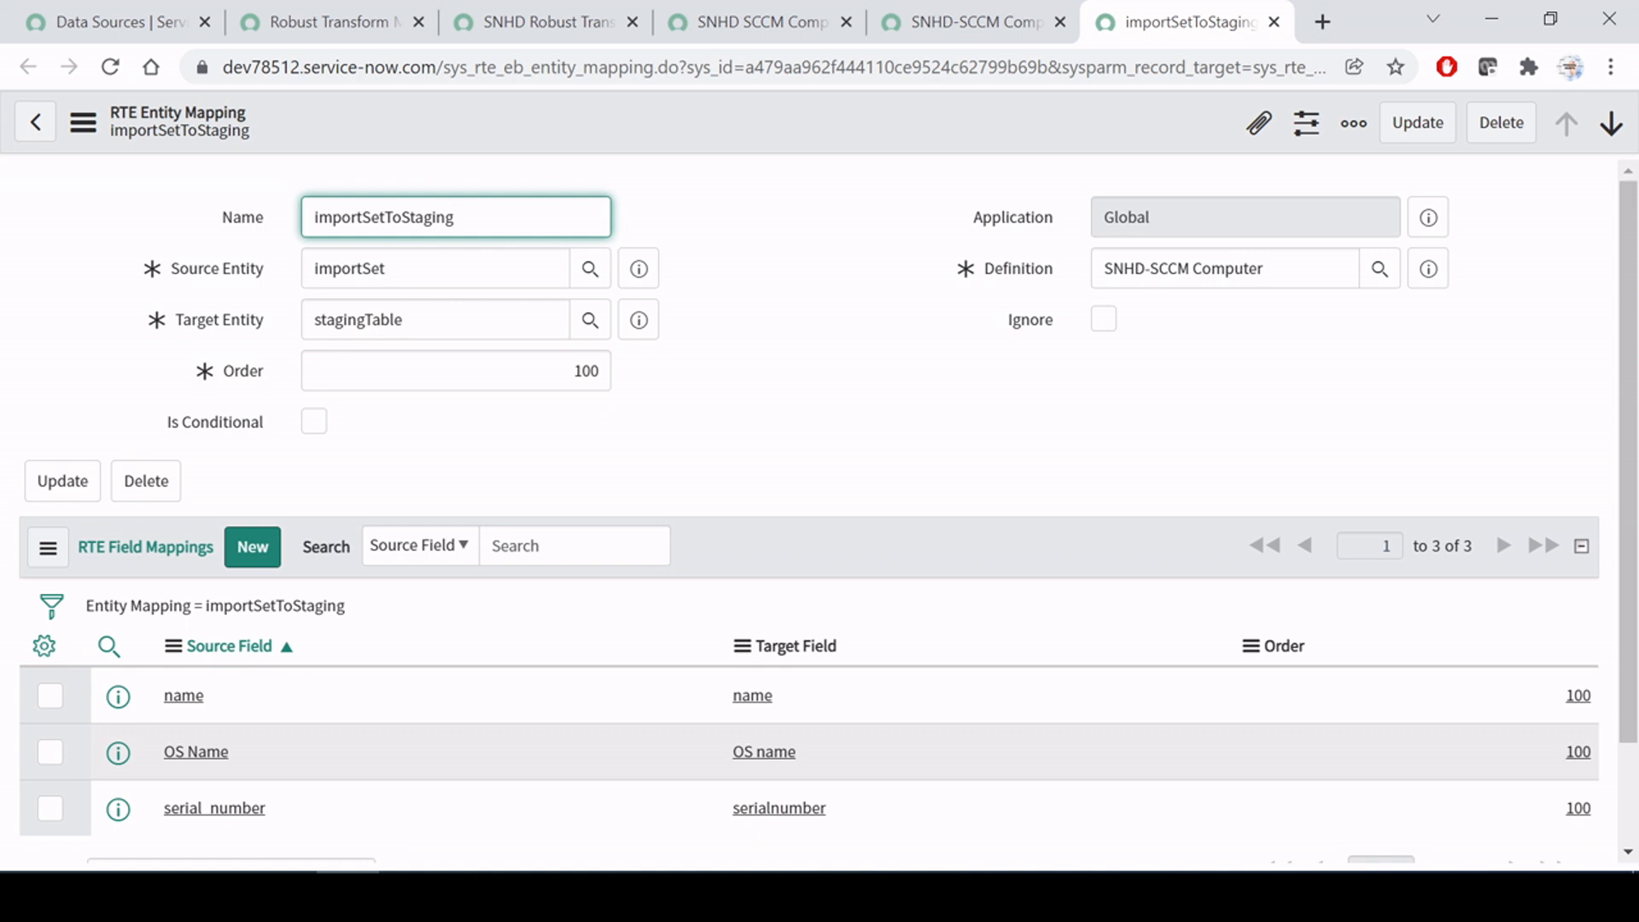
Step: Review the importSetToStaging mapping's source entity and target entity, and examine its RTE Field Mappings list
{"action": "key", "text": "Tab"}
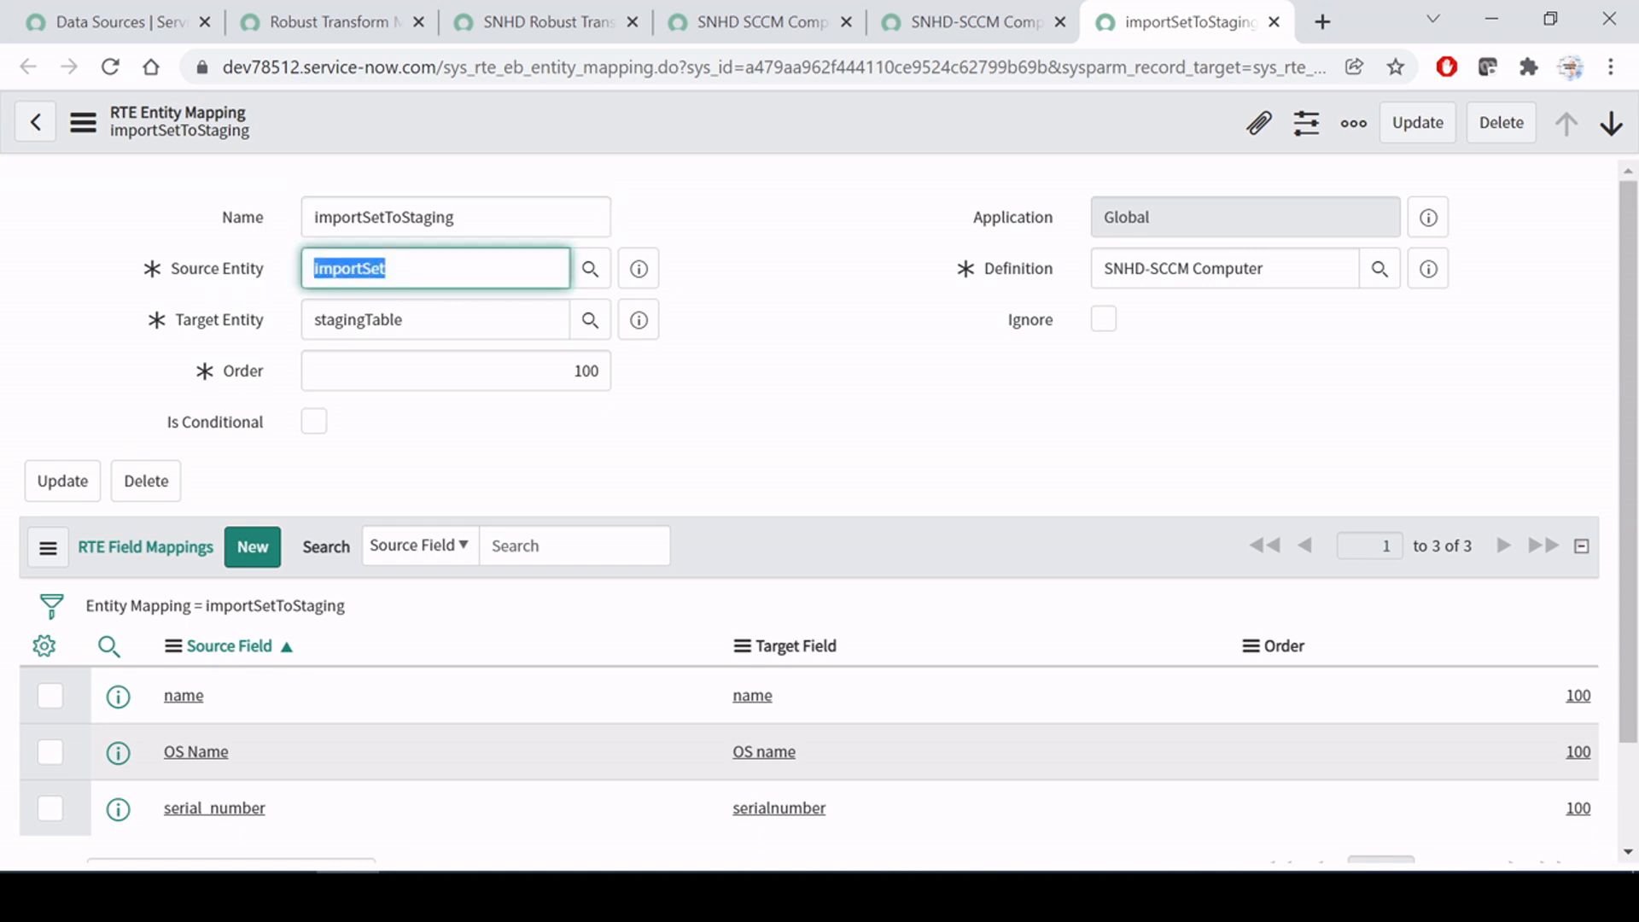
{"action": "key", "text": "Tab"}
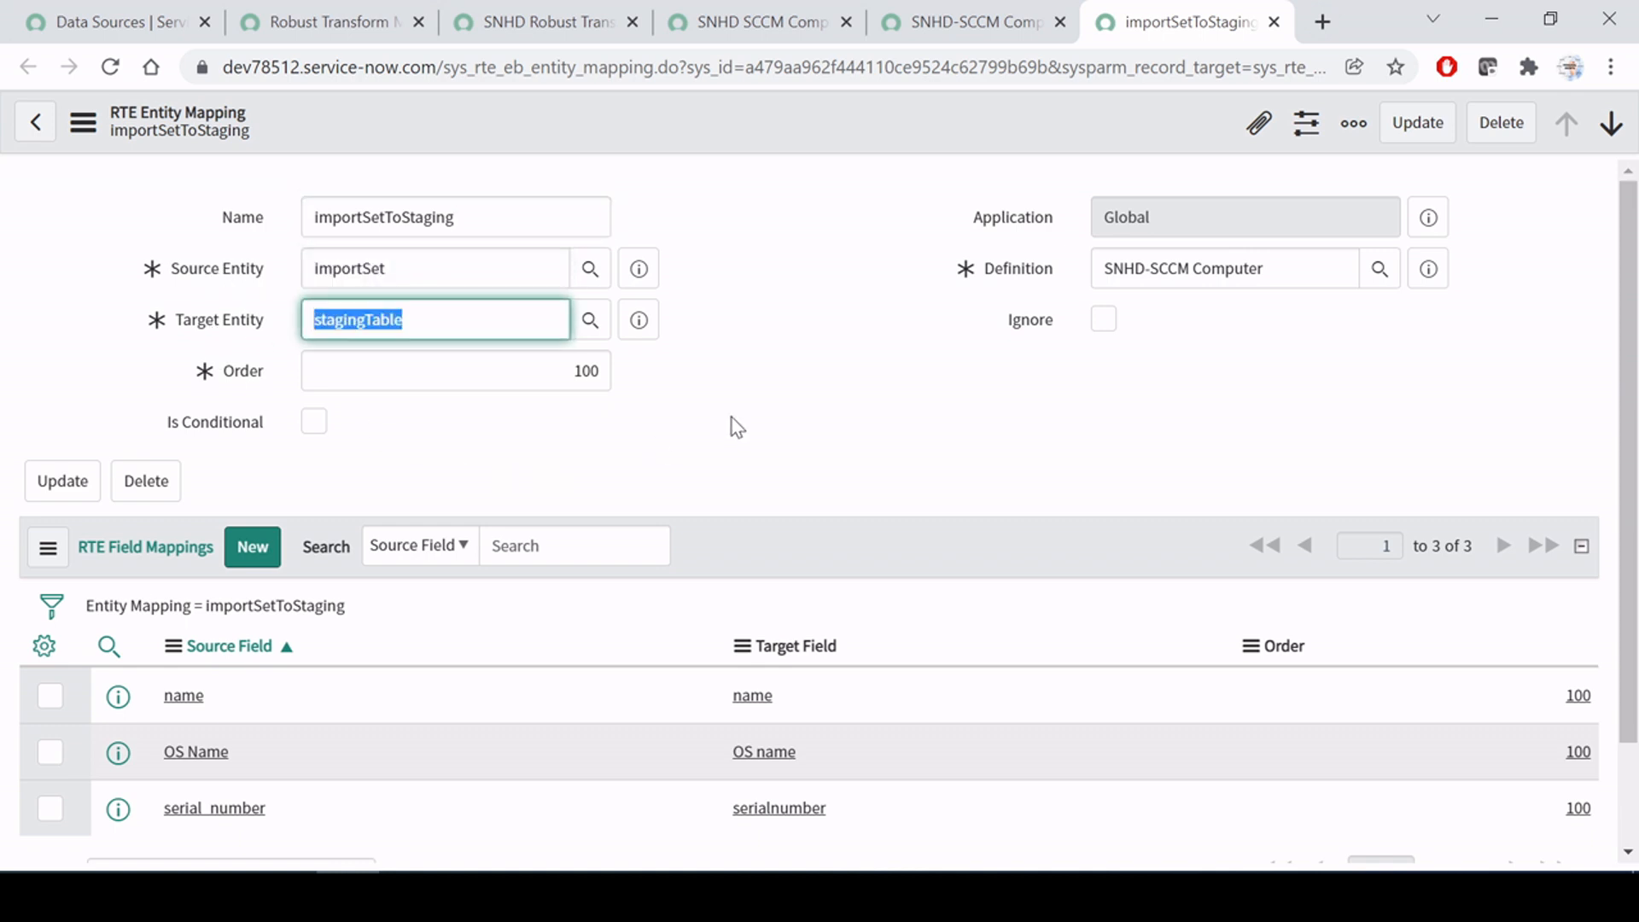
{"action": "left_click", "coordinate": [731, 417]}
{"action": "scroll", "coordinate": [735, 425], "scroll_direction": "down", "scroll_amount": 2}
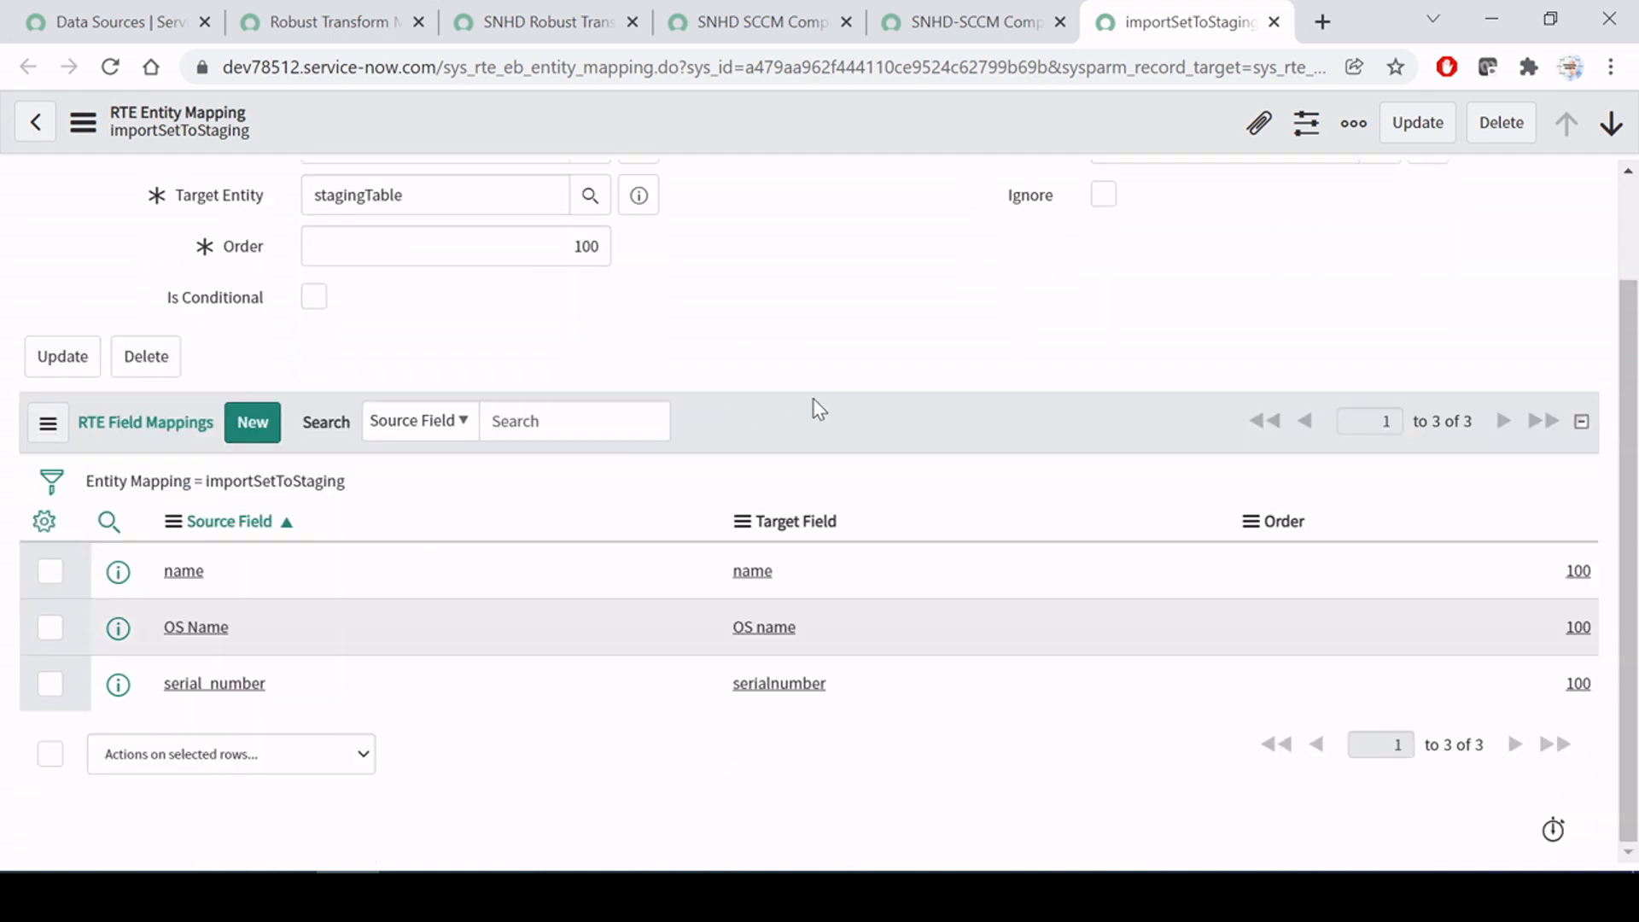
Step: Open the name field mapping in a new browser tab and look up the importSet fields available as its Source Field
{"action": "middle_click", "coordinate": [117, 571]}
{"action": "scroll", "coordinate": [749, 536], "scroll_direction": "up", "scroll_amount": 1}
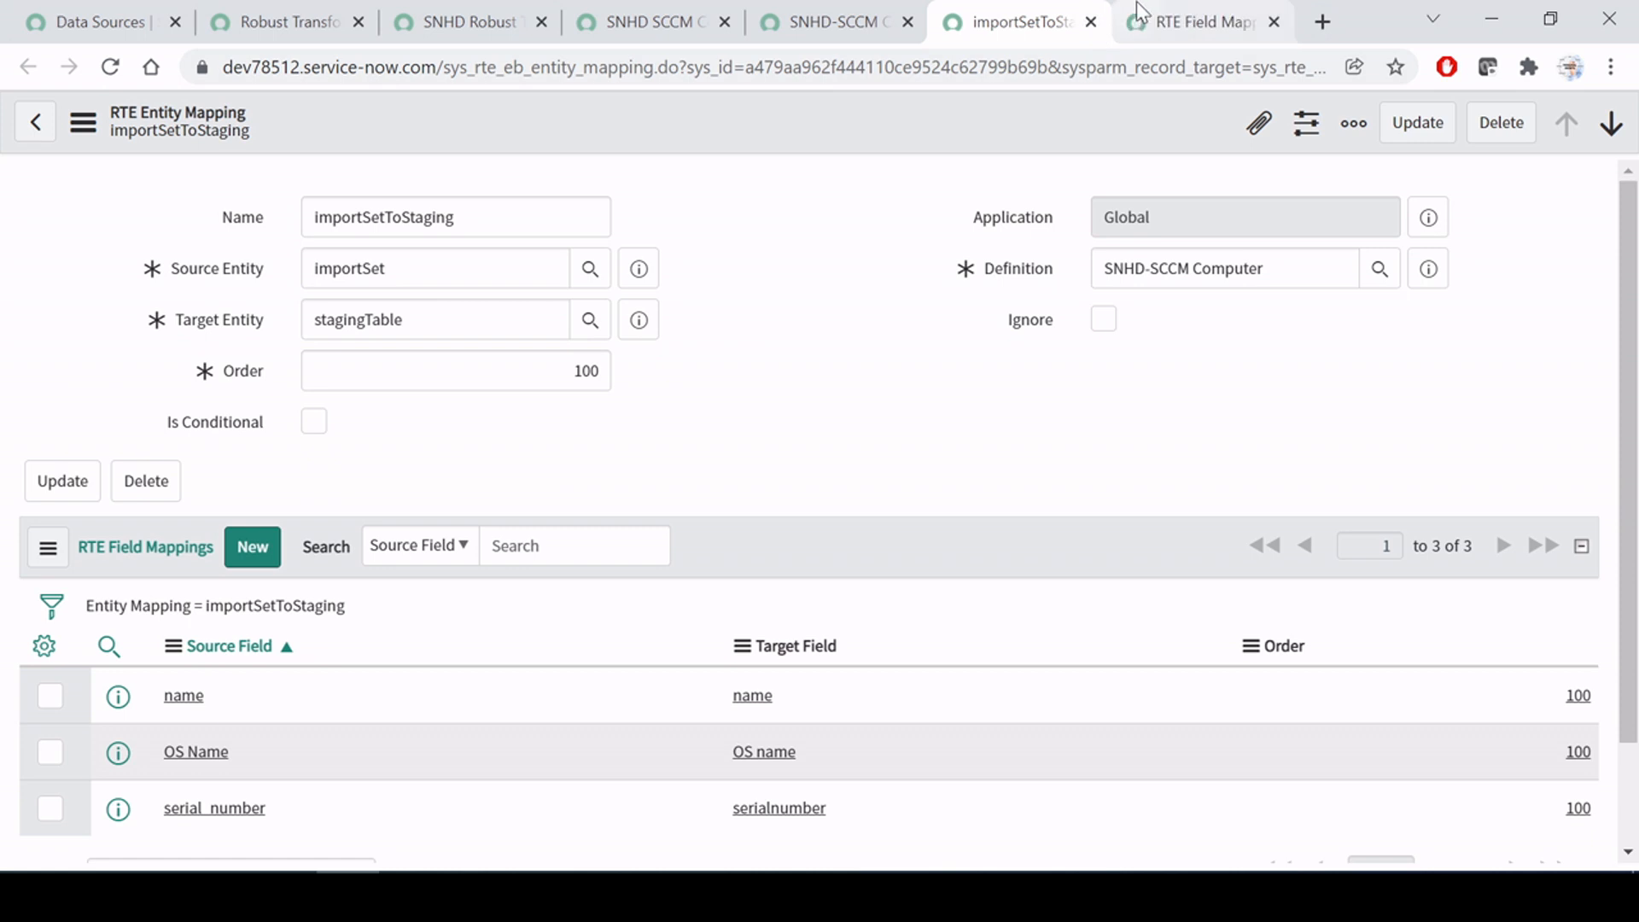
{"action": "left_click", "coordinate": [1178, 12]}
{"action": "left_click", "coordinate": [415, 222]}
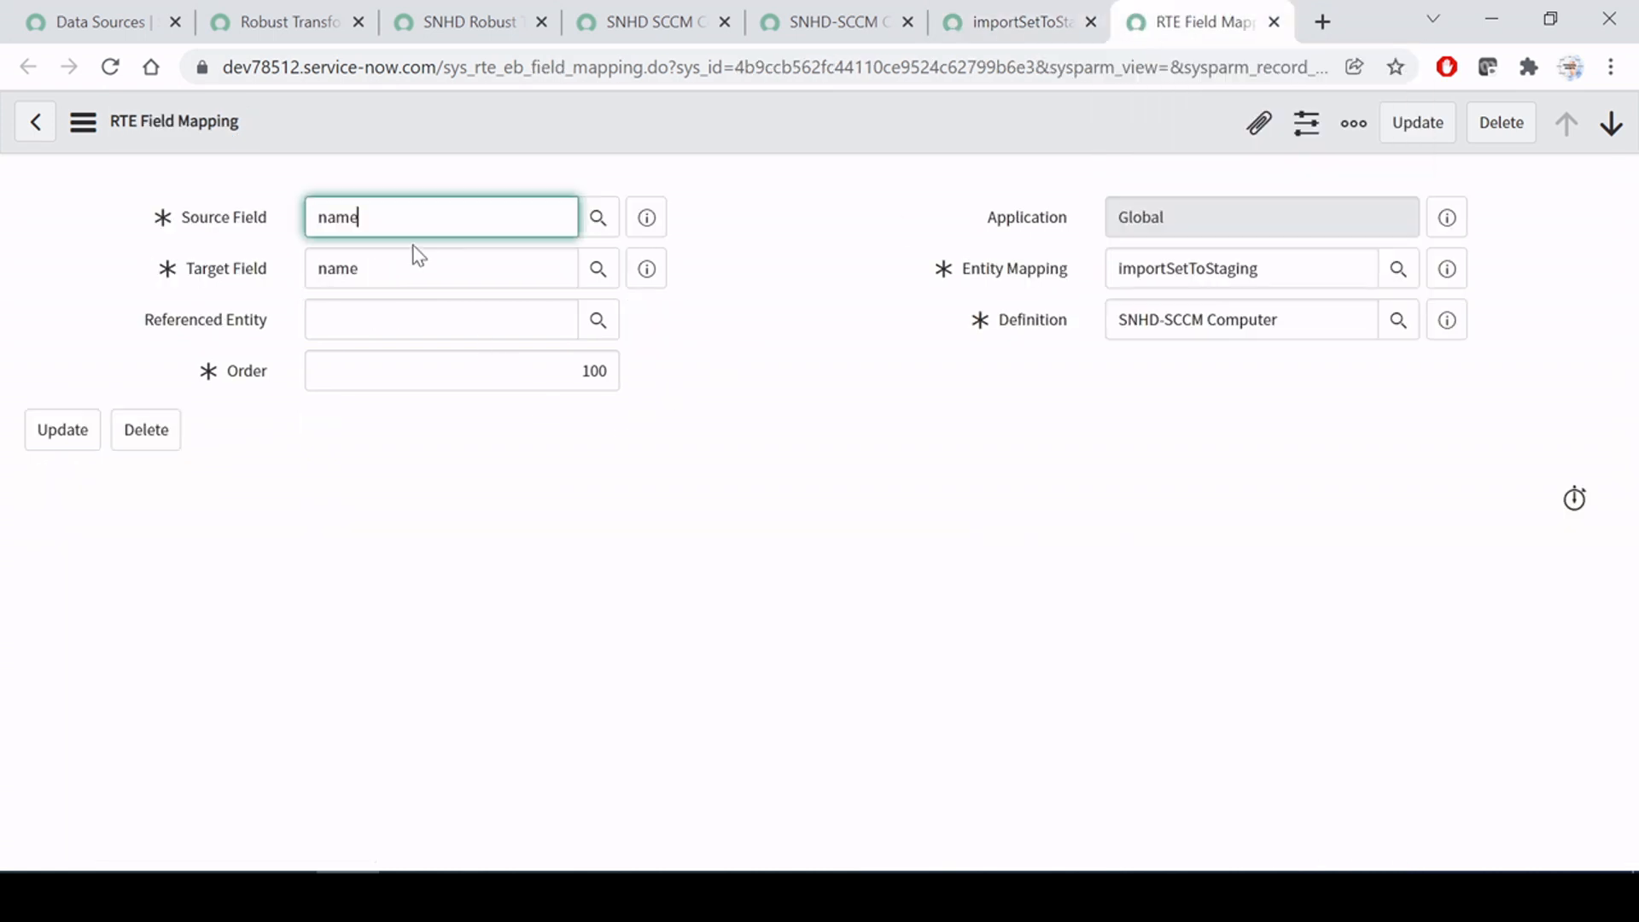
{"action": "left_click", "coordinate": [598, 220]}
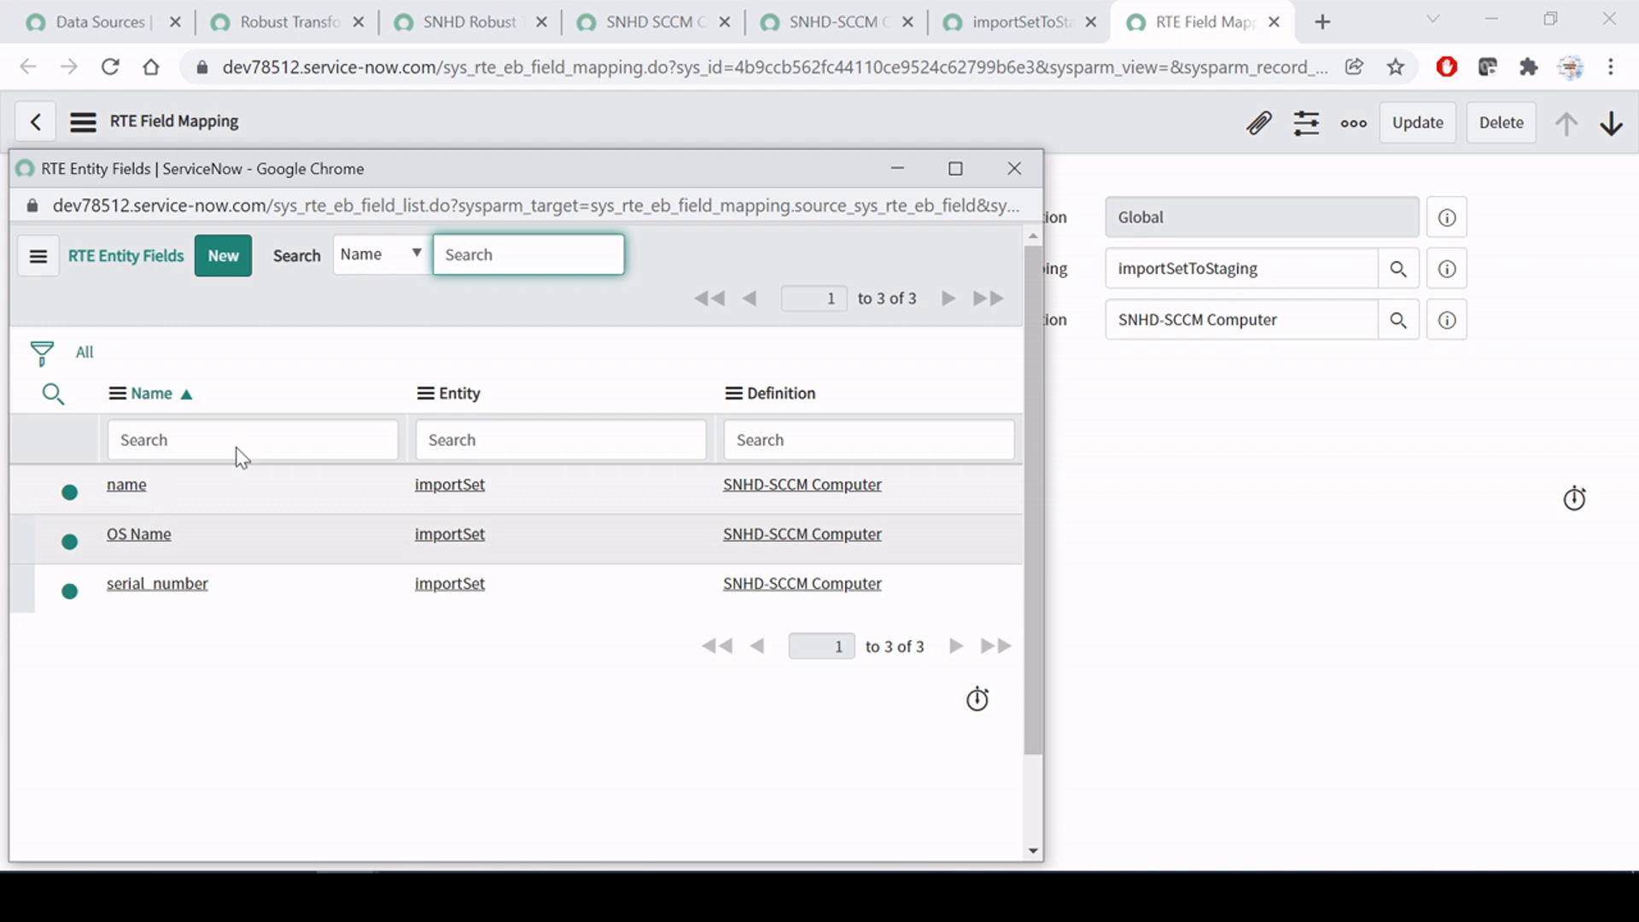
{"action": "left_click_drag", "start_coordinate": [476, 182], "coordinate": [893, 235]}
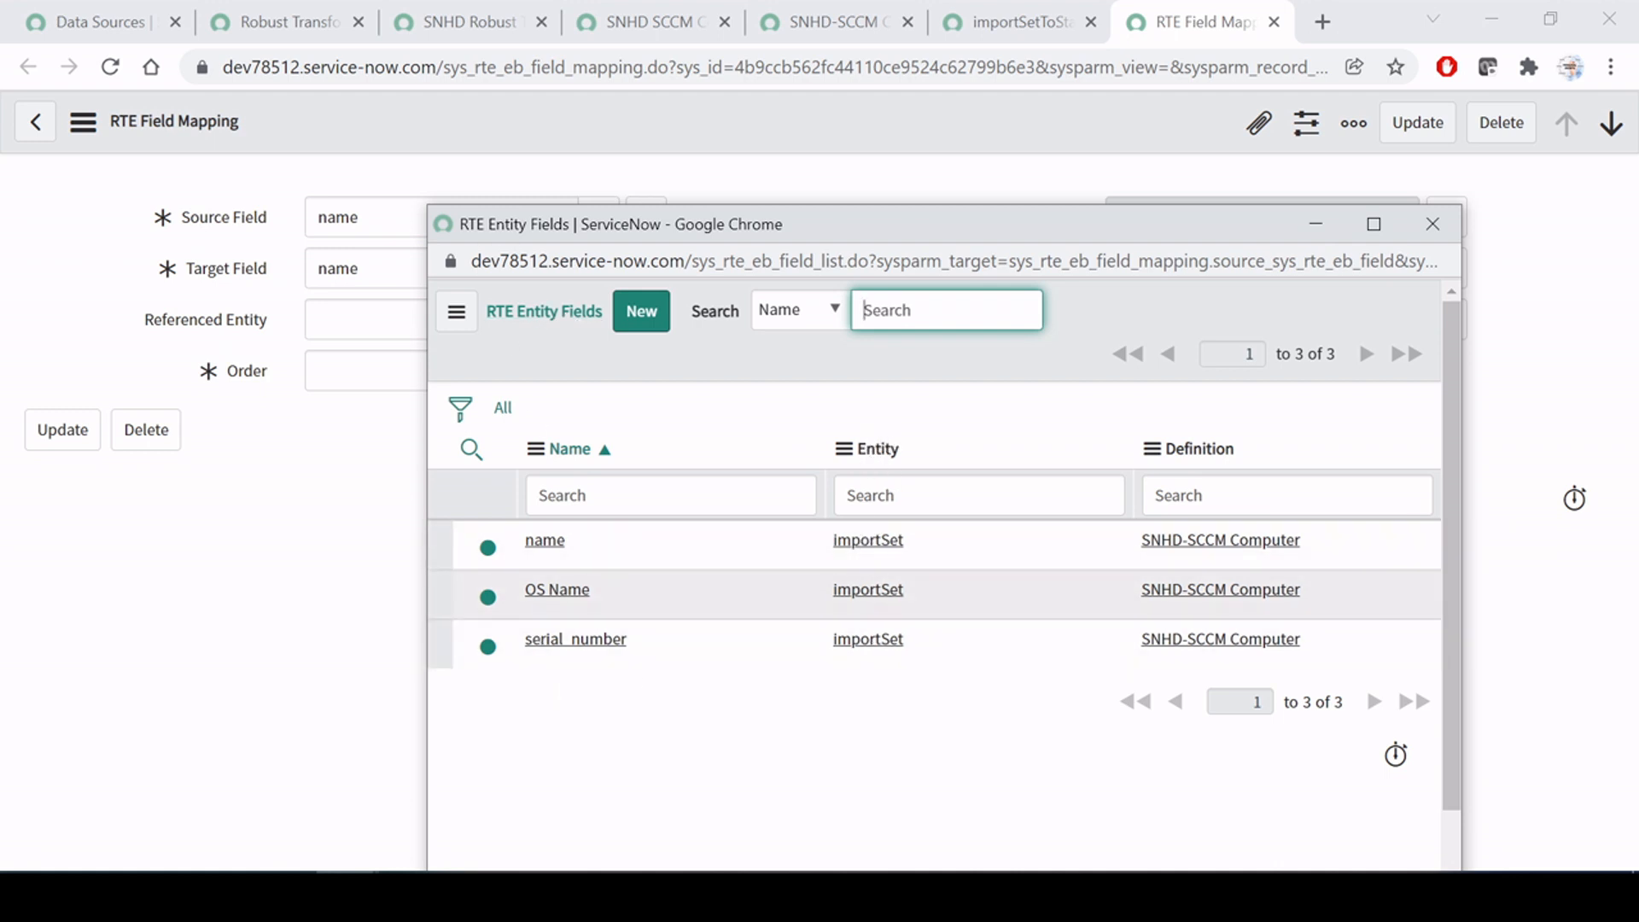
{"action": "left_click", "coordinate": [1431, 225]}
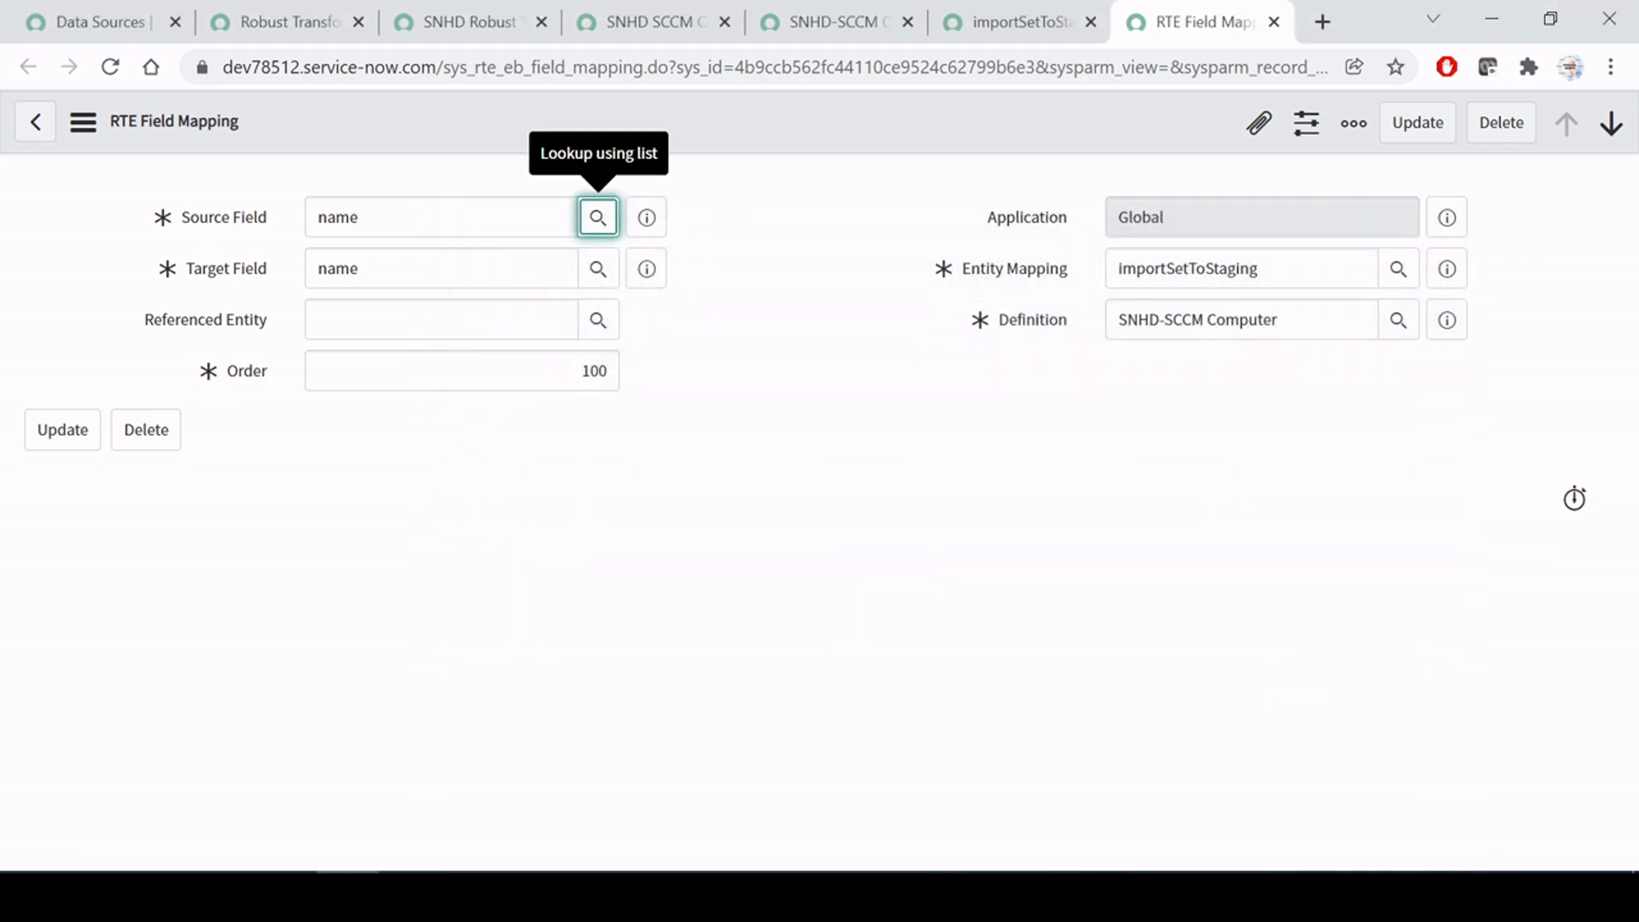
Step: Look up the stagingTable fields available as the name mapping's Target Field, and close the lookup window without changing the selection
{"action": "left_click", "coordinate": [597, 269]}
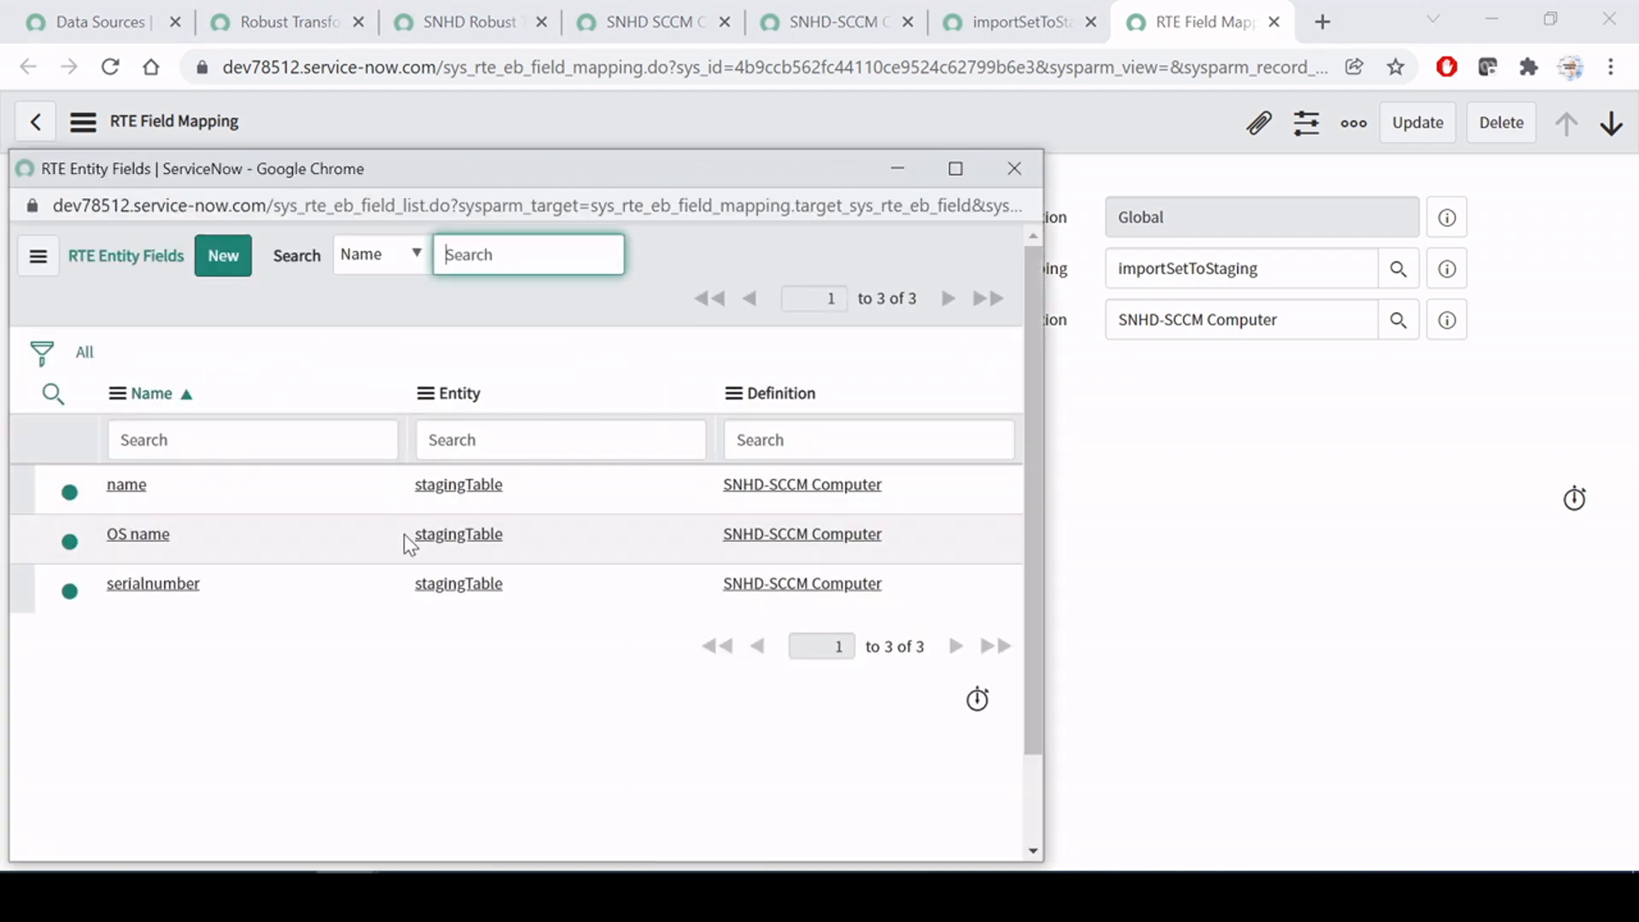
{"action": "left_click_drag", "start_coordinate": [404, 538], "coordinate": [491, 538]}
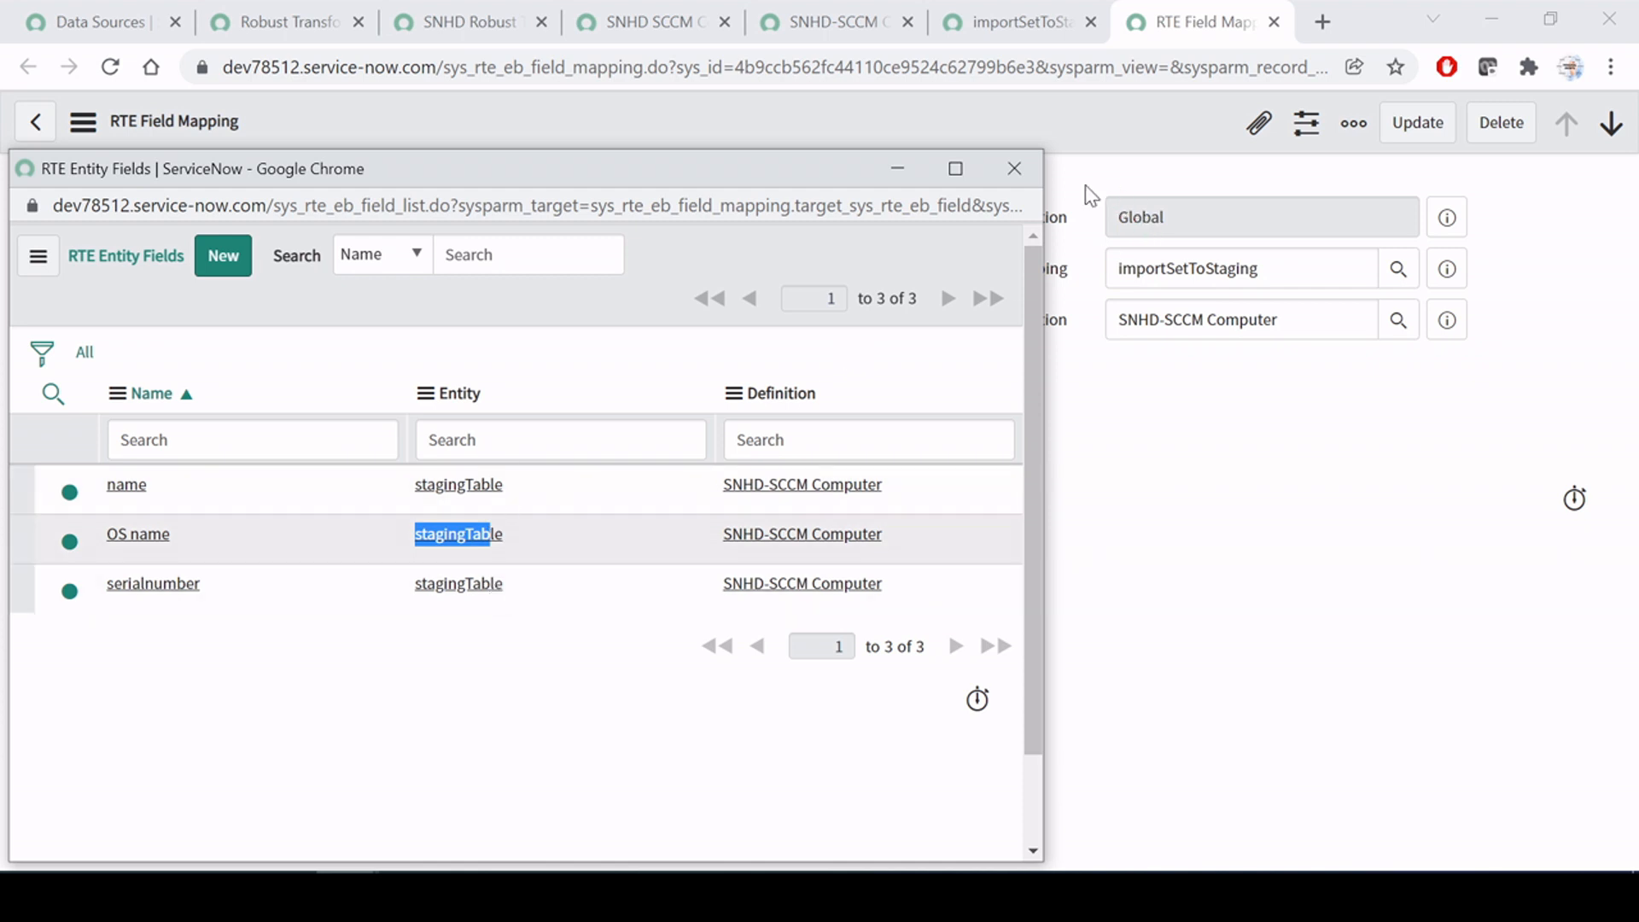
{"action": "left_click", "coordinate": [1014, 168]}
{"action": "left_click", "coordinate": [733, 450]}
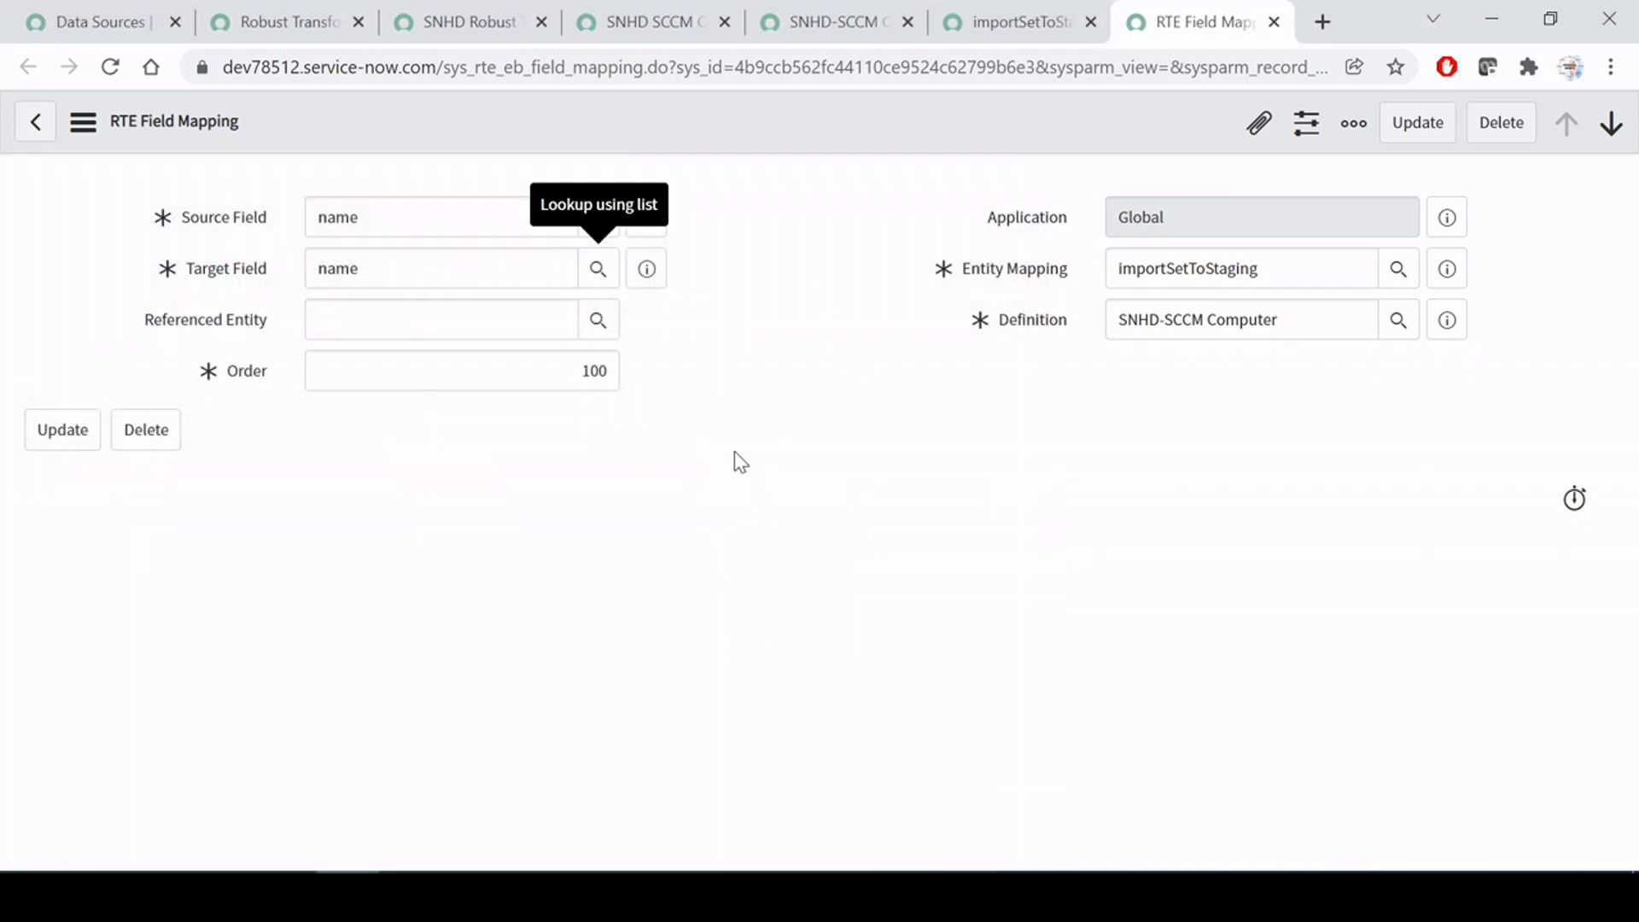
Step: Check the name field mapping's order and definition, and close its browser tab
{"action": "left_click_drag", "start_coordinate": [580, 373], "coordinate": [693, 380]}
{"action": "left_click", "coordinate": [807, 476]}
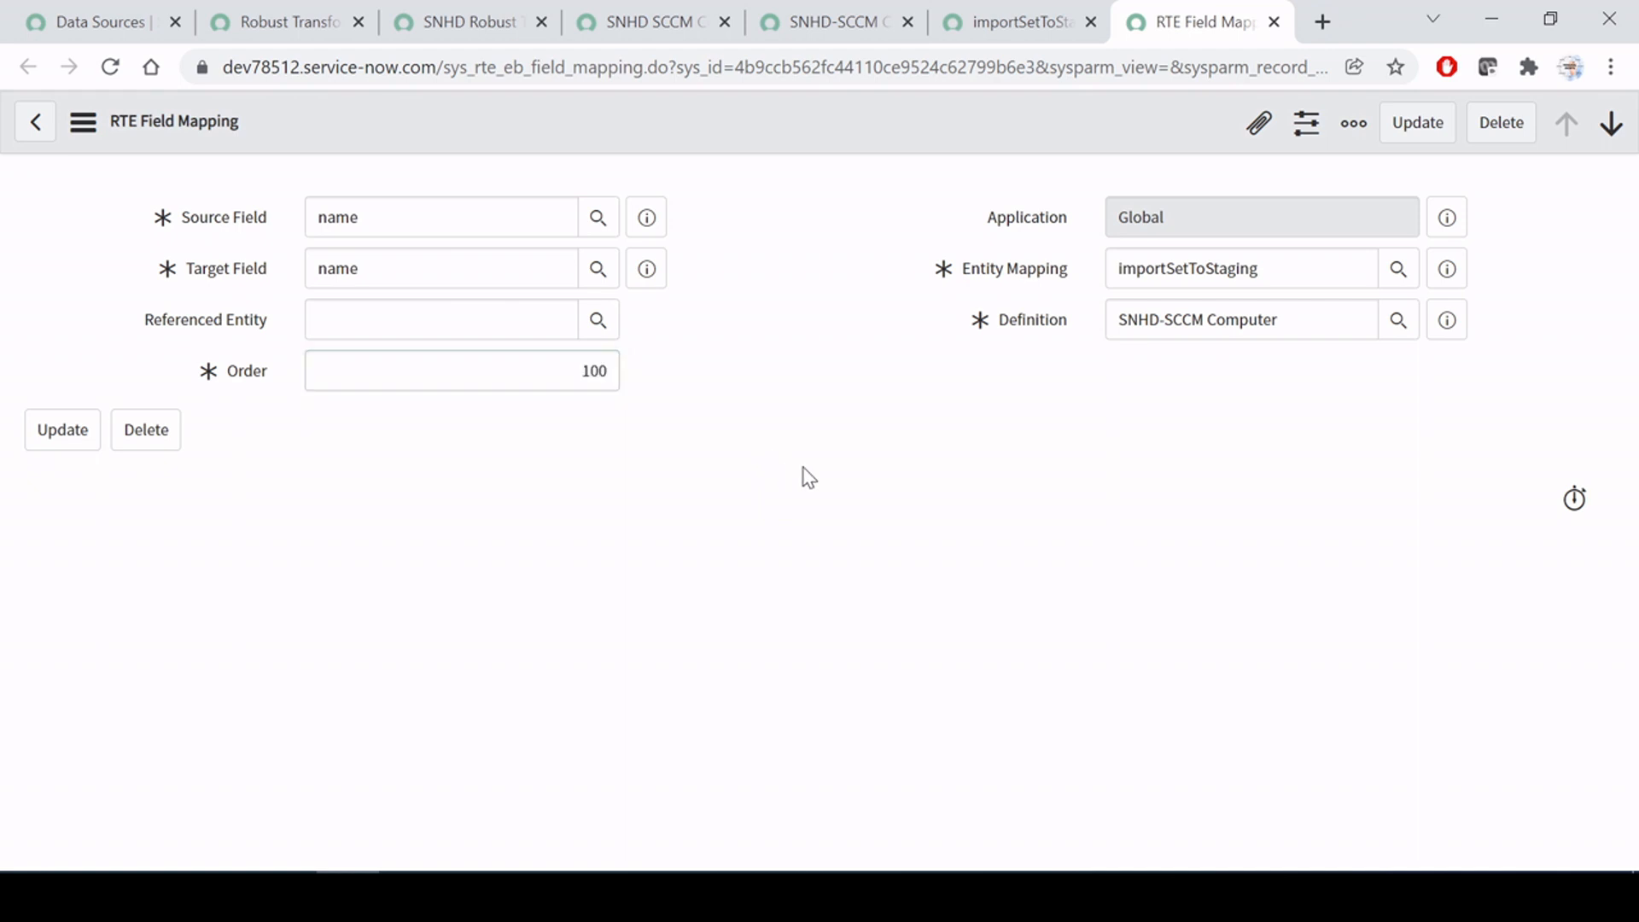
{"action": "left_click_drag", "start_coordinate": [1276, 320], "coordinate": [1101, 322]}
{"action": "left_click", "coordinate": [814, 449]}
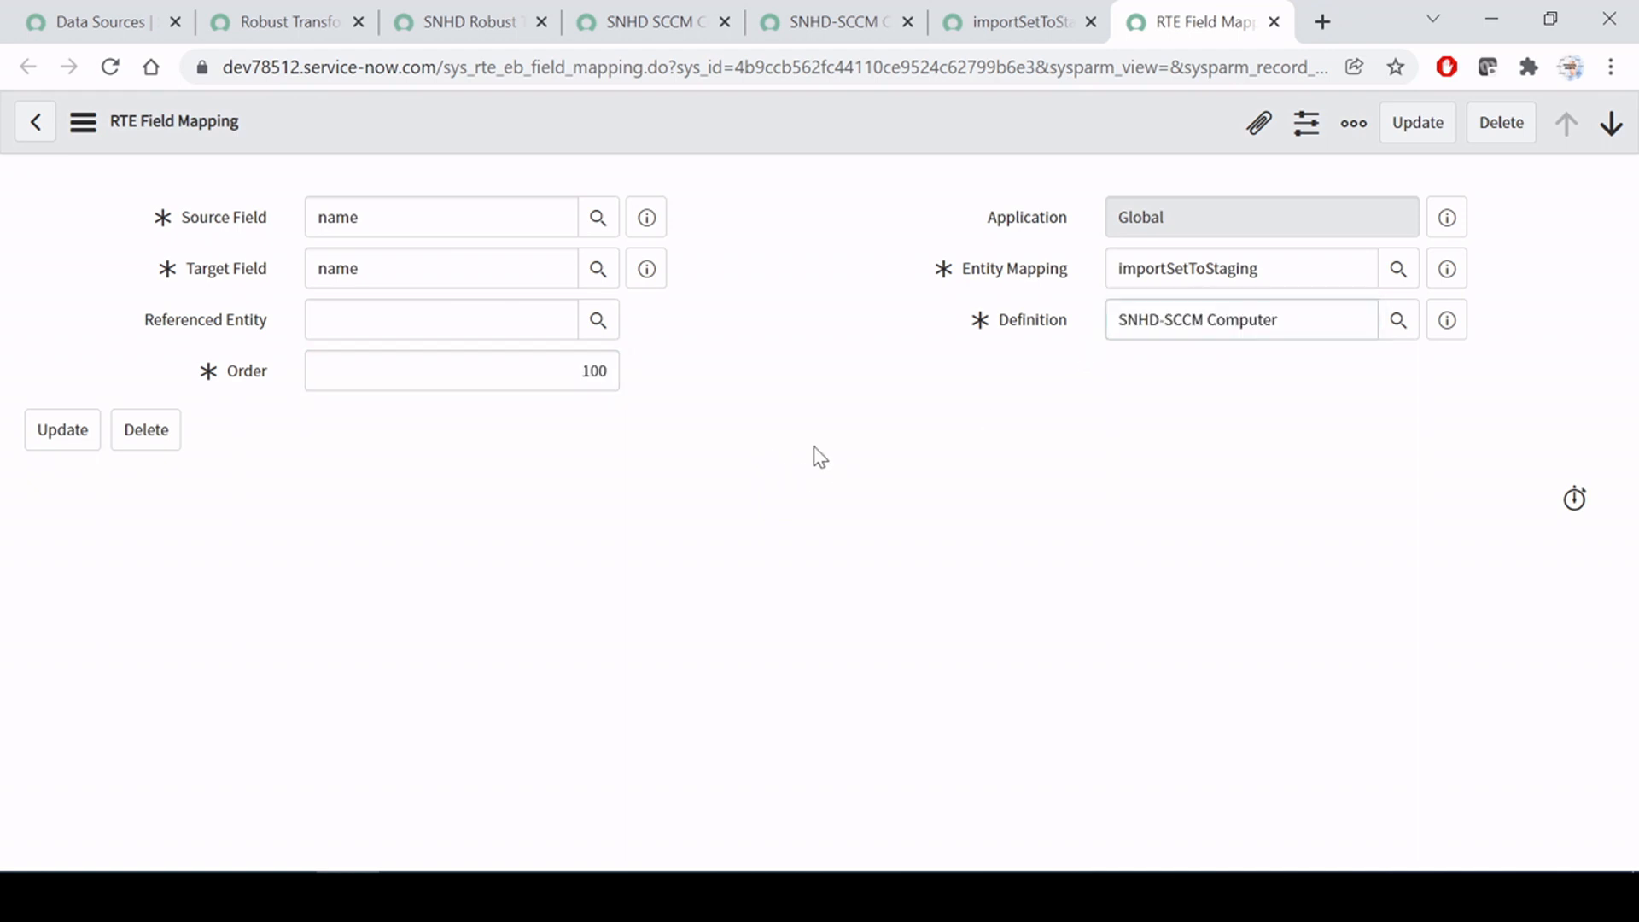
{"action": "left_click", "coordinate": [1274, 23]}
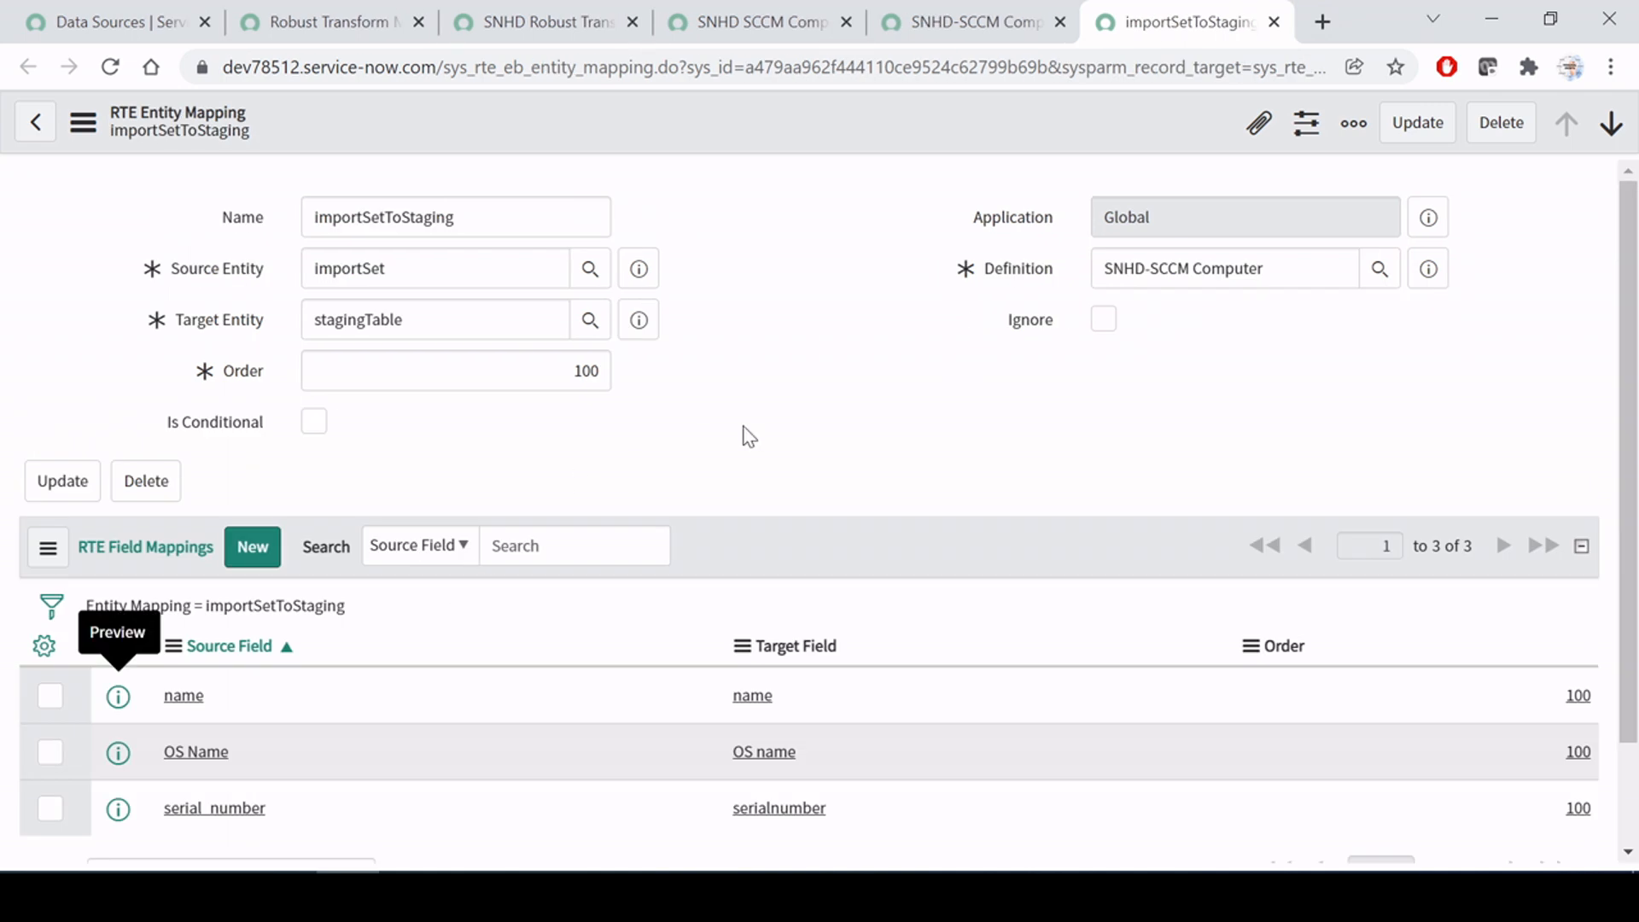
Step: Look over the importSetToStaging field mappings and return to the SNHD-SCCM Computer definition's RTE Entity Mappings
{"action": "scroll", "coordinate": [748, 435], "scroll_direction": "down", "scroll_amount": 2}
{"action": "scroll", "coordinate": [749, 435], "scroll_direction": "up", "scroll_amount": 2}
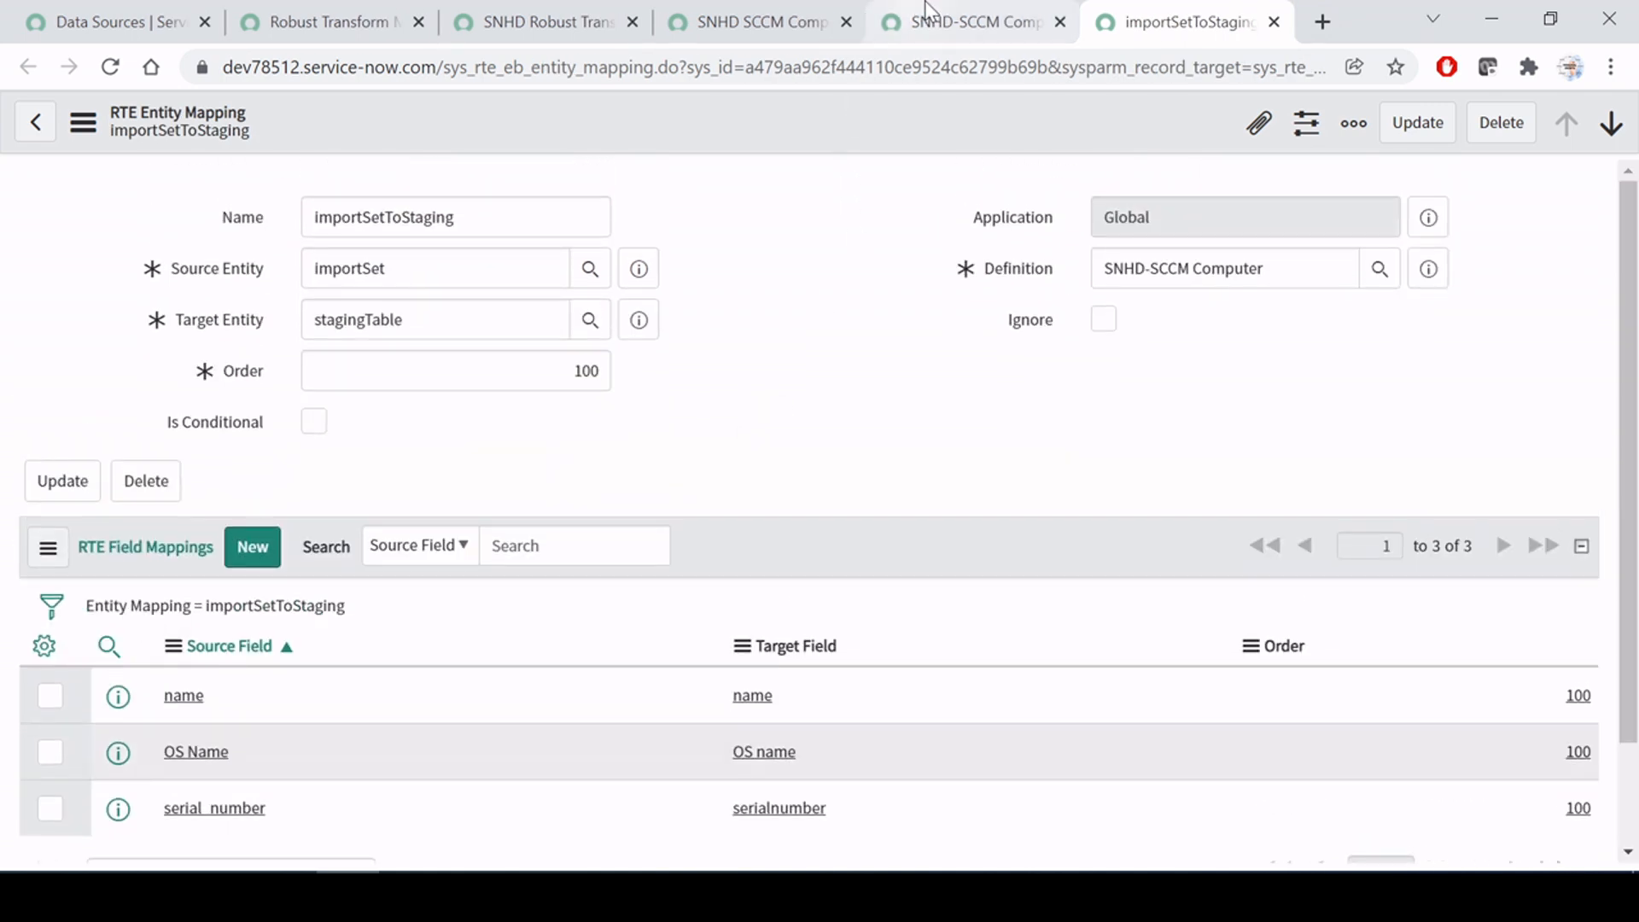
{"action": "left_click", "coordinate": [964, 22]}
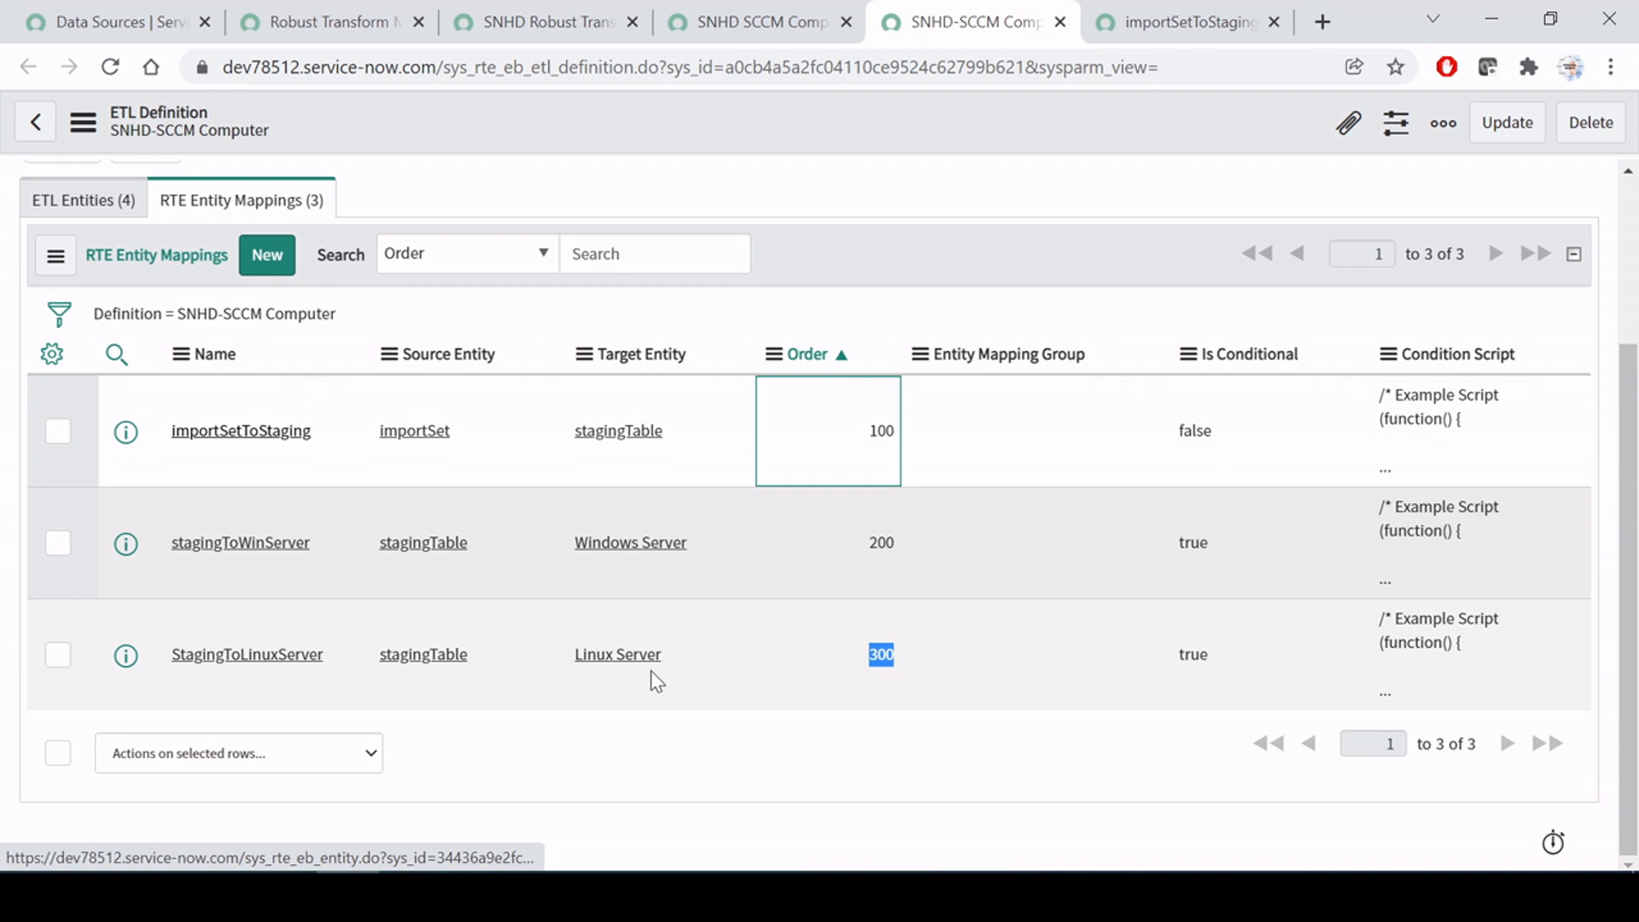
{"action": "scroll", "coordinate": [658, 677], "scroll_direction": "up", "scroll_amount": 2}
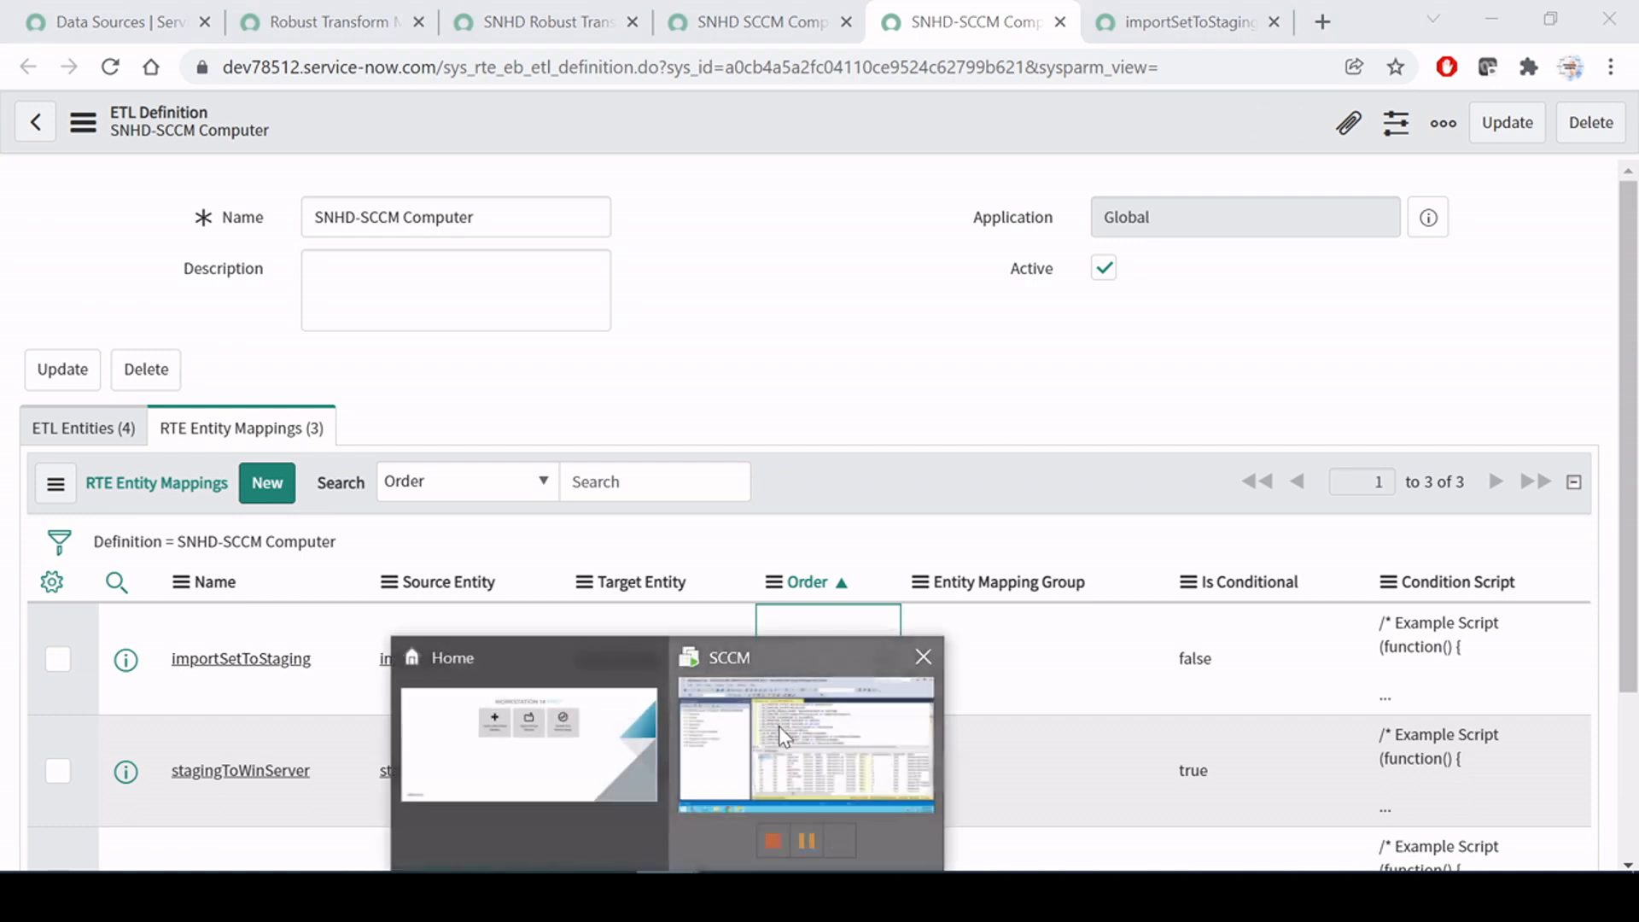
Step: Switch to the SCCM virtual machine in VMware Workstation, unlock it with the account password to view the SQL query results, and minimise it
{"action": "left_click", "coordinate": [789, 666]}
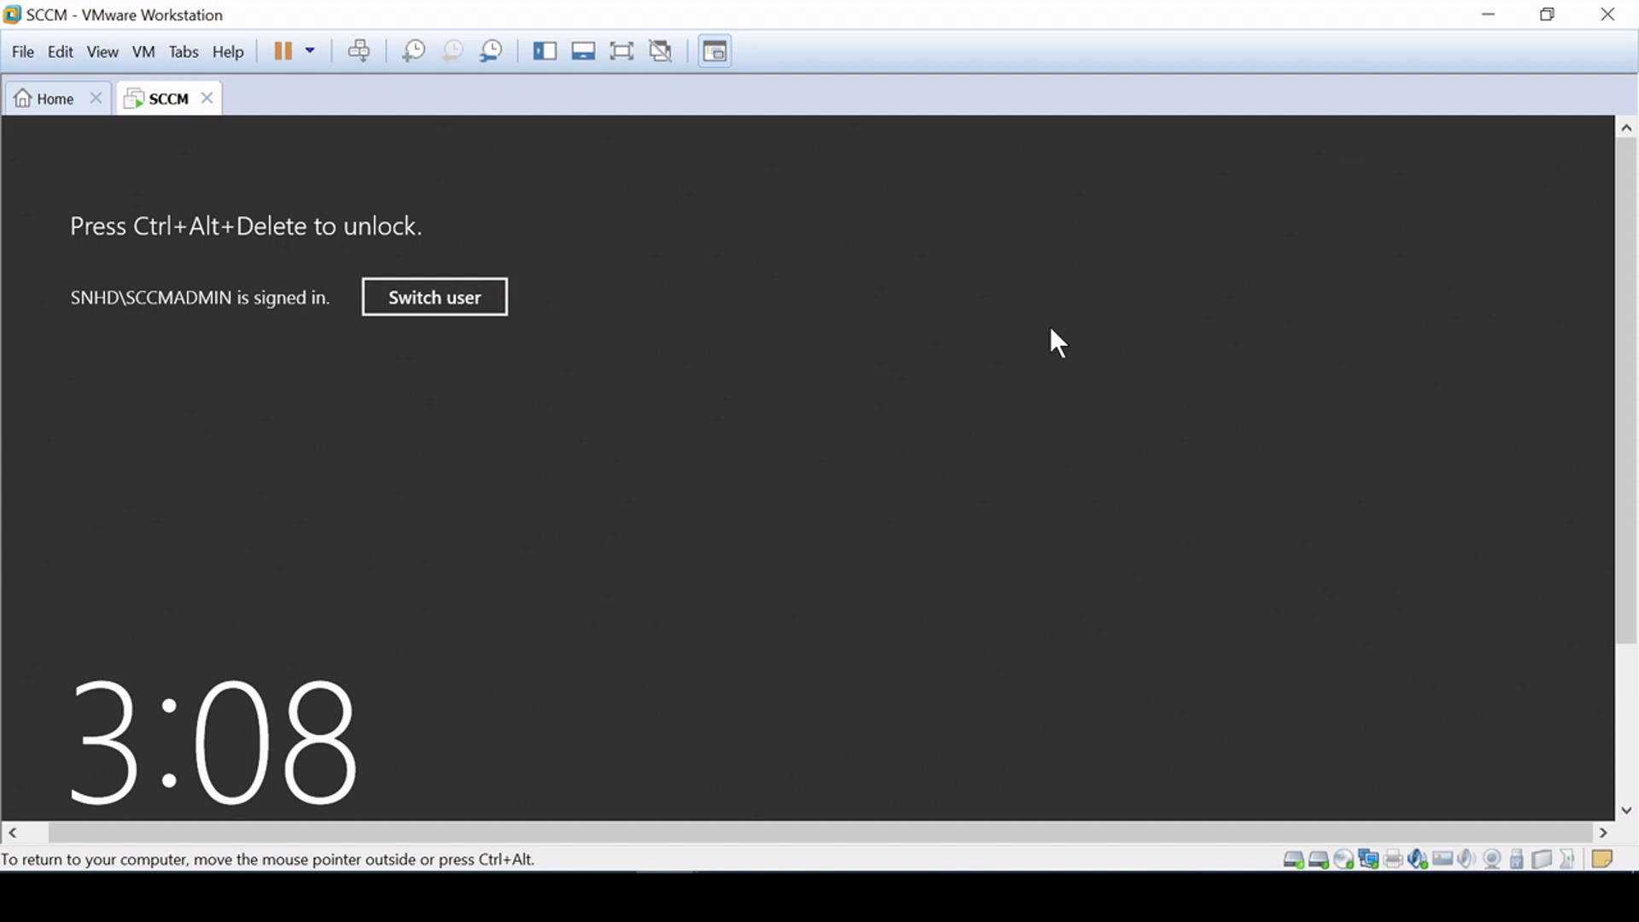
{"action": "key", "text": "ctrl+alt+Insert"}
{"action": "type", "text": "•••••••••"}
{"action": "key", "text": "Return"}
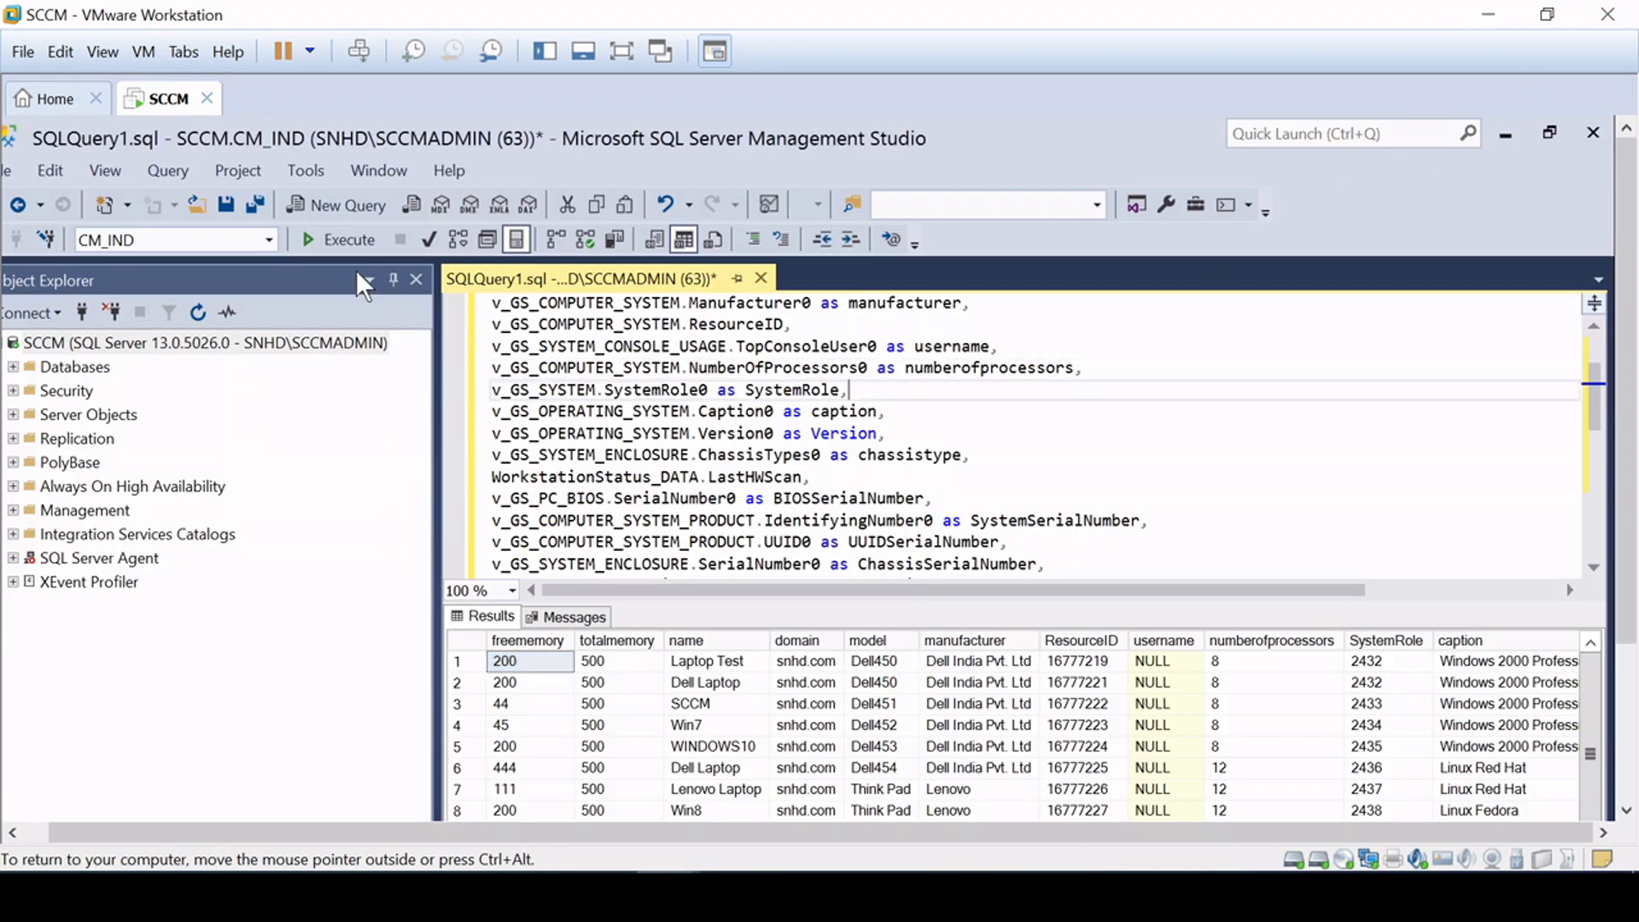
{"action": "left_click", "coordinate": [345, 244]}
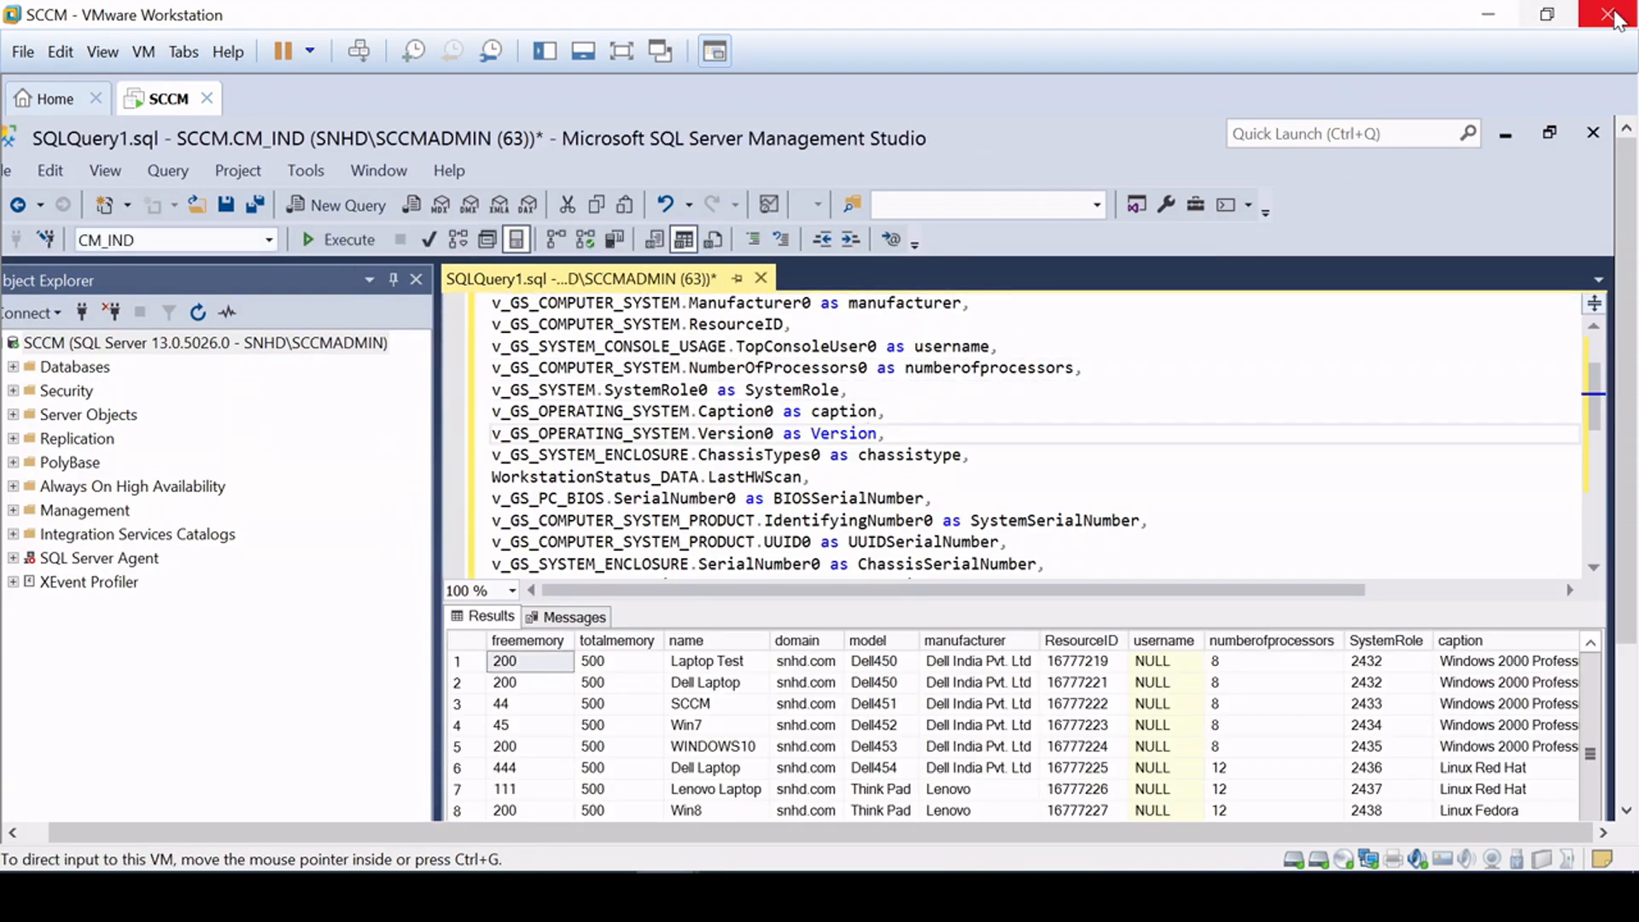
{"action": "left_click", "coordinate": [1500, 10]}
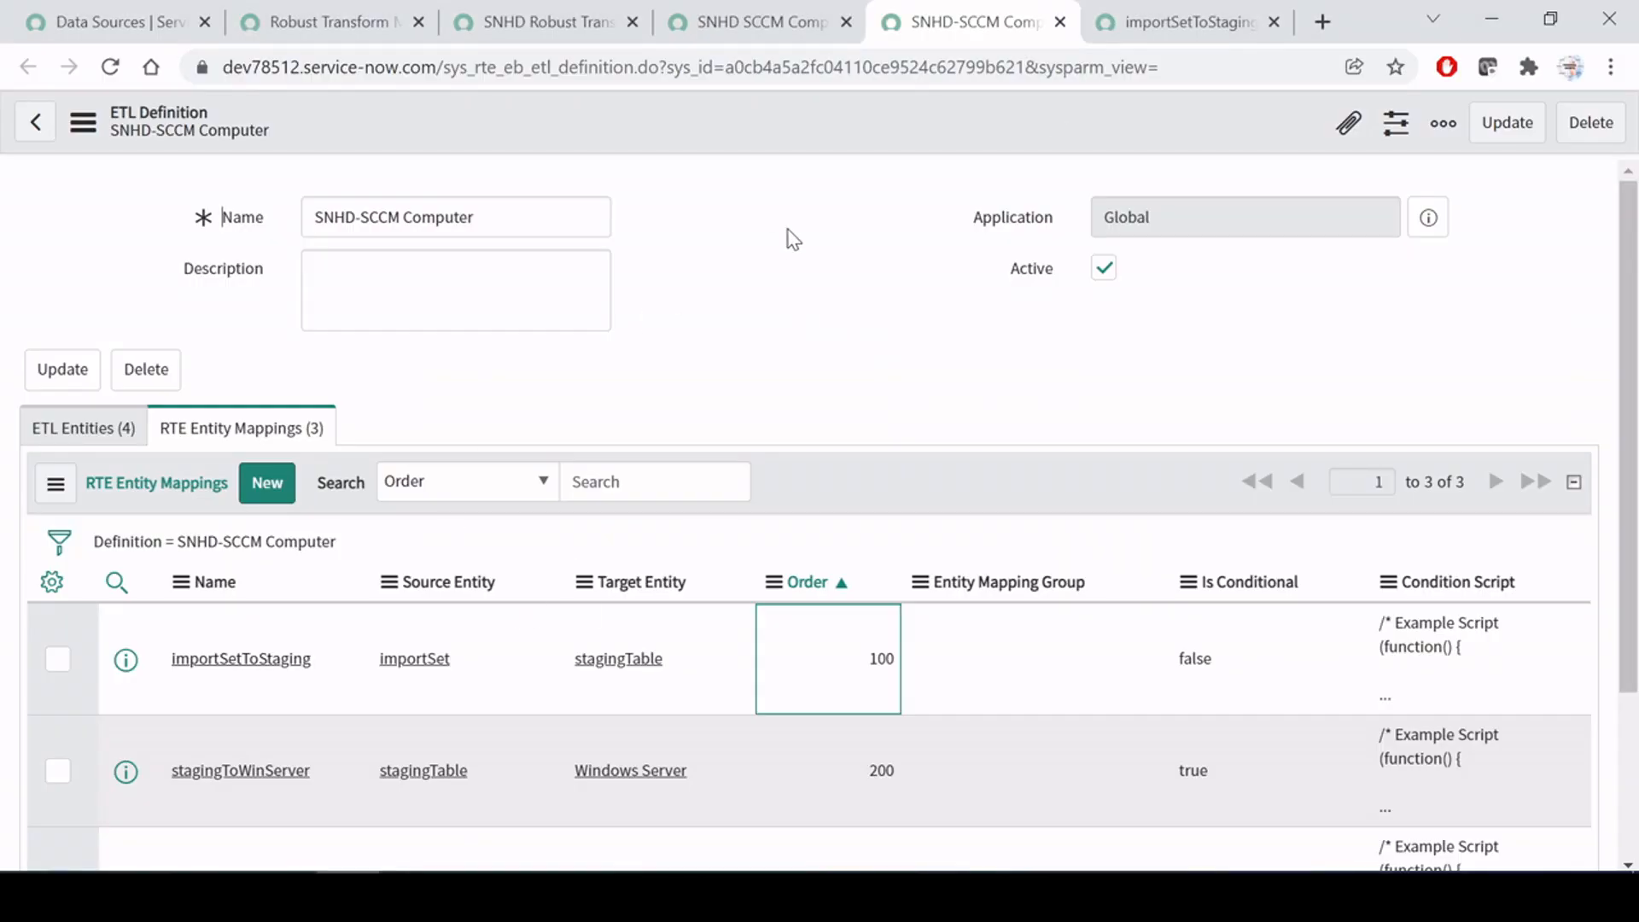
Step: Switch to the Robust Transform Map.docx document in Word and review Steps 1 and 2 on creating the data source and Robust Transformer
{"action": "mouse_move", "coordinate": [604, 869]}
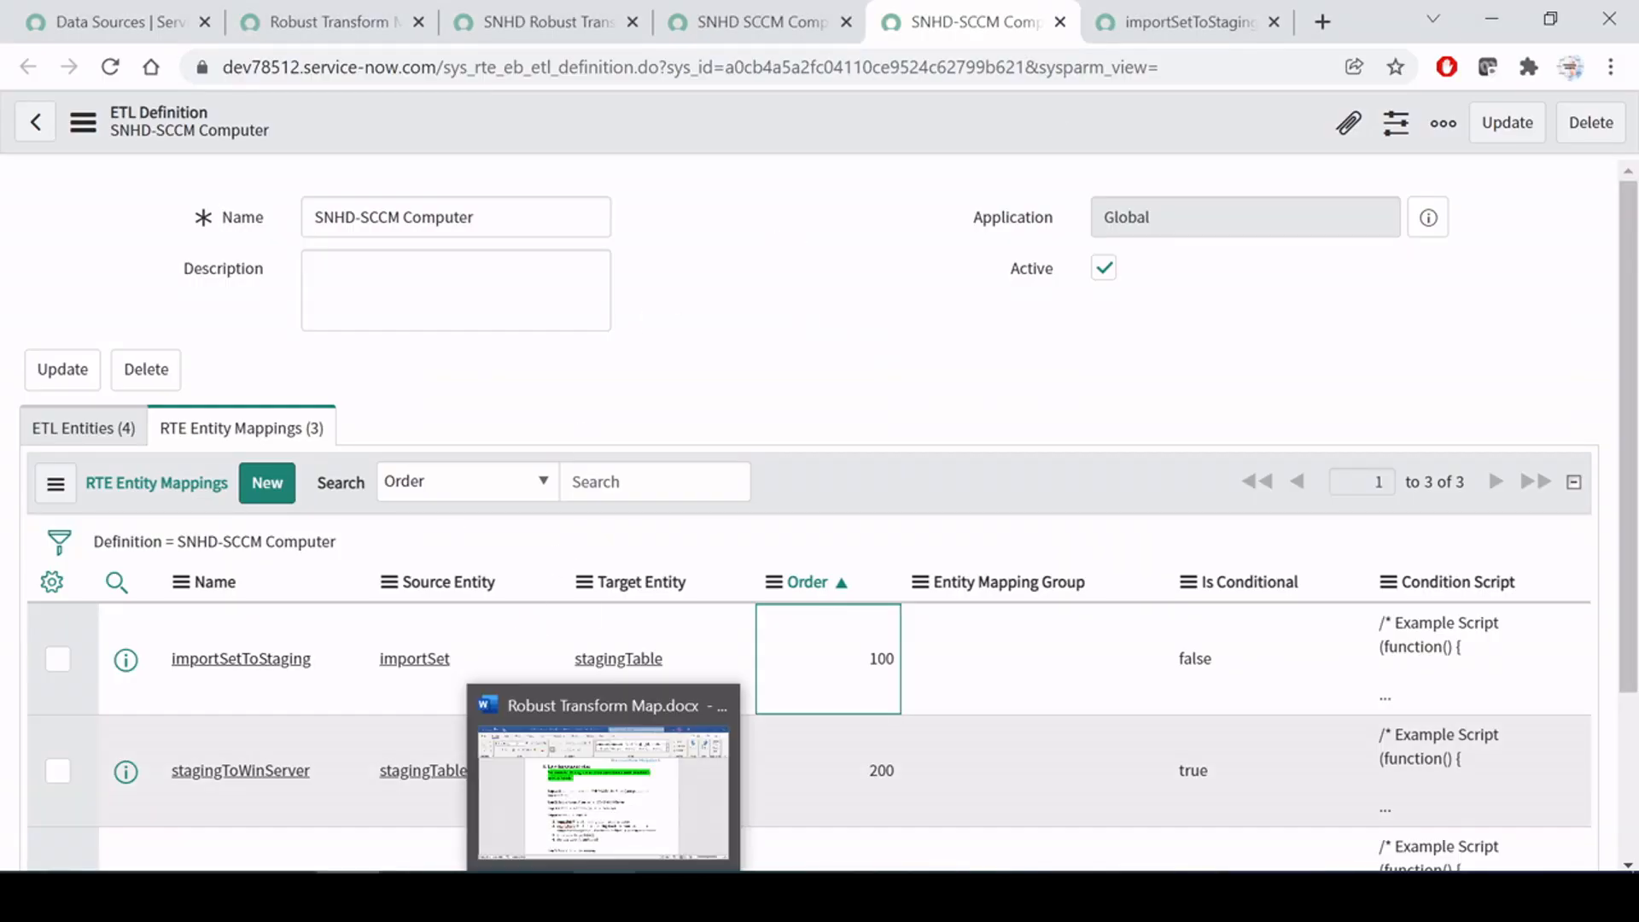
{"action": "left_click", "coordinate": [633, 800]}
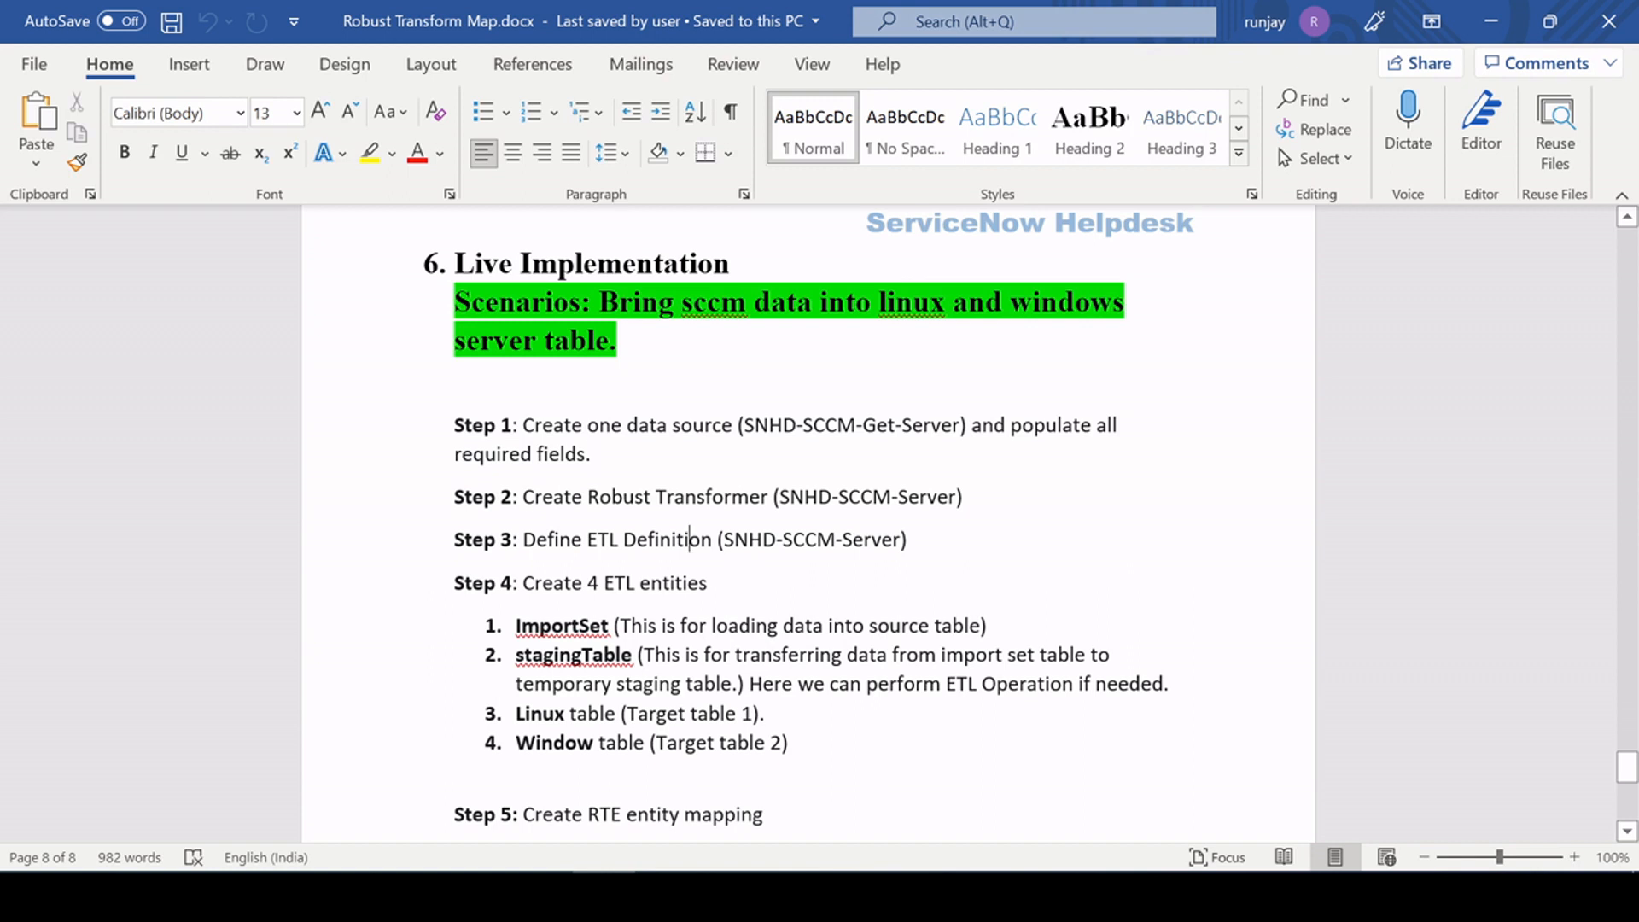
{"action": "left_click_drag", "start_coordinate": [522, 425], "coordinate": [737, 424]}
{"action": "left_click_drag", "start_coordinate": [591, 454], "coordinate": [524, 425]}
{"action": "left_click", "coordinate": [622, 539]}
{"action": "left_click_drag", "start_coordinate": [780, 497], "coordinate": [956, 497]}
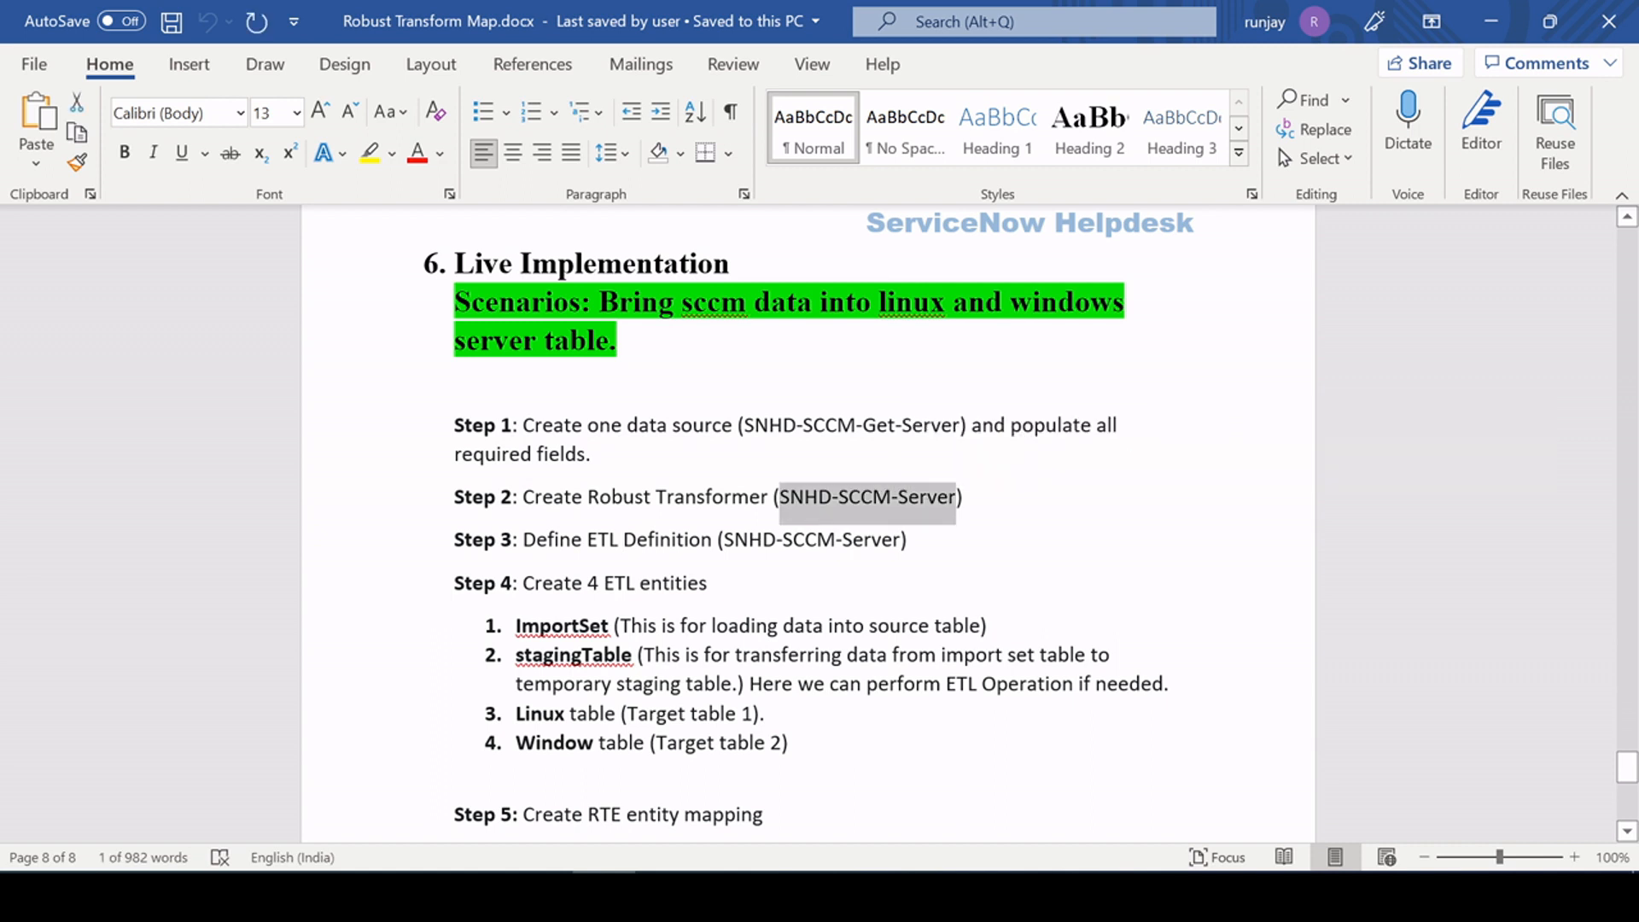
{"action": "left_click", "coordinate": [522, 540]}
{"action": "scroll", "coordinate": [808, 522], "scroll_direction": "down", "scroll_amount": 1}
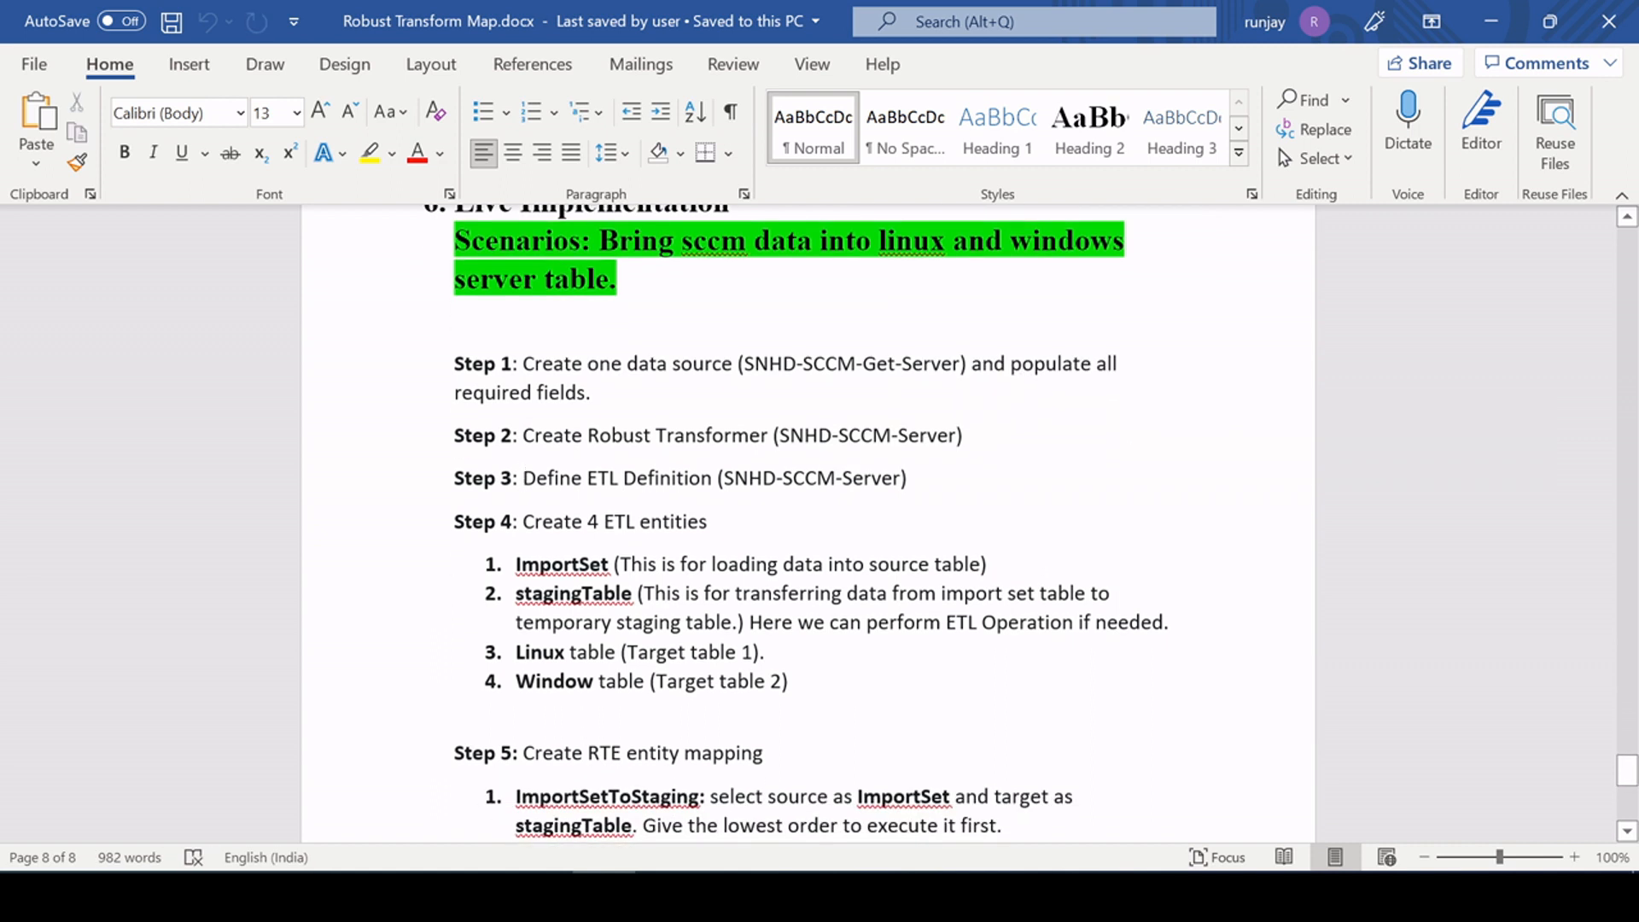
Step: Review Step 3 on the ETL Definition and Step 4 on the four ETL entities in the Live Implementation section
{"action": "left_click_drag", "start_coordinate": [906, 478], "coordinate": [622, 478]}
{"action": "left_click", "coordinate": [549, 521]}
{"action": "scroll", "coordinate": [548, 521], "scroll_direction": "down", "scroll_amount": 1}
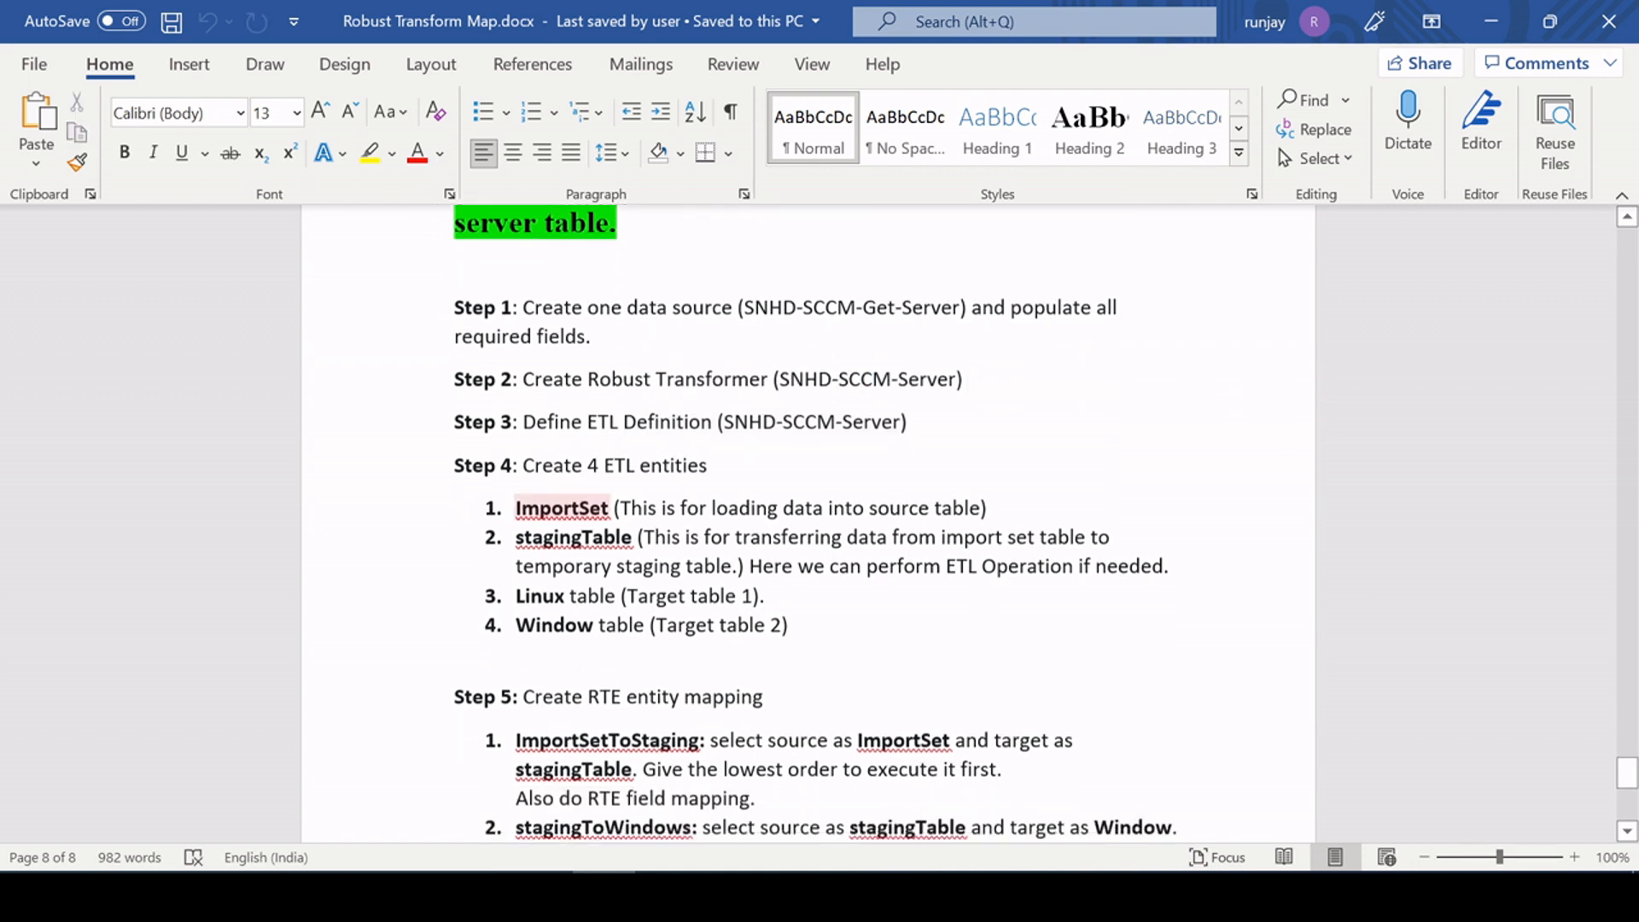
{"action": "scroll", "coordinate": [553, 399], "scroll_direction": "down", "scroll_amount": 1}
{"action": "left_click_drag", "start_coordinate": [553, 398], "coordinate": [707, 399]}
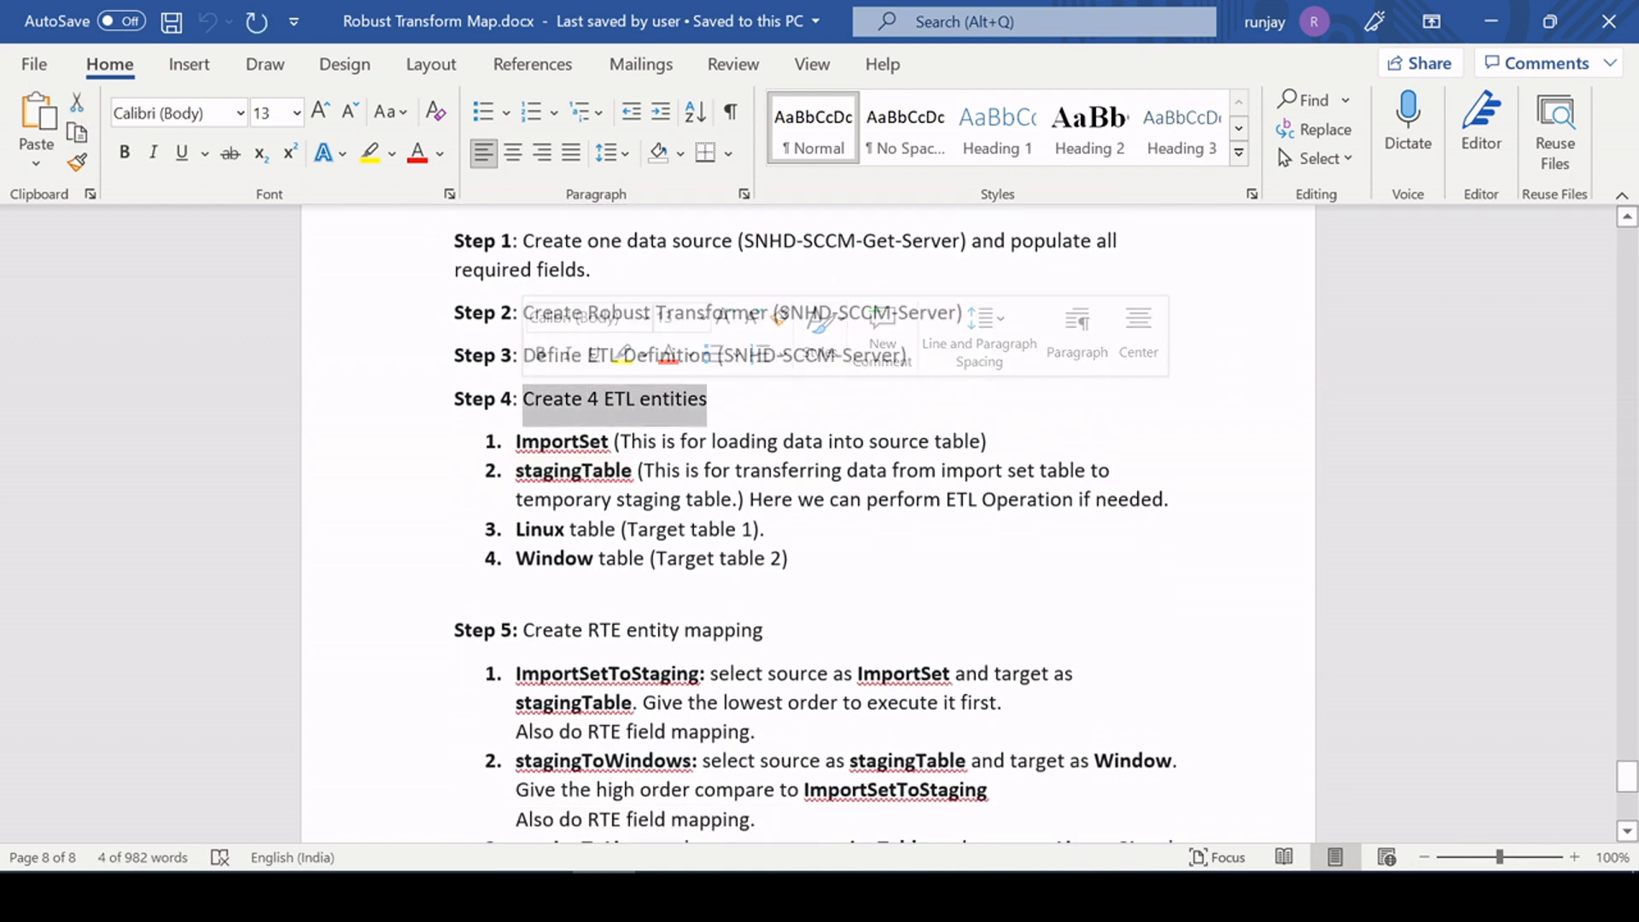
{"action": "left_click", "coordinate": [708, 398]}
{"action": "right_click", "coordinate": [562, 441]}
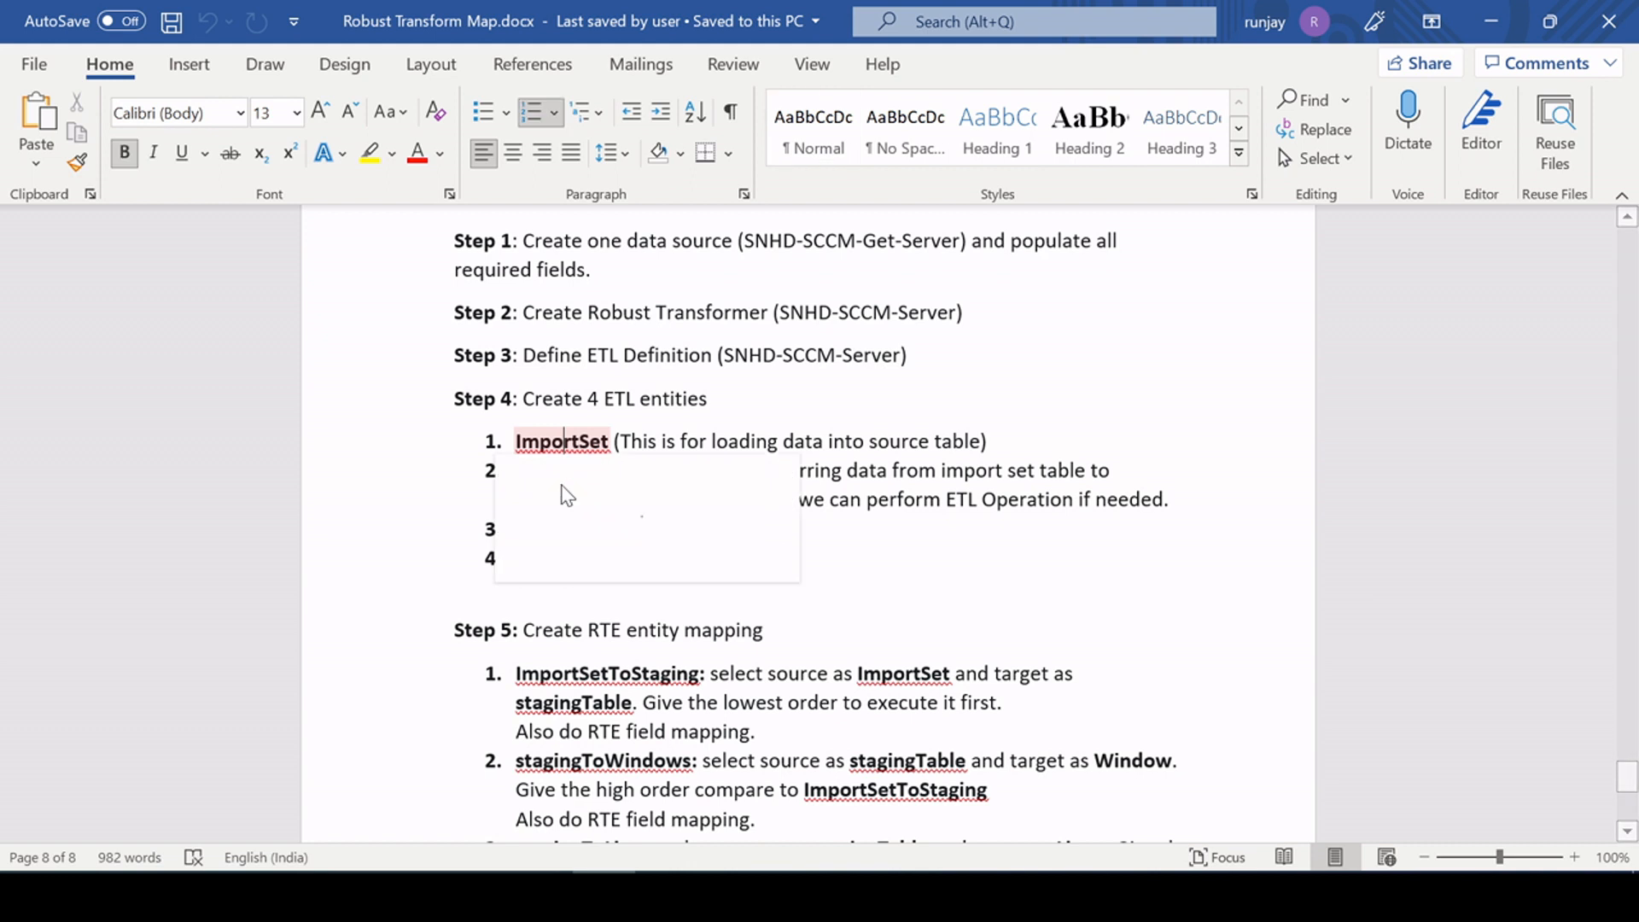
{"action": "key", "text": "Escape"}
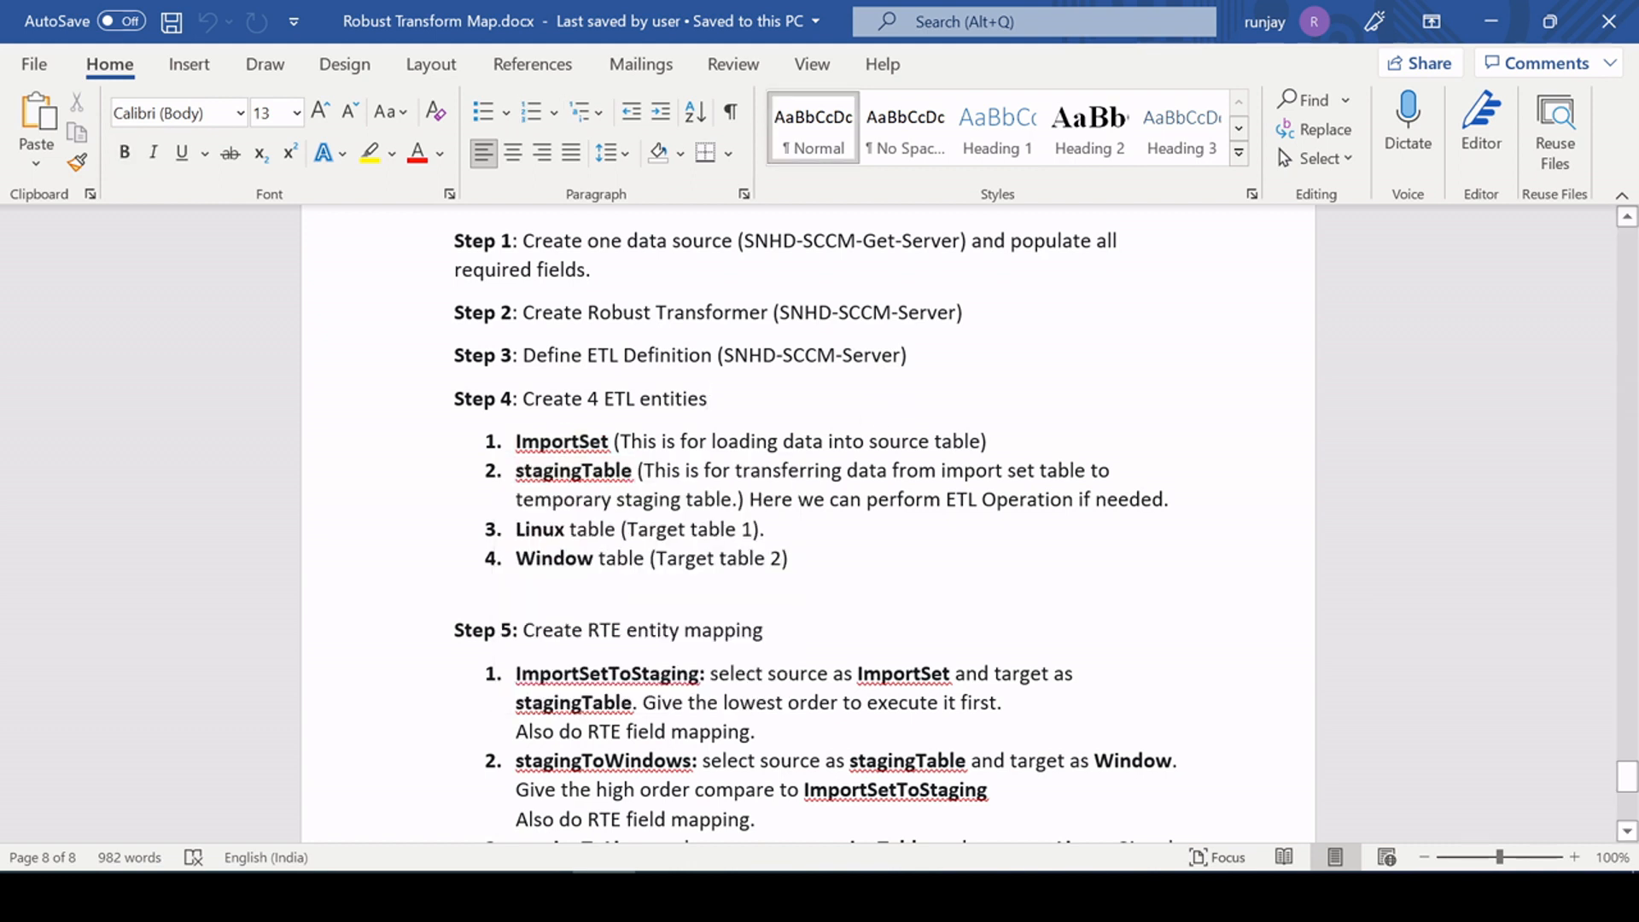
Step: Review Step 5 on creating the RTE entity mappings and Step 6 on loading the records and running the robust transform map
{"action": "scroll", "coordinate": [807, 523], "scroll_direction": "down", "scroll_amount": 1}
{"action": "left_click", "coordinate": [790, 497]}
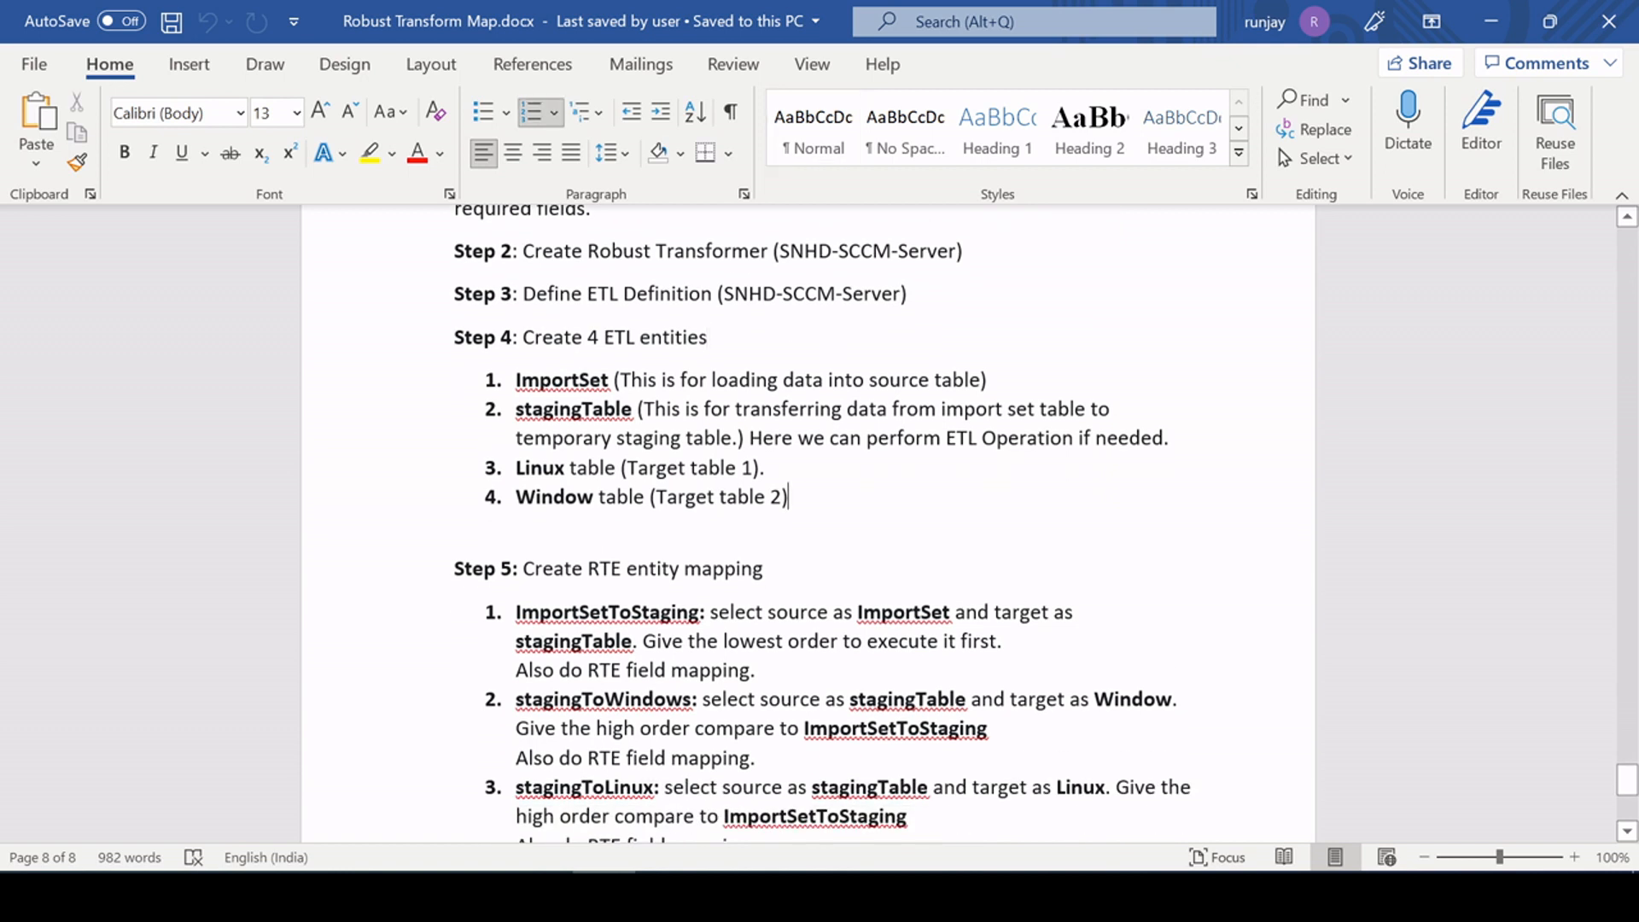
{"action": "scroll", "coordinate": [808, 523], "scroll_direction": "down", "scroll_amount": 1}
{"action": "scroll", "coordinate": [808, 523], "scroll_direction": "down", "scroll_amount": 2}
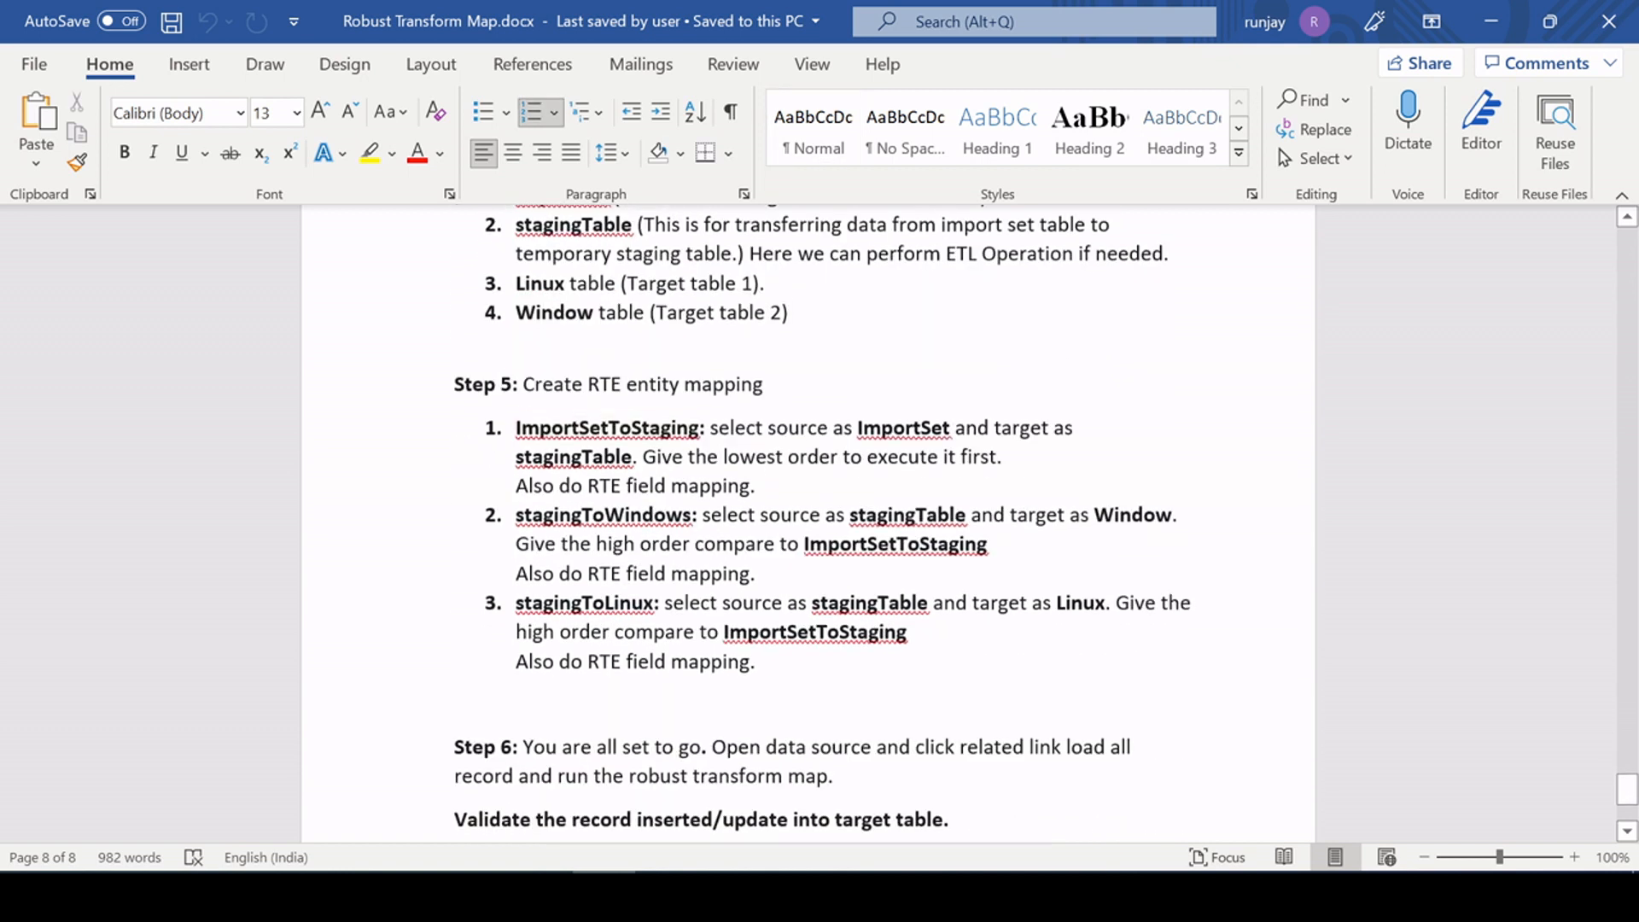
{"action": "left_click_drag", "start_coordinate": [521, 384], "coordinate": [764, 386]}
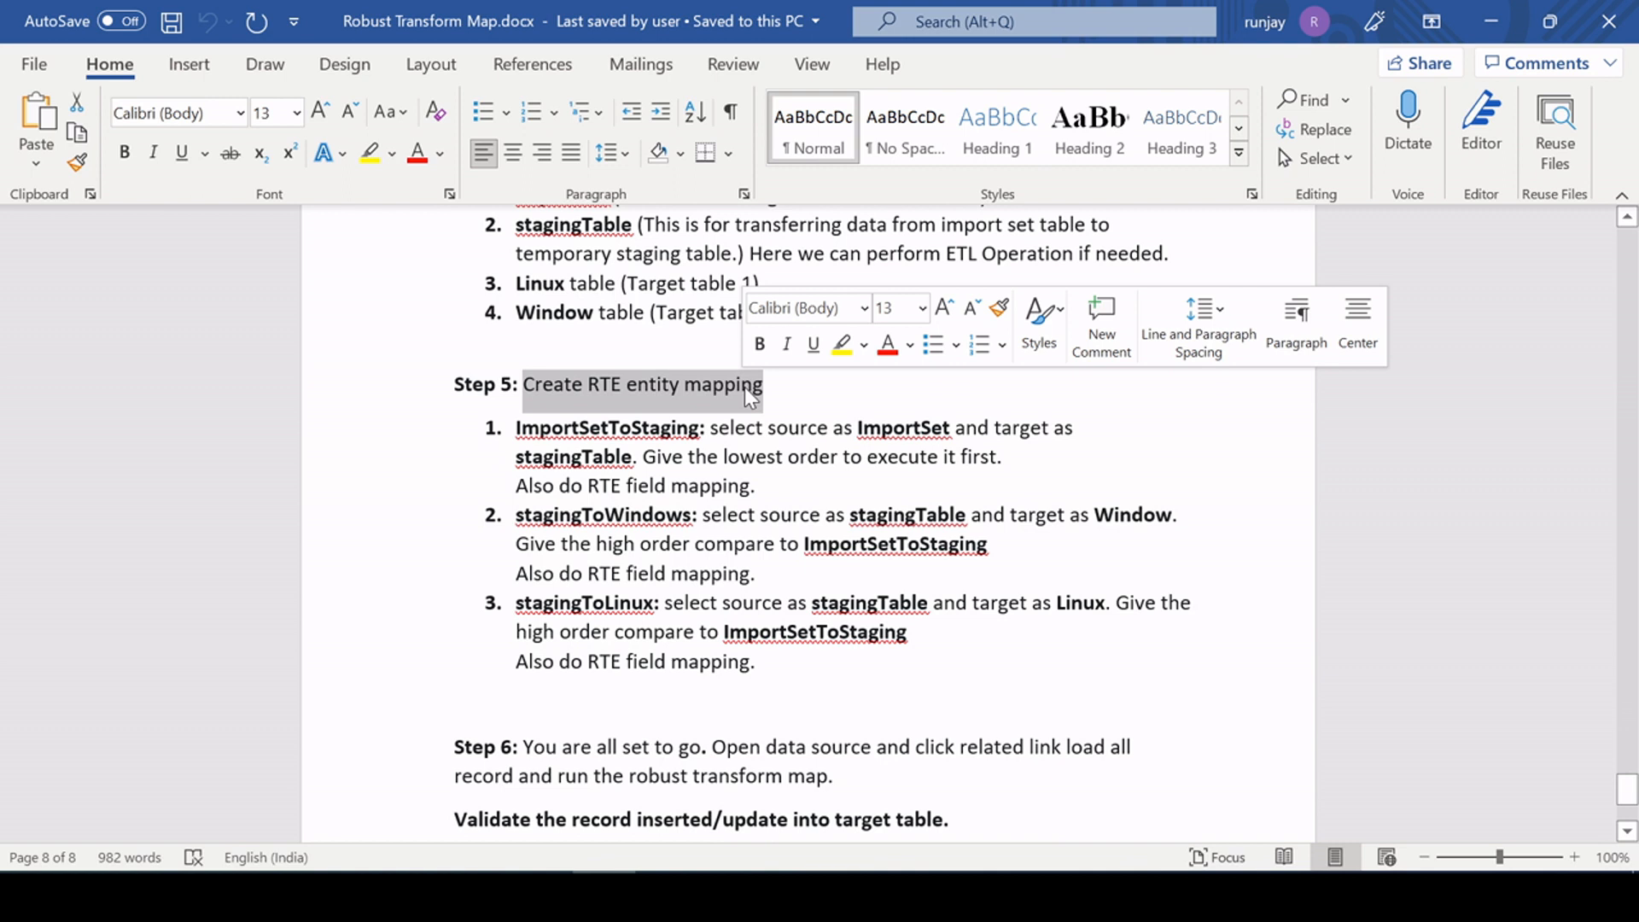
{"action": "left_click", "coordinate": [662, 386]}
{"action": "scroll", "coordinate": [664, 397], "scroll_direction": "down", "scroll_amount": 1}
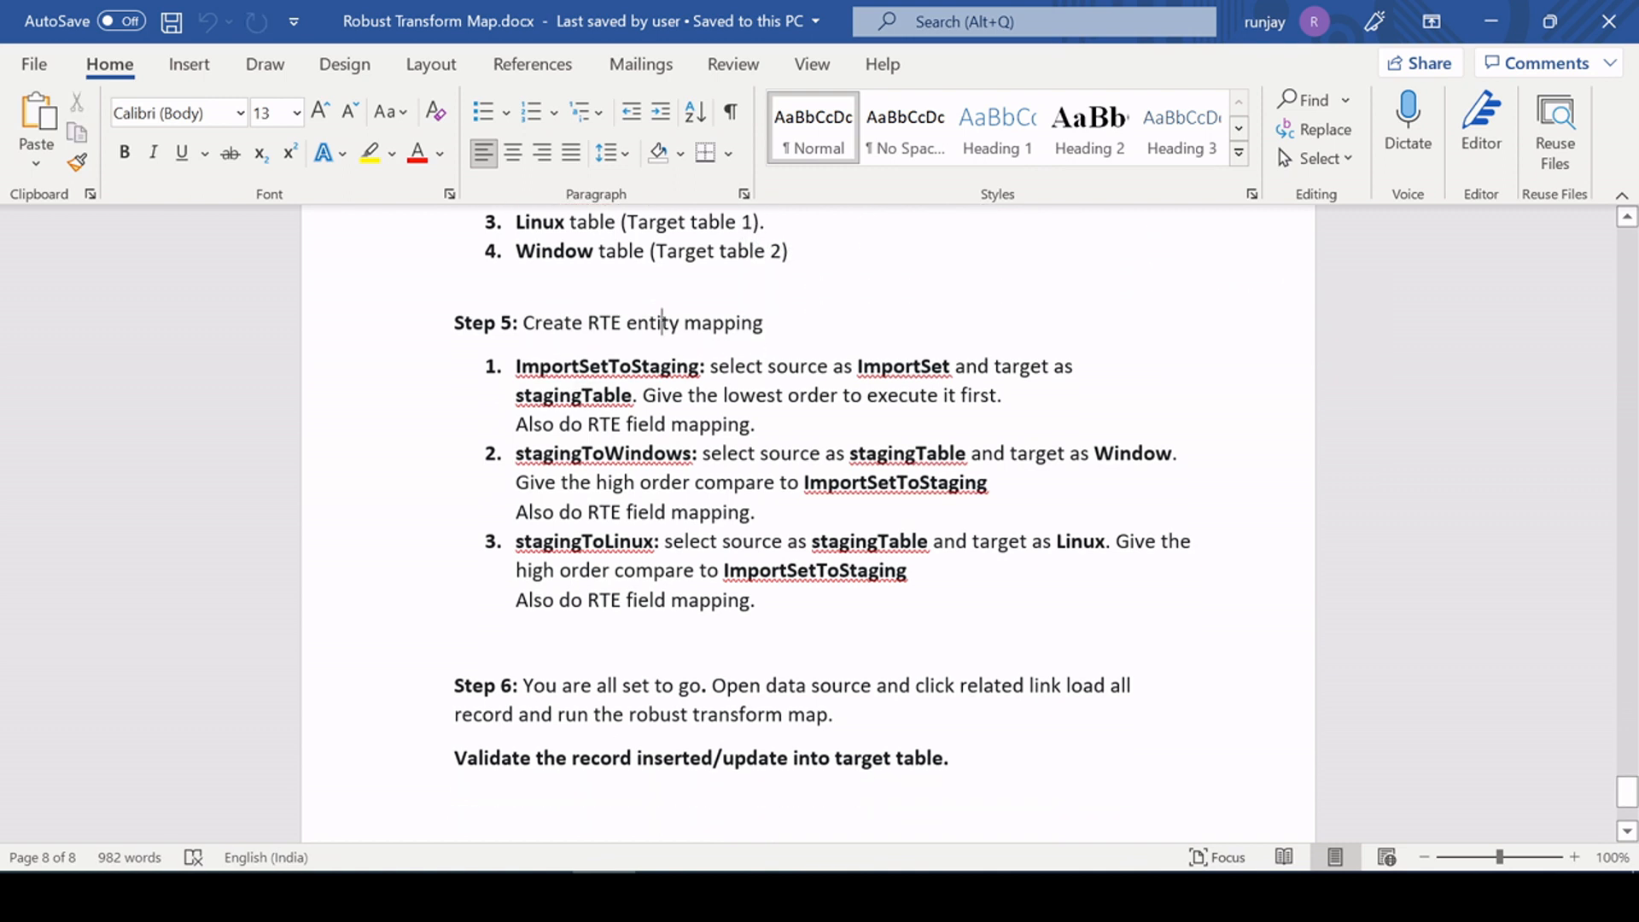
{"action": "left_click", "coordinate": [757, 424]}
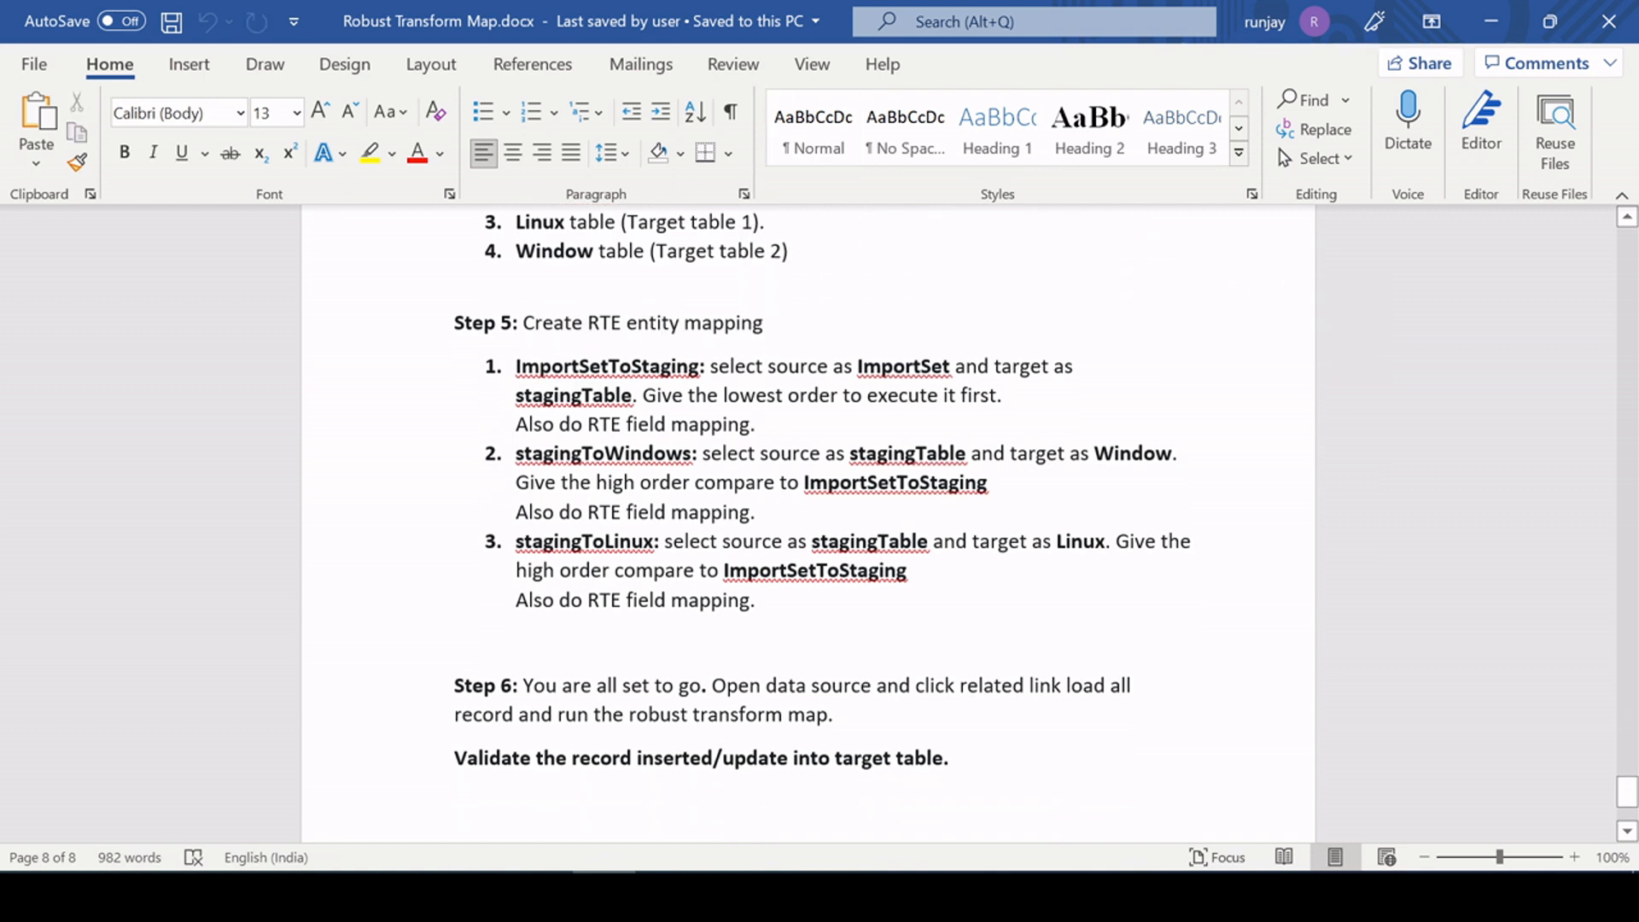
{"action": "scroll", "coordinate": [822, 436], "scroll_direction": "down", "scroll_amount": 2}
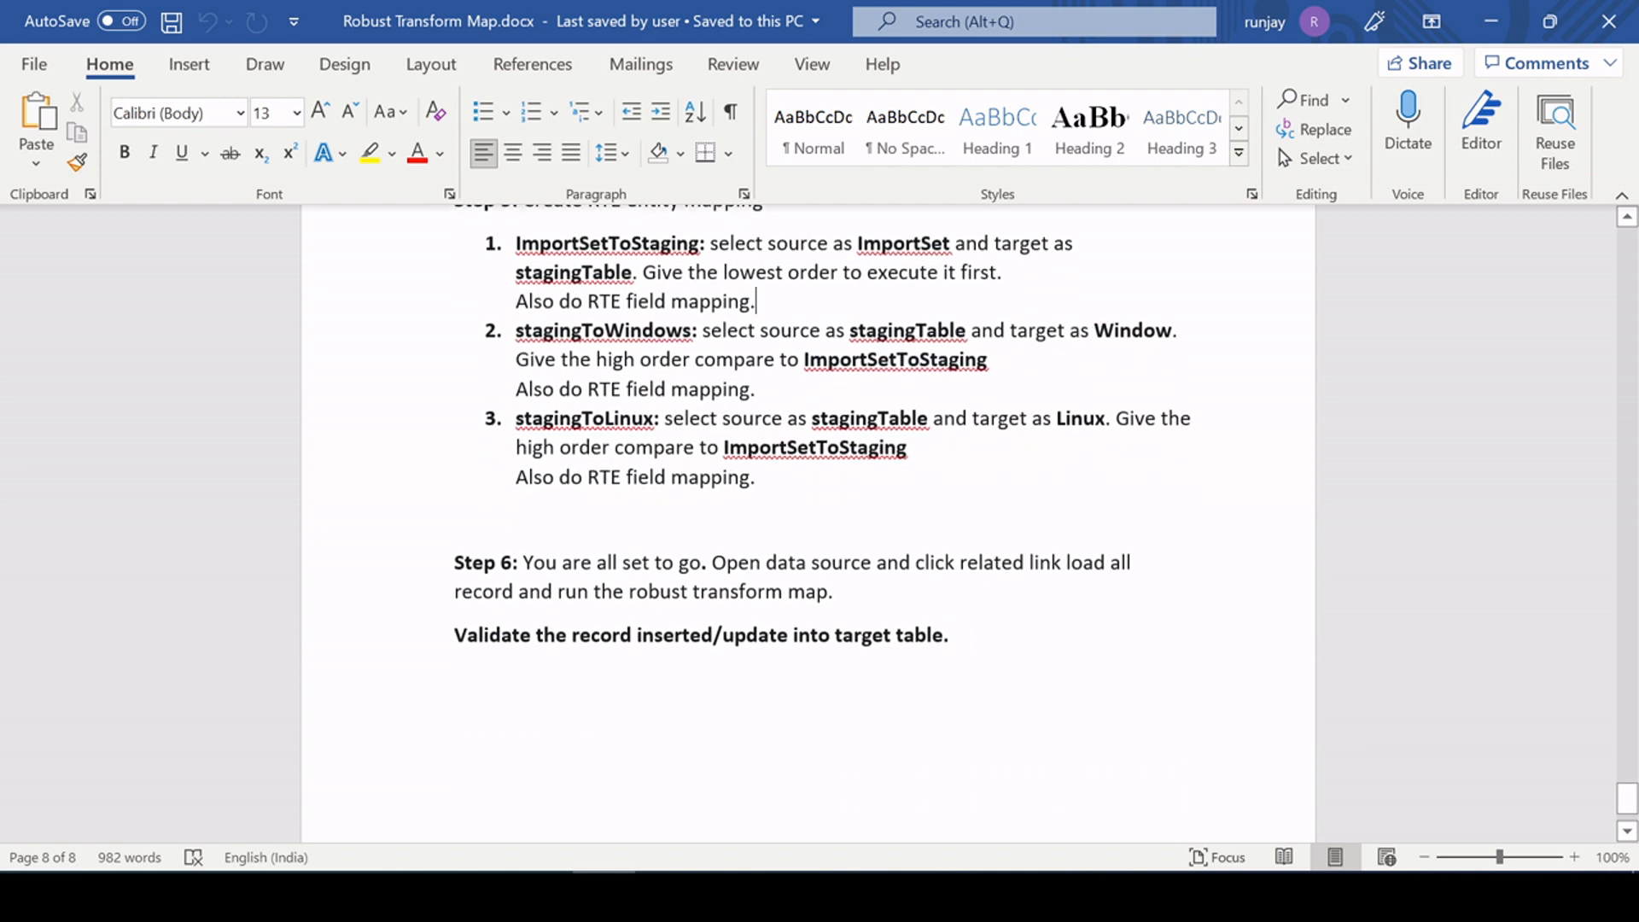
Step: Reread the Step 6 instruction on running the robust transform map, and minimise the Word document to return to the browser
{"action": "left_click_drag", "start_coordinate": [454, 591], "coordinate": [782, 592]}
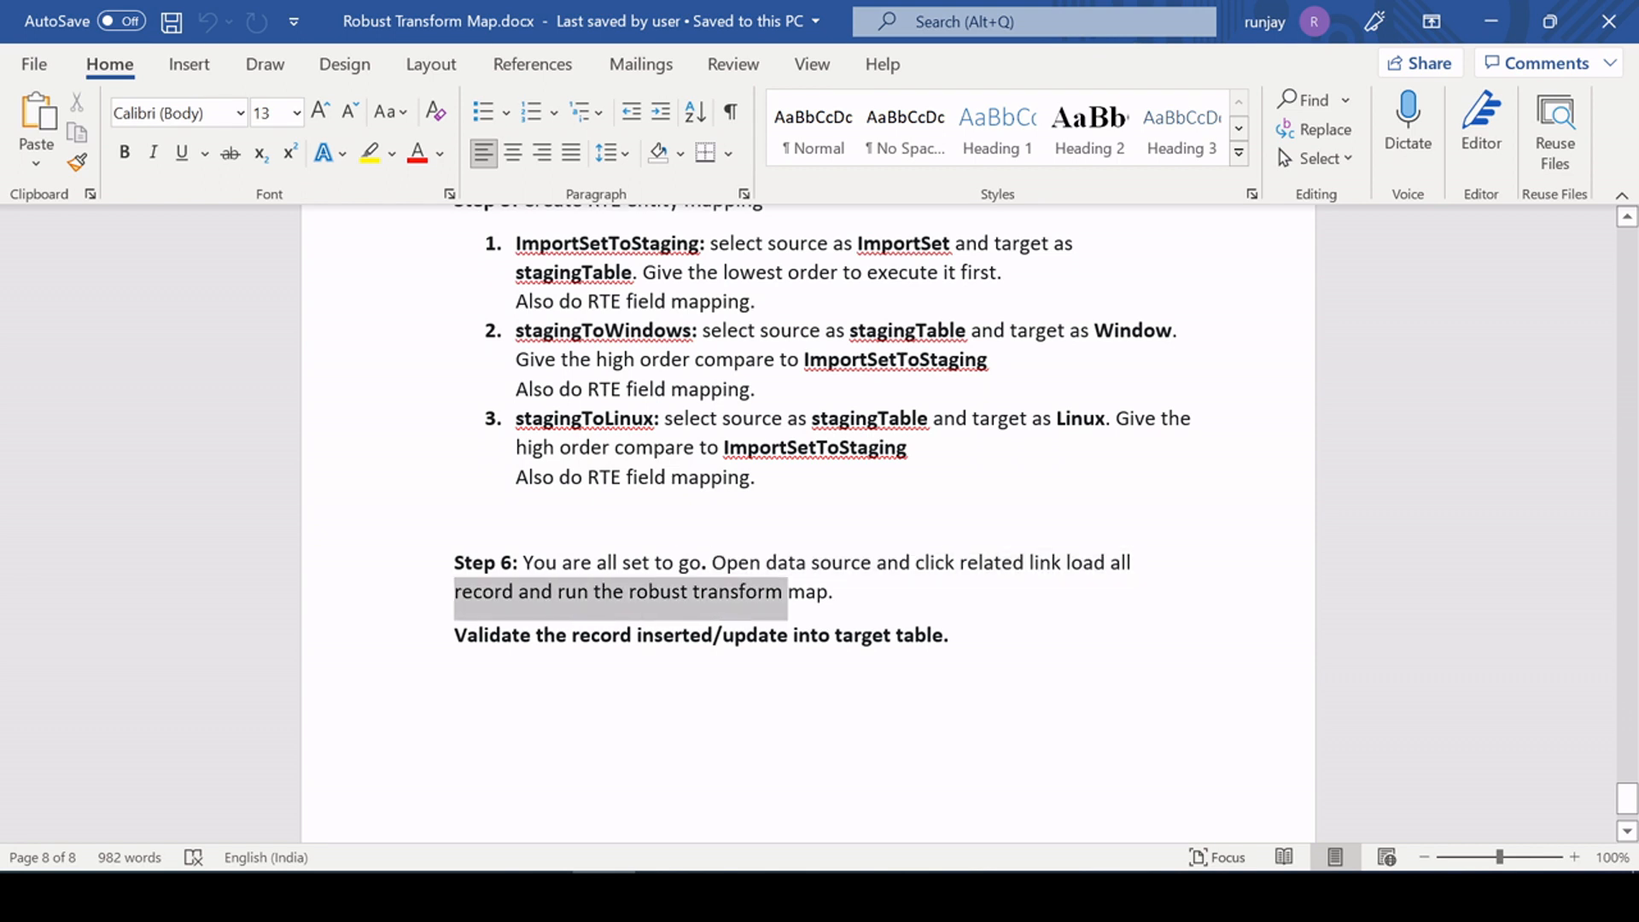
{"action": "left_click", "coordinate": [817, 591]}
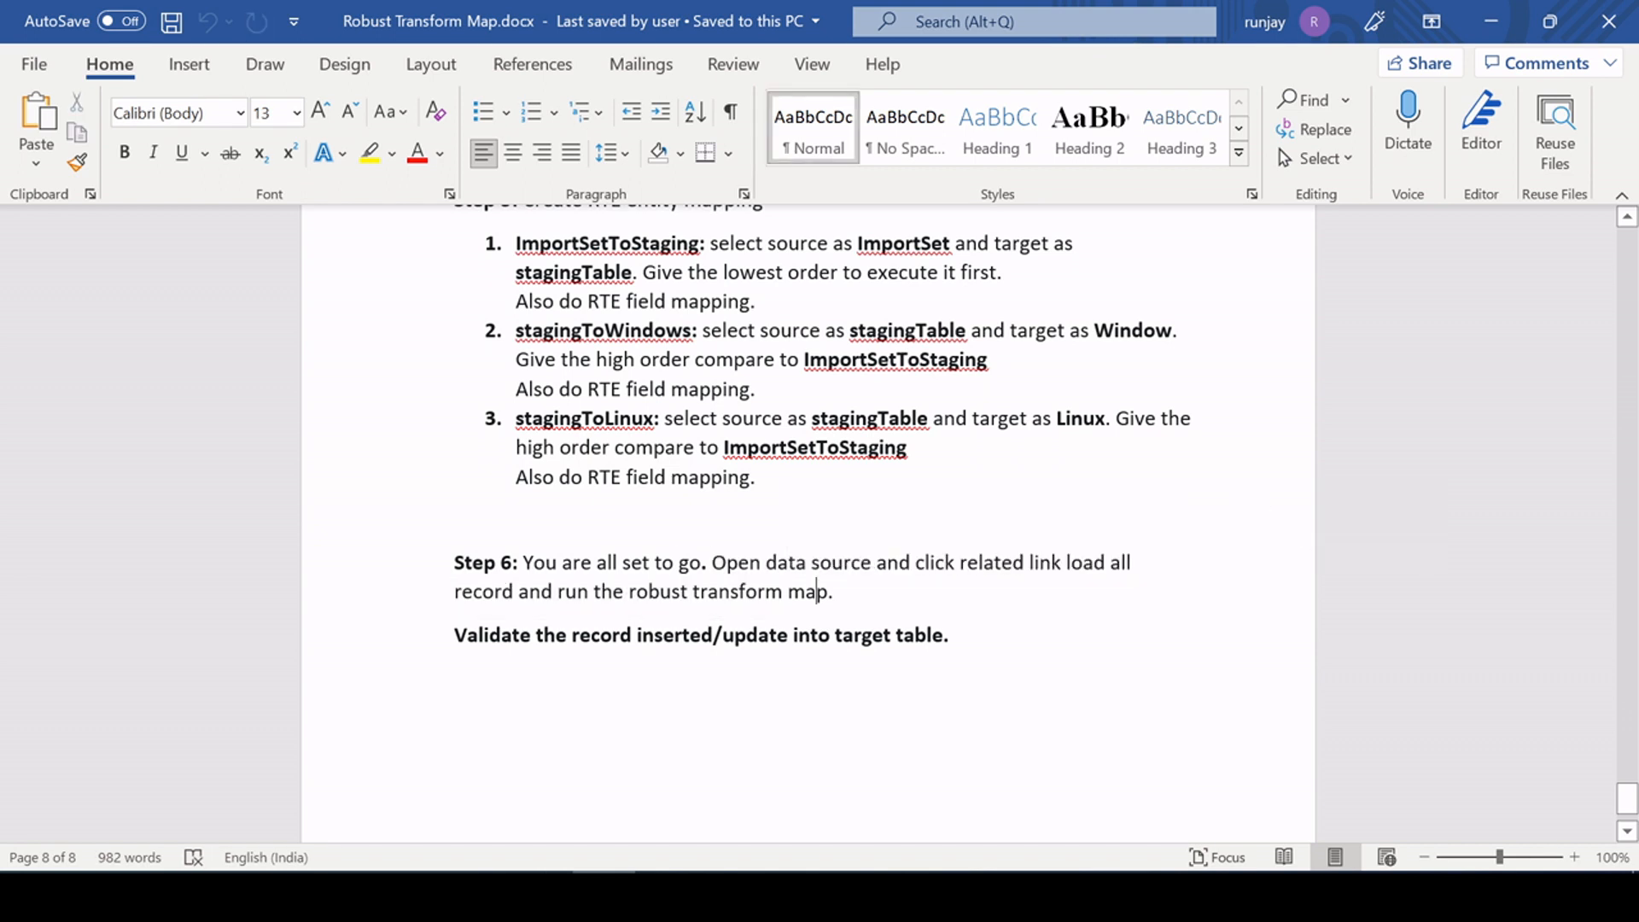
{"action": "left_click", "coordinate": [1492, 22]}
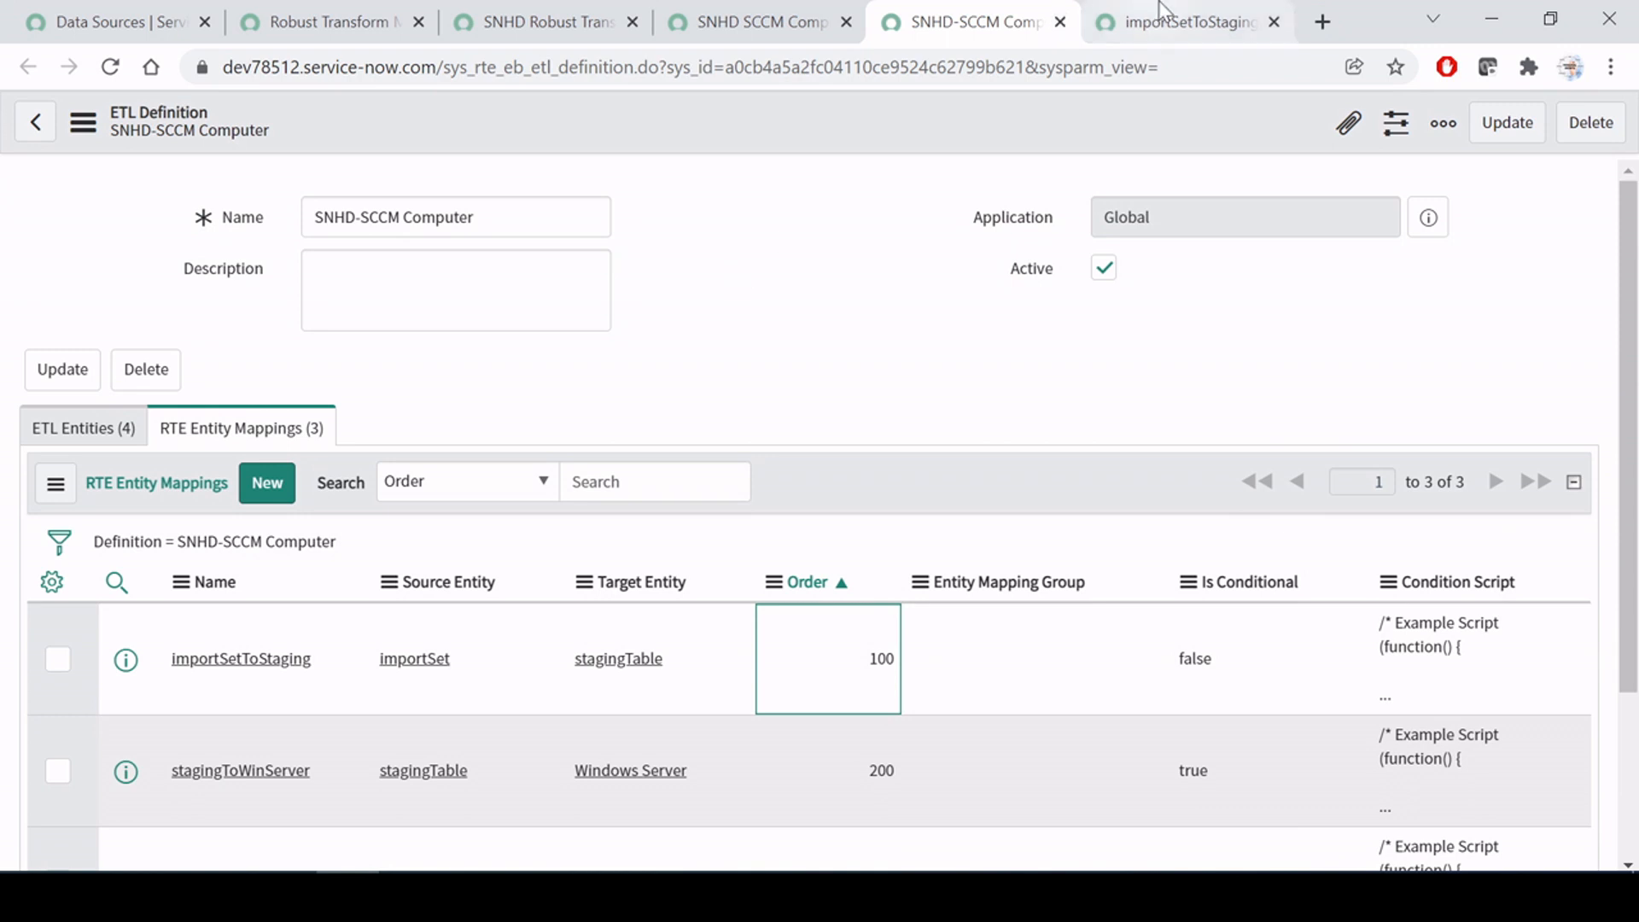
Step: Close the mapping, ETL definition, transformer and import set tabs, and review the settings of the SNHD Robust Transform Map data source
{"action": "left_click", "coordinate": [1187, 21]}
{"action": "left_click", "coordinate": [1274, 21]}
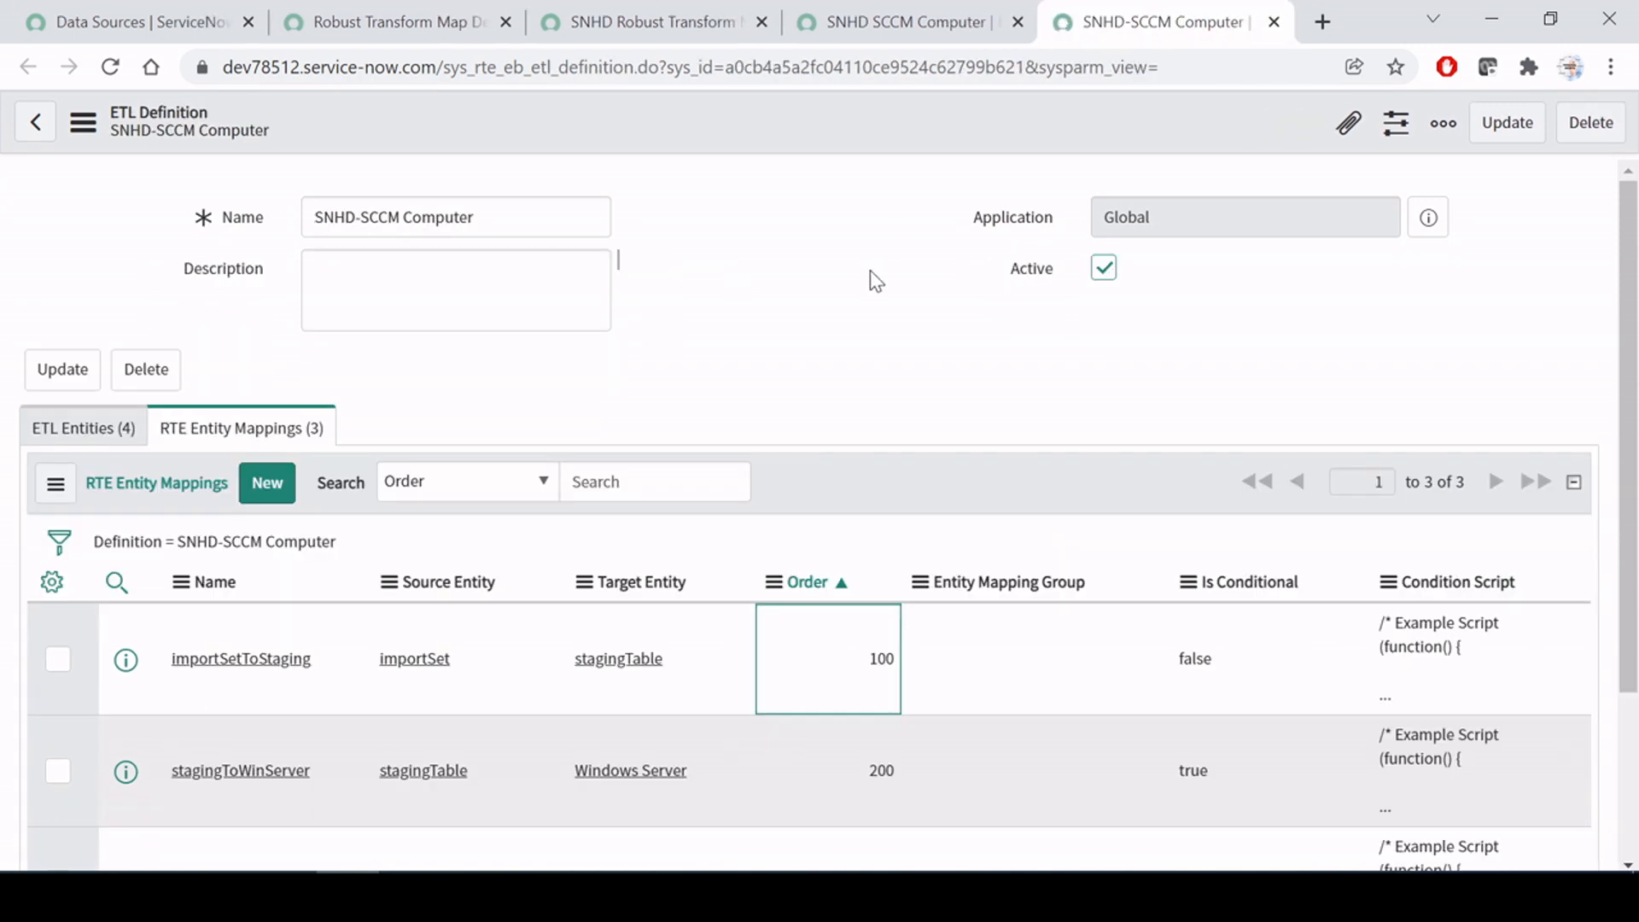
{"action": "left_click", "coordinate": [1274, 21]}
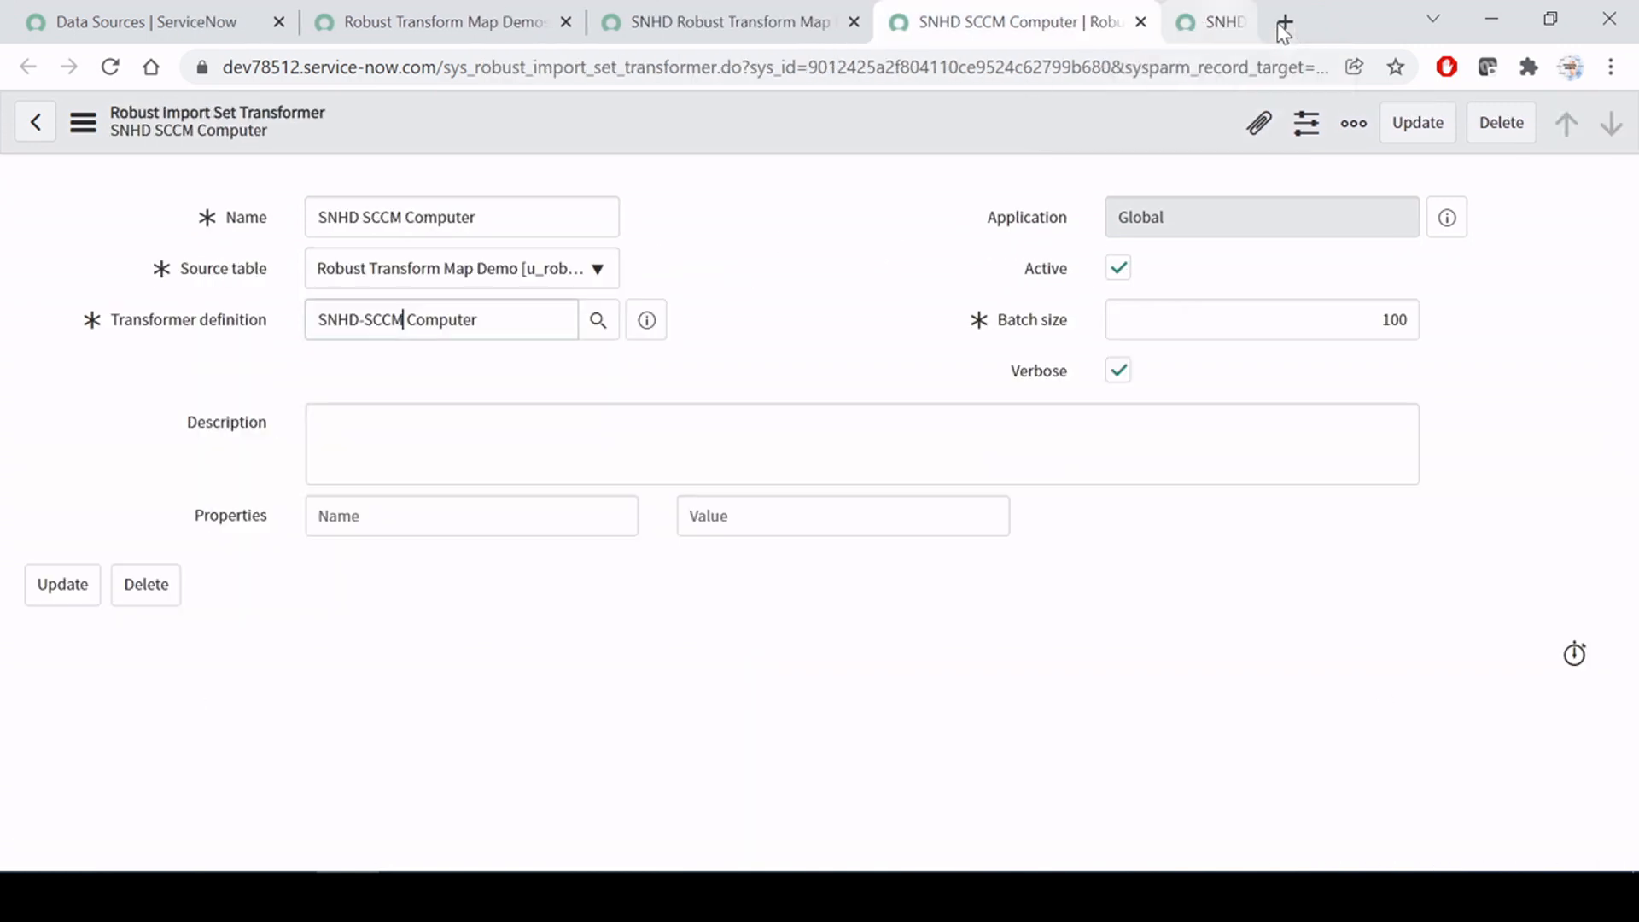
{"action": "left_click", "coordinate": [1214, 23]}
{"action": "left_click", "coordinate": [1212, 23]}
{"action": "left_click", "coordinate": [531, 23]}
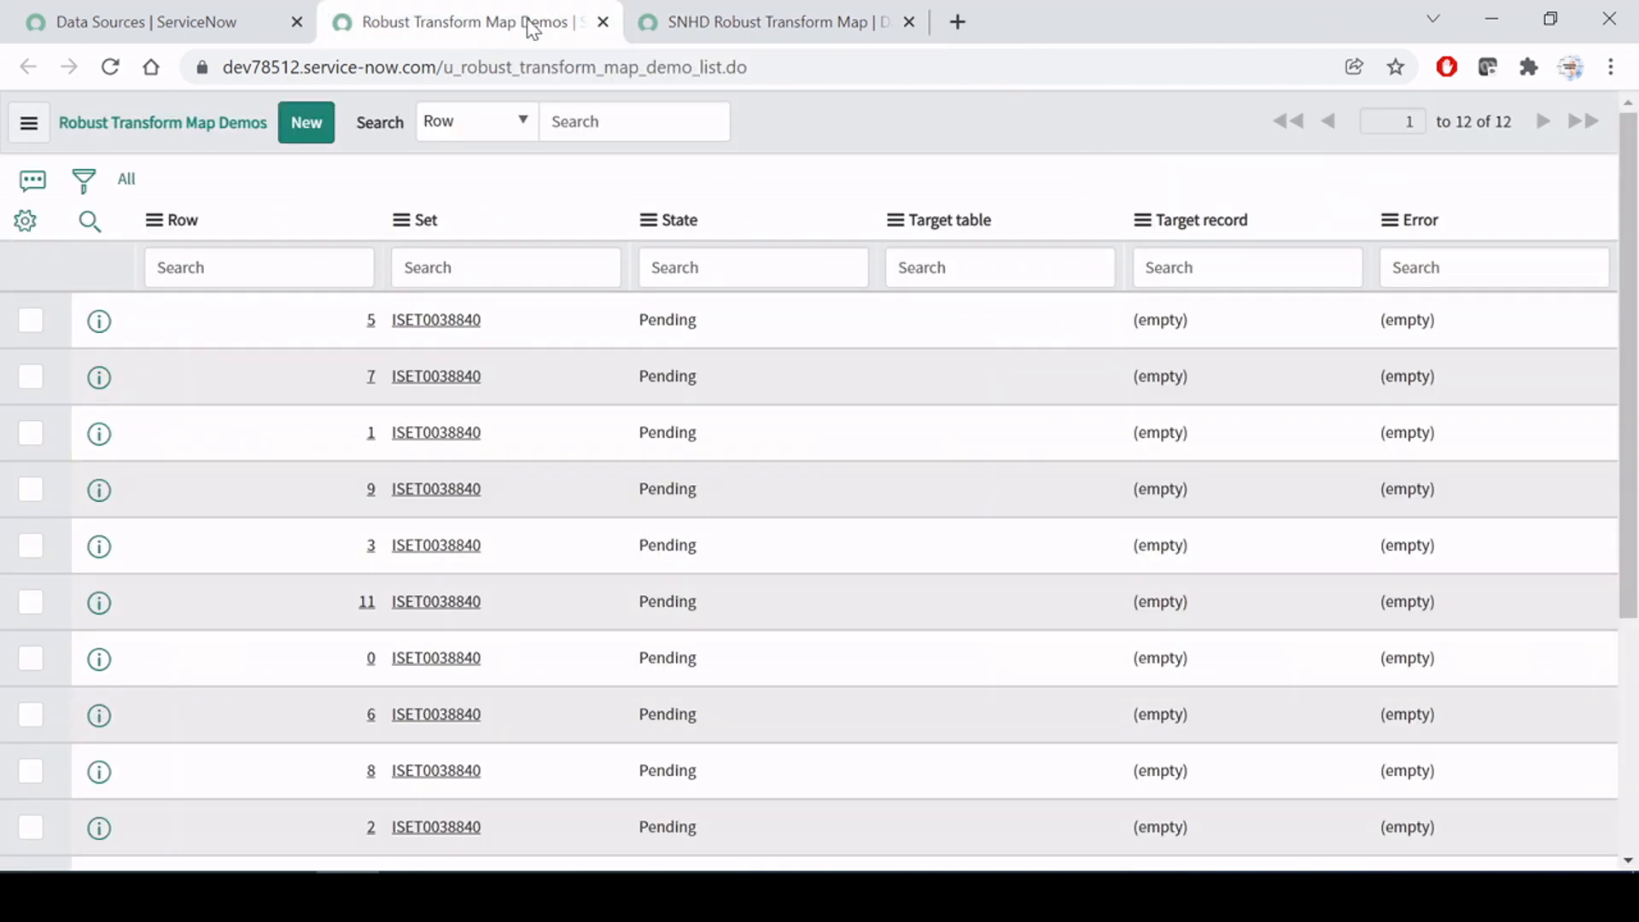
{"action": "left_click", "coordinate": [612, 25]}
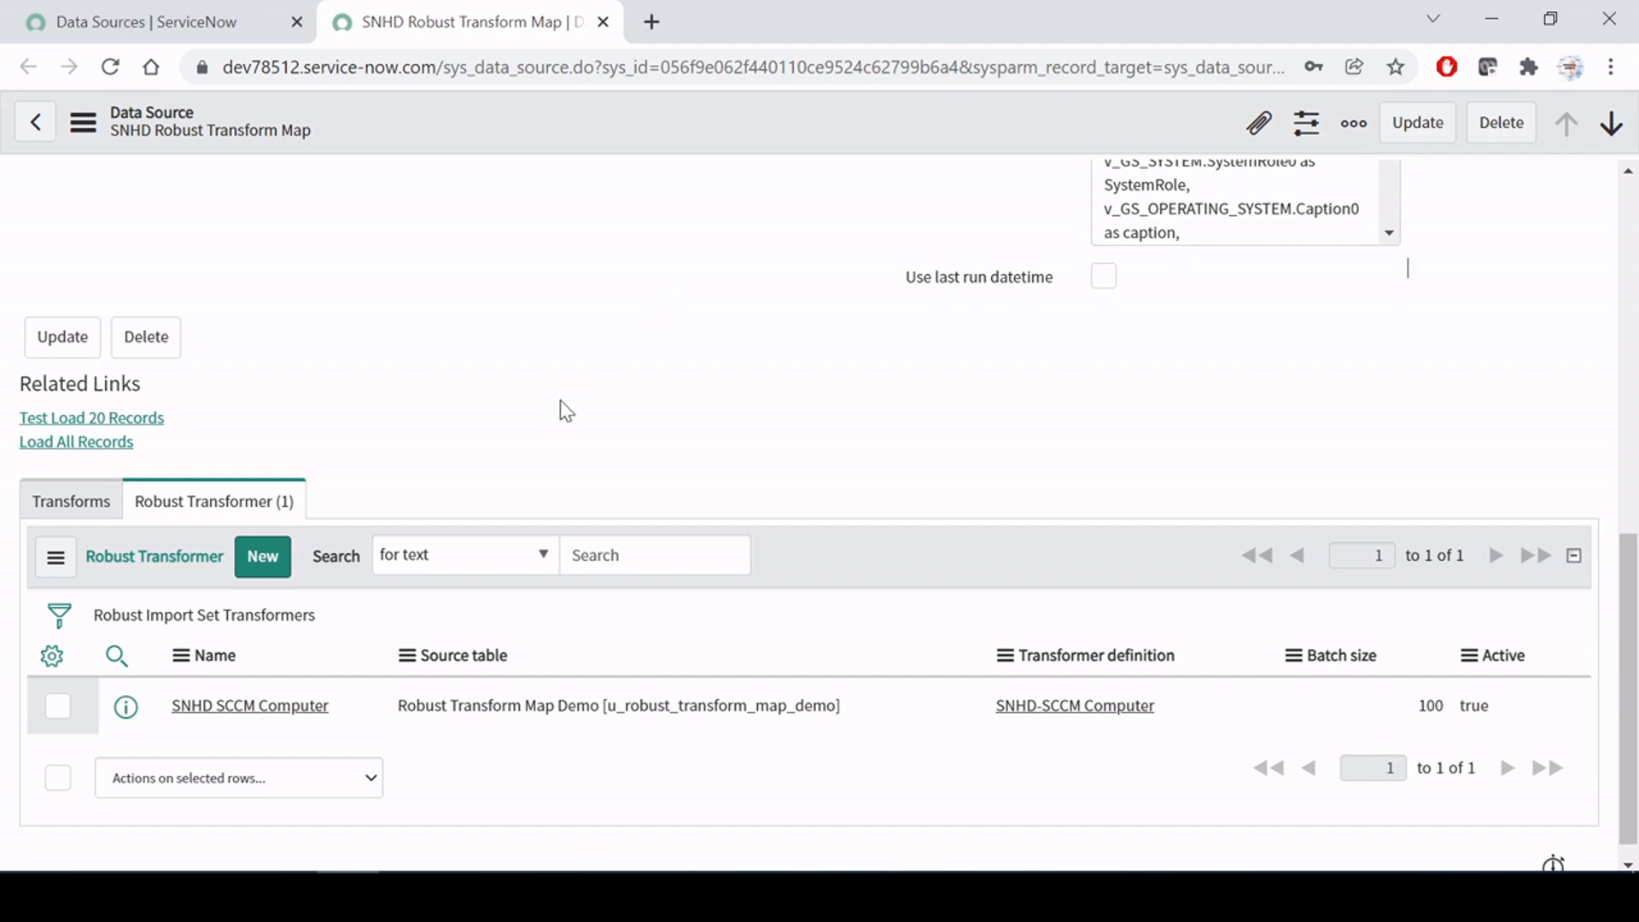
{"action": "scroll", "coordinate": [564, 409], "scroll_direction": "up", "scroll_amount": 5}
{"action": "scroll", "coordinate": [560, 409], "scroll_direction": "up", "scroll_amount": 5}
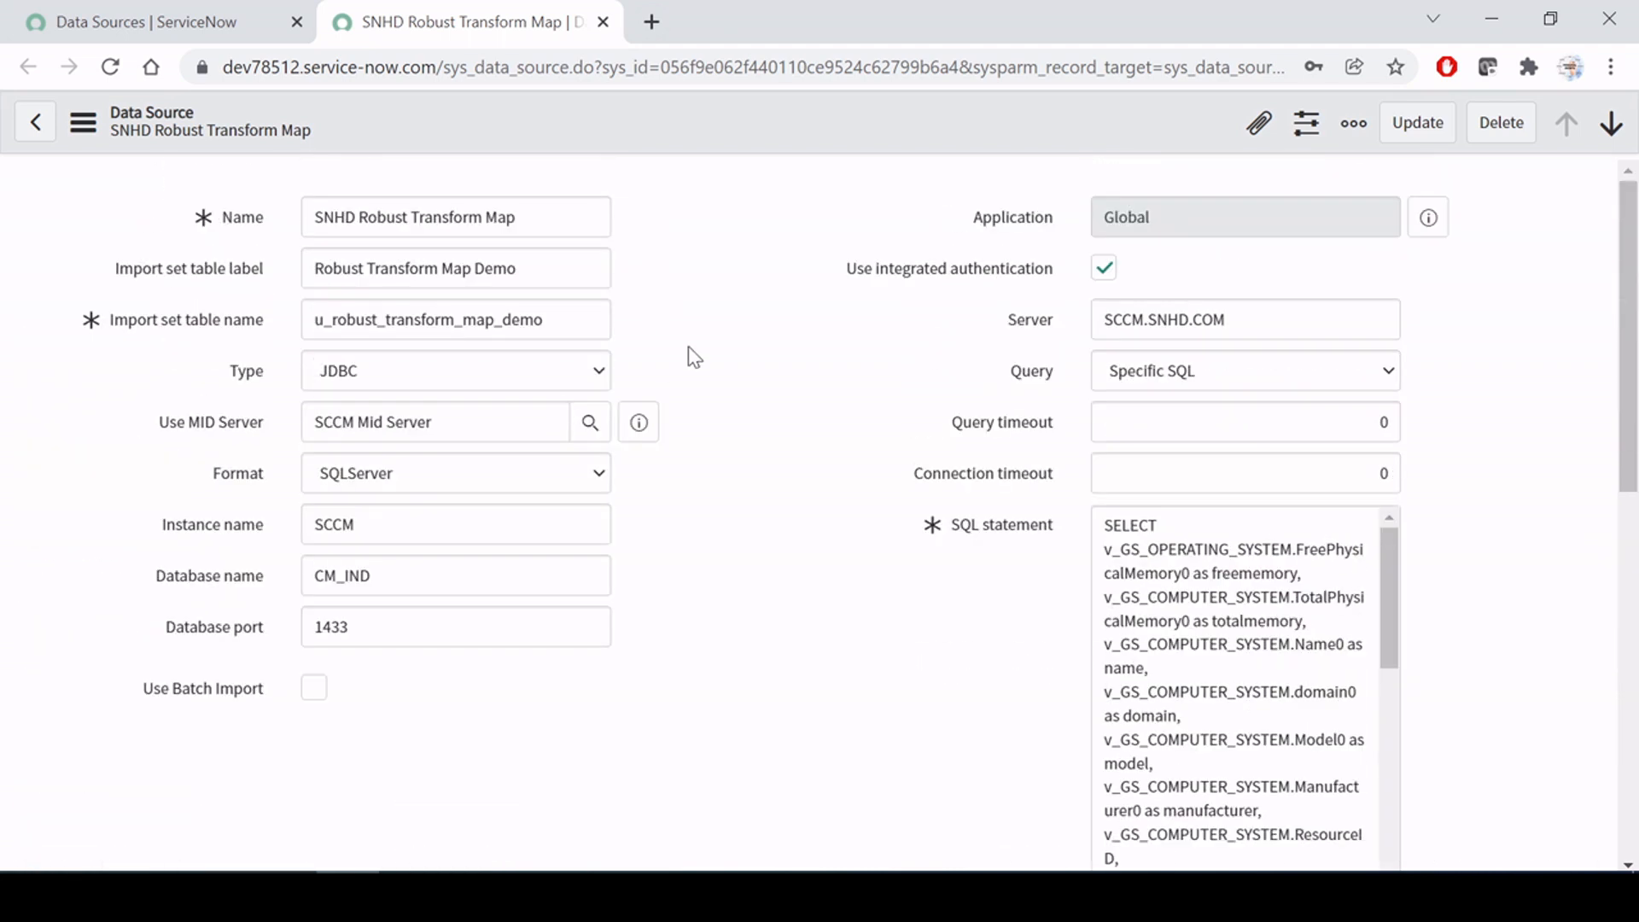
{"action": "scroll", "coordinate": [340, 136], "scroll_direction": "down", "scroll_amount": 2}
Step: Find the Linux and Windows server modules in the navigator, open each in a separate tab, and view both record lists
{"action": "left_click", "coordinate": [165, 25]}
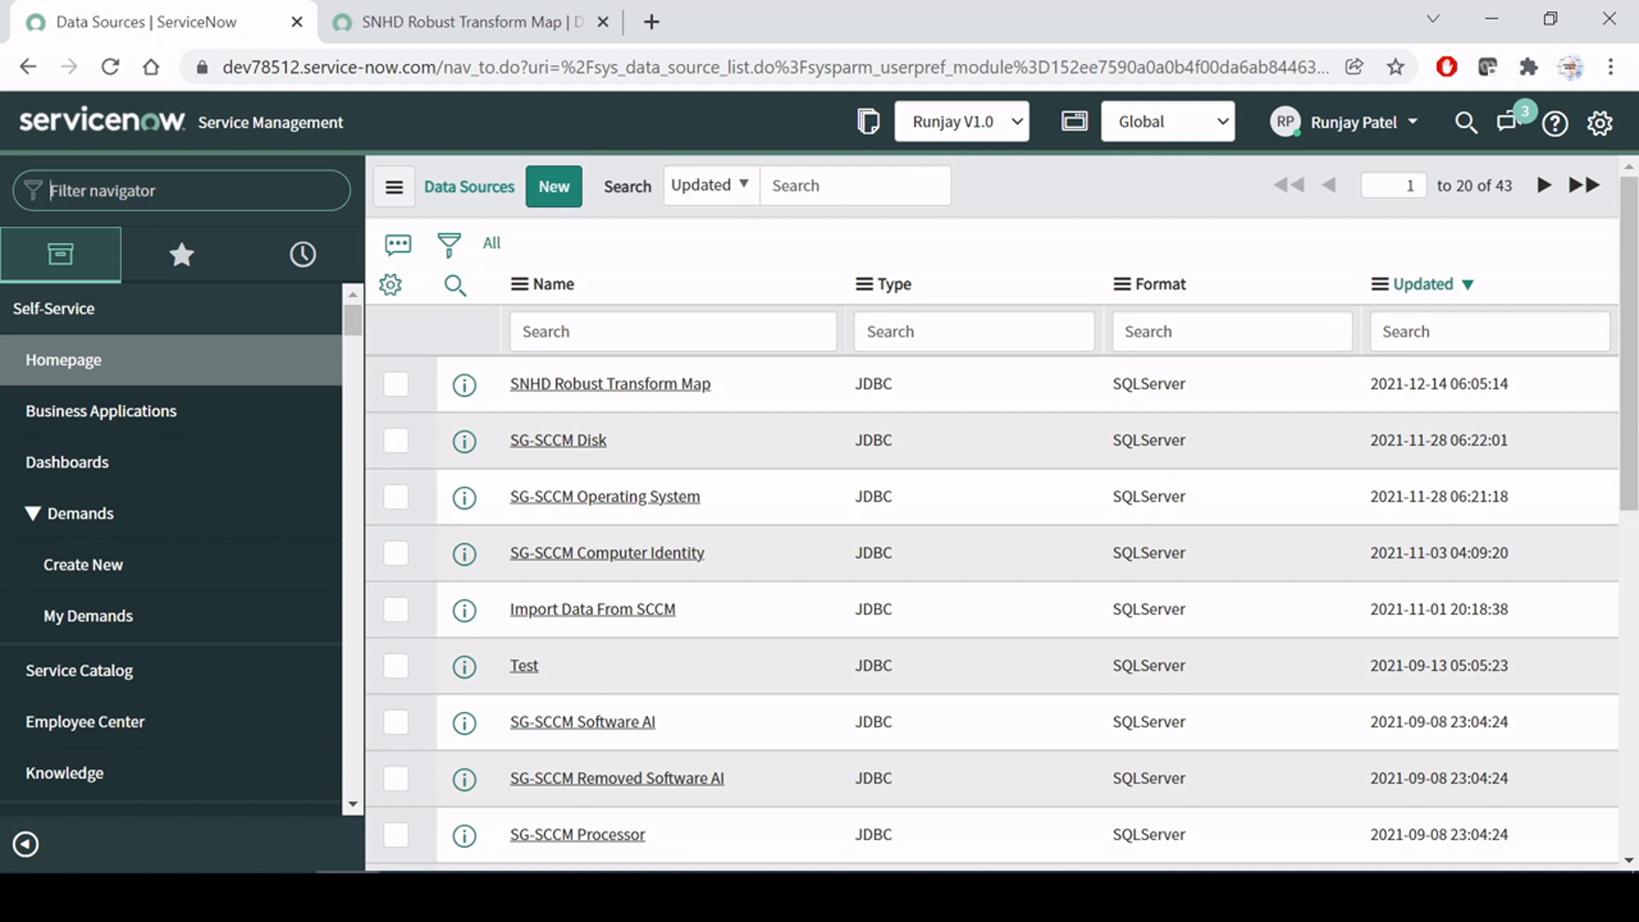
{"action": "type", "text": "linu"}
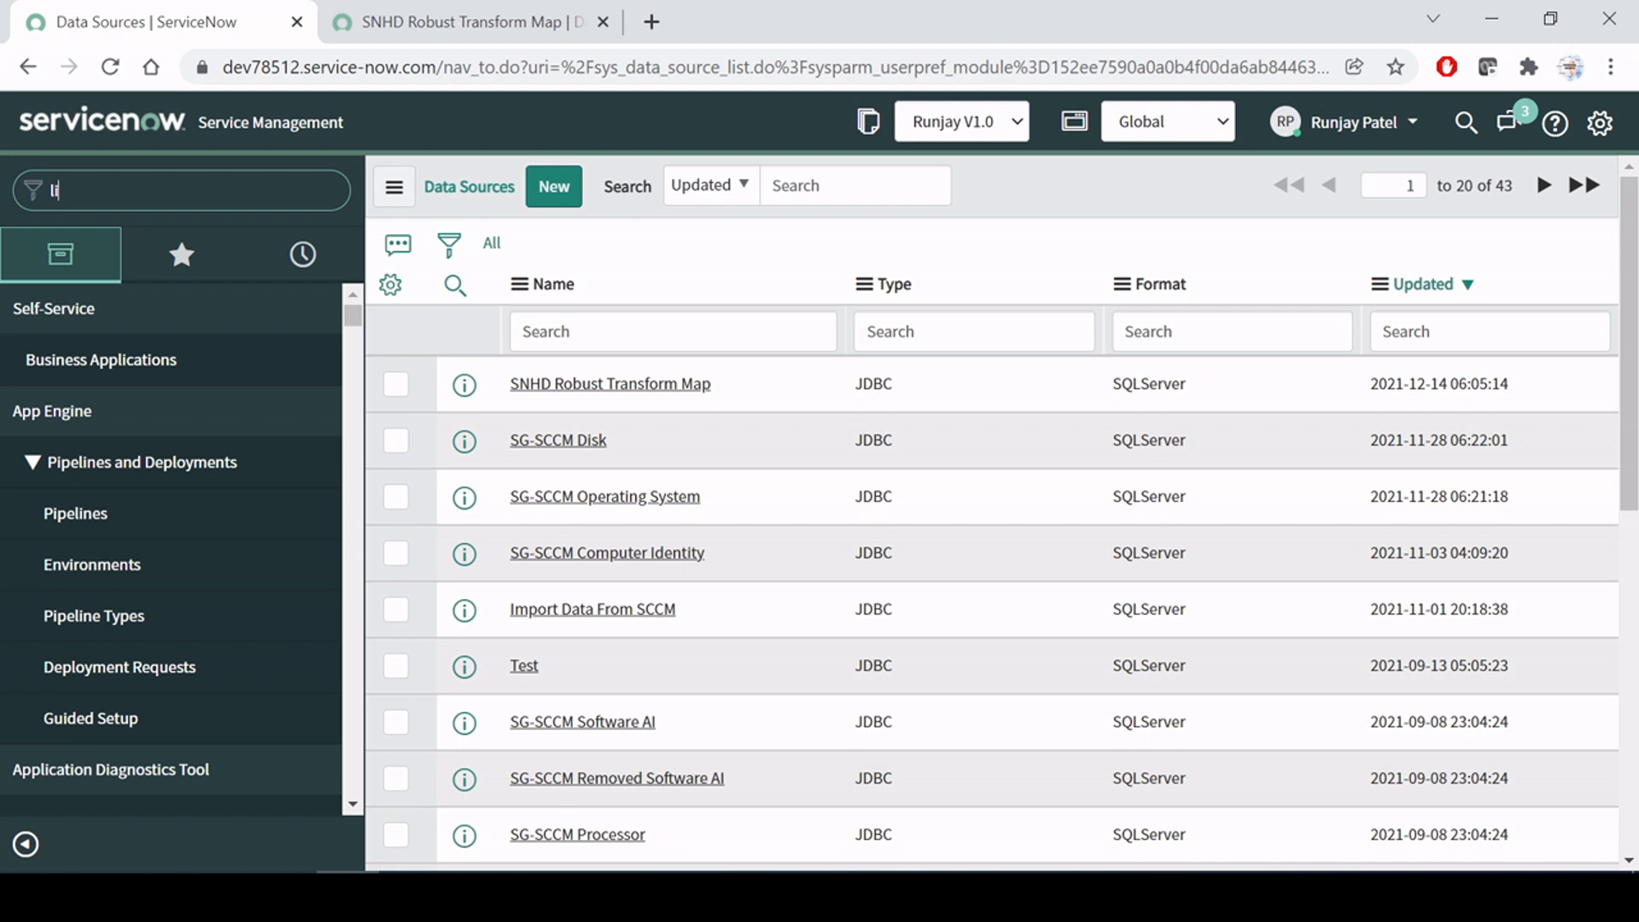
{"action": "middle_click", "coordinate": [86, 425]}
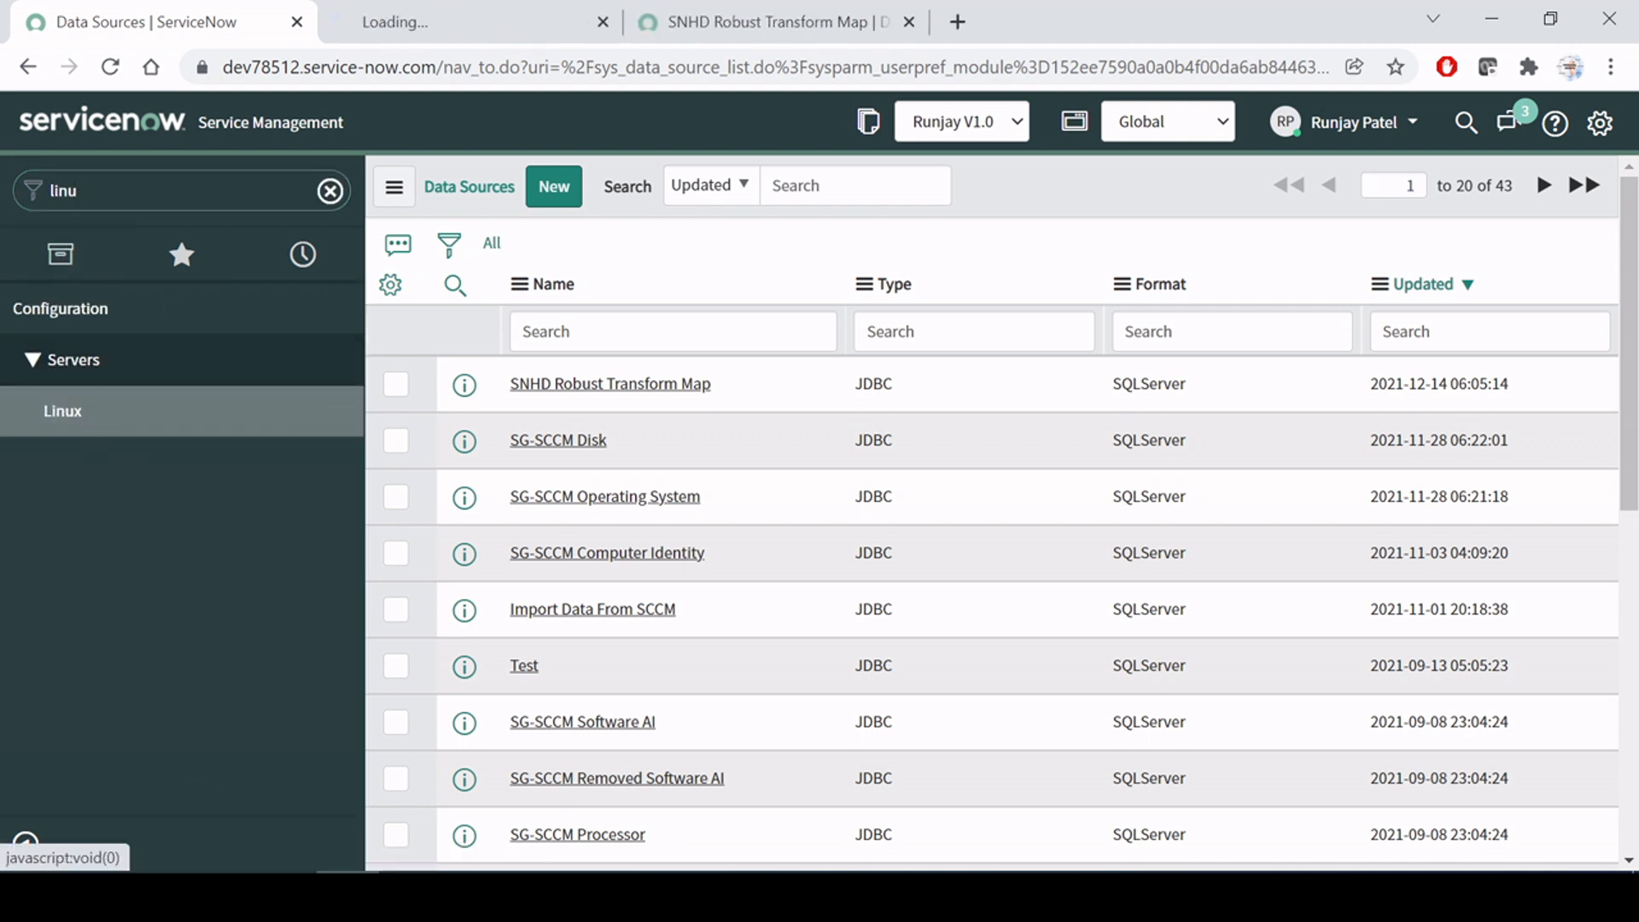
{"action": "double_click", "coordinate": [65, 190]}
{"action": "type", "text": "wind"}
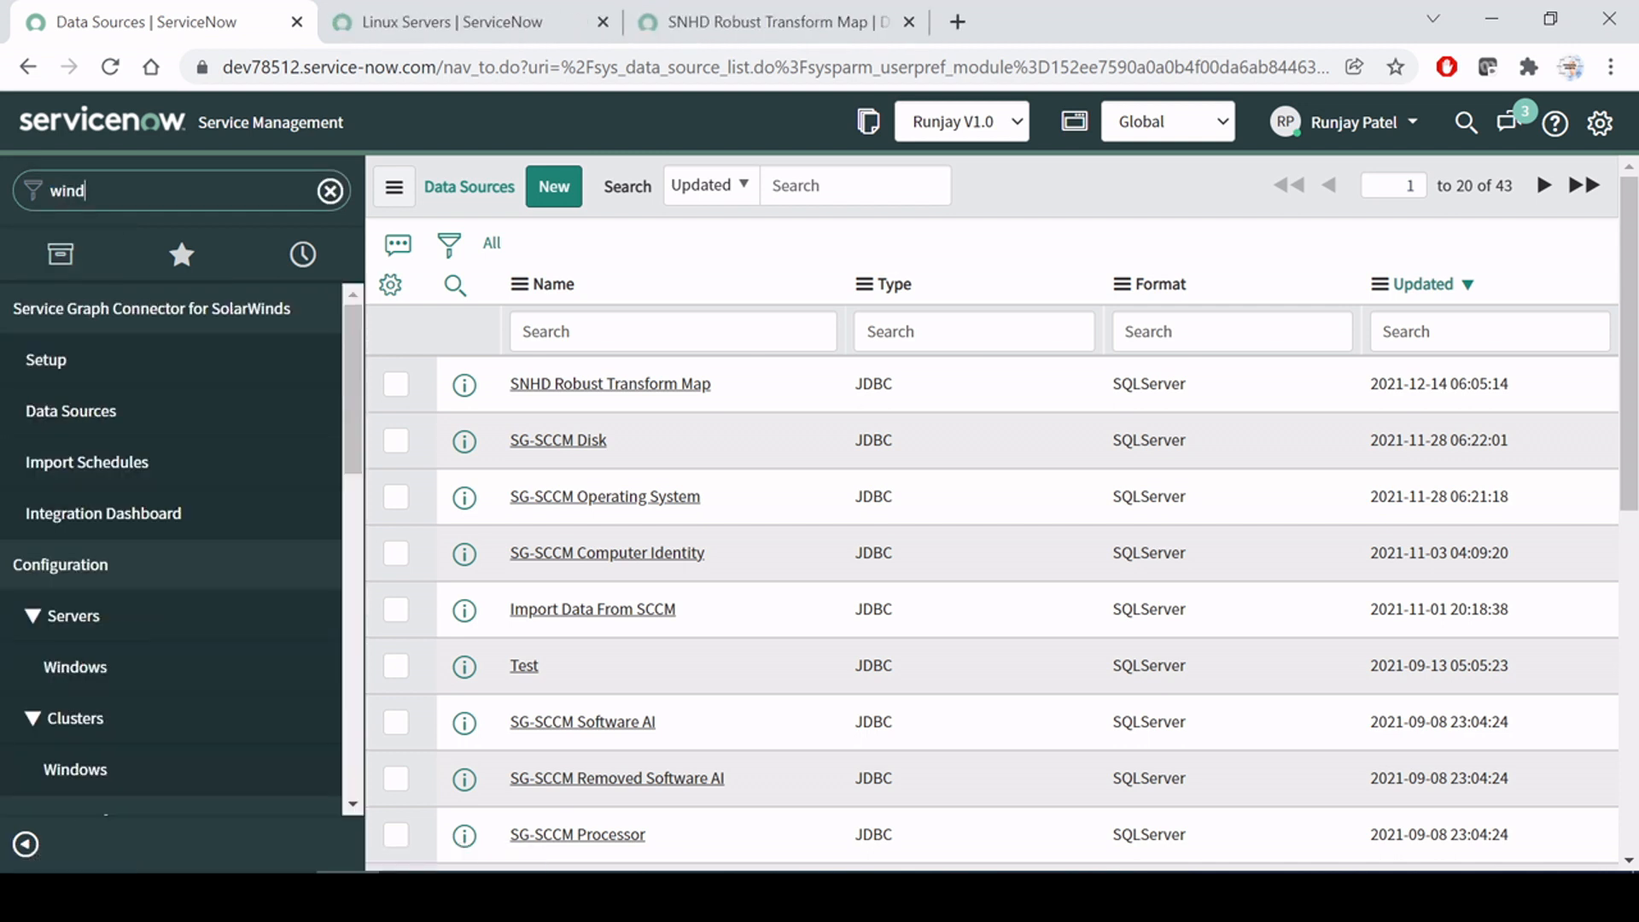
{"action": "type", "text": "ows"}
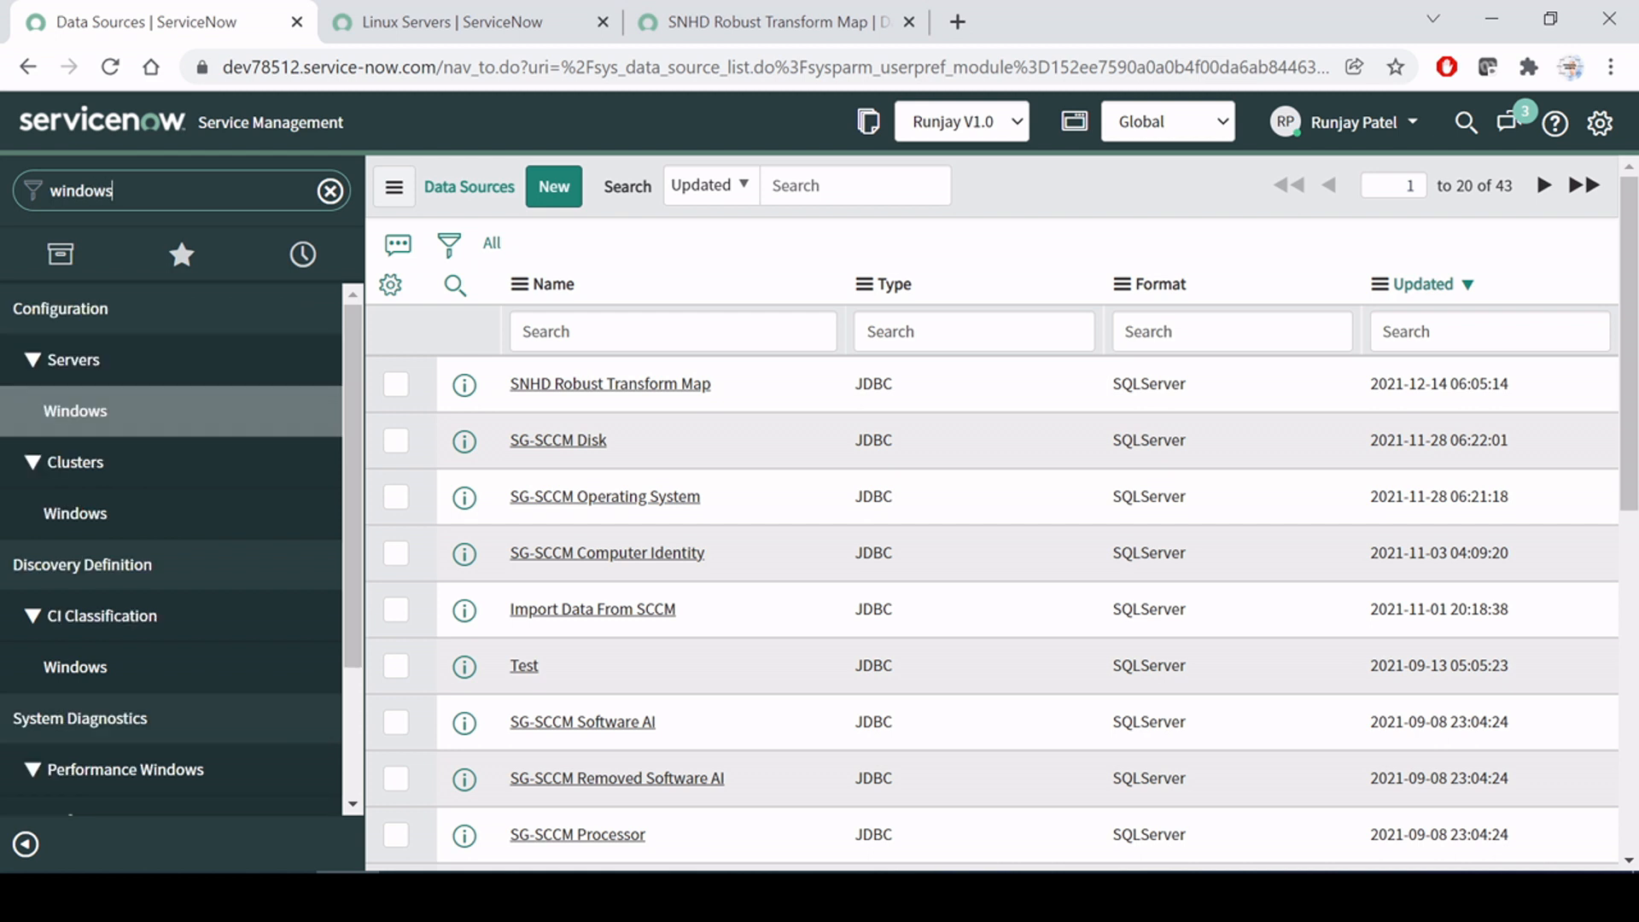
{"action": "middle_click", "coordinate": [86, 420]}
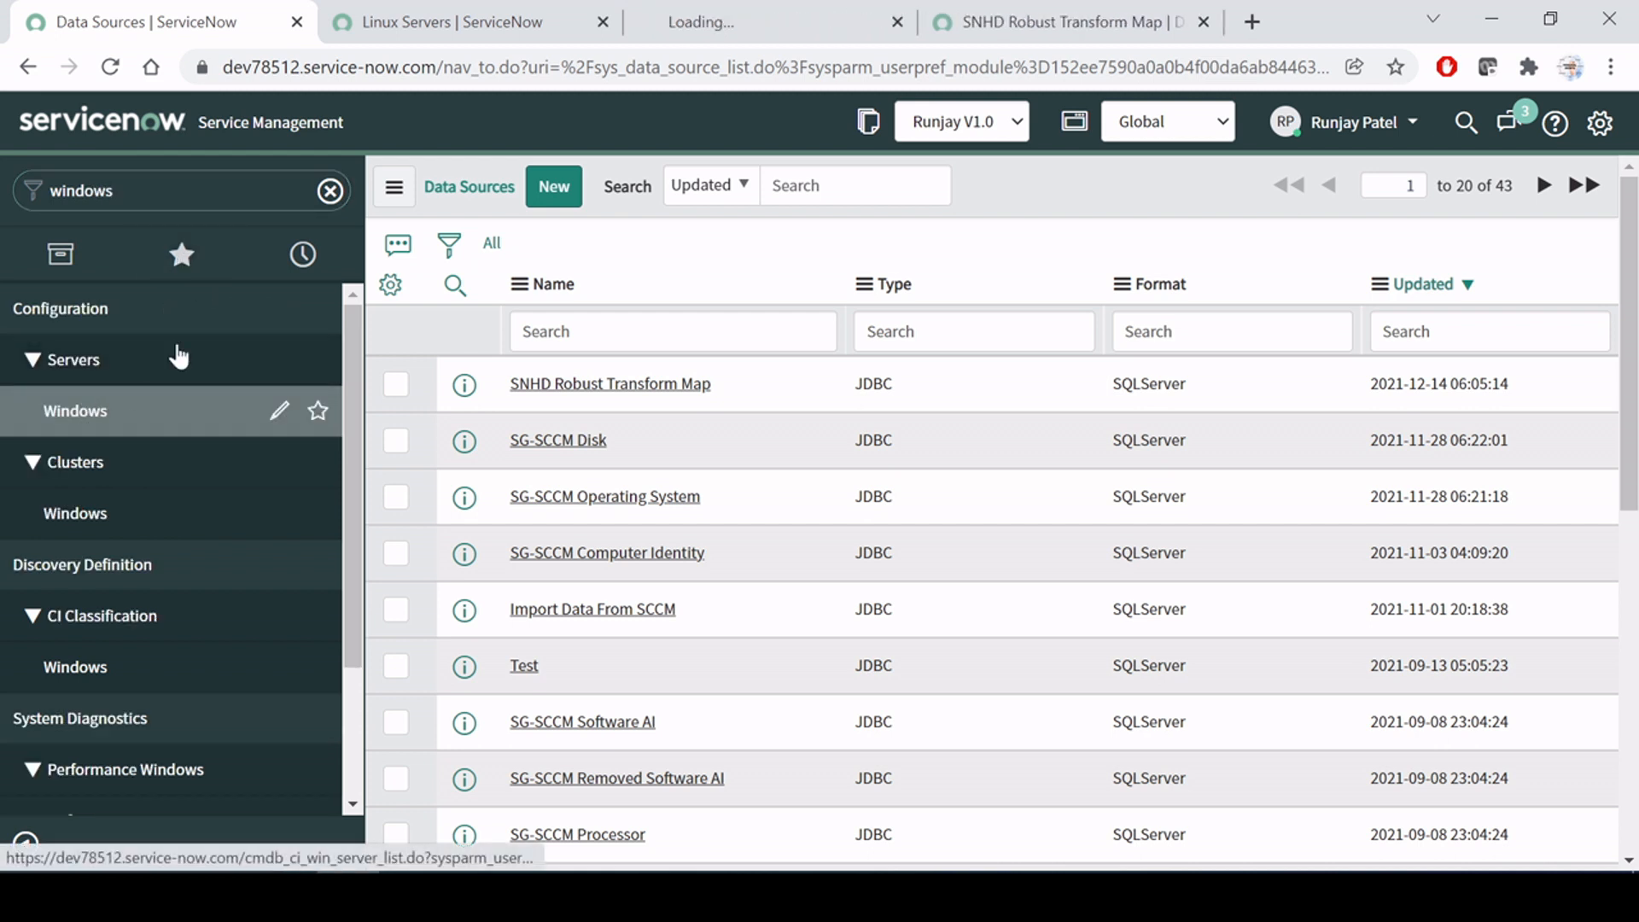
{"action": "left_click", "coordinate": [472, 20]}
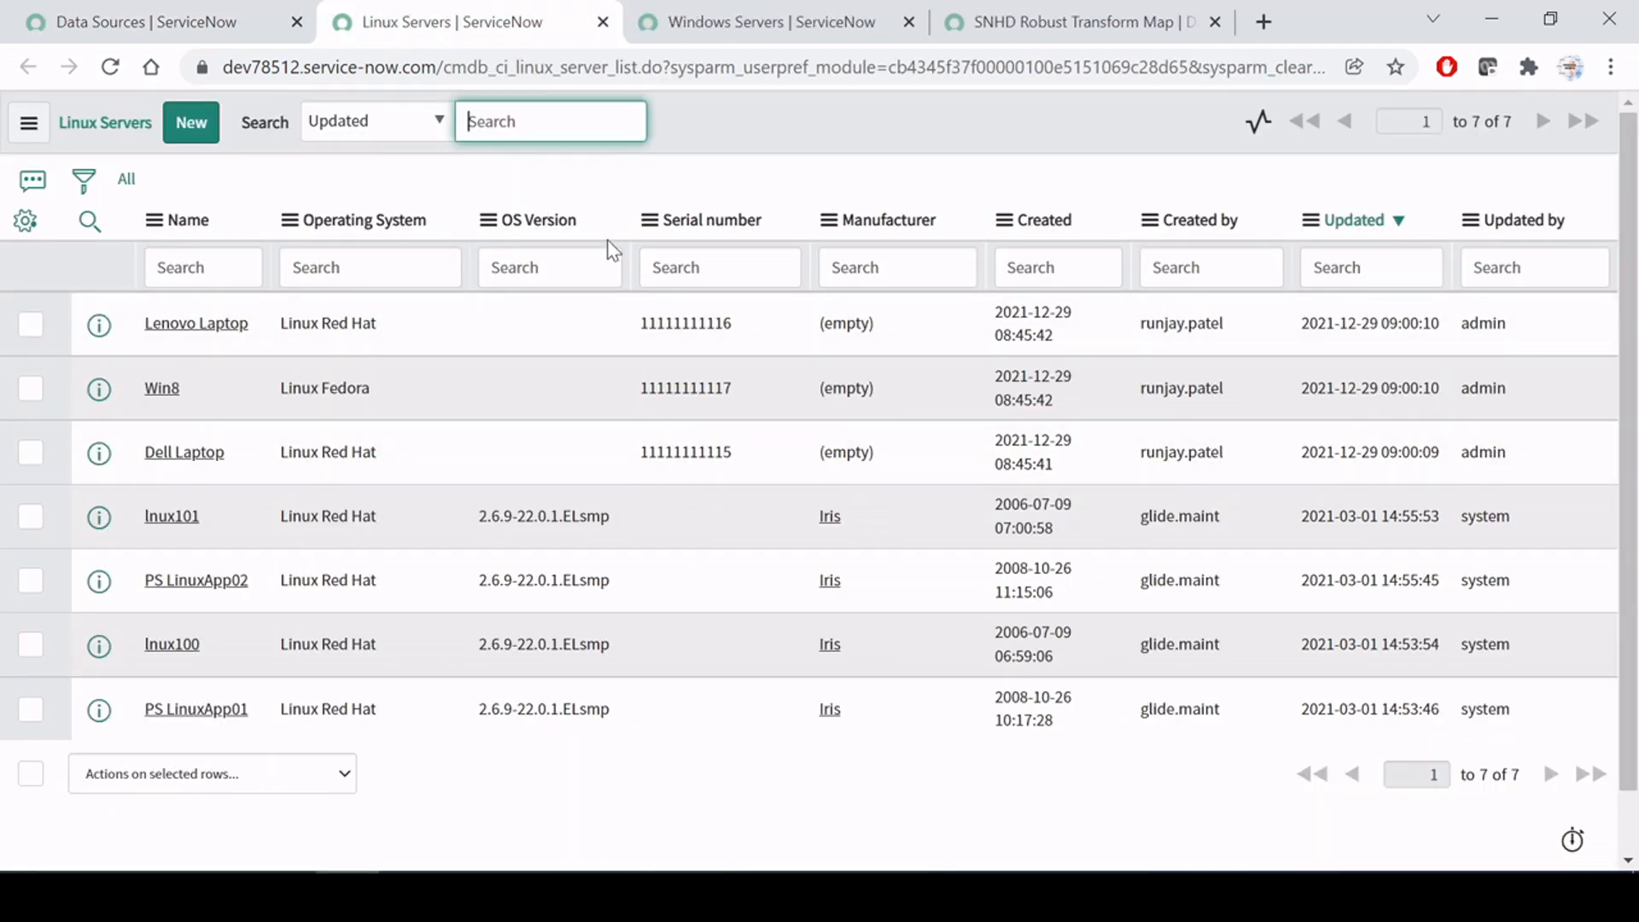
{"action": "left_click", "coordinate": [743, 18]}
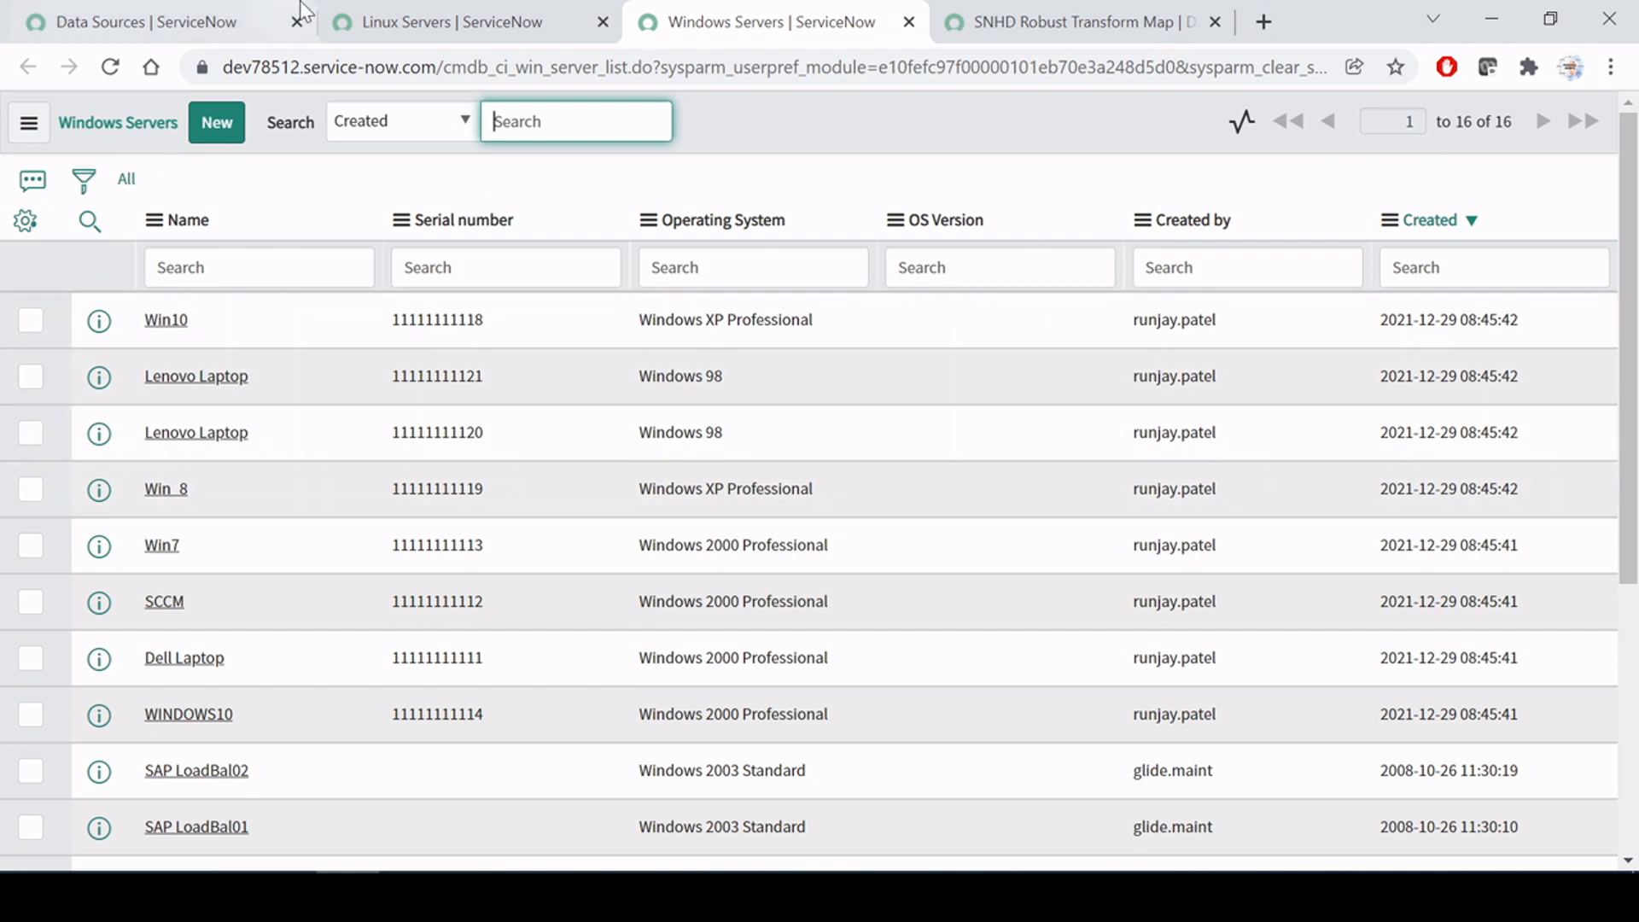
Step: Select Lenovo Laptop, Win8 and Dell Laptop in the Linux Servers list and request their deletion
{"action": "left_click", "coordinate": [512, 22]}
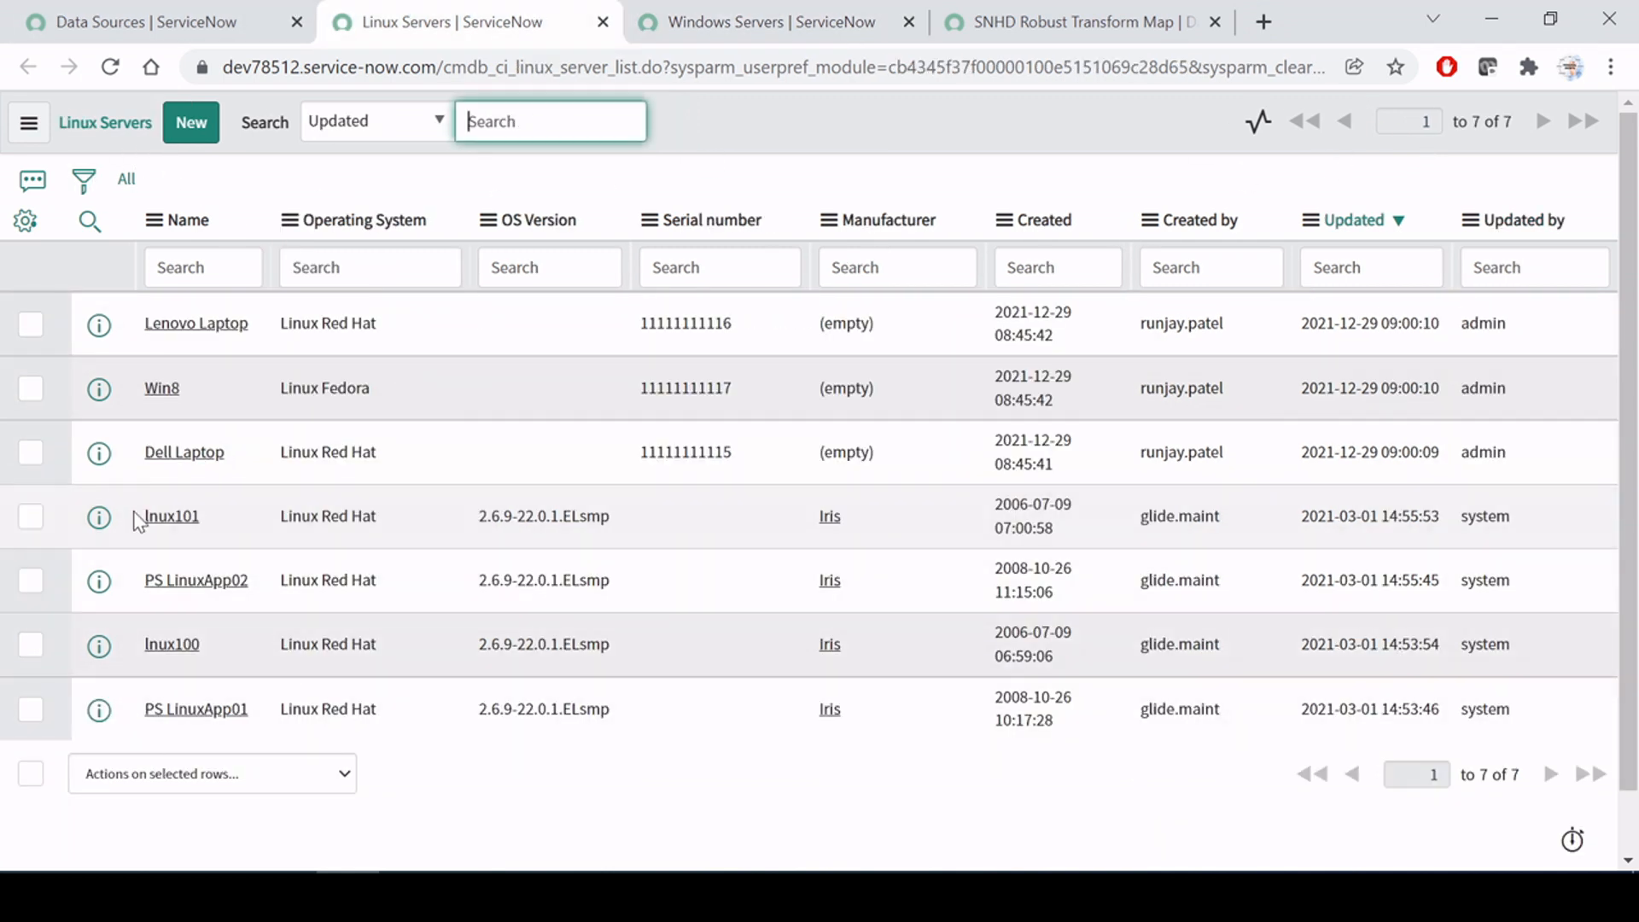
{"action": "left_click", "coordinate": [31, 323]}
{"action": "left_click", "coordinate": [31, 389]}
{"action": "left_click", "coordinate": [32, 454]}
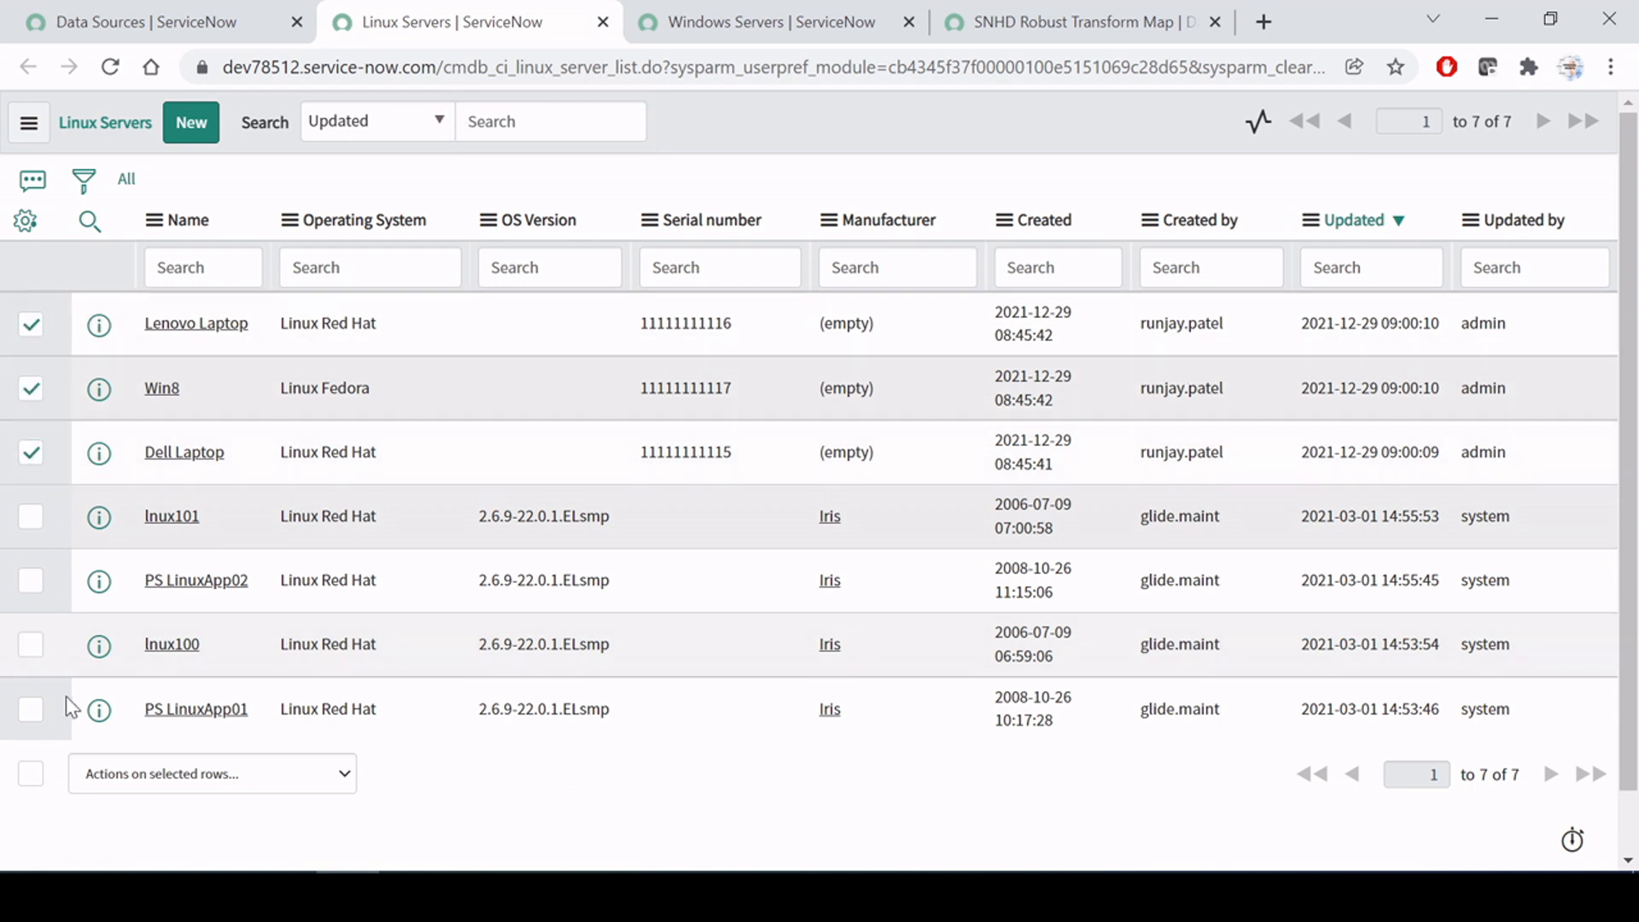
{"action": "left_click", "coordinate": [222, 776]}
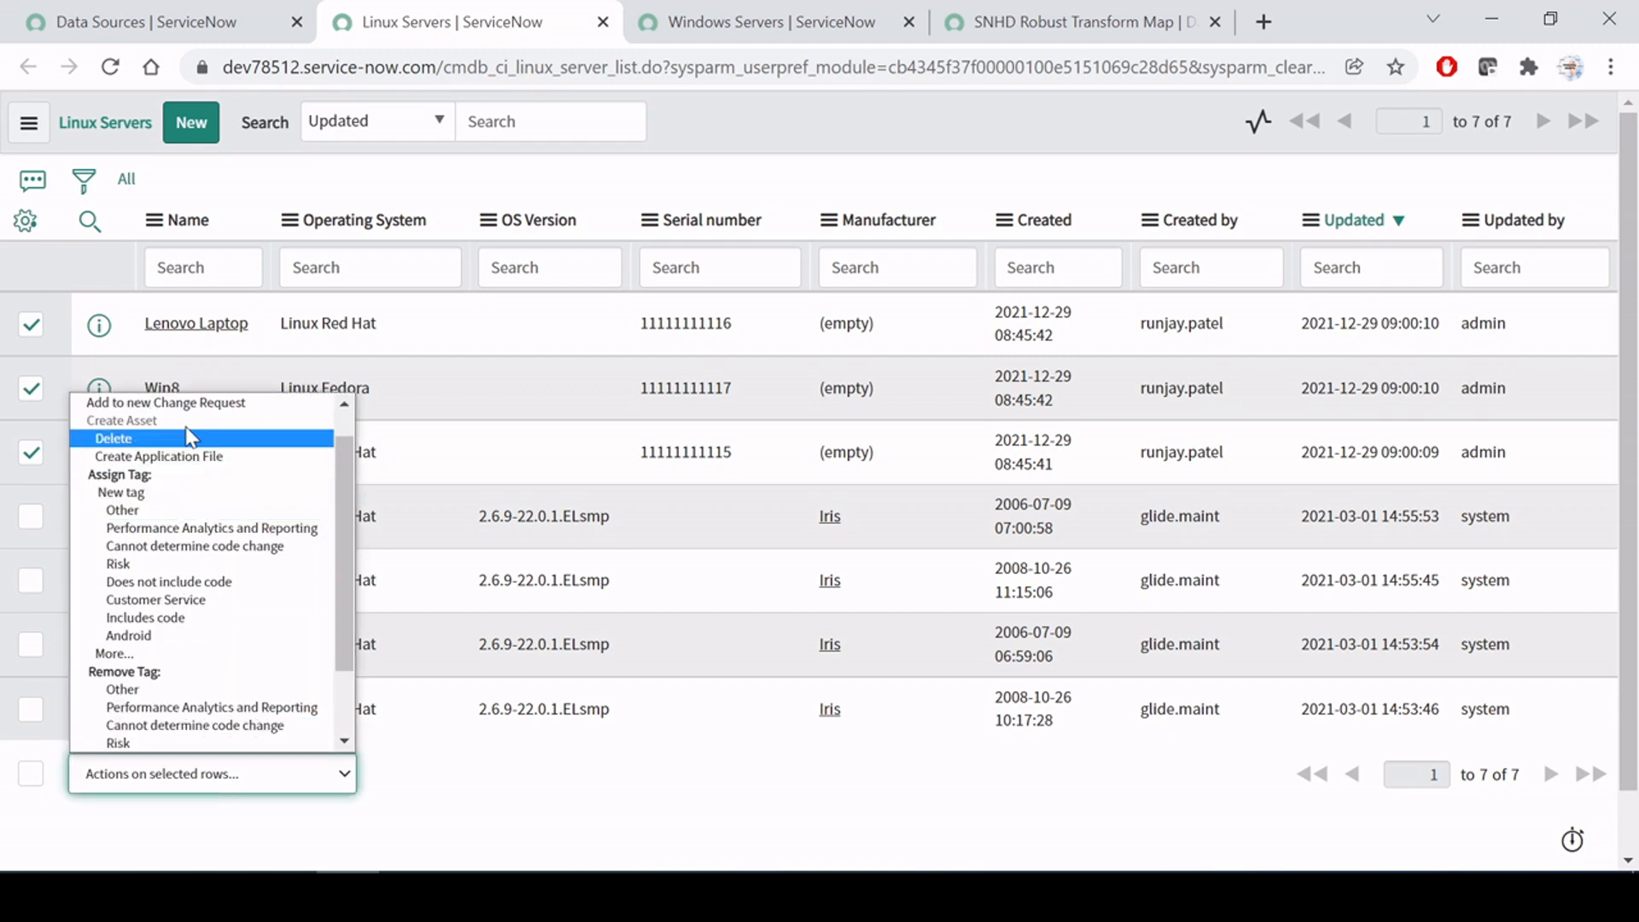
{"action": "left_click", "coordinate": [108, 439]}
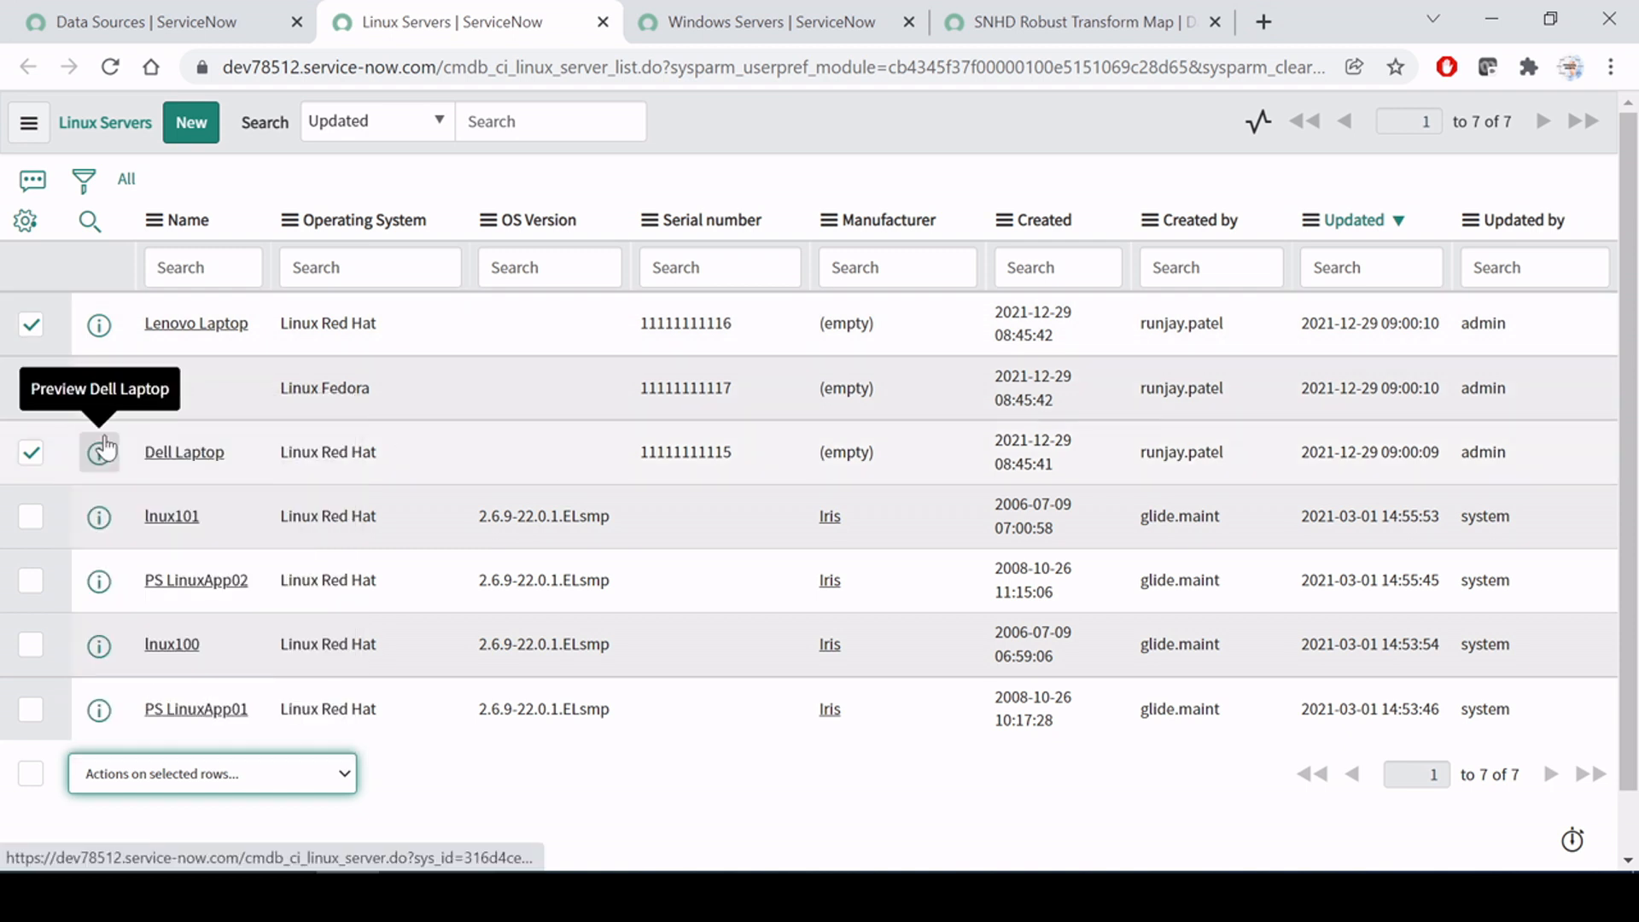
Step: Filter the Windows Servers list to records with the same creator as Win10, select them all, and request their deletion
{"action": "left_click", "coordinate": [777, 7]}
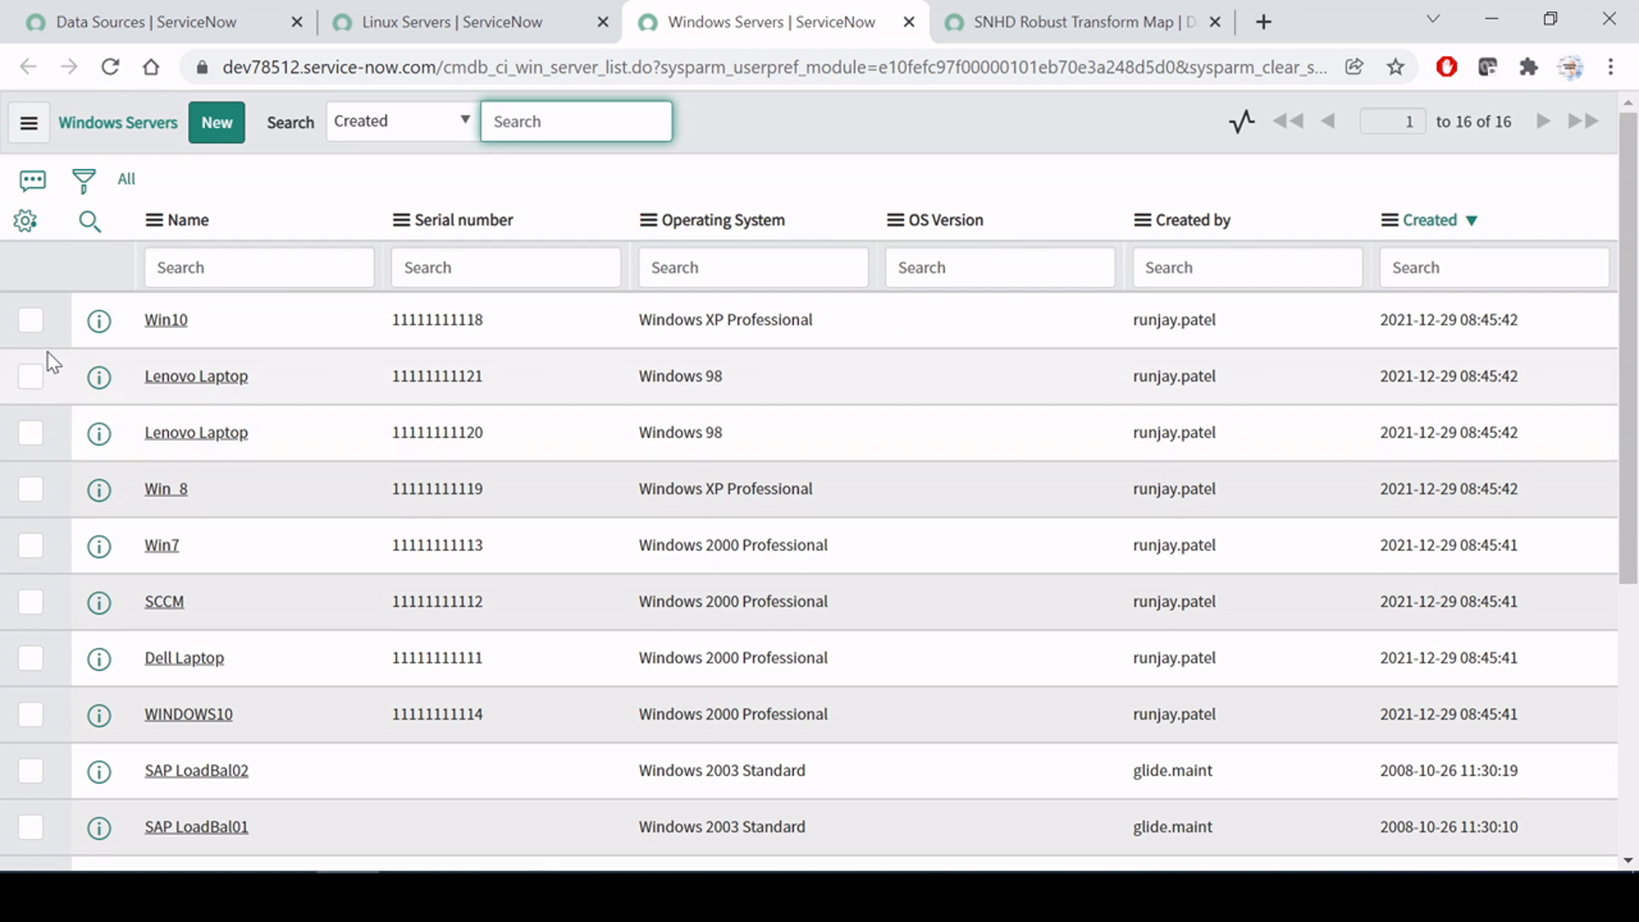
{"action": "left_click", "coordinate": [35, 320]}
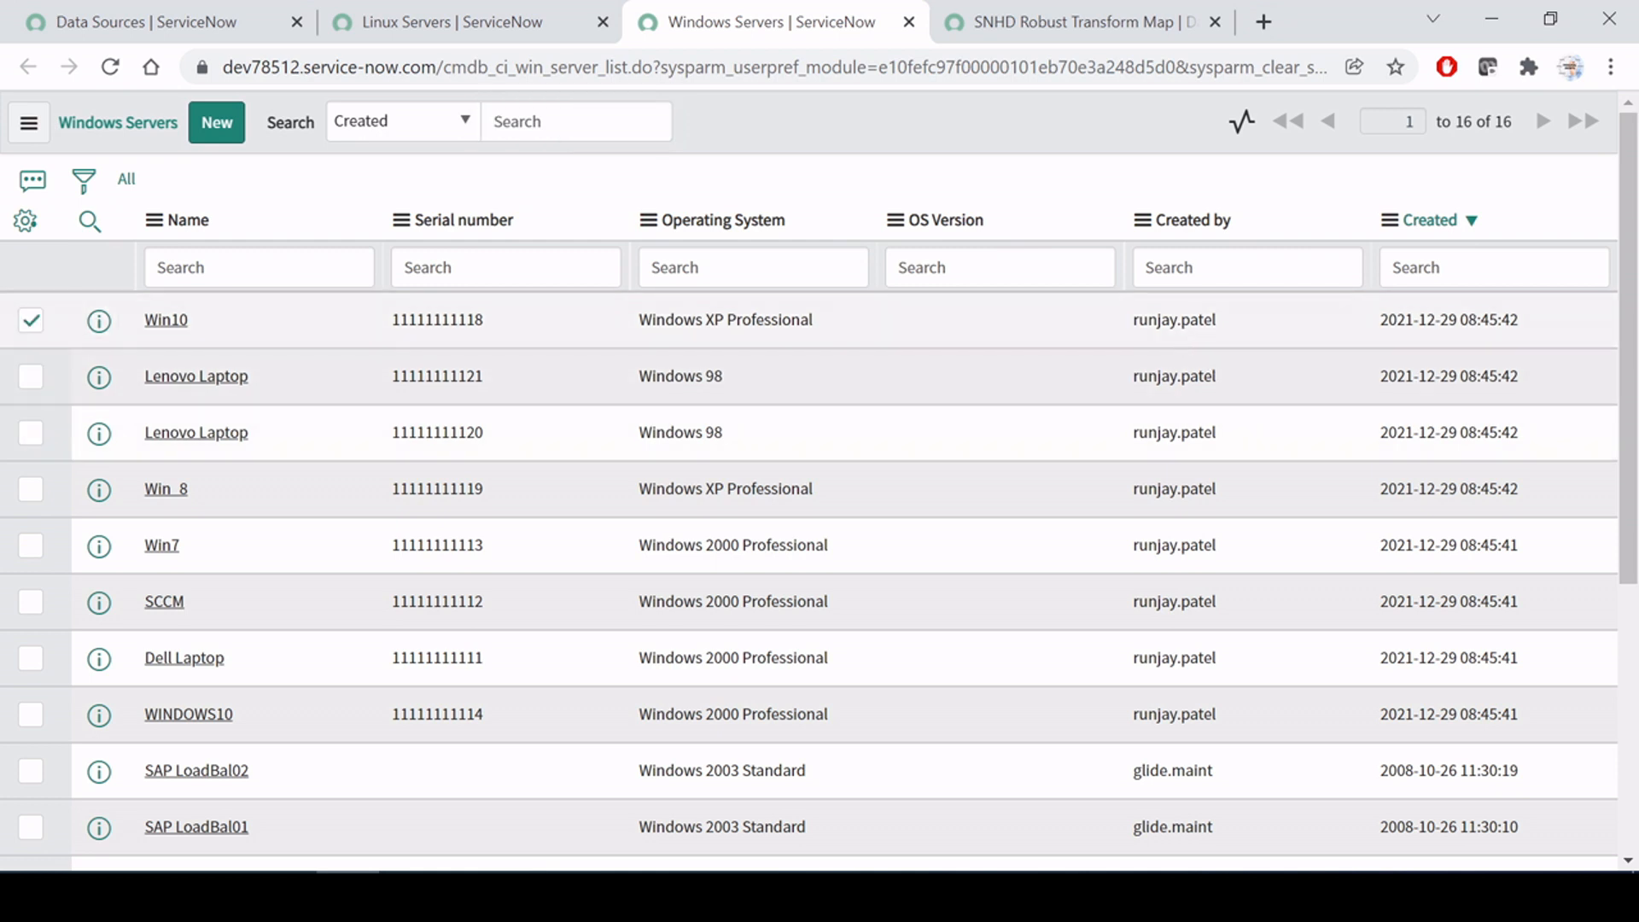
{"action": "right_click", "coordinate": [1181, 322]}
{"action": "left_click", "coordinate": [1226, 334]}
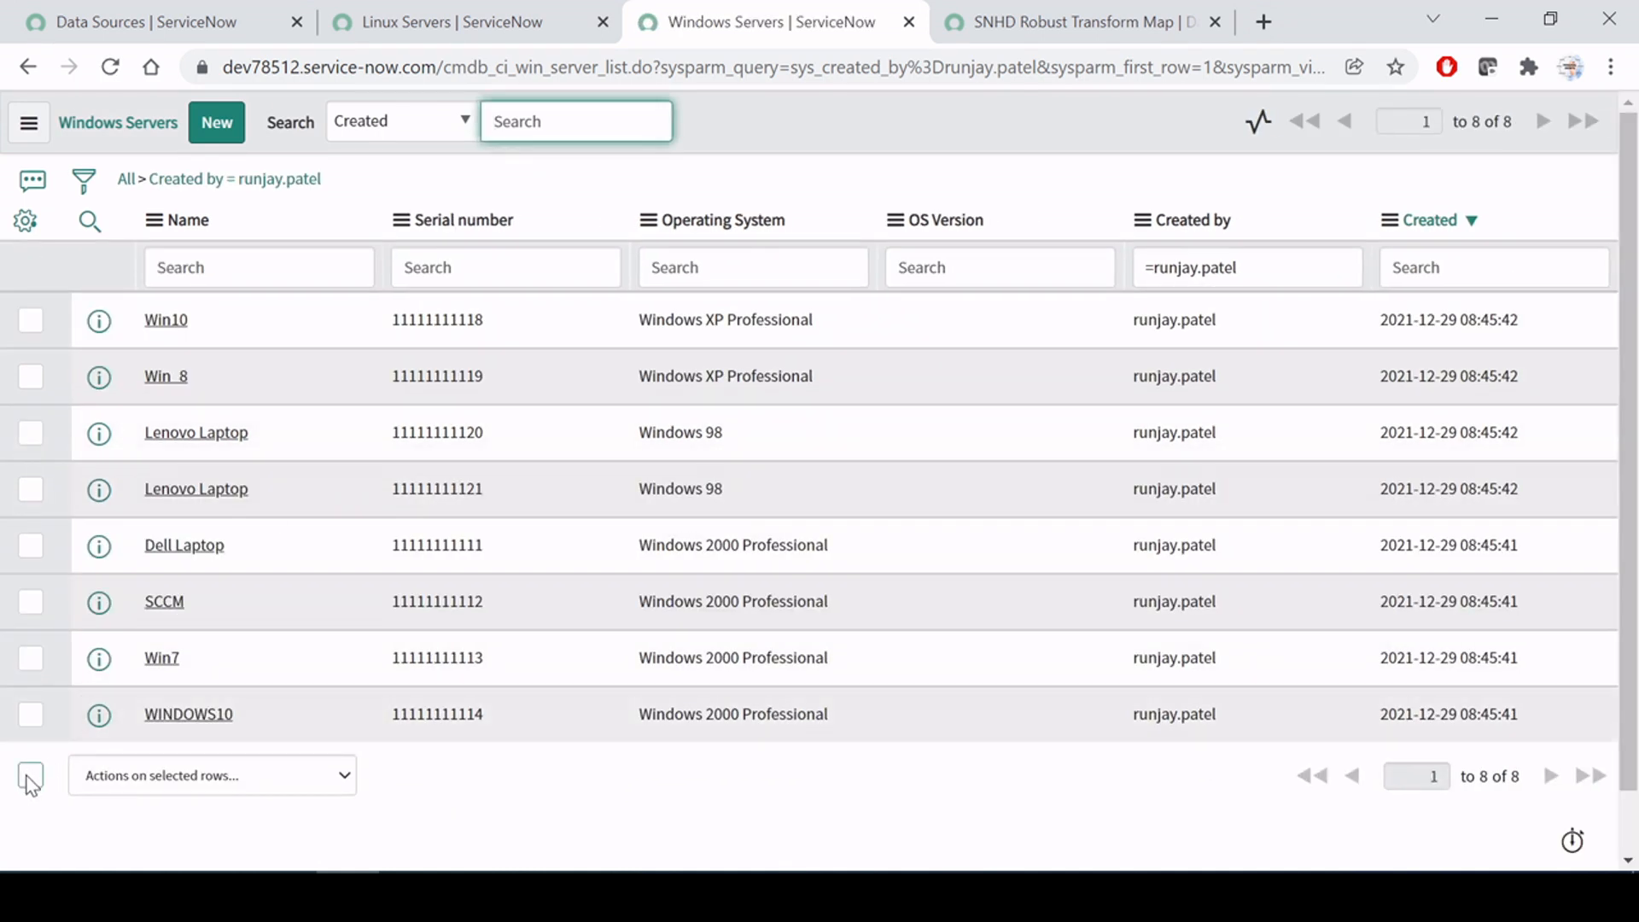
{"action": "left_click", "coordinate": [31, 775]}
{"action": "left_click", "coordinate": [257, 792]}
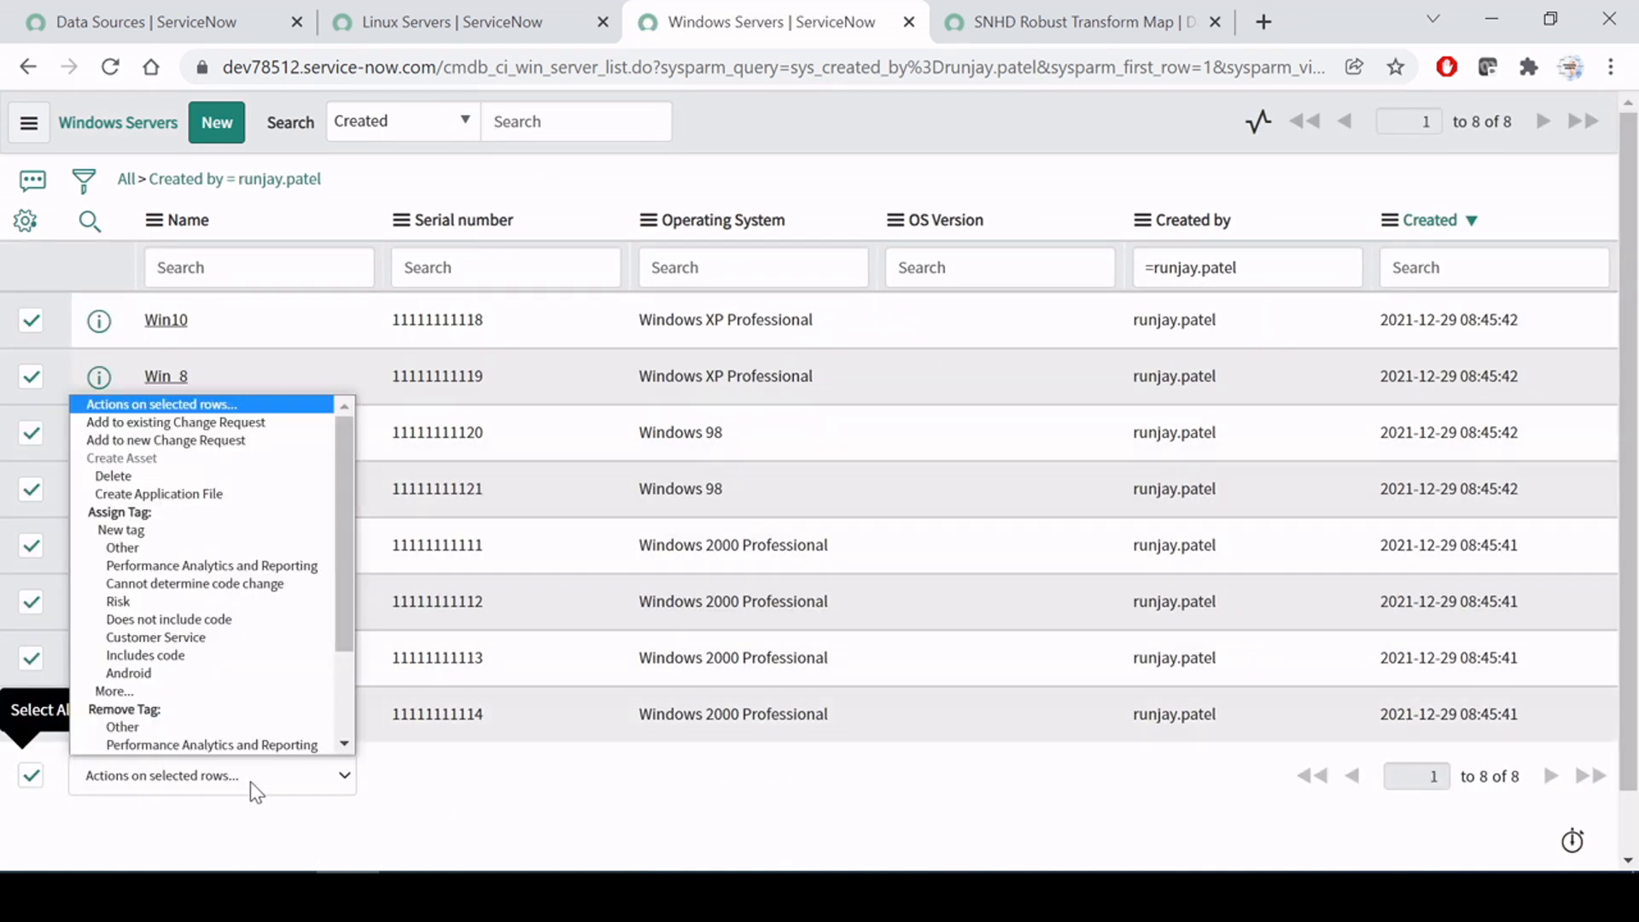
{"action": "left_click", "coordinate": [130, 477]}
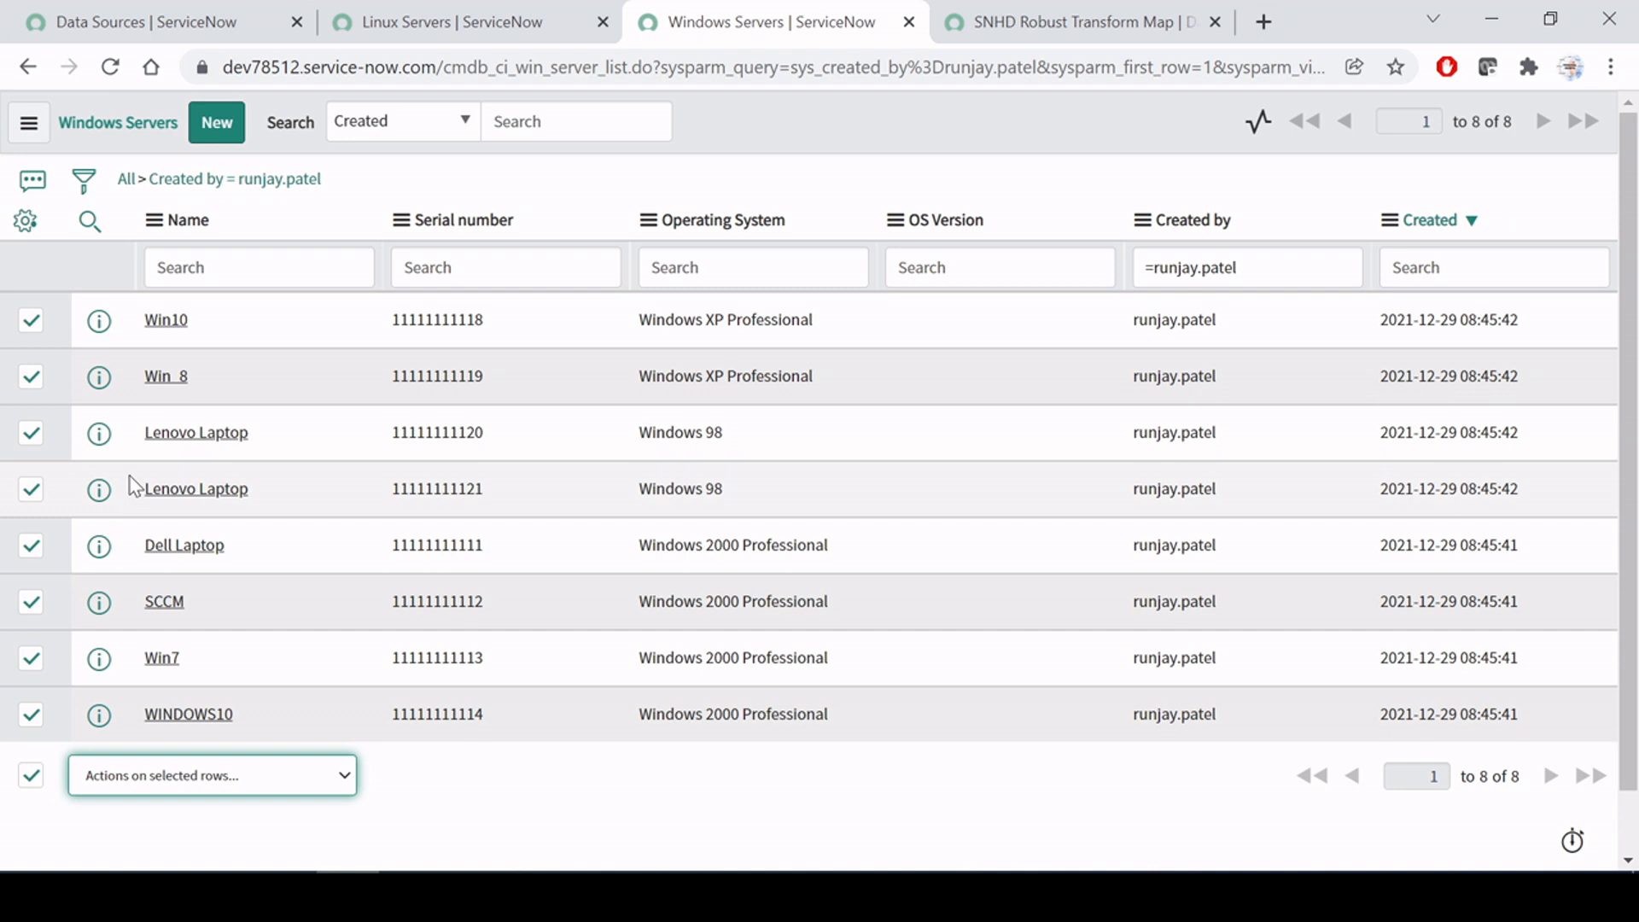
Step: Confirm the pending record deletions in both the Linux Servers and Windows Servers lists
{"action": "left_click", "coordinate": [486, 22]}
{"action": "left_click", "coordinate": [1001, 488]}
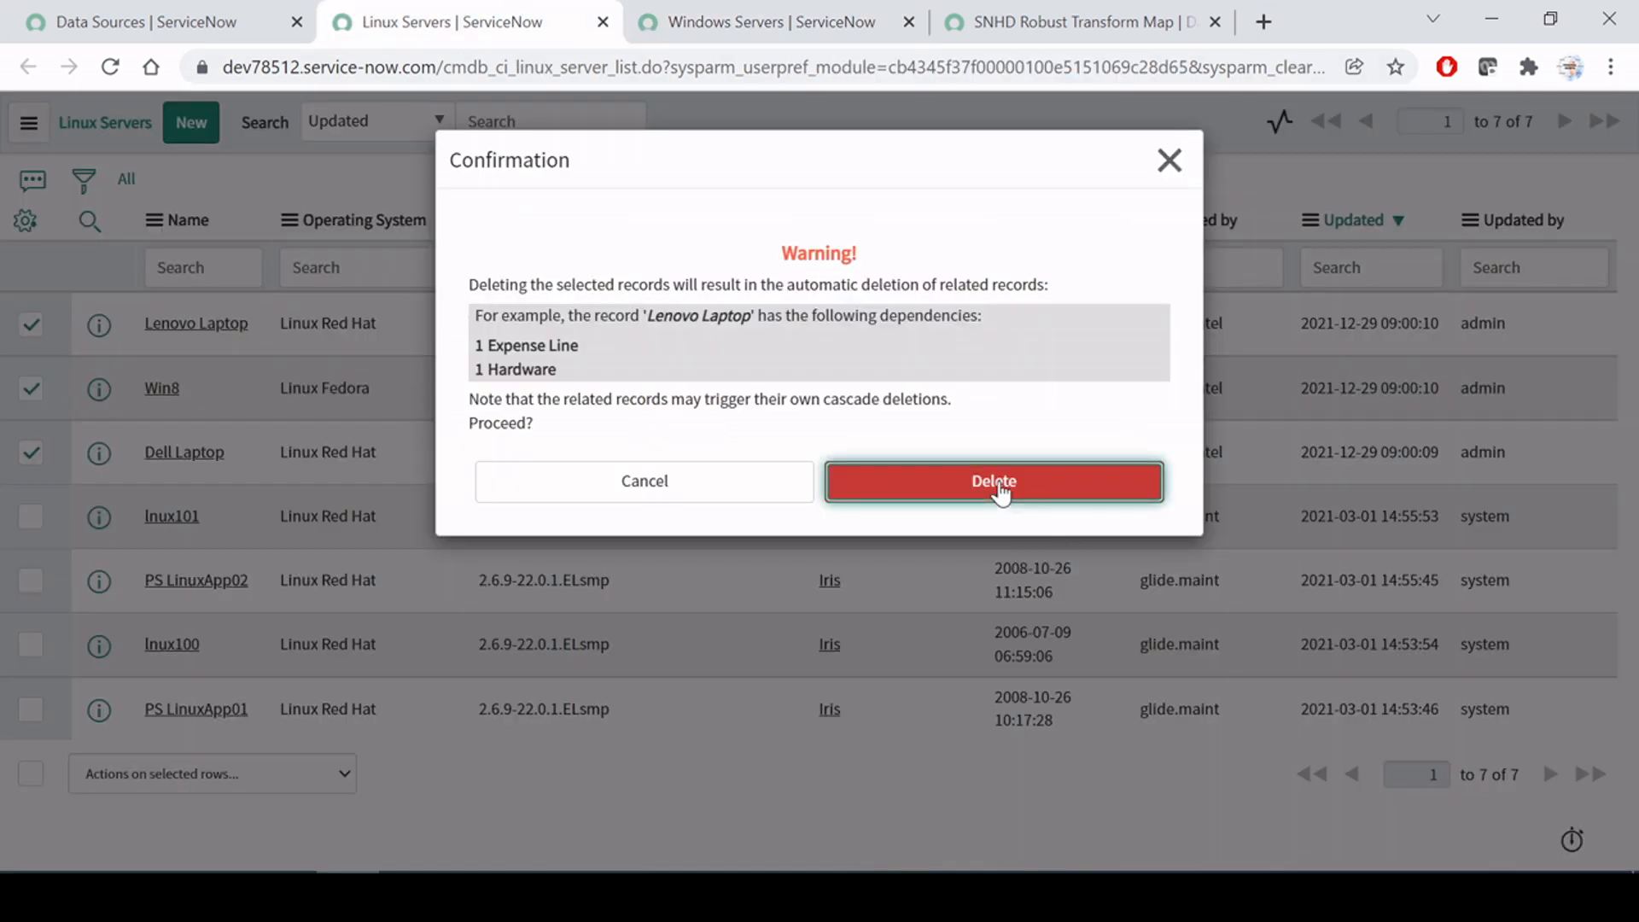
{"action": "left_click", "coordinate": [775, 12]}
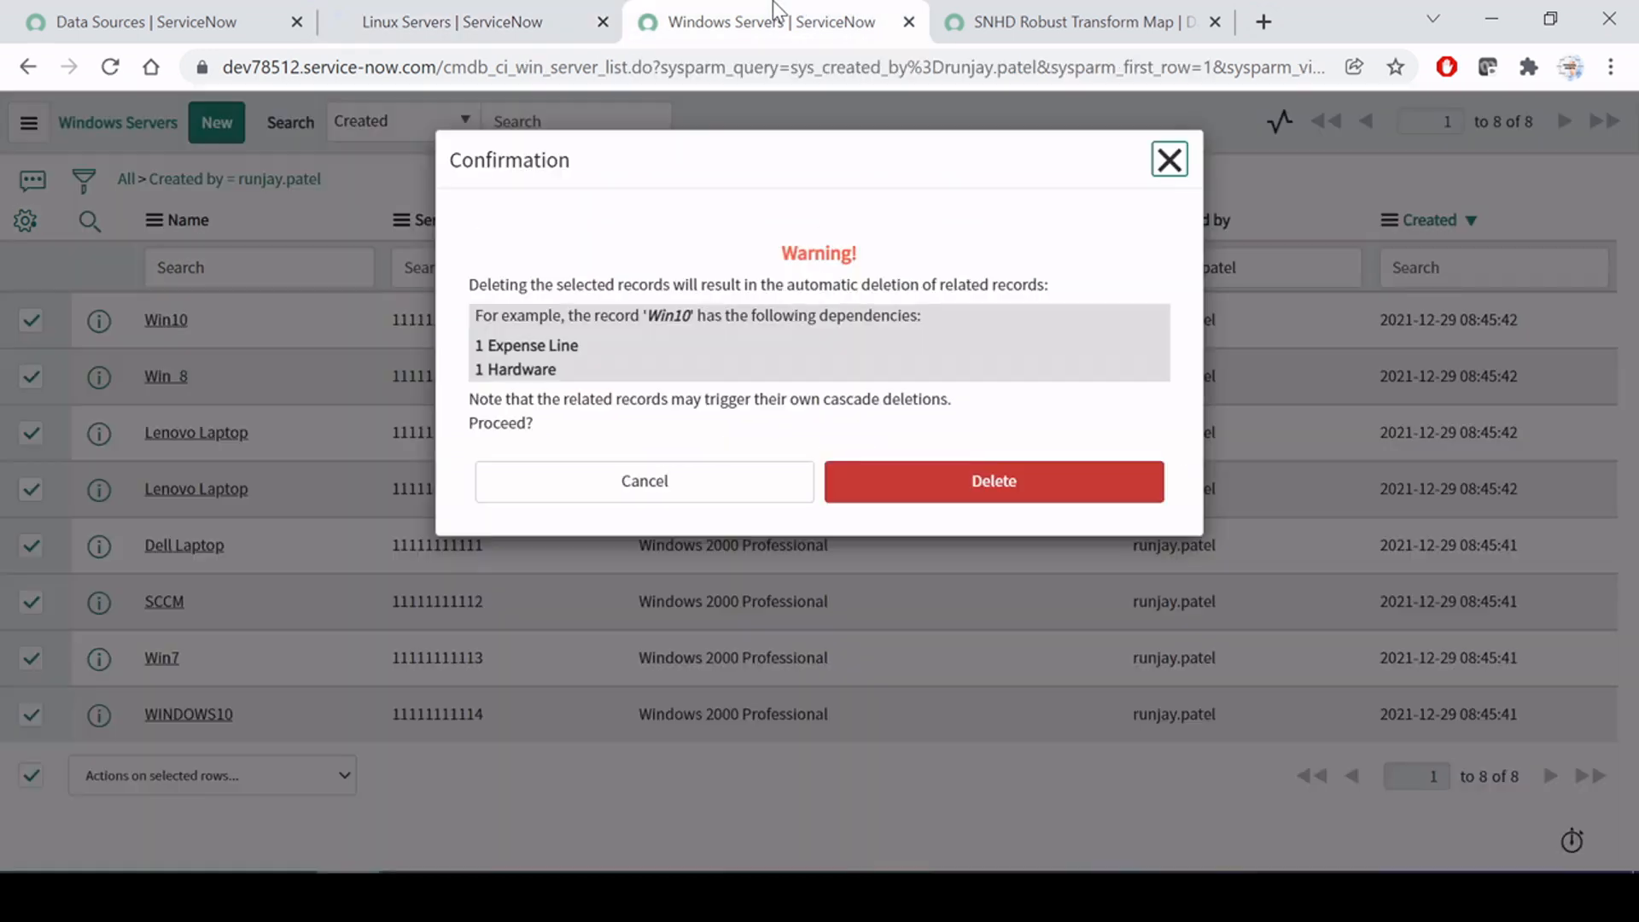
{"action": "left_click", "coordinate": [974, 484]}
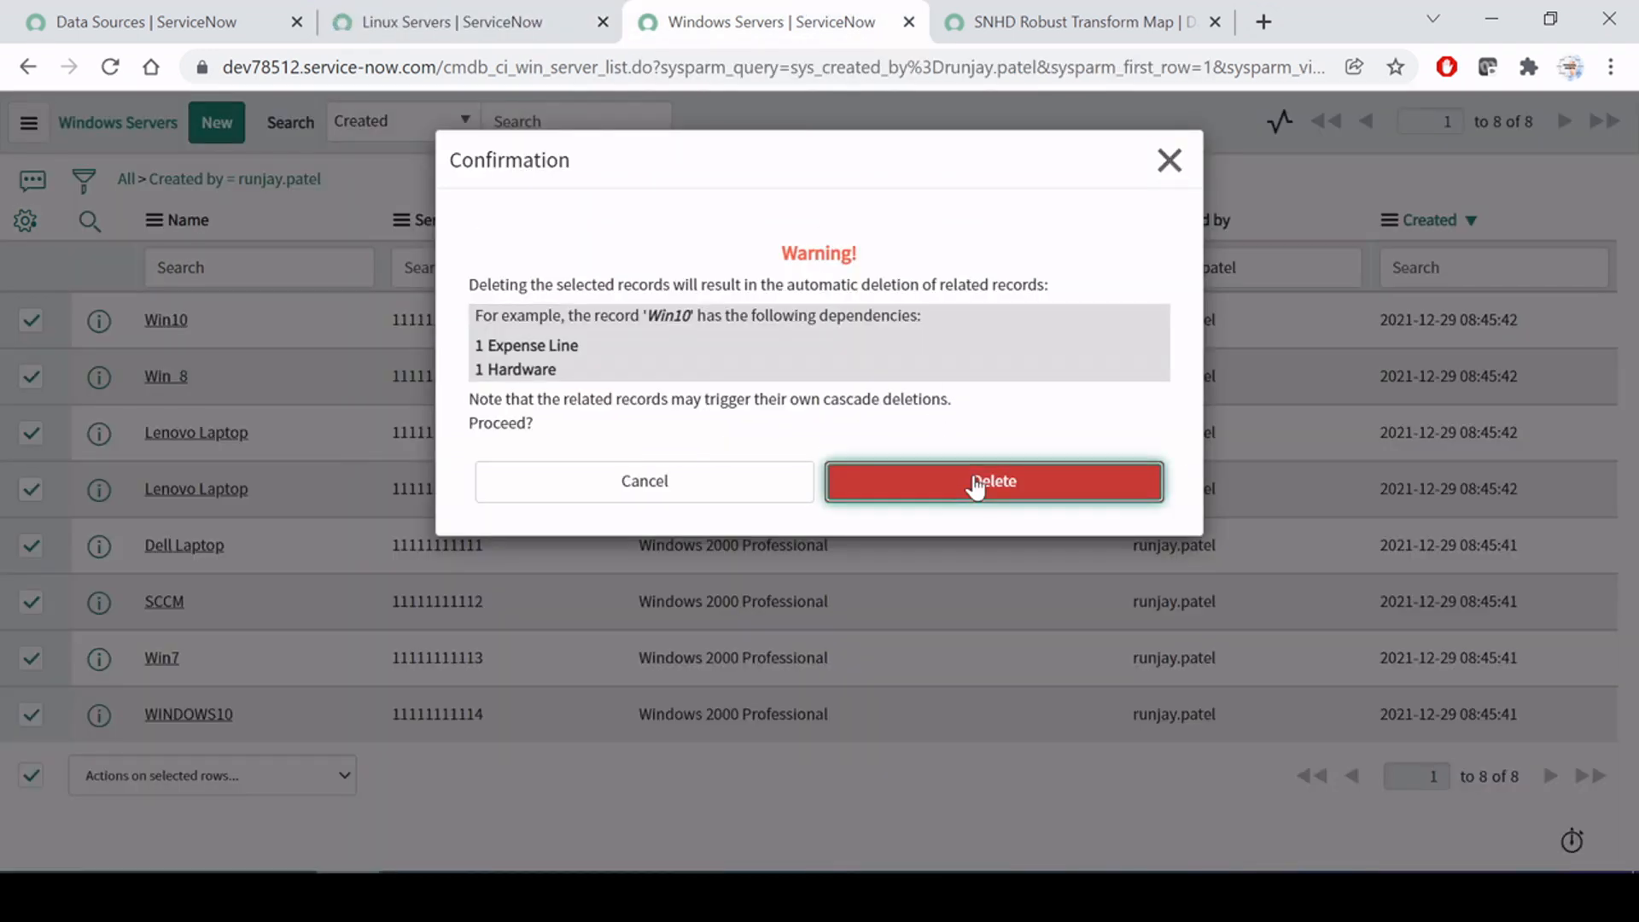
Step: Reload the Linux Servers list and clear the creator filter in Windows Servers to check the remaining records
{"action": "left_click", "coordinate": [518, 14]}
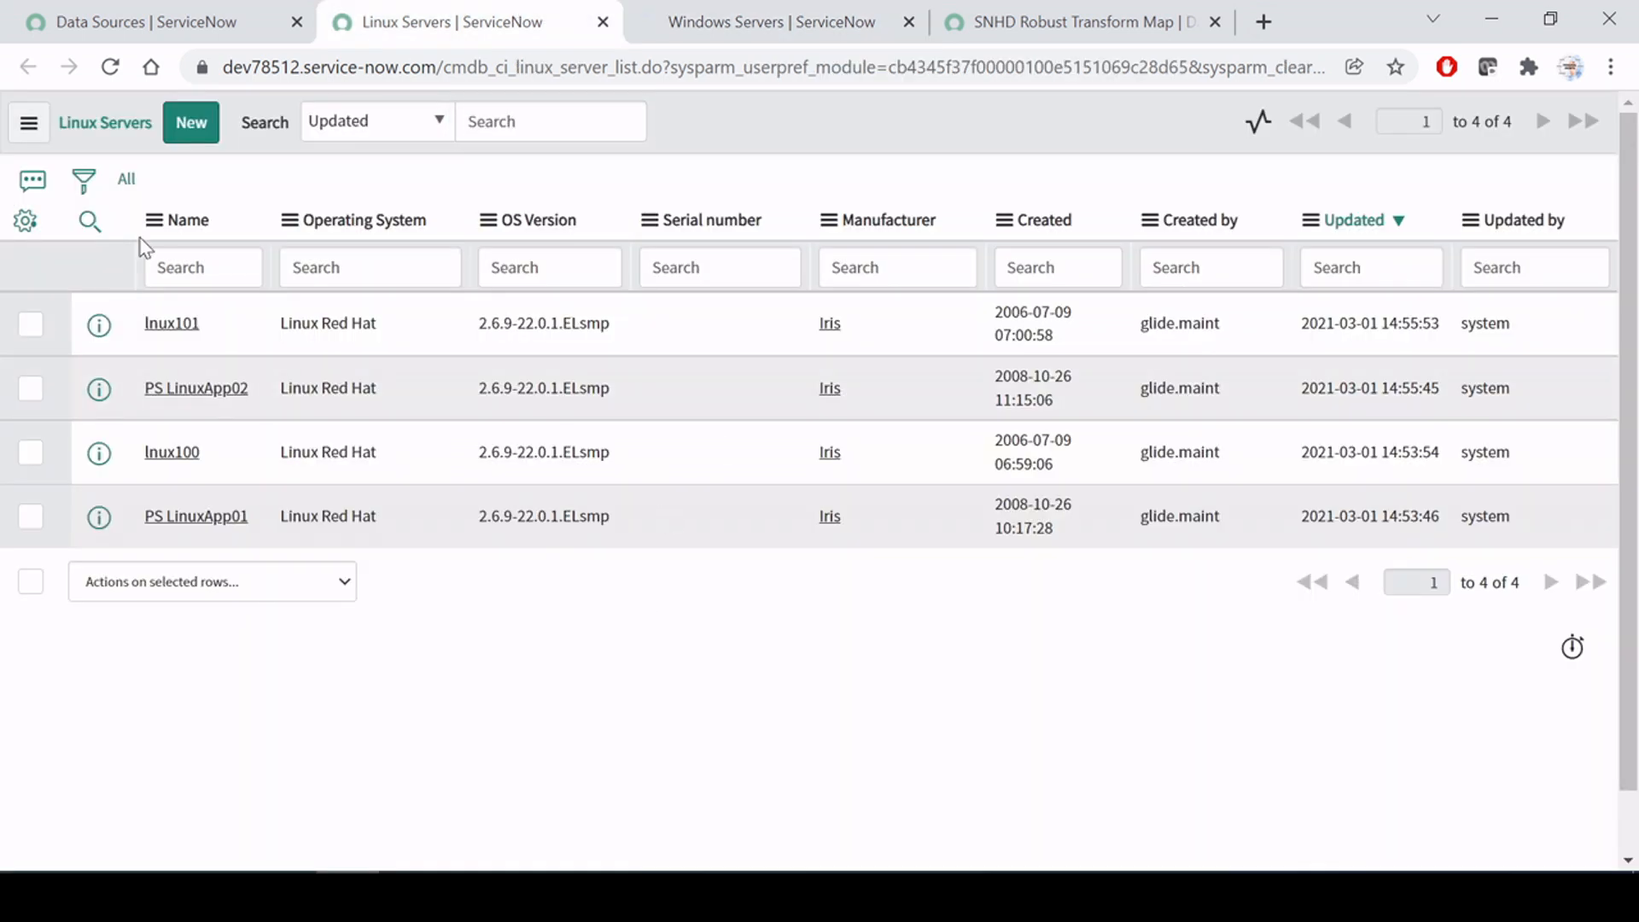
{"action": "left_click", "coordinate": [128, 181]}
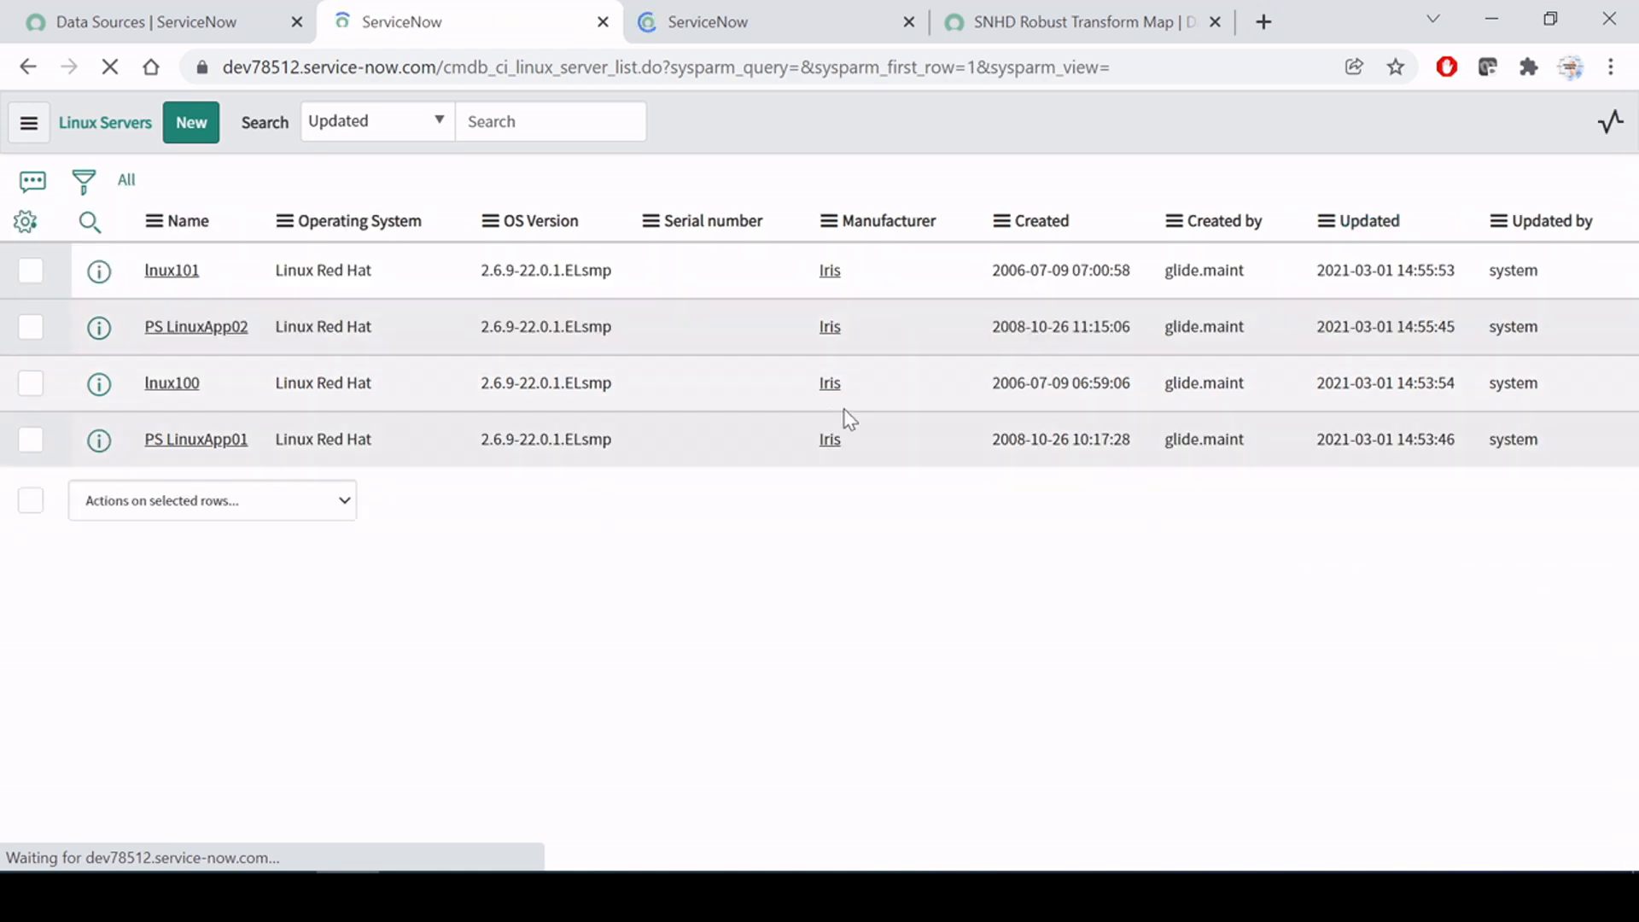
{"action": "left_click", "coordinate": [764, 29]}
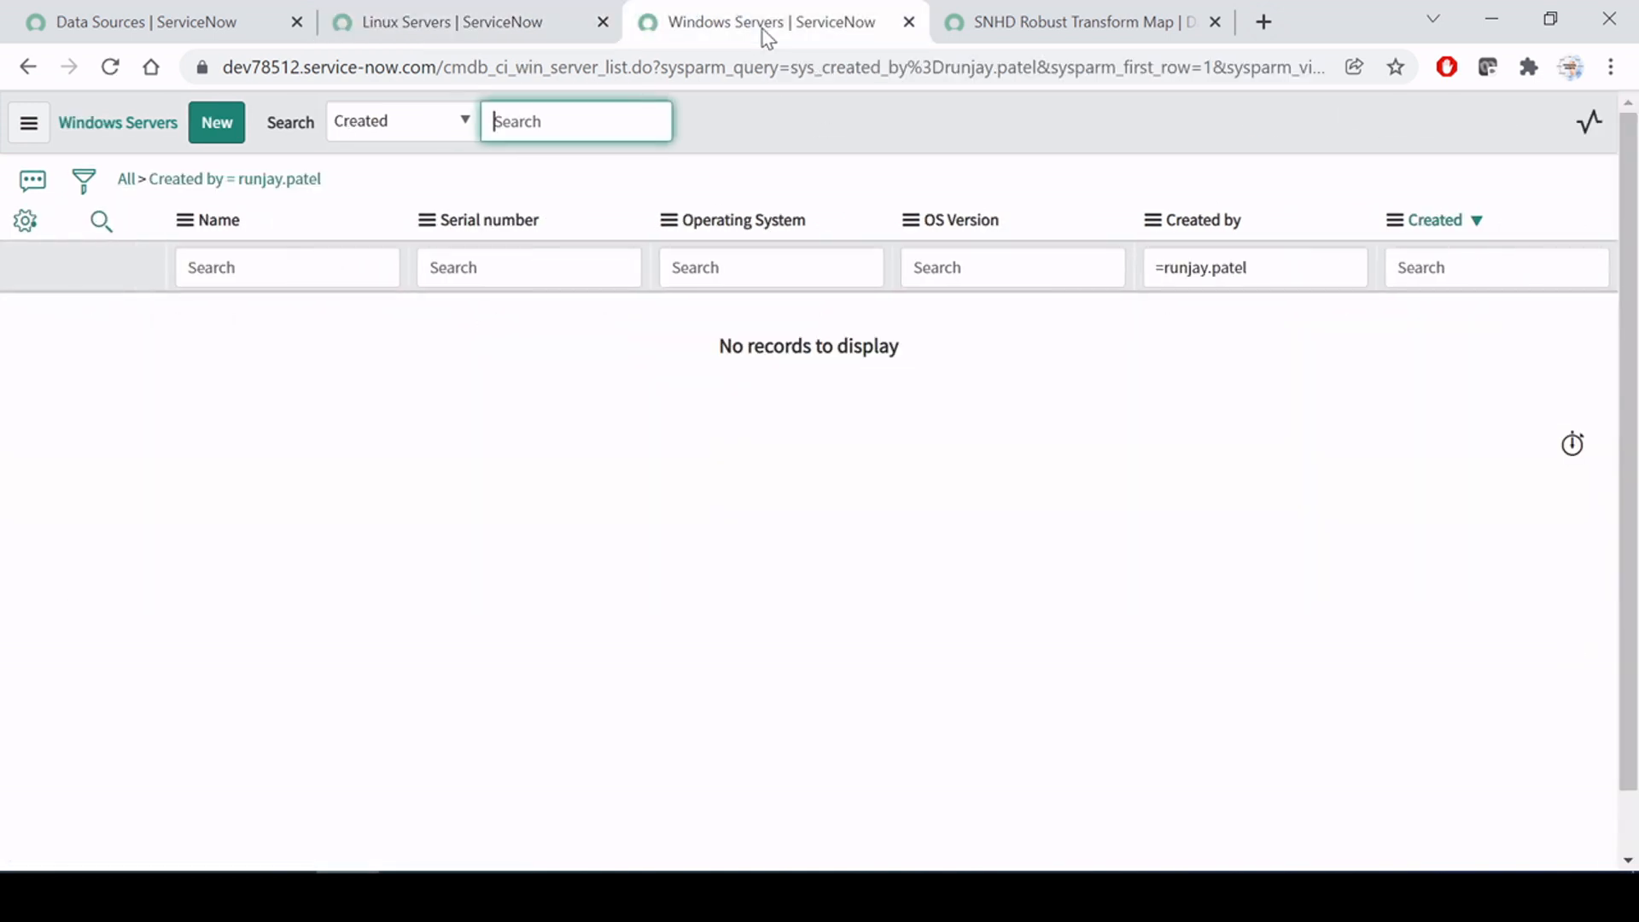
{"action": "left_click", "coordinate": [130, 181]}
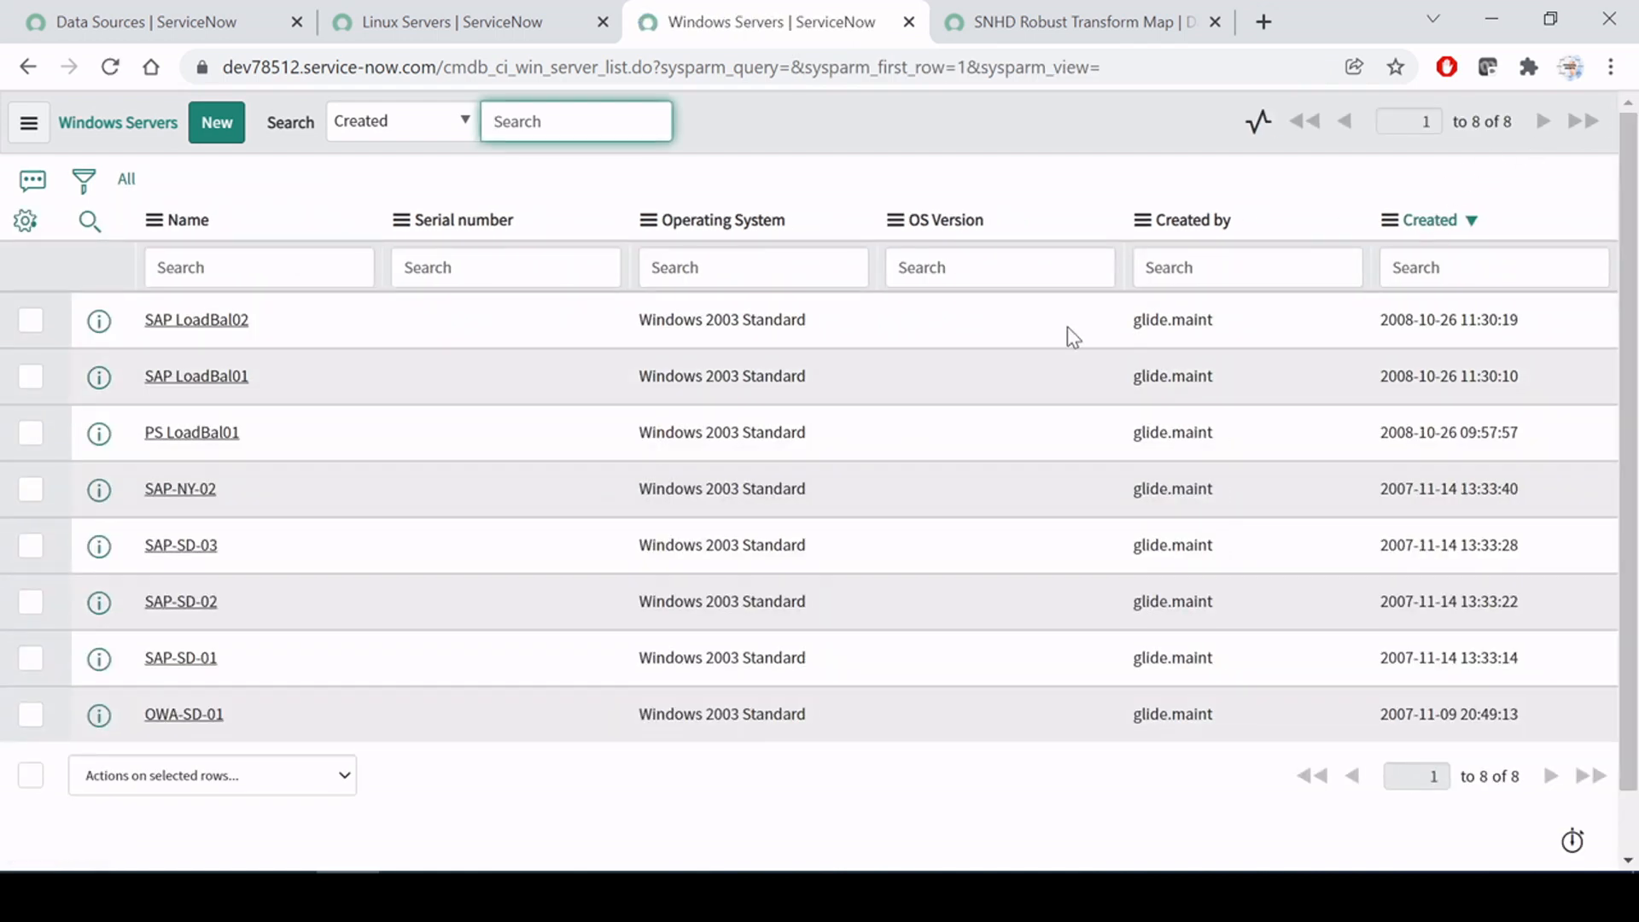
Step: Load all records from the SNHD Robust Transform Map data source and check the import's completion message
{"action": "left_click", "coordinate": [1072, 24]}
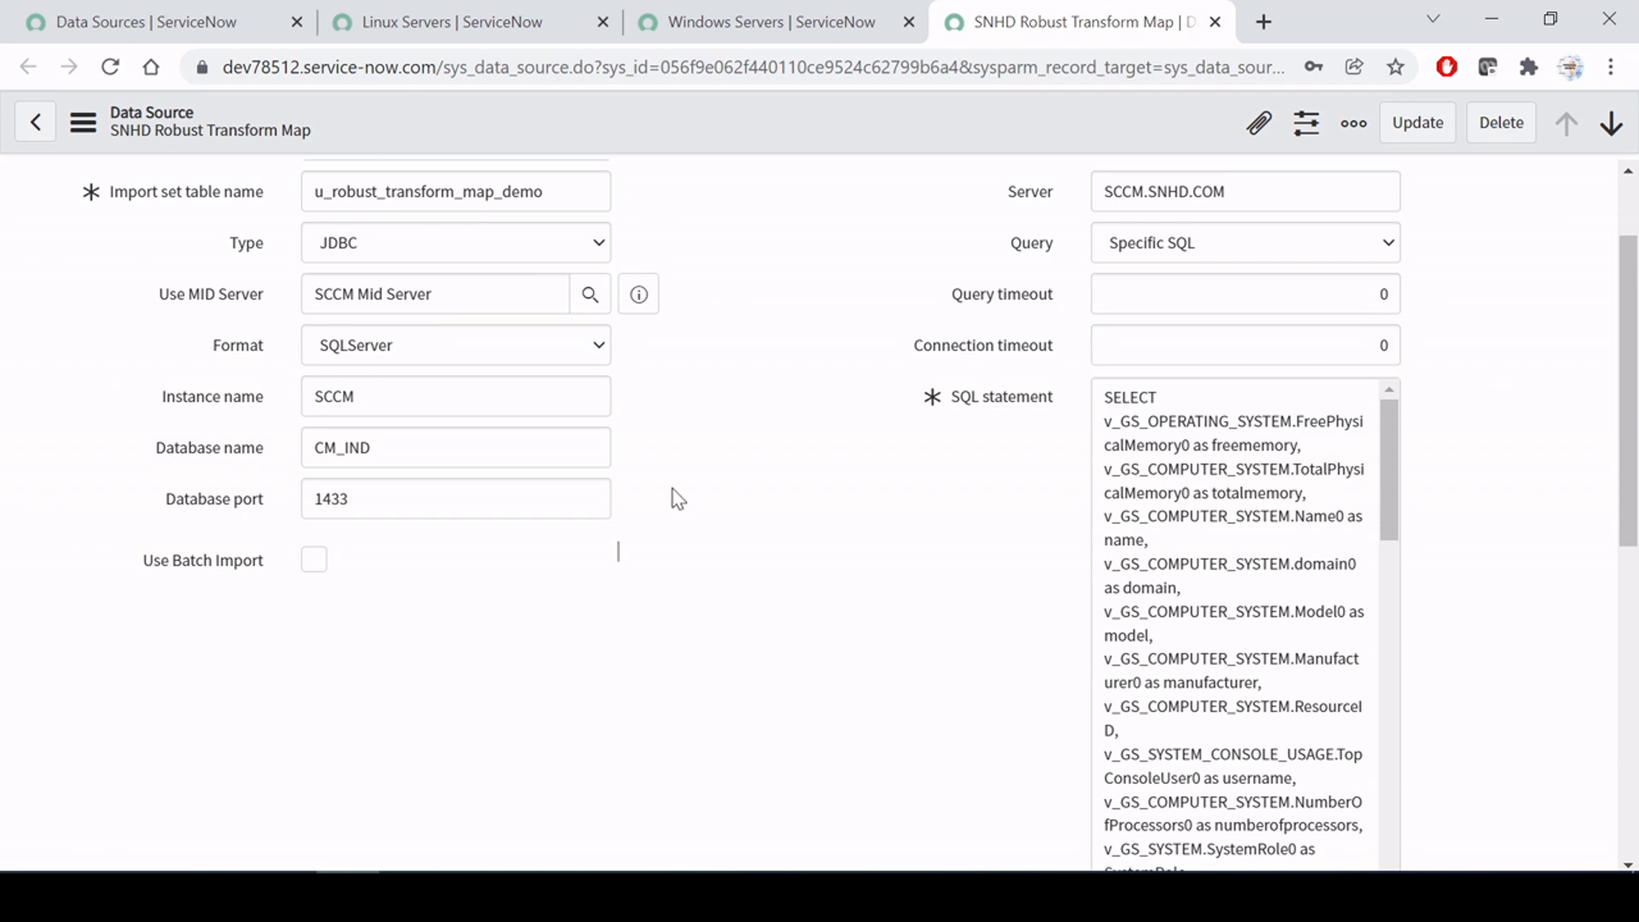
{"action": "scroll", "coordinate": [674, 502], "scroll_direction": "down", "scroll_amount": 8}
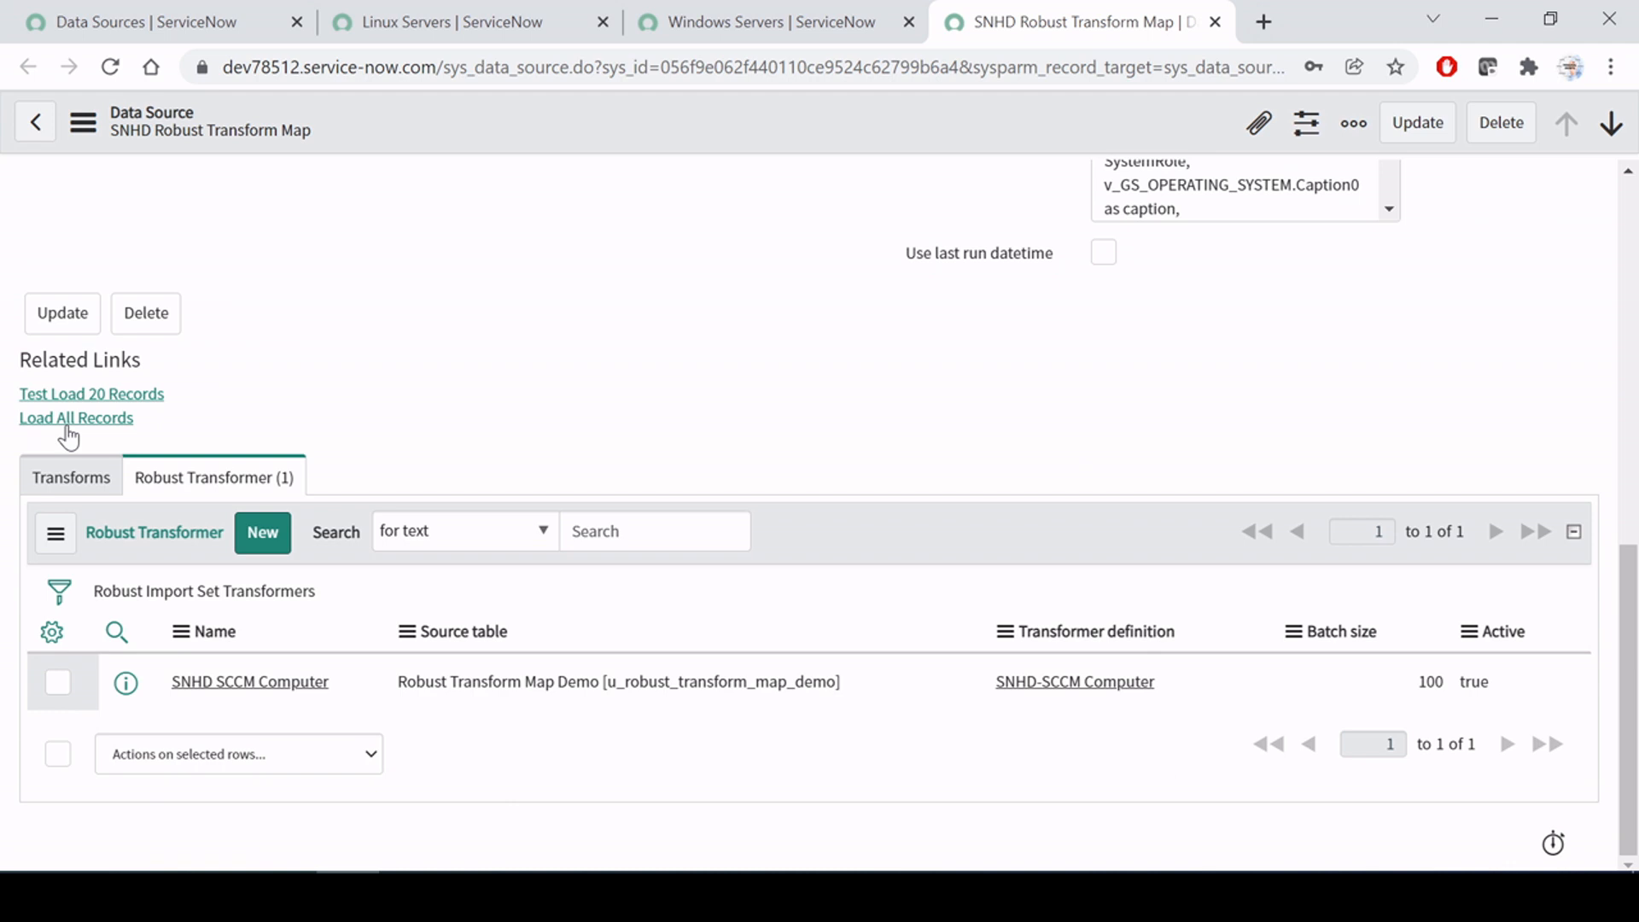
{"action": "left_click_drag", "start_coordinate": [9, 405], "coordinate": [188, 446]}
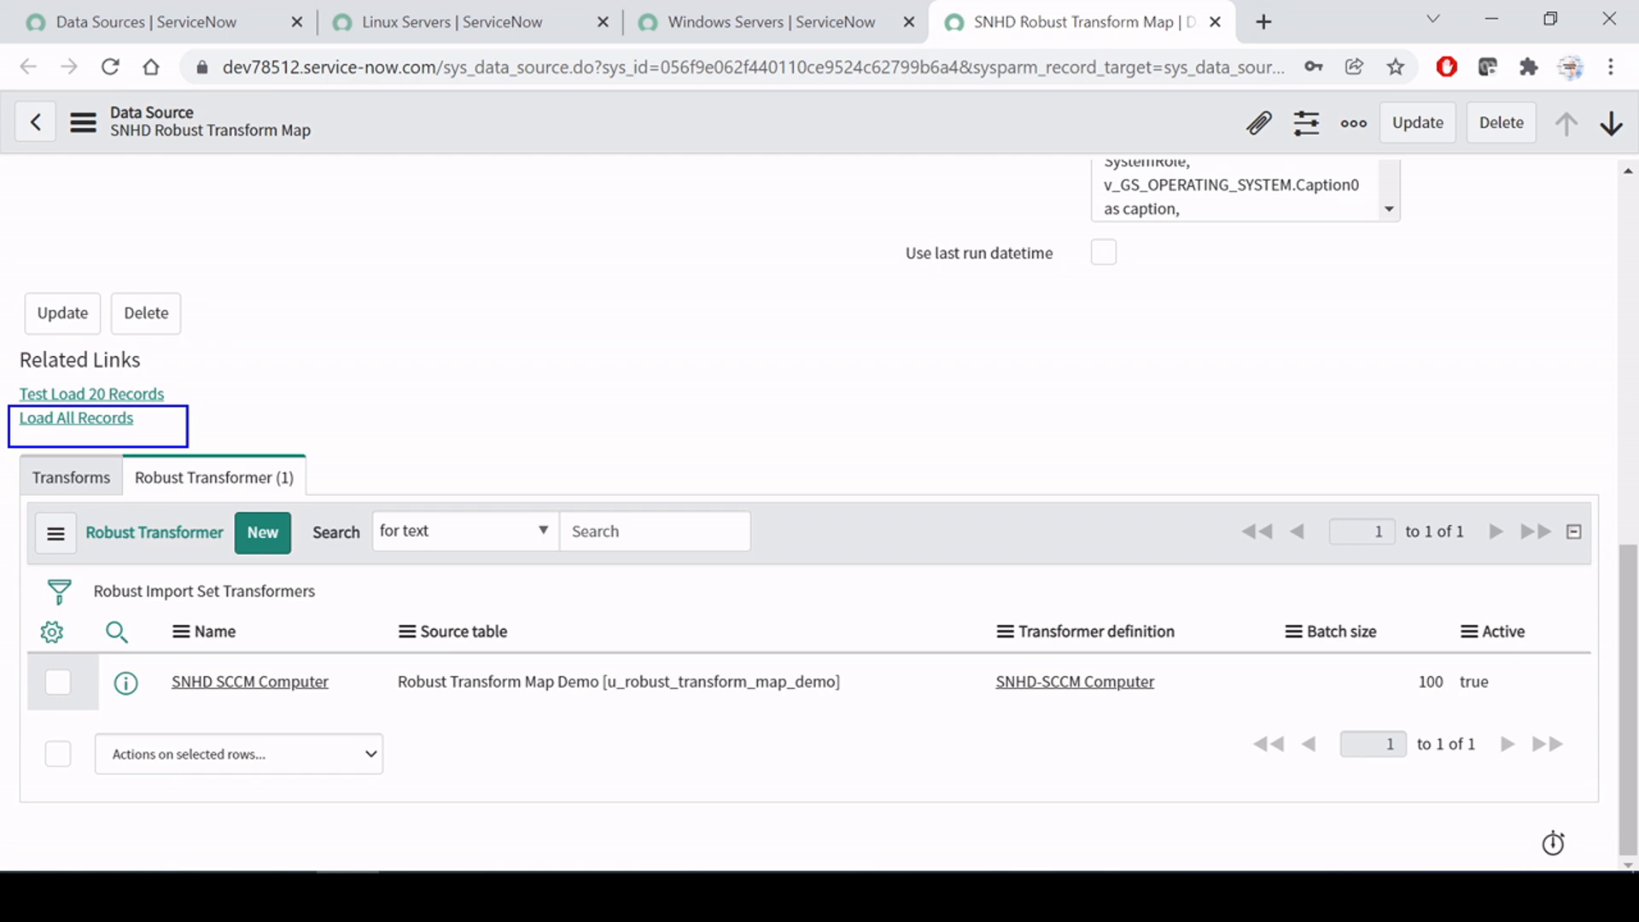
{"action": "left_click", "coordinate": [88, 420]}
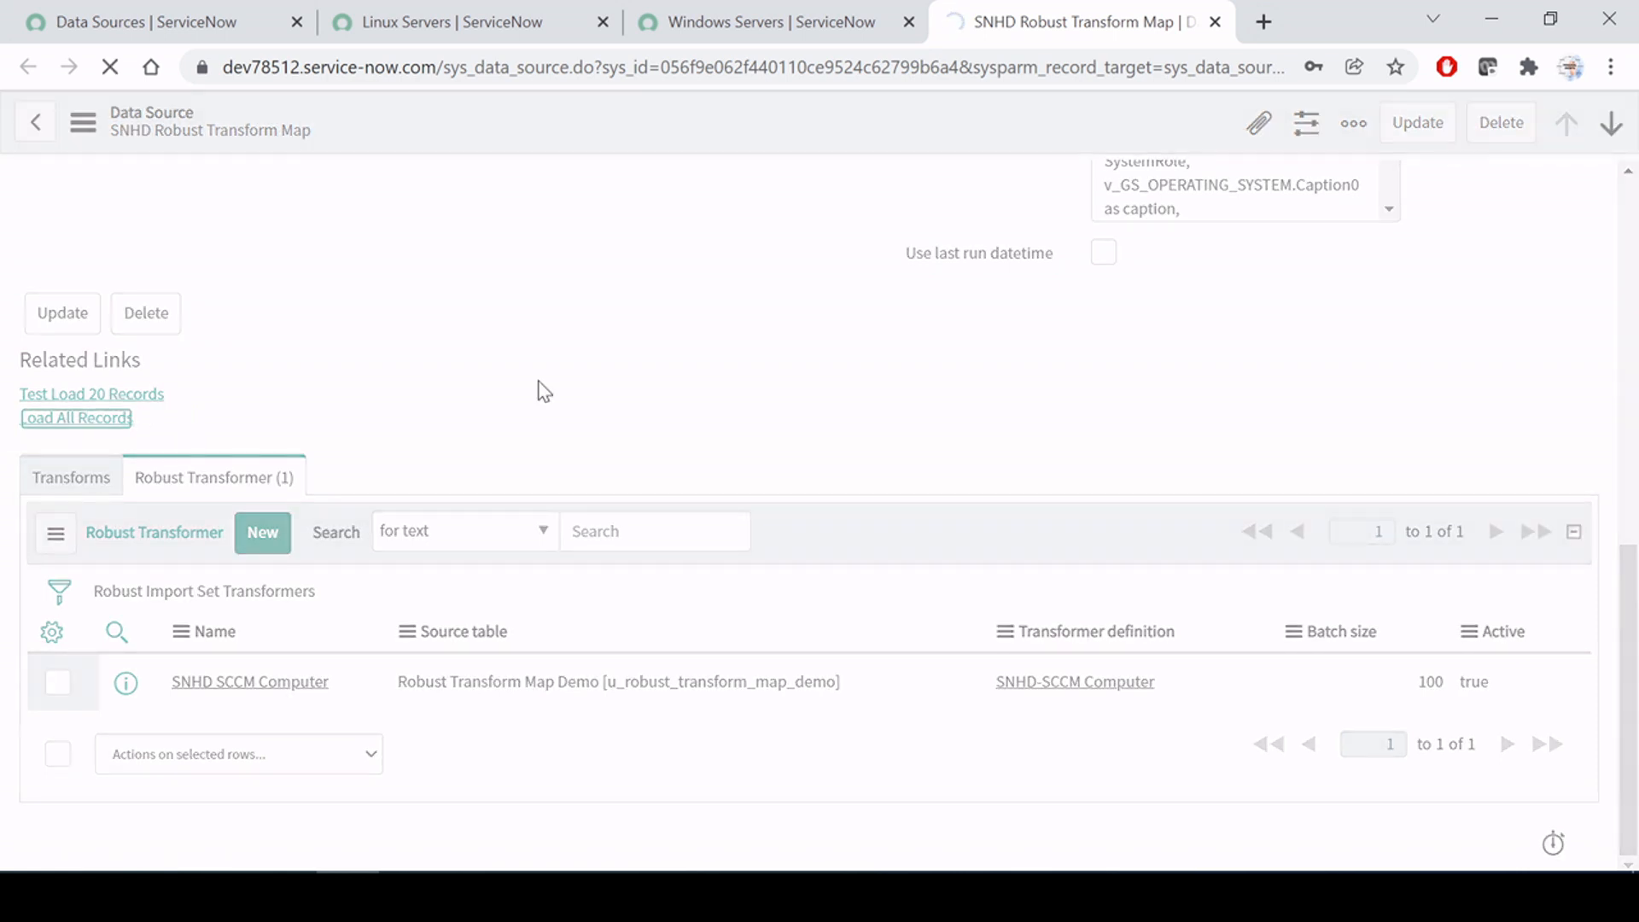
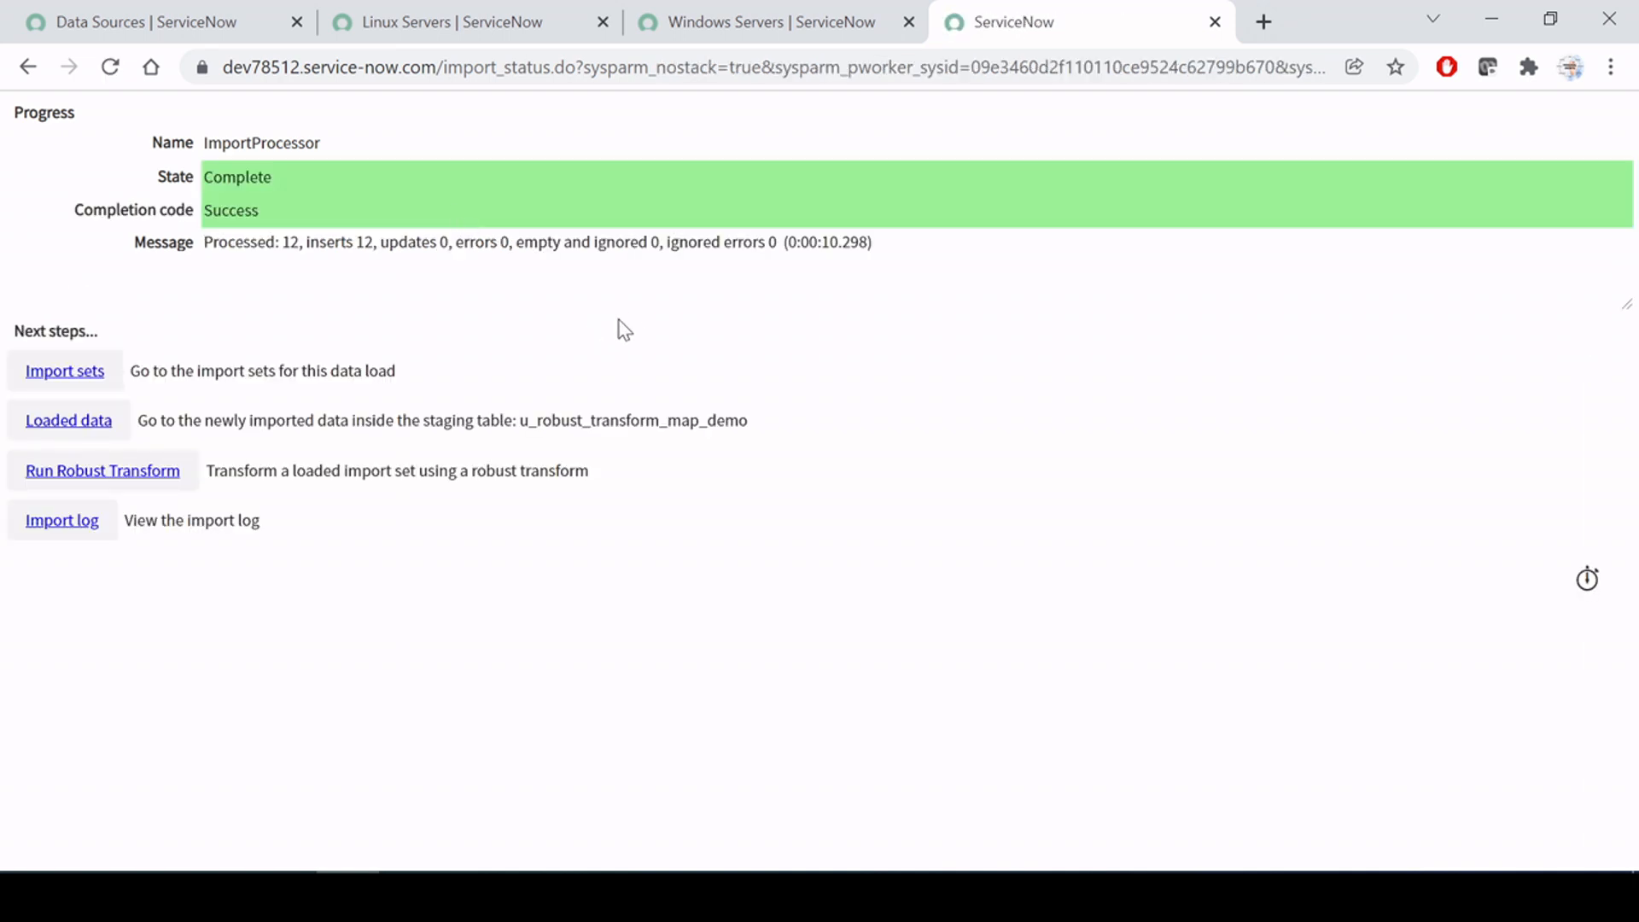
{"action": "left_click_drag", "start_coordinate": [203, 177], "coordinate": [300, 243]}
{"action": "left_click", "coordinate": [299, 243]}
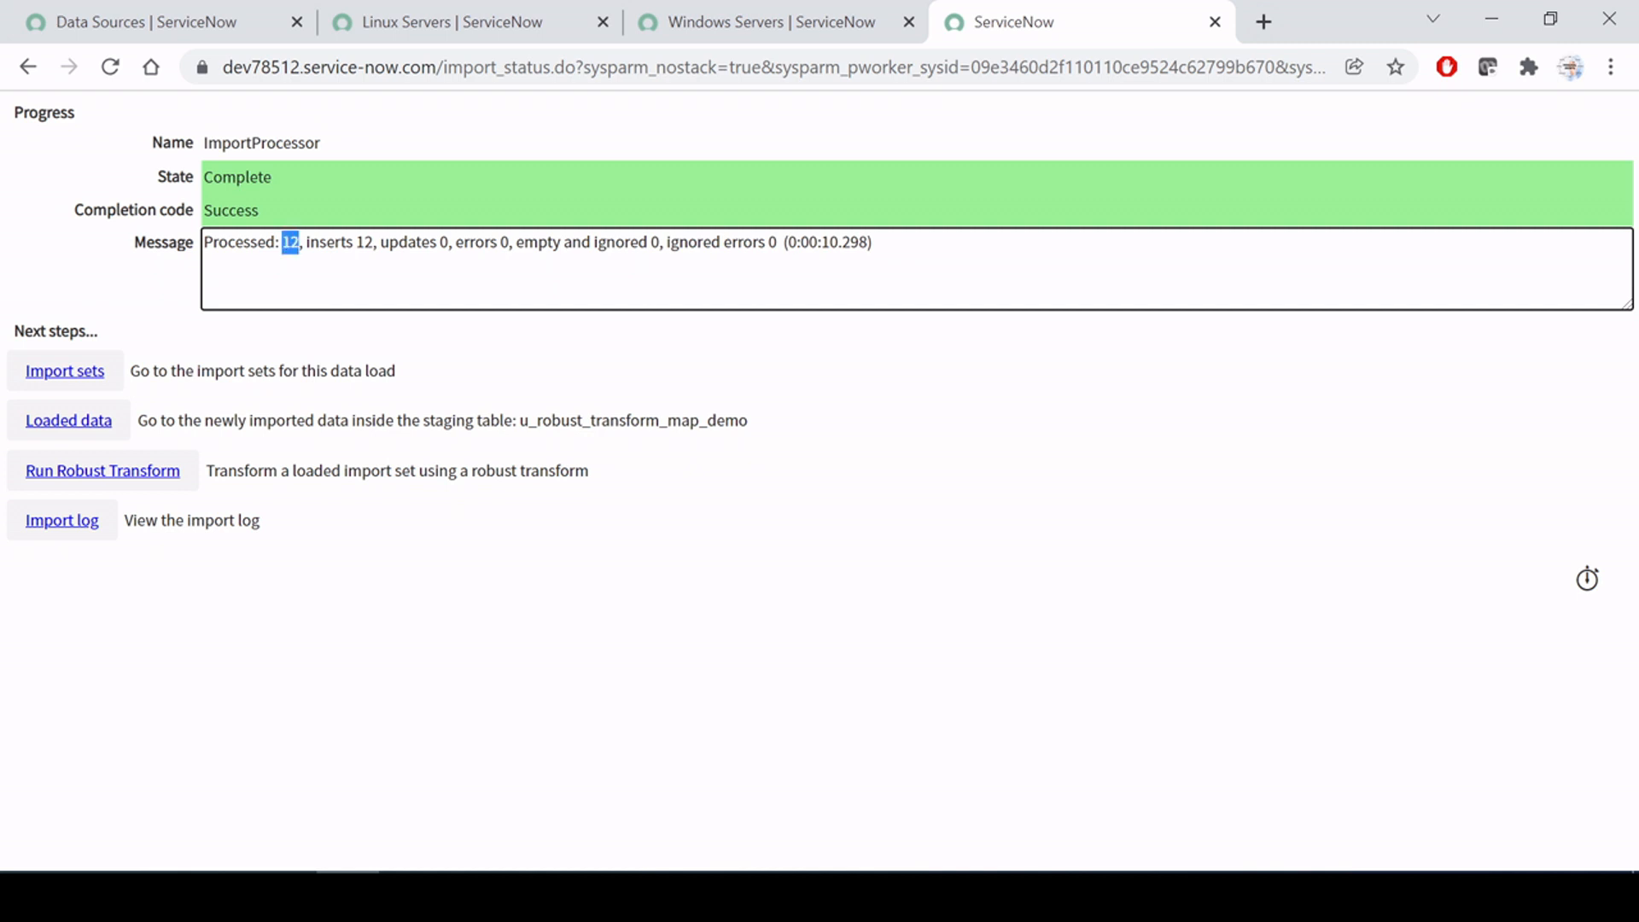
{"action": "left_click", "coordinate": [353, 243]}
{"action": "left_click", "coordinate": [944, 553]}
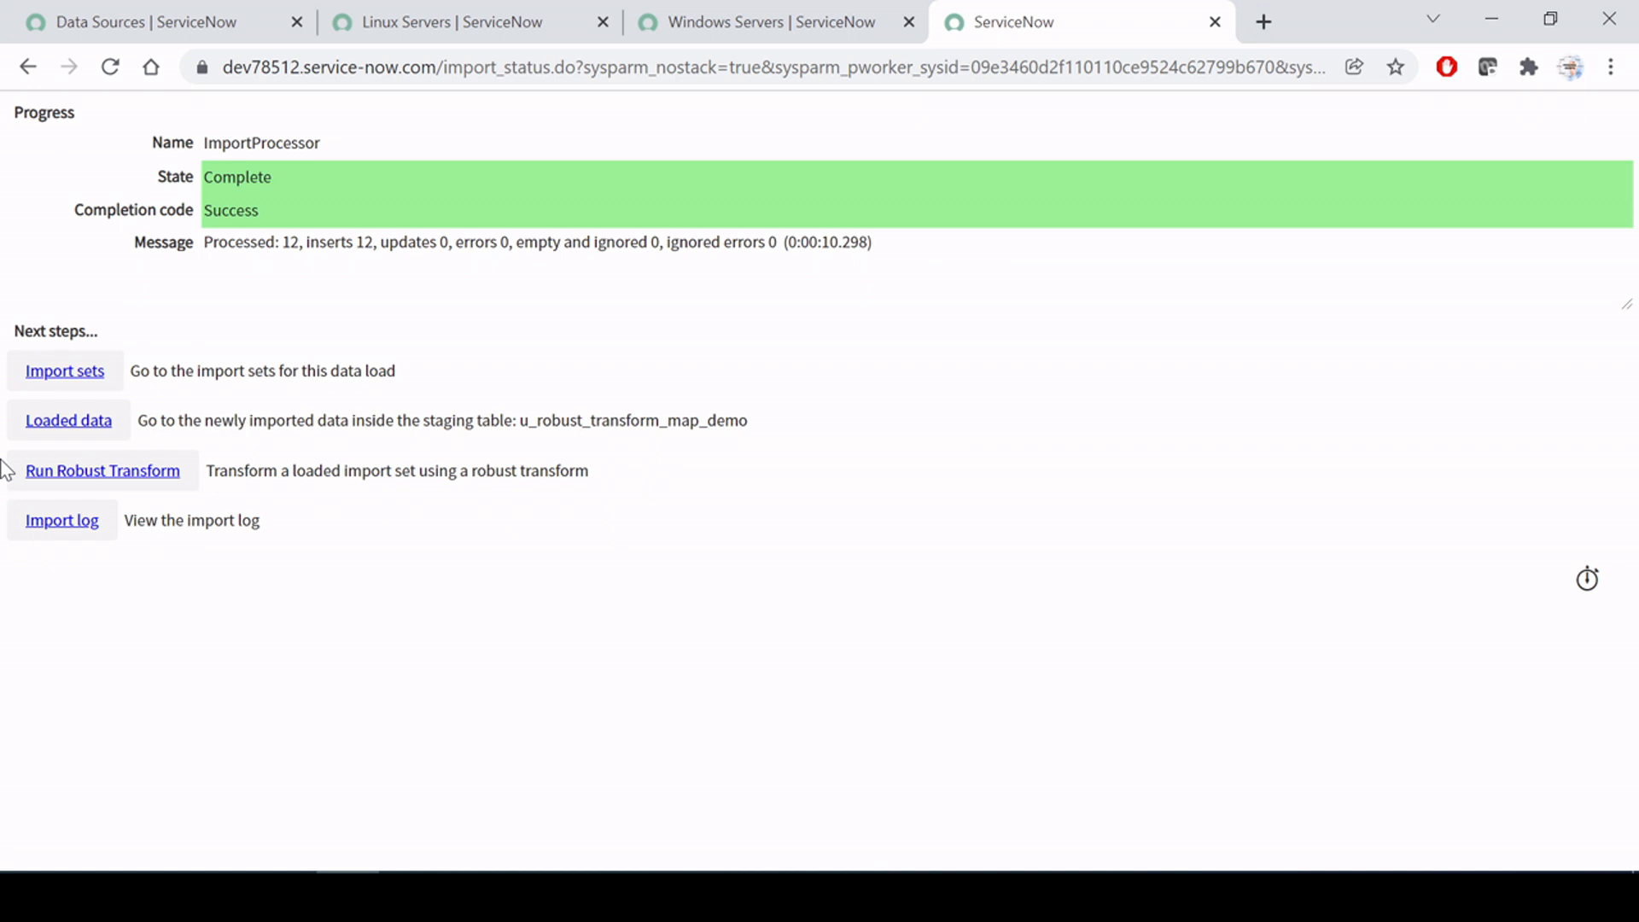
Step: Run the robust transform on the import set loaded into u_robust_transform_map_demo and check its completion code
{"action": "left_click", "coordinate": [108, 474]}
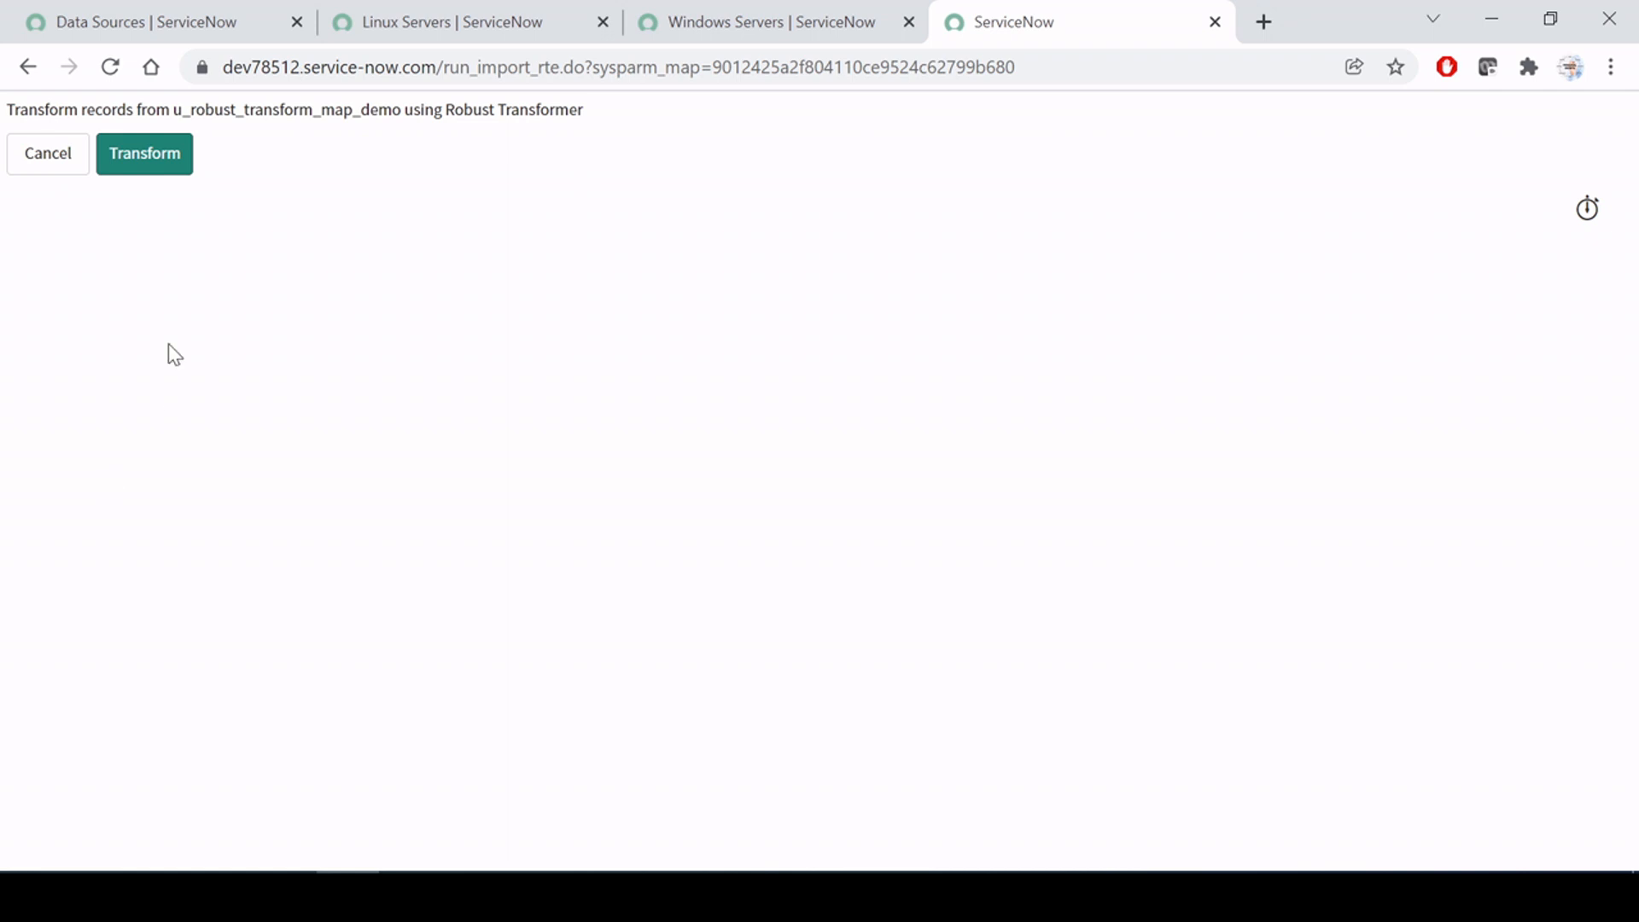
{"action": "left_click", "coordinate": [155, 157]}
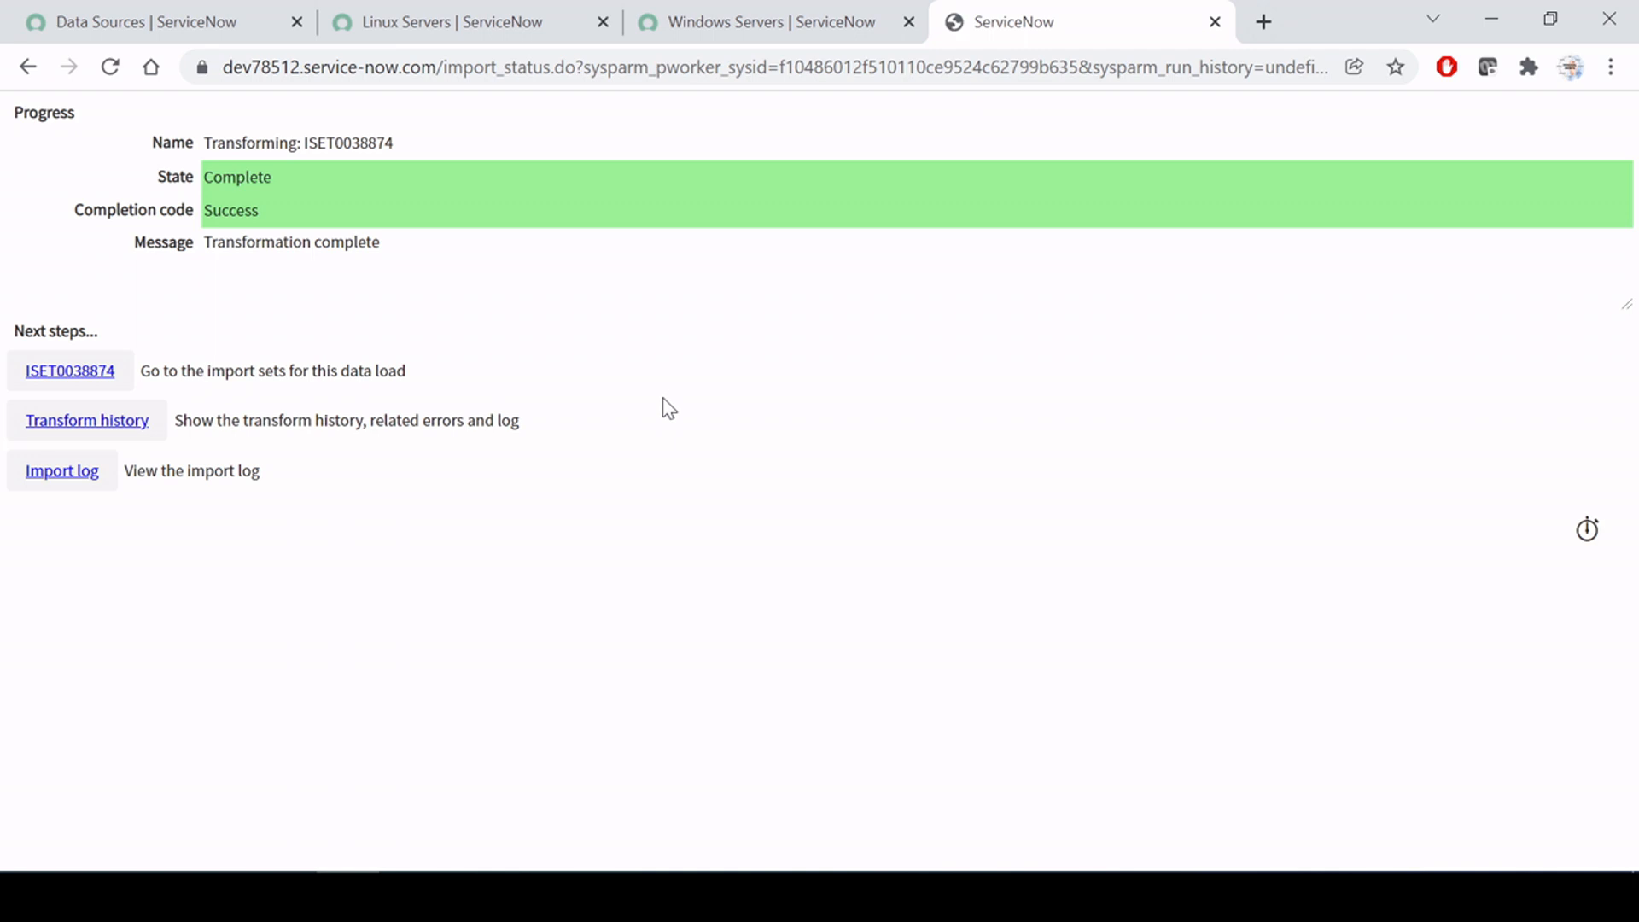
{"action": "double_click", "coordinate": [209, 209]}
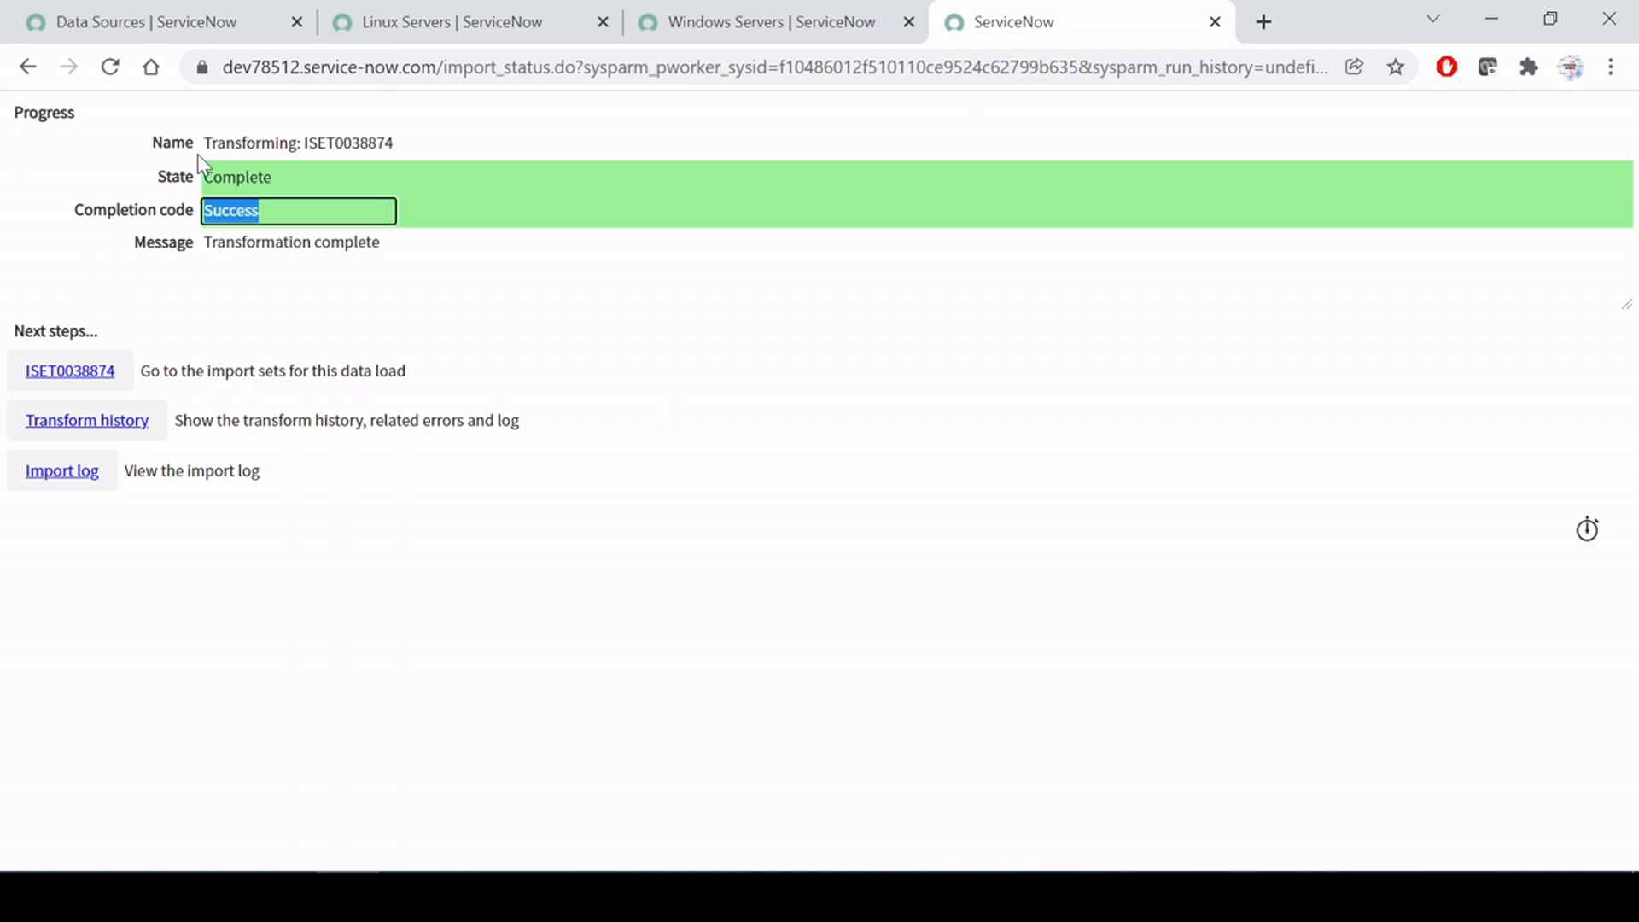
Step: Refresh the Linux Servers list and check the operating systems and serial numbers of the newly imported records
{"action": "left_click", "coordinate": [438, 19]}
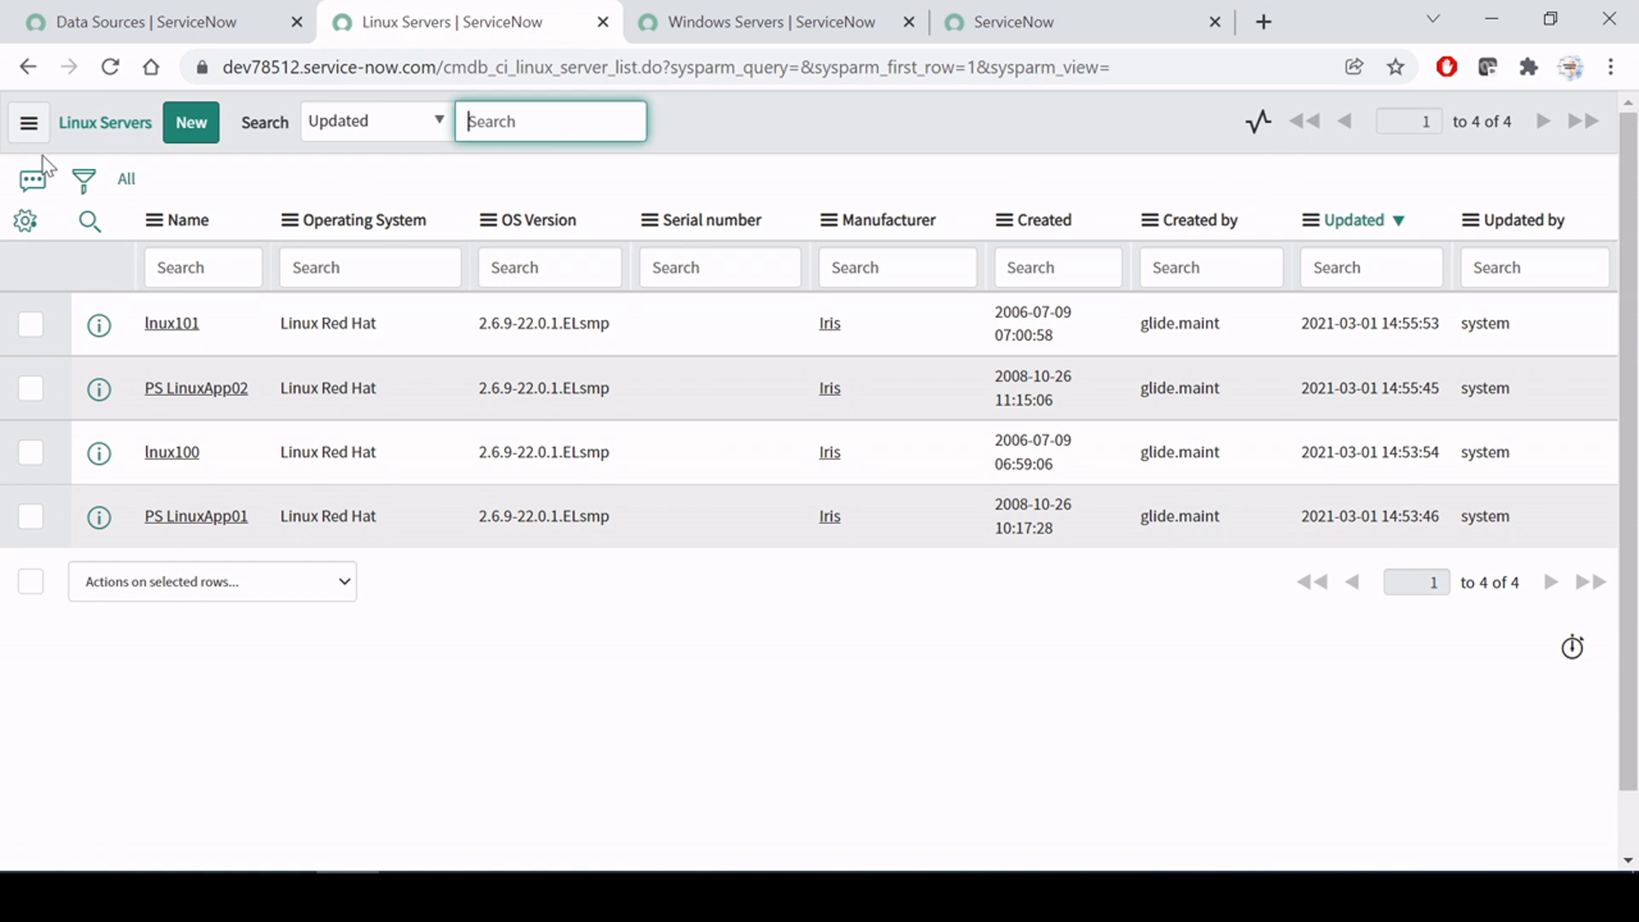
{"action": "left_click", "coordinate": [126, 179]}
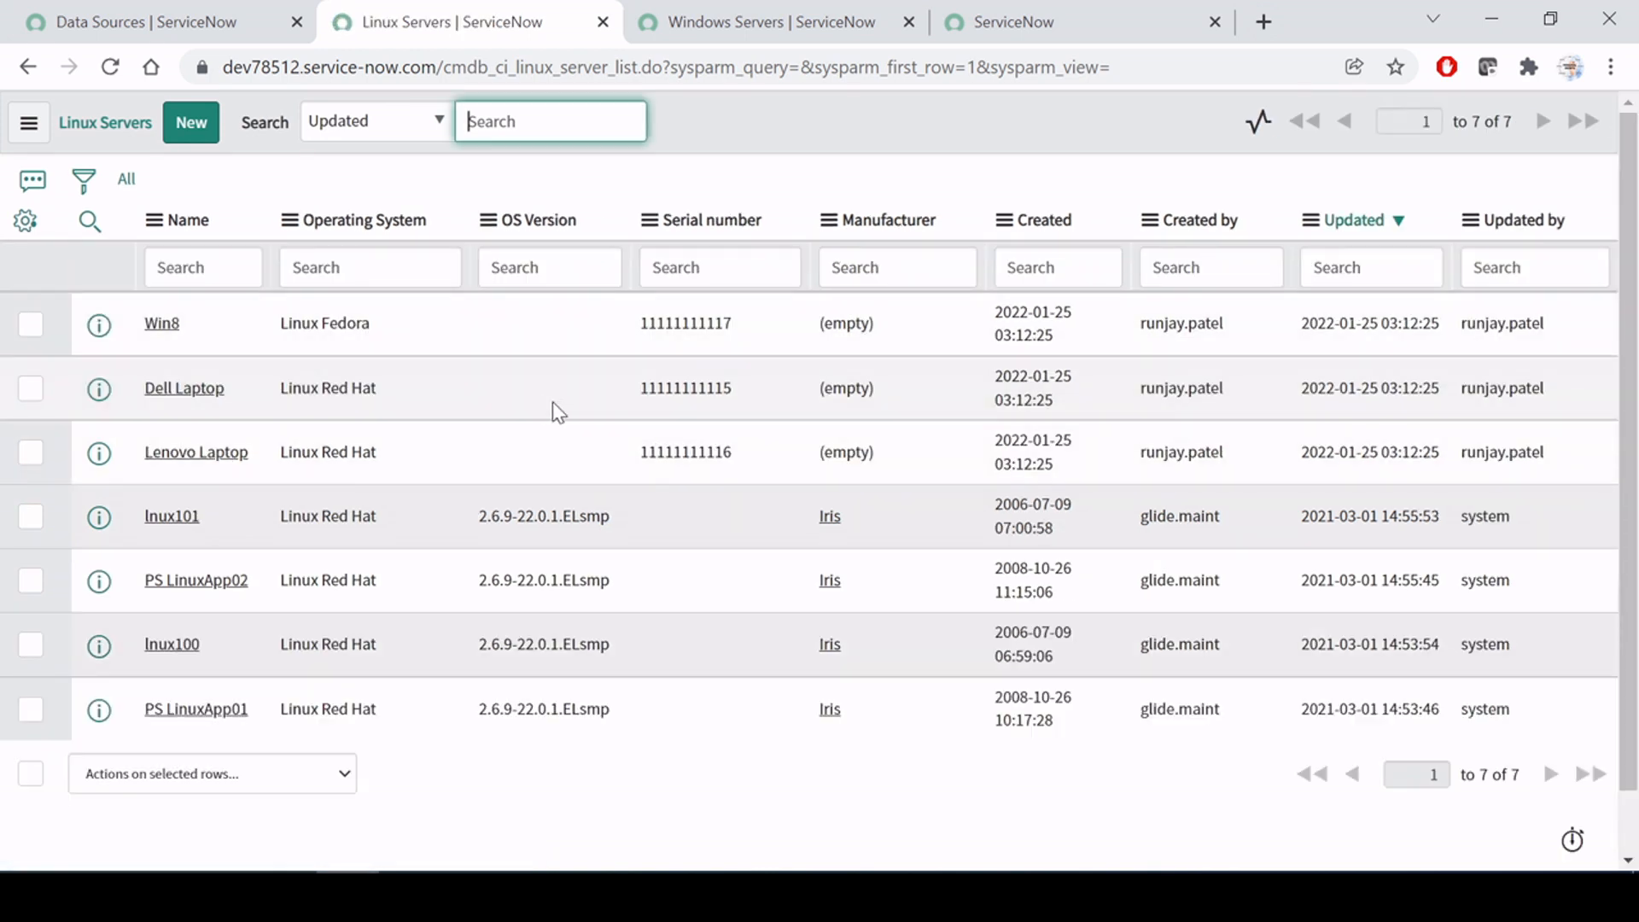
{"action": "left_click_drag", "start_coordinate": [281, 324], "coordinate": [363, 327]}
{"action": "left_click_drag", "start_coordinate": [281, 389], "coordinate": [432, 395]}
{"action": "left_click_drag", "start_coordinate": [281, 454], "coordinate": [377, 452]}
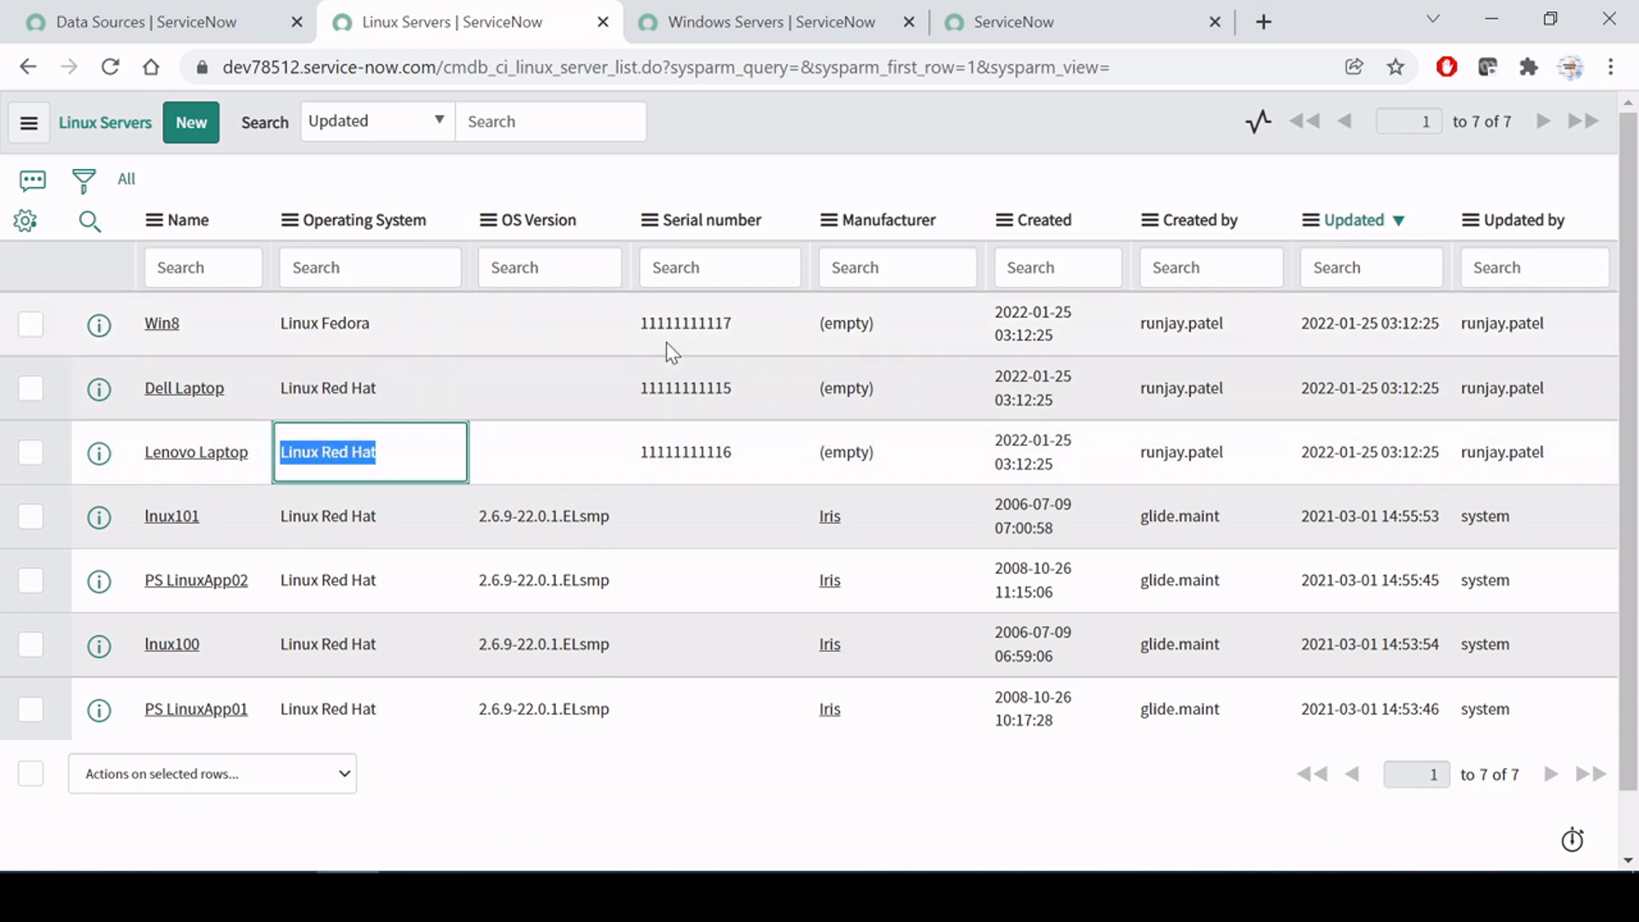
{"action": "left_click_drag", "start_coordinate": [639, 324], "coordinate": [723, 324]}
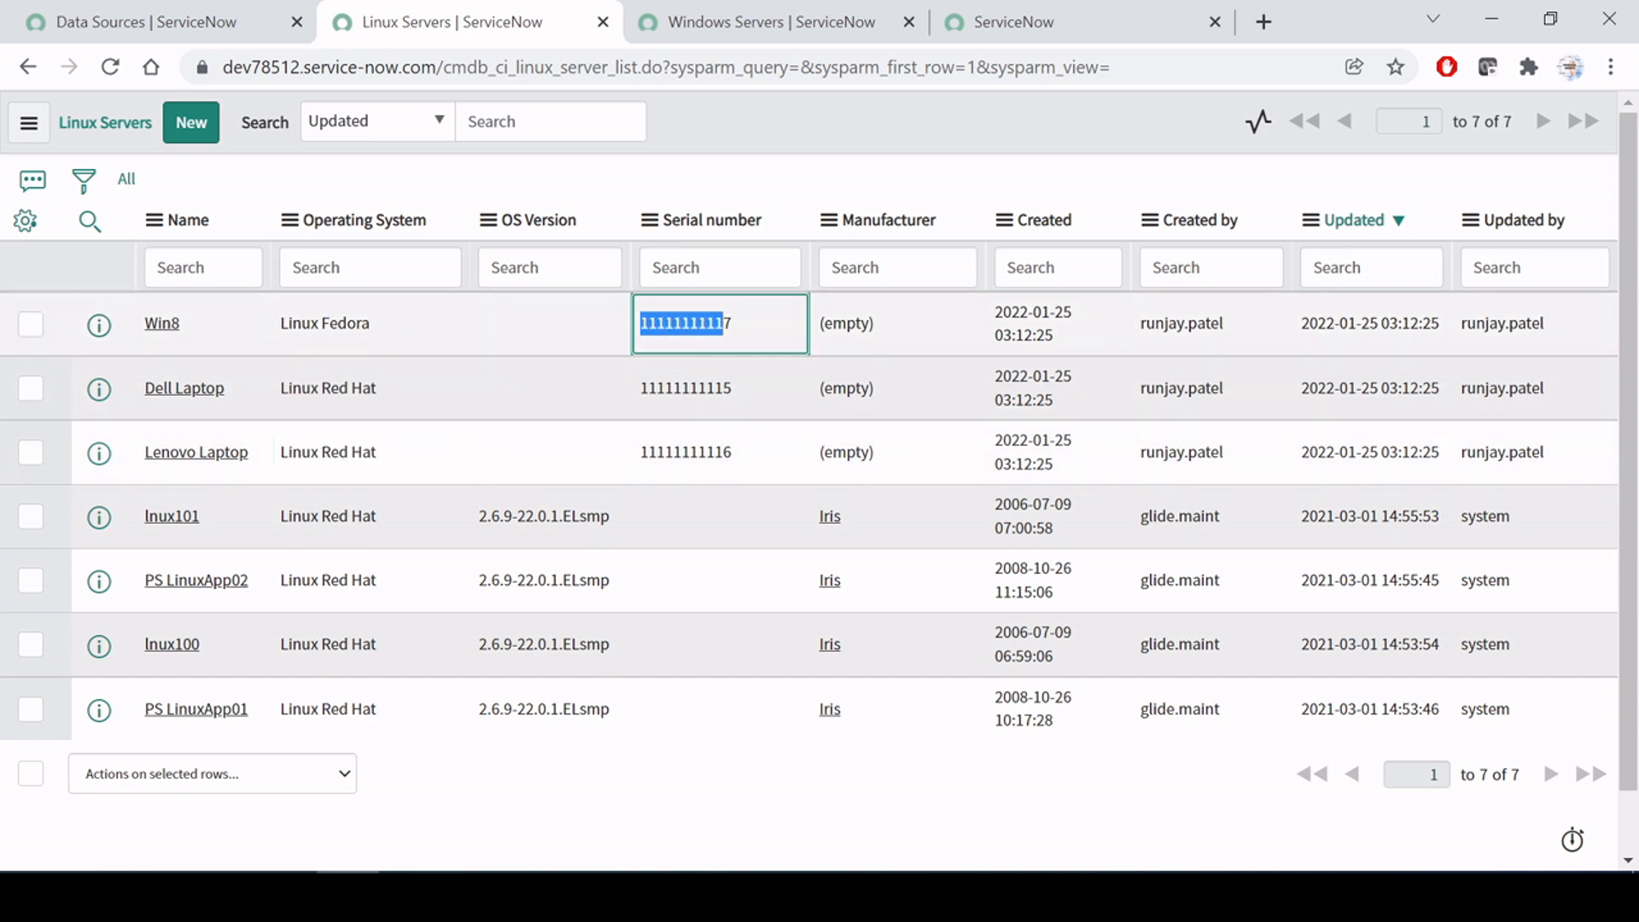
Step: Refresh the Windows Servers list and check the serial numbers of the newly imported records
{"action": "left_click", "coordinate": [738, 24]}
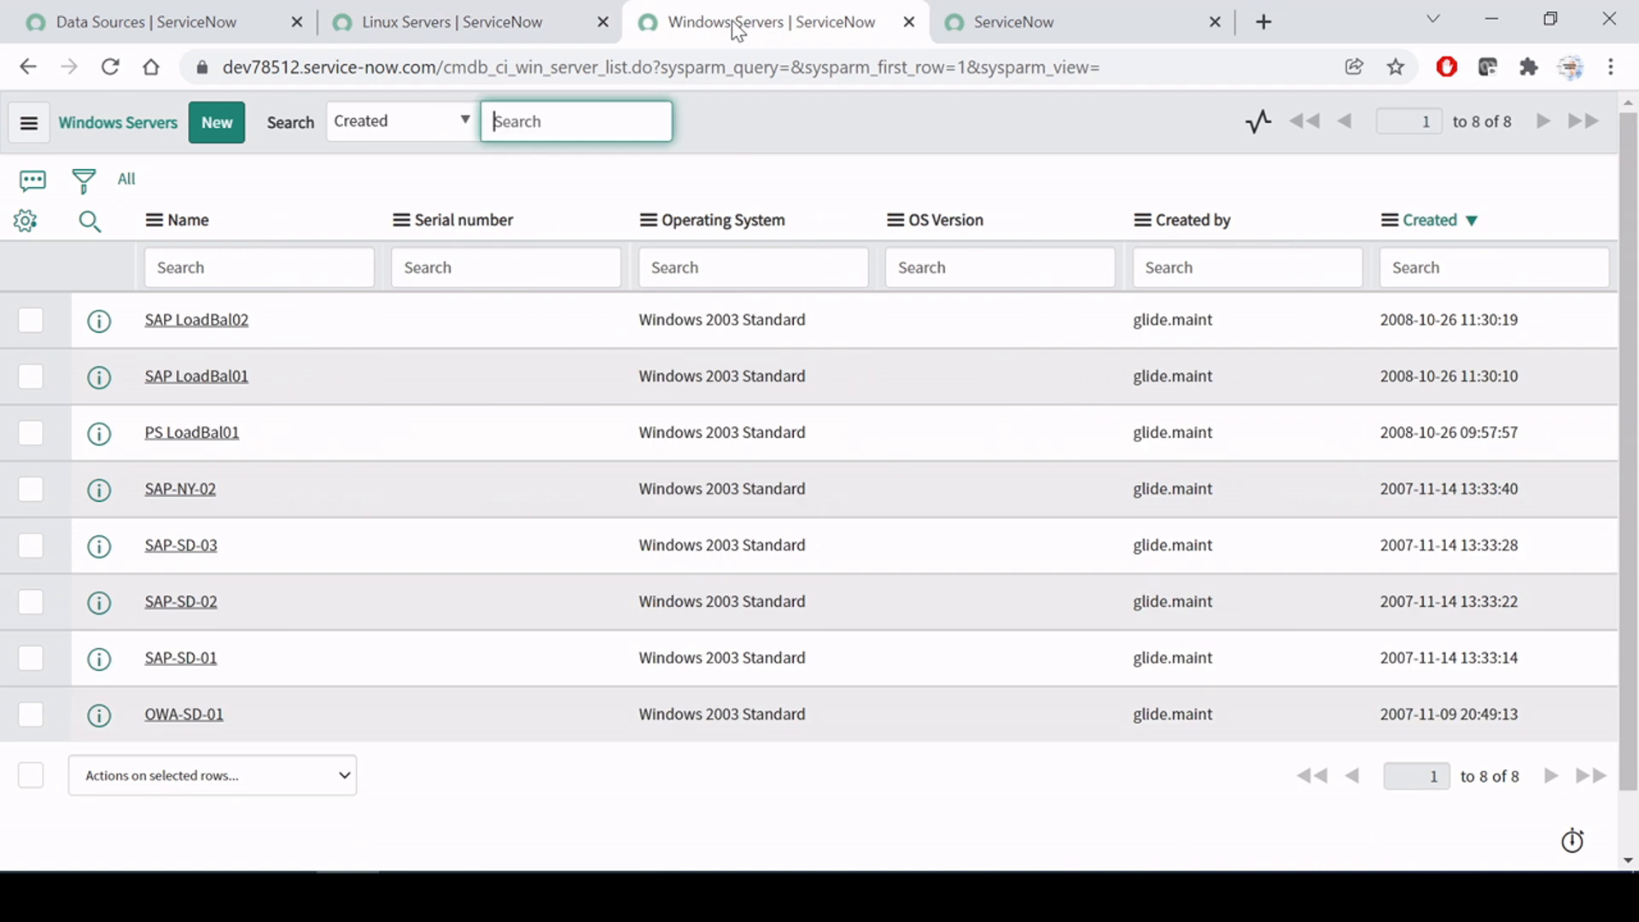
{"action": "left_click", "coordinate": [124, 183]}
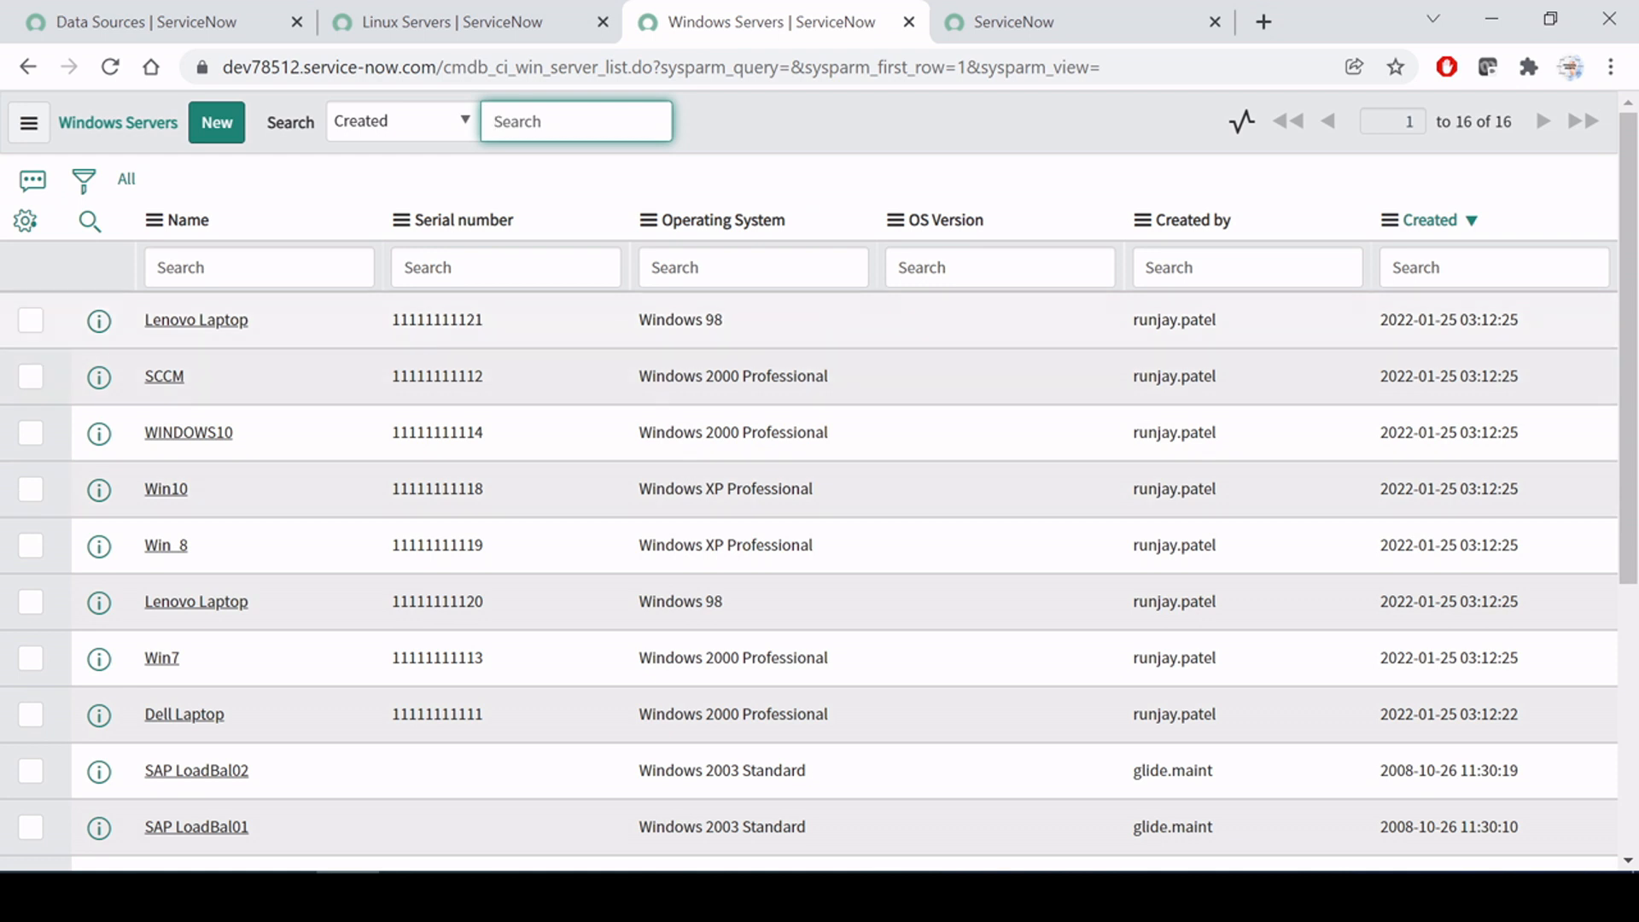
{"action": "left_click_drag", "start_coordinate": [399, 319], "coordinate": [475, 375]}
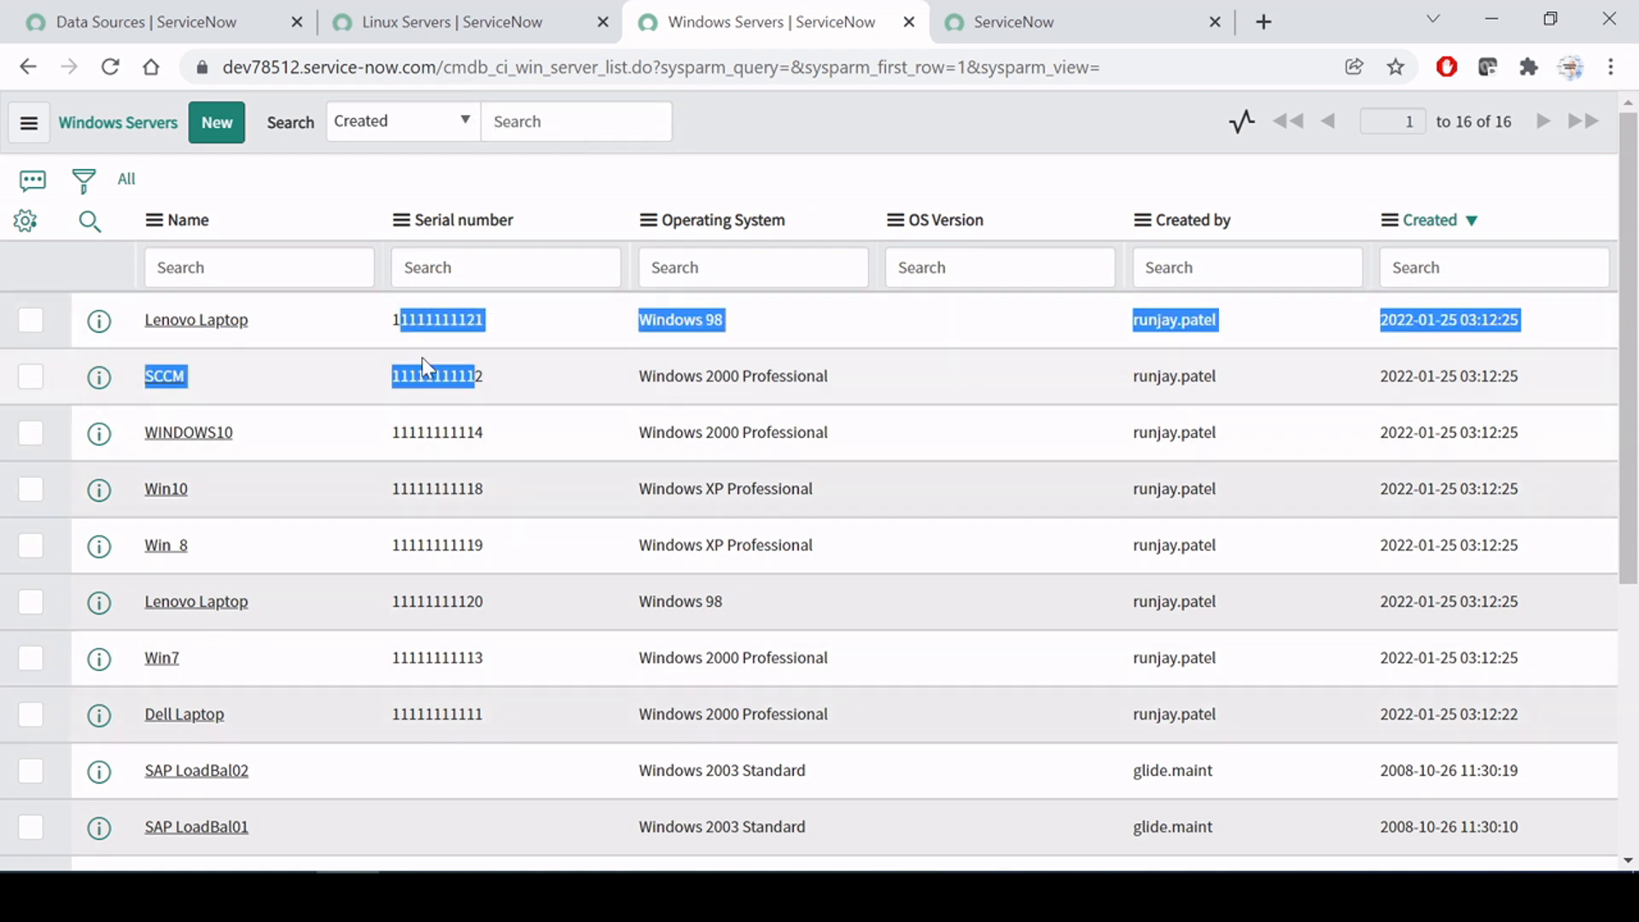
{"action": "left_click", "coordinate": [433, 432]}
{"action": "left_click", "coordinate": [440, 653]}
{"action": "left_click", "coordinate": [450, 714]}
{"action": "left_click", "coordinate": [442, 320]}
{"action": "left_click", "coordinate": [446, 432]}
{"action": "left_click", "coordinate": [444, 601]}
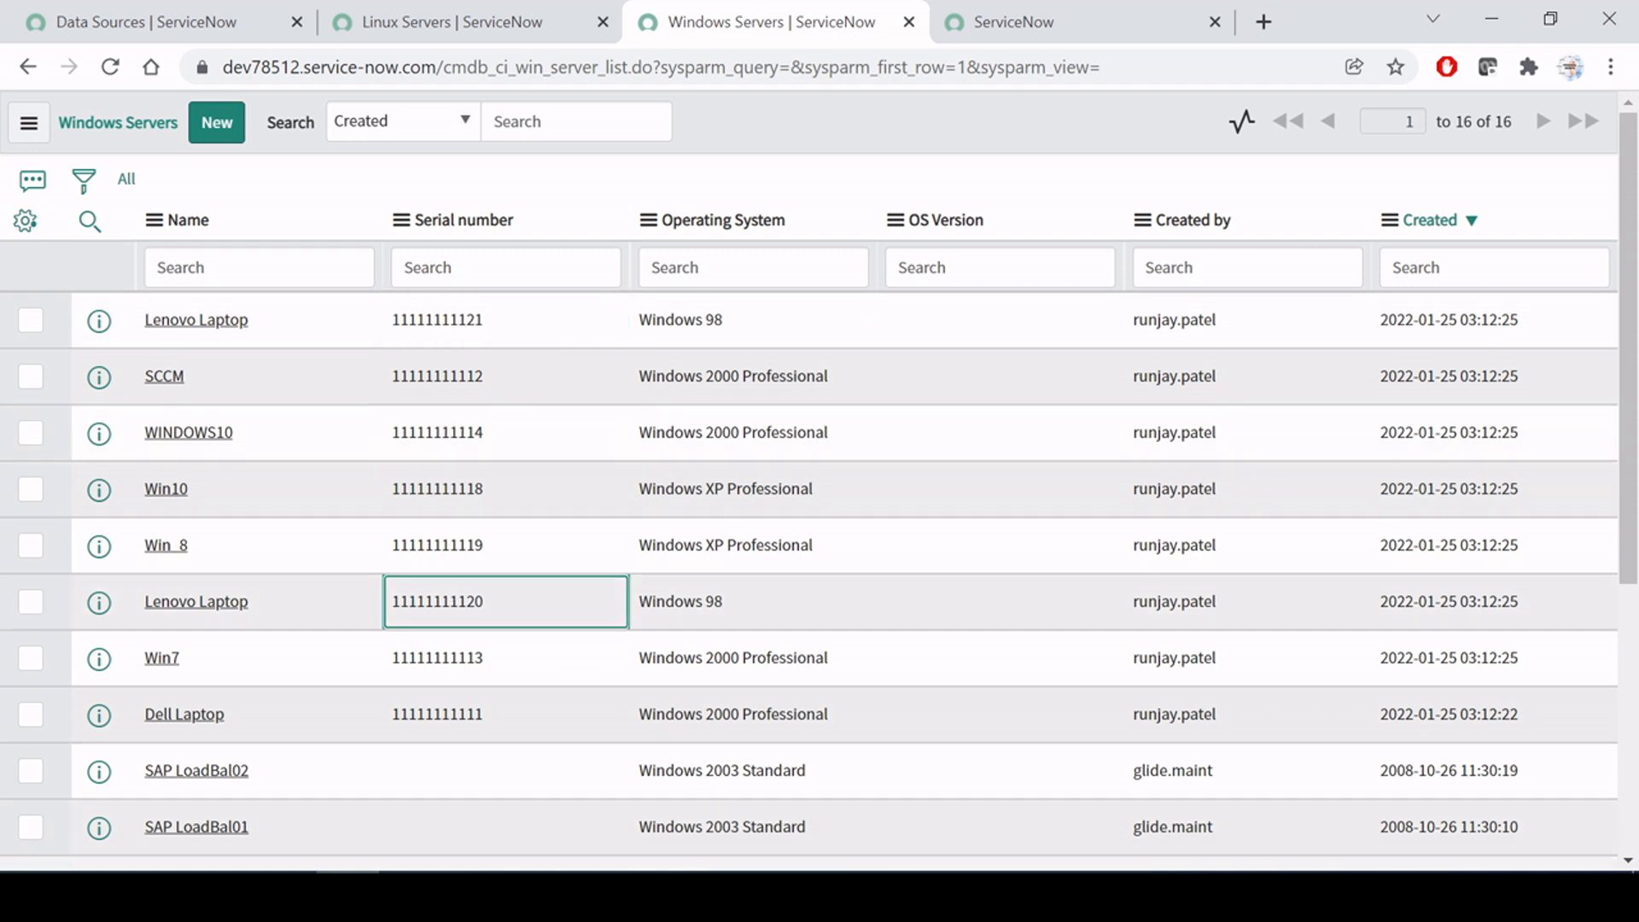
Step: Switch to VMware Workstation, power on the SCCM virtual machine, and return to the browser while it boots
{"action": "left_click", "coordinate": [666, 894]}
{"action": "left_click", "coordinate": [797, 741]}
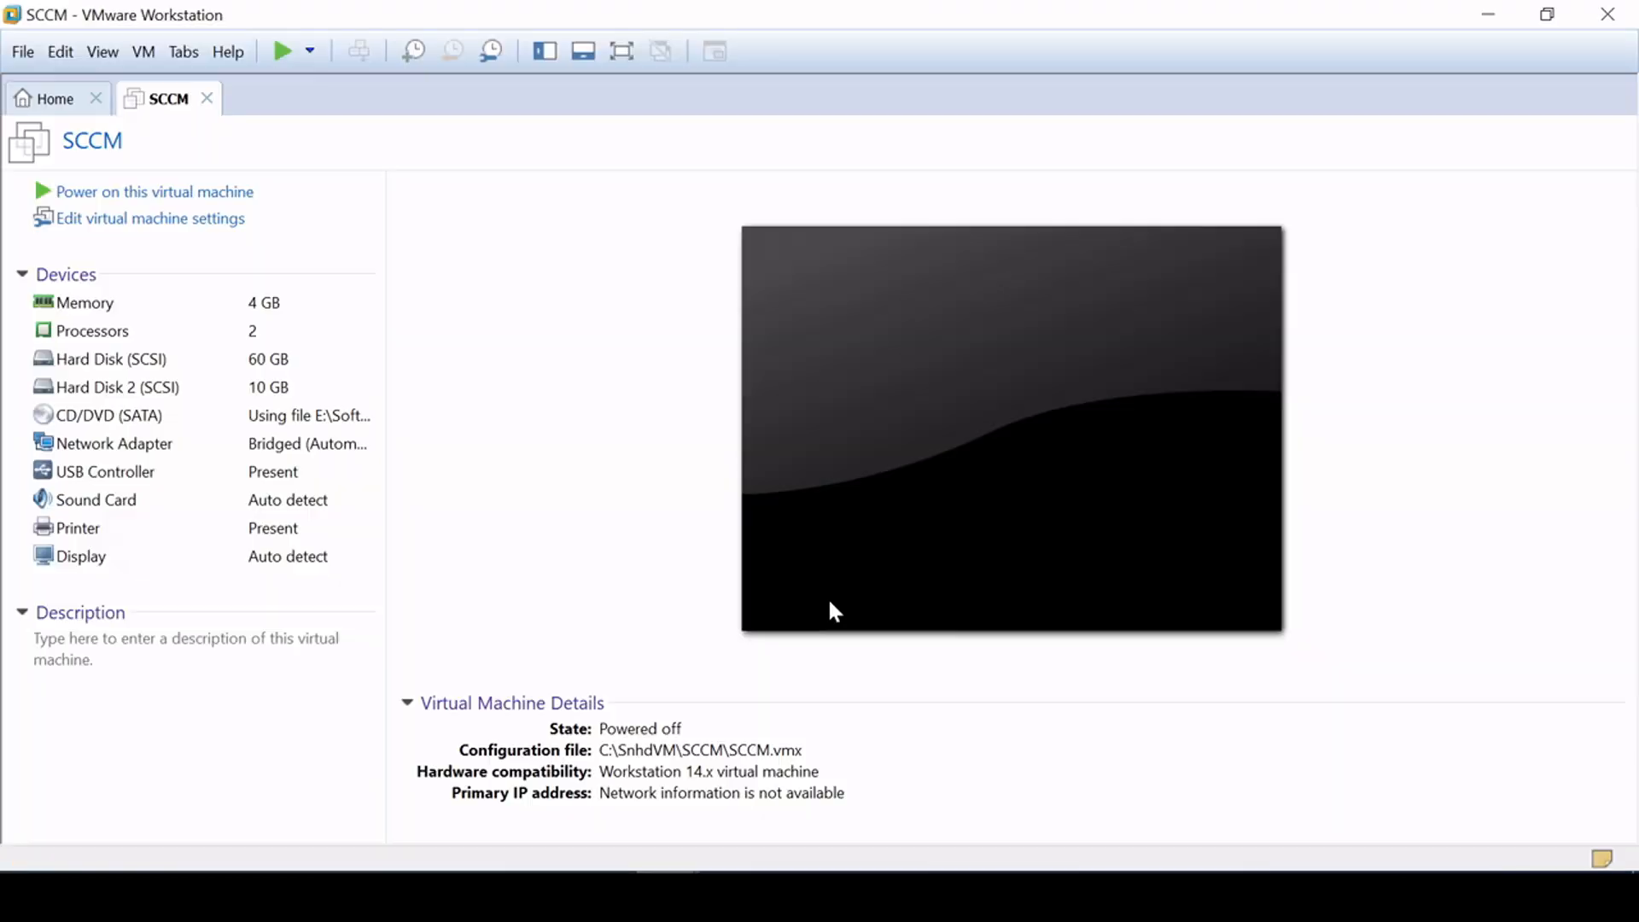
{"action": "left_click", "coordinate": [175, 195]}
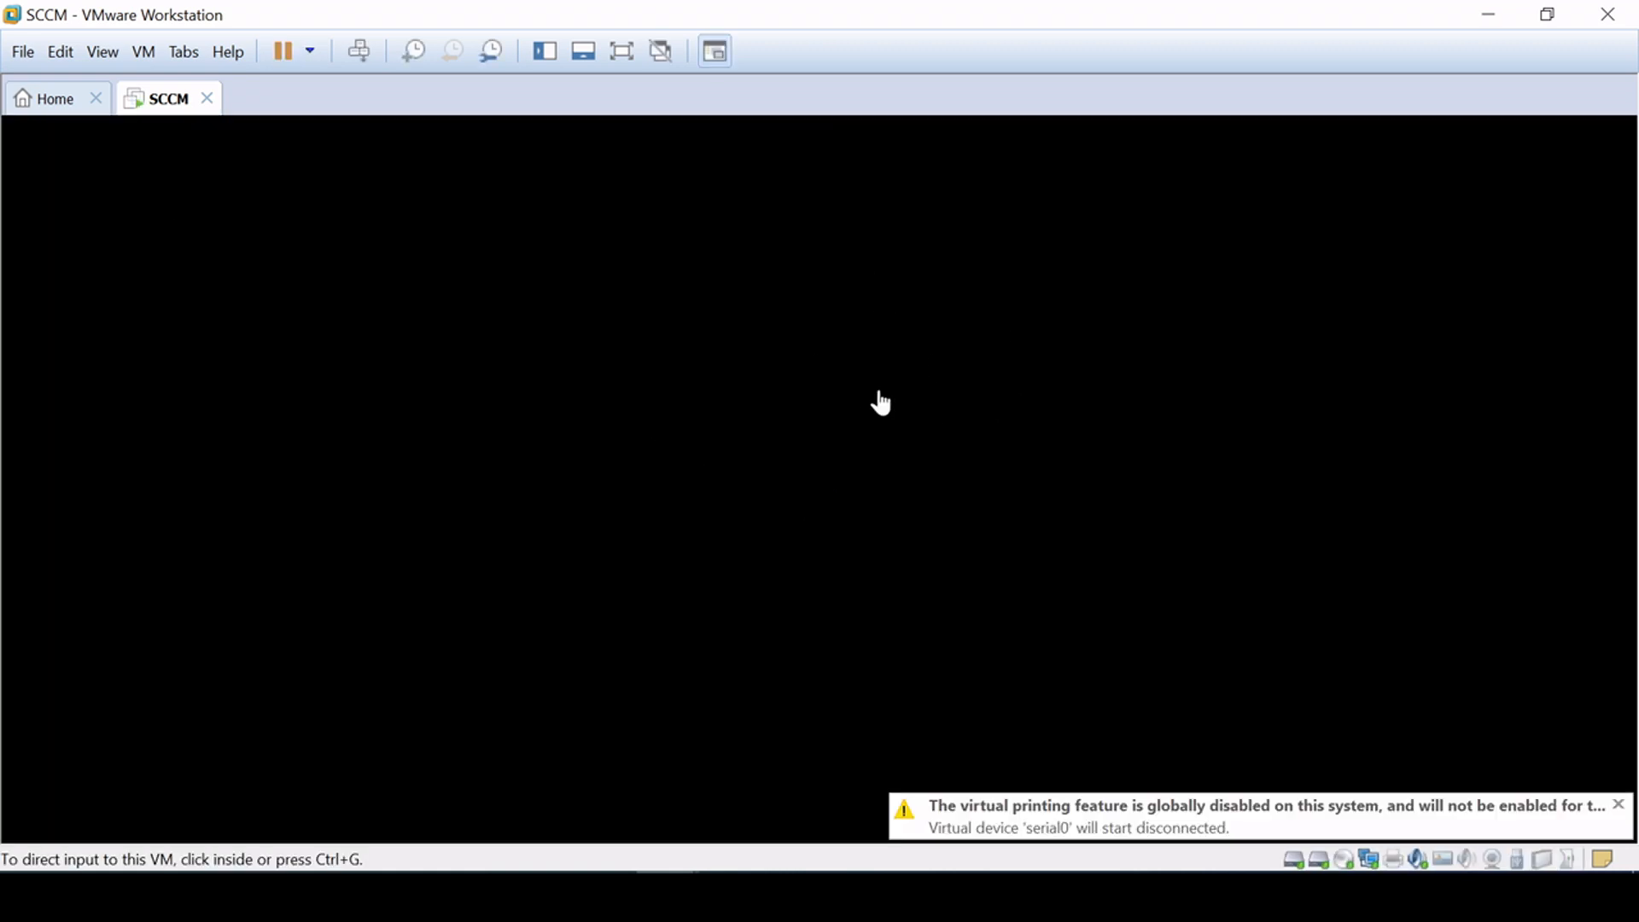
{"action": "left_click", "coordinate": [880, 401]}
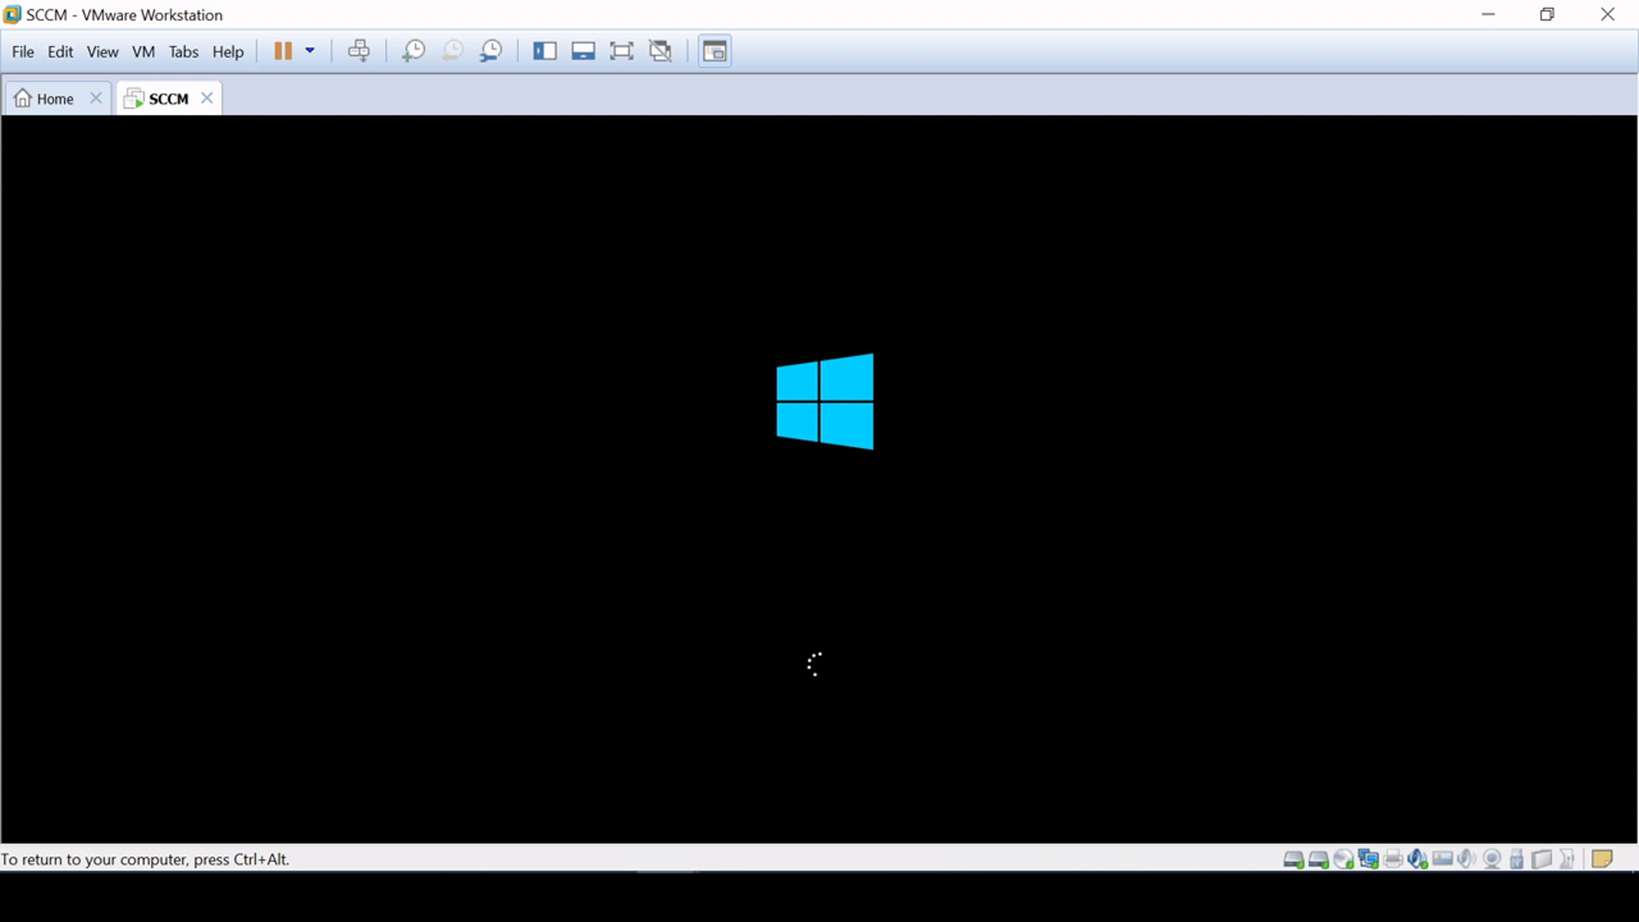
{"action": "key", "text": "ctrl+alt"}
{"action": "left_click", "coordinate": [349, 377]}
{"action": "key", "text": "ctrl+alt"}
{"action": "left_click", "coordinate": [348, 377]}
{"action": "key", "text": "ctrl+alt"}
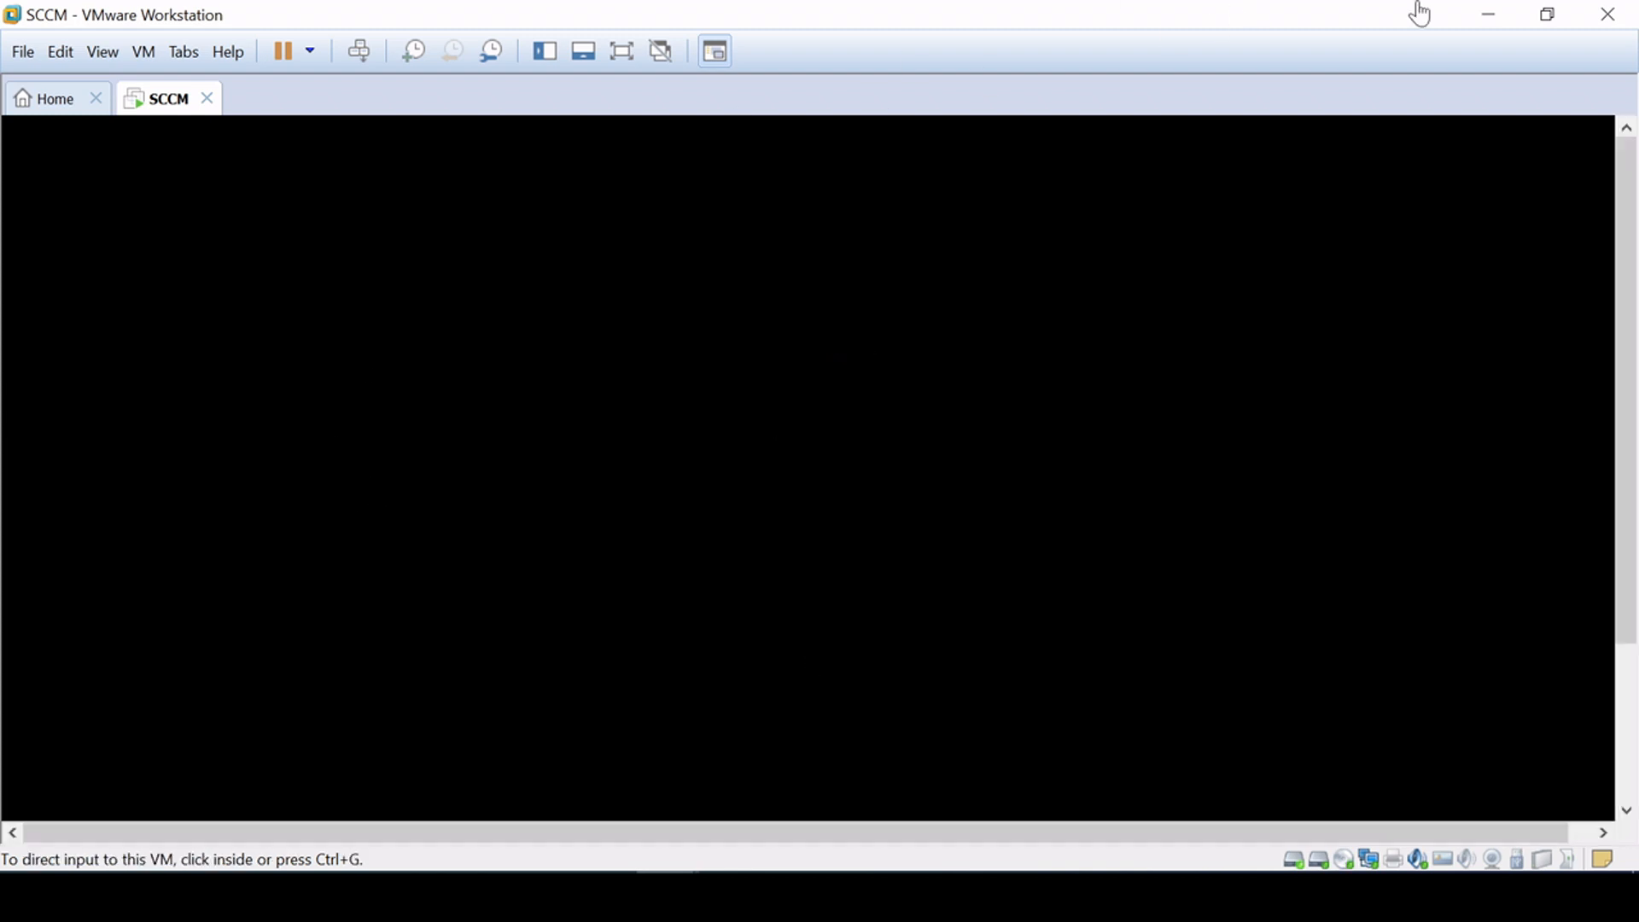
{"action": "left_click", "coordinate": [1507, 19]}
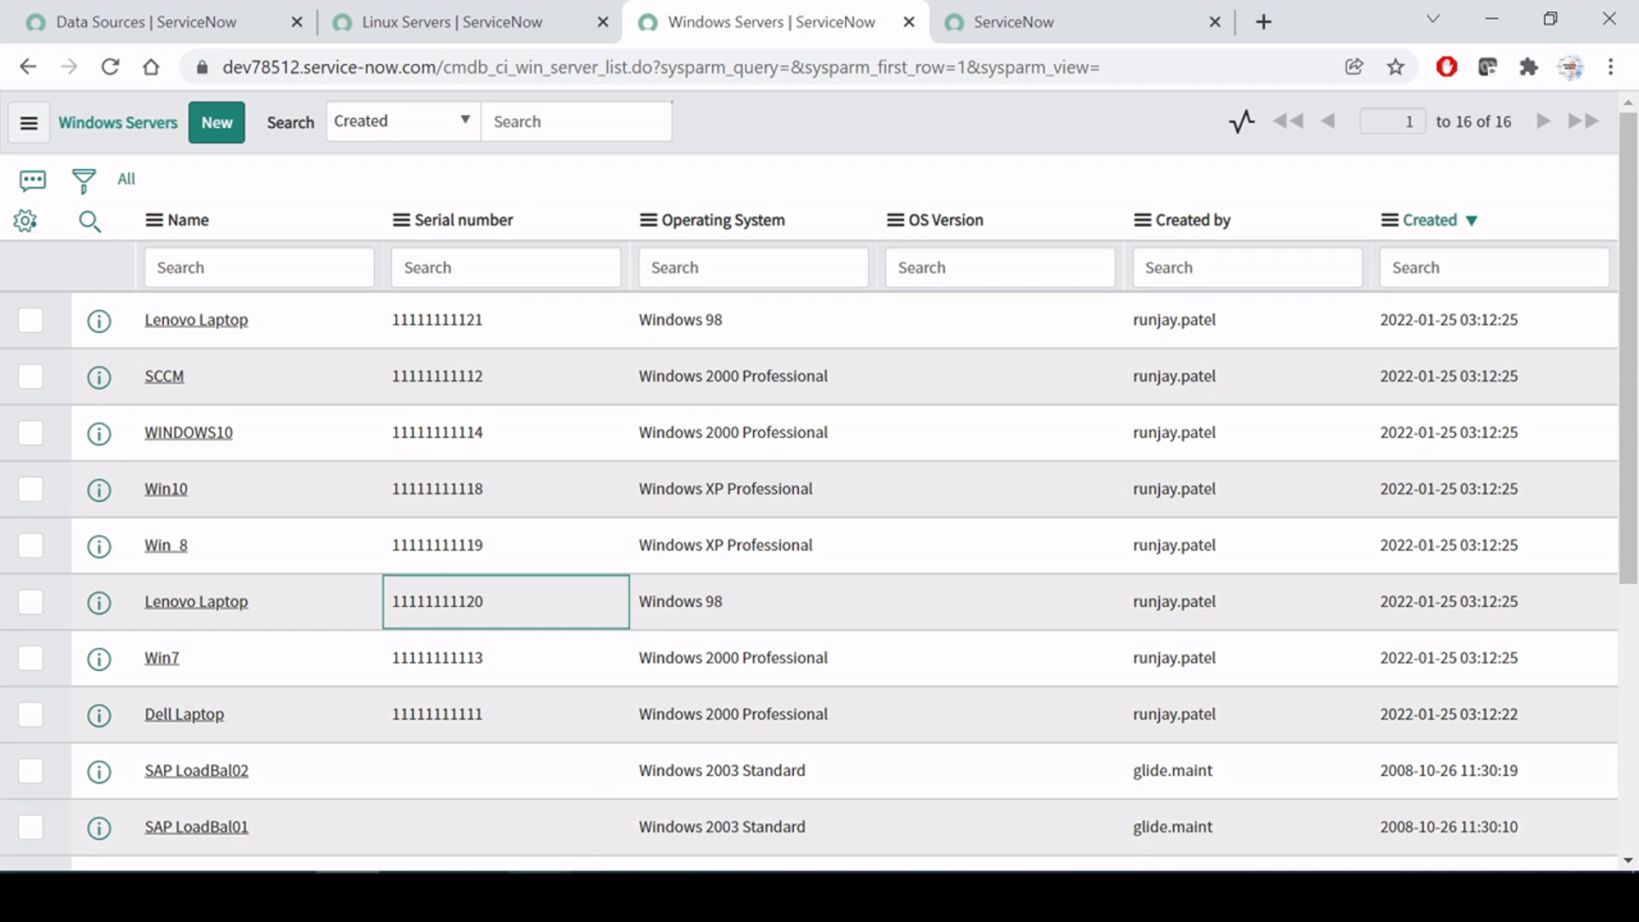
Step: Find Data Sources under System Import Sets by searching for "data source" and open SNHD Robust Transform Map in a new tab
{"action": "left_click", "coordinate": [458, 16]}
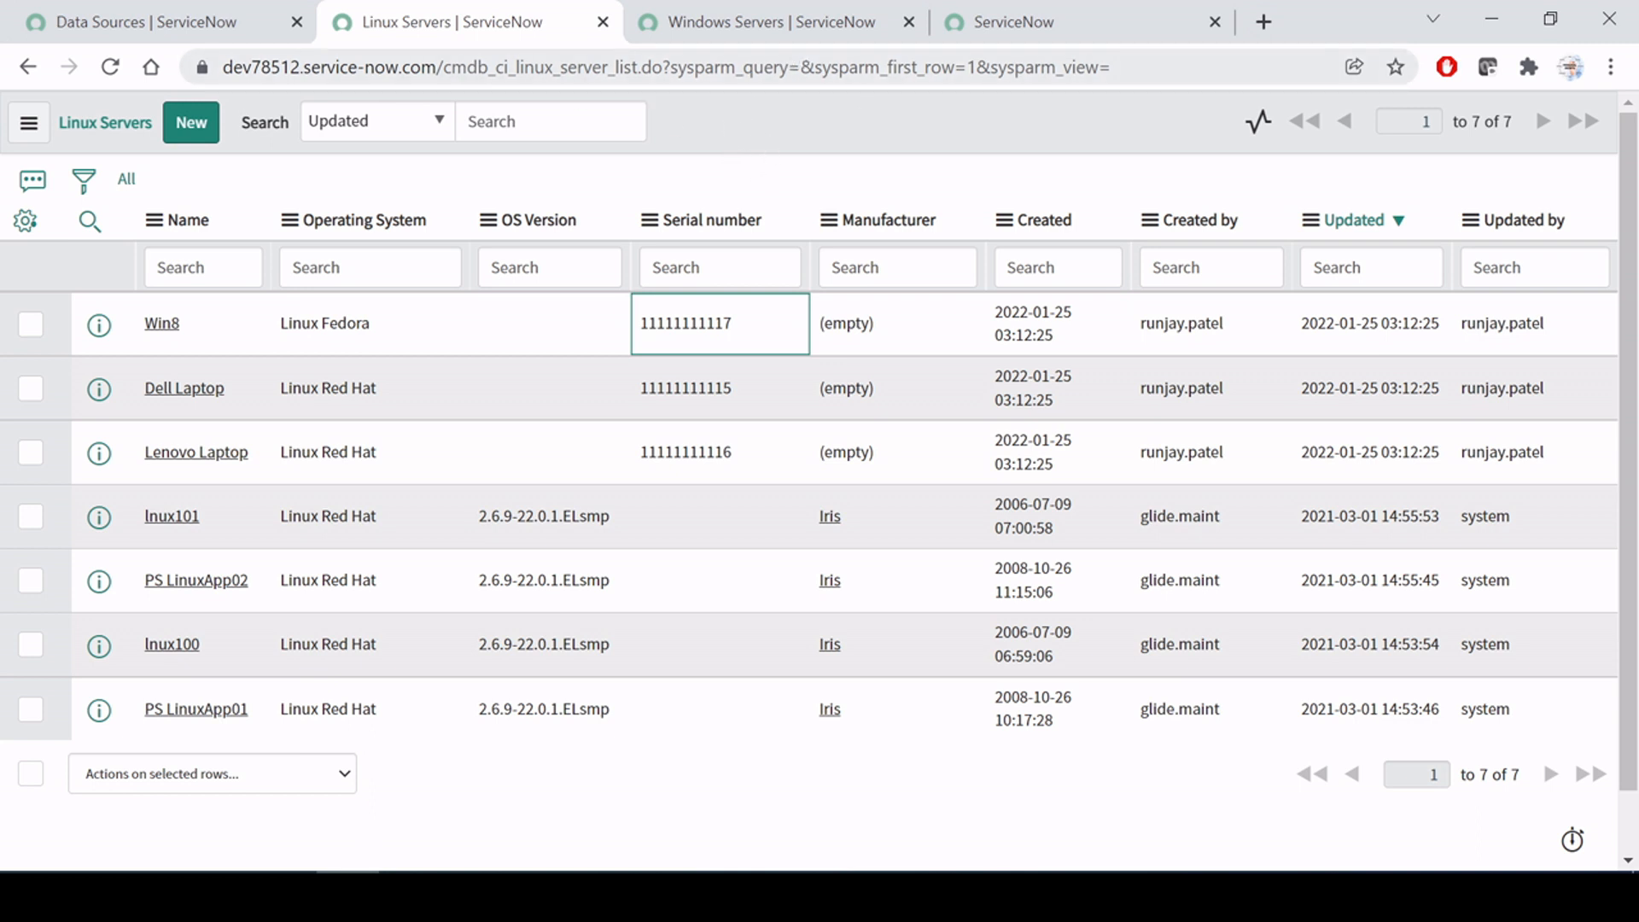
{"action": "left_click", "coordinate": [210, 26]}
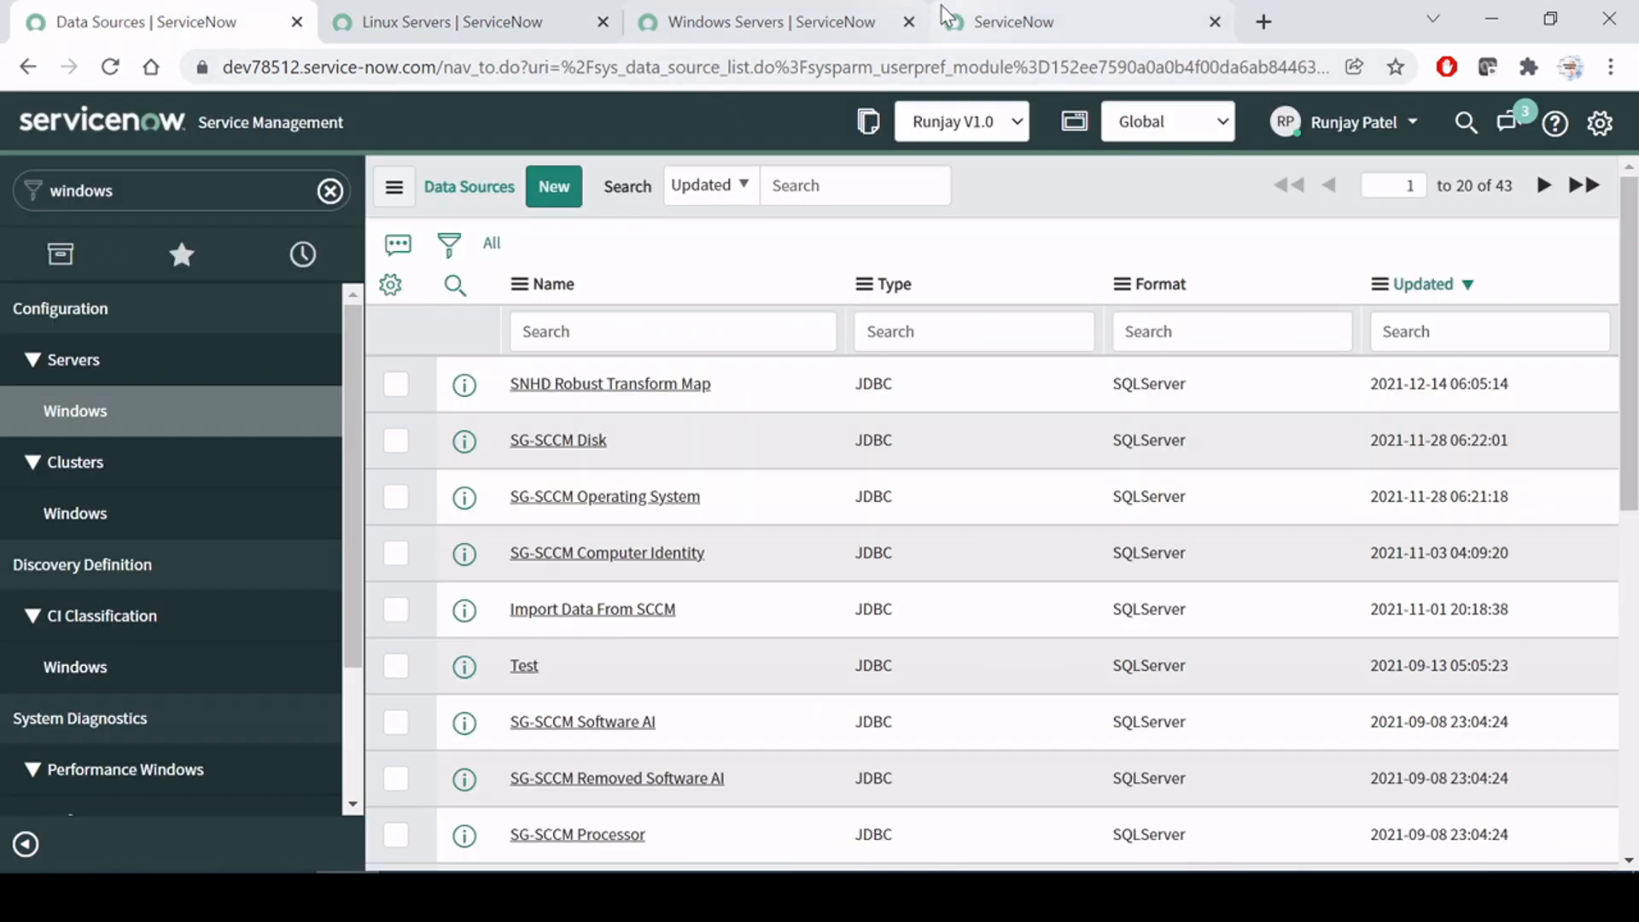
{"action": "left_click", "coordinate": [816, 17]}
{"action": "left_click", "coordinate": [145, 27]}
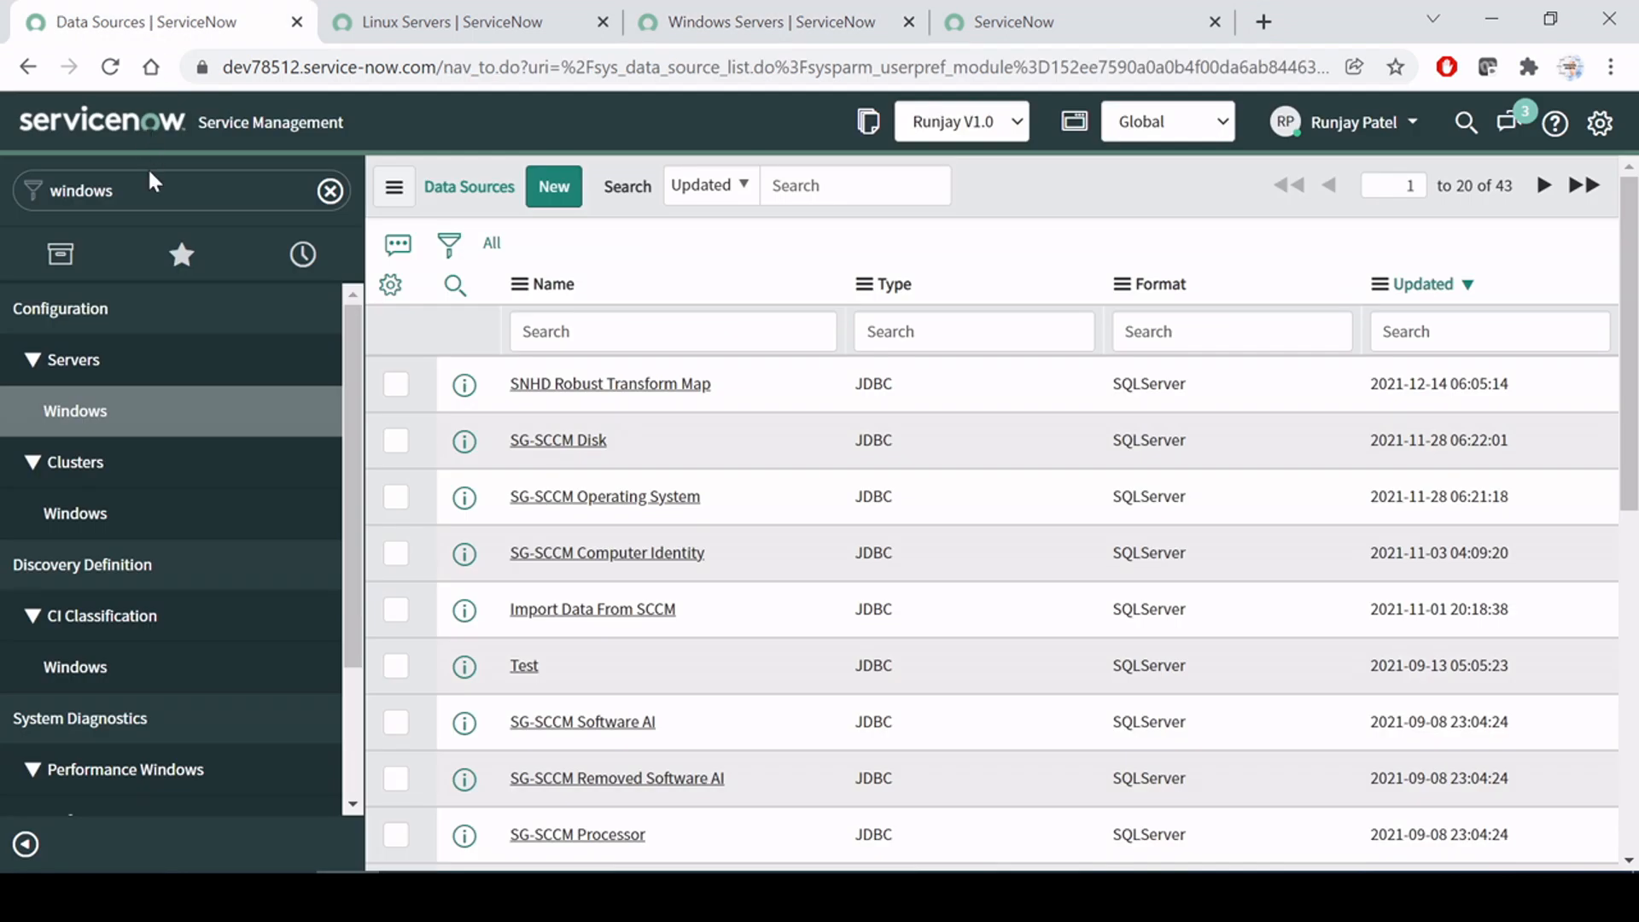
{"action": "type", "text": "data"}
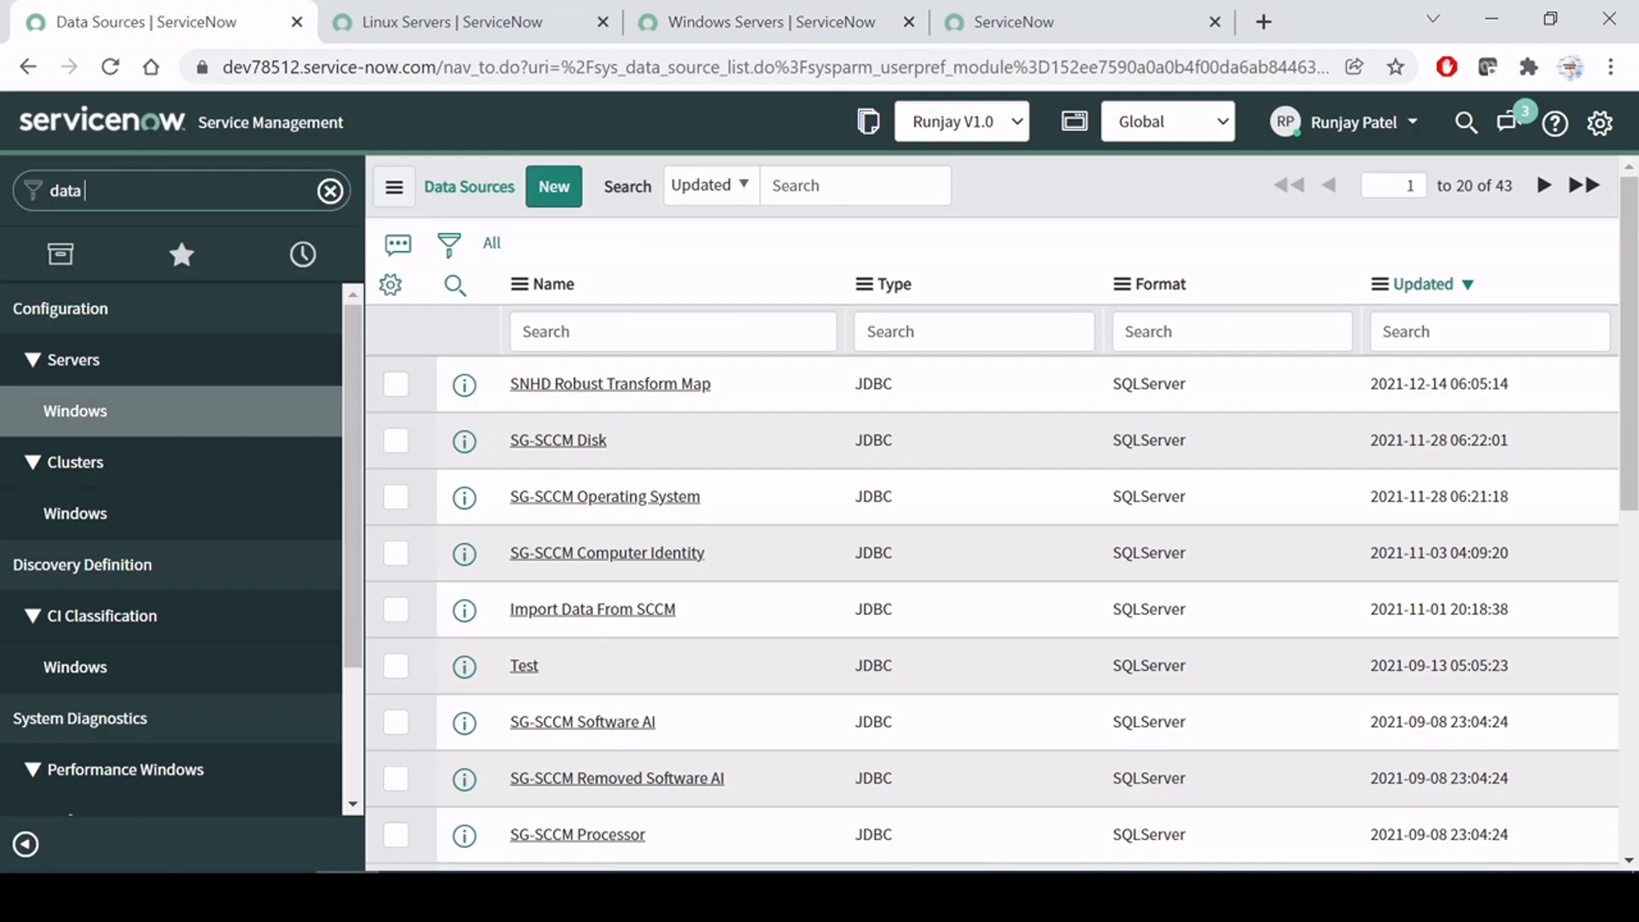
{"action": "type", "text": " source"}
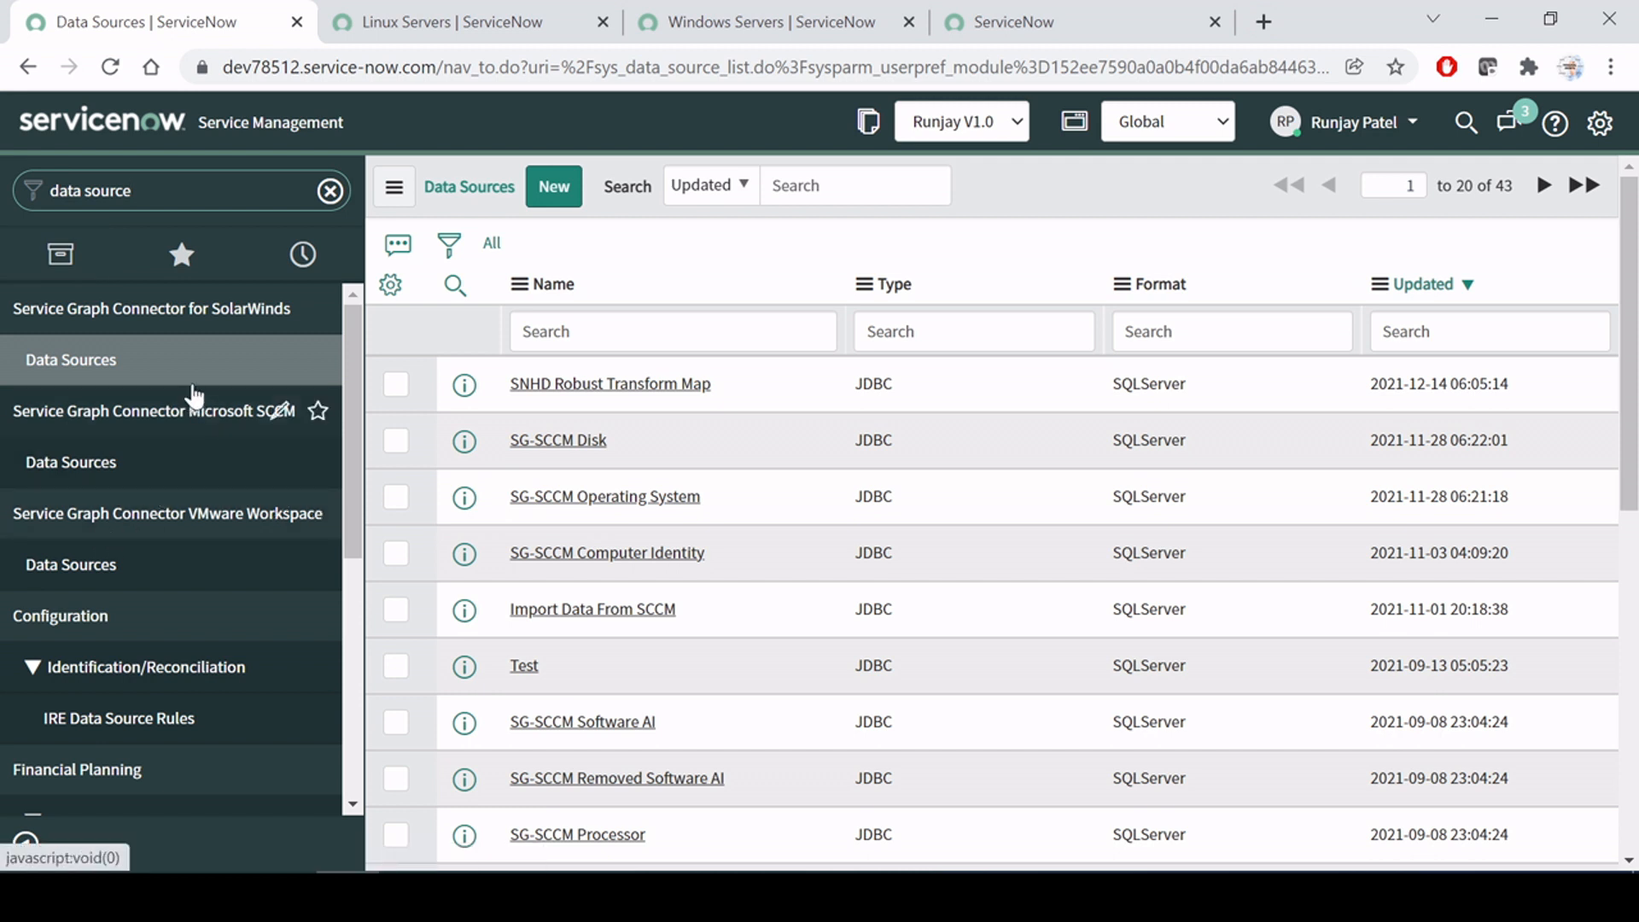
{"action": "scroll", "coordinate": [205, 611], "scroll_direction": "down", "scroll_amount": 5}
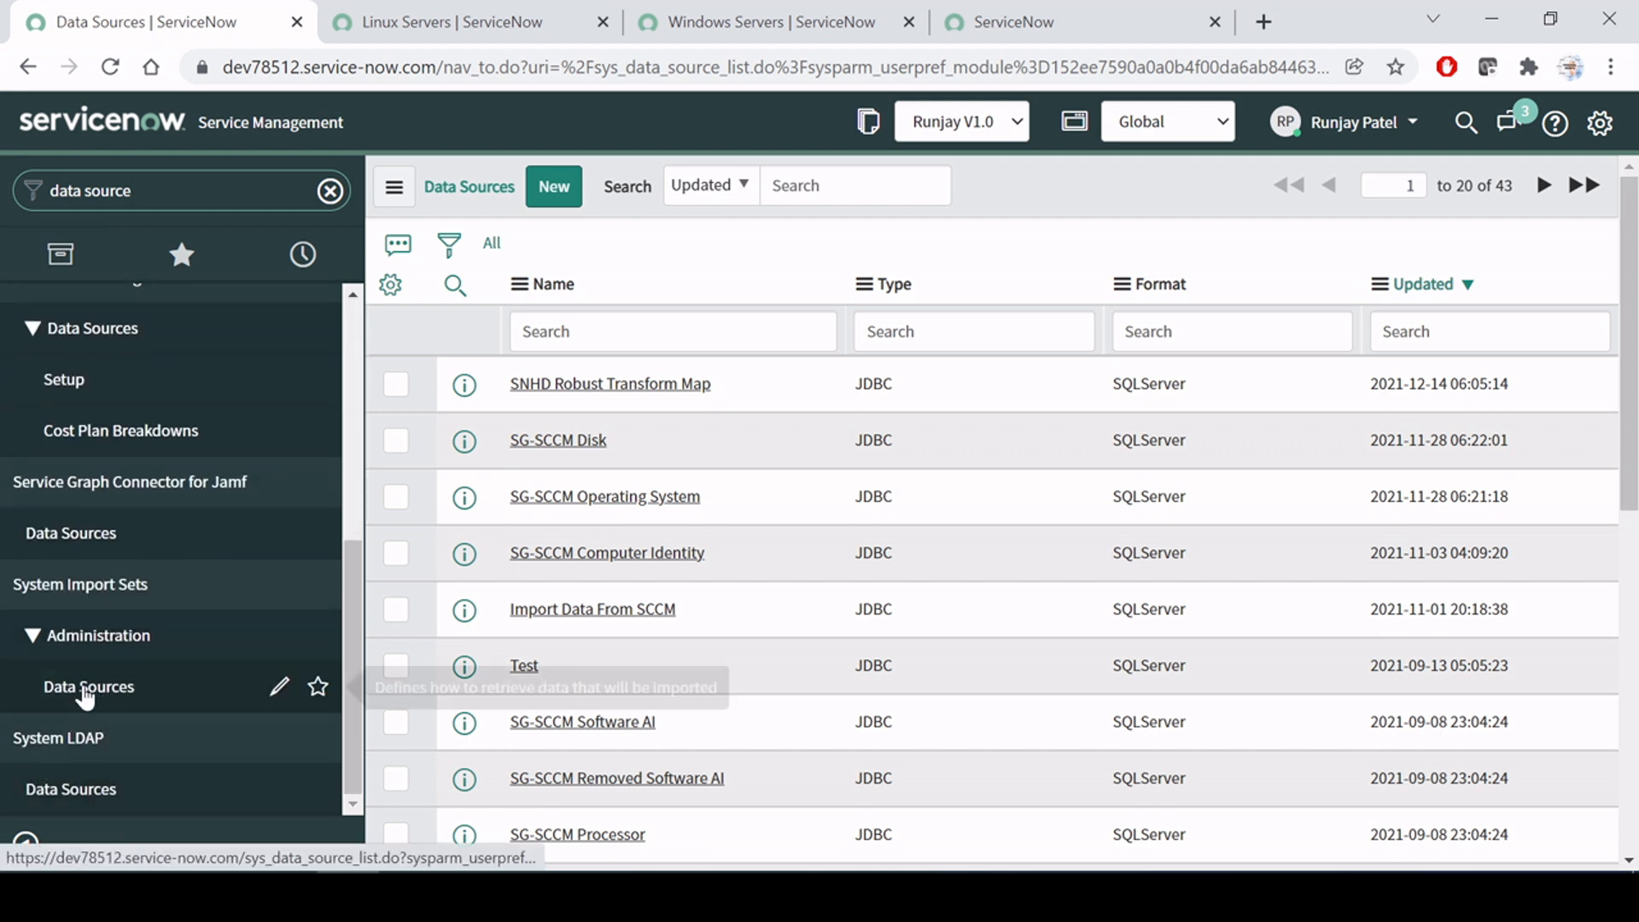
{"action": "left_click", "coordinate": [83, 690]}
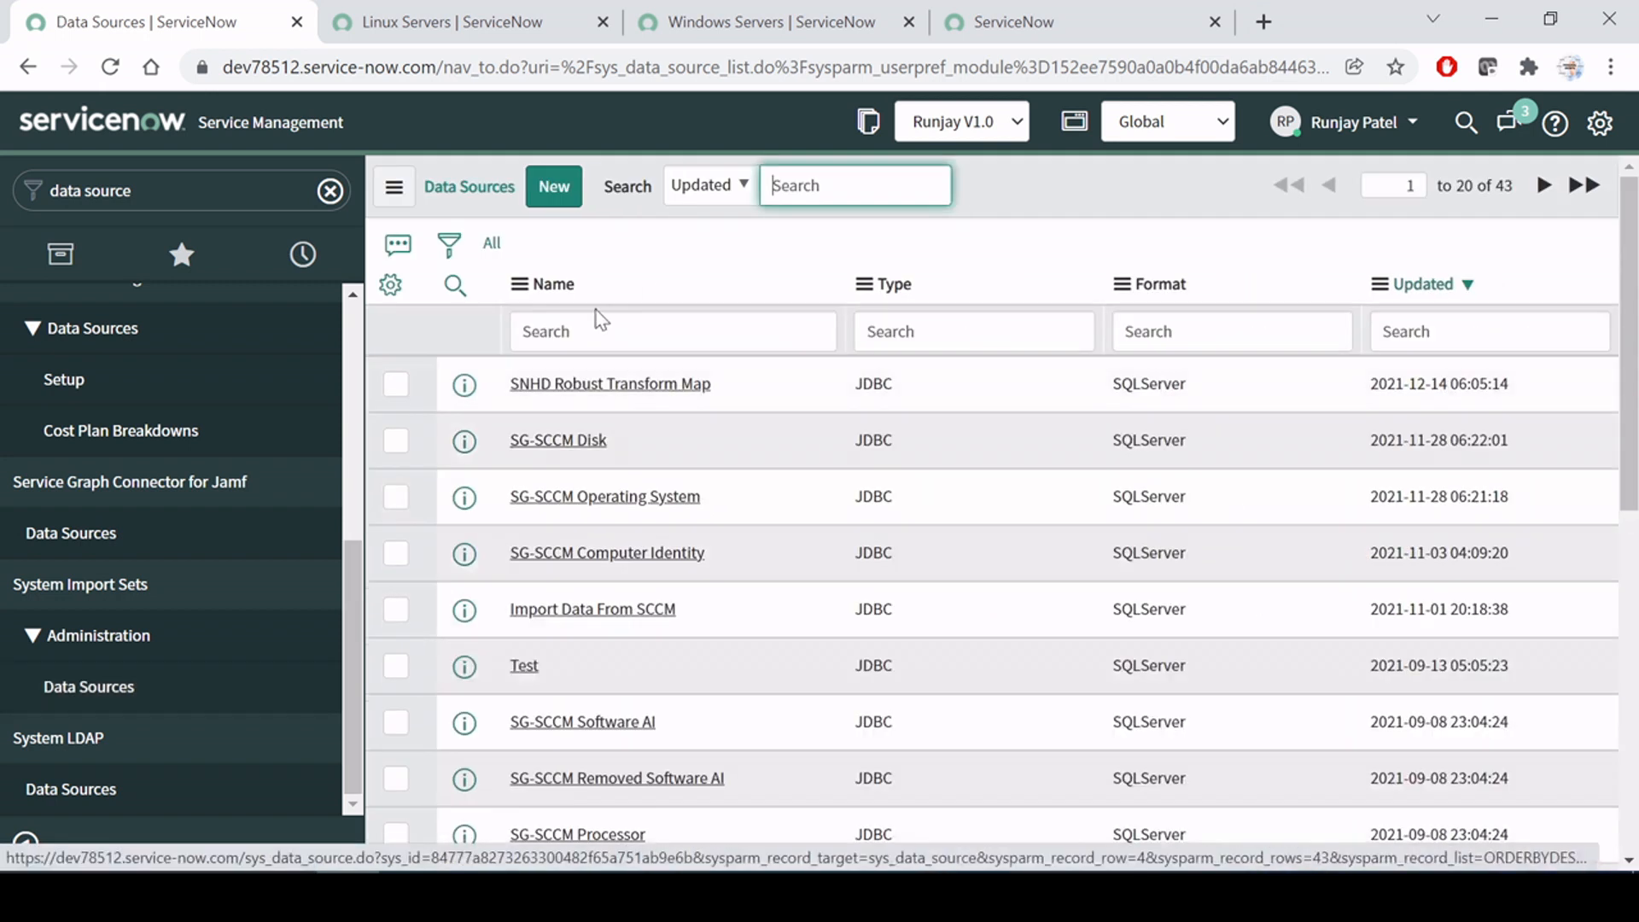
{"action": "middle_click", "coordinate": [593, 384]}
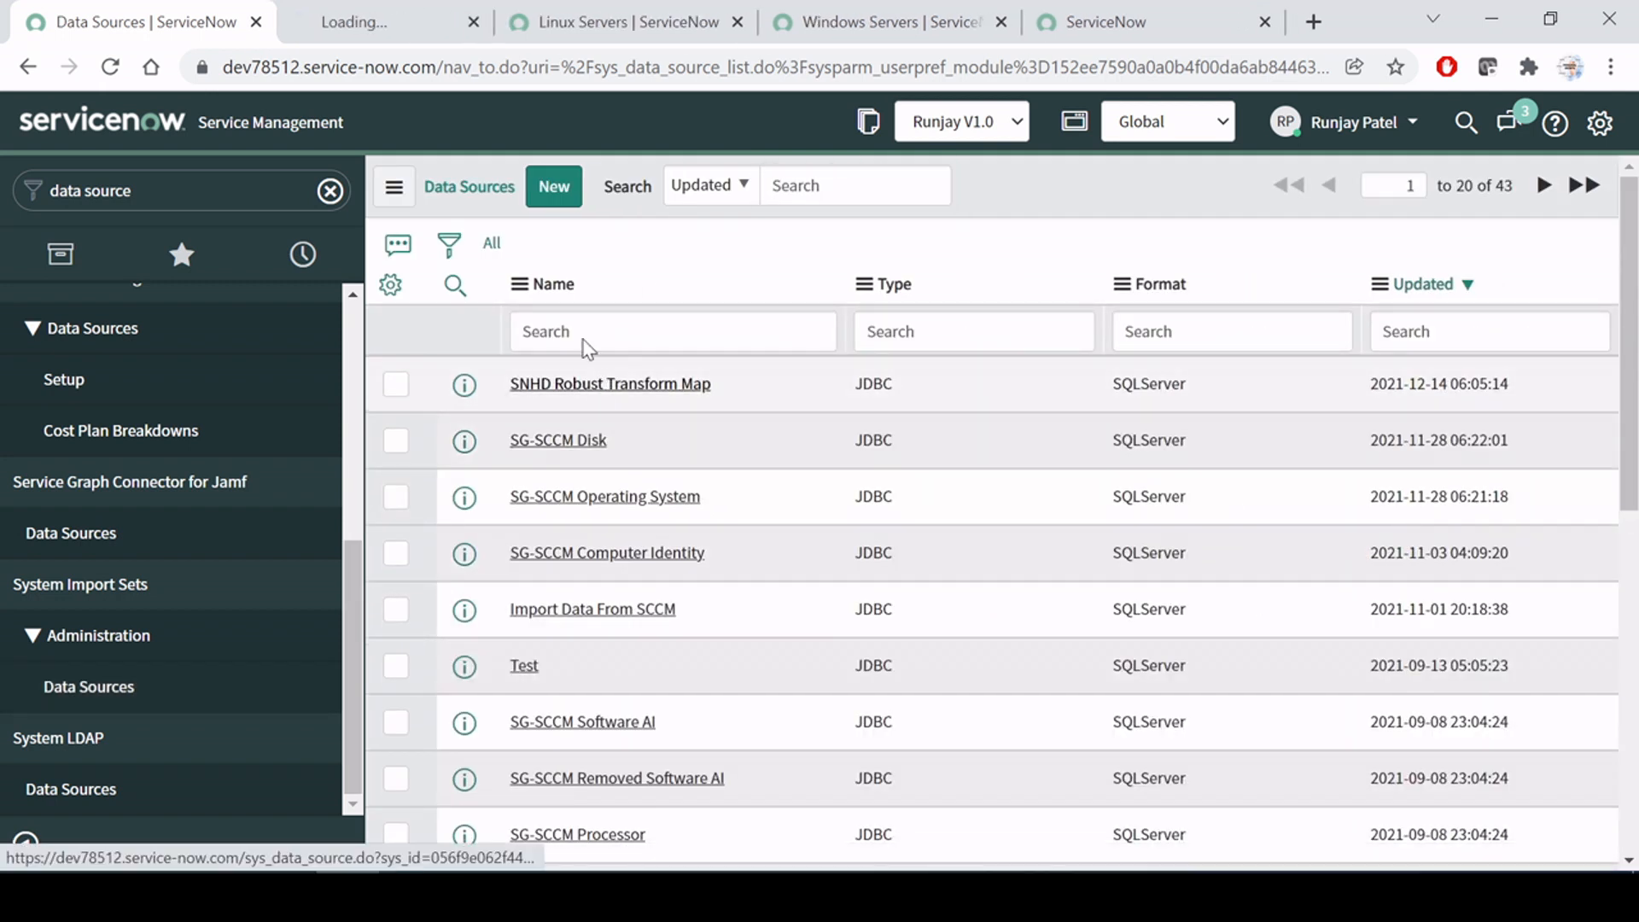
{"action": "left_click", "coordinate": [401, 34]}
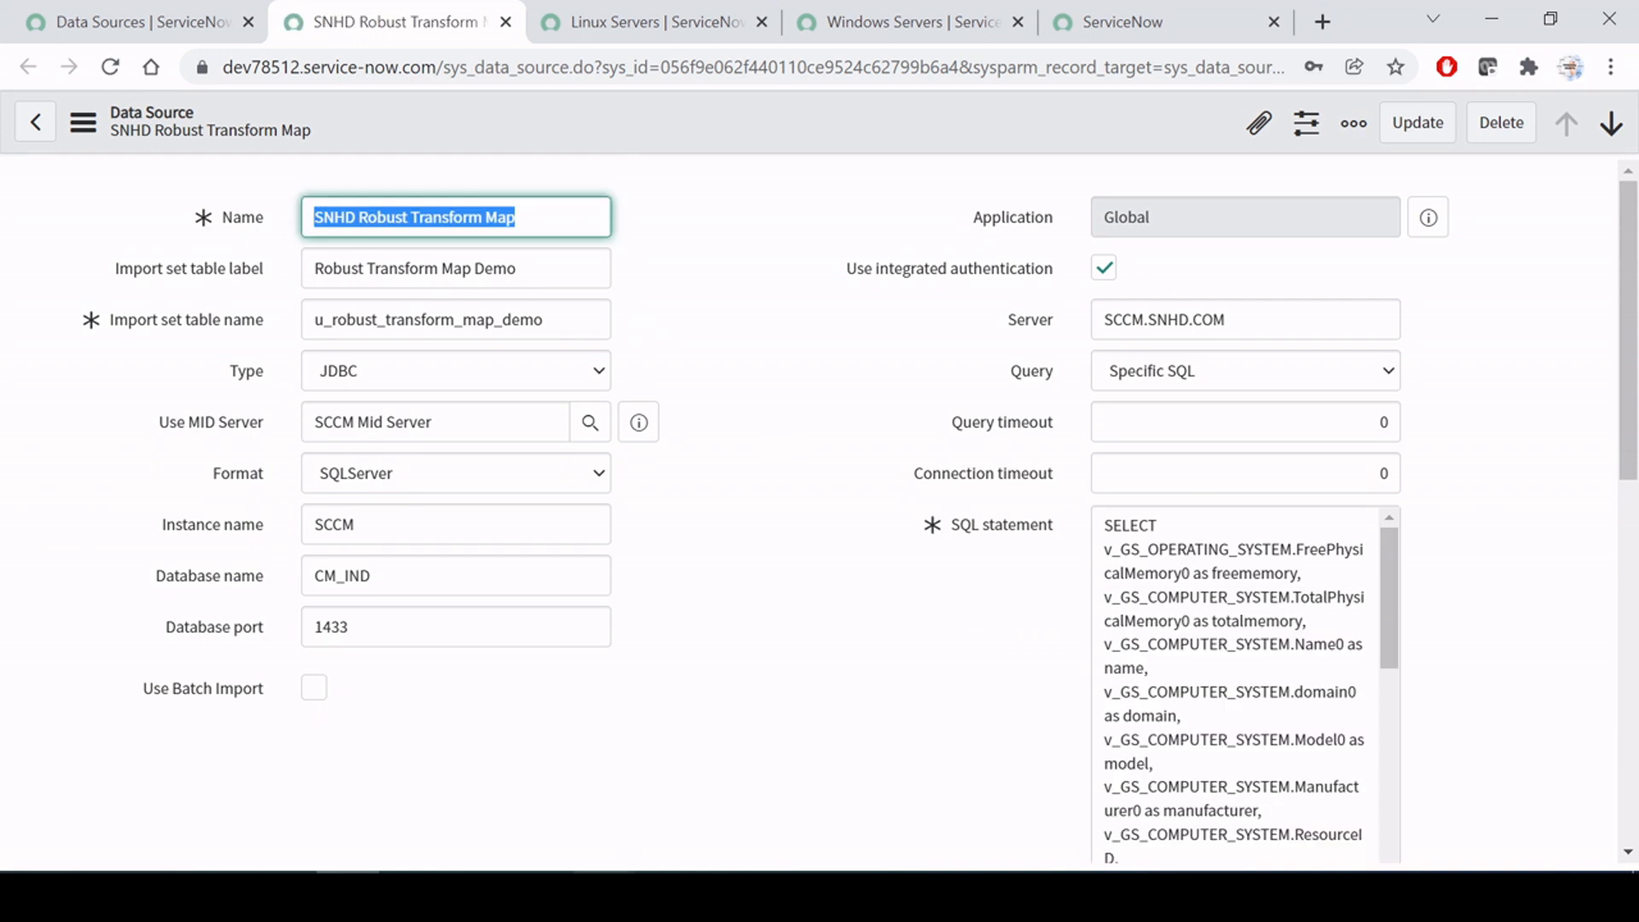
Step: Review the Live Implementation steps in the Robust Transform Map Word document, and return to the data source record
{"action": "left_click", "coordinate": [603, 879]}
{"action": "scroll", "coordinate": [807, 513], "scroll_direction": "up", "scroll_amount": 6}
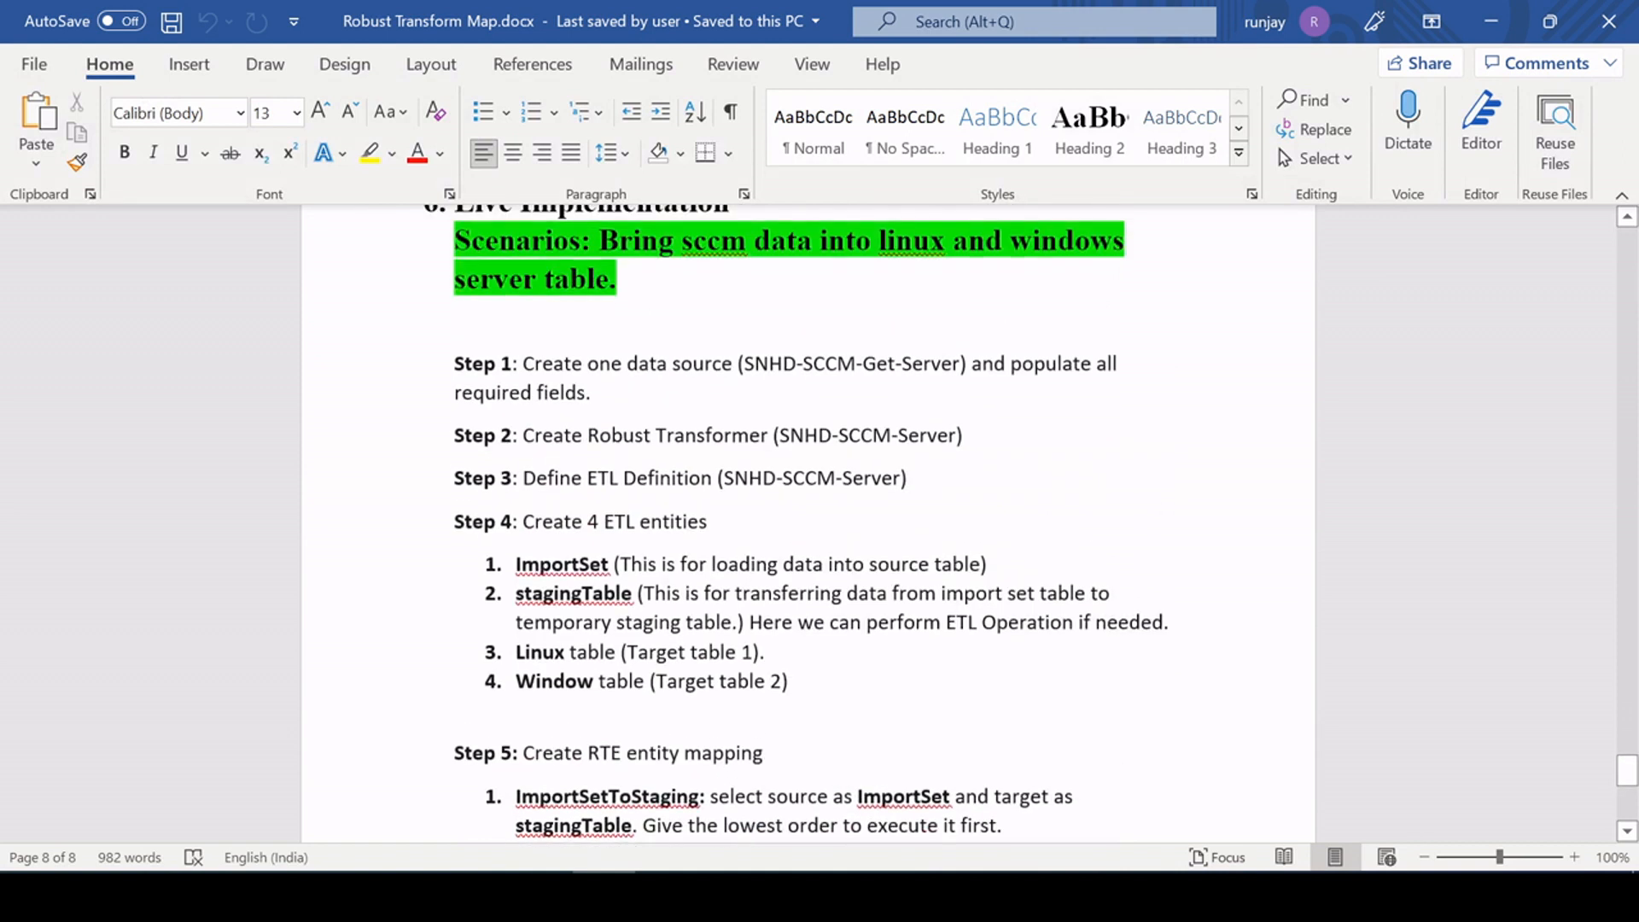
{"action": "scroll", "coordinate": [807, 512], "scroll_direction": "up", "scroll_amount": 1}
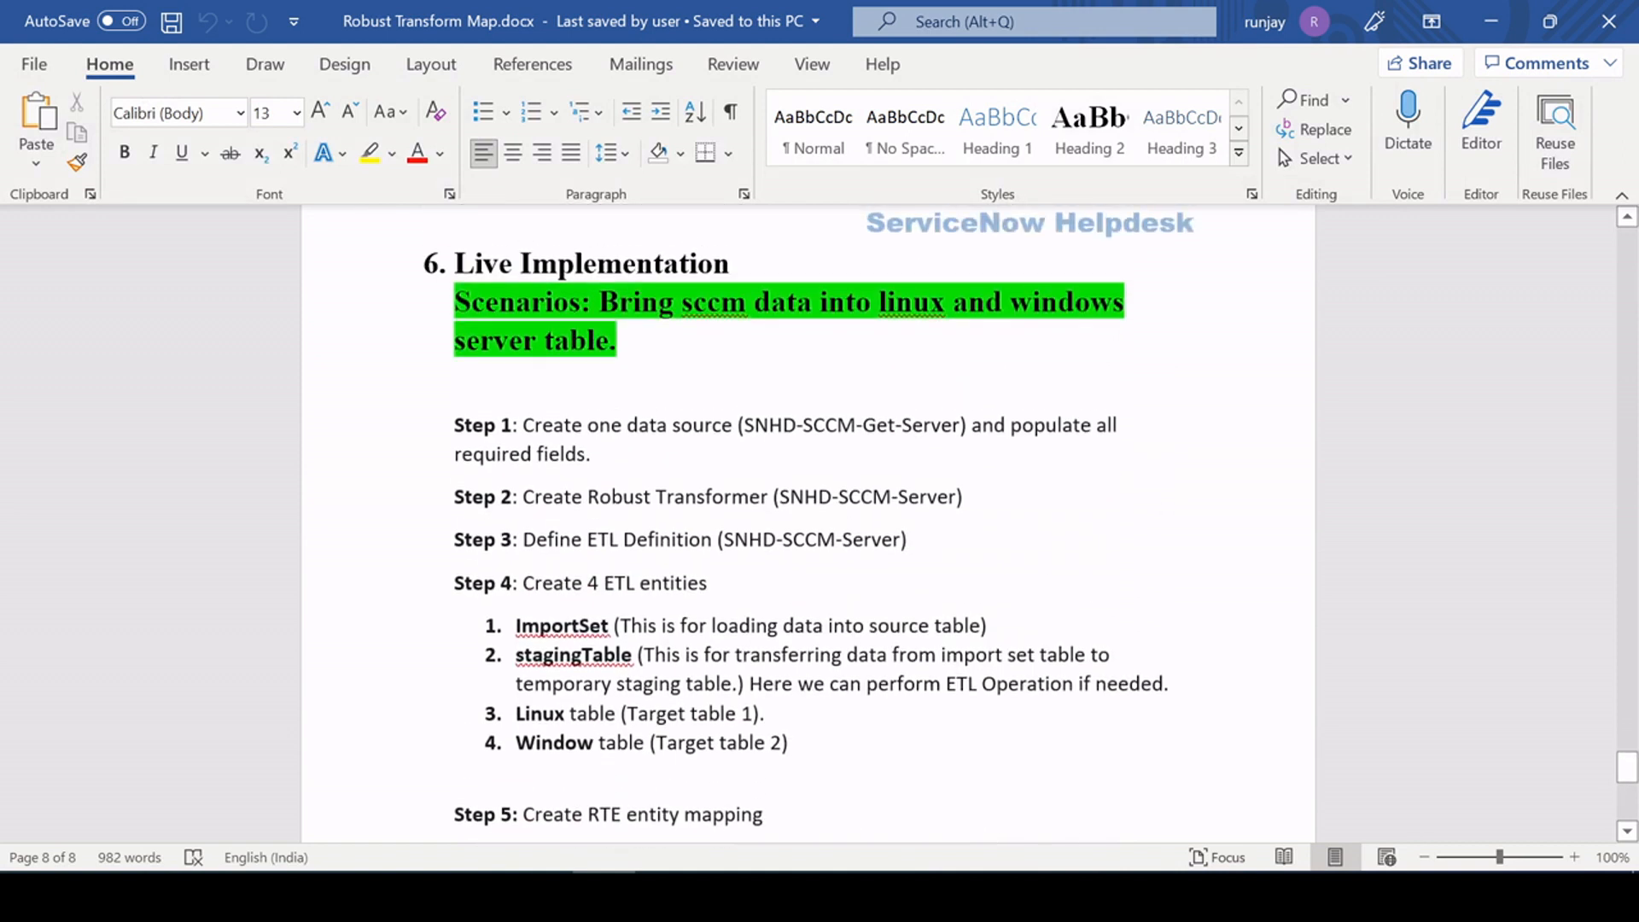
{"action": "key", "text": "alt+Tab"}
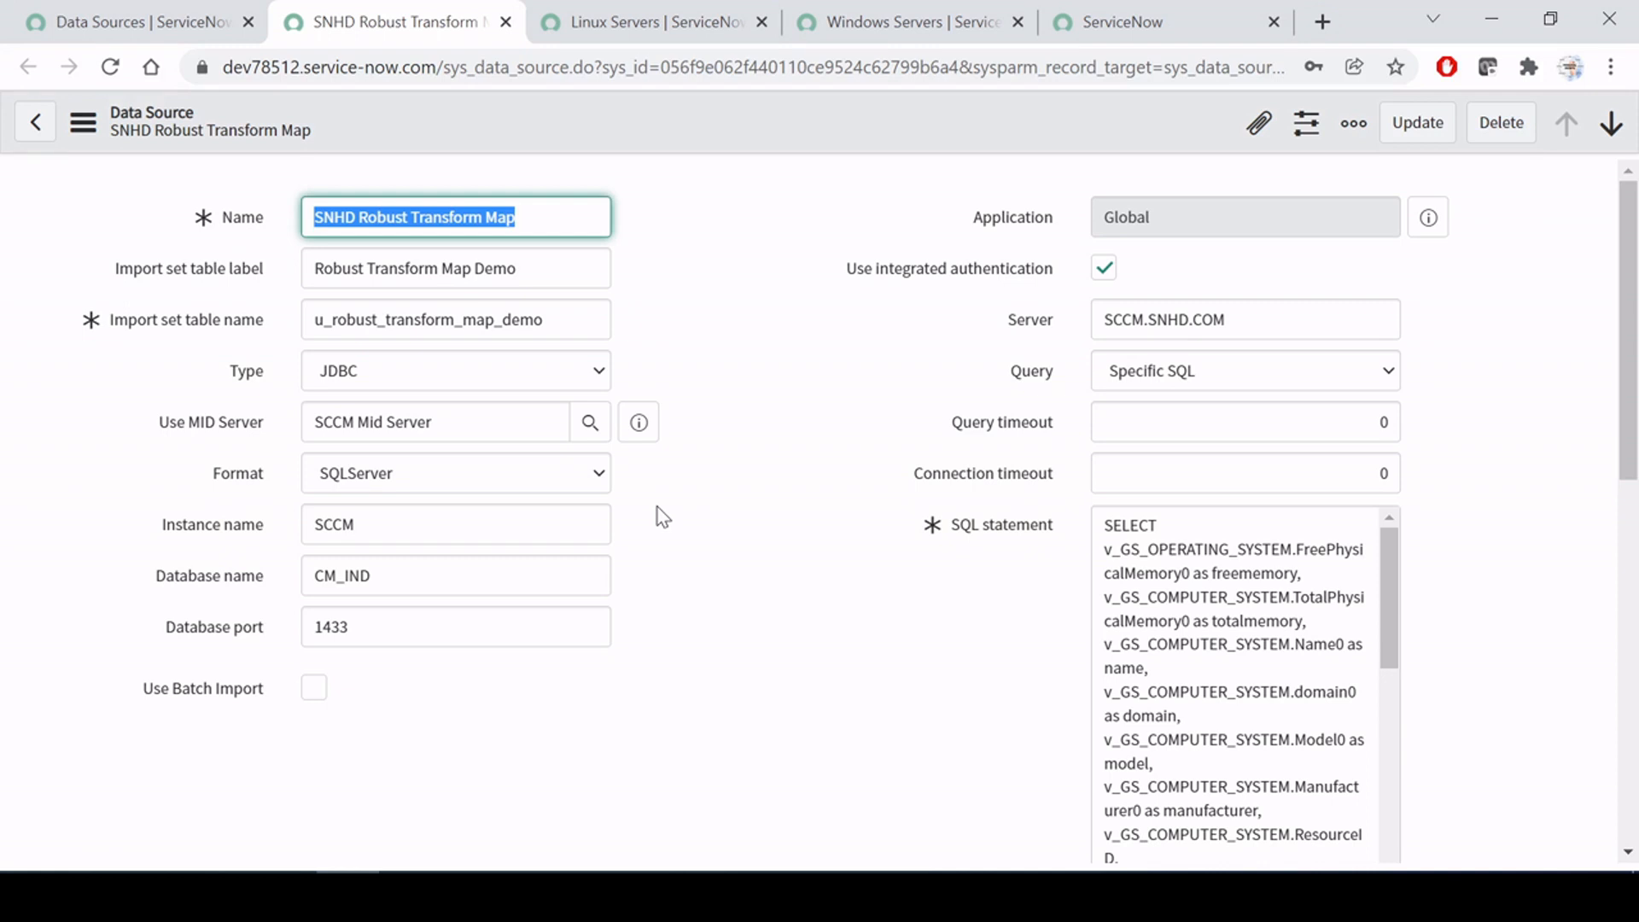
Step: Review the SNHD Robust Transform Map data source record, from its name and connection settings to its related Robust Transformer list
{"action": "left_click", "coordinate": [656, 506]}
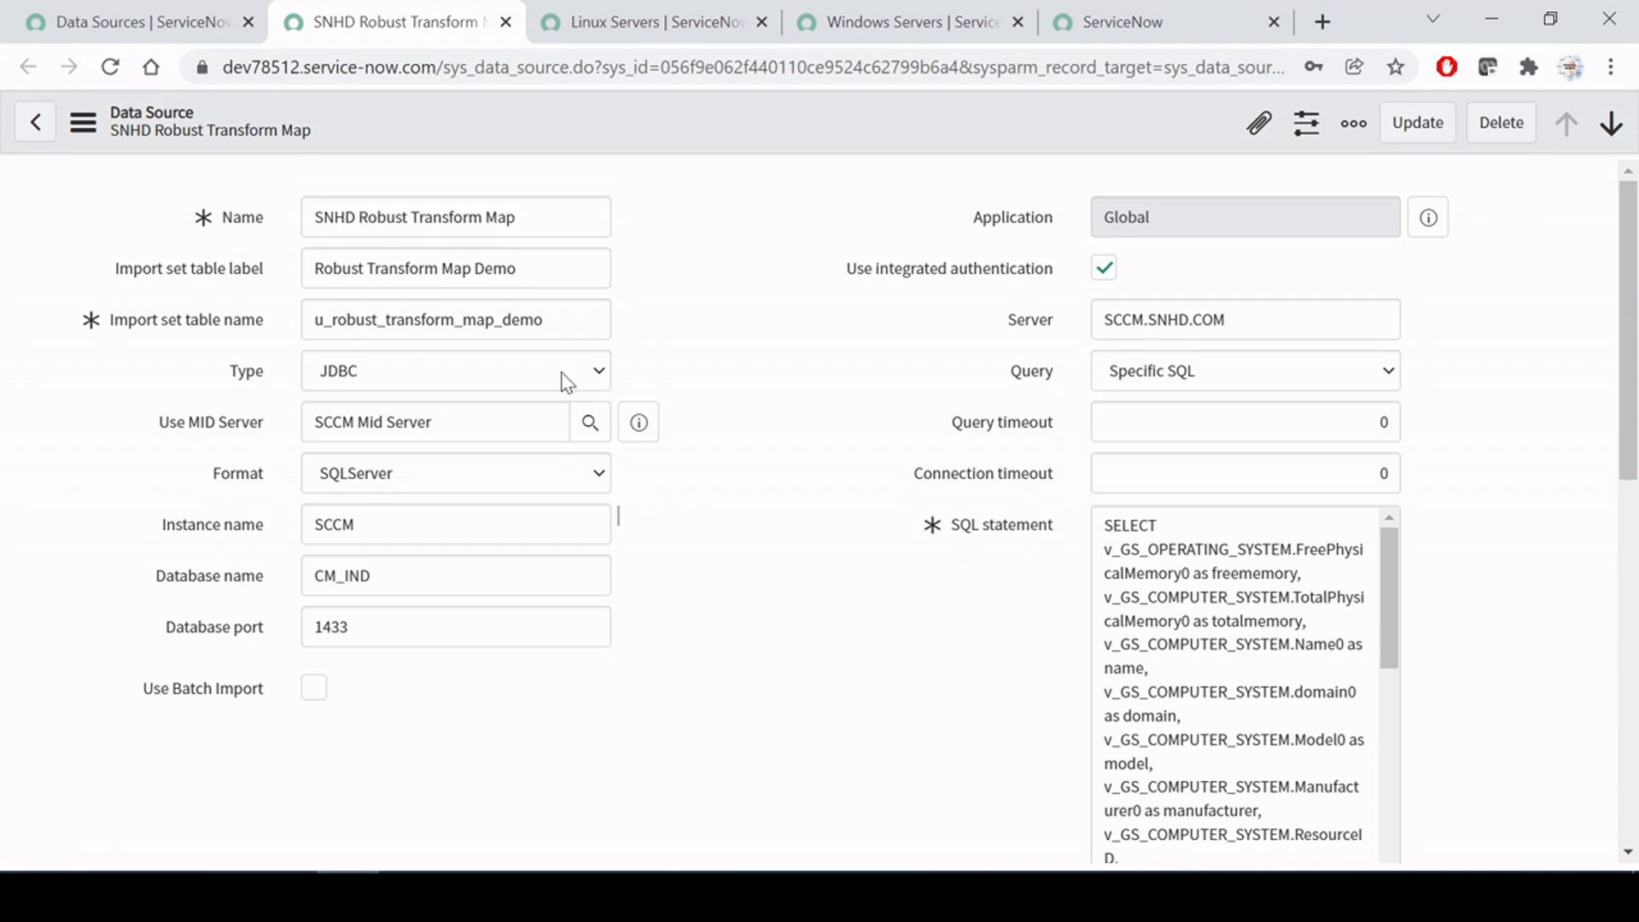
{"action": "left_click_drag", "start_coordinate": [529, 218], "coordinate": [239, 222]}
{"action": "left_click", "coordinate": [797, 424]}
{"action": "scroll", "coordinate": [800, 424], "scroll_direction": "down", "scroll_amount": 3}
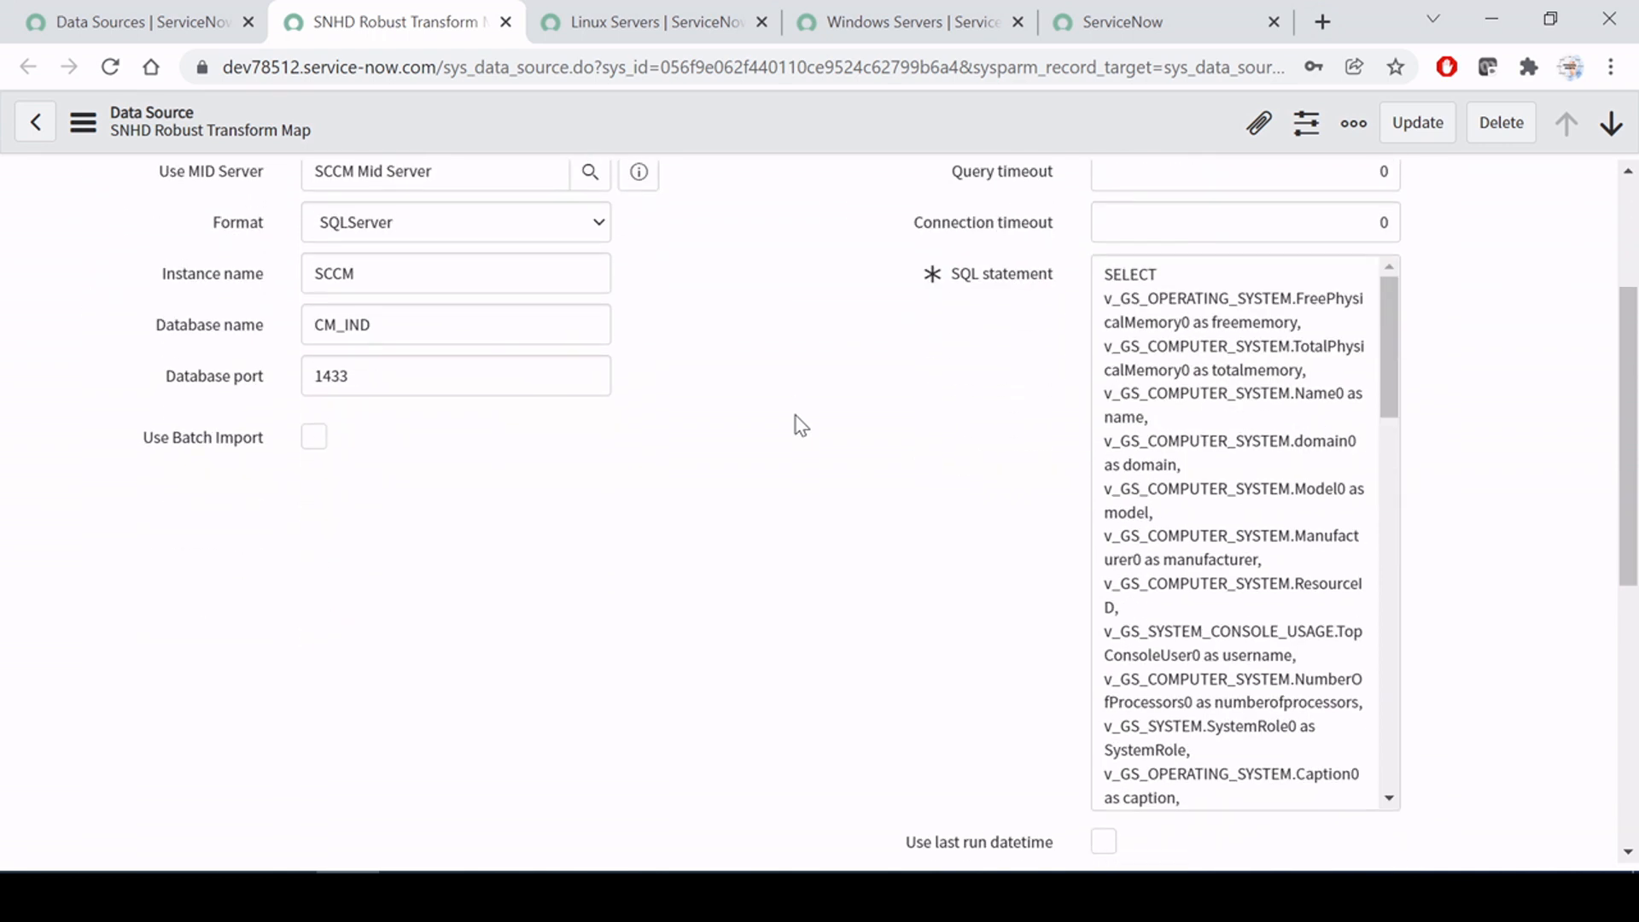
{"action": "scroll", "coordinate": [800, 425], "scroll_direction": "down", "scroll_amount": 6}
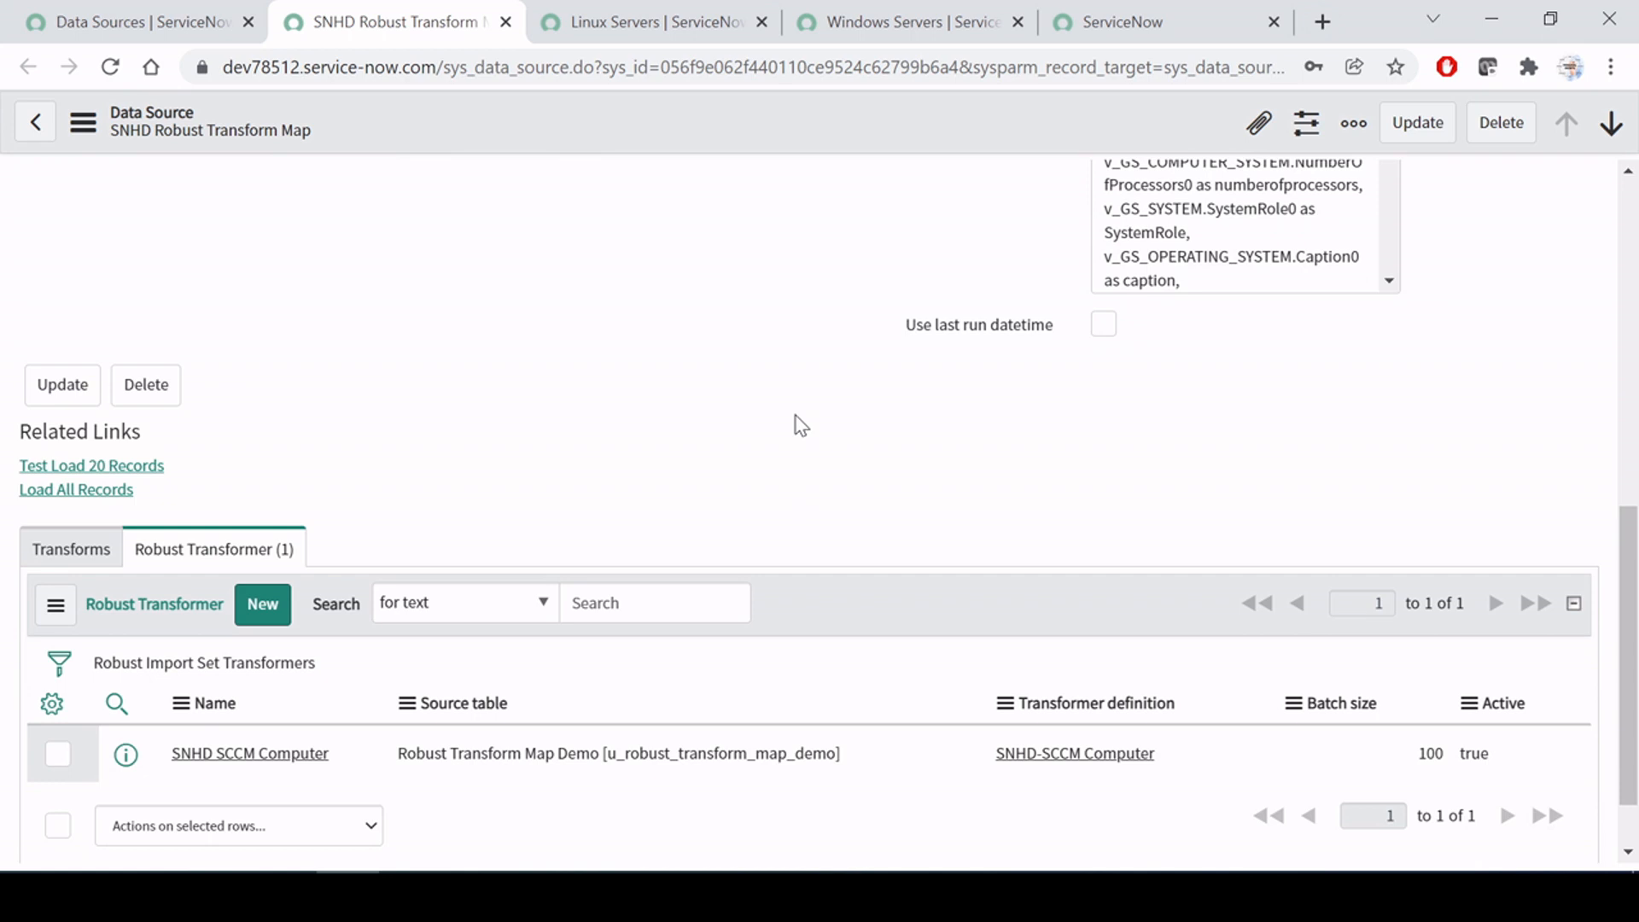
{"action": "scroll", "coordinate": [764, 514], "scroll_direction": "up", "scroll_amount": 9}
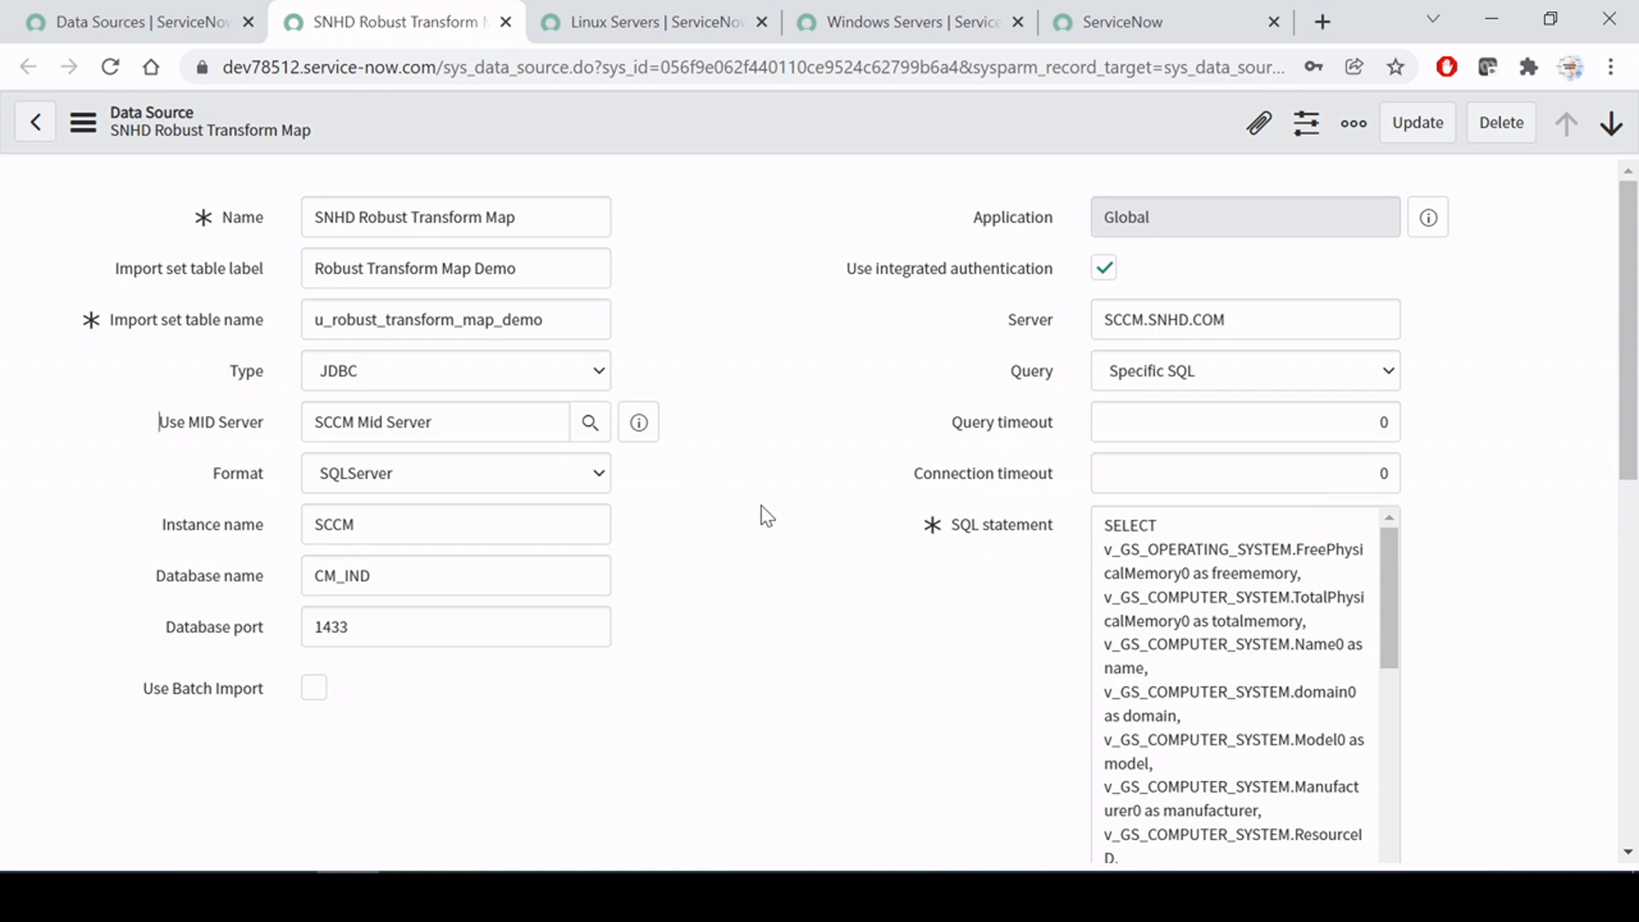
{"action": "scroll", "coordinate": [766, 515], "scroll_direction": "down", "scroll_amount": 6}
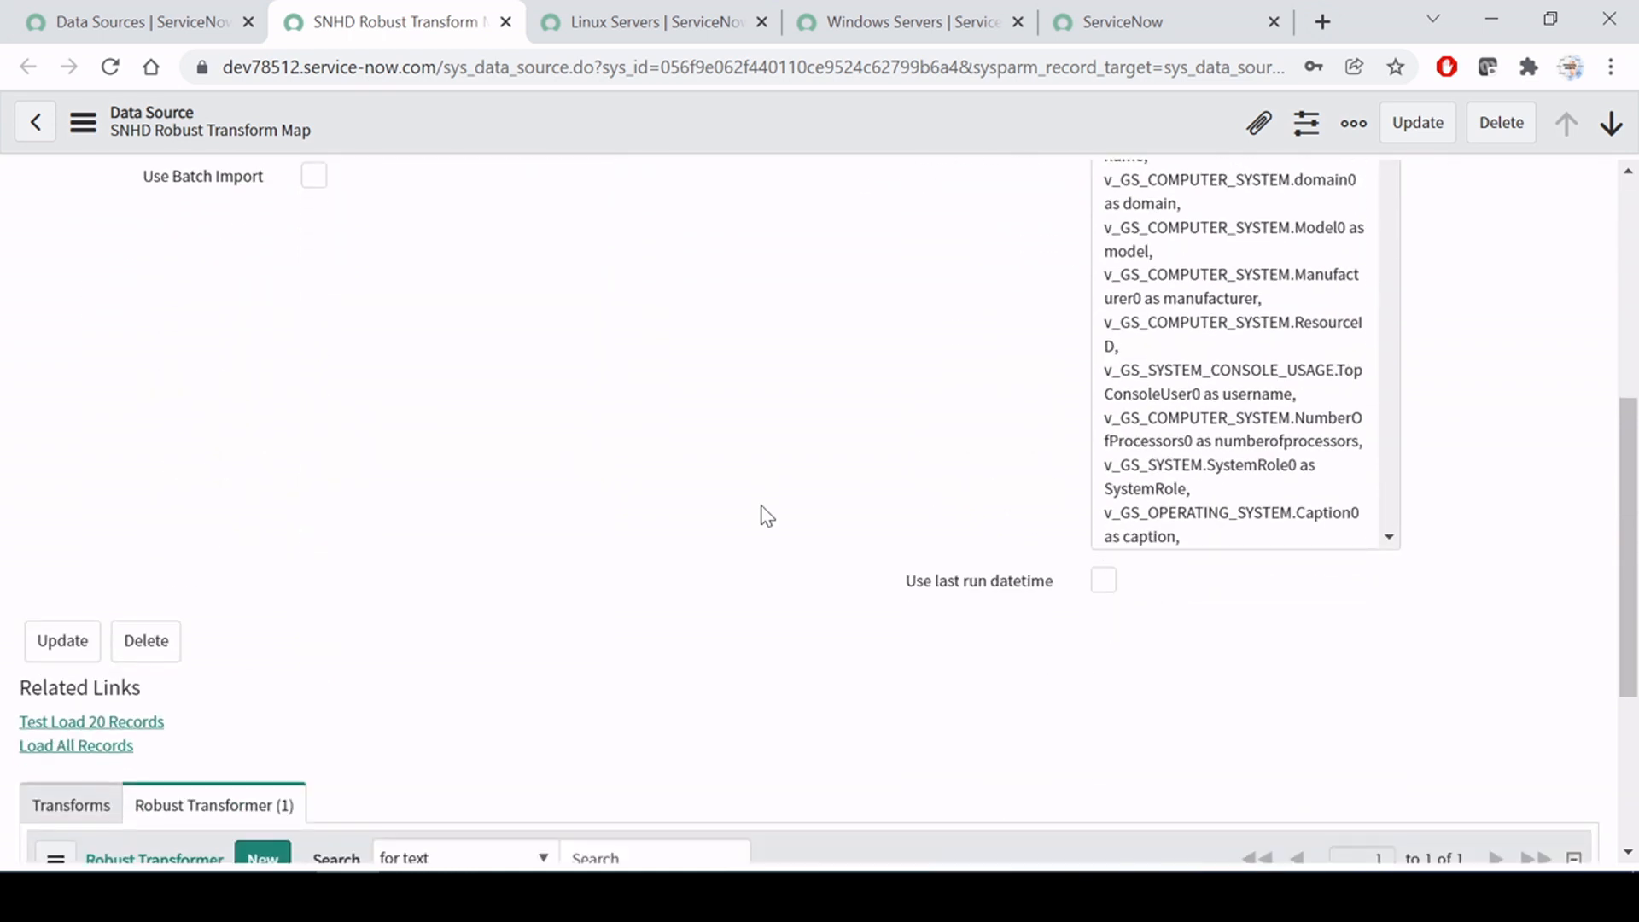
{"action": "scroll", "coordinate": [766, 516], "scroll_direction": "down", "scroll_amount": 4}
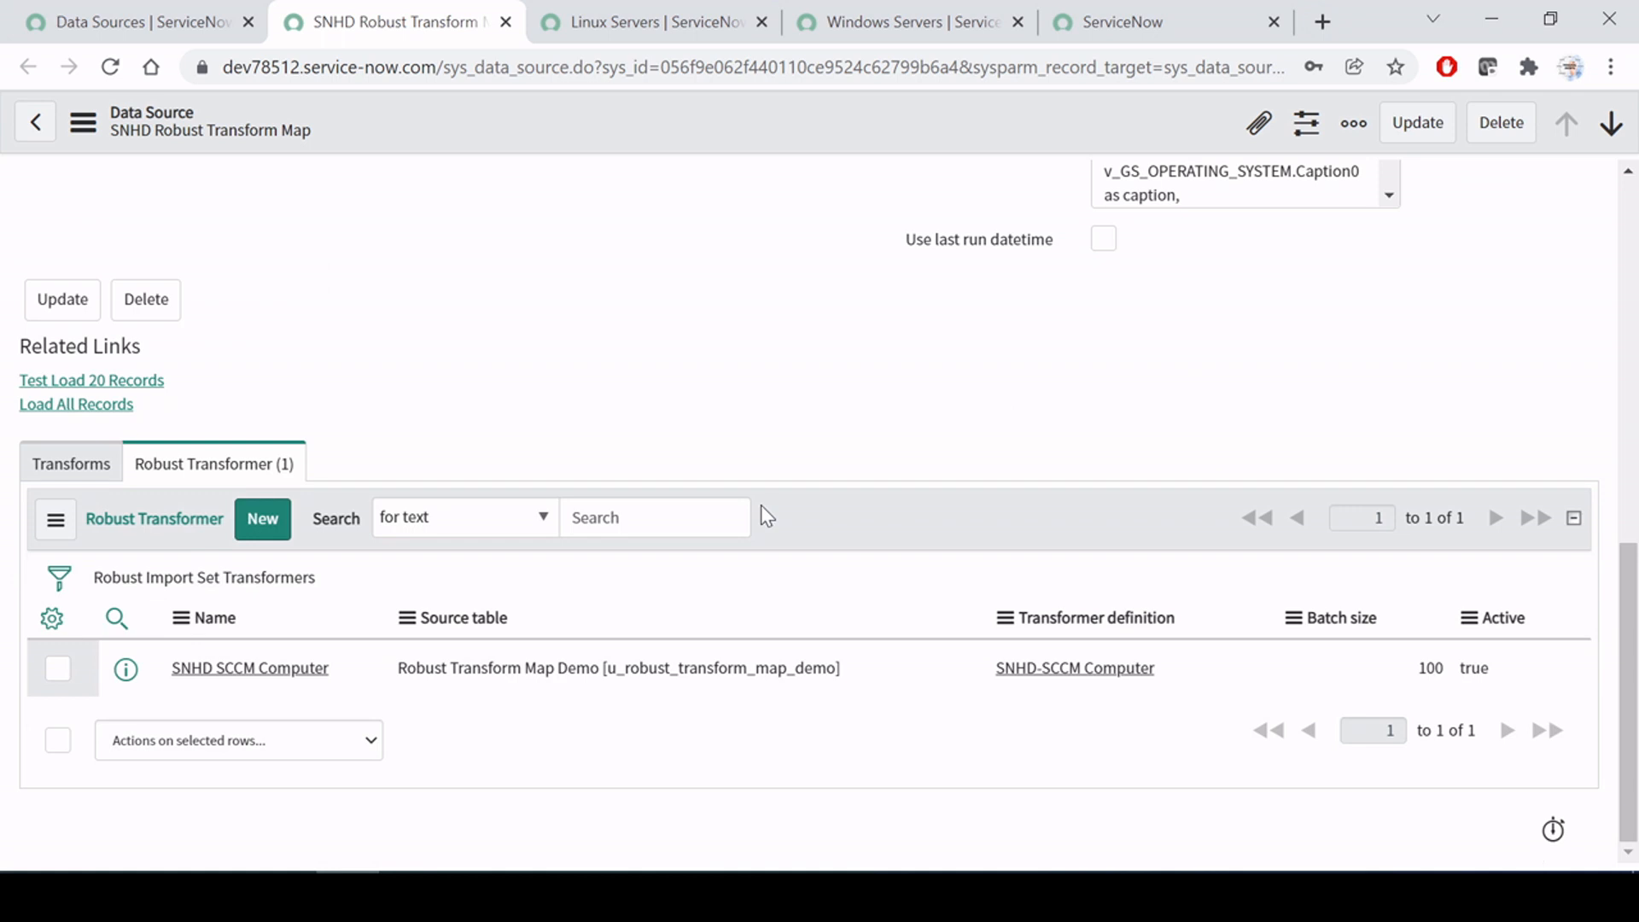
{"action": "scroll", "coordinate": [787, 435], "scroll_direction": "up", "scroll_amount": 4}
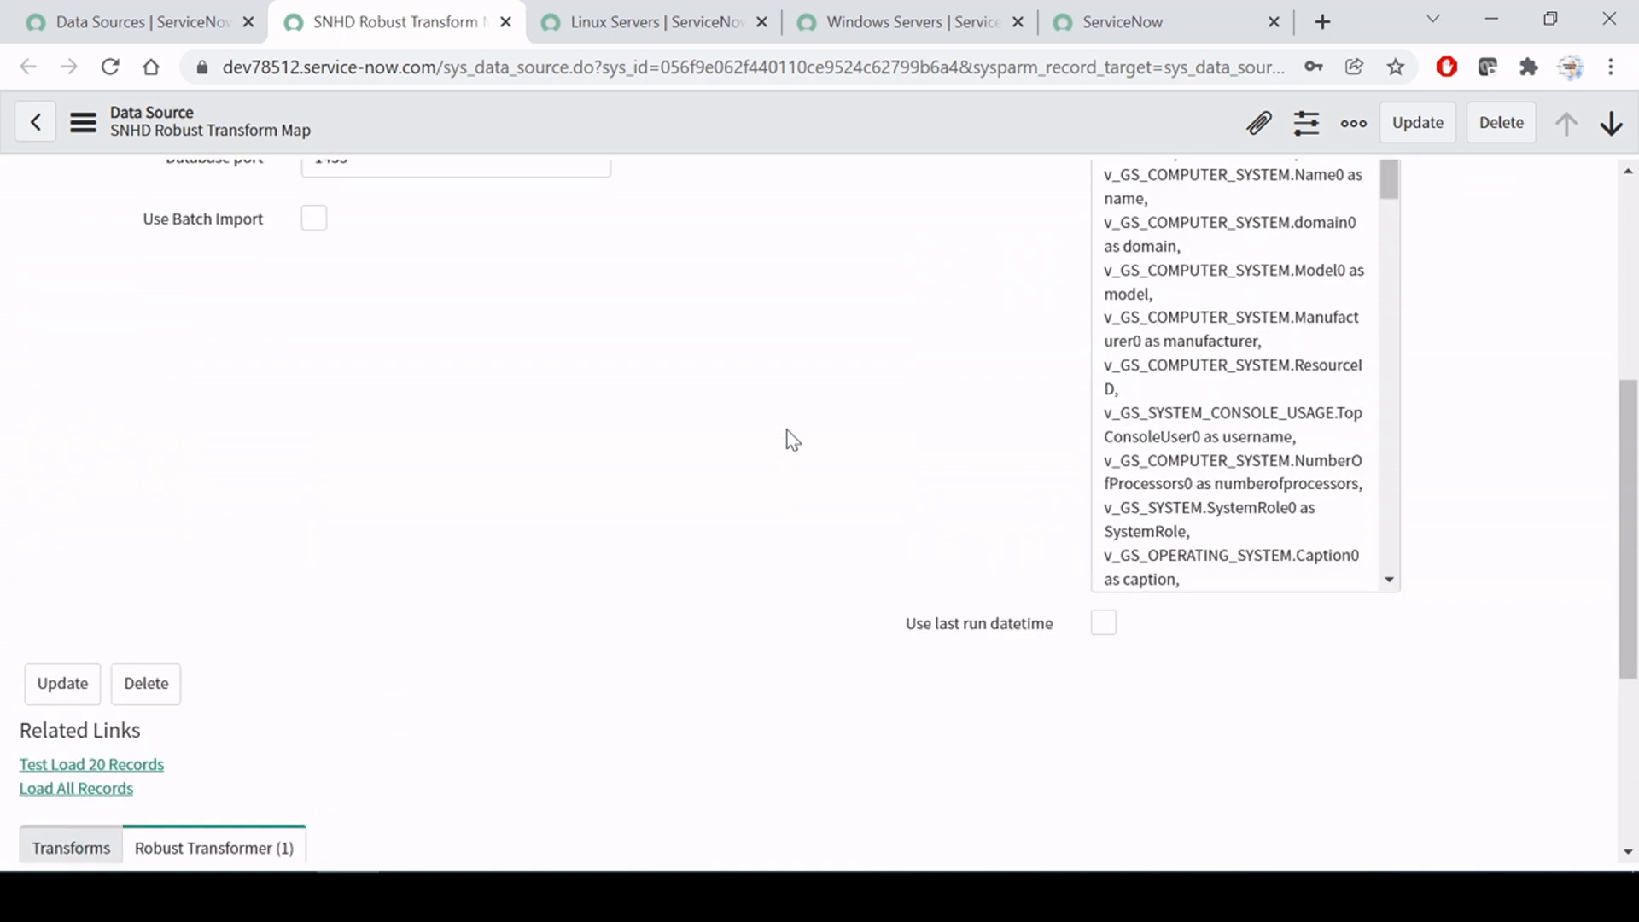
Step: Examine the computer system columns in the data source's SQL statement and return to the related Robust Transformer entry
{"action": "scroll", "coordinate": [787, 429], "scroll_direction": "down", "scroll_amount": 4}
{"action": "scroll", "coordinate": [1081, 438], "scroll_direction": "up", "scroll_amount": 4}
{"action": "left_click_drag", "start_coordinate": [1147, 270], "coordinate": [1142, 461]}
{"action": "scroll", "coordinate": [698, 473], "scroll_direction": "down", "scroll_amount": 4}
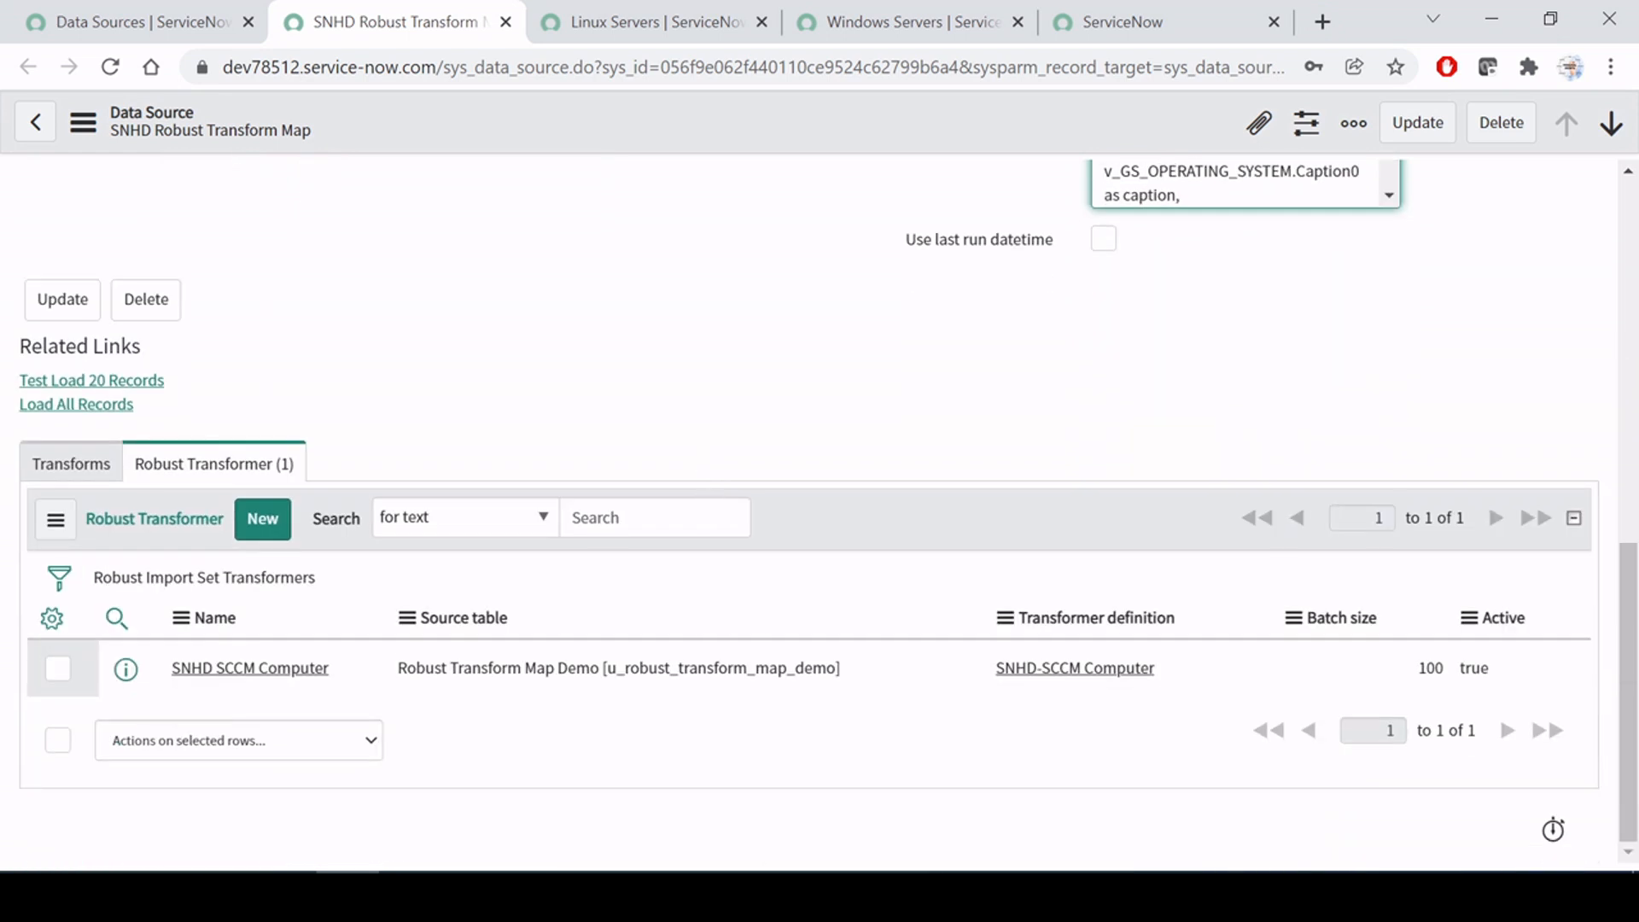
{"action": "left_click", "coordinate": [611, 296]}
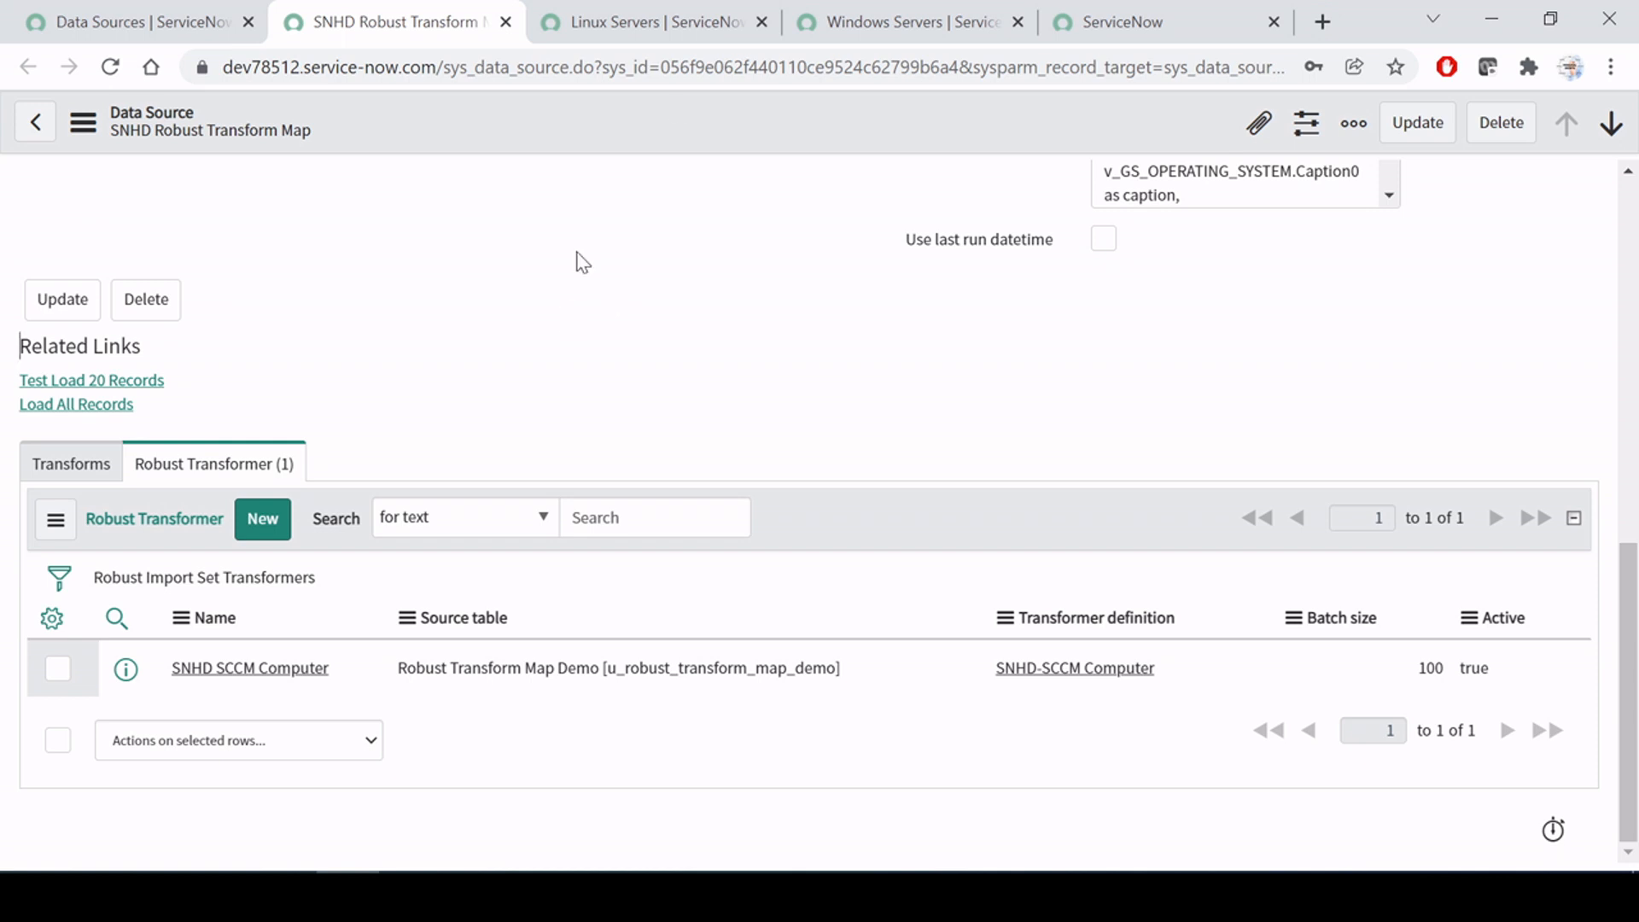
Step: Open the SNHD-SCCM Computer transformer definition in a new tab, review its ETL Entities, and return to the data source record
{"action": "middle_click", "coordinate": [1074, 681]}
{"action": "left_click", "coordinate": [563, 12]}
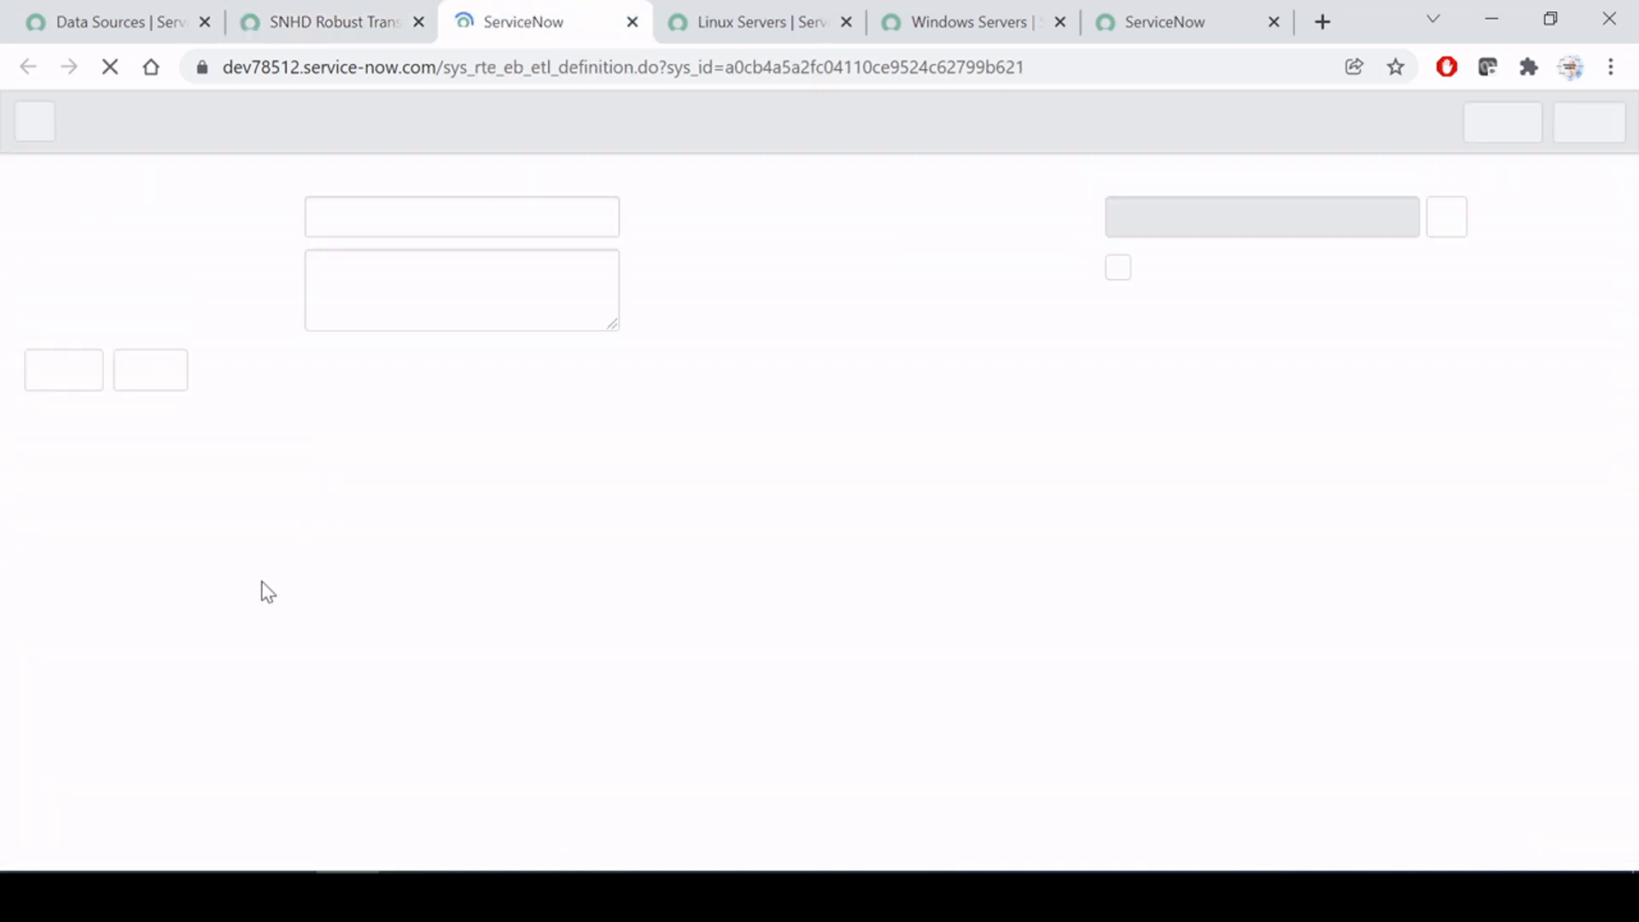
{"action": "left_click", "coordinate": [107, 427]}
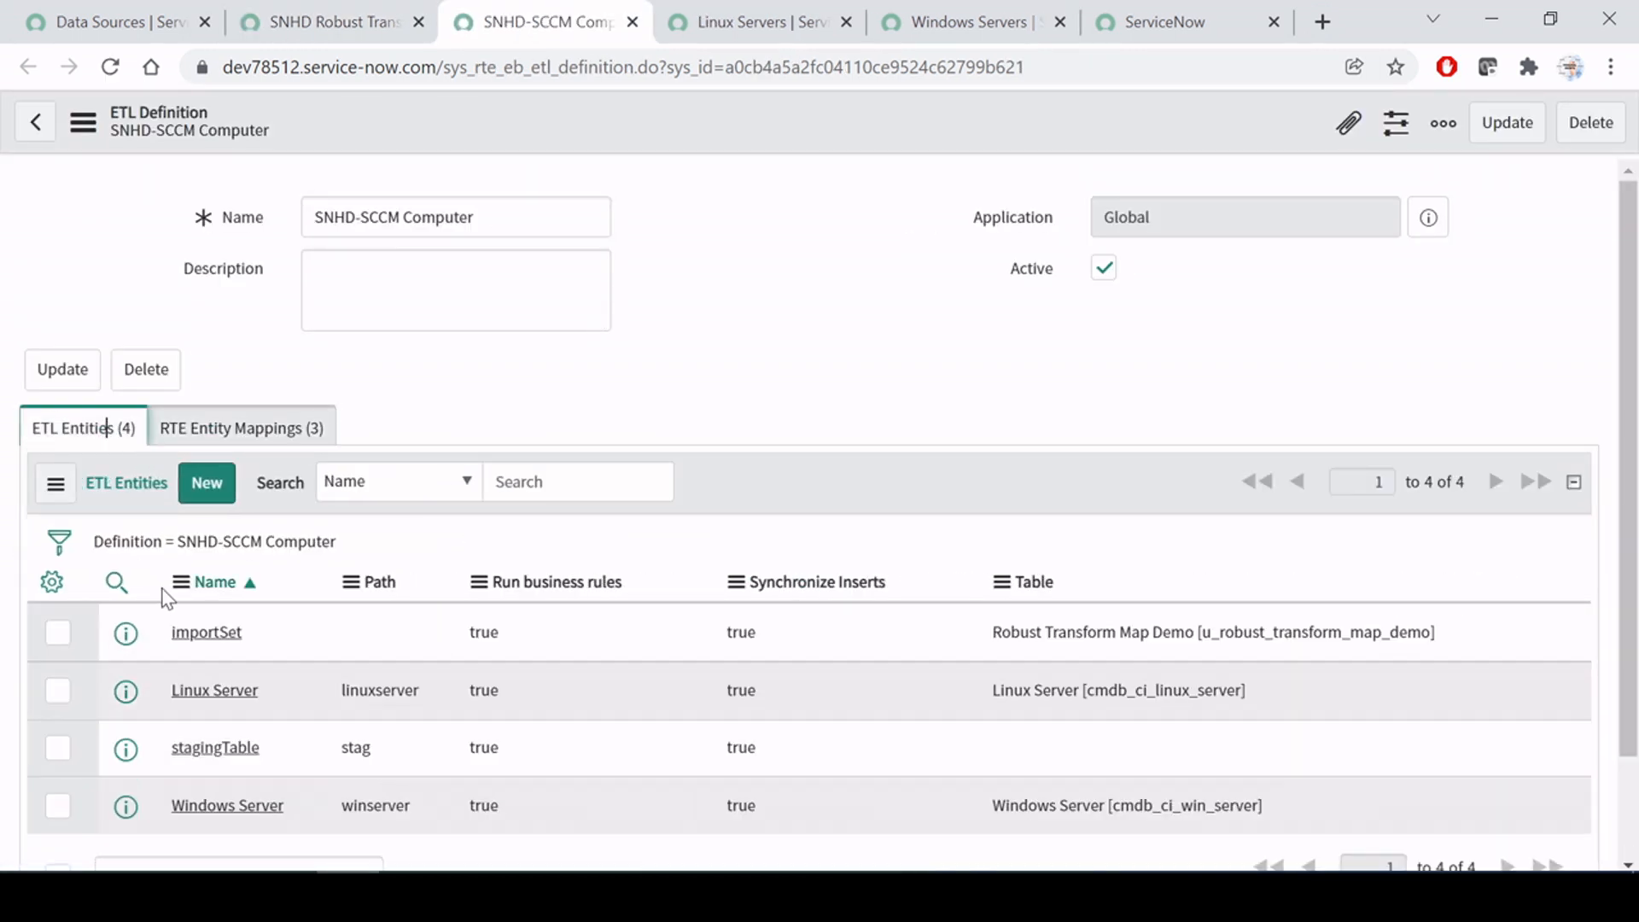
{"action": "scroll", "coordinate": [171, 589], "scroll_direction": "down", "scroll_amount": 2}
{"action": "left_click", "coordinate": [340, 19]}
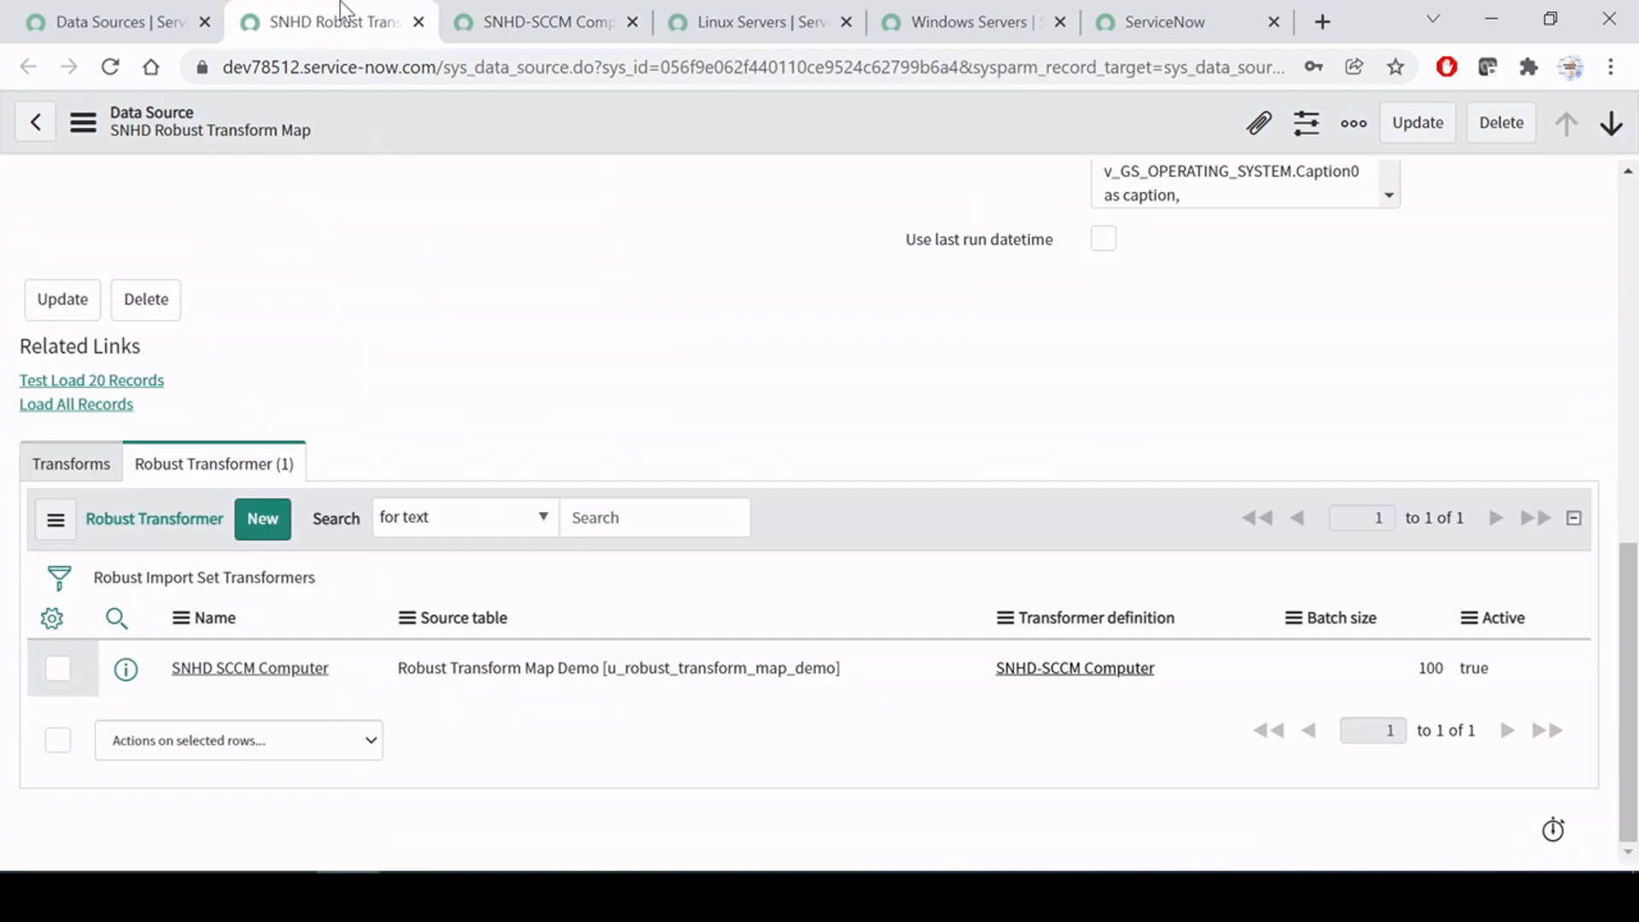
Step: Examine the serial number columns in the data source's SQL statement, from BIOSSerialNumber through BaseboardSerialNumber
{"action": "scroll", "coordinate": [1142, 437], "scroll_direction": "up", "scroll_amount": 5}
{"action": "scroll", "coordinate": [1142, 438], "scroll_direction": "up", "scroll_amount": 2}
{"action": "scroll", "coordinate": [1174, 579], "scroll_direction": "down", "scroll_amount": 3}
{"action": "left_click_drag", "start_coordinate": [1174, 579], "coordinate": [1318, 866]}
{"action": "left_click", "coordinate": [1183, 505]}
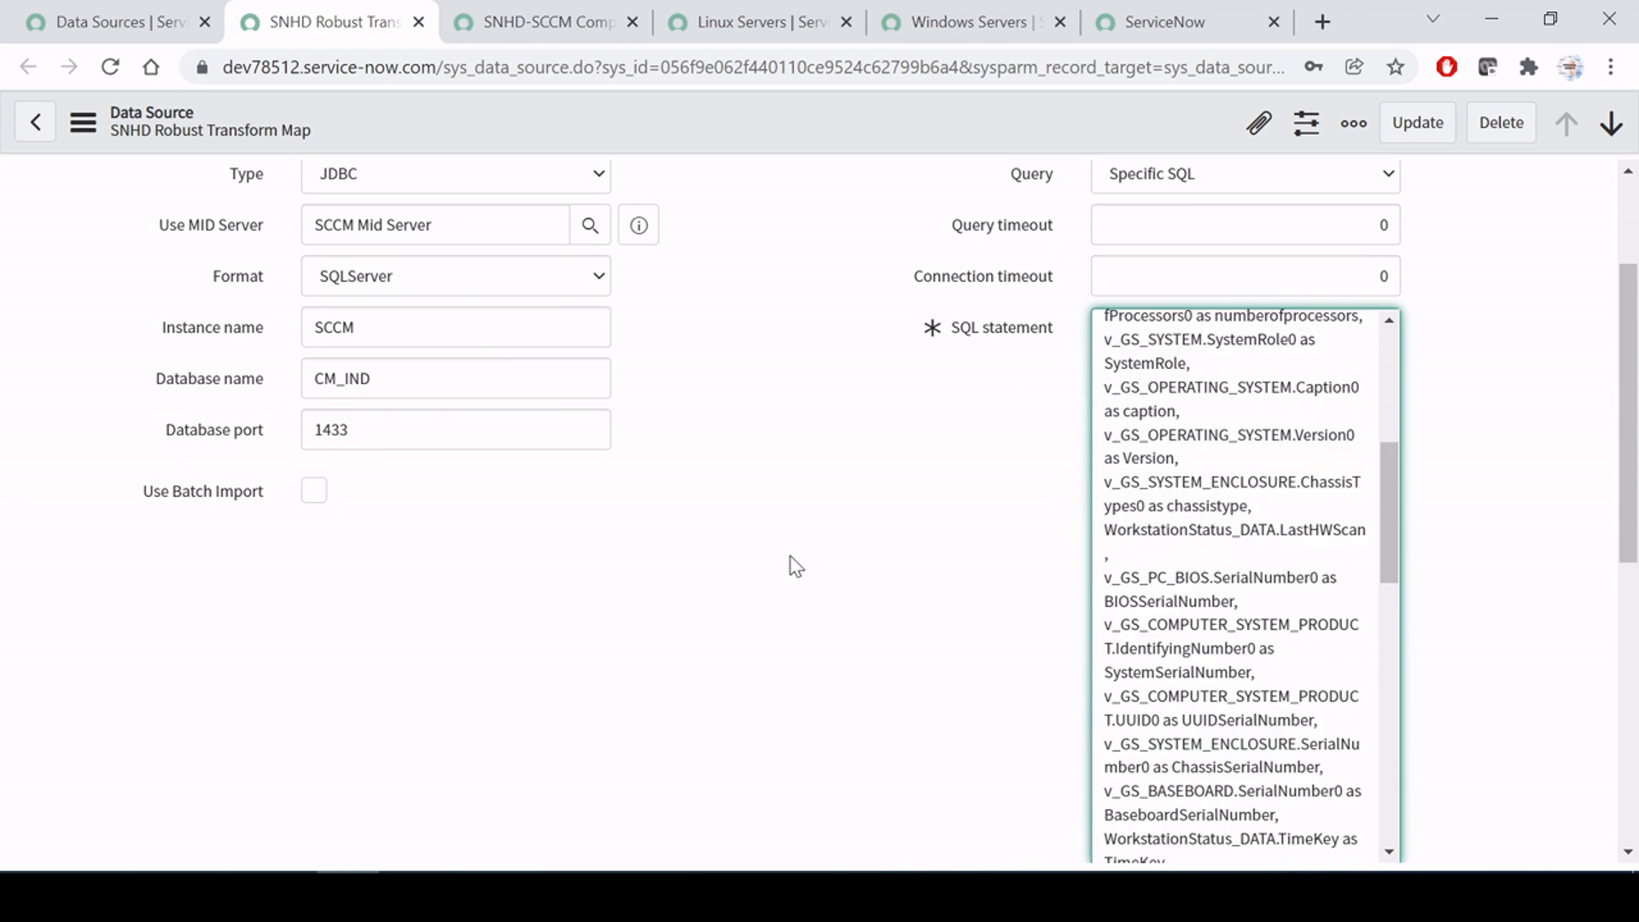
{"action": "scroll", "coordinate": [1080, 475], "scroll_direction": "down", "scroll_amount": 3}
{"action": "left_click_drag", "start_coordinate": [1116, 300], "coordinate": [1232, 489]}
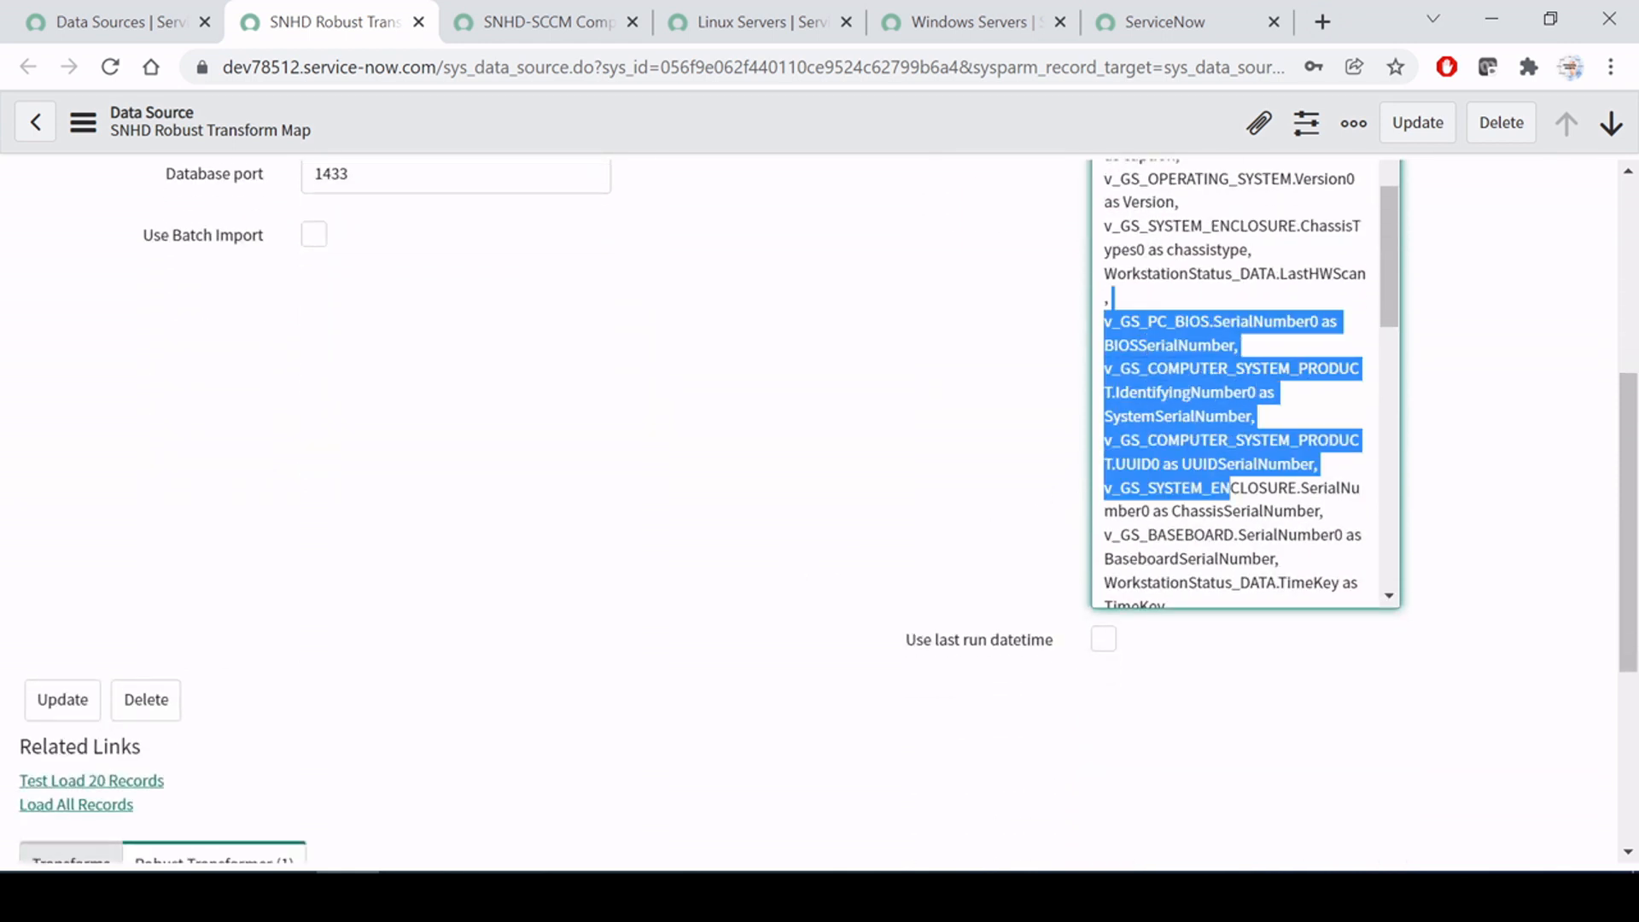
{"action": "left_click", "coordinate": [1232, 489]}
{"action": "left_click", "coordinate": [728, 393]}
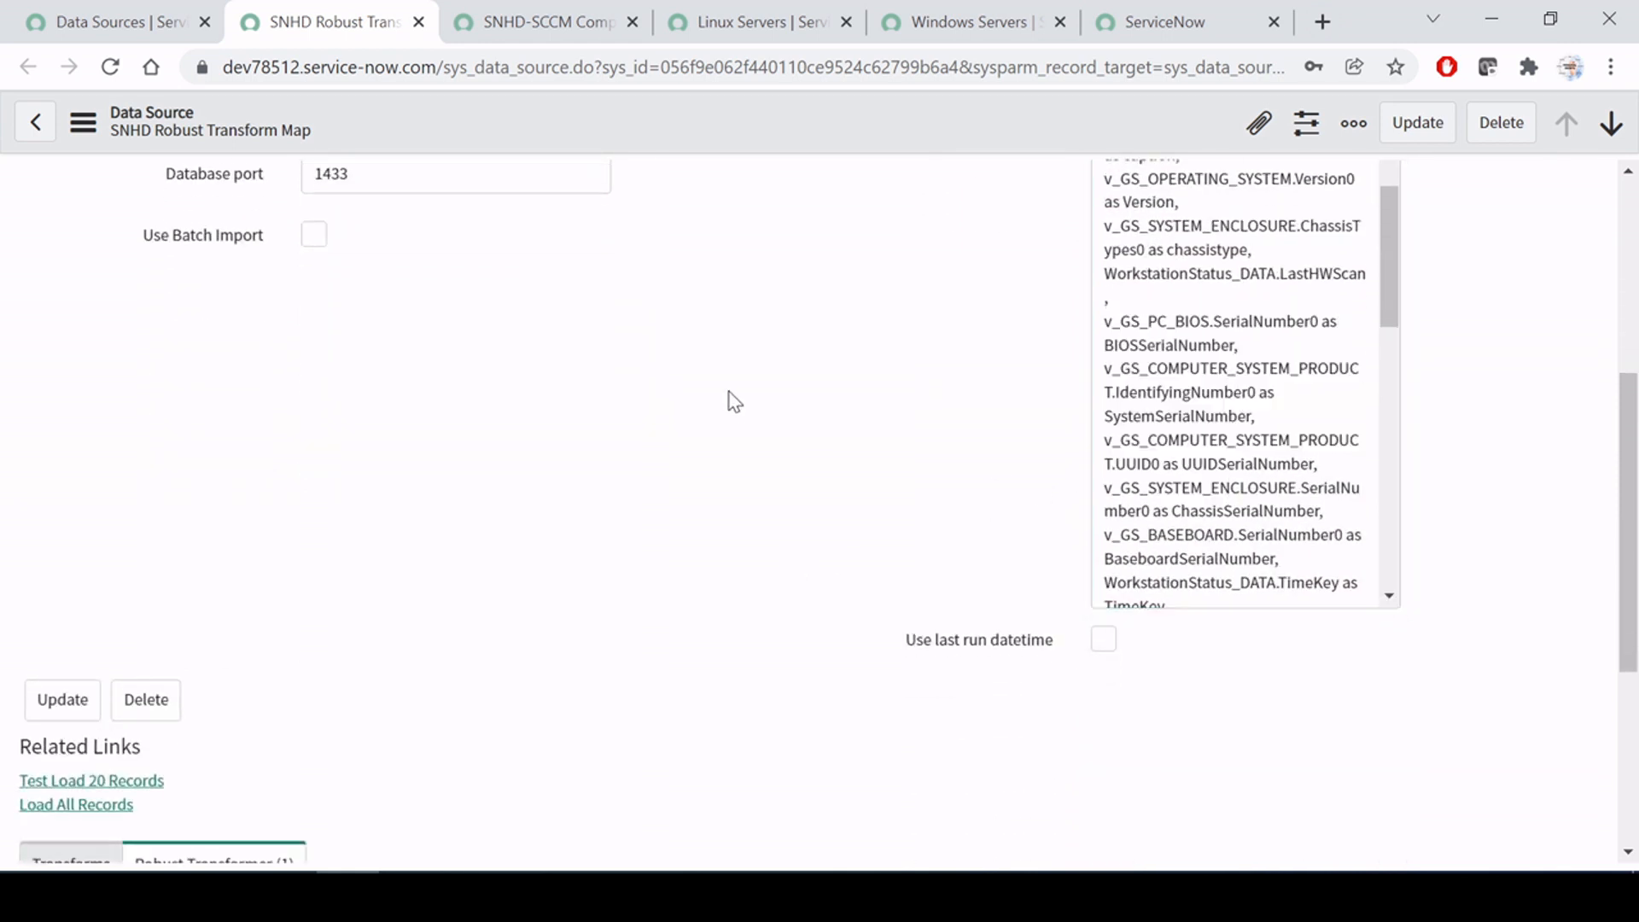